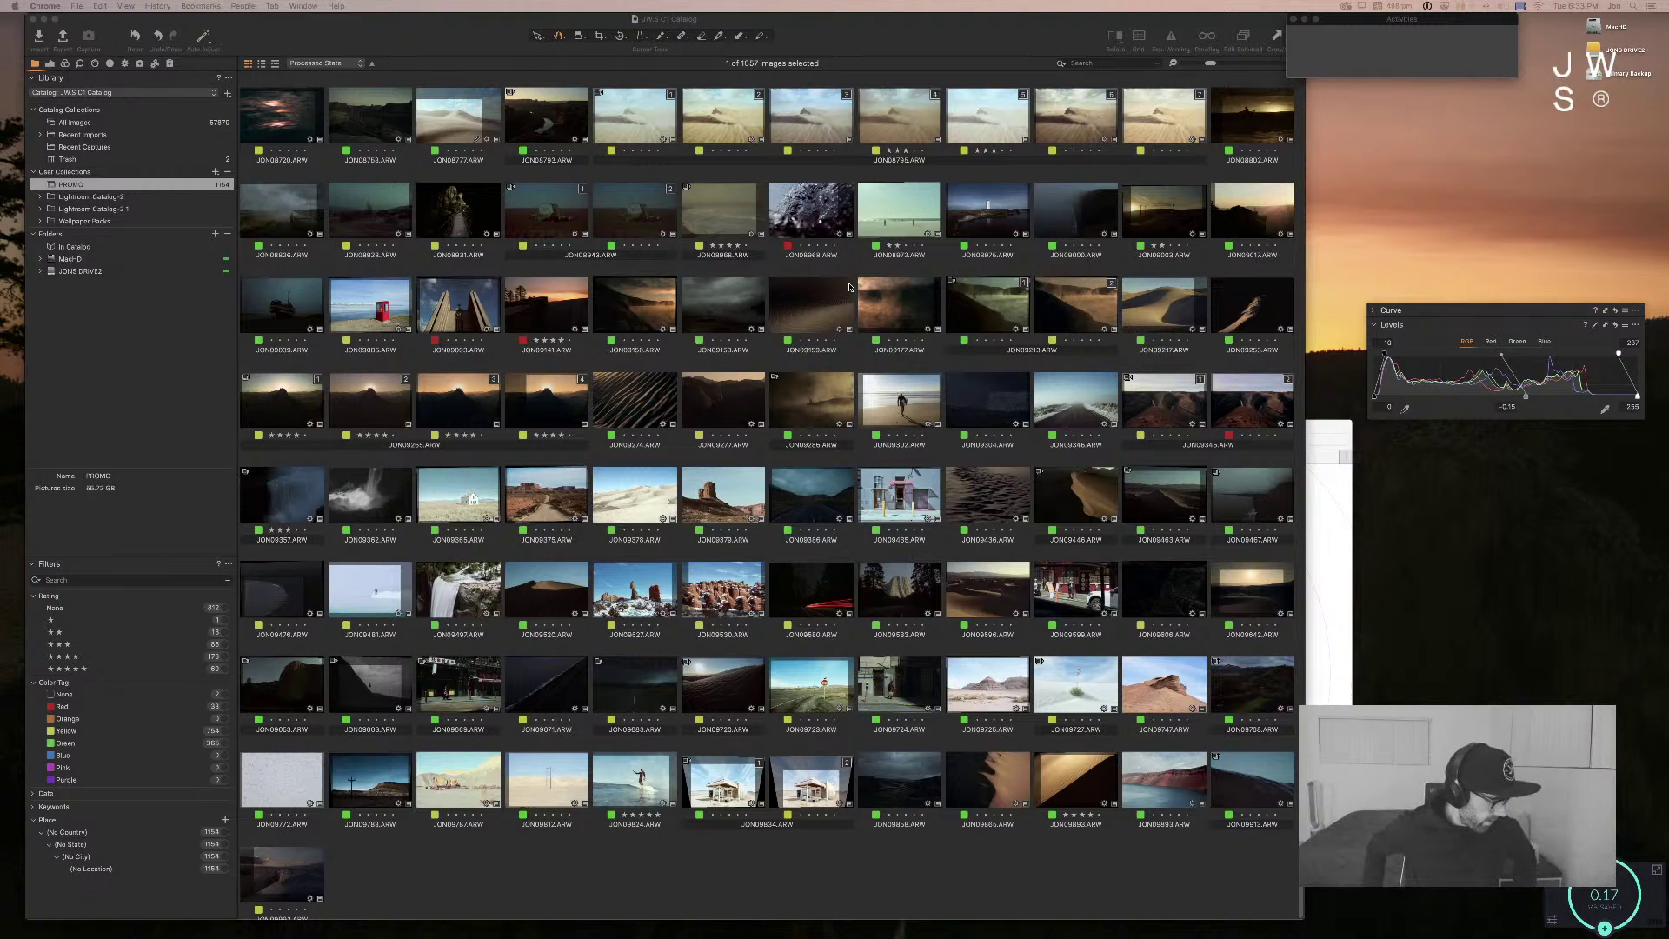
Step: Browse the photo thumbnails in the PROMO collection to examine the range of images and their ratings and color tags
{"action": "scroll", "coordinate": [597, 357], "scroll_direction": "up", "scroll_amount": 15}
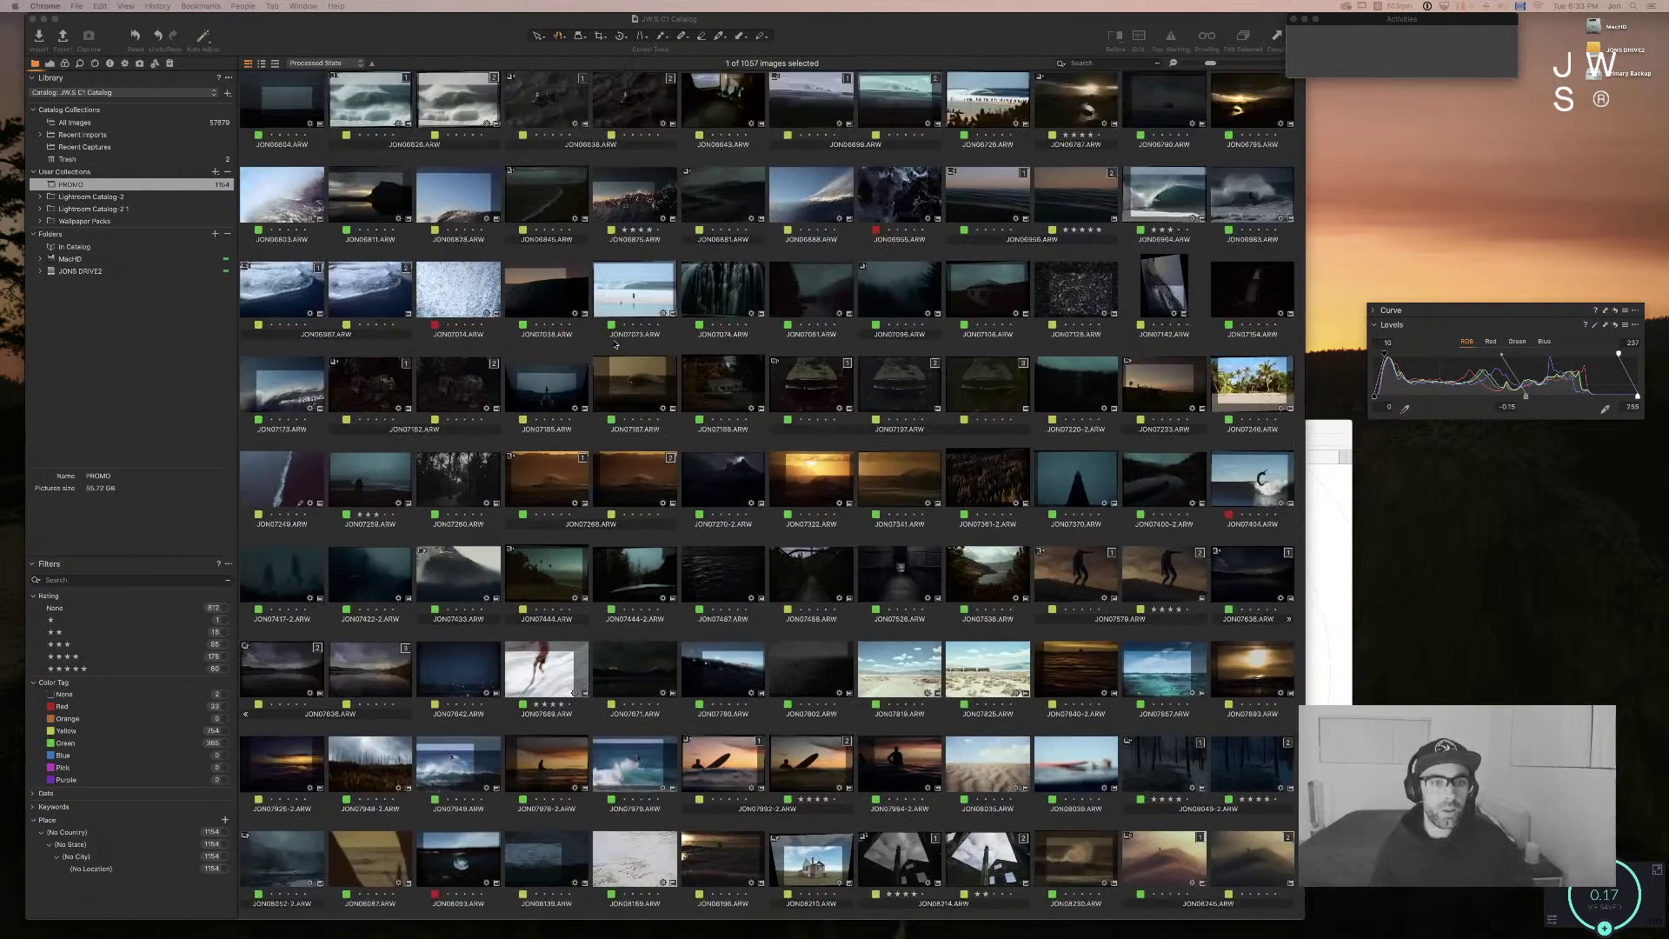
{"action": "scroll", "coordinate": [611, 339], "scroll_direction": "up", "scroll_amount": 15}
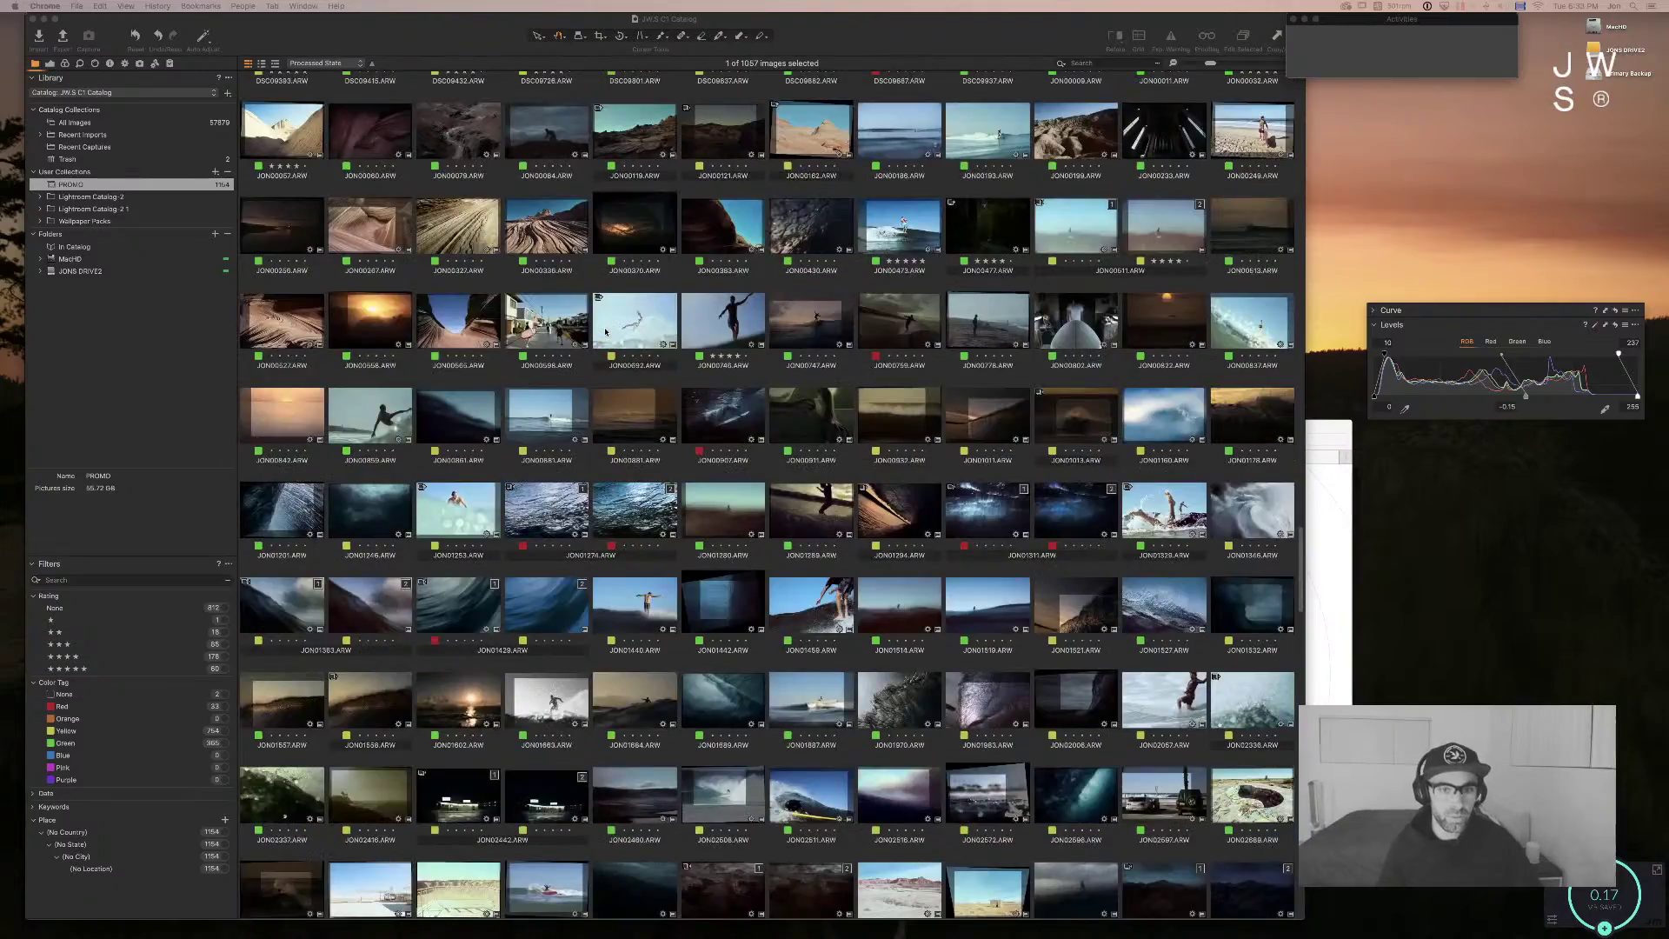
{"action": "scroll", "coordinate": [606, 331], "scroll_direction": "down", "scroll_amount": 20}
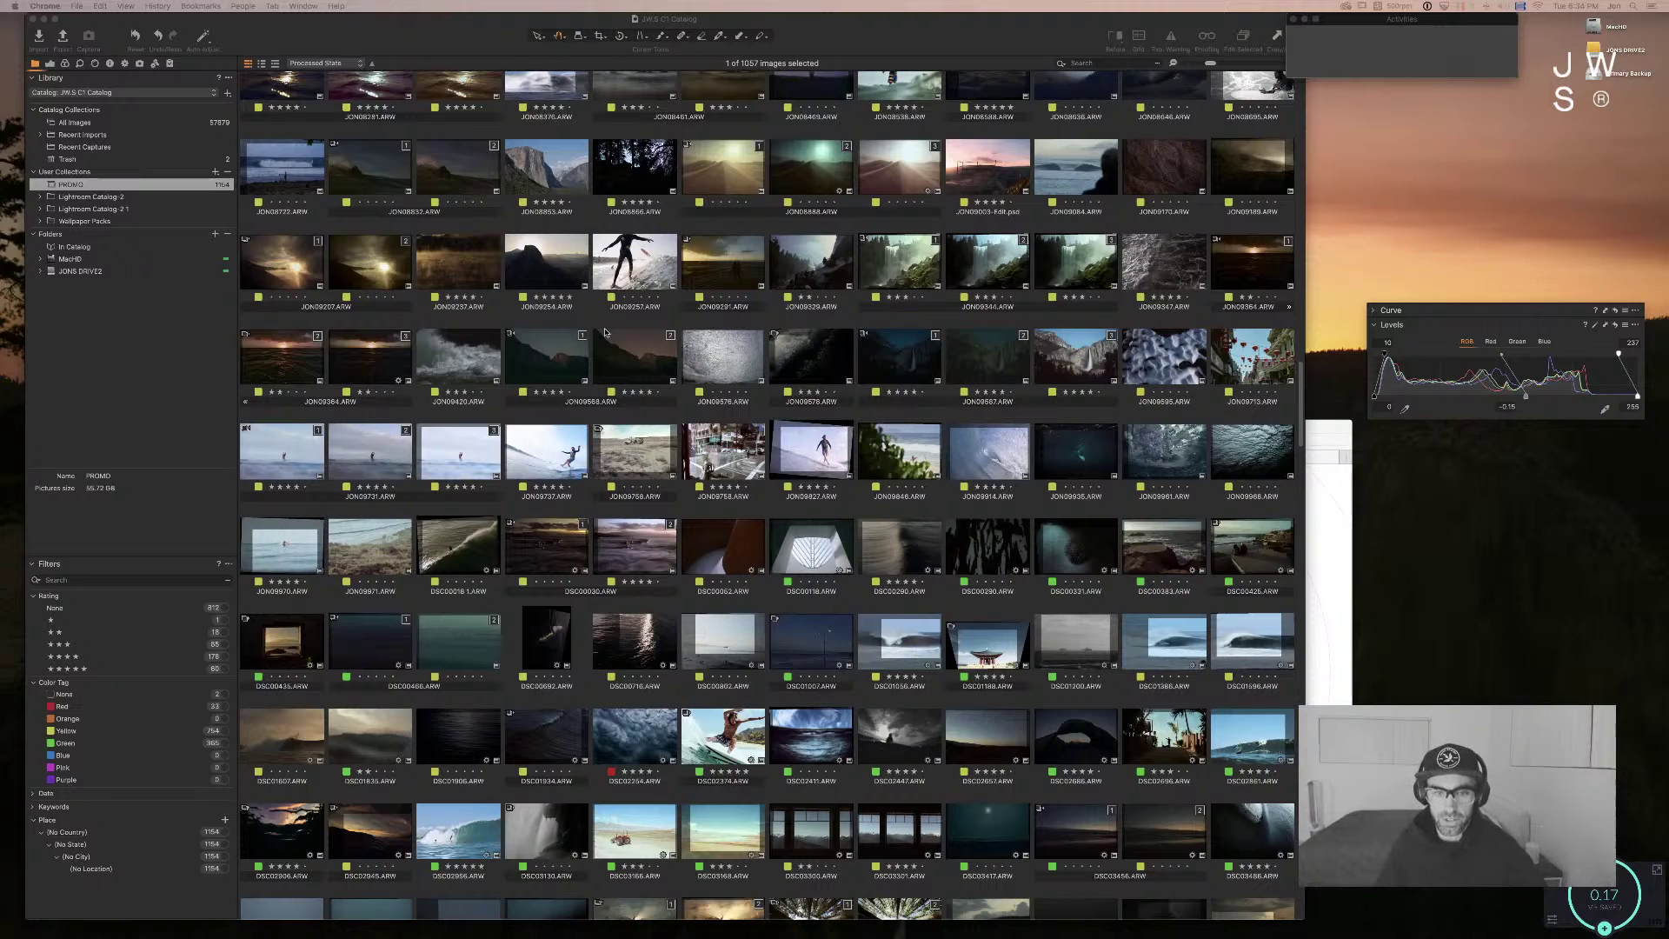
{"action": "scroll", "coordinate": [606, 331], "scroll_direction": "up", "scroll_amount": 5}
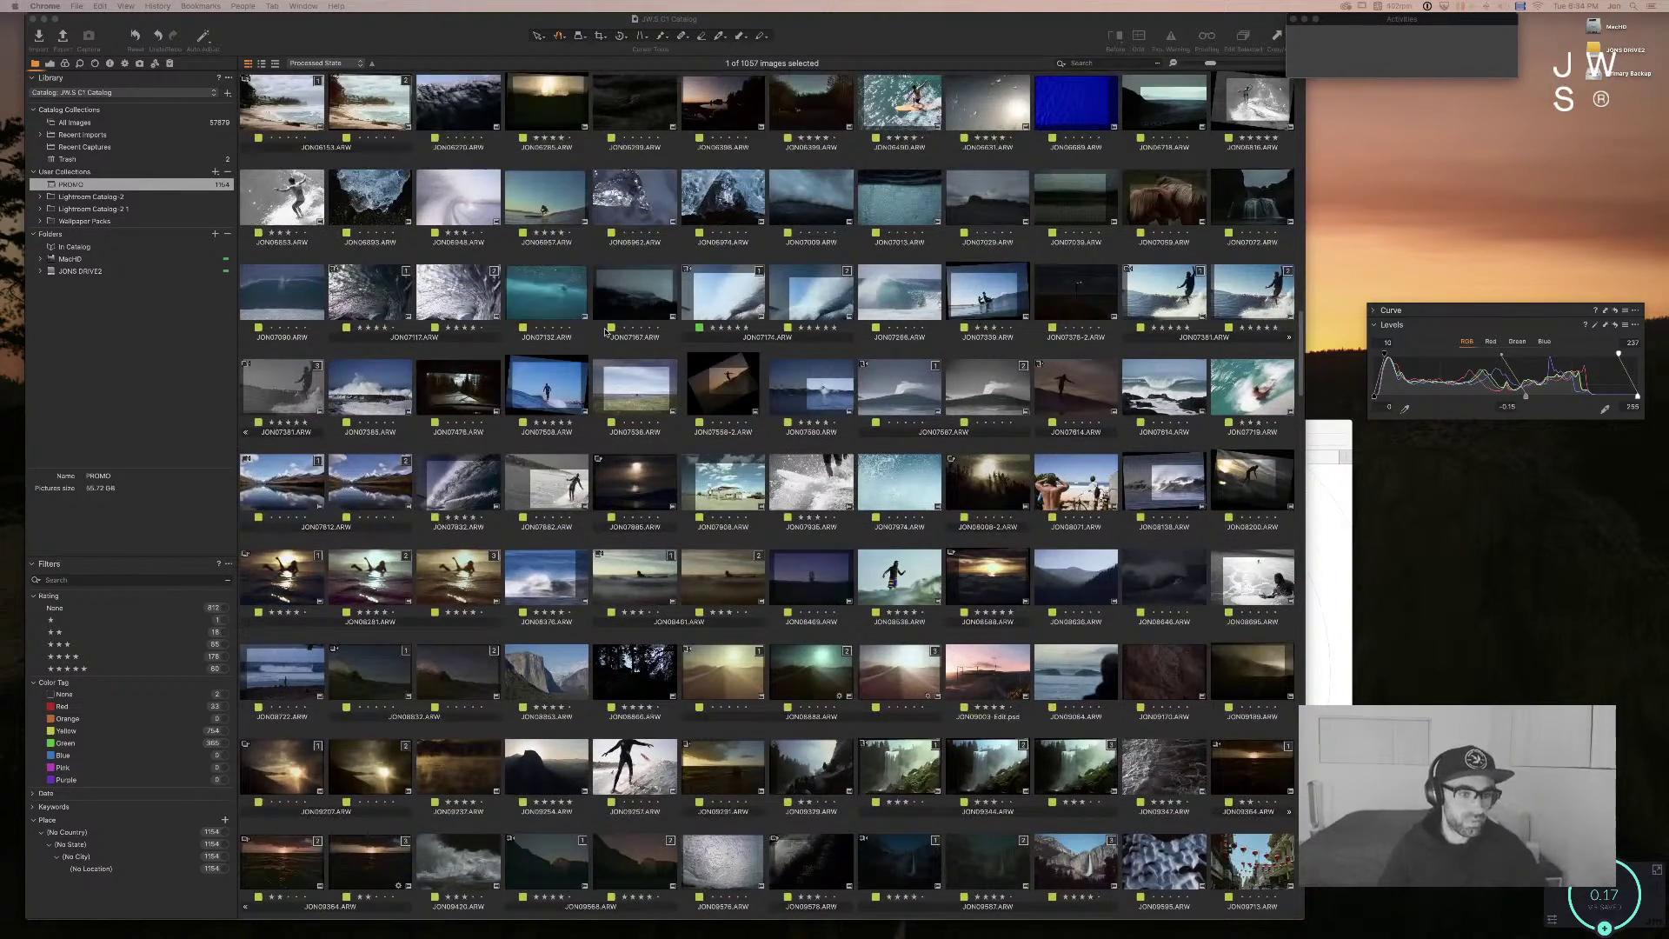
{"action": "scroll", "coordinate": [606, 331], "scroll_direction": "up", "scroll_amount": 1}
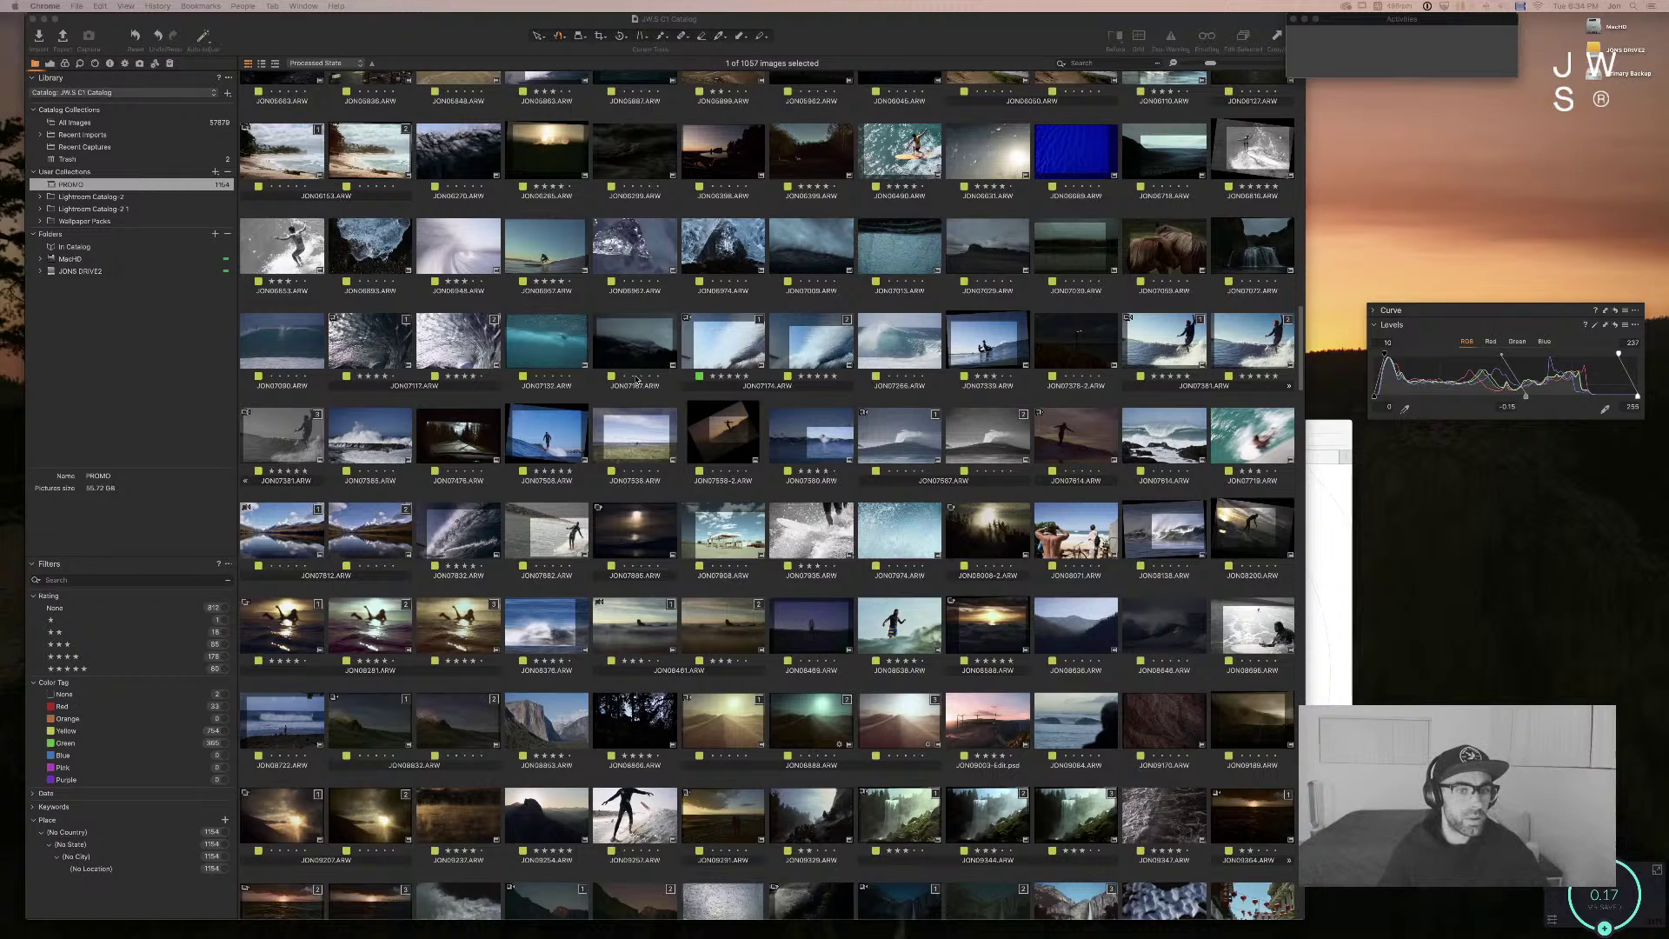
{"action": "scroll", "coordinate": [627, 376], "scroll_direction": "up", "scroll_amount": 3}
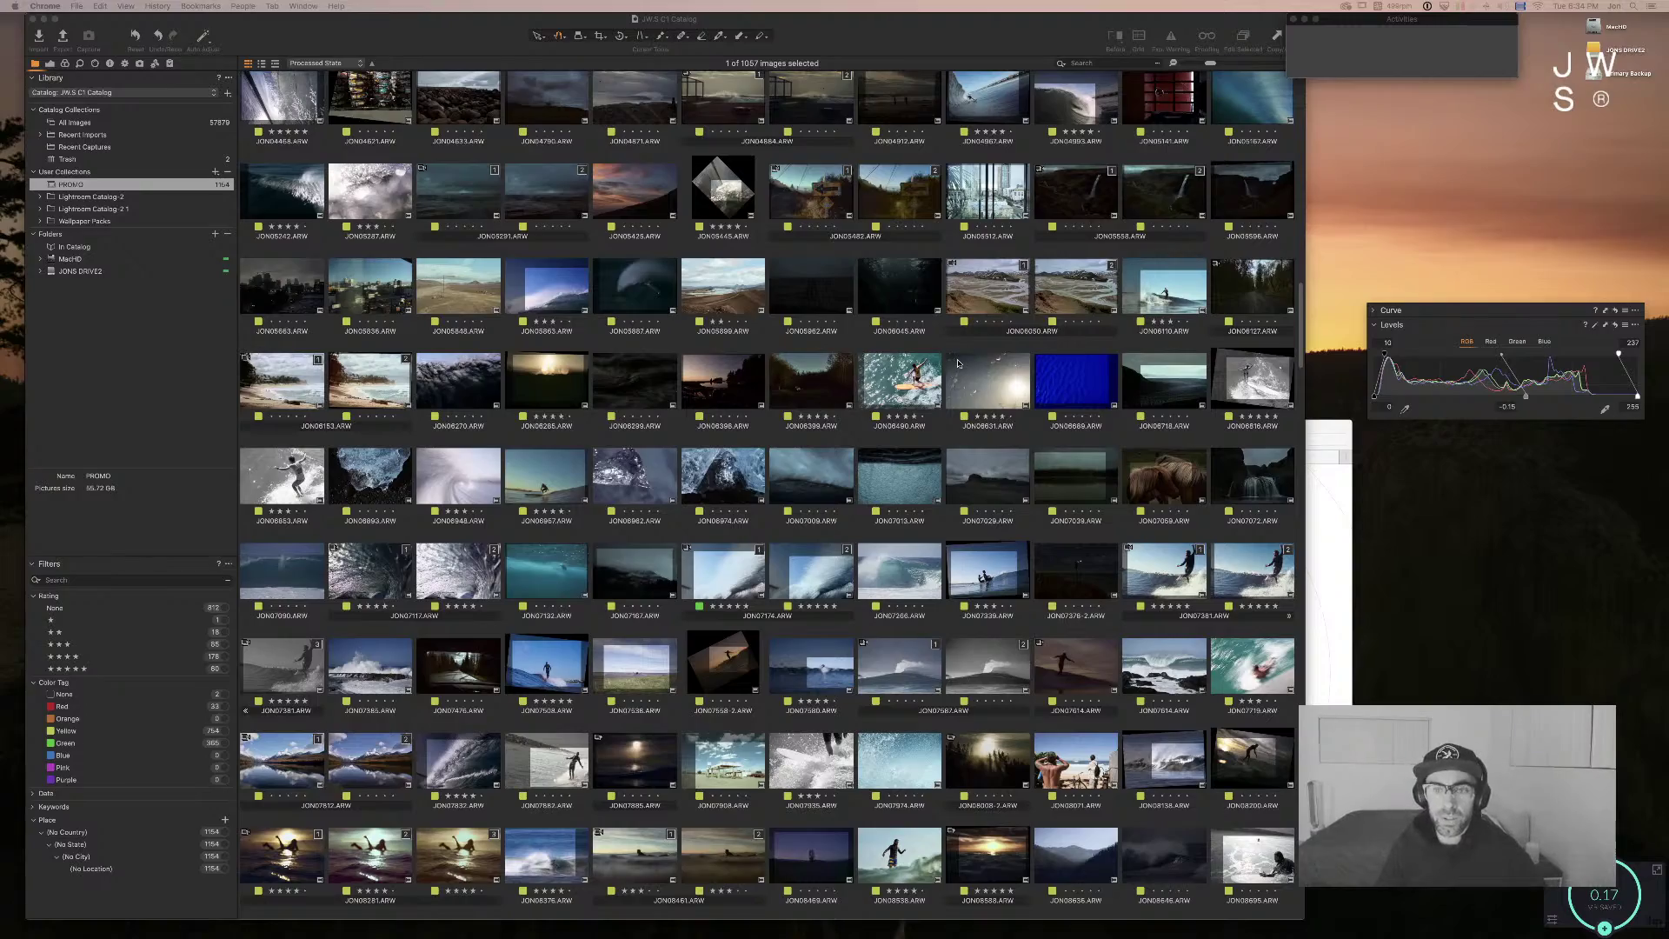
{"action": "scroll", "coordinate": [958, 364], "scroll_direction": "up", "scroll_amount": 5}
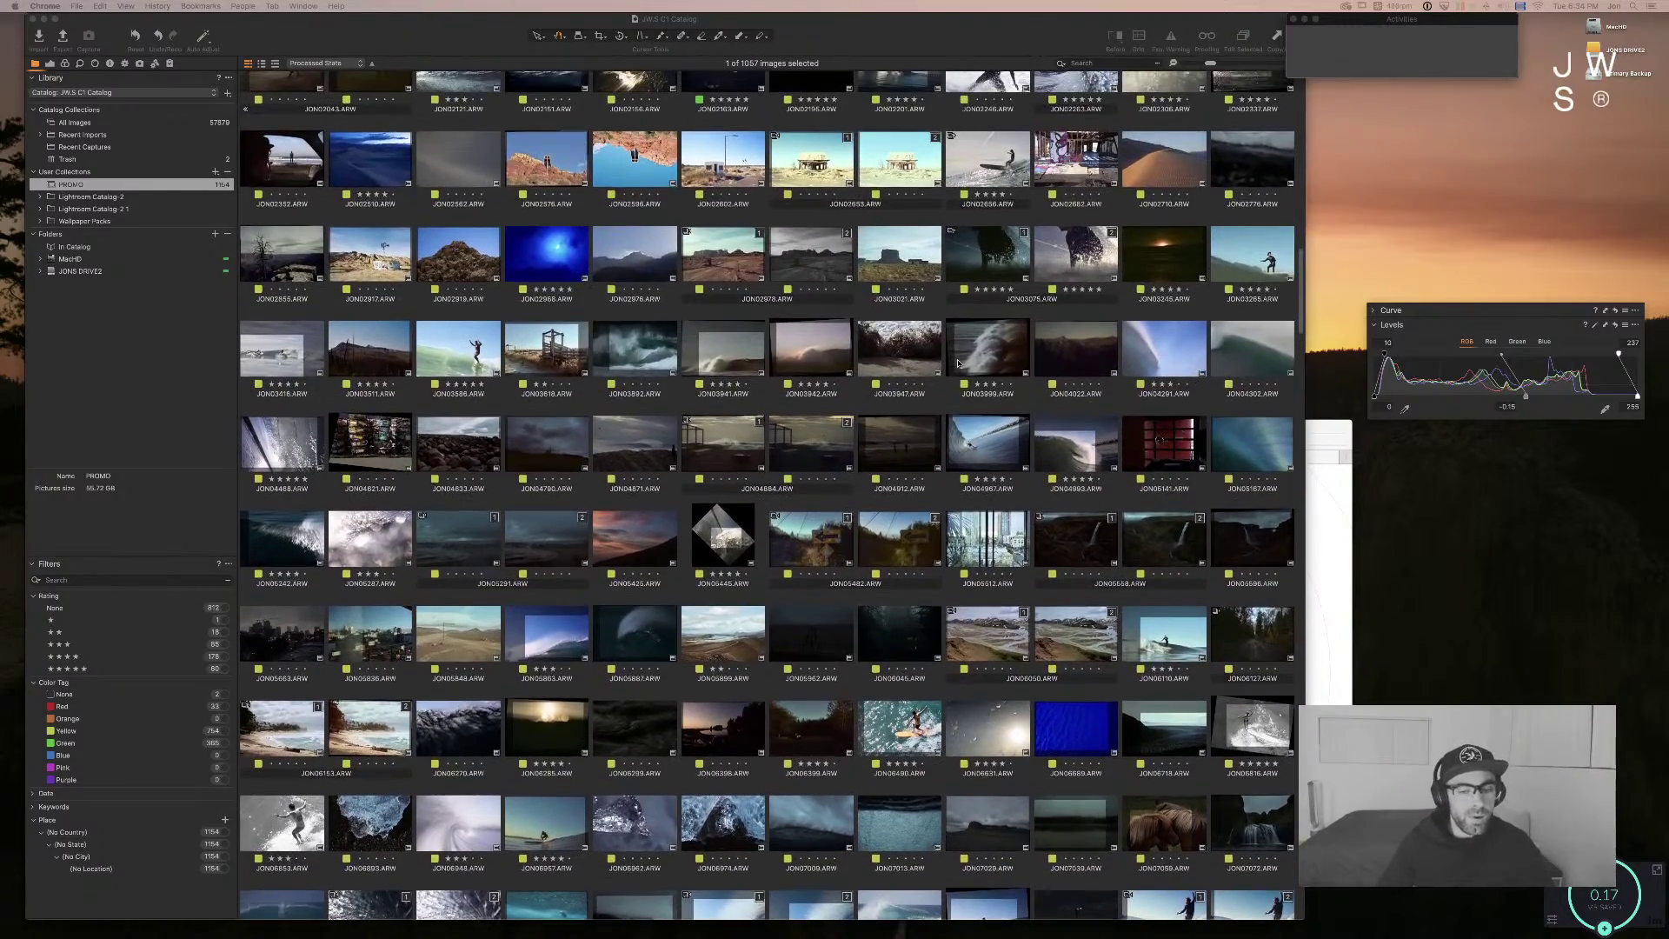
{"action": "scroll", "coordinate": [957, 364], "scroll_direction": "up", "scroll_amount": 5}
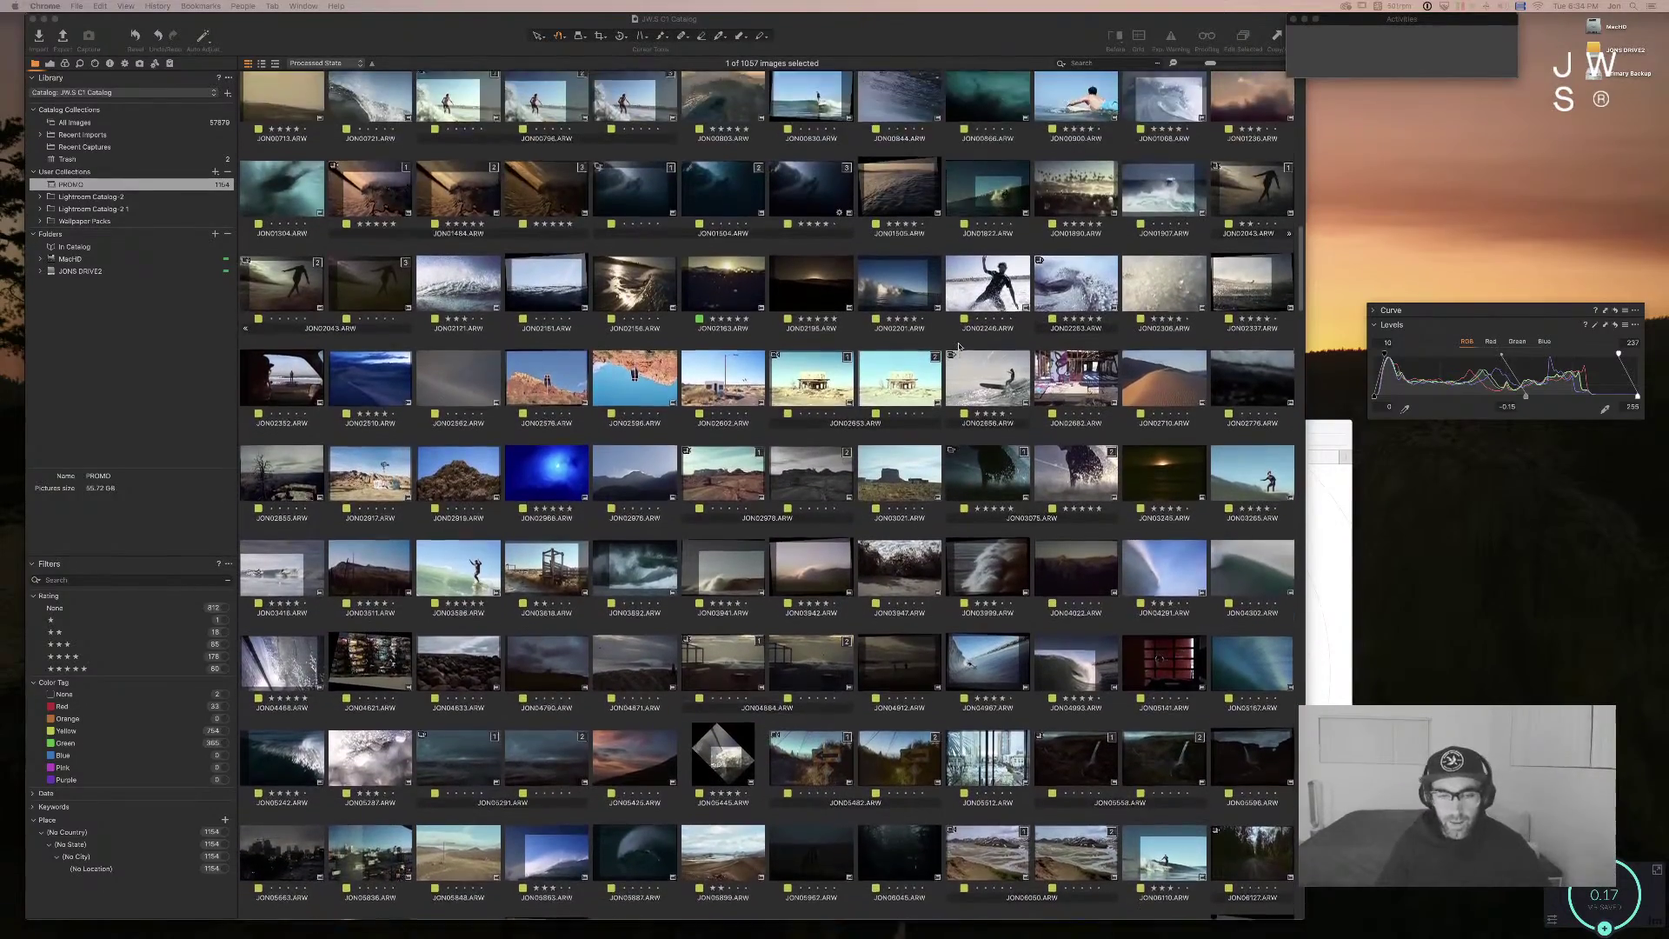
{"action": "scroll", "coordinate": [959, 347], "scroll_direction": "down", "scroll_amount": 1}
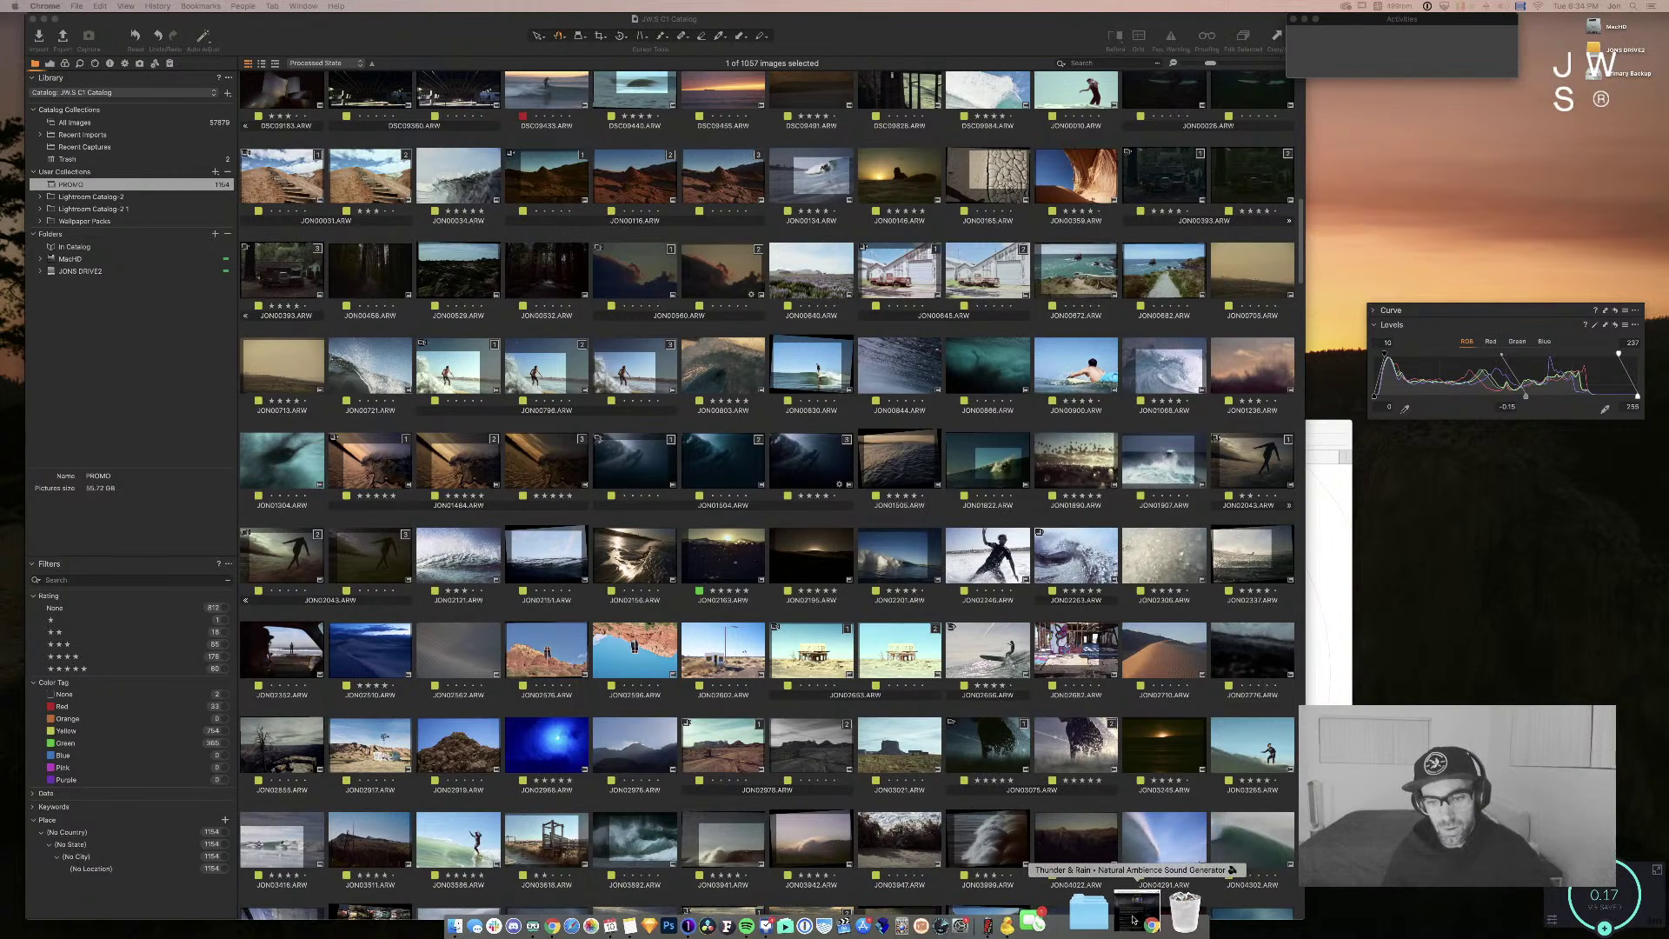
Step: Check the Distant Thunder sound generator in Chrome, close its quick manual, and minimize the browser window
{"action": "left_click", "coordinate": [1133, 912]}
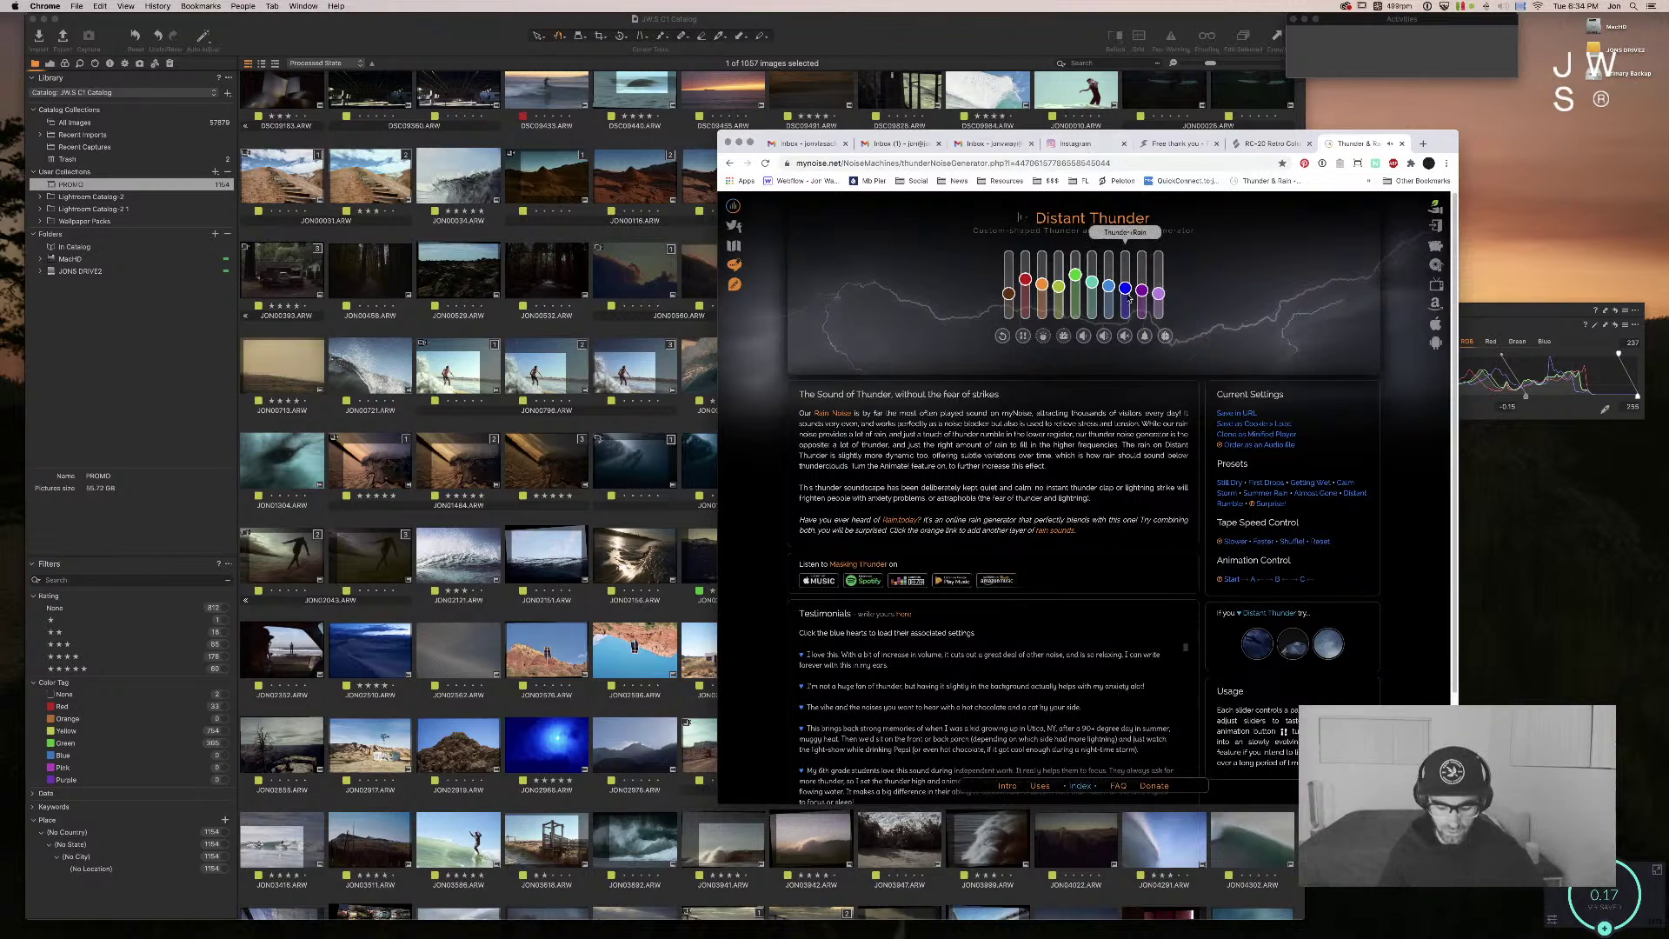
{"action": "left_click", "coordinate": [734, 246]}
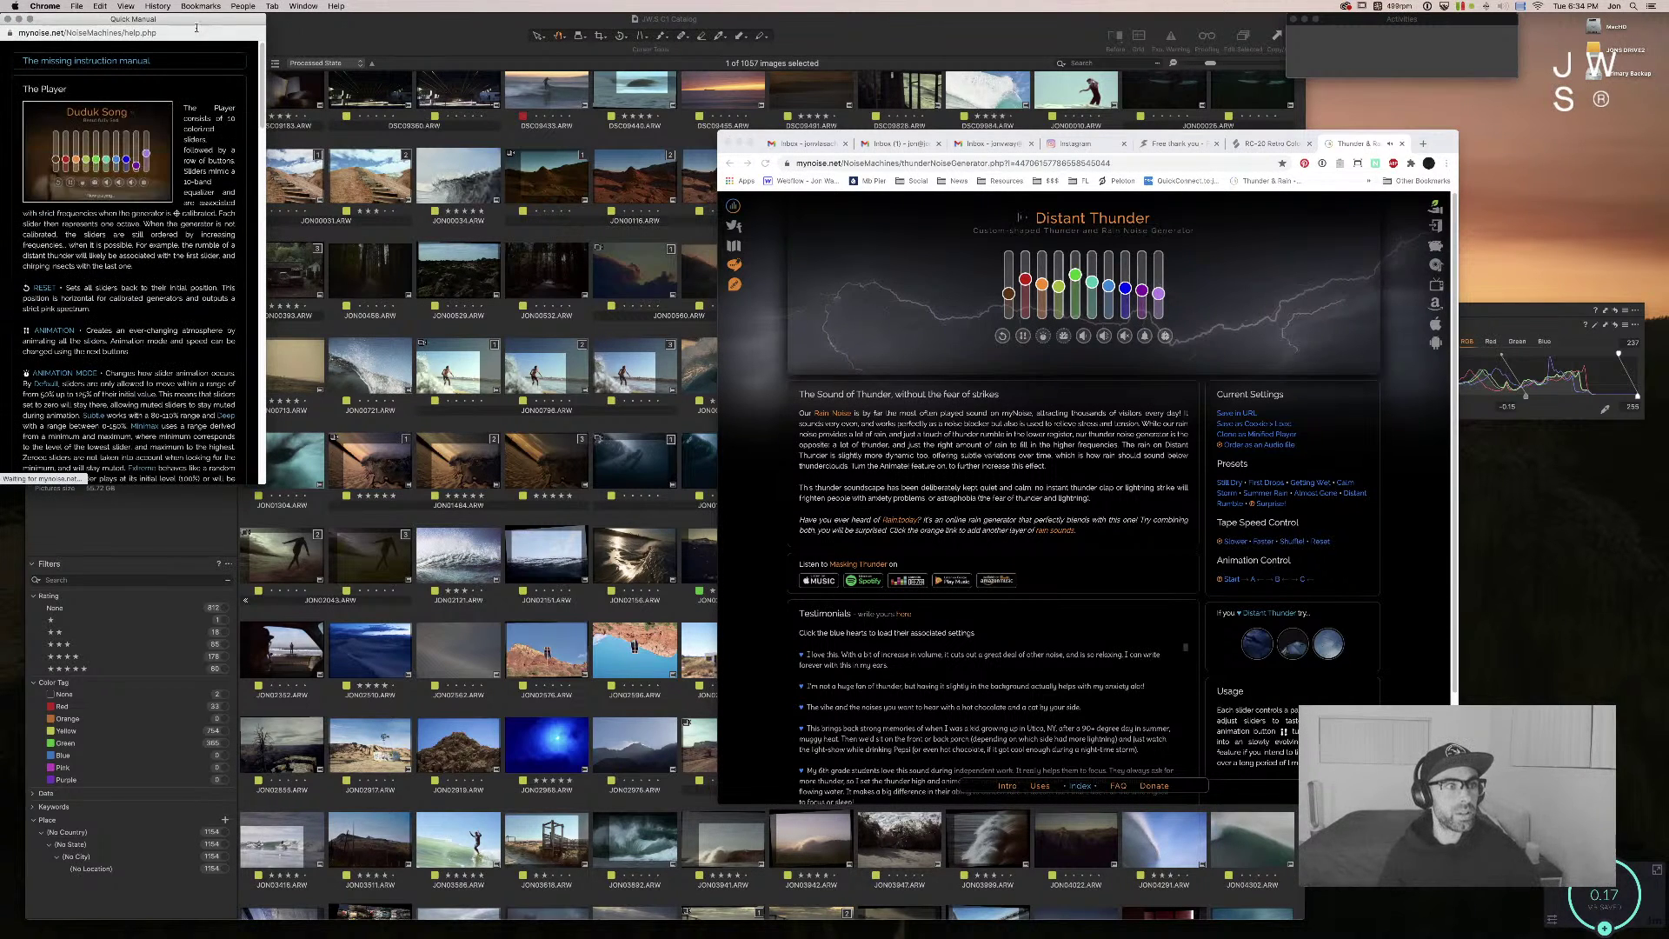
{"action": "key", "text": "super+w"}
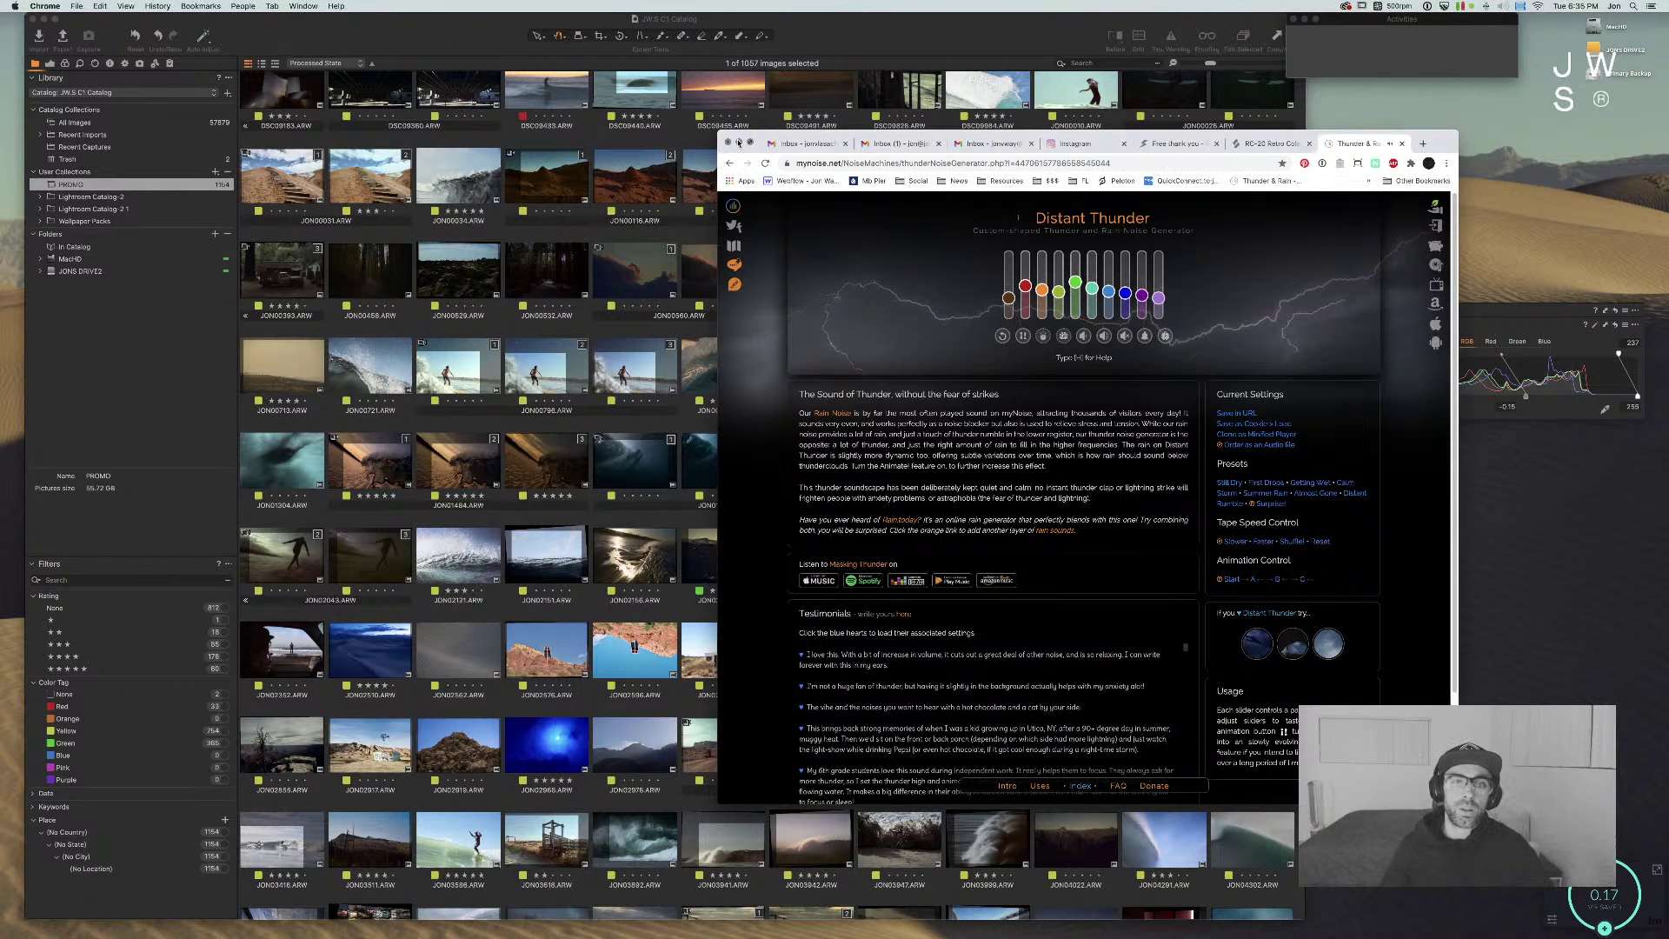
{"action": "left_click", "coordinate": [740, 143]}
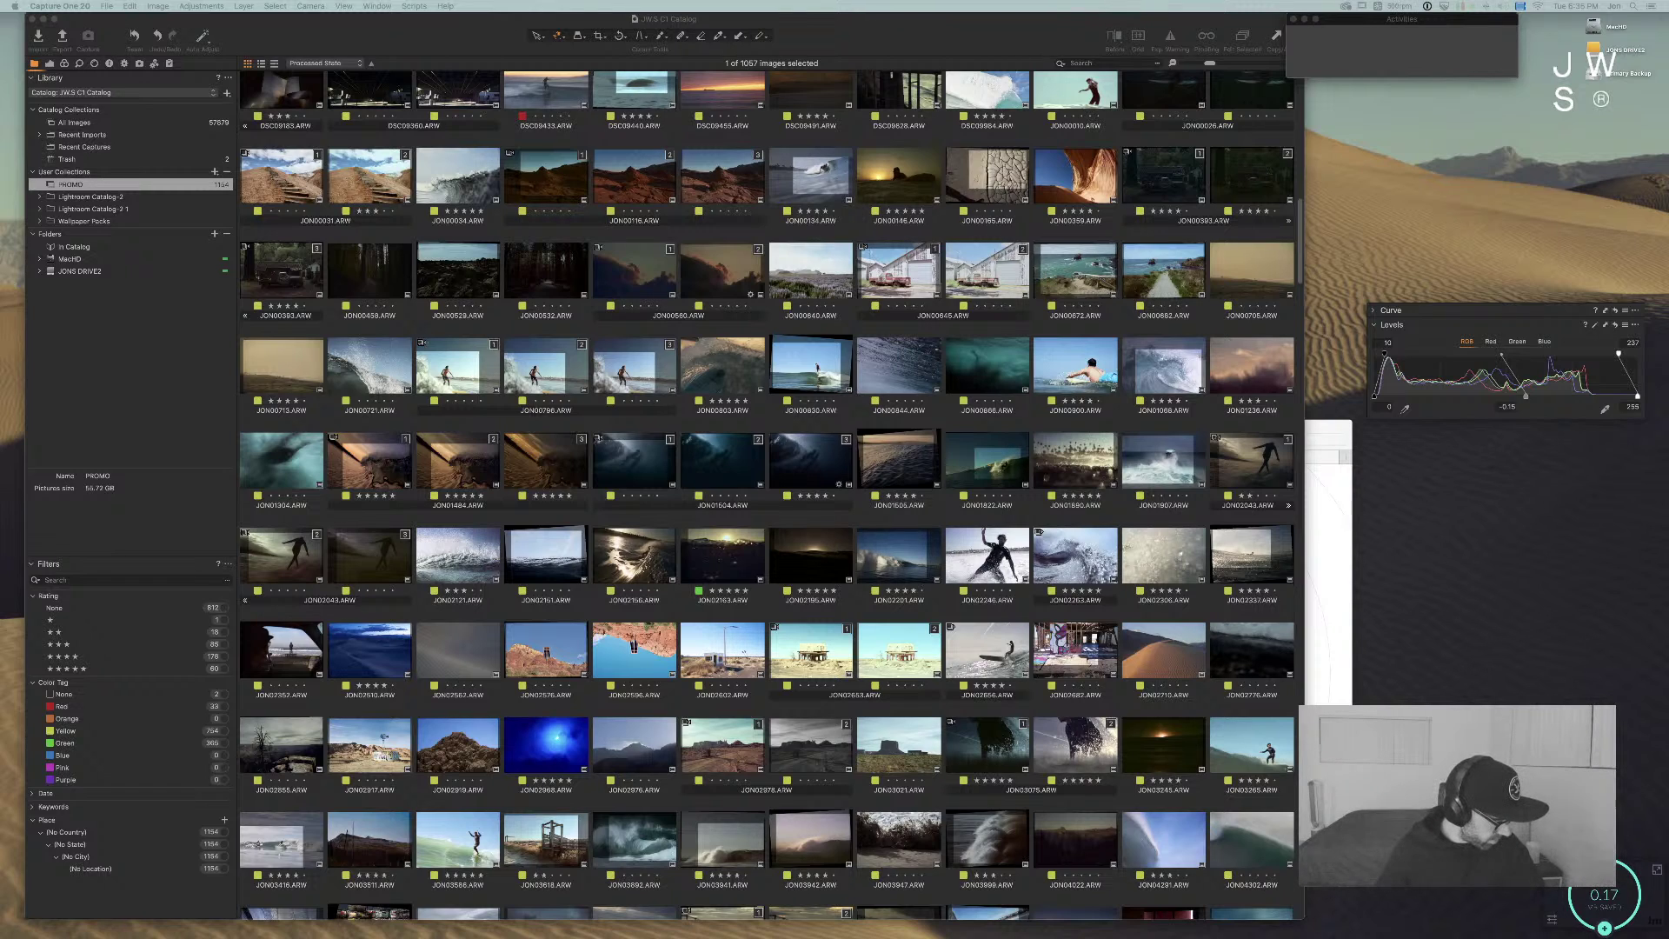
Step: Select the third variant of the dark blue wave photo and look through the photos listed before it
{"action": "left_click", "coordinate": [807, 454]}
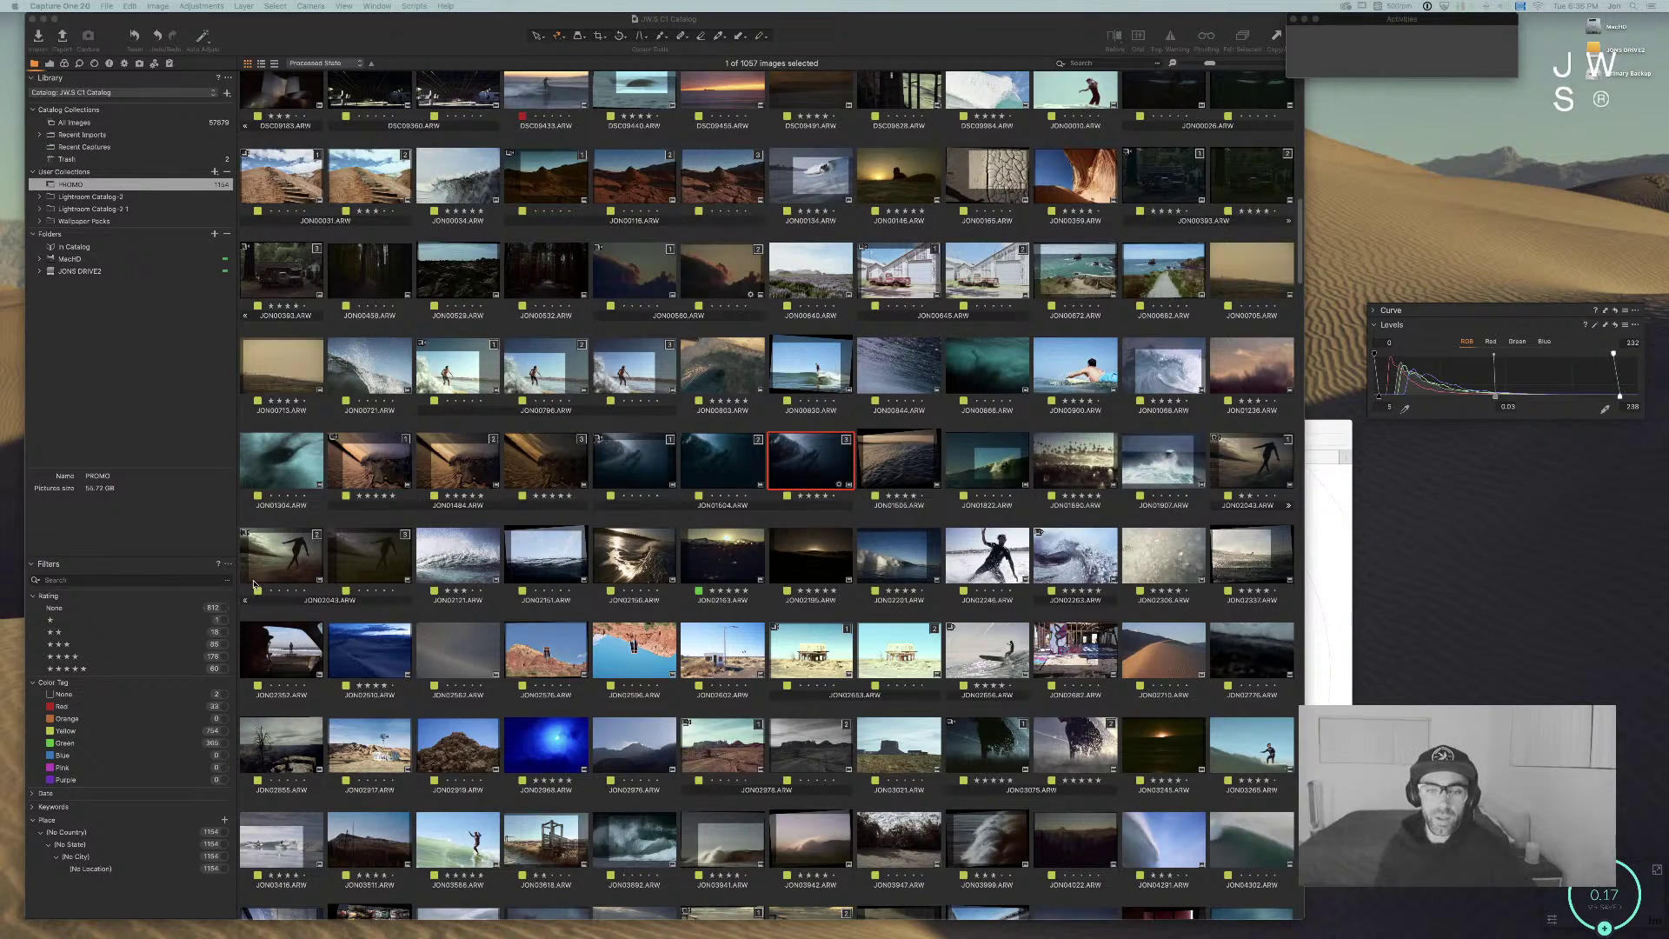
{"action": "scroll", "coordinate": [254, 584], "scroll_direction": "up", "scroll_amount": 3}
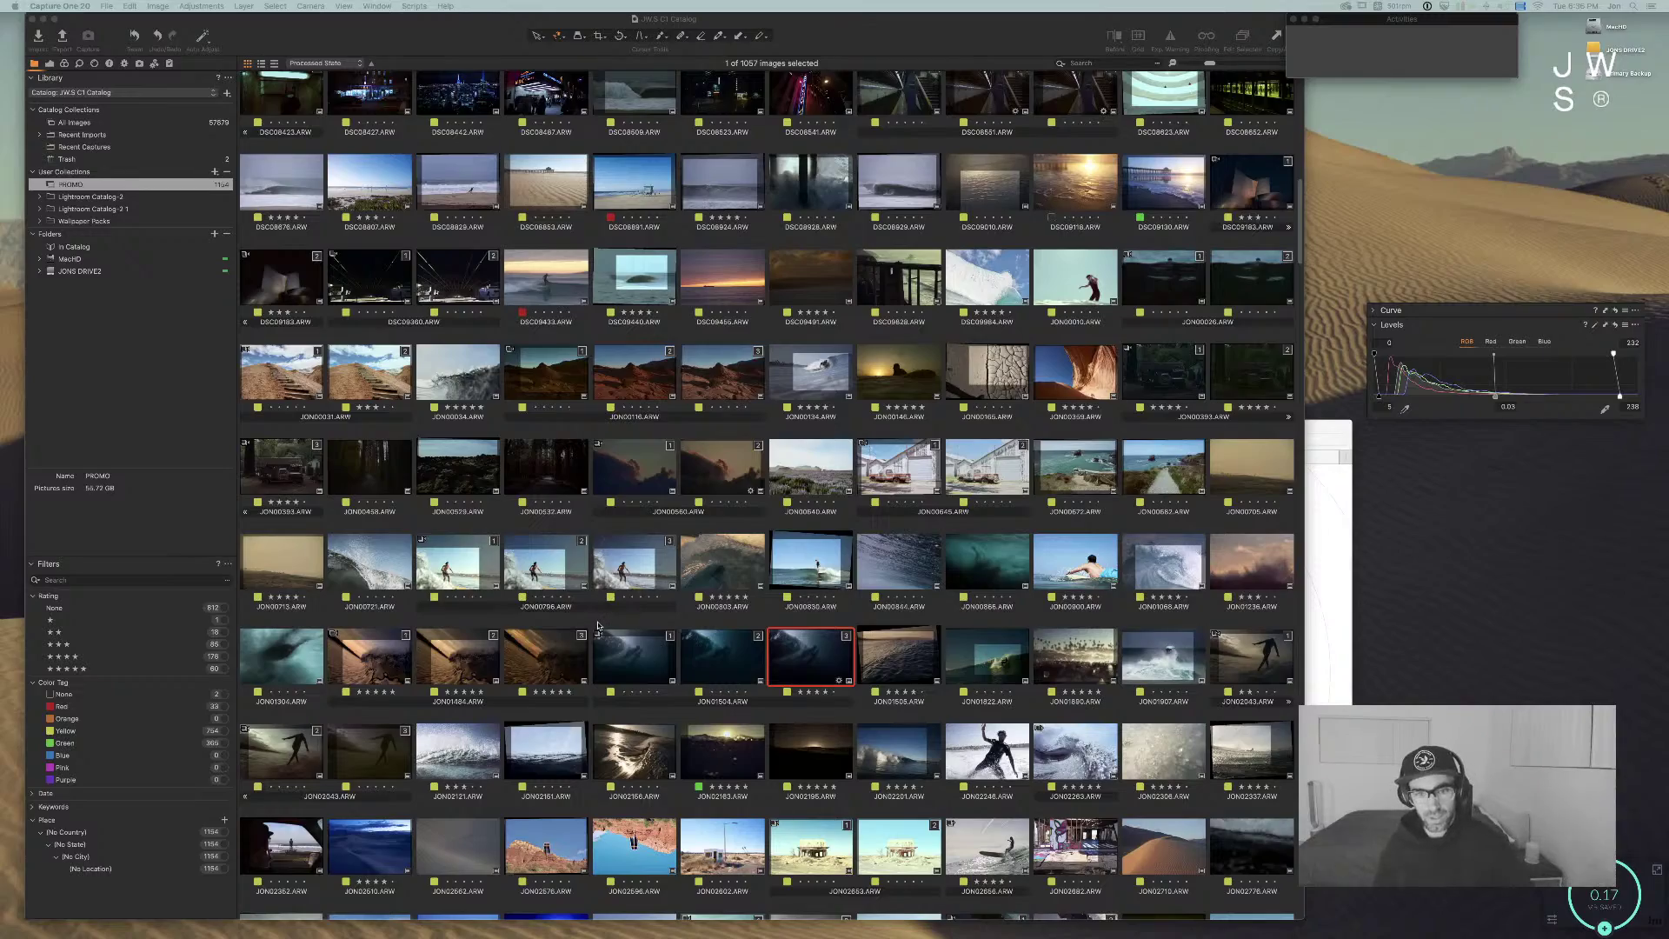
{"action": "scroll", "coordinate": [598, 625], "scroll_direction": "up", "scroll_amount": 1}
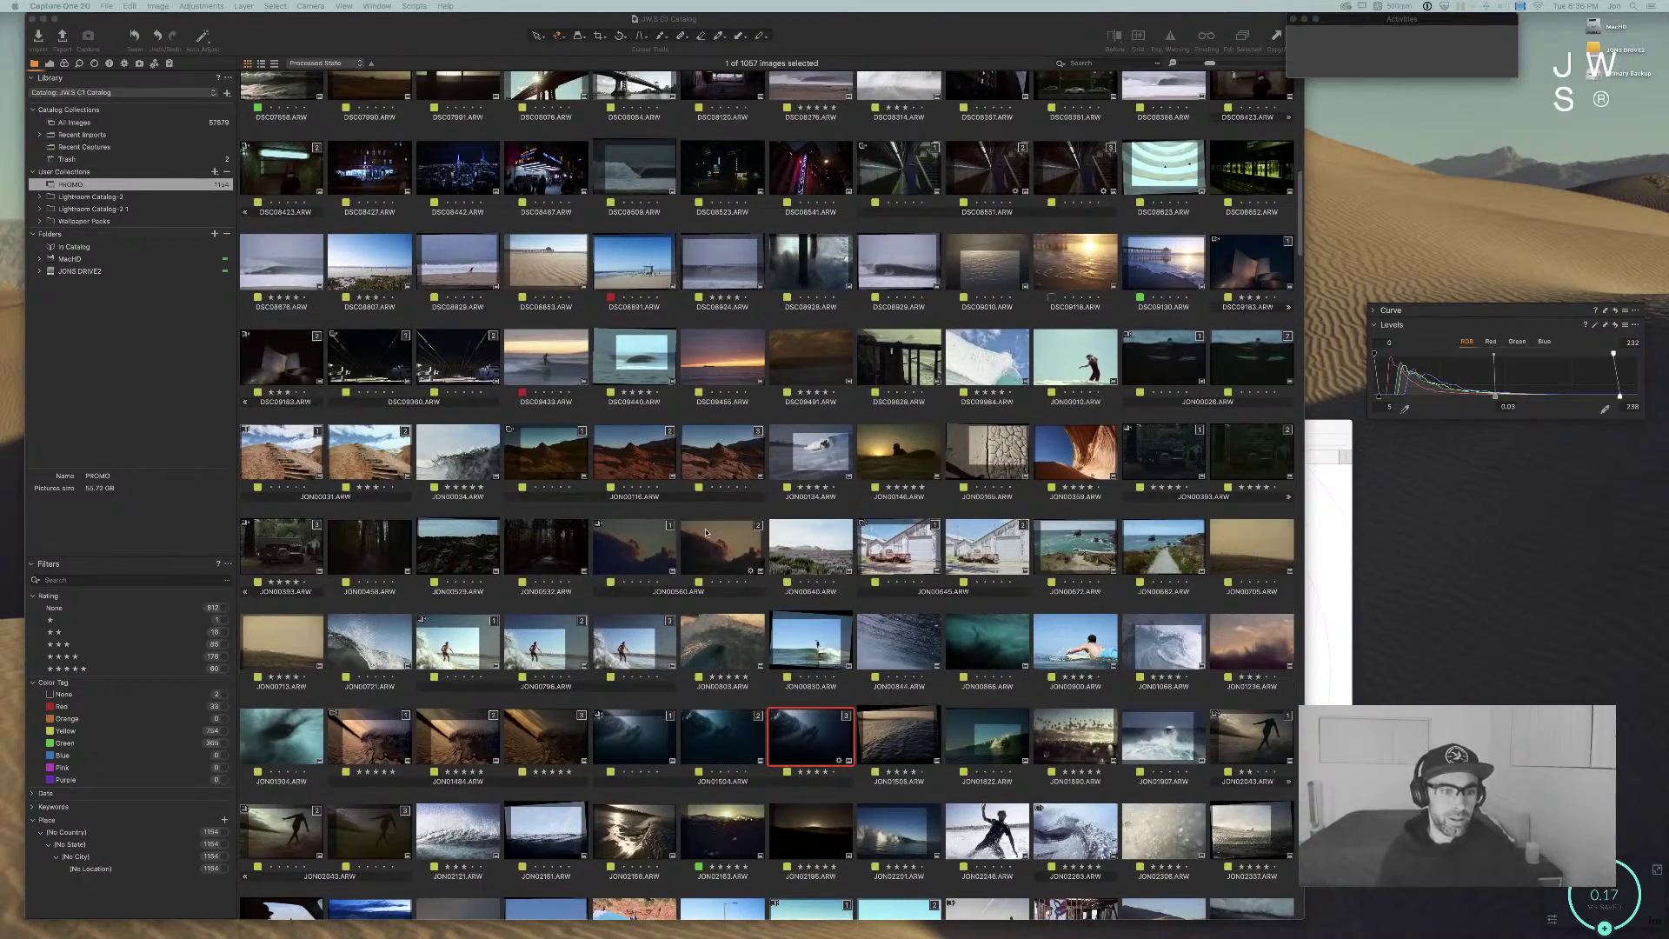
{"action": "scroll", "coordinate": [706, 532], "scroll_direction": "up", "scroll_amount": 4}
{"action": "scroll", "coordinate": [705, 518], "scroll_direction": "up", "scroll_amount": 4}
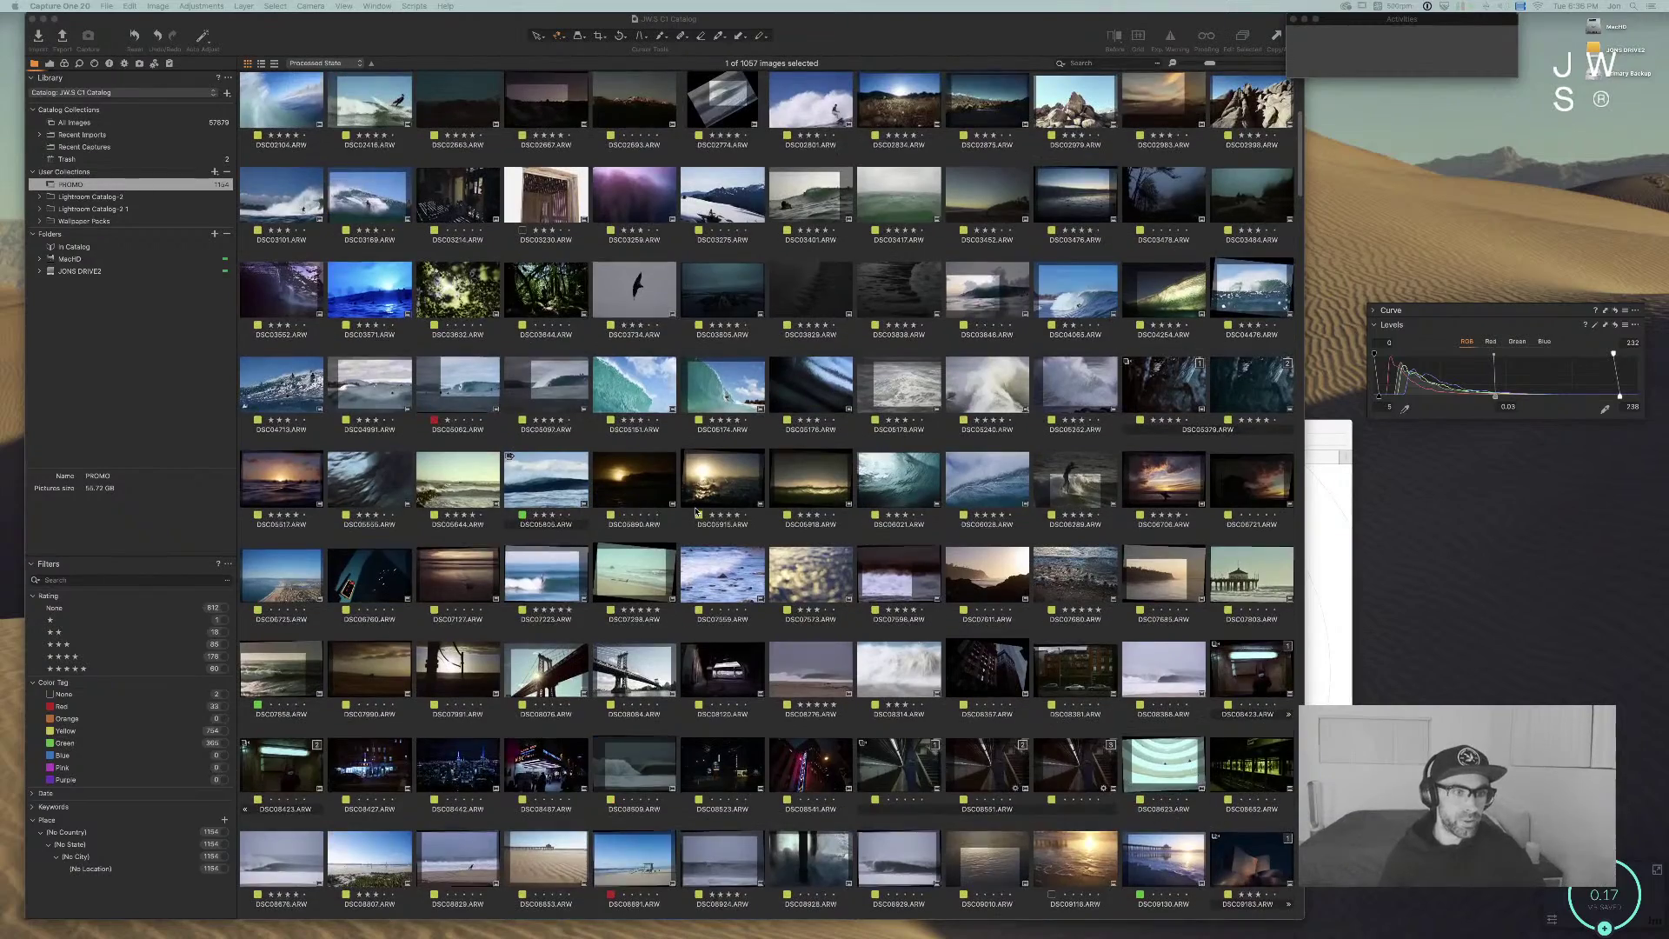
{"action": "scroll", "coordinate": [696, 512], "scroll_direction": "up", "scroll_amount": 1}
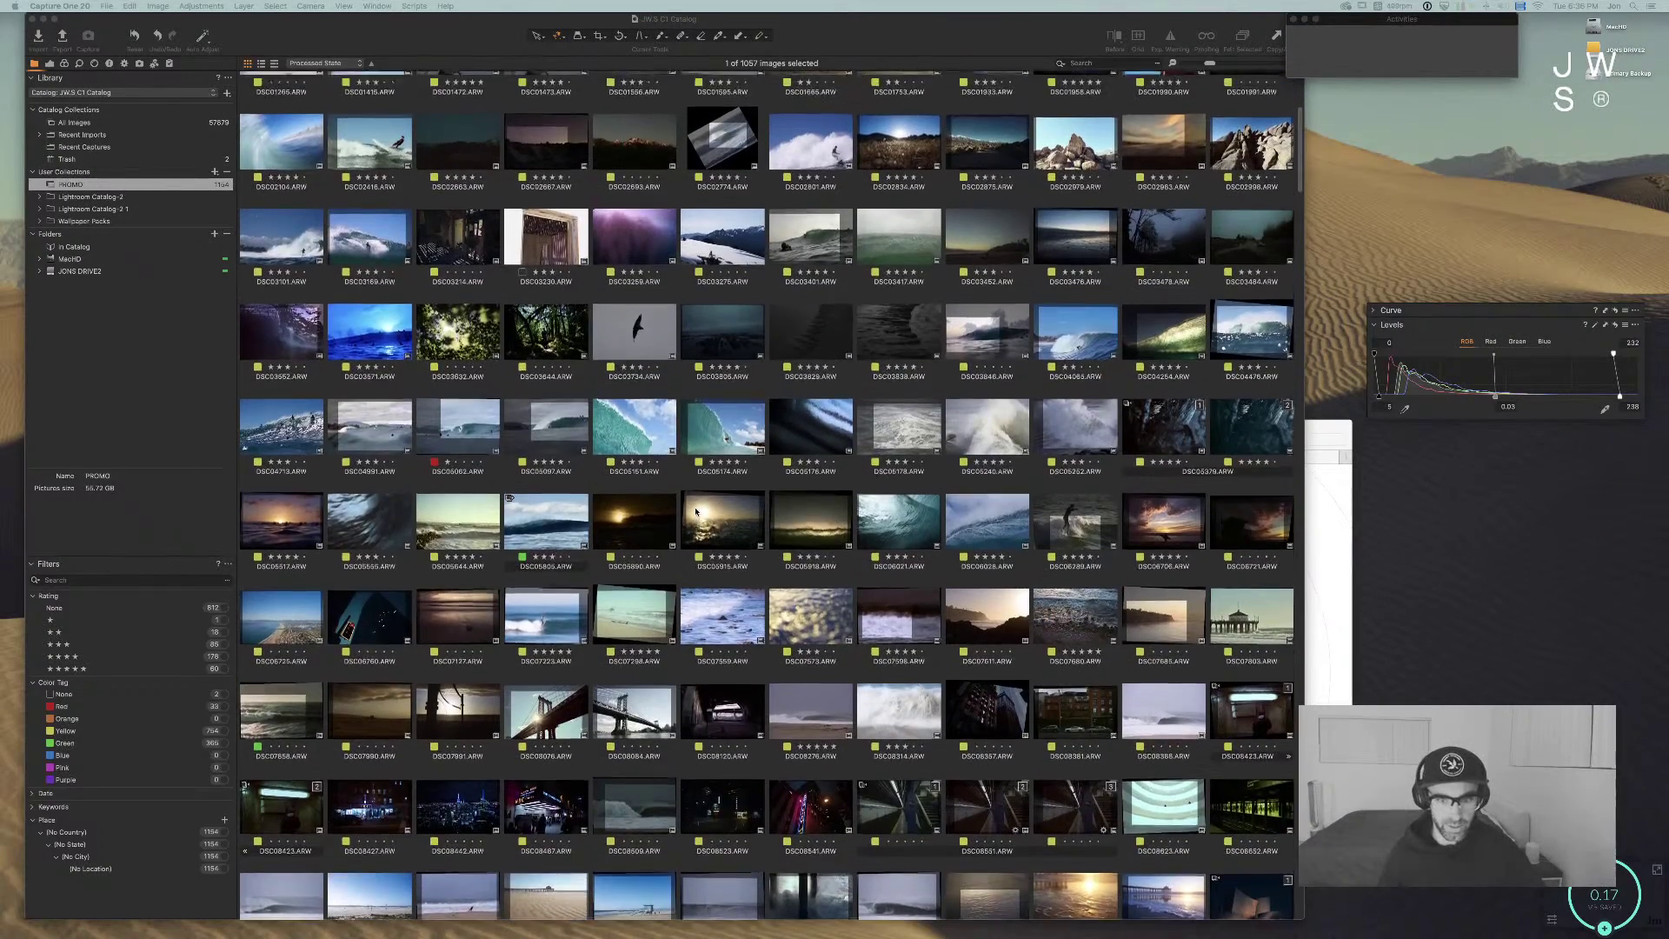
Step: Switch to Finder, open the Wallpapers folder inside Pictures, and reposition the window to show its newest files
{"action": "key", "text": "super+Tab"}
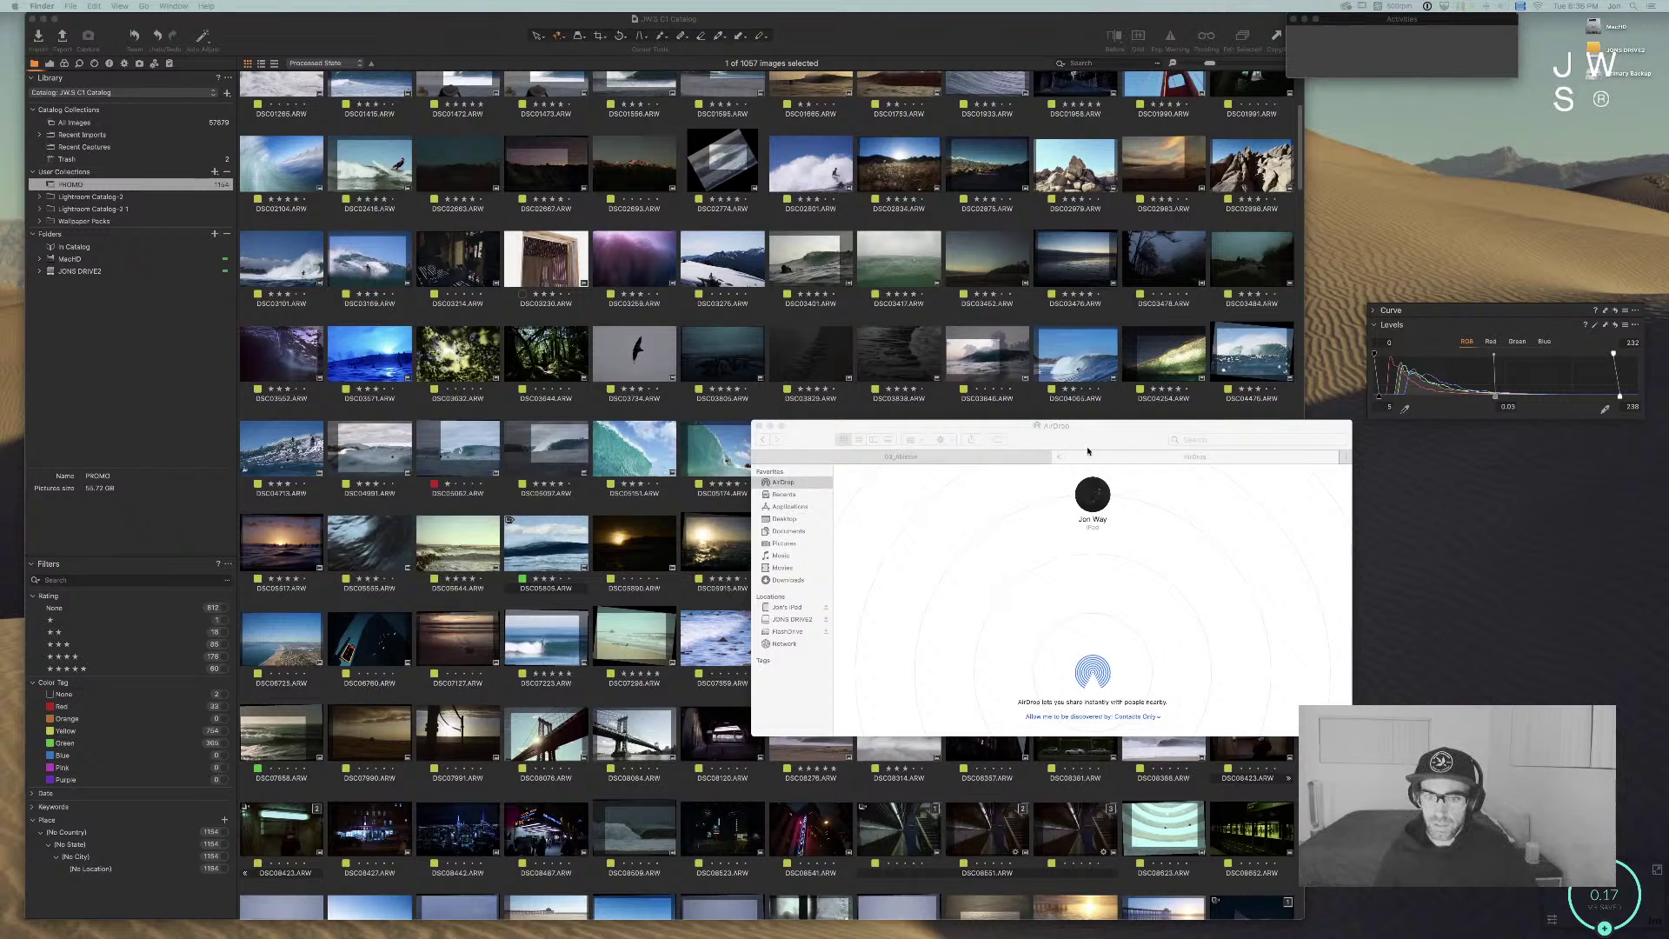
{"action": "left_click", "coordinate": [1003, 459]}
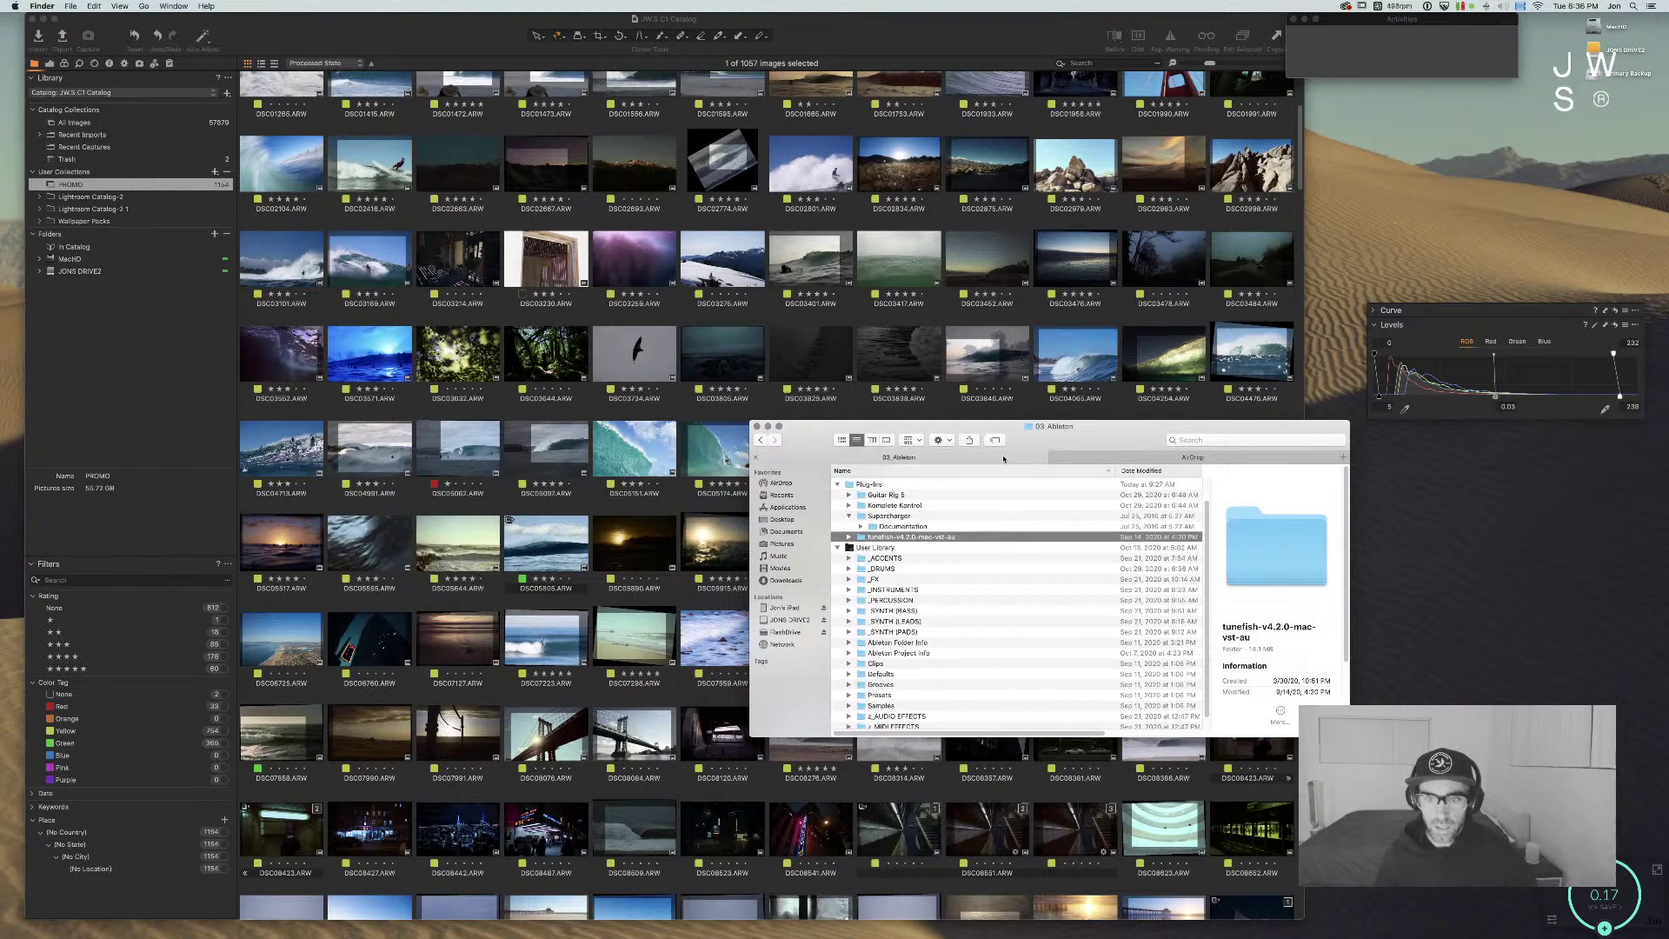
{"action": "left_click", "coordinate": [800, 544]}
{"action": "double_click", "coordinate": [881, 487]}
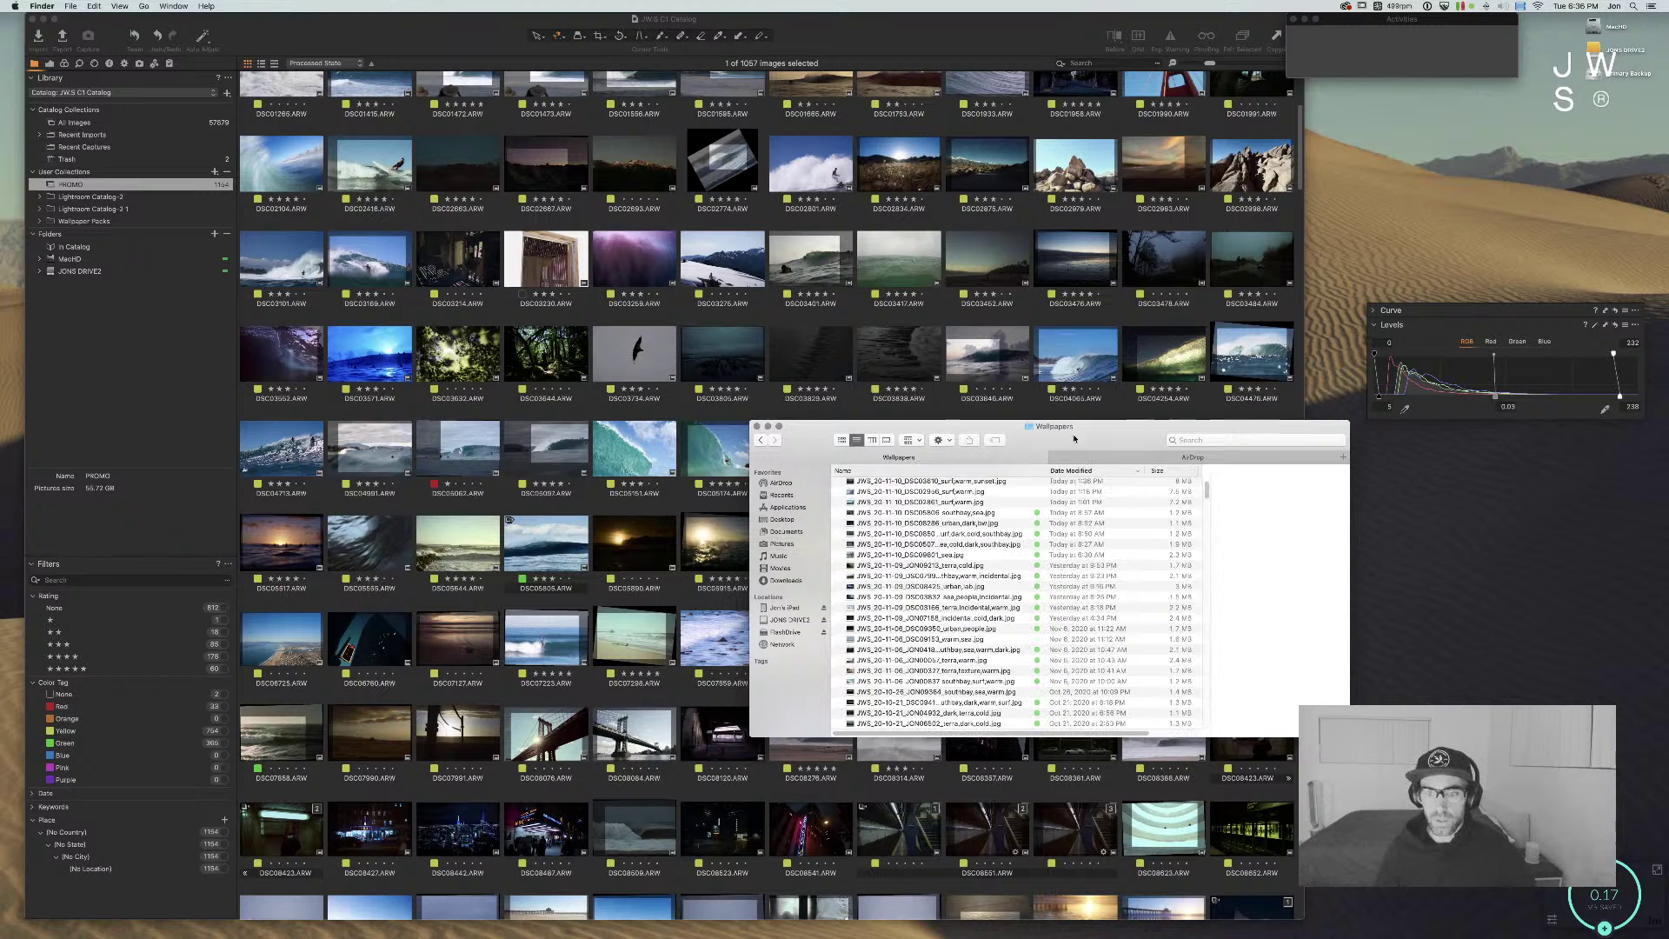
{"action": "left_click_drag", "start_coordinate": [1126, 433], "coordinate": [1042, 427]}
{"action": "scroll", "coordinate": [916, 545], "scroll_direction": "up", "scroll_amount": 2}
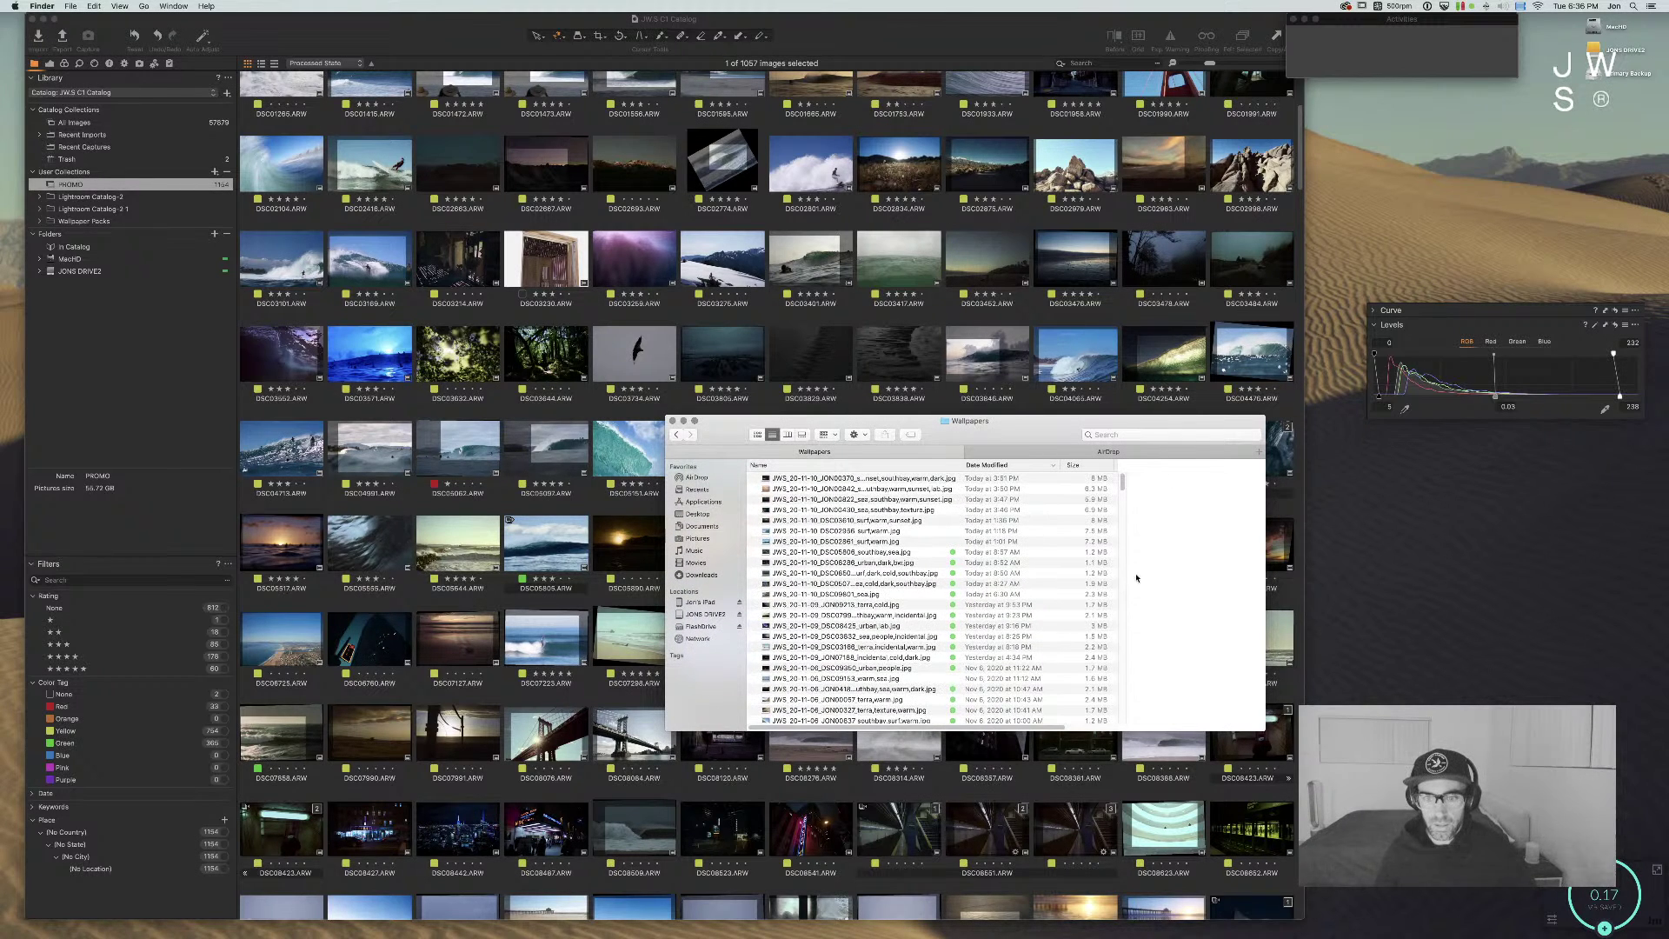
Step: Preview the 20-11-10 wallpapers at full size, from the DSC02861 surf image up to the newest file
{"action": "left_click", "coordinate": [916, 542]}
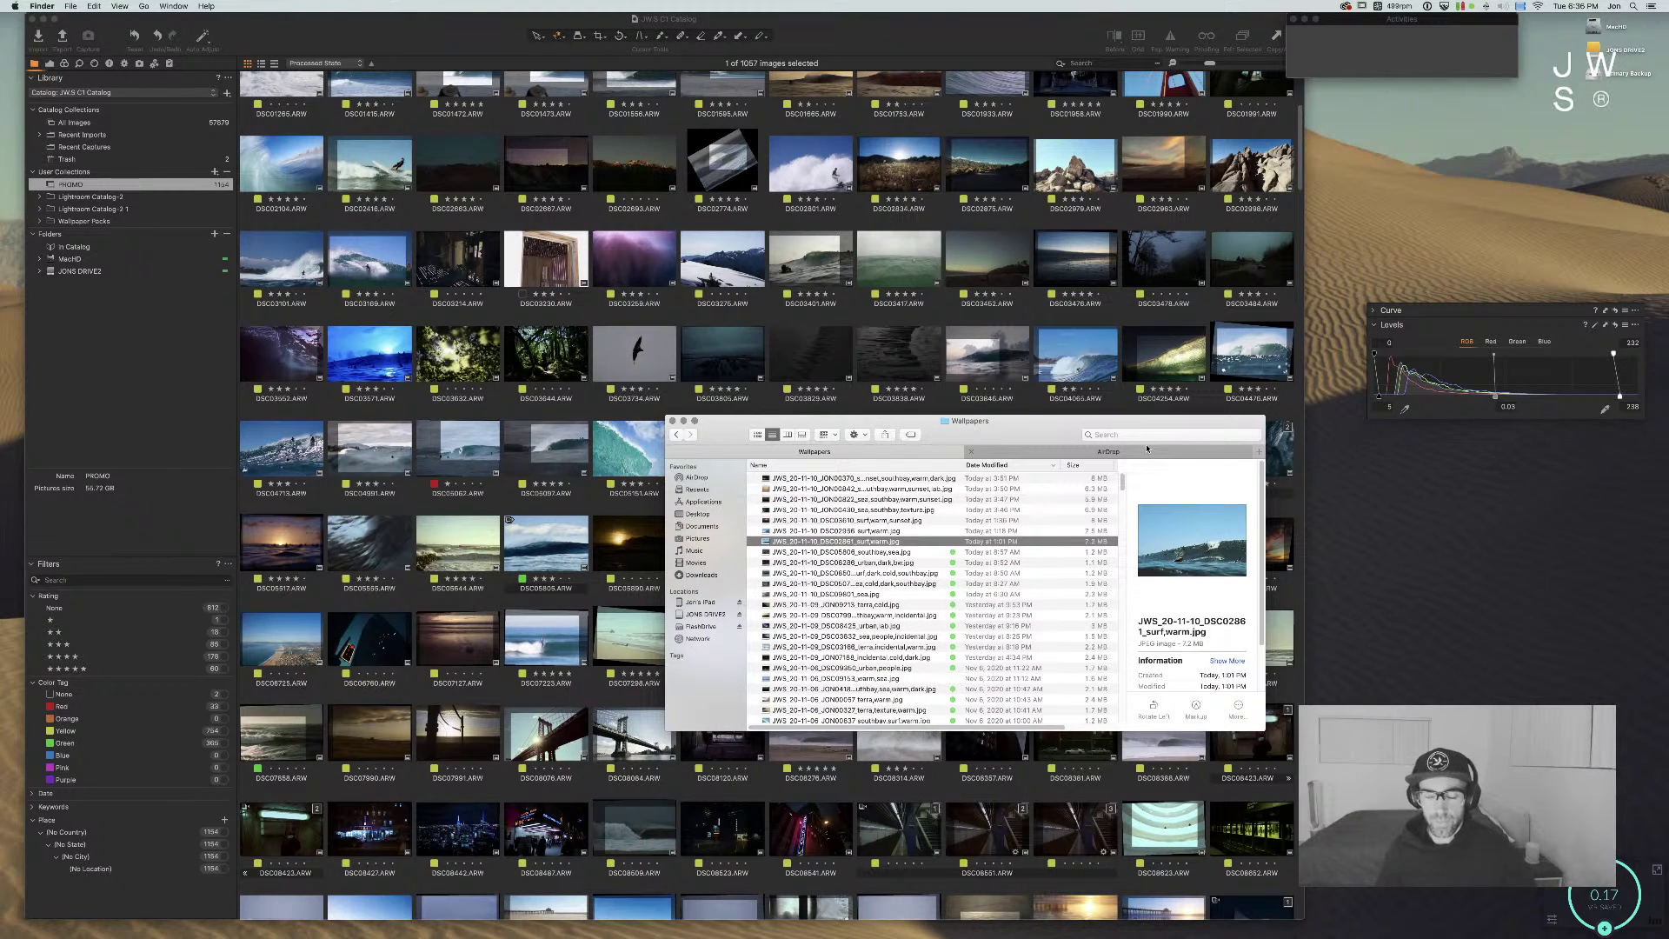
{"action": "key", "text": "space"}
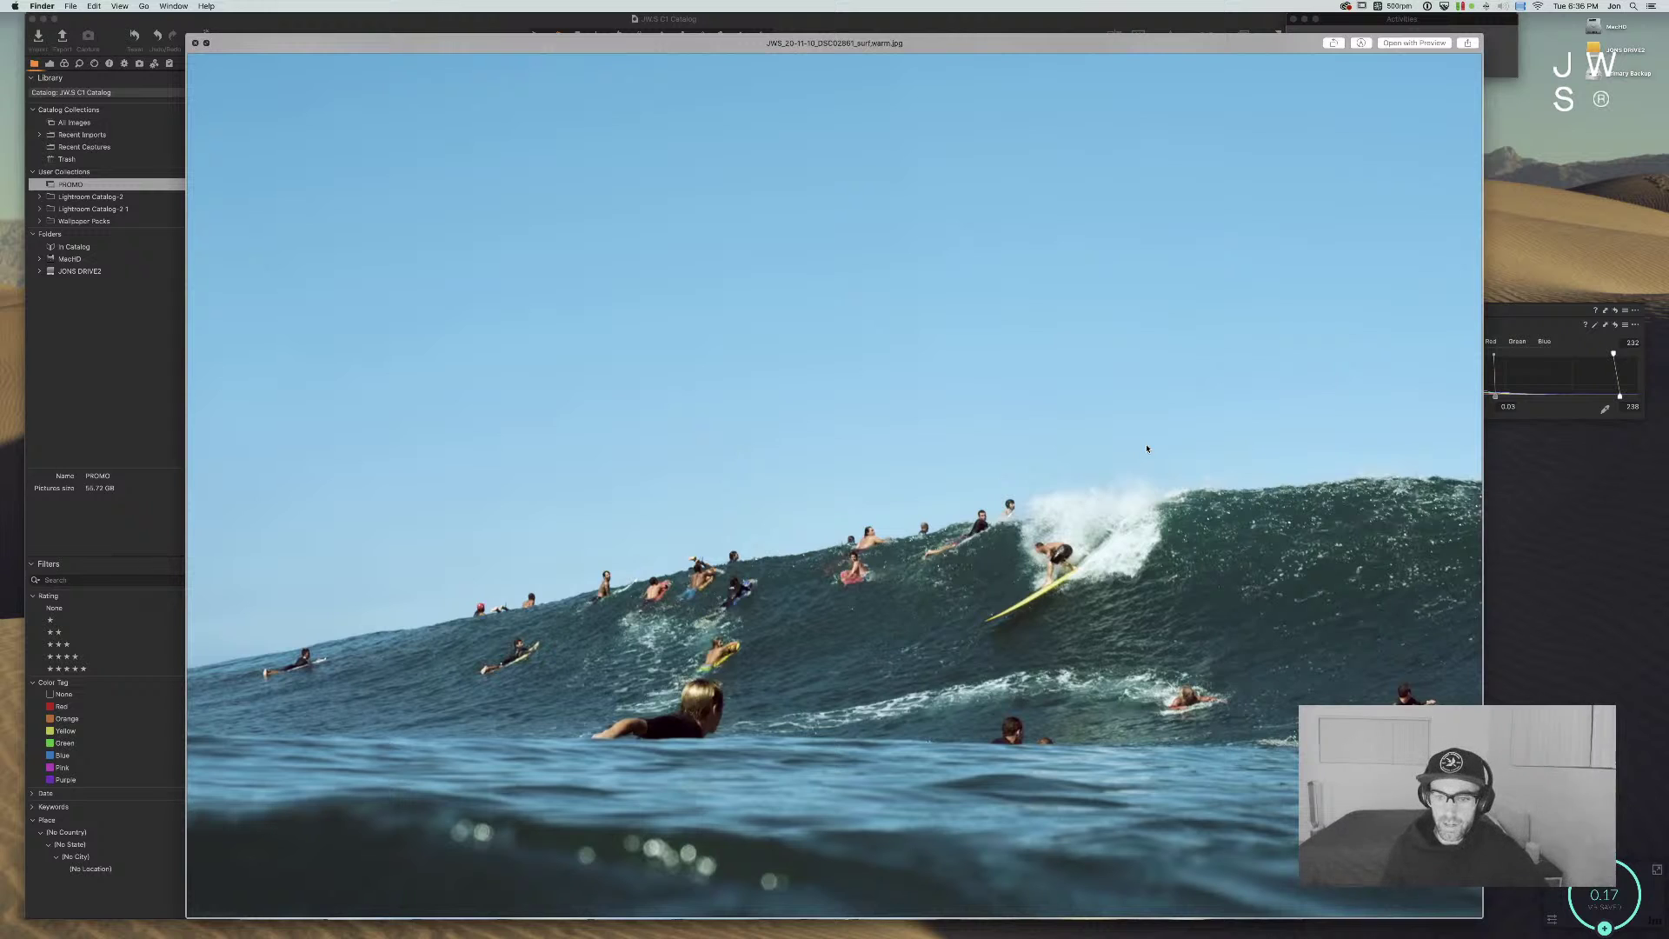
{"action": "key", "text": "Down"}
{"action": "key", "text": "Down"}
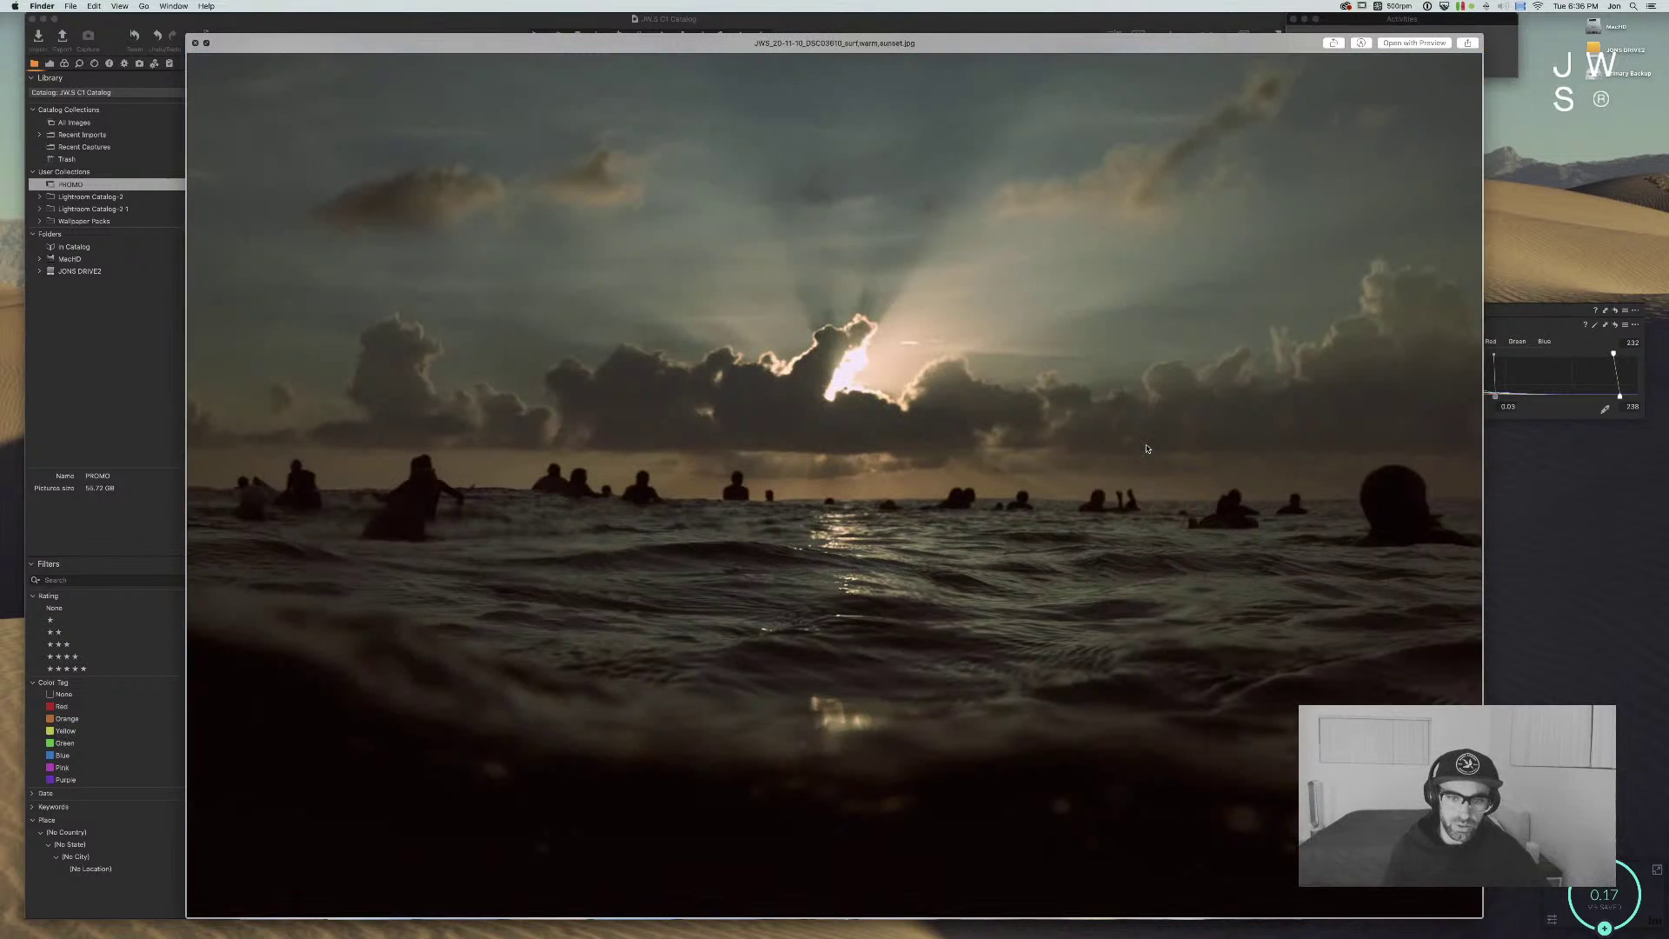
{"action": "key", "text": "Down"}
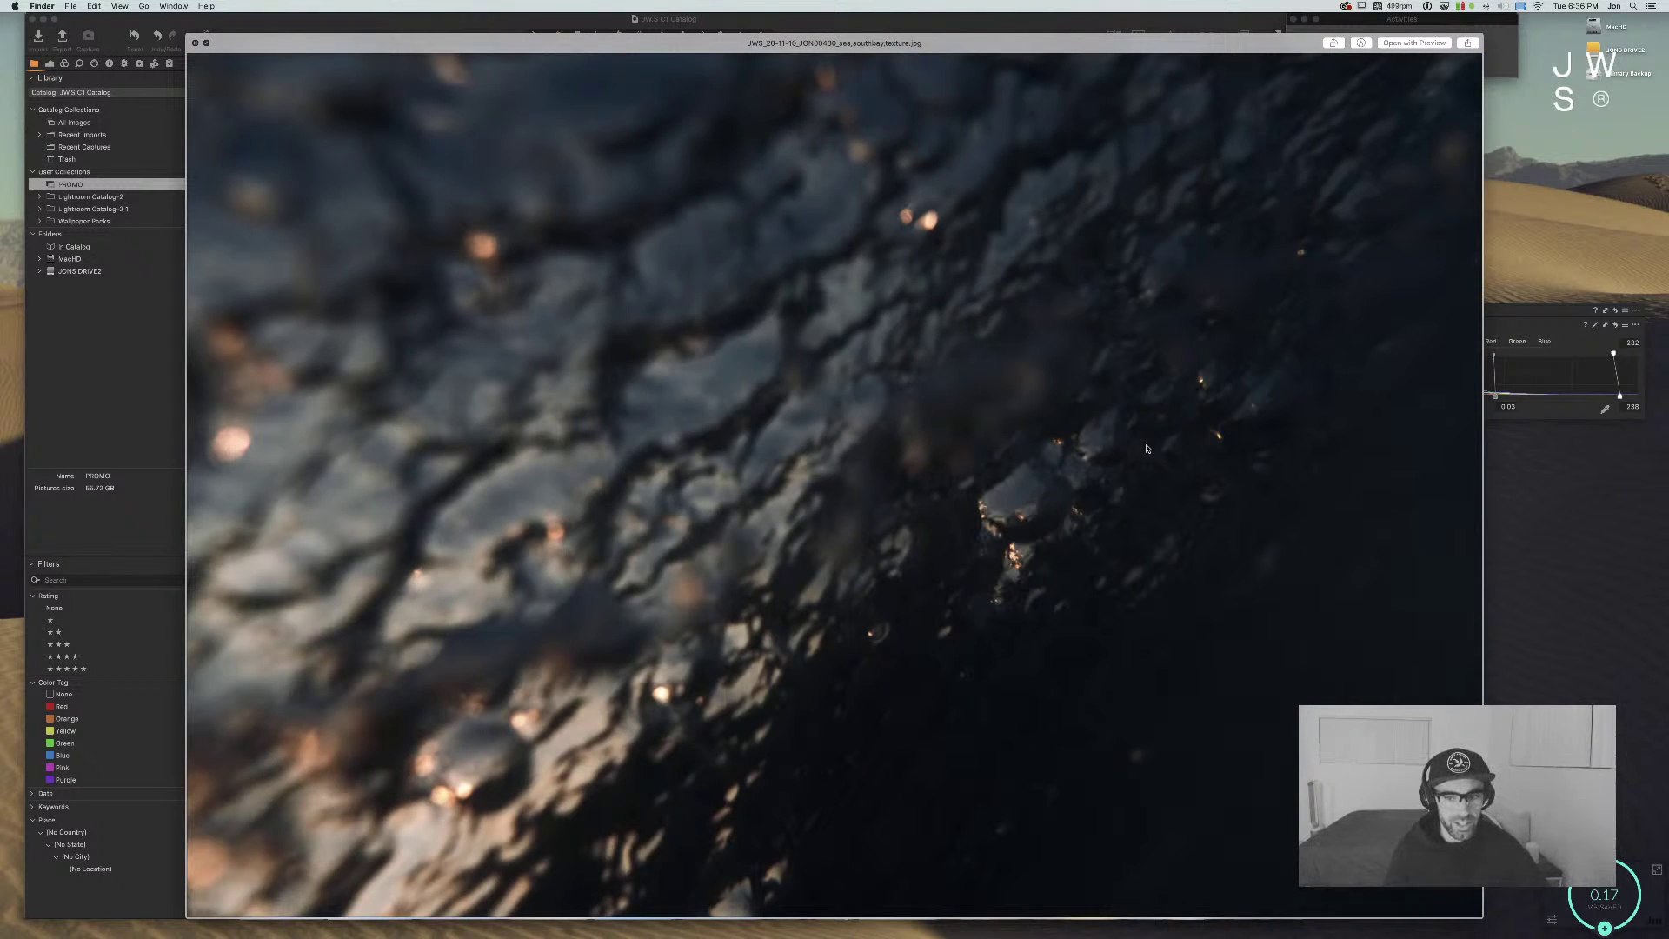
{"action": "key", "text": "Down"}
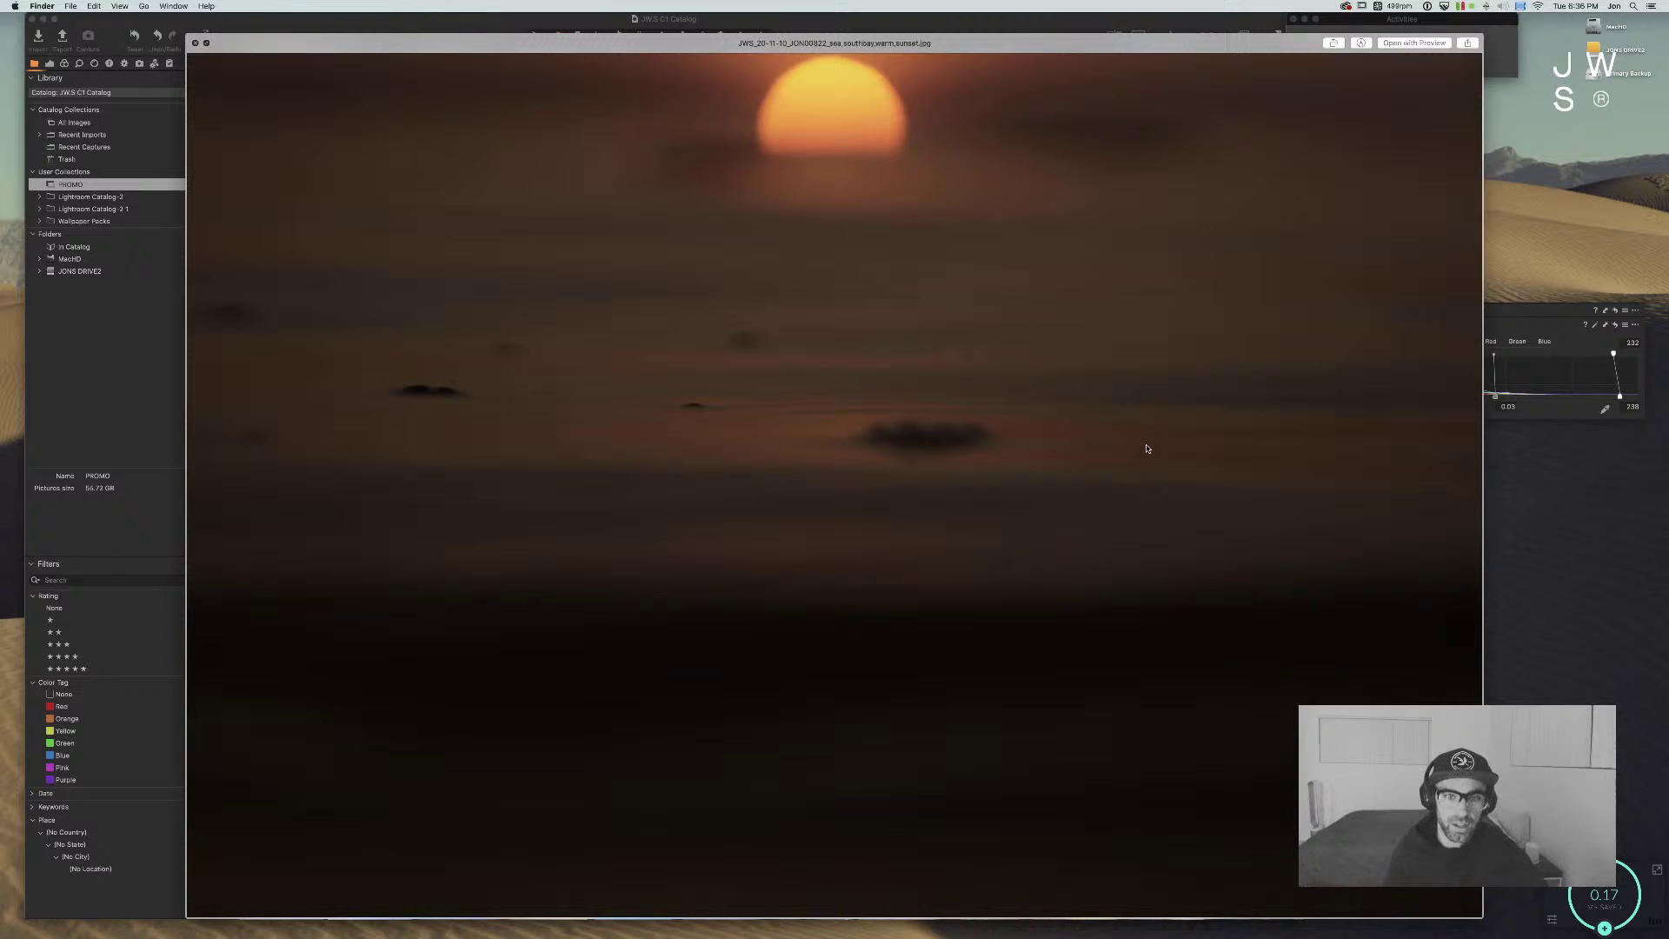
{"action": "key", "text": "Down"}
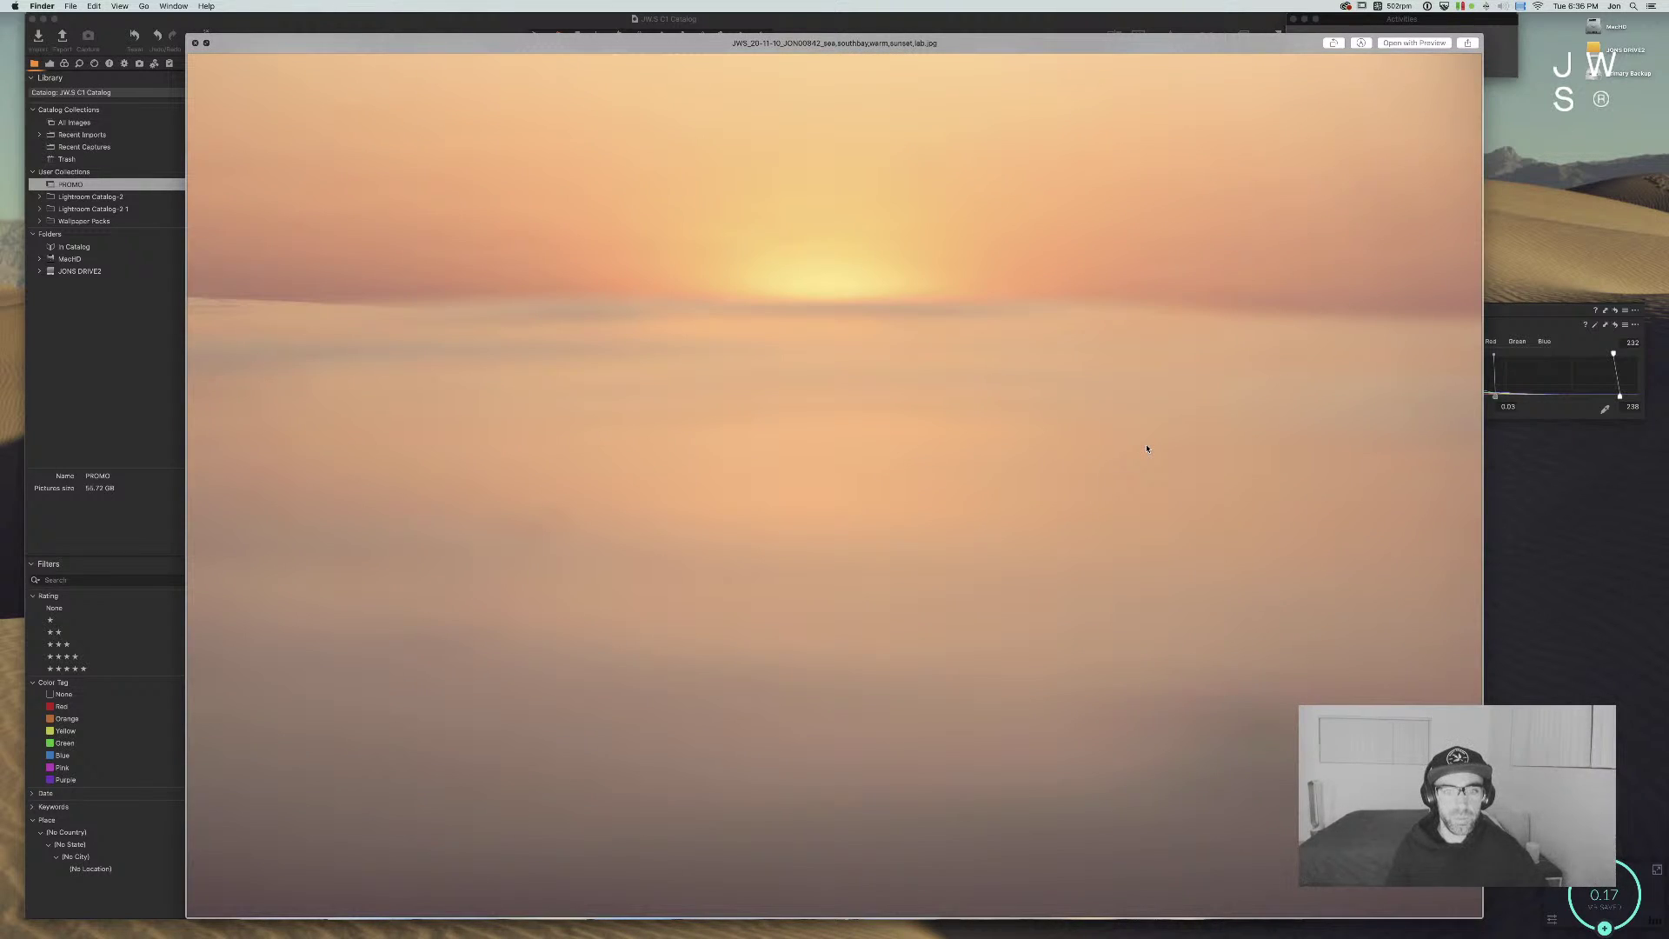
{"action": "key", "text": "Down"}
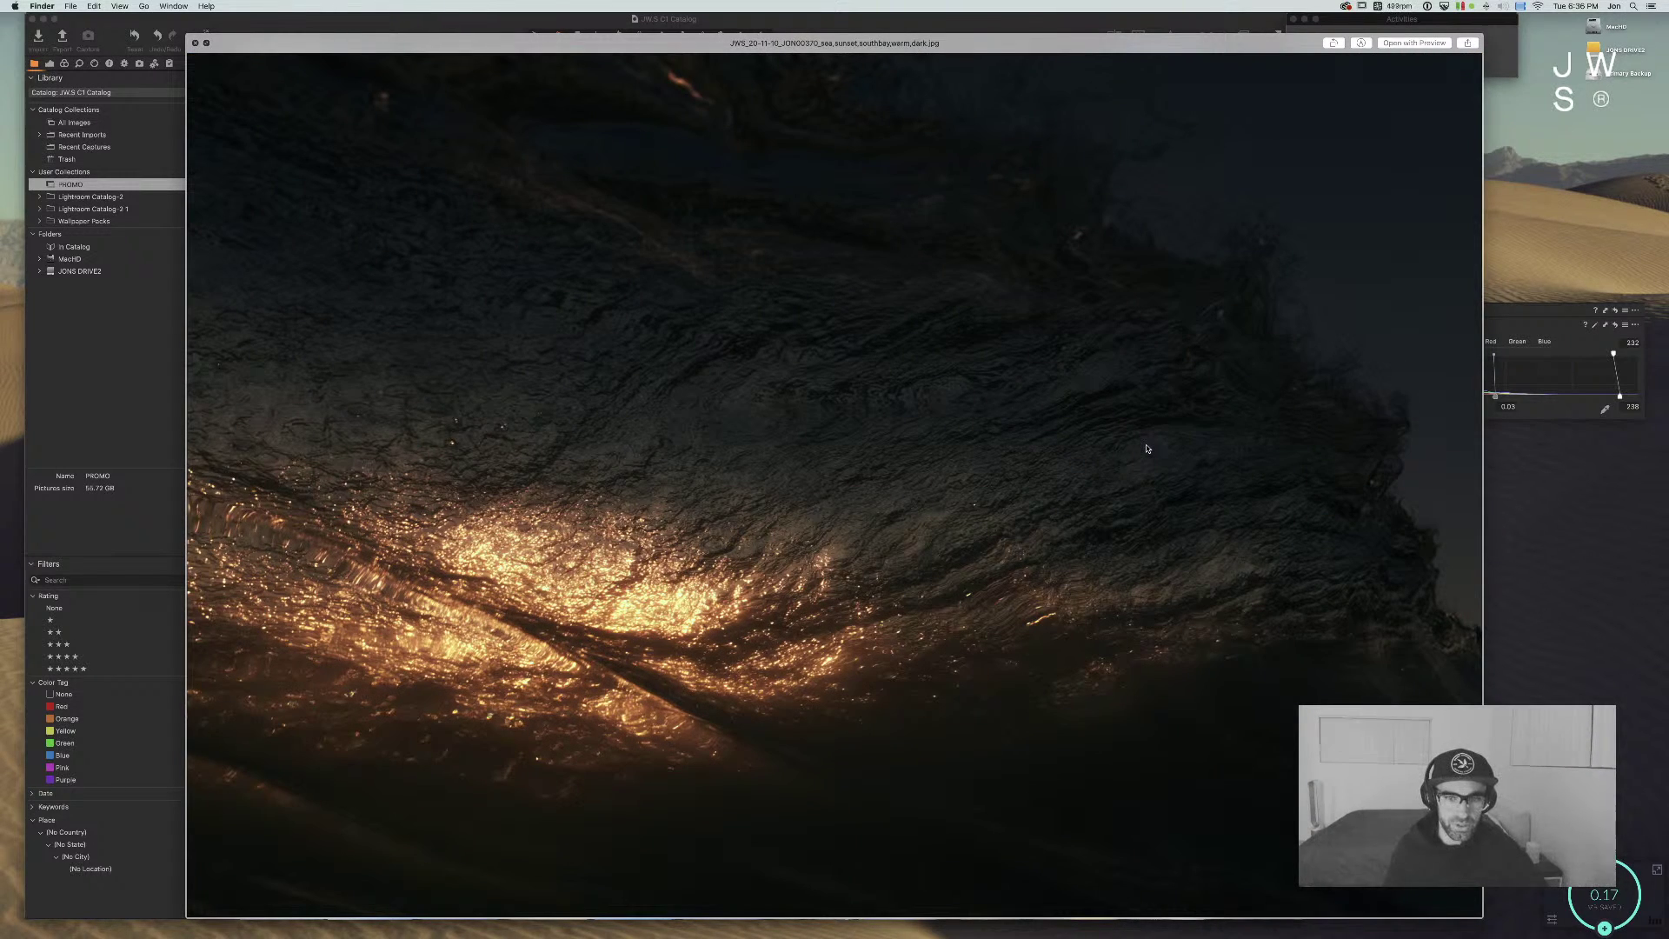
Step: Revisit the southbay texture and dark sunset wallpapers in the preview, then close it
{"action": "key", "text": "Up"}
{"action": "key", "text": "Up"}
{"action": "key", "text": "Up"}
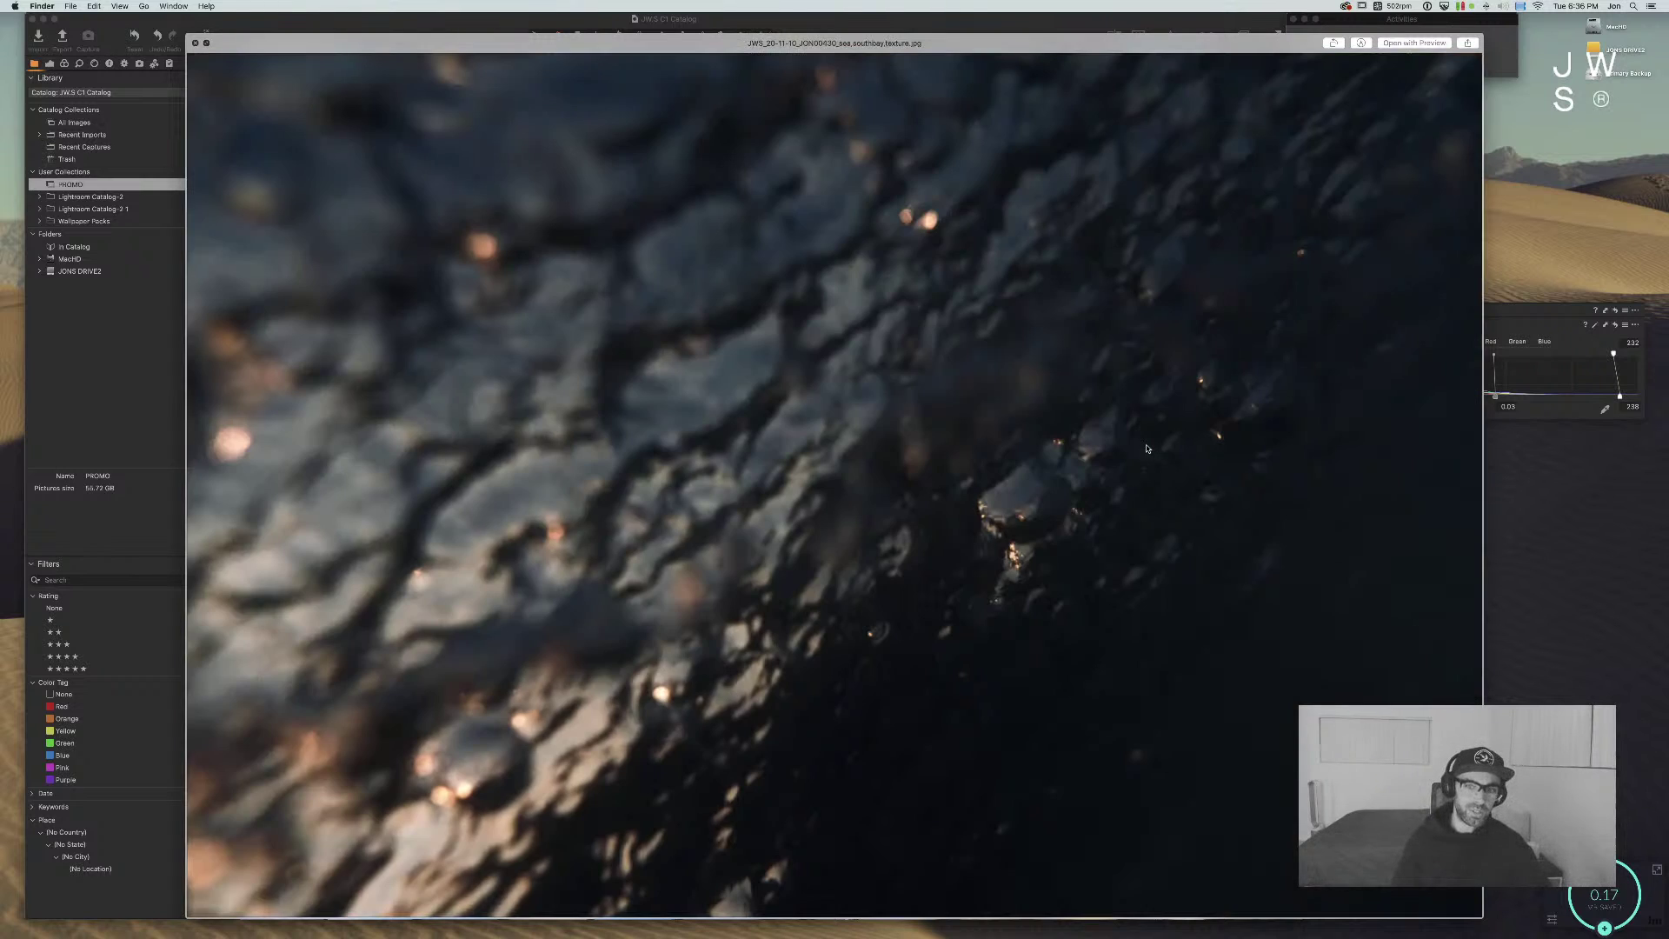
{"action": "key", "text": "Down"}
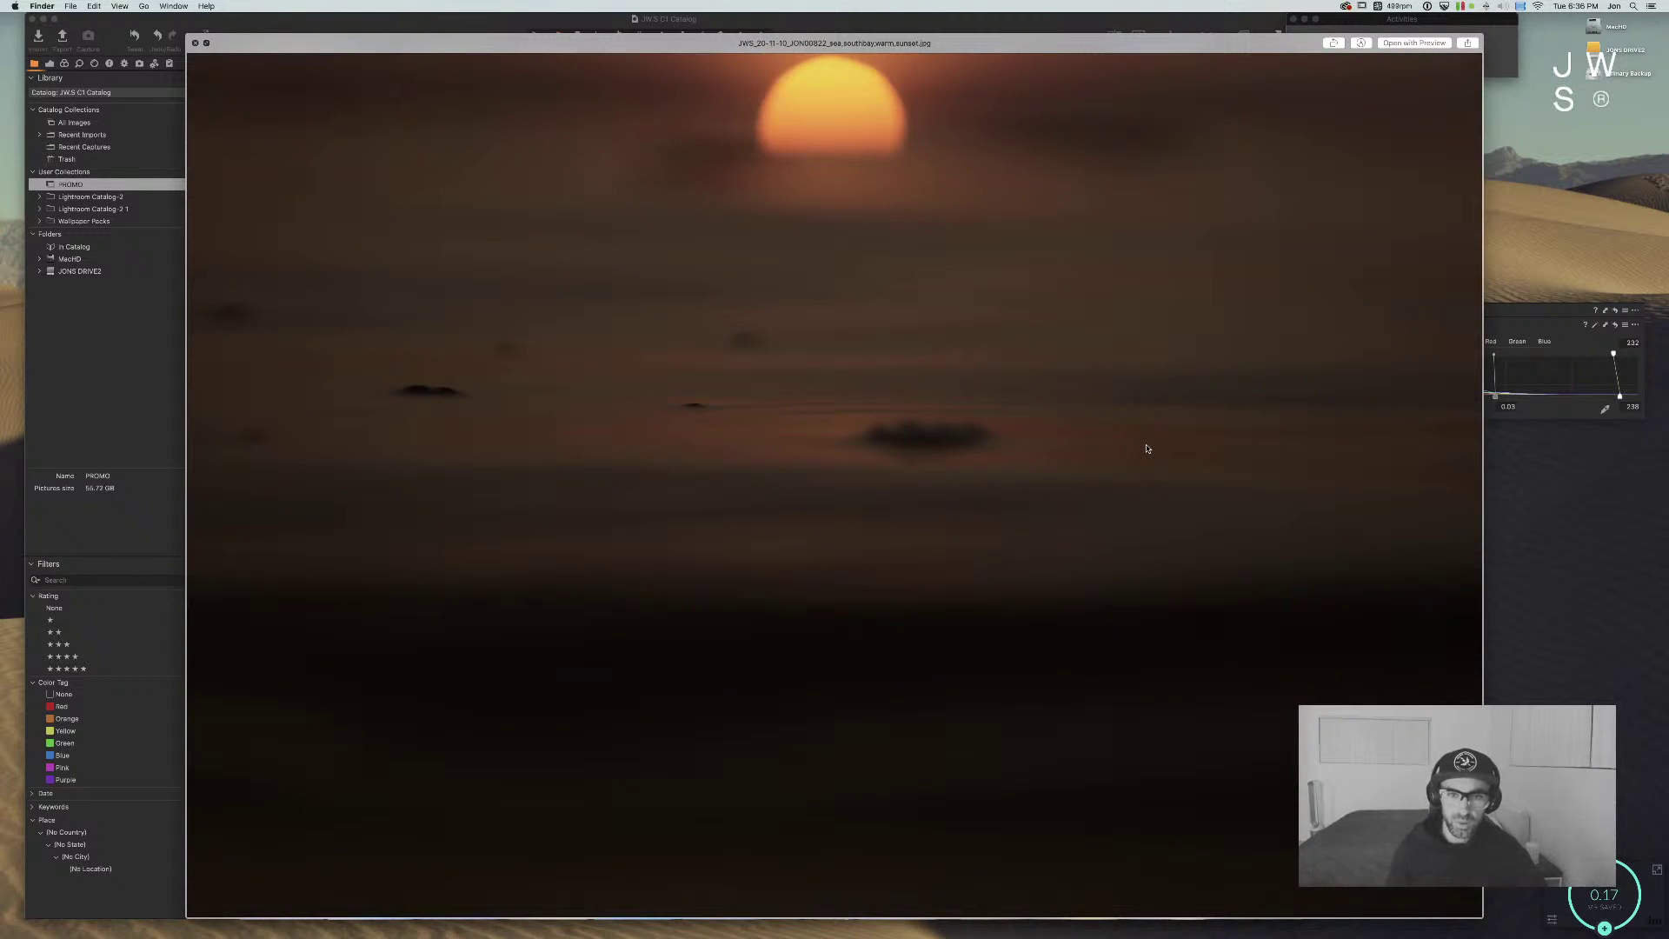
{"action": "key", "text": "space"}
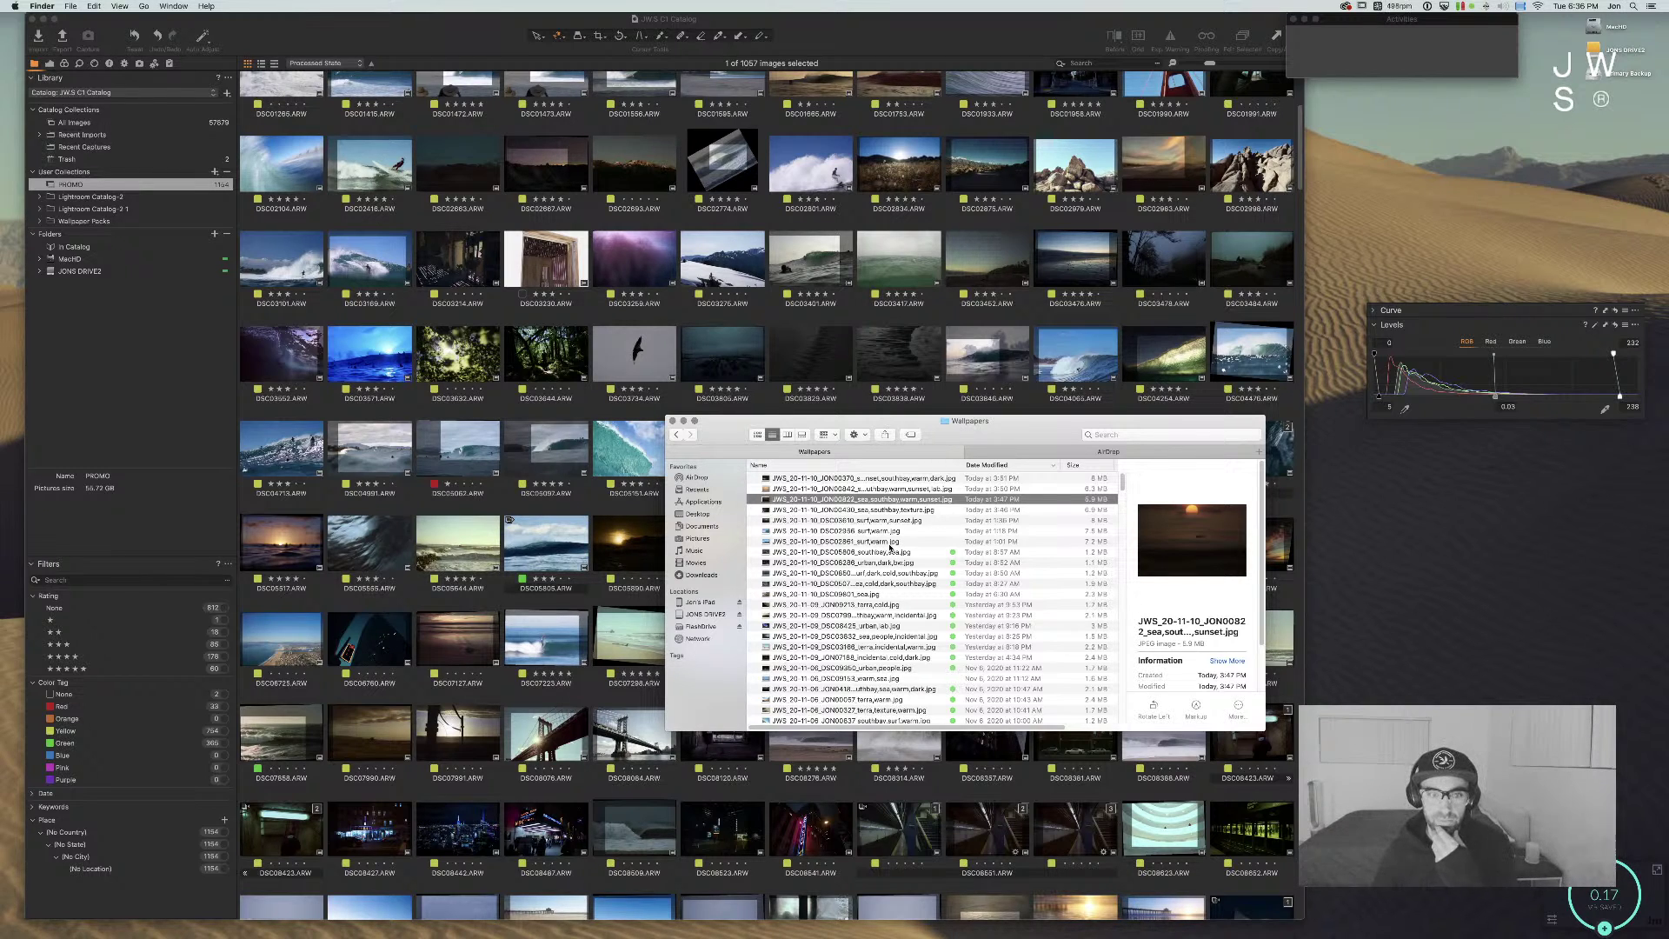
Step: Examine the older wallpapers and their dates, selecting the 20-11-09 terra,cold and 20-11-06 urban,people images
{"action": "left_click", "coordinate": [1000, 605]}
{"action": "scroll", "coordinate": [1009, 626], "scroll_direction": "down", "scroll_amount": 2}
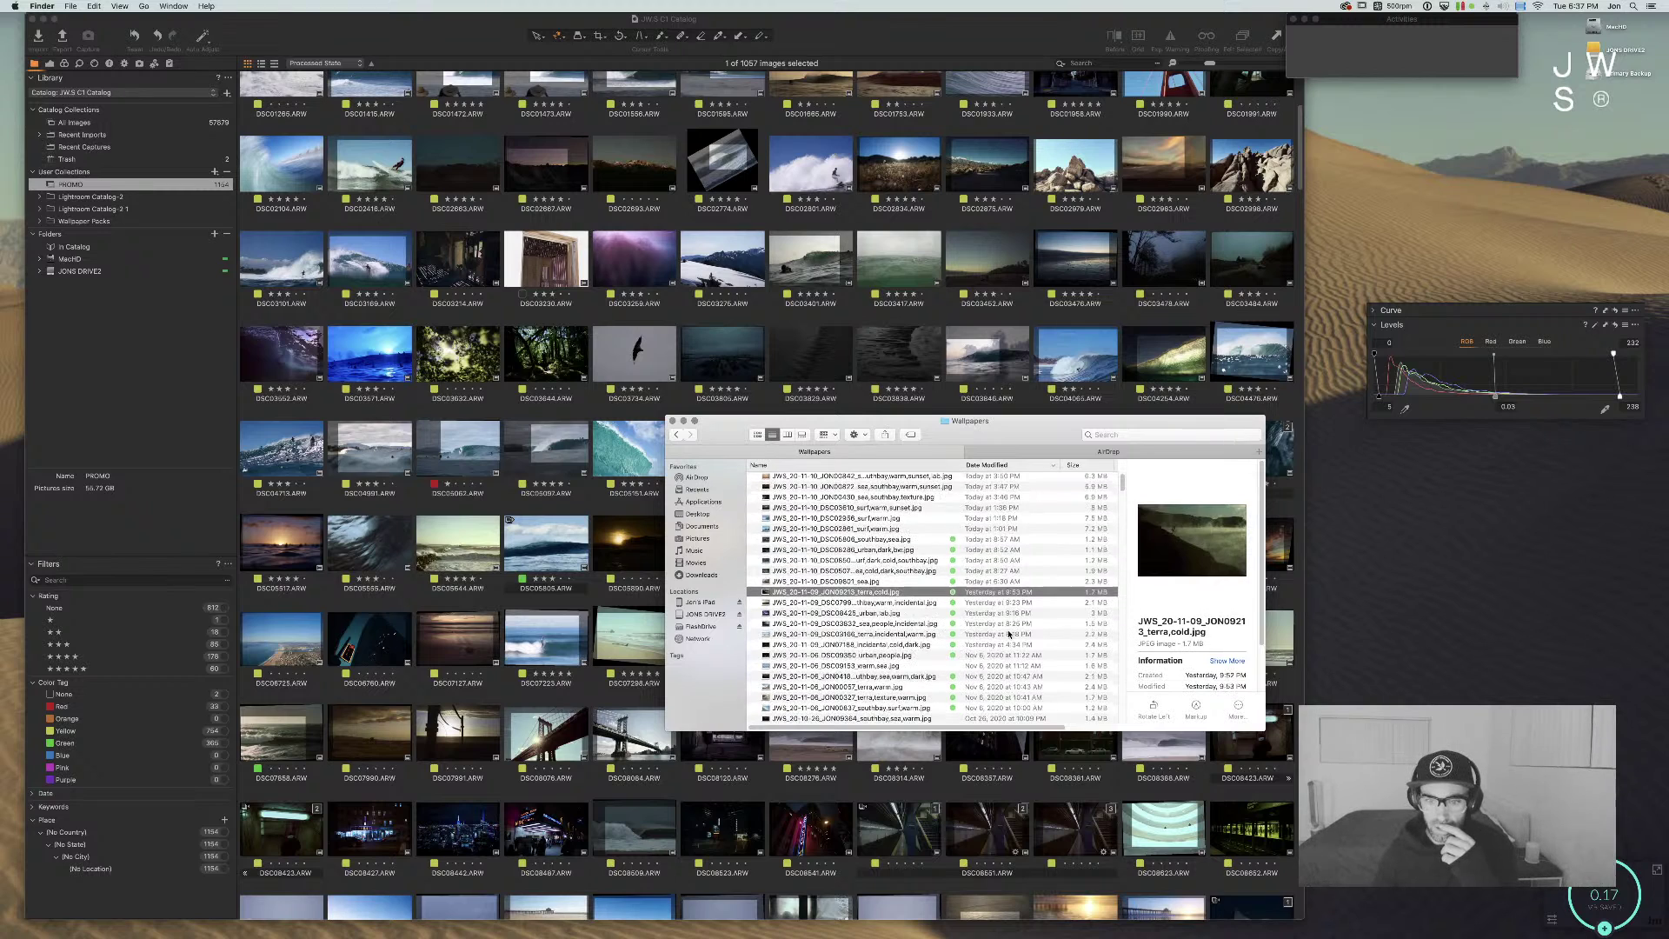
{"action": "left_click", "coordinate": [1020, 654]}
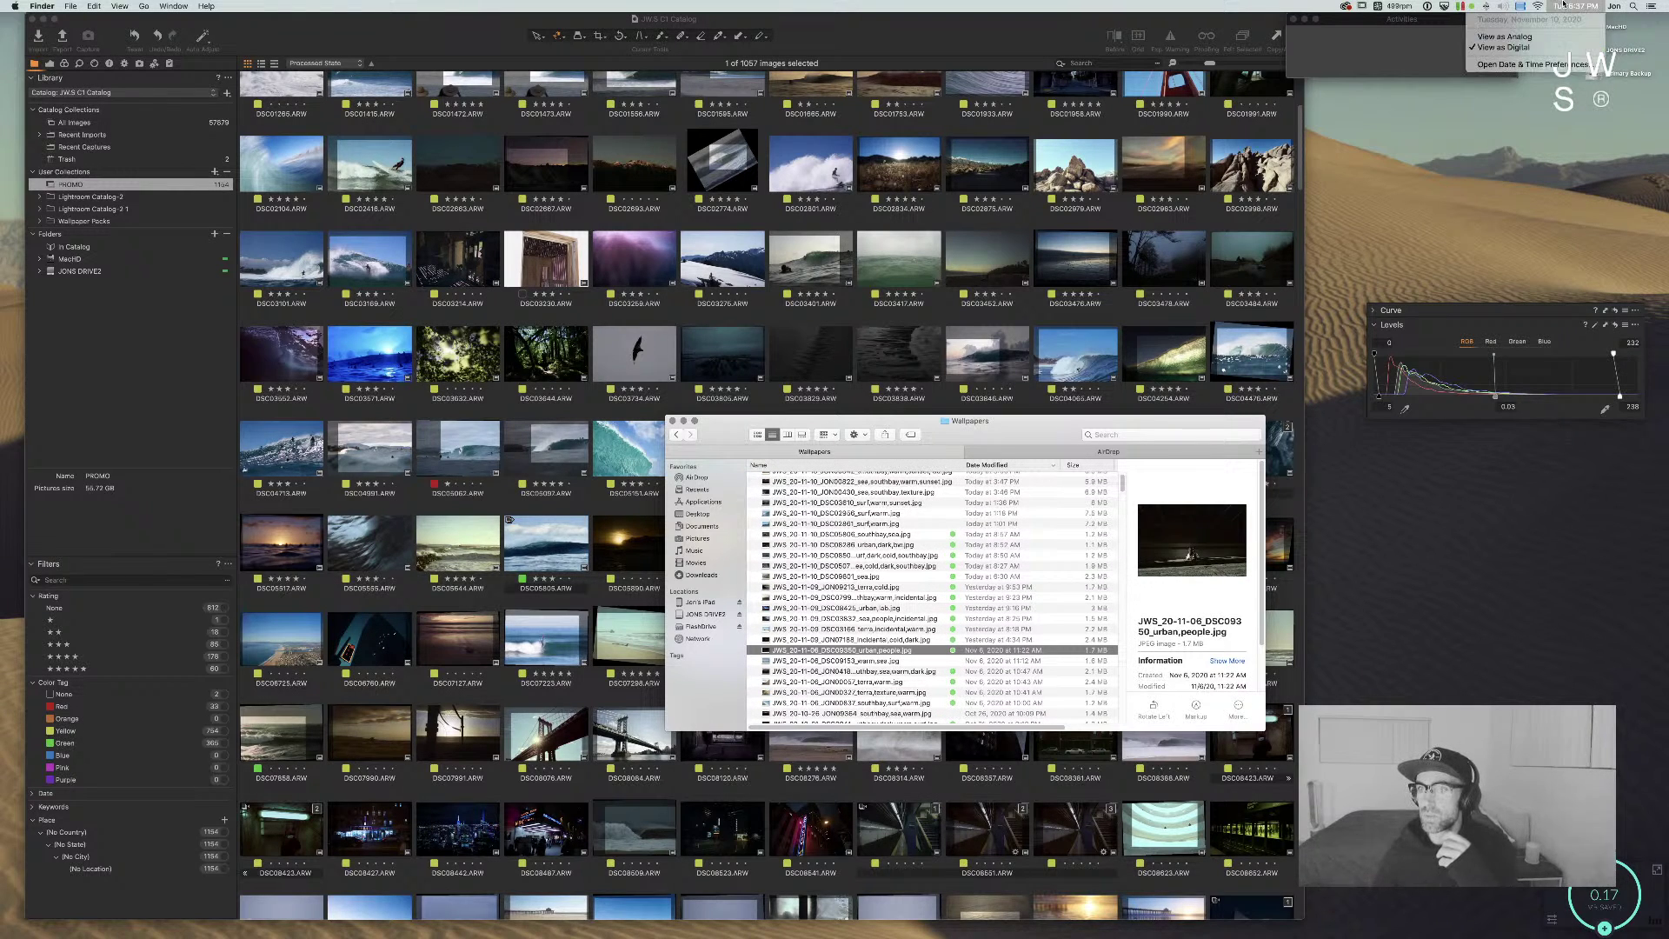
{"action": "scroll", "coordinate": [982, 633], "scroll_direction": "down", "scroll_amount": 2}
{"action": "scroll", "coordinate": [982, 633], "scroll_direction": "down", "scroll_amount": 2}
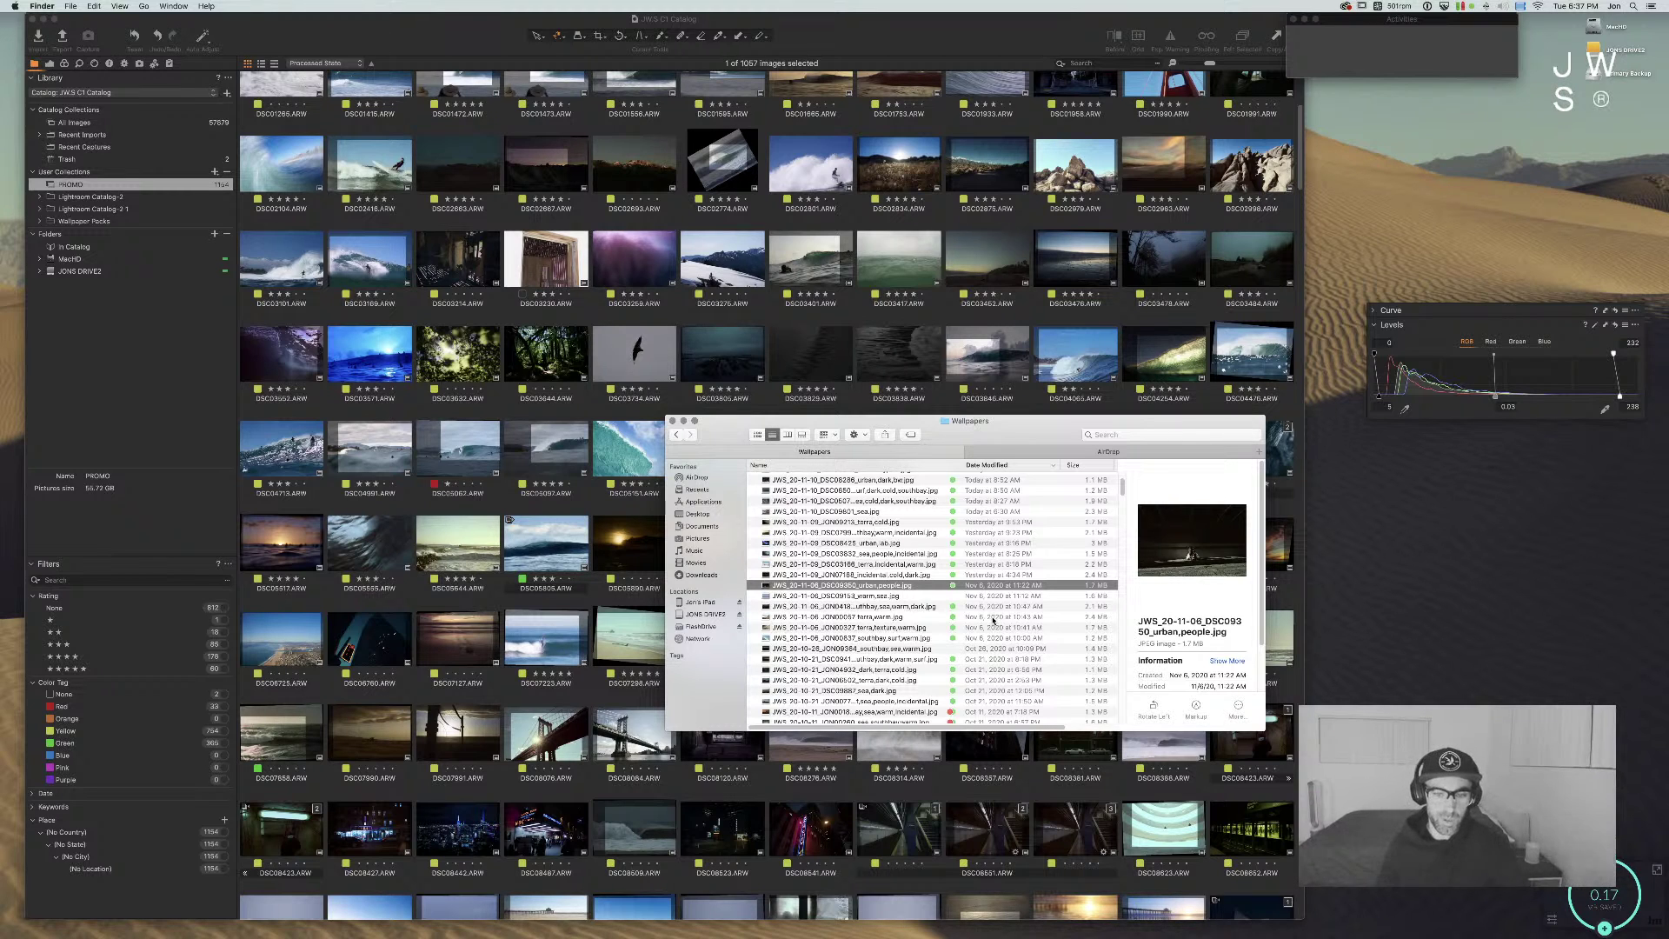
Step: Find the 20-10-01 DSC04644 surf,warm wallpaper among the older files, preview it at full size, and close the preview
{"action": "scroll", "coordinate": [996, 635], "scroll_direction": "down", "scroll_amount": 8}
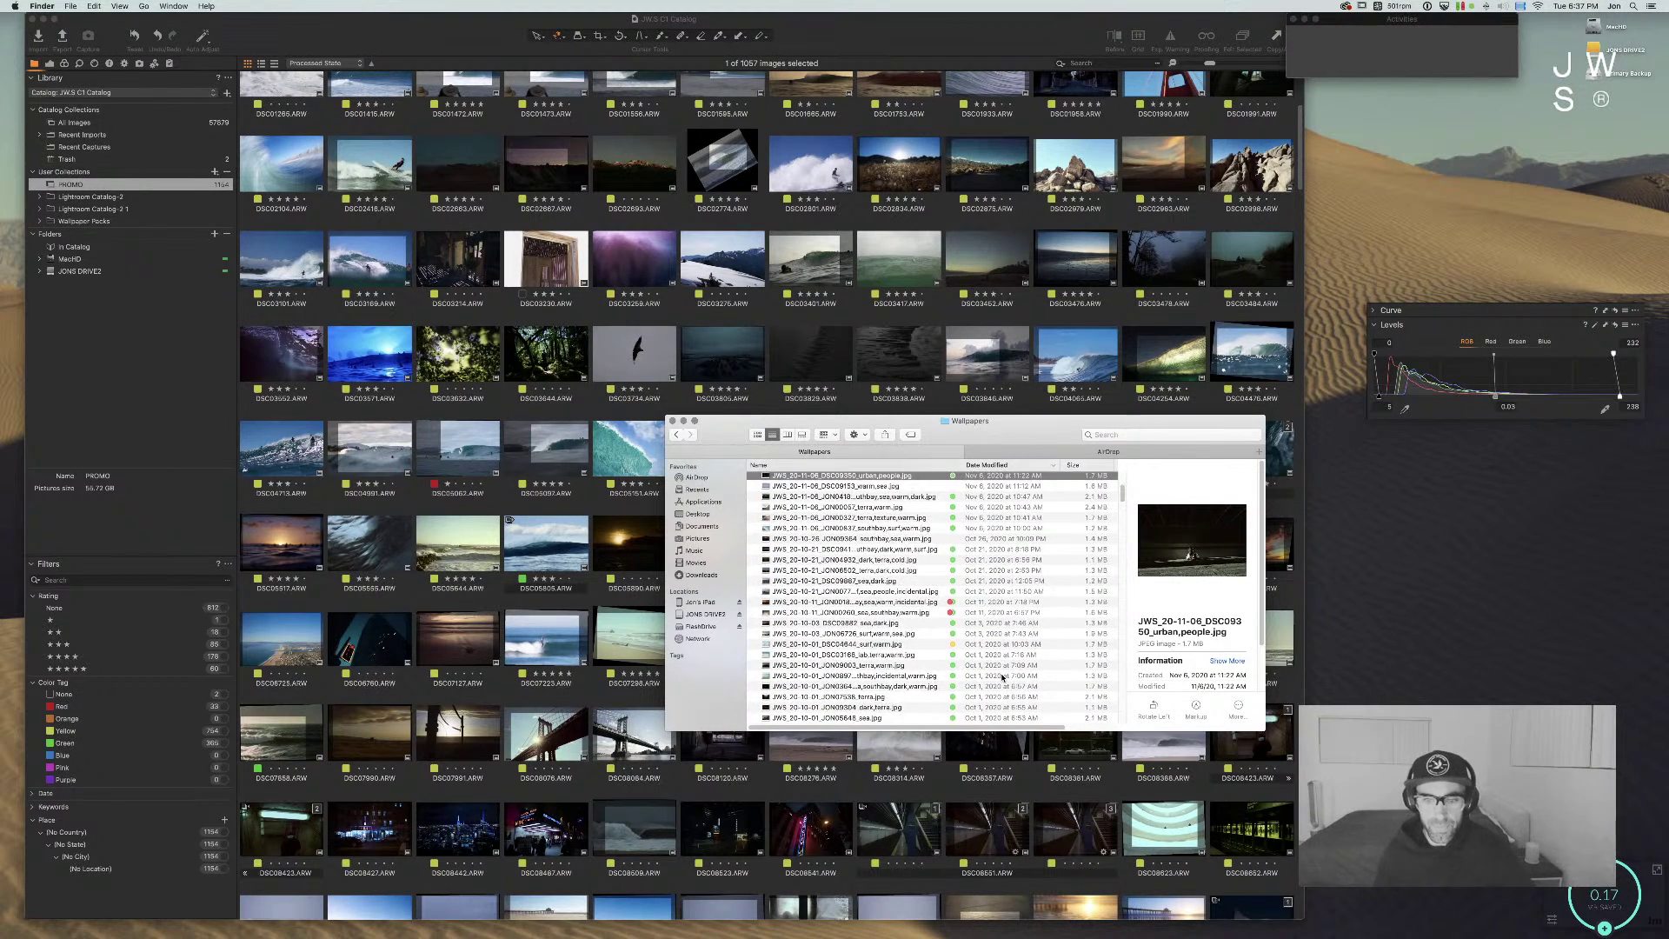
{"action": "left_click", "coordinate": [984, 629]}
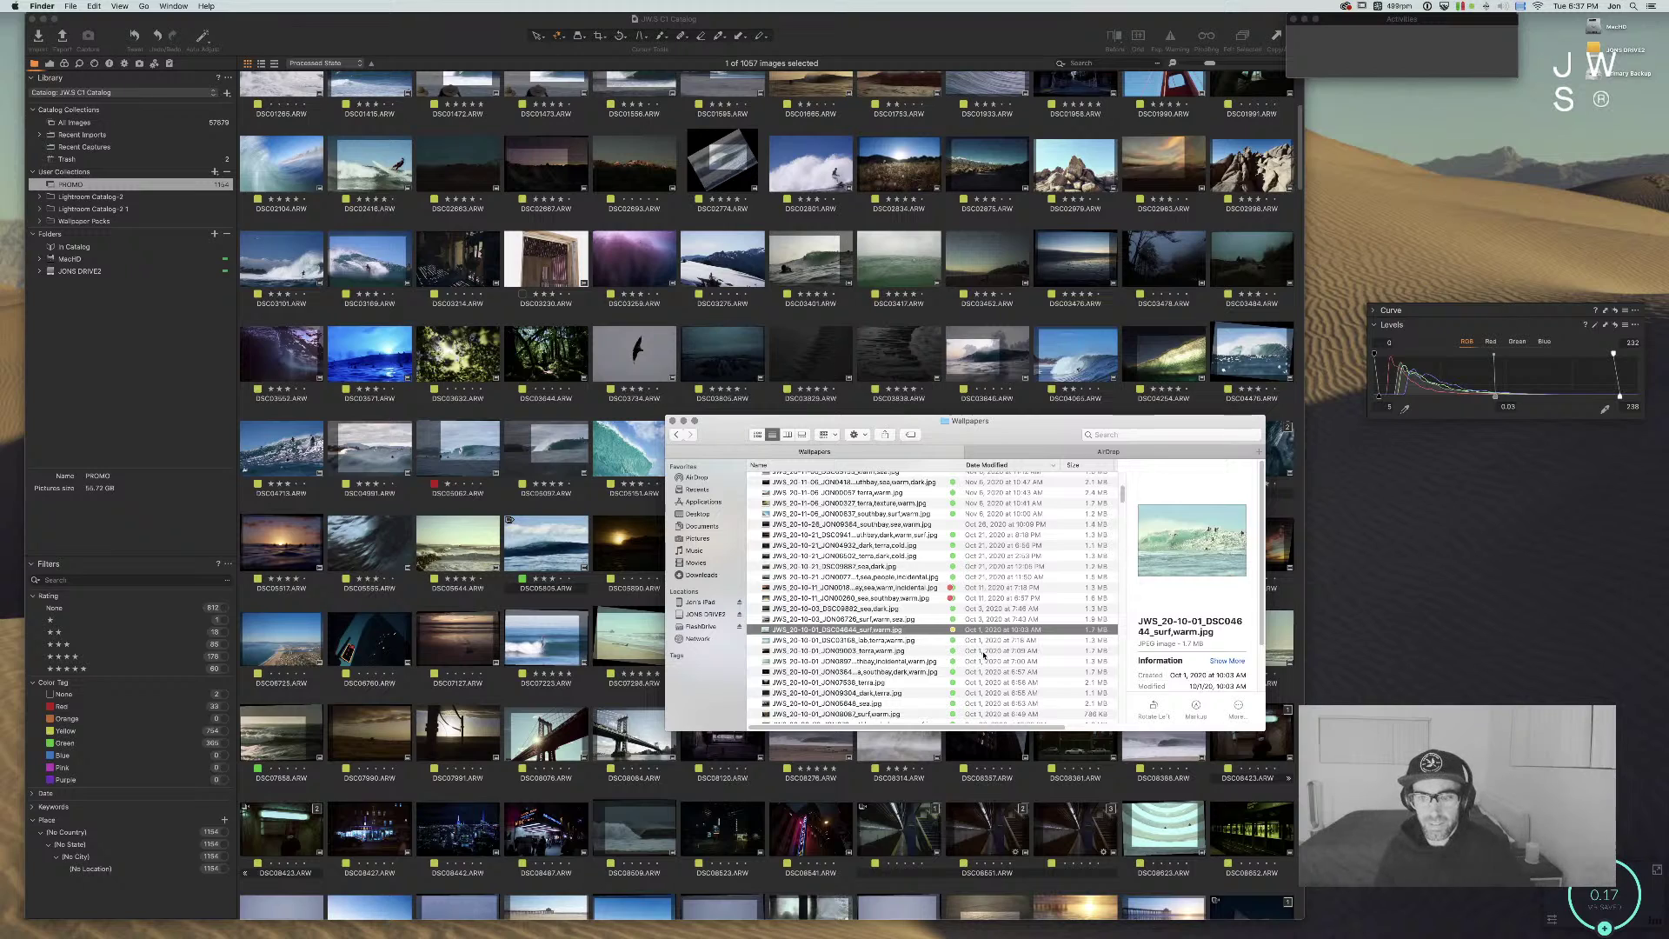
{"action": "key", "text": "space"}
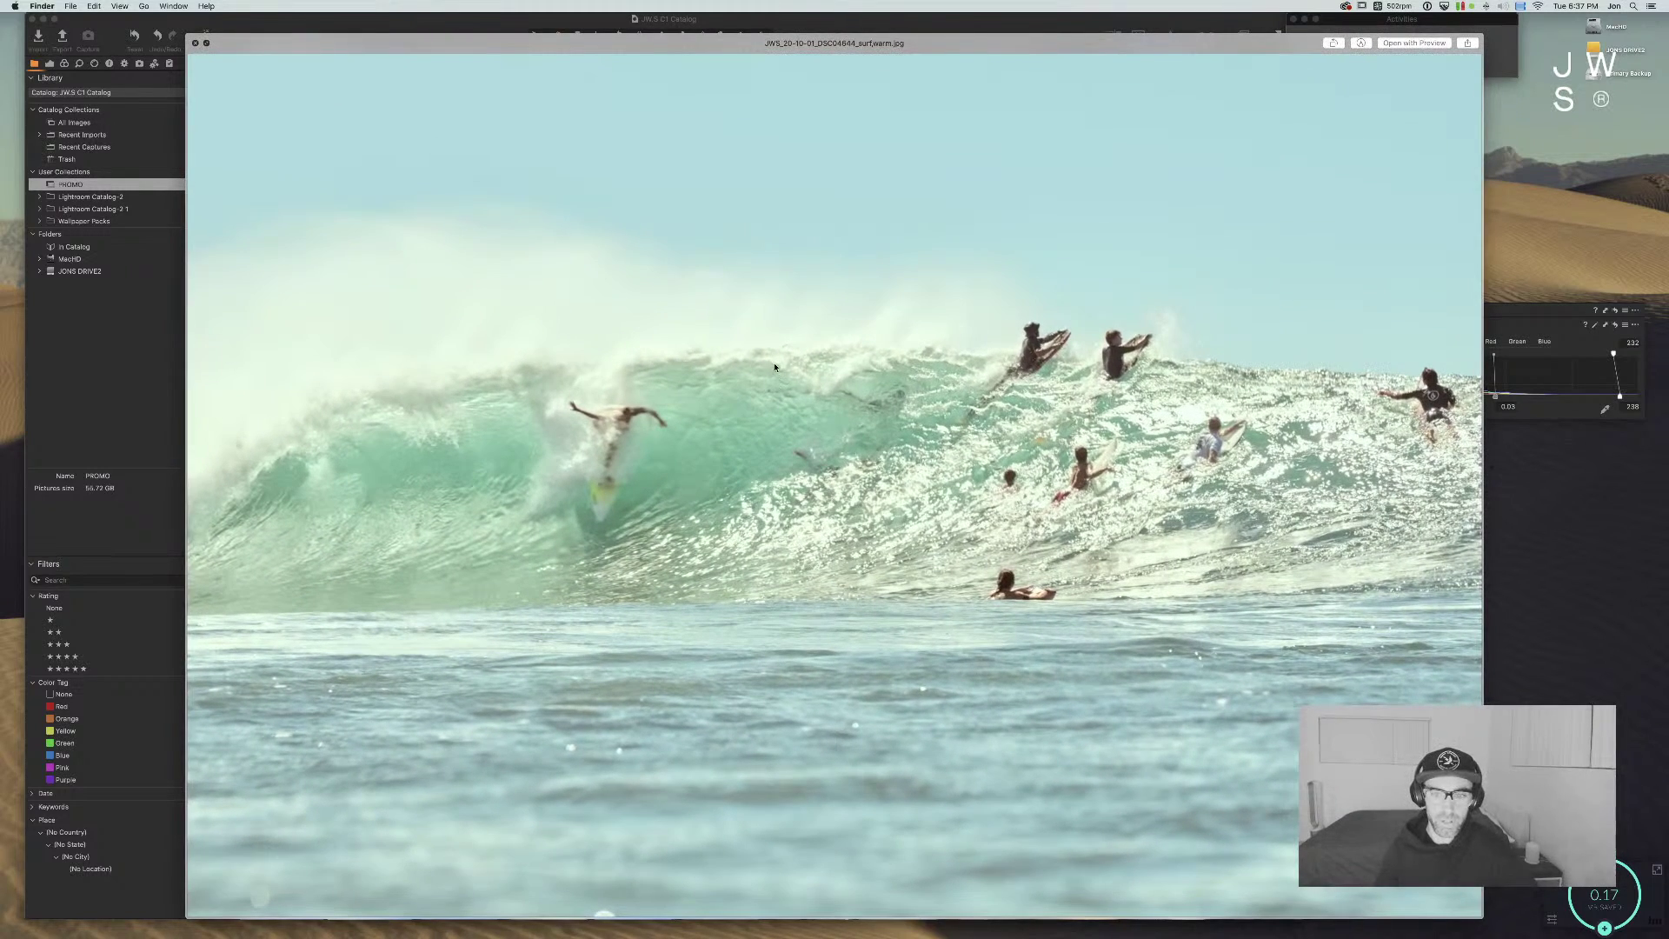
{"action": "key", "text": "space"}
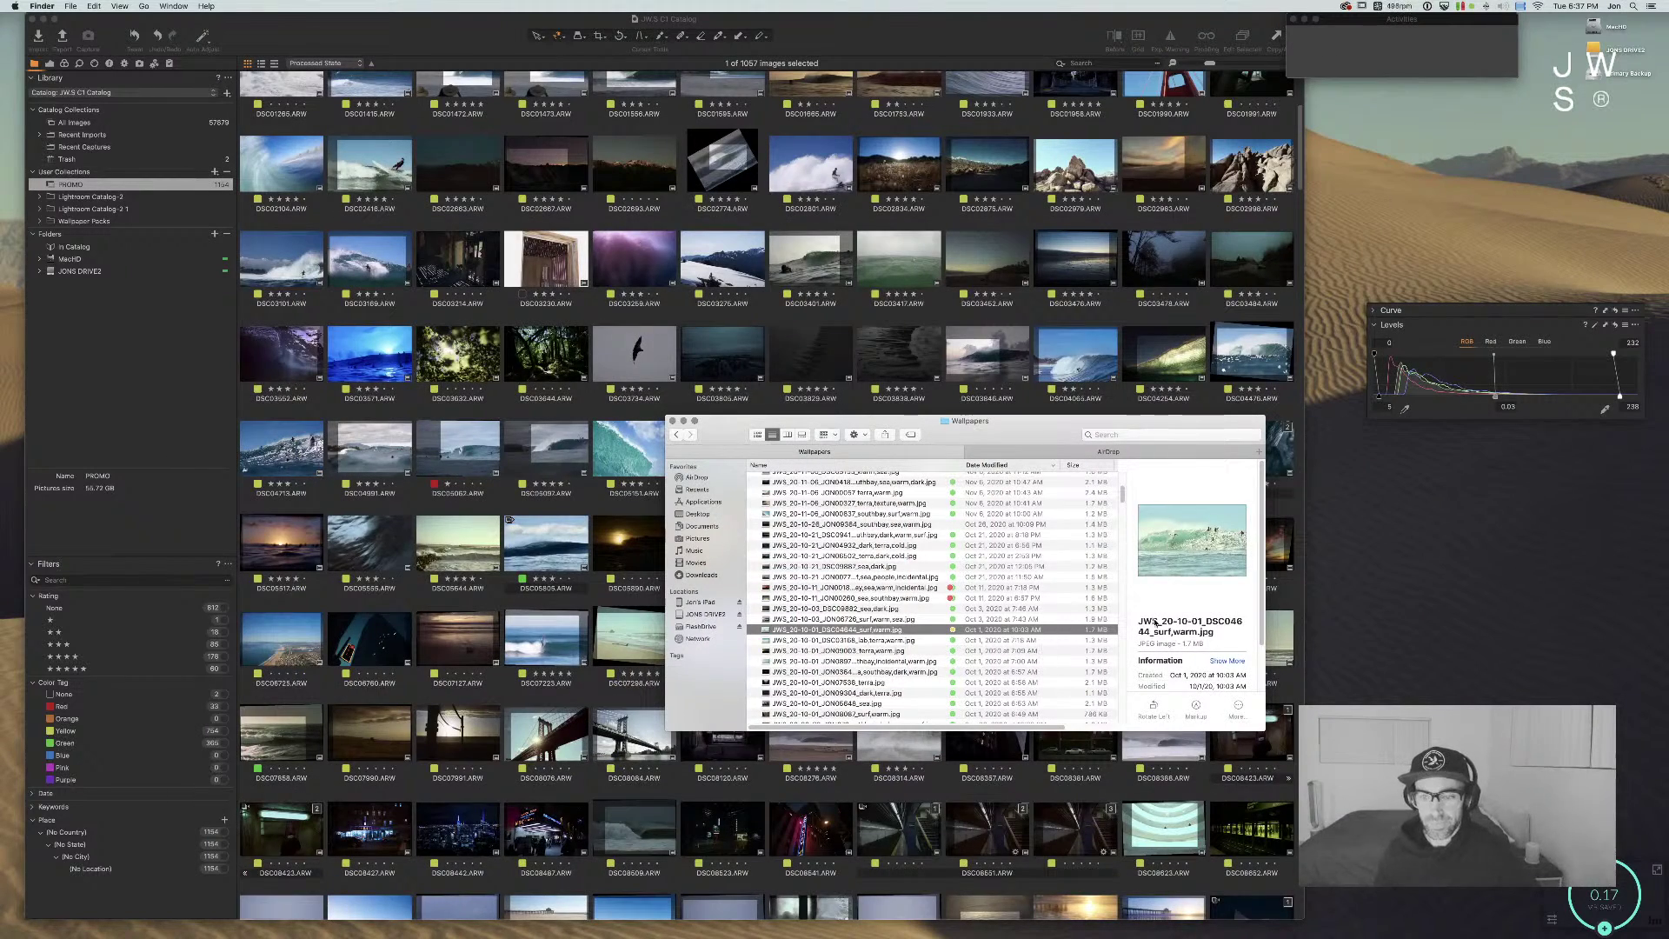
Step: Return to the newest wallpapers and select the 20-11-10 DSC02861 and DSC02956 surf,warm files in turn
{"action": "scroll", "coordinate": [958, 617], "scroll_direction": "up", "scroll_amount": 5}
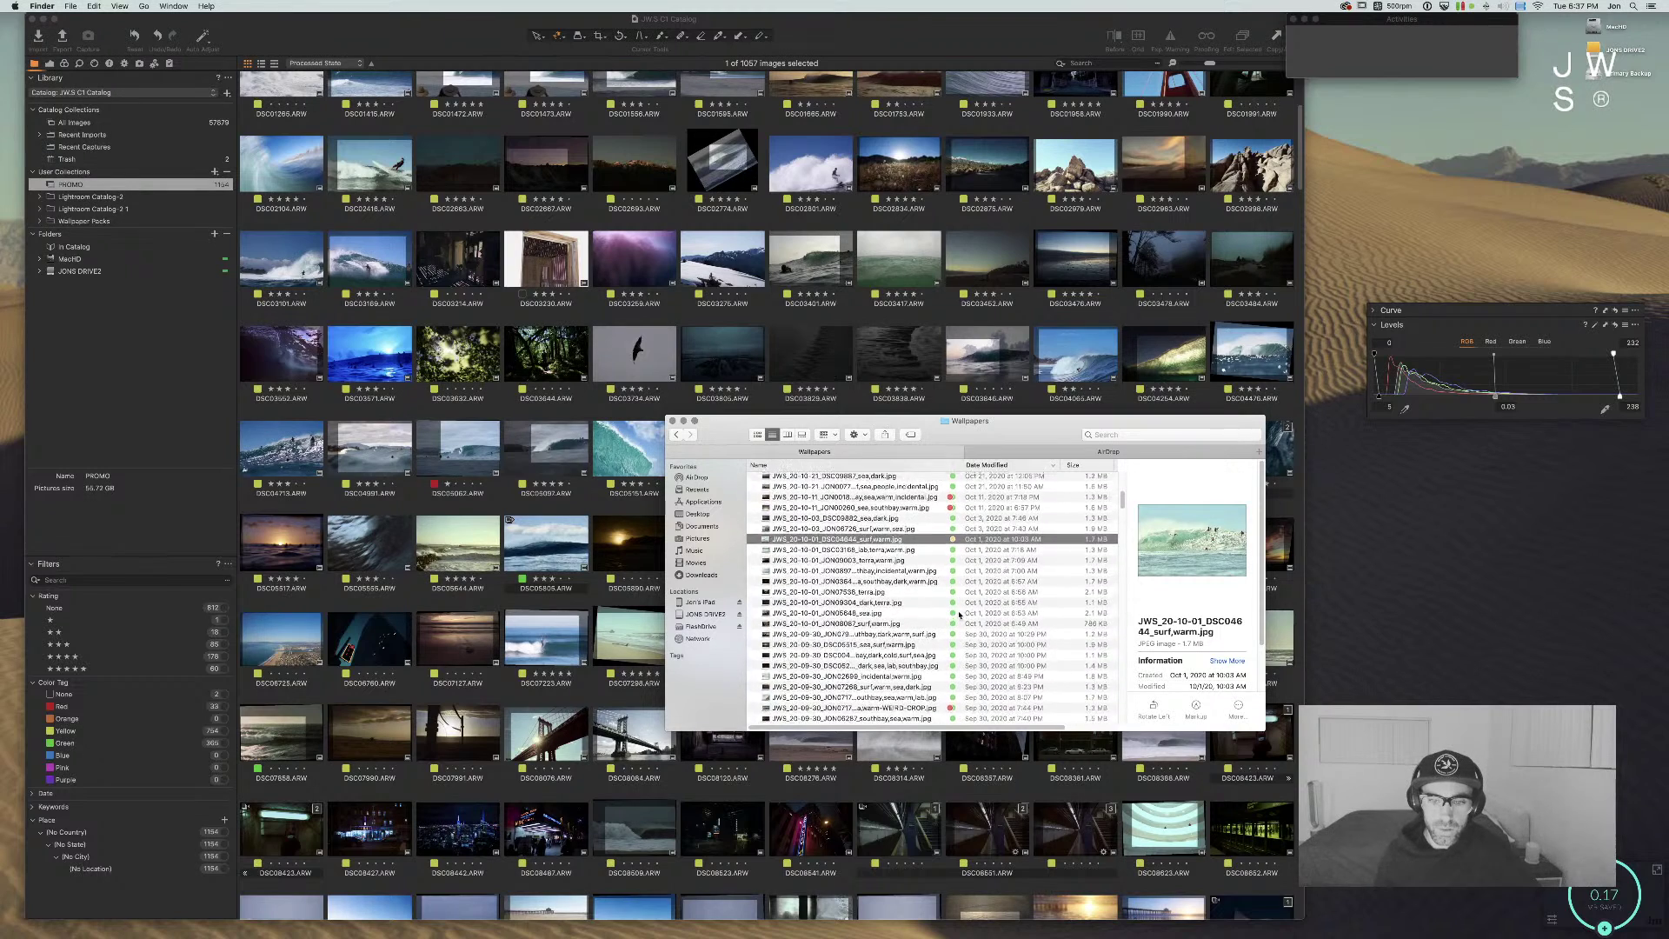
{"action": "scroll", "coordinate": [959, 617], "scroll_direction": "up", "scroll_amount": 4}
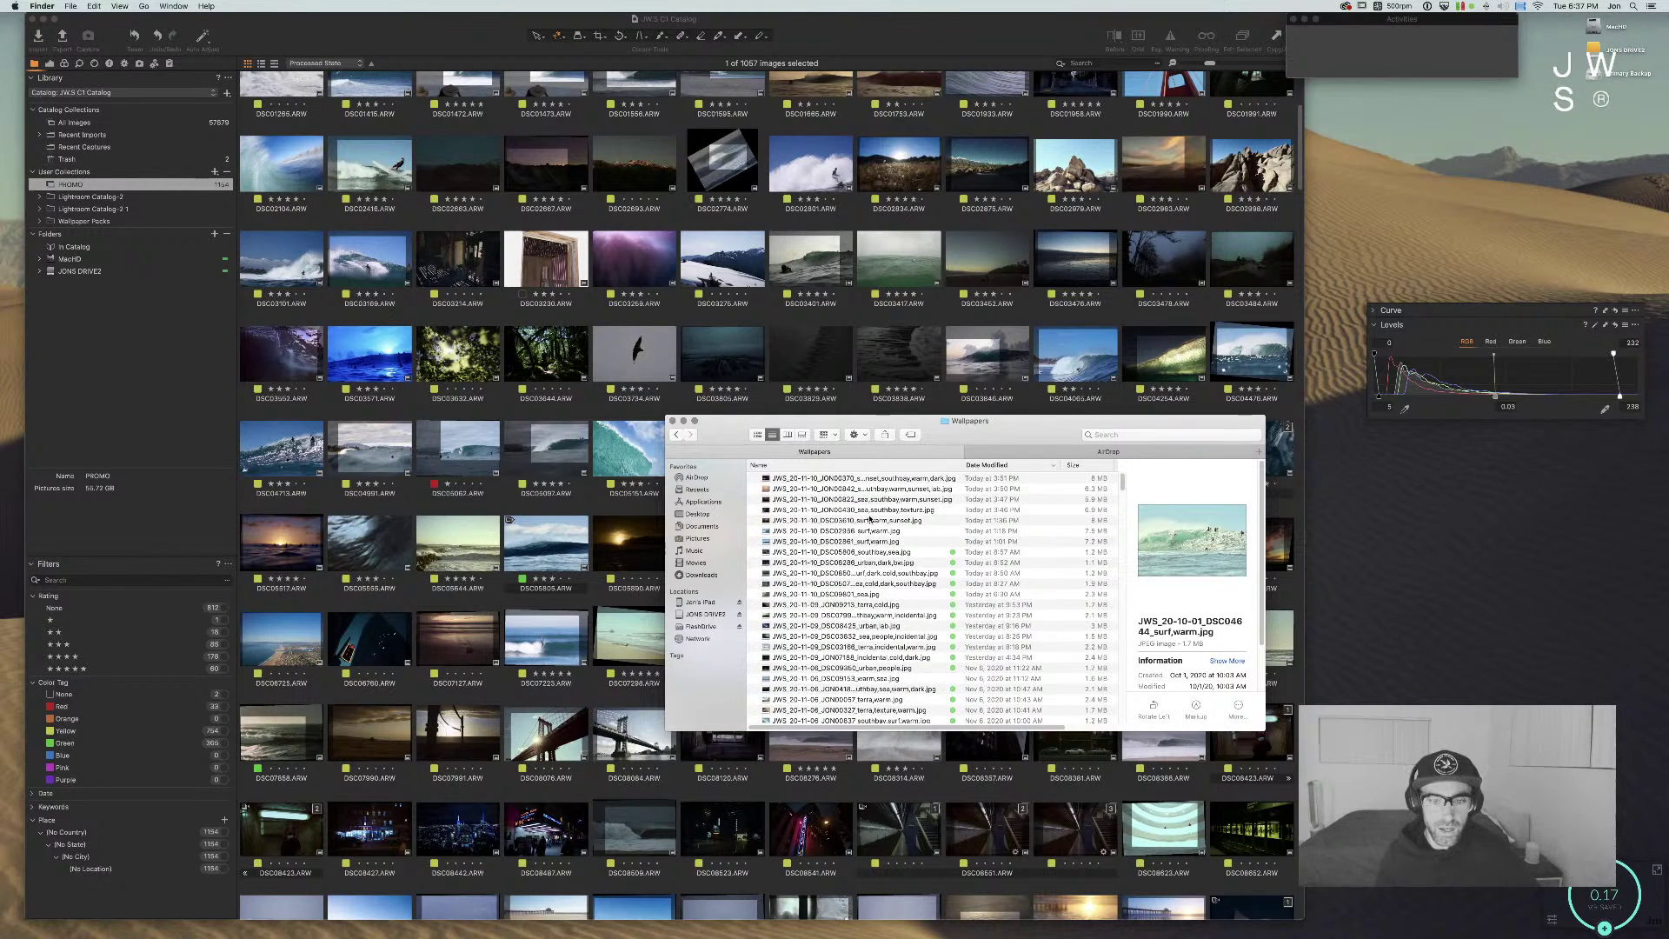
{"action": "left_click", "coordinate": [869, 541]}
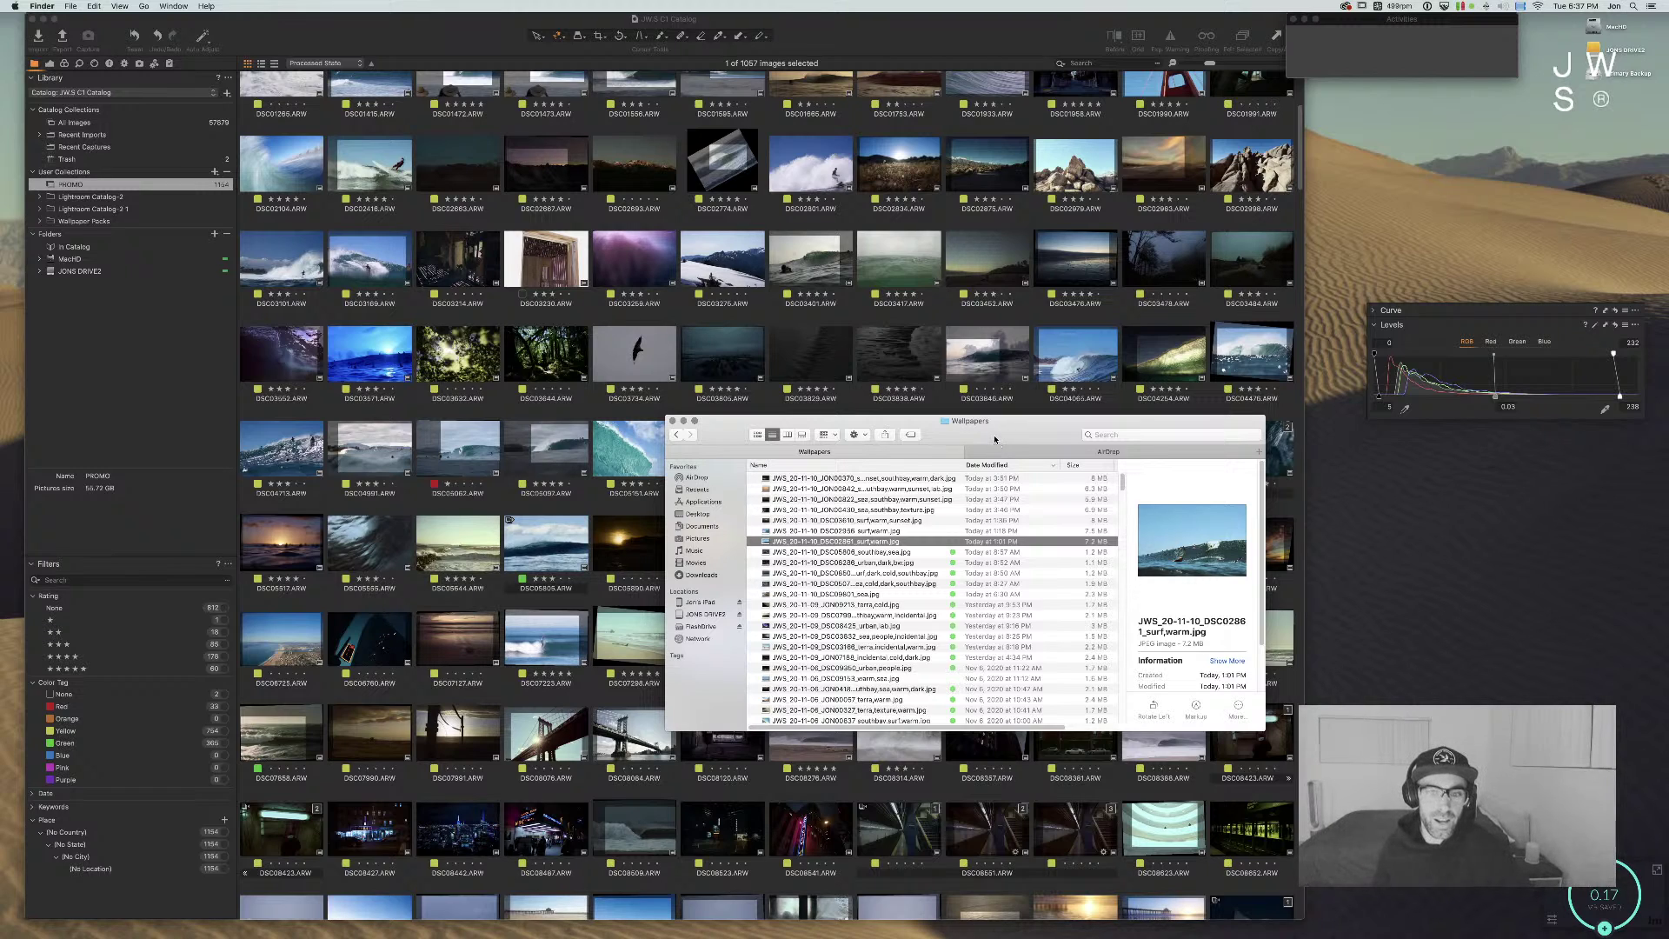
{"action": "left_click", "coordinate": [903, 532]}
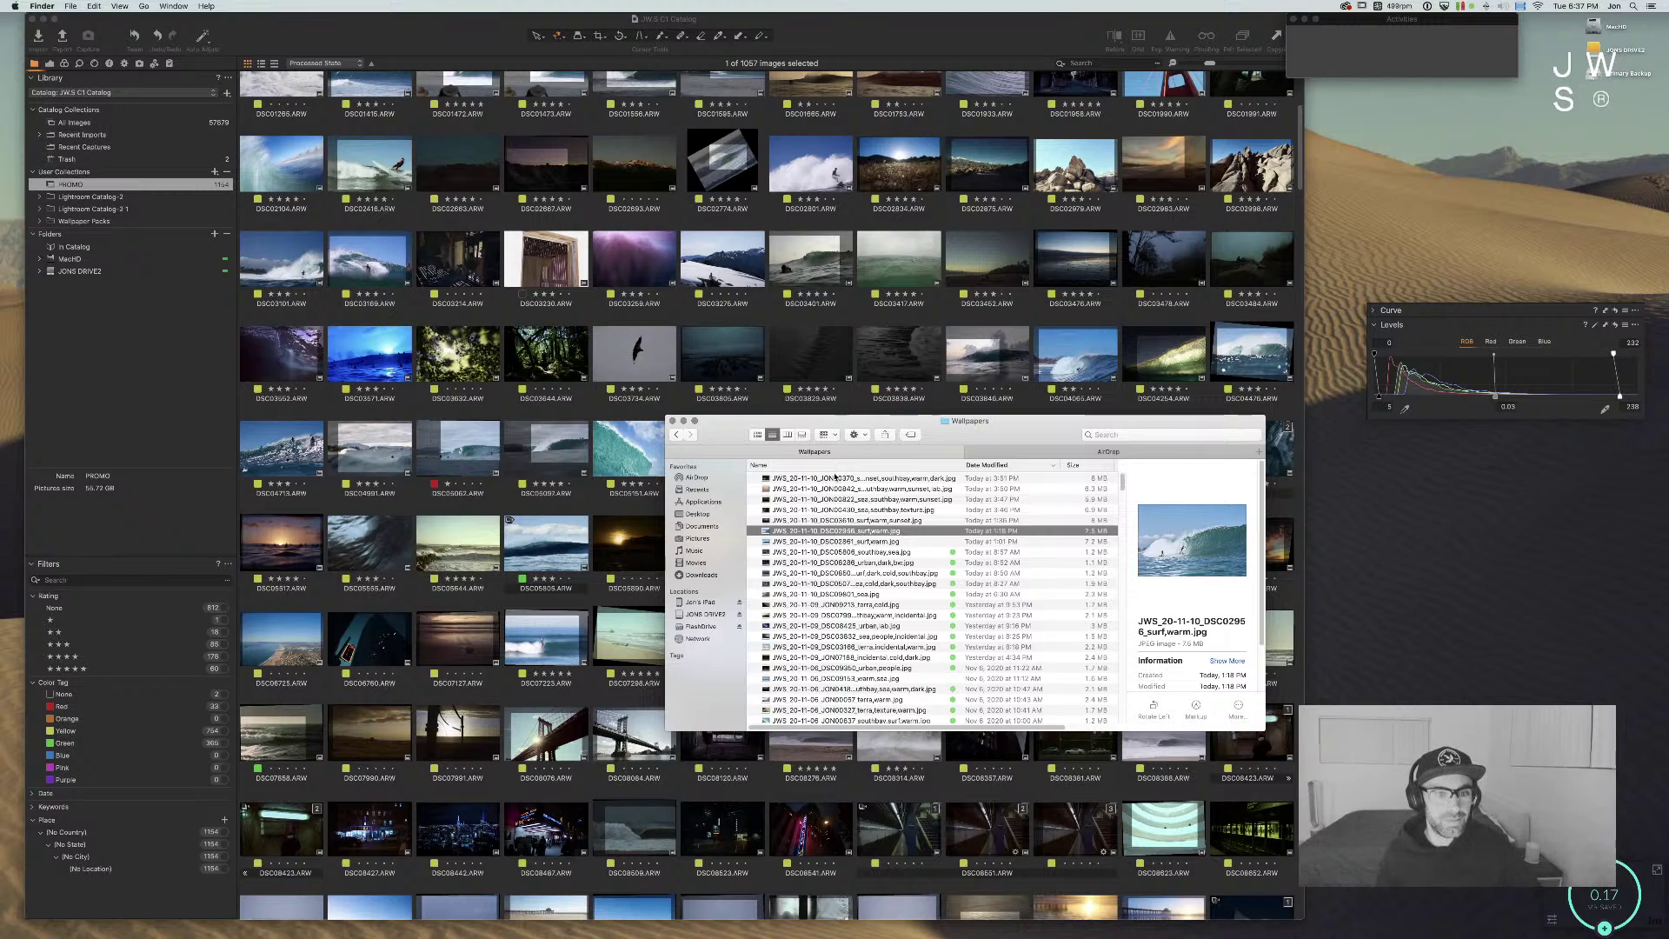
Step: Switch to Capture One and look through the PROMO collection's thumbnails, selecting the DSC03805 and DSC00022 bridge photos along the way
{"action": "left_click", "coordinate": [739, 341]}
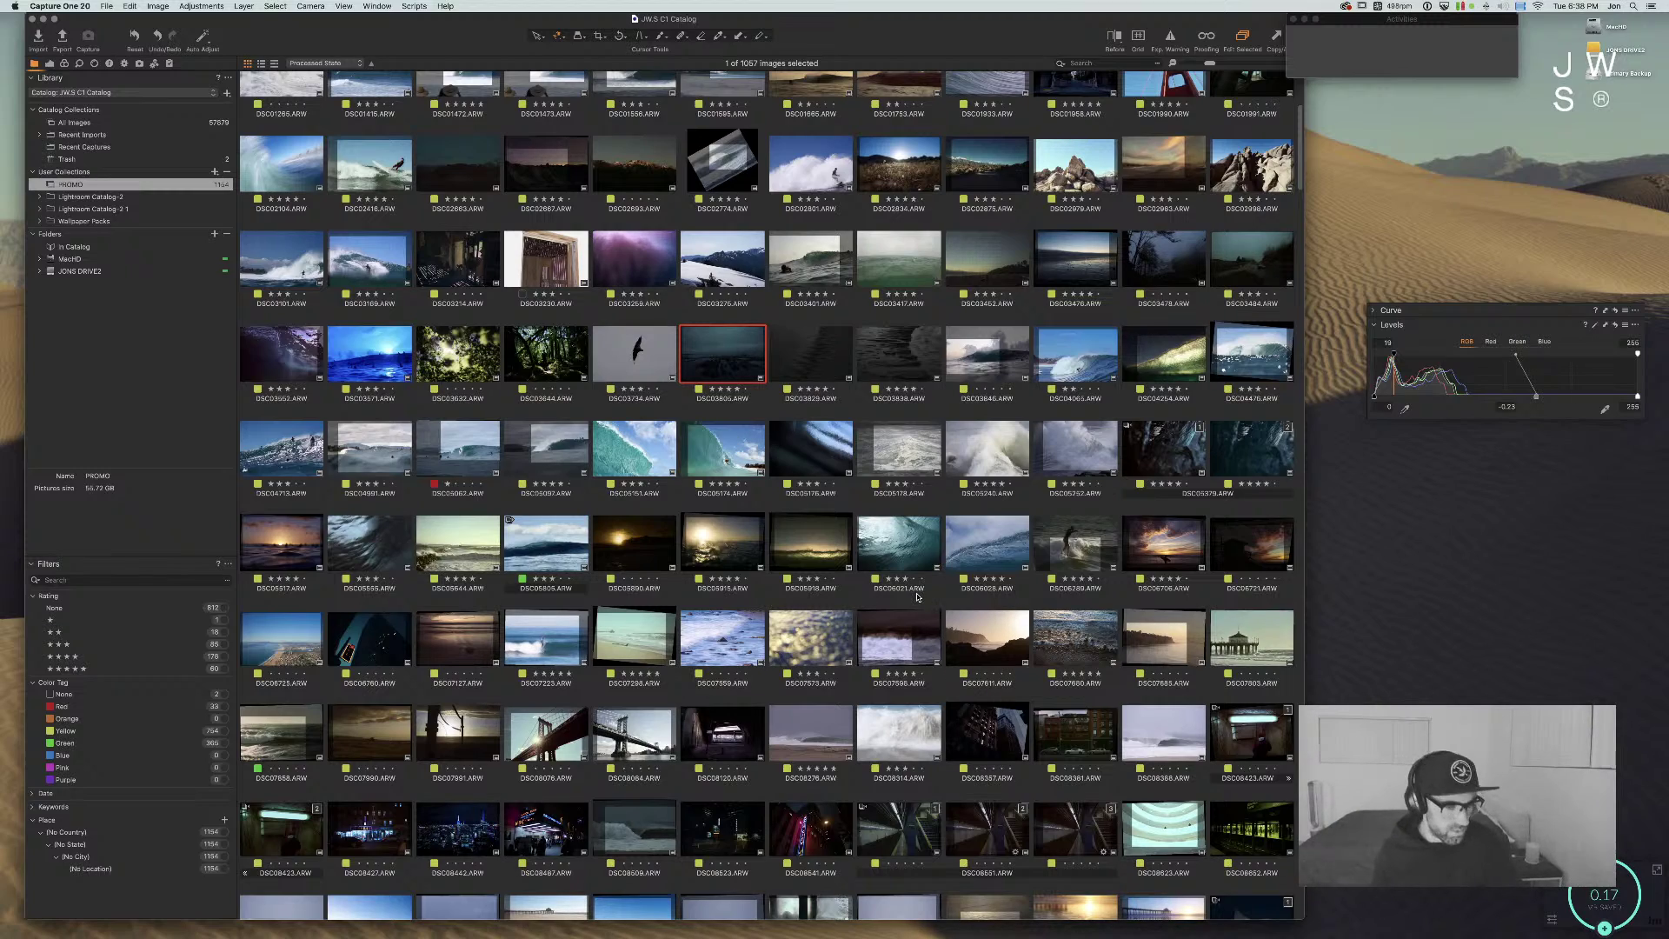
{"action": "scroll", "coordinate": [800, 483], "scroll_direction": "up", "scroll_amount": 3}
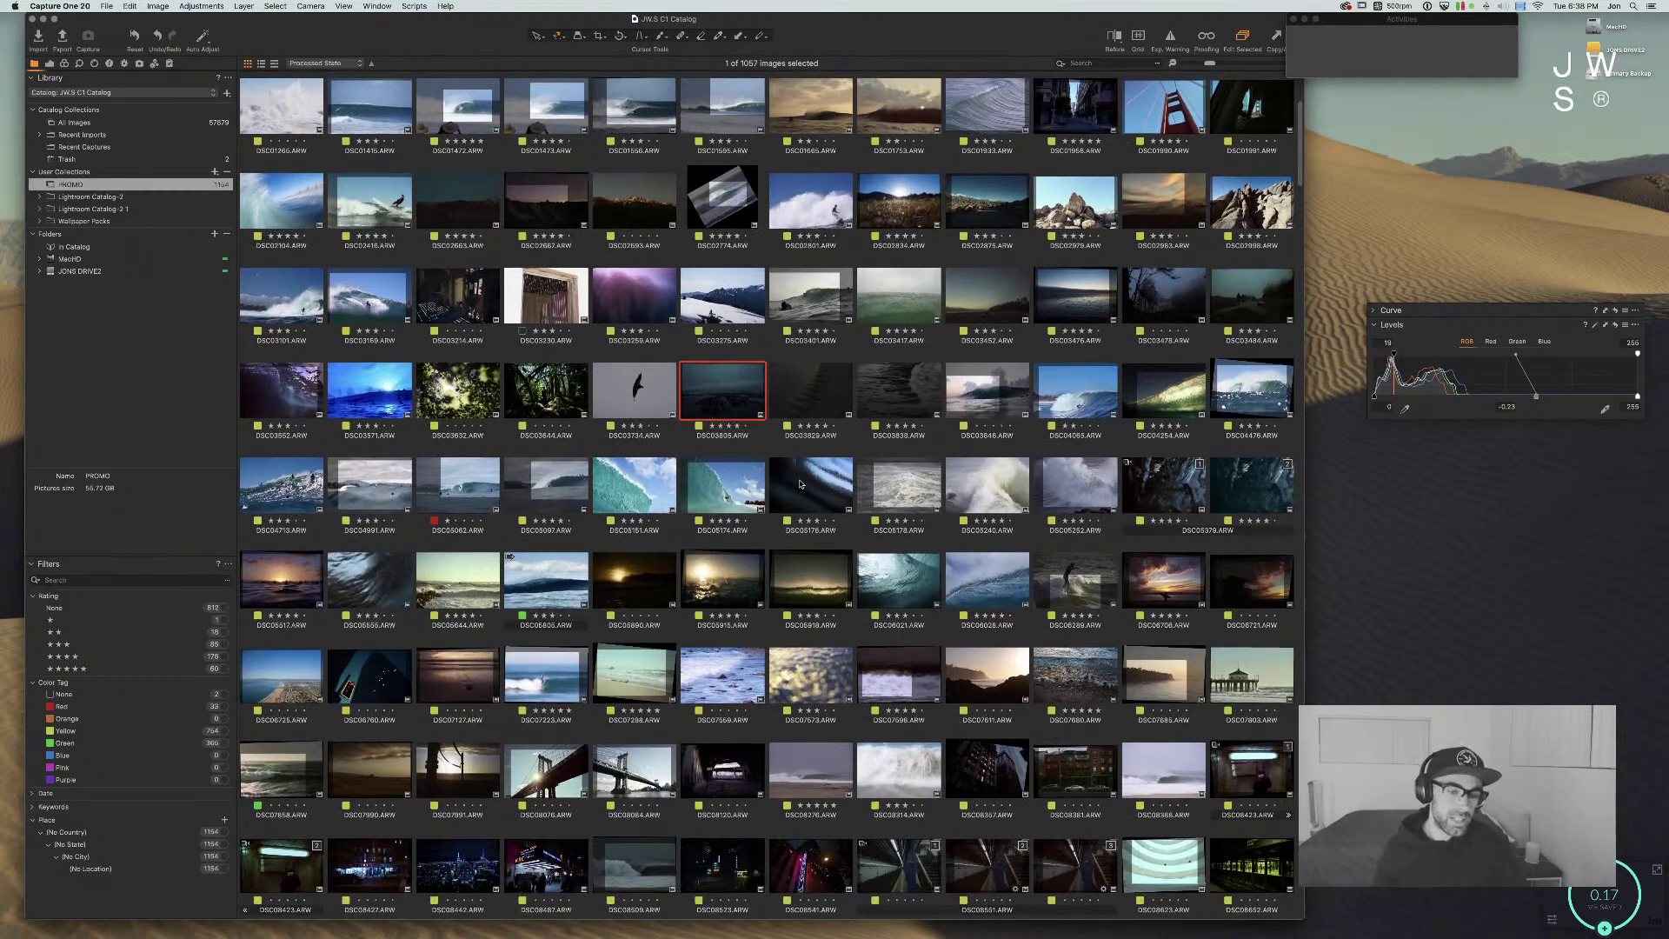
{"action": "scroll", "coordinate": [797, 483], "scroll_direction": "up", "scroll_amount": 4}
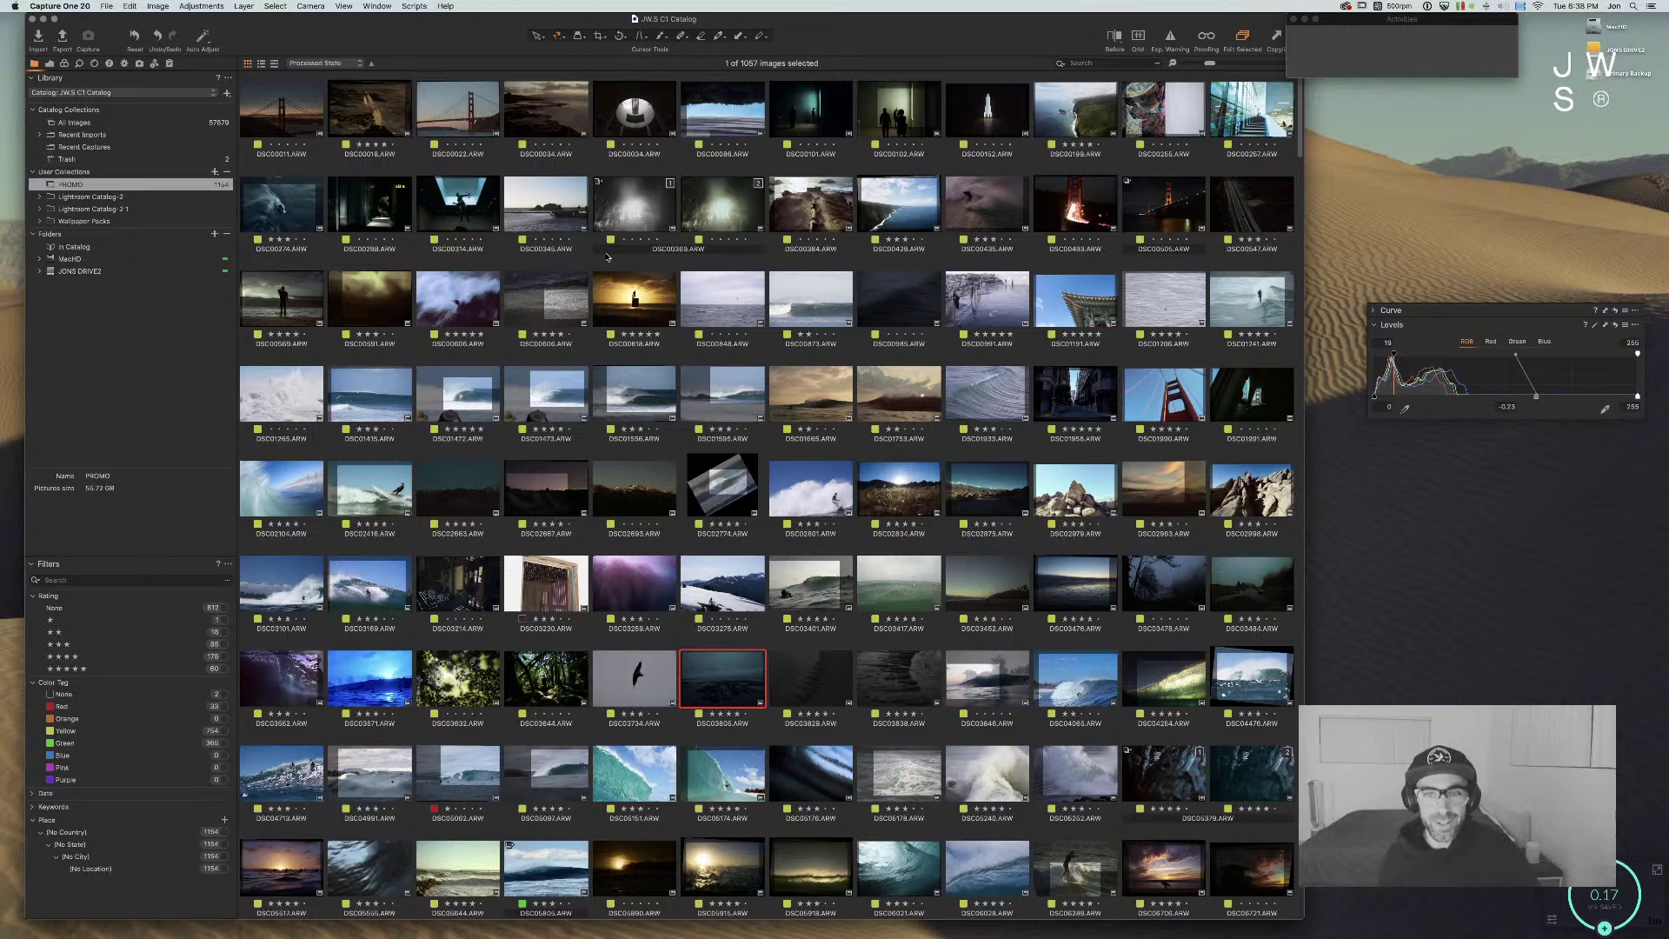
{"action": "left_click", "coordinate": [452, 121]}
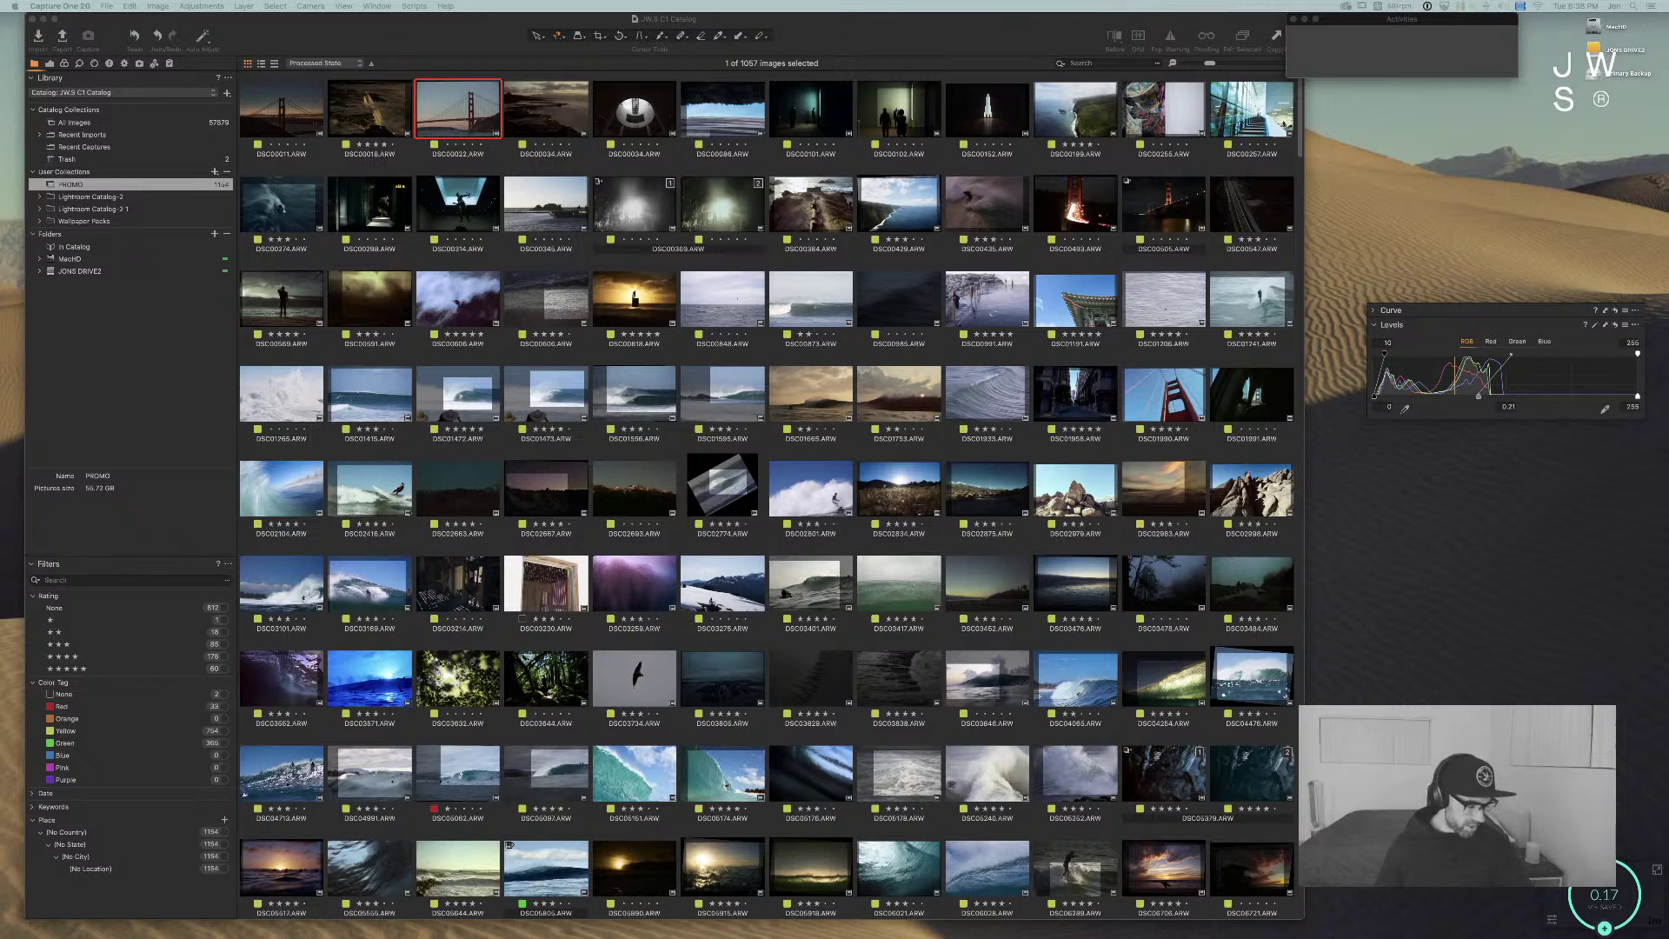
{"action": "key", "text": "super+Tab"}
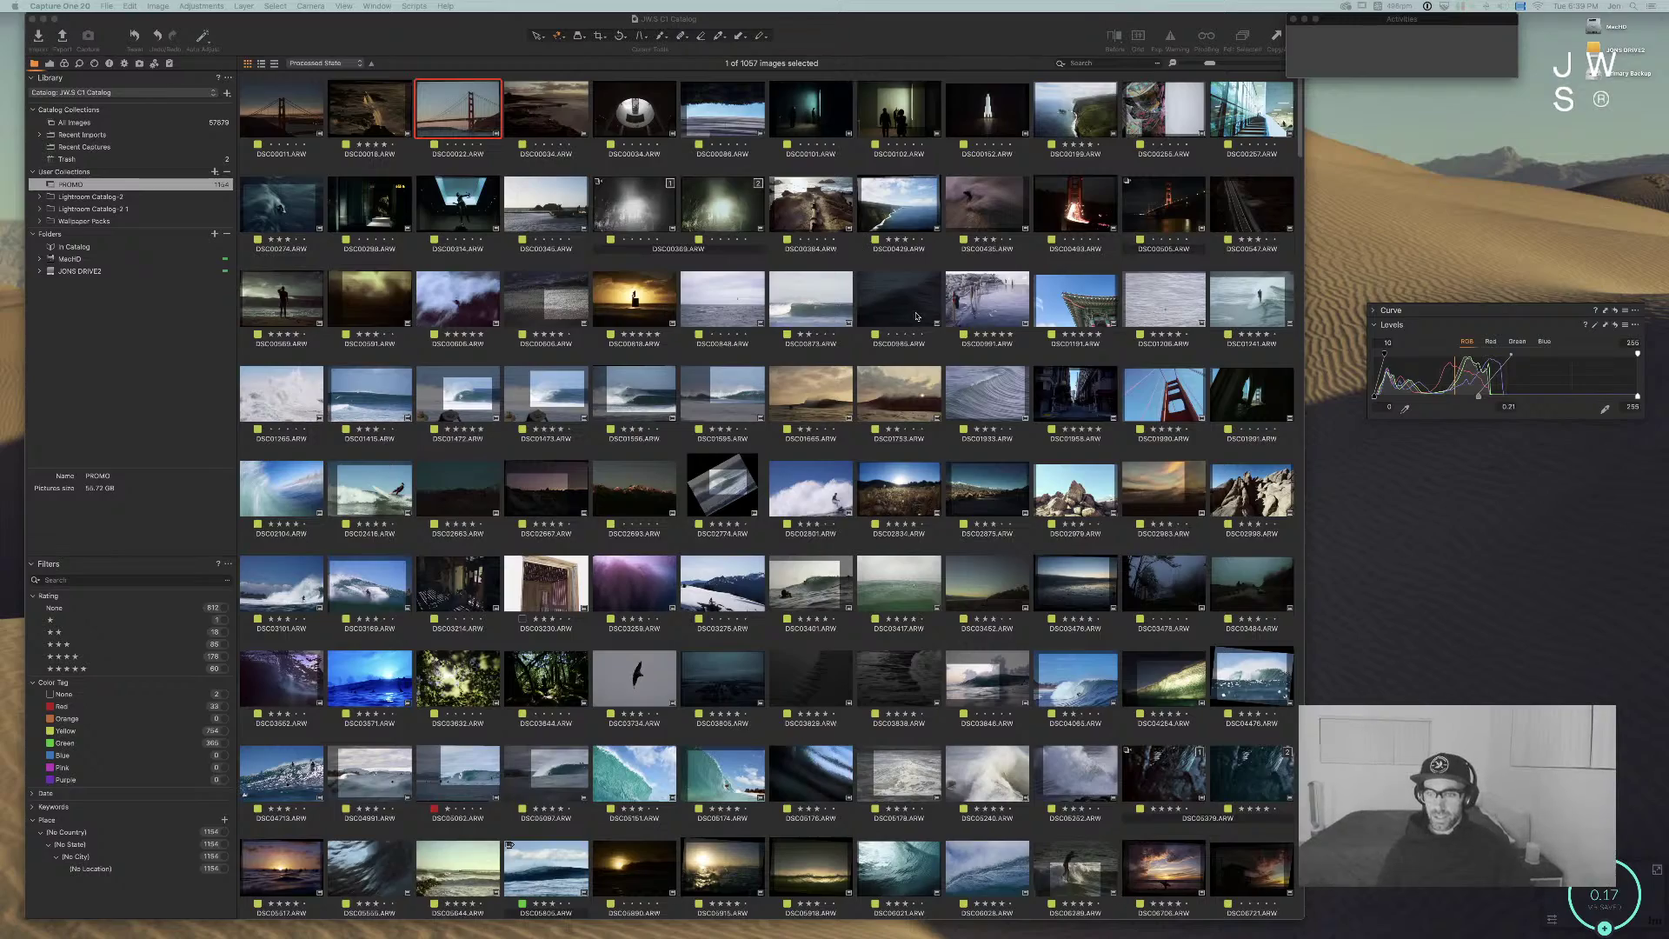
{"action": "scroll", "coordinate": [1223, 431], "scroll_direction": "down", "scroll_amount": 3}
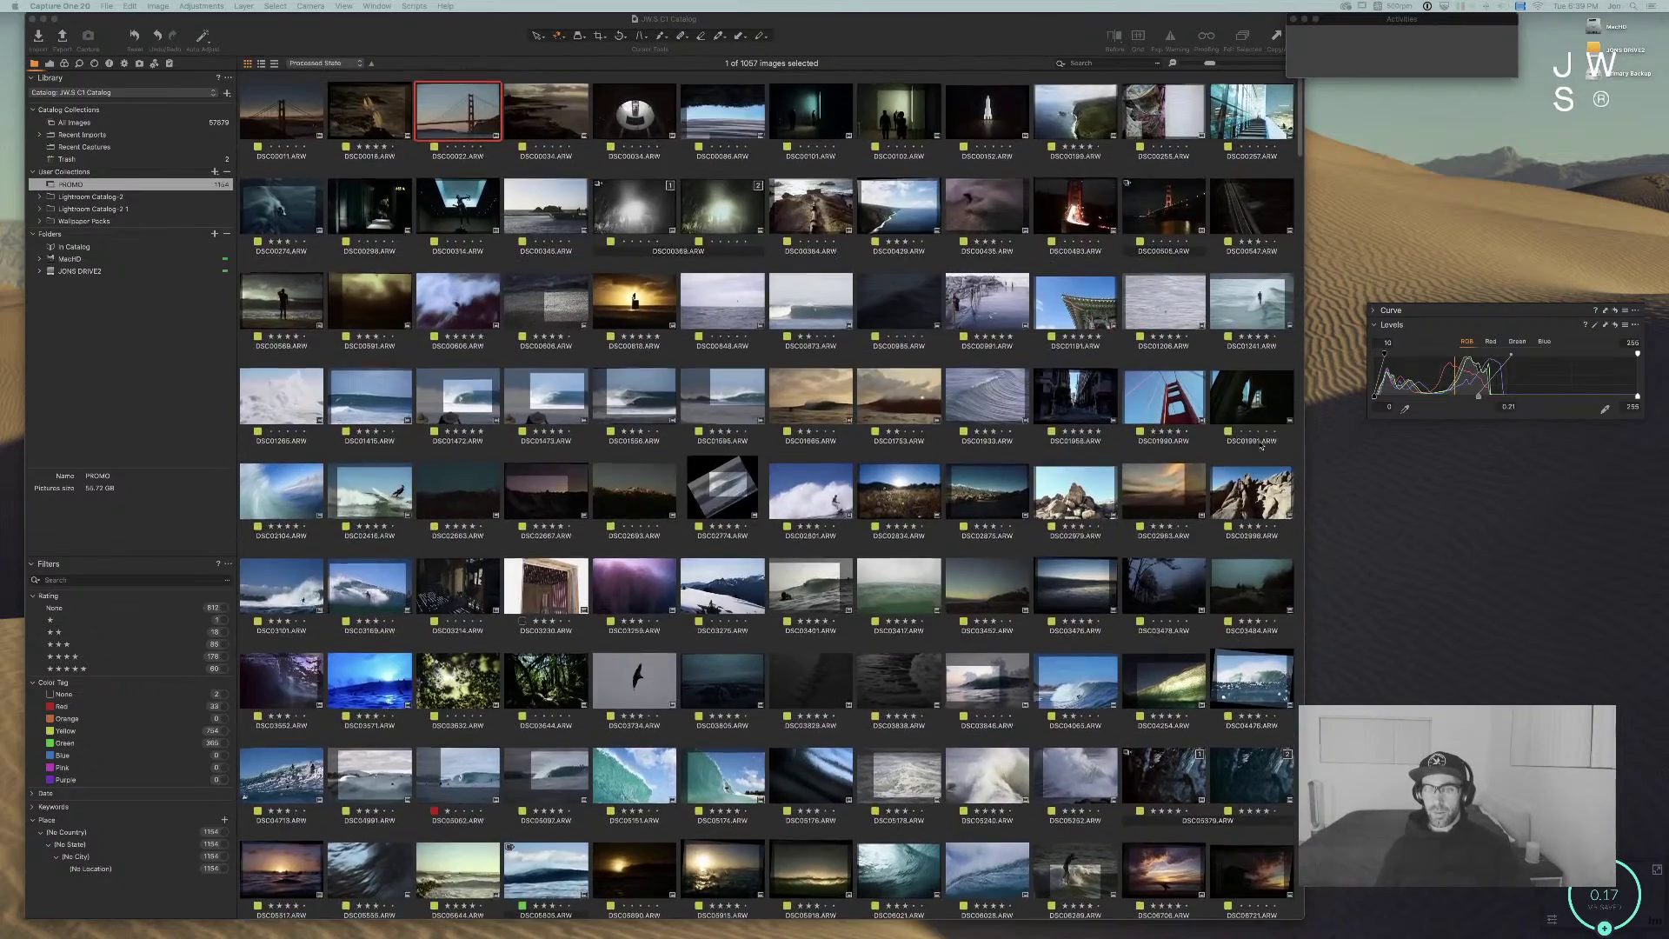
{"action": "scroll", "coordinate": [1223, 431], "scroll_direction": "down", "scroll_amount": 3}
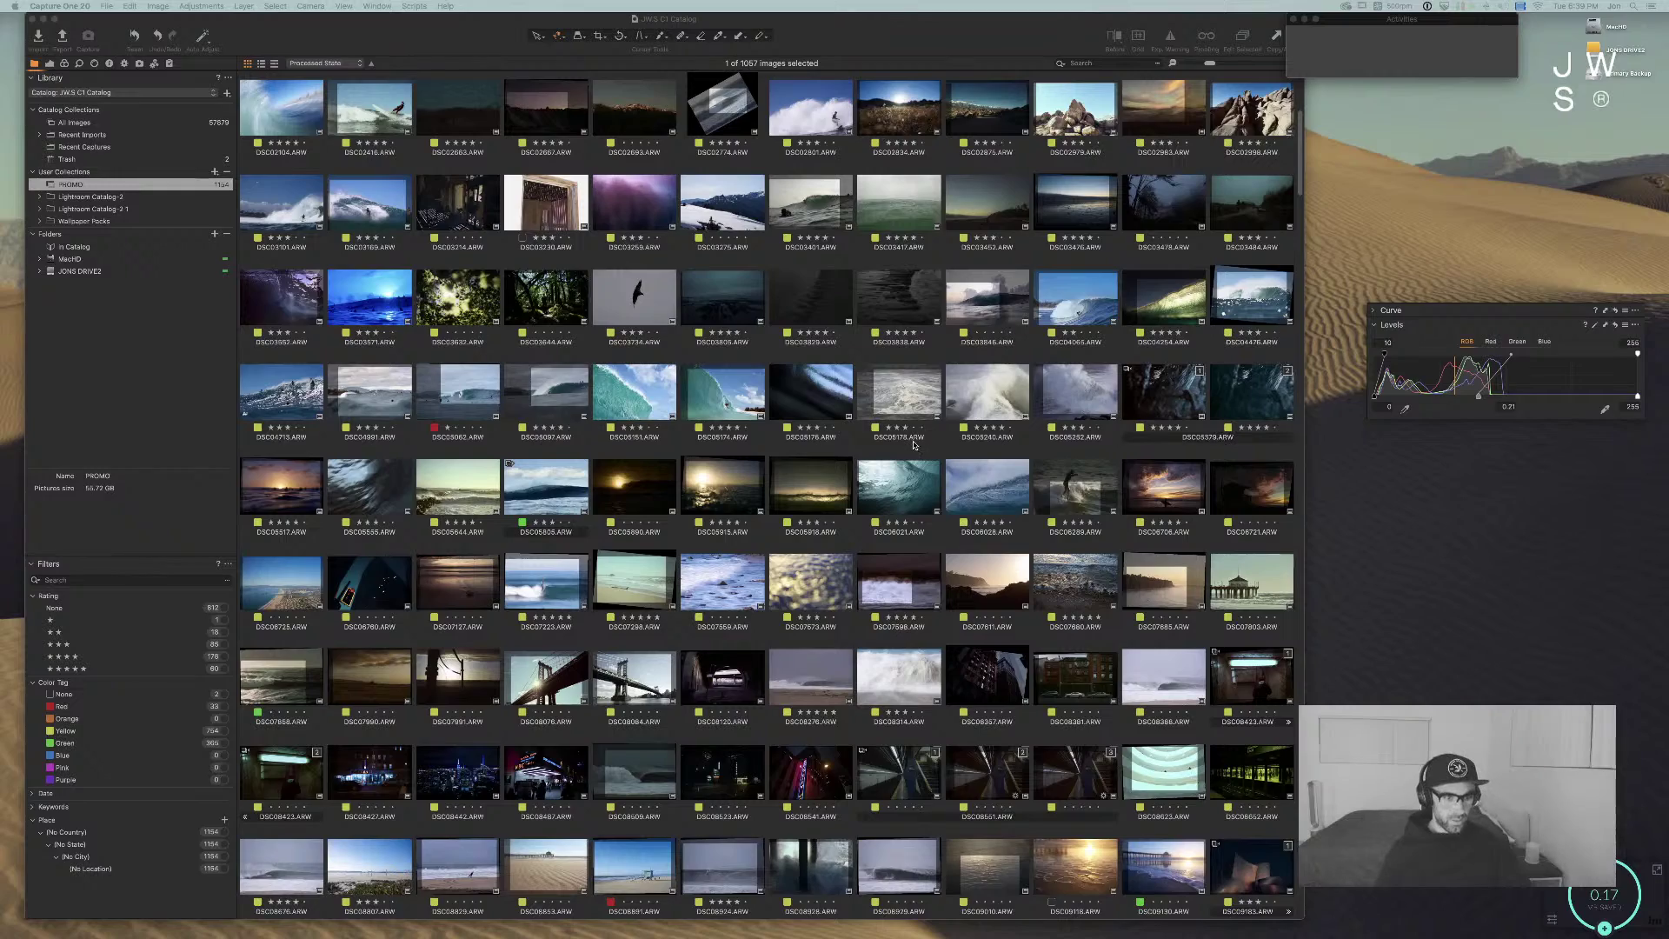
{"action": "scroll", "coordinate": [673, 557], "scroll_direction": "down", "scroll_amount": 1}
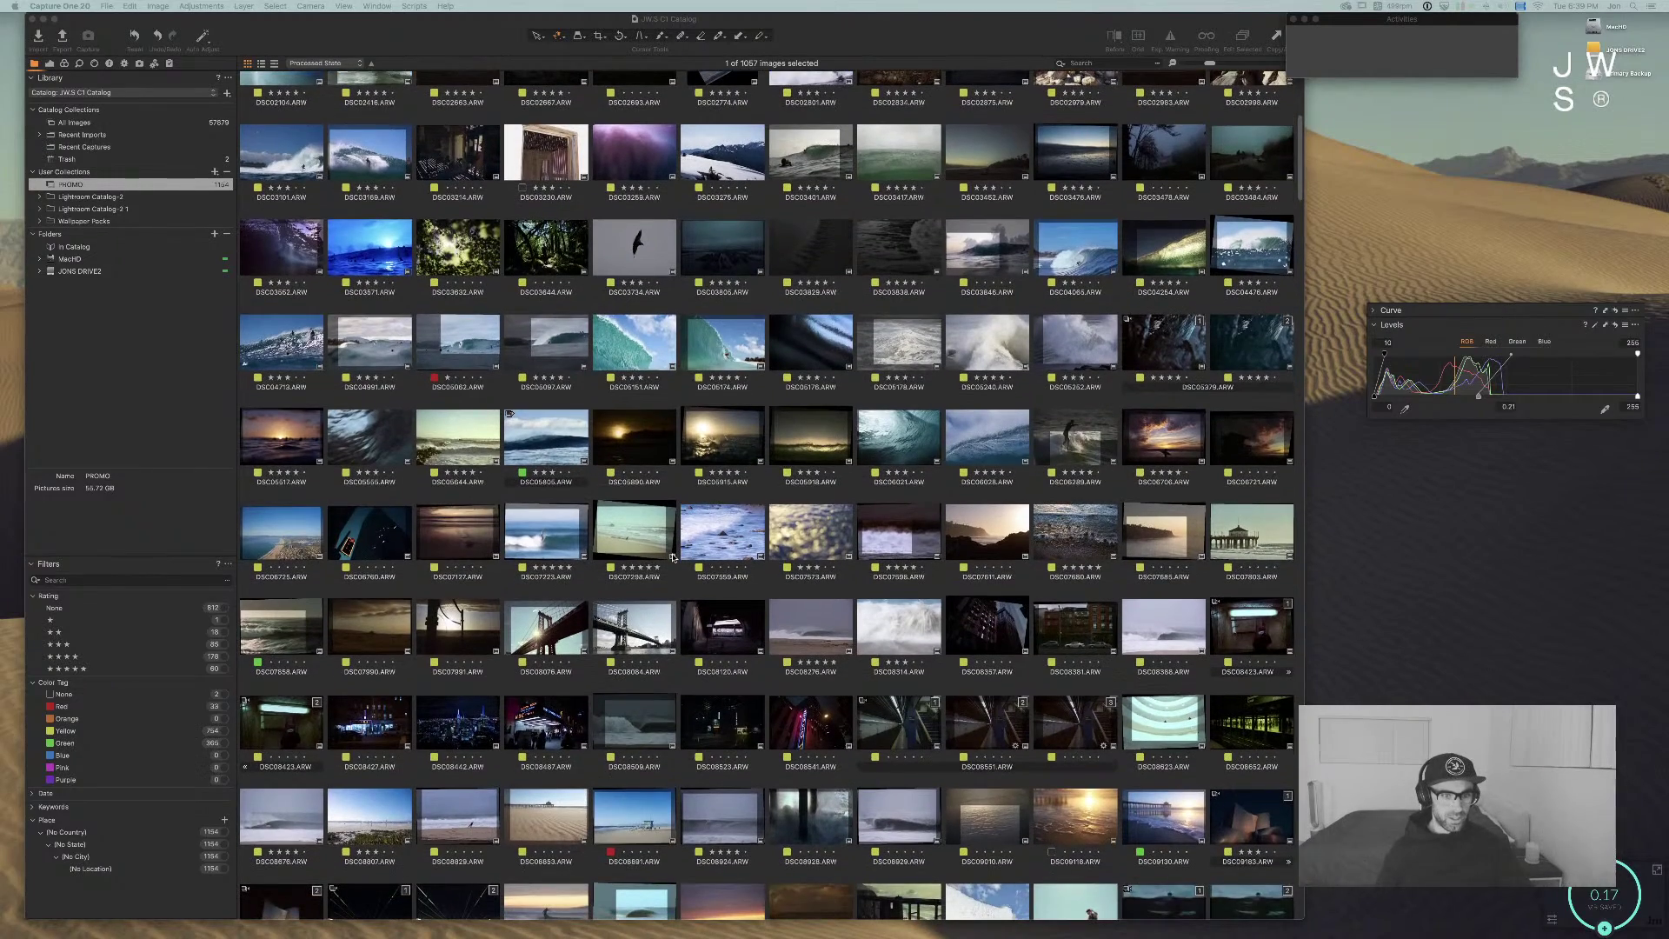
{"action": "scroll", "coordinate": [673, 557], "scroll_direction": "down", "scroll_amount": 1}
{"action": "scroll", "coordinate": [673, 556], "scroll_direction": "down", "scroll_amount": 1}
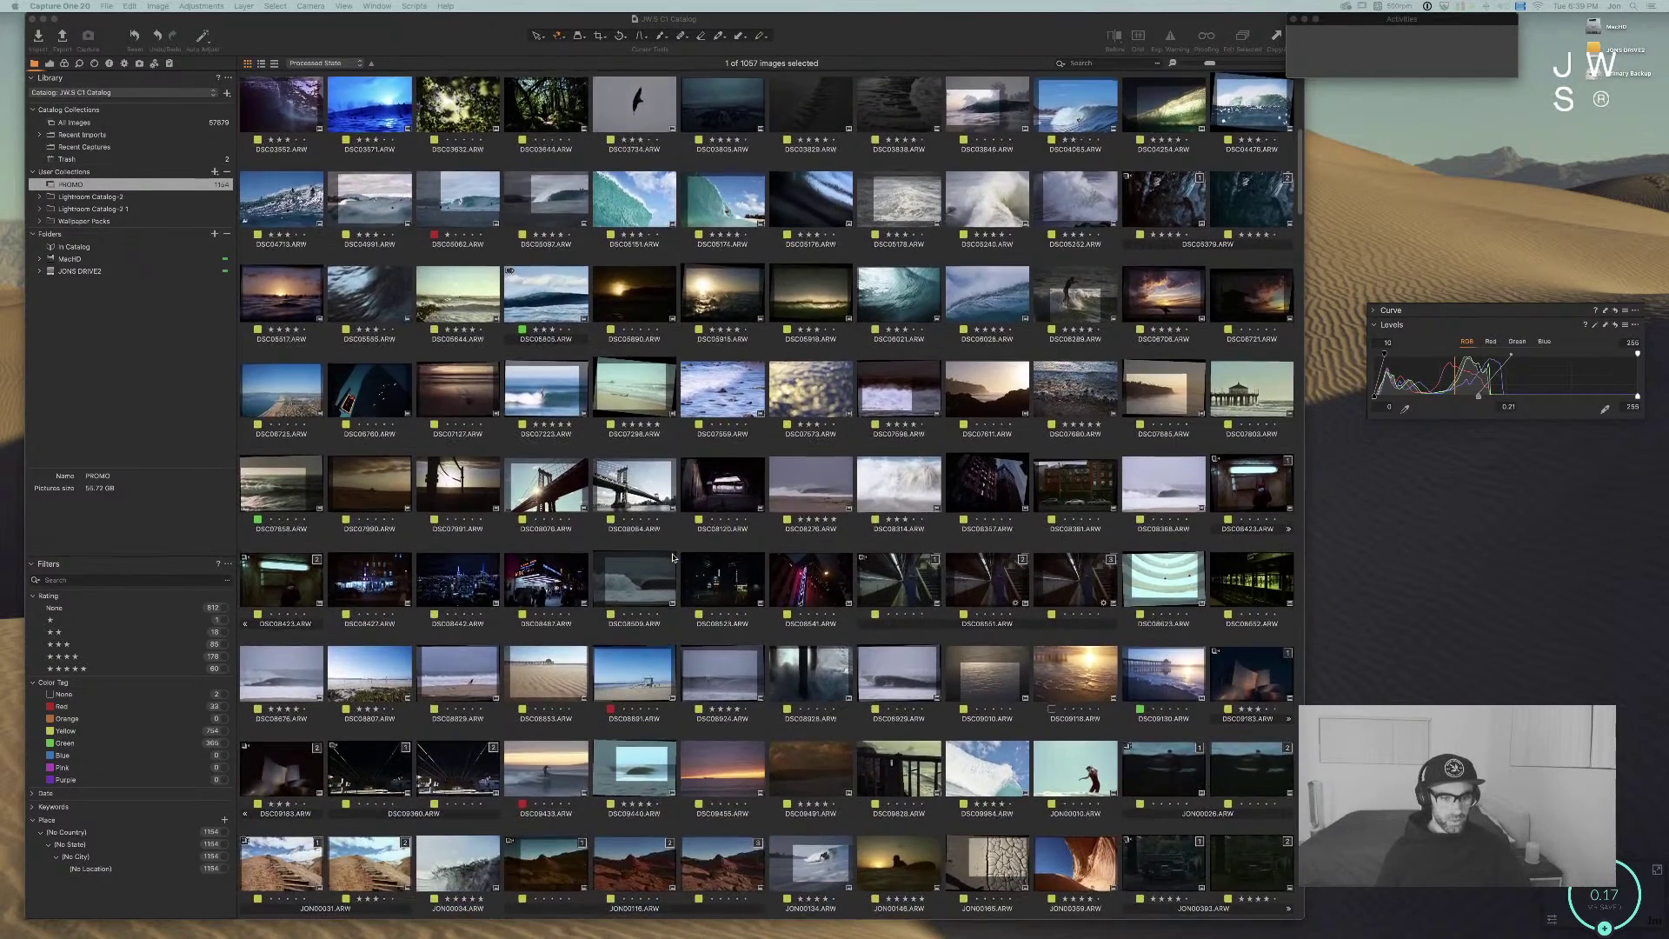
Step: Examine the sort criteria available for the PROMO collection, leaving the thumbnails sorted by Processed State
{"action": "left_click", "coordinate": [318, 63]}
{"action": "scroll", "coordinate": [320, 78], "scroll_direction": "up", "scroll_amount": 3}
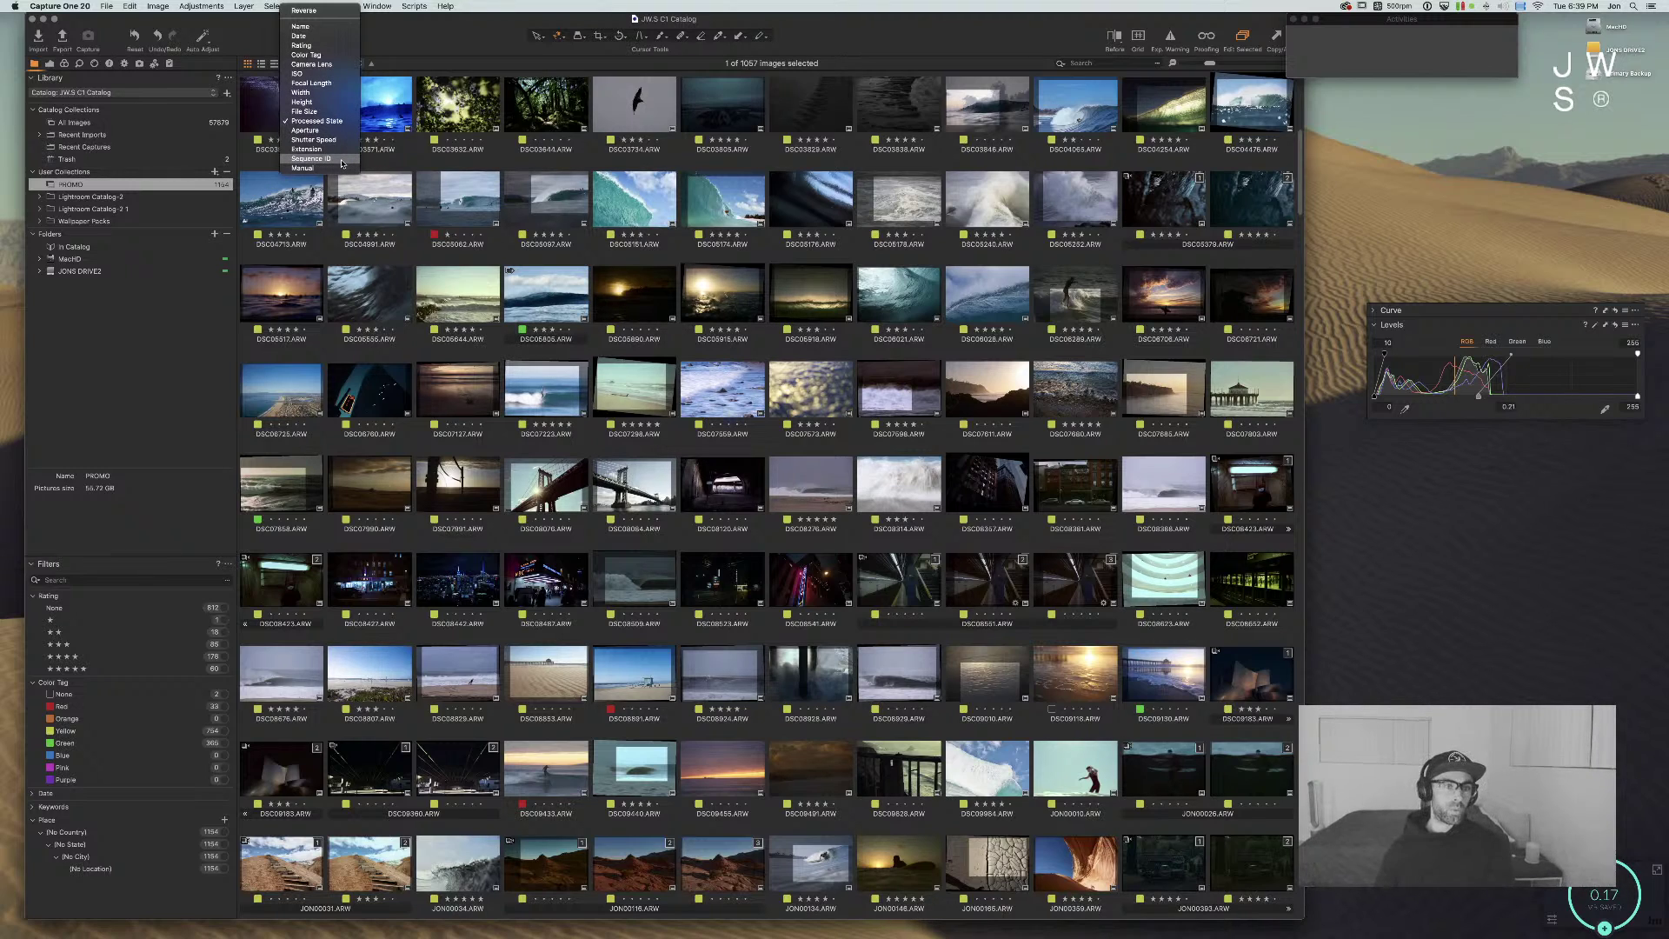
{"action": "left_click", "coordinate": [380, 117]}
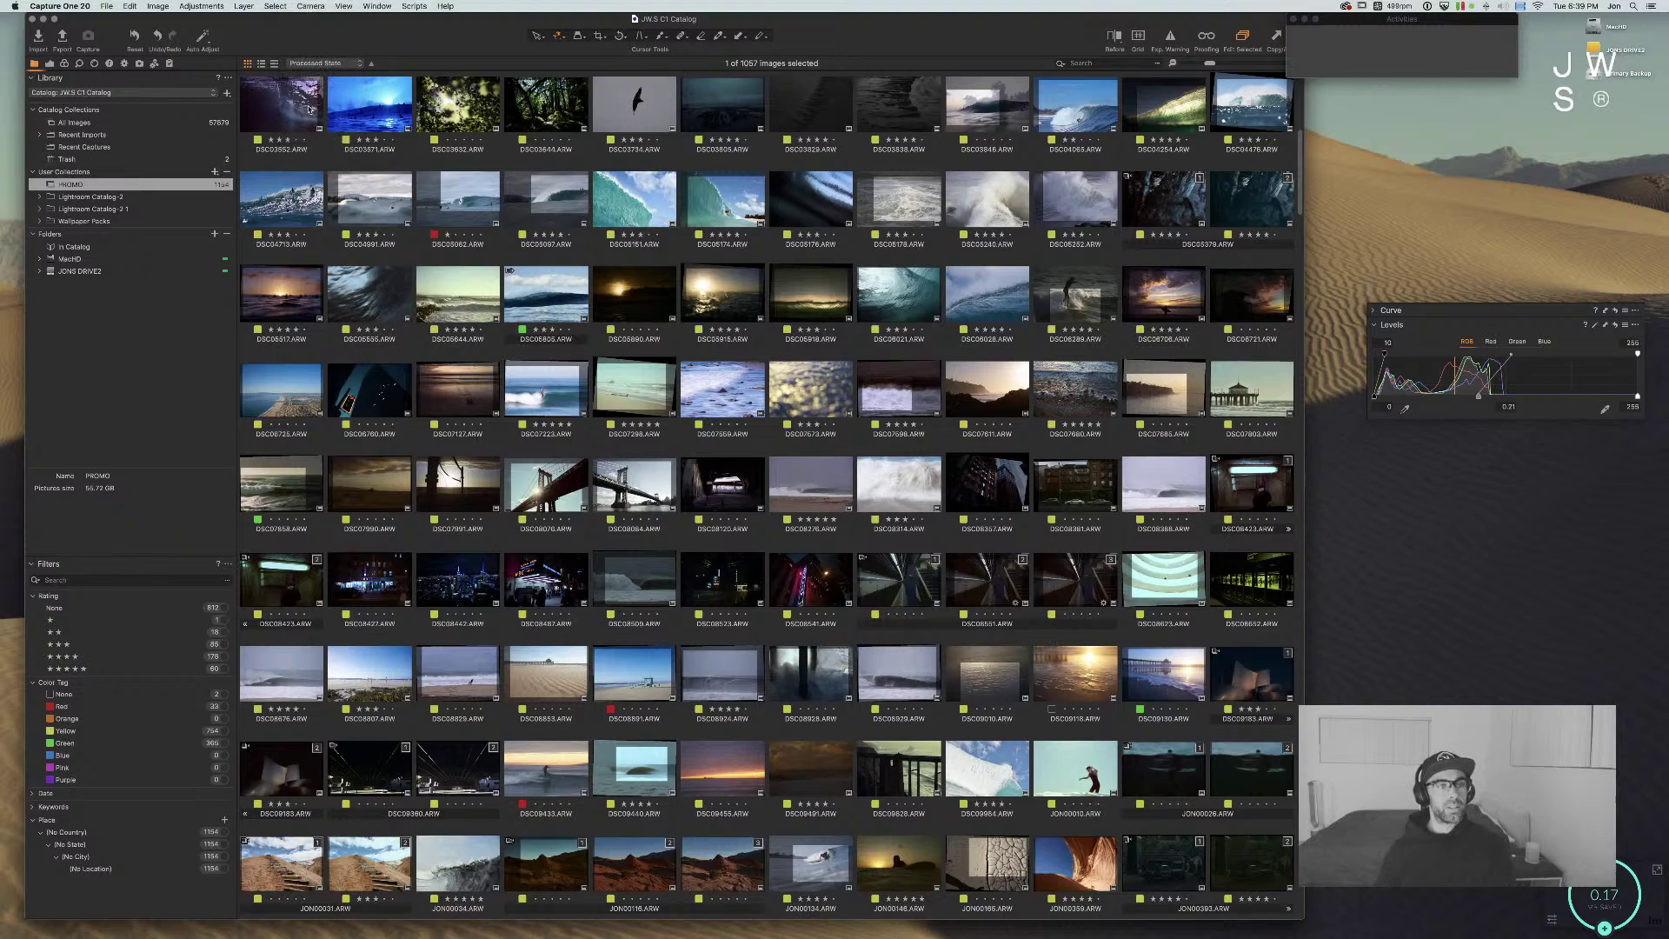
{"action": "scroll", "coordinate": [299, 105], "scroll_direction": "up", "scroll_amount": 10}
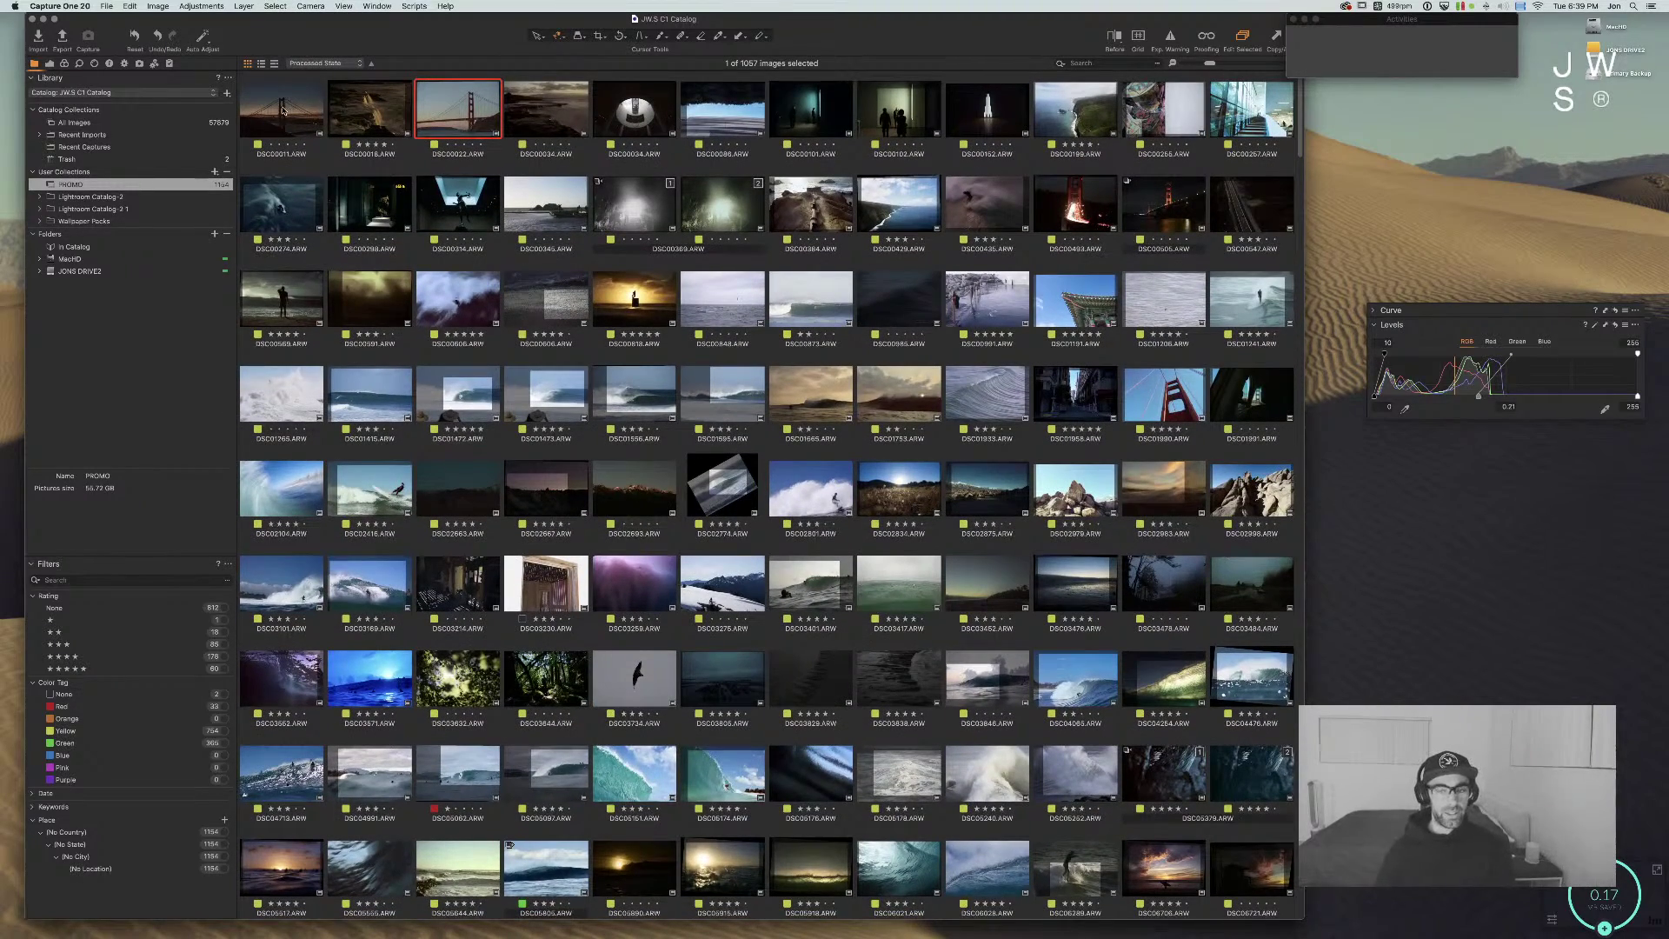
{"action": "left_click", "coordinate": [320, 62]}
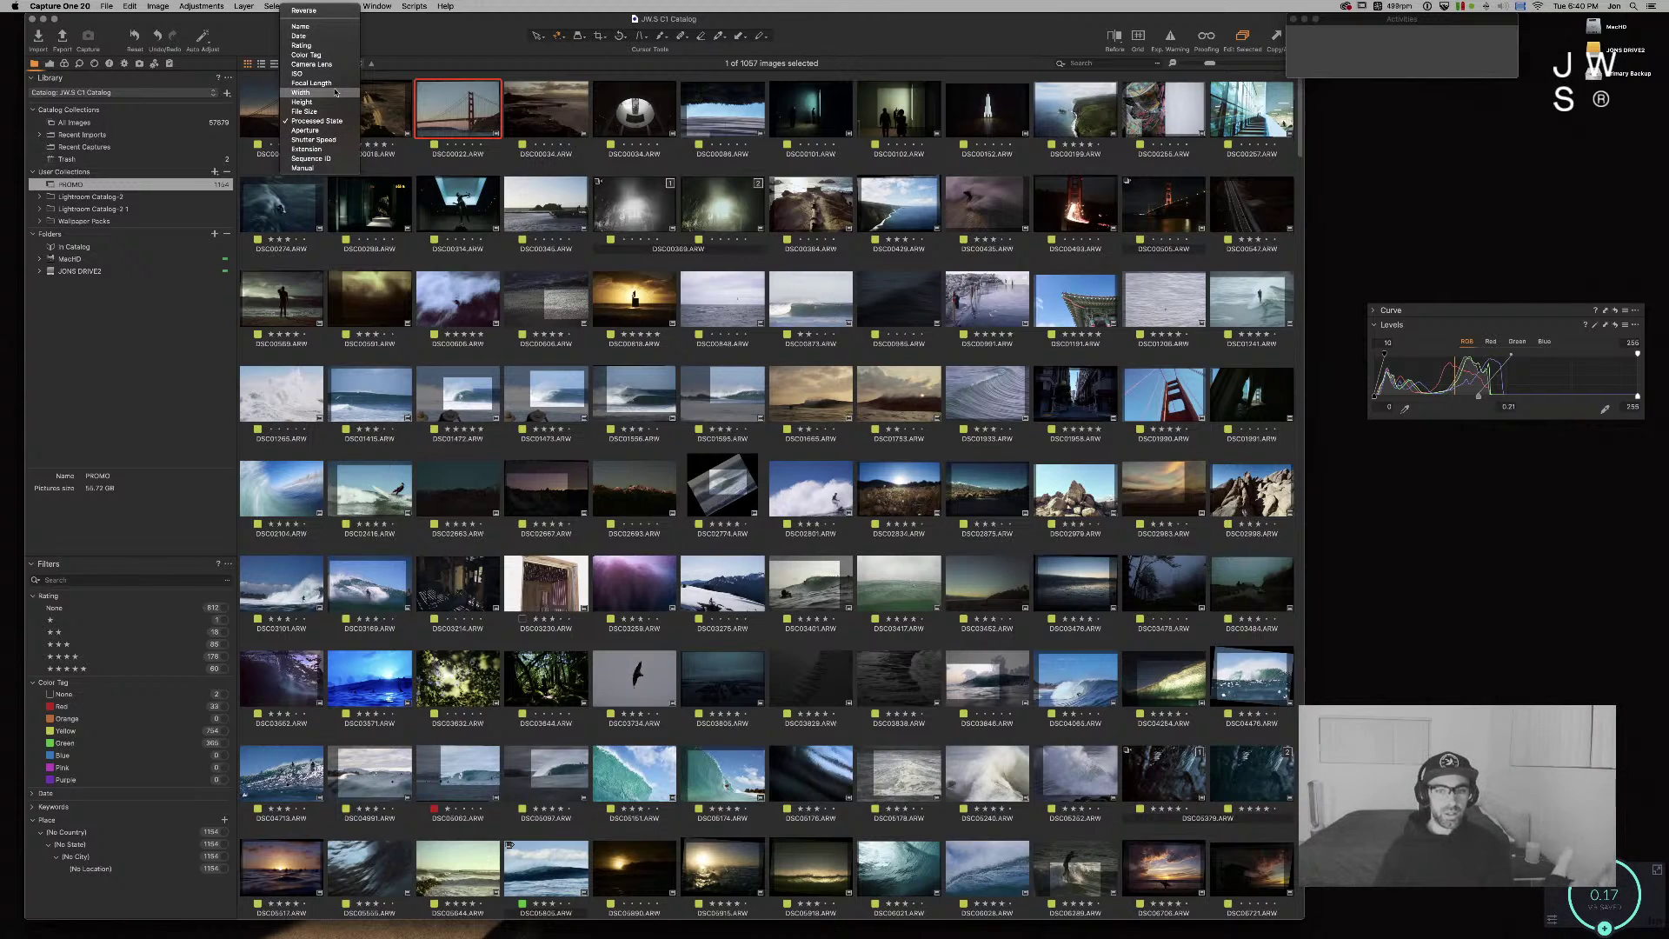
{"action": "left_click", "coordinate": [929, 305]}
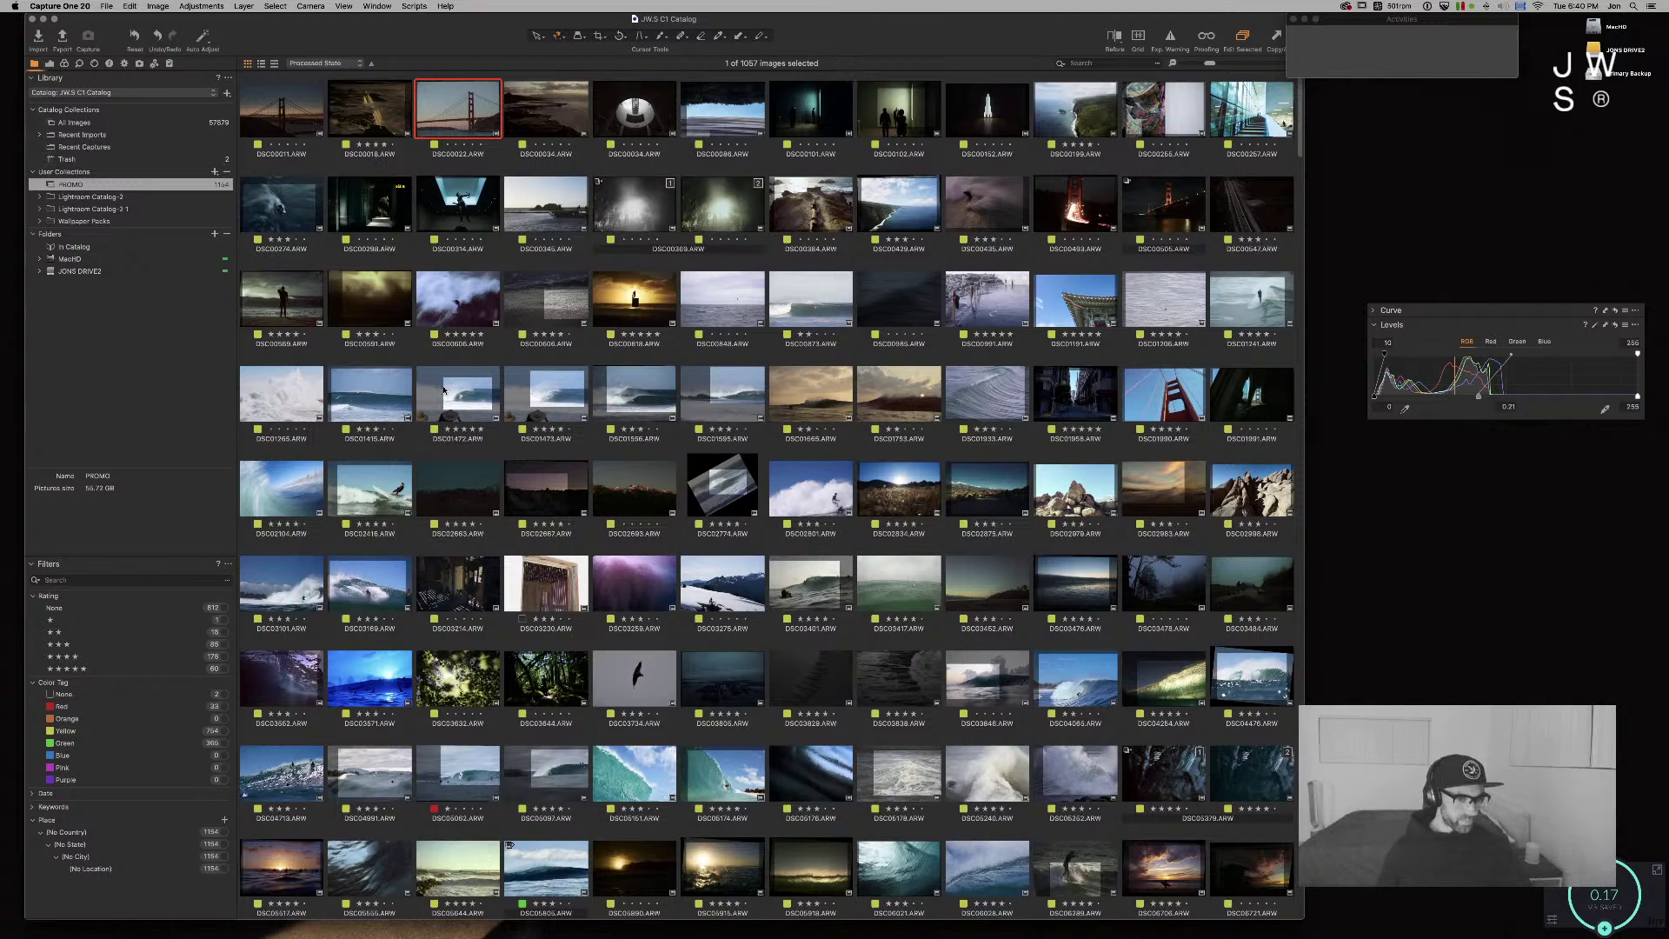
Step: Open the DSC02104 wave photo in the large viewer and display its exposure adjustment tools
{"action": "left_click", "coordinate": [283, 491]}
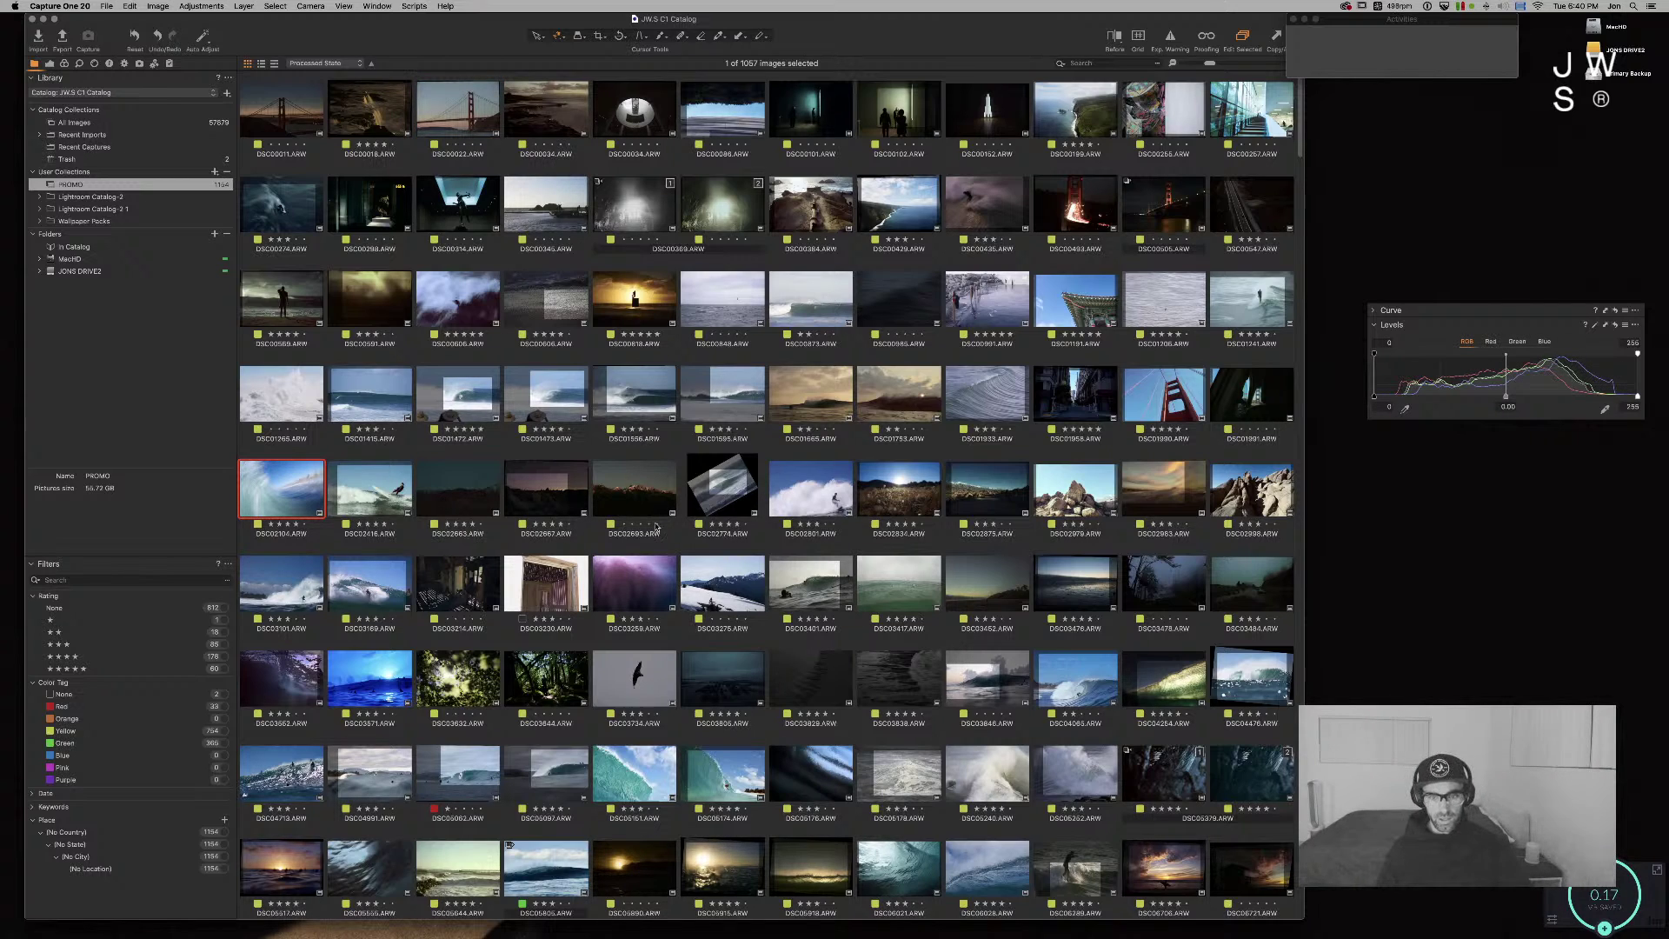
{"action": "key", "text": "super+alt+v"}
{"action": "key", "text": "super+Tab"}
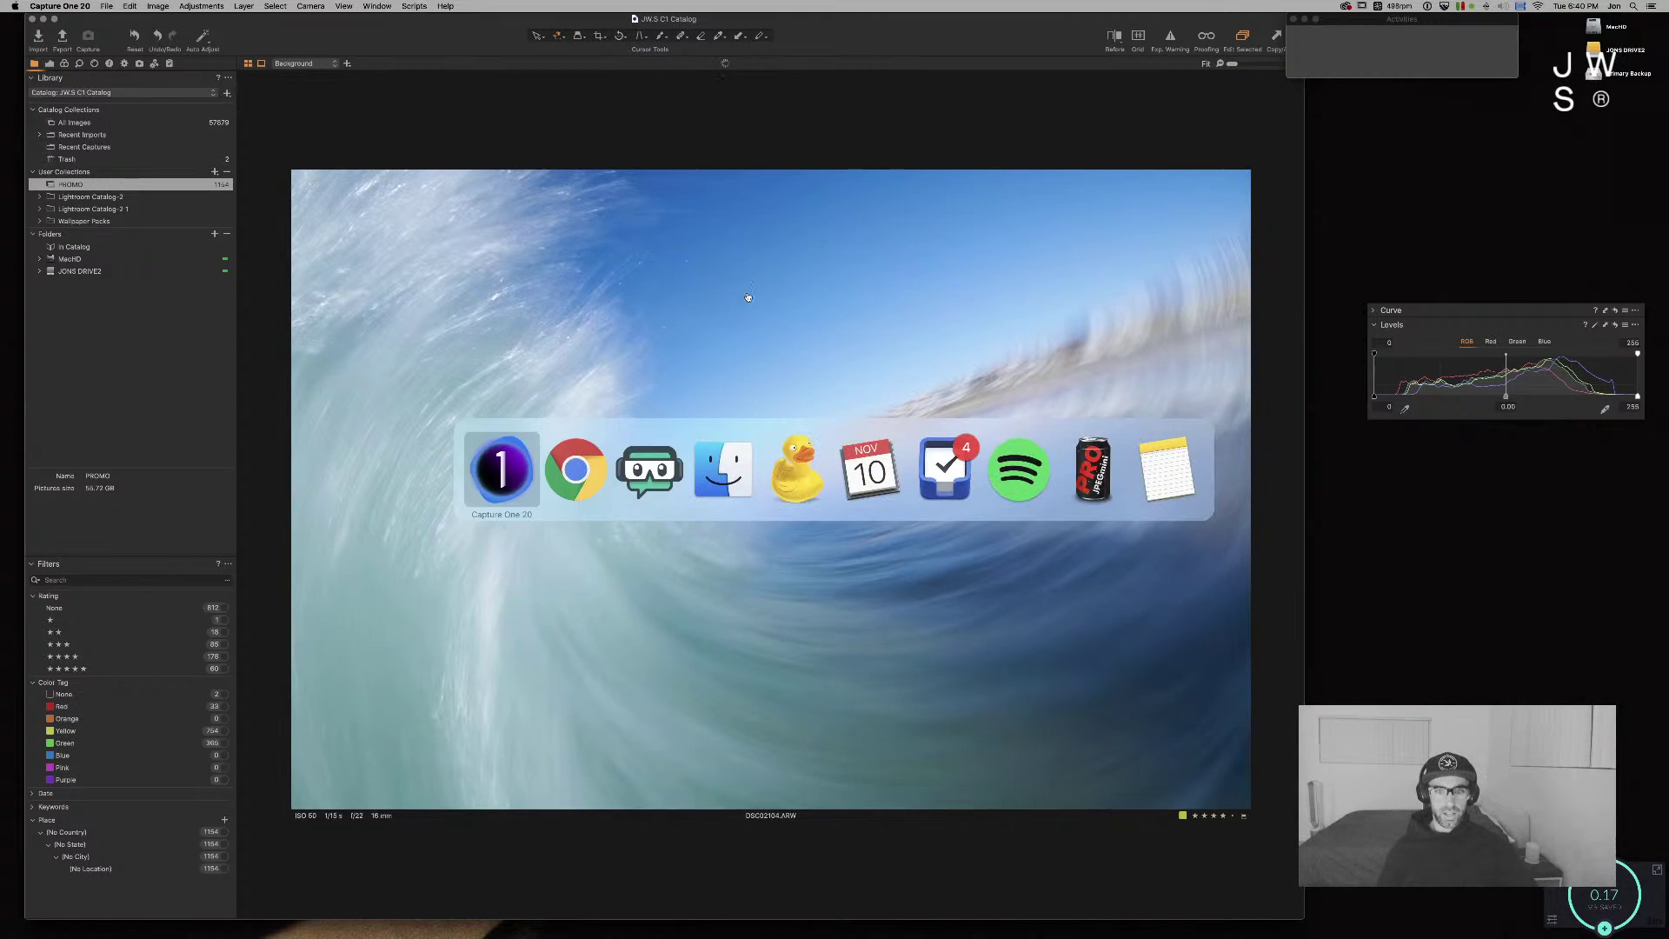
{"action": "key", "text": "super+alt+2"}
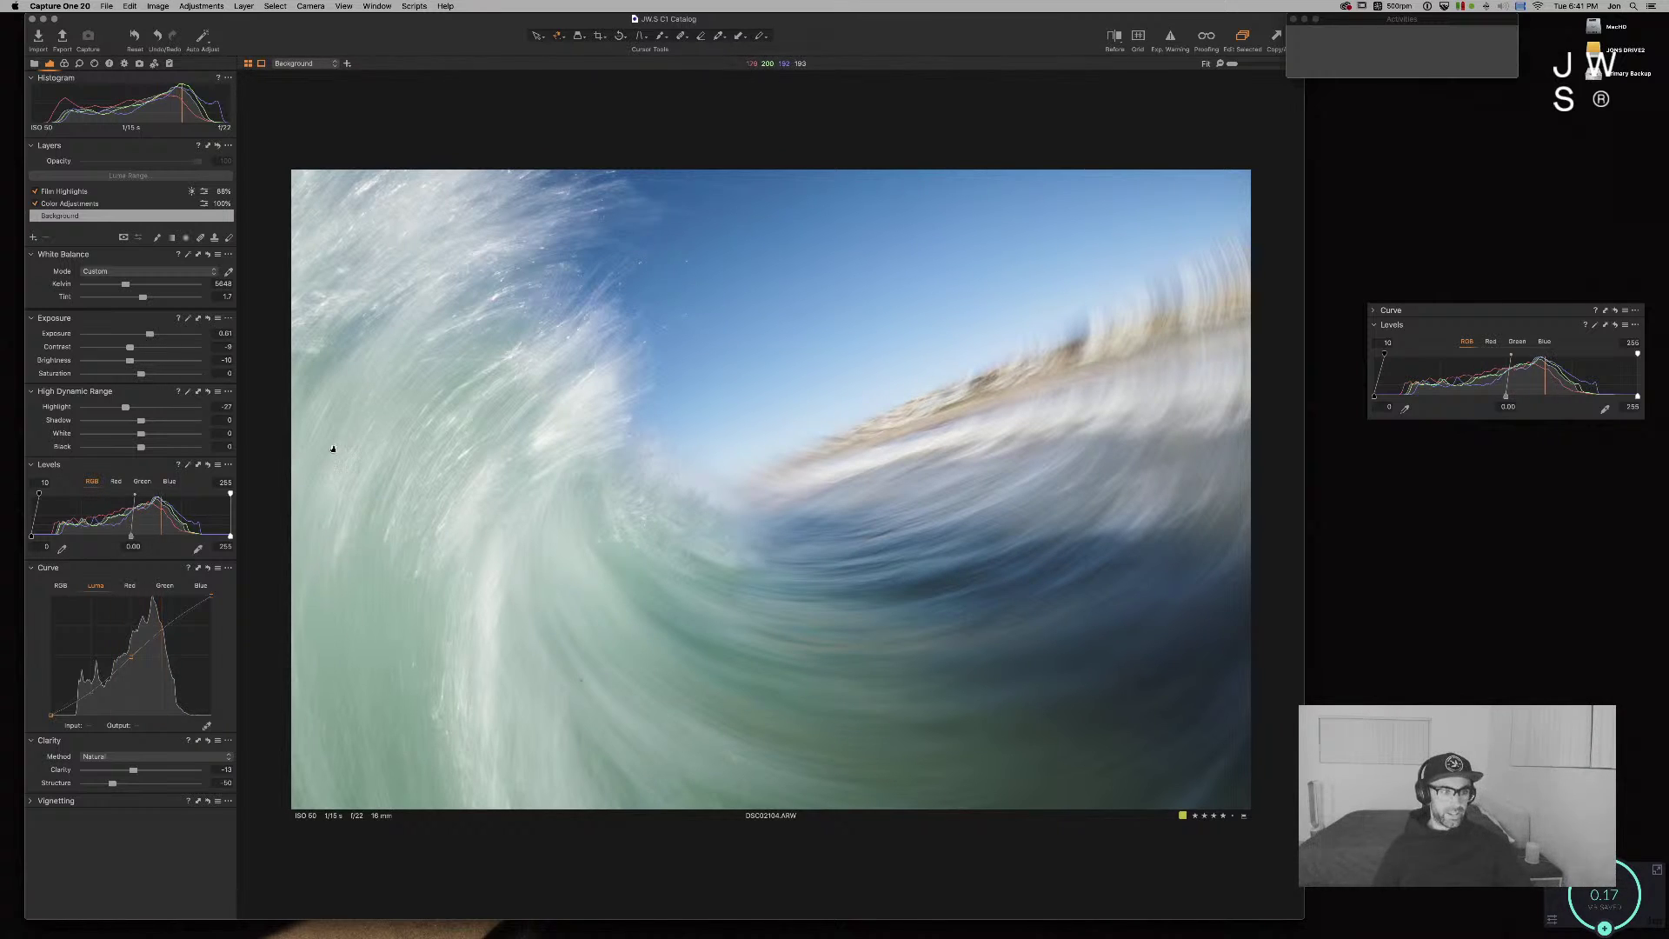
Step: Set Shadow to 21 and Black to -37, and set the RGB Levels midtone to -0.09 and output highlight to 236
{"action": "left_click_drag", "start_coordinate": [141, 421], "coordinate": [153, 420]}
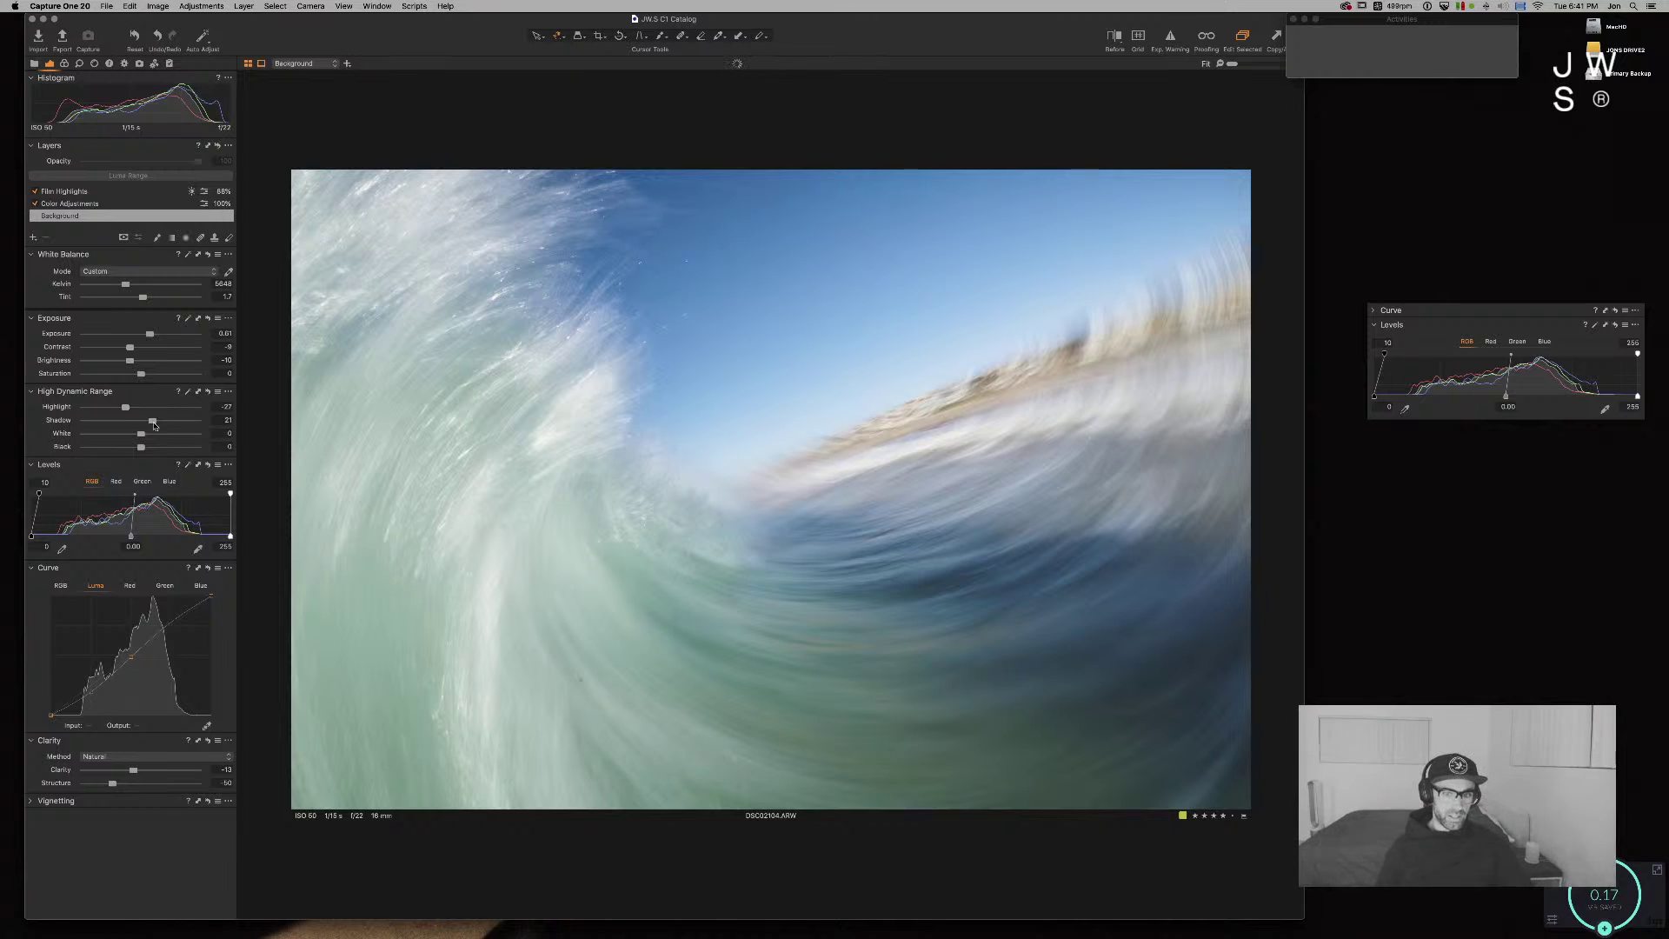
{"action": "left_click_drag", "start_coordinate": [141, 447], "coordinate": [120, 448]}
{"action": "left_click_drag", "start_coordinate": [130, 536], "coordinate": [139, 538]}
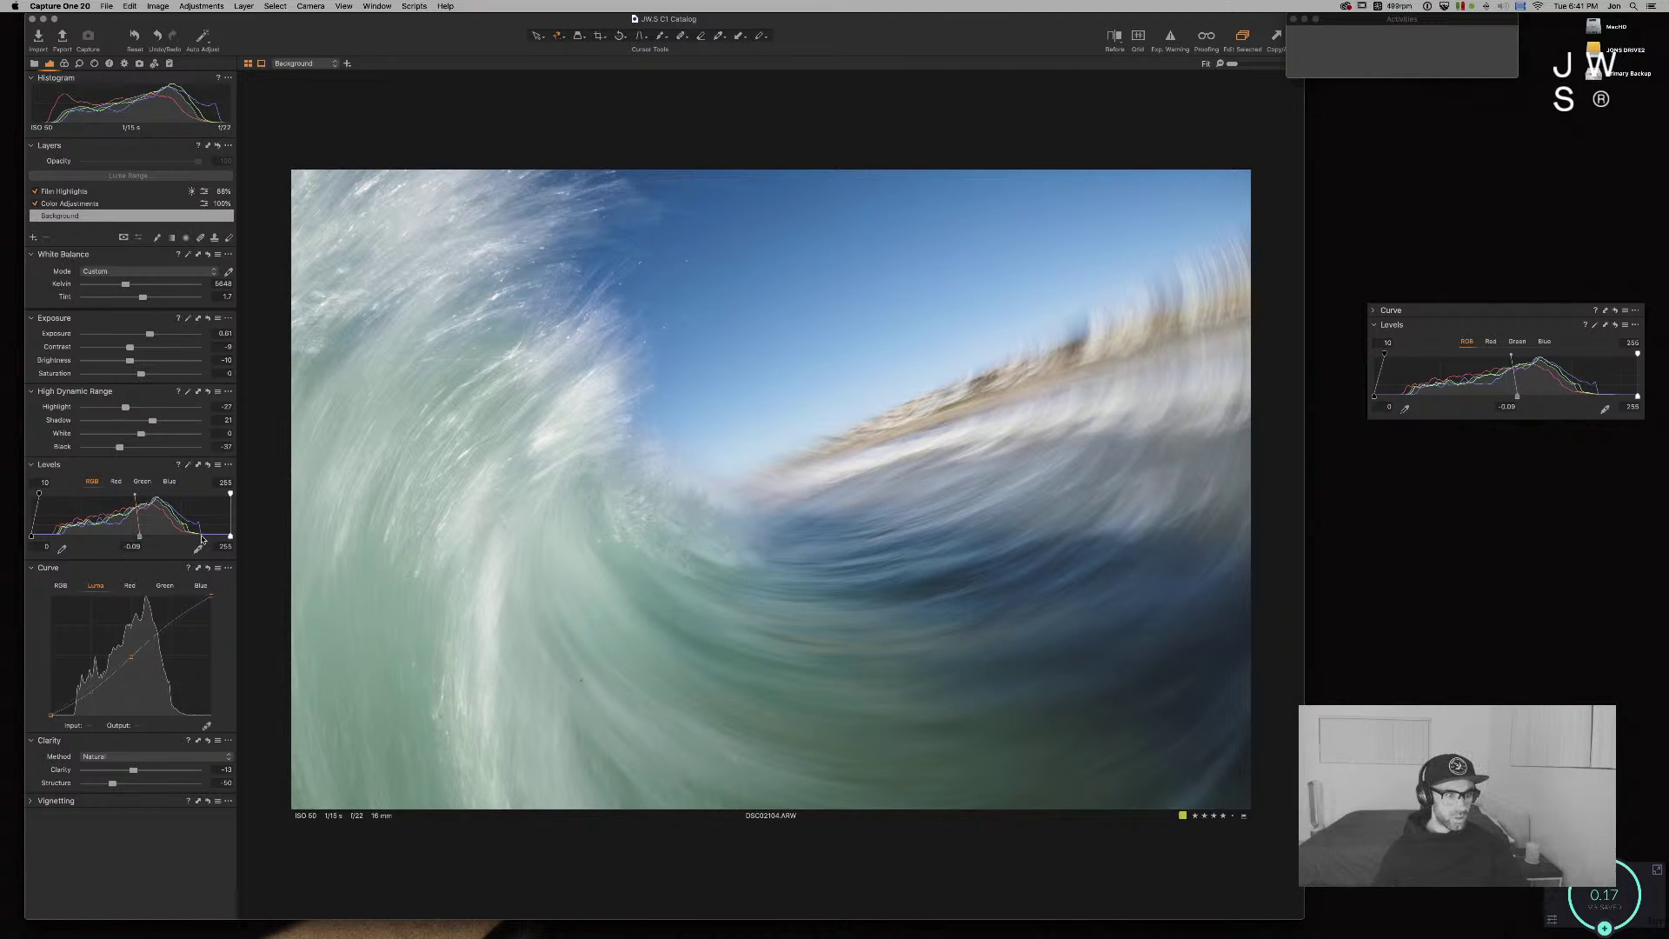
{"action": "left_click_drag", "start_coordinate": [231, 493], "coordinate": [215, 494]}
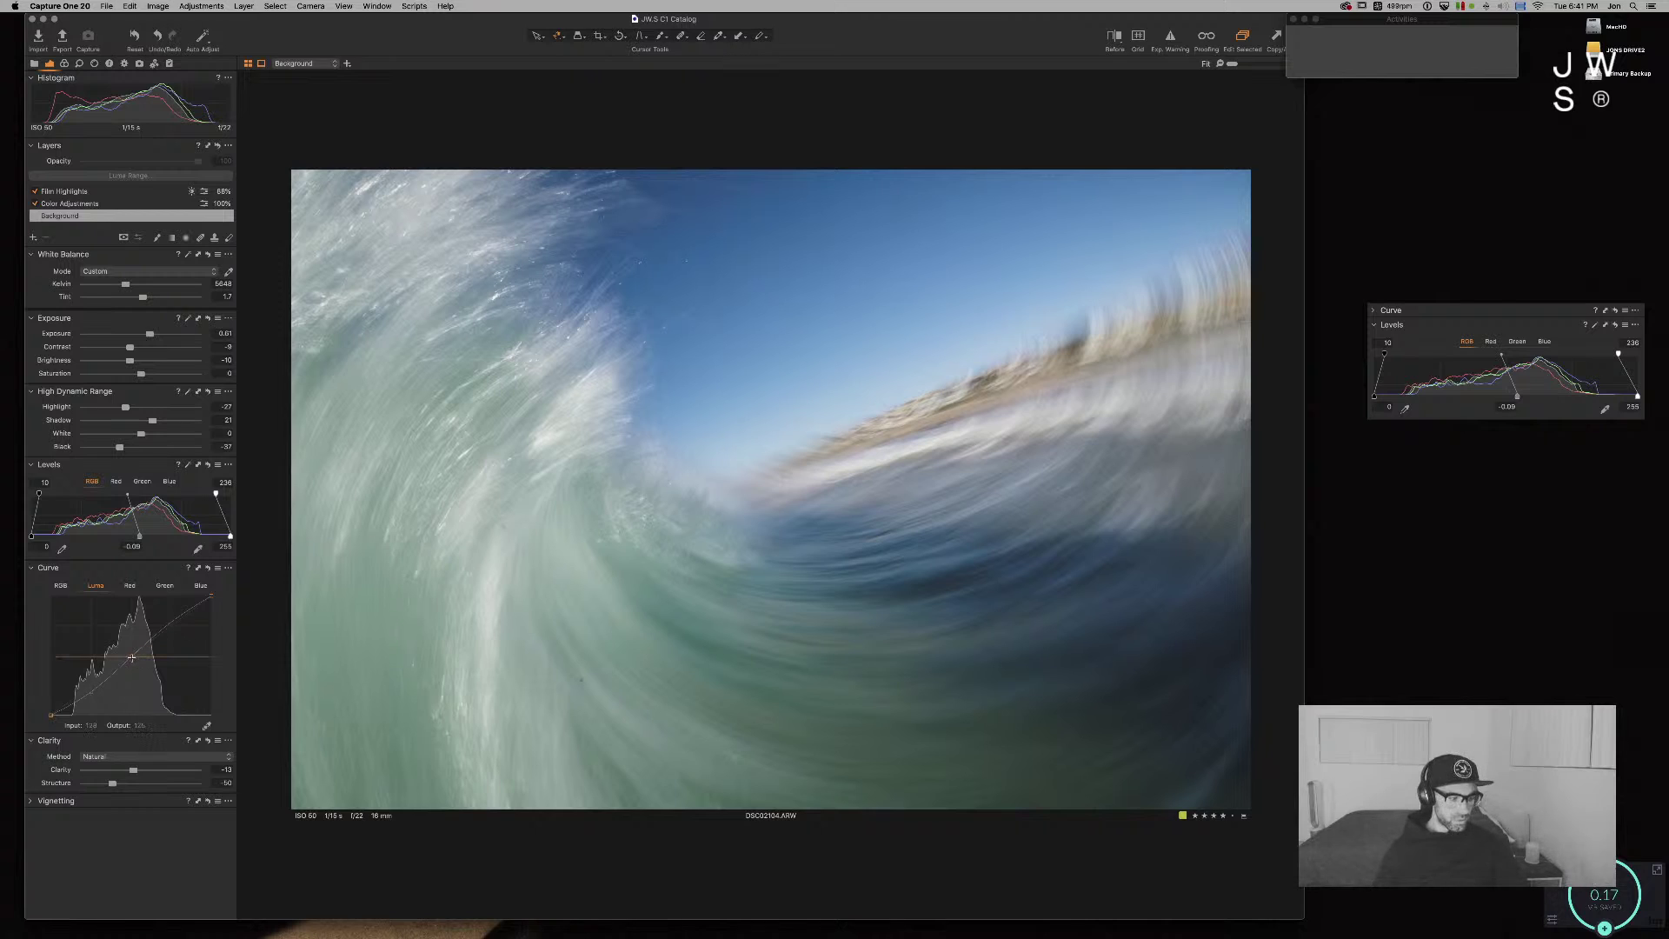
Step: Raise the Luma curve's midpoint slightly, pull down a point in its shadows, and set Brightness to 1
{"action": "left_click_drag", "start_coordinate": [130, 656], "coordinate": [128, 653]}
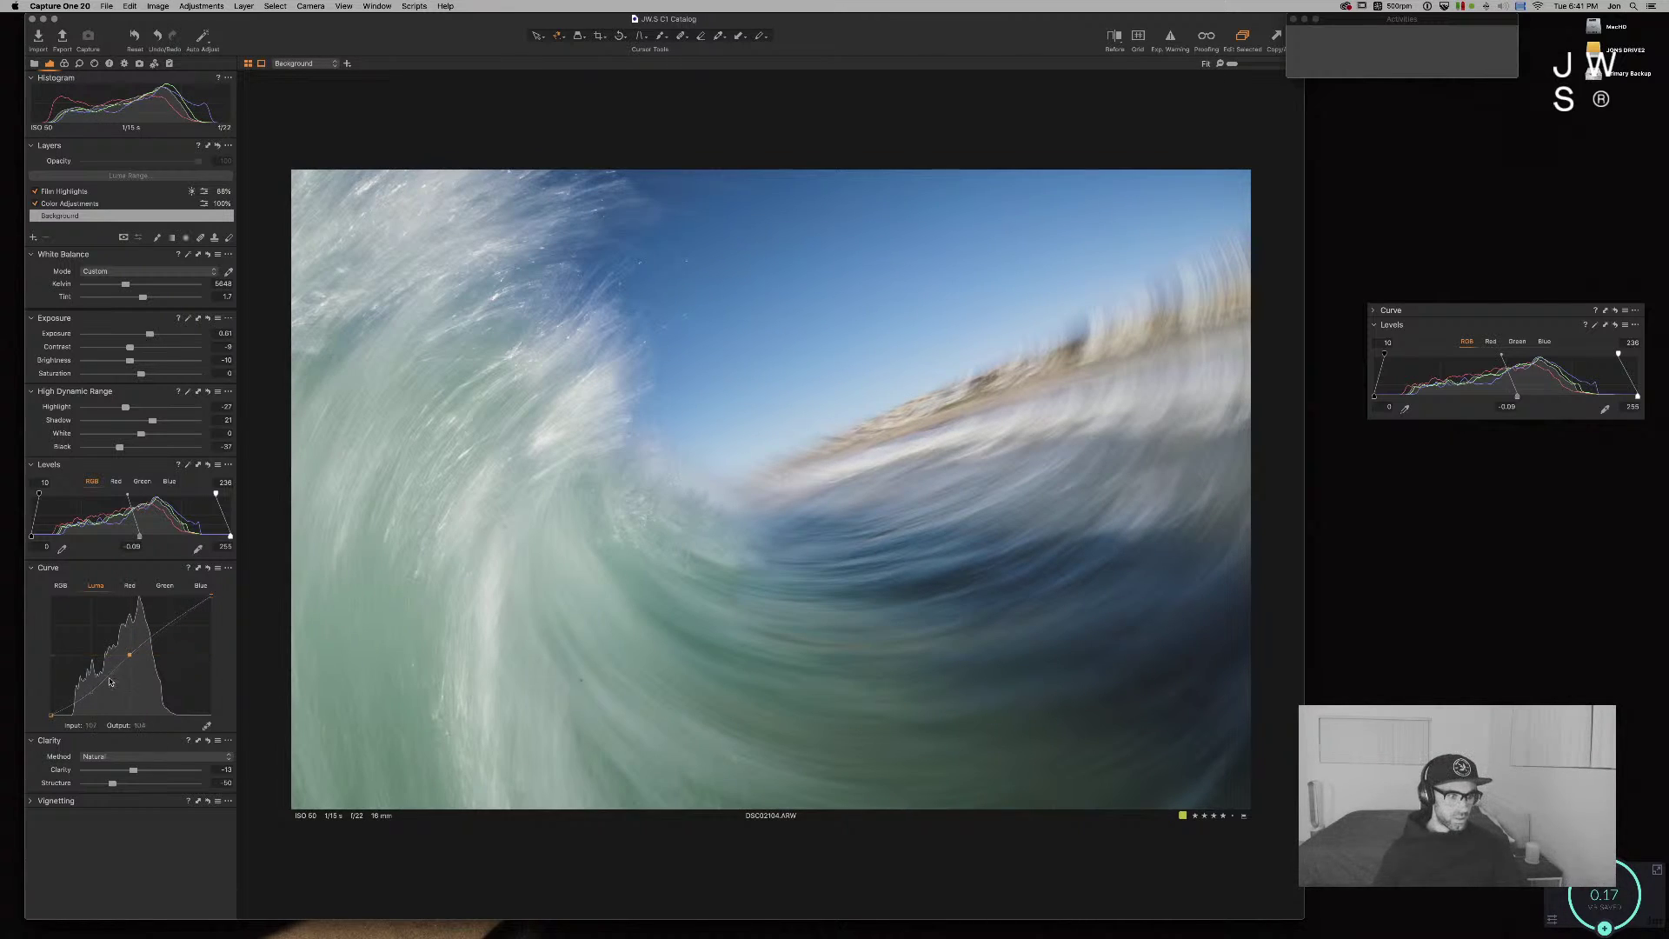
{"action": "left_click_drag", "start_coordinate": [91, 688], "coordinate": [91, 696]}
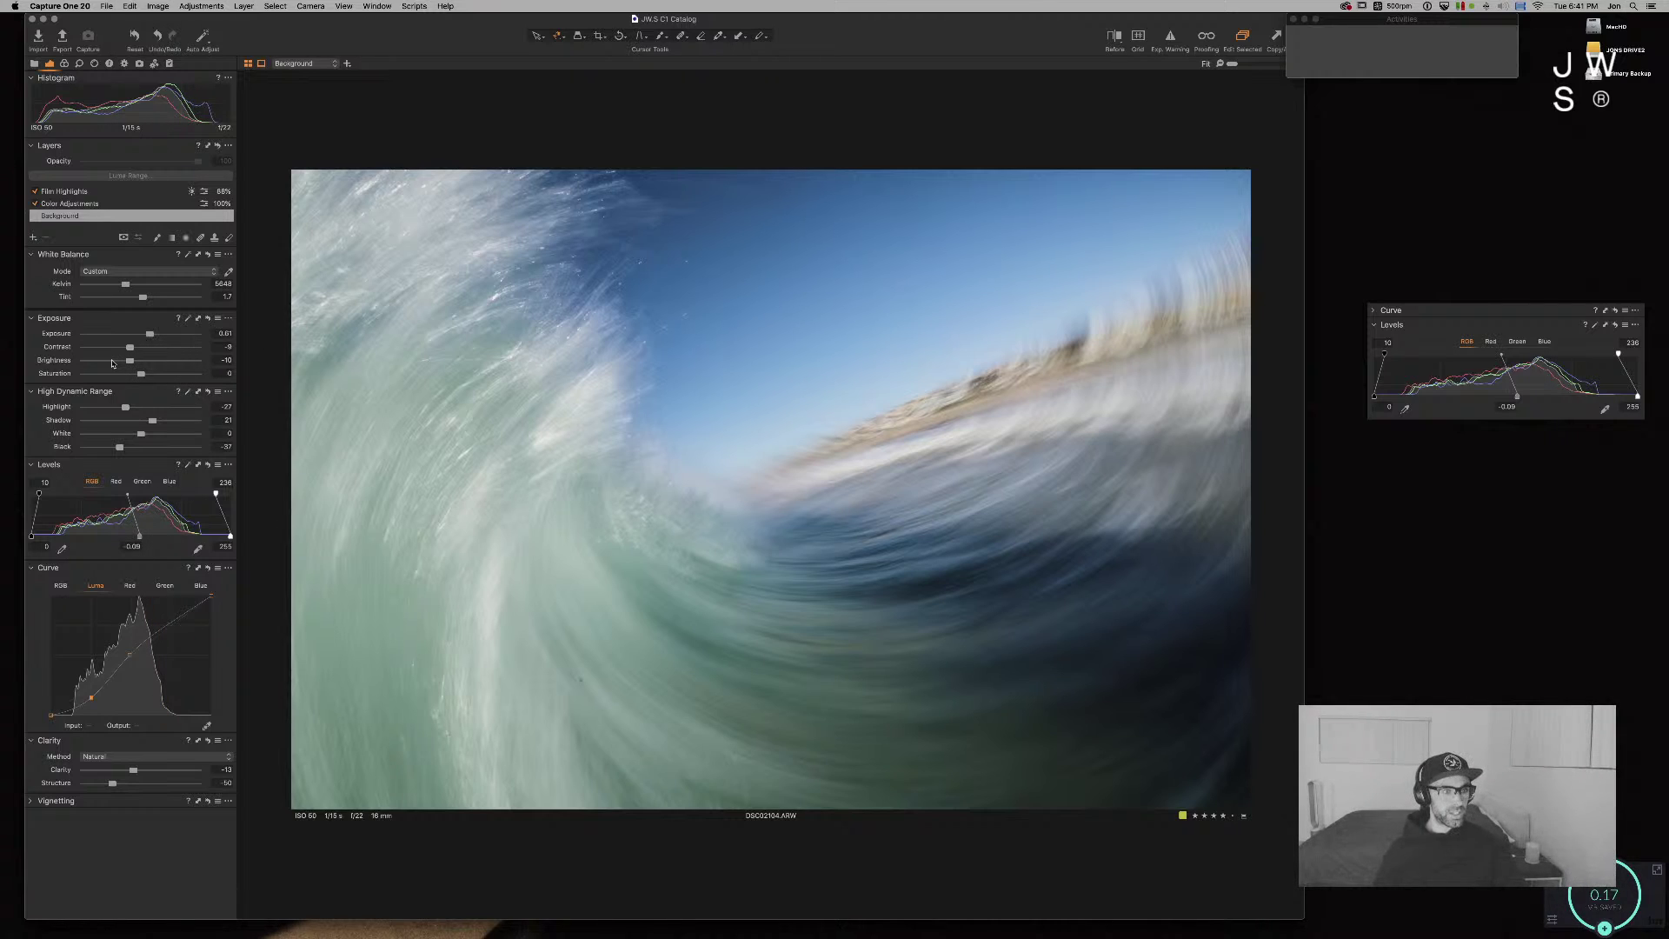
{"action": "left_click_drag", "start_coordinate": [130, 360], "coordinate": [142, 361]}
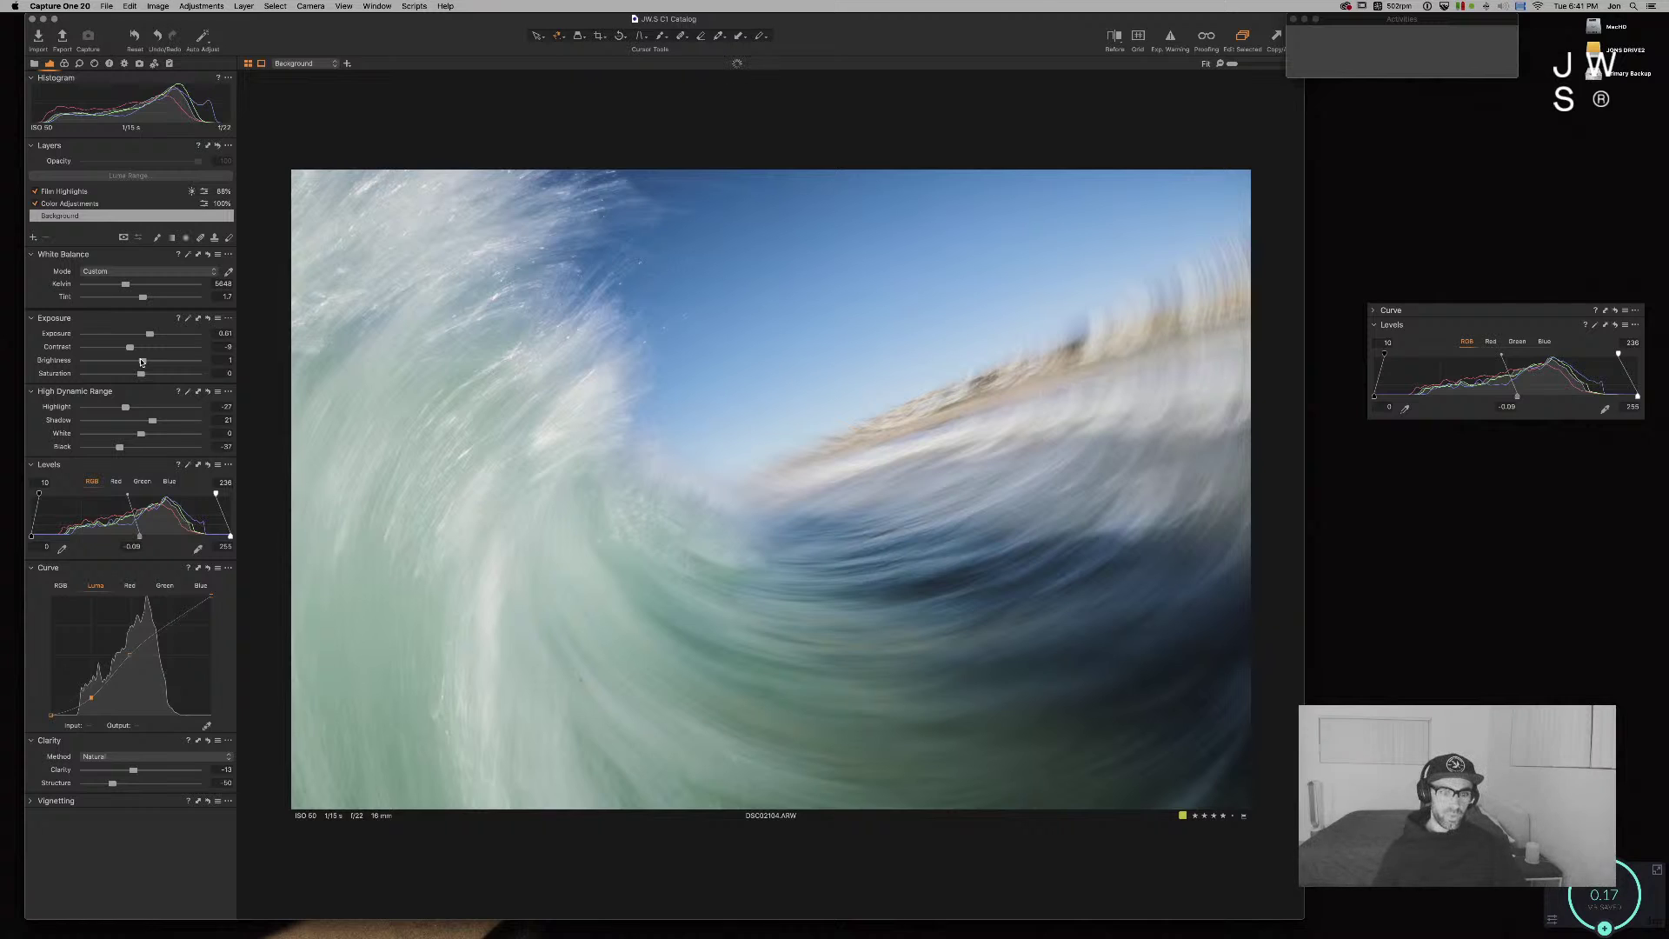
Step: Heal the small dark spot on the green face of the wave, and reselect the Background layer
{"action": "key", "text": "b"}
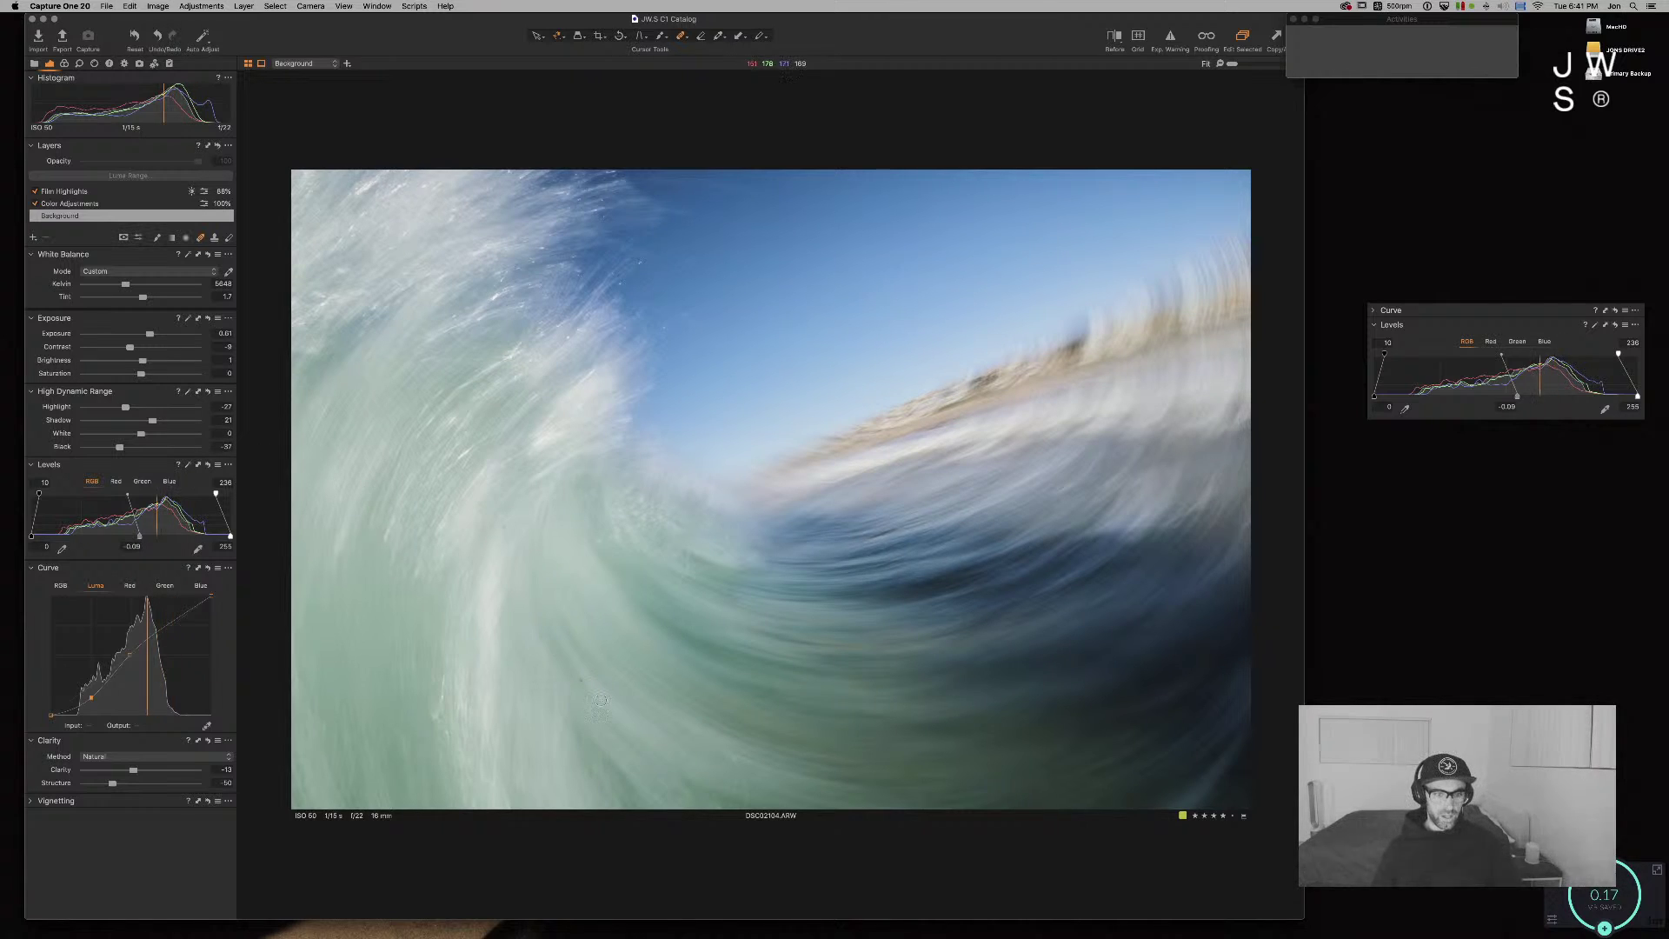
{"action": "left_click", "coordinate": [657, 708]}
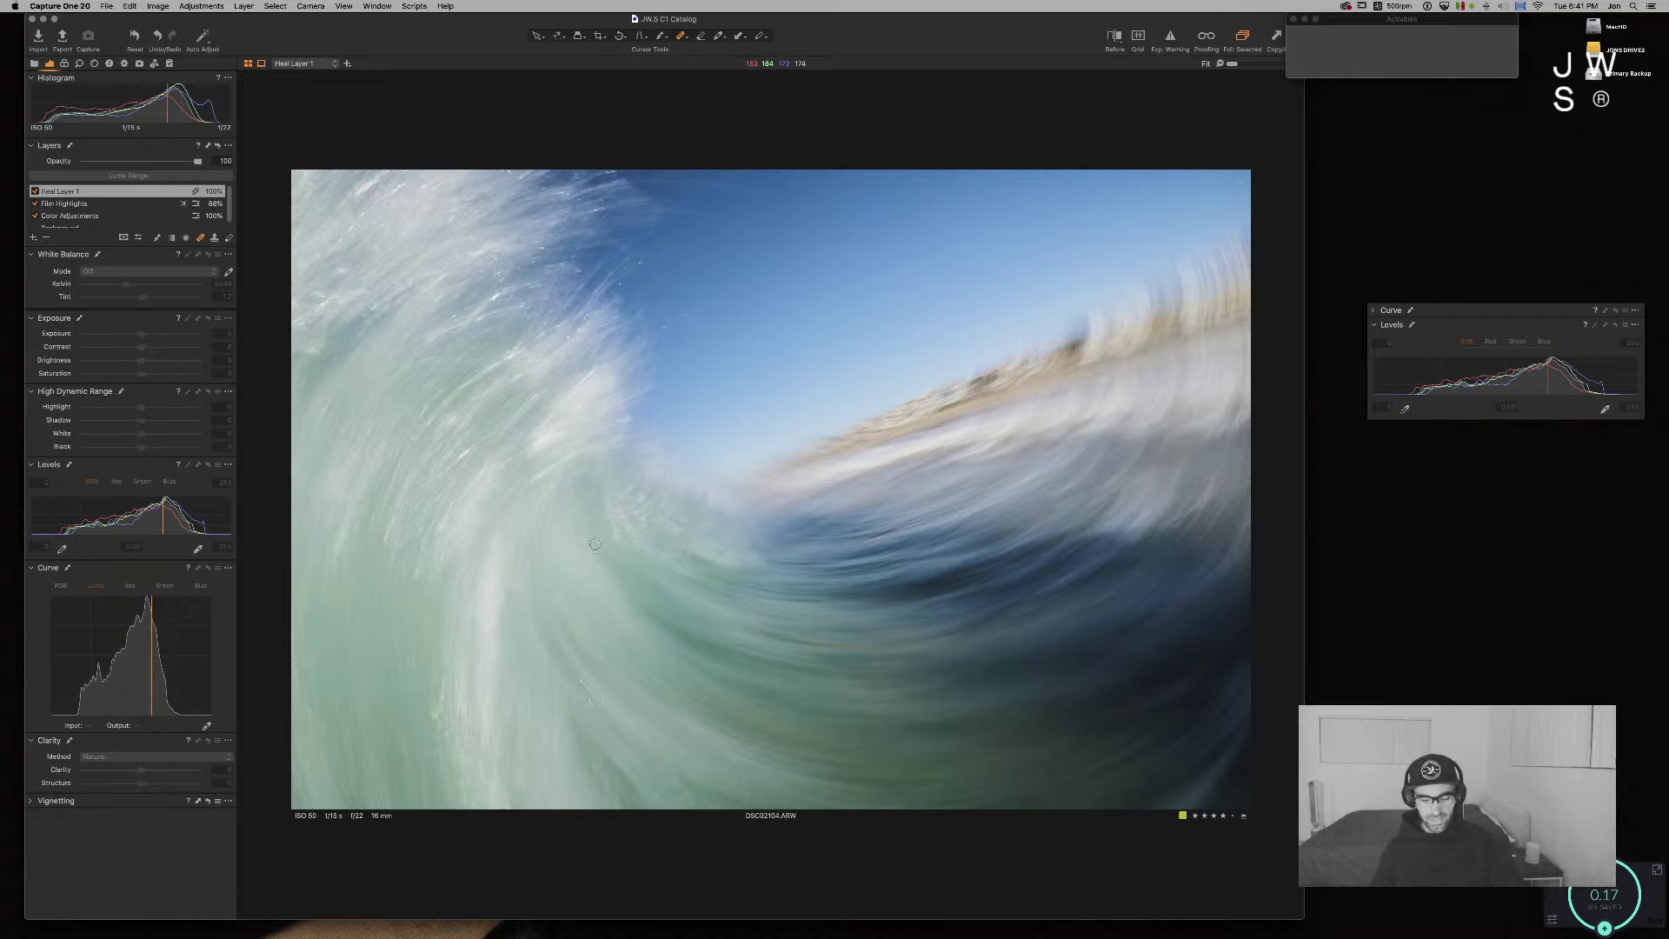
{"action": "key", "text": "h"}
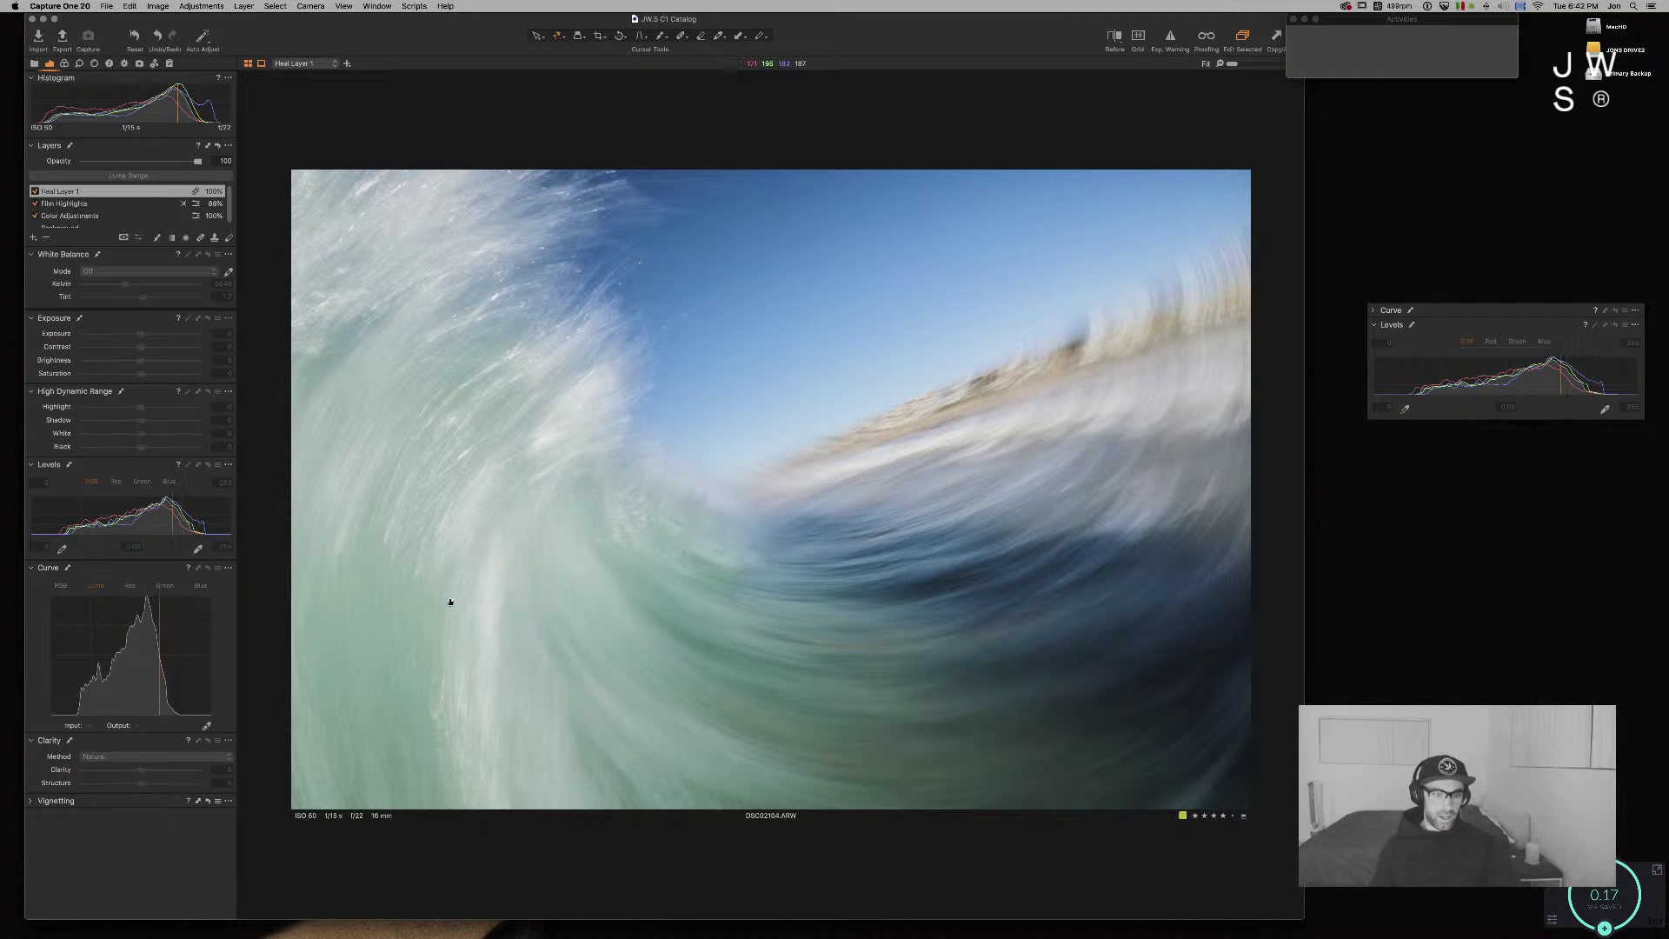
{"action": "left_click", "coordinate": [84, 227]}
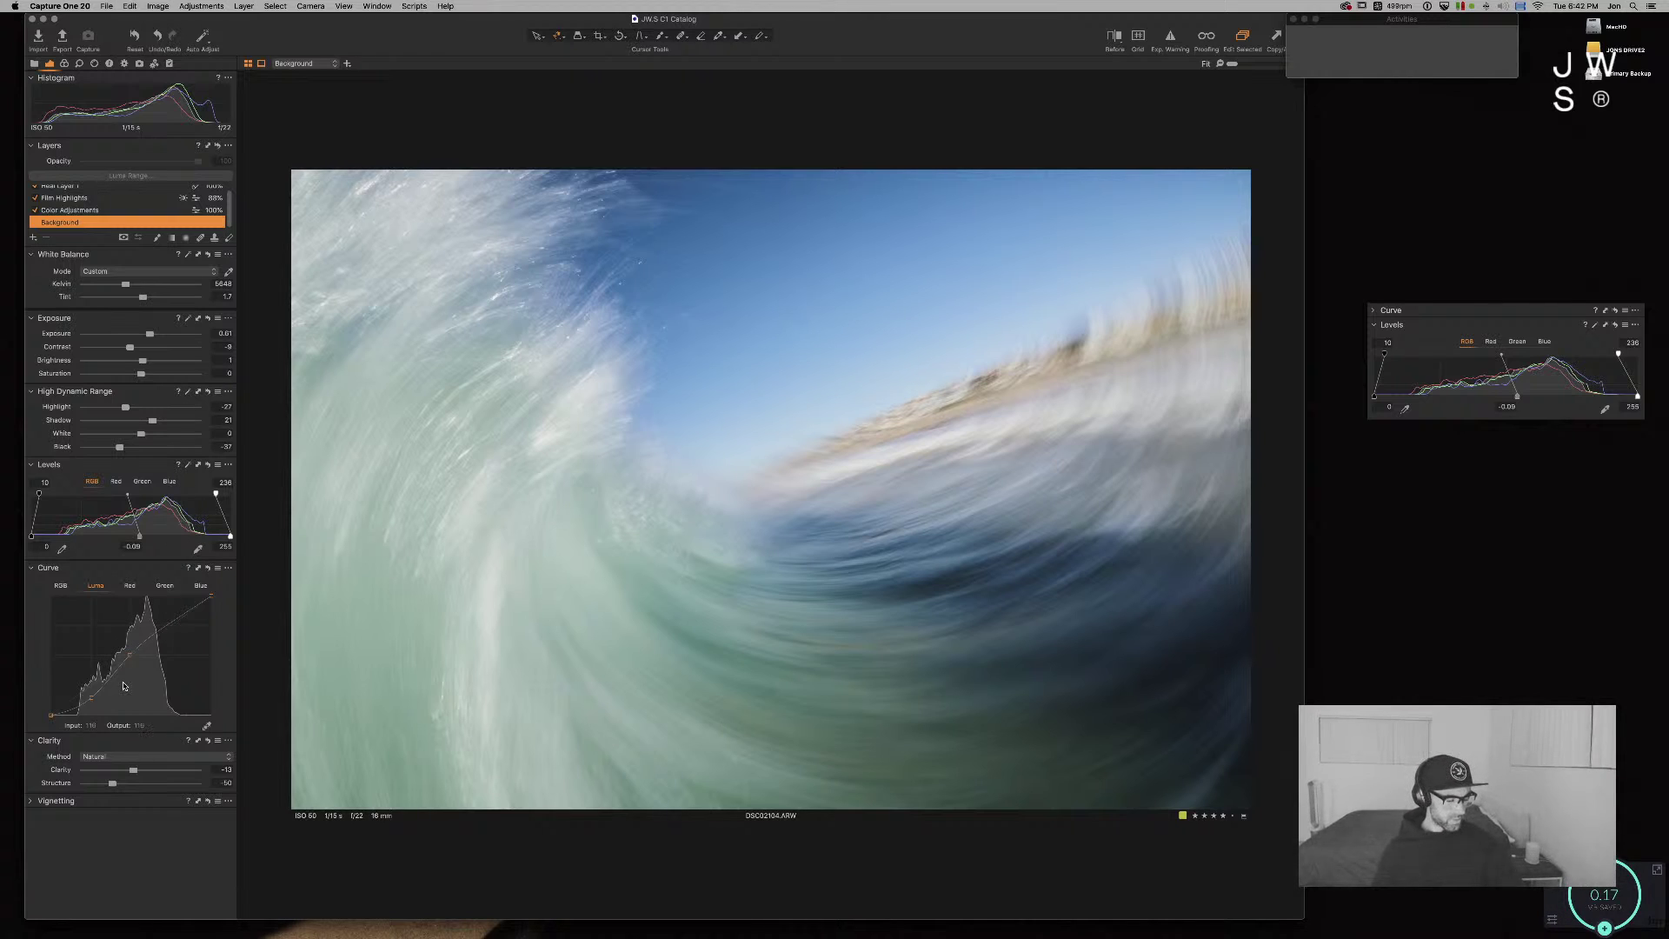
Step: Slightly lower the midpoint and the shadow point of the Background layer's Luma curve
{"action": "left_click_drag", "start_coordinate": [124, 656], "coordinate": [131, 664]}
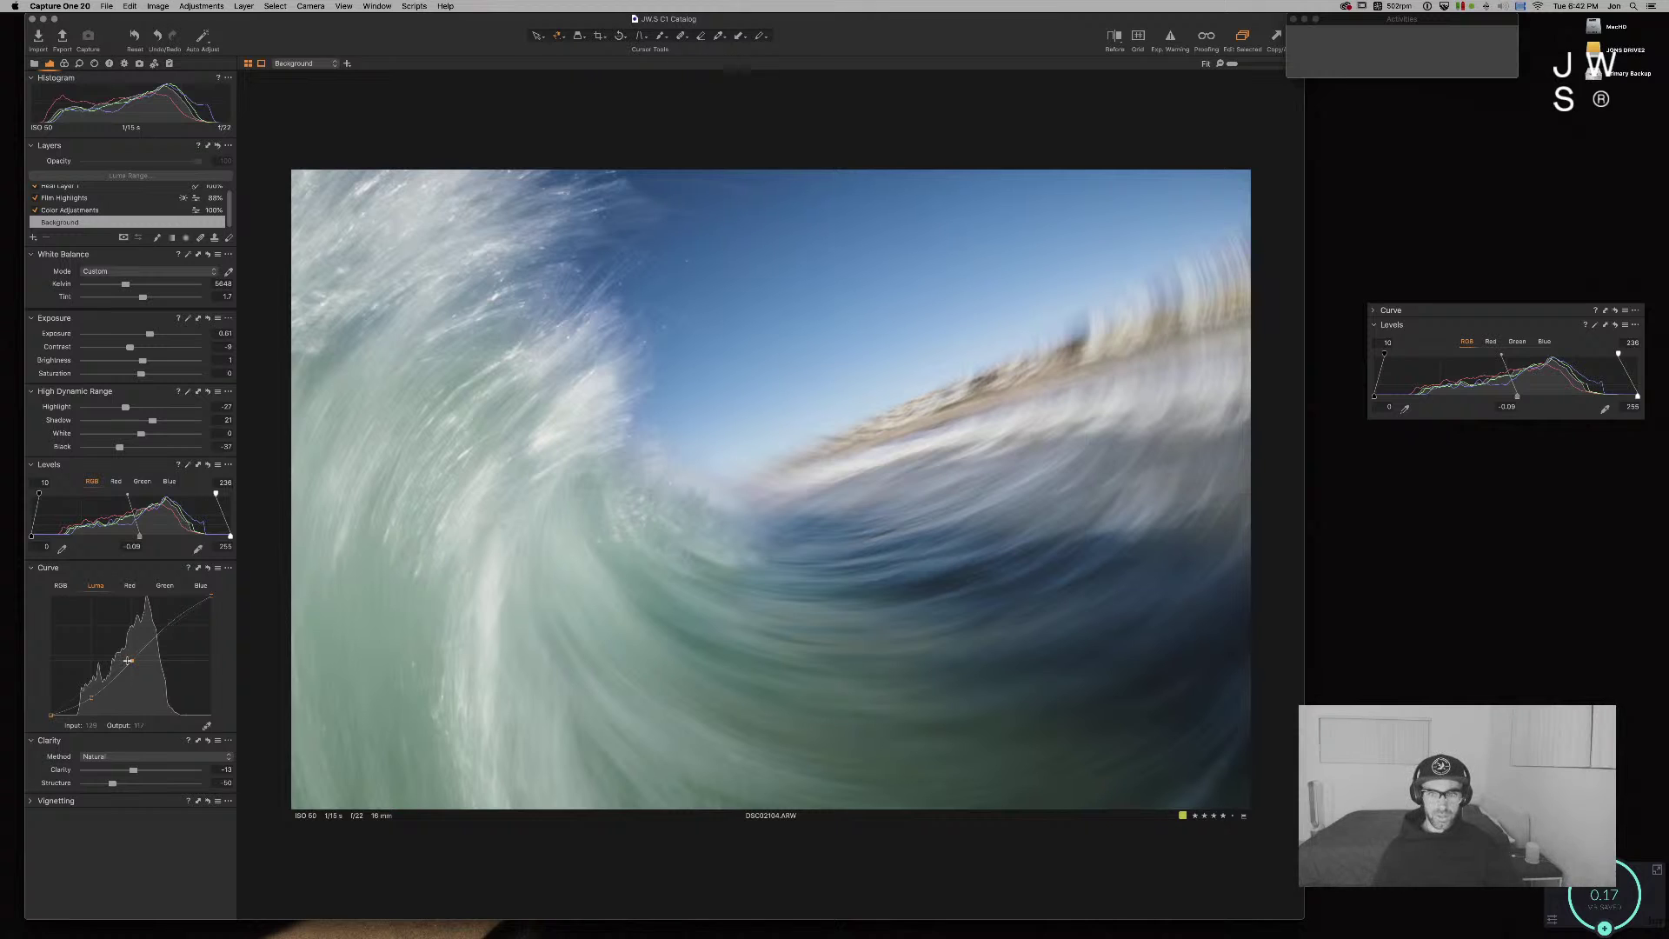
{"action": "left_click_drag", "start_coordinate": [92, 697], "coordinate": [91, 701]}
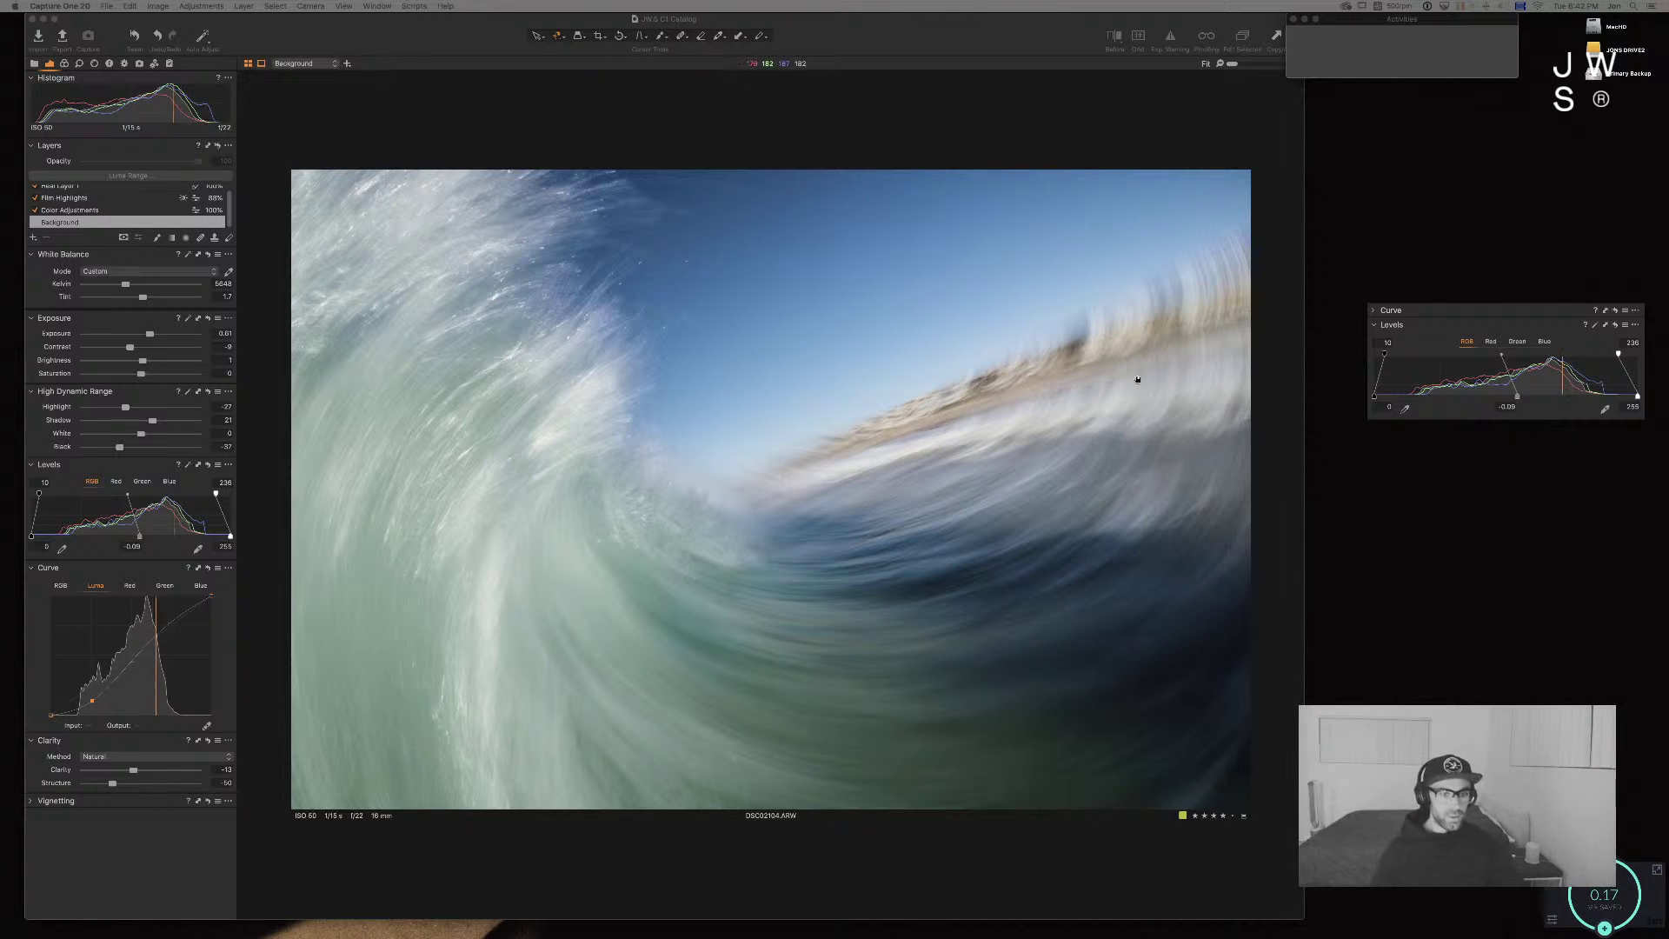
{"action": "left_click", "coordinate": [127, 433]}
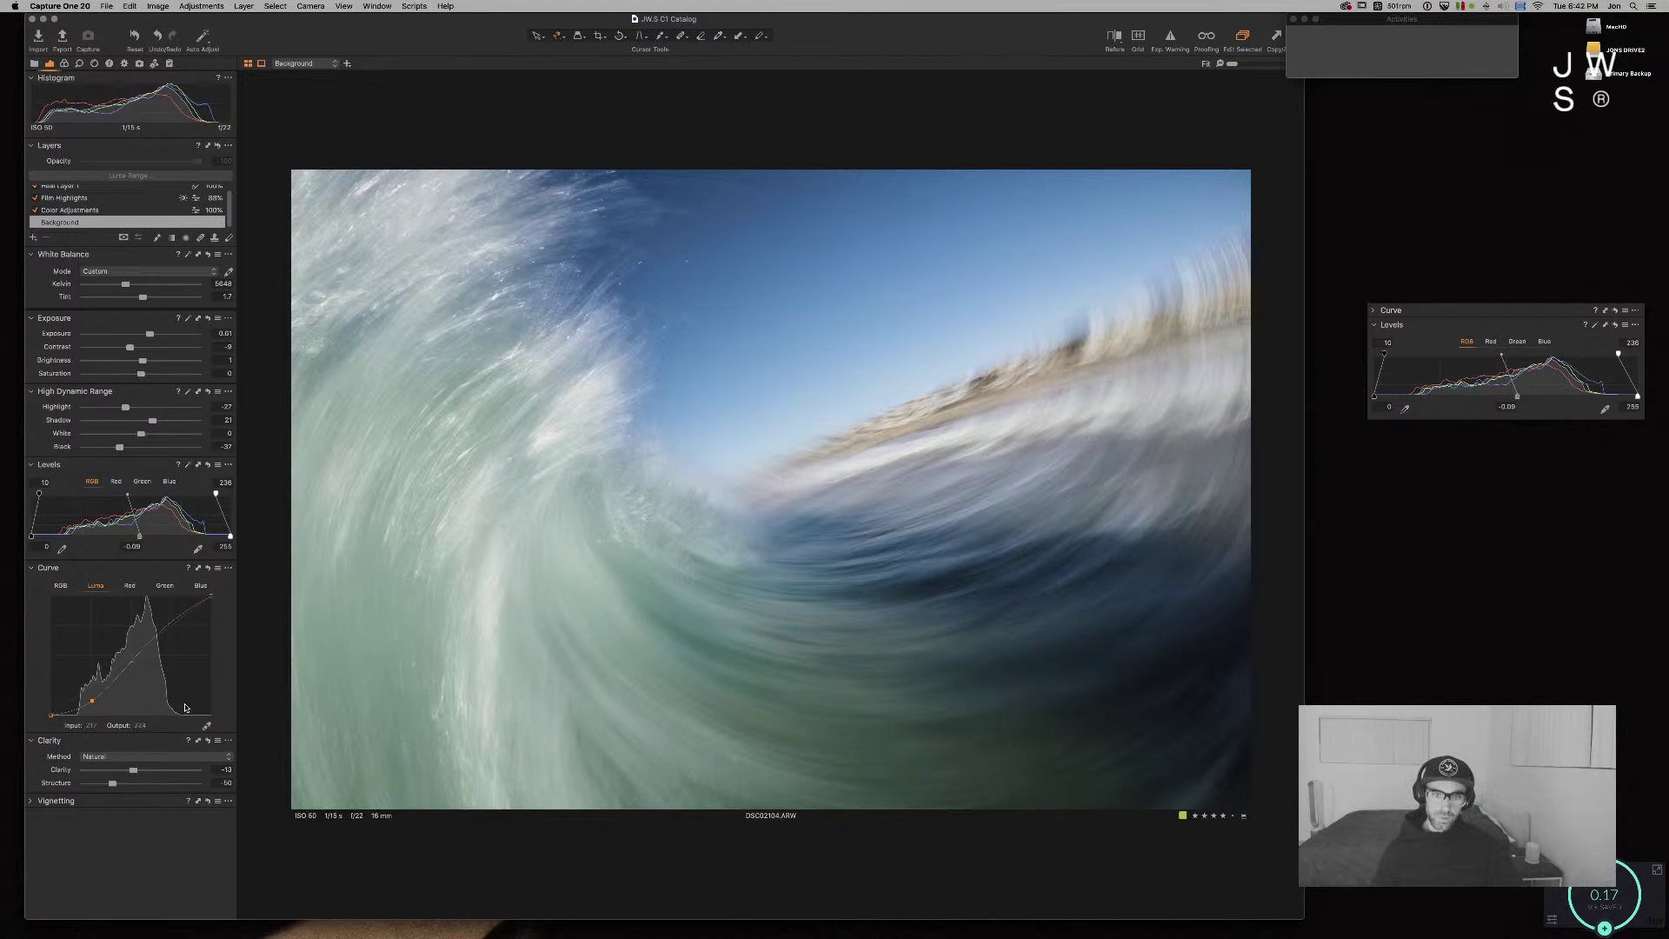
Step: Tint the photo's shadows lightly toward yellow with the 3-Way Color Balance
{"action": "key", "text": "super+alt+3"}
{"action": "left_click", "coordinate": [83, 335]}
{"action": "left_click_drag", "start_coordinate": [75, 455], "coordinate": [73, 501]}
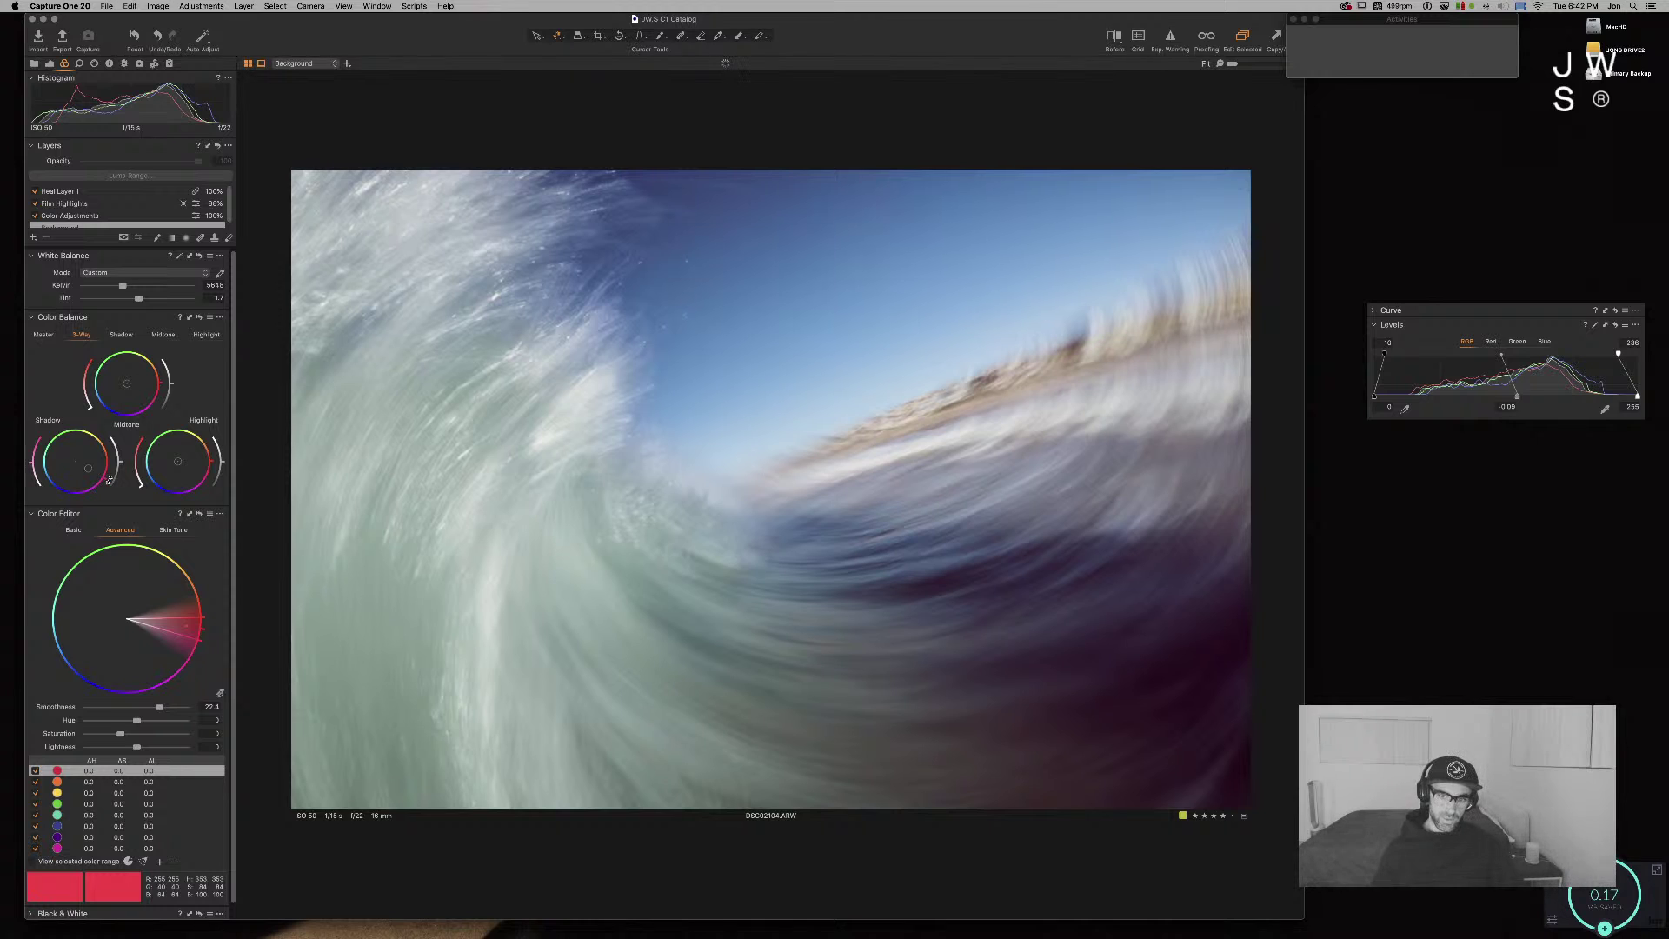
{"action": "left_click_drag", "start_coordinate": [108, 479], "coordinate": [97, 429]}
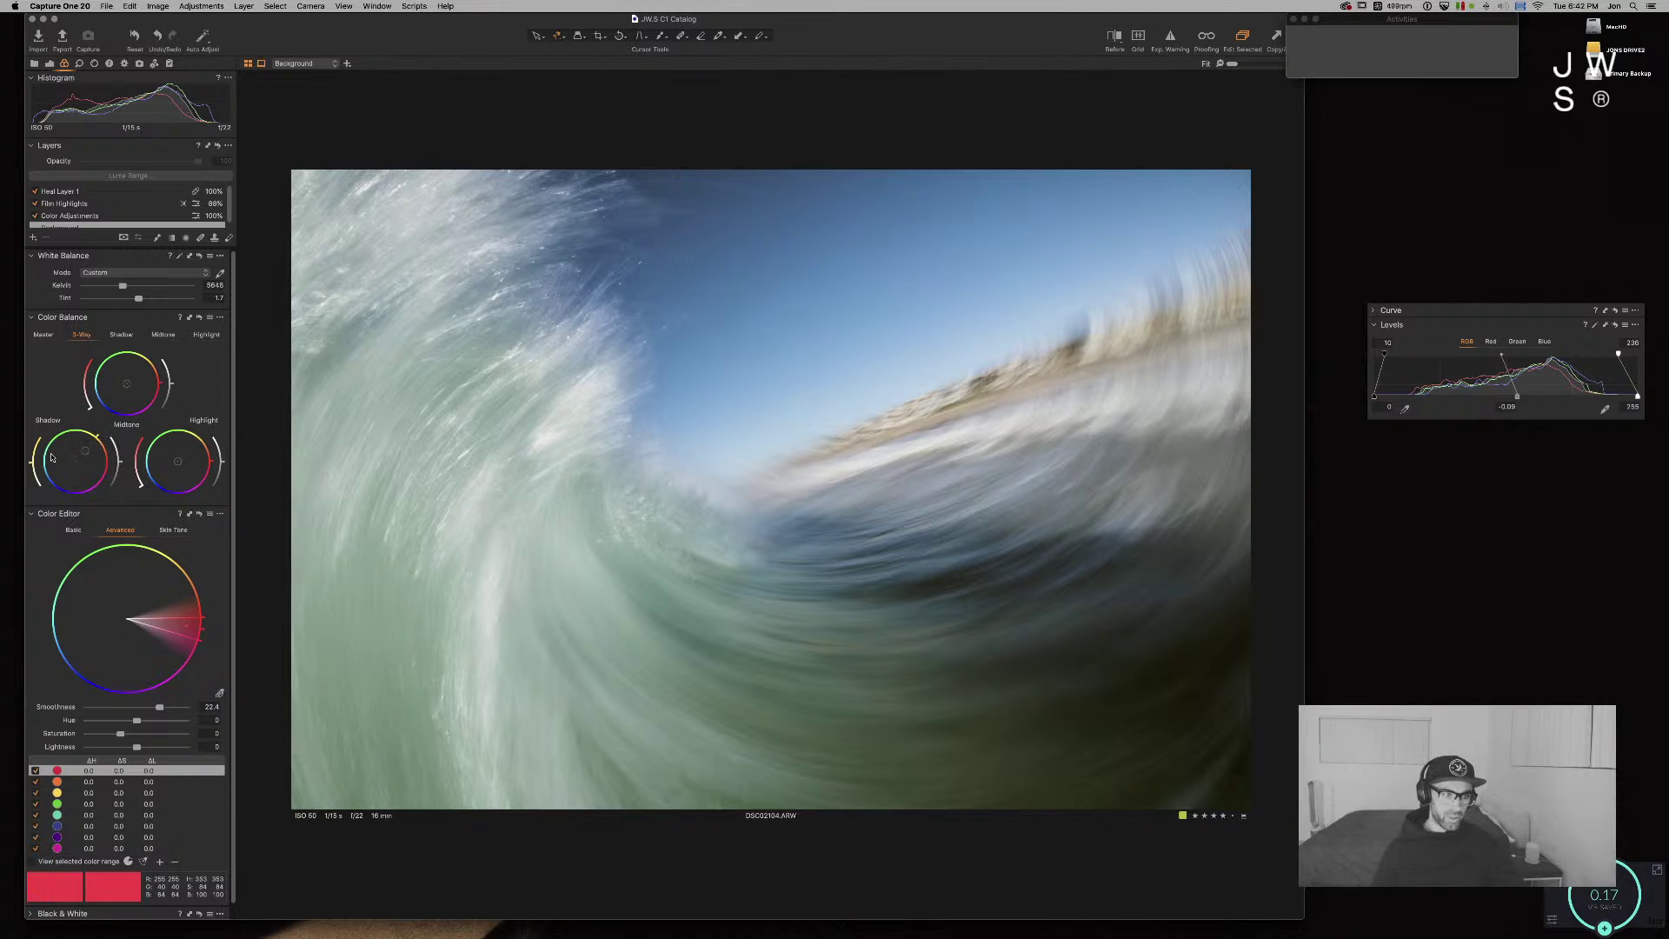
{"action": "left_click_drag", "start_coordinate": [30, 471], "coordinate": [30, 475]}
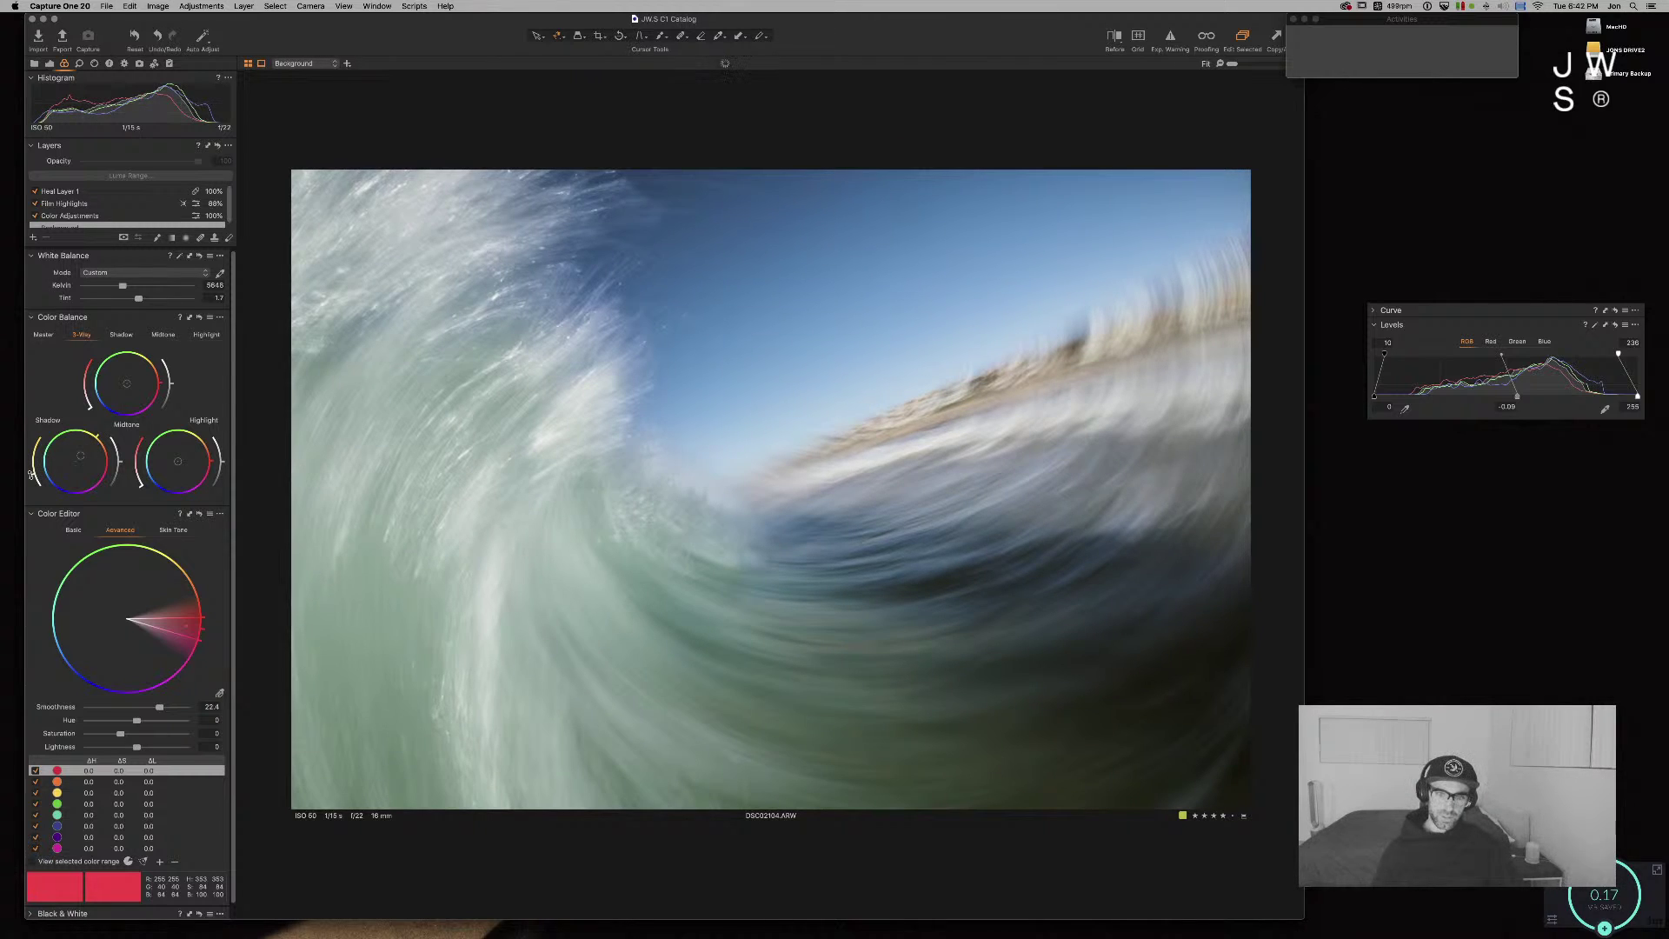
Step: Try a teal tint in the 3-Way Color Balance midtones, and settle on a faint blue-violet one
{"action": "left_click_drag", "start_coordinate": [127, 369], "coordinate": [90, 381]}
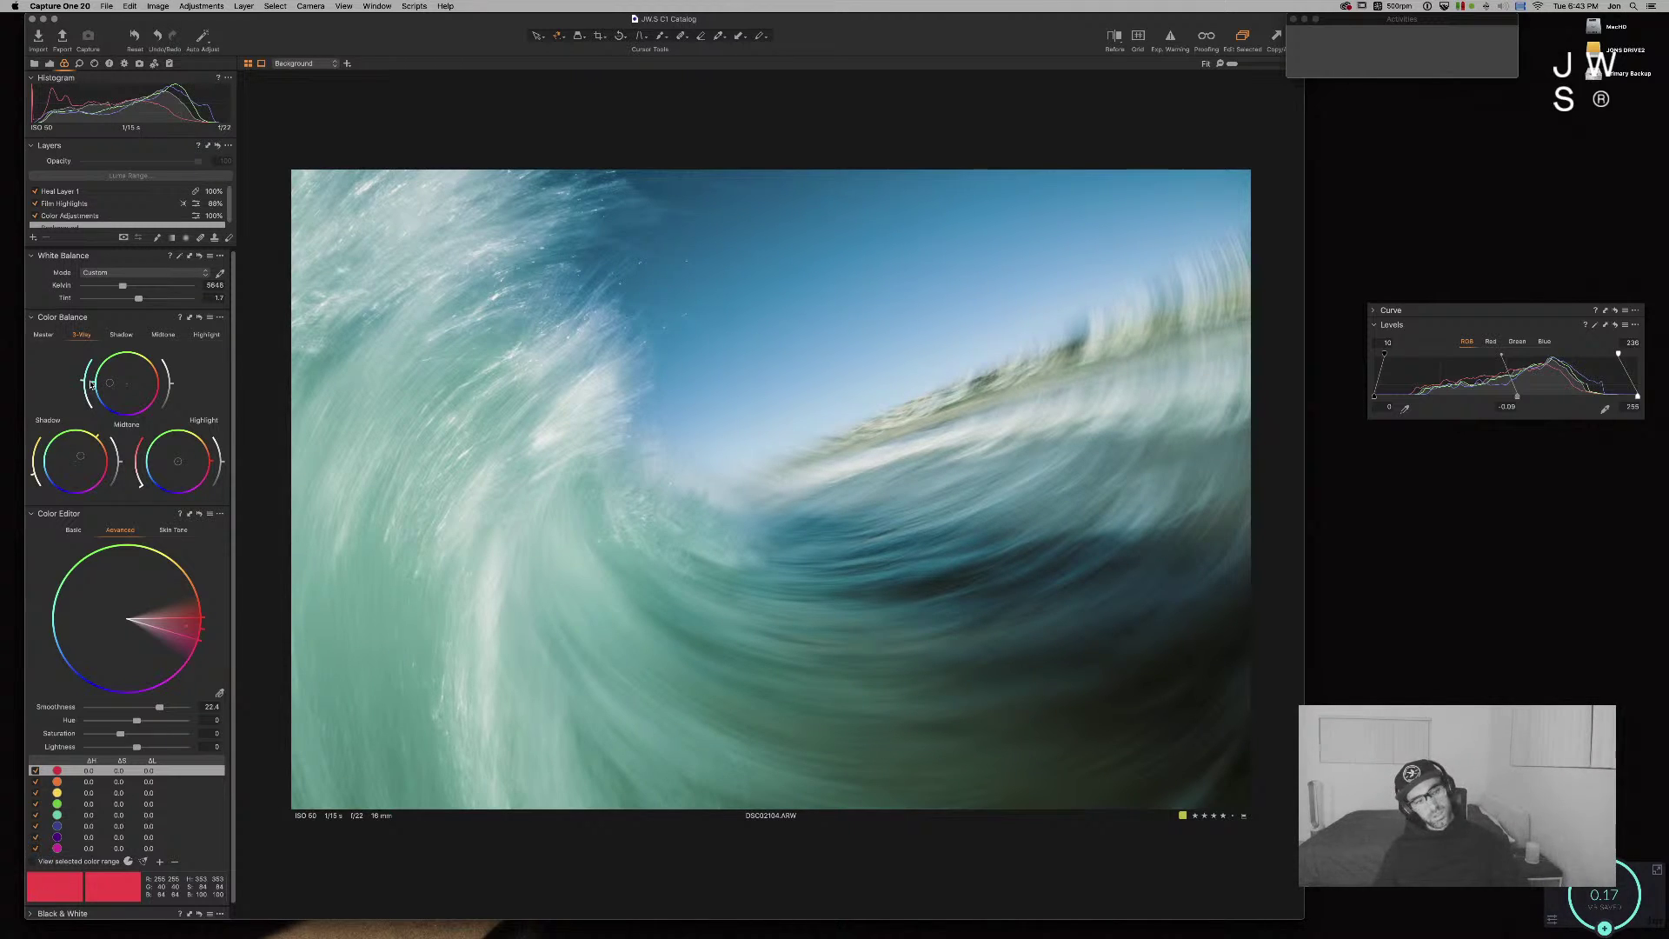
{"action": "key", "text": "super+alt+bracketleft"}
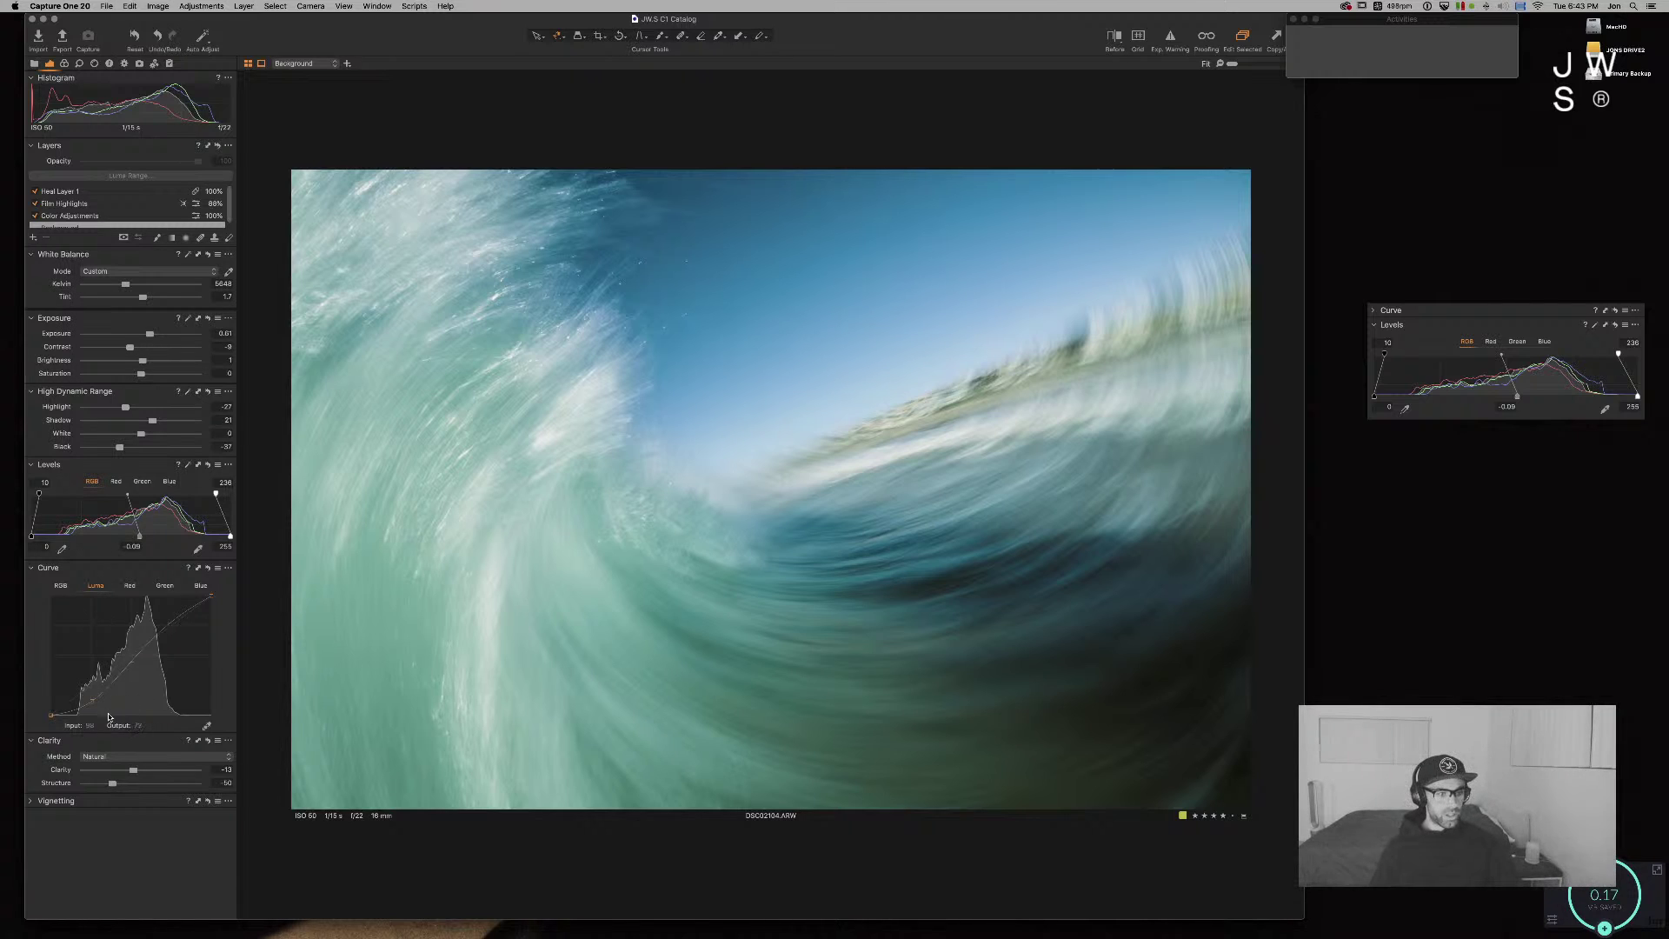
{"action": "key", "text": "super+alt+bracketleft"}
{"action": "left_click_drag", "start_coordinate": [96, 386], "coordinate": [126, 425]}
{"action": "left_click_drag", "start_coordinate": [126, 425], "coordinate": [84, 403]}
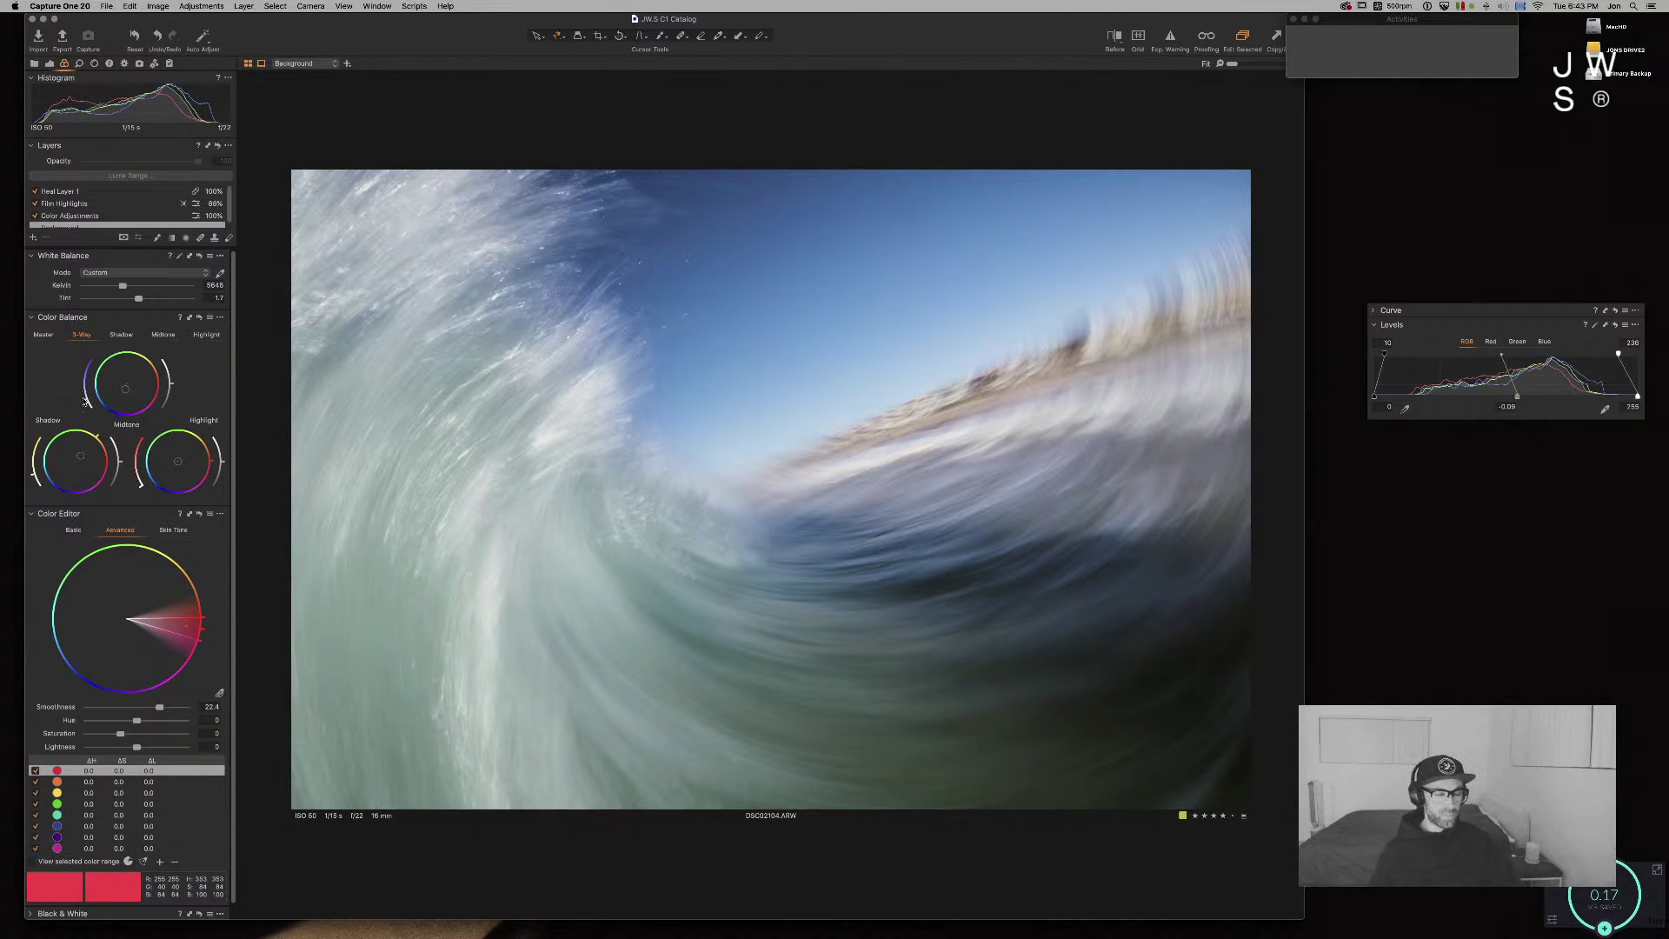
Step: Tint the Color Balance highlights lightly toward yellow-green, and set the white balance Kelvin to 5622
{"action": "left_click_drag", "start_coordinate": [179, 459], "coordinate": [185, 424]}
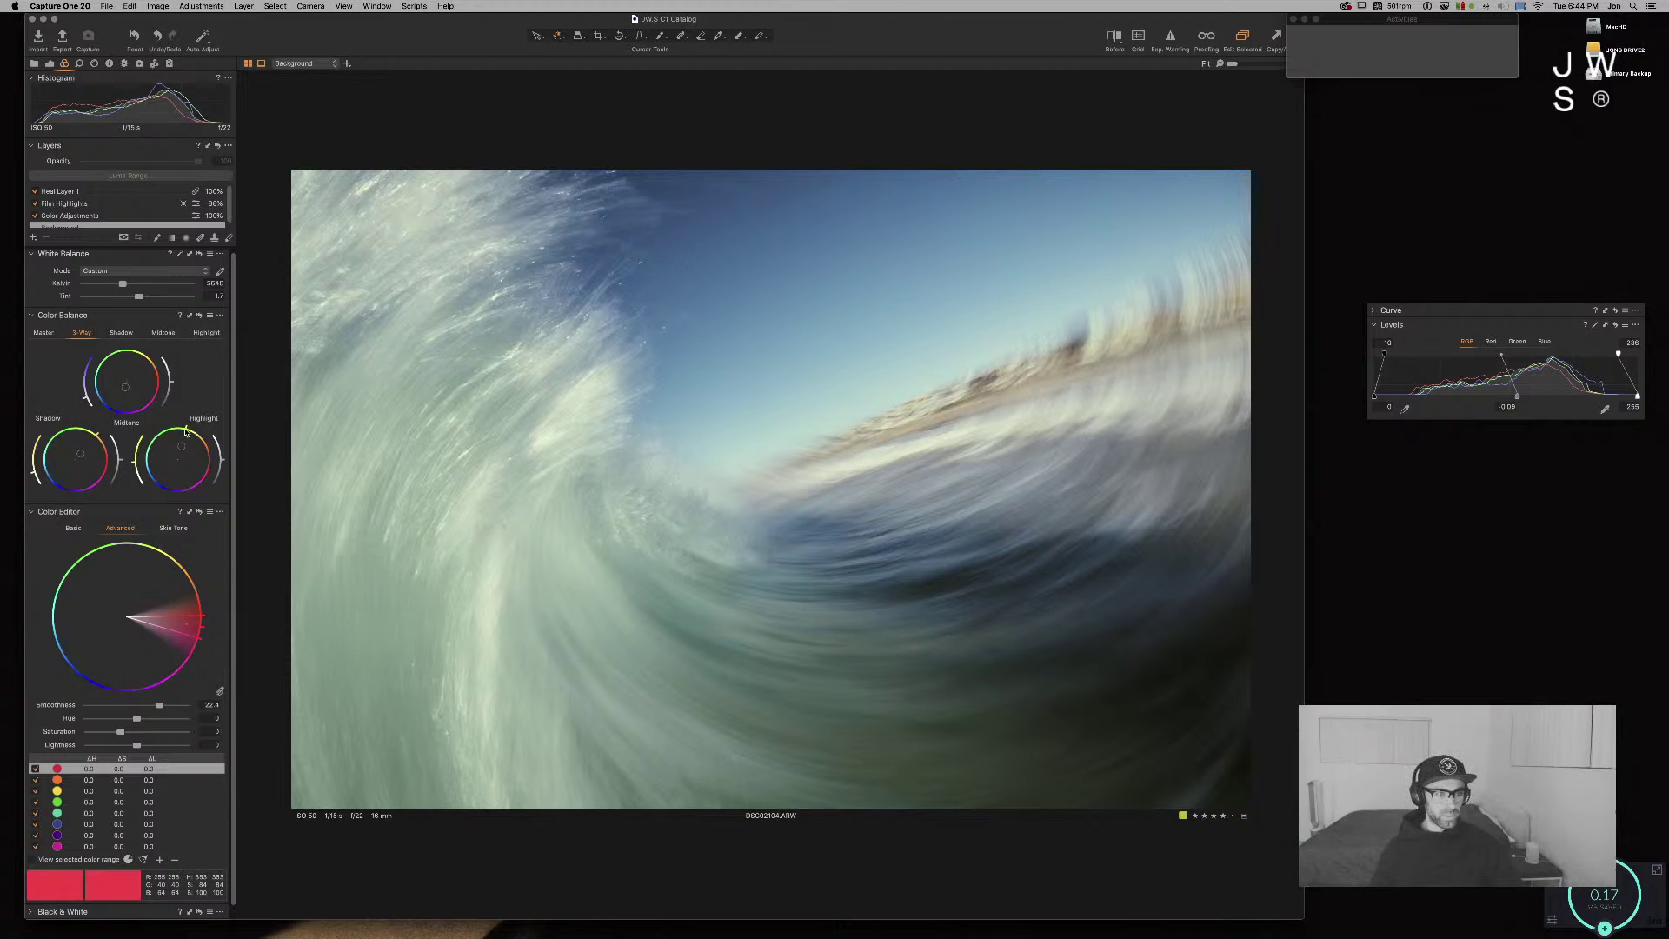
{"action": "left_click_drag", "start_coordinate": [175, 426], "coordinate": [170, 427]}
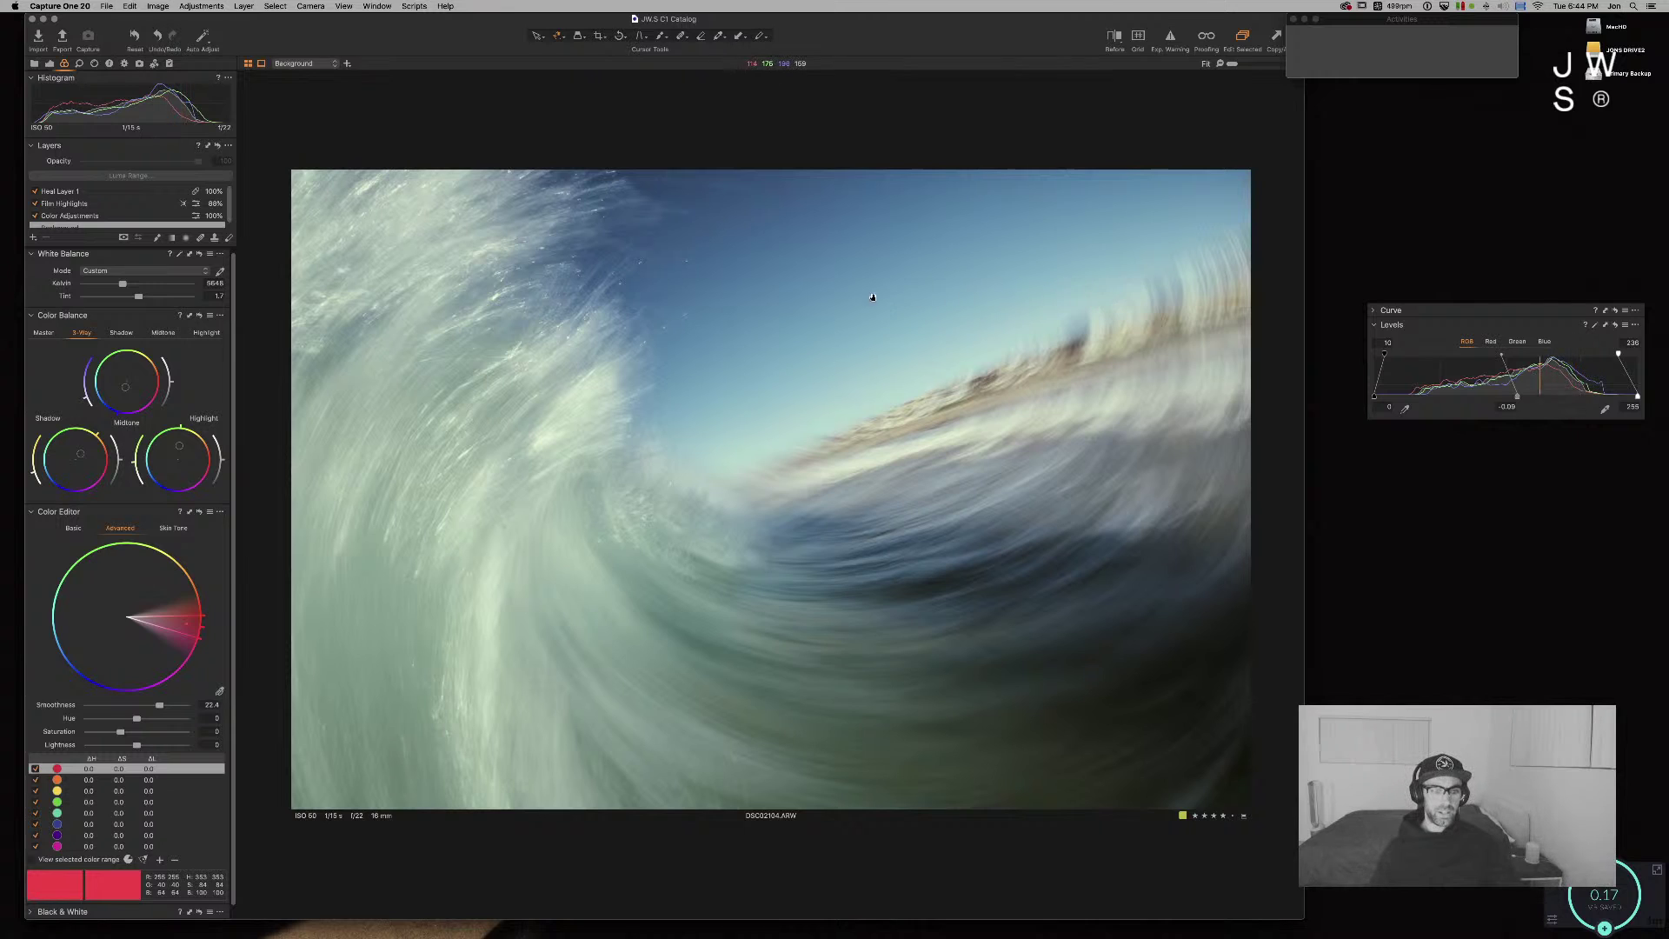
{"action": "left_click_drag", "start_coordinate": [122, 284], "coordinate": [129, 284]}
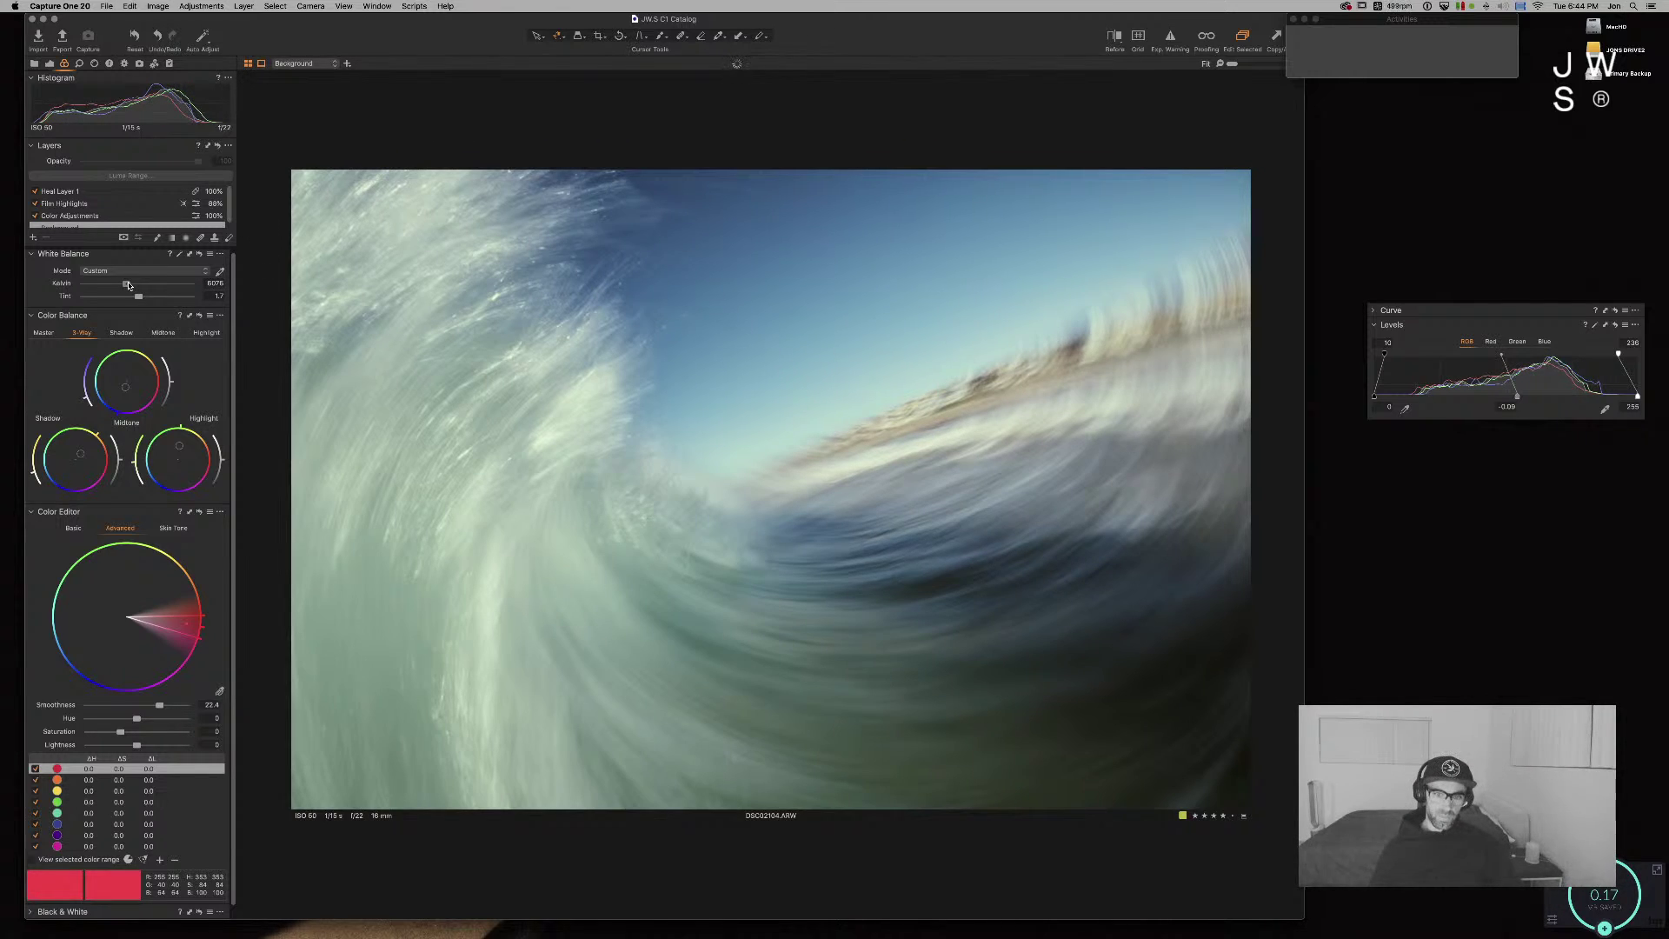
{"action": "left_click_drag", "start_coordinate": [127, 288], "coordinate": [123, 289]}
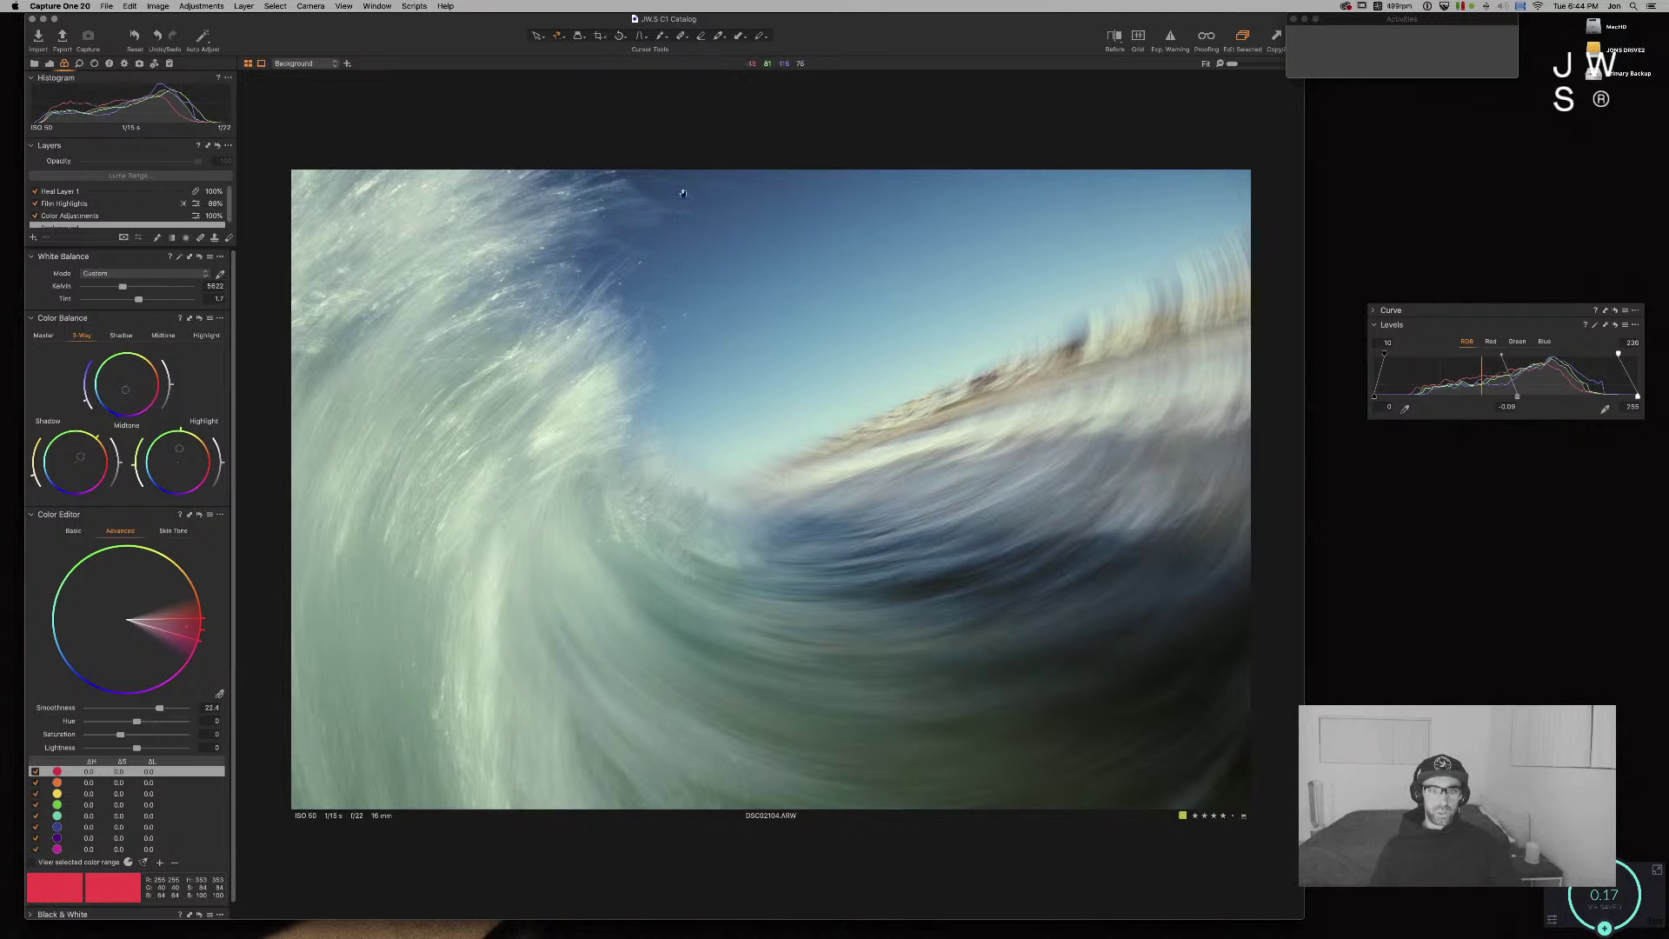
Step: Raise the shadow point of the Luma curve slightly, and set the RGB Levels midtone to -0.06
{"action": "key", "text": "super+alt+bracketleft"}
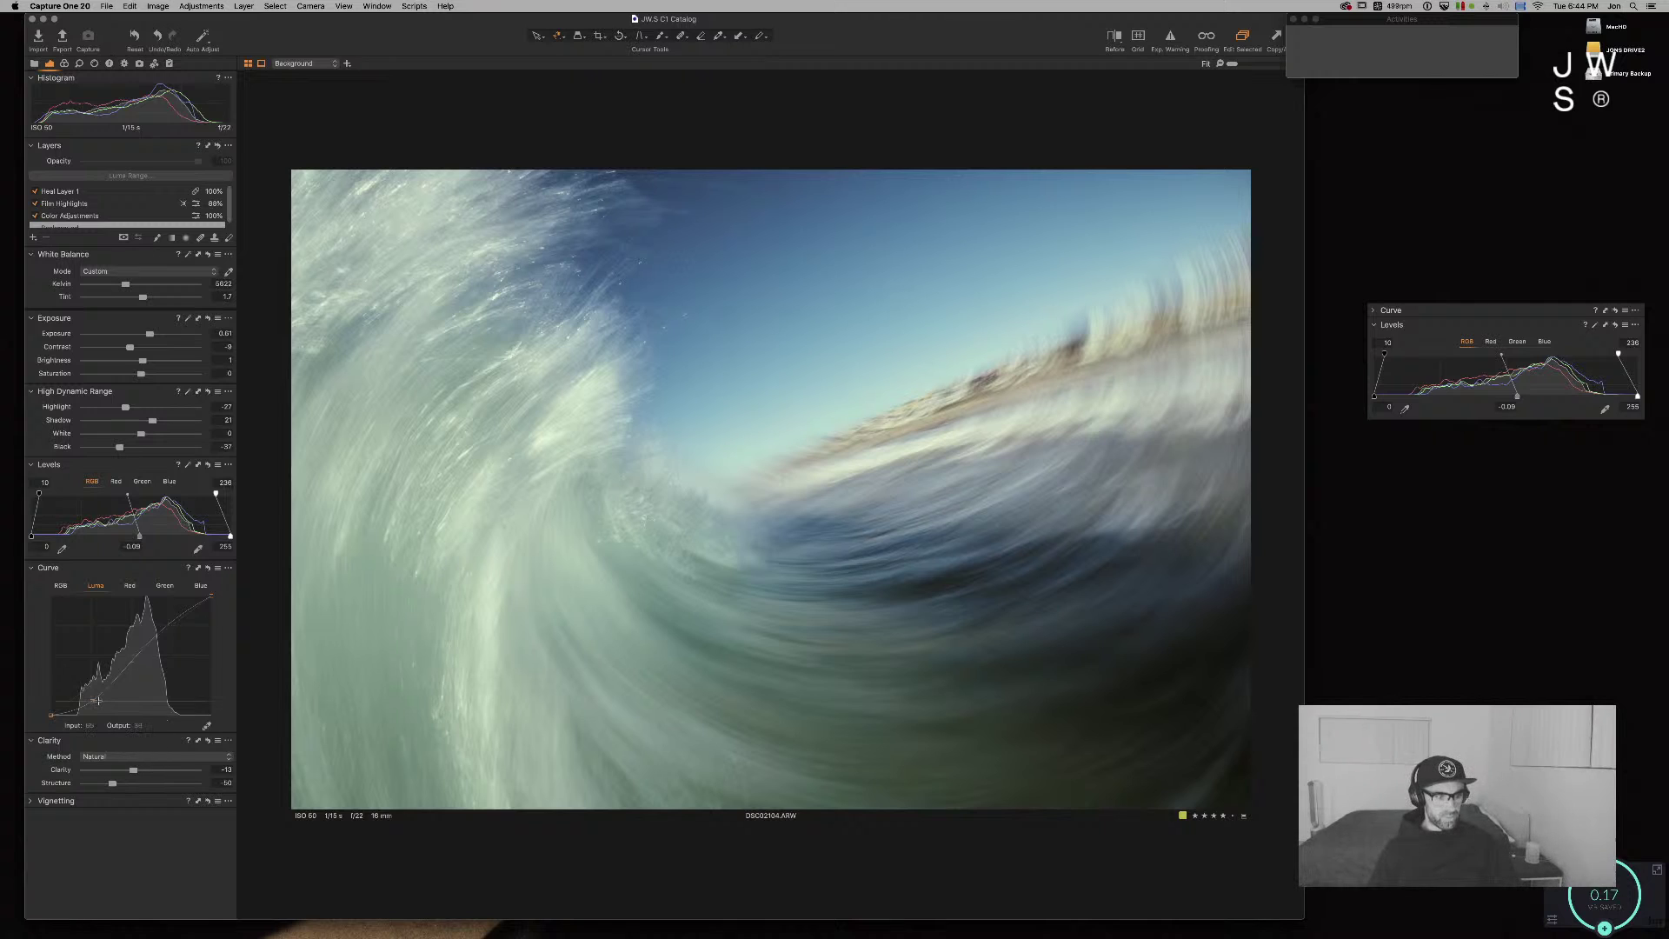
{"action": "left_click_drag", "start_coordinate": [92, 698], "coordinate": [88, 695]}
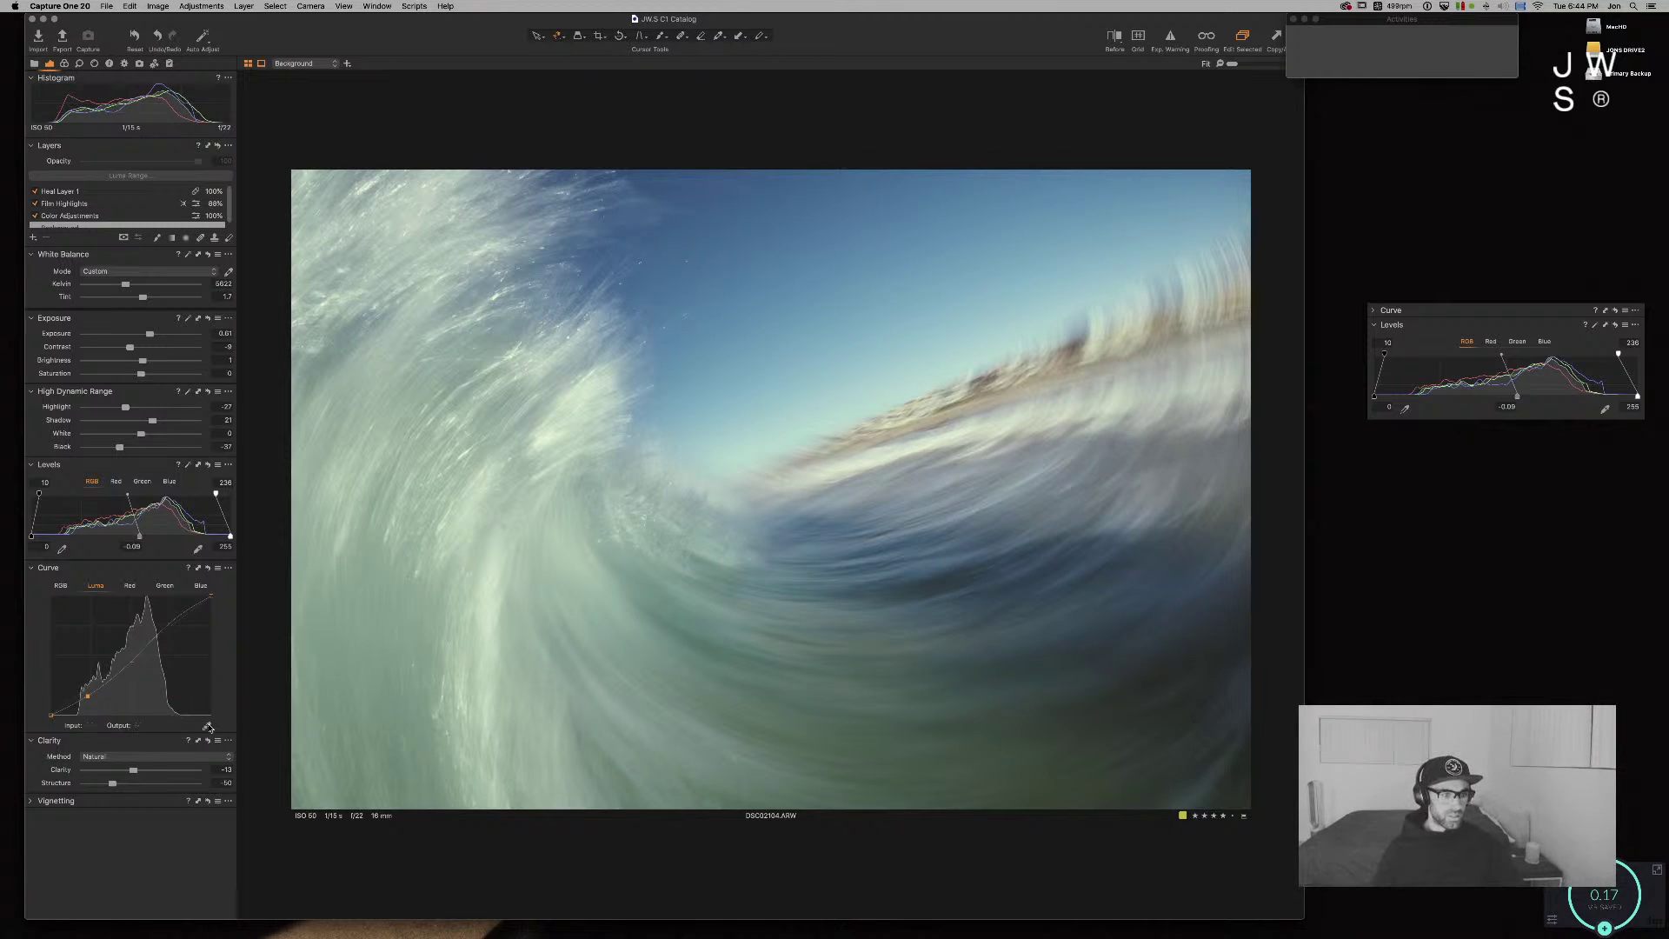
{"action": "left_click_drag", "start_coordinate": [139, 535], "coordinate": [139, 537]}
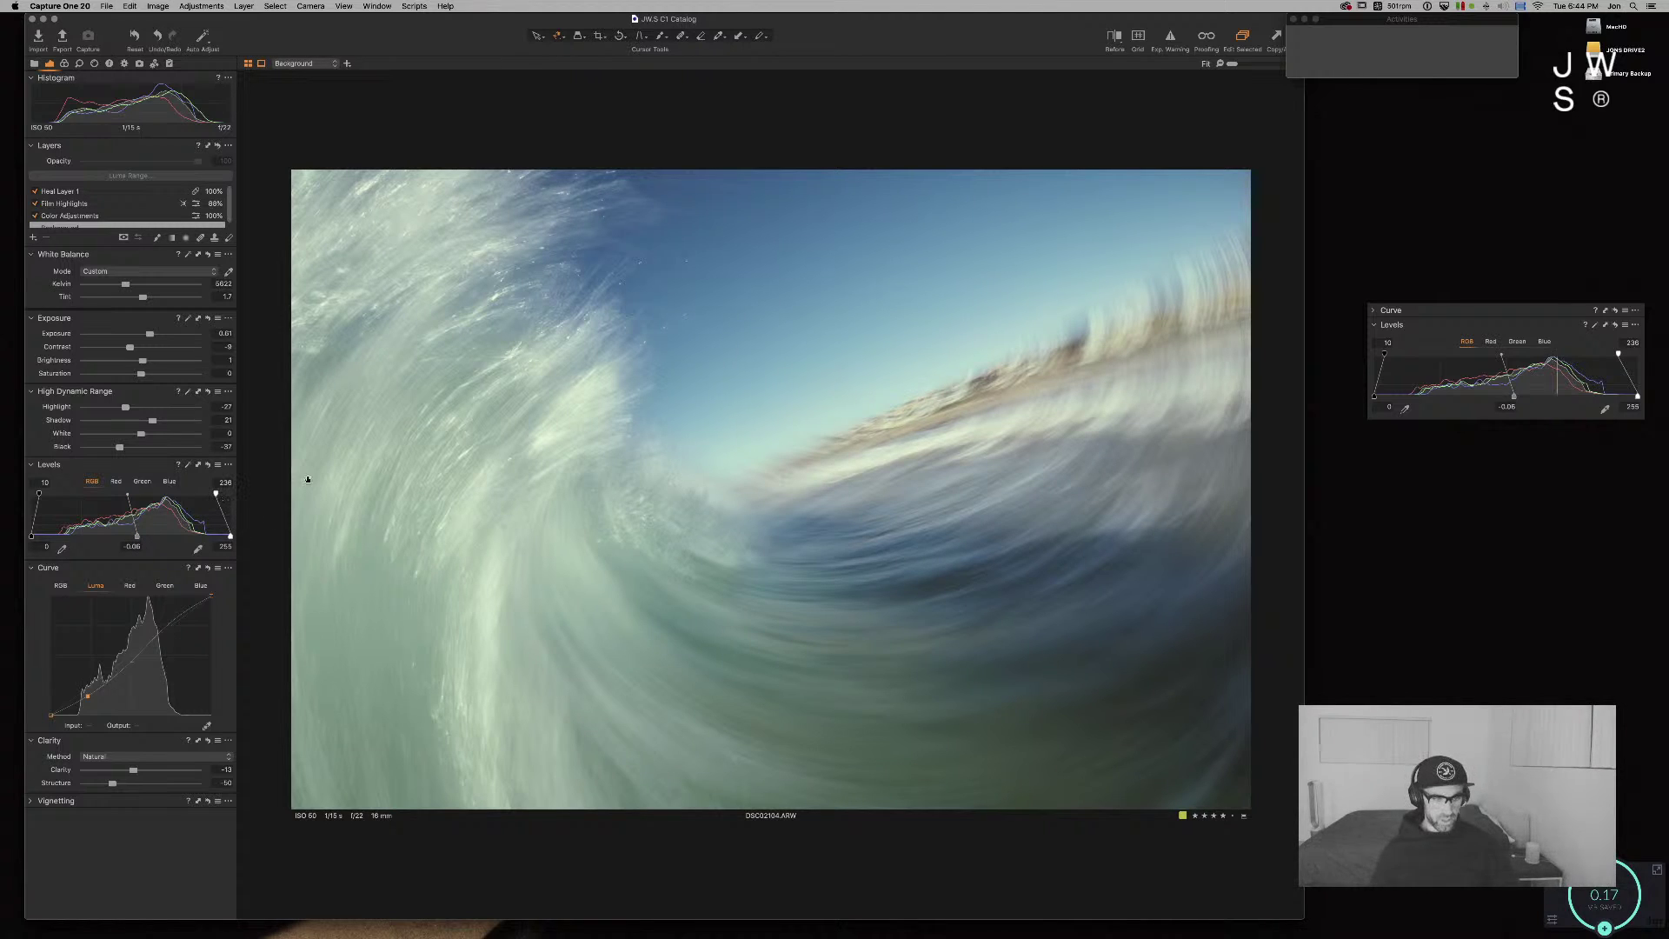
Step: Heal the faint mark on the pale green wave face at 100% zoom, and return to the full image view
{"action": "key", "text": "q"}
{"action": "key", "text": "z"}
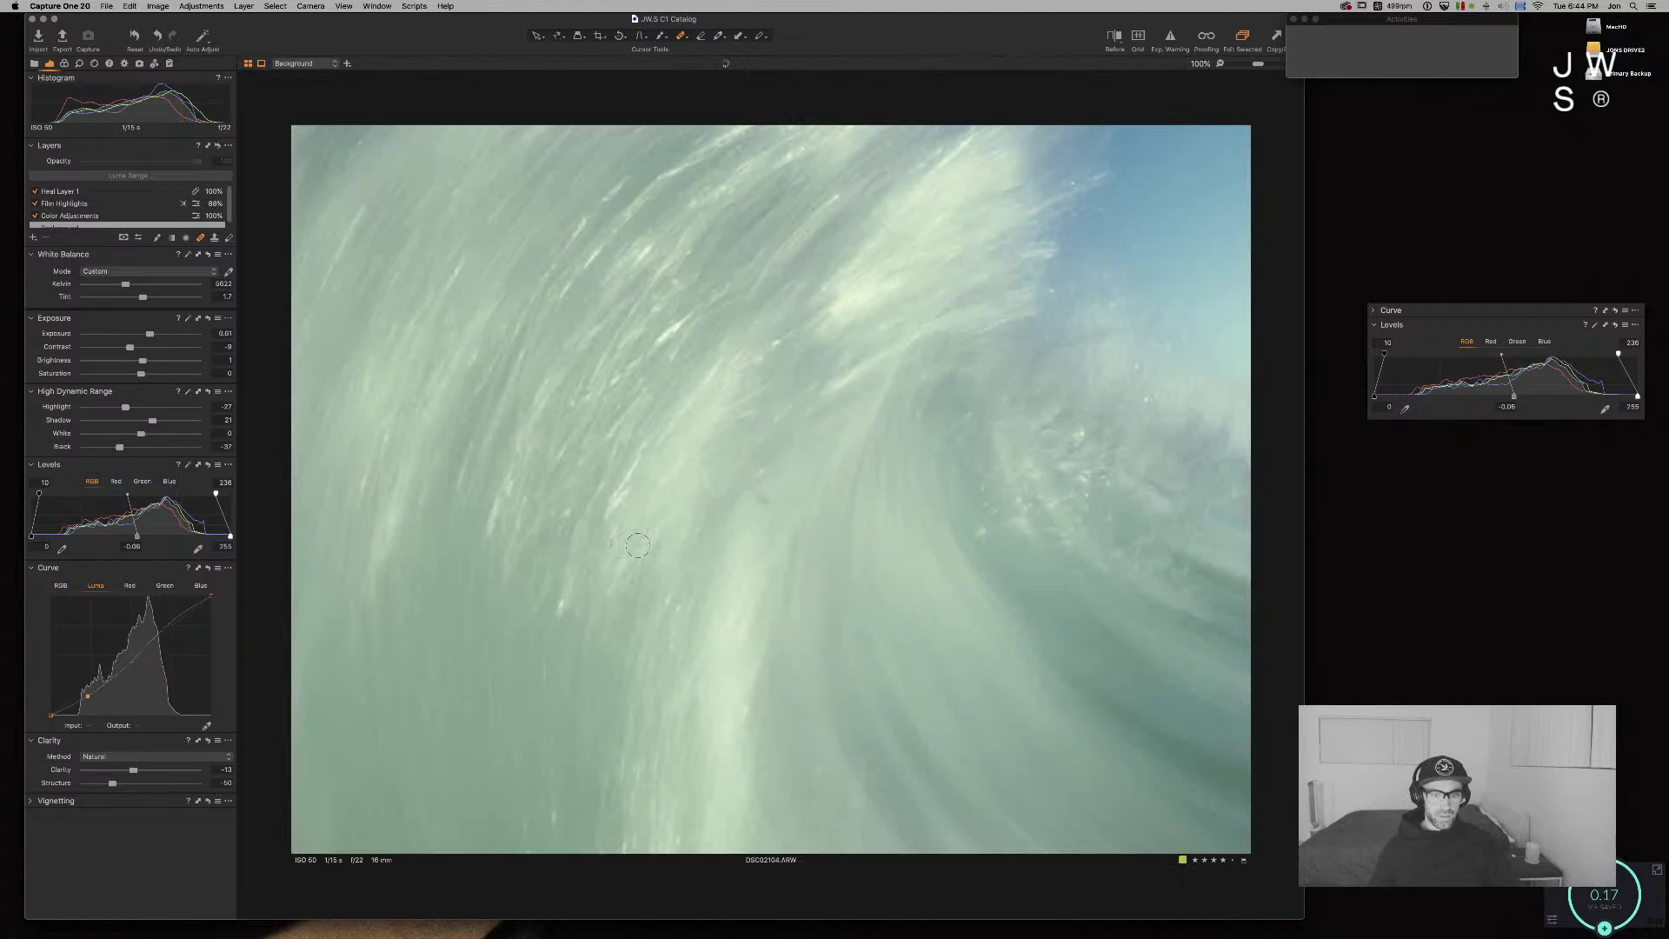
{"action": "left_click", "coordinate": [764, 498]}
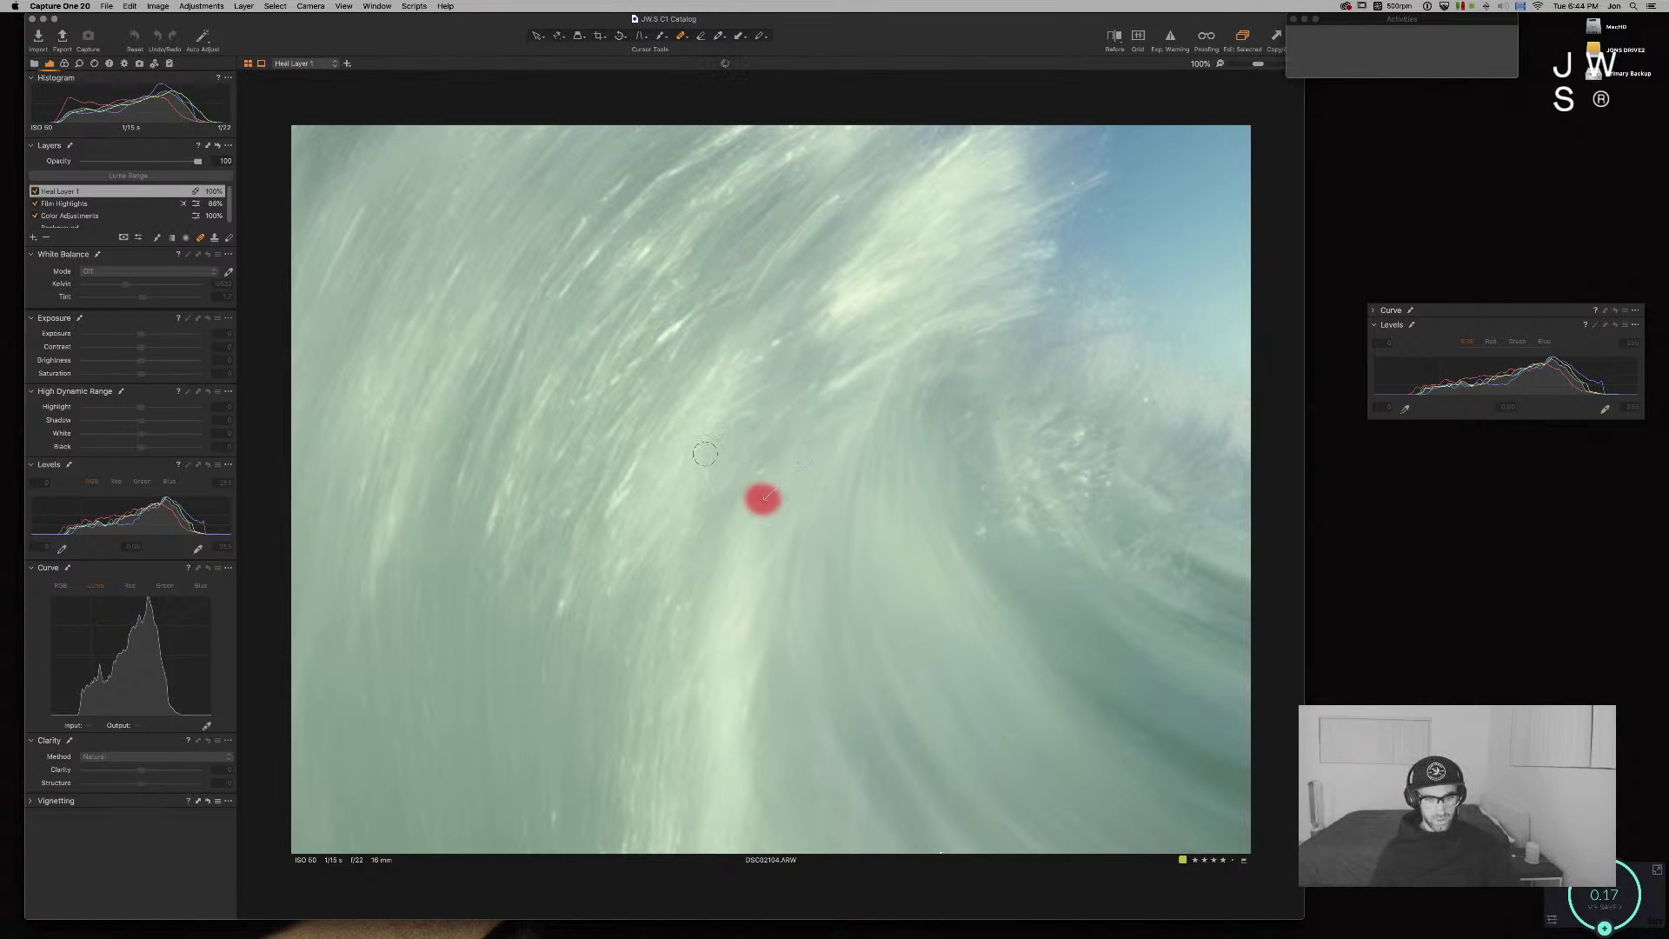
{"action": "key", "text": "h"}
{"action": "key", "text": "super+0"}
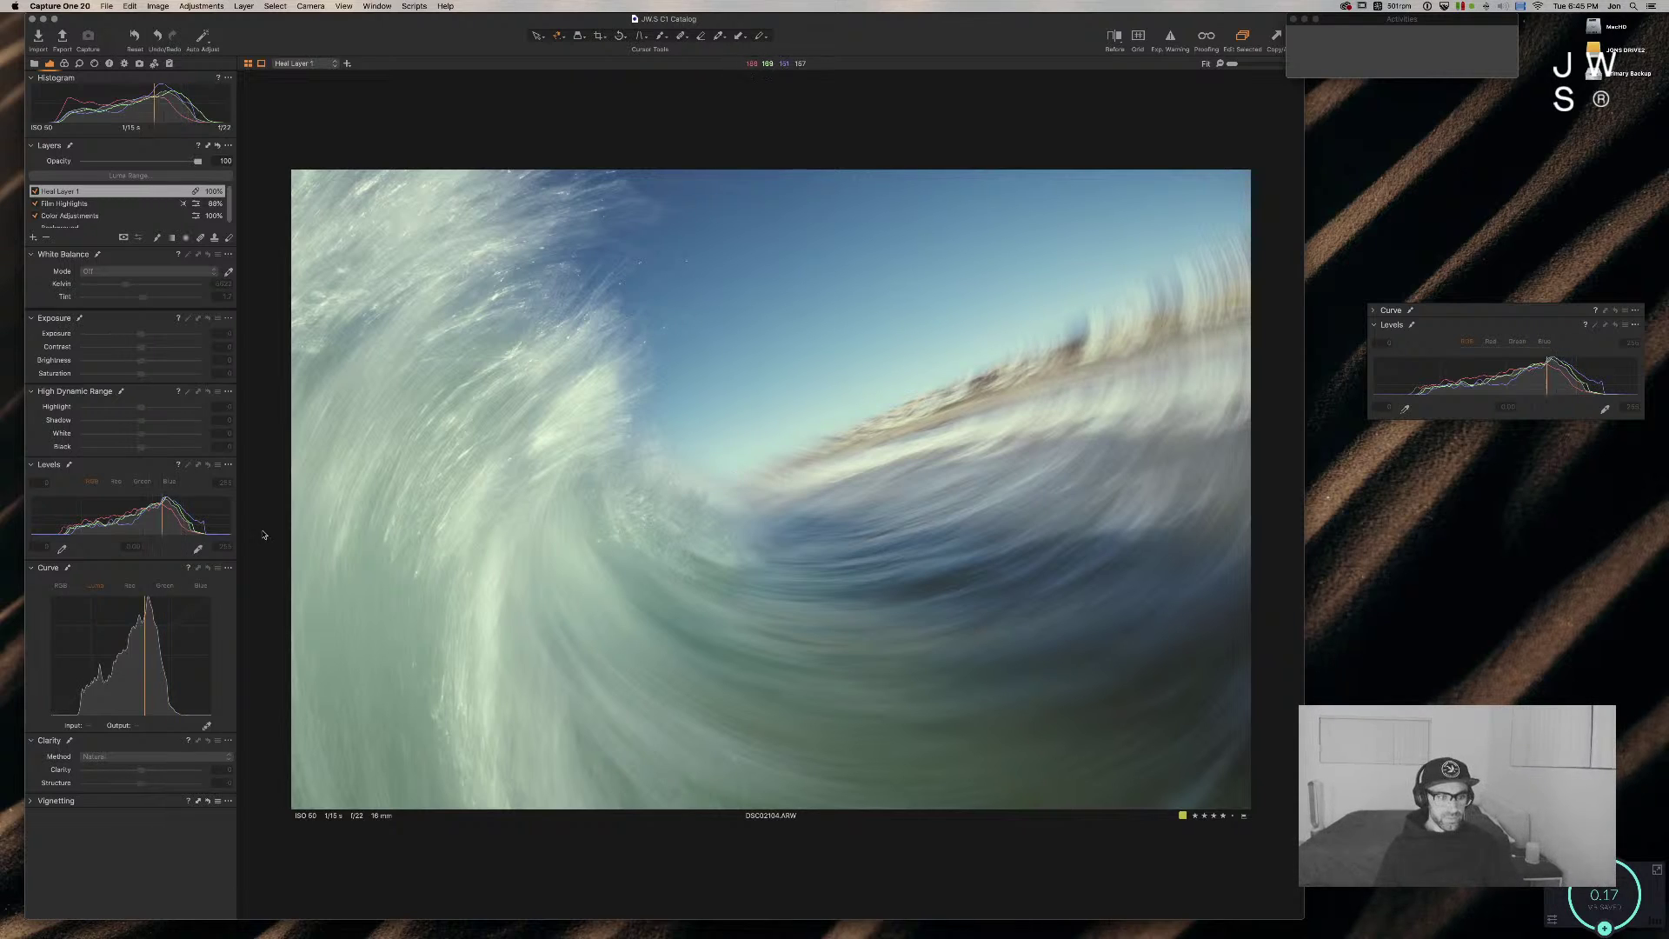
Step: On the Background layer, add a highlight point to the Luma curve and a midpoint pulled down slightly
{"action": "left_click", "coordinate": [85, 228]}
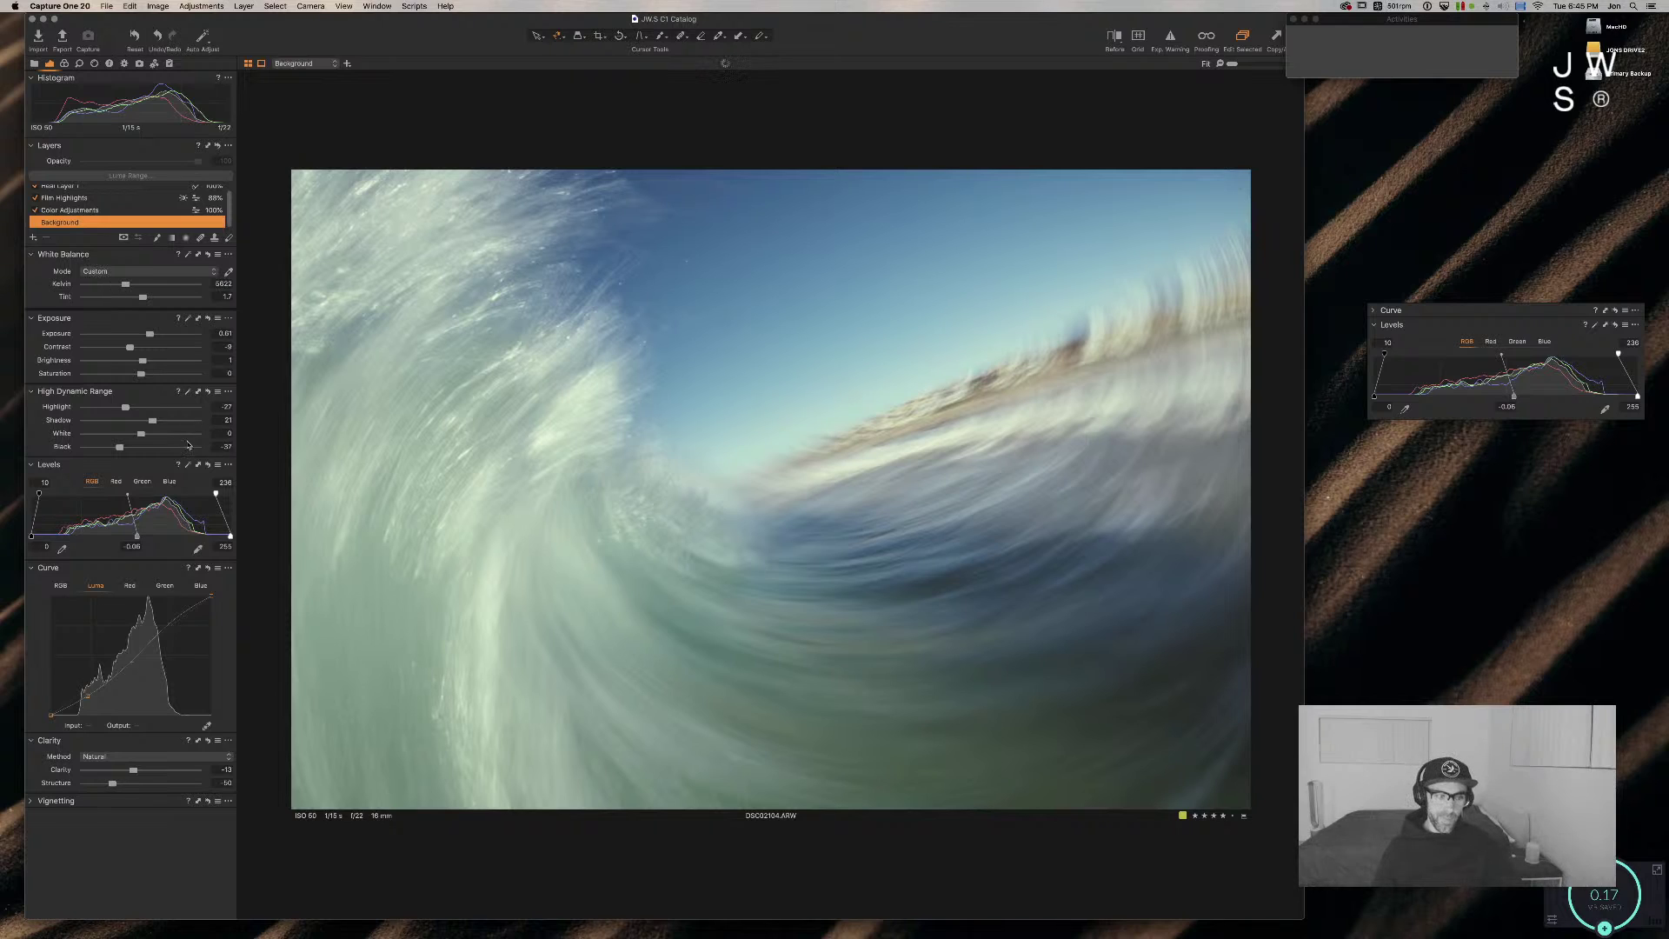
{"action": "left_click", "coordinate": [169, 624]}
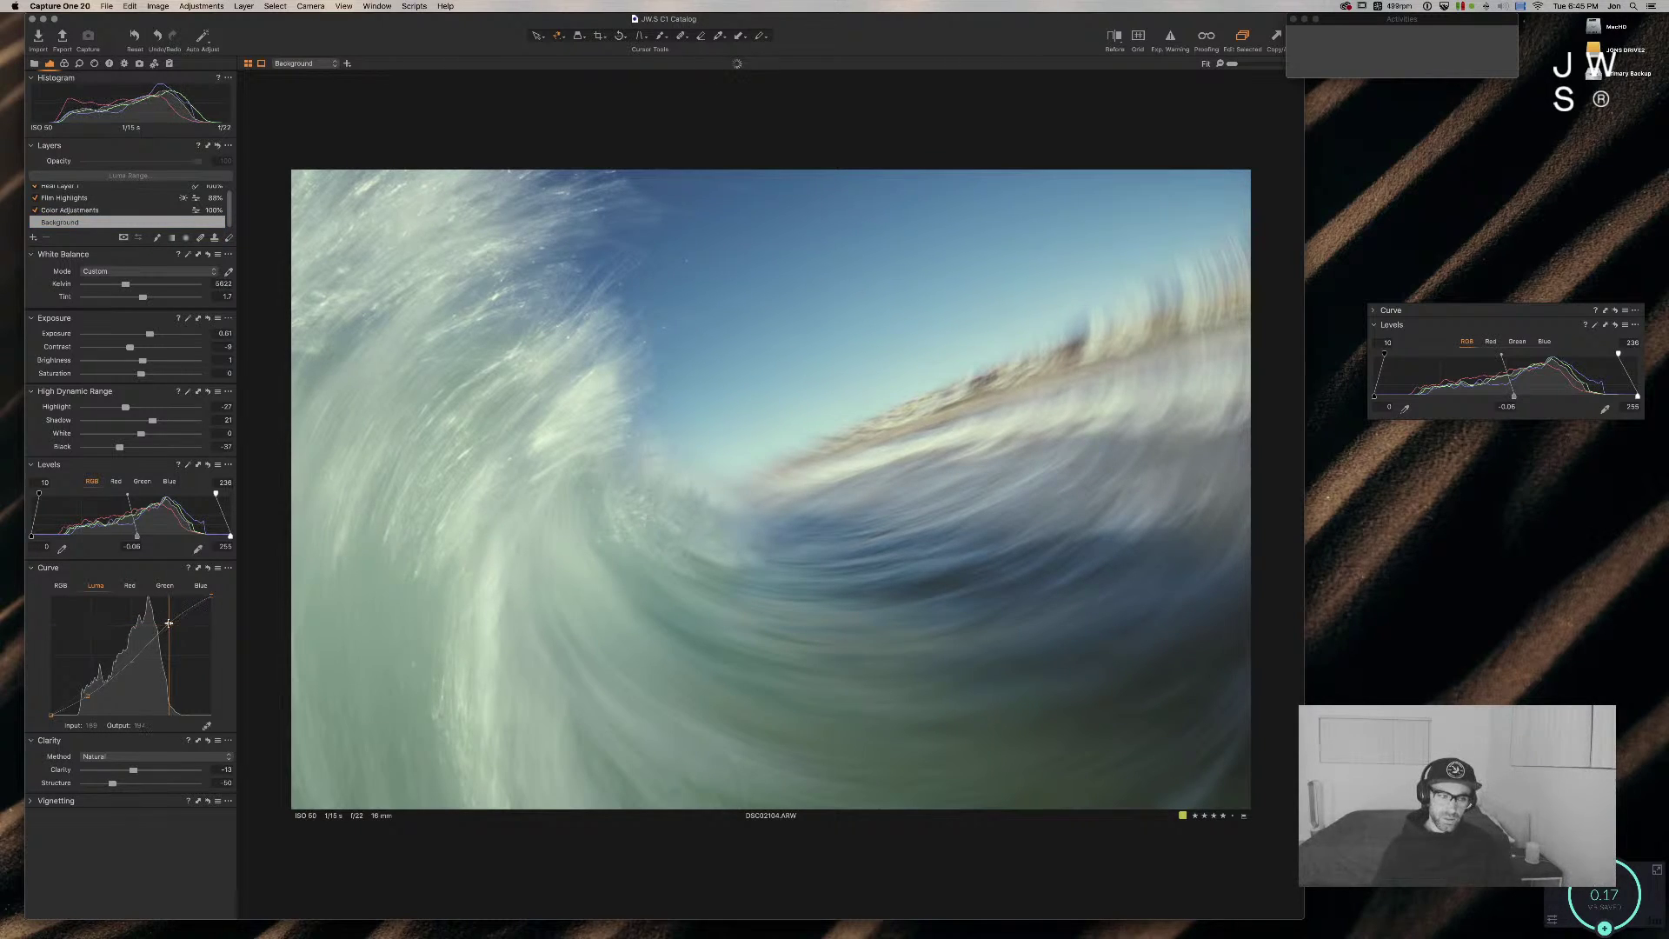
{"action": "left_click", "coordinate": [125, 659]}
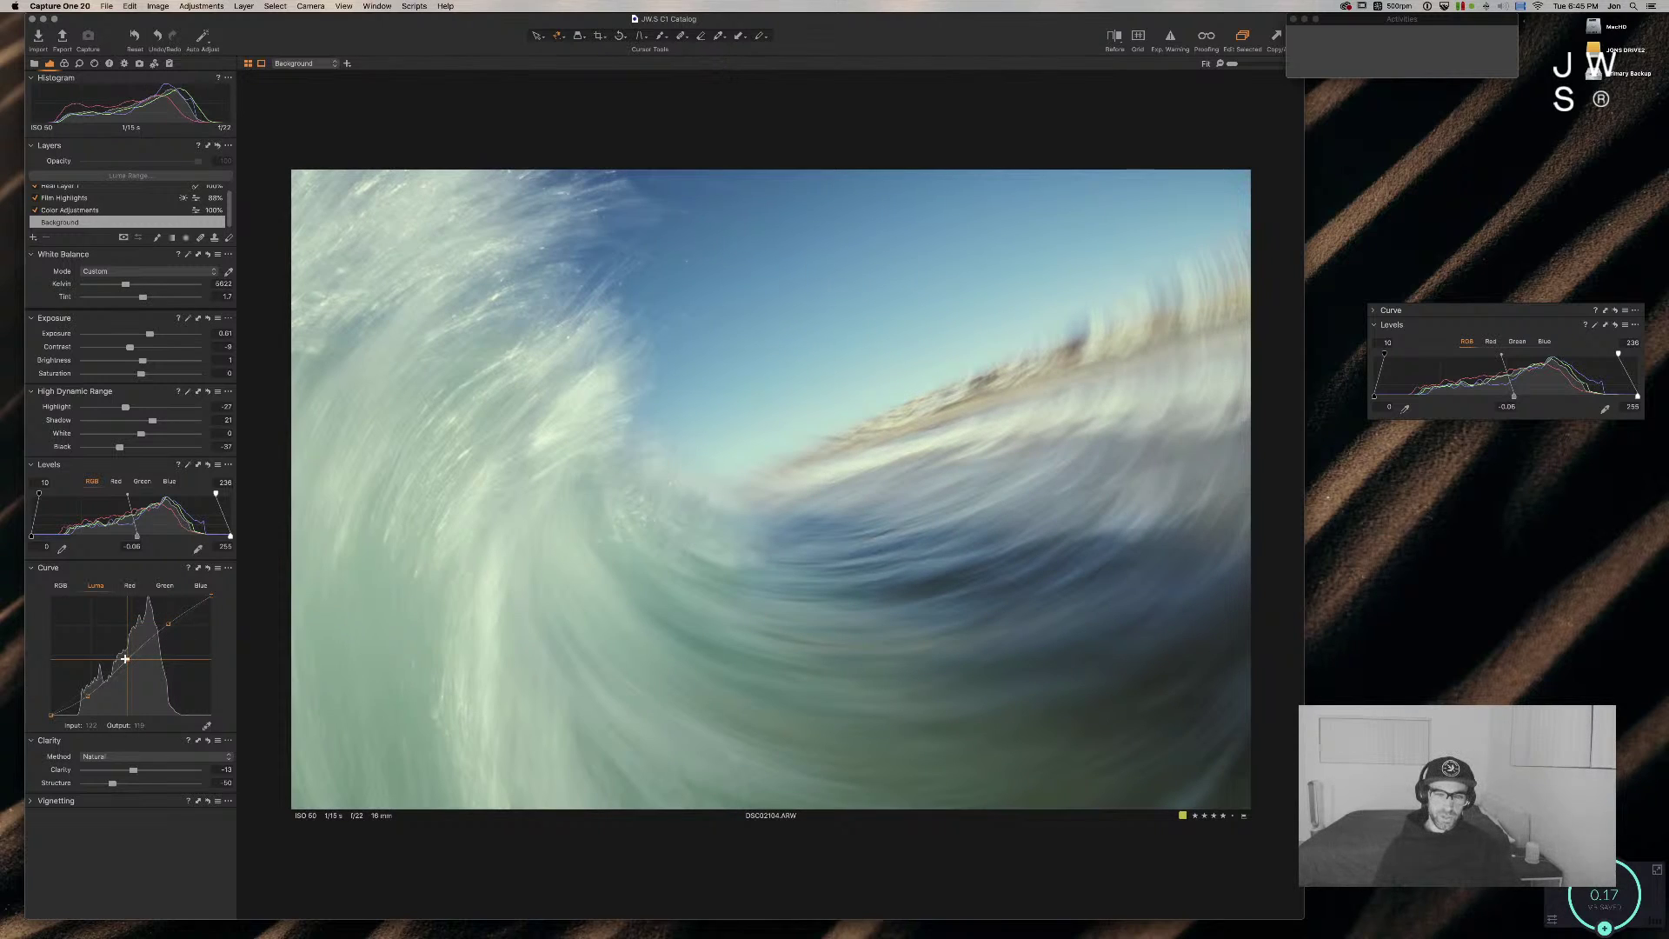
{"action": "left_click_drag", "start_coordinate": [125, 659], "coordinate": [126, 661]}
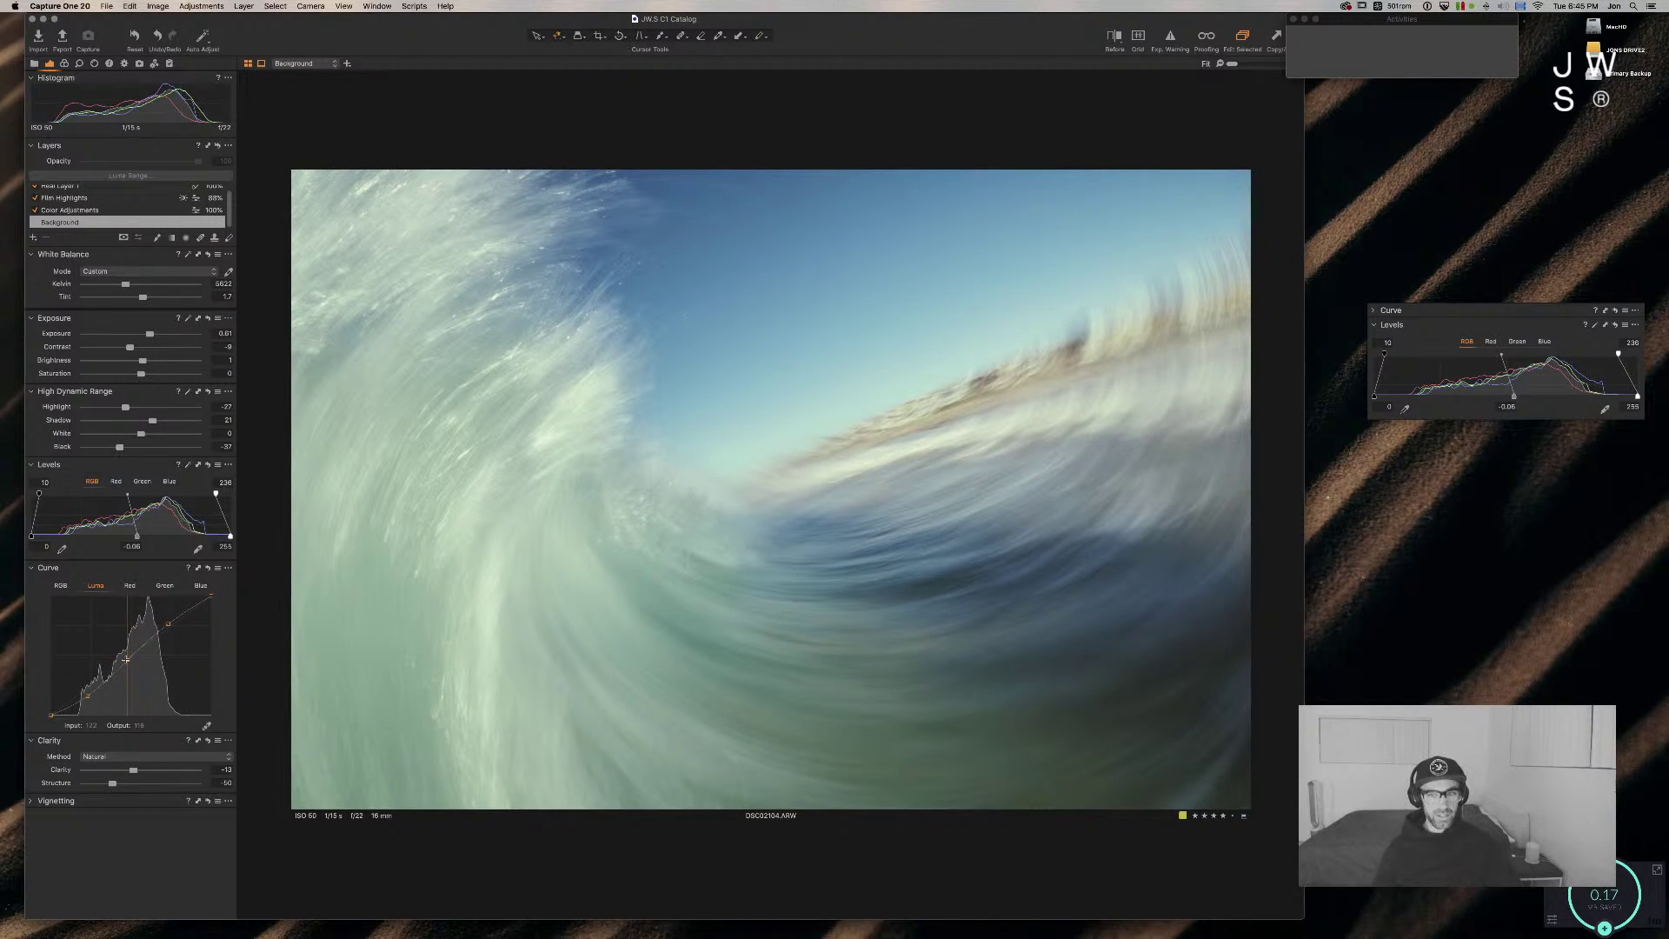
Step: Set the white balance Tint to -2.9, and shift the Color Balance midtones slightly toward blue
{"action": "left_click_drag", "start_coordinate": [142, 298], "coordinate": [141, 301]}
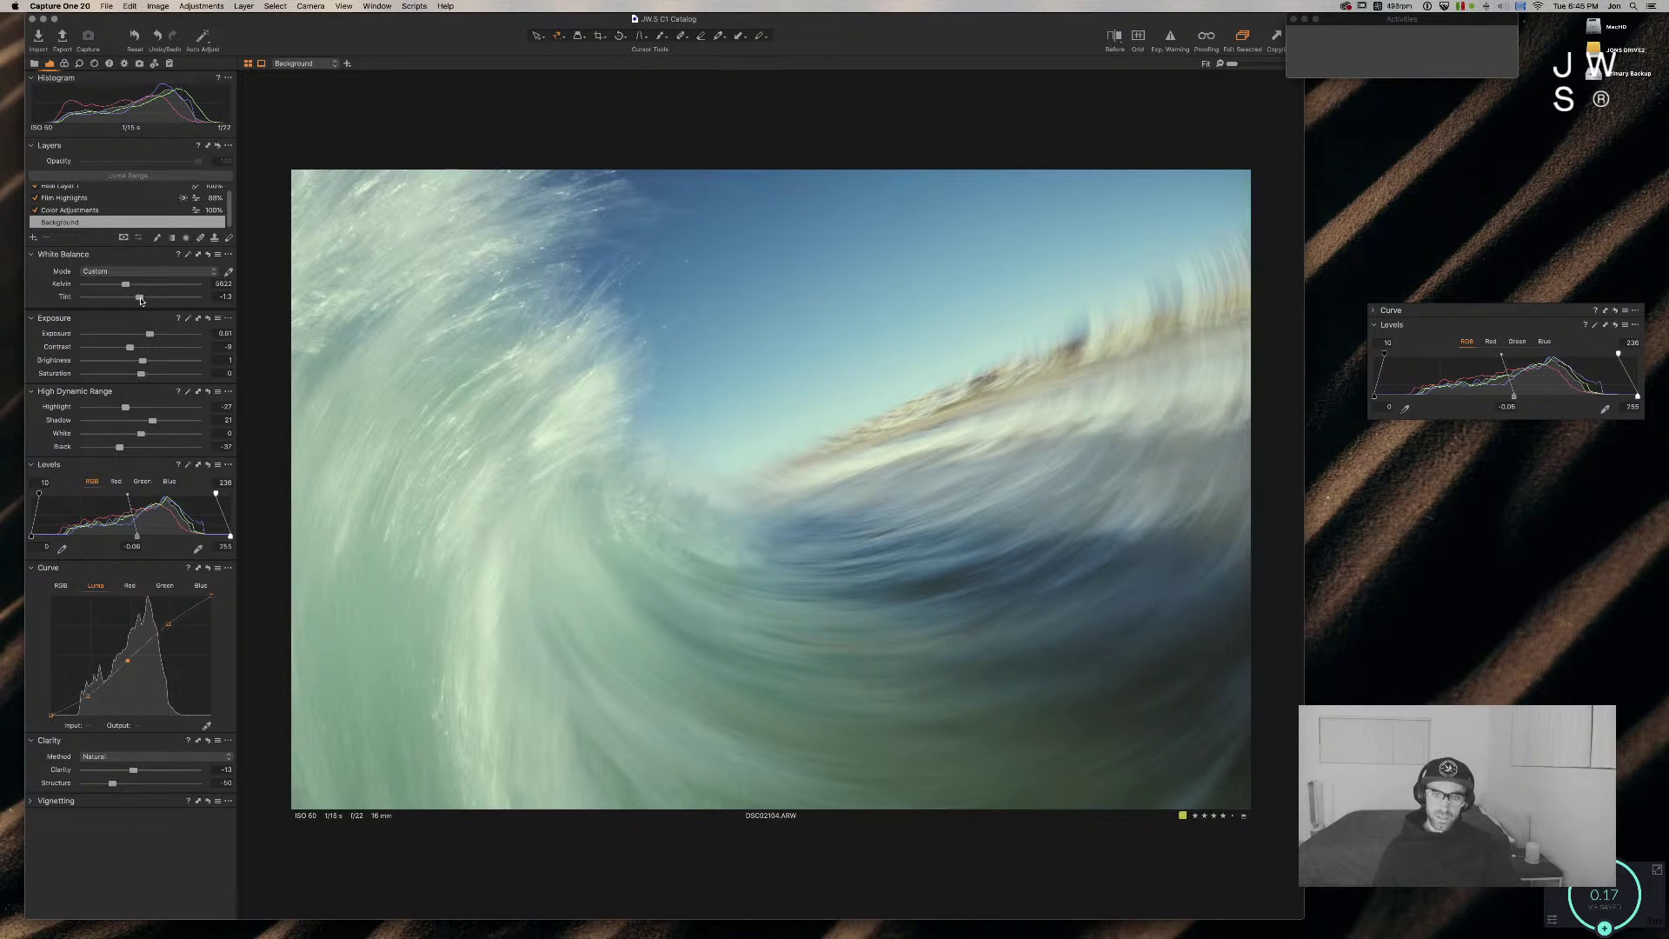
{"action": "left_click_drag", "start_coordinate": [141, 301], "coordinate": [139, 300]}
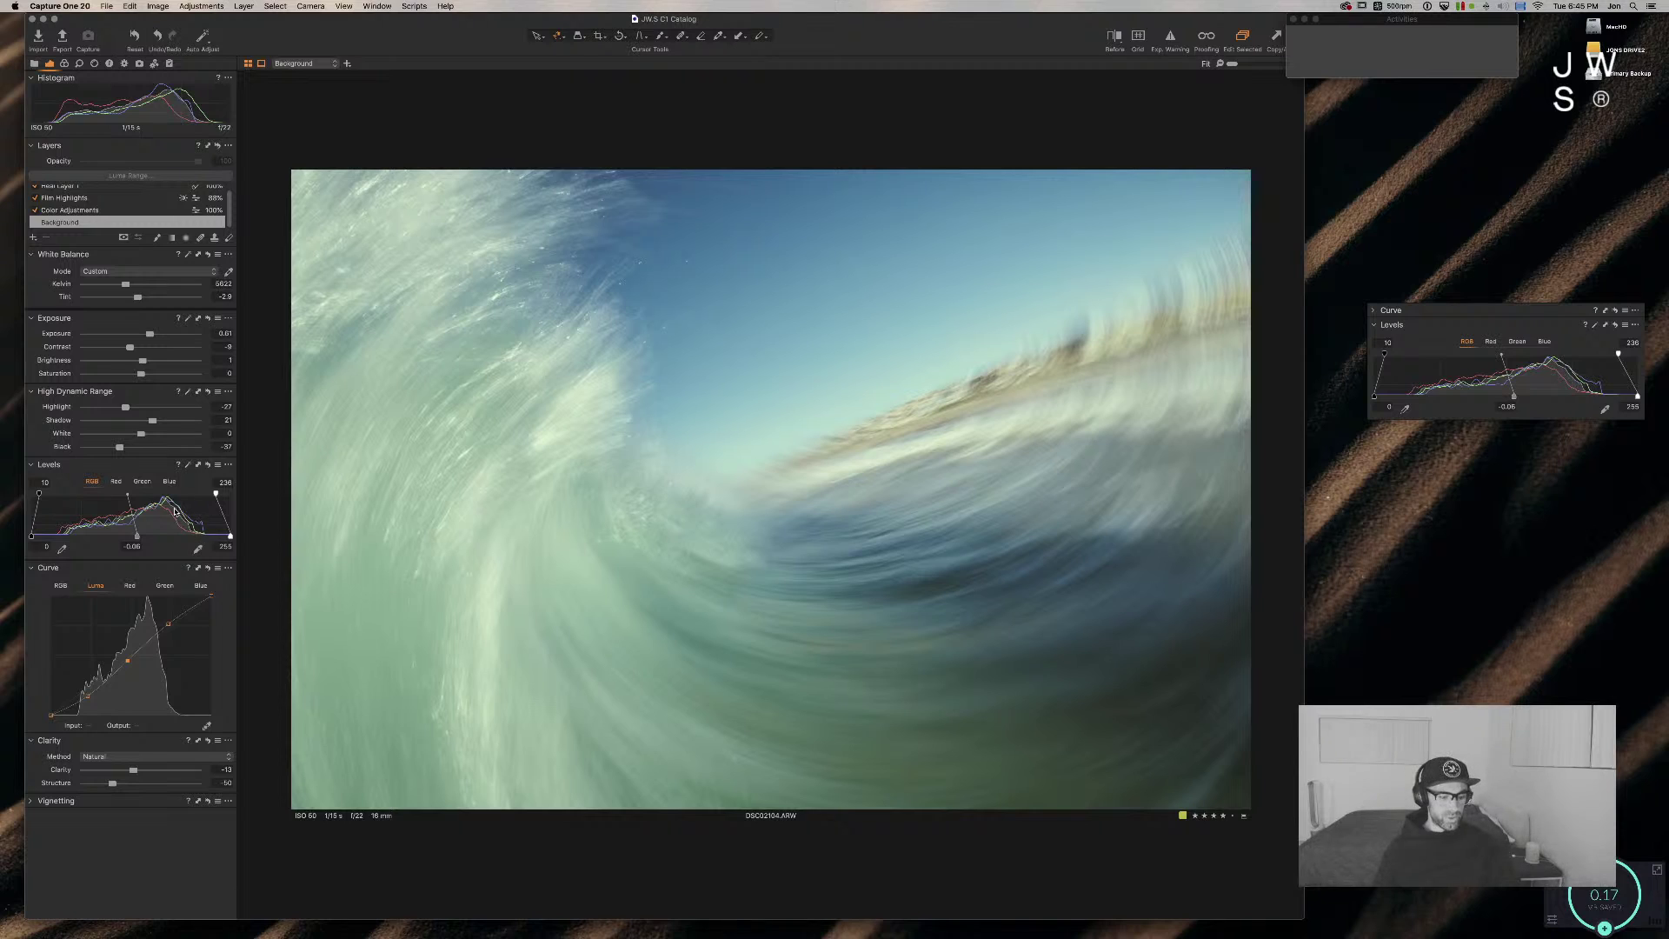
{"action": "key", "text": "super+alt+3"}
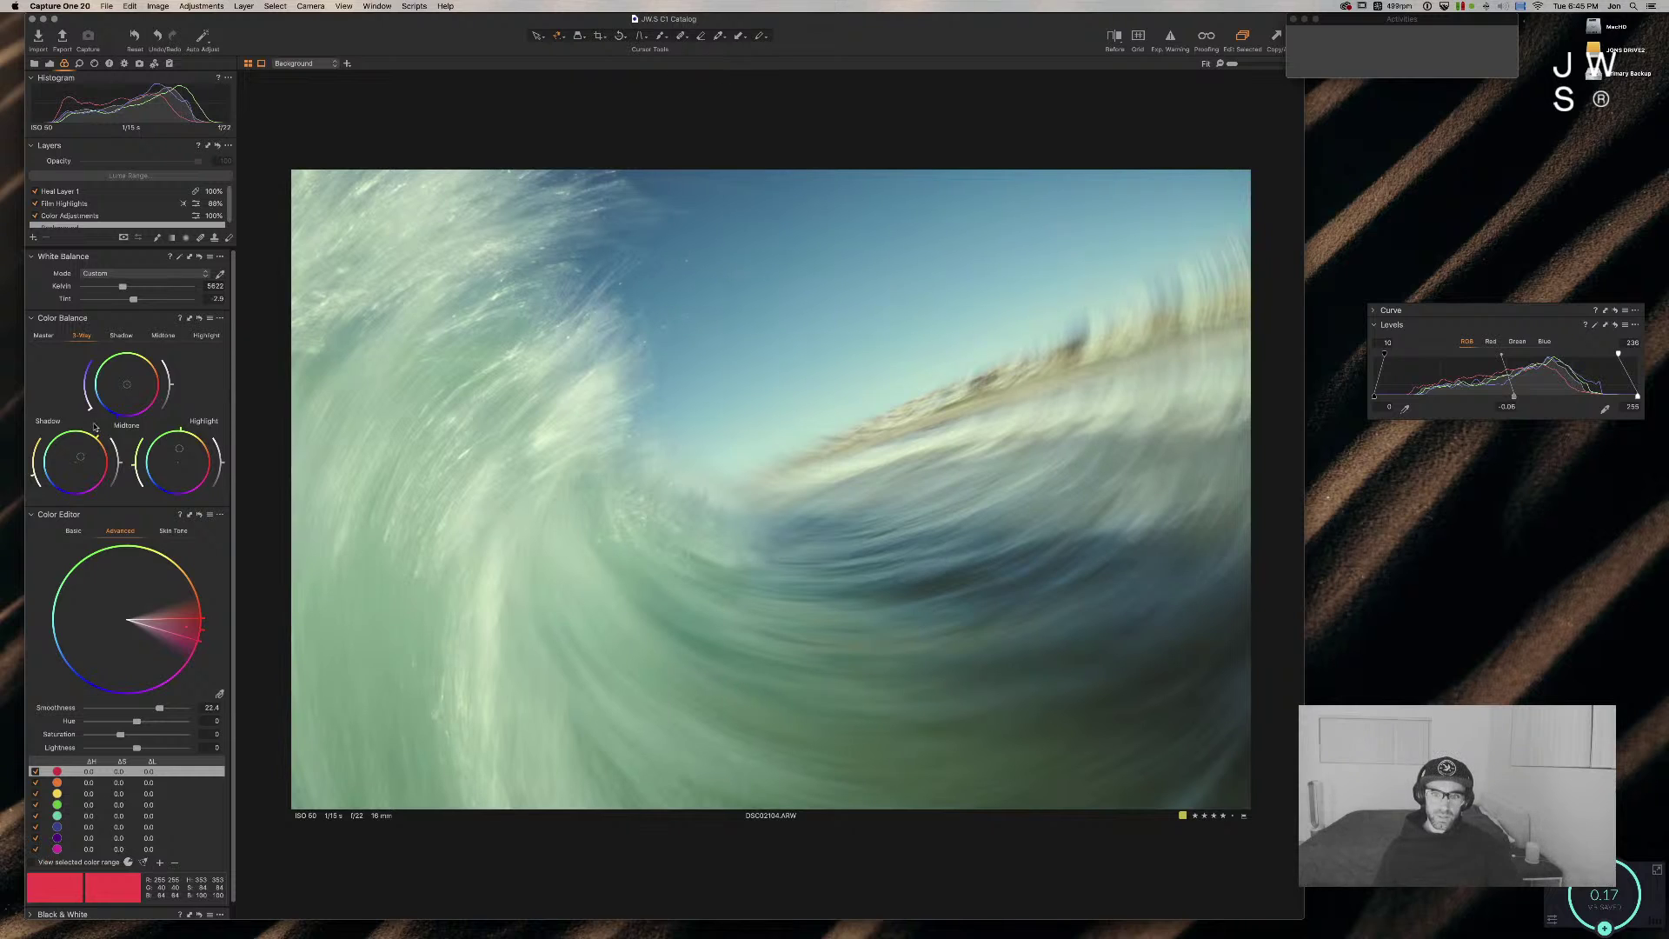
{"action": "key", "text": "super+z"}
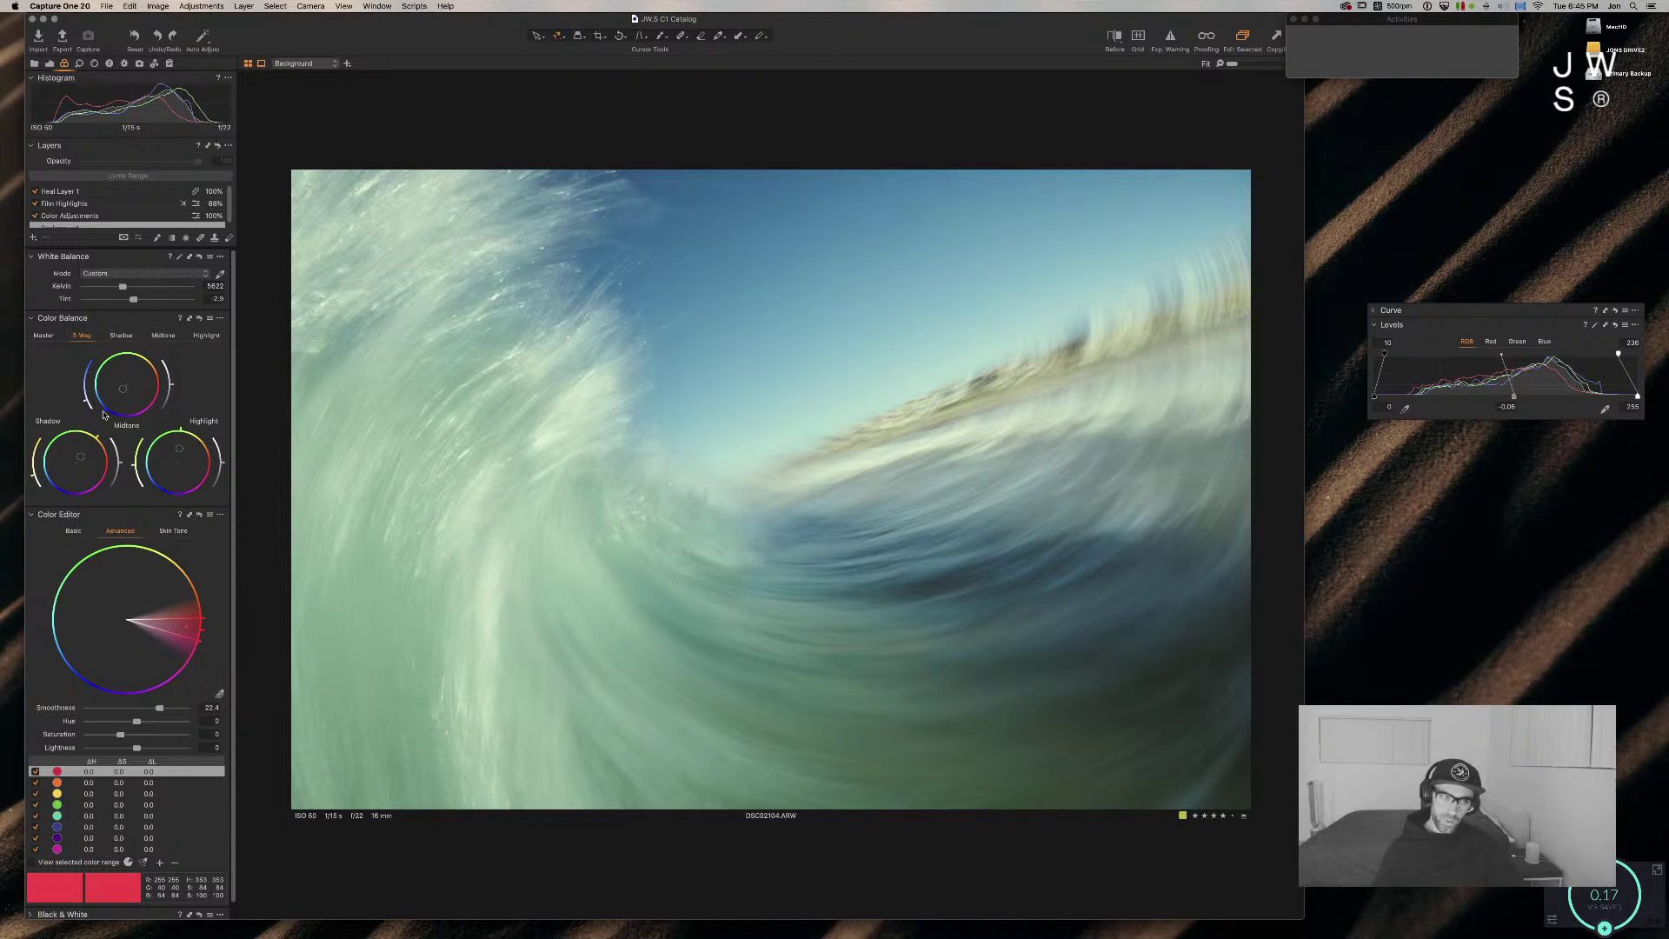
{"action": "scroll", "coordinate": [174, 408], "scroll_direction": "down", "scroll_amount": 1}
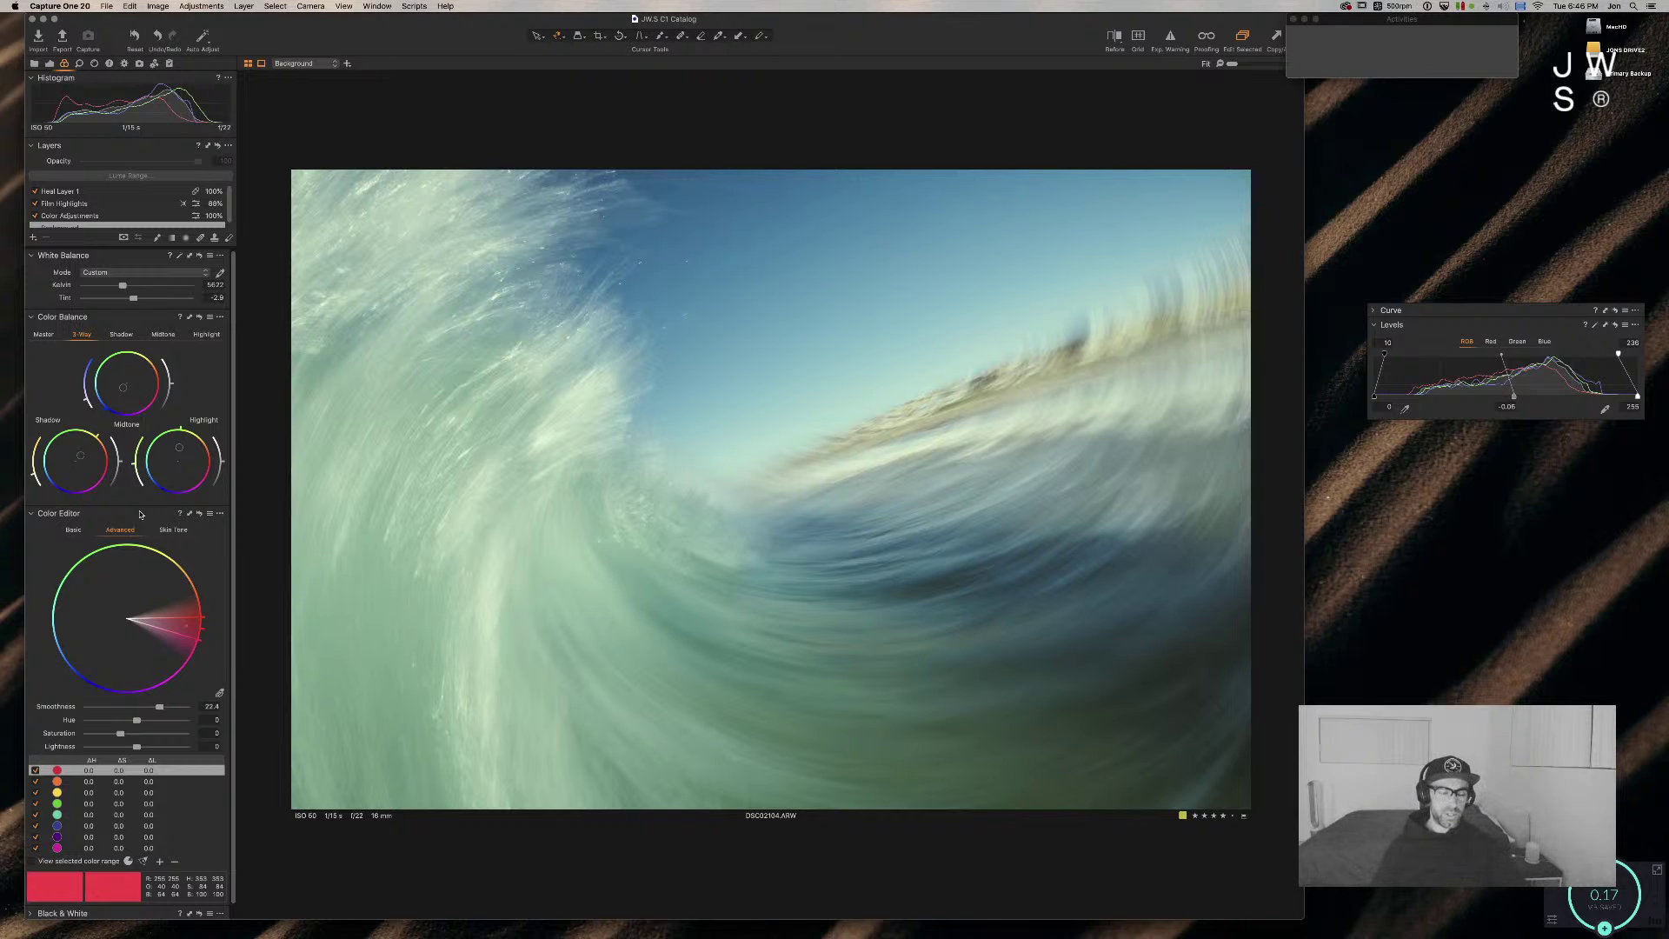
Step: Switch to Finder and preview two surf,warm images from the Wallpapers folder at large size
{"action": "key", "text": "super+Tab"}
{"action": "key", "text": "super+Tab"}
{"action": "key", "text": "super+Tab"}
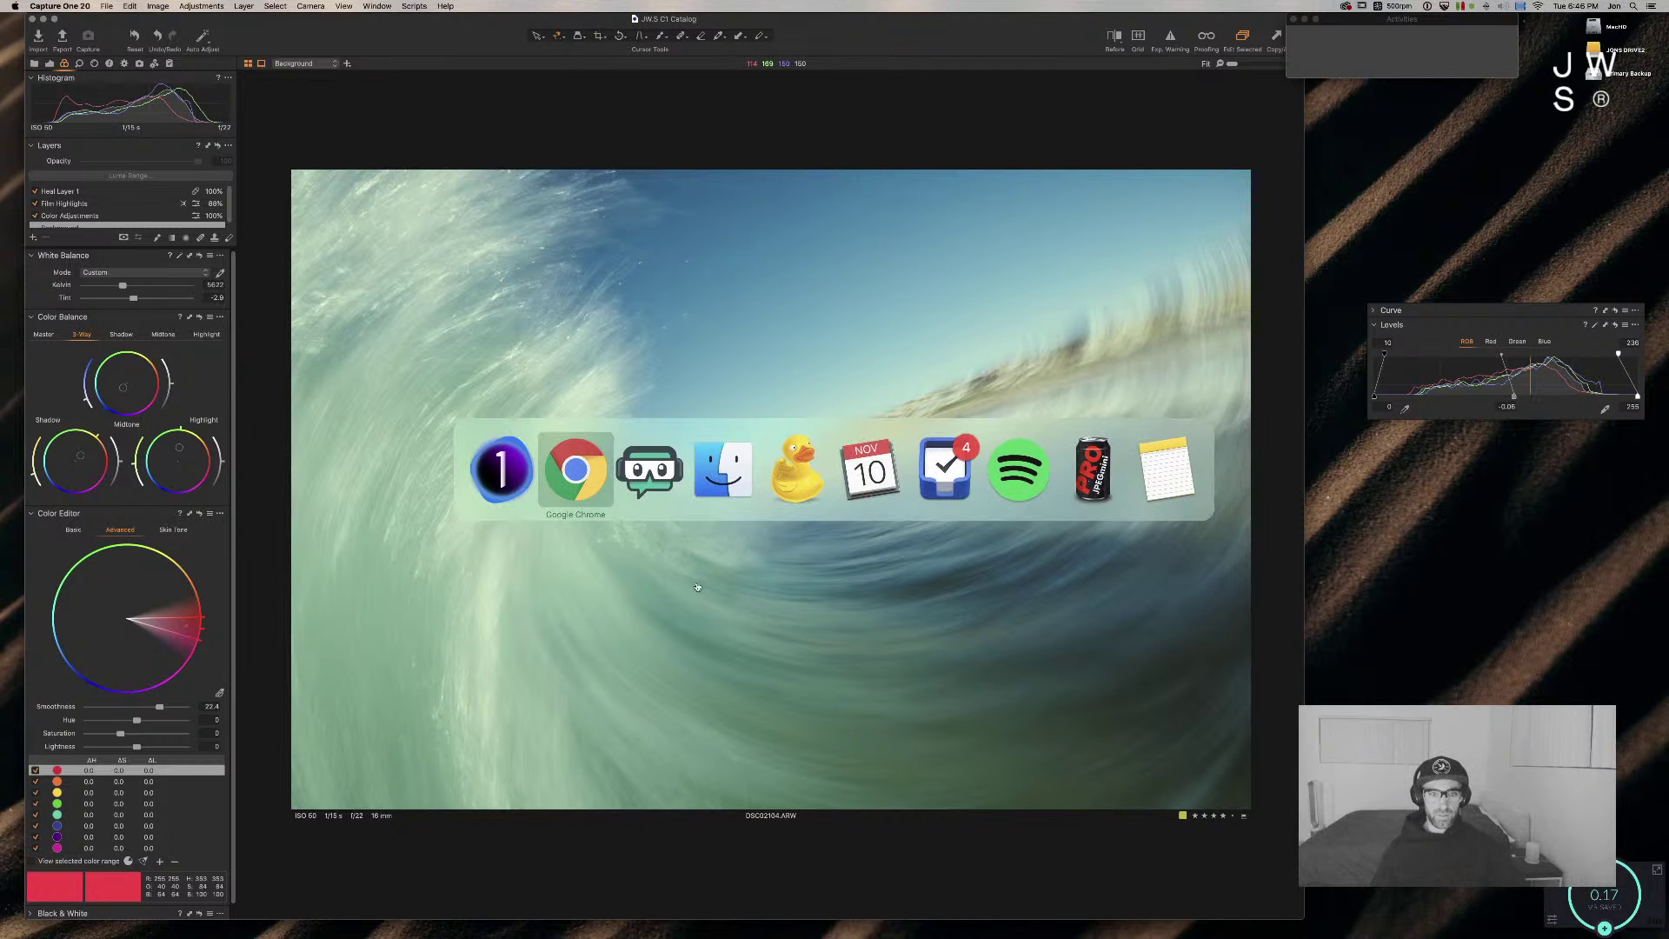
{"action": "key", "text": "space"}
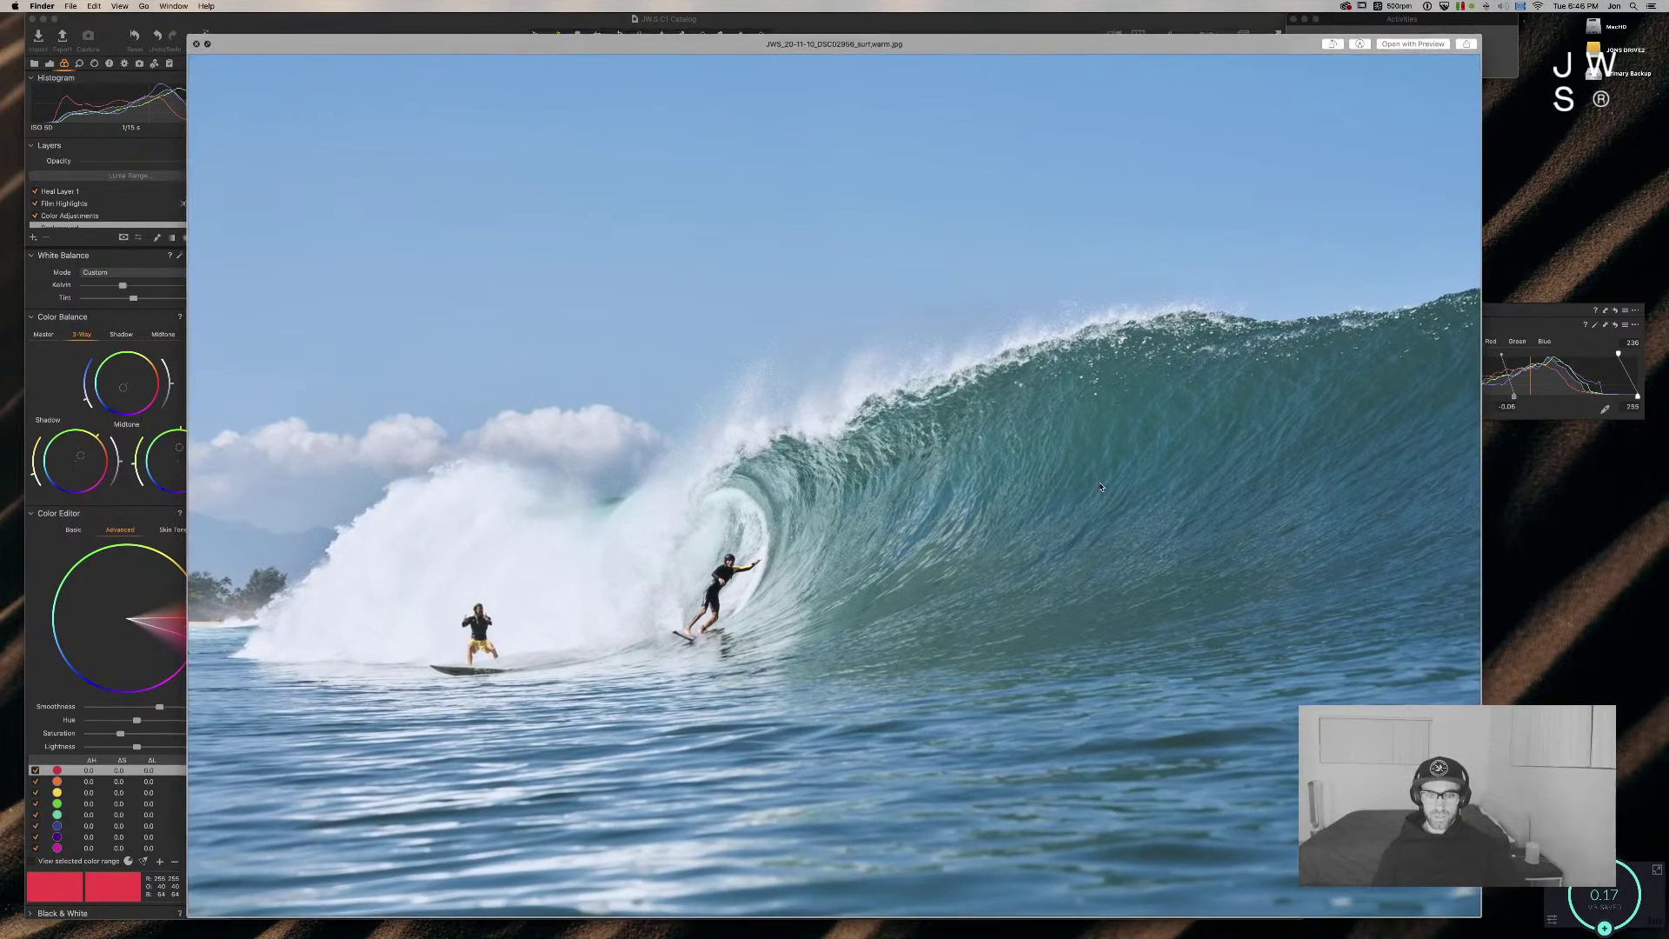
{"action": "key", "text": "space"}
{"action": "key", "text": "Down"}
{"action": "key", "text": "space"}
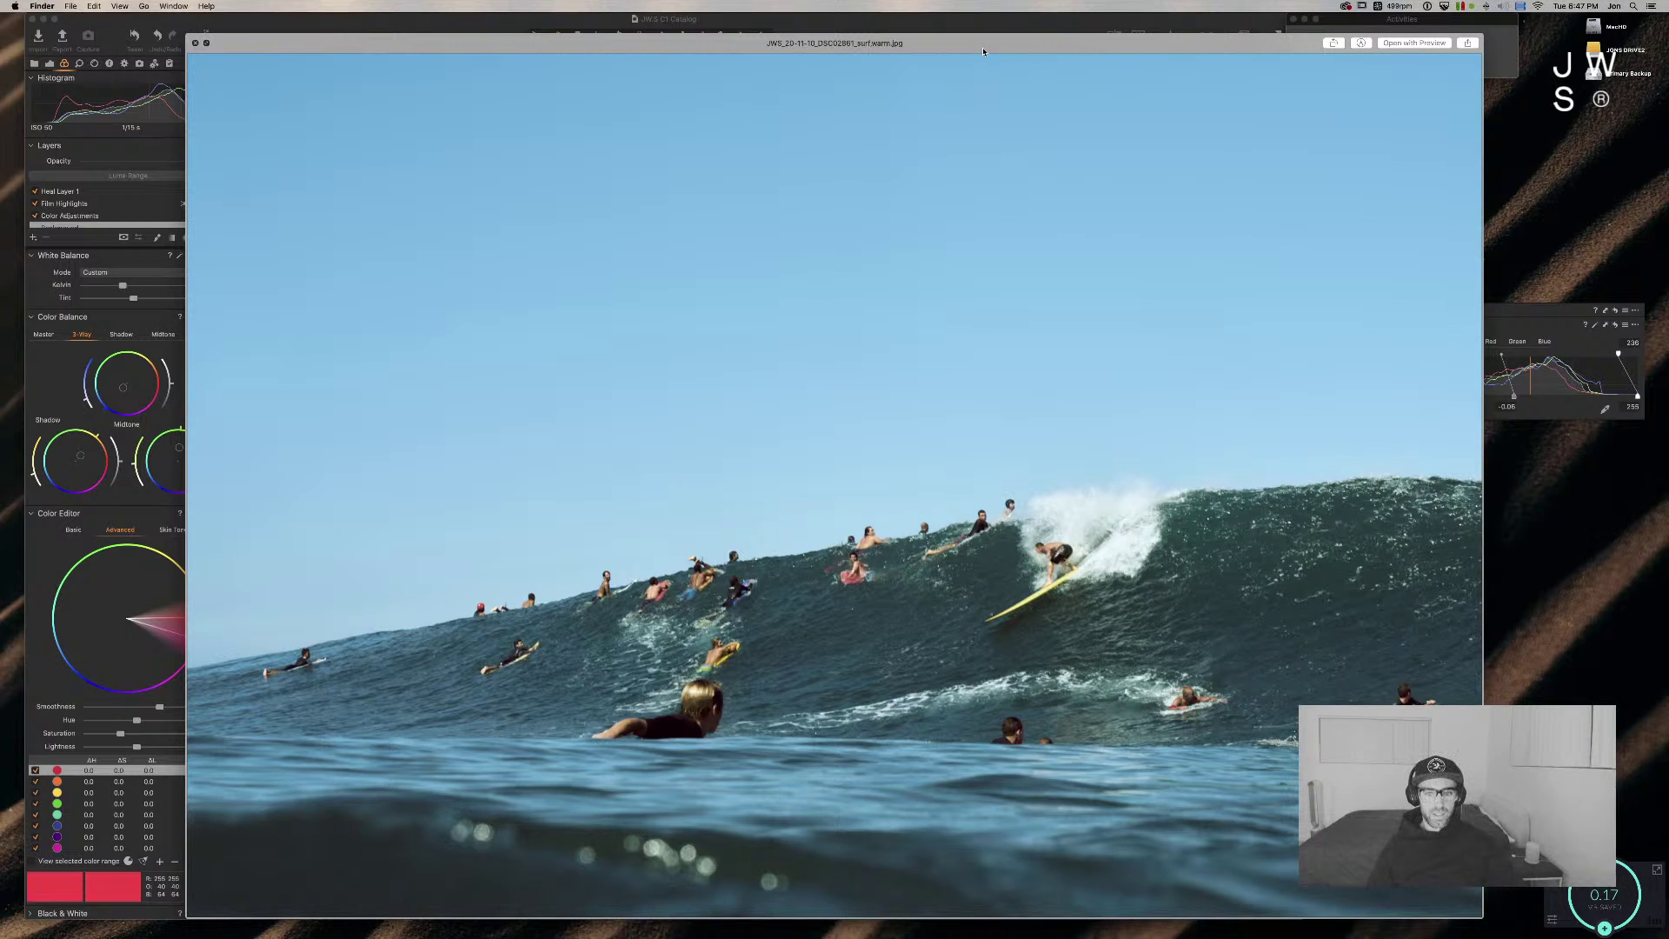
Step: Browse down the Wallpapers folder and preview the DSC07995 beach volleyball net image at large size
{"action": "key", "text": "space"}
{"action": "key", "text": "Down"}
{"action": "key", "text": "Down"}
{"action": "key", "text": "Down"}
{"action": "key", "text": "Down"}
{"action": "key", "text": "Down"}
{"action": "key", "text": "Down"}
{"action": "key", "text": "Down"}
{"action": "key", "text": "Down"}
{"action": "key", "text": "Down"}
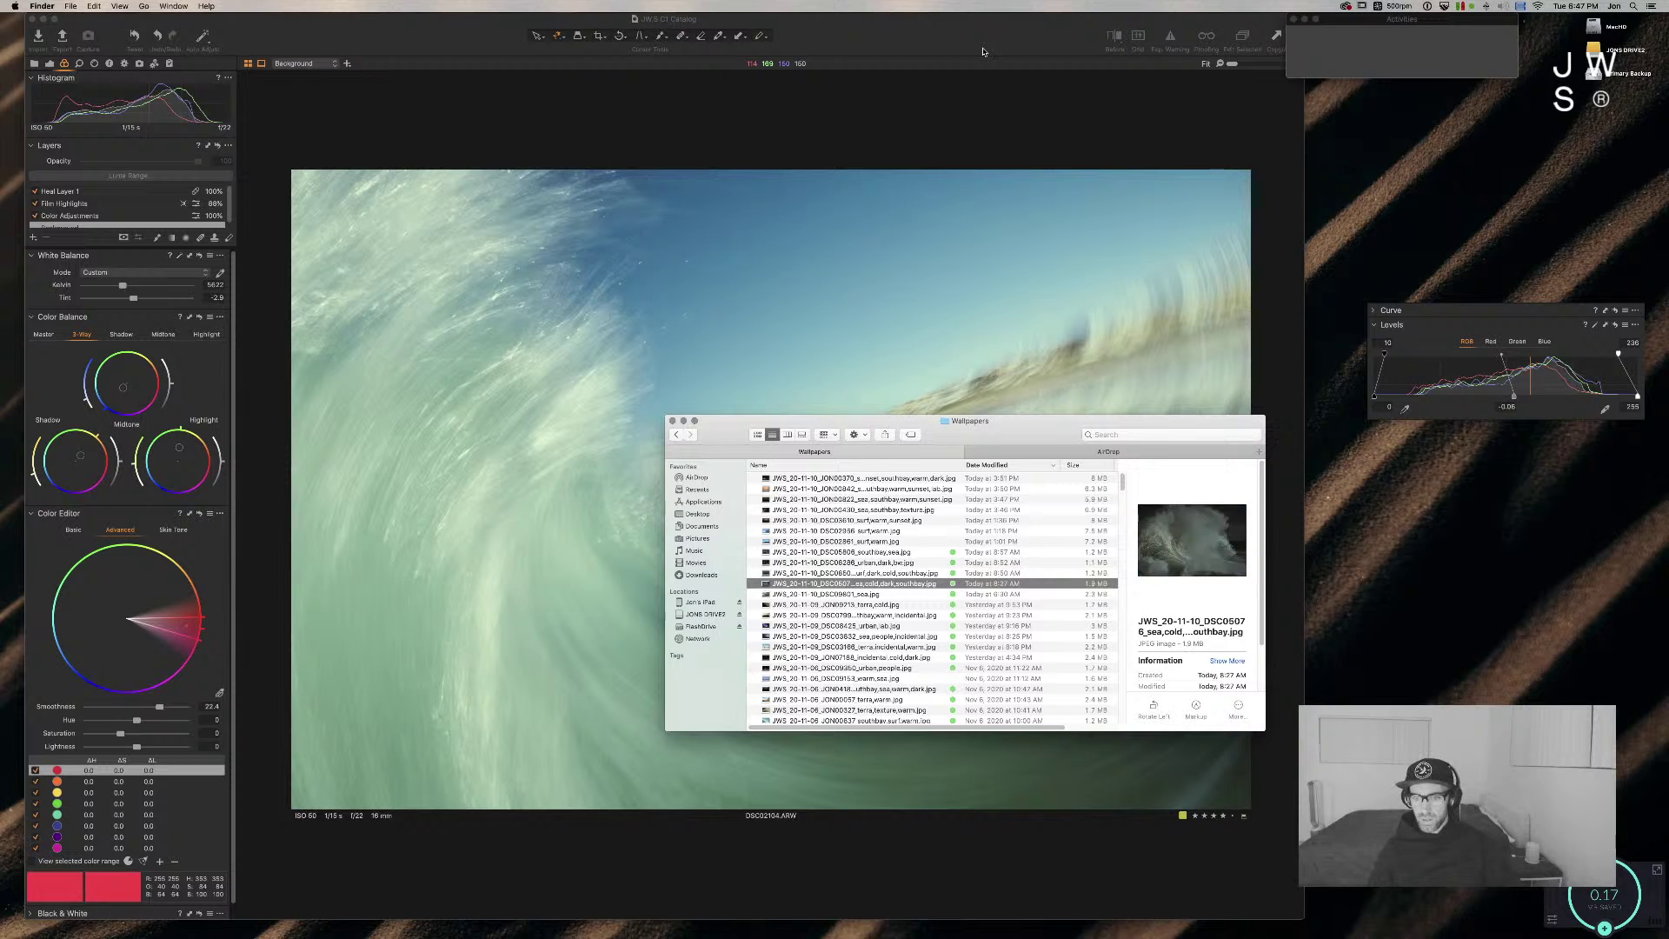
{"action": "key", "text": "Up"}
{"action": "key", "text": "Up"}
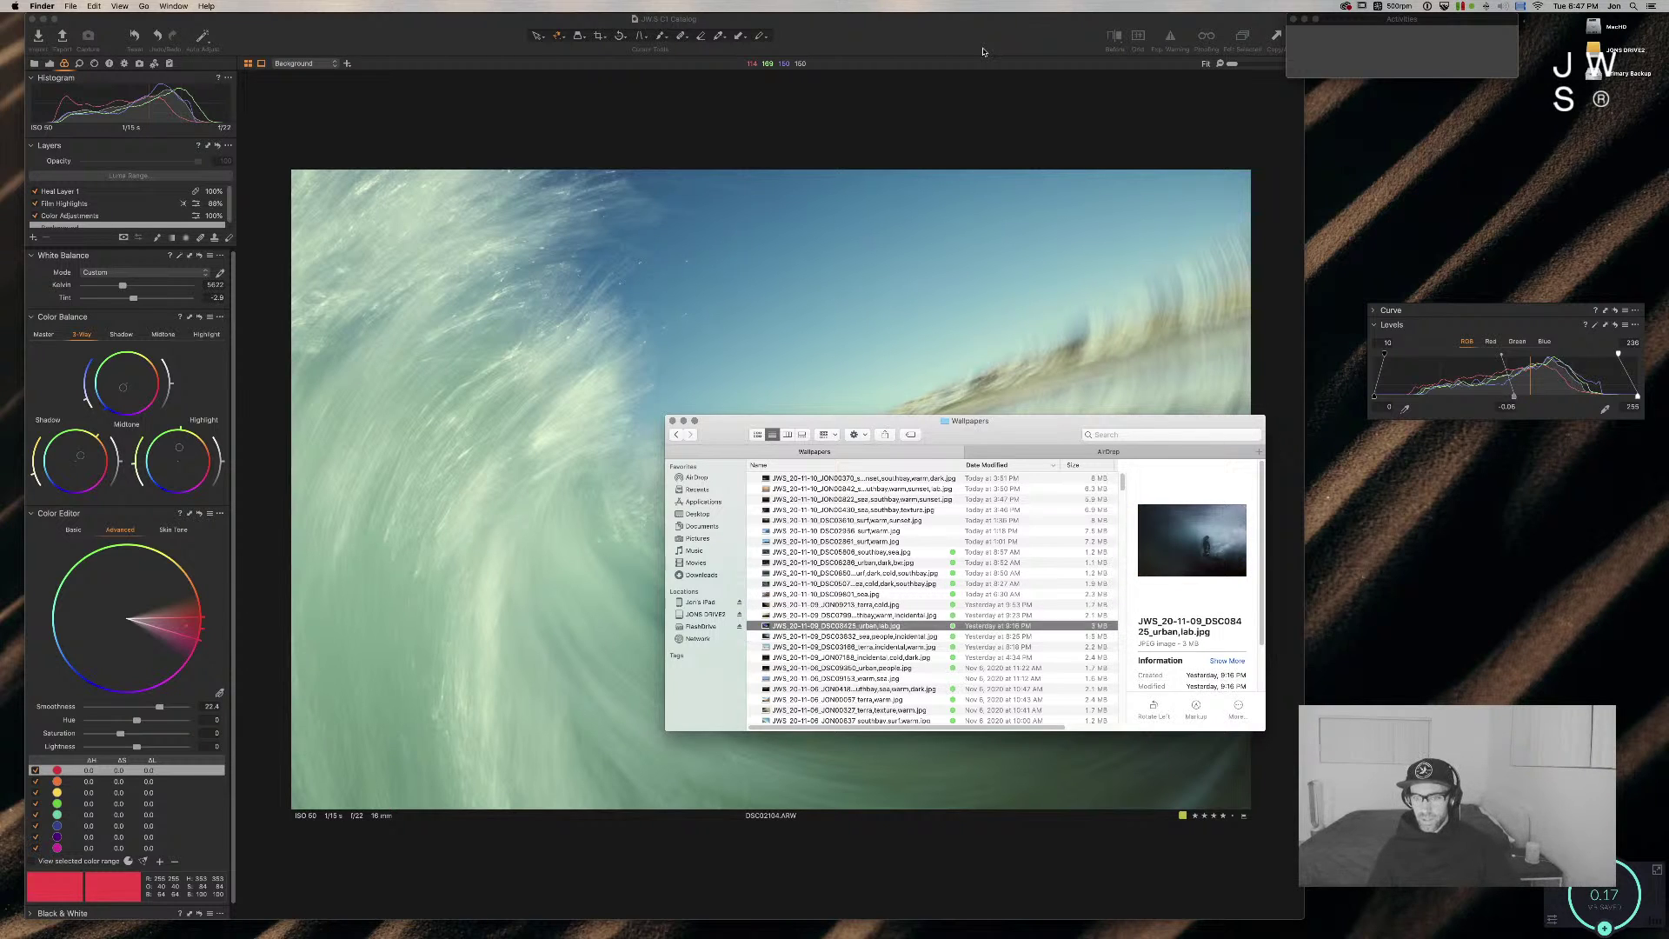
{"action": "key", "text": "space"}
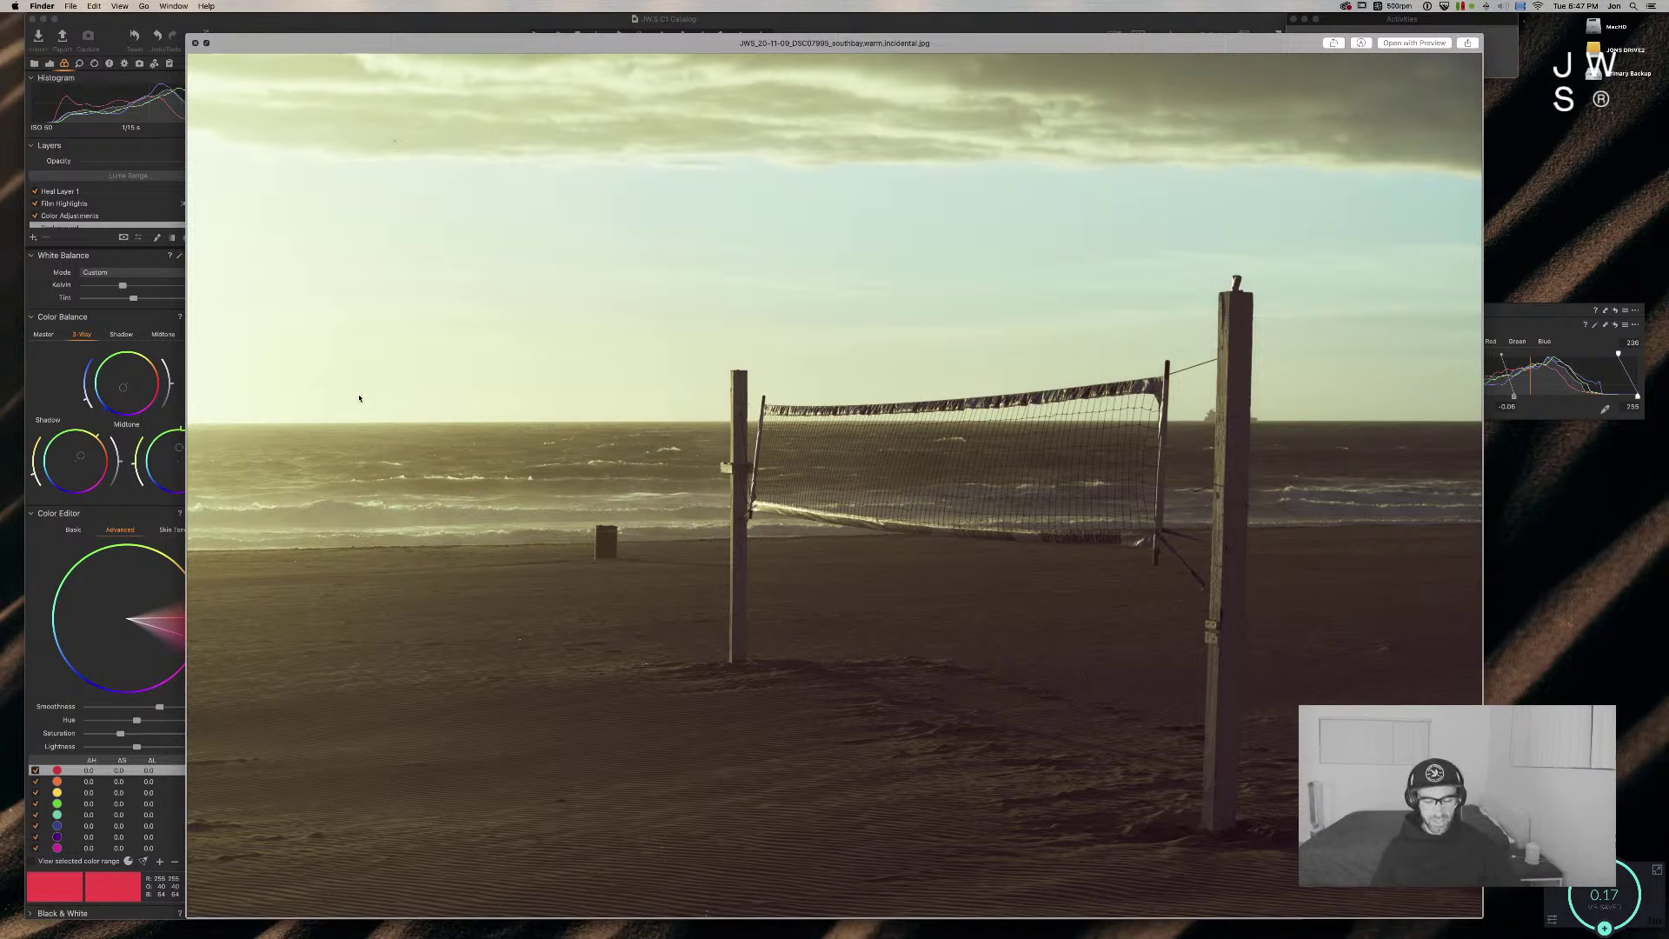
{"action": "key", "text": "space"}
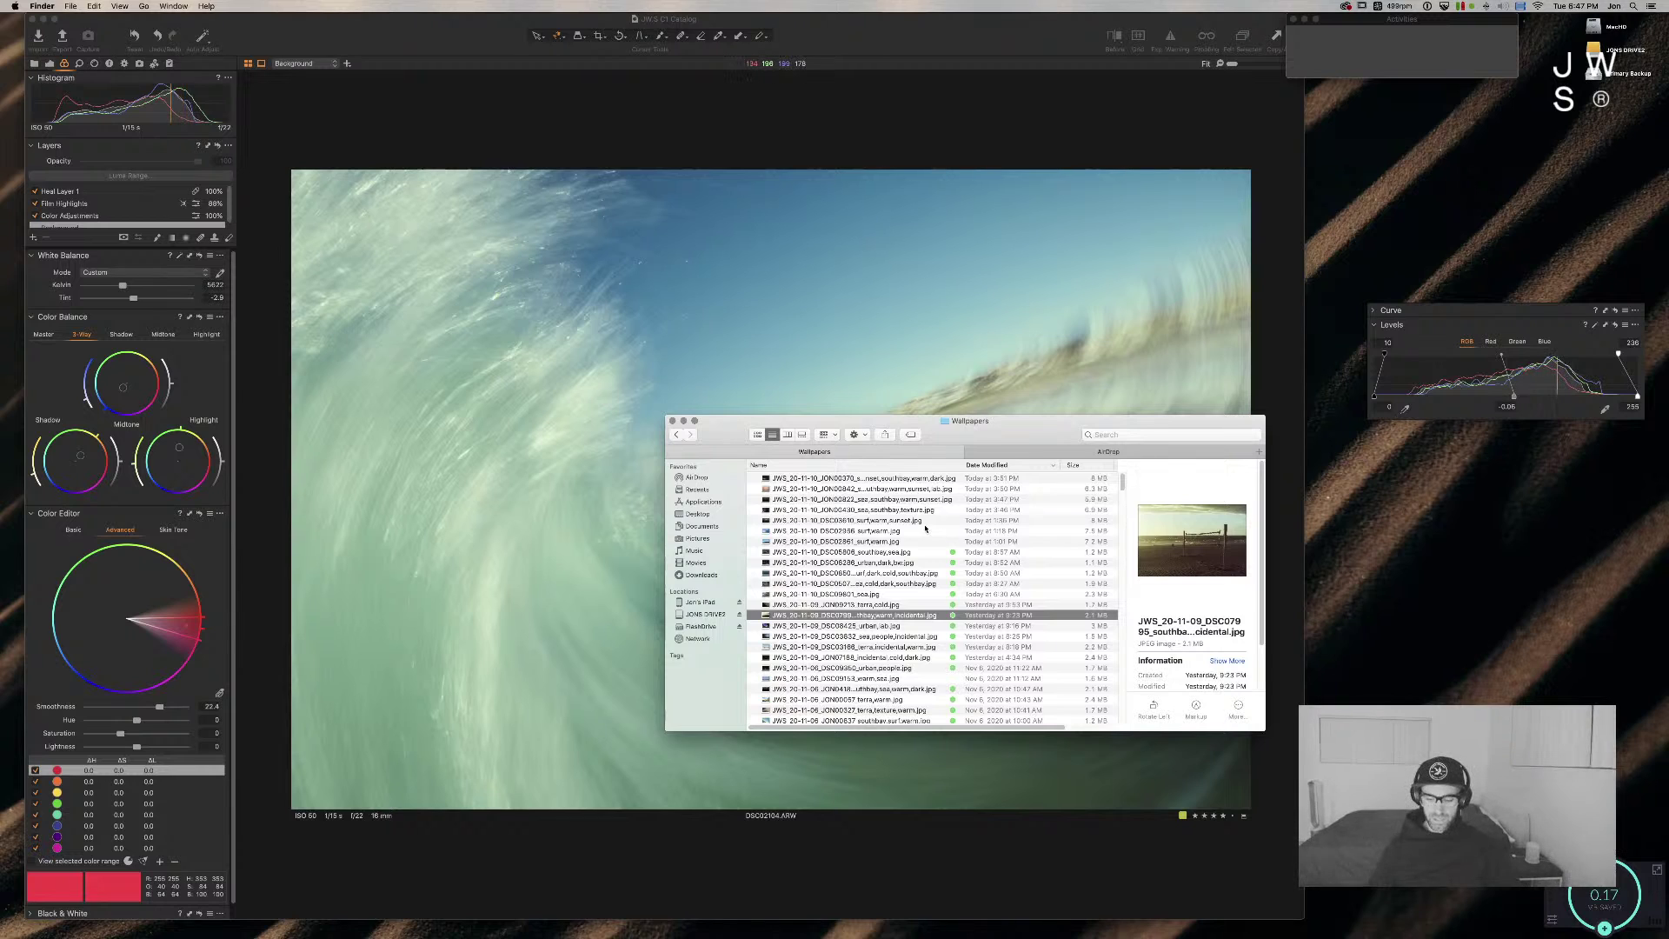
Step: Go back up the Wallpapers folder to the two surf,warm images and preview both at large size
{"action": "key", "text": "Up"}
{"action": "key", "text": "Up"}
{"action": "key", "text": "Up"}
{"action": "key", "text": "Up"}
{"action": "key", "text": "Up"}
{"action": "key", "text": "Up"}
{"action": "key", "text": "Up"}
{"action": "key", "text": "Up"}
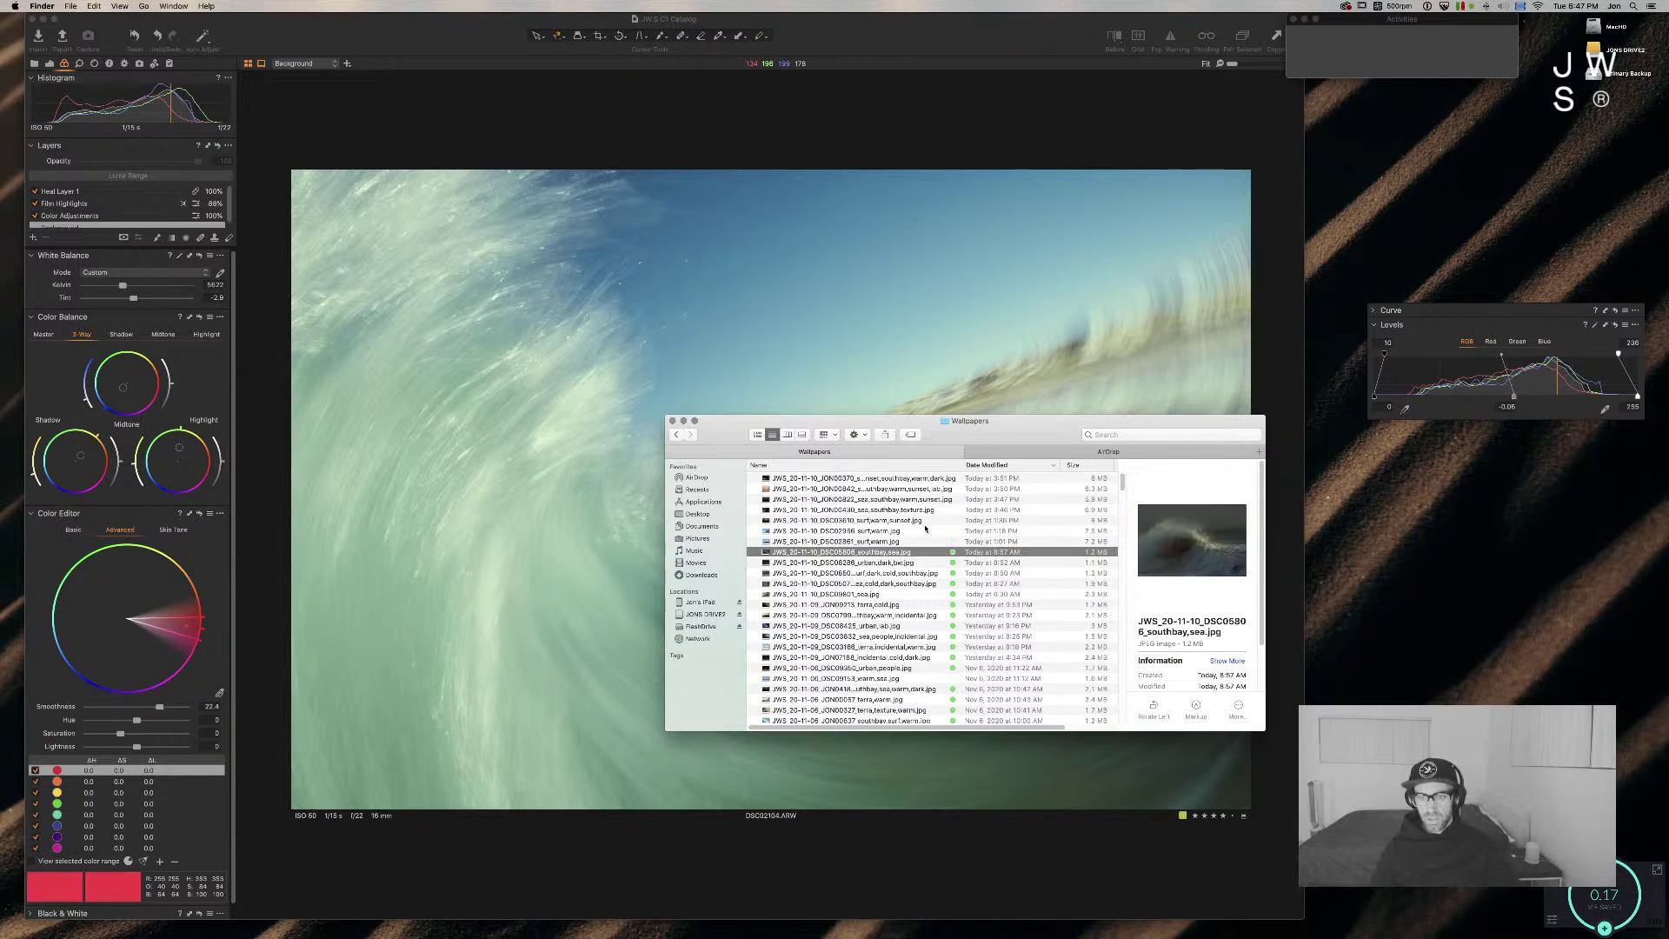
{"action": "key", "text": "Down"}
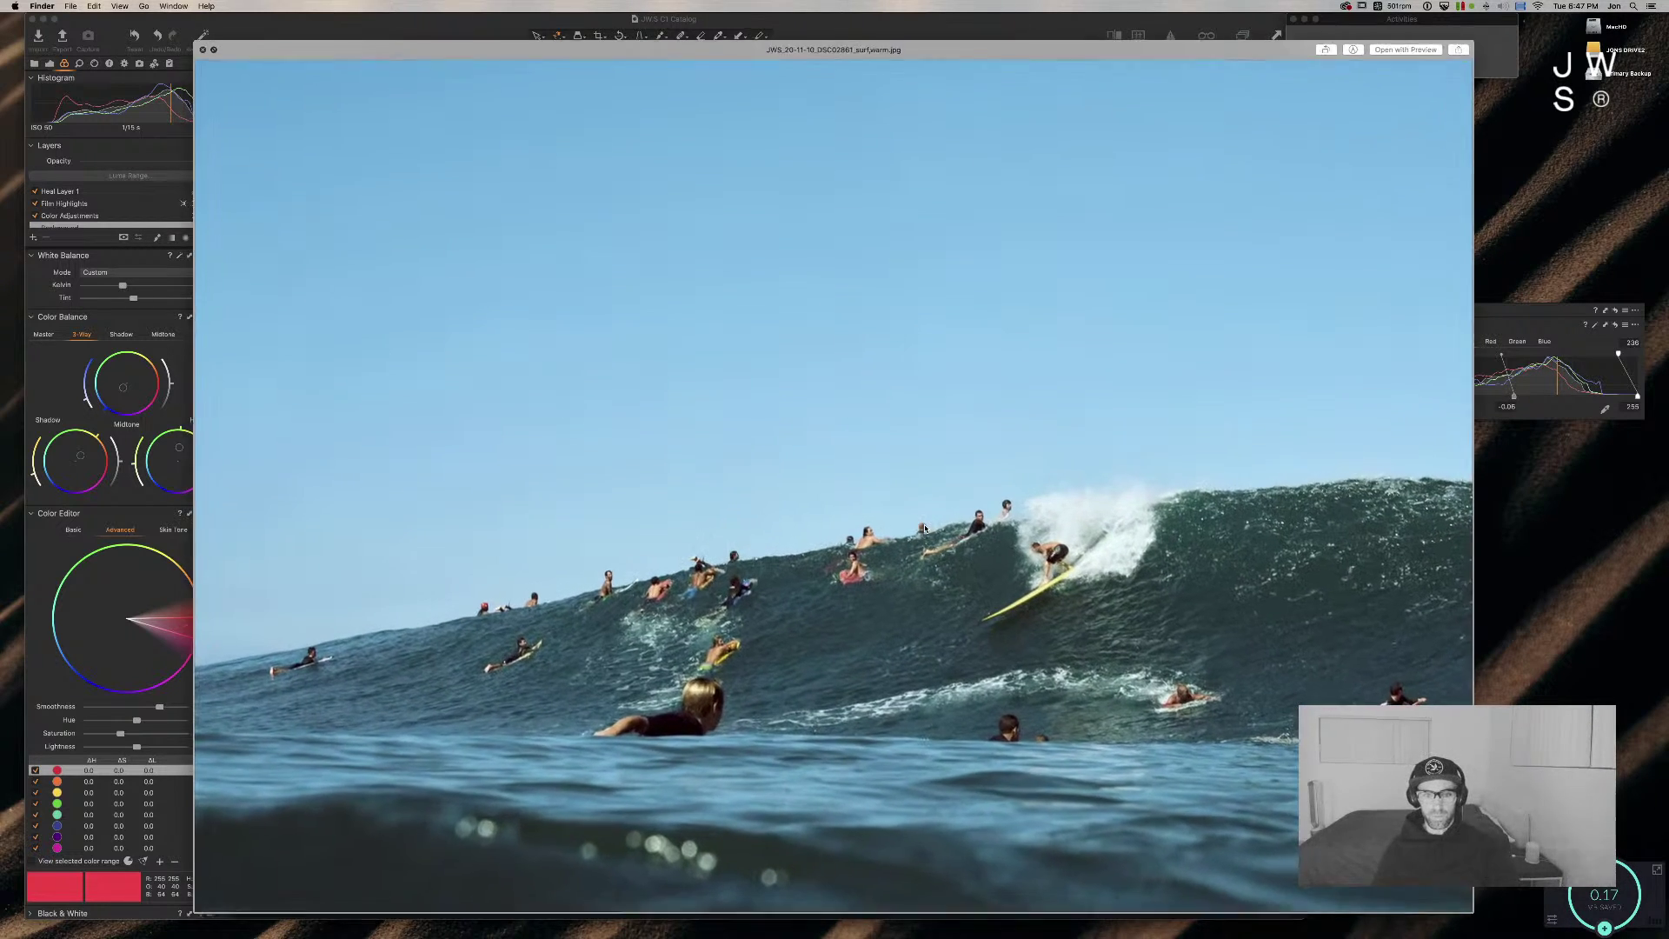
{"action": "key", "text": "space"}
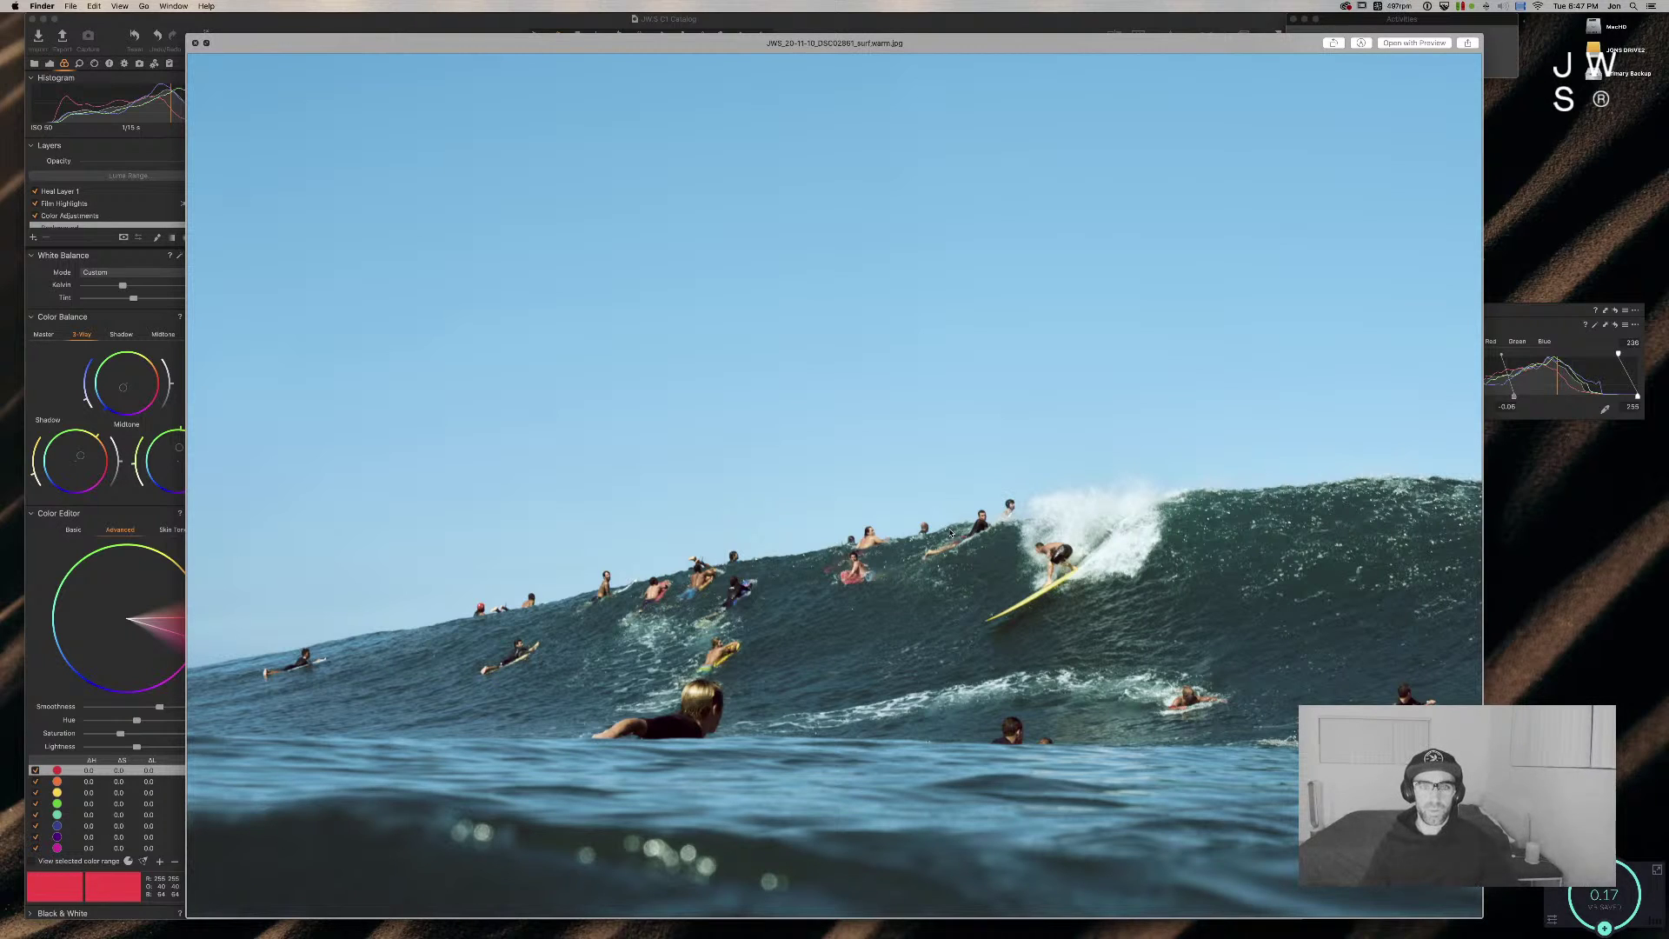
{"action": "key", "text": "Right"}
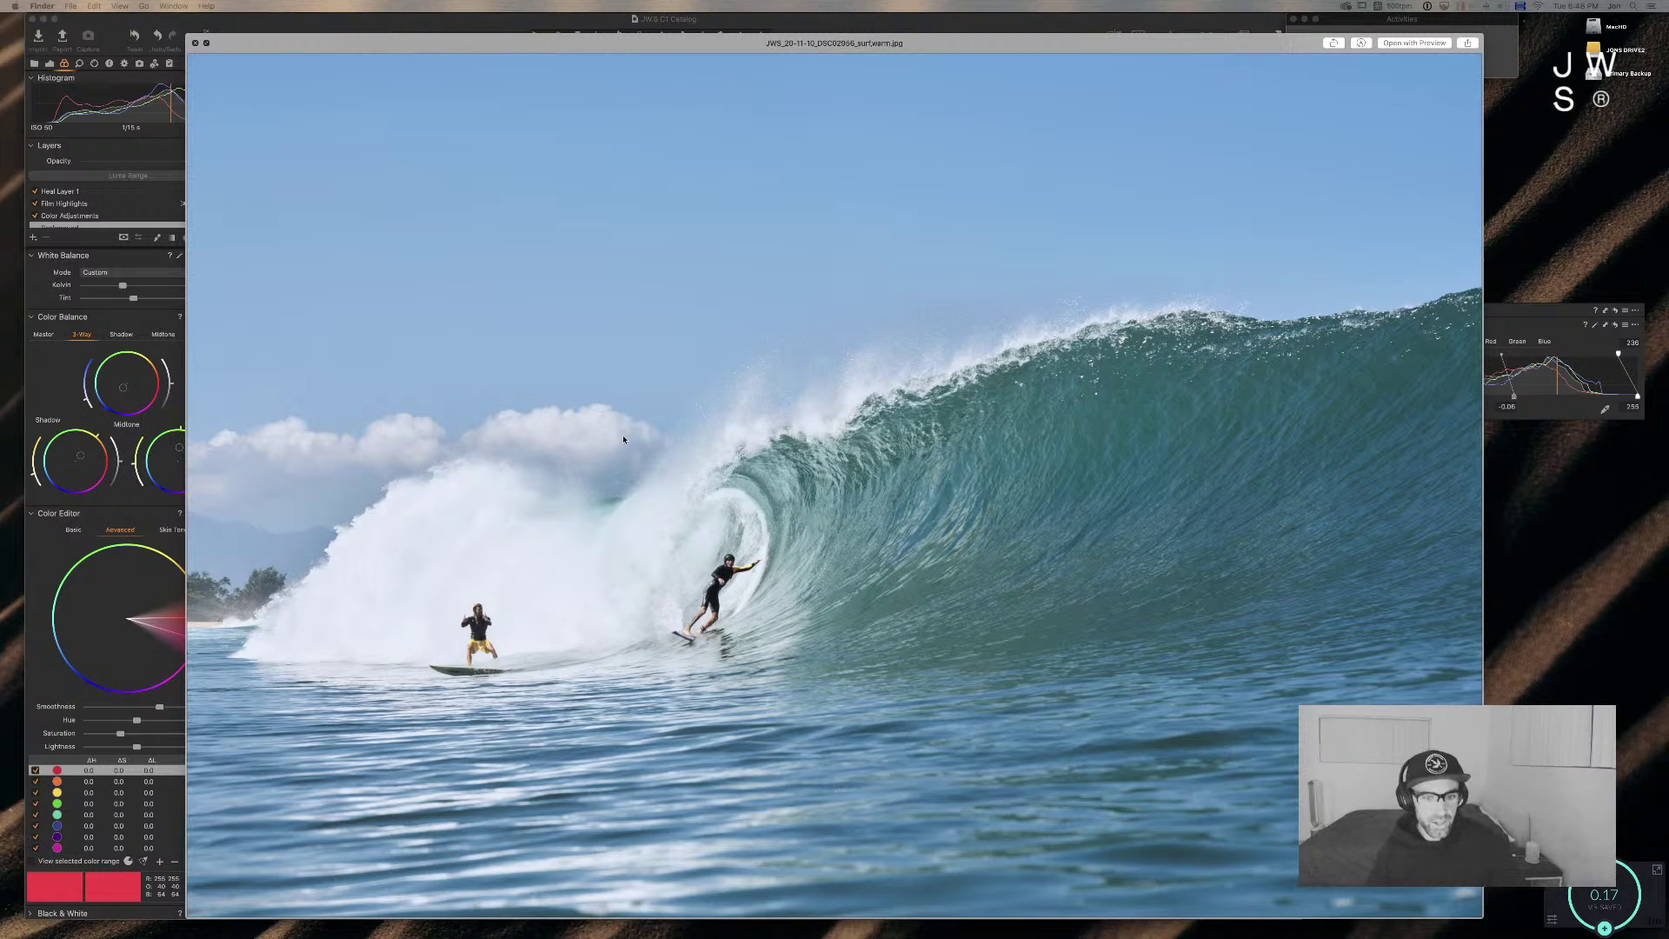
Step: Switch back to Capture One and set the Color Editor's blue range to Hue -4.8 and Smoothness 19.8
{"action": "left_click", "coordinate": [805, 32]}
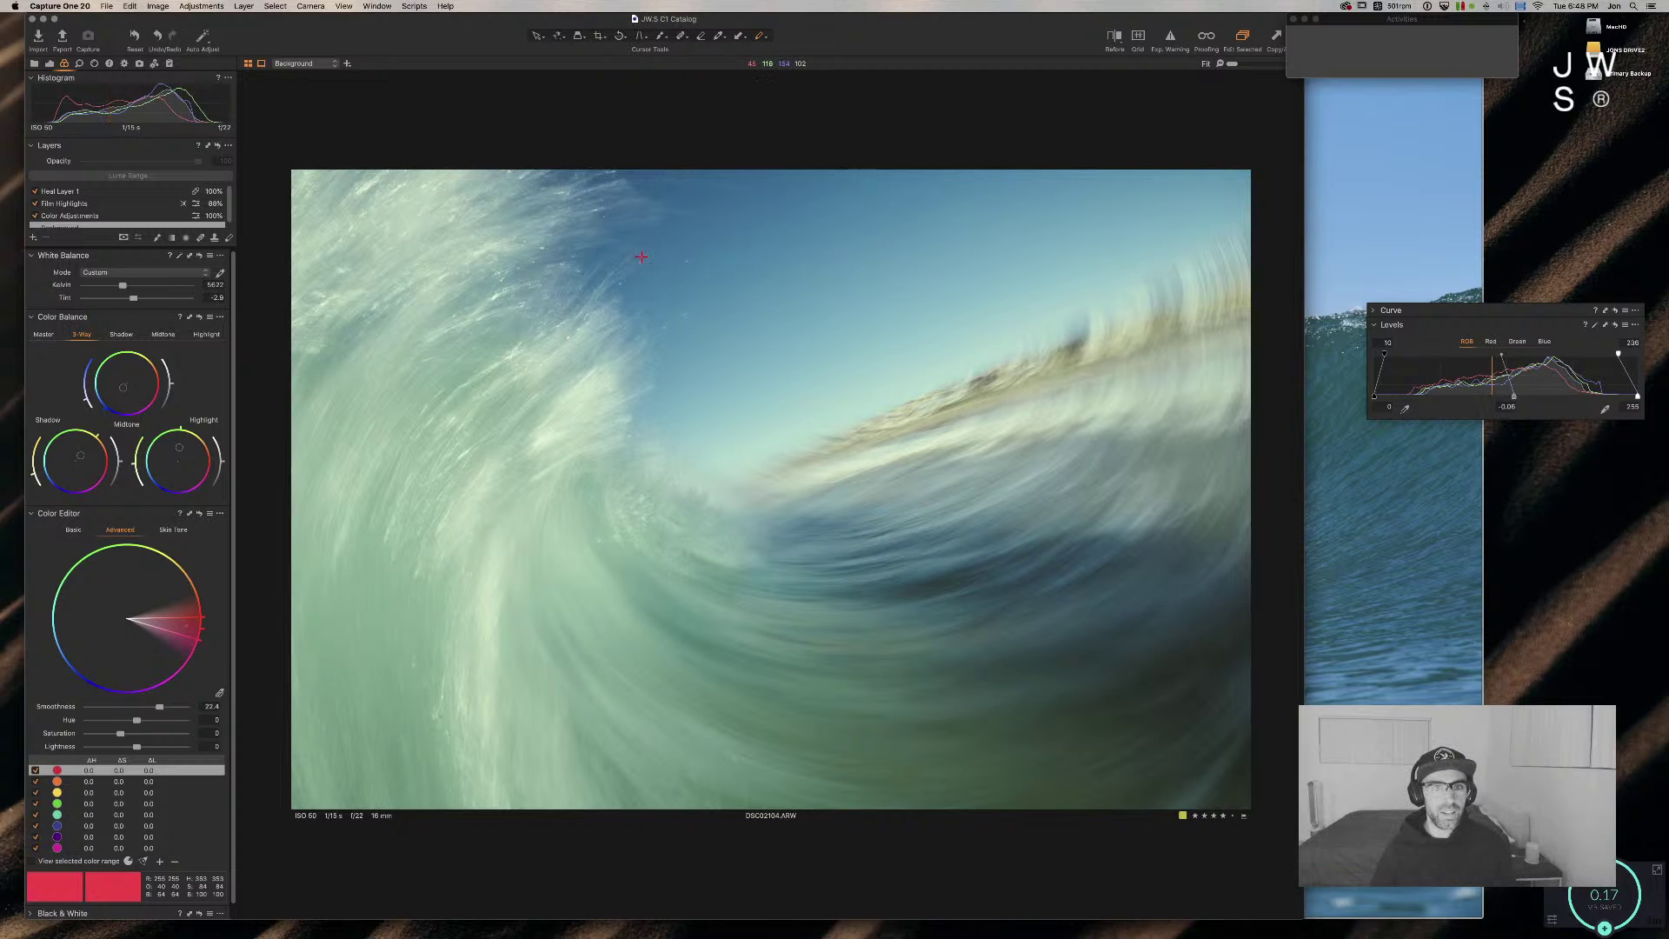
{"action": "key", "text": "h"}
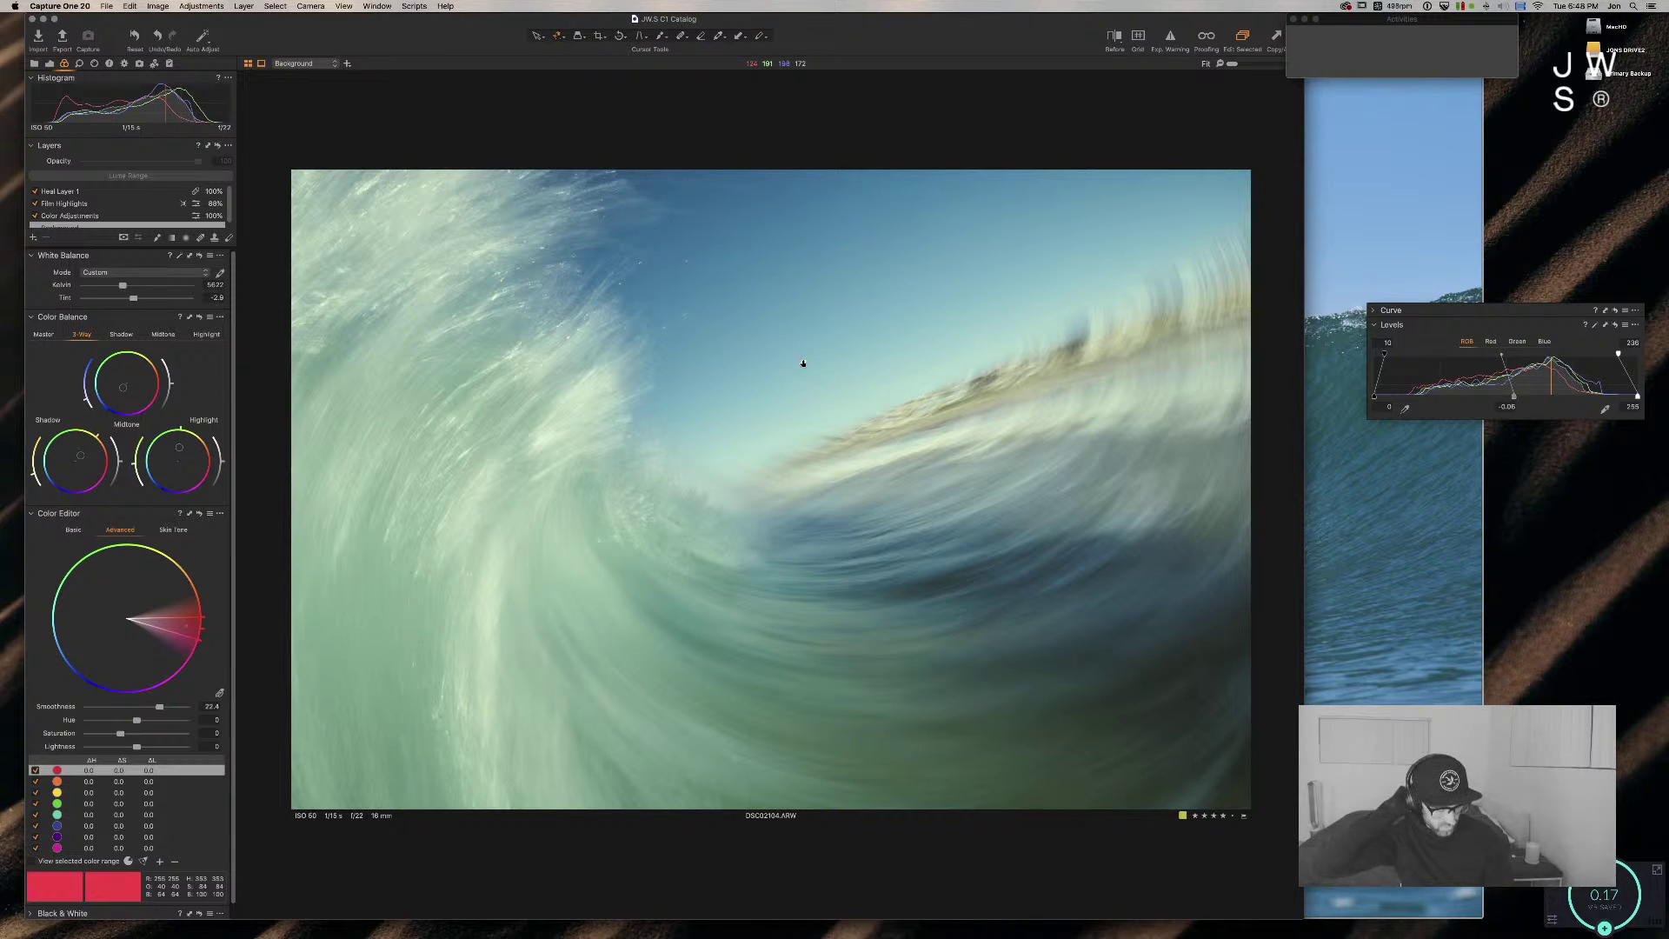
{"action": "mouse_move", "coordinate": [726, 936]}
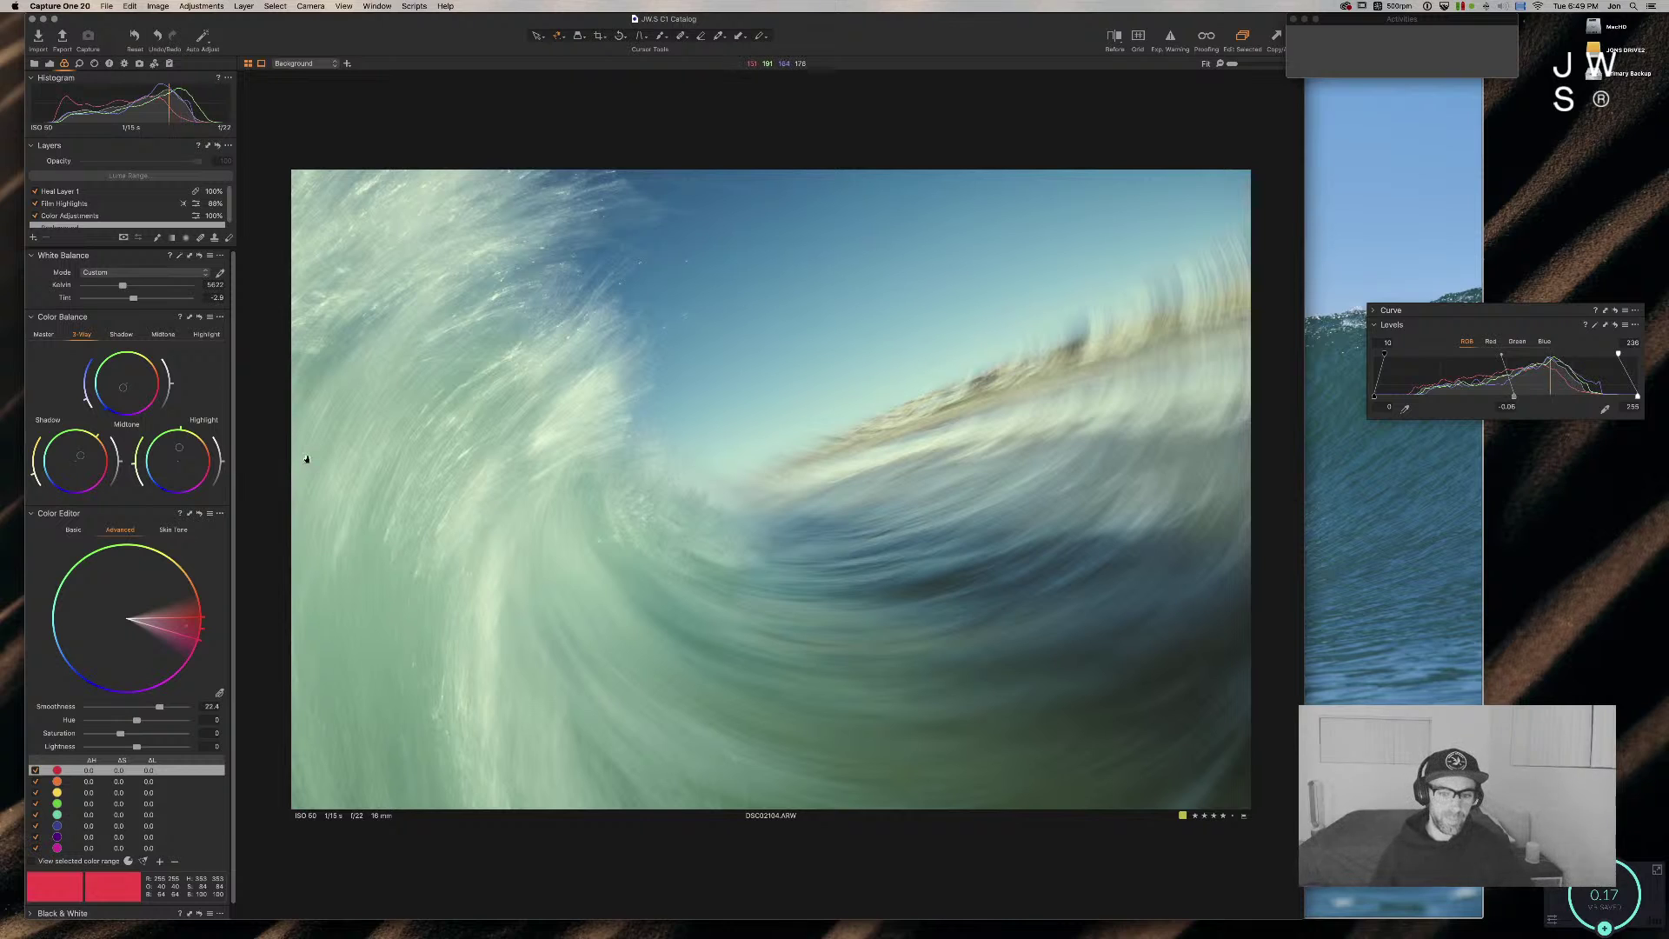
{"action": "left_click", "coordinate": [101, 824]}
{"action": "mouse_move", "coordinate": [137, 720]}
{"action": "left_mouse_down"}
{"action": "mouse_move", "coordinate": [157, 721]}
{"action": "mouse_move", "coordinate": [129, 723]}
{"action": "left_mouse_up"}
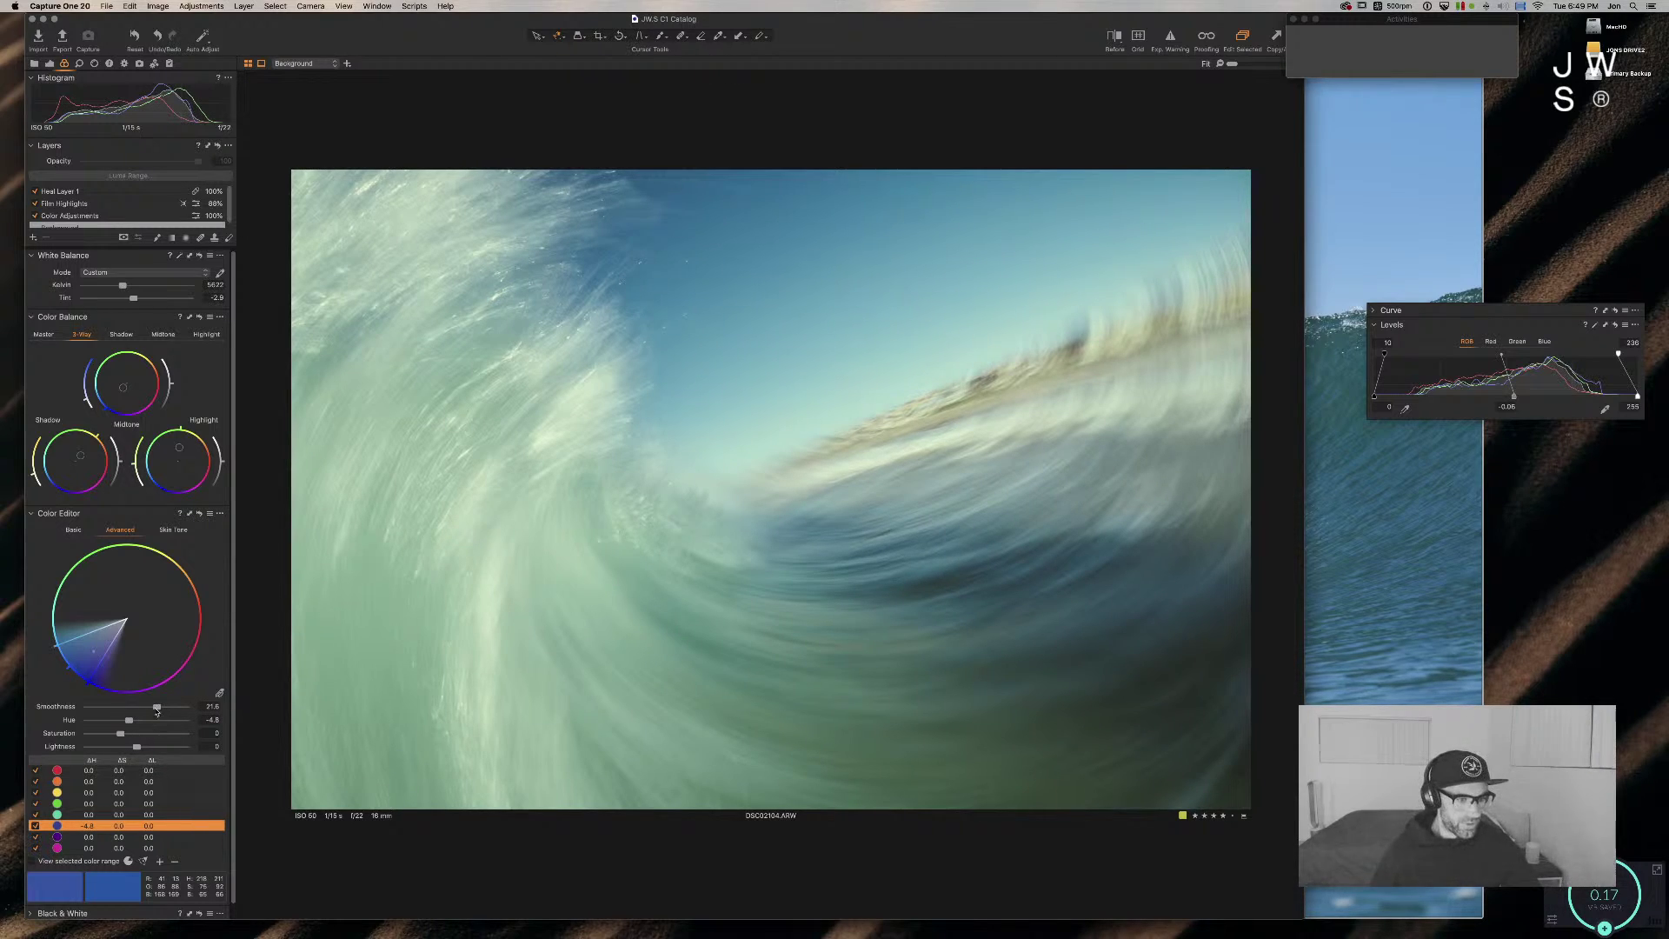
{"action": "left_click_drag", "start_coordinate": [153, 709], "coordinate": [147, 709]}
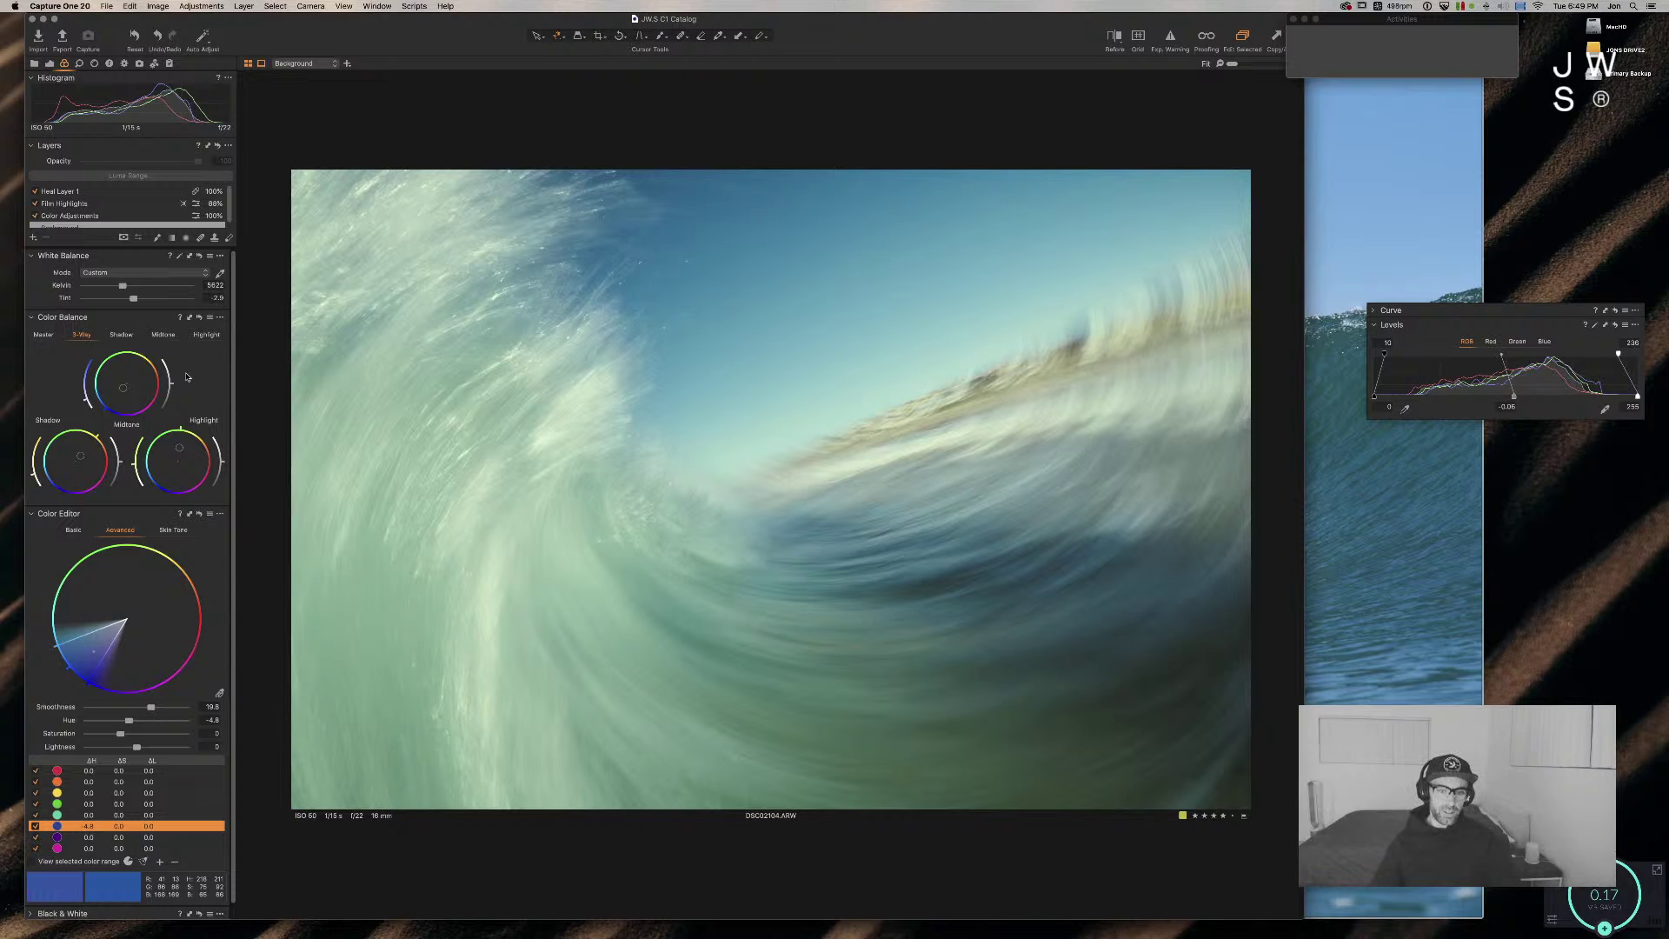
Step: Check the Red channel in Levels, return to RGB, and warm the white balance to Kelvin 6269
{"action": "key", "text": "super+alt+2"}
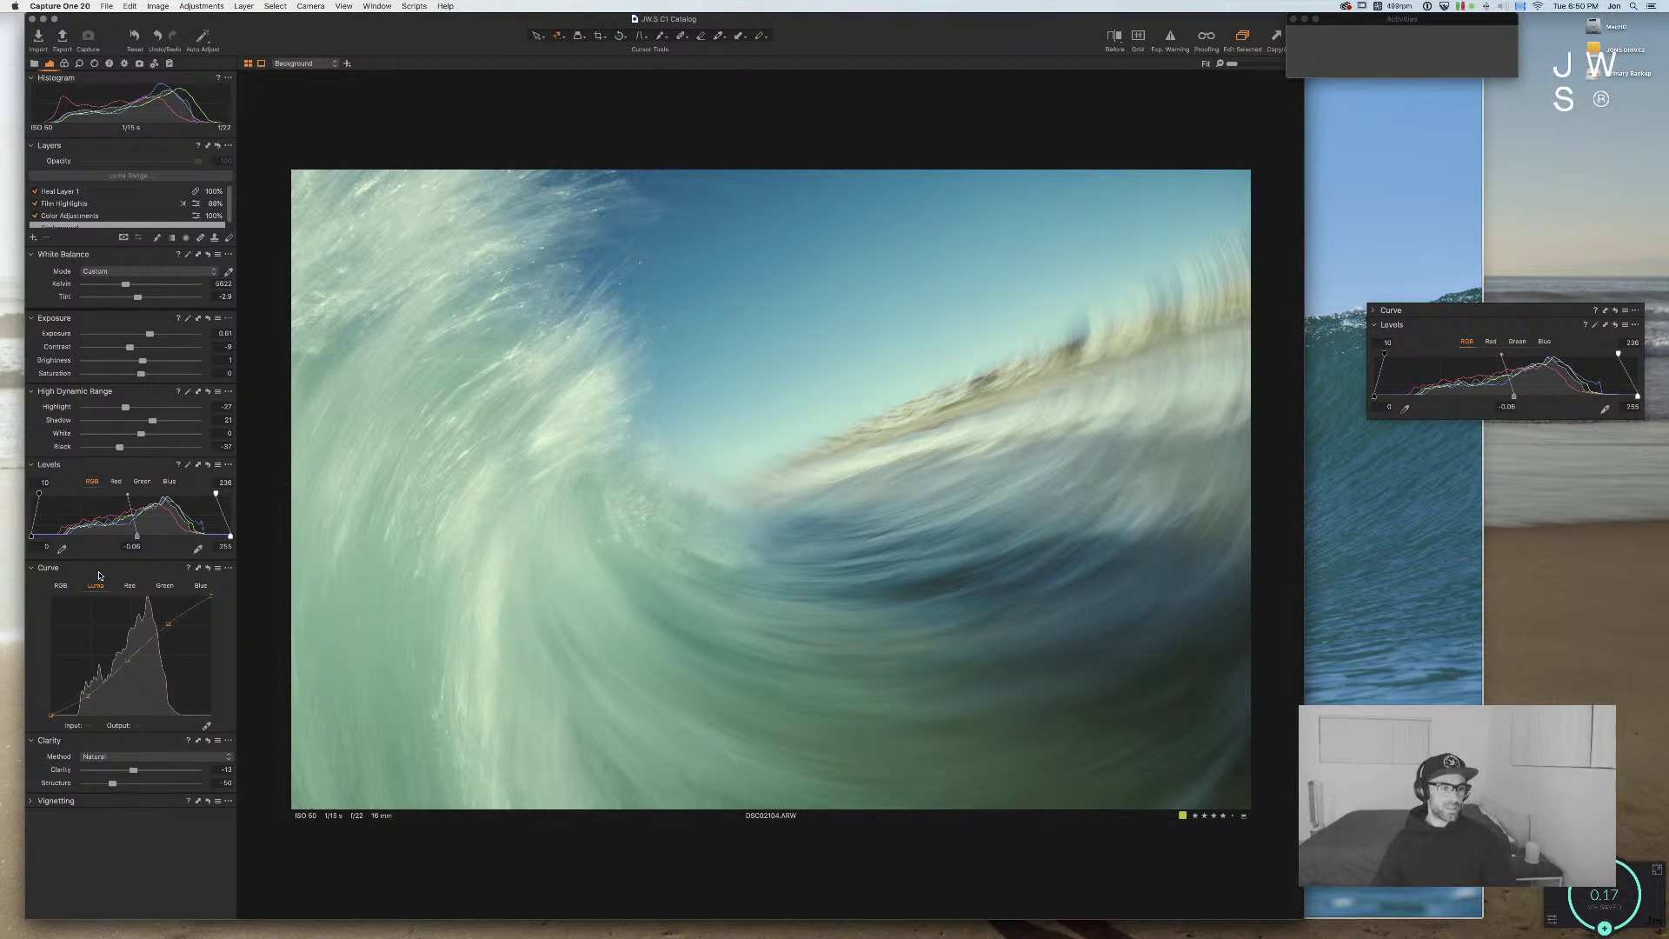
{"action": "left_click", "coordinate": [115, 481]}
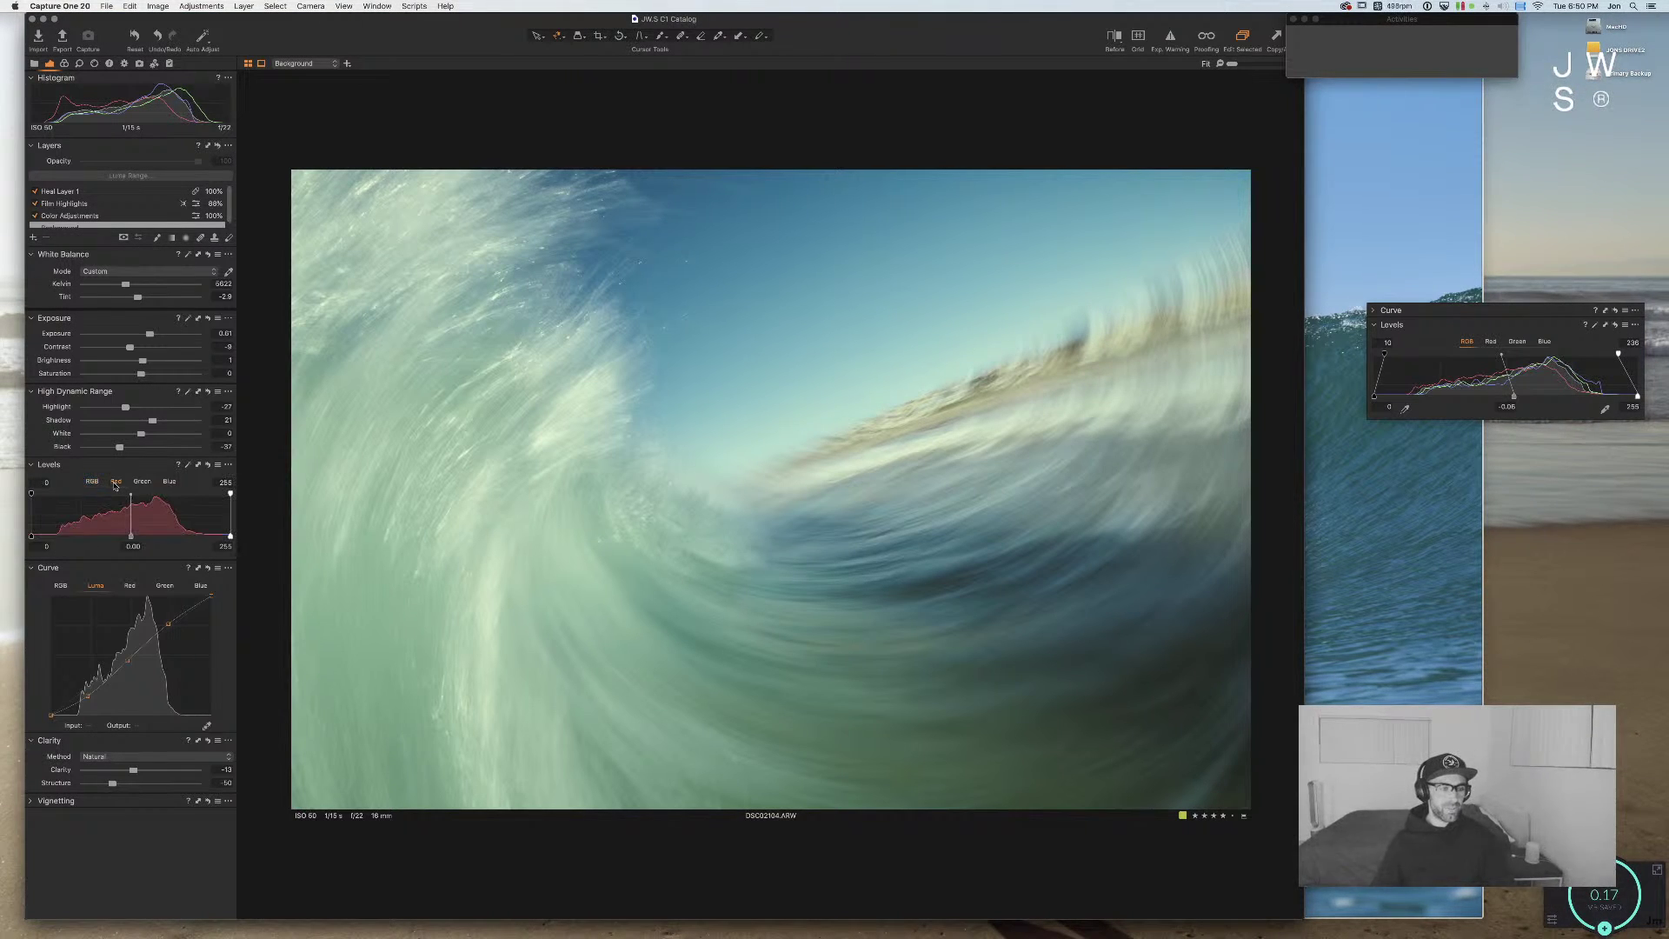
{"action": "left_click", "coordinate": [99, 481]}
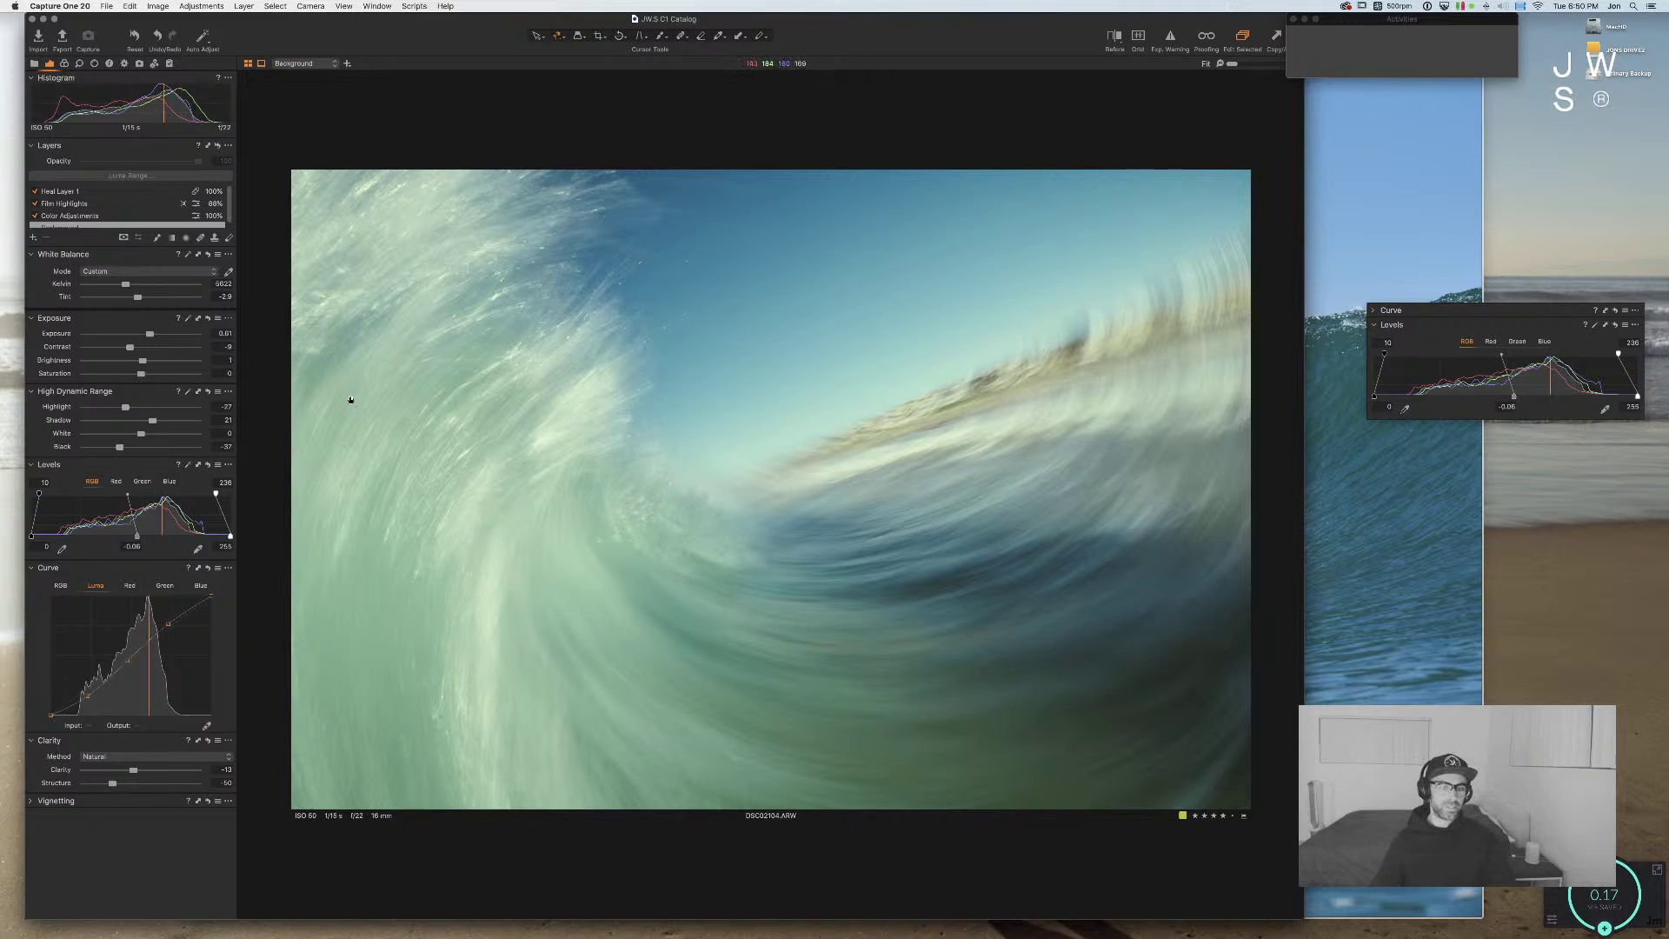
{"action": "left_click_drag", "start_coordinate": [130, 284], "coordinate": [133, 286]}
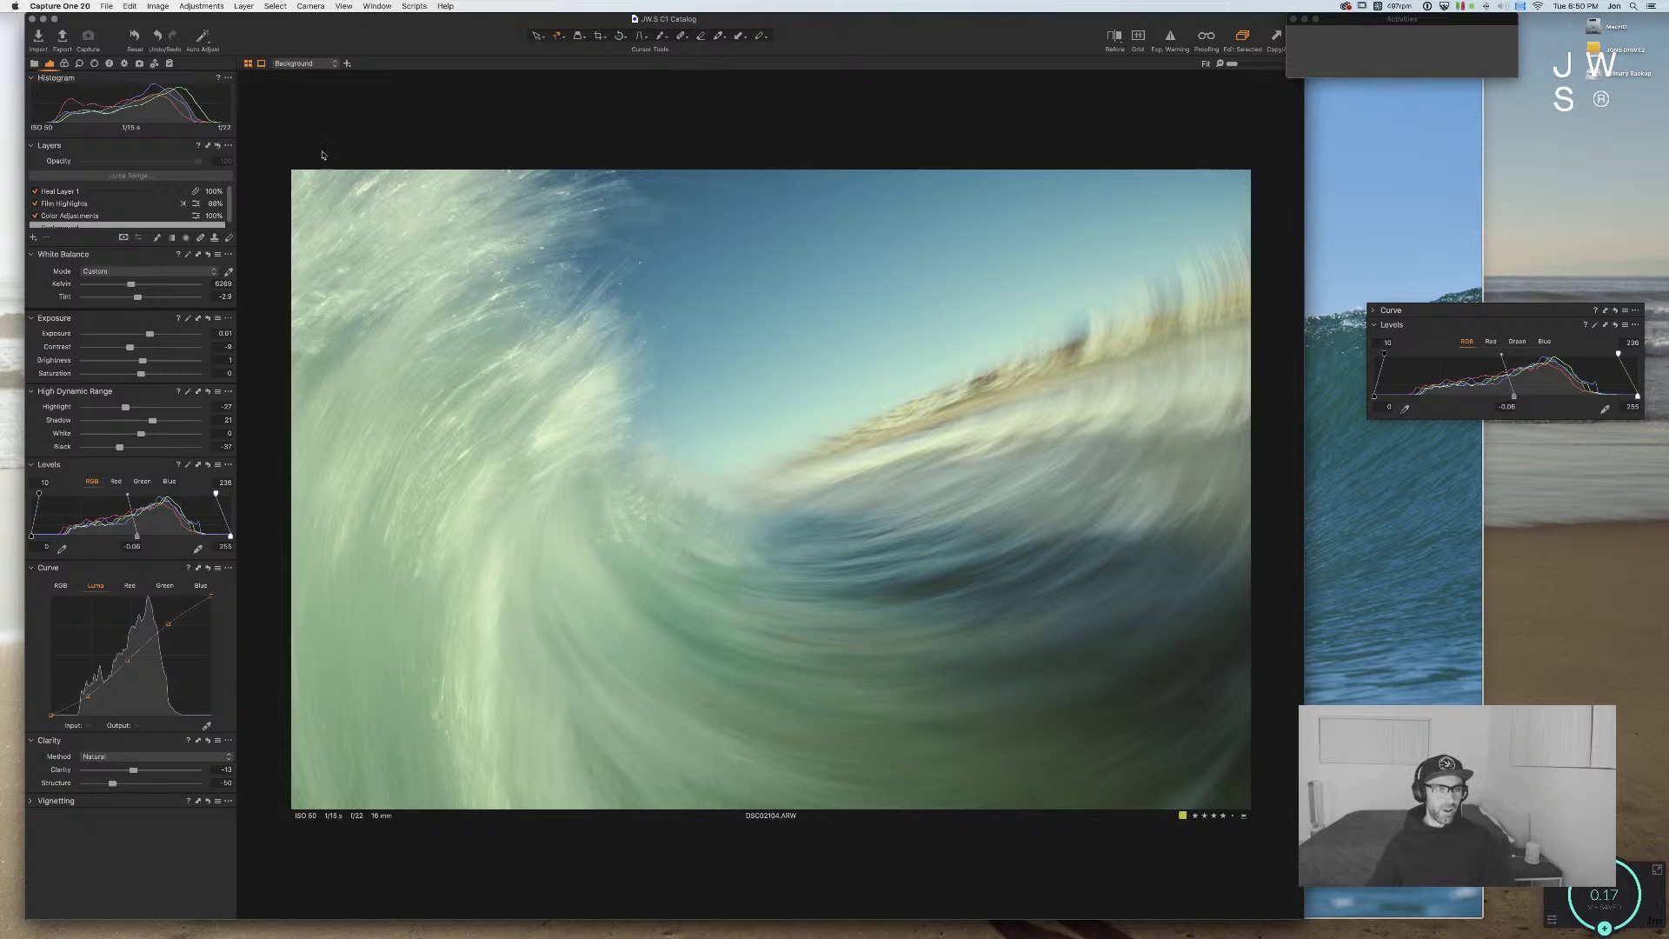
Step: Compare the color tool settings of the Color Adjustments and Background layers, including the Master and 3-Way Color Balance
{"action": "left_click", "coordinate": [65, 63]}
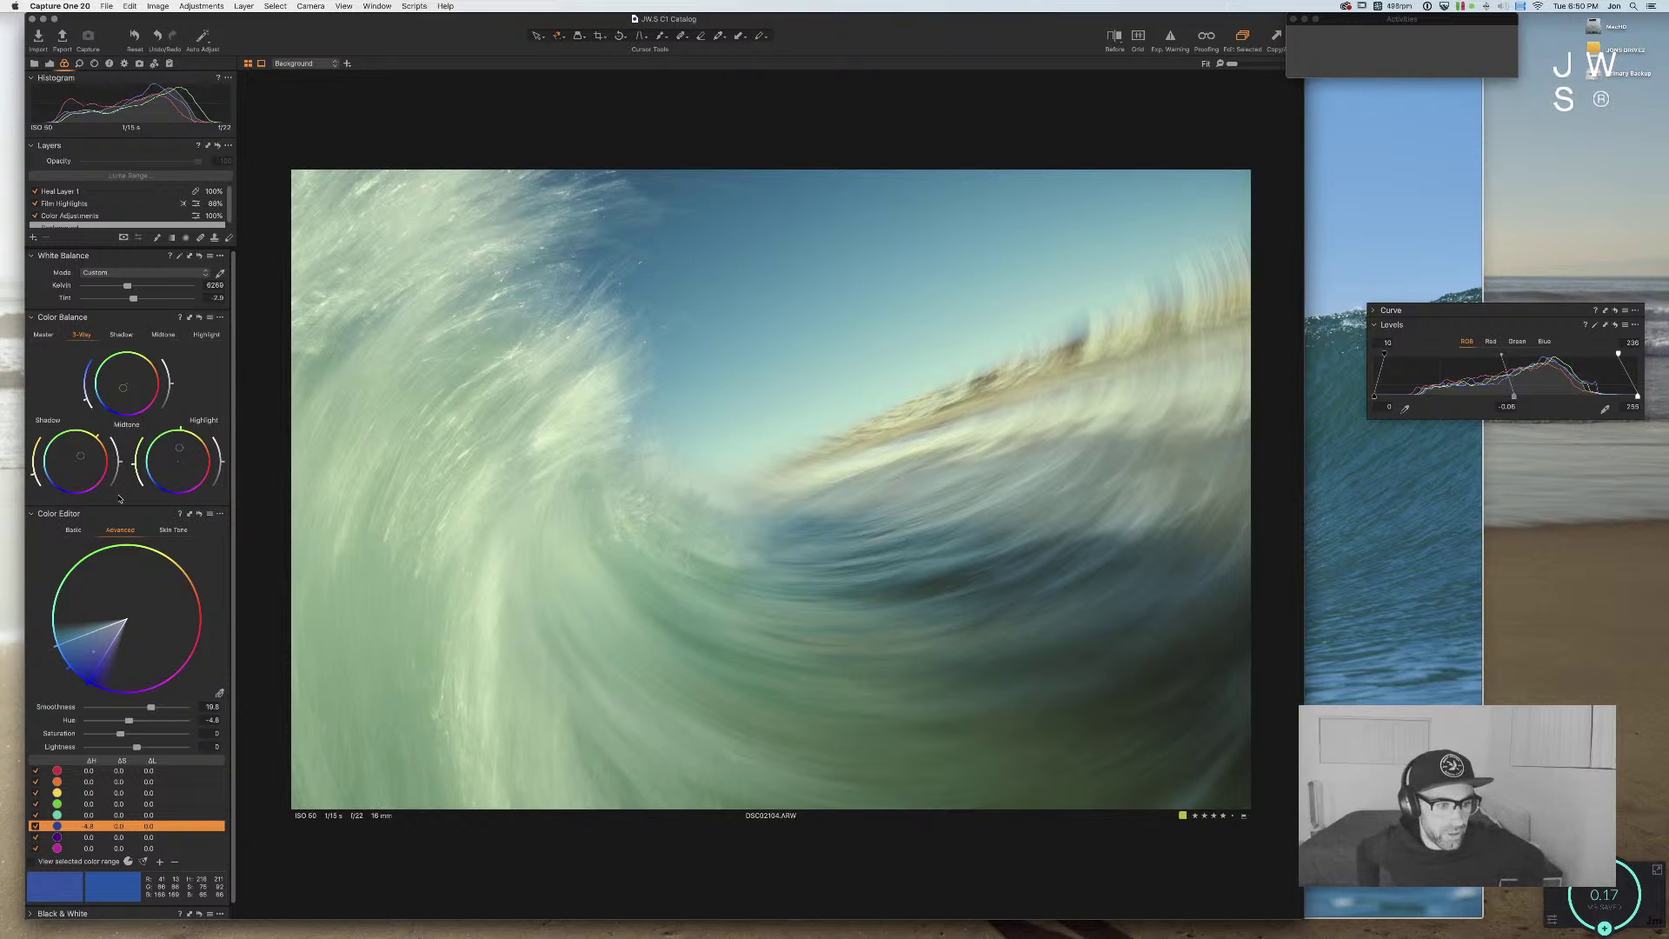
{"action": "left_click", "coordinate": [43, 334]}
{"action": "left_click", "coordinate": [69, 215]}
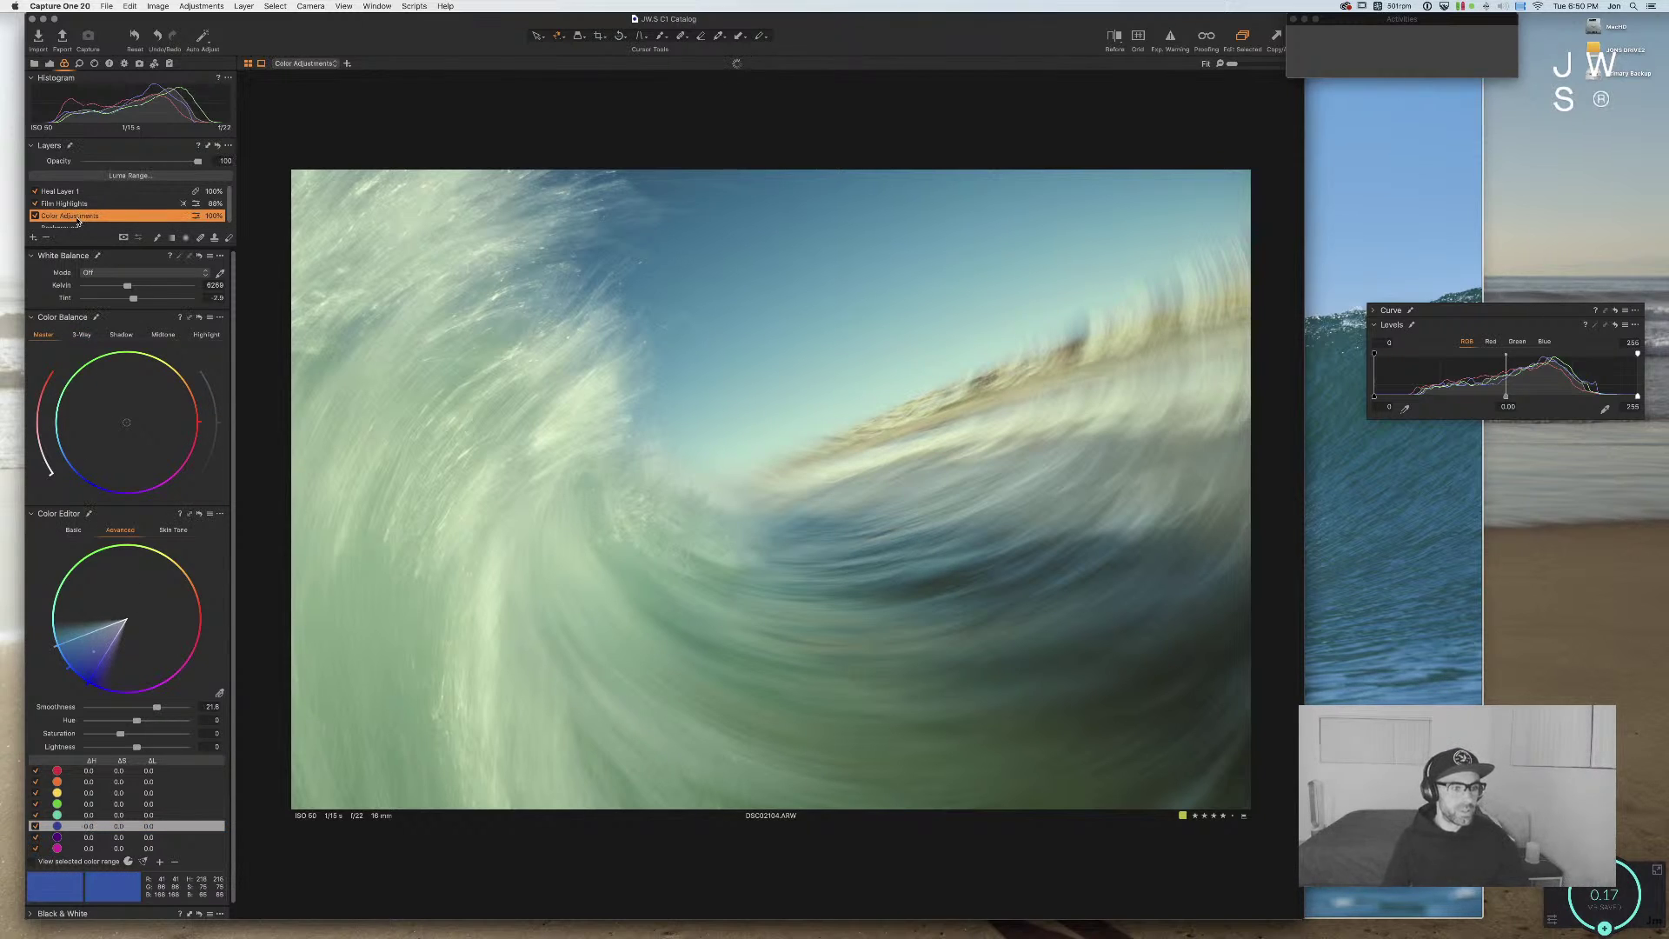
{"action": "left_click", "coordinate": [85, 228]}
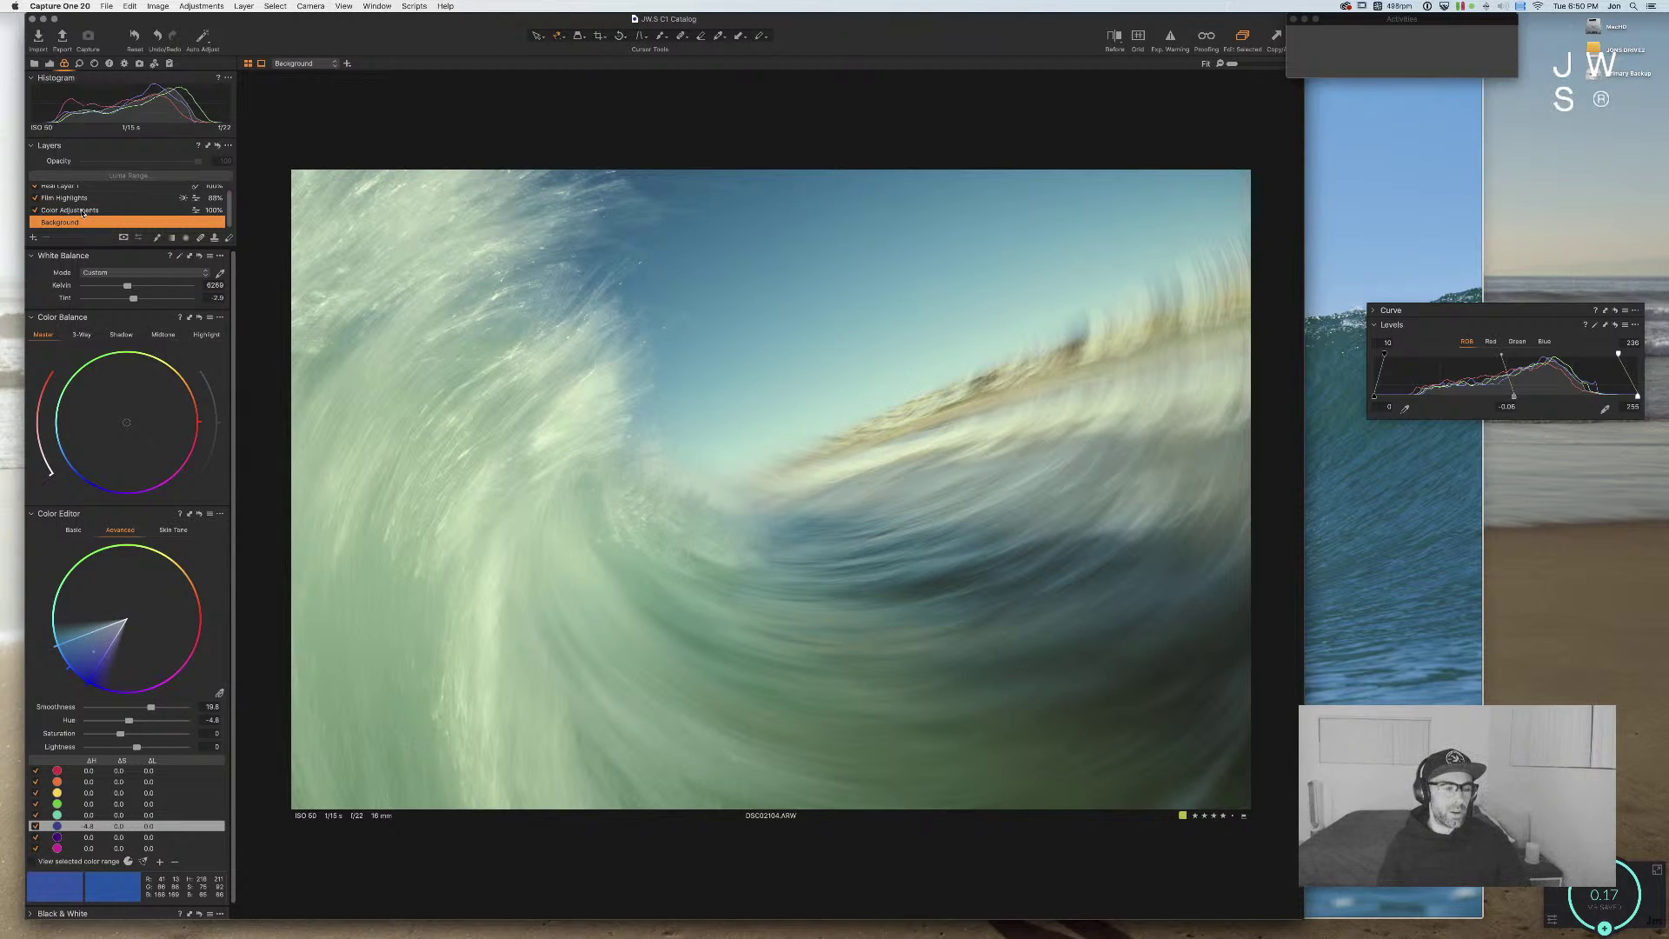
{"action": "left_click", "coordinate": [82, 211]}
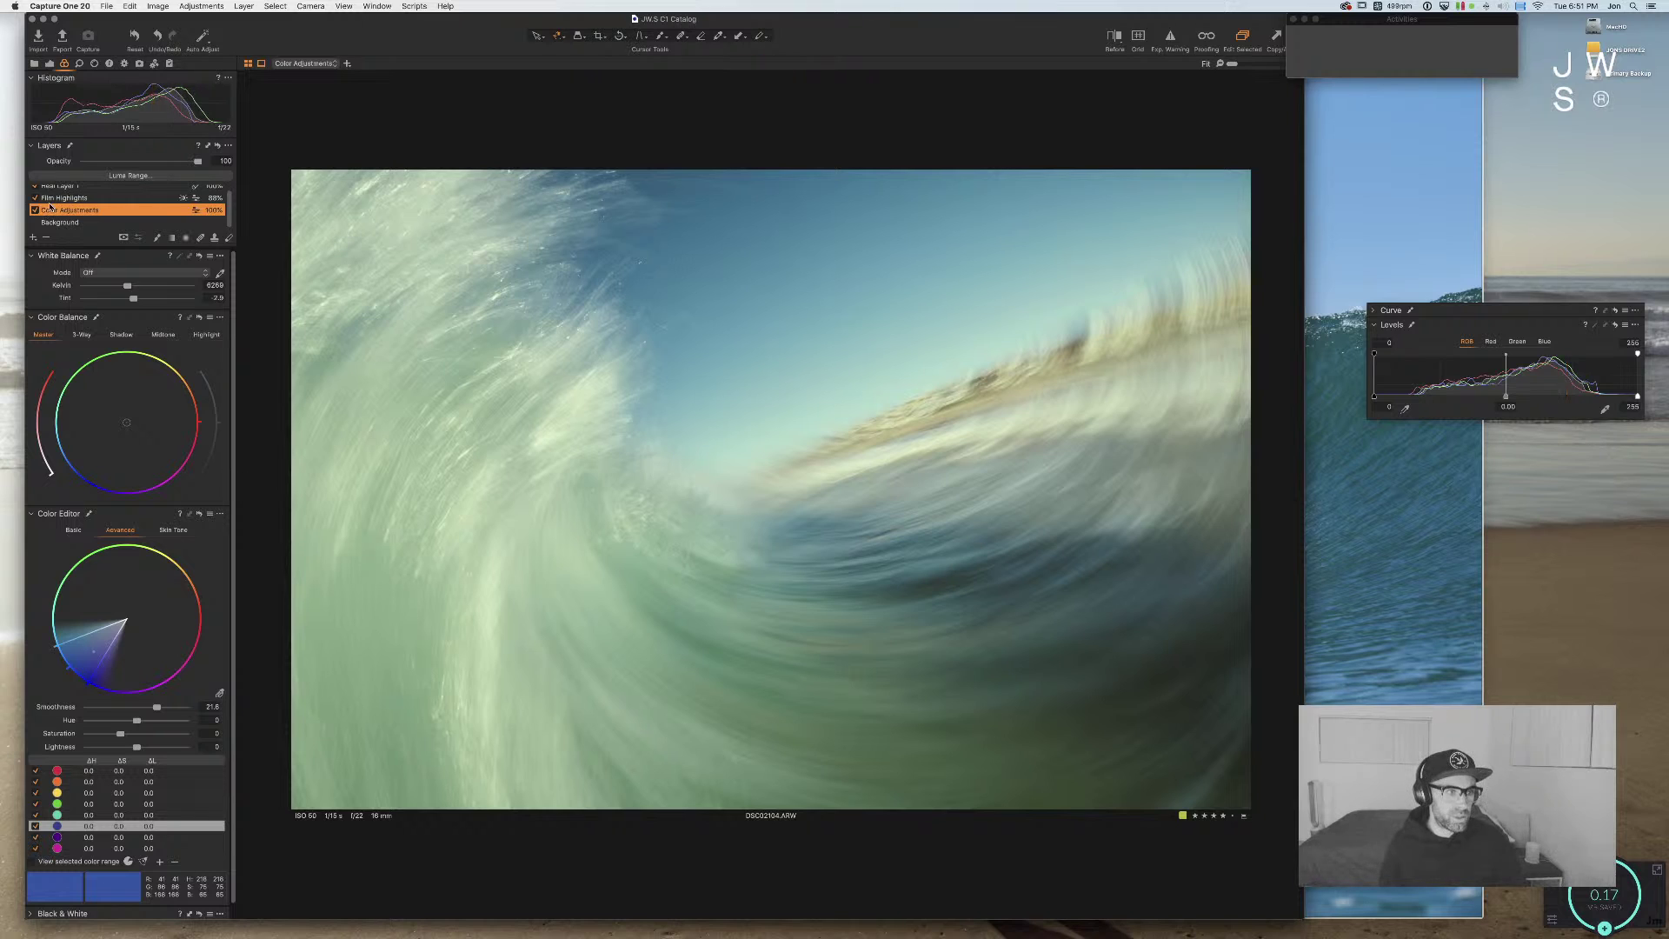
{"action": "left_click", "coordinate": [110, 223]}
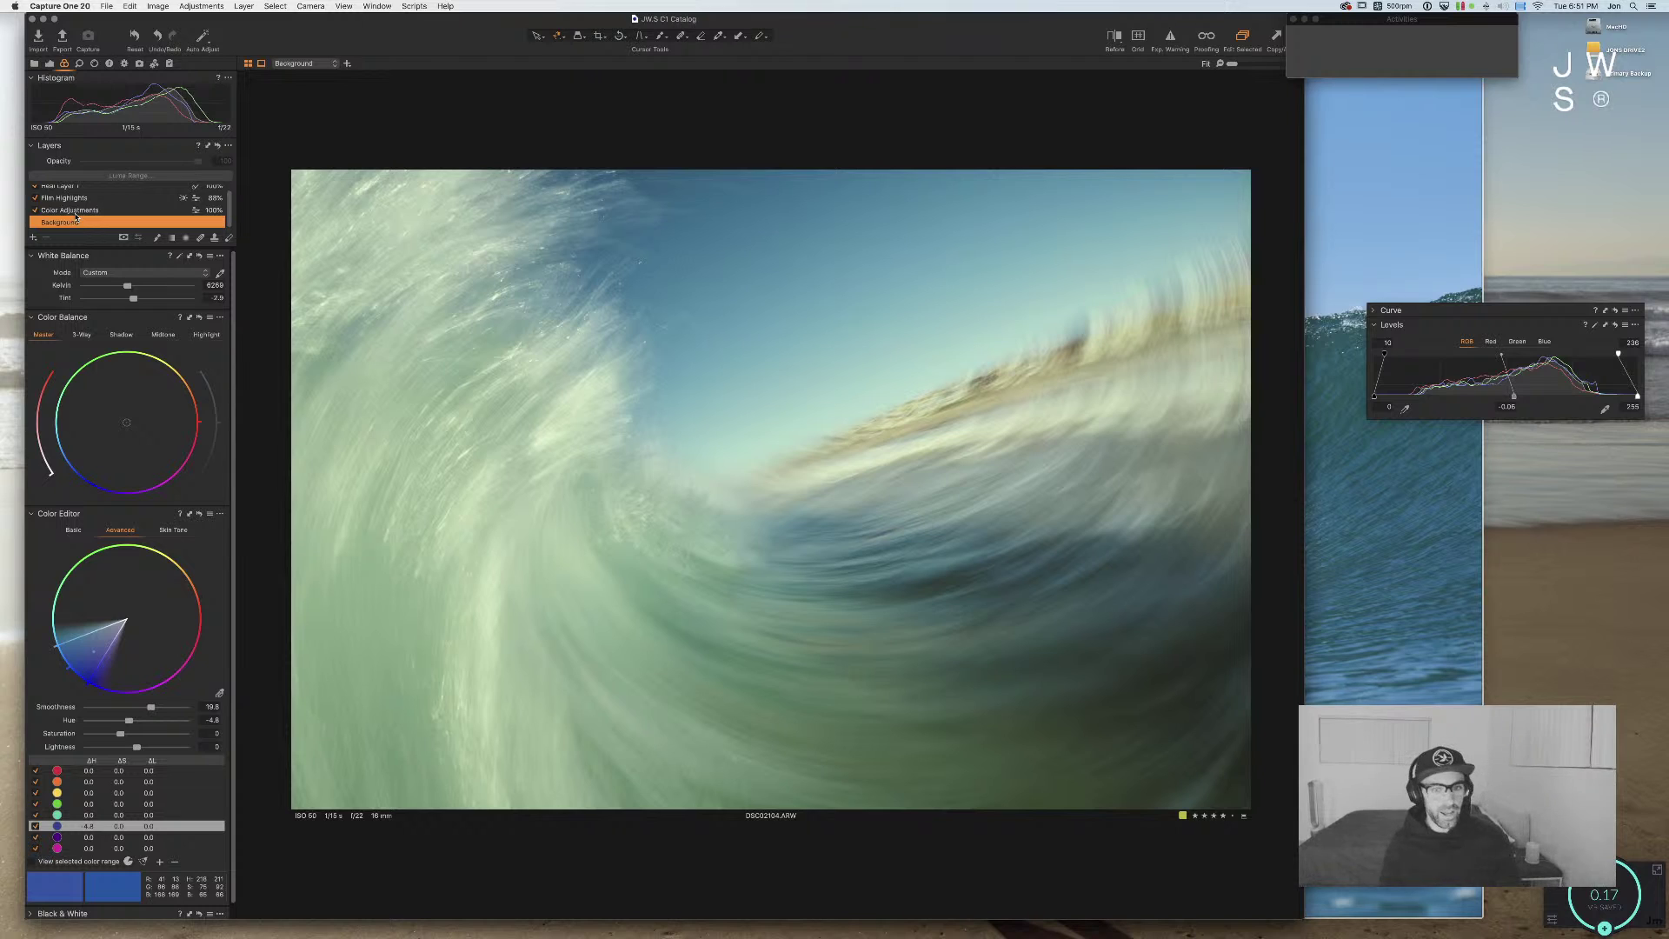
{"action": "left_click", "coordinate": [80, 211]}
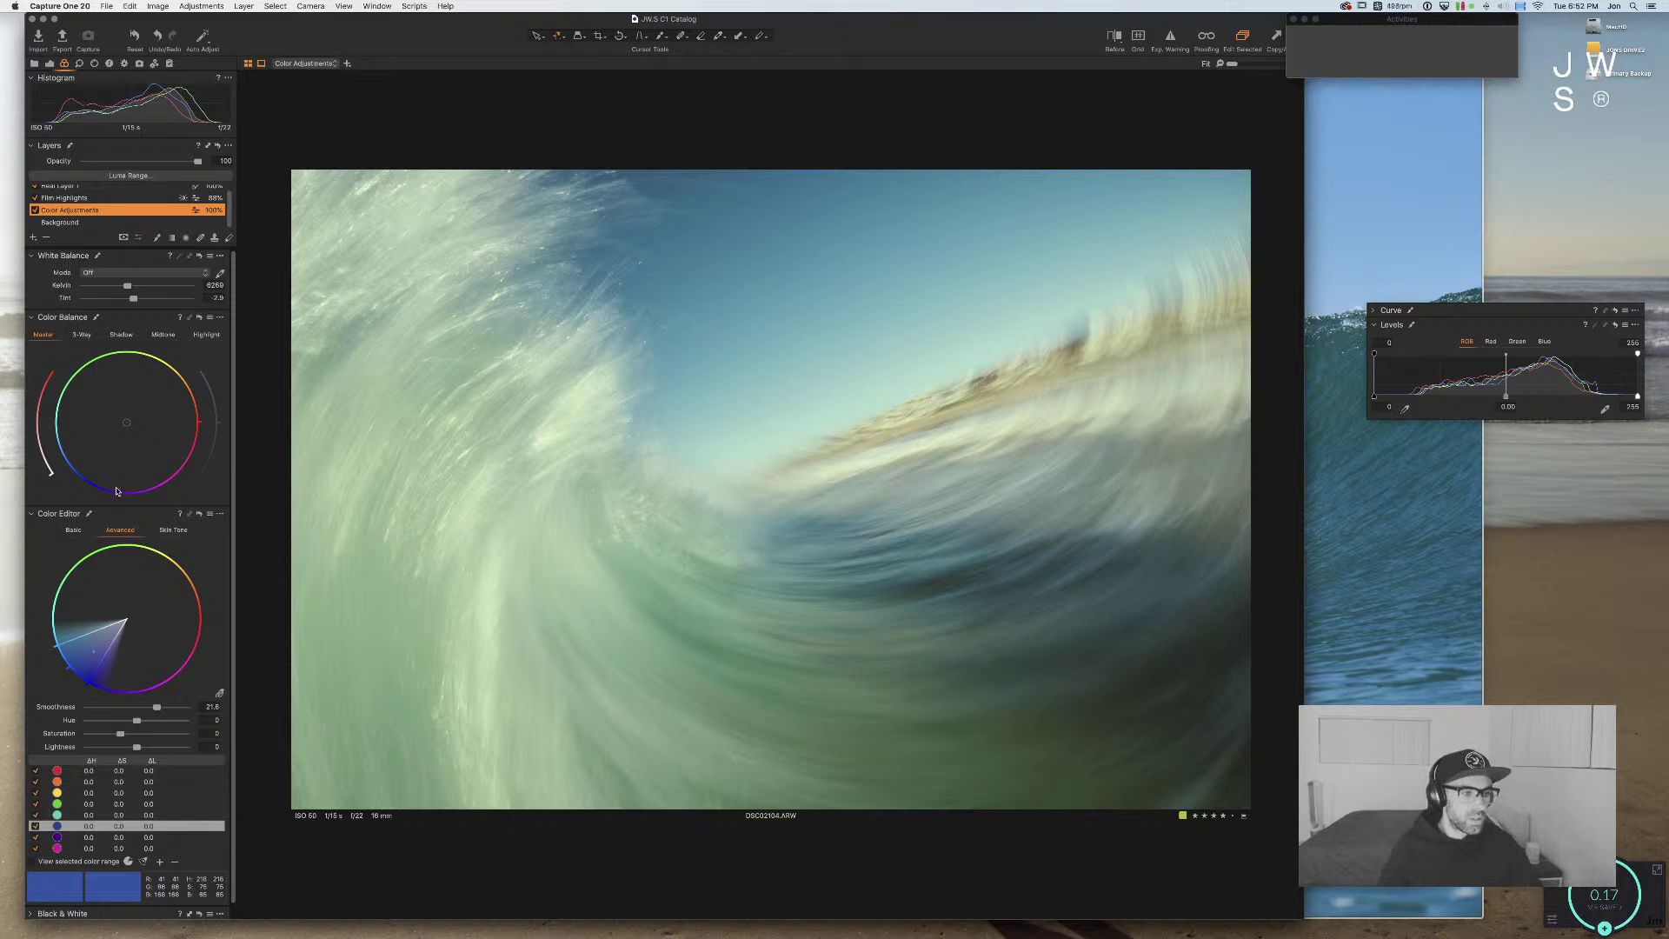
{"action": "left_click", "coordinate": [78, 222]}
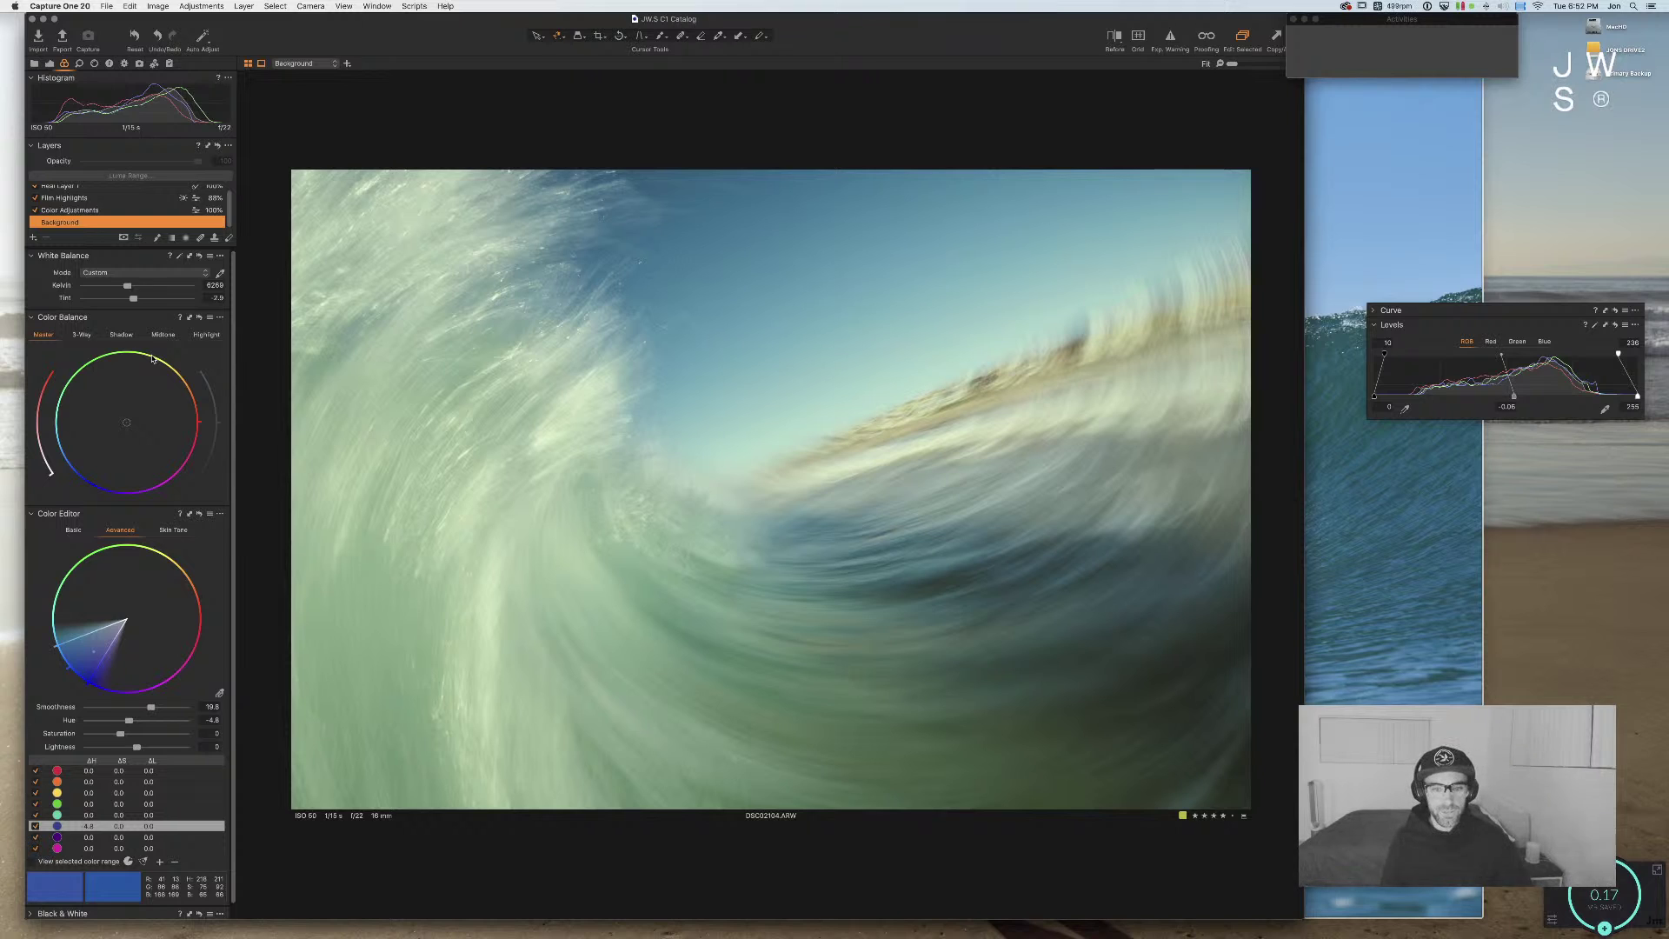
{"action": "left_click", "coordinate": [82, 336]}
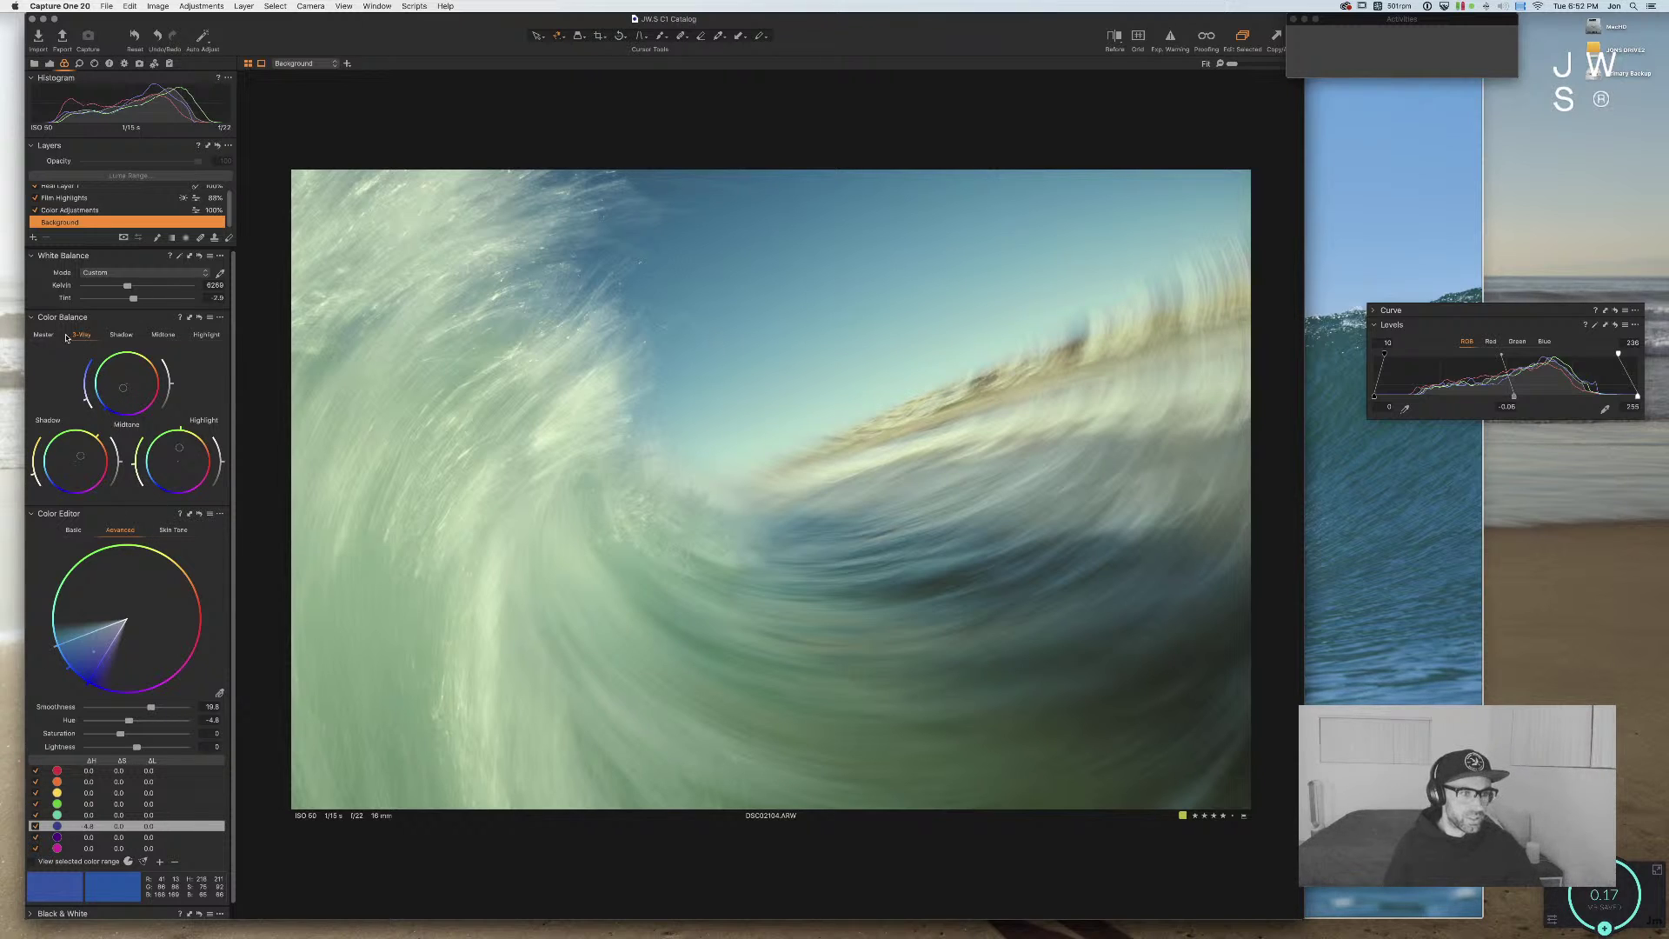
Step: Reshape the shadow end of the Background layer's Red curve to bring slightly more red into the shadows
{"action": "key", "text": "super+alt+2"}
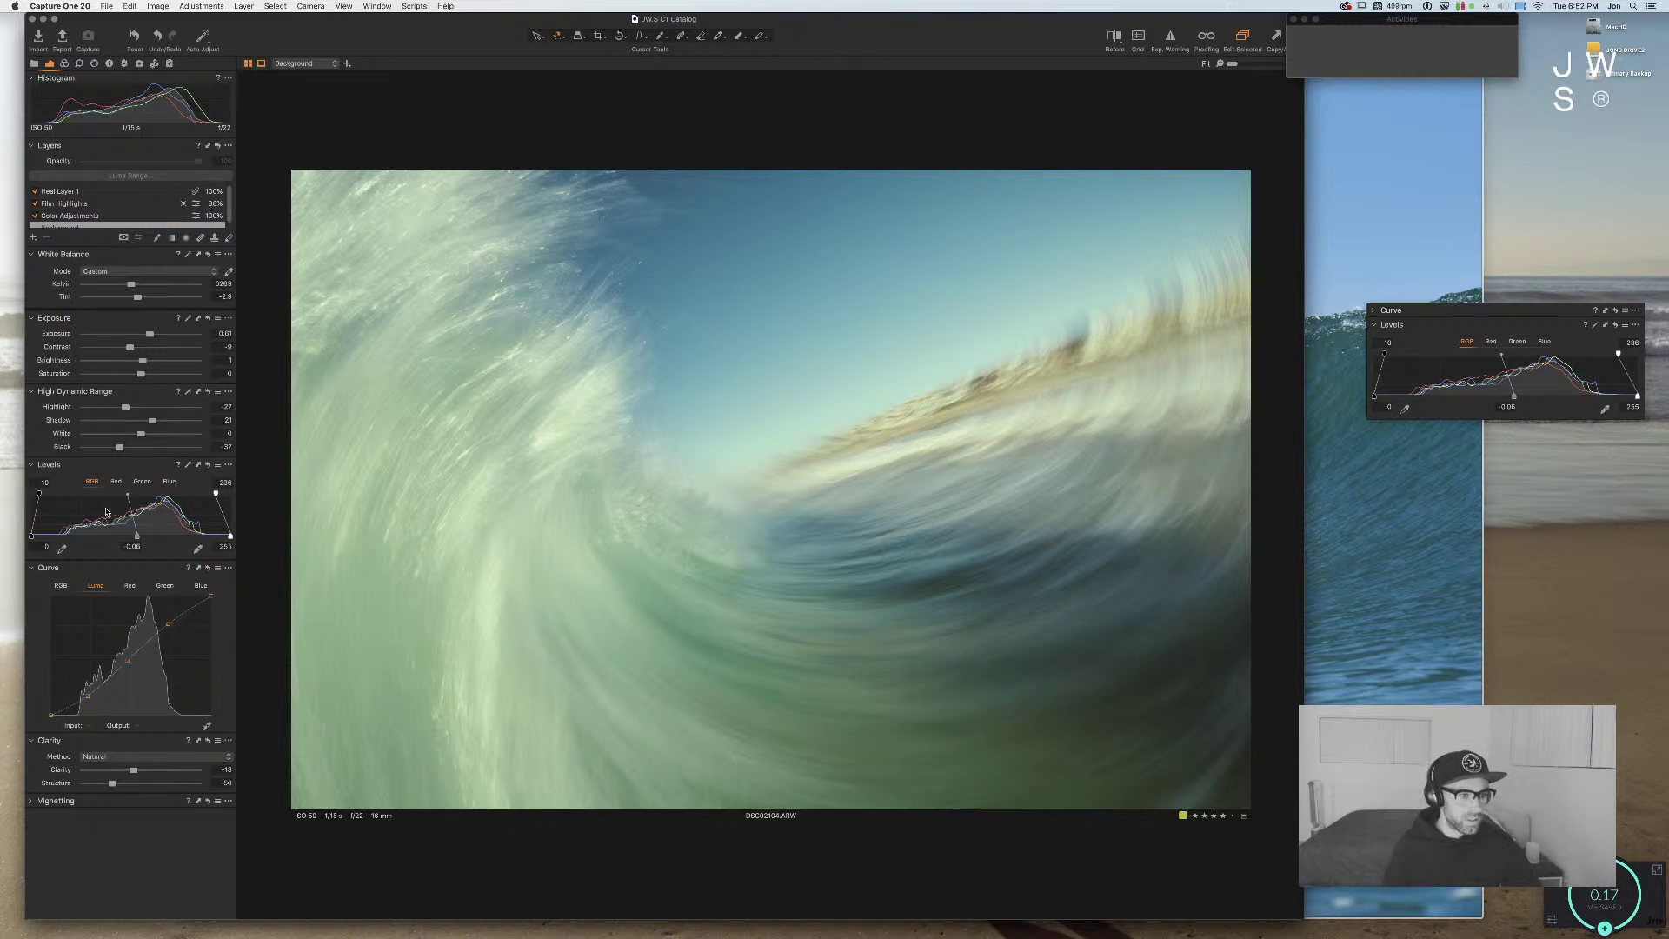
{"action": "left_click", "coordinate": [133, 587]}
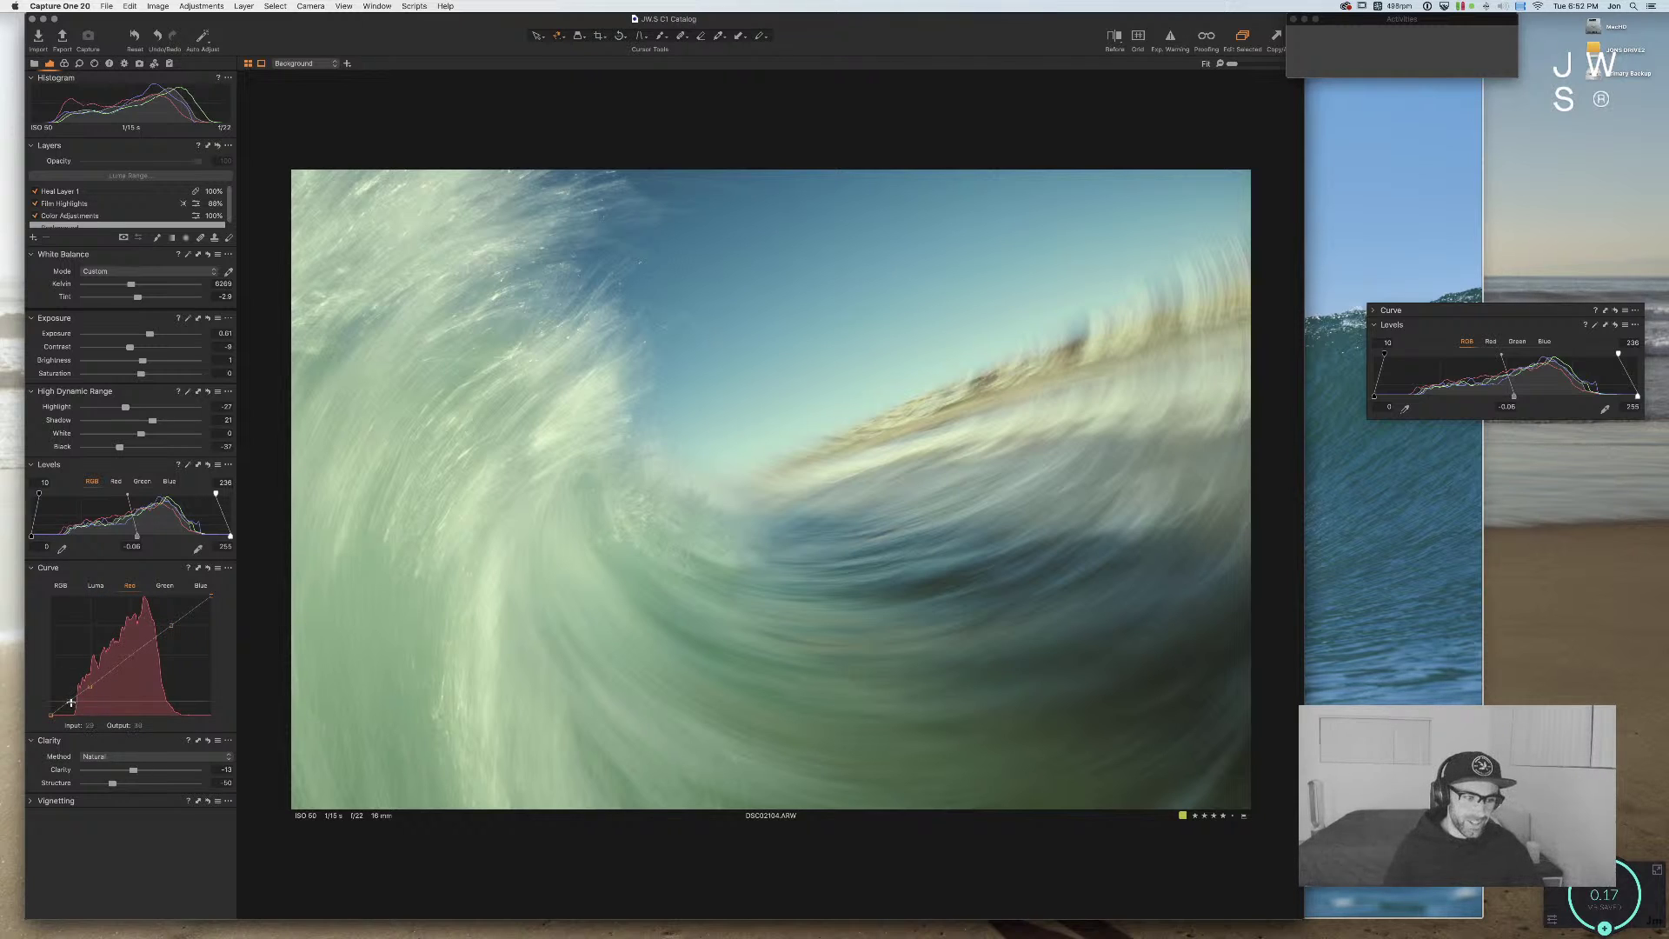
{"action": "left_click_drag", "start_coordinate": [69, 701], "coordinate": [88, 685]}
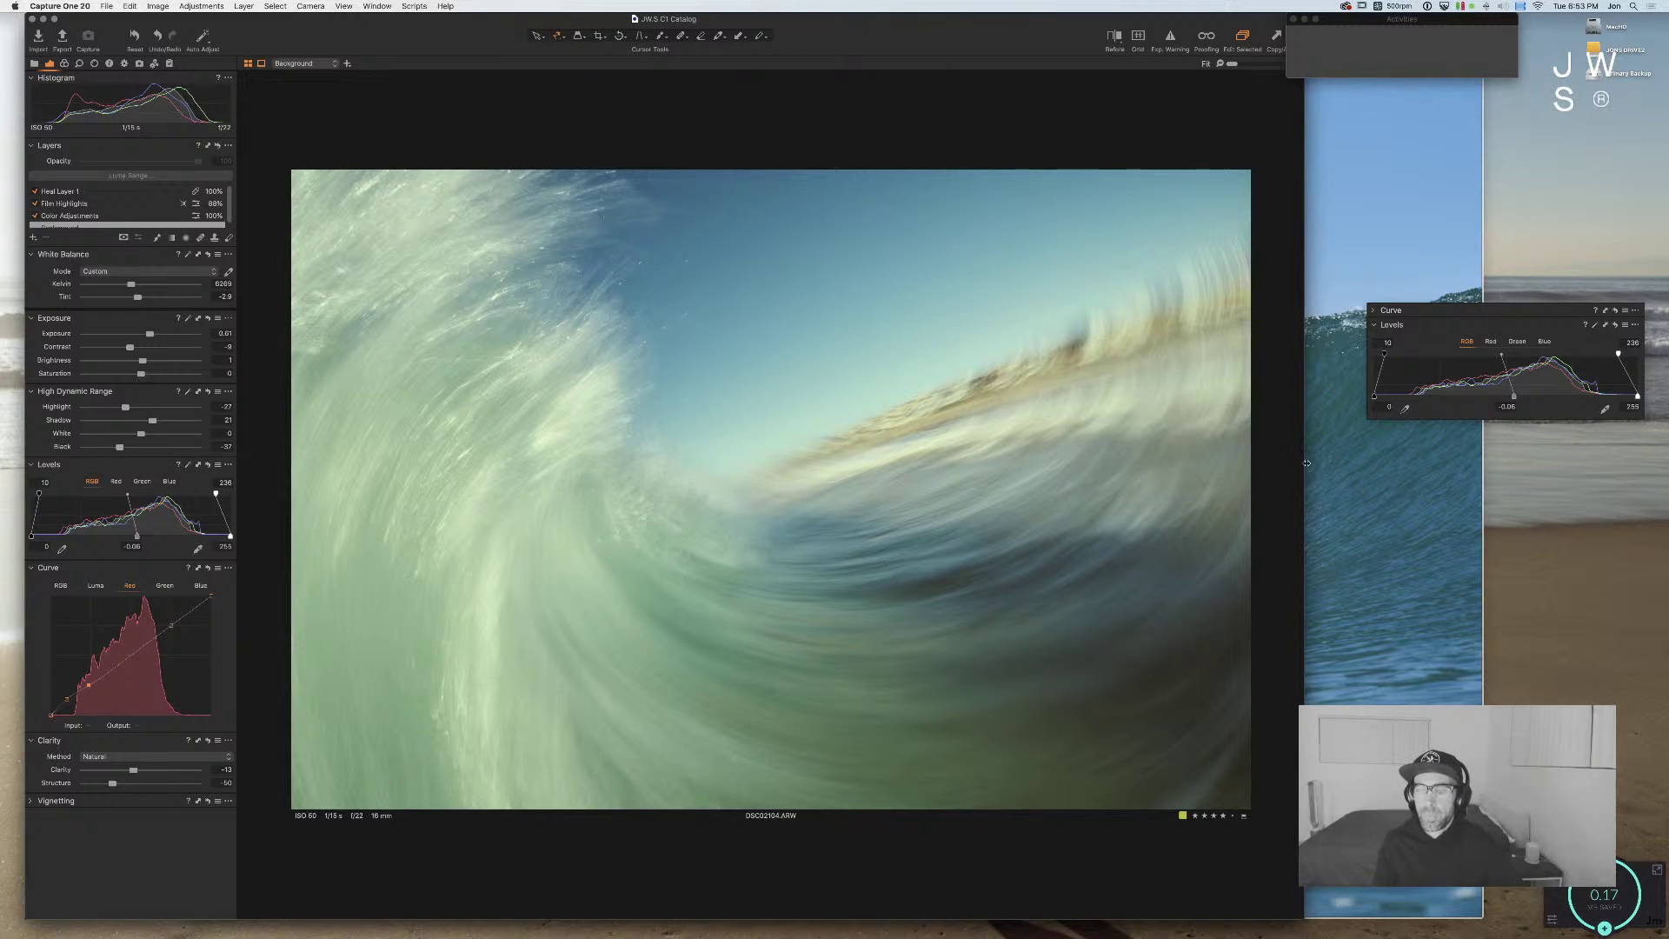
Step: Widen the main window and uncover the photo by moving the collapsed floating Curve and Levels tools and closing the Activities window
{"action": "left_click_drag", "start_coordinate": [1391, 461], "coordinate": [1610, 460]}
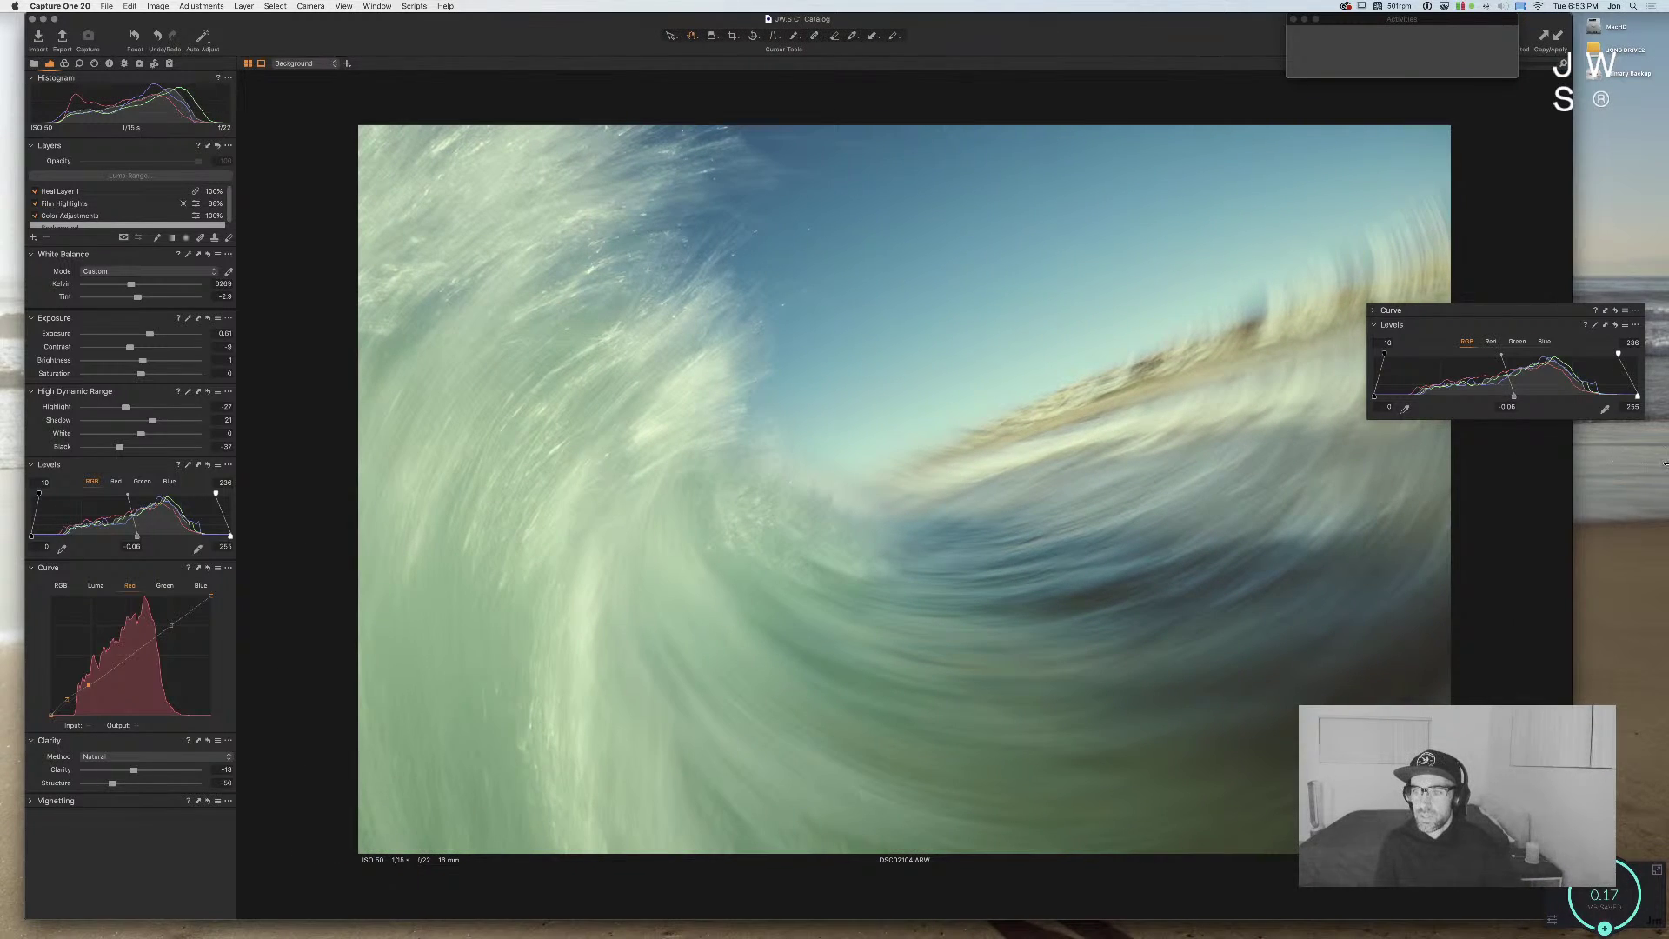
{"action": "left_click", "coordinate": [1471, 325]}
{"action": "left_click_drag", "start_coordinate": [1466, 310], "coordinate": [1113, 33]}
{"action": "left_click", "coordinate": [1293, 18]}
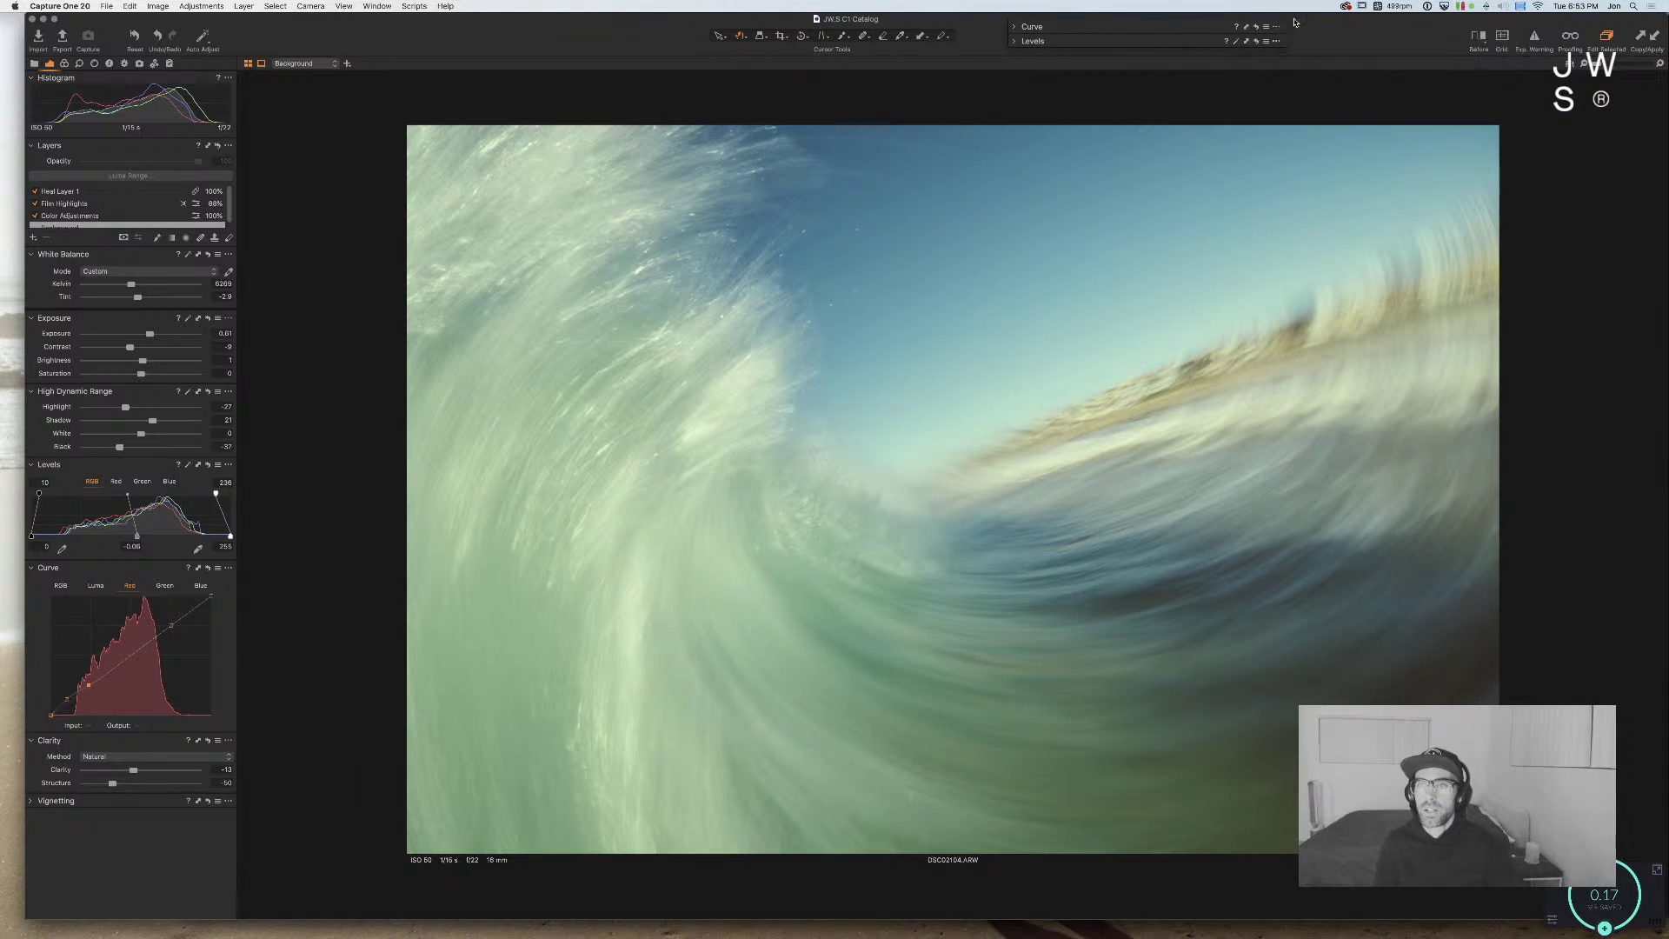
{"action": "left_click_drag", "start_coordinate": [1336, 33], "coordinate": [1308, 33]}
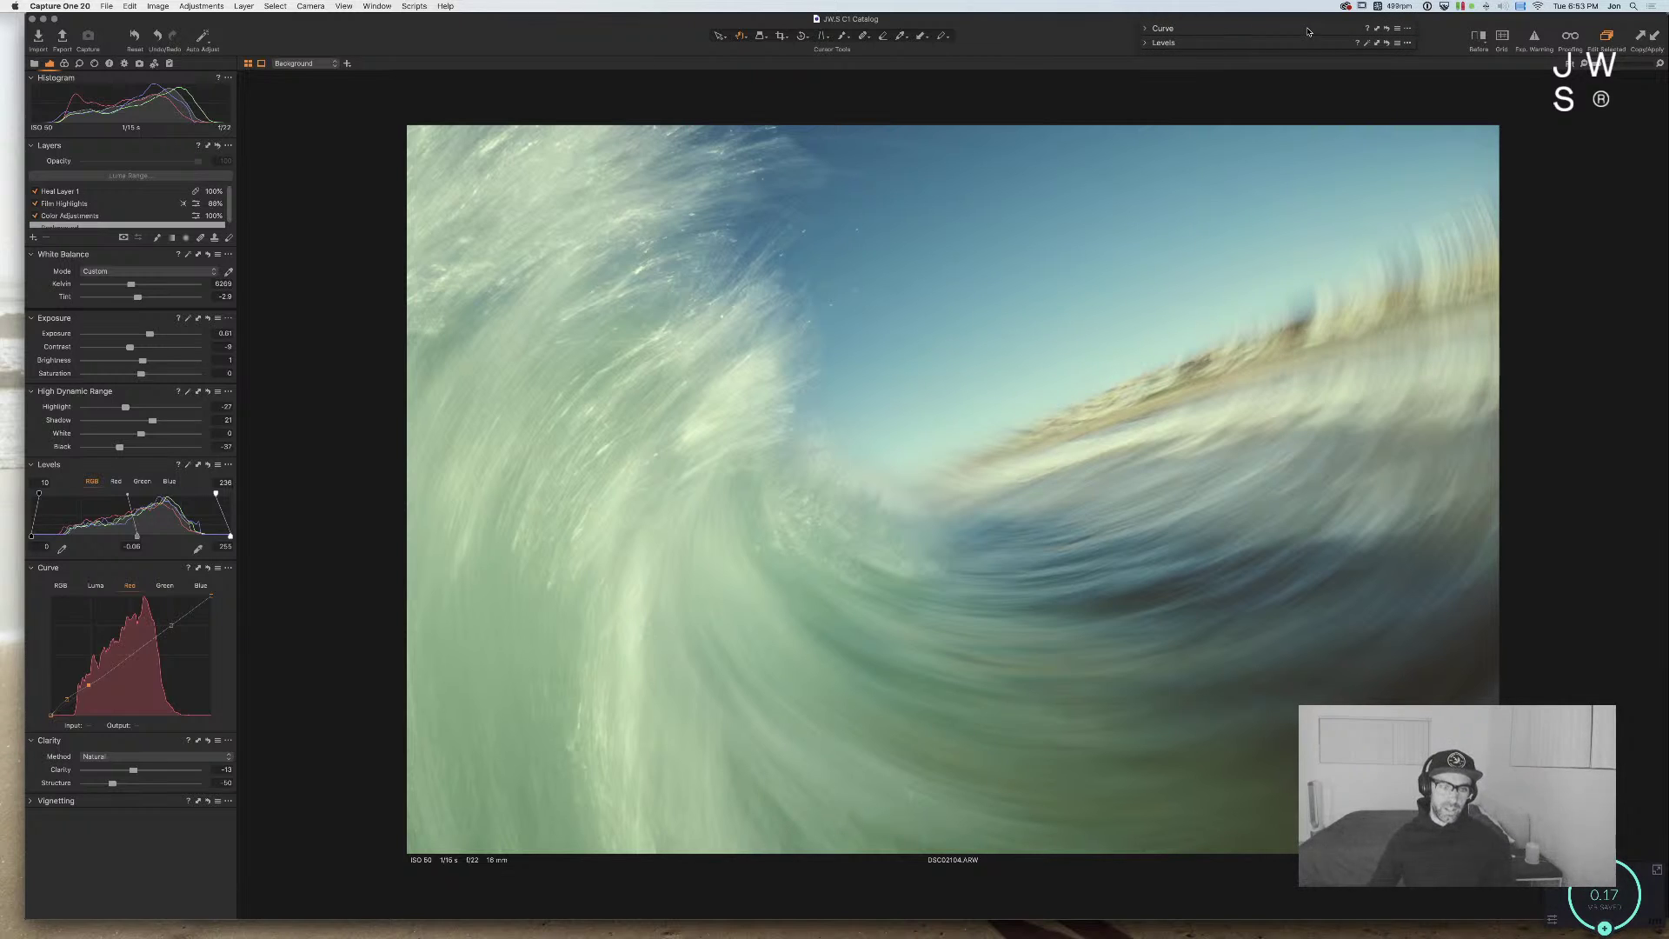
Step: Try the Light viewer background around the wave photo, and set it to White
{"action": "right_click", "coordinate": [332, 164]}
{"action": "left_click", "coordinate": [351, 209]}
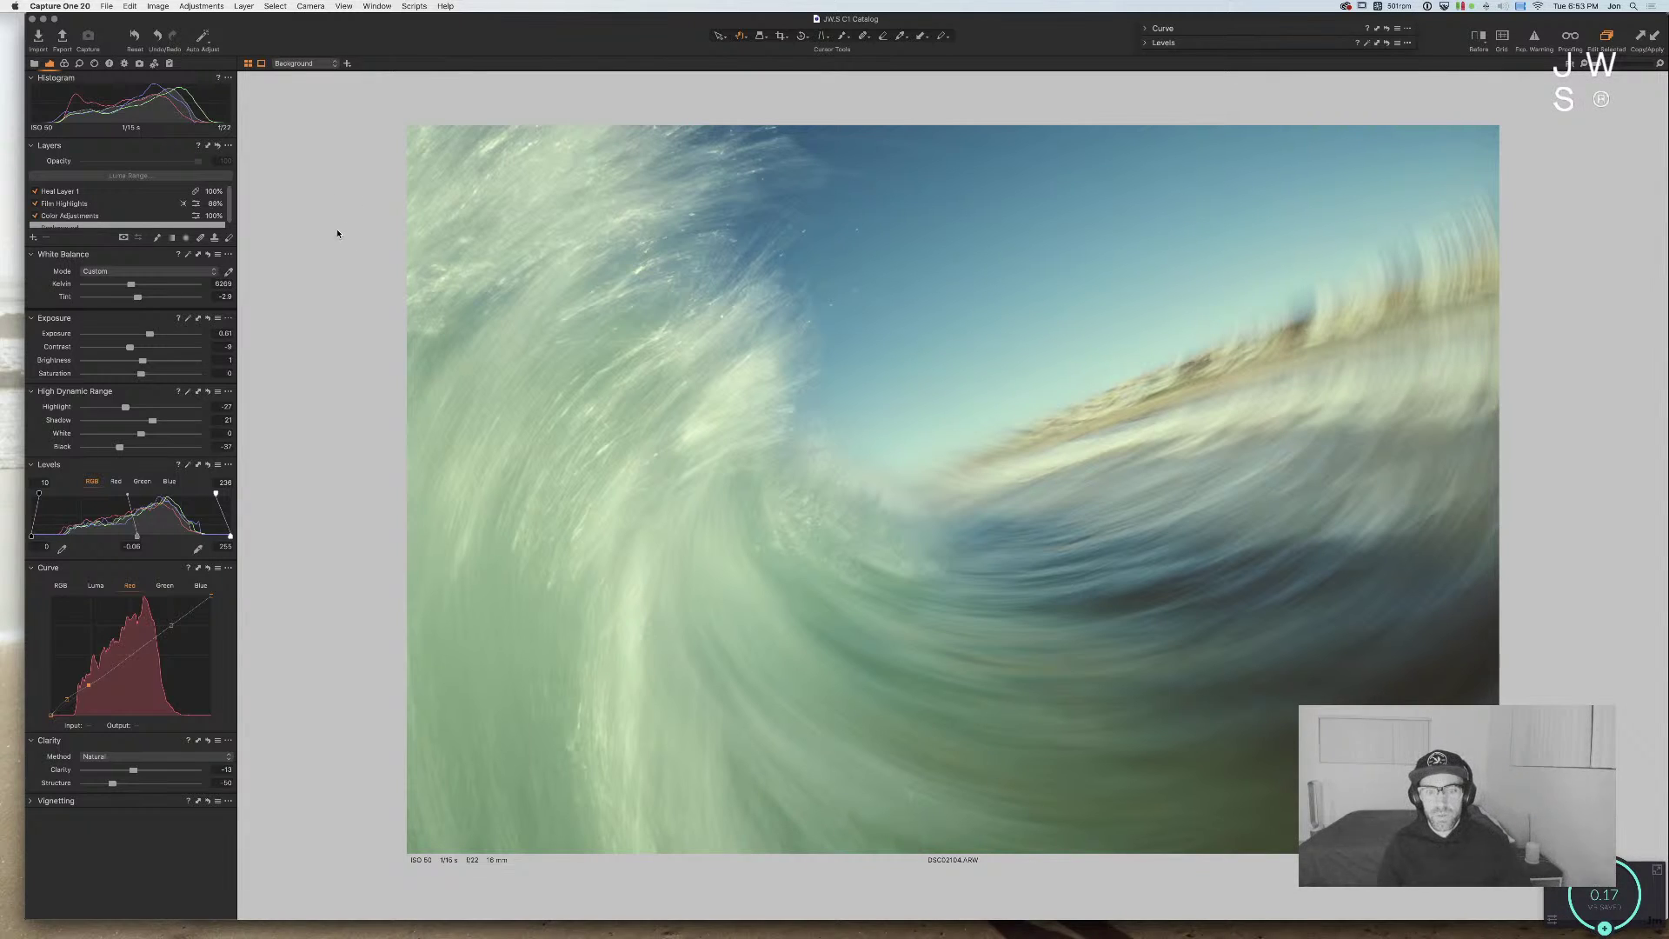
{"action": "right_click", "coordinate": [339, 232]}
{"action": "left_click", "coordinate": [332, 304]}
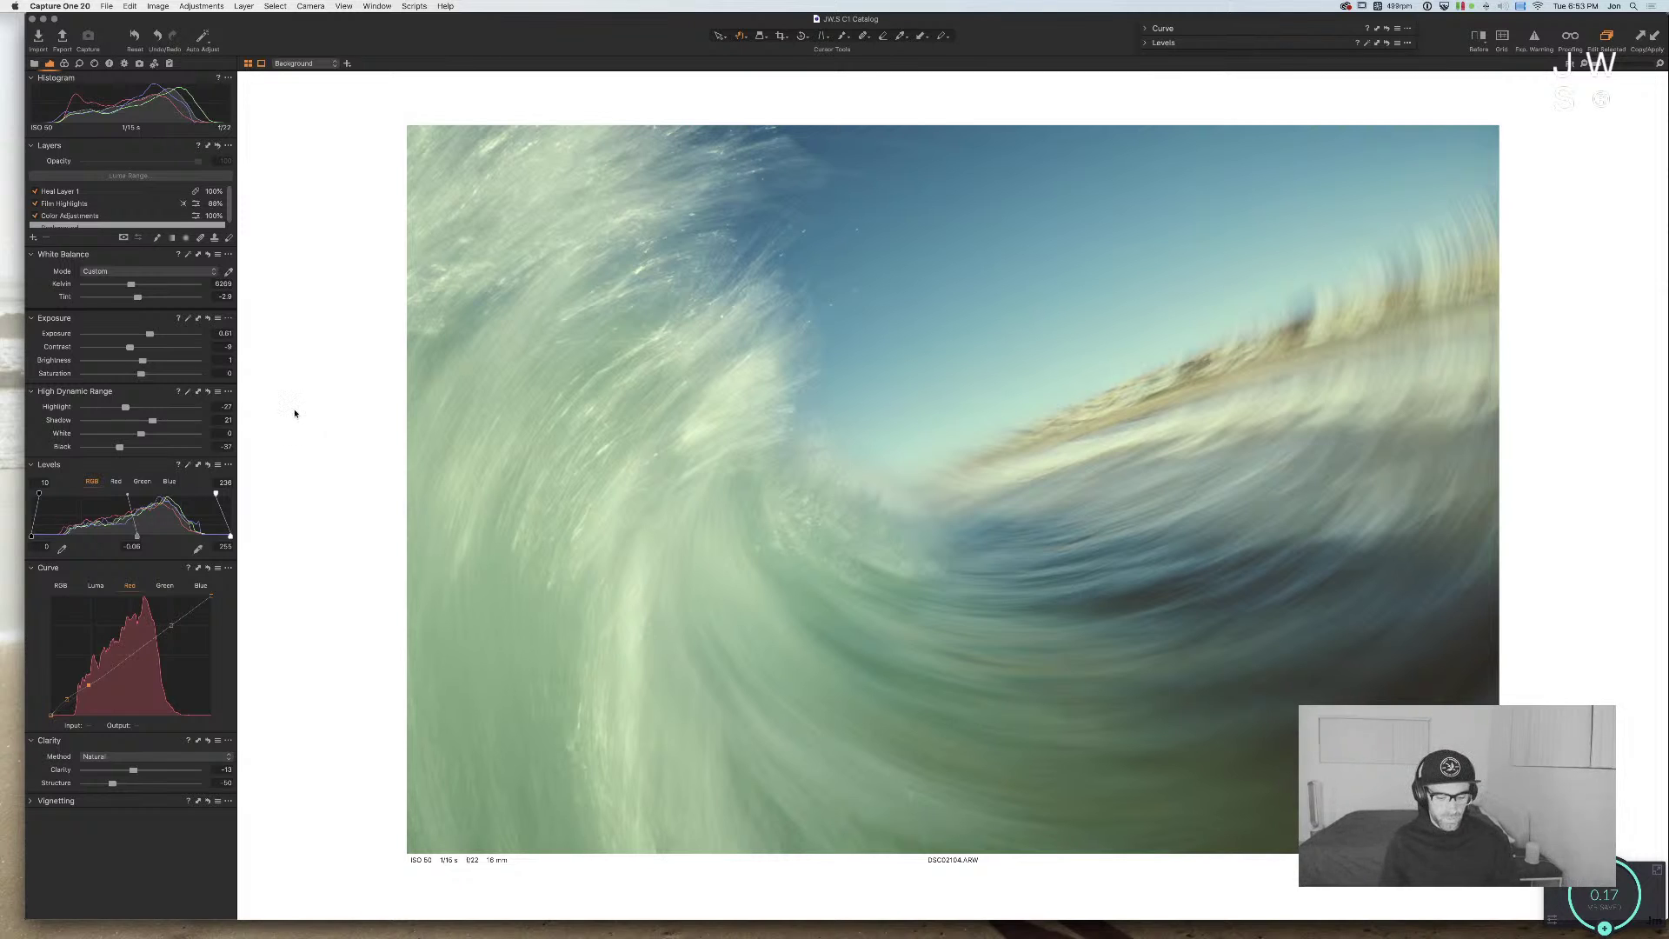
Step: Open the dark foggy beach photo DSC03484.ARW and compare it against Black and White viewer backgrounds
{"action": "key", "text": "super+alt+v"}
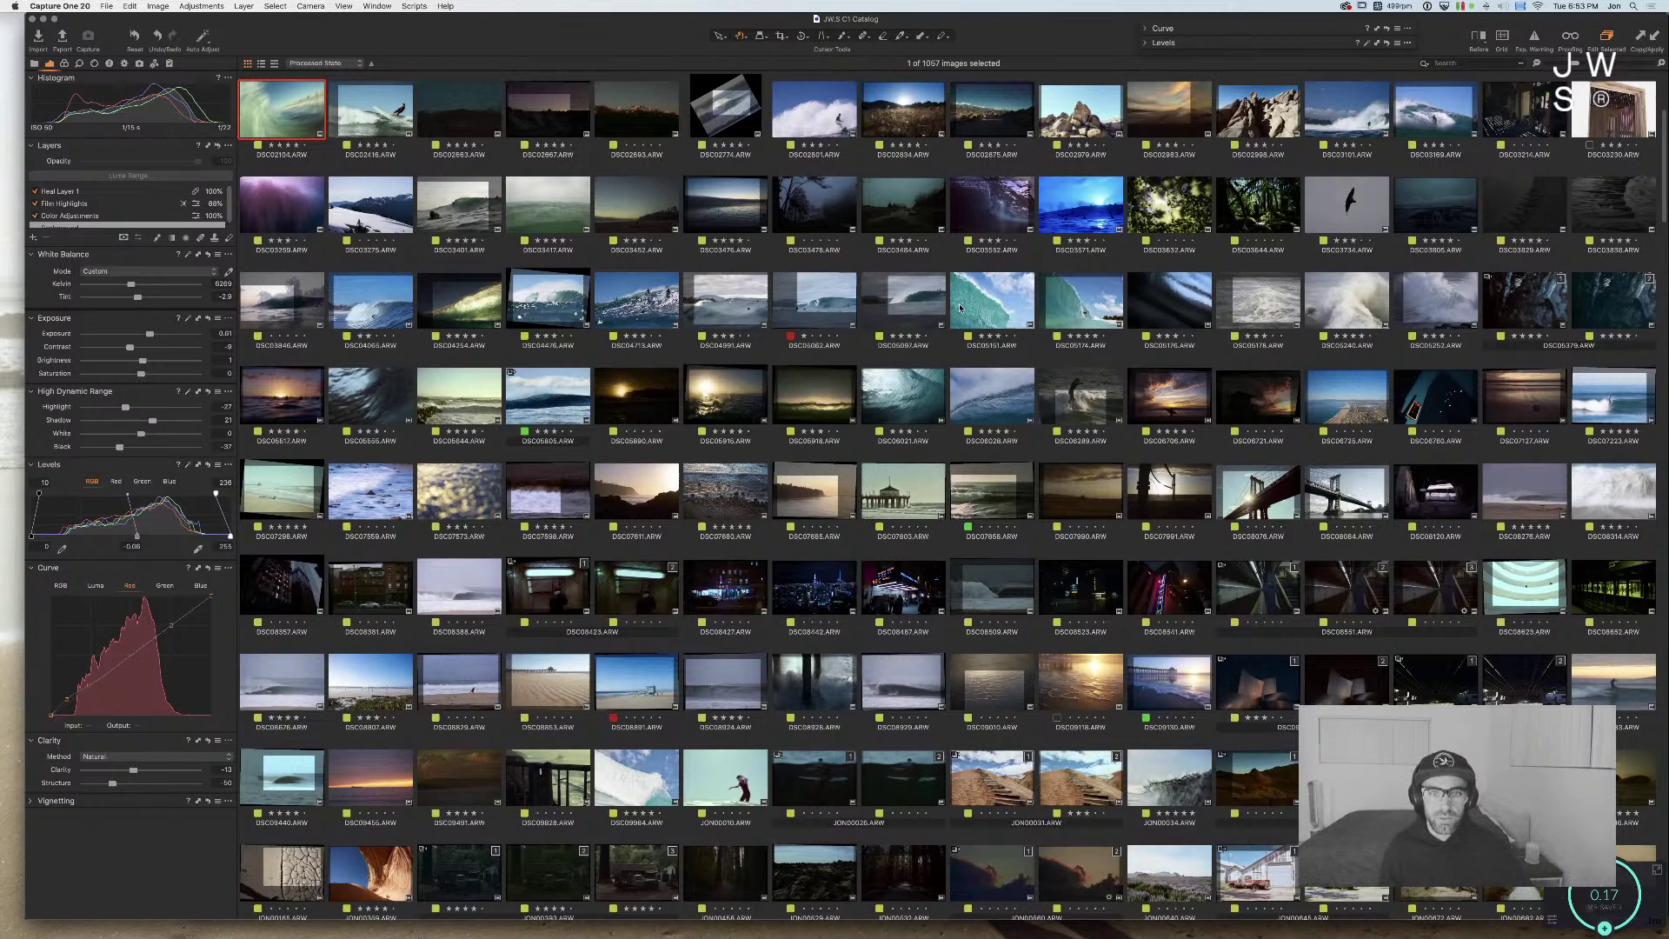
{"action": "double_click", "coordinate": [893, 207]}
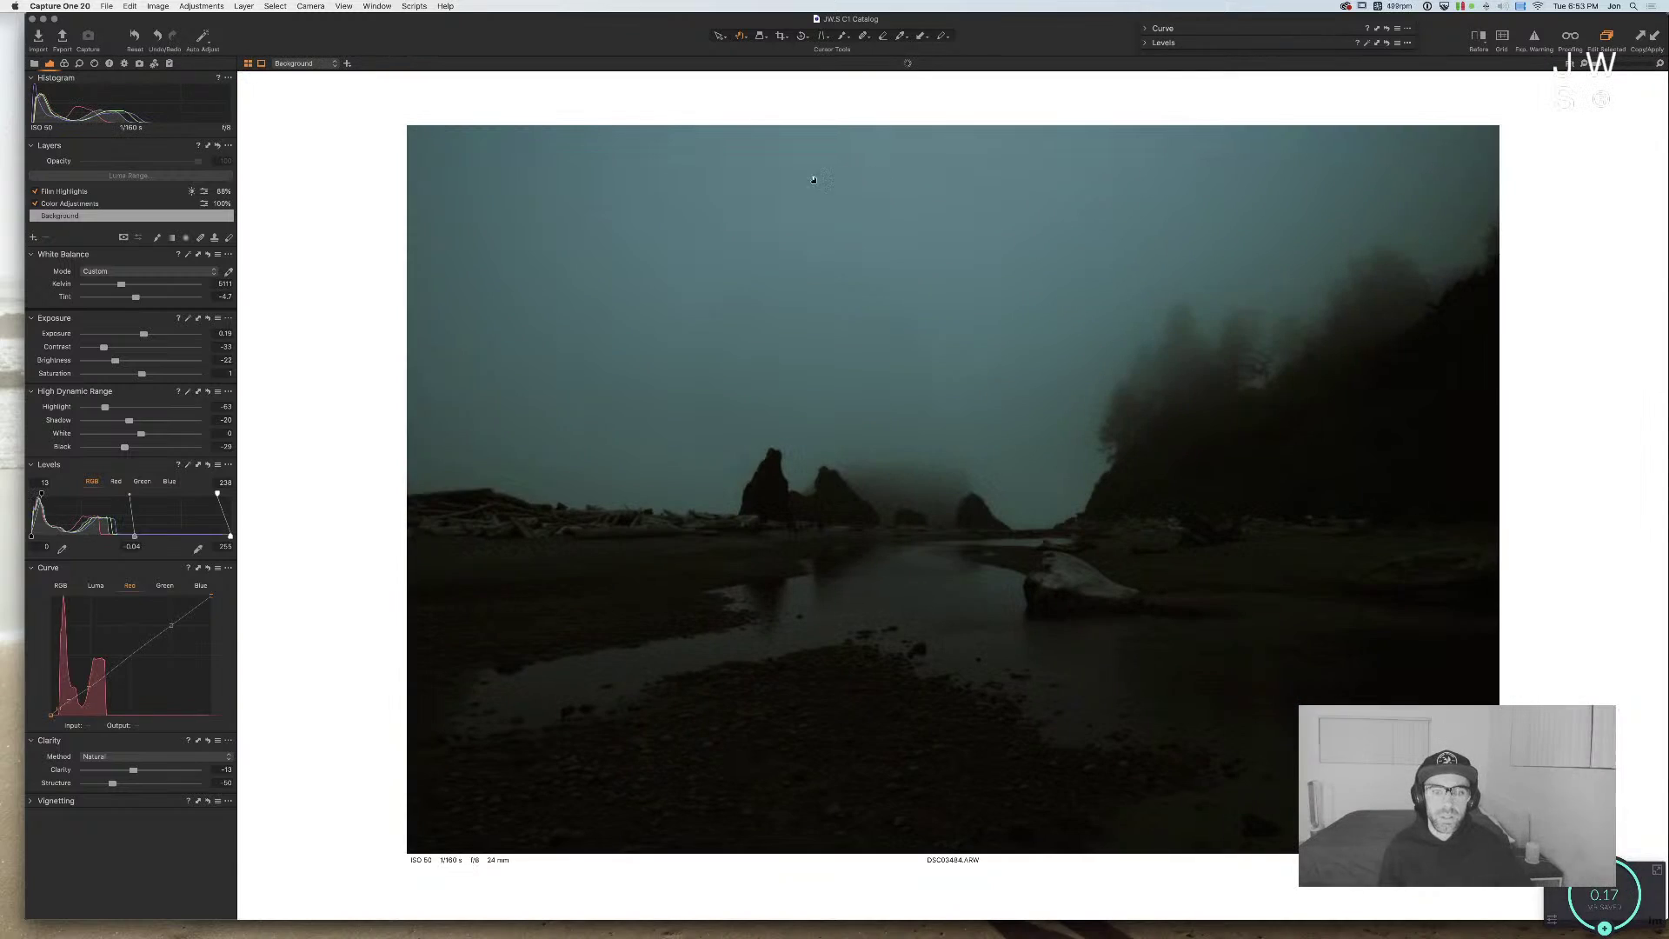
{"action": "right_click", "coordinate": [374, 380]}
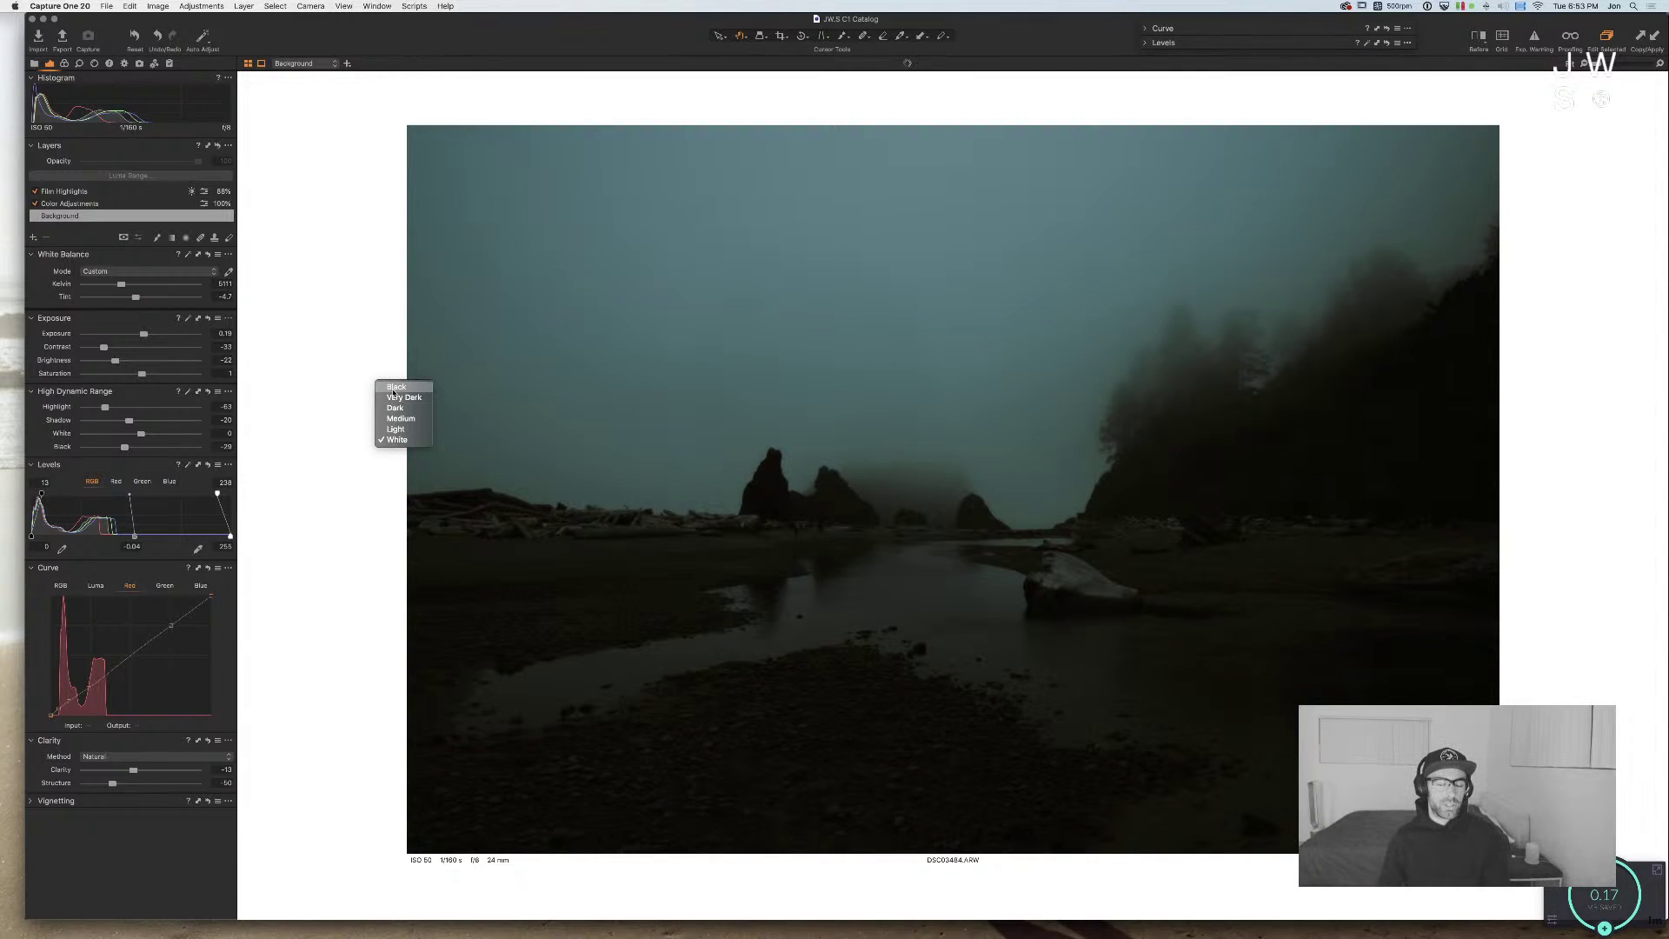
{"action": "left_click", "coordinate": [395, 387]}
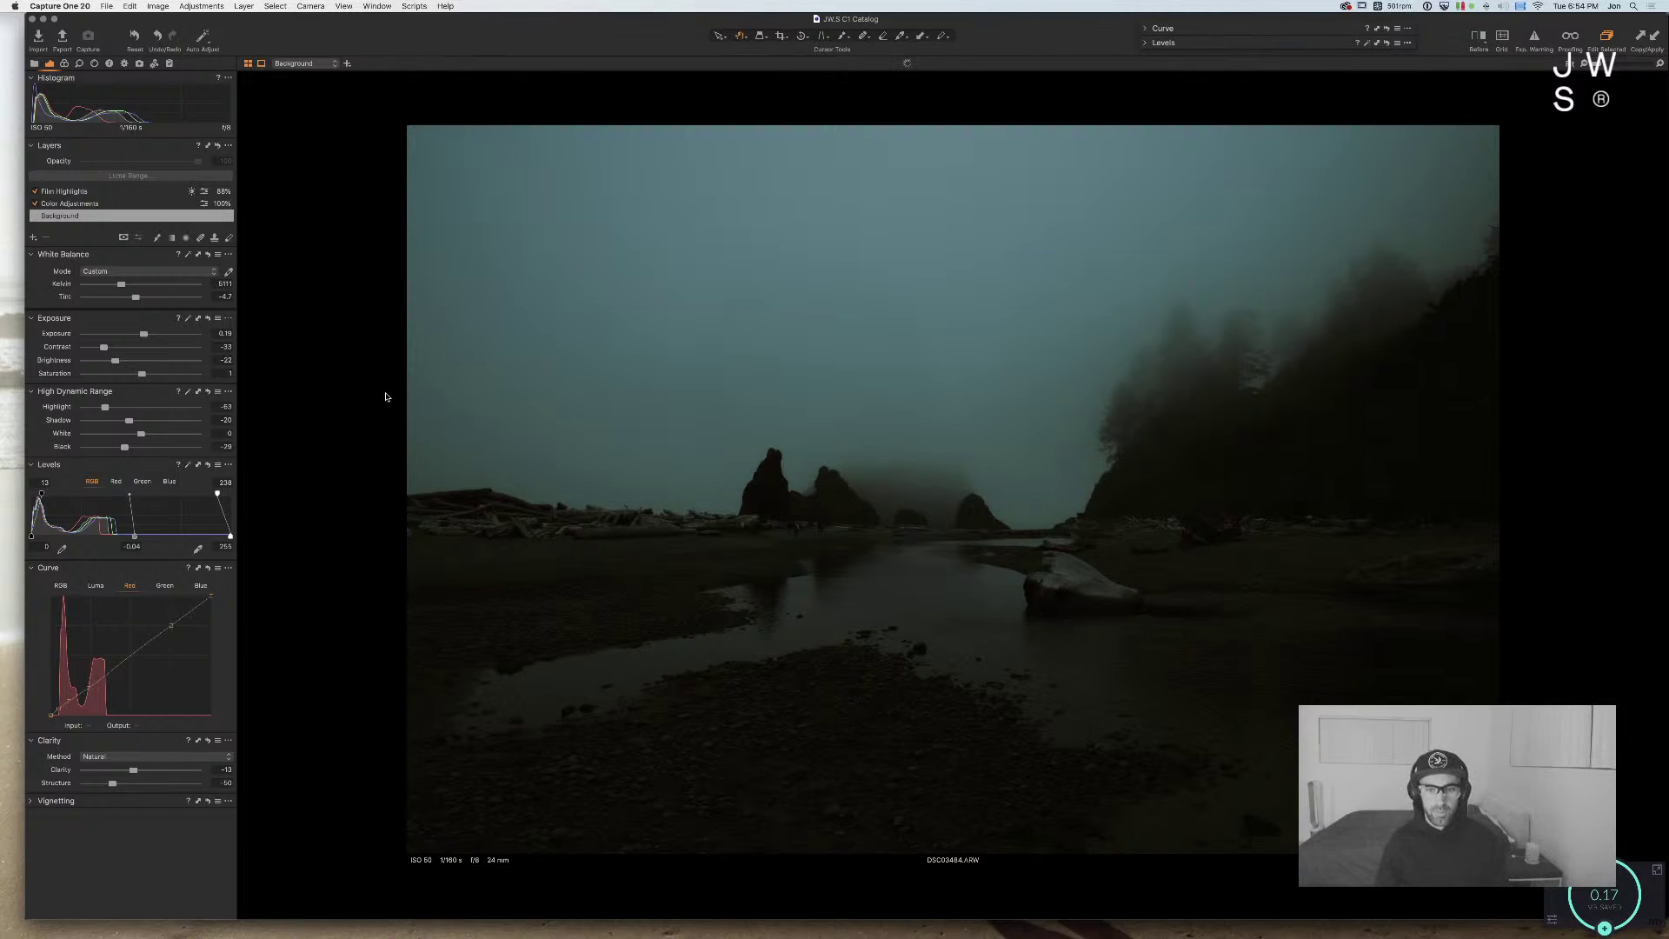
{"action": "right_click", "coordinate": [386, 397]}
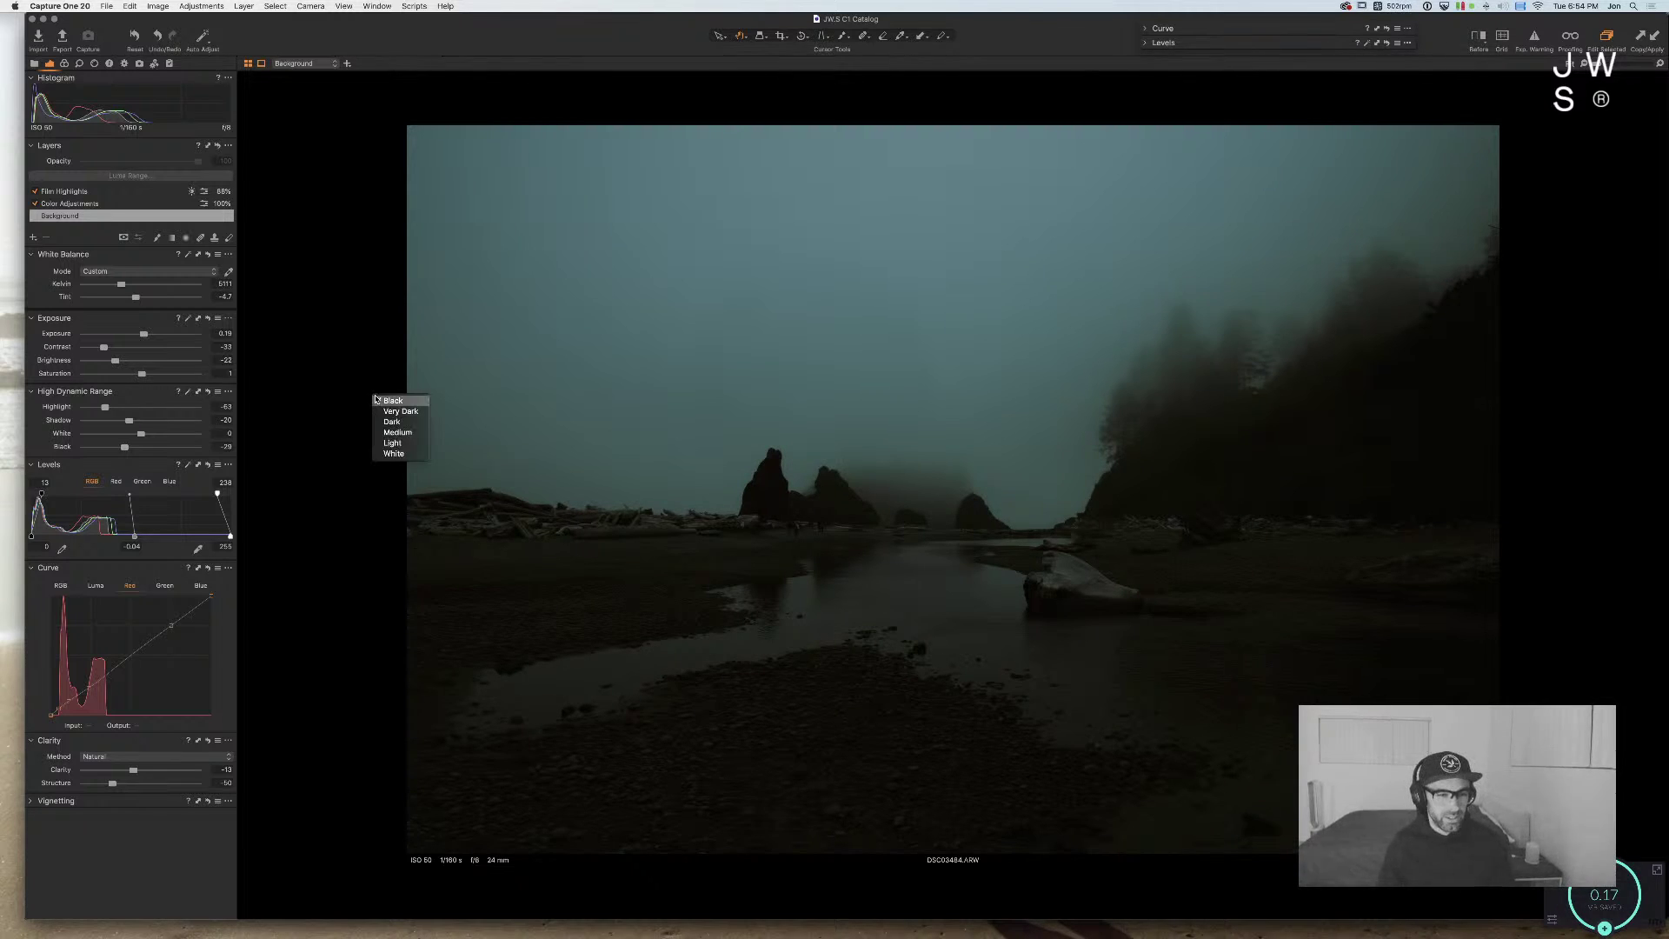
{"action": "left_click", "coordinate": [392, 459]}
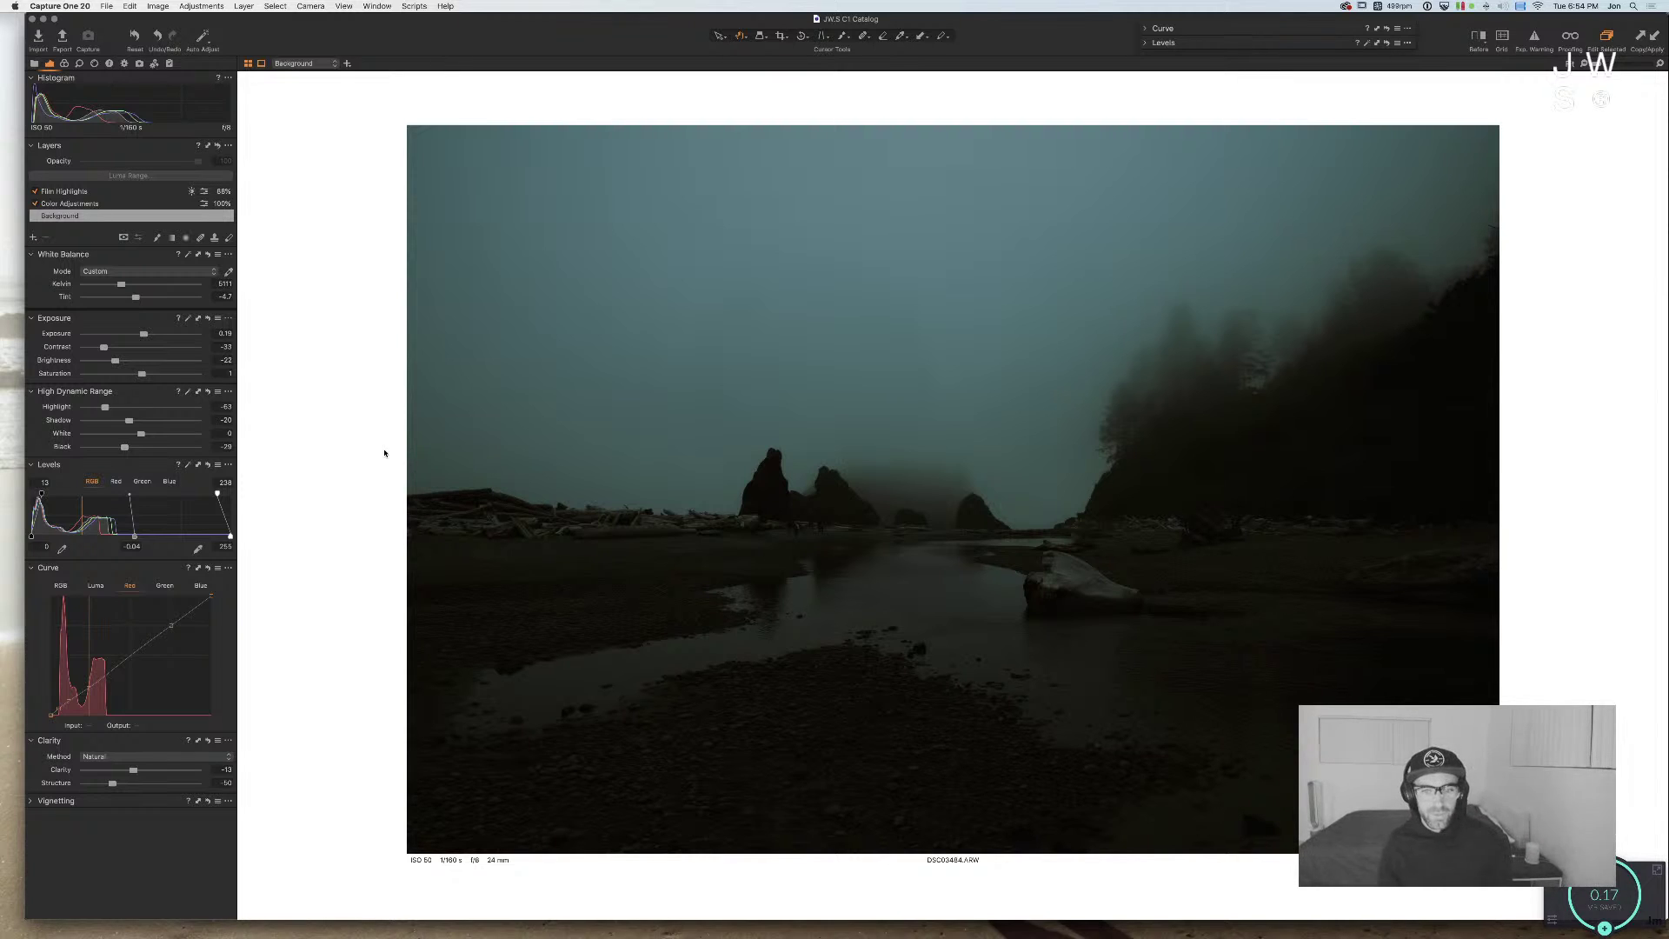
Step: Compare the foggy beach photo against Black and Dark viewer backgrounds, and set the background to Very Dark
{"action": "right_click", "coordinate": [373, 453]}
{"action": "left_click", "coordinate": [386, 459]}
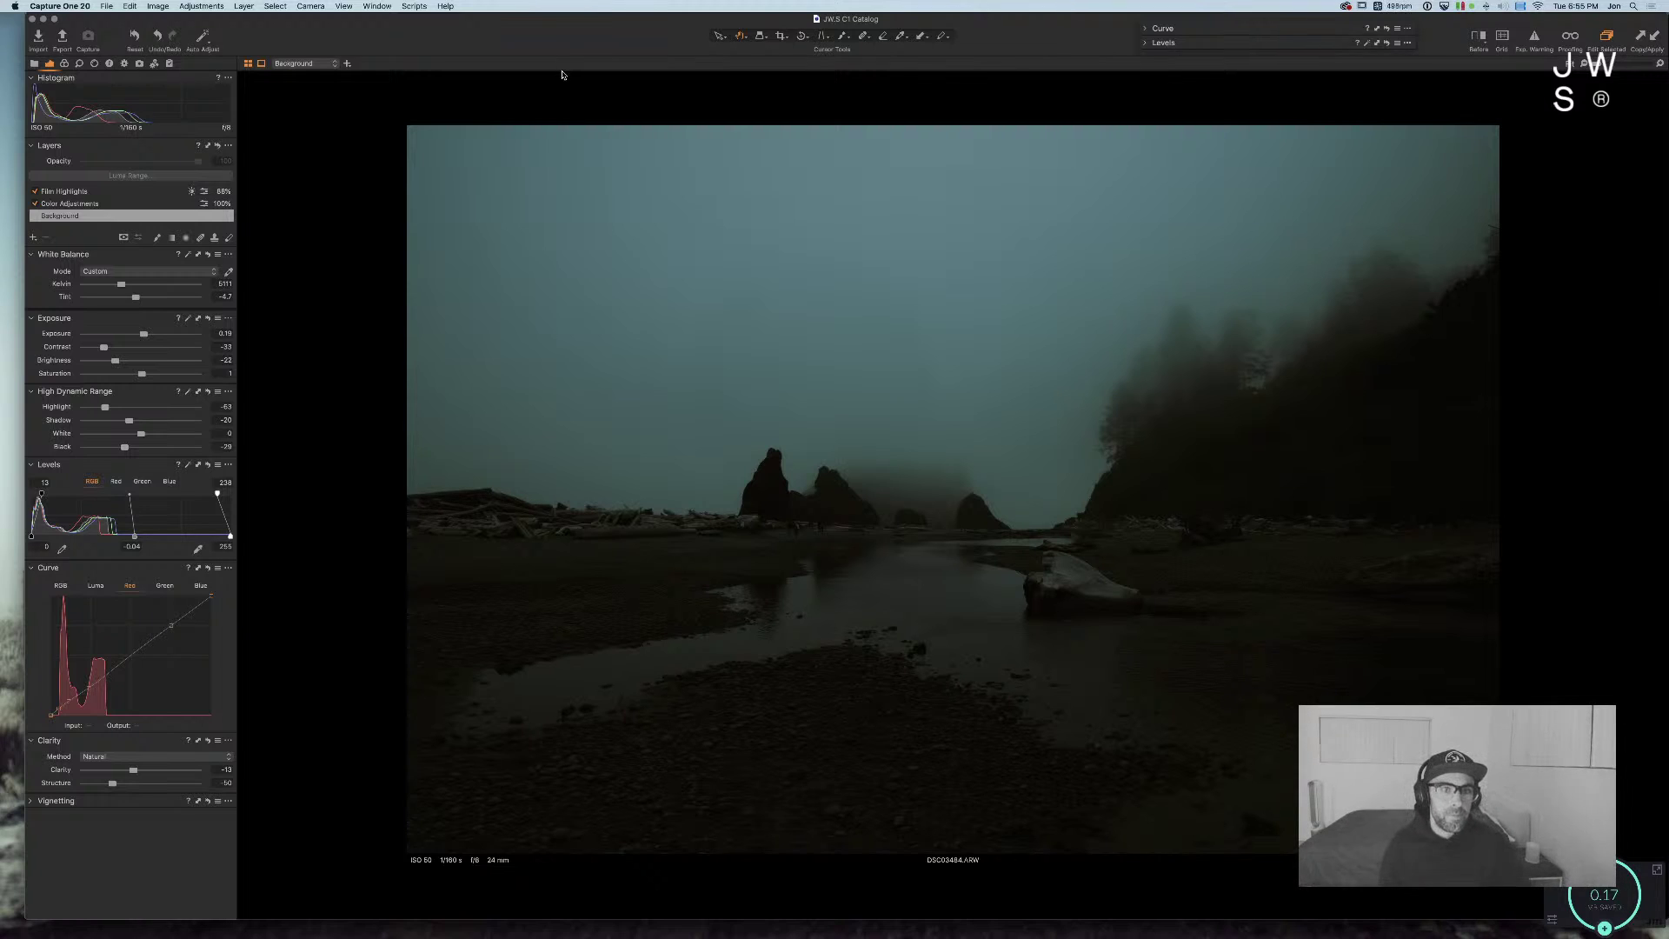
{"action": "right_click", "coordinate": [410, 93]}
{"action": "left_click", "coordinate": [434, 122]}
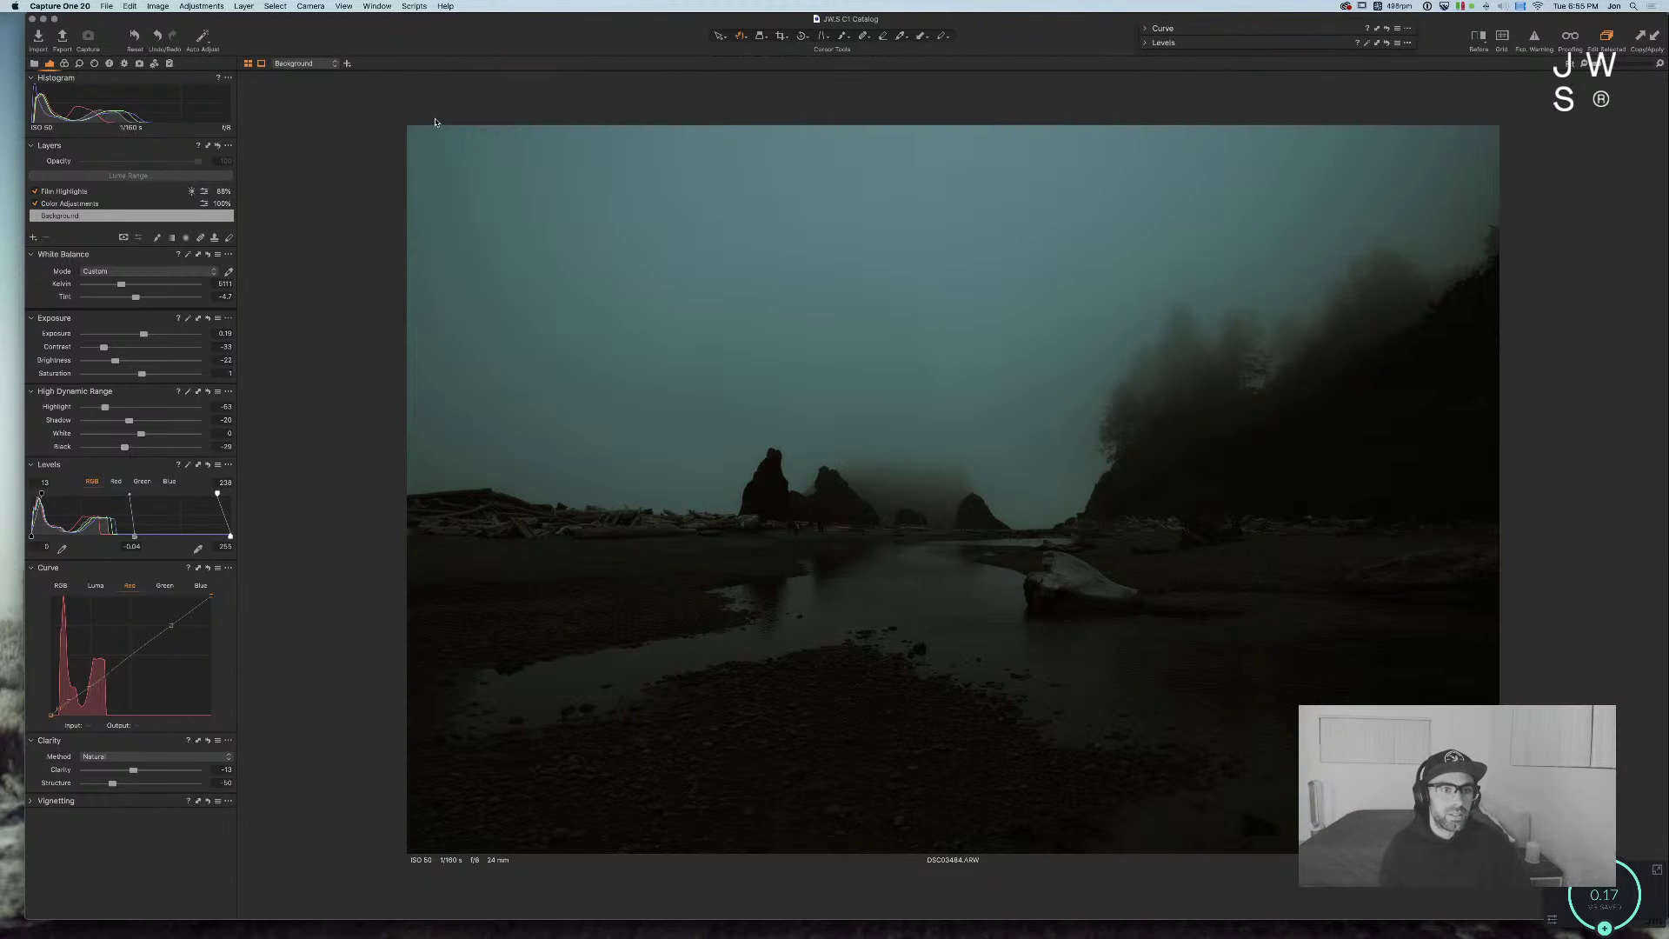
{"action": "right_click", "coordinate": [358, 200]}
{"action": "left_click", "coordinate": [375, 221]}
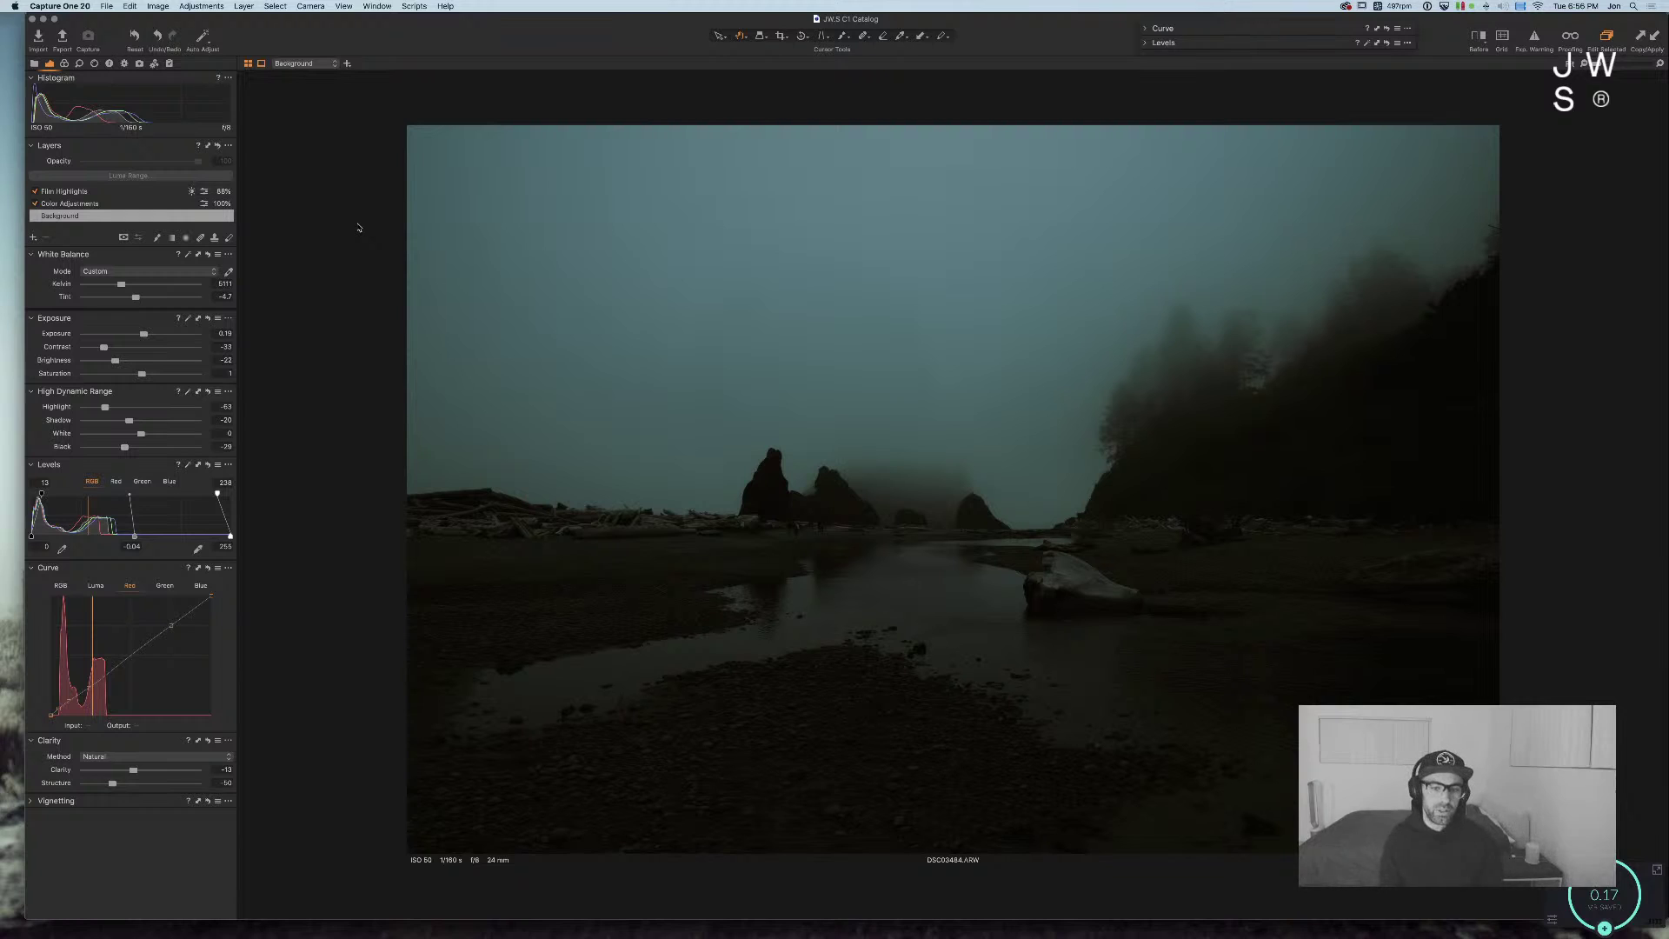
{"action": "right_click", "coordinate": [354, 230]}
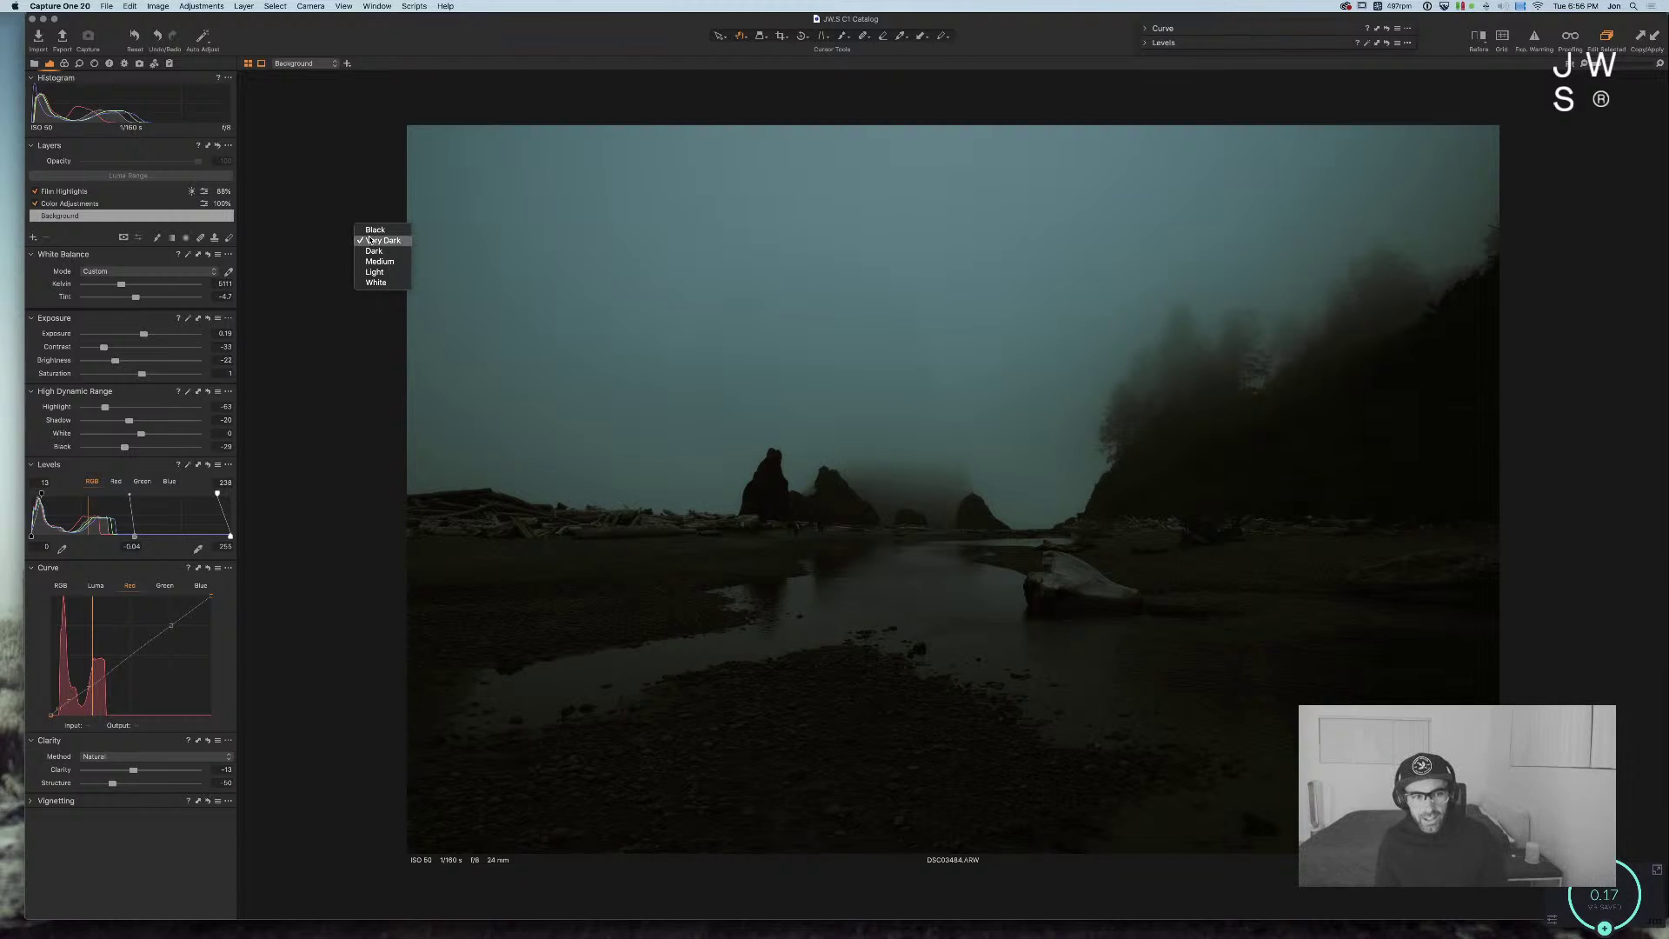
{"action": "key", "text": "Escape"}
Step: Return to the thumbnail grid, and switch to System Preferences to examine the Pro Display XDR's preset options without changing the preset
{"action": "key", "text": "super+alt+v"}
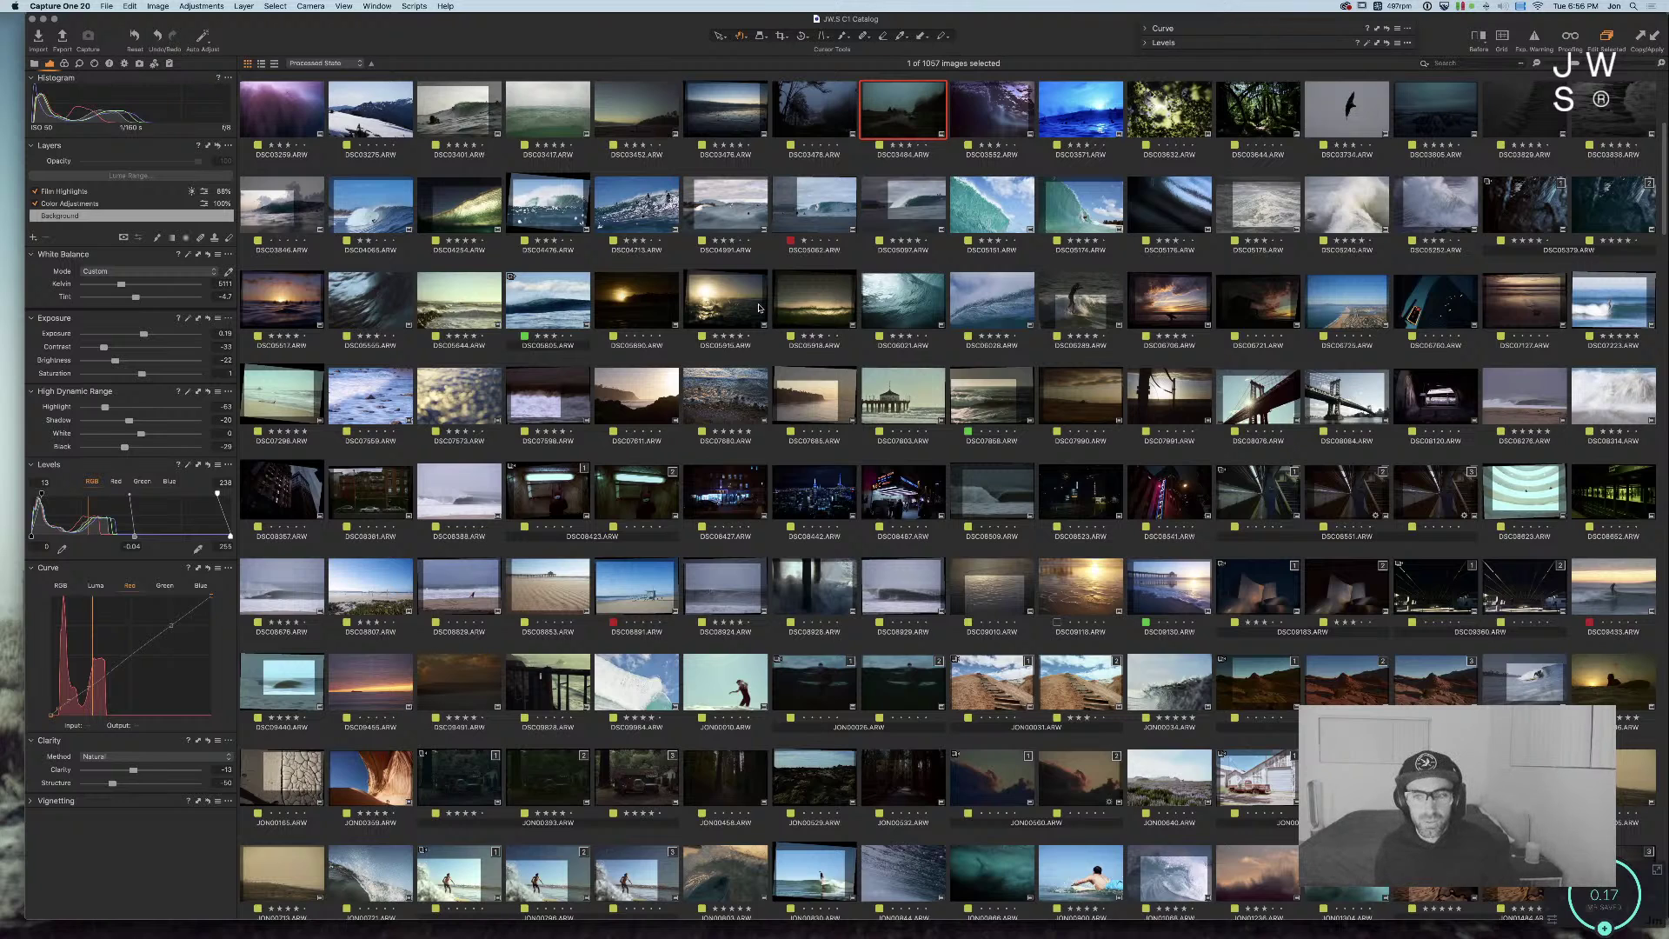
{"action": "scroll", "coordinate": [735, 334], "scroll_direction": "up", "scroll_amount": 3}
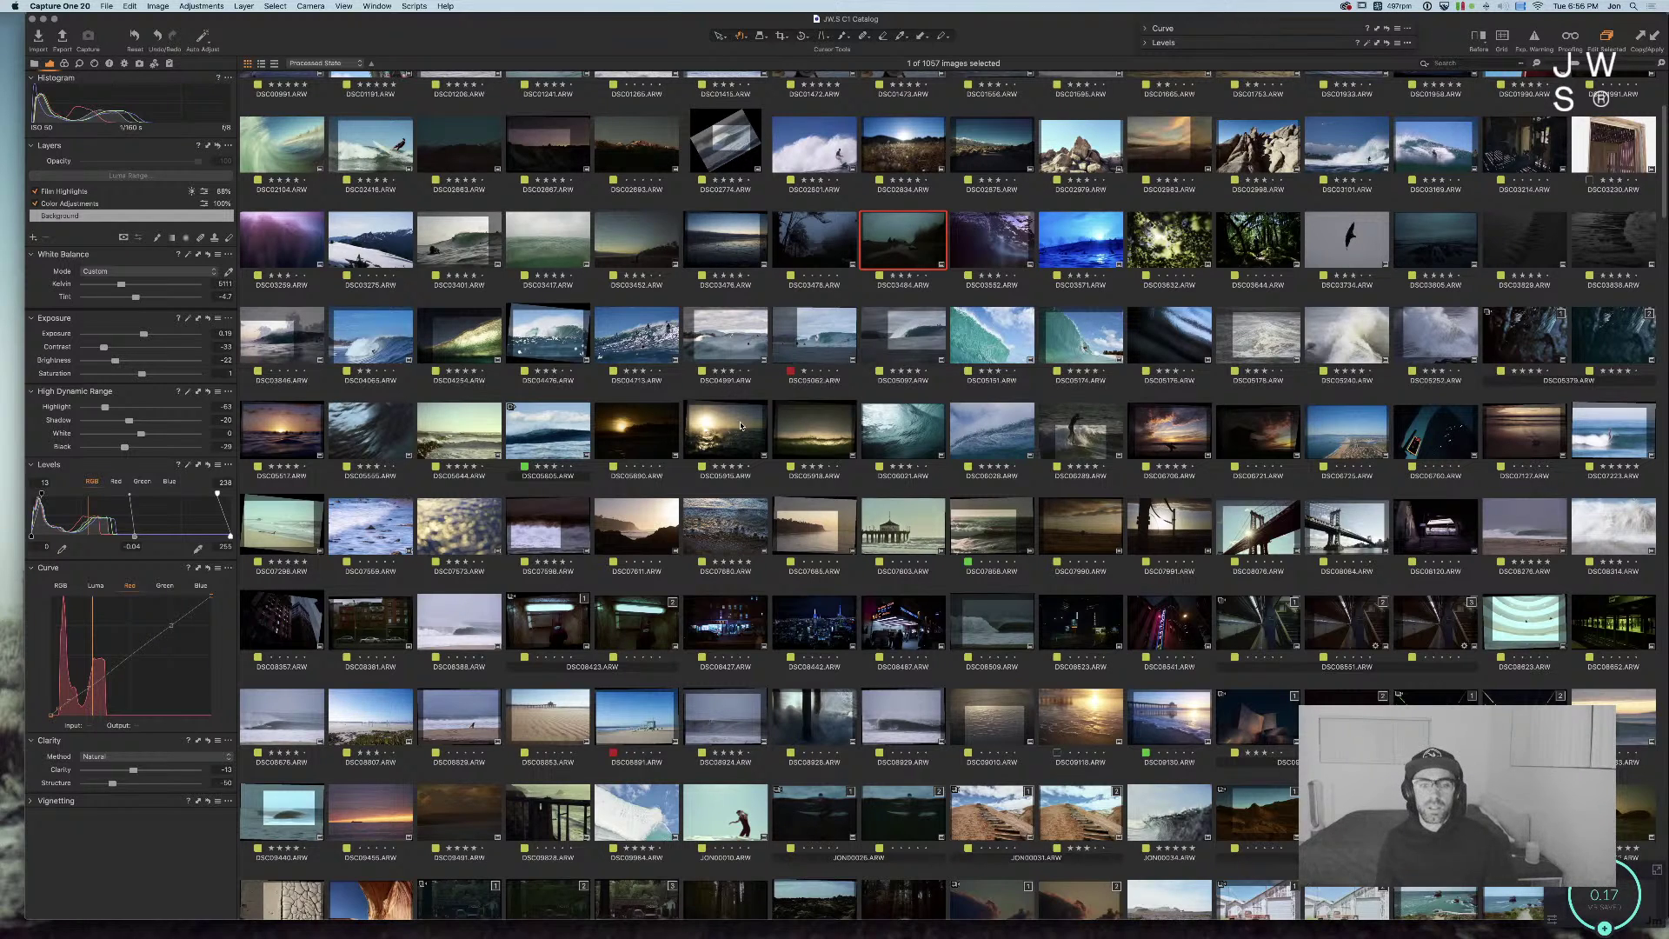
{"action": "key", "text": "super+Tab"}
{"action": "key", "text": "super+space"}
{"action": "type", "text": "s"}
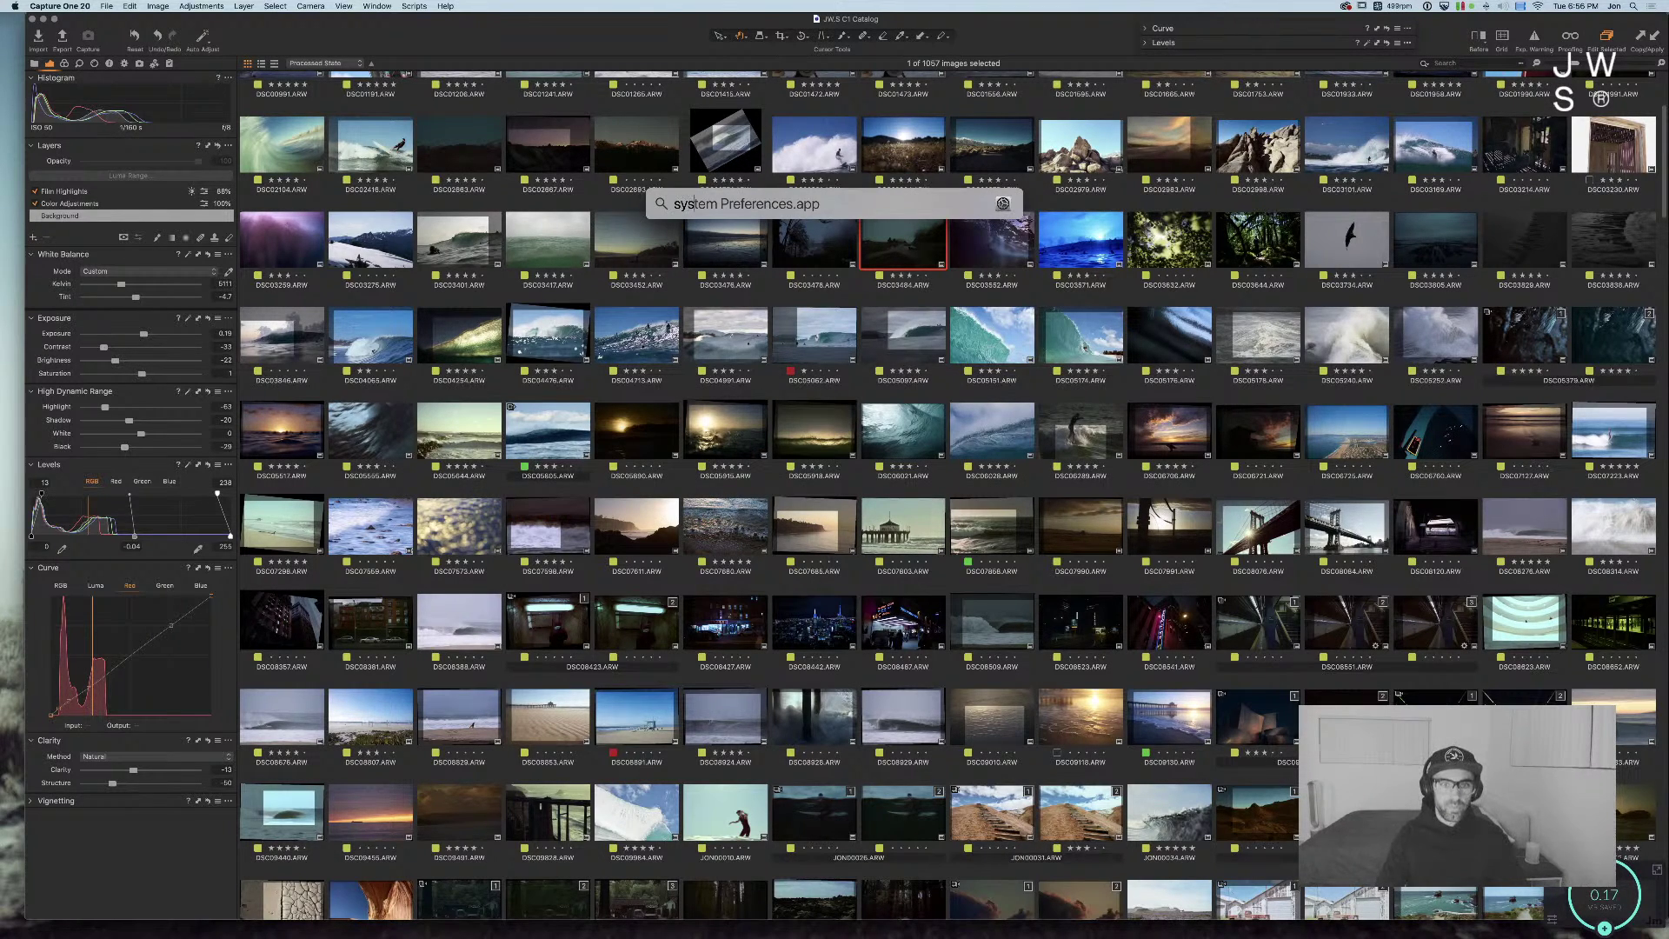
{"action": "key", "text": "Return"}
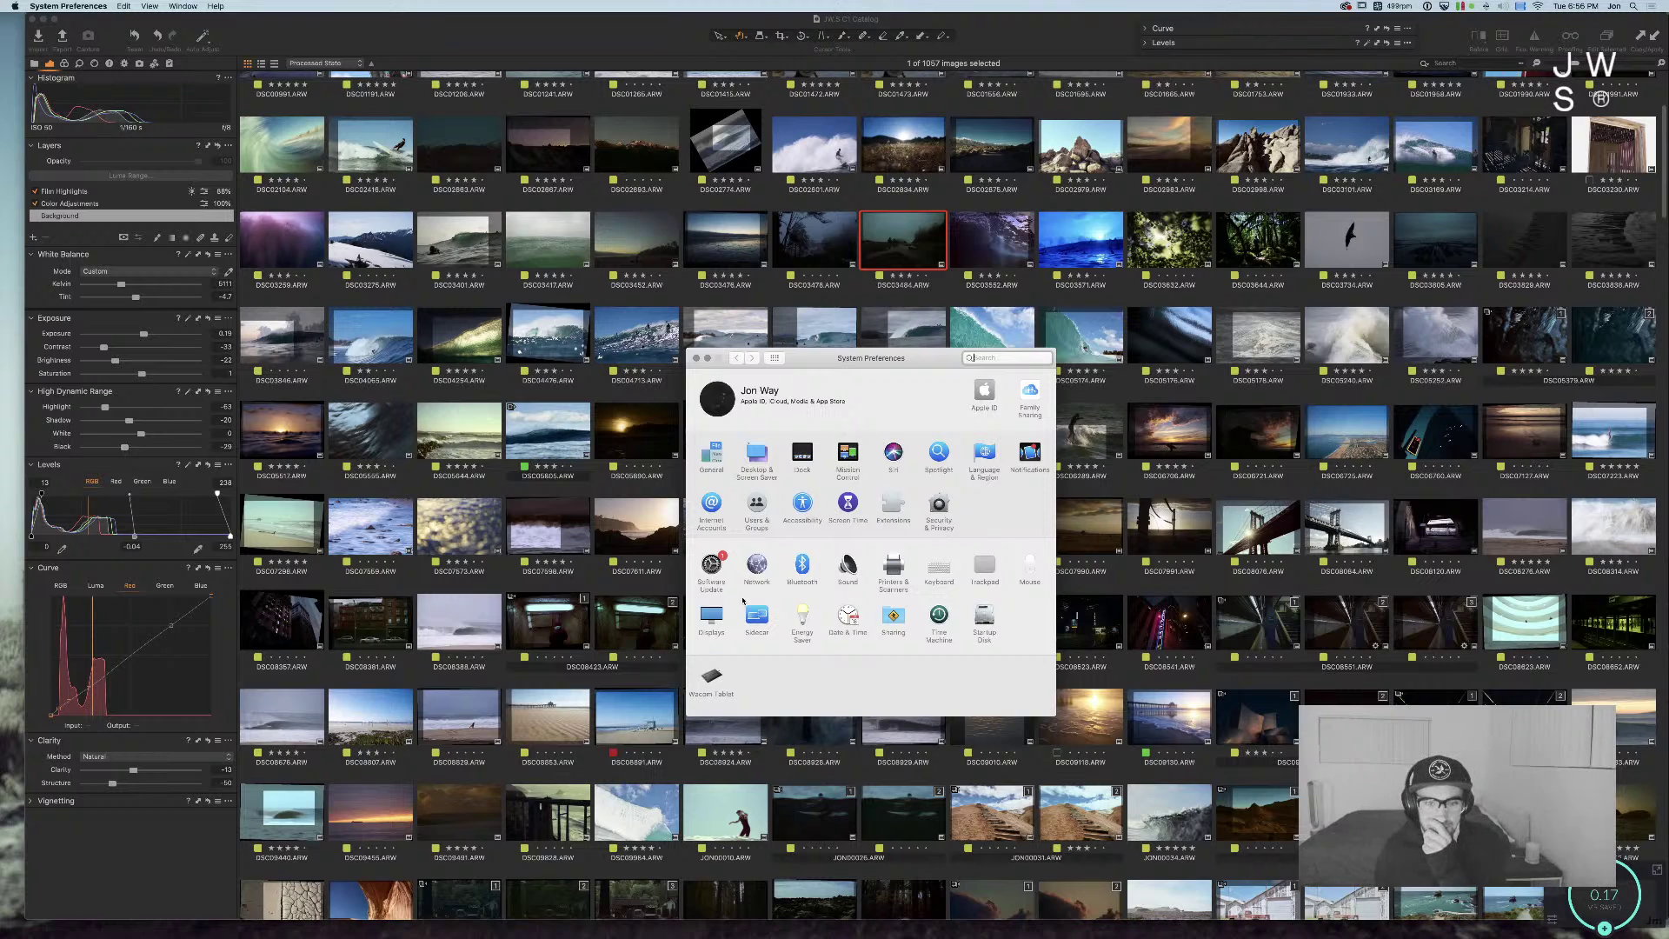
{"action": "left_click", "coordinate": [711, 614]}
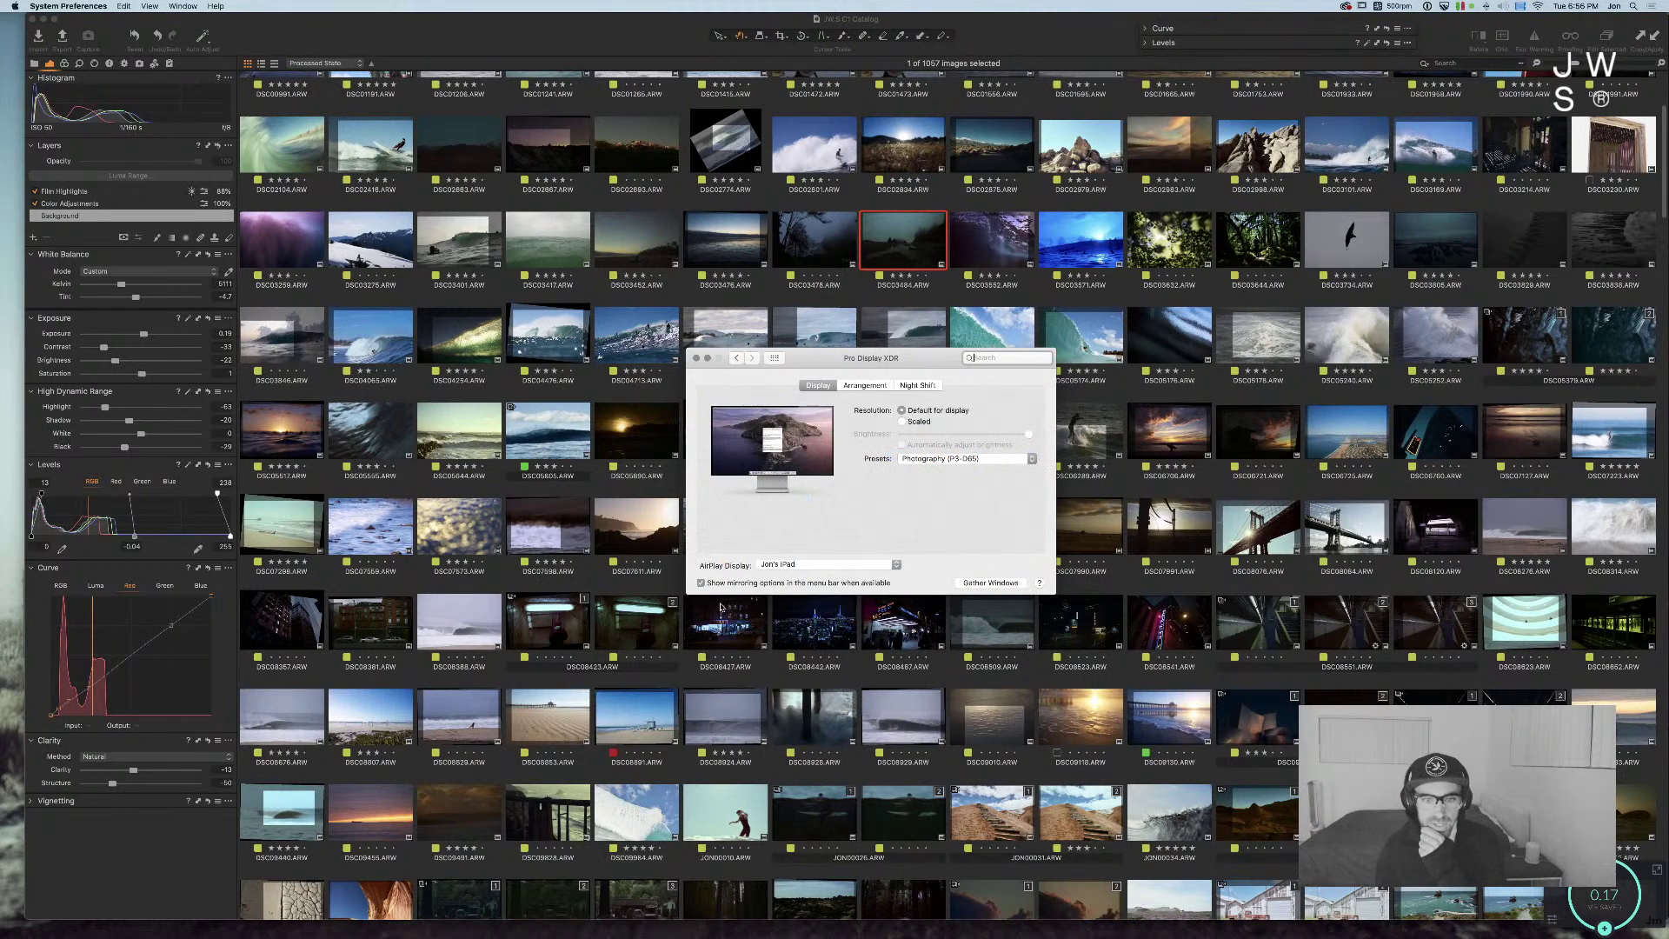
{"action": "key", "text": "XF86AudioRaiseVolume"}
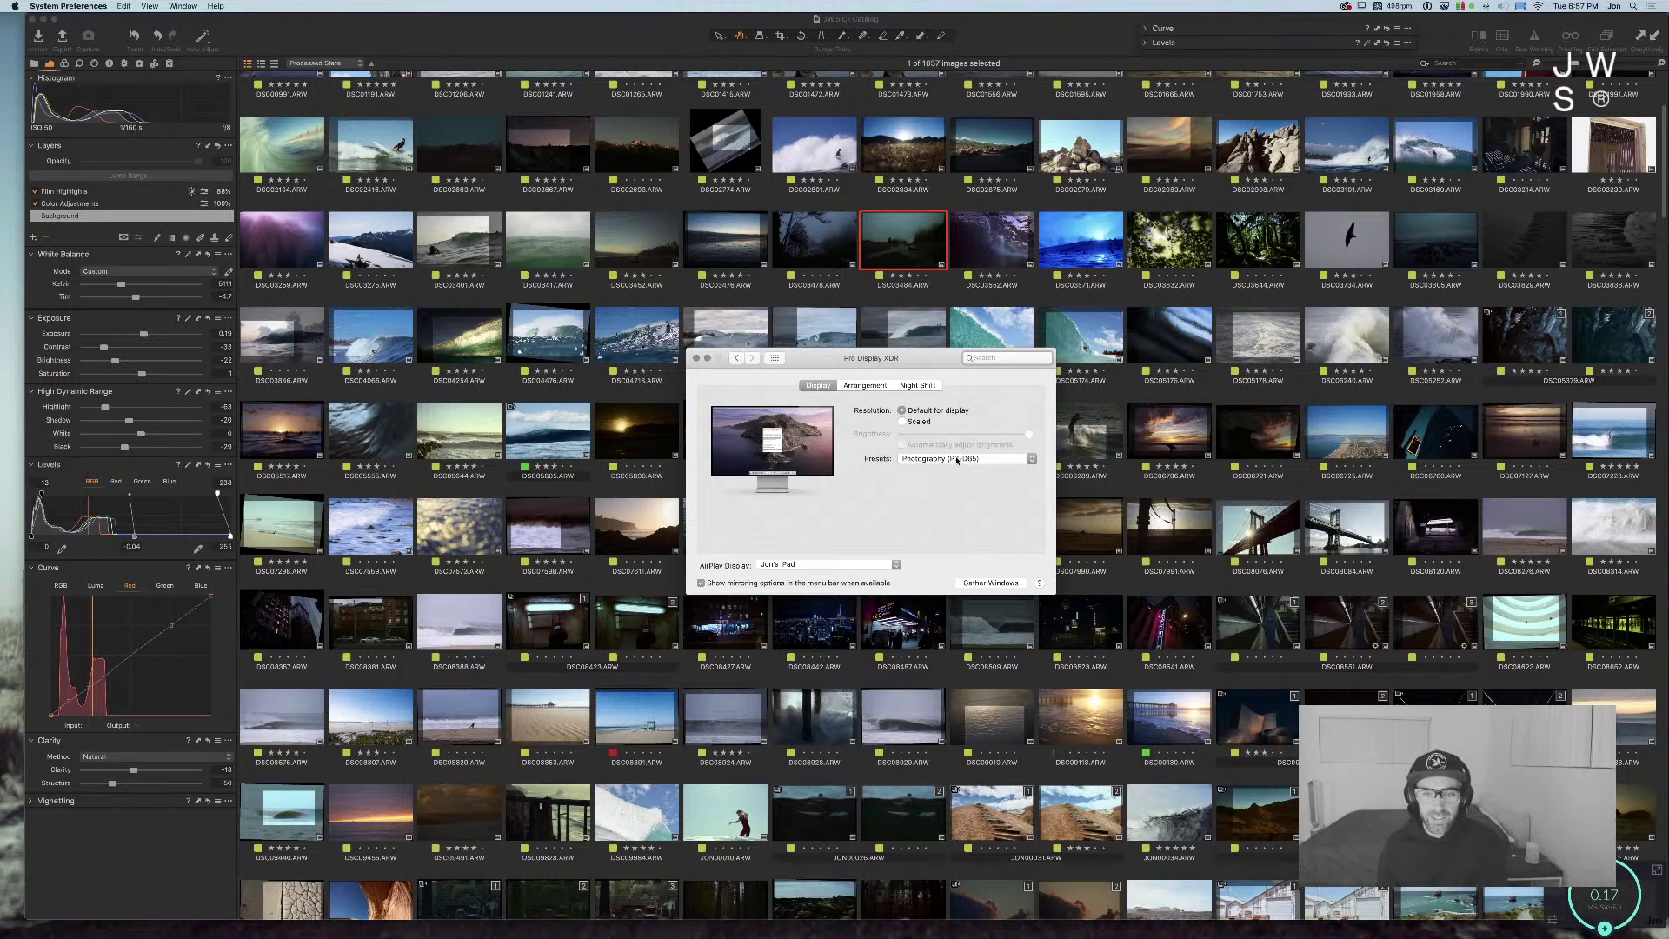
{"action": "left_click", "coordinate": [963, 464]}
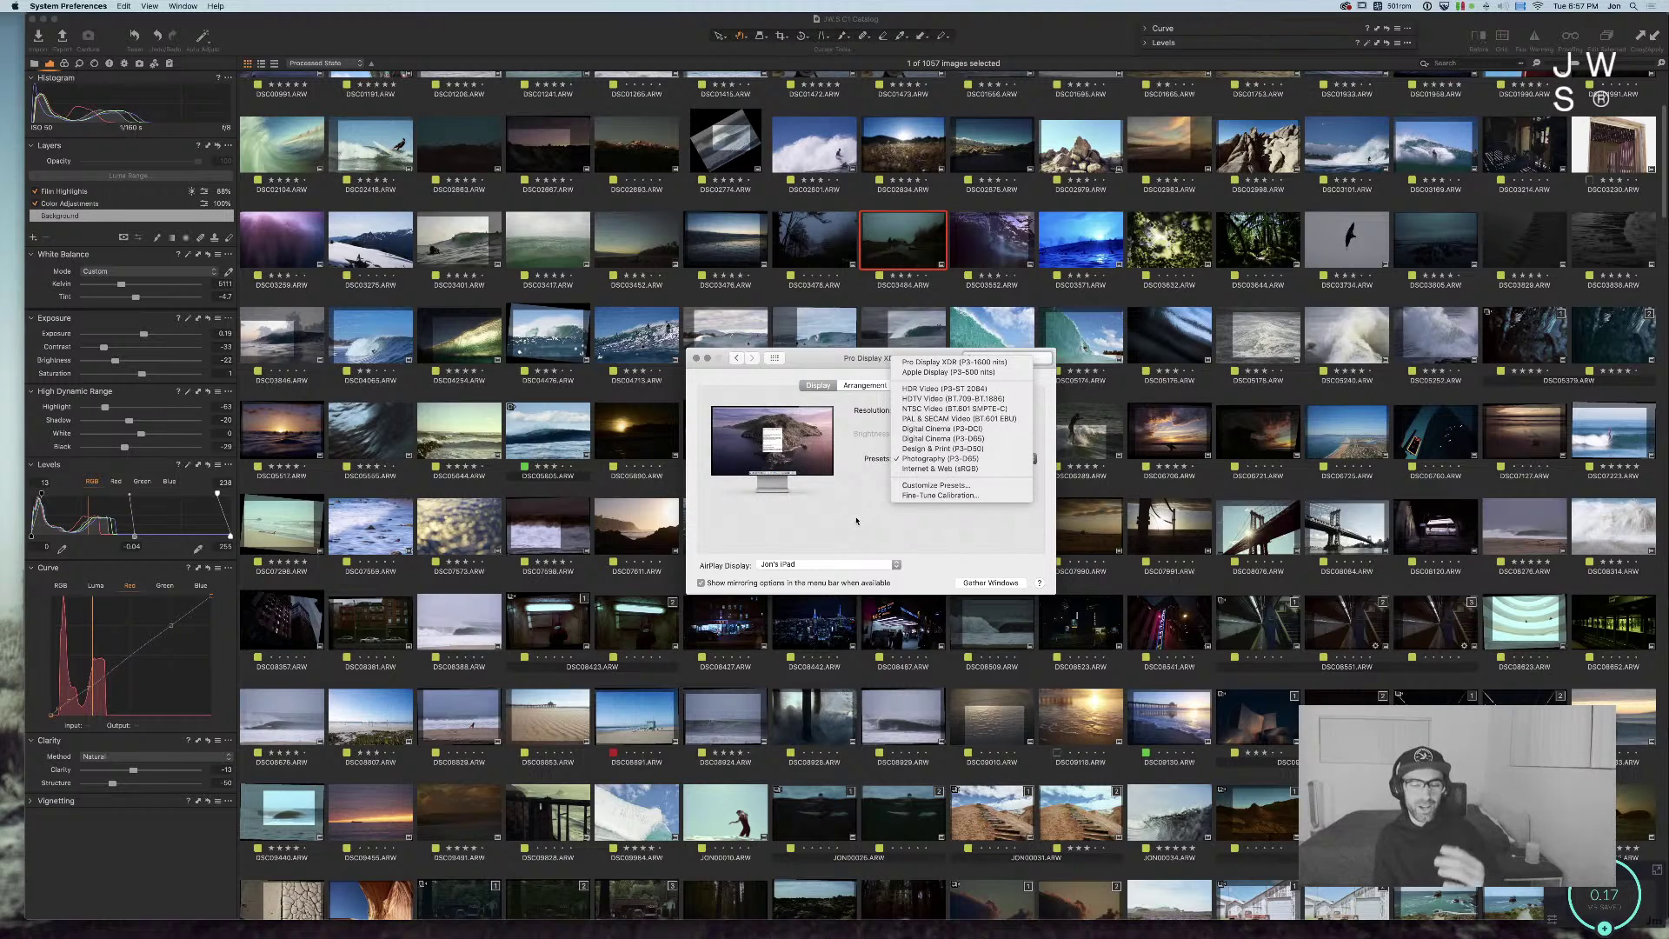
{"action": "left_click", "coordinate": [855, 519]}
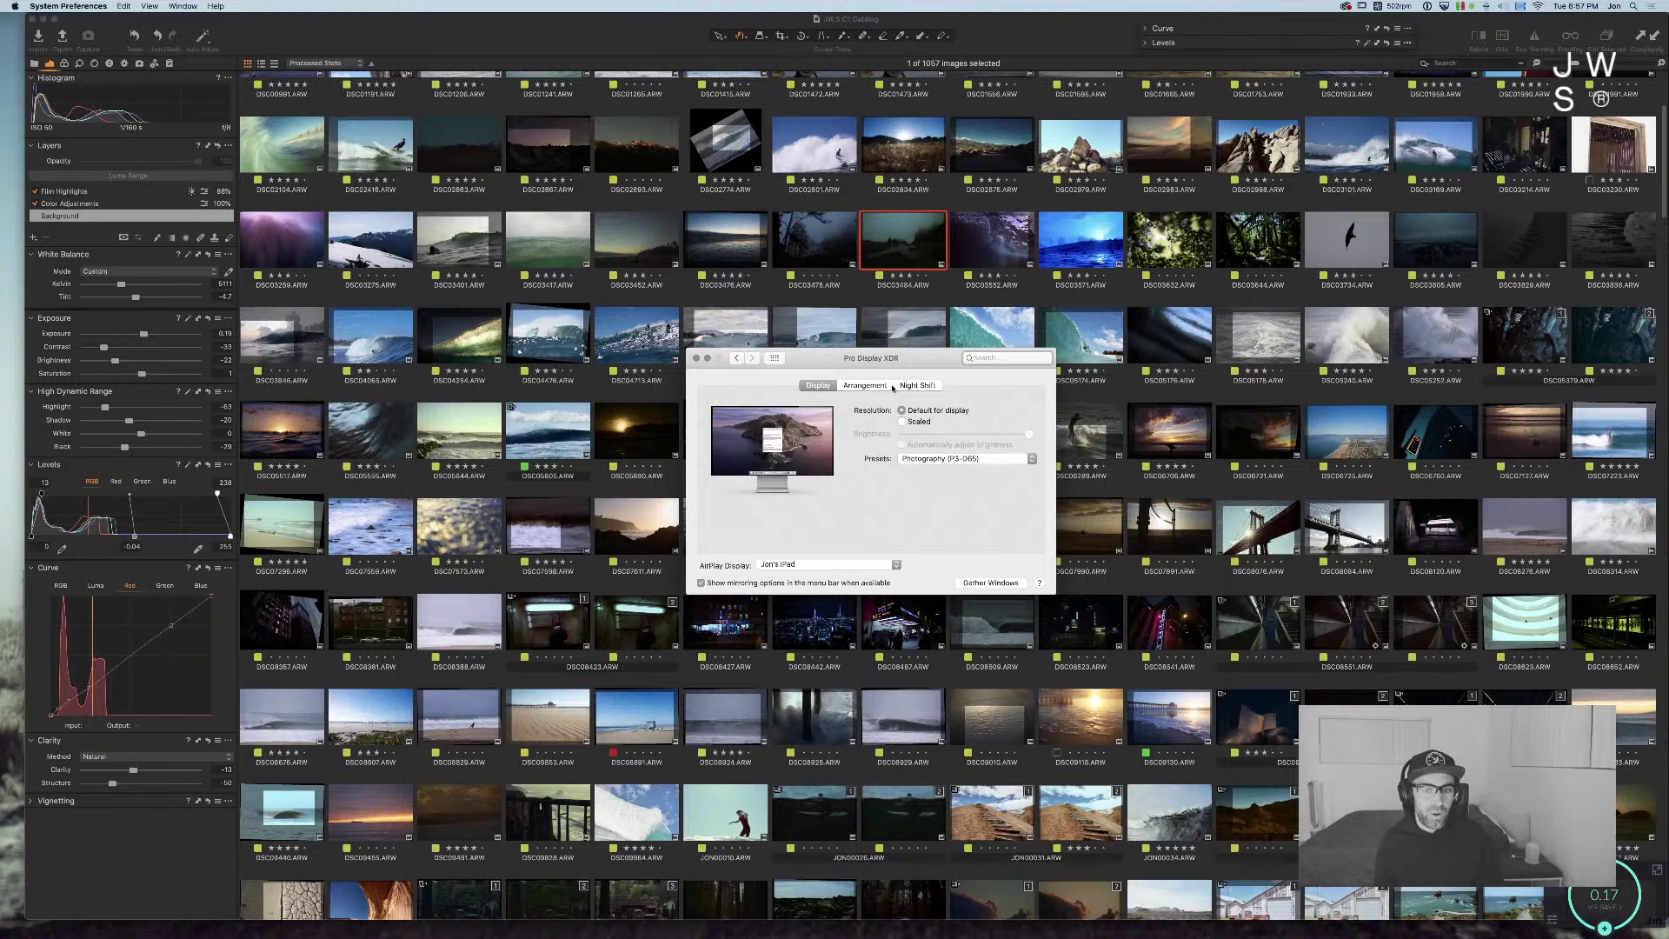
{"action": "left_click", "coordinate": [781, 357]}
{"action": "key", "text": "super+q"}
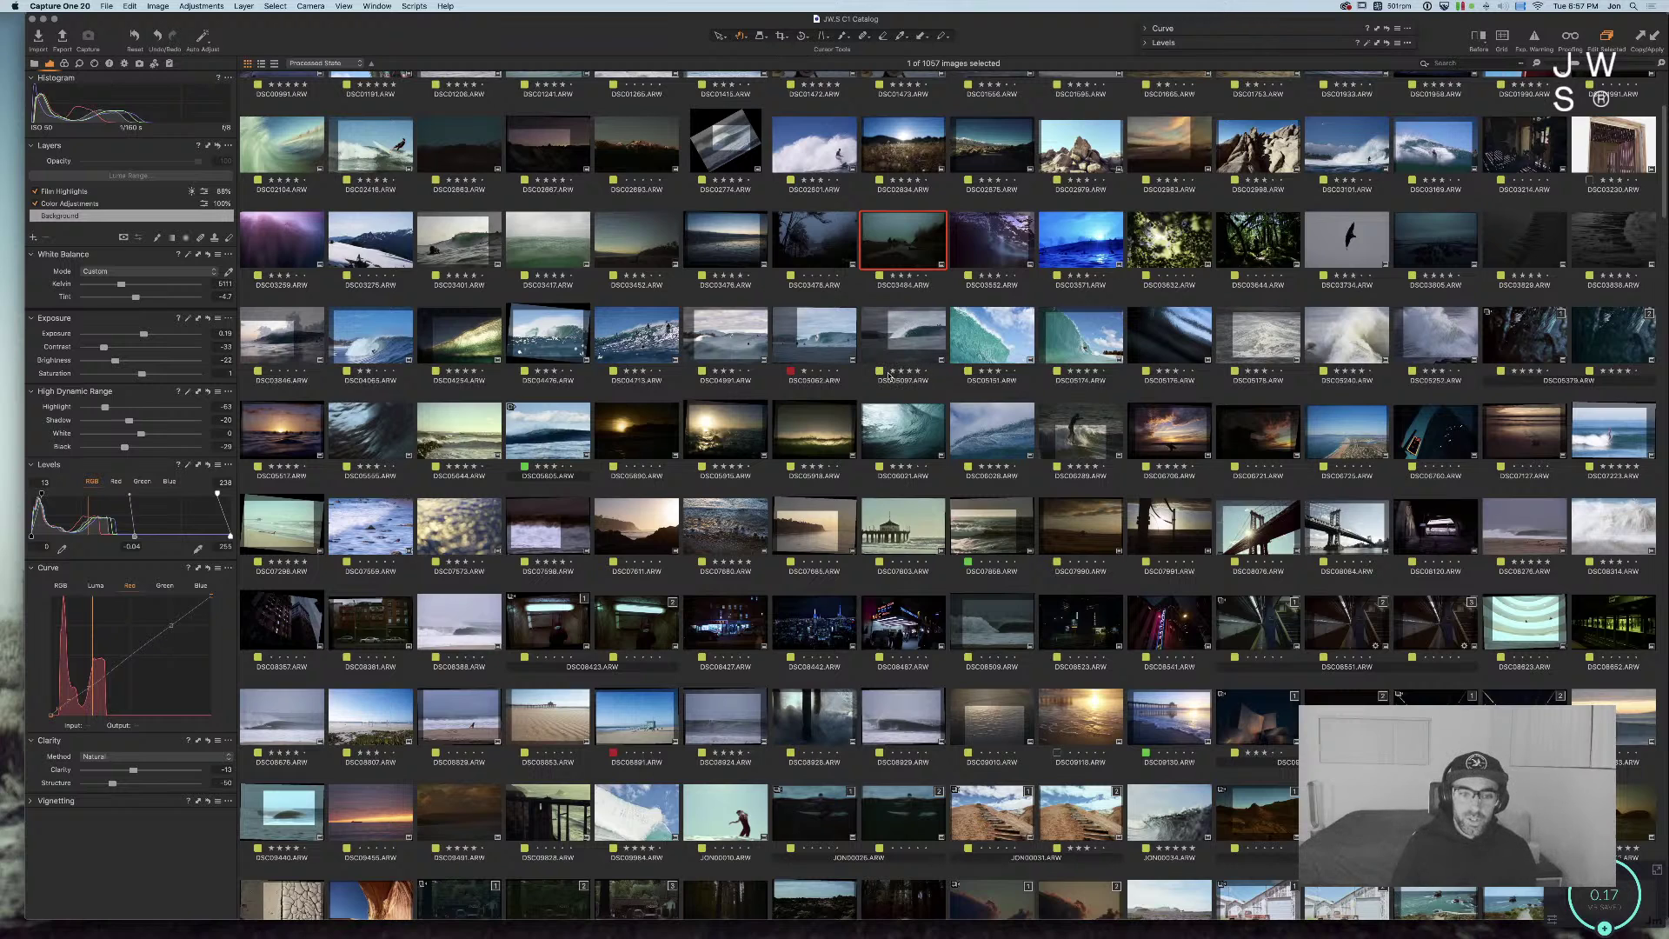
Step: Reopen the DSC02104 wave photo and raise its white balance Tint to about -0.8
{"action": "scroll", "coordinate": [856, 399], "scroll_direction": "up", "scroll_amount": 3}
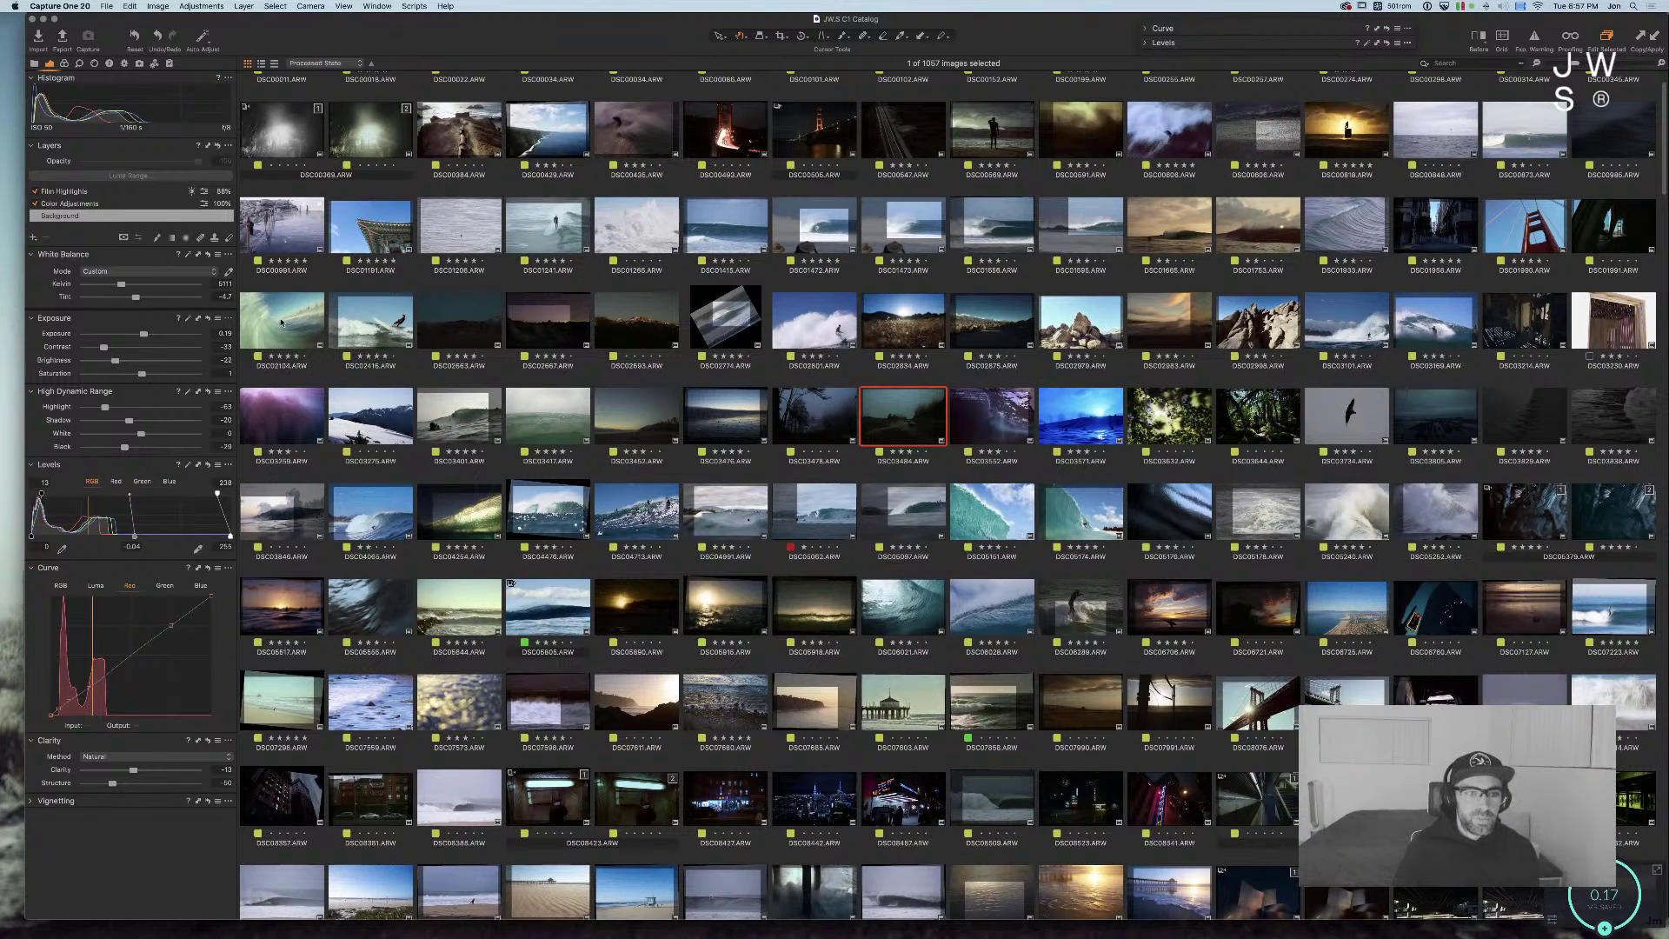
{"action": "left_click", "coordinate": [250, 318]}
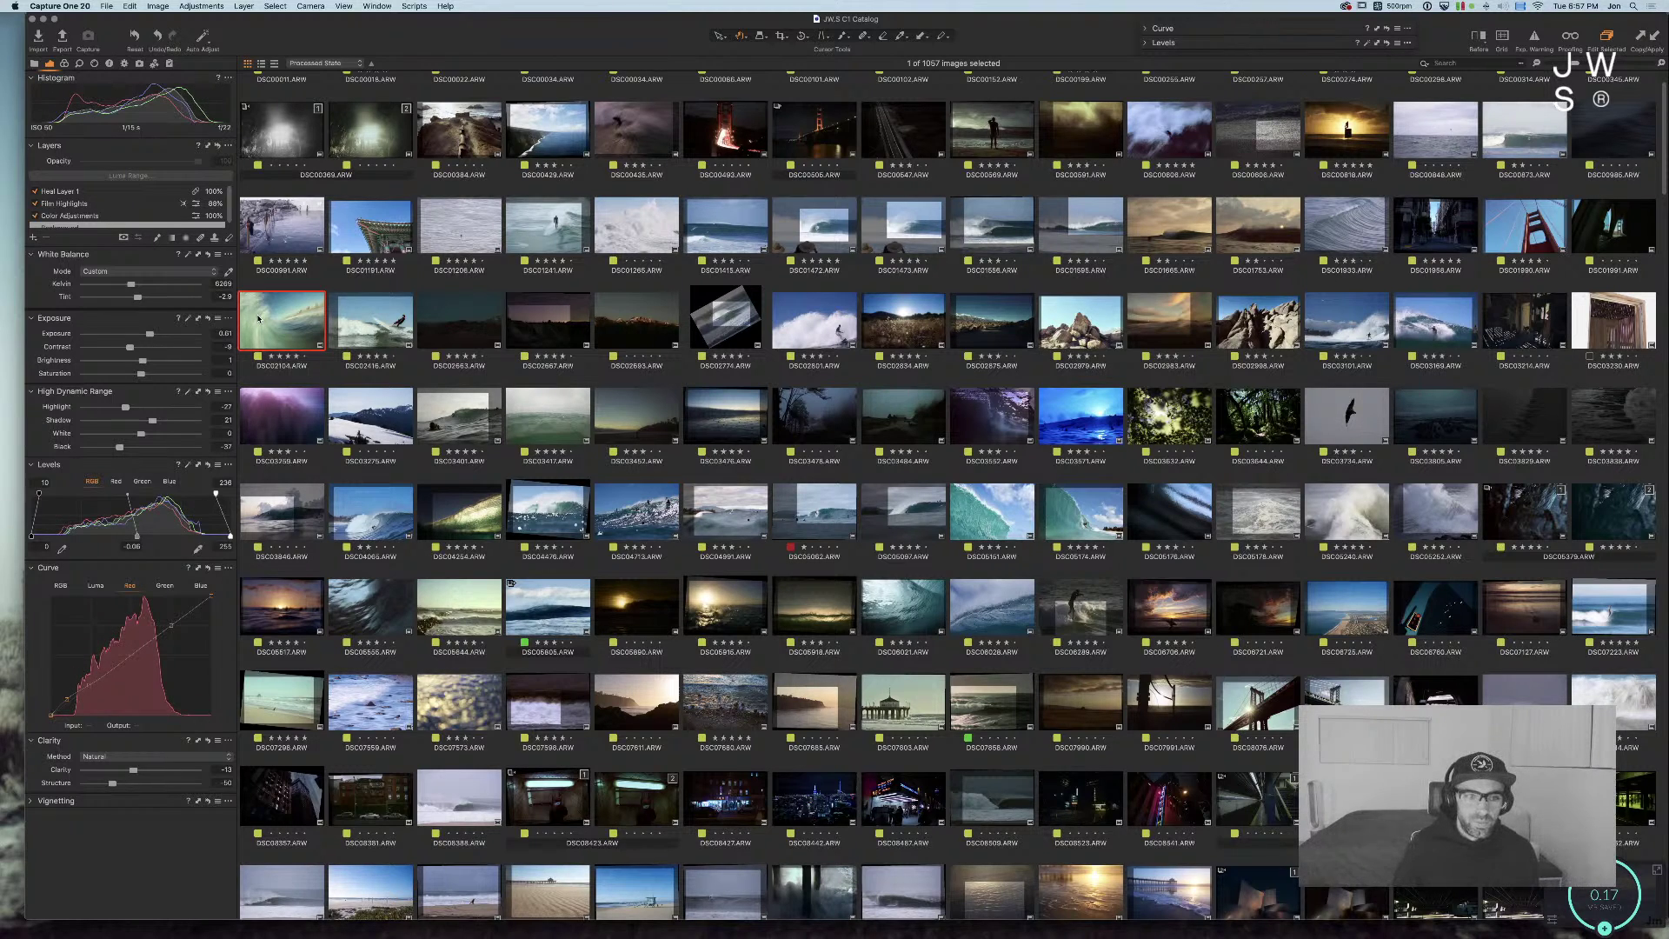
{"action": "double_click", "coordinate": [258, 318]}
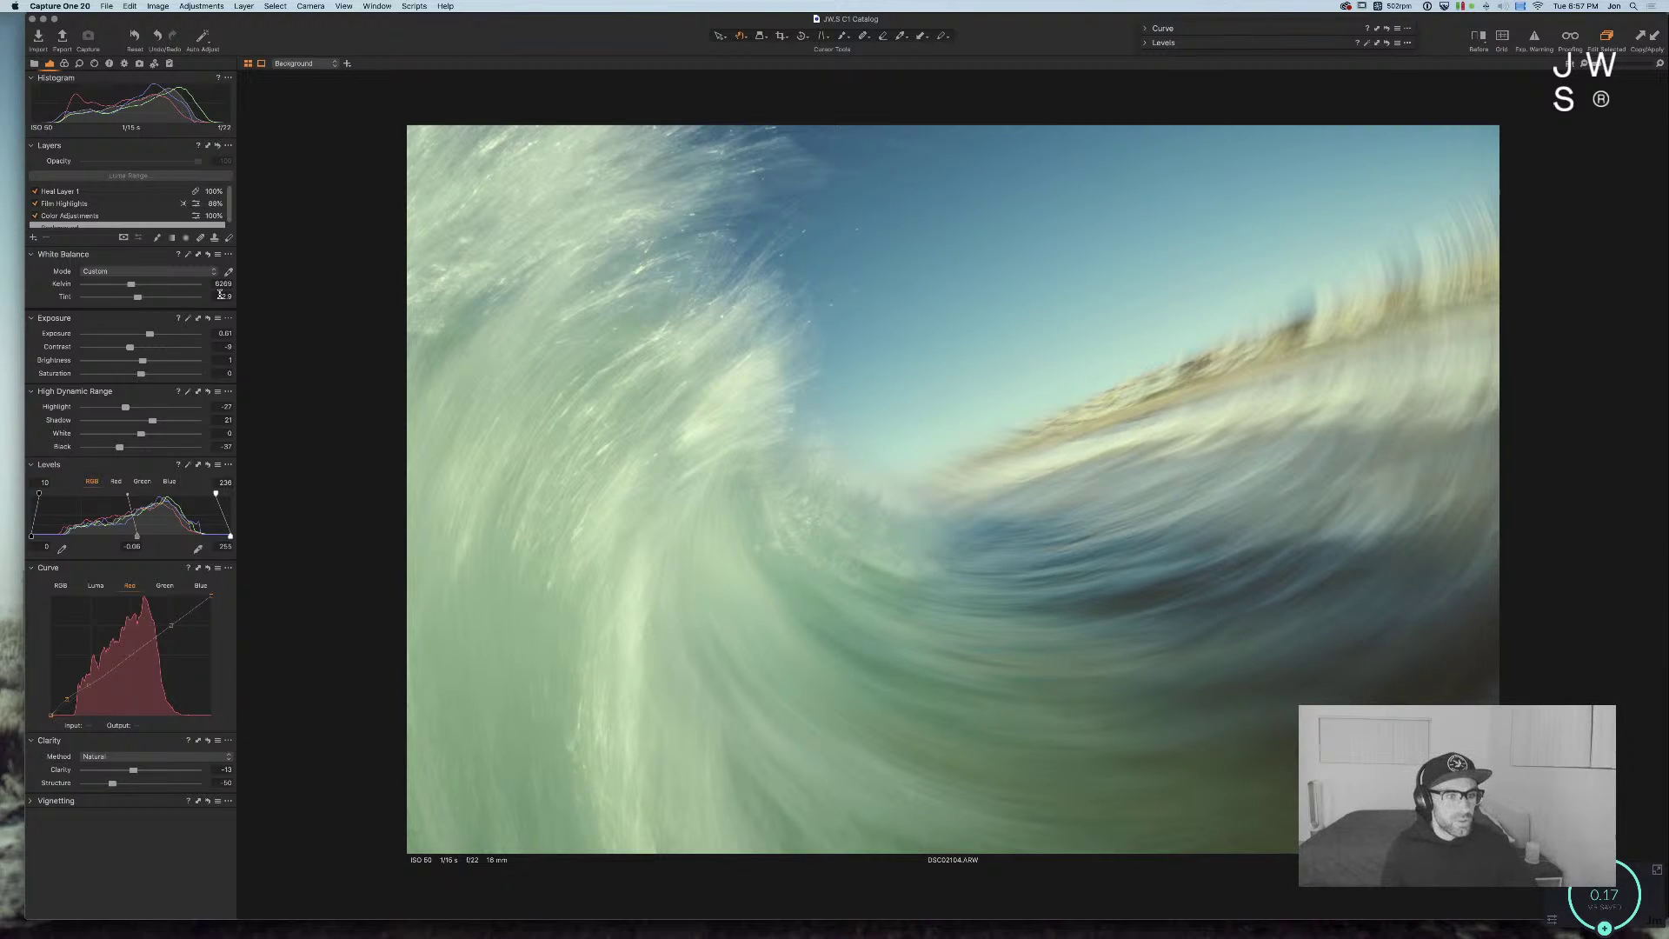
{"action": "left_click", "coordinate": [144, 299]}
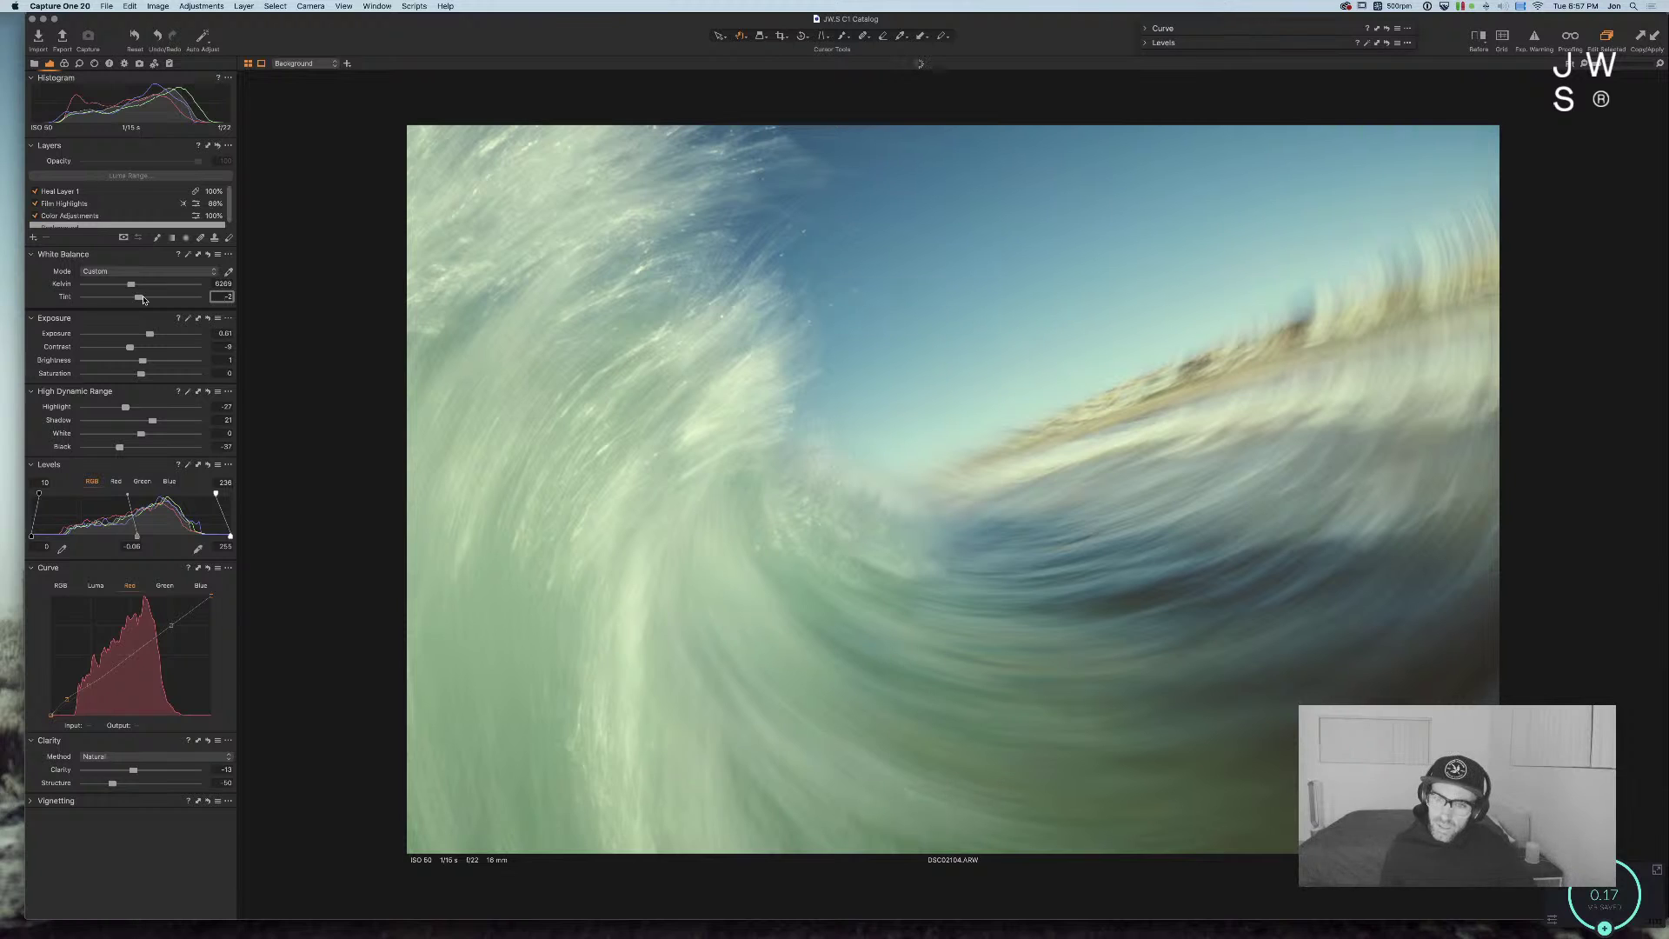
{"action": "left_click", "coordinate": [144, 299]}
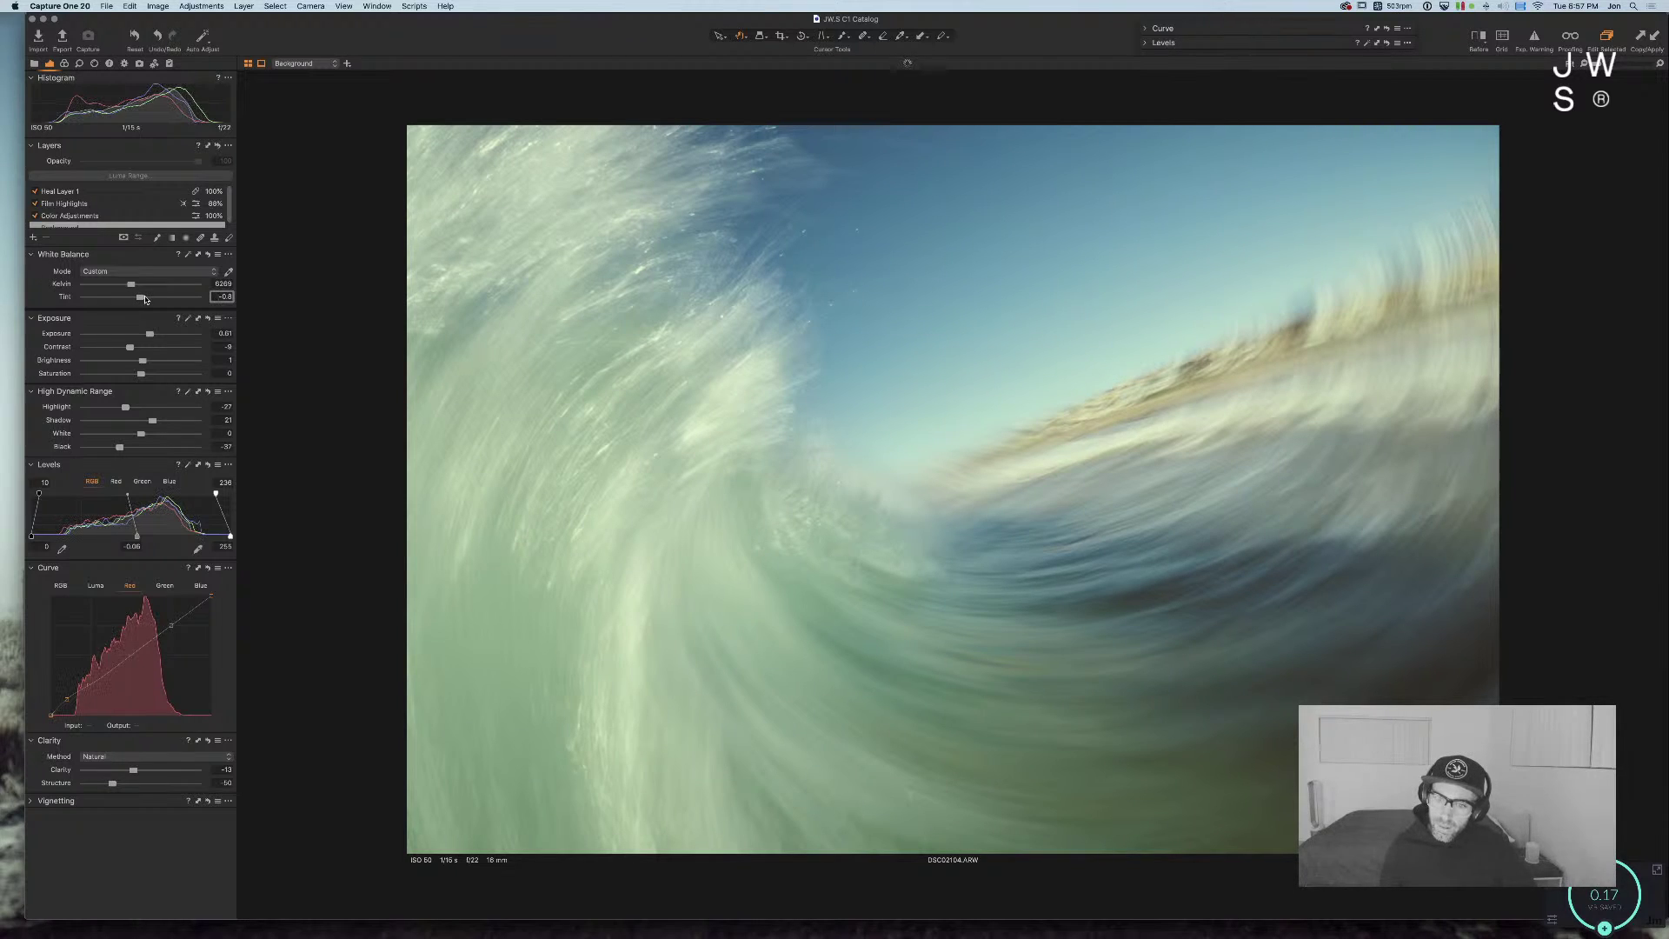
Step: Lower the wave photo's selected blue color range to -7.1 Saturation, and slightly adjust a shadow point on its Red curve
{"action": "key", "text": "alt+super+3"}
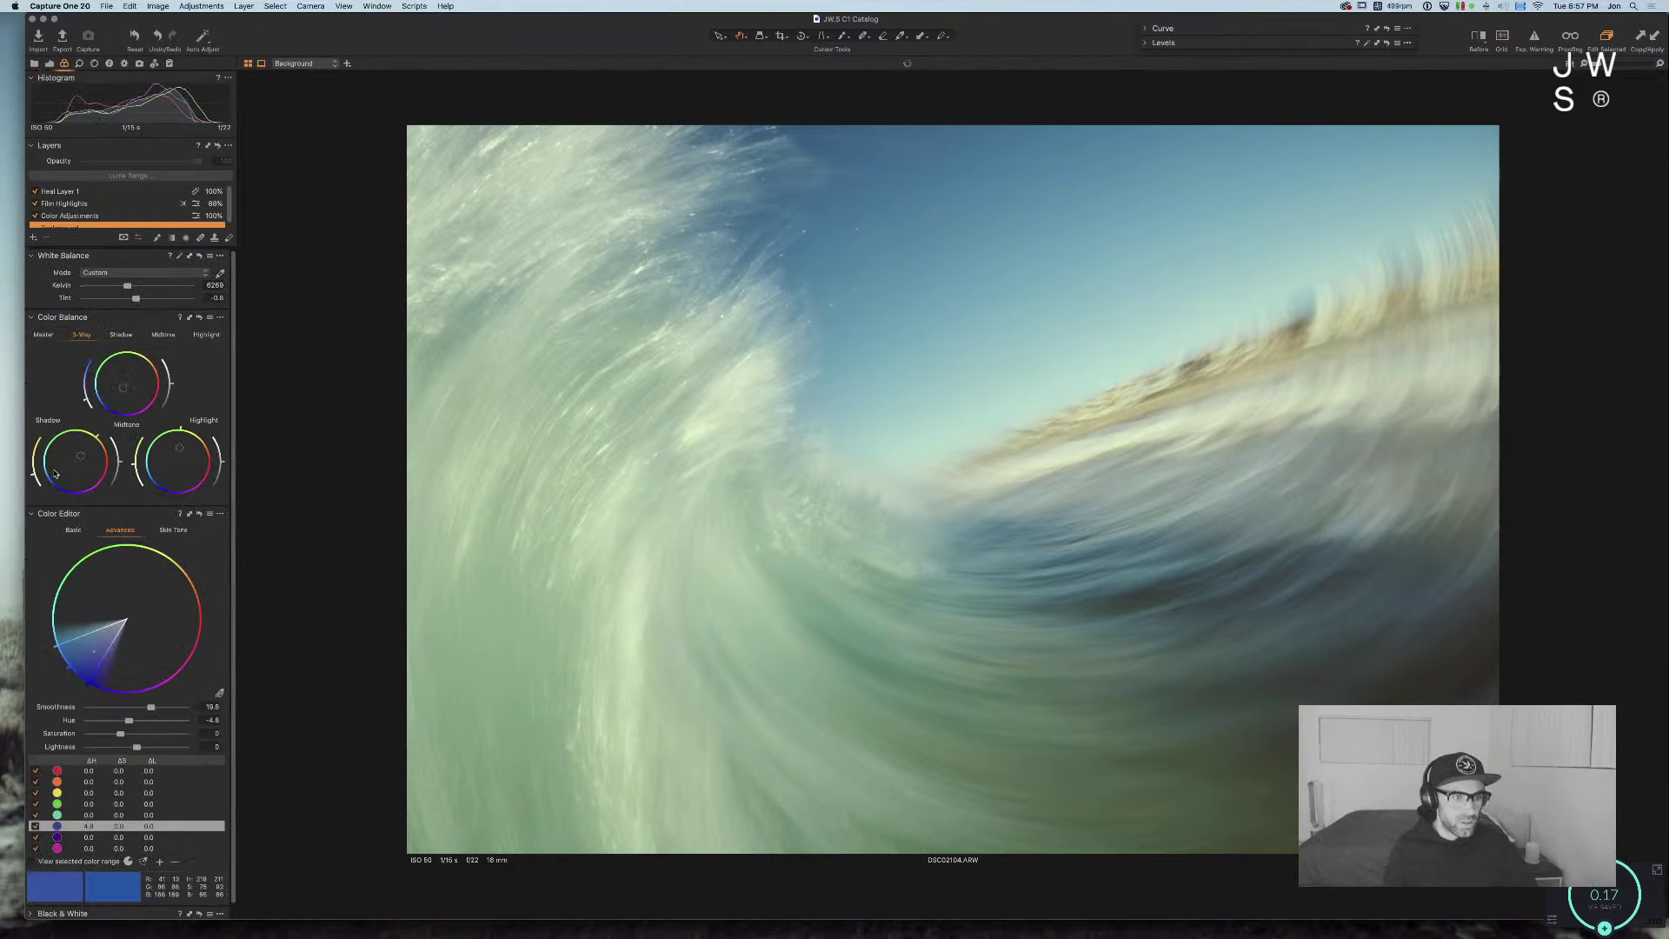
{"action": "left_click_drag", "start_coordinate": [120, 734], "coordinate": [120, 736]}
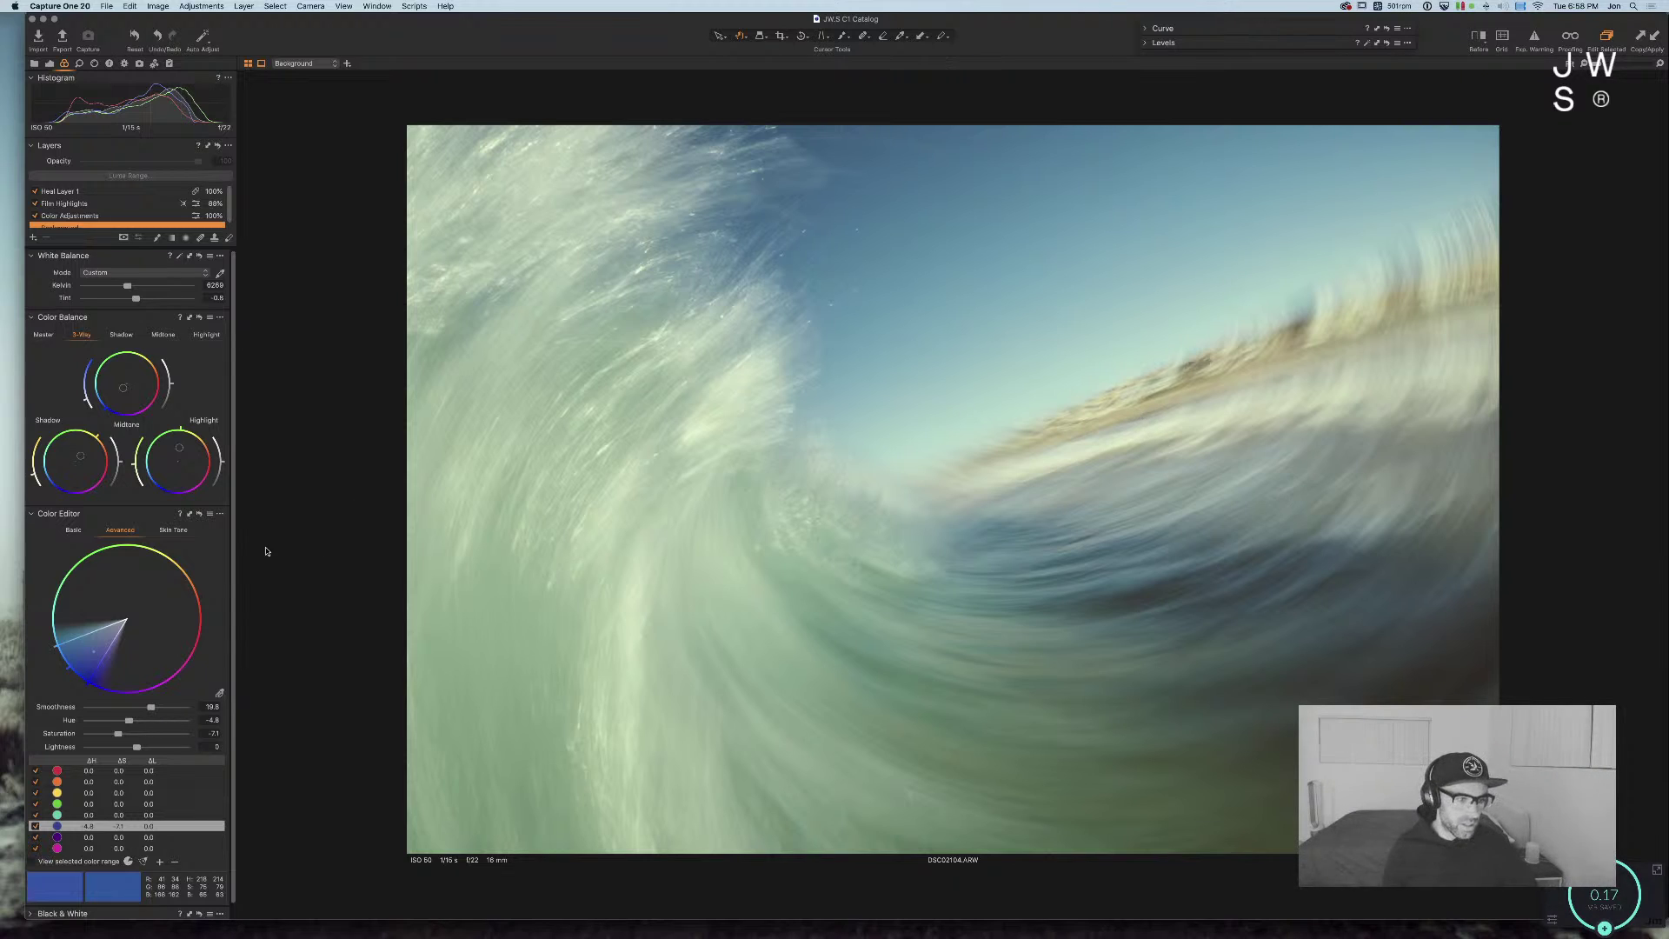
{"action": "key", "text": "super+alt+e"}
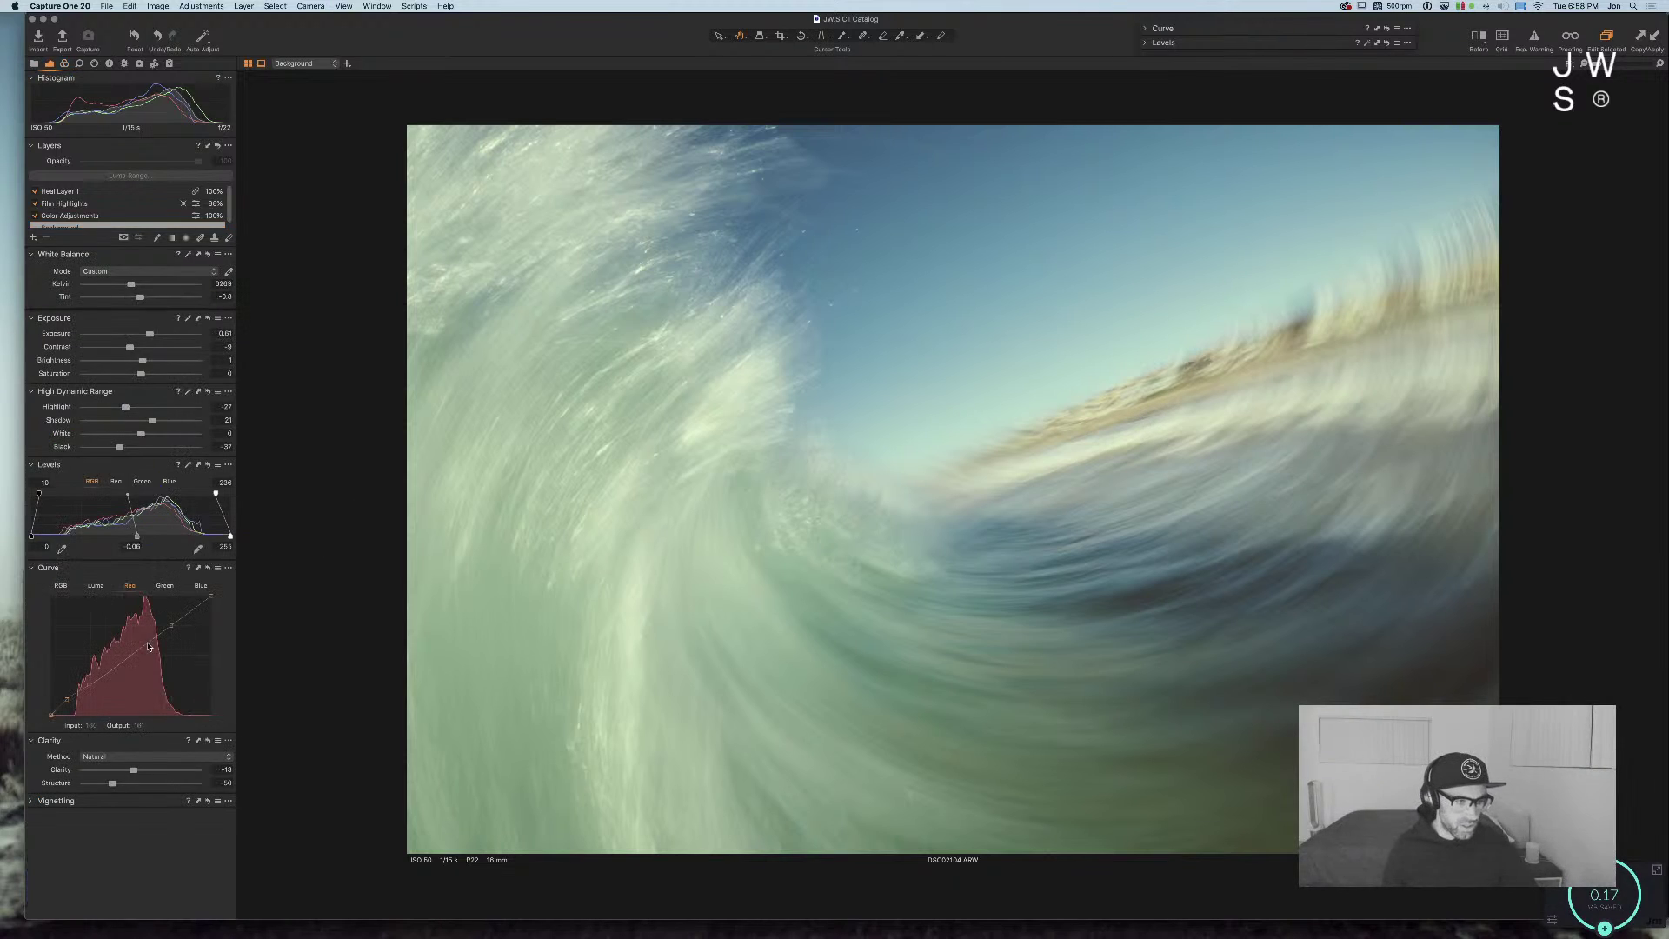
{"action": "left_click", "coordinate": [86, 685]}
{"action": "left_click_drag", "start_coordinate": [86, 685], "coordinate": [87, 687]}
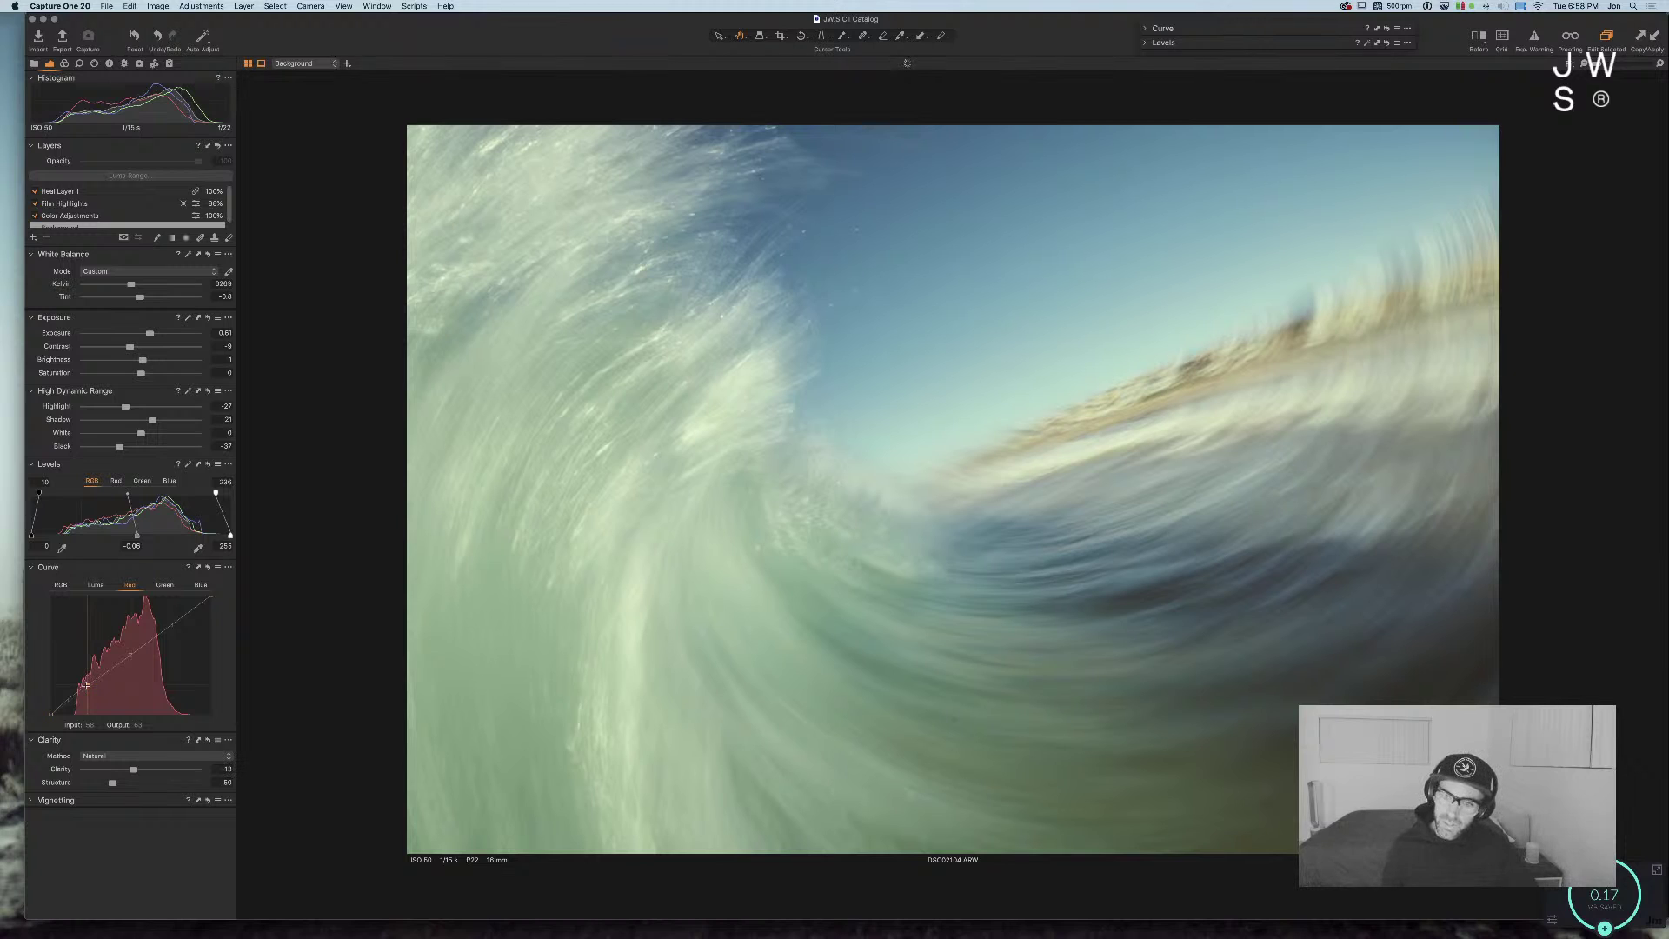
Step: On the Background layer of the dusk beach photo DSC03476.ARW, set Black to -31 and slightly brighten the RGB Levels midtones
{"action": "key", "text": "super+alt+v"}
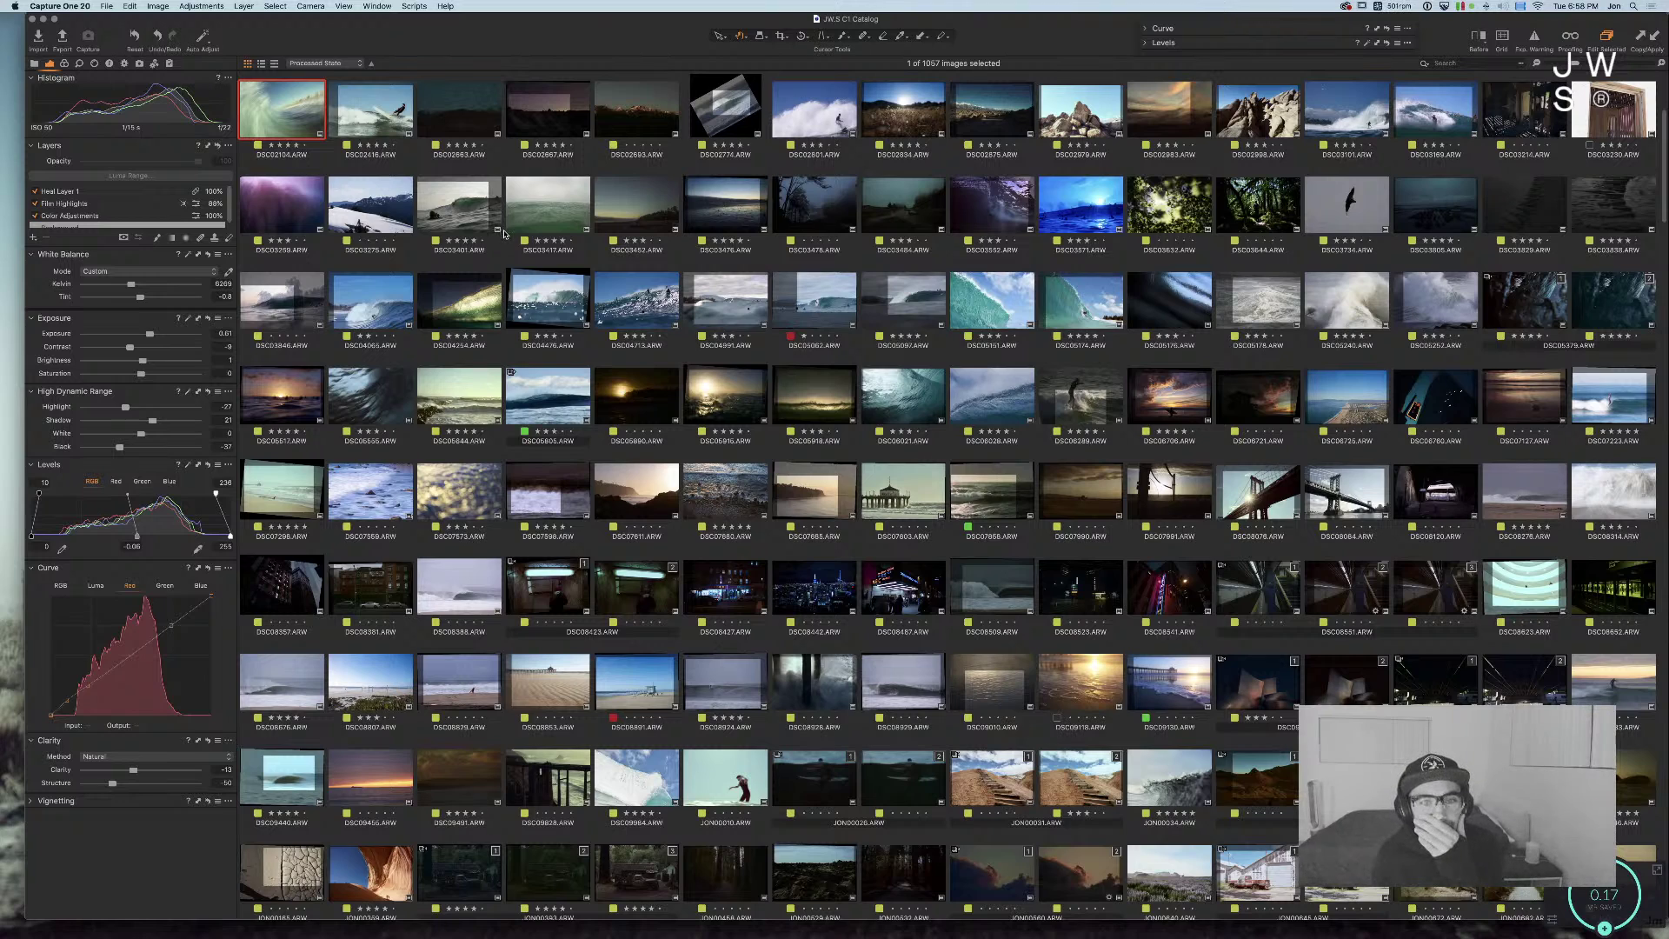
{"action": "double_click", "coordinate": [737, 206]}
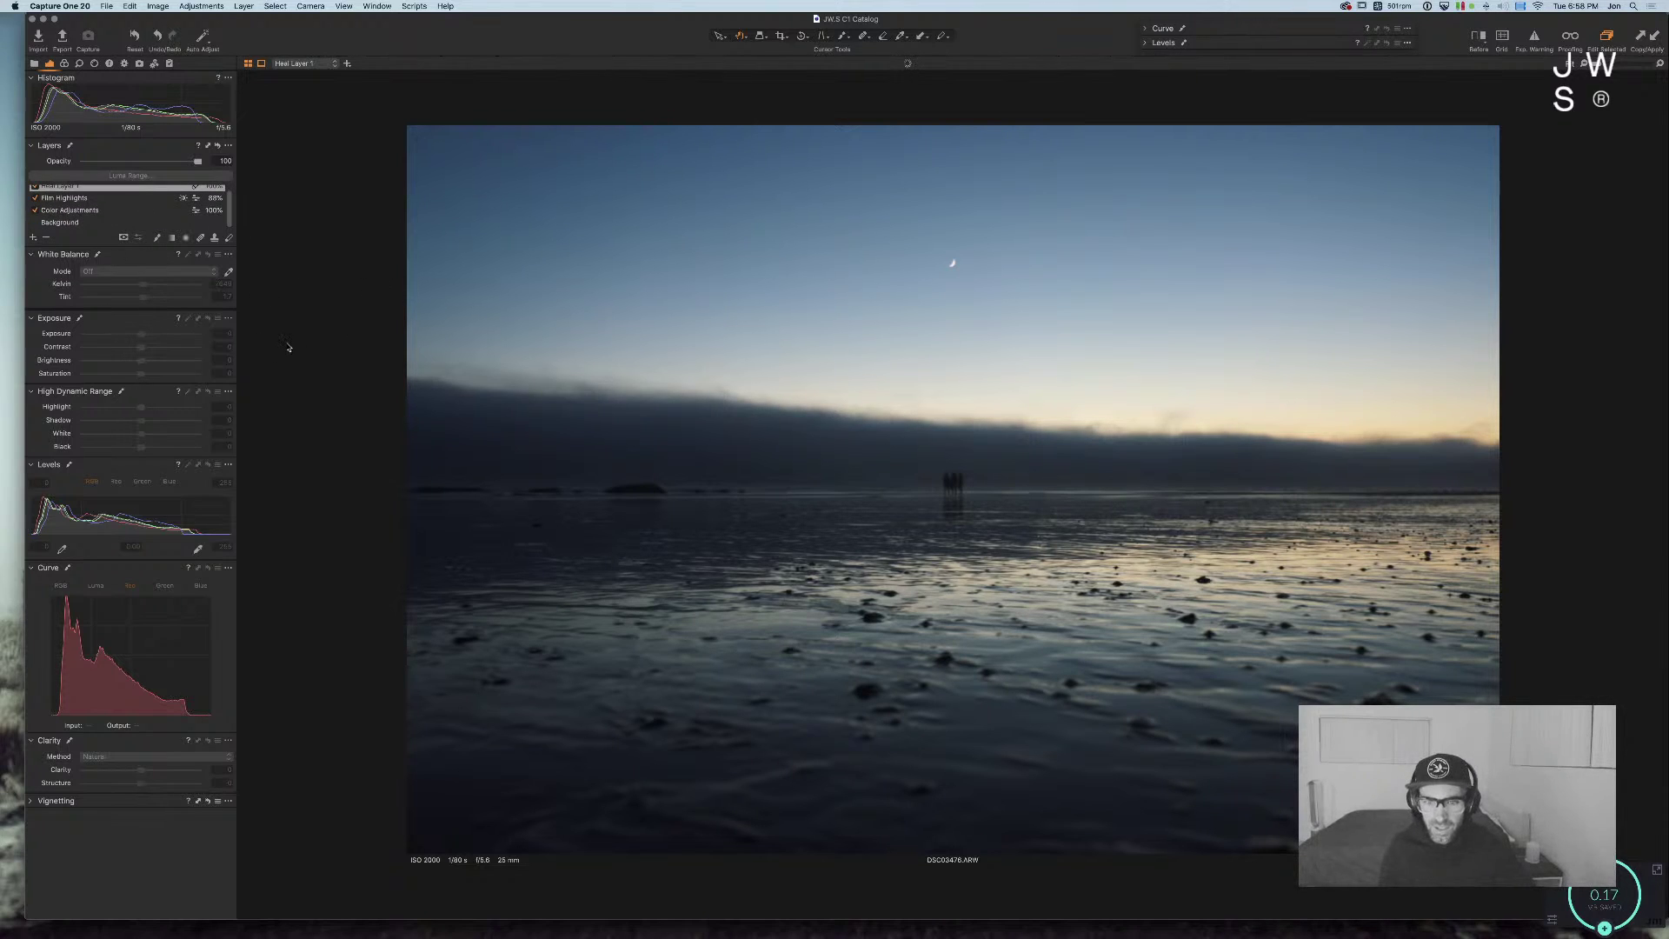
{"action": "left_click", "coordinate": [70, 221]}
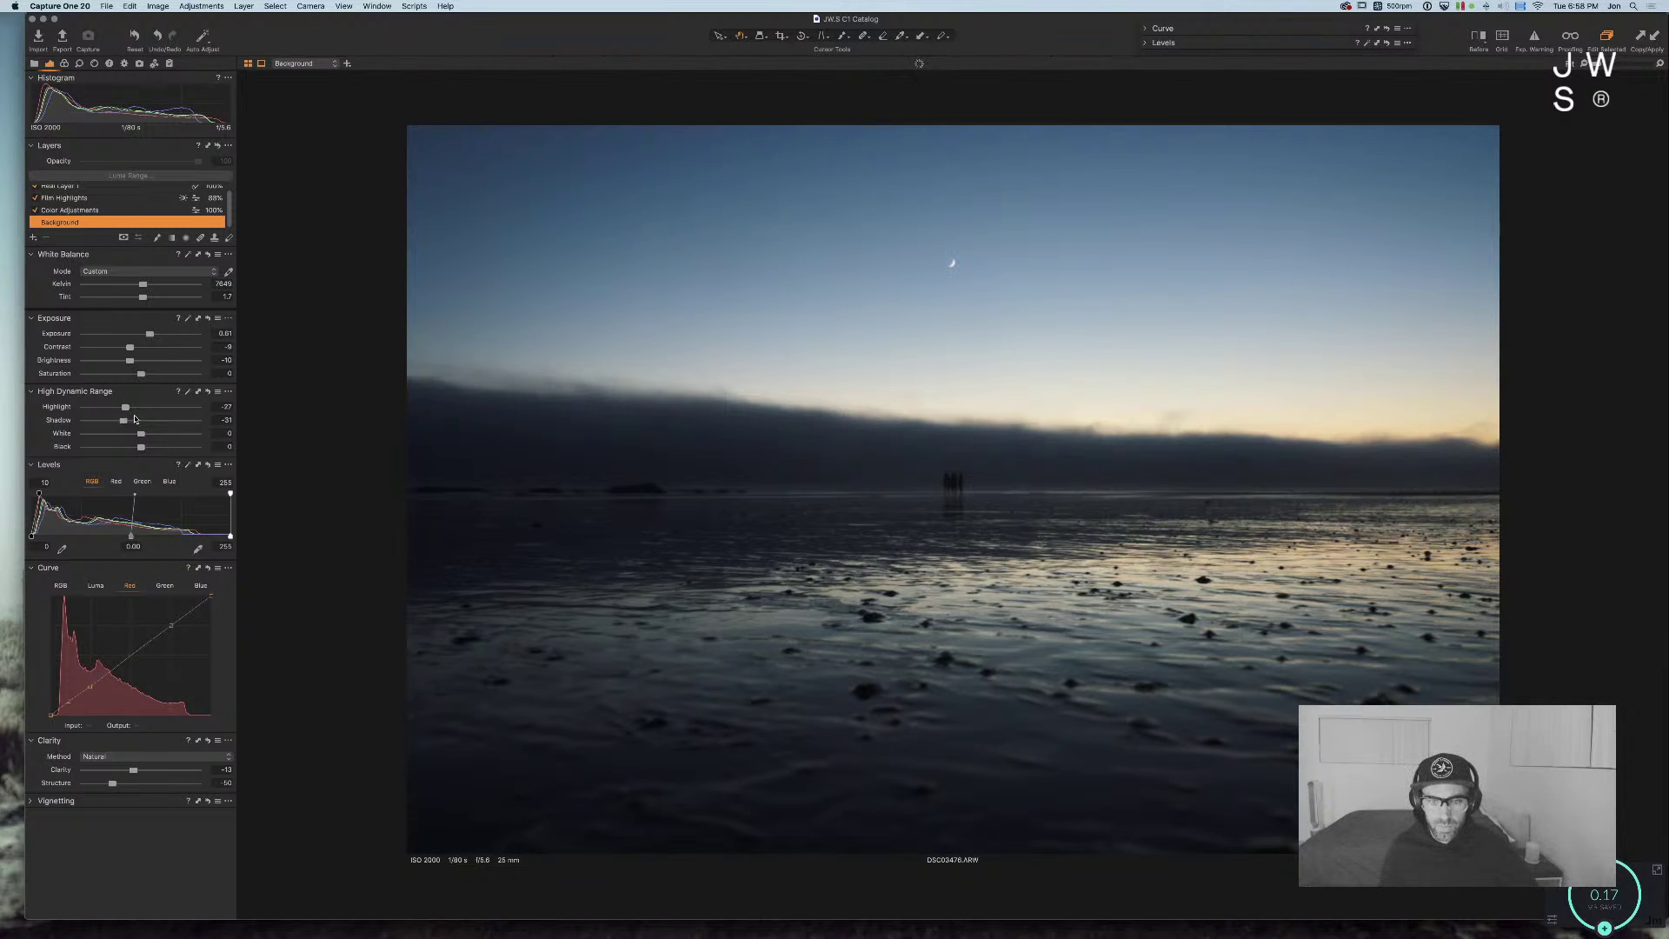
{"action": "left_click", "coordinate": [124, 448]}
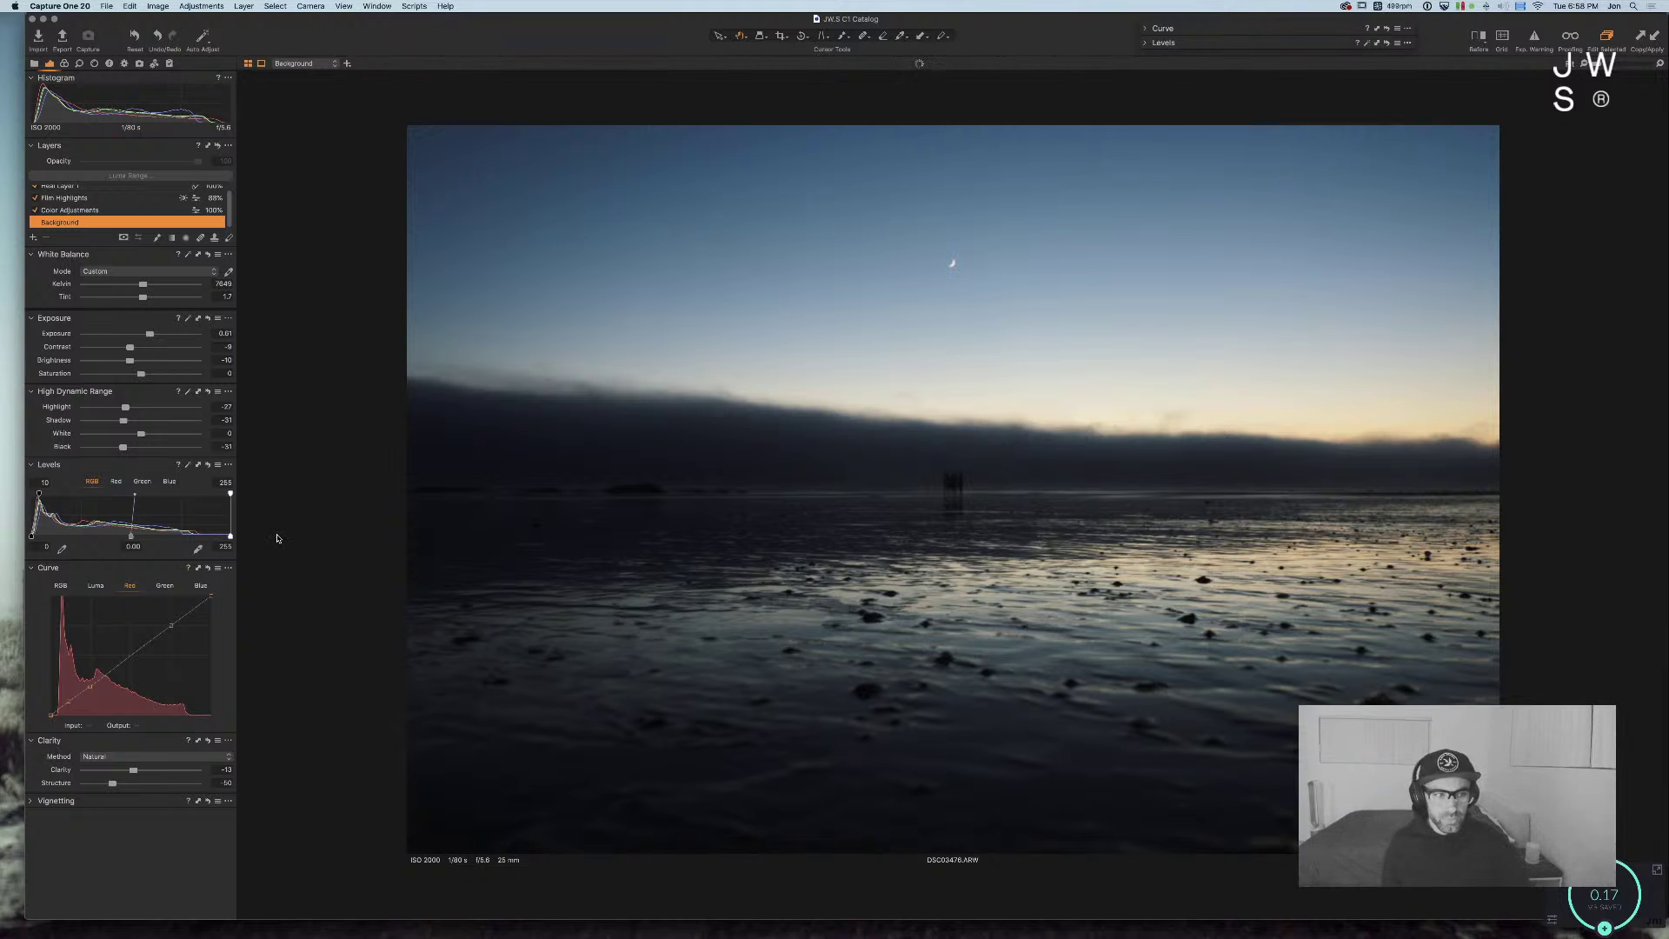
{"action": "left_click_drag", "start_coordinate": [132, 536], "coordinate": [141, 539]}
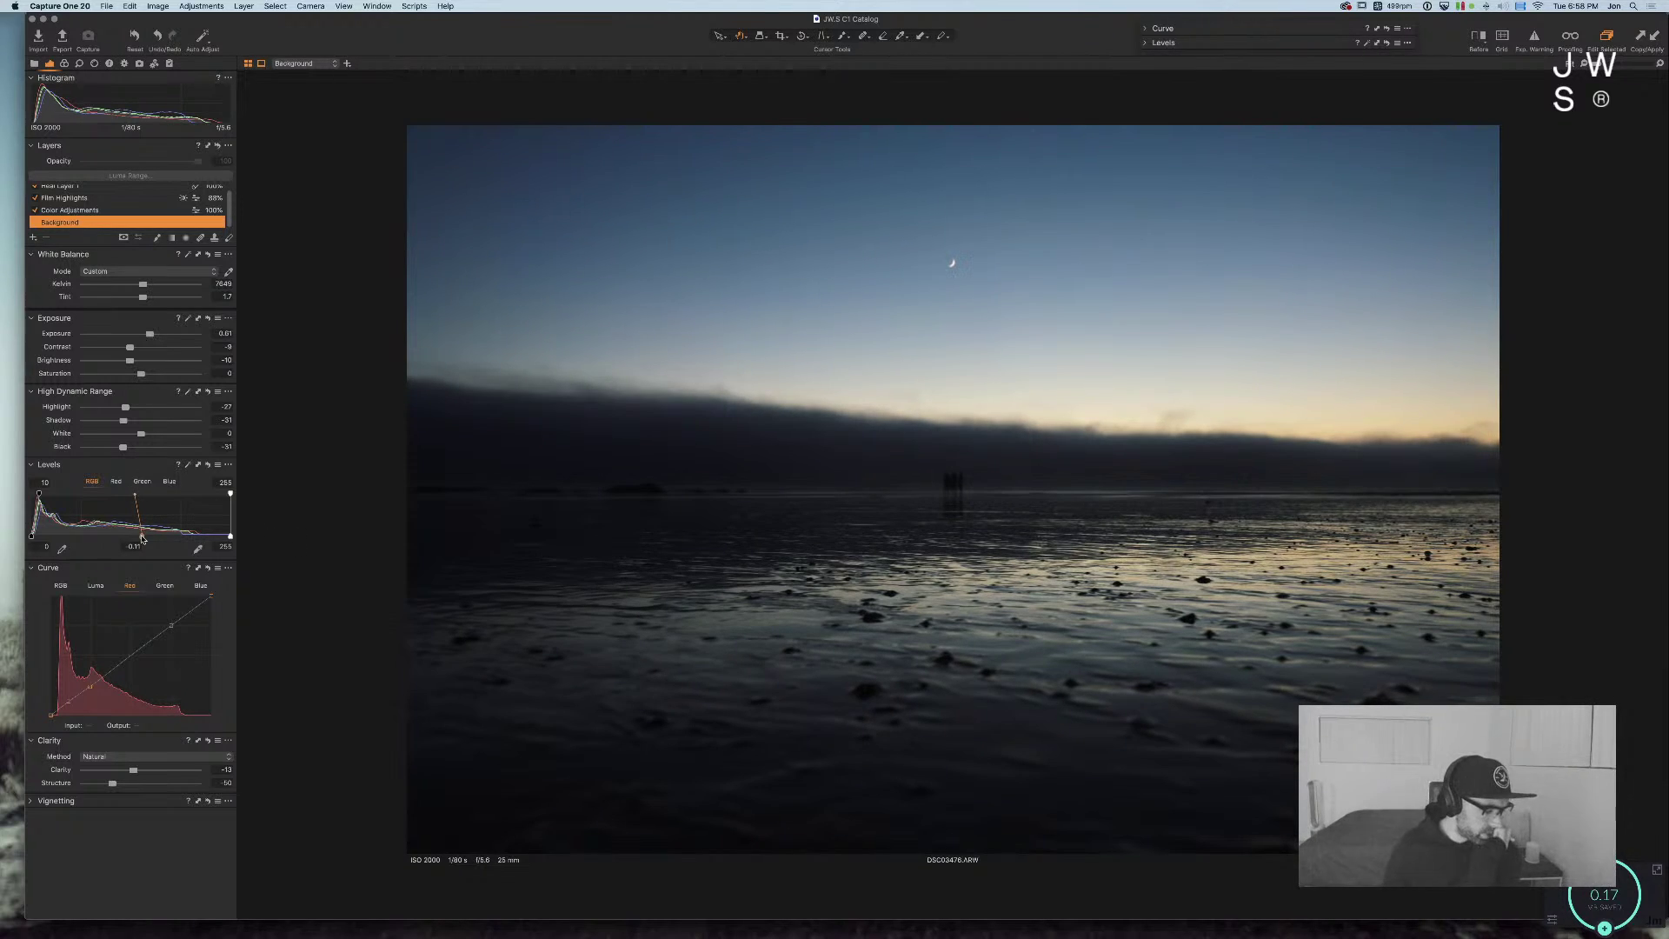
{"action": "left_click_drag", "start_coordinate": [141, 539], "coordinate": [126, 537]}
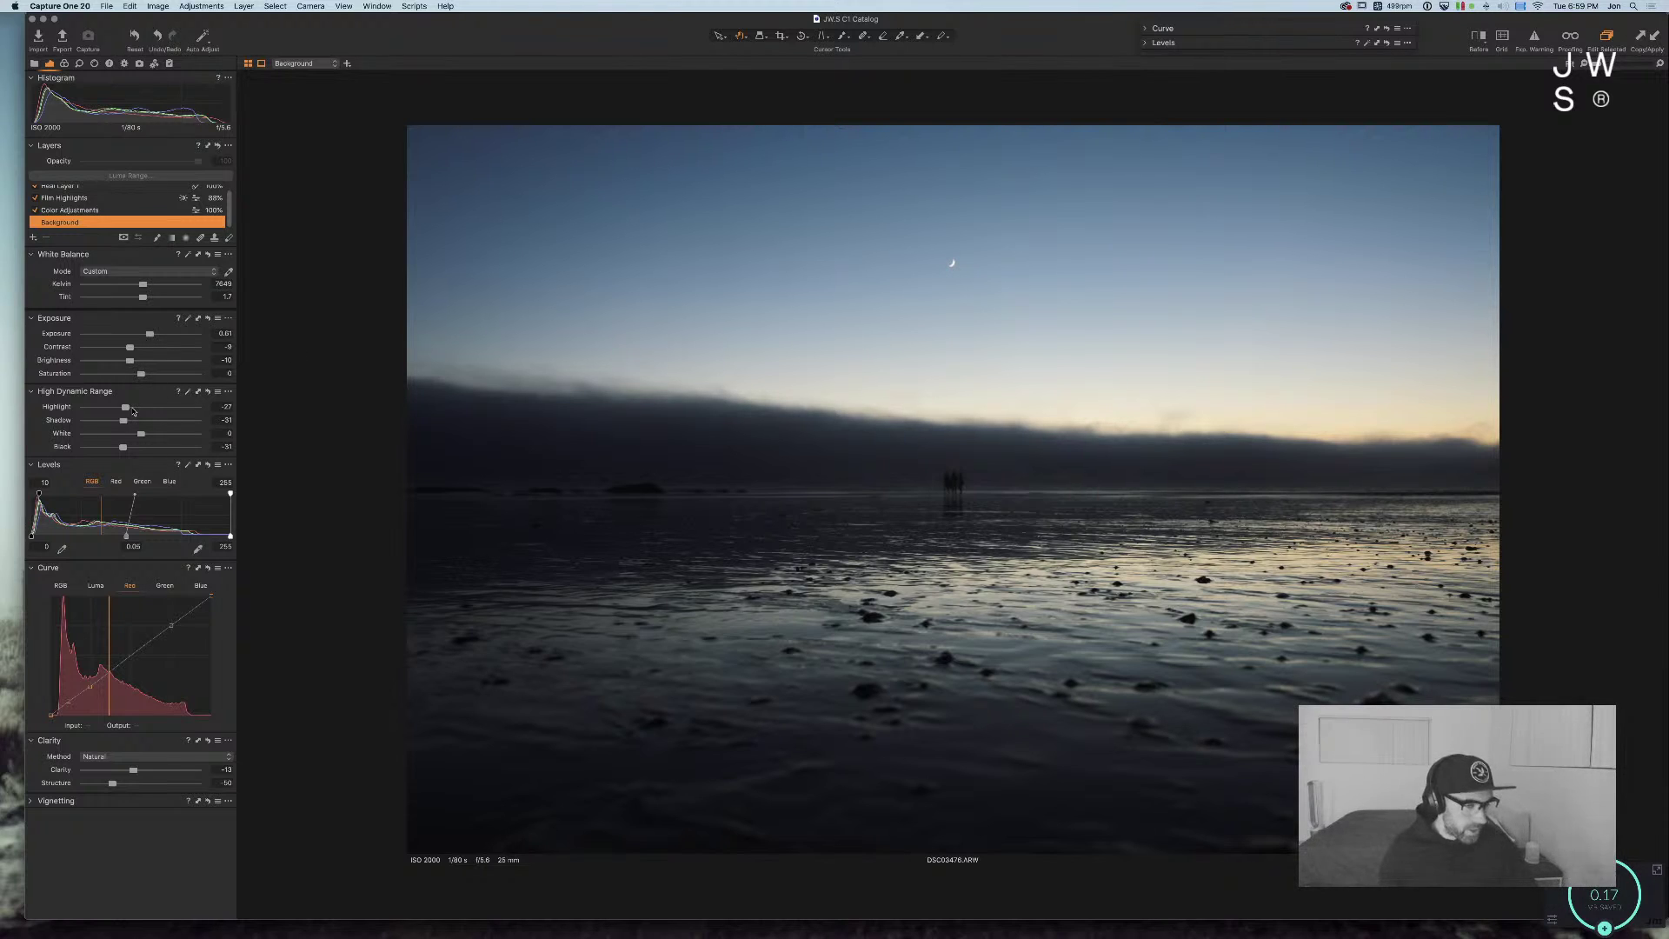
Step: Set the dusk beach photo's Brightness to -19 and its white balance Tint to -0.2
{"action": "left_click_drag", "start_coordinate": [129, 360], "coordinate": [121, 364]}
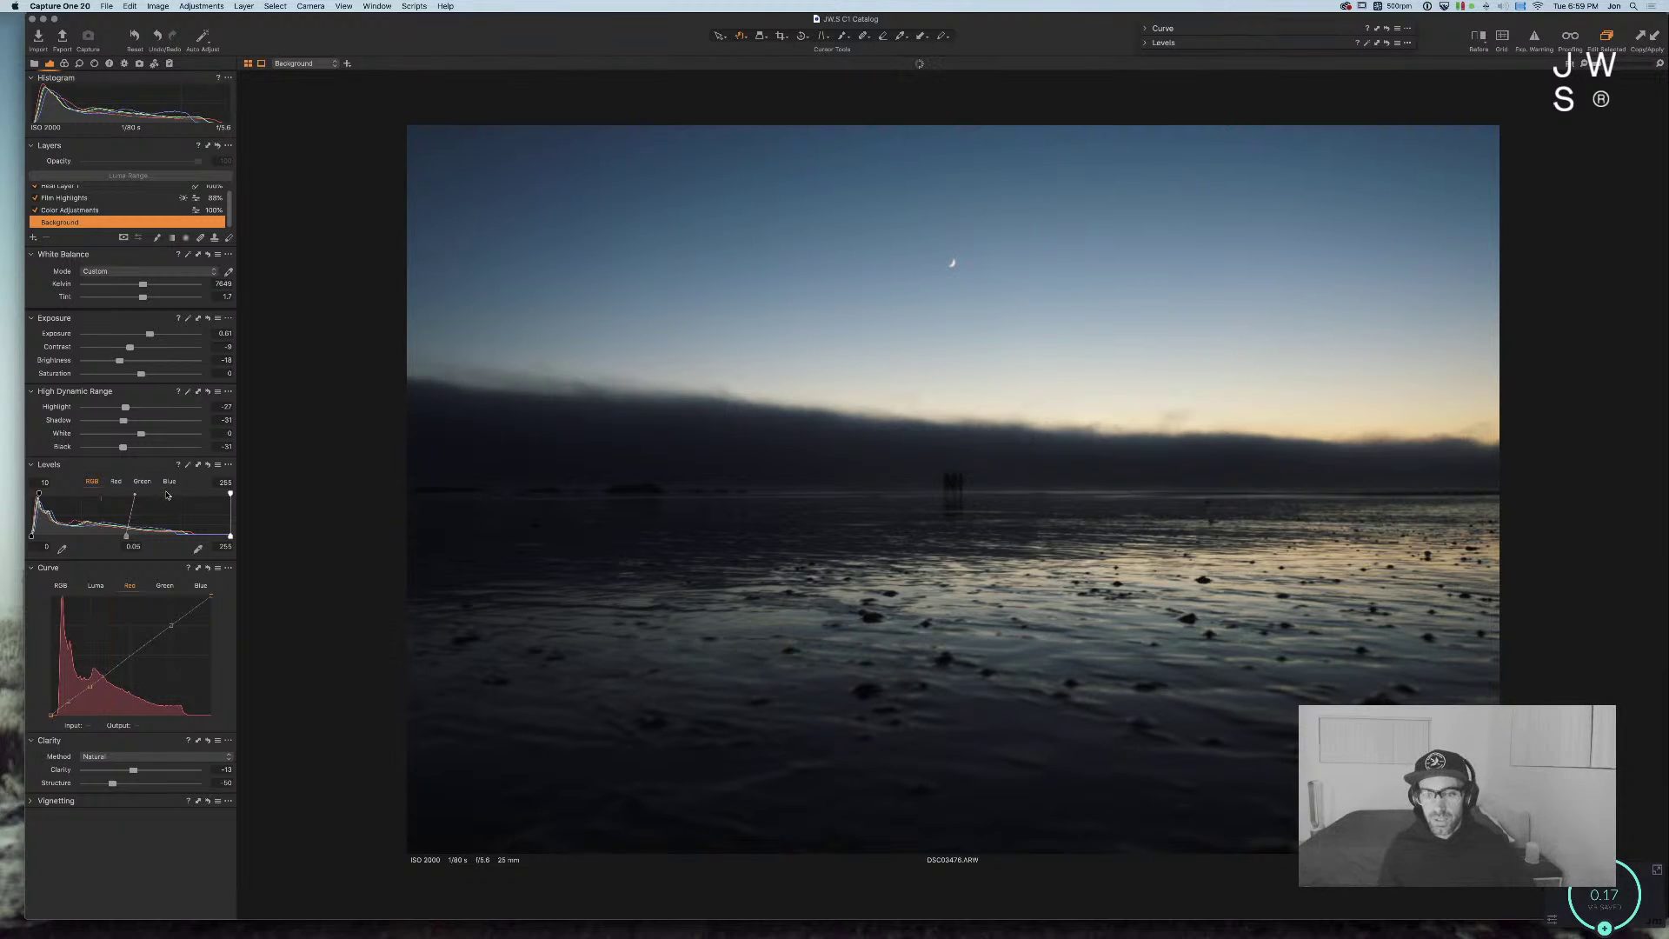
{"action": "left_click_drag", "start_coordinate": [143, 298], "coordinate": [148, 298]}
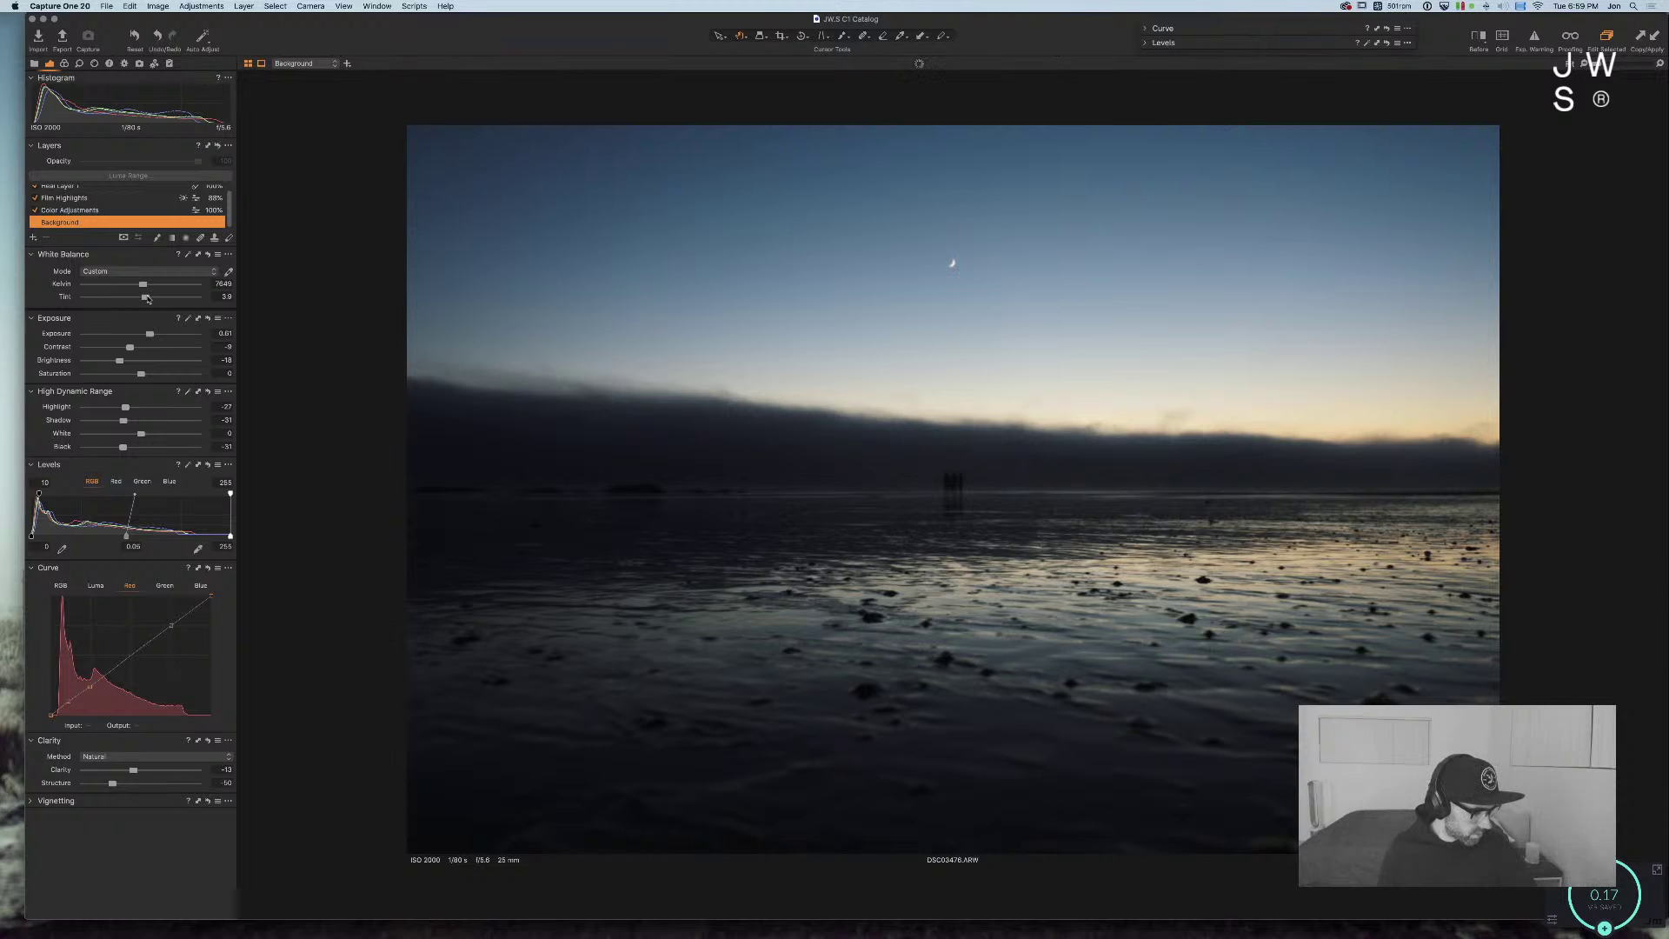
{"action": "left_click_drag", "start_coordinate": [148, 298], "coordinate": [146, 299]}
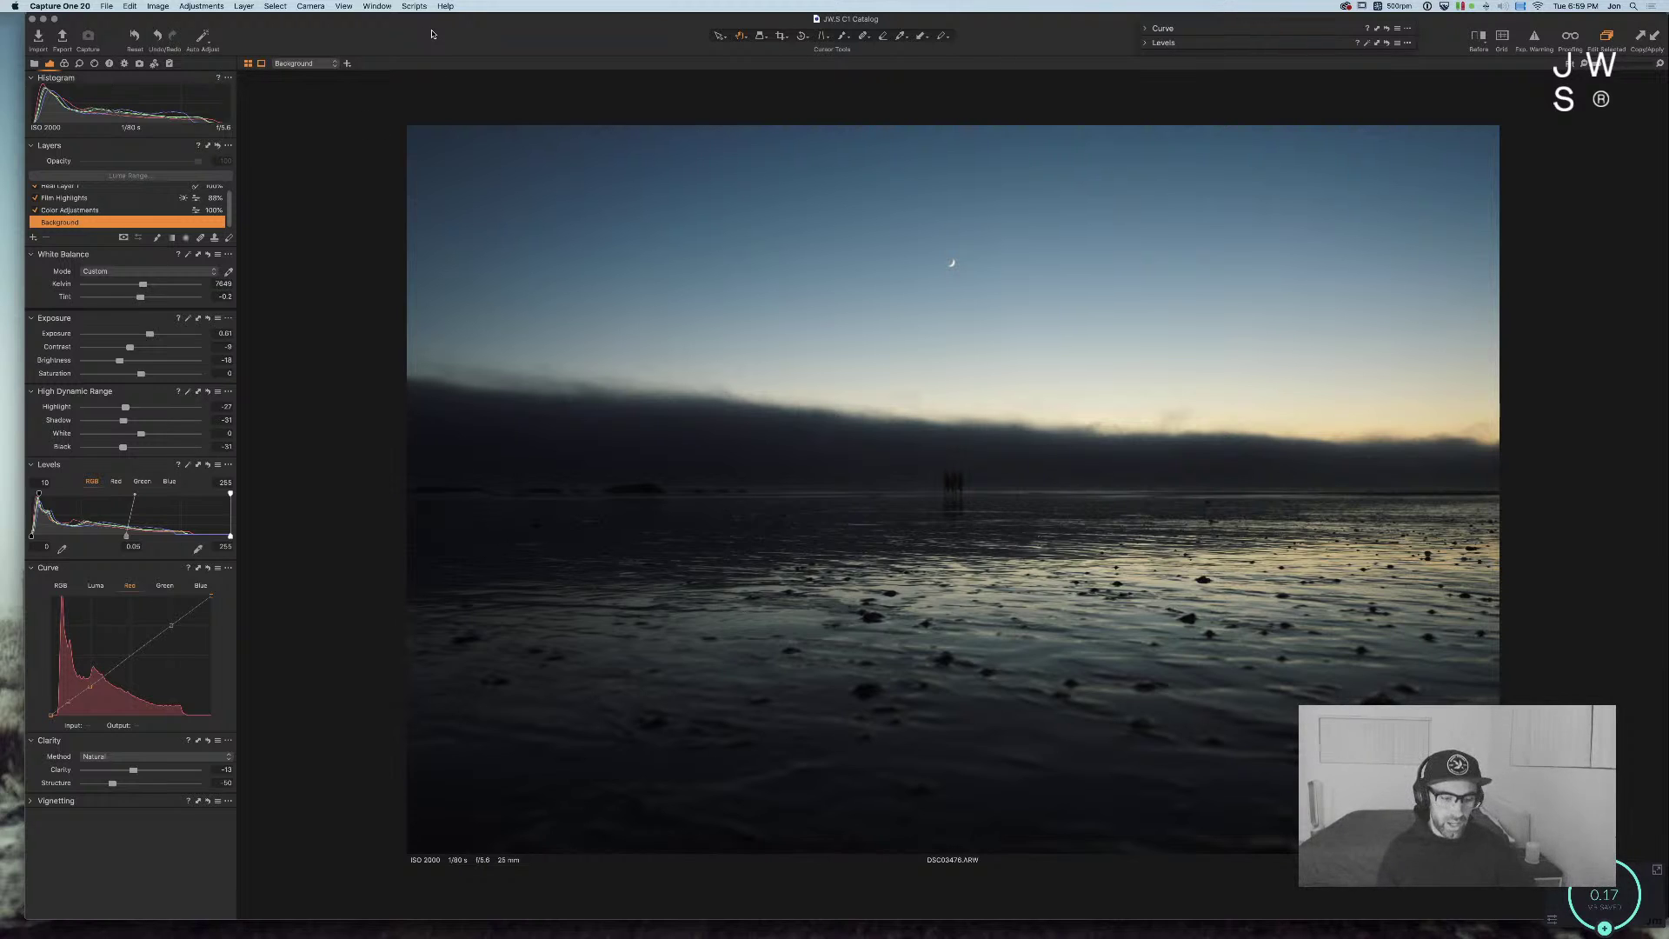
Step: Open the blue surfer photo DSC03571.ARW in a split before/after comparison, and show its Luma curve
{"action": "key", "text": "alt+super+v"}
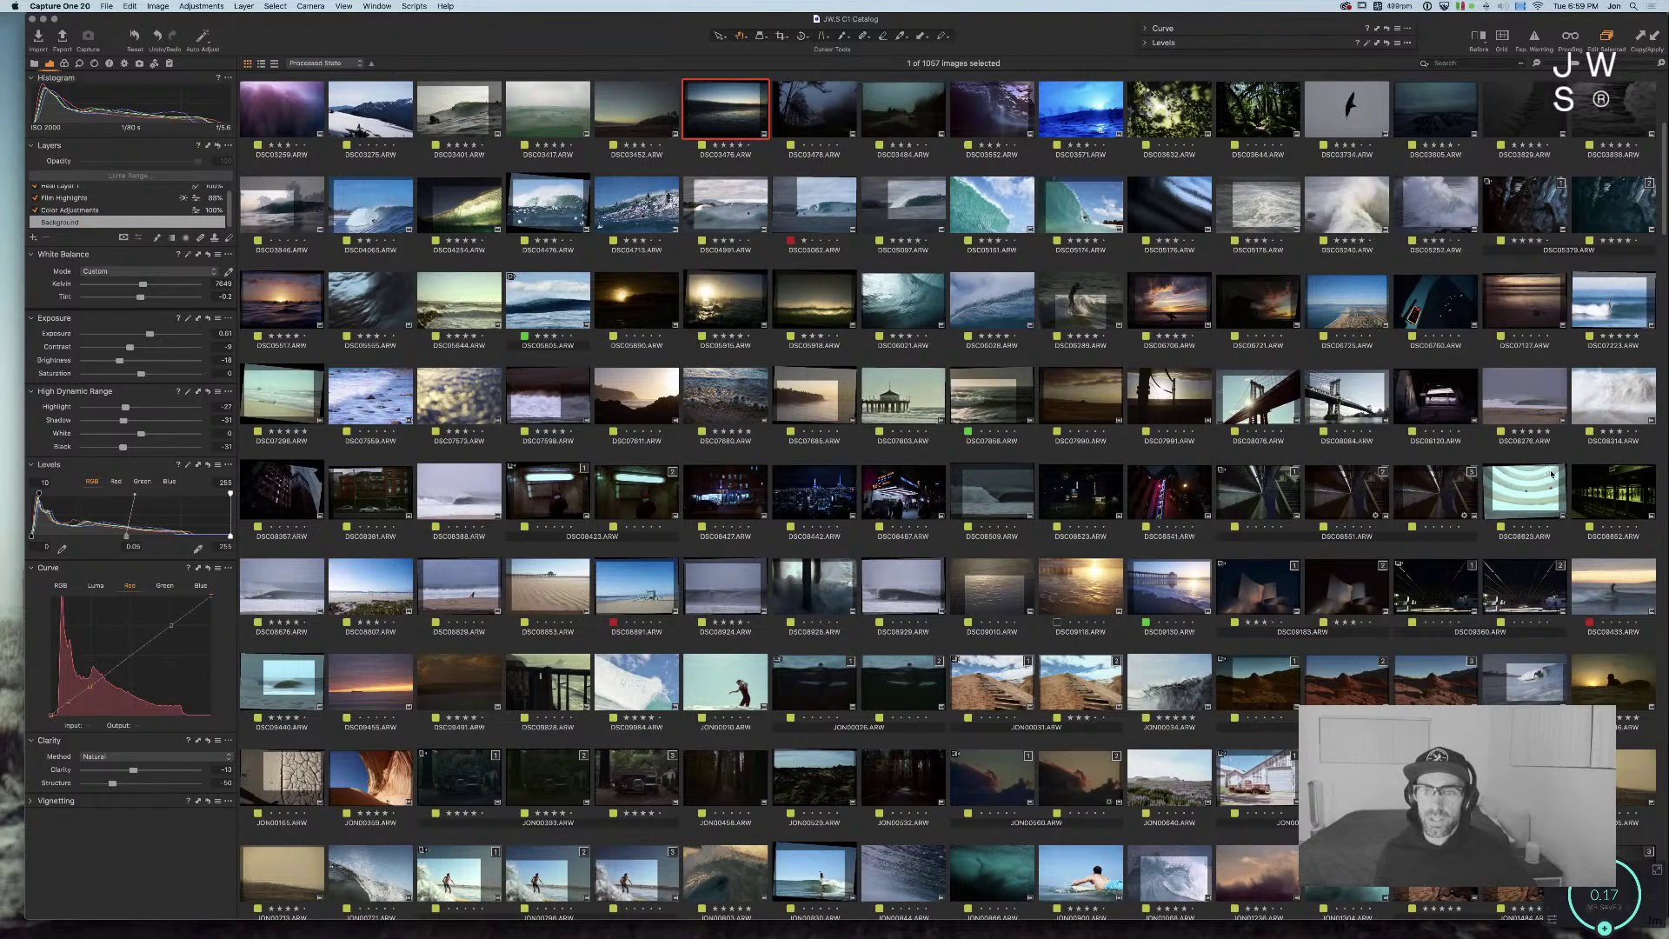
{"action": "double_click", "coordinate": [1089, 111]}
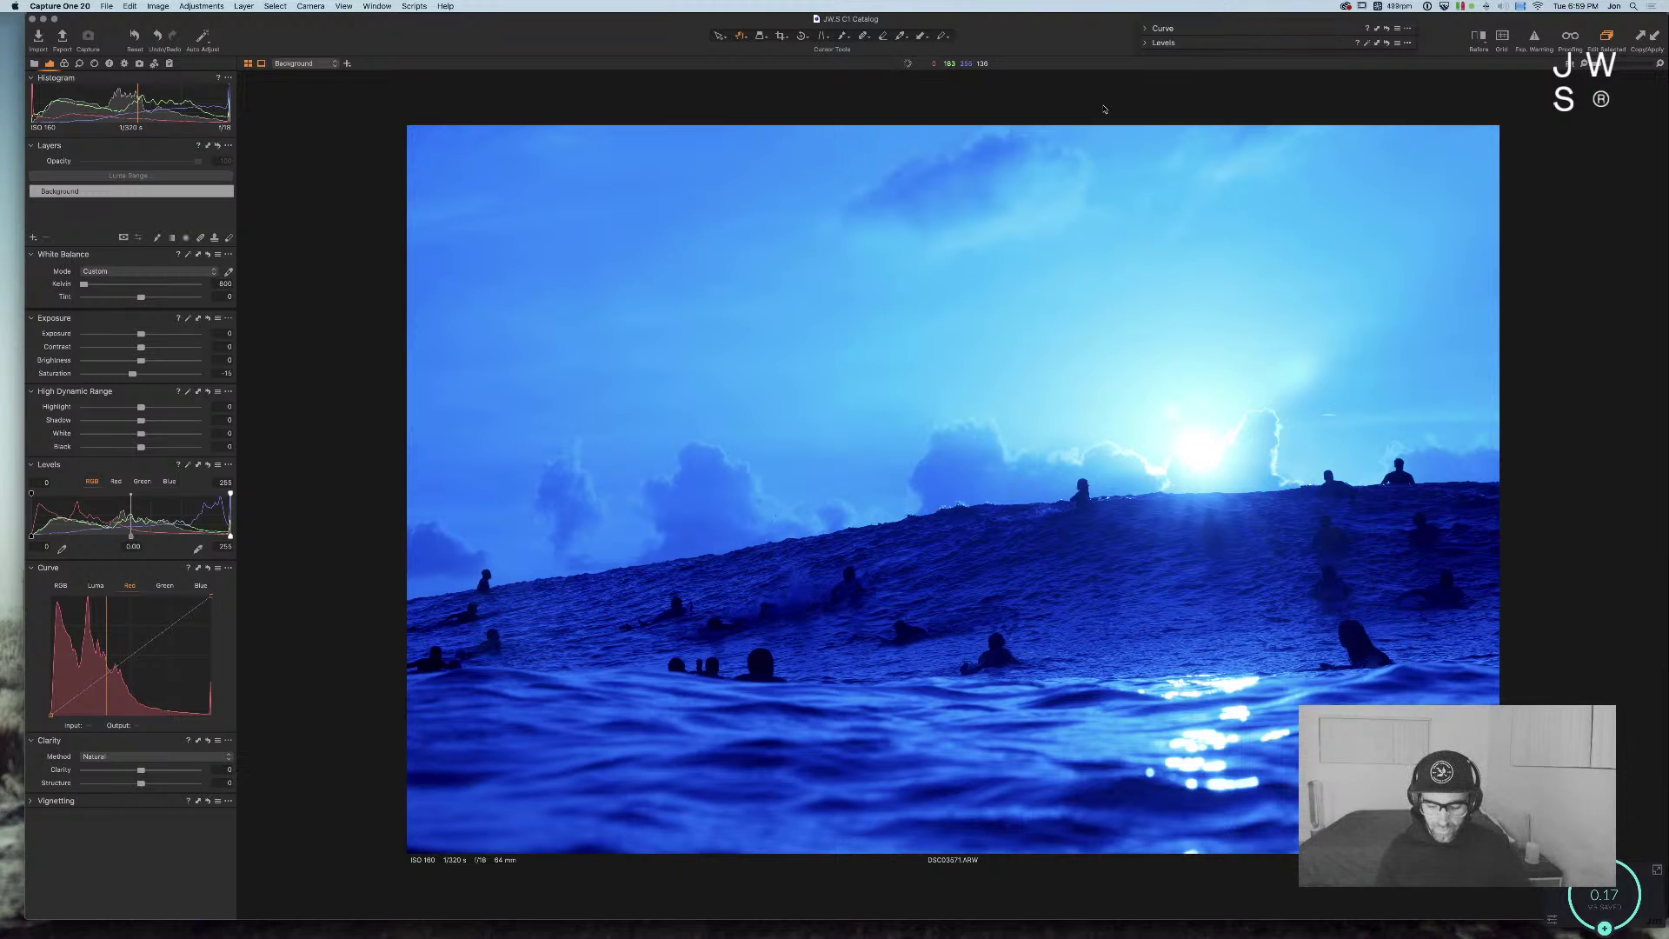
{"action": "key", "text": "y"}
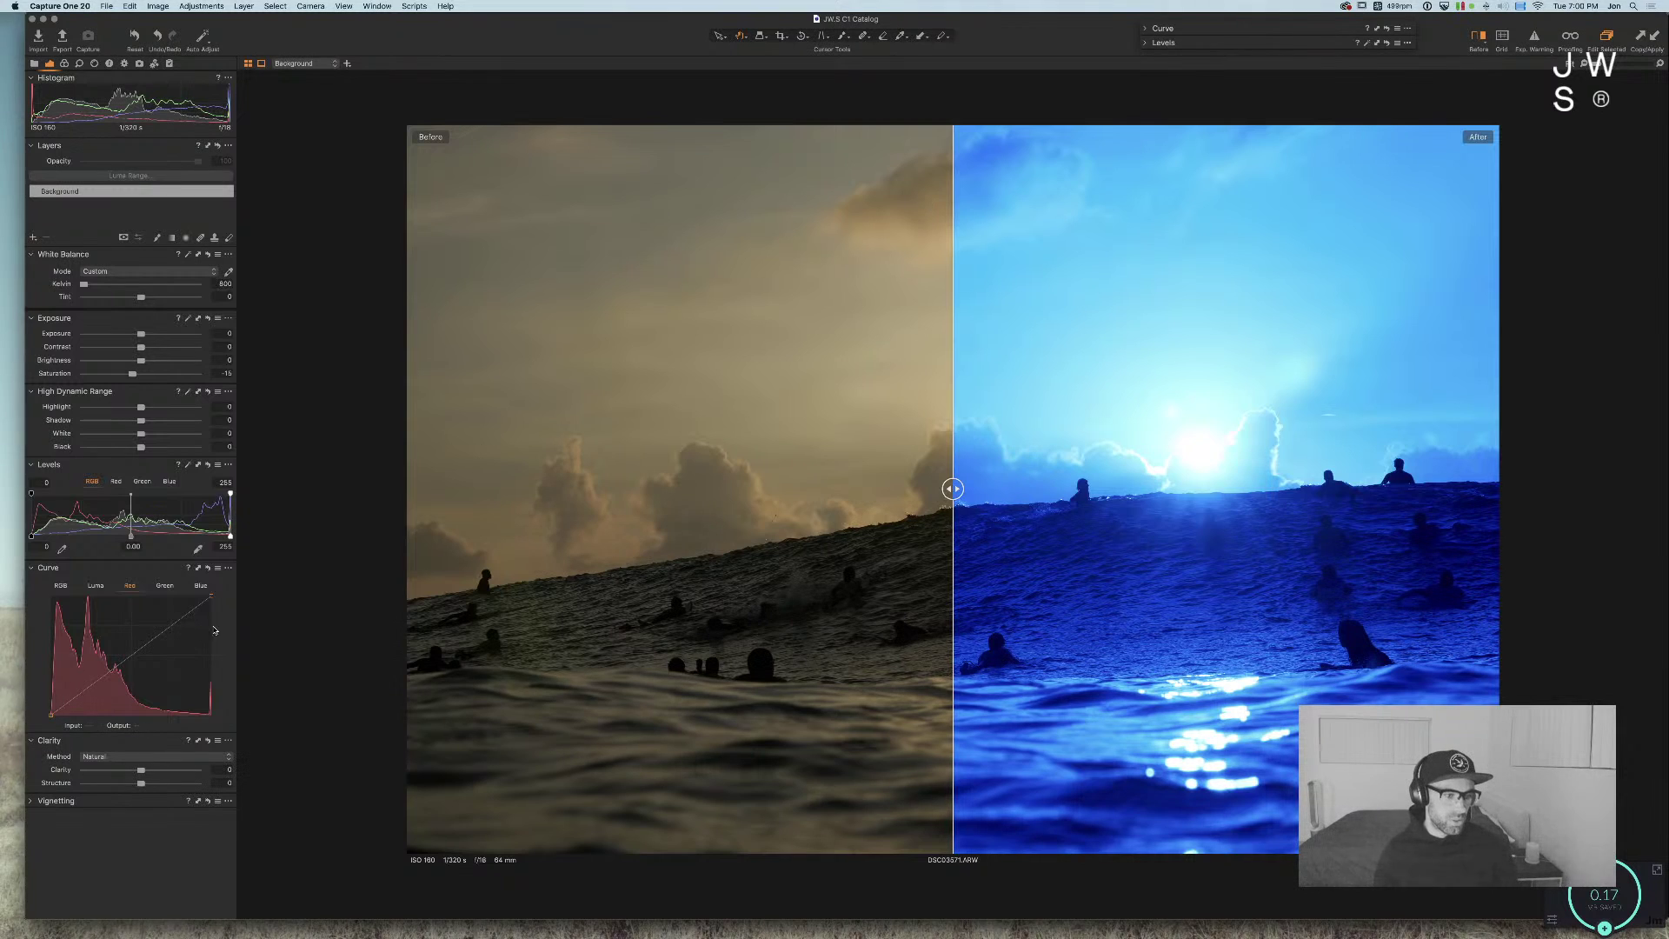
{"action": "left_click", "coordinate": [96, 587]}
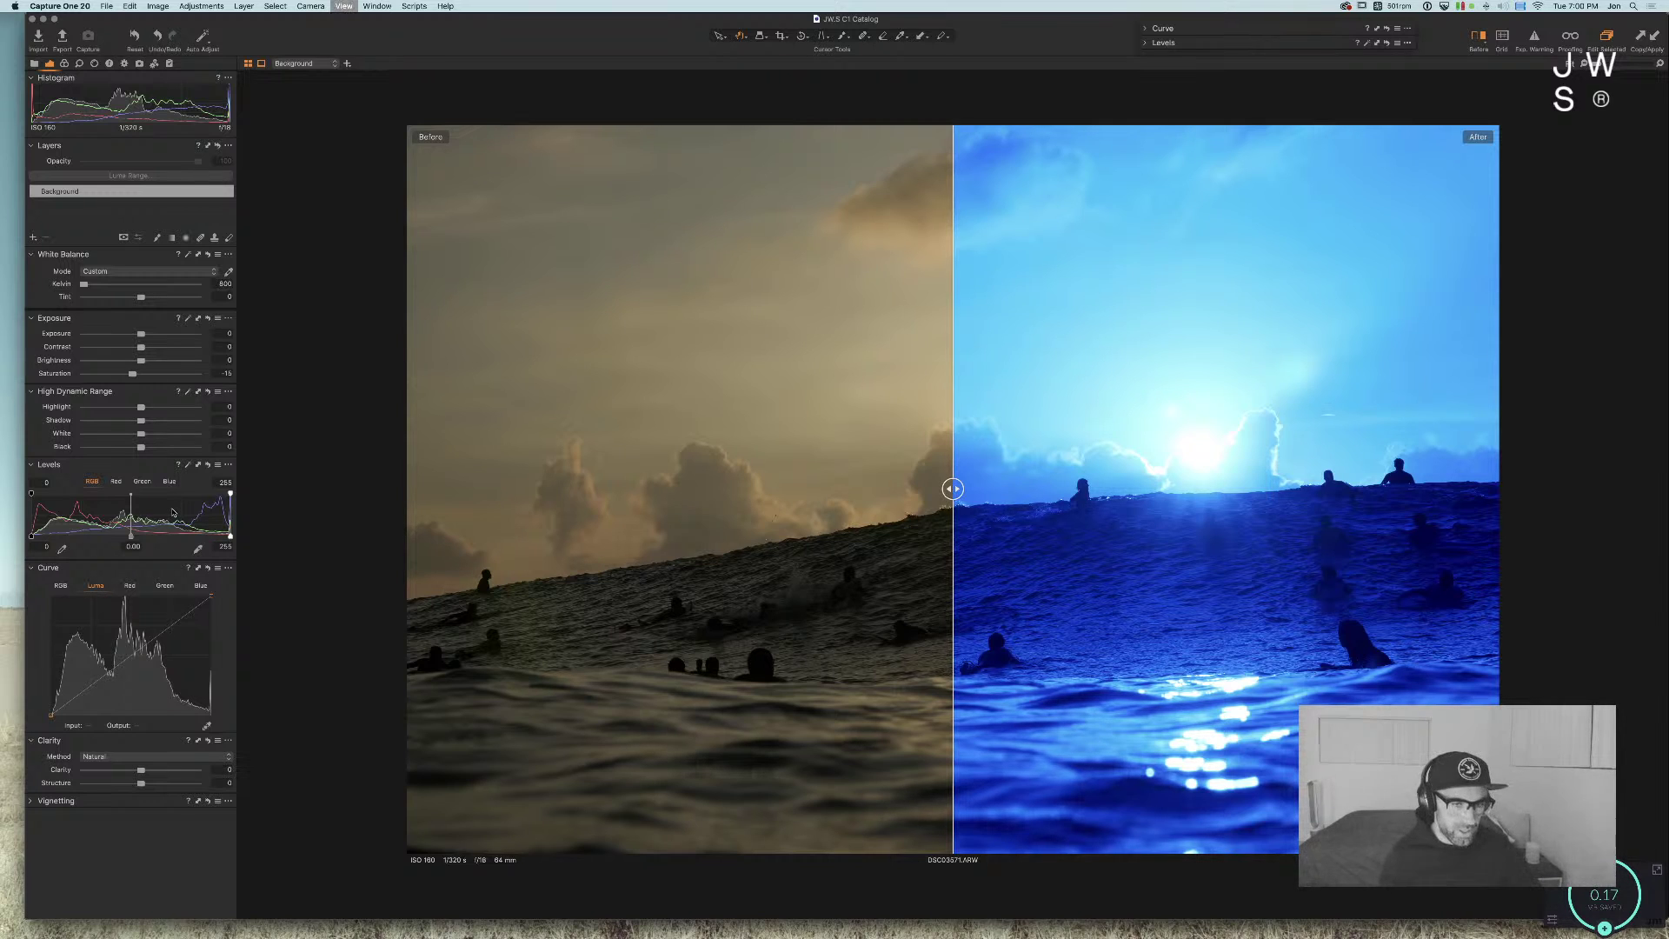
Step: Reopen the dusk beach photo DSC03476.ARW from the image browser and turn off the before/after comparison
{"action": "key", "text": "super+alt+v"}
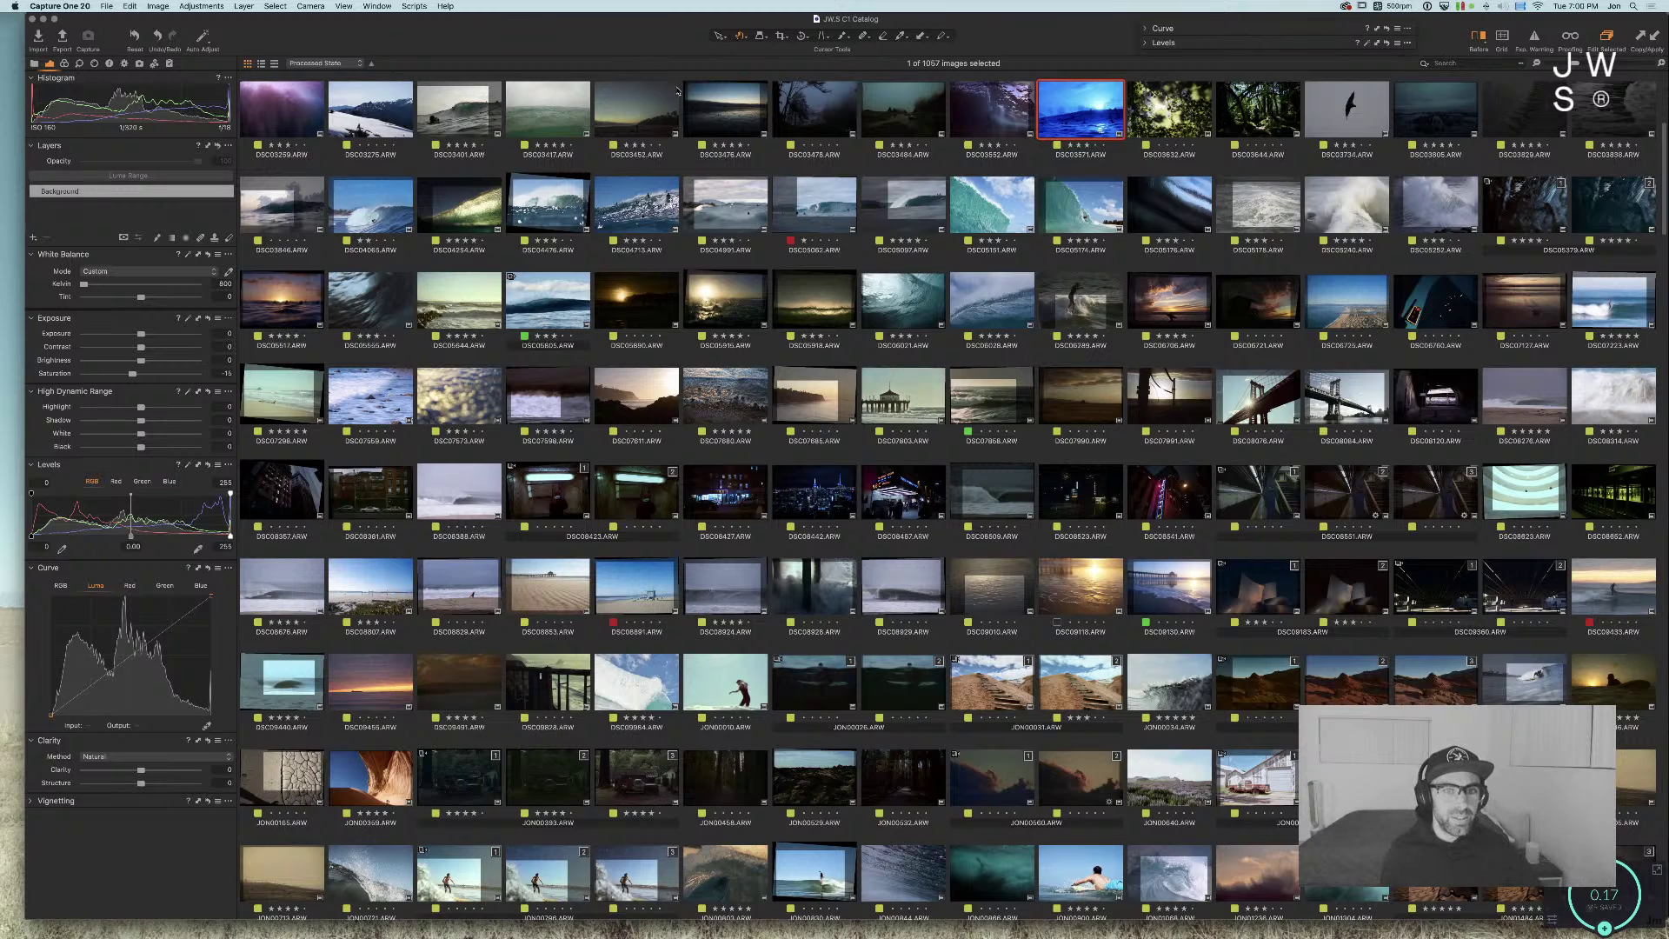
{"action": "double_click", "coordinate": [707, 103]}
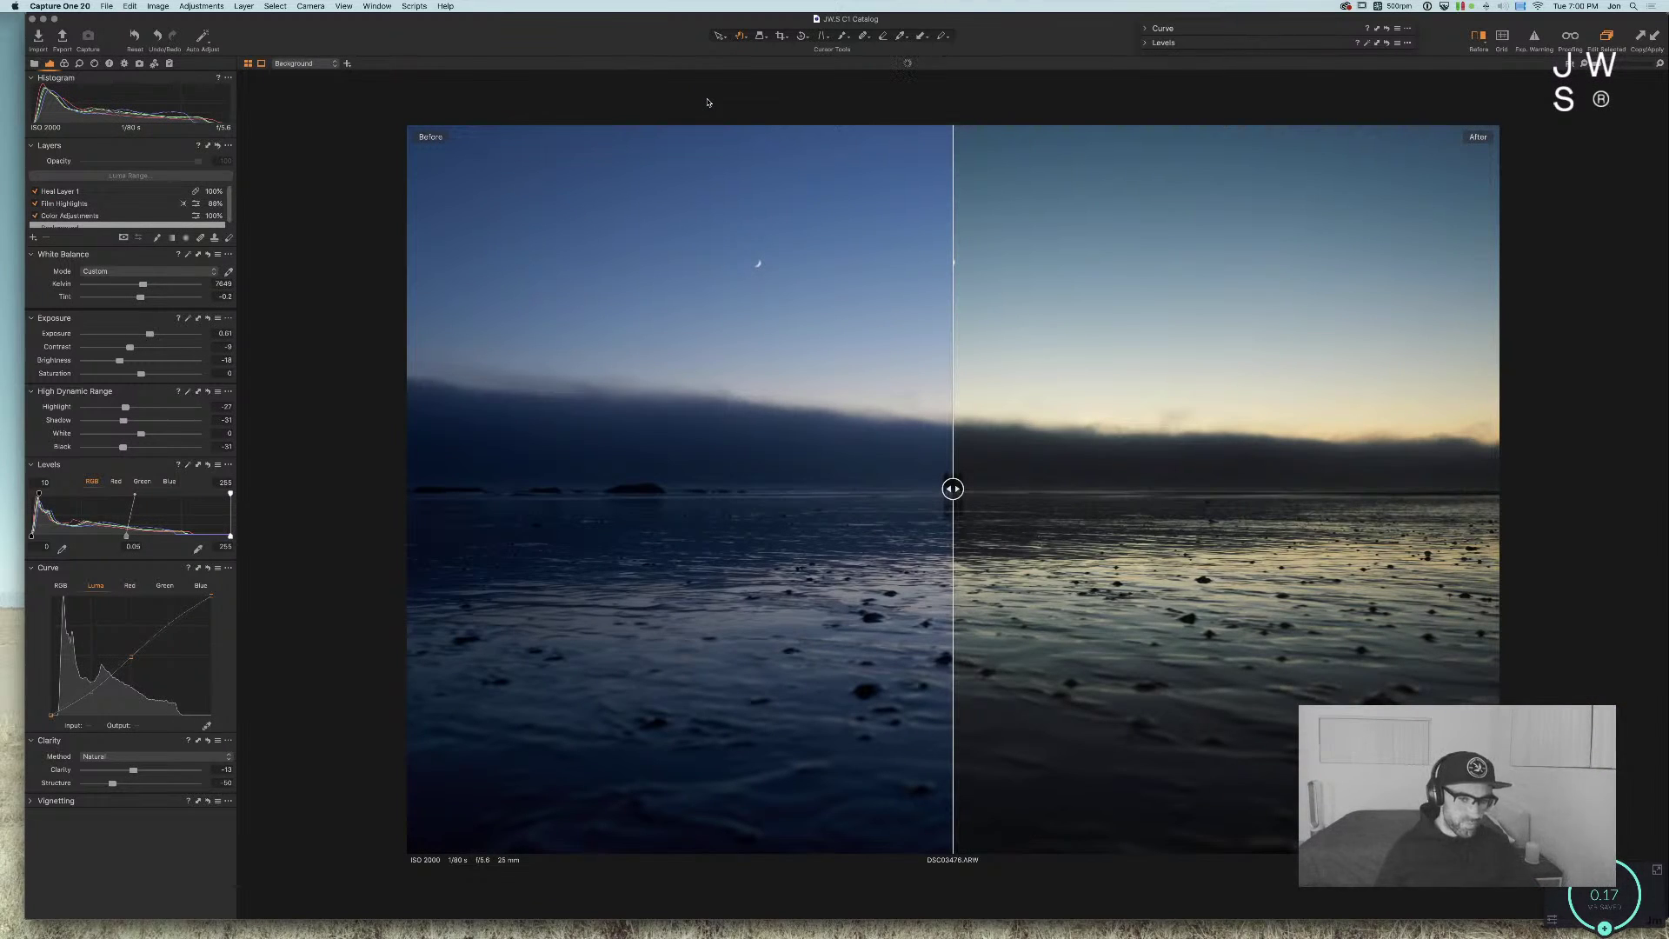
{"action": "key", "text": "y"}
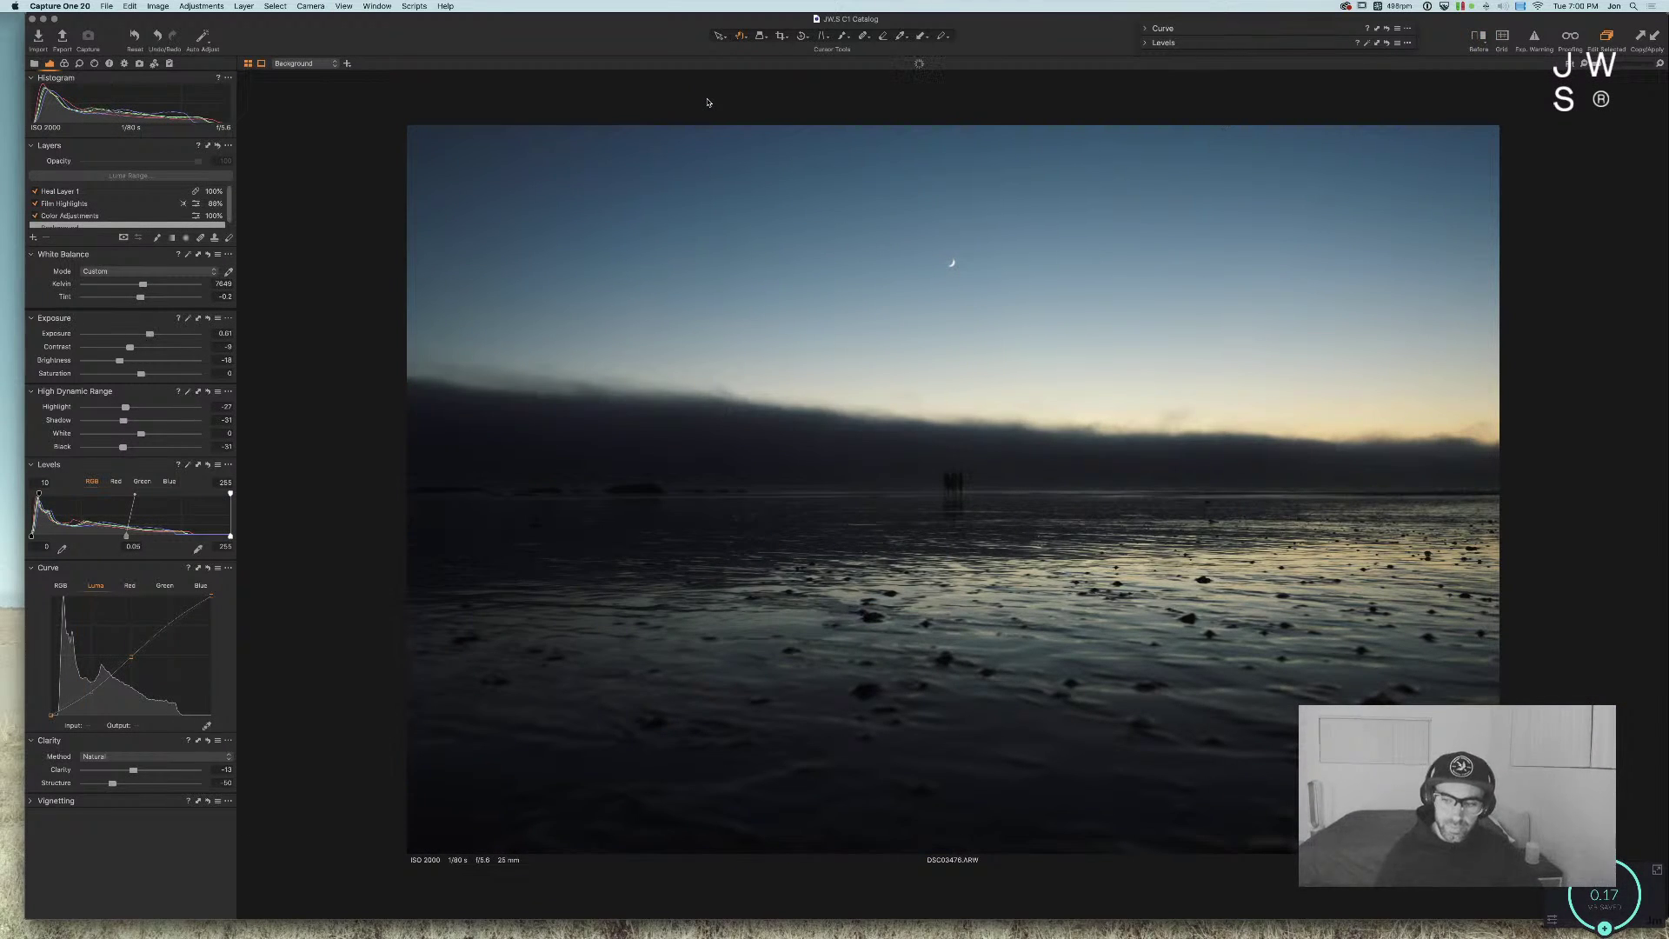
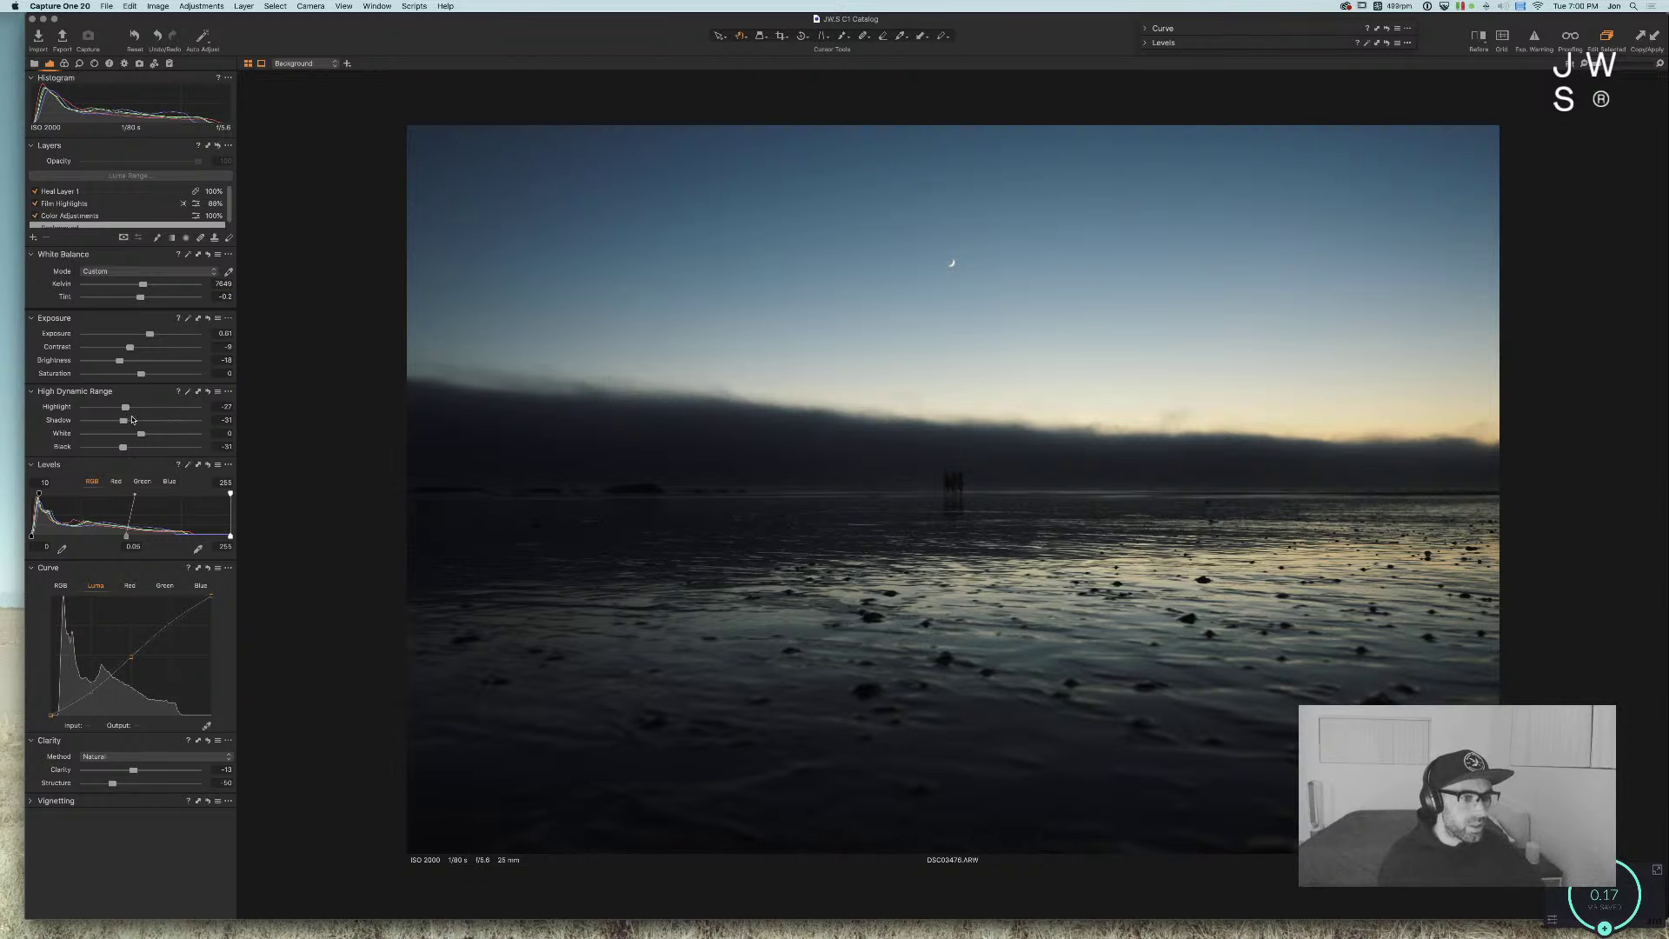
Step: Set the dusk beach photo's RGB Levels output to 13 for shadows and 225 for highlights, and slightly brighten the midtones
{"action": "left_click_drag", "start_coordinate": [126, 536], "coordinate": [133, 537]}
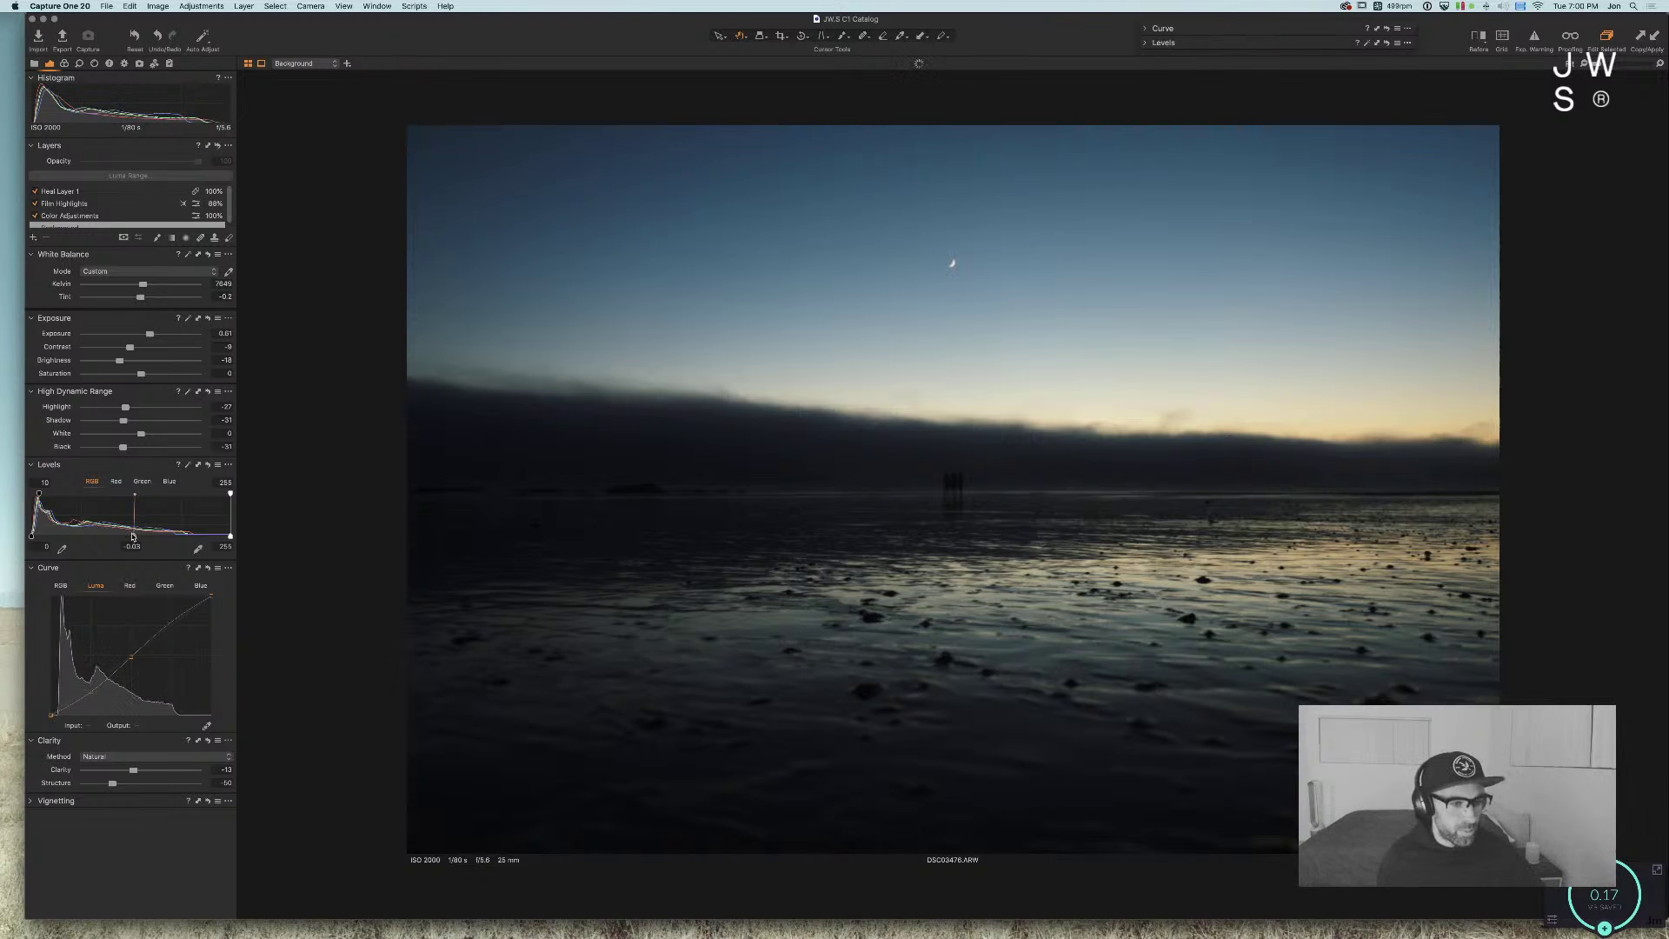
{"action": "left_click_drag", "start_coordinate": [230, 493], "coordinate": [202, 494]}
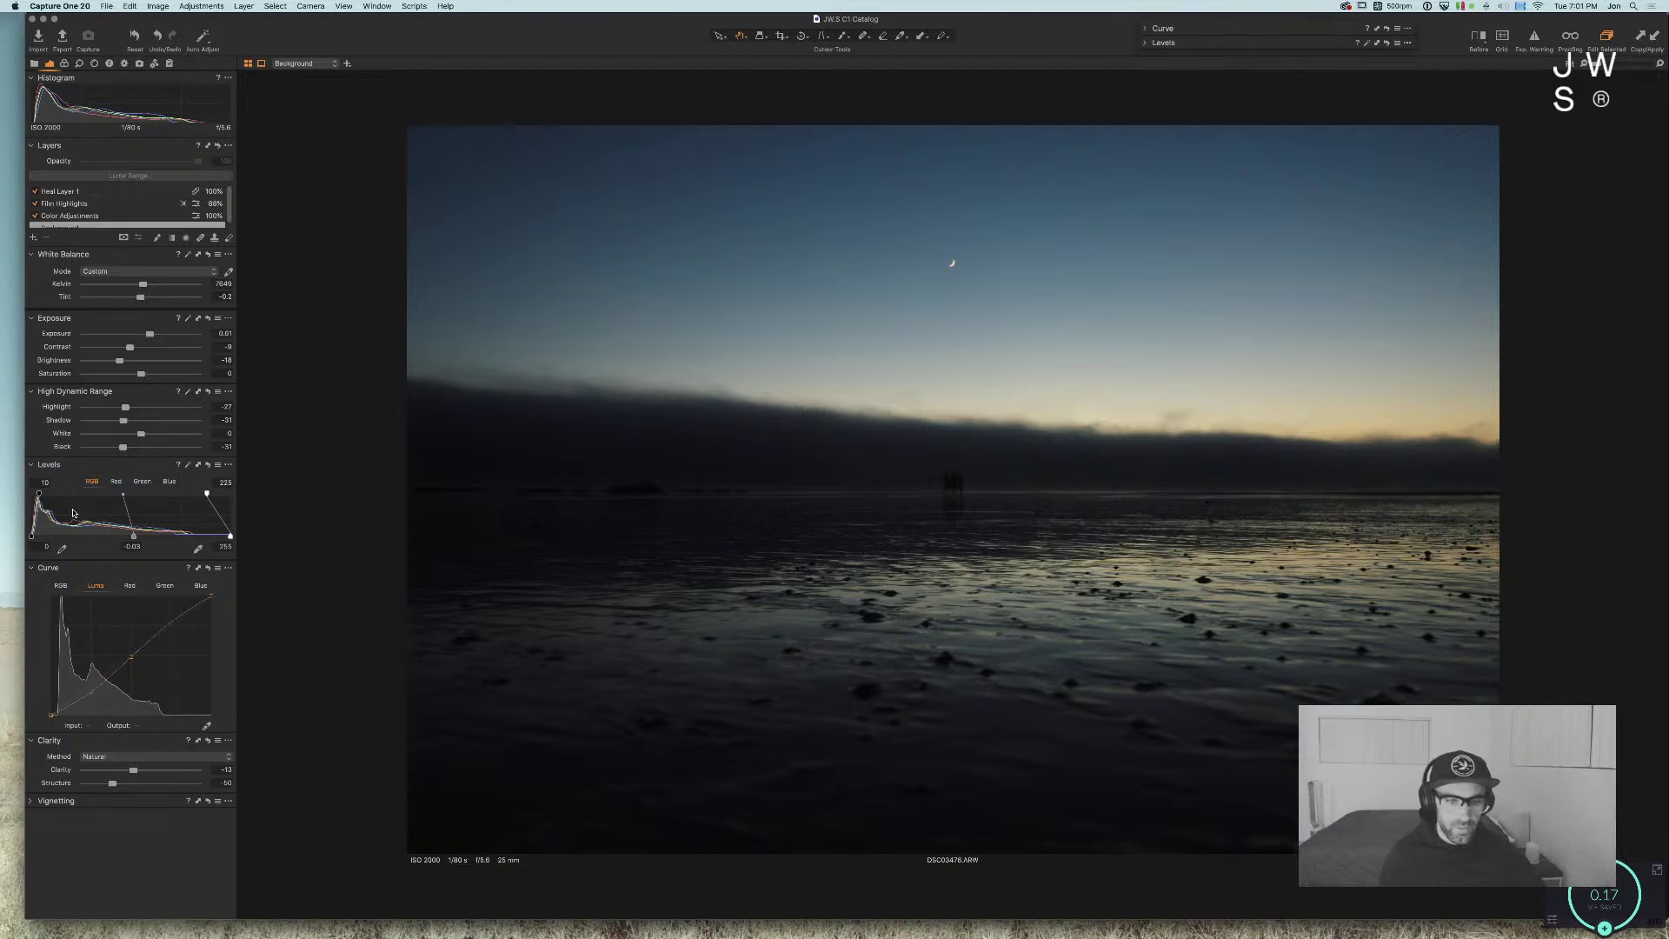
{"action": "left_click_drag", "start_coordinate": [133, 539], "coordinate": [127, 535]}
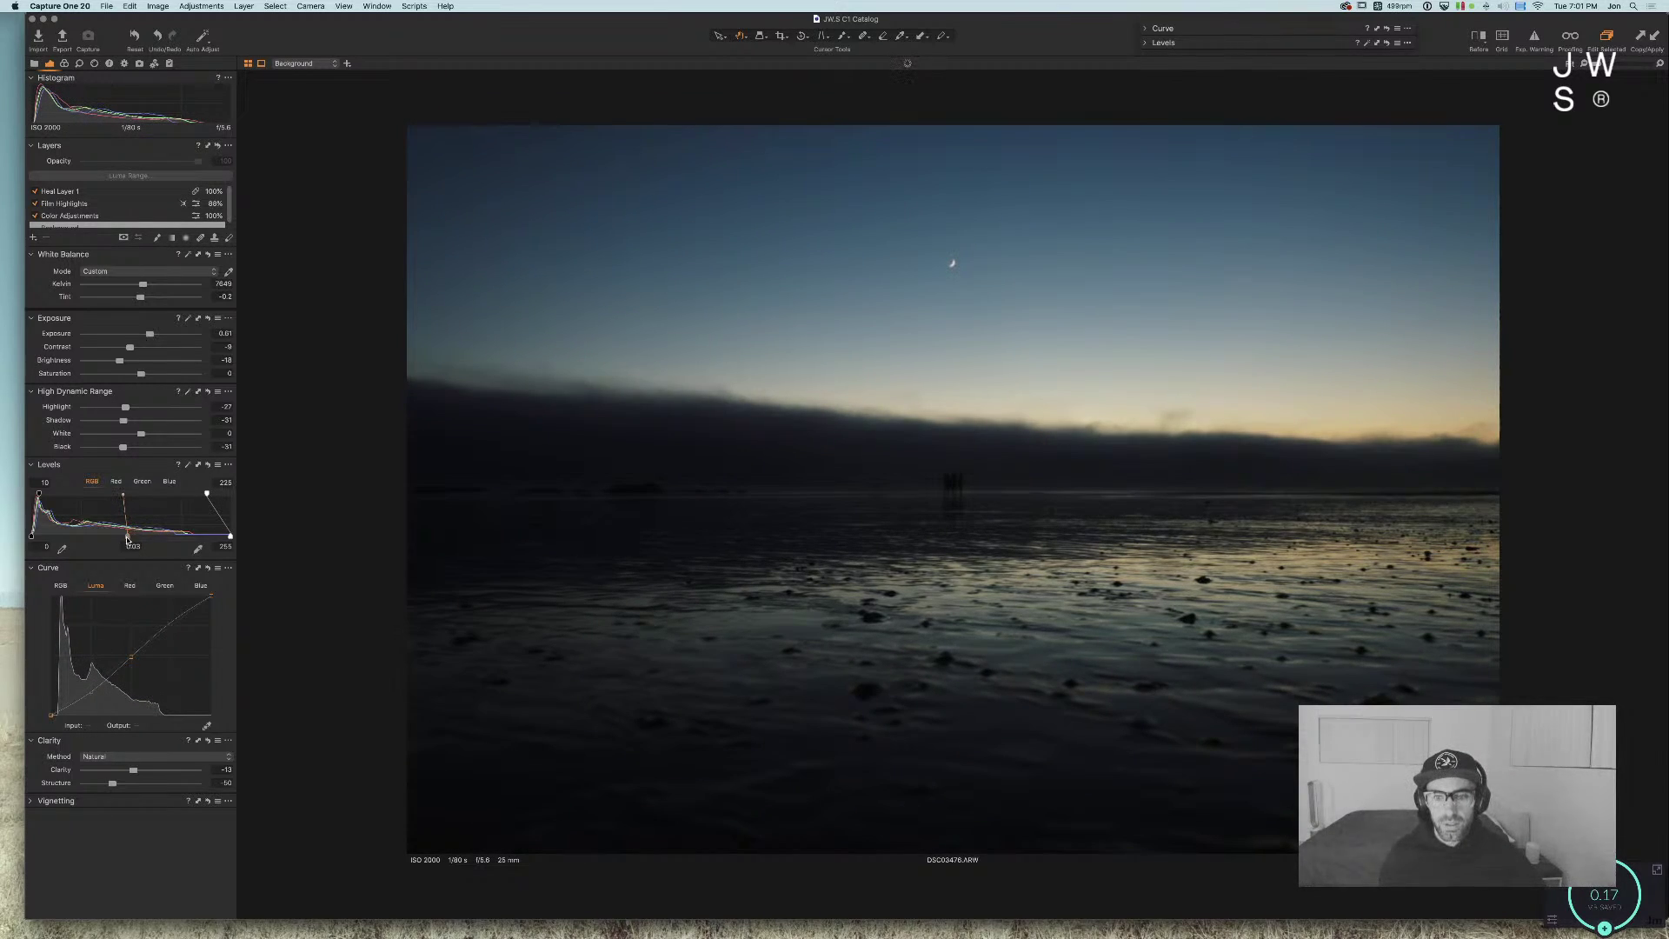
{"action": "left_click_drag", "start_coordinate": [40, 494], "coordinate": [43, 493]}
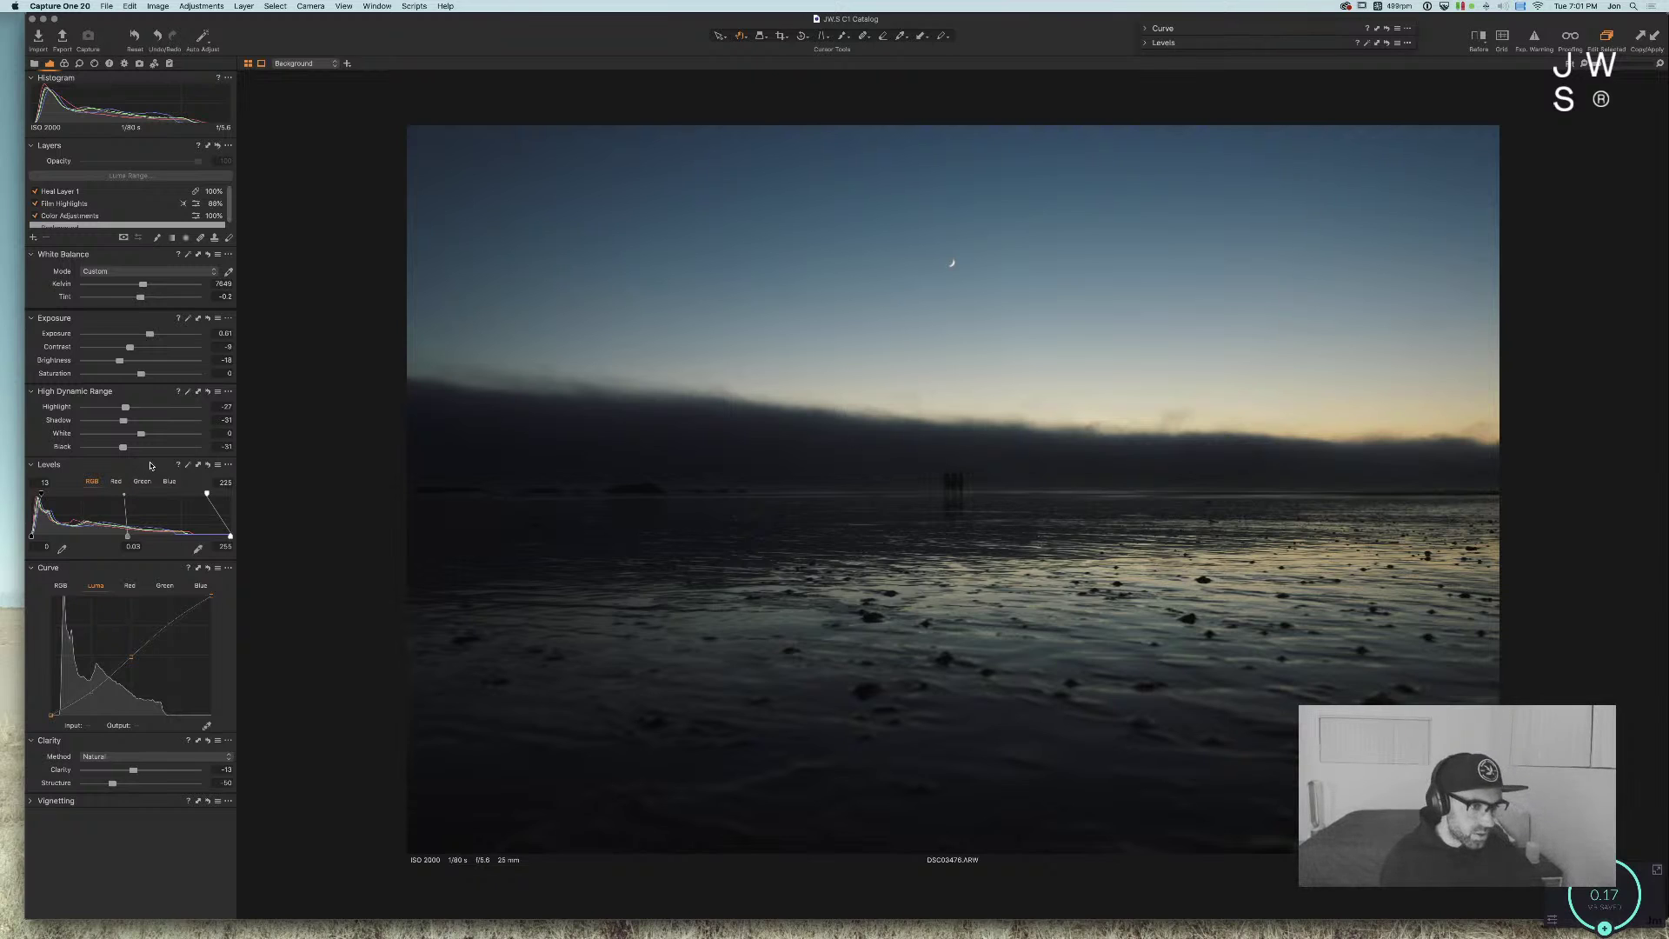
Step: In the 3-Way Color Balance, try blue and red midtone casts on the dusk beach photo, and settle on a faint orange tint
{"action": "key", "text": "super+alt+3"}
{"action": "left_click_drag", "start_coordinate": [126, 382], "coordinate": [87, 402]}
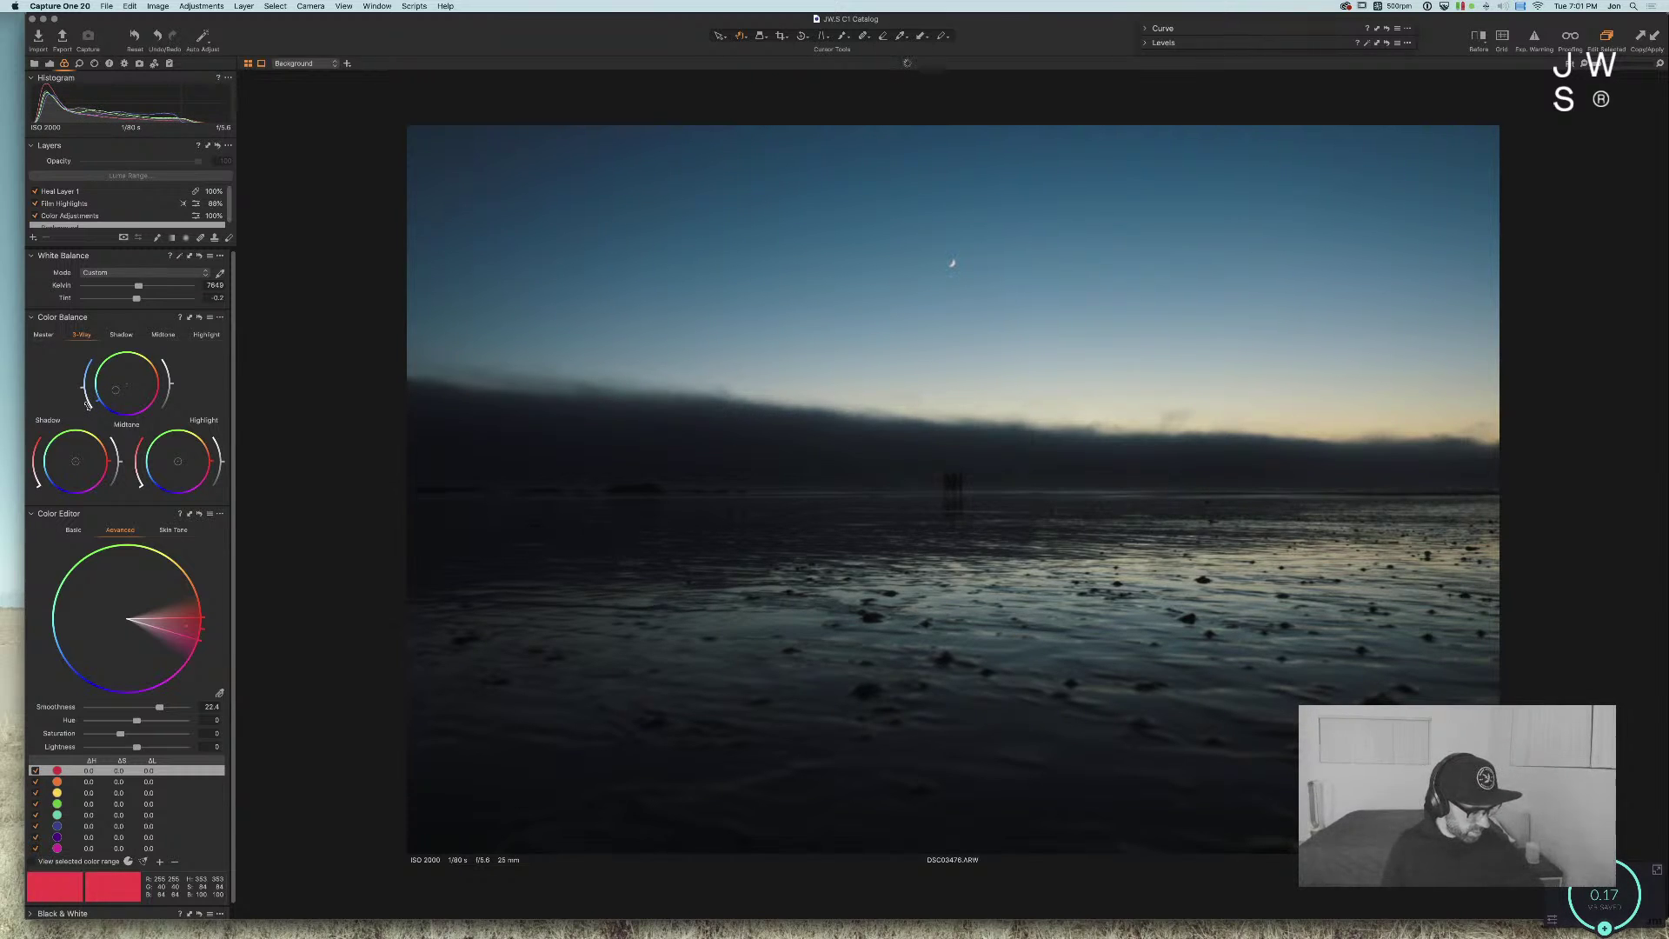
{"action": "left_click_drag", "start_coordinate": [94, 401], "coordinate": [192, 384]}
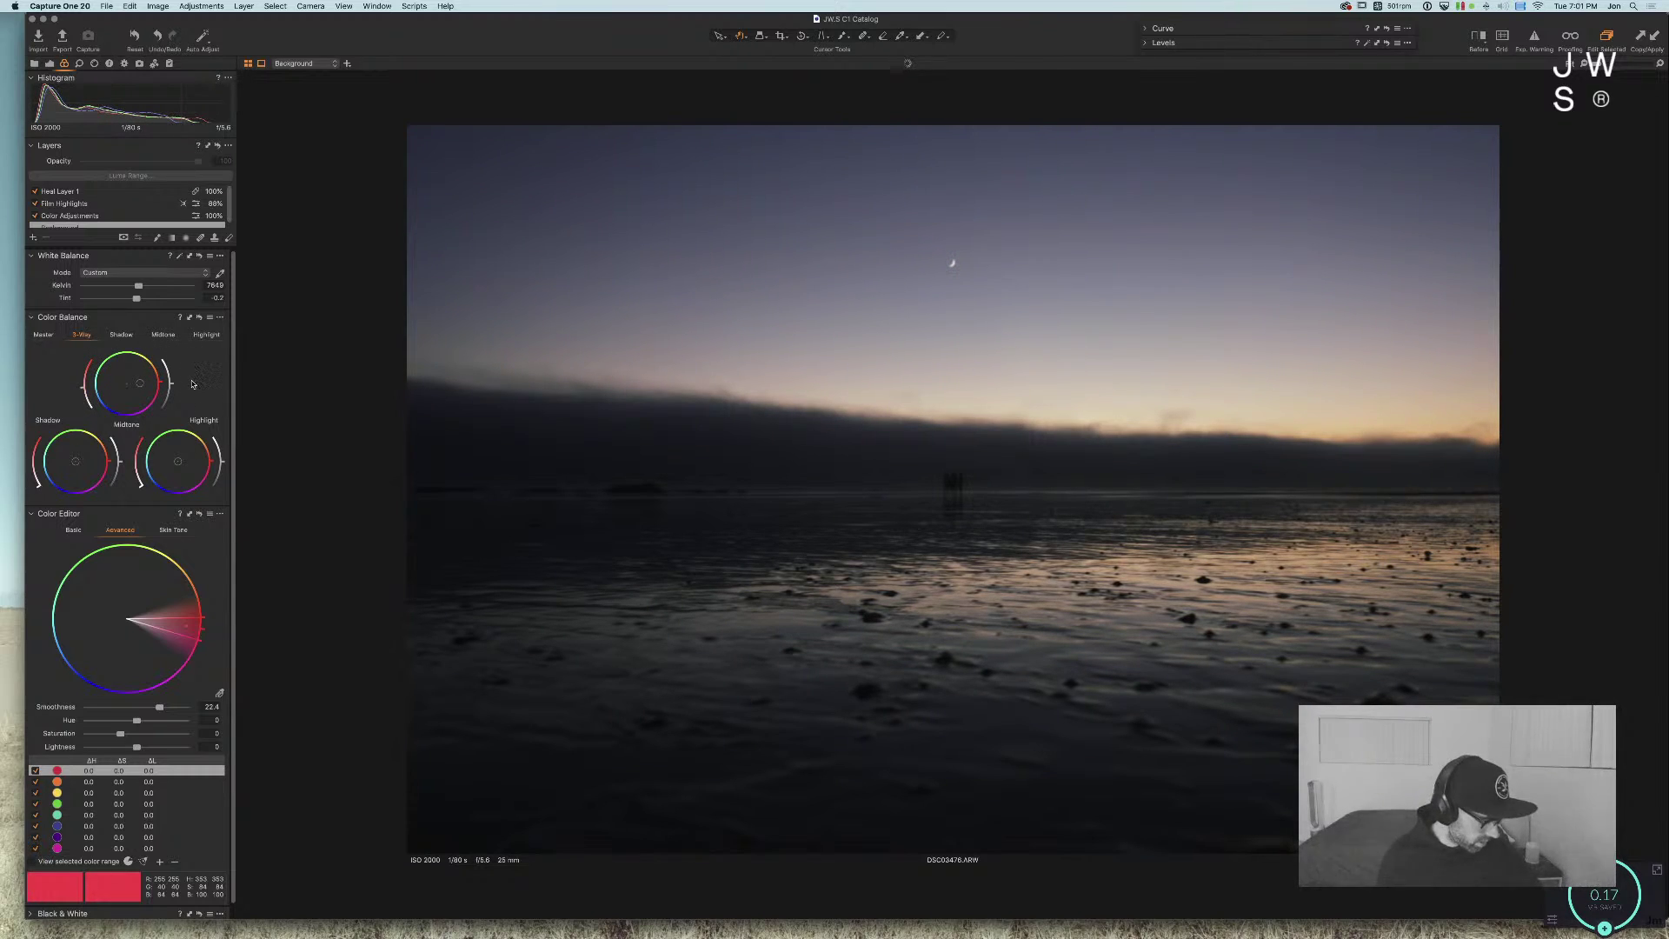
{"action": "left_click_drag", "start_coordinate": [83, 382], "coordinate": [84, 398]}
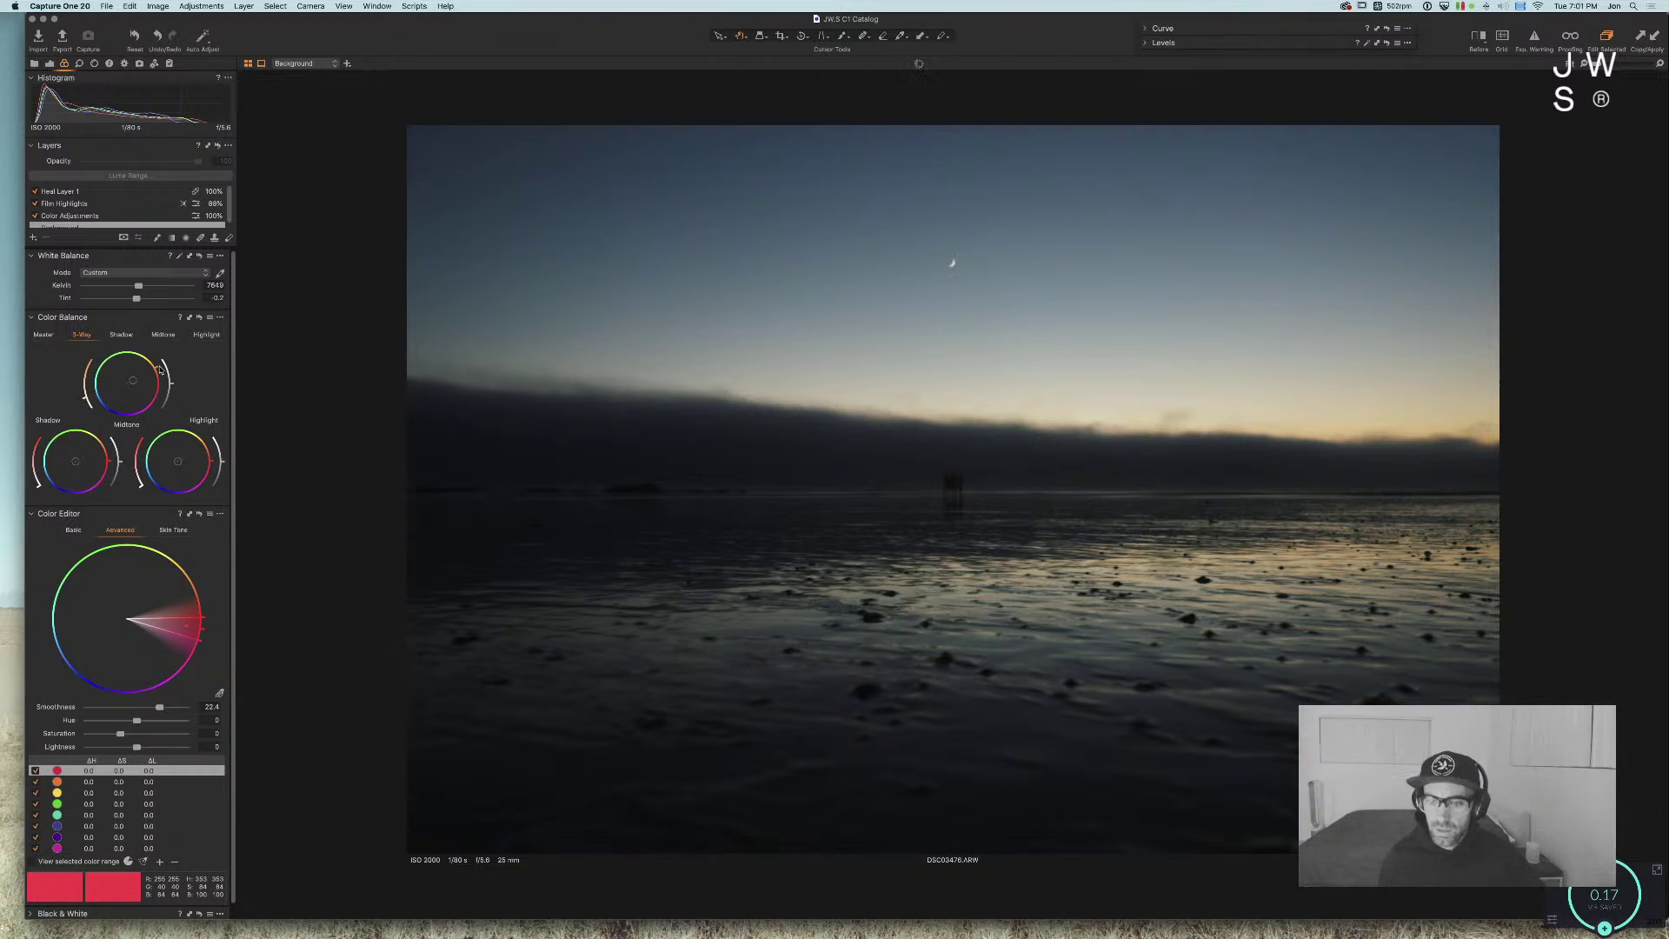
Step: Try strong red and violet casts on the 3-Way shadow wheel, and settle on a moderate red shadow tint
{"action": "left_click_drag", "start_coordinate": [76, 459], "coordinate": [118, 463]}
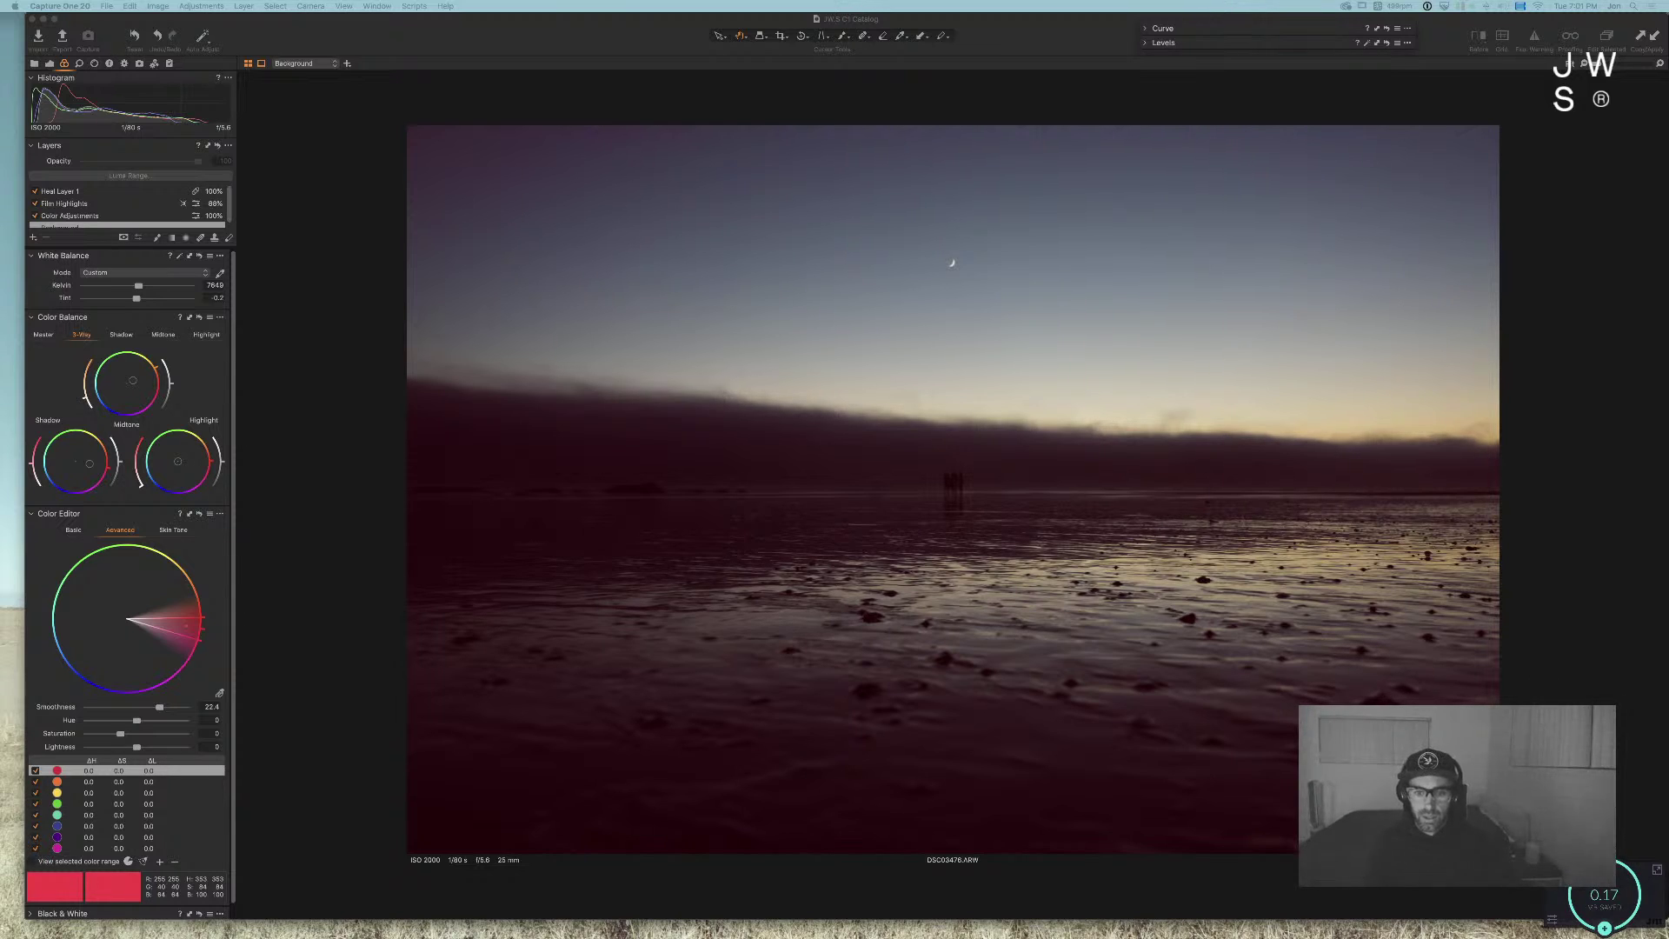
{"action": "left_click_drag", "start_coordinate": [106, 469], "coordinate": [71, 491]}
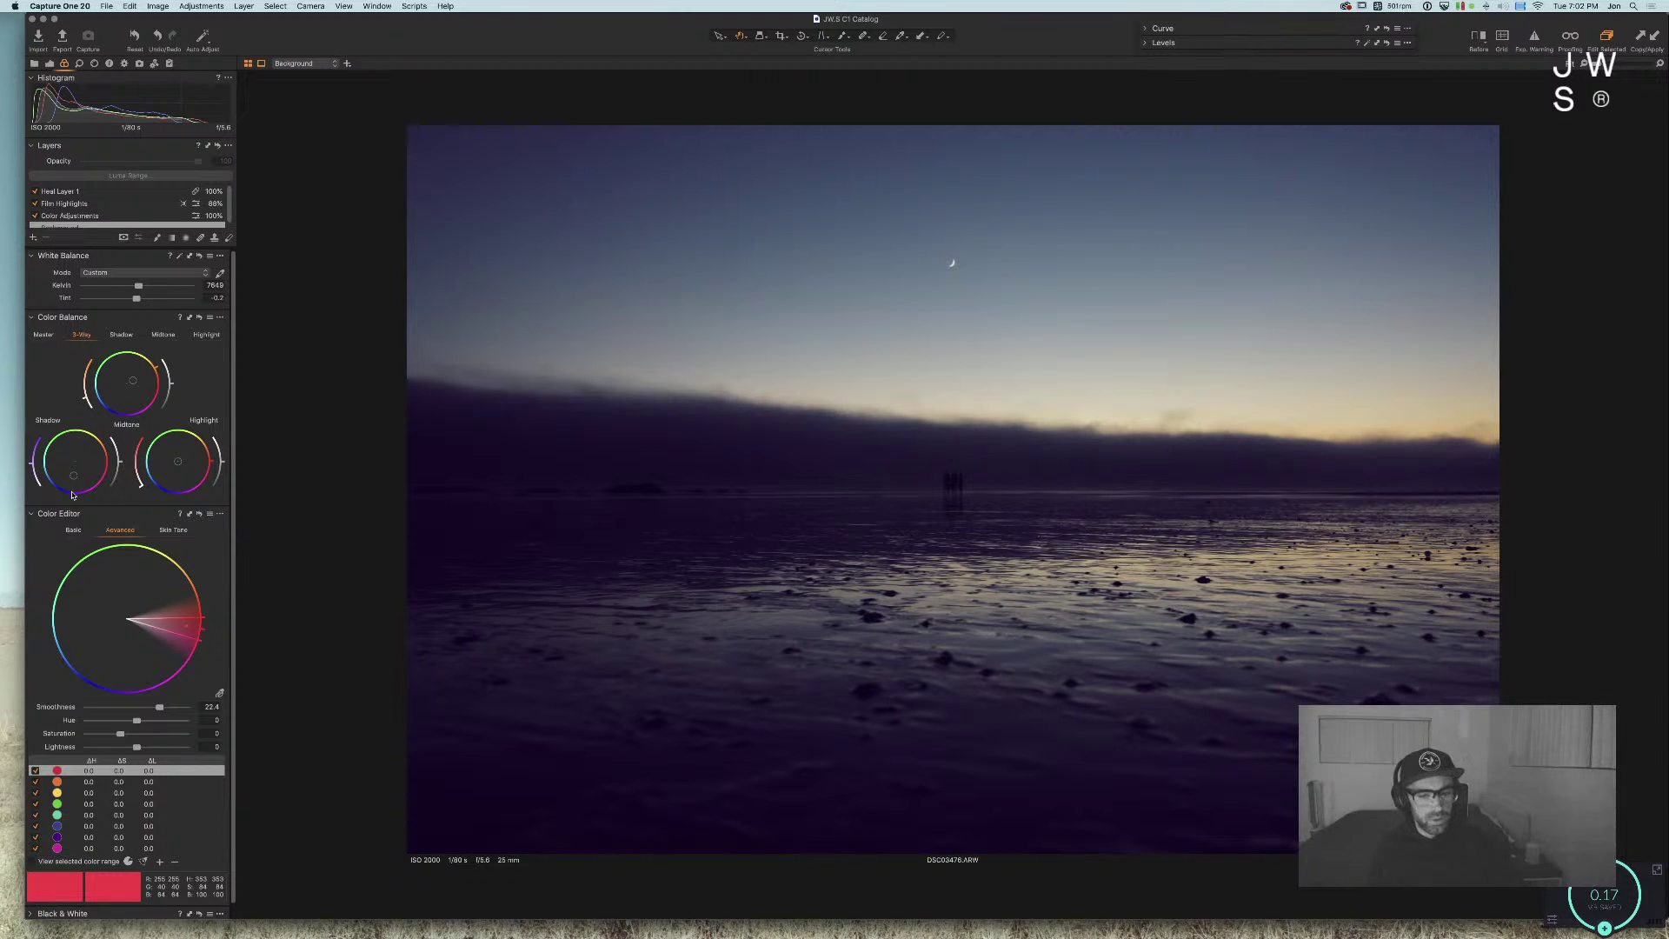
{"action": "left_click_drag", "start_coordinate": [73, 474], "coordinate": [105, 458]}
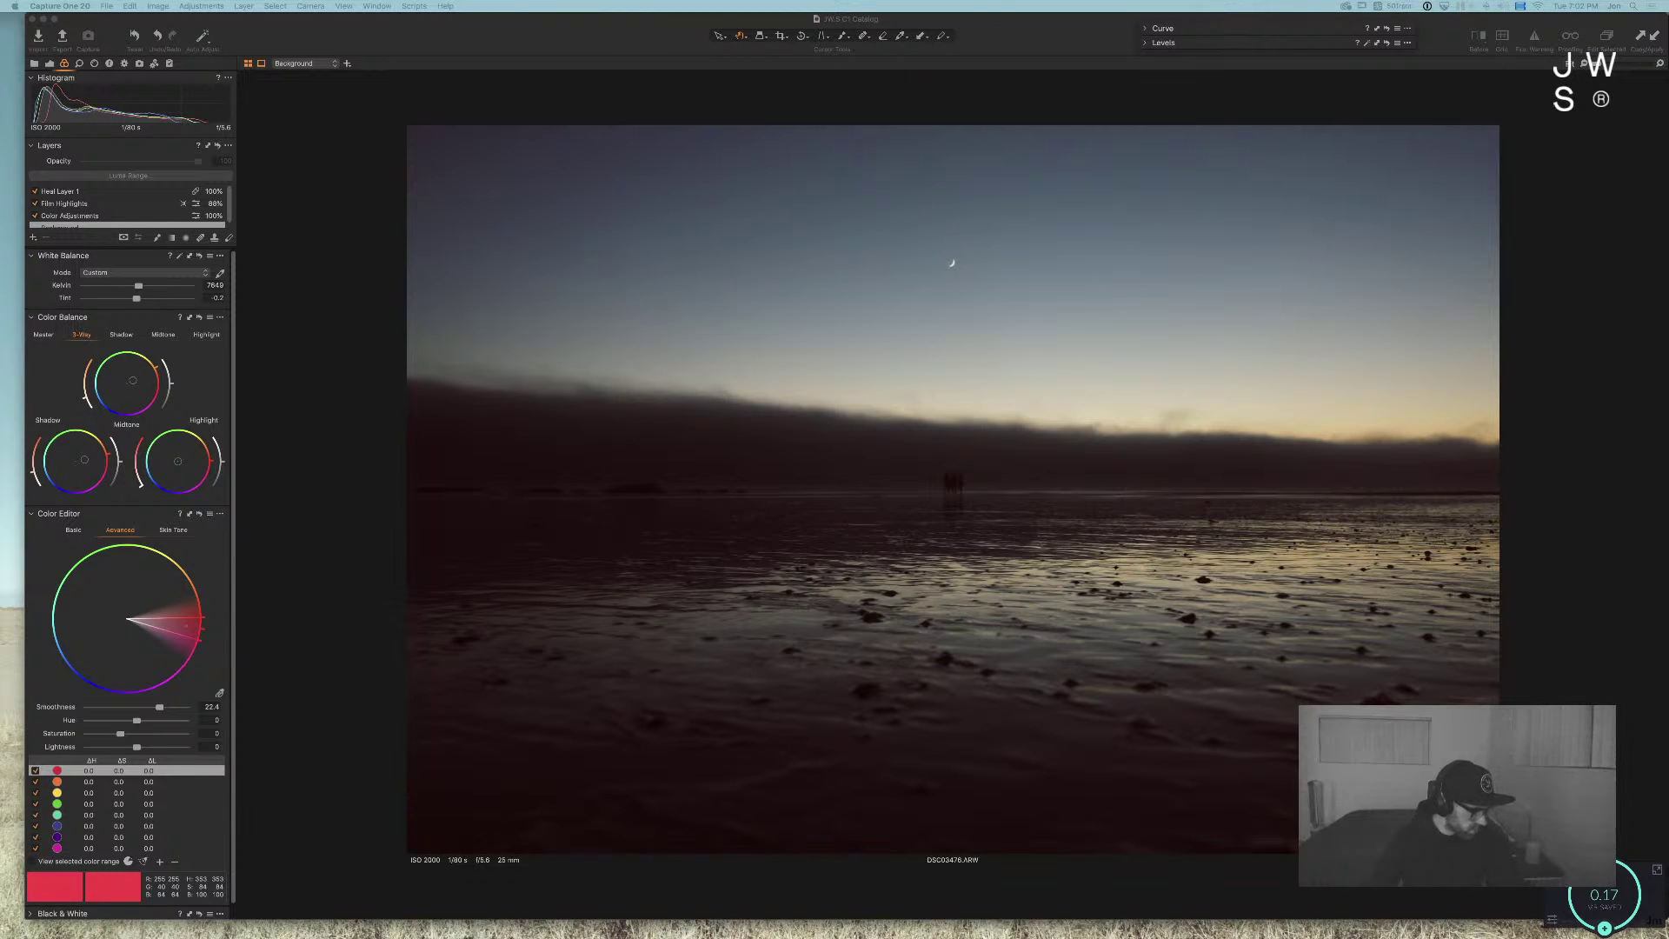
{"action": "key", "text": "super+Tab"}
{"action": "key", "text": "Escape"}
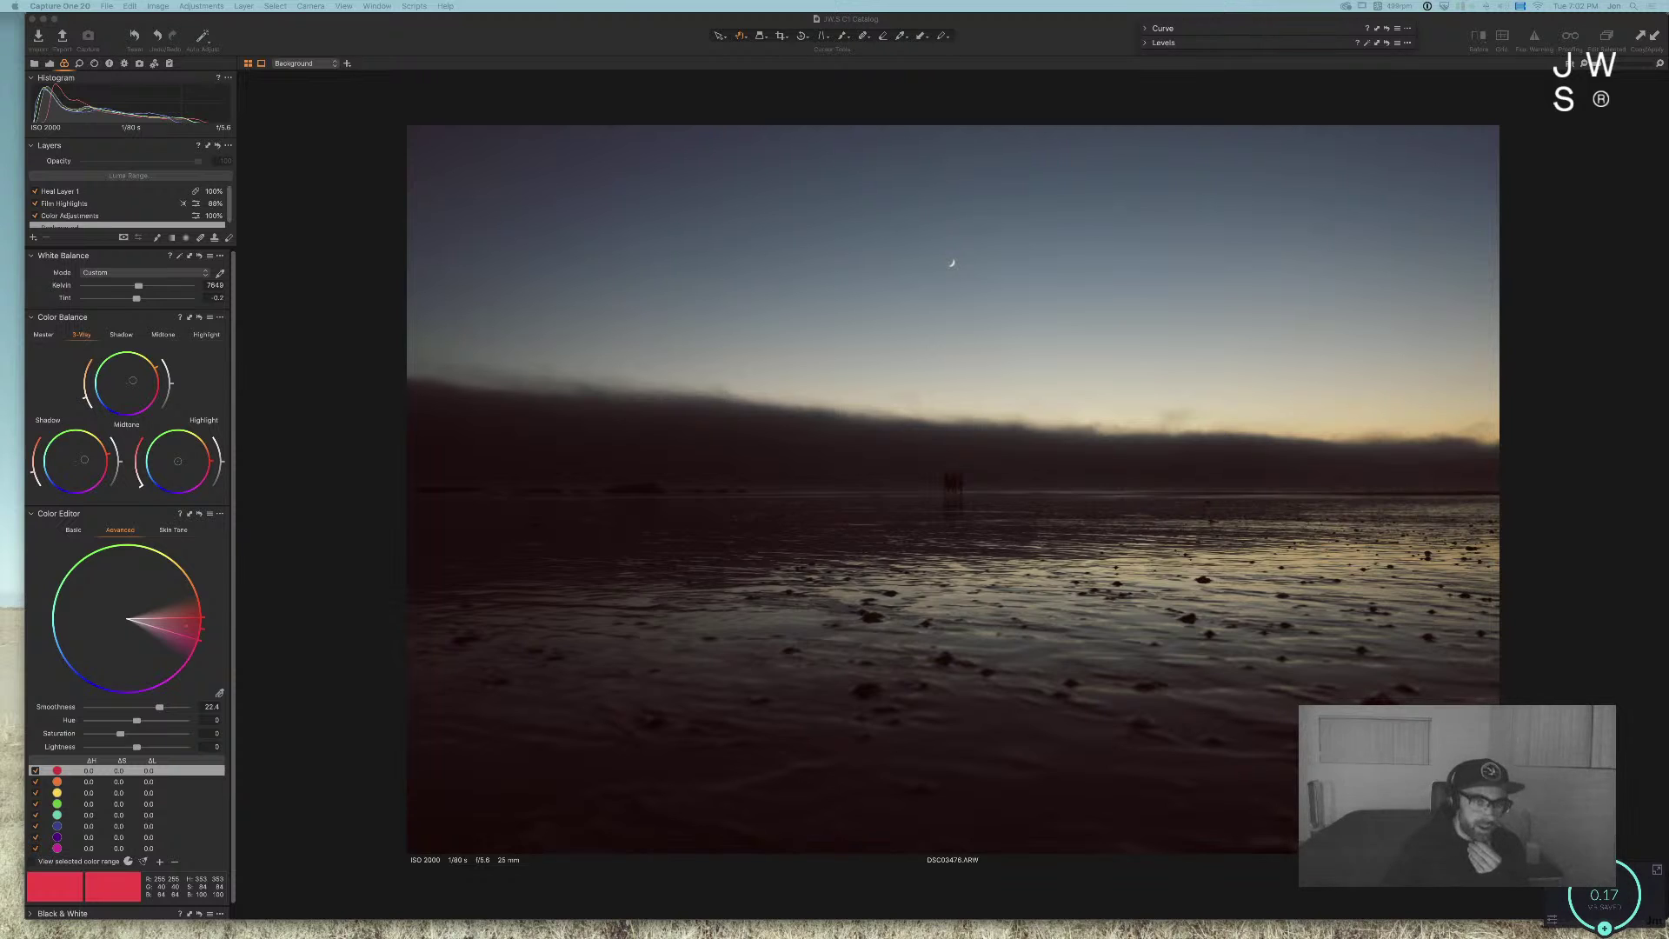
{"action": "left_click", "coordinate": [414, 40]}
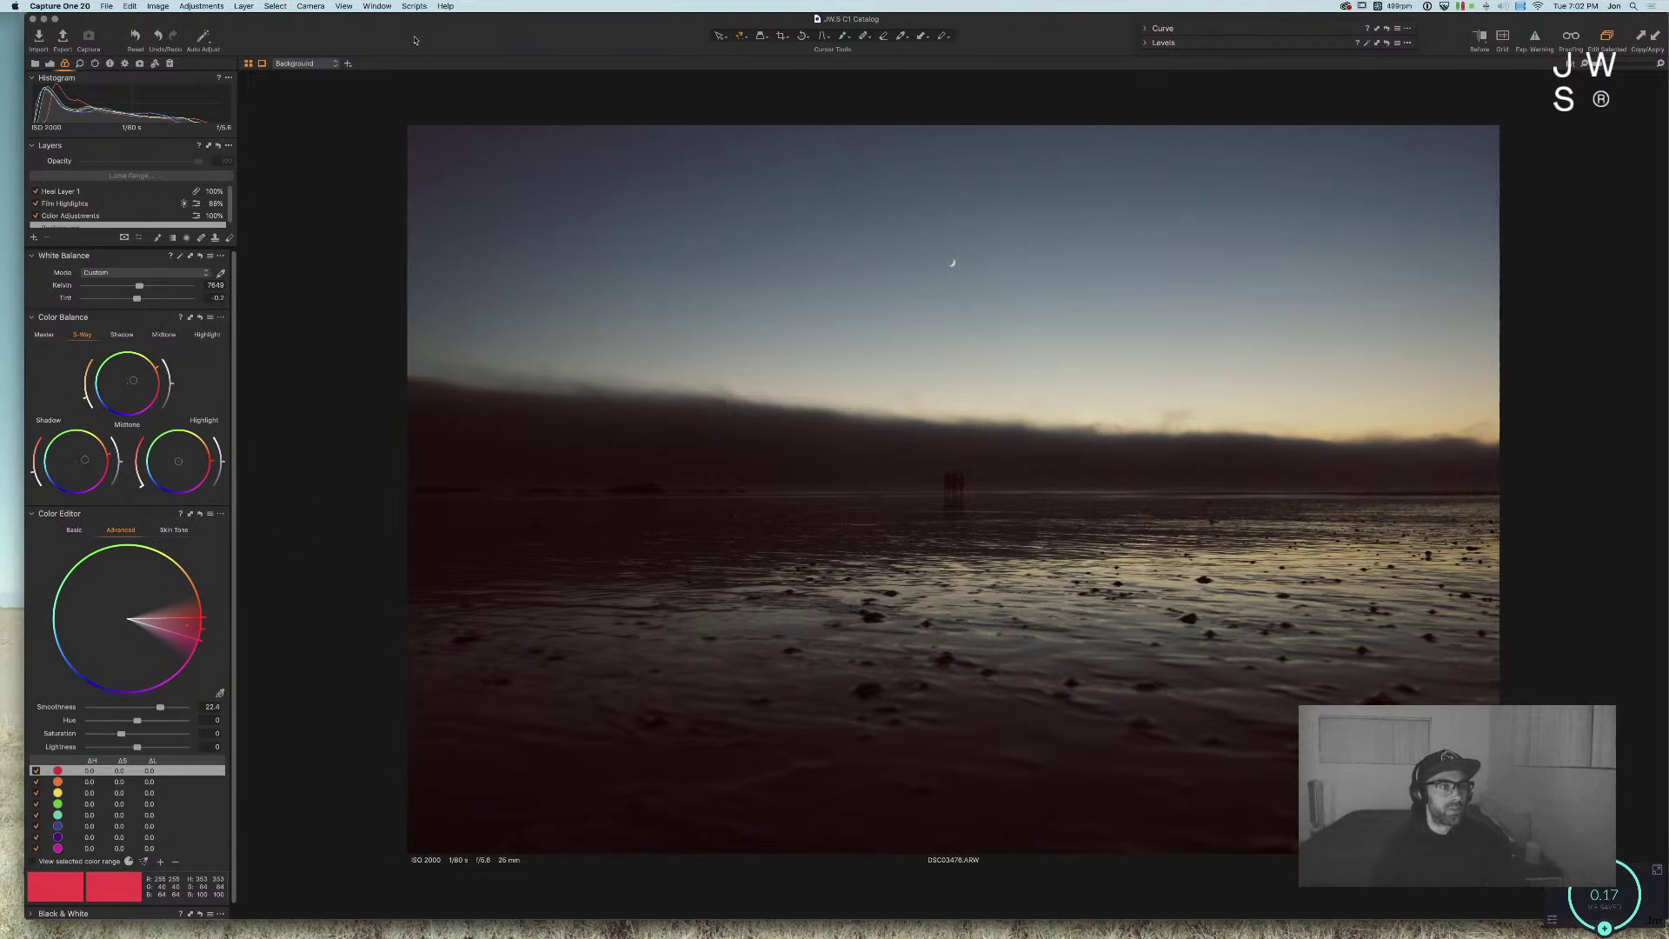
{"action": "left_click", "coordinate": [138, 64]}
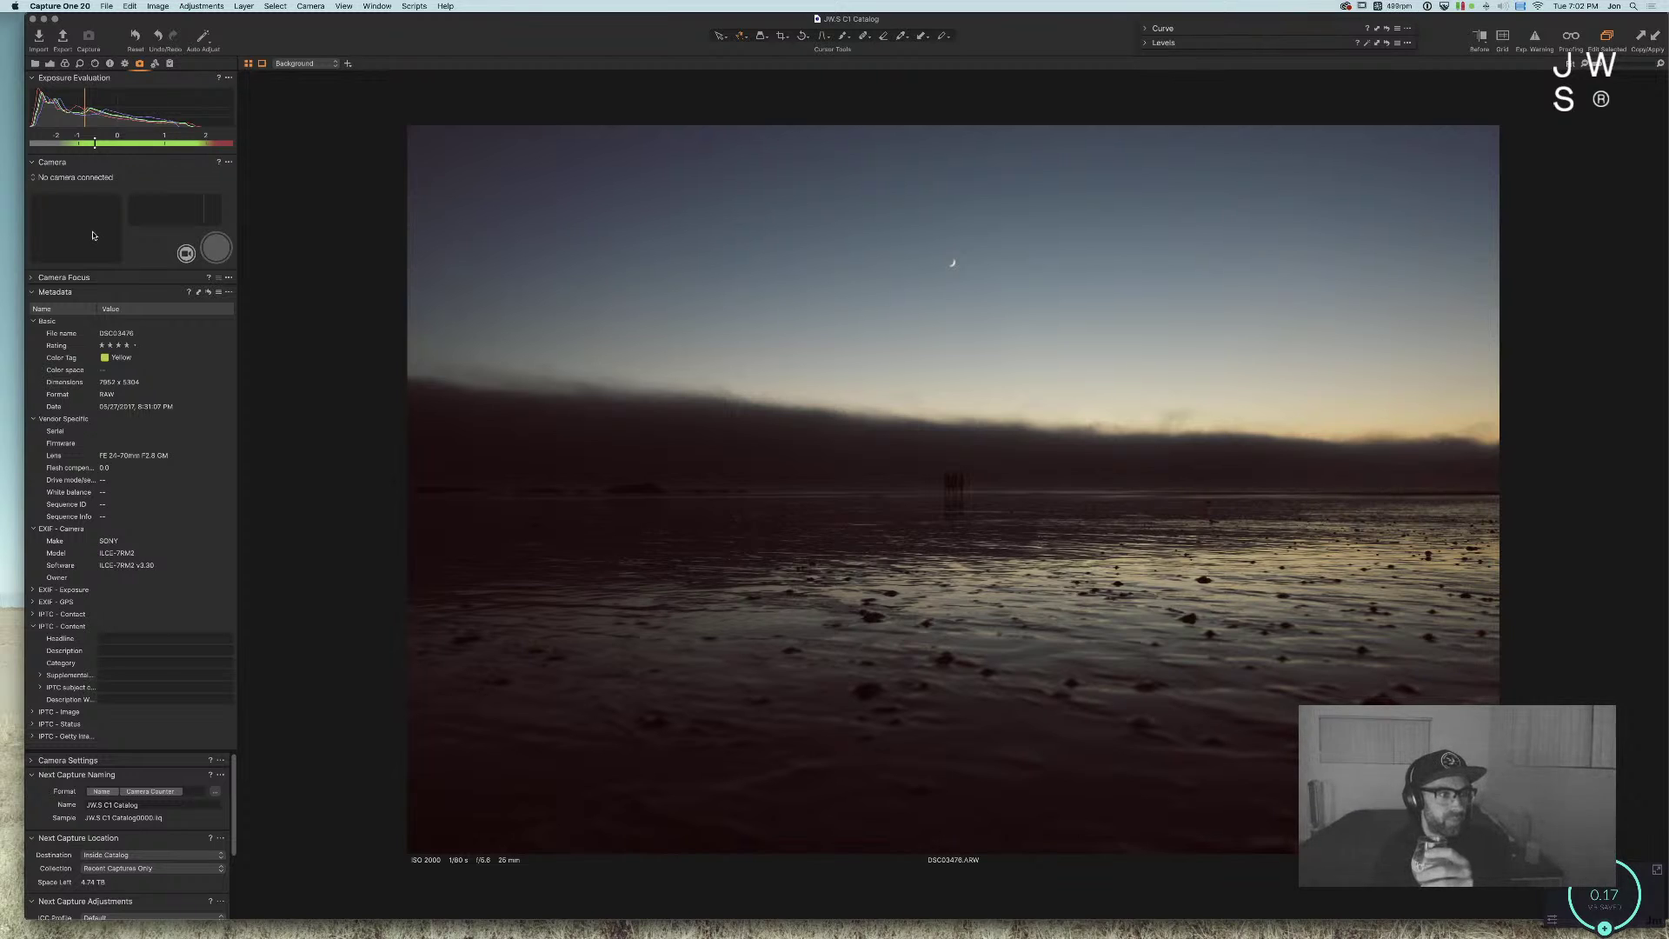
{"action": "left_click", "coordinate": [126, 66]}
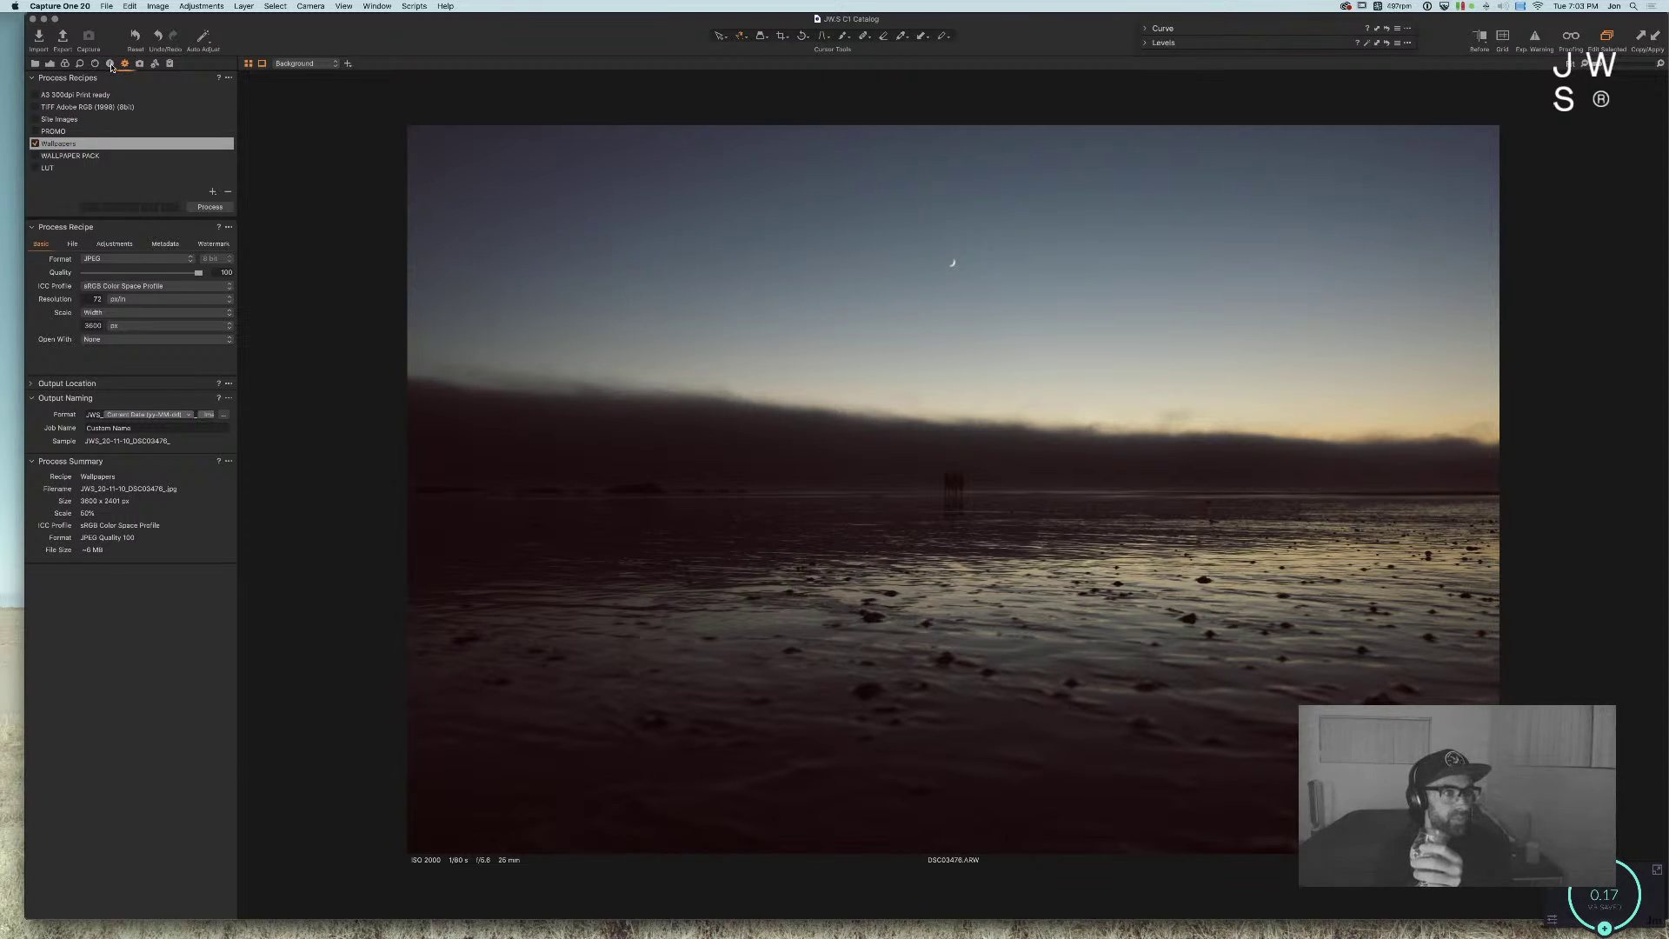
{"action": "left_click", "coordinate": [109, 65]}
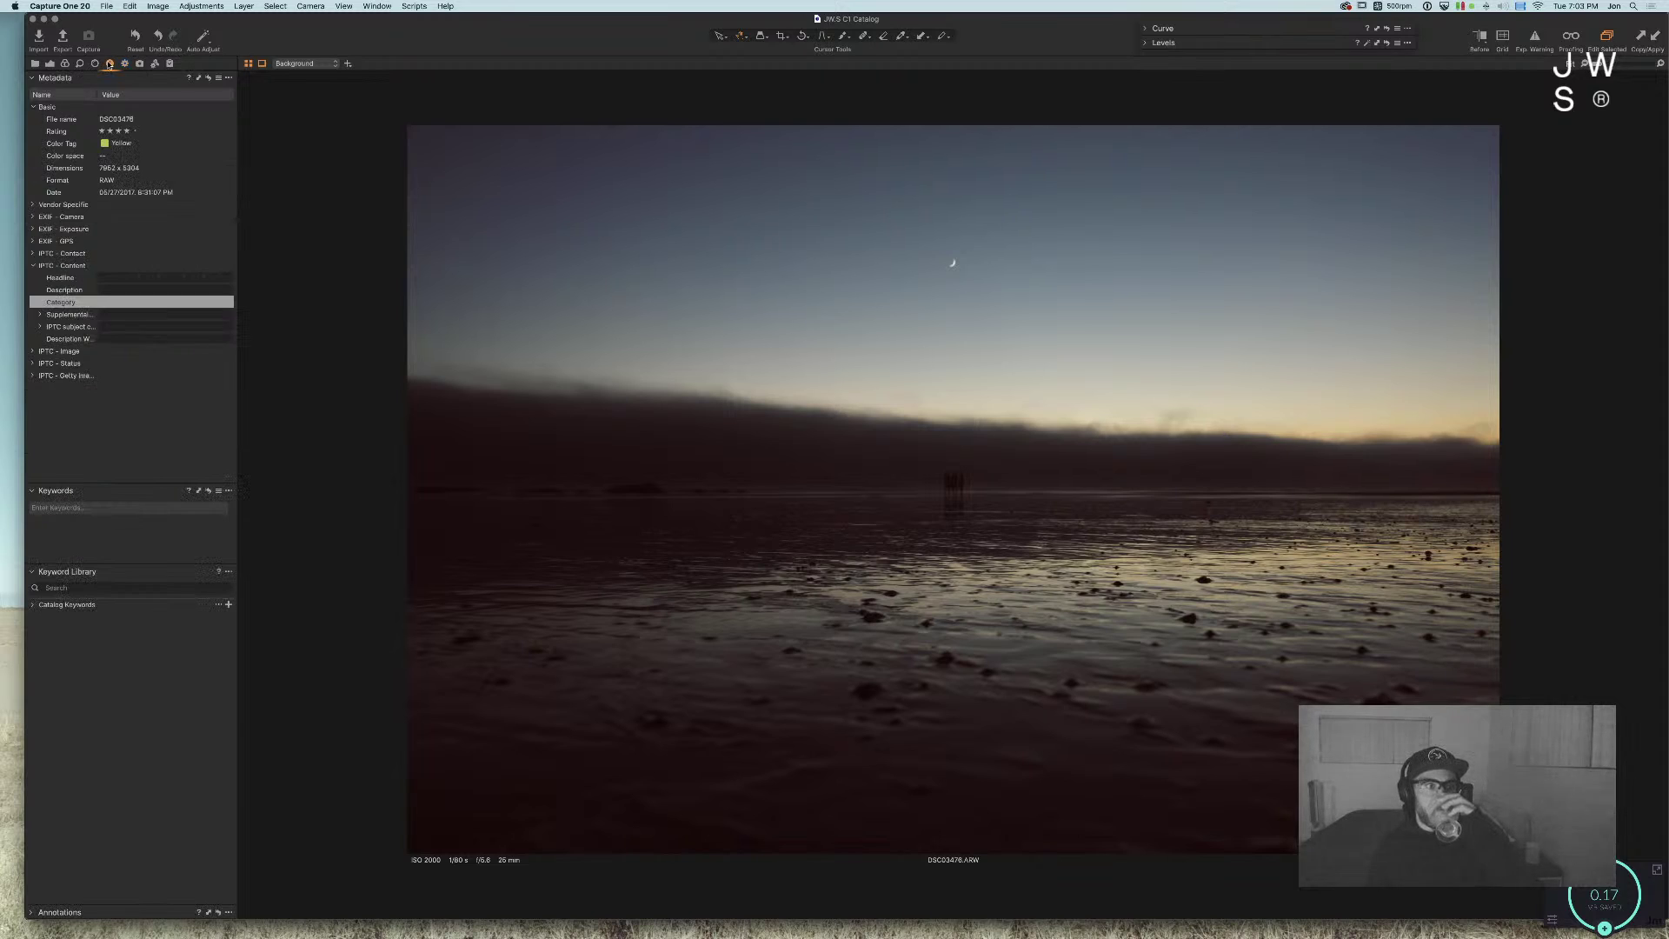
{"action": "left_click", "coordinate": [139, 65]}
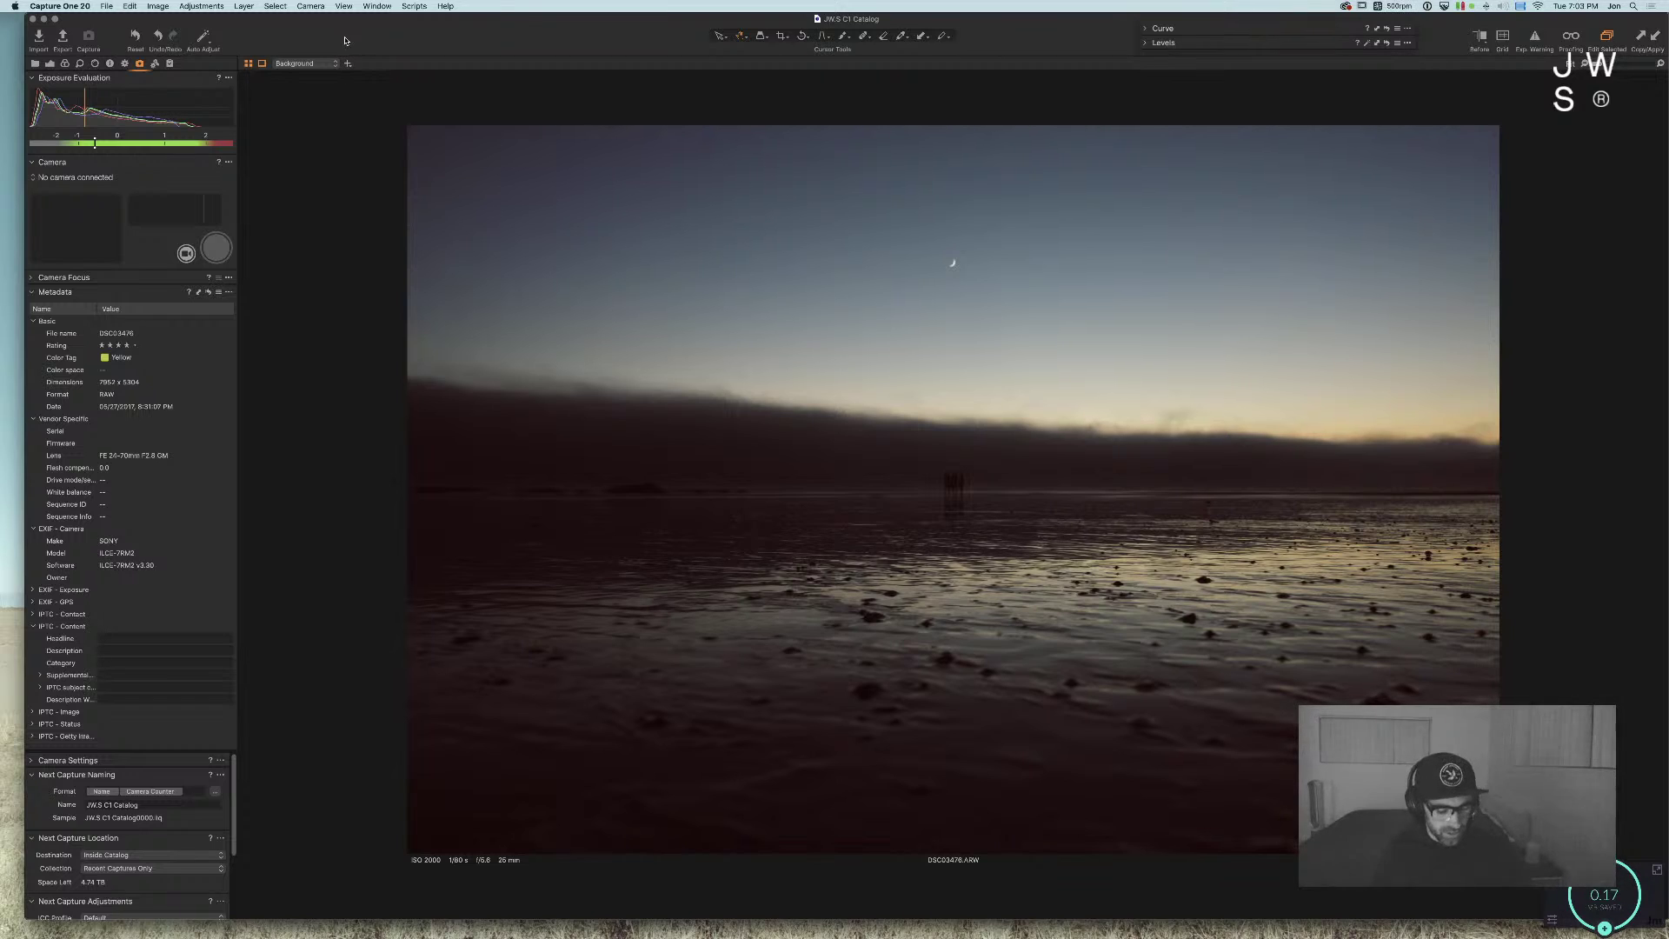
Step: Return to the 3-Way Color Balance and reduce the red shadow tint to a fainter one
{"action": "left_click", "coordinate": [50, 64]}
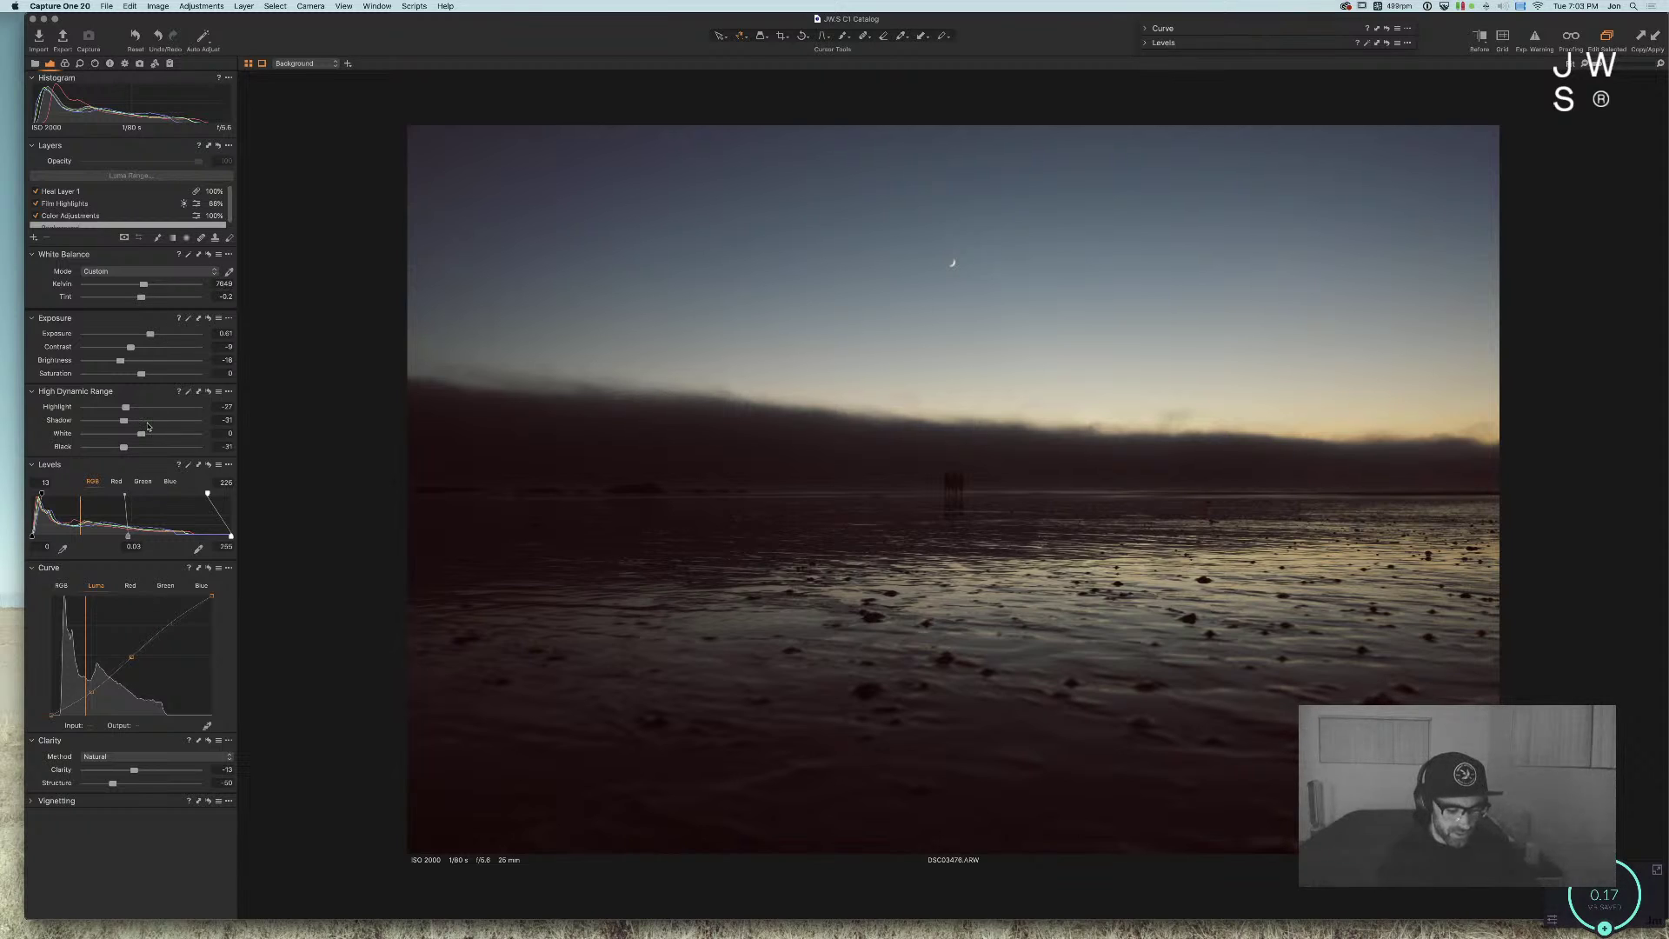
{"action": "key", "text": "super+alt+4"}
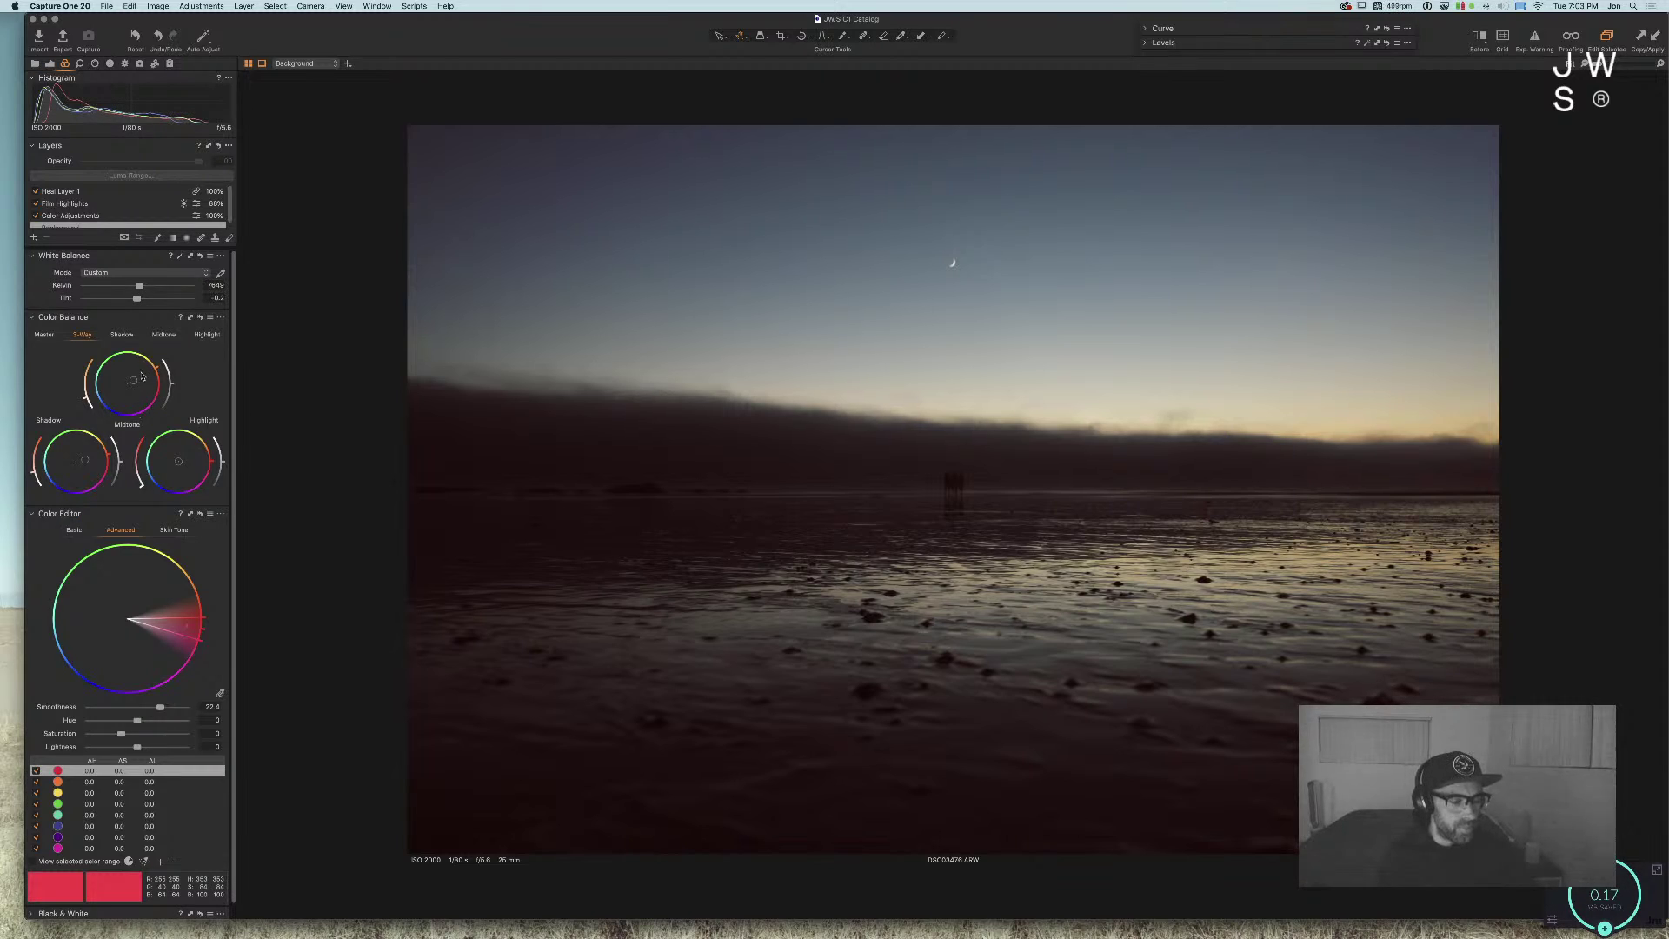
{"action": "mouse_move", "coordinate": [110, 456]}
{"action": "left_mouse_down"}
{"action": "mouse_move", "coordinate": [91, 492]}
{"action": "mouse_move", "coordinate": [87, 477]}
{"action": "left_mouse_up"}
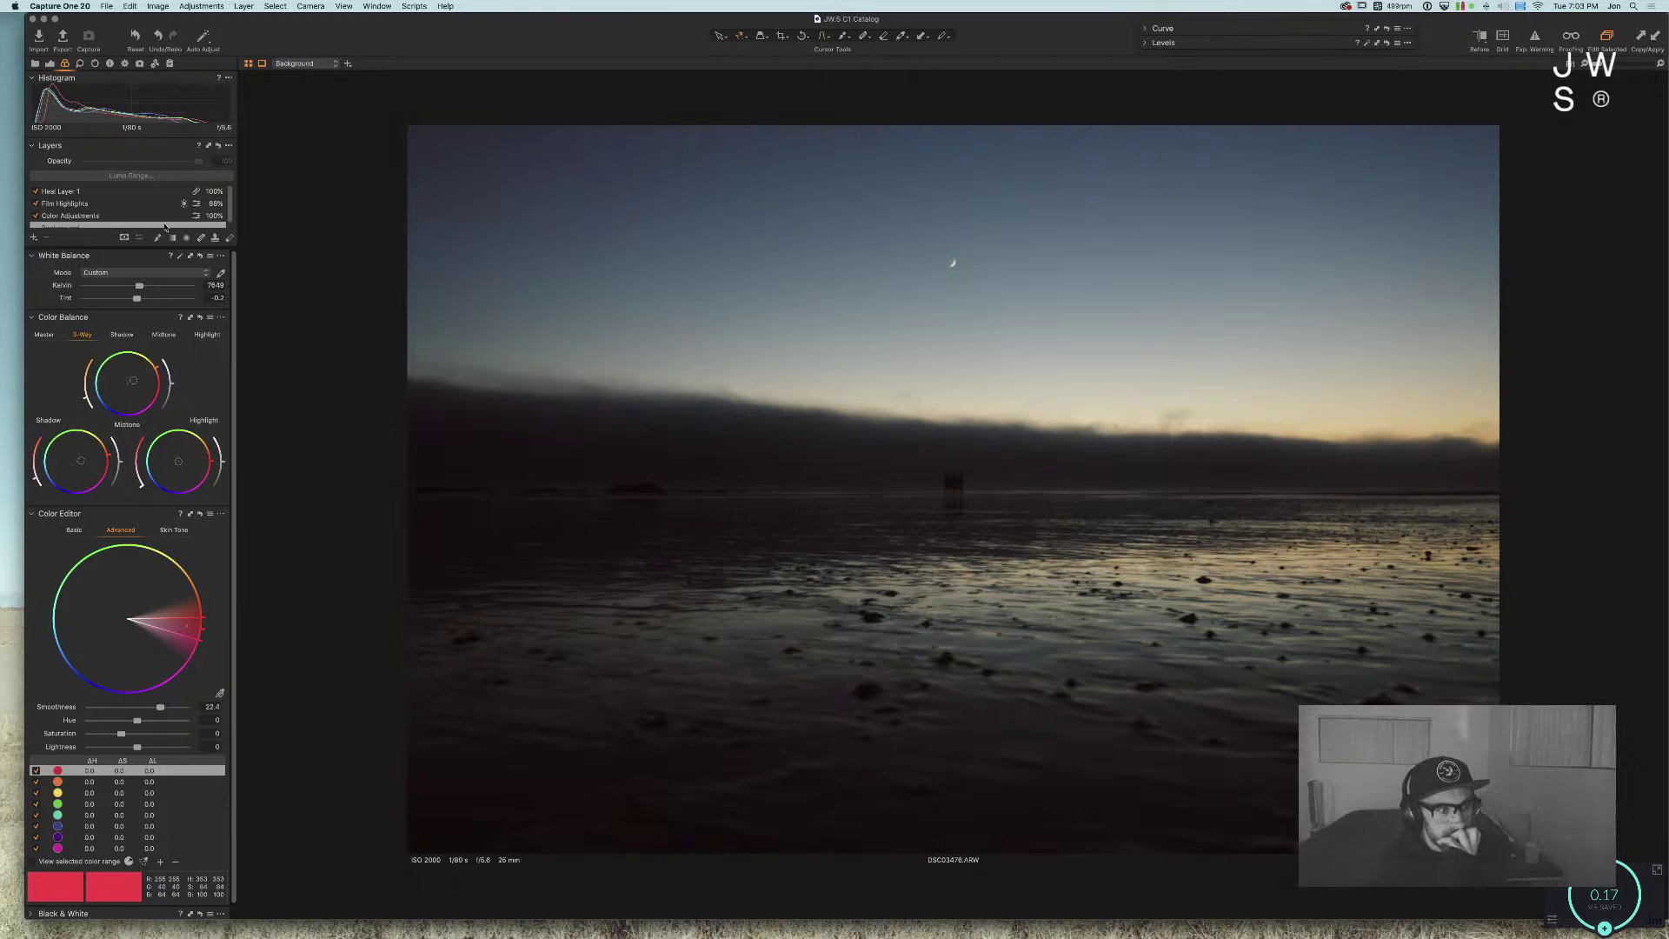
Step: Warm the dusk beach photo's white balance to 9286 Kelvin and shift its Tint slightly toward green
{"action": "left_click_drag", "start_coordinate": [139, 285], "coordinate": [156, 290]}
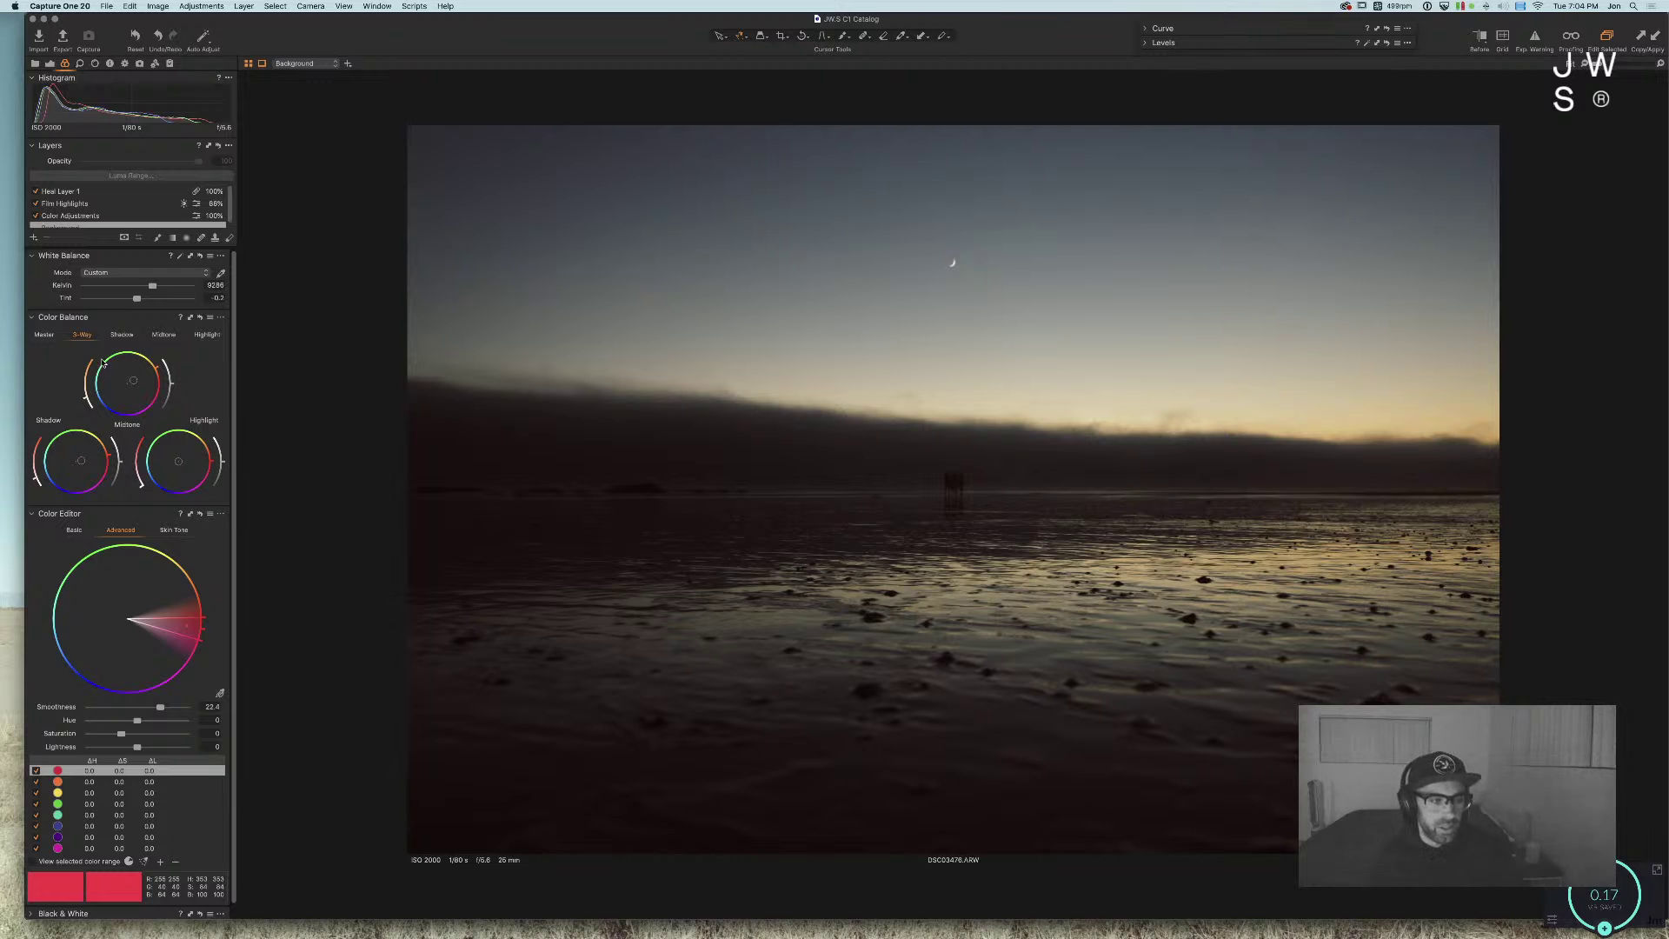
{"action": "left_click_drag", "start_coordinate": [138, 298], "coordinate": [145, 300]}
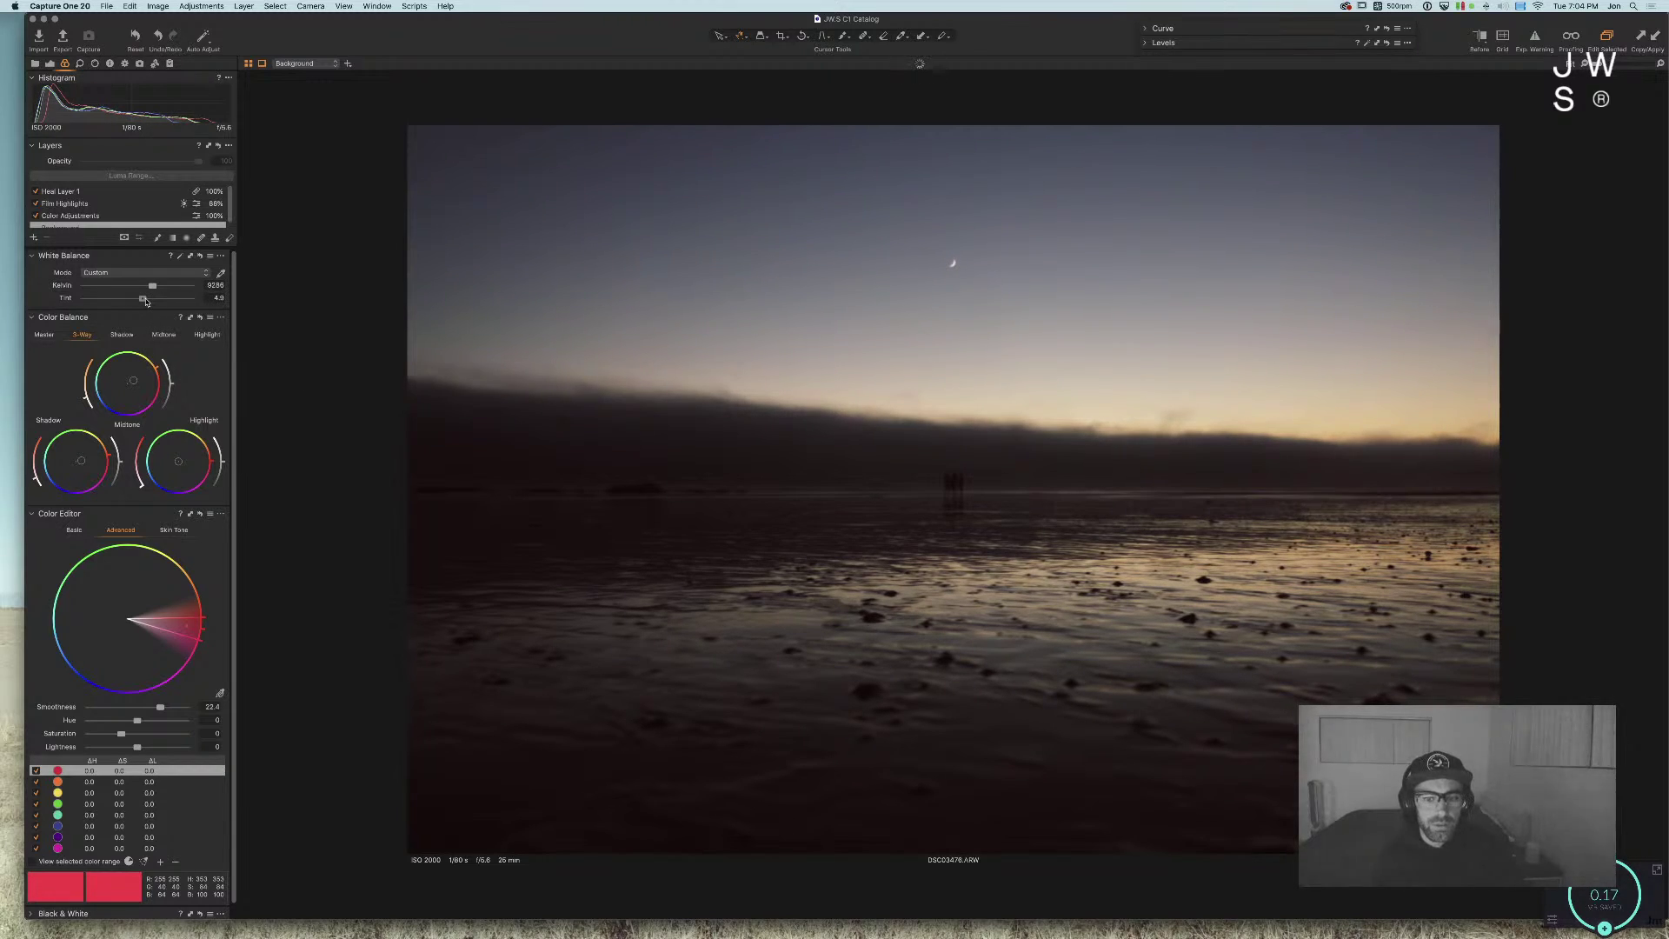
{"action": "left_click_drag", "start_coordinate": [145, 300], "coordinate": [135, 302]}
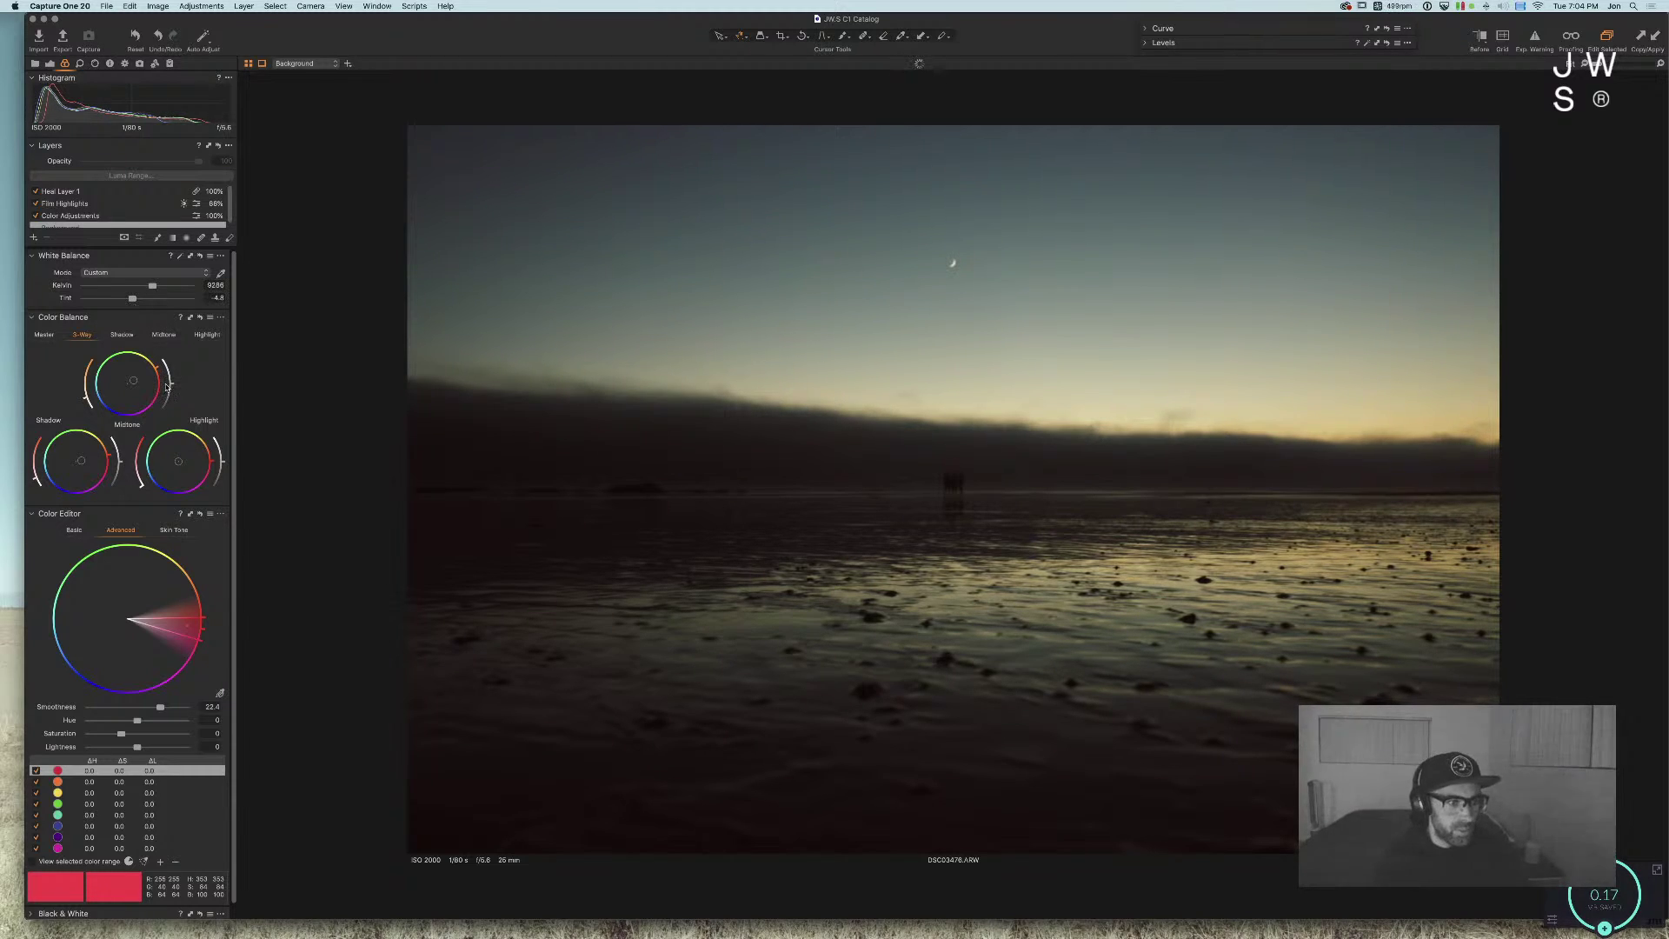
Step: Try a green cast on the 3-Way highlight wheel, and settle on a subtle cyan highlight tint
{"action": "left_click_drag", "start_coordinate": [190, 446], "coordinate": [188, 428]}
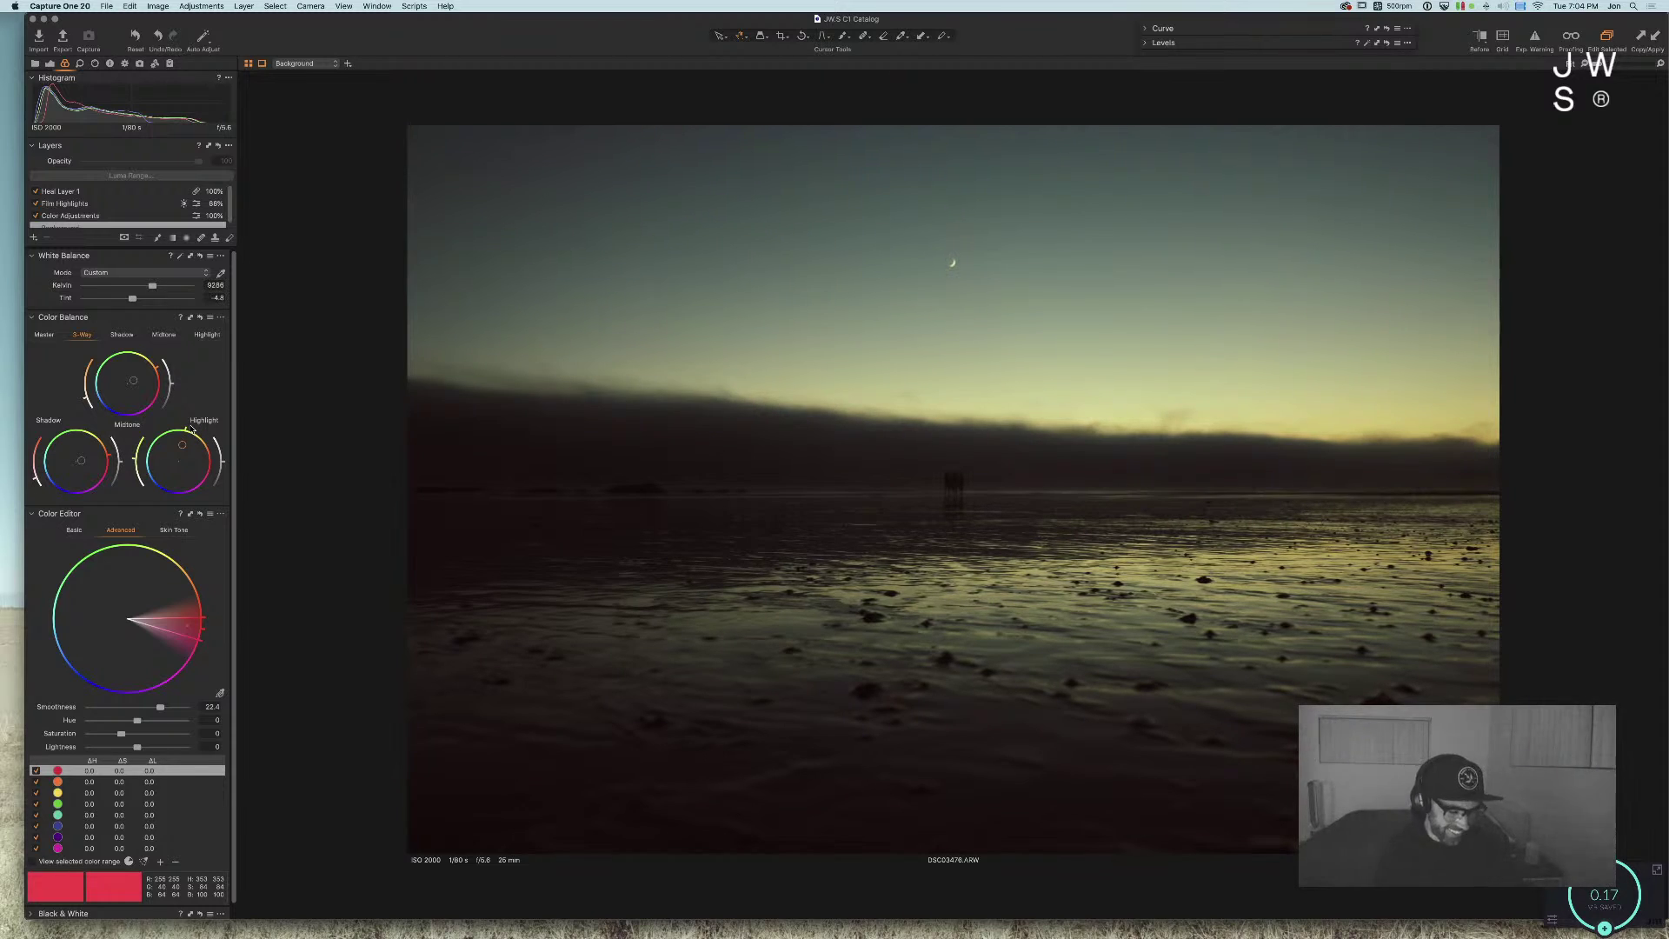
{"action": "left_click_drag", "start_coordinate": [186, 432], "coordinate": [160, 463]}
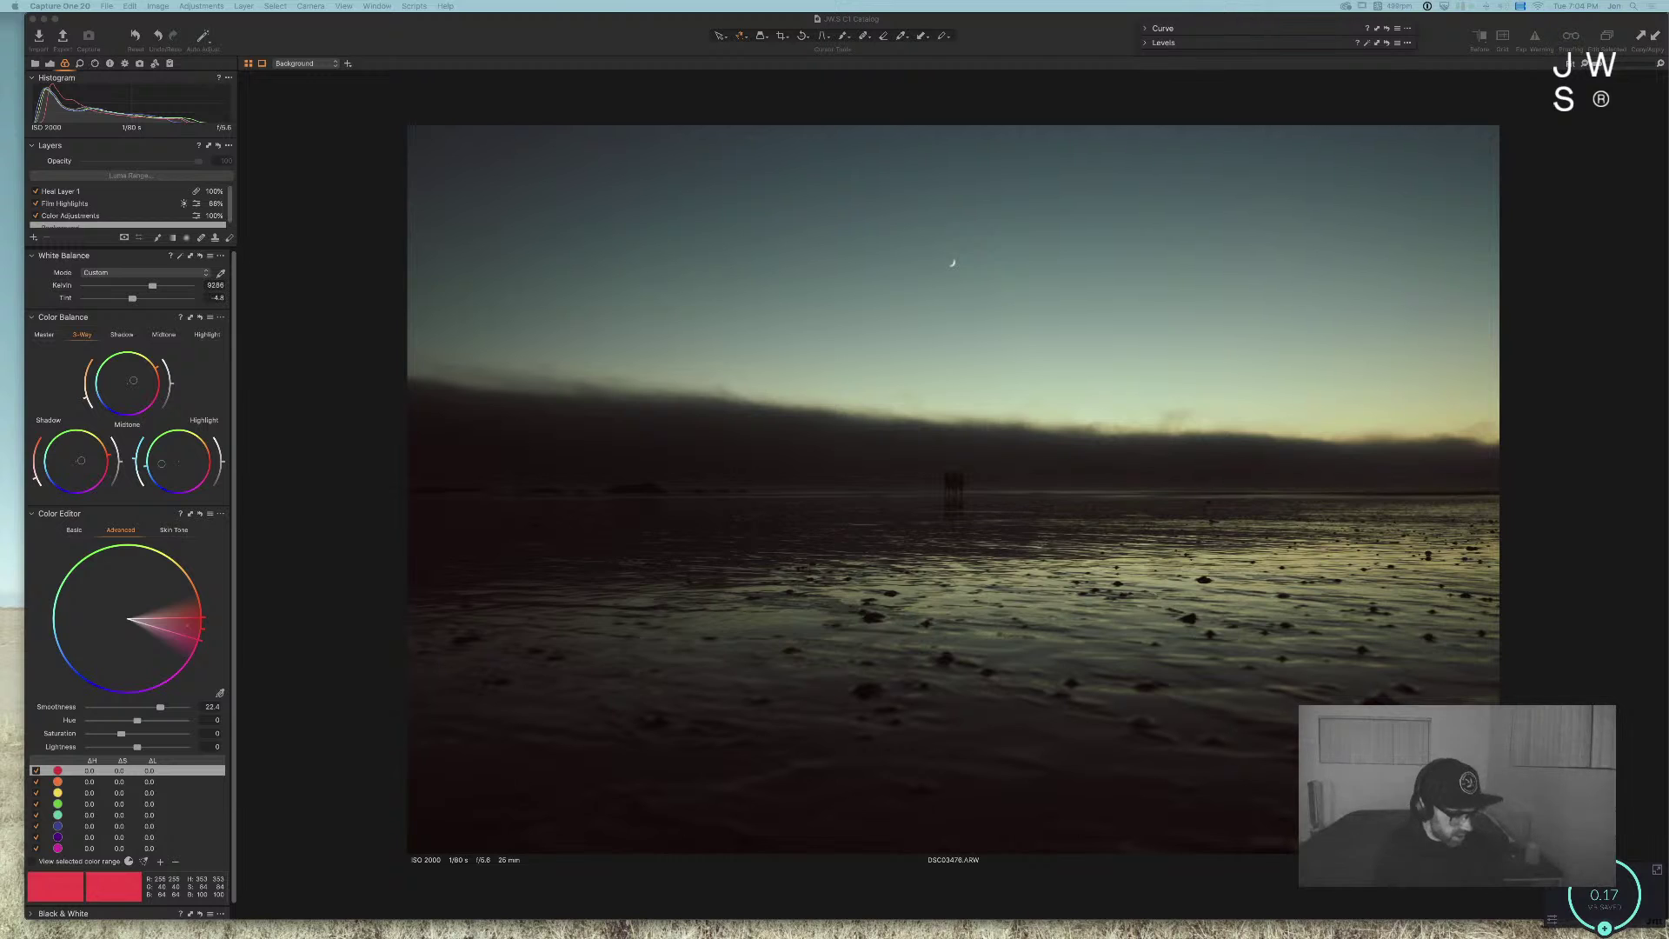
Step: Add a subtle pinkish-red tint to the whole dusk beach photo with the Master color balance wheel
{"action": "left_click", "coordinate": [774, 357]}
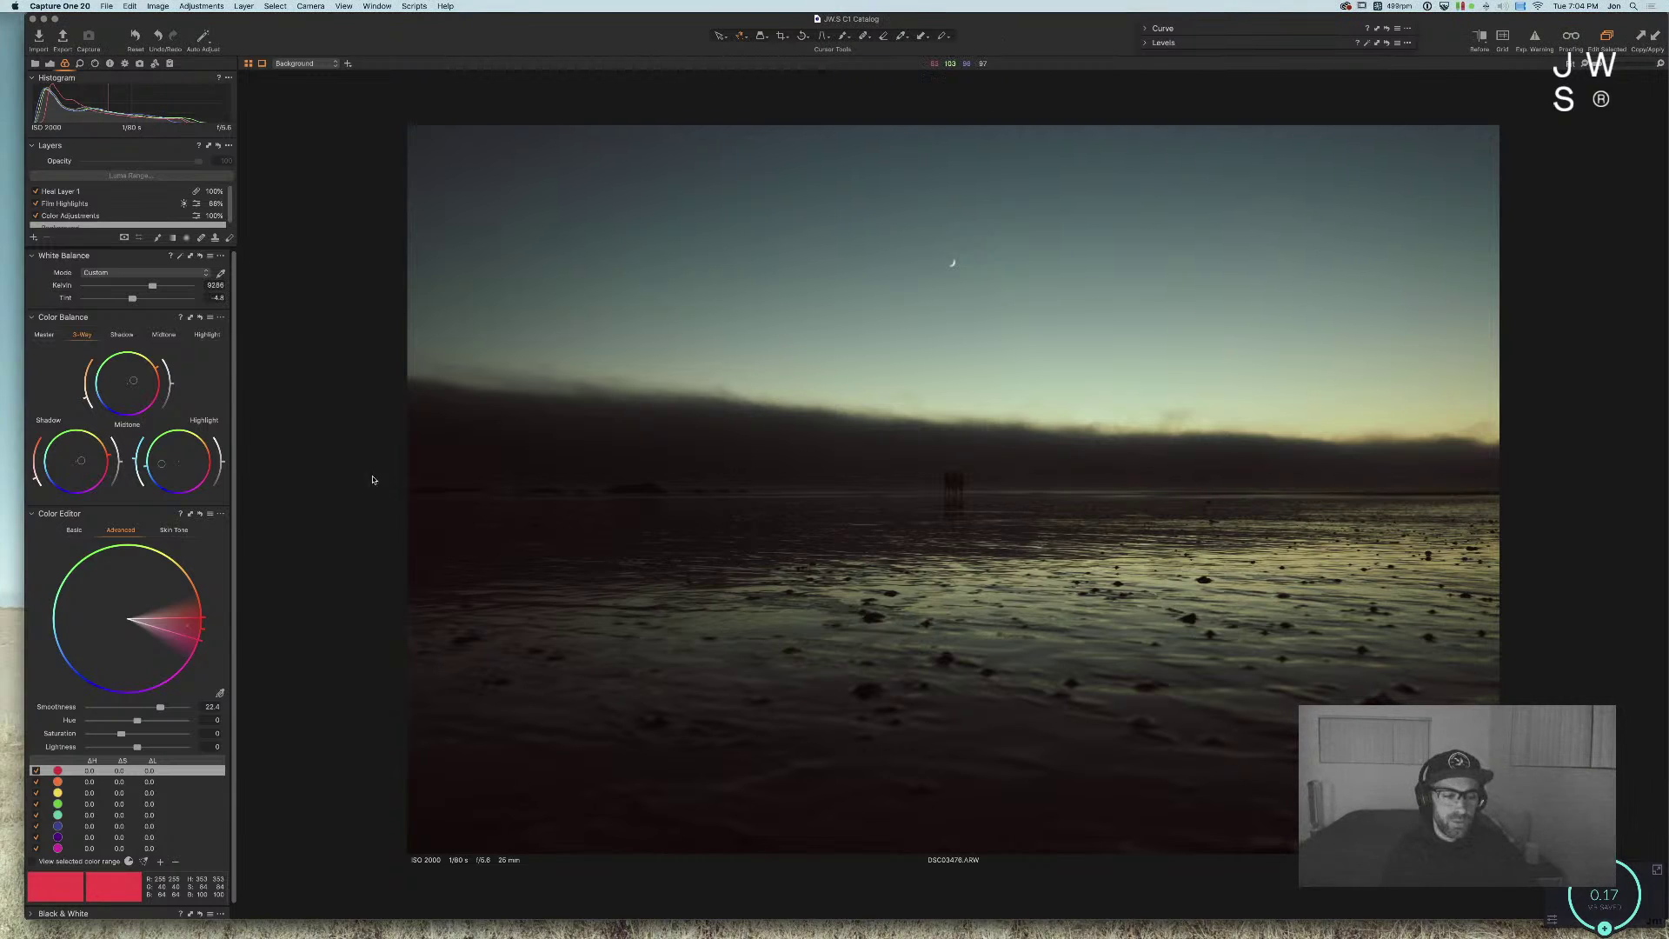
{"action": "left_click", "coordinate": [43, 333]}
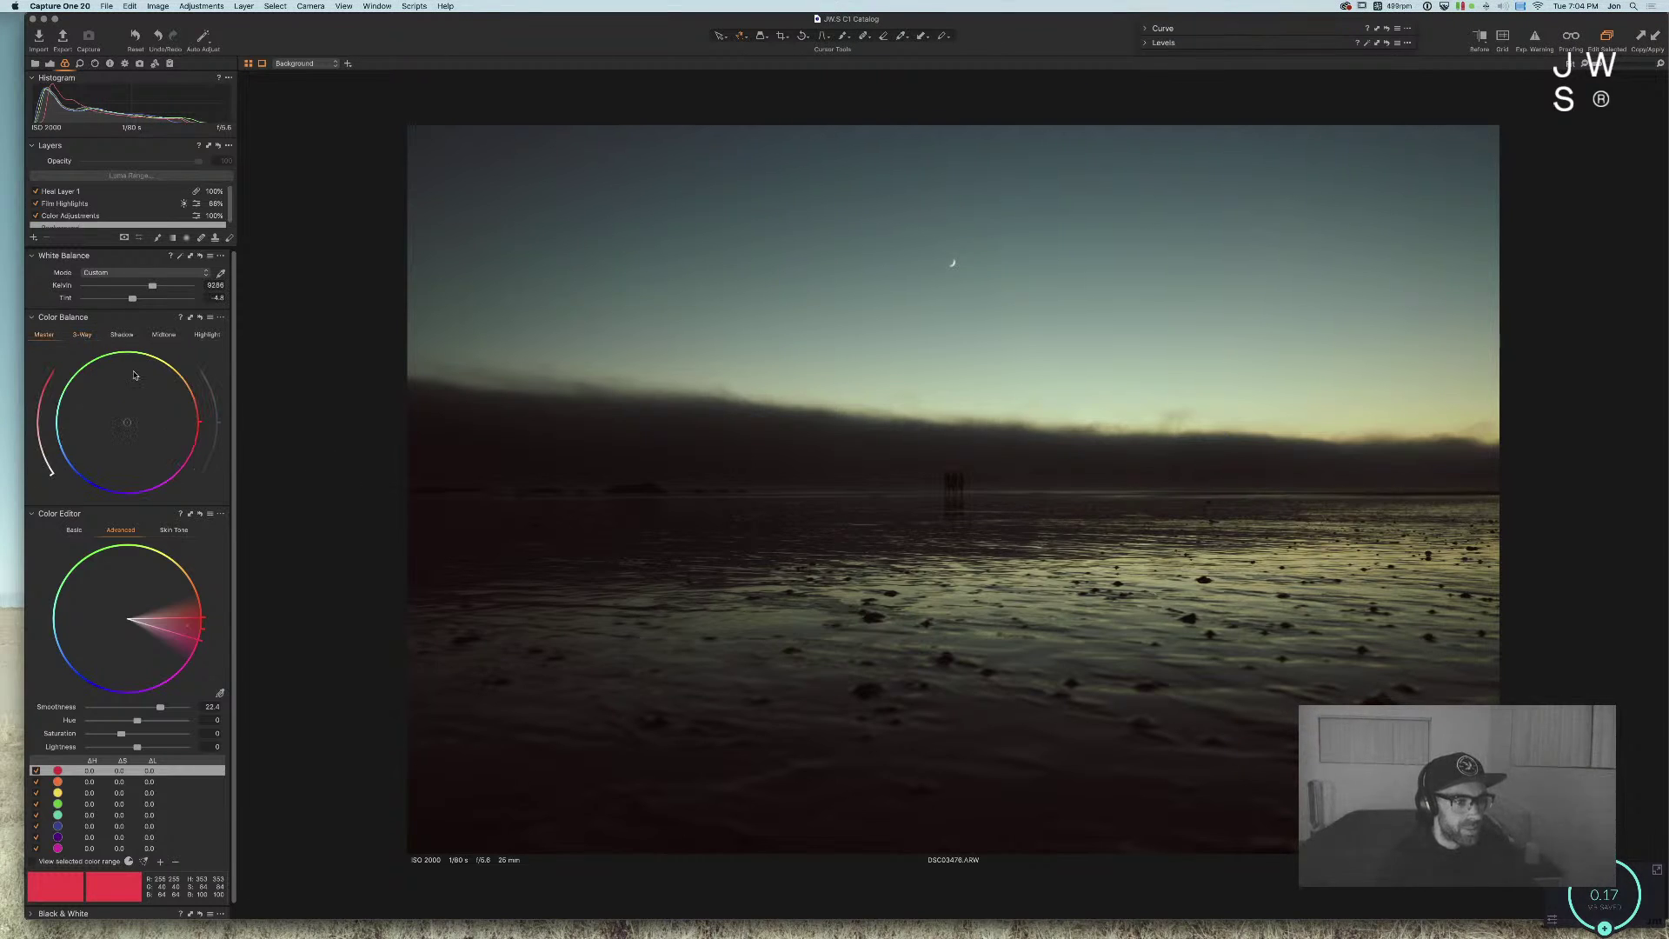
{"action": "left_click_drag", "start_coordinate": [129, 422], "coordinate": [186, 446]}
Step: Switch to System Preferences and open its Sound settings
{"action": "key", "text": "super+Tab"}
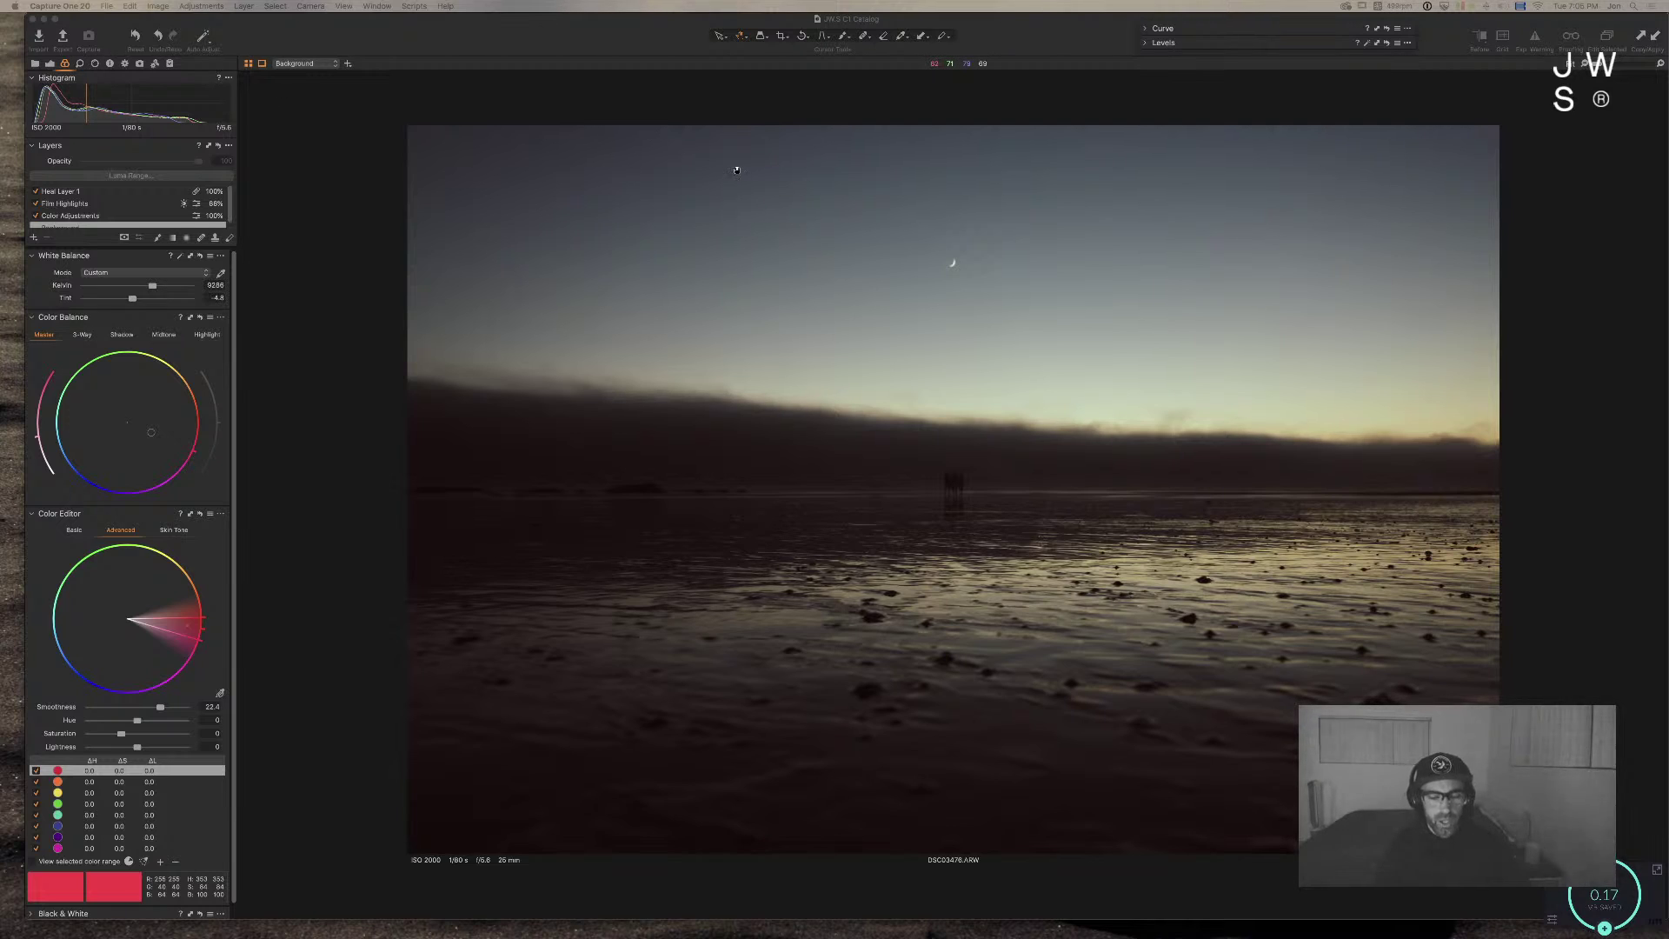
{"action": "key", "text": "super+space"}
{"action": "type", "text": "sys"}
{"action": "key", "text": "Return"}
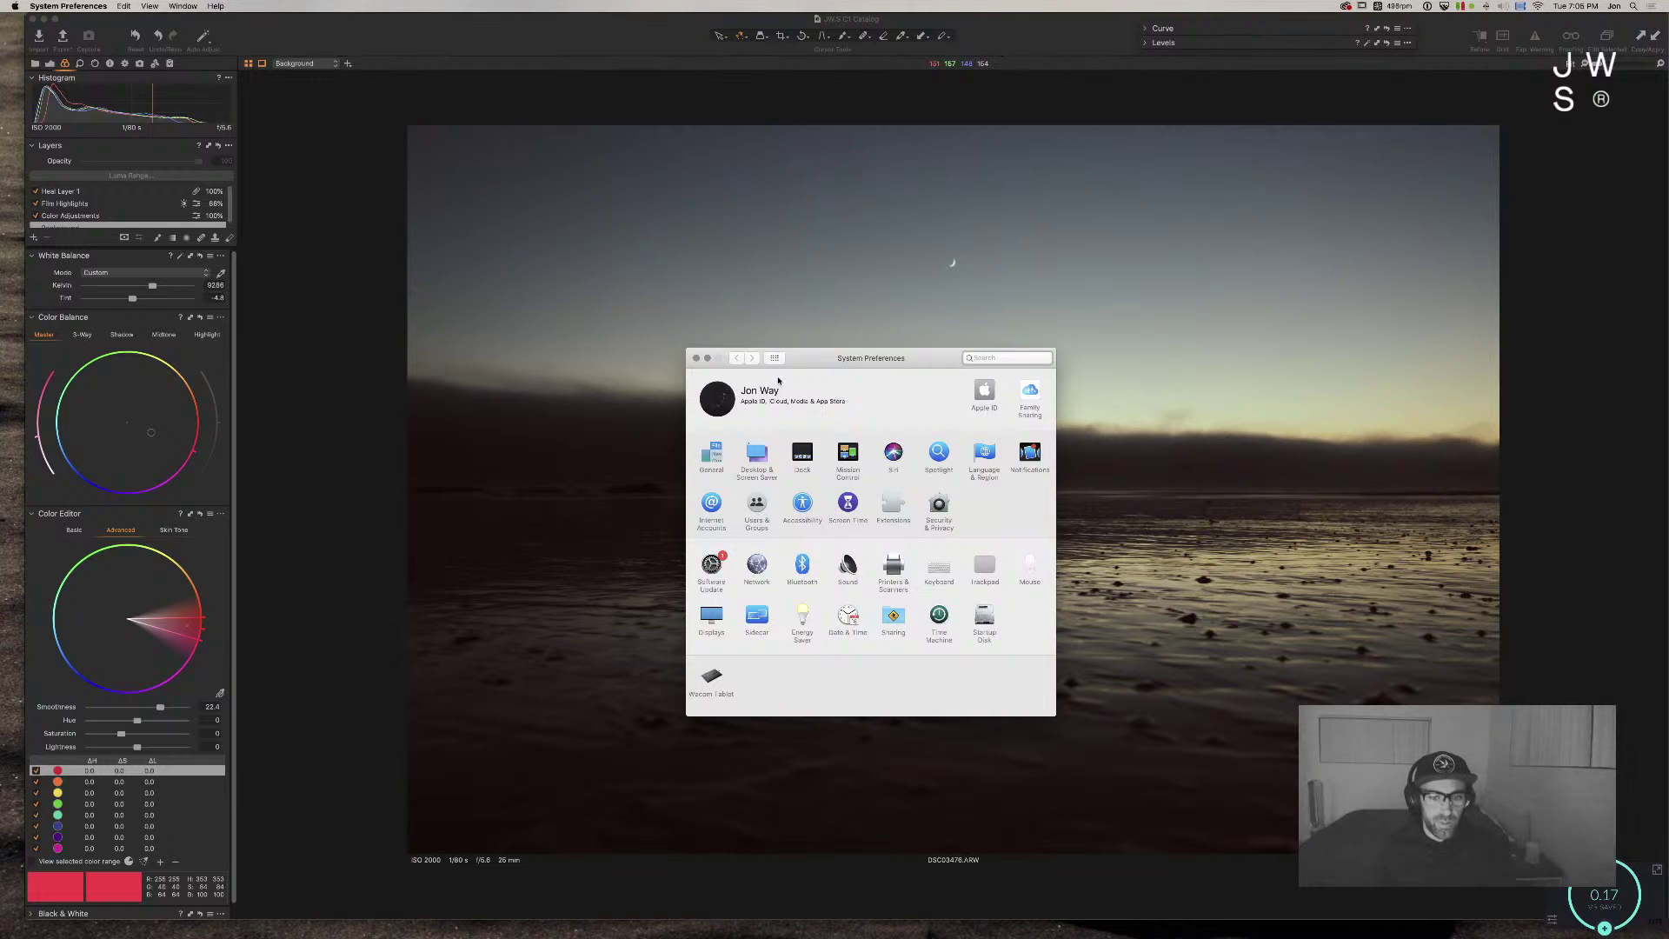
{"action": "left_click", "coordinate": [848, 563]}
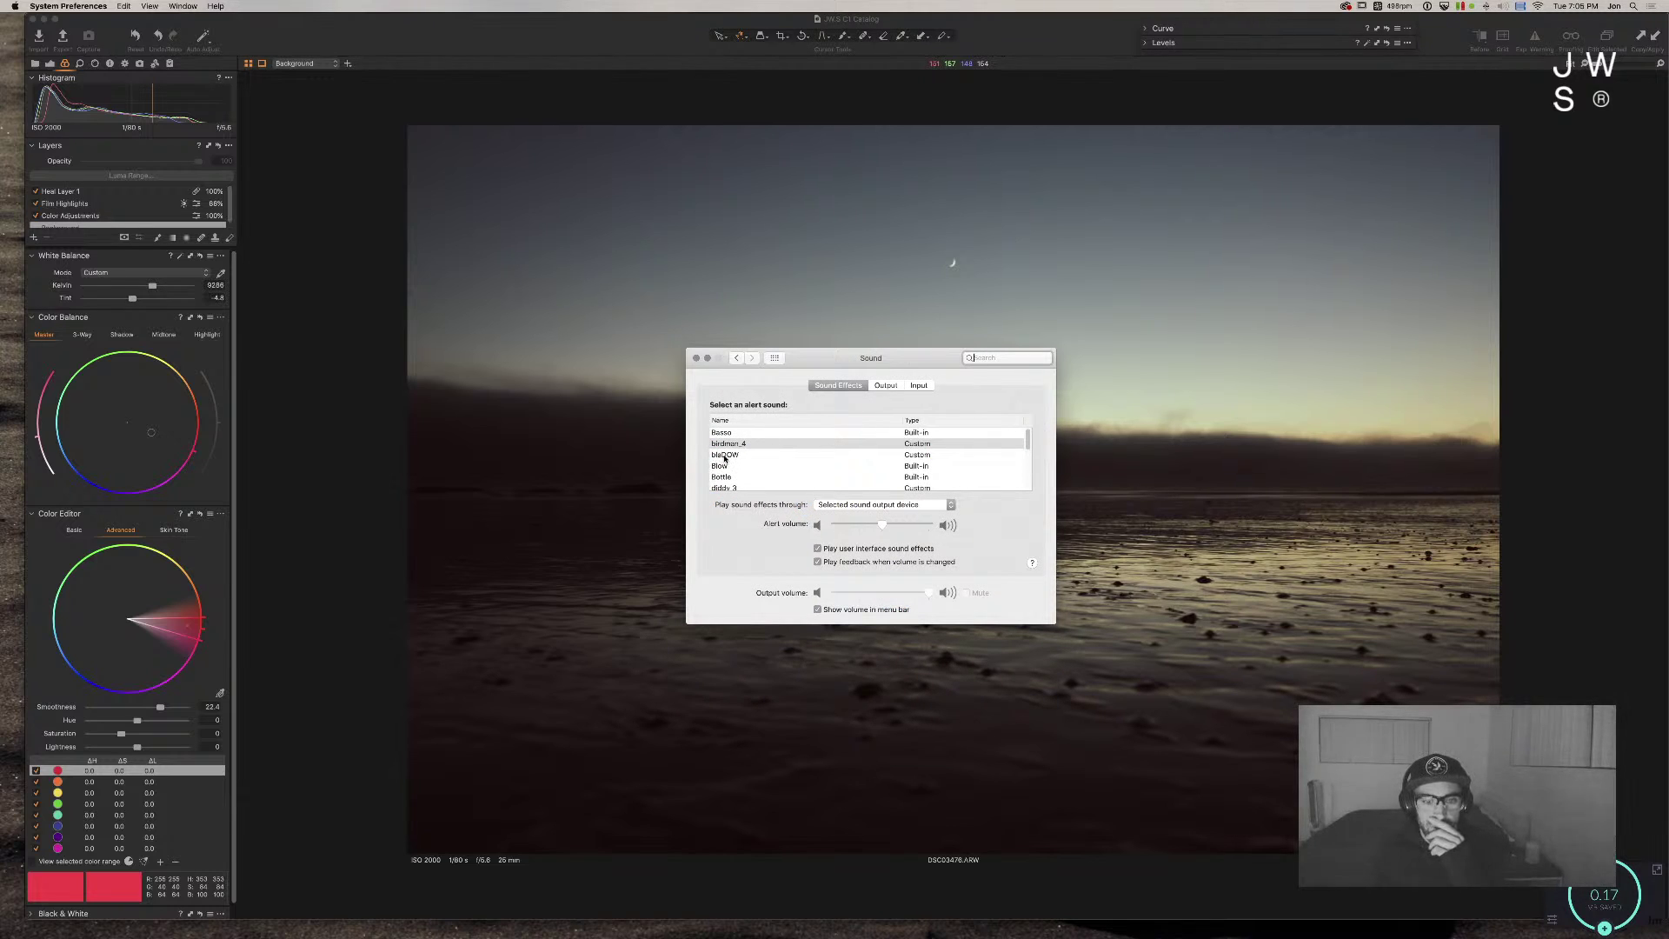
Step: Audition the blaDOW and diddy_3 alert sounds, browse the rest of the list, and select birdman_4 again
{"action": "left_click", "coordinate": [725, 455]}
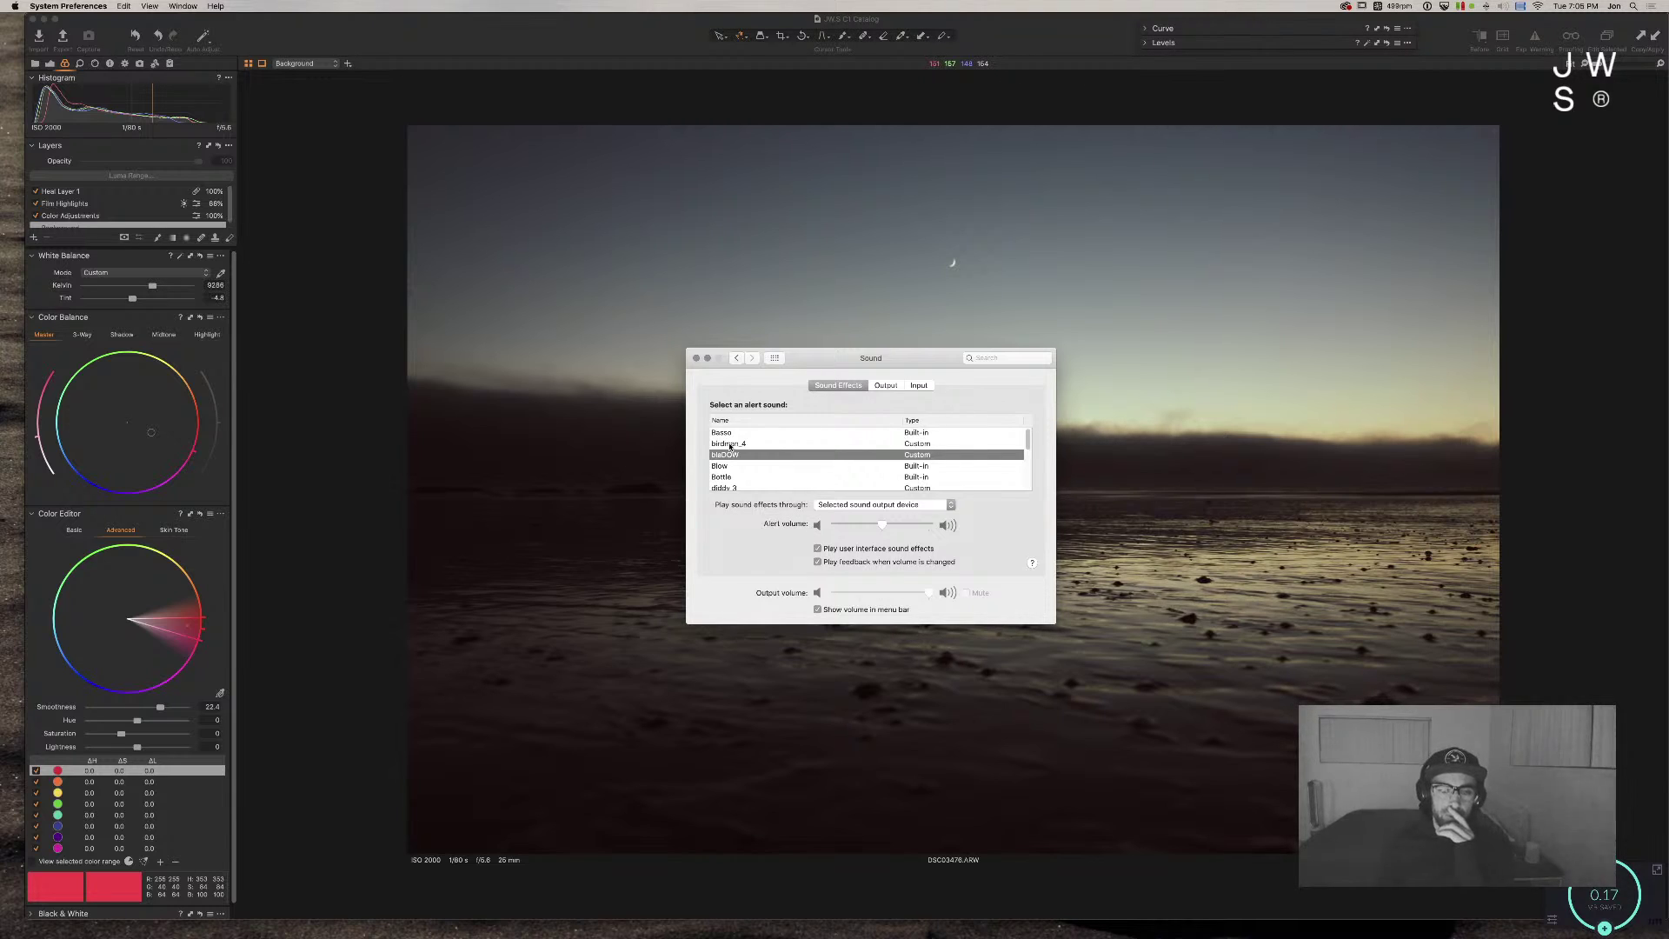
{"action": "scroll", "coordinate": [732, 450], "scroll_direction": "down", "scroll_amount": 15}
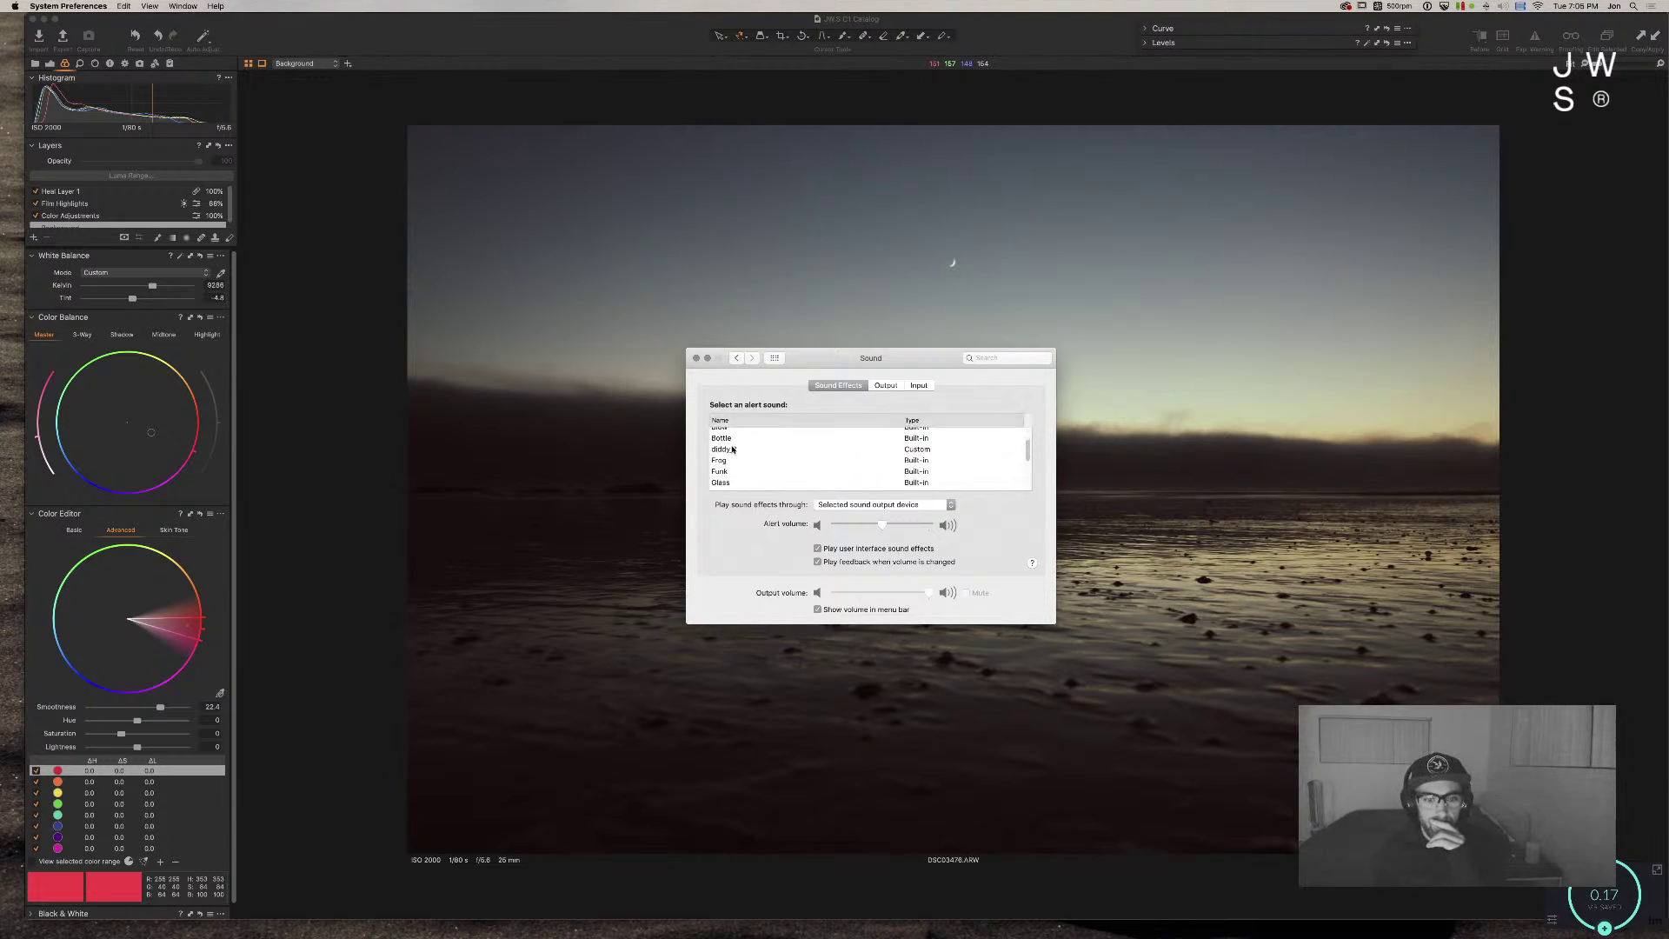
{"action": "scroll", "coordinate": [731, 449], "scroll_direction": "up", "scroll_amount": 3}
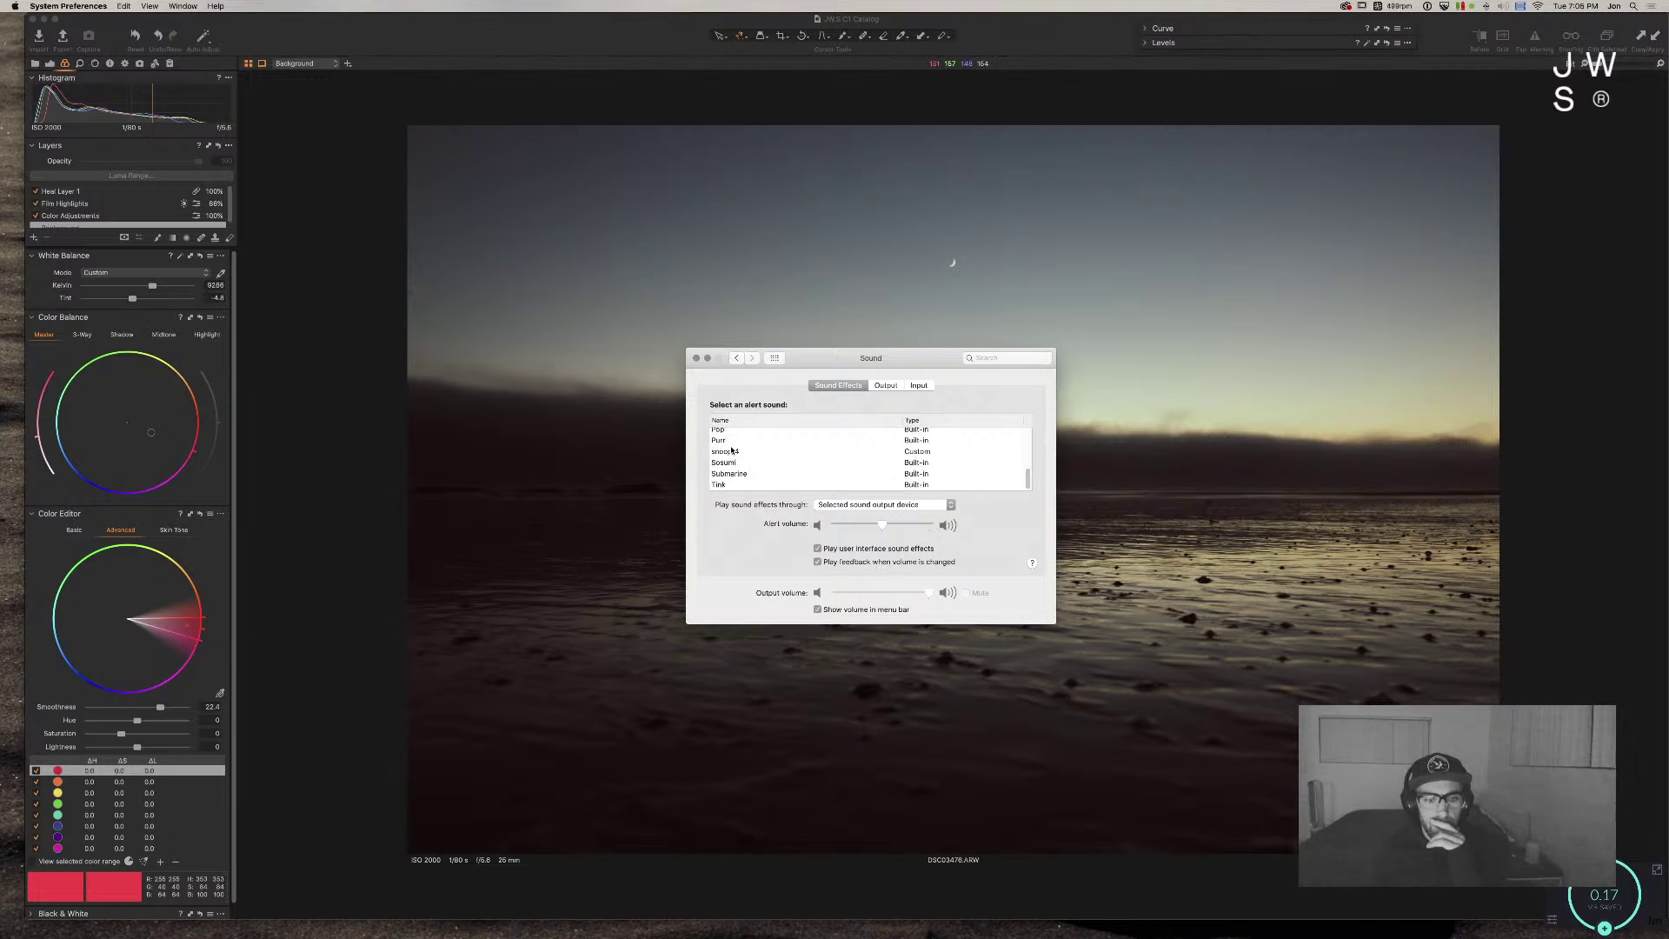
{"action": "scroll", "coordinate": [731, 449], "scroll_direction": "up", "scroll_amount": 9}
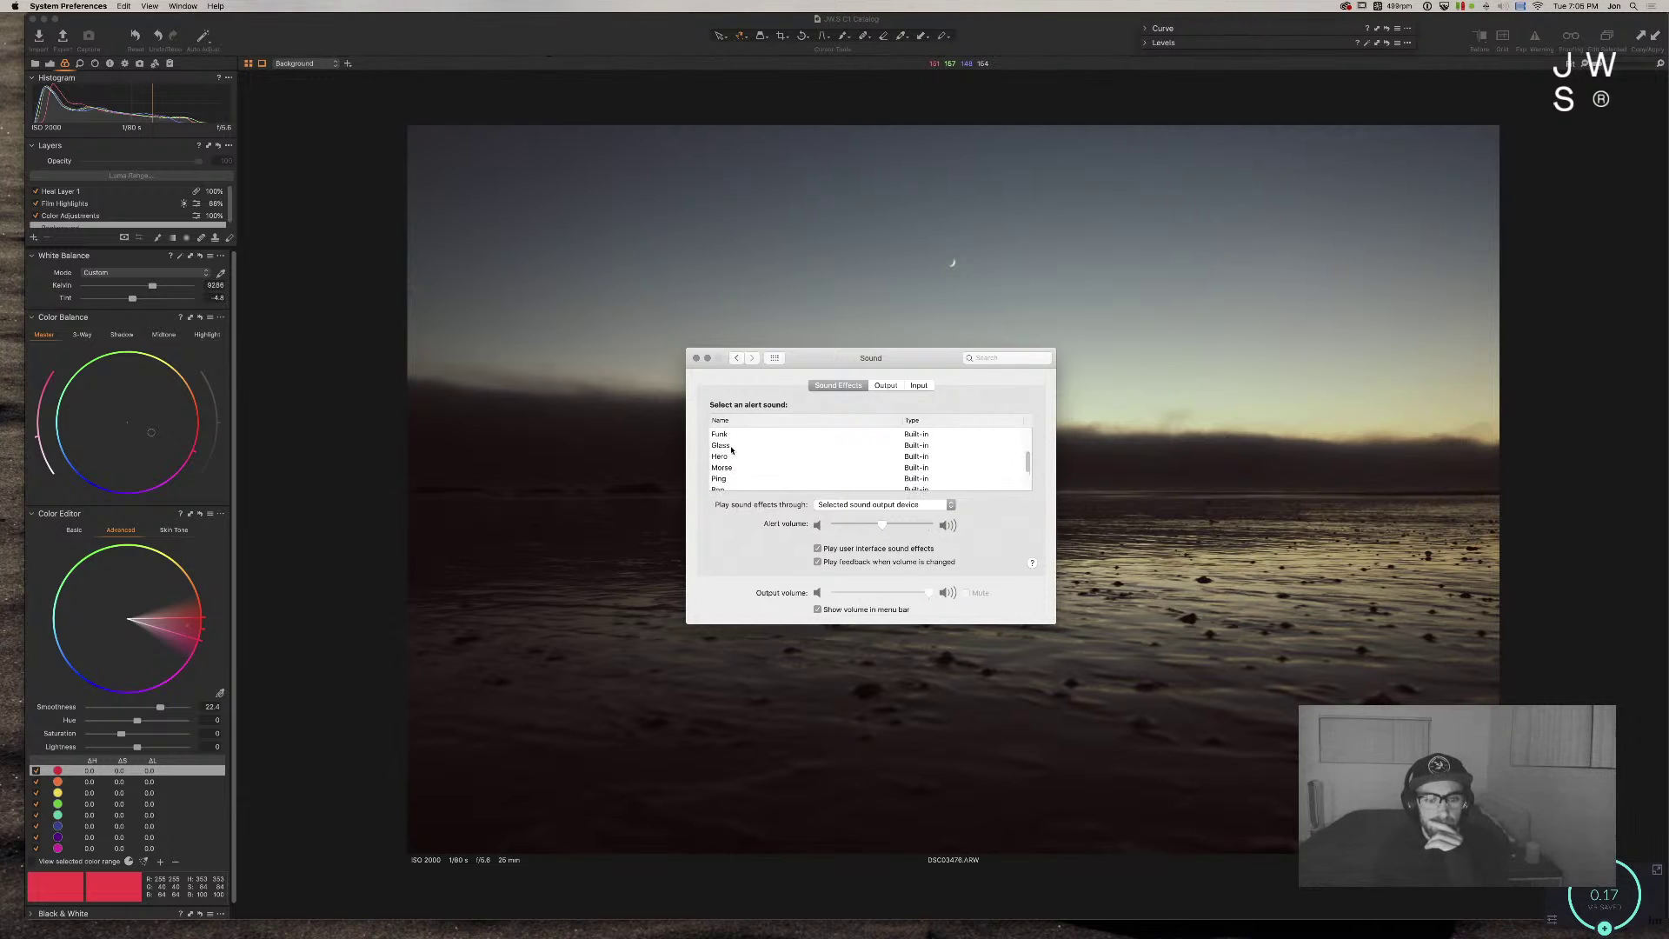
{"action": "scroll", "coordinate": [731, 449], "scroll_direction": "up", "scroll_amount": 1}
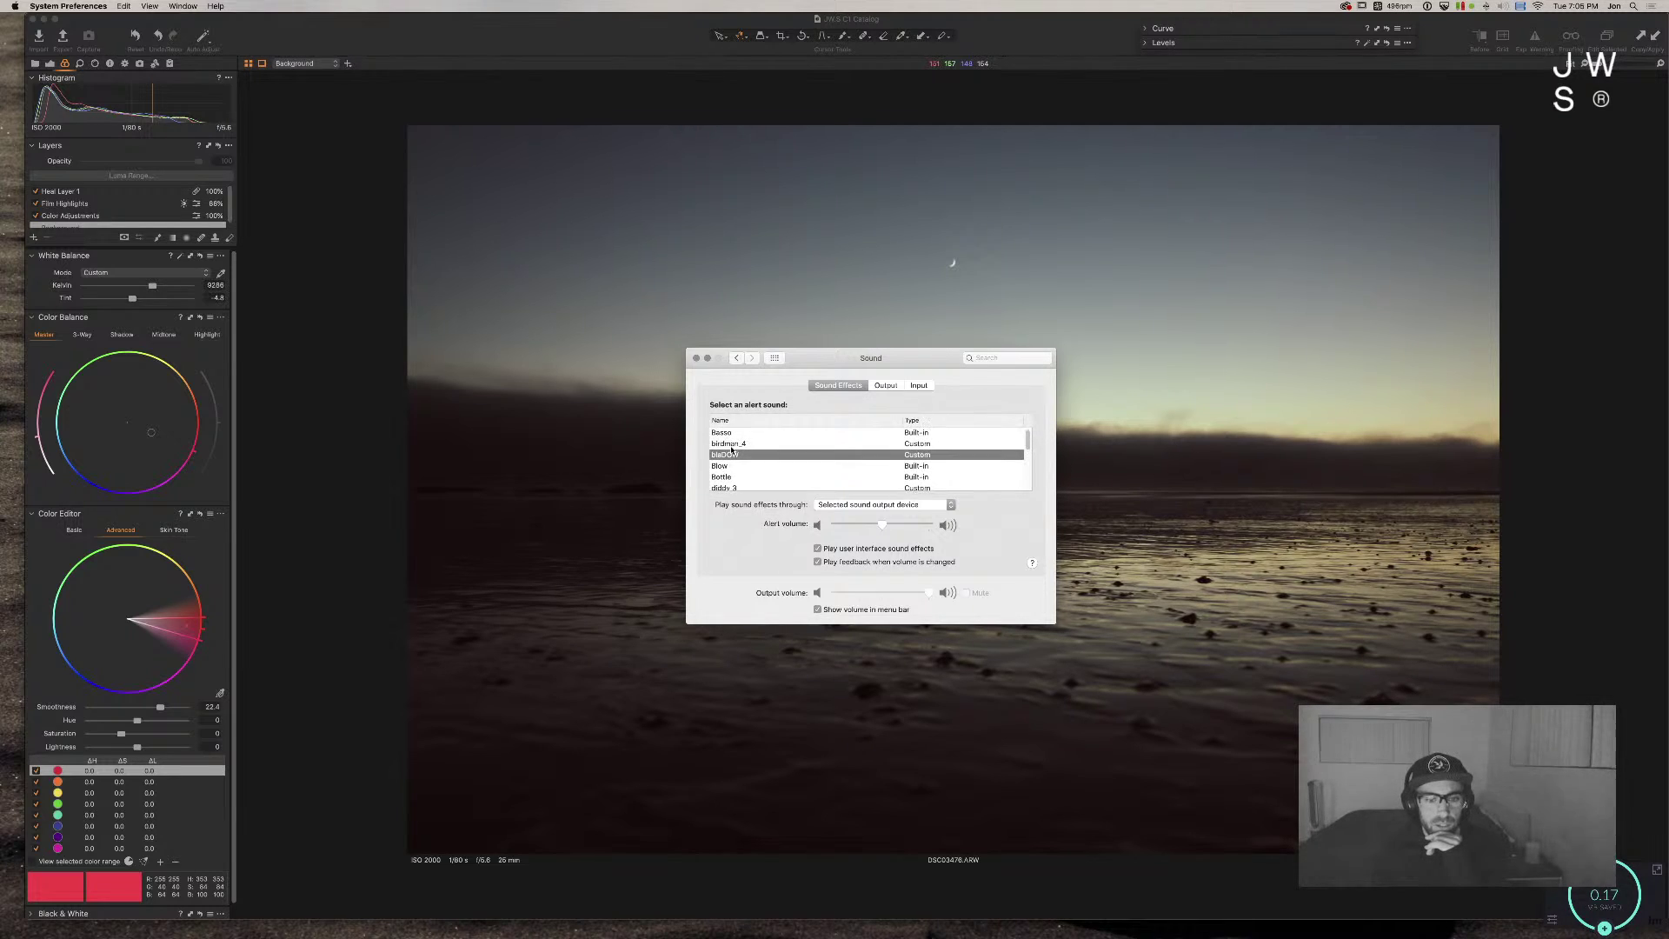
{"action": "scroll", "coordinate": [733, 450], "scroll_direction": "down", "scroll_amount": 3}
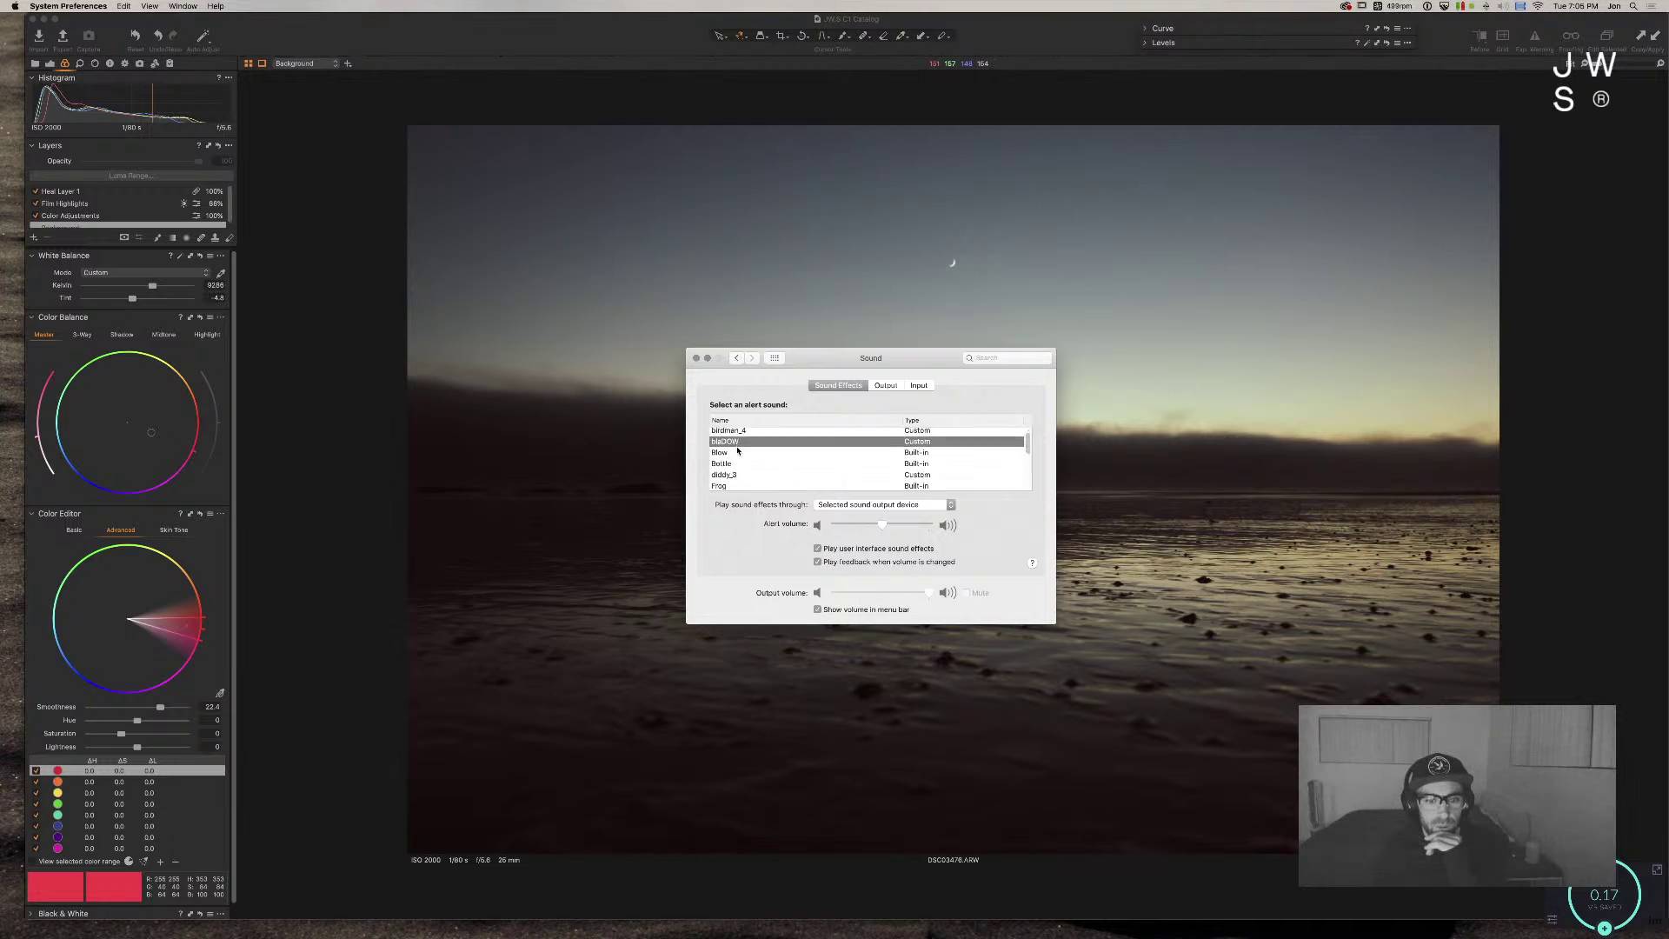
{"action": "left_click", "coordinate": [737, 452]}
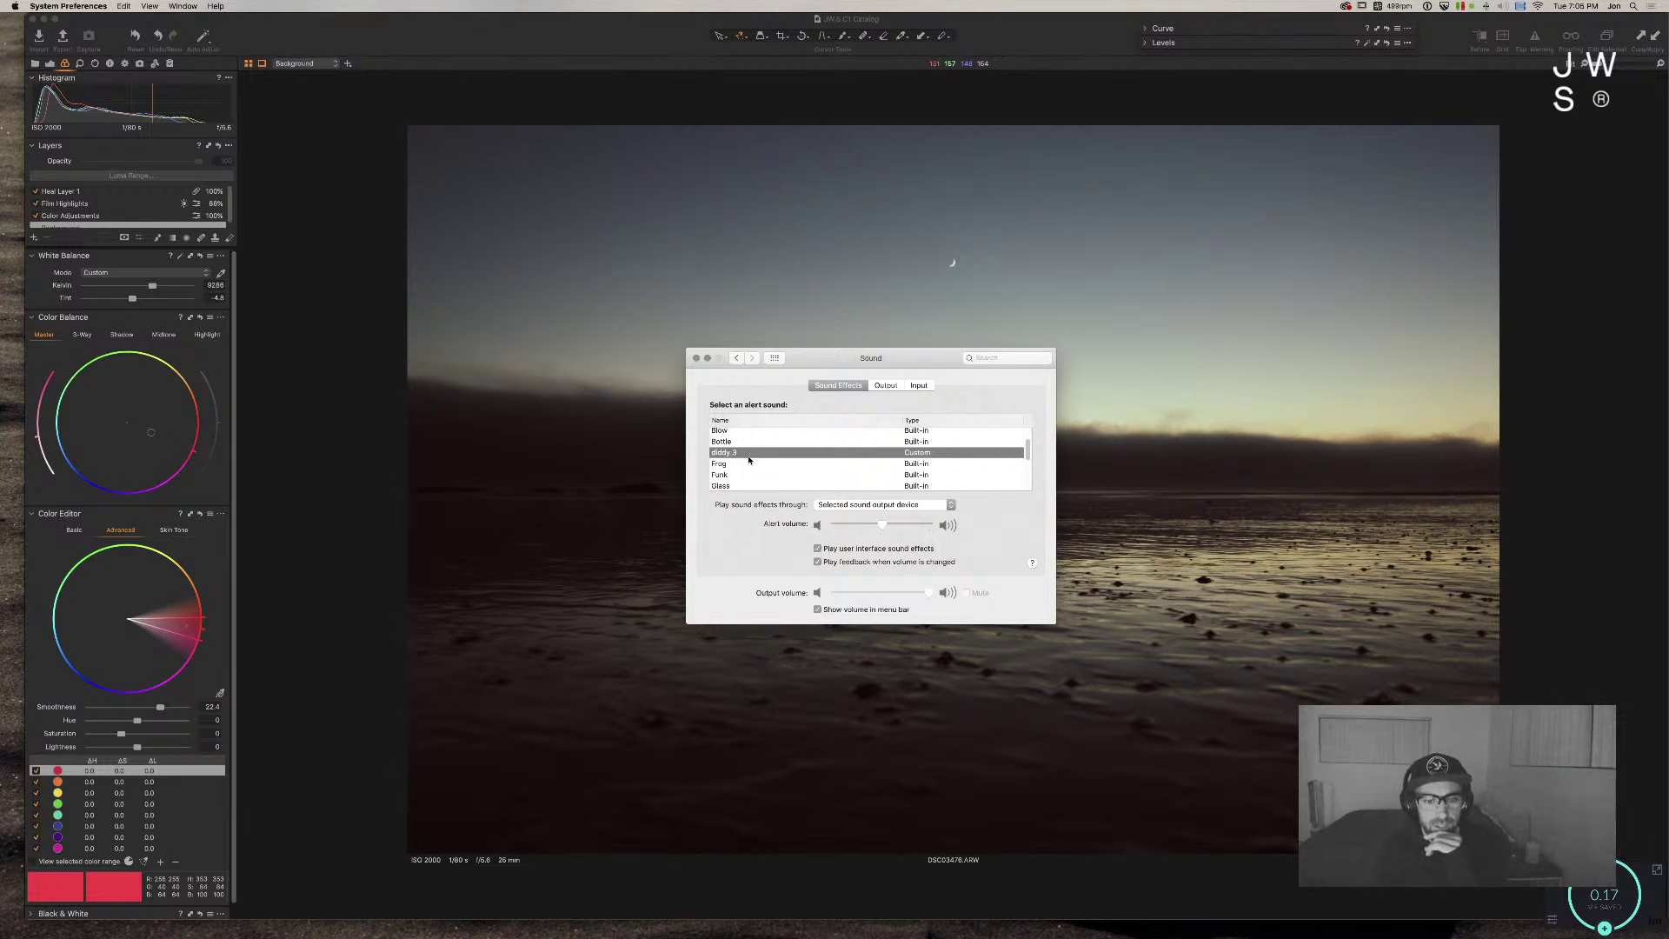
{"action": "scroll", "coordinate": [749, 461], "scroll_direction": "up", "scroll_amount": 3}
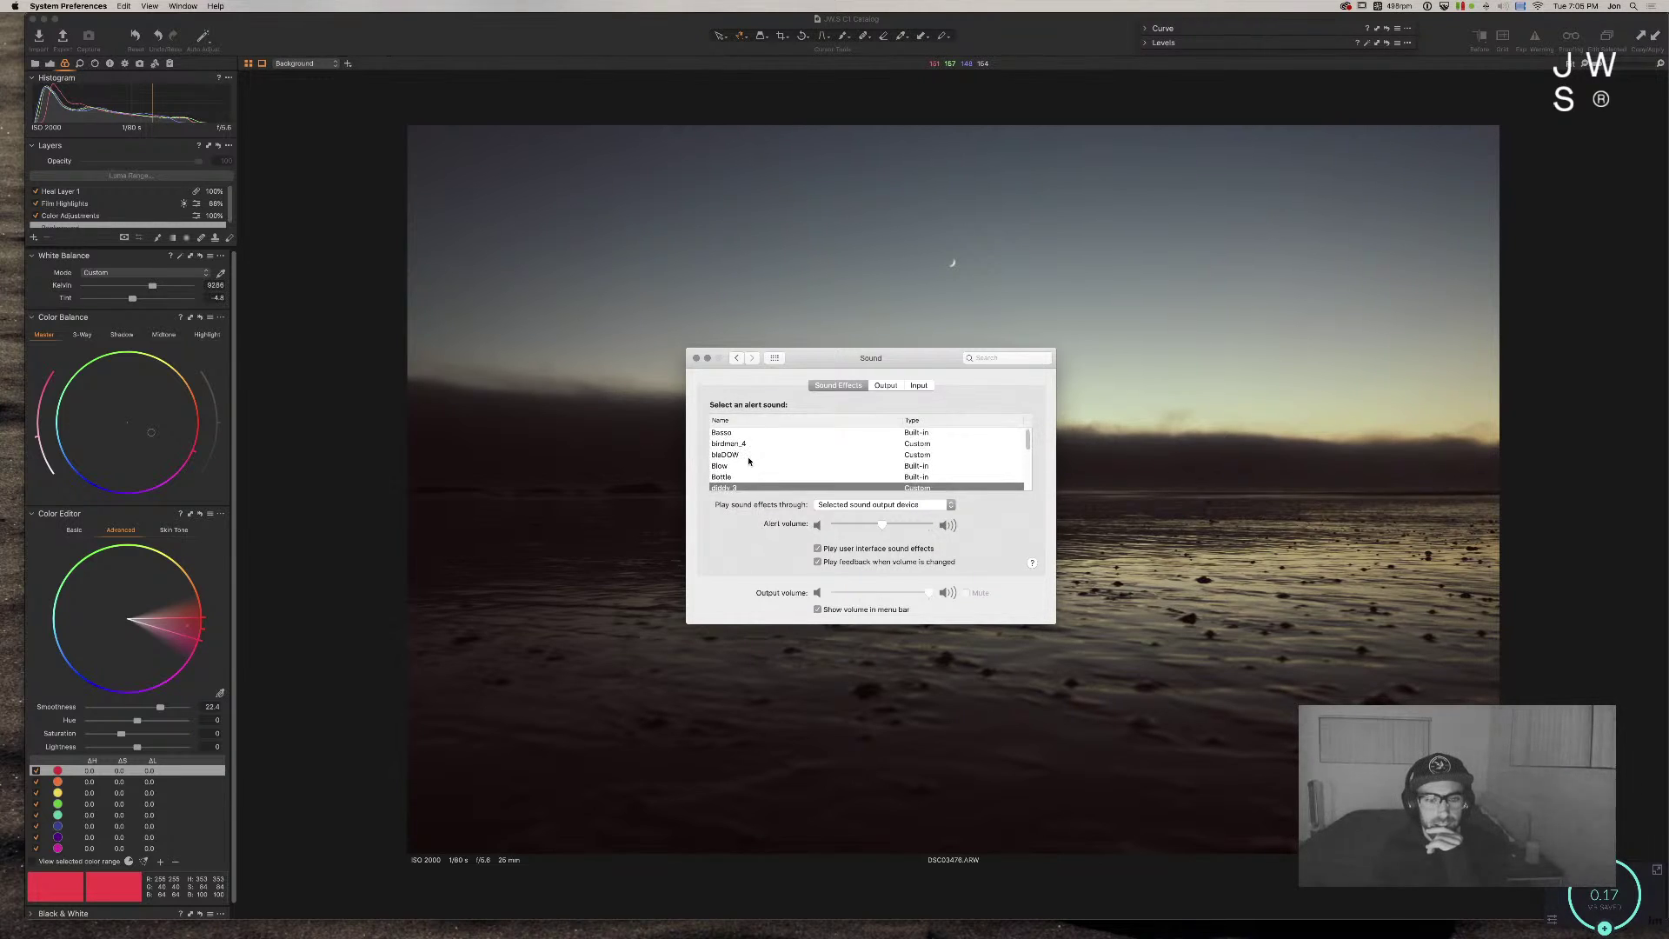
{"action": "left_click", "coordinate": [748, 455]}
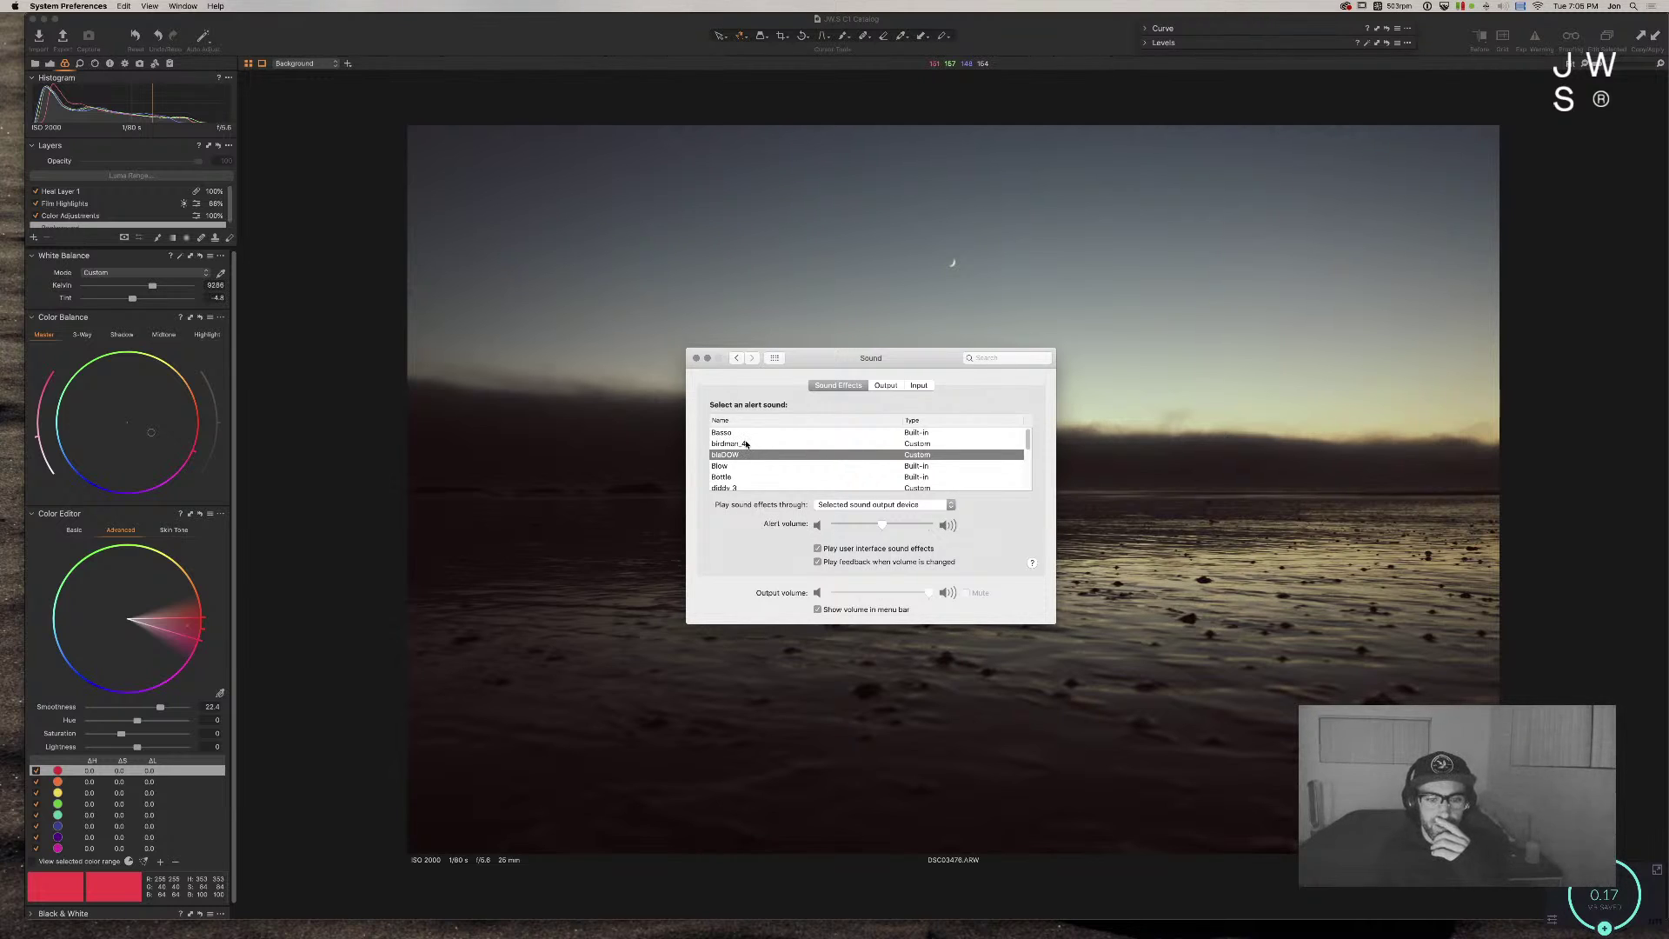
{"action": "left_click", "coordinate": [746, 444]}
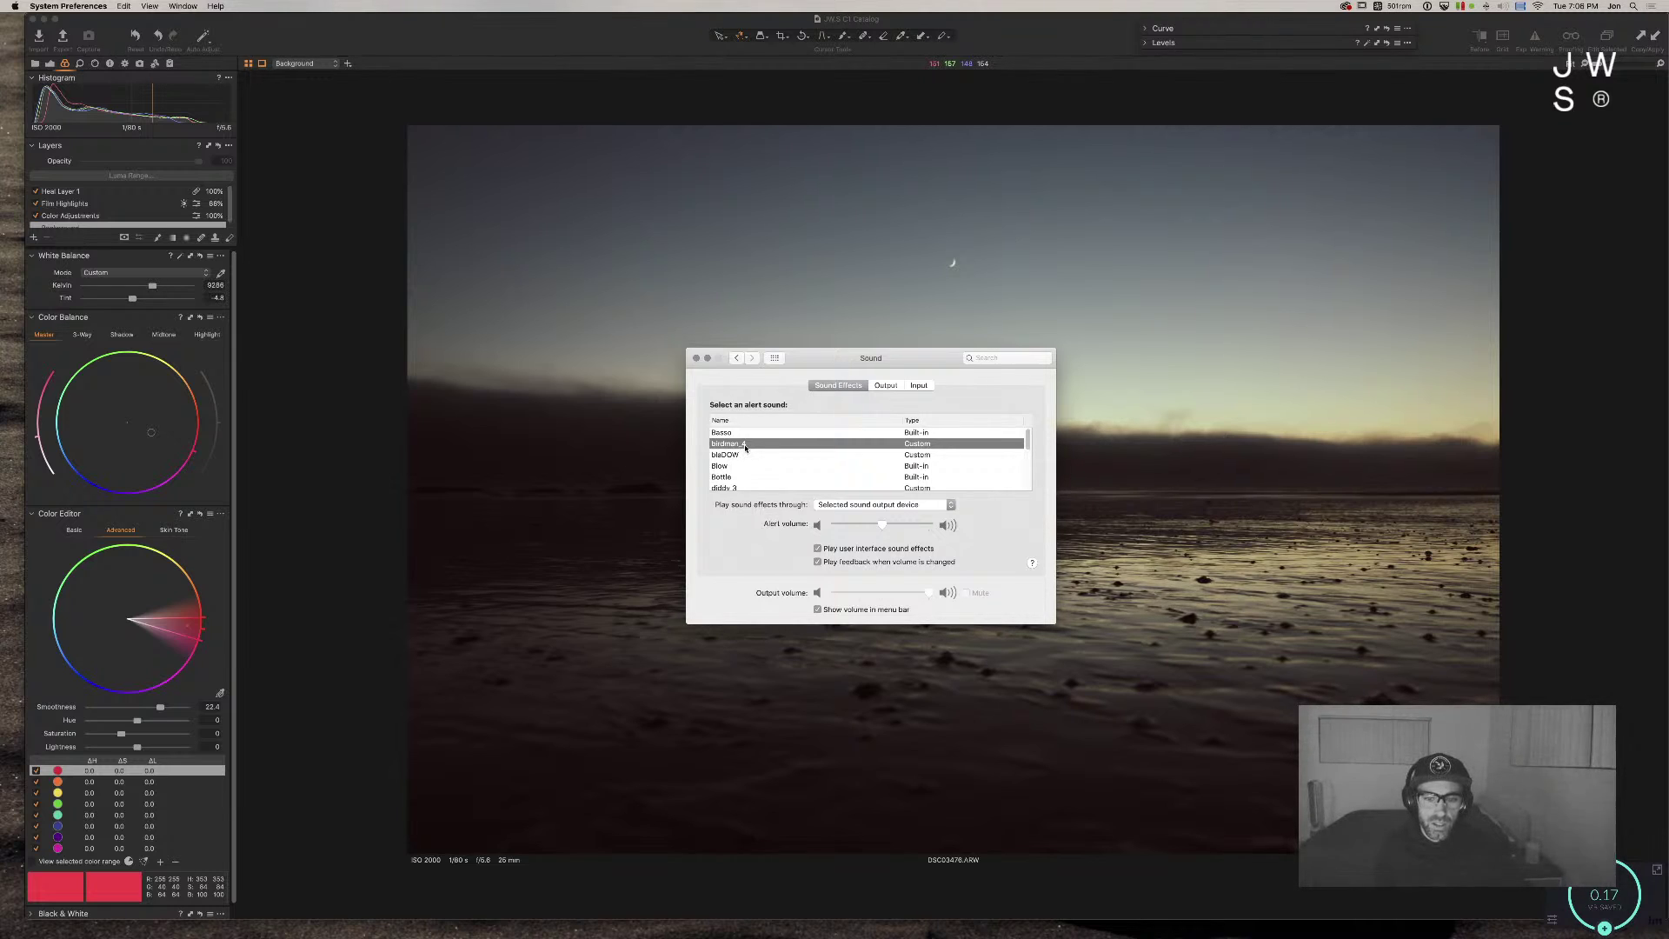
Step: Search Spotlight for the birdman_4 sound file and dismiss the search
{"action": "key", "text": "super+space"}
{"action": "type", "text": "birdman_4"}
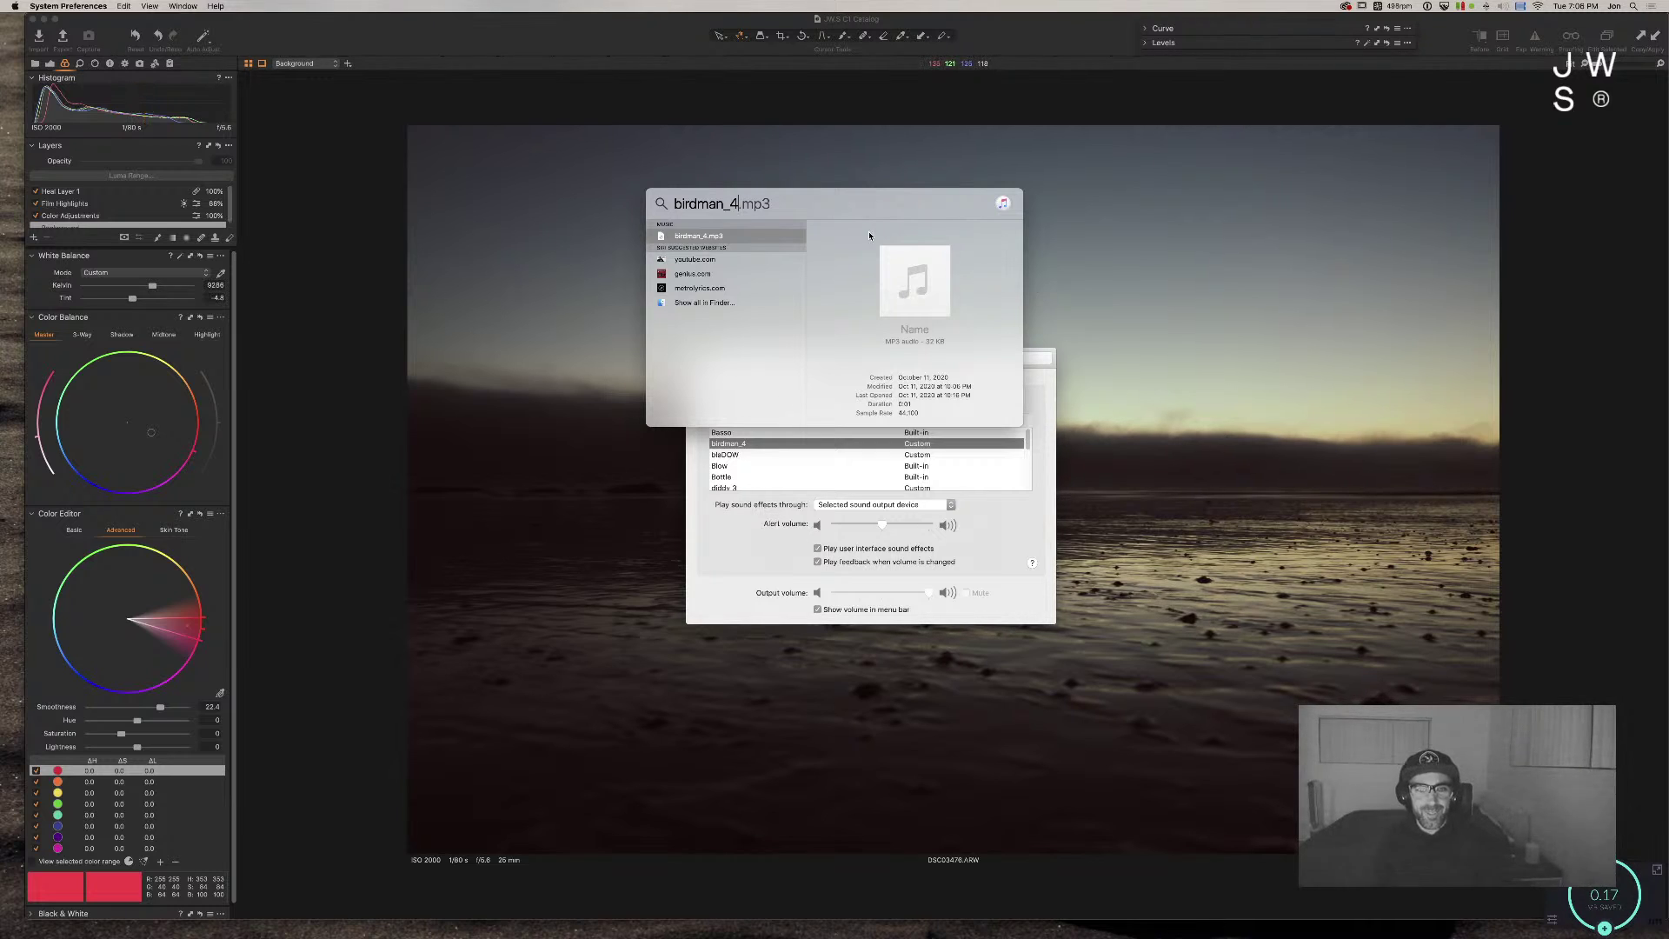
{"action": "key", "text": "Escape"}
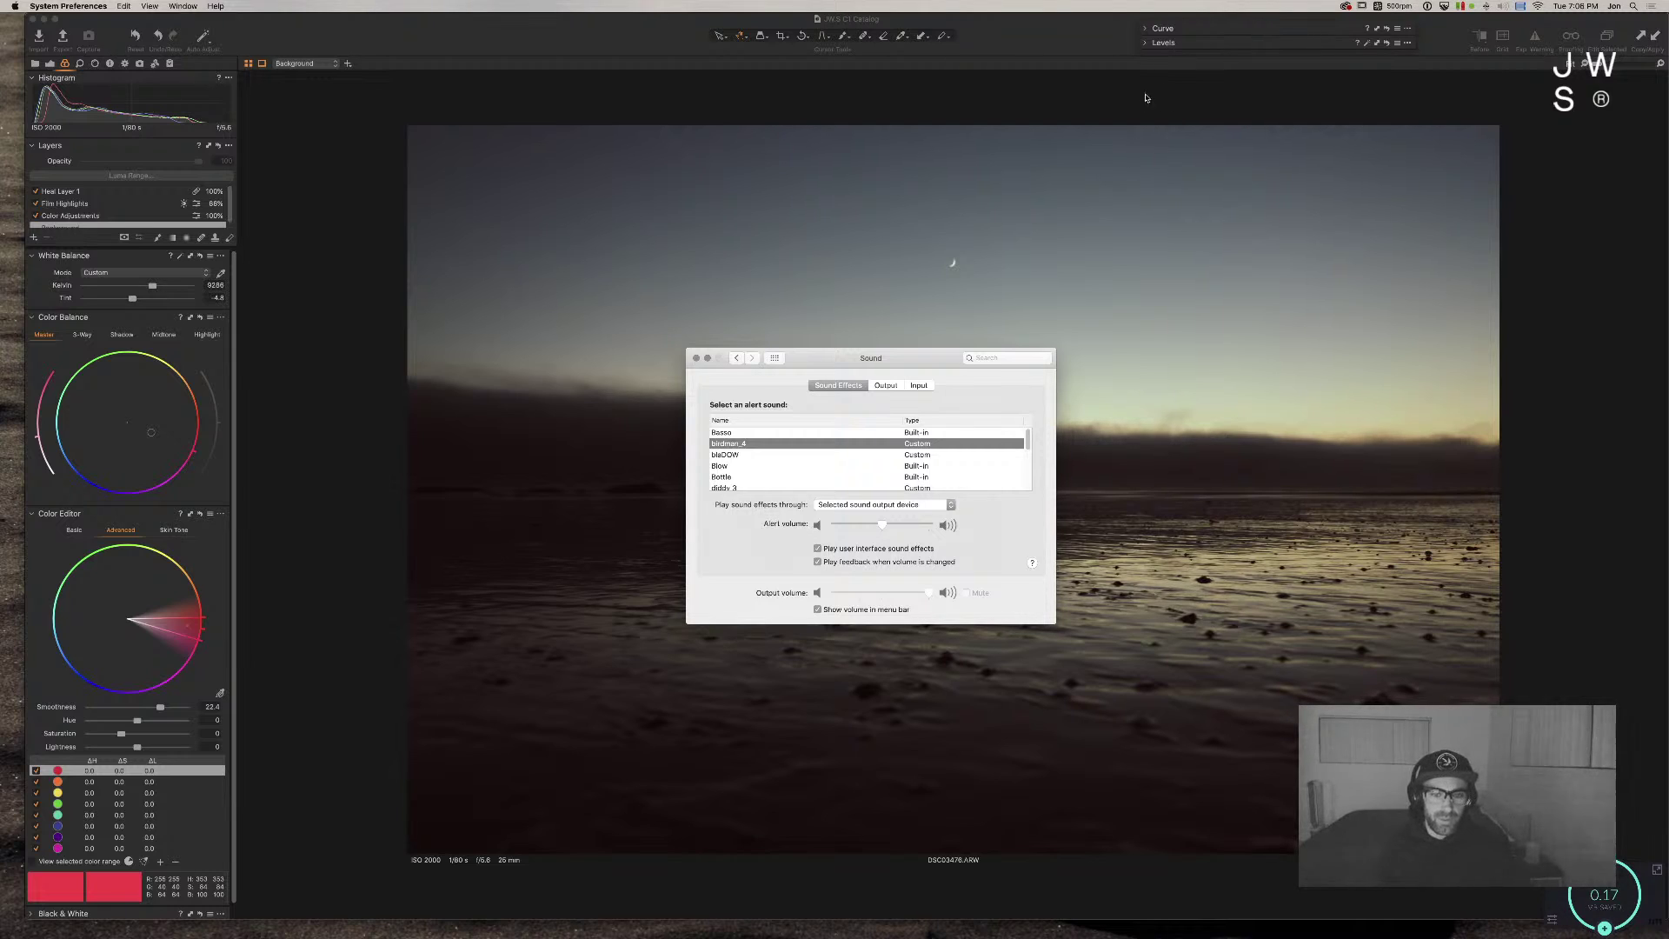
Step: Reopen the Sound settings, lower the alert volume, and quit System Preferences
{"action": "left_click", "coordinate": [773, 357]}
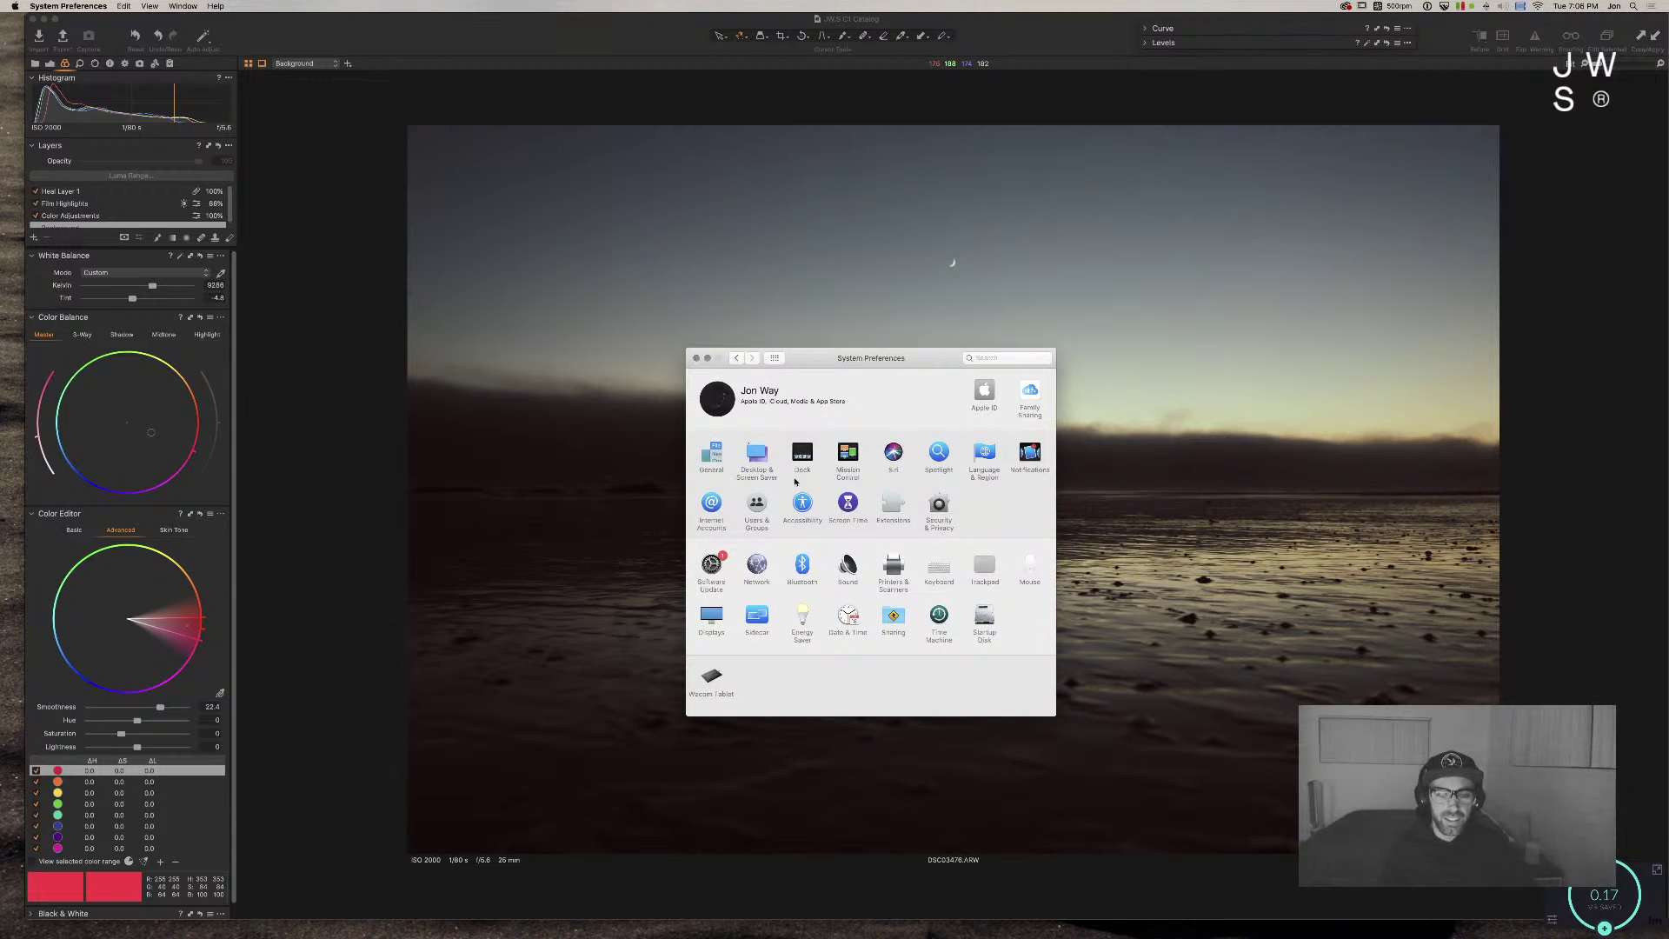
{"action": "left_click", "coordinate": [841, 566]}
{"action": "left_click_drag", "start_coordinate": [885, 532], "coordinate": [875, 529]}
{"action": "left_click_drag", "start_coordinate": [874, 528], "coordinate": [864, 527]}
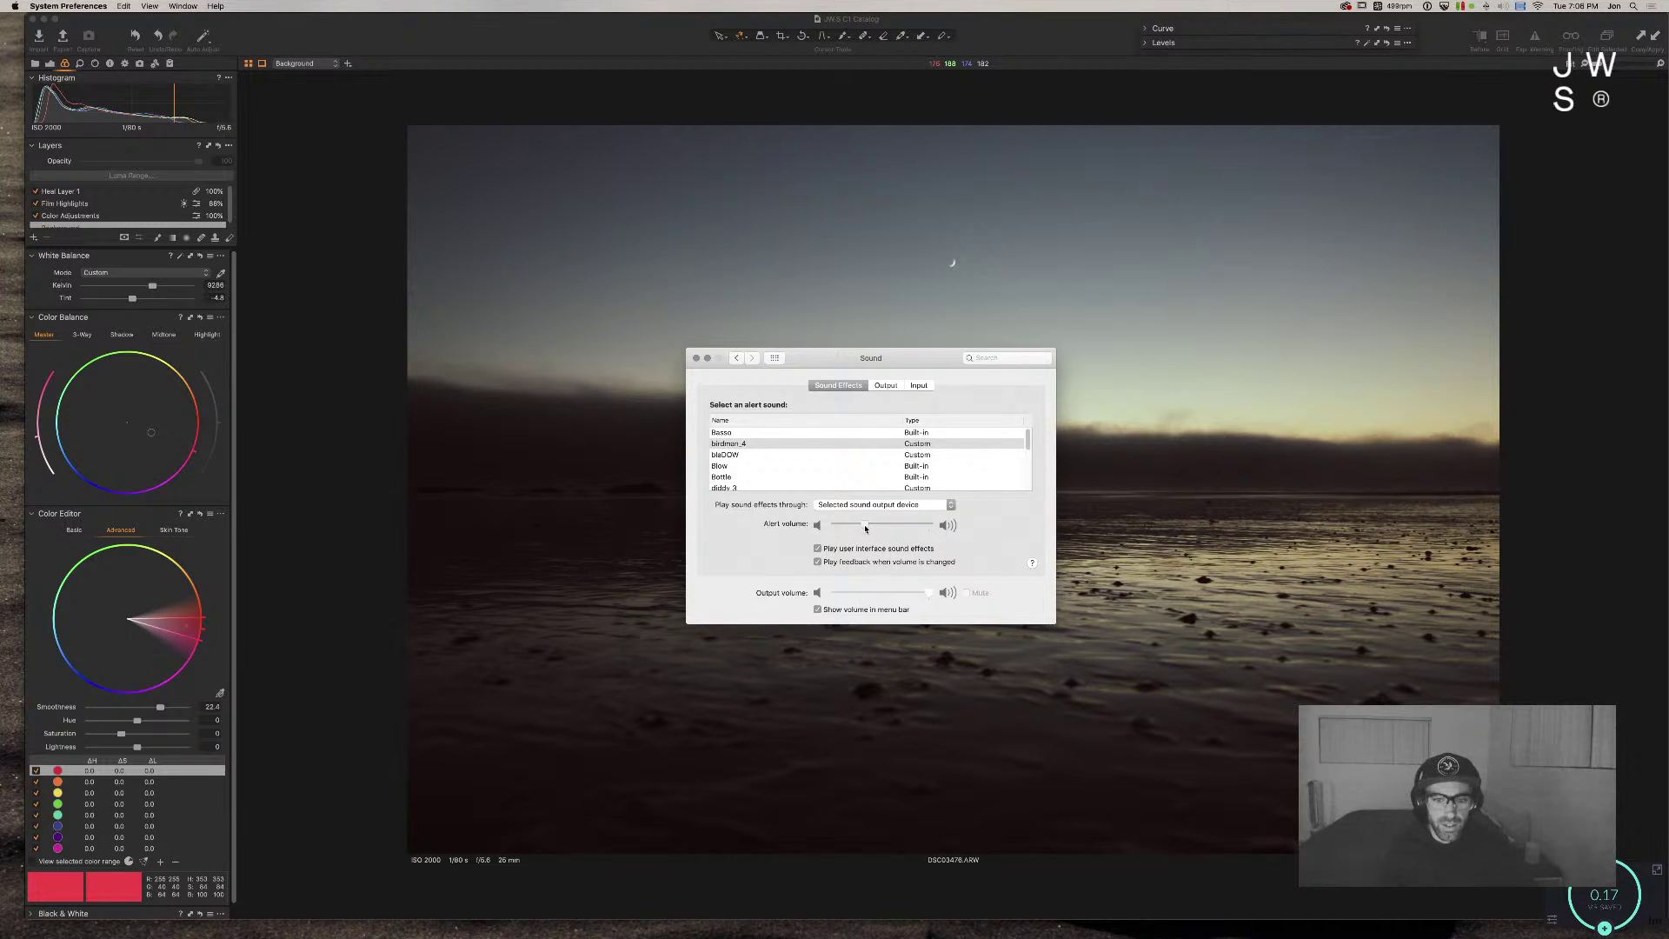
{"action": "left_click_drag", "start_coordinate": [795, 362], "coordinate": [776, 362]}
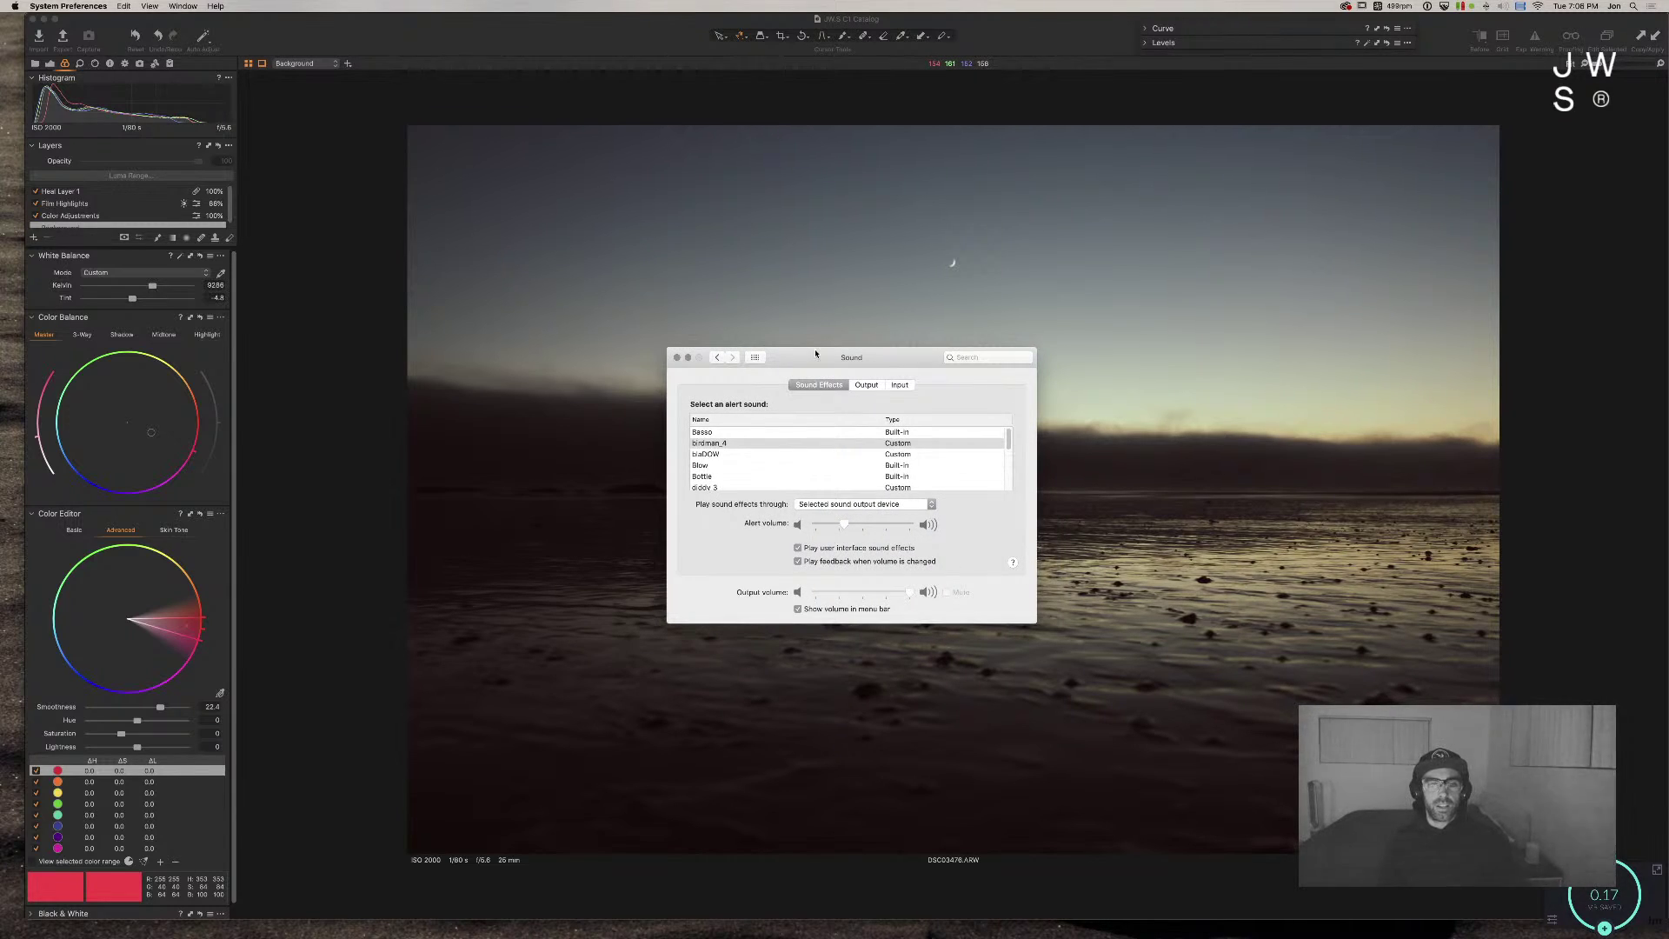
{"action": "key", "text": "super+q"}
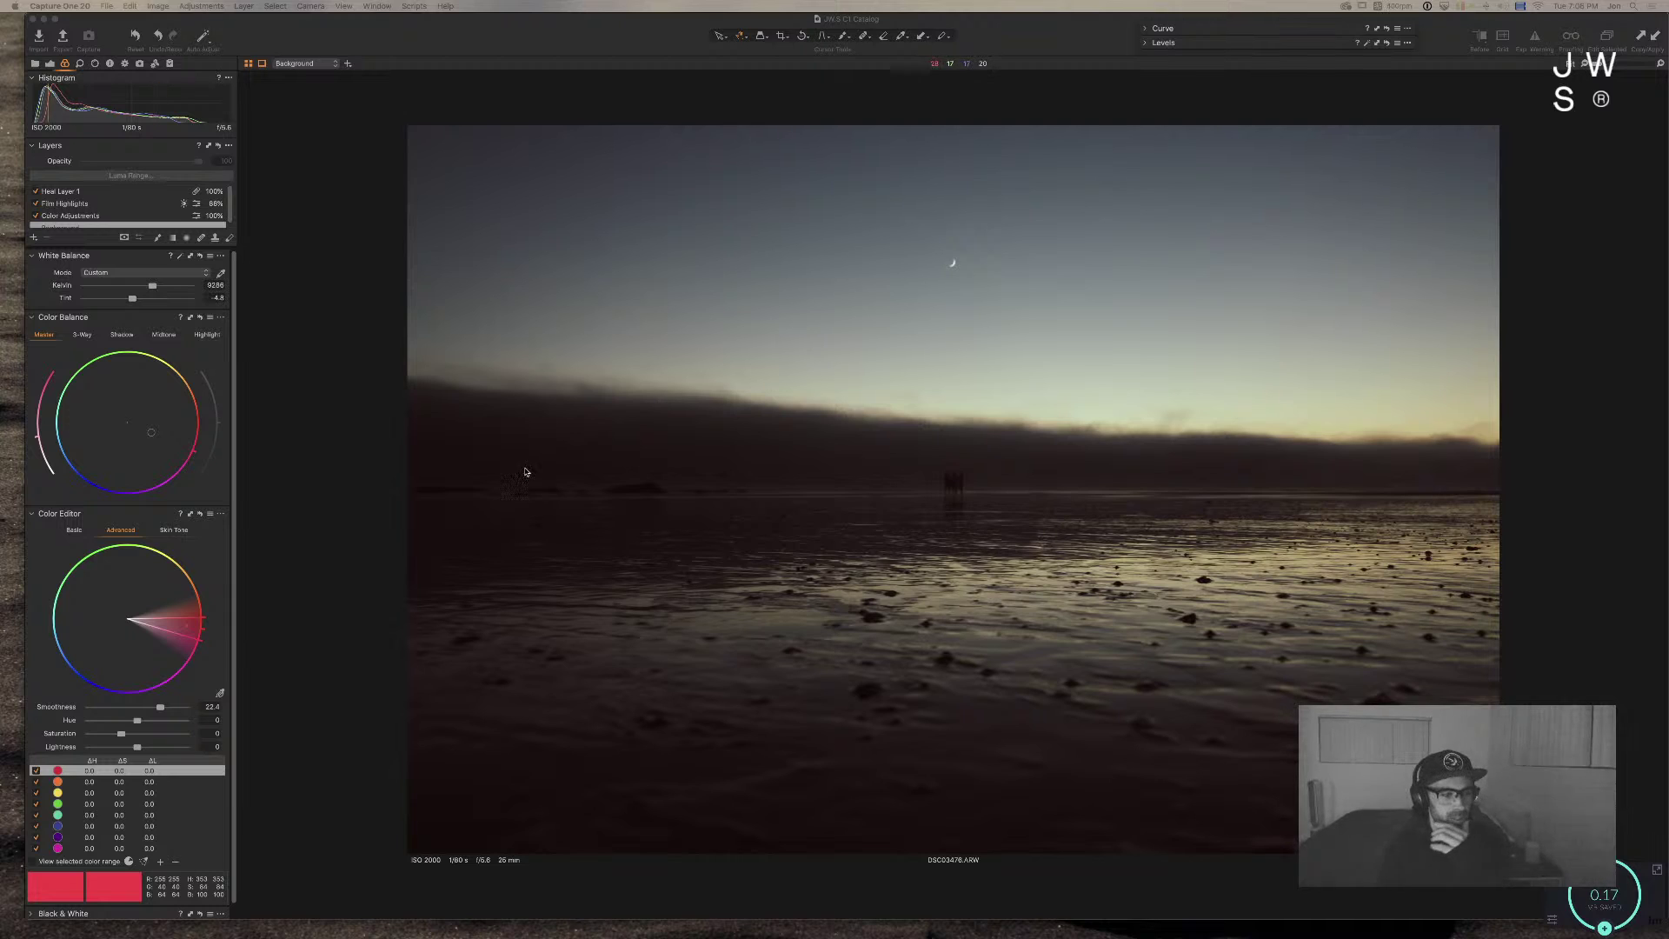
Step: In Capture One, shift the dusk beach photo's Master color balance tint to blue and reduce its saturation
{"action": "left_click", "coordinate": [178, 484]}
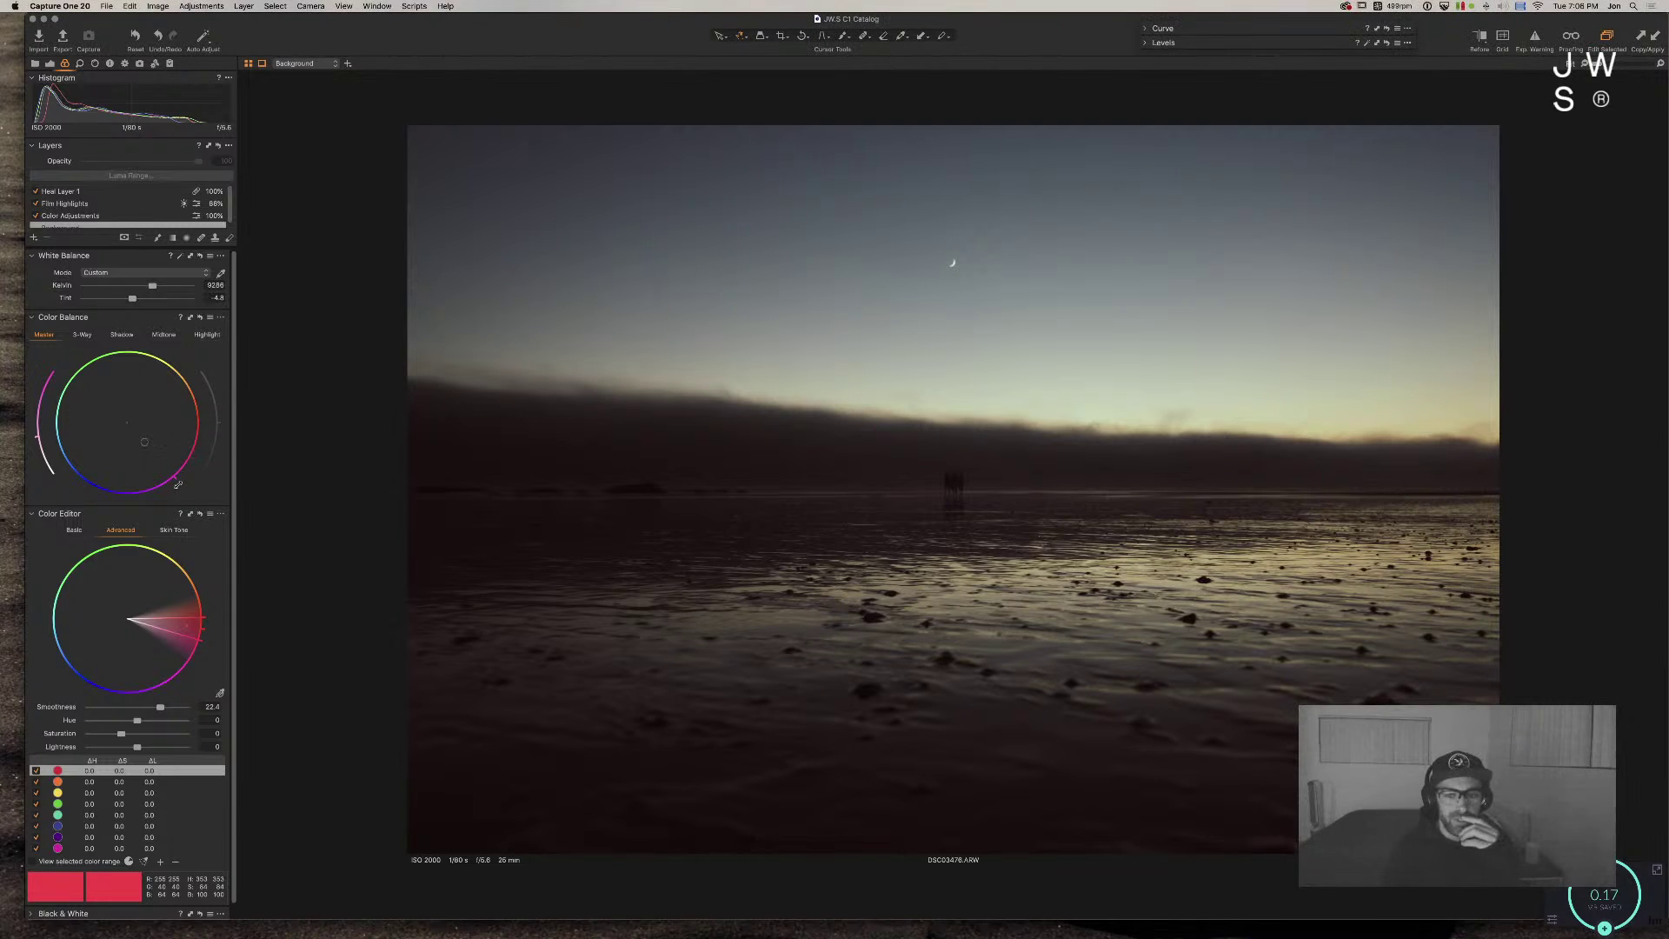
{"action": "mouse_move", "coordinate": [174, 486]}
{"action": "left_mouse_down"}
{"action": "mouse_move", "coordinate": [100, 491]}
{"action": "mouse_move", "coordinate": [82, 467]}
{"action": "left_mouse_up"}
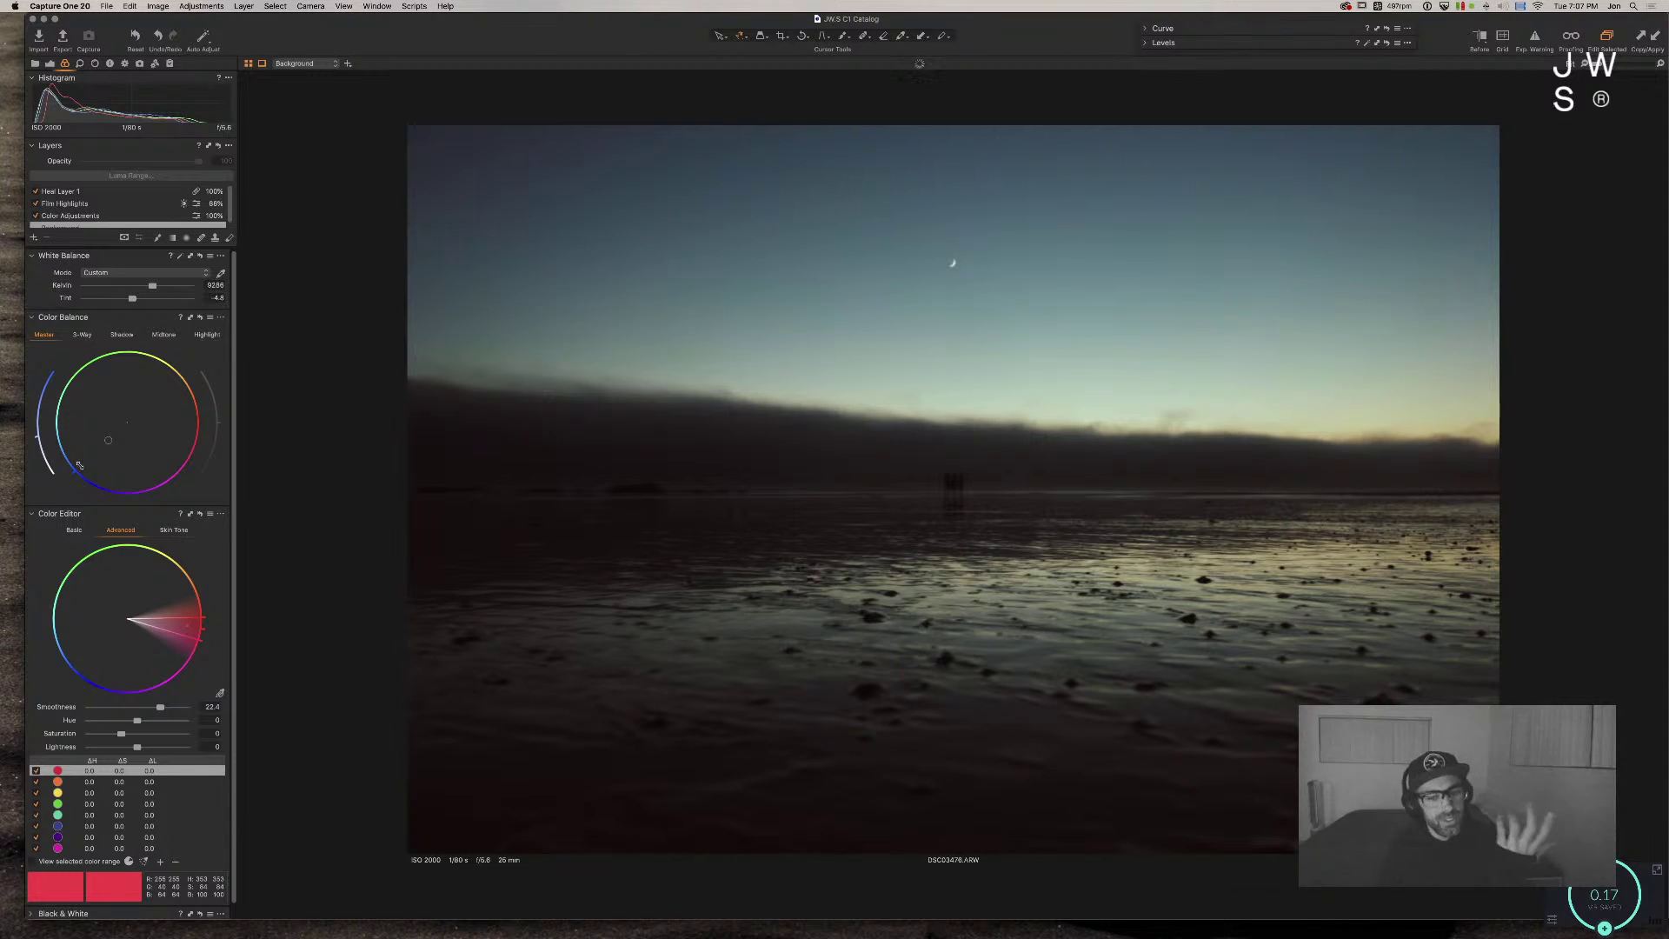
{"action": "left_click_drag", "start_coordinate": [44, 440], "coordinate": [35, 462]}
Step: Fine-tune the lightness of the midtones, shadows and highlights in the 3-Way Color Balance
{"action": "left_click", "coordinate": [96, 336]}
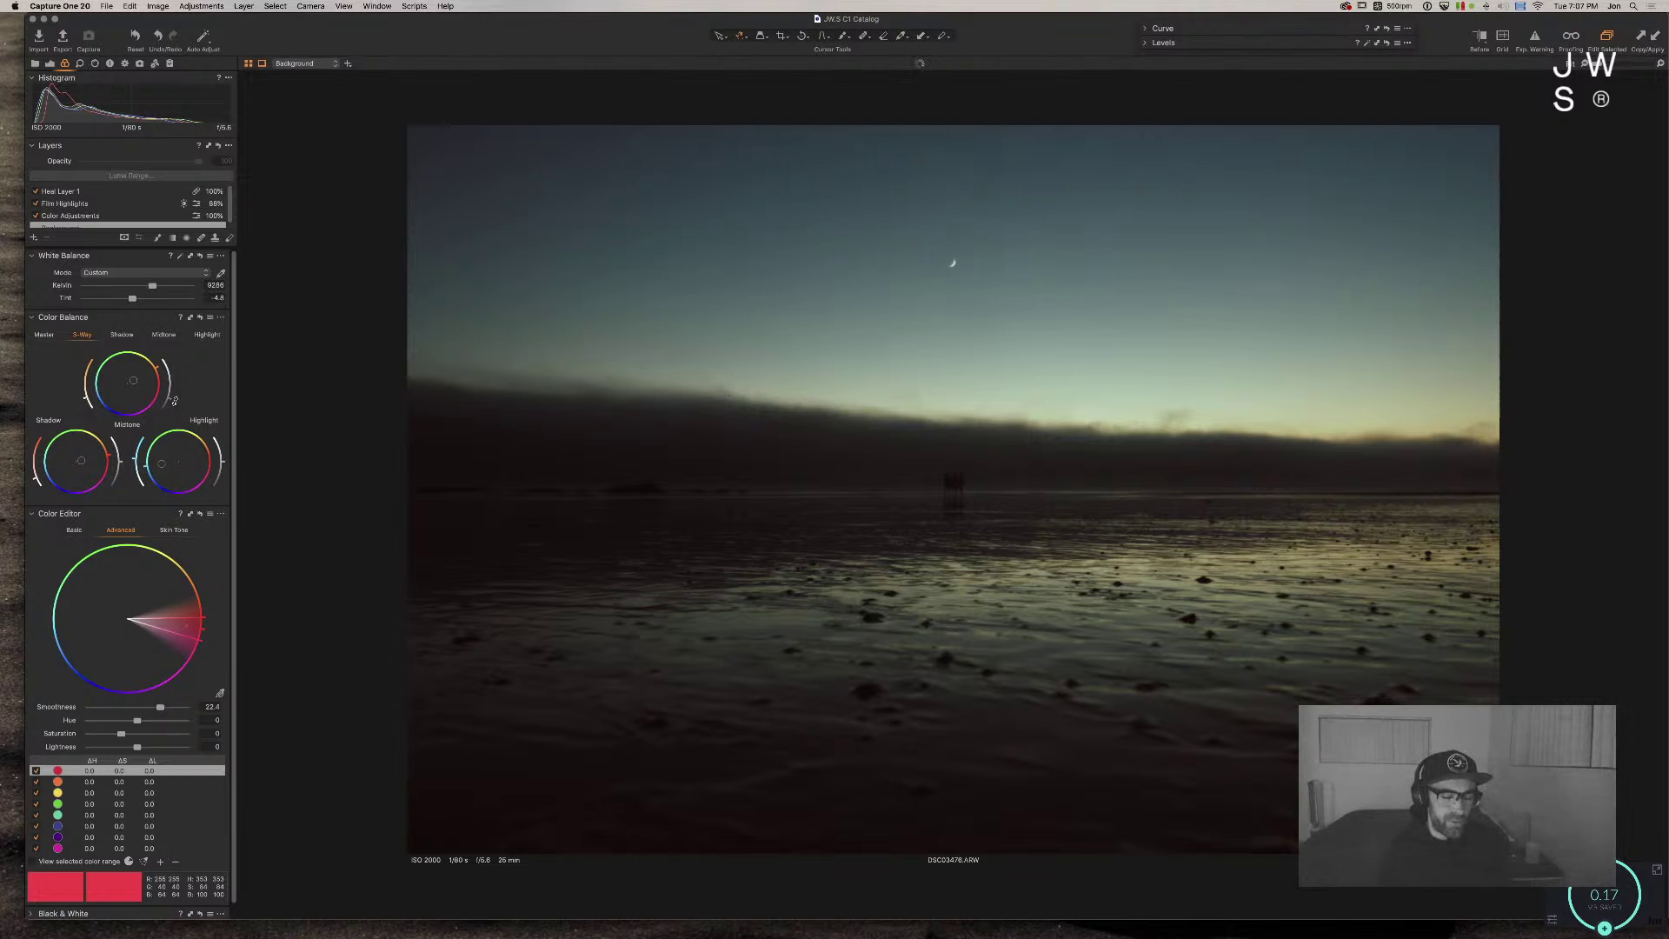
{"action": "left_click_drag", "start_coordinate": [175, 401], "coordinate": [175, 395]}
{"action": "left_click_drag", "start_coordinate": [119, 467], "coordinate": [121, 460]}
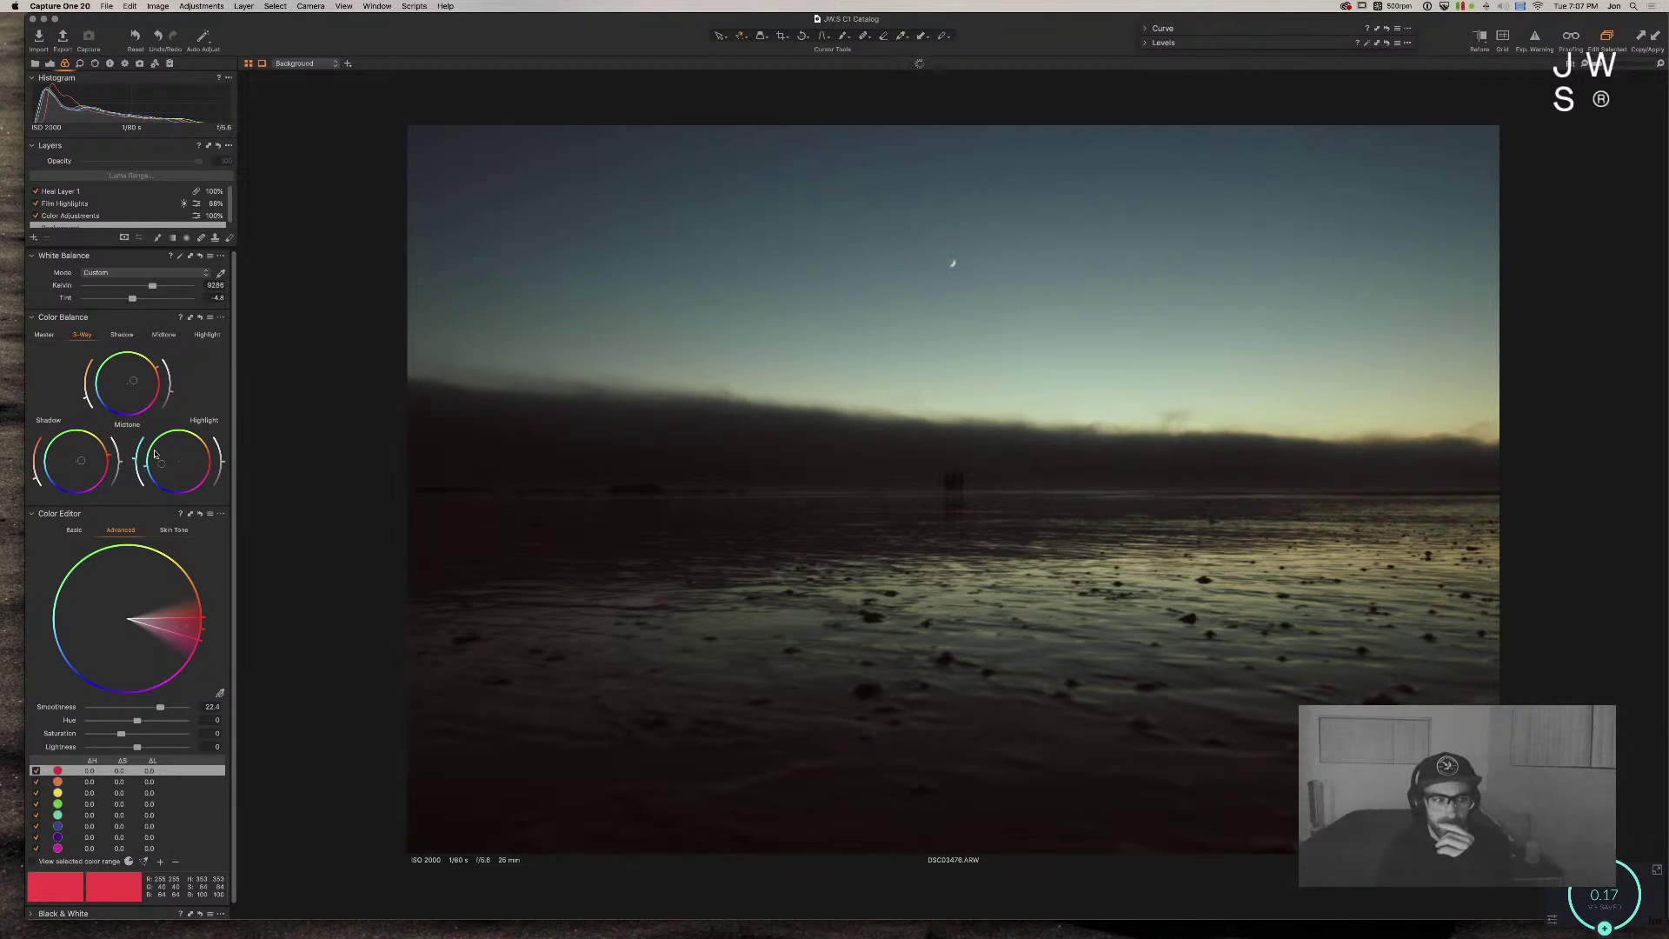
{"action": "left_click_drag", "start_coordinate": [222, 467], "coordinate": [223, 448]}
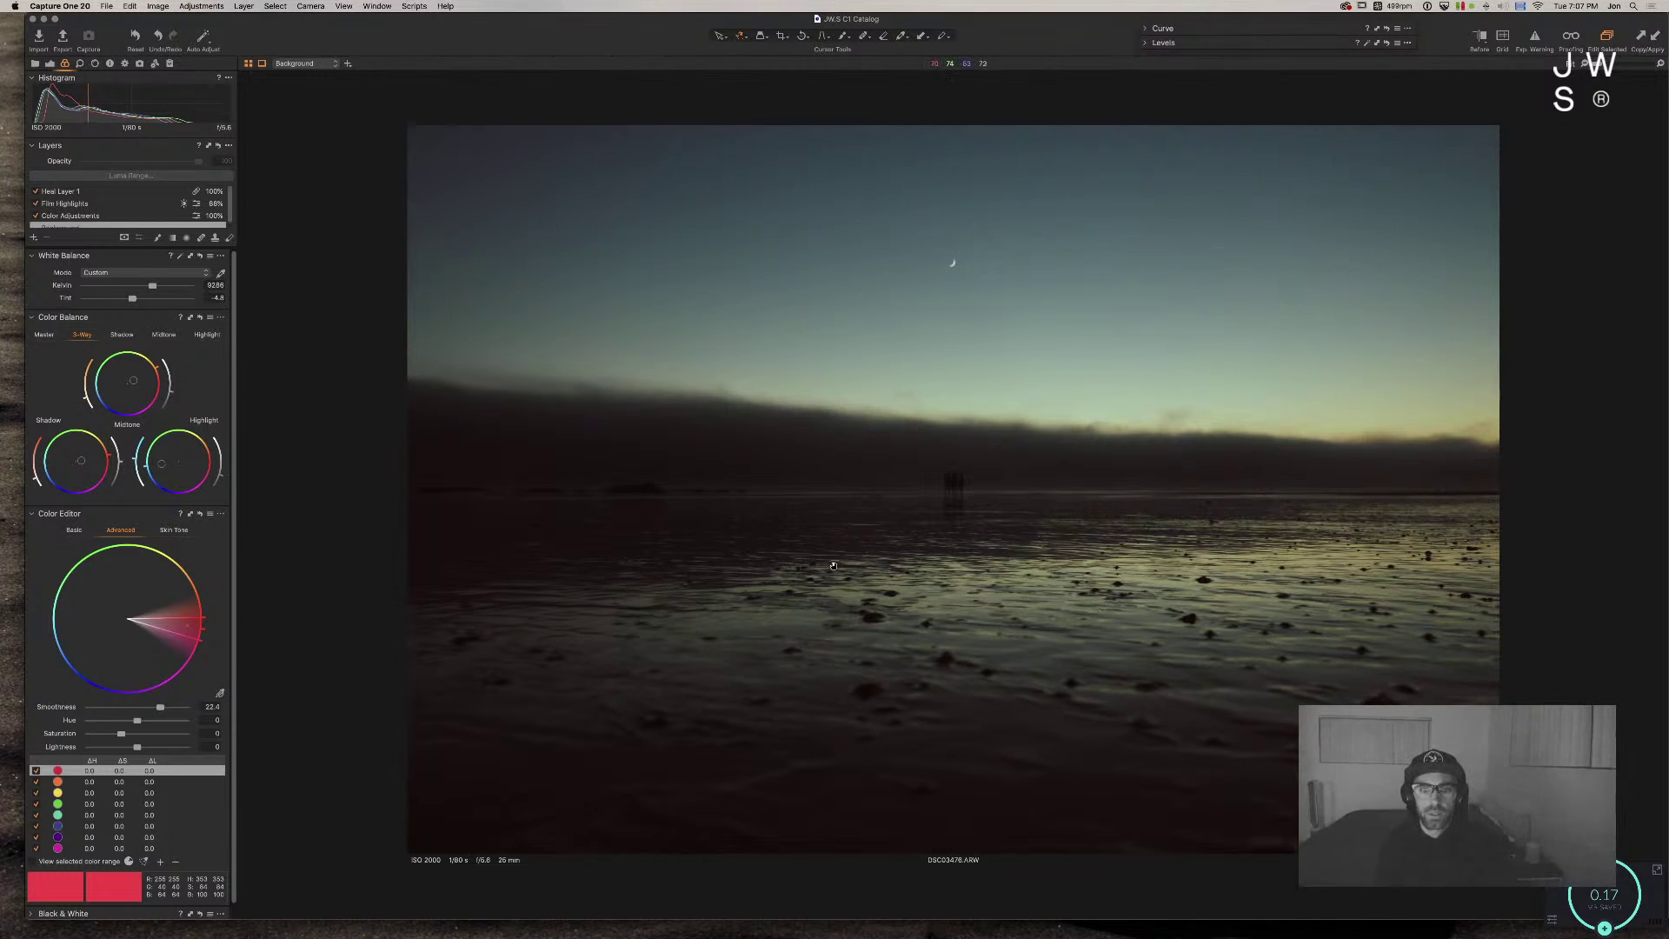
Step: Compare the graded dusk beach photo with its original using the split Before/After view
{"action": "key", "text": "y"}
{"action": "left_click_drag", "start_coordinate": [955, 480], "coordinate": [883, 467]}
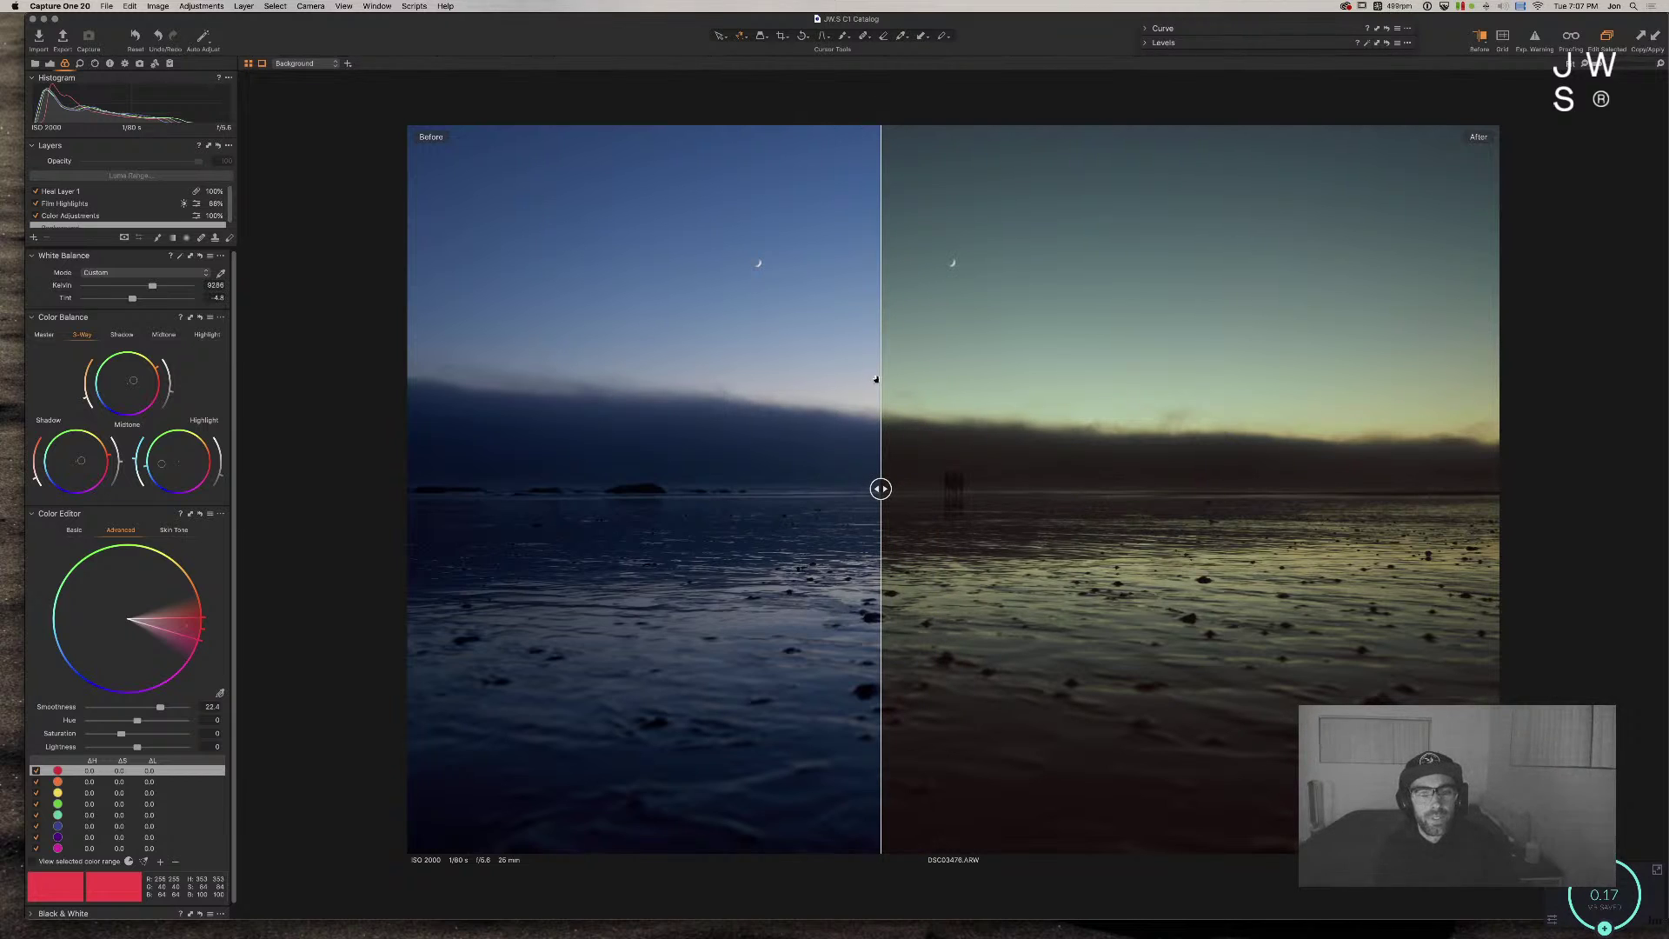
{"action": "key", "text": "y"}
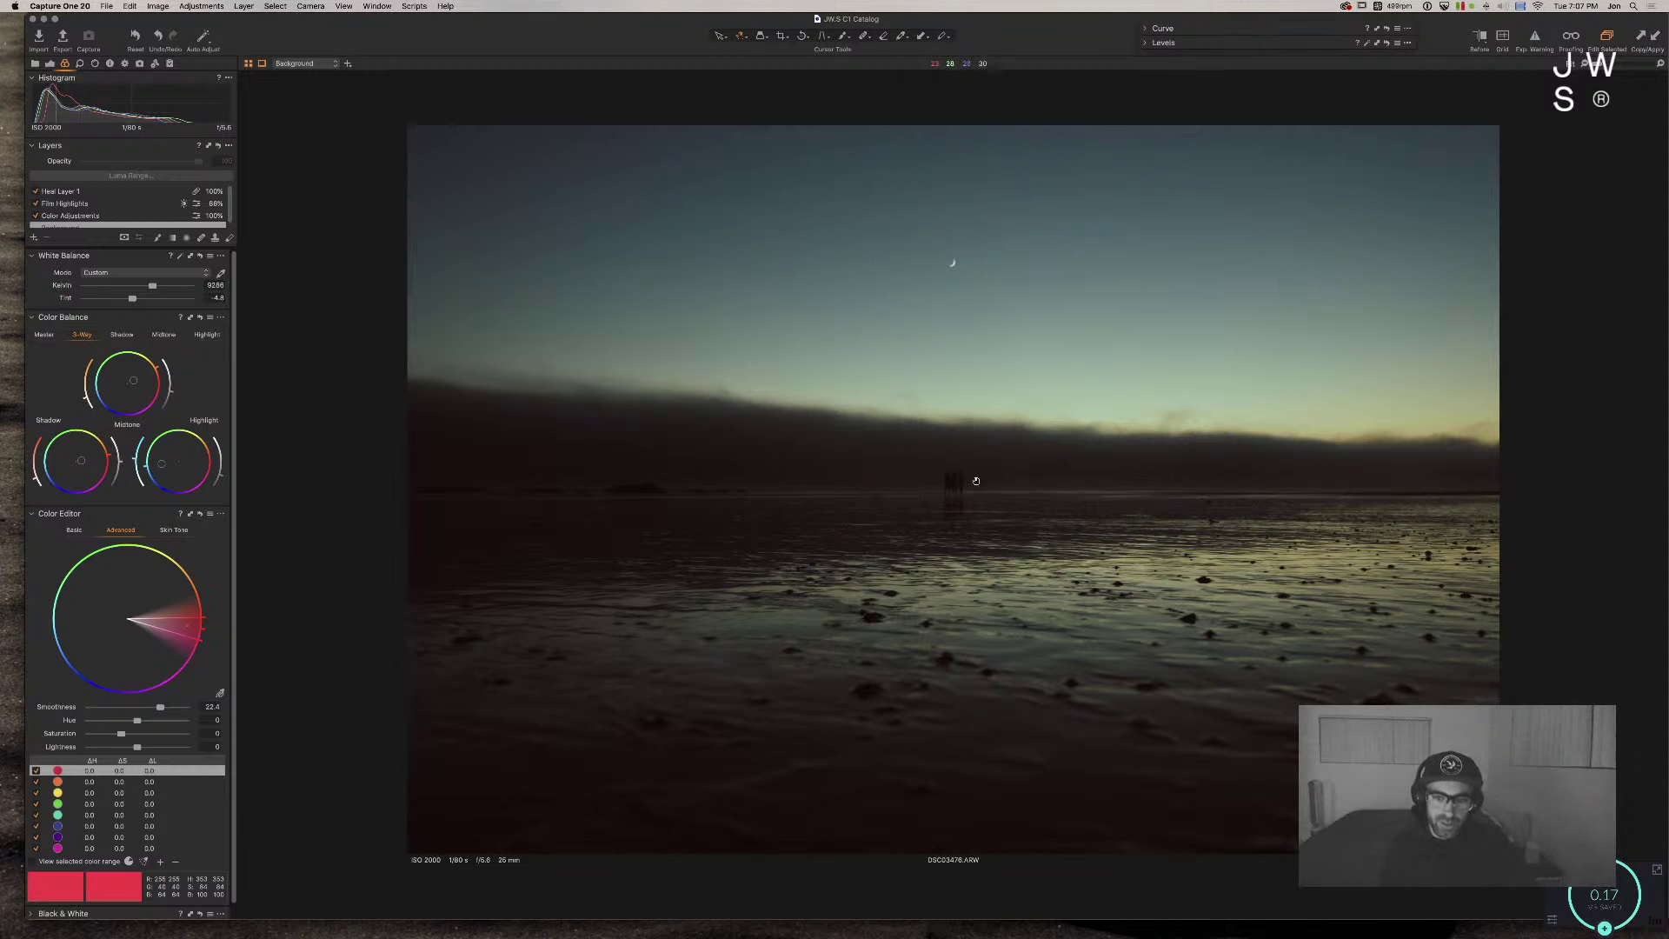
{"action": "key", "text": "y"}
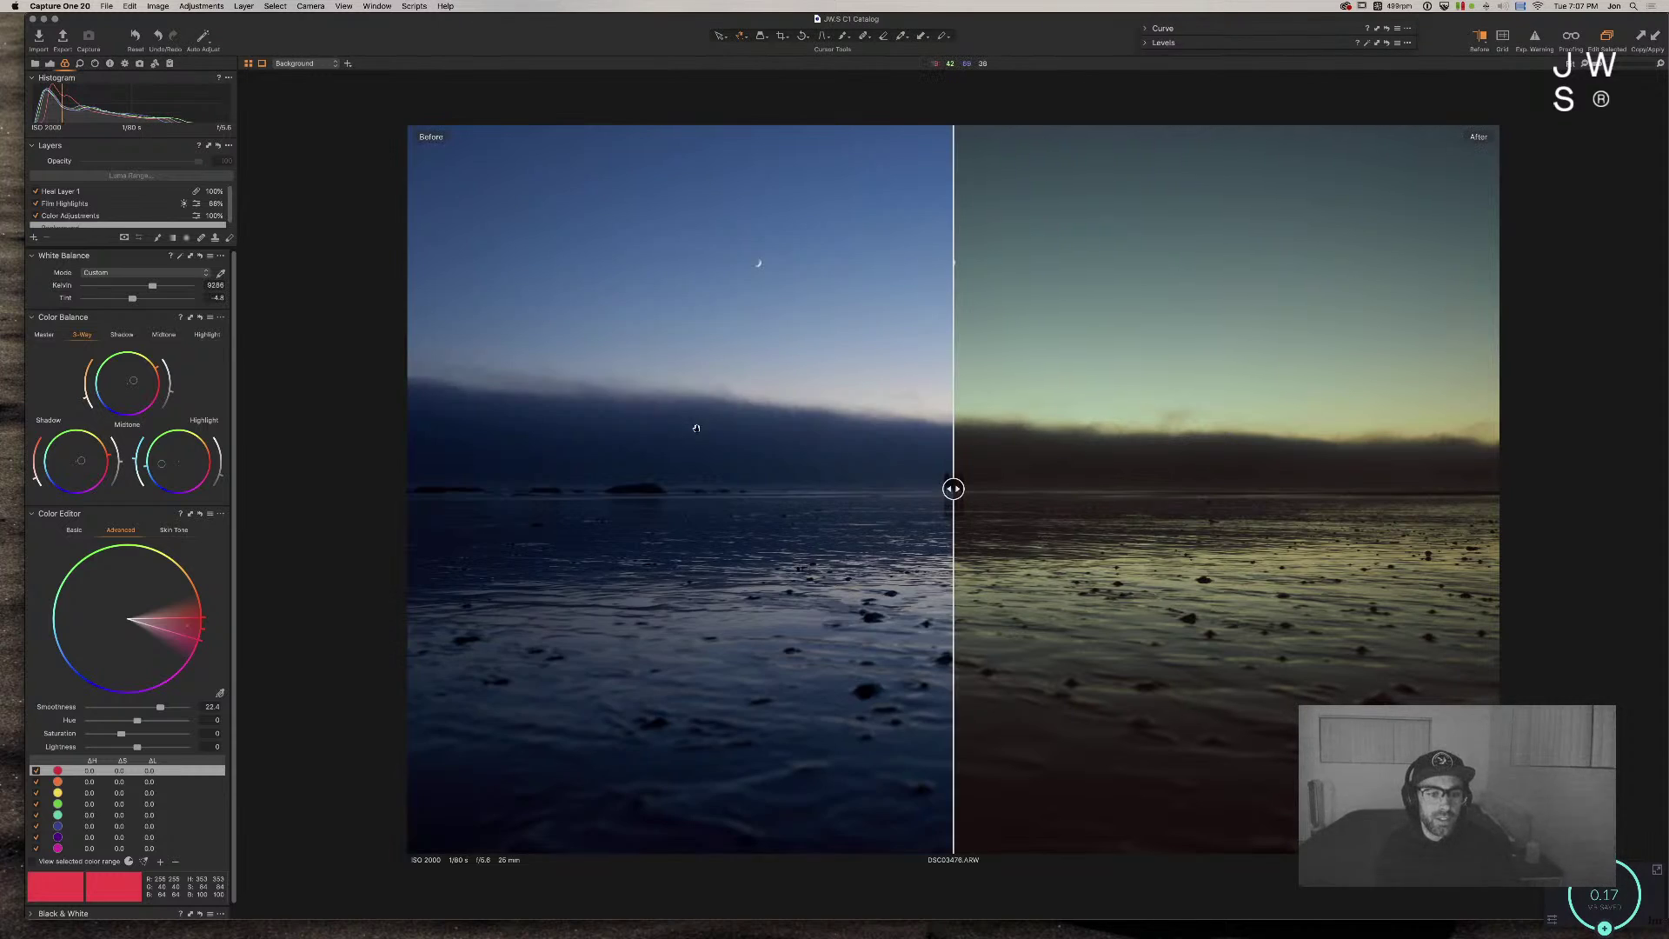
{"action": "left_click_drag", "start_coordinate": [967, 488], "coordinate": [831, 488]}
{"action": "left_click_drag", "start_coordinate": [658, 477], "coordinate": [561, 478]}
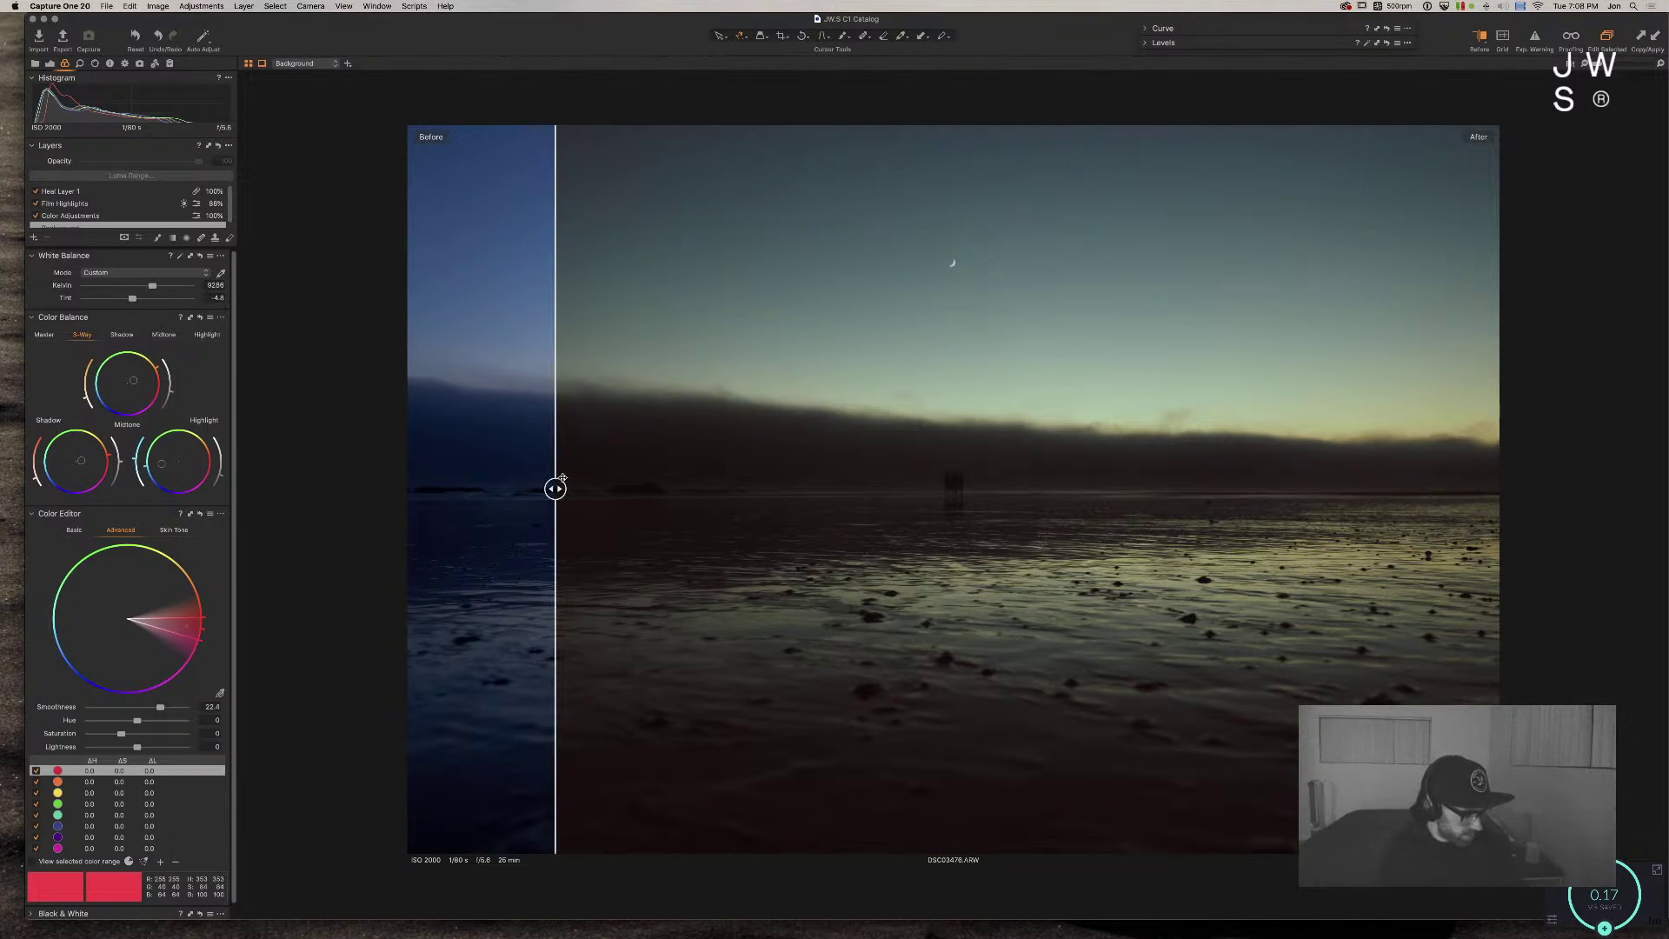
{"action": "key", "text": "y"}
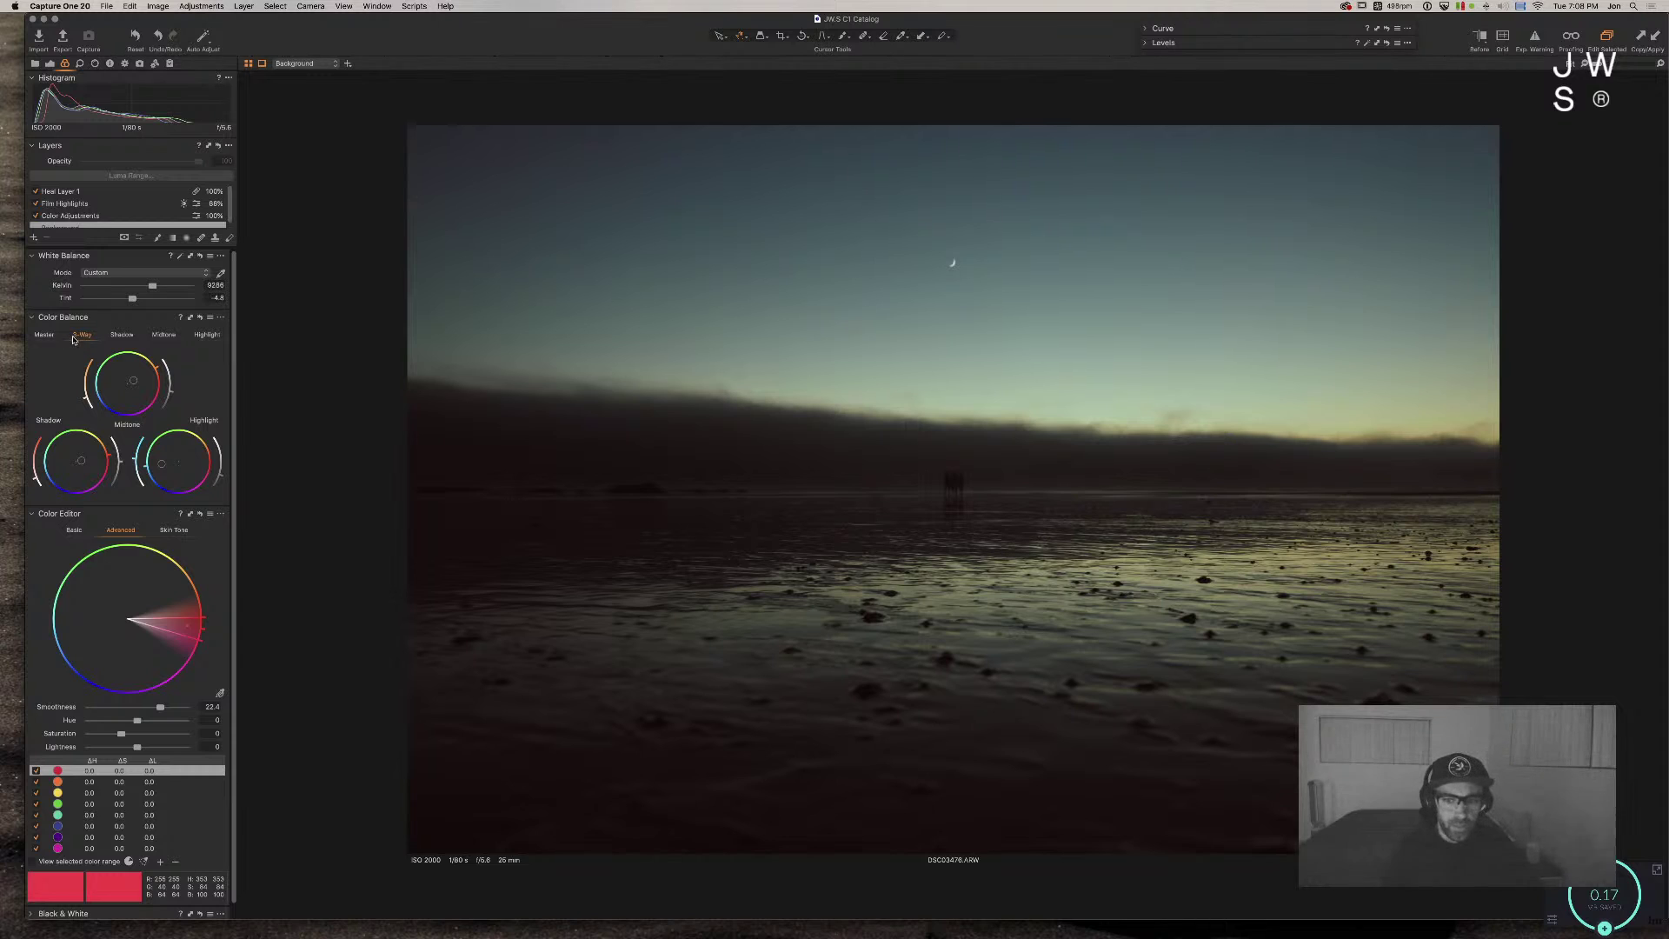
Step: Darken the Levels midtones slightly, pull down the Luma curve's white end, and adjust its midtone and shadow points
{"action": "key", "text": "super+alt+2"}
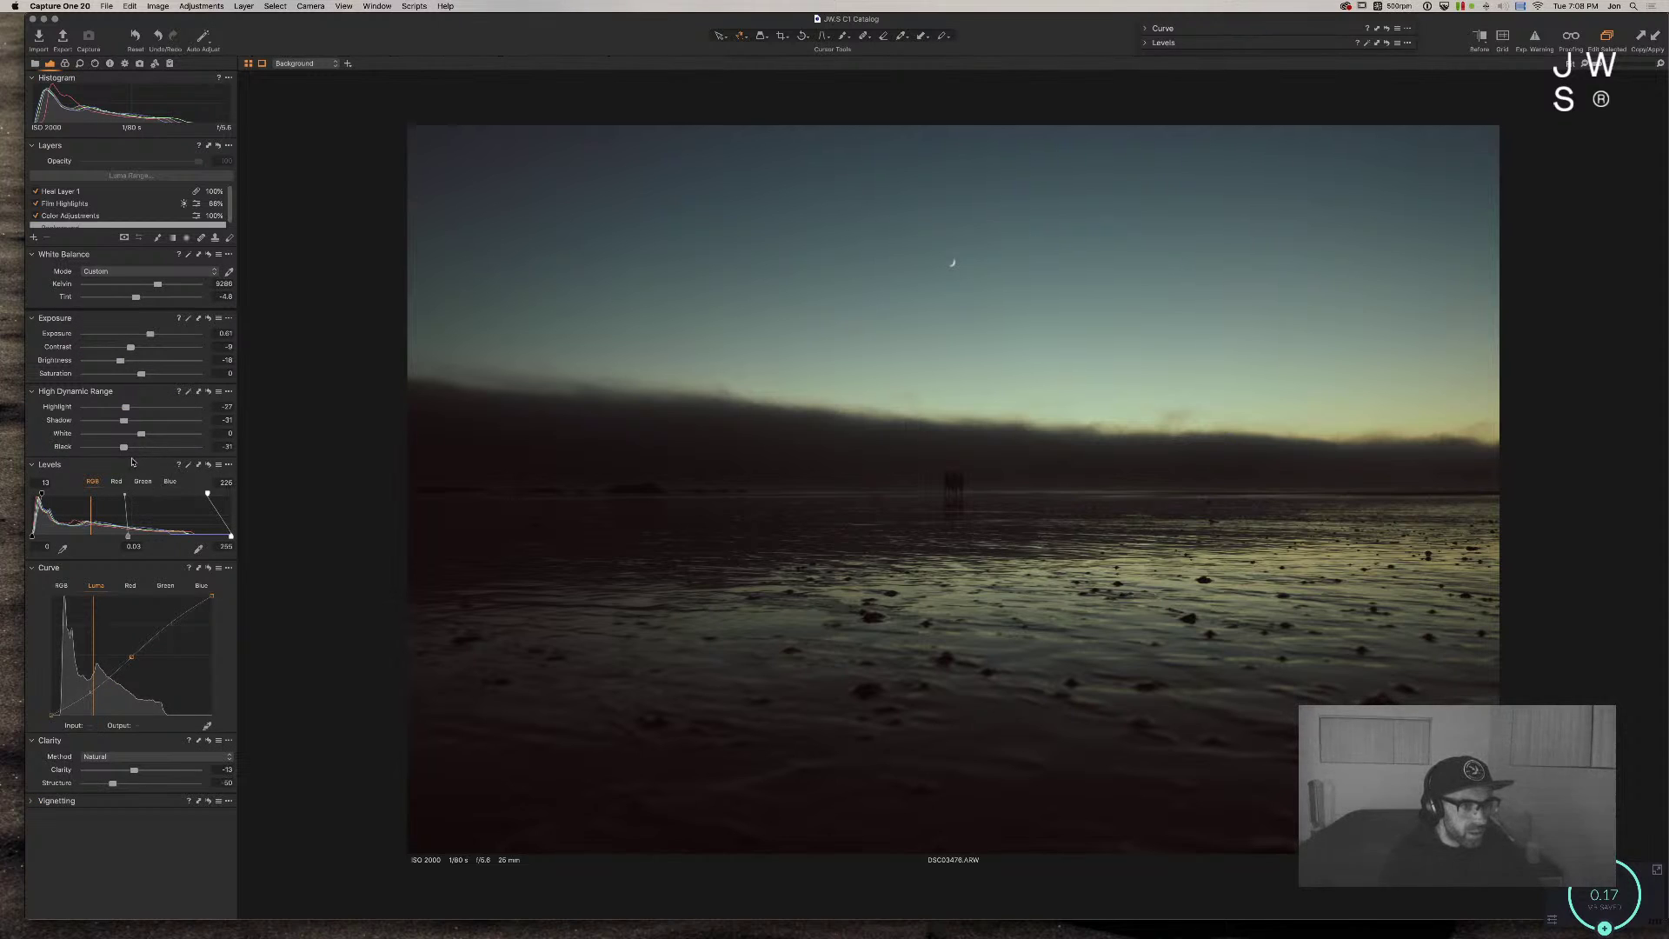
{"action": "left_click_drag", "start_coordinate": [128, 535], "coordinate": [130, 537]}
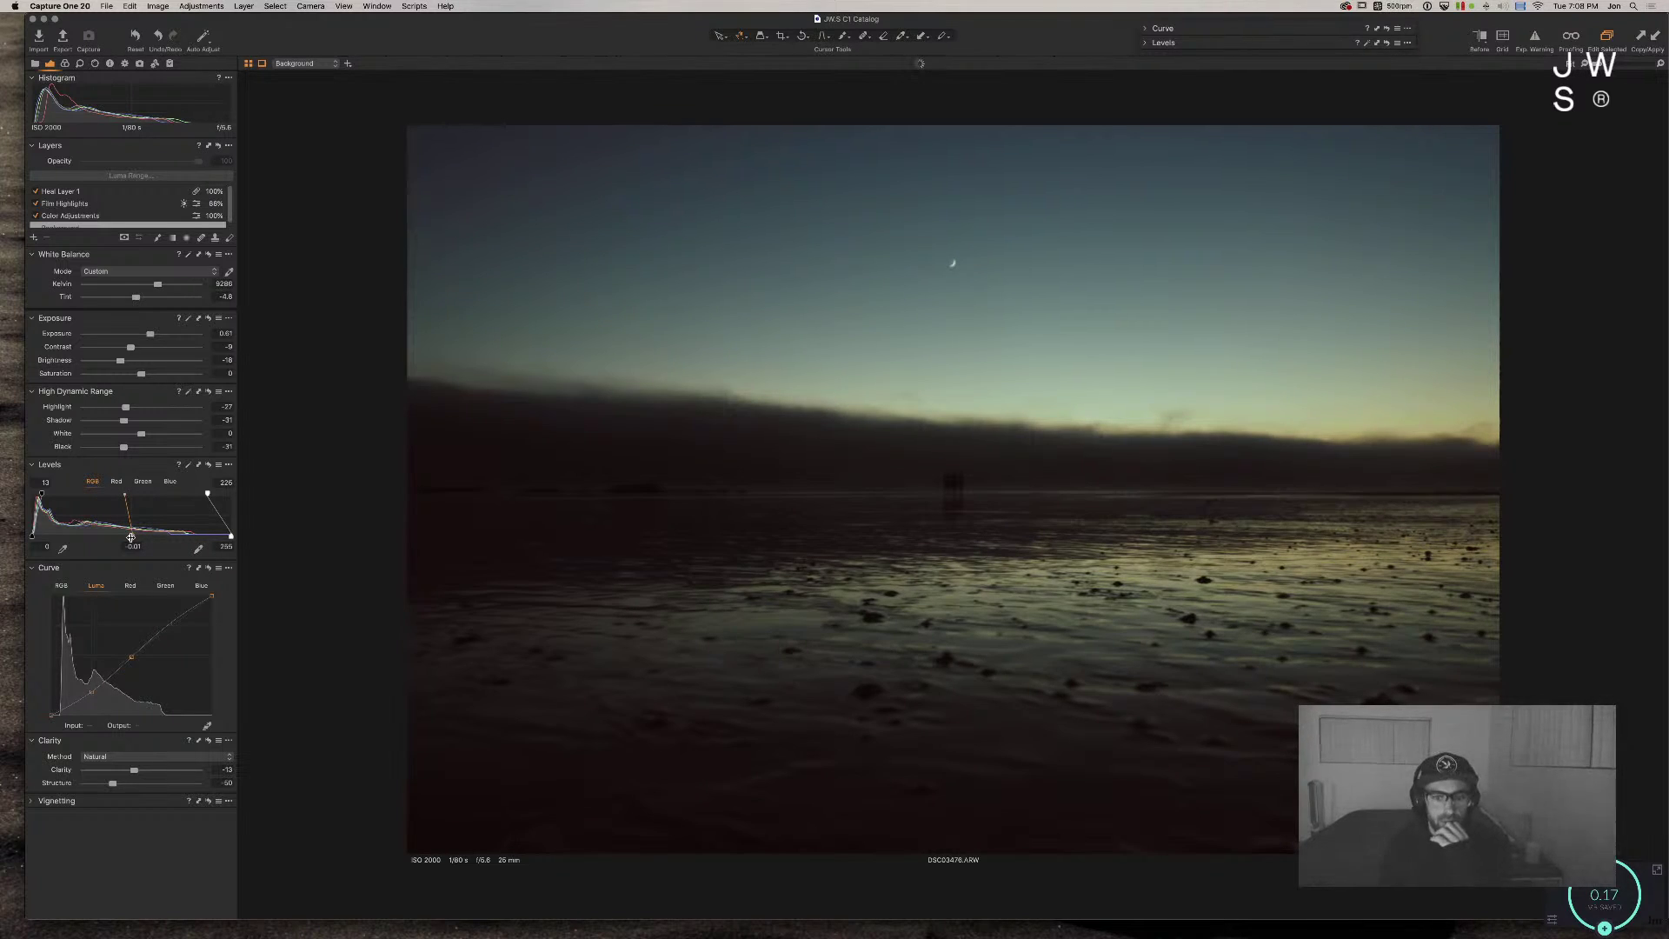
{"action": "left_click_drag", "start_coordinate": [211, 597], "coordinate": [127, 661]}
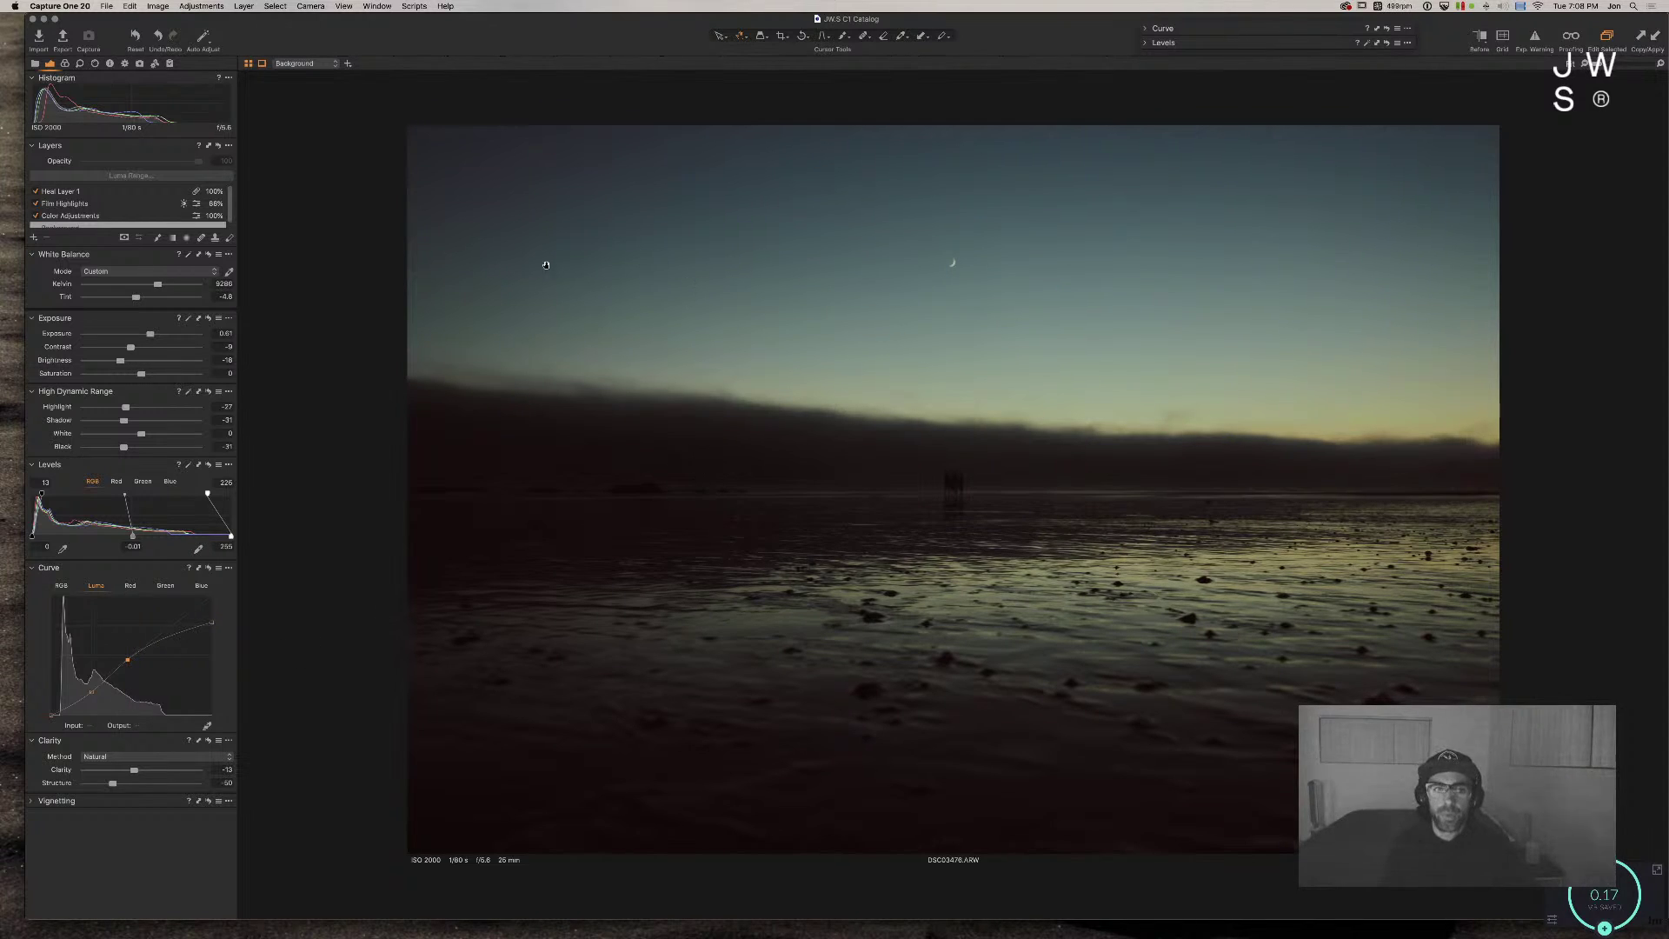
{"action": "left_click", "coordinate": [91, 691]}
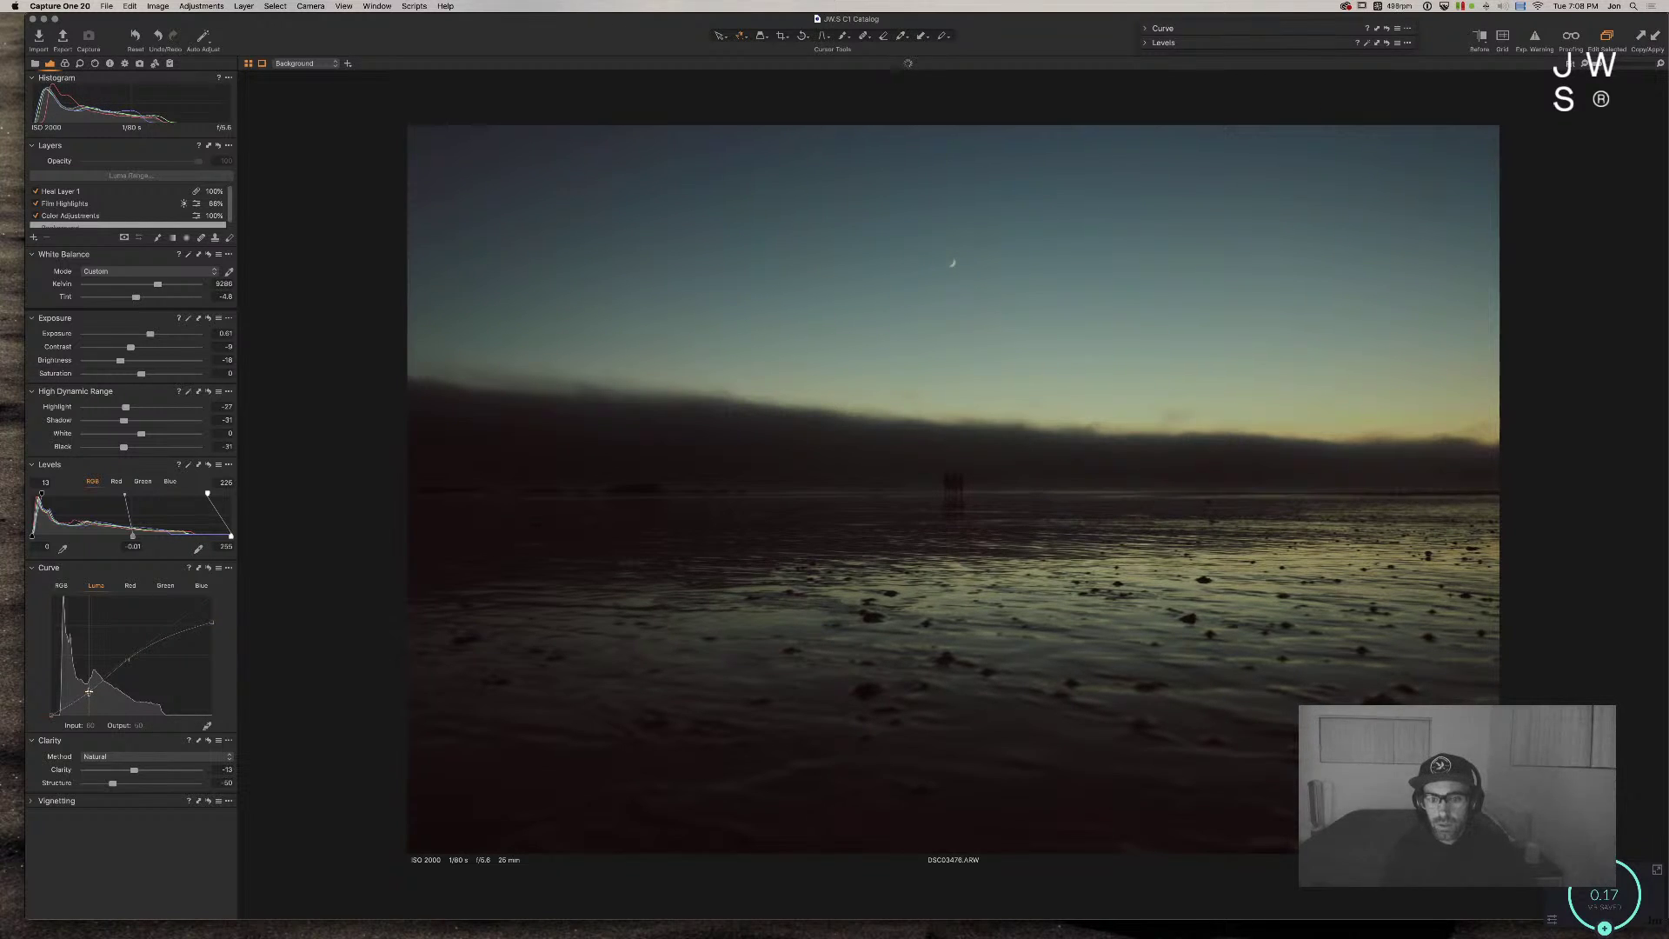
Step: Switch to Finder and preview several of the oldest images in the Wallpapers folder
{"action": "key", "text": "super+Tab"}
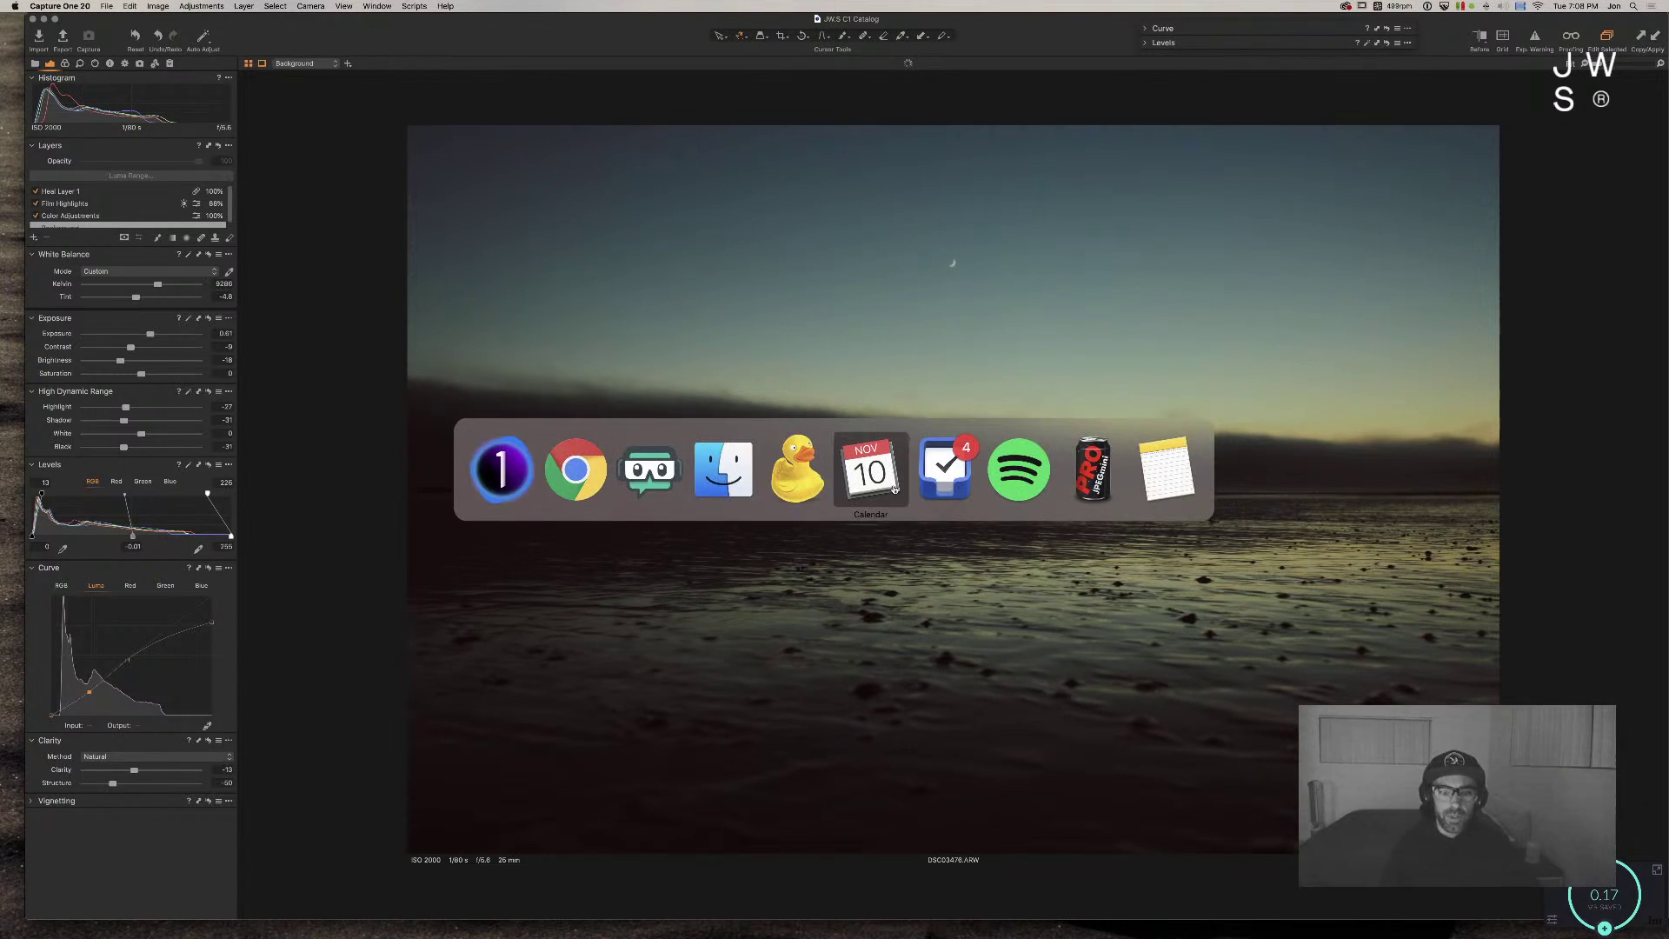
{"action": "left_click", "coordinate": [721, 477]}
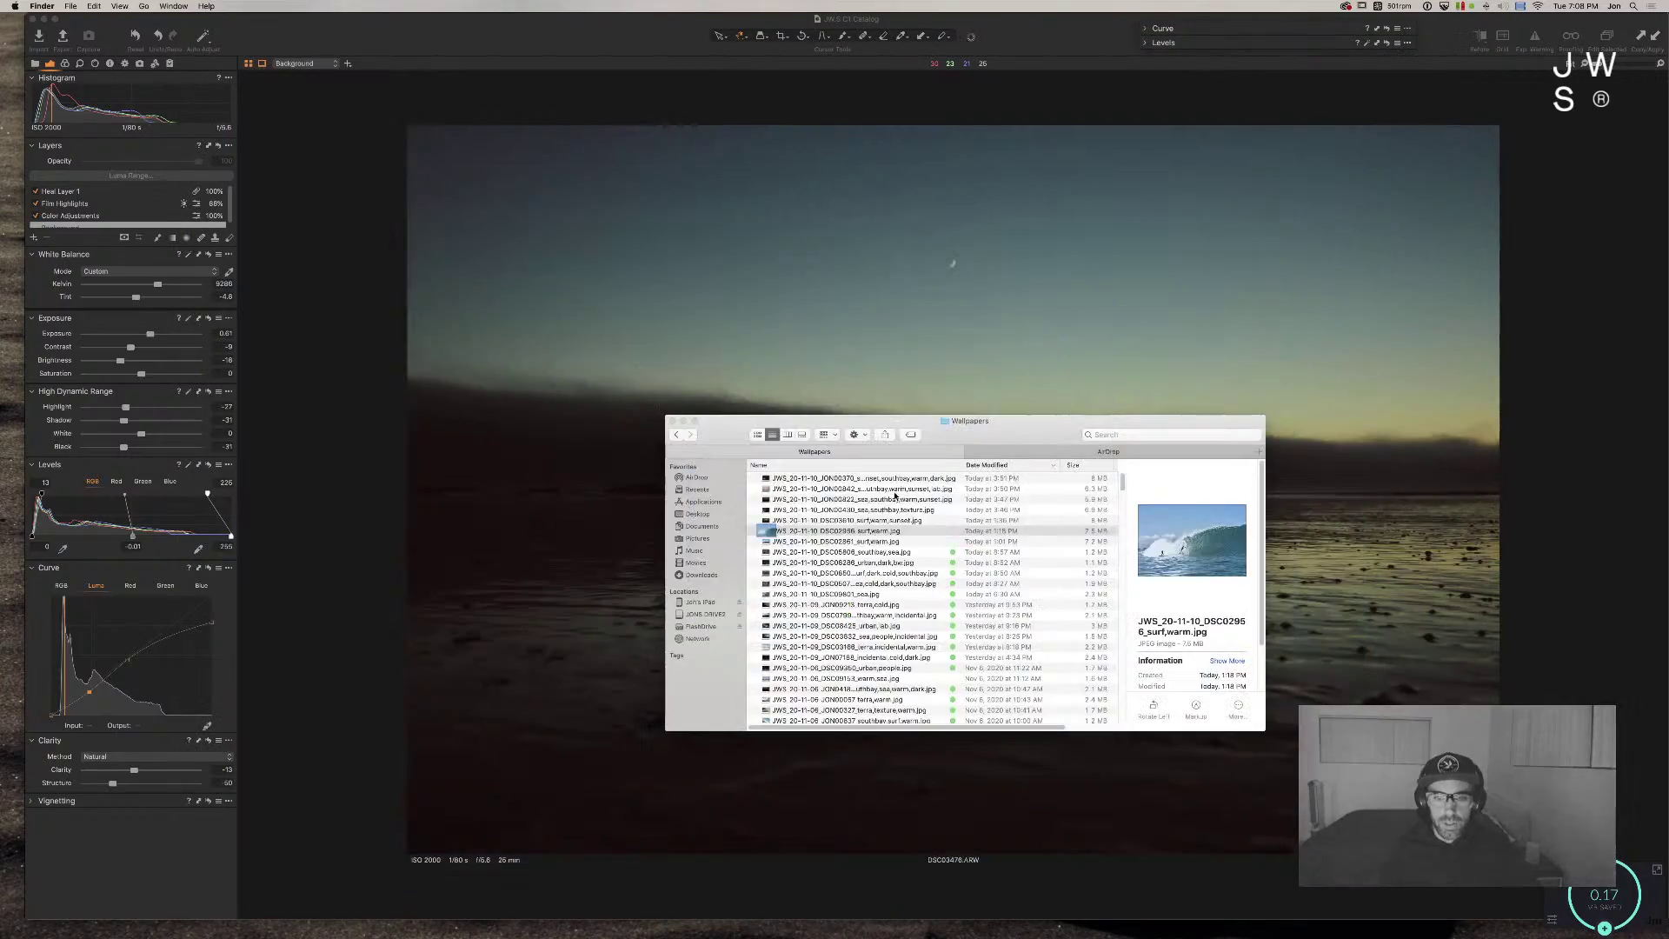
{"action": "scroll", "coordinate": [888, 503], "scroll_direction": "down", "scroll_amount": 5}
{"action": "scroll", "coordinate": [888, 503], "scroll_direction": "down", "scroll_amount": 10}
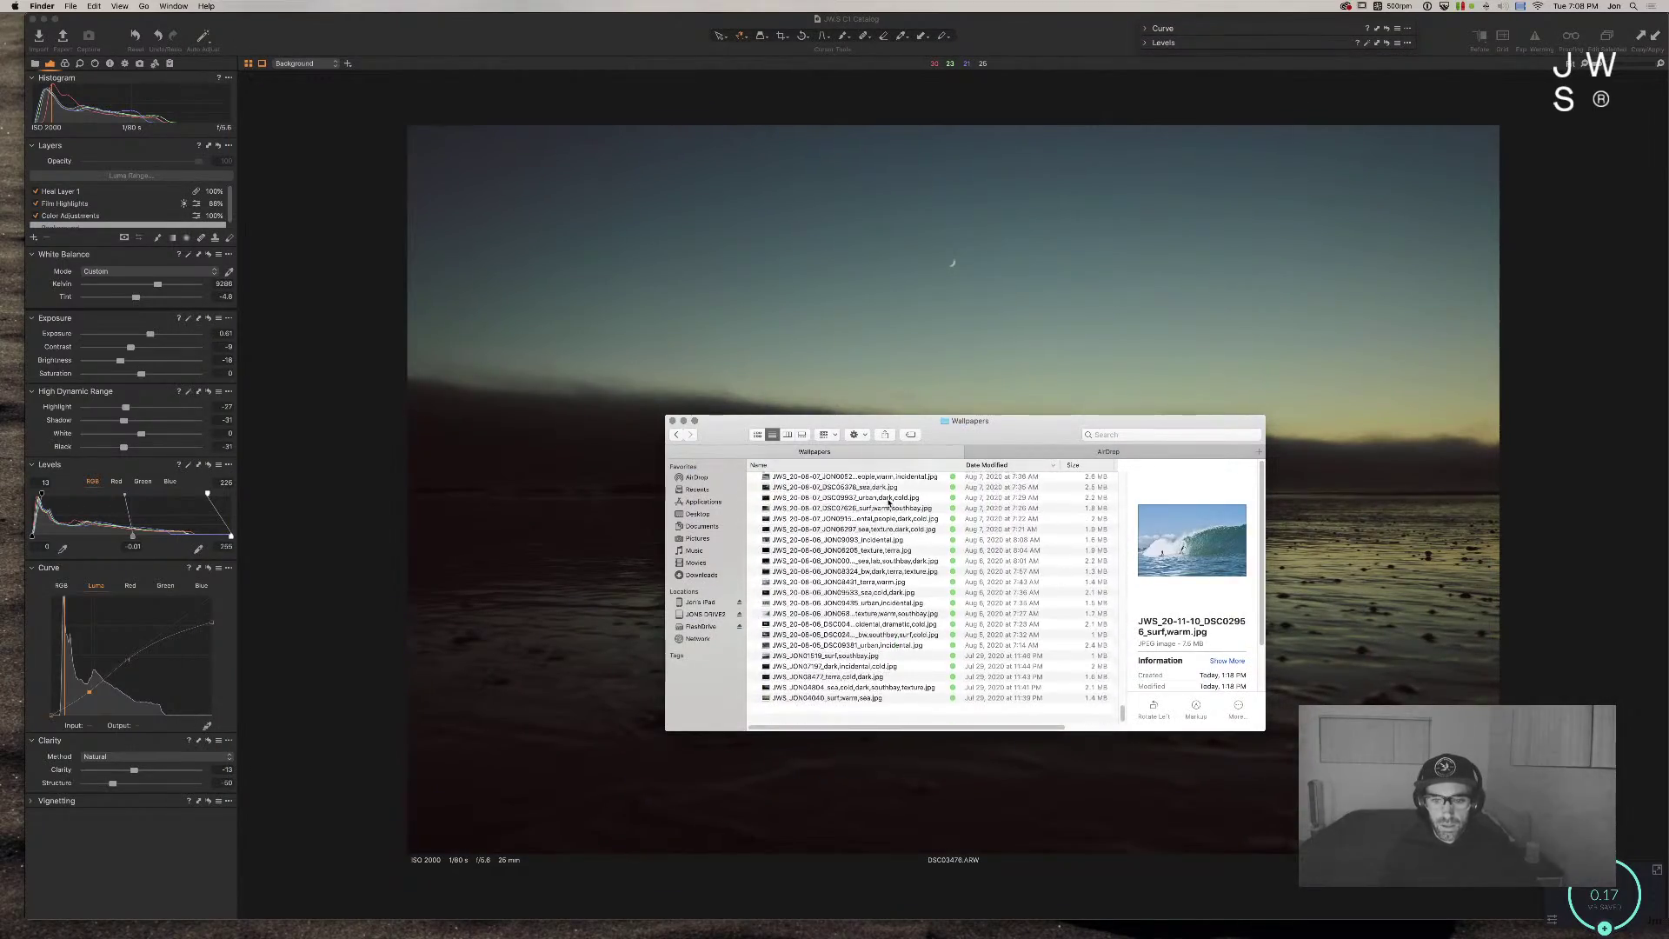
{"action": "left_click", "coordinate": [870, 707]}
{"action": "key", "text": "space"}
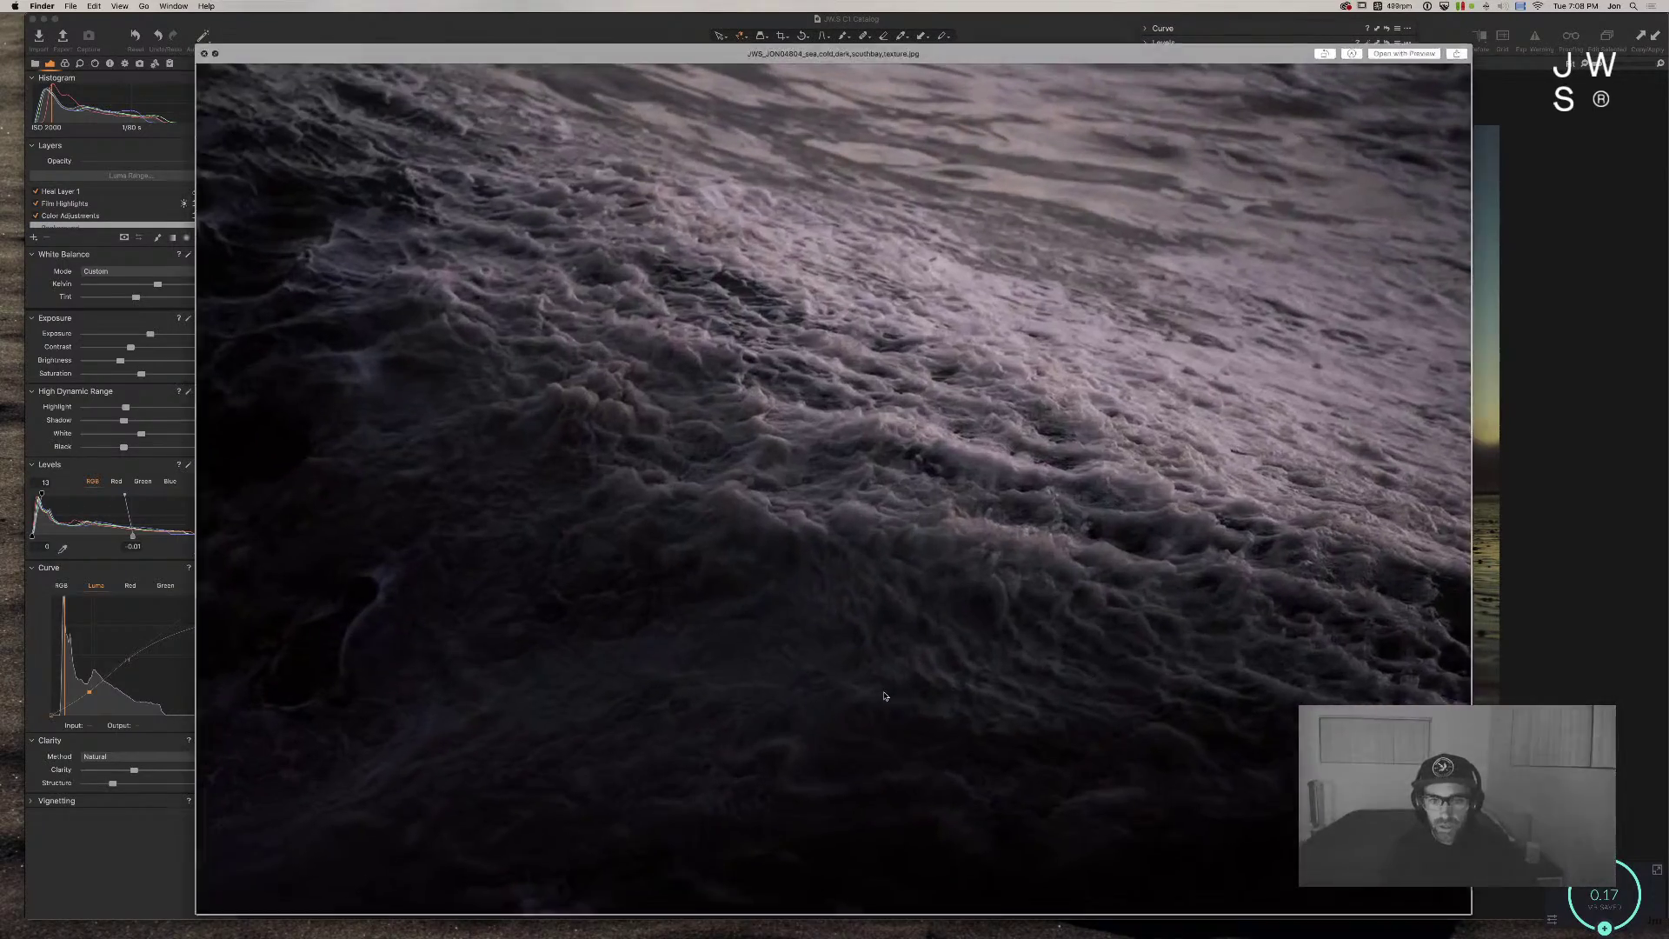
{"action": "key", "text": "Down"}
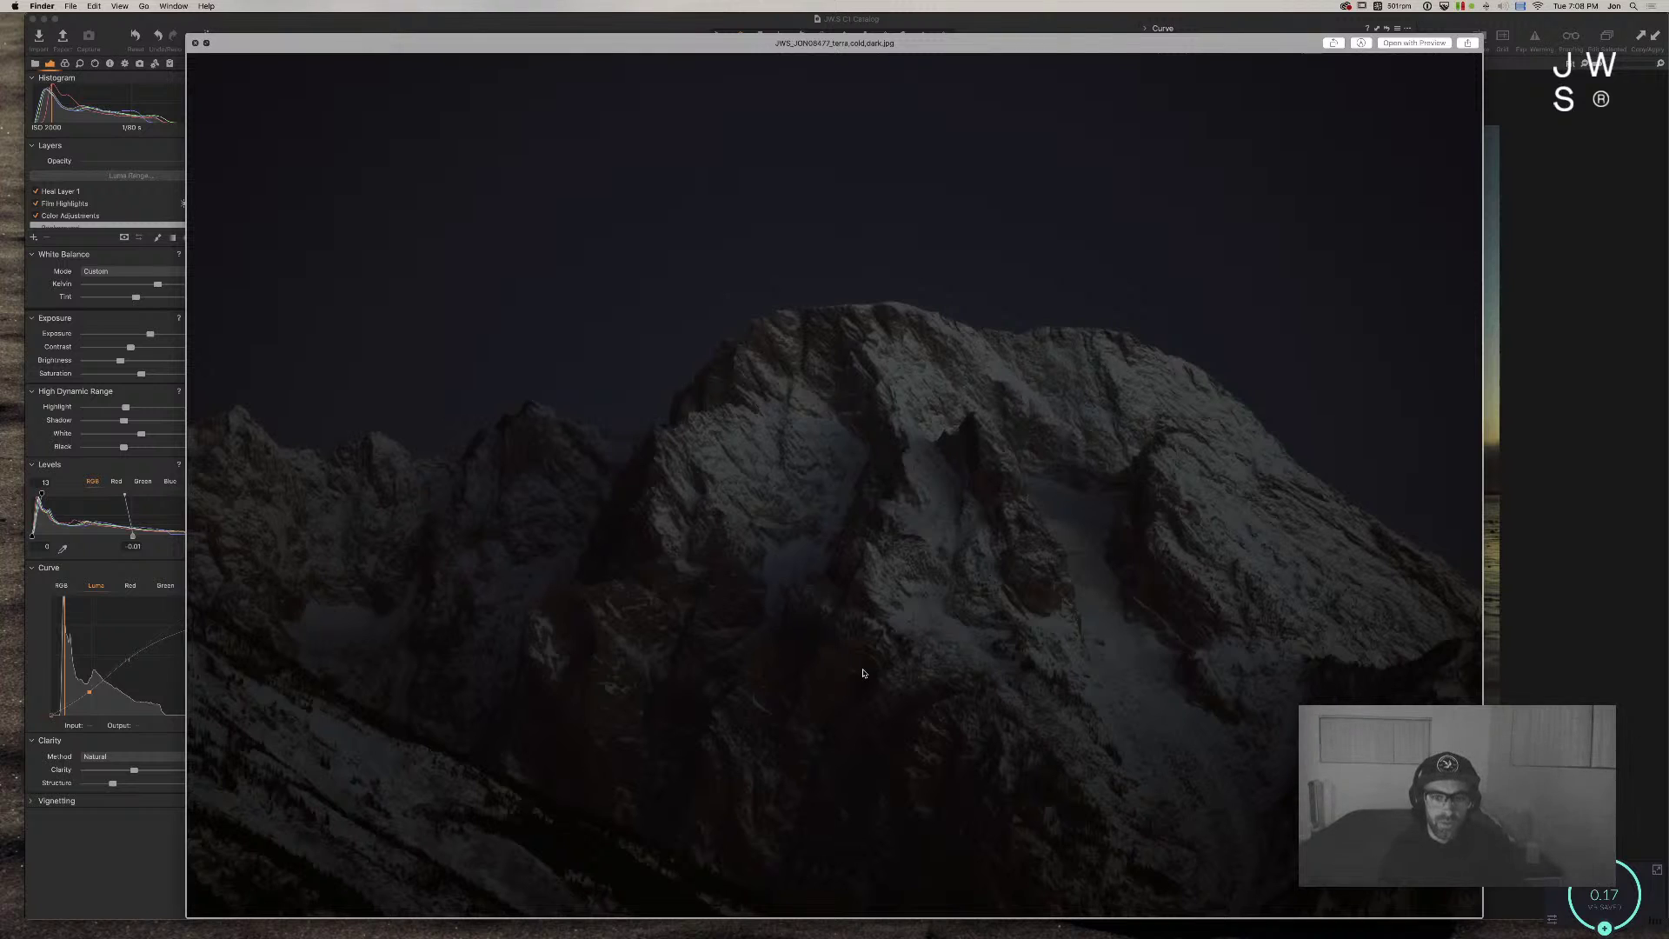
{"action": "key", "text": "Up"}
{"action": "key", "text": "Down"}
{"action": "key", "text": "Down"}
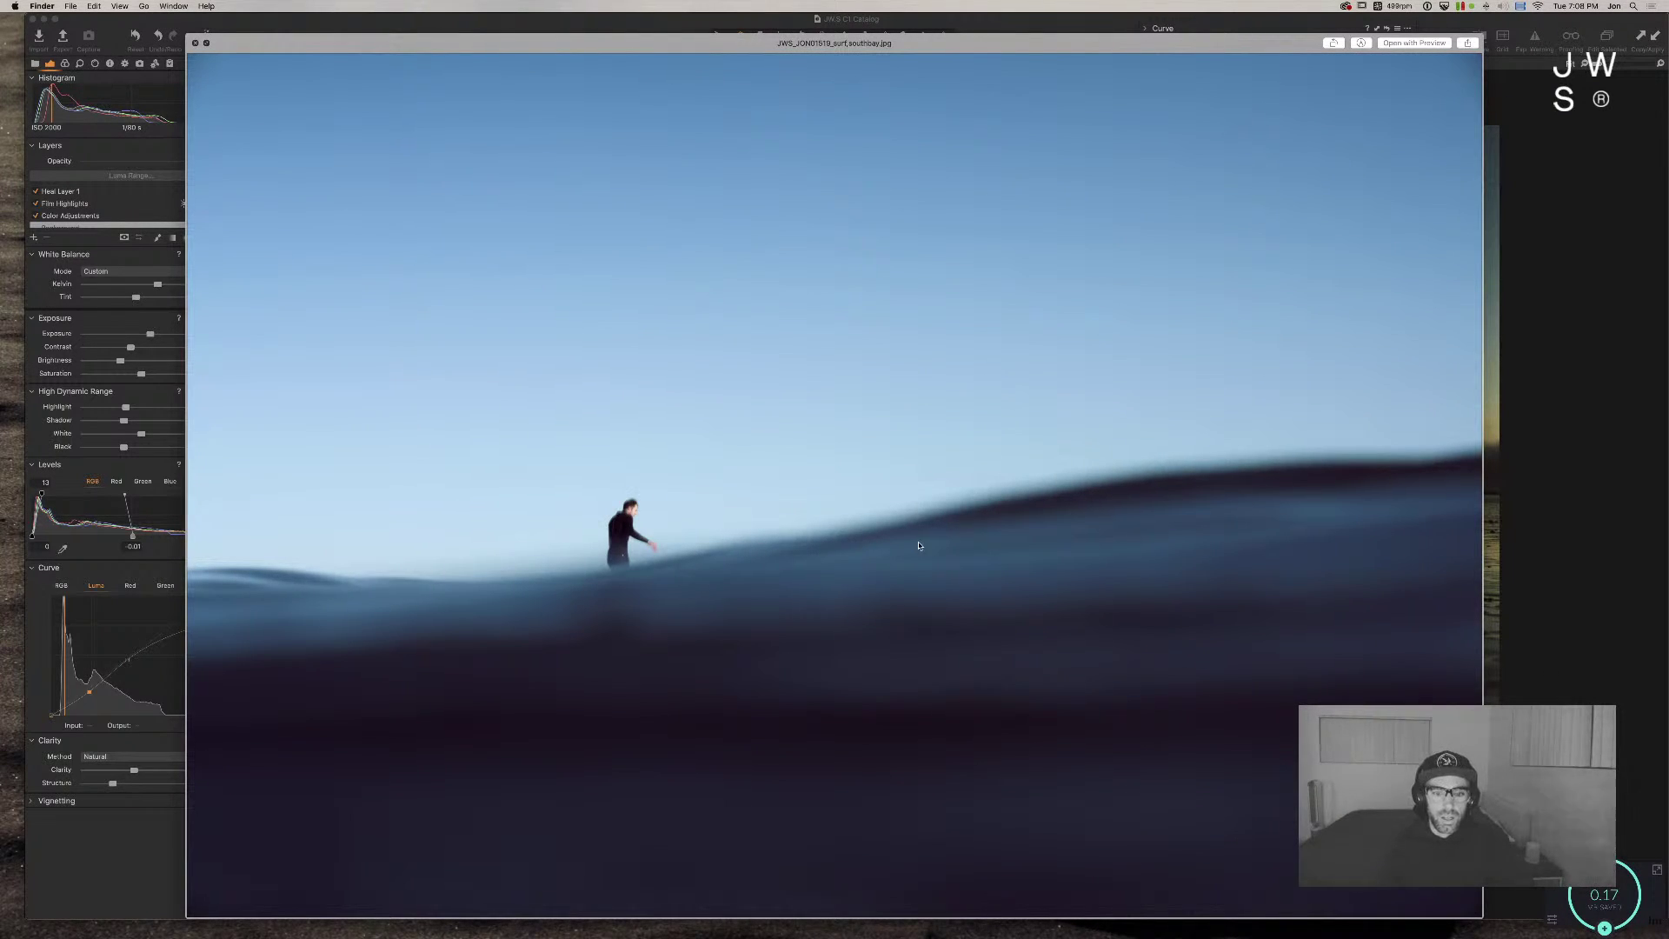
{"action": "key", "text": "space"}
Step: Search the computer for "wallpapers", open the Wallpapers_Archive folder and enlarge its window
{"action": "key", "text": "super+space"}
{"action": "type", "text": "wallpapers"}
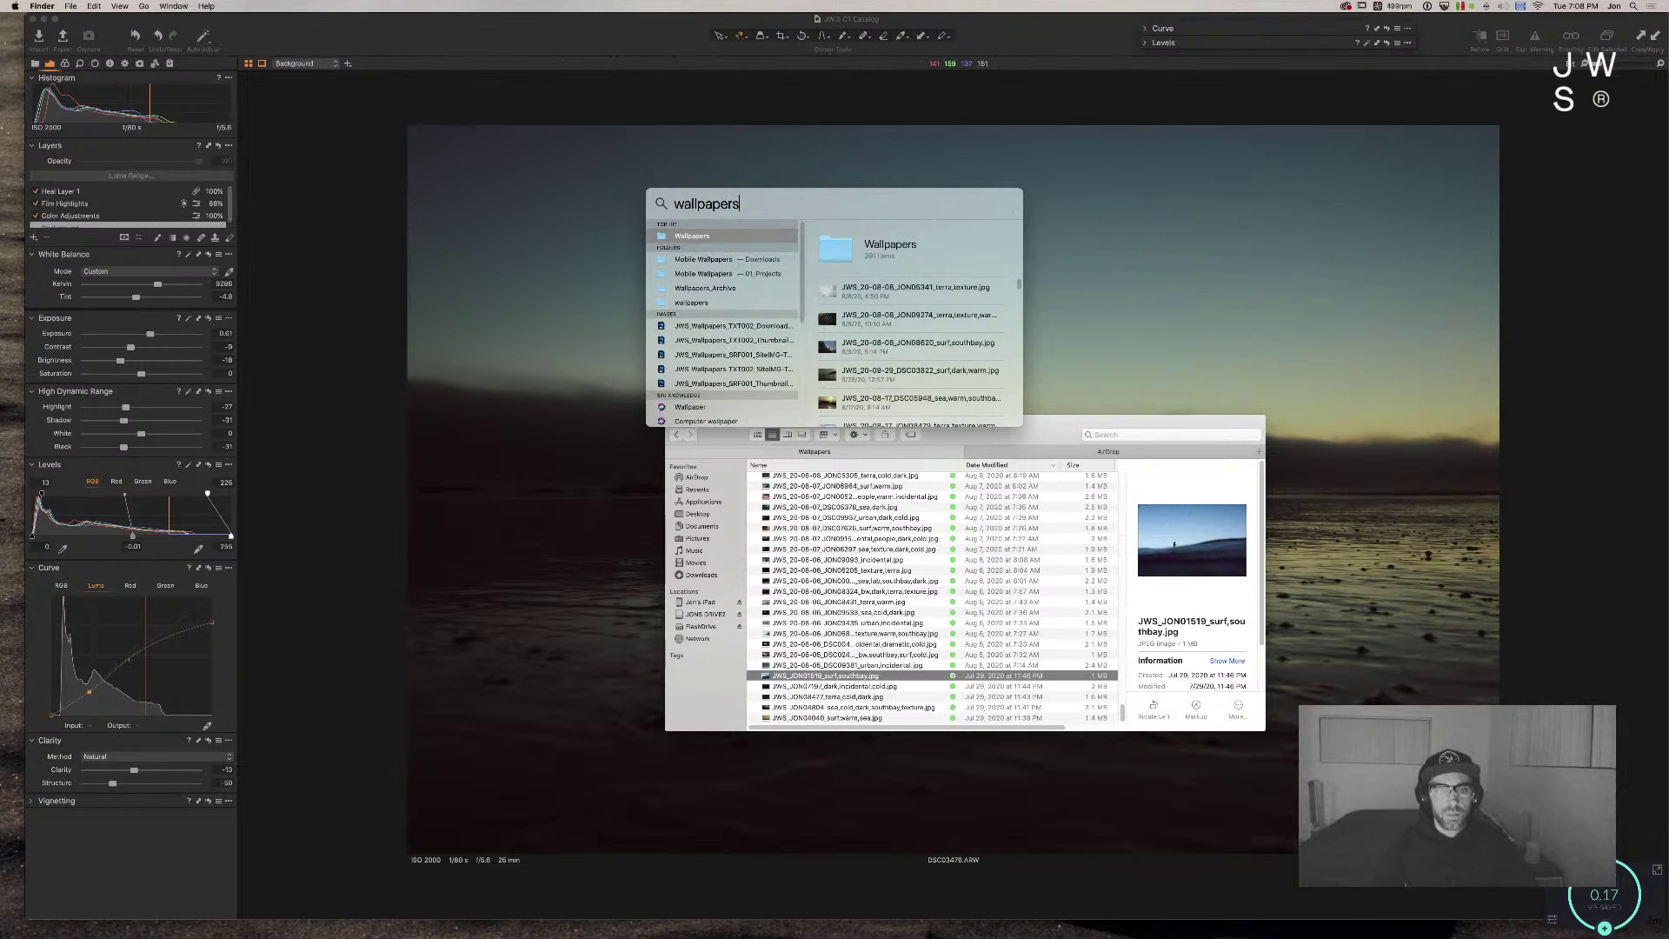
{"action": "left_click", "coordinate": [713, 288]}
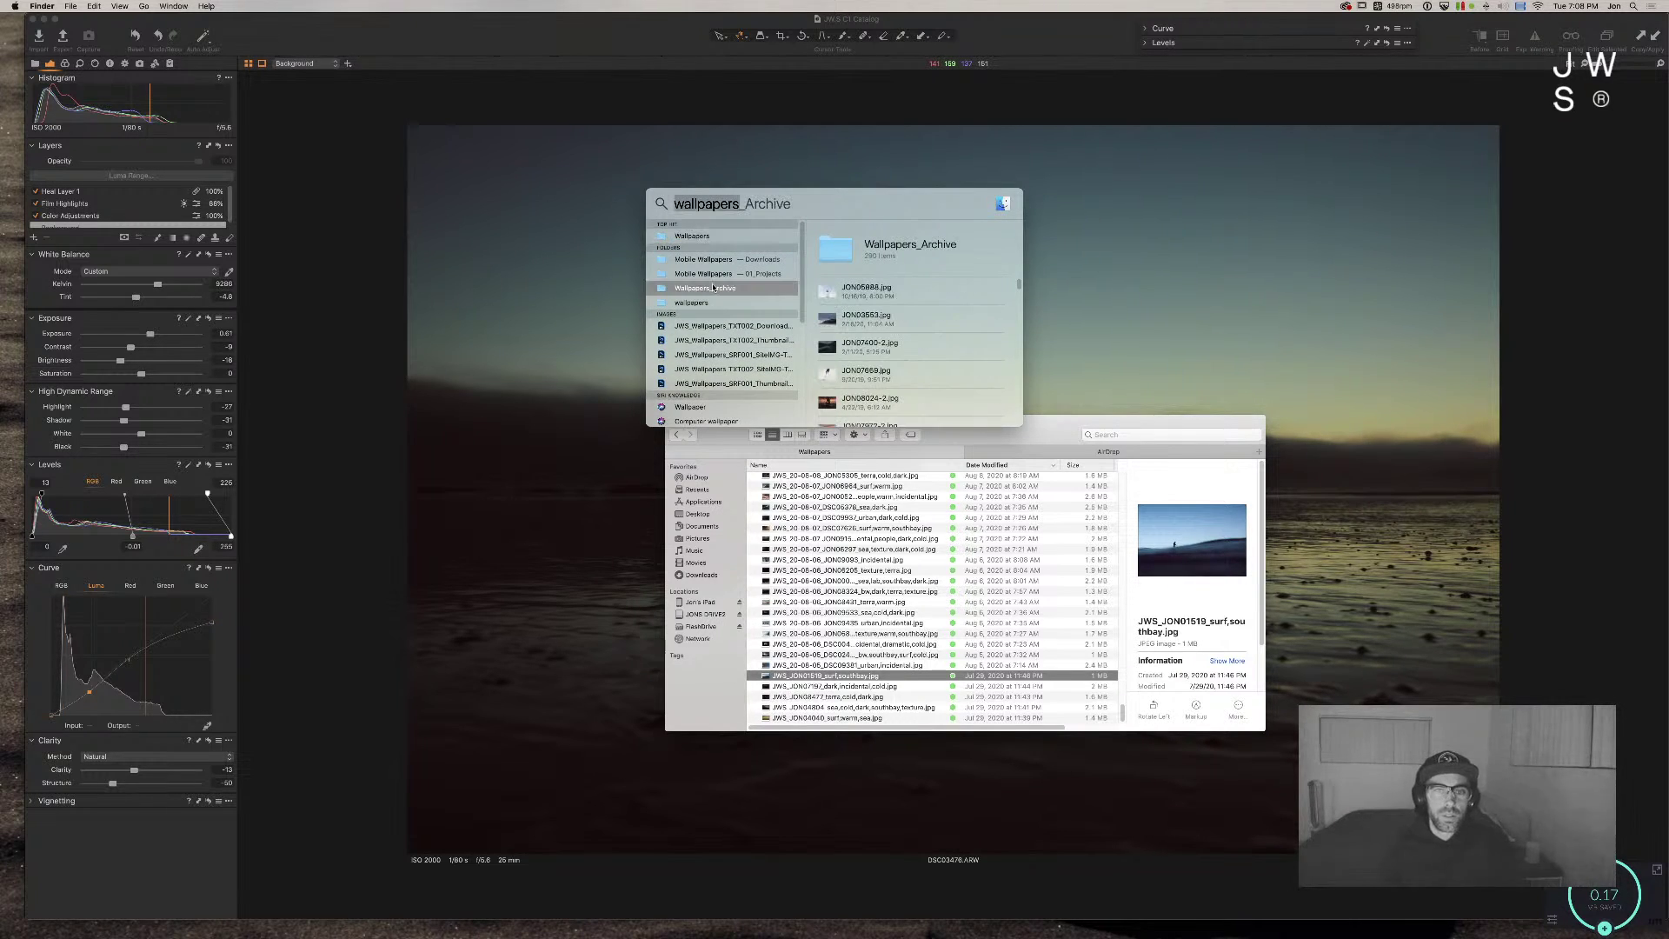
{"action": "double_click", "coordinate": [713, 287]}
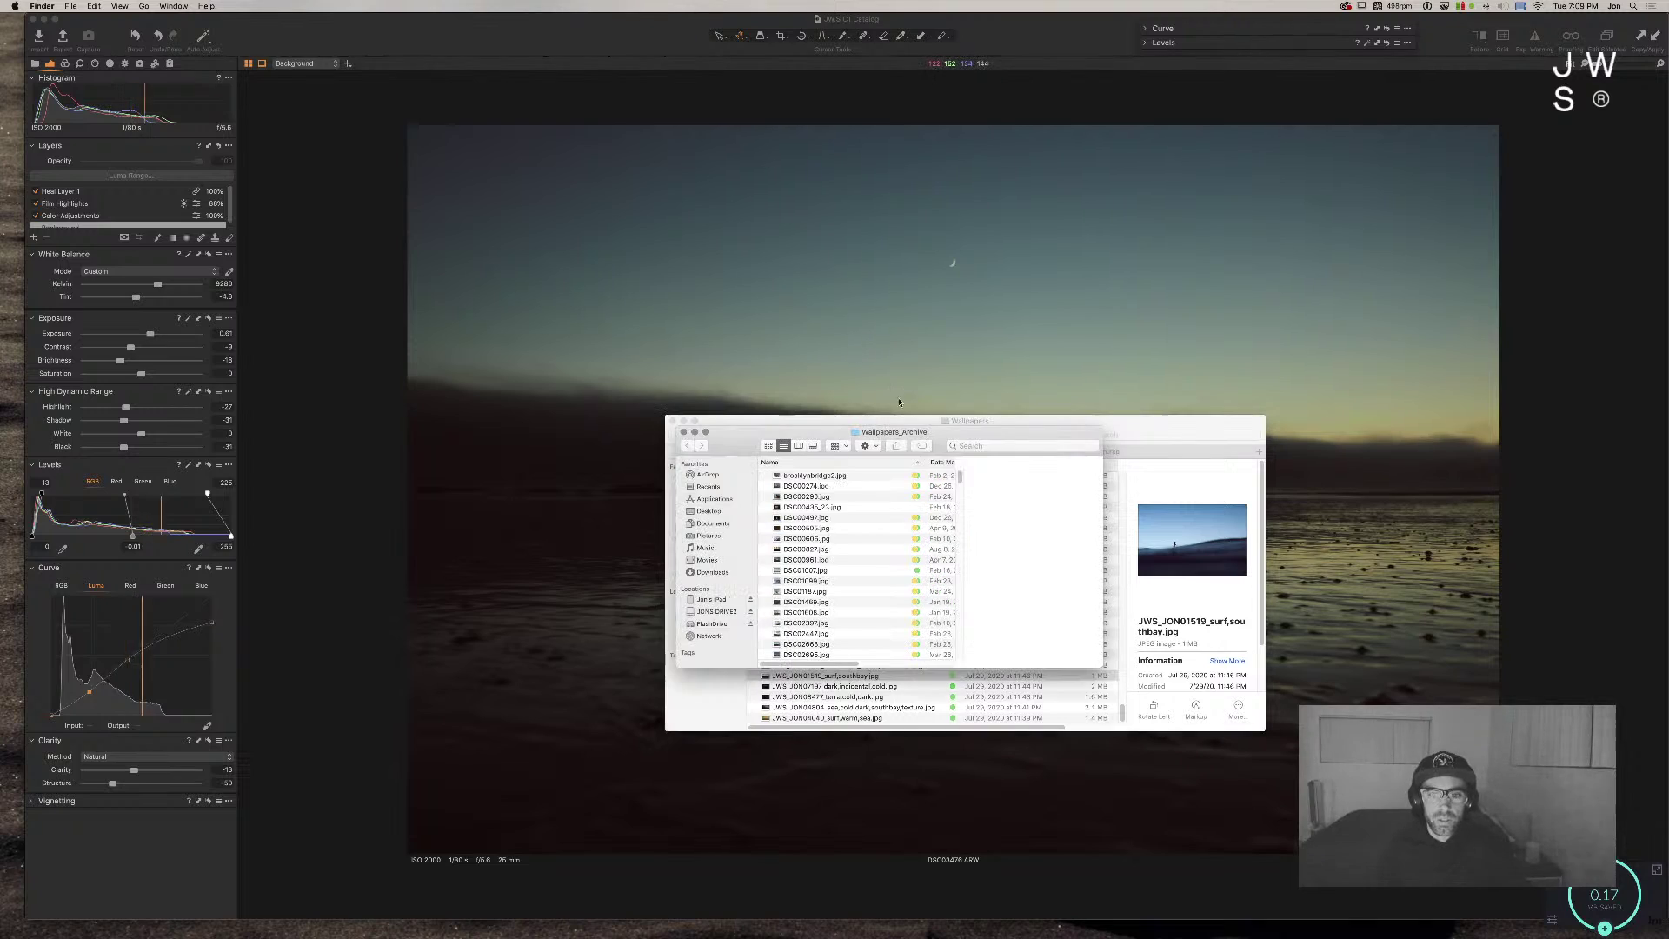
{"action": "left_click_drag", "start_coordinate": [953, 528], "coordinate": [1277, 697]}
Step: Sort the Wallpapers_Archive folder by Date Modified and go to its oldest images
{"action": "scroll", "coordinate": [754, 441], "scroll_direction": "down", "scroll_amount": 10}
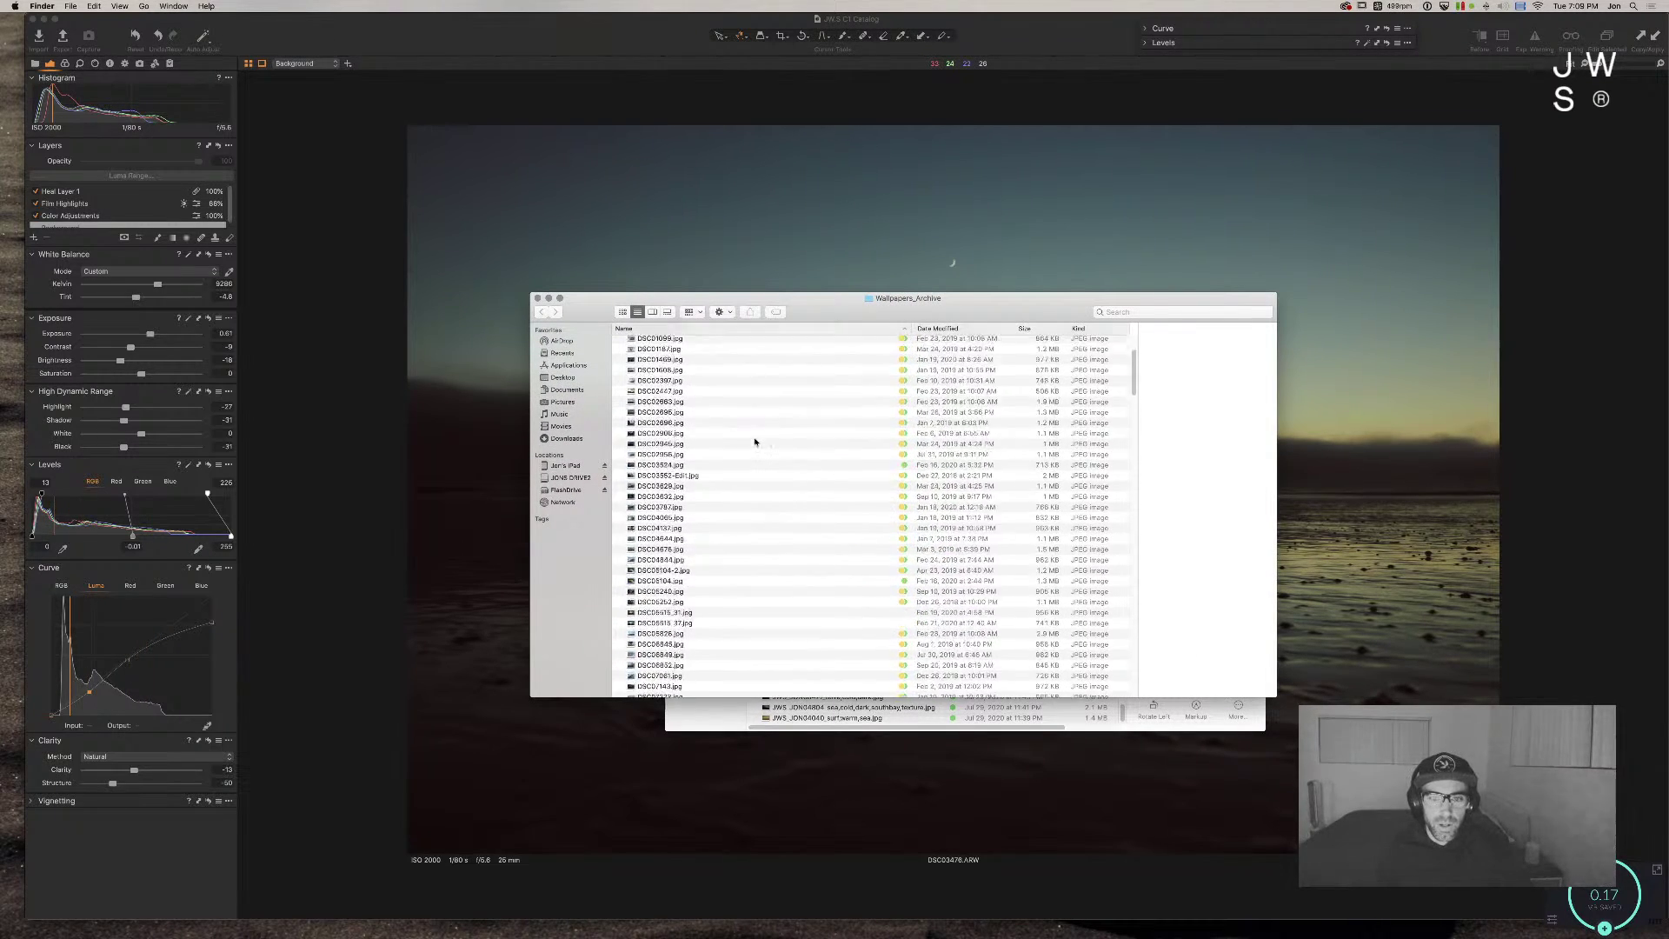
{"action": "left_click", "coordinate": [974, 329]}
{"action": "scroll", "coordinate": [800, 391], "scroll_direction": "down", "scroll_amount": 10}
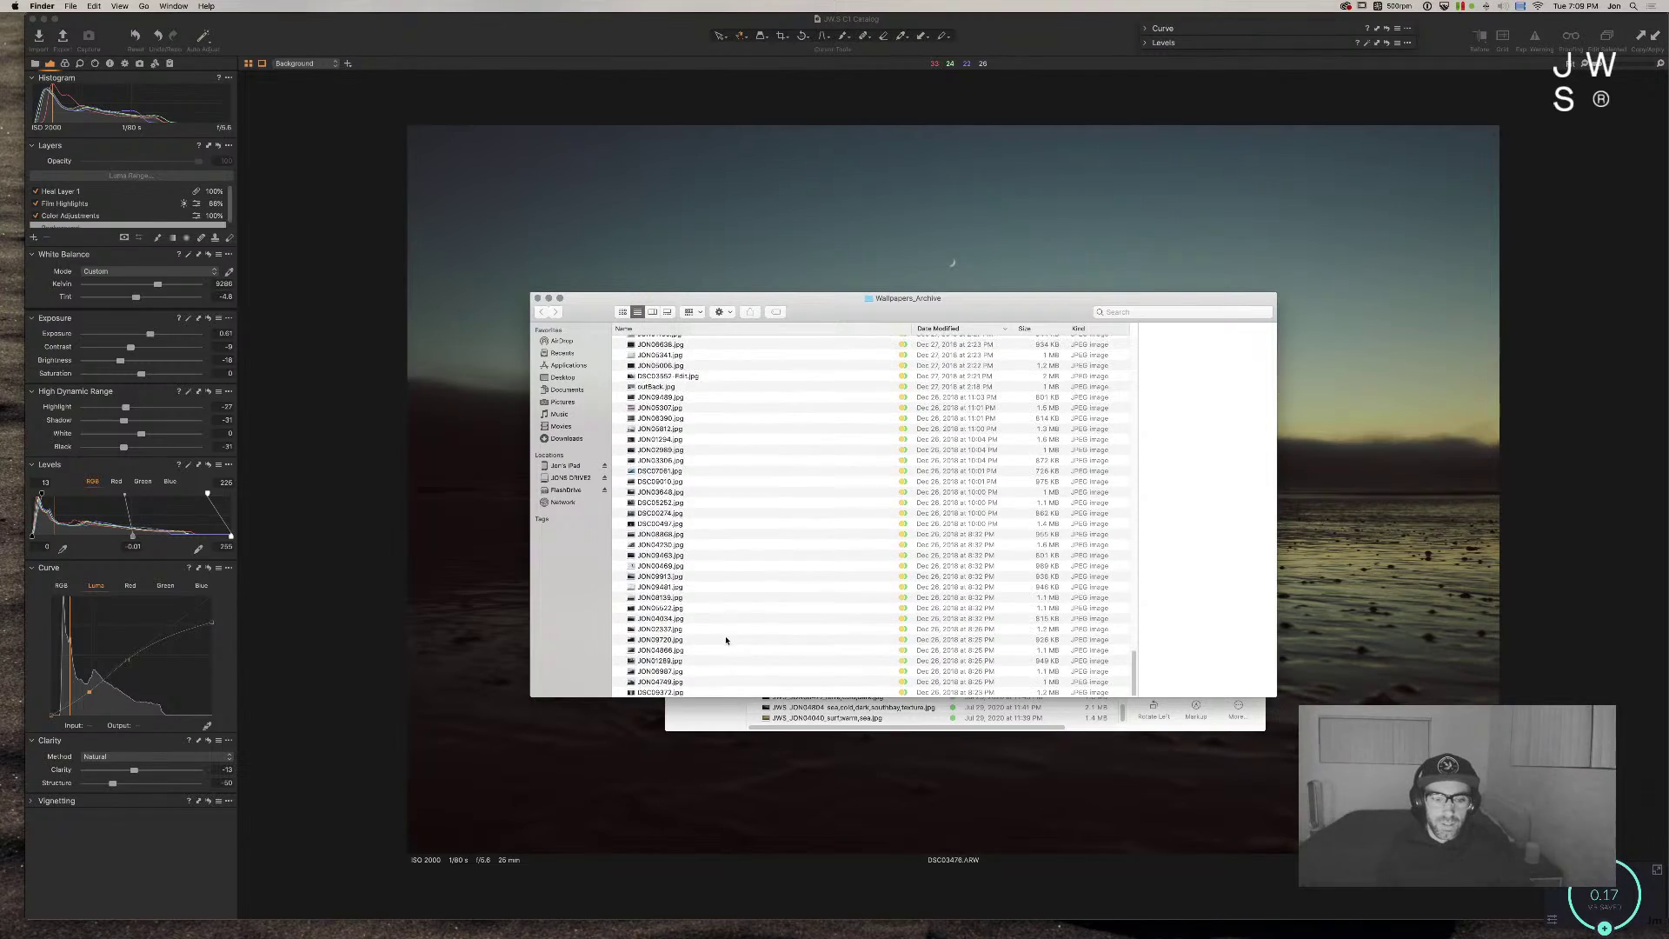
Step: Preview the oldest archived wallpapers one after another, comparing their looks, and stop at JON03648.jpg
{"action": "left_click", "coordinate": [717, 671]}
{"action": "key", "text": "space"}
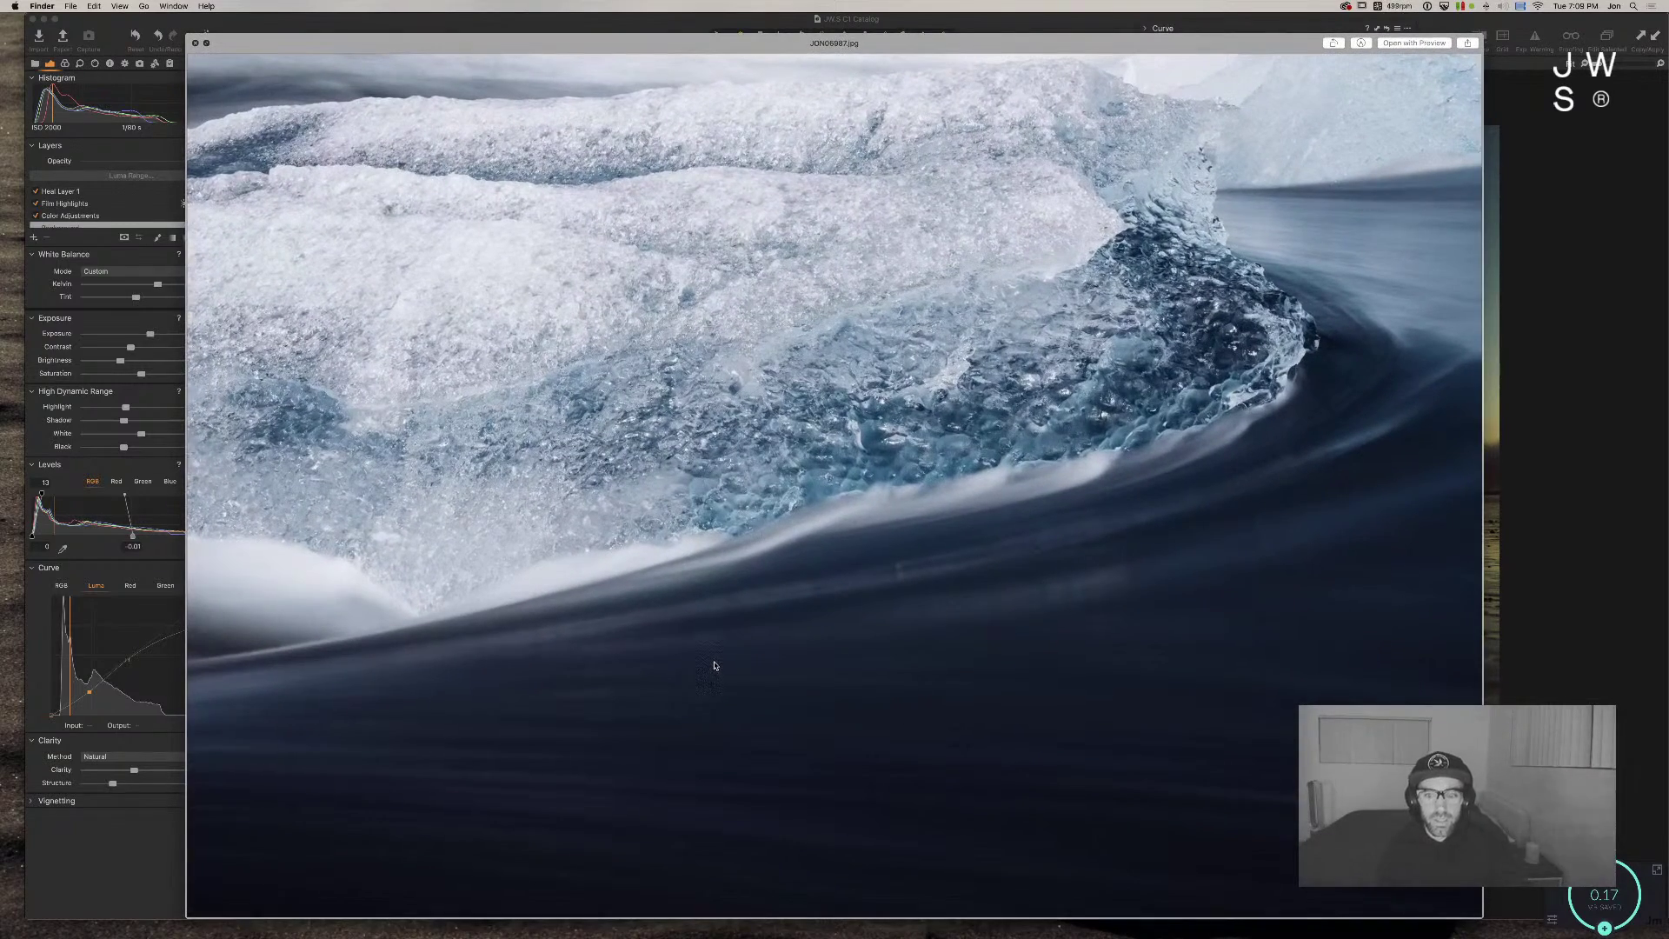
{"action": "key", "text": "Down"}
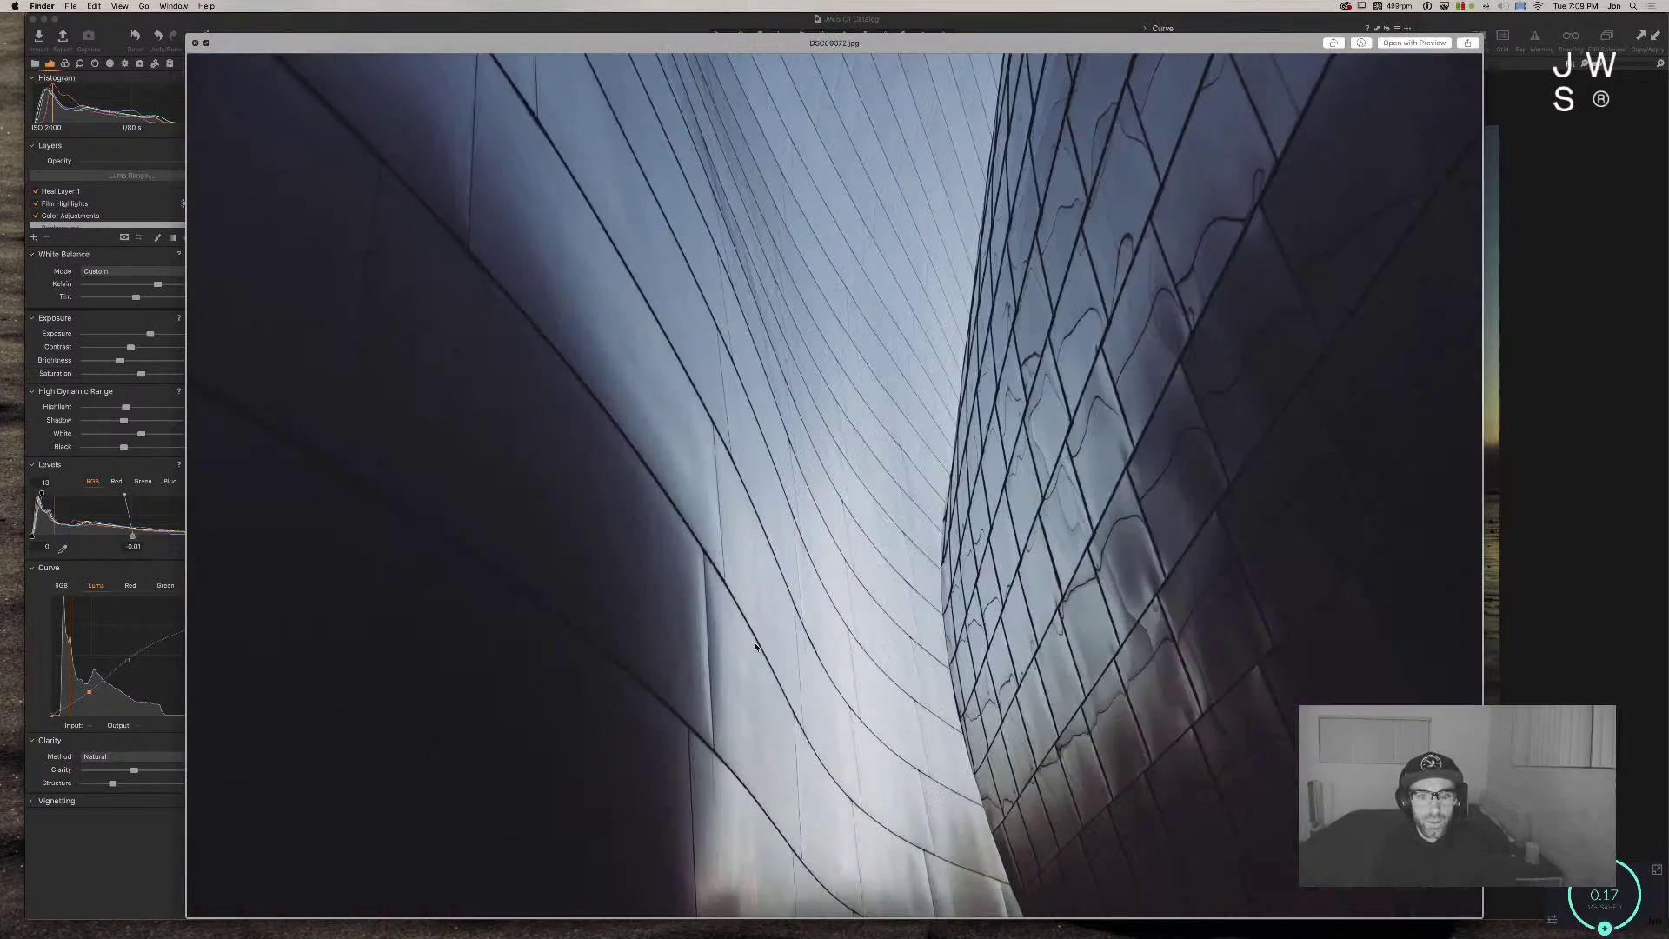
{"action": "key", "text": "Down"}
{"action": "key", "text": "Up"}
{"action": "key", "text": "Up"}
{"action": "key", "text": "Up"}
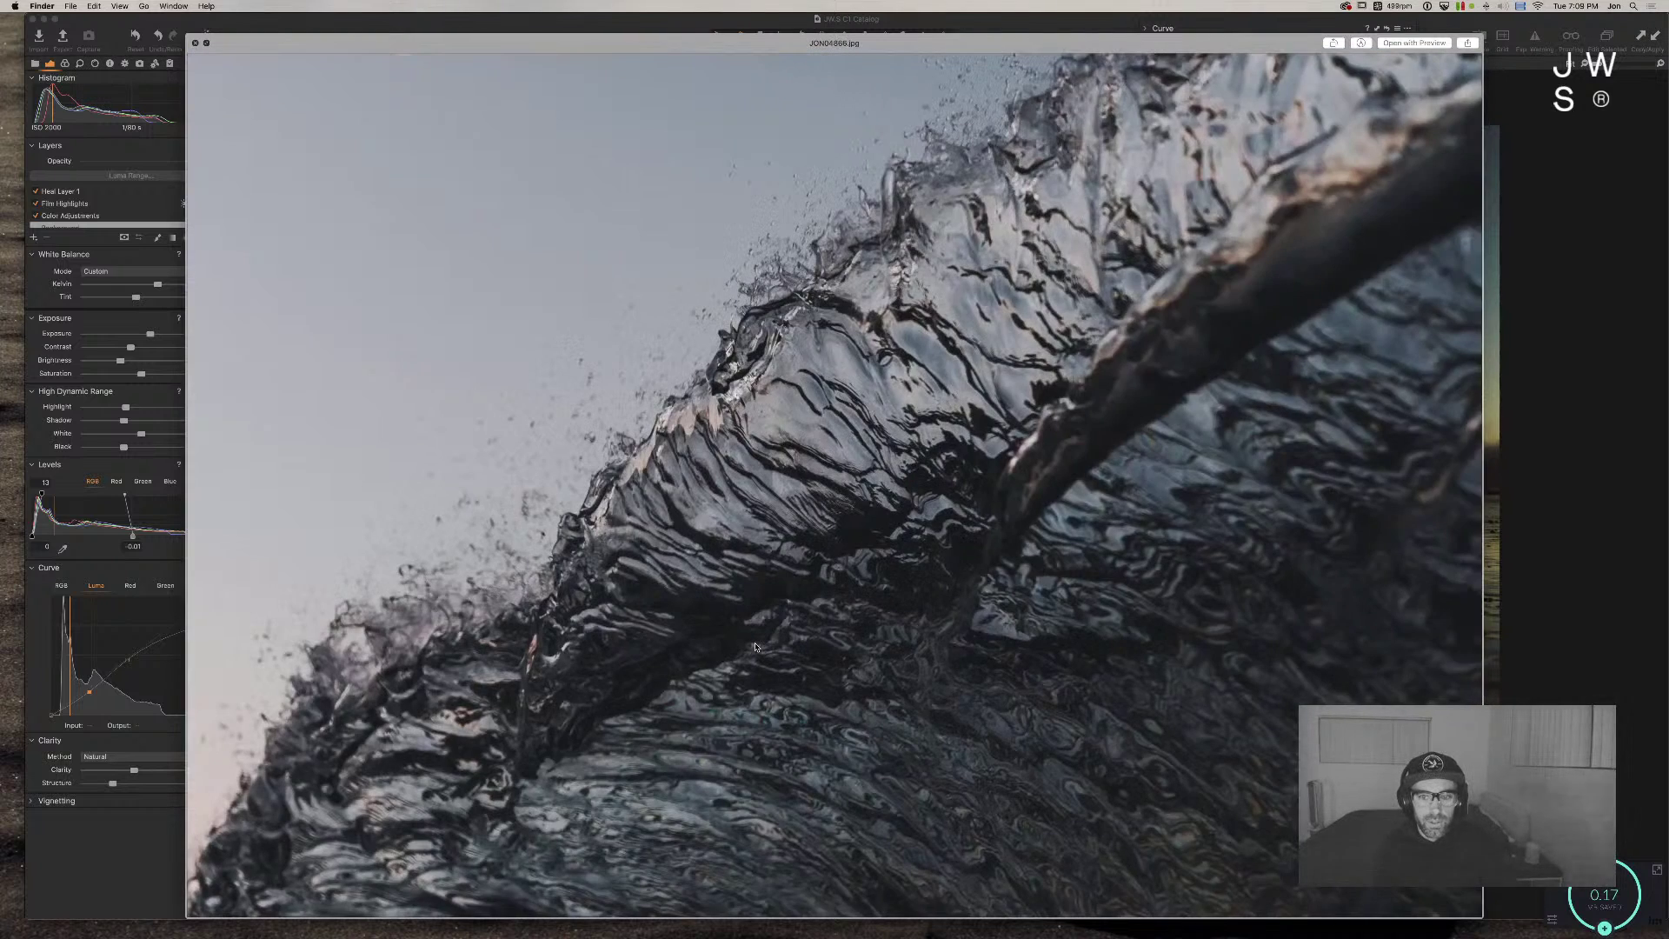
{"action": "key", "text": "Down"}
{"action": "key", "text": "Down"}
{"action": "key", "text": "Down"}
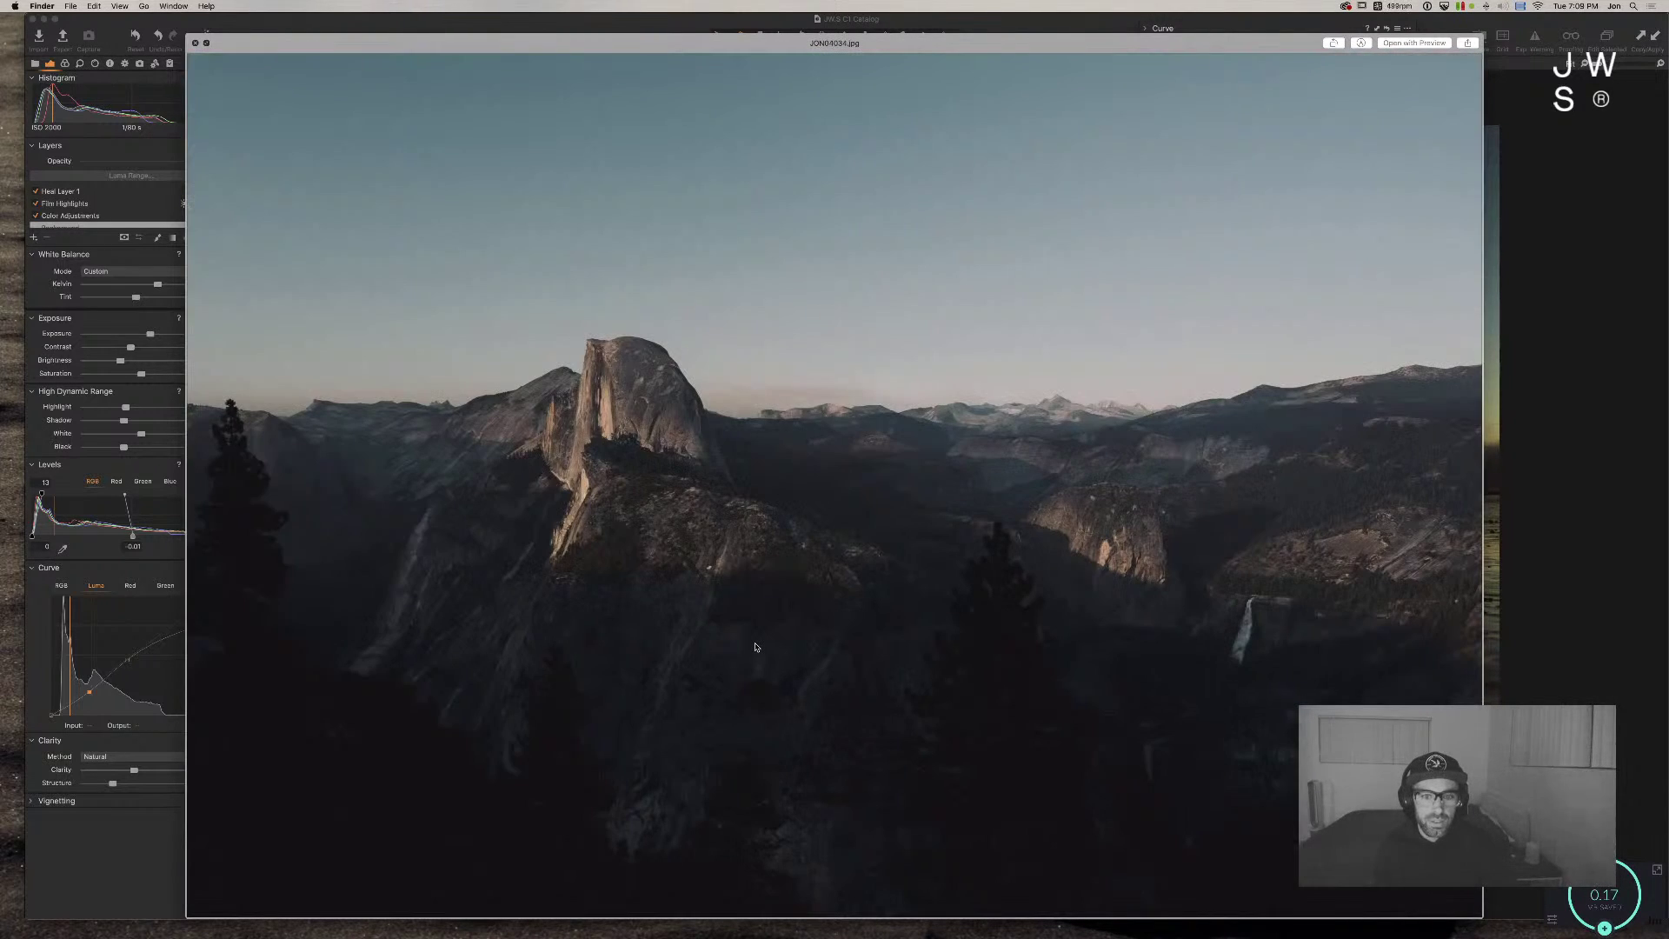
{"action": "key", "text": "Down"}
{"action": "key", "text": "Up"}
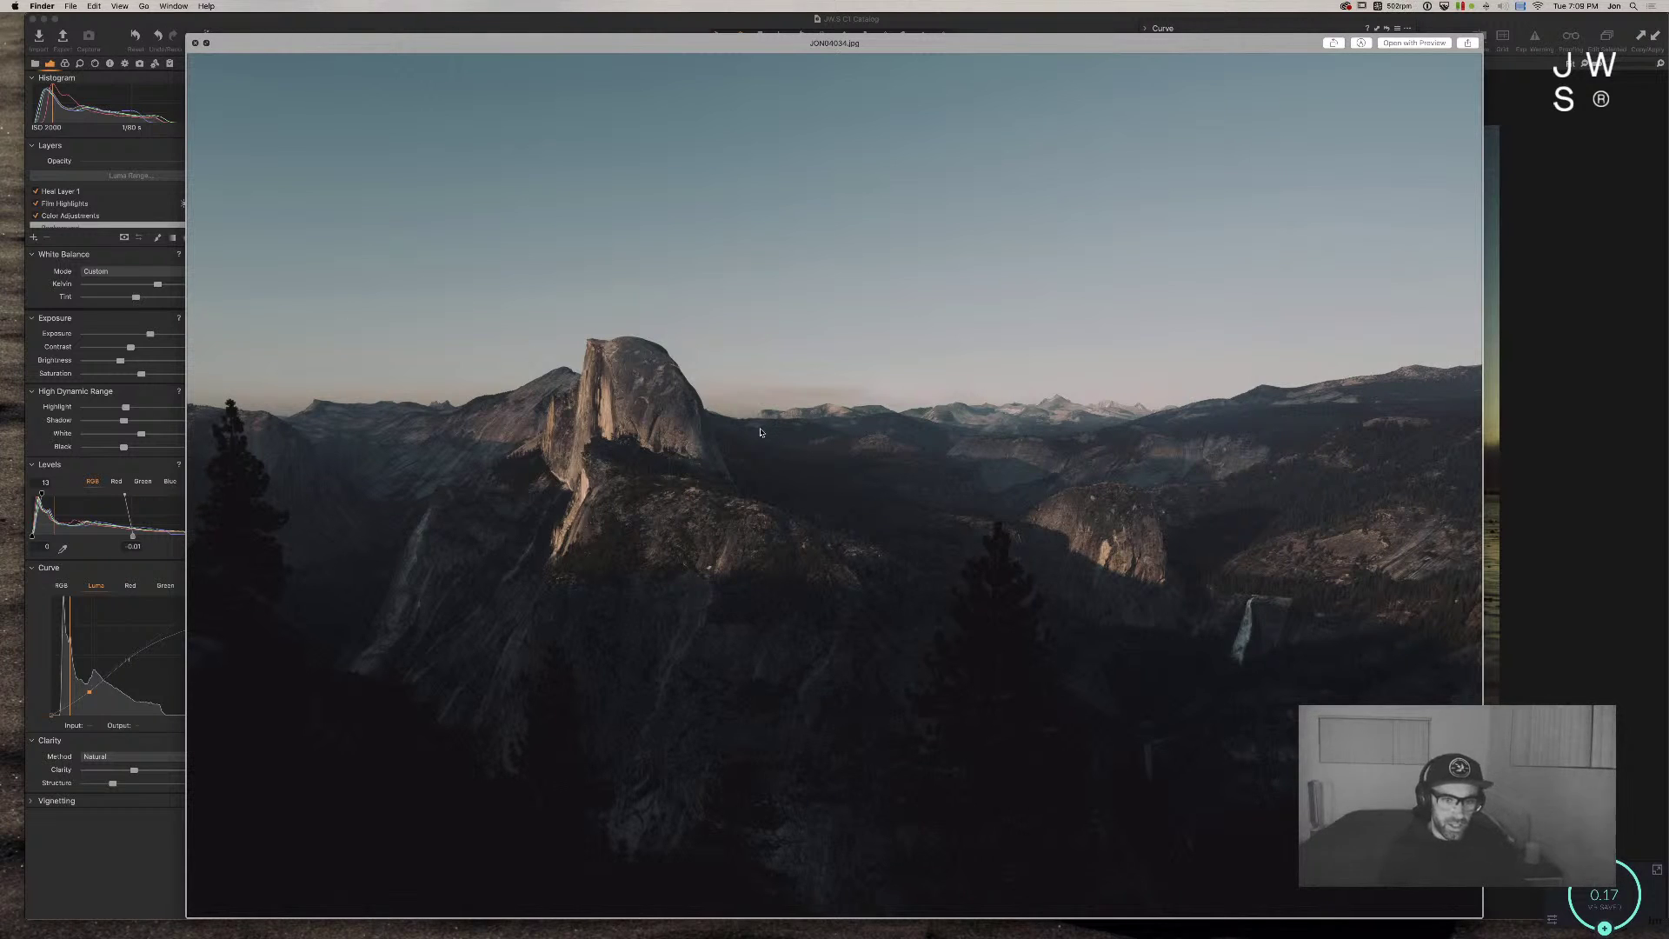
{"action": "key", "text": "Down"}
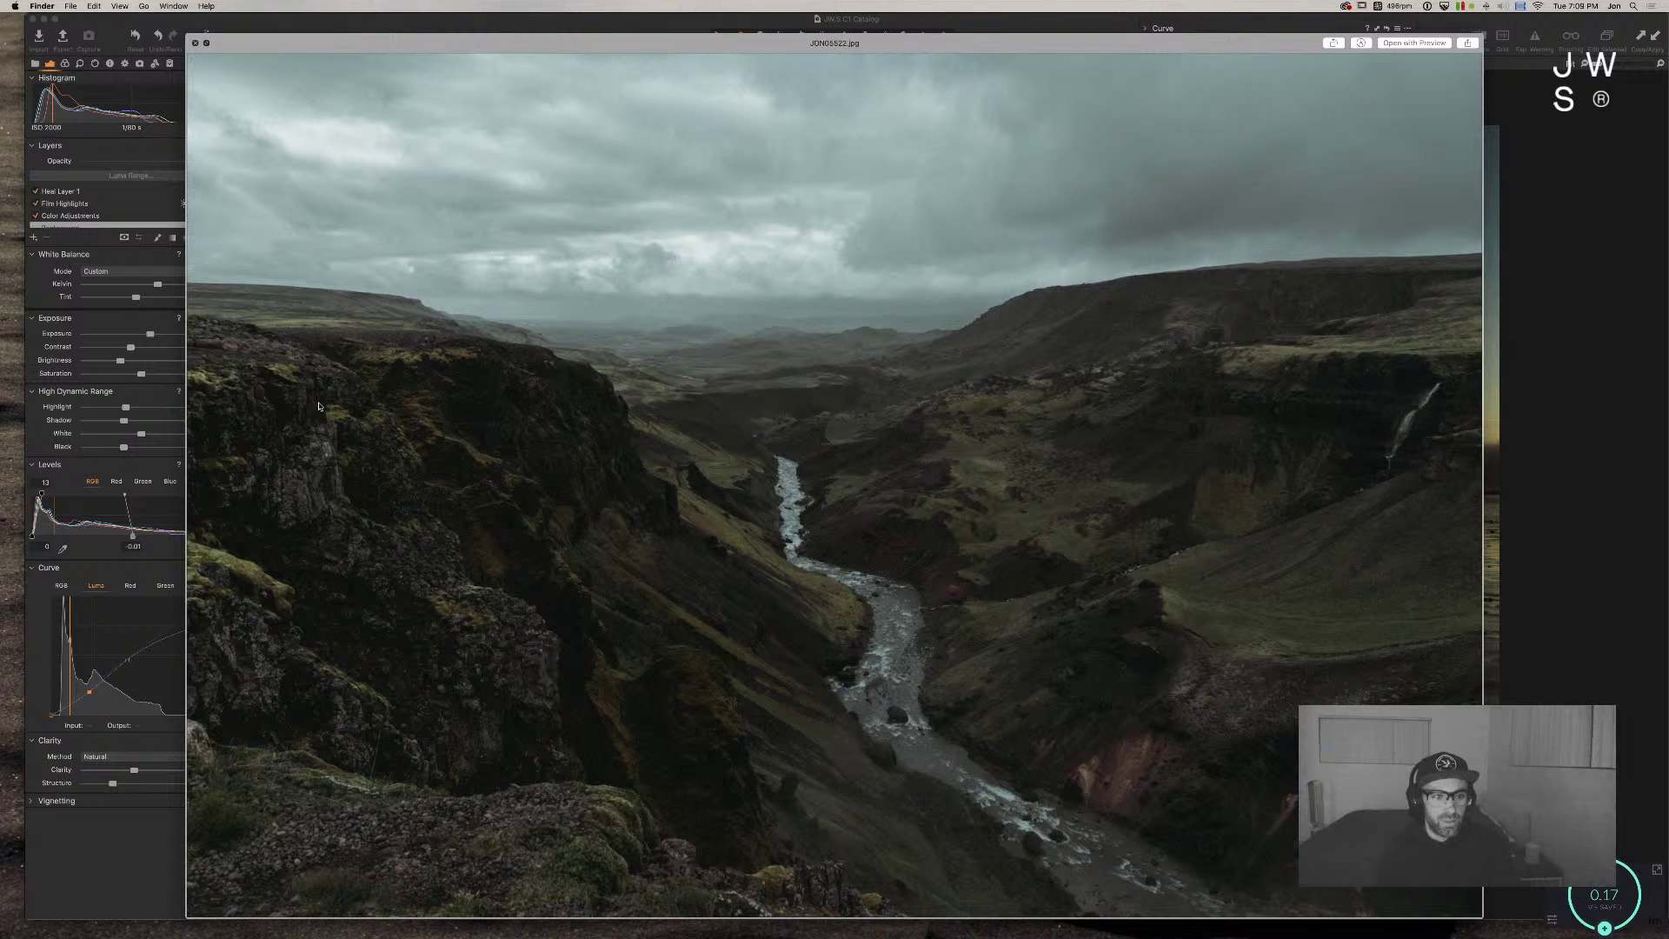
{"action": "key", "text": "Down"}
{"action": "key", "text": "Down"}
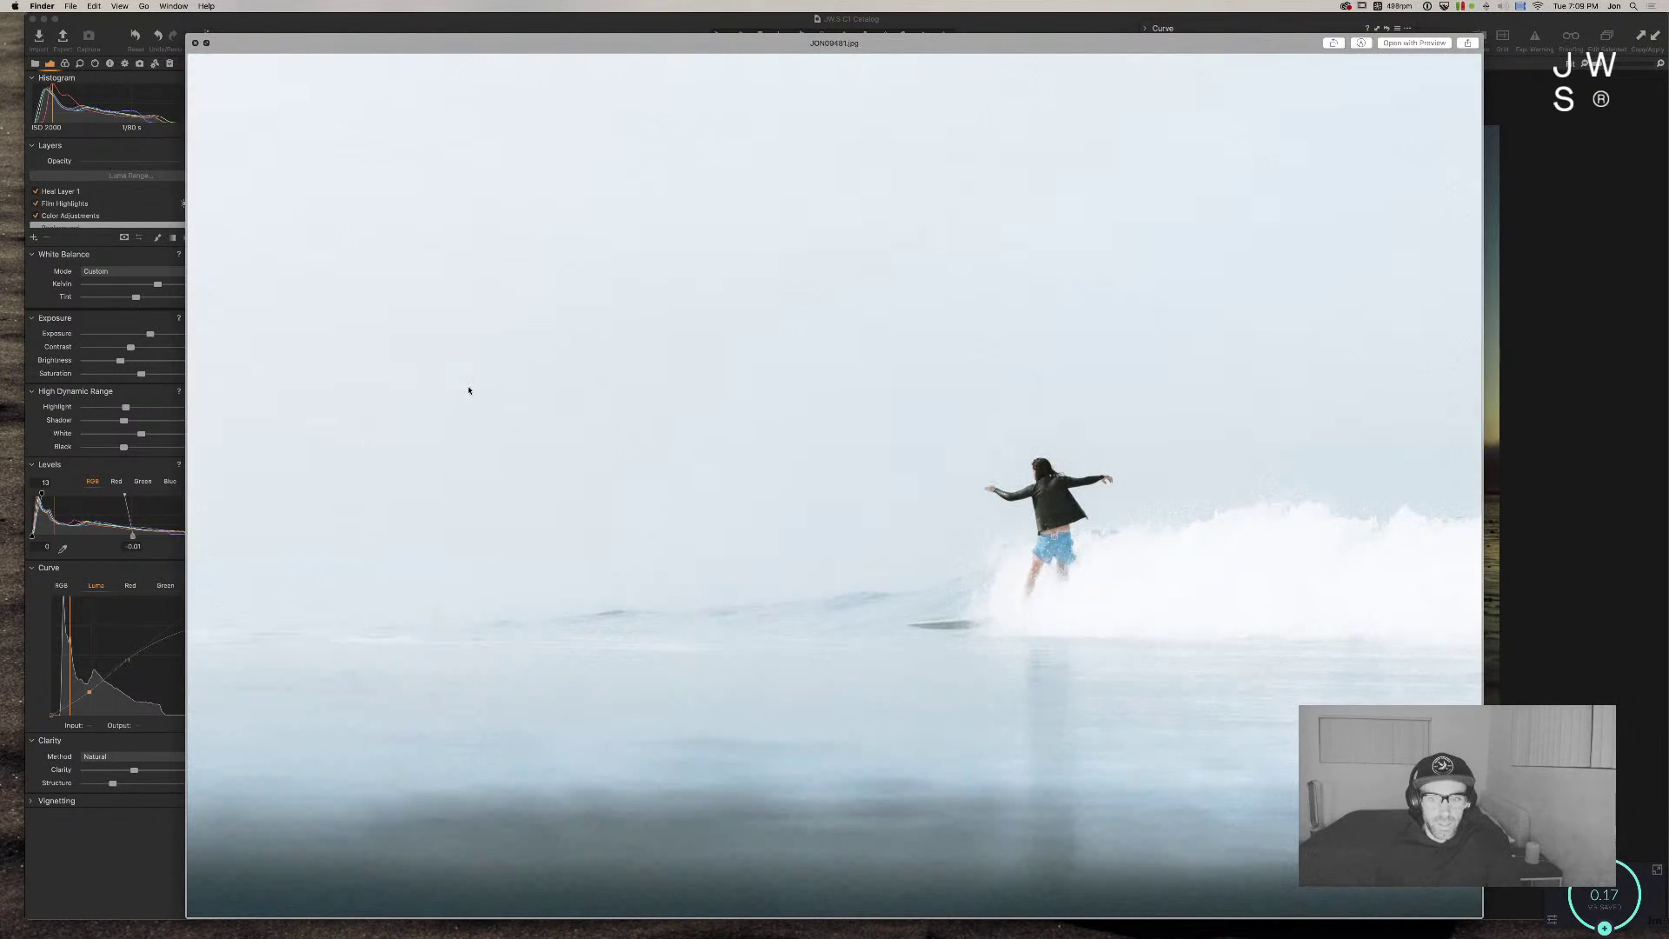
{"action": "key", "text": "Down"}
{"action": "key", "text": "Up"}
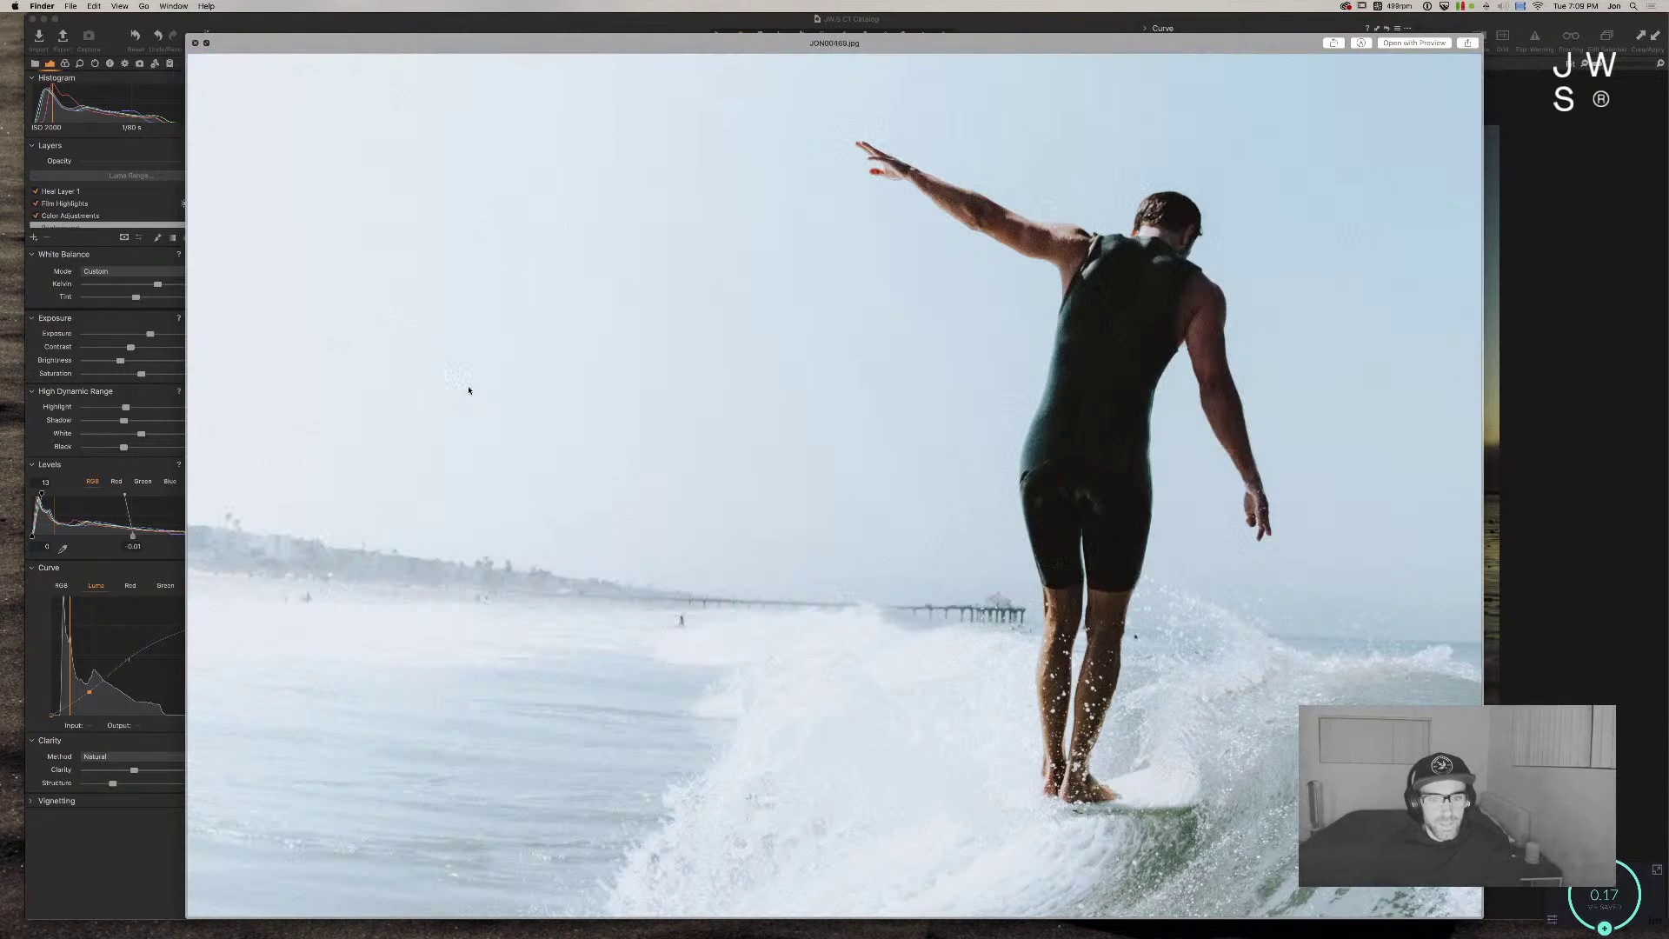
{"action": "key", "text": "Up"}
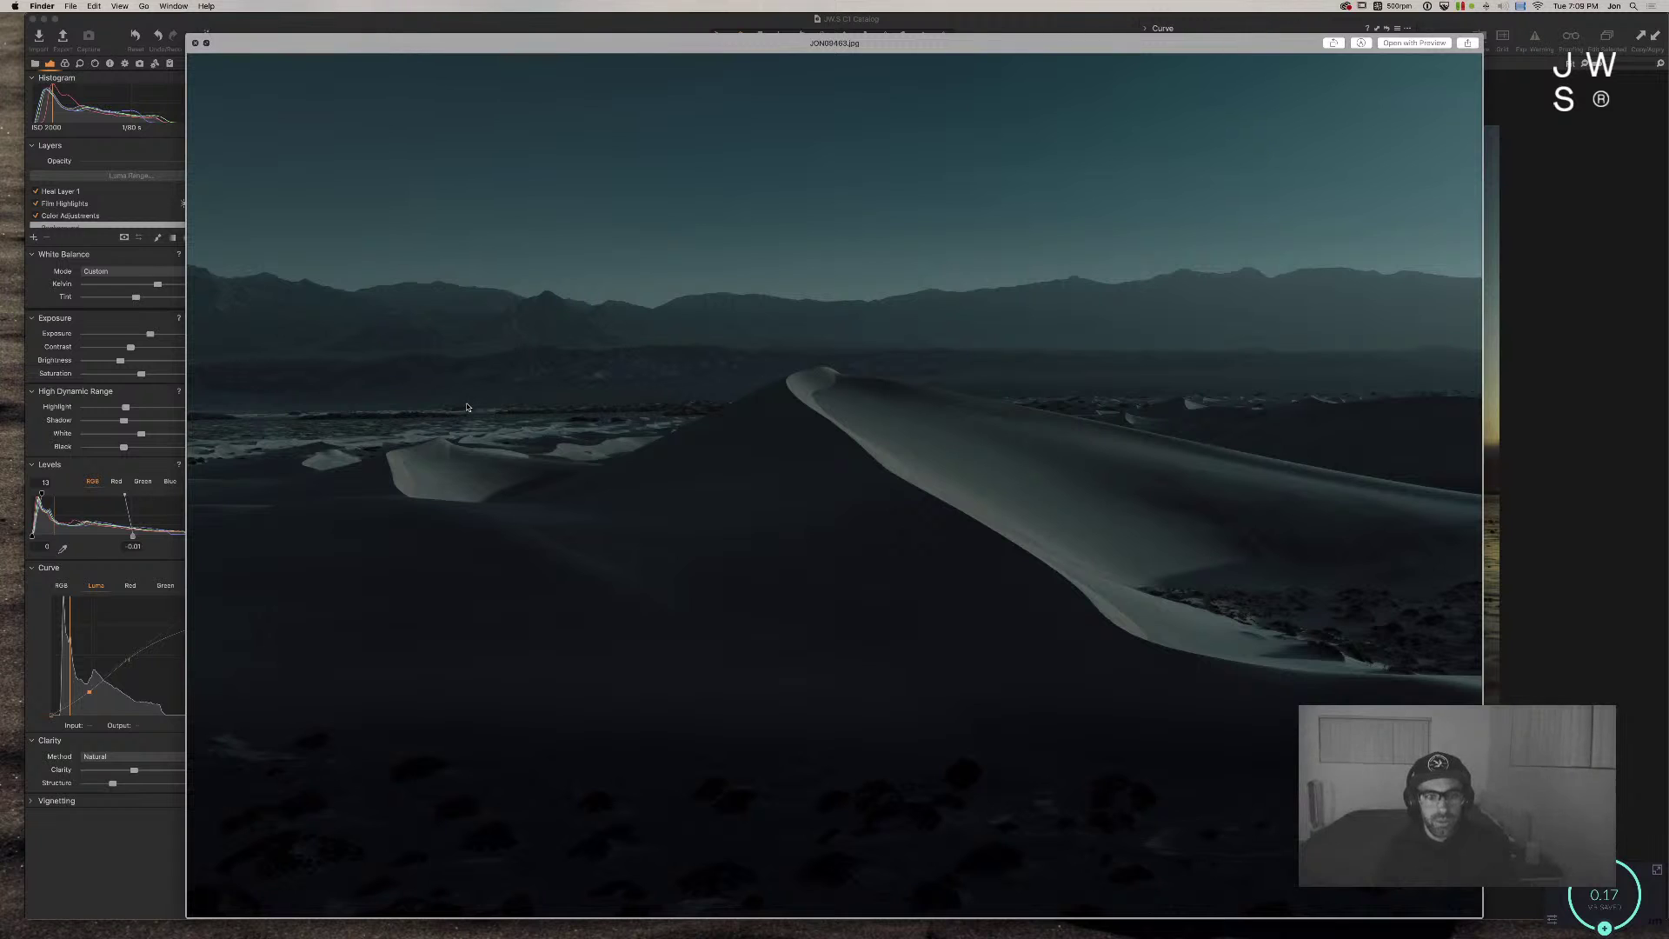
{"action": "key", "text": "Up"}
{"action": "key", "text": "Up"}
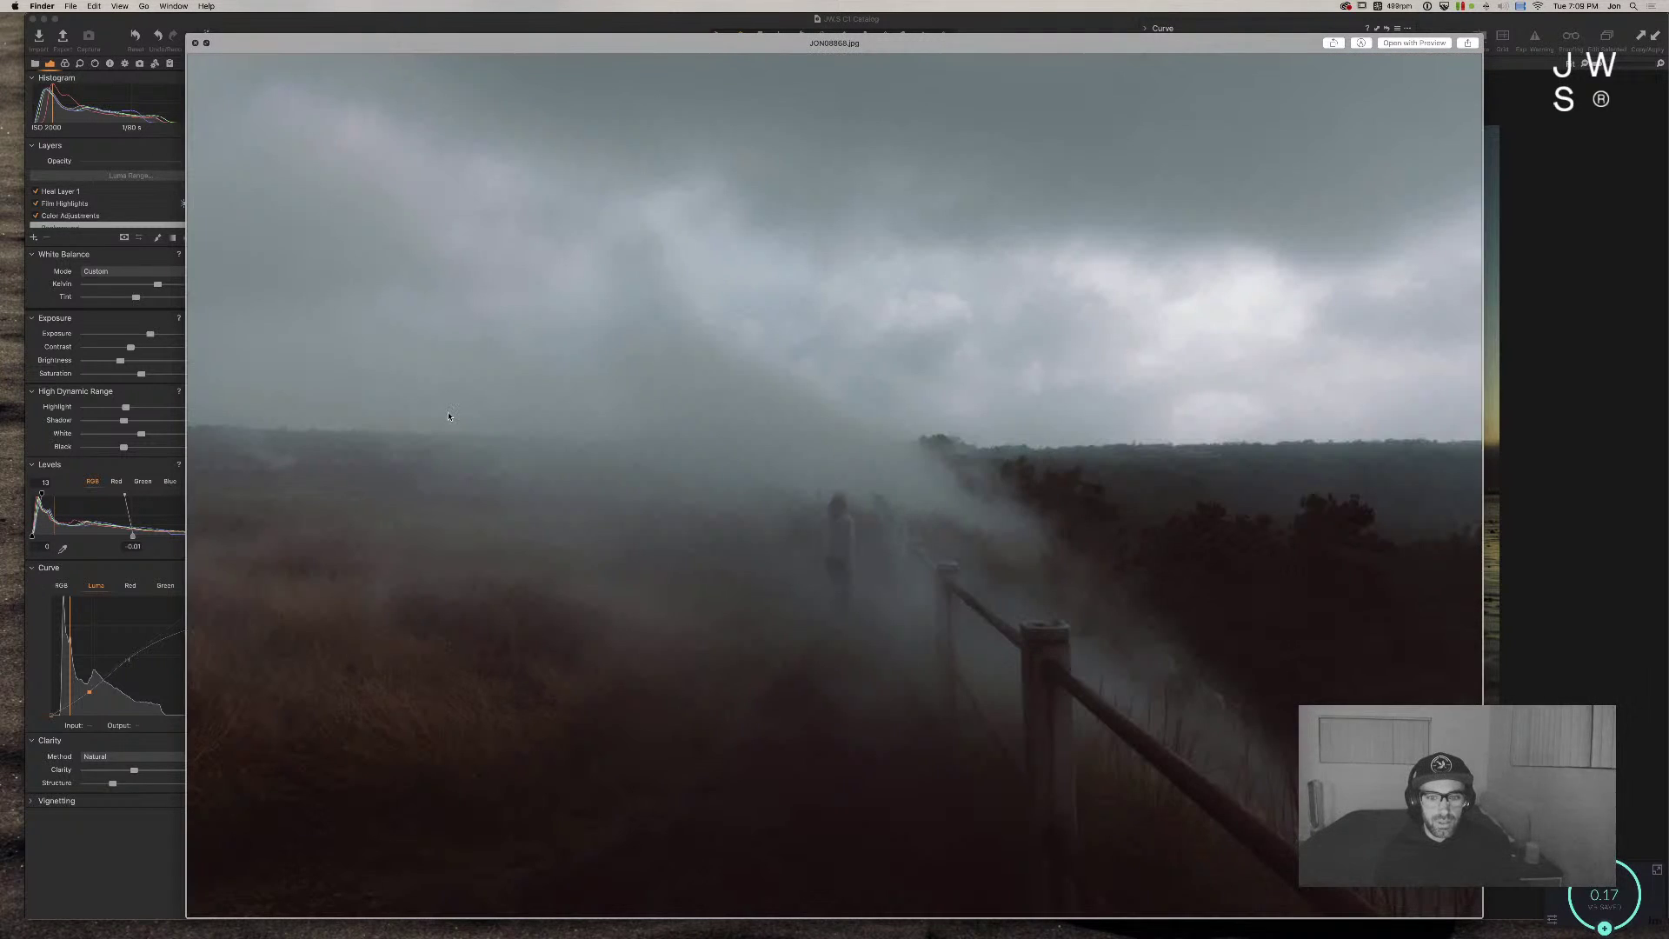
{"action": "key", "text": "Up"}
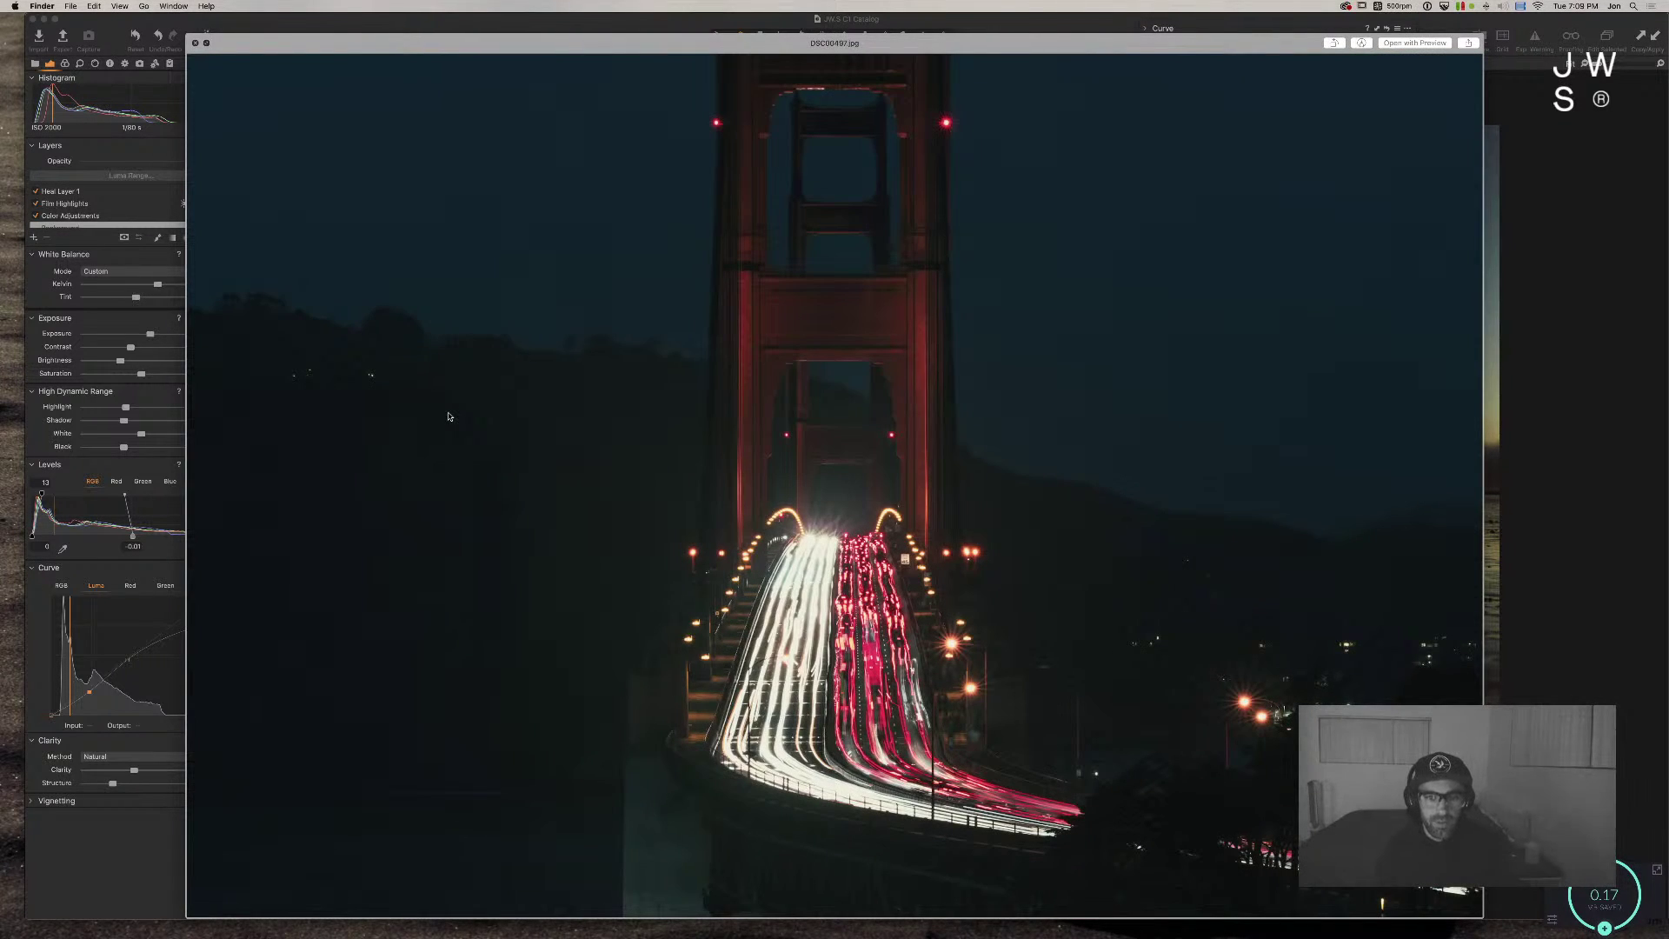
{"action": "key", "text": "Up"}
{"action": "key", "text": "Up"}
{"action": "key", "text": "Down"}
{"action": "key", "text": "Up"}
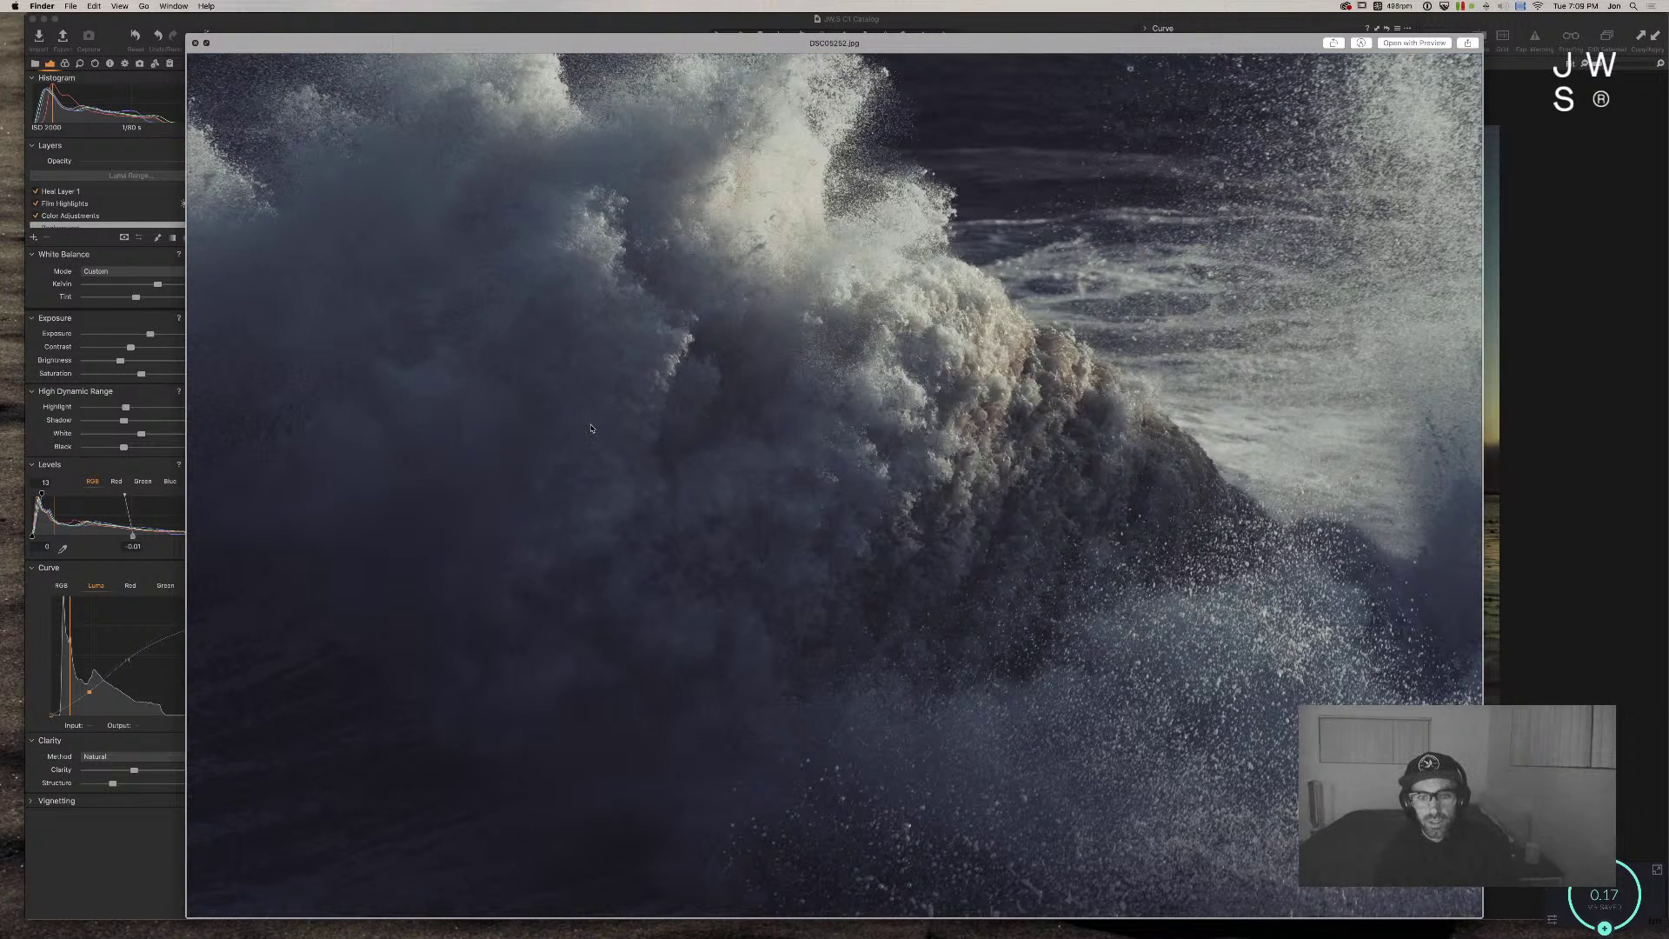
{"action": "key", "text": "Up"}
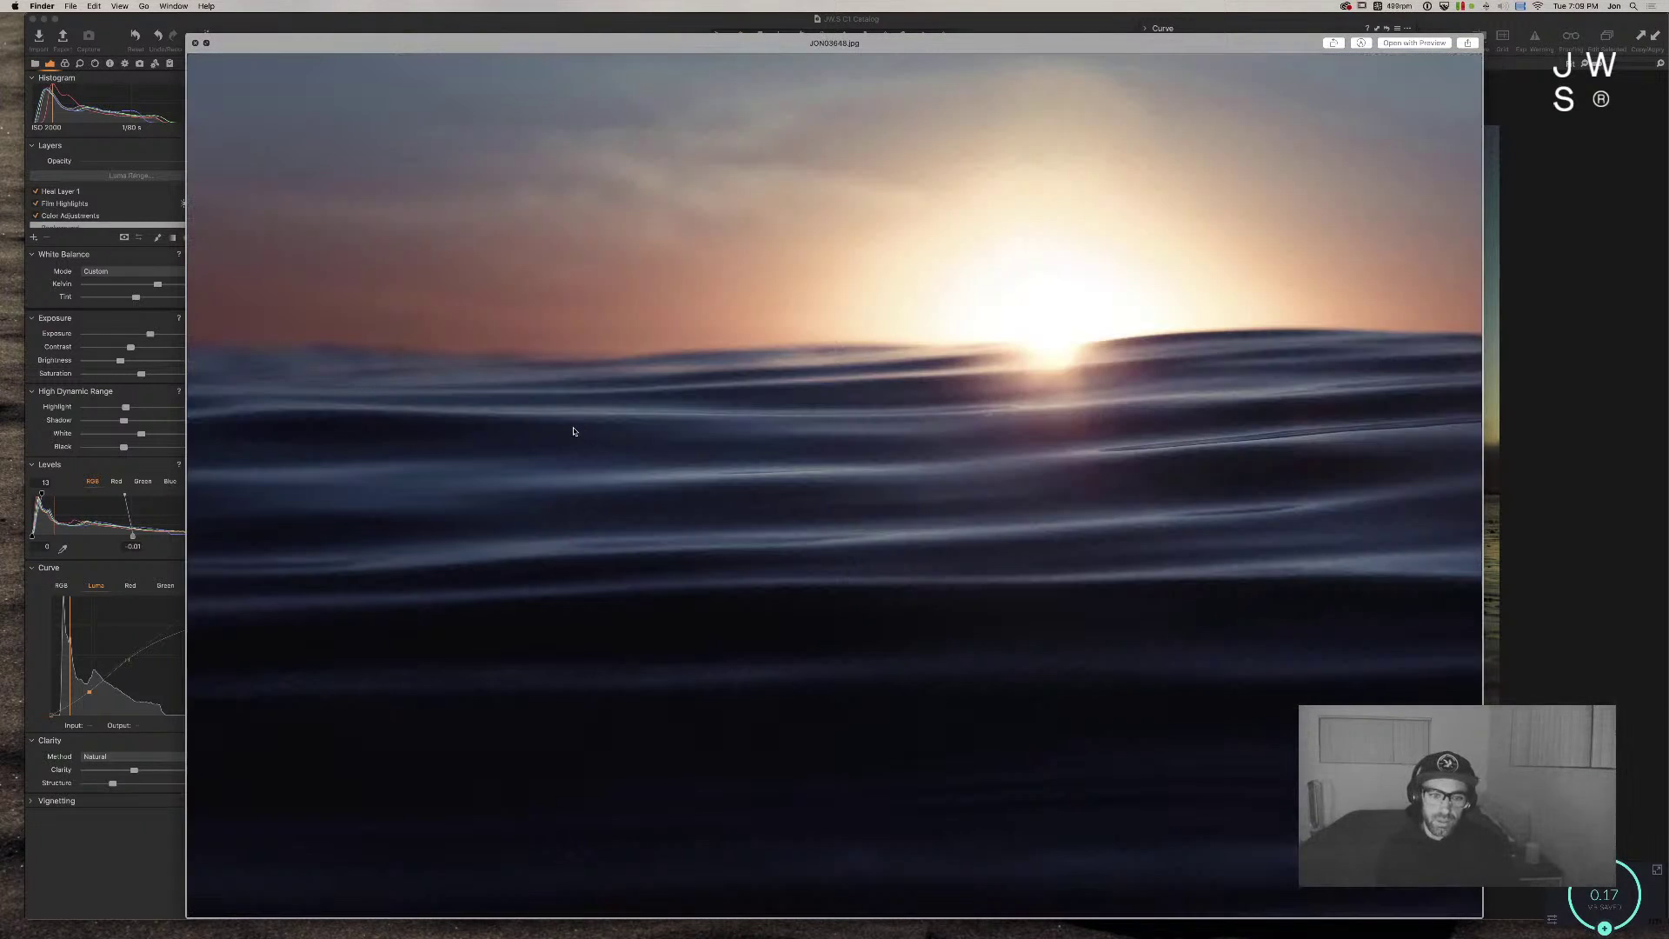
{"action": "key", "text": "Up"}
{"action": "key", "text": "Down"}
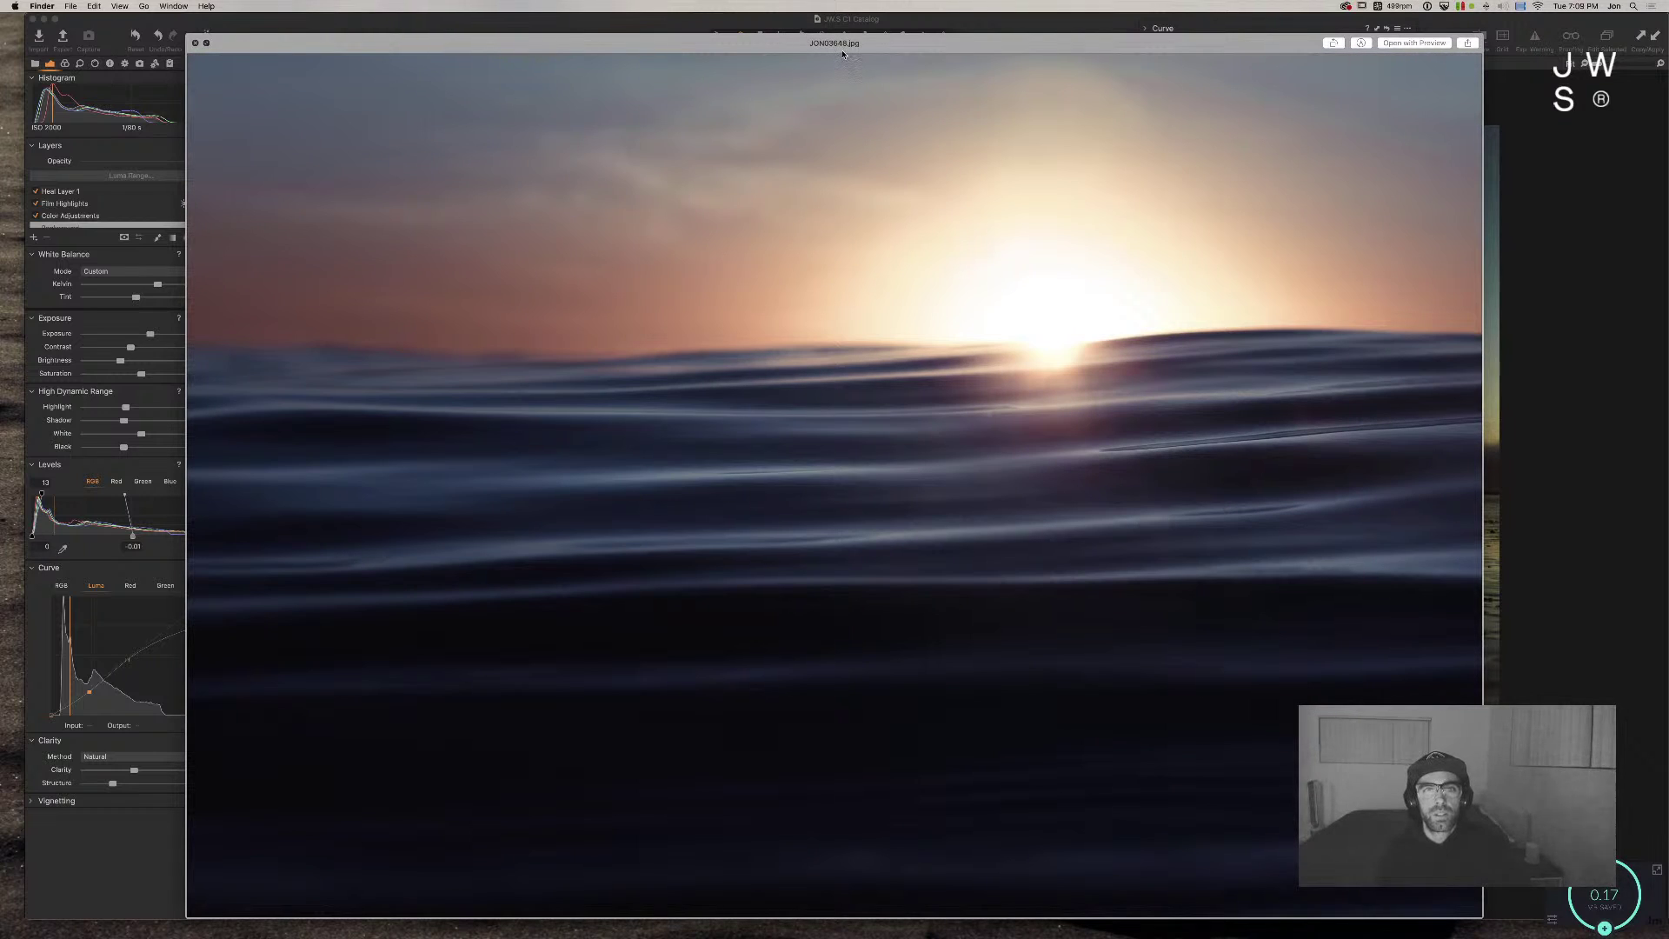
{"action": "key", "text": "space"}
Step: Switch back to Capture One and show the thumbnail browser together with the catalog library
{"action": "left_click", "coordinate": [432, 89]}
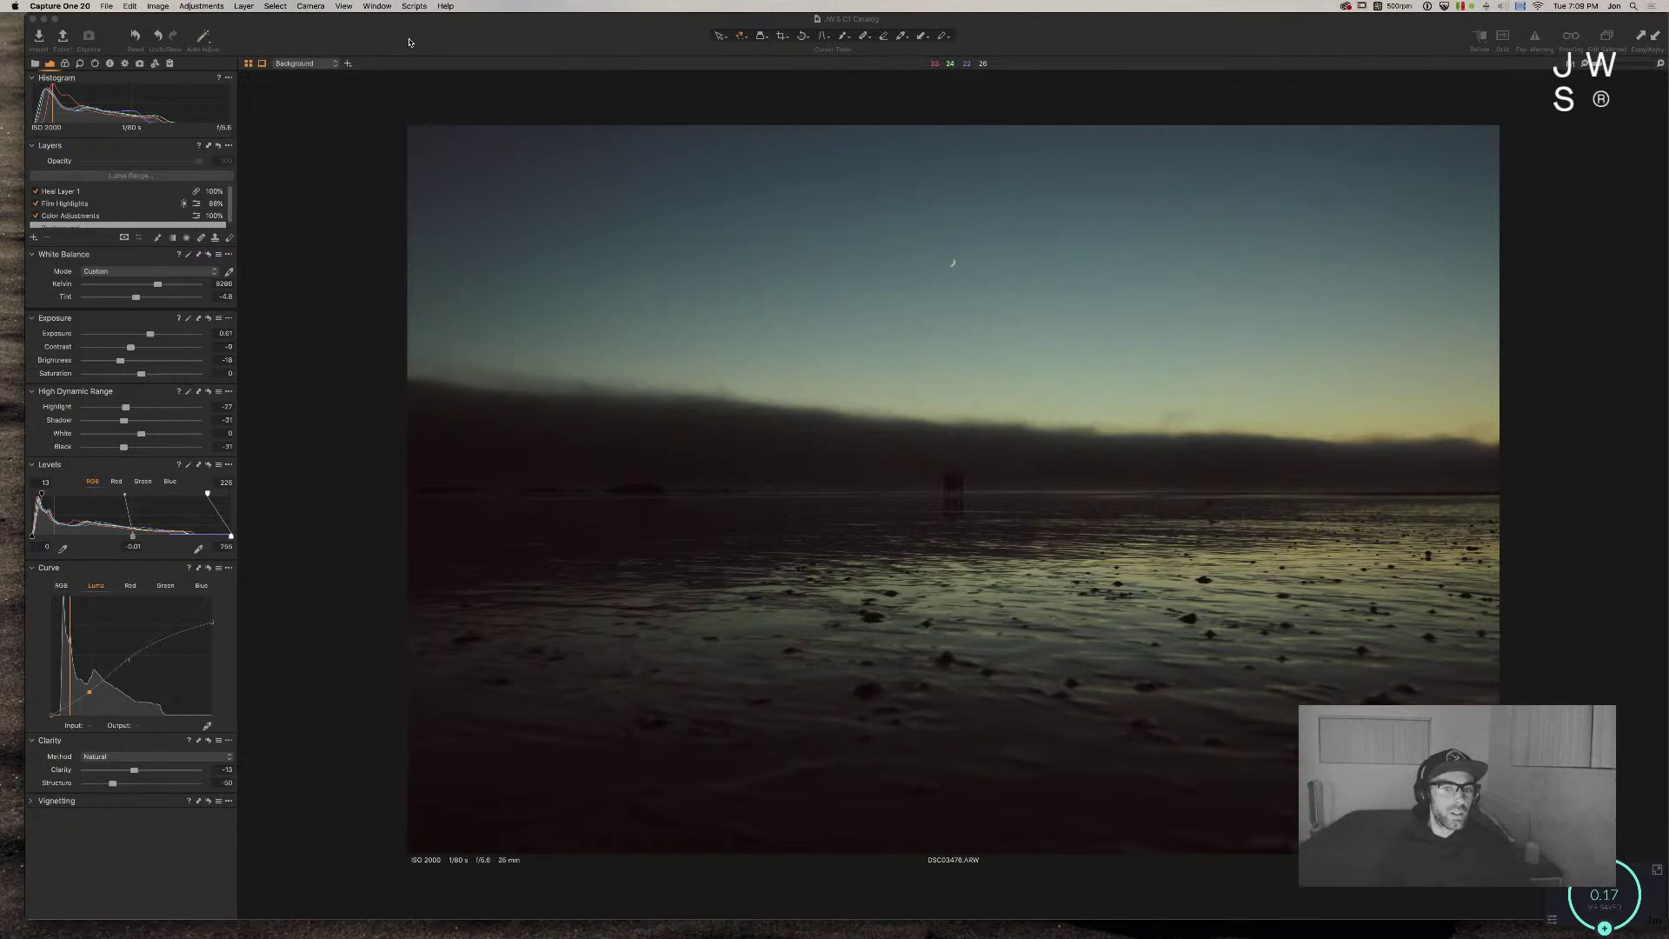
{"action": "key", "text": "super+alt+v"}
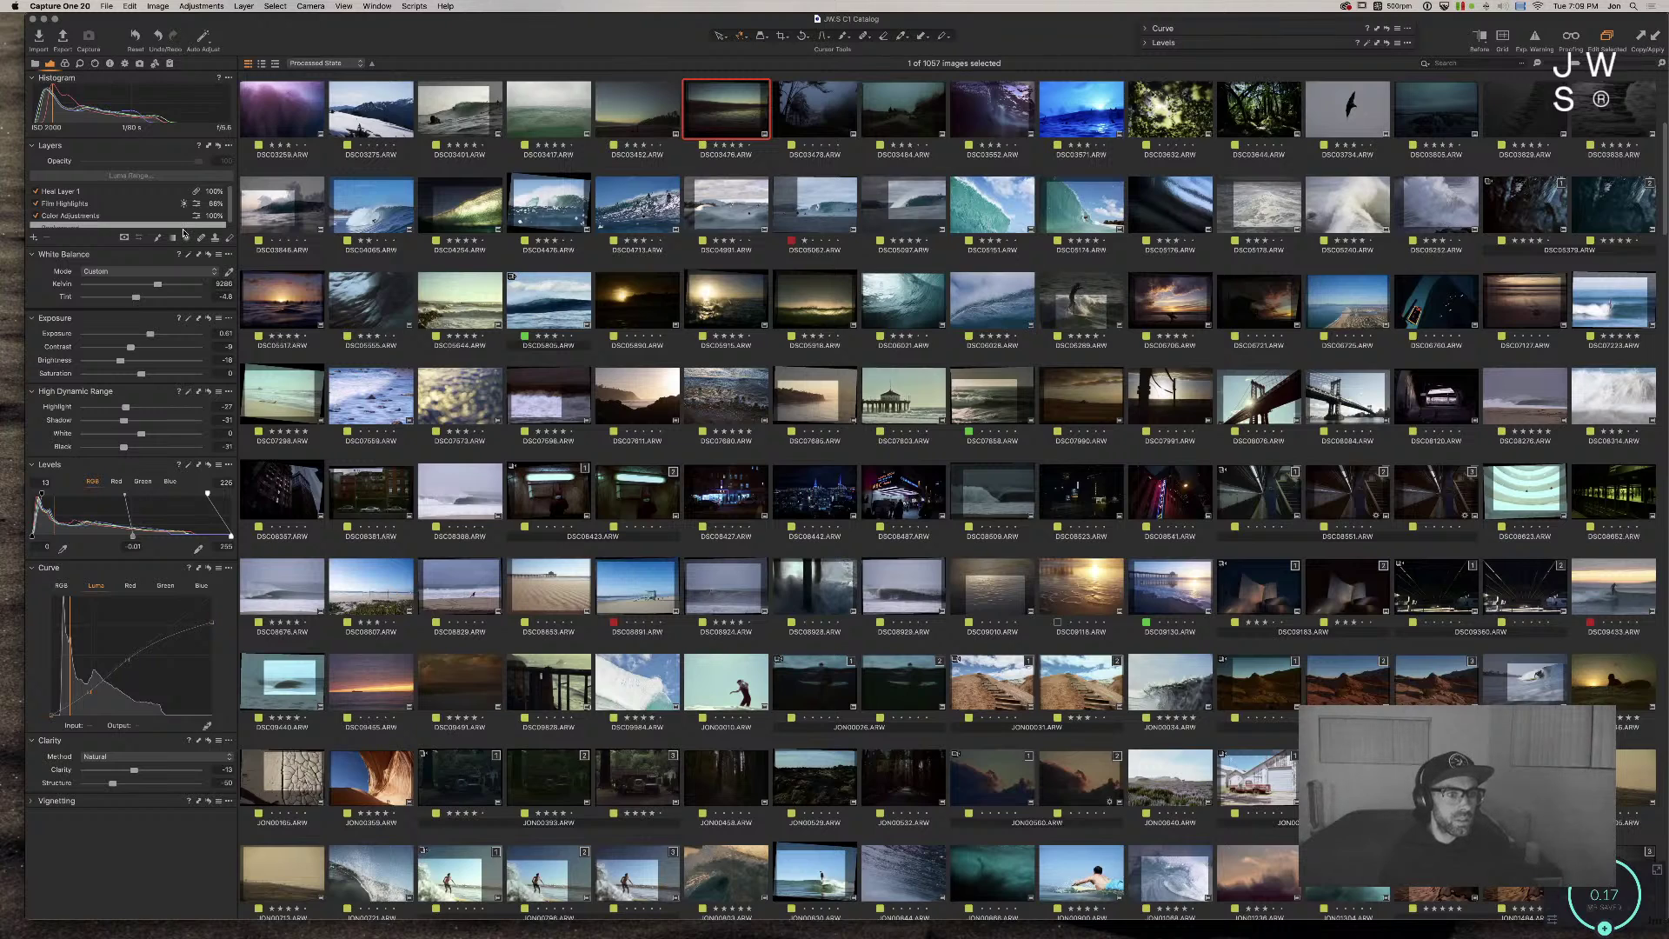
{"action": "key", "text": "super+alt+l"}
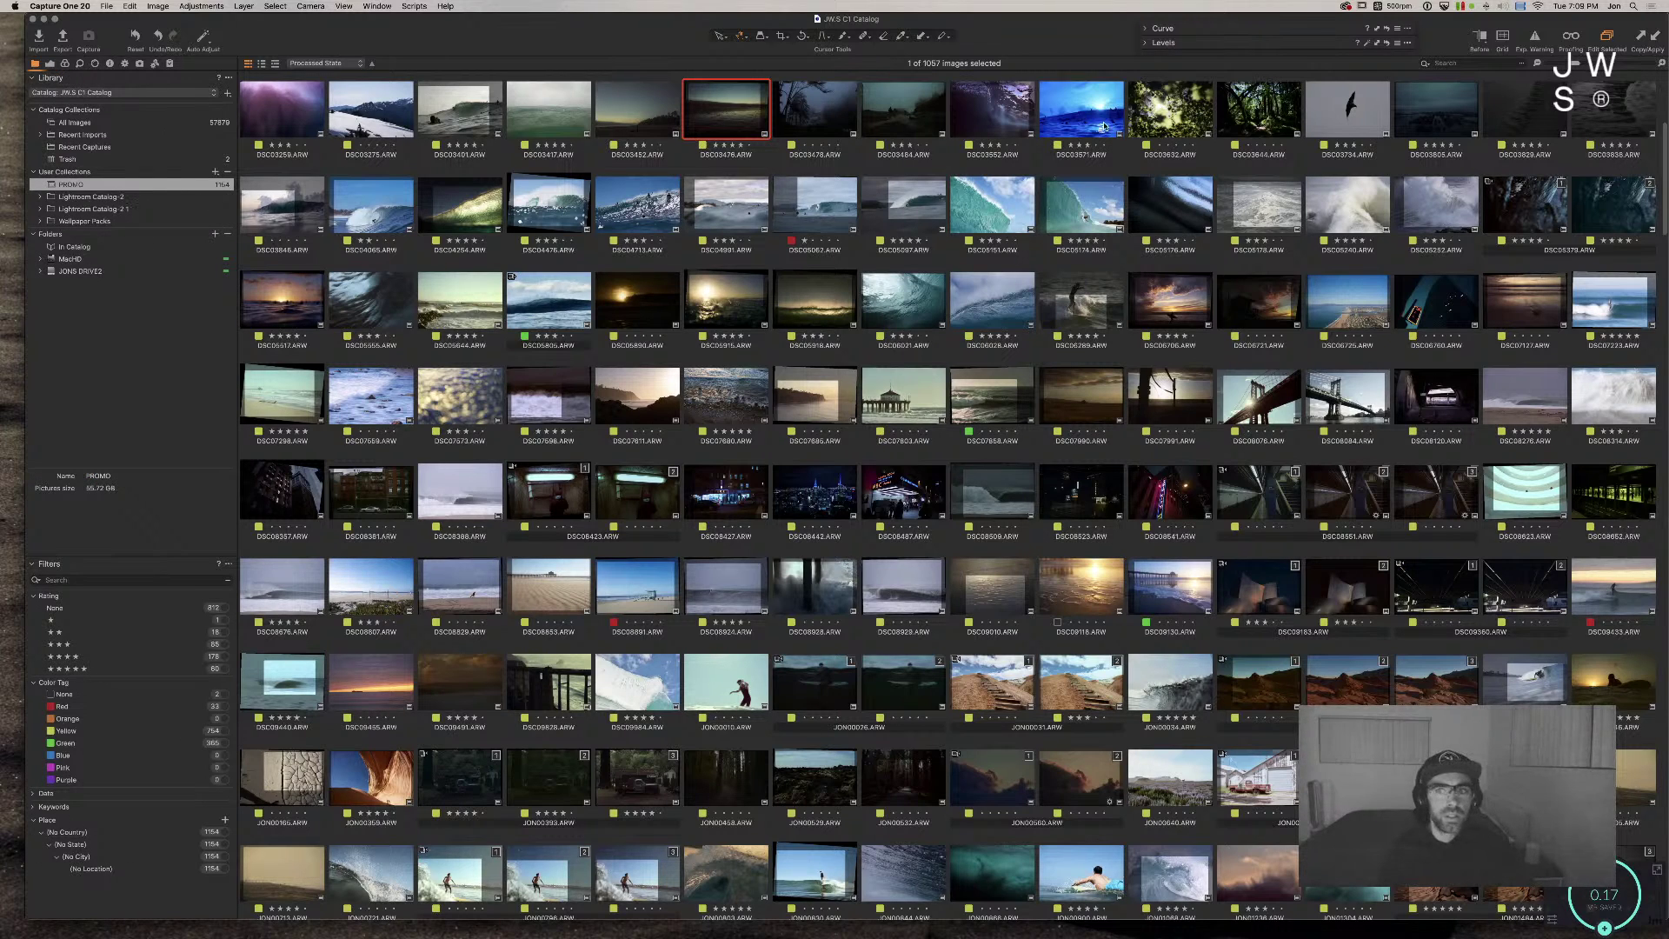
Step: Search the PROMO collection for "3648", and clear the search
{"action": "left_click", "coordinate": [1471, 65]}
{"action": "type", "text": "3648"}
{"action": "key", "text": "super+a"}
{"action": "key", "text": "BackSpace"}
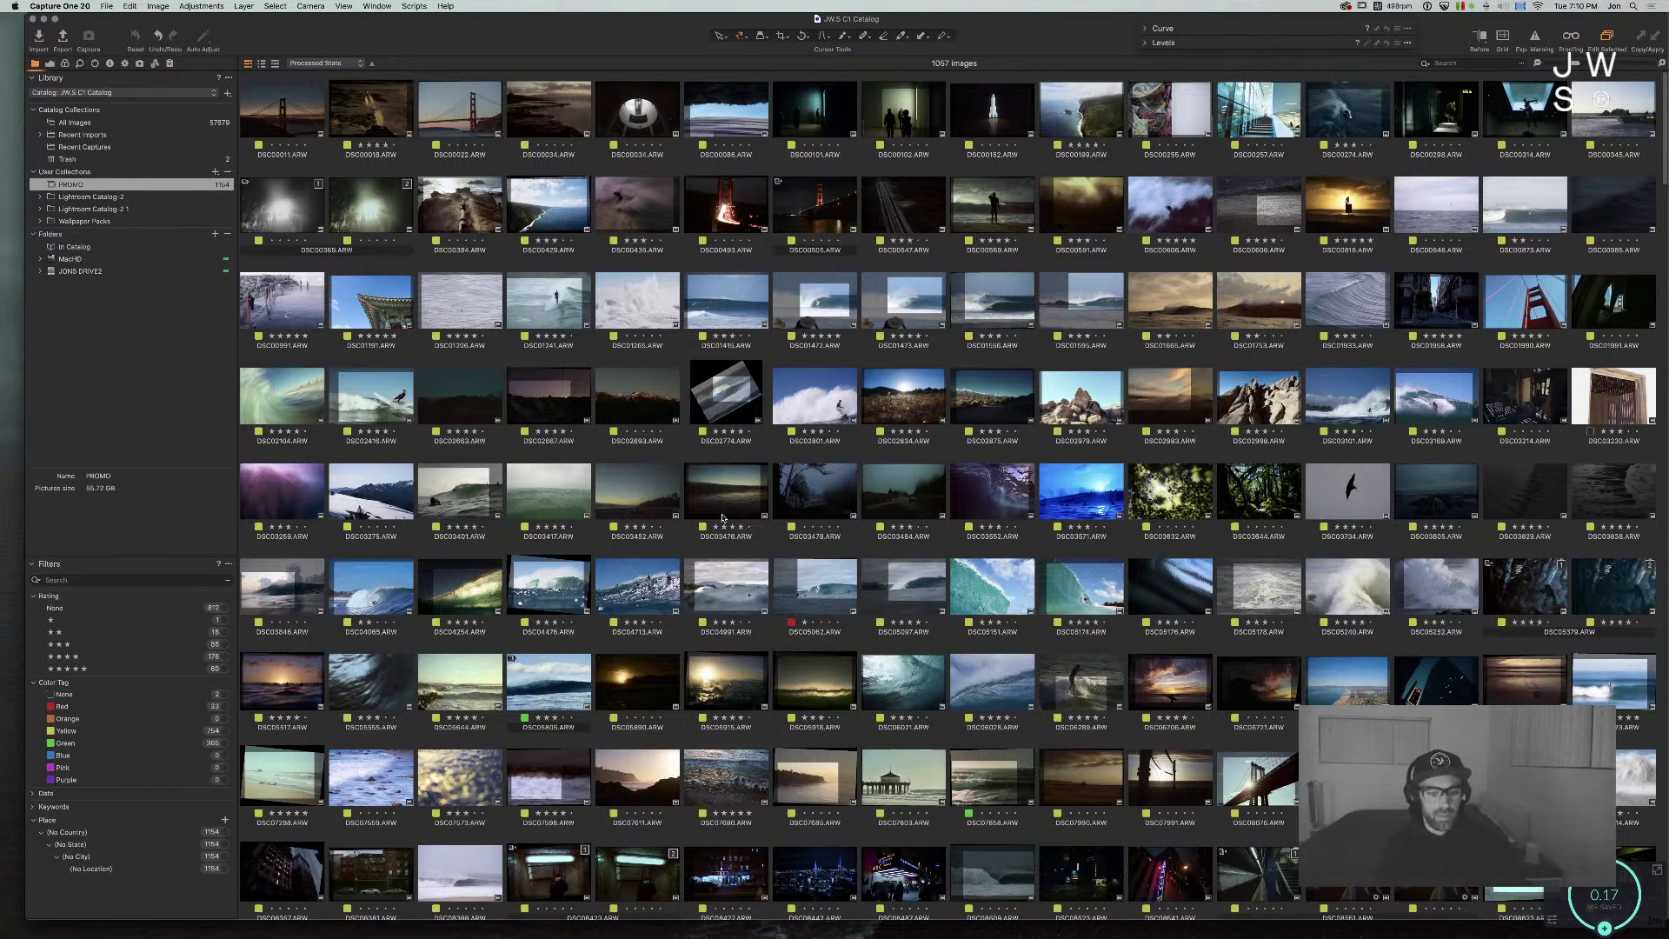
Step: Switch to the Wallpapers_Archive folder in Finder and preview the archived image DSC09010.jpg
{"action": "key", "text": "super+Tab"}
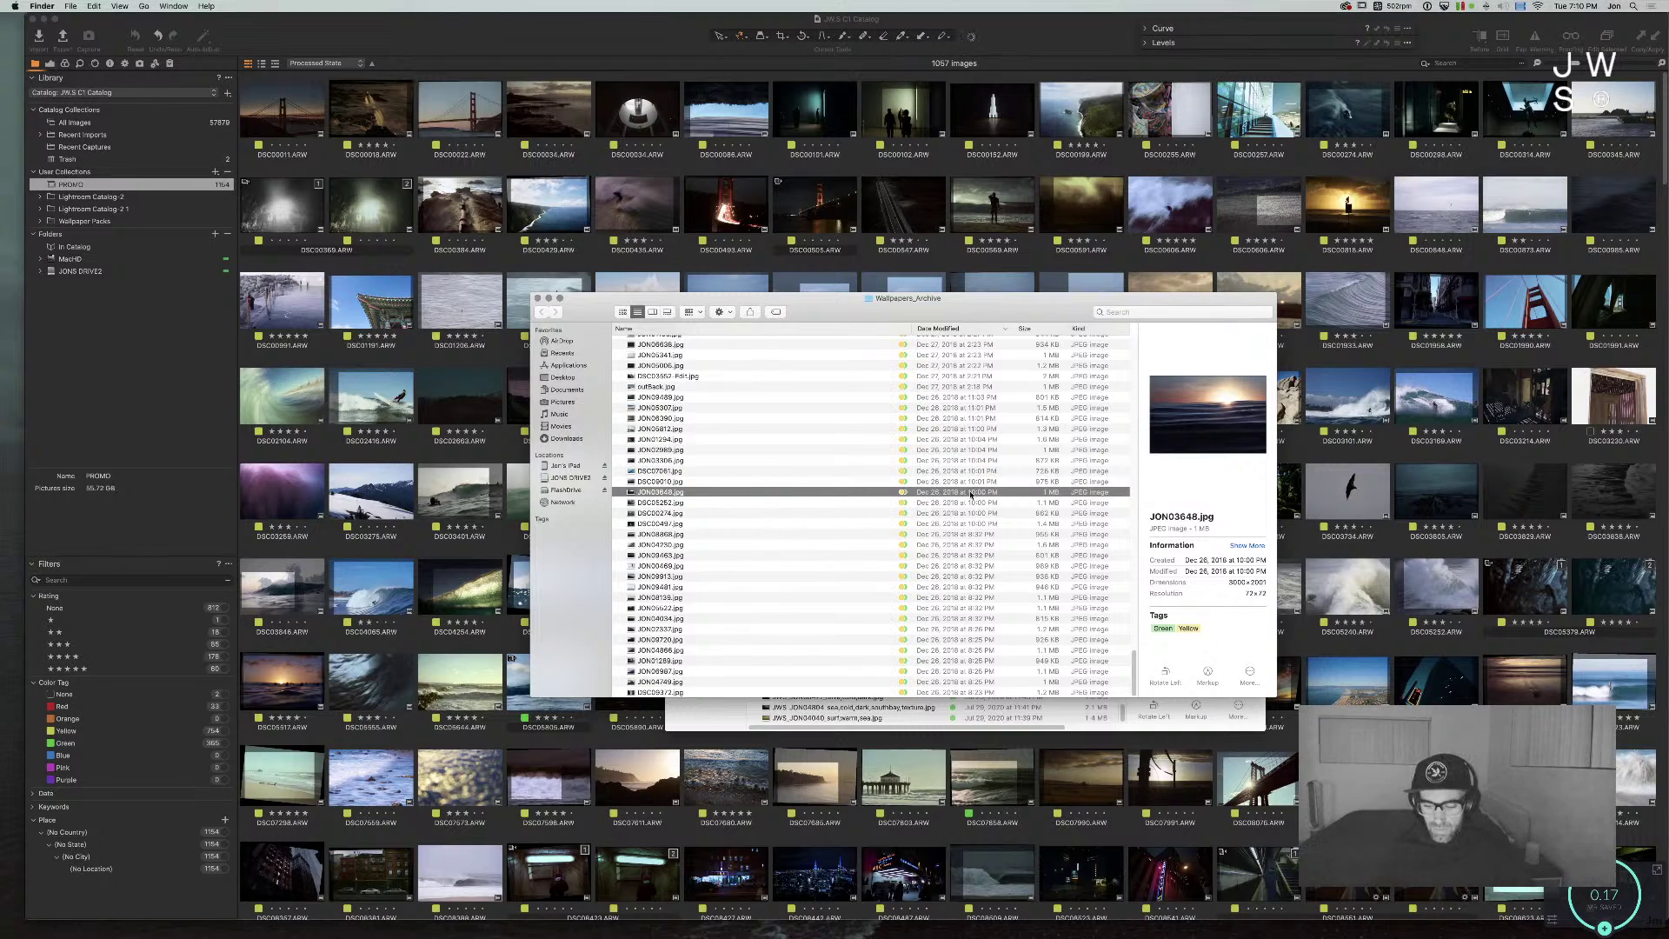
{"action": "key", "text": "Up"}
{"action": "key", "text": "Down"}
{"action": "key", "text": "Up"}
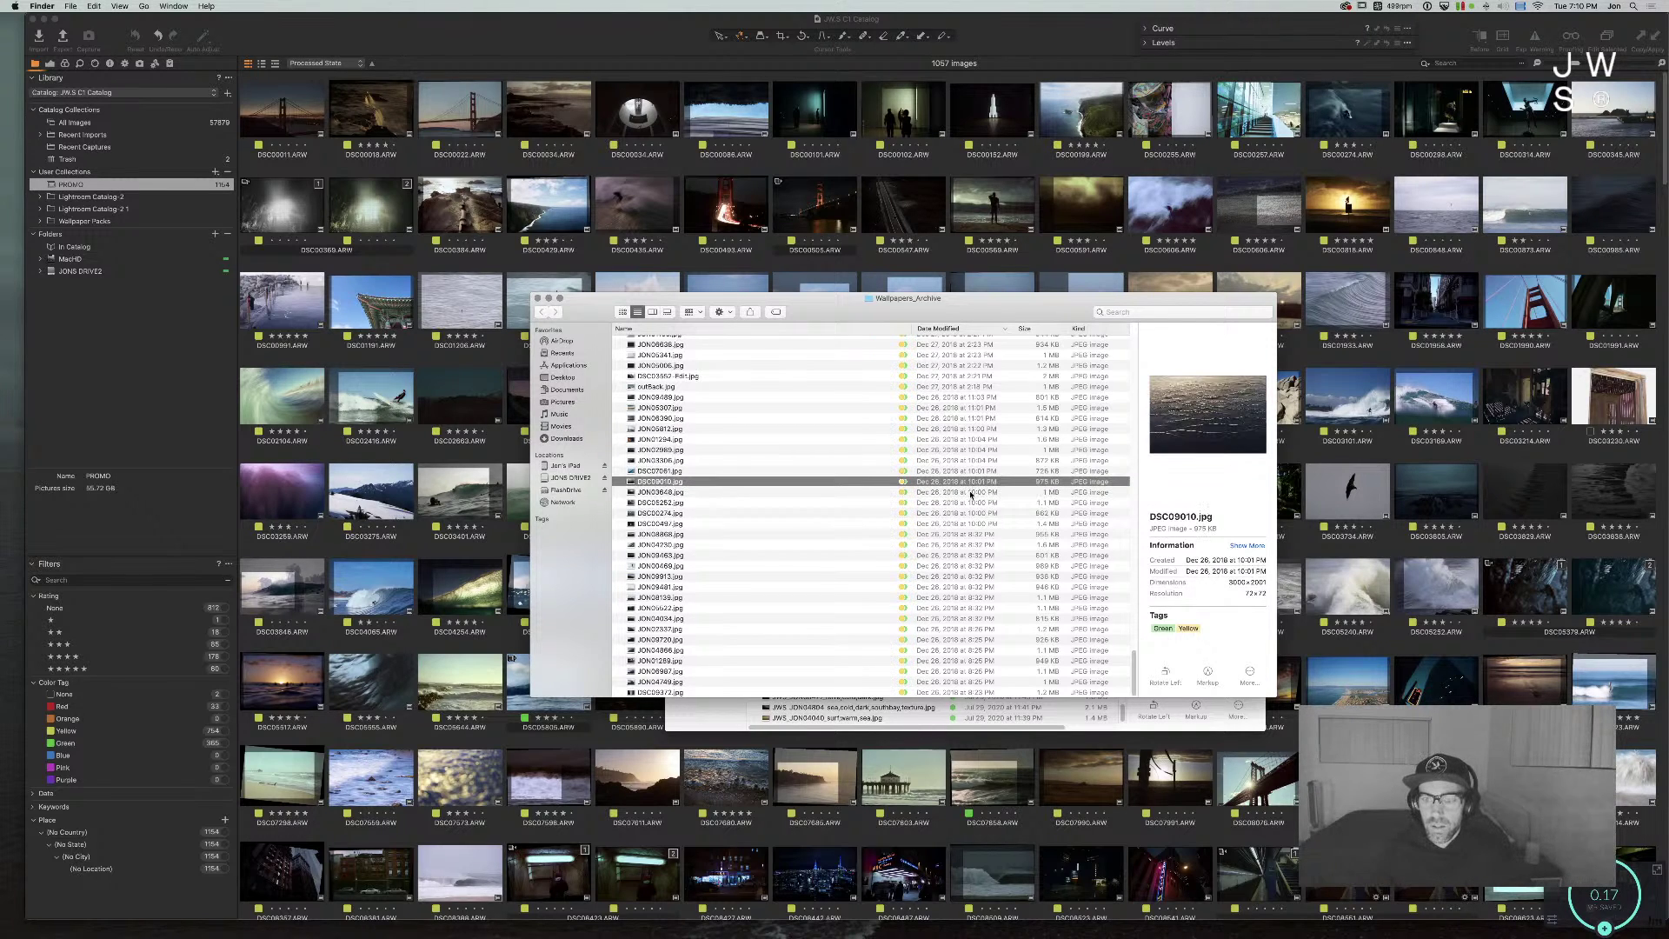
{"action": "key", "text": "space"}
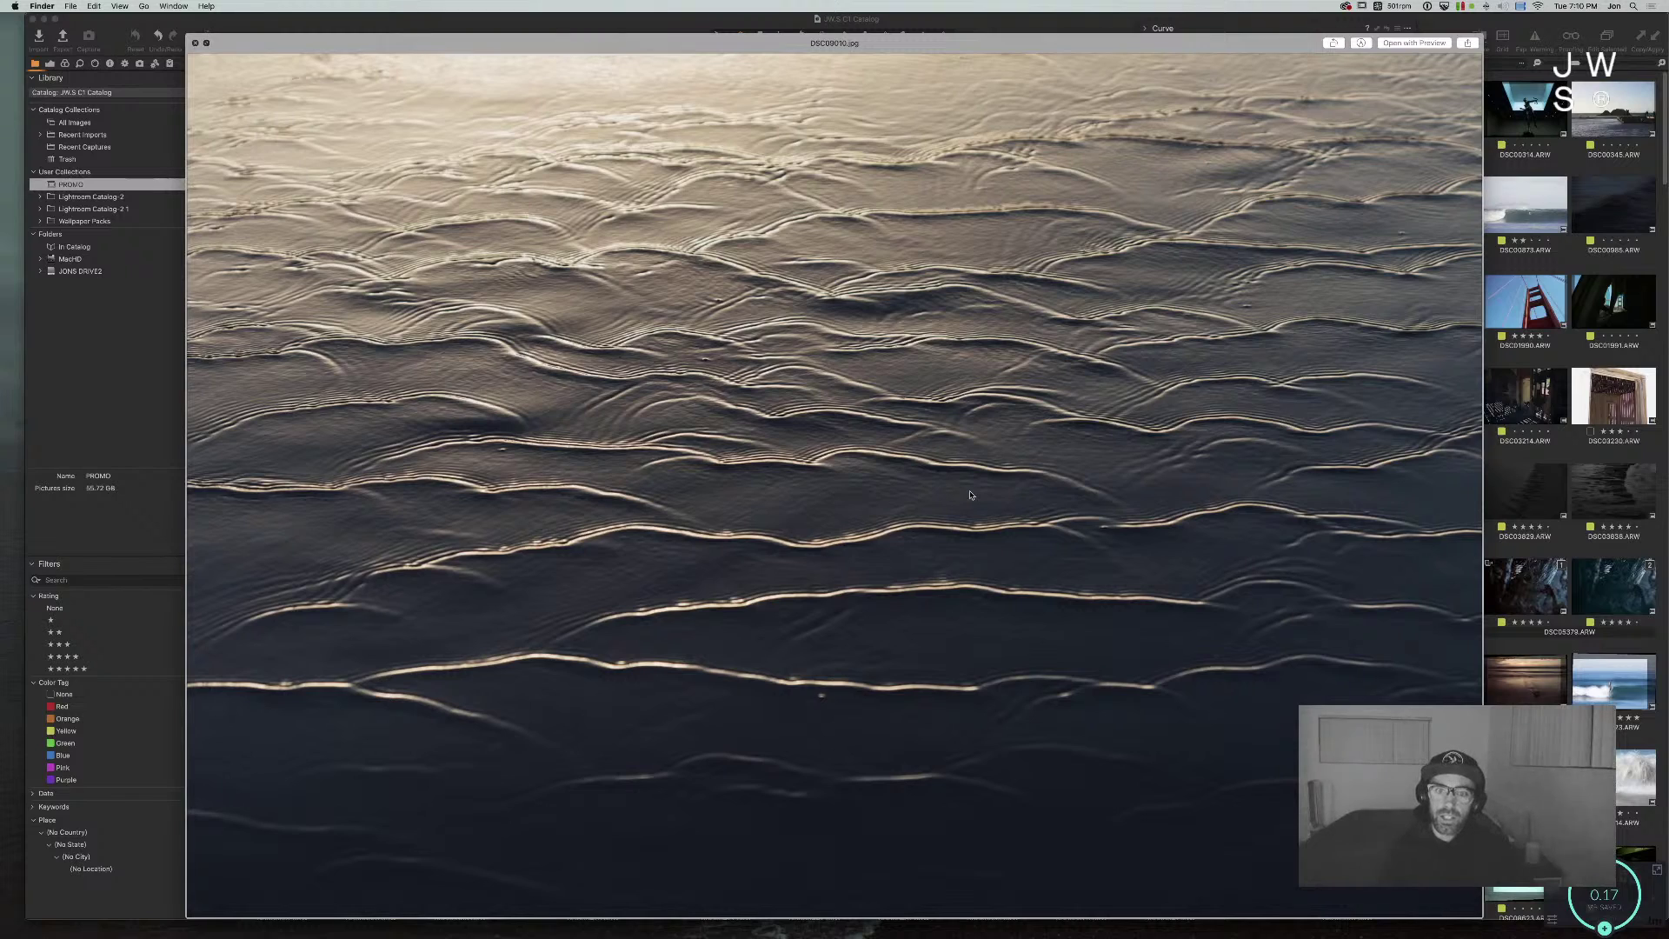
{"action": "key", "text": "space"}
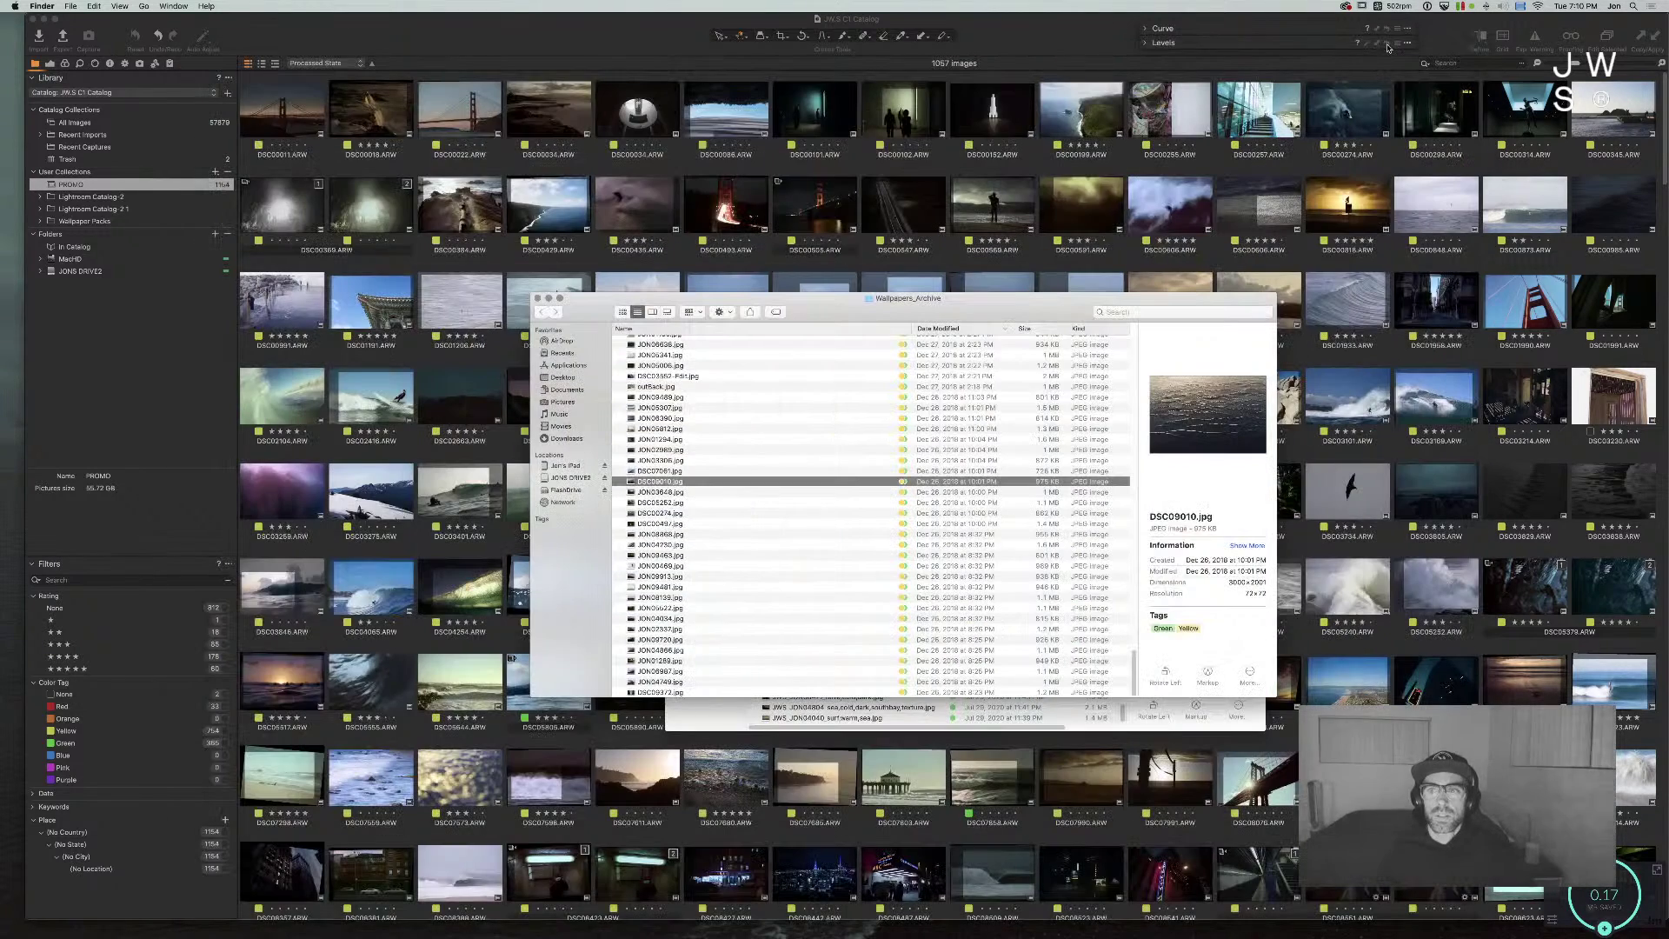
Step: Search the PROMO collection in Capture One for "09010" and open DSC09010.ARW in the viewer
{"action": "left_click", "coordinate": [1425, 63]}
{"action": "type", "text": "09"}
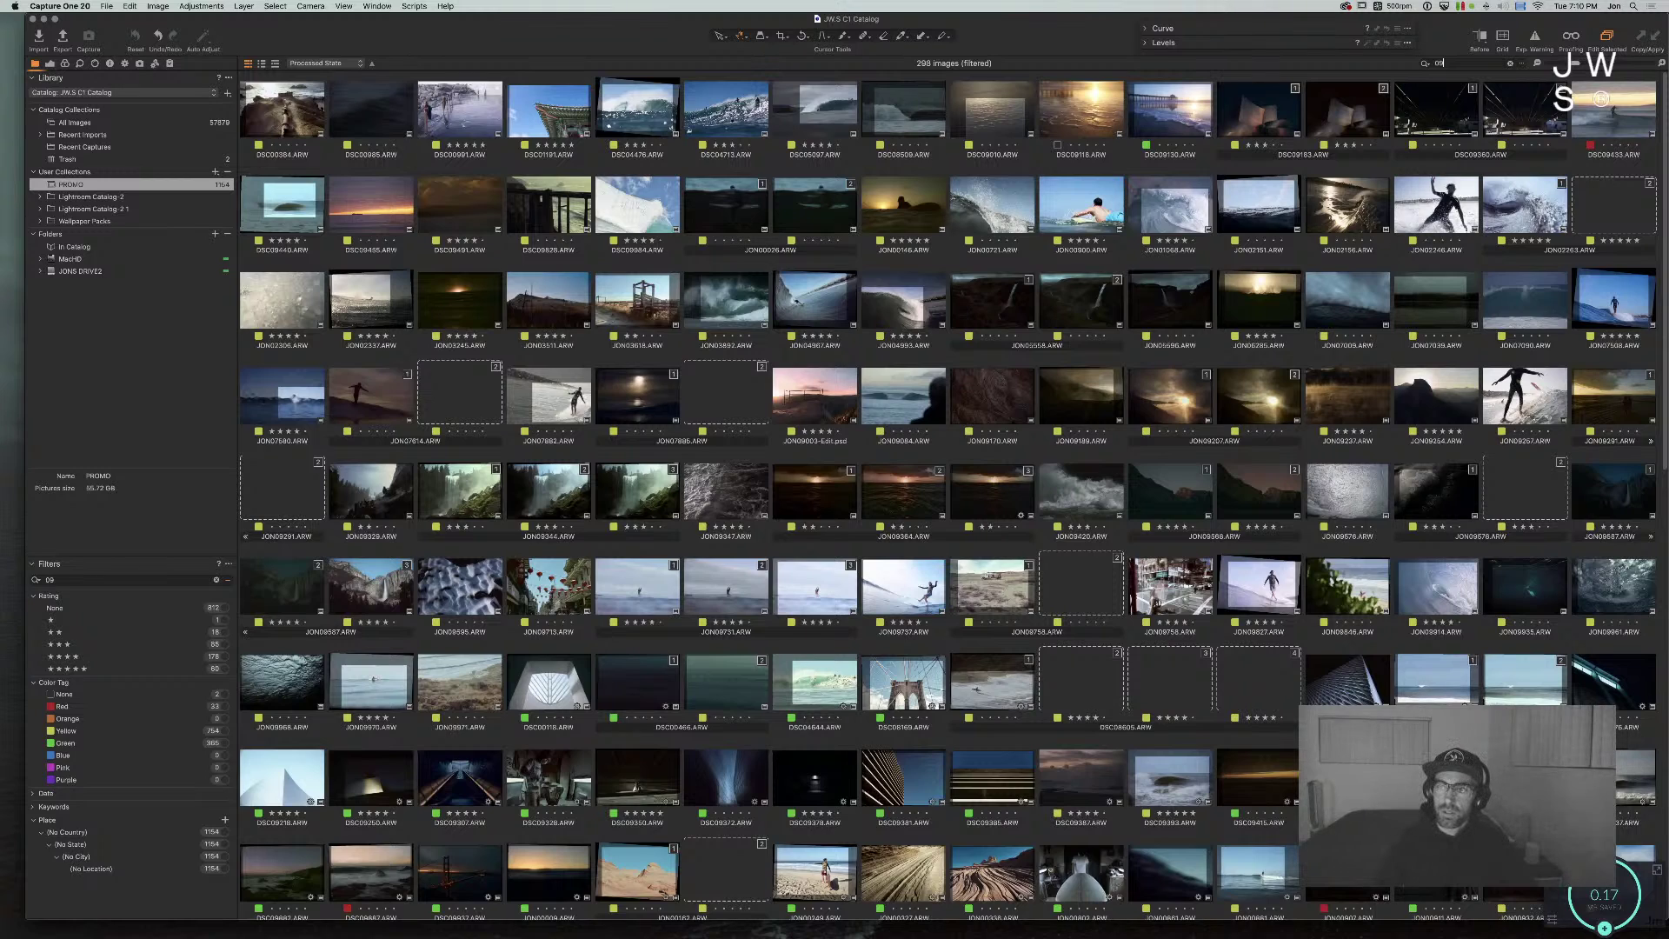
{"action": "type", "text": "0"}
{"action": "key", "text": "super+Tab"}
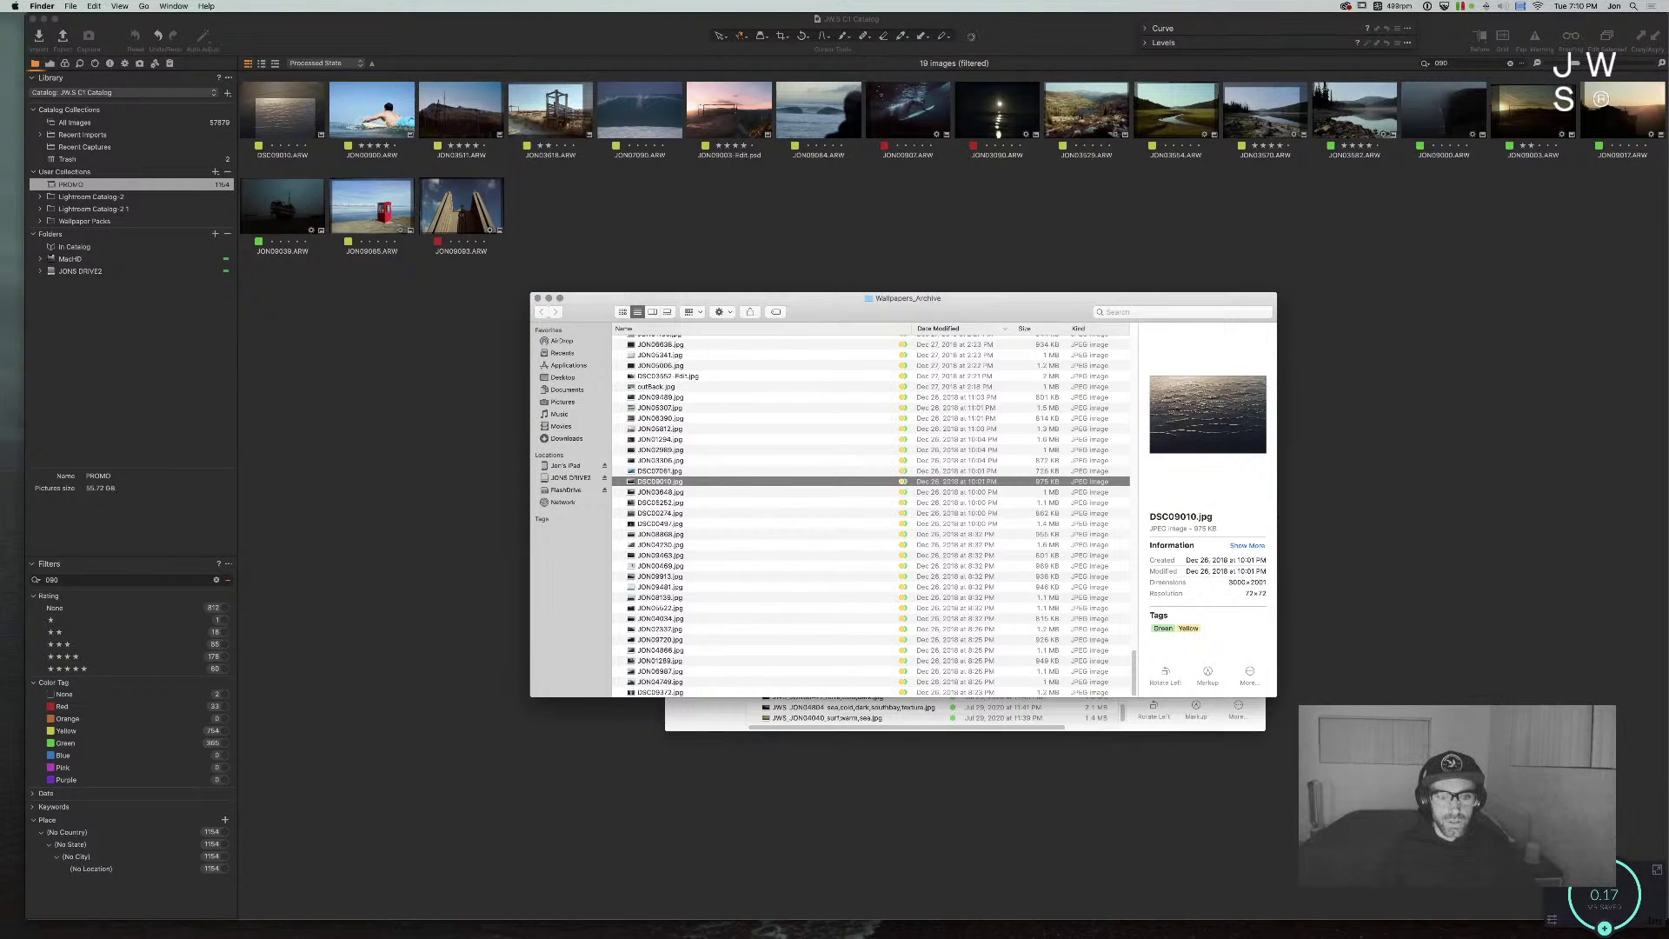
{"action": "key", "text": "super+Tab"}
{"action": "type", "text": "10"}
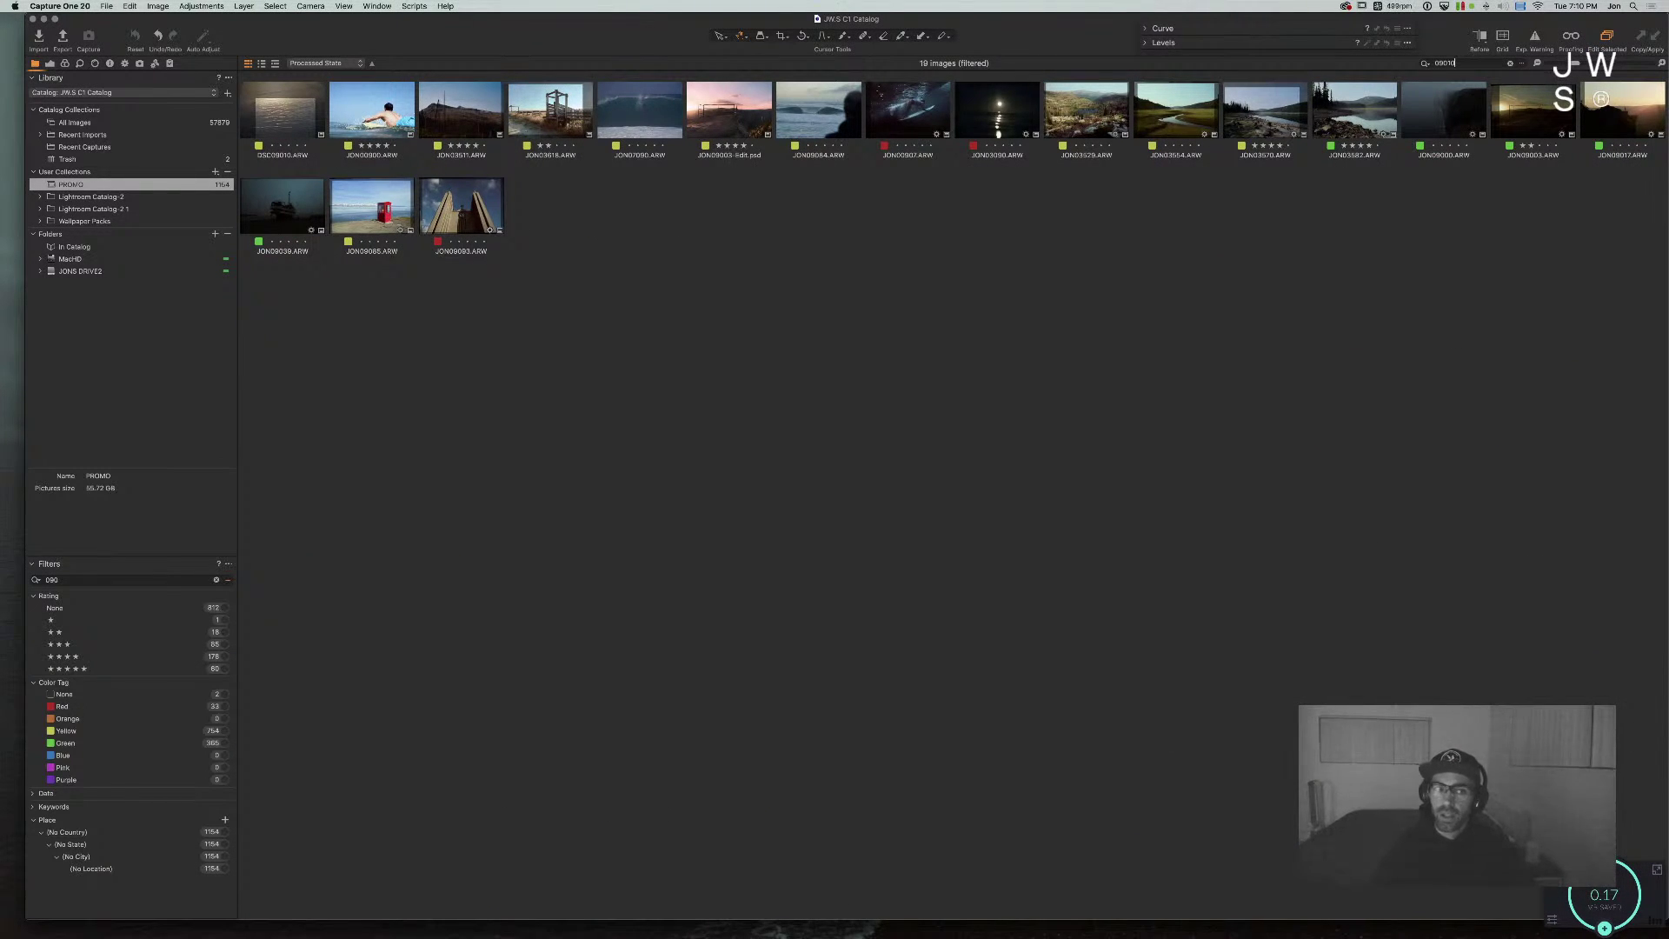
{"action": "double_click", "coordinate": [292, 116]}
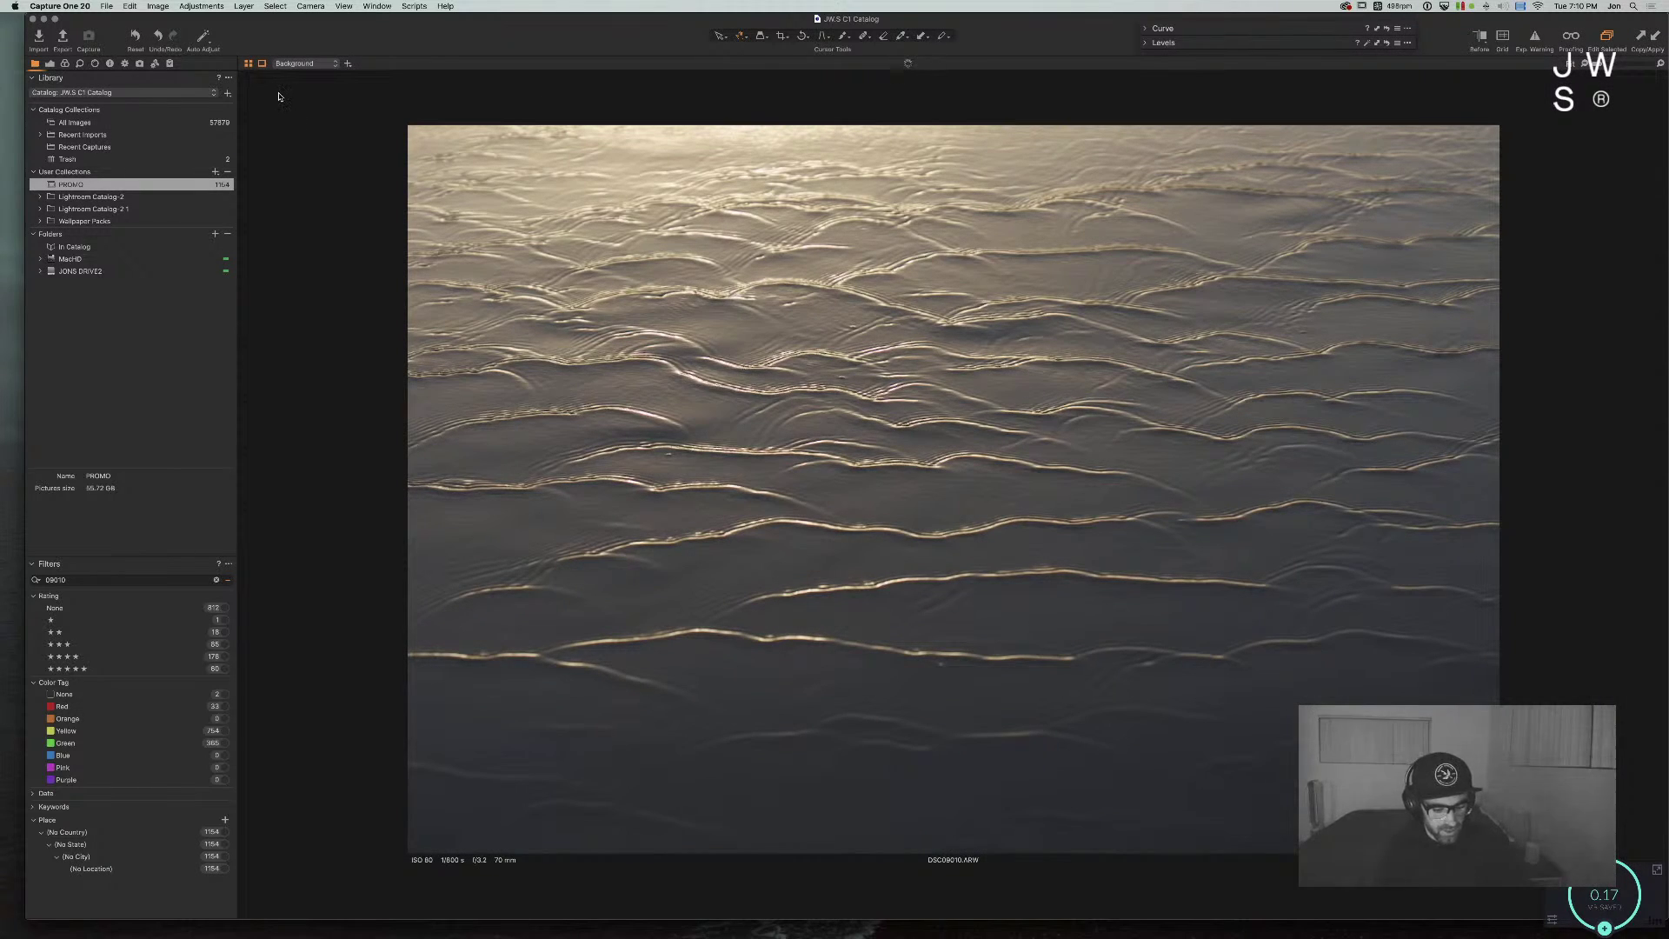
Step: Darken DSC09010.ARW's midtones in Levels to about -0.23, and add midtone and highlight points to its Luma curve
{"action": "key", "text": "super+2"}
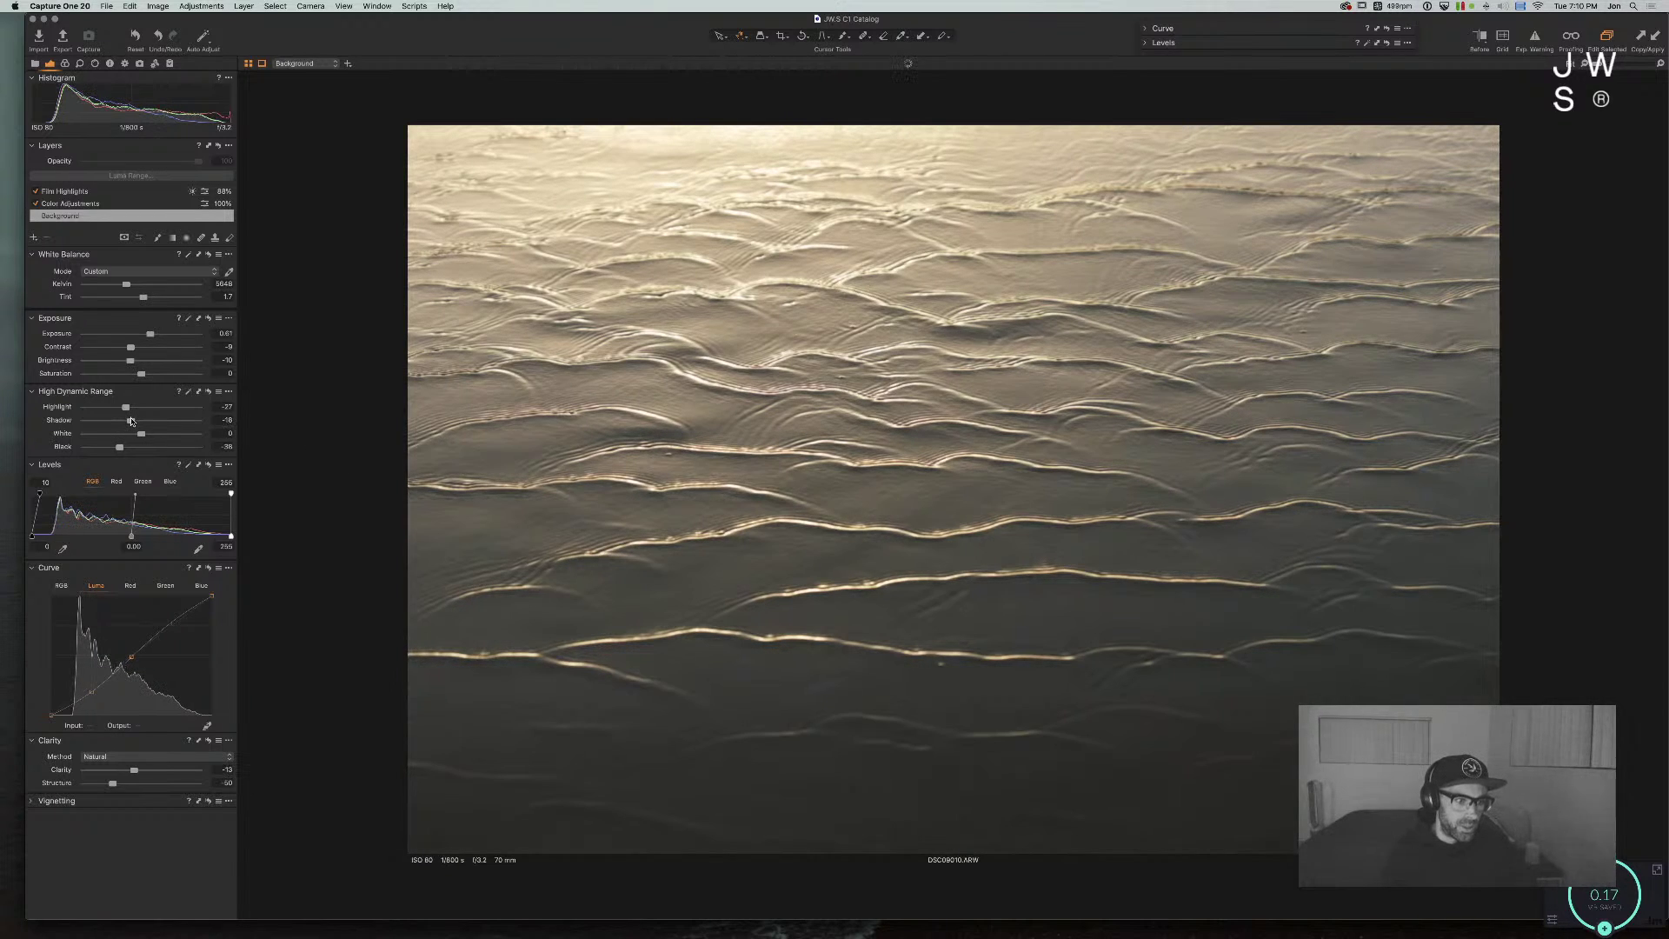
{"action": "left_click_drag", "start_coordinate": [131, 536], "coordinate": [154, 536]}
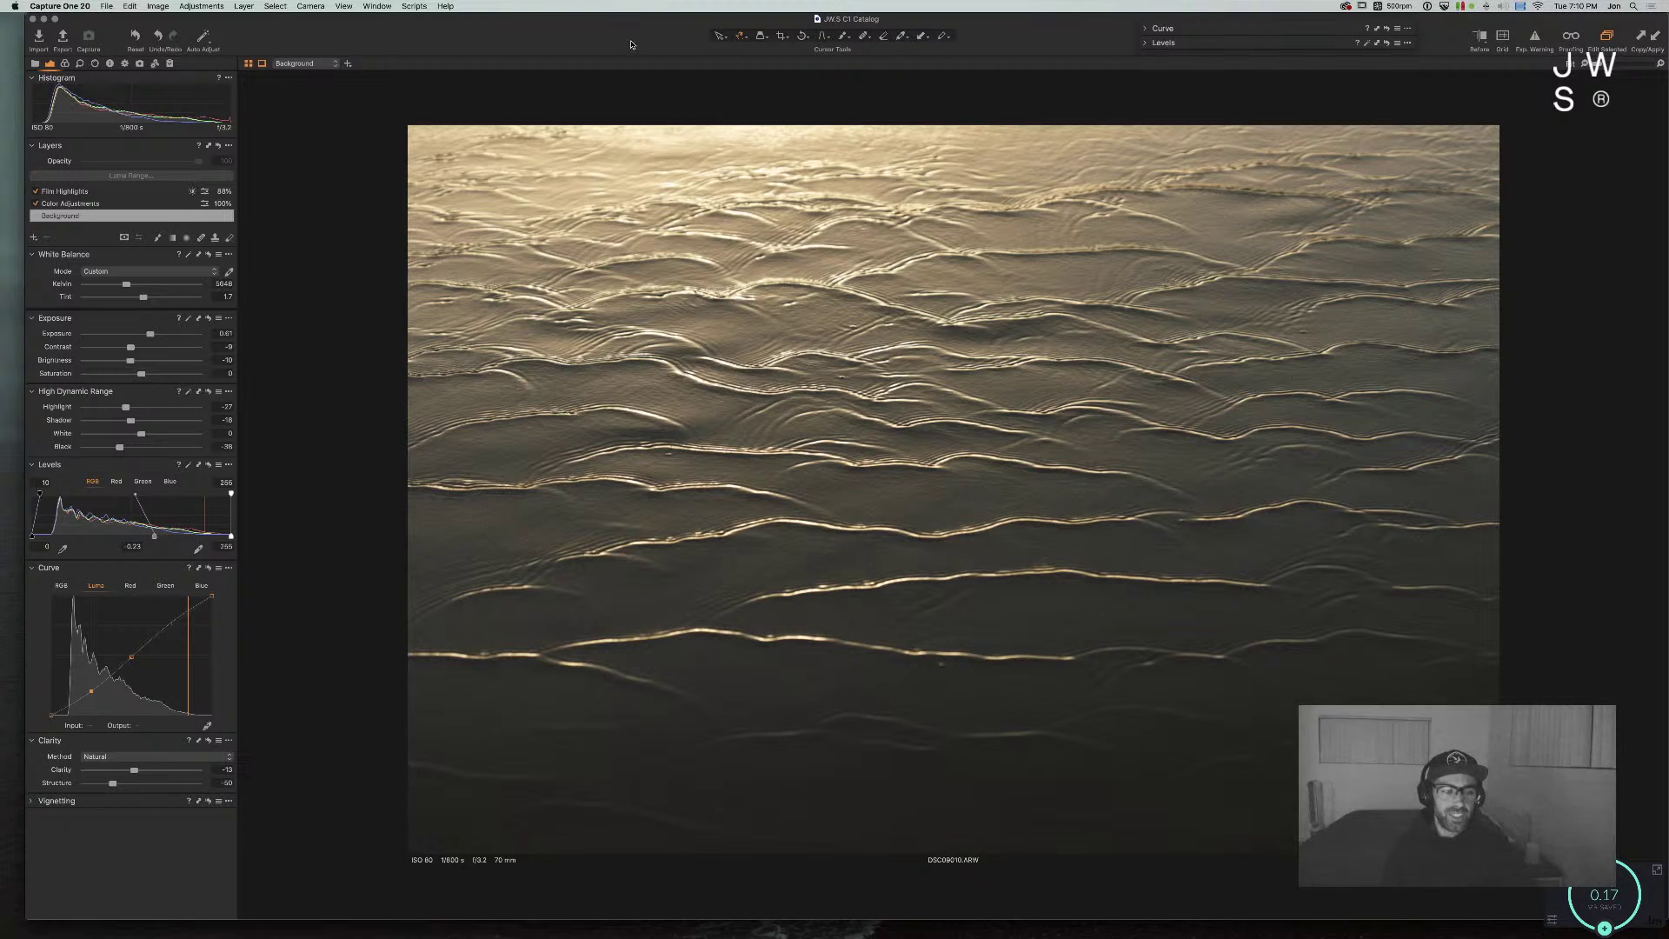
{"action": "left_click_drag", "start_coordinate": [131, 656], "coordinate": [130, 655]}
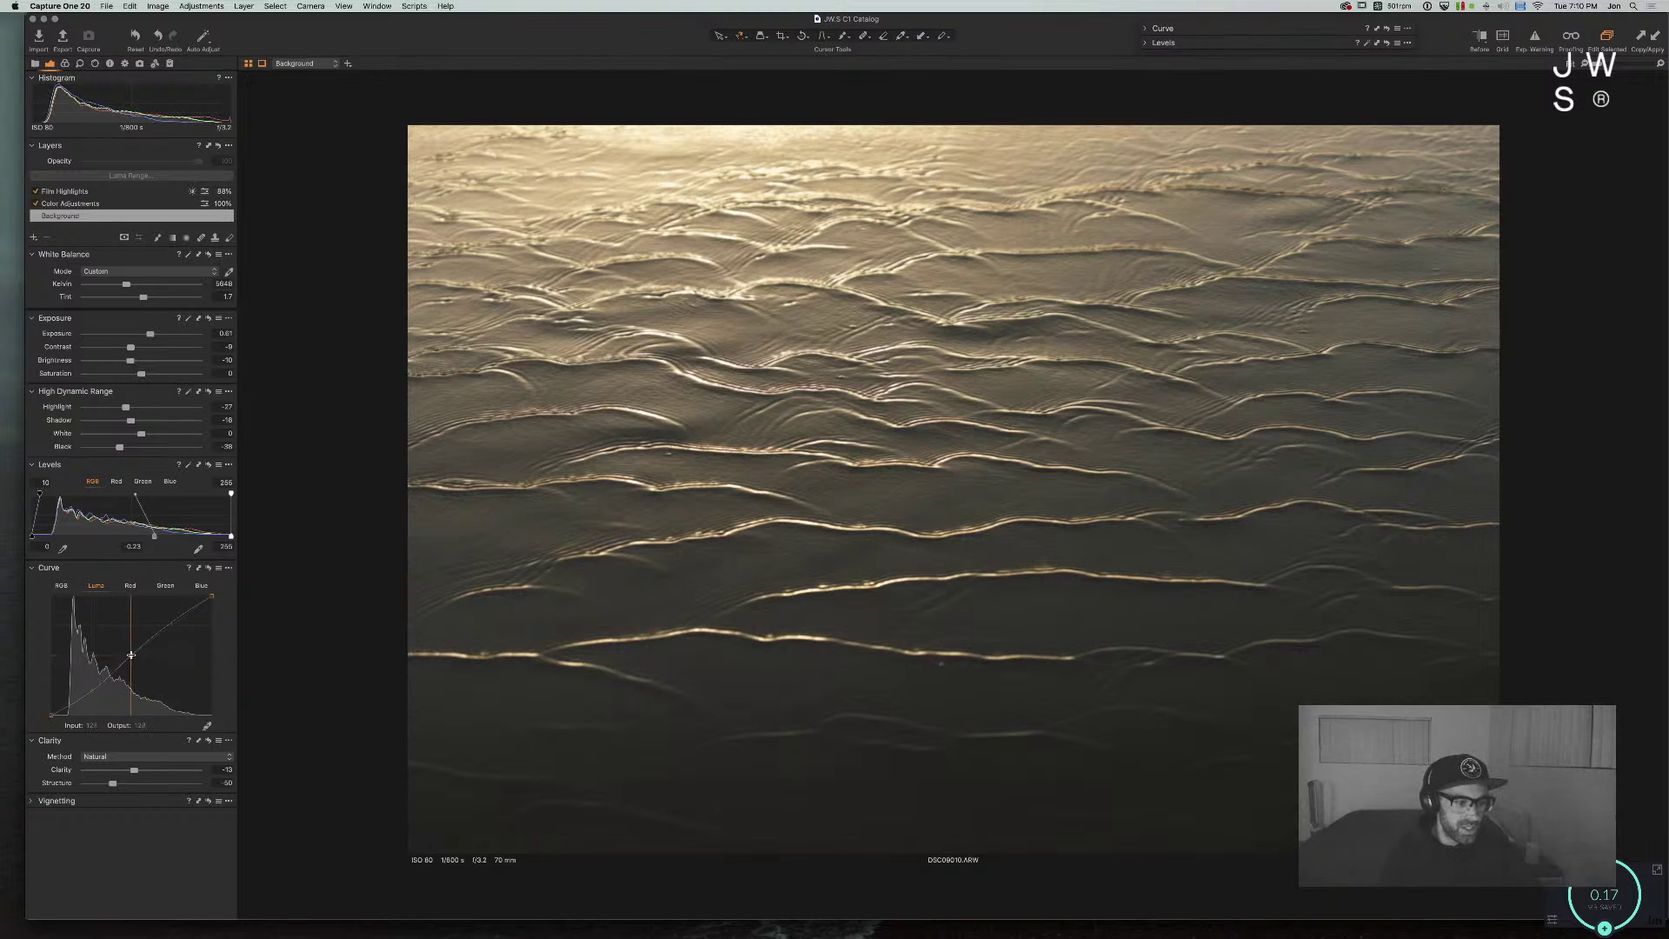
{"action": "left_click_drag", "start_coordinate": [171, 624], "coordinate": [166, 620]}
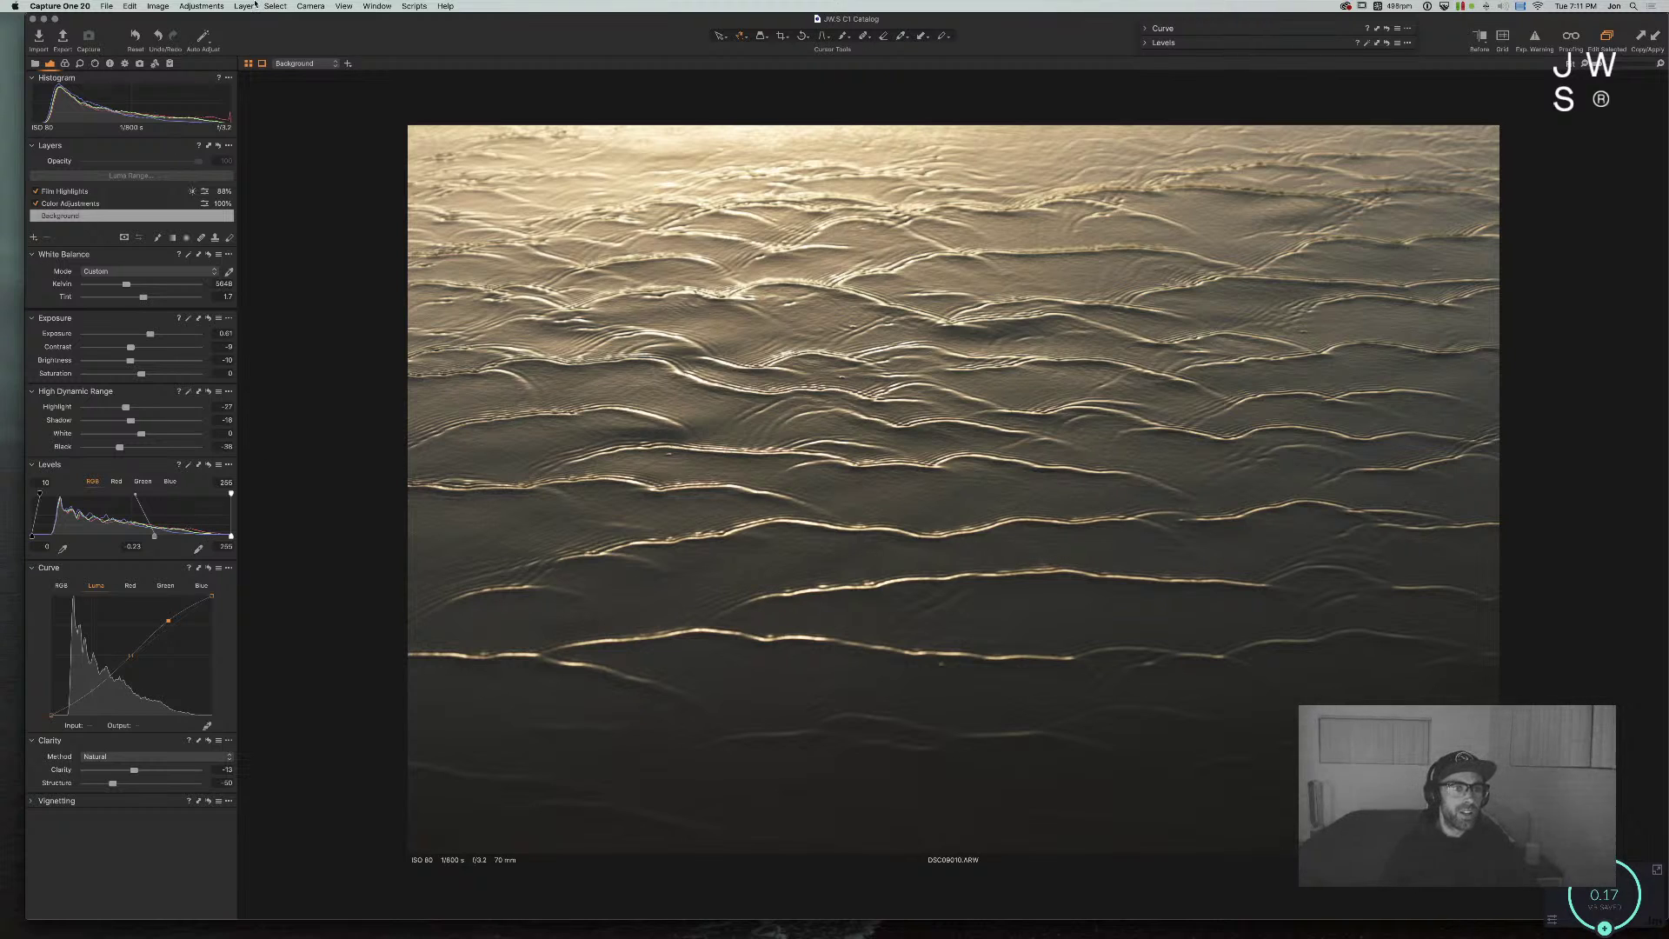
Step: Look through the year folders under 02_Photos on JONS DRIVE2 in the library, and return to the PROMO collection
{"action": "key", "text": "super+alt+1"}
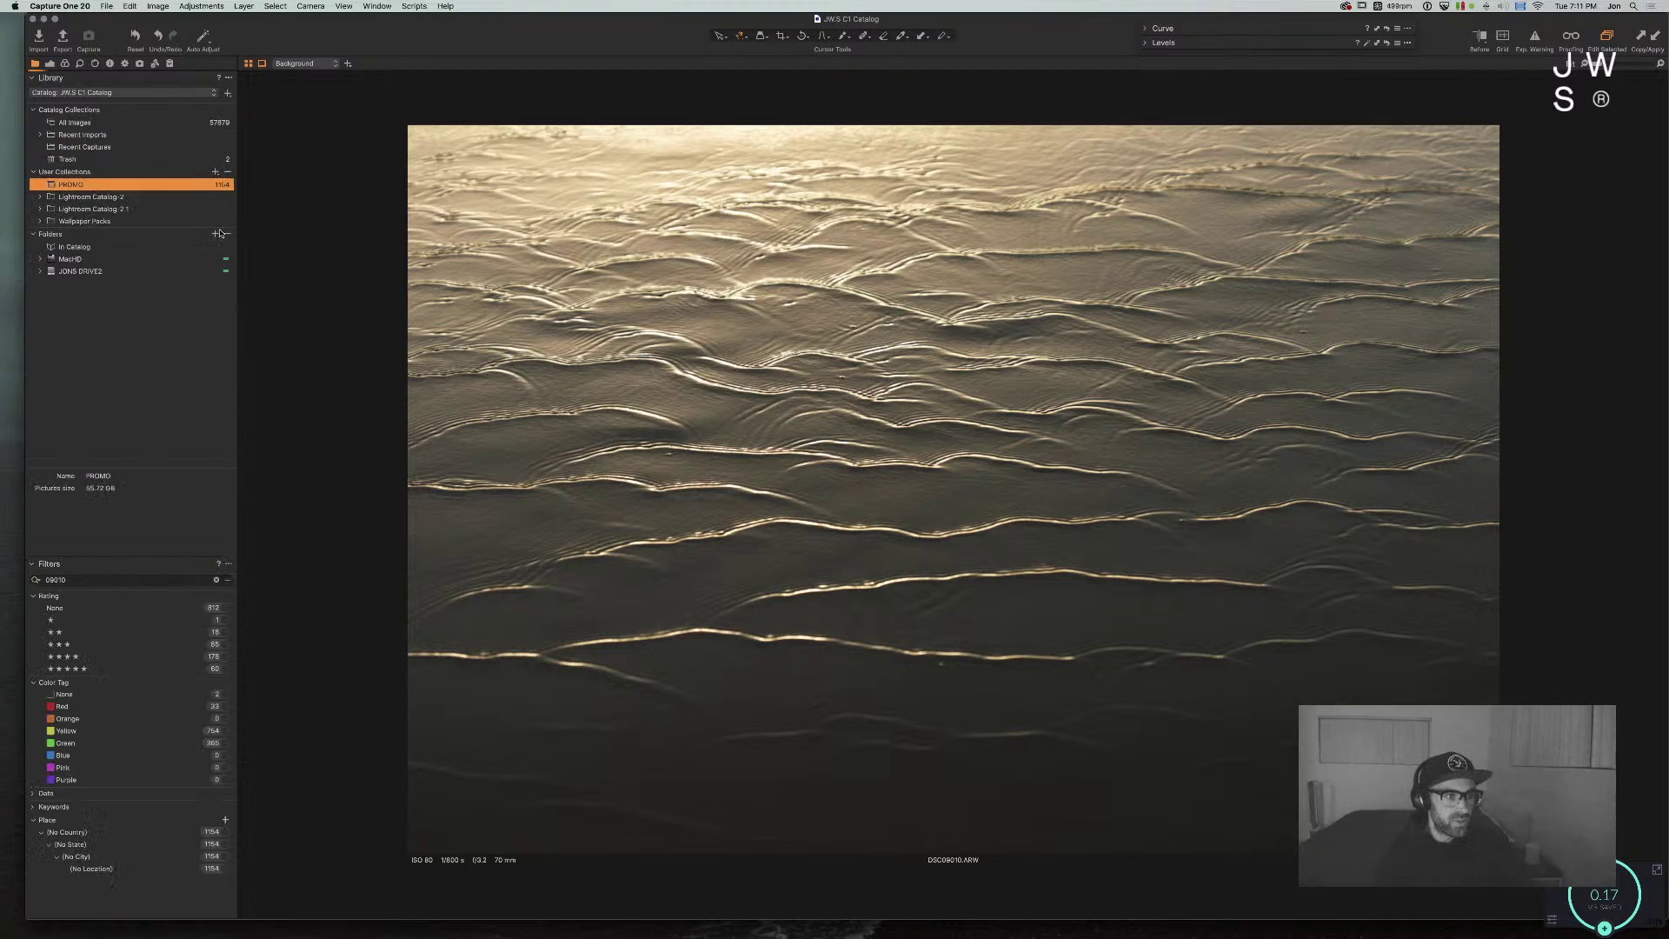
{"action": "left_click", "coordinate": [77, 275]}
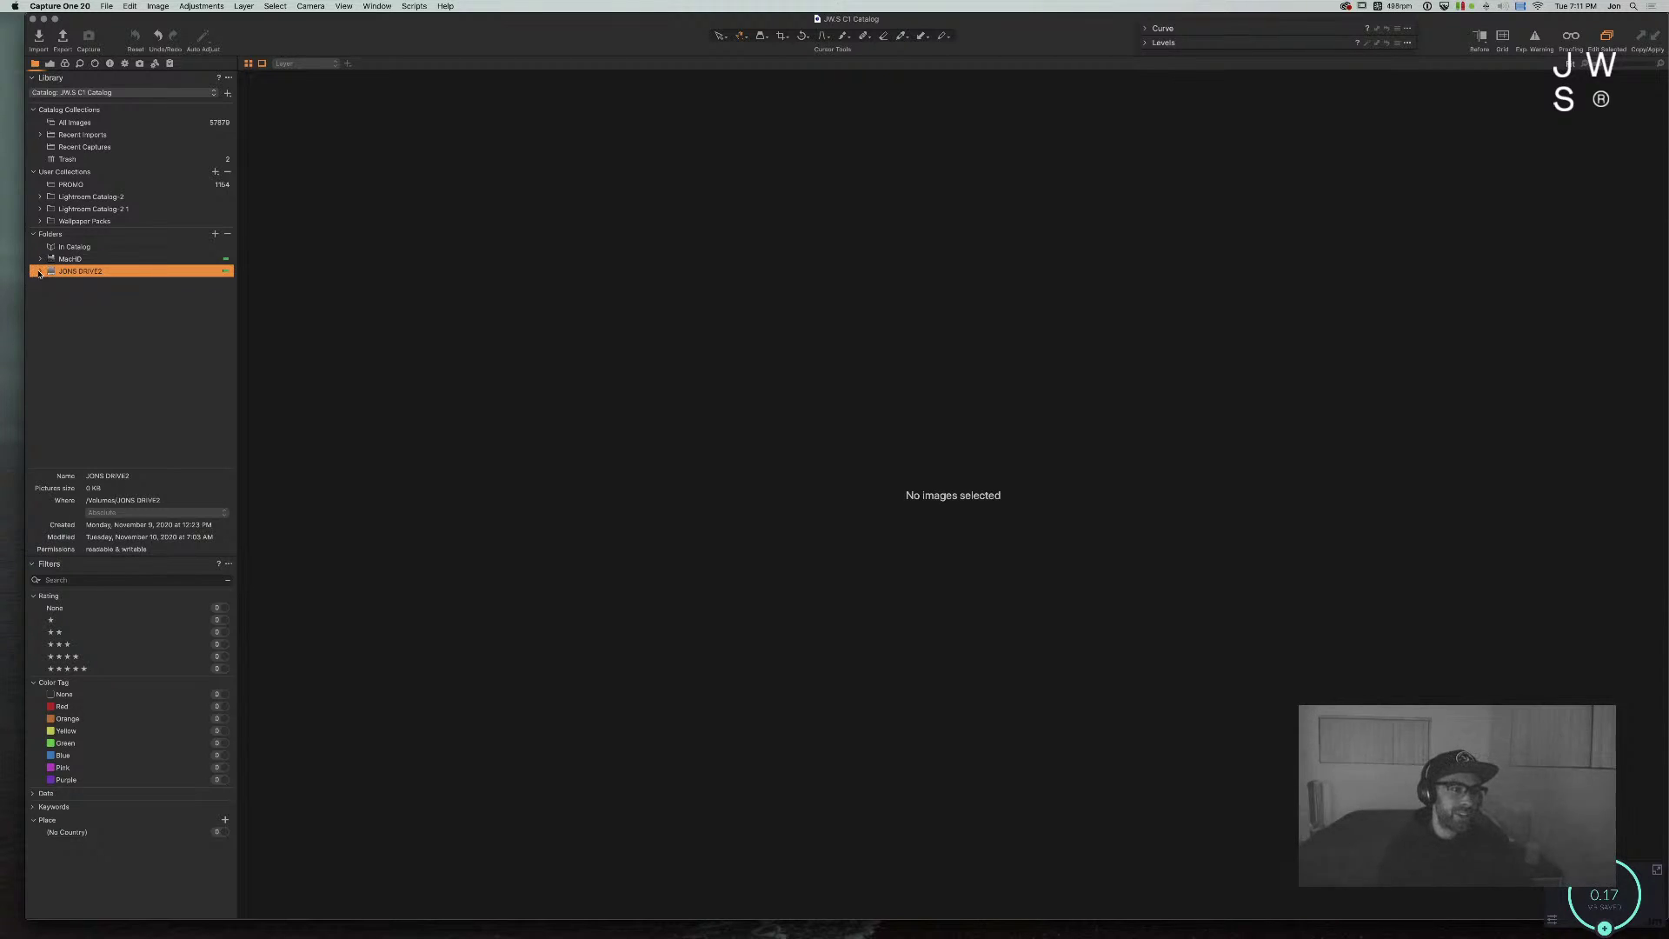
{"action": "left_click", "coordinate": [39, 272]}
{"action": "left_click", "coordinate": [39, 272]}
{"action": "left_click", "coordinate": [40, 272]}
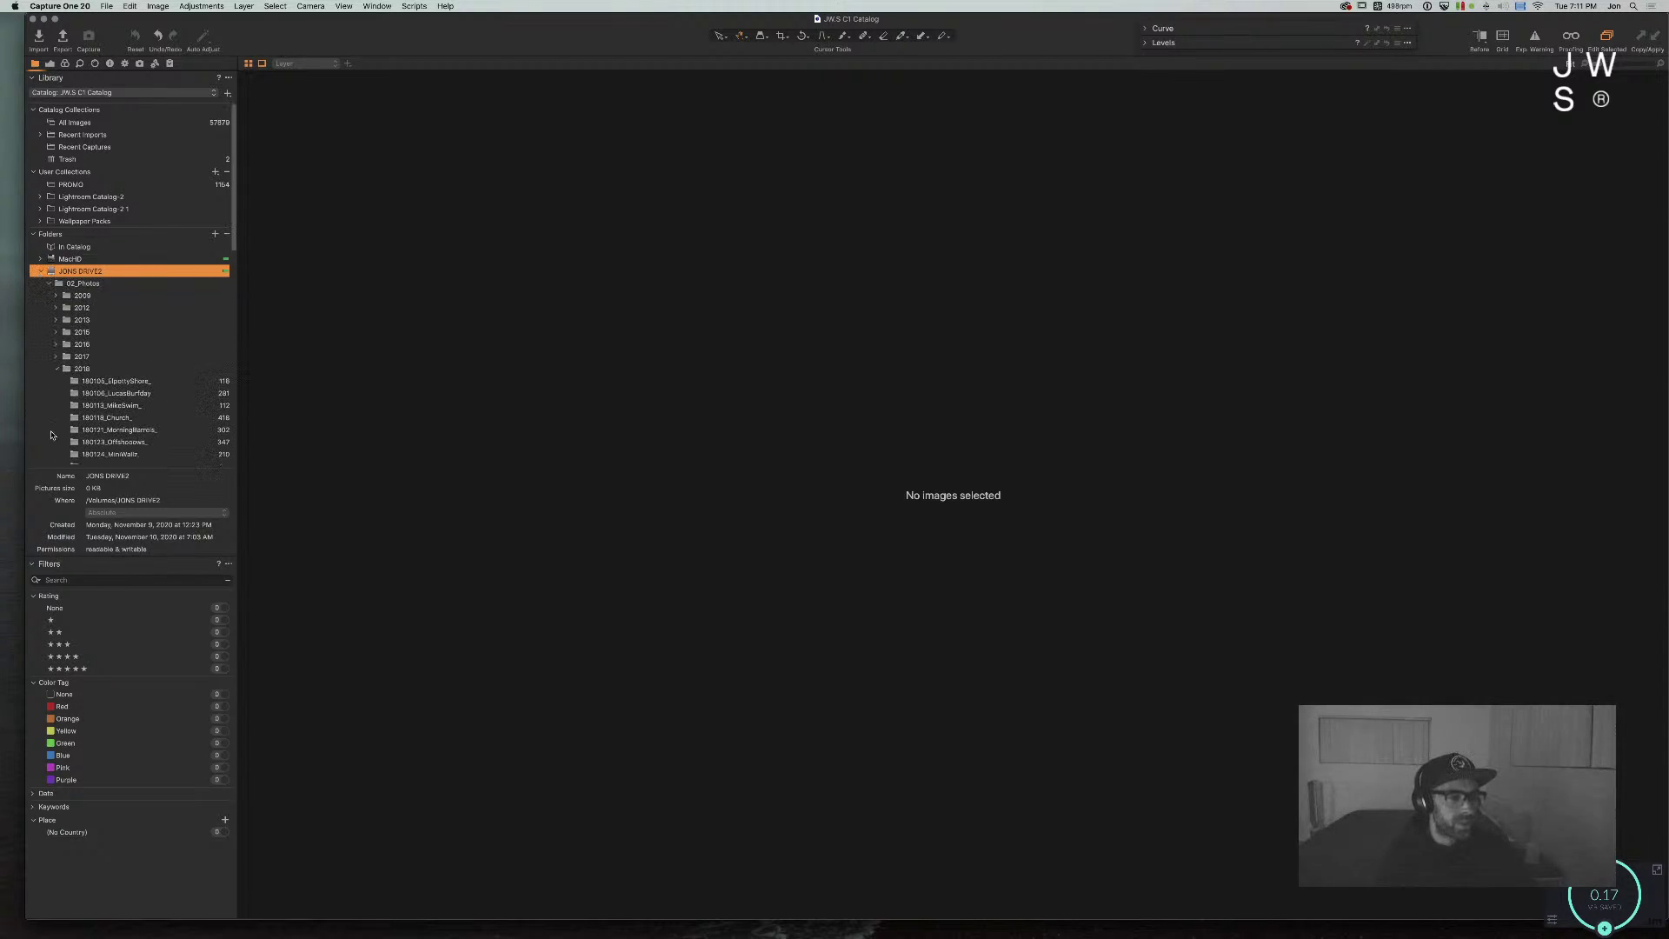
{"action": "left_click", "coordinate": [57, 371]}
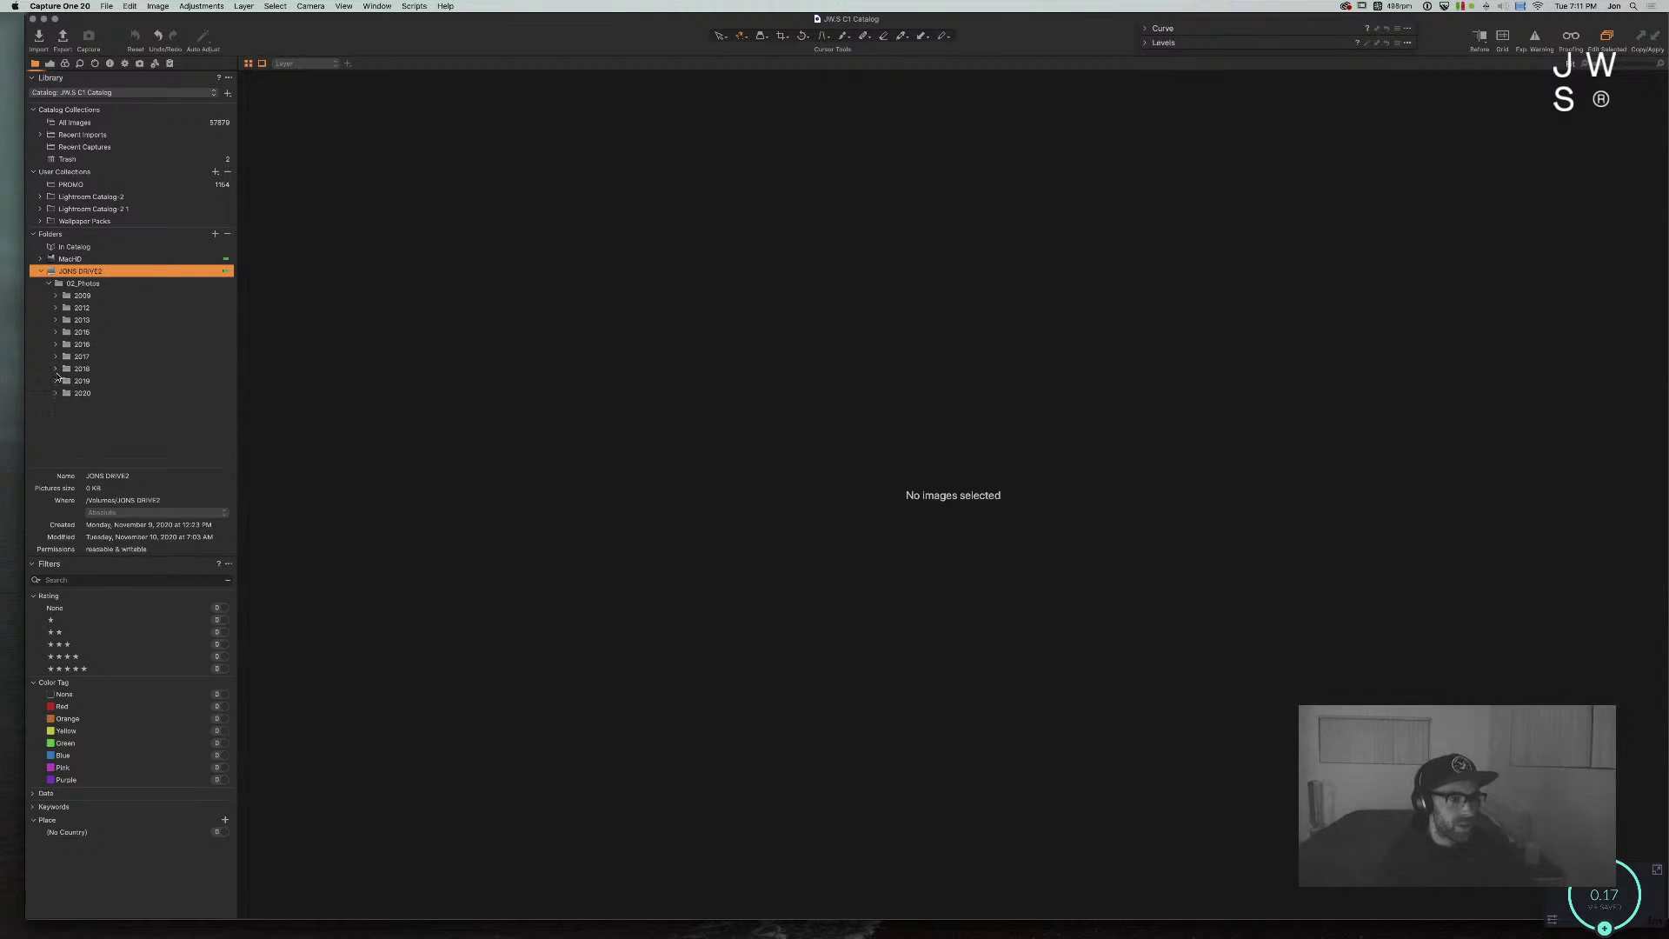
{"action": "left_click", "coordinate": [41, 273]}
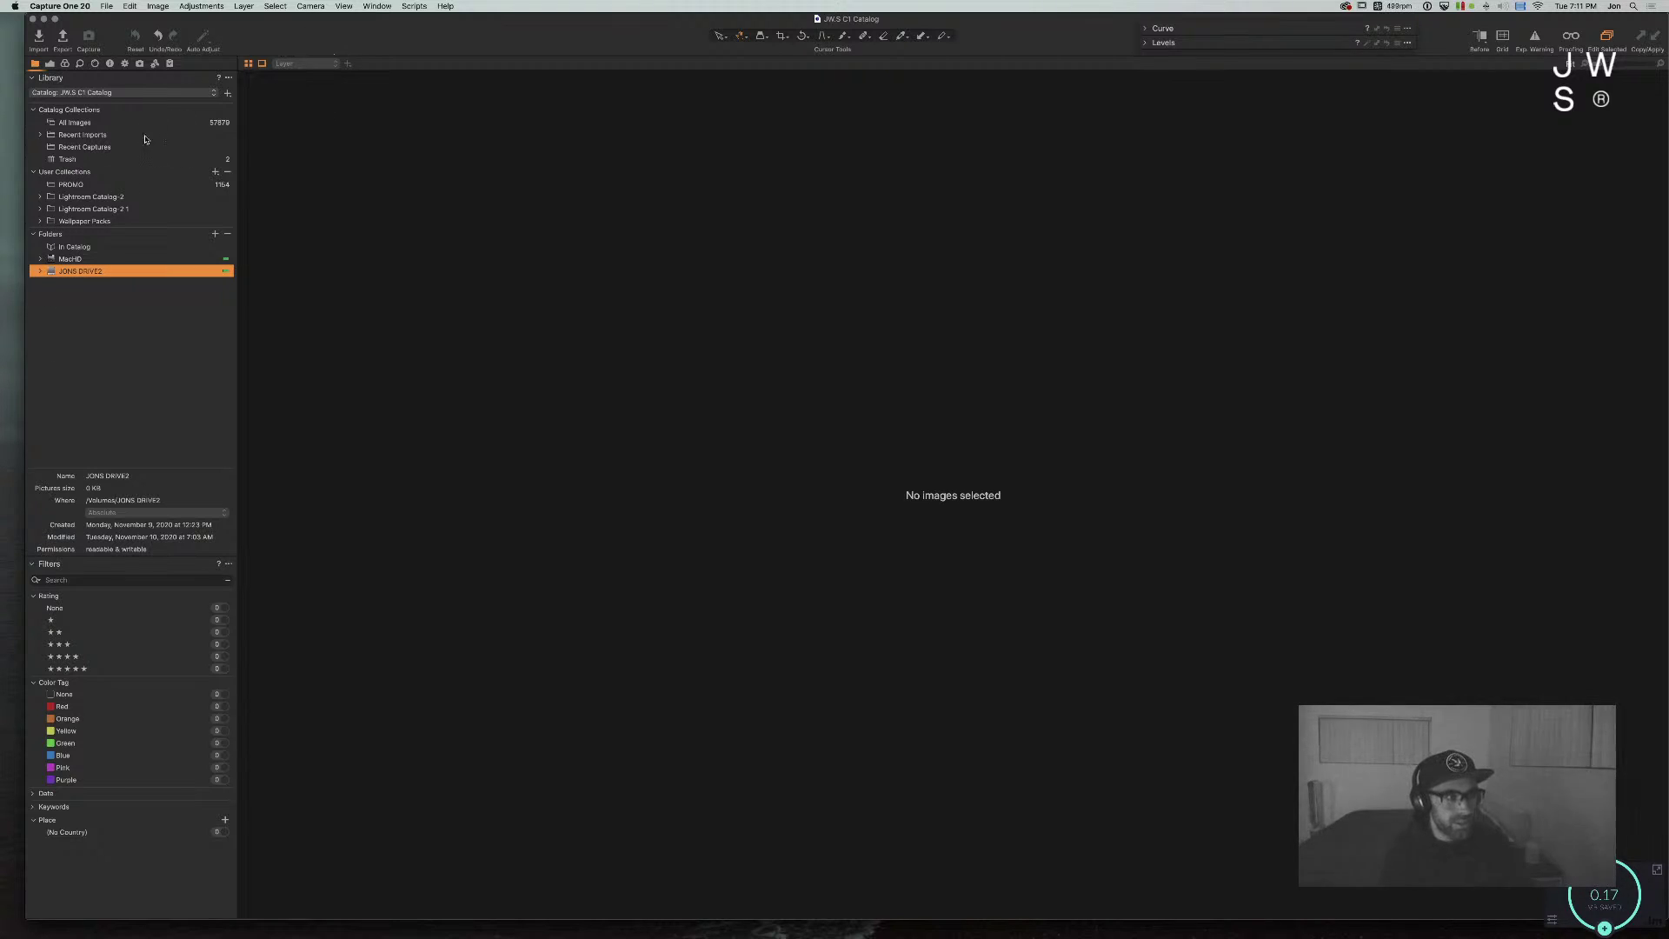
{"action": "left_click", "coordinate": [103, 184]}
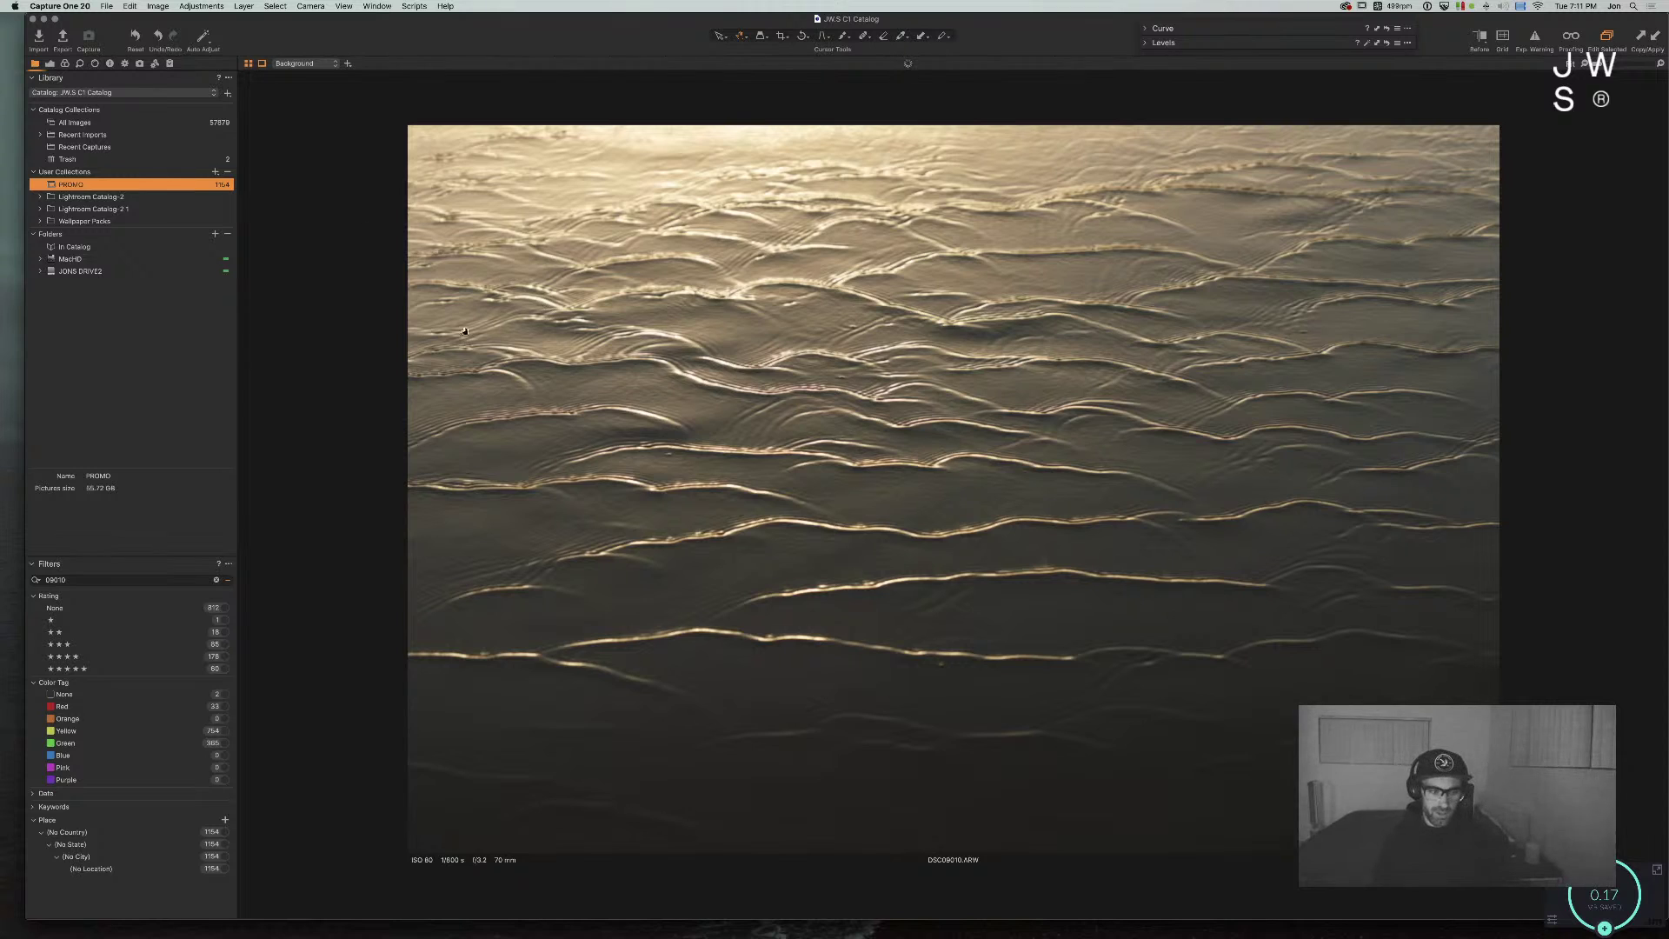
Step: Refine the shadow and midtone points of DSC09010.ARW's Luma curve
{"action": "key", "text": "super+alt+2"}
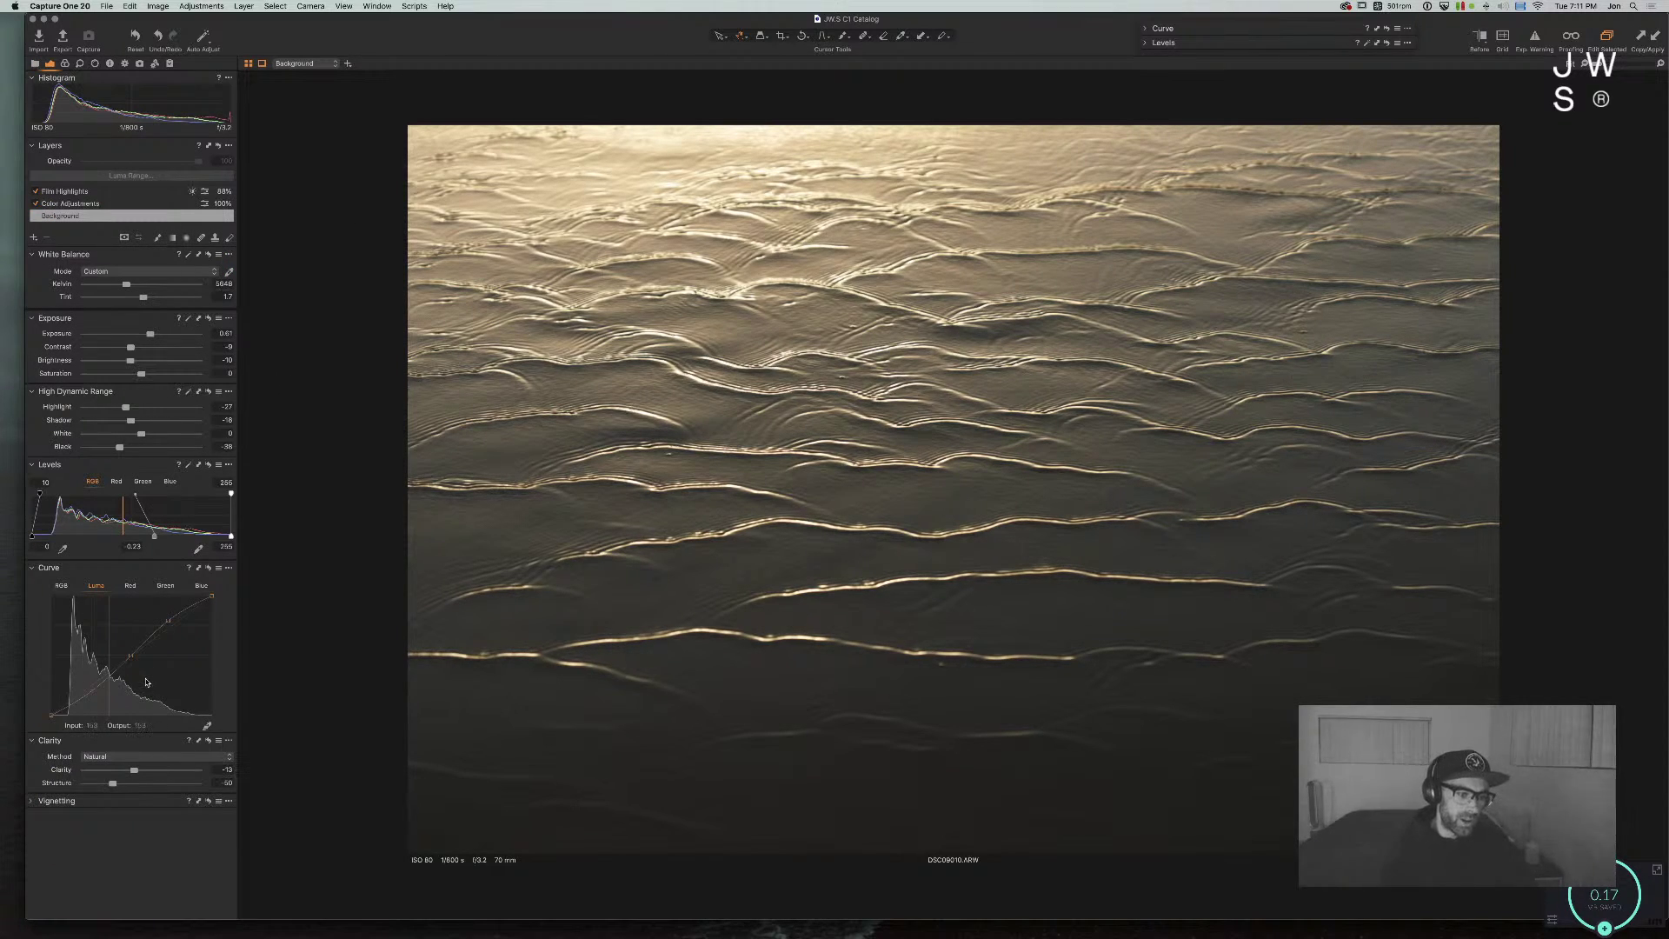
{"action": "left_click", "coordinate": [91, 693]}
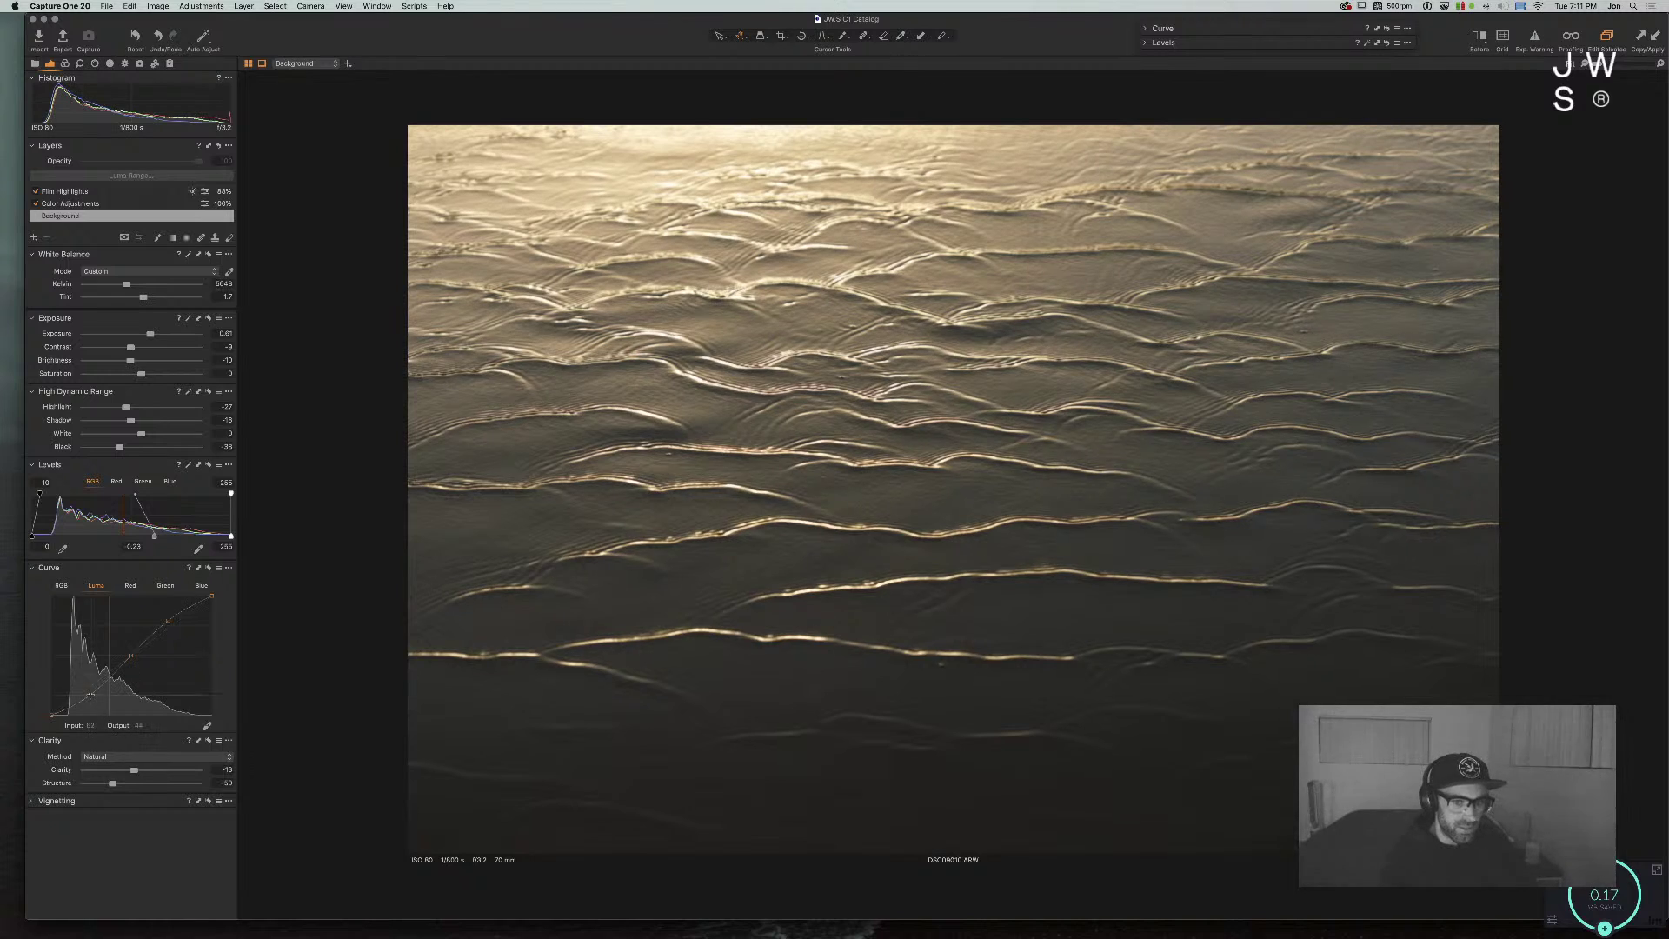
{"action": "left_click", "coordinate": [123, 658]}
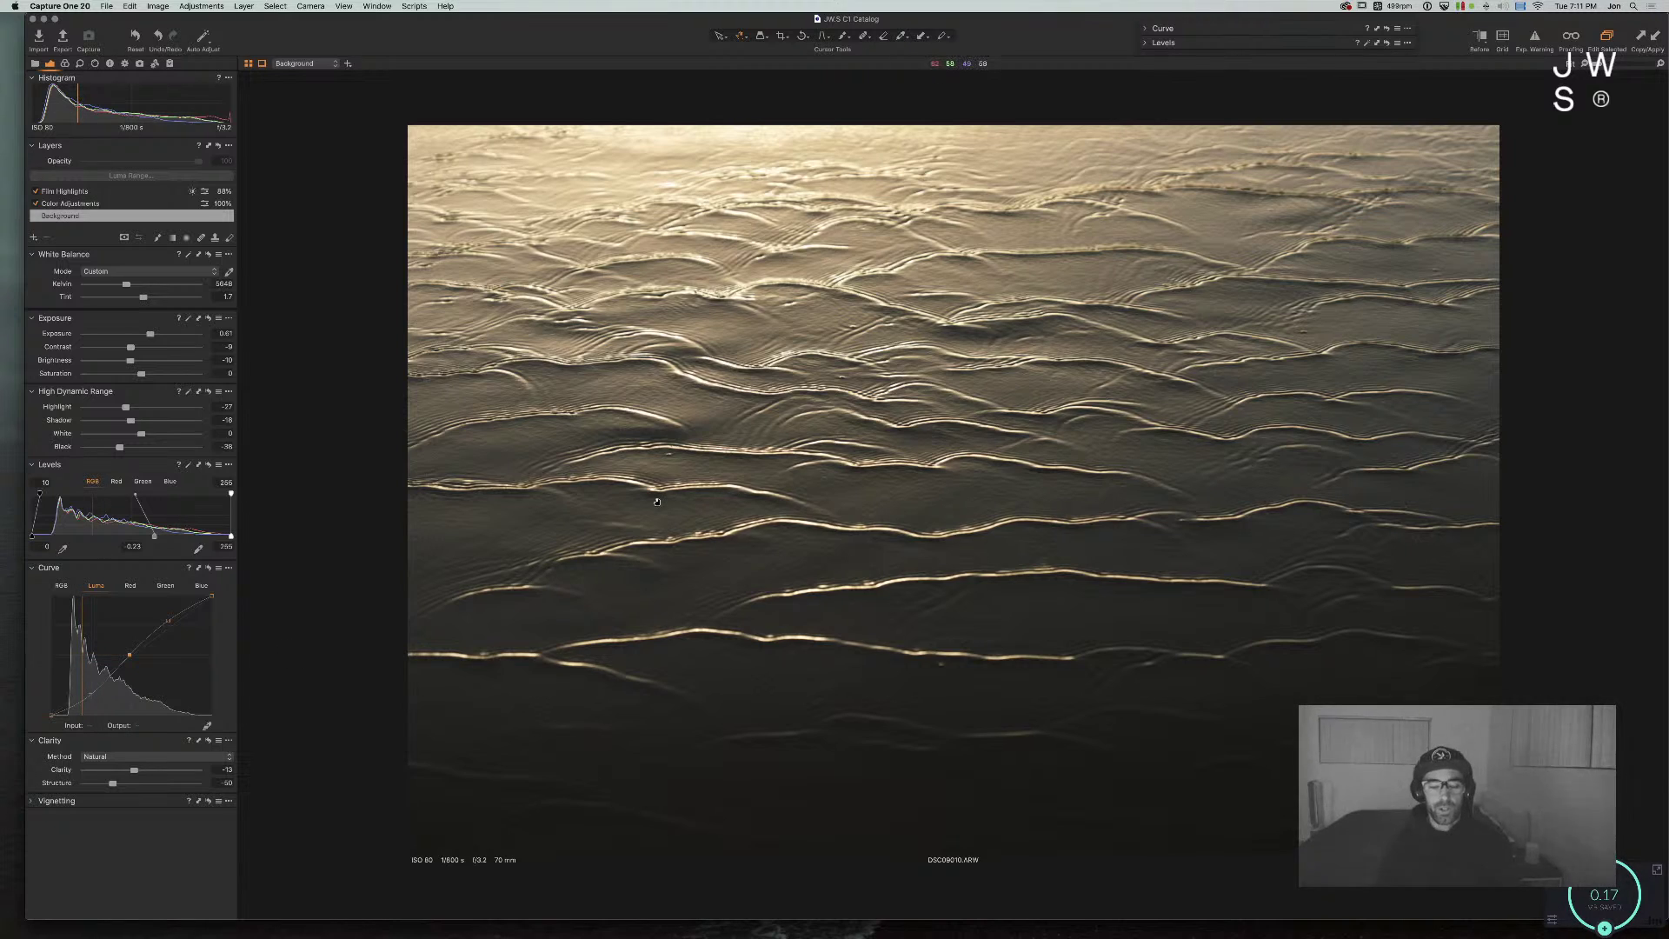
Step: Switch to Finder and show the top-level folders of JONS DRIVE2
{"action": "key", "text": "super+Tab"}
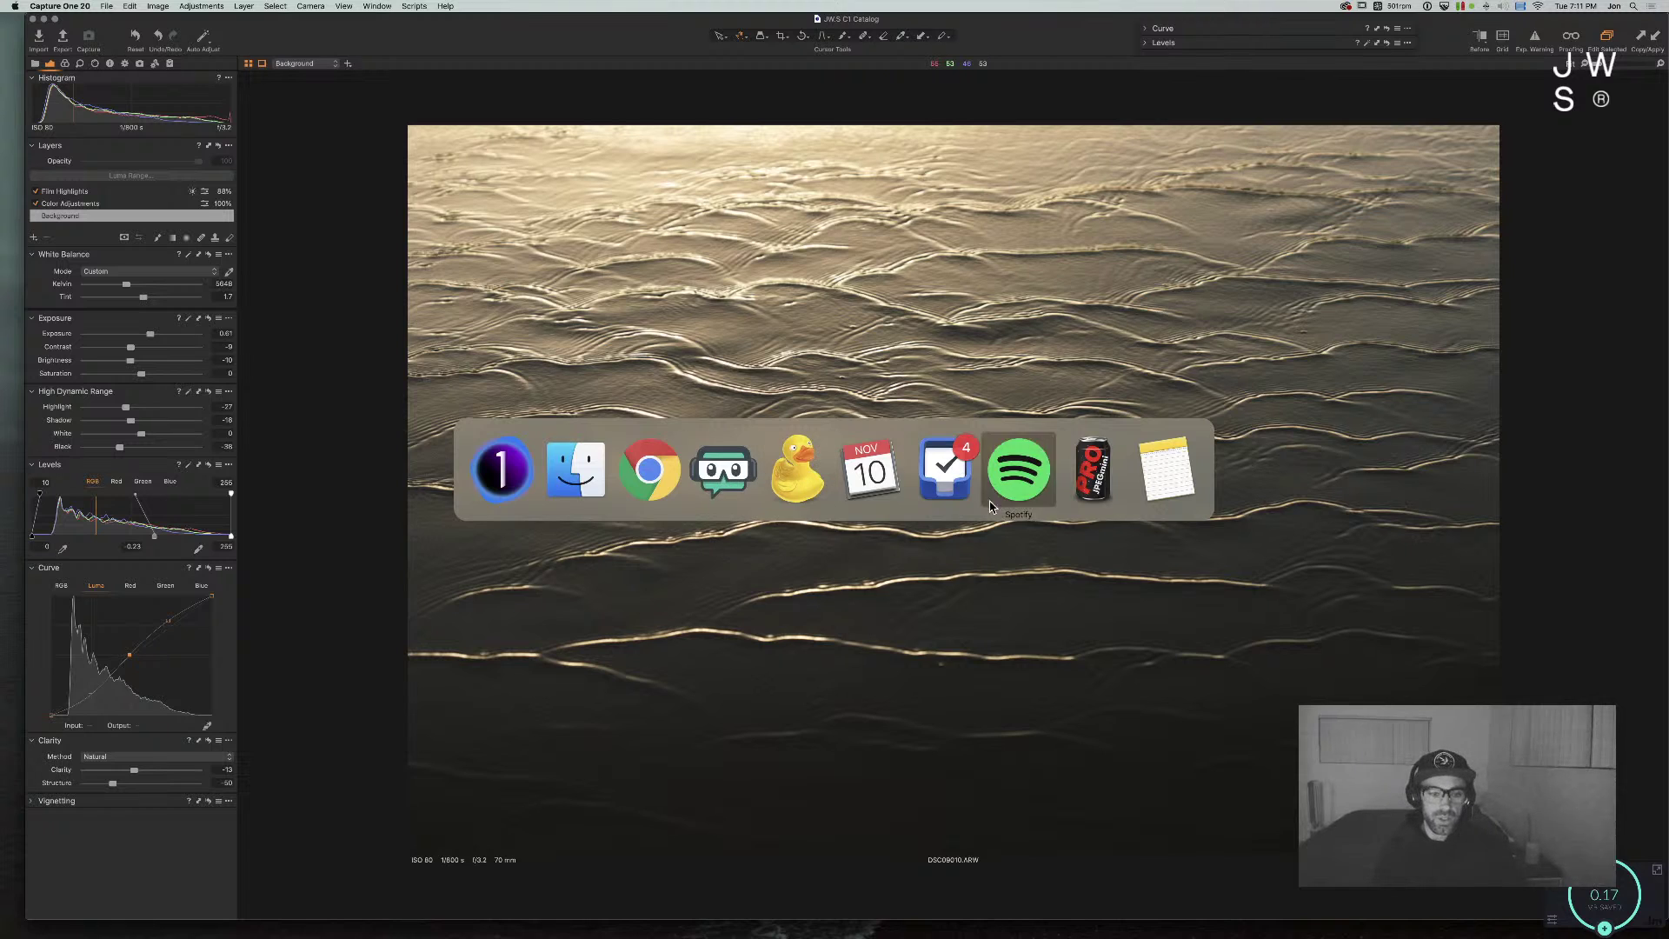
{"action": "left_click", "coordinate": [575, 469]}
{"action": "left_click_drag", "start_coordinate": [931, 293], "coordinate": [936, 407]}
{"action": "left_click", "coordinate": [936, 406], "text": "super"}
{"action": "left_click", "coordinate": [932, 434]}
{"action": "left_click", "coordinate": [622, 462]}
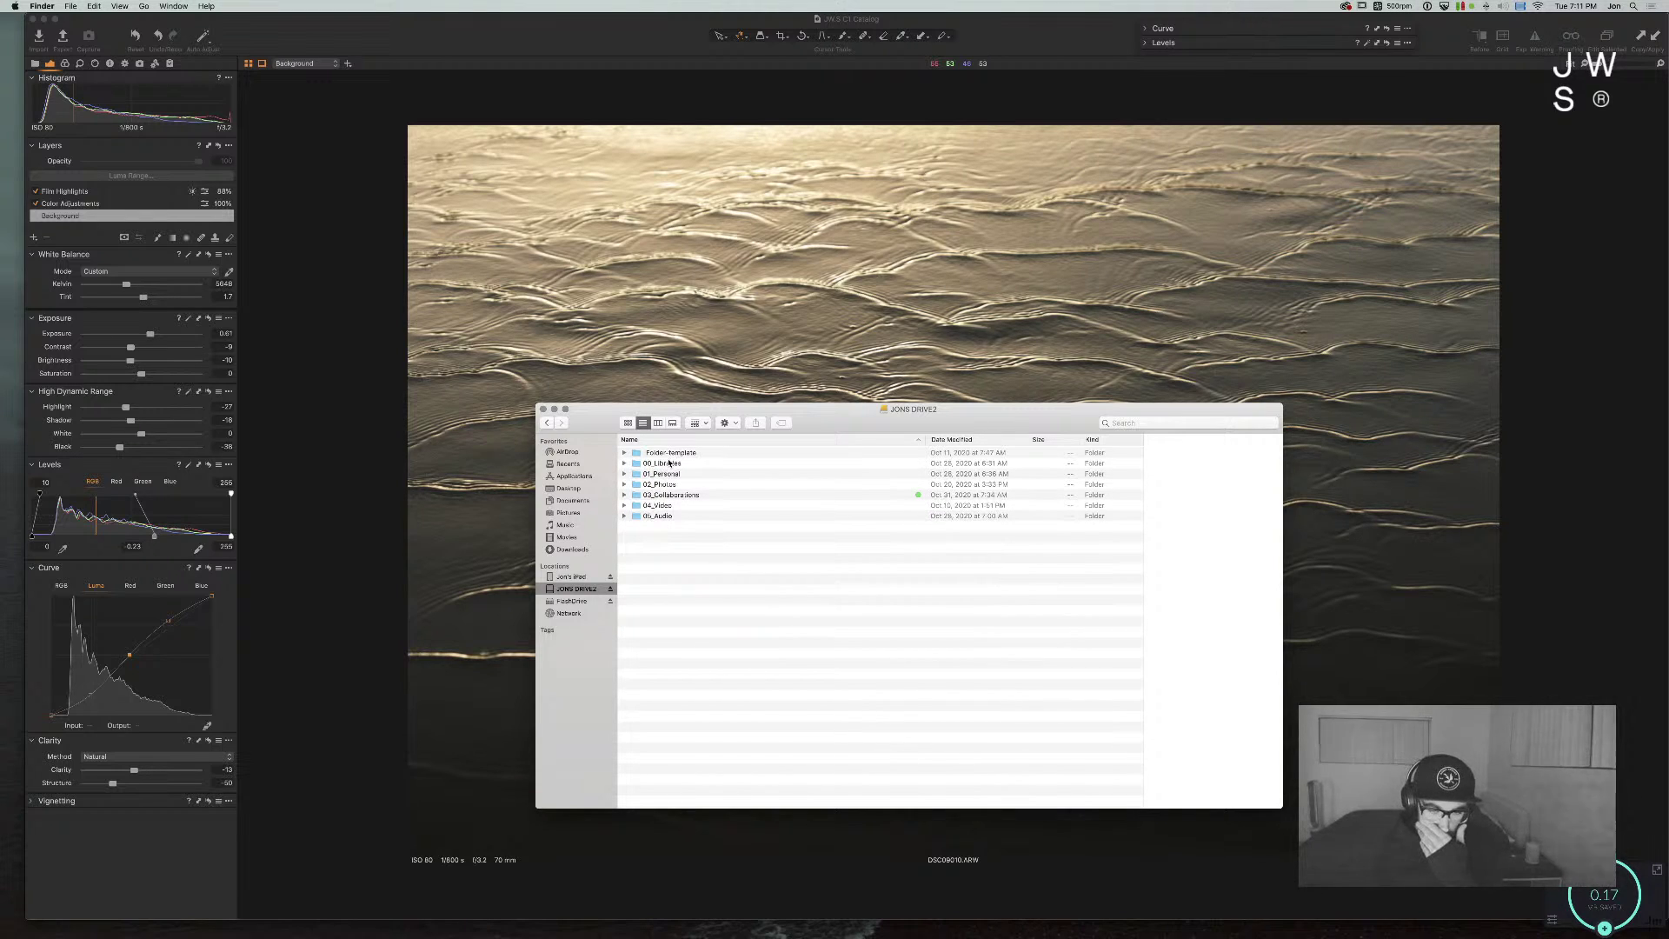
Step: Look at the subfolders inside _Folder-template and collapse it again
{"action": "left_click", "coordinate": [623, 453]}
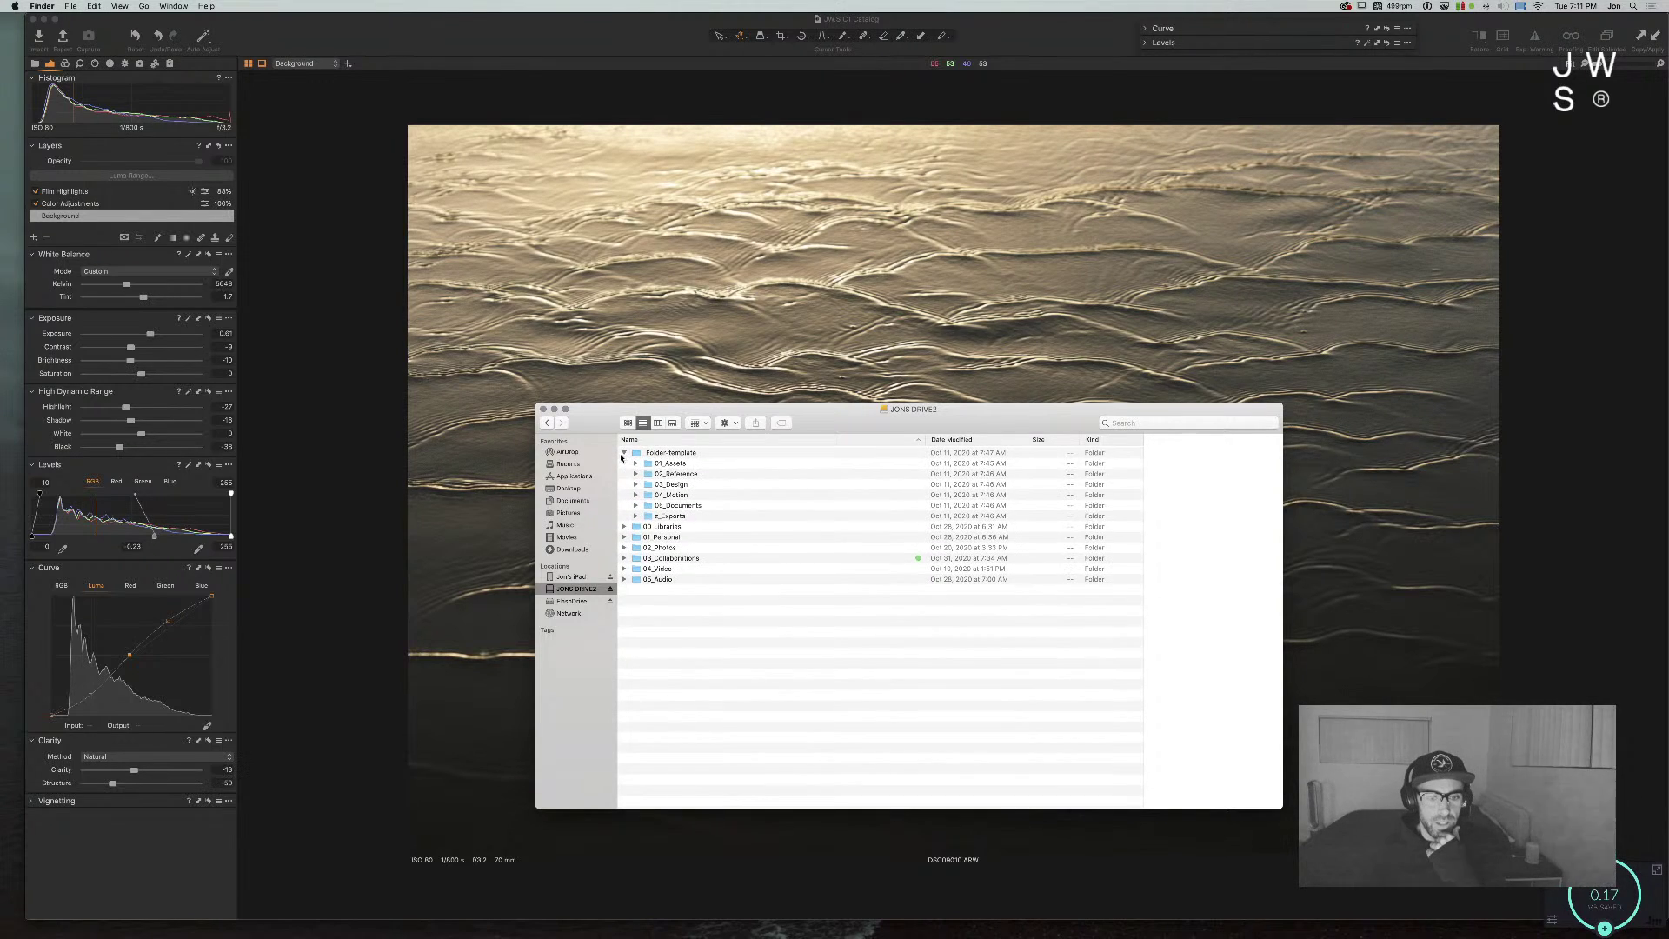
{"action": "left_click", "coordinate": [621, 455]}
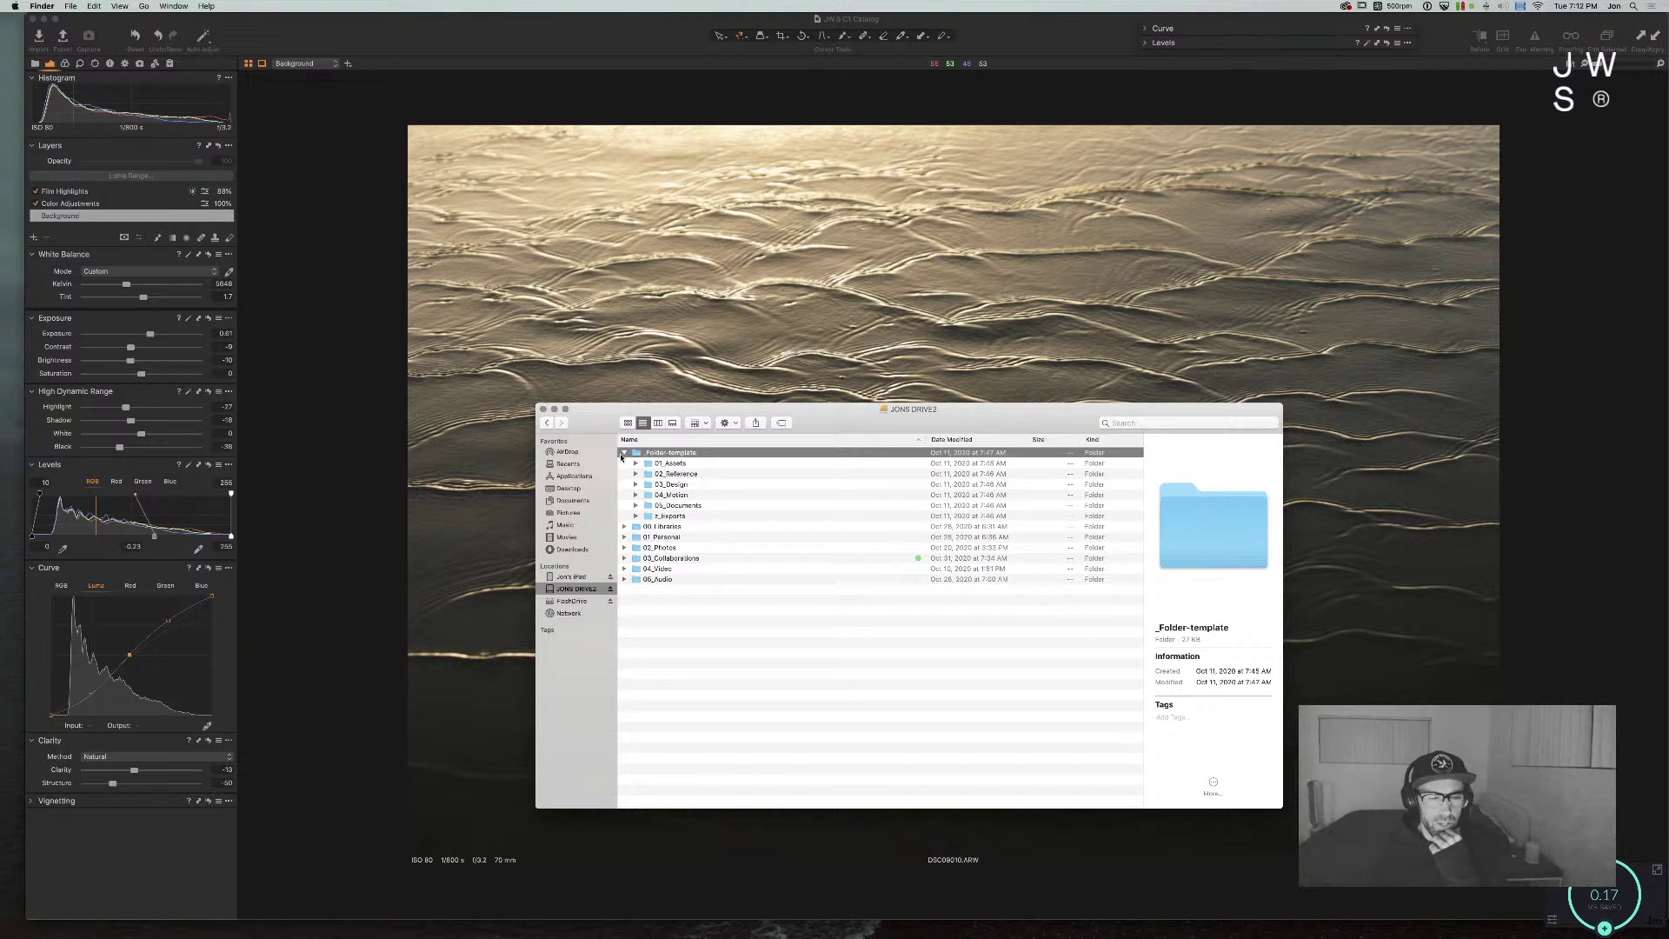
{"action": "left_click", "coordinate": [624, 453]}
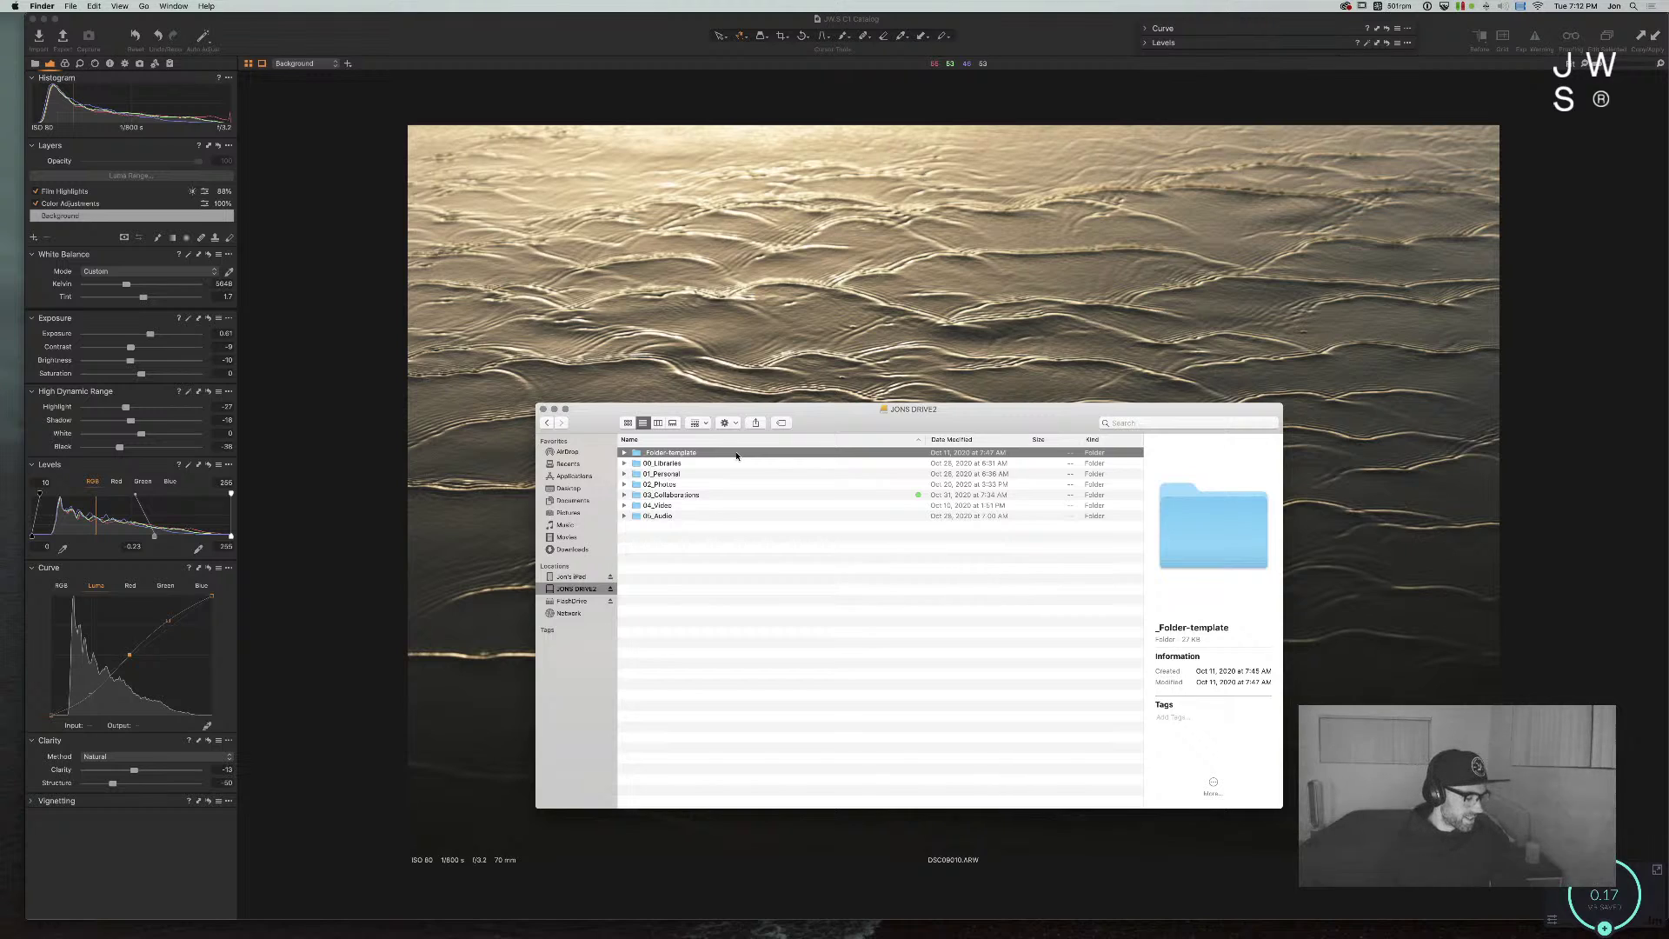
Step: Expand 00_Libraries and its 01_Sketch folder, and preview JWS_Library-Behance.sketch
{"action": "left_click", "coordinate": [623, 463]}
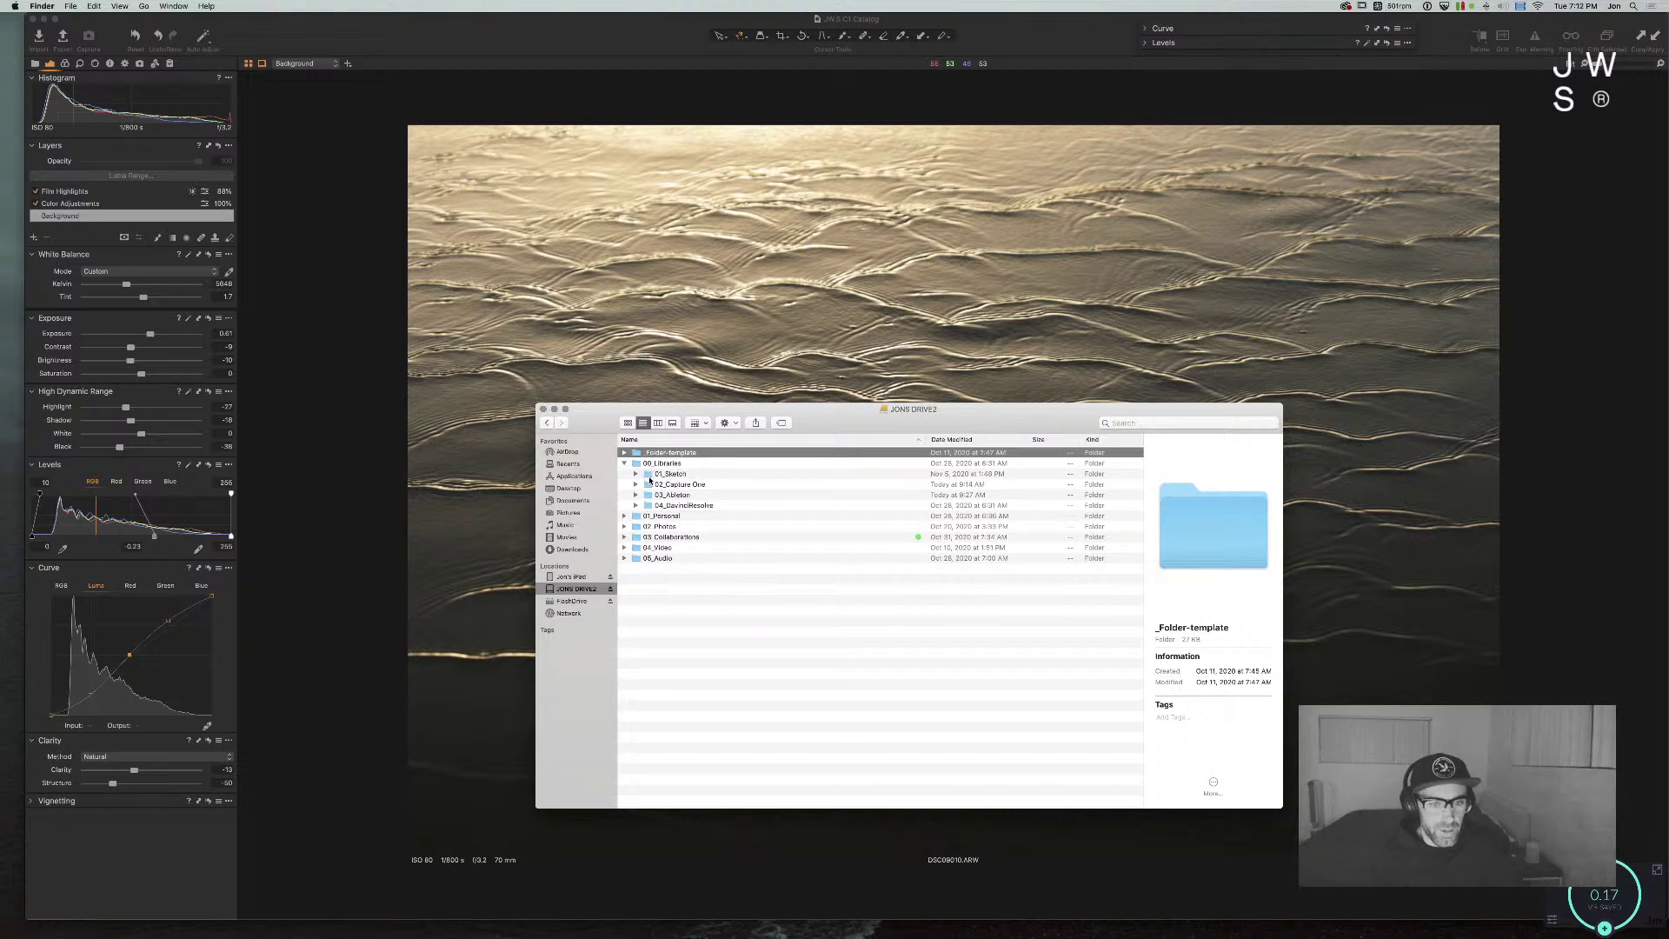
{"action": "left_click", "coordinate": [659, 475]}
{"action": "left_click", "coordinate": [637, 474]}
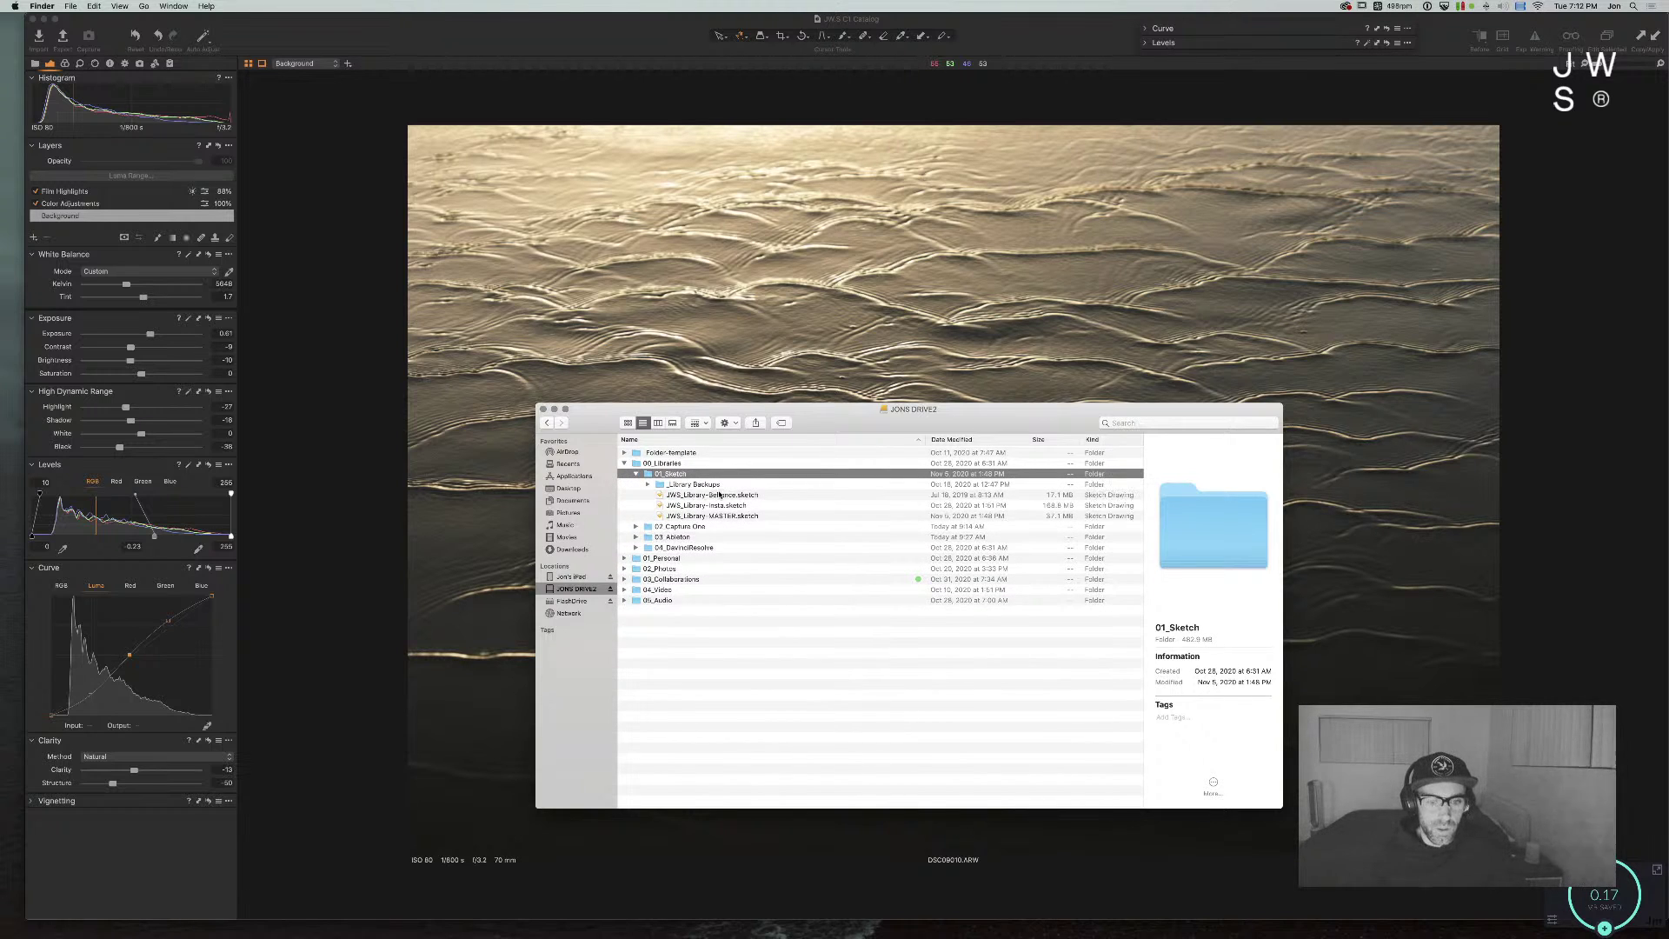
{"action": "left_click", "coordinate": [891, 494]}
{"action": "key", "text": "space"}
{"action": "key", "text": "space"}
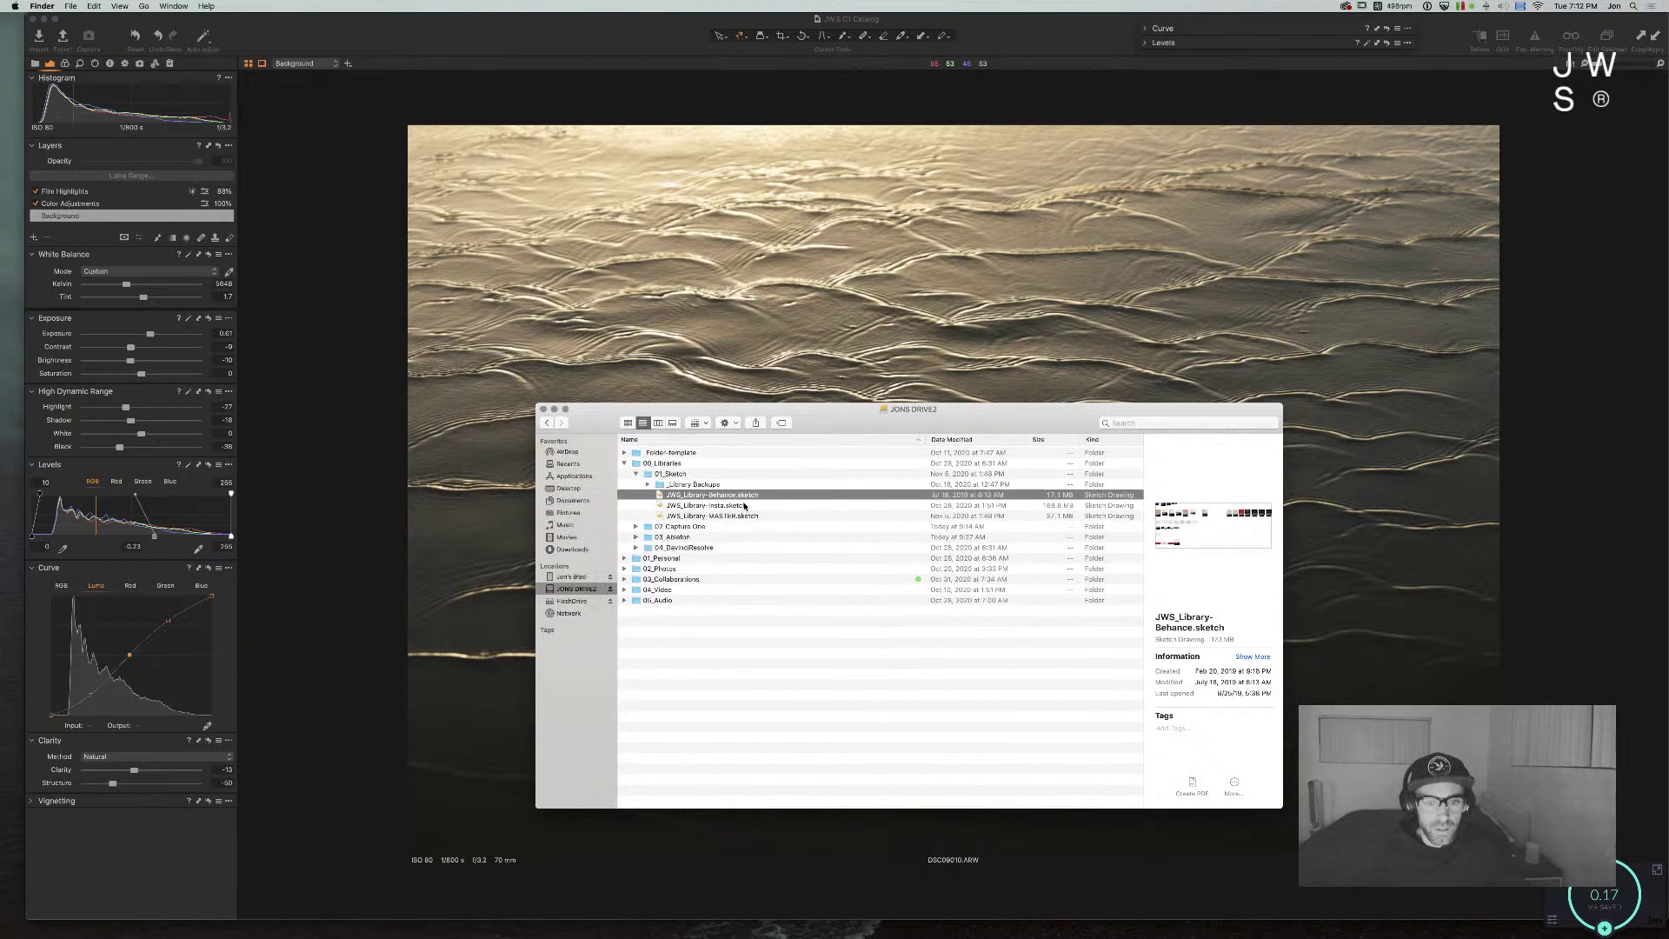
Step: Preview JWS_Library-MASTER.sketch and JWS_Library-Insta.sketch, and collapse the 01_Sketch folder
{"action": "left_click", "coordinate": [749, 515]}
{"action": "key", "text": "space"}
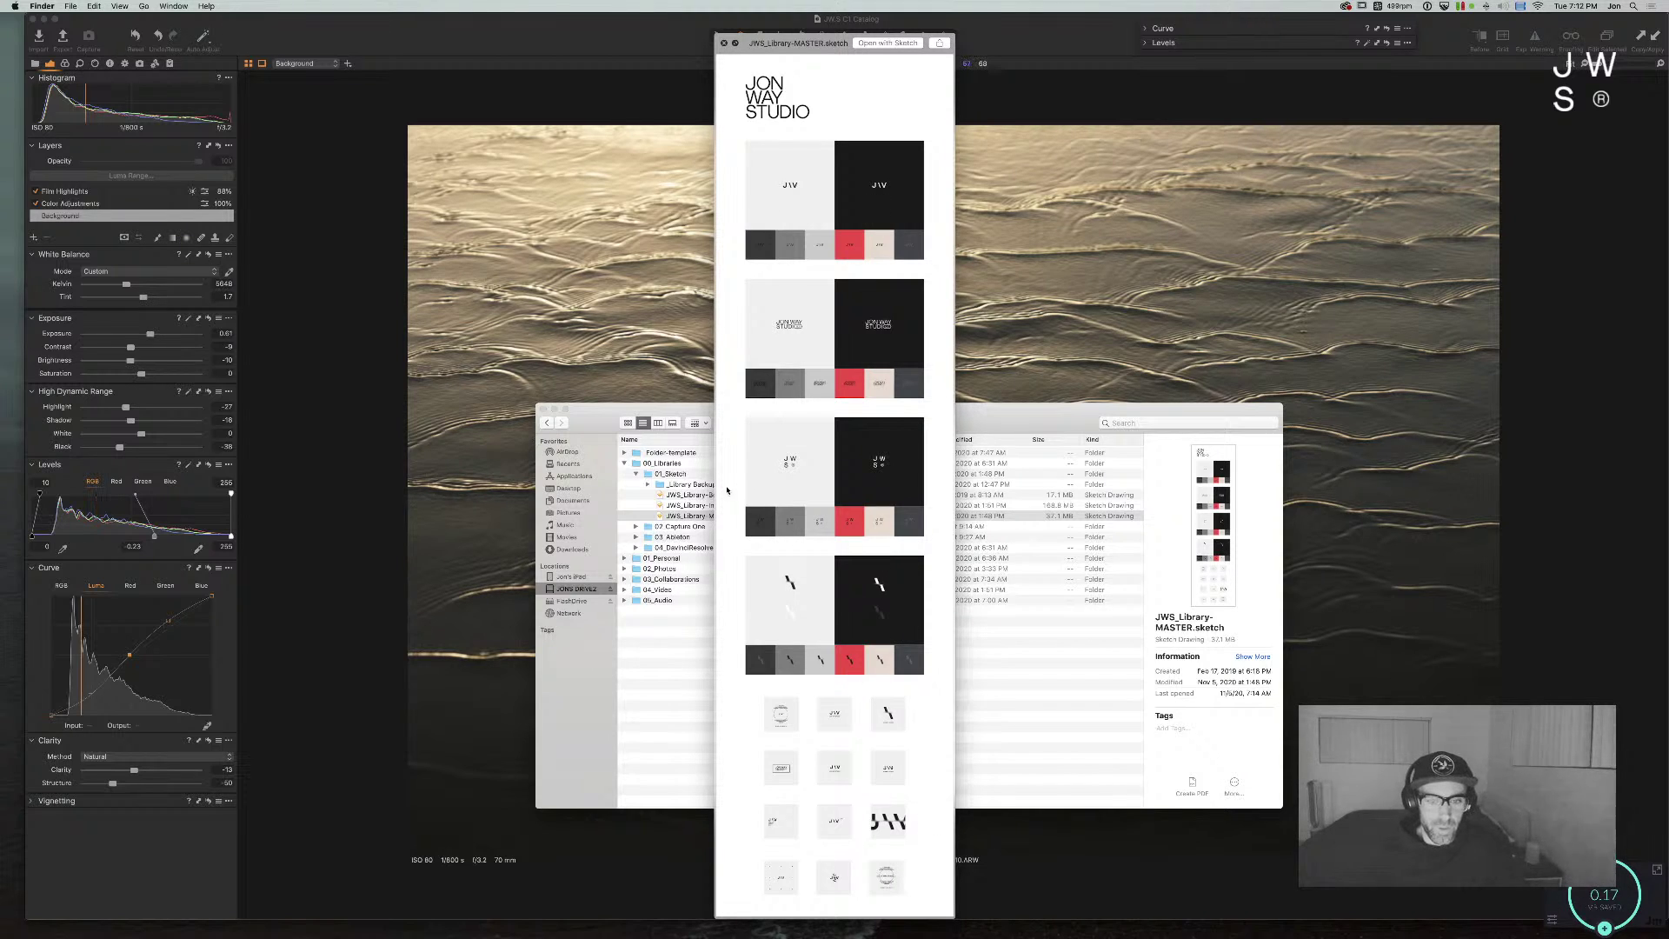
{"action": "key", "text": "space"}
{"action": "left_click", "coordinate": [731, 508]}
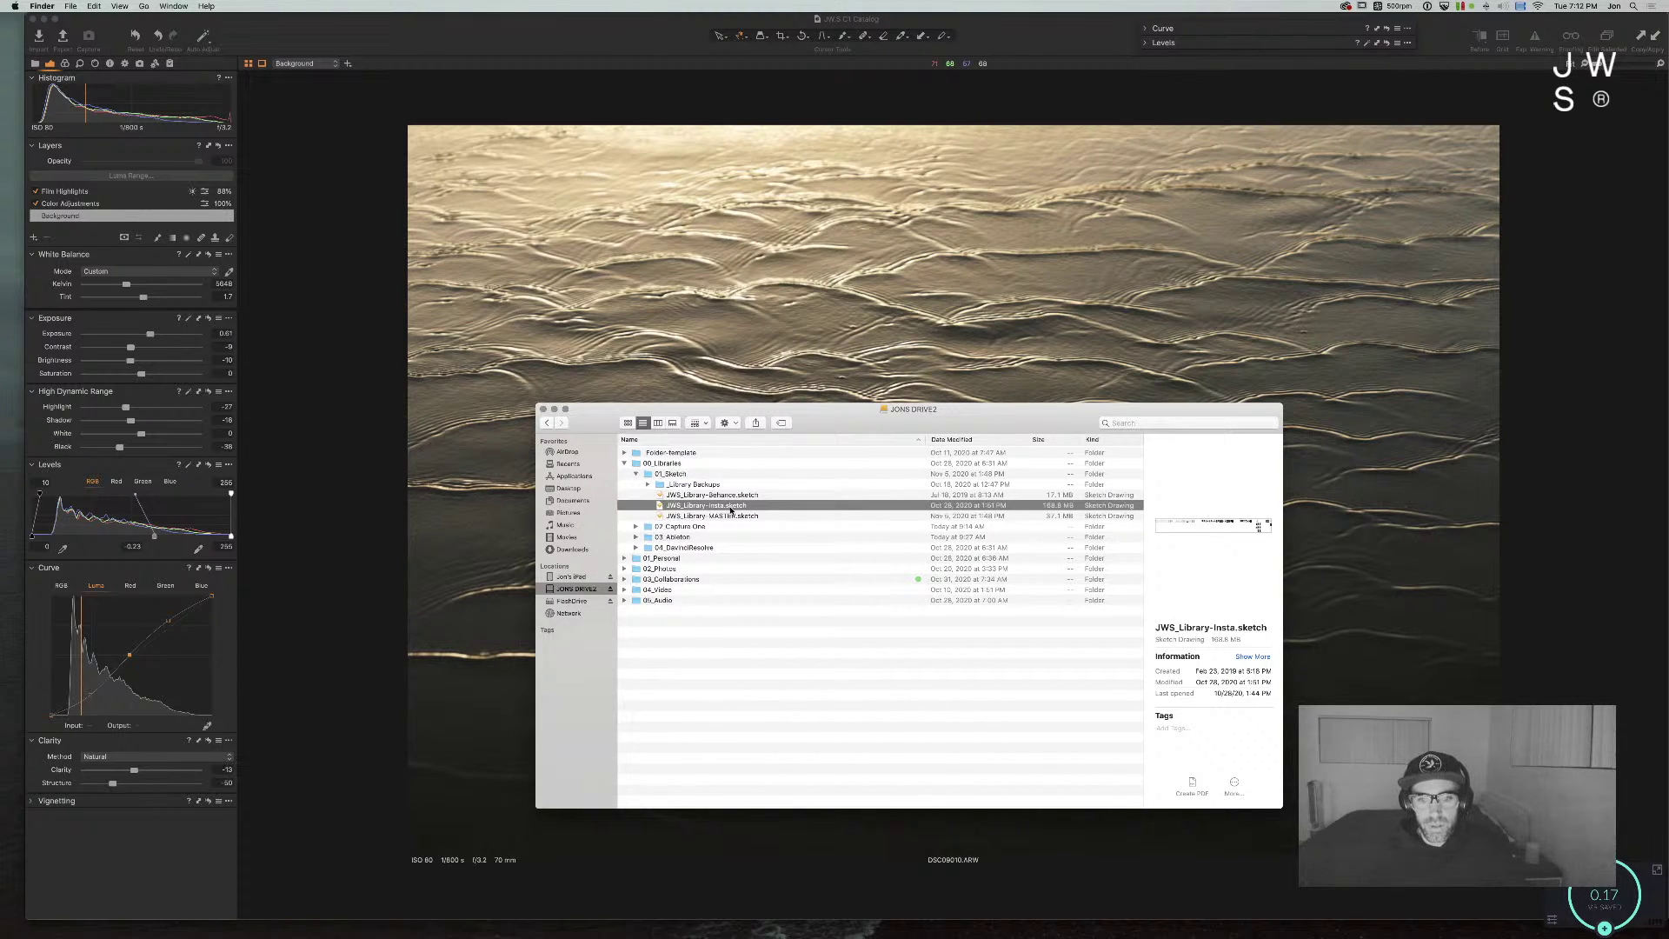
{"action": "key", "text": "space"}
{"action": "key", "text": "space"}
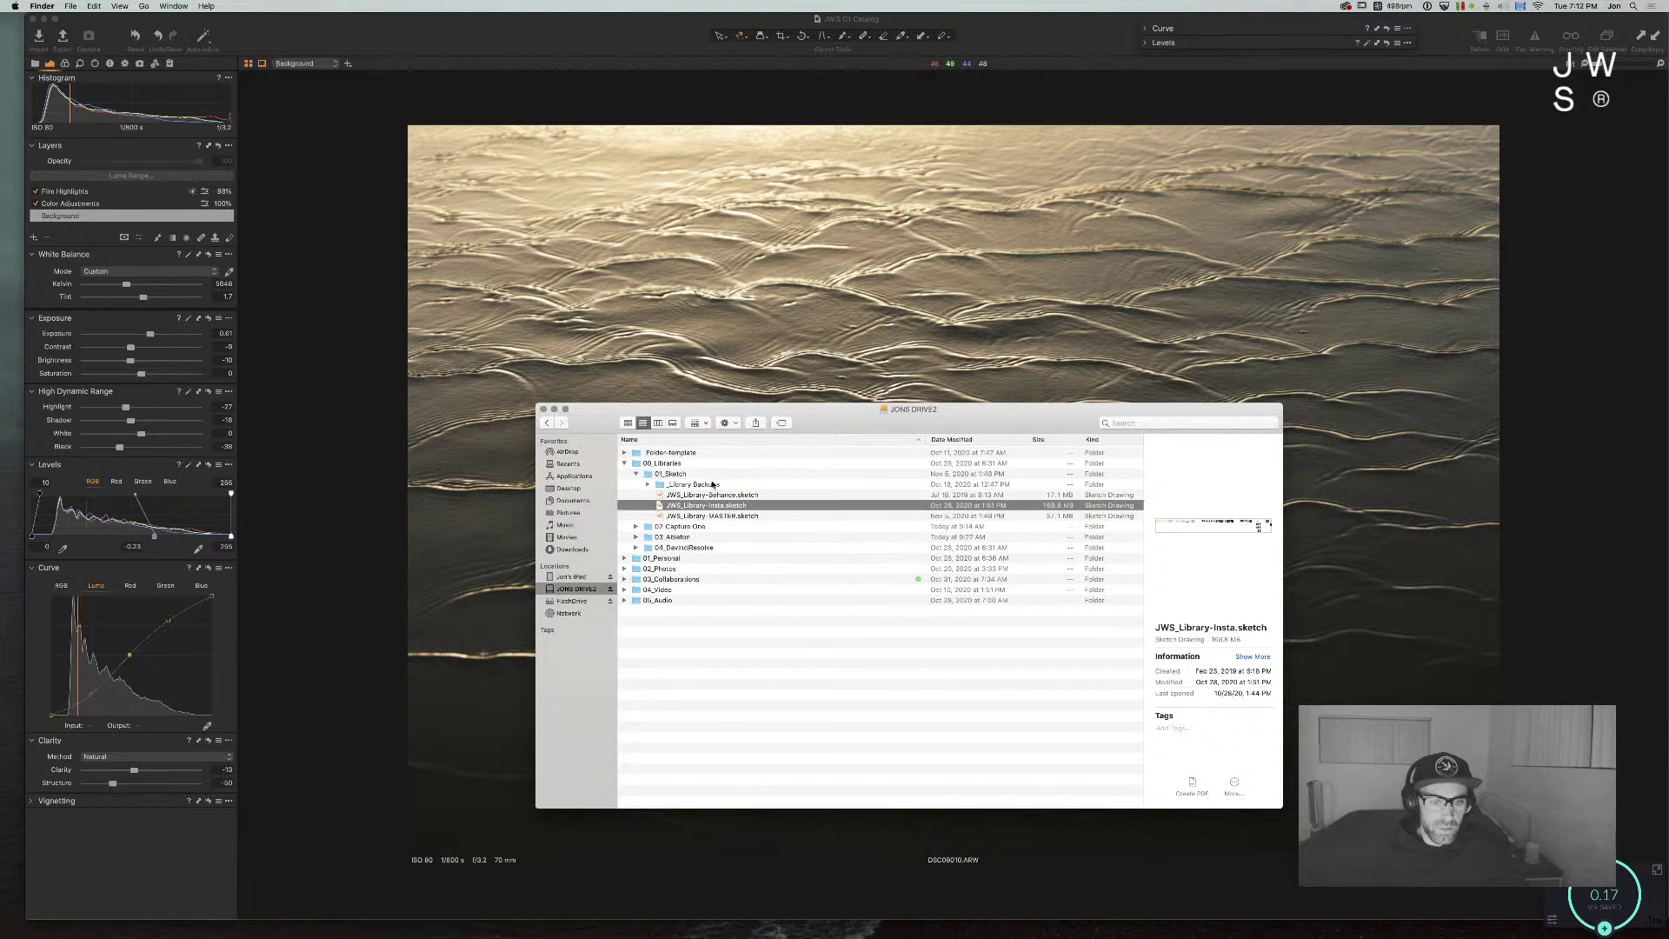
{"action": "left_click", "coordinate": [635, 474]}
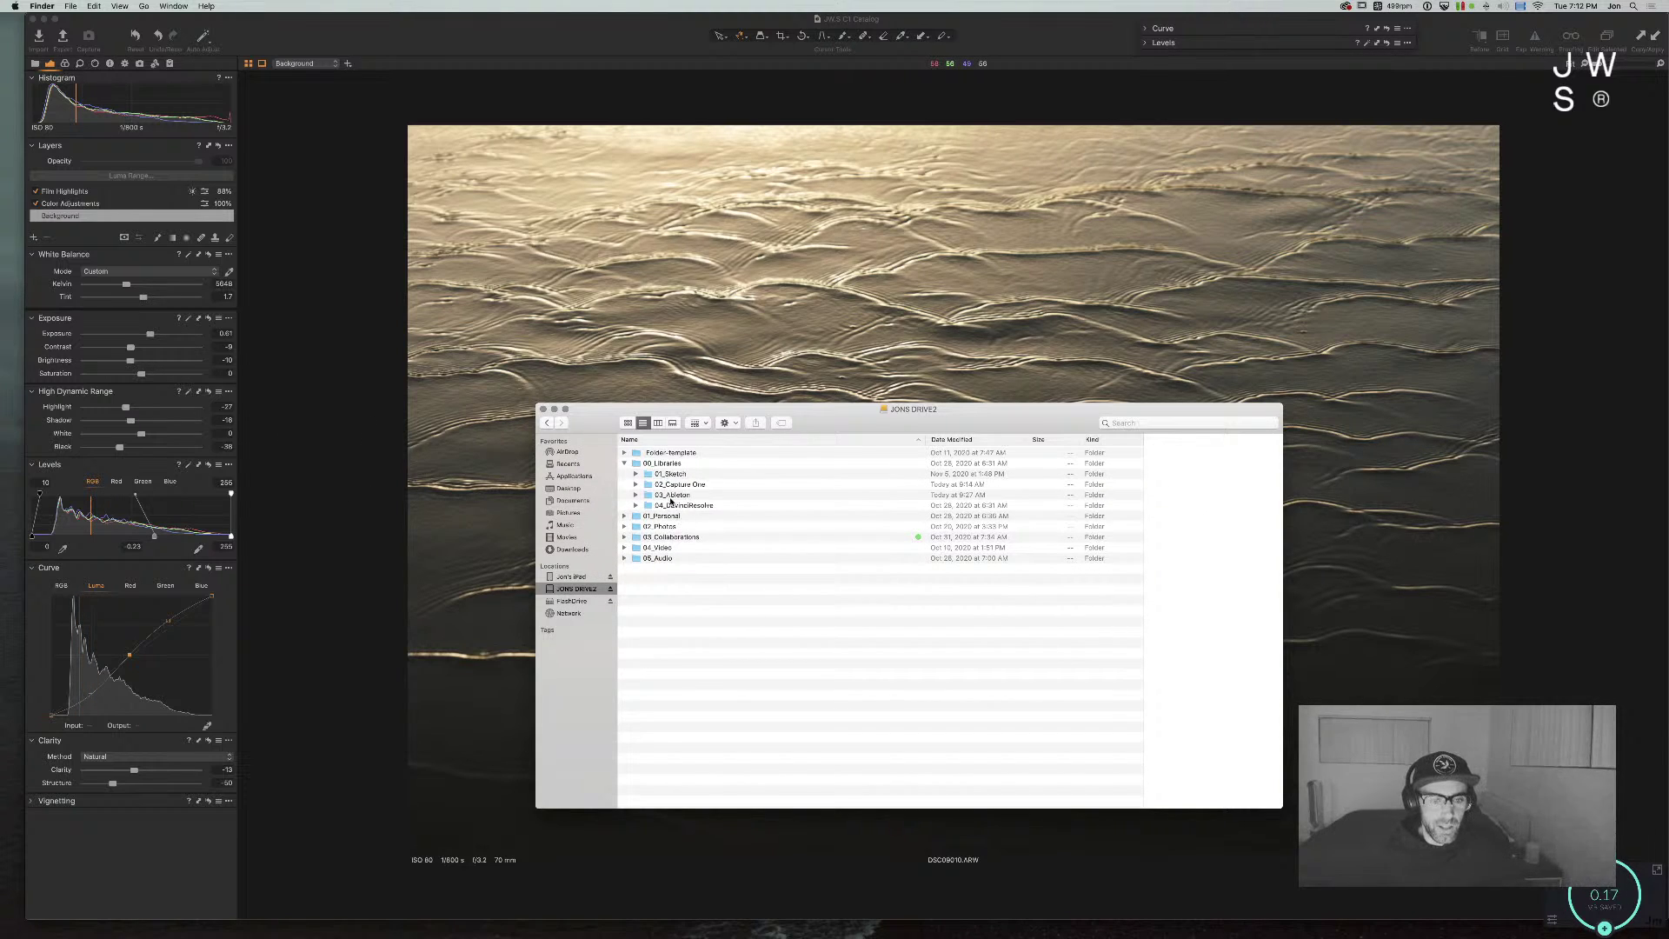
Step: Look through 02_Photos, including C1_Backups and LR CATALOGS, and select VSCO Film 01-07.rar in its assets folder
{"action": "left_click", "coordinate": [624, 526]}
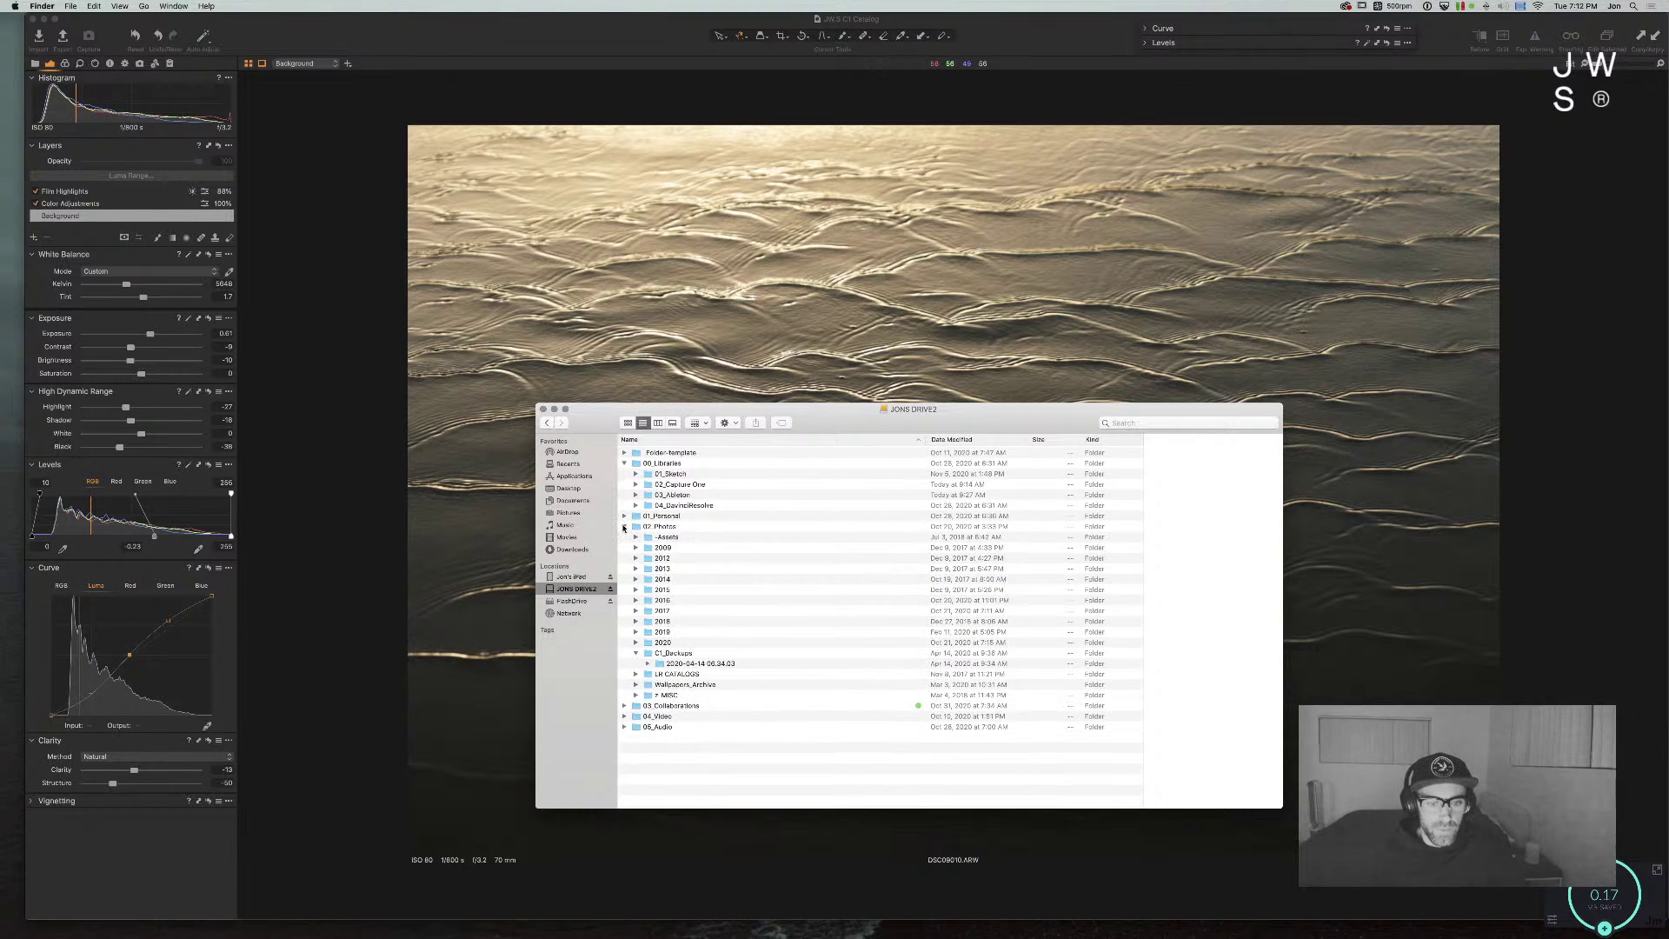
{"action": "left_click", "coordinate": [636, 653]}
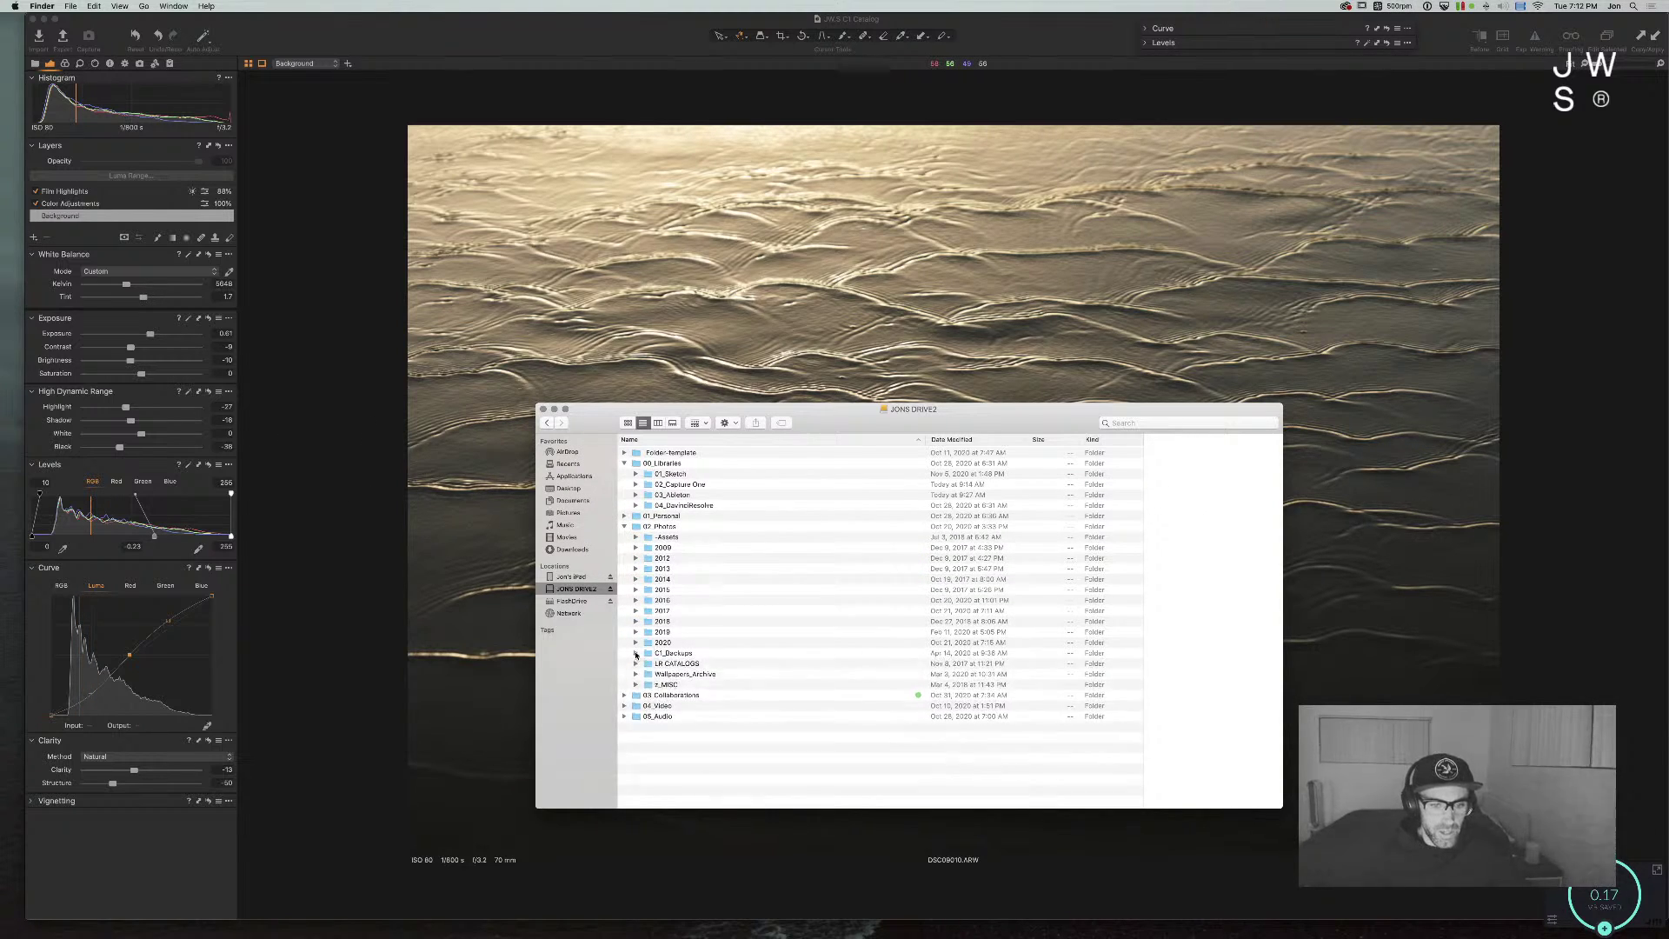
{"action": "left_click", "coordinate": [692, 654]}
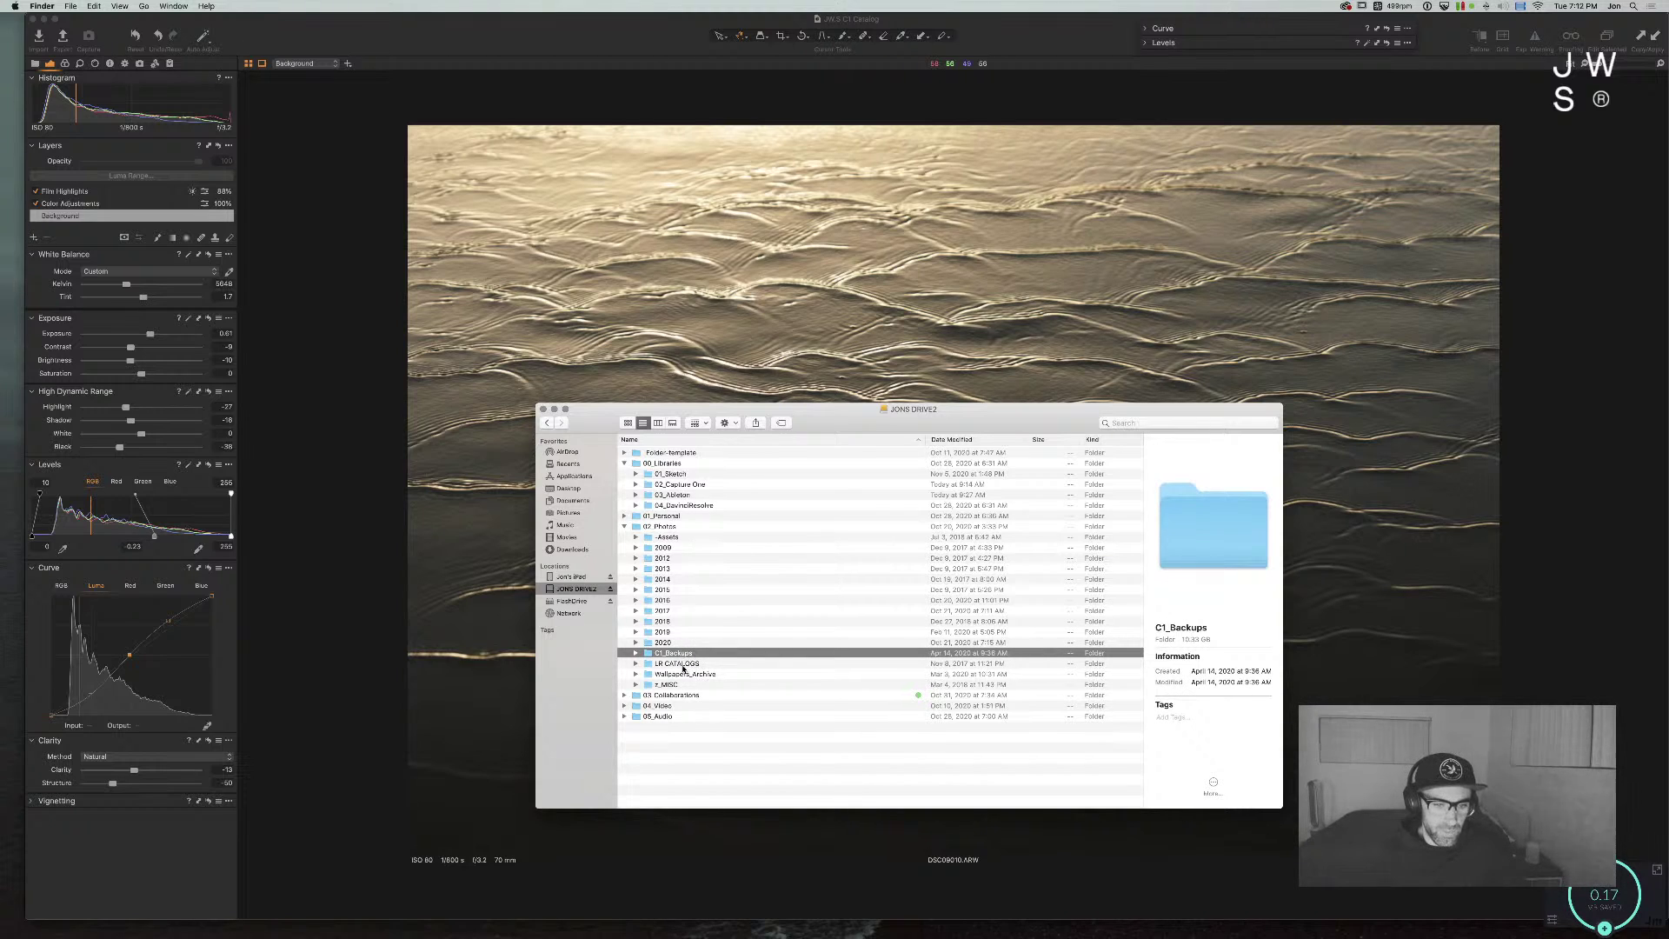
{"action": "left_click", "coordinate": [683, 666]}
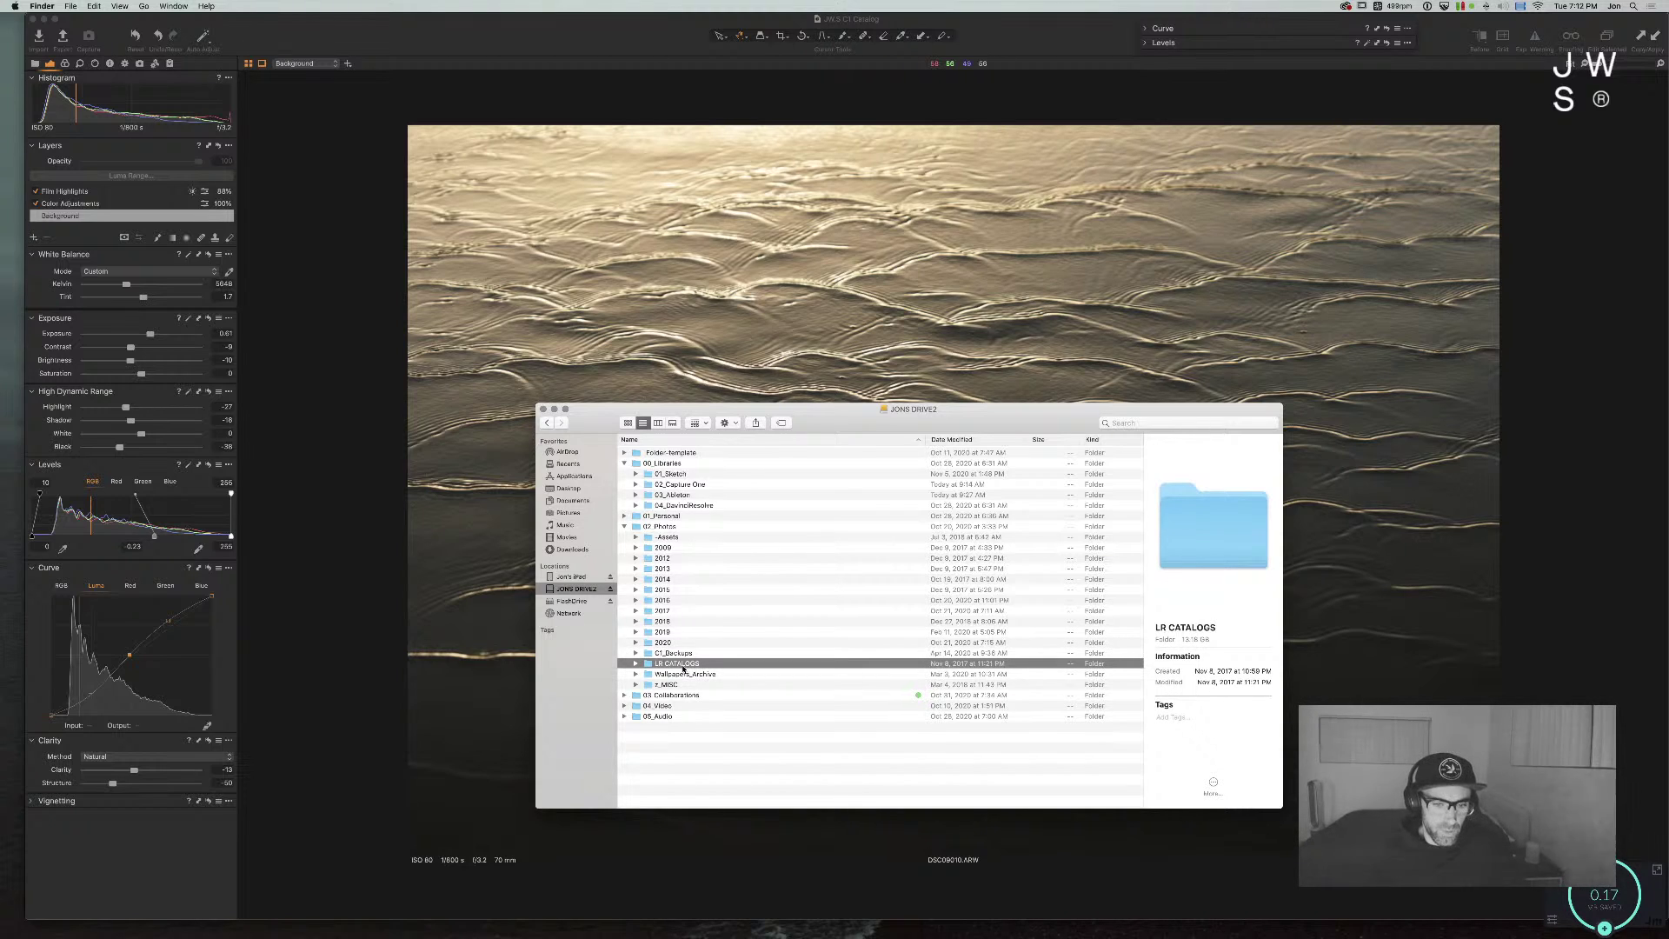
{"action": "left_click", "coordinate": [636, 537]}
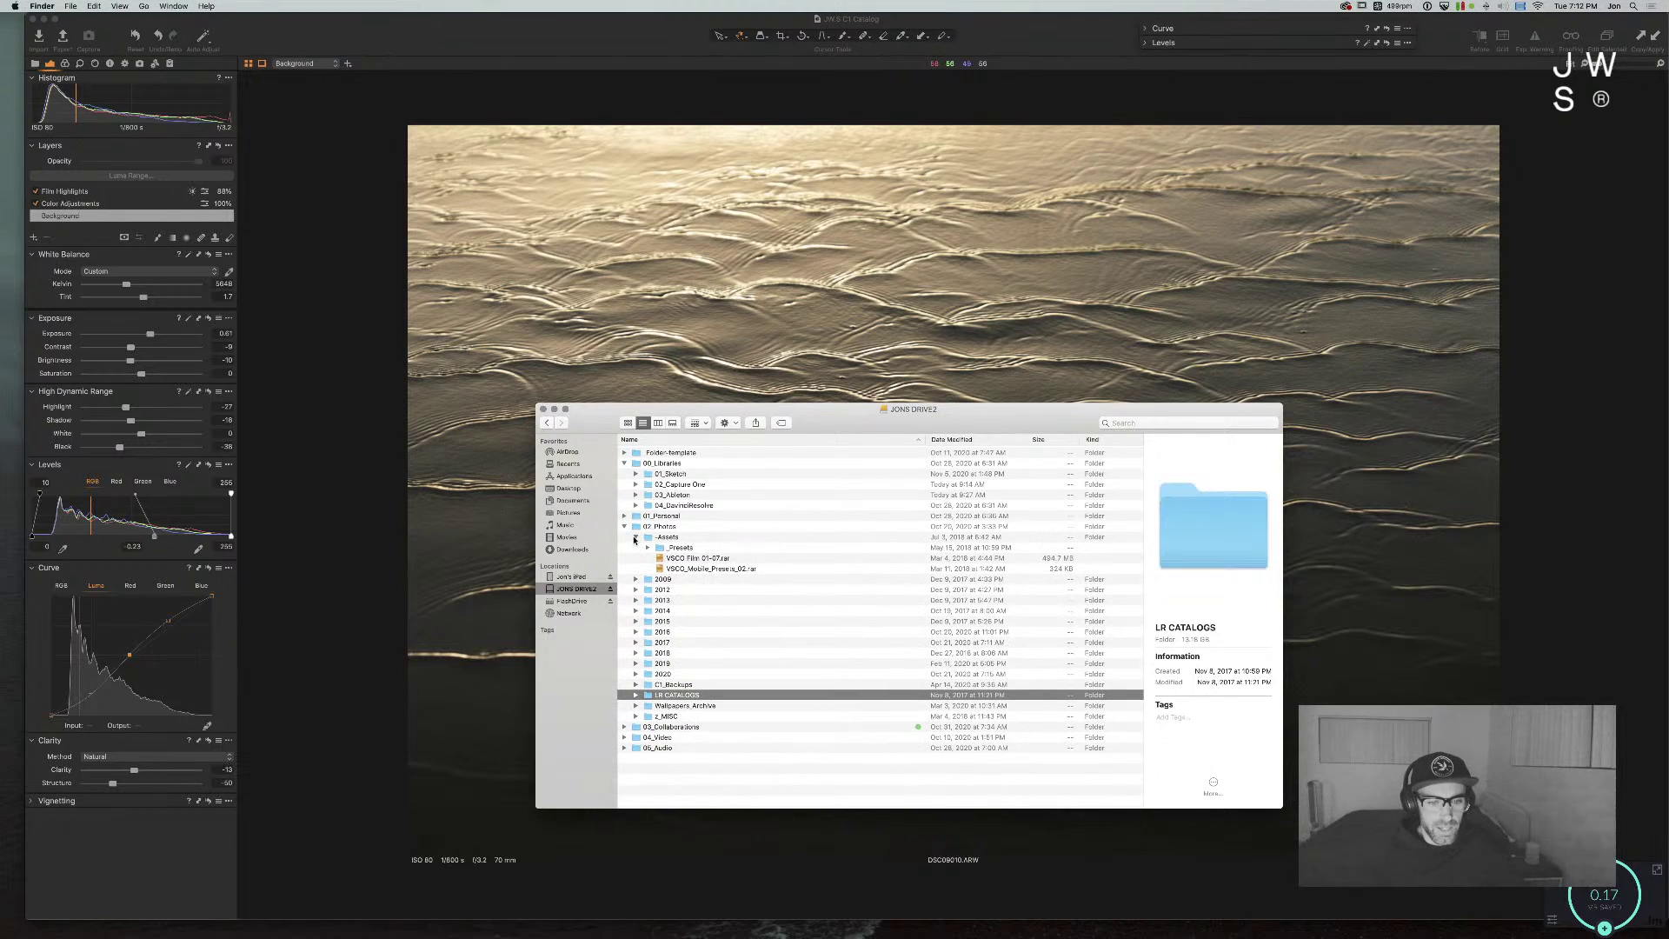
{"action": "left_click", "coordinate": [713, 560]}
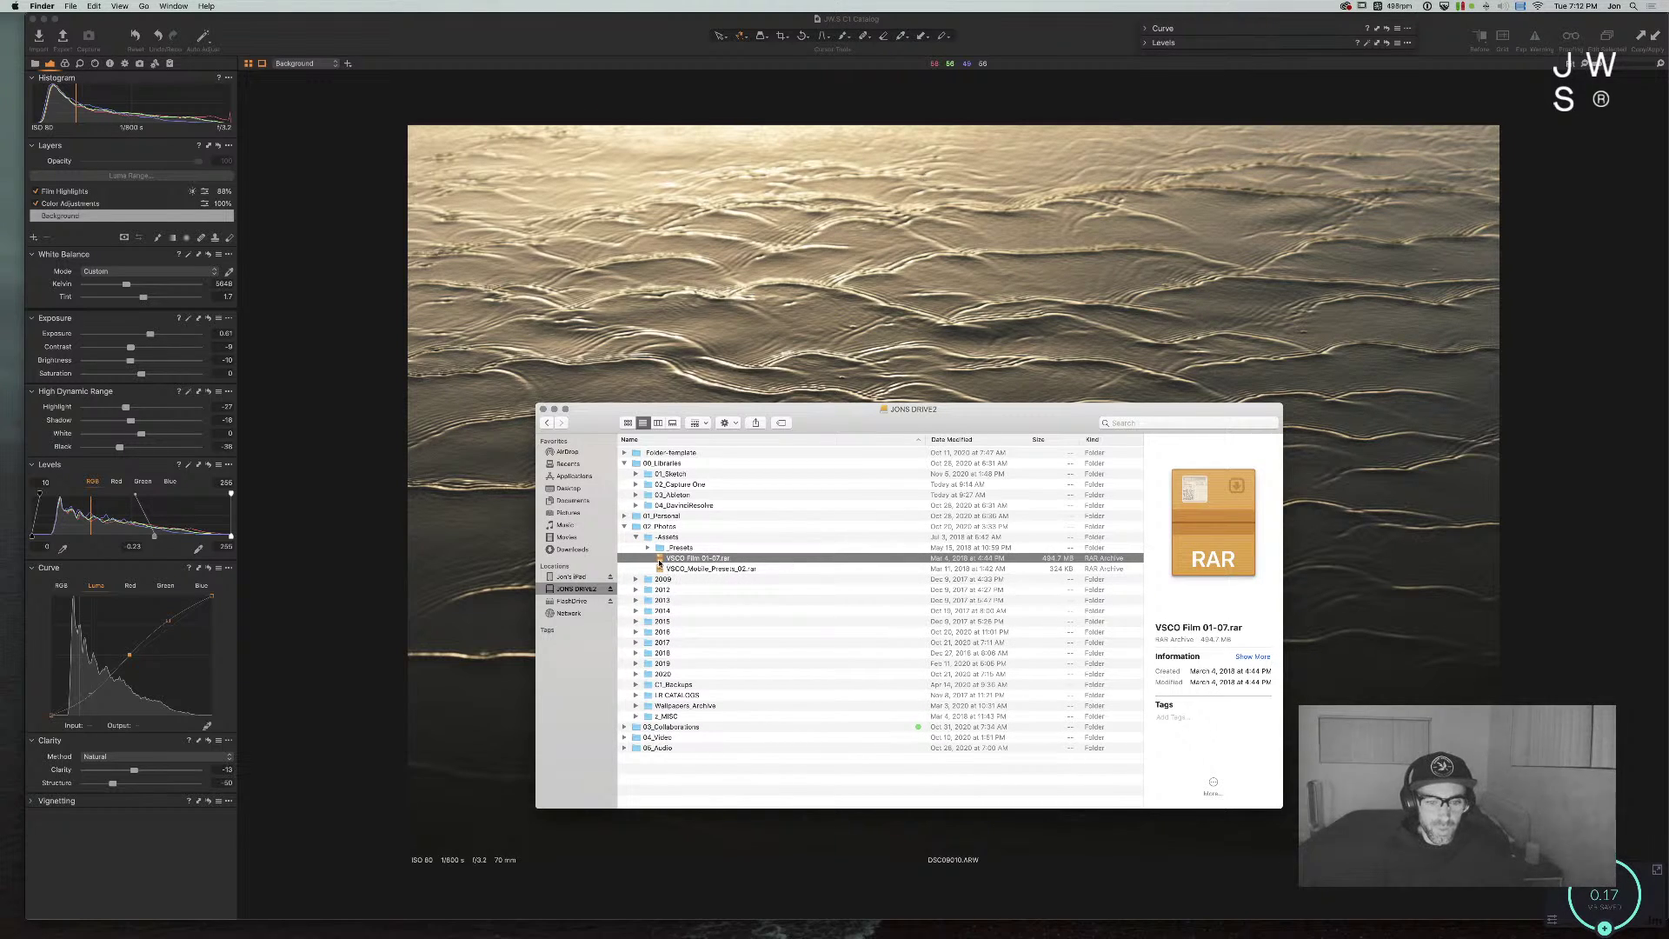
Step: Collapse the assets, 02_Photos and 00_Libraries folders, and glance inside 03_Collaborations
{"action": "left_click", "coordinate": [635, 536]}
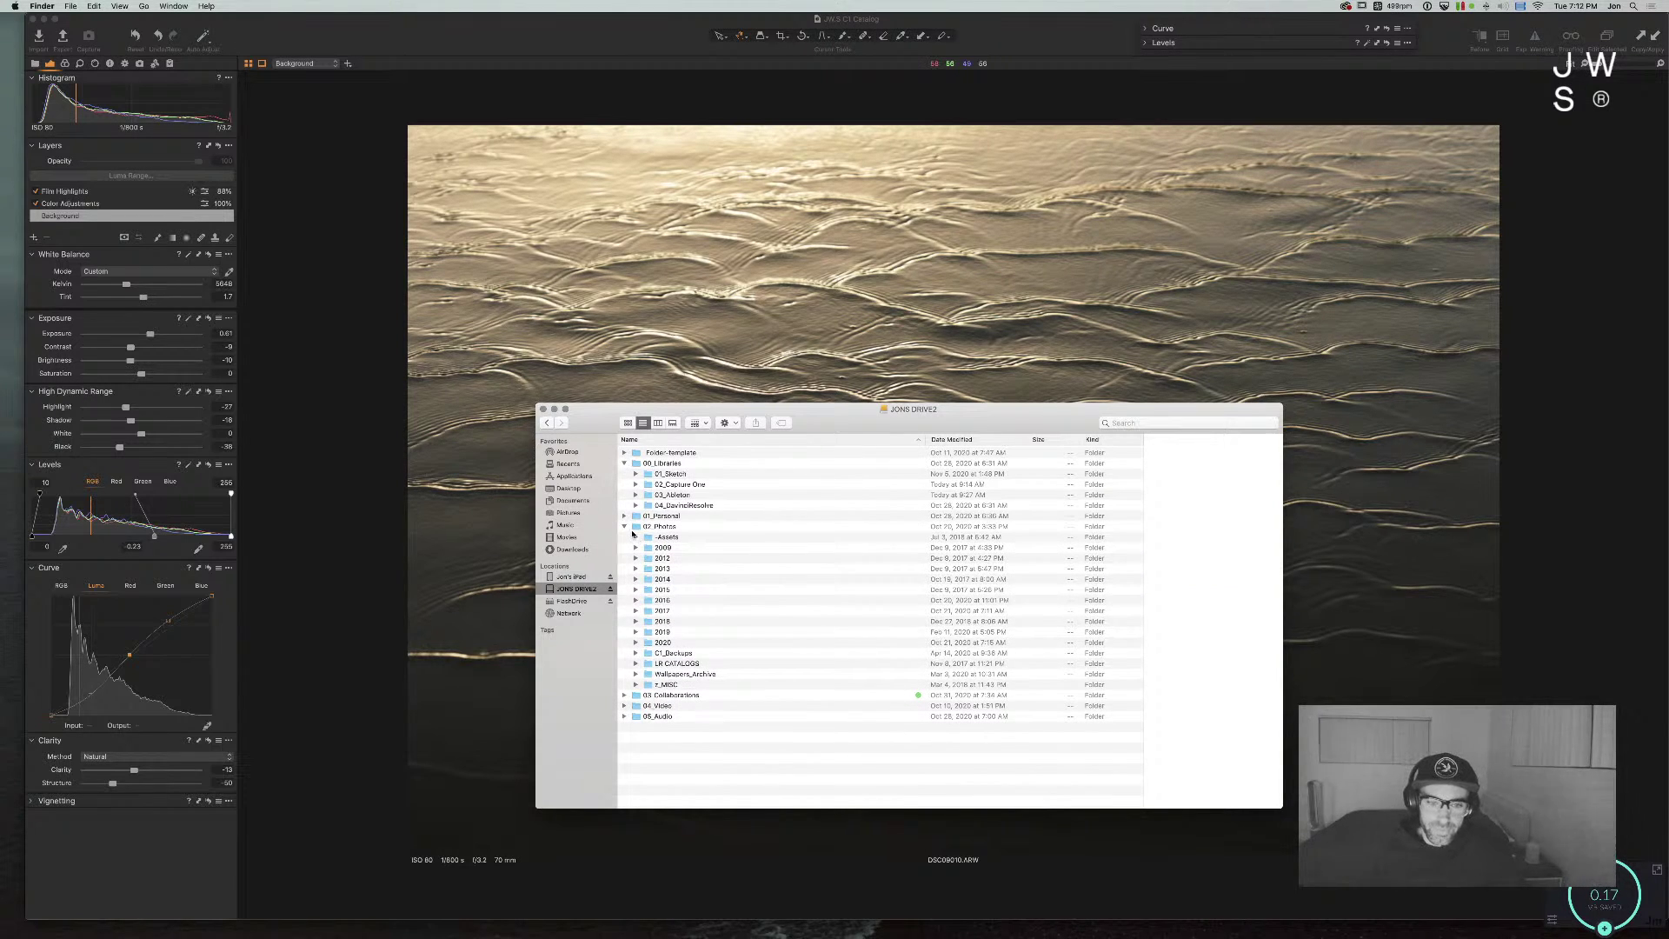
{"action": "left_click", "coordinate": [624, 526]}
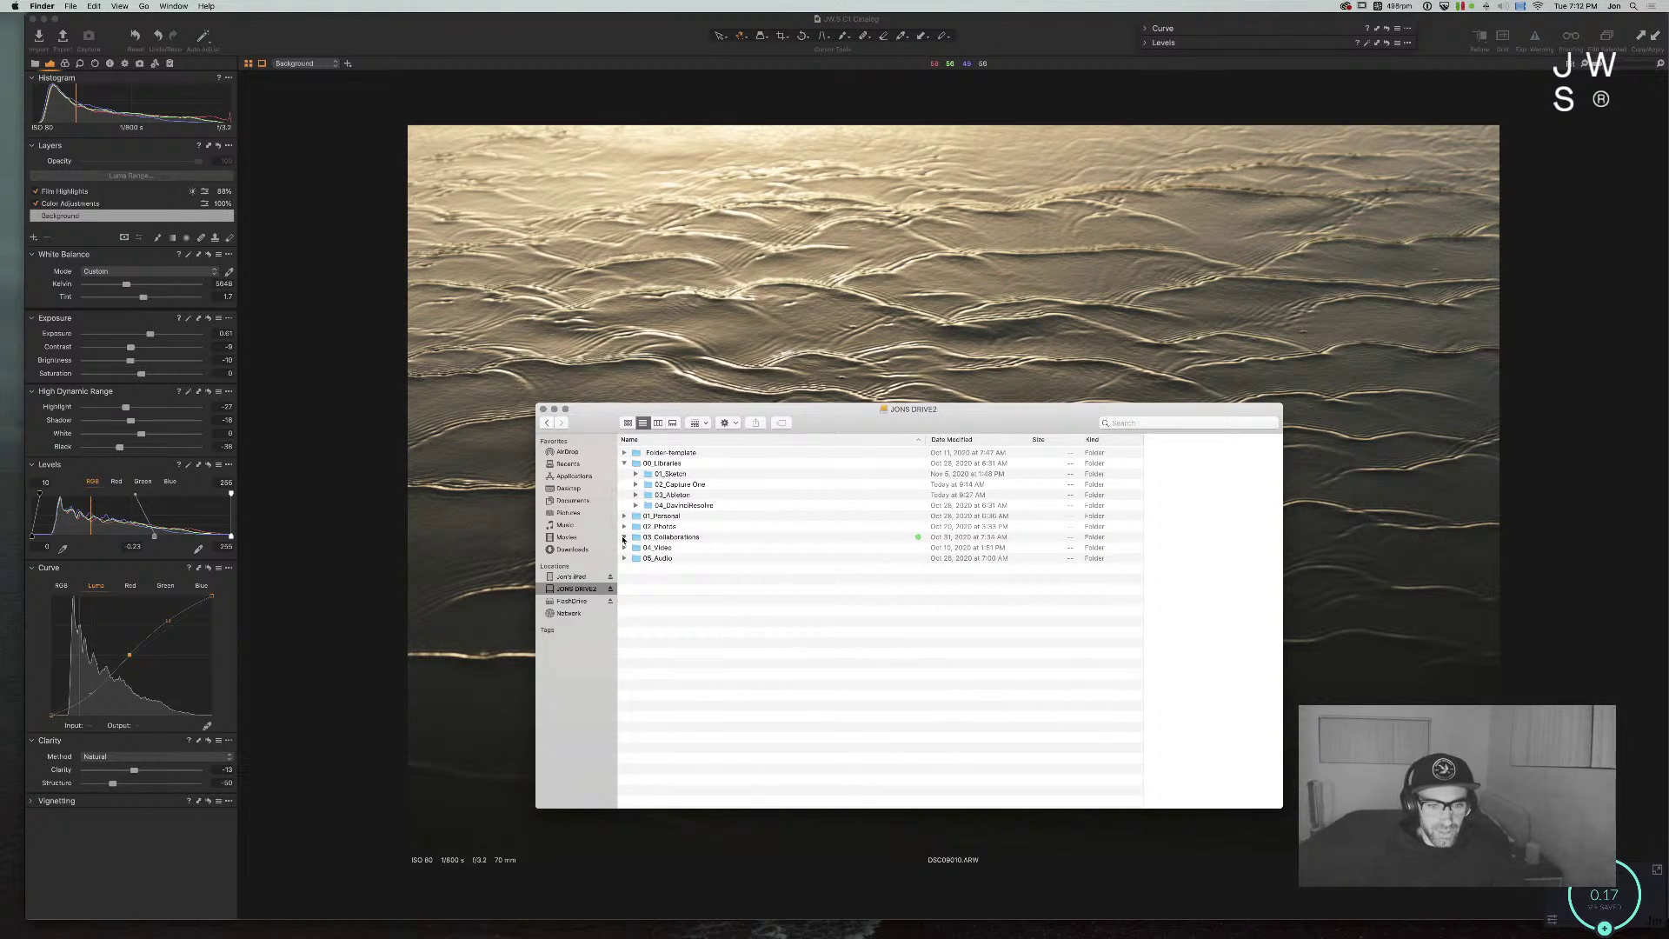
{"action": "left_click", "coordinate": [623, 537]}
{"action": "left_click", "coordinate": [623, 537]}
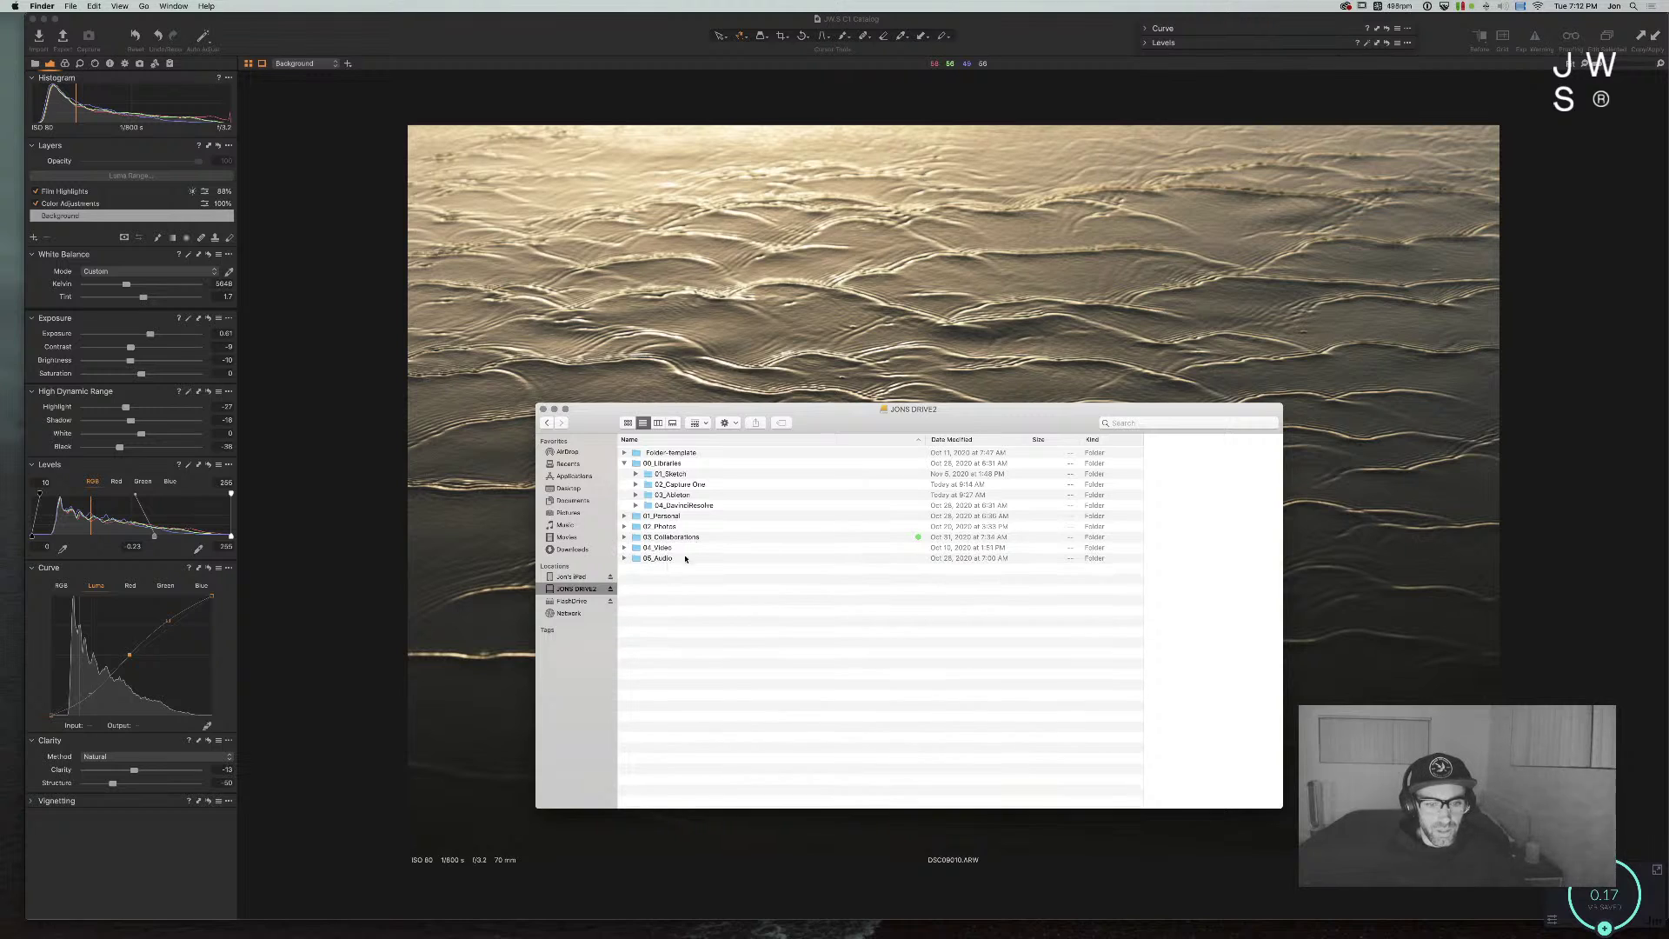
{"action": "left_click", "coordinate": [623, 463]}
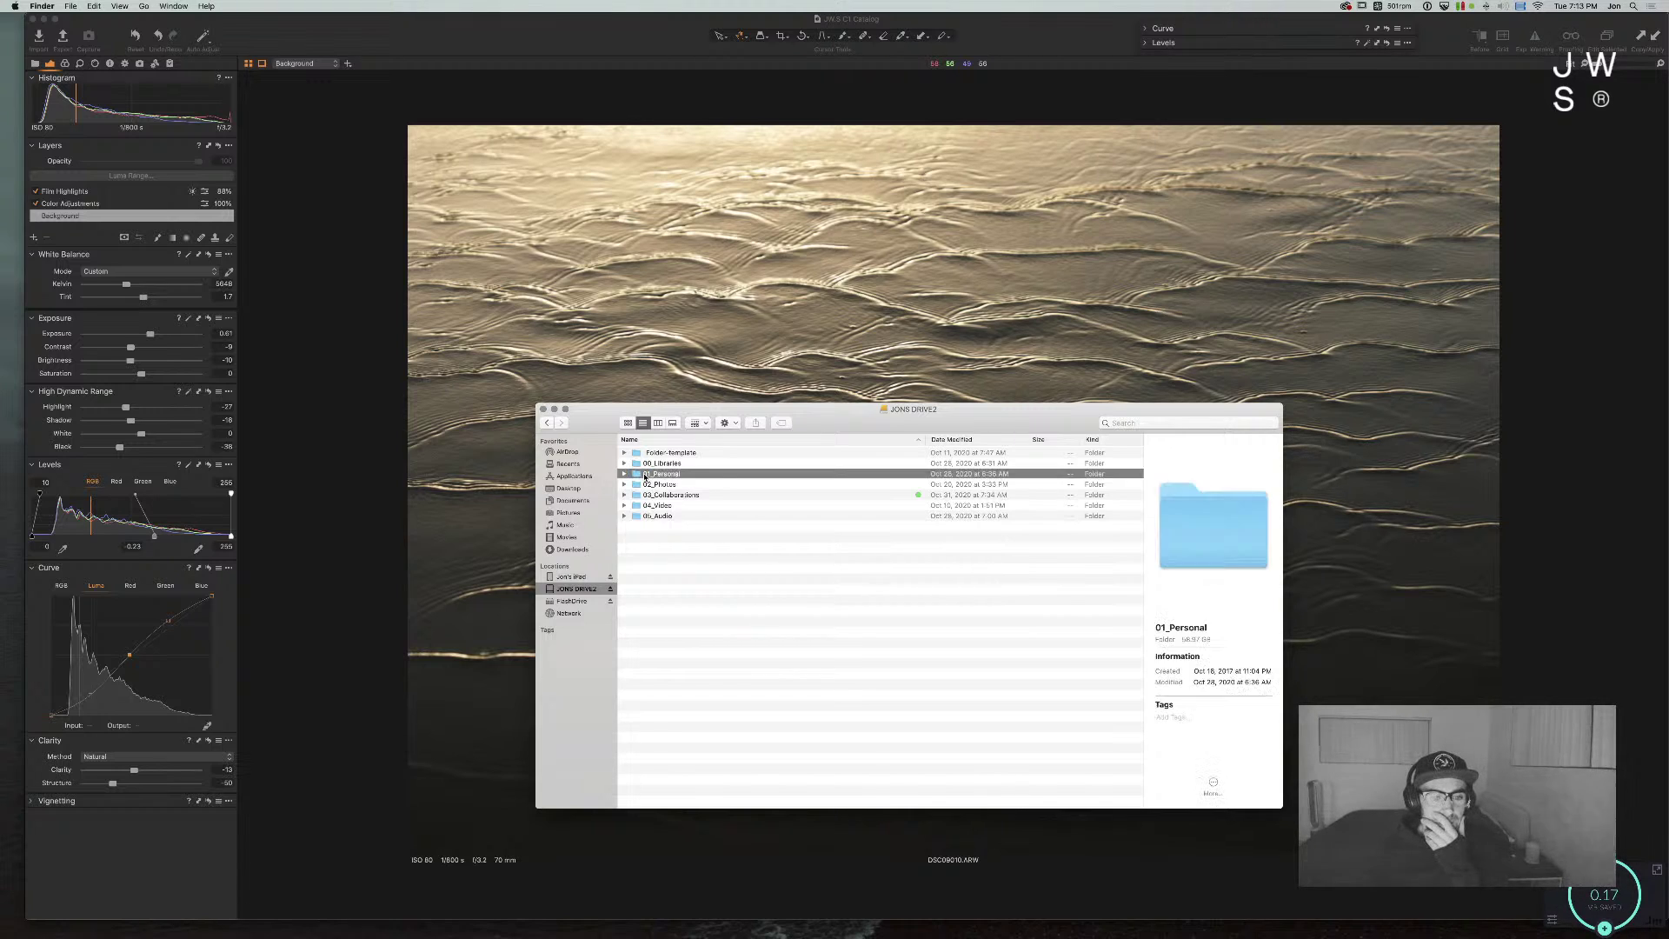
Step: Open 01_Personal and its 01_Projects folder, look inside Insta-Filters, and return to 01_Projects
{"action": "double_click", "coordinate": [648, 474]}
{"action": "left_click", "coordinate": [624, 463]}
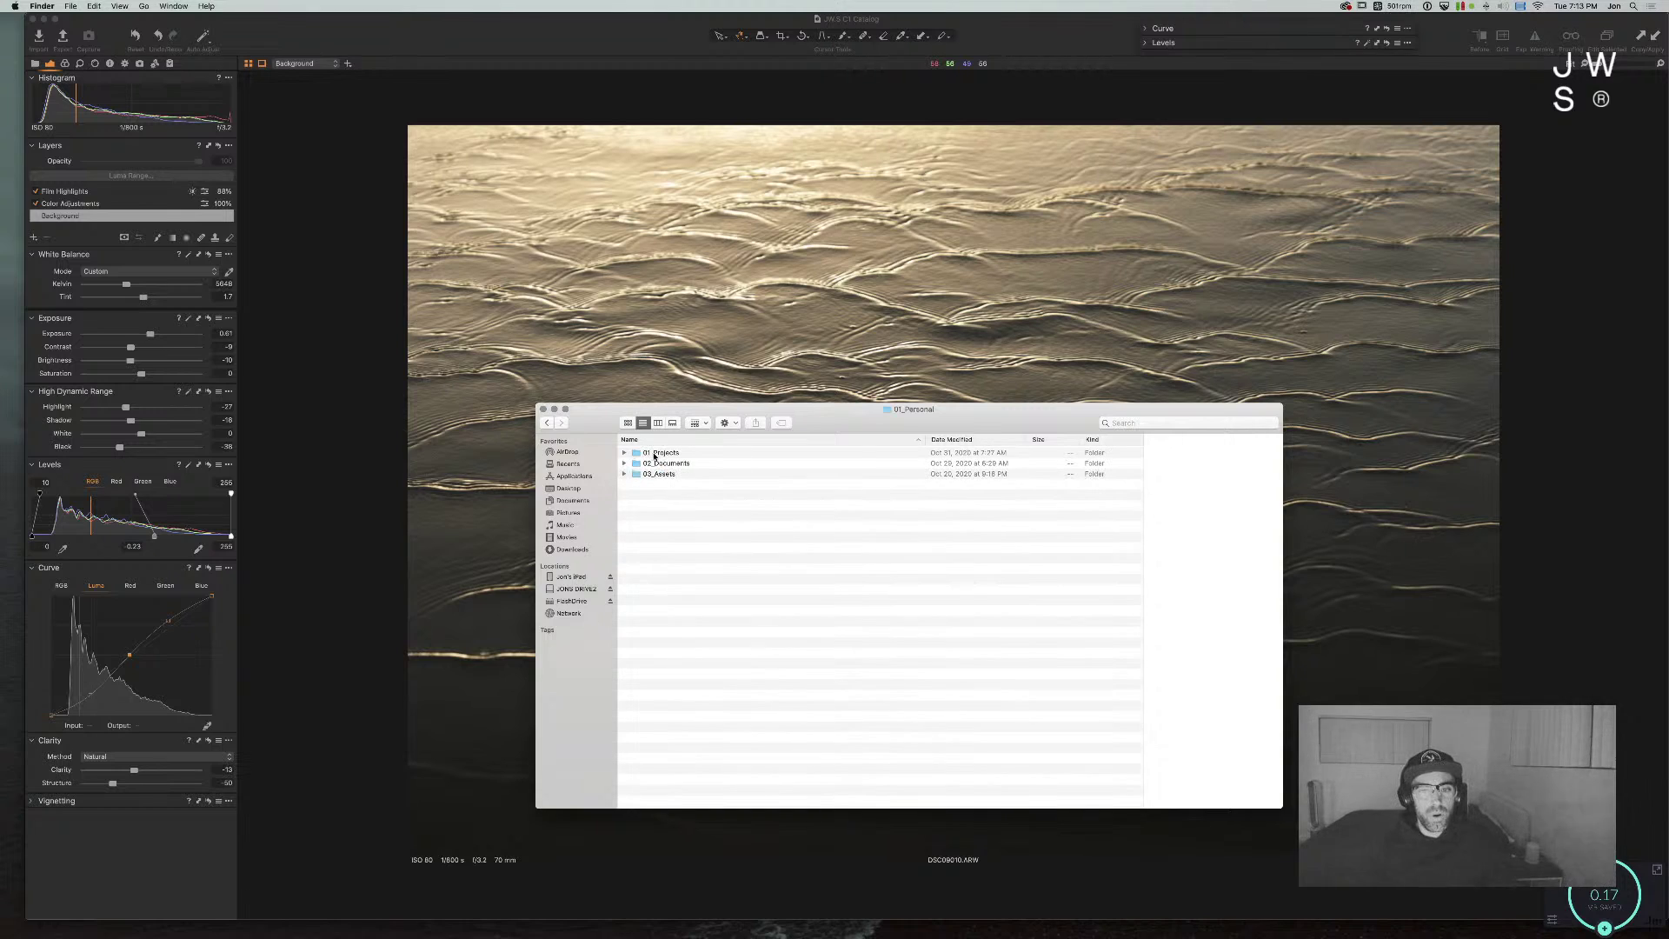
{"action": "double_click", "coordinate": [669, 453]}
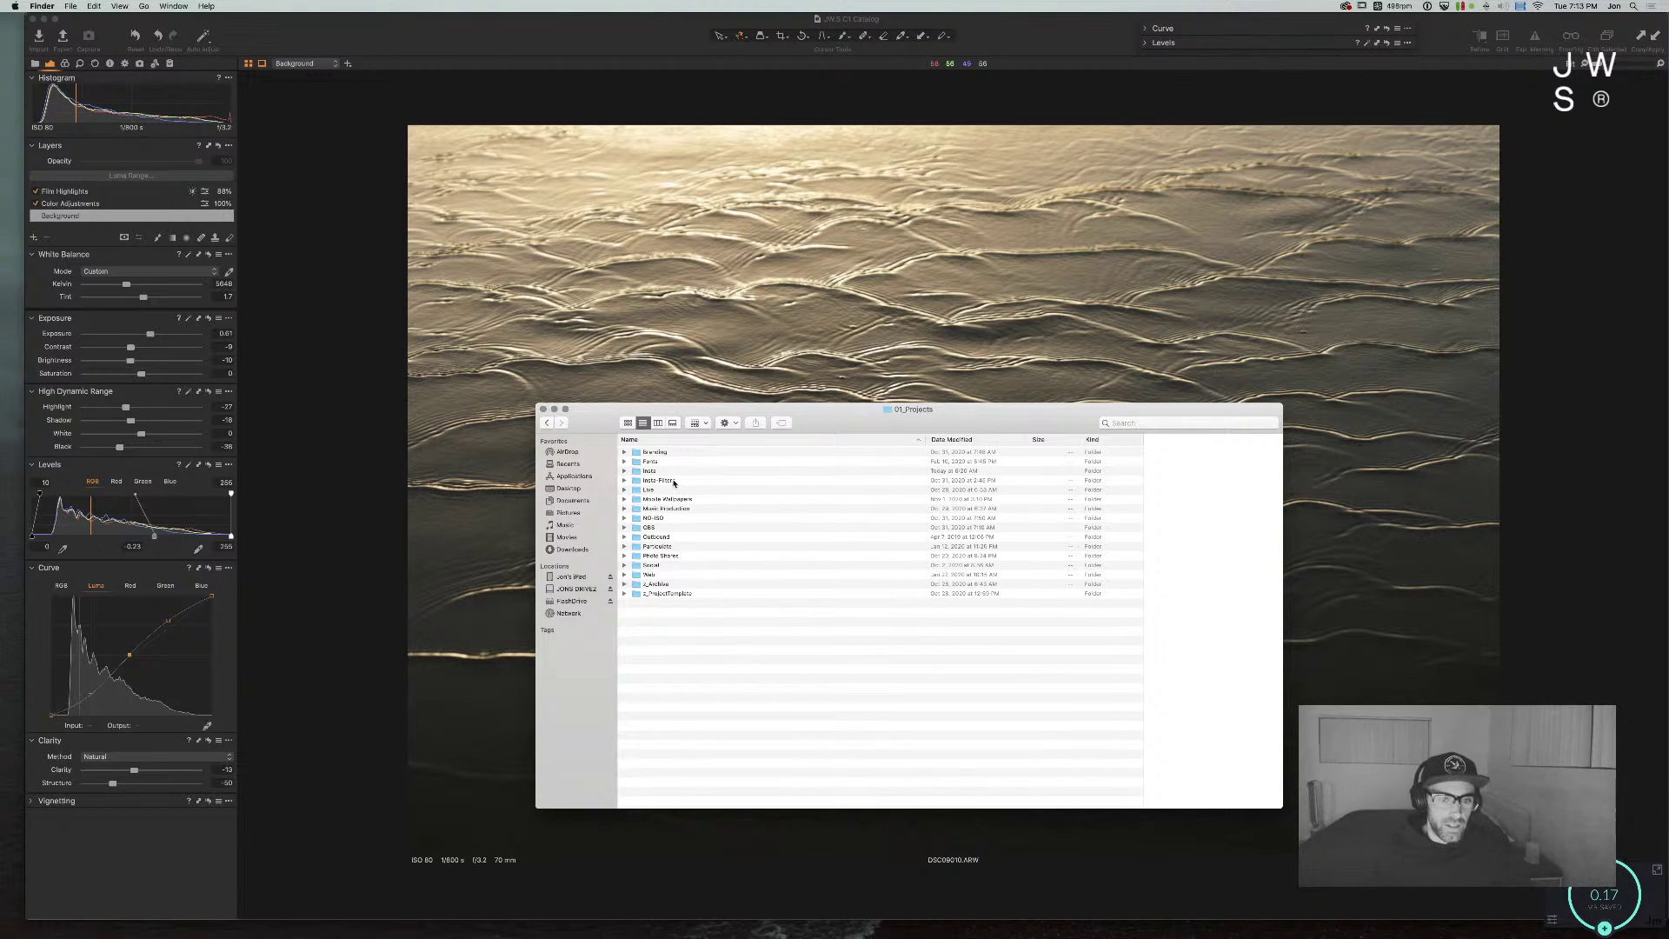
{"action": "double_click", "coordinate": [686, 480]}
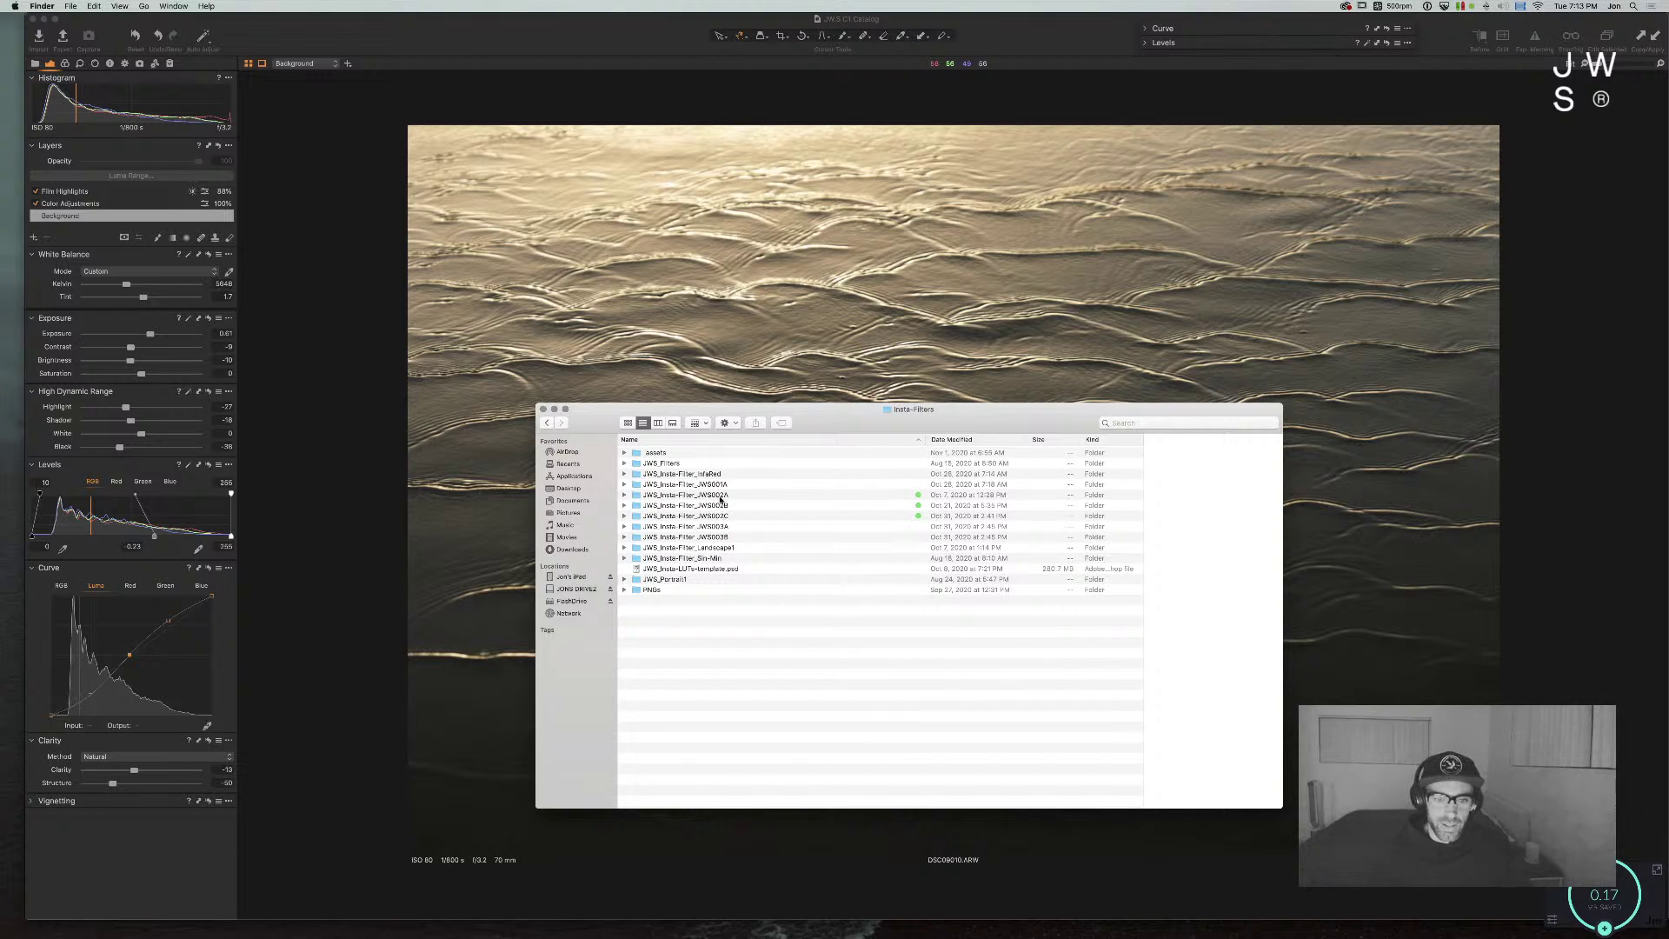
{"action": "left_click", "coordinate": [910, 409], "text": "super"}
{"action": "left_click", "coordinate": [867, 430]}
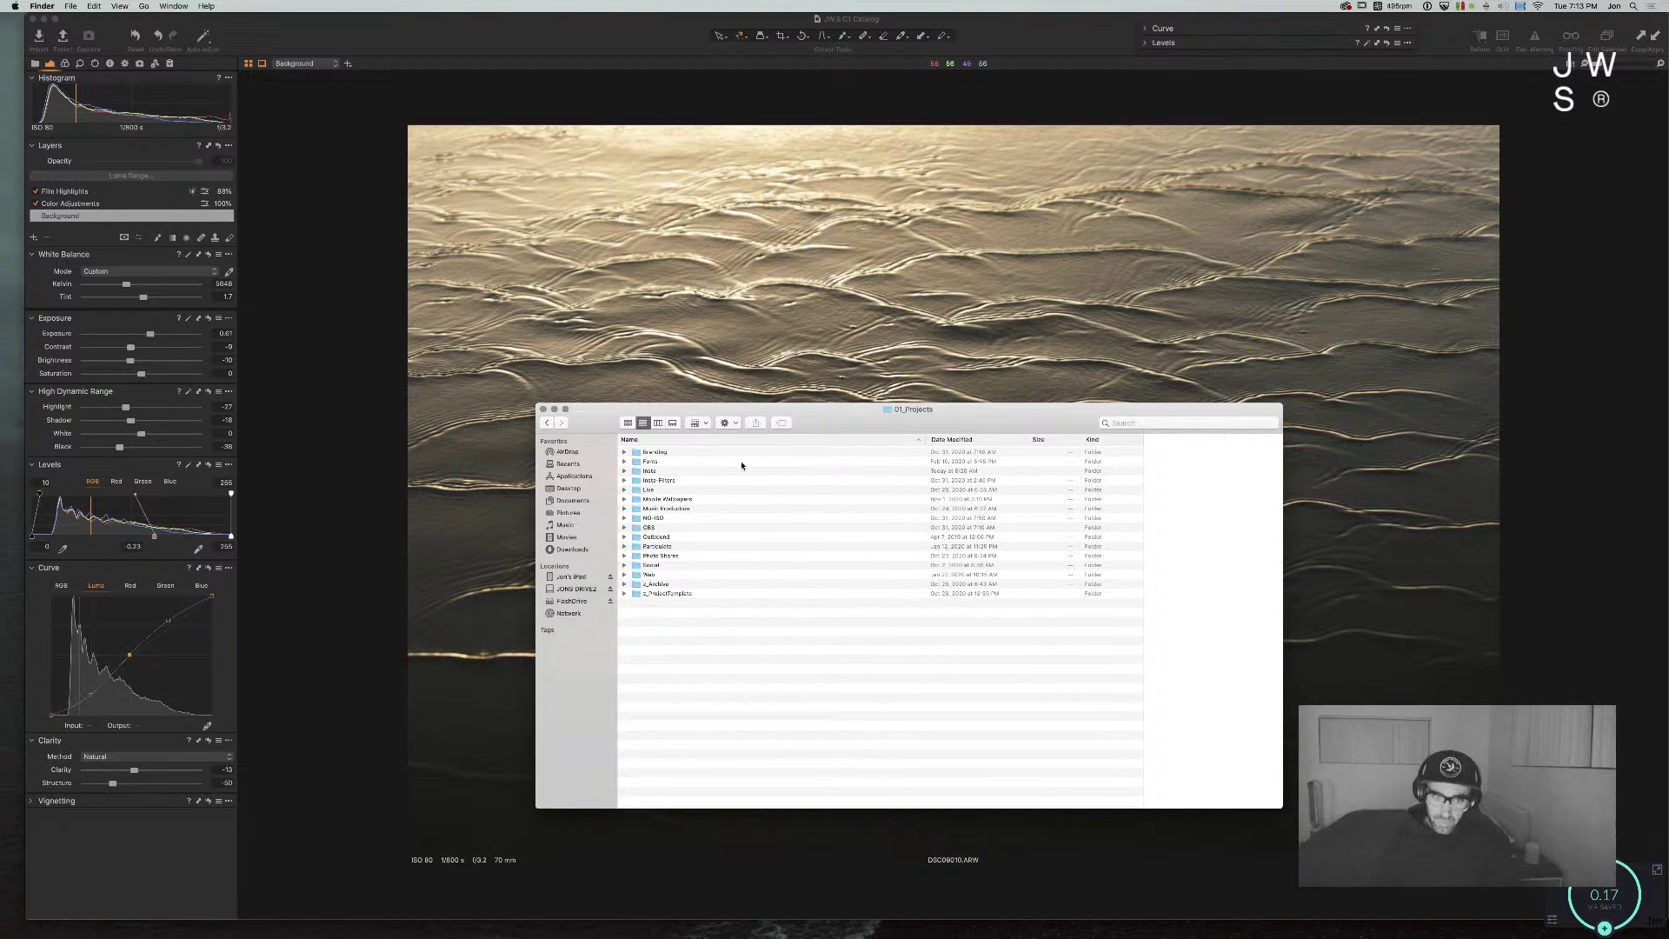
Step: Expand the Live project folder, glance at its Design subfolder, and switch back to Capture One
{"action": "left_click", "coordinate": [624, 489]}
{"action": "left_click", "coordinate": [635, 509]}
{"action": "left_click", "coordinate": [636, 508]}
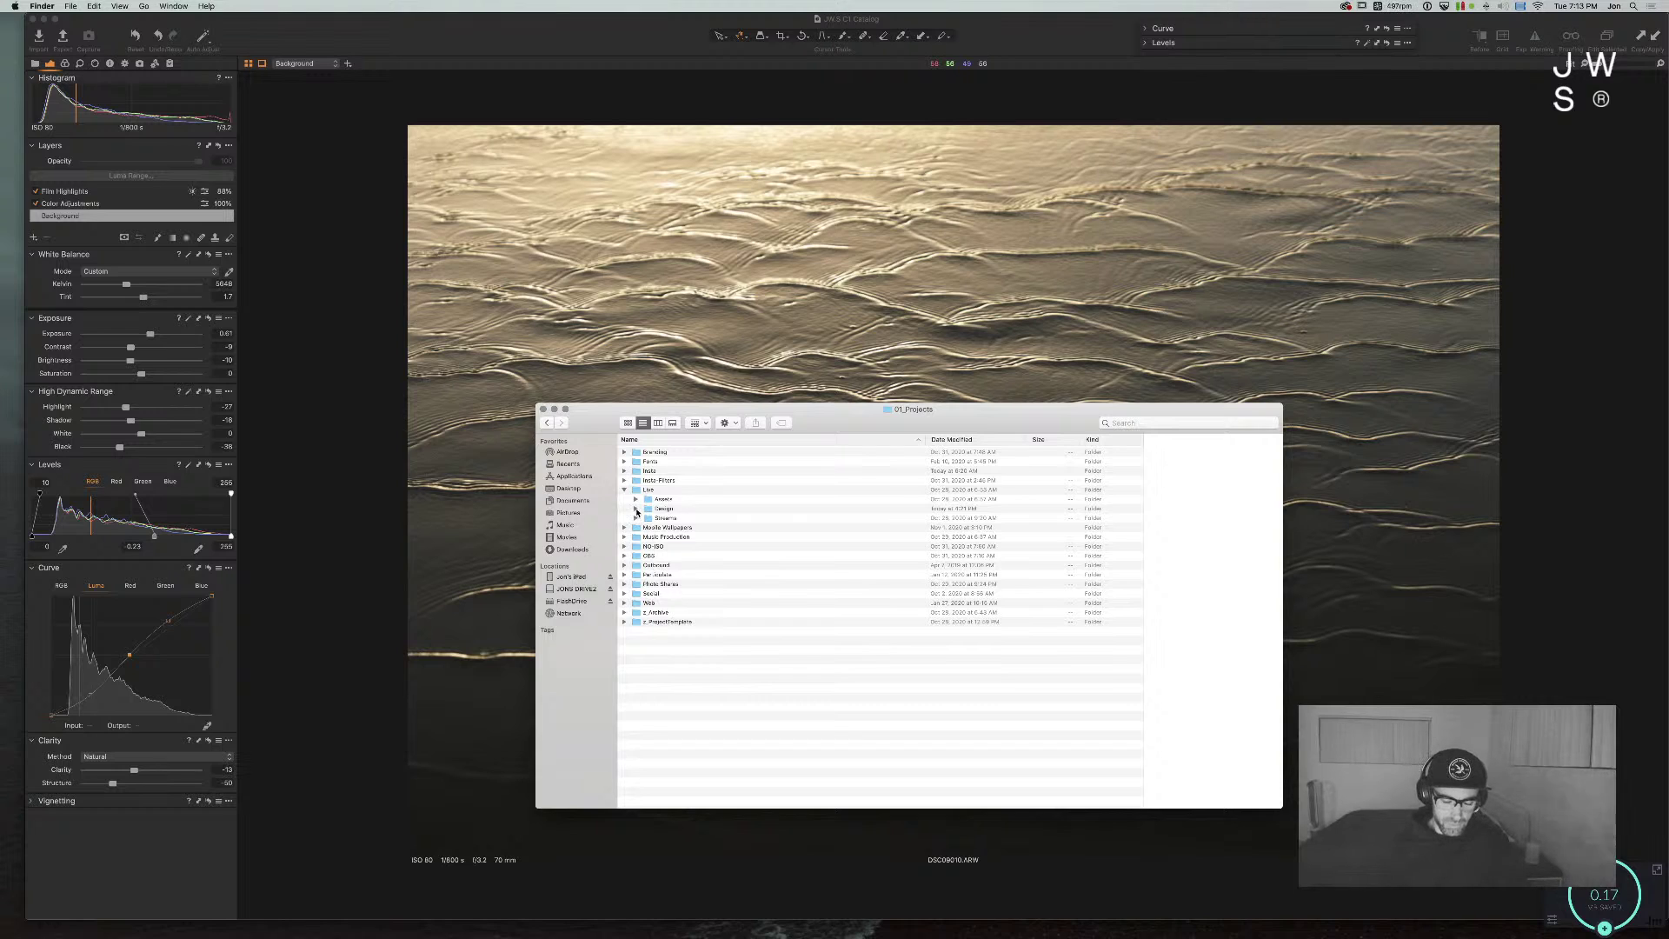
{"action": "left_click", "coordinate": [526, 101]}
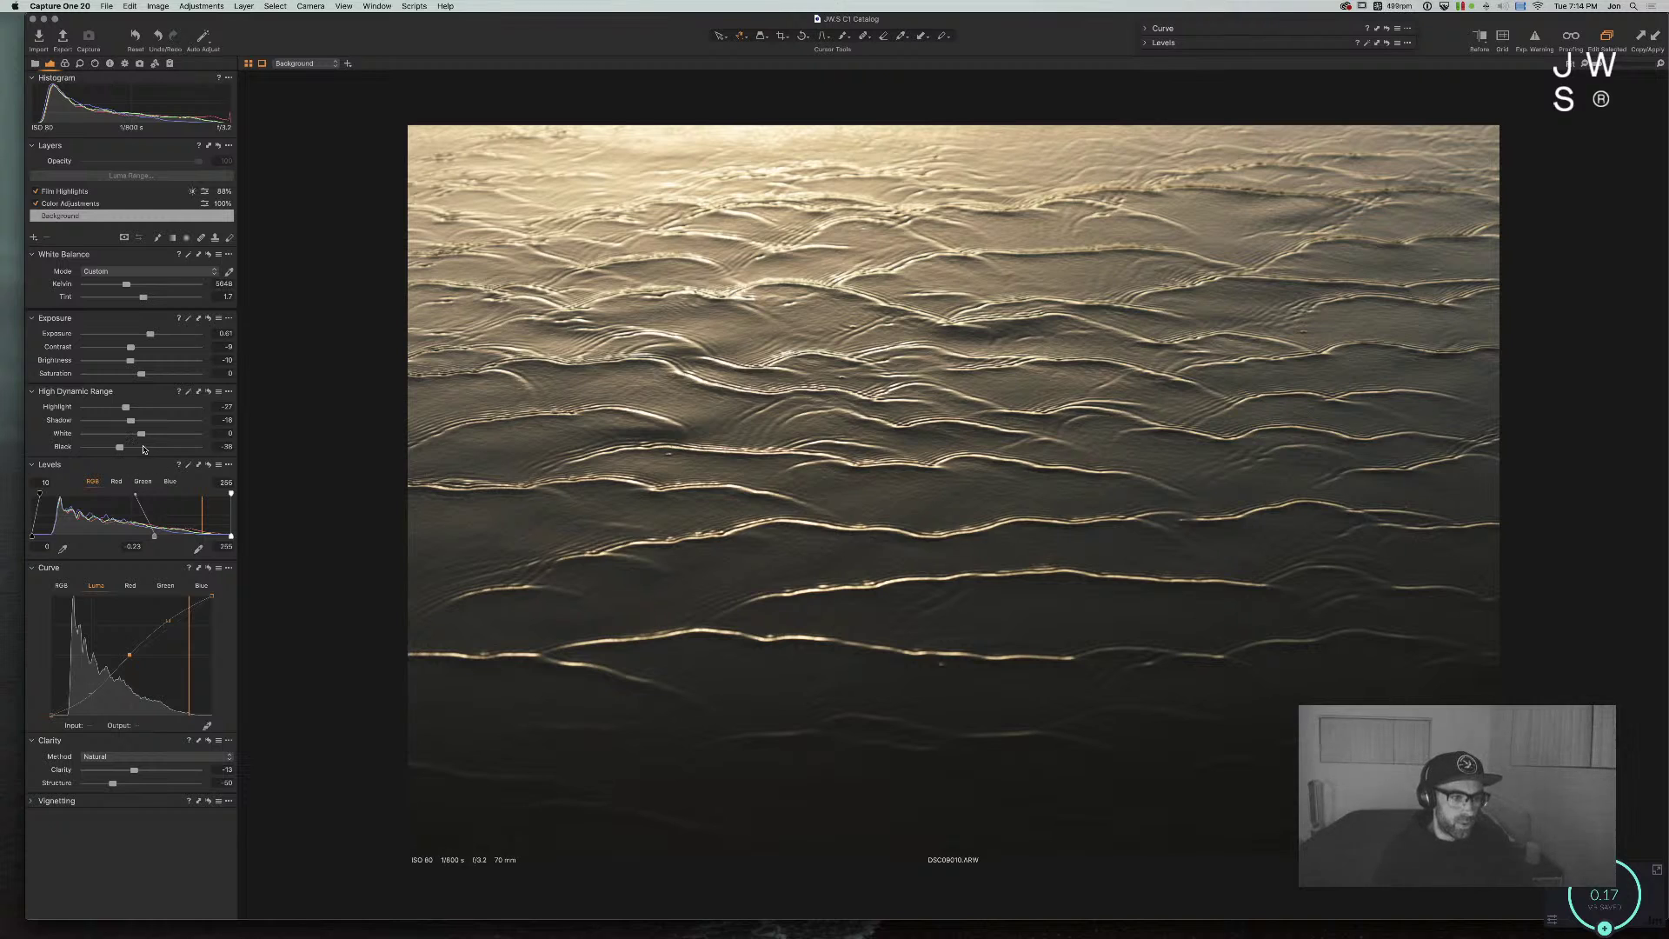
Step: Lower the RGB Levels target highlight to 249, and raise the white balance Kelvin slightly with Tint at 3.1
{"action": "left_click_drag", "start_coordinate": [231, 494], "coordinate": [226, 496]}
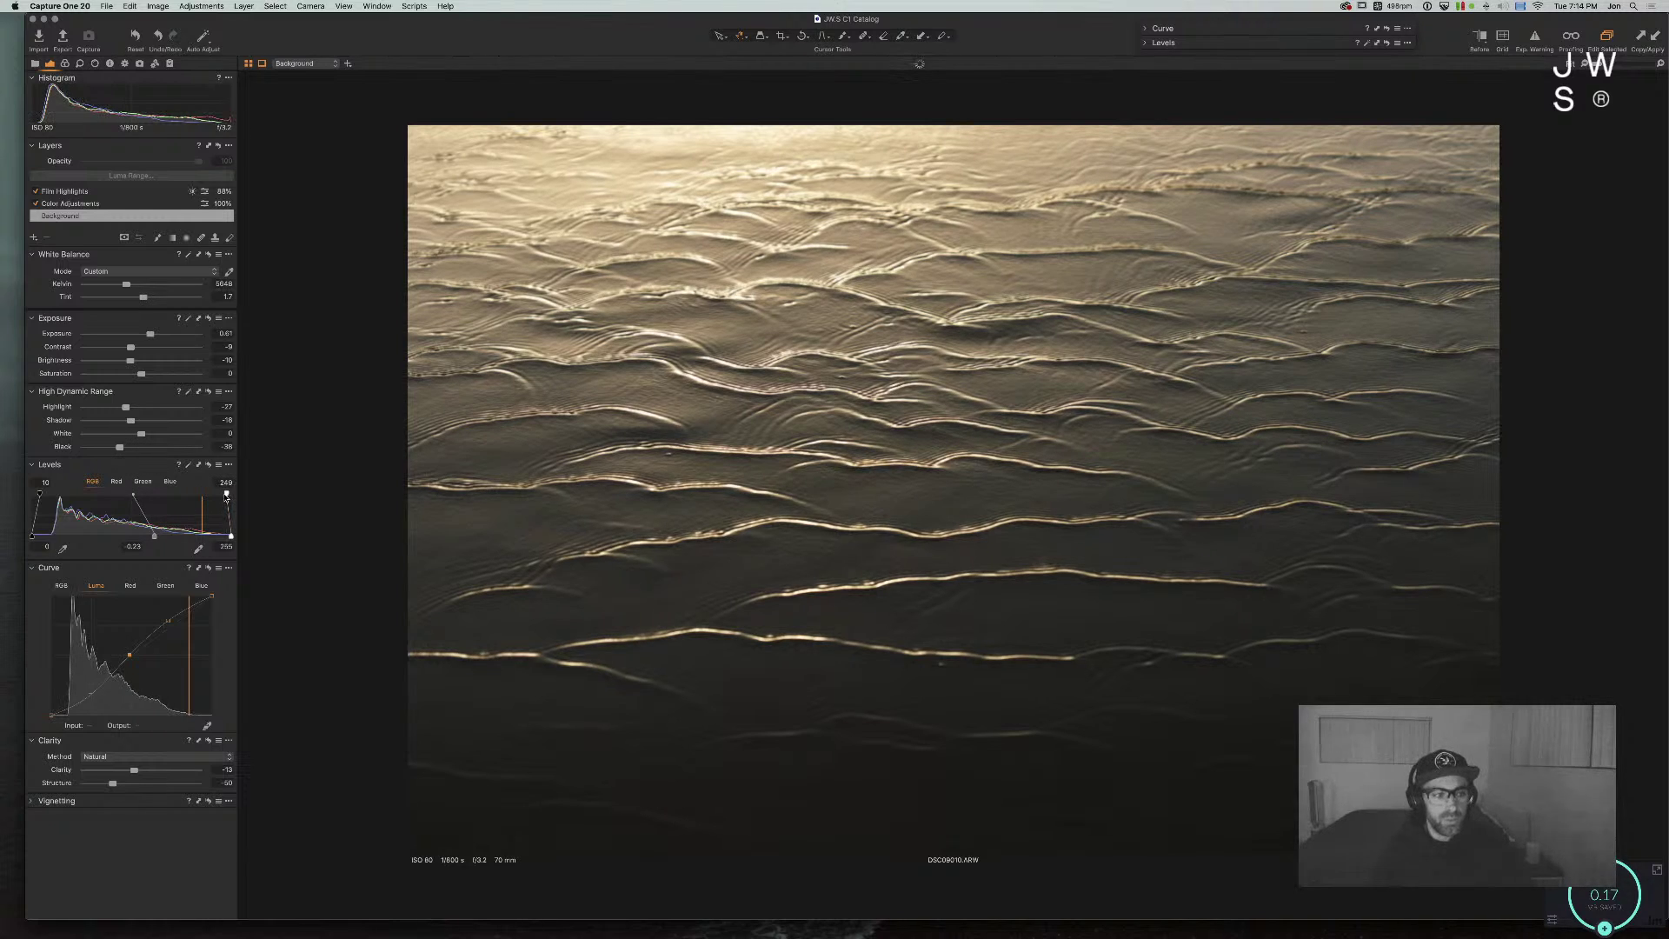
{"action": "left_click_drag", "start_coordinate": [131, 285], "coordinate": [147, 299]}
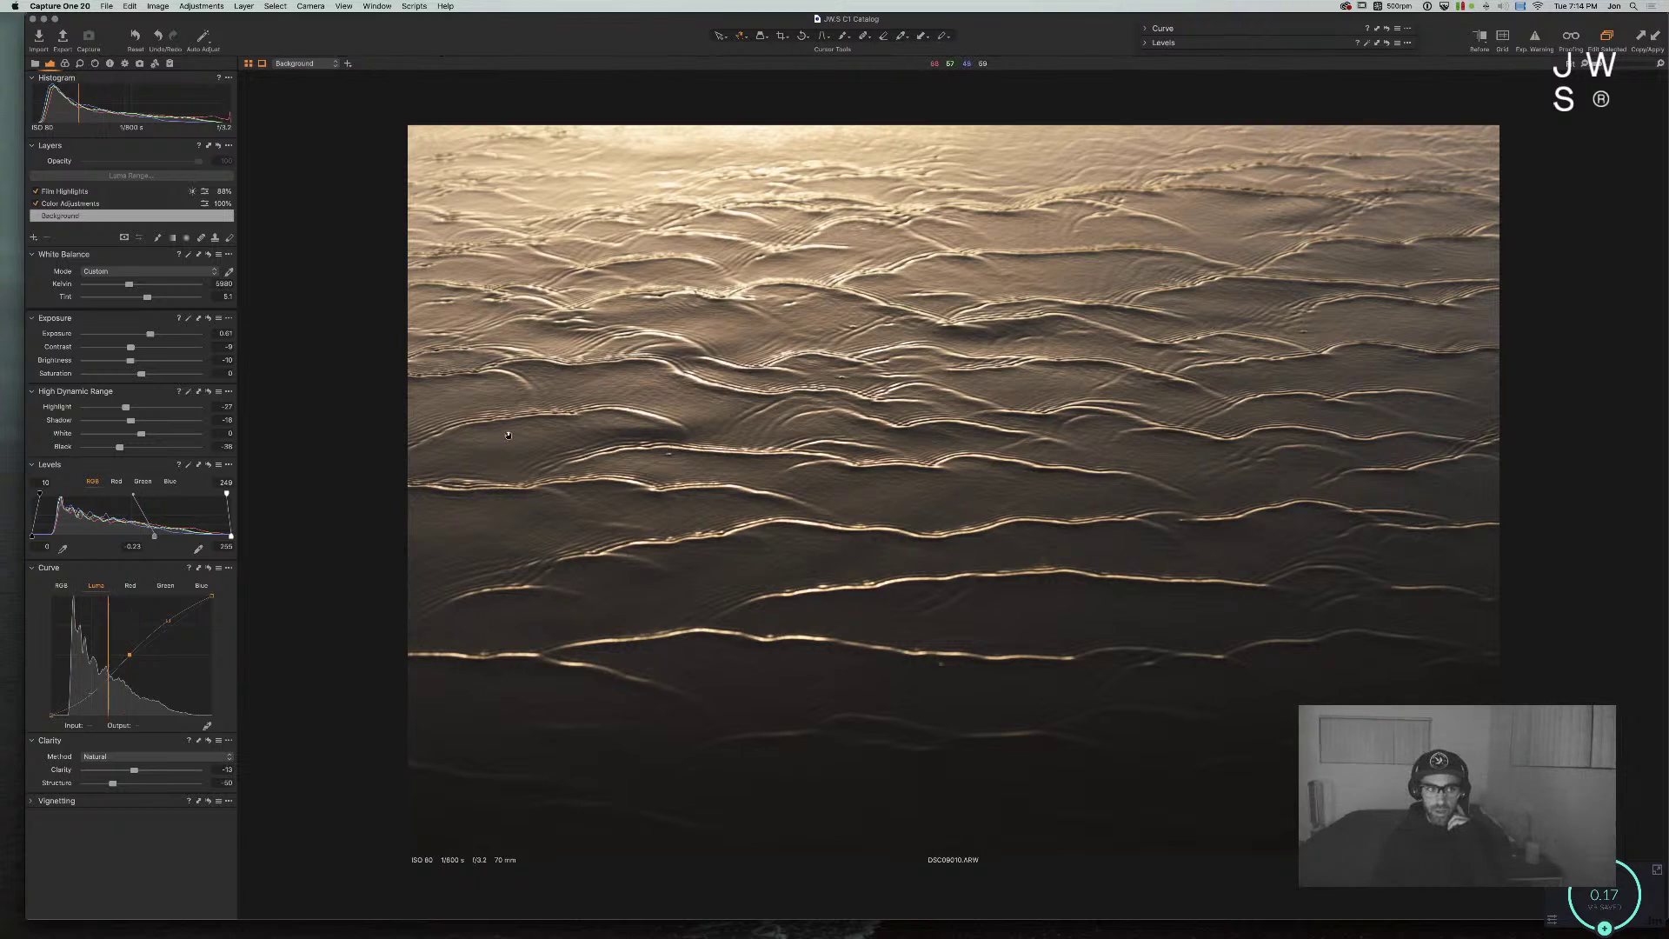
{"action": "scroll", "coordinate": [229, 295], "scroll_direction": "down", "scroll_amount": 2}
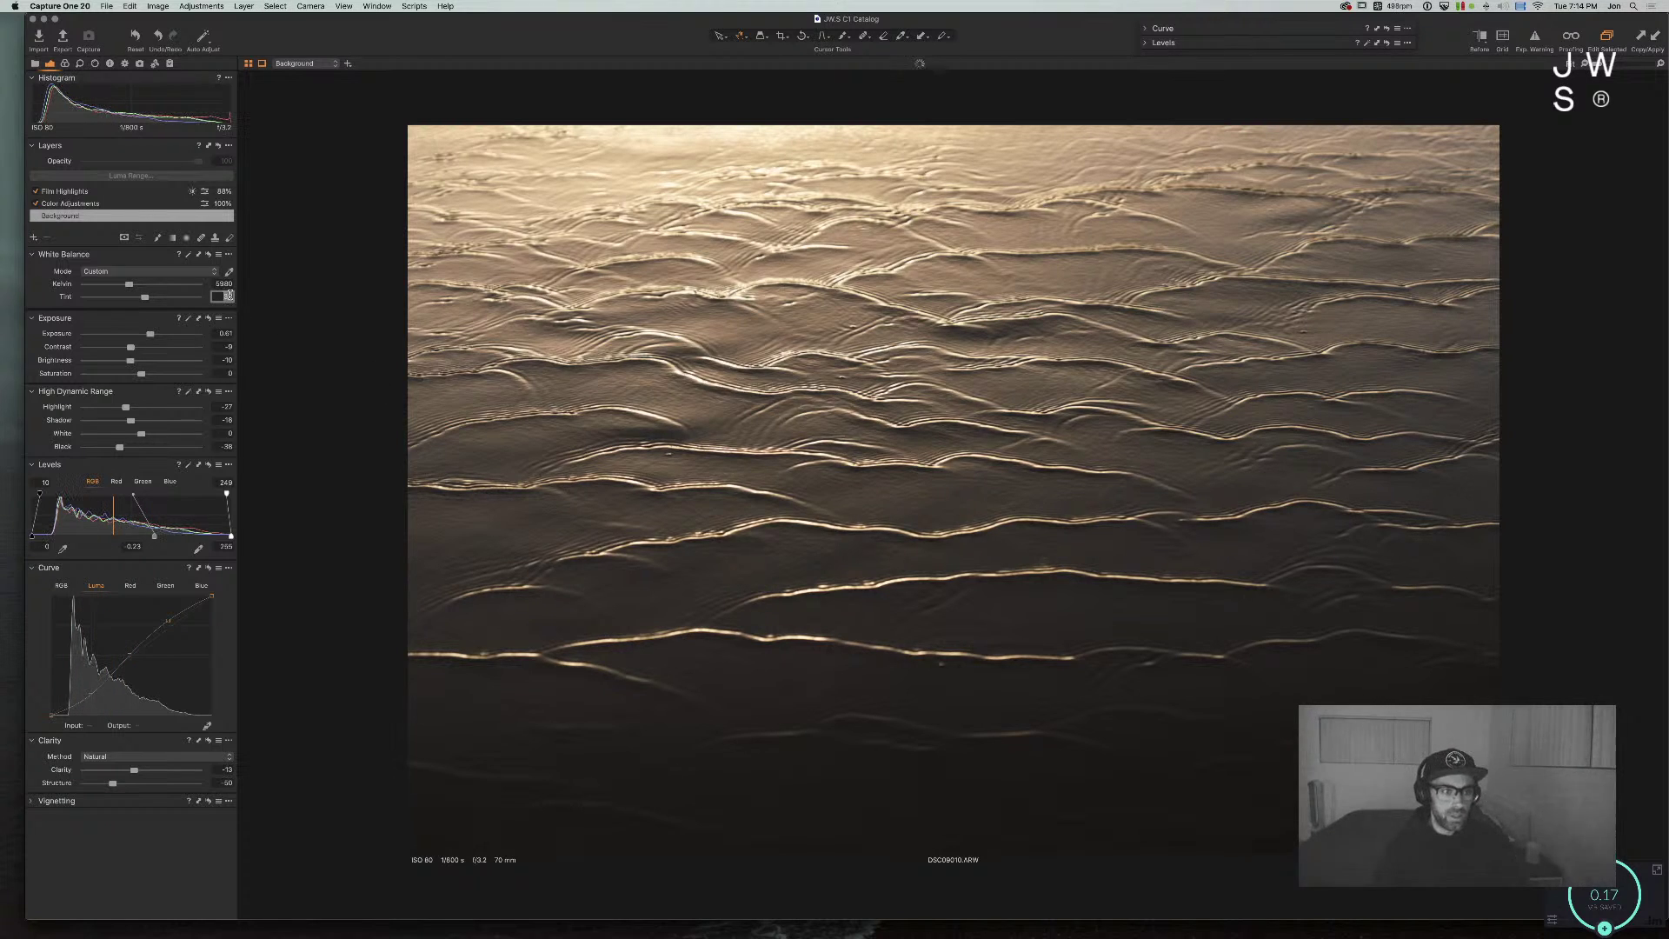
{"action": "scroll", "coordinate": [229, 295], "scroll_direction": "down", "scroll_amount": 1}
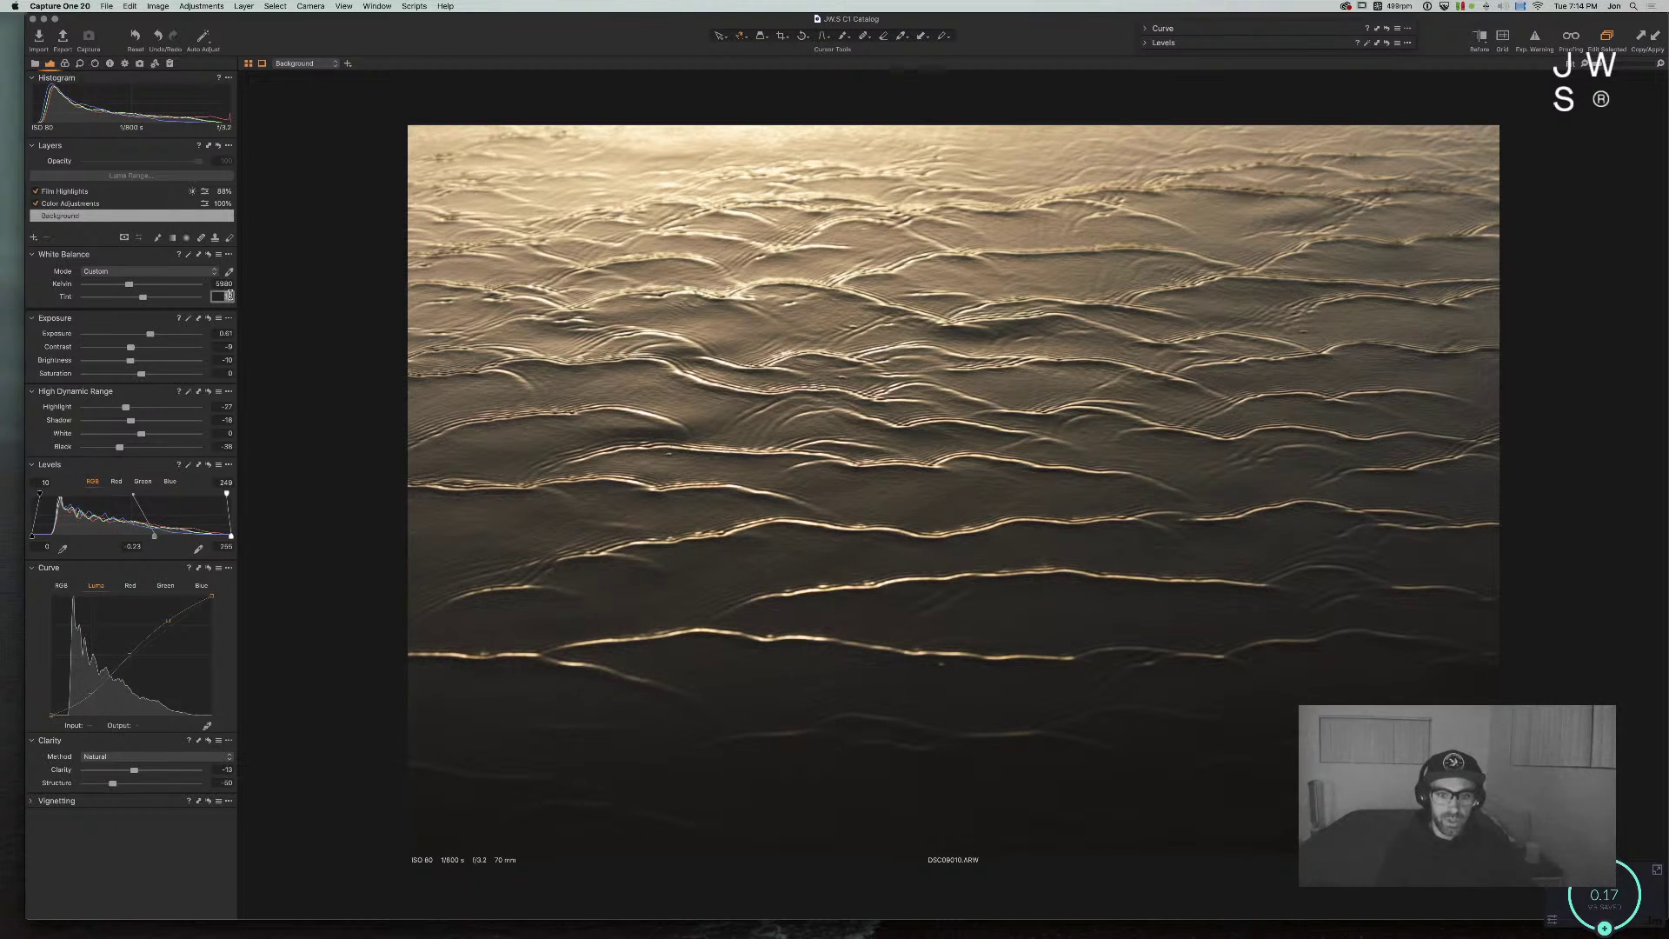
{"action": "scroll", "coordinate": [228, 295], "scroll_direction": "up", "scroll_amount": 1}
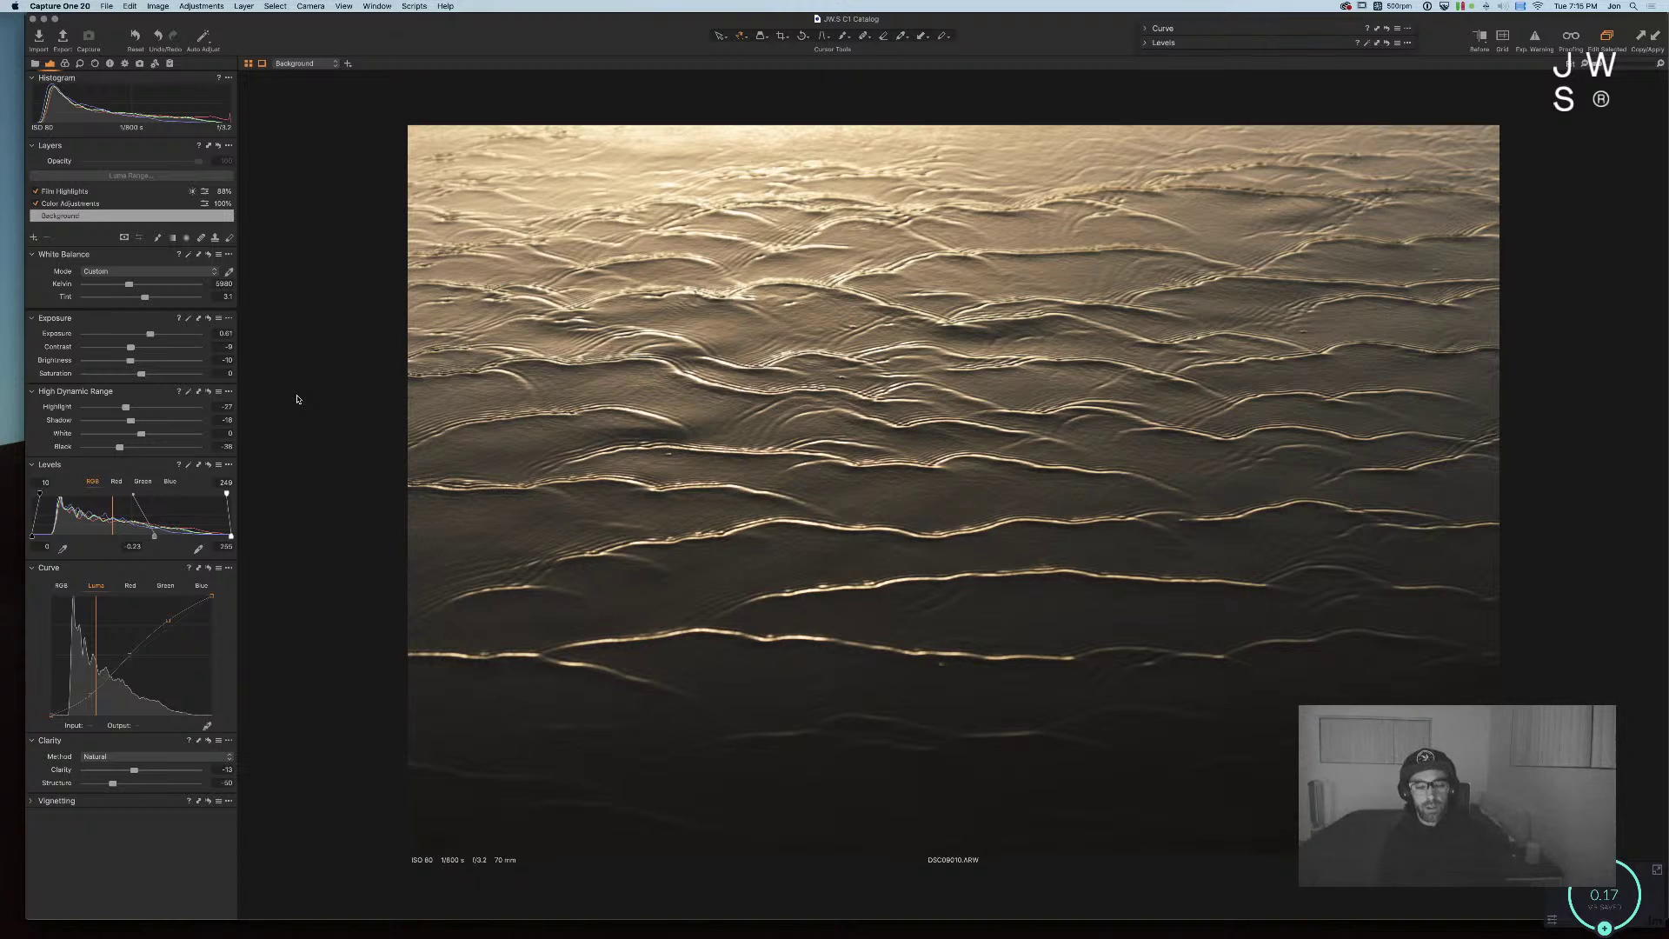
Step: Set the High Dynamic Range Highlight to 15 and Shadow to -17, and lower the Contrast to -16
{"action": "left_click_drag", "start_coordinate": [120, 409], "coordinate": [165, 409]}
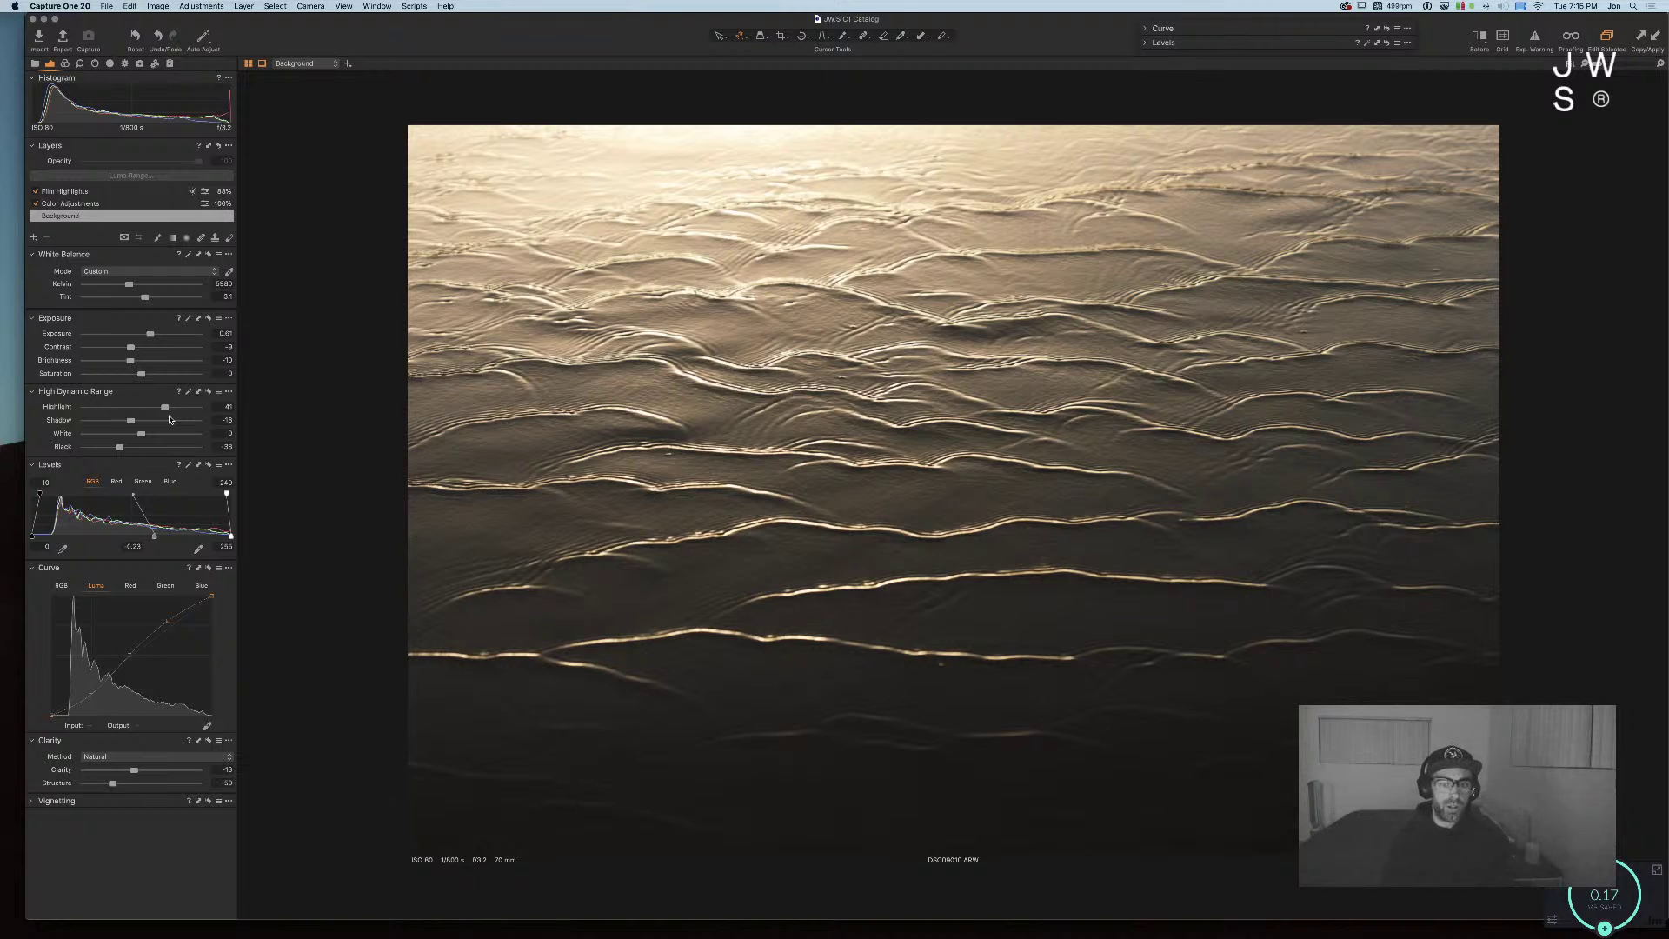
{"action": "left_click_drag", "start_coordinate": [165, 407], "coordinate": [154, 409]}
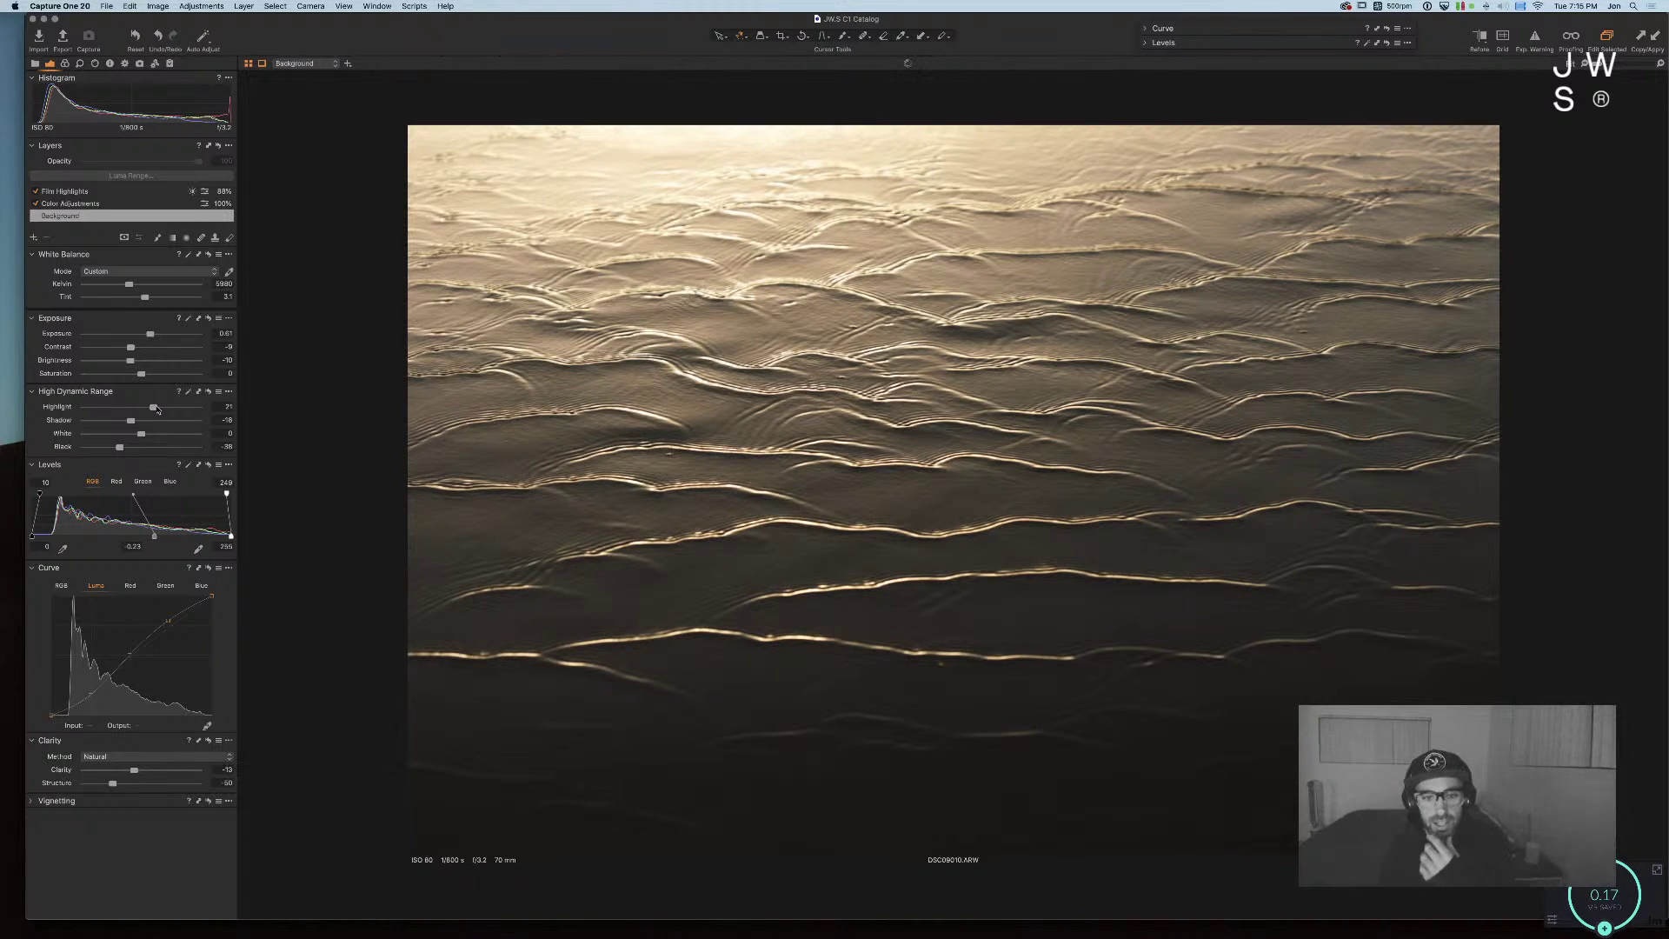
{"action": "left_click_drag", "start_coordinate": [151, 407], "coordinate": [129, 421]}
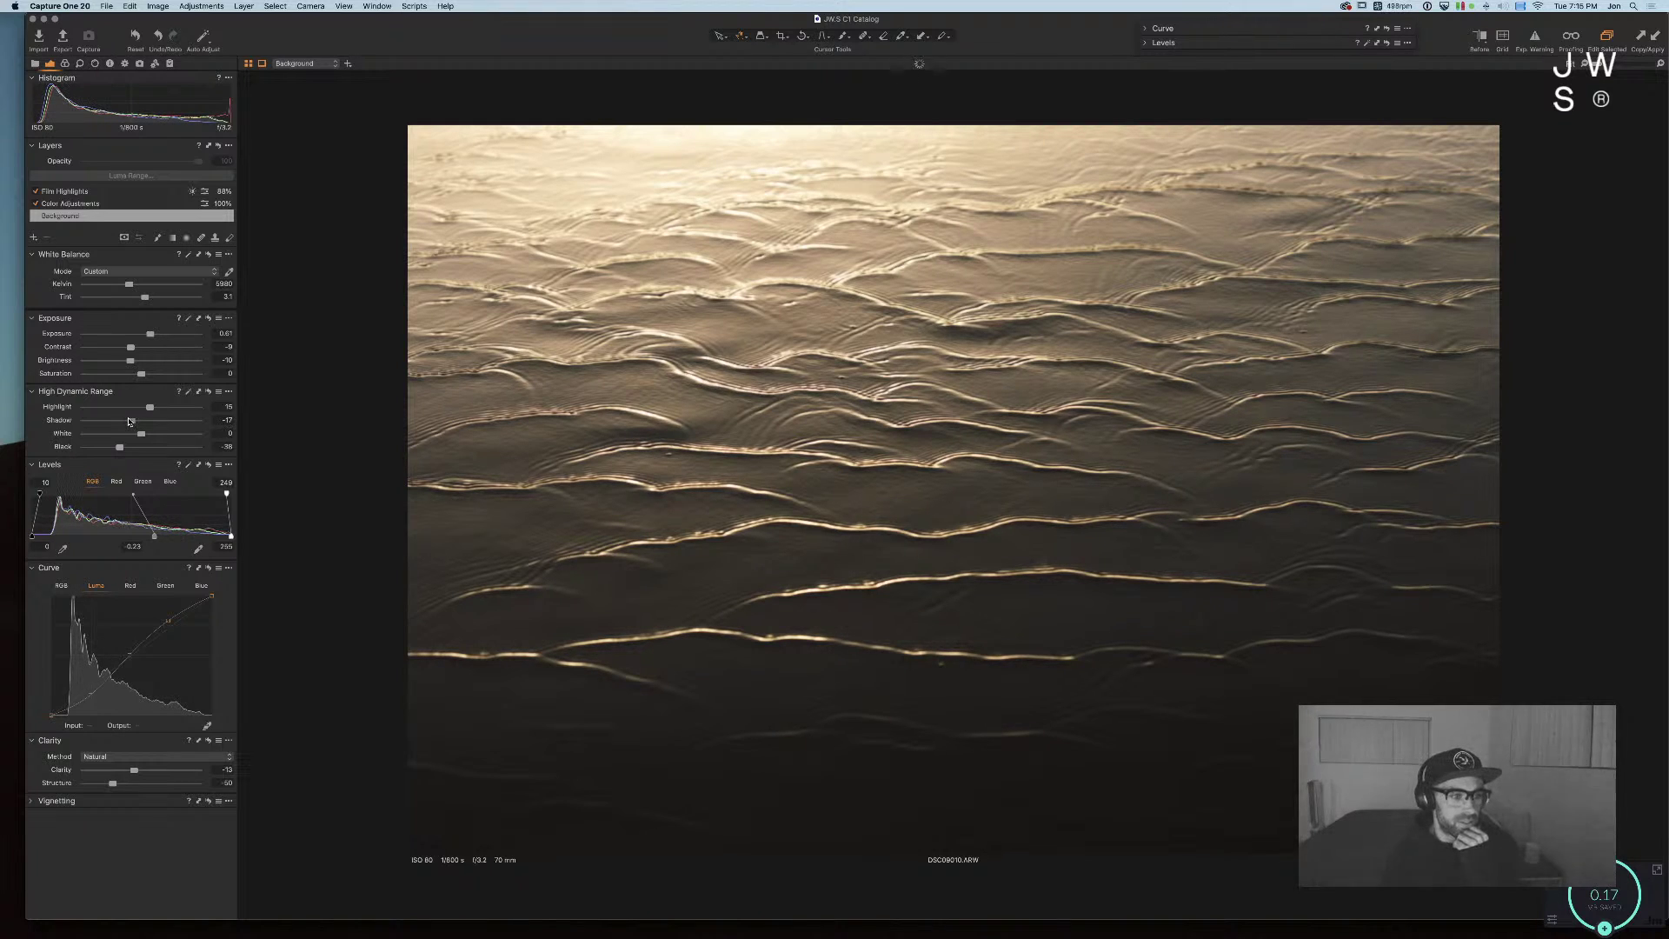
{"action": "left_click_drag", "start_coordinate": [130, 347], "coordinate": [131, 351]}
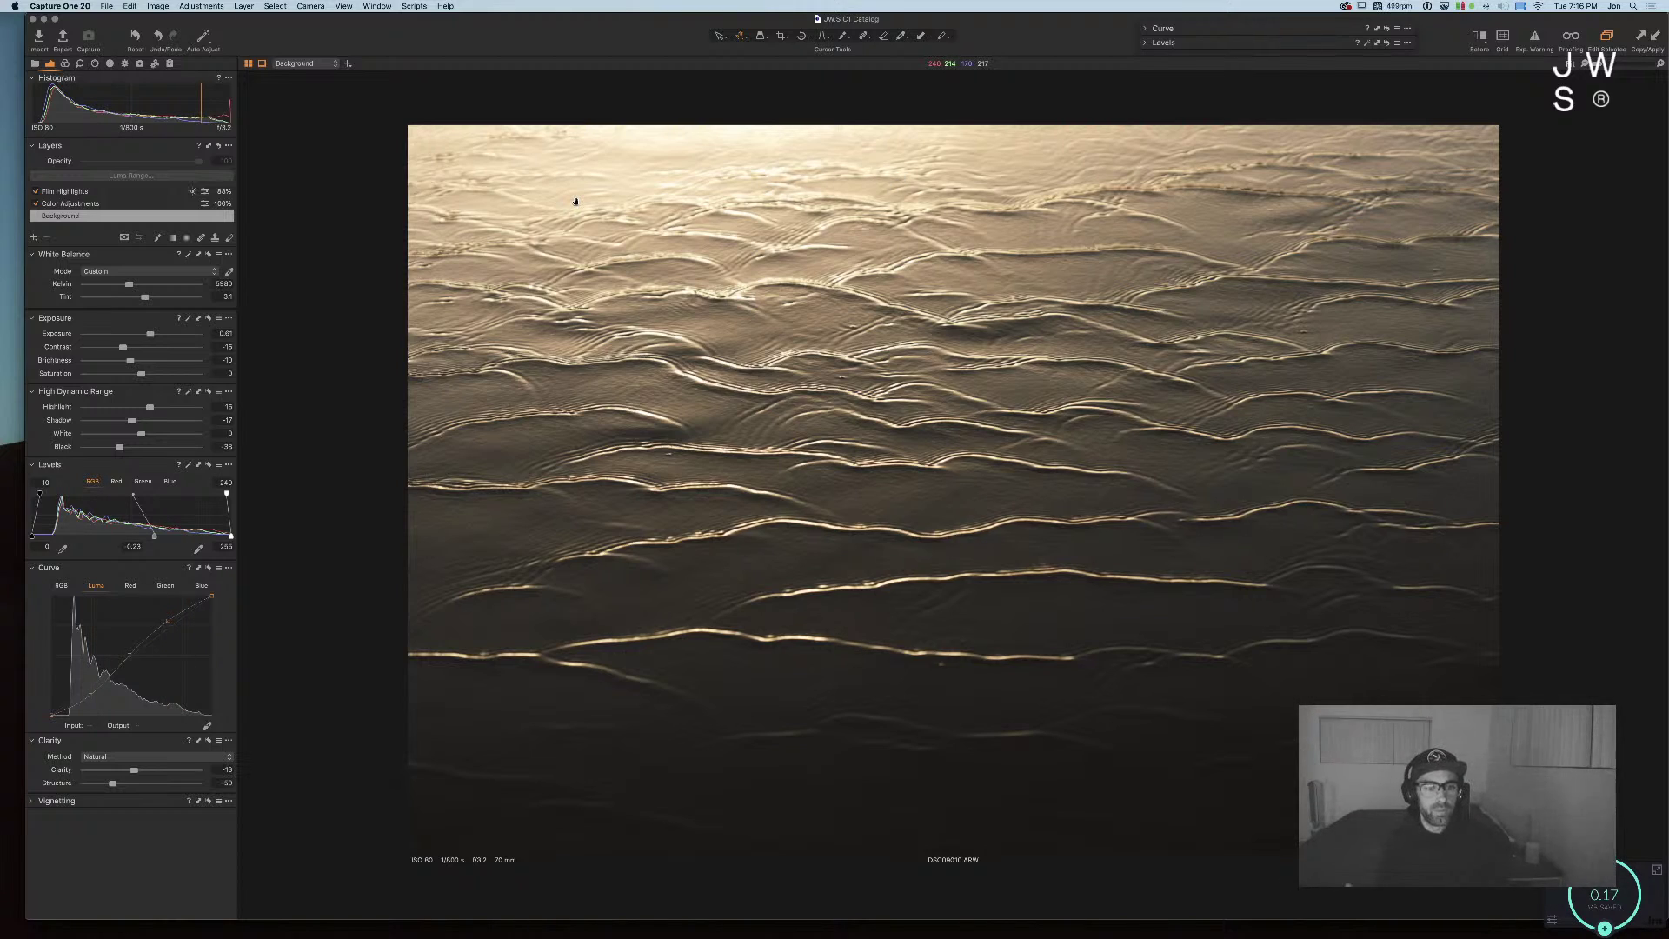
Step: Clear the browser's search filter, look through the full catalog's thumbnails, and reopen DSC09010.ARW in the viewer
{"action": "key", "text": "super+alt+v"}
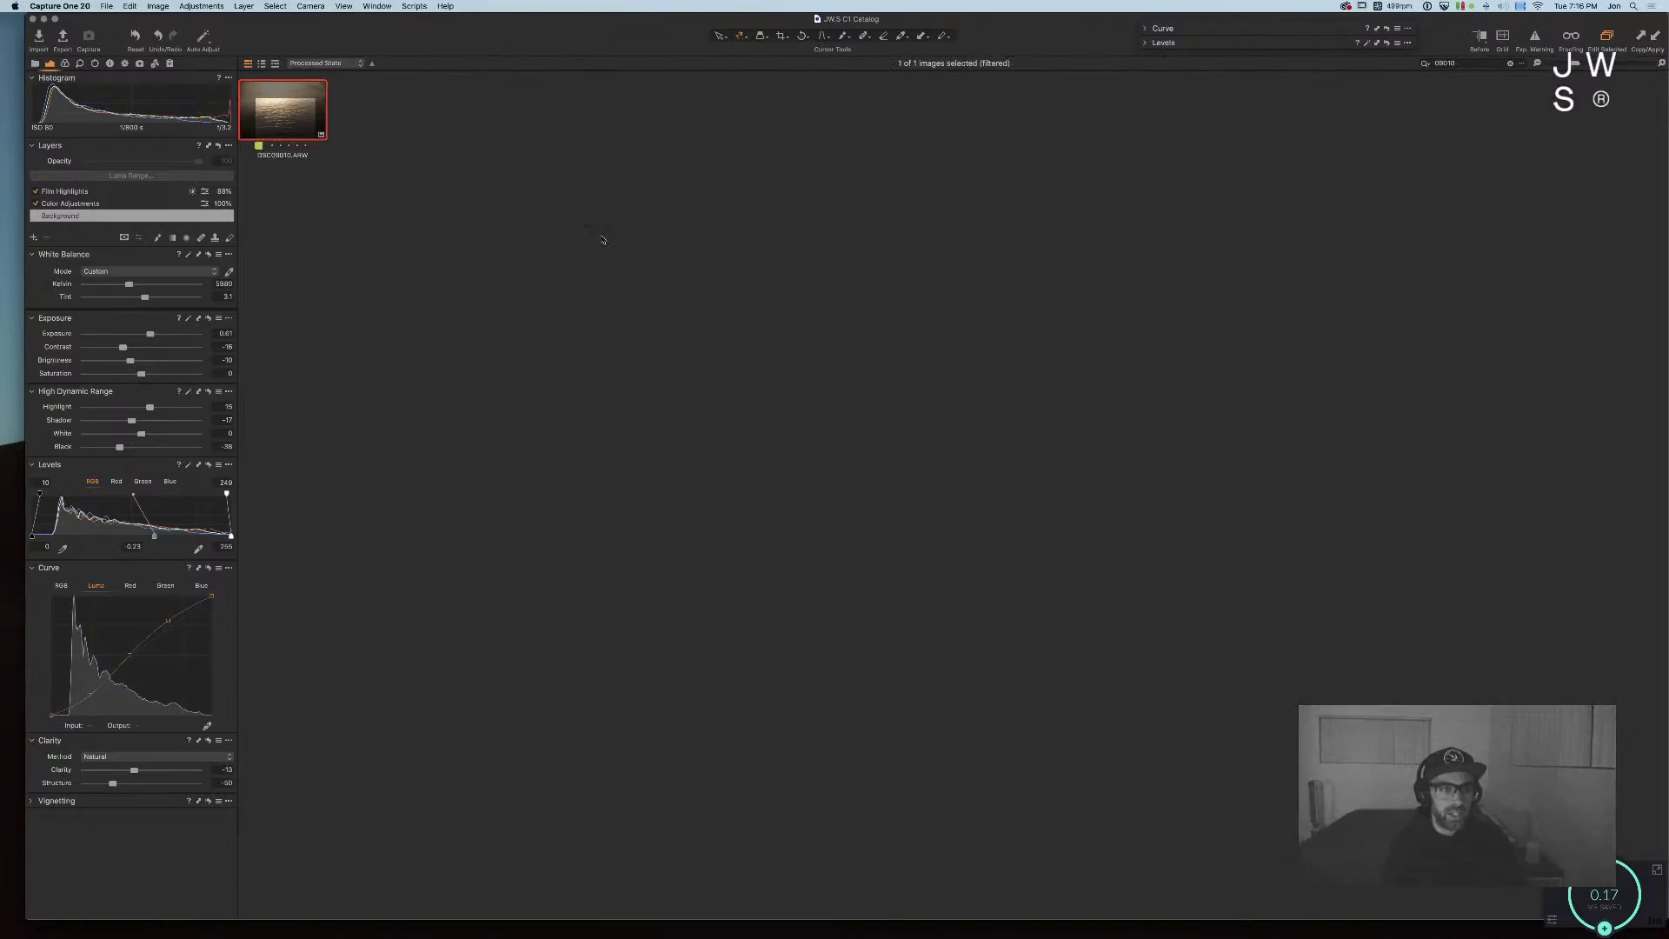
{"action": "left_click", "coordinate": [1509, 63]}
{"action": "scroll", "coordinate": [747, 400], "scroll_direction": "down", "scroll_amount": 10}
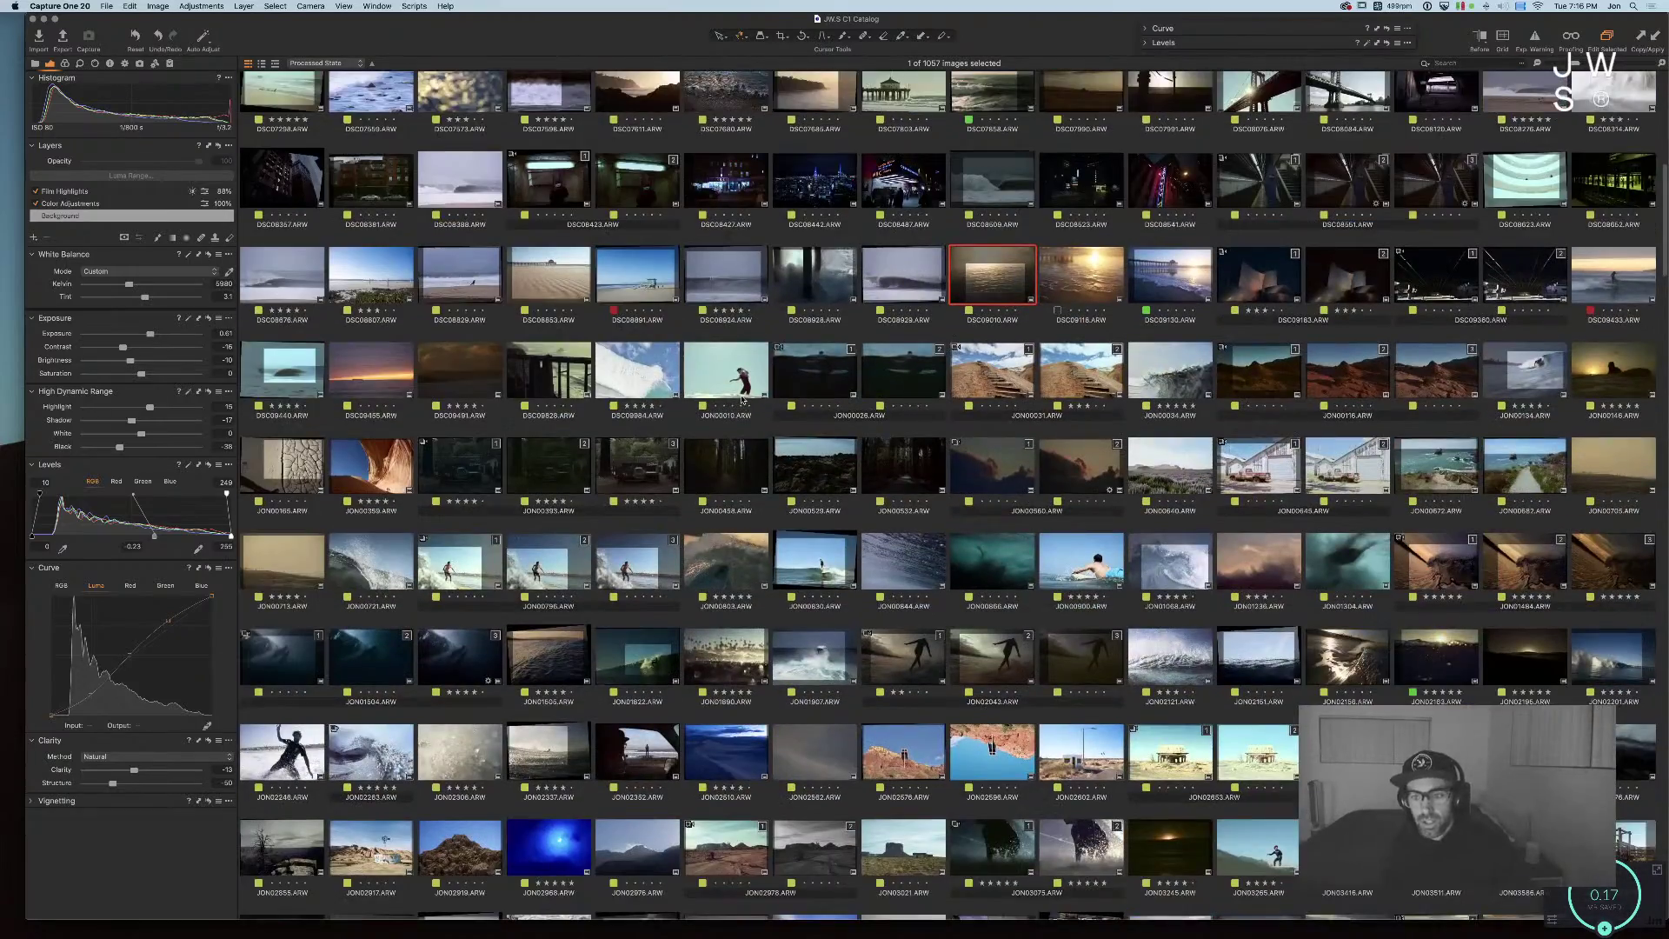
{"action": "scroll", "coordinate": [743, 407], "scroll_direction": "up", "scroll_amount": 5}
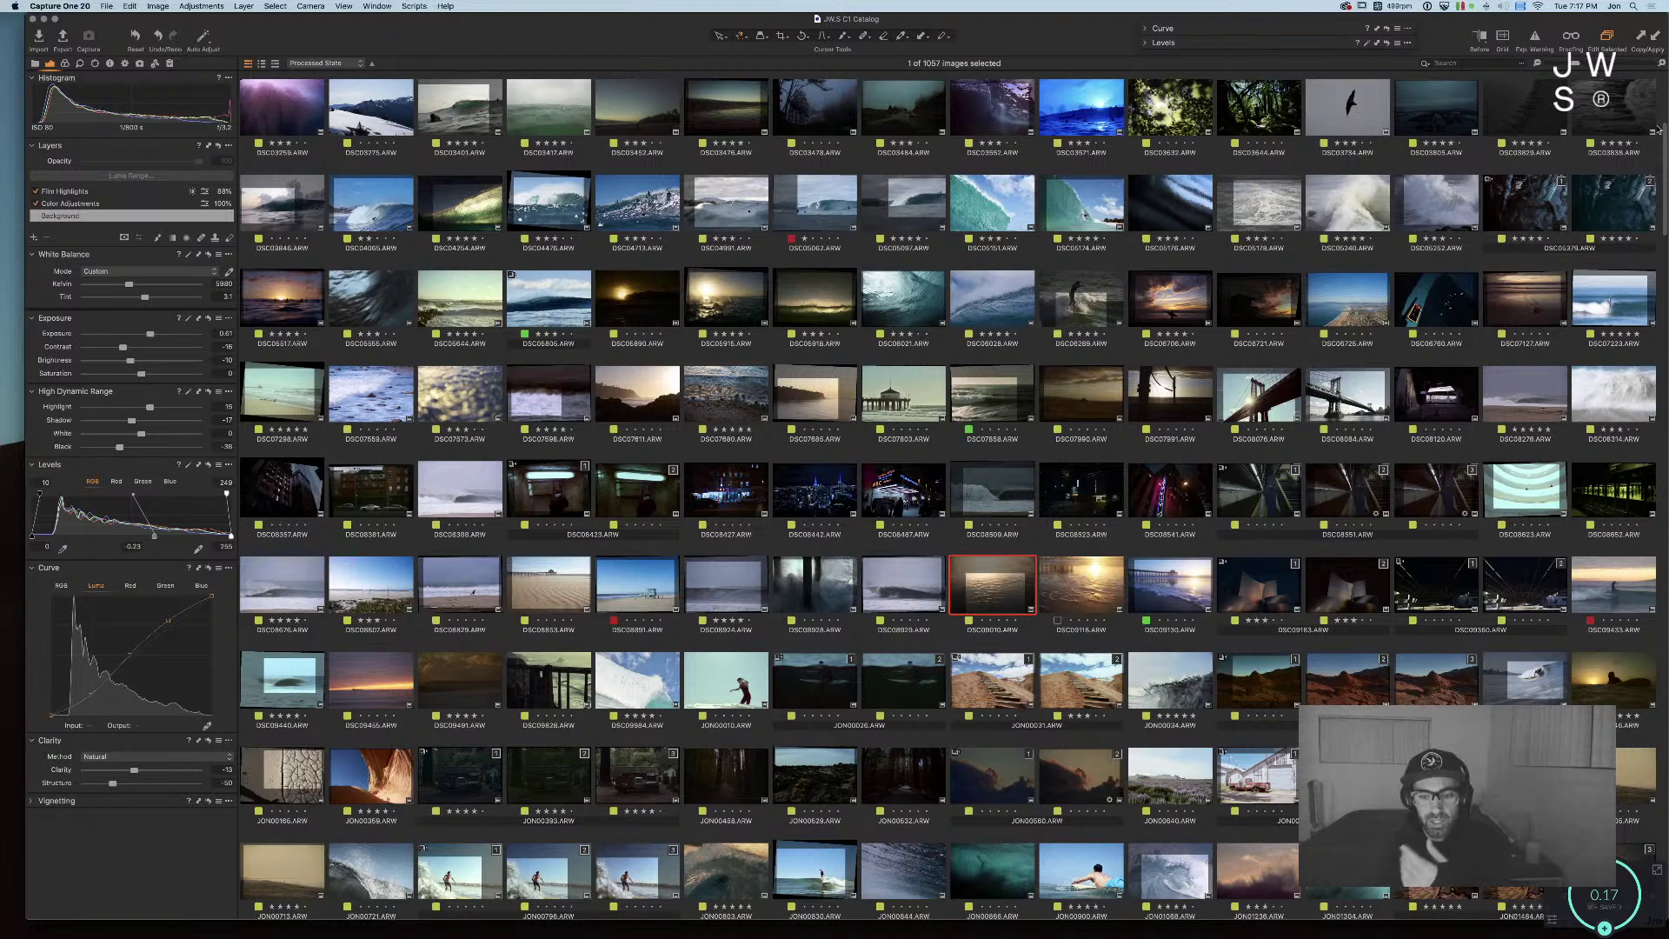
{"action": "double_click", "coordinate": [1010, 568]}
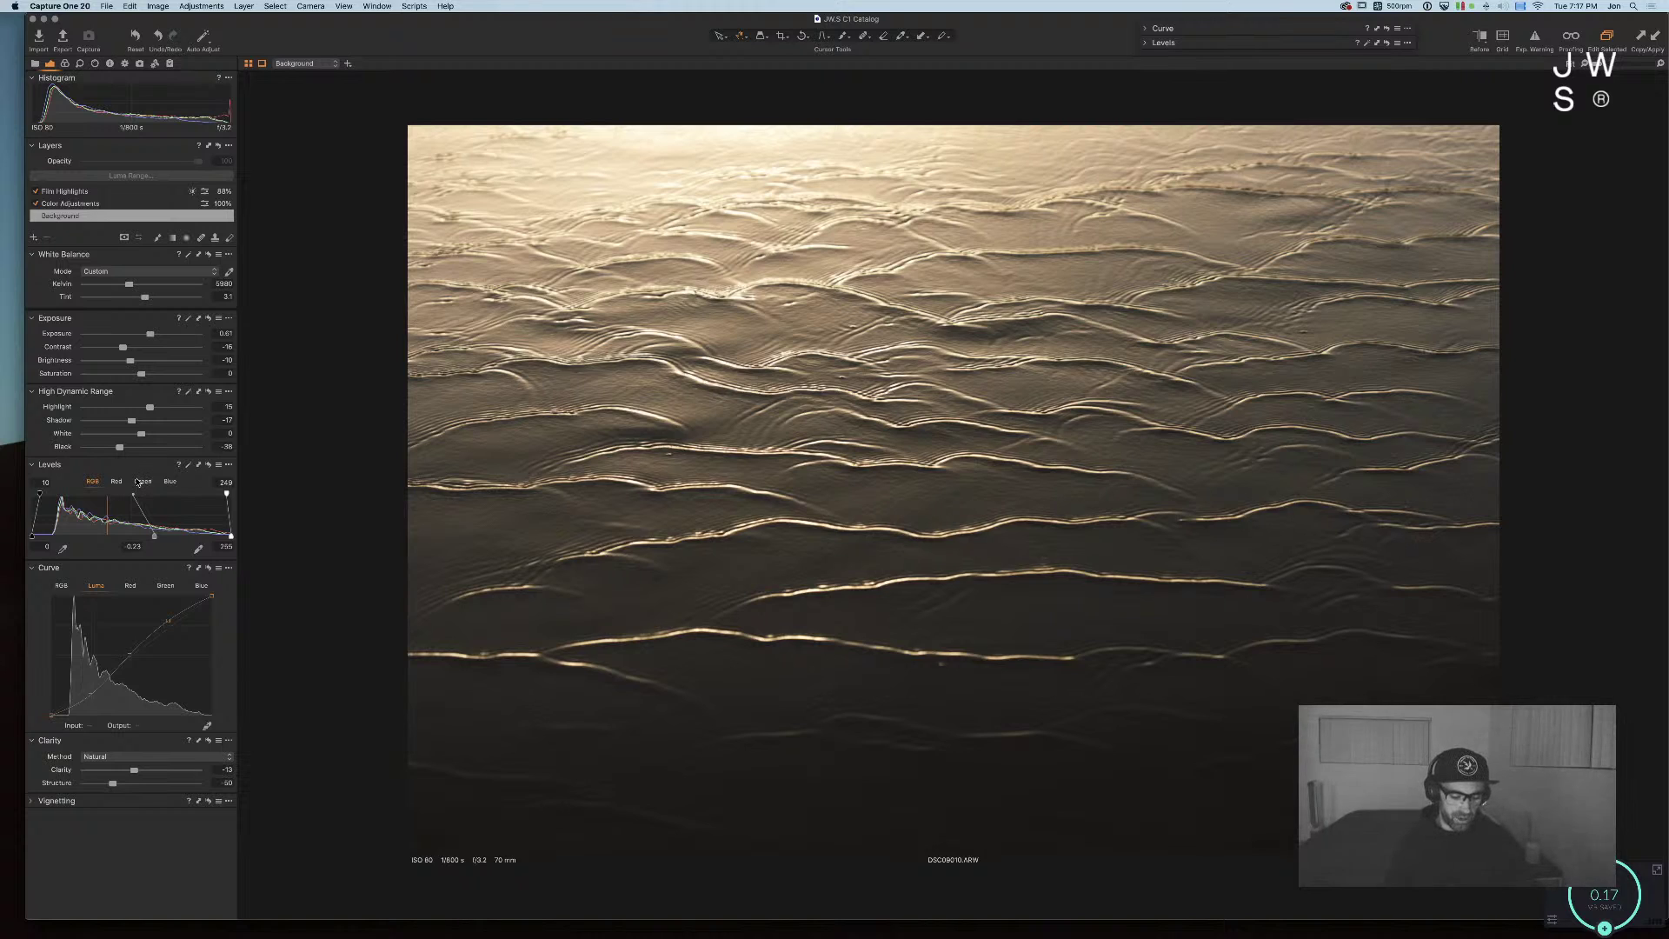
Step: Tint the shadows a muted warm orange-brown with the 3-way Color Balance
{"action": "key", "text": "super+alt+3"}
{"action": "mouse_move", "coordinate": [92, 456]}
{"action": "left_mouse_down"}
{"action": "mouse_move", "coordinate": [101, 439]}
{"action": "mouse_move", "coordinate": [101, 502]}
{"action": "mouse_move", "coordinate": [48, 477]}
{"action": "mouse_move", "coordinate": [39, 442]}
{"action": "mouse_move", "coordinate": [42, 484]}
{"action": "mouse_move", "coordinate": [40, 447]}
{"action": "mouse_move", "coordinate": [63, 462]}
{"action": "left_mouse_up"}
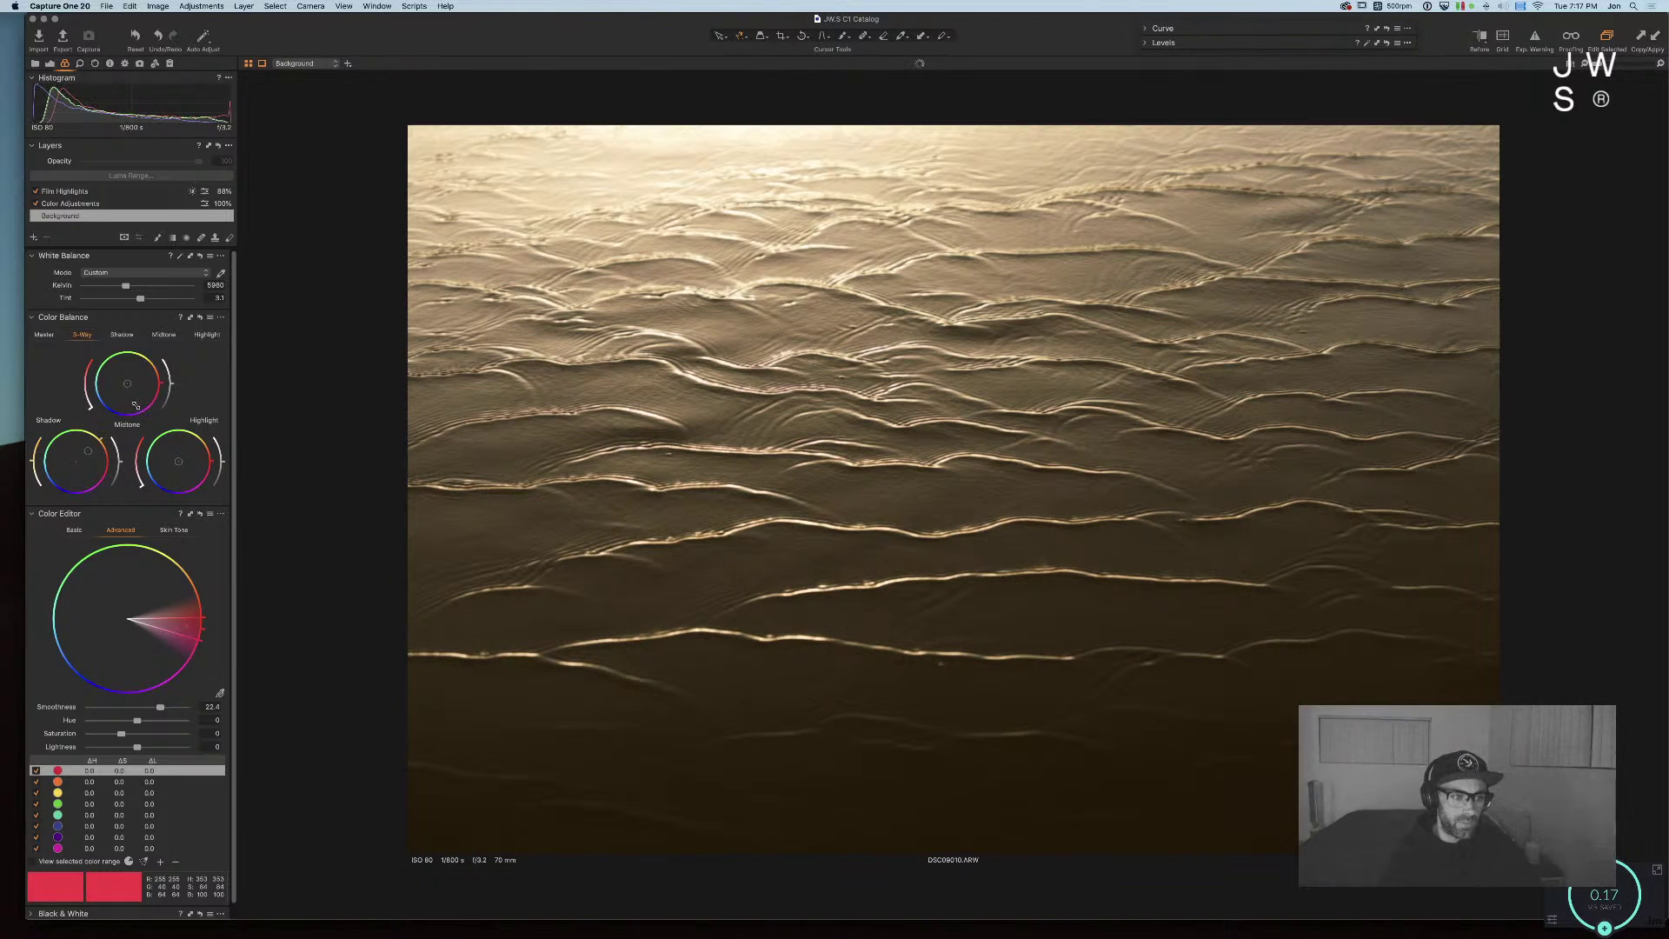
{"action": "left_click_drag", "start_coordinate": [33, 459], "coordinate": [30, 474]}
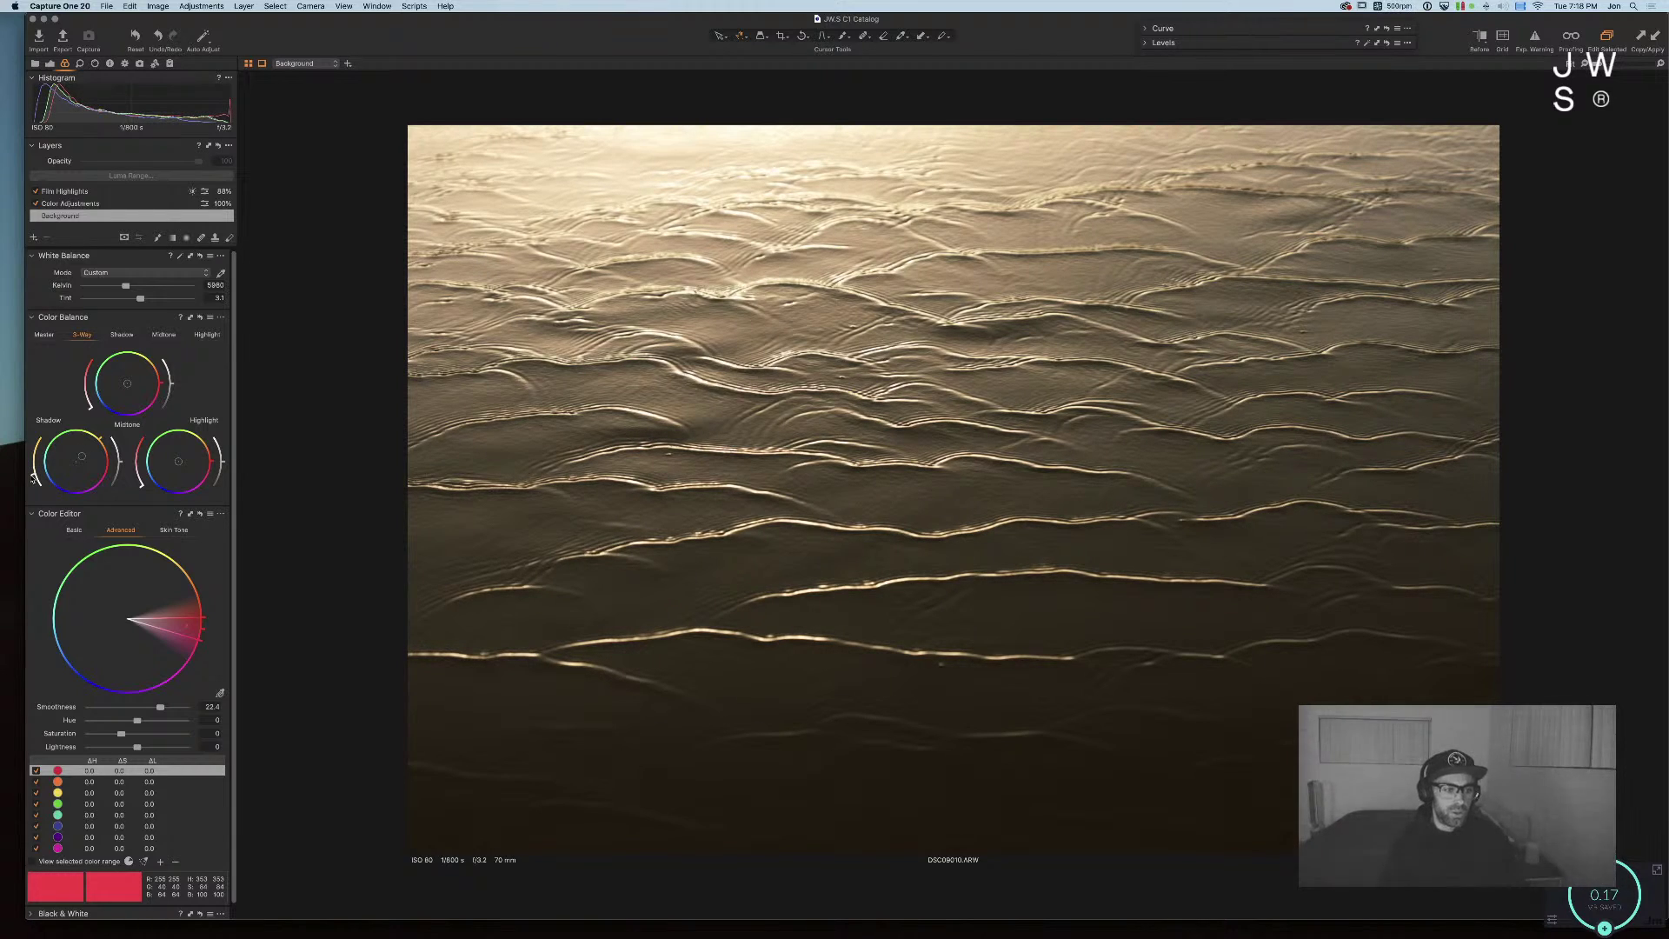
Step: Shift the midtones slightly toward cyan and the highlights slightly toward blue in the 3-way Color Balance
{"action": "left_click_drag", "start_coordinate": [133, 376], "coordinate": [90, 390]}
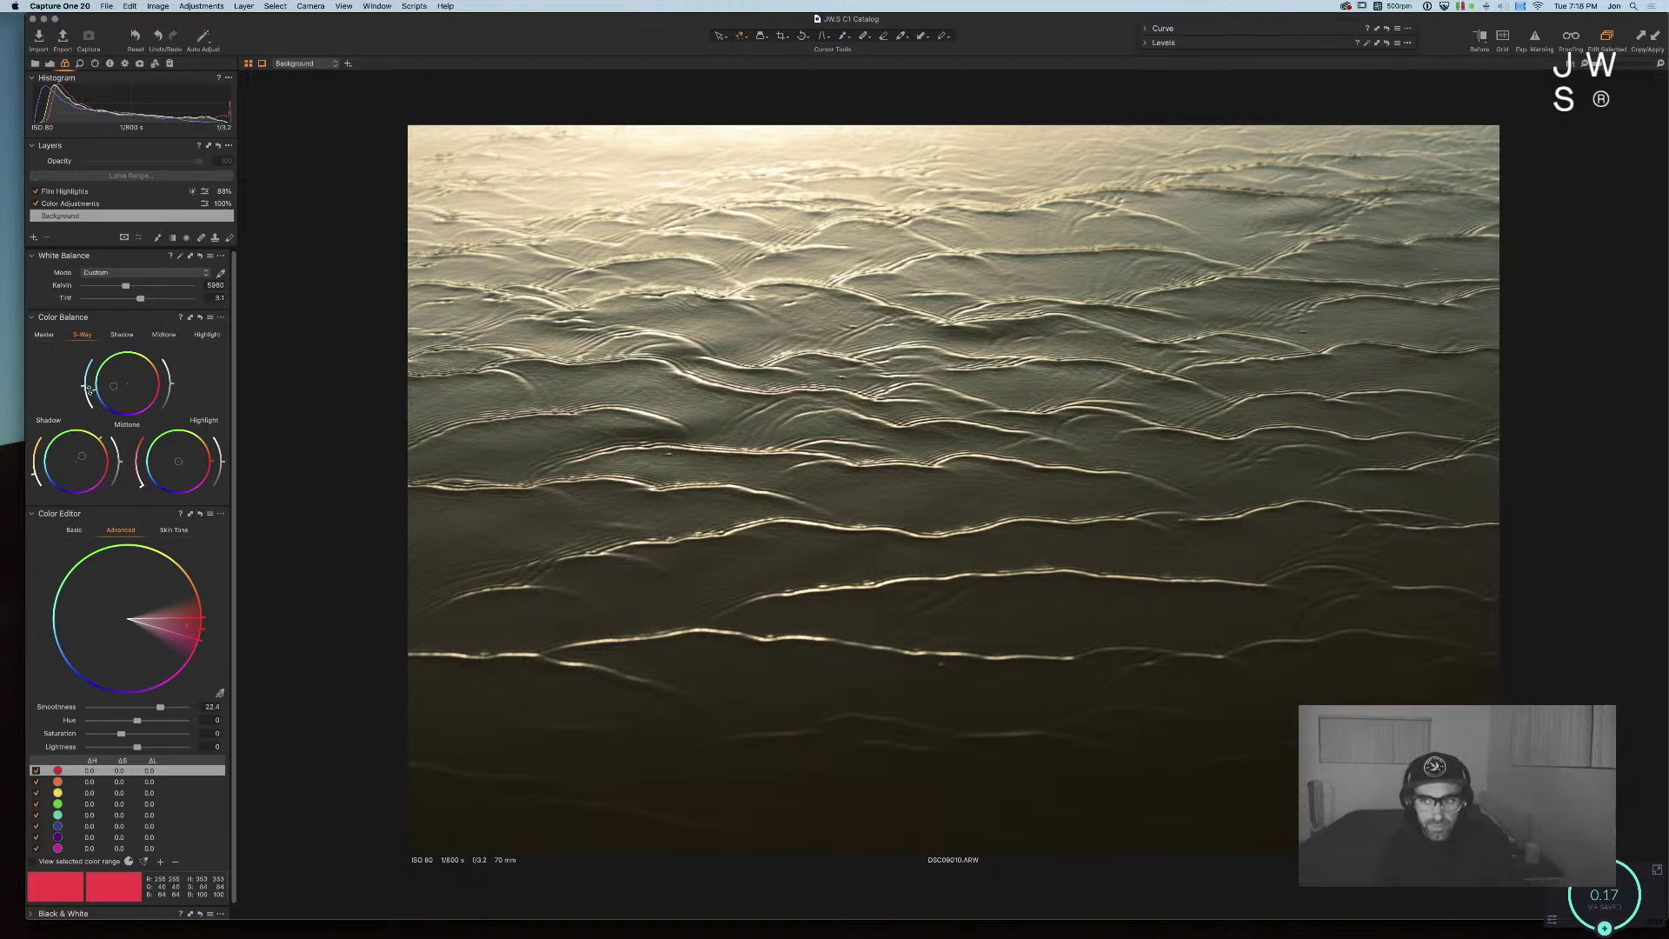
{"action": "left_click_drag", "start_coordinate": [90, 389], "coordinate": [85, 393]}
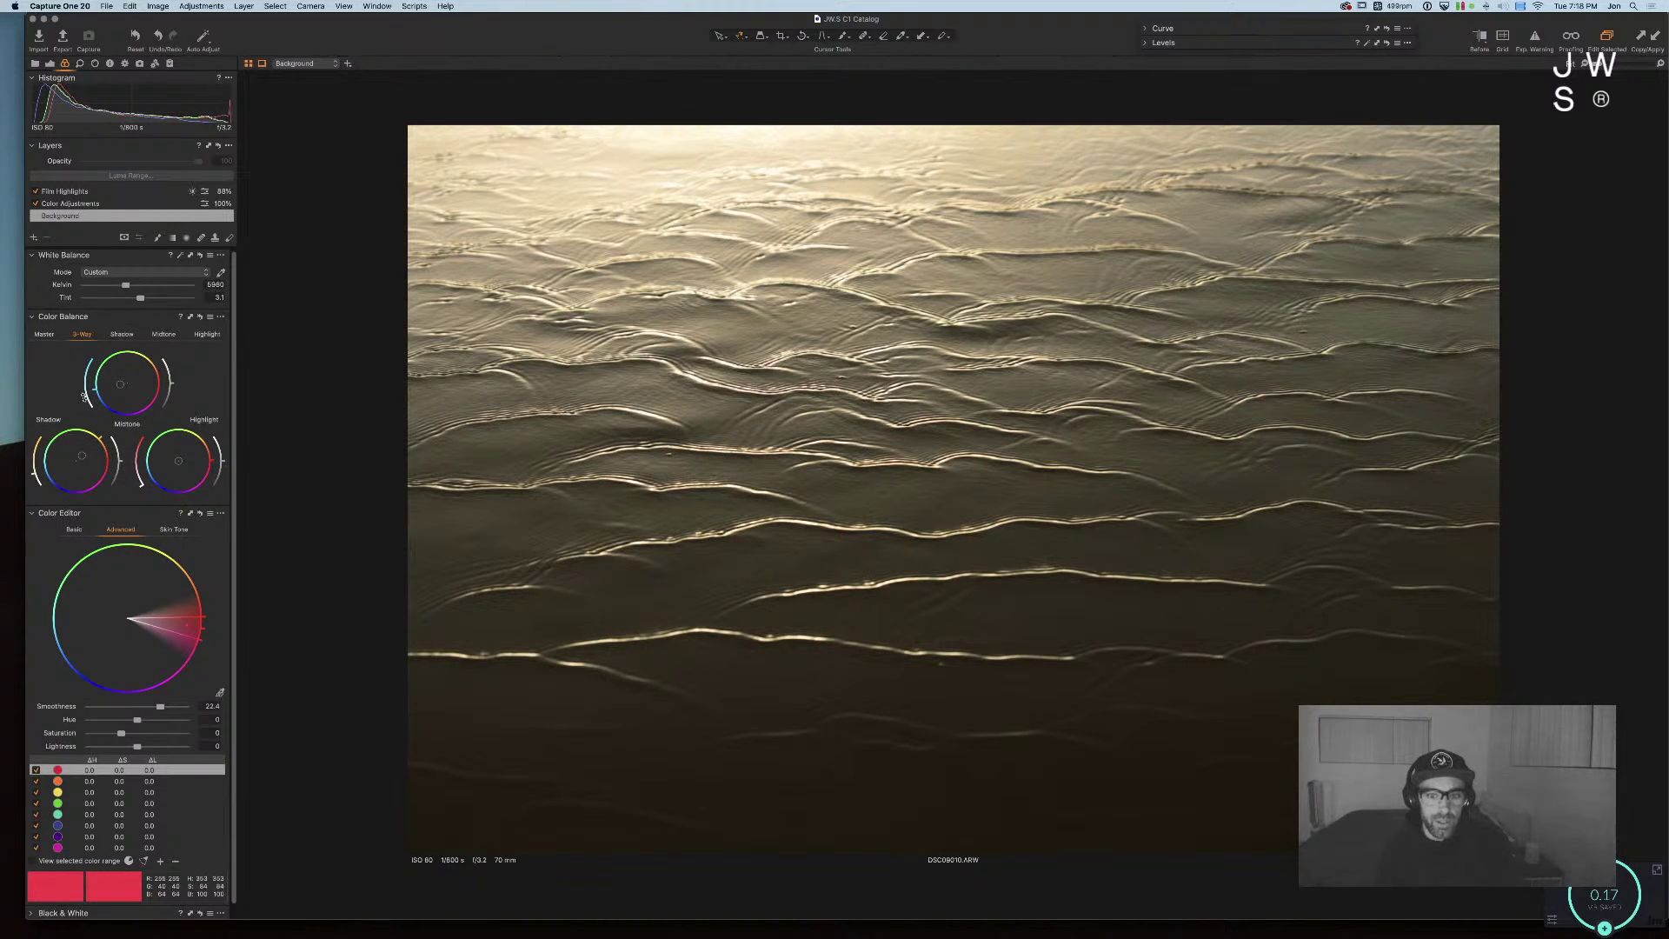
{"action": "left_click_drag", "start_coordinate": [178, 459], "coordinate": [124, 466]}
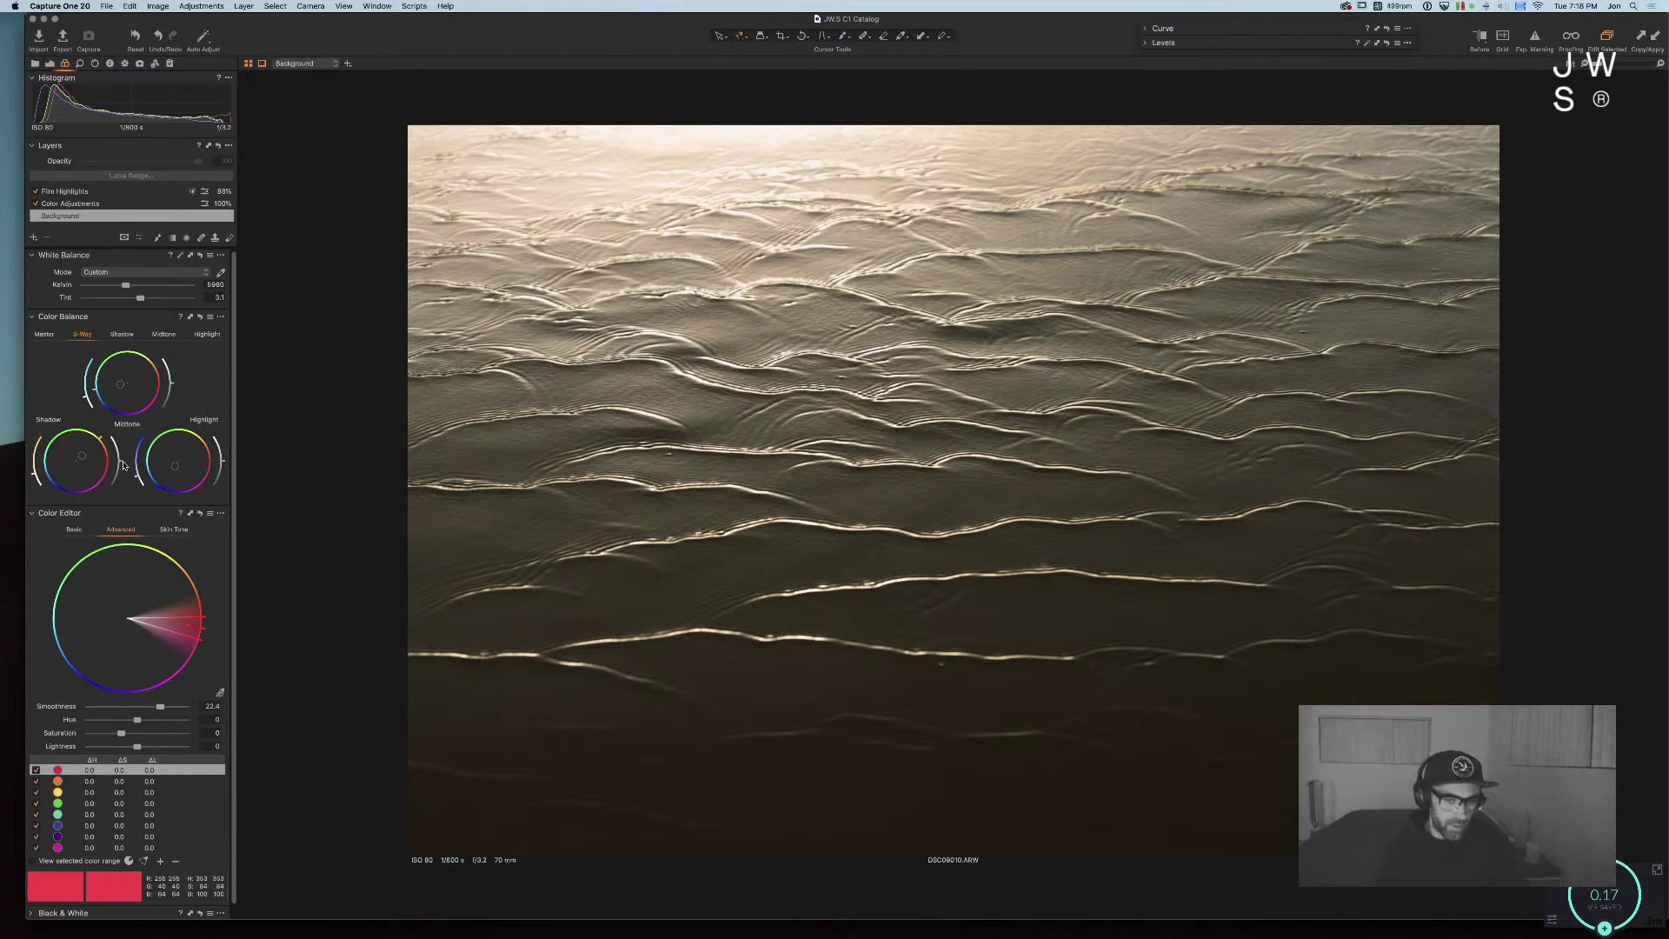
Step: Give the whole image a faint warm orange tint with the master Color Balance and compare before and after
{"action": "left_click", "coordinate": [44, 334]}
{"action": "left_click_drag", "start_coordinate": [127, 422], "coordinate": [156, 509]}
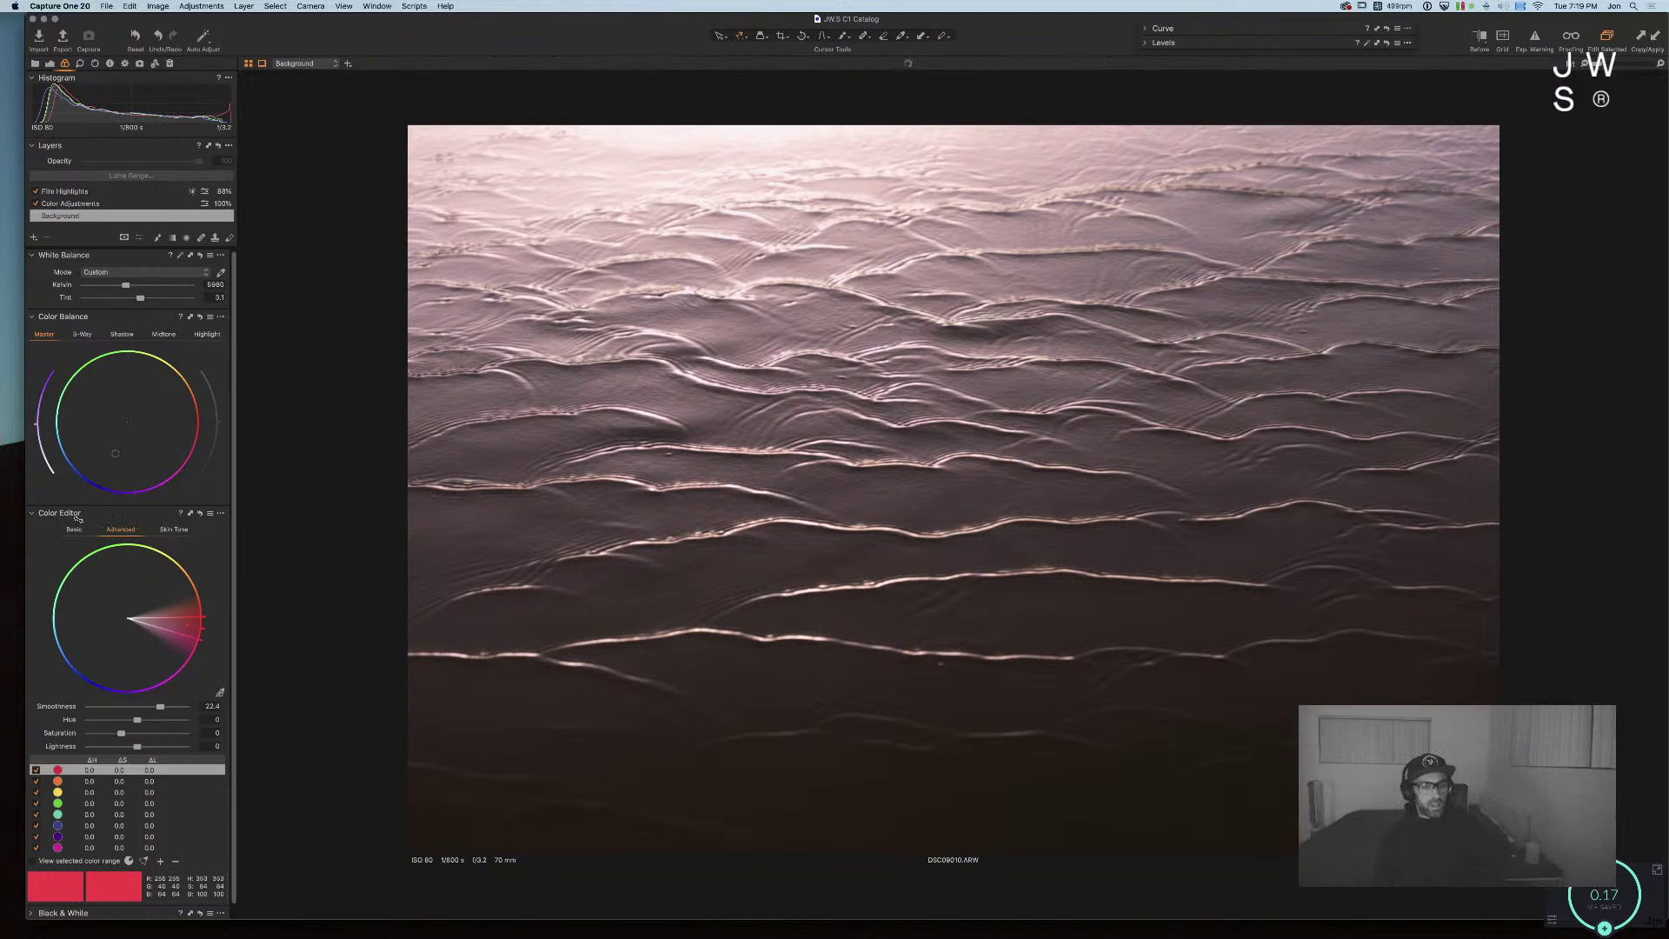
{"action": "mouse_move", "coordinate": [71, 485]}
{"action": "left_mouse_down"}
{"action": "mouse_move", "coordinate": [45, 443]}
{"action": "mouse_move", "coordinate": [84, 493]}
{"action": "mouse_move", "coordinate": [39, 448]}
{"action": "mouse_move", "coordinate": [49, 478]}
{"action": "mouse_move", "coordinate": [76, 482]}
{"action": "left_mouse_up"}
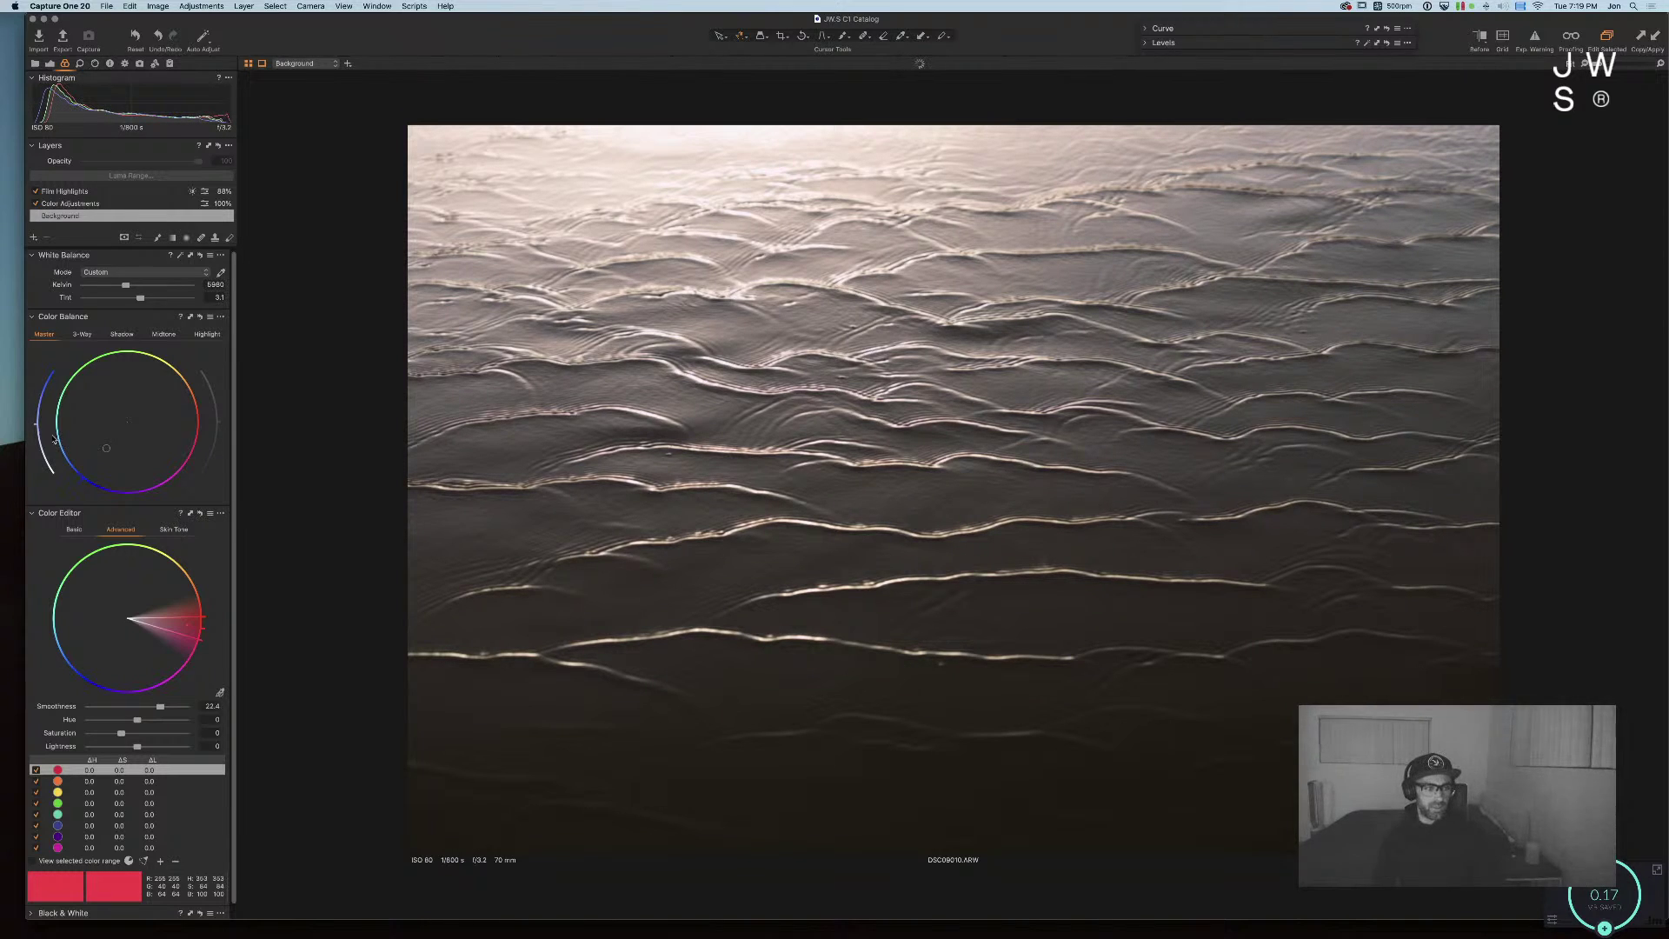
{"action": "left_click_drag", "start_coordinate": [35, 429], "coordinate": [135, 418]}
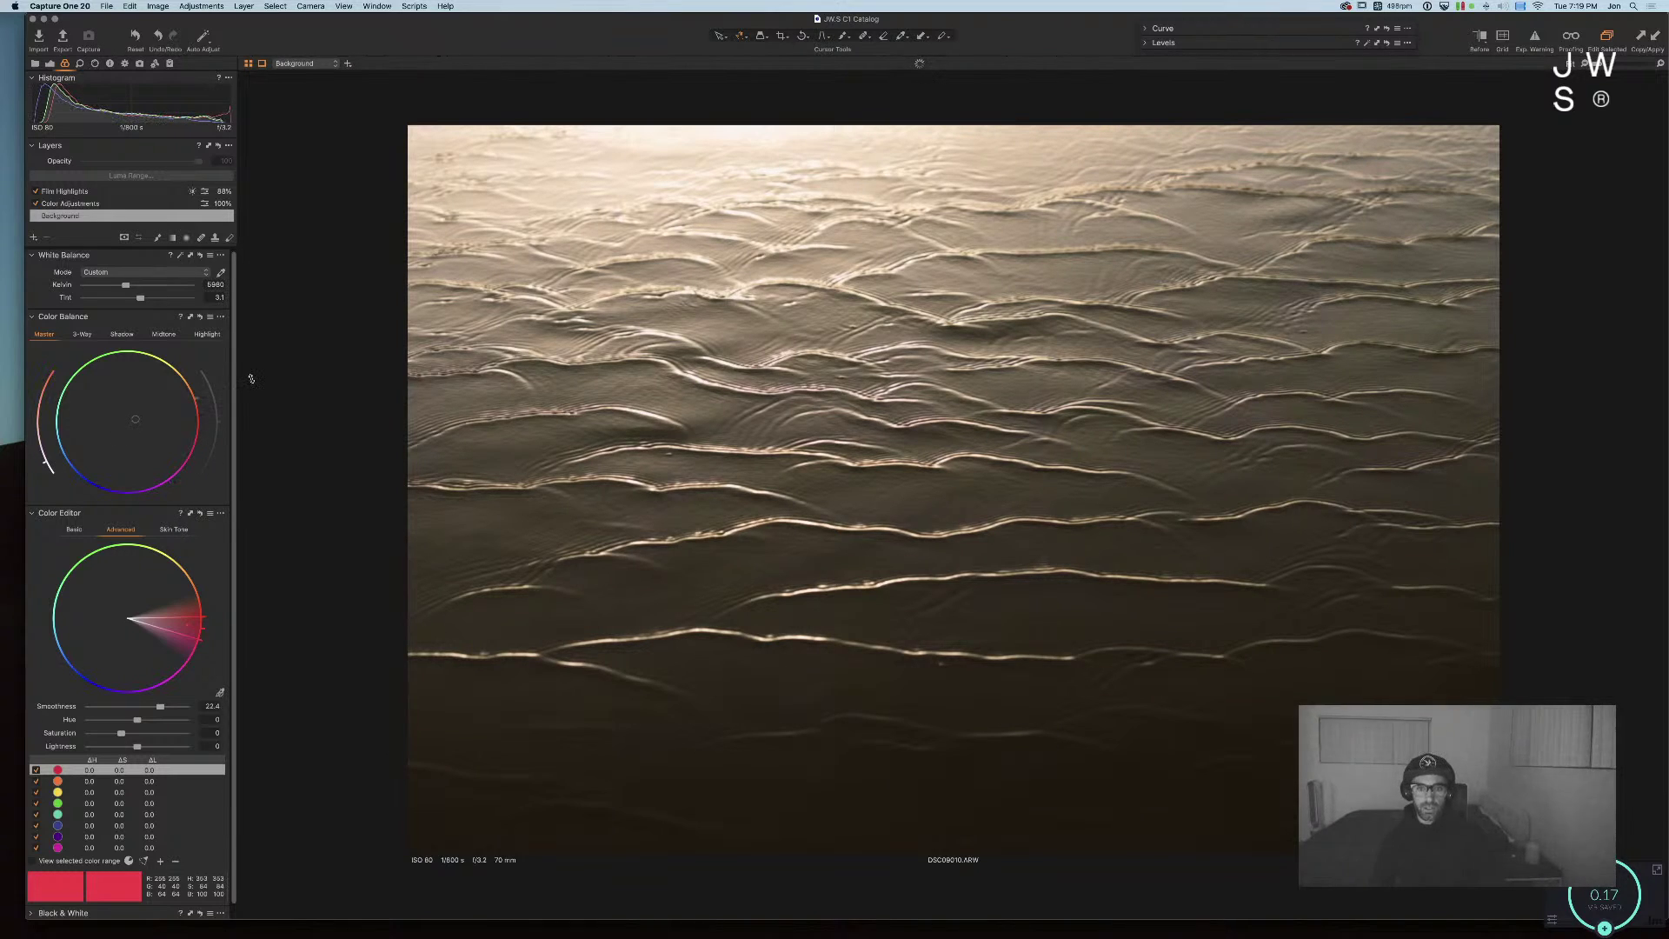
{"action": "left_click_drag", "start_coordinate": [251, 379], "coordinate": [146, 319]}
{"action": "left_click_drag", "start_coordinate": [225, 357], "coordinate": [229, 361]}
{"action": "key", "text": "y"}
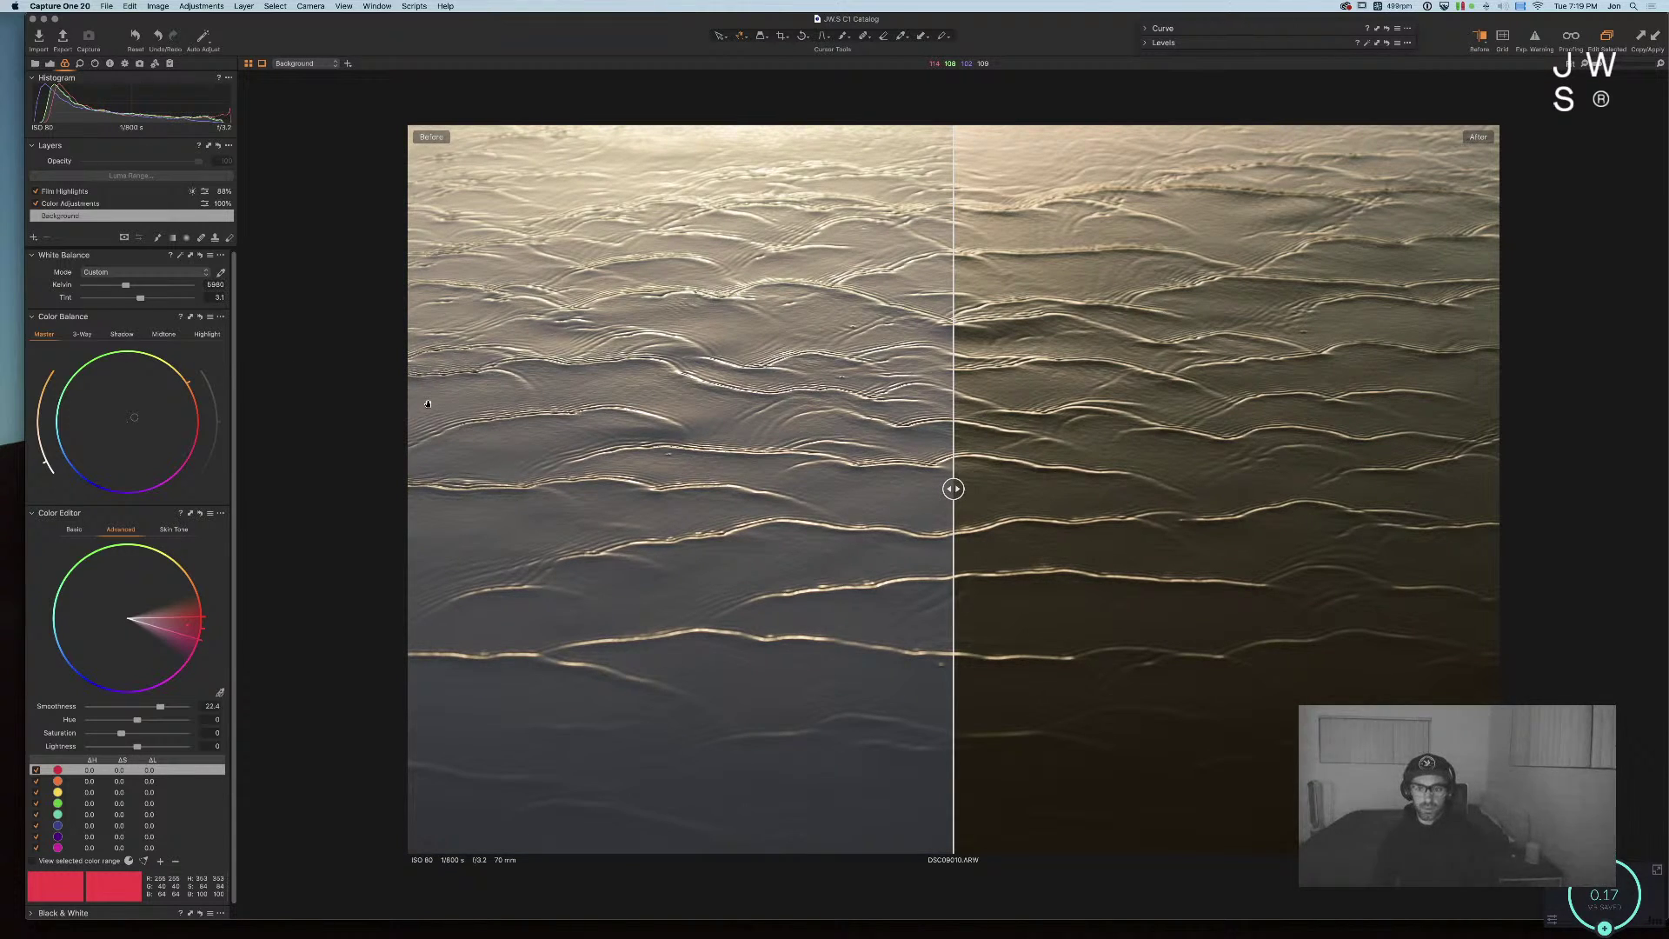
{"action": "key", "text": "y"}
Step: Darken the midtones slightly while fine-tuning shadow and highlight lightness in the 3-way Color Balance, and check the crop frame
{"action": "left_click", "coordinate": [83, 334]}
{"action": "left_click_drag", "start_coordinate": [120, 466], "coordinate": [121, 463]}
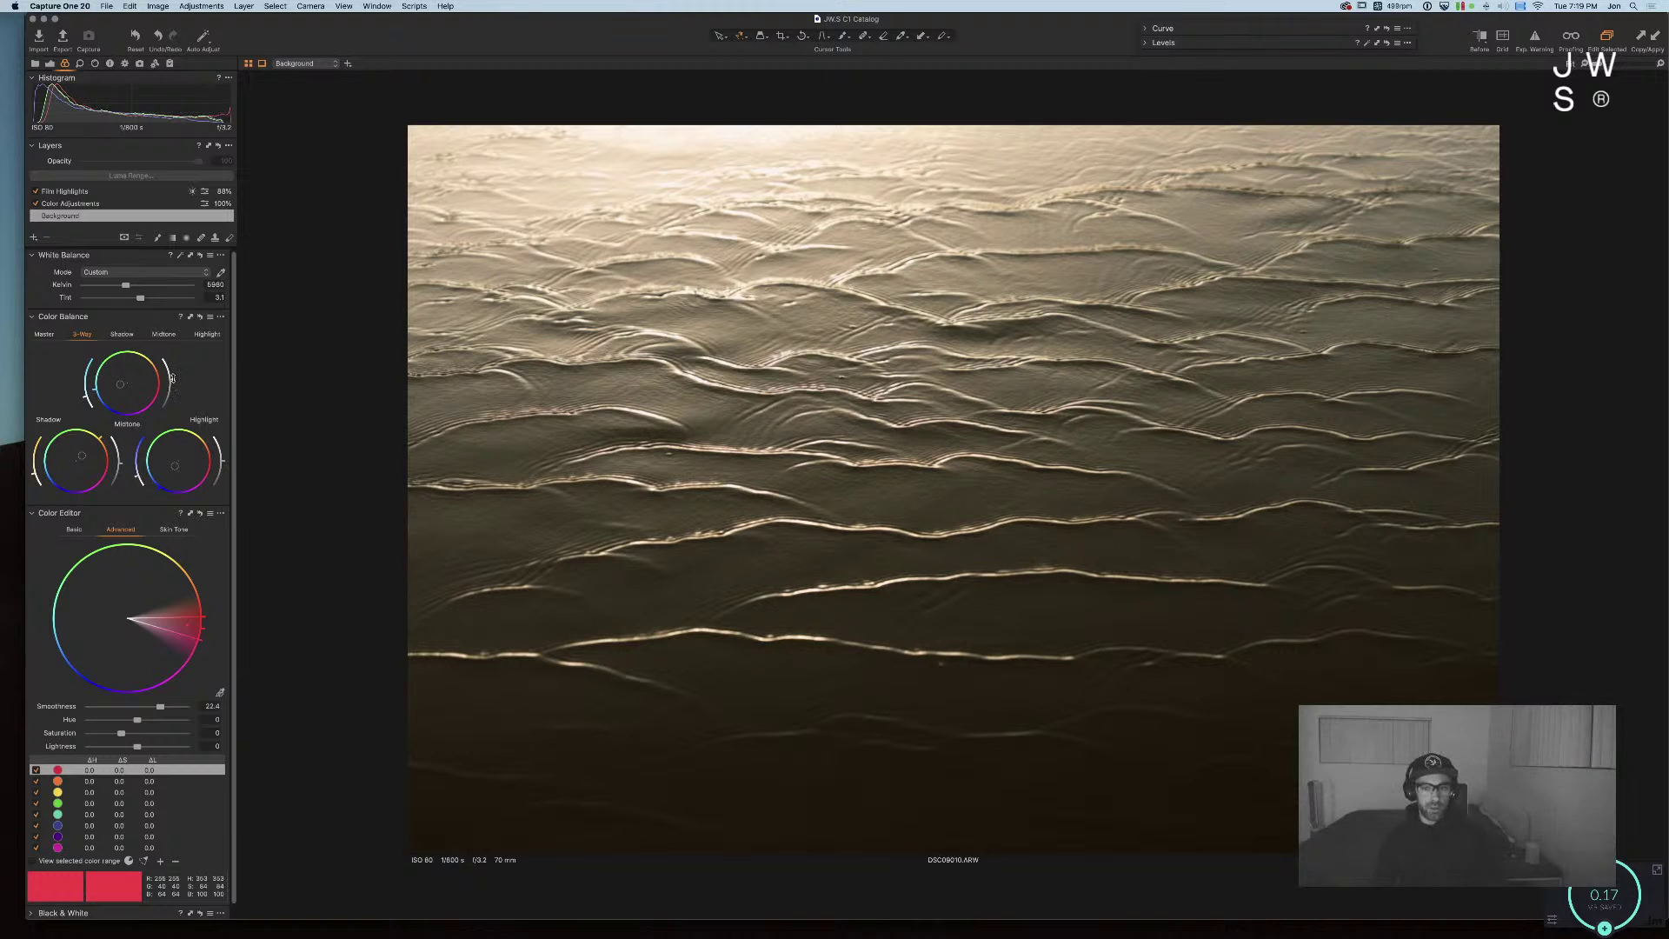
{"action": "left_click_drag", "start_coordinate": [173, 381], "coordinate": [172, 401]}
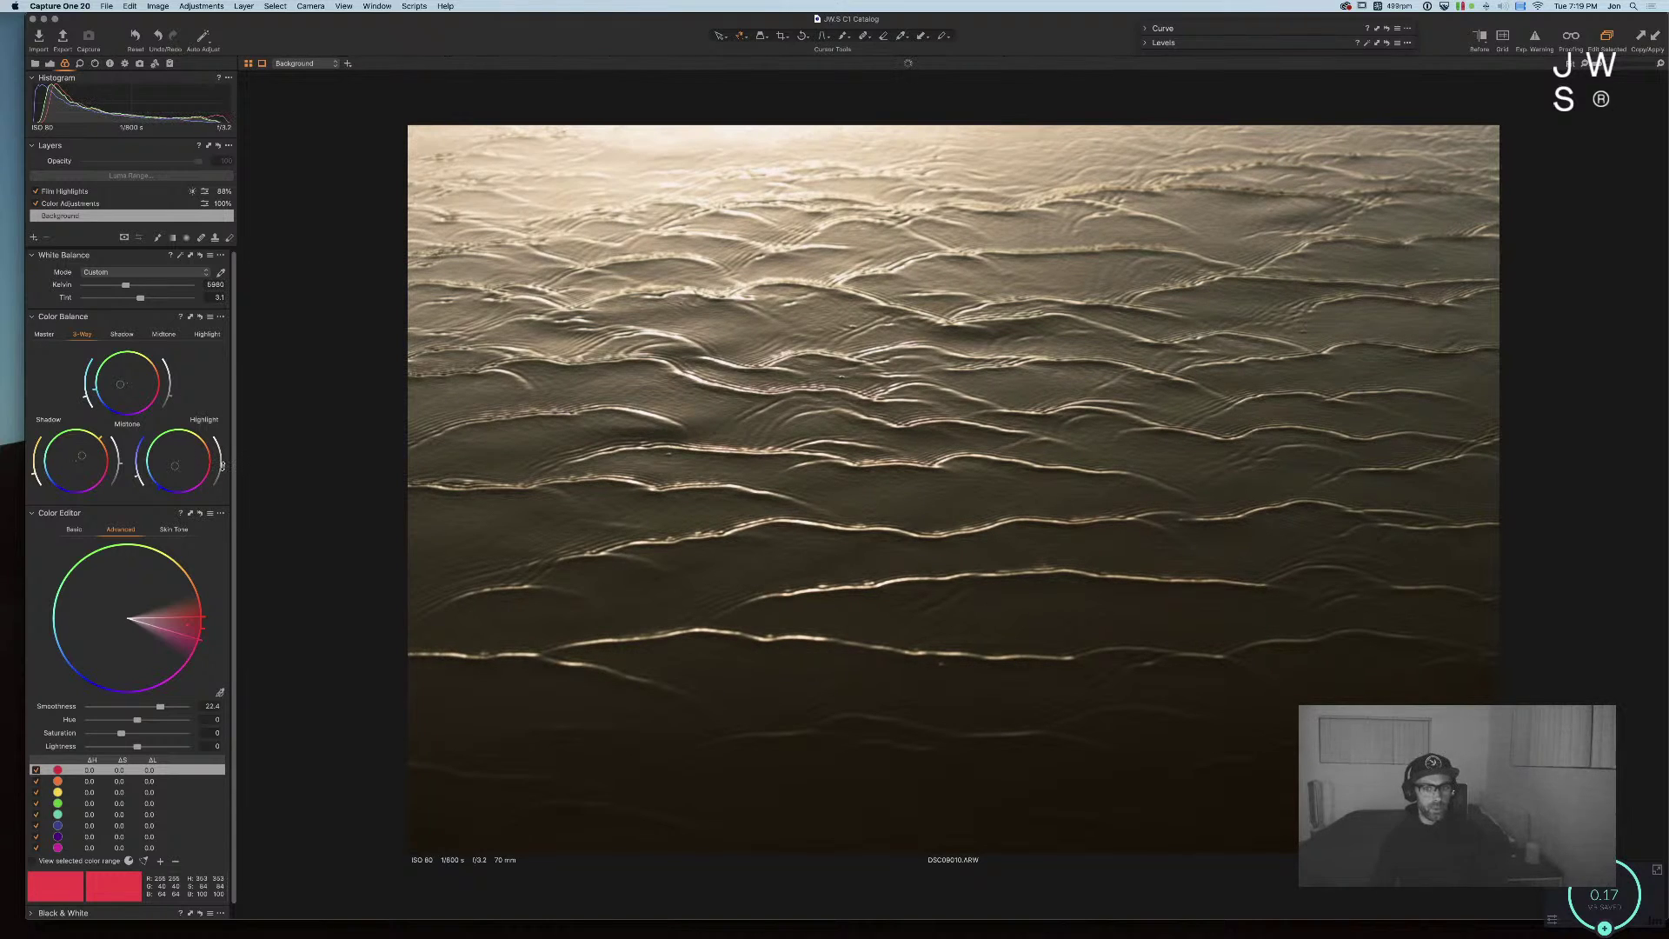
{"action": "left_click_drag", "start_coordinate": [223, 465], "coordinate": [236, 456]}
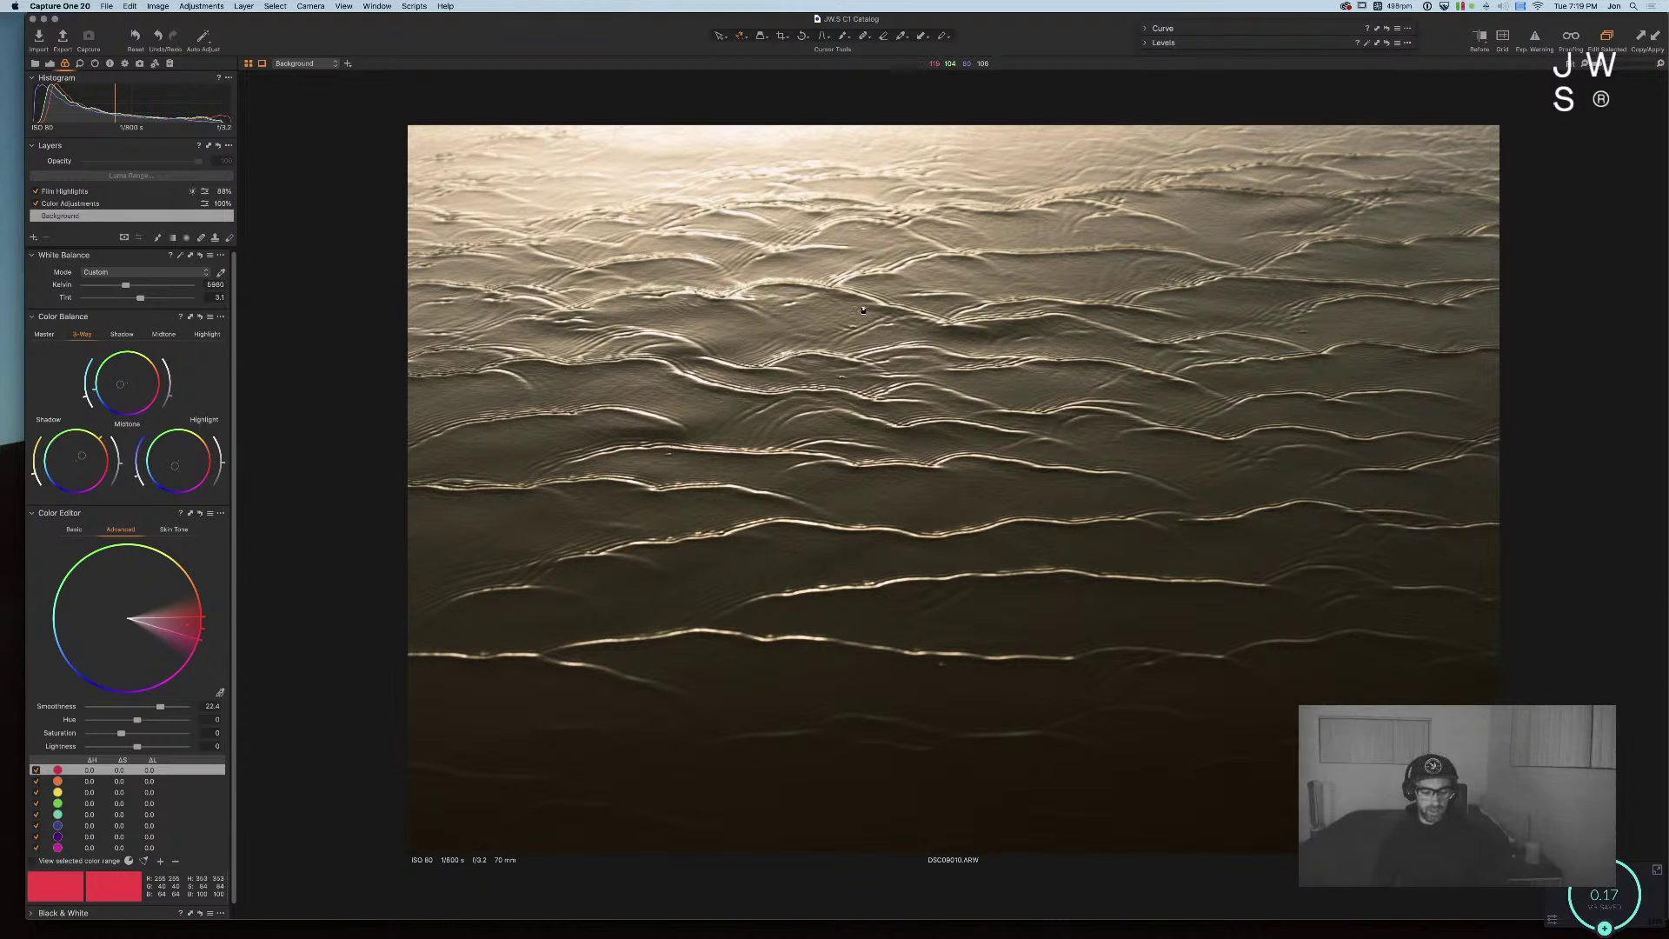
{"action": "key", "text": "c"}
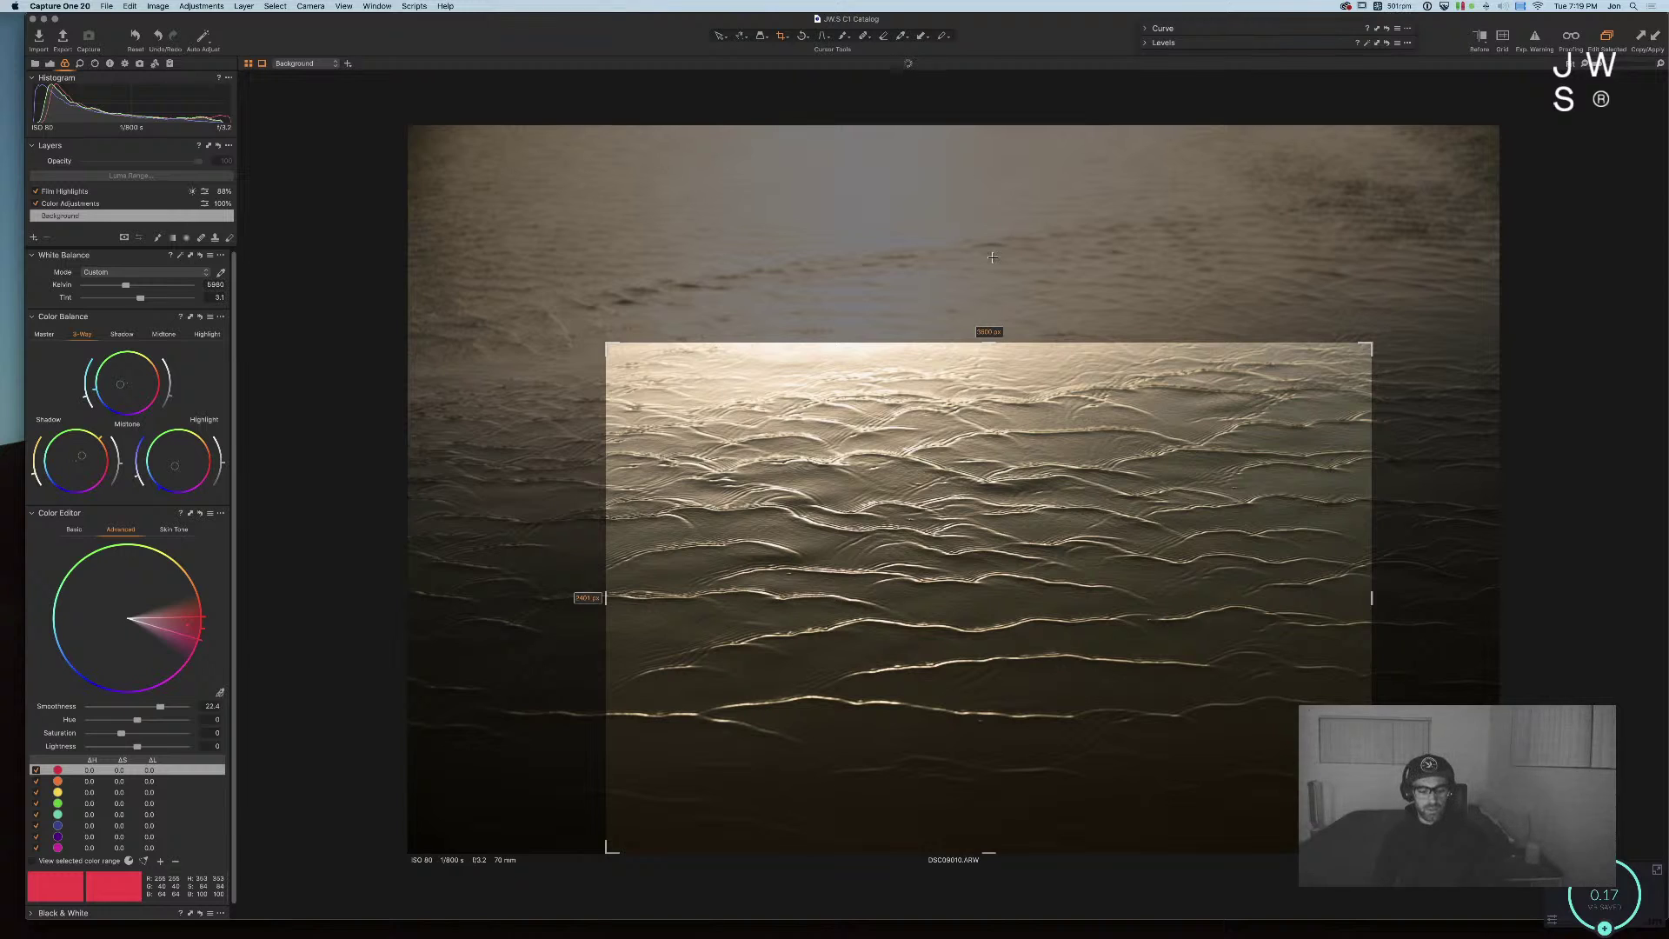
{"action": "key", "text": "v"}
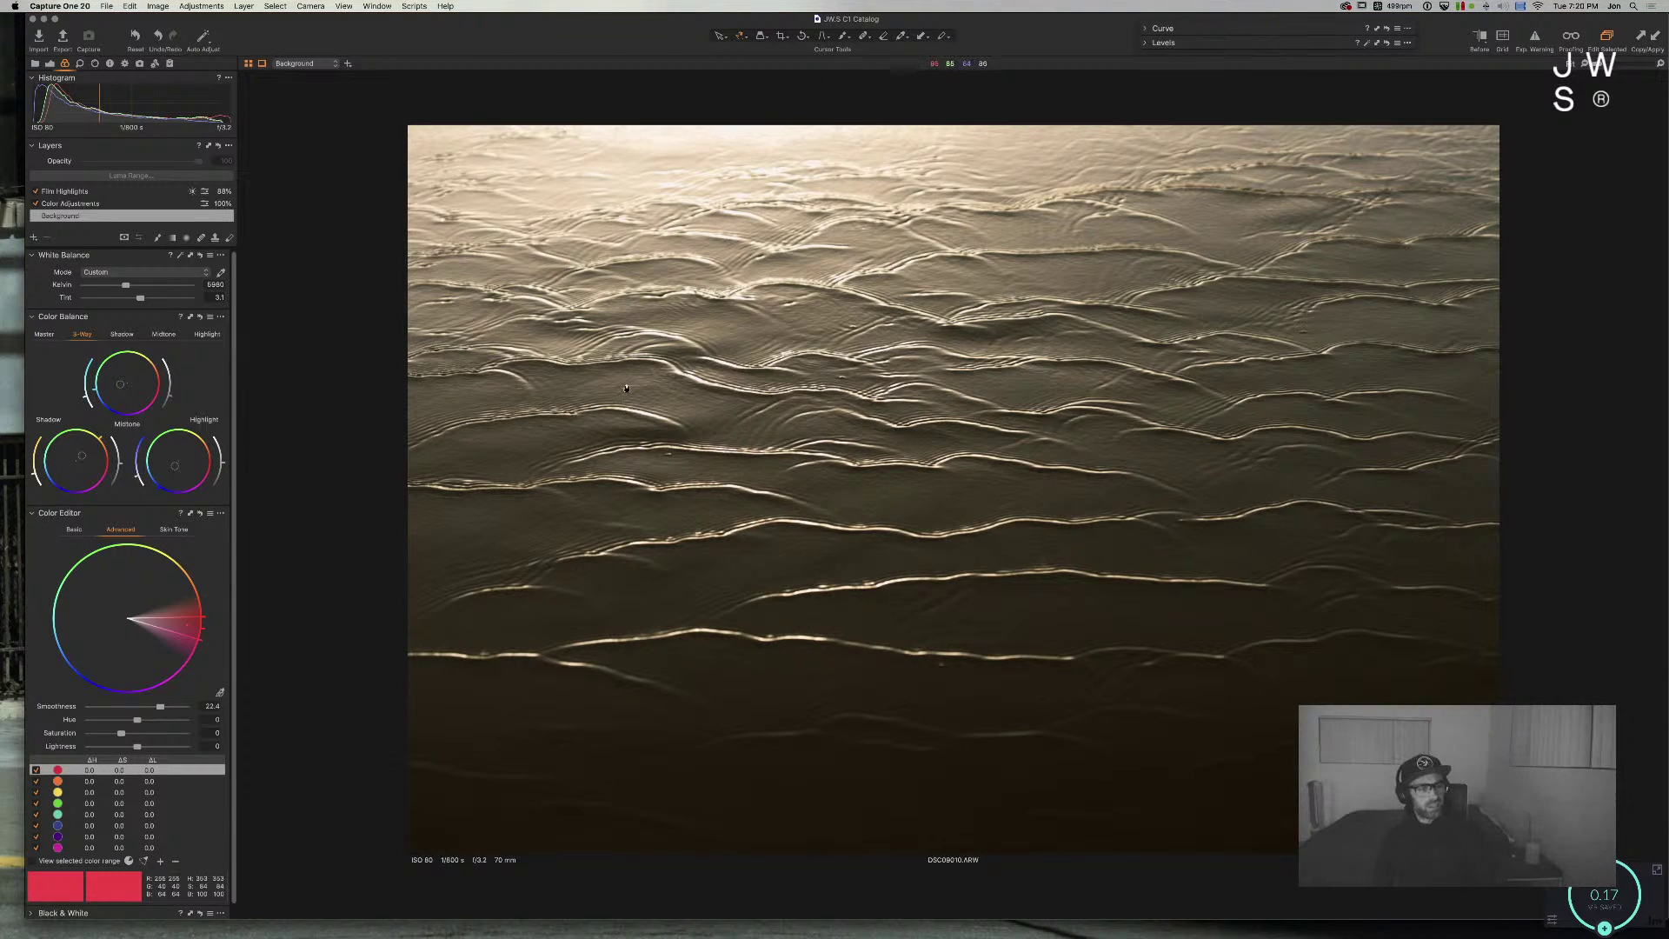
Step: Shift the shadow tint to a very faint blue and review the master Color Balance tint
{"action": "left_click_drag", "start_coordinate": [98, 437], "coordinate": [50, 508]}
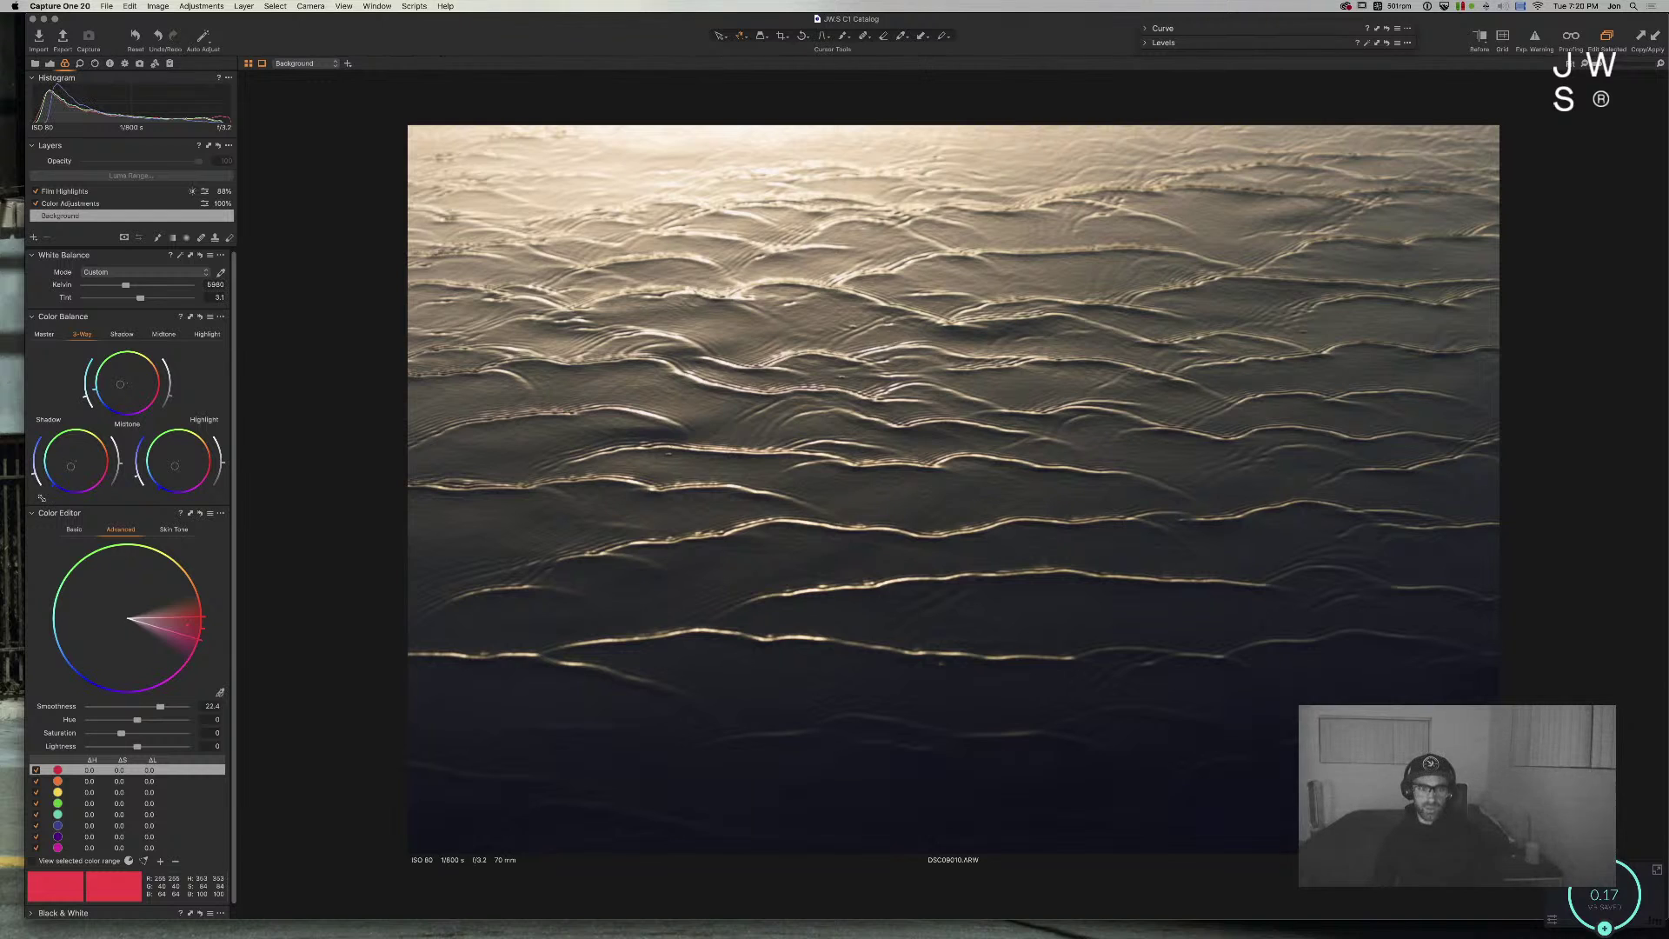
{"action": "left_click_drag", "start_coordinate": [41, 497], "coordinate": [32, 484]}
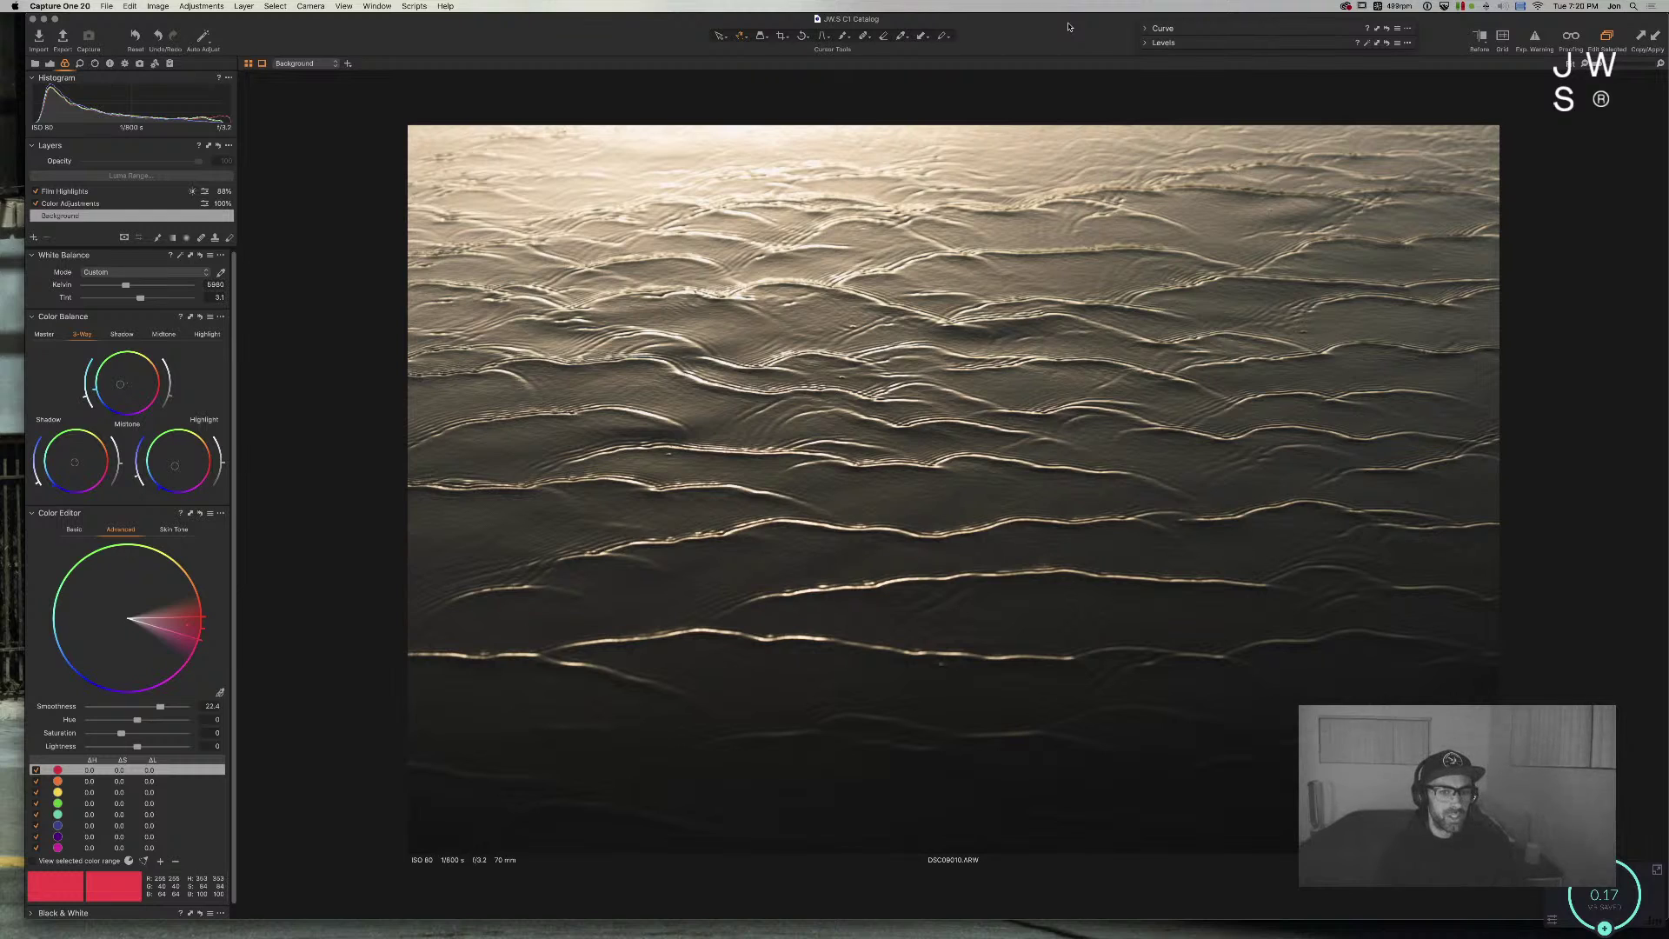
{"action": "left_click", "coordinate": [48, 339]}
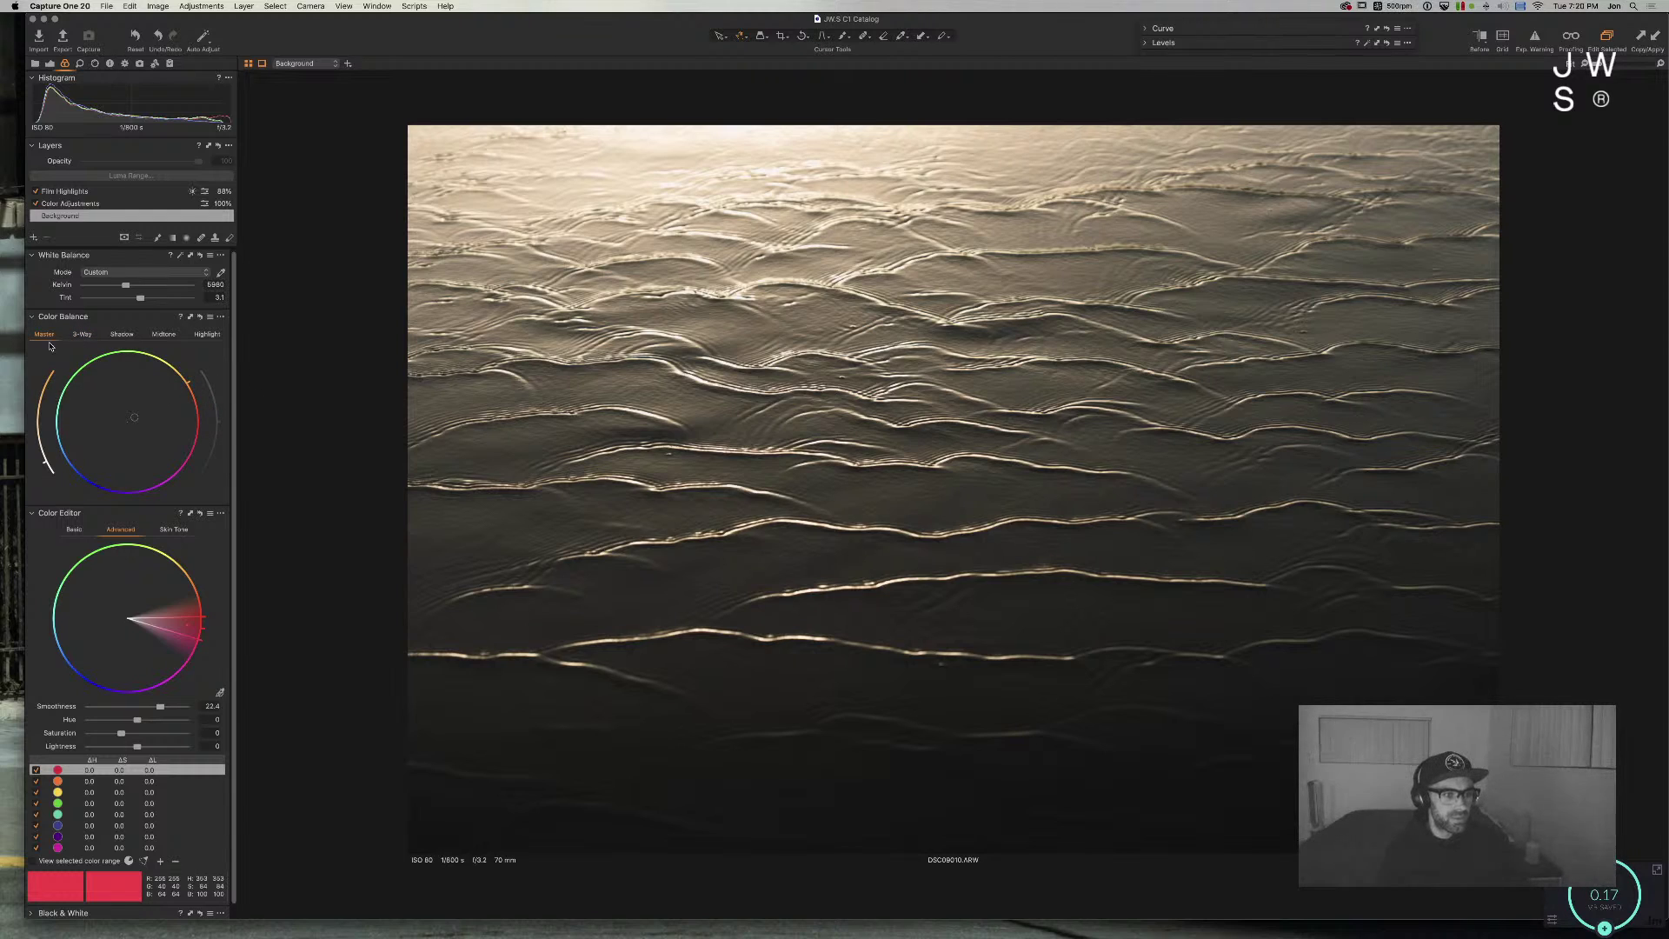
{"action": "left_click_drag", "start_coordinate": [60, 464], "coordinate": [42, 461]}
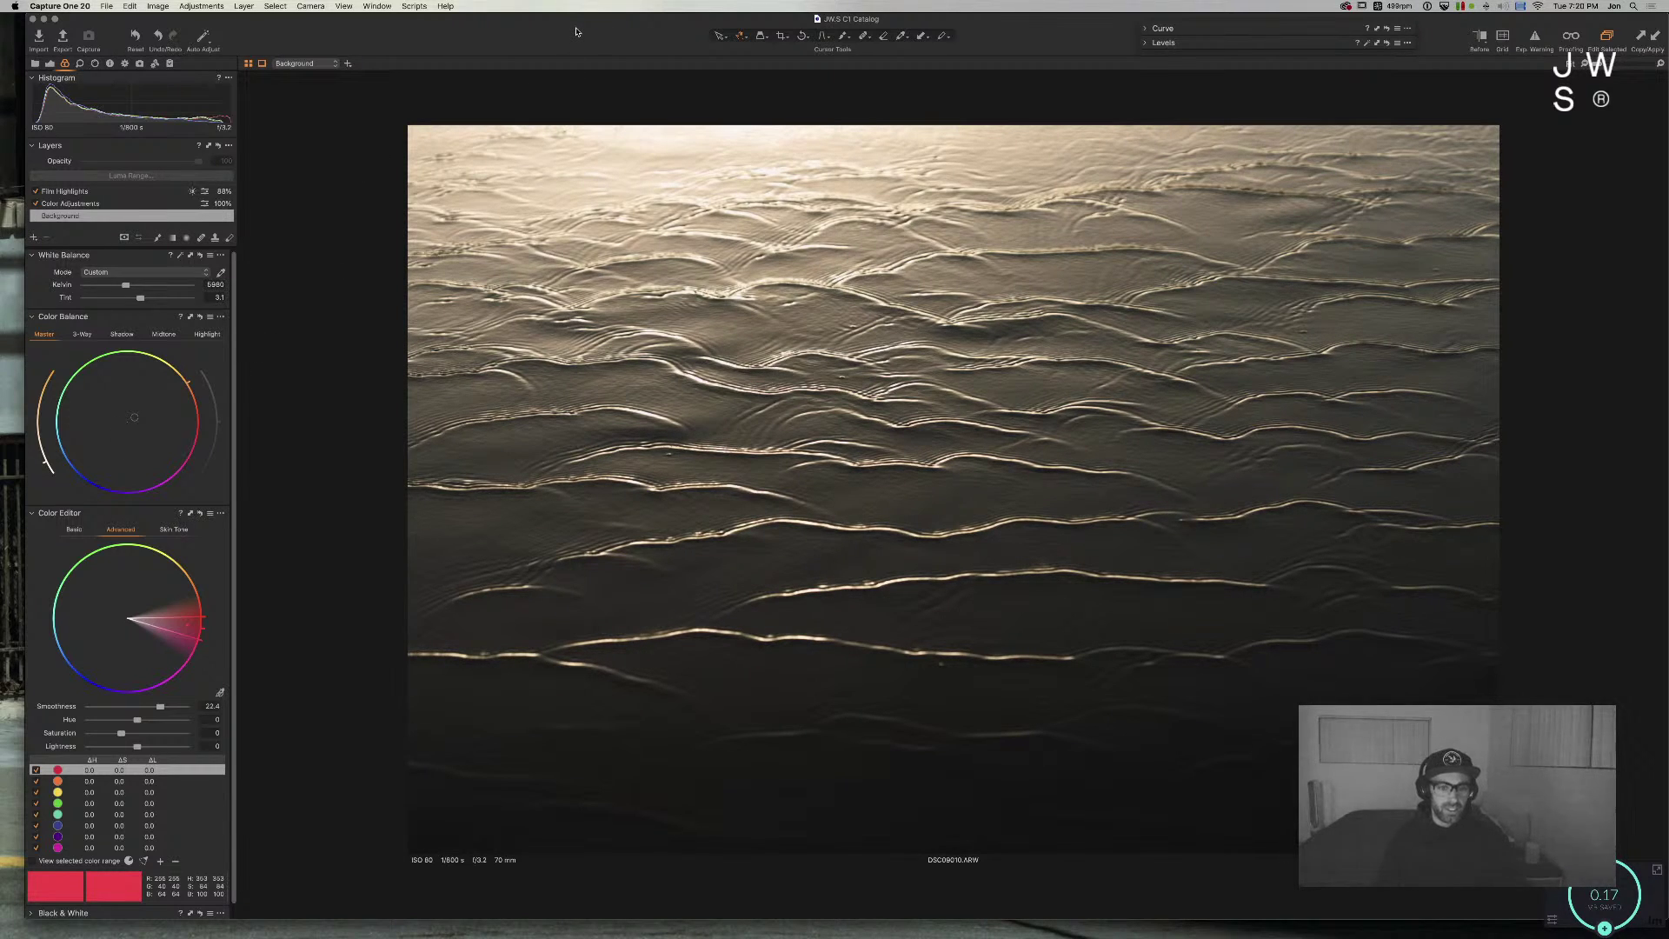
Step: Set the IPTC Content category of the DSC09010 image to "texture,southbay,sea"
{"action": "key", "text": "super+alt+v"}
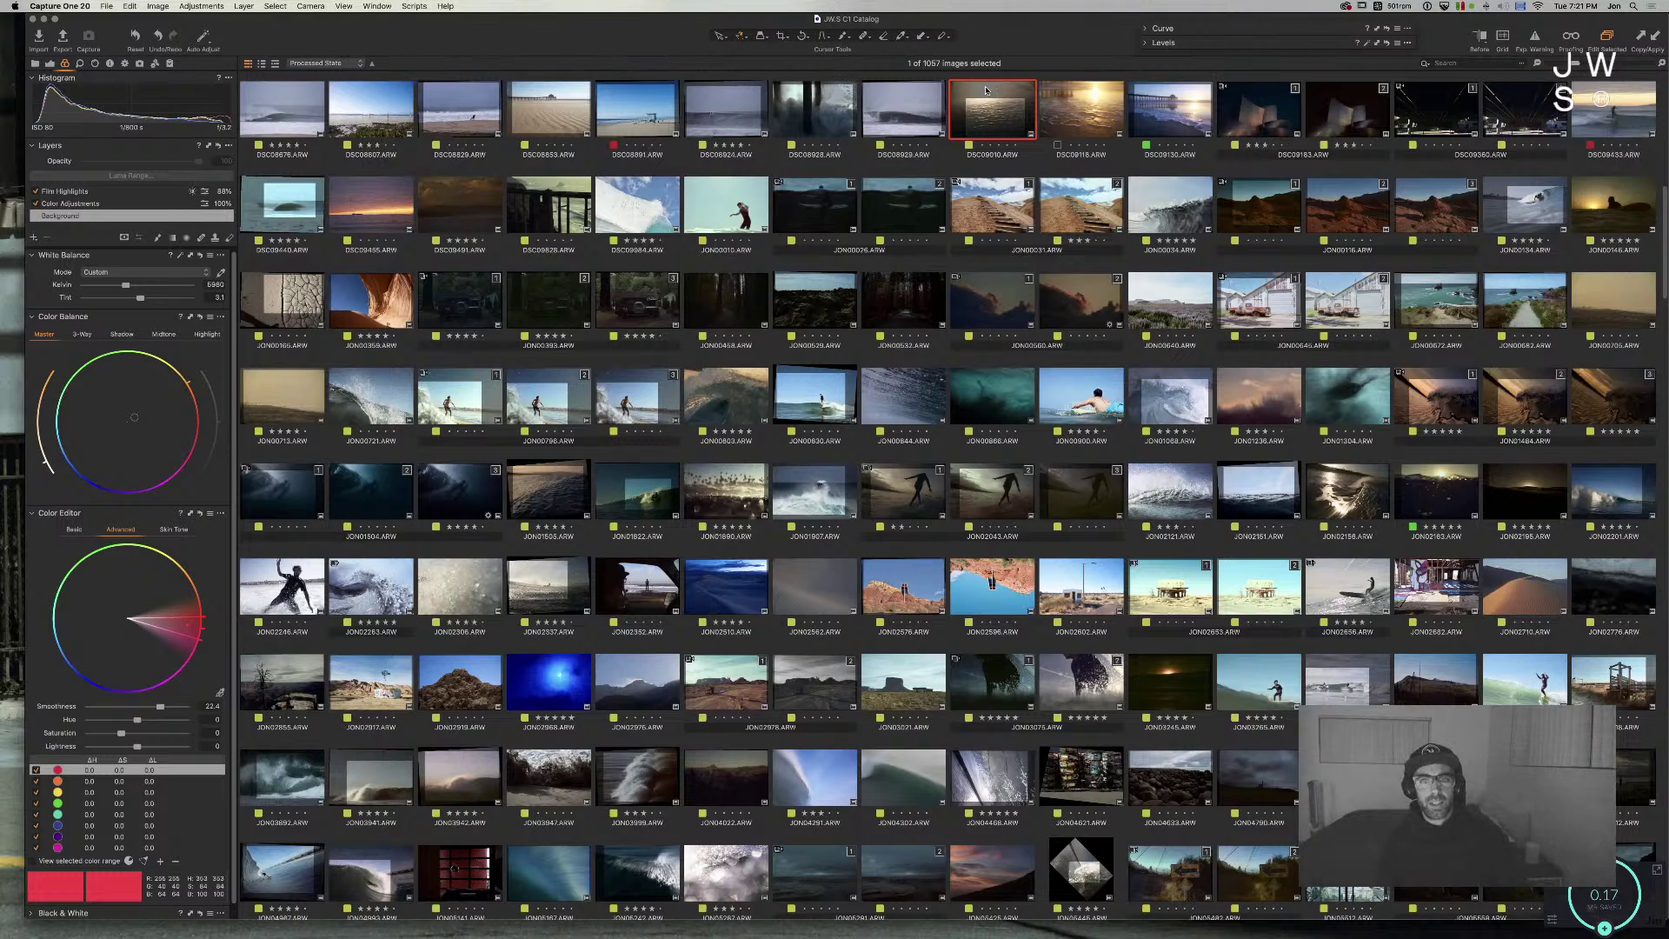
{"action": "double_click", "coordinate": [995, 112]}
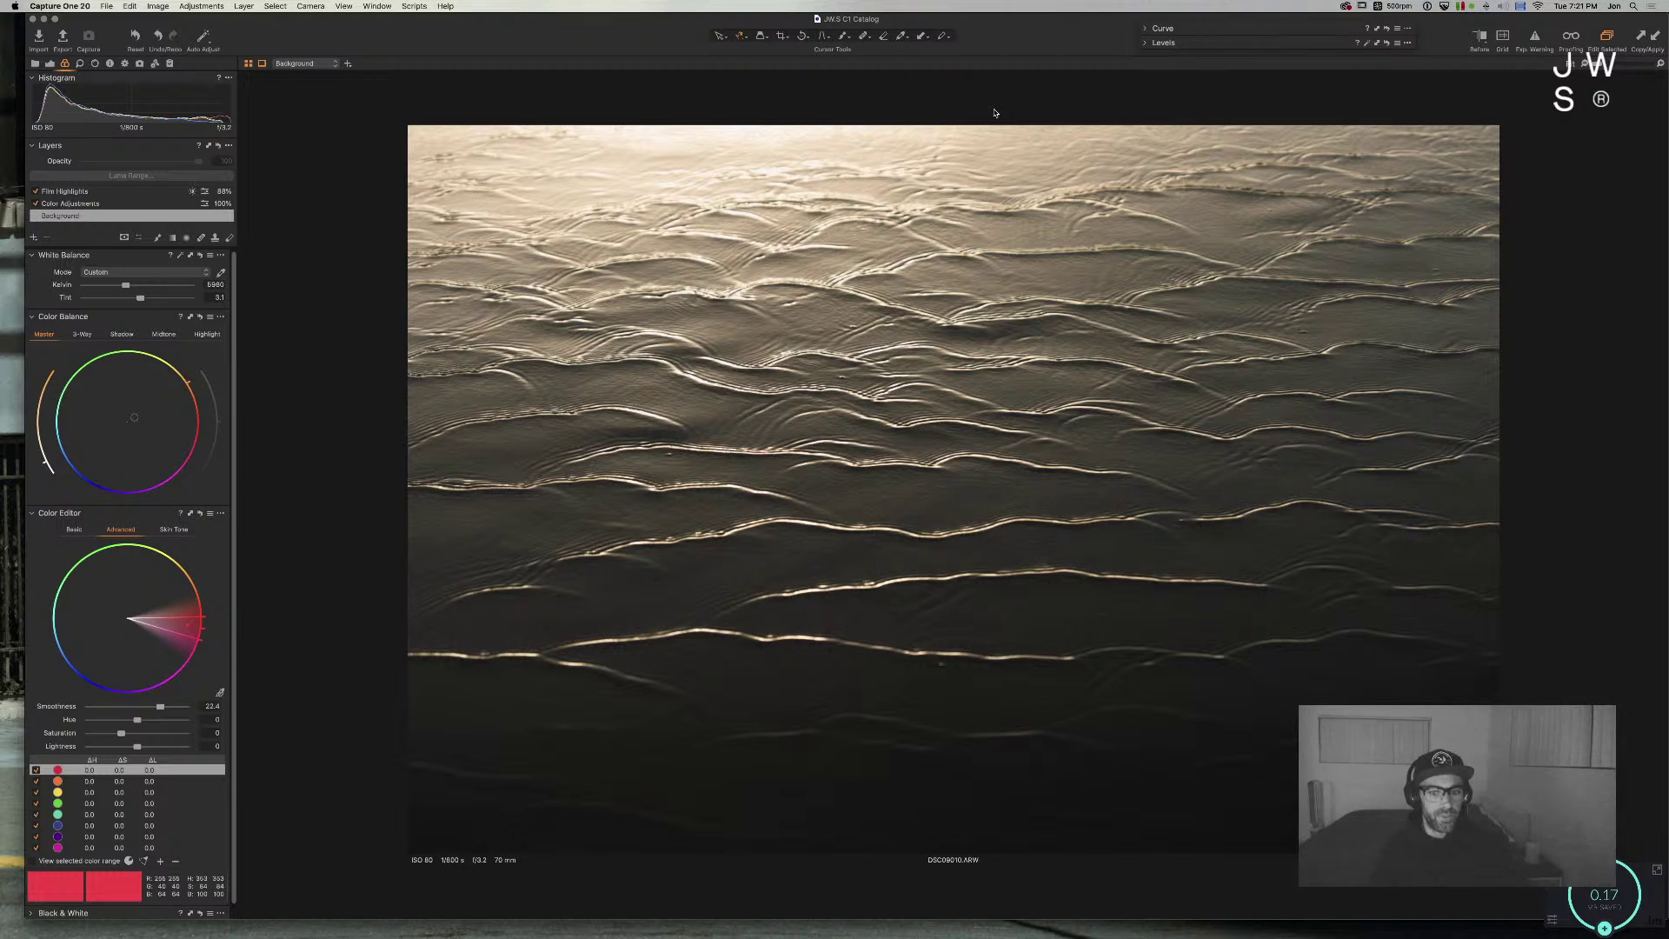
{"action": "key", "text": "super+alt+m"}
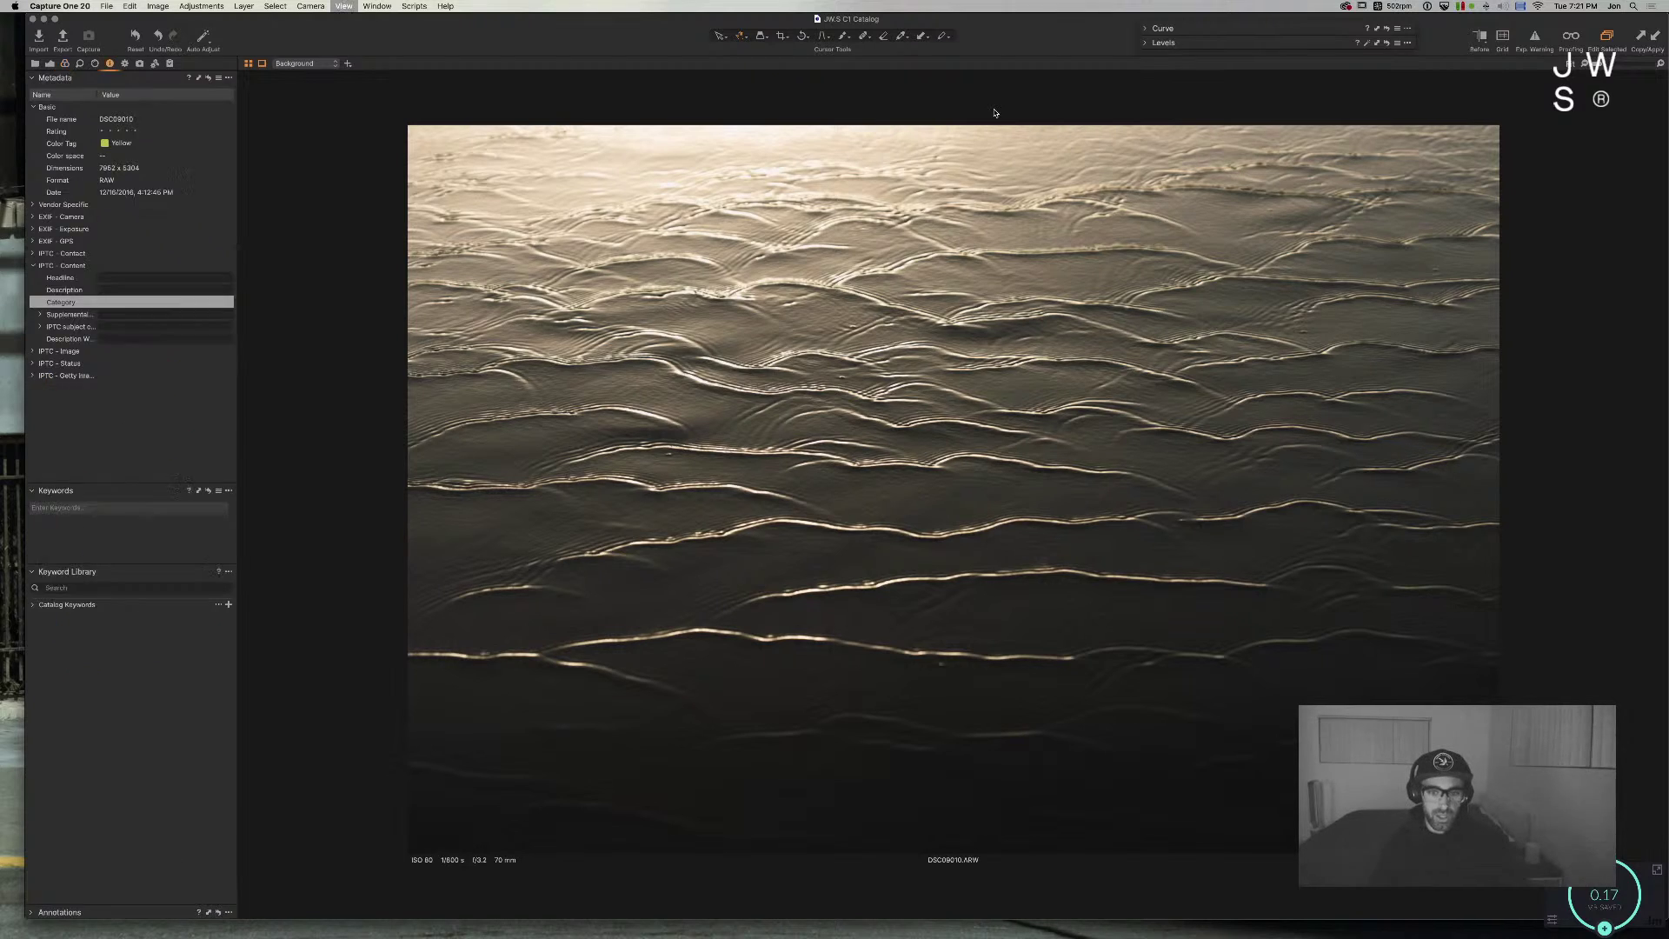
{"action": "left_click", "coordinate": [149, 302]}
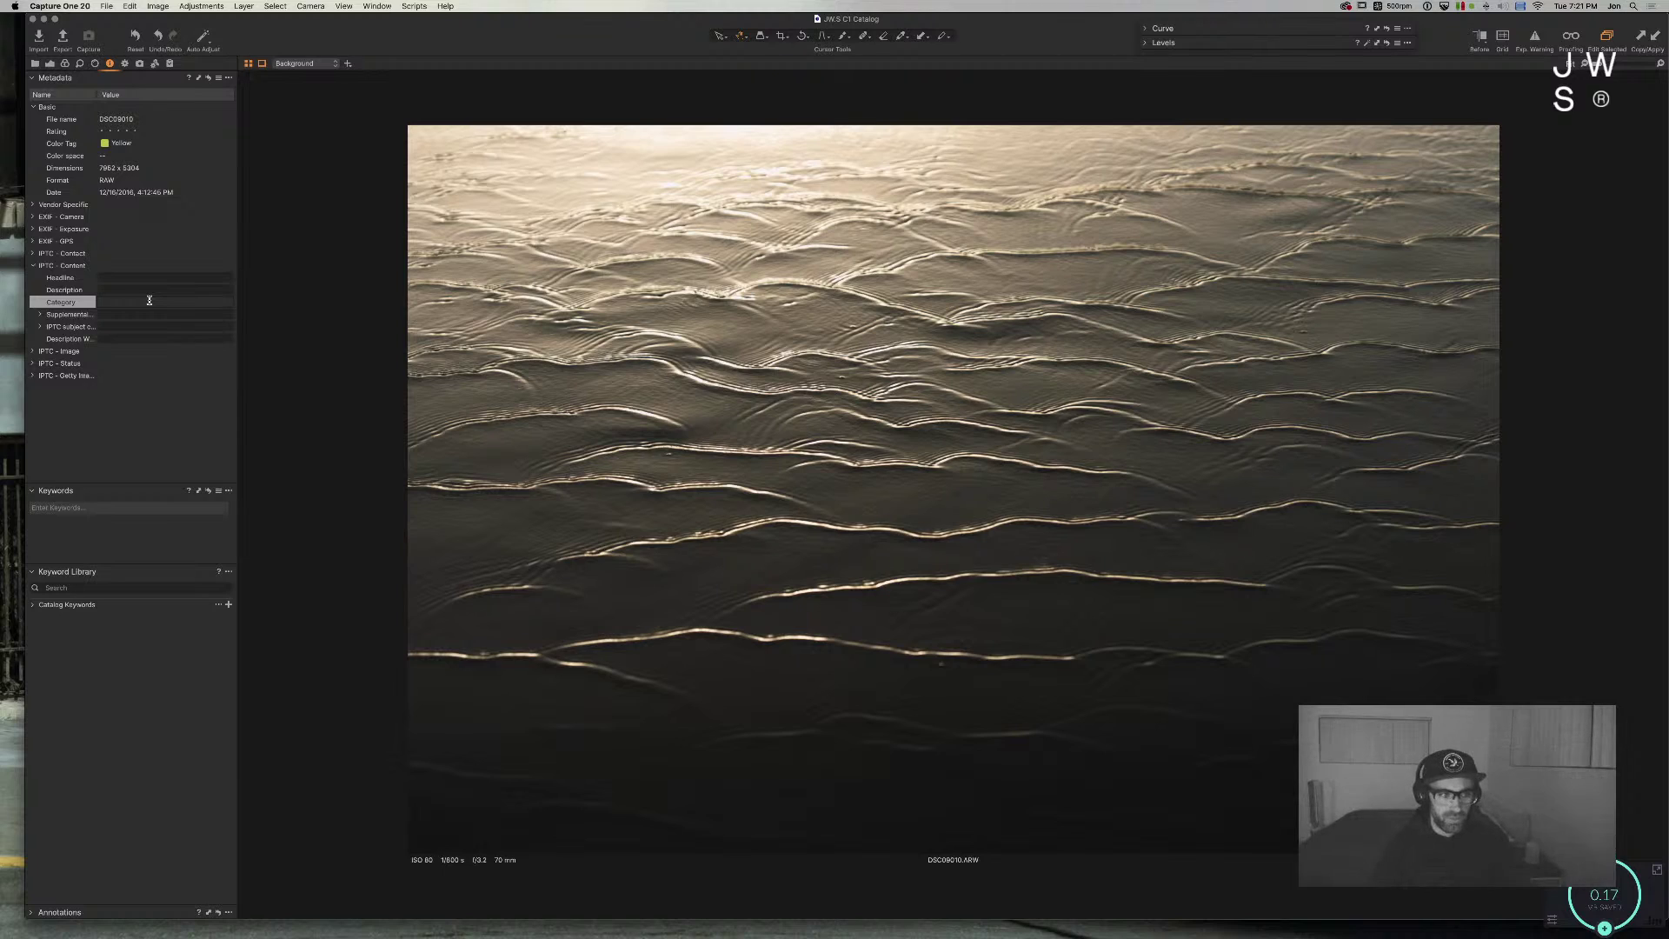
{"action": "left_click", "coordinate": [149, 300]}
{"action": "type", "text": "text"}
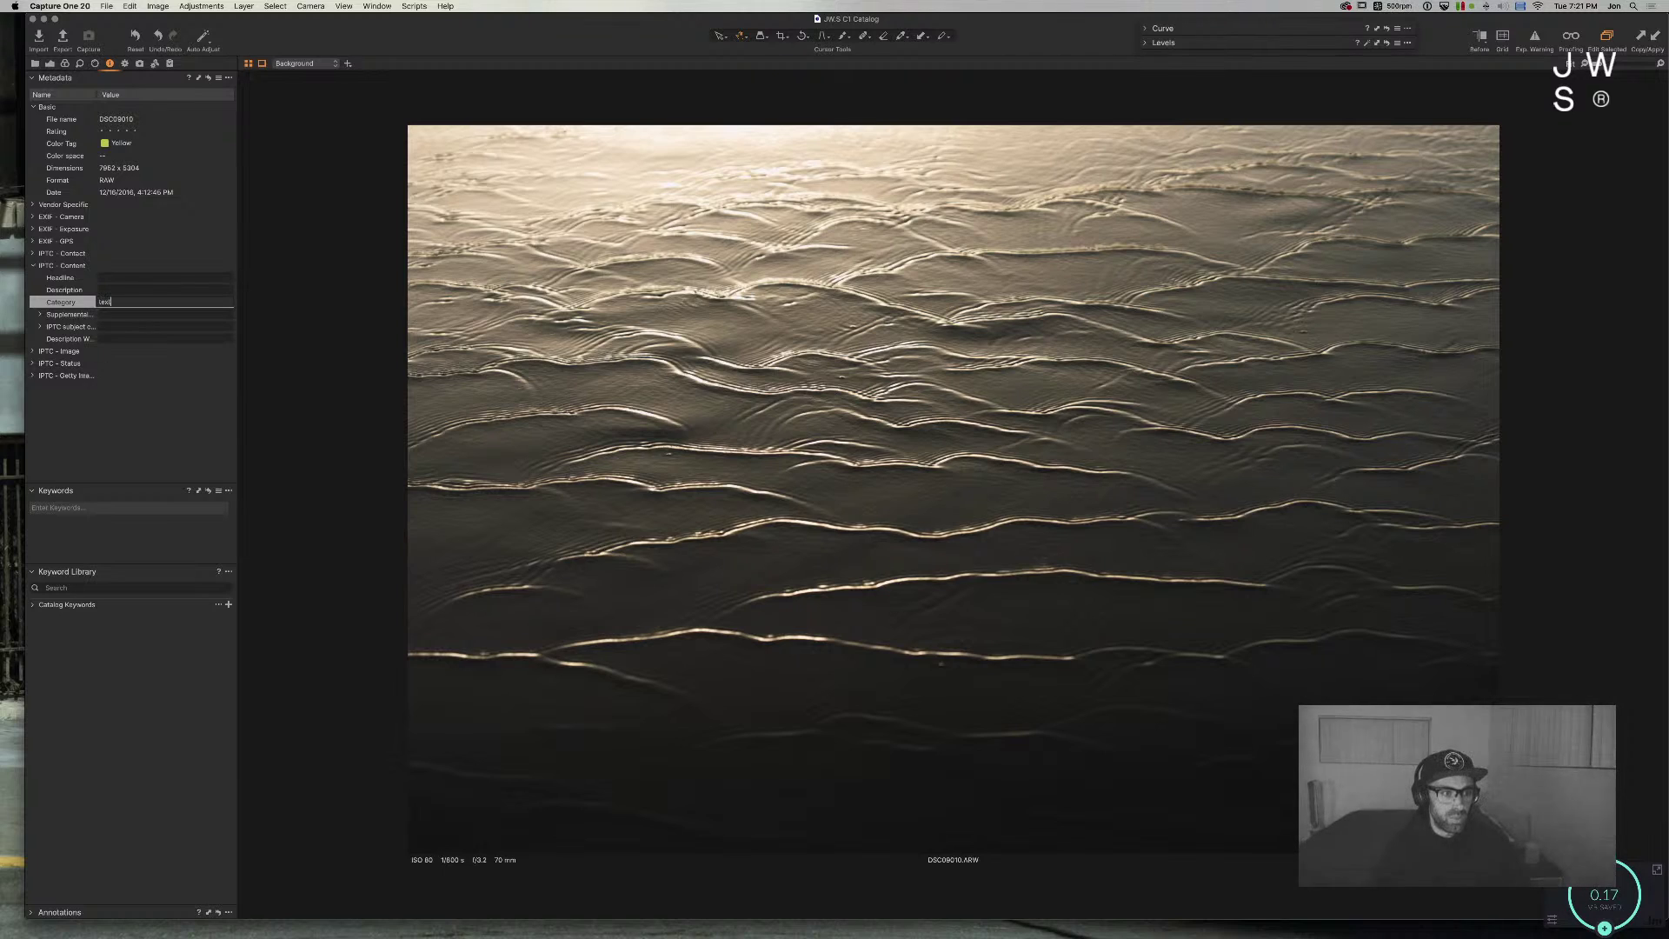
{"action": "type", "text": "ure,southbay"}
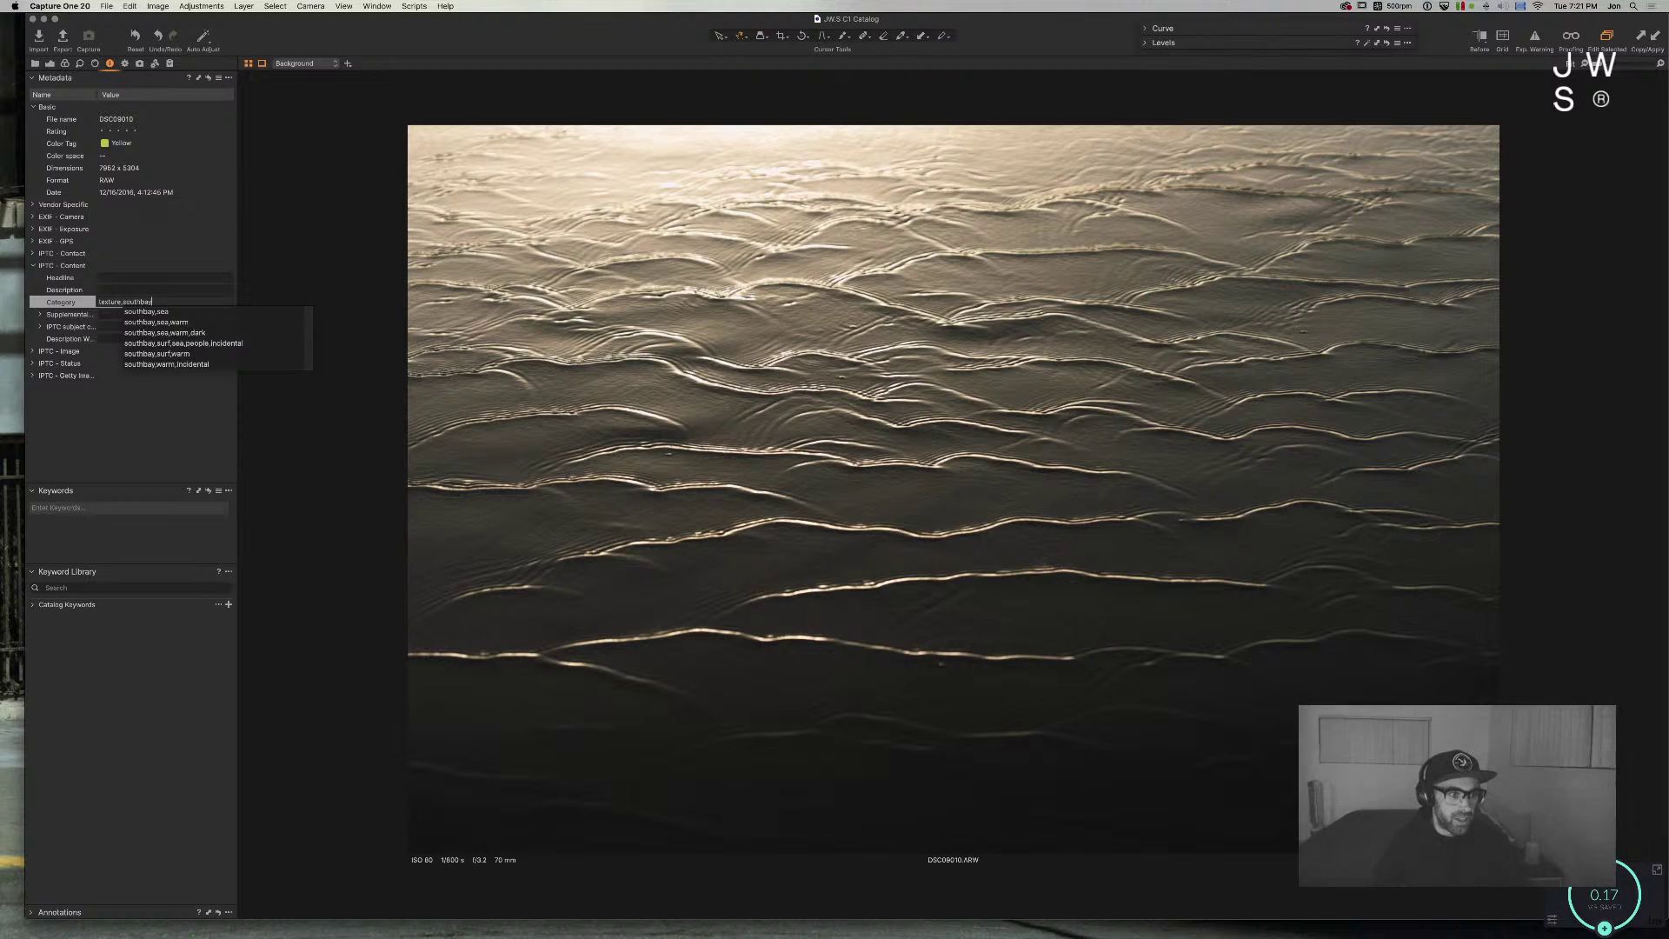
{"action": "type", "text": ",sea,"}
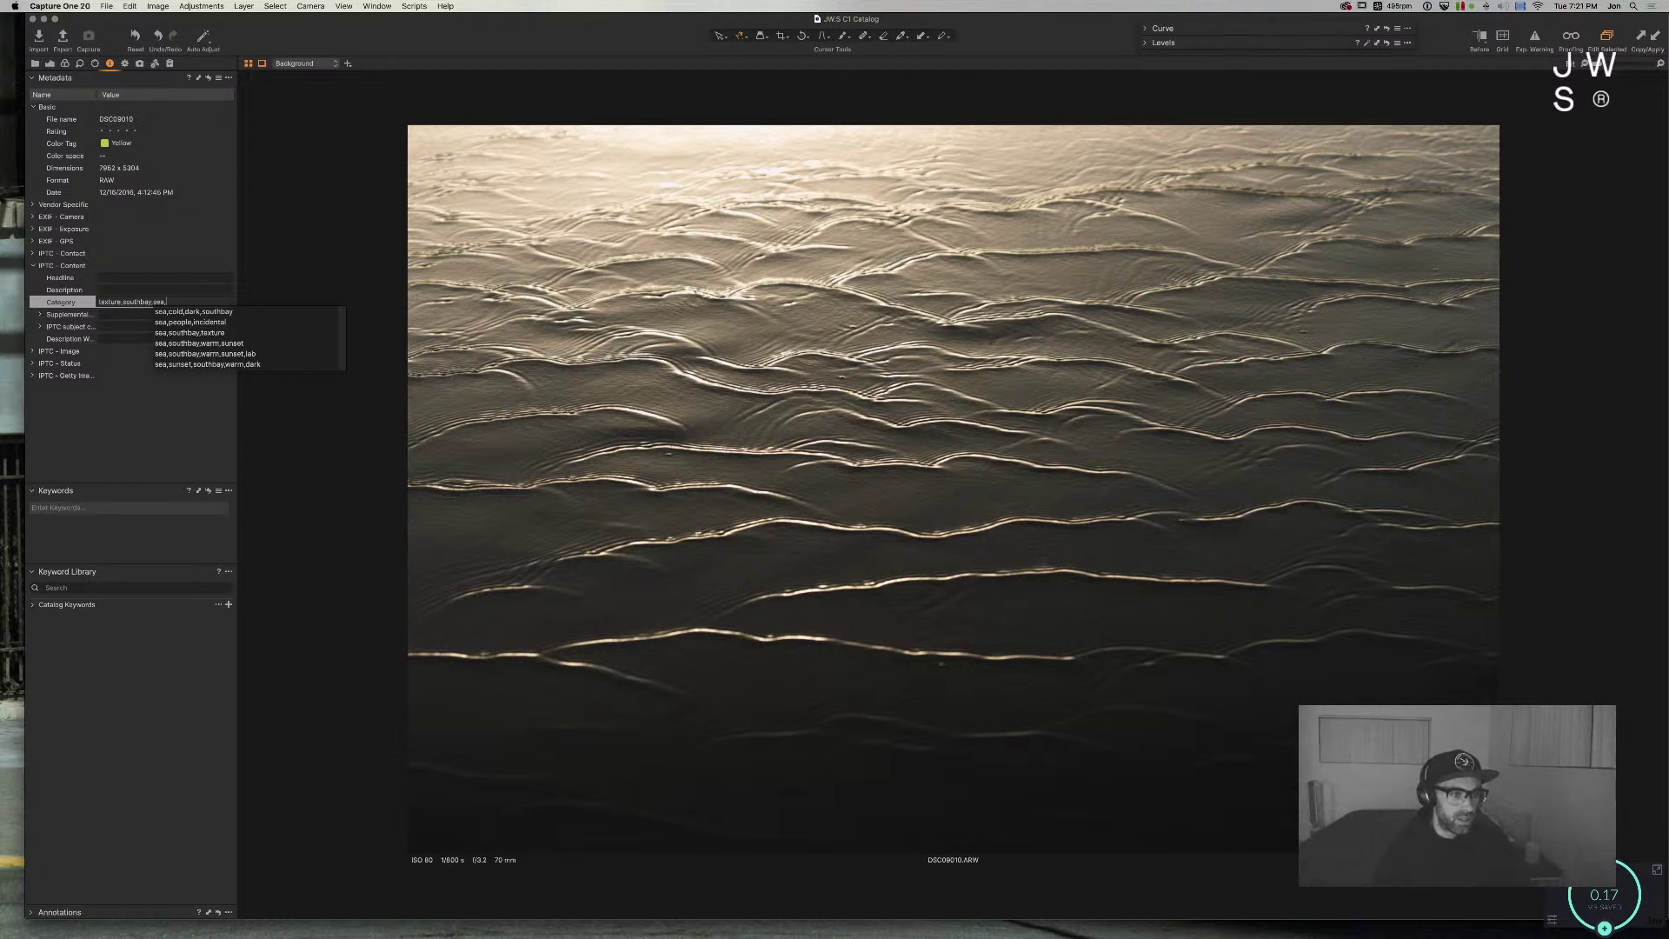
{"action": "key", "text": "BackSpace"}
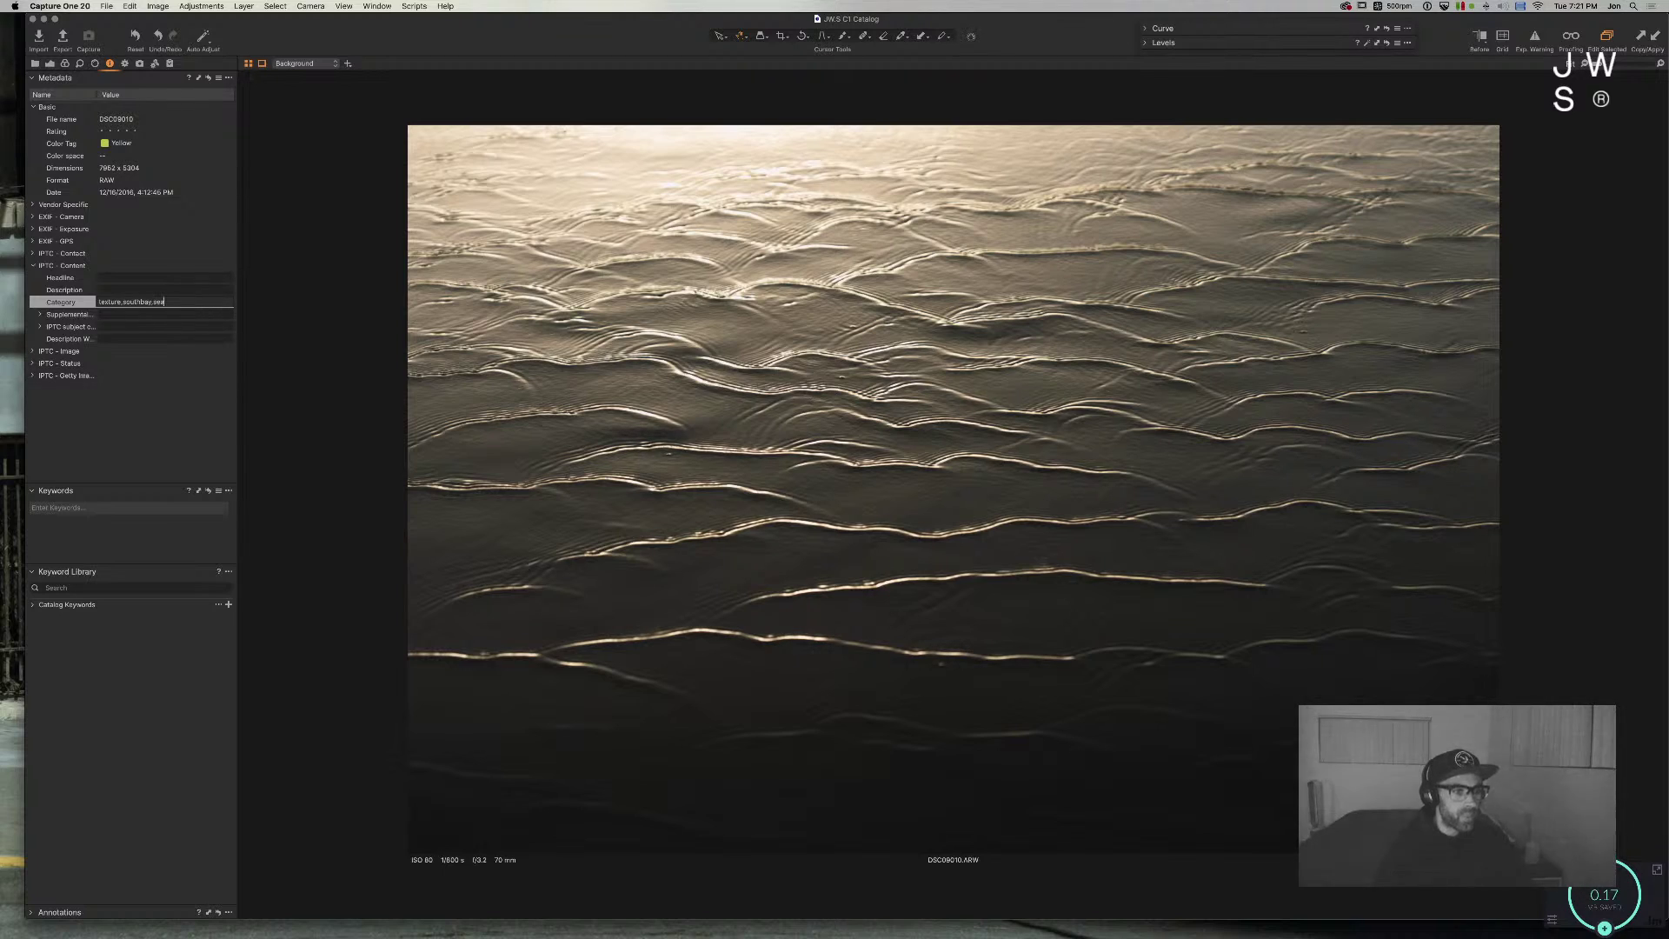
{"action": "key", "text": "Return"}
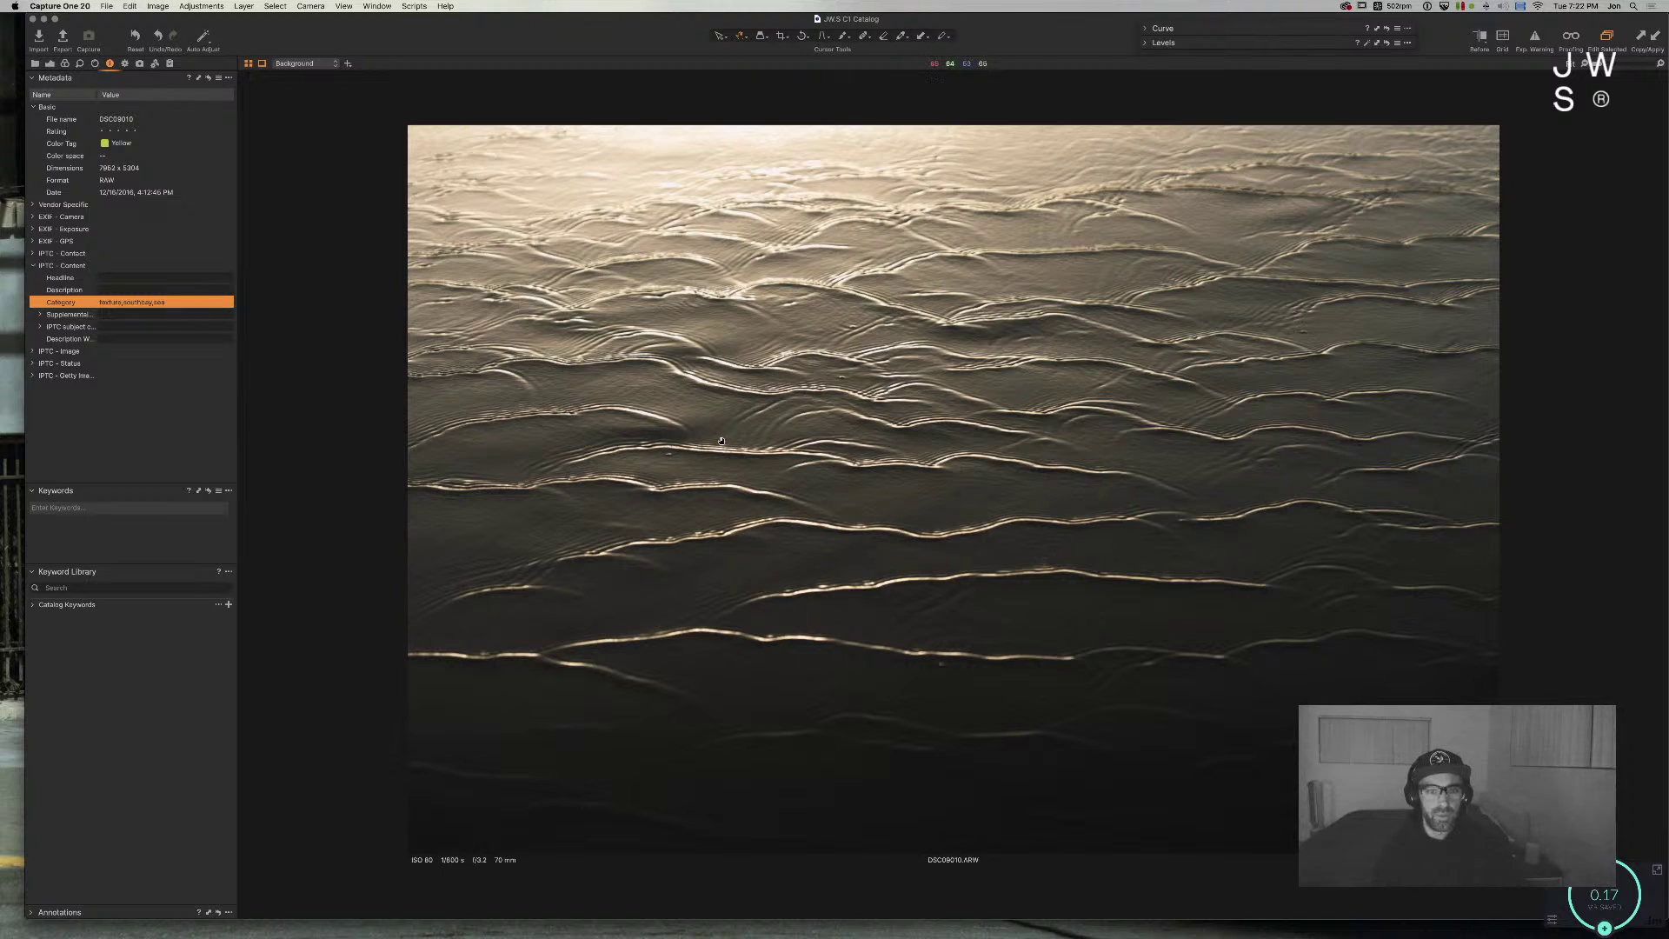
Step: Review the 3-way and master Color Balance settings of the image and return to the thumbnail grid
{"action": "key", "text": "super+alt+3"}
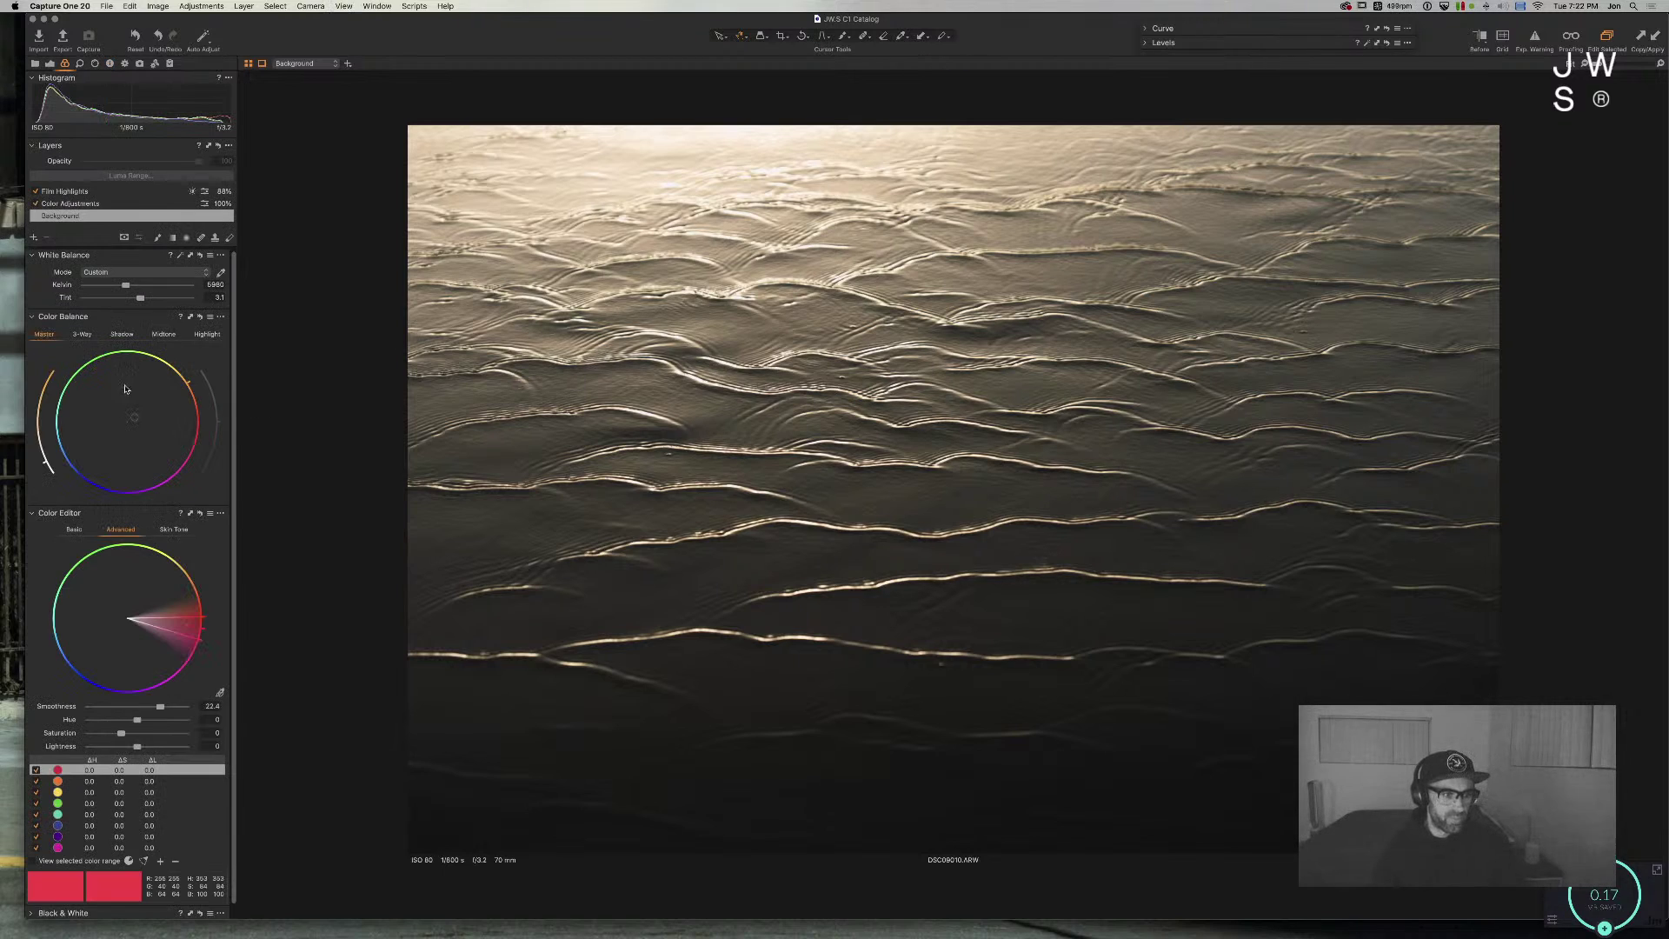
{"action": "left_click", "coordinate": [82, 334]}
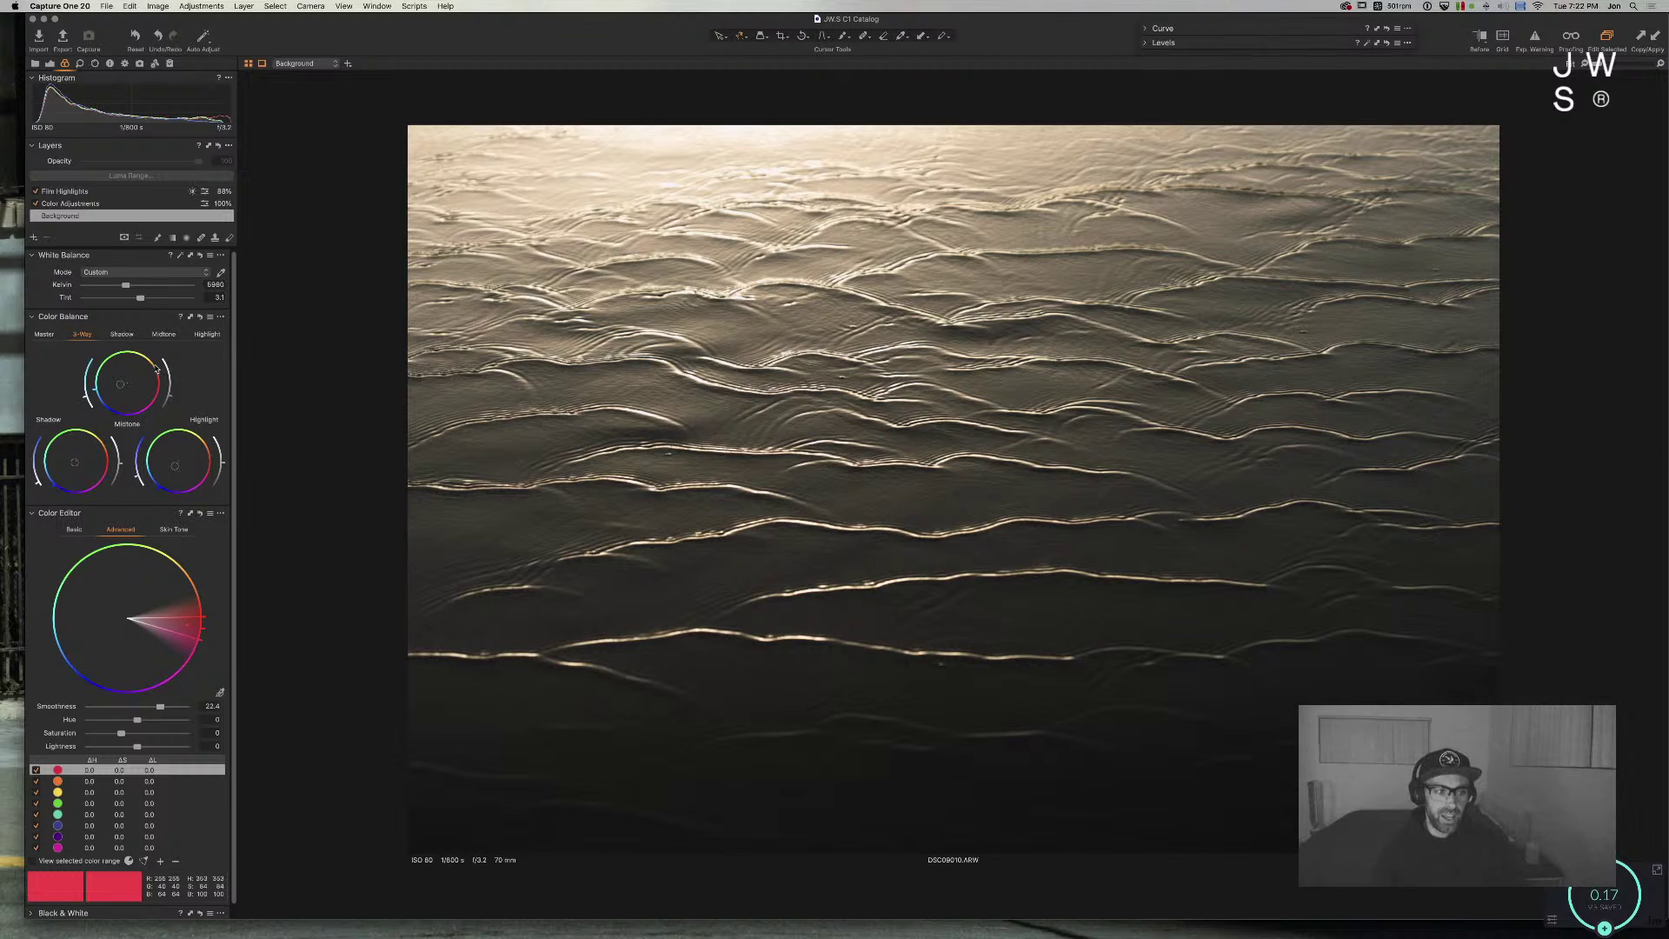
{"action": "left_click", "coordinate": [44, 335]}
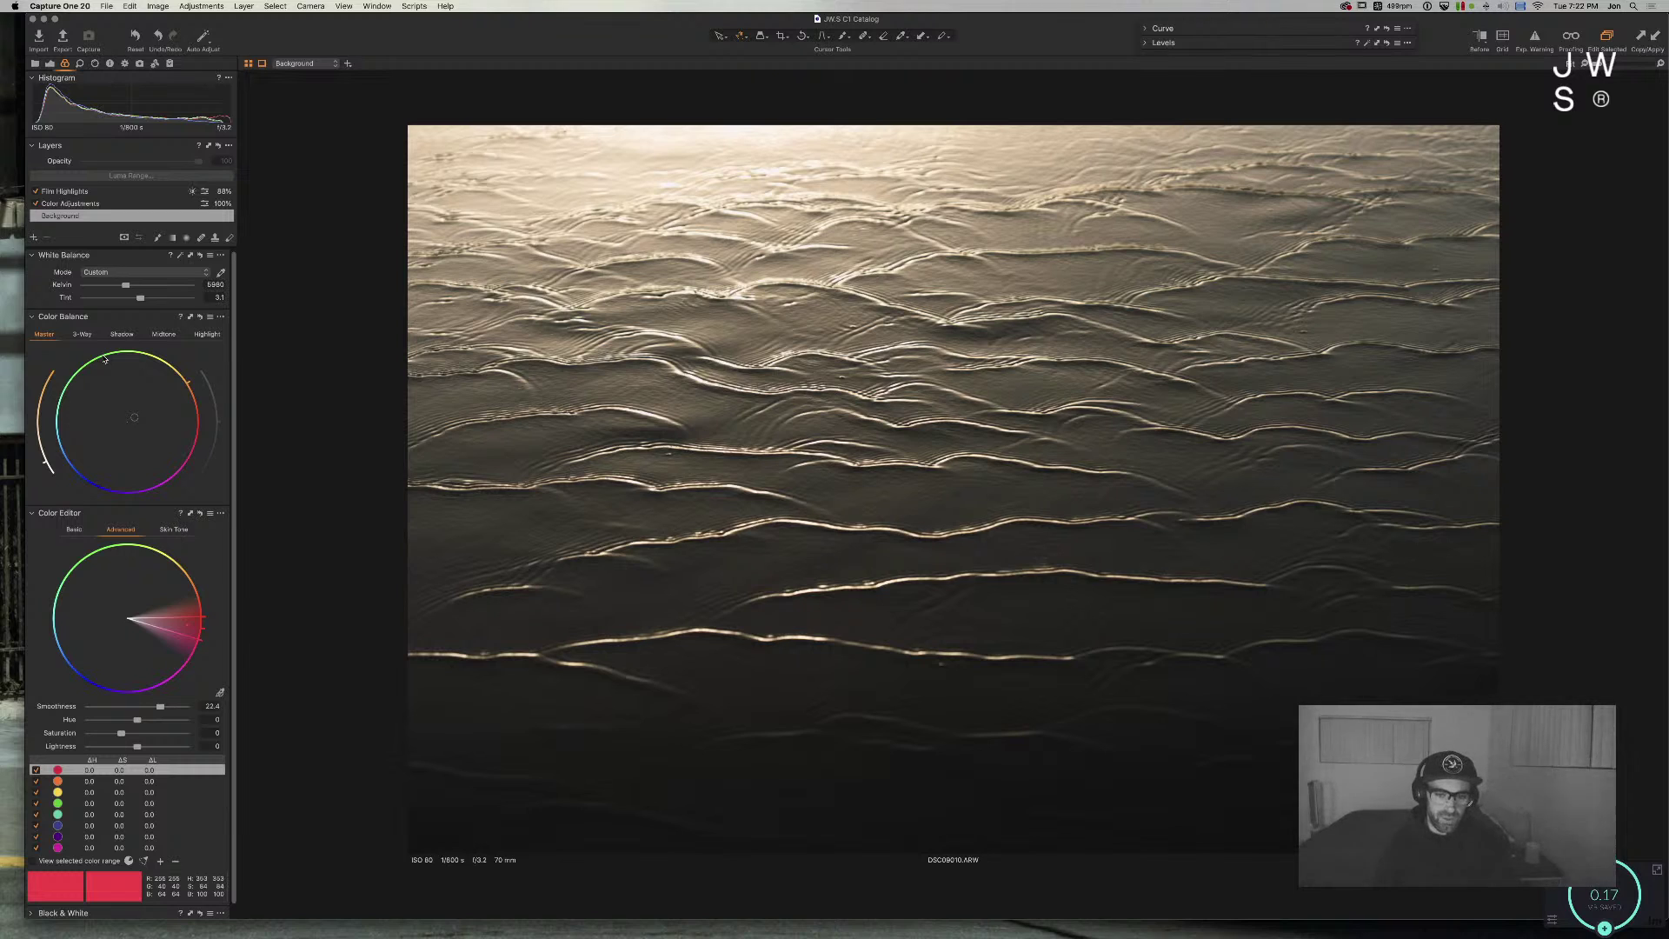
{"action": "key", "text": "super+alt+v"}
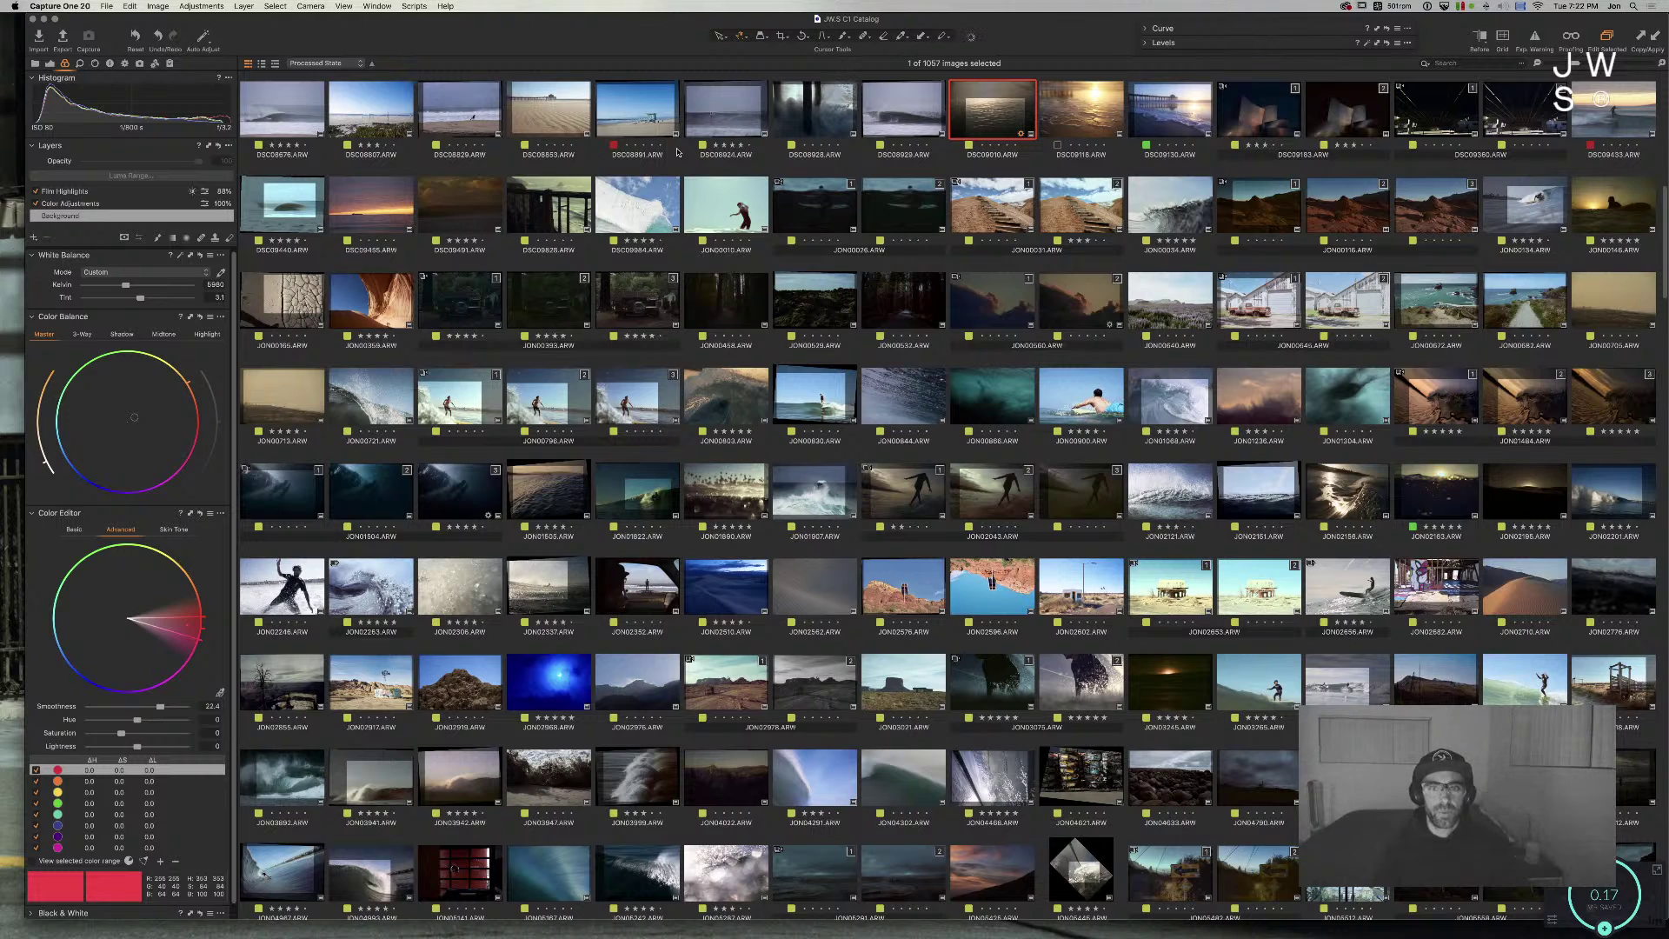
Step: Switch to Finder and open the Wallpapers folder of exported JPEG images
{"action": "key", "text": "super+Tab"}
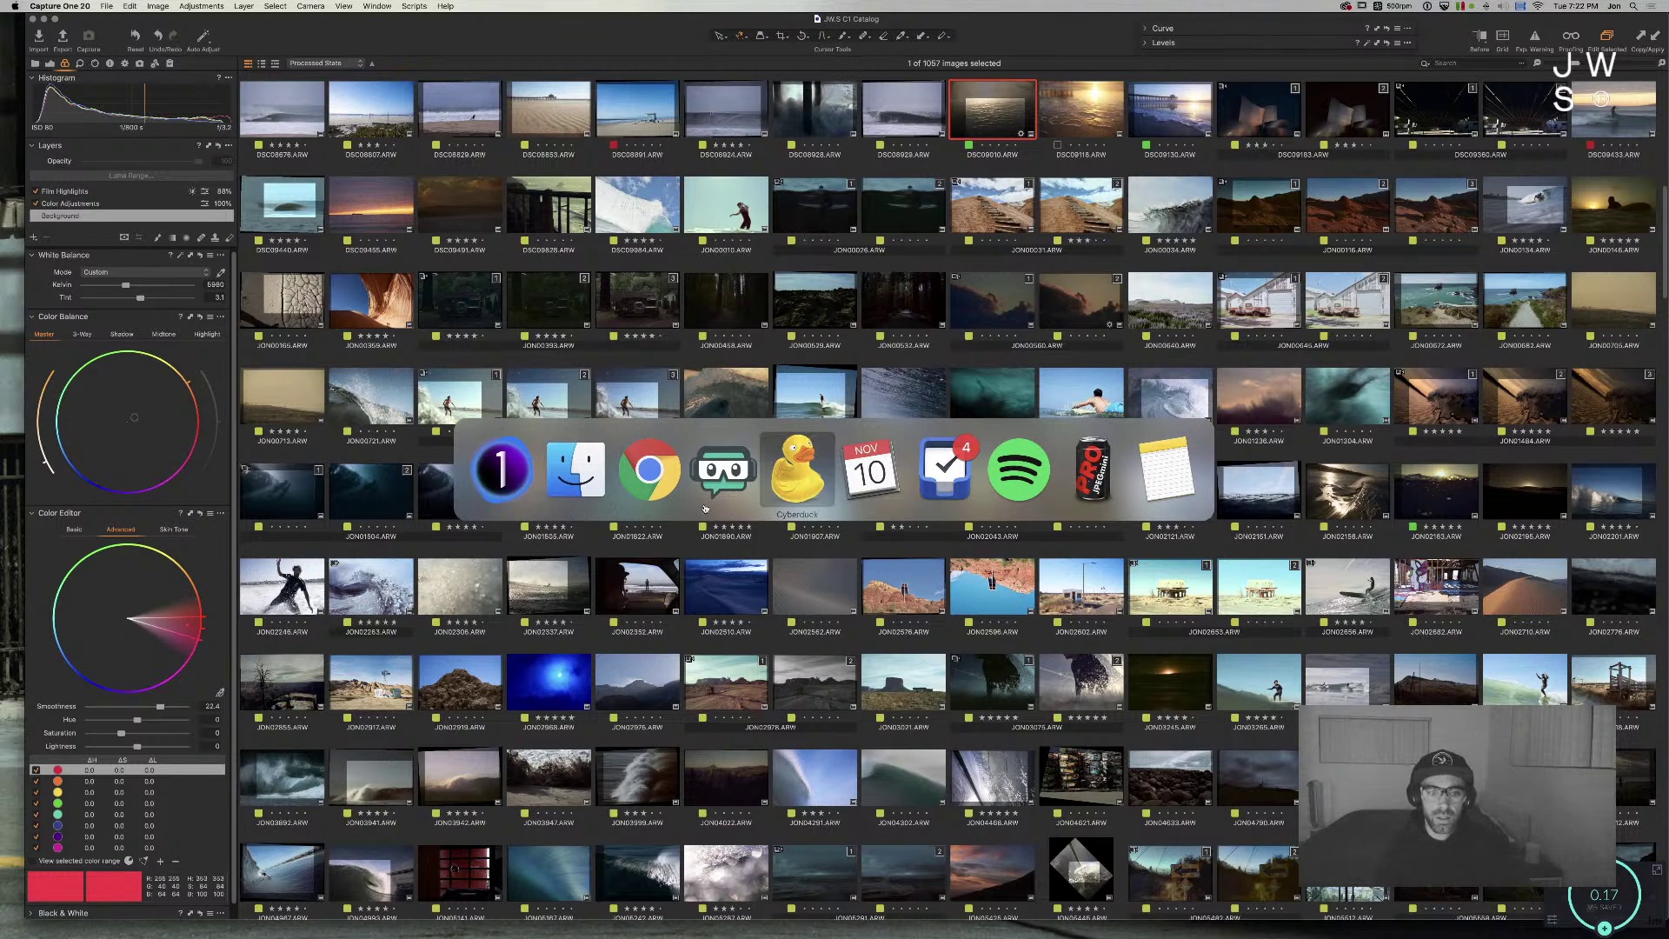
{"action": "left_click", "coordinate": [572, 467]}
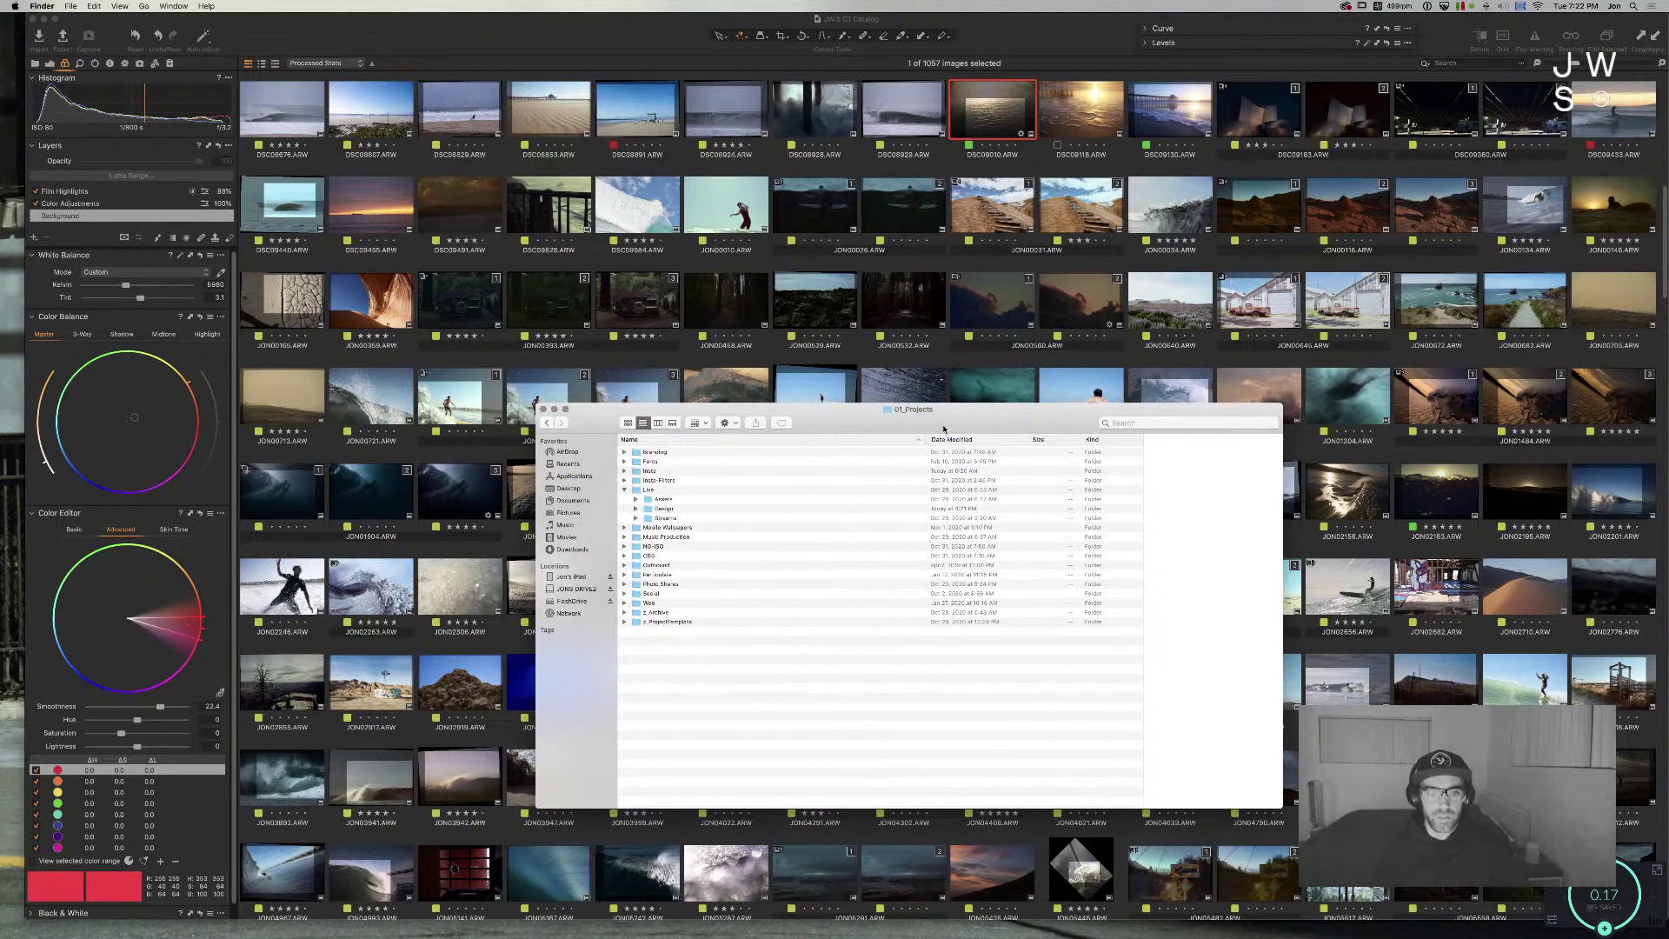
{"action": "left_click", "coordinate": [569, 513]}
{"action": "left_click", "coordinate": [902, 413], "text": "super"}
{"action": "left_click", "coordinate": [908, 429]}
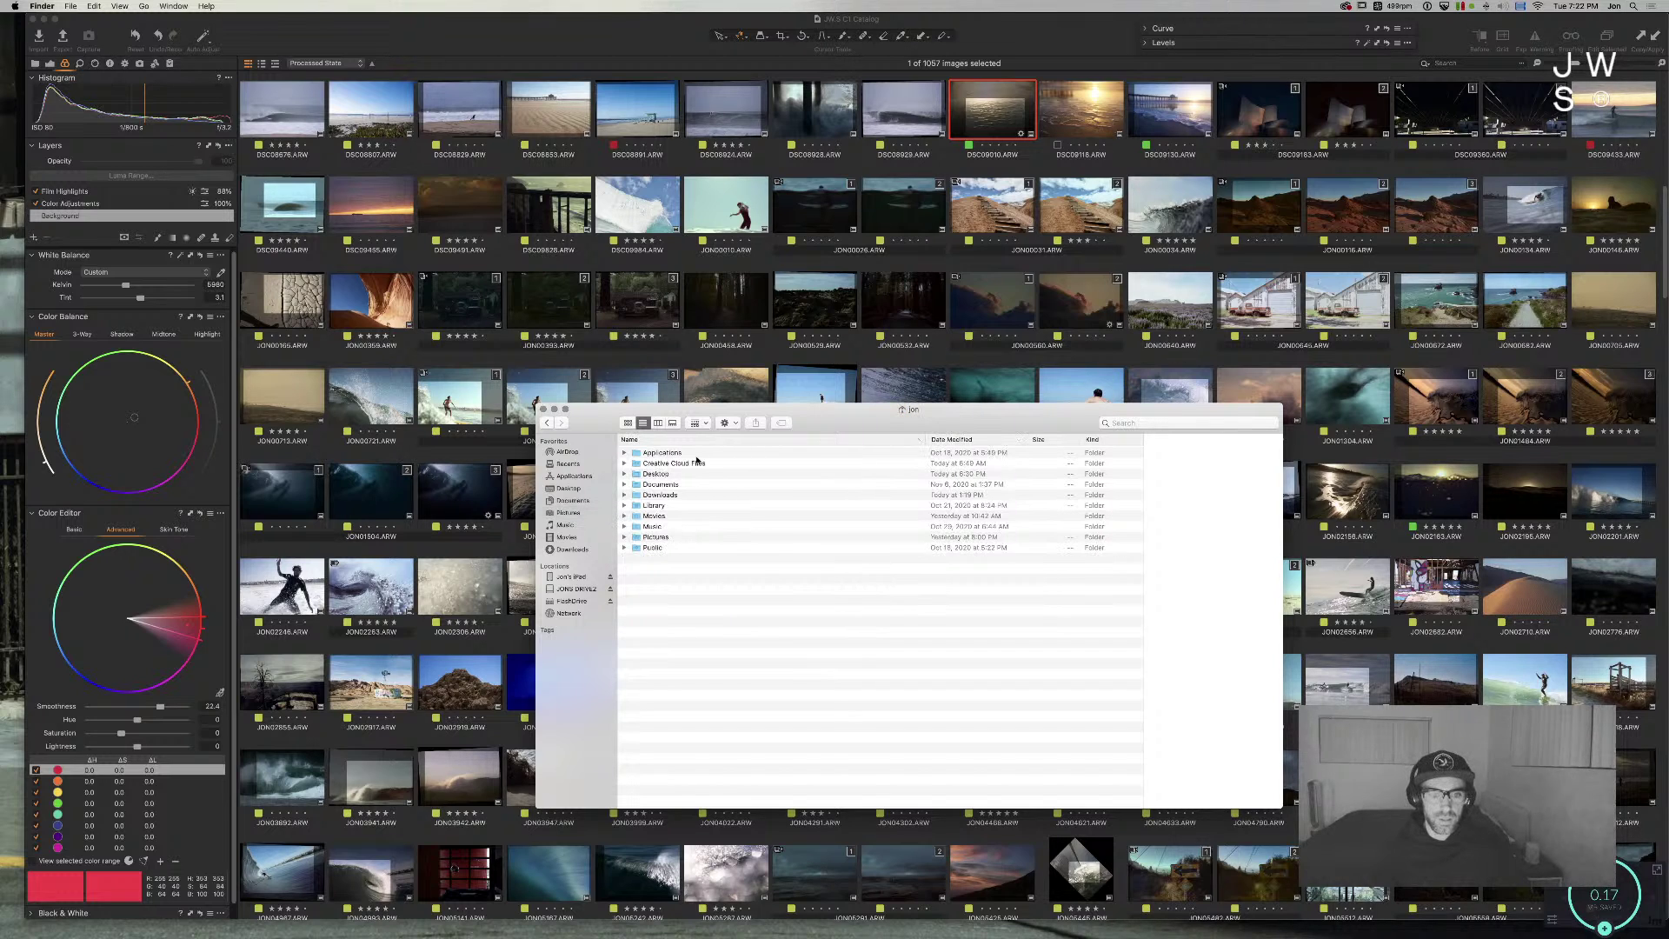
{"action": "left_click", "coordinate": [554, 423]}
{"action": "double_click", "coordinate": [970, 452]}
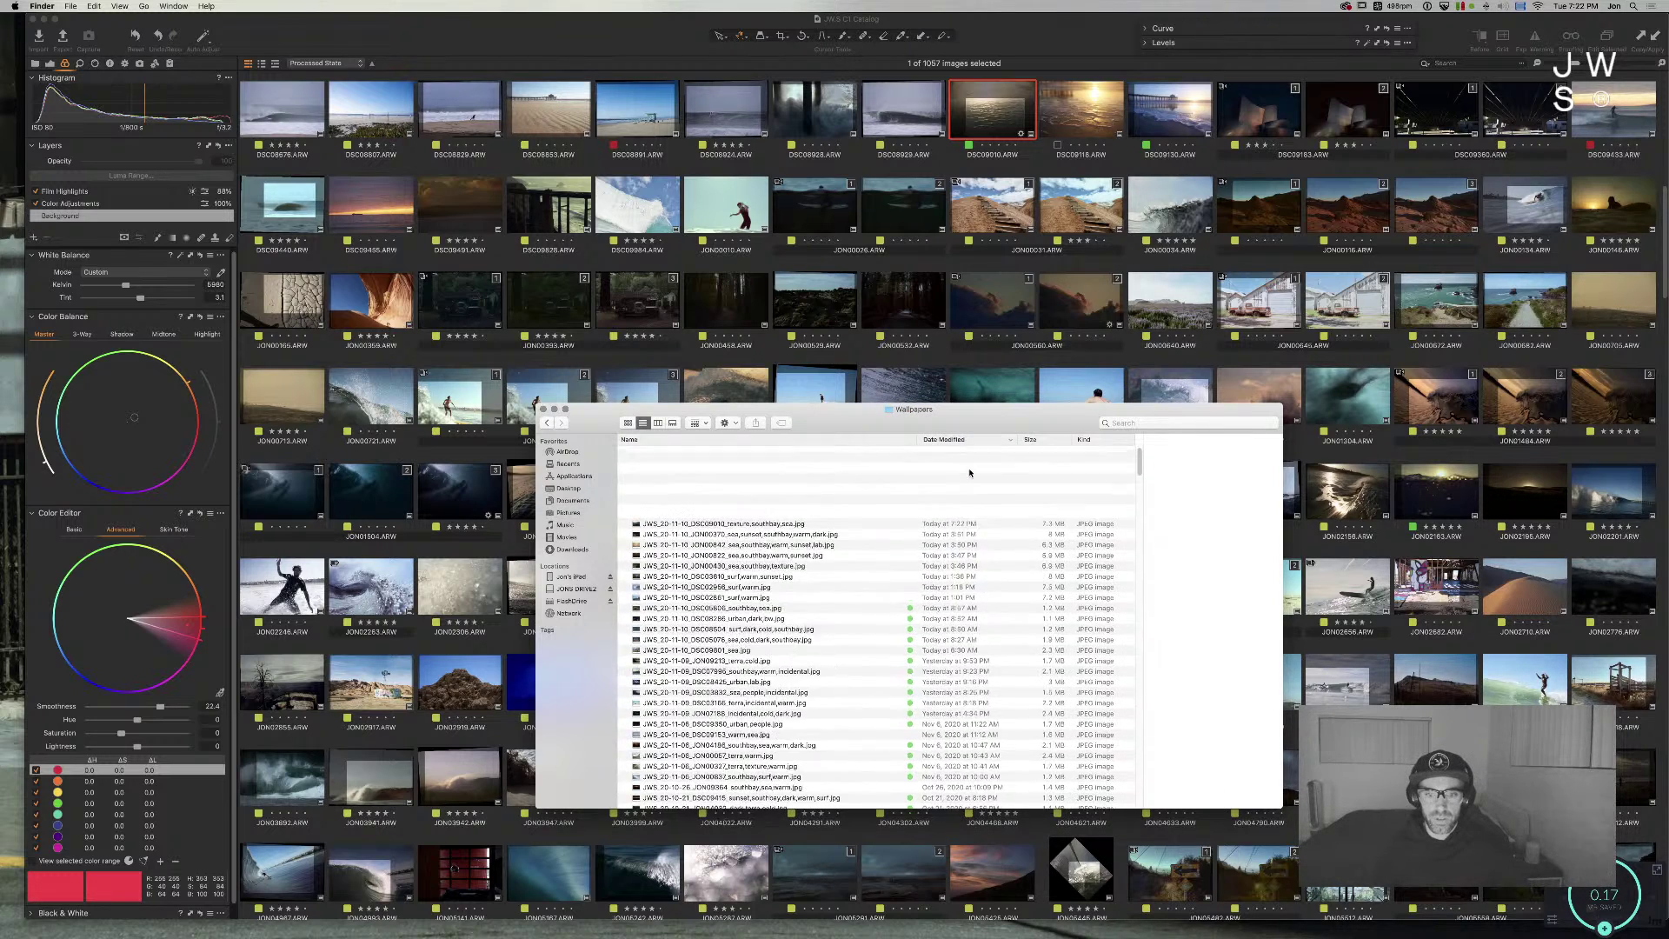
Step: Browse the newest JPEGs in the Wallpapers folder and select JWS_20-11-10_DSC09010_texture,southbay,sea.jpg
{"action": "left_click", "coordinate": [786, 452]}
{"action": "key", "text": "Down"}
{"action": "key", "text": "Down"}
{"action": "key", "text": "Down"}
{"action": "key", "text": "Down"}
{"action": "key", "text": "Down"}
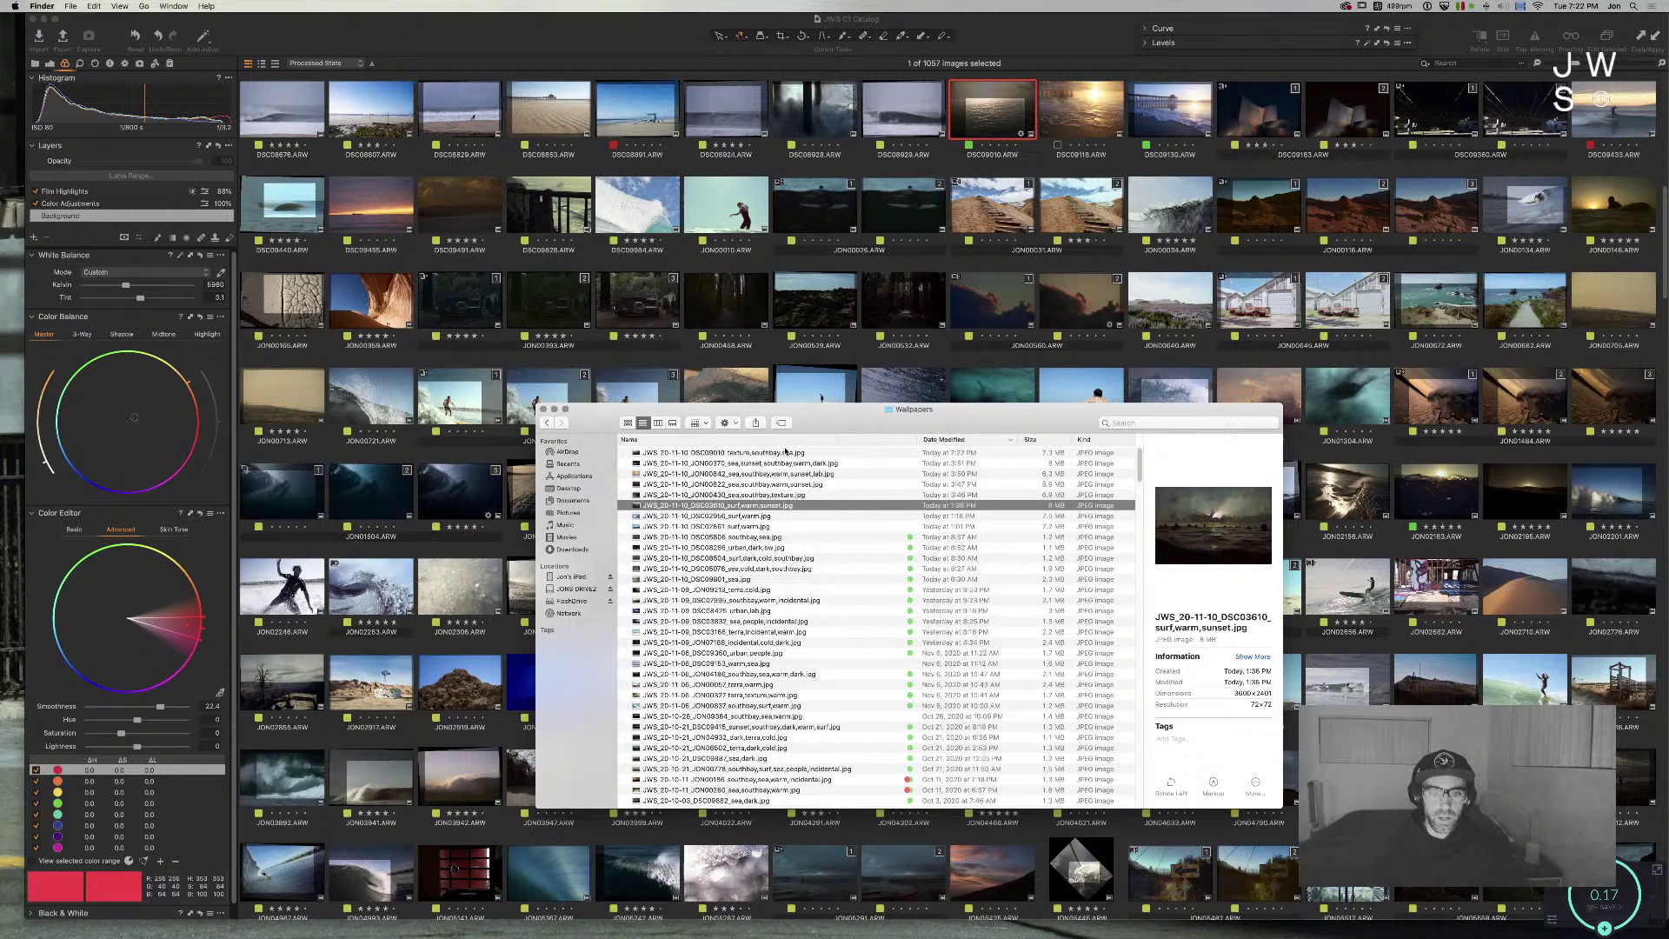
{"action": "left_click", "coordinate": [780, 453]}
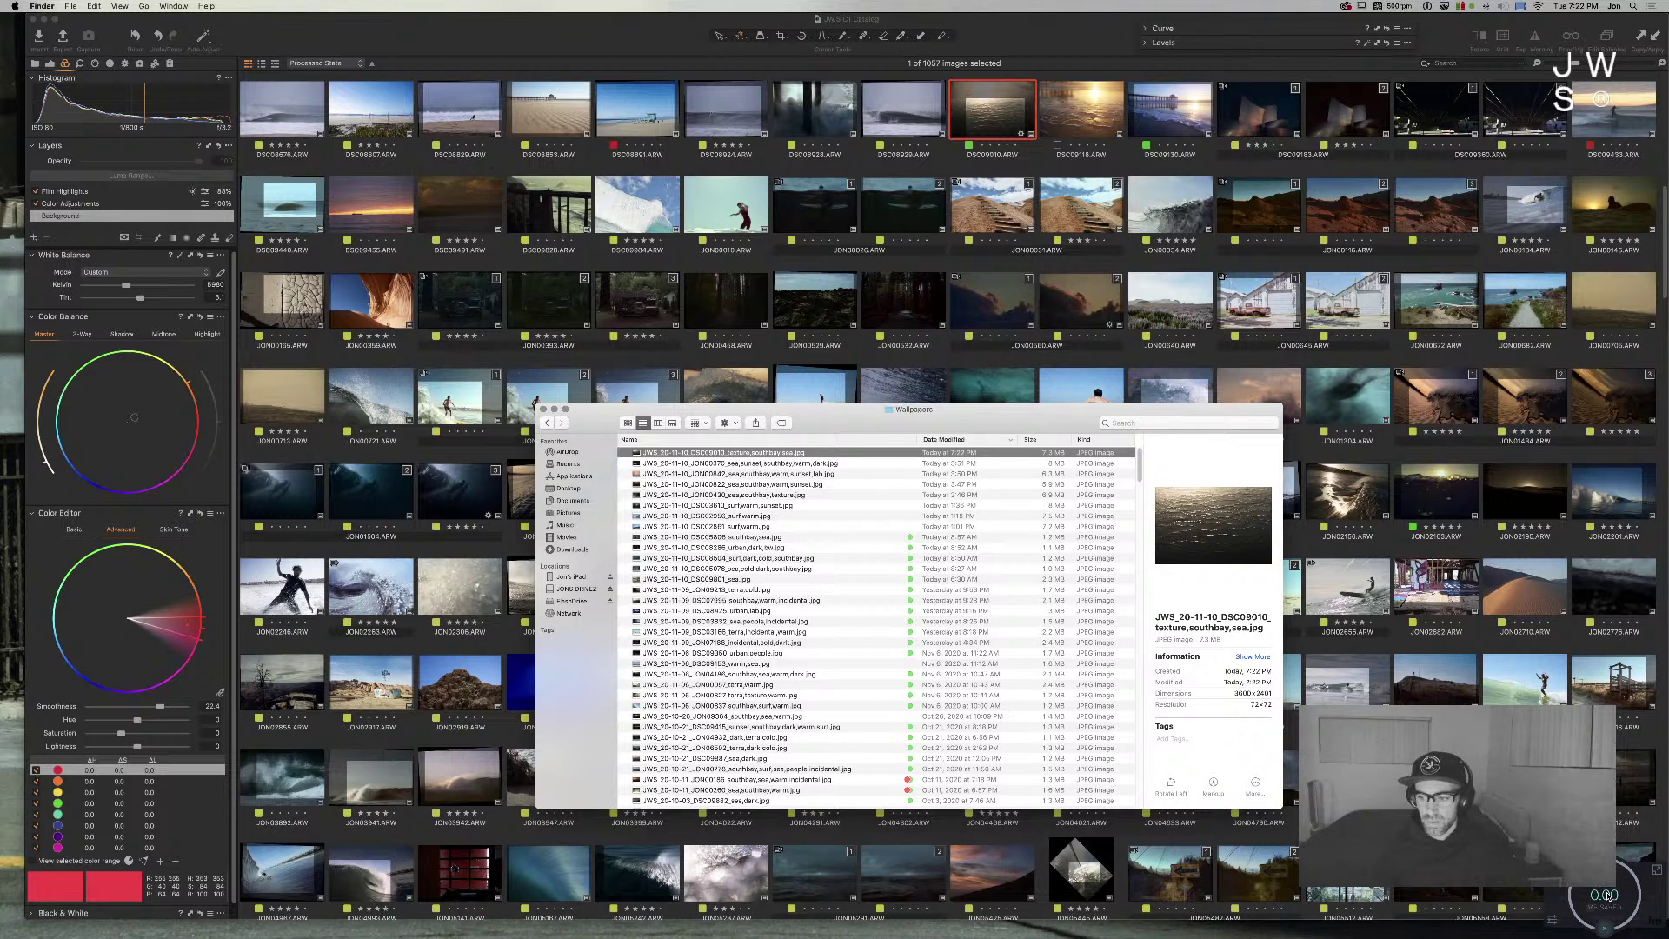
Step: Switch to Capture One and review the Open With options of the Wallpapers process recipe without changing them
{"action": "left_click", "coordinate": [426, 69]}
{"action": "key", "text": "super+alt+o"}
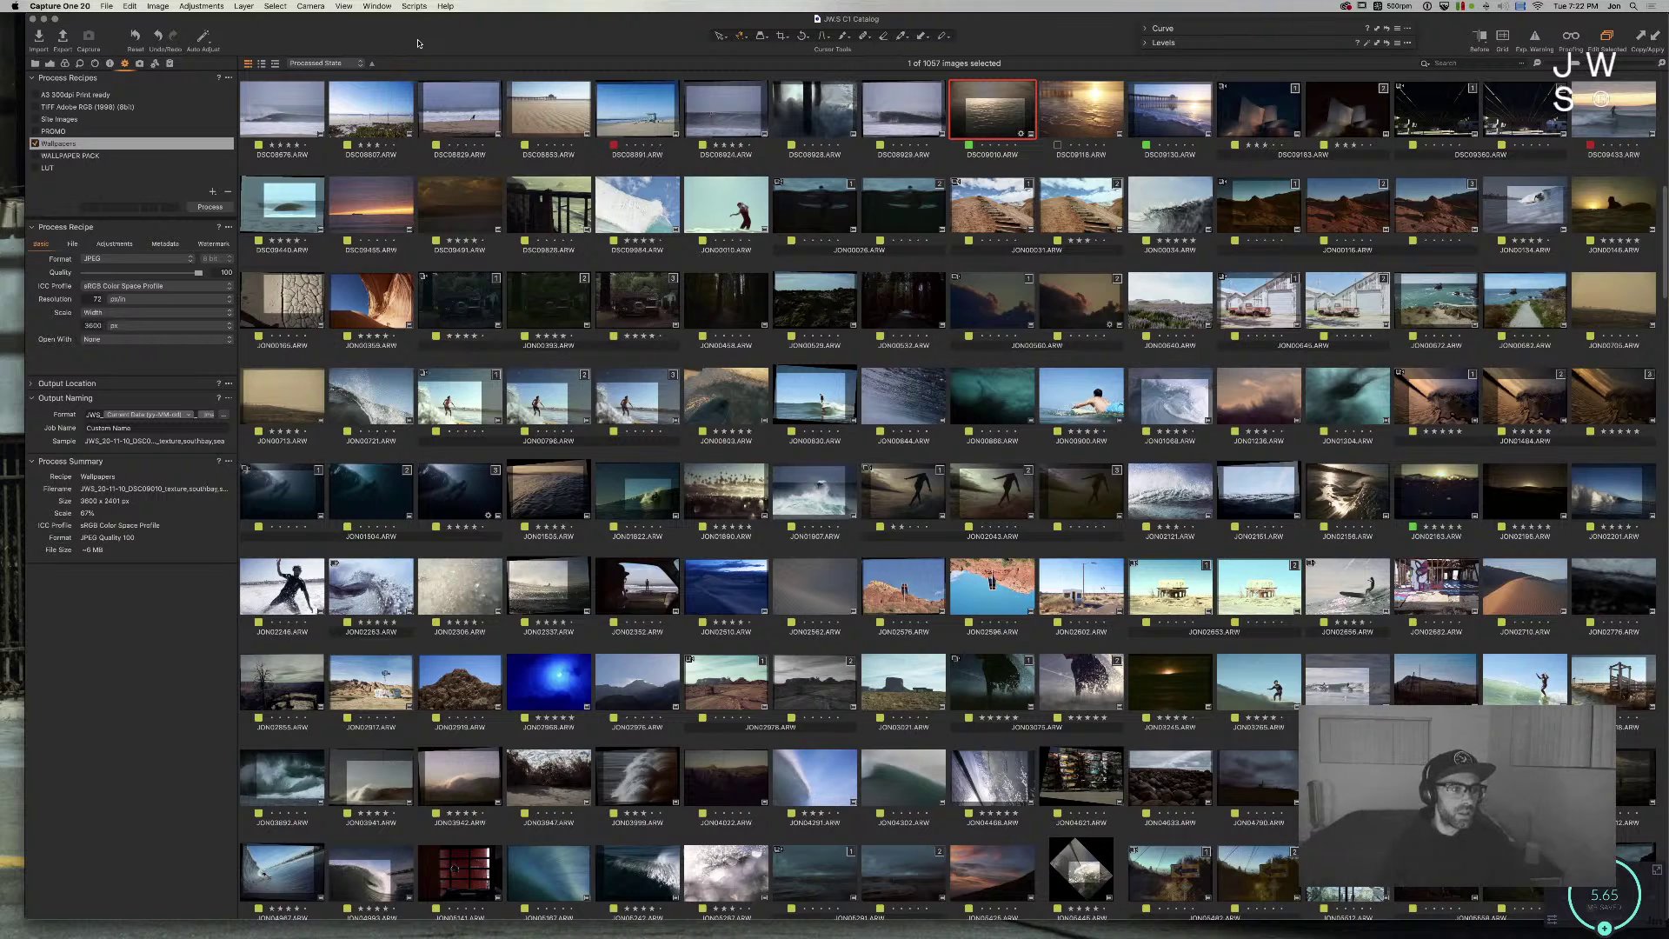
{"action": "left_click", "coordinate": [101, 340]}
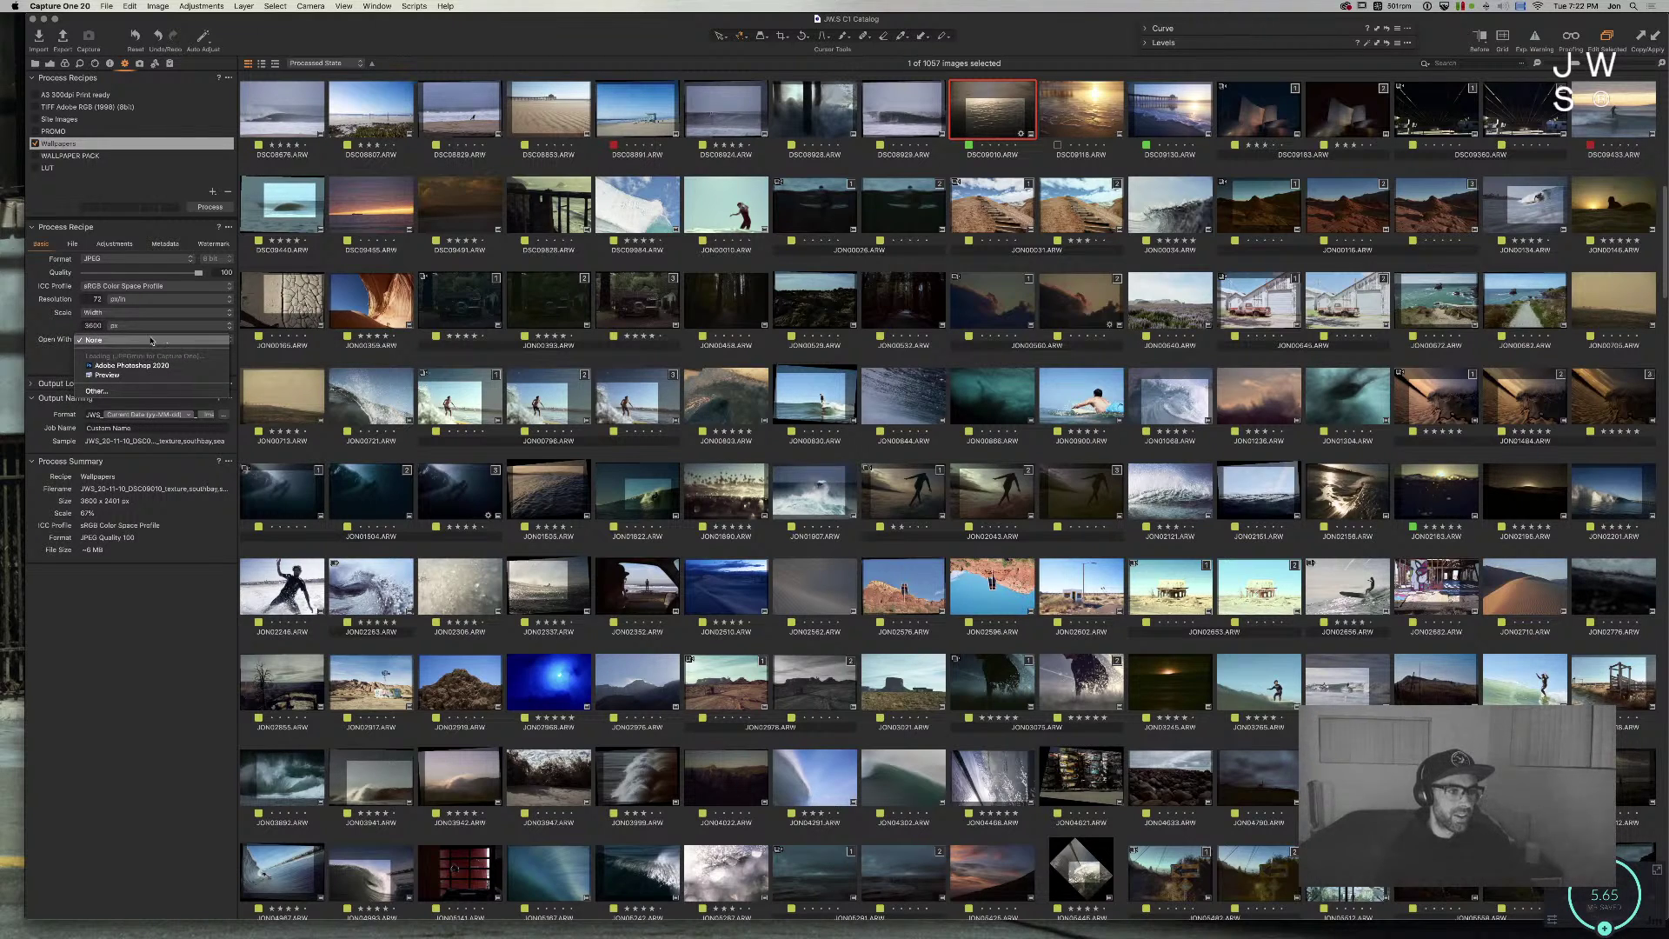
{"action": "left_click", "coordinate": [35, 322]}
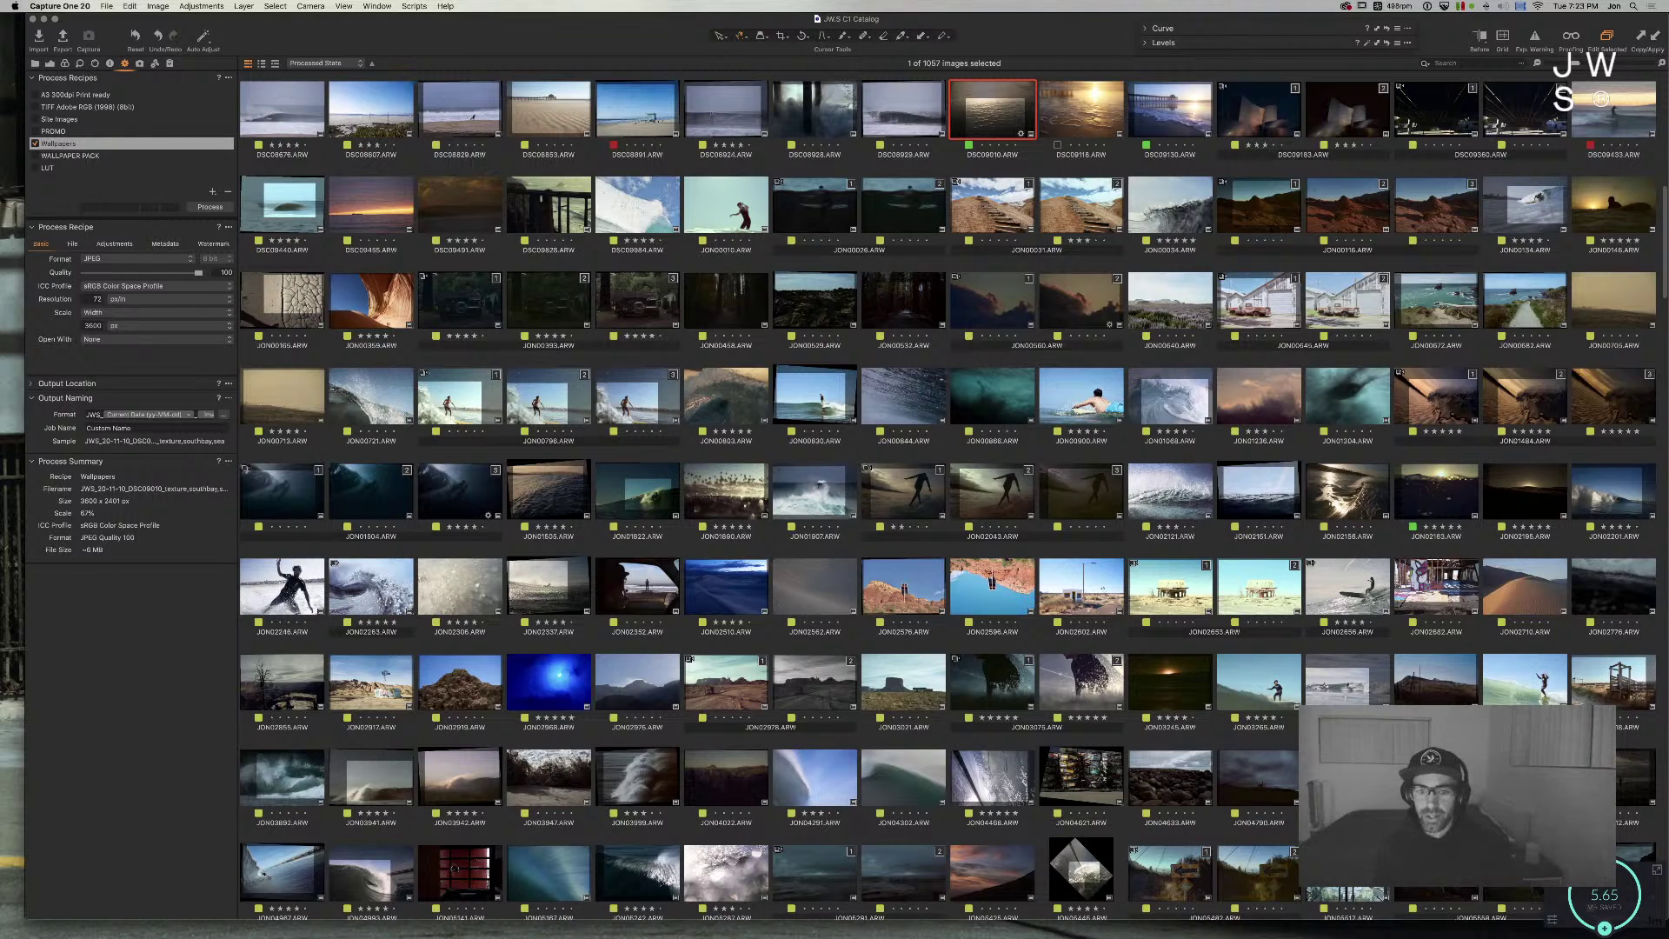
Step: Bring up the Finder and Cyberduck windows and upload the DSC09010 JPEG to the screensaver bucket on S3
{"action": "key", "text": "super+Tab"}
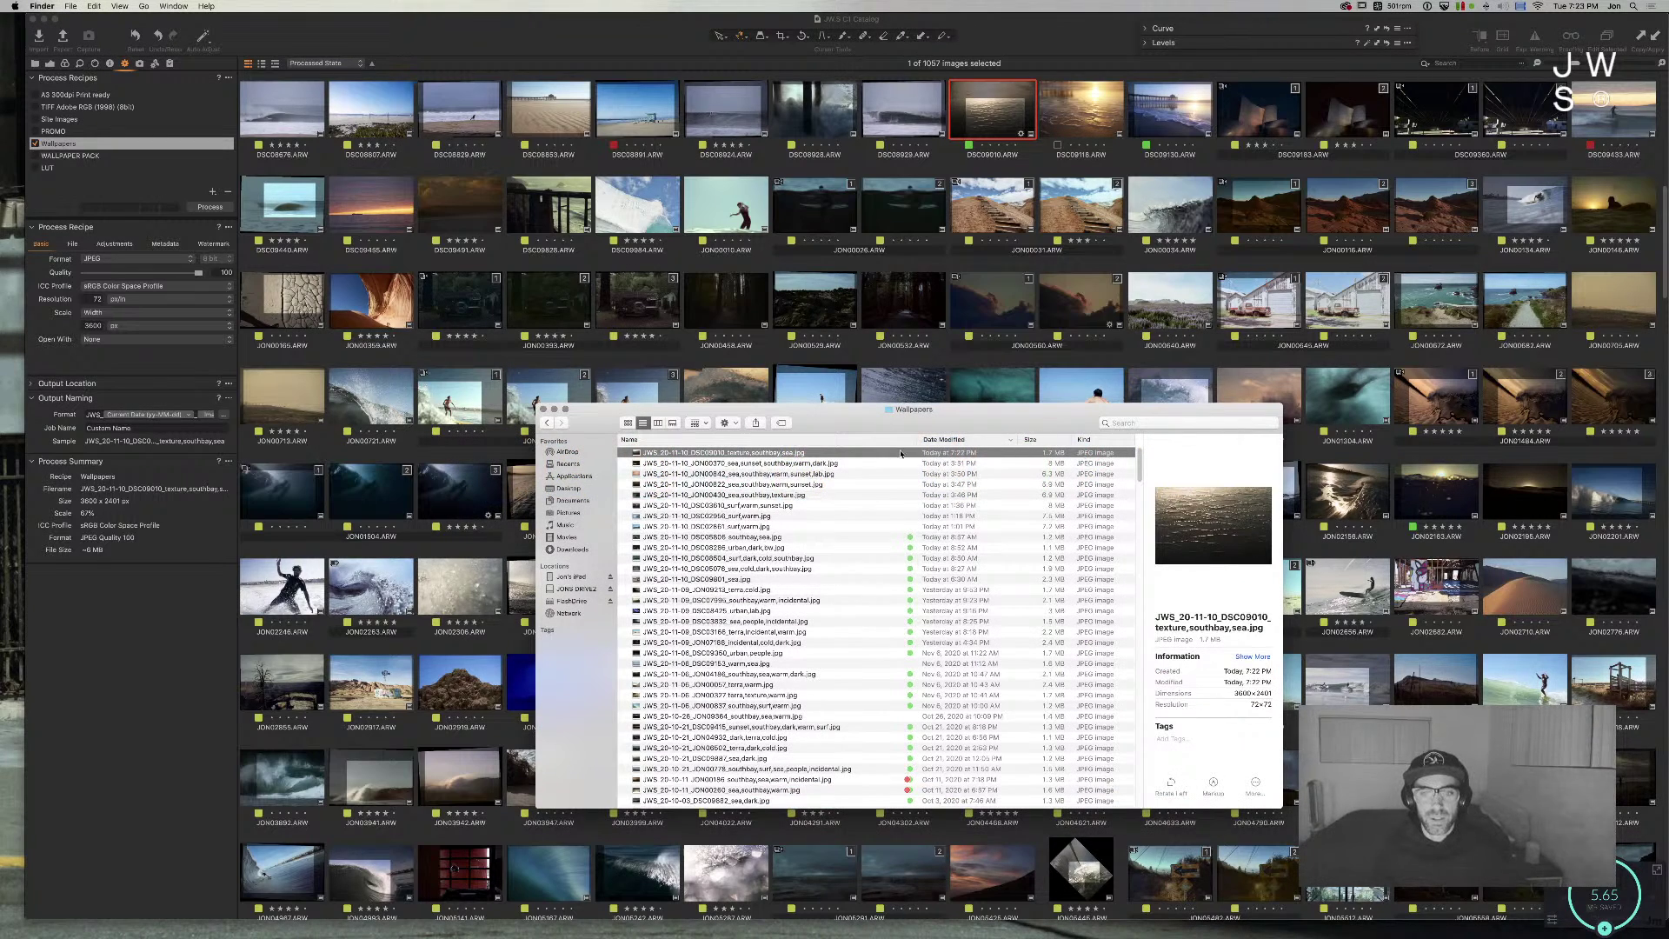
{"action": "key", "text": "super+Tab"}
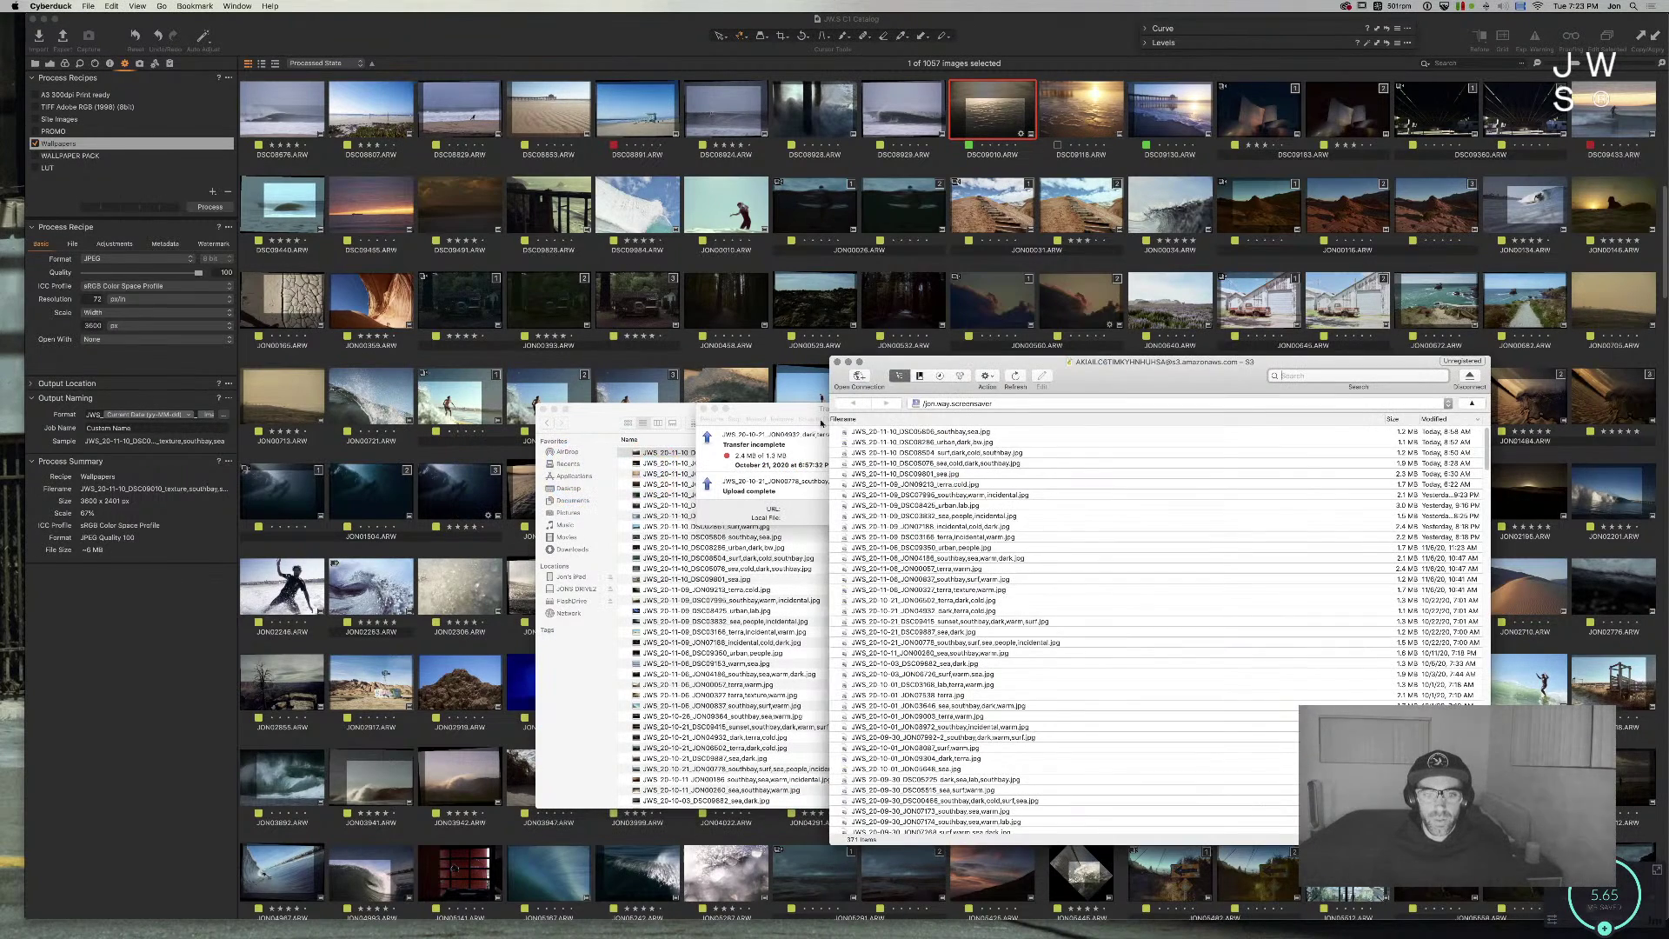
{"action": "left_click_drag", "start_coordinate": [657, 414], "coordinate": [531, 462]}
{"action": "left_click_drag", "start_coordinate": [638, 501], "coordinate": [1295, 519]}
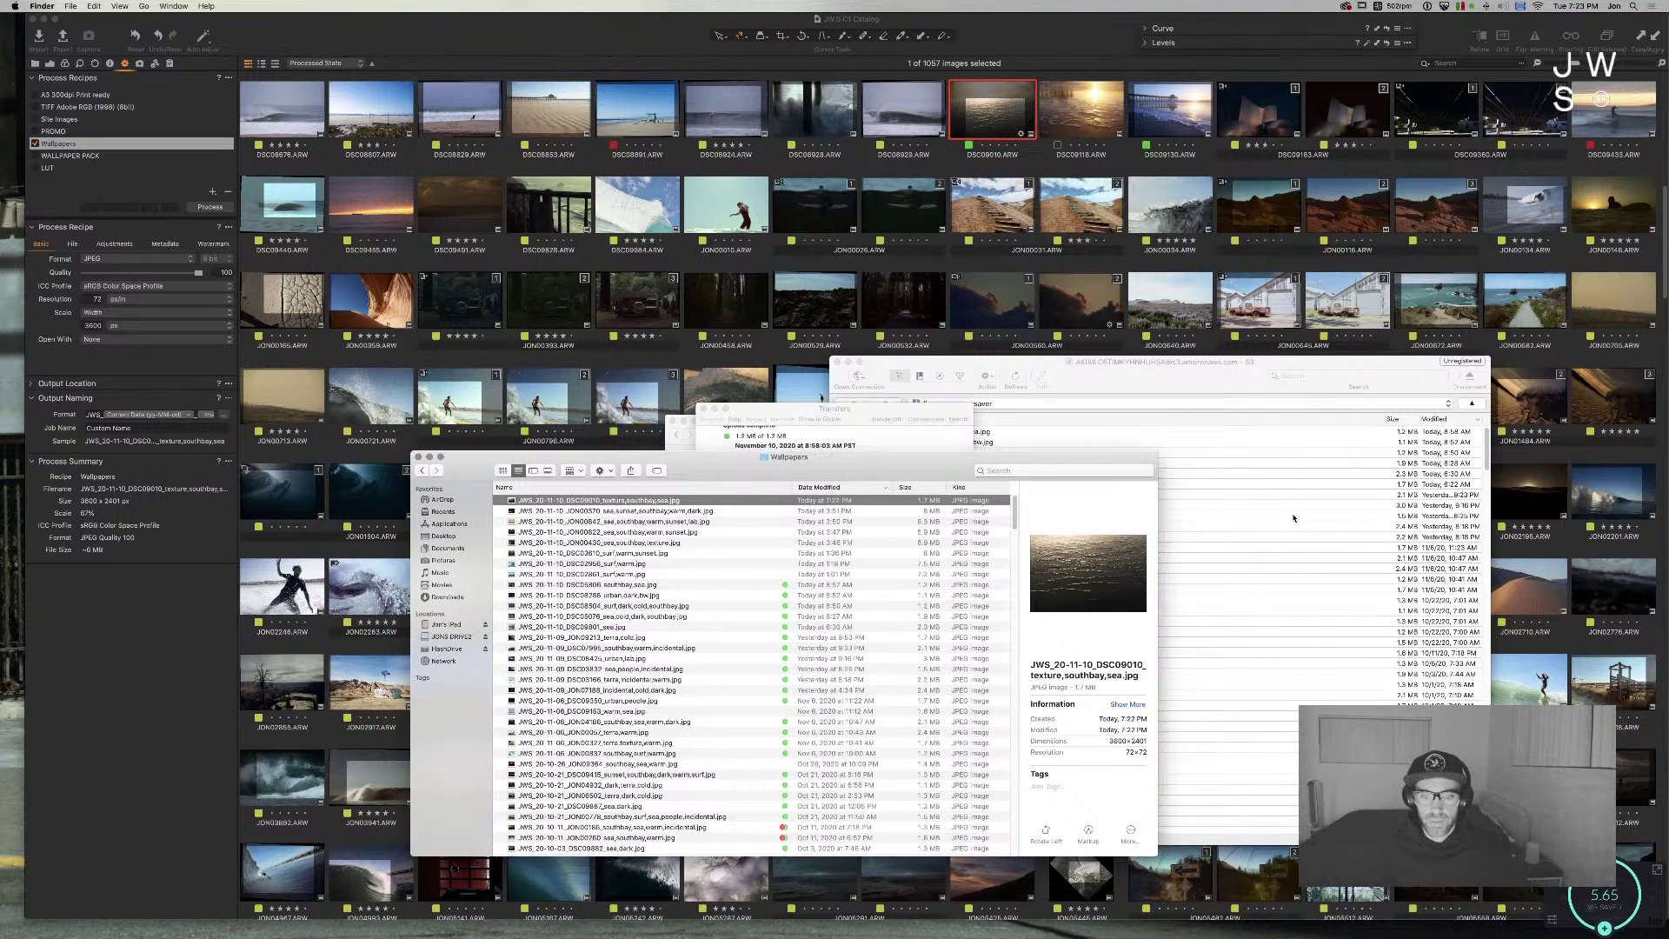
Step: Tag the DSC09010 JPEG green in Finder and move the Wallpapers window clear of the Transfers window
{"action": "right_click", "coordinate": [839, 504]}
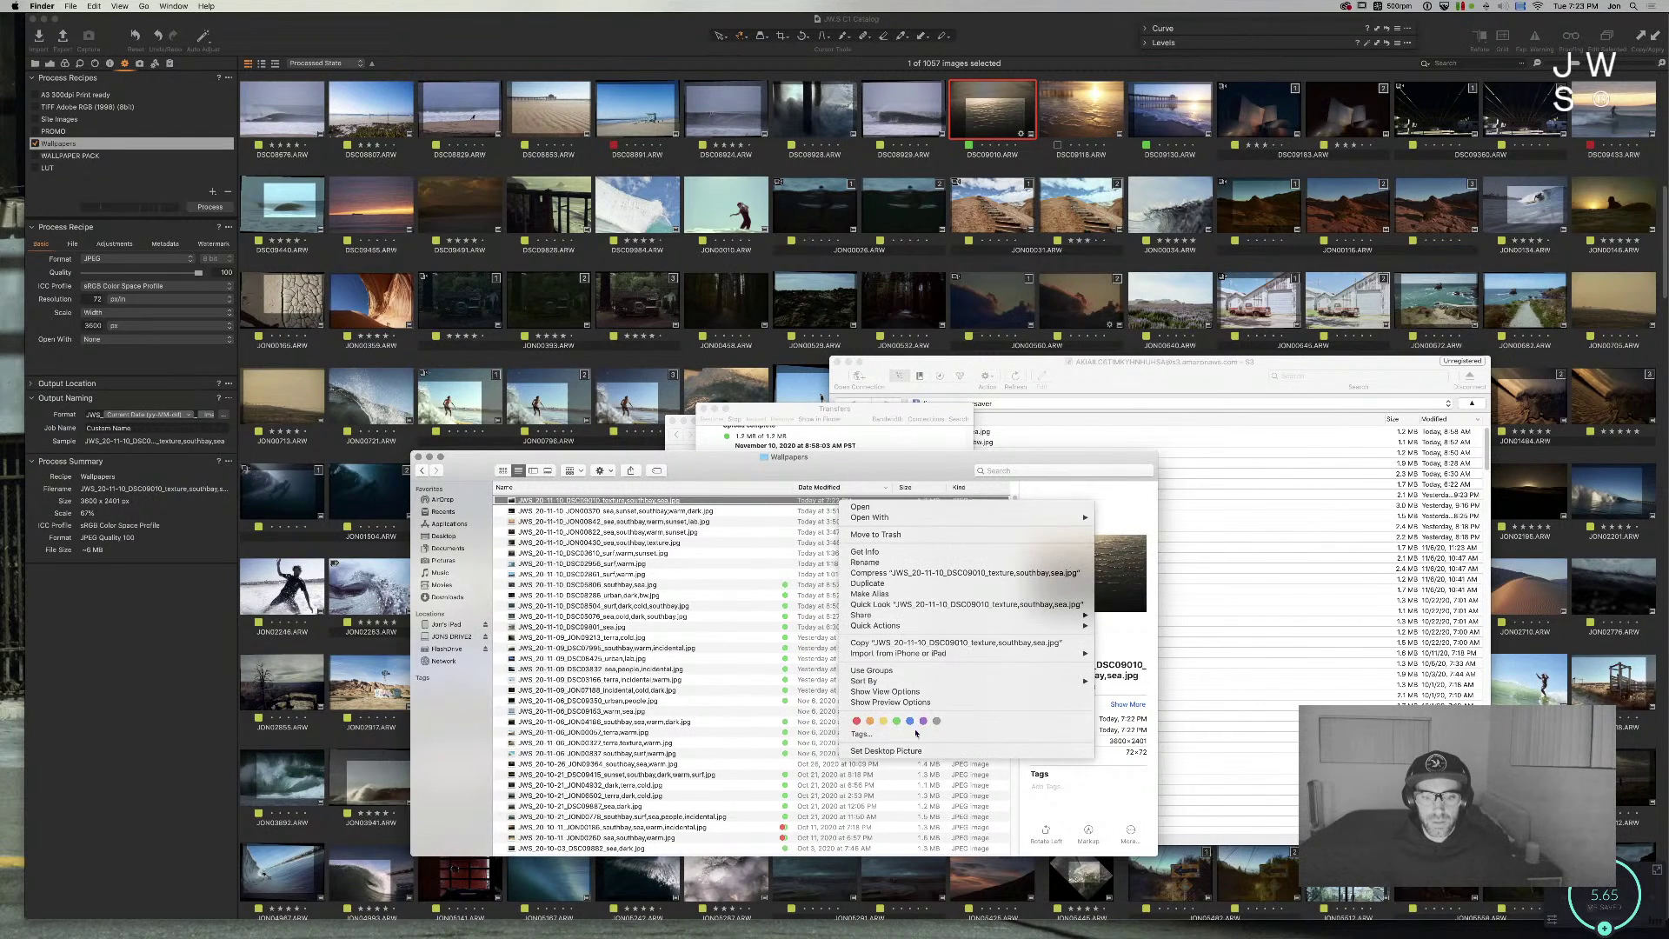
{"action": "left_click", "coordinate": [896, 720]}
{"action": "left_click_drag", "start_coordinate": [888, 462], "coordinate": [931, 541]}
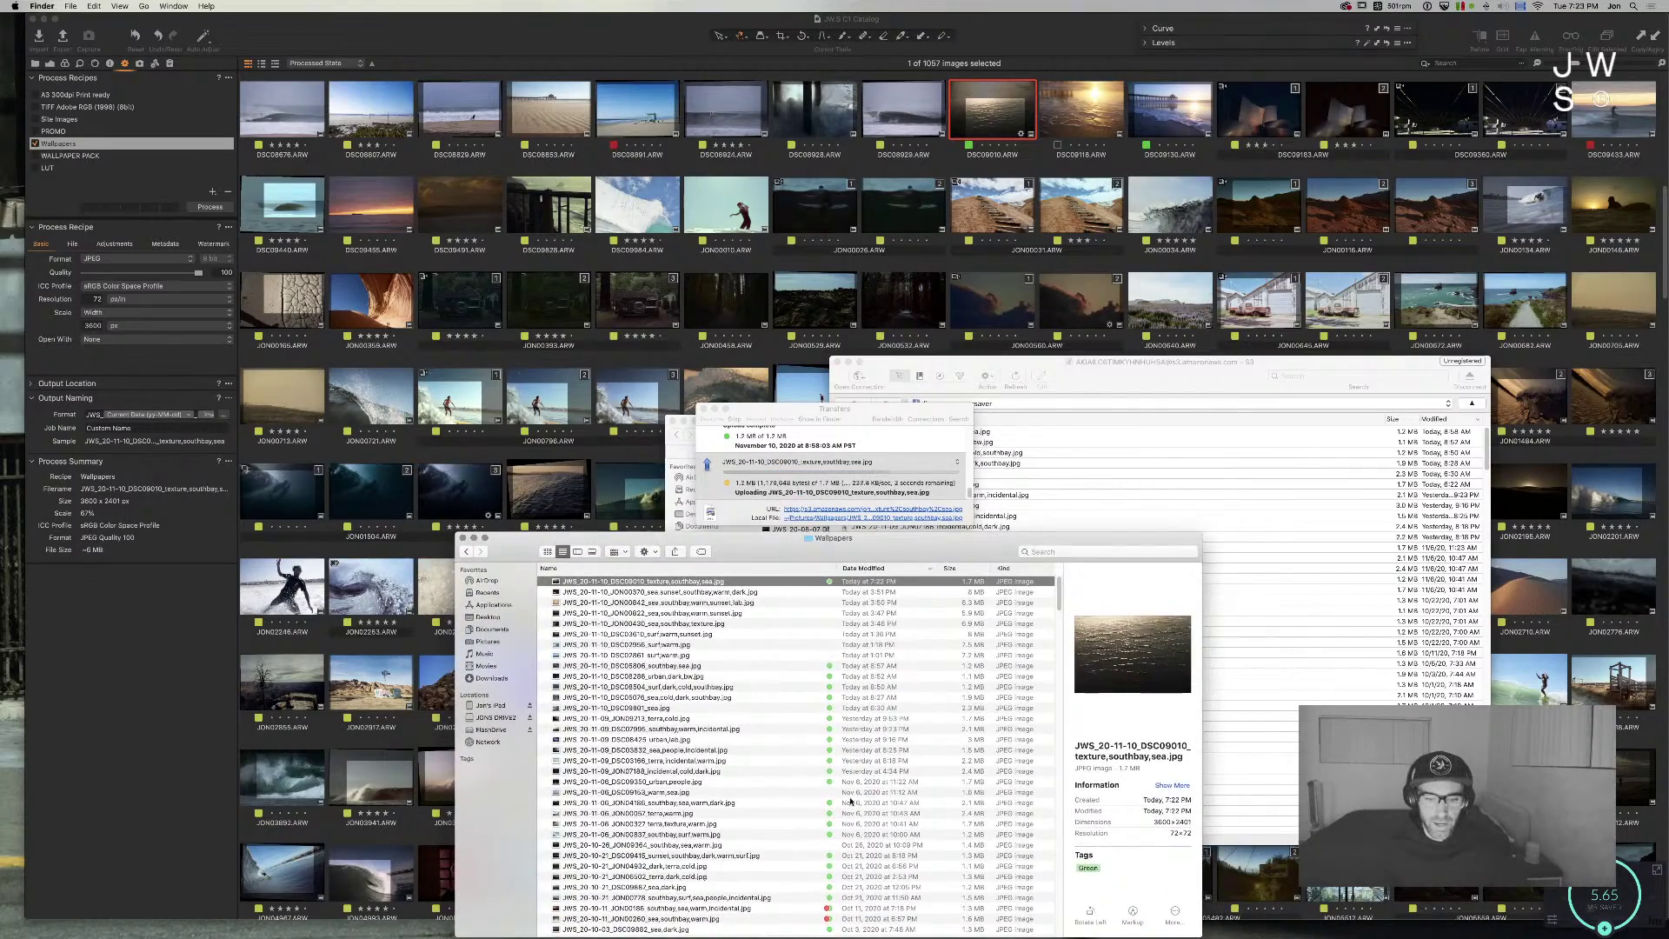
Step: Preview the red-tagged October 11 wallpapers JON00186 and JON00260 at large size
{"action": "scroll", "coordinate": [800, 899], "scroll_direction": "down", "scroll_amount": 1}
{"action": "left_click", "coordinate": [800, 897]}
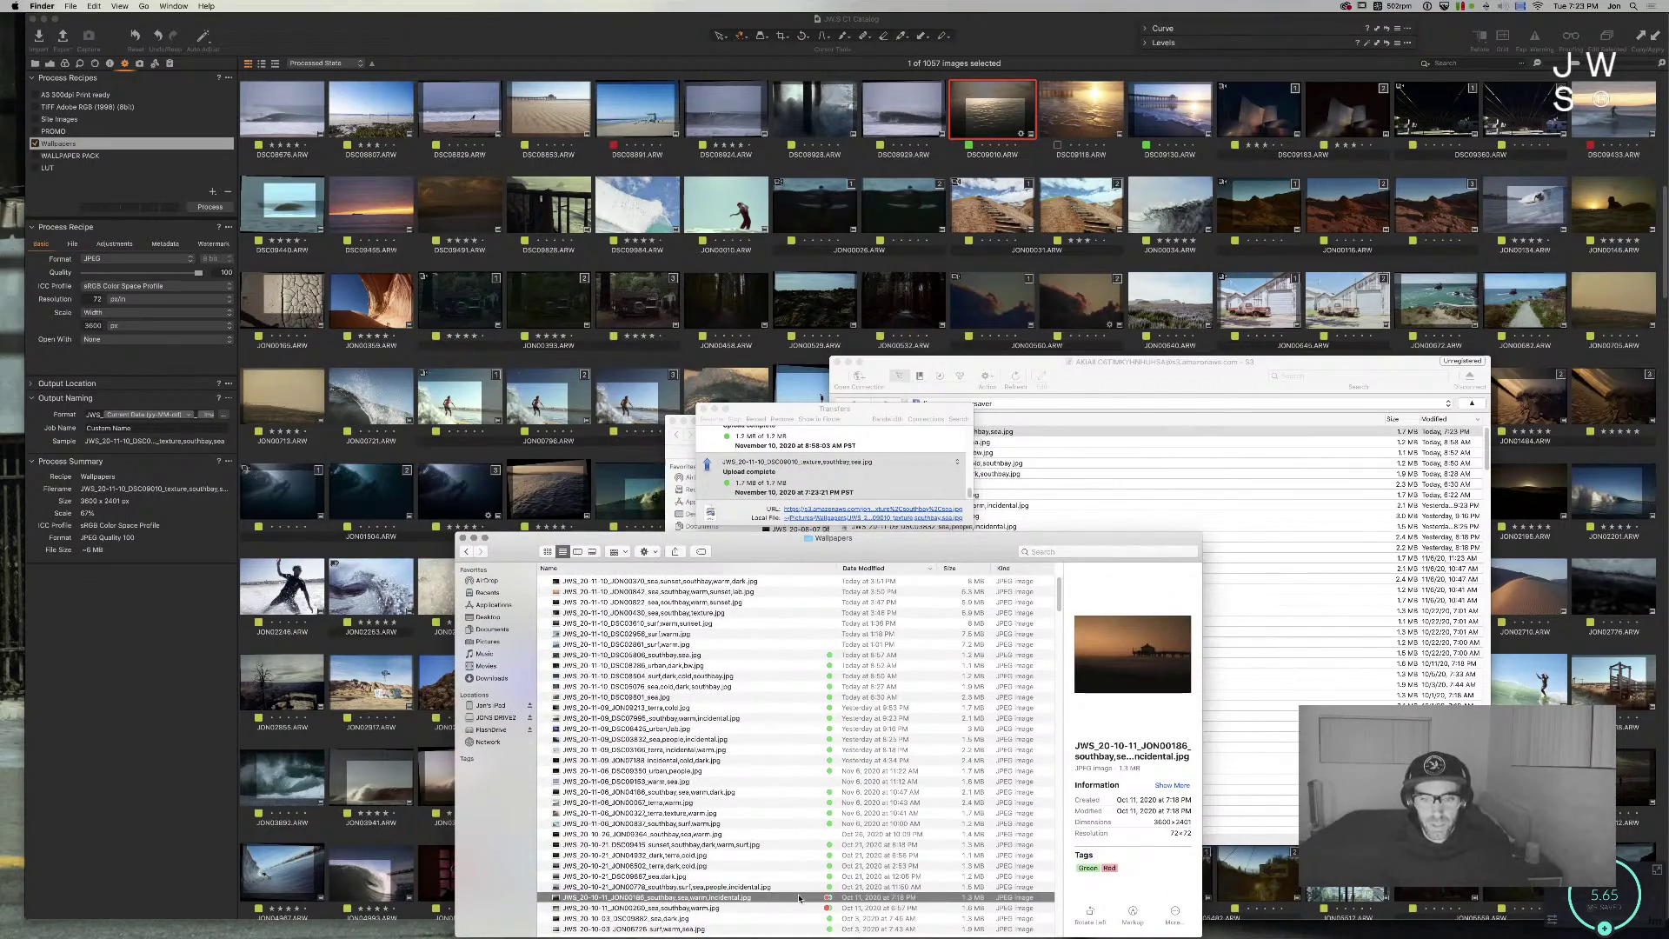
{"action": "key", "text": "space"}
{"action": "key", "text": "space"}
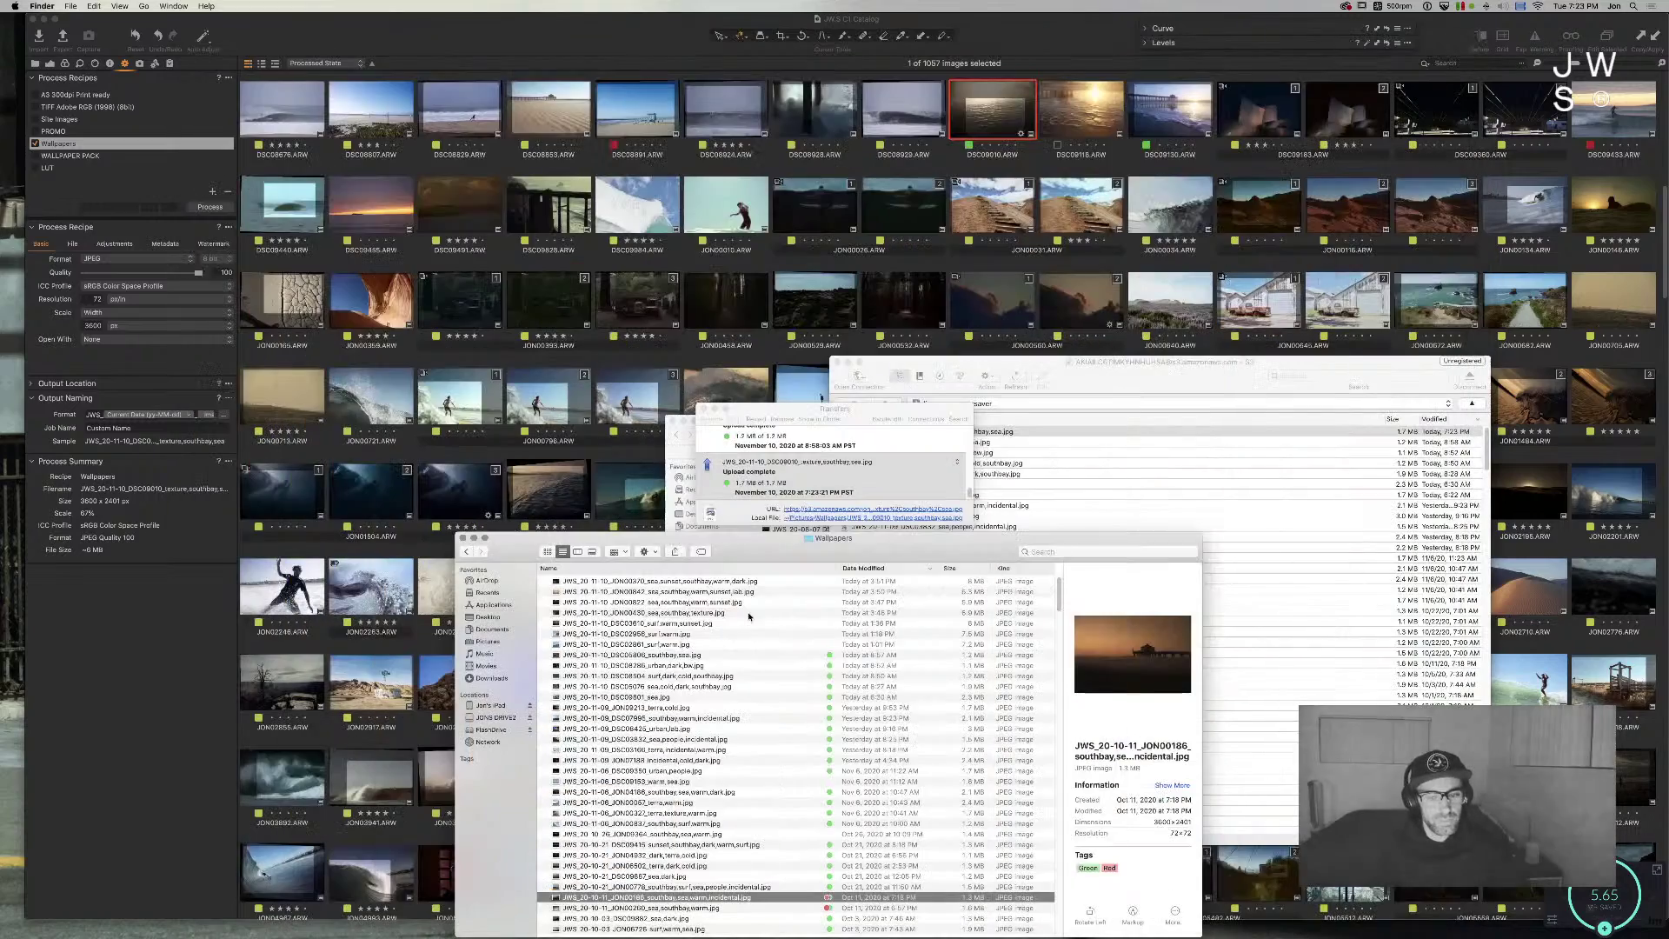
{"action": "left_click", "coordinate": [797, 907]}
{"action": "key", "text": "space"}
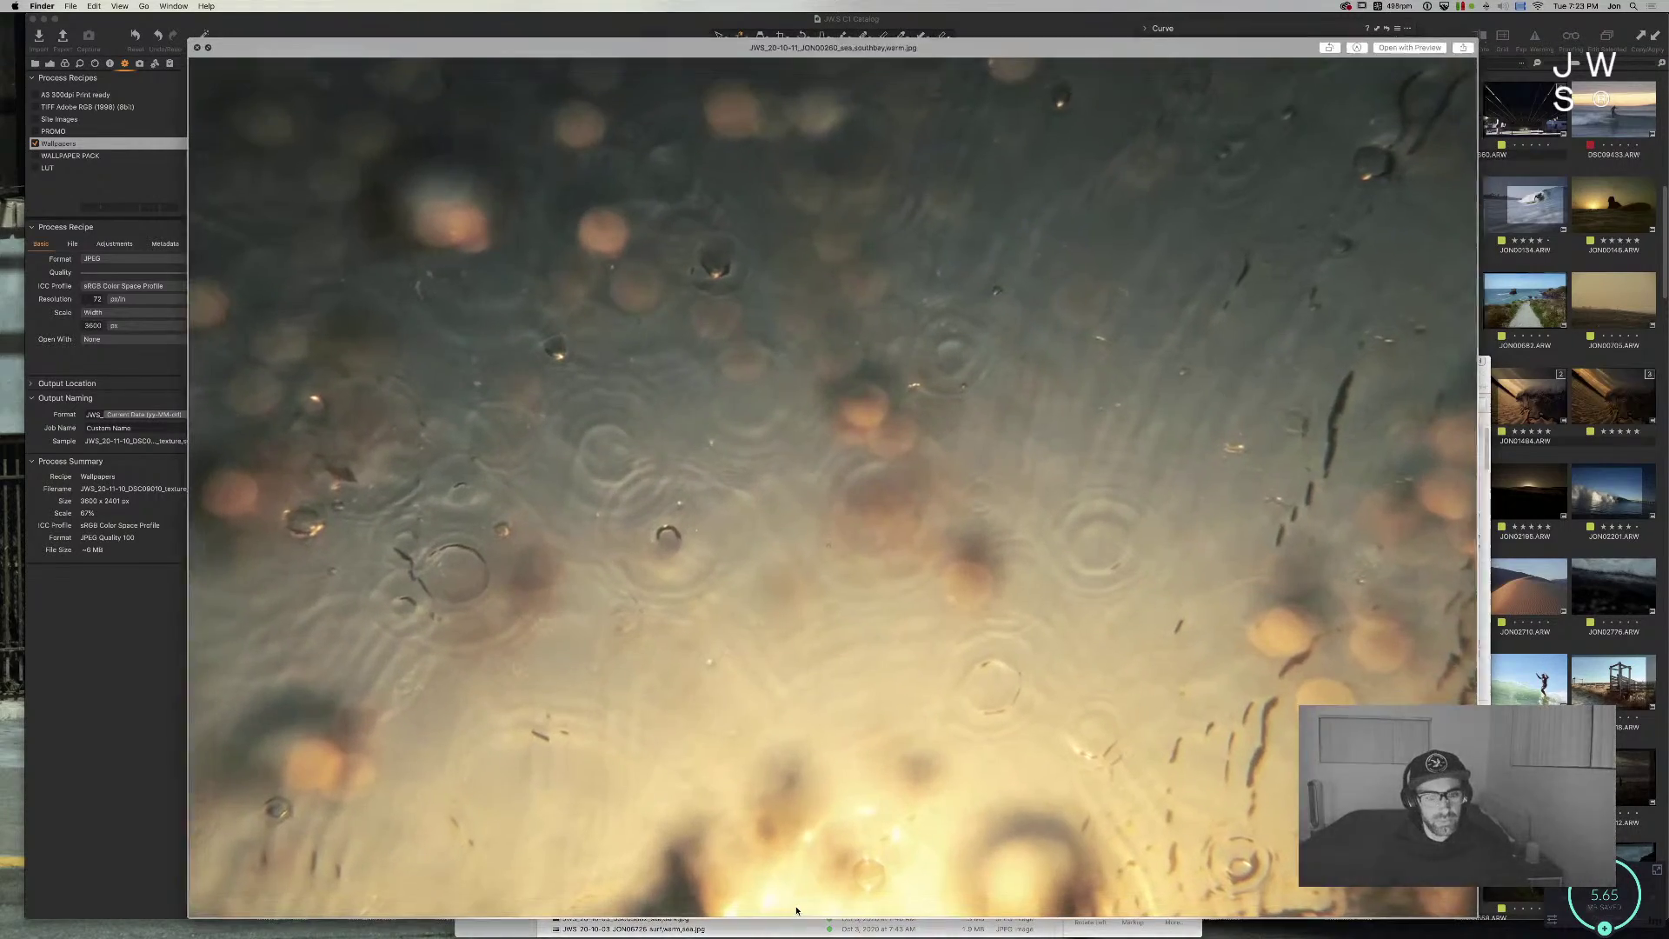
{"action": "key", "text": "space"}
Step: Find the red-tagged September wallpapers JON07173 WEIRD-CROP and JON02337 in the list and preview each one
{"action": "scroll", "coordinate": [851, 743], "scroll_direction": "down", "scroll_amount": 10}
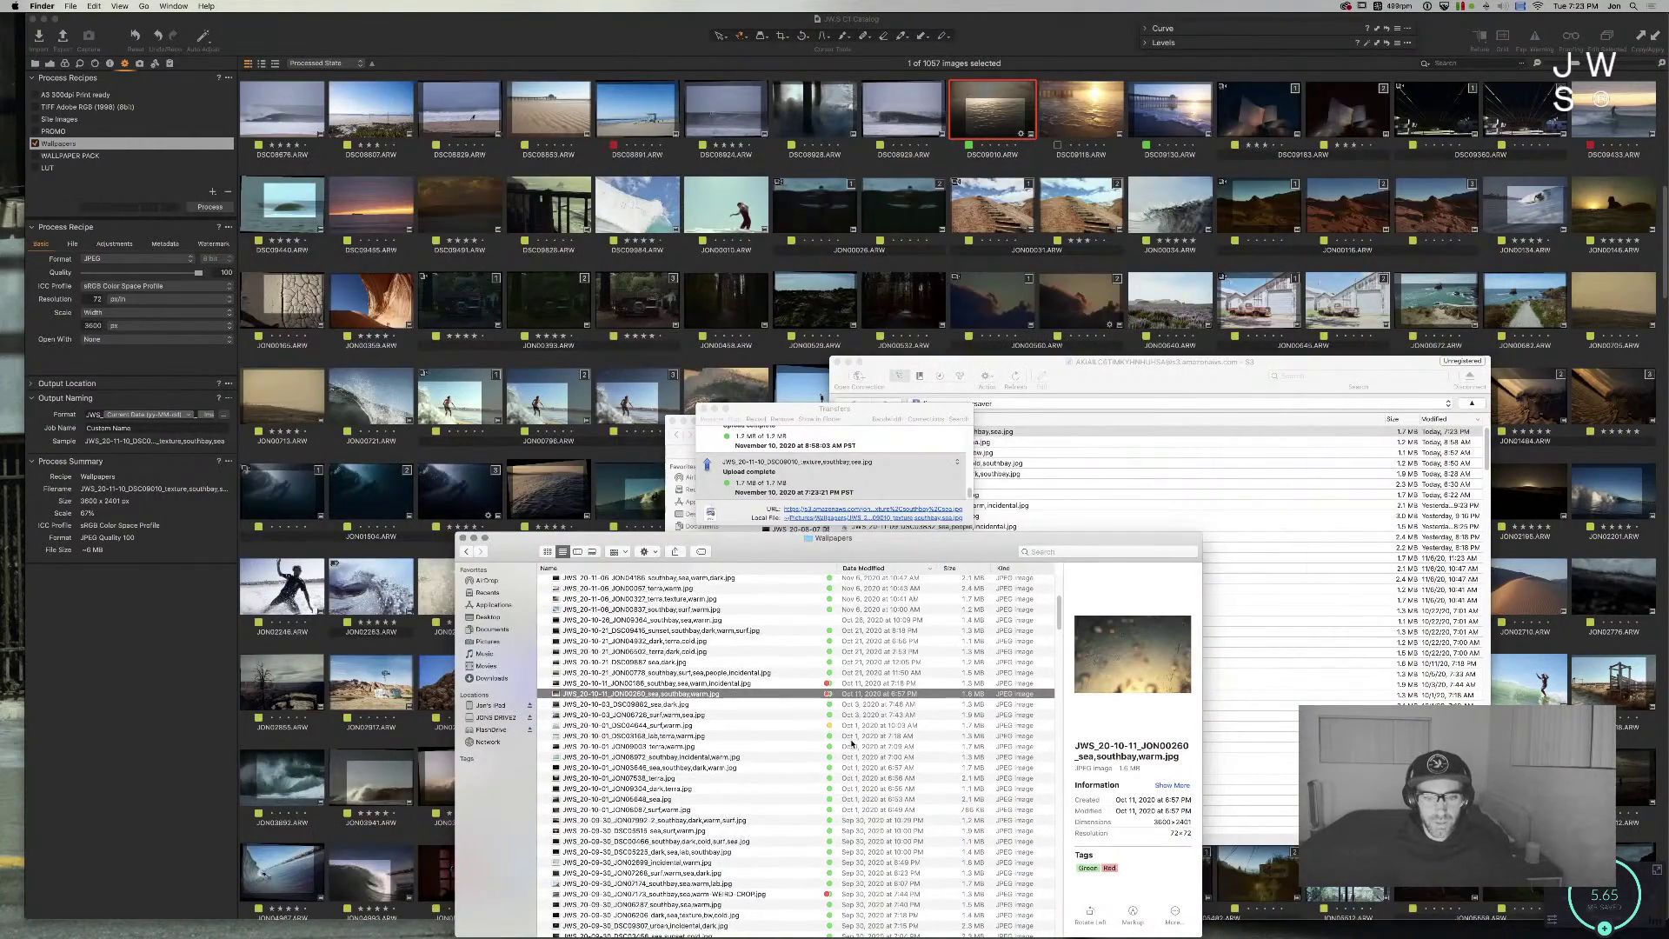
{"action": "left_click", "coordinate": [765, 588]}
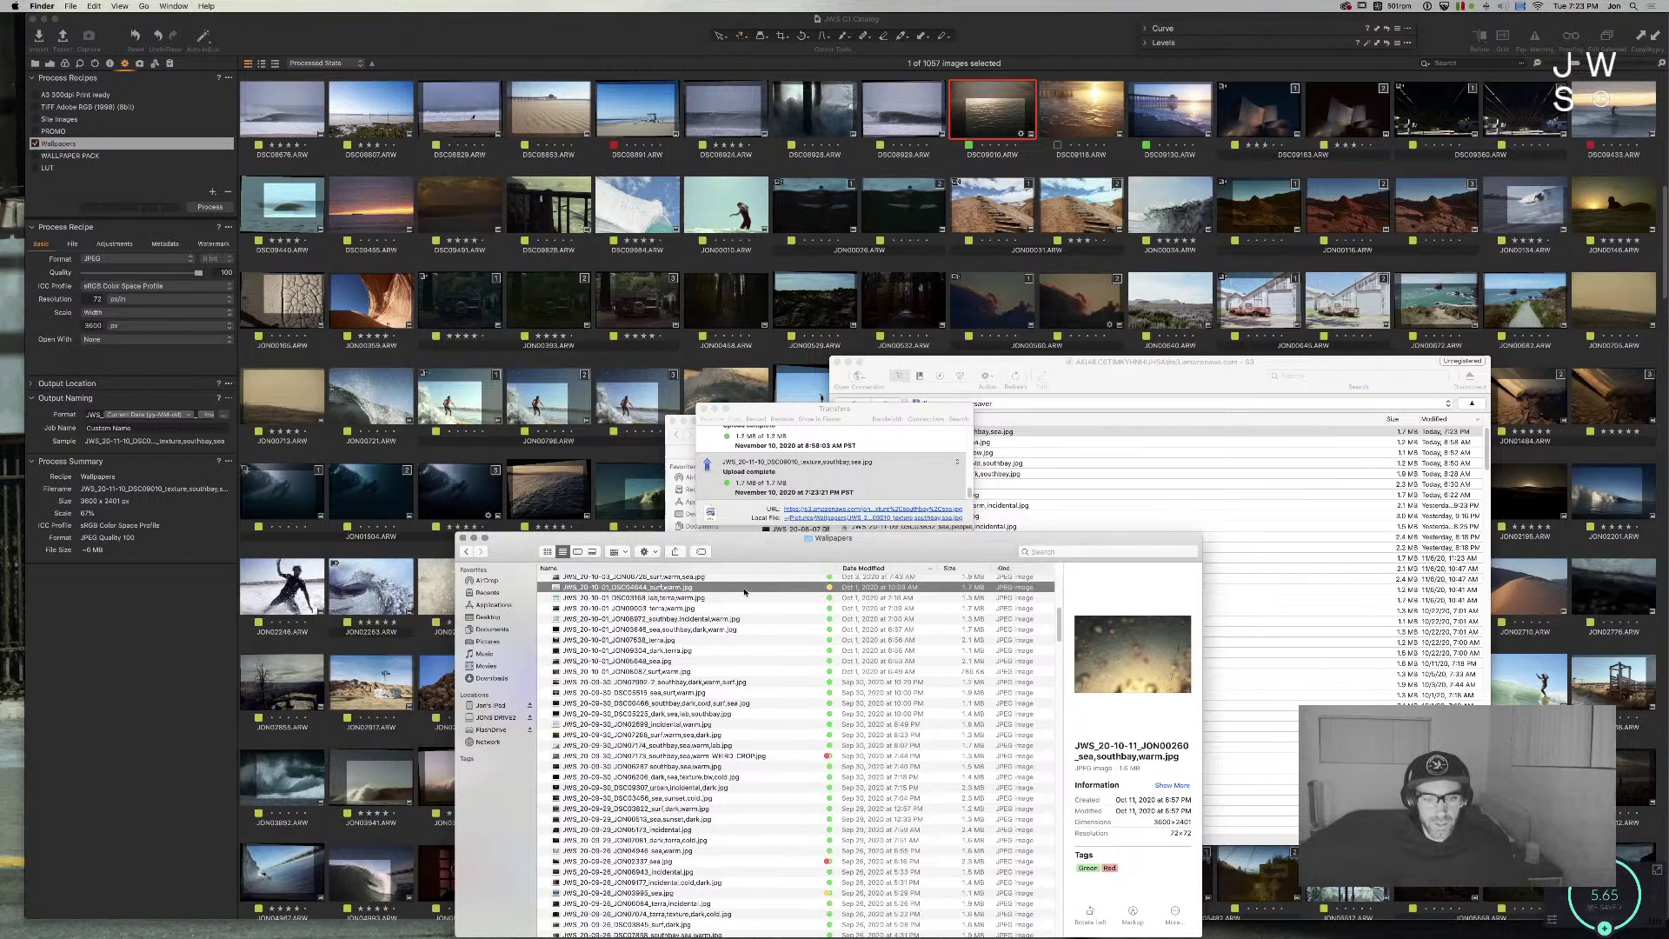
{"action": "left_click", "coordinate": [786, 756]}
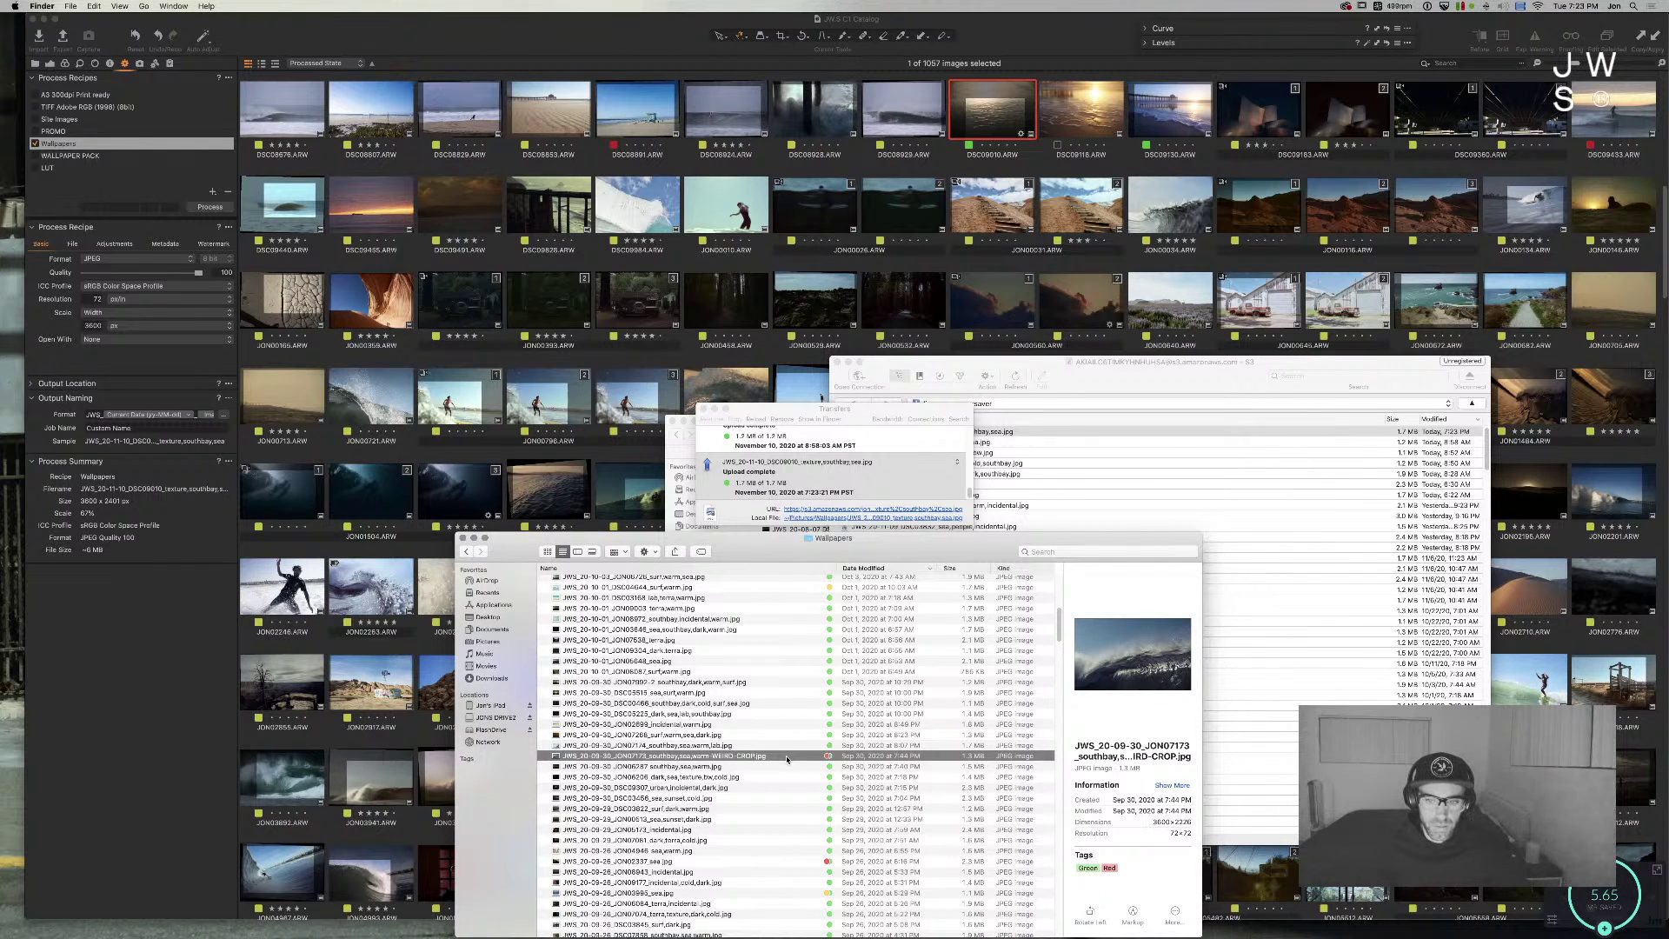
{"action": "key", "text": "space"}
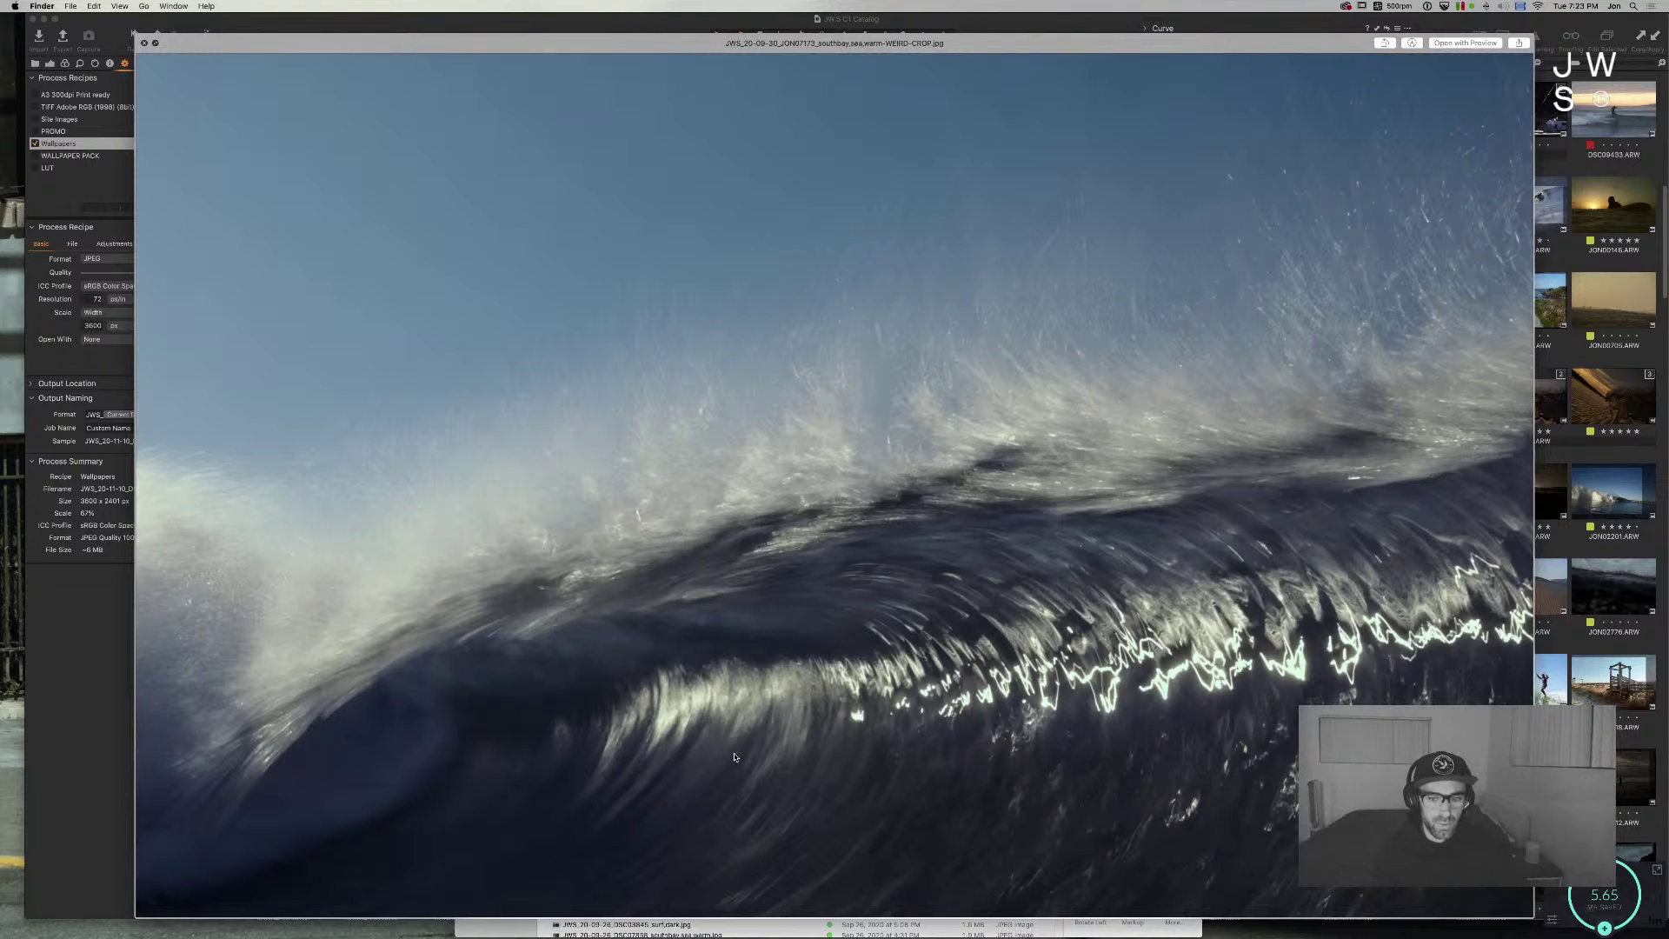
{"action": "key", "text": "space"}
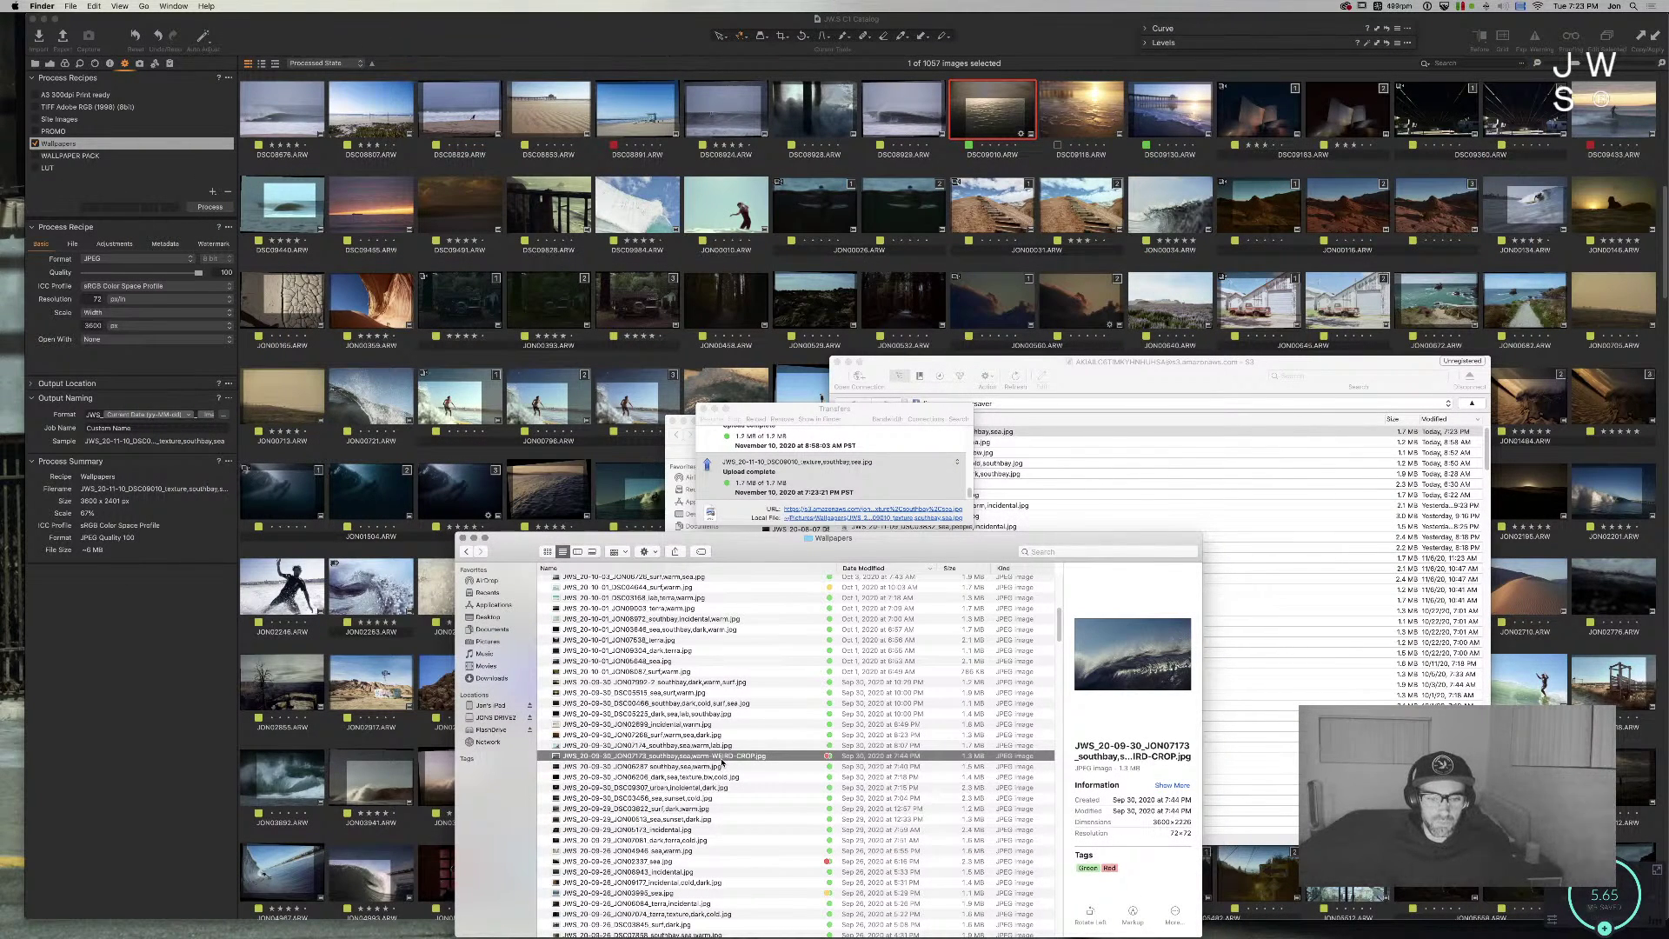
{"action": "left_click", "coordinate": [772, 861]}
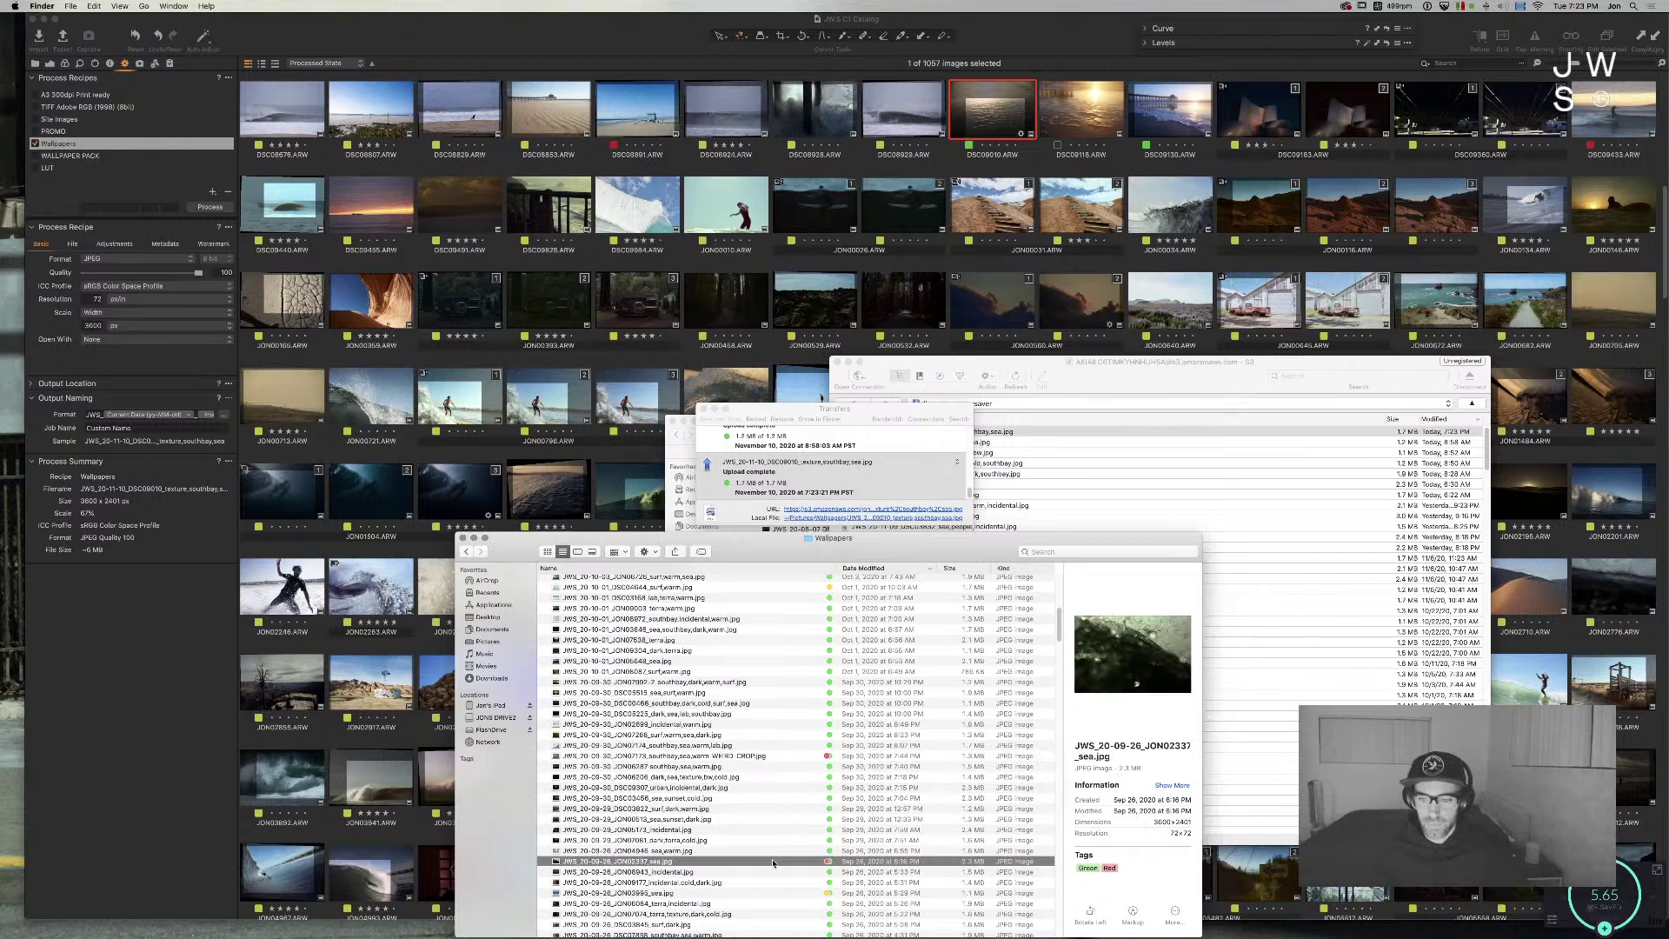
{"action": "key", "text": "space"}
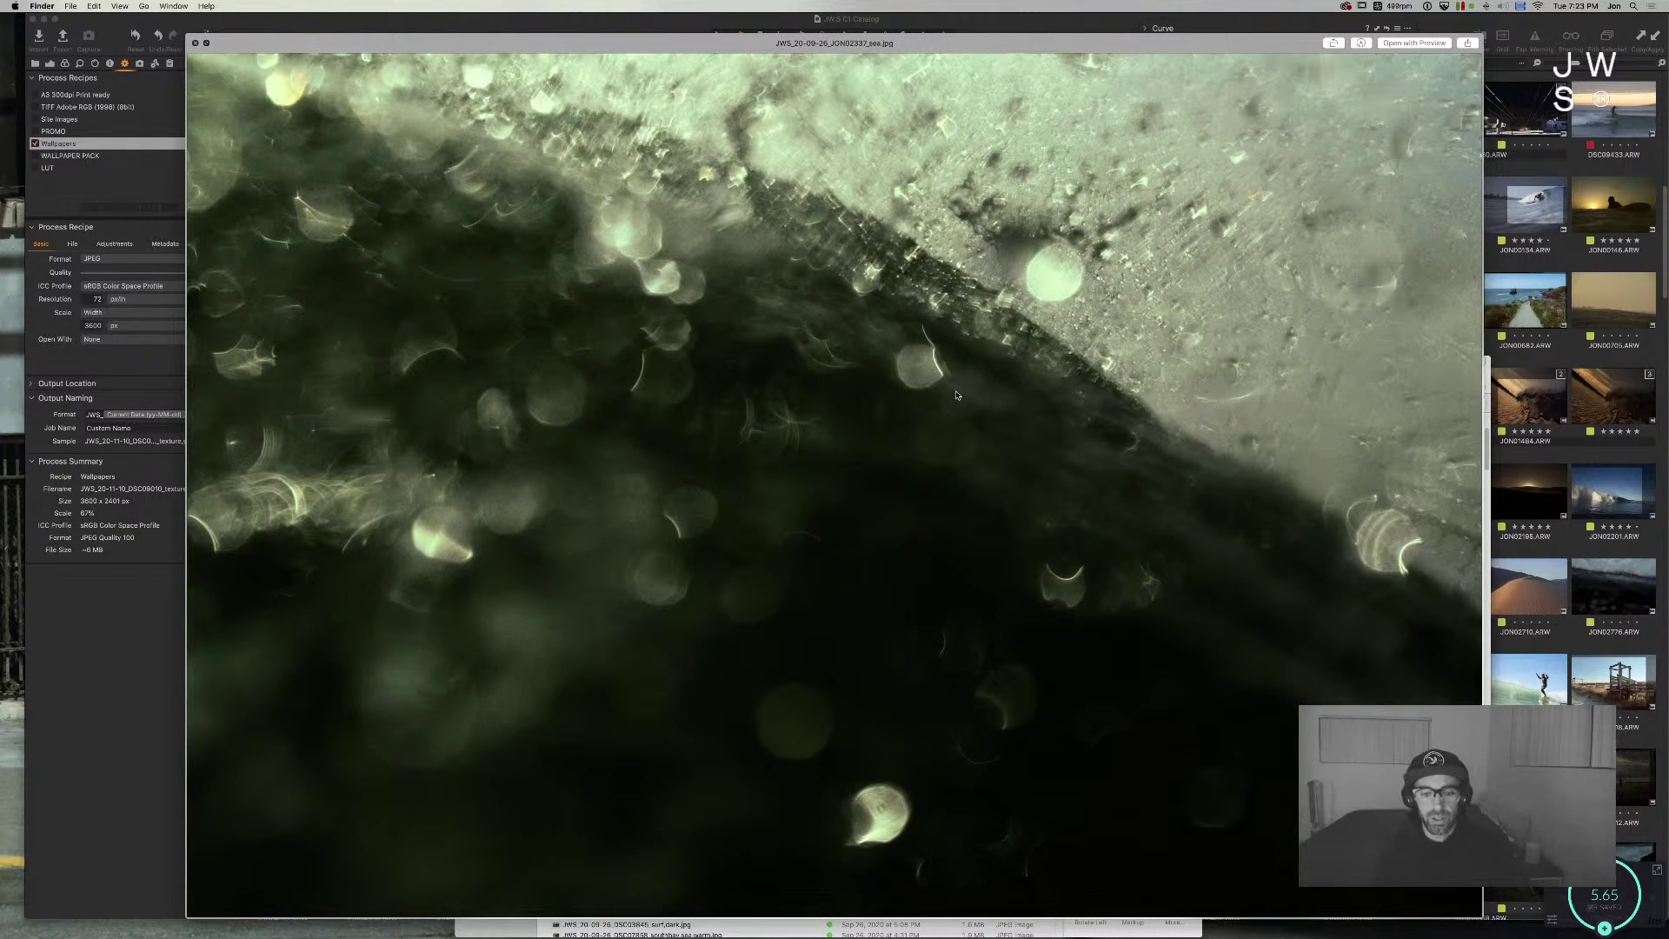
{"action": "key", "text": "space"}
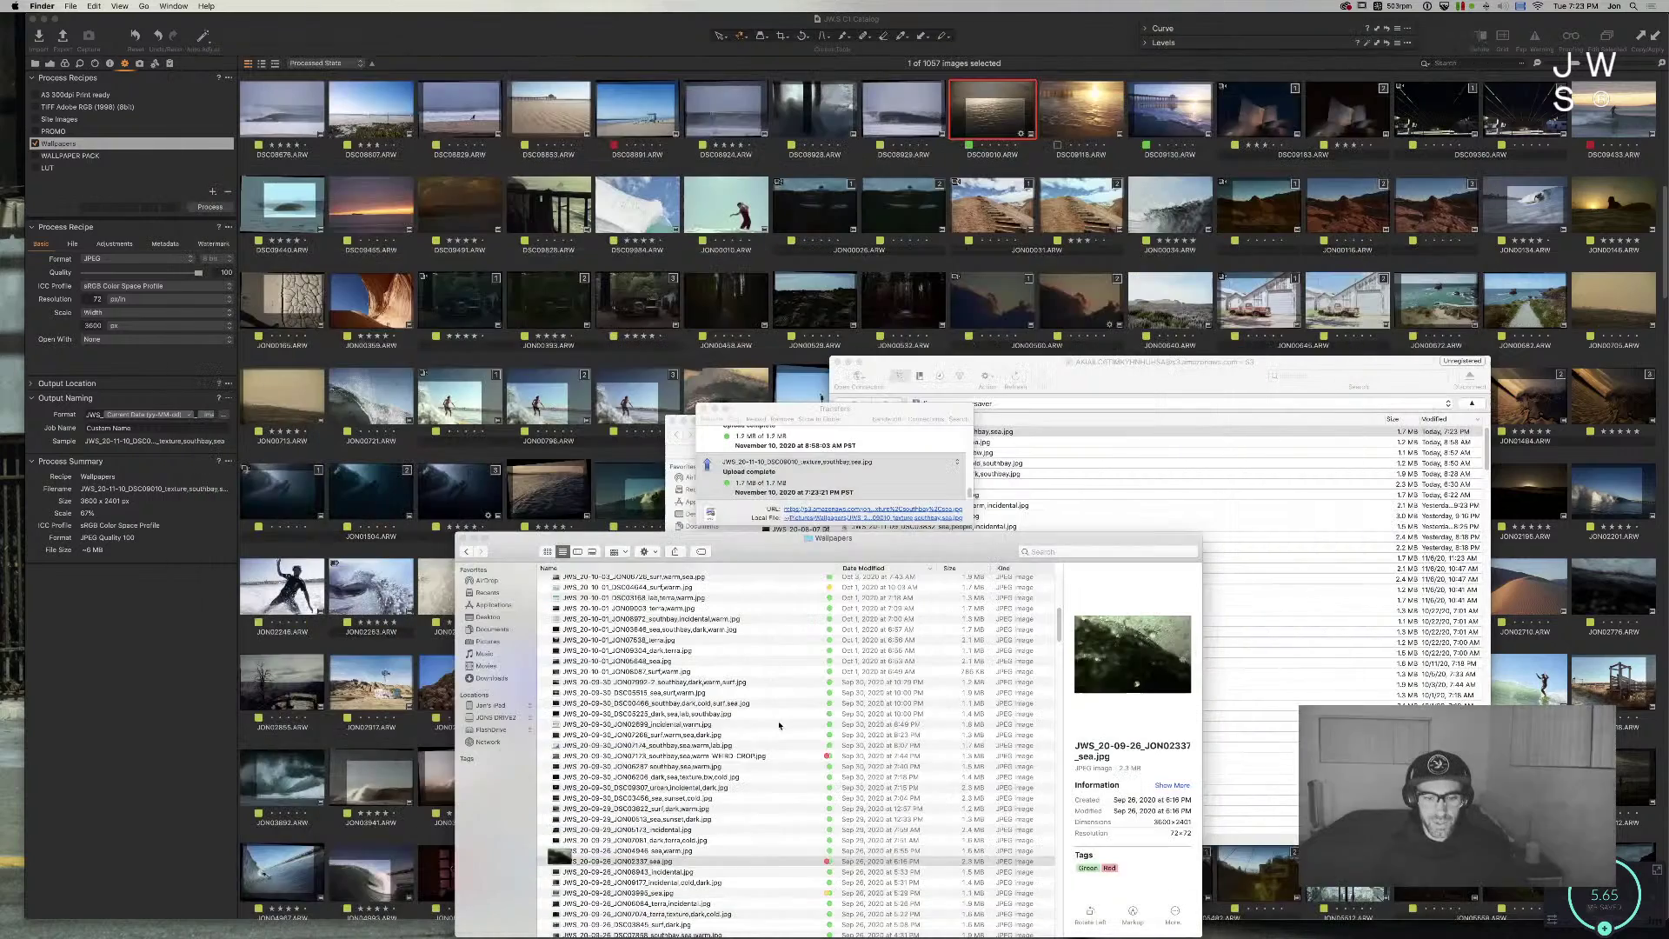
Step: Preview the yellow-tagged September 26 sea wallpaper of the breaking waves, then return to the file list
{"action": "scroll", "coordinate": [711, 856], "scroll_direction": "down", "scroll_amount": 3}
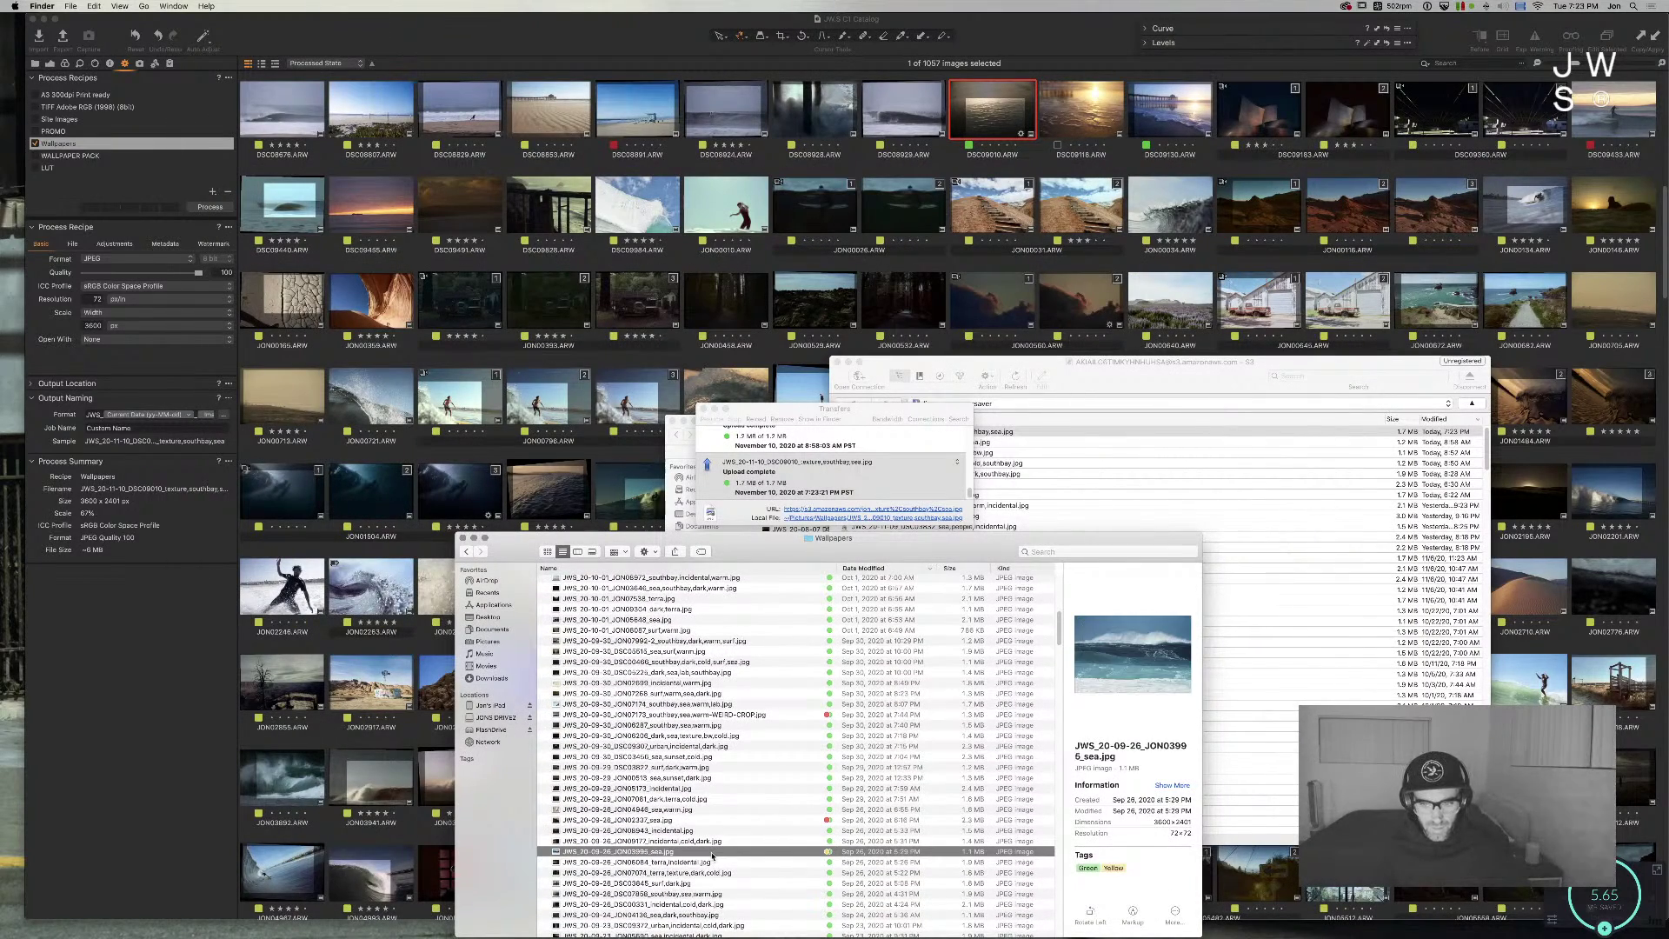
{"action": "key", "text": "space"}
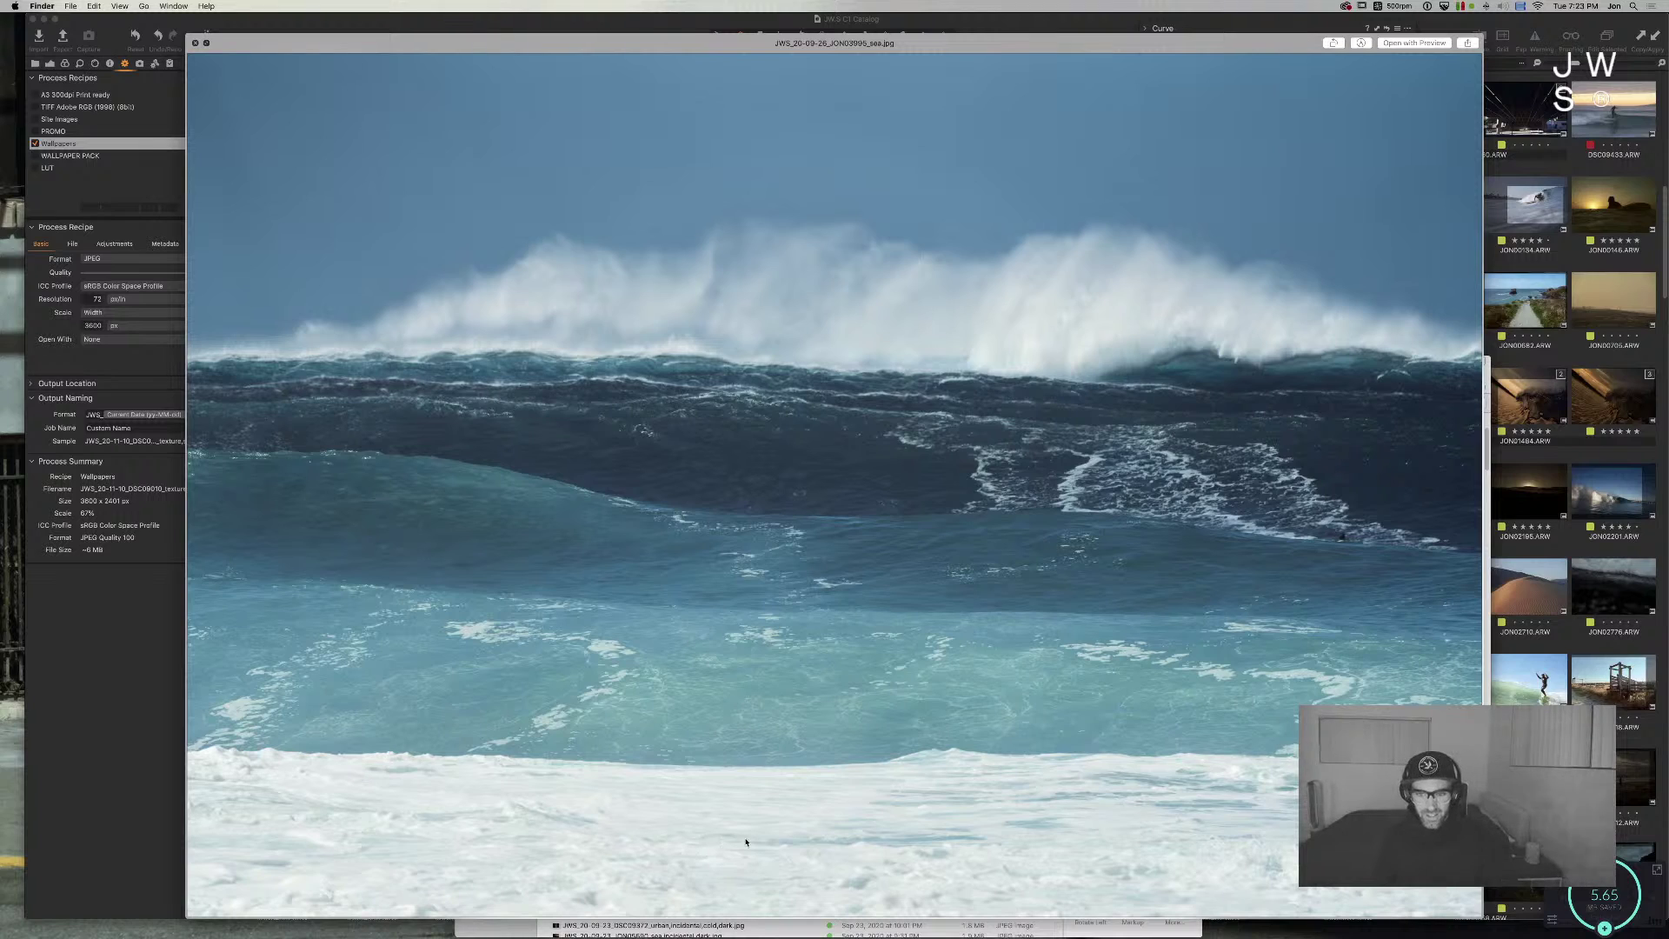
{"action": "key", "text": "space"}
{"action": "key", "text": "space"}
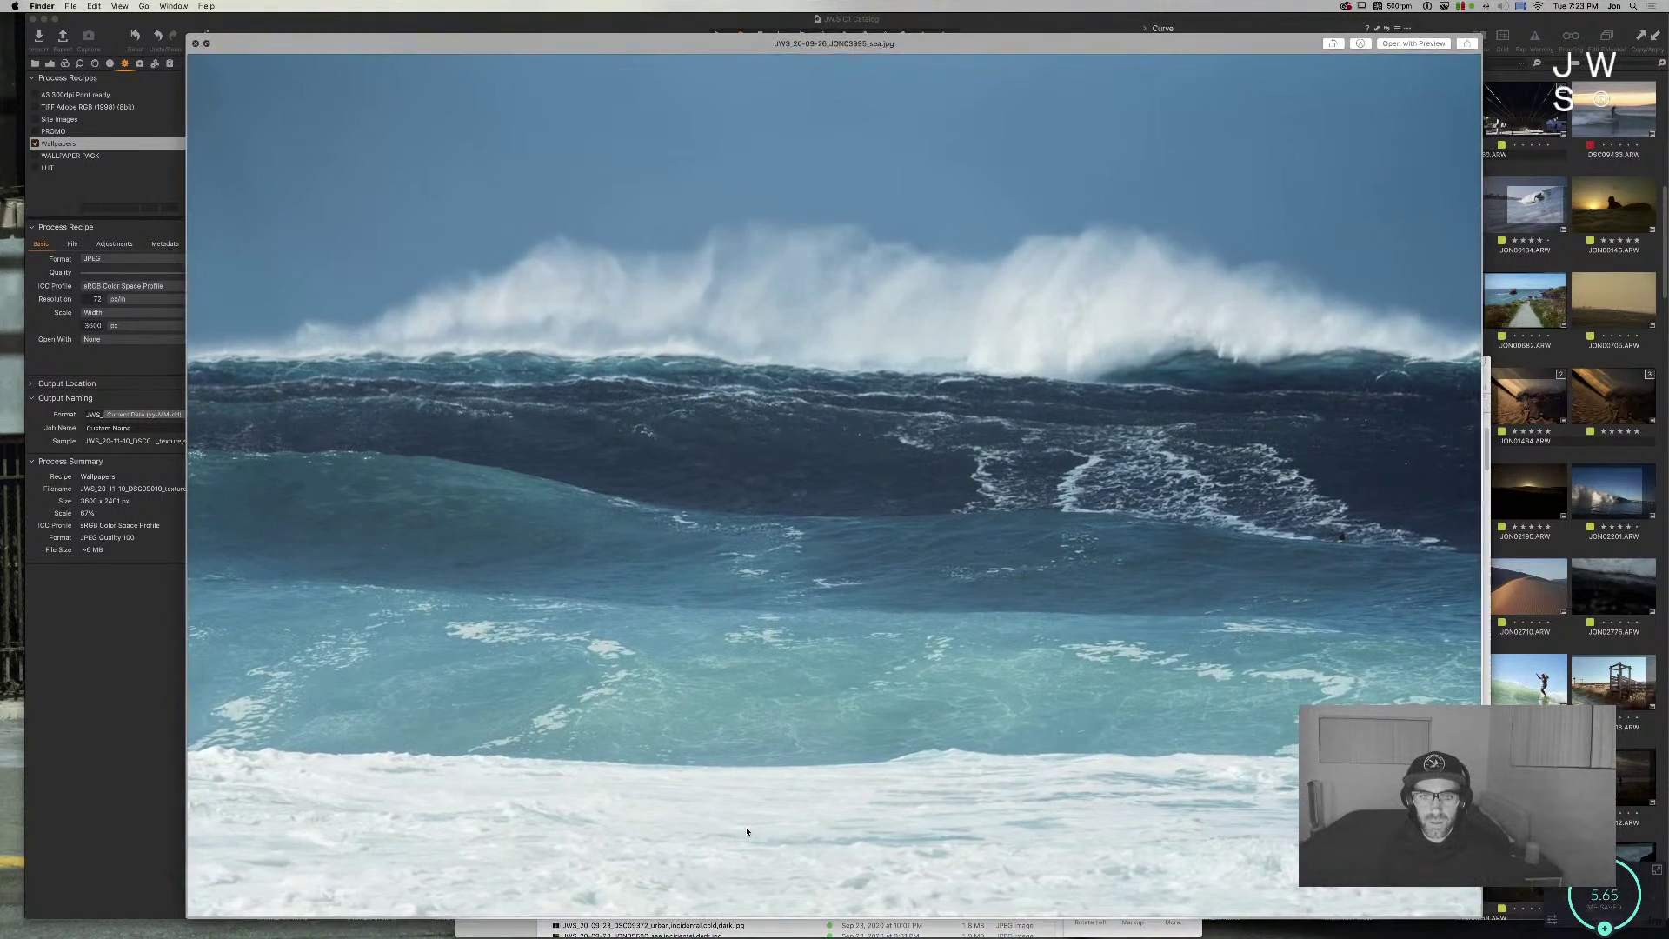
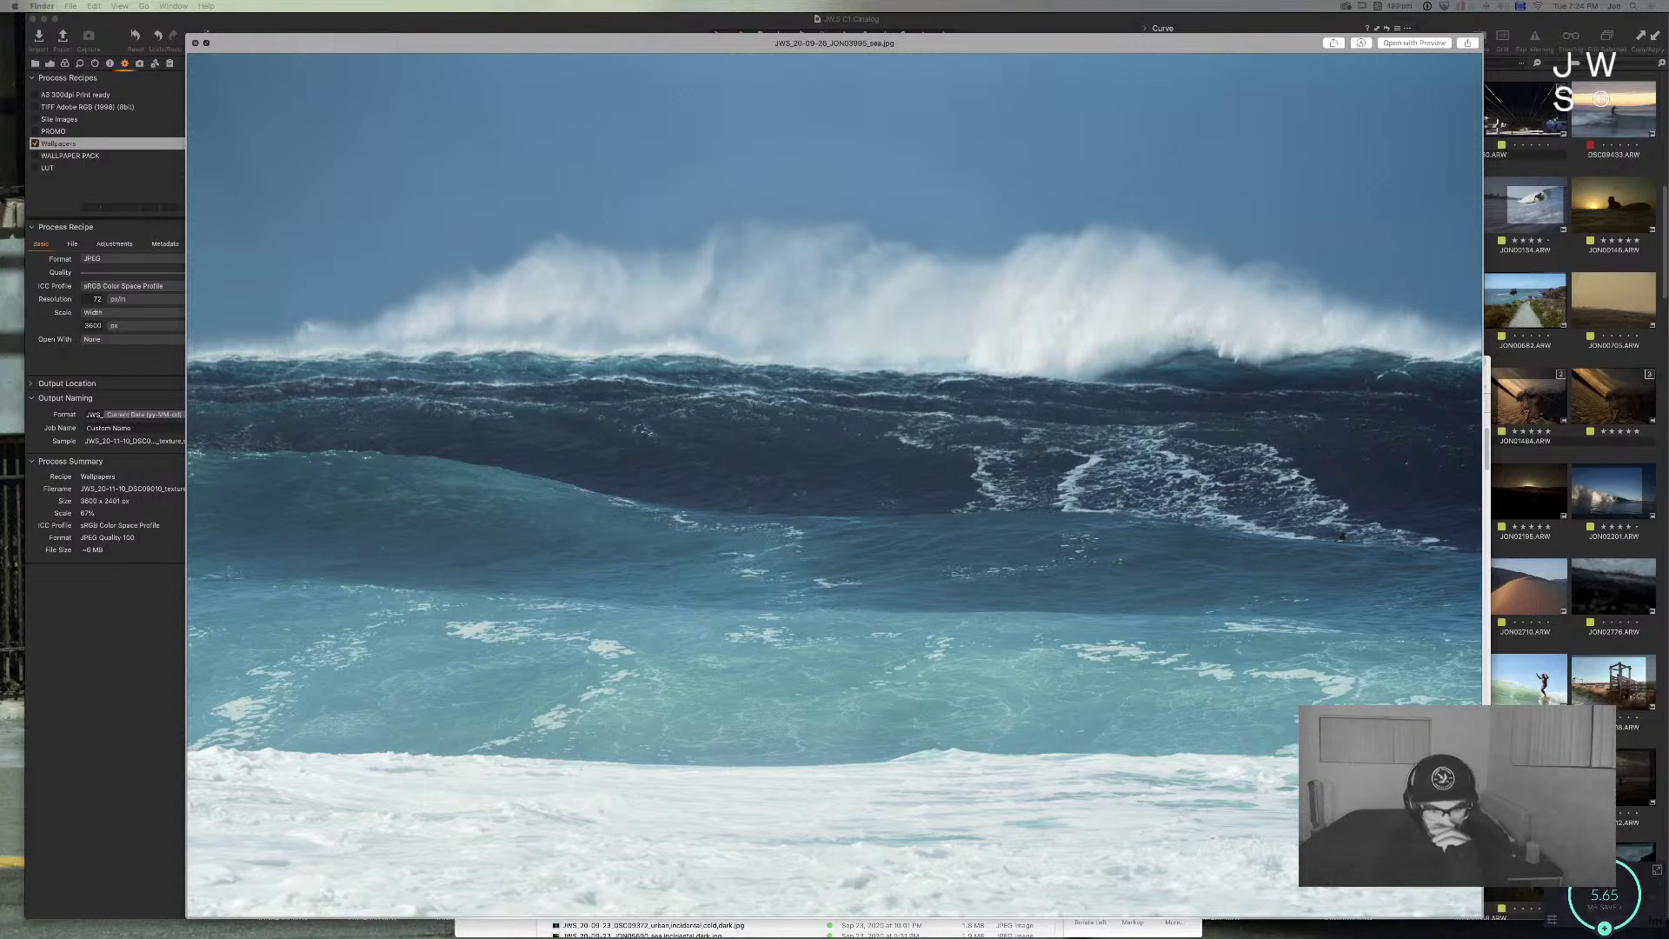
{"action": "key", "text": "space"}
{"action": "scroll", "coordinate": [798, 756], "scroll_direction": "down", "scroll_amount": 5}
Step: Switch to Capture One, browse the catalog thumbnails and open the rocky peak photo JON02919 in the viewer
{"action": "key", "text": "super+Tab"}
{"action": "left_click", "coordinate": [637, 295]}
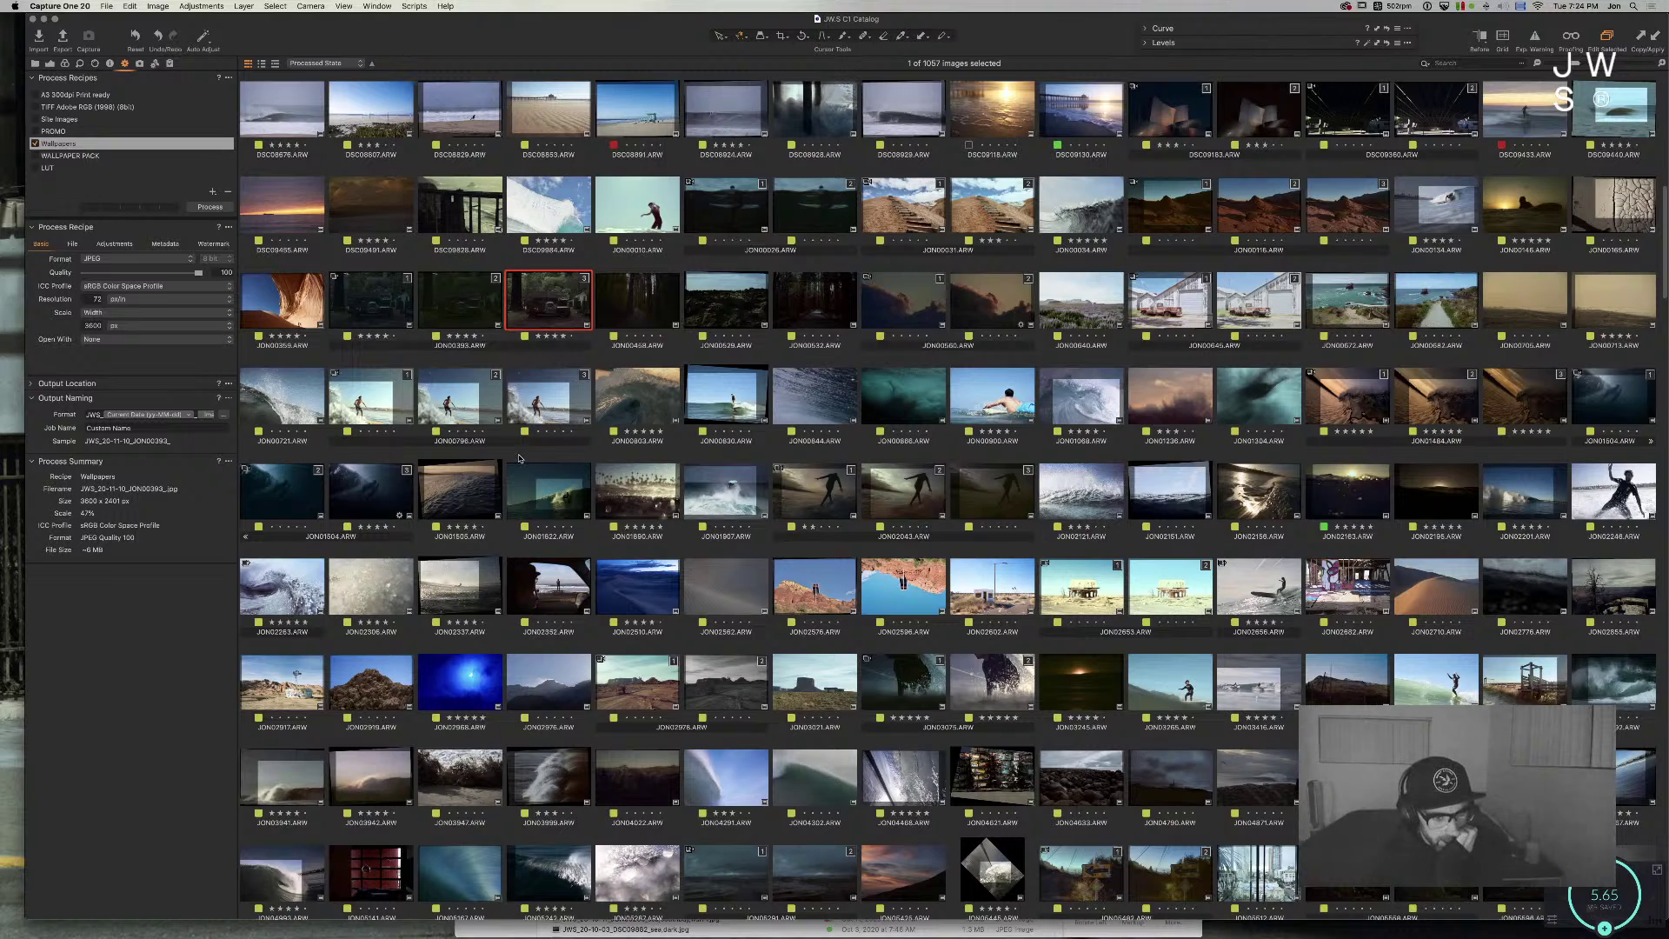
{"action": "scroll", "coordinate": [521, 461], "scroll_direction": "down", "scroll_amount": 5}
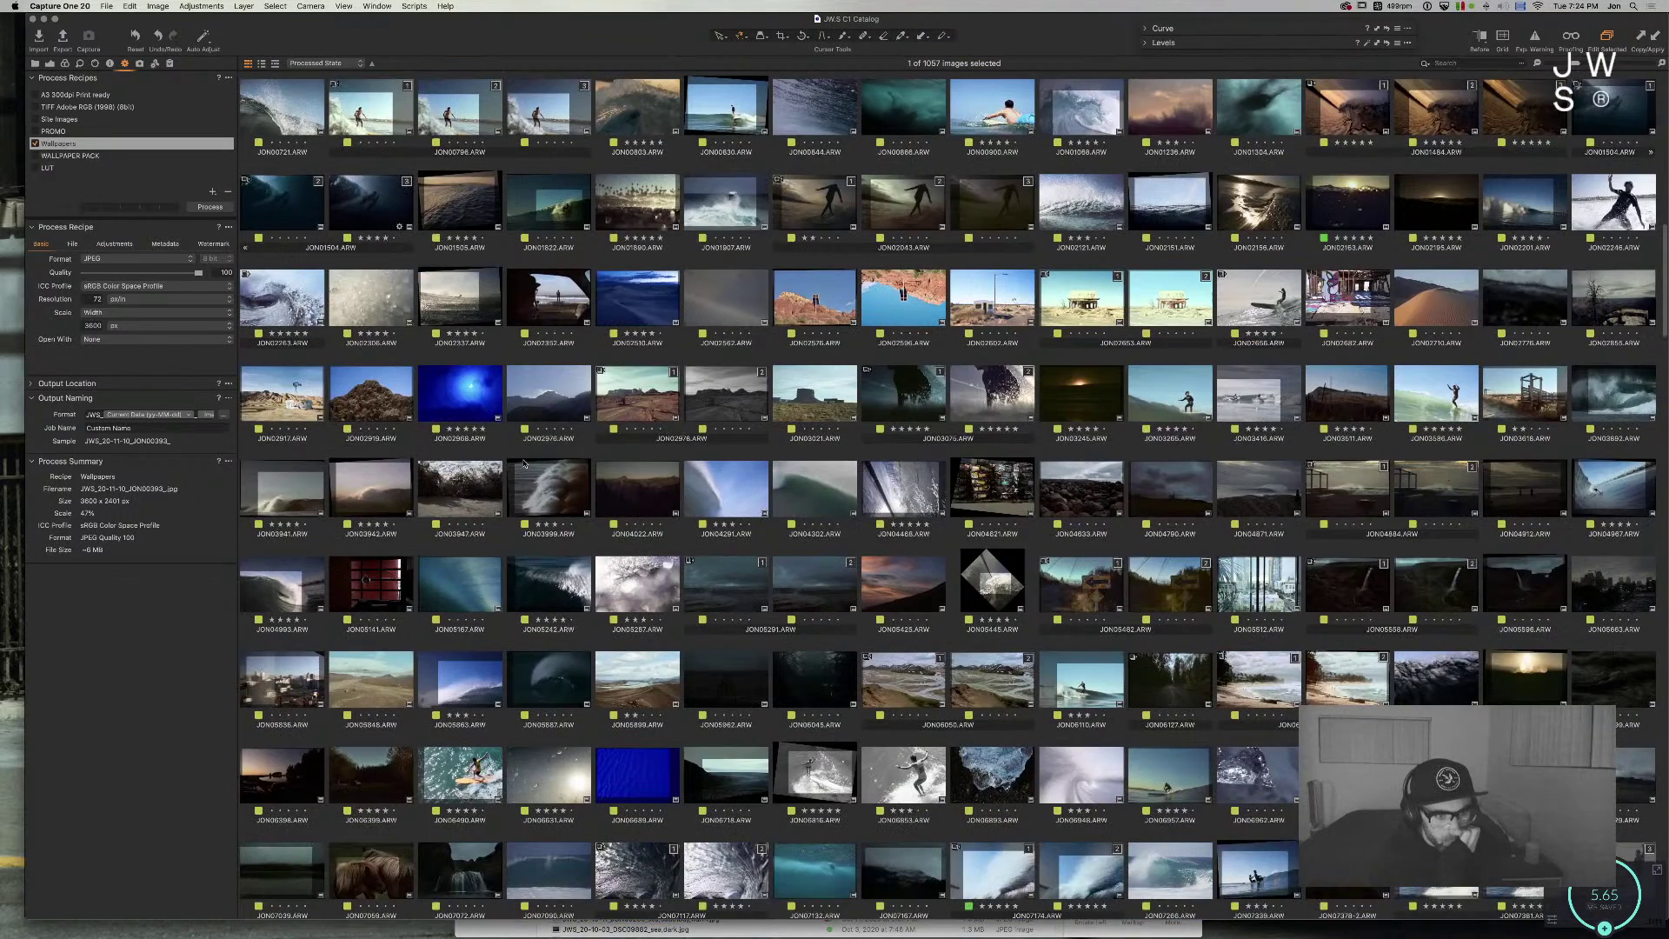
{"action": "double_click", "coordinate": [376, 396]}
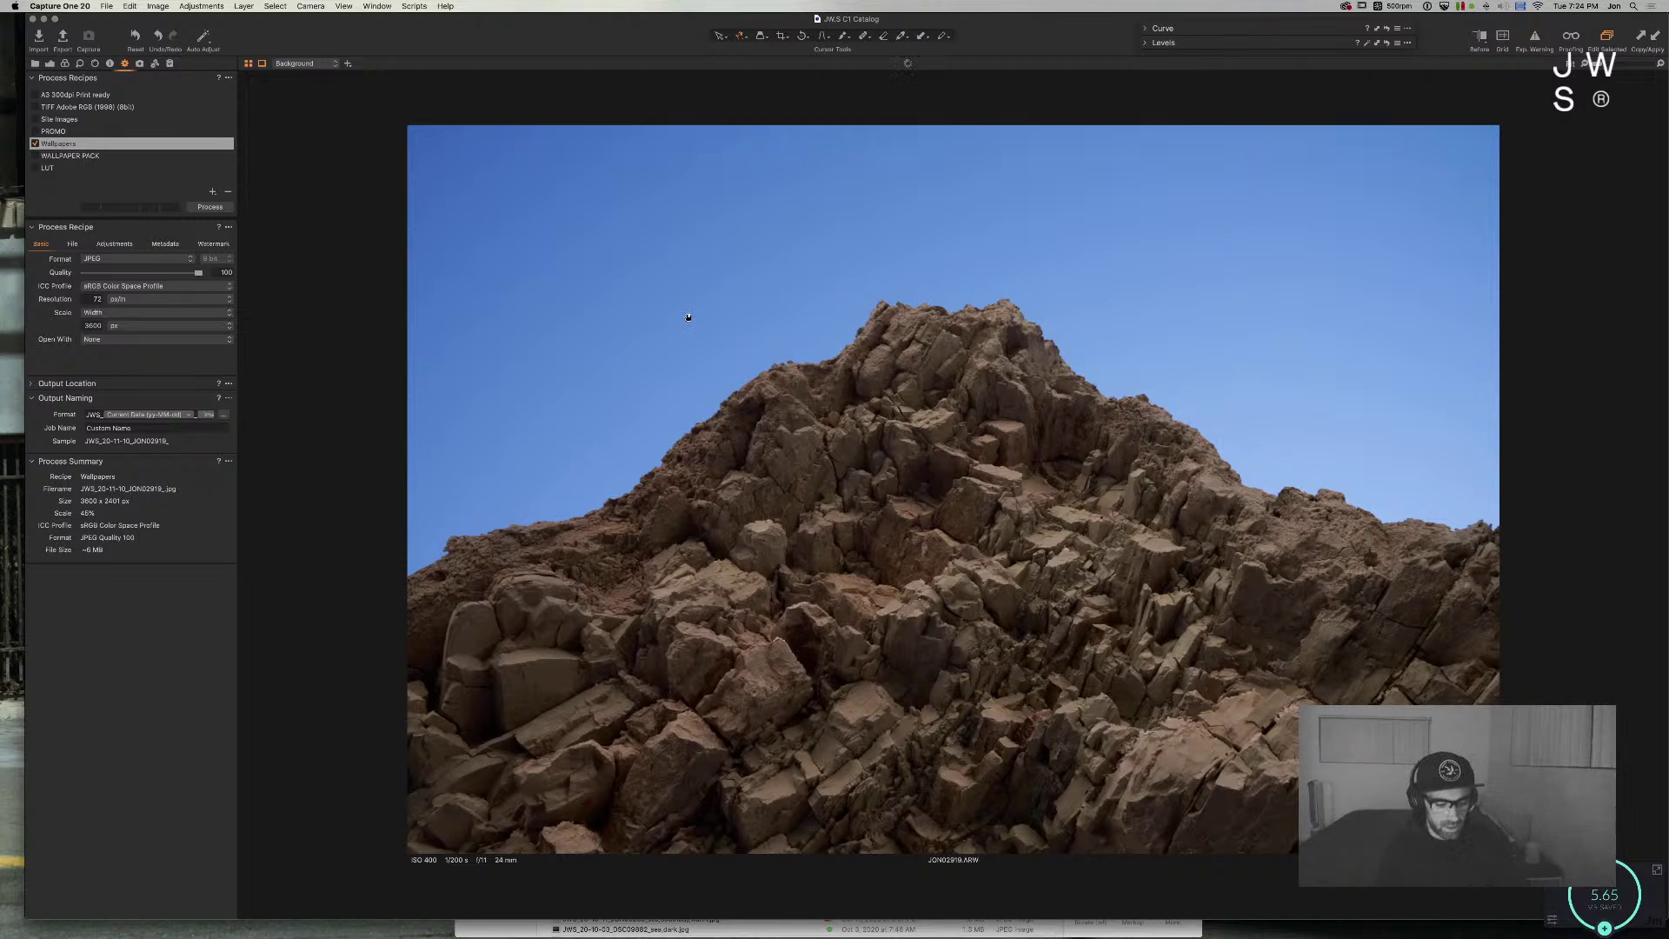
Step: Adjust the rocky peak's tones: Shadow -21, Contrast -22, Exposure 0.72, with Black and Highlight lowered
{"action": "key", "text": "super+alt+2"}
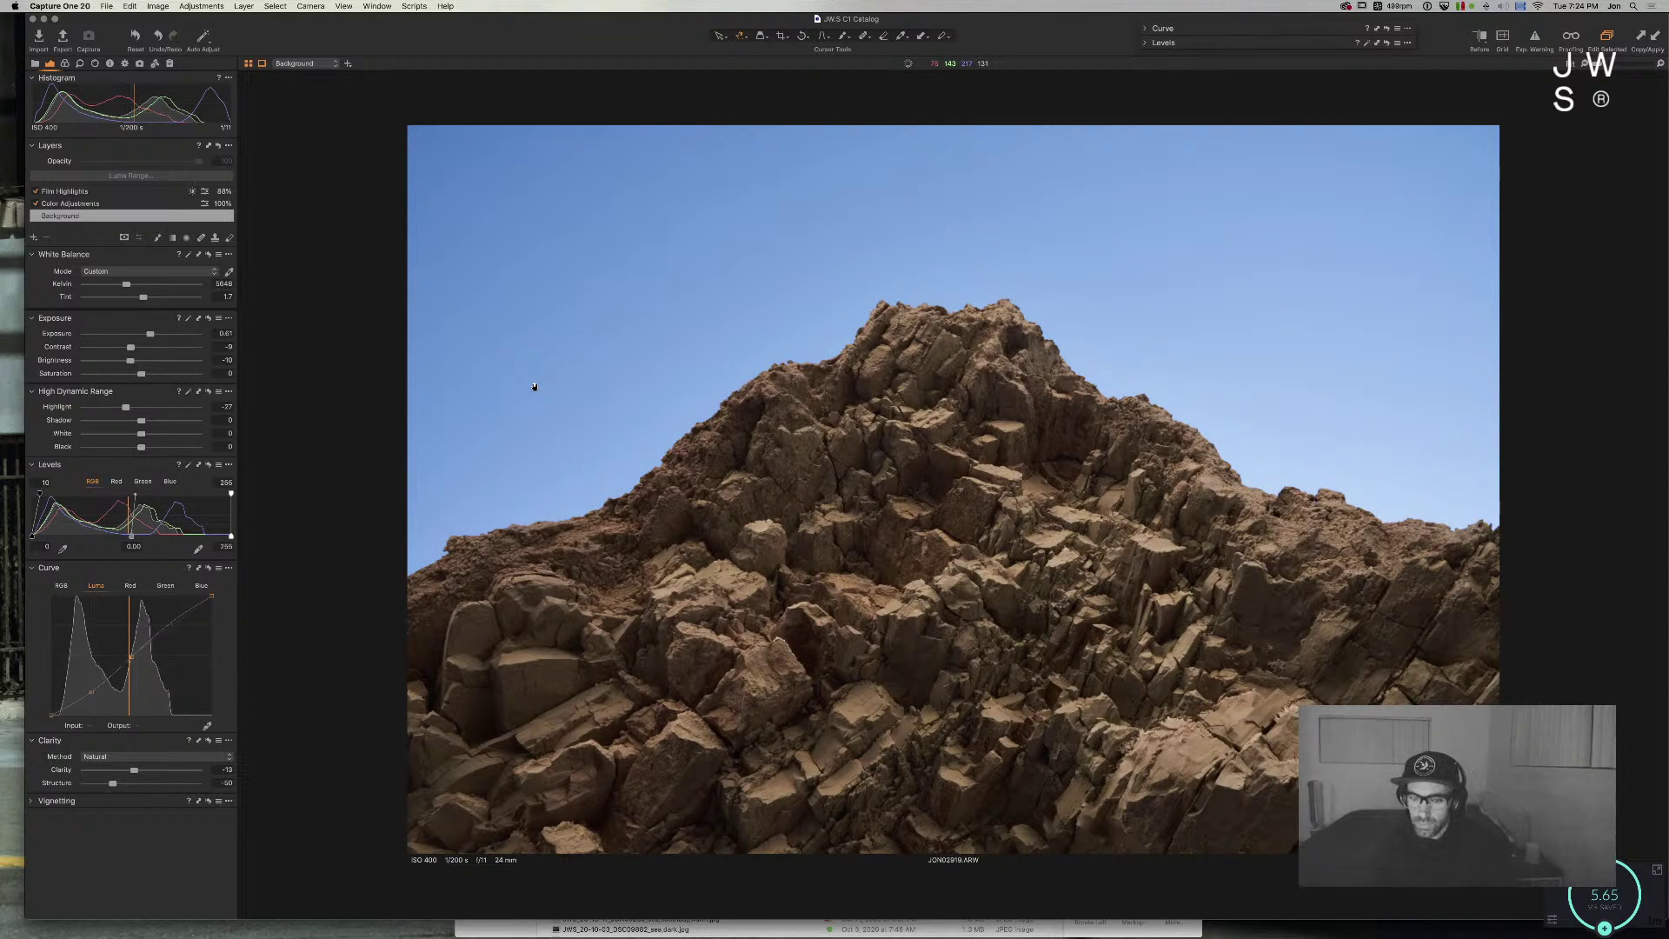
{"action": "mouse_move", "coordinate": [140, 446]}
{"action": "left_mouse_down"}
{"action": "mouse_move", "coordinate": [125, 447]}
{"action": "mouse_move", "coordinate": [130, 423]}
{"action": "left_mouse_up"}
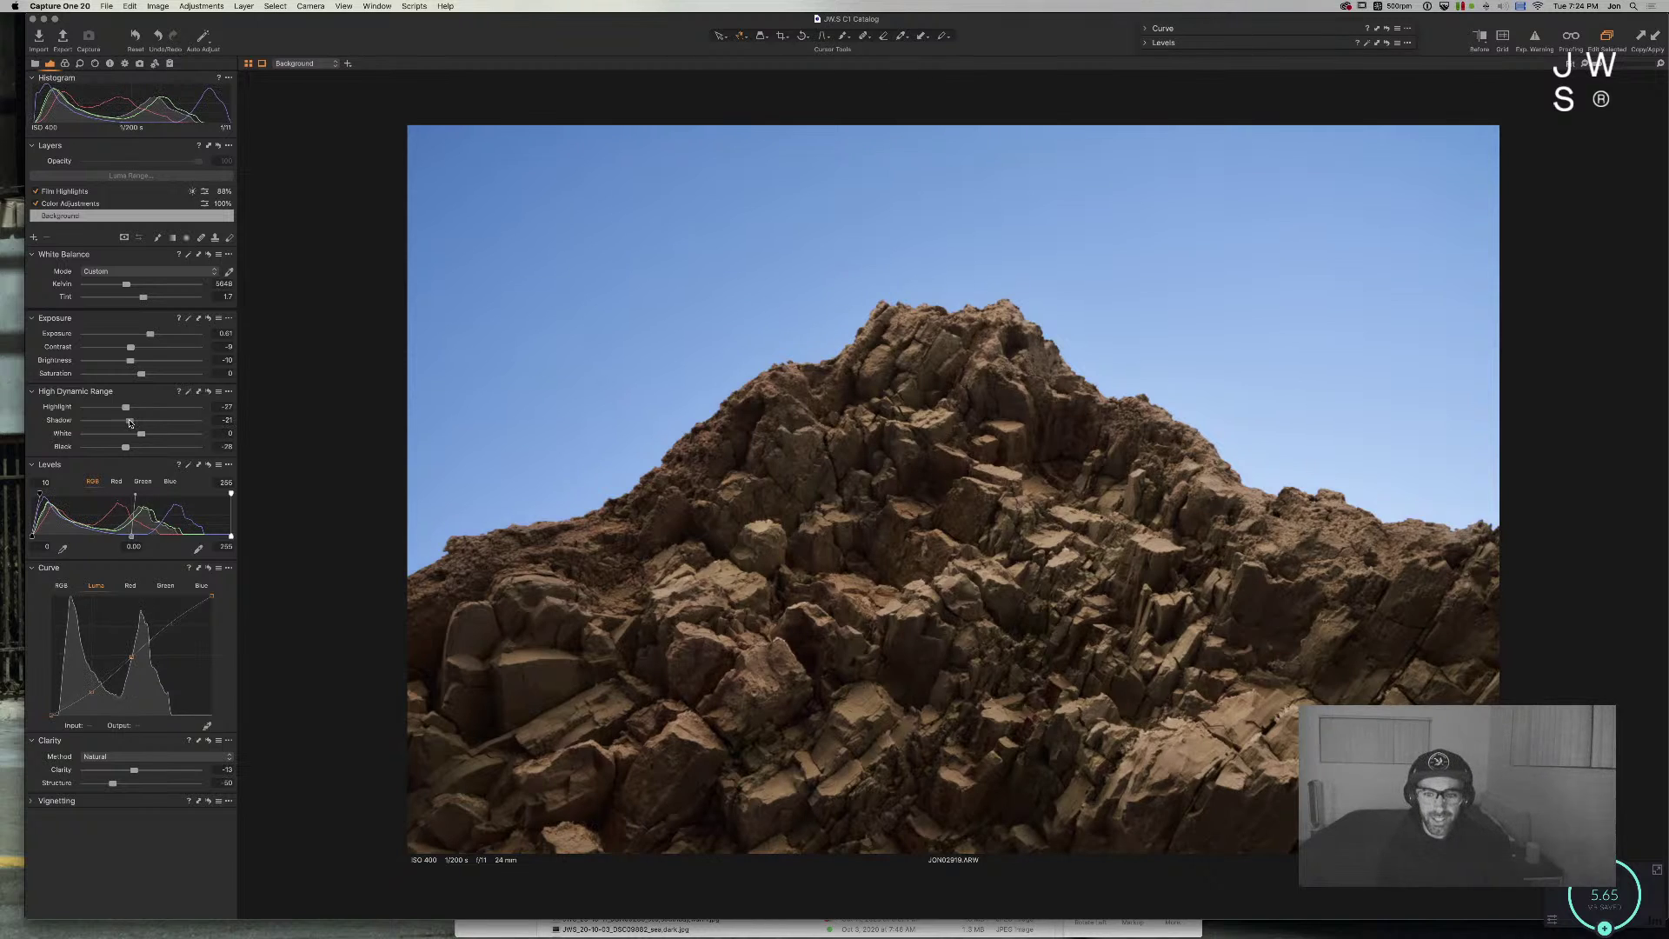
{"action": "mouse_move", "coordinate": [131, 360]}
{"action": "left_mouse_down"}
{"action": "mouse_move", "coordinate": [116, 361]}
{"action": "mouse_move", "coordinate": [154, 365]}
{"action": "mouse_move", "coordinate": [117, 348]}
{"action": "left_mouse_up"}
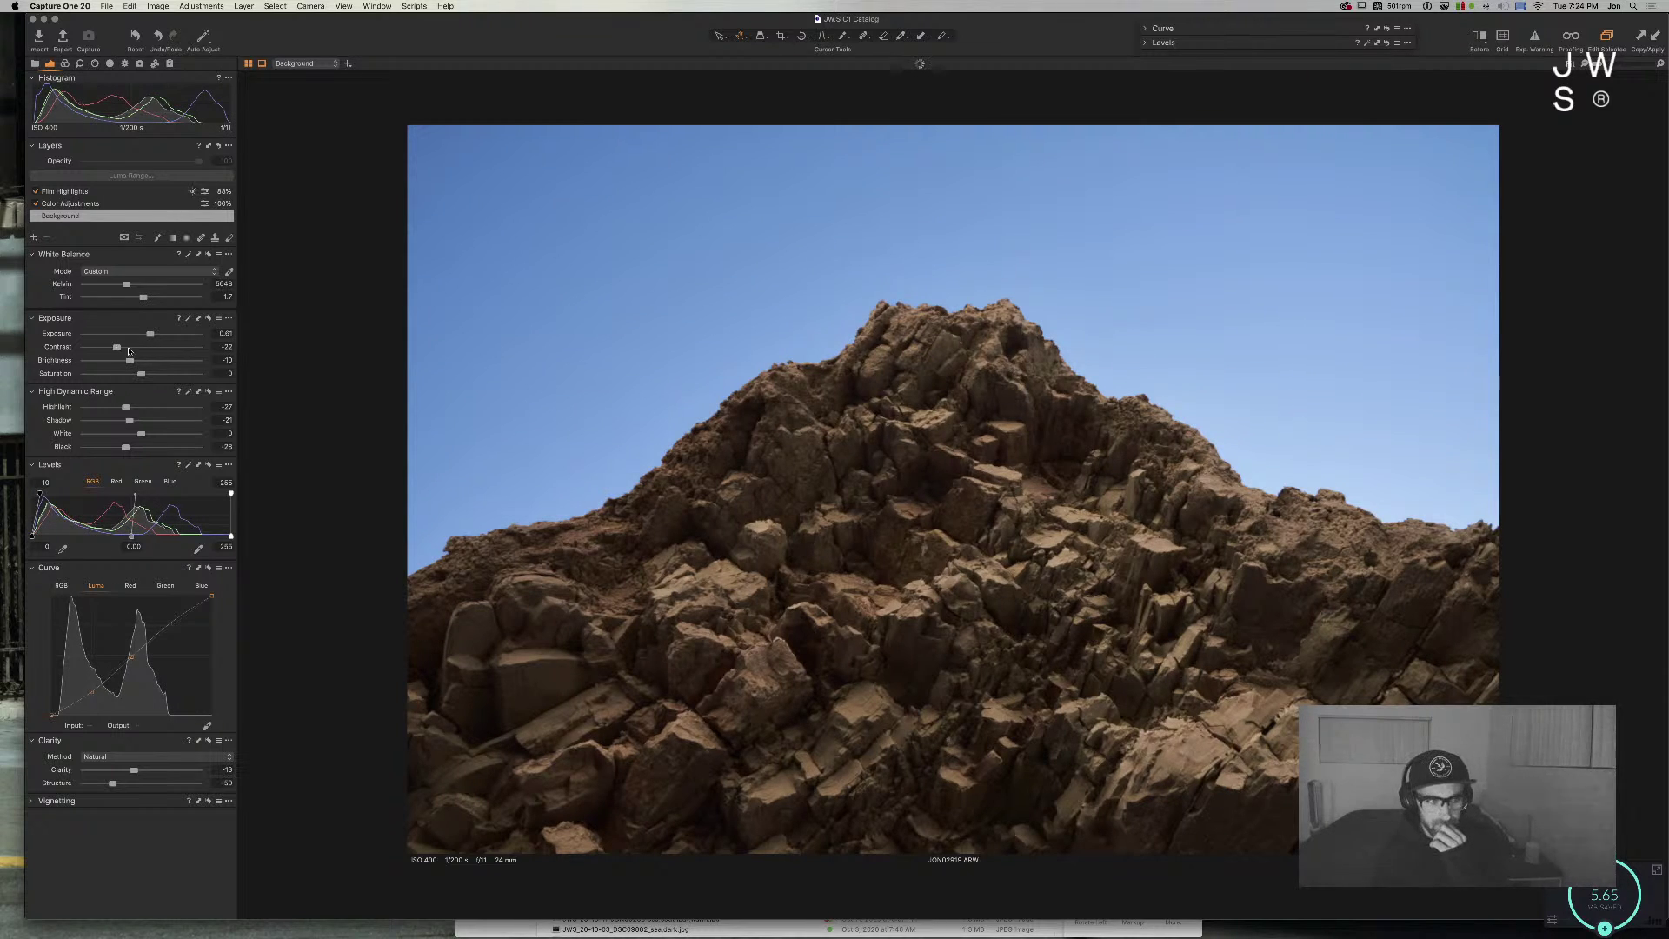
{"action": "left_click_drag", "start_coordinate": [151, 335], "coordinate": [151, 335]}
{"action": "left_click_drag", "start_coordinate": [125, 406], "coordinate": [114, 410]}
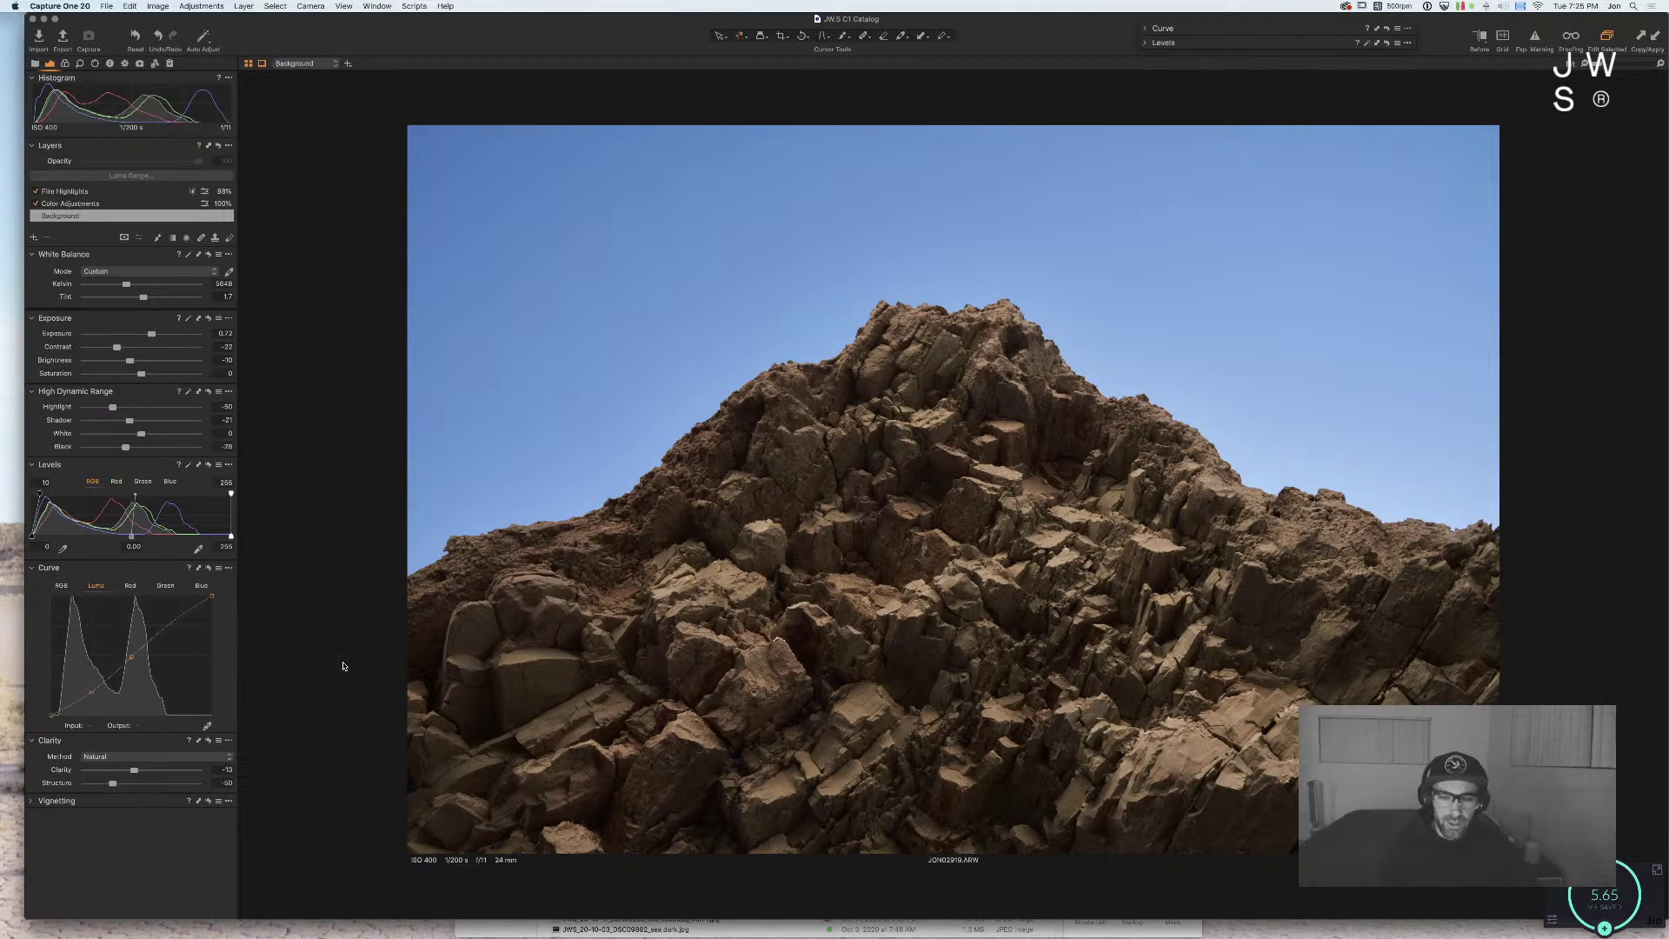
Step: Nudge down the shadow point of the Luma curve, darken the Levels midtone slightly and raise Brightness a touch
{"action": "left_click_drag", "start_coordinate": [88, 693], "coordinate": [88, 695]}
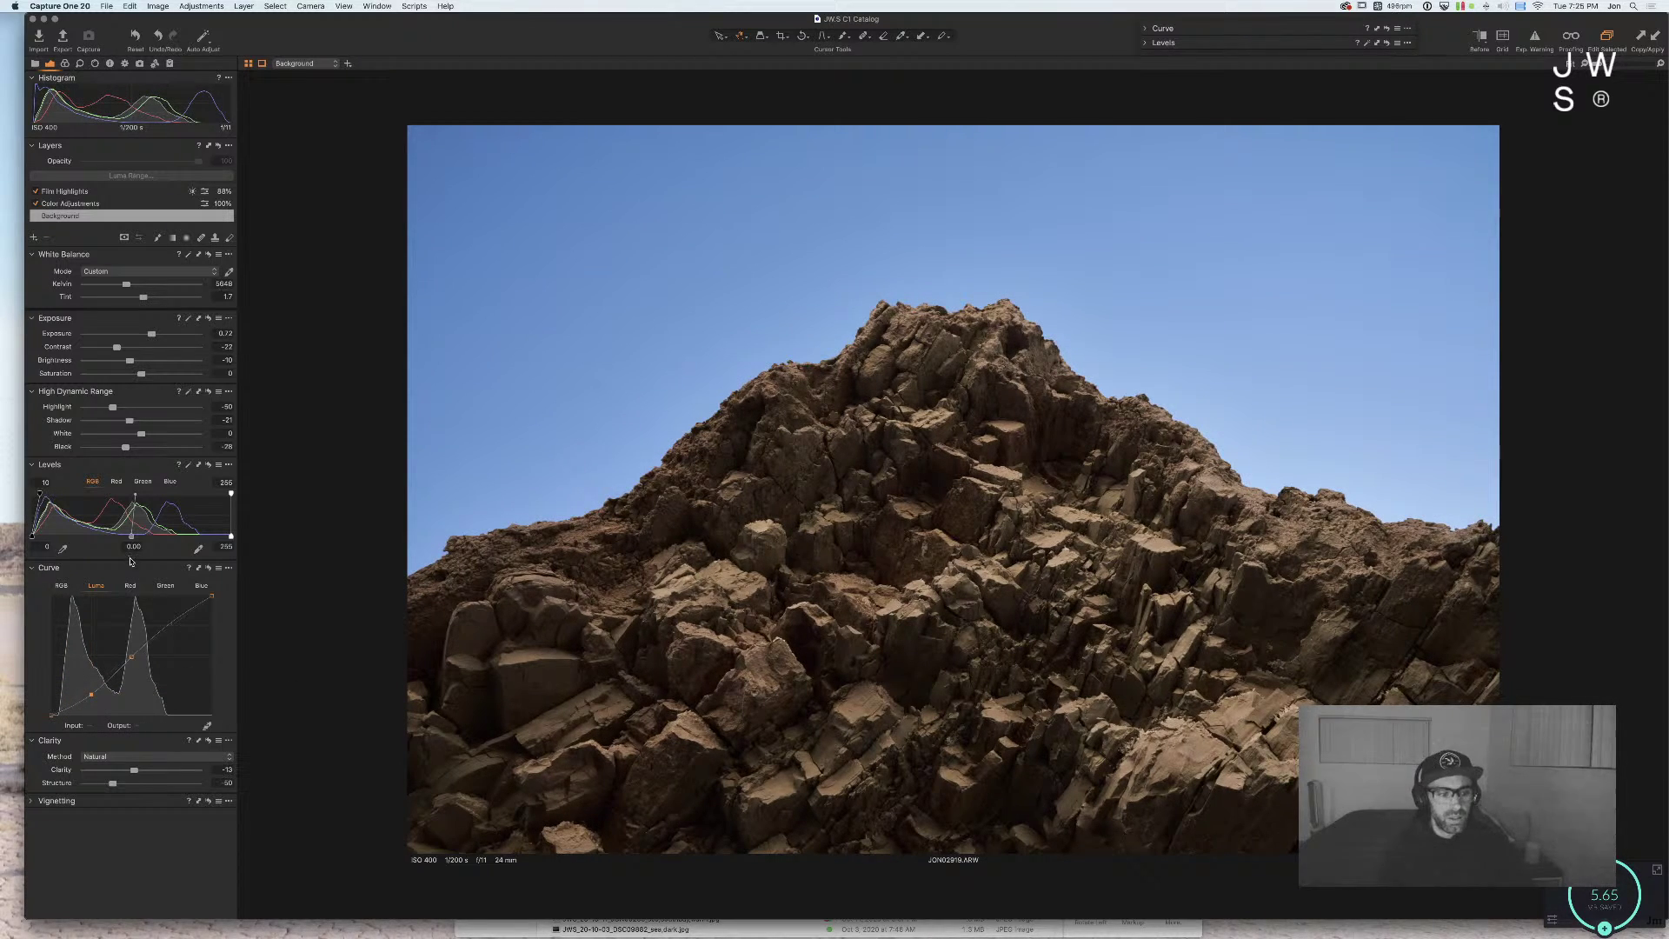
{"action": "left_click_drag", "start_coordinate": [133, 536], "coordinate": [137, 538]}
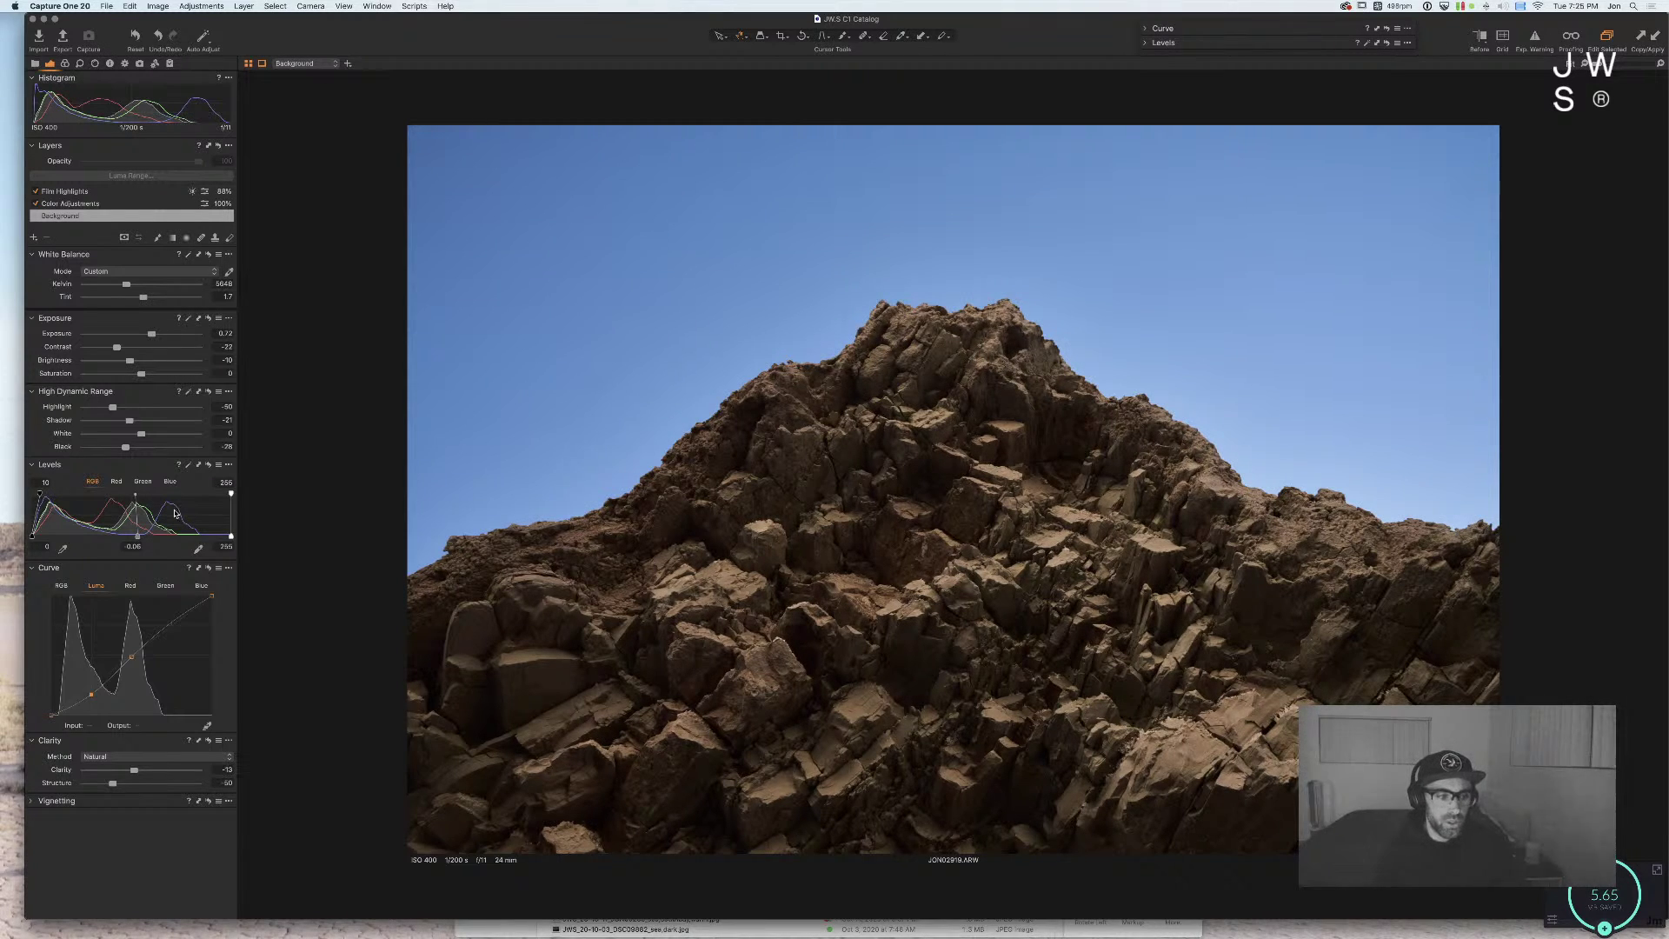
{"action": "left_click_drag", "start_coordinate": [120, 363], "coordinate": [131, 364]}
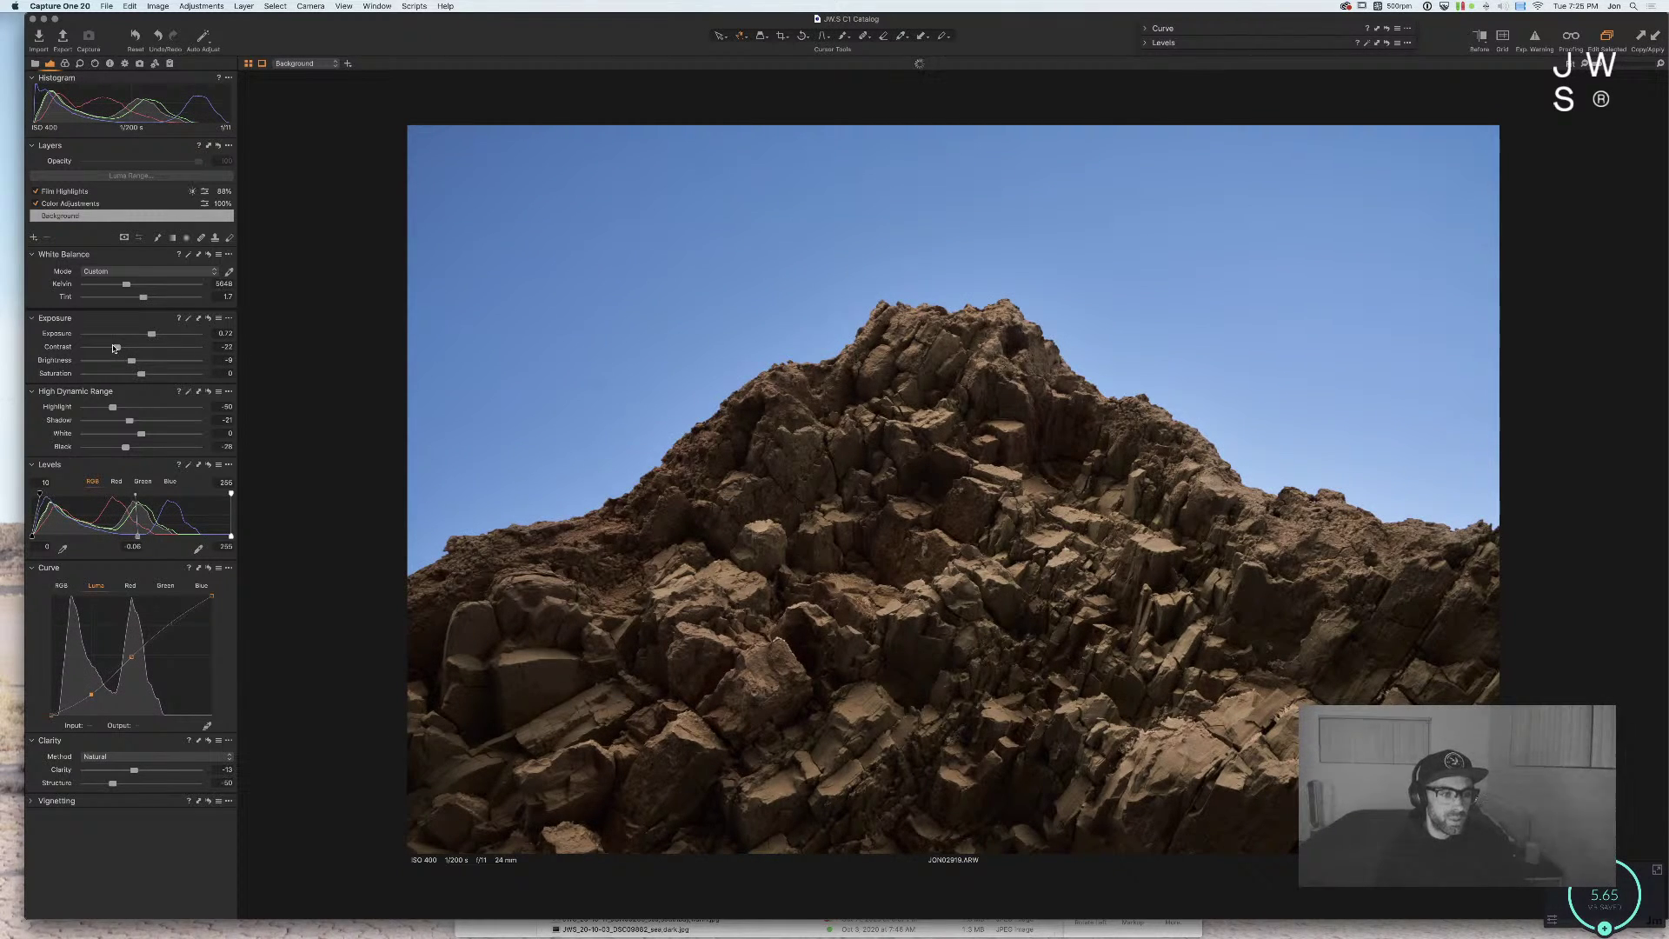
Step: Lower Contrast slightly, set the Levels midtone to -0.10, pull in the Levels white point, and check before and after
{"action": "left_click_drag", "start_coordinate": [117, 348], "coordinate": [113, 349]}
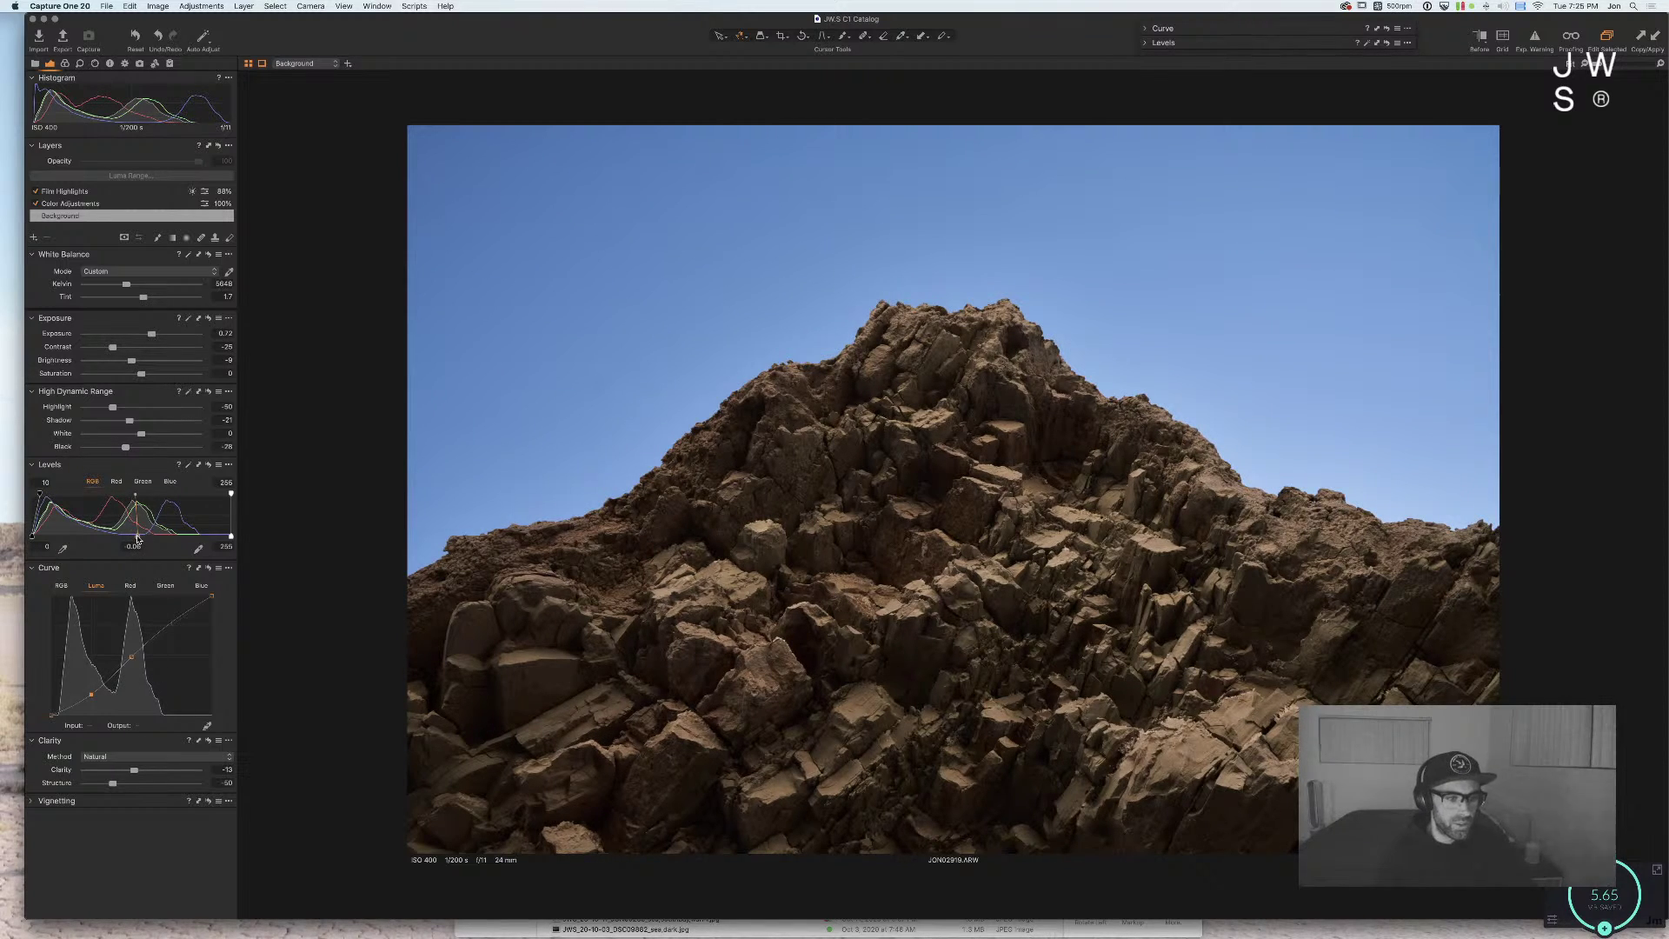
{"action": "left_click_drag", "start_coordinate": [136, 538], "coordinate": [140, 536]}
{"action": "left_click_drag", "start_coordinate": [230, 493], "coordinate": [226, 536]}
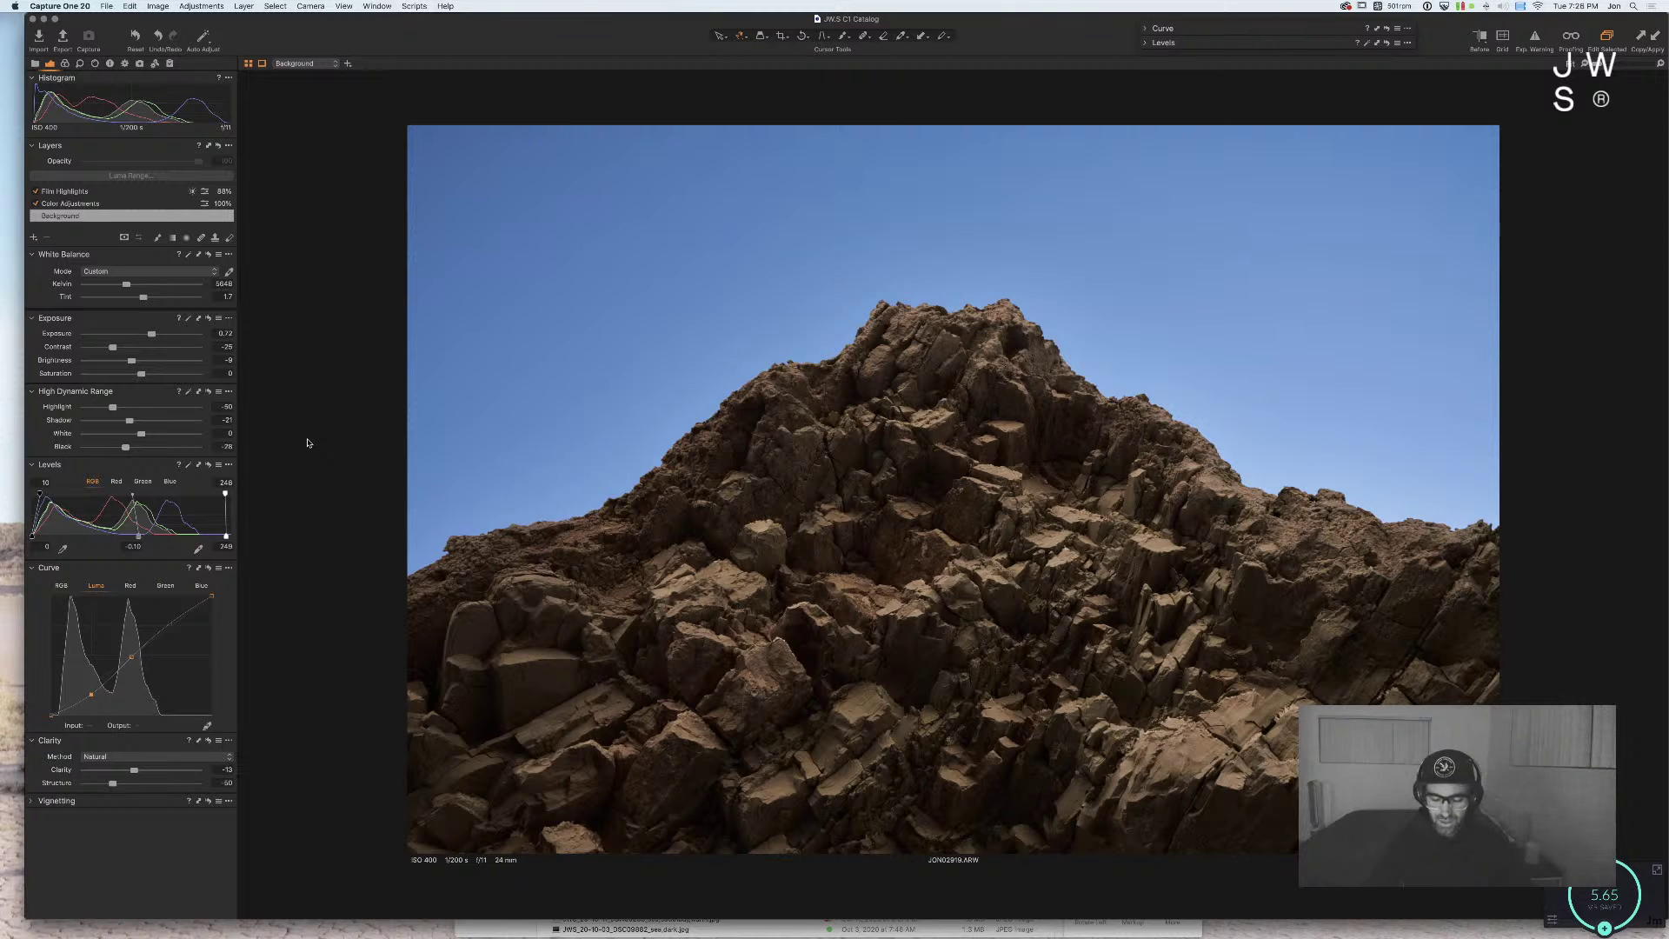
{"action": "key", "text": "y"}
{"action": "key", "text": "y"}
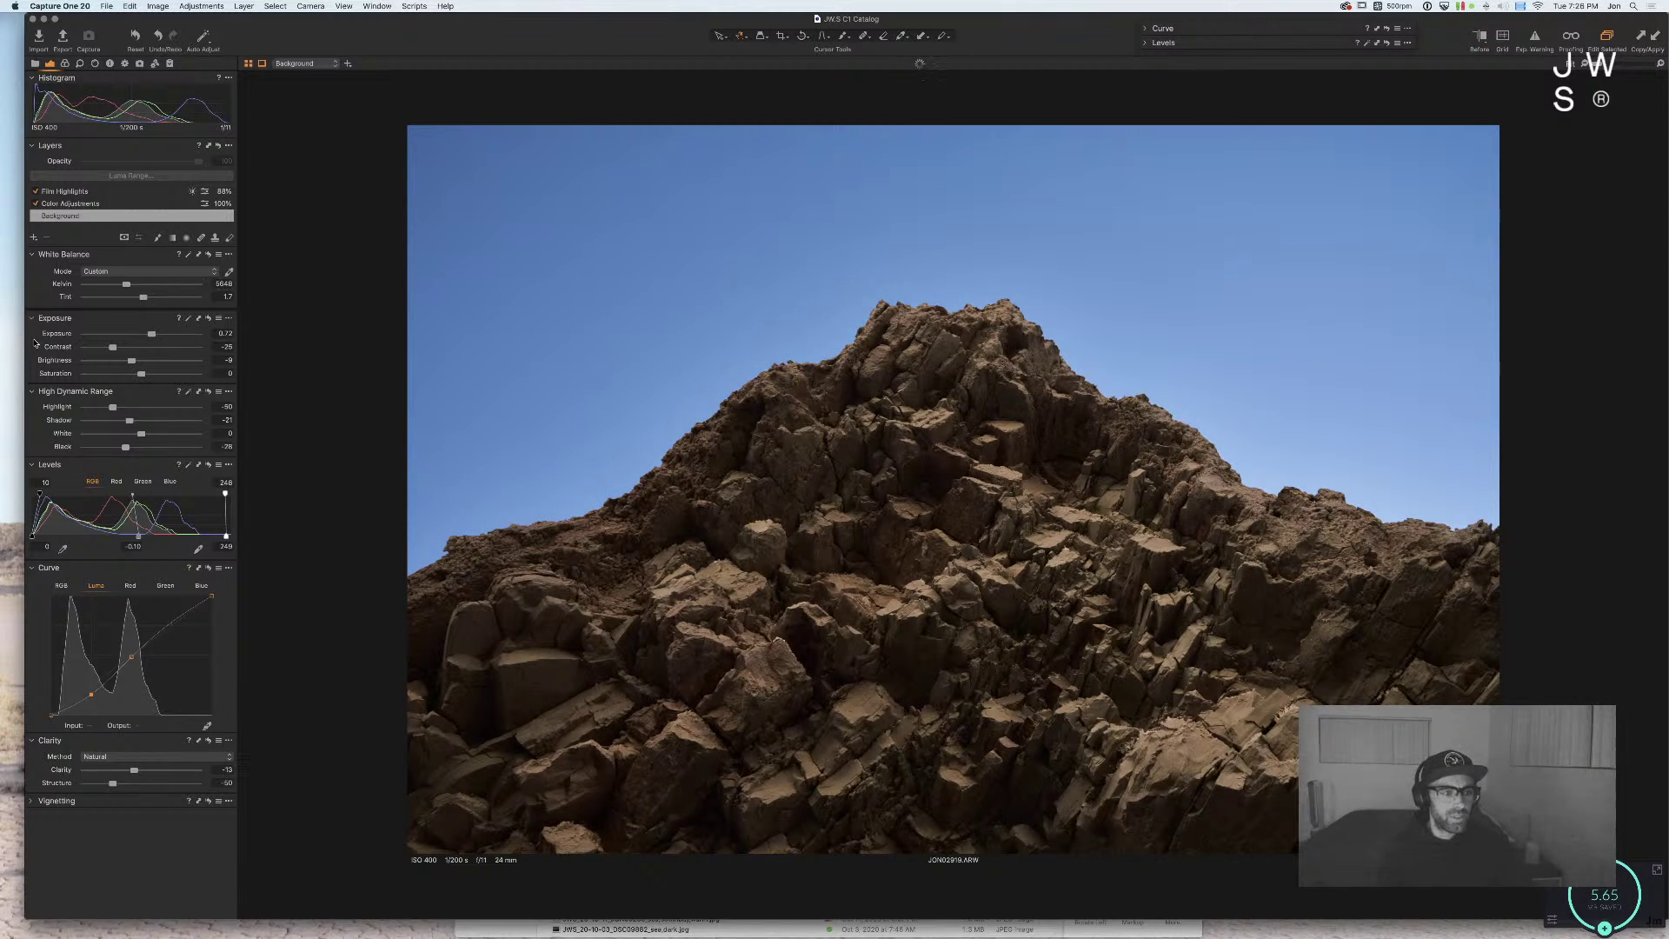
Step: Switch Color Balance to 3-Way, test warm and violet shadow tints, and settle on a very faint blue shadow tint
{"action": "key", "text": "alt+super+3"}
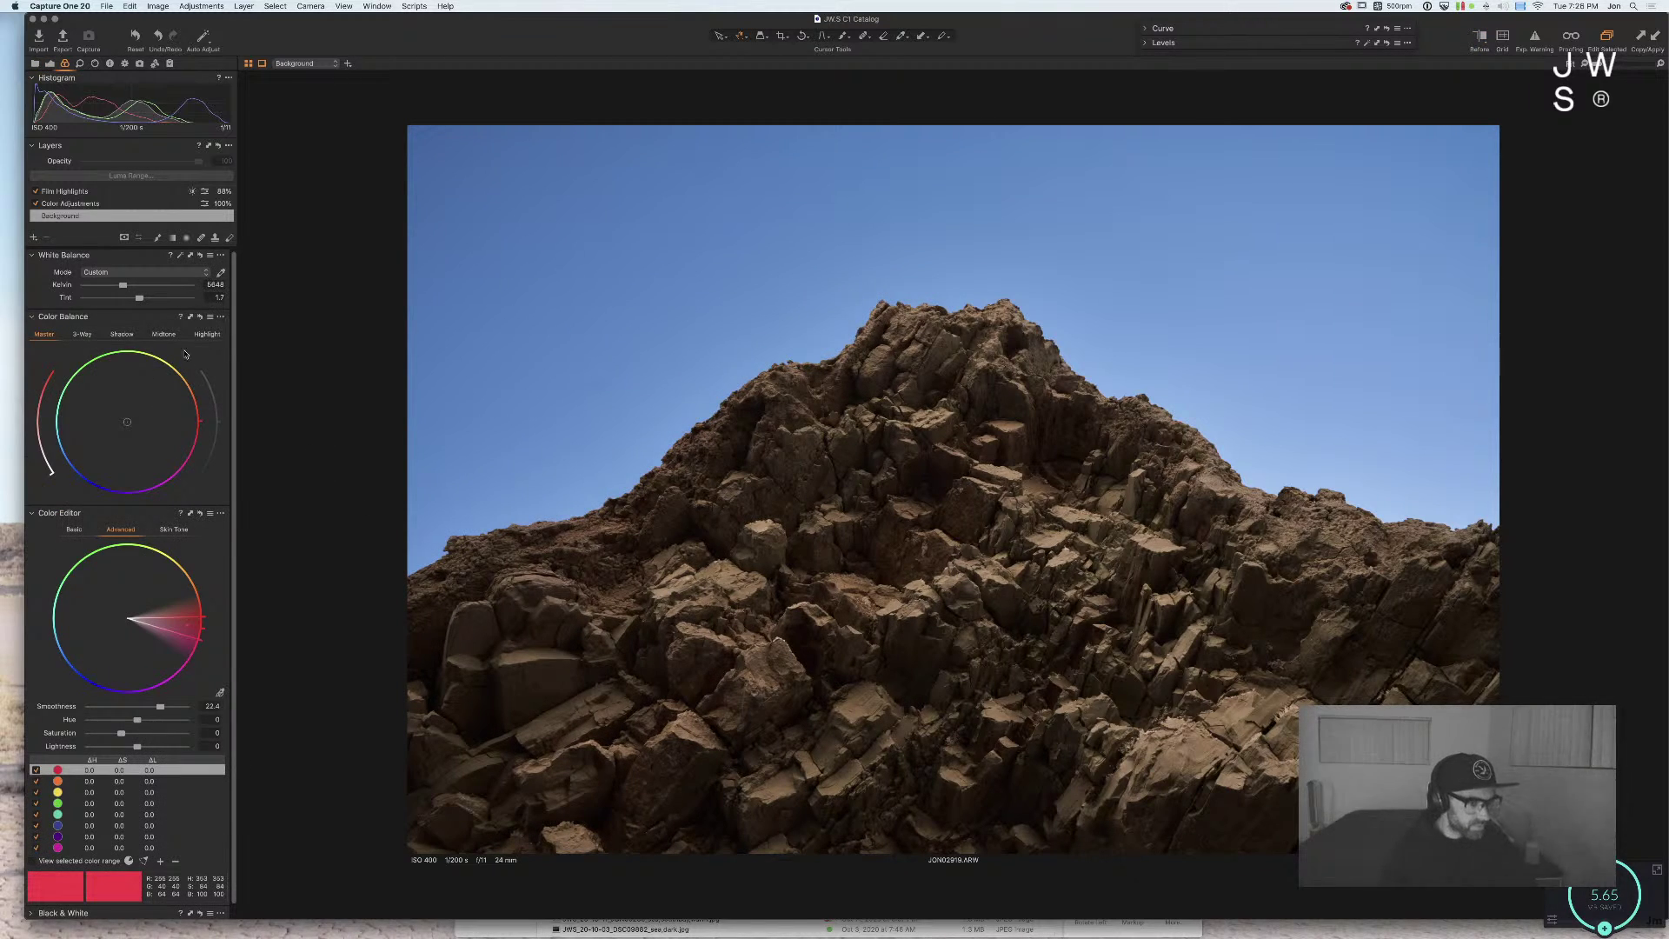
{"action": "left_click", "coordinate": [85, 336]}
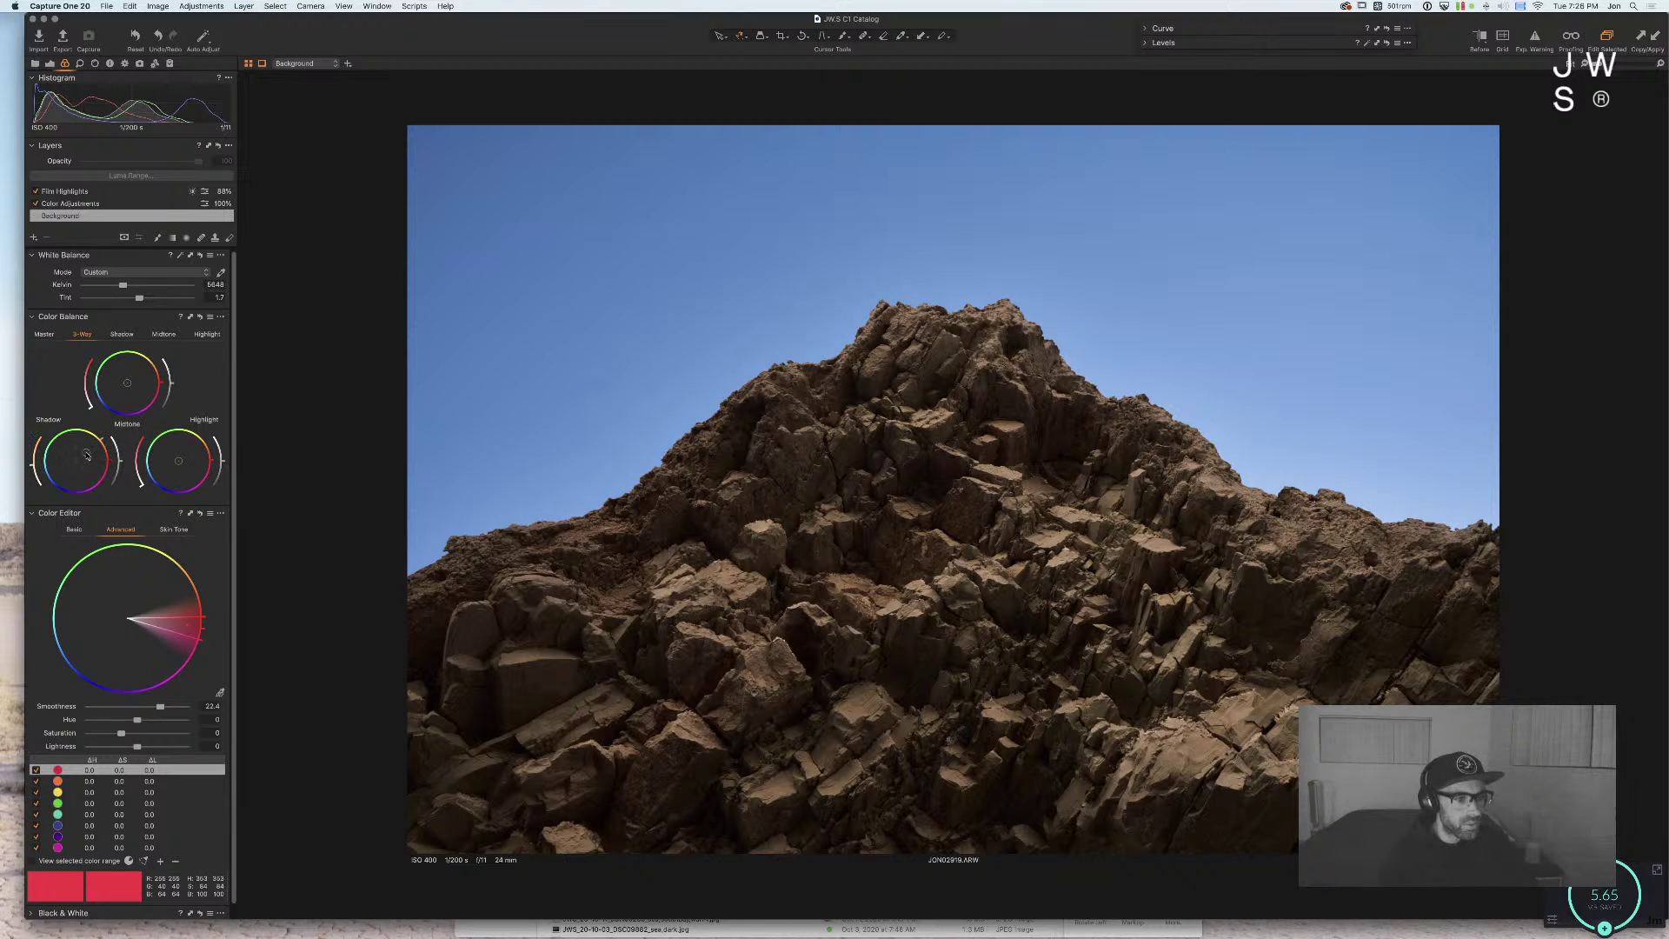
{"action": "mouse_move", "coordinate": [101, 440]}
{"action": "left_mouse_down"}
{"action": "mouse_move", "coordinate": [88, 484]}
{"action": "mouse_move", "coordinate": [109, 486]}
{"action": "mouse_move", "coordinate": [114, 467]}
{"action": "mouse_move", "coordinate": [98, 488]}
{"action": "mouse_move", "coordinate": [107, 442]}
{"action": "left_mouse_up"}
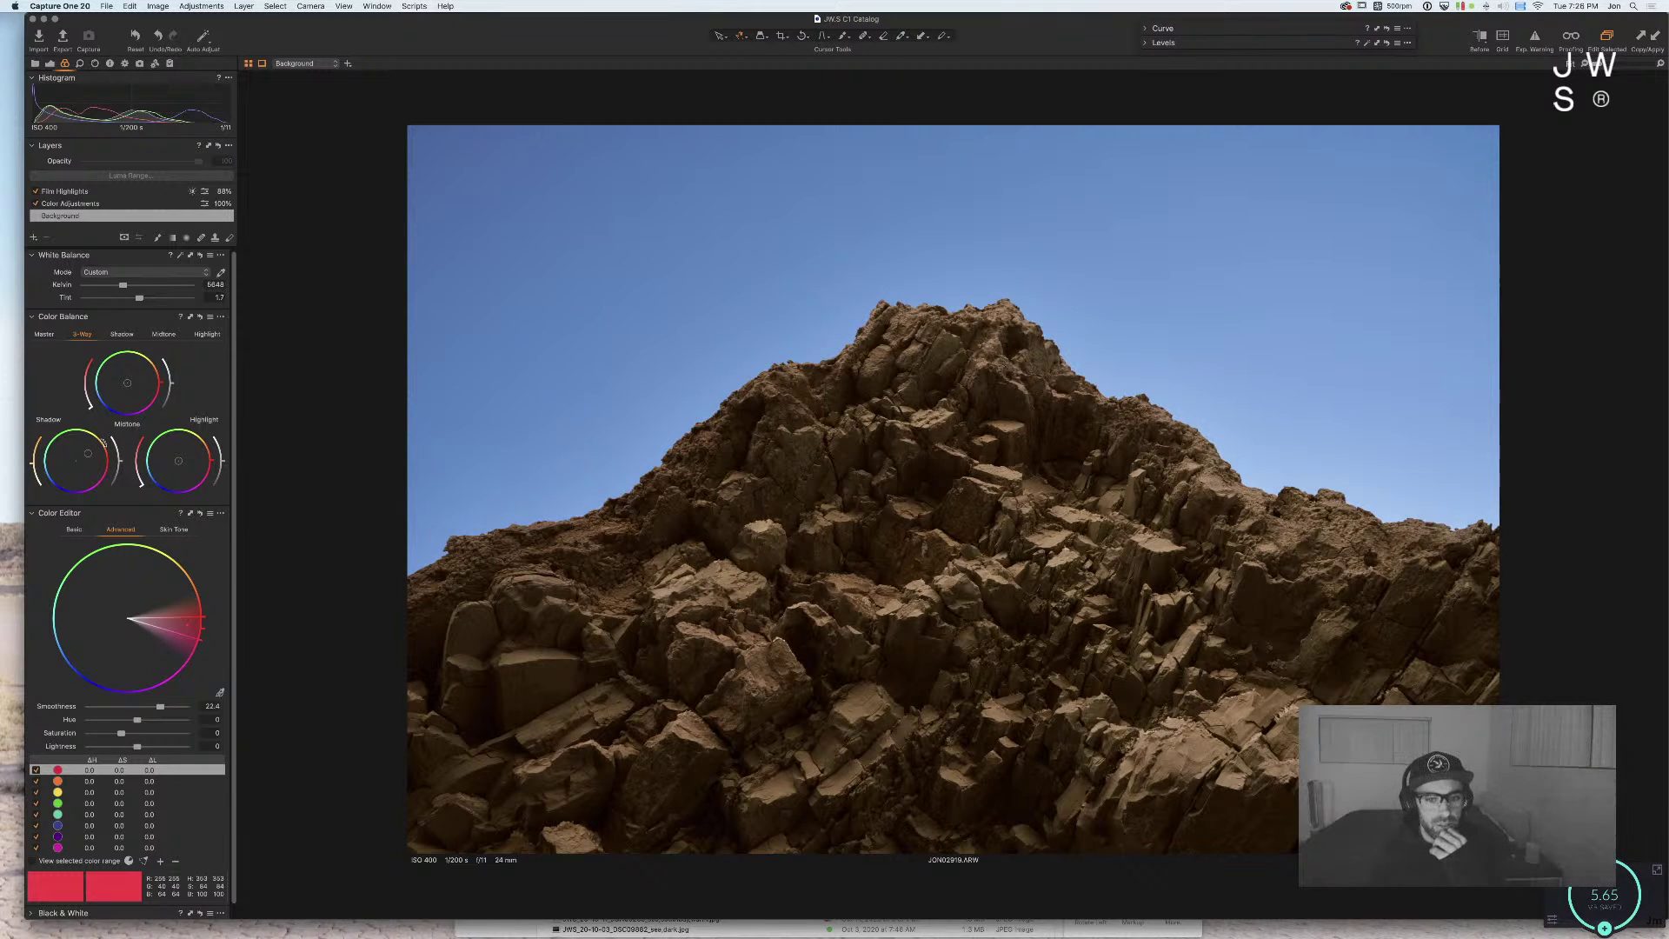
{"action": "left_click_drag", "start_coordinate": [103, 443], "coordinate": [105, 450]}
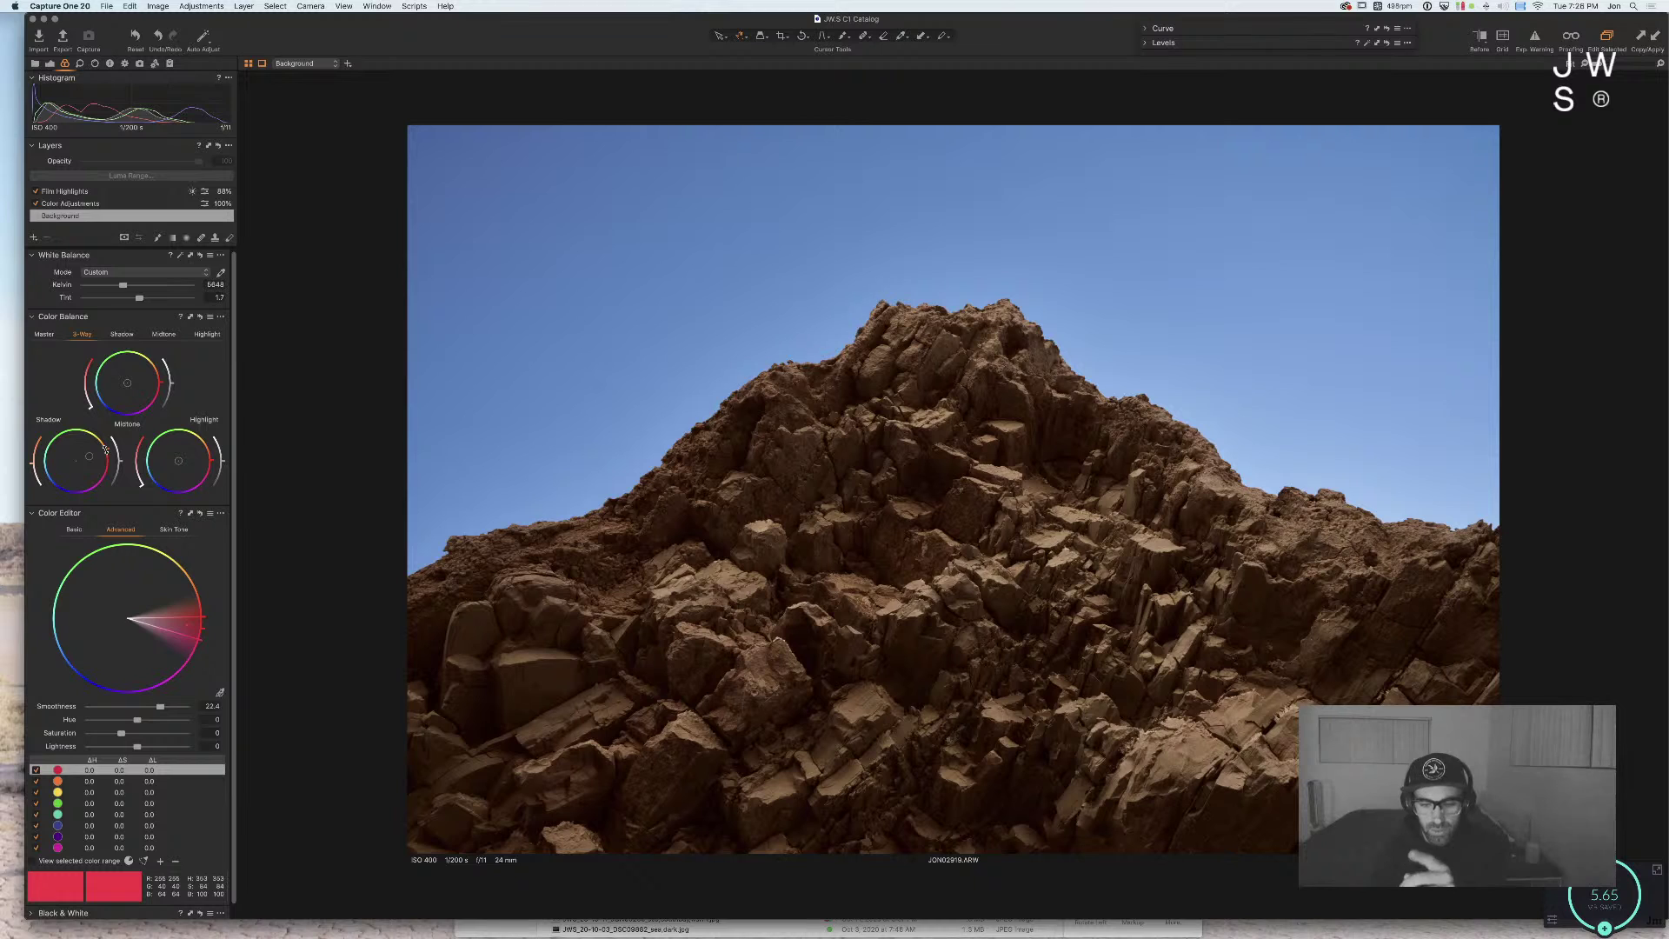
{"action": "mouse_move", "coordinate": [106, 450]}
{"action": "left_mouse_down"}
{"action": "mouse_move", "coordinate": [103, 478]}
{"action": "mouse_move", "coordinate": [96, 427]}
{"action": "mouse_move", "coordinate": [48, 426]}
{"action": "mouse_move", "coordinate": [29, 470]}
{"action": "mouse_move", "coordinate": [38, 507]}
{"action": "left_mouse_up"}
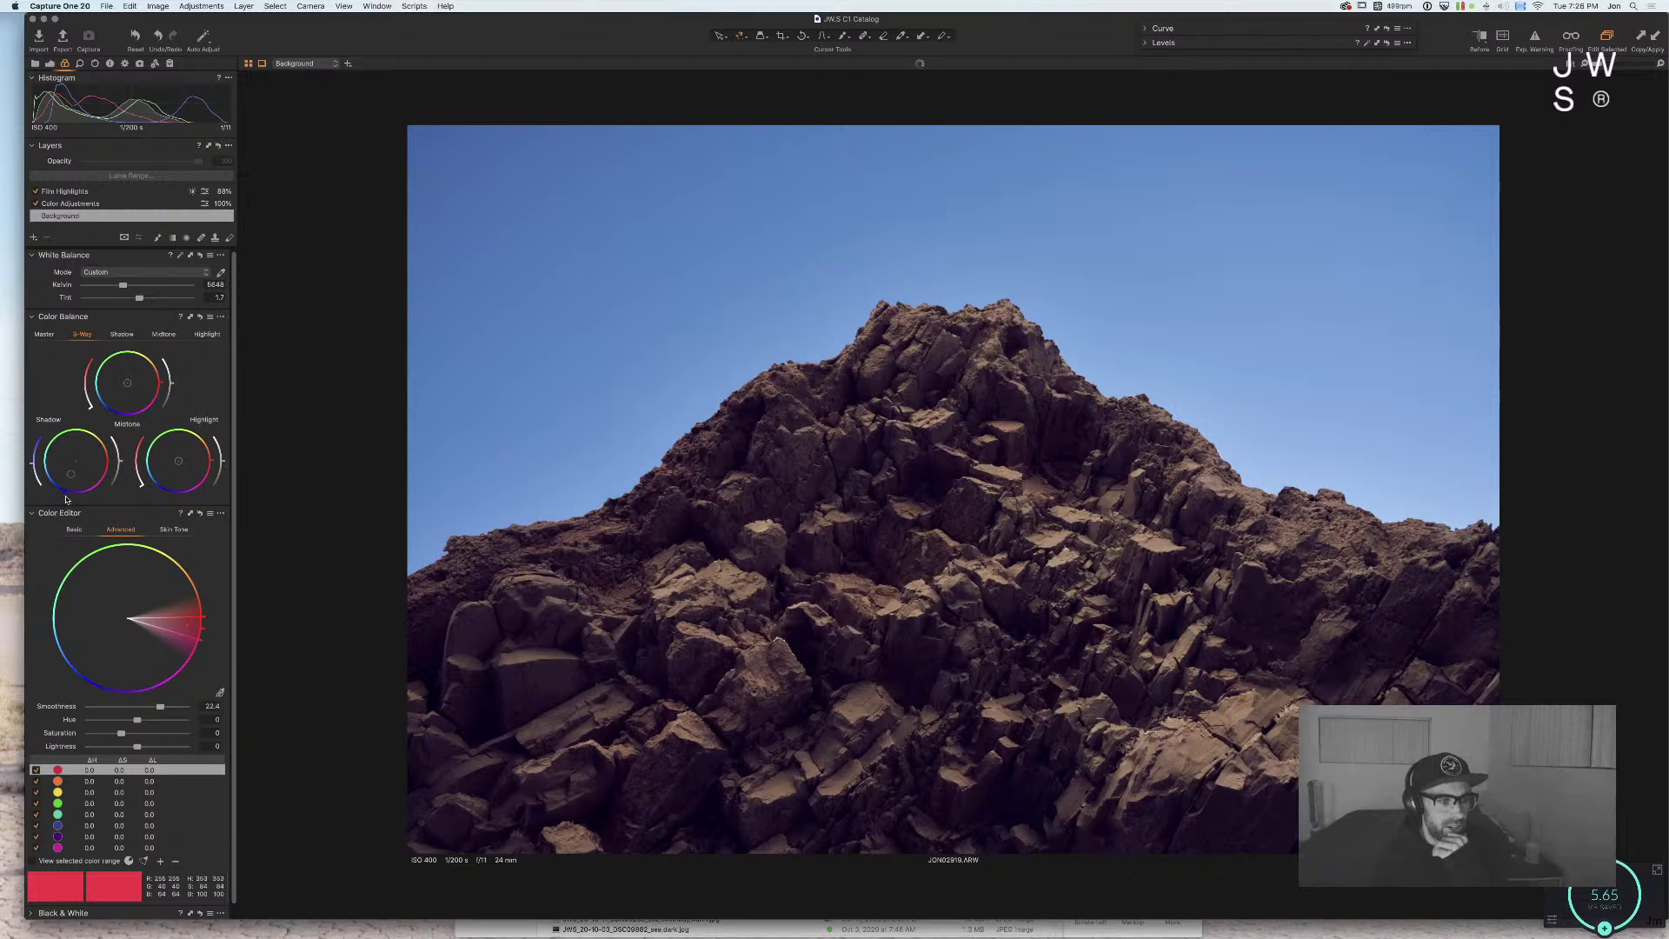
{"action": "left_click_drag", "start_coordinate": [32, 462], "coordinate": [32, 483]}
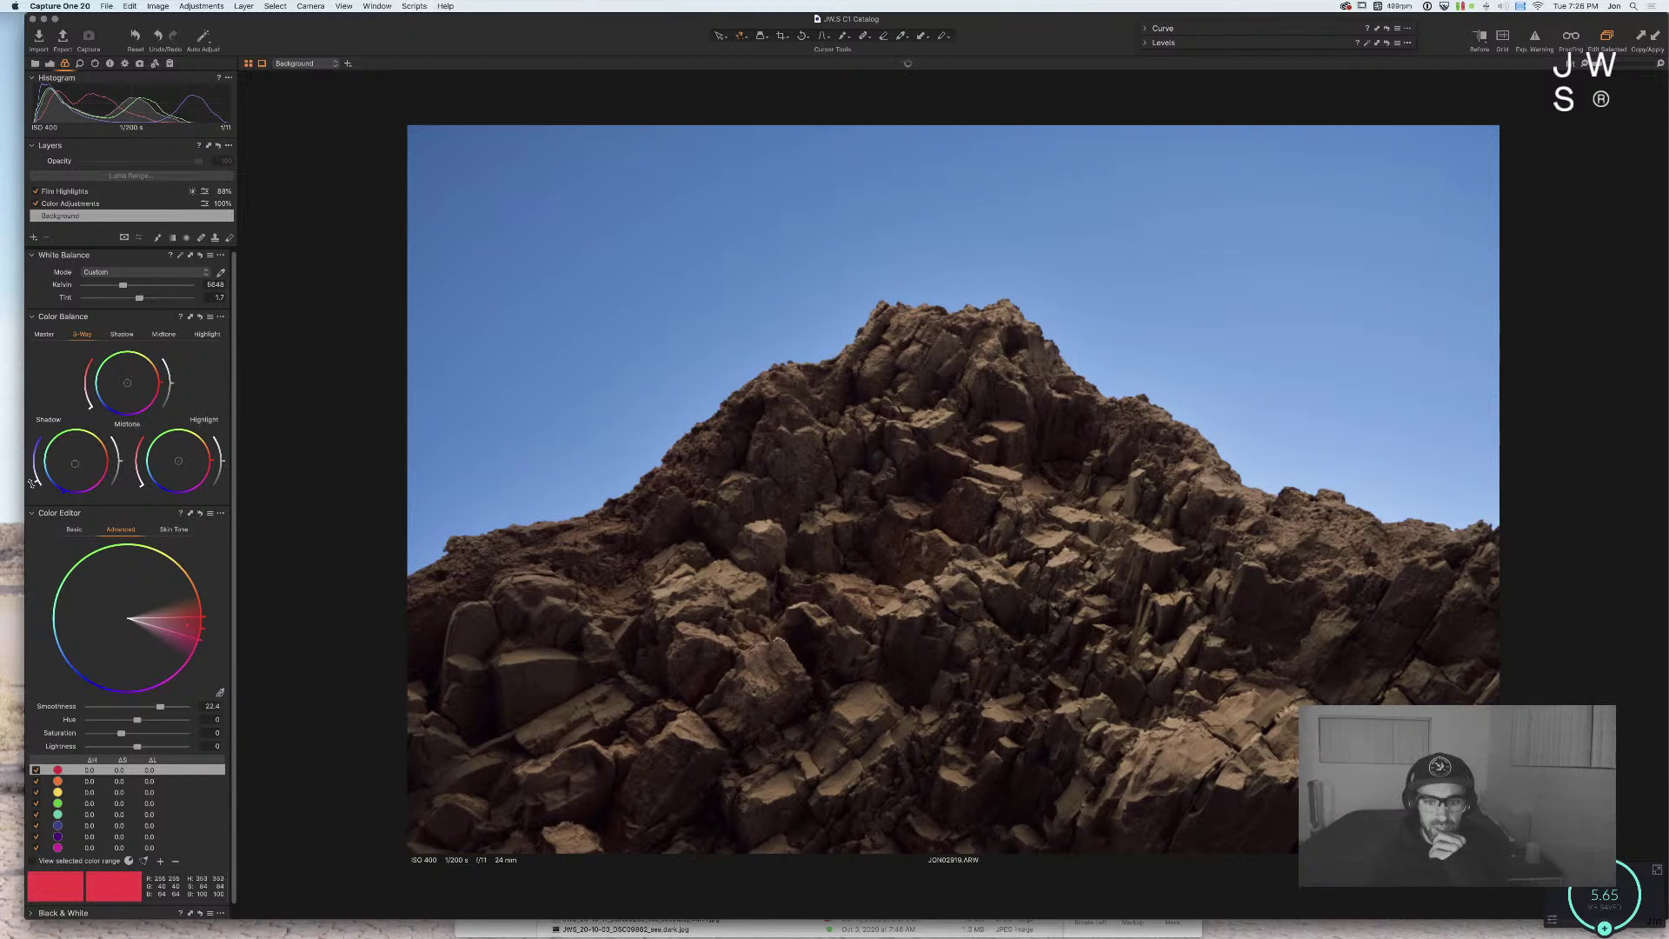
Step: Try orange, red and magenta tints on the Color Balance midtones, then return the midtone tint to neutral
{"action": "left_click_drag", "start_coordinate": [125, 371], "coordinate": [171, 368]}
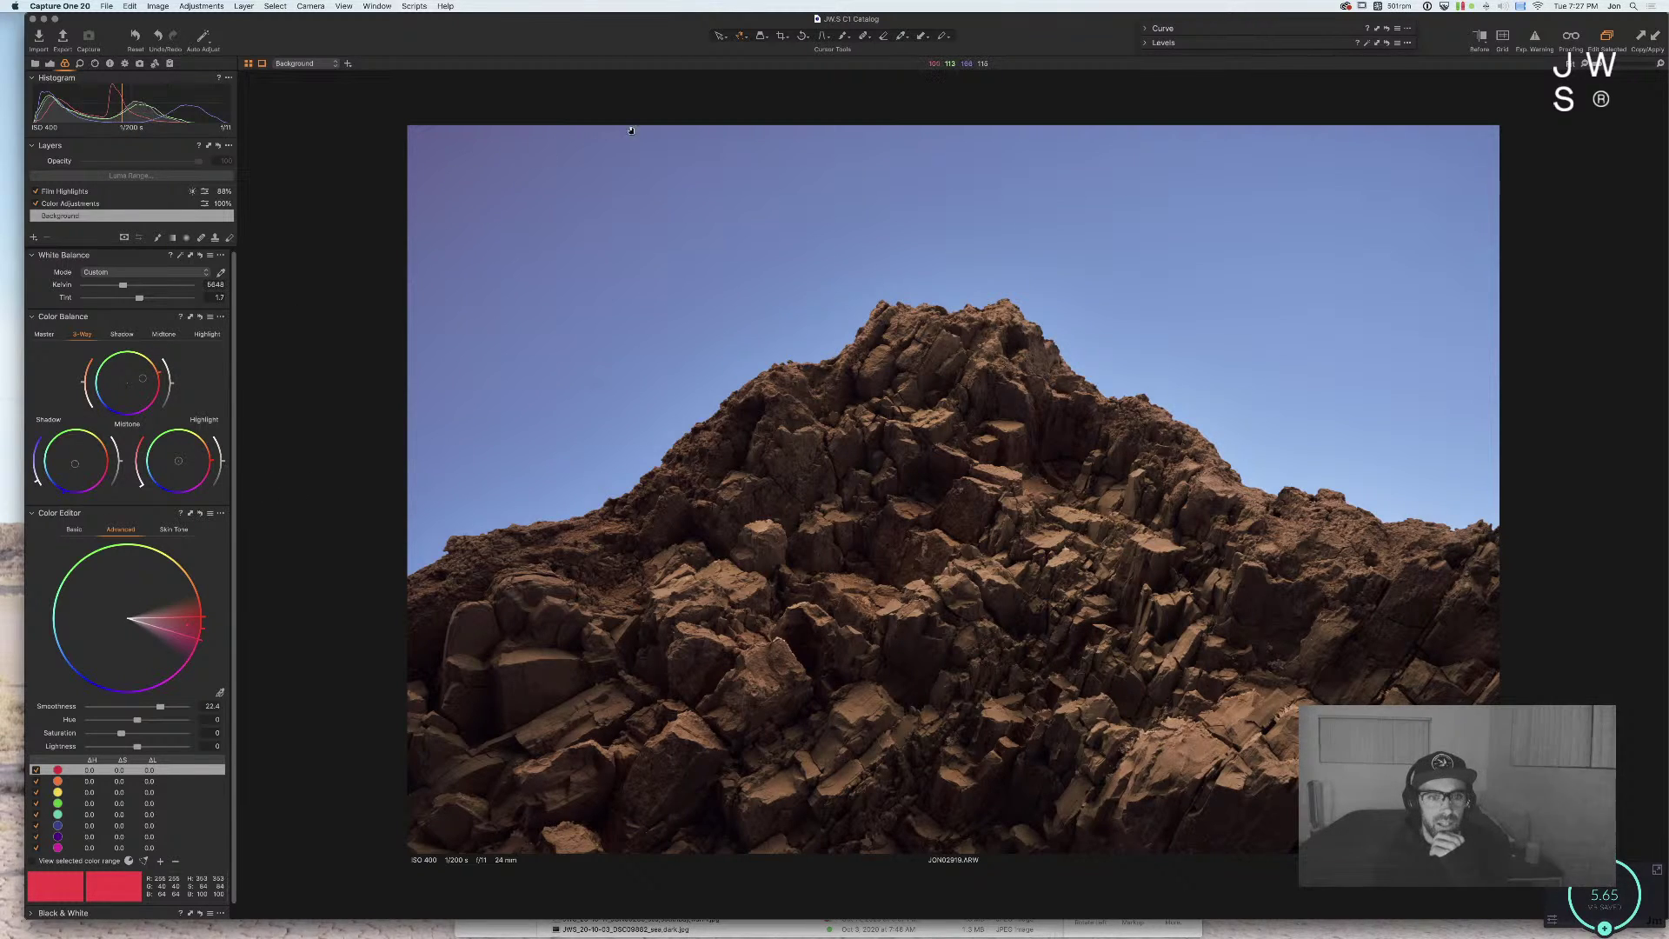
{"action": "double_click", "coordinate": [149, 378]}
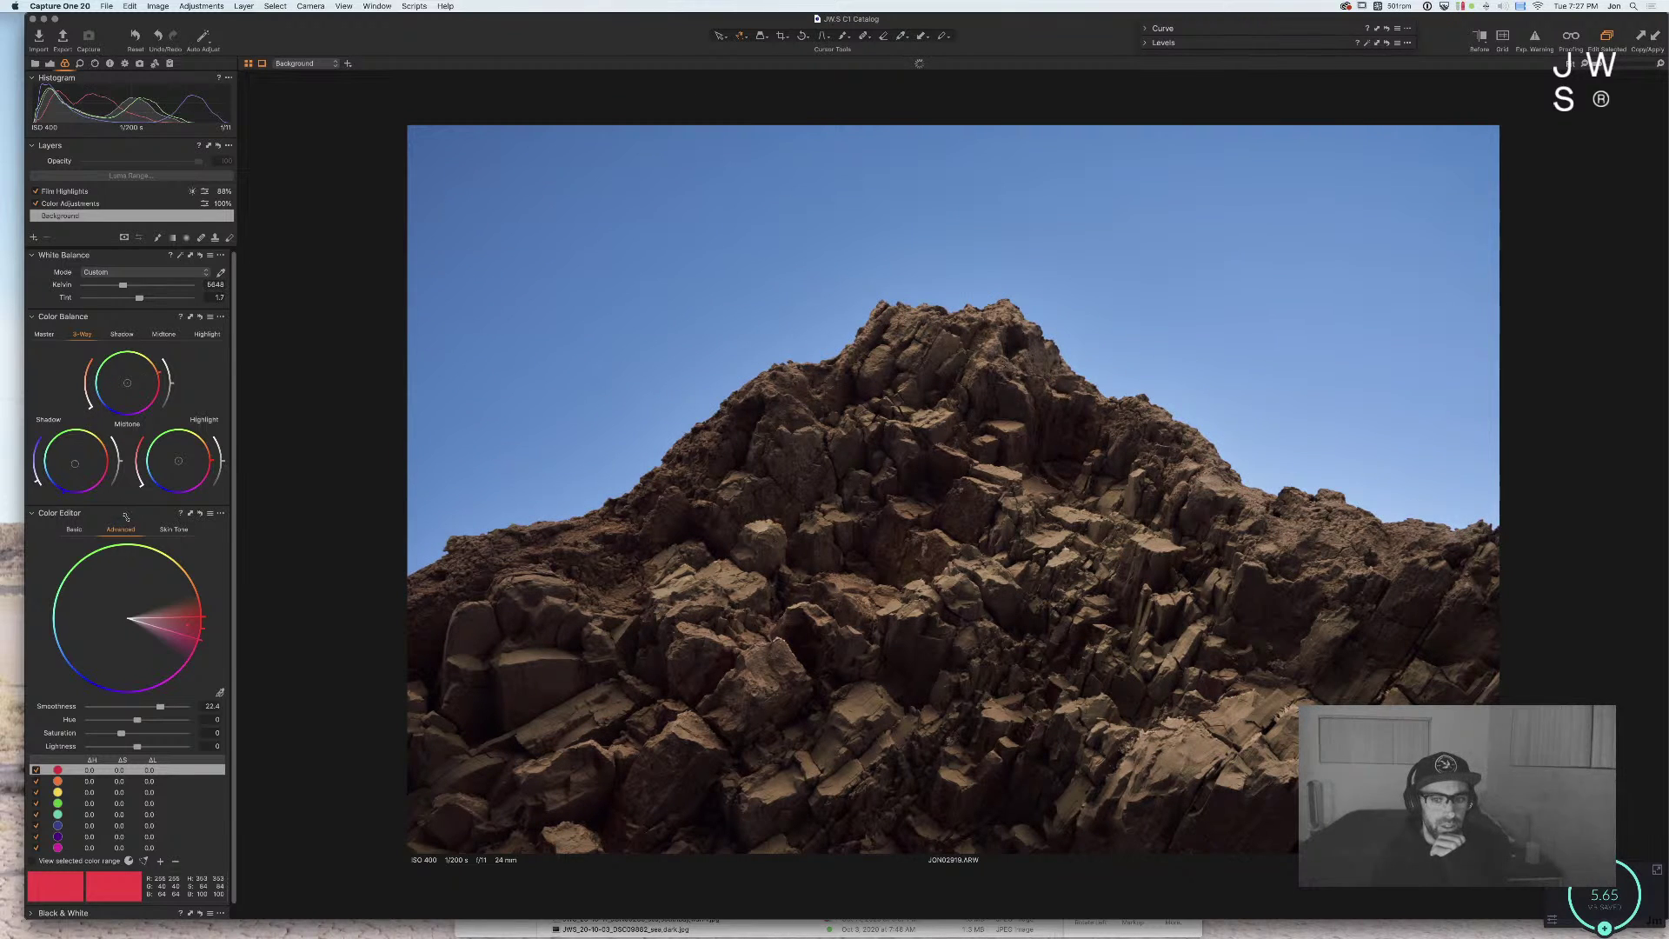
{"action": "key", "text": "super+z"}
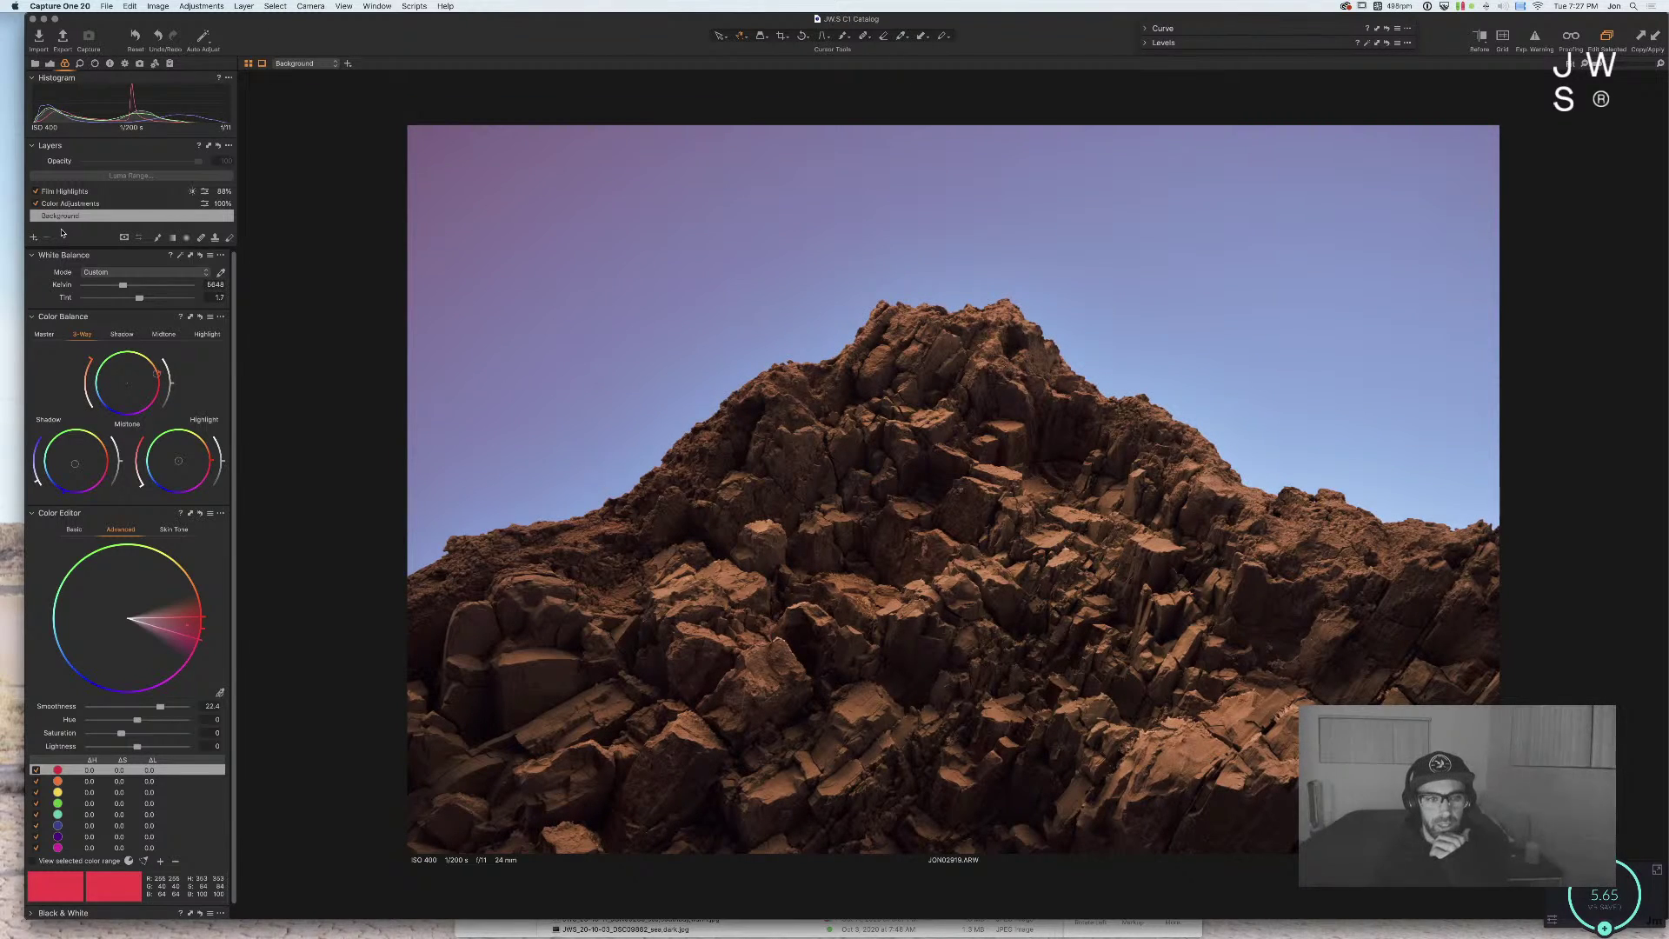
{"action": "key", "text": "super+shift+z"}
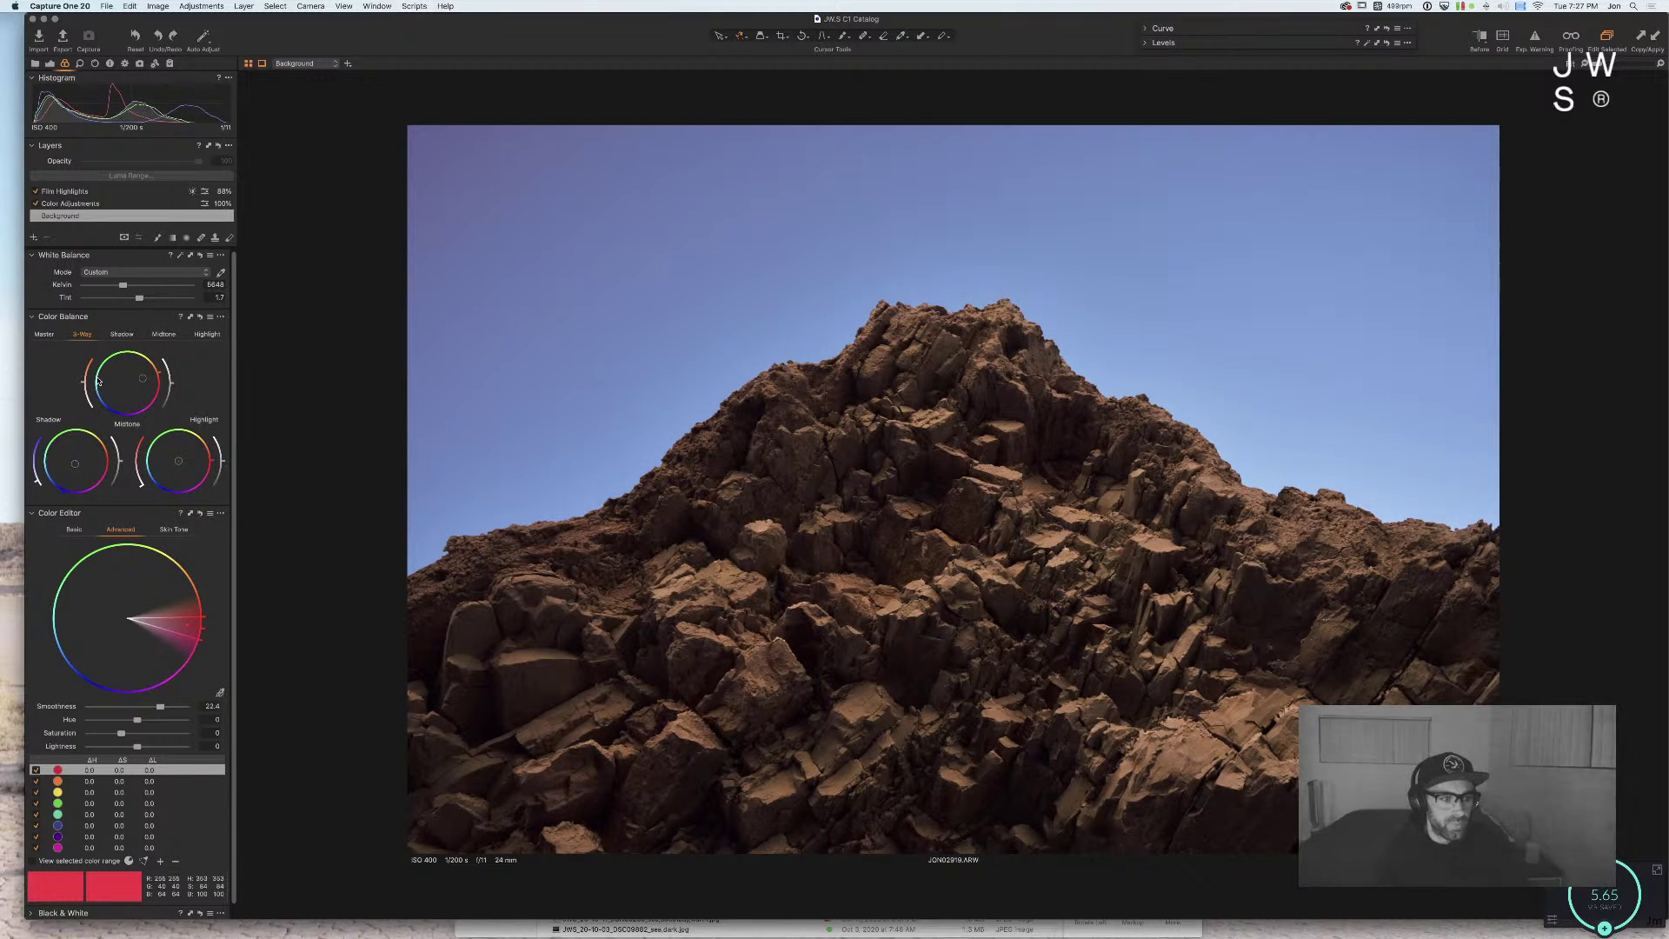
{"action": "key", "text": "super+z"}
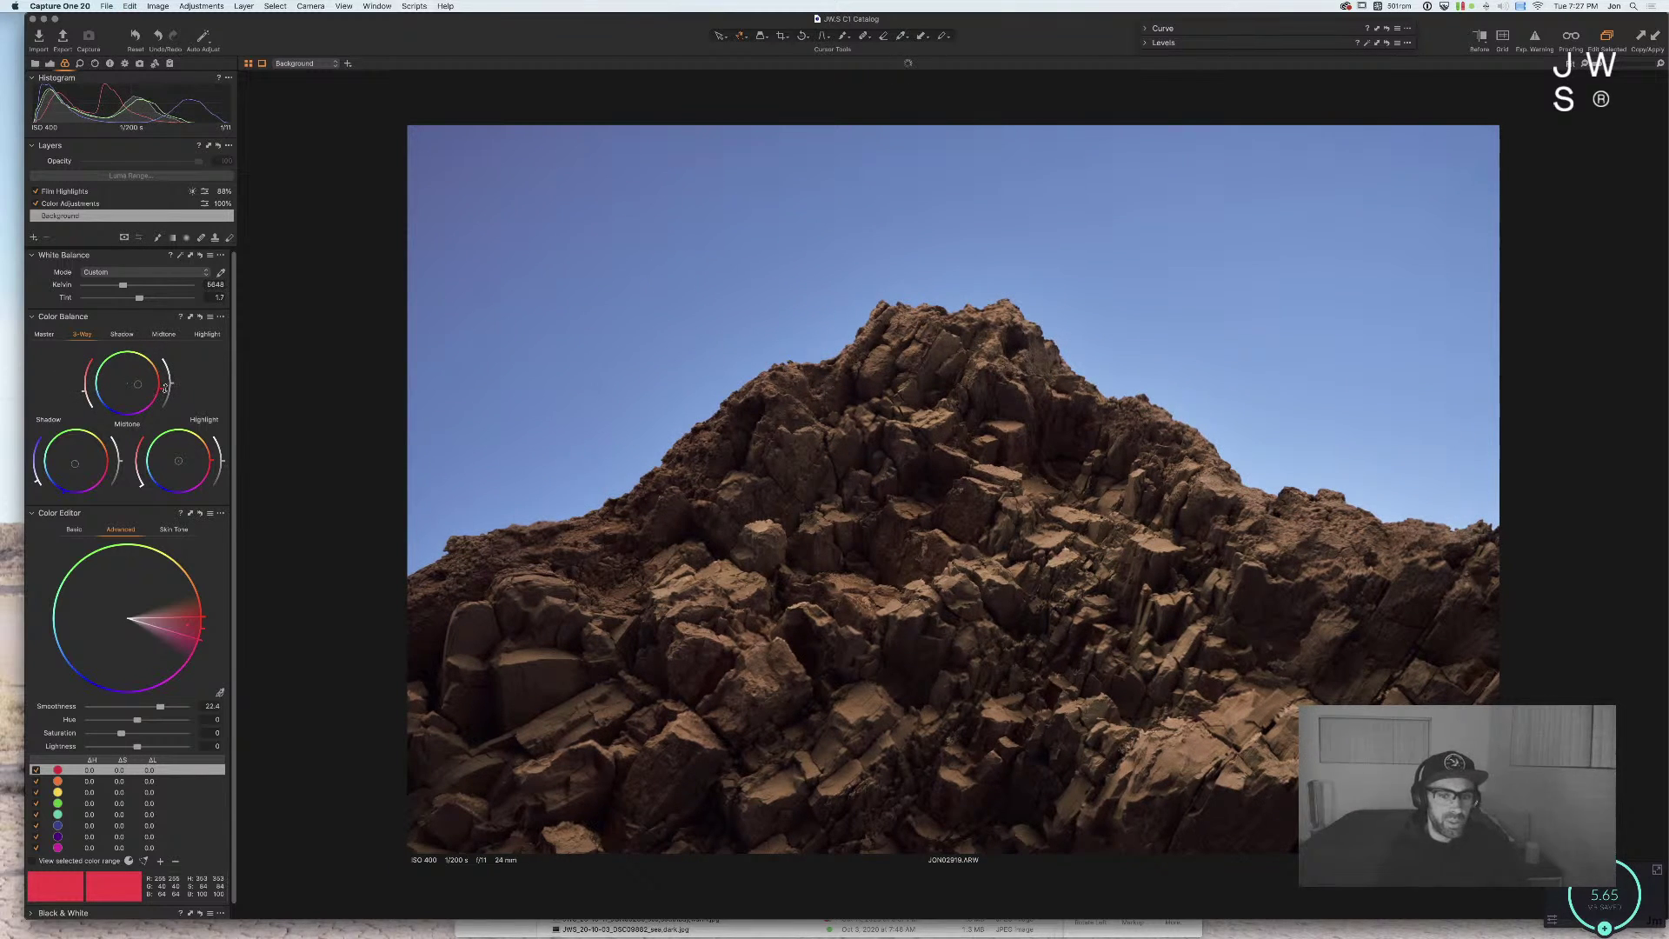
{"action": "key", "text": "super+z"}
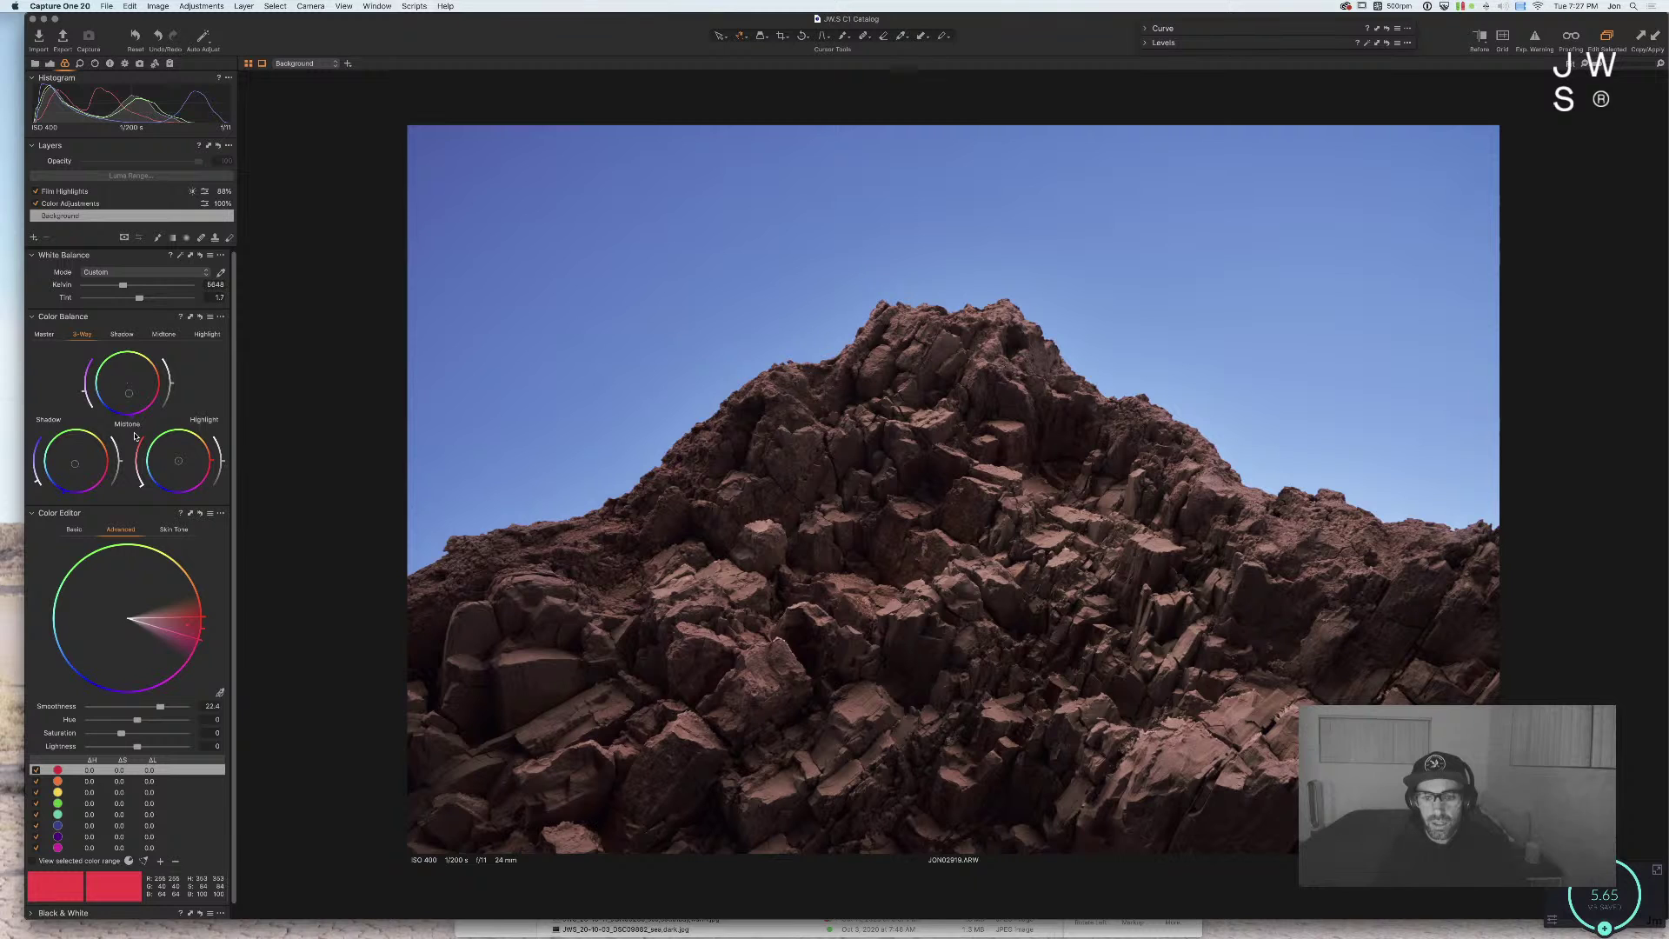
{"action": "key", "text": "super+shift+z"}
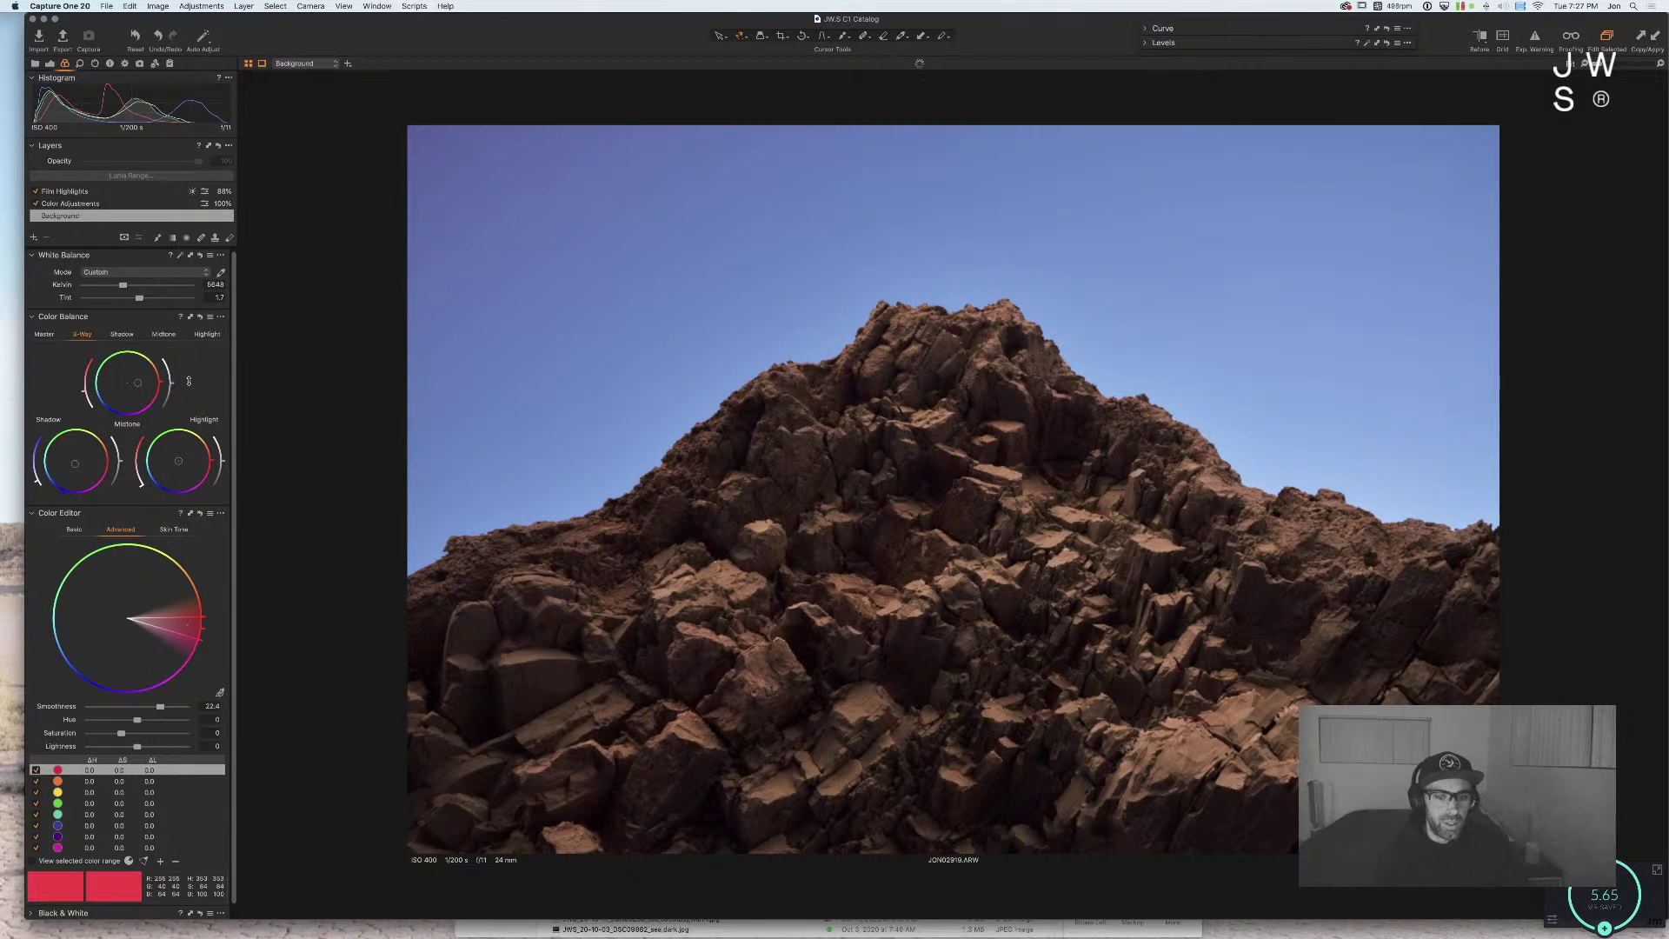
{"action": "key", "text": "super+z"}
{"action": "key", "text": "super+shift+z"}
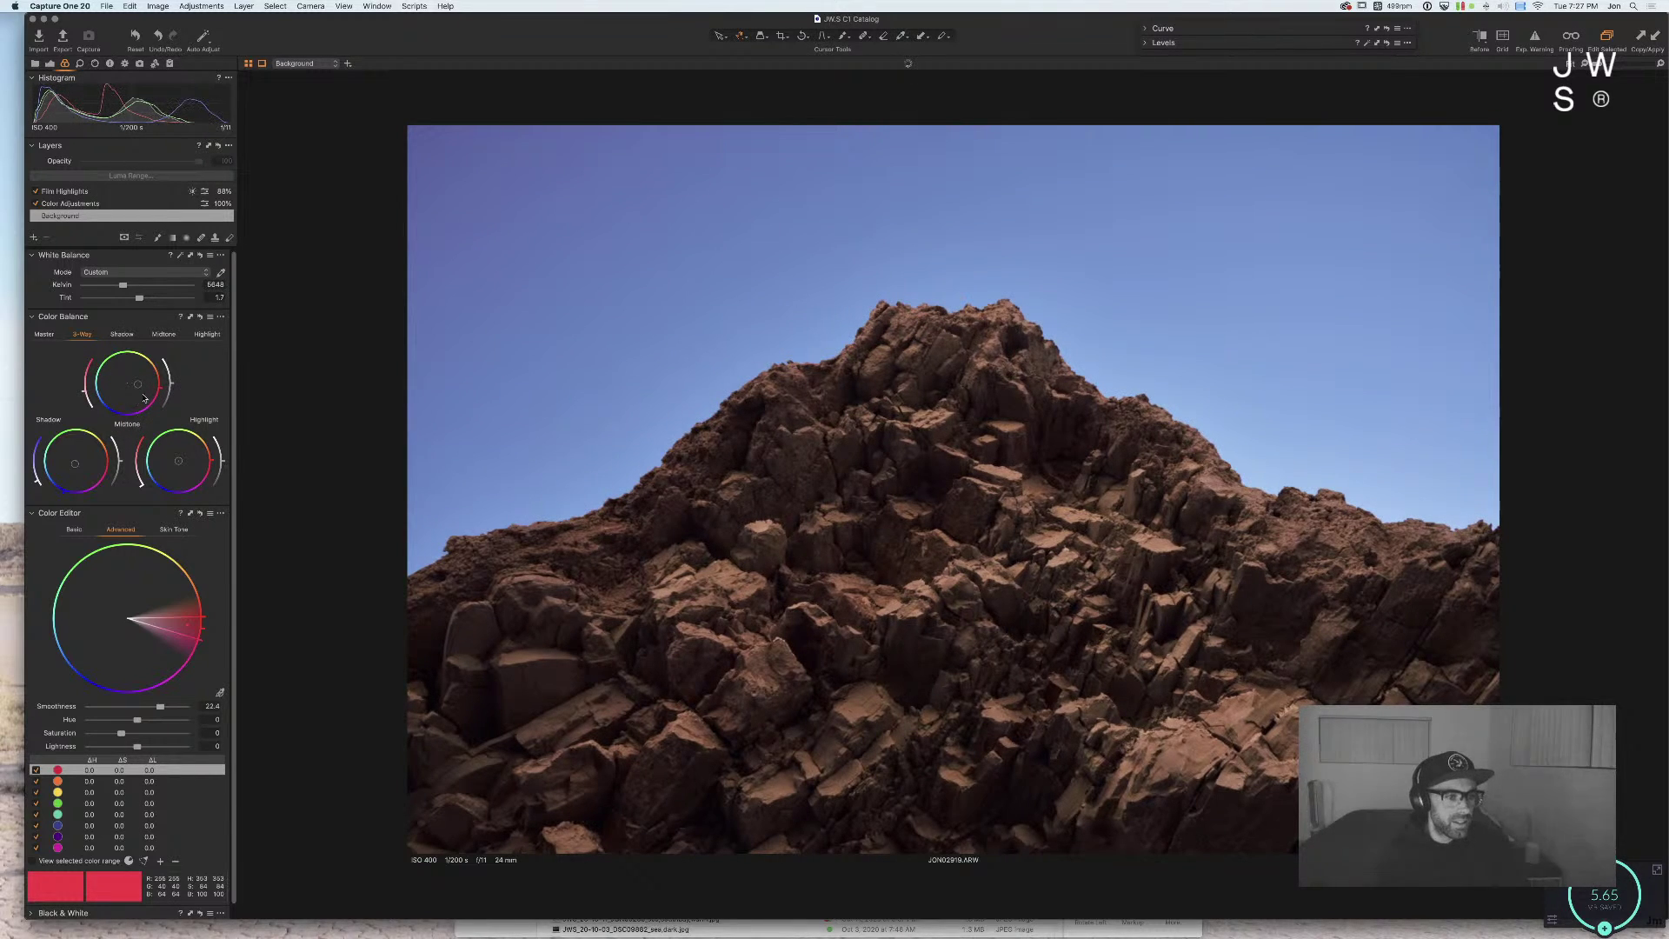
{"action": "key", "text": "super+z"}
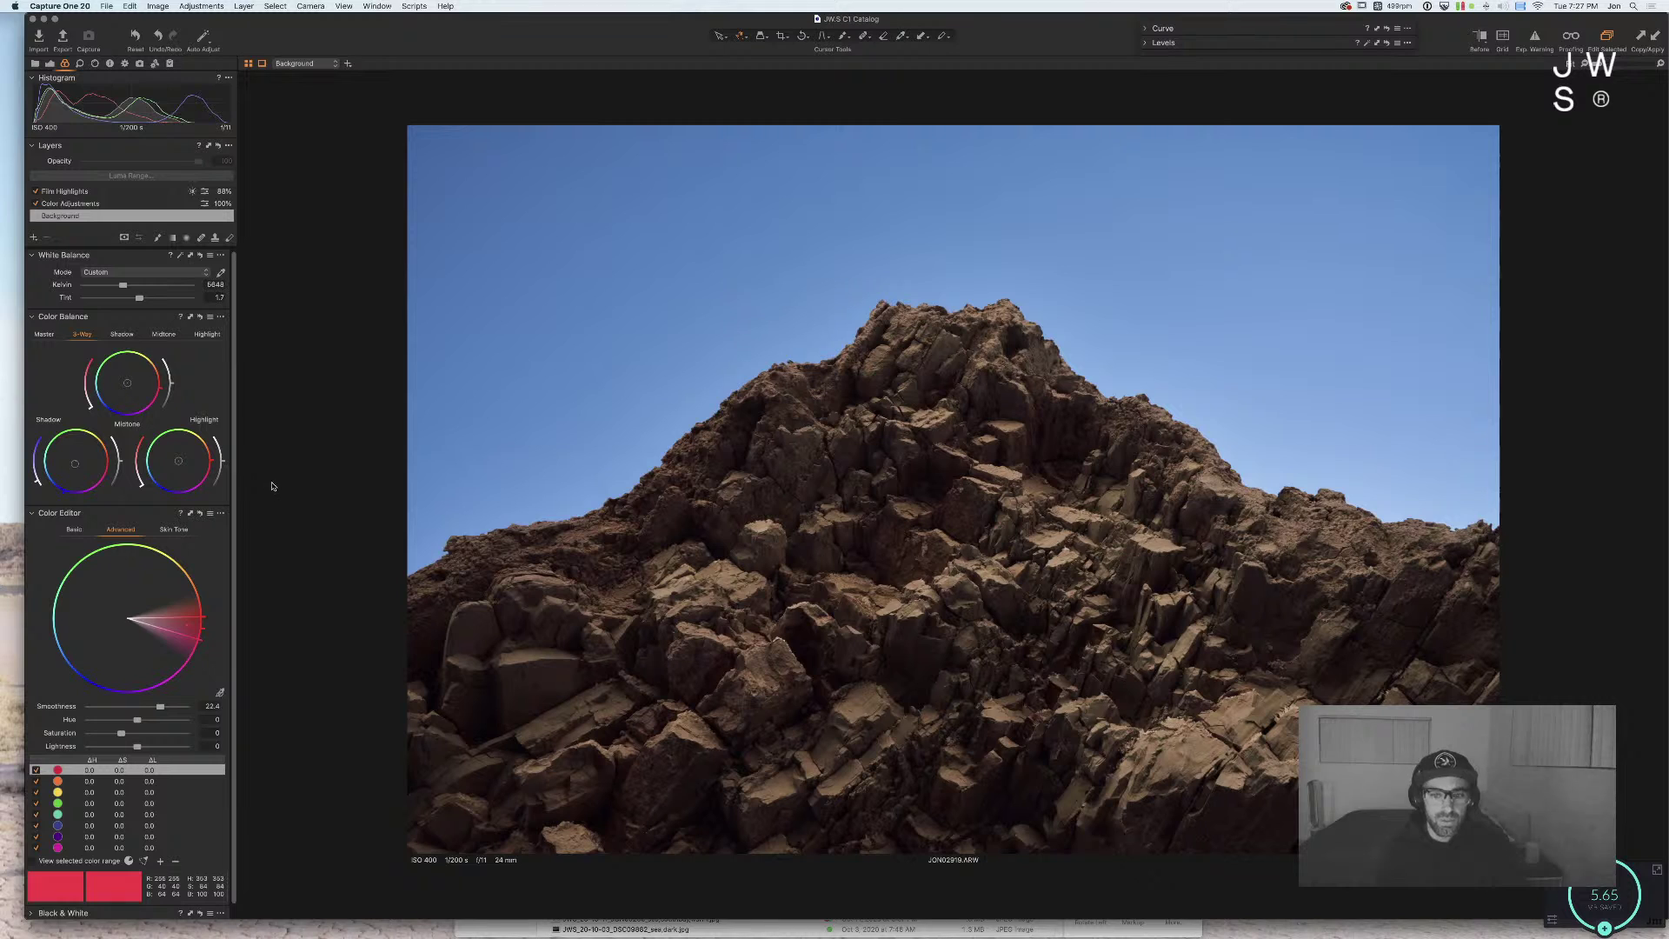
{"action": "key", "text": "super+z"}
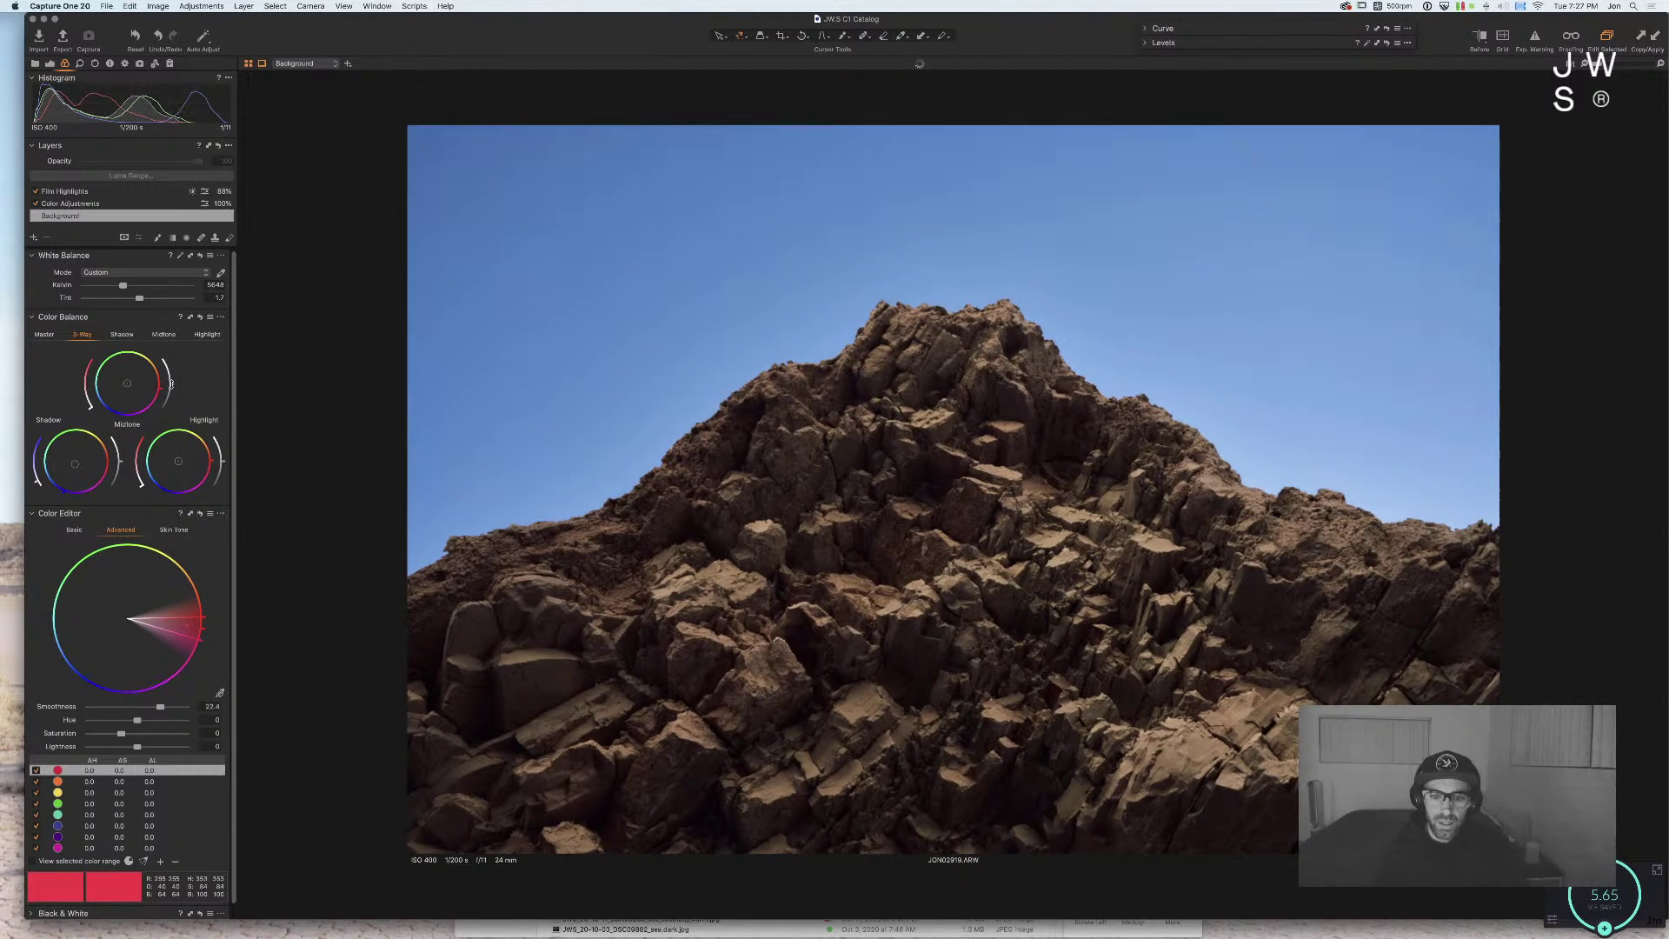
Step: Brighten the Color Balance midtones and highlights slightly and raise the orange range's Lightness to 13.1 in the Color Editor
{"action": "left_click_drag", "start_coordinate": [227, 466], "coordinate": [222, 452]}
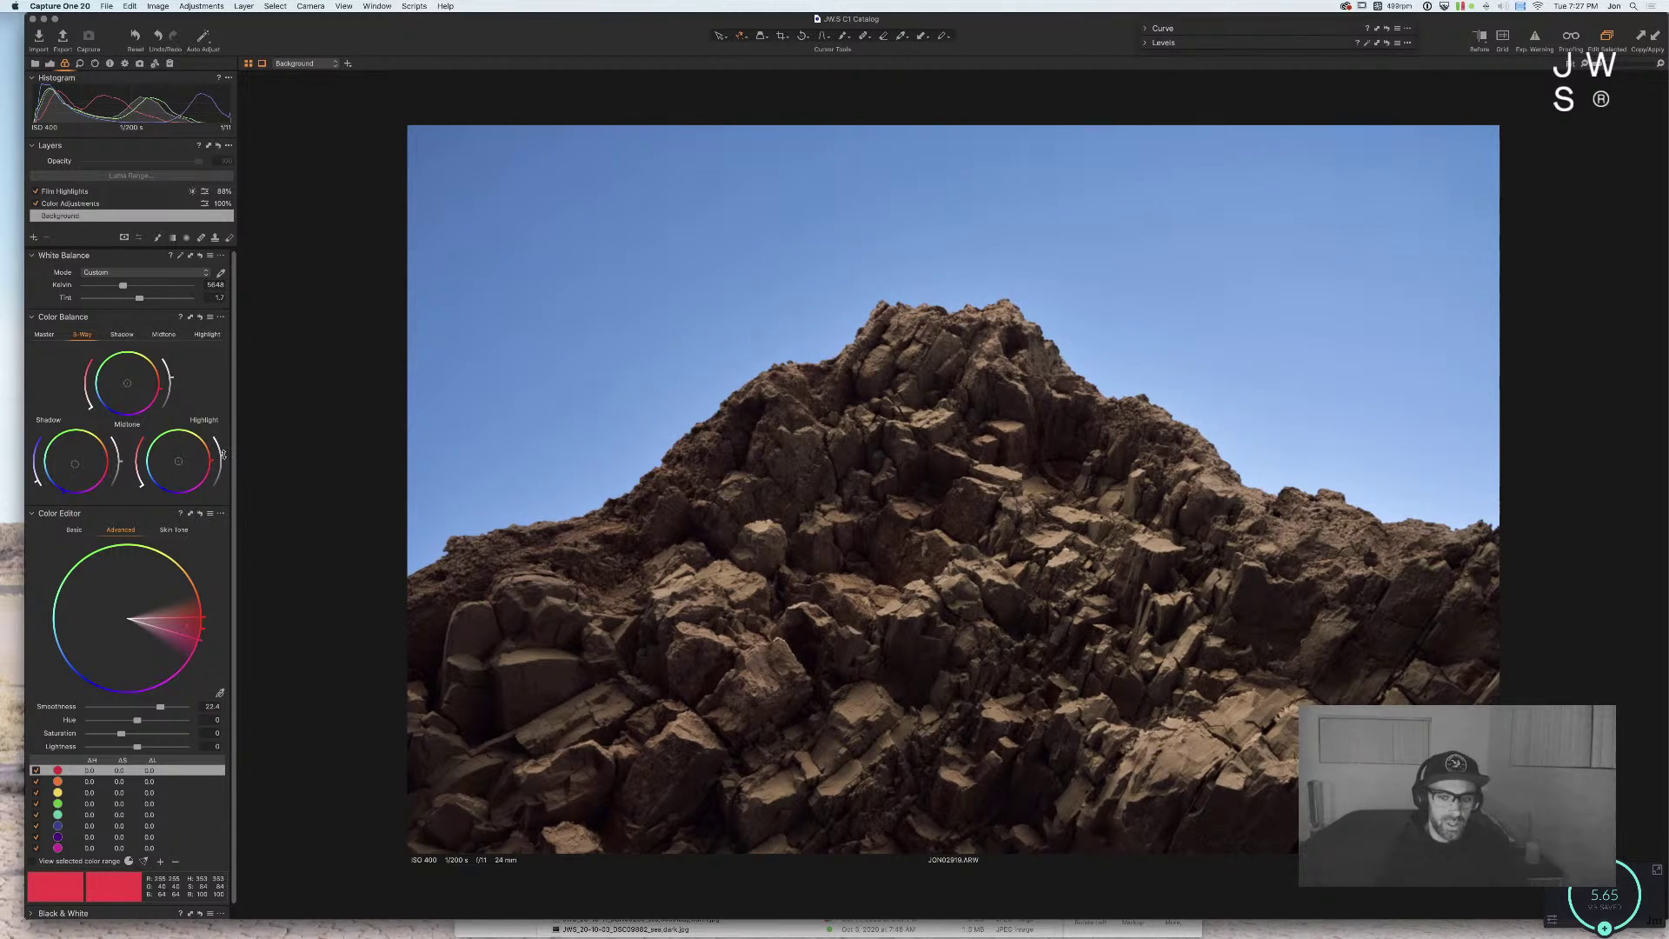
{"action": "left_click", "coordinate": [114, 784]}
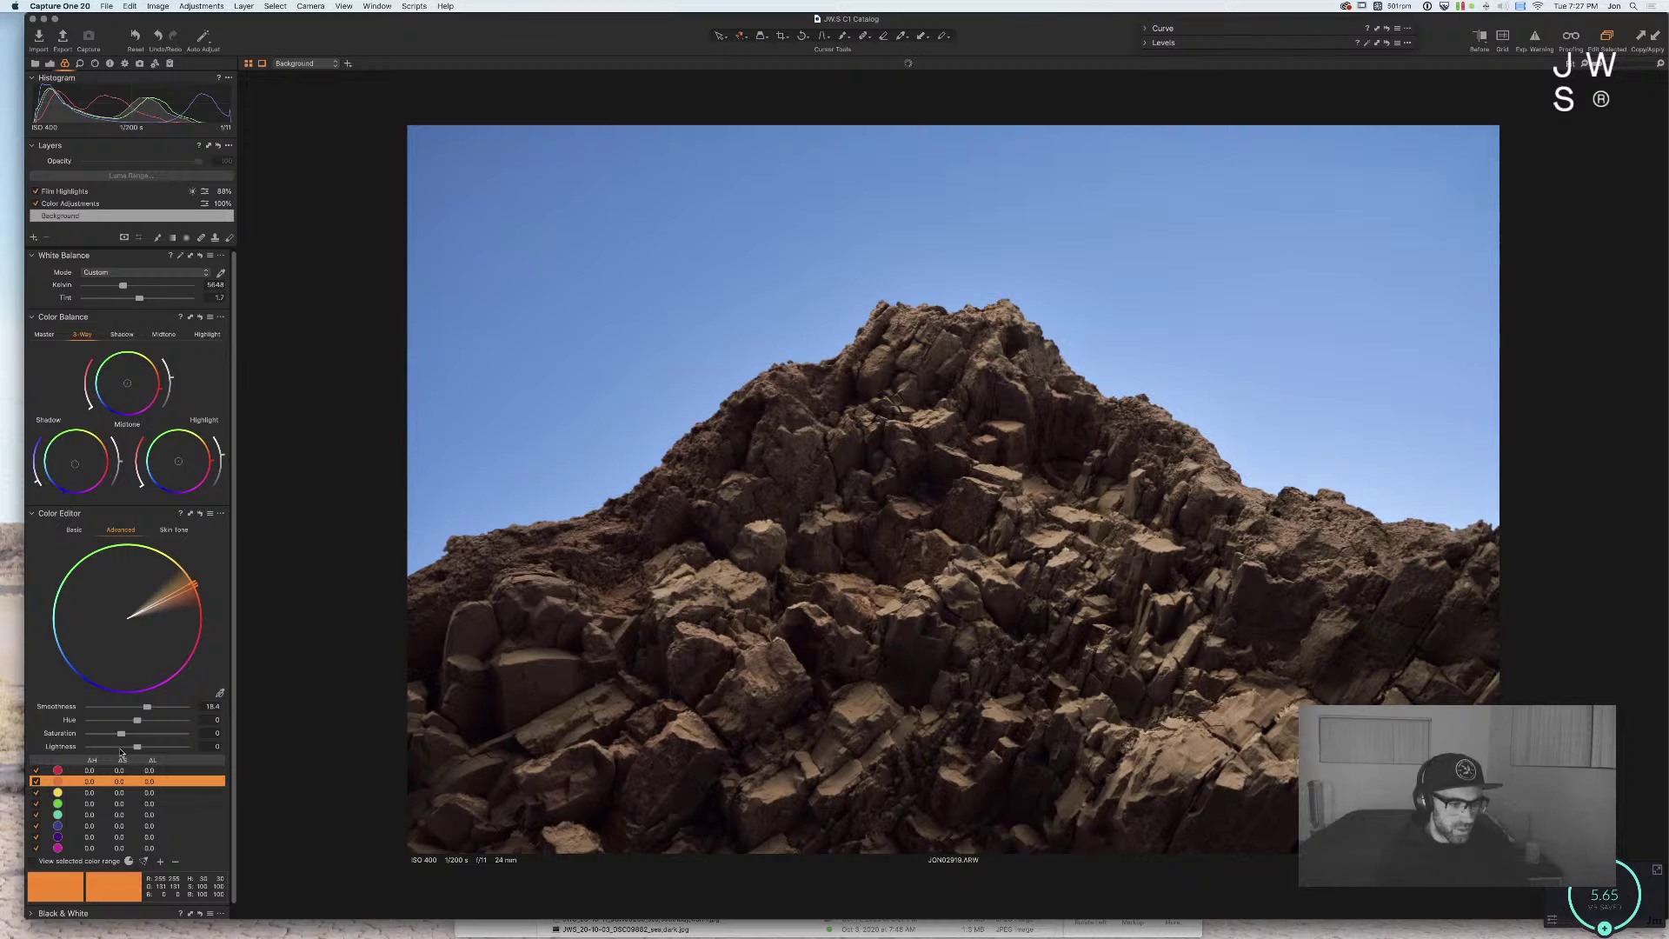
{"action": "mouse_move", "coordinate": [136, 745]}
{"action": "left_mouse_down"}
{"action": "mouse_move", "coordinate": [89, 746]}
{"action": "mouse_move", "coordinate": [146, 747]}
{"action": "left_mouse_up"}
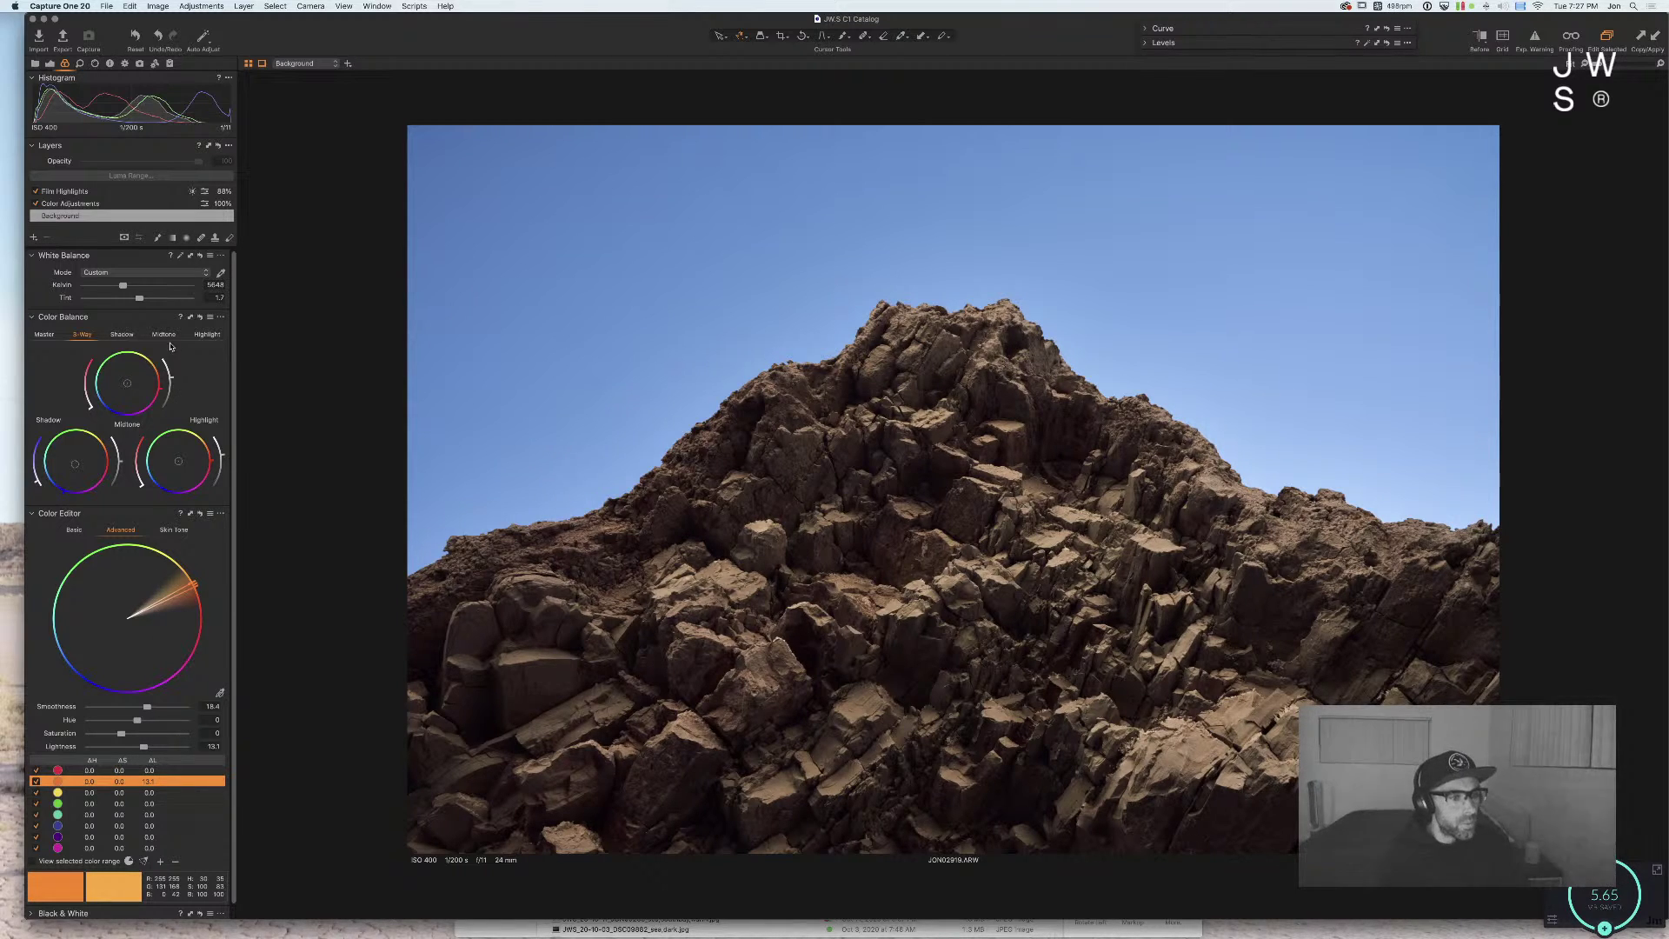
Step: Set the yellow range in the Color Editor to Hue -12.8 and Lightness 12
{"action": "left_click", "coordinate": [141, 792]}
{"action": "mouse_move", "coordinate": [136, 720]}
{"action": "left_mouse_down"}
{"action": "mouse_move", "coordinate": [161, 722]}
{"action": "mouse_move", "coordinate": [116, 721]}
{"action": "left_mouse_up"}
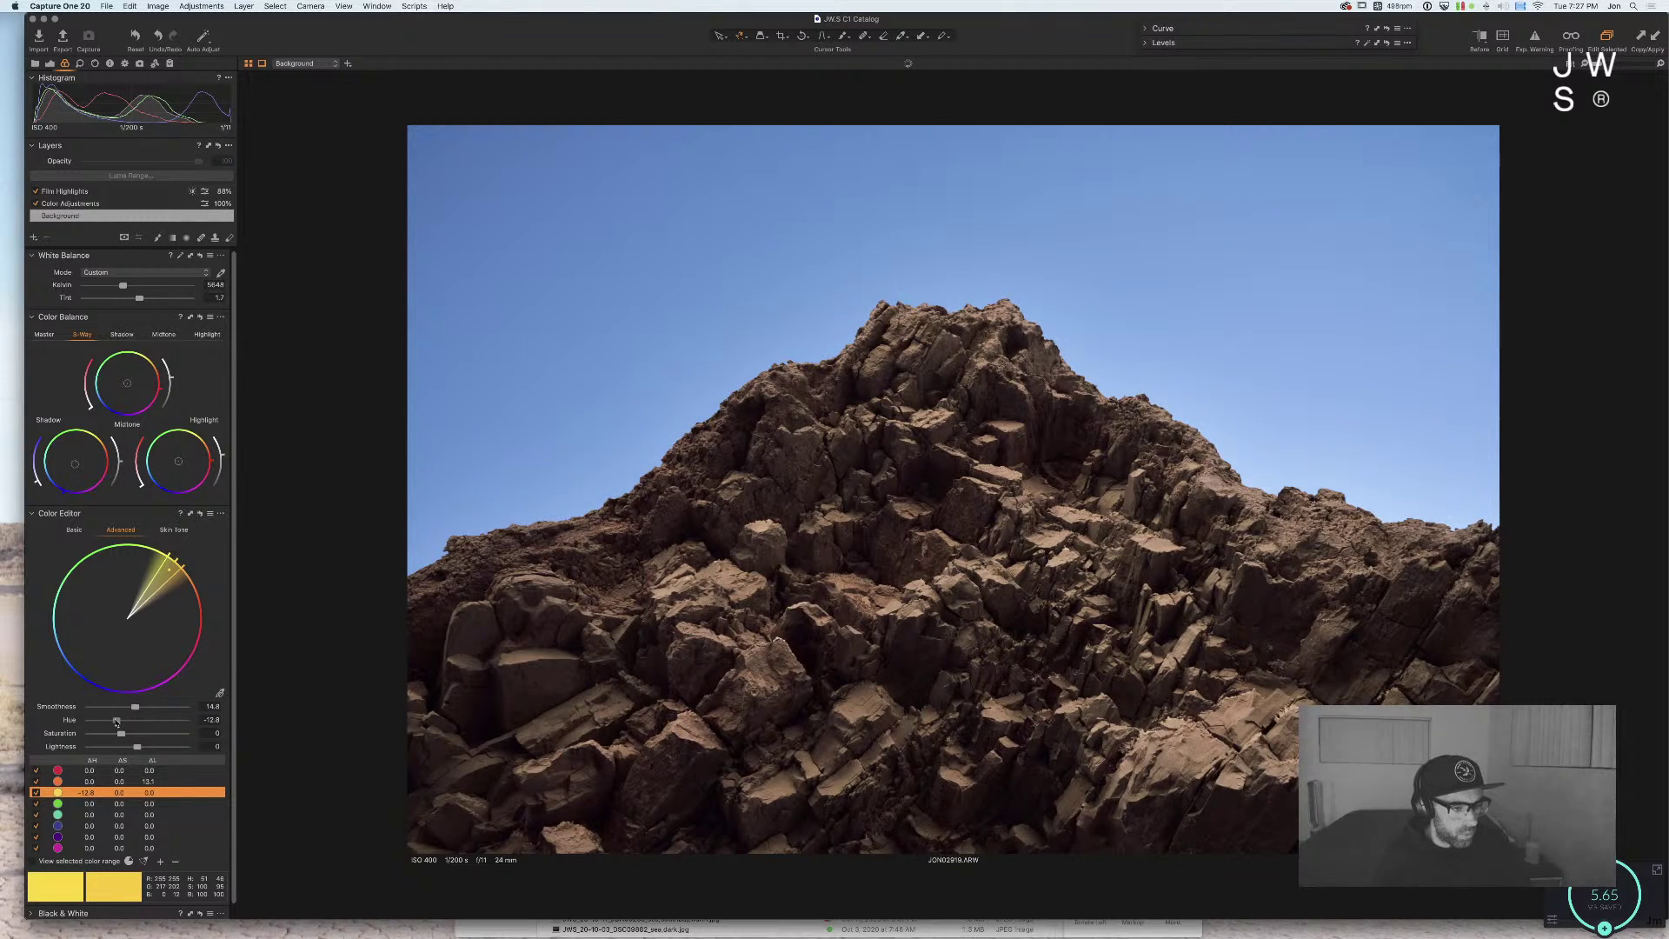
{"action": "mouse_move", "coordinate": [137, 747]}
{"action": "left_mouse_down"}
{"action": "mouse_move", "coordinate": [156, 748]}
{"action": "mouse_move", "coordinate": [142, 748]}
{"action": "left_mouse_up"}
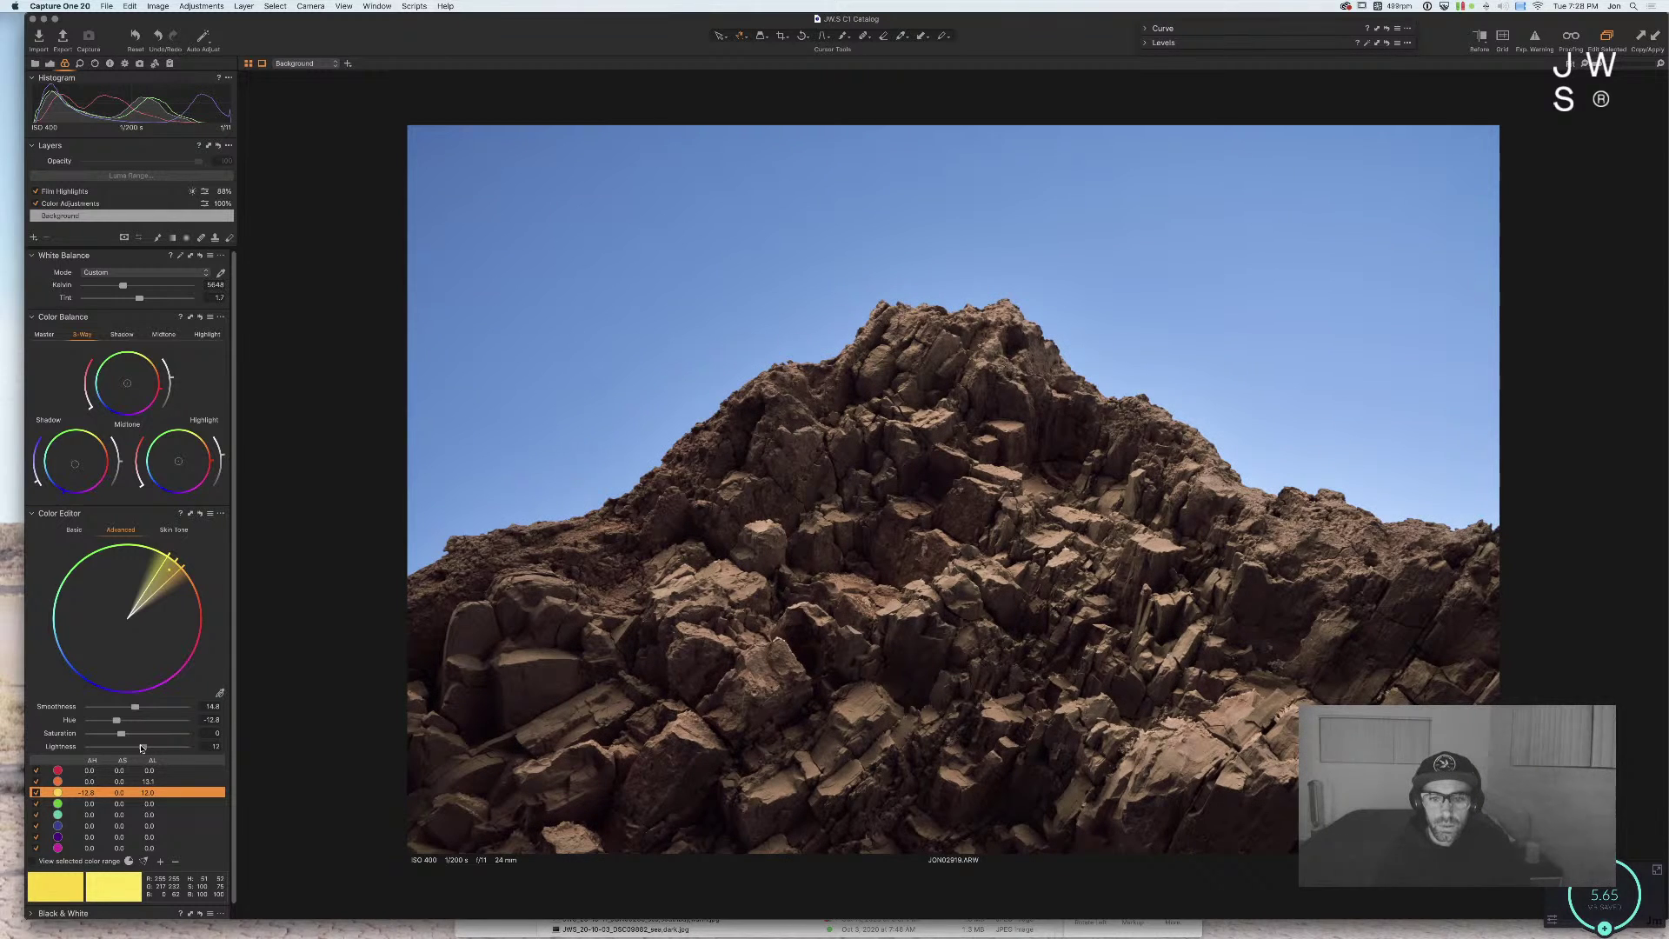
Step: Set the orange range to Smoothness 30, Saturation 11.6 and Hue -3.6, and compare the photo before and after
{"action": "left_click", "coordinate": [117, 782]}
{"action": "left_click_drag", "start_coordinate": [111, 723], "coordinate": [142, 722]}
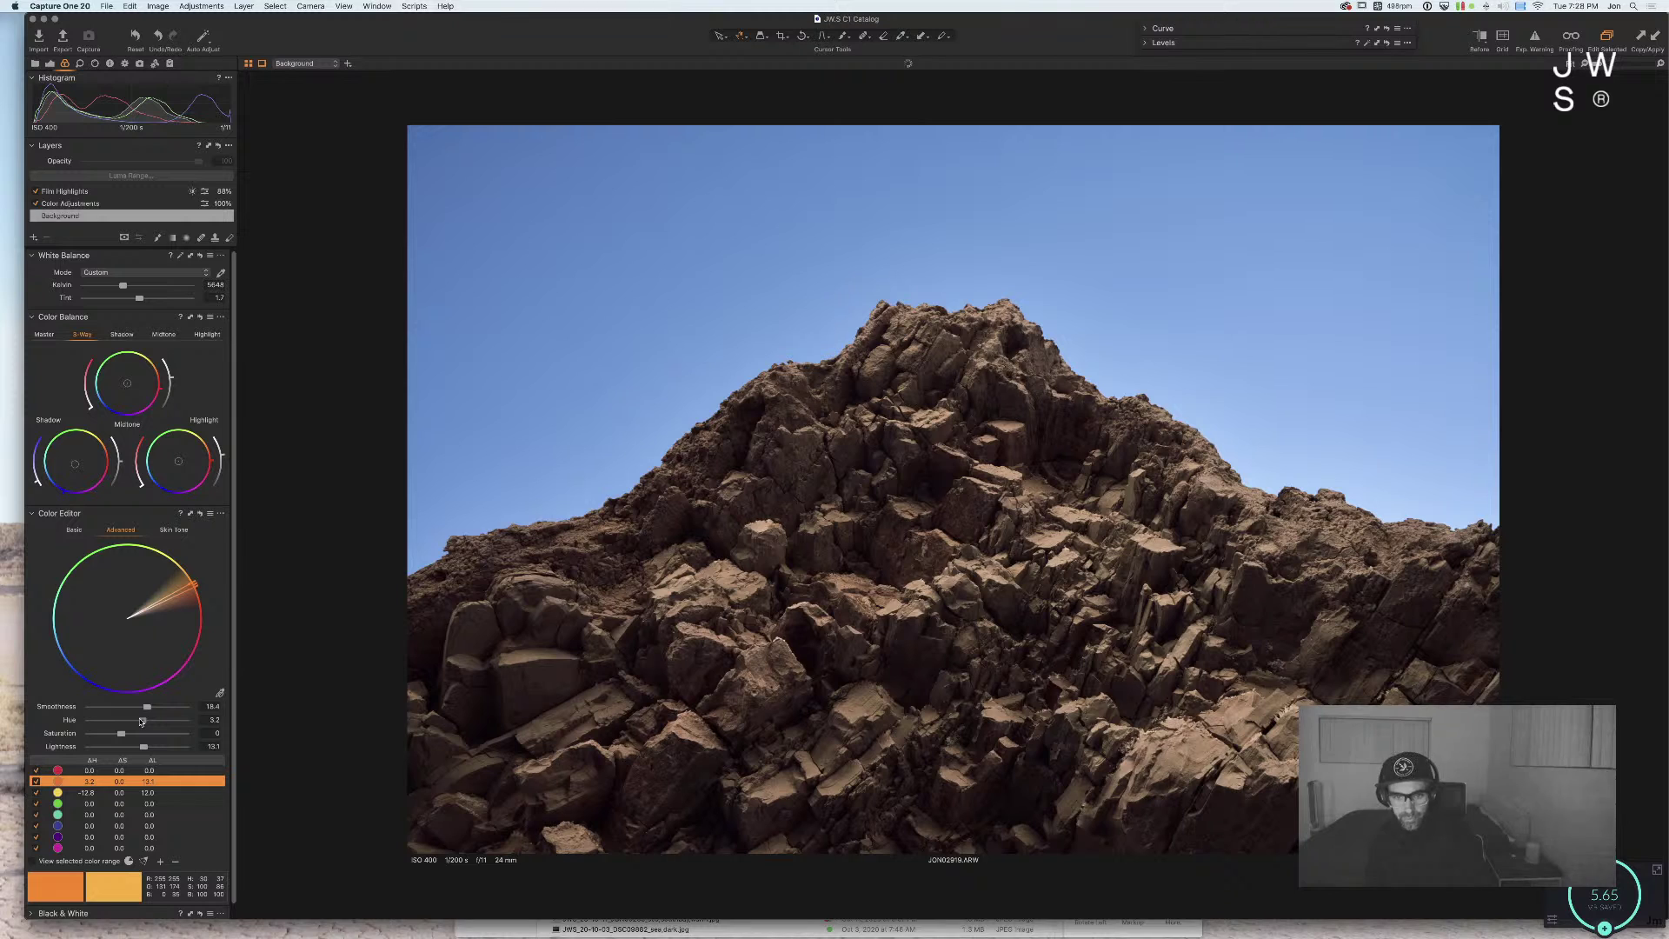
{"action": "left_click_drag", "start_coordinate": [142, 721], "coordinate": [269, 718]}
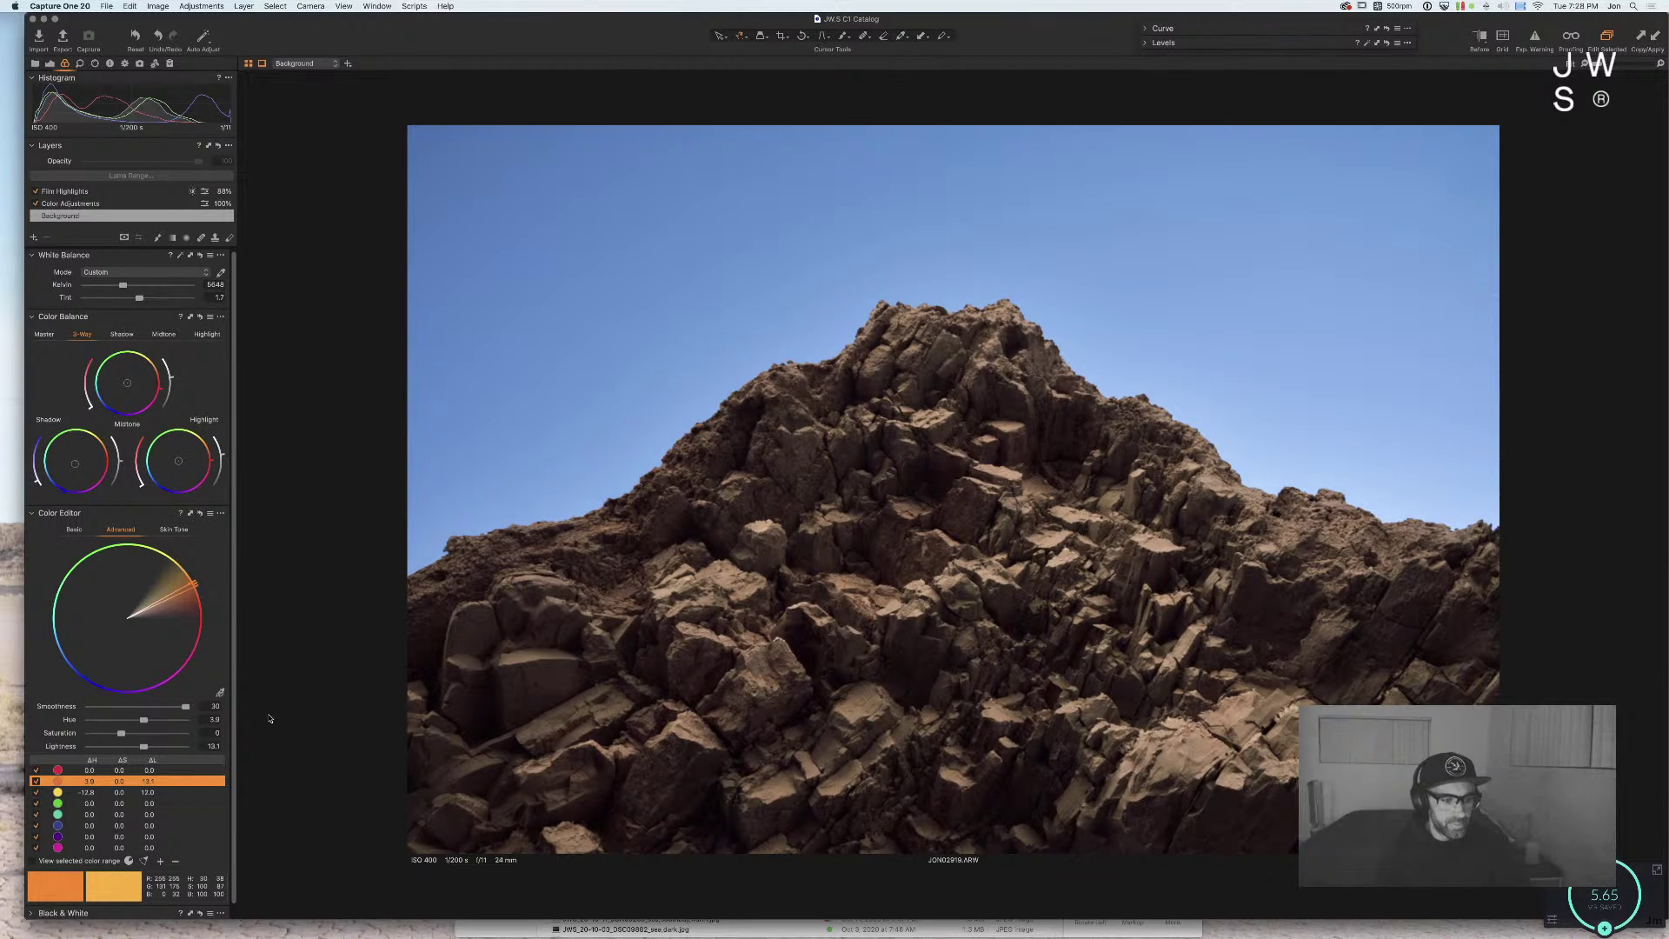
{"action": "mouse_move", "coordinate": [127, 735]}
{"action": "left_mouse_down"}
{"action": "mouse_move", "coordinate": [156, 721]}
{"action": "mouse_move", "coordinate": [121, 722]}
{"action": "left_mouse_up"}
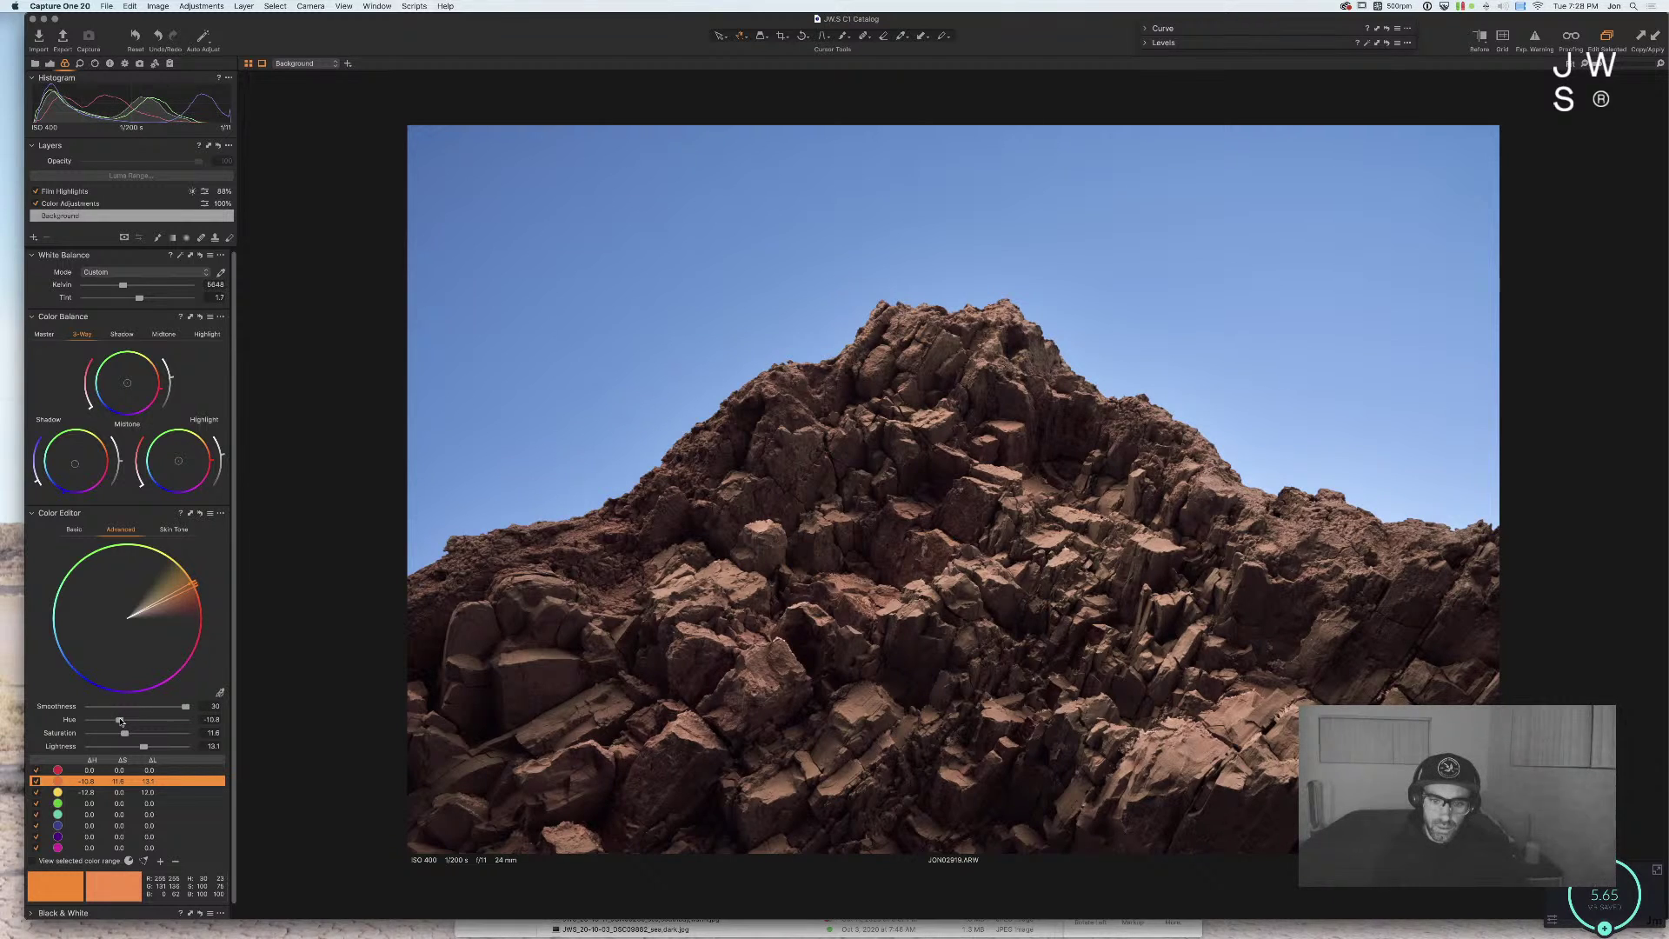
{"action": "left_click", "coordinate": [200, 514]}
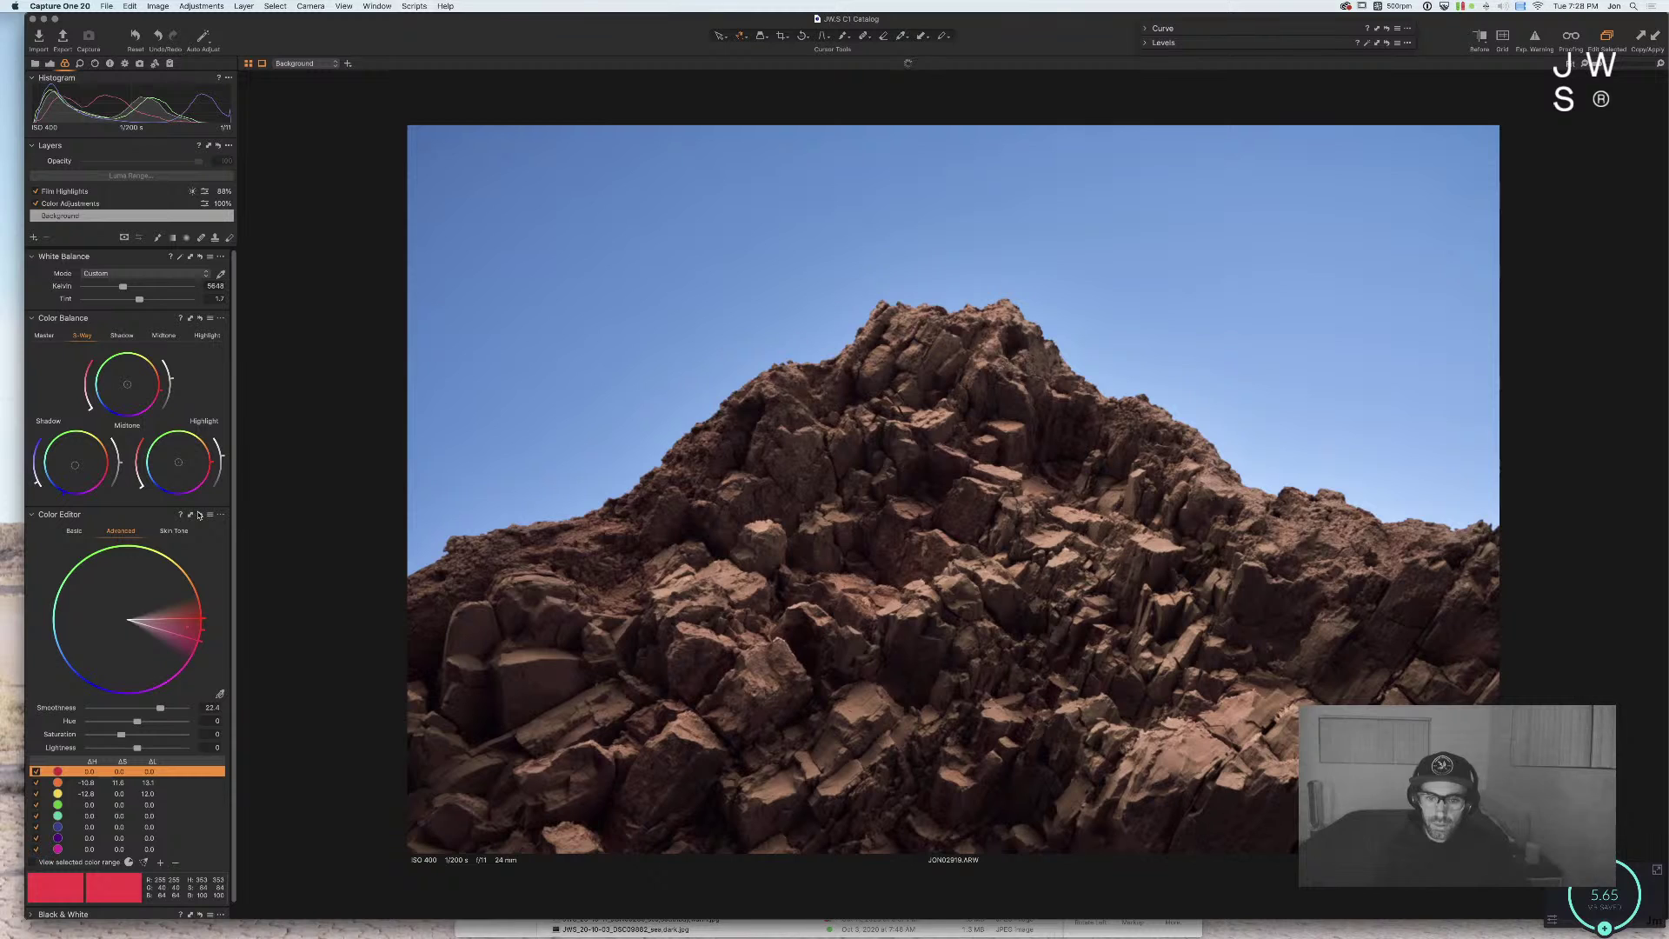
{"action": "left_click", "coordinate": [120, 784]}
{"action": "left_click_drag", "start_coordinate": [120, 721], "coordinate": [137, 724]}
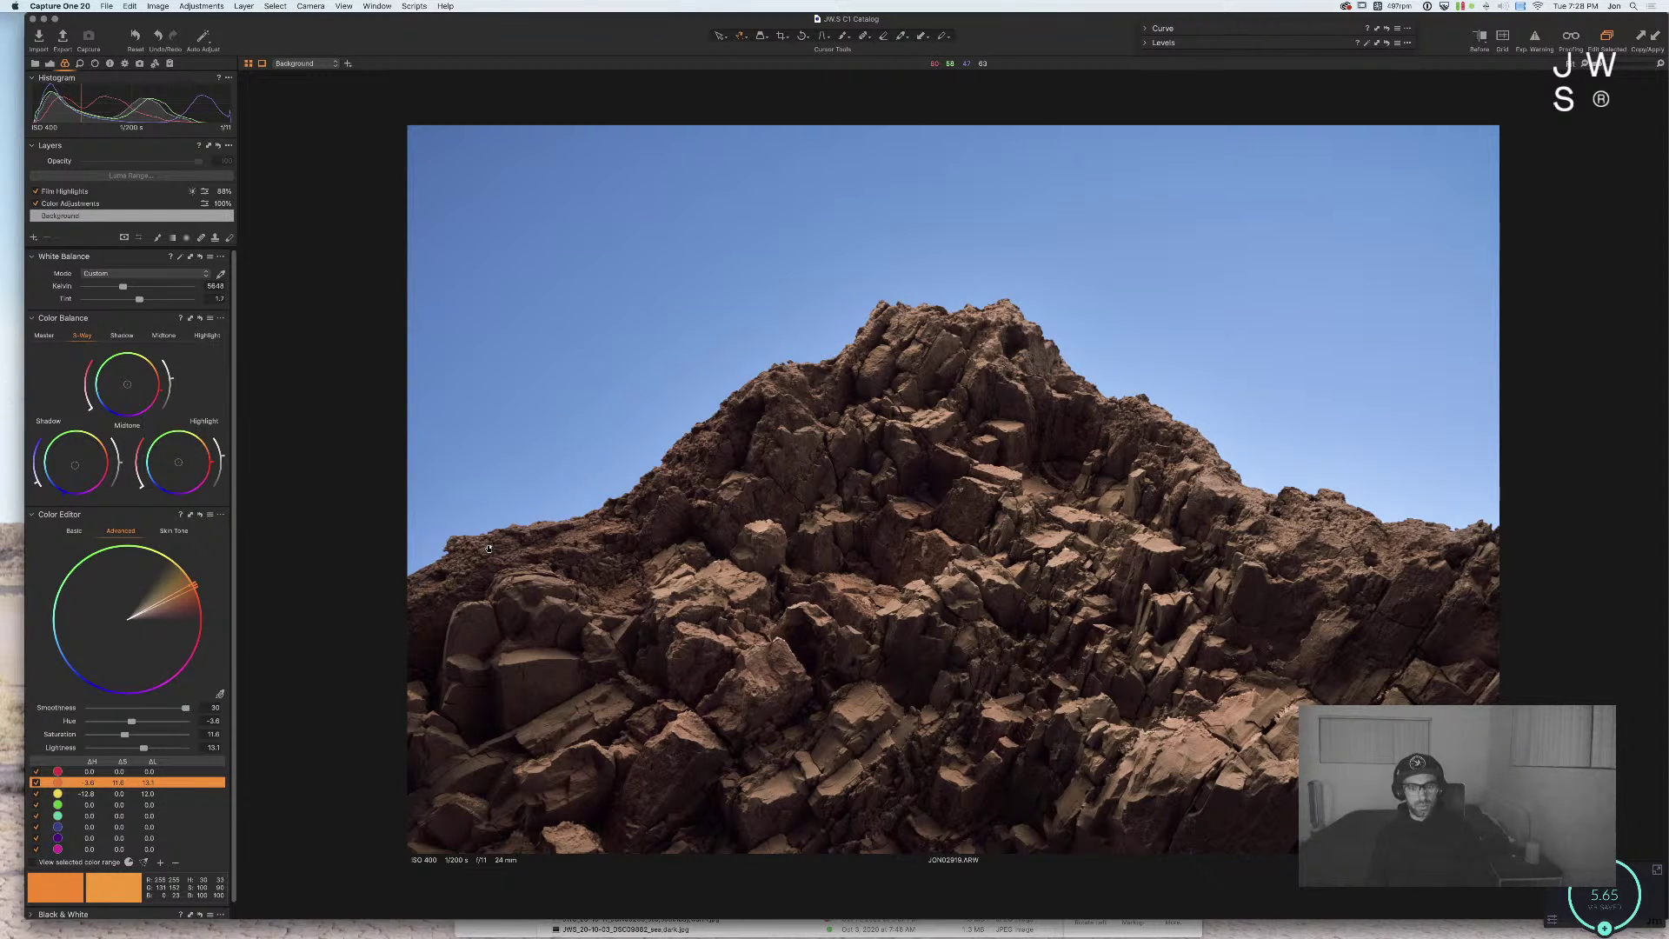
{"action": "key", "text": "y"}
{"action": "left_click_drag", "start_coordinate": [947, 489], "coordinate": [758, 510]}
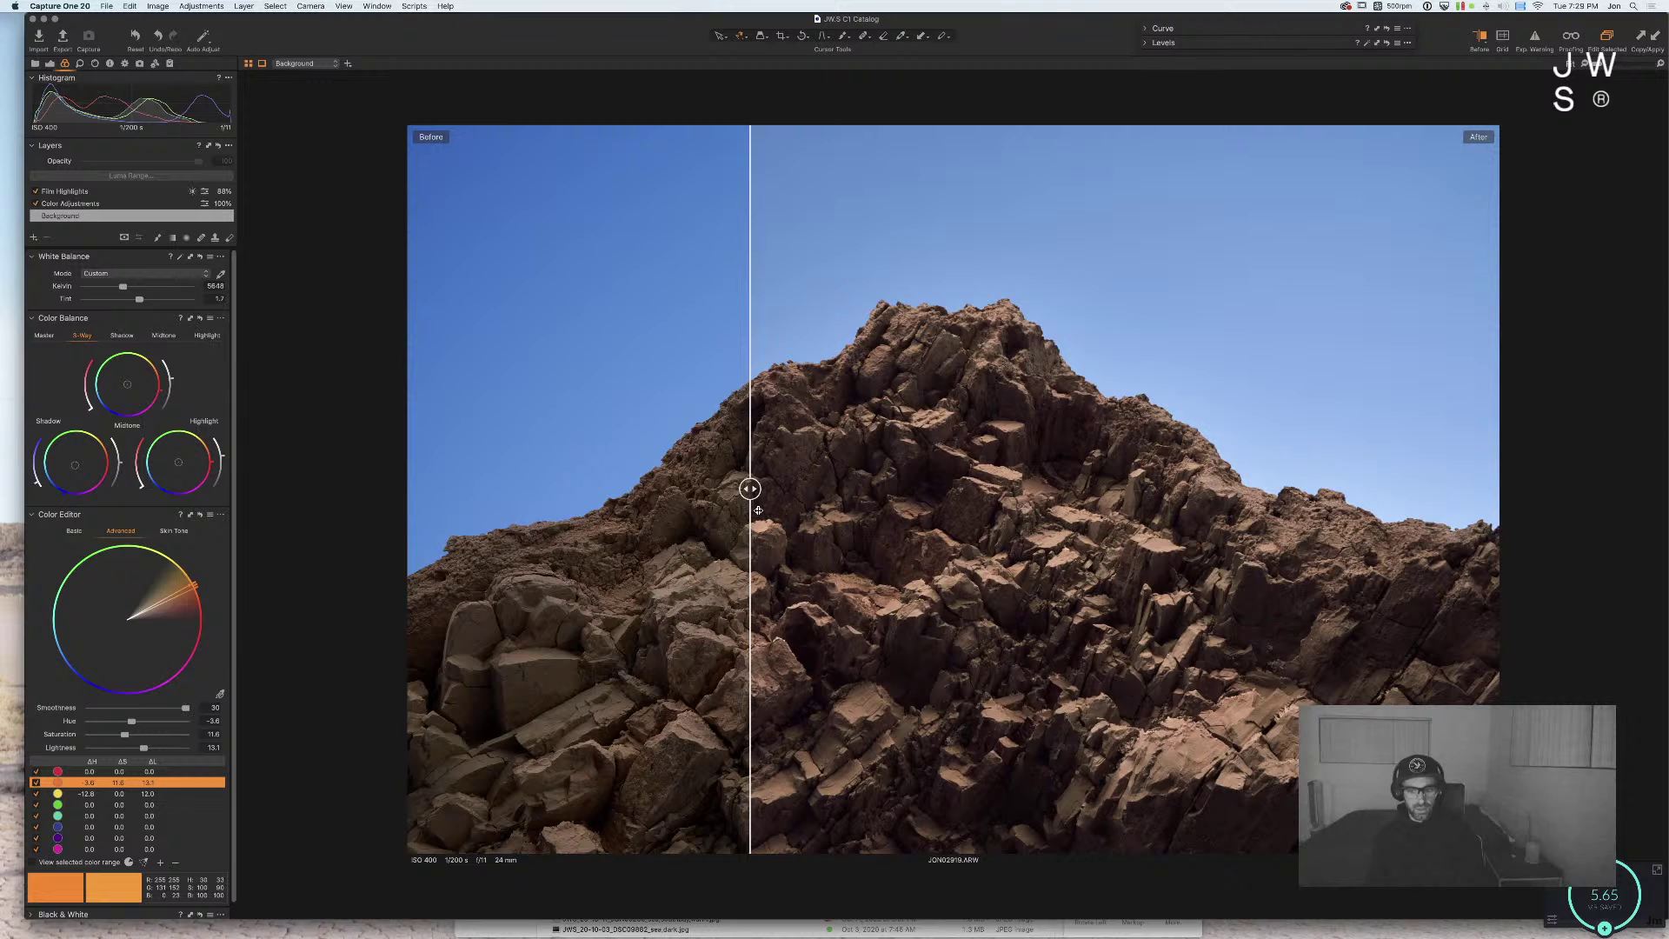
{"action": "key", "text": "y"}
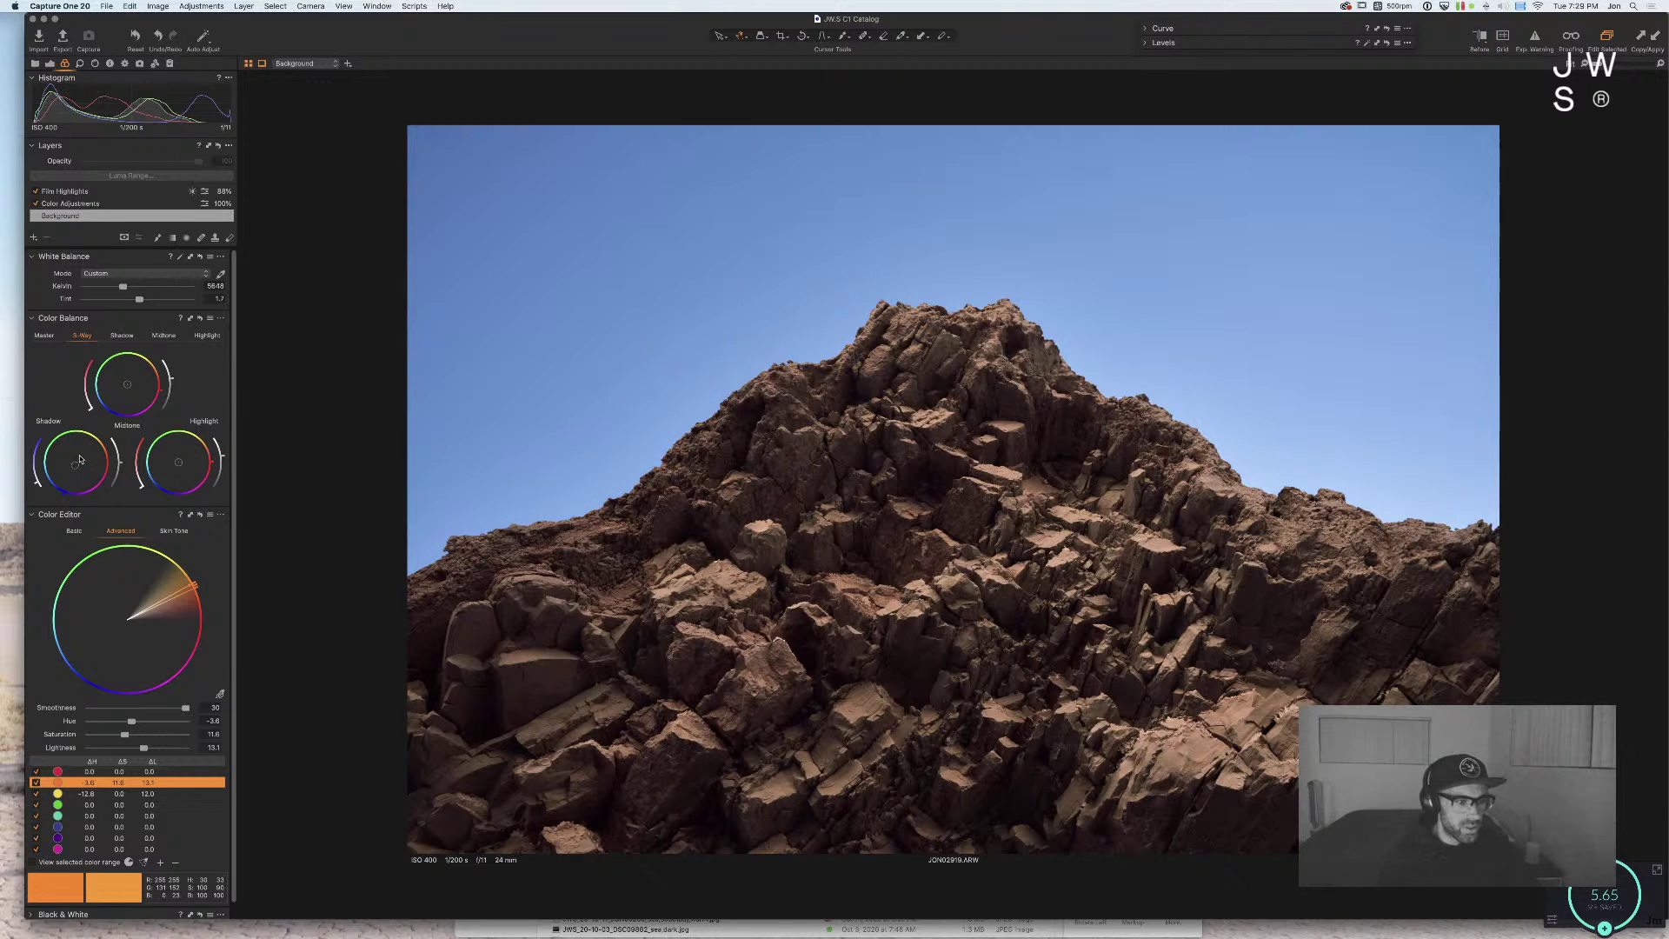
Step: Shift the Color Balance shadows to a faint red tint and set the white balance to Tint -1.1 and Kelvin 5461
{"action": "left_click", "coordinate": [81, 459]}
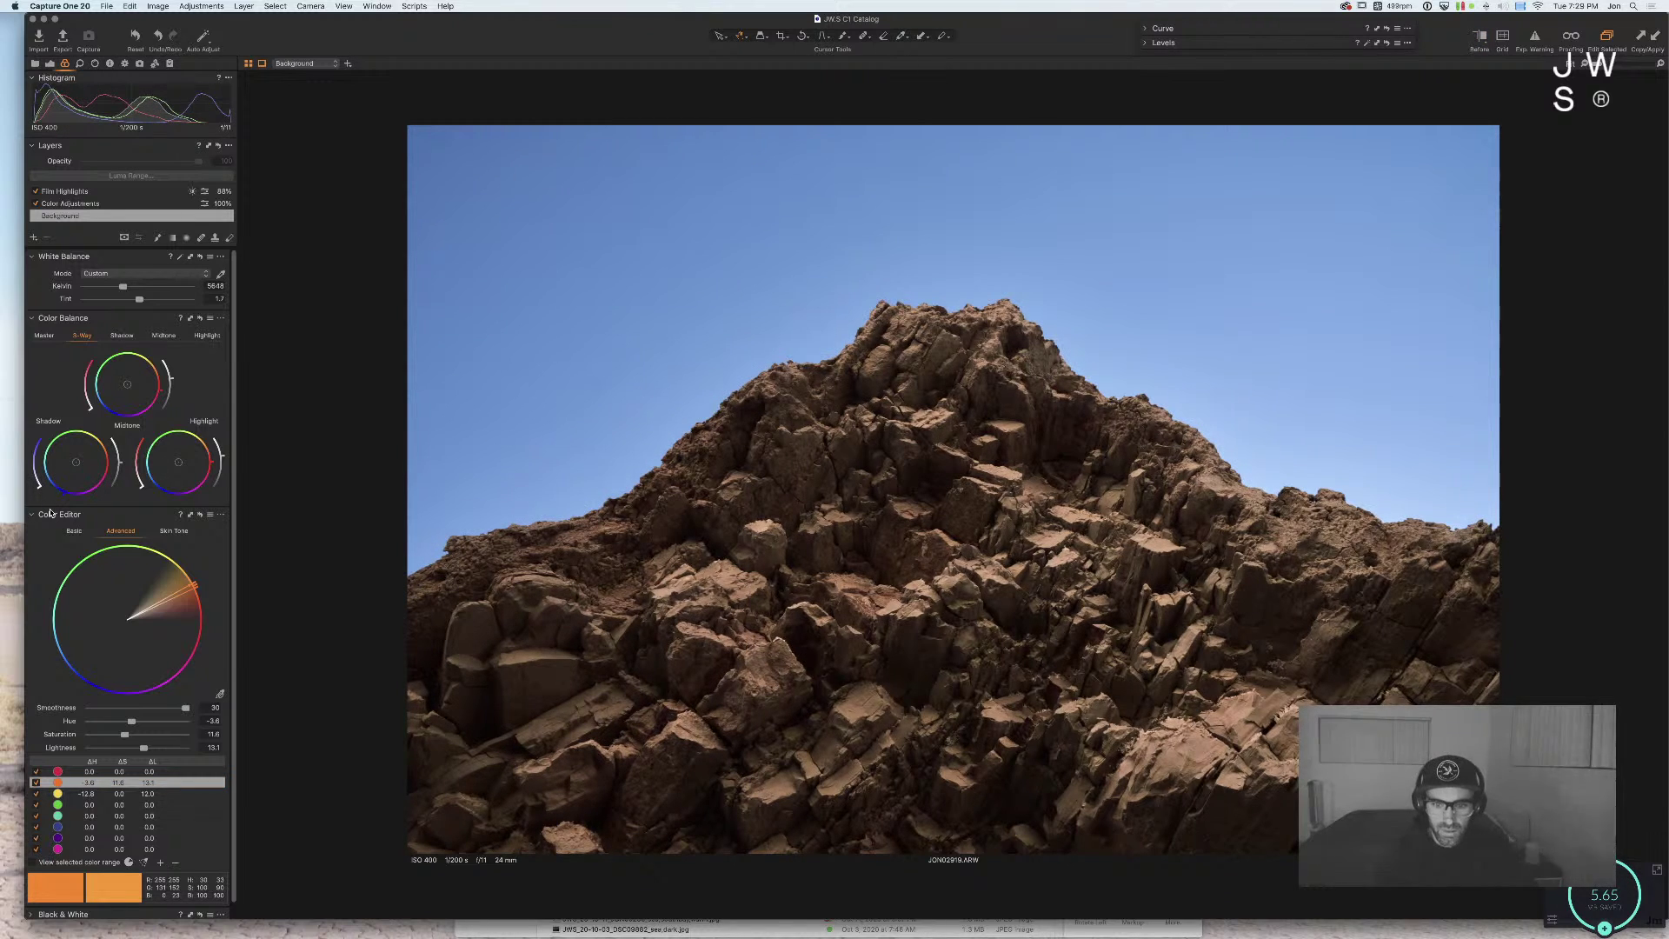
{"action": "left_click_drag", "start_coordinate": [70, 476], "coordinate": [142, 478]}
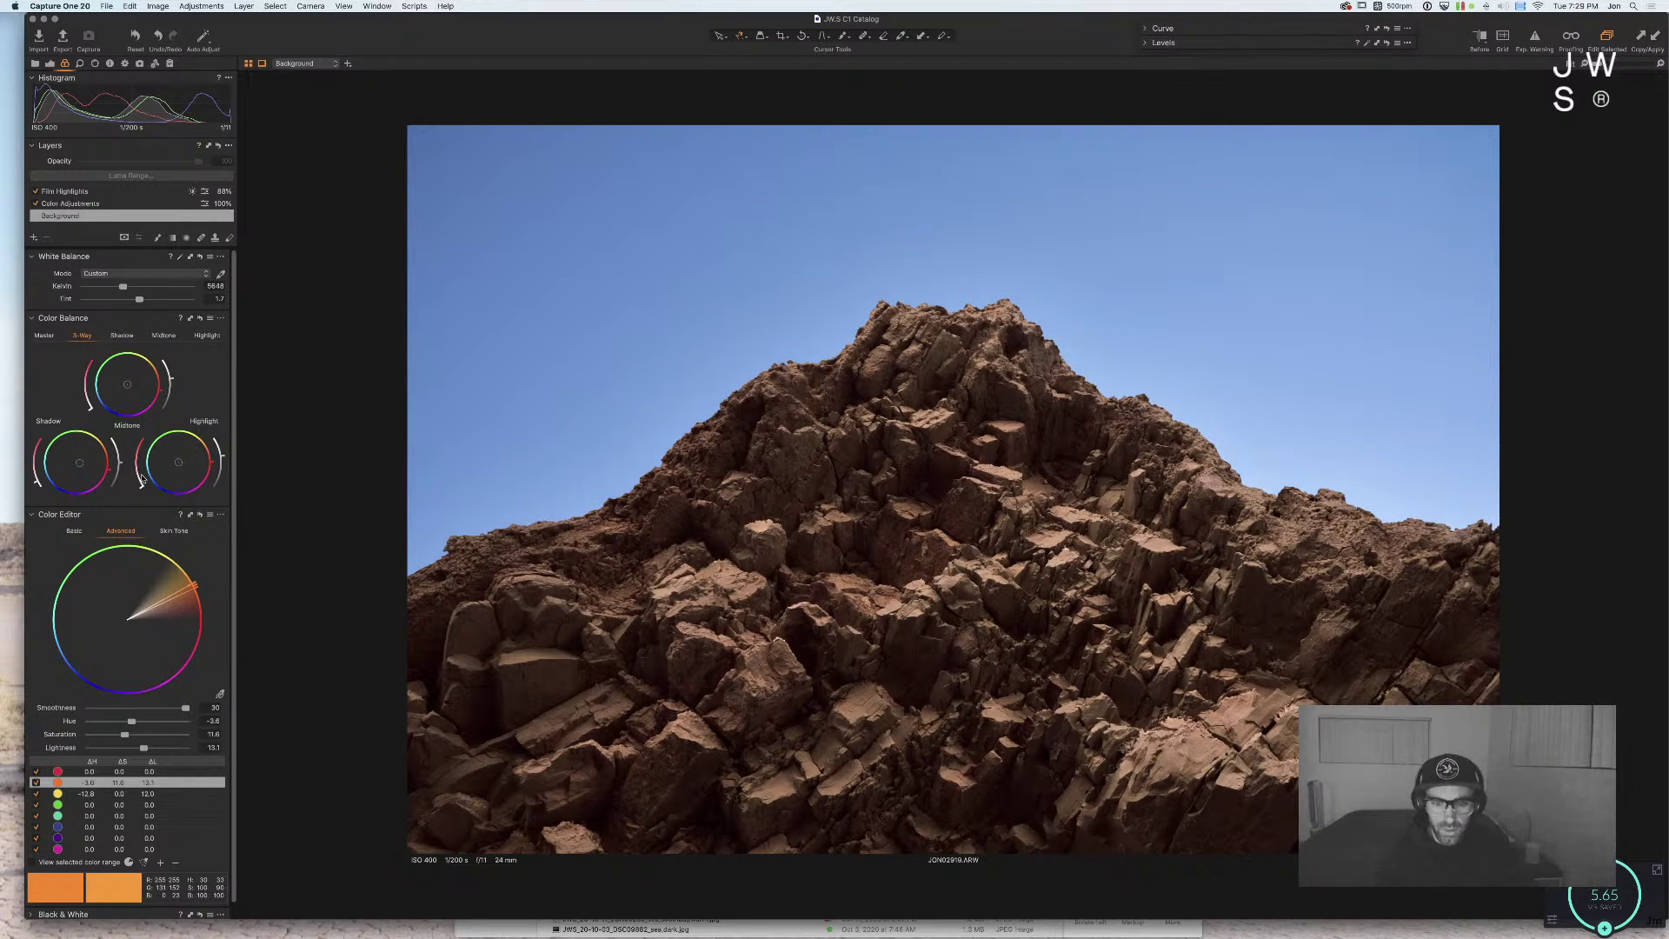
{"action": "left_click_drag", "start_coordinate": [139, 299], "coordinate": [137, 302]}
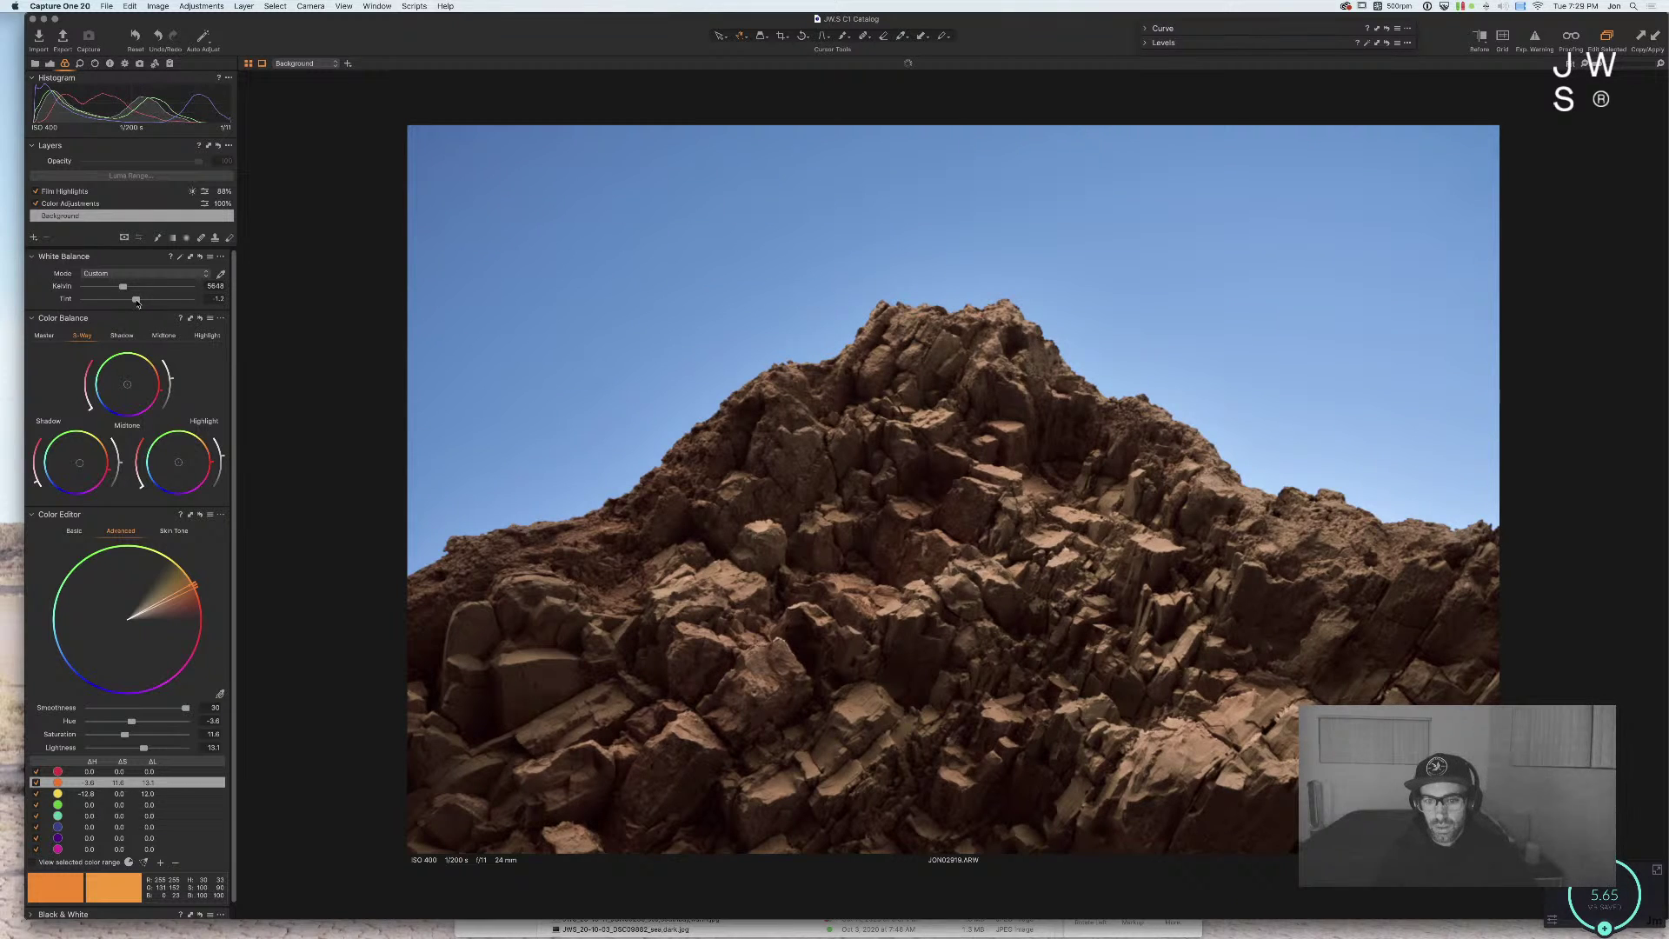
{"action": "left_click_drag", "start_coordinate": [126, 290], "coordinate": [123, 288]}
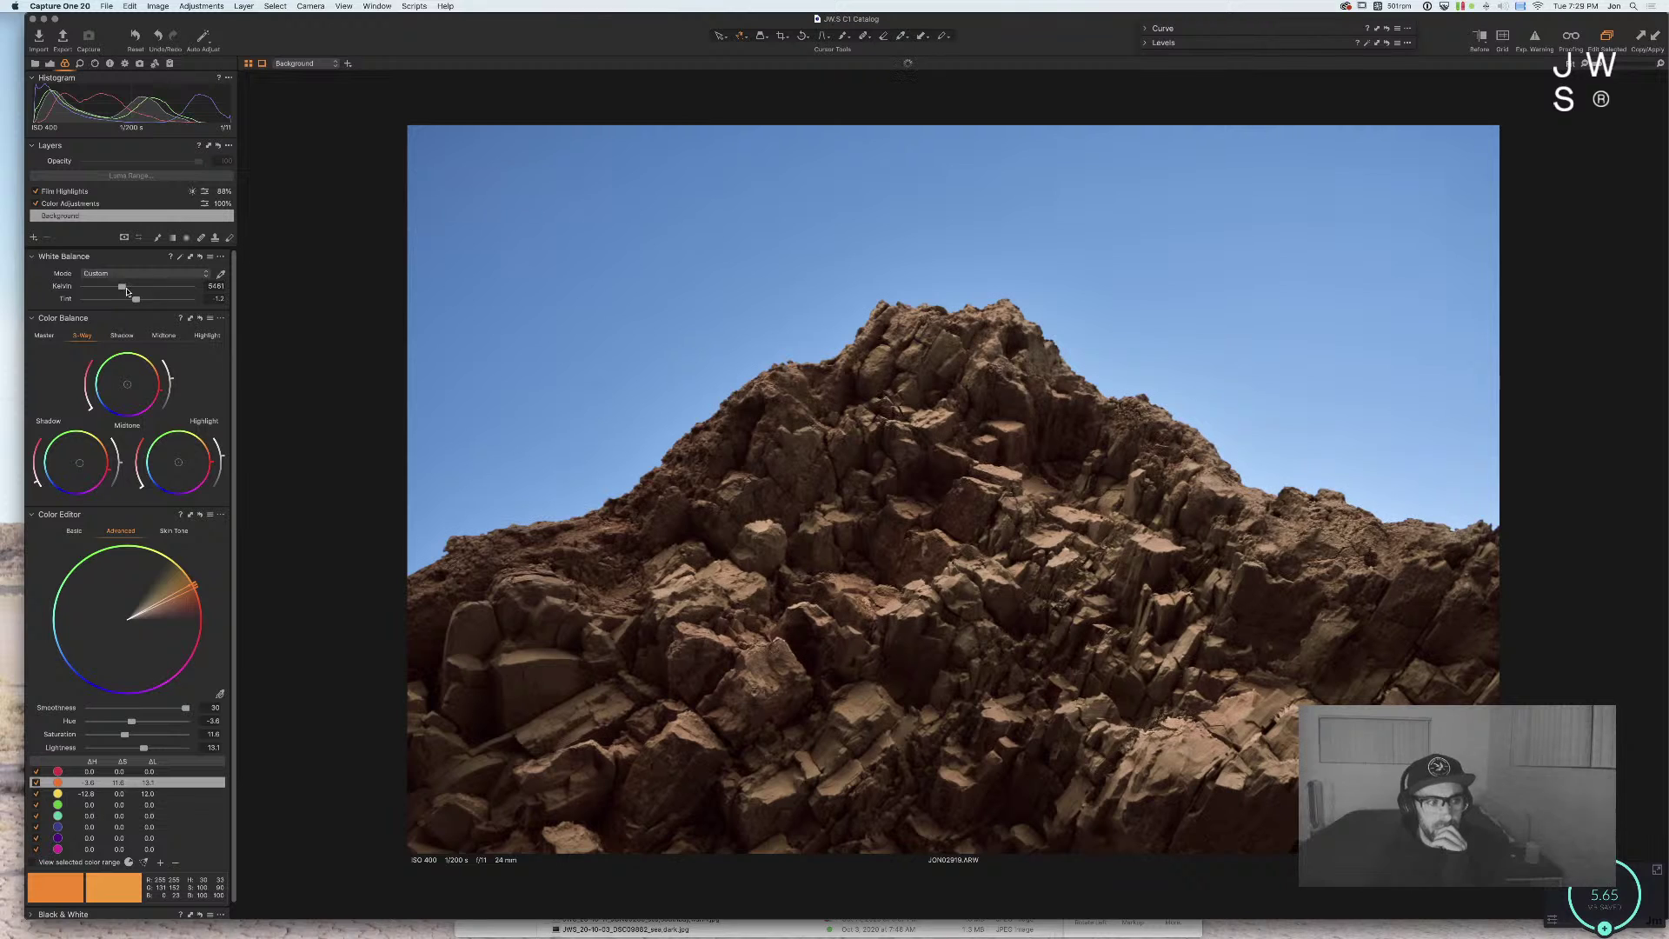
Step: Try a white balance of Kelvin 7121 and a blue tint in the Color Balance highlights, and undo the highlight tint
{"action": "left_click_drag", "start_coordinate": [121, 290], "coordinate": [136, 287]}
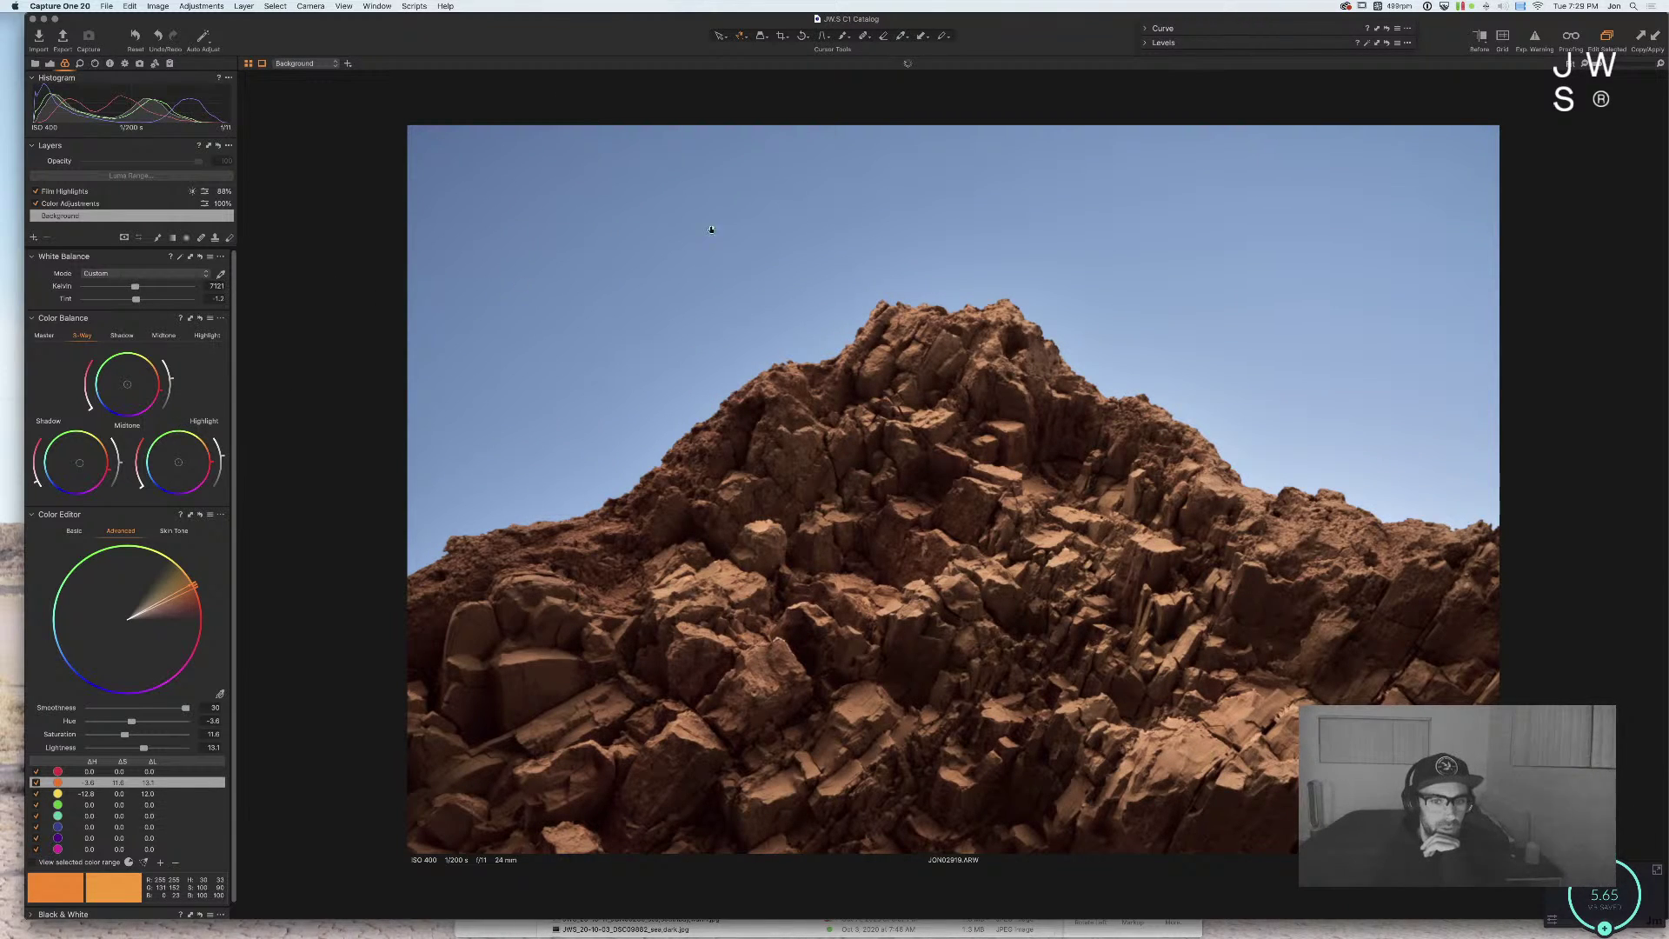
{"action": "left_click_drag", "start_coordinate": [170, 477], "coordinate": [164, 481]}
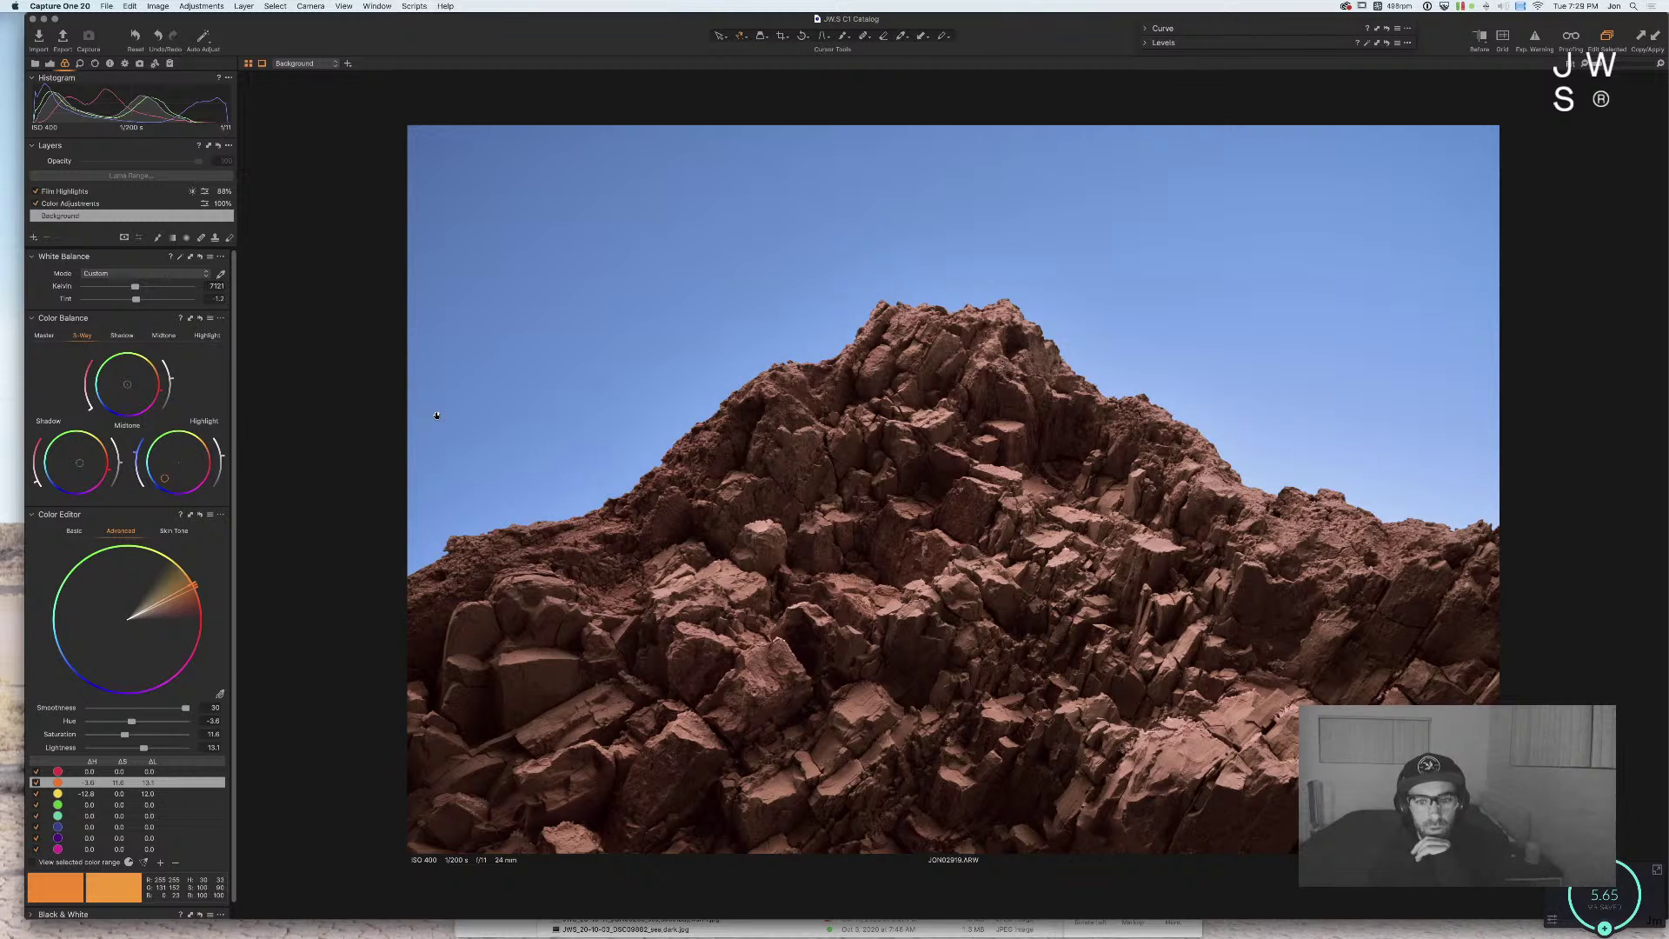
{"action": "key", "text": "super+z"}
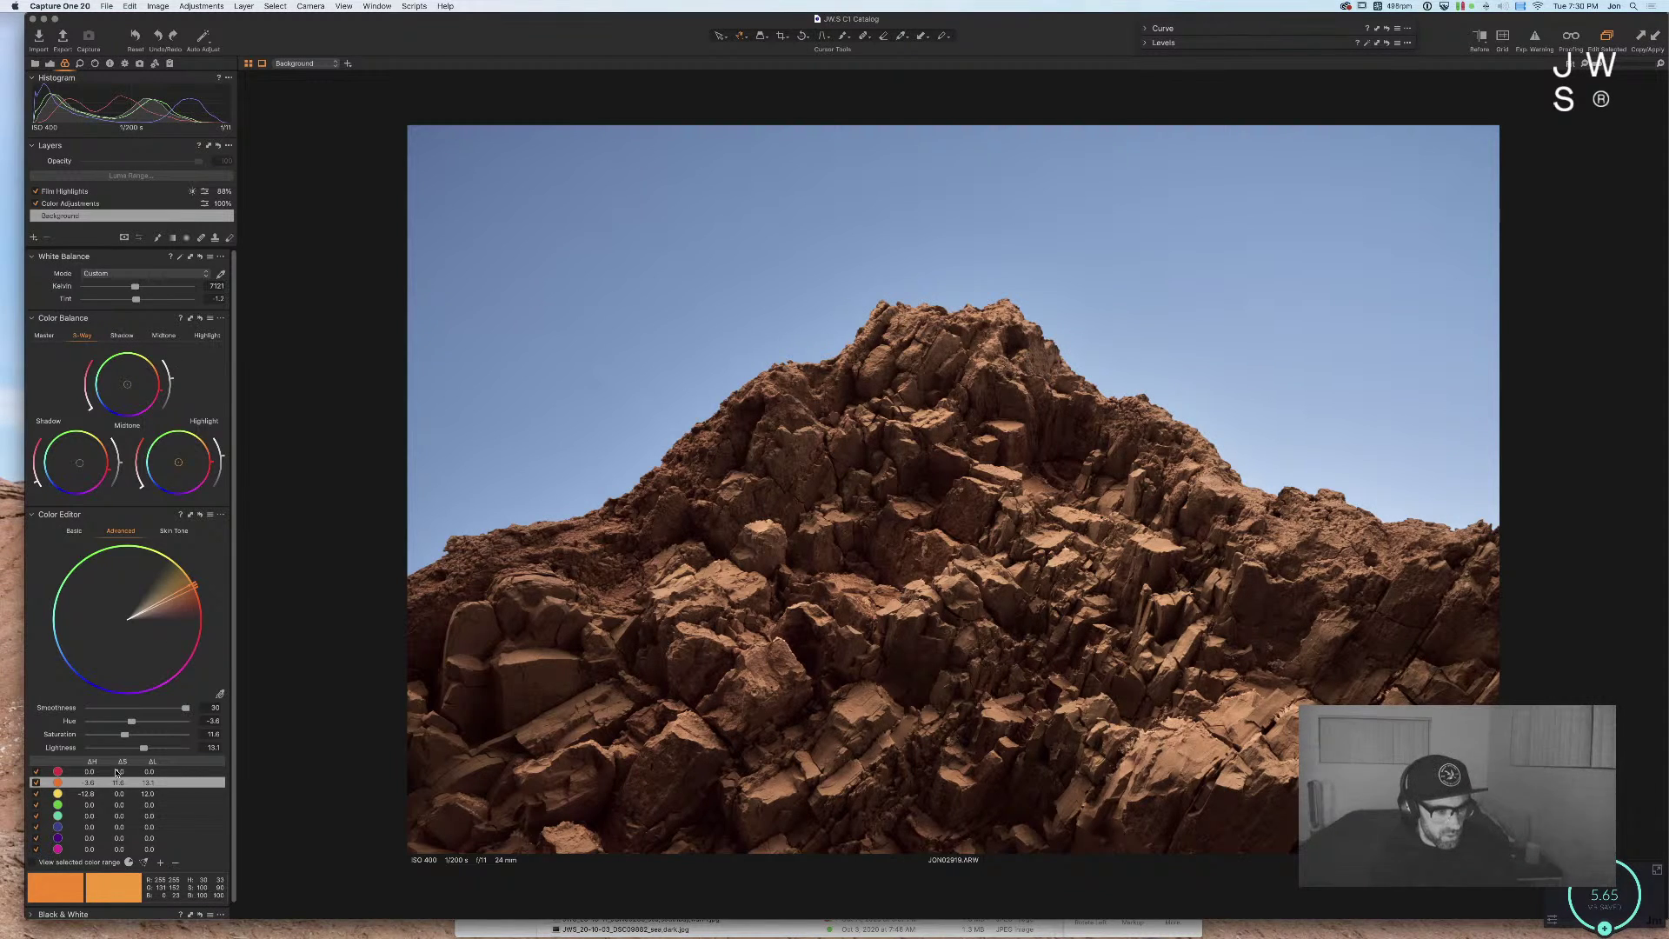
Step: Try different hue shifts on the yellow range in the Color Editor, down to Hue -29.2
{"action": "left_click", "coordinate": [103, 798]}
{"action": "left_click_drag", "start_coordinate": [119, 721], "coordinate": [257, 718]}
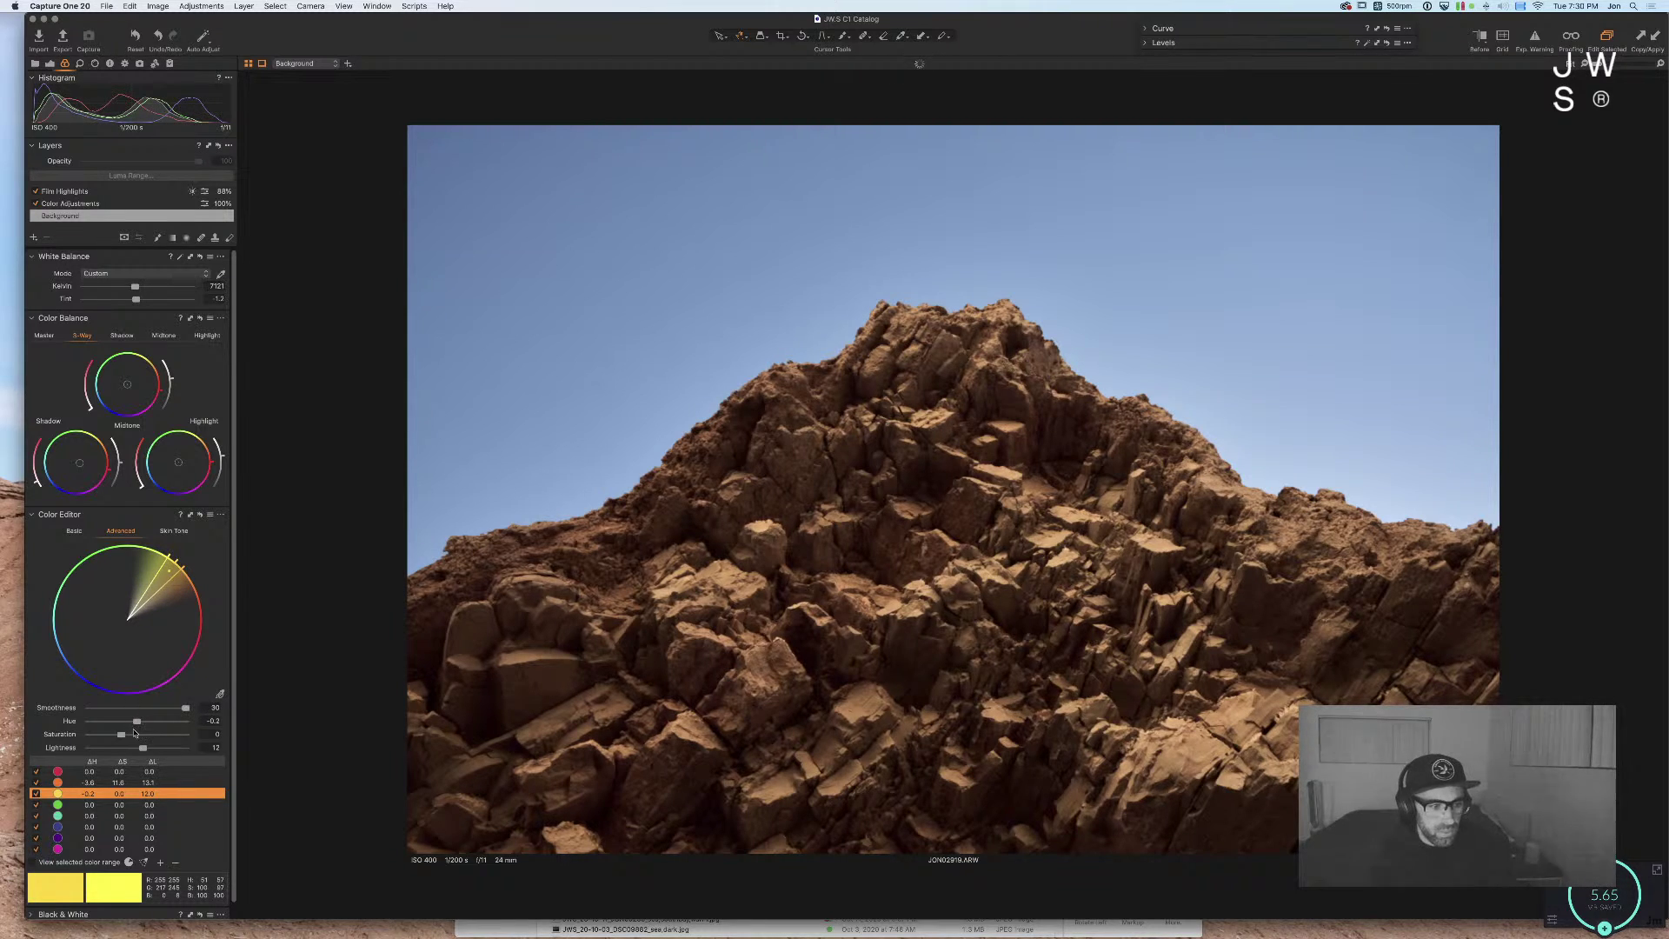
{"action": "left_click_drag", "start_coordinate": [137, 721], "coordinate": [162, 724]}
{"action": "left_click_drag", "start_coordinate": [112, 722], "coordinate": [93, 724]}
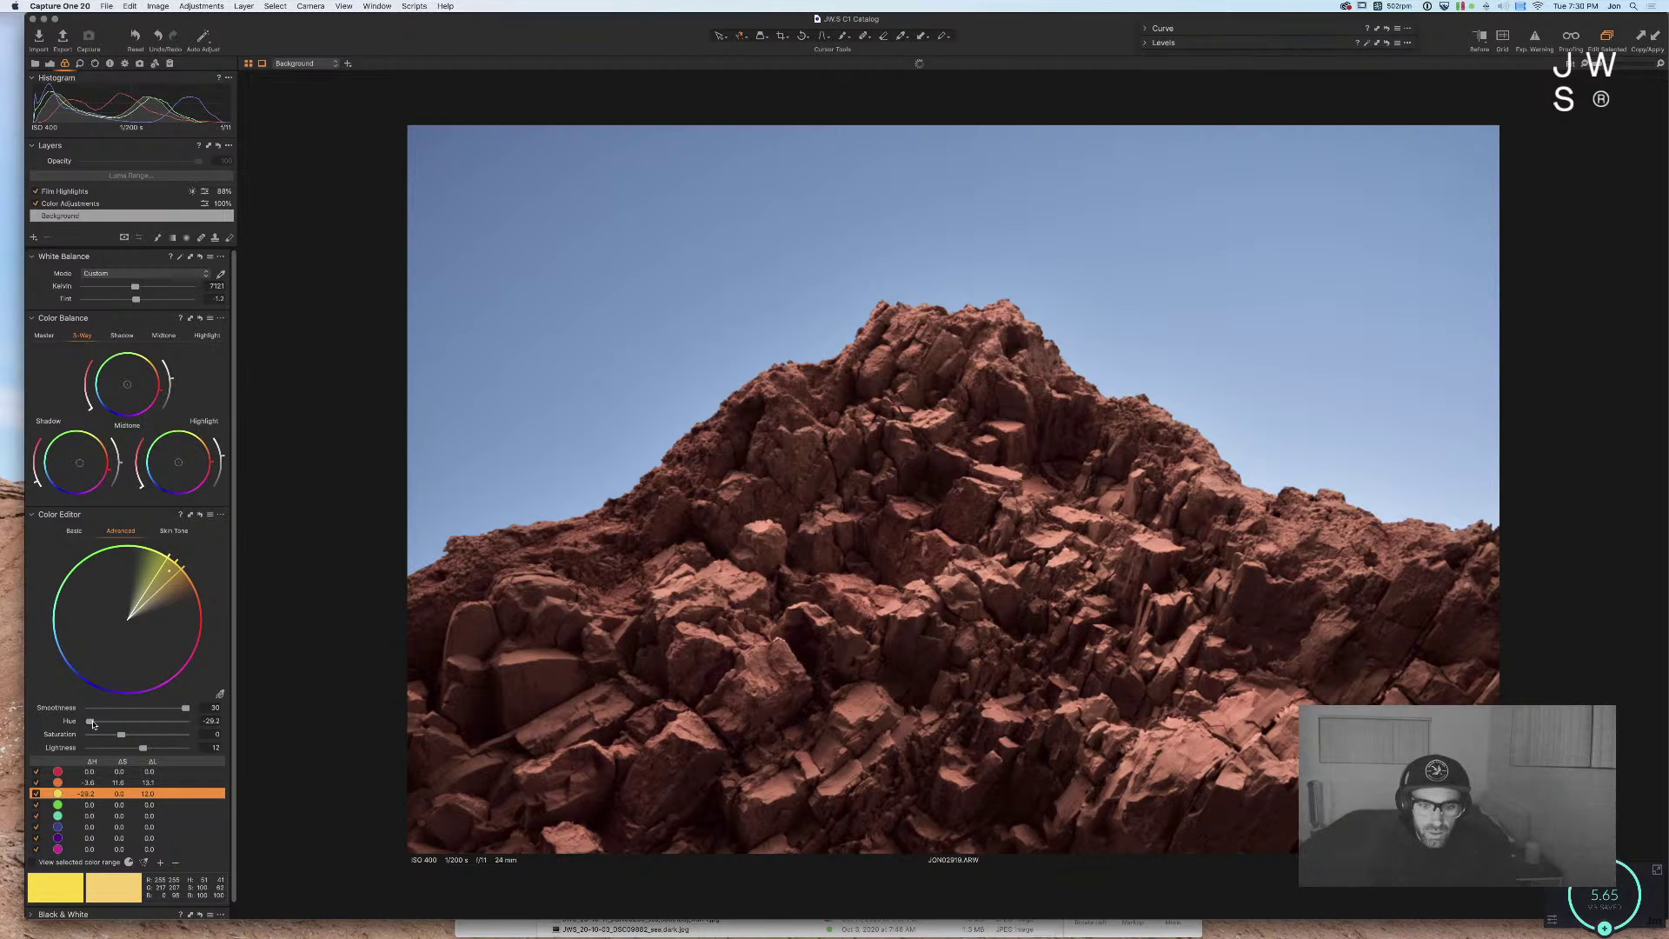
Step: Reset the Color Editor and reapply the saved user preset with its color ranges, and reset the white balance to Shot
{"action": "left_click", "coordinate": [200, 513]}
{"action": "left_click", "coordinate": [210, 514]}
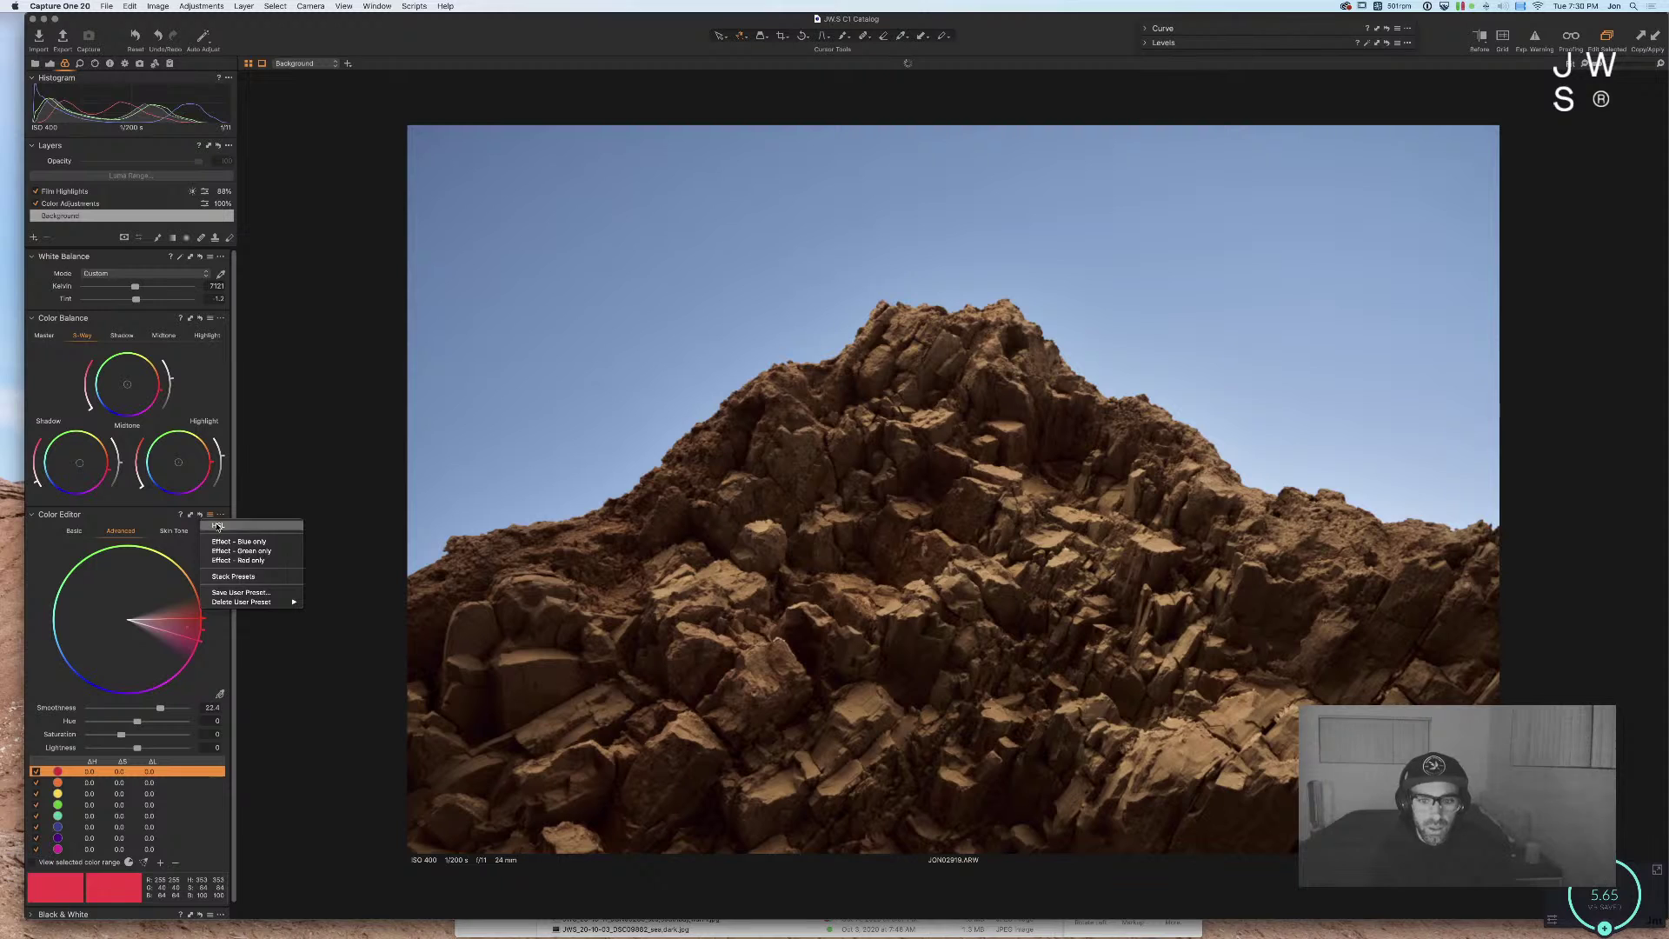
{"action": "left_click", "coordinate": [217, 525]}
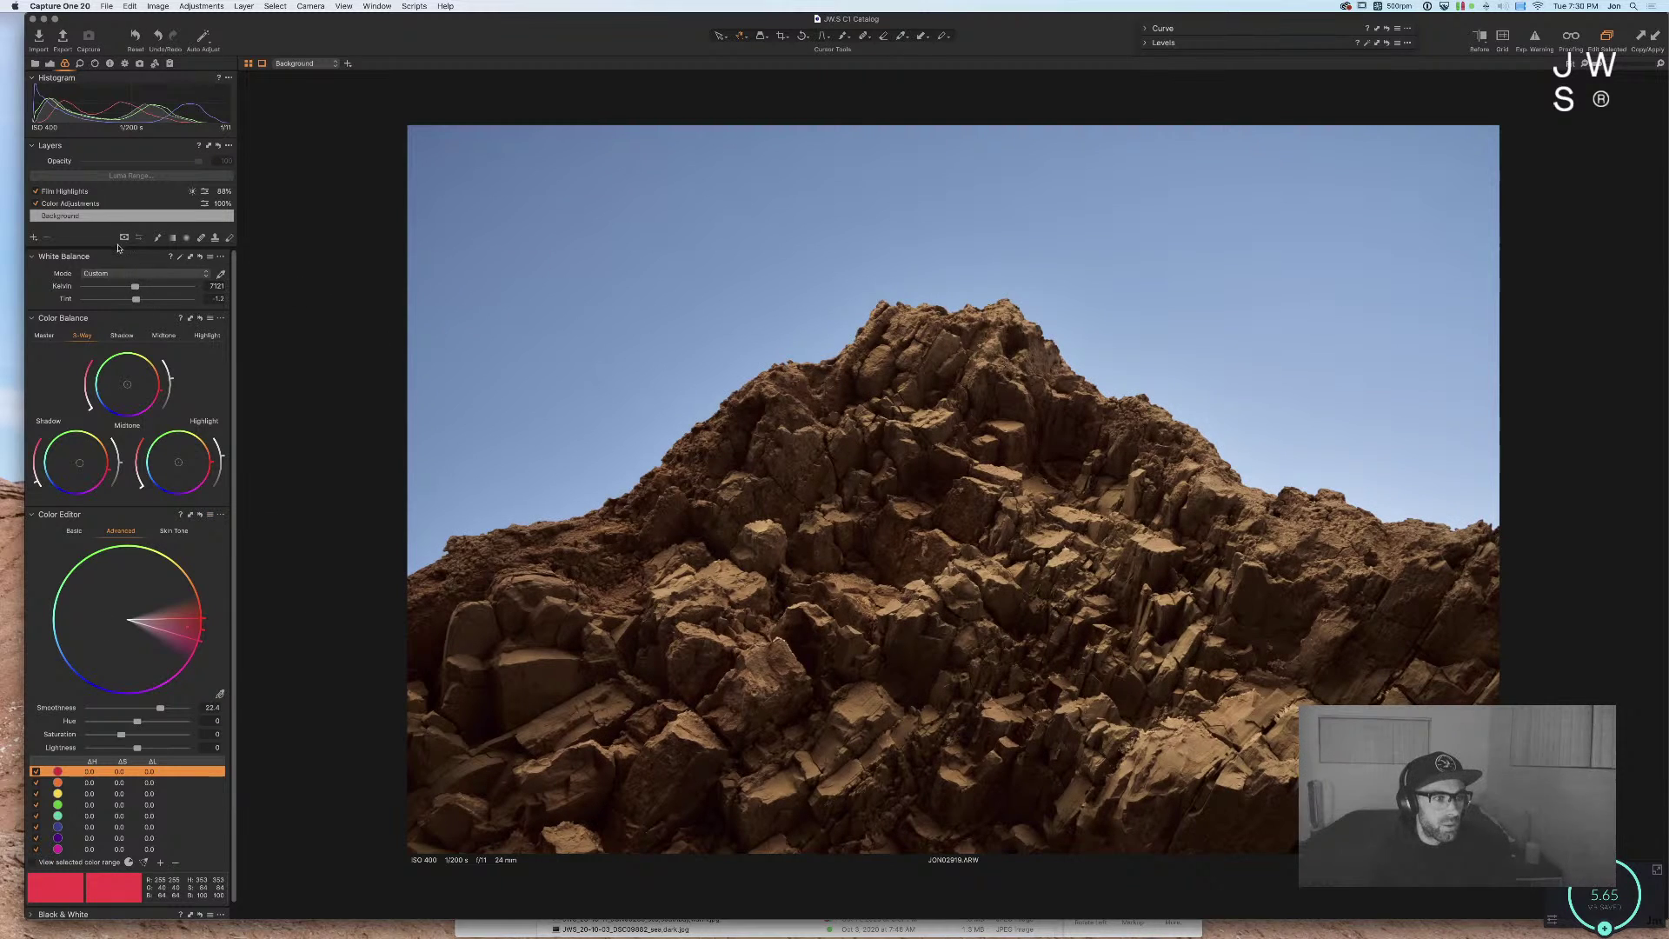
{"action": "left_click", "coordinate": [199, 257]}
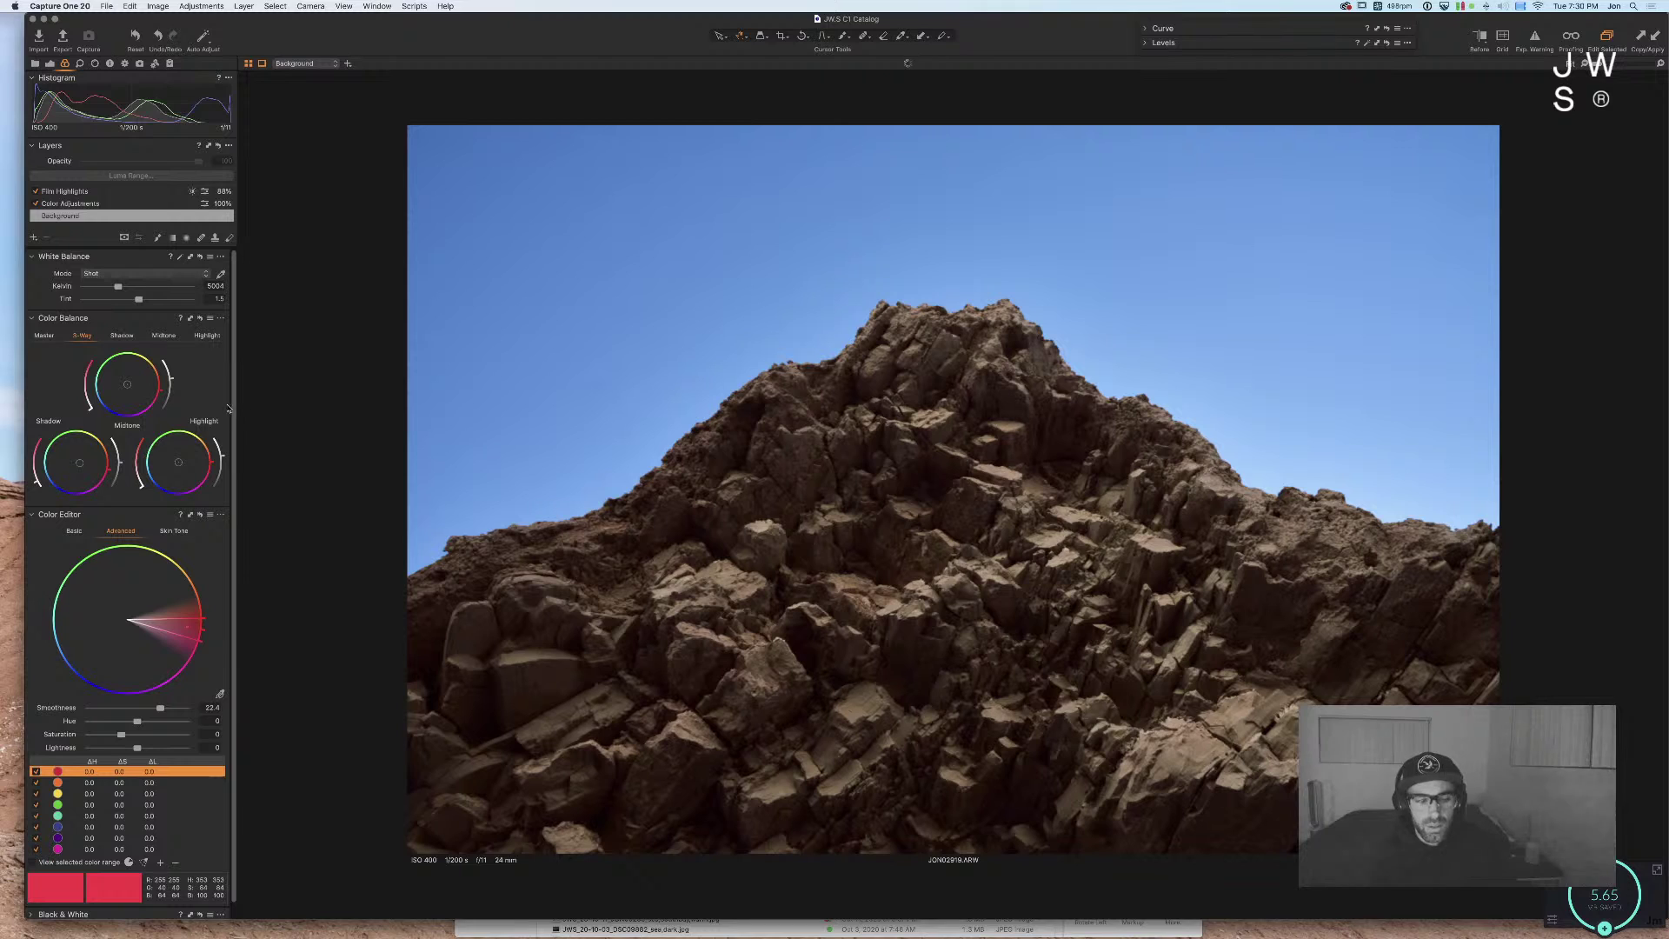
Step: Set the orange range to Hue -13.6, Saturation 35.2 and Lightness 31.6, and compare the photo before and after
{"action": "left_click", "coordinate": [145, 783]}
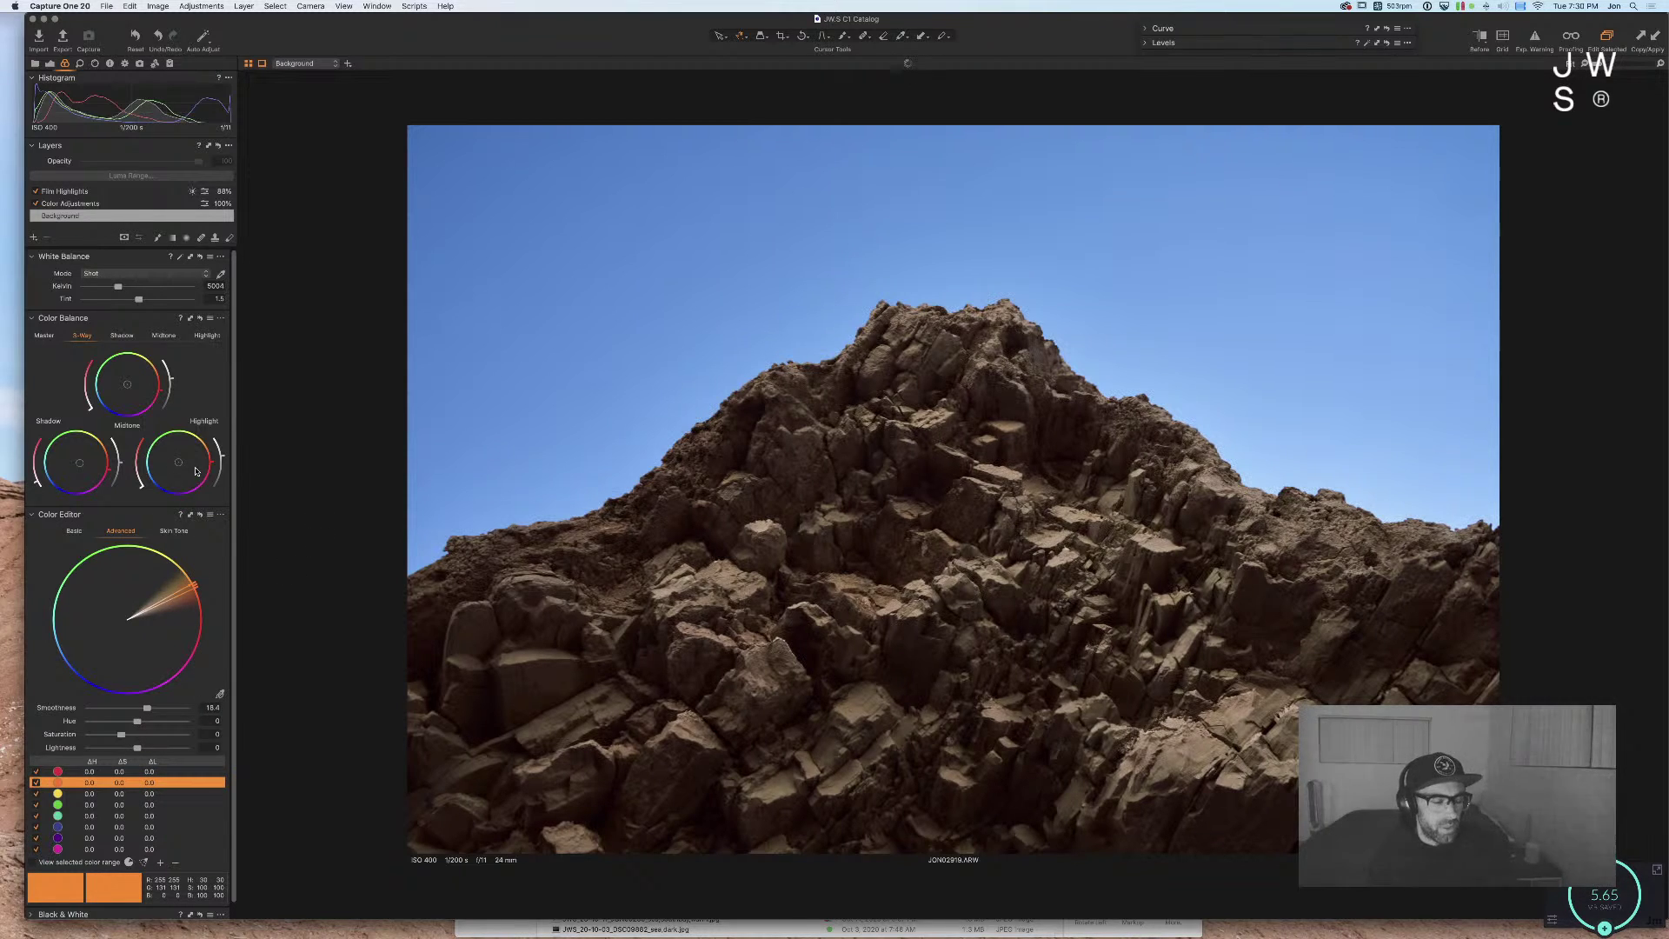
{"action": "mouse_move", "coordinate": [137, 721]}
{"action": "left_mouse_down"}
{"action": "mouse_move", "coordinate": [155, 753]}
{"action": "mouse_move", "coordinate": [134, 738]}
{"action": "left_mouse_up"}
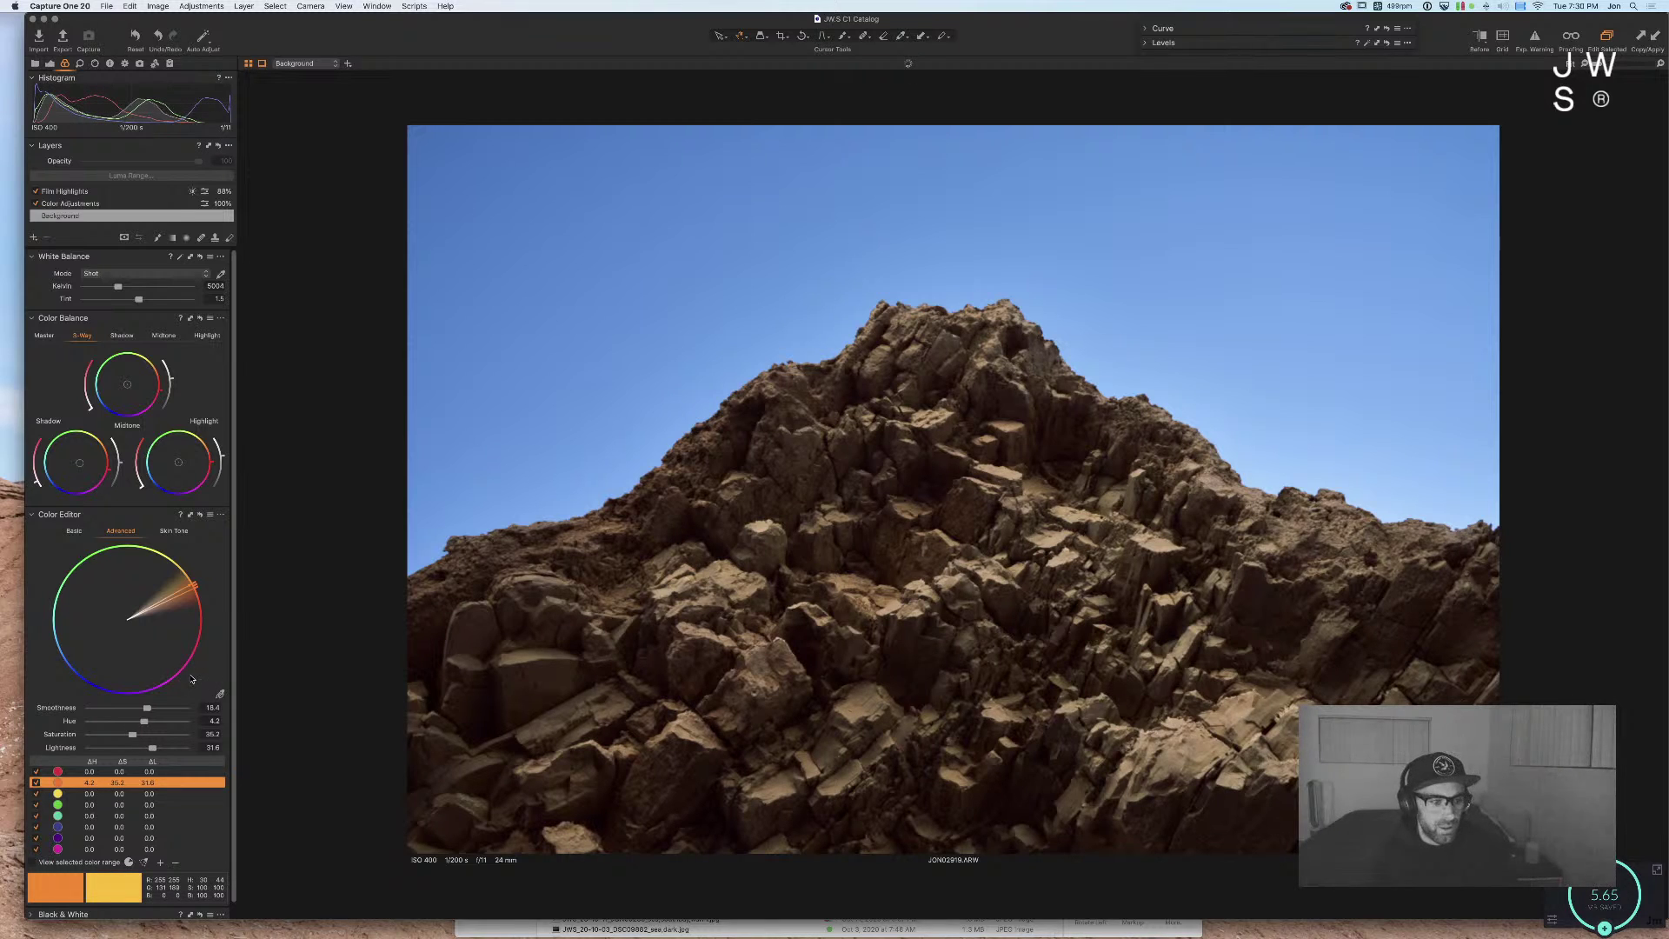
{"action": "left_click_drag", "start_coordinate": [145, 721], "coordinate": [115, 722]}
{"action": "key", "text": "y"}
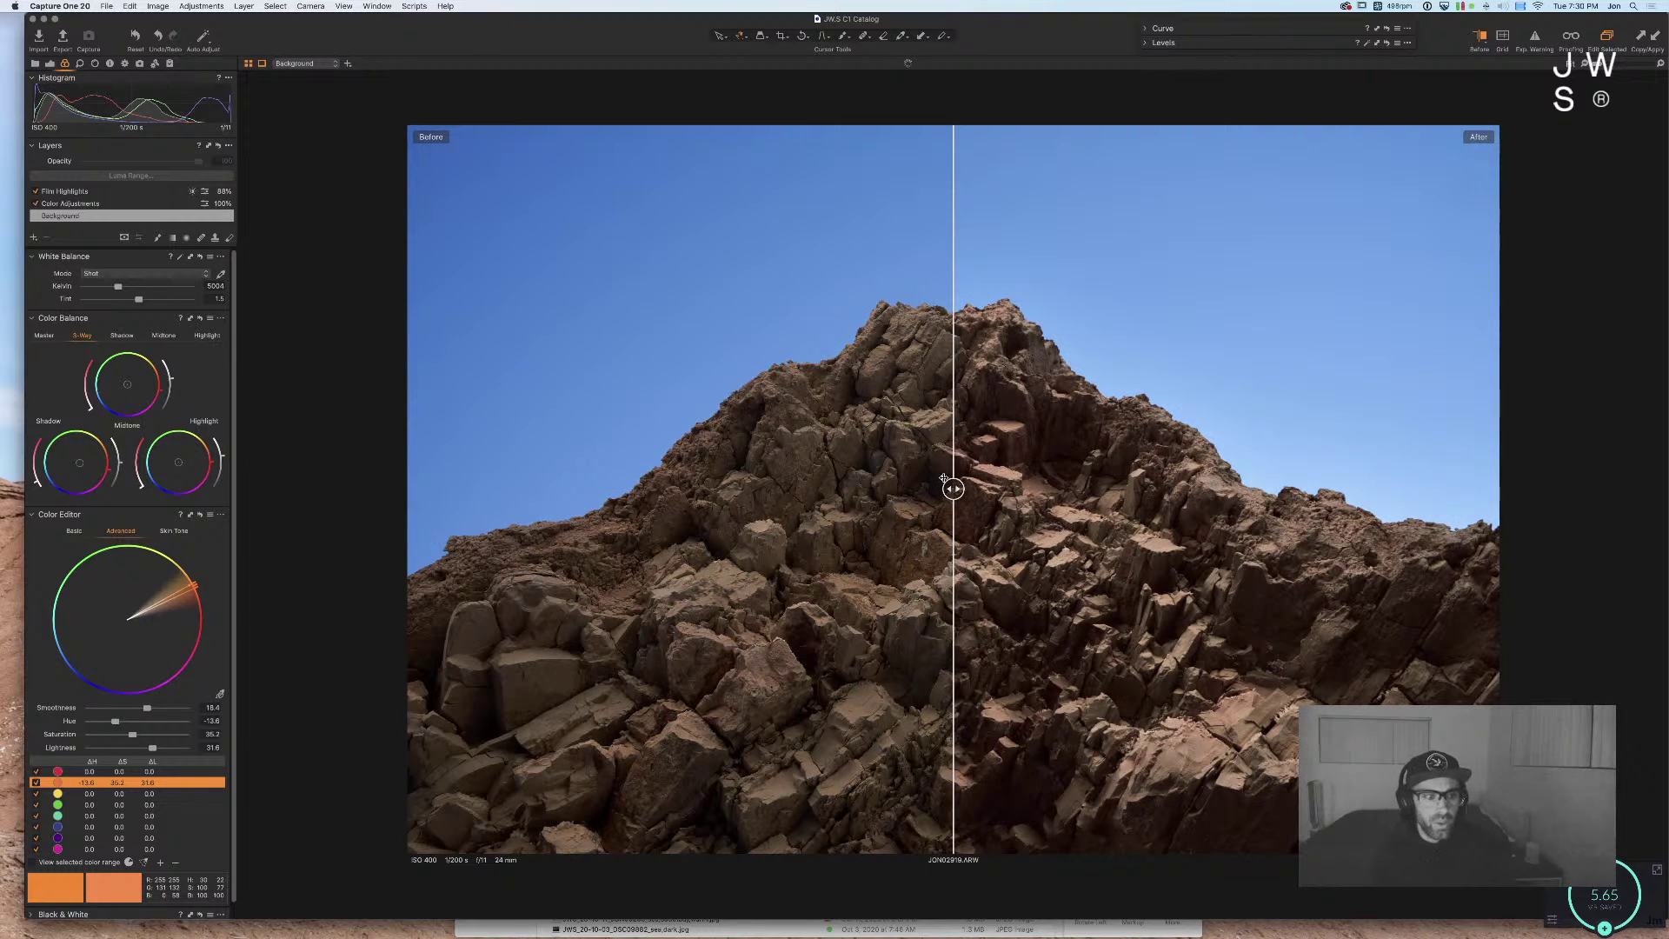
{"action": "key", "text": "y"}
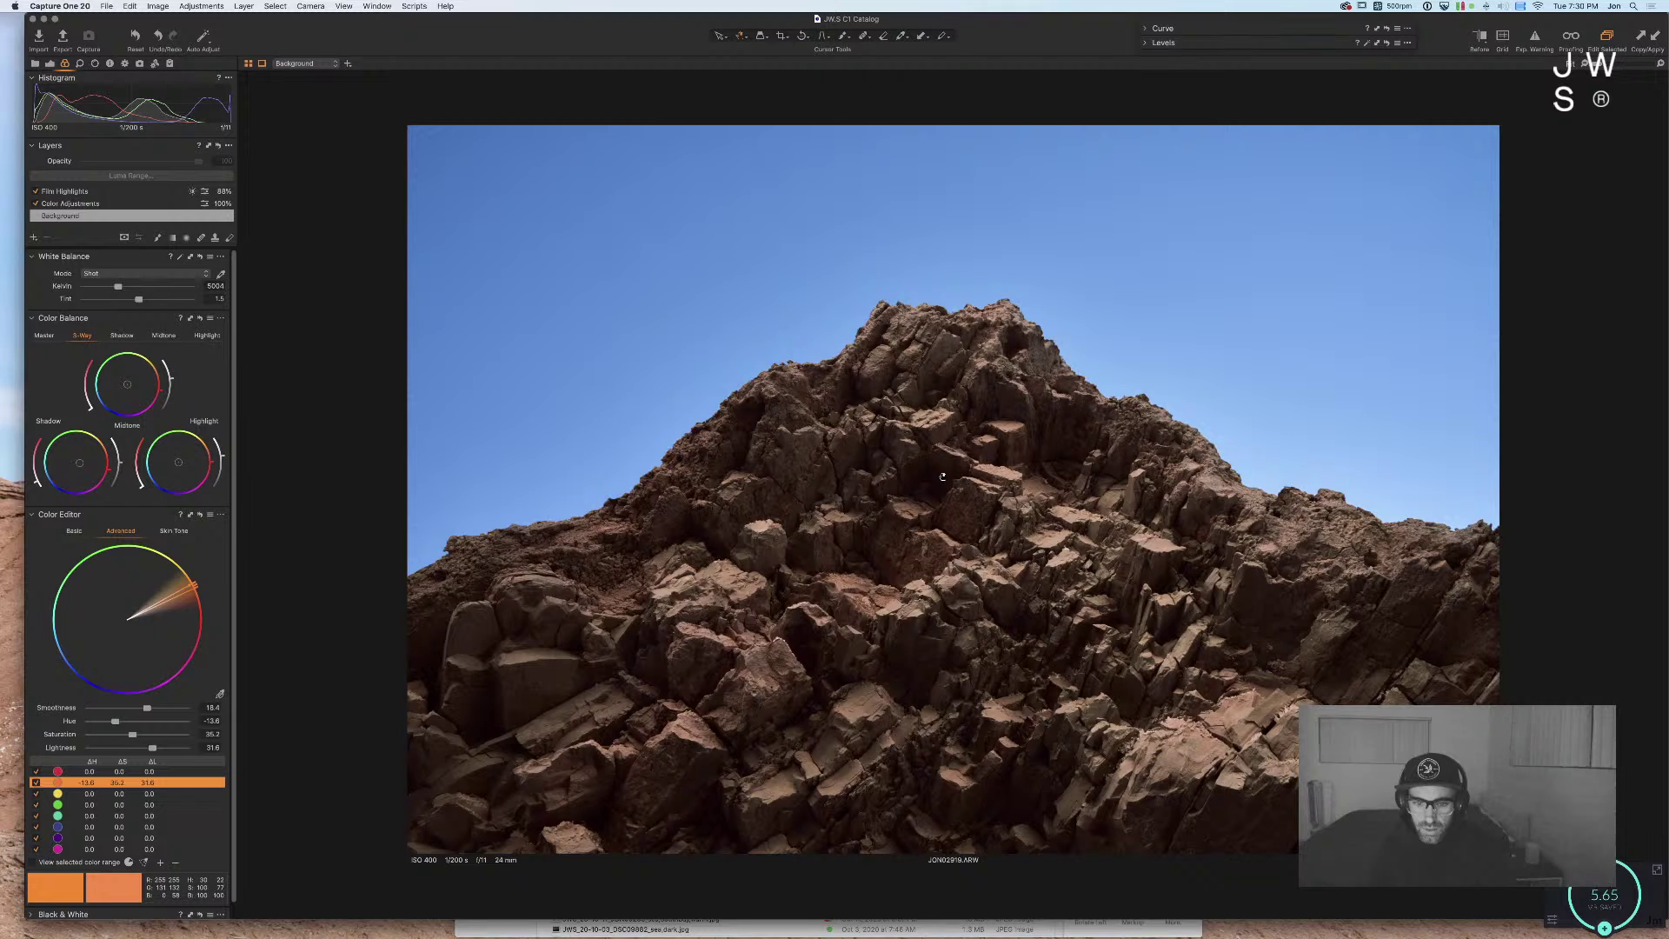
Step: Set the yellow range in the Color Editor to Hue 1.8 and Lightness 13.8
{"action": "left_click", "coordinate": [152, 795]}
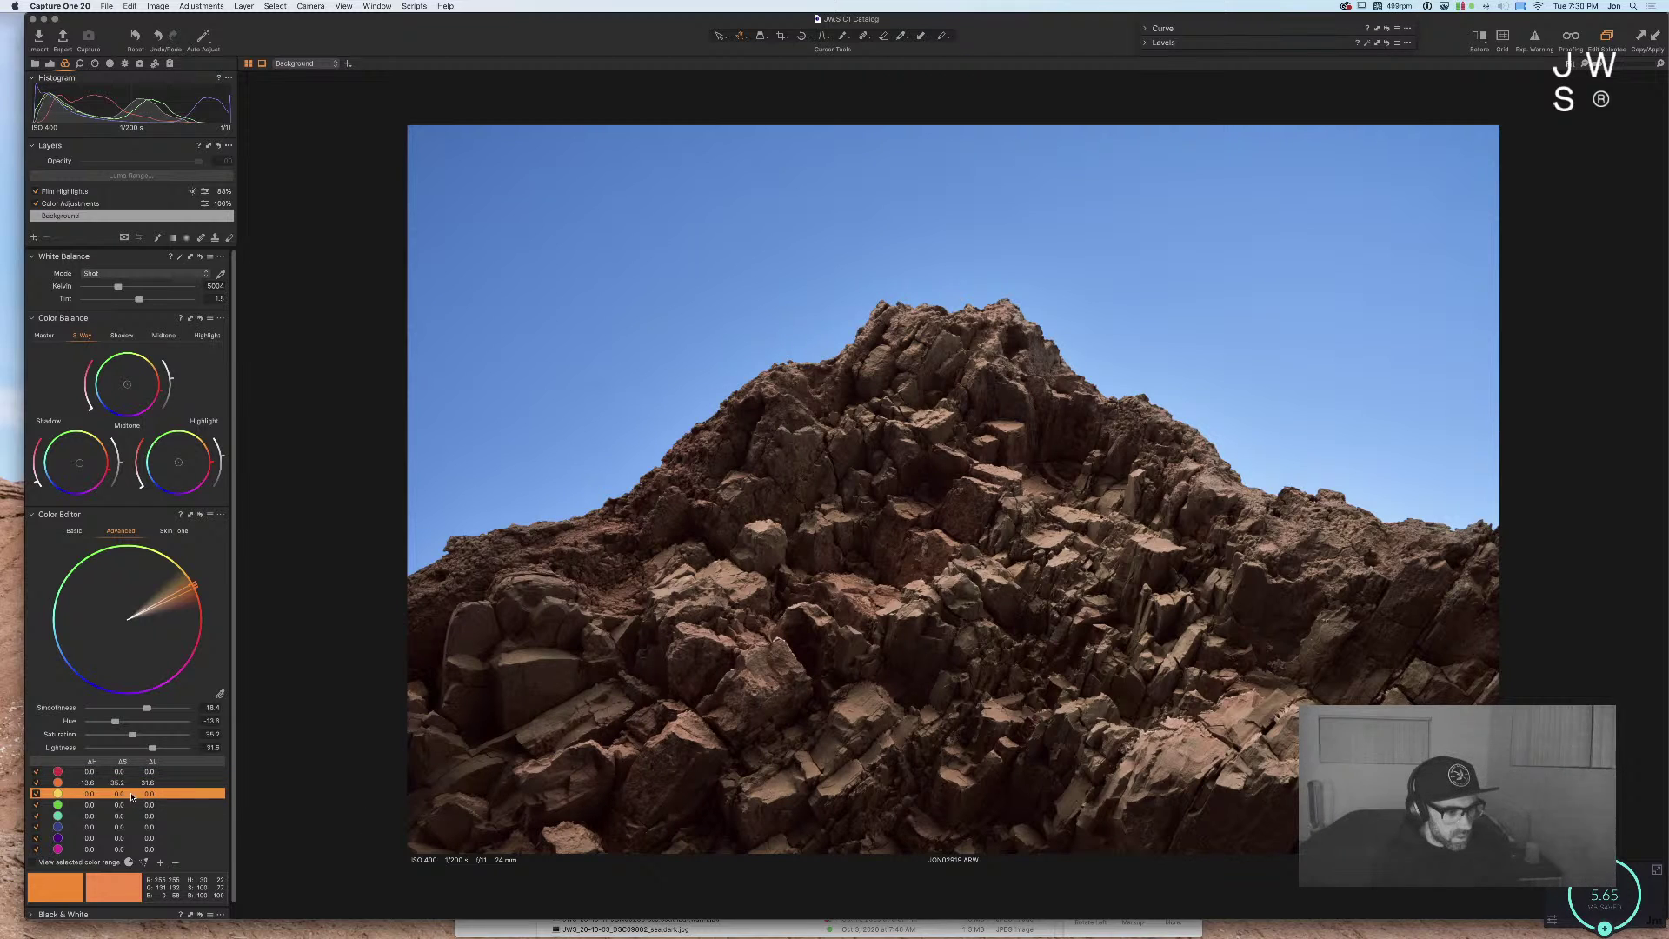
{"action": "mouse_move", "coordinate": [137, 722]}
{"action": "left_mouse_down"}
{"action": "mouse_move", "coordinate": [159, 723]}
{"action": "mouse_move", "coordinate": [139, 725]}
{"action": "left_mouse_up"}
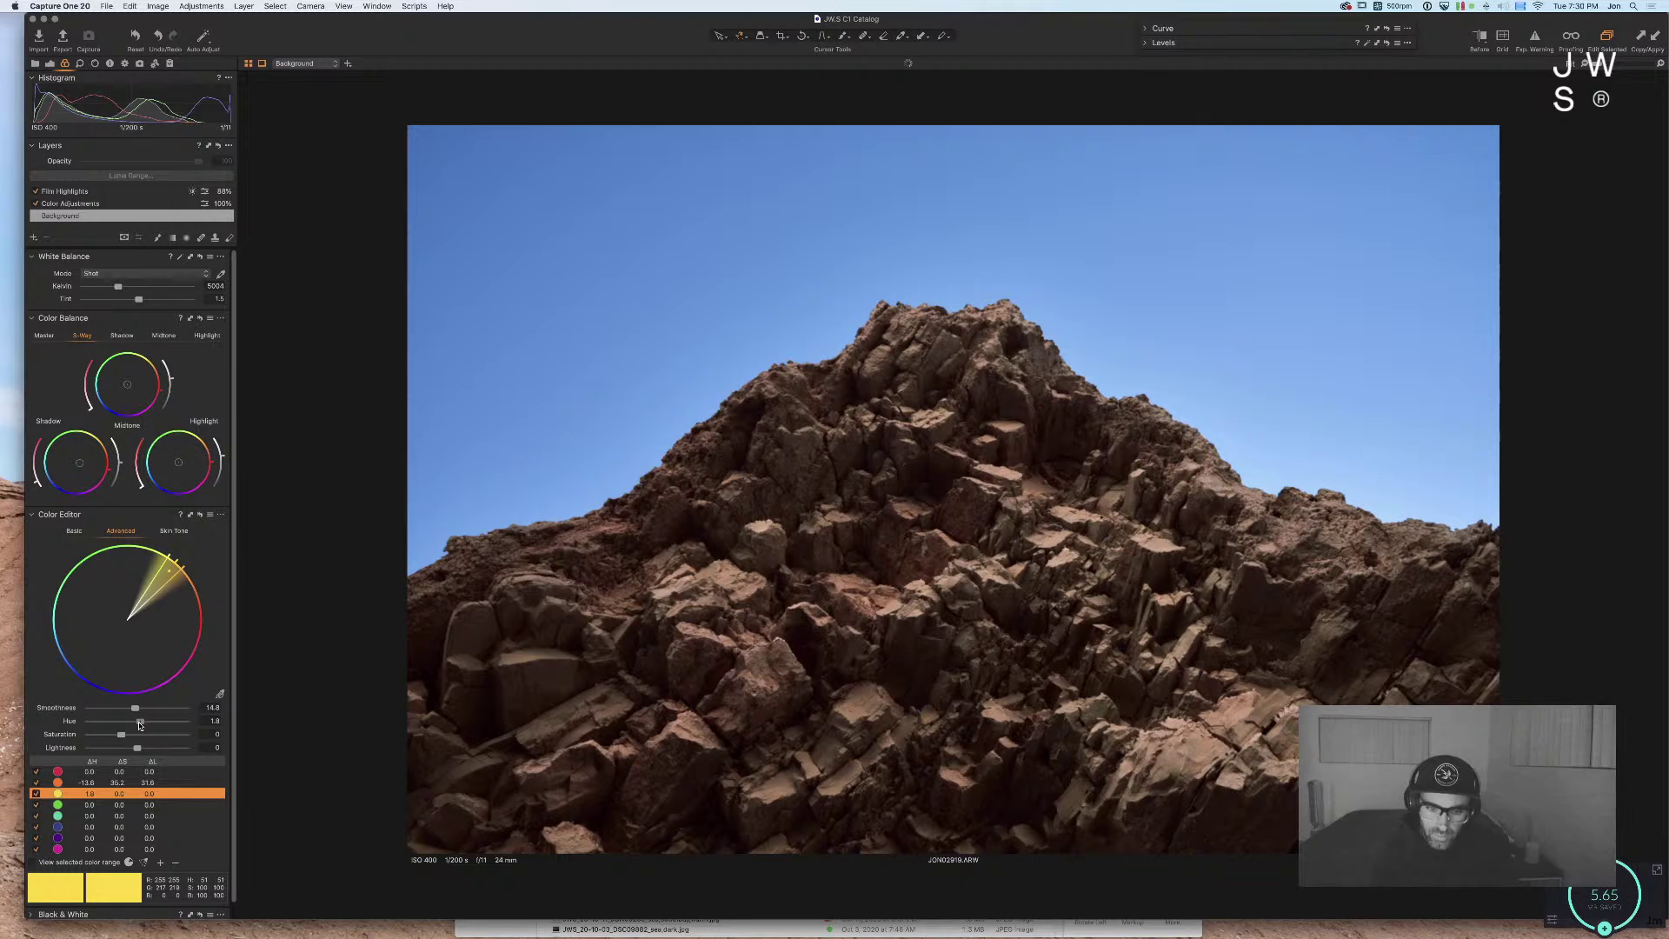
{"action": "left_click_drag", "start_coordinate": [136, 747], "coordinate": [144, 750]}
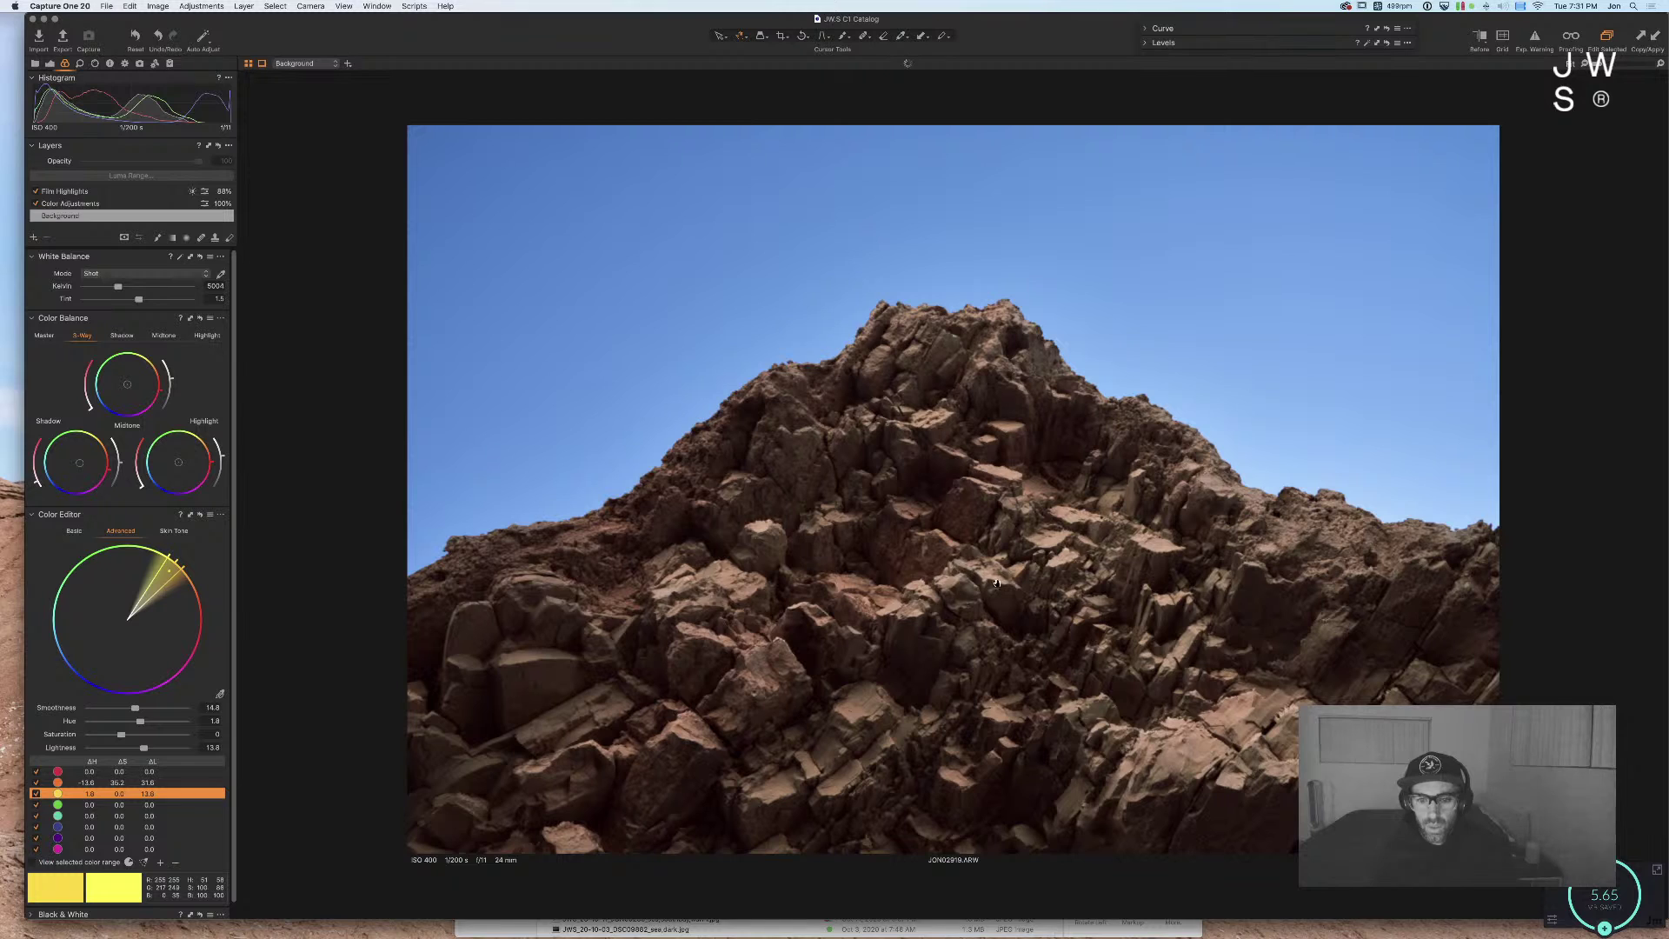
Step: Test the red range's hue extremes on a close-up of the rocks and set its Hue to -2
{"action": "scroll", "coordinate": [997, 582], "scroll_direction": "up", "scroll_amount": 4}
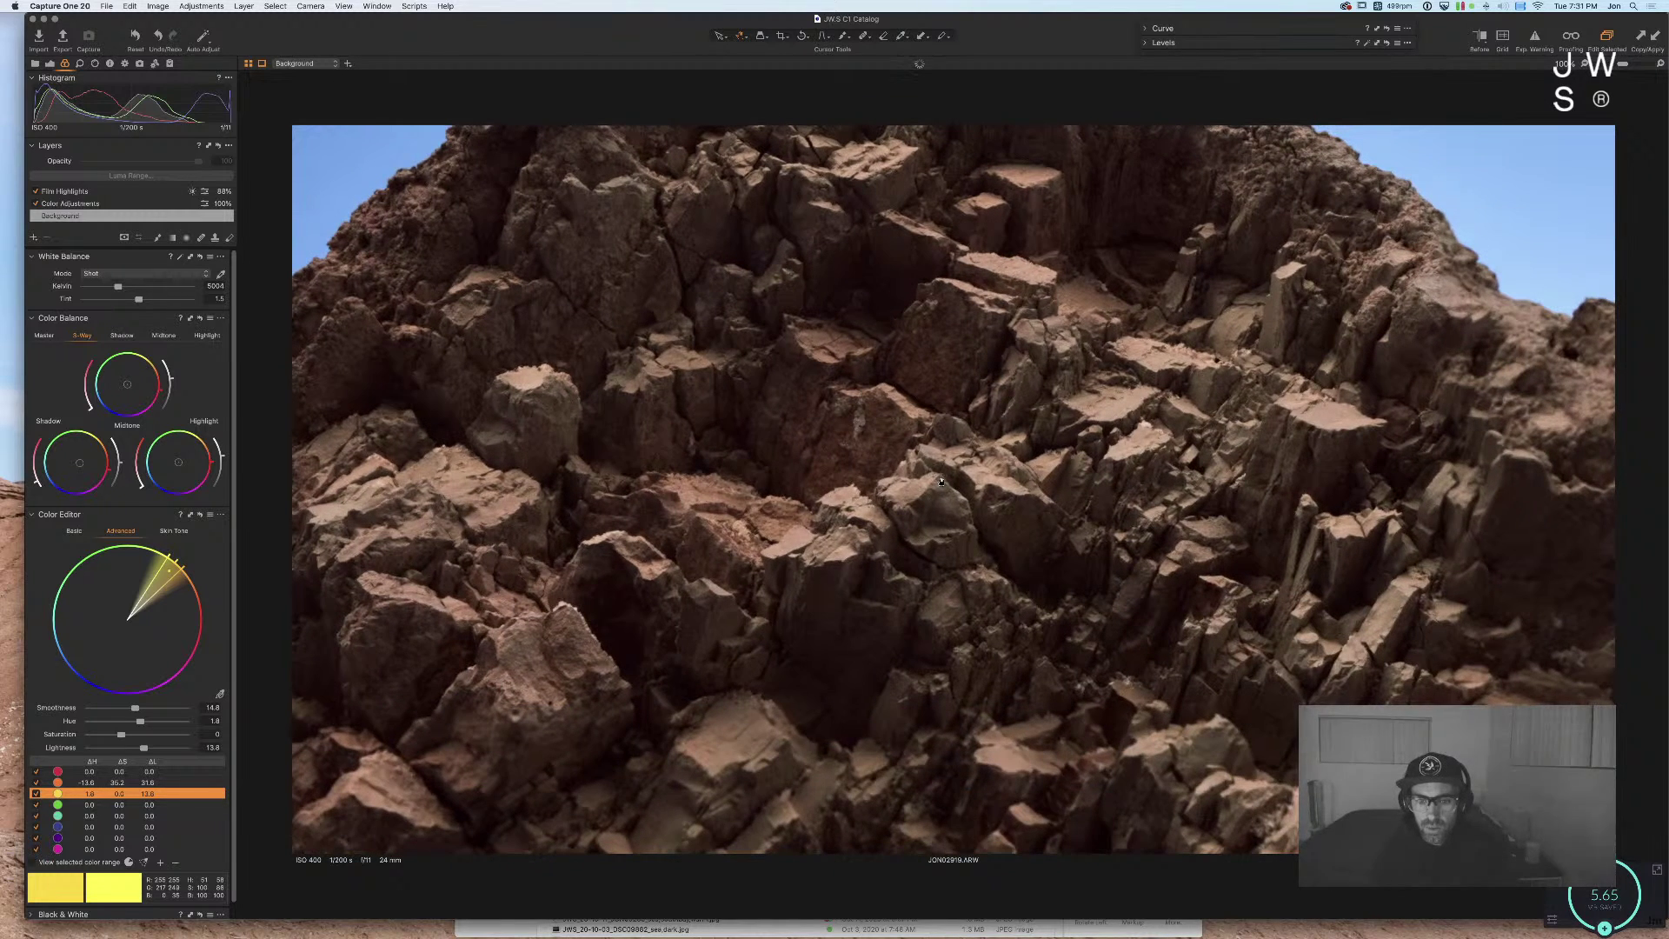
{"action": "left_click_drag", "start_coordinate": [488, 410], "coordinate": [416, 476]}
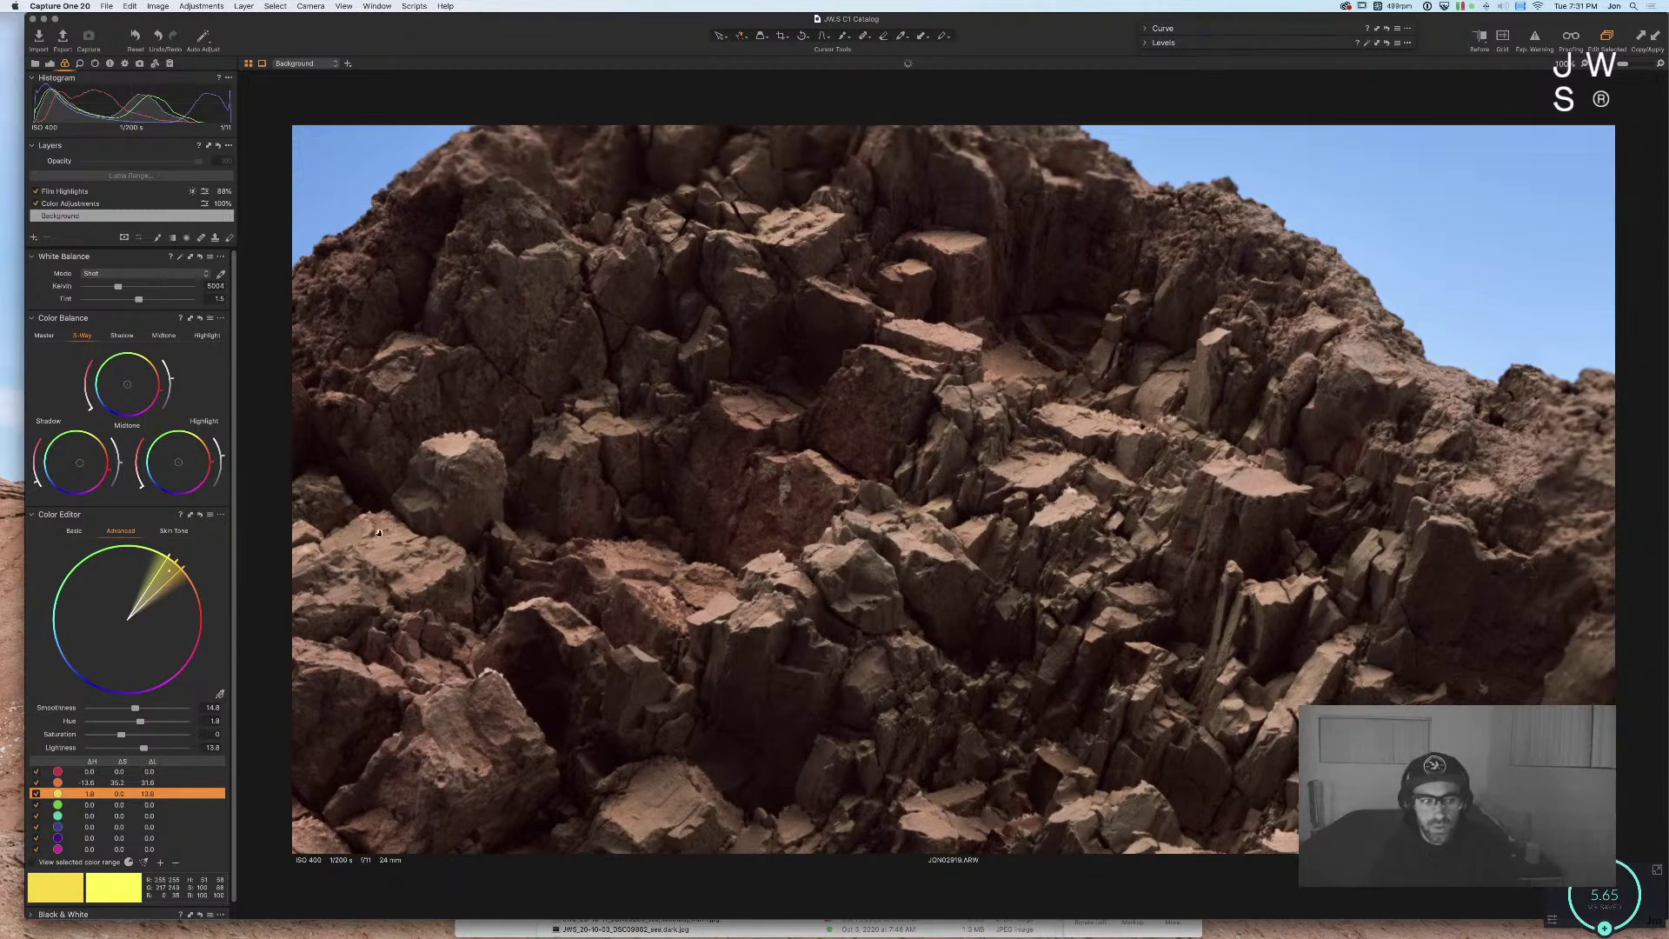
{"action": "left_click", "coordinate": [122, 770]}
{"action": "left_click_drag", "start_coordinate": [139, 720], "coordinate": [4, 720]}
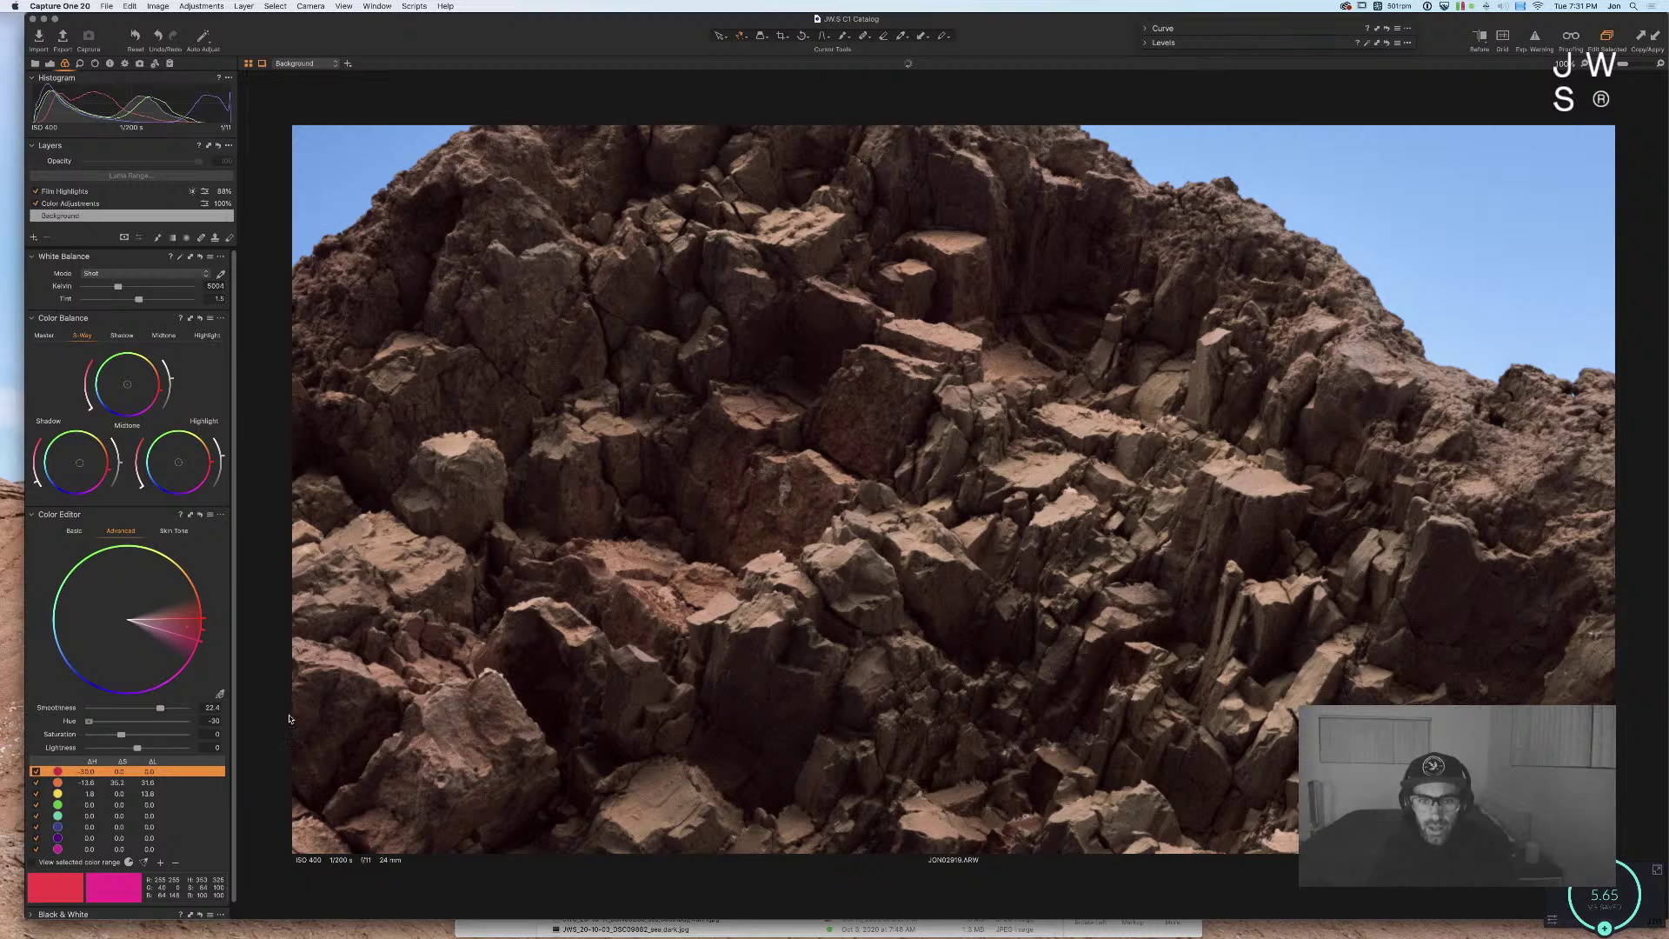
{"action": "left_click_drag", "start_coordinate": [149, 719], "coordinate": [252, 719]}
{"action": "left_click_drag", "start_coordinate": [491, 717], "coordinate": [131, 722]}
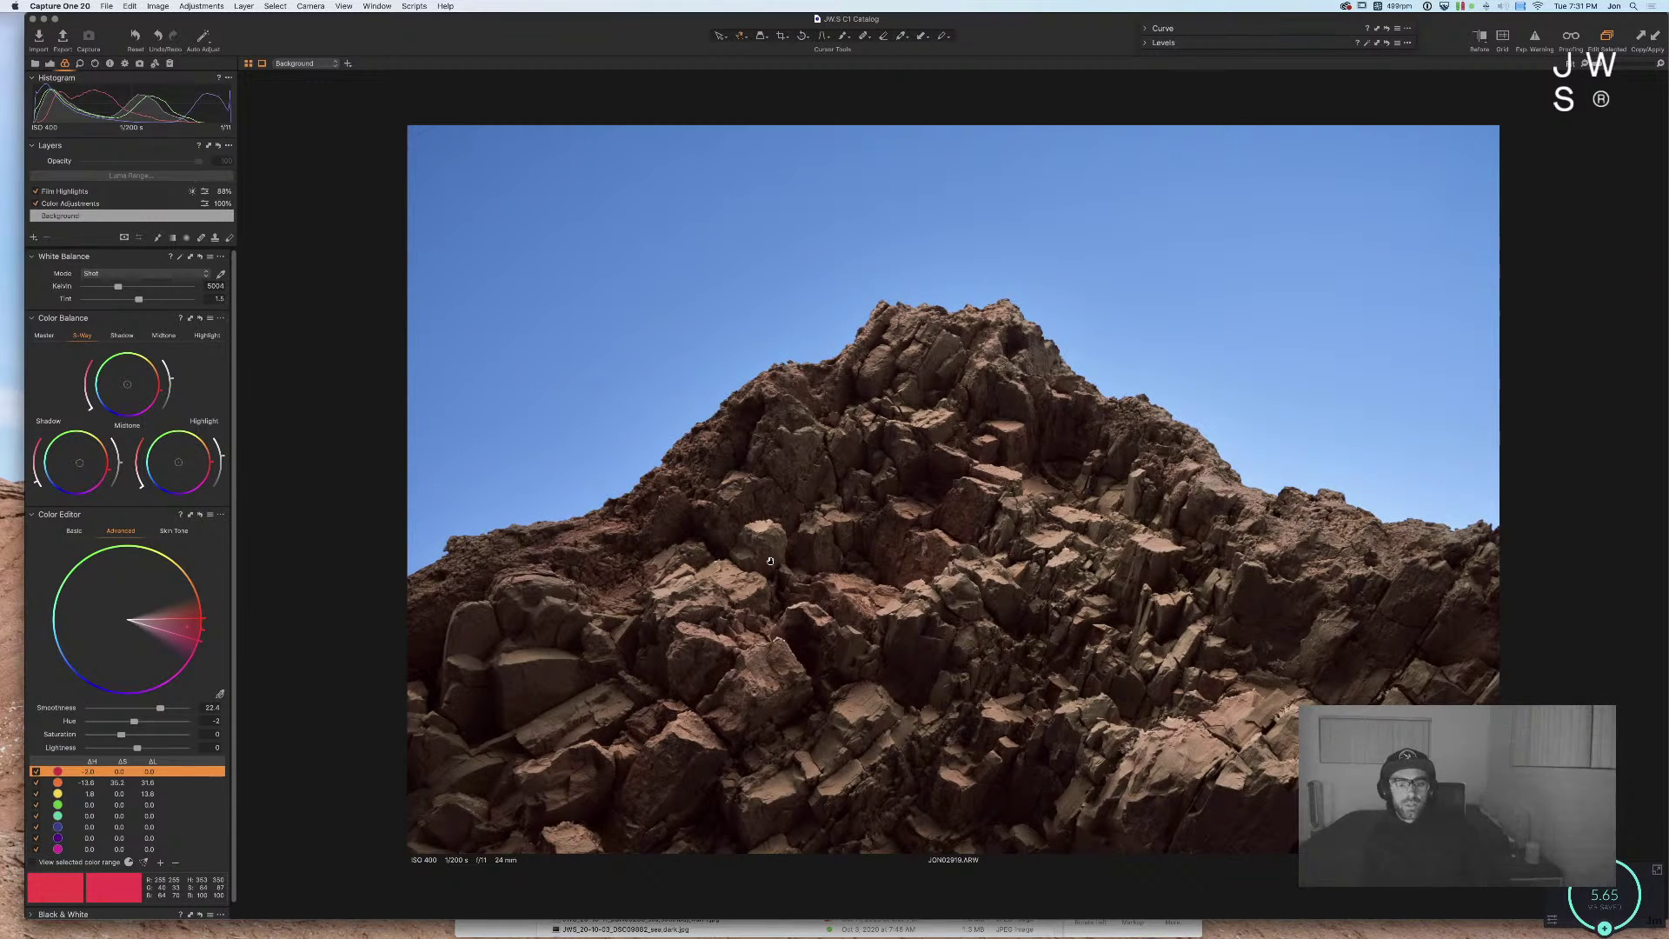
Step: Set the blue range to Smoothness 30, Hue -5.6, Saturation -11.3 and Lightness -25.4, and the cyan-green range to Hue 2.2
{"action": "left_click", "coordinate": [104, 827]}
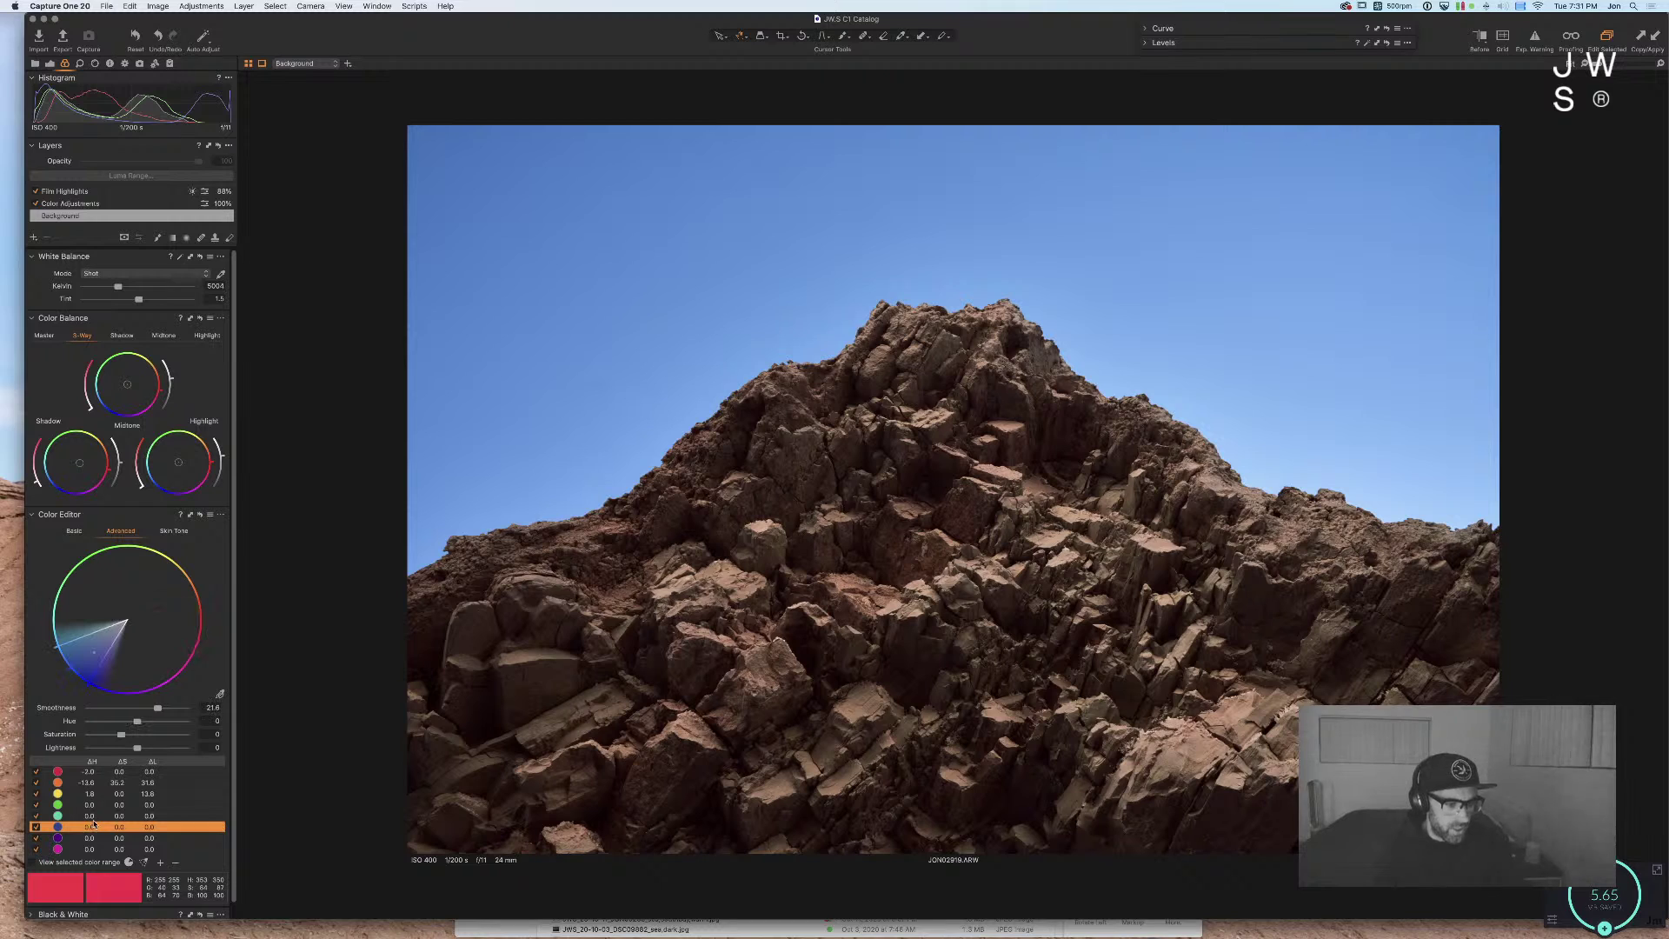
{"action": "mouse_move", "coordinate": [137, 721]}
{"action": "left_mouse_down"}
{"action": "mouse_move", "coordinate": [165, 722]}
{"action": "mouse_move", "coordinate": [103, 724]}
{"action": "mouse_move", "coordinate": [129, 722]}
{"action": "mouse_move", "coordinate": [119, 737]}
{"action": "left_mouse_up"}
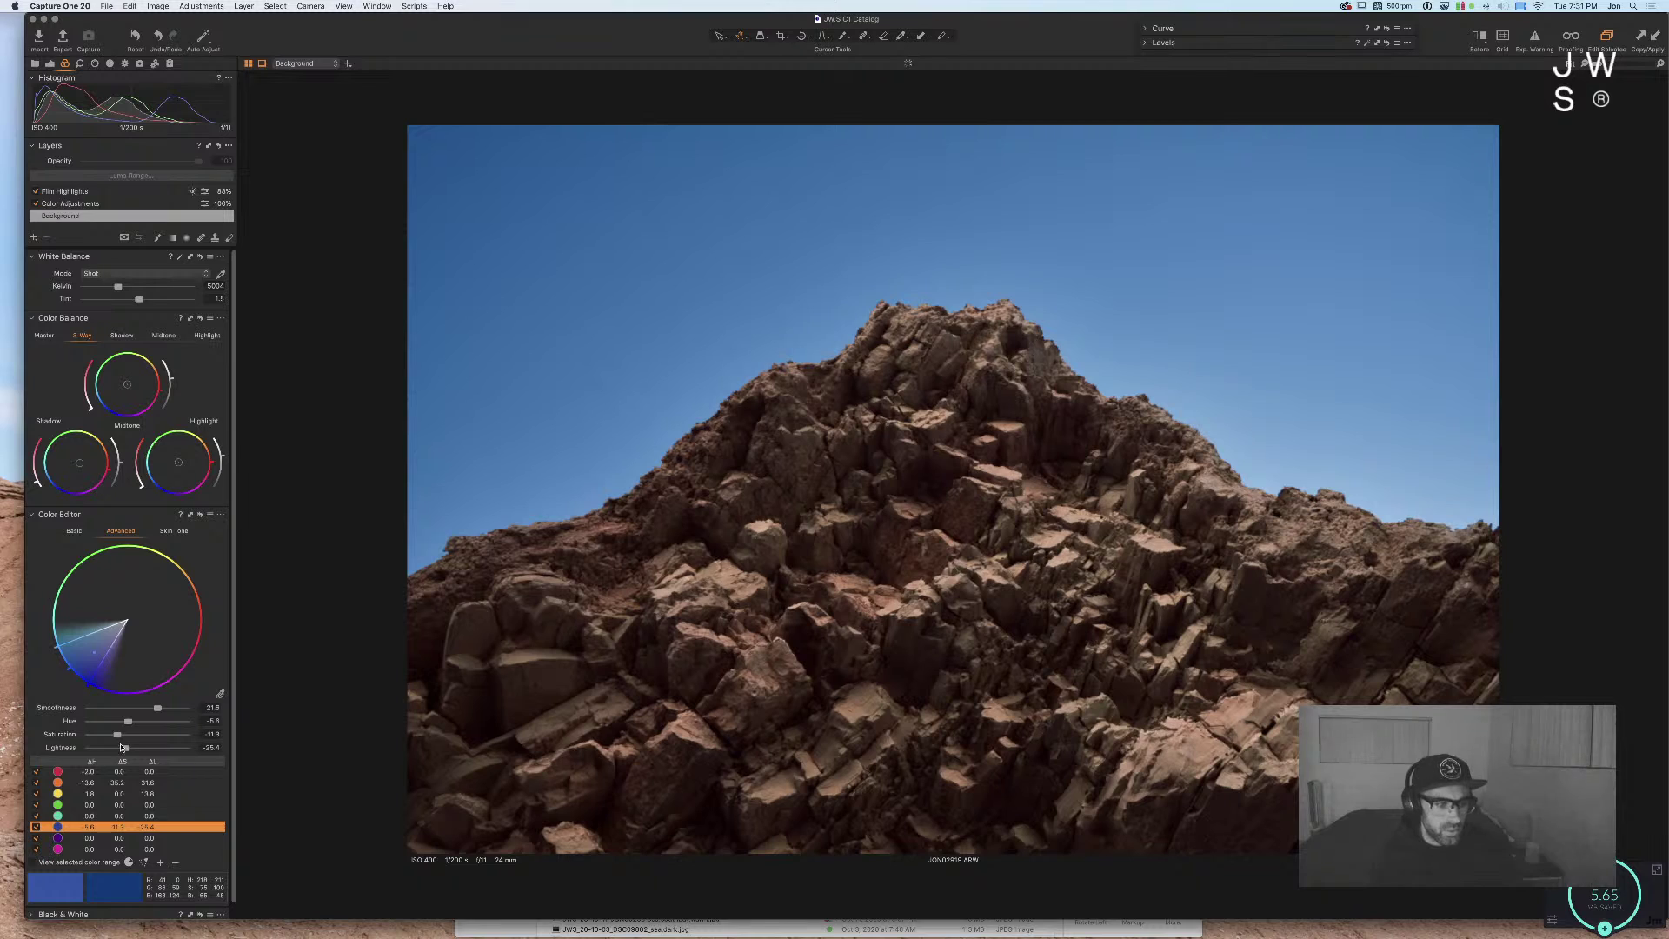
{"action": "left_click", "coordinate": [140, 814]}
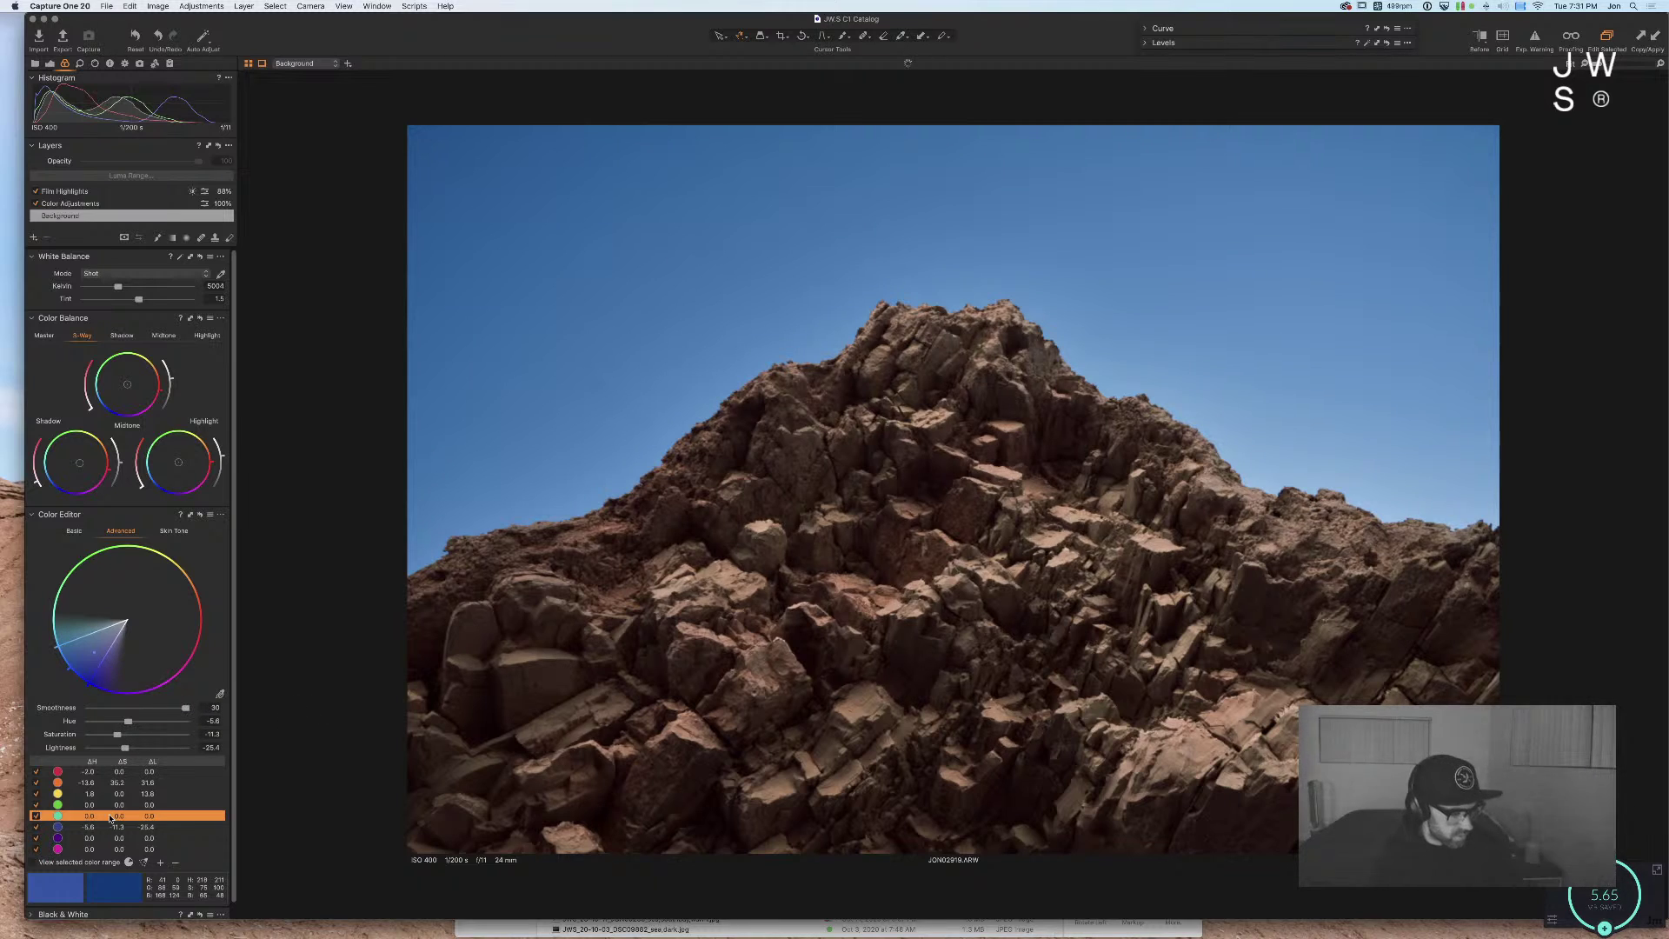
{"action": "left_click_drag", "start_coordinate": [144, 722], "coordinate": [145, 723]}
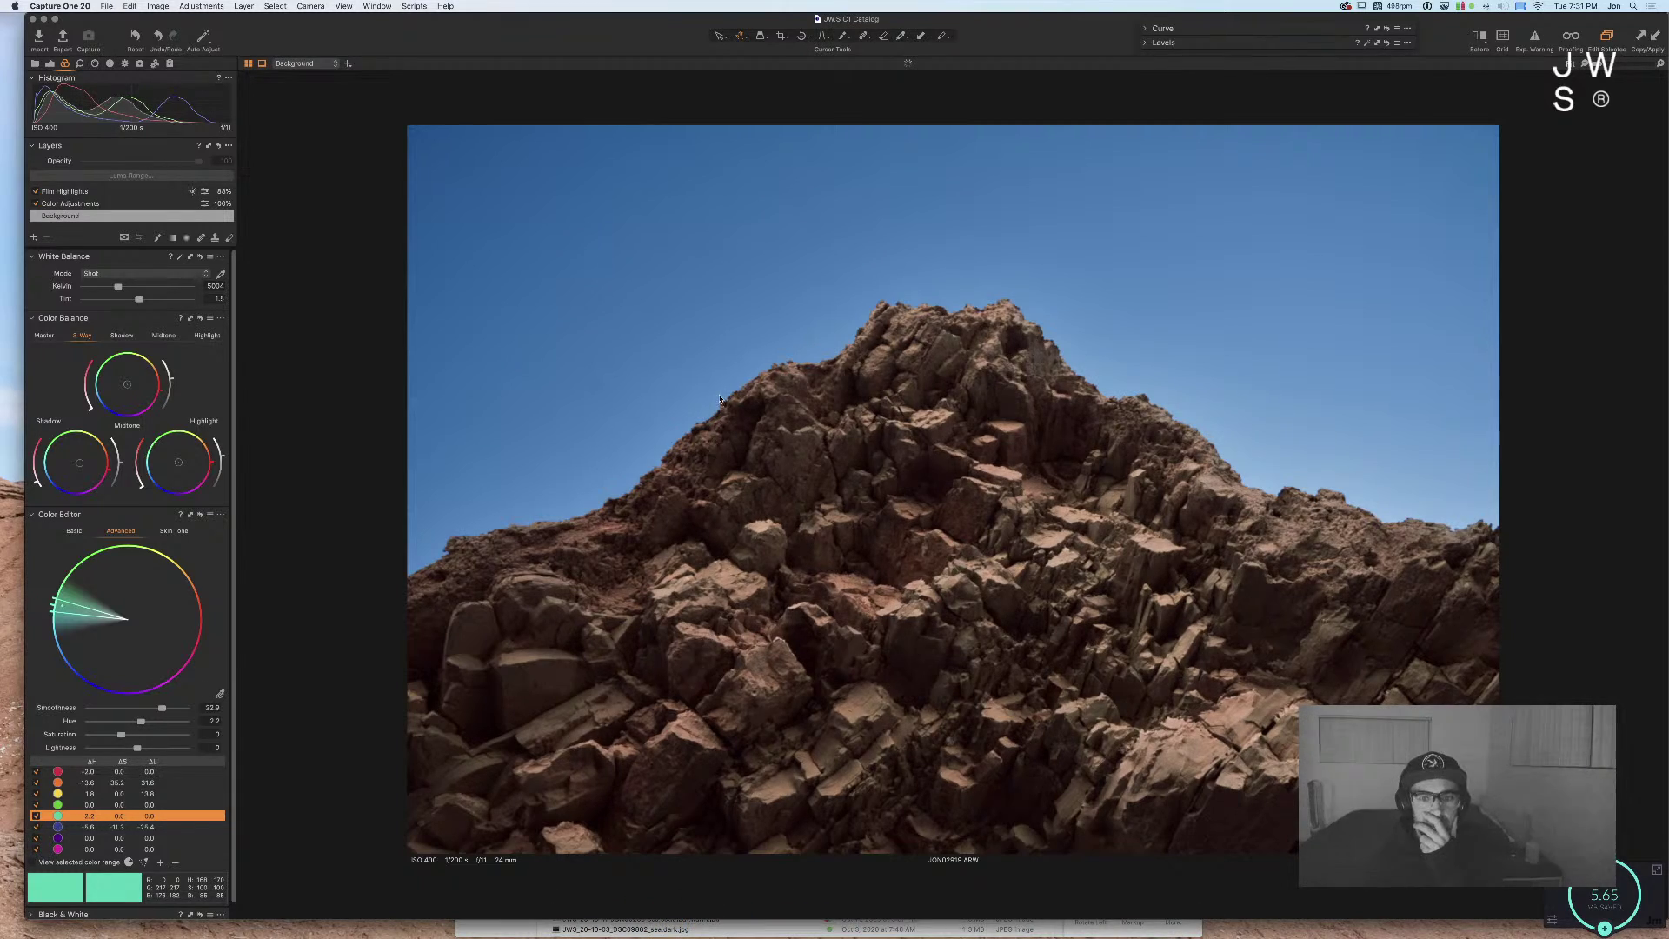
Step: Browse the catalog thumbnails and open the golden-lit breaking wave photo JON00803
{"action": "key", "text": "super+alt+v"}
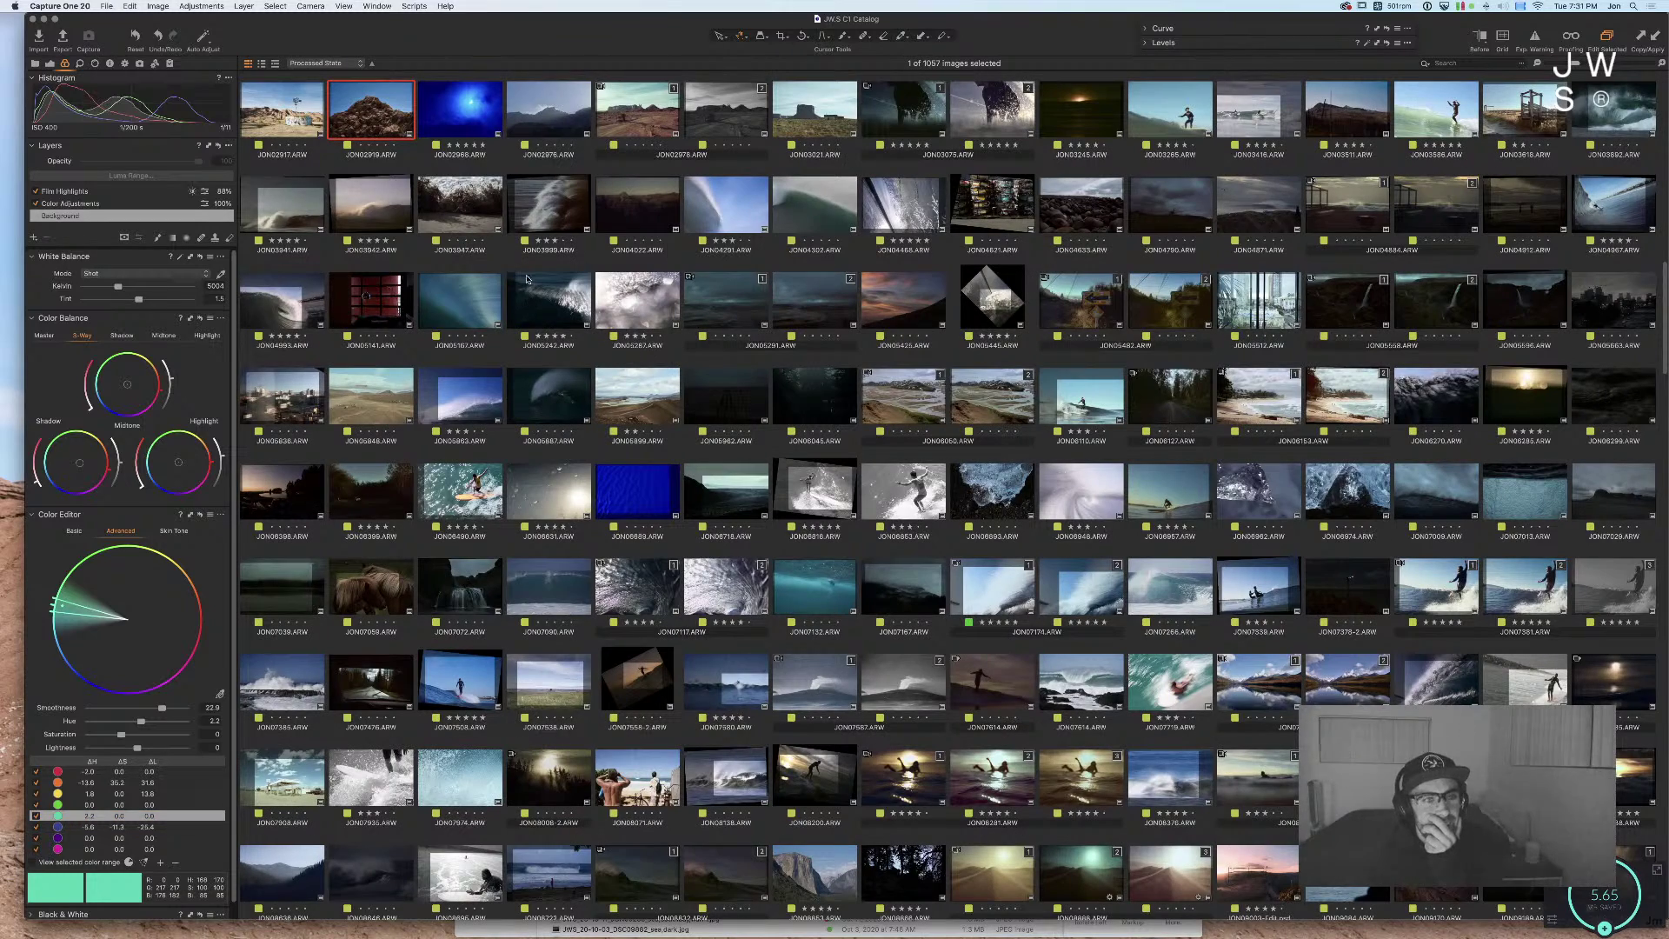
{"action": "scroll", "coordinate": [504, 269], "scroll_direction": "up", "scroll_amount": 3}
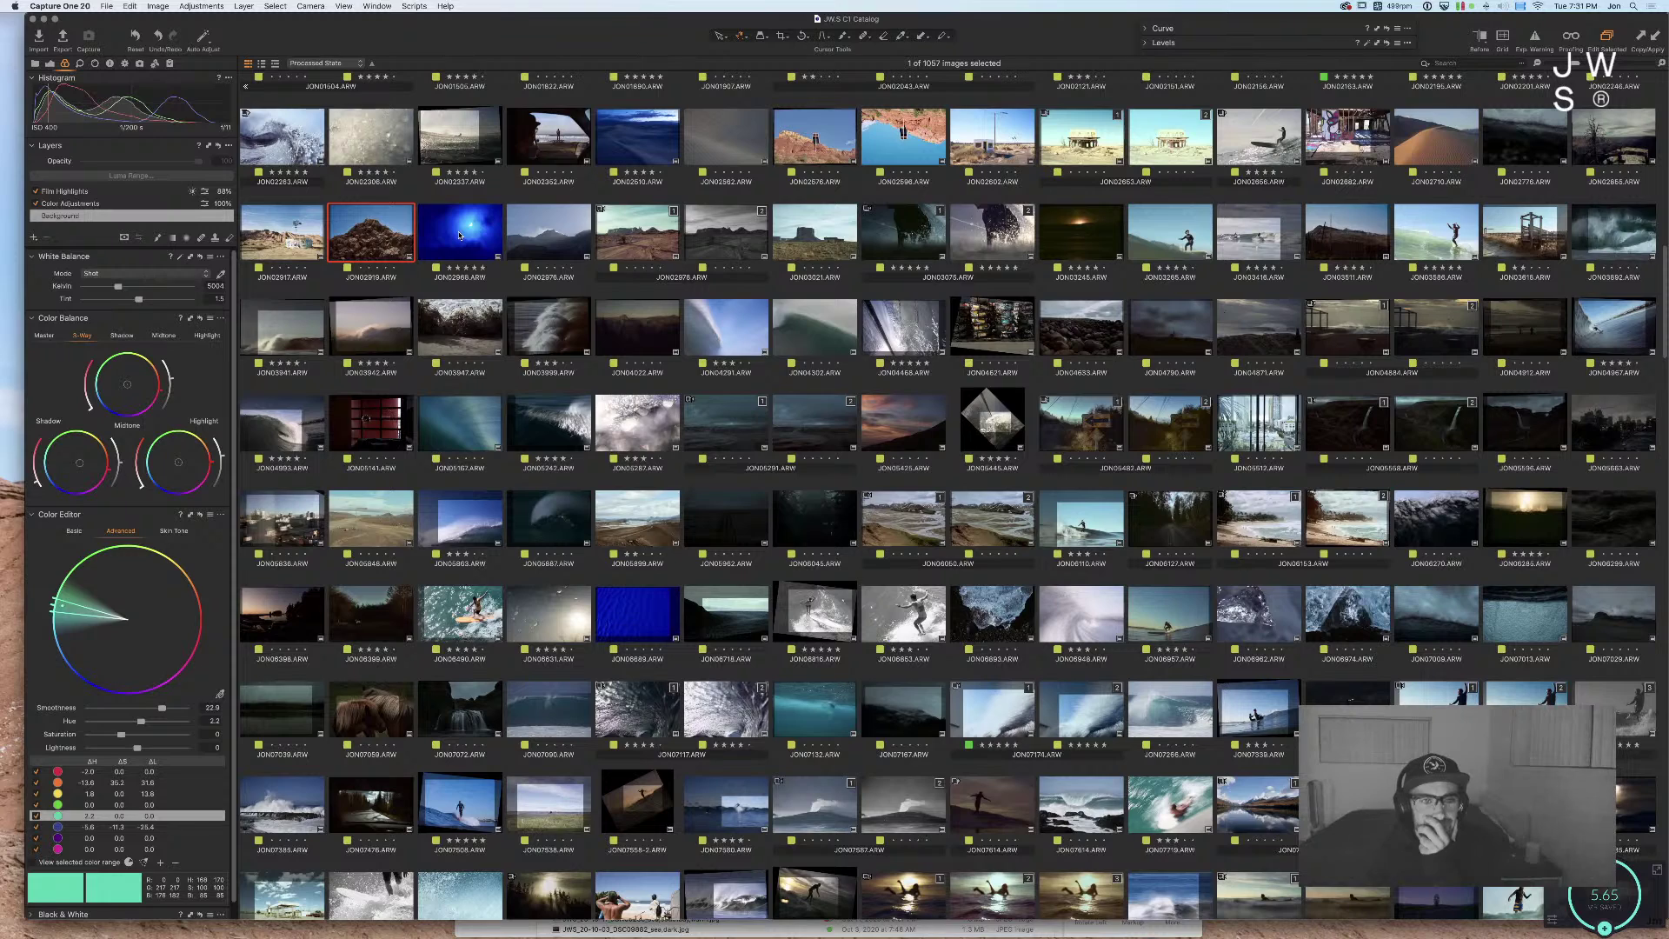
{"action": "scroll", "coordinate": [458, 238], "scroll_direction": "up", "scroll_amount": 4}
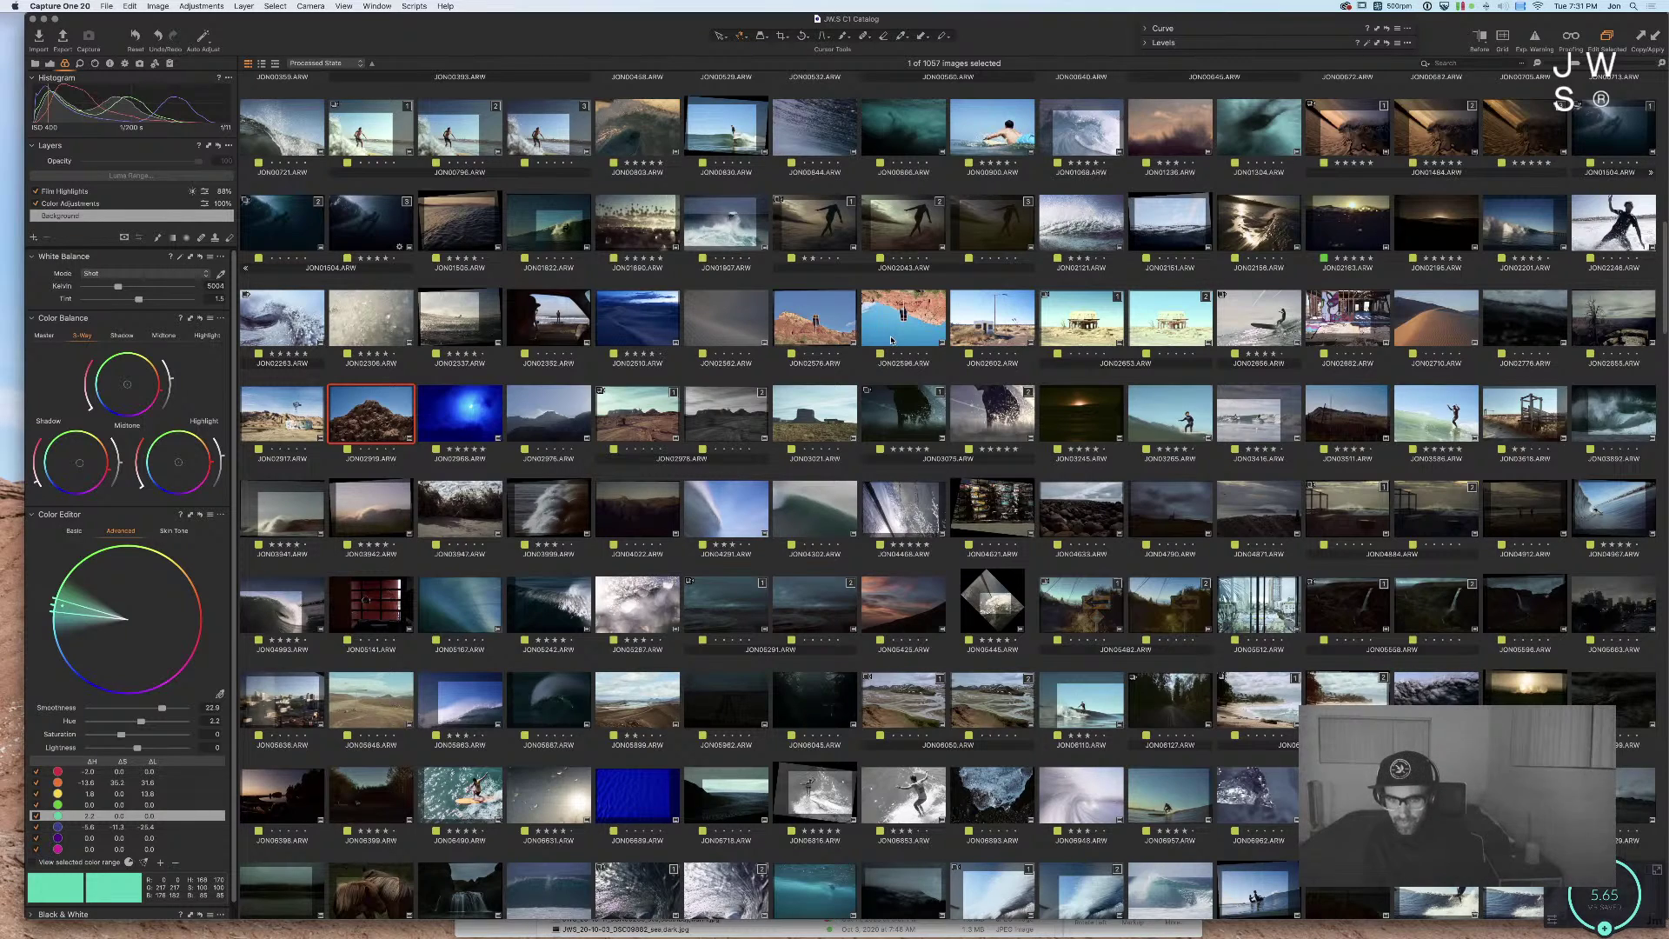
{"action": "scroll", "coordinate": [472, 478], "scroll_direction": "up", "scroll_amount": 5}
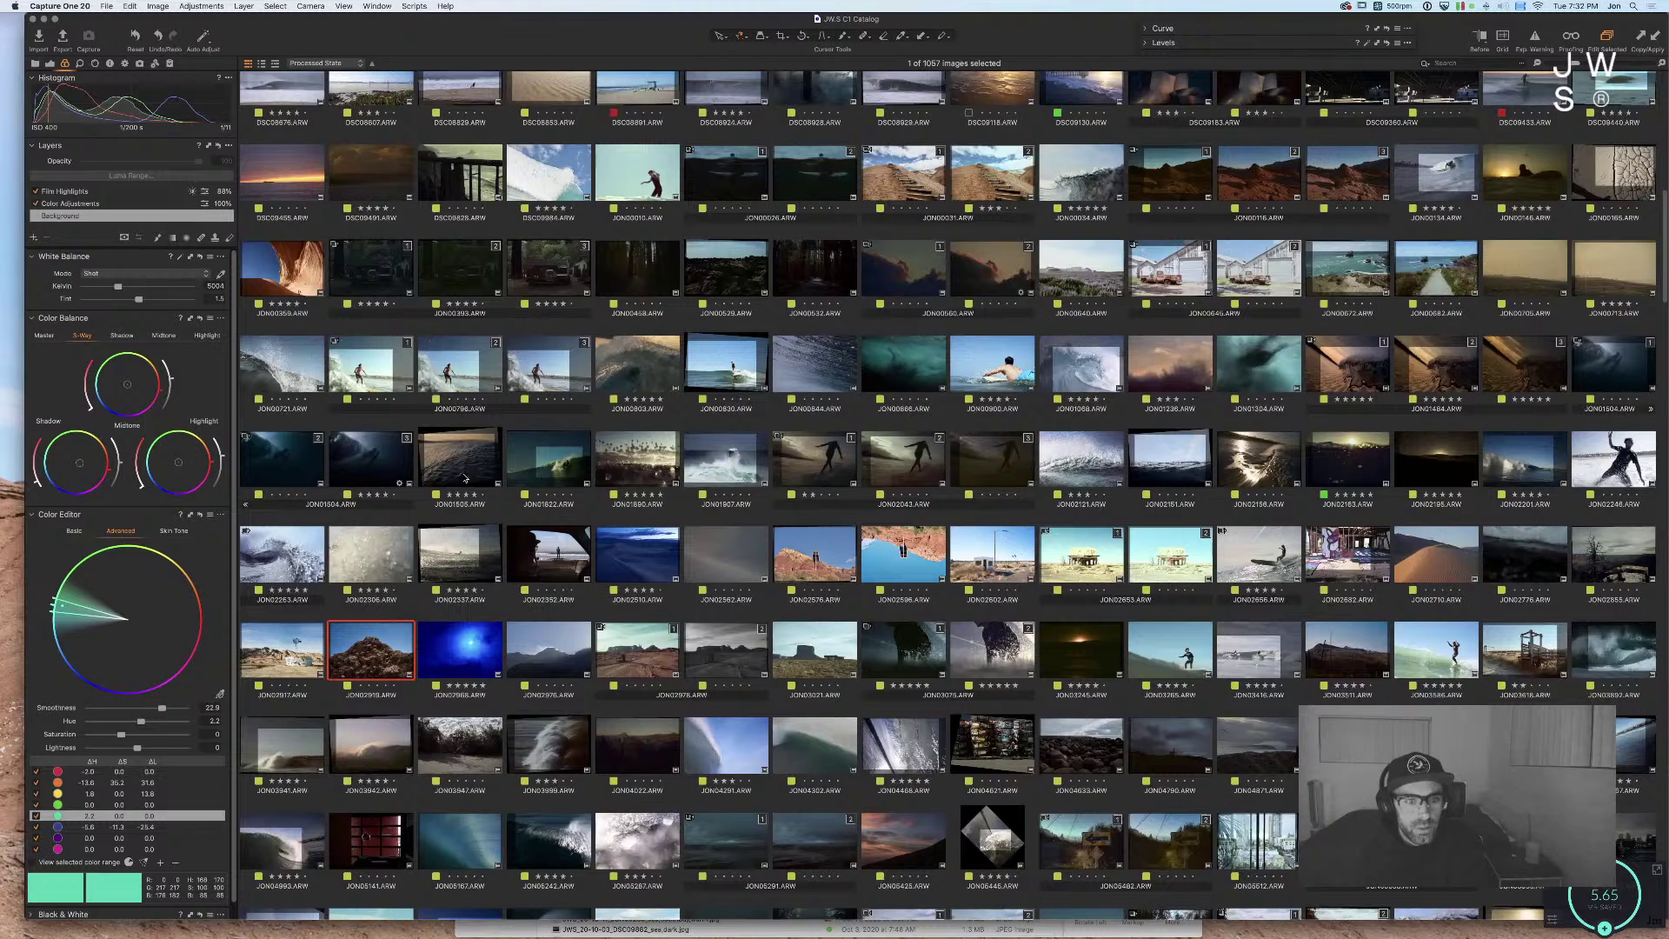
{"action": "double_click", "coordinate": [632, 369]}
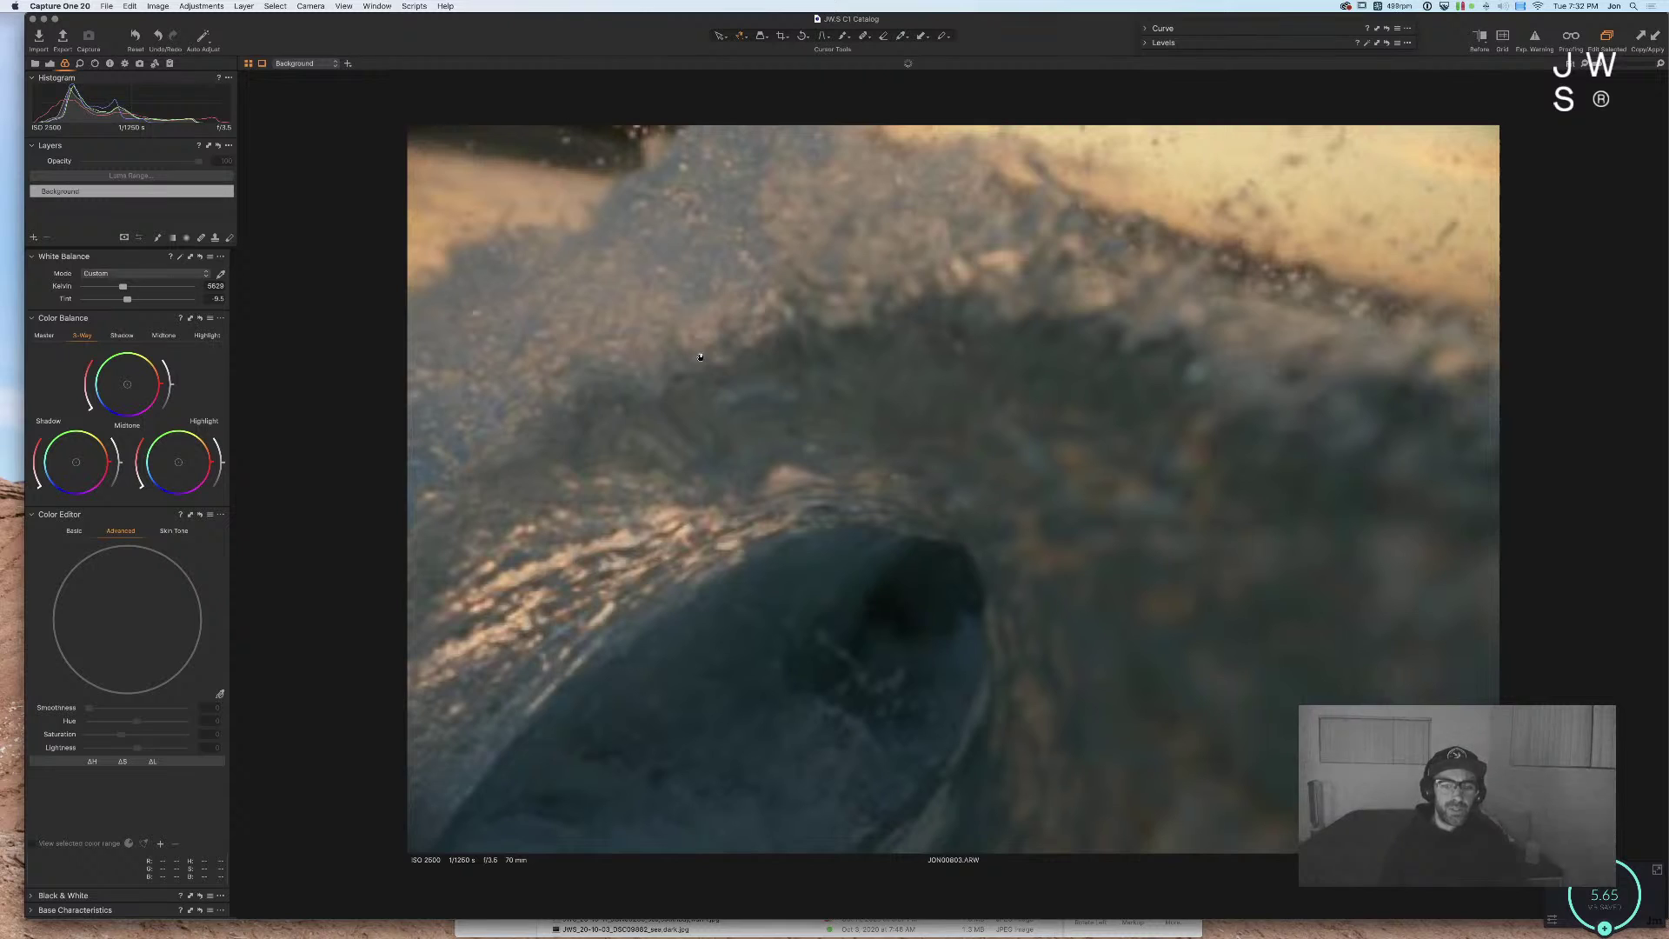
Step: Apply the adjustments with the Film Highlights and Color Adjustments layers to the wave photo and compare it before and after
{"action": "key", "text": "super+shift+c"}
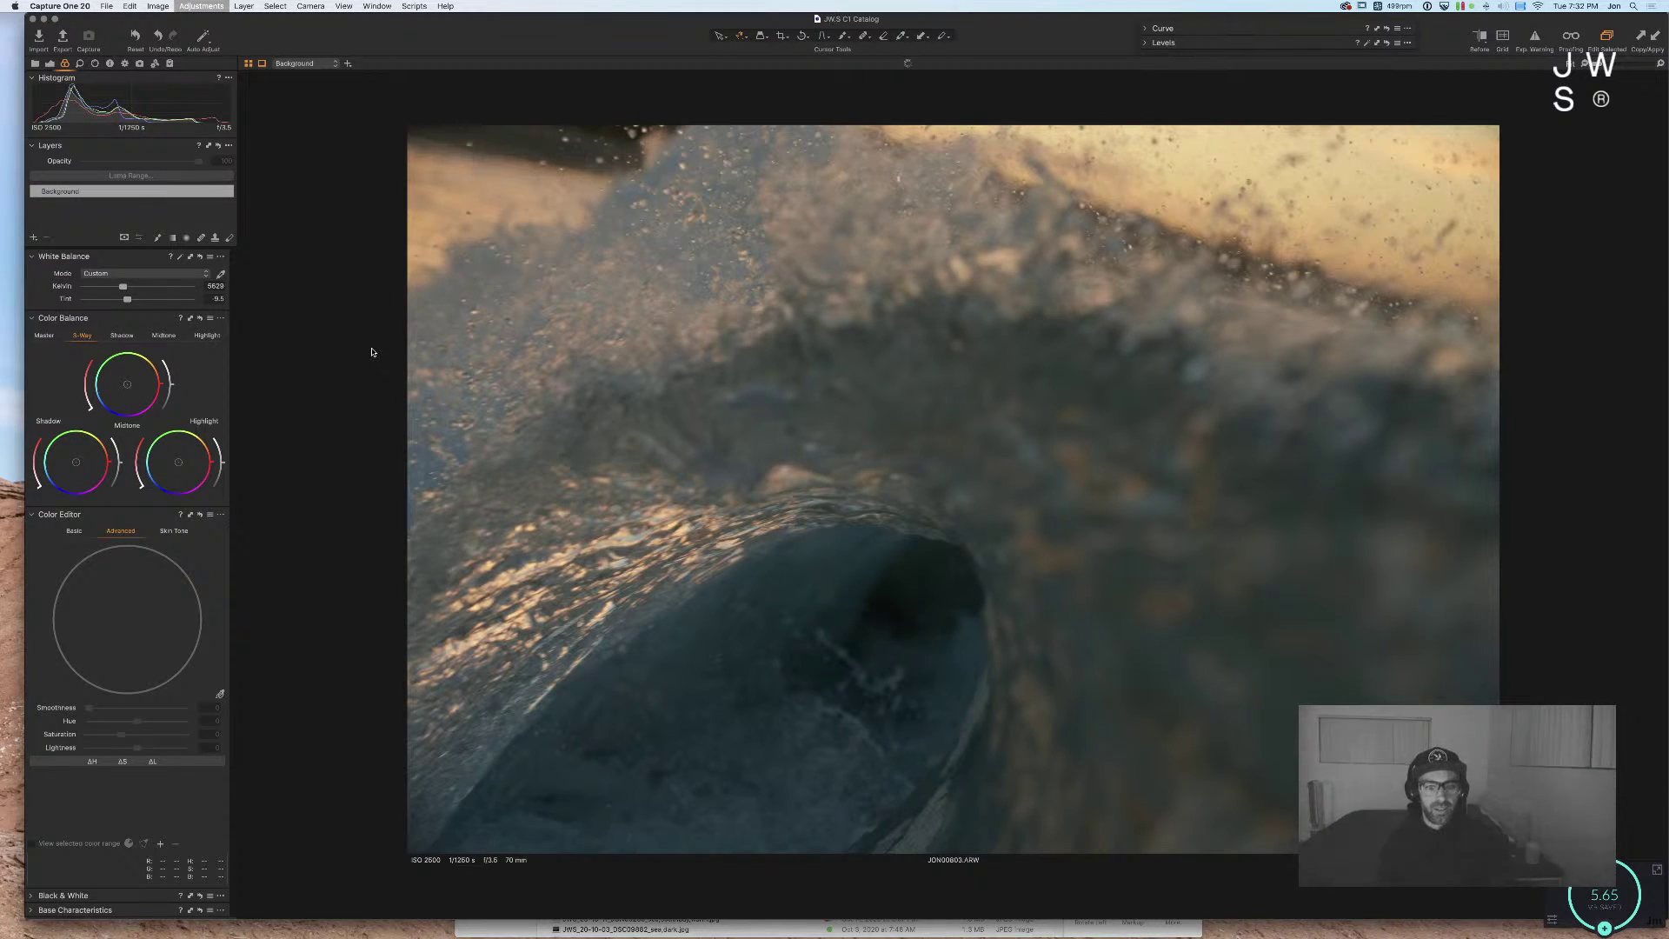
{"action": "key", "text": "super+shift+v"}
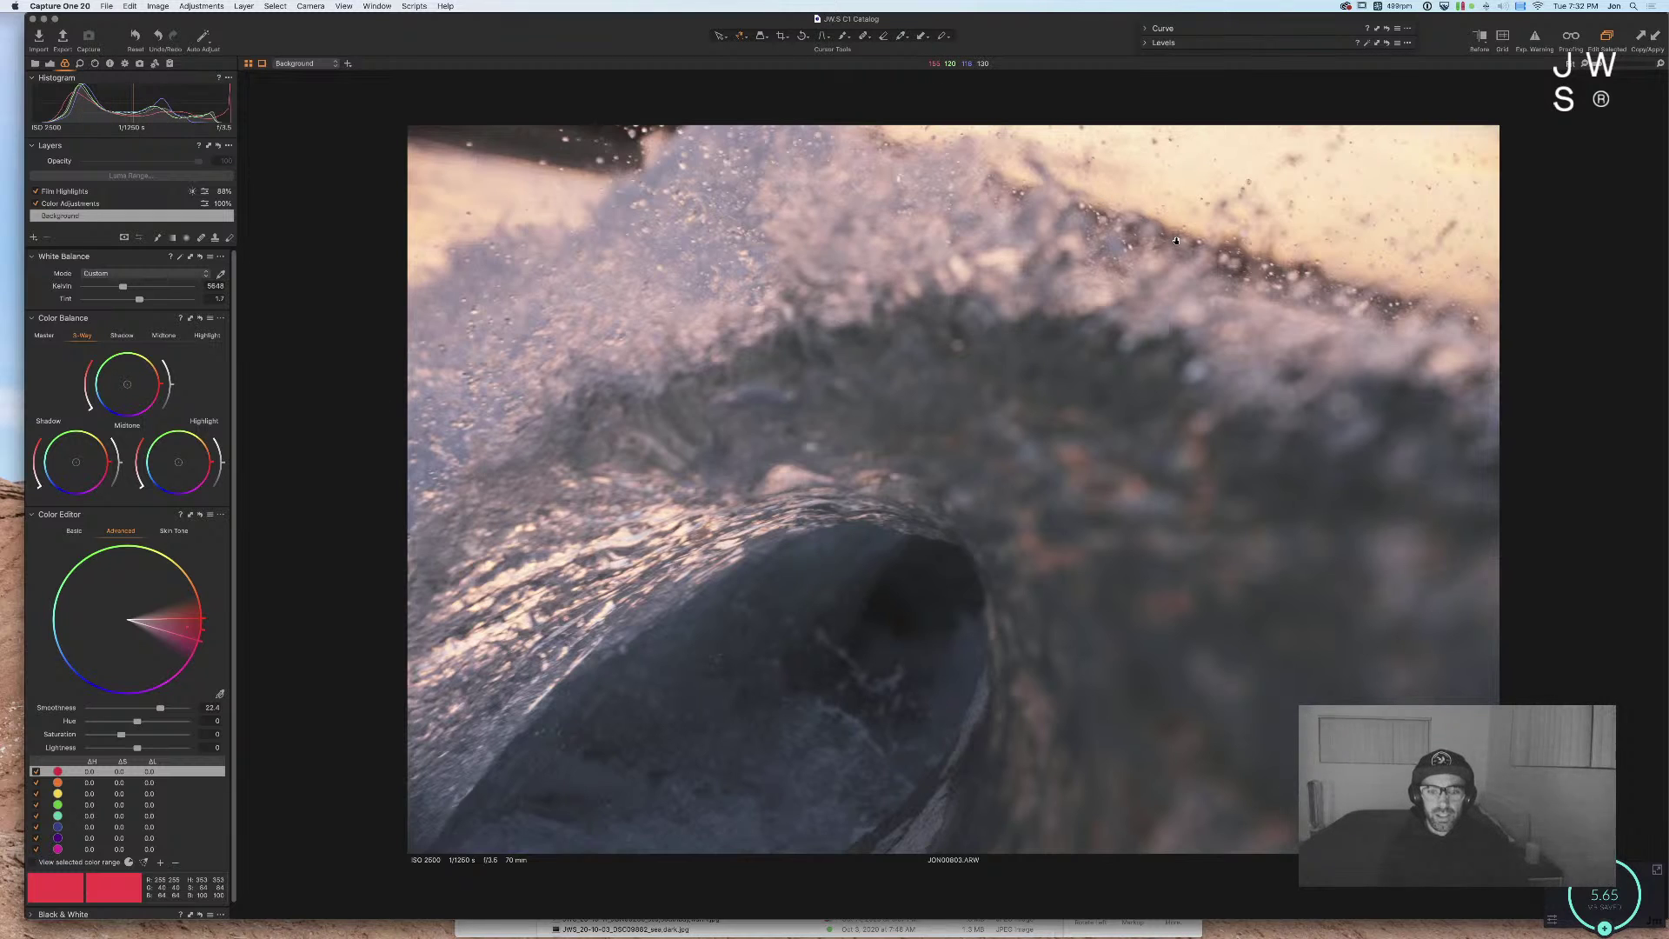
{"action": "key", "text": "y"}
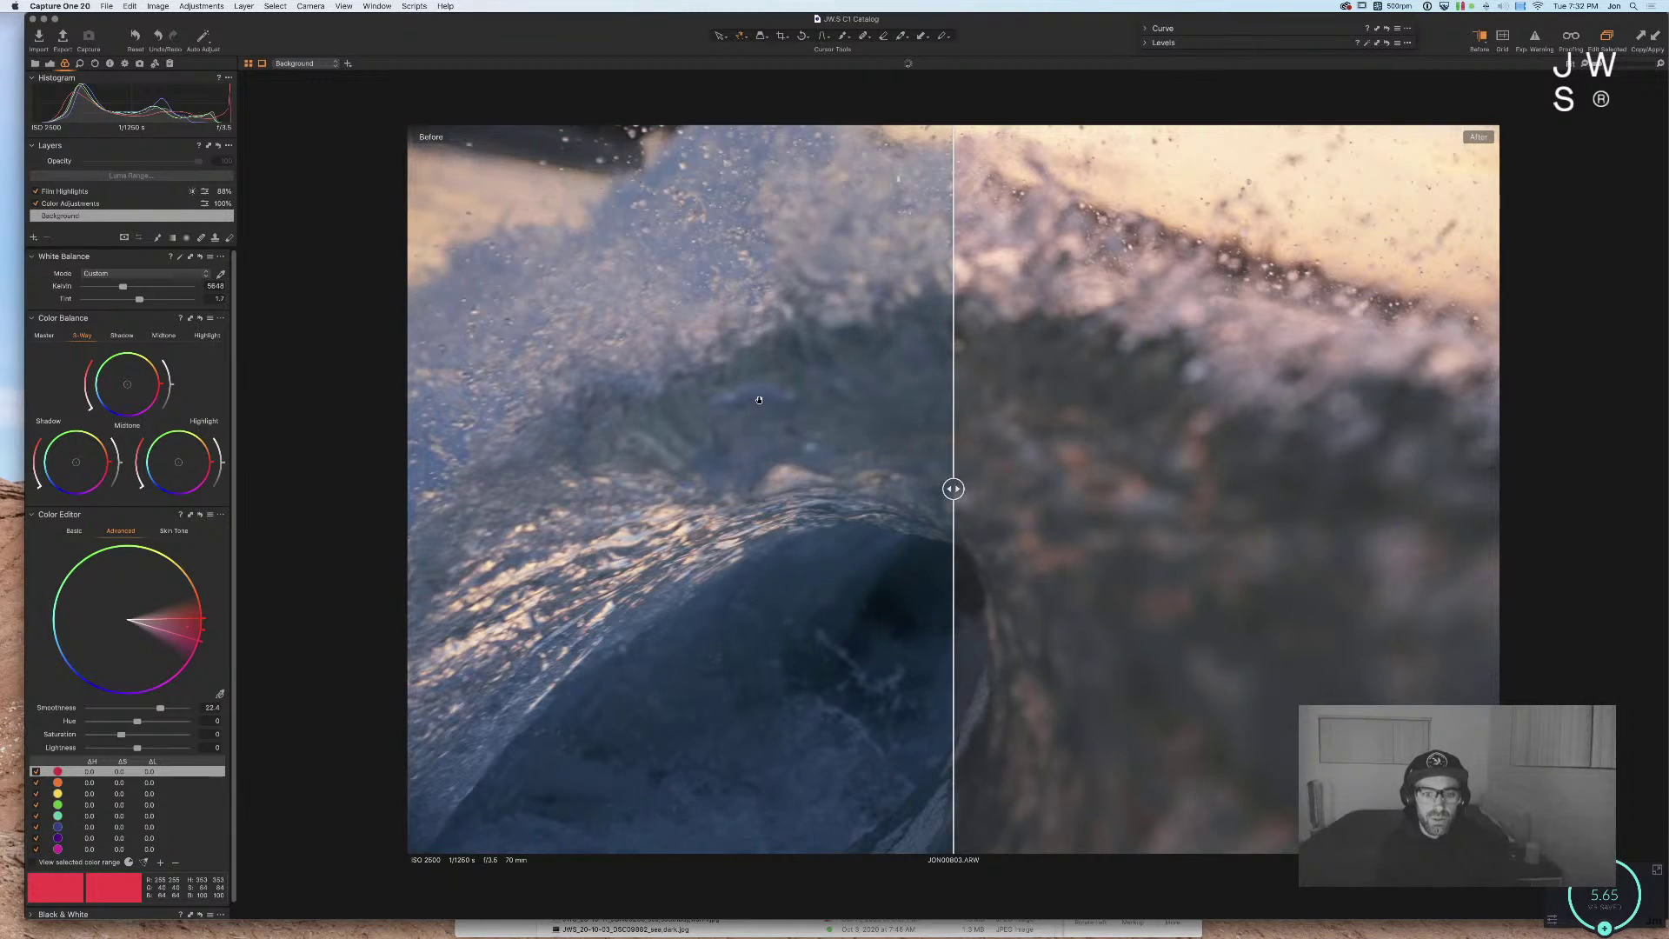
{"action": "left_click_drag", "start_coordinate": [953, 489], "coordinate": [1028, 393]}
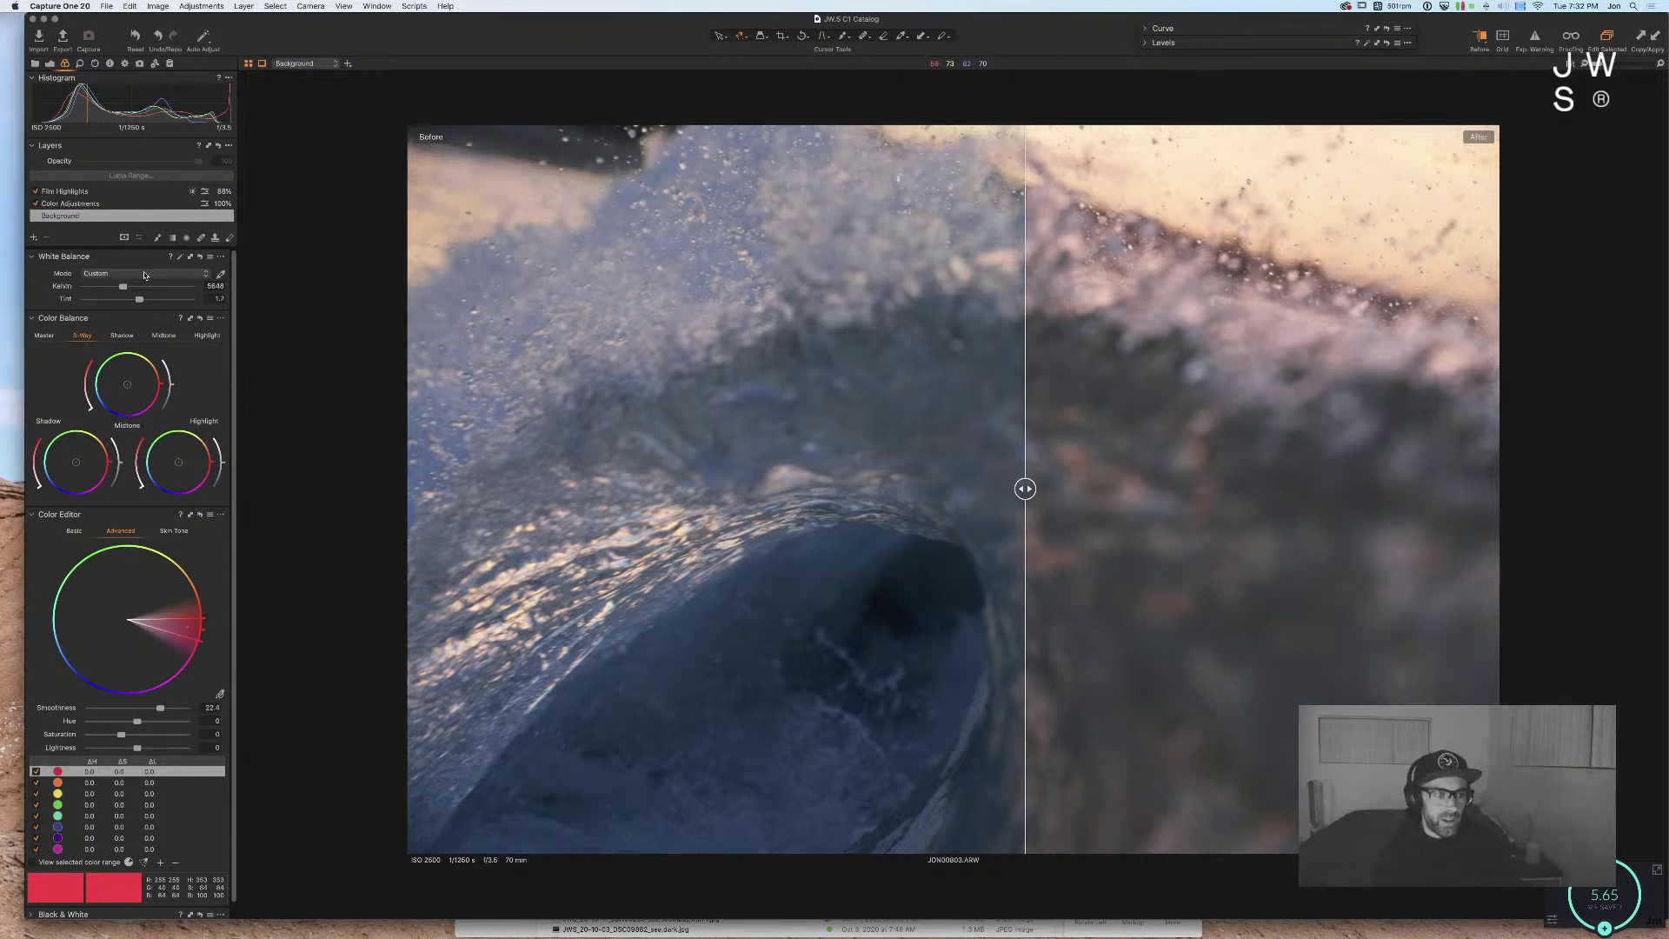
{"action": "key", "text": "y"}
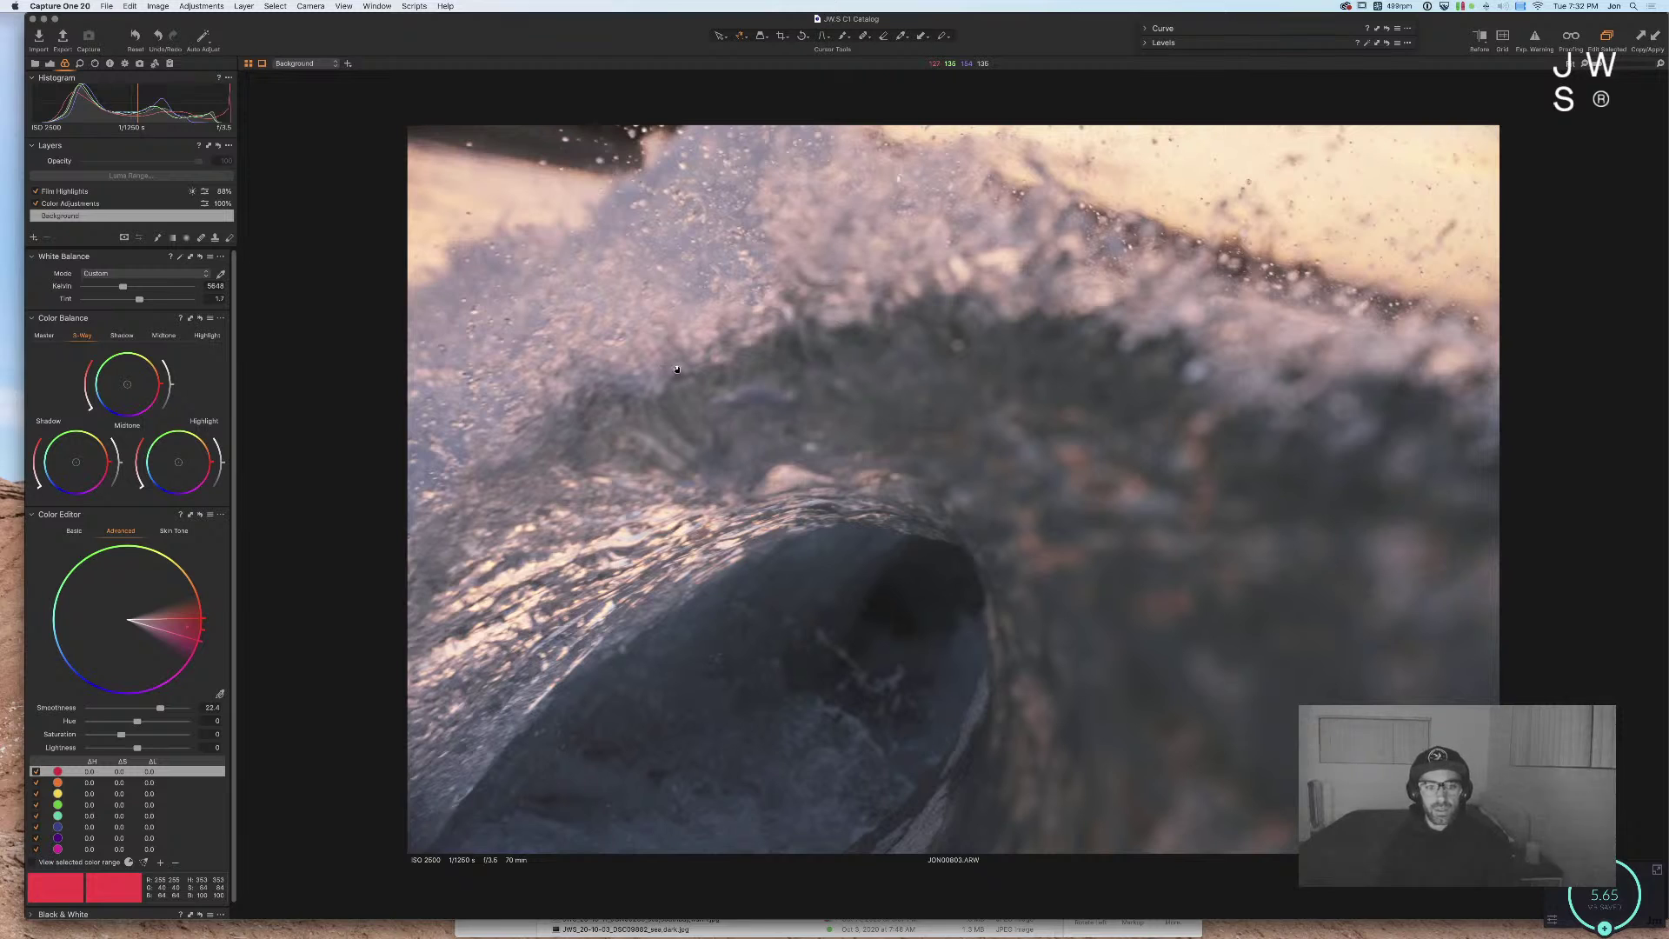
Step: Set the wave photo's white balance to Kelvin 5040 and Tint -7.1, and open the exposure tools
{"action": "left_click_drag", "start_coordinate": [123, 286], "coordinate": [131, 301]}
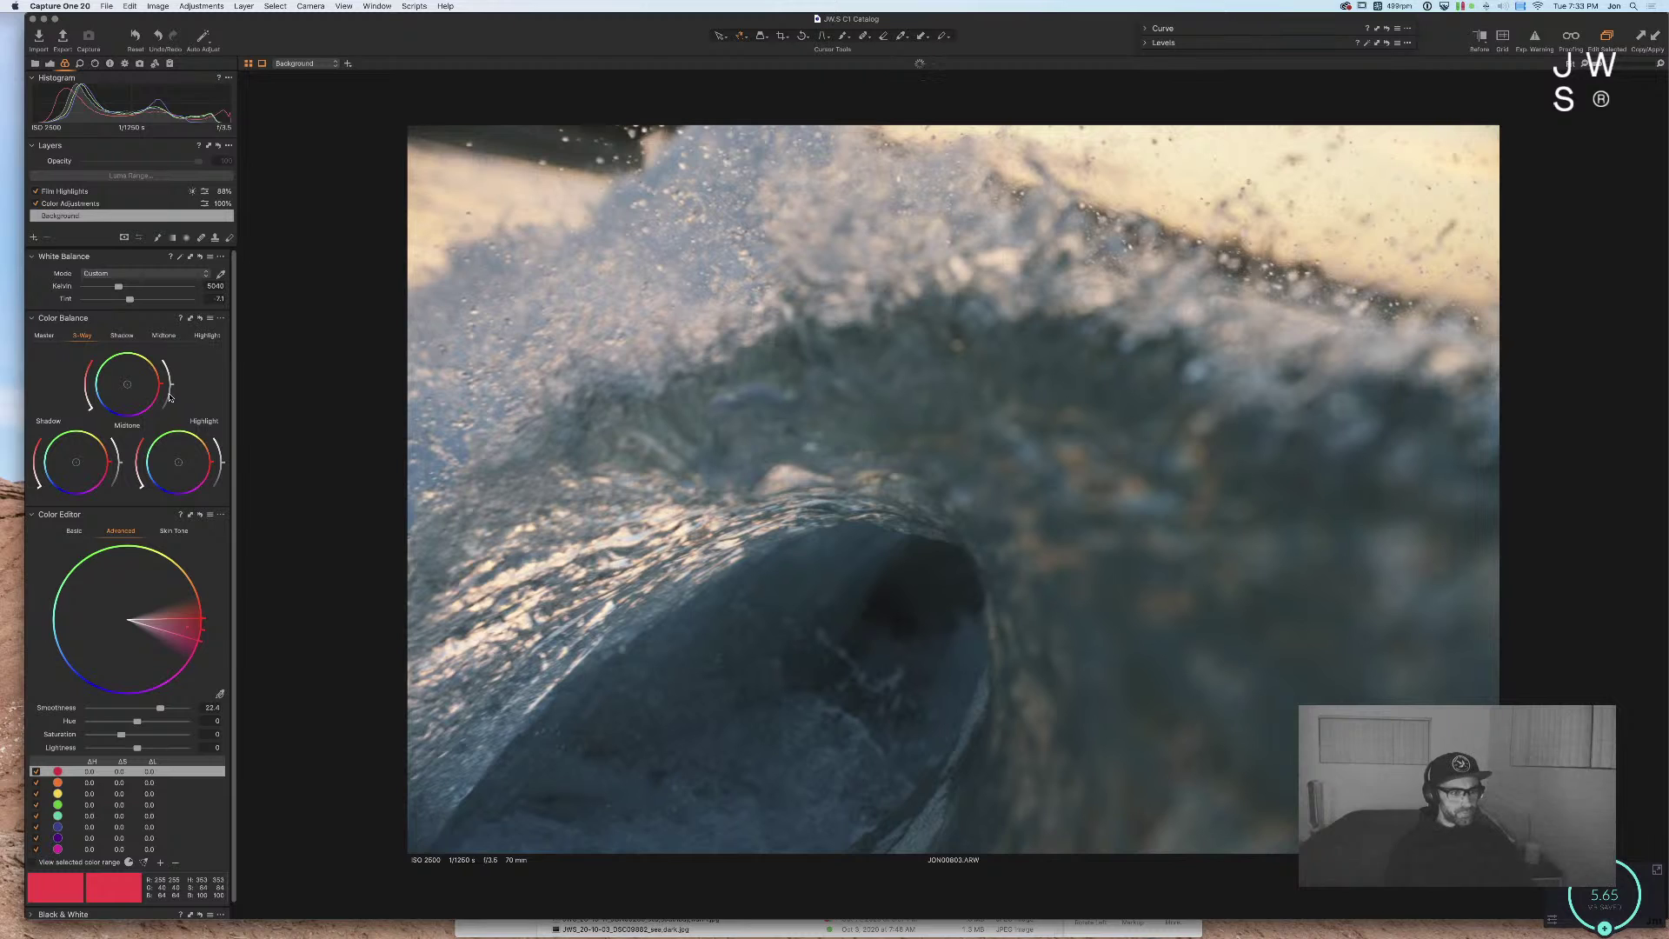
{"action": "key", "text": "super+alt+2"}
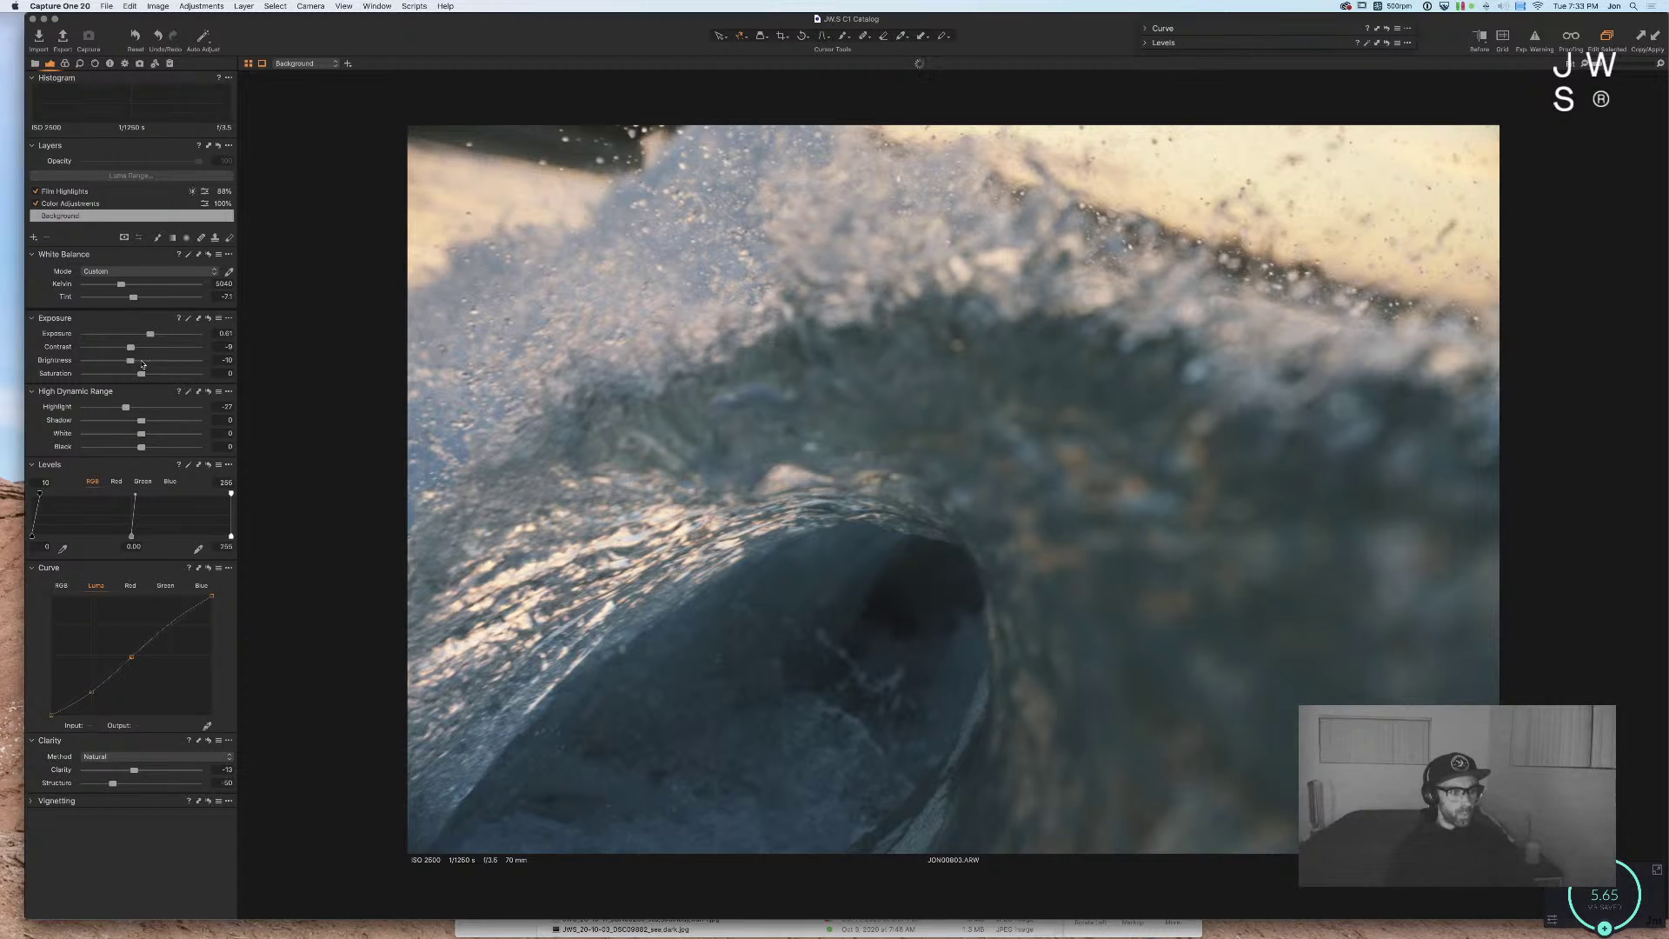
Step: Set Exposure to -0.48, Brightness -31, Shadow 21, White 24 and Black -24, and place the Levels tool above the Exposure tool
{"action": "mouse_move", "coordinate": [127, 364]}
{"action": "left_mouse_down"}
{"action": "mouse_move", "coordinate": [106, 363]}
{"action": "mouse_move", "coordinate": [134, 334]}
{"action": "left_mouse_up"}
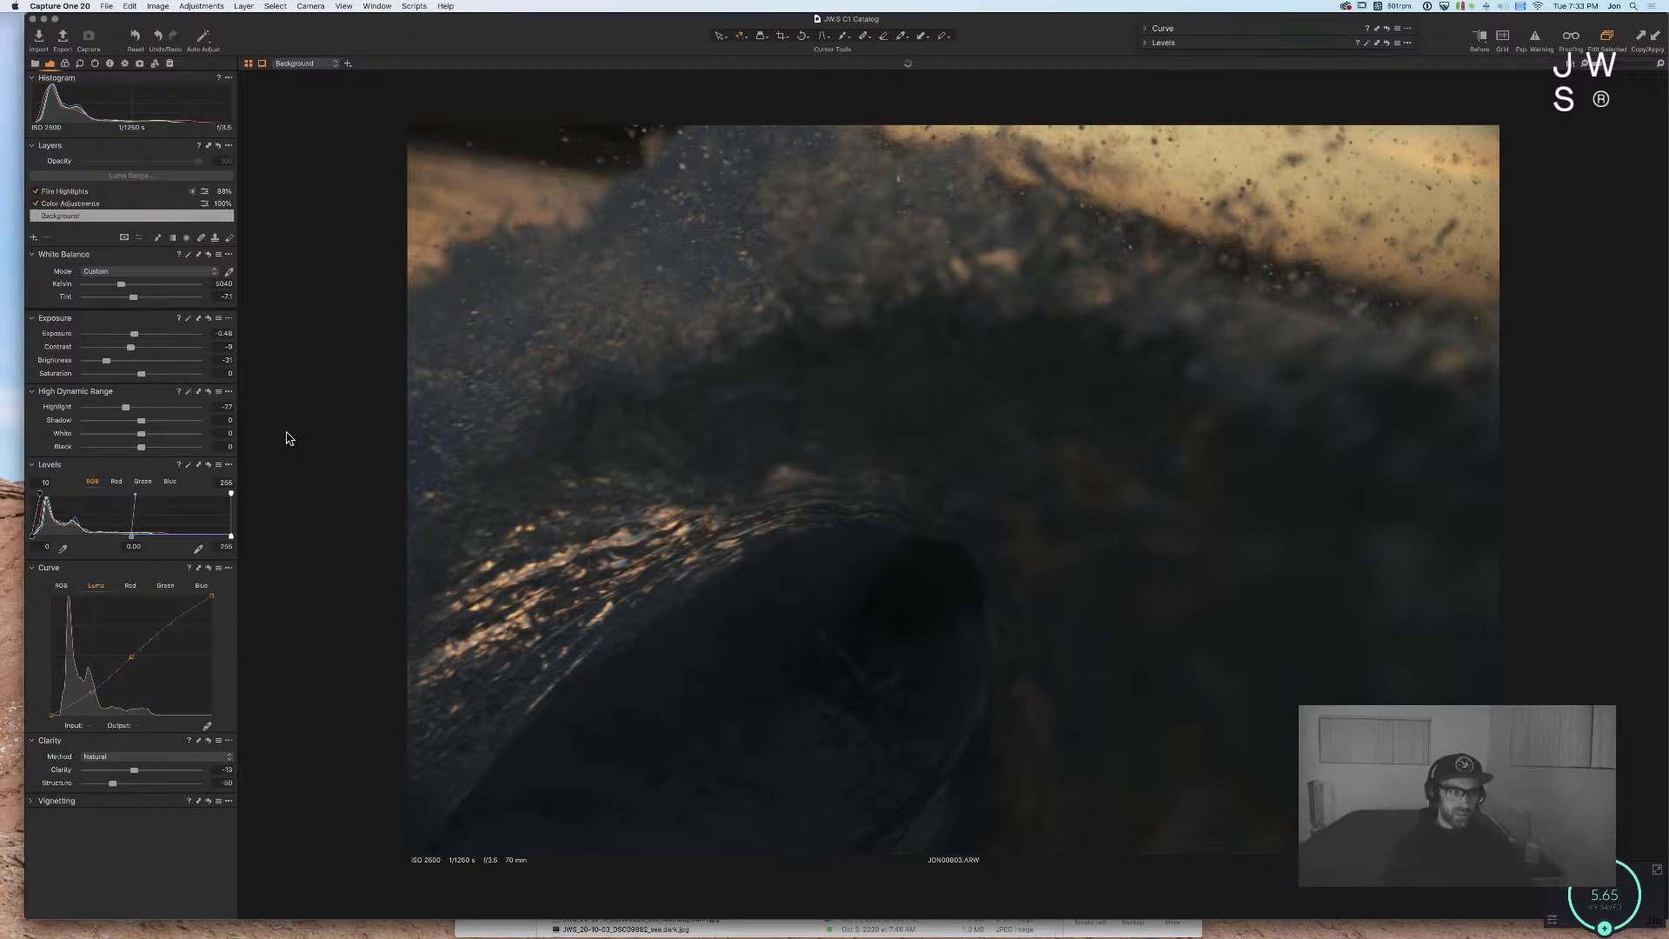
{"action": "left_click_drag", "start_coordinate": [148, 427], "coordinate": [102, 326]}
{"action": "left_click", "coordinate": [154, 432]}
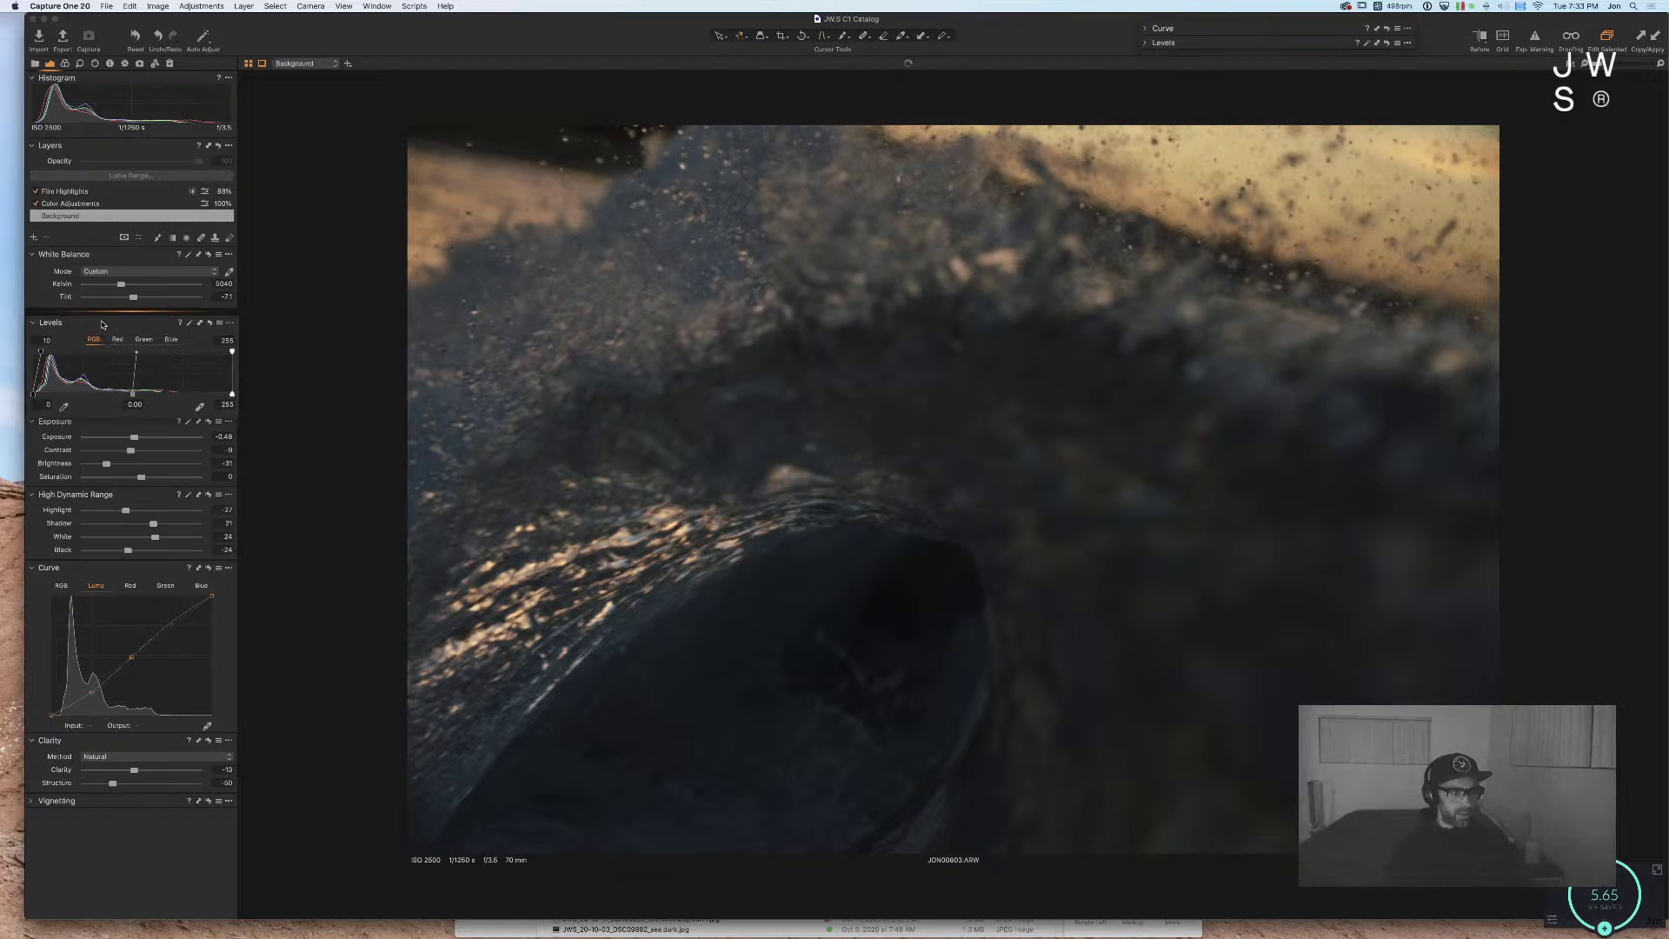
Step: Set the RGB Levels to white input 224, white output 237 and midtone -0.12, and compare the wave photo before and after
{"action": "left_click_drag", "start_coordinate": [131, 389], "coordinate": [207, 391]}
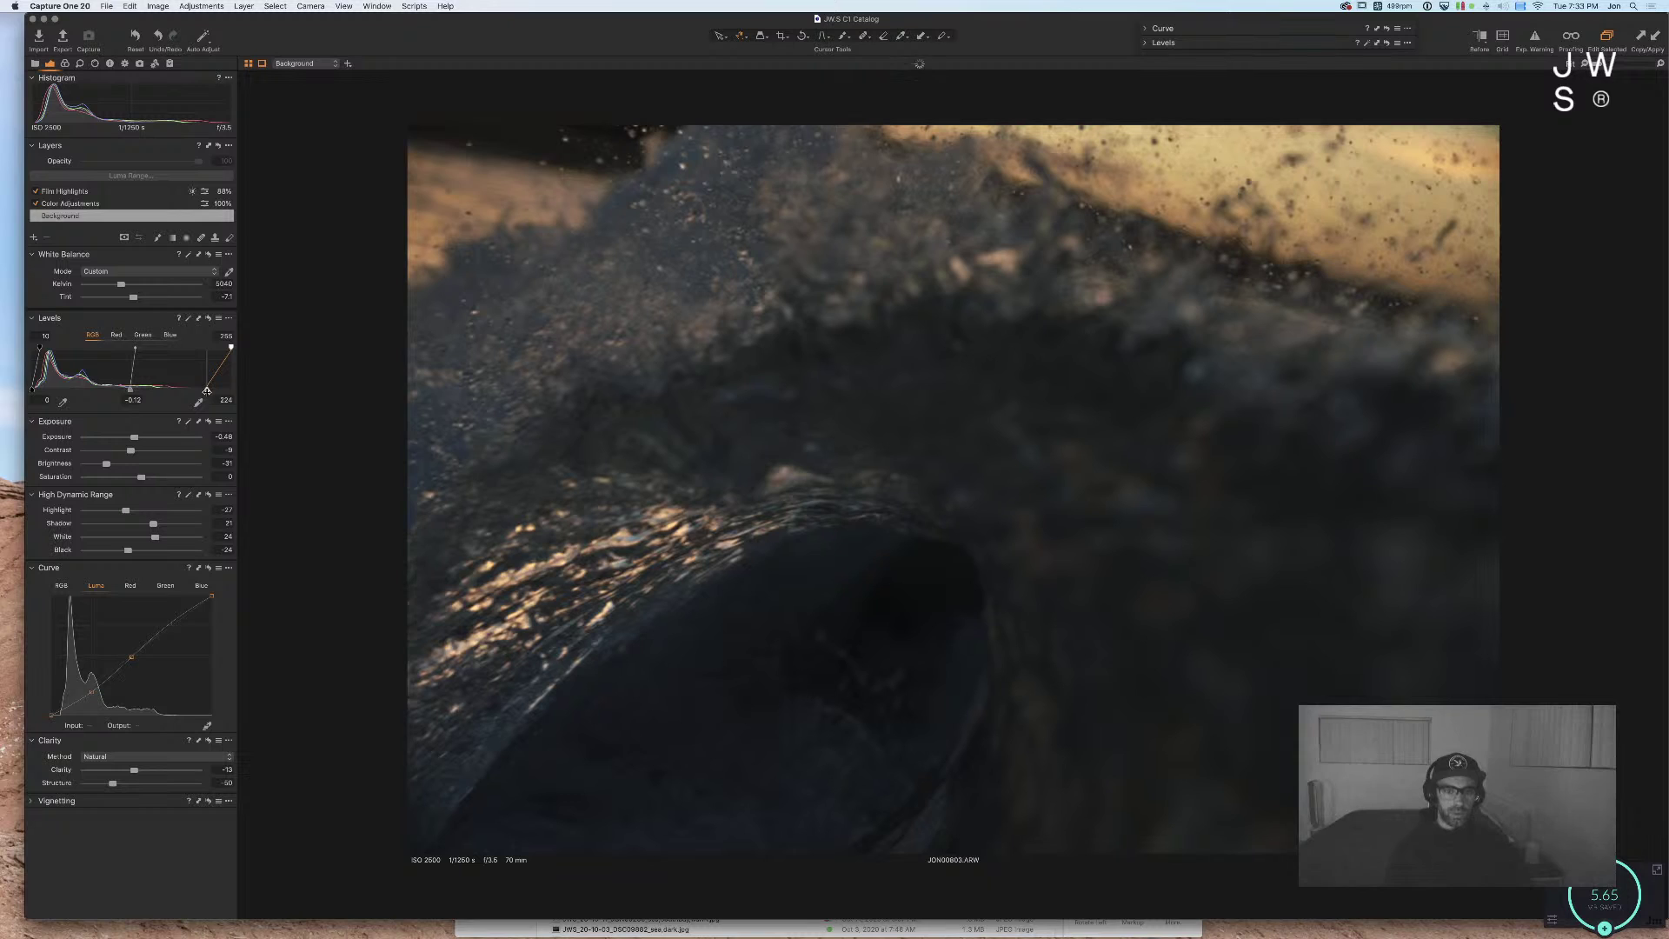
{"action": "mouse_move", "coordinate": [226, 347]}
{"action": "left_mouse_down"}
{"action": "mouse_move", "coordinate": [198, 346]}
{"action": "mouse_move", "coordinate": [212, 345]}
{"action": "left_mouse_up"}
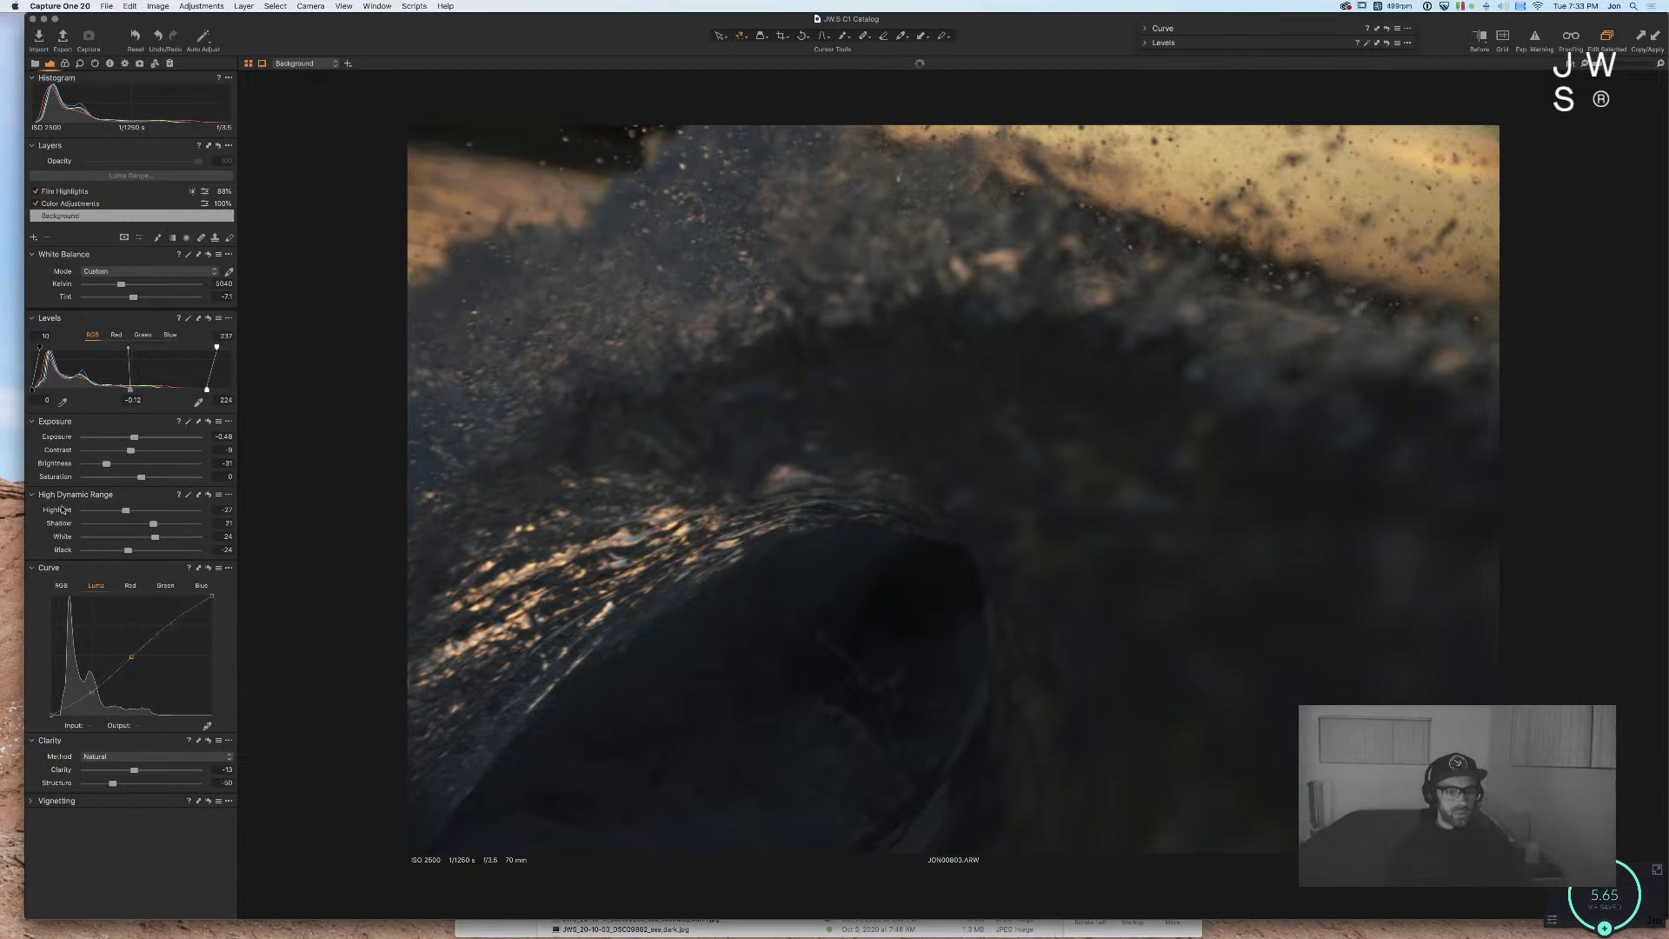
{"action": "key", "text": "y"}
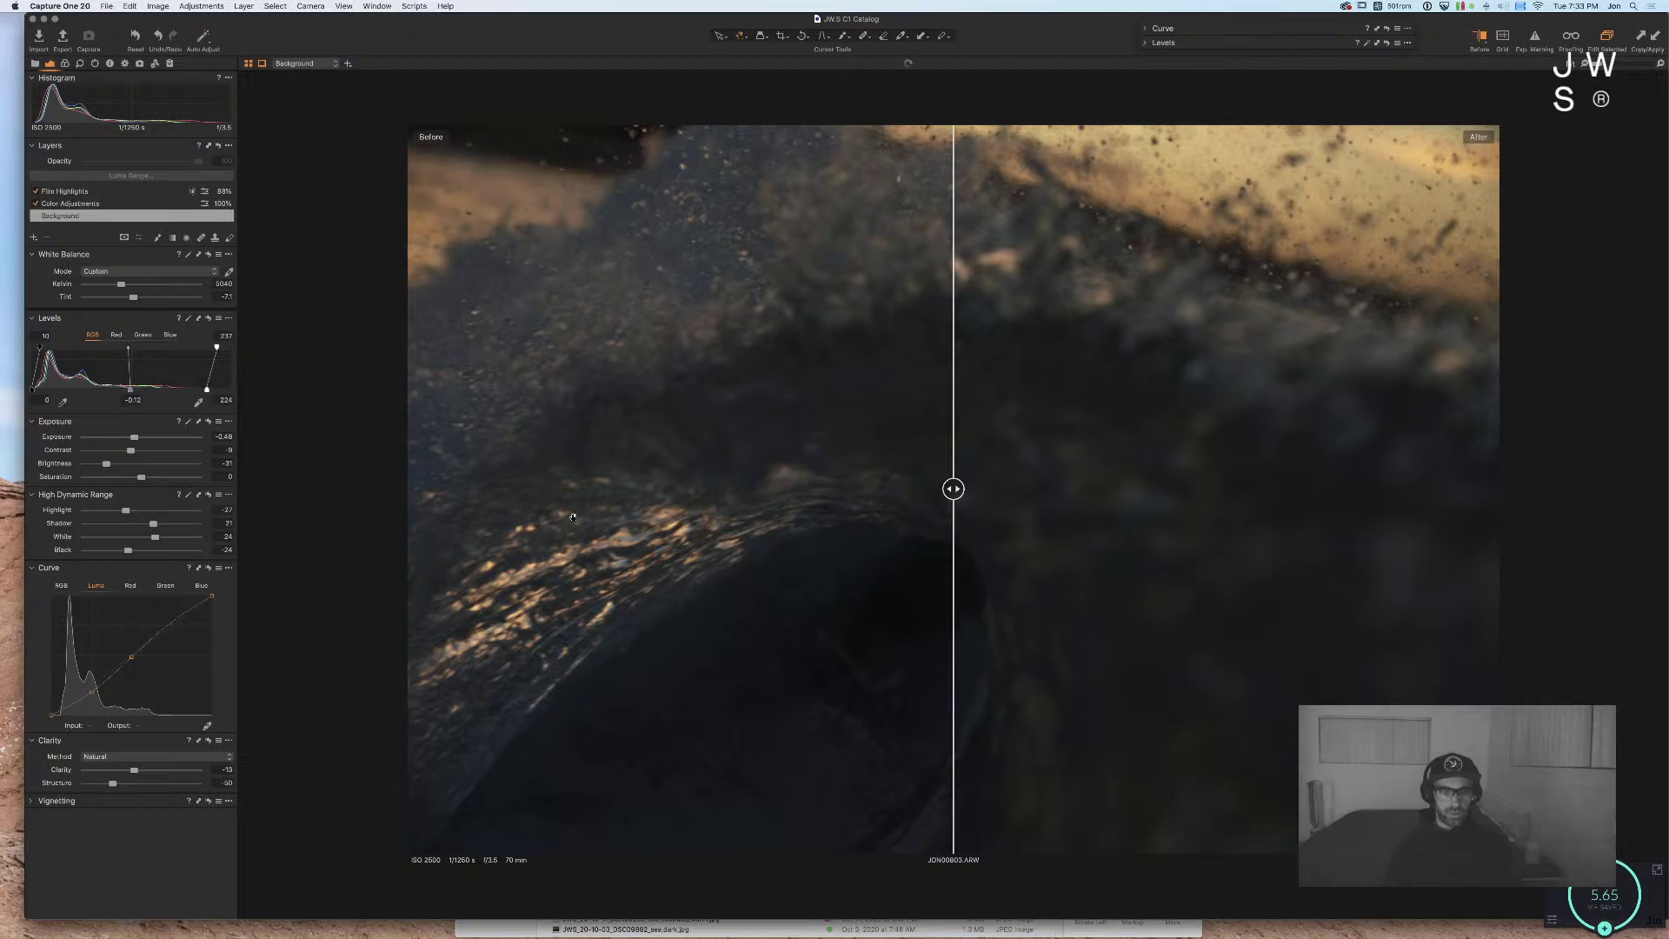
{"action": "key", "text": "y"}
Step: Lower the Contrast and set the high dynamic range Black to -50, Shadow to about -8 and Highlight to about 8
{"action": "left_click", "coordinate": [112, 450]}
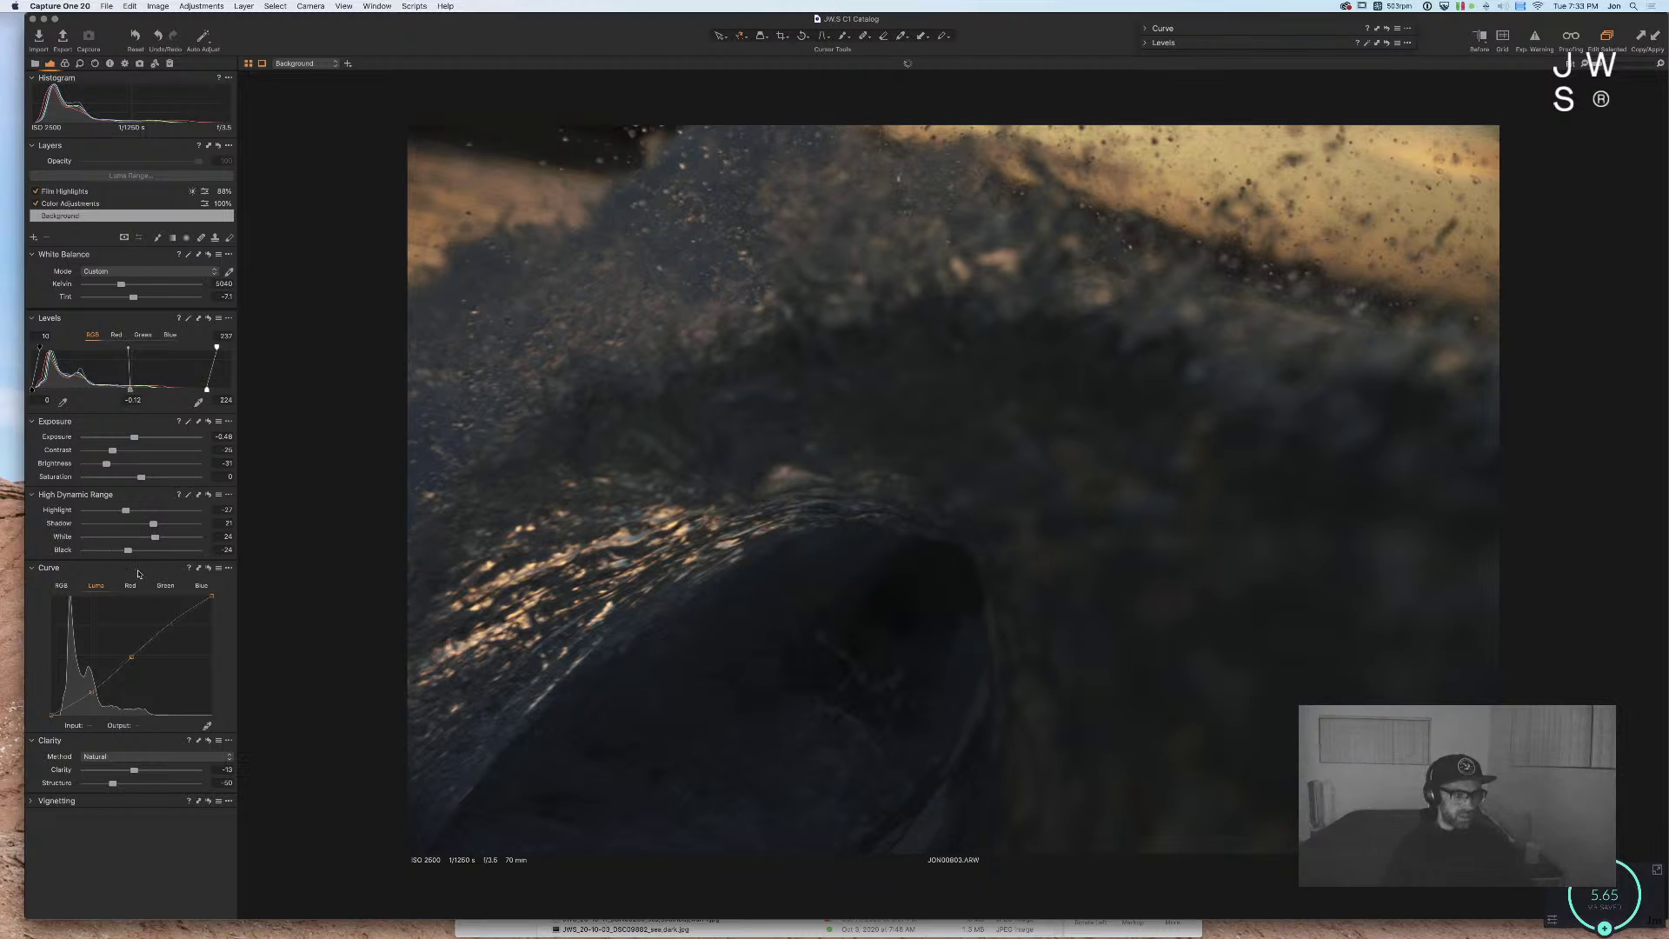
{"action": "left_click", "coordinate": [113, 549]}
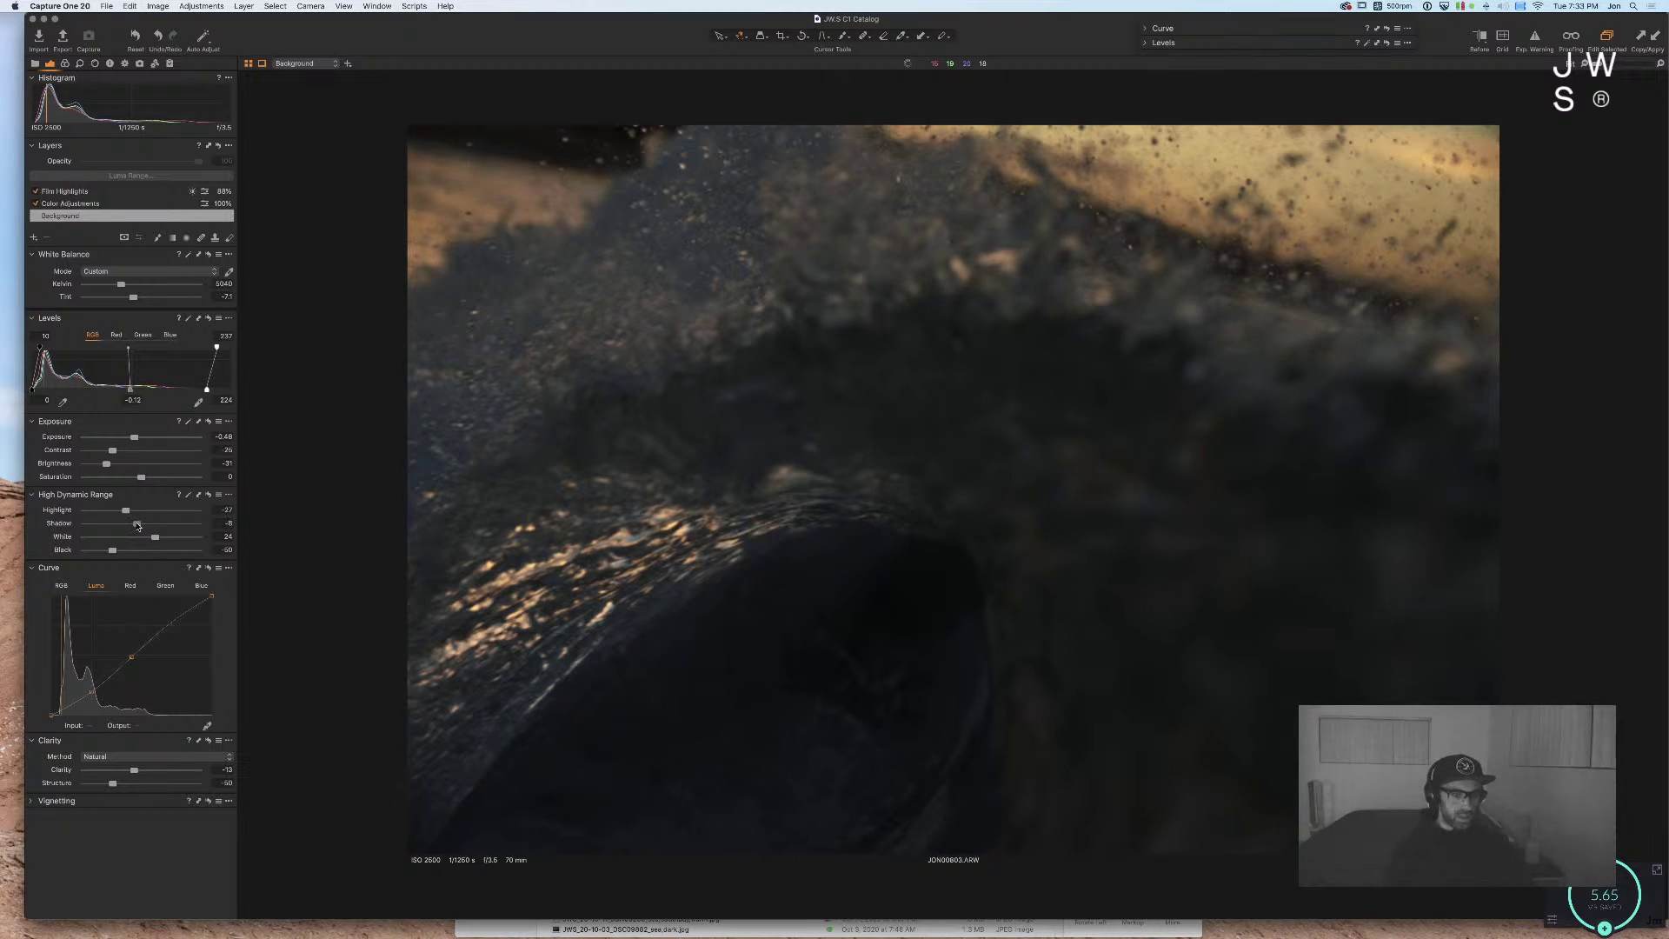
{"action": "left_click", "coordinate": [136, 523]}
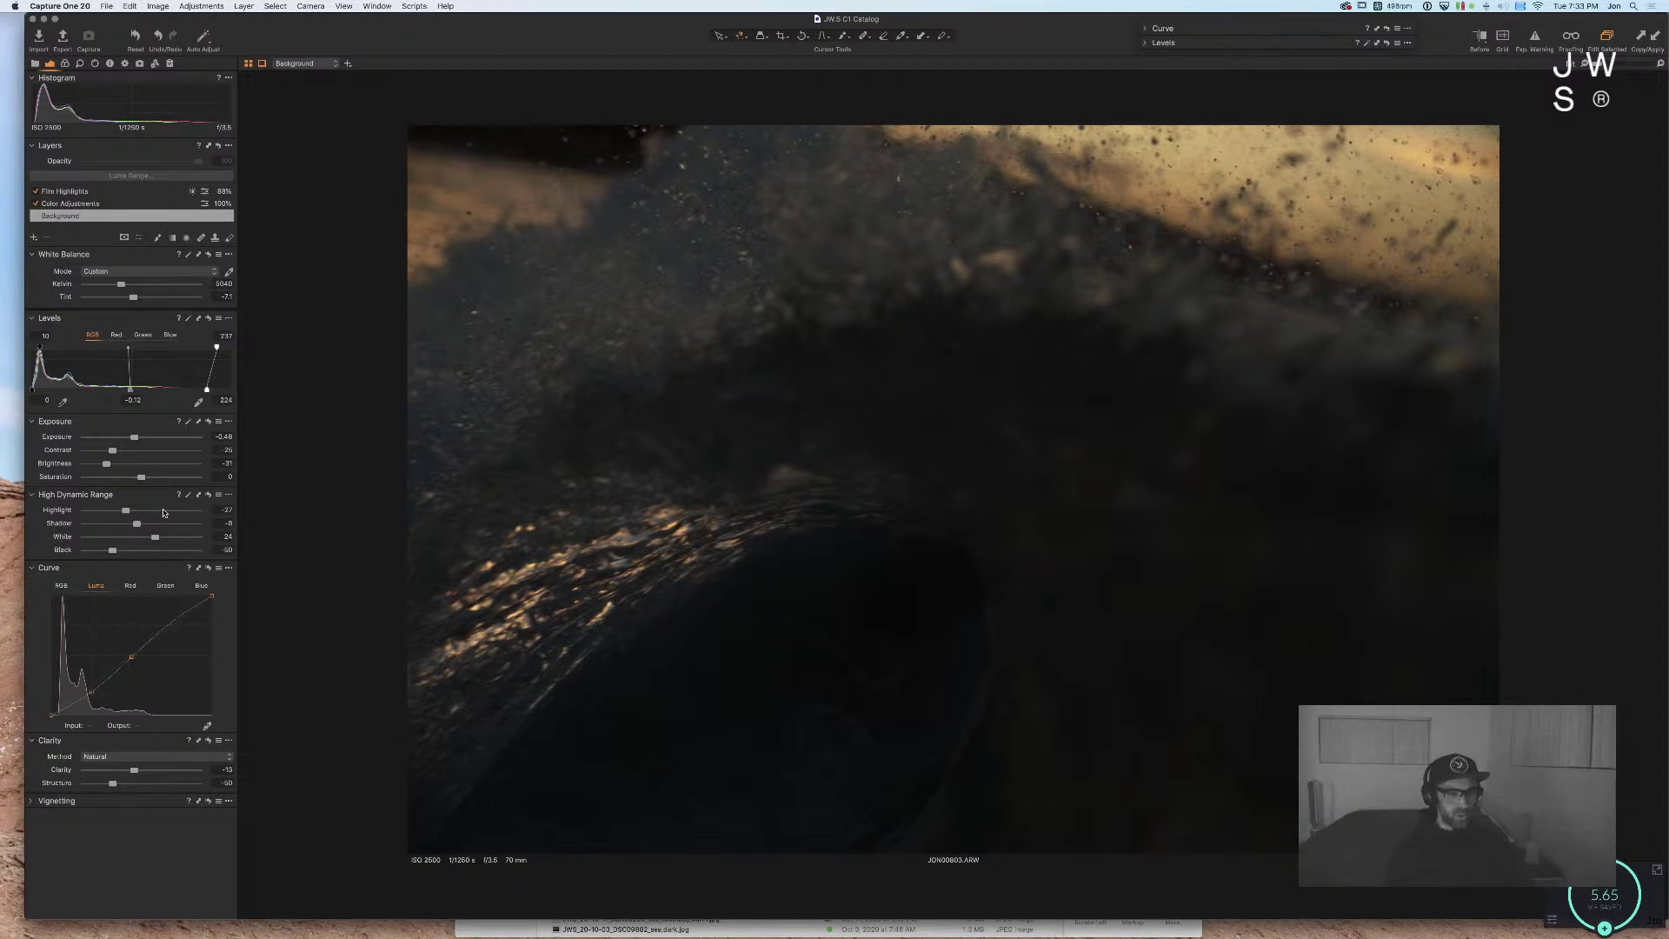
{"action": "left_click", "coordinate": [162, 511]}
{"action": "left_click_drag", "start_coordinate": [162, 512], "coordinate": [147, 511]}
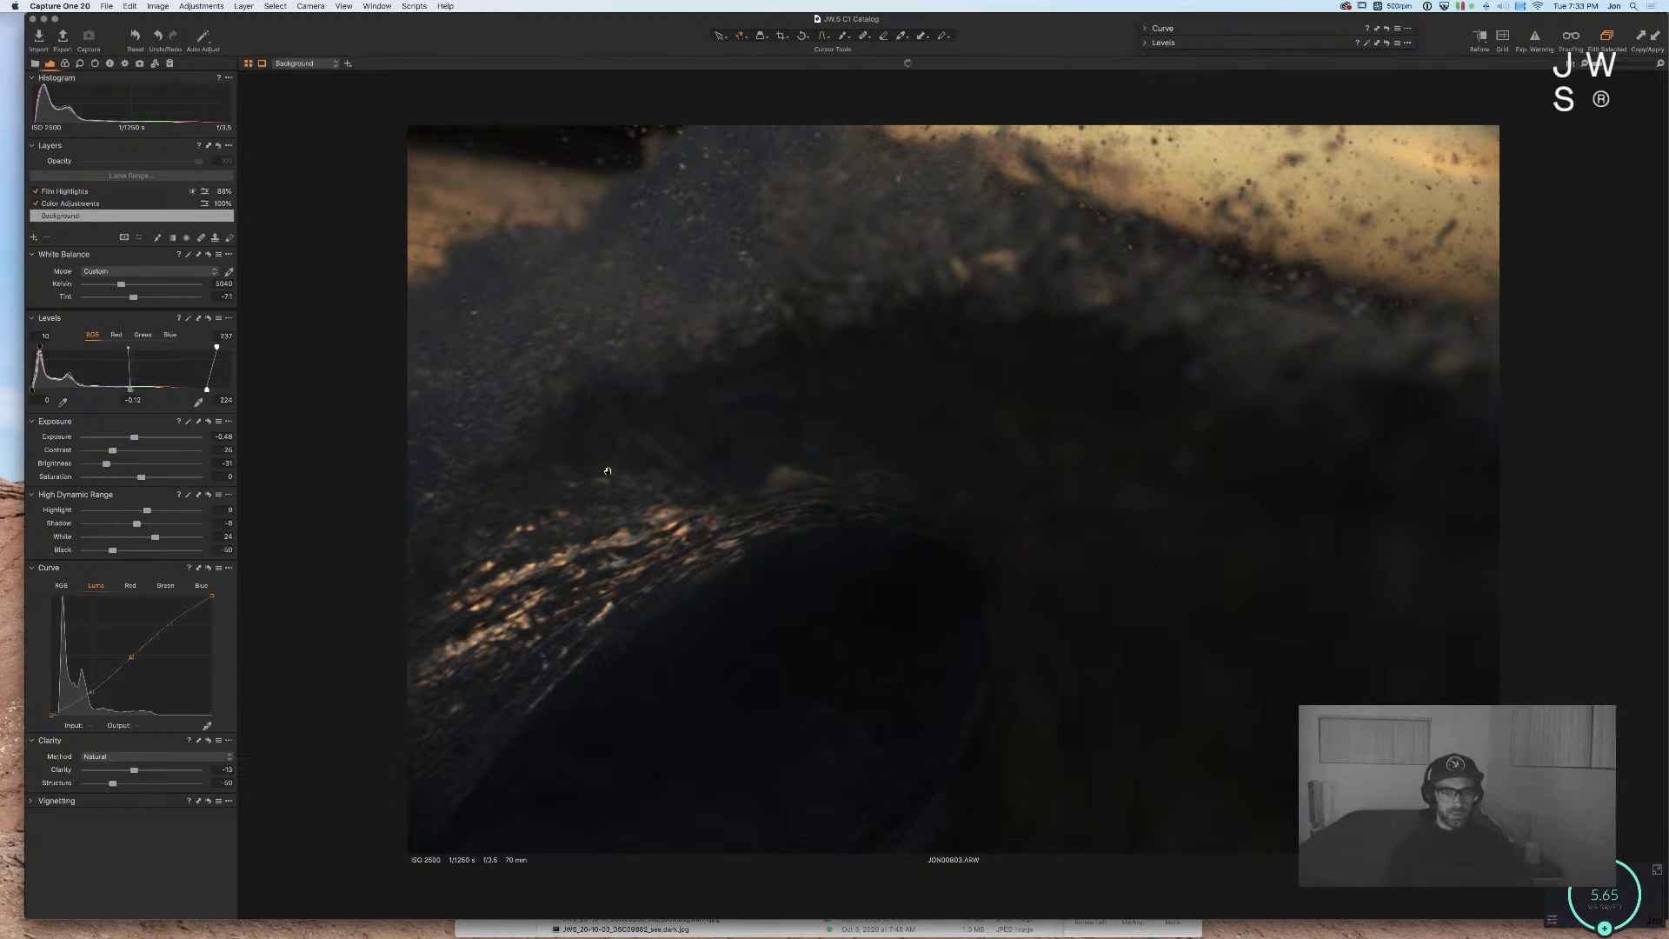
Step: Set the white balance Tint to -8.3 and inspect the wave crest and golden sky up close
{"action": "left_click_drag", "start_coordinate": [136, 299], "coordinate": [134, 299]}
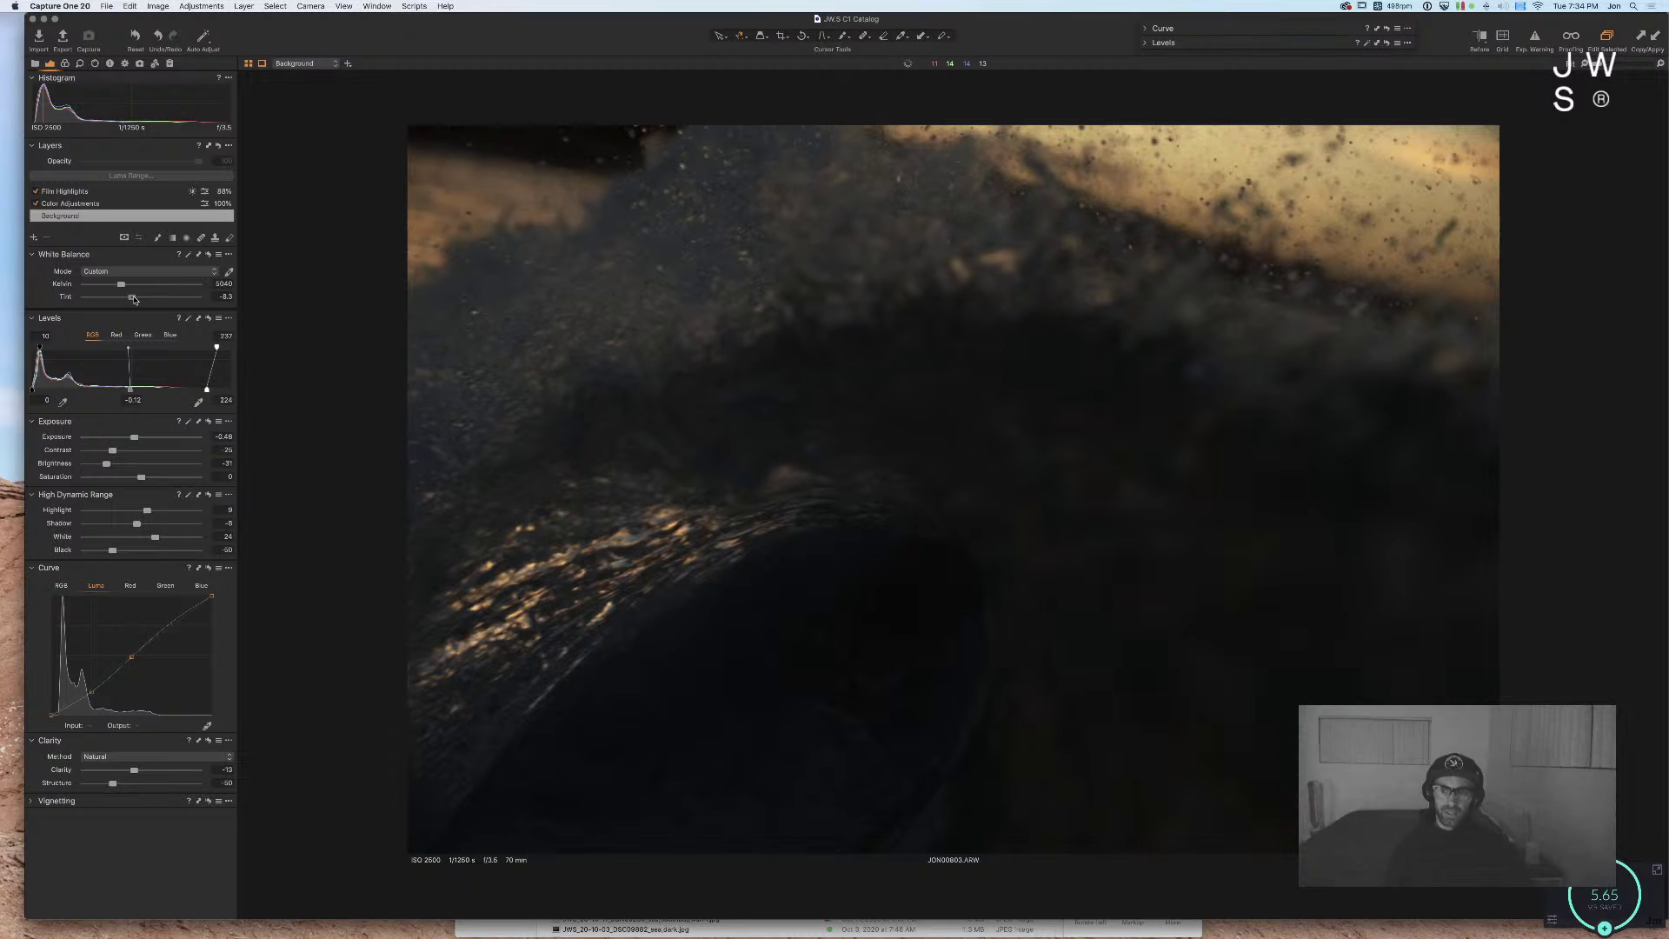
{"action": "left_click", "coordinate": [1200, 231]}
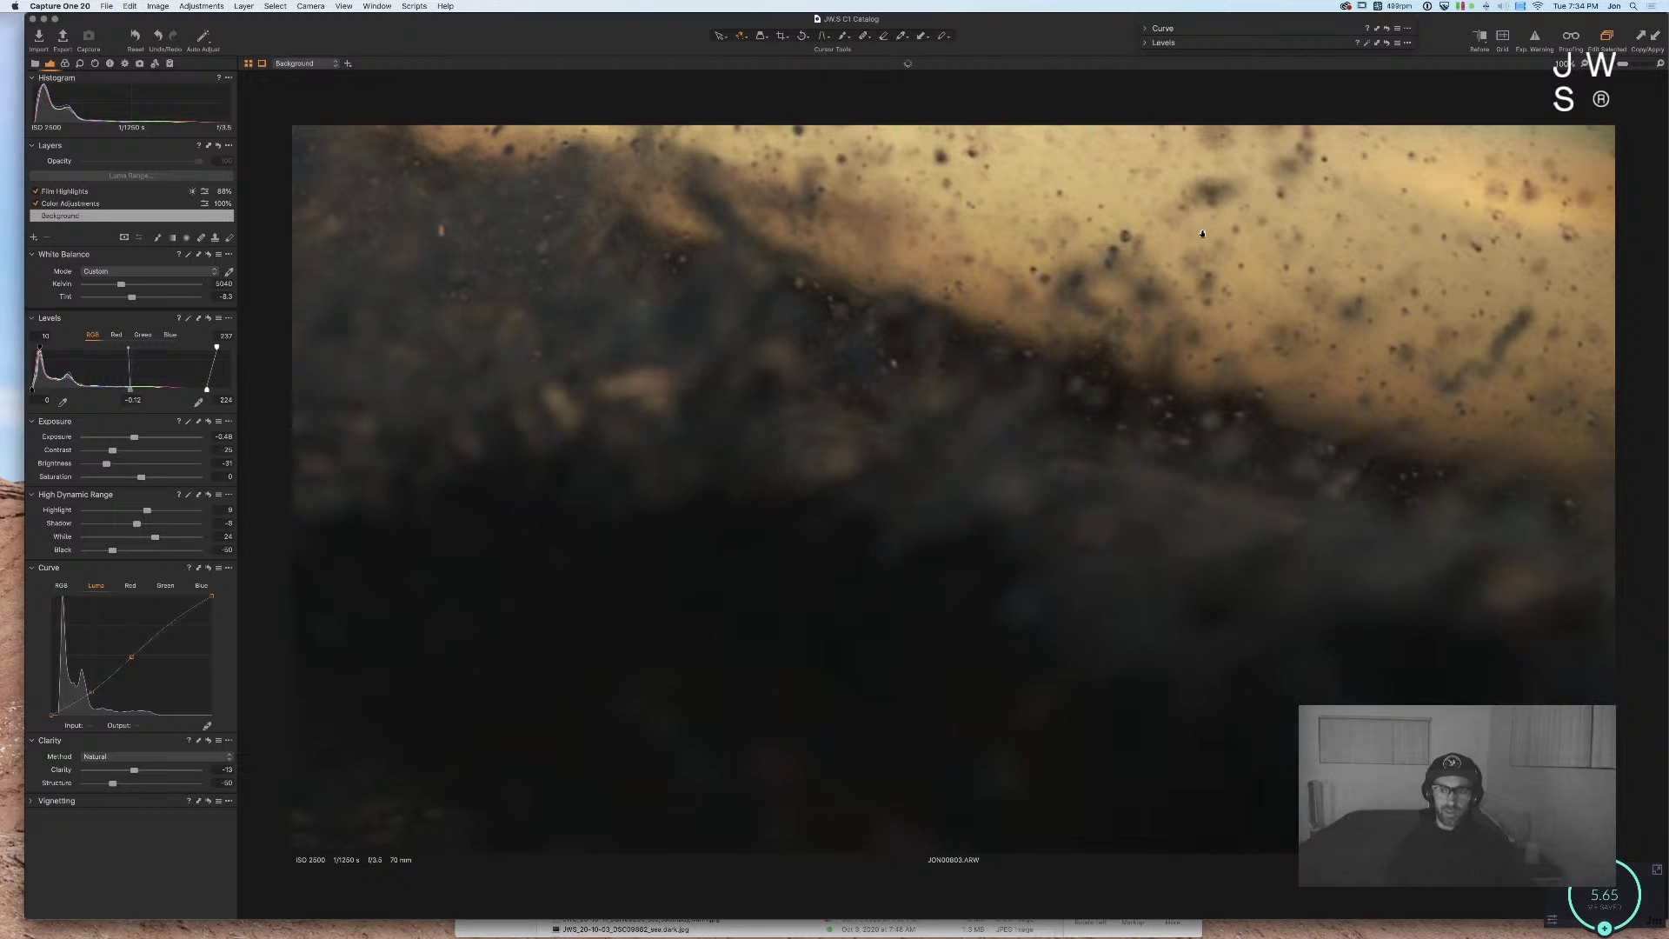
{"action": "left_click_drag", "start_coordinate": [928, 510], "coordinate": [801, 494]}
{"action": "left_click", "coordinate": [688, 307]}
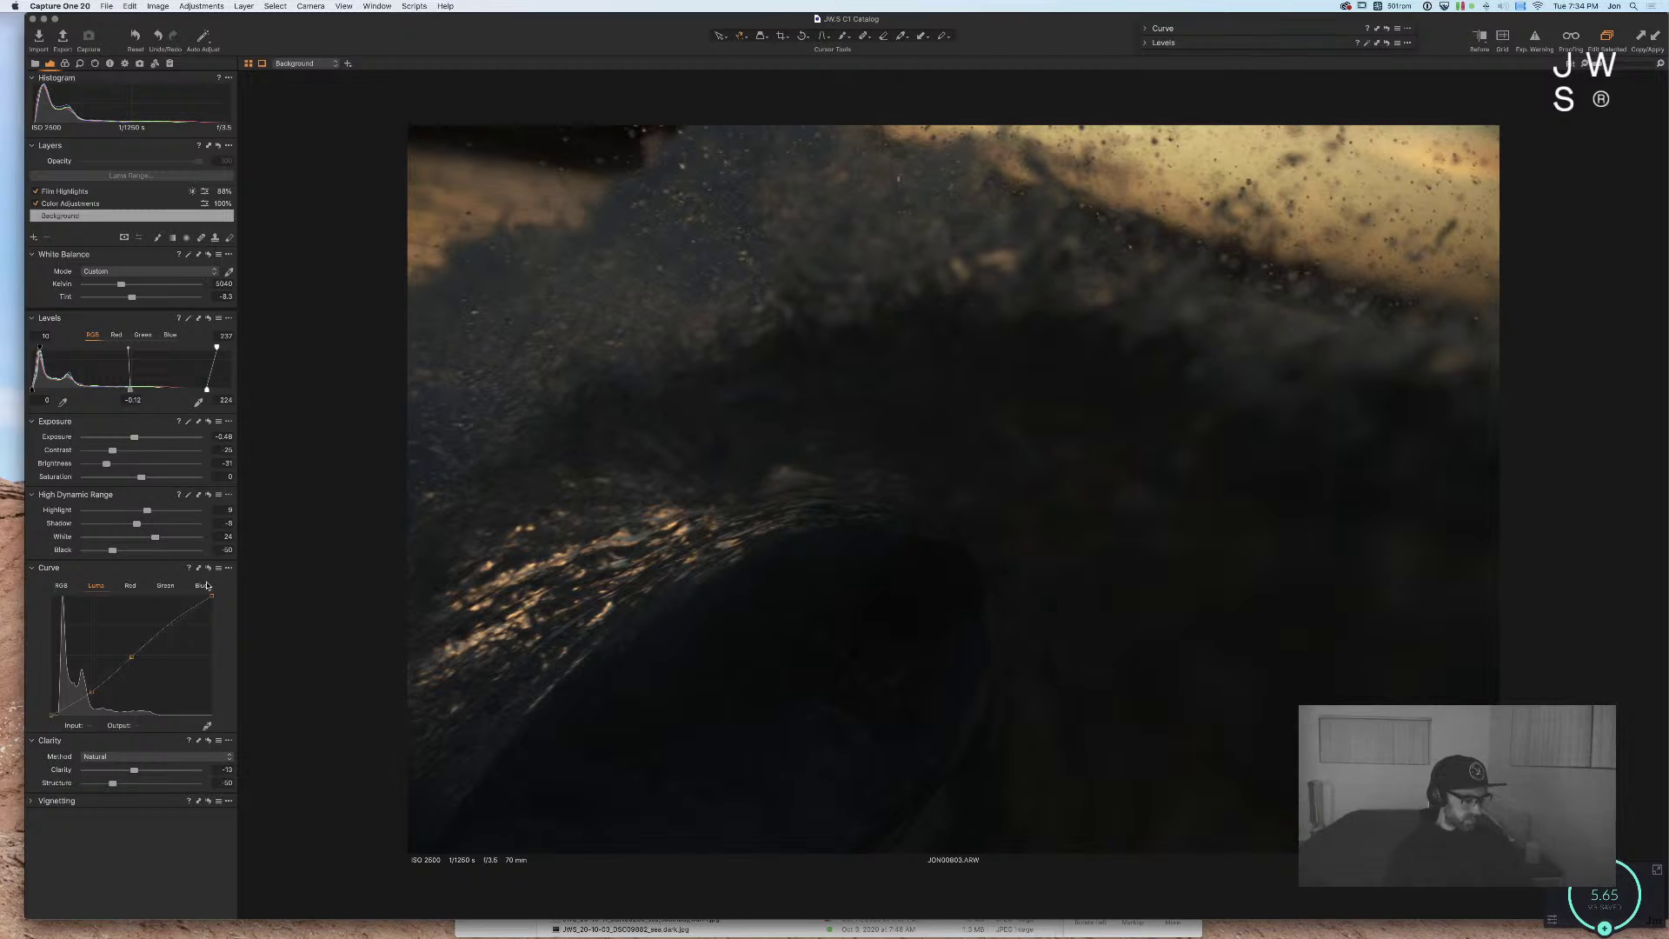
Step: Tint the shadows faintly orange and the midtones slightly orange-red in the 3-Way Color Balance, keeping both at low saturation
{"action": "key", "text": "super+alt+3"}
{"action": "mouse_move", "coordinate": [87, 454]}
{"action": "left_mouse_down"}
{"action": "mouse_move", "coordinate": [67, 471]}
{"action": "mouse_move", "coordinate": [77, 431]}
{"action": "left_mouse_up"}
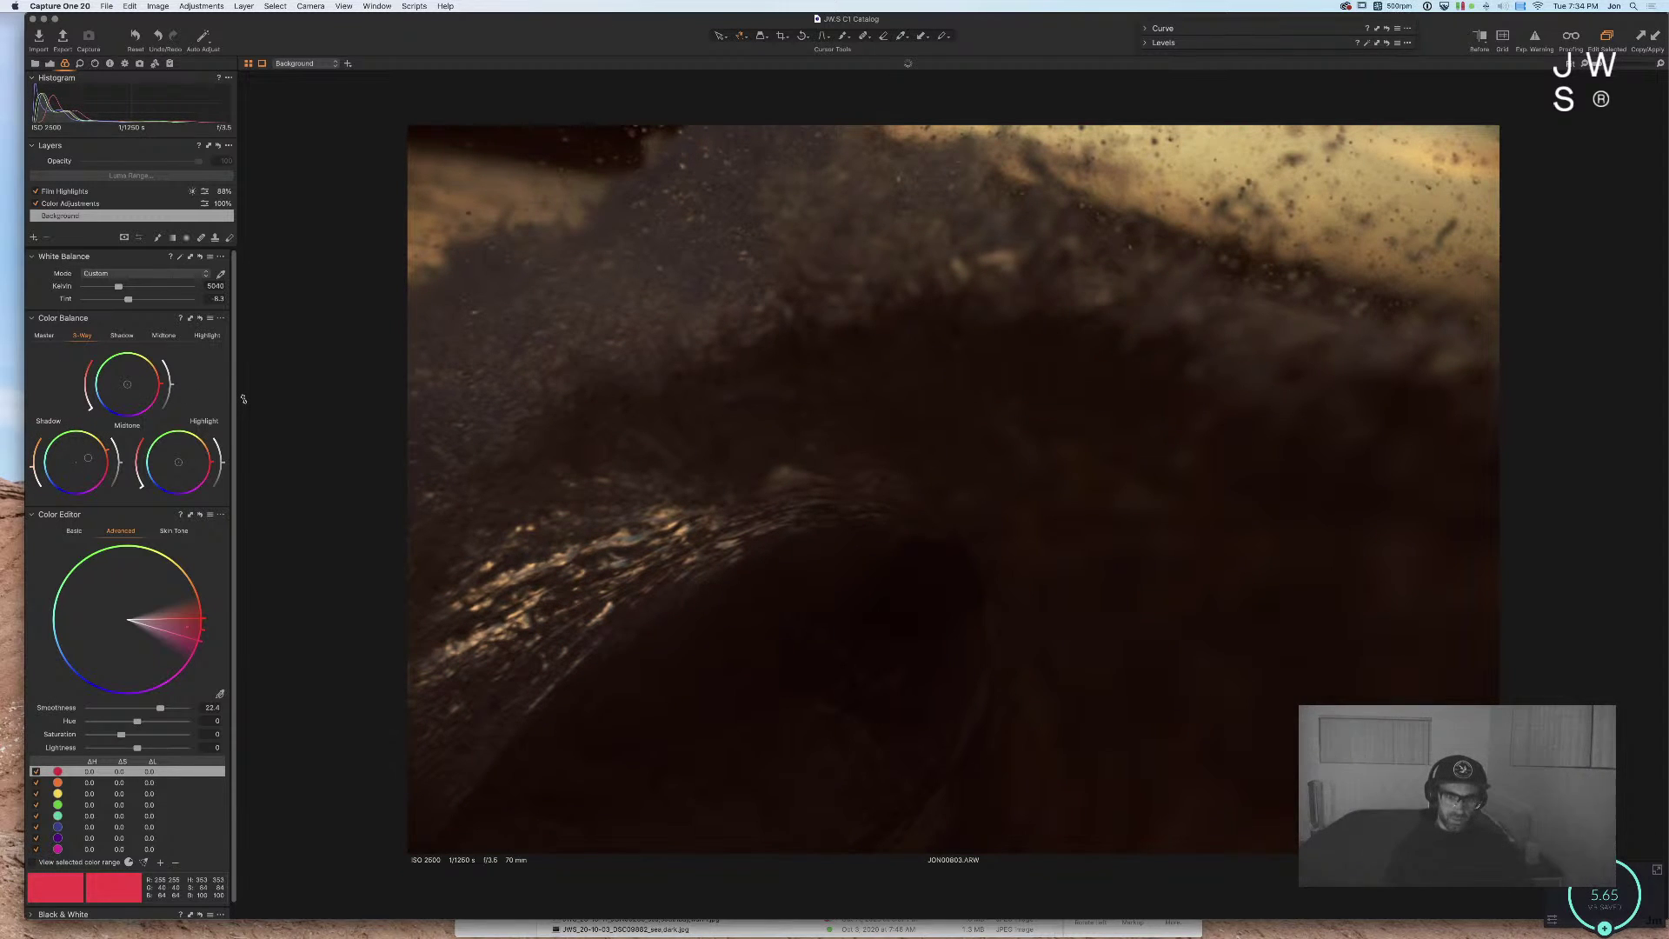
{"action": "left_click_drag", "start_coordinate": [24, 469], "coordinate": [33, 484]}
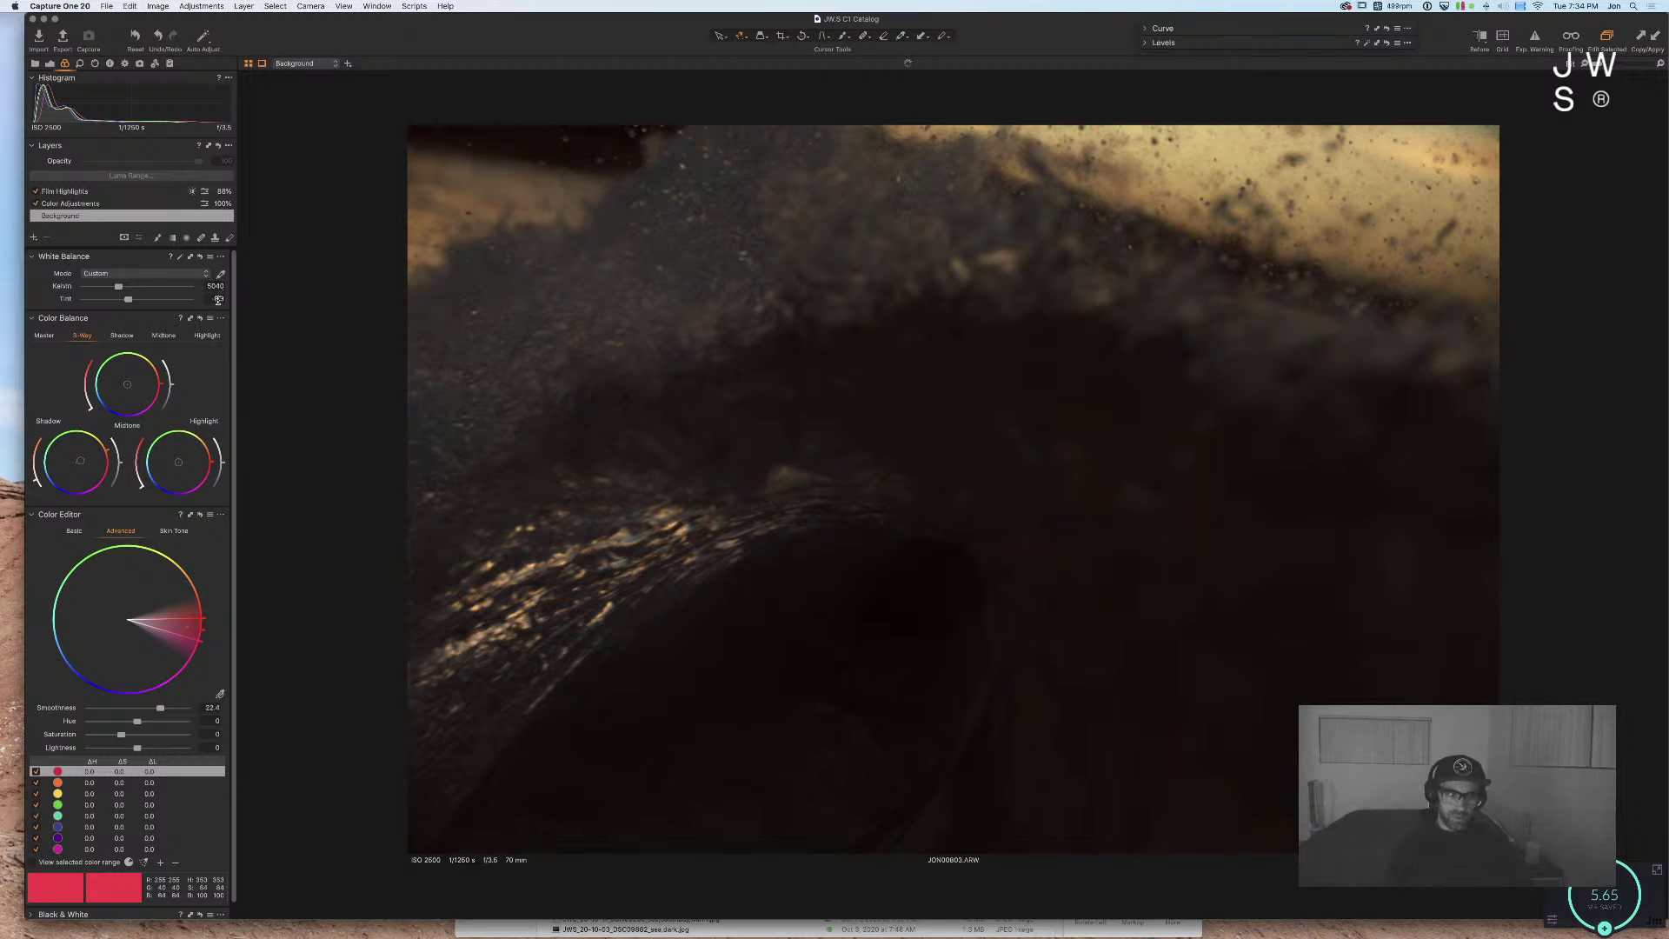
{"action": "mouse_move", "coordinate": [158, 380]}
{"action": "left_mouse_down"}
{"action": "mouse_move", "coordinate": [138, 353]}
{"action": "mouse_move", "coordinate": [156, 385]}
{"action": "left_mouse_up"}
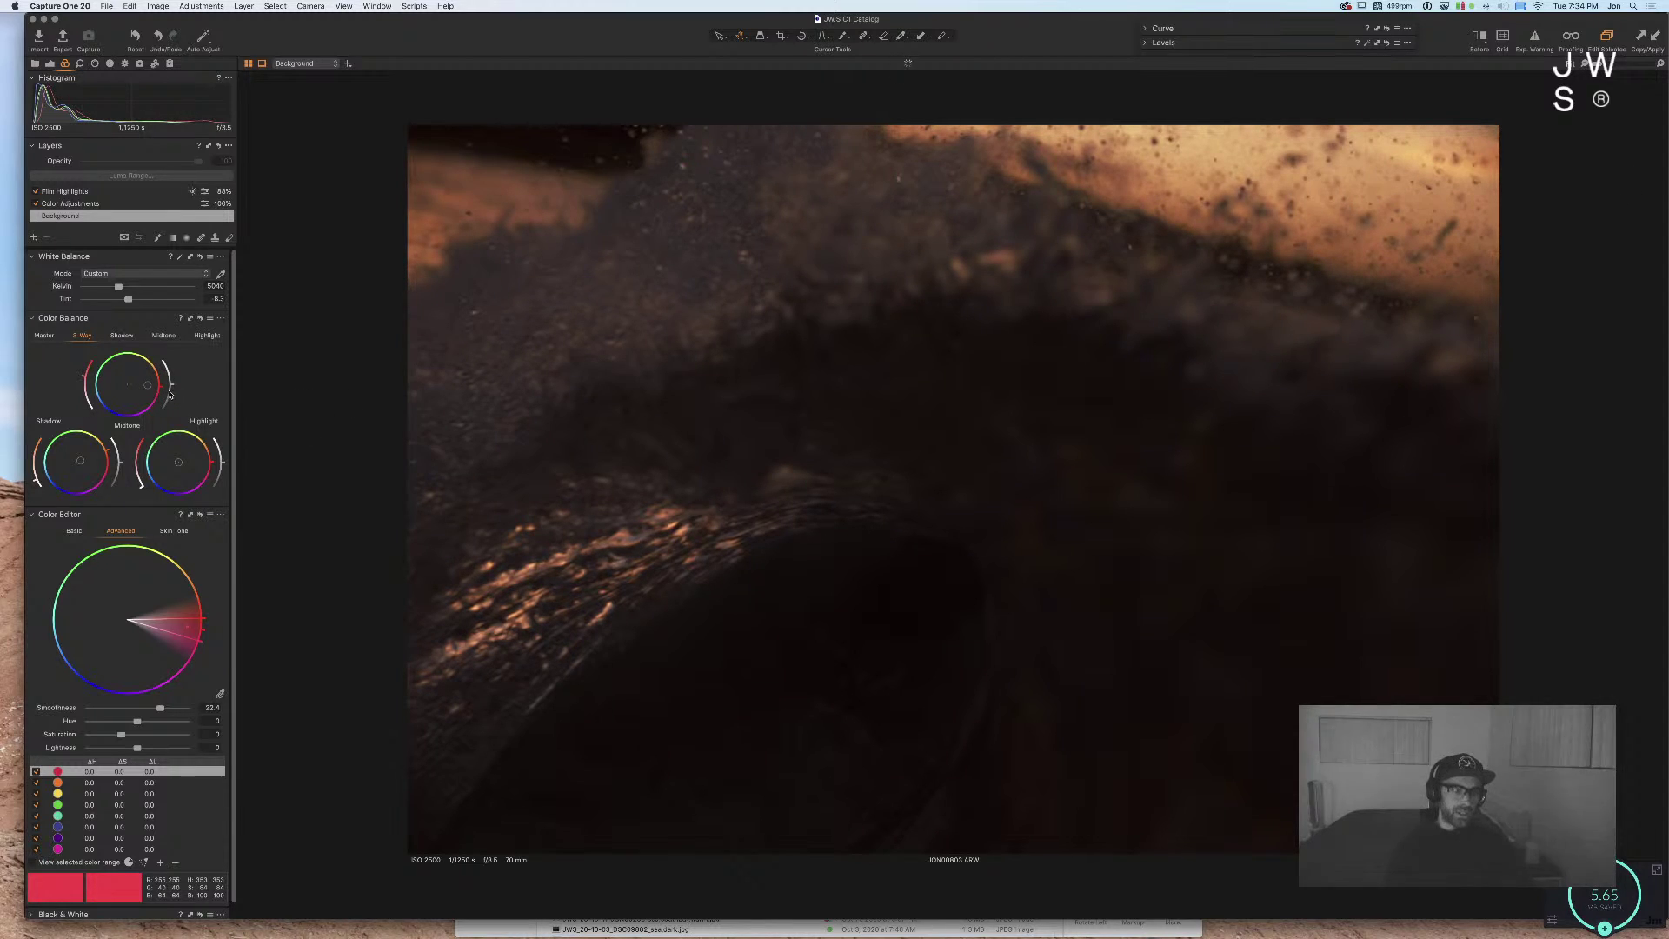
{"action": "left_click_drag", "start_coordinate": [164, 391], "coordinate": [75, 403]}
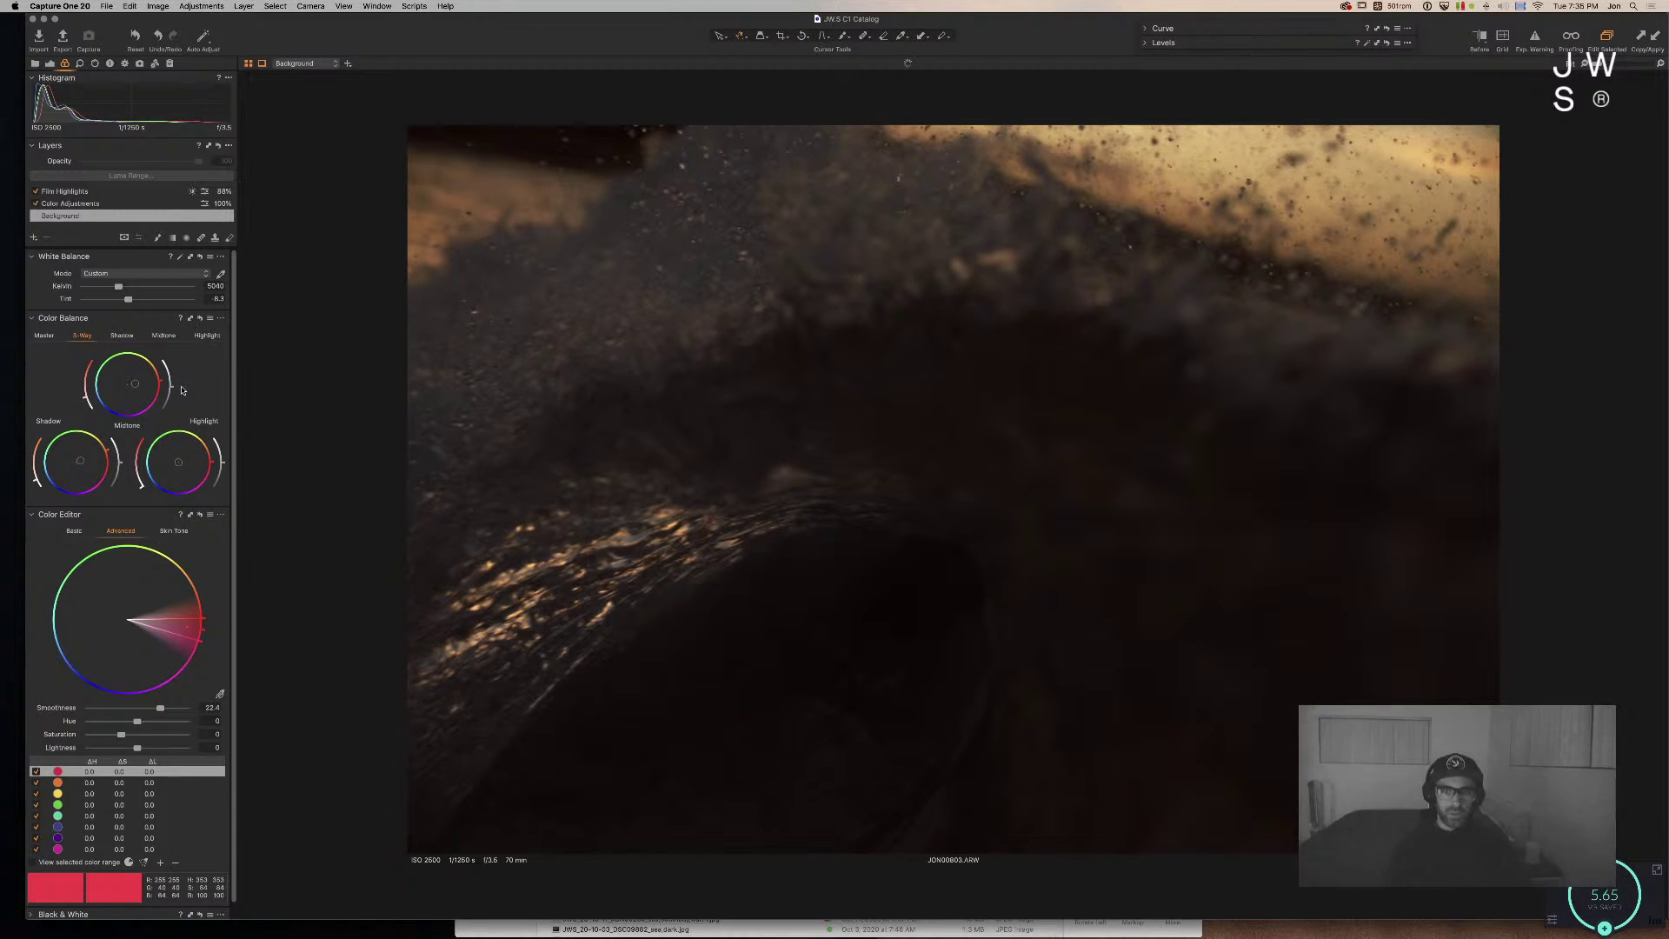
Step: Switch to Disk Speed Test and select the first listed mounted drive as the test target
{"action": "key", "text": "super+space"}
{"action": "type", "text": "disk"}
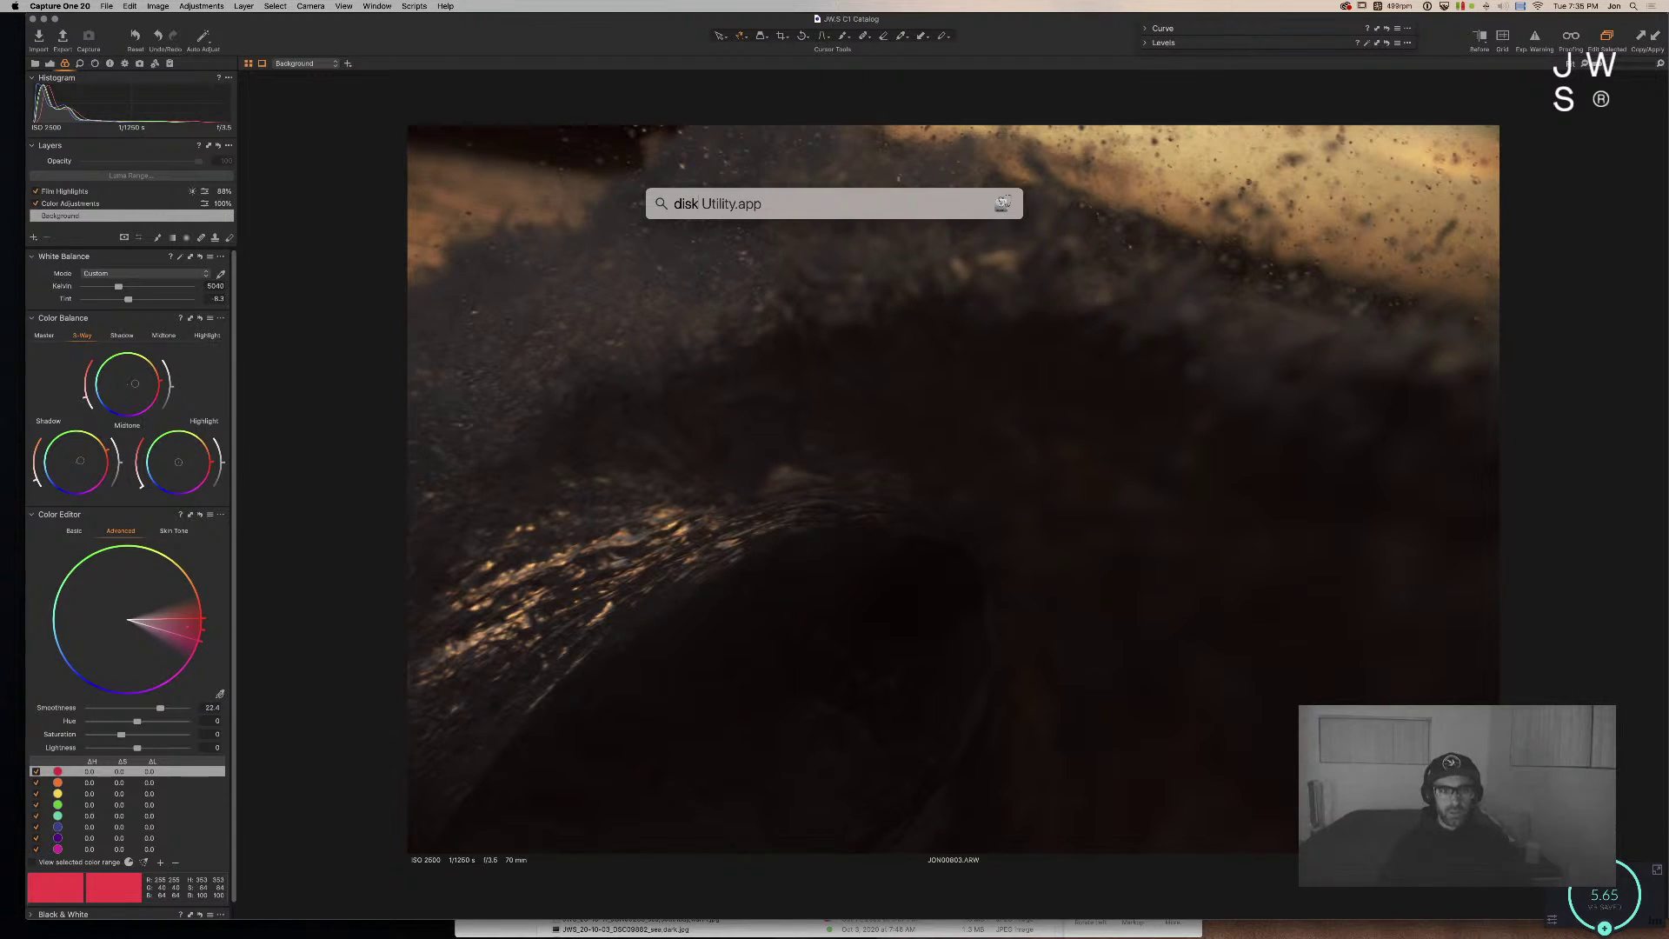
{"action": "key", "text": "Down"}
{"action": "key", "text": "Return"}
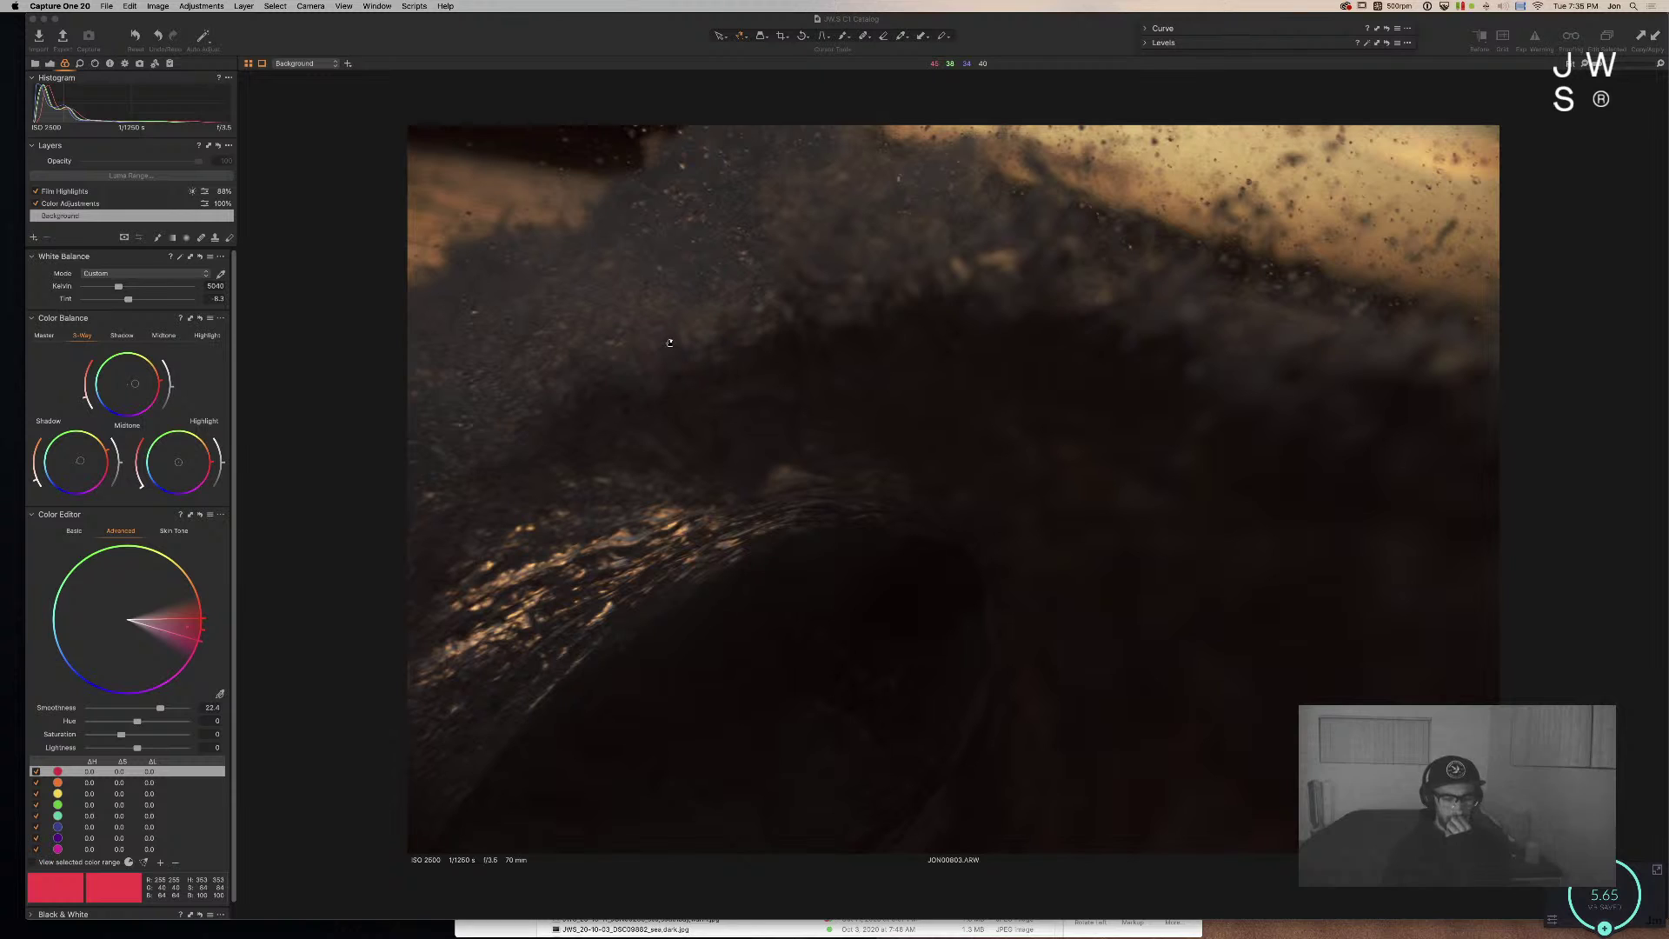
{"action": "left_click", "coordinate": [837, 351]}
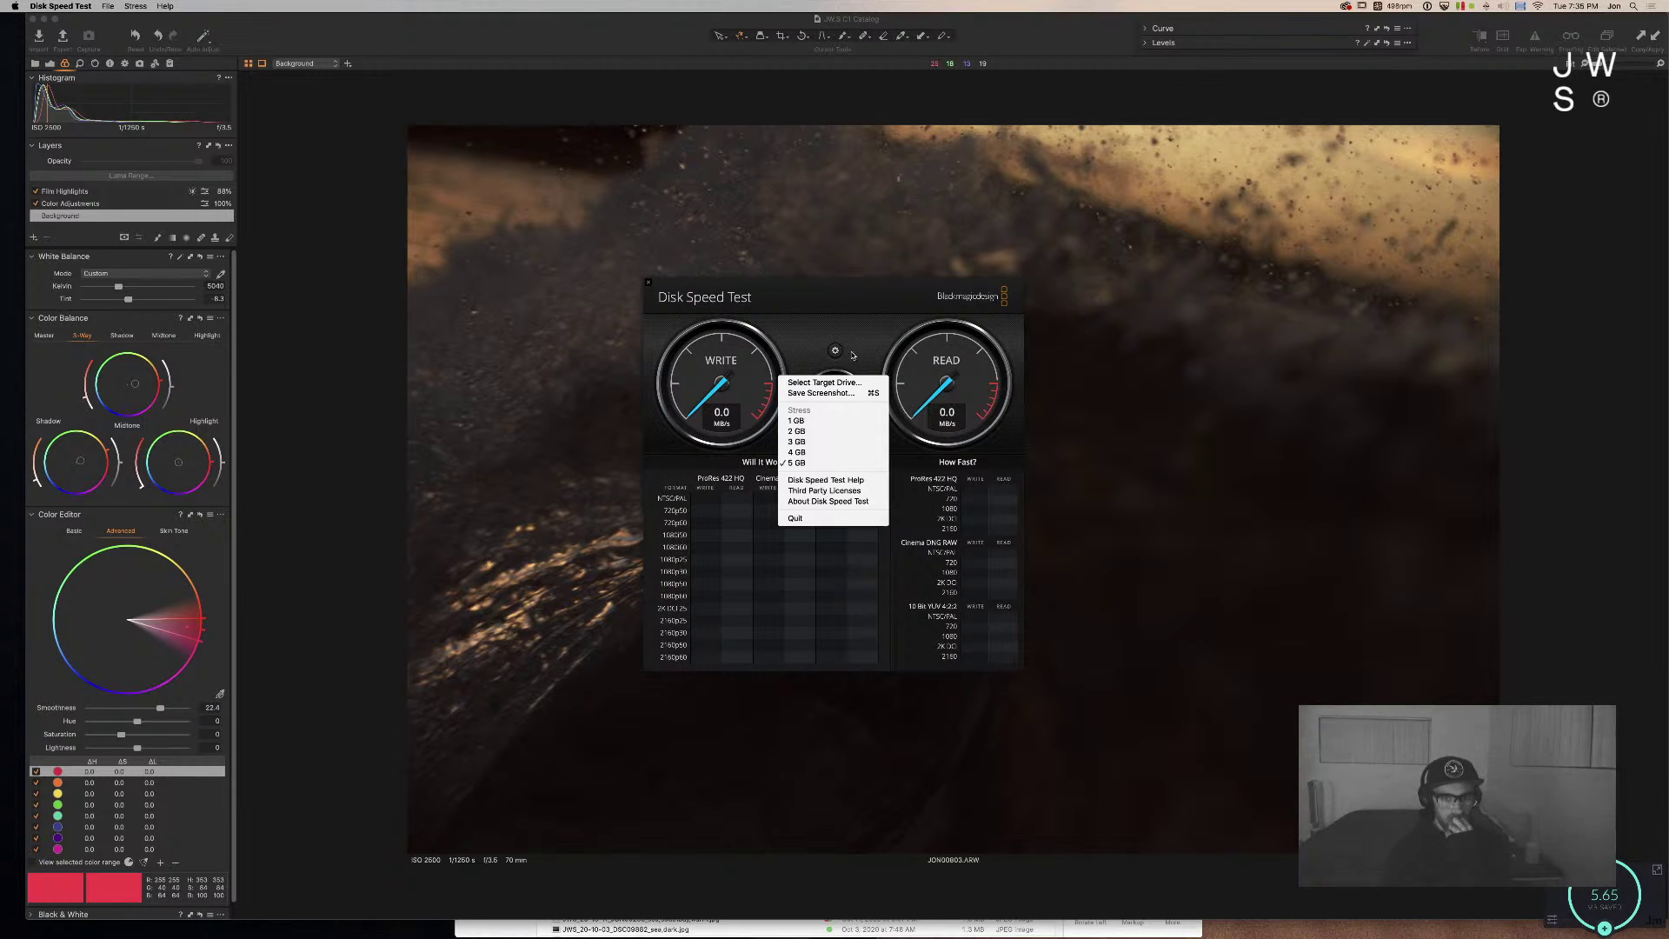
{"action": "left_click", "coordinate": [824, 382]}
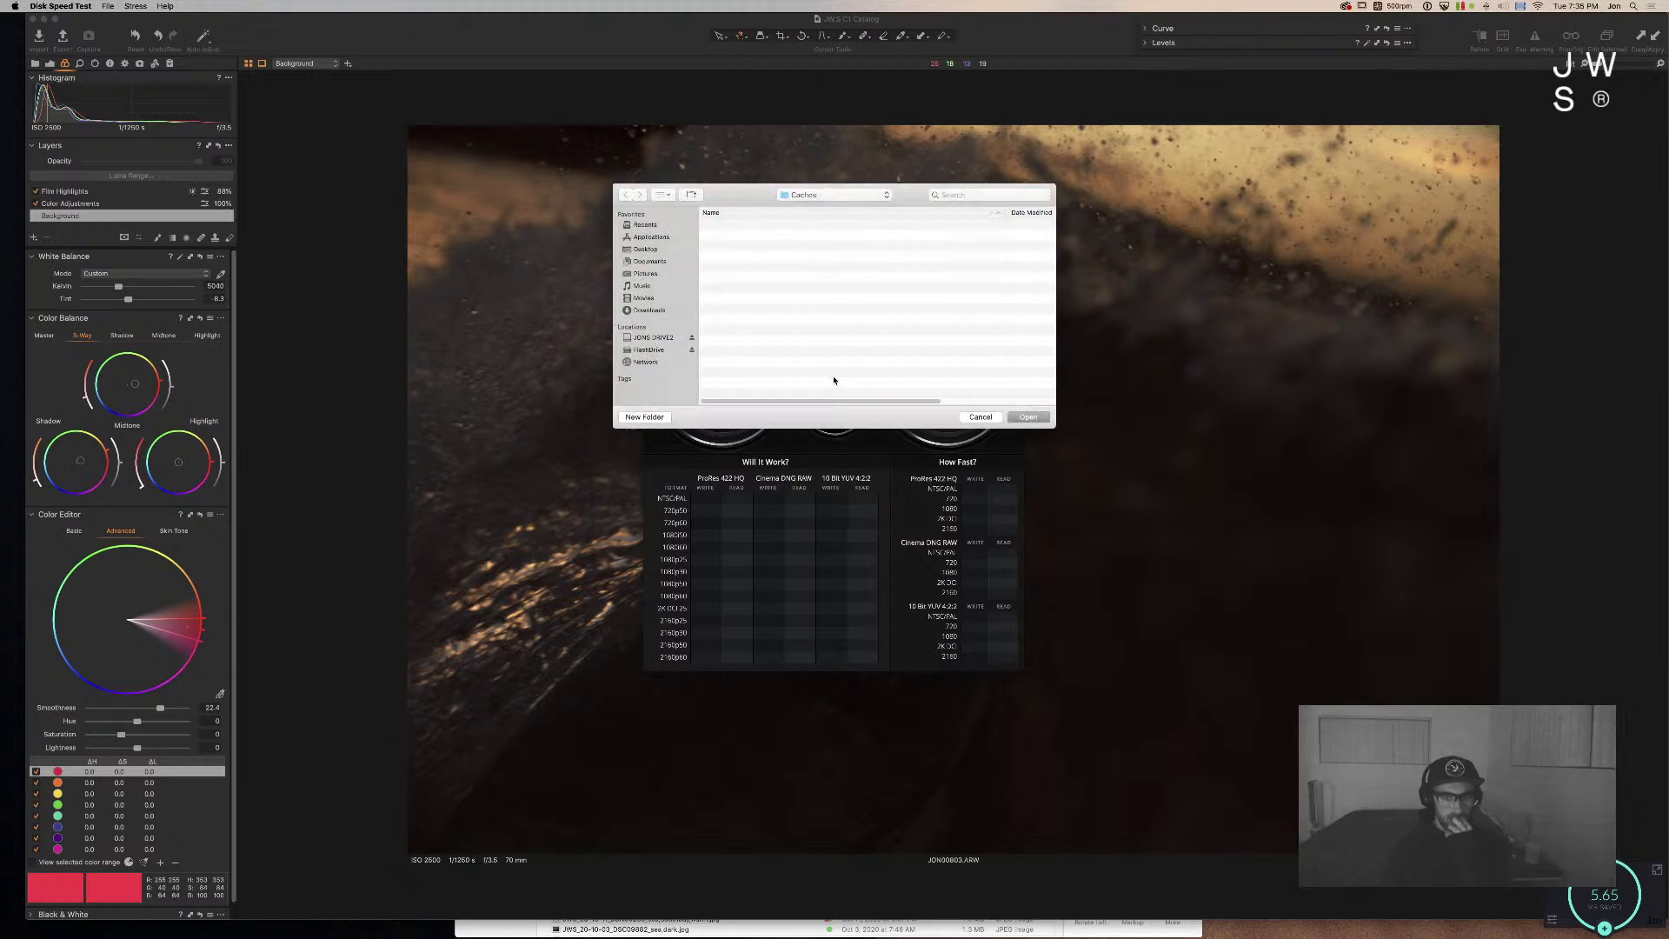
{"action": "left_click", "coordinate": [653, 337]}
{"action": "left_click", "coordinate": [1027, 416]}
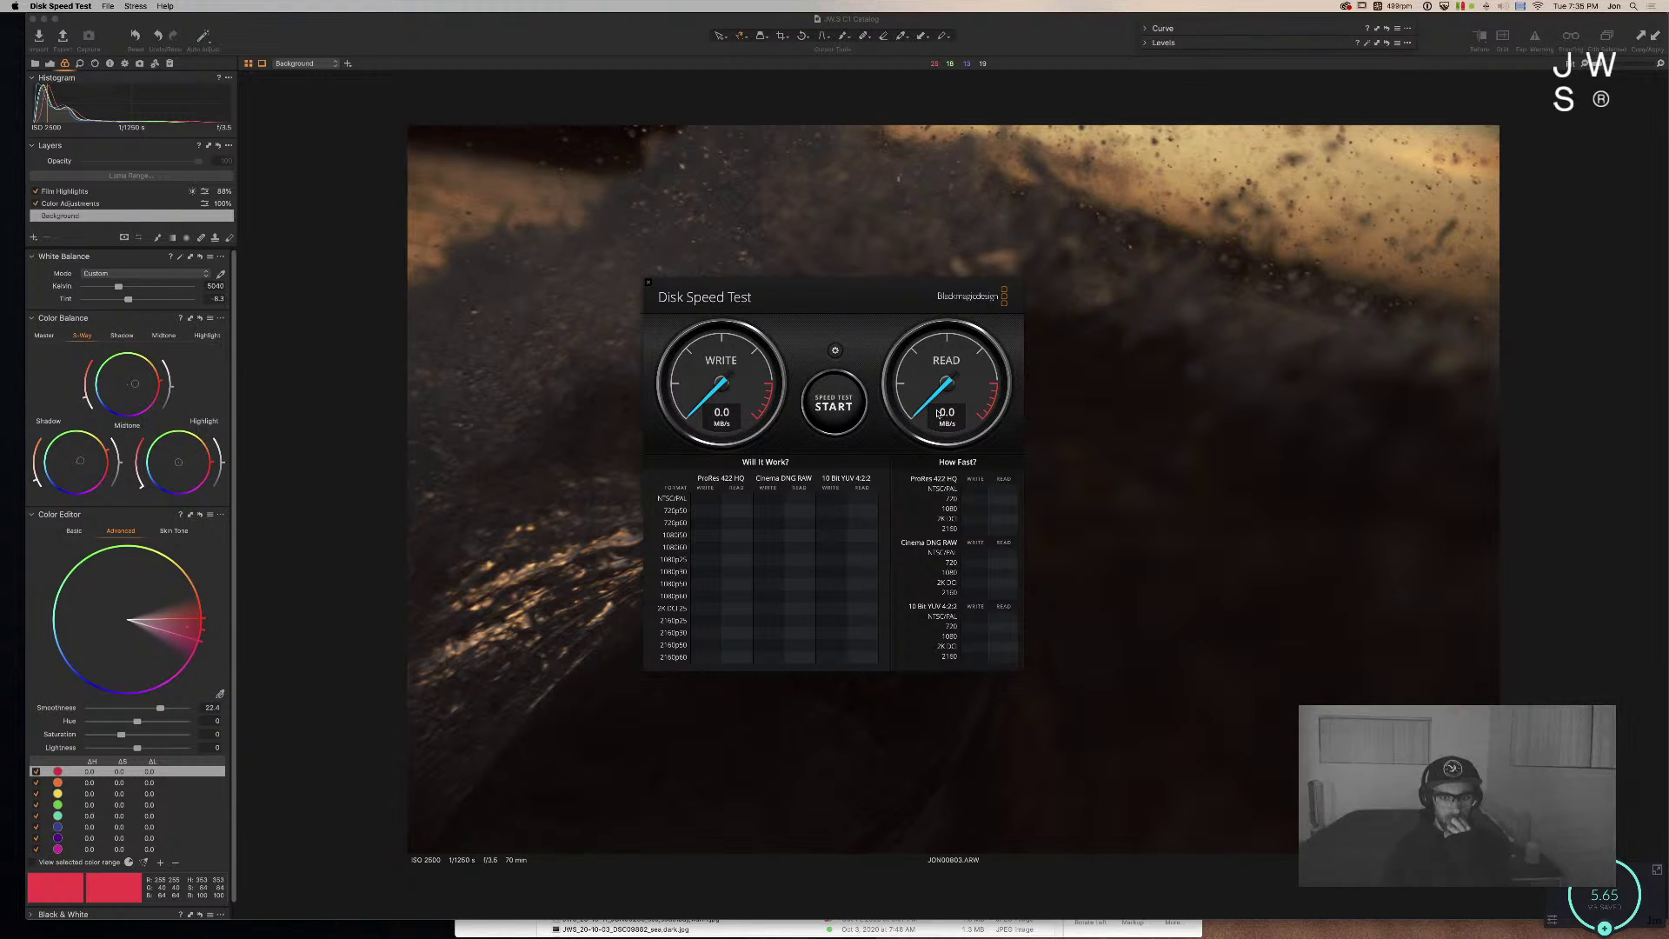
Step: Run the write and read speed test on the target drive, stop it and quit Disk Speed Test
{"action": "left_click", "coordinate": [832, 405]}
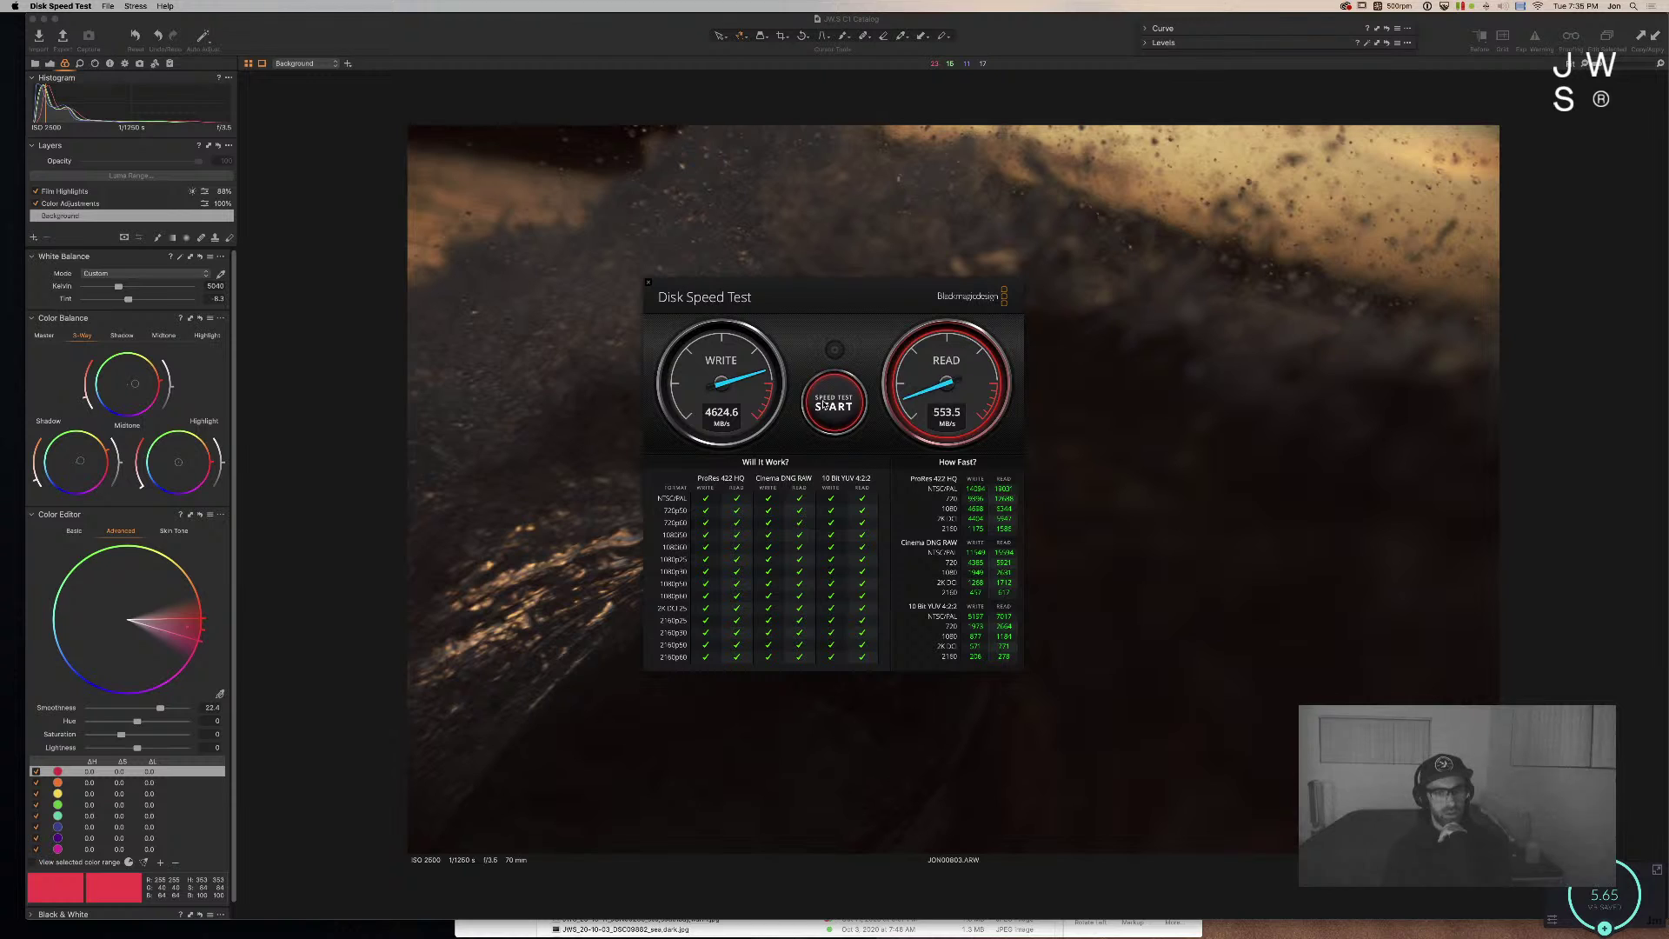
{"action": "left_click", "coordinate": [830, 385]}
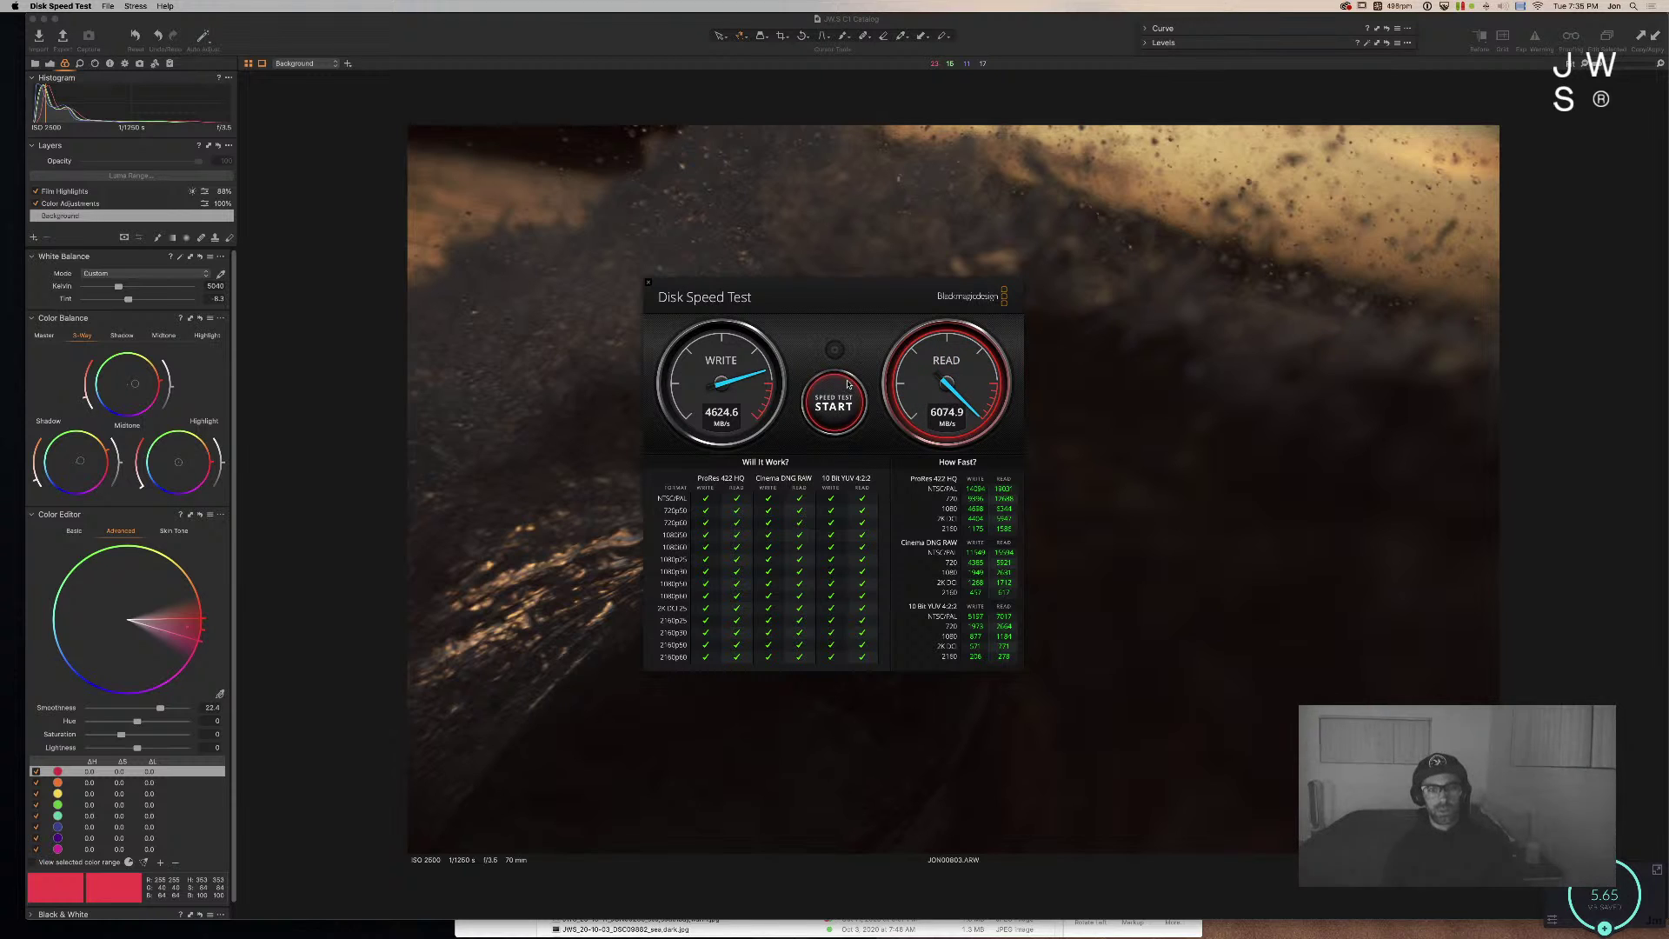
{"action": "key", "text": "super+q"}
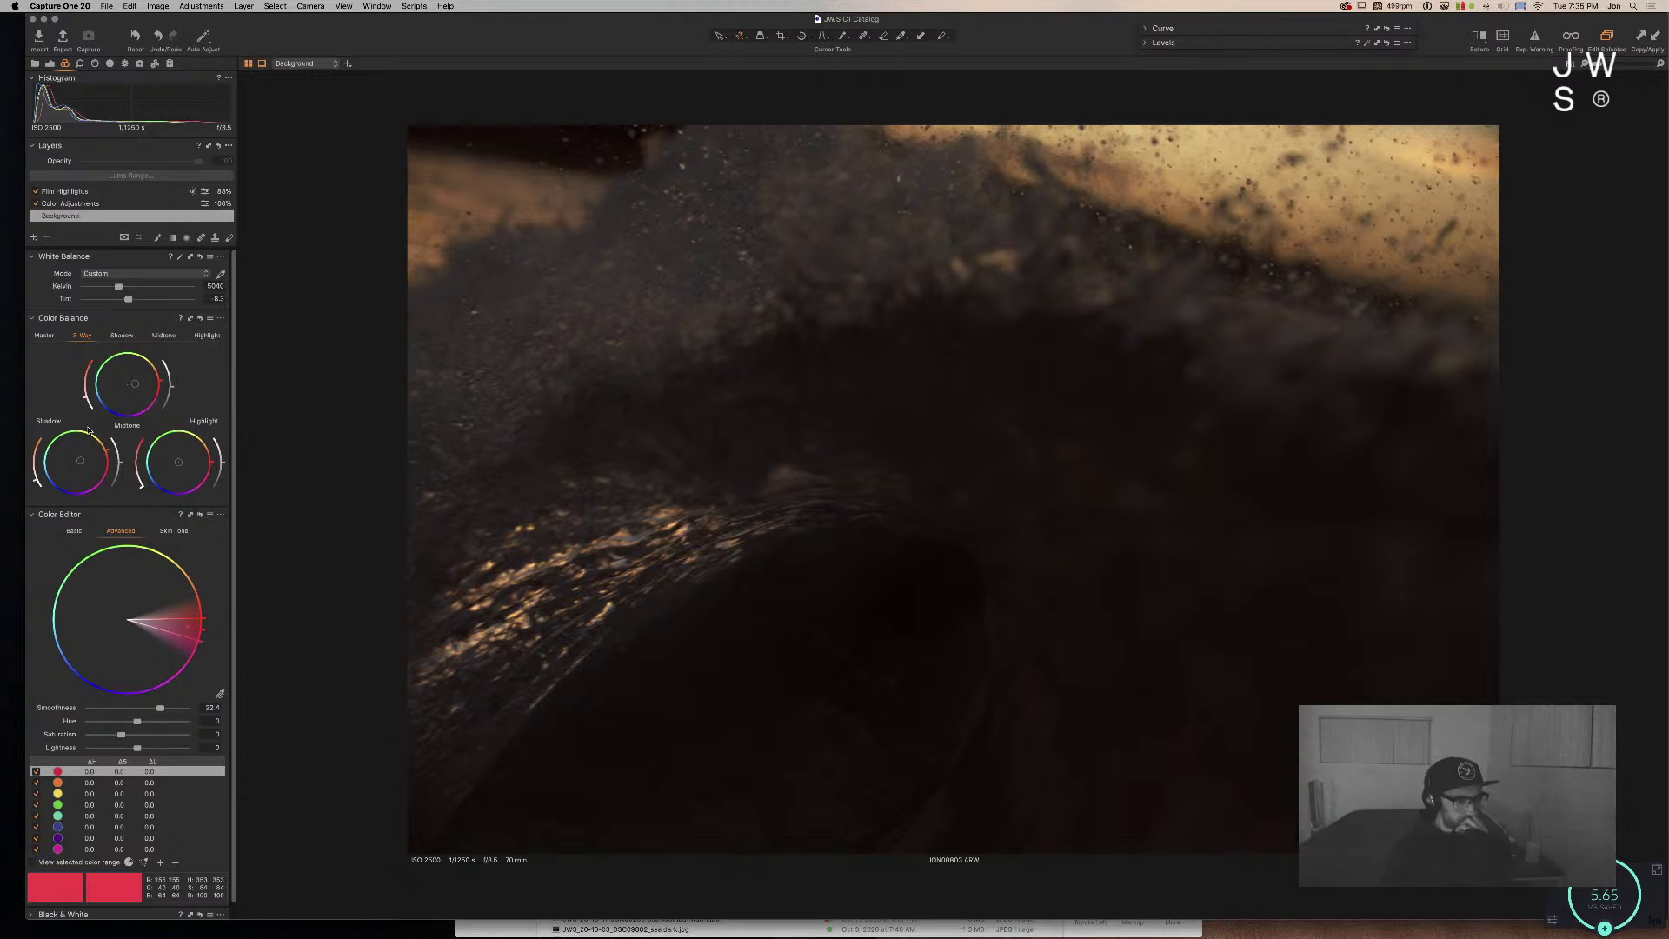
Step: Shift the highlights toward blue in the 3-Way Color Balance and raise their lightness slightly
{"action": "left_click_drag", "start_coordinate": [186, 444], "coordinate": [135, 485]}
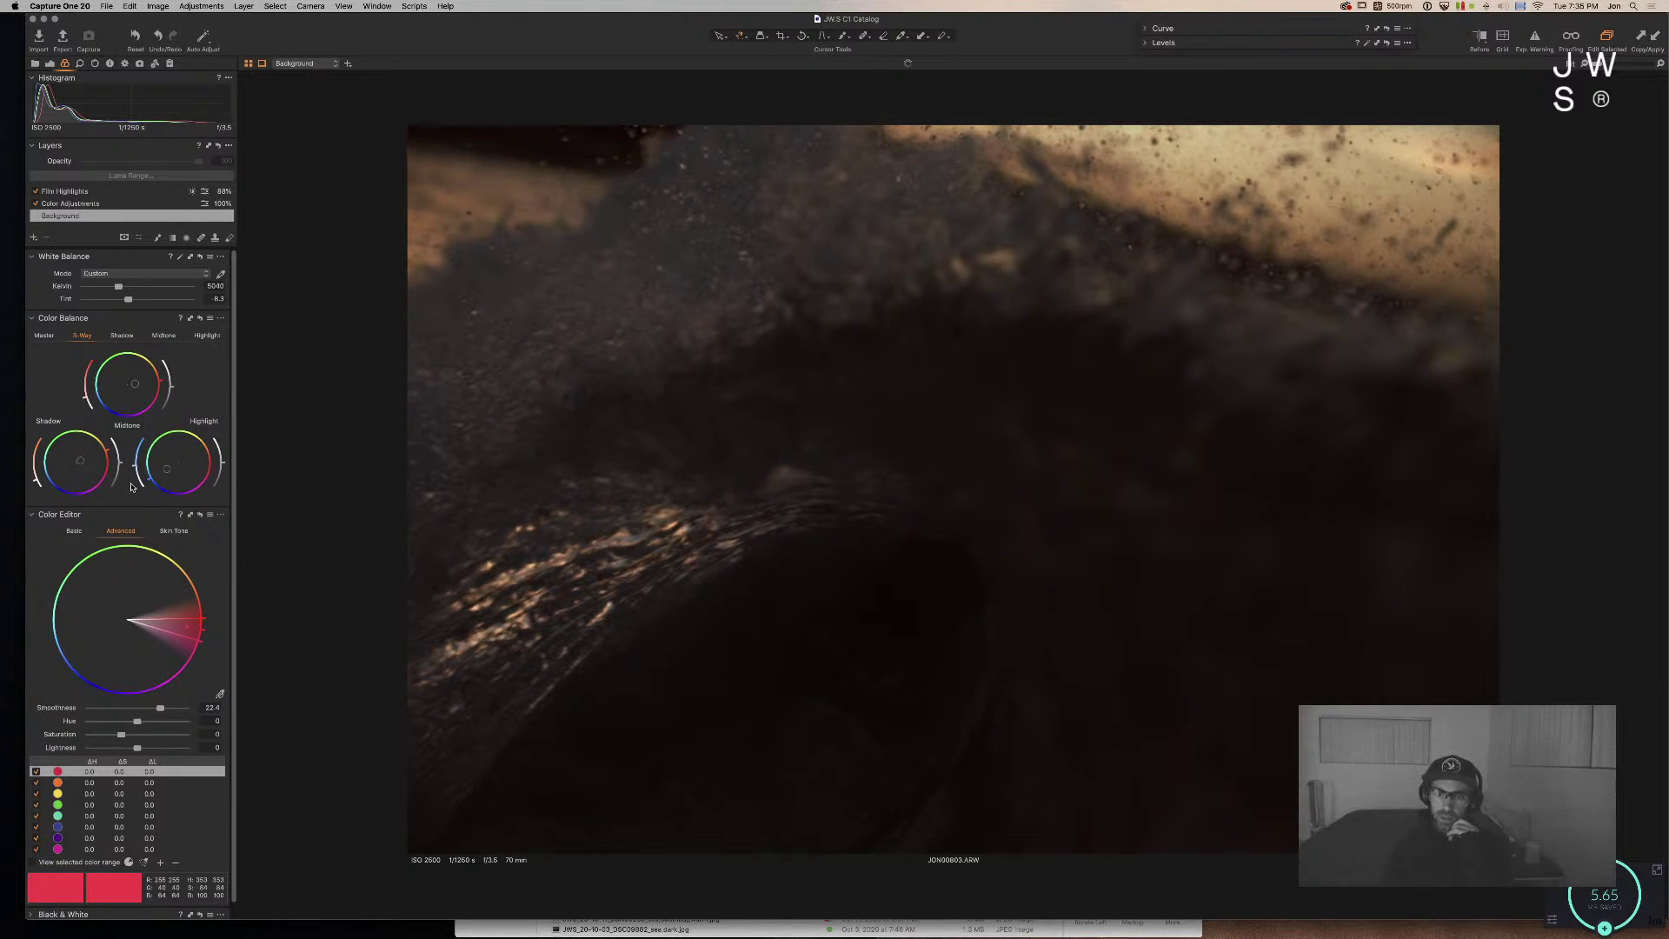
{"action": "left_click_drag", "start_coordinate": [135, 466], "coordinate": [222, 461]}
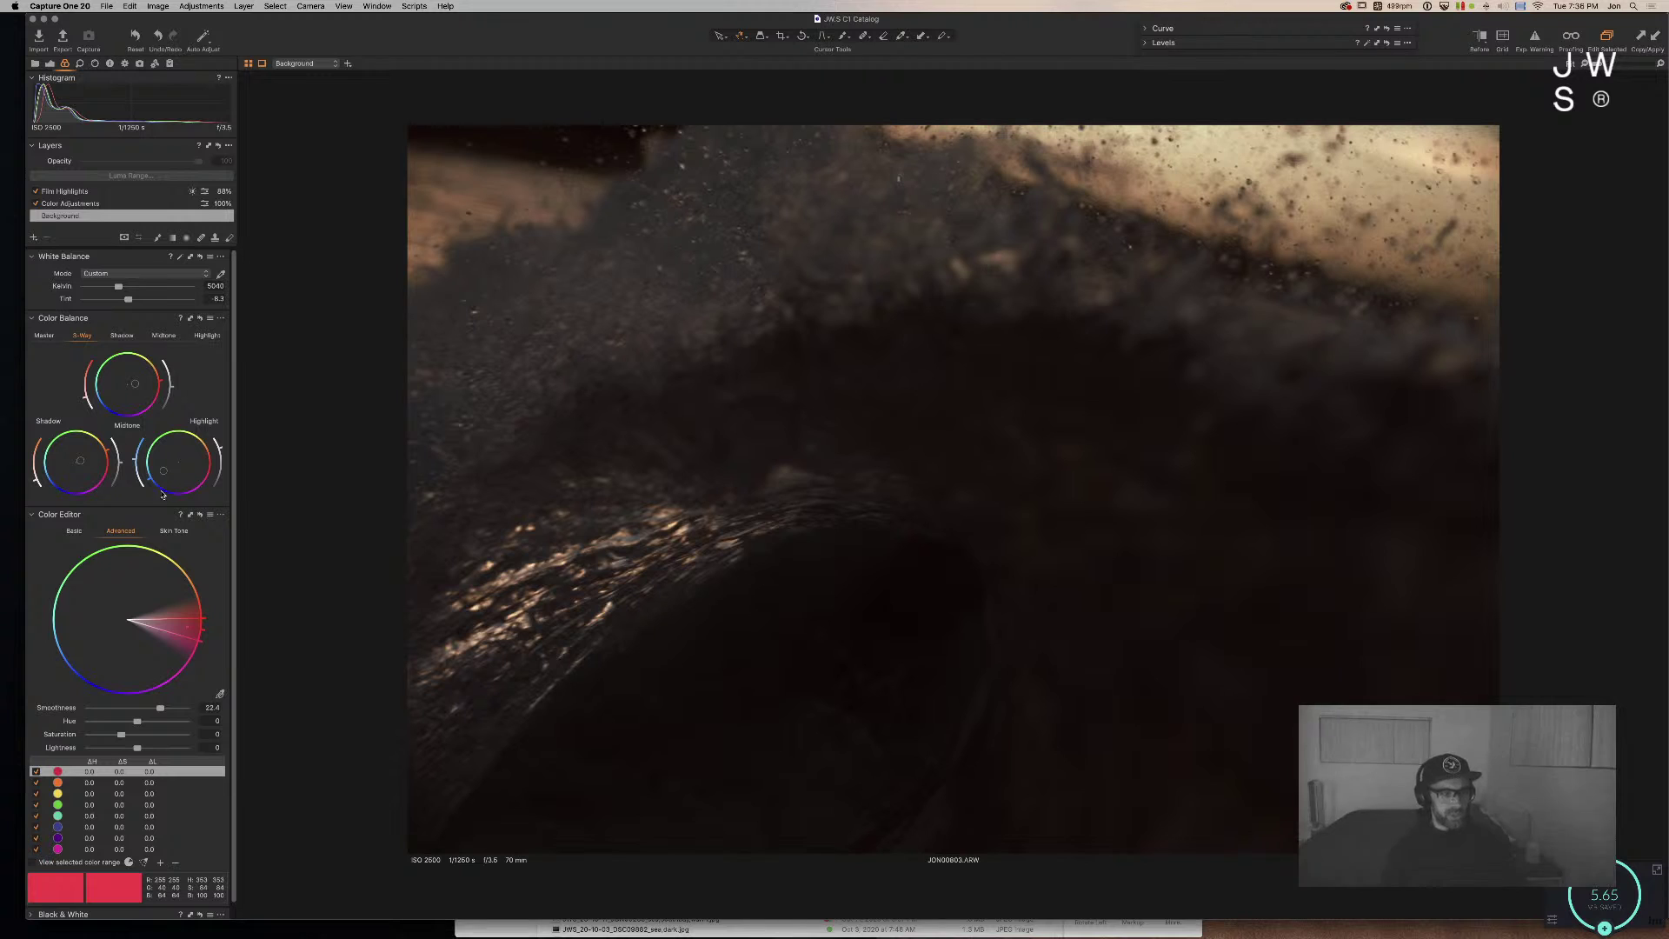
Step: Rebalance the wave photo's high dynamic range by setting Shadow to 16 and Highlight to 1
{"action": "key", "text": "super+alt+2"}
{"action": "left_click_drag", "start_coordinate": [159, 527], "coordinate": [193, 524]}
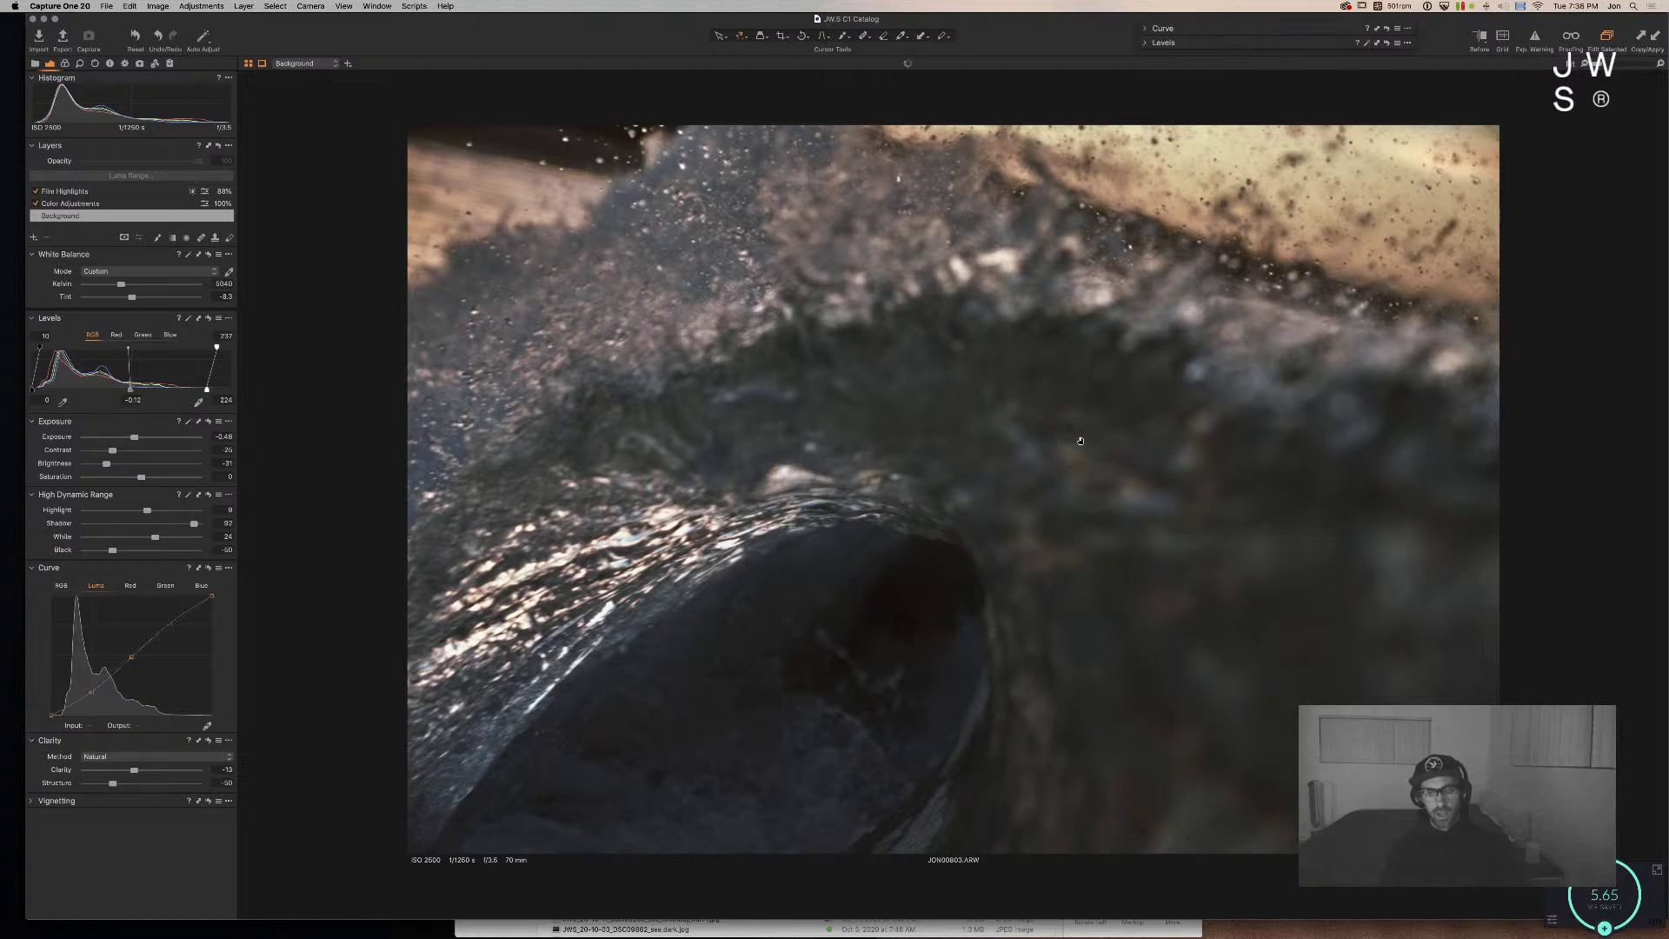
{"action": "left_click_drag", "start_coordinate": [193, 523], "coordinate": [163, 523]}
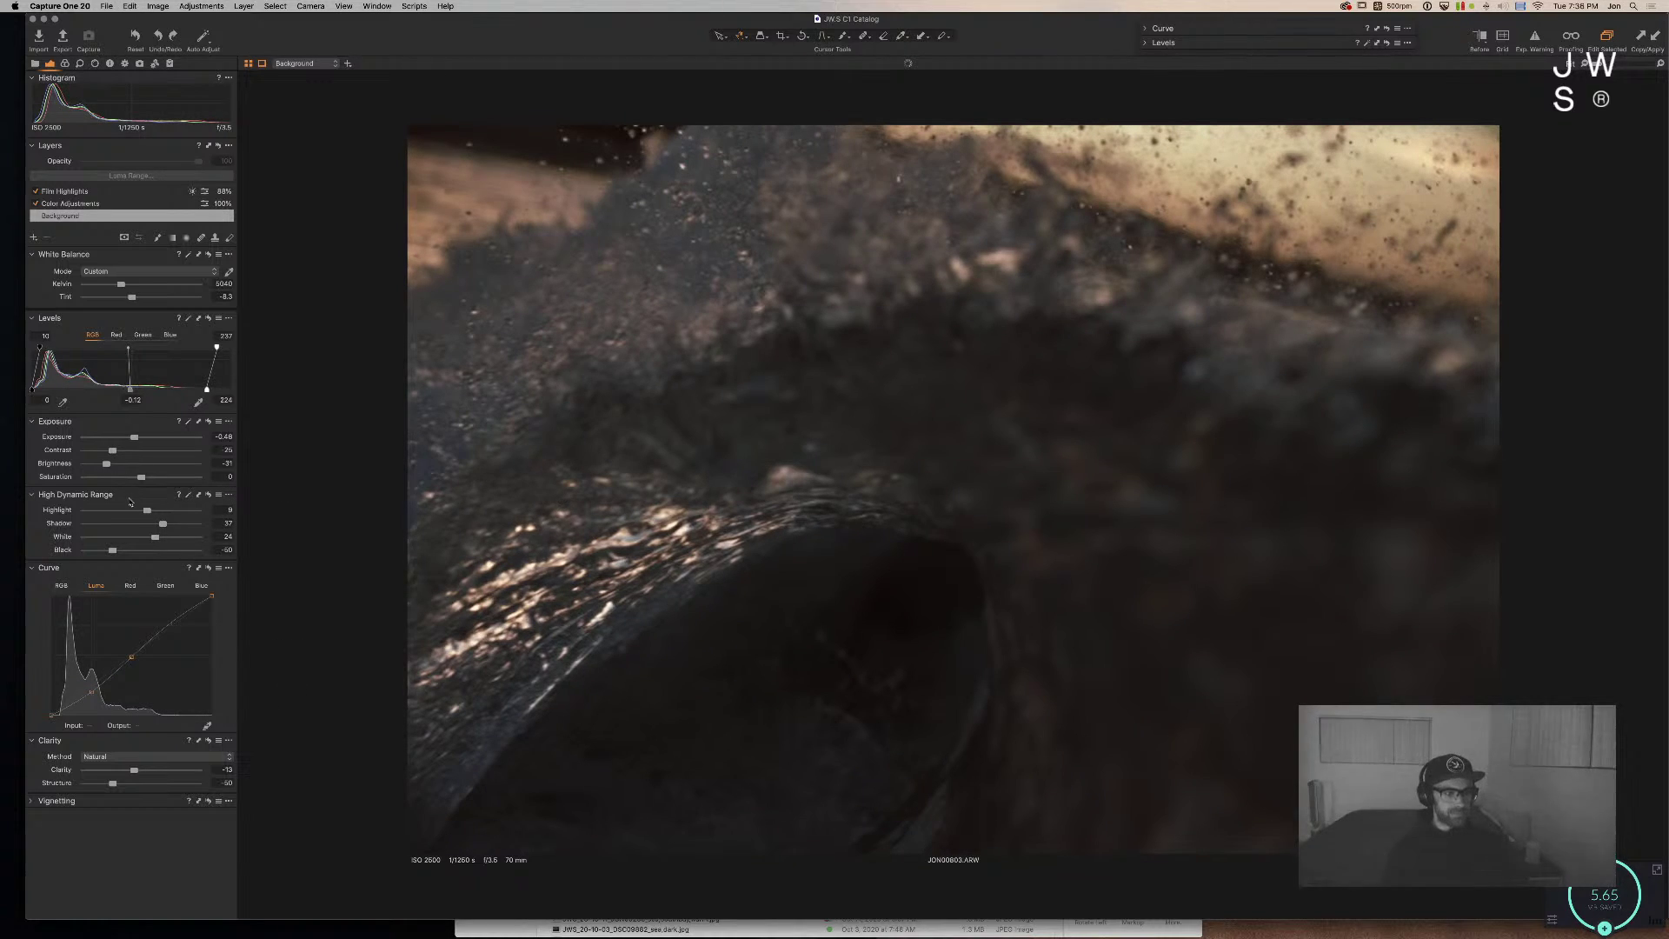
{"action": "left_click_drag", "start_coordinate": [162, 523], "coordinate": [148, 524]}
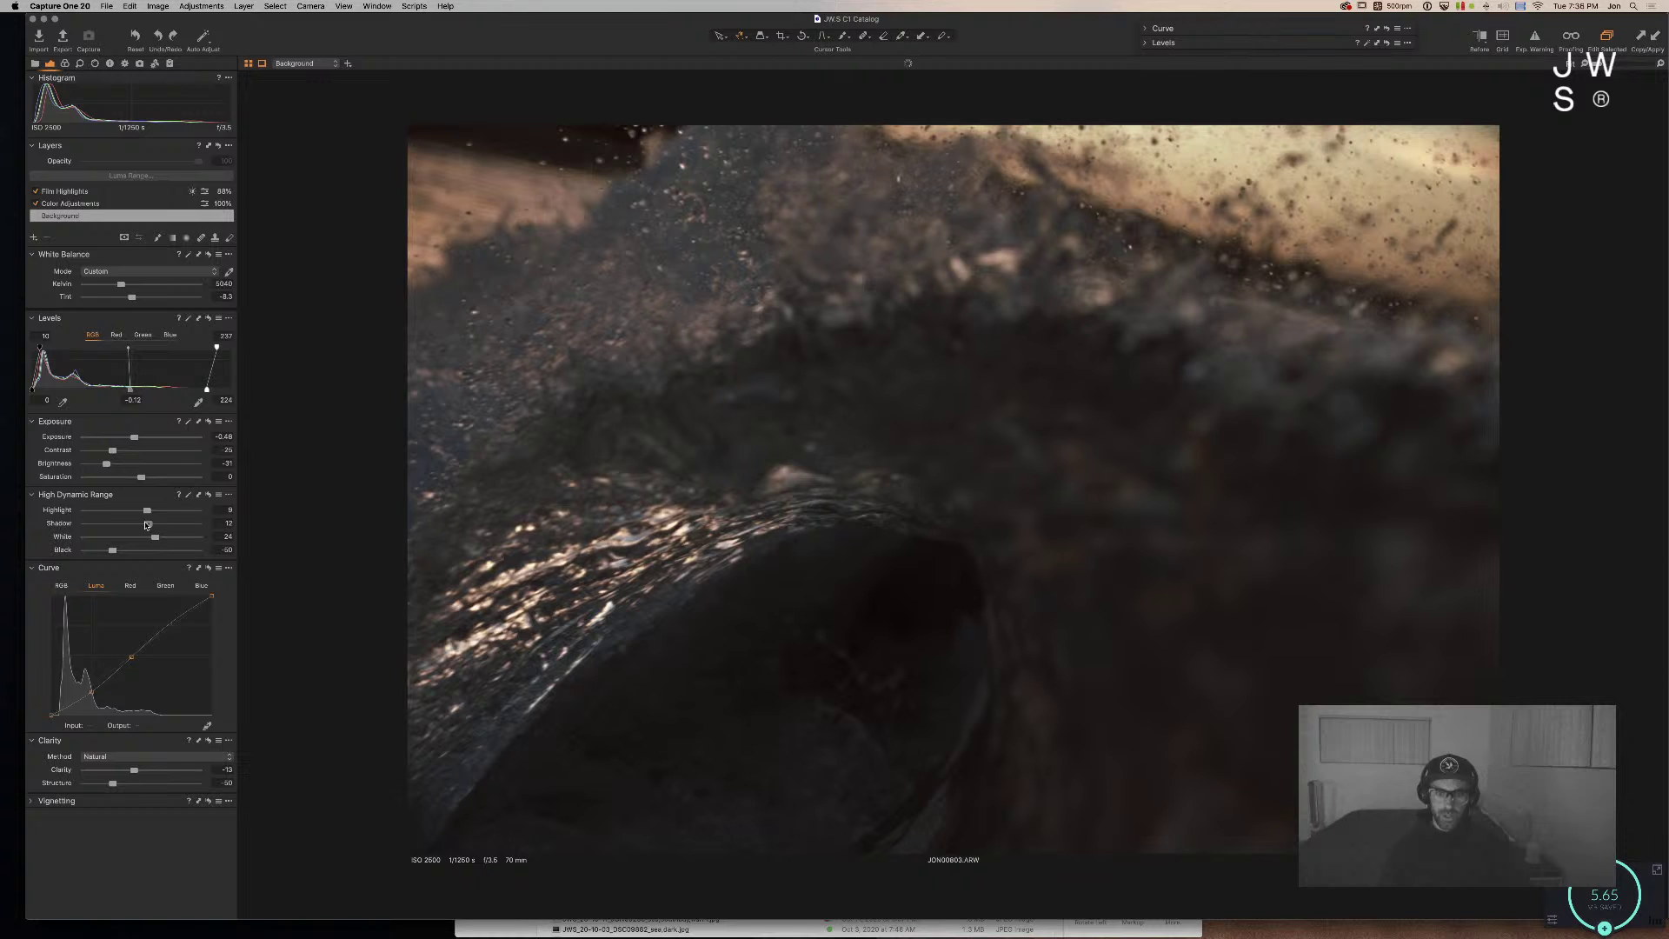
{"action": "left_click_drag", "start_coordinate": [148, 524], "coordinate": [153, 525]}
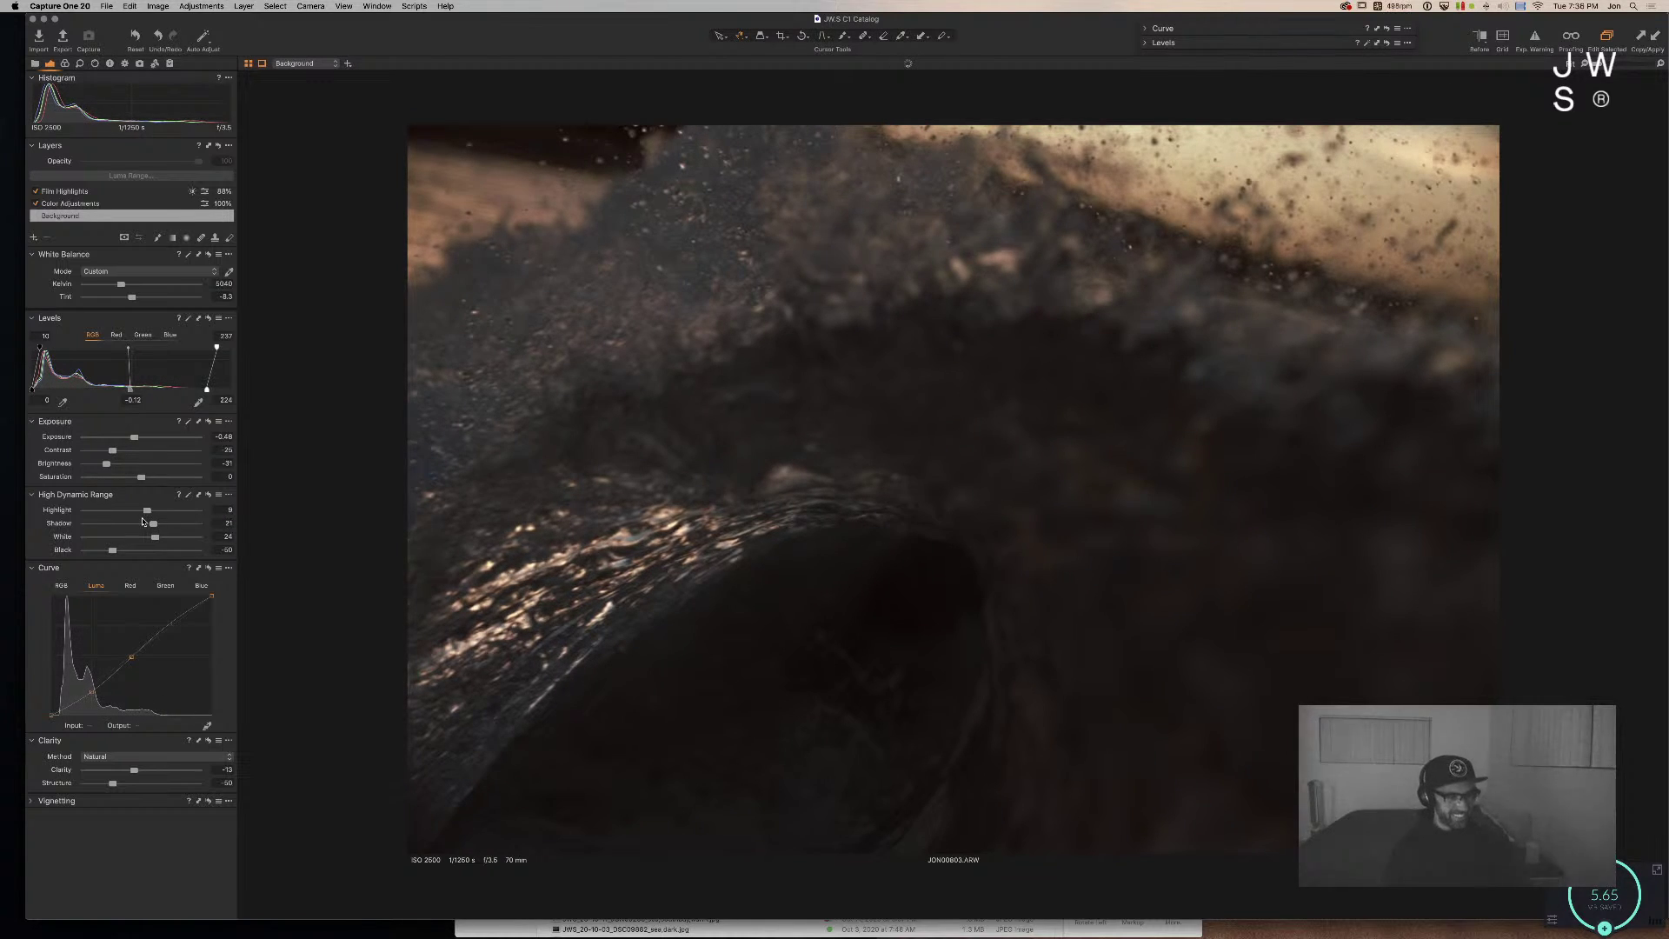
{"action": "left_click_drag", "start_coordinate": [148, 511], "coordinate": [288, 522]}
{"action": "double_click", "coordinate": [139, 511]}
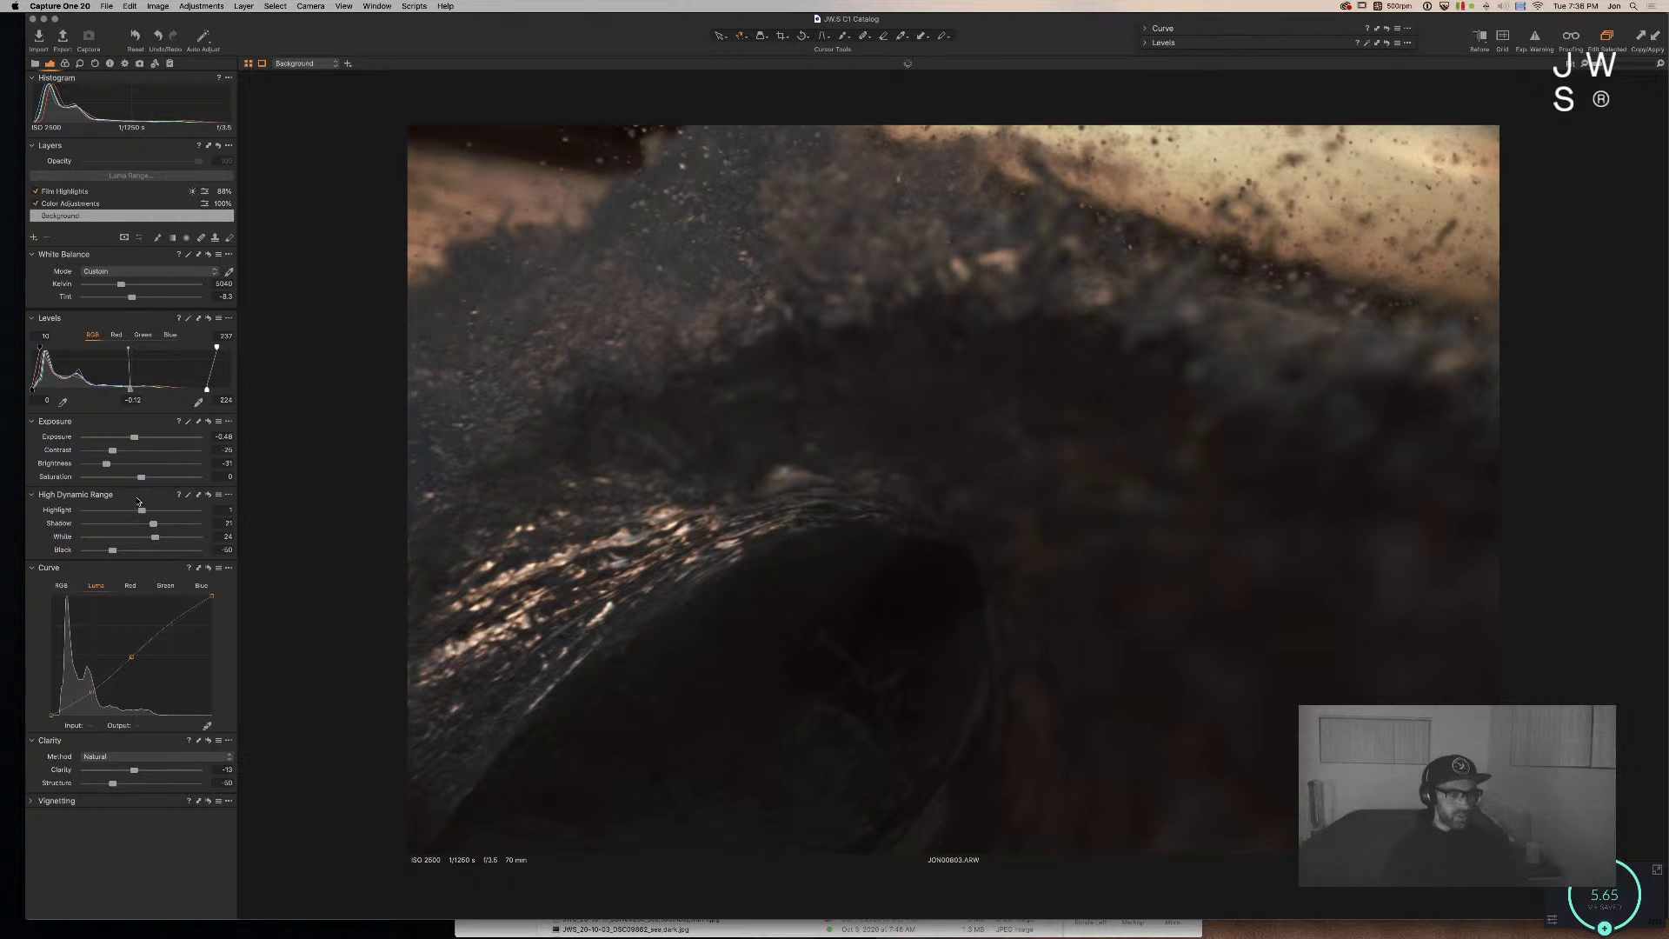
{"action": "left_click_drag", "start_coordinate": [153, 525], "coordinate": [149, 525]}
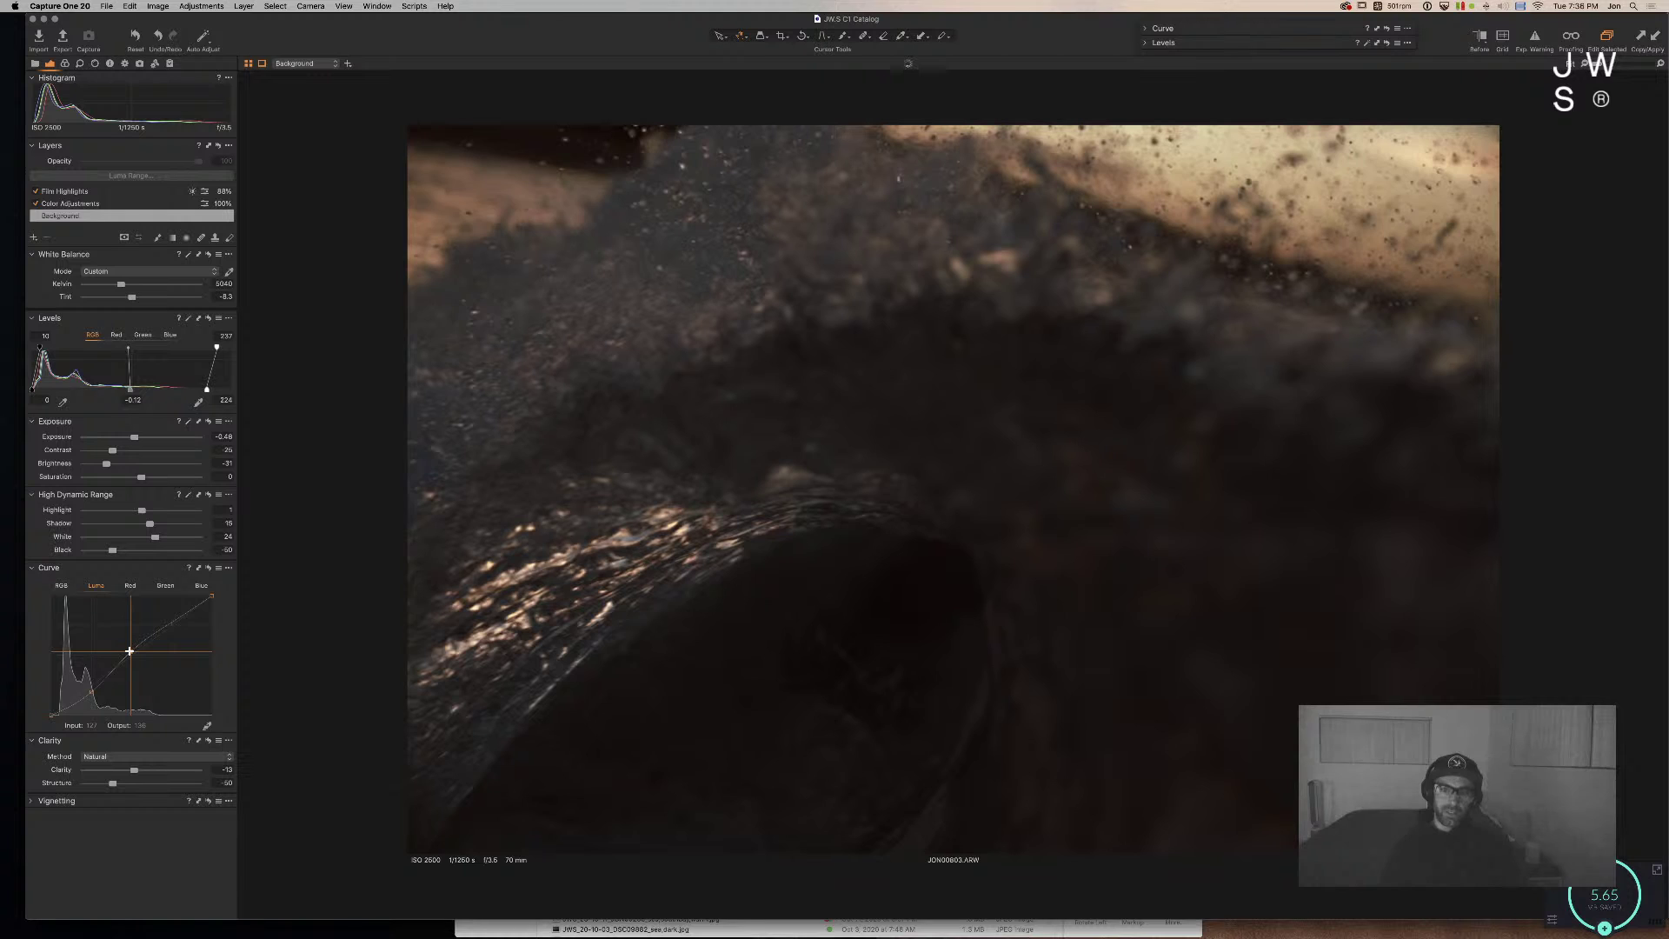
Step: Adjust the midpoint of the Luma curve and pull its white endpoint down to soften the highlights
{"action": "left_click_drag", "start_coordinate": [129, 650], "coordinate": [129, 654]}
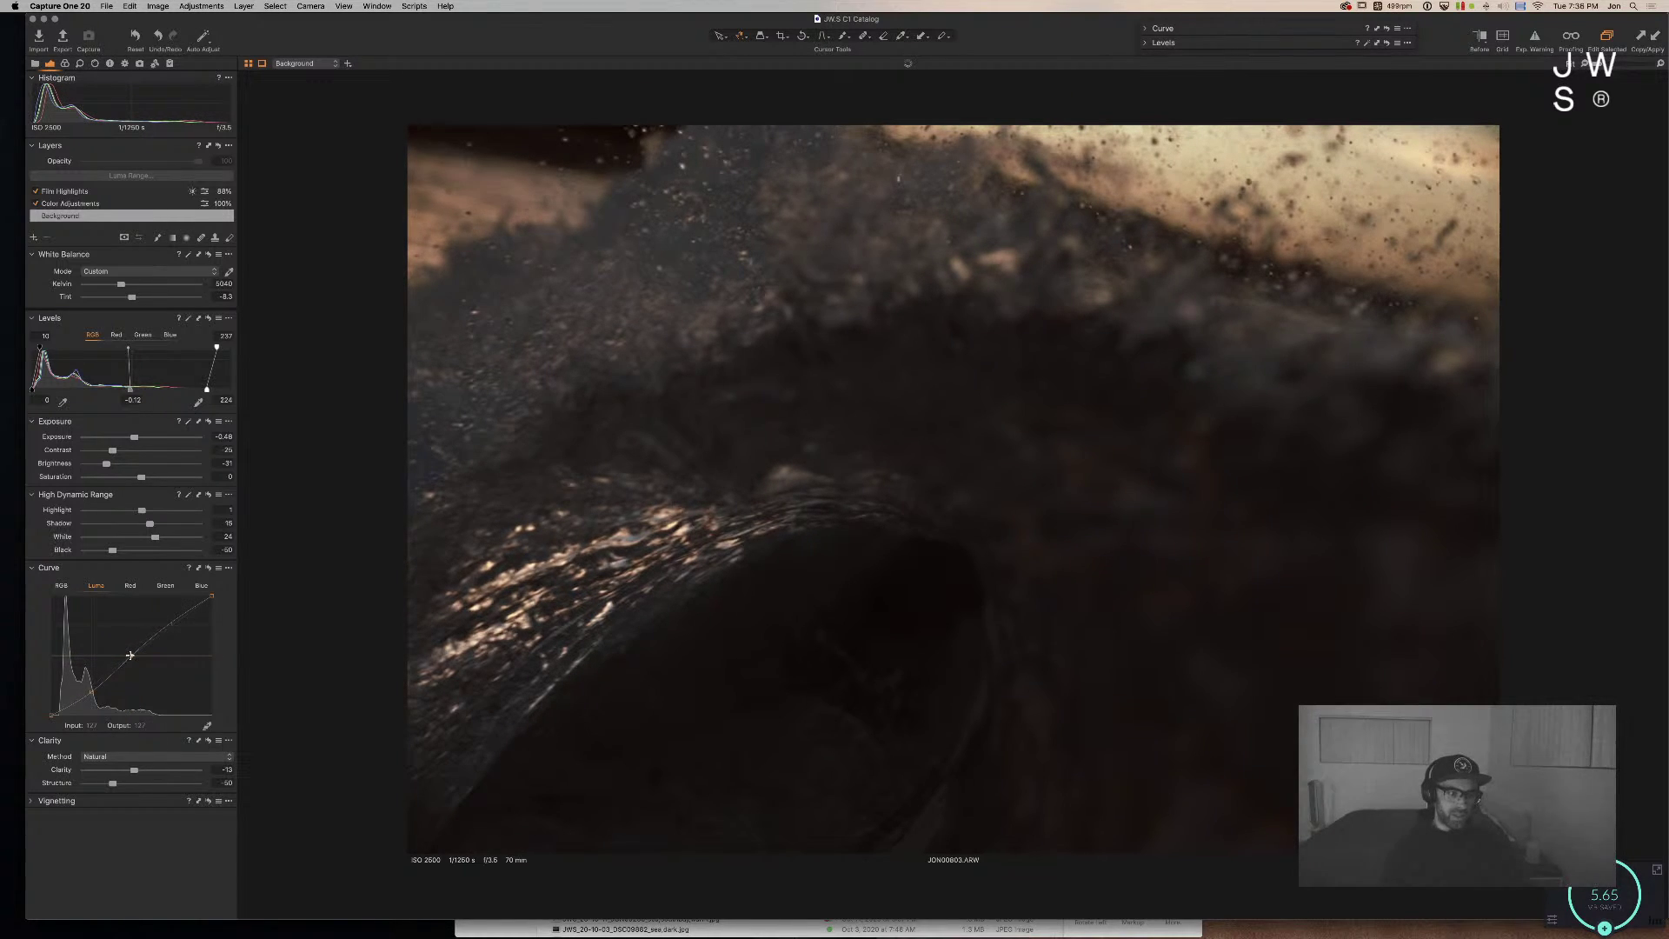
{"action": "left_click_drag", "start_coordinate": [216, 598], "coordinate": [216, 610]}
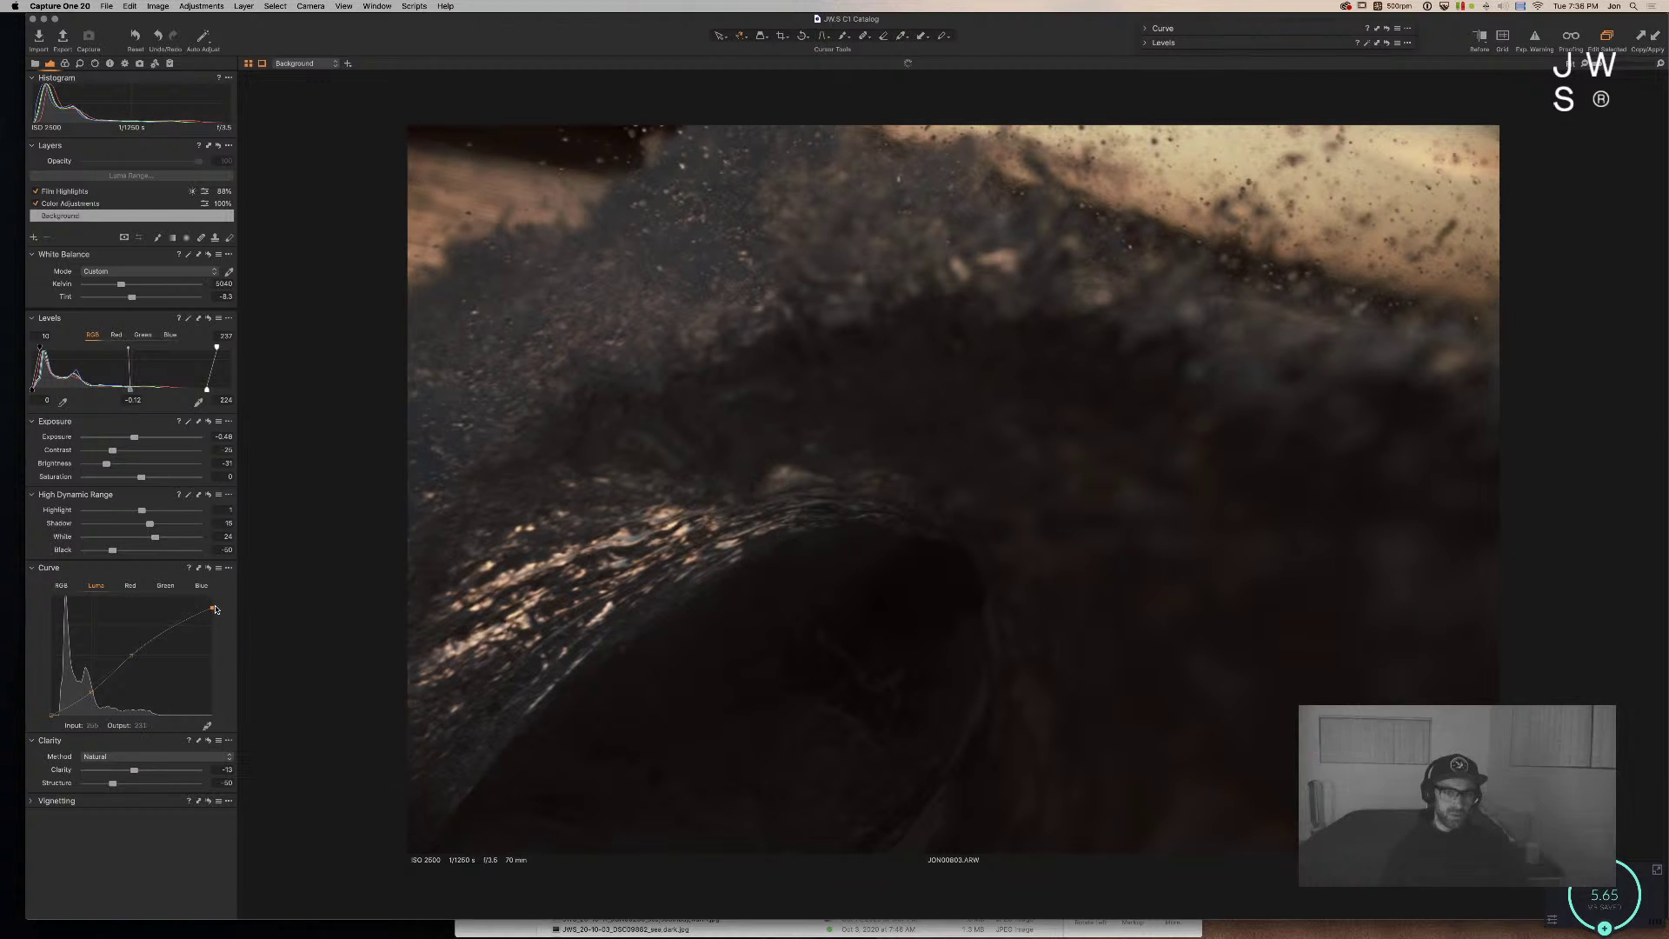
{"action": "left_click", "coordinate": [129, 652]}
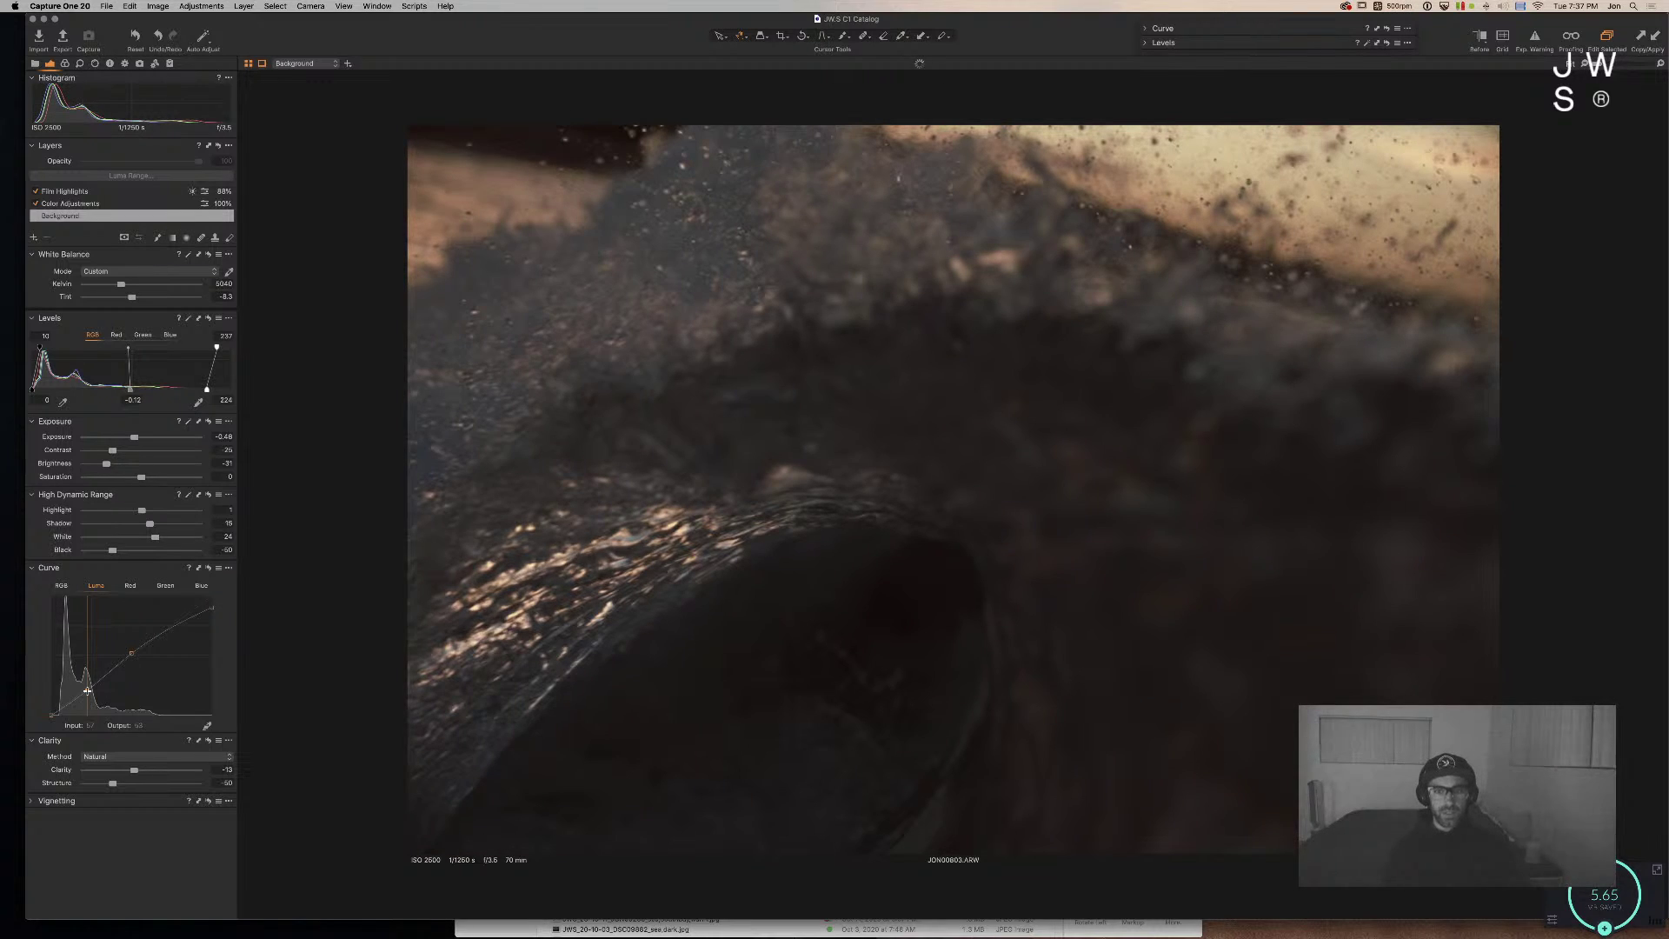
Step: Pull down the shadow point of the Luma curve and lower the photo's Brightness to deepen the dark areas
{"action": "left_click_drag", "start_coordinate": [89, 691], "coordinate": [88, 693]}
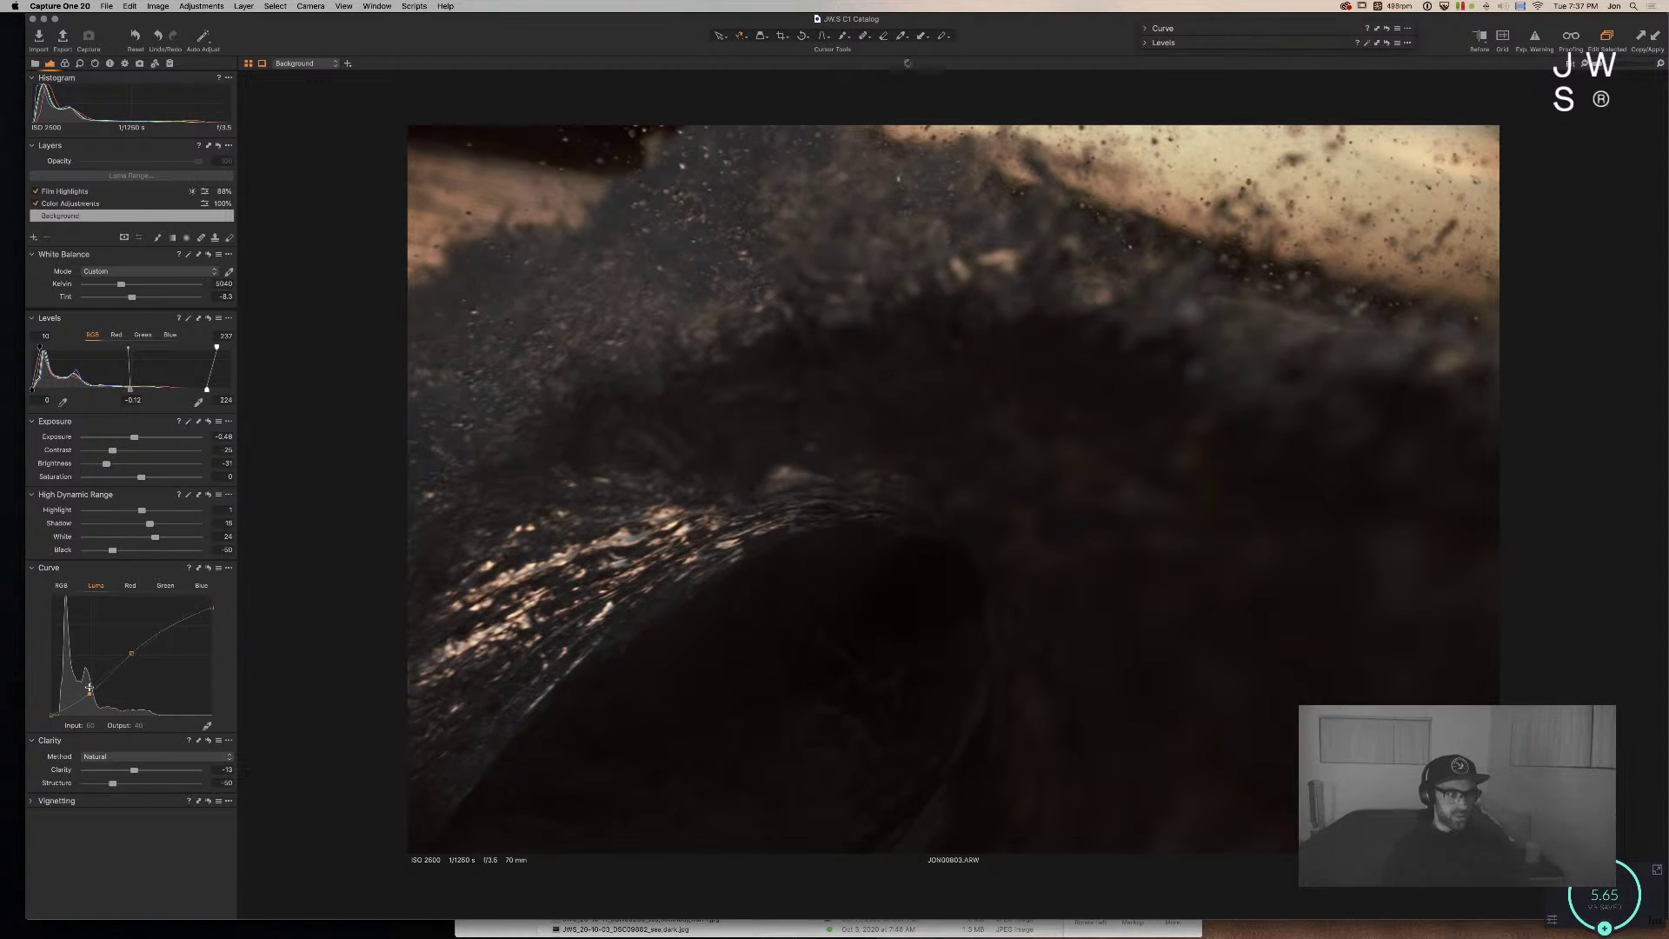
{"action": "left_click_drag", "start_coordinate": [106, 463], "coordinate": [84, 463]}
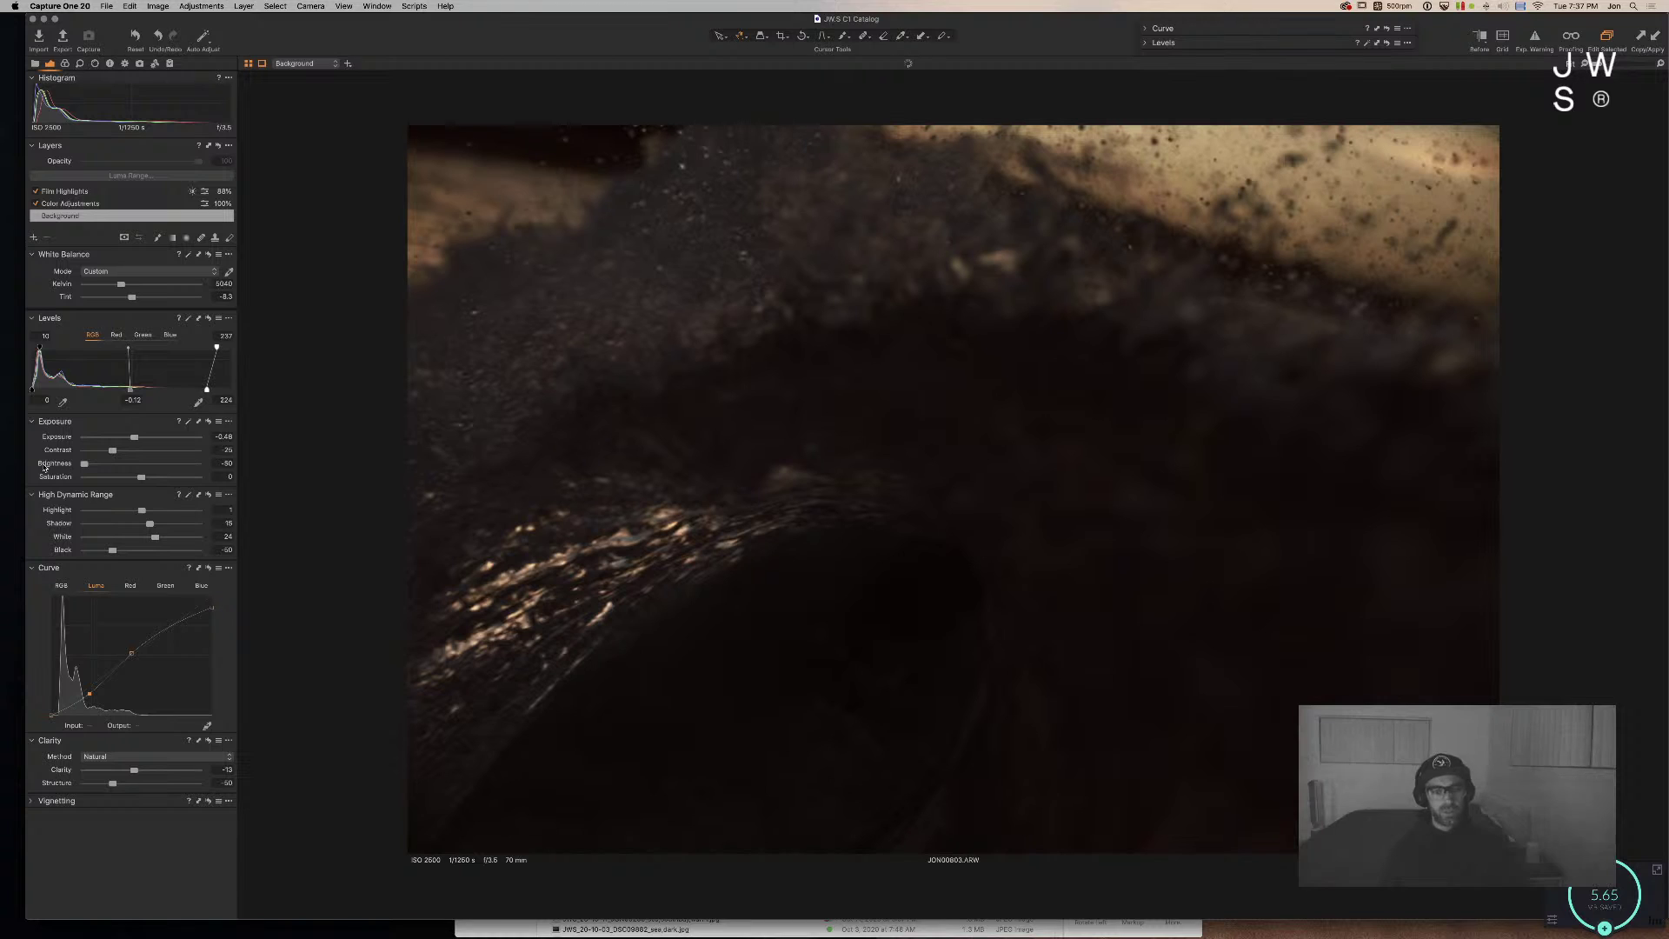
{"action": "left_click_drag", "start_coordinate": [84, 464], "coordinate": [92, 464]}
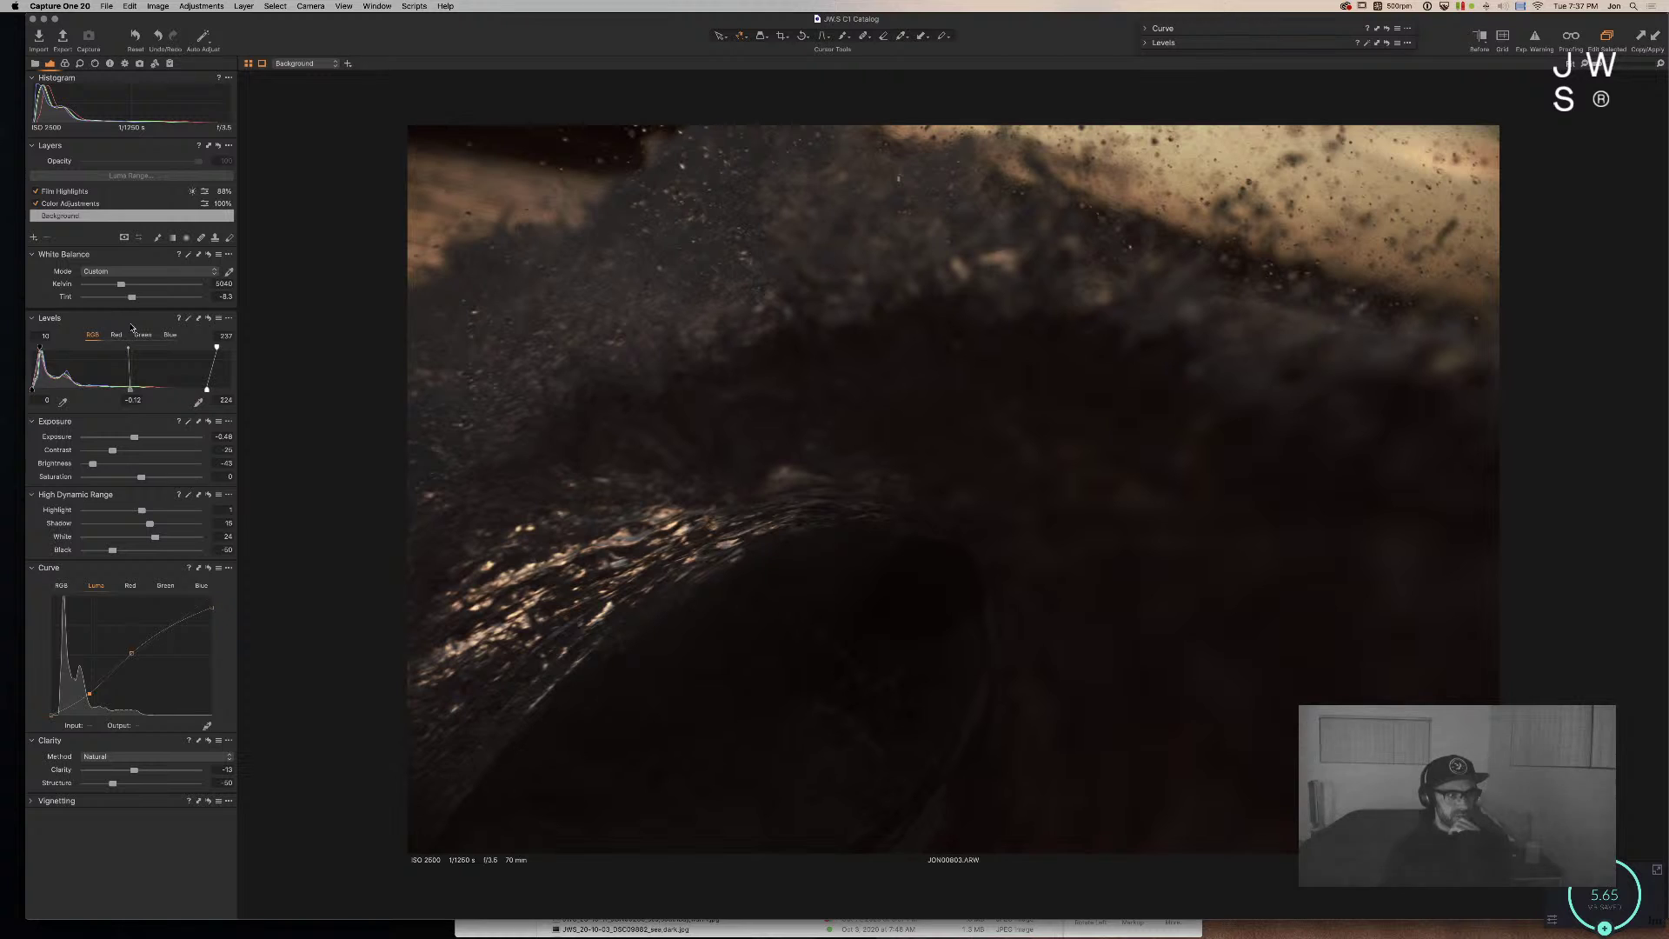
Step: Adjust the RGB Levels by setting the shadow output to 13 and the midtone to -0.16
{"action": "left_click_drag", "start_coordinate": [40, 346], "coordinate": [41, 347]}
{"action": "mouse_move", "coordinate": [130, 392]}
{"action": "left_mouse_down"}
{"action": "mouse_move", "coordinate": [145, 389]}
{"action": "mouse_move", "coordinate": [114, 390]}
{"action": "mouse_move", "coordinate": [145, 389]}
{"action": "mouse_move", "coordinate": [130, 394]}
{"action": "left_mouse_up"}
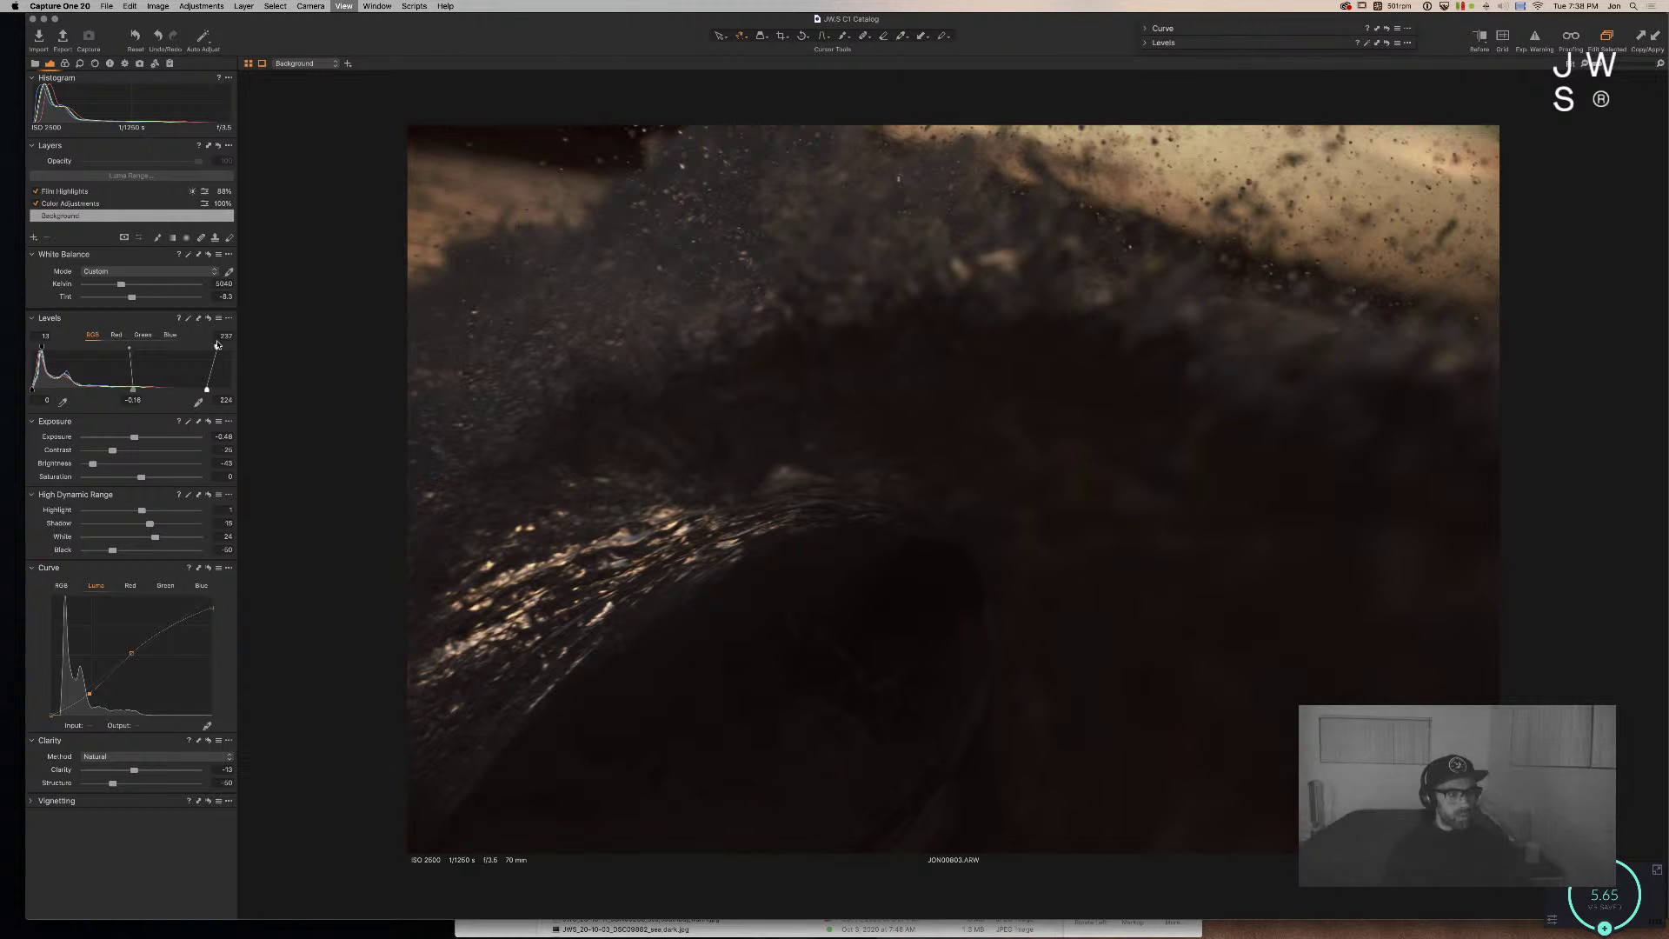
Step: Shift the Master Color Balance toward cyan-blue and compare the wave photo with its original in a split before/after view
{"action": "key", "text": "super+alt+4"}
{"action": "left_click", "coordinate": [49, 337]}
{"action": "left_click_drag", "start_coordinate": [128, 421], "coordinate": [65, 432]}
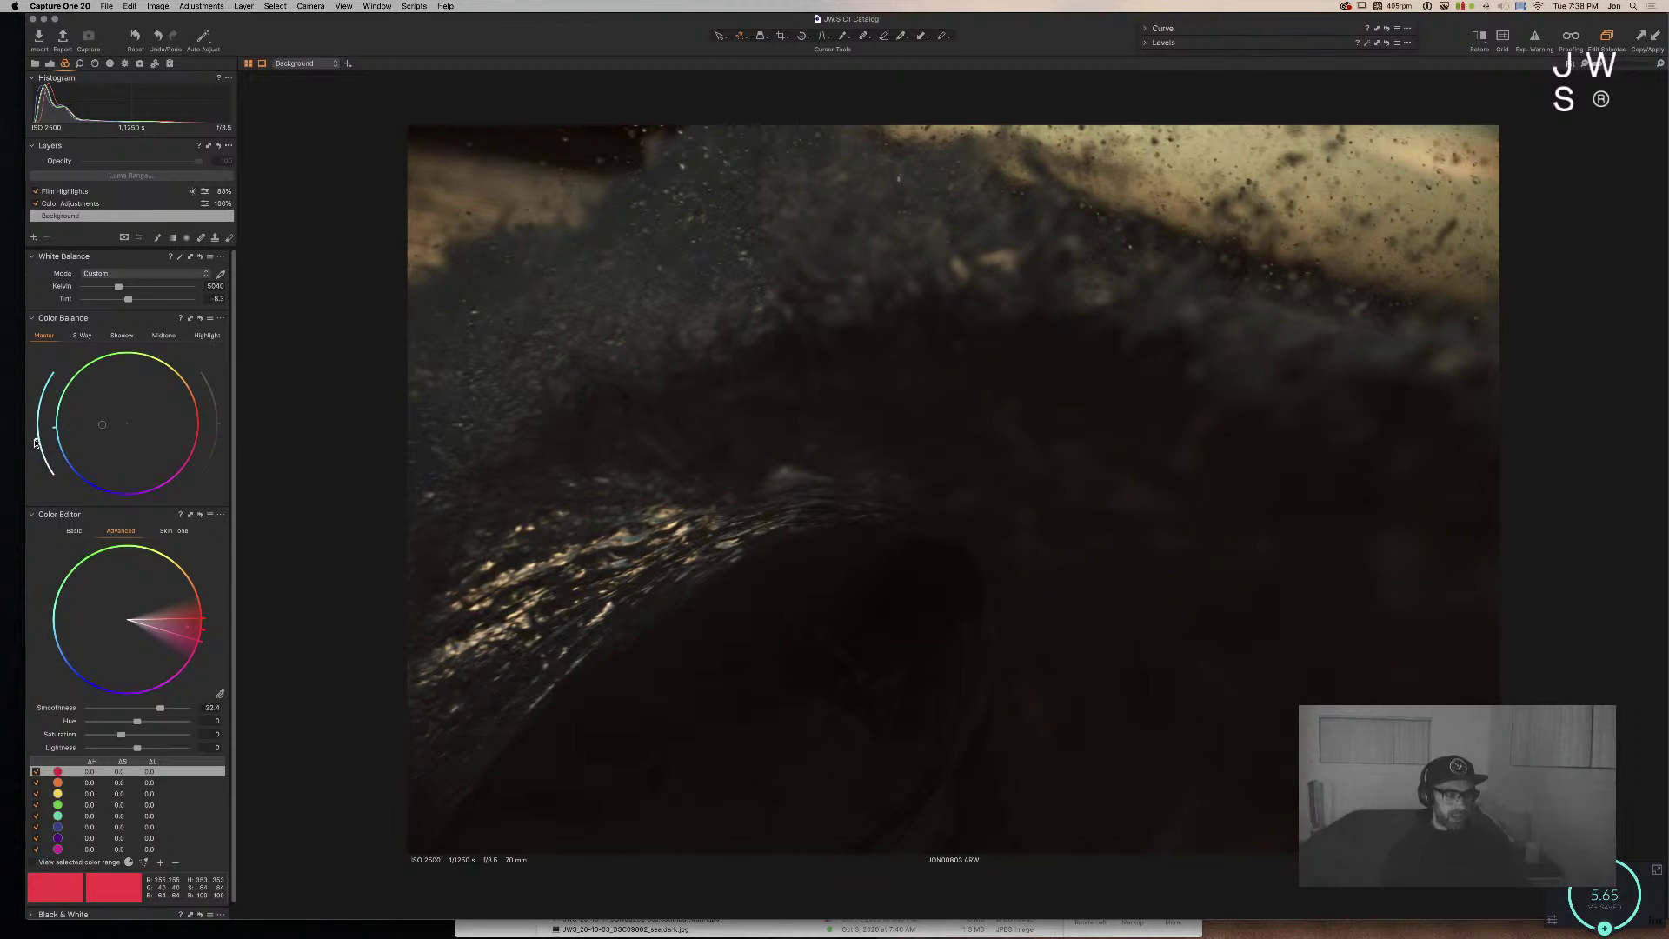
{"action": "mouse_move", "coordinate": [36, 438]}
{"action": "left_mouse_down"}
{"action": "mouse_move", "coordinate": [36, 410]}
{"action": "mouse_move", "coordinate": [78, 497]}
{"action": "mouse_move", "coordinate": [60, 451]}
{"action": "left_mouse_up"}
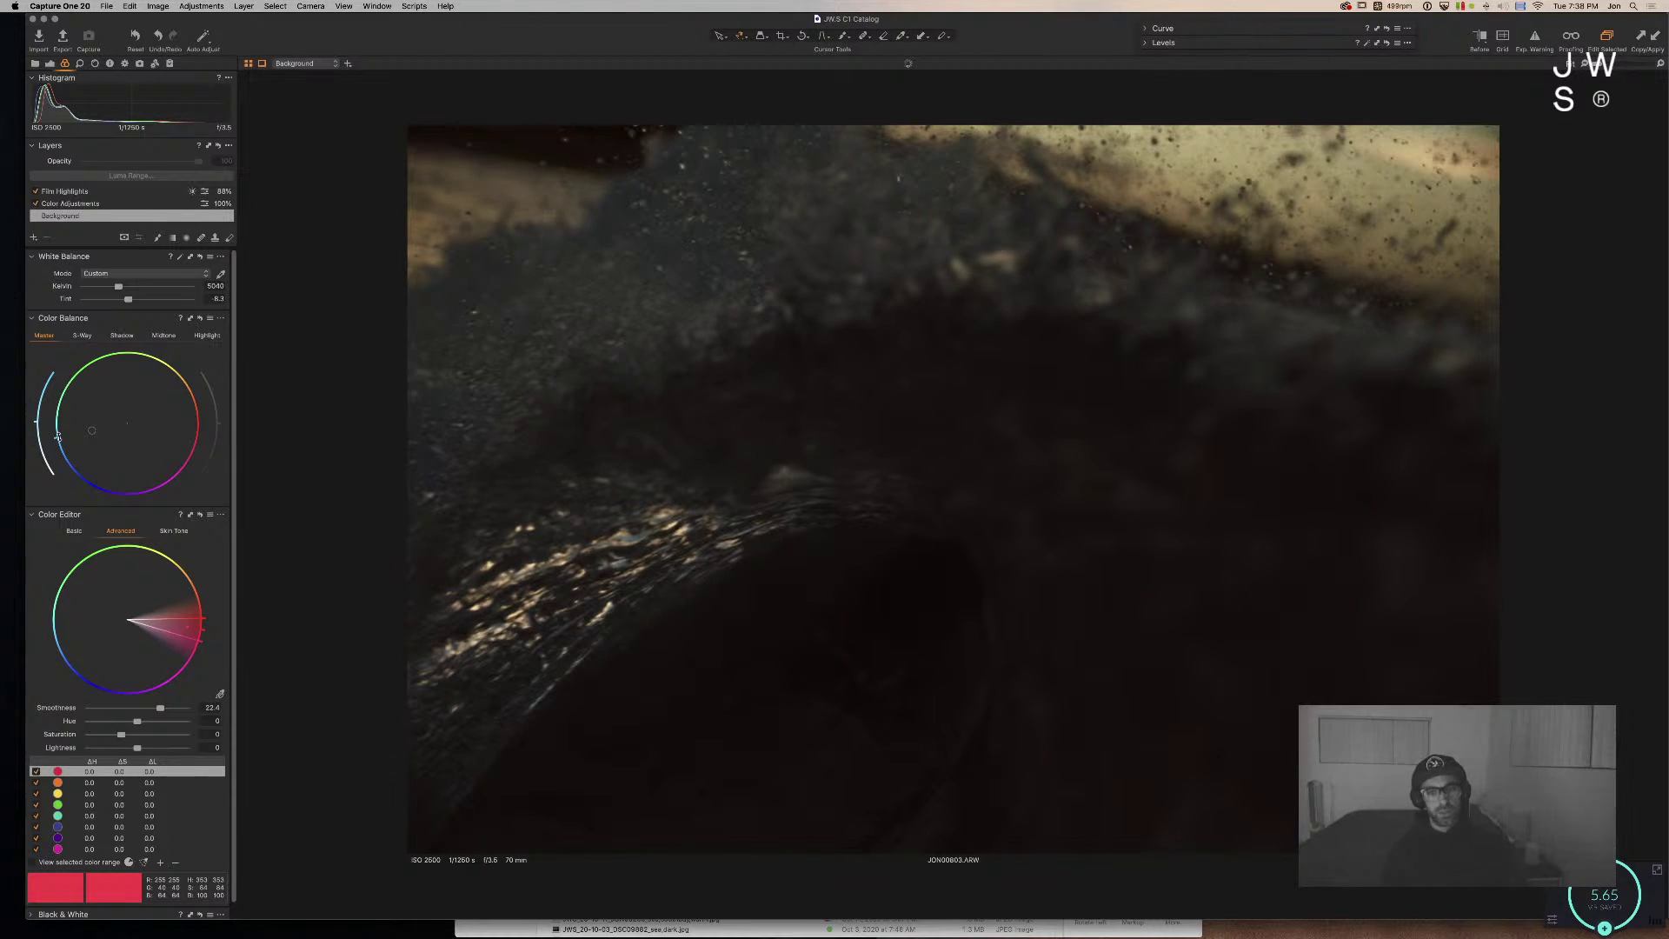
{"action": "key", "text": "y"}
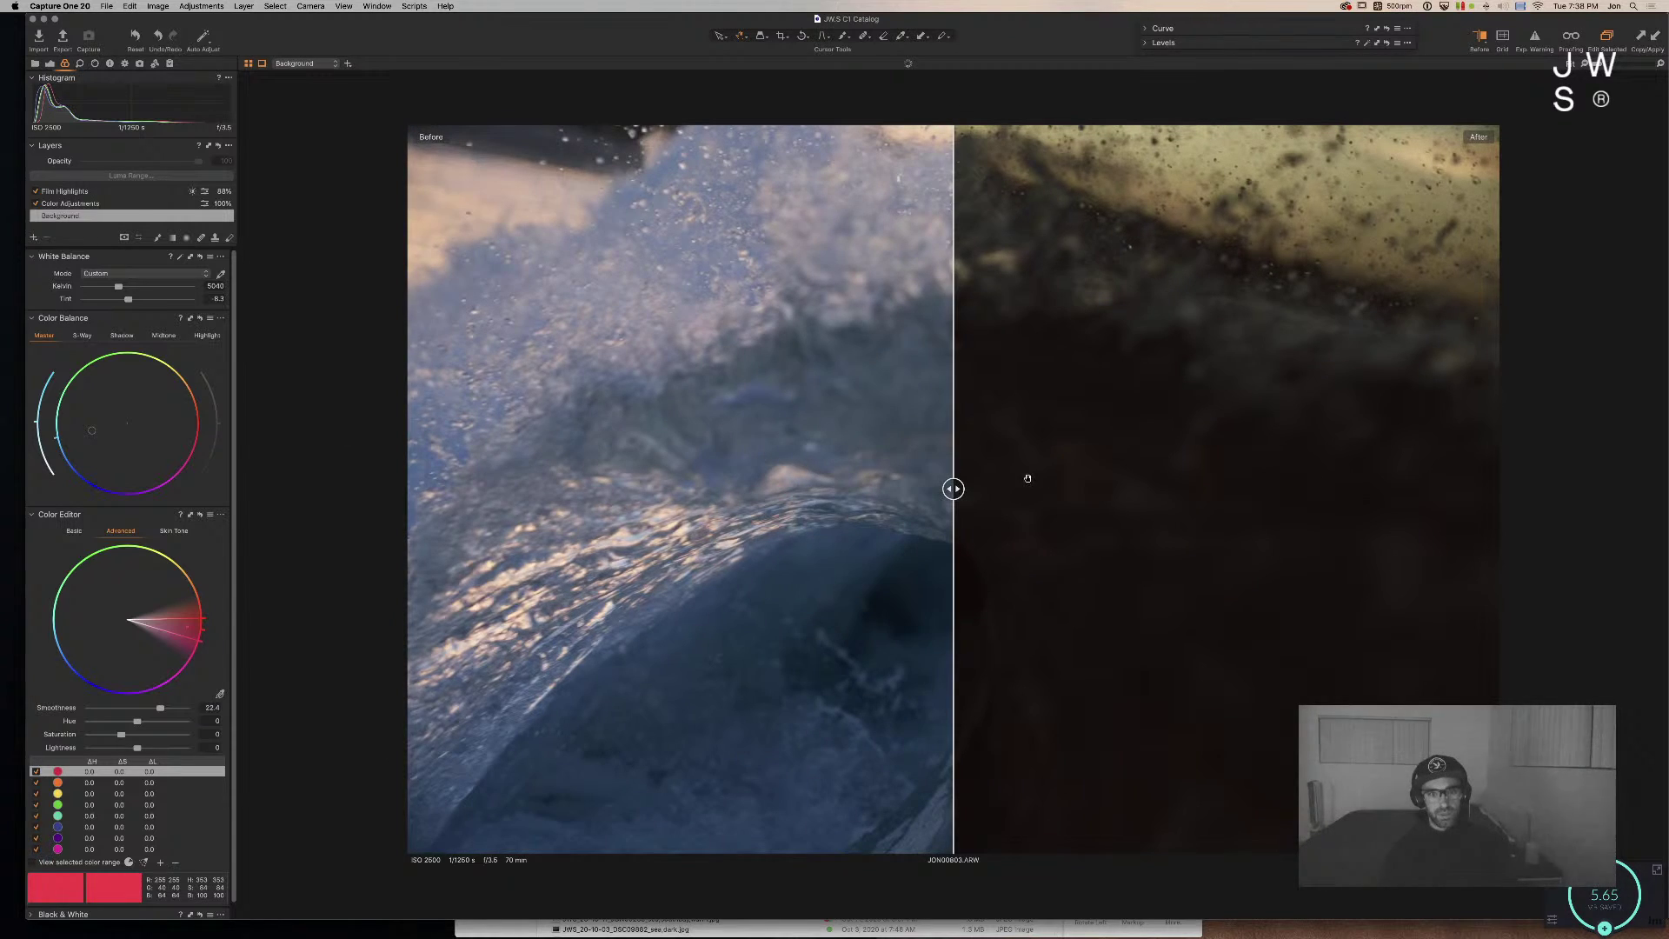
{"action": "left_click_drag", "start_coordinate": [975, 490], "coordinate": [879, 487]}
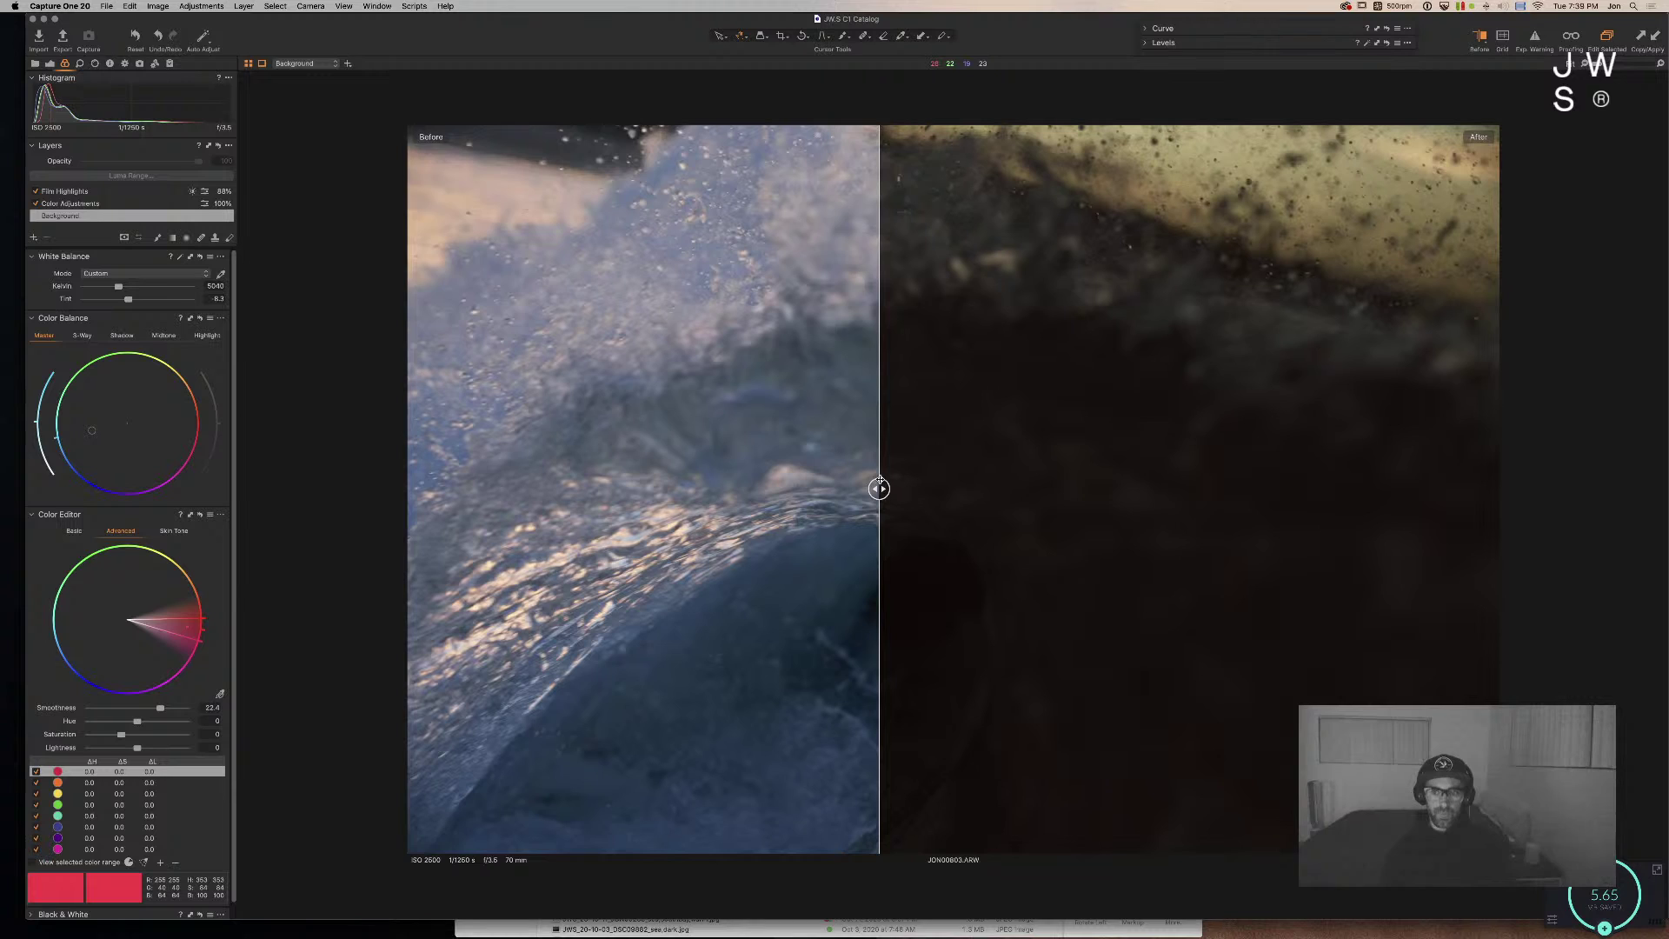
{"action": "key", "text": "y"}
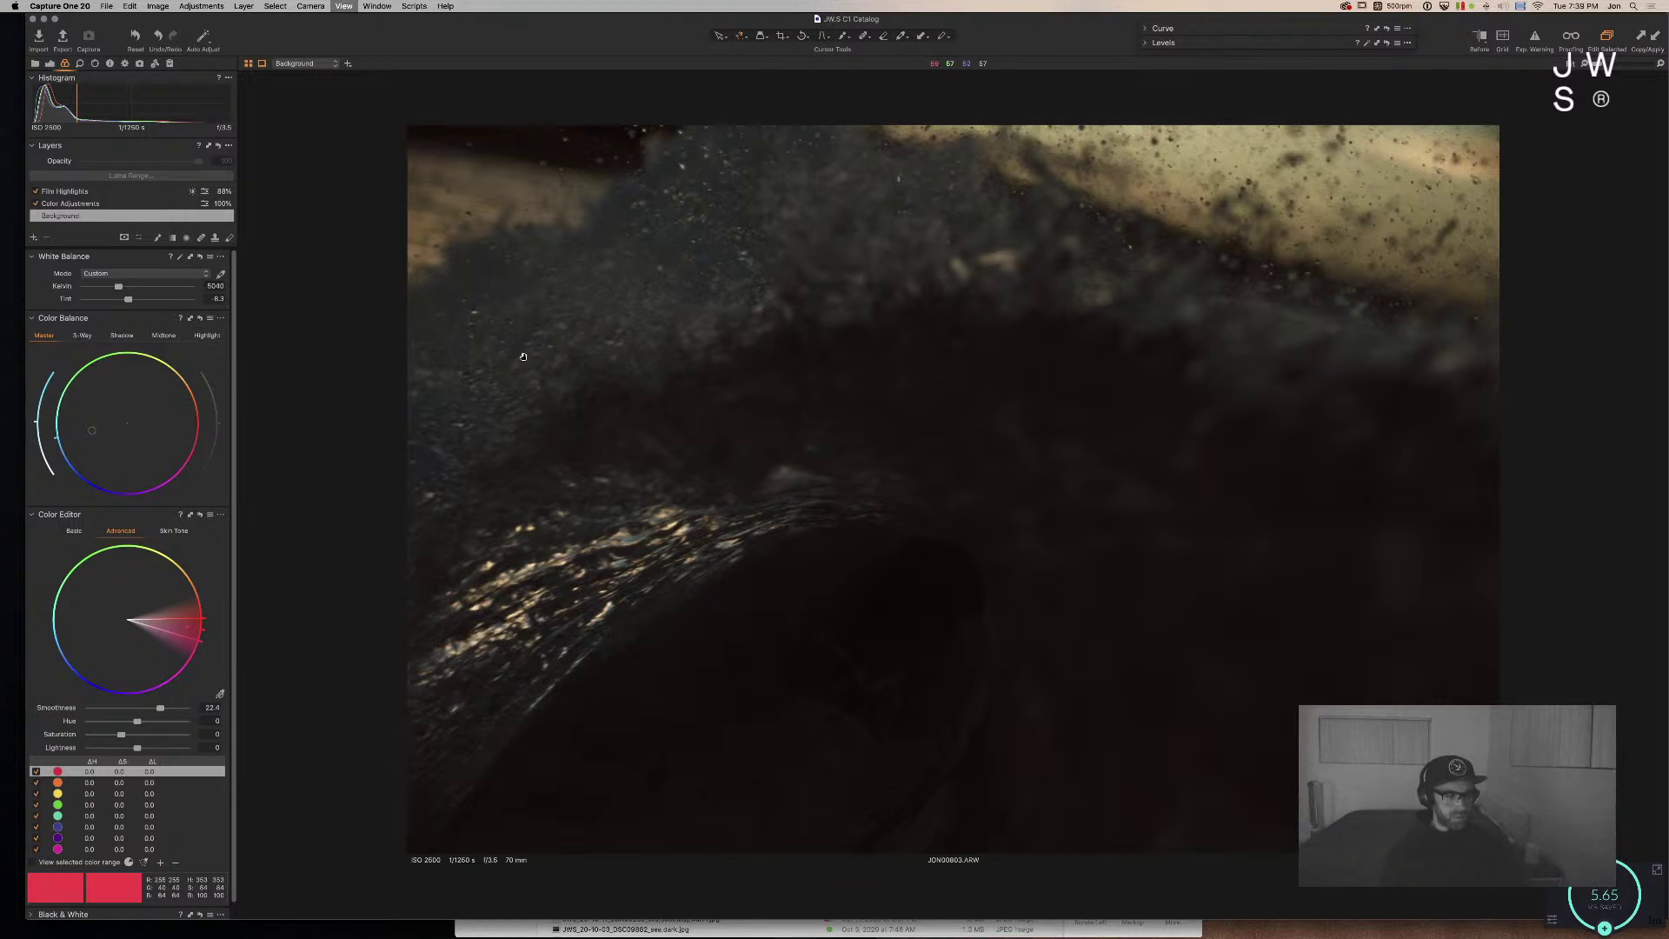
Step: Try darker and lighter blacks on the wave photo, settling the High Dynamic Range Black value at -6
{"action": "left_click", "coordinate": [49, 63]}
{"action": "left_click_drag", "start_coordinate": [112, 550], "coordinate": [133, 553]}
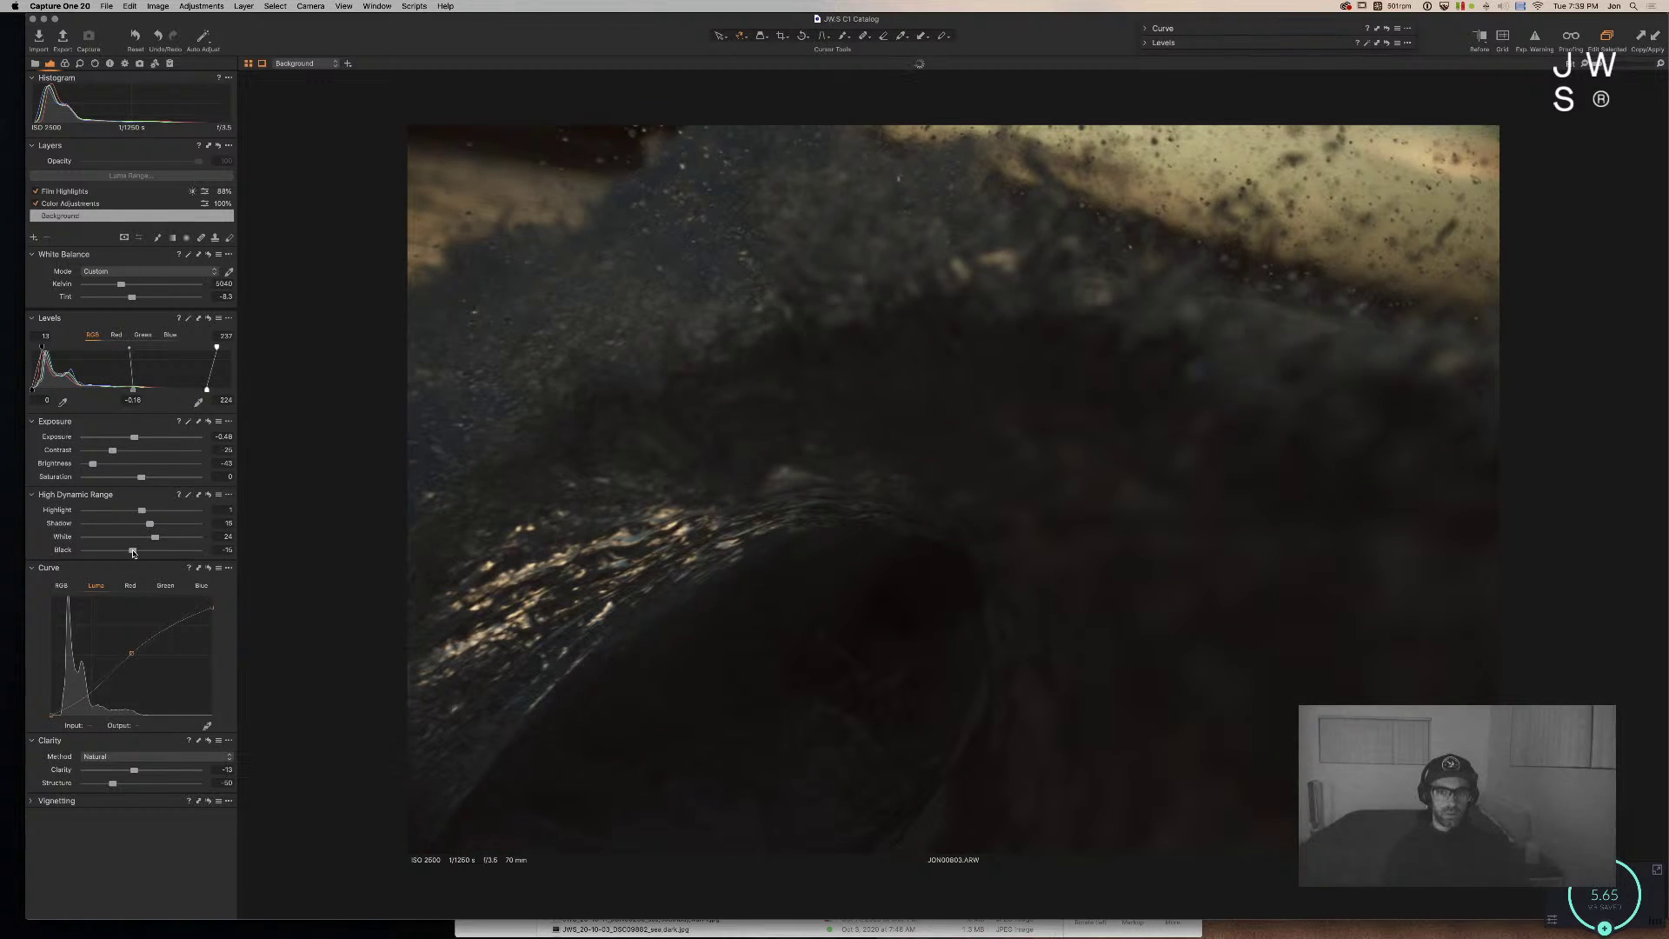
{"action": "left_click_drag", "start_coordinate": [133, 553], "coordinate": [110, 551]}
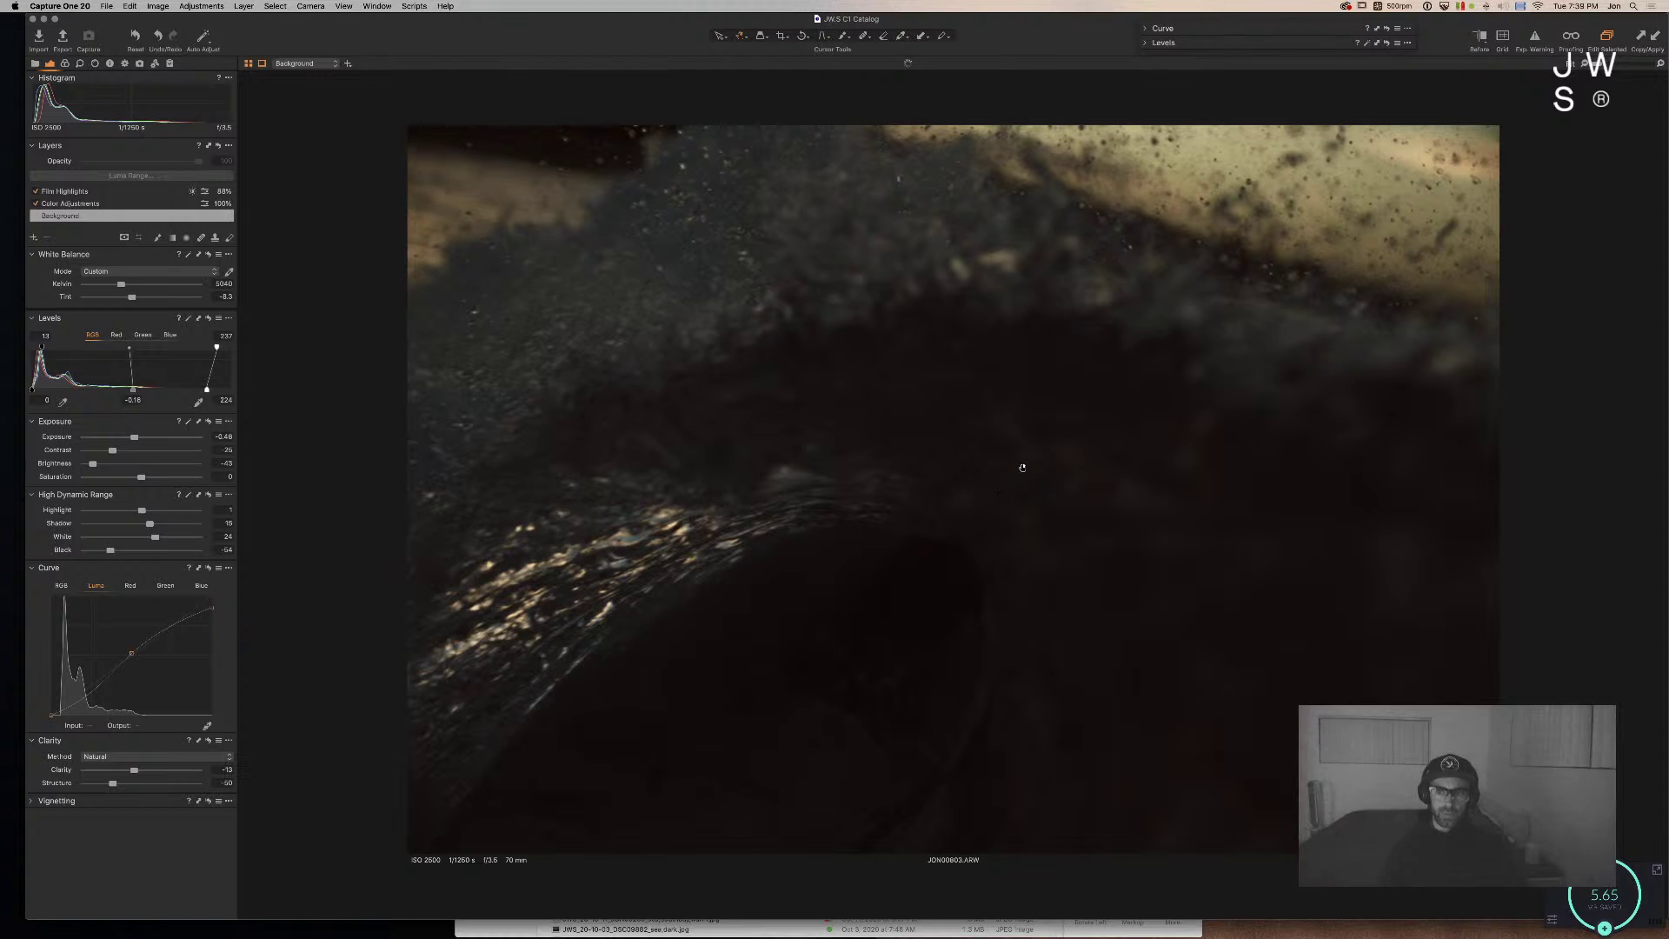
{"action": "scroll", "coordinate": [1002, 489], "scroll_direction": "up", "scroll_amount": 5}
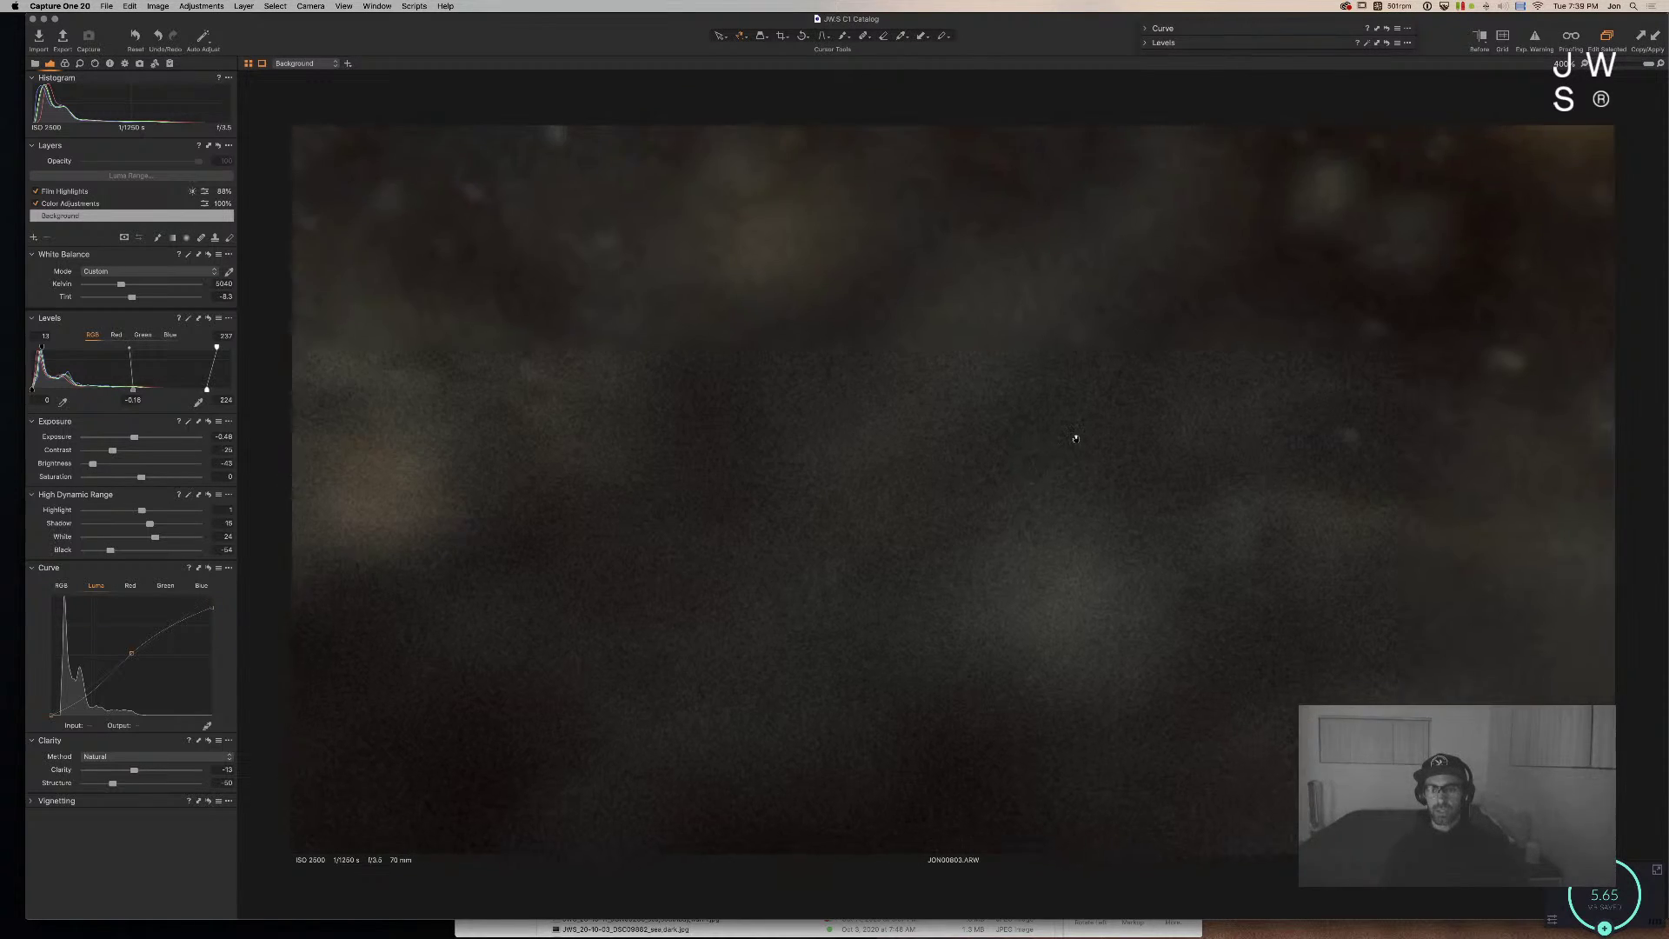
{"action": "scroll", "coordinate": [1076, 439], "scroll_direction": "down", "scroll_amount": 5}
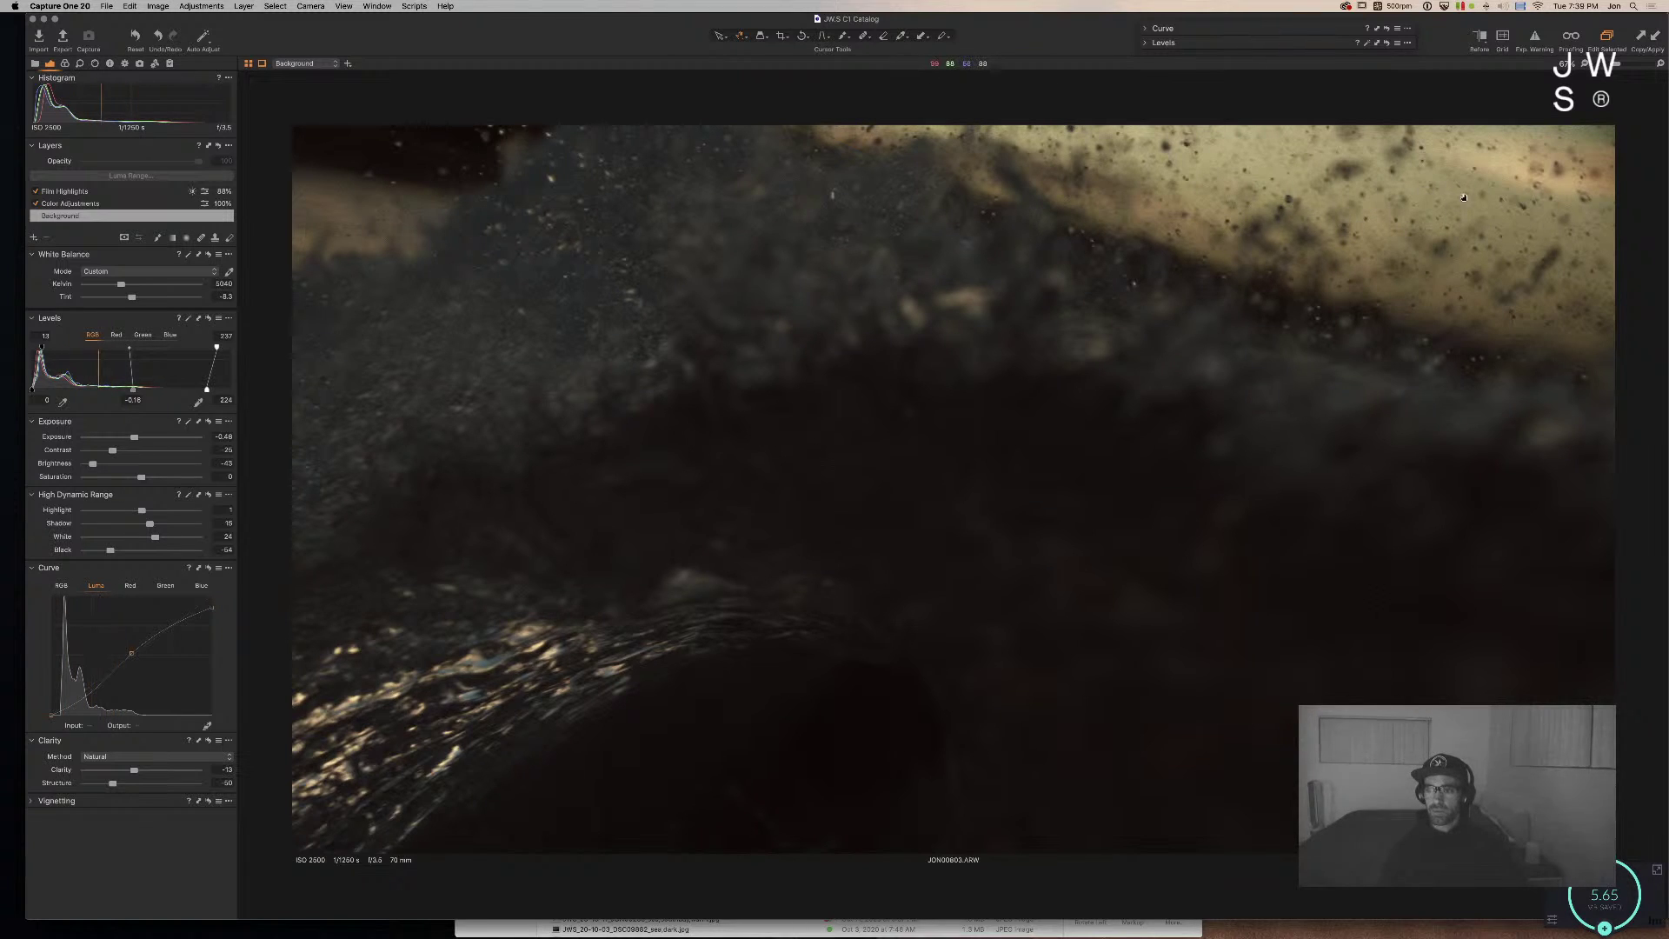
{"action": "key", "text": "super+z"}
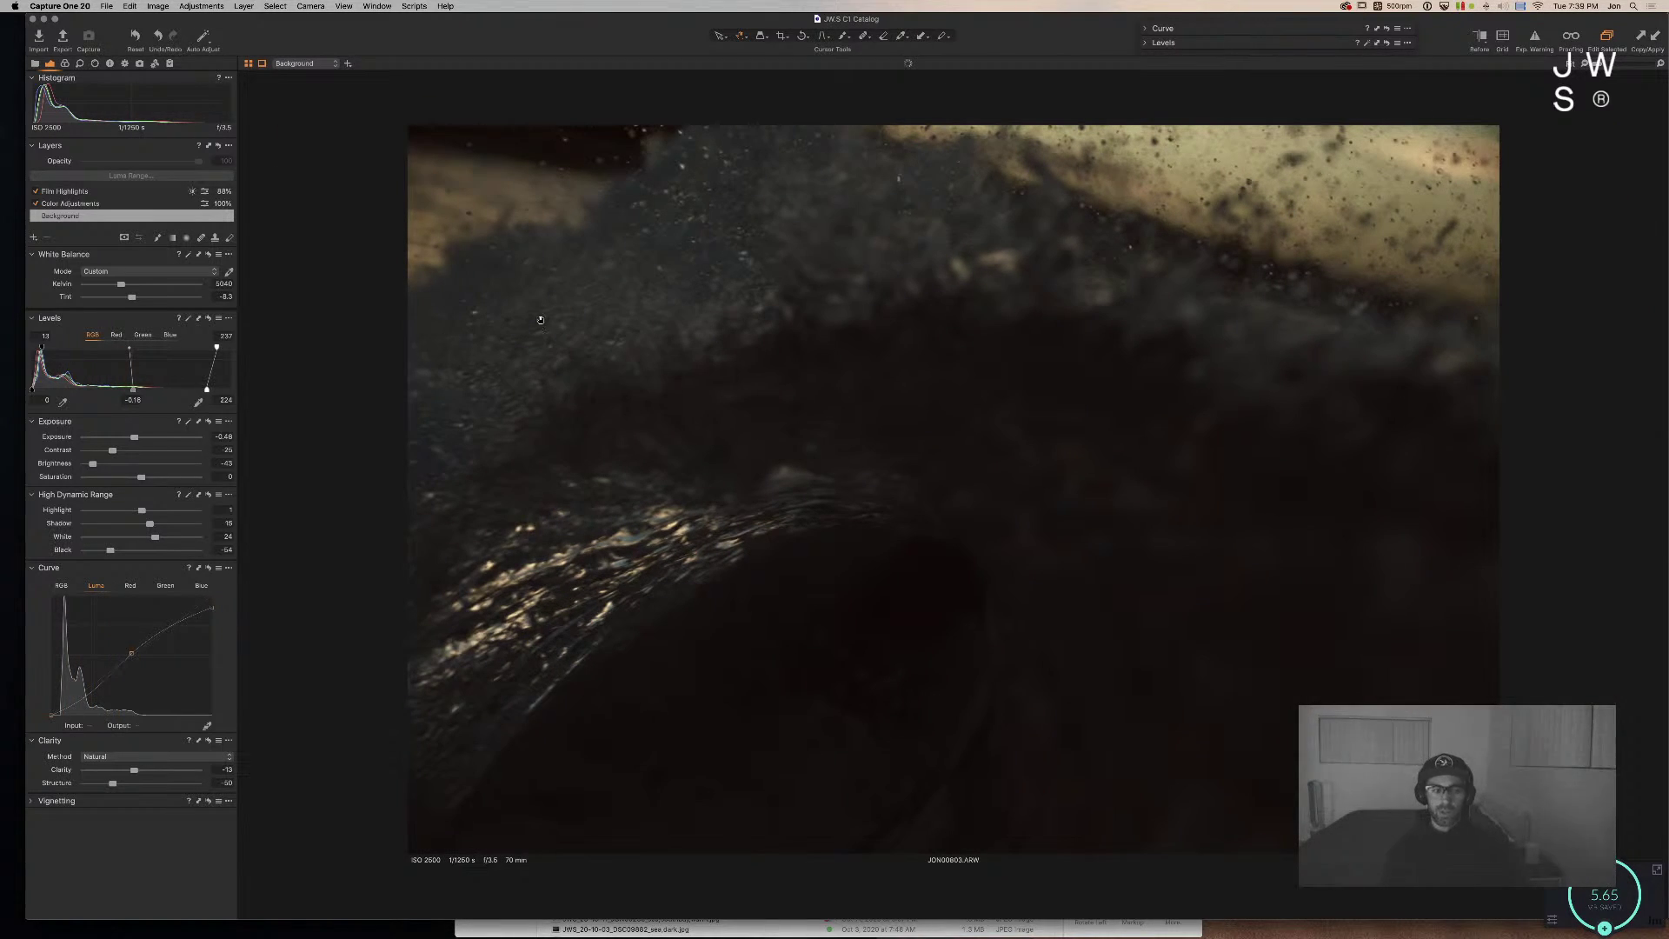
{"action": "mouse_move", "coordinate": [134, 555]}
{"action": "left_mouse_down"}
{"action": "mouse_move", "coordinate": [162, 551]}
{"action": "mouse_move", "coordinate": [137, 553]}
{"action": "left_mouse_up"}
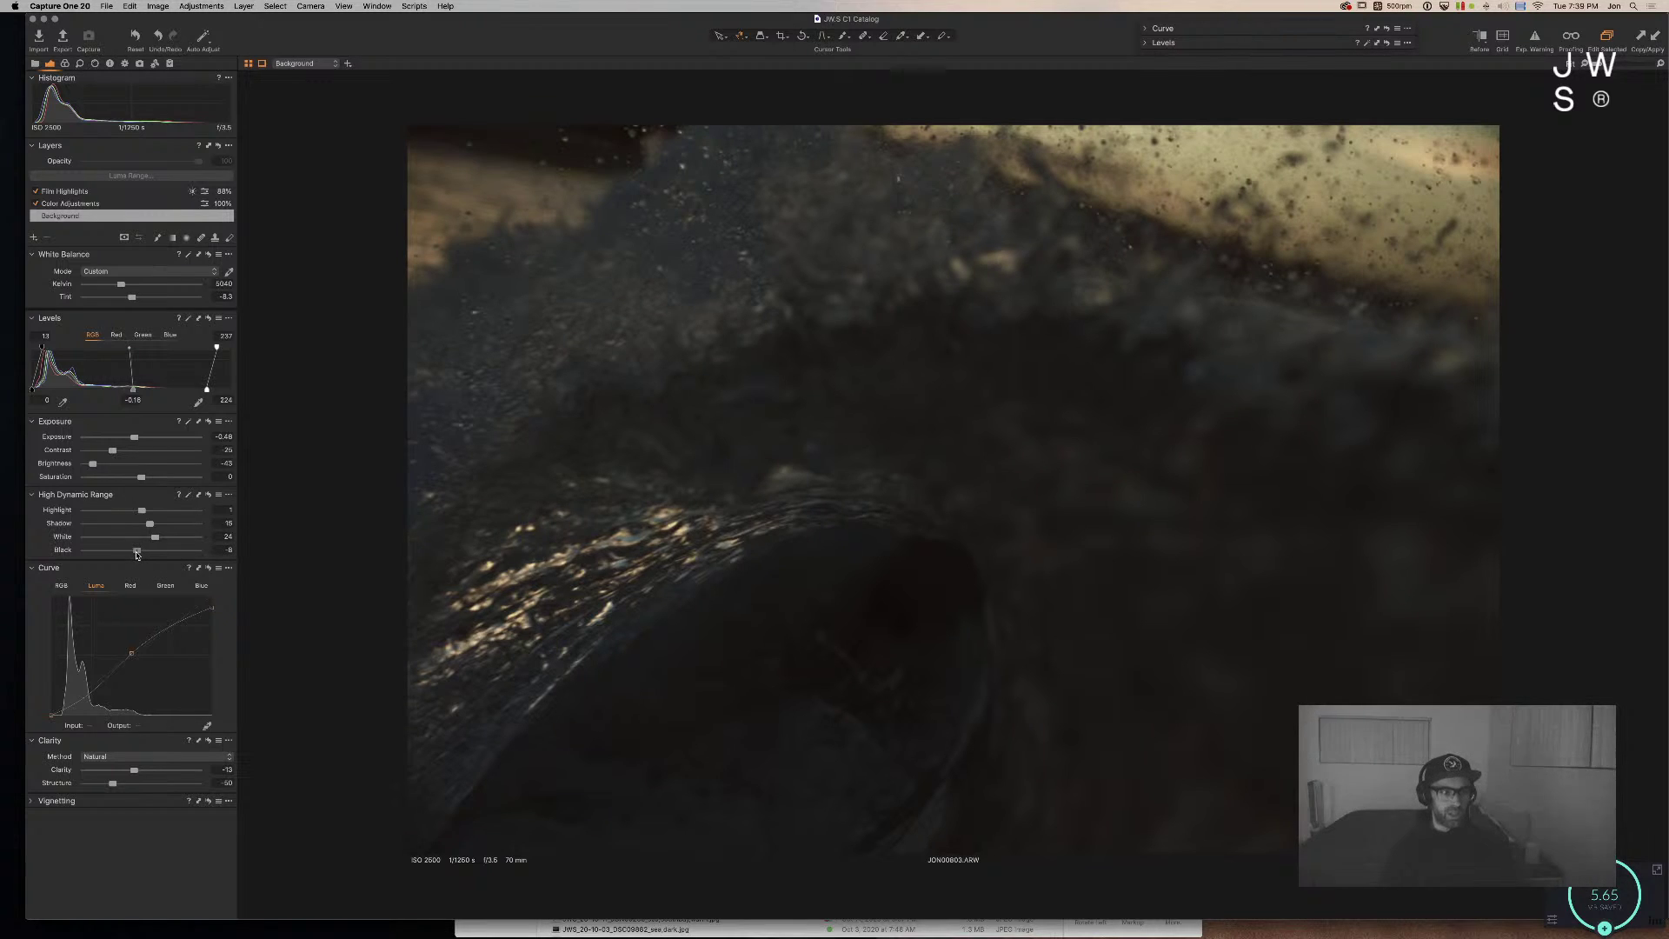
Step: Set Exposure to -0.22 and reshape the Luma curve with a lower shadow point for more contrast
{"action": "left_click_drag", "start_coordinate": [133, 440], "coordinate": [136, 439]}
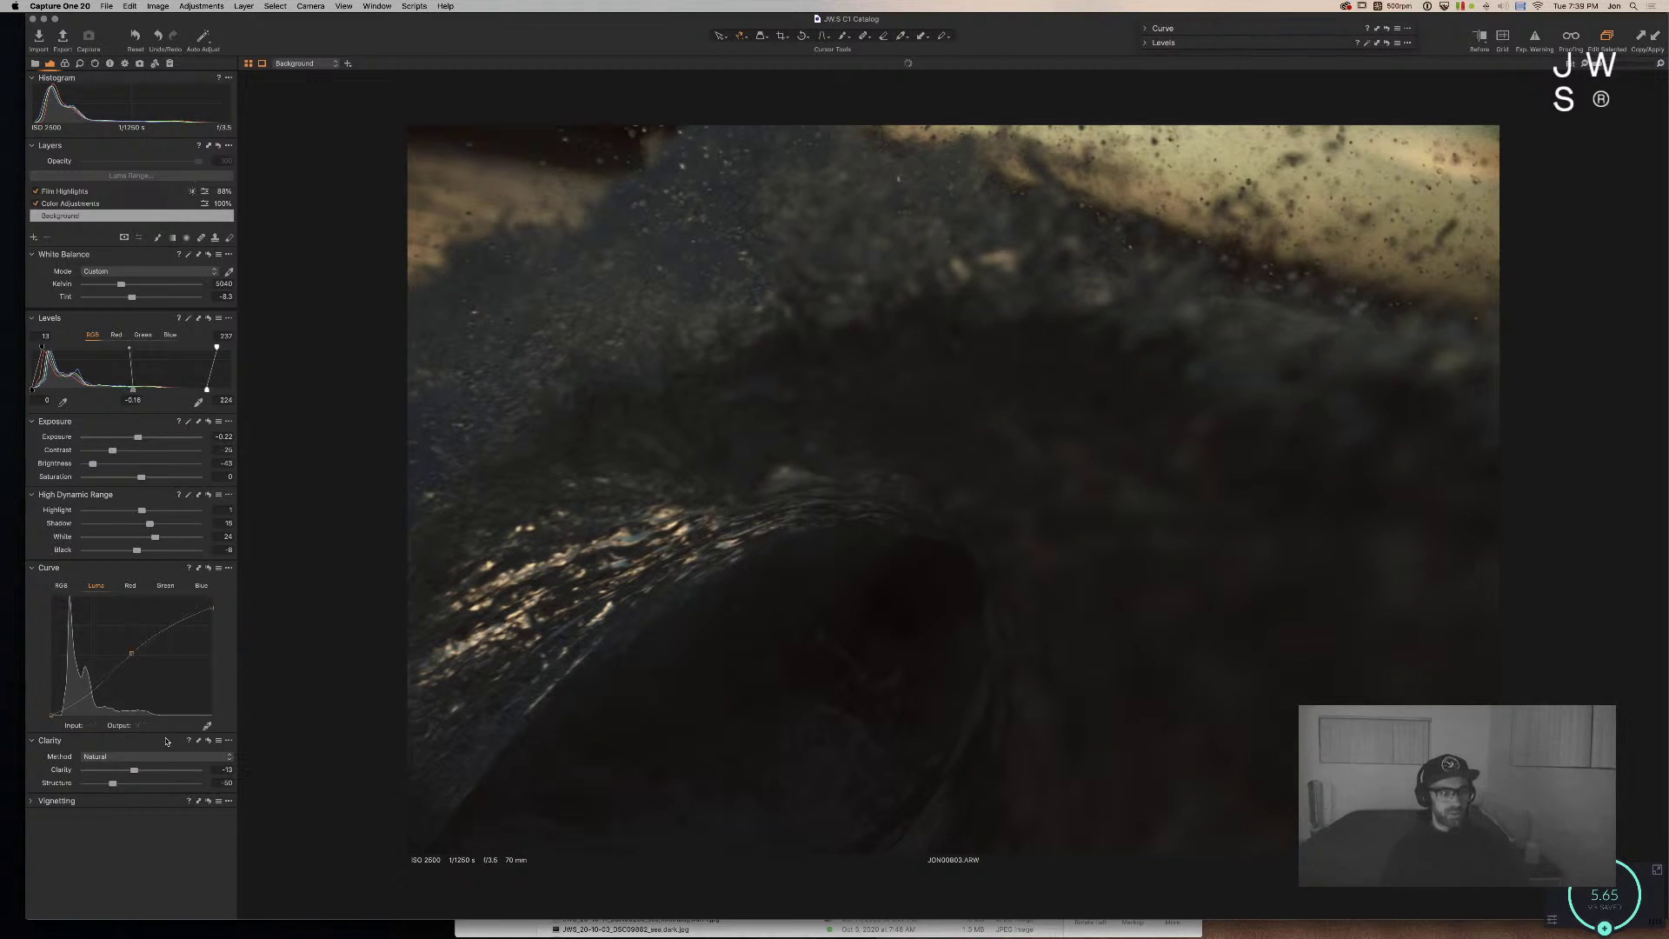
{"action": "left_click_drag", "start_coordinate": [131, 653], "coordinate": [88, 694]}
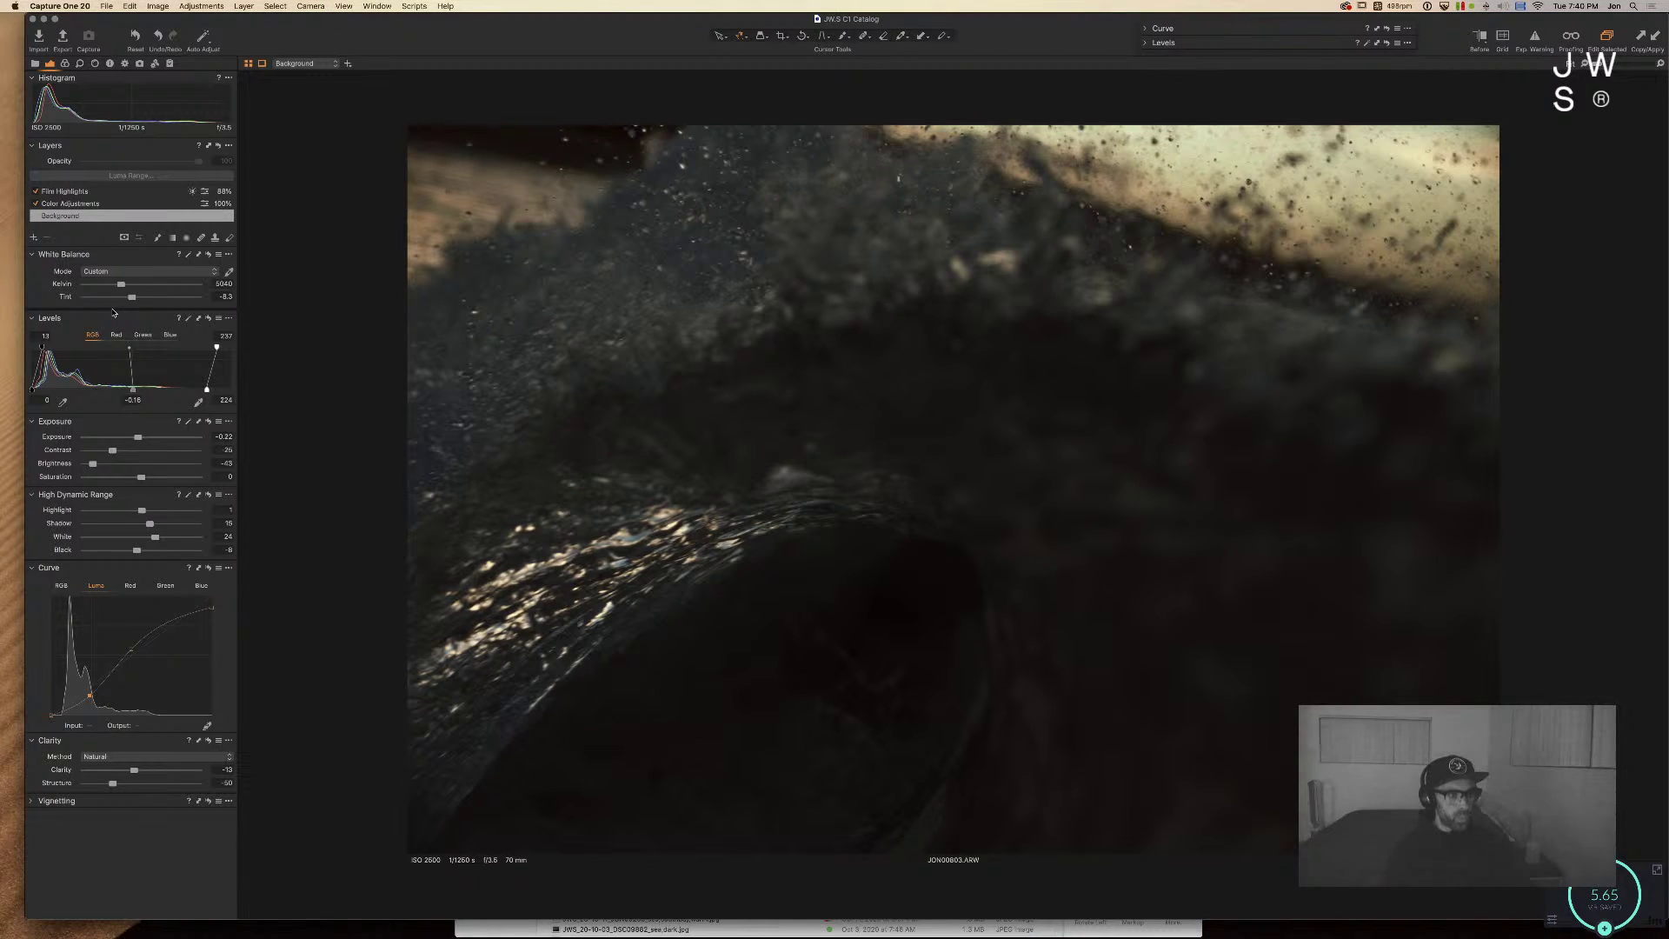
Step: Set the orange range to smoothness 30, saturation 14.2 and lightness 8.6 in the advanced Color Editor, undoing the extreme trial values
{"action": "key", "text": "super+alt+Right"}
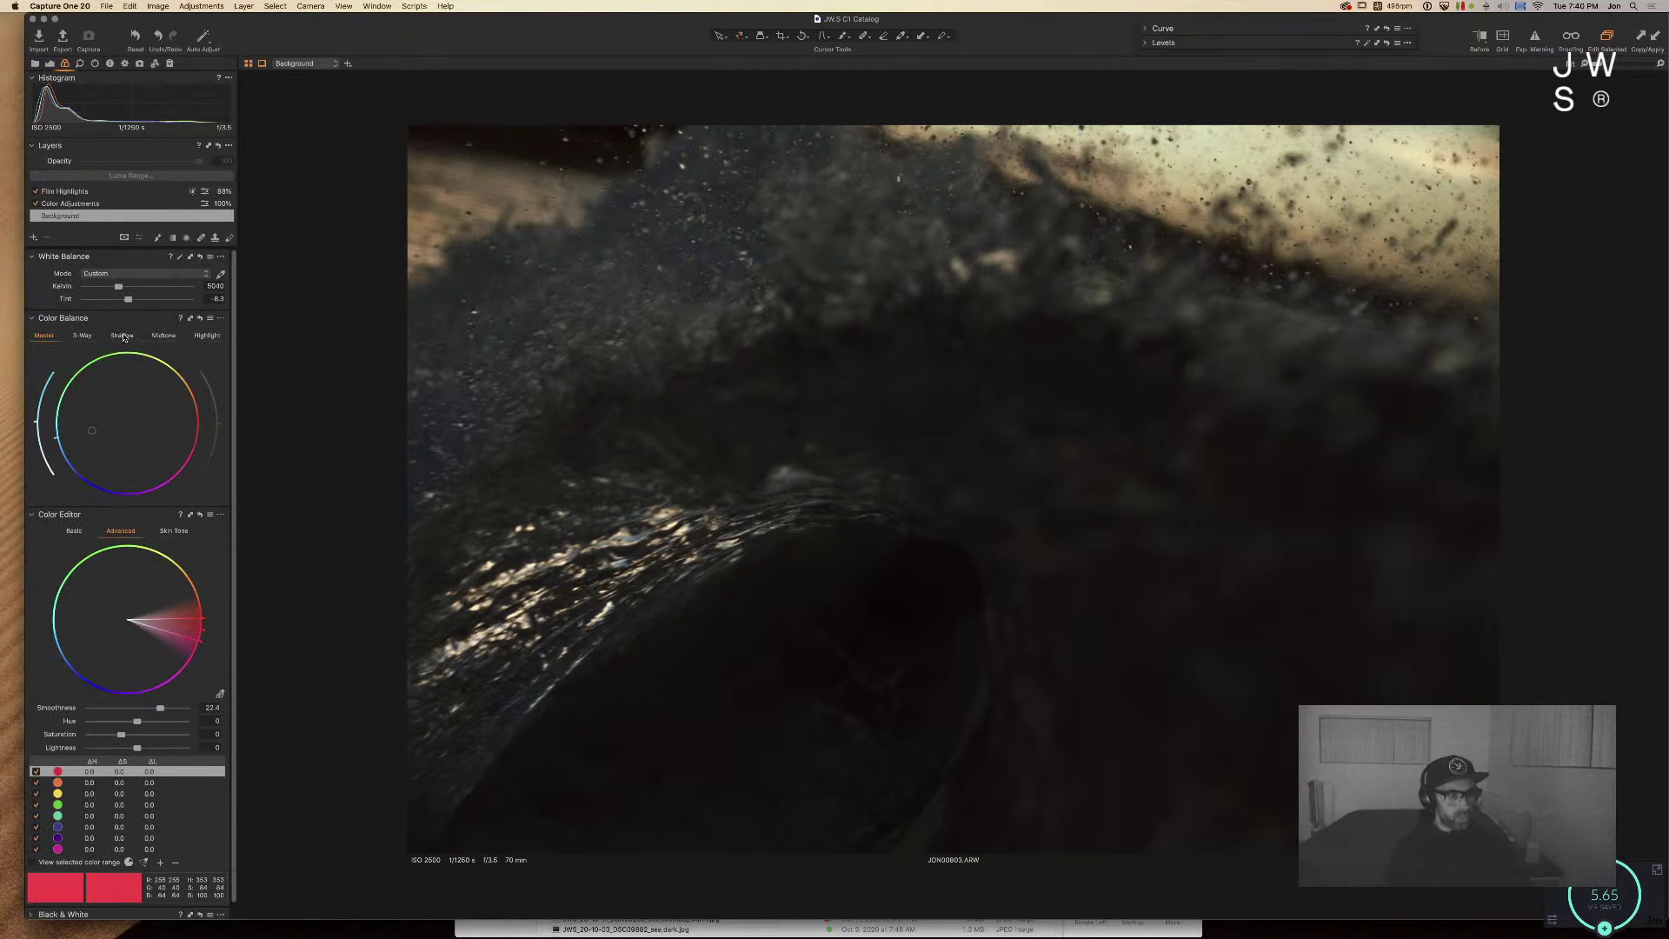
{"action": "left_click", "coordinate": [98, 784]}
{"action": "left_click_drag", "start_coordinate": [130, 724], "coordinate": [211, 737]}
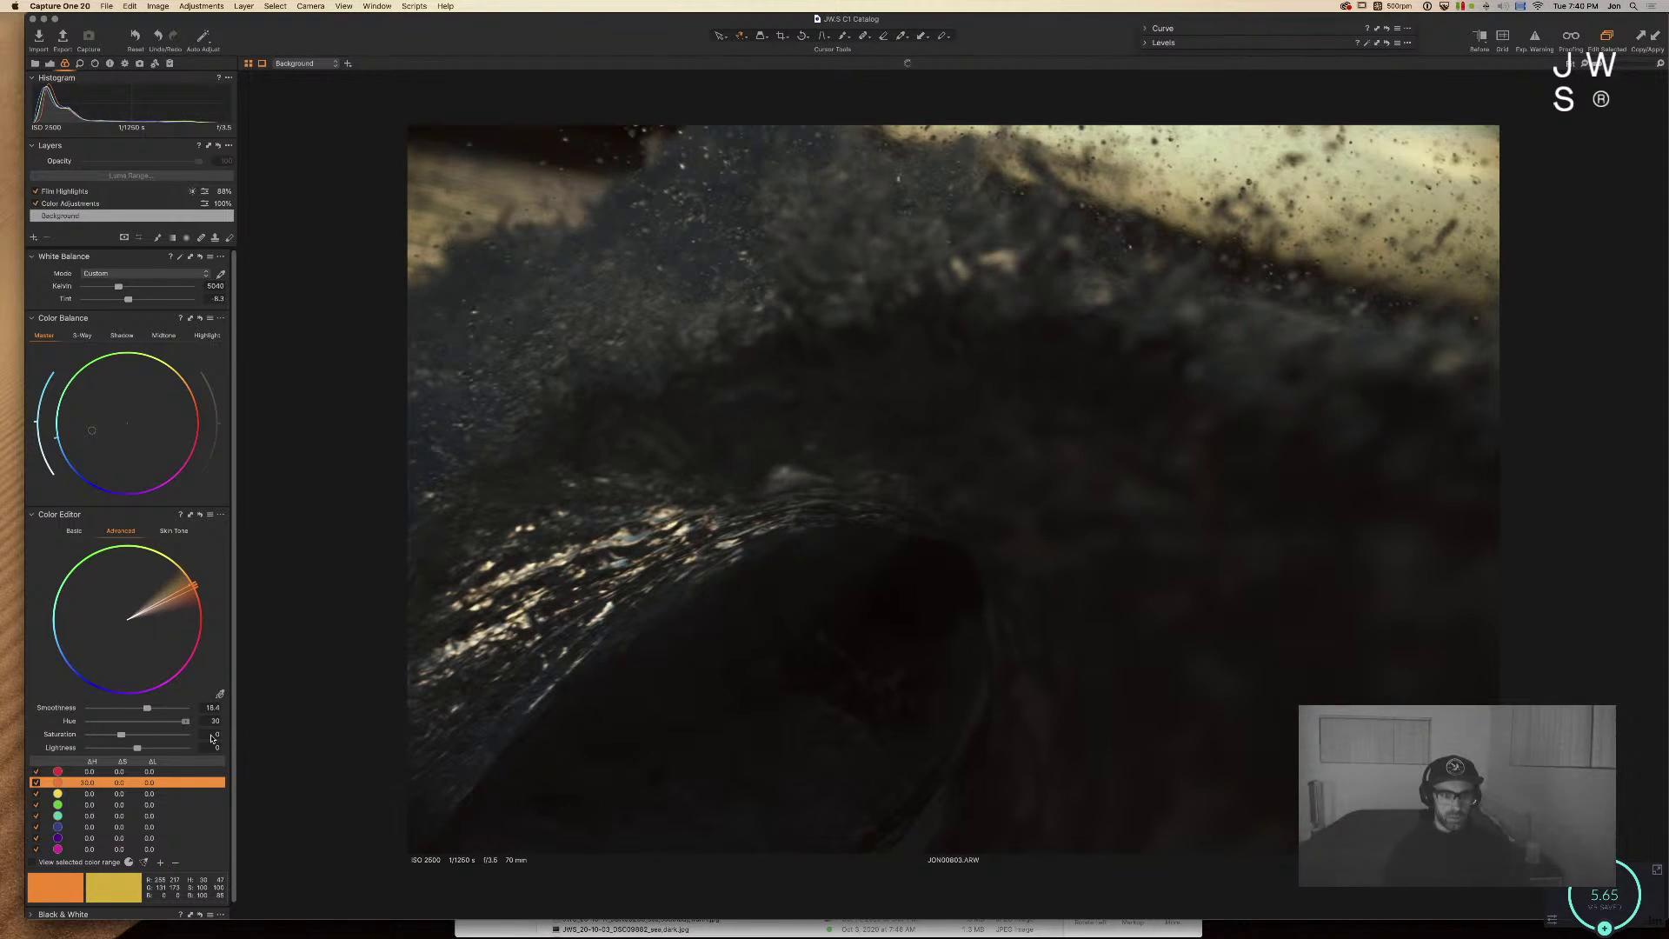
{"action": "key", "text": "super+z"}
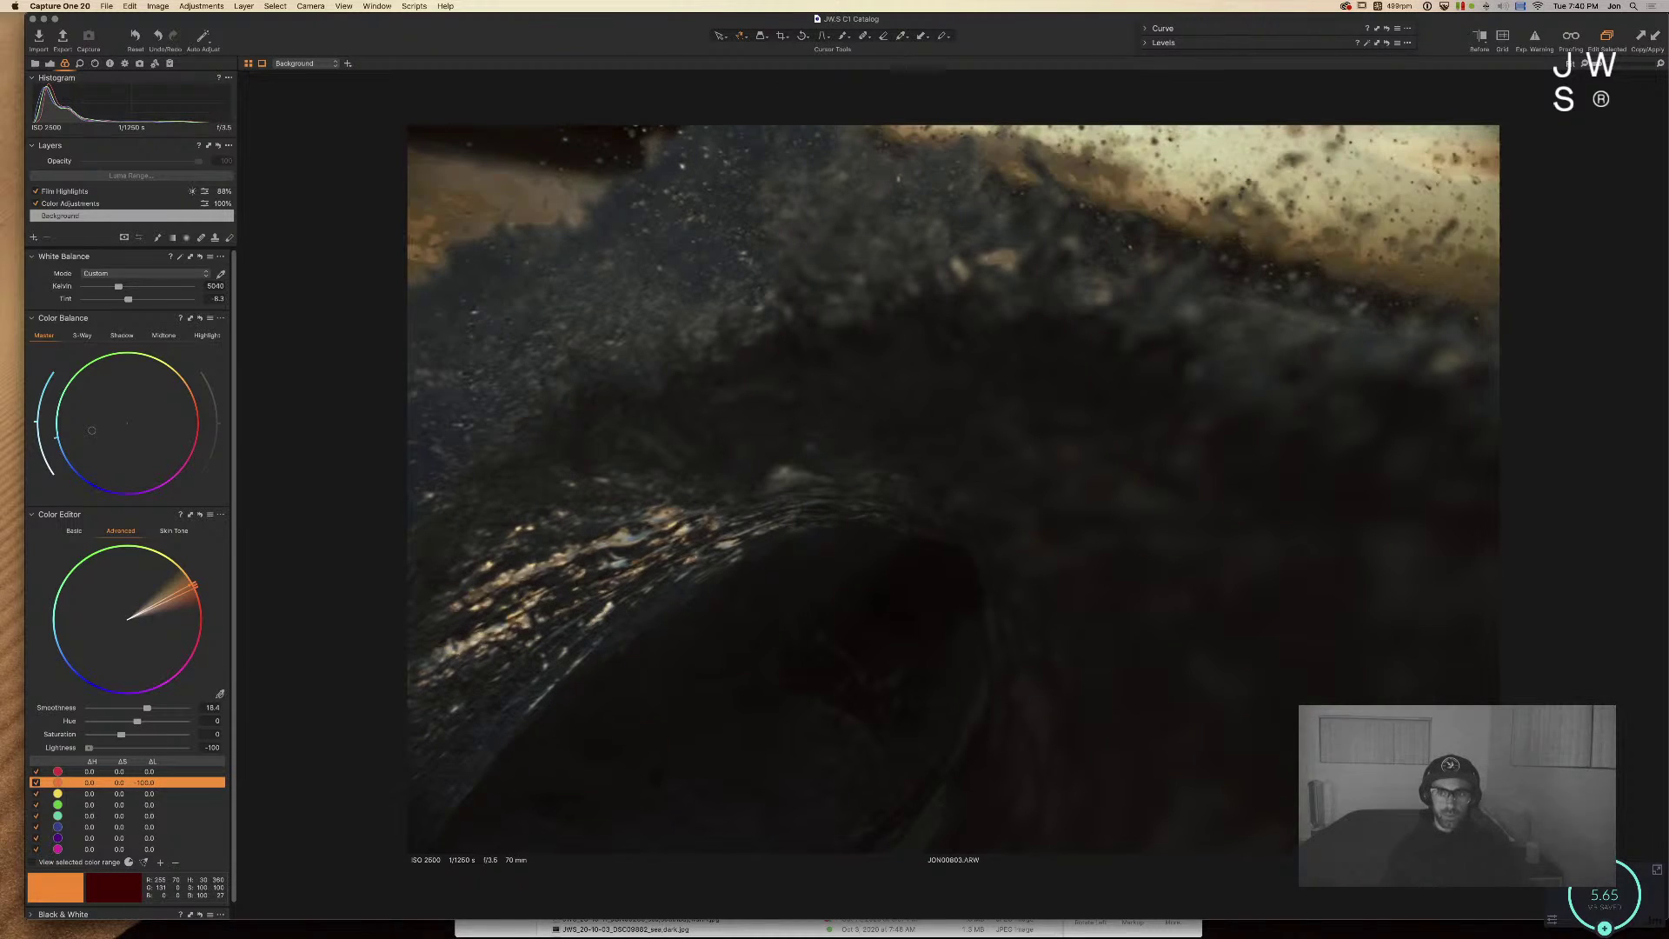
{"action": "key", "text": "super+z"}
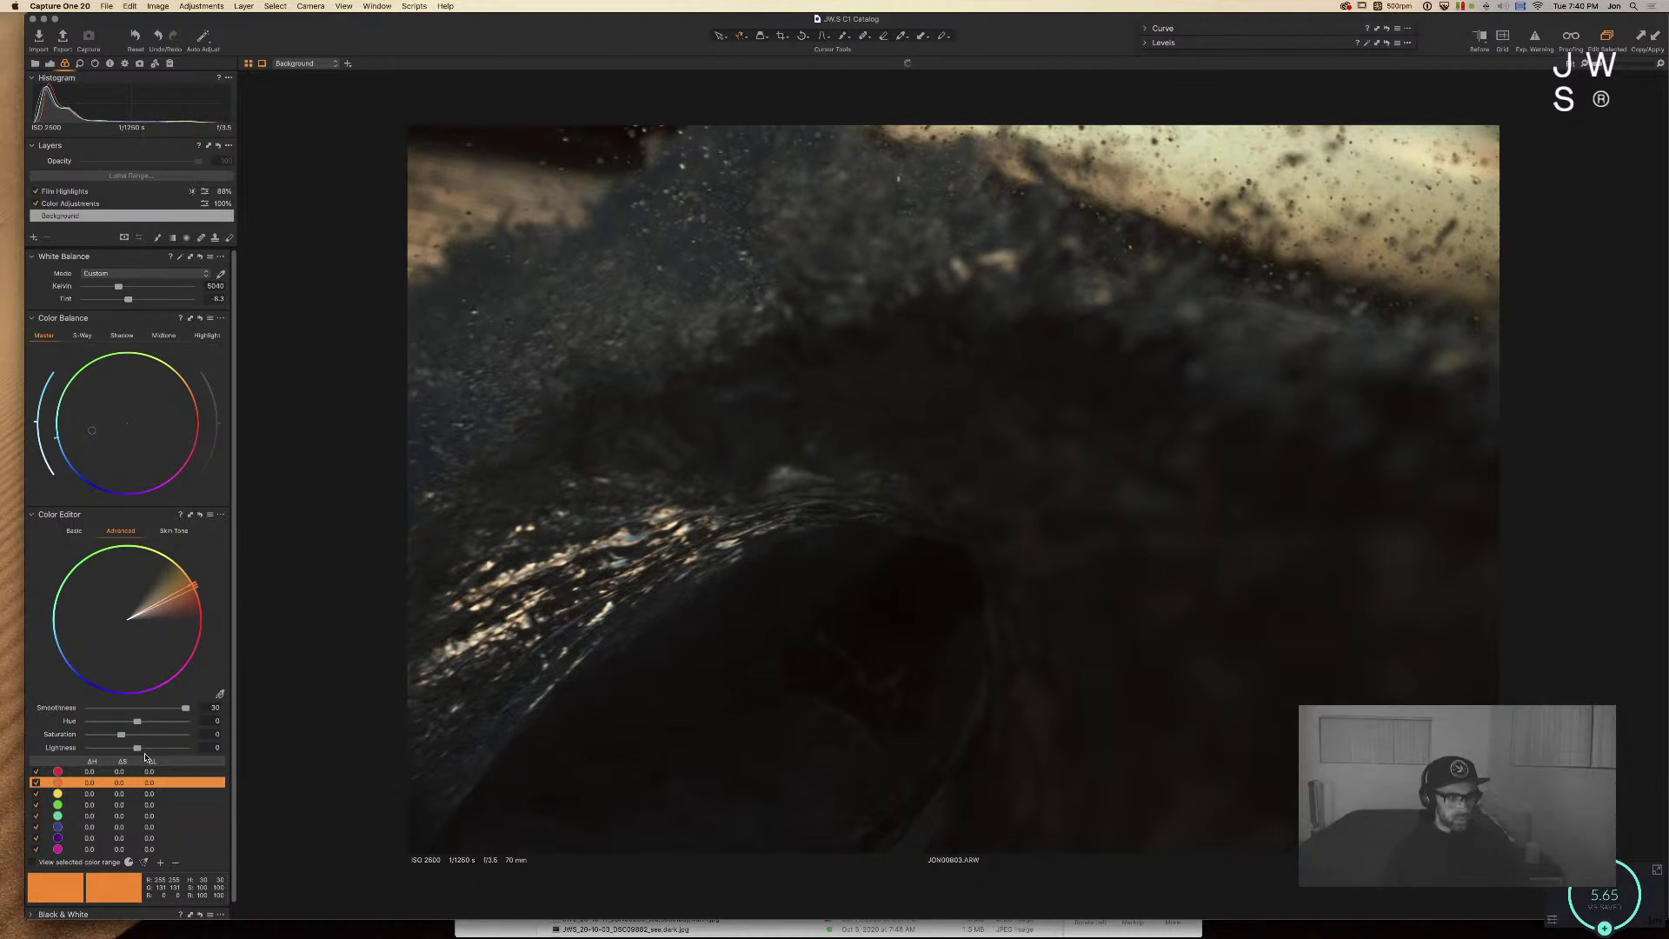
{"action": "left_click_drag", "start_coordinate": [136, 748], "coordinate": [125, 737]}
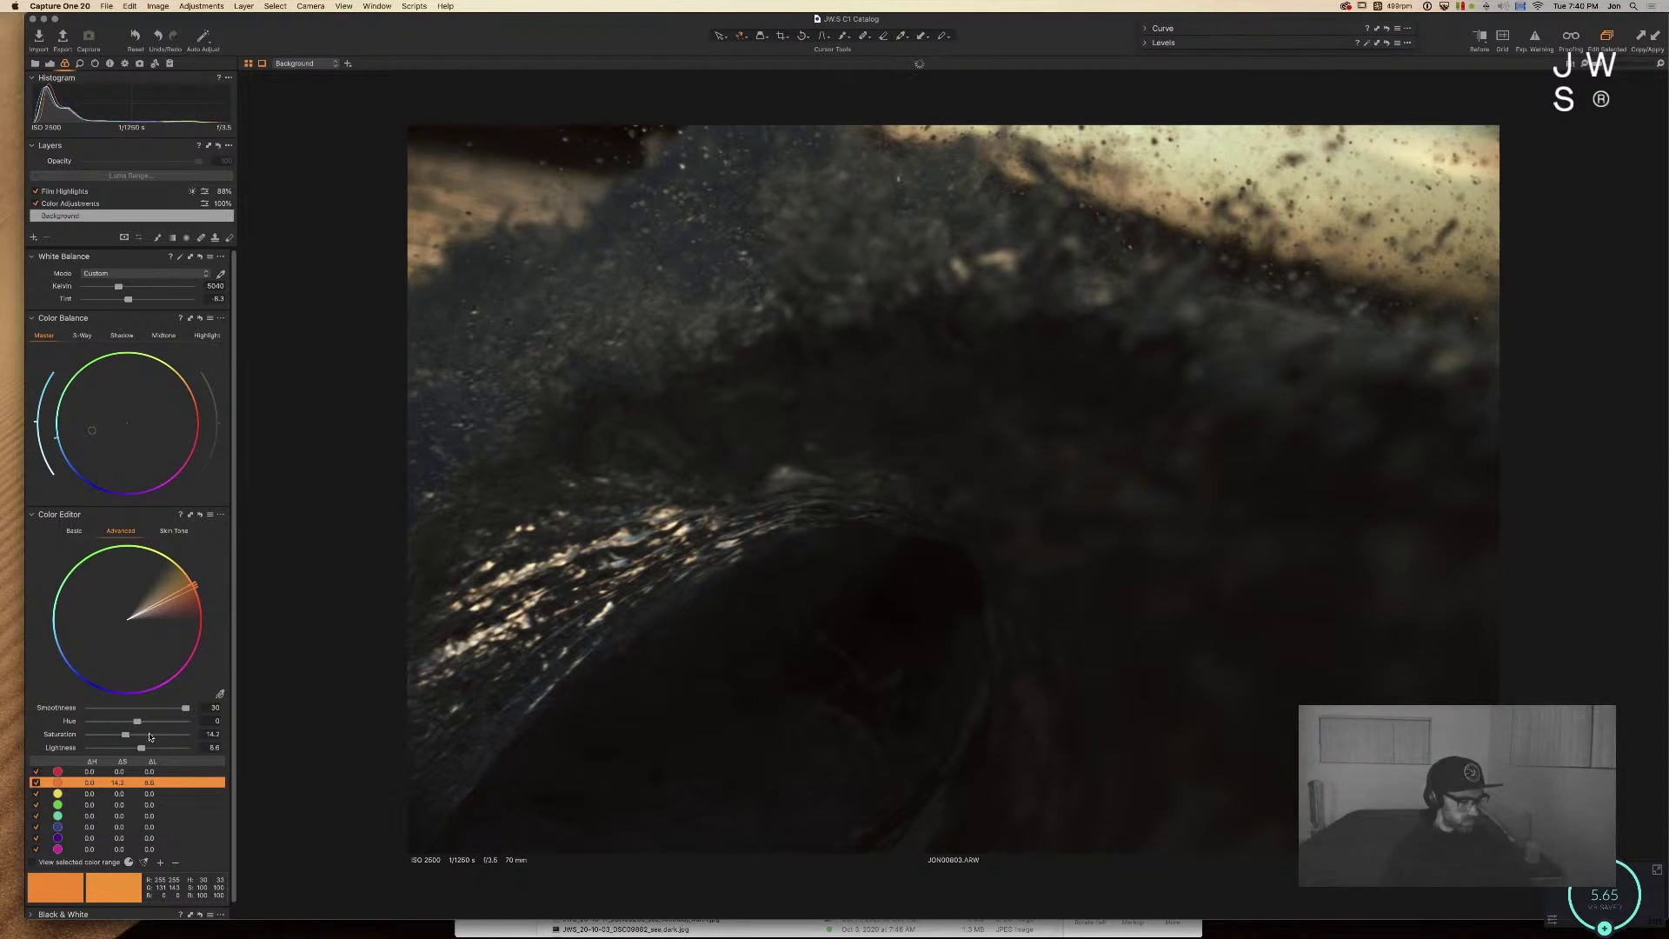
Step: Set the yellow range's hue to 11.6 with smoothness about 23, and shift the orange range's hue to -9.6
{"action": "left_click", "coordinate": [96, 793]}
{"action": "mouse_move", "coordinate": [137, 721]}
{"action": "left_mouse_down"}
{"action": "mouse_move", "coordinate": [157, 722]}
{"action": "mouse_move", "coordinate": [105, 721]}
{"action": "mouse_move", "coordinate": [169, 722]}
{"action": "mouse_move", "coordinate": [148, 751]}
{"action": "left_mouse_up"}
{"action": "double_click", "coordinate": [149, 751]}
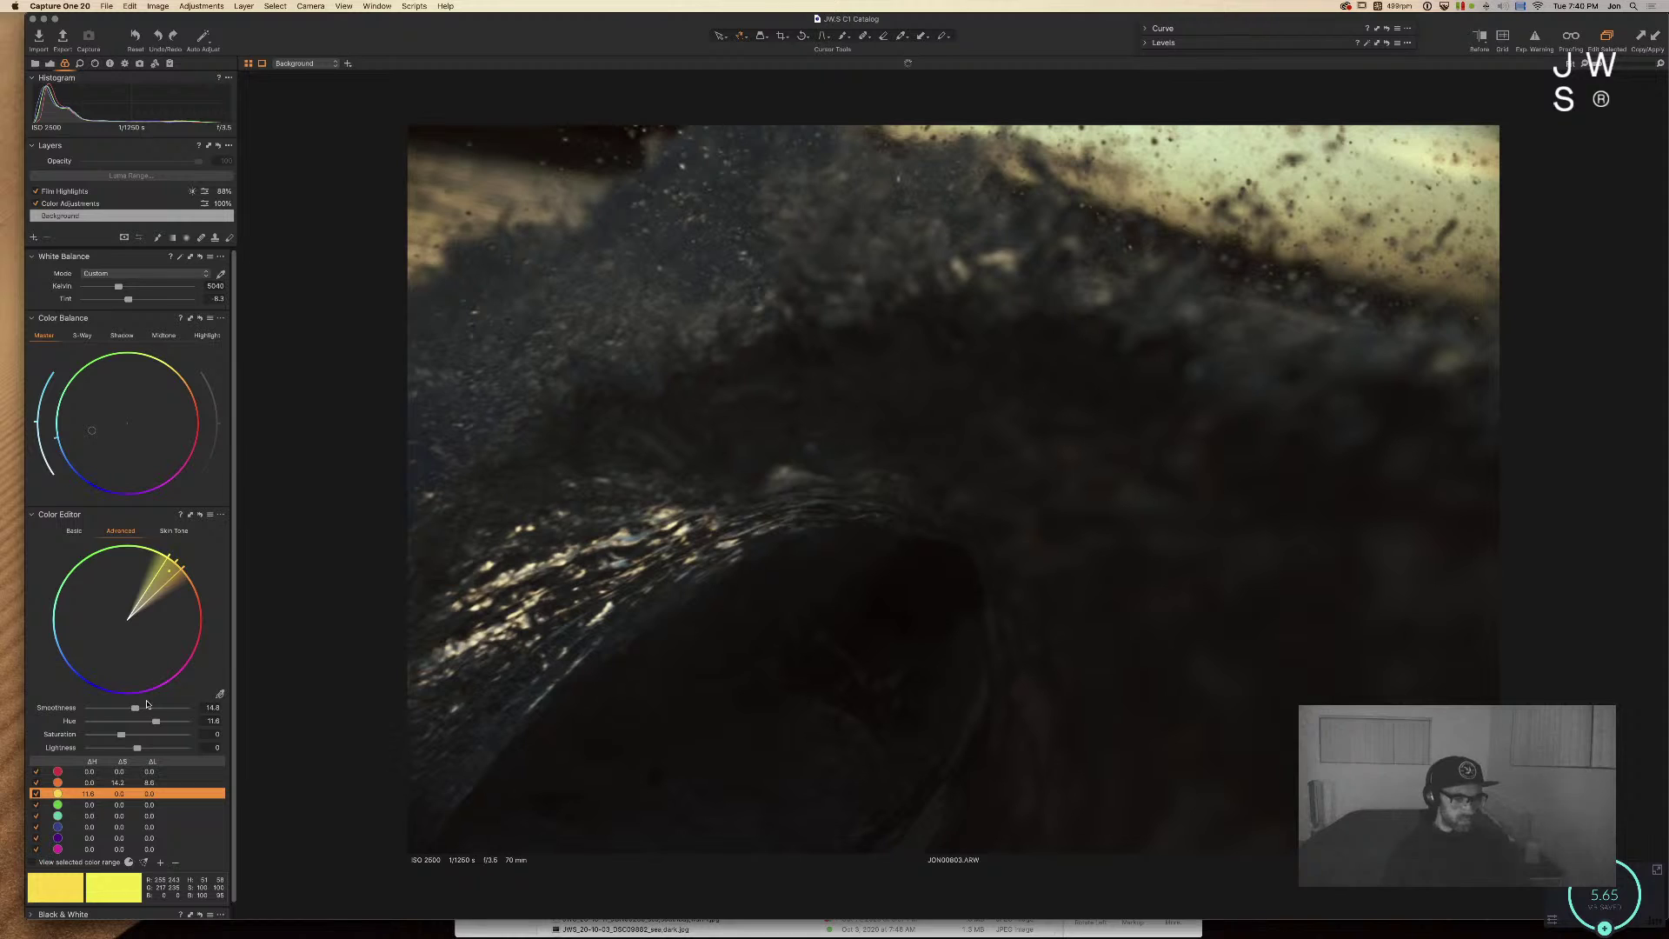
{"action": "left_click_drag", "start_coordinate": [136, 709], "coordinate": [164, 711]}
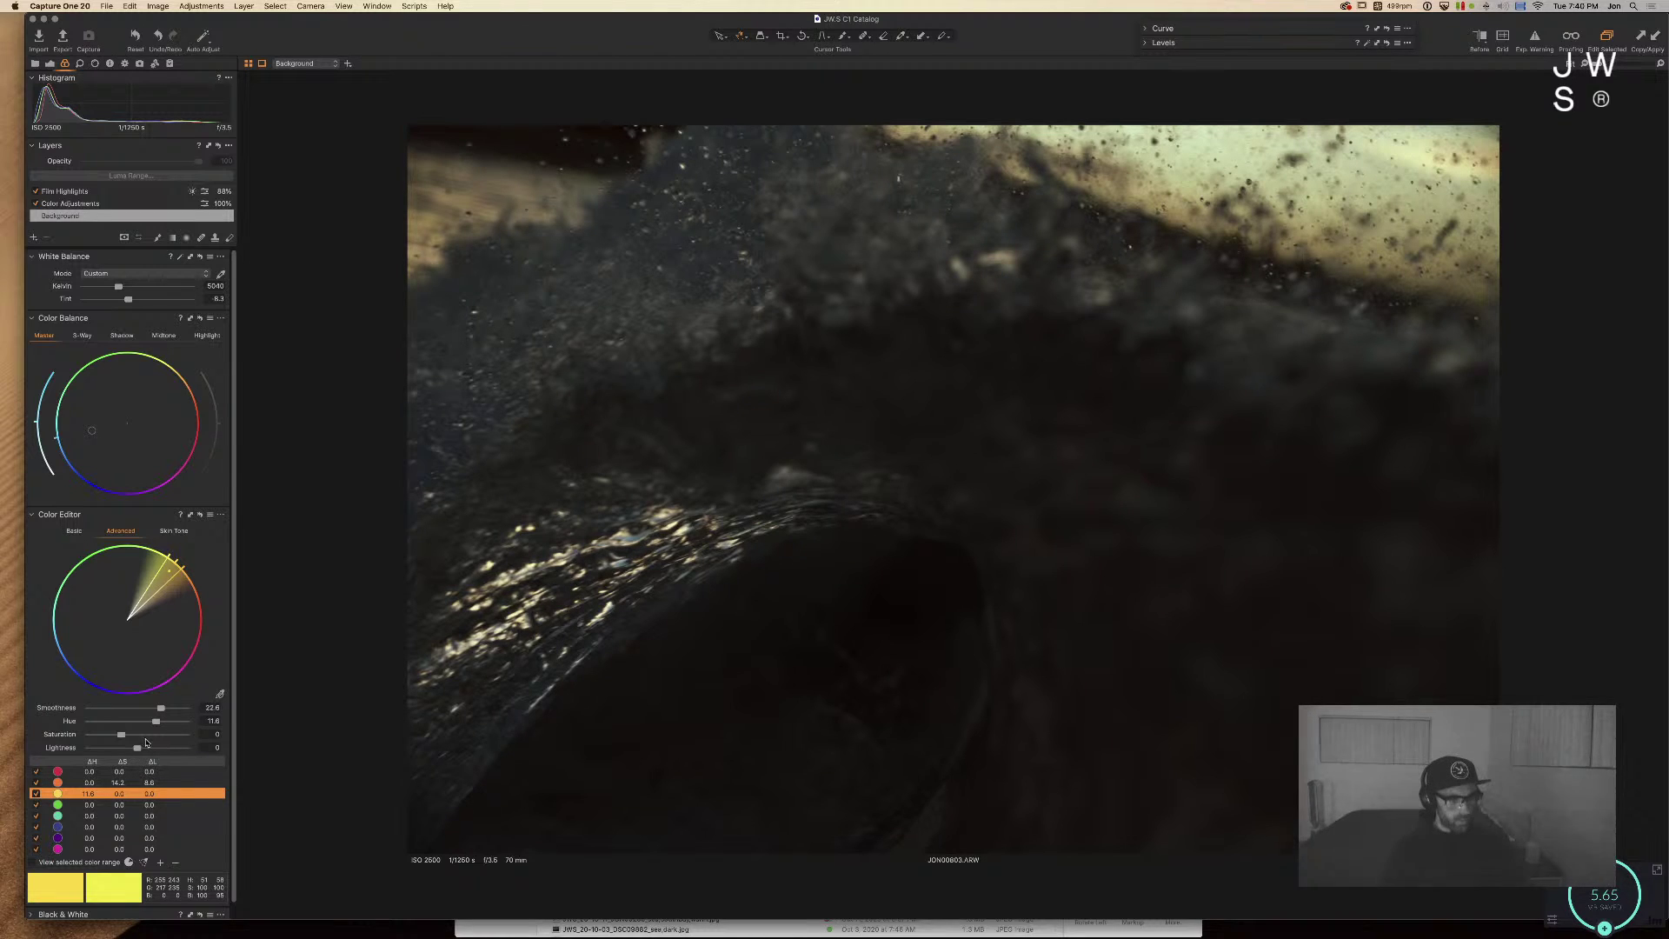
{"action": "left_click", "coordinate": [130, 783]}
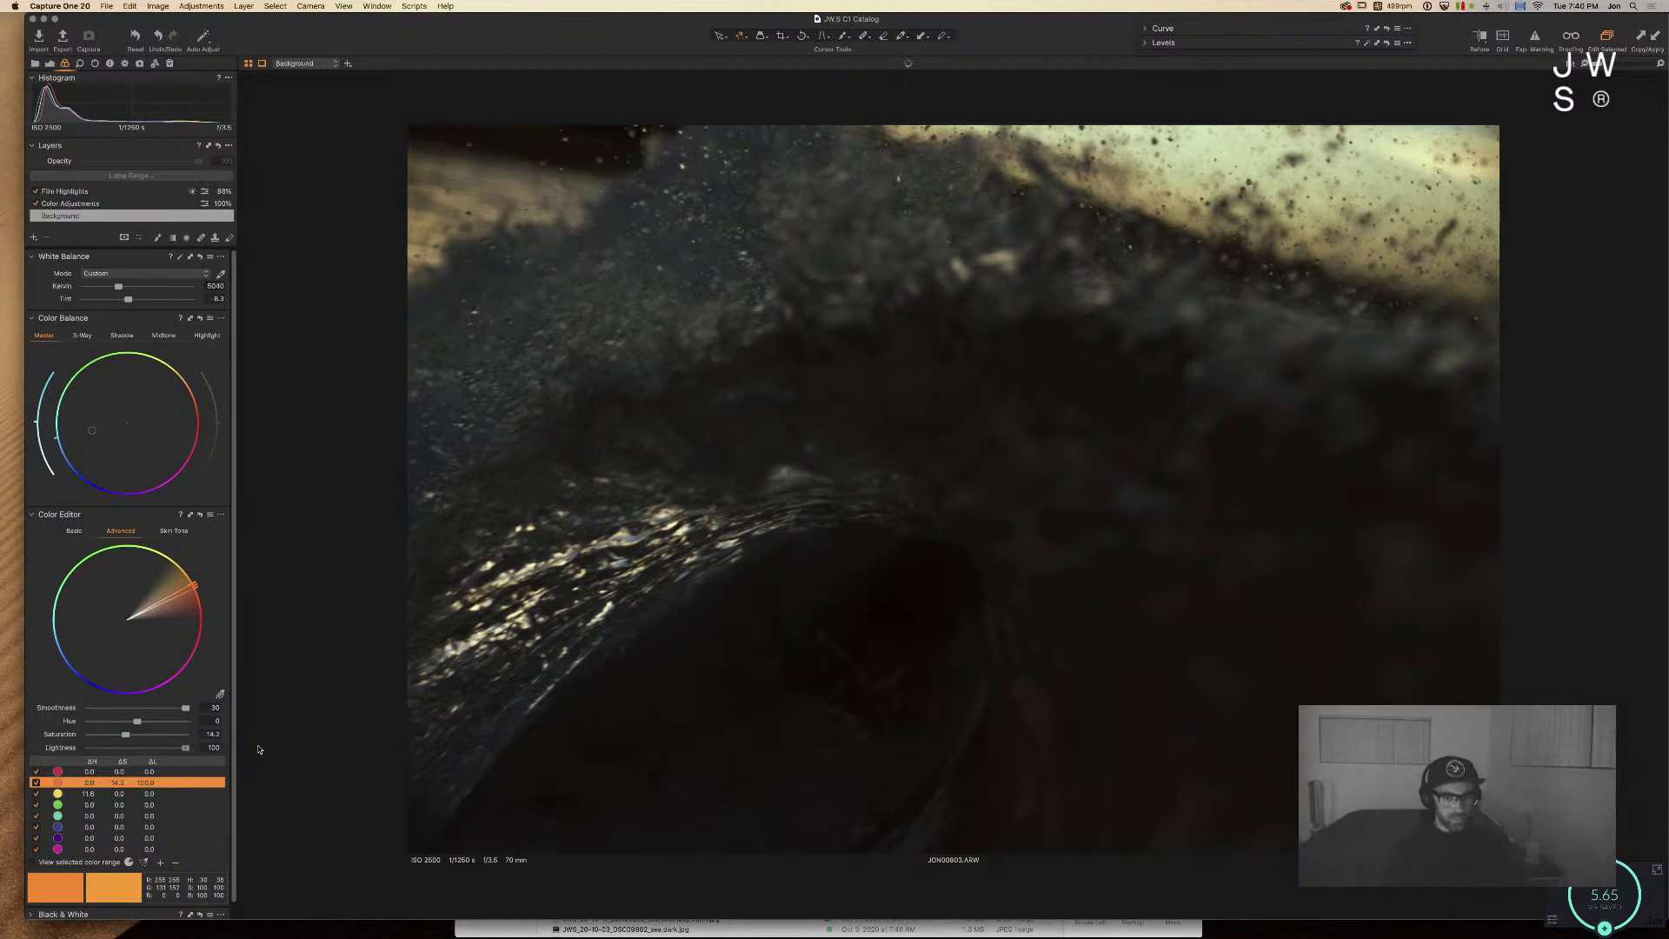
{"action": "left_click_drag", "start_coordinate": [185, 747], "coordinate": [122, 728]}
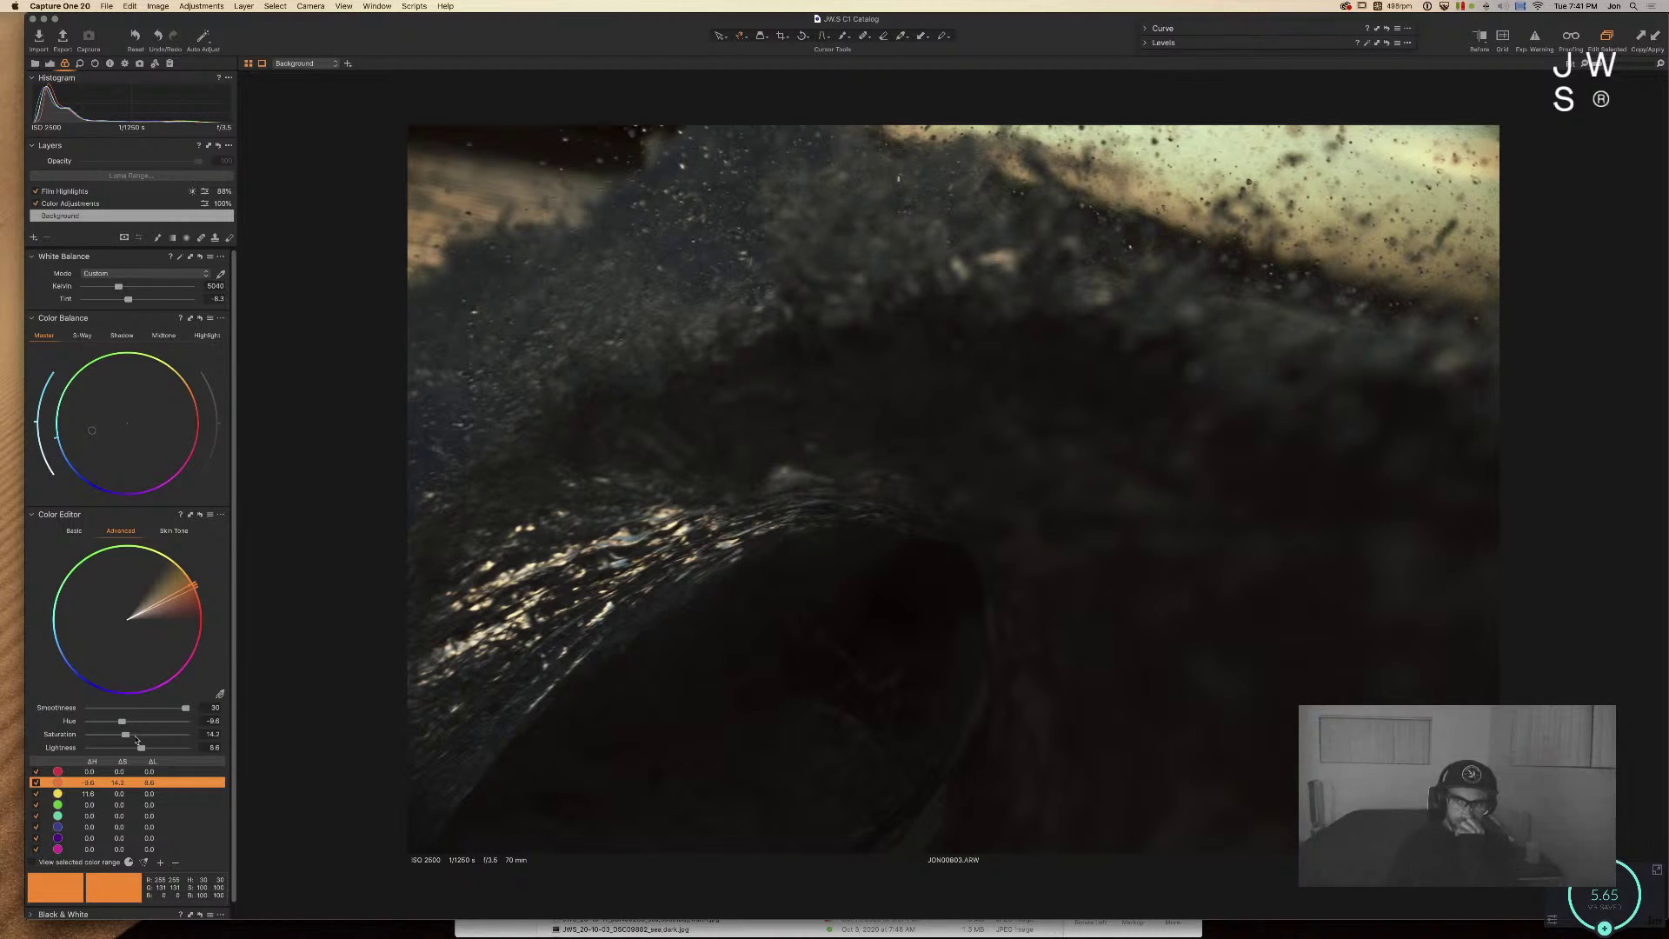
Step: Strongly desaturate the blue range in the Color Editor and set its smoothness to 30
{"action": "left_click", "coordinate": [120, 827]}
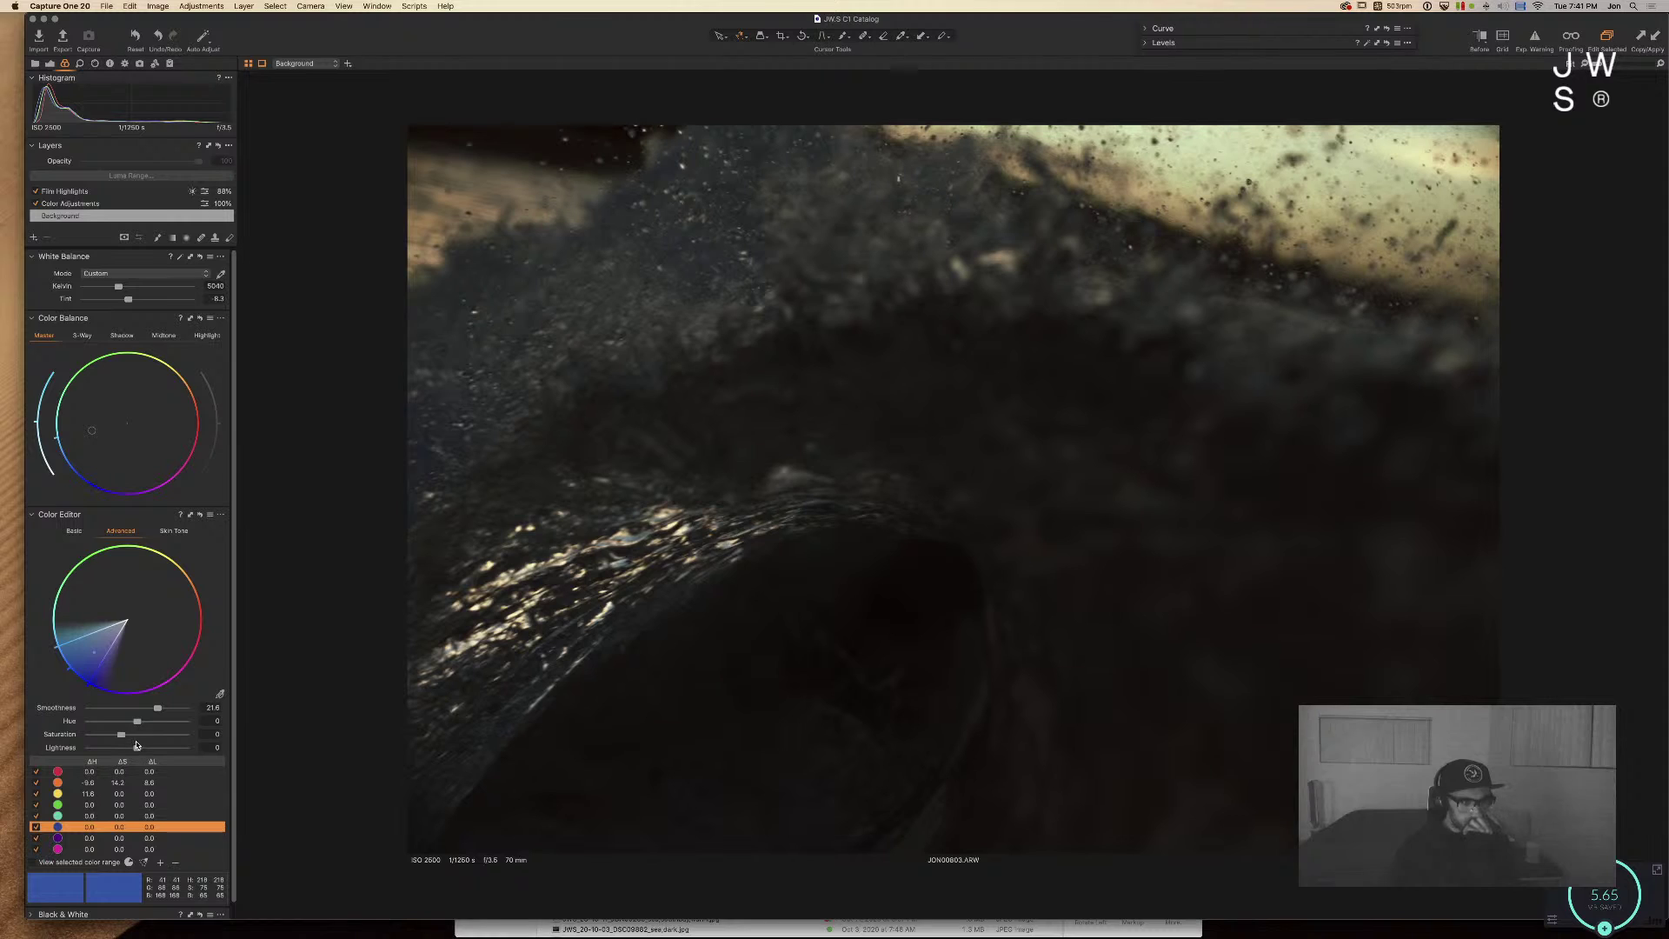
{"action": "left_click_drag", "start_coordinate": [95, 737], "coordinate": [95, 736]}
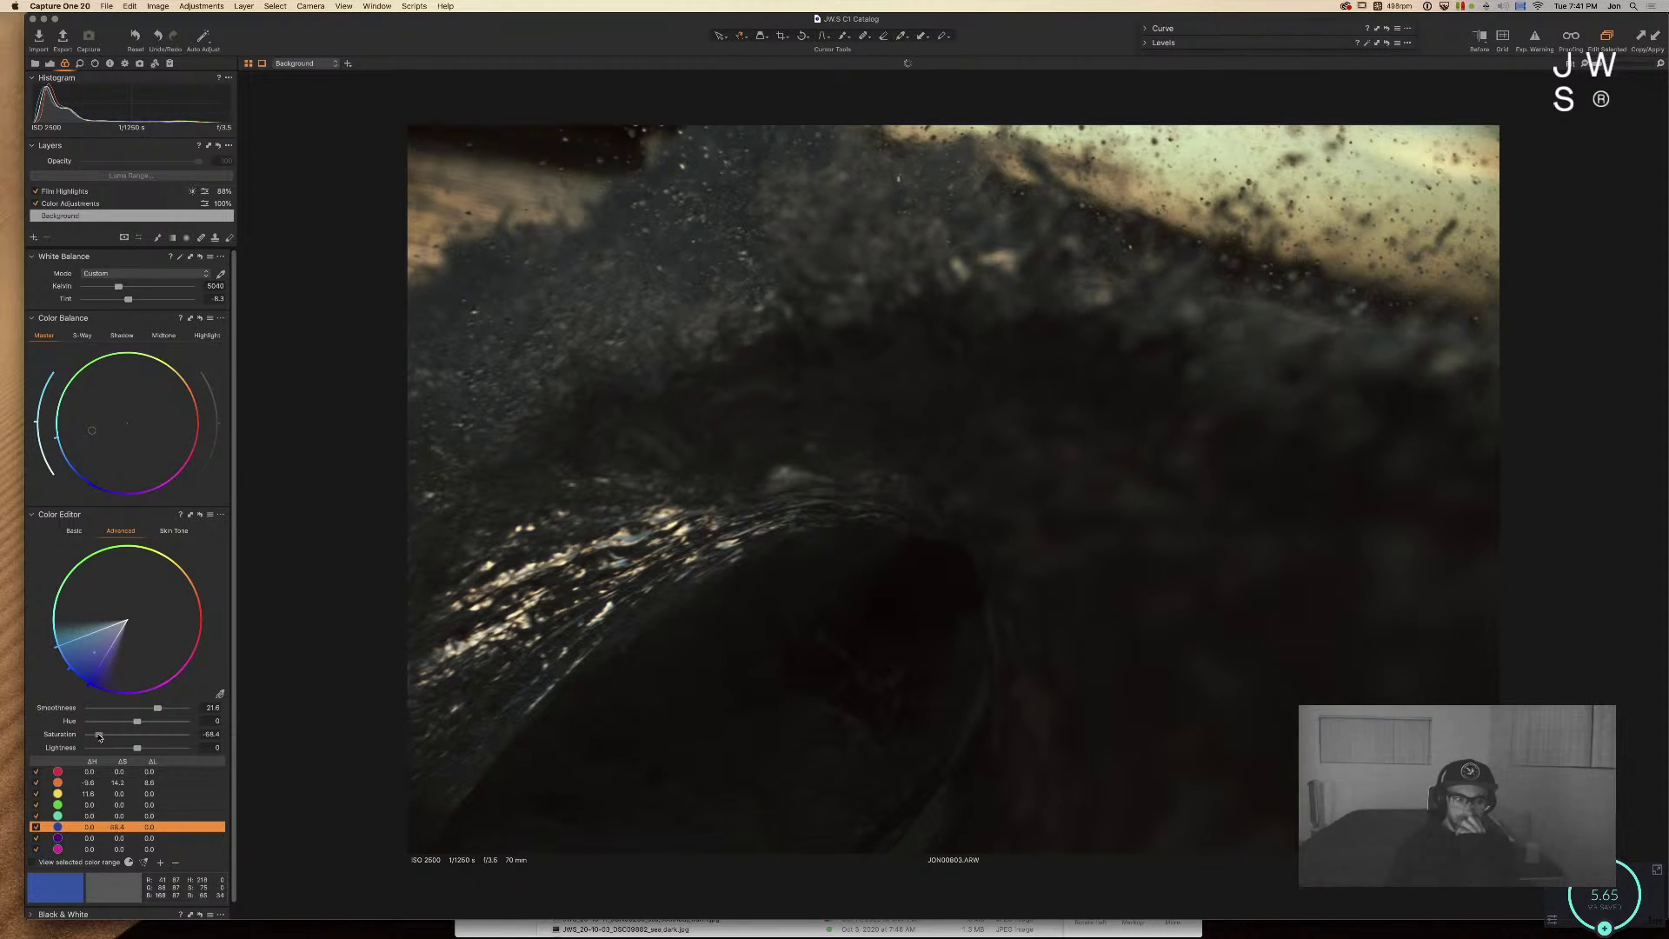
{"action": "left_click_drag", "start_coordinate": [95, 736], "coordinate": [99, 734]}
{"action": "left_click_drag", "start_coordinate": [158, 707], "coordinate": [271, 718]}
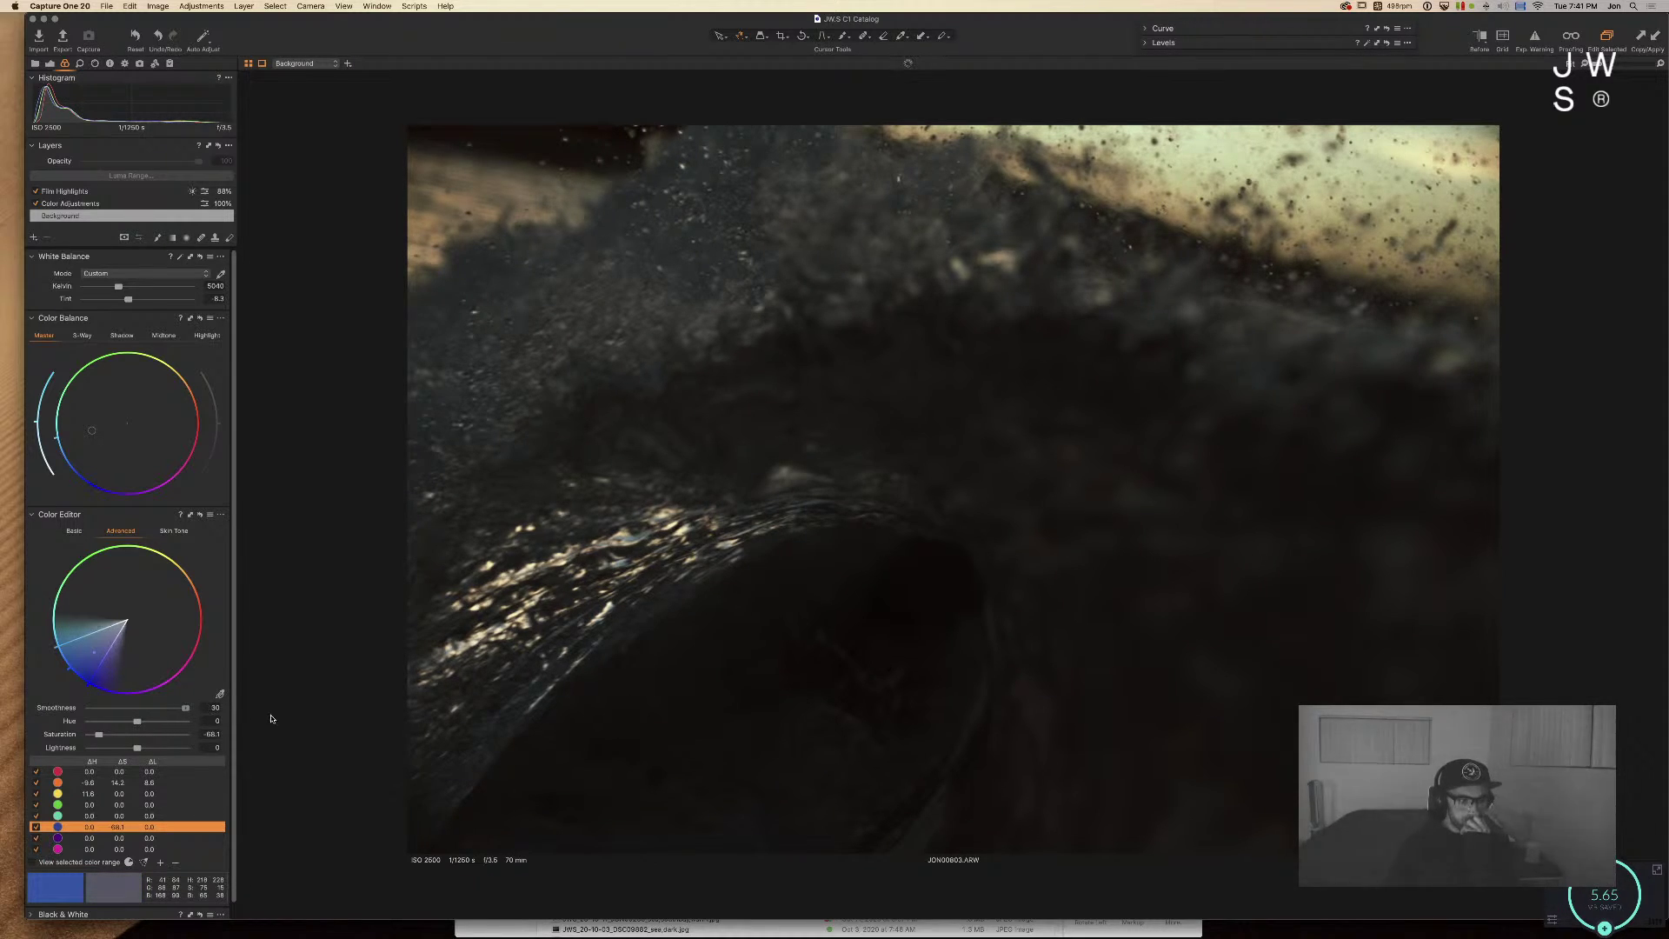
Step: Try a higher saturation on the teal range, reset it to 0 and shift the range's hue to 4.9
{"action": "left_click", "coordinate": [117, 815]}
{"action": "mouse_move", "coordinate": [136, 734]}
{"action": "left_mouse_down"}
{"action": "mouse_move", "coordinate": [95, 734]}
{"action": "mouse_move", "coordinate": [156, 736]}
{"action": "left_mouse_up"}
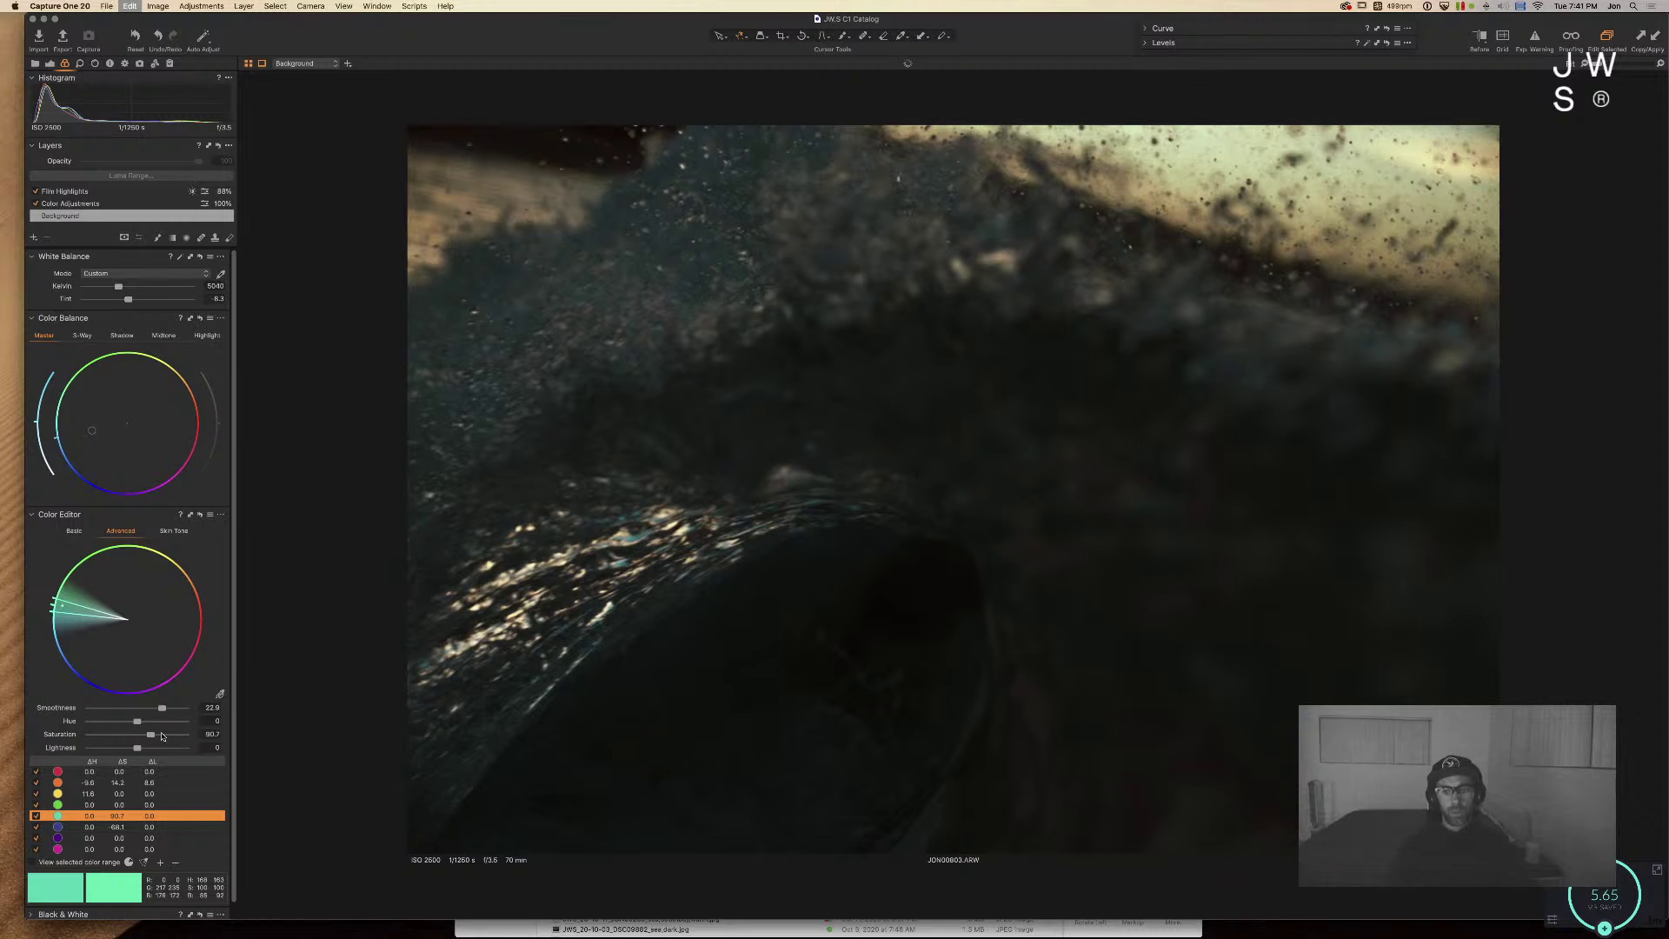
{"action": "double_click", "coordinate": [157, 735]}
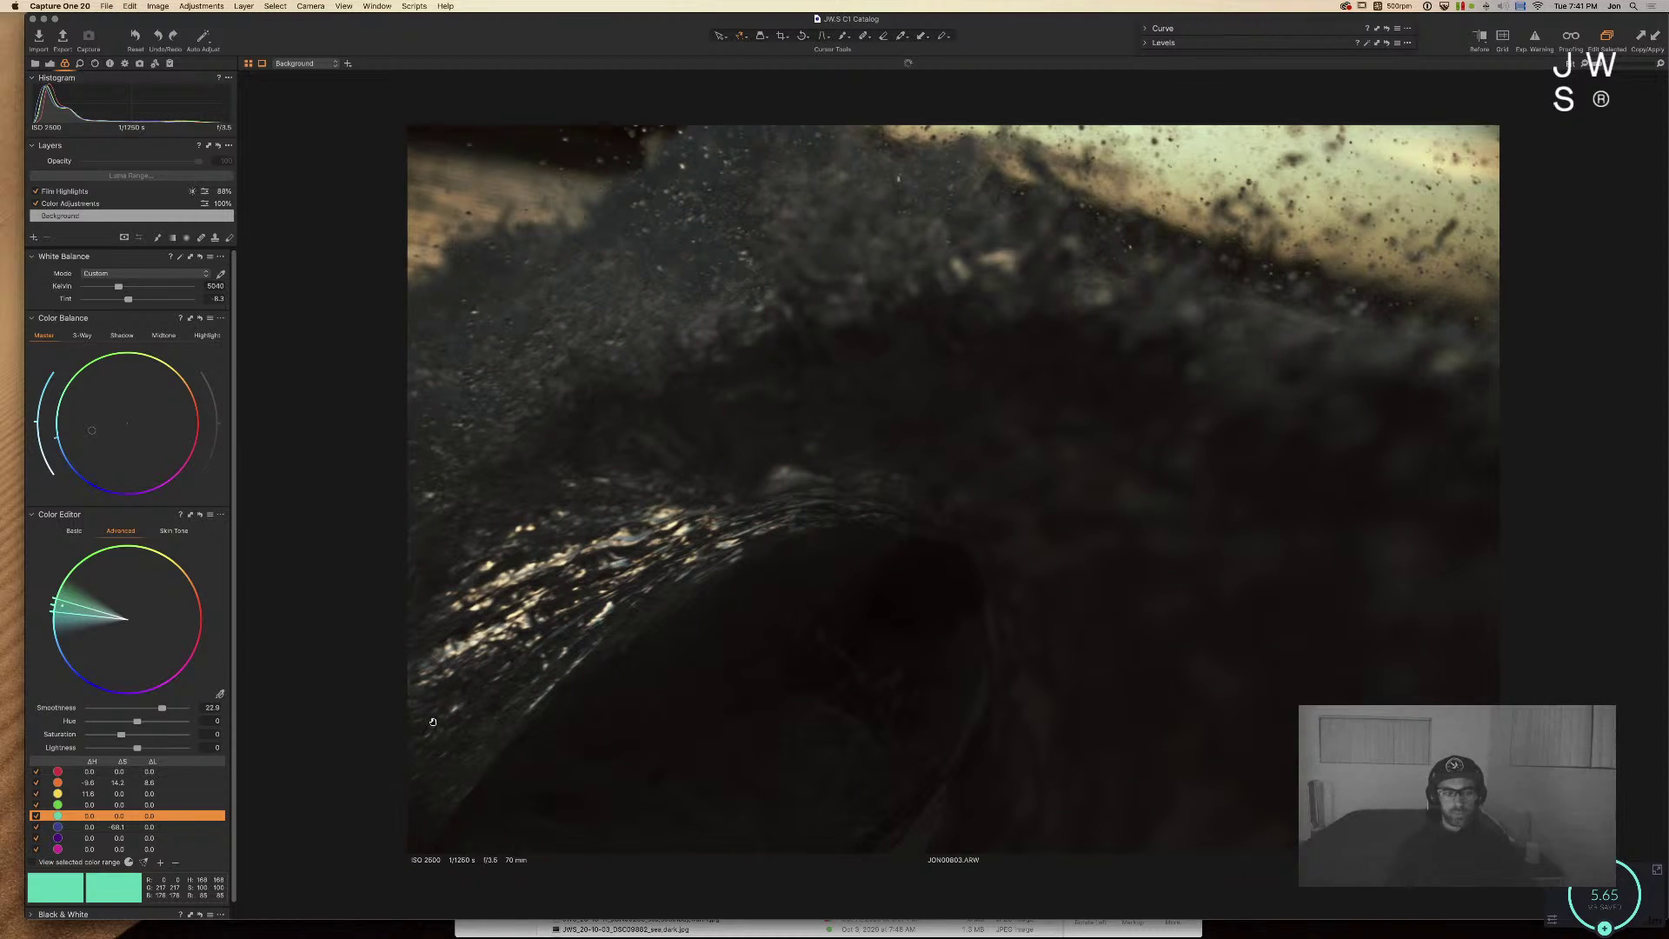
{"action": "mouse_move", "coordinate": [139, 722]}
{"action": "left_mouse_down"}
{"action": "mouse_move", "coordinate": [162, 724]}
{"action": "mouse_move", "coordinate": [124, 722]}
{"action": "mouse_move", "coordinate": [147, 722]}
{"action": "left_mouse_up"}
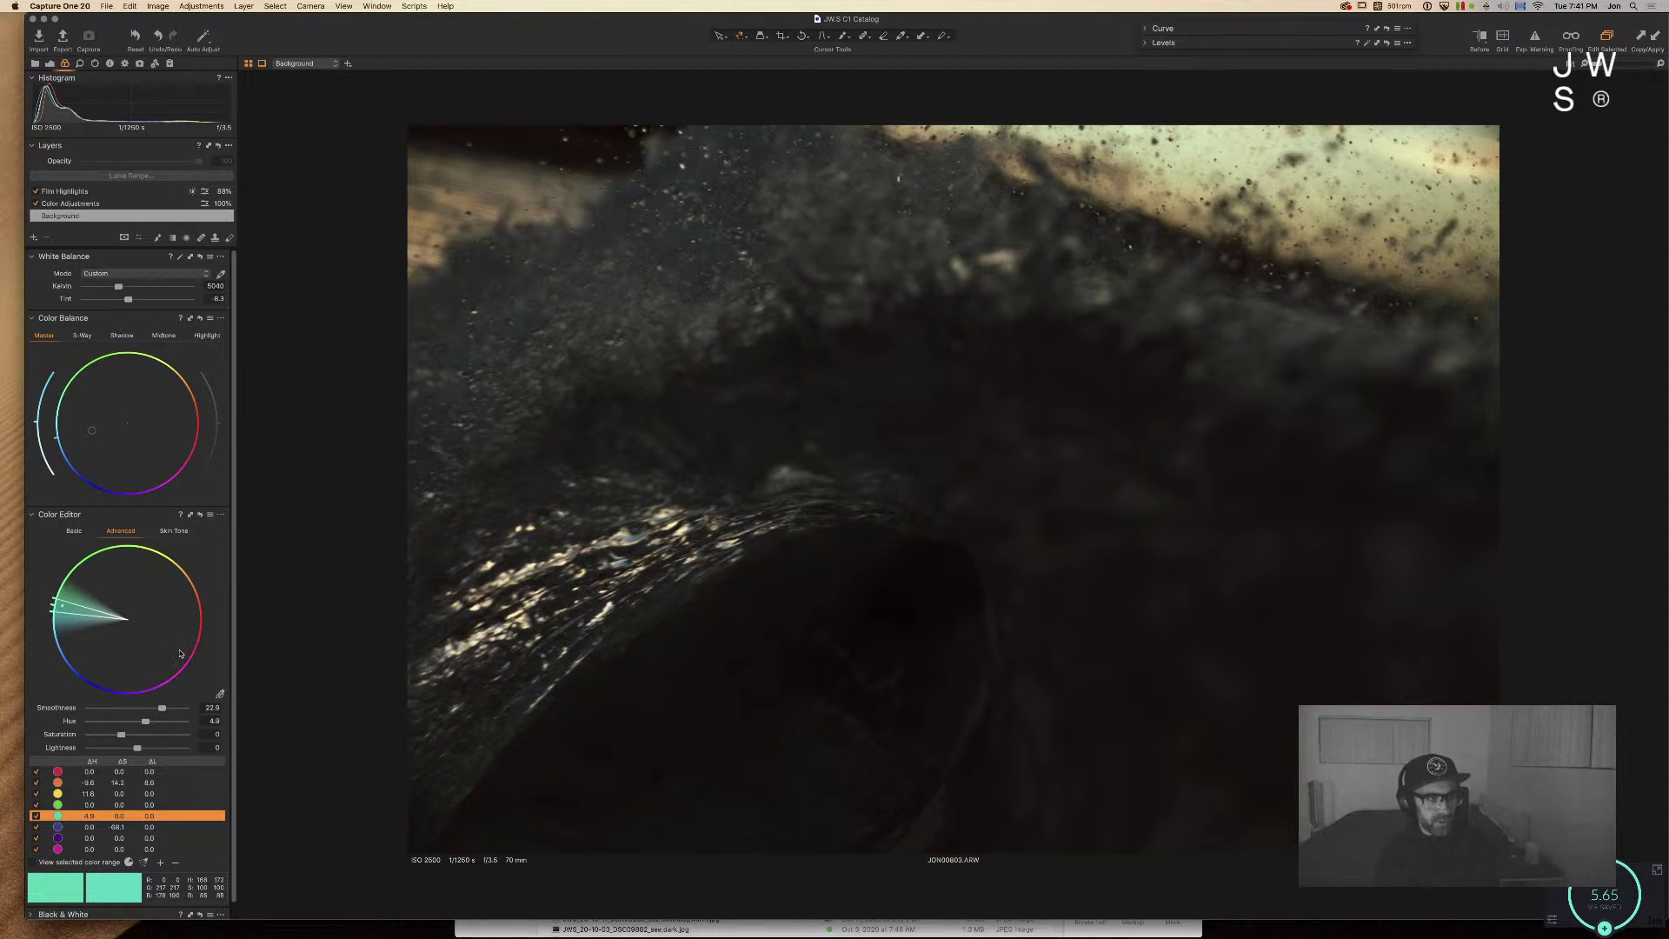
Step: Lower the highlight lightness in the 3-Way Color Balance and return to the thumbnail overview of the catalog
{"action": "left_click", "coordinate": [81, 334]}
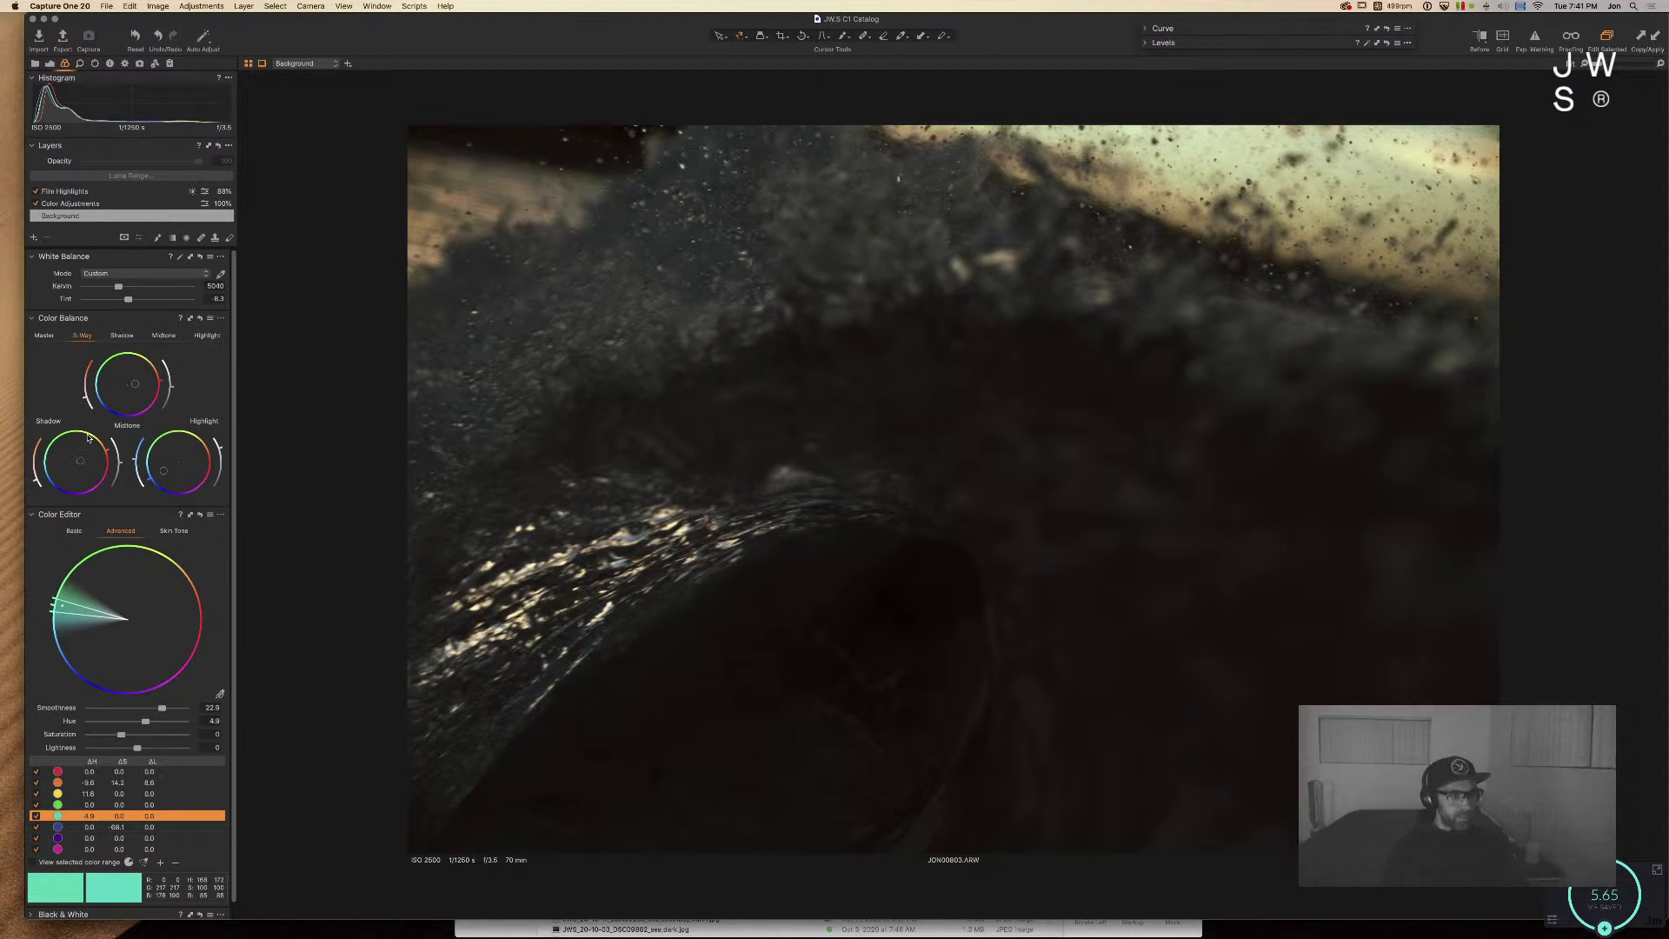
{"action": "left_click_drag", "start_coordinate": [220, 451], "coordinate": [224, 461]}
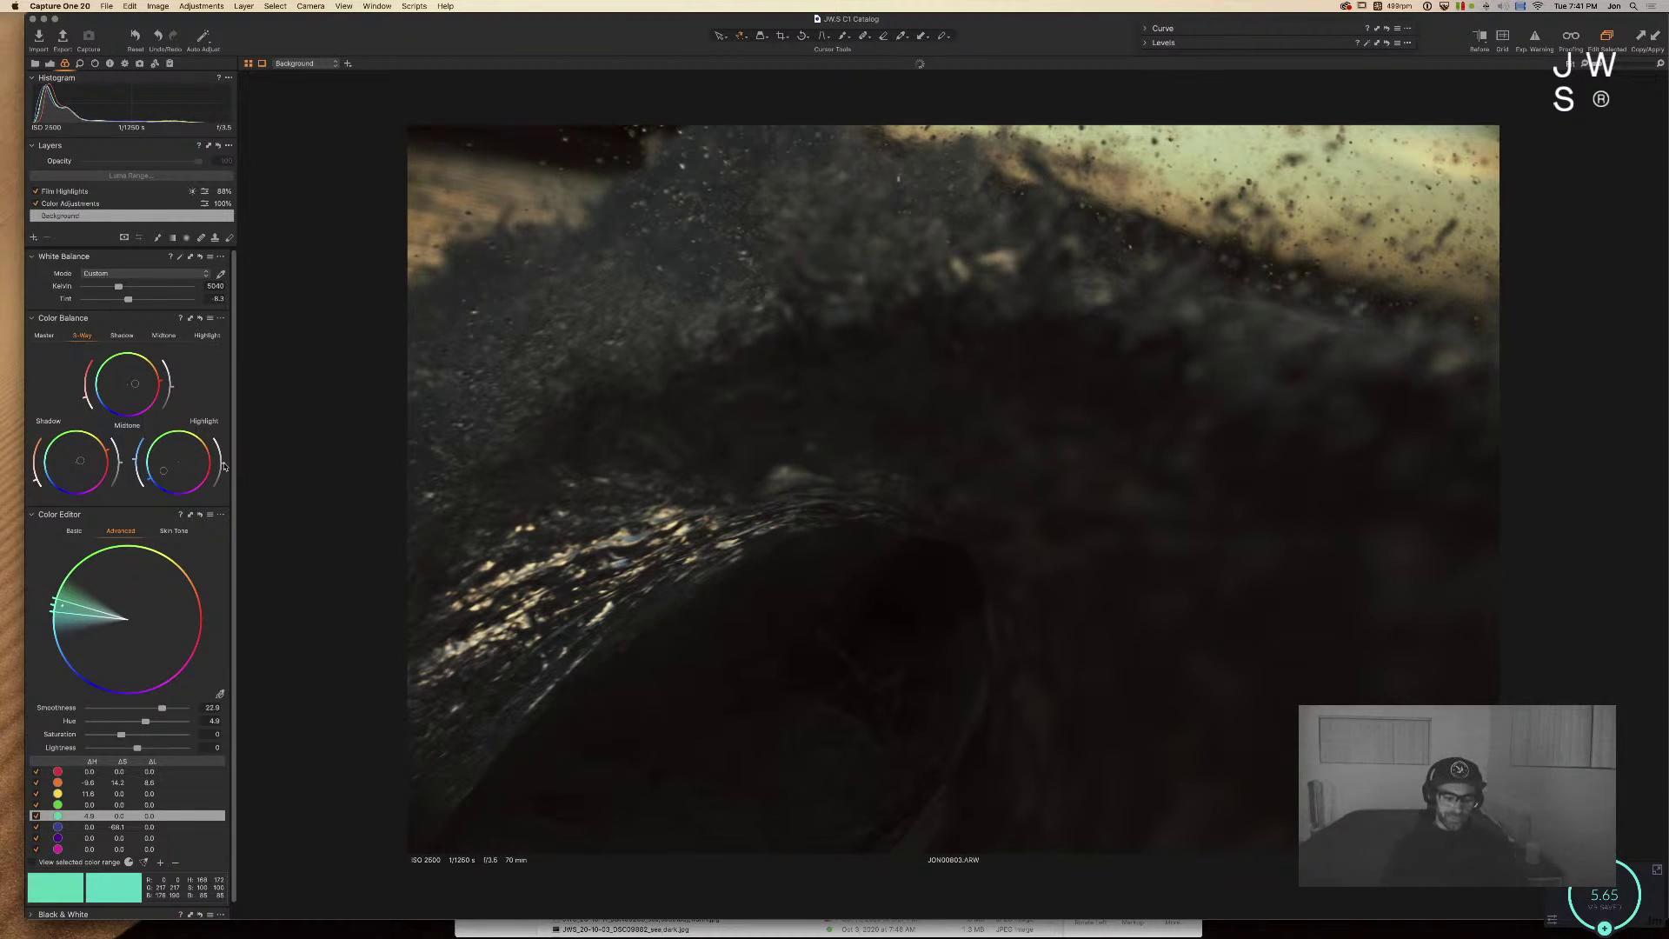
{"action": "key", "text": "alt+super+v"}
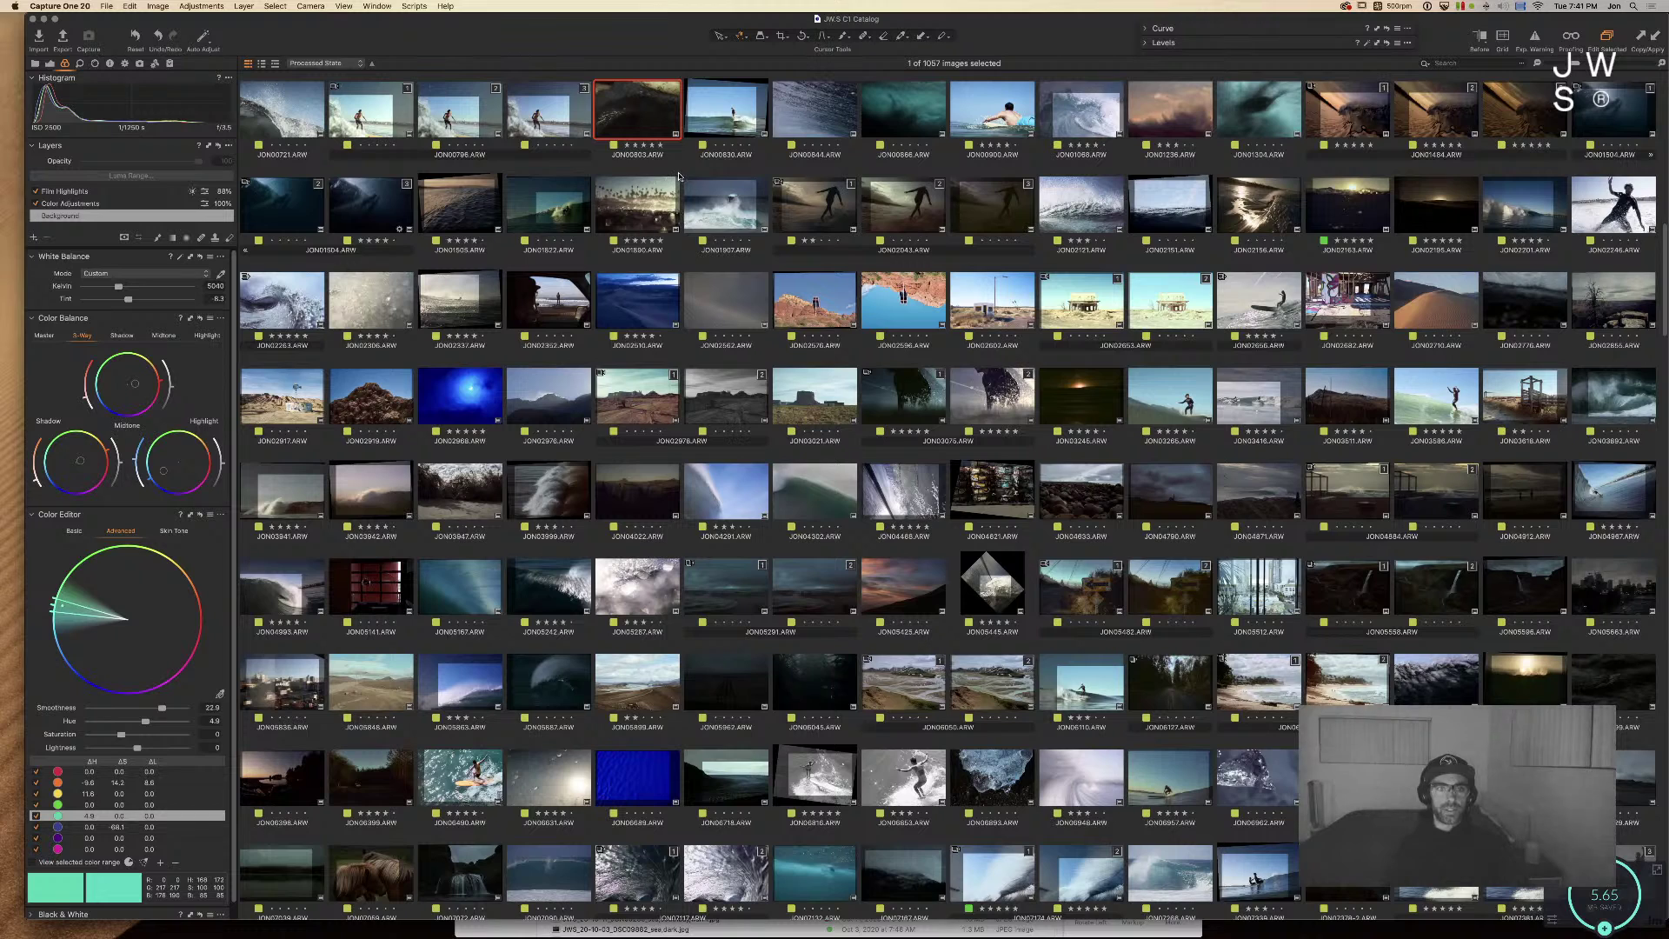
Step: Open wave photo JON00803 and compare its original and graded versions across the wave with the split before/after view
{"action": "double_click", "coordinate": [645, 125]}
{"action": "key", "text": "y"}
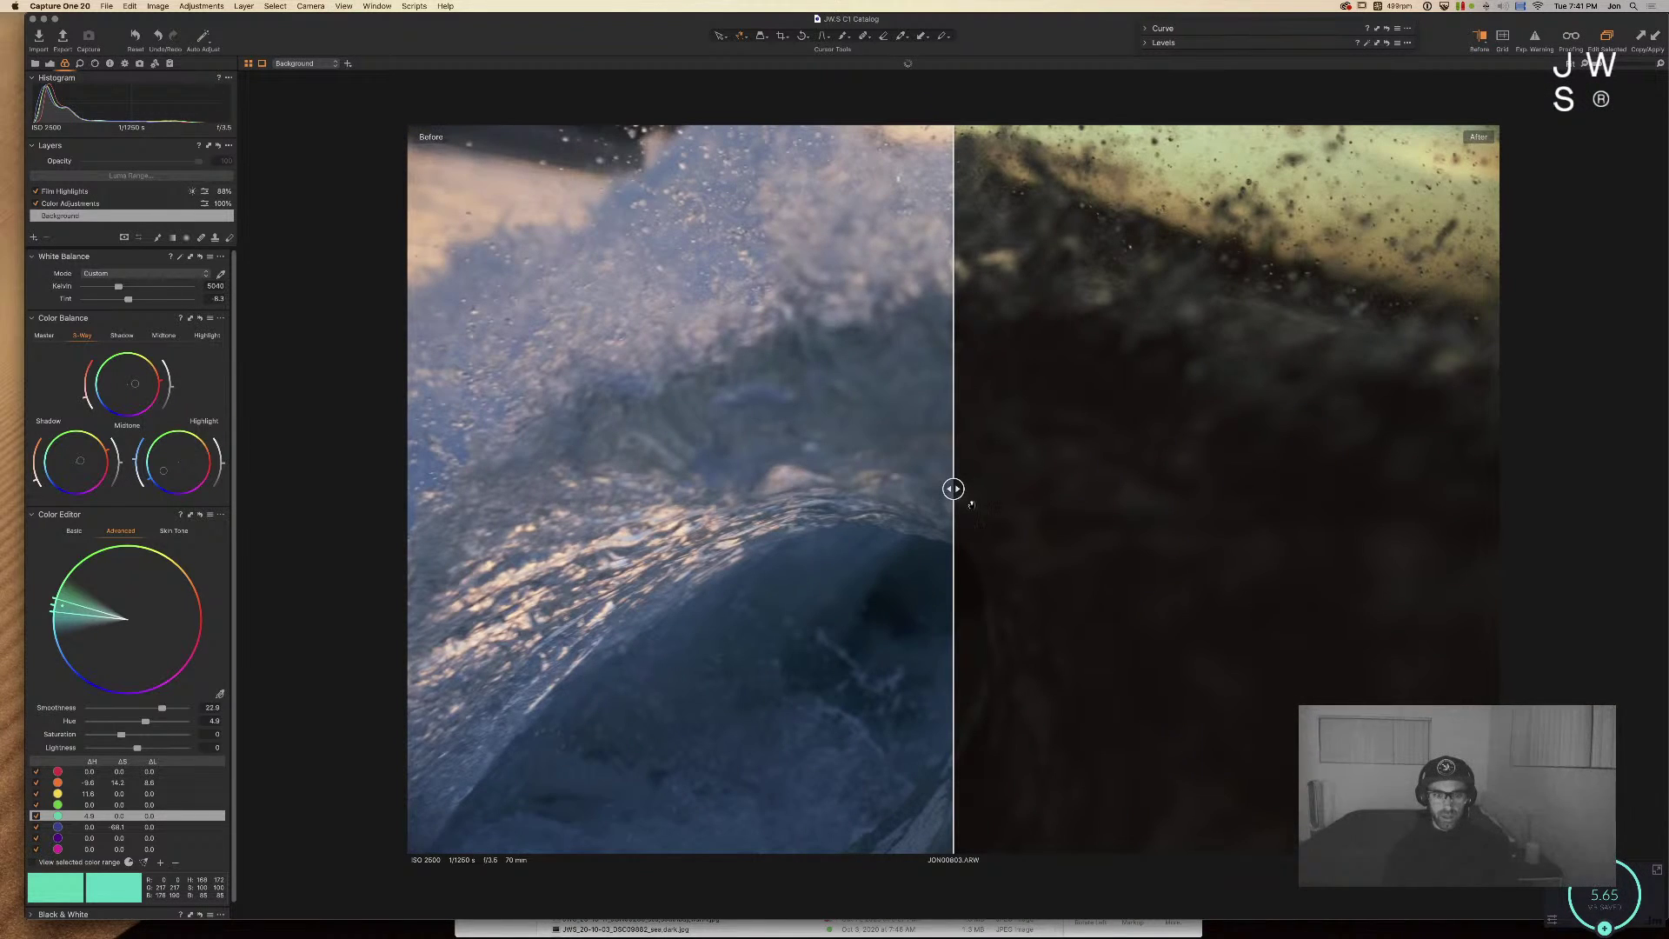
{"action": "left_click_drag", "start_coordinate": [972, 494], "coordinate": [907, 489]}
{"action": "key", "text": "y"}
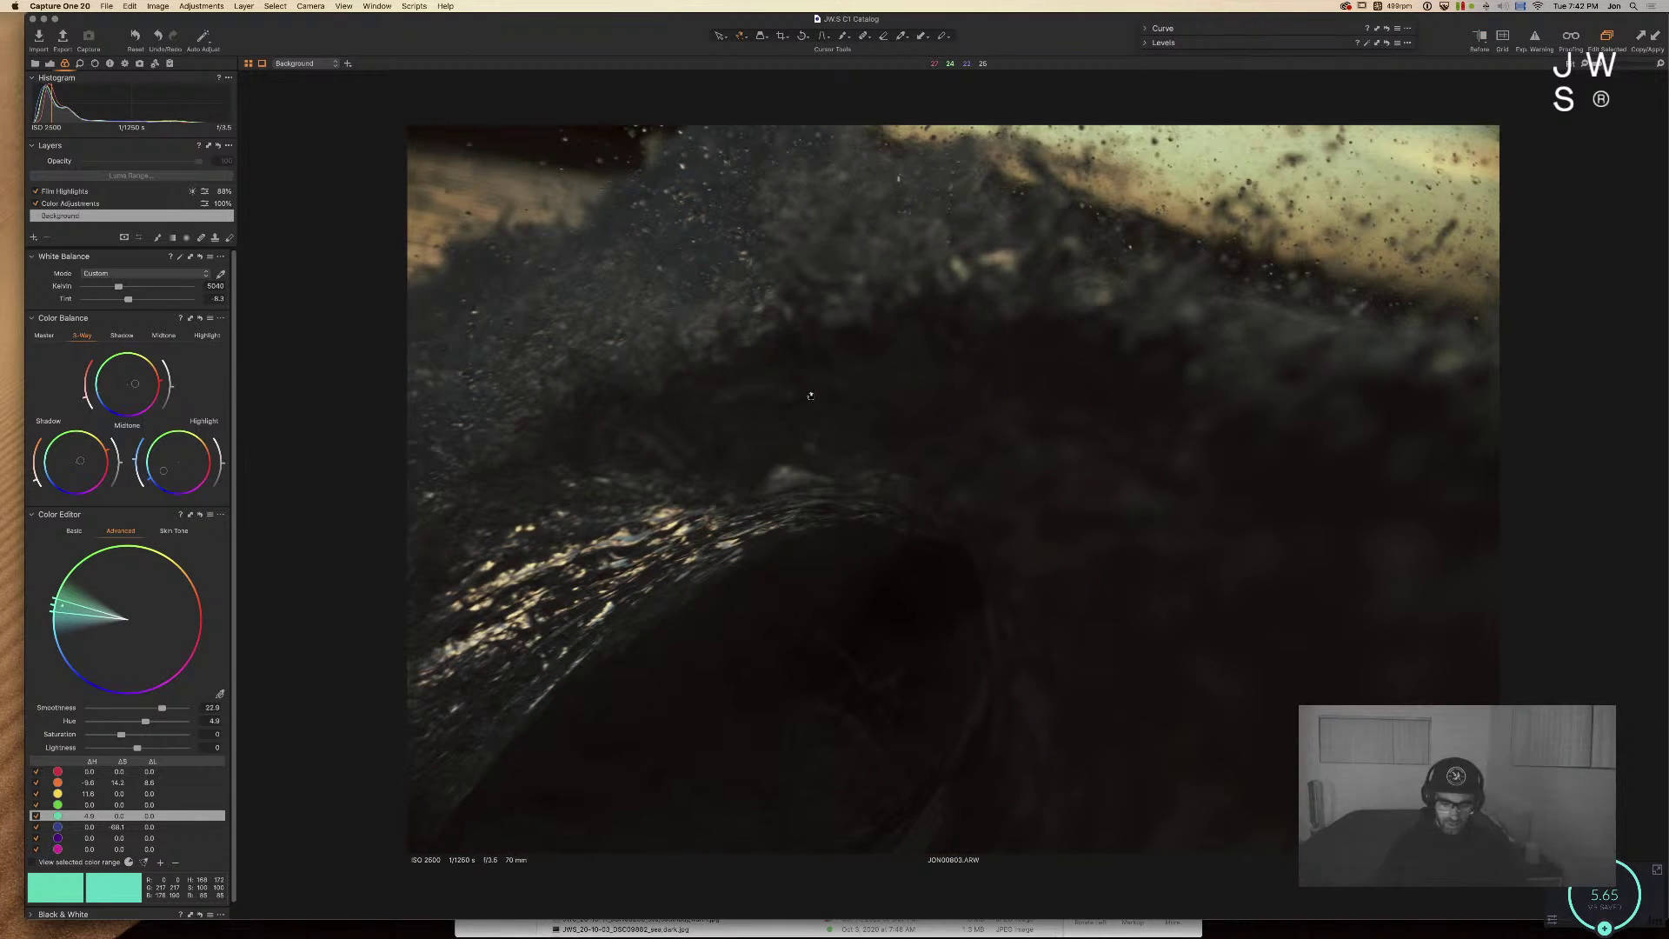
Step: Try a tighter composition on a cloned variant of the wave photo, cropping in on the lower-left glistening lip
{"action": "key", "text": "F2"}
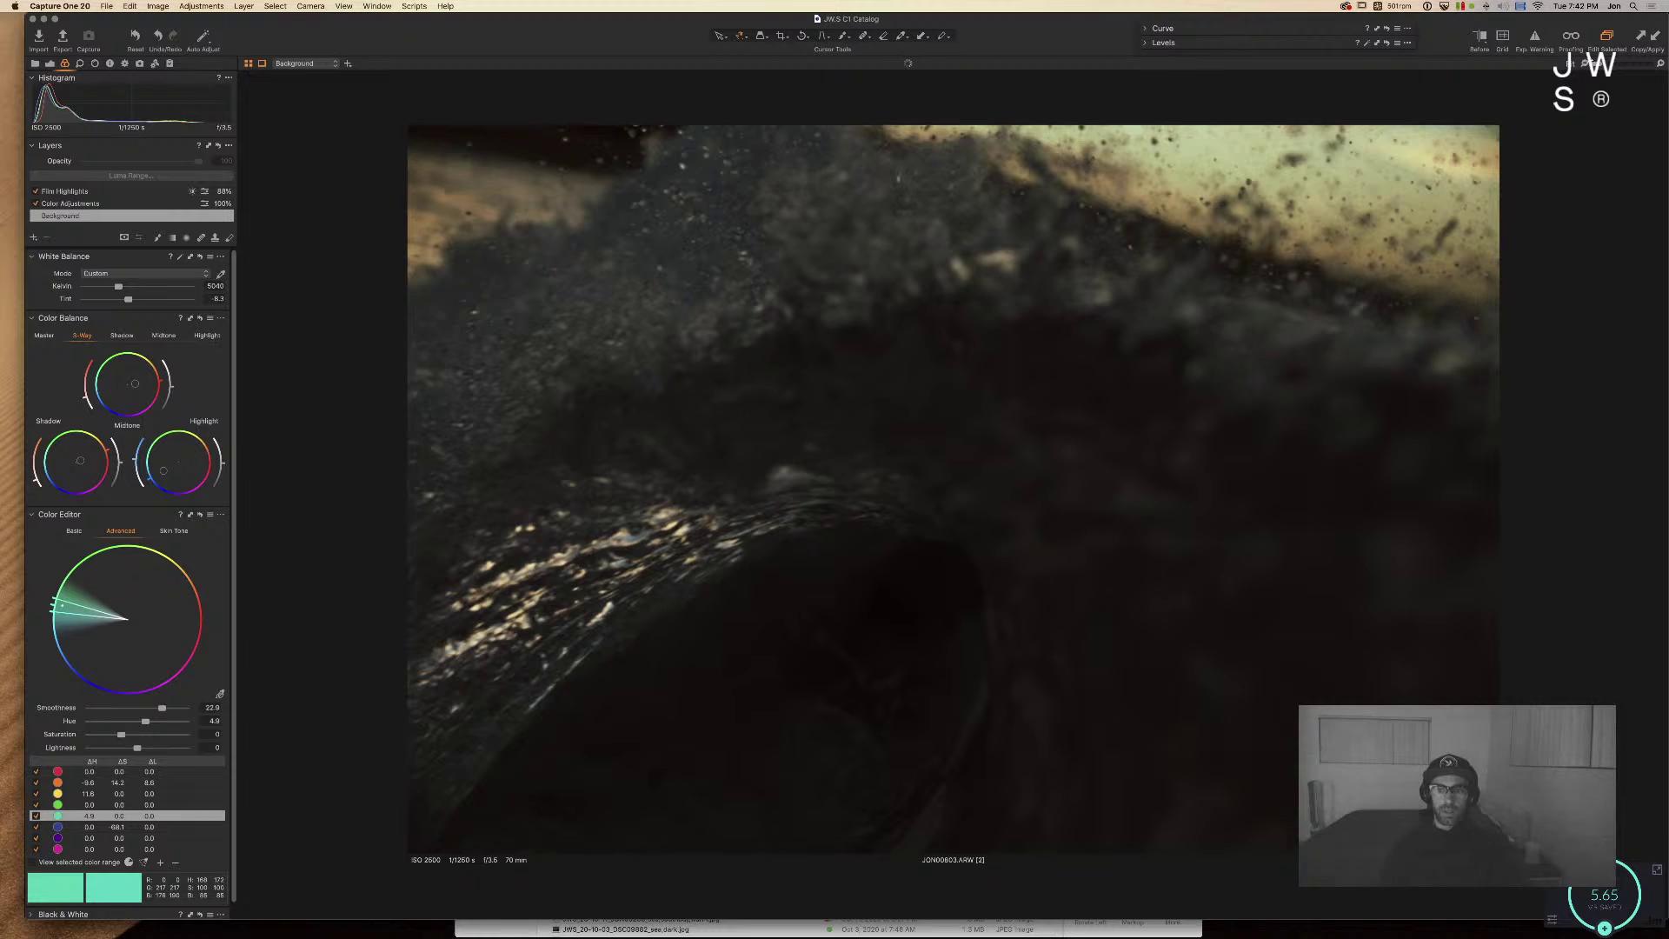
{"action": "left_click_drag", "start_coordinate": [1499, 126], "coordinate": [1068, 296]}
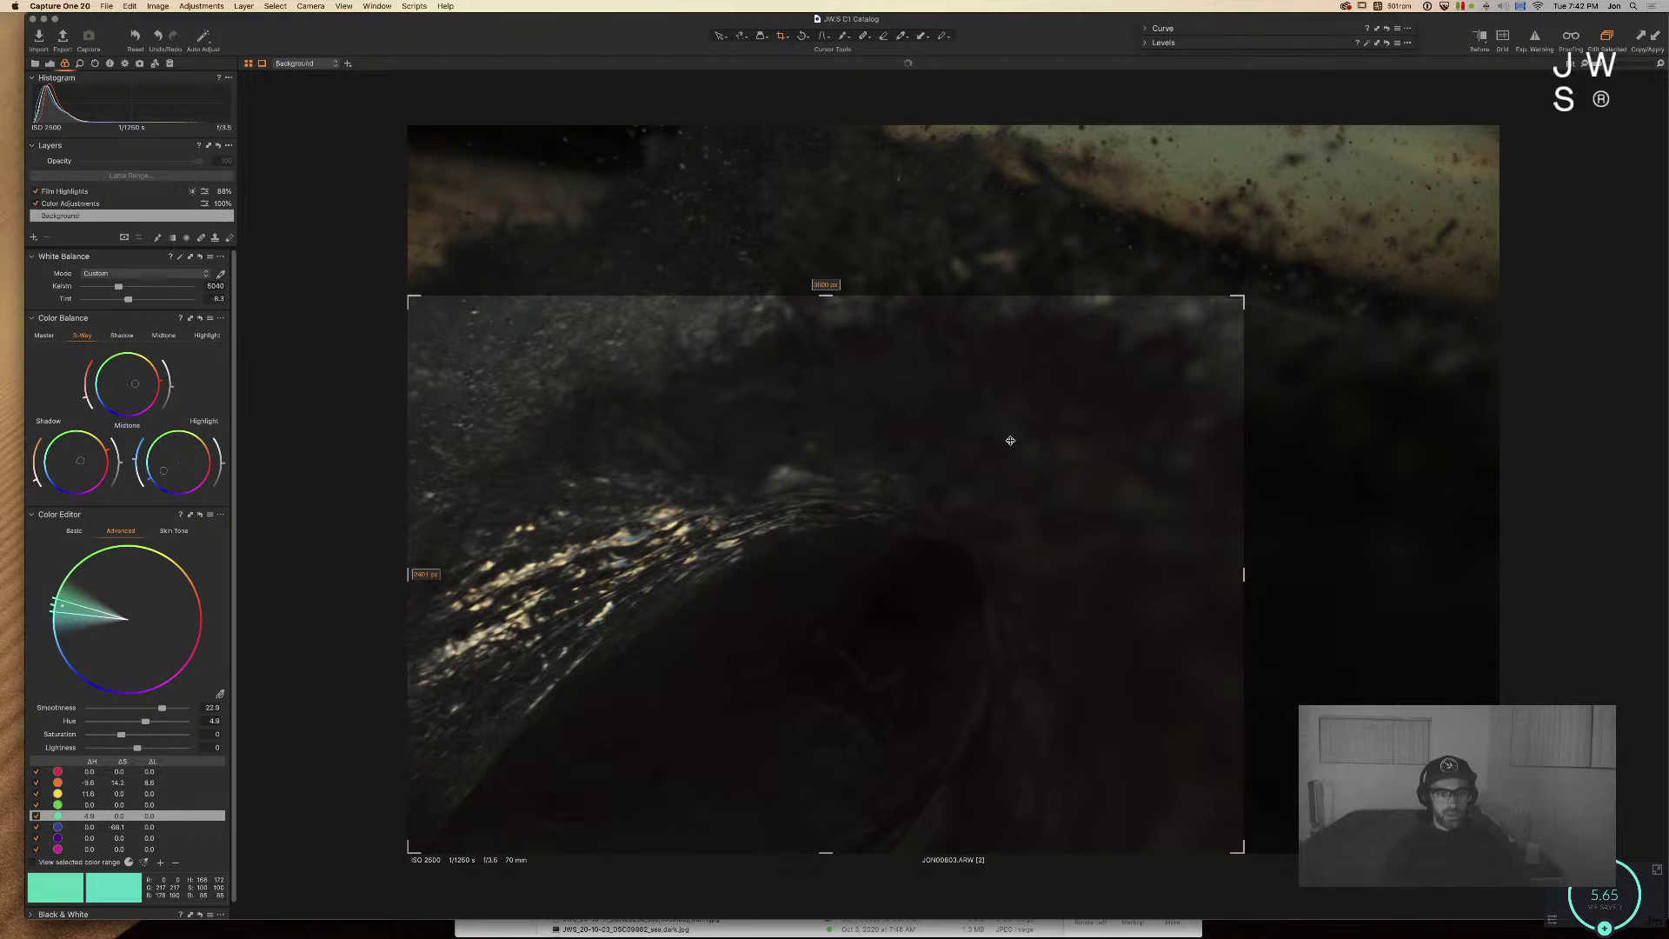
{"action": "left_click_drag", "start_coordinate": [1225, 302], "coordinate": [1197, 318]}
{"action": "key", "text": "h"}
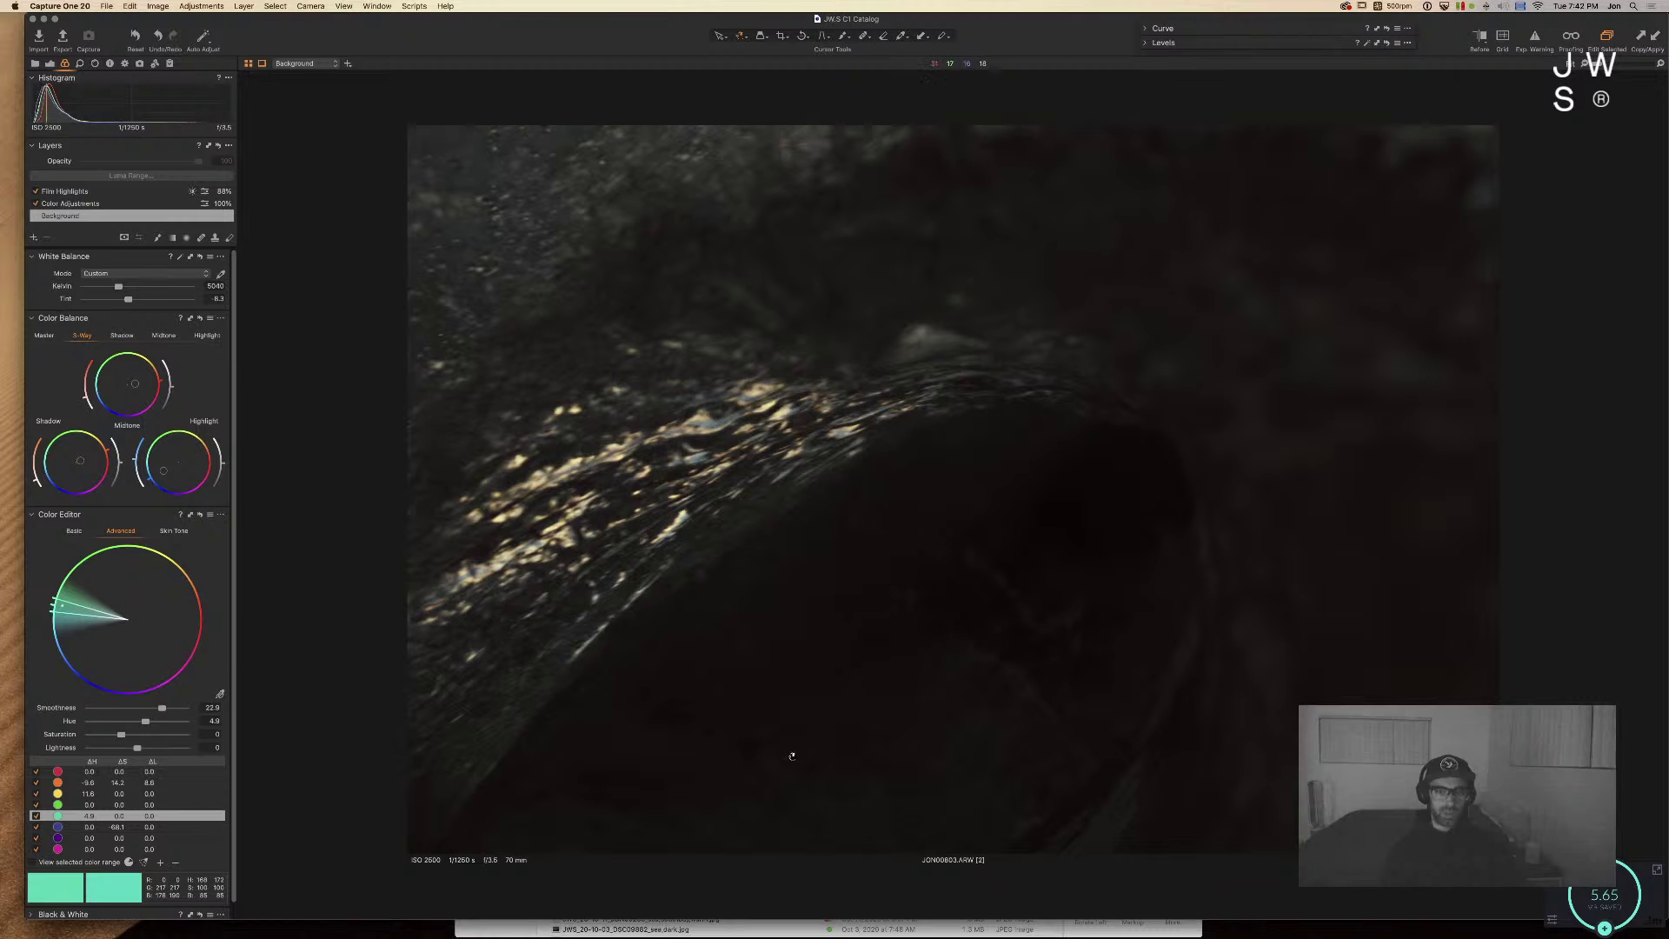
Step: Try raising the clone's High Dynamic Range highlights and whites to 100 with lower blacks, and delete the cloned variant
{"action": "key", "text": "super+alt+2"}
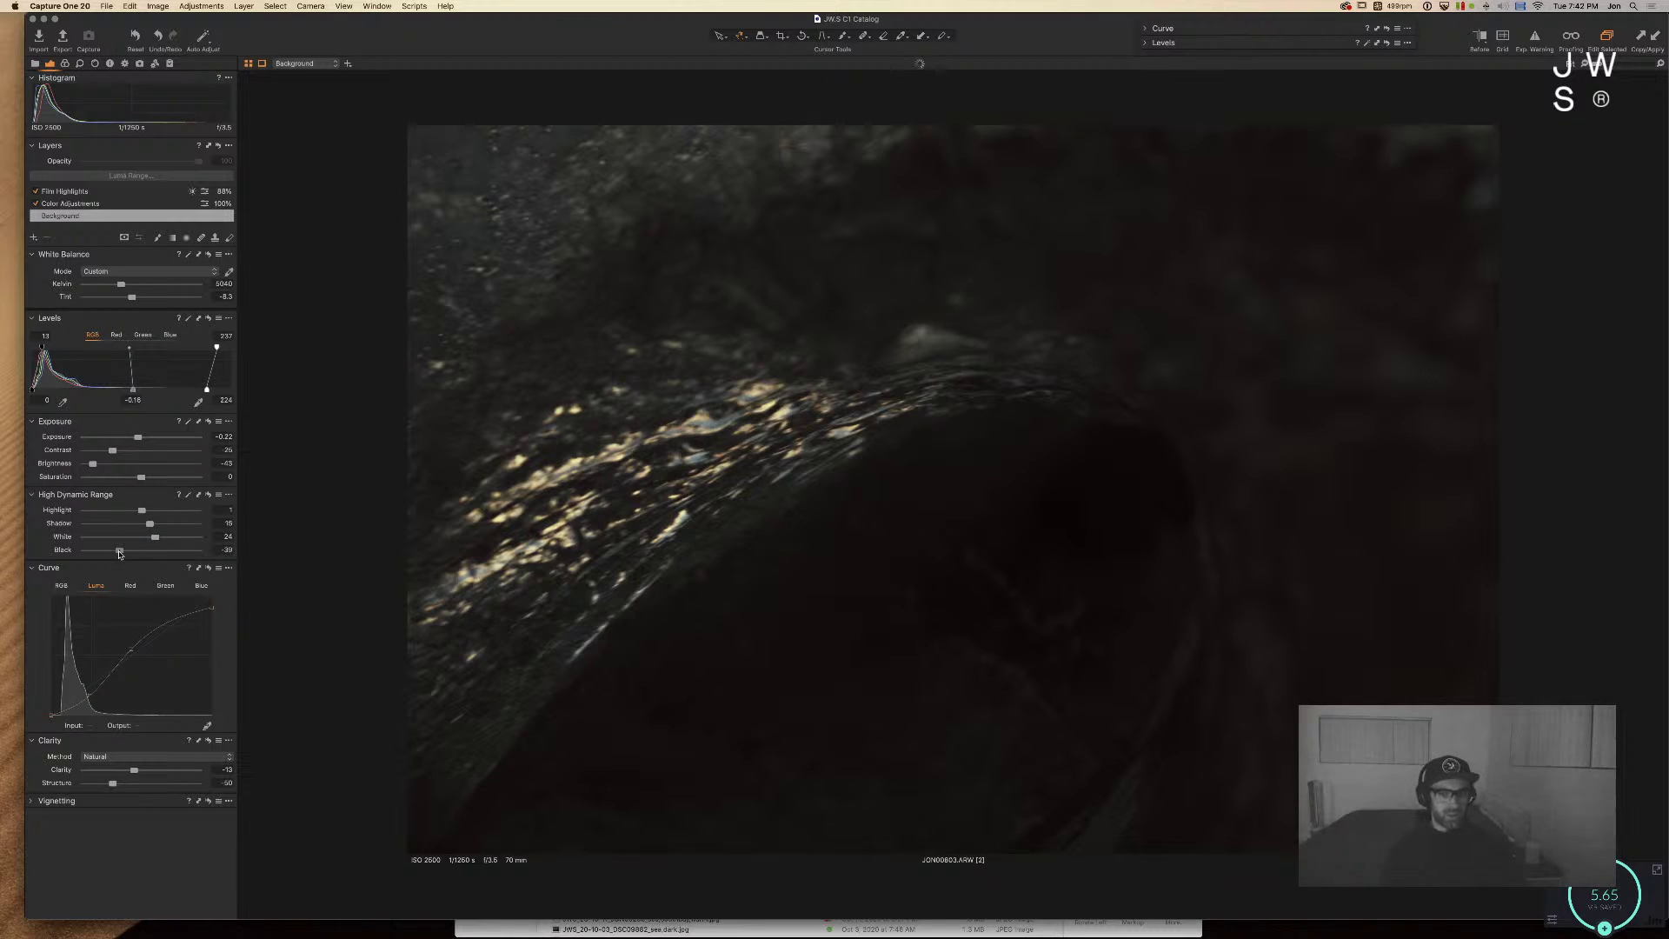
{"action": "left_click_drag", "start_coordinate": [125, 554], "coordinate": [2, 547]}
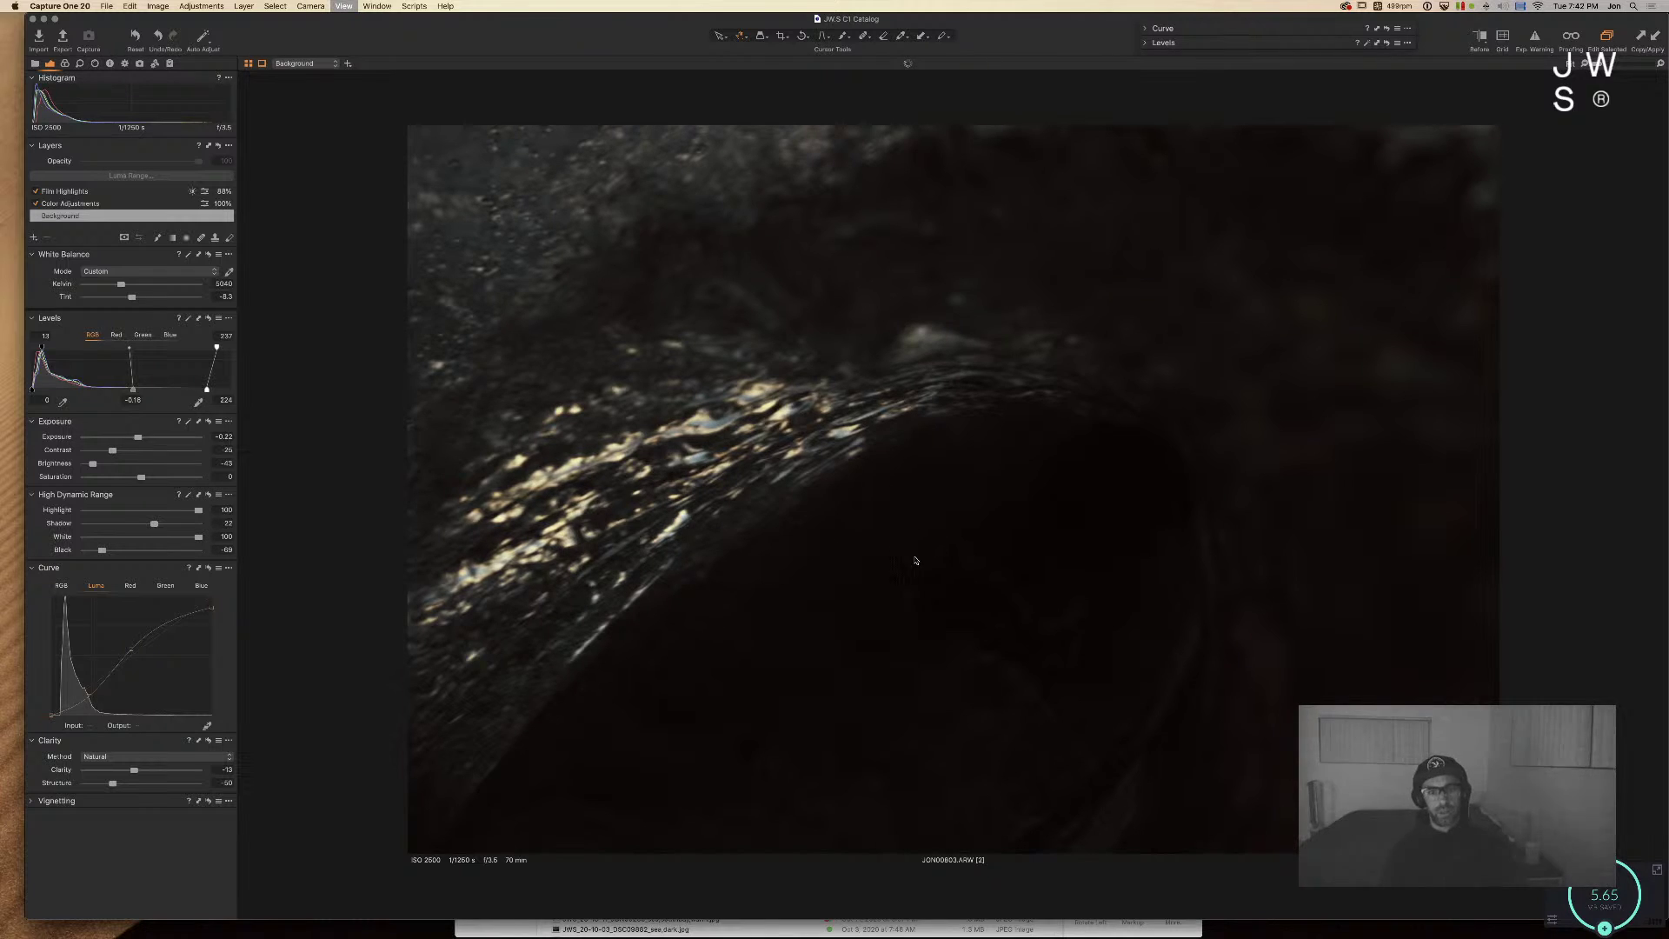
{"action": "key", "text": "super+alt+v"}
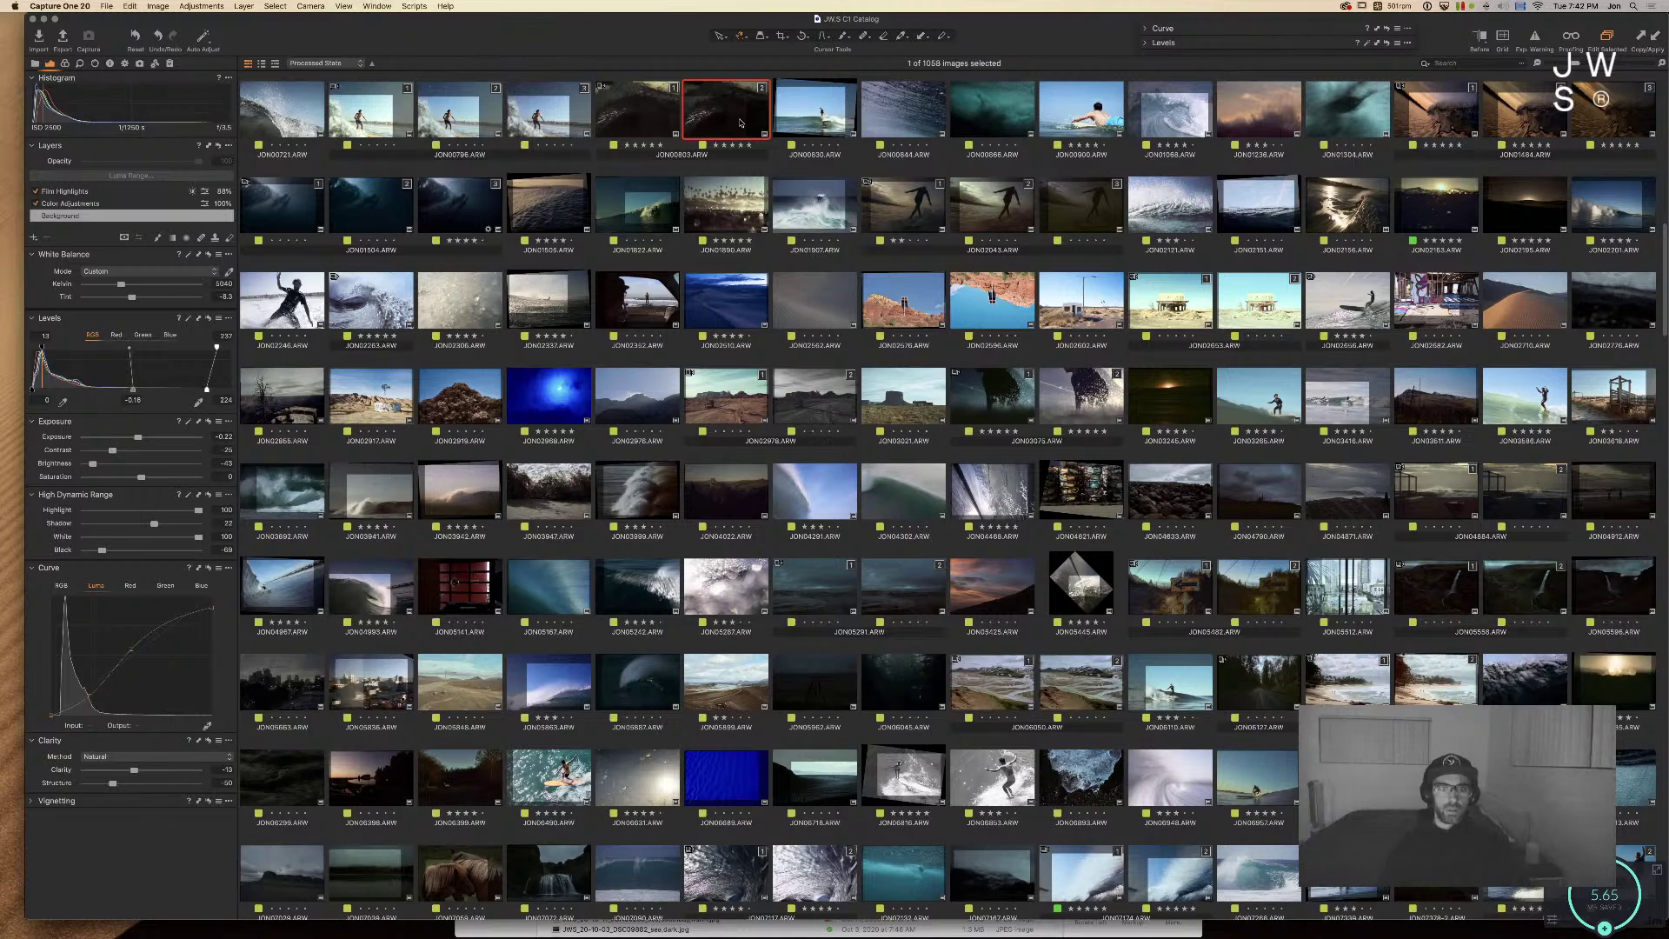
{"action": "key", "text": "super+BackSpace"}
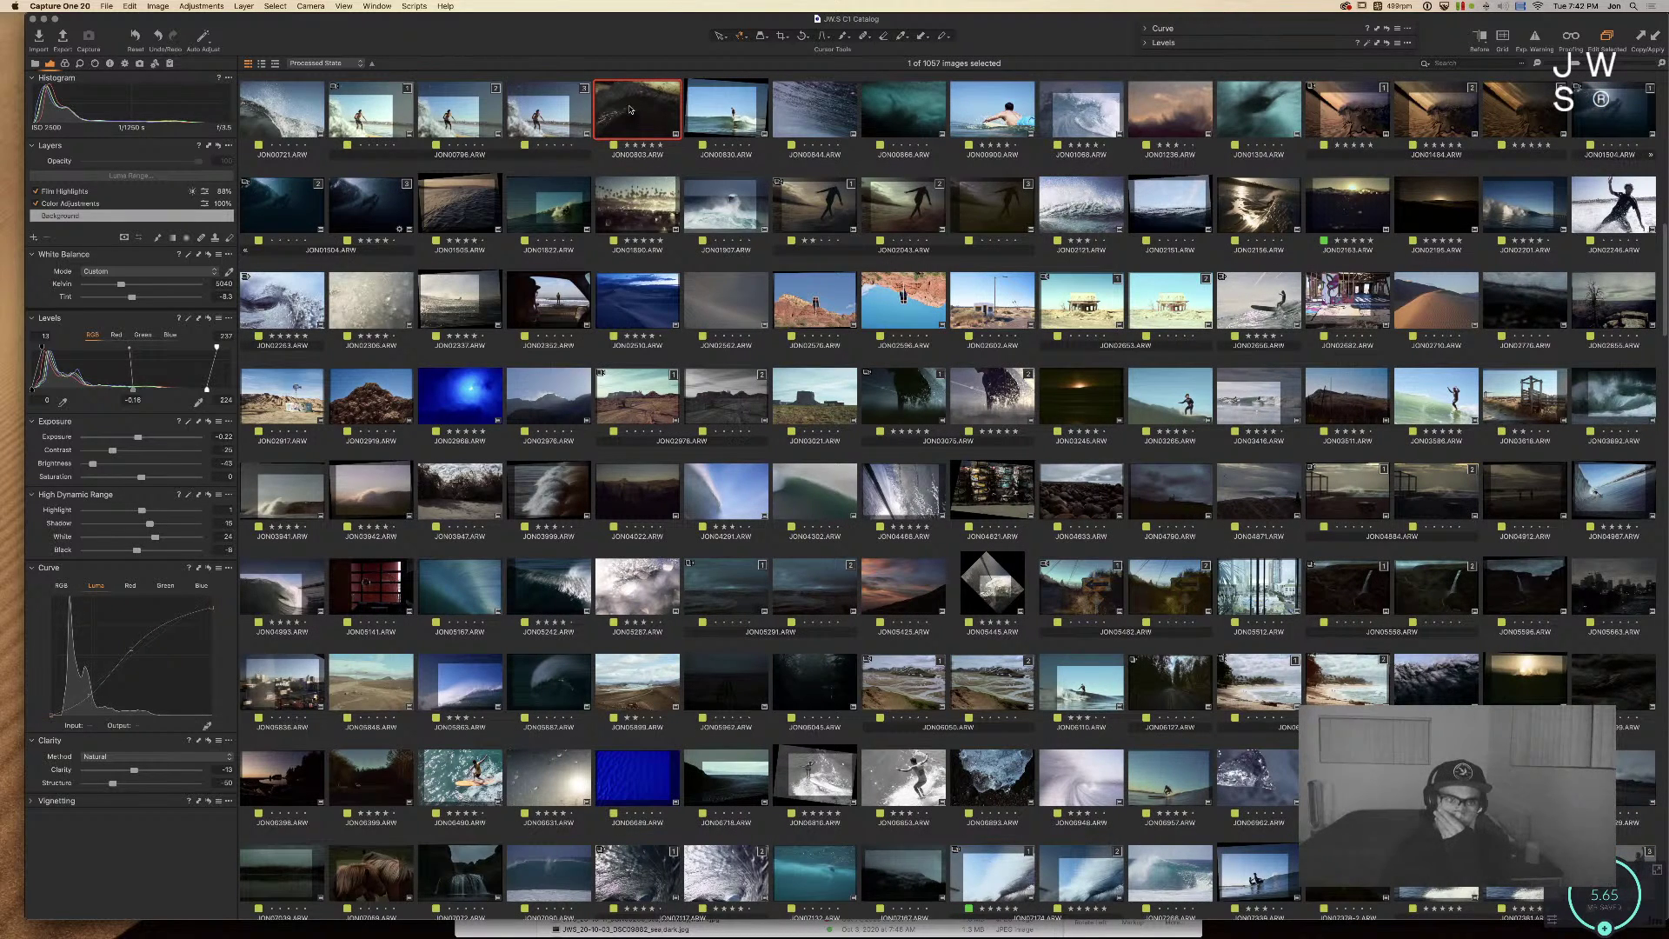
Step: Check the JON00803 grade once more and open the surfer wave photo JON07080 from the catalog thumbnails
{"action": "key", "text": "super+alt+v"}
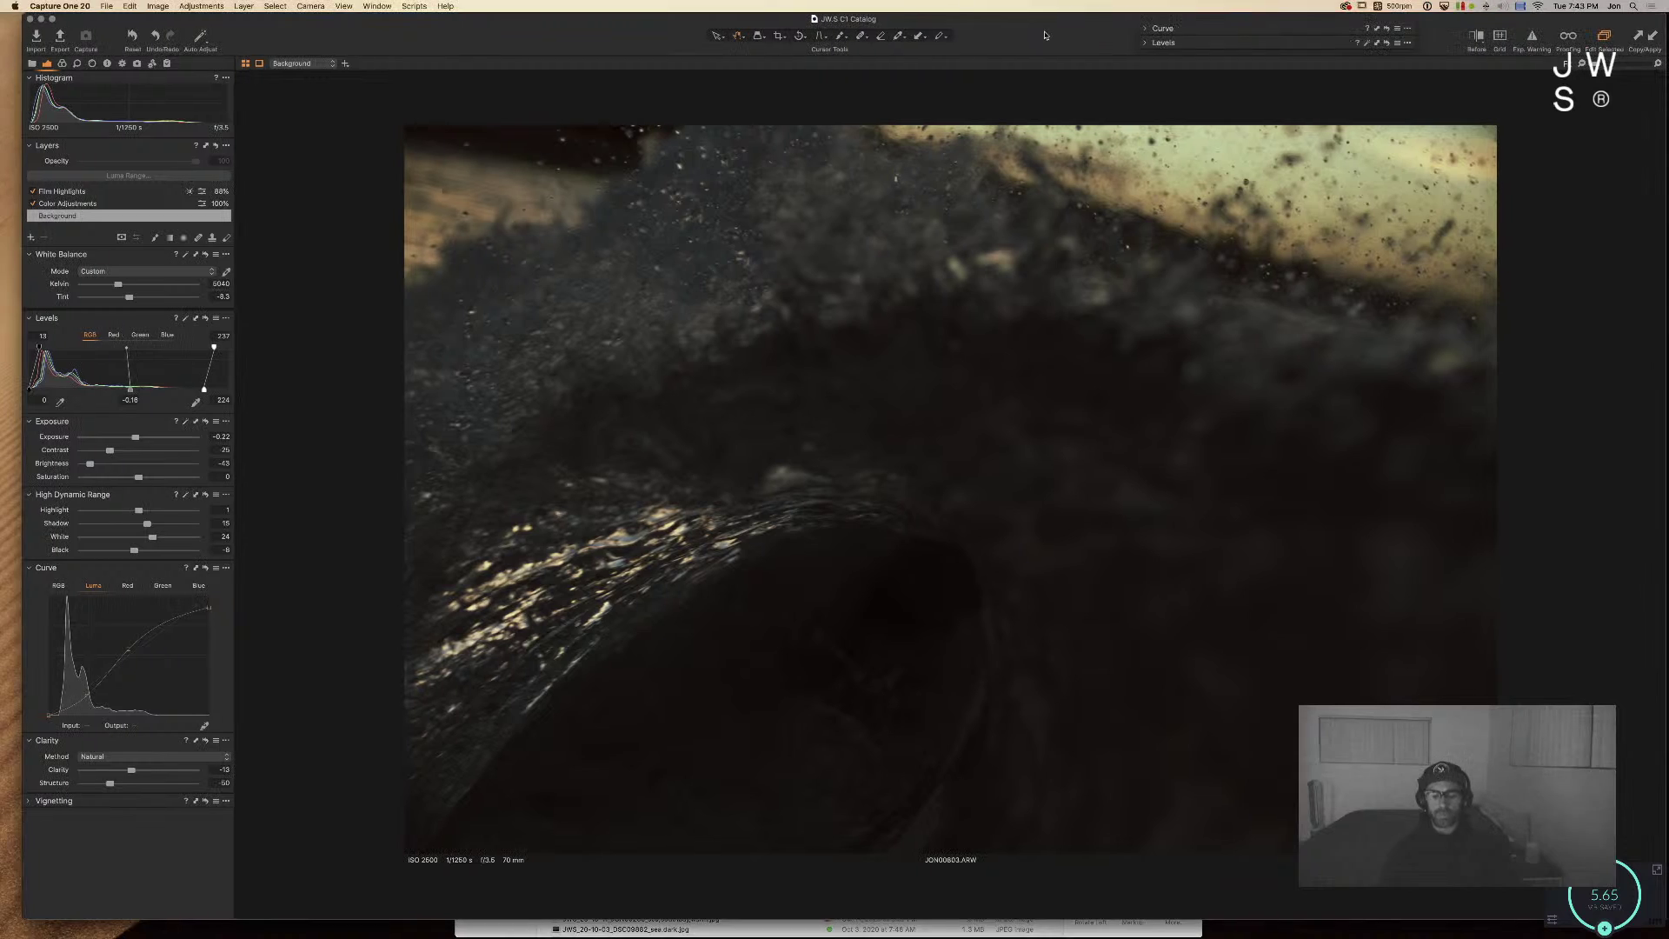
{"action": "key", "text": "alt+super+v"}
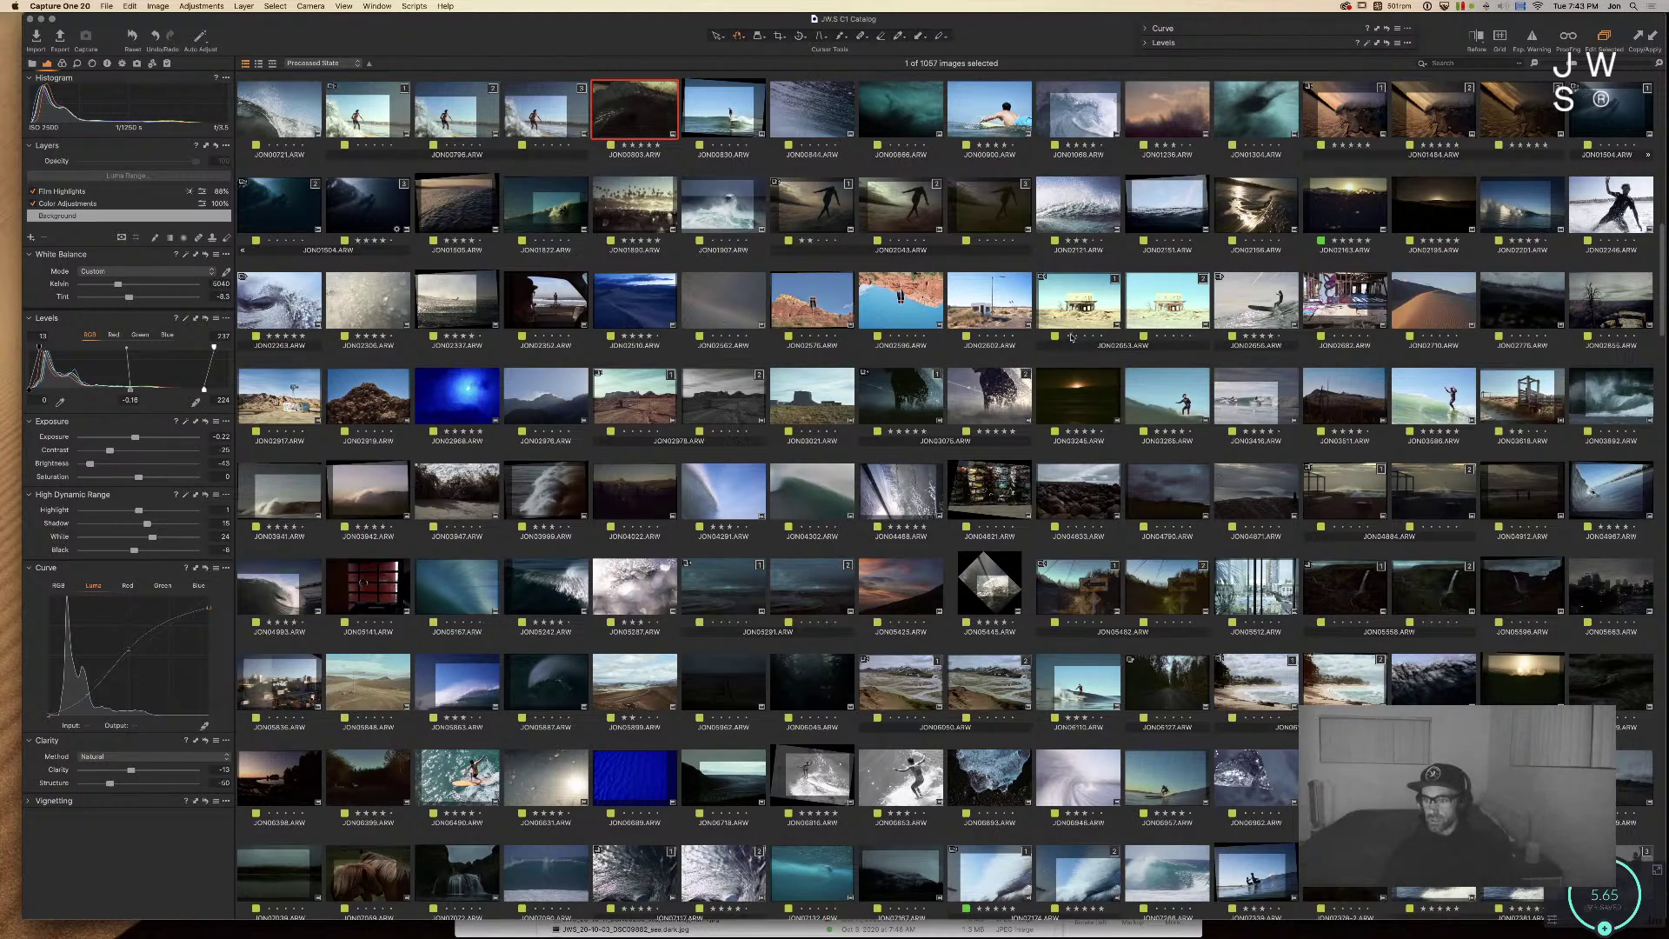
{"action": "scroll", "coordinate": [1021, 391], "scroll_direction": "down", "scroll_amount": 2}
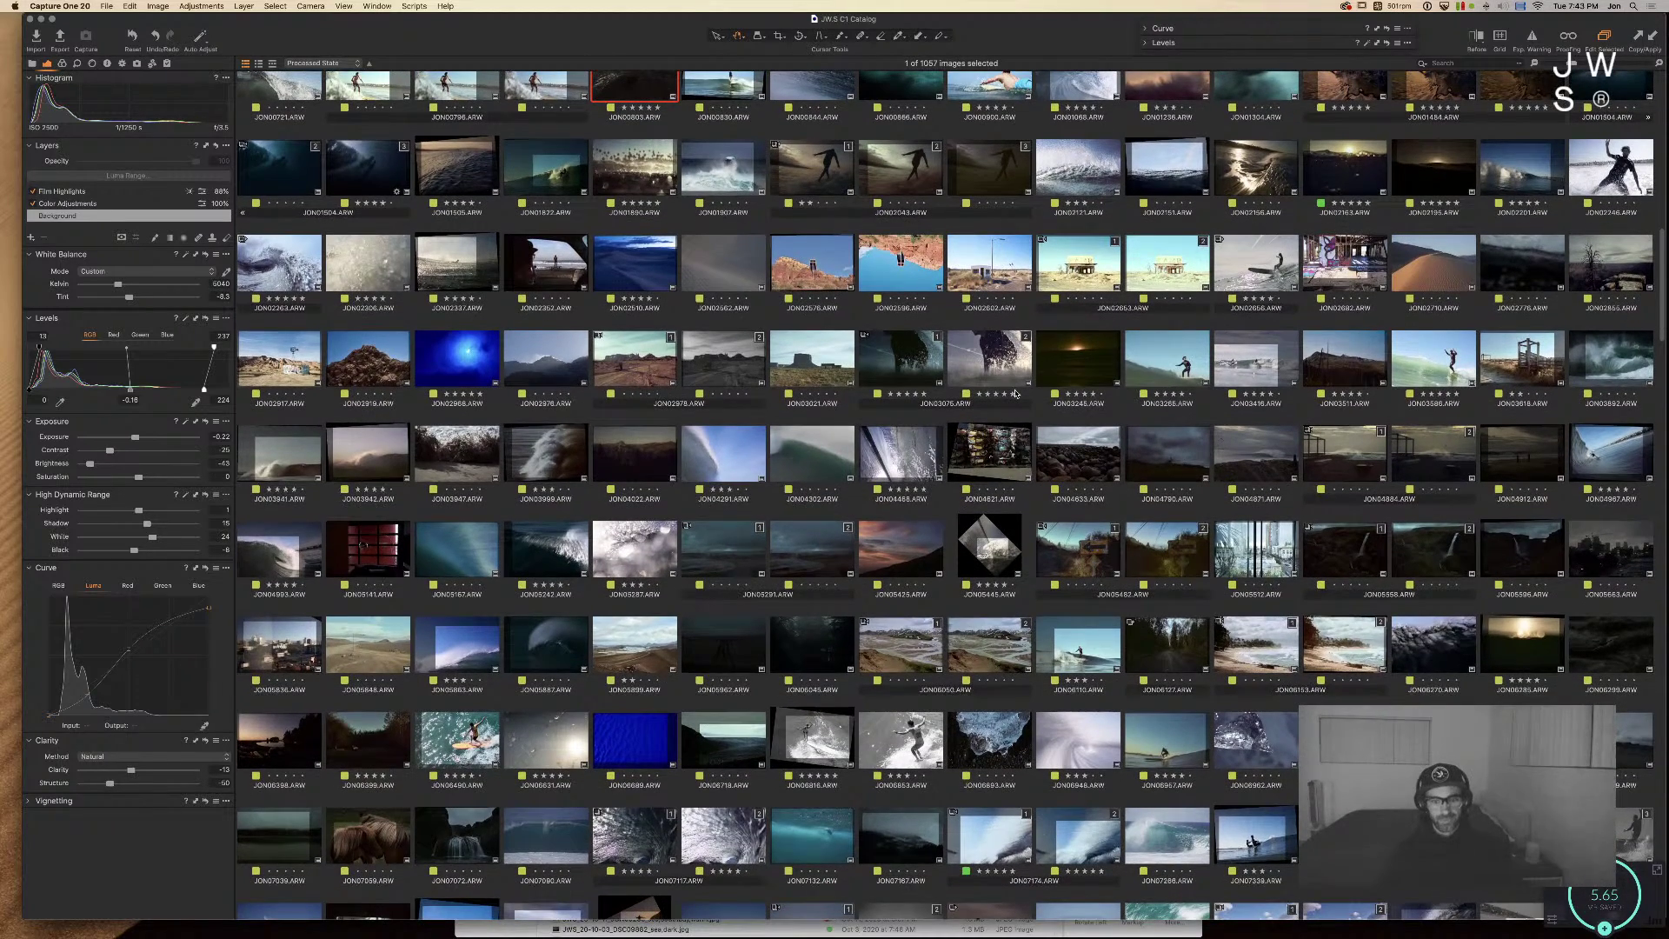
{"action": "scroll", "coordinate": [1015, 393], "scroll_direction": "down", "scroll_amount": 2}
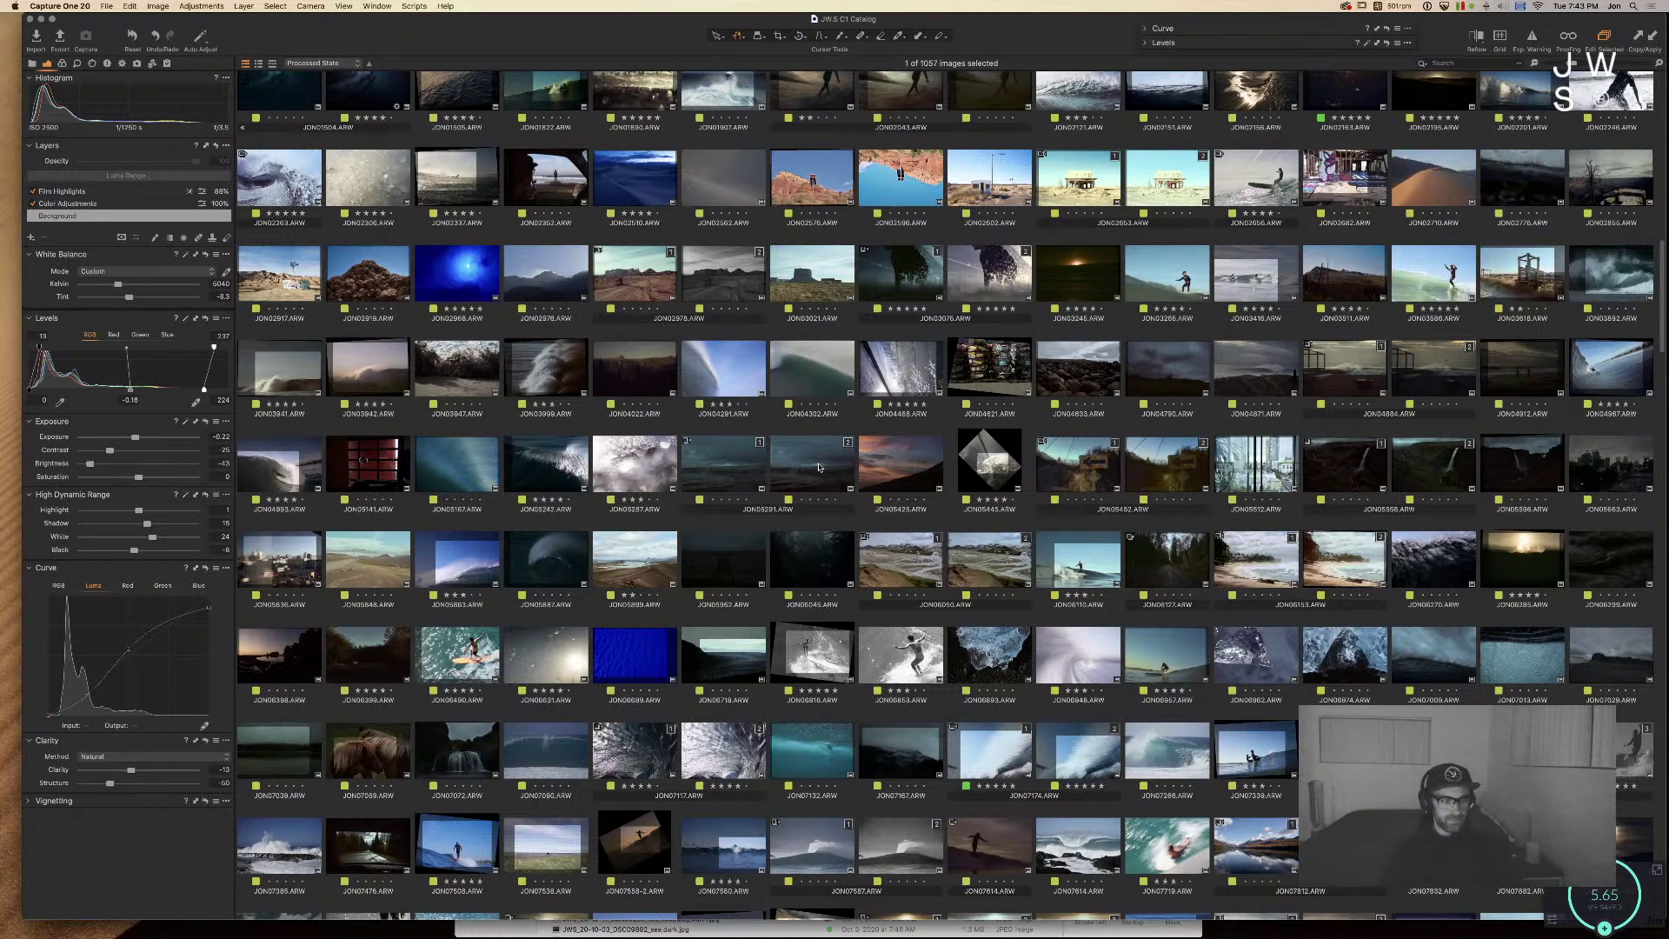
{"action": "scroll", "coordinate": [564, 664], "scroll_direction": "down", "scroll_amount": 2}
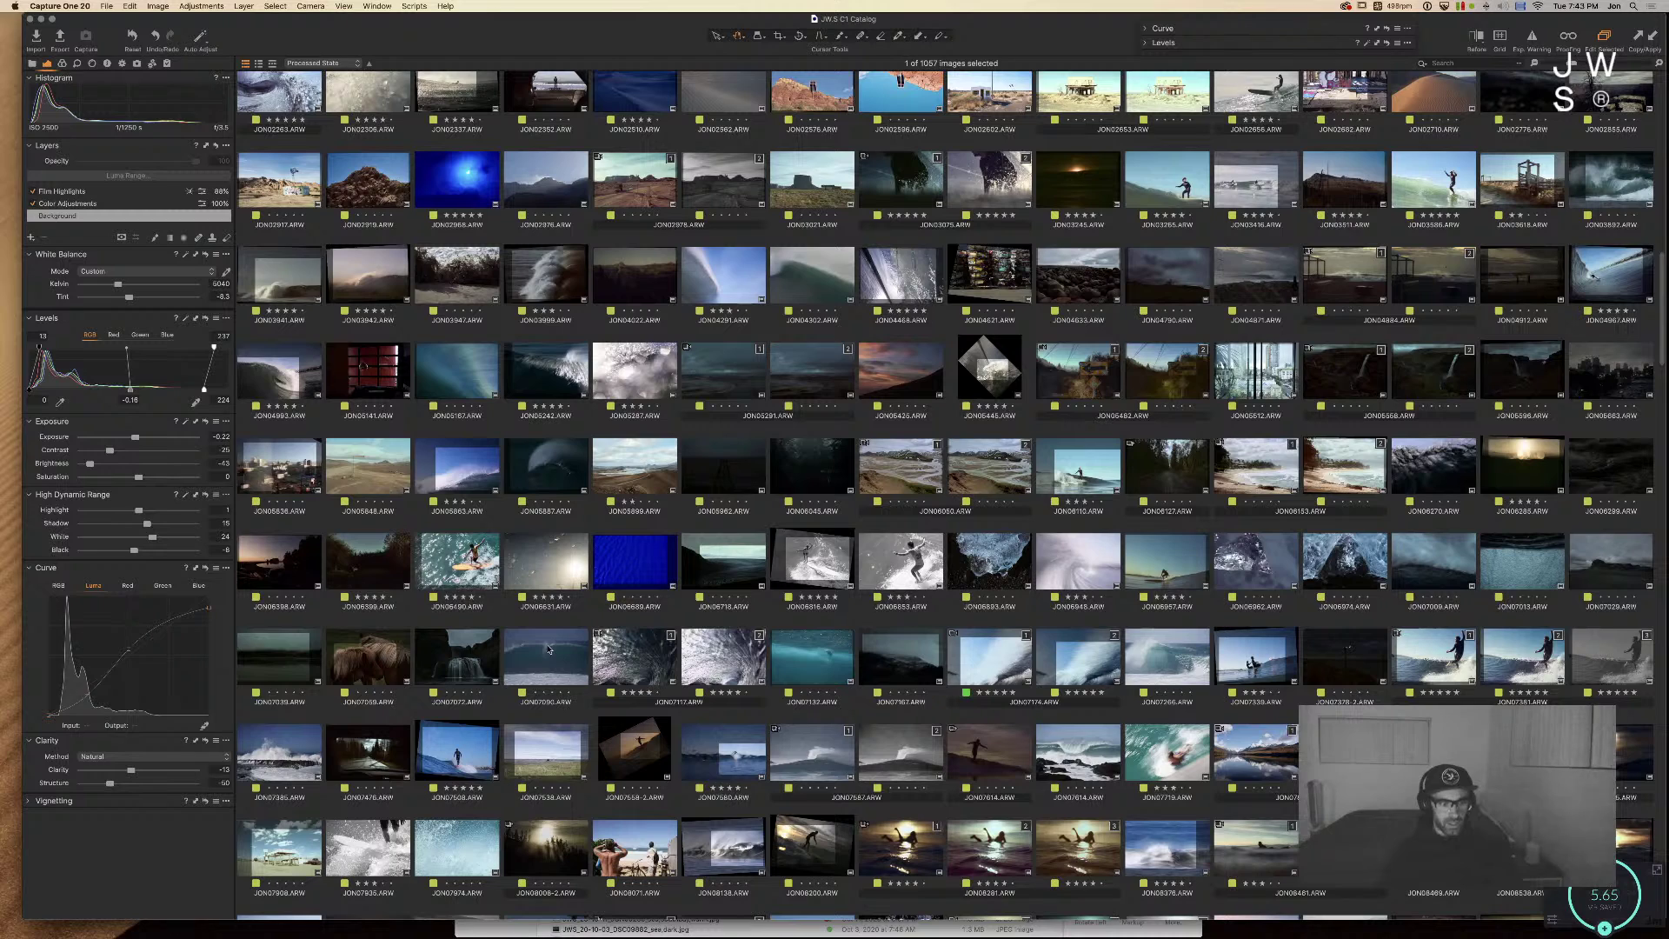
{"action": "double_click", "coordinate": [546, 633]}
{"action": "key", "text": "super+shift+c"}
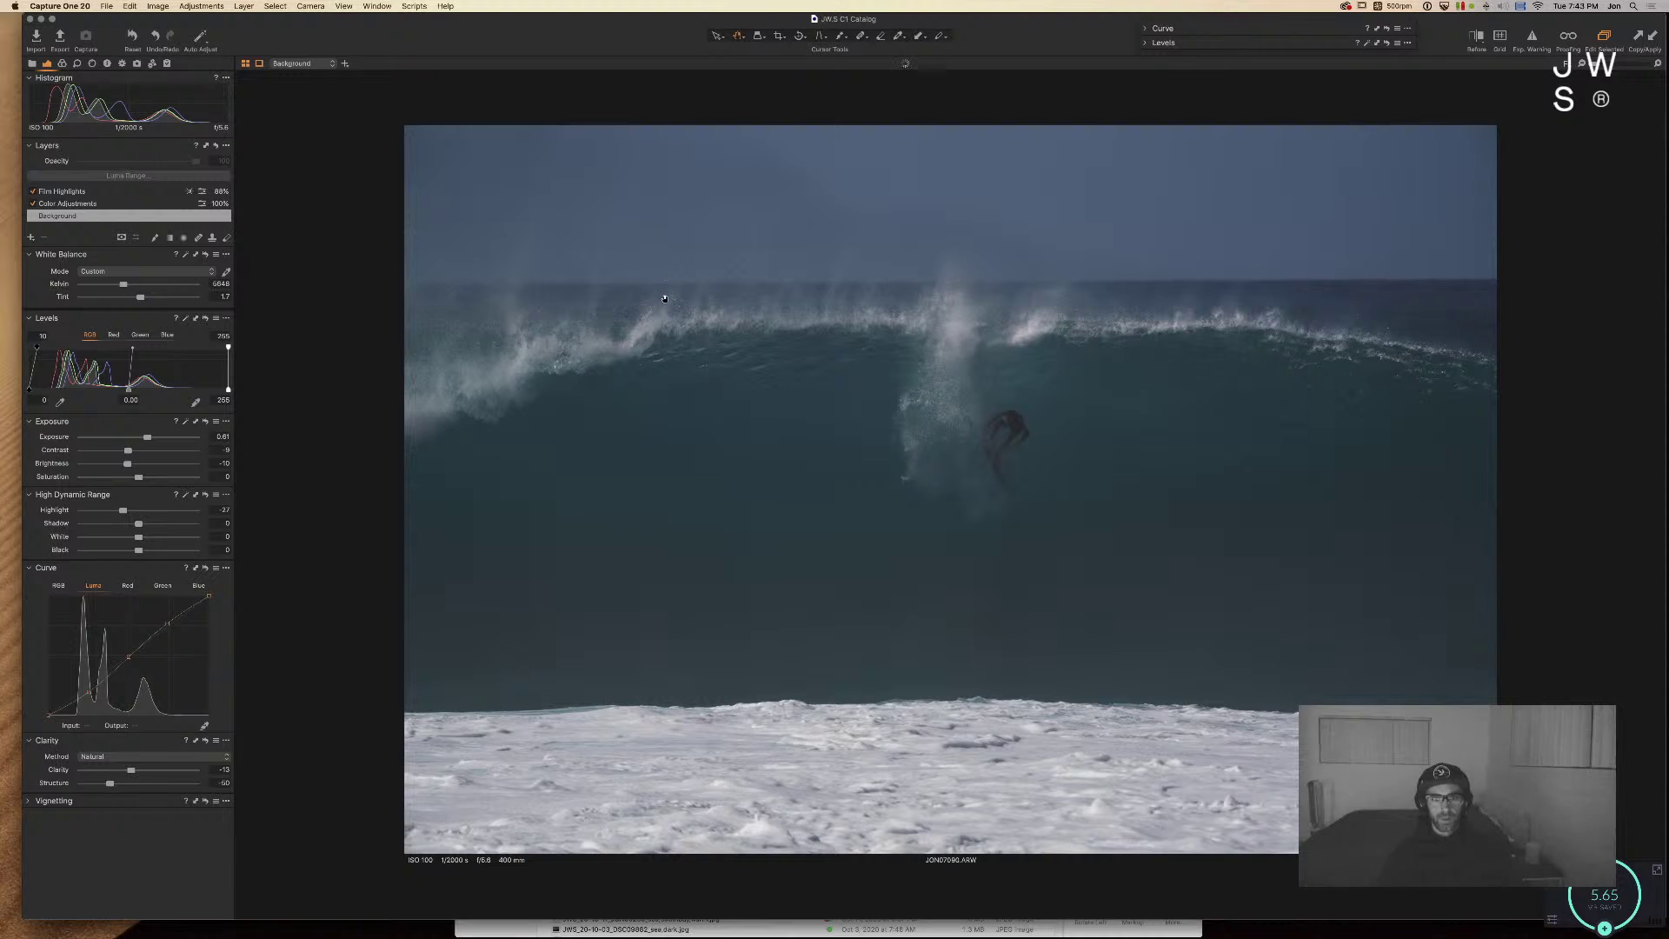
Step: Brighten the surfer photo to an exposure of about 1.7, with contrast about -26 and brightness about -18
{"action": "left_click", "coordinate": [127, 524]}
{"action": "left_click_drag", "start_coordinate": [127, 525], "coordinate": [137, 524]}
{"action": "mouse_move", "coordinate": [127, 463]}
{"action": "left_mouse_down"}
{"action": "mouse_move", "coordinate": [108, 463]}
{"action": "mouse_move", "coordinate": [162, 439]}
{"action": "mouse_move", "coordinate": [107, 453]}
{"action": "left_mouse_up"}
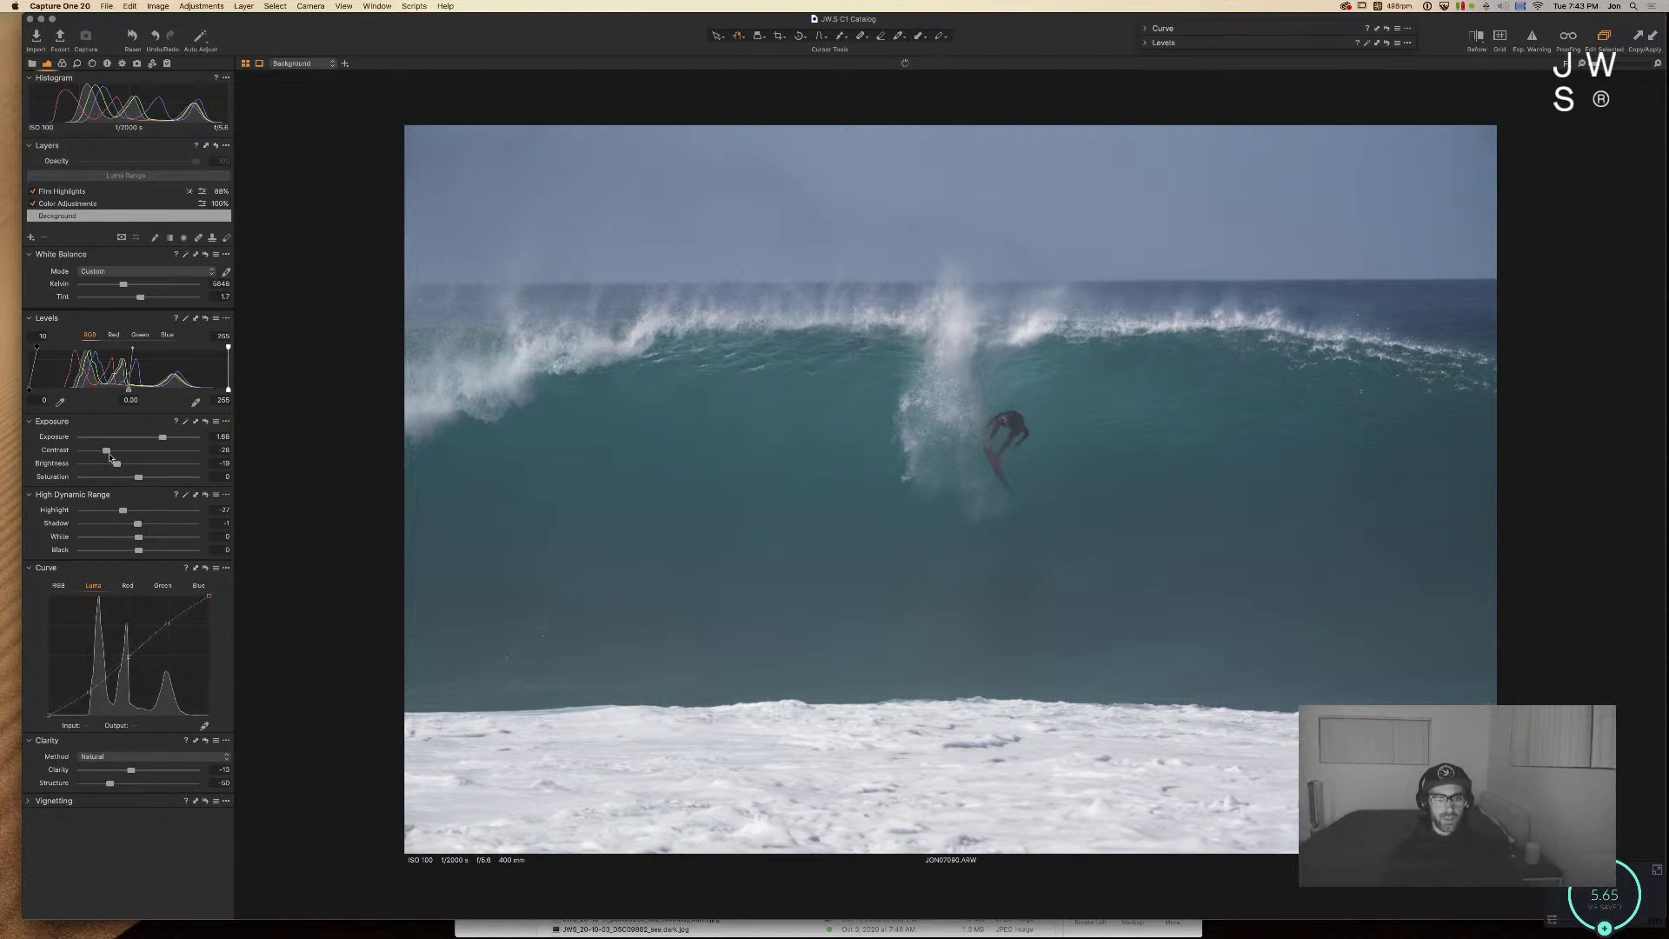
Step: Set the white balance to about 5540 K with tint 0.7, and lower the HDR shadows to -9 and blacks to -30
{"action": "left_click_drag", "start_coordinate": [150, 300], "coordinate": [123, 287]}
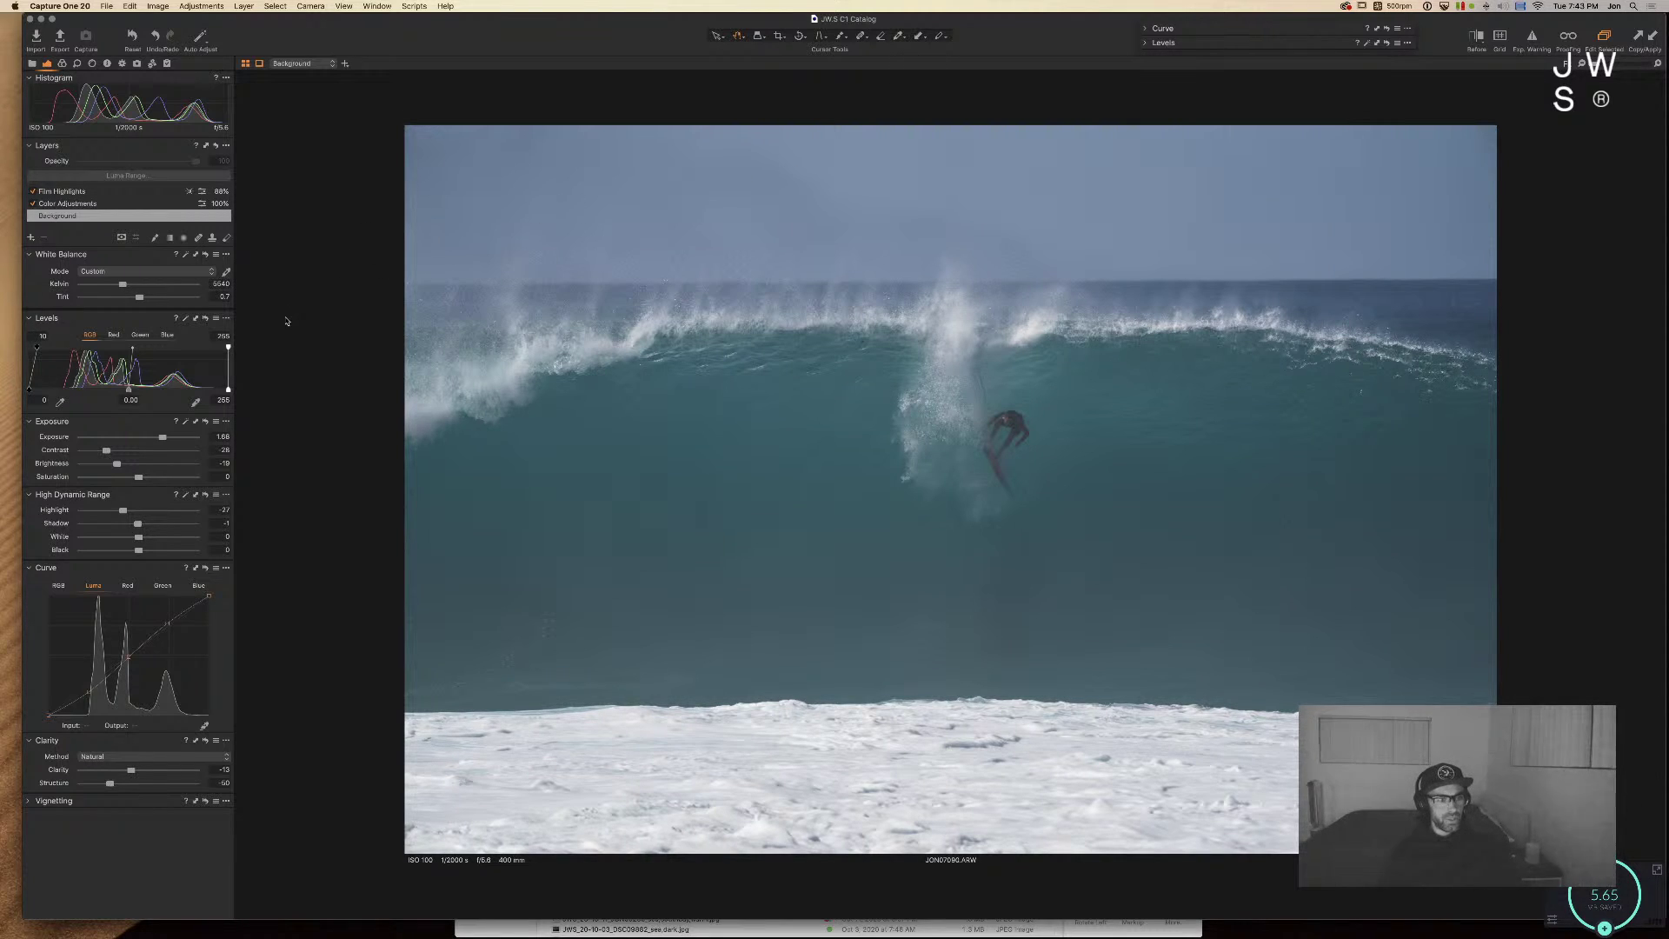
{"action": "left_click_drag", "start_coordinate": [137, 524], "coordinate": [121, 558]}
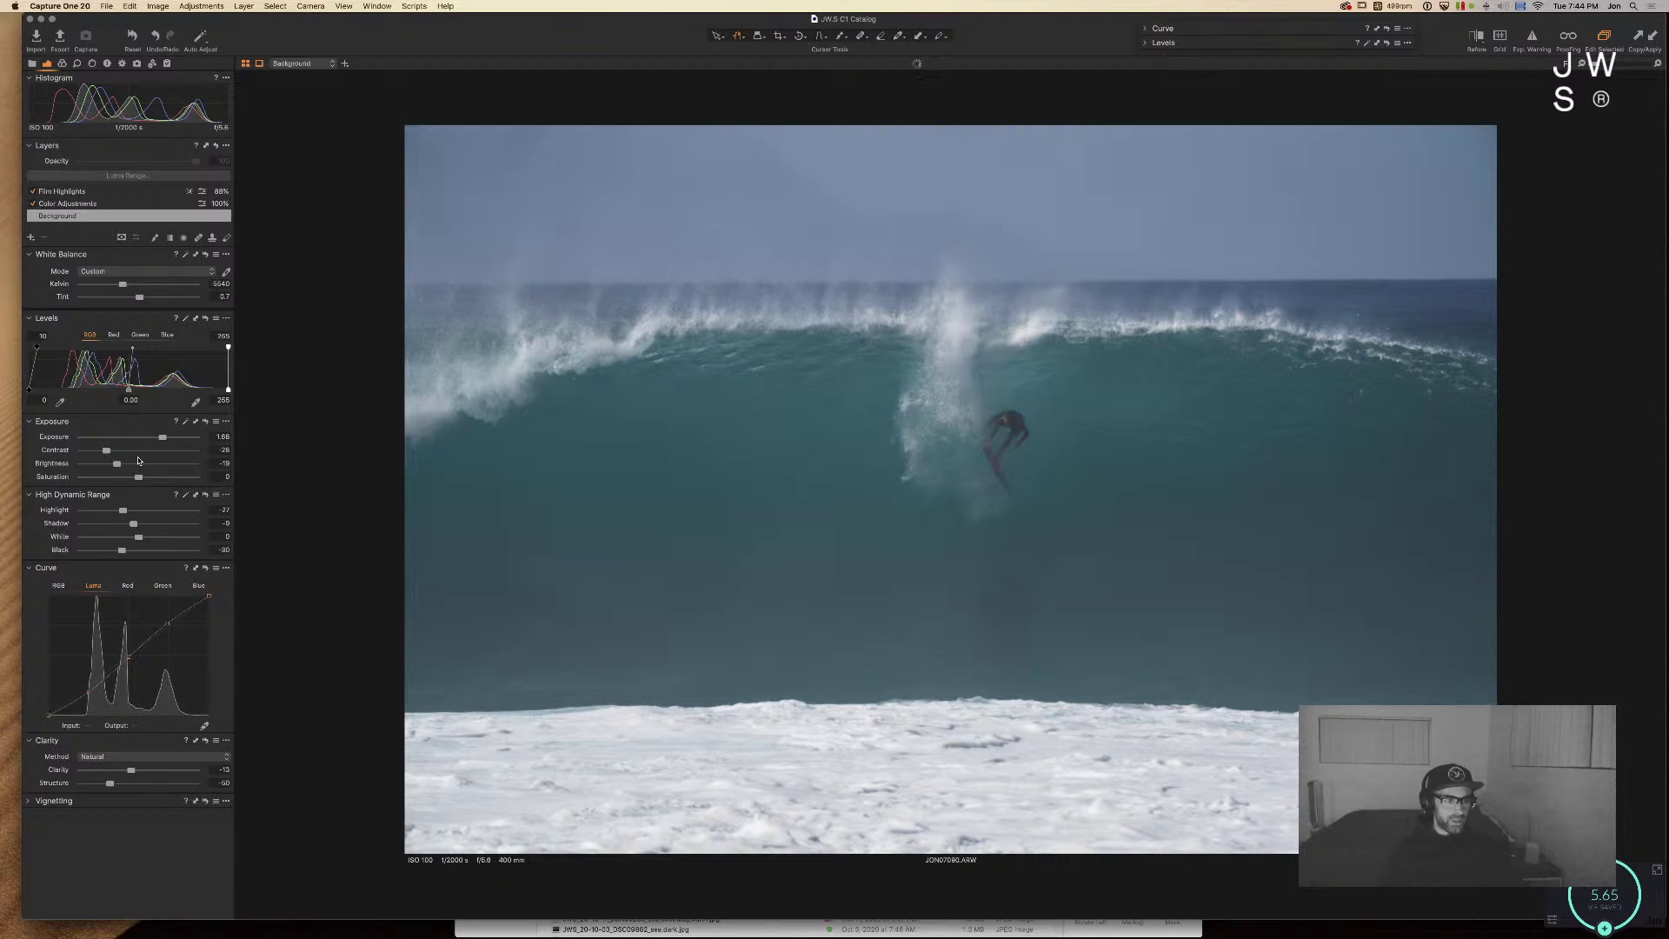
Step: Refine the luma curve by slightly lifting the midtone point, adjusting the highlight point and shaping the shadow points
{"action": "left_click_drag", "start_coordinate": [127, 657], "coordinate": [127, 654]}
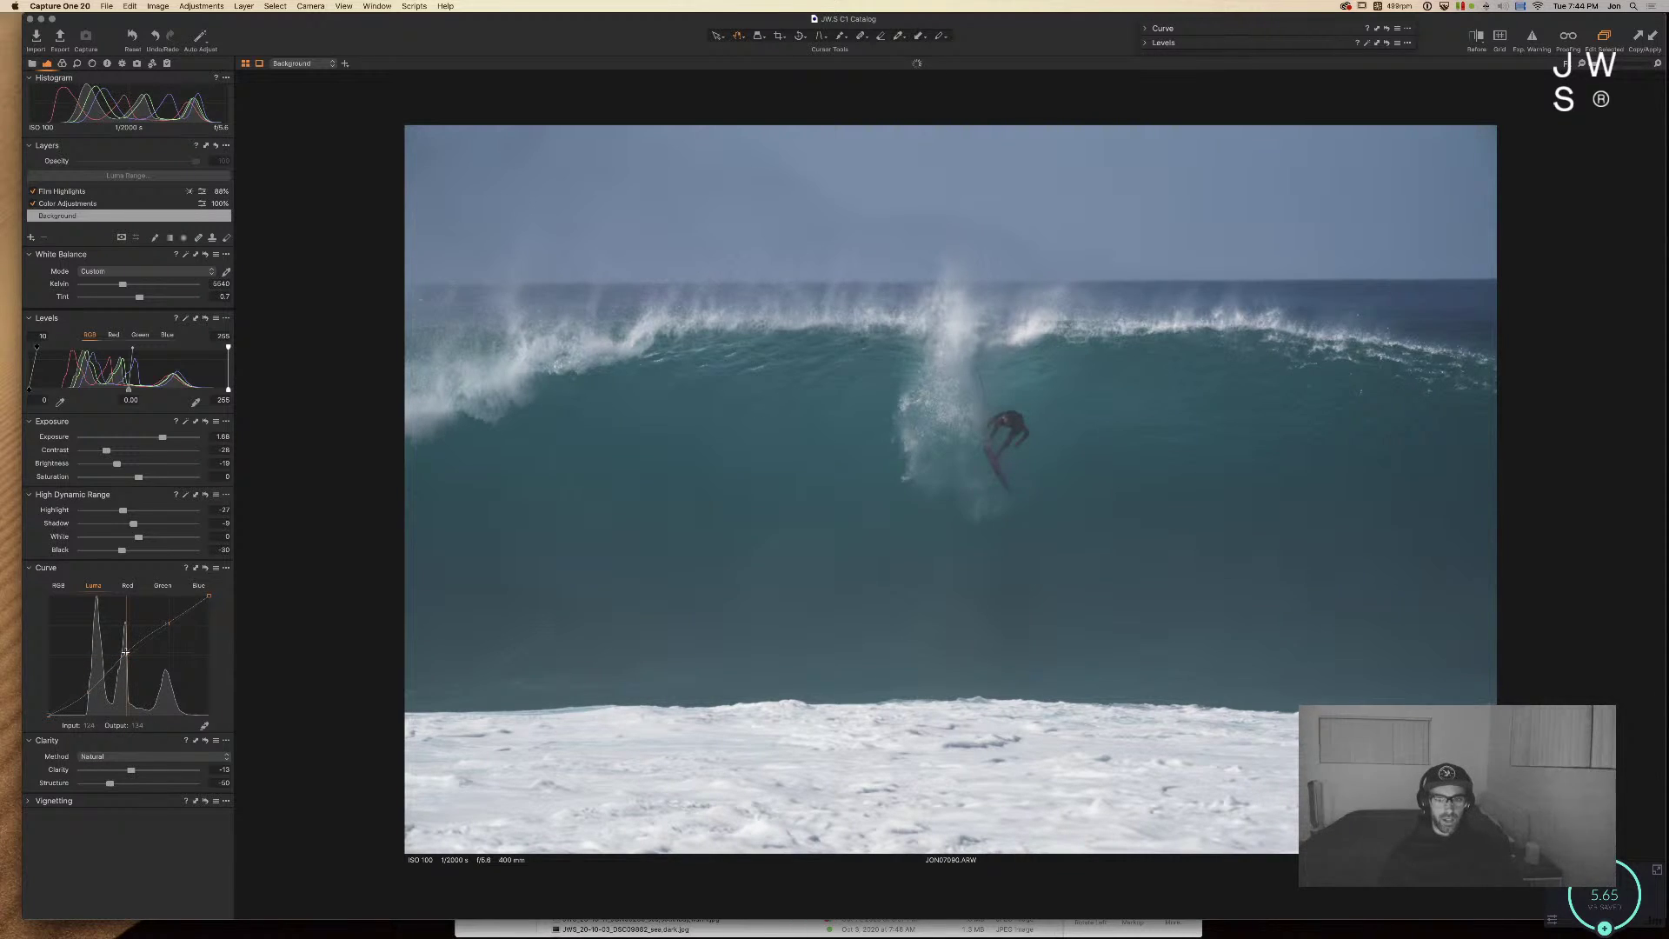
{"action": "left_click_drag", "start_coordinate": [167, 626], "coordinate": [168, 624]}
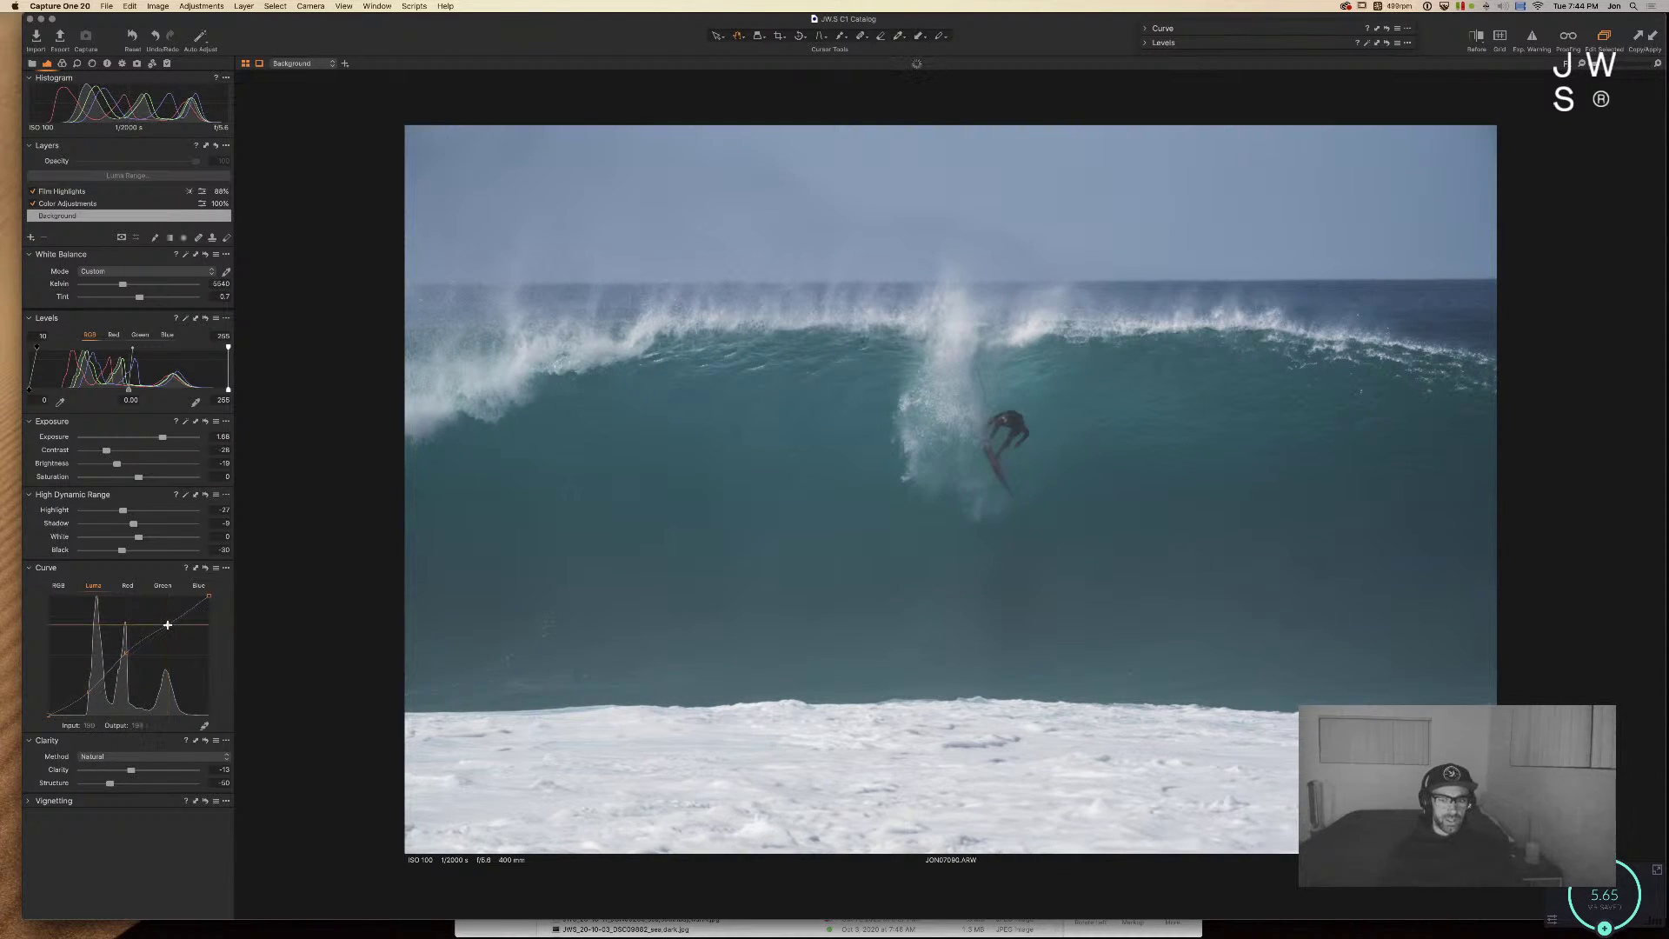
{"action": "left_click", "coordinate": [87, 694]}
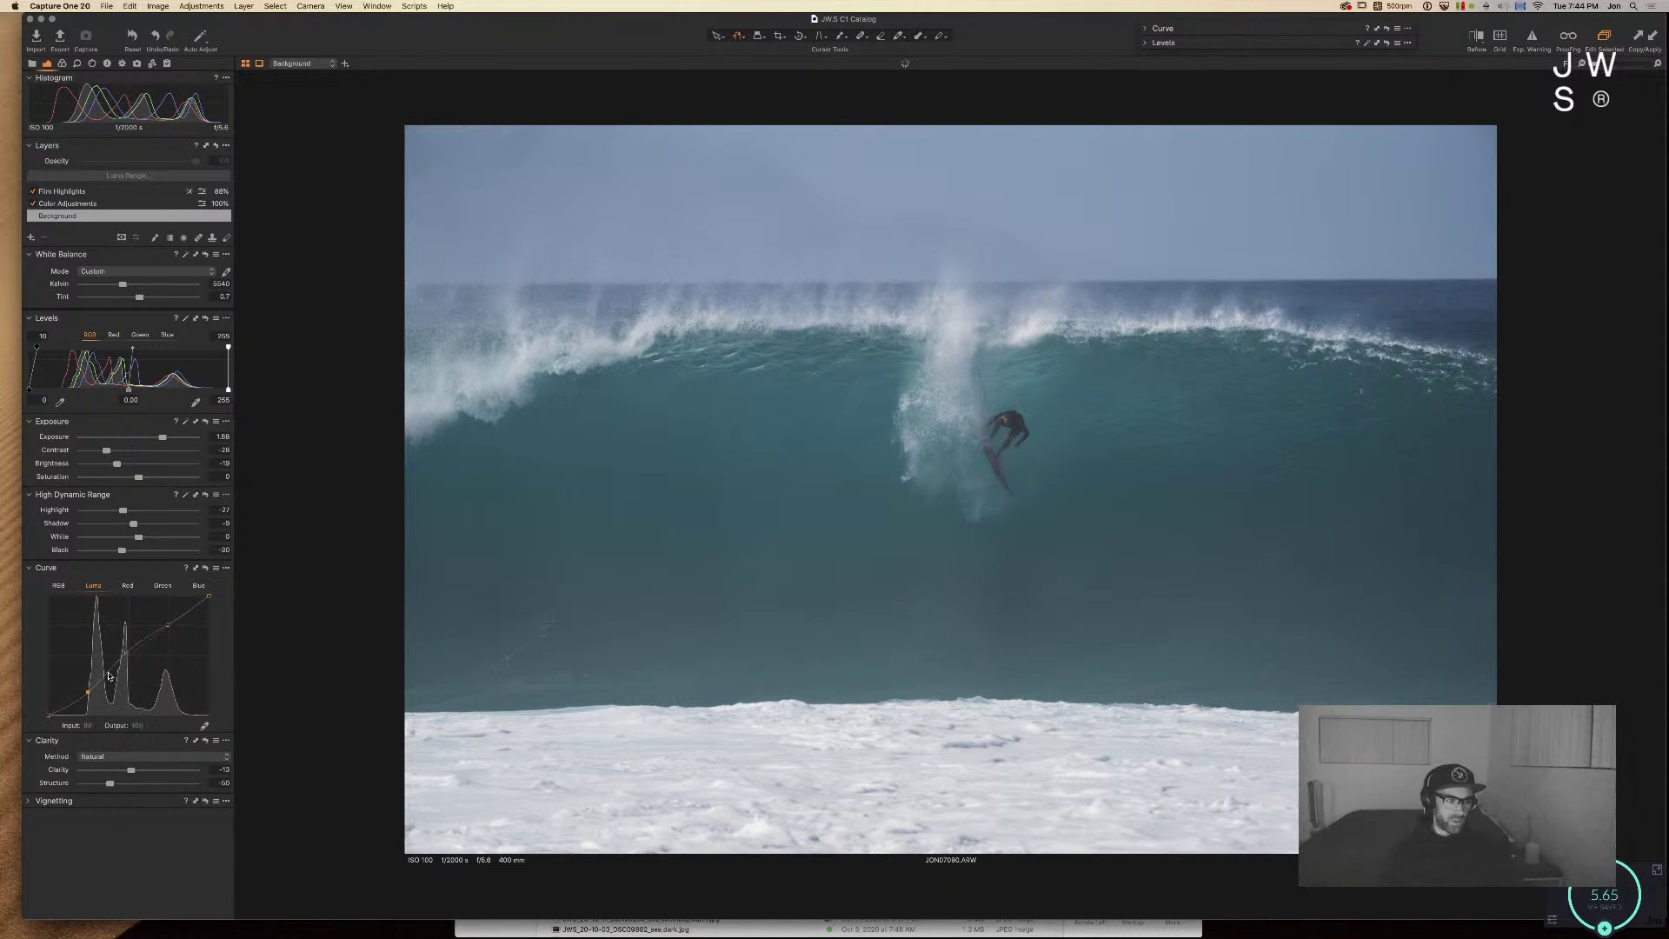
{"action": "left_click_drag", "start_coordinate": [108, 677], "coordinate": [105, 672]}
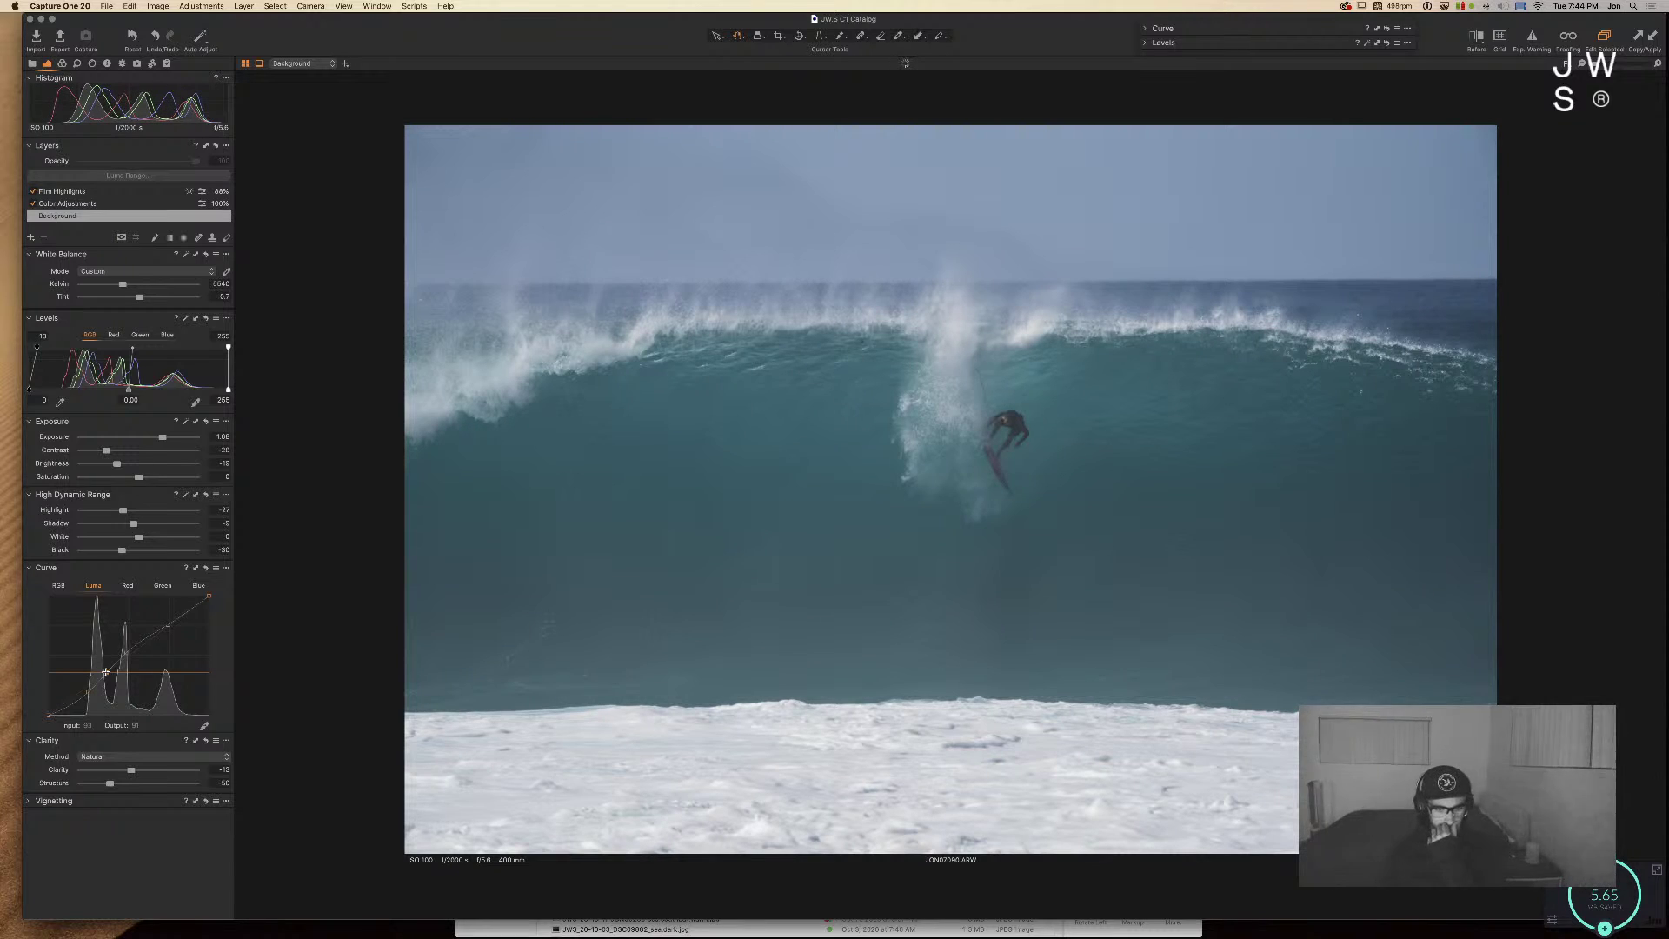
Step: Crop the surfer photo tighter, trimming mainly the left side and the white foam along the bottom
{"action": "key", "text": "c"}
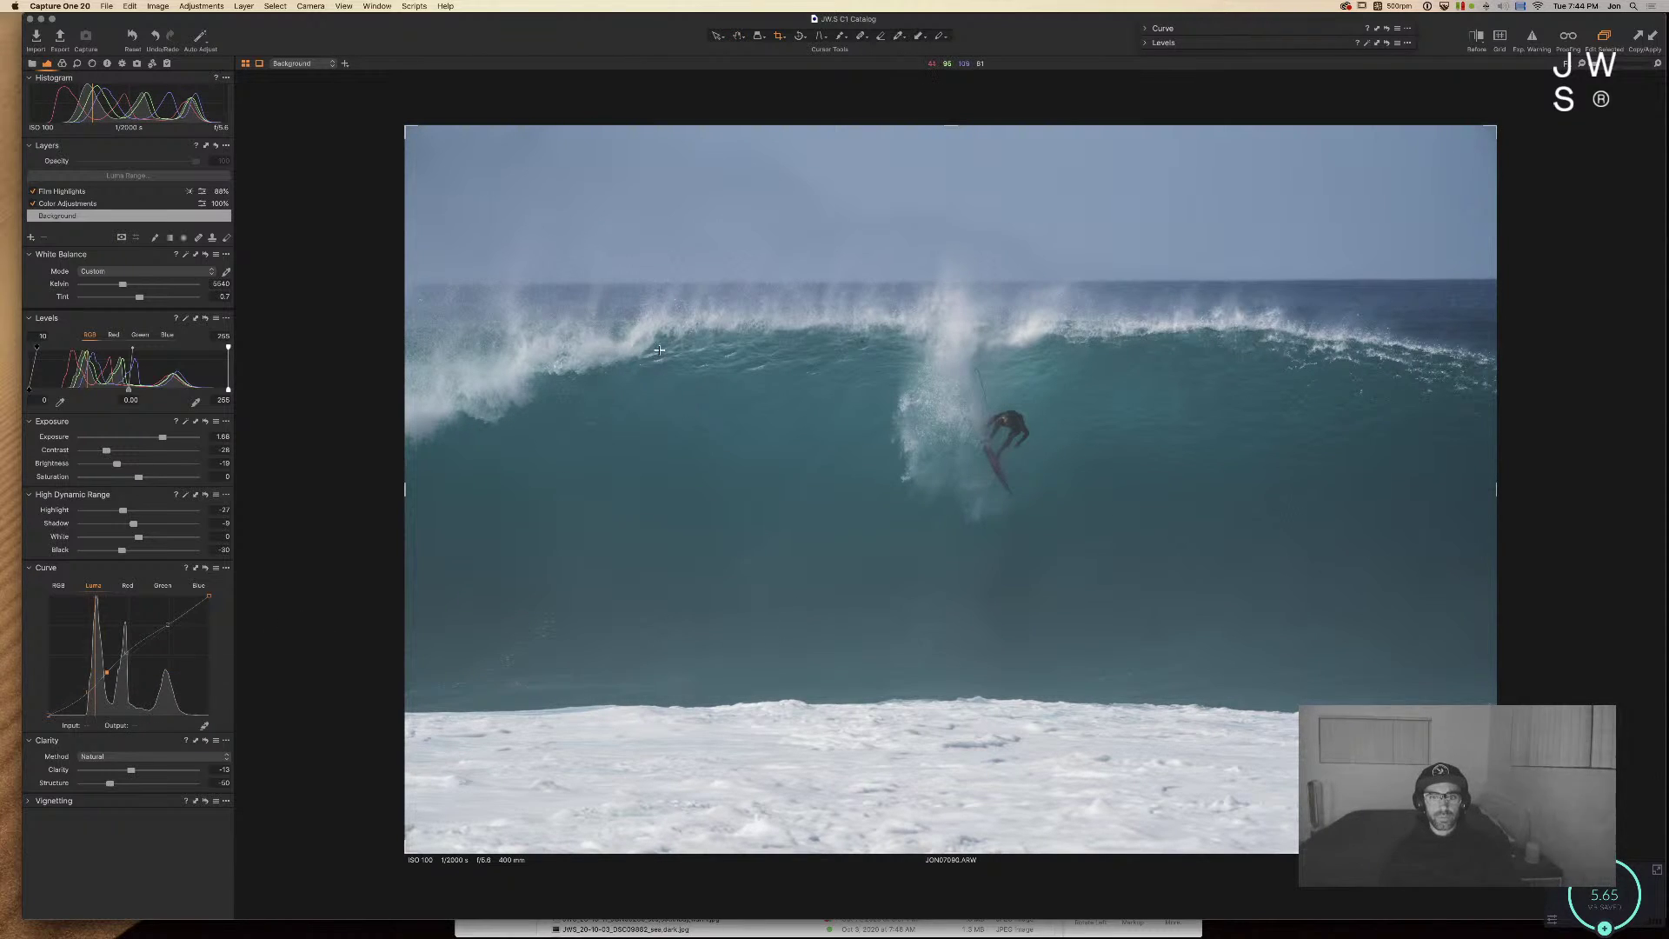
{"action": "left_click_drag", "start_coordinate": [407, 855], "coordinate": [532, 811]}
{"action": "left_click_drag", "start_coordinate": [819, 670], "coordinate": [825, 680]}
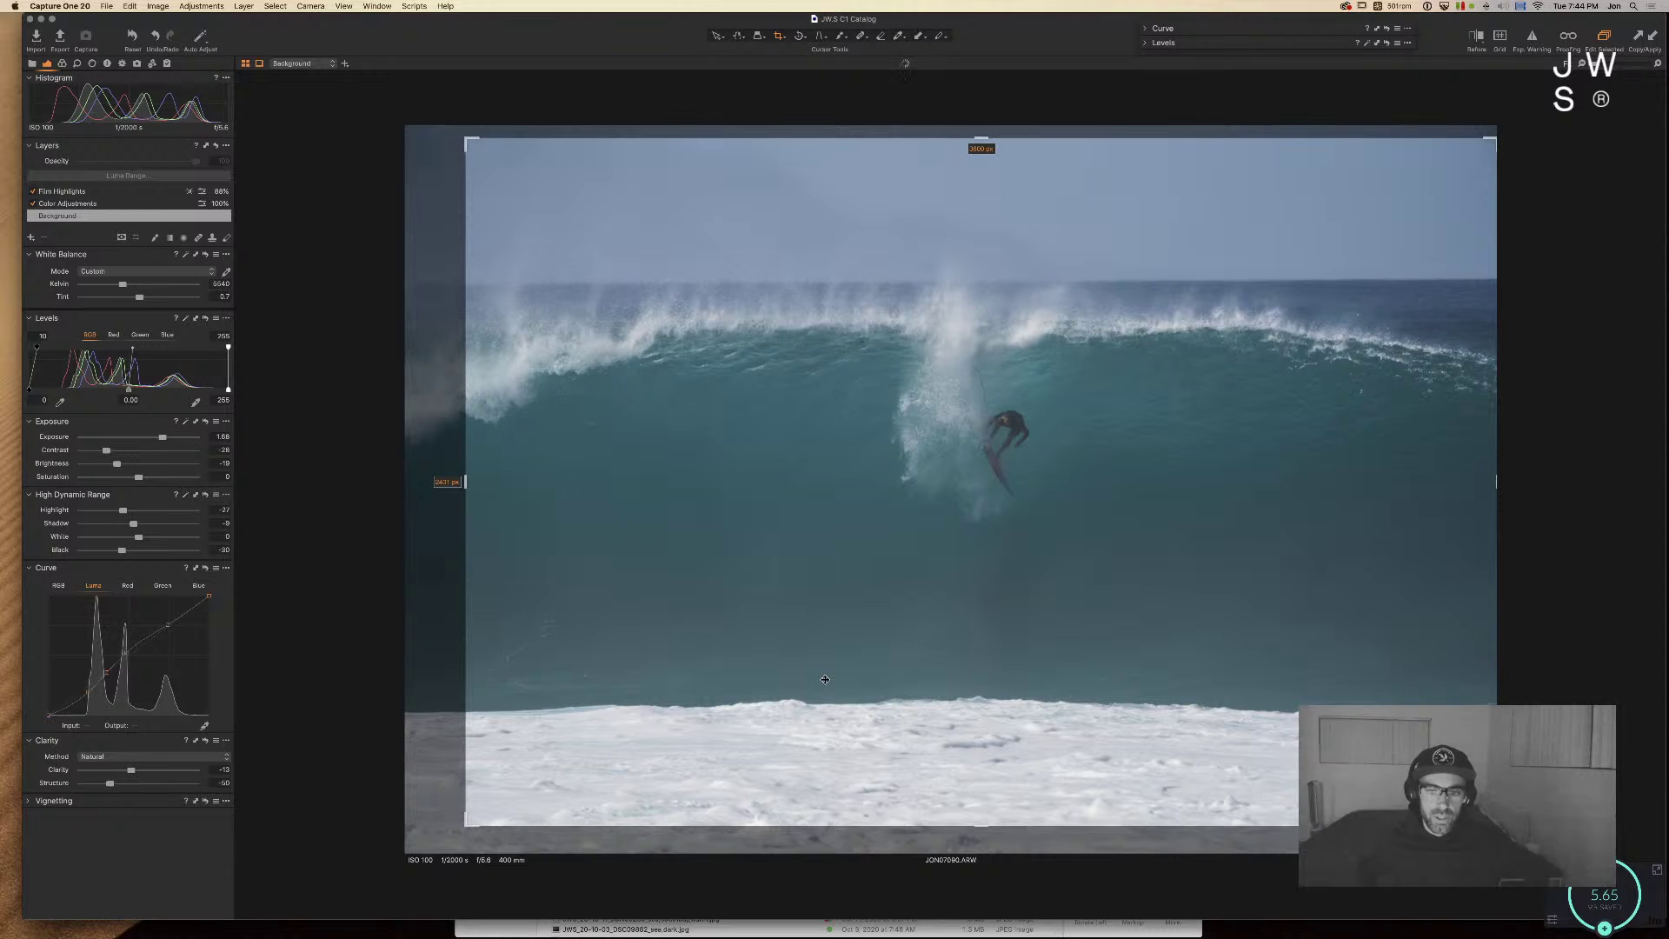
{"action": "left_click_drag", "start_coordinate": [482, 824], "coordinate": [518, 787]}
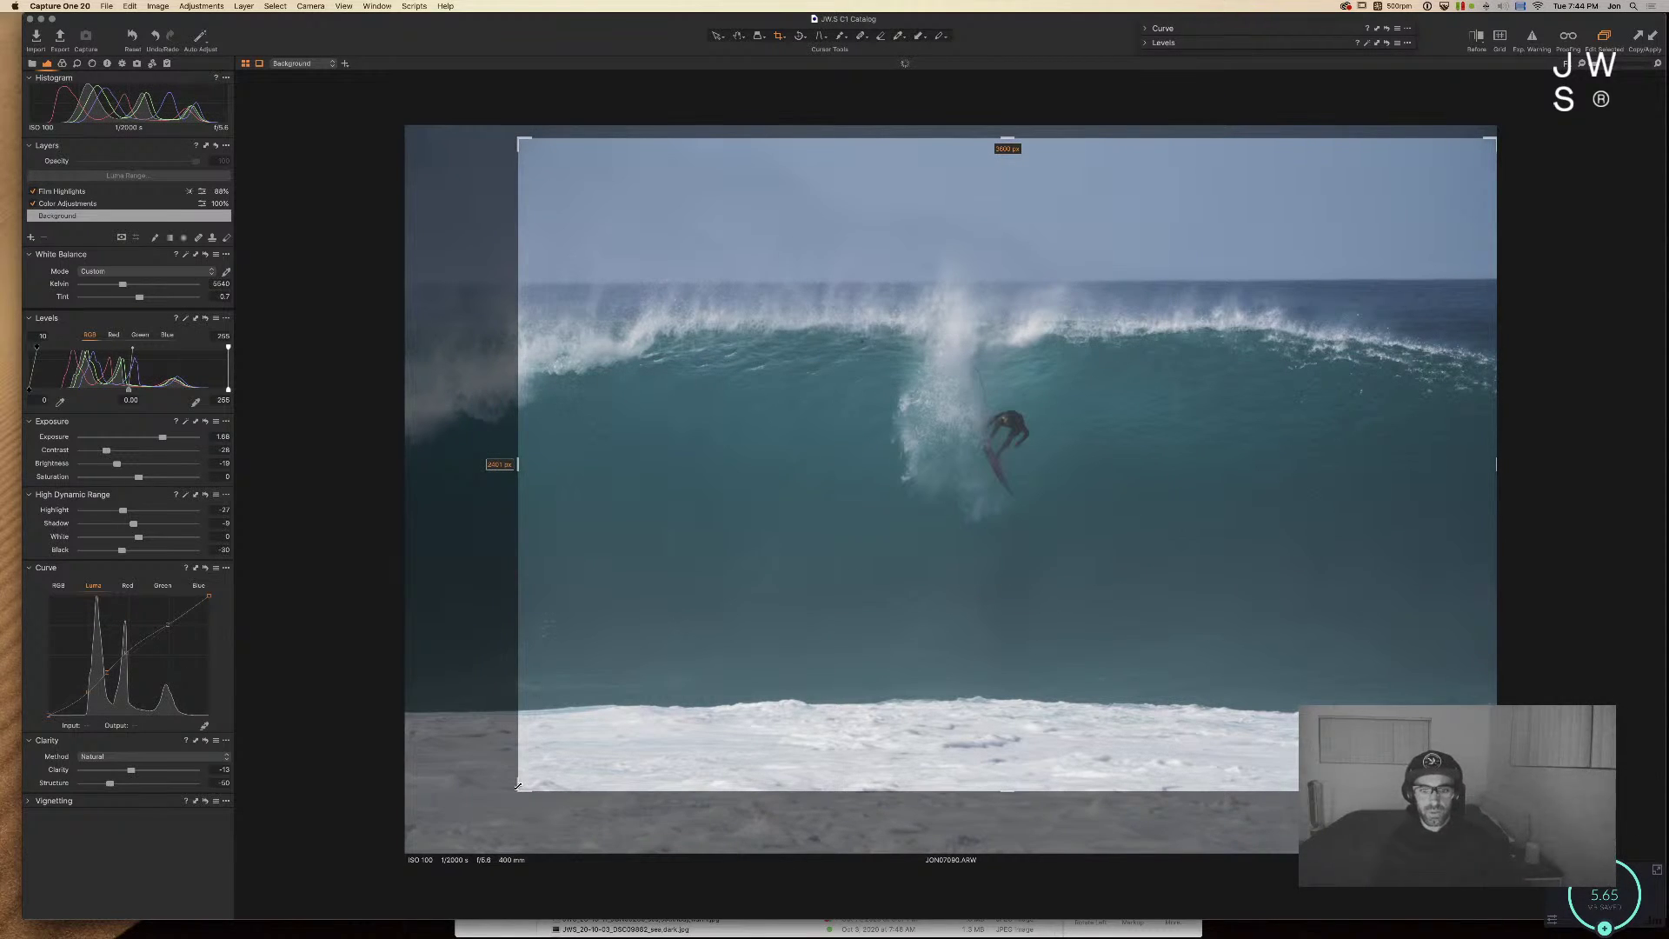
{"action": "key", "text": "h"}
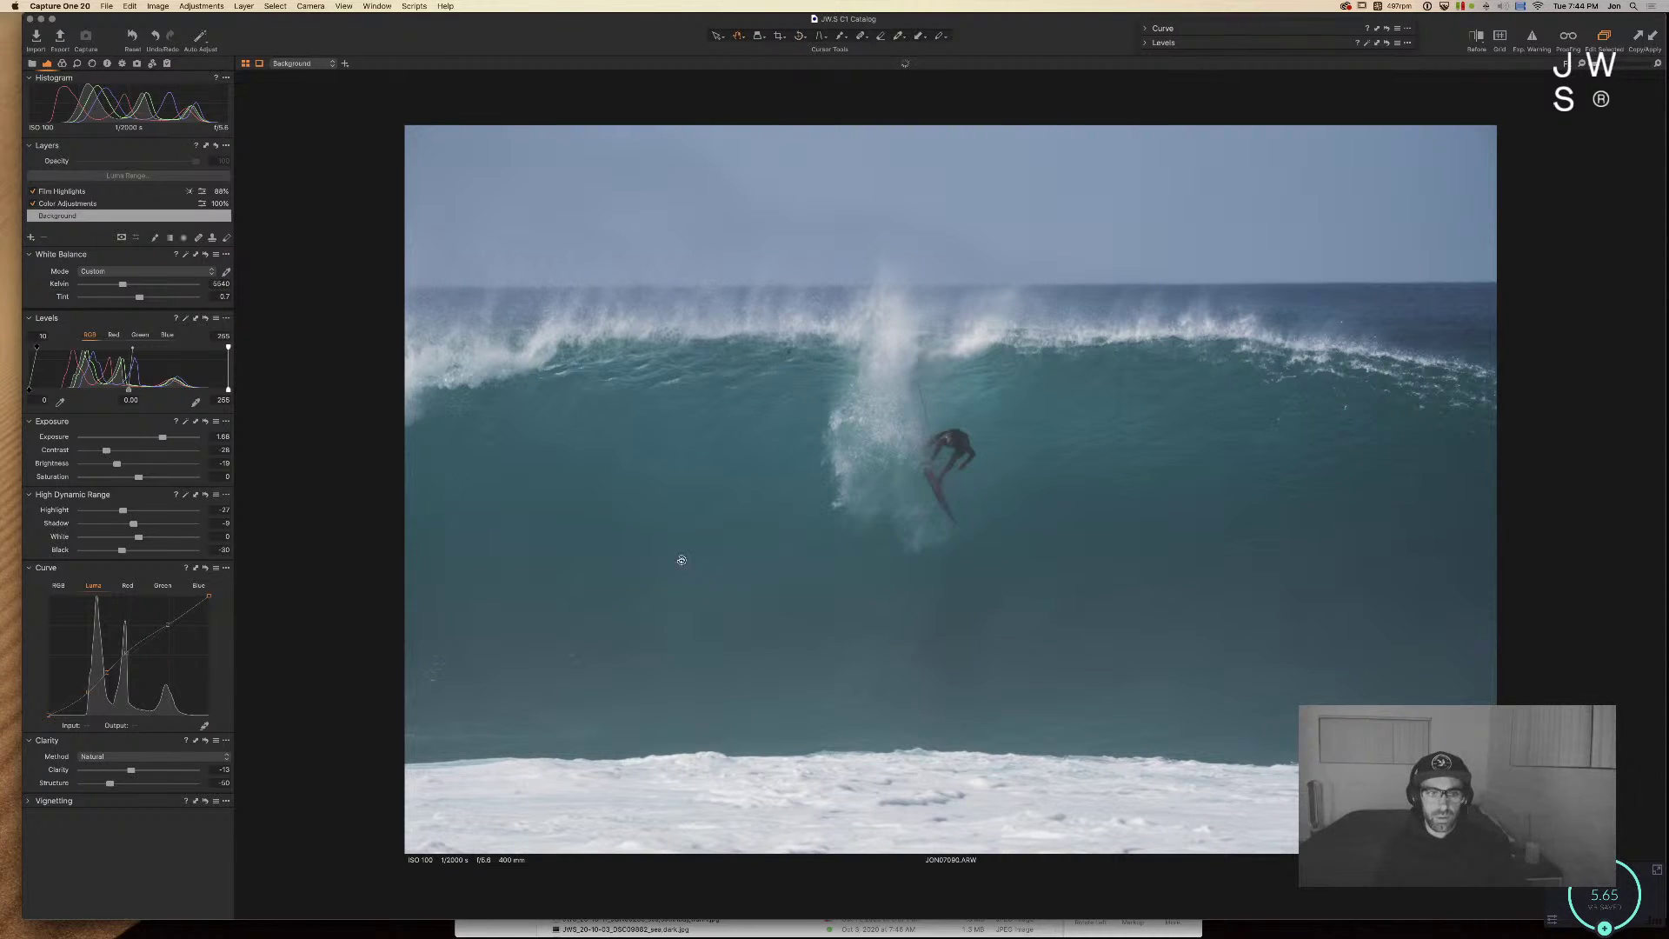
Step: Straighten the surfer photo along the ocean horizon
{"action": "key", "text": "r"}
{"action": "left_click_drag", "start_coordinate": [813, 285], "coordinate": [1564, 281]}
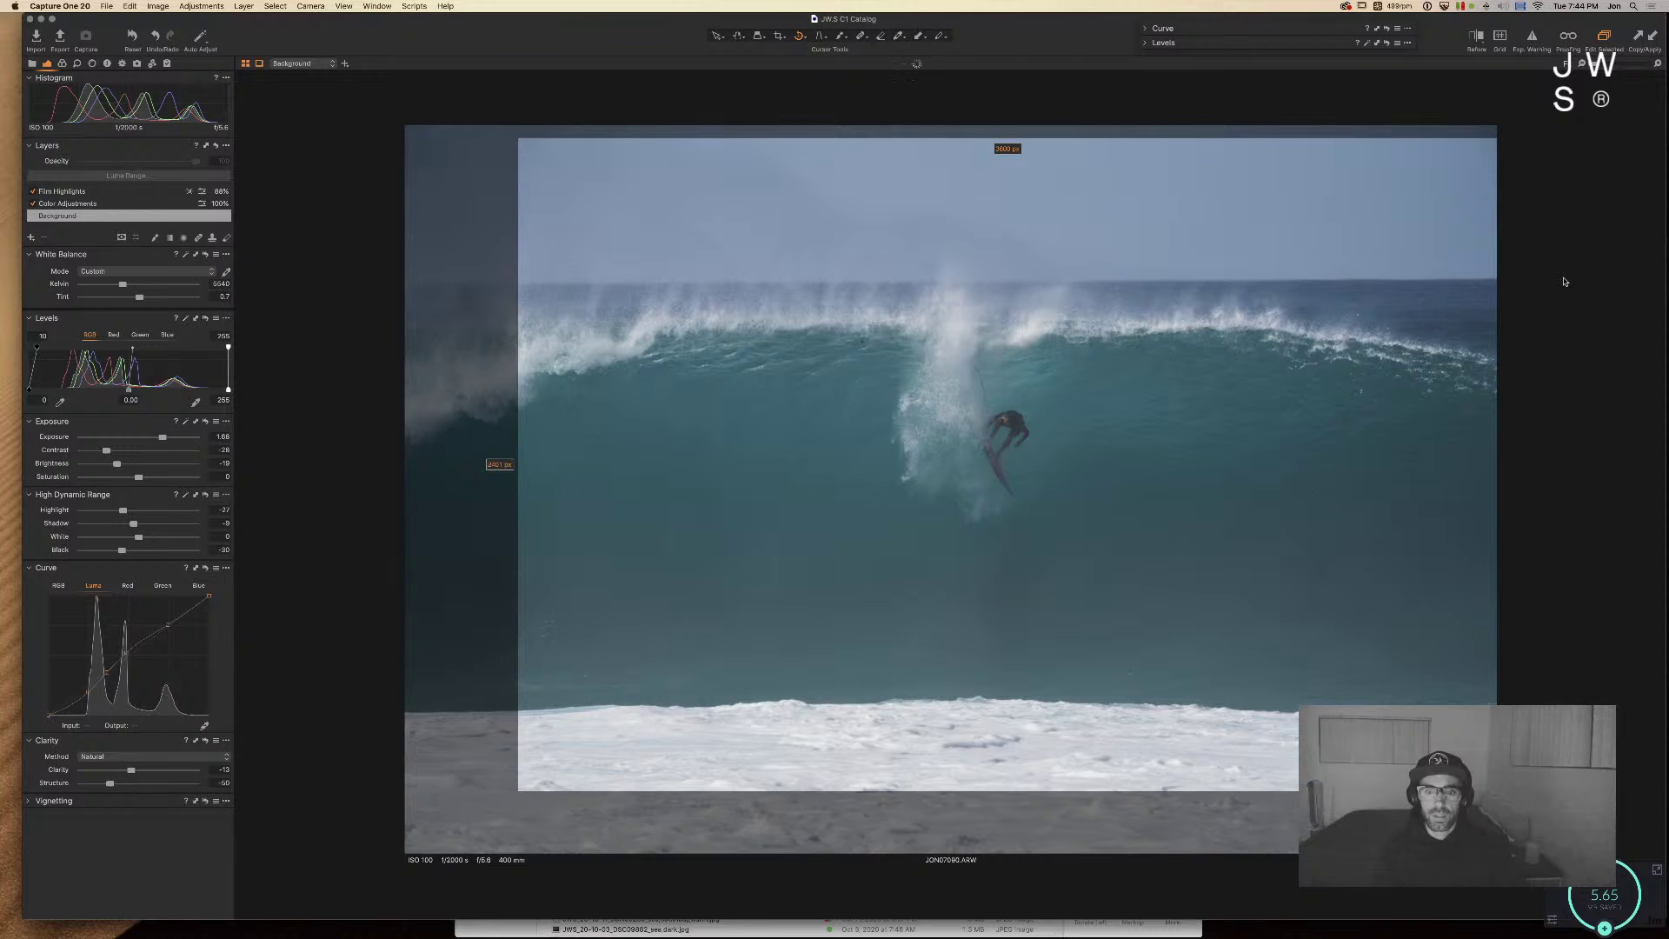
{"action": "key", "text": "h"}
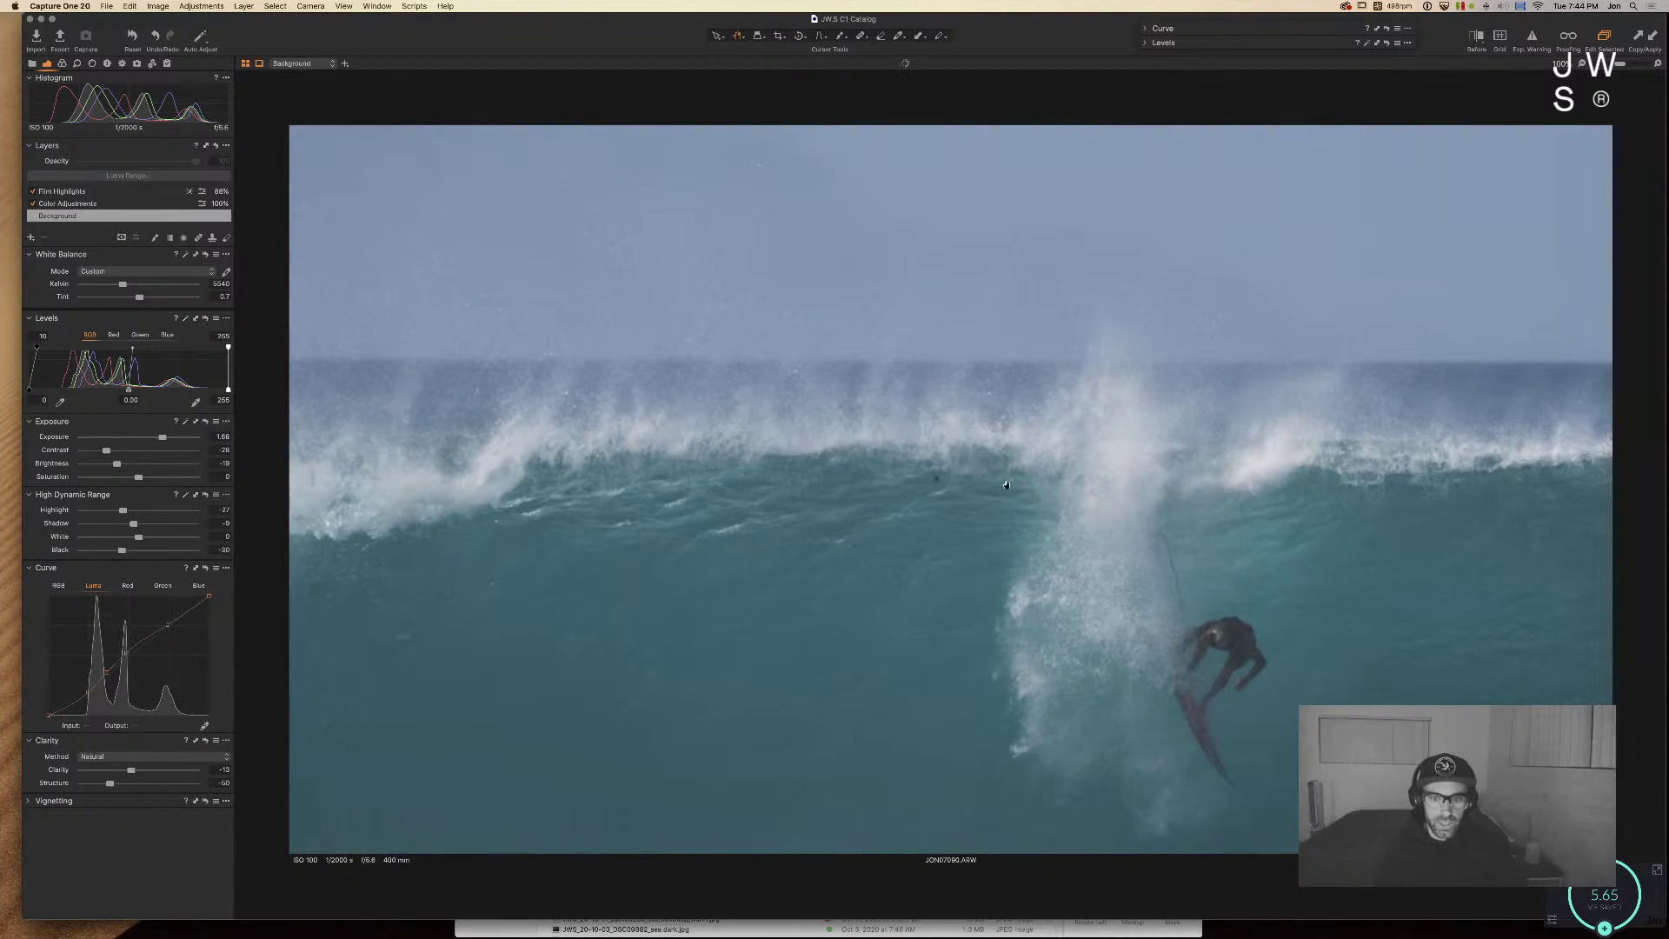
Step: Heal the small dark spot on the wave face just below the lip, left of the spray
{"action": "key", "text": "q"}
{"action": "right_click", "coordinate": [940, 479]}
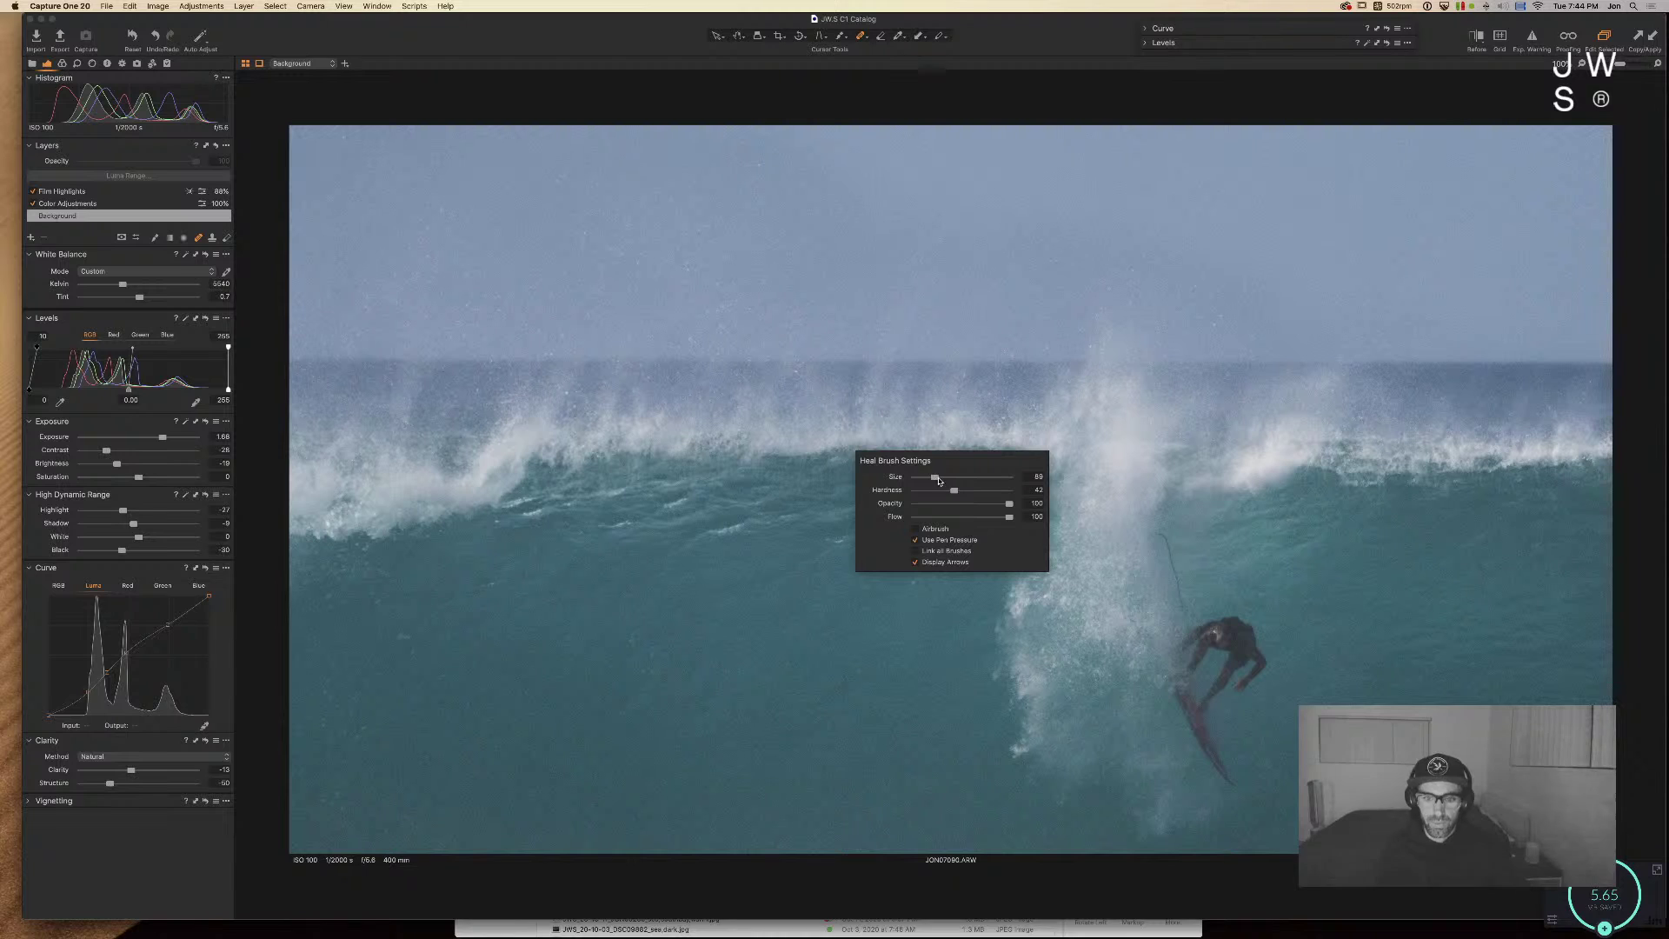
{"action": "left_click", "coordinate": [934, 479]}
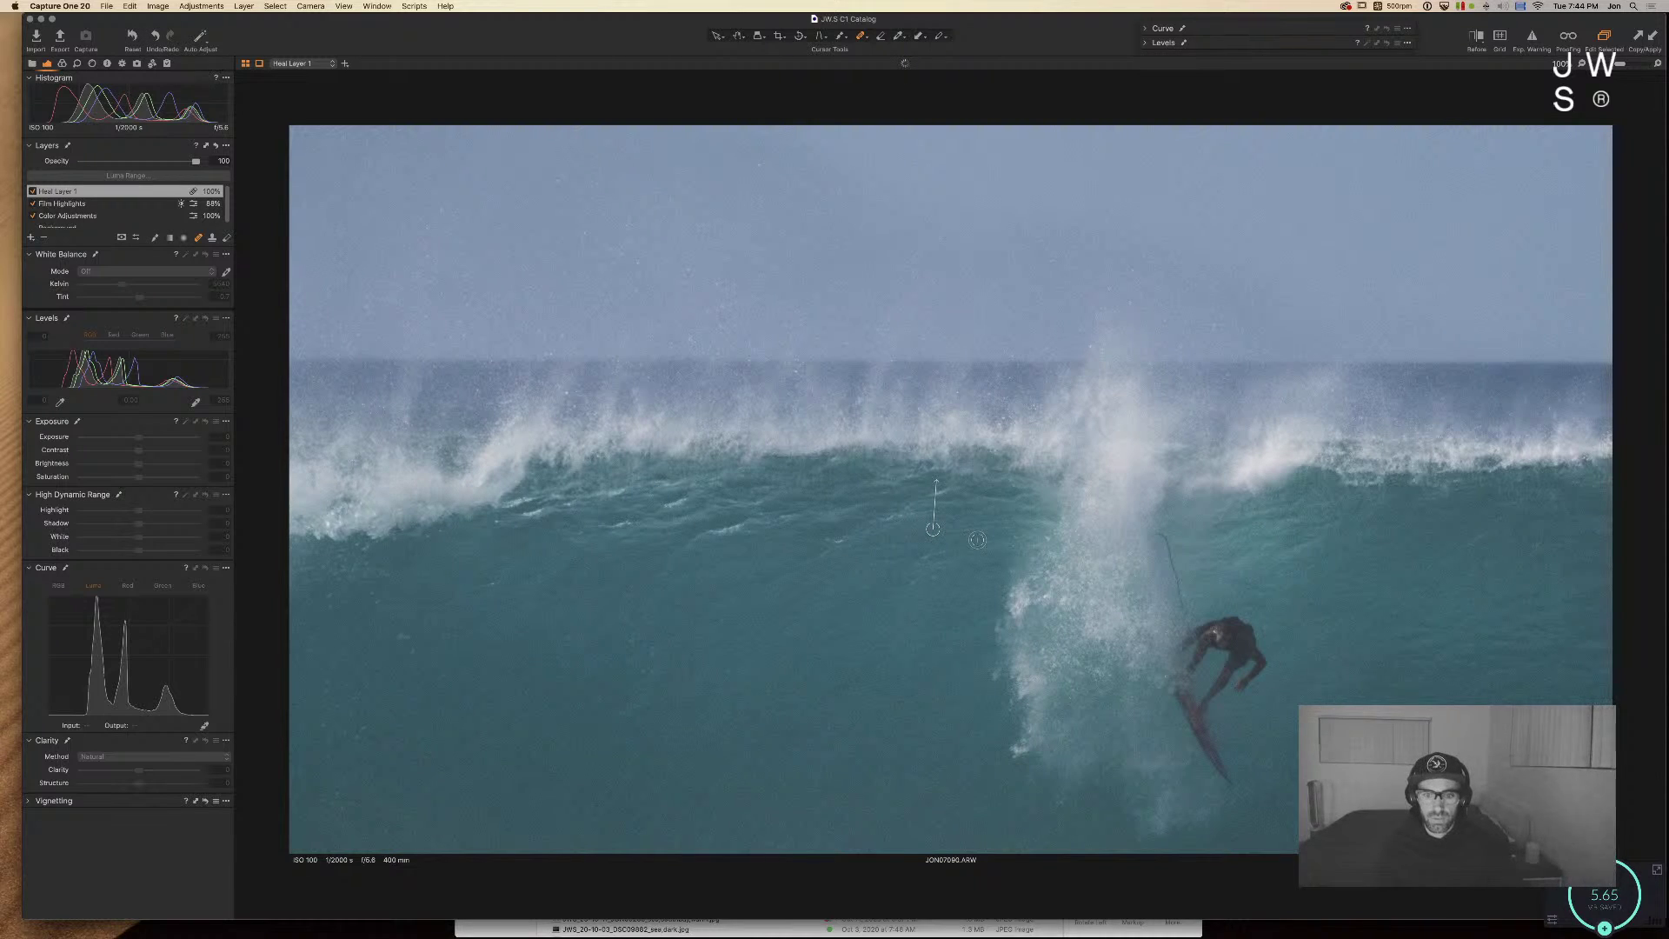
{"action": "key", "text": "h"}
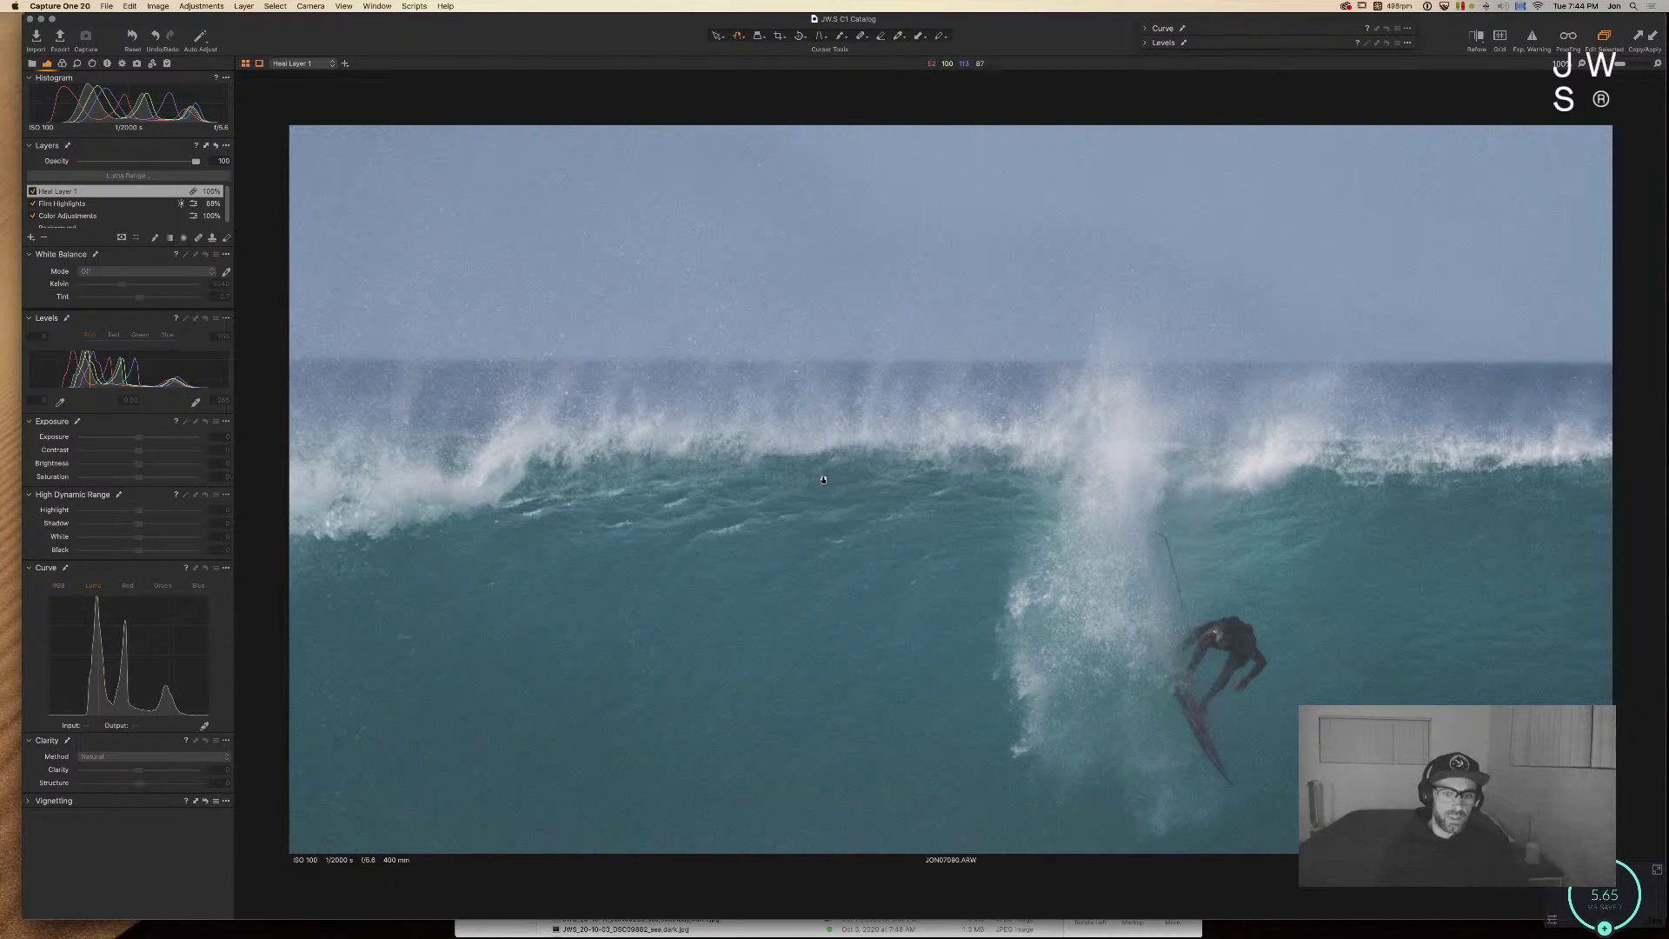
{"action": "key", "text": "super+0"}
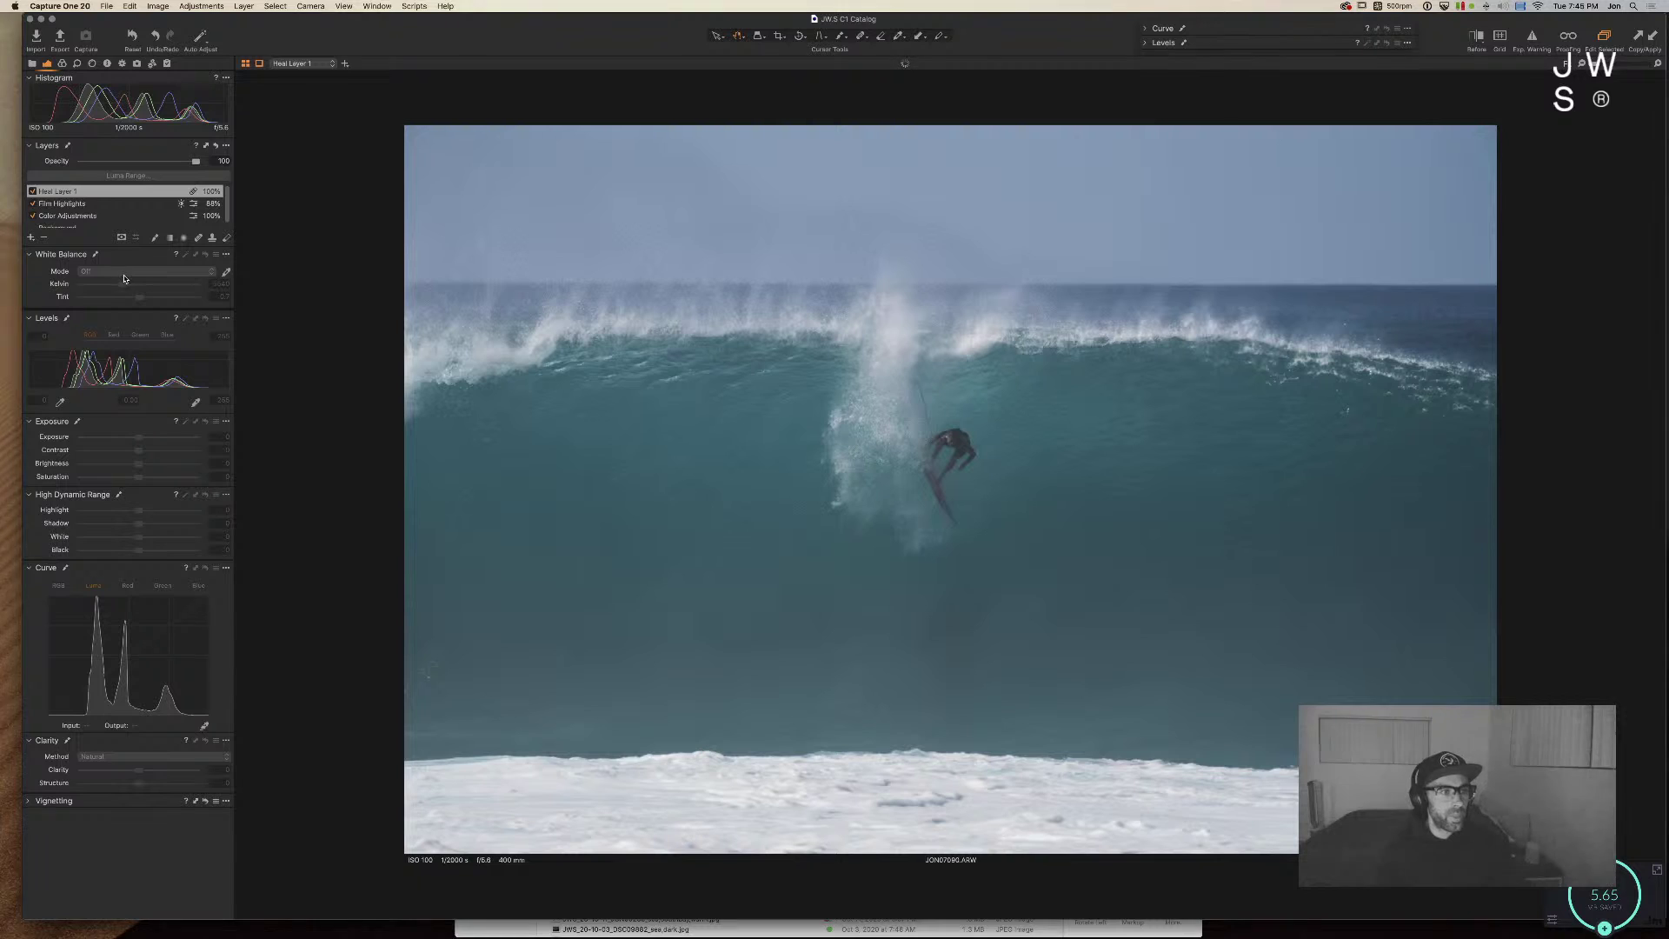
Step: Warm the Background layer's white balance to about 6150 K
{"action": "left_click", "coordinate": [58, 225]}
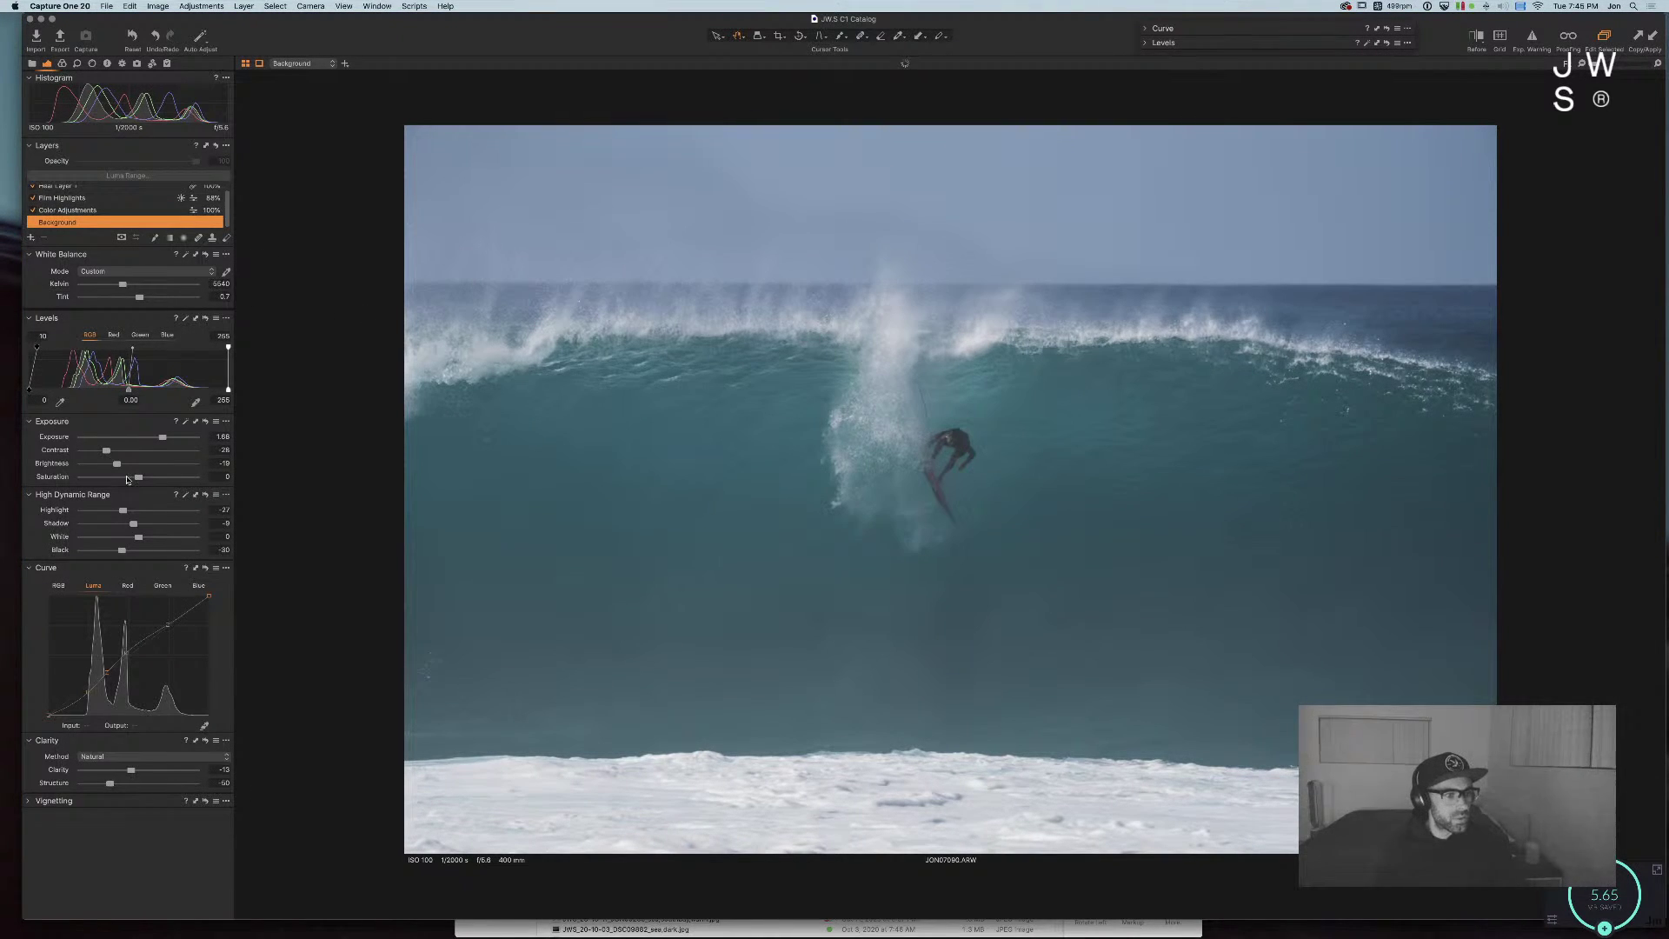
{"action": "left_click_drag", "start_coordinate": [123, 285], "coordinate": [127, 286]}
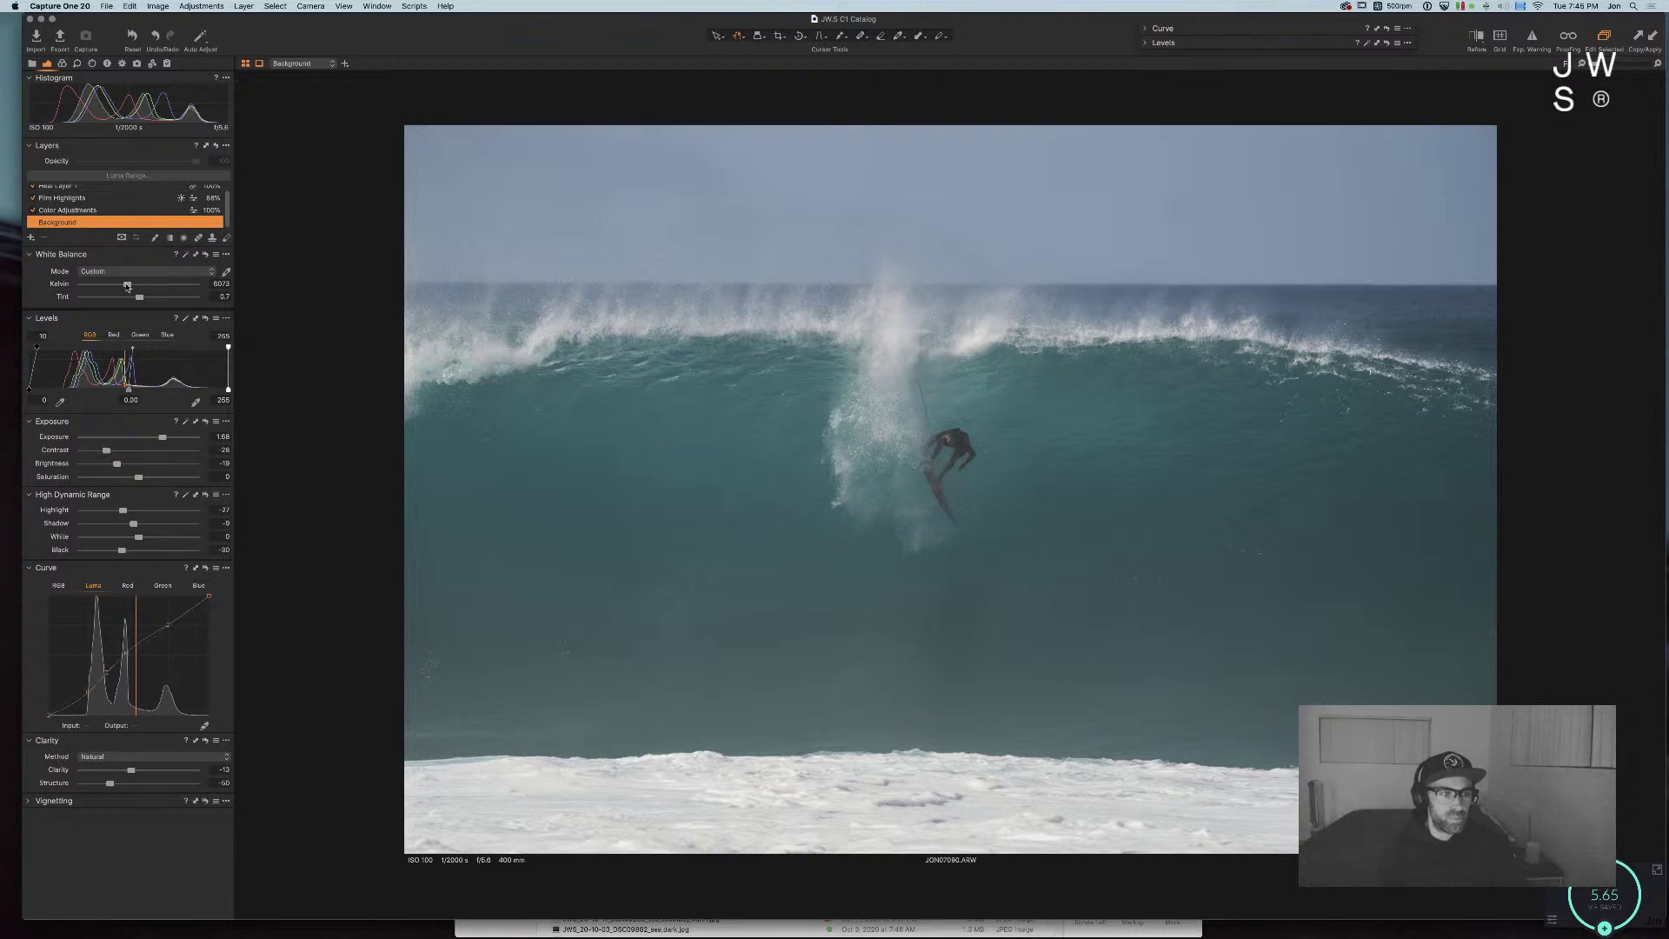
{"action": "left_click_drag", "start_coordinate": [127, 286], "coordinate": [128, 288]}
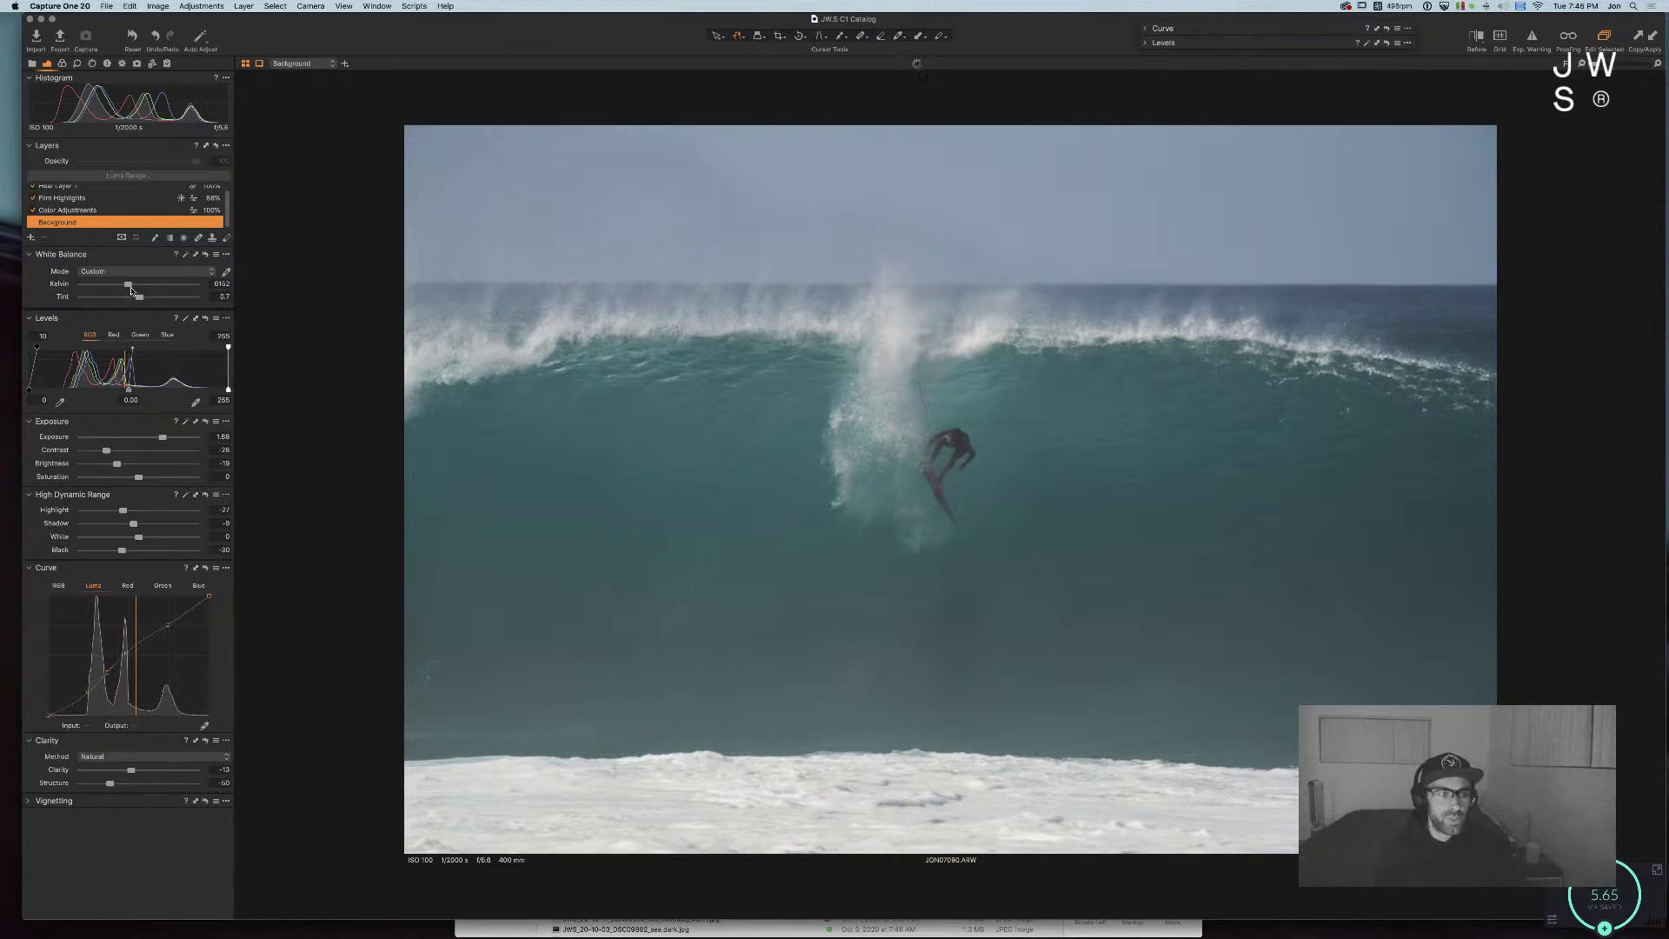
Step: Reduce the Background layer's white balance tint to 0.1 and slightly raise the upper point of its Luma curve
{"action": "left_click_drag", "start_coordinate": [138, 298], "coordinate": [139, 301]}
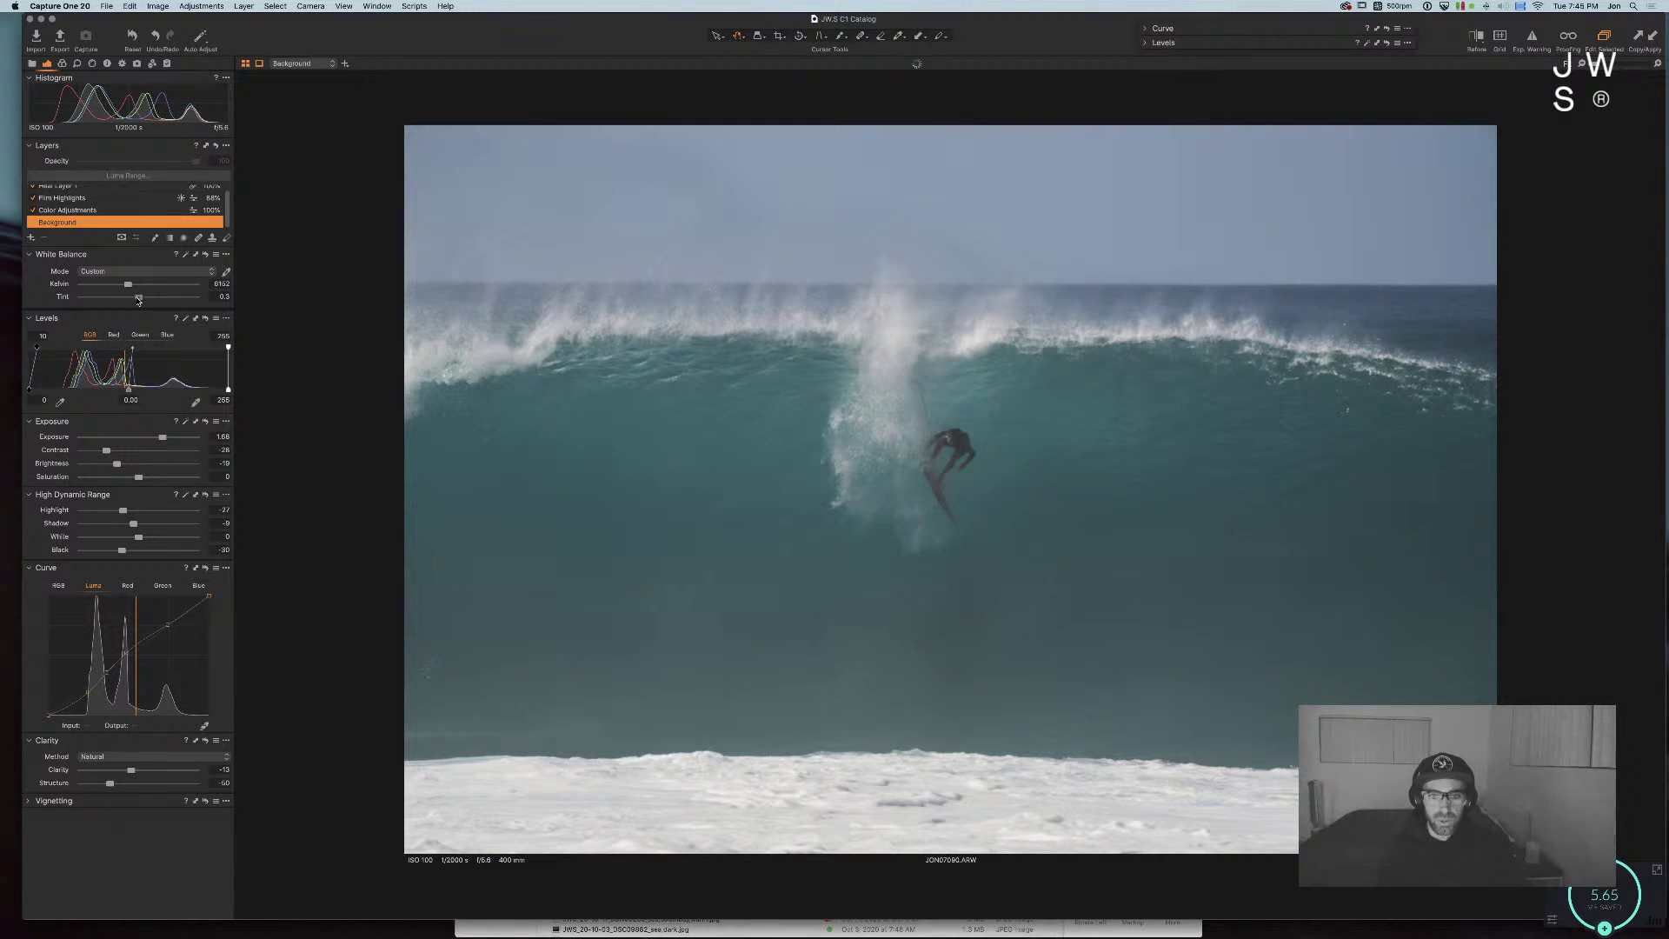
{"action": "left_click_drag", "start_coordinate": [139, 300], "coordinate": [137, 301]}
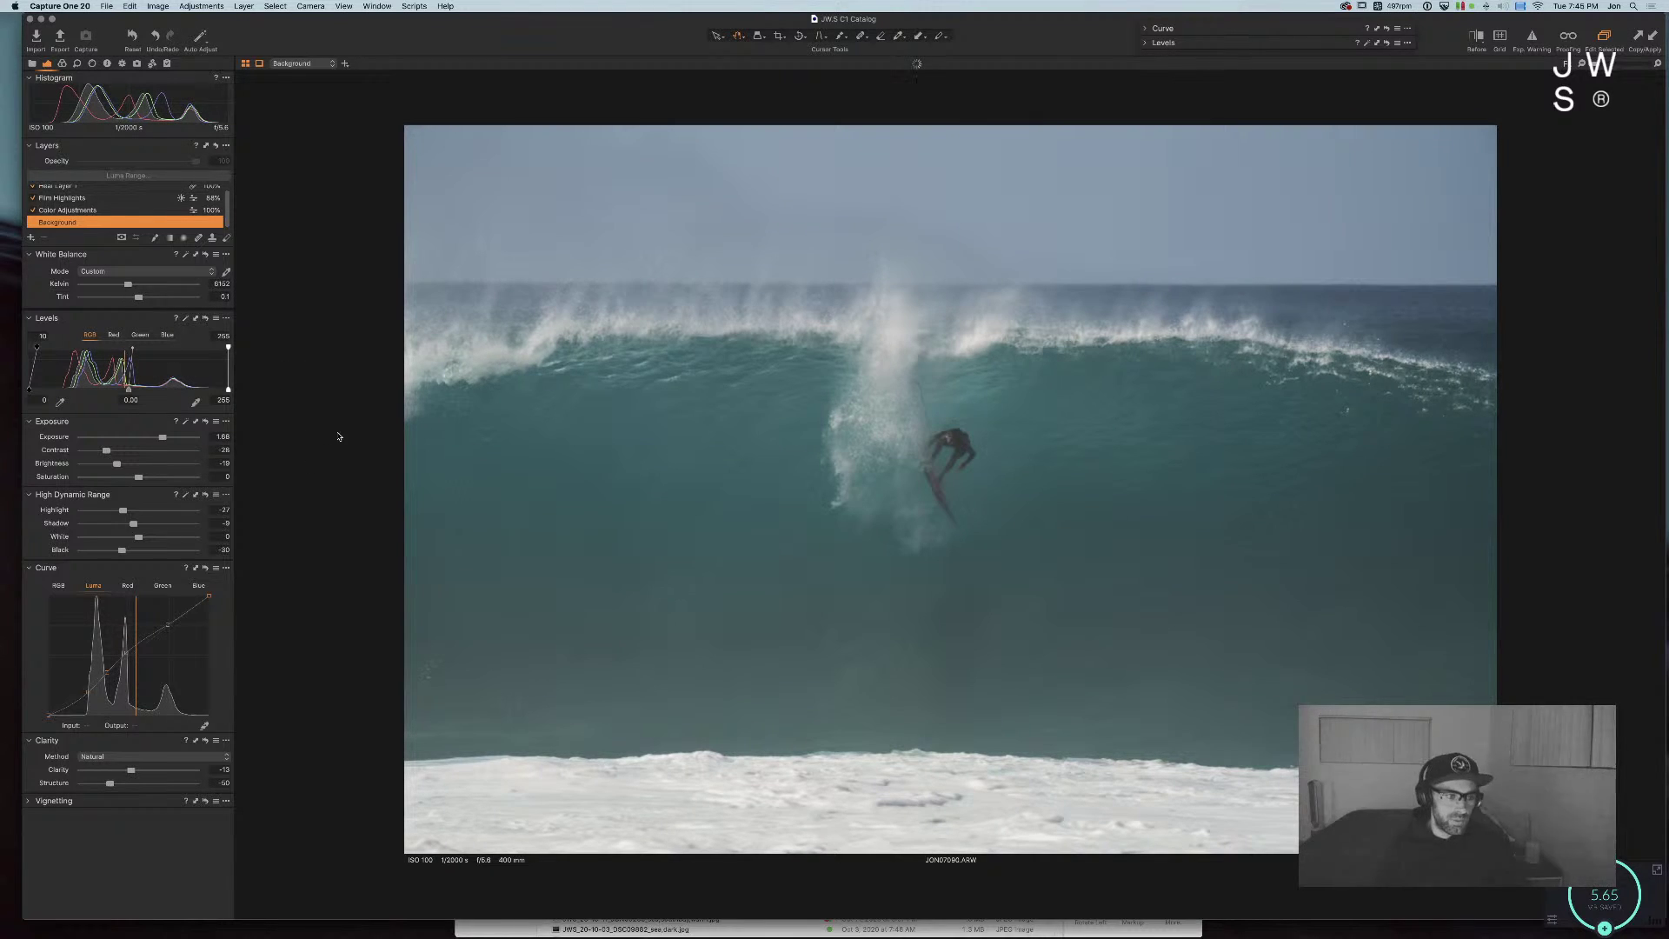
{"action": "left_click_drag", "start_coordinate": [168, 624], "coordinate": [166, 620]}
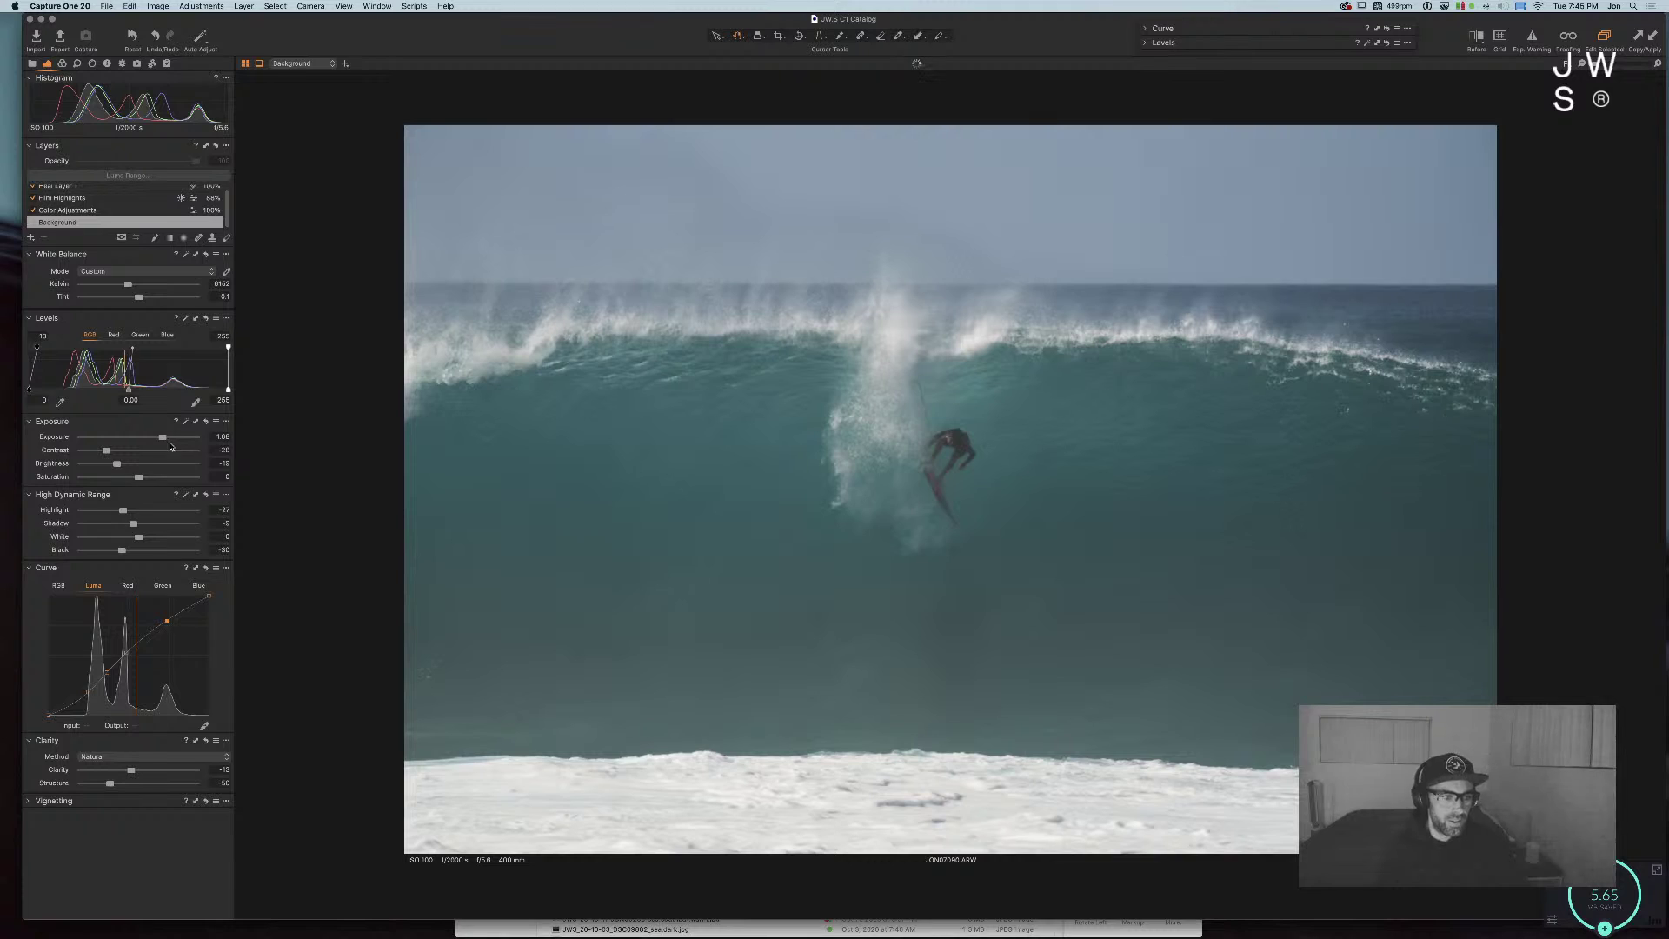
Step: Set the Background layer's High Dynamic Range Highlight to 10 and White to about 15, and raise Brightness slightly
{"action": "left_click", "coordinate": [158, 511]}
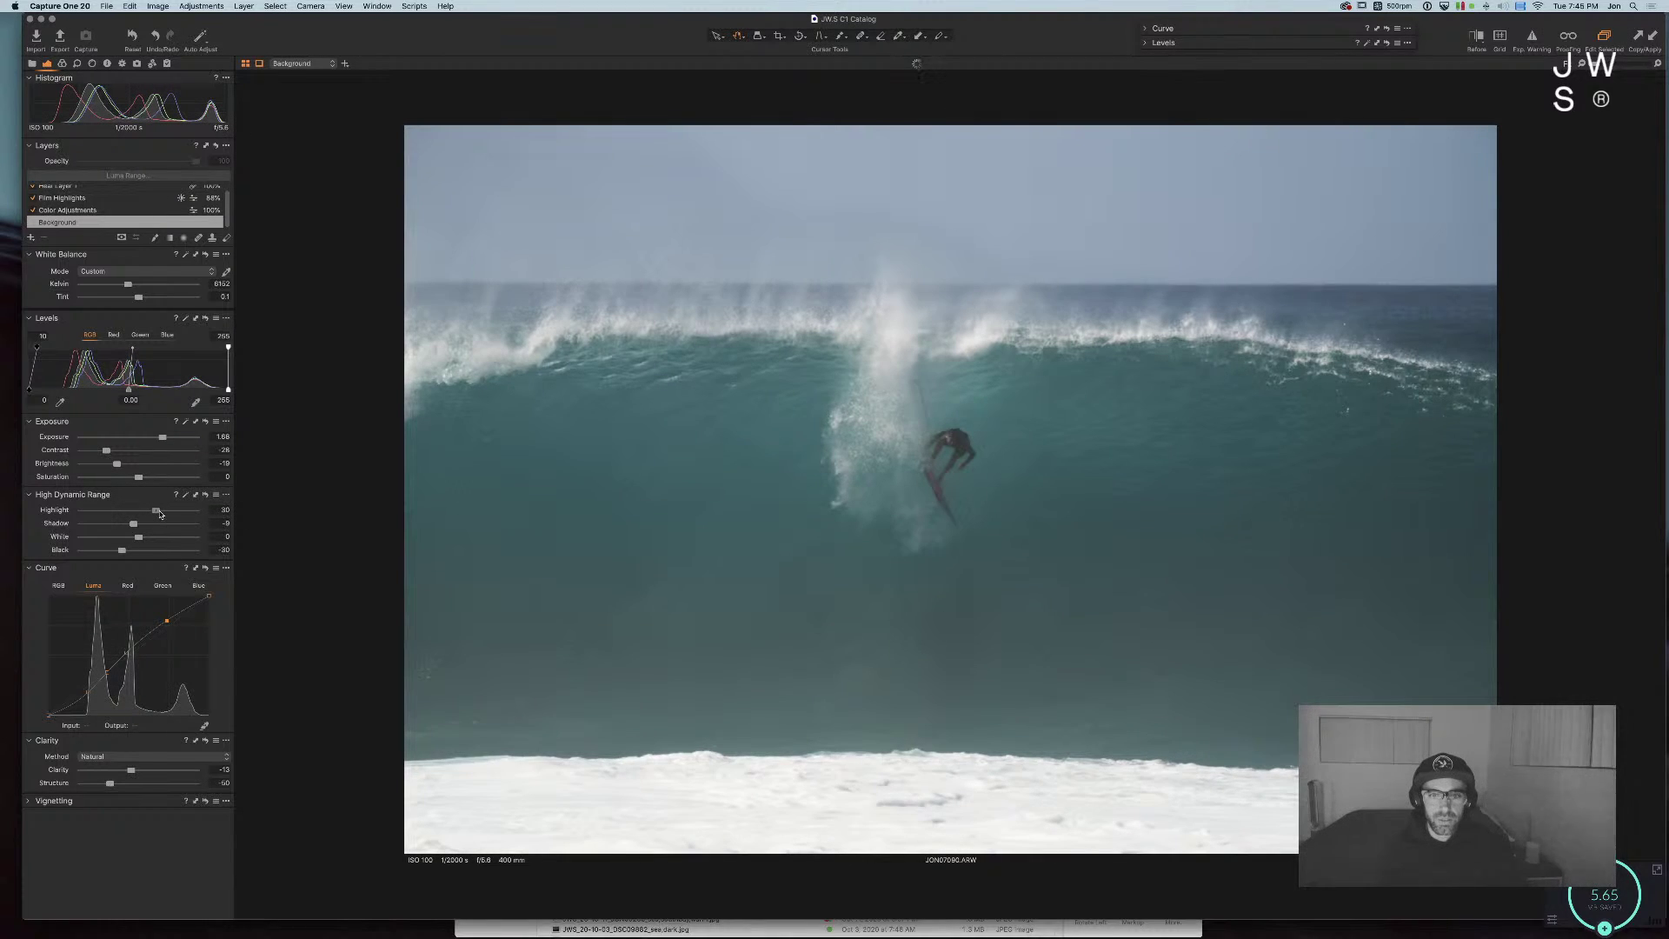
{"action": "mouse_move", "coordinate": [160, 514]}
{"action": "left_mouse_down"}
{"action": "mouse_move", "coordinate": [144, 511]}
{"action": "mouse_move", "coordinate": [148, 539]}
{"action": "left_mouse_up"}
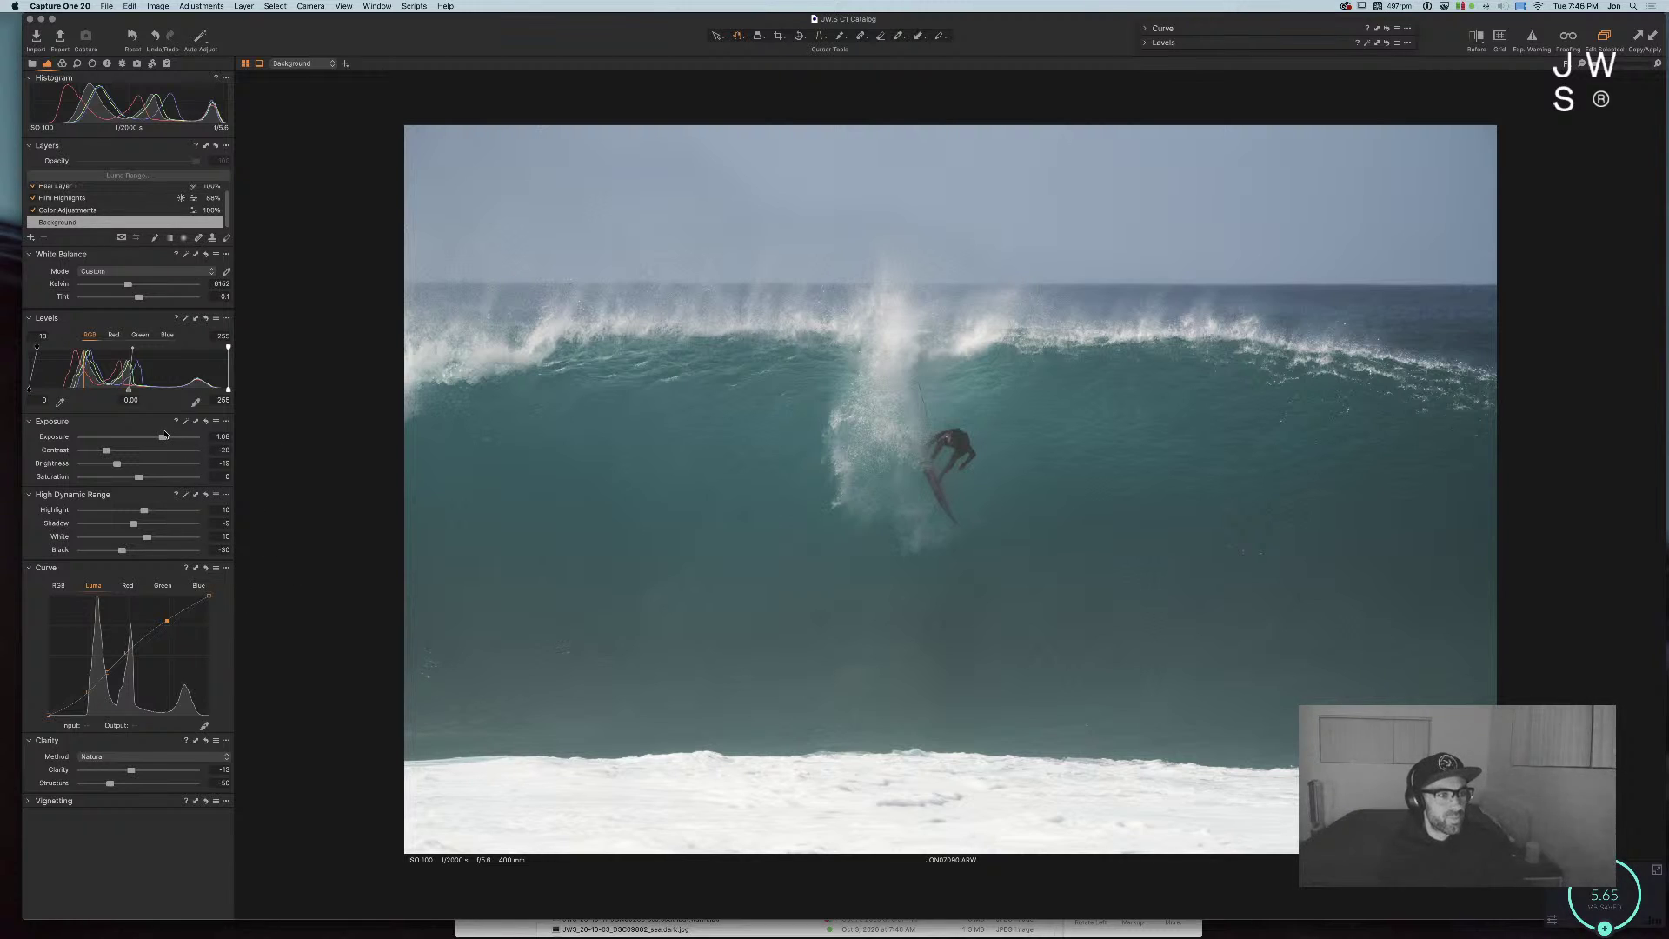
{"action": "left_click_drag", "start_coordinate": [117, 463], "coordinate": [122, 468]}
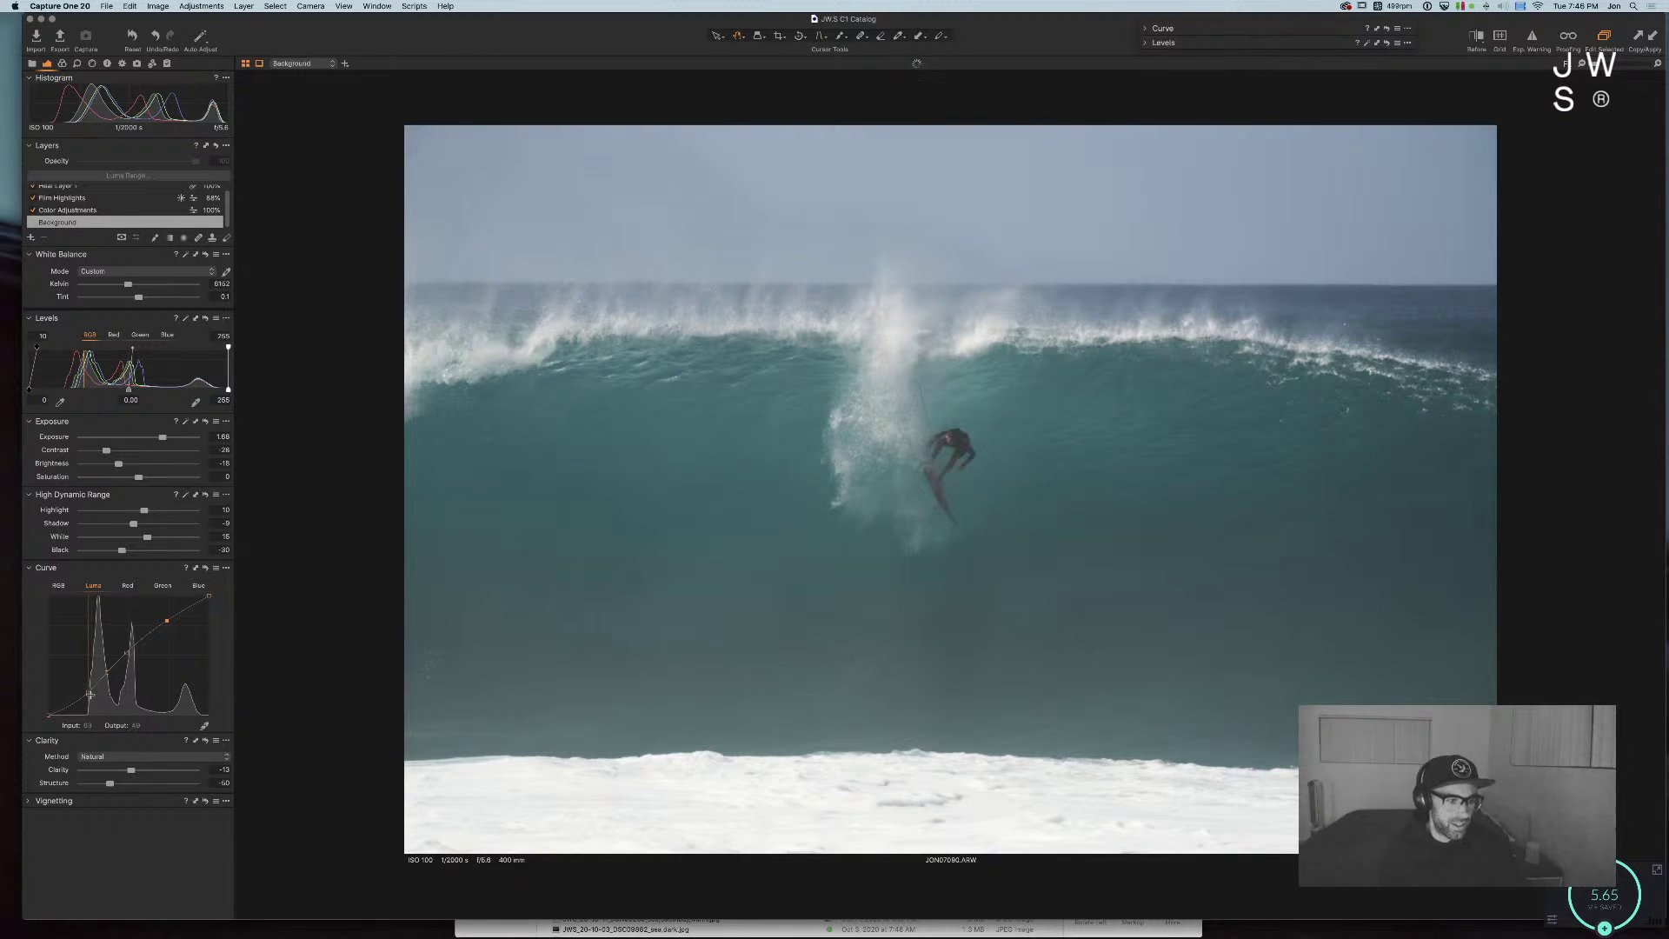
Step: Lower the shadow and upper points of the Luma curve slightly and set the Background layer's Contrast to -21
{"action": "left_click_drag", "start_coordinate": [88, 692], "coordinate": [89, 696]}
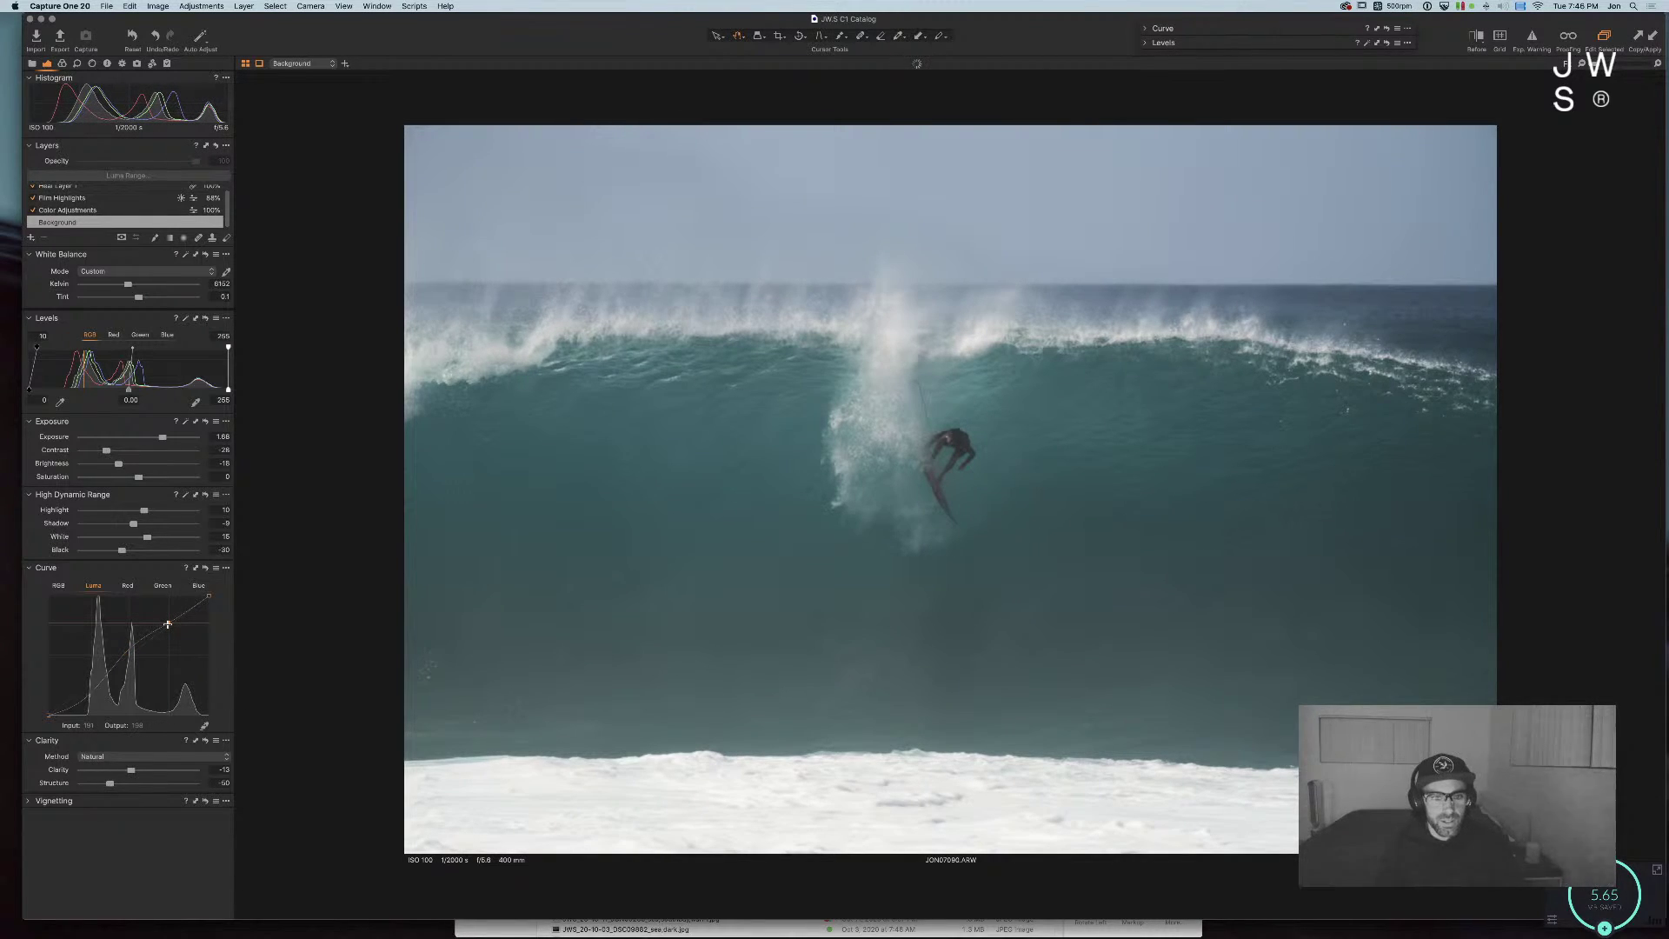
{"action": "left_click", "coordinate": [168, 625]}
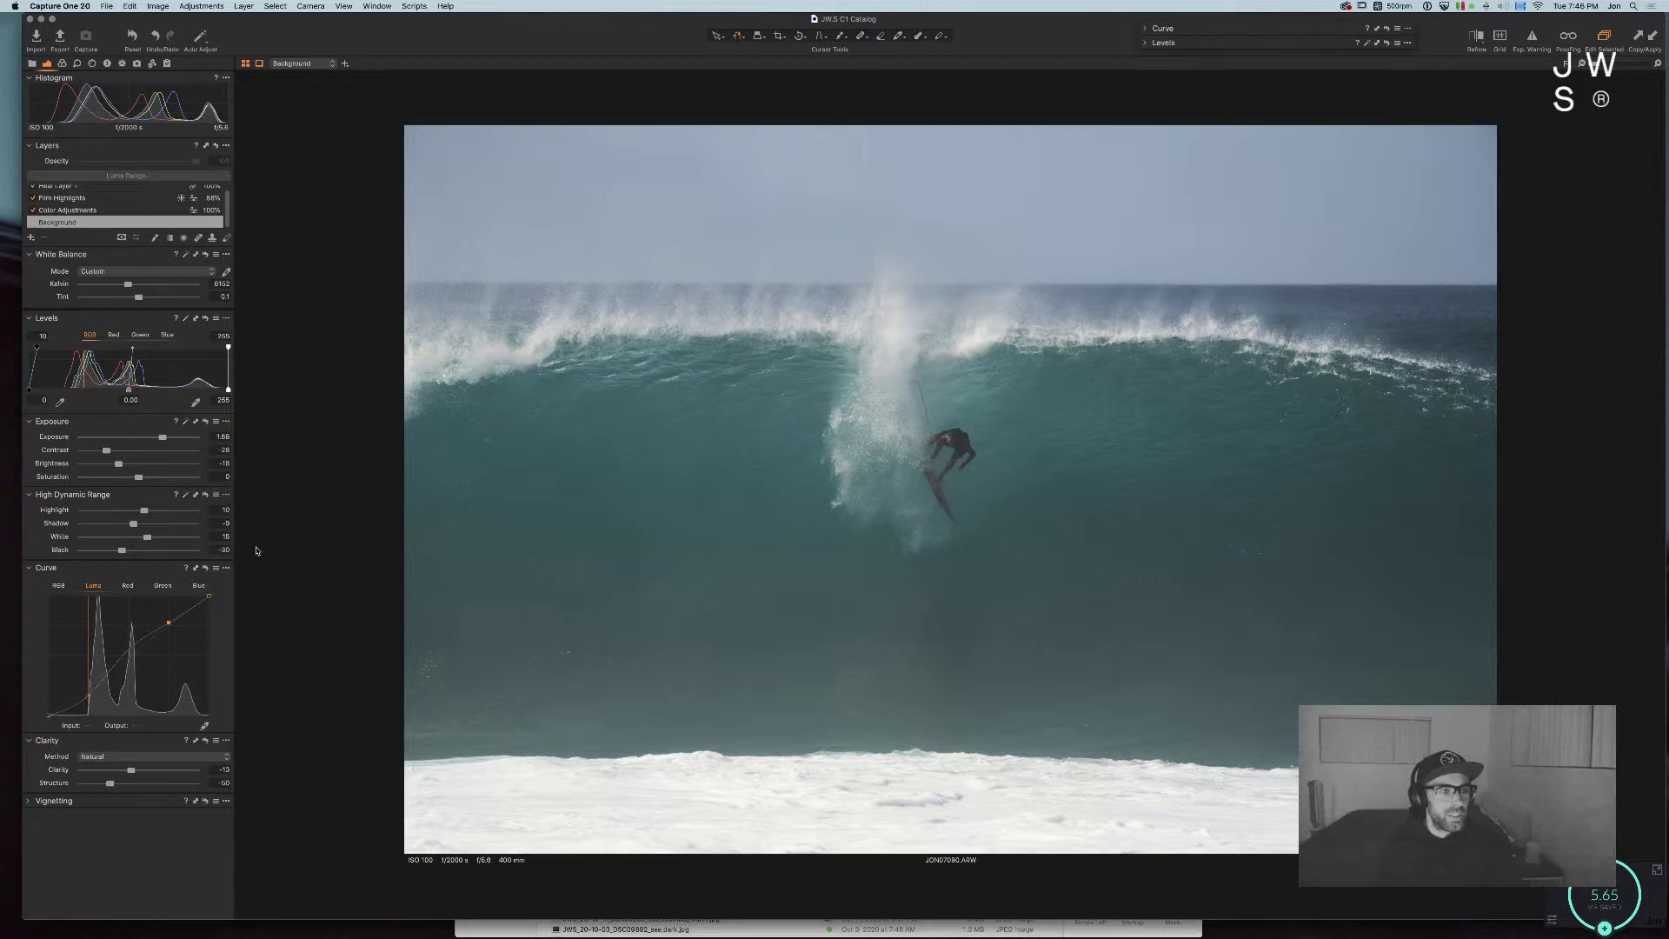
{"action": "left_click", "coordinate": [226, 271]}
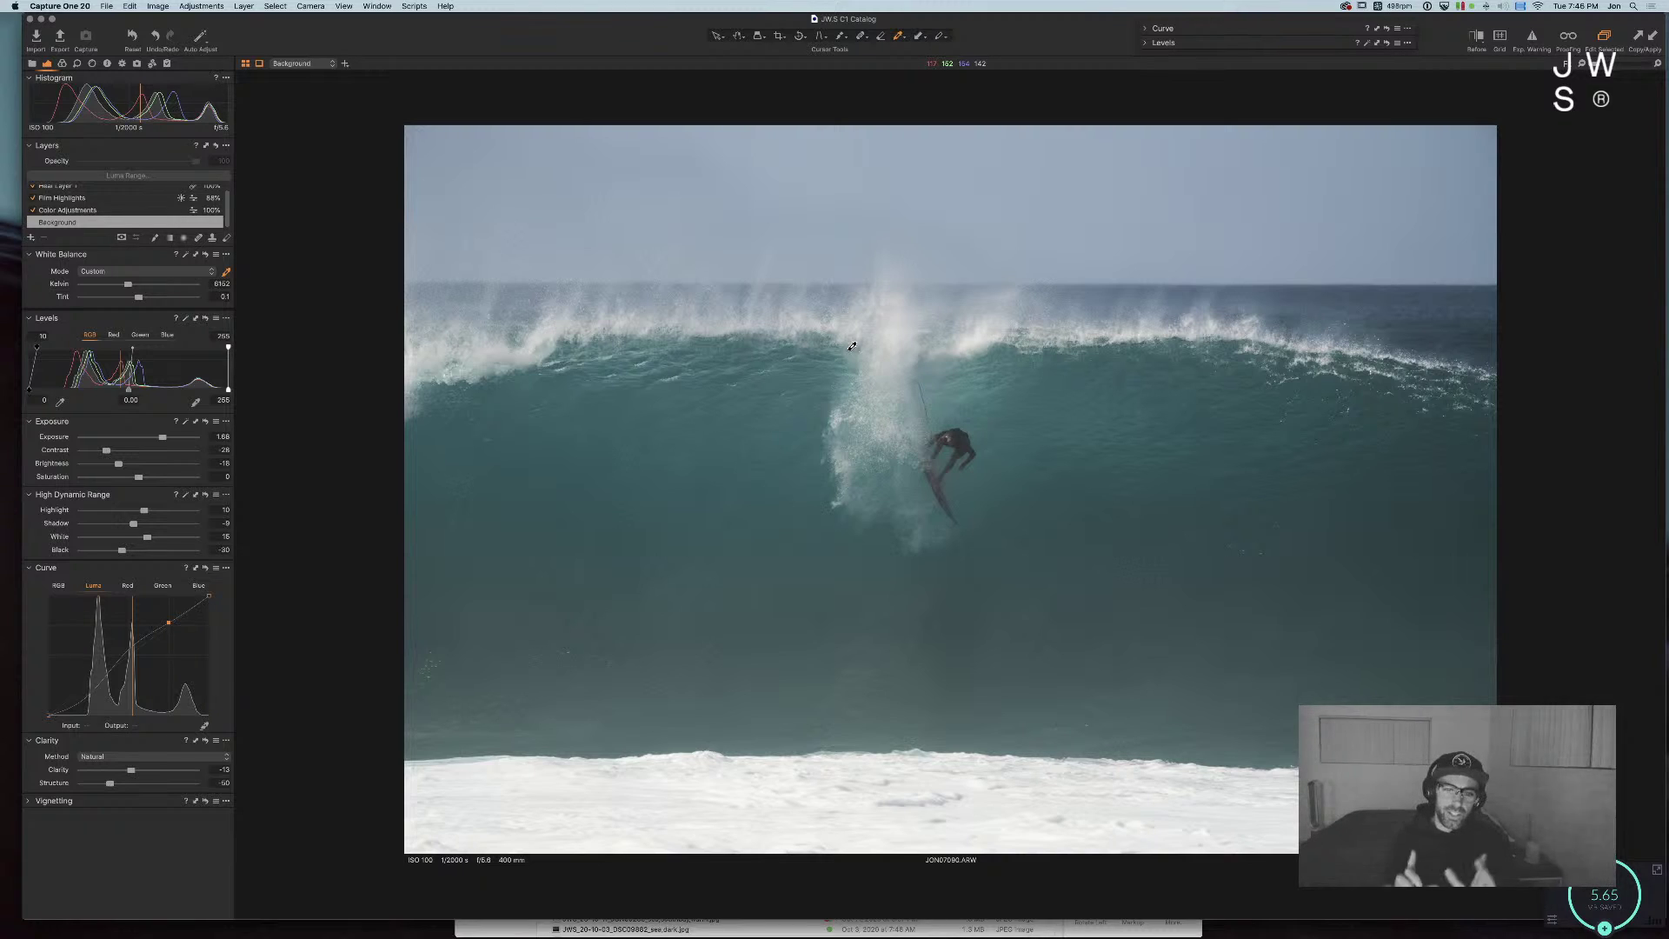
{"action": "key", "text": "h"}
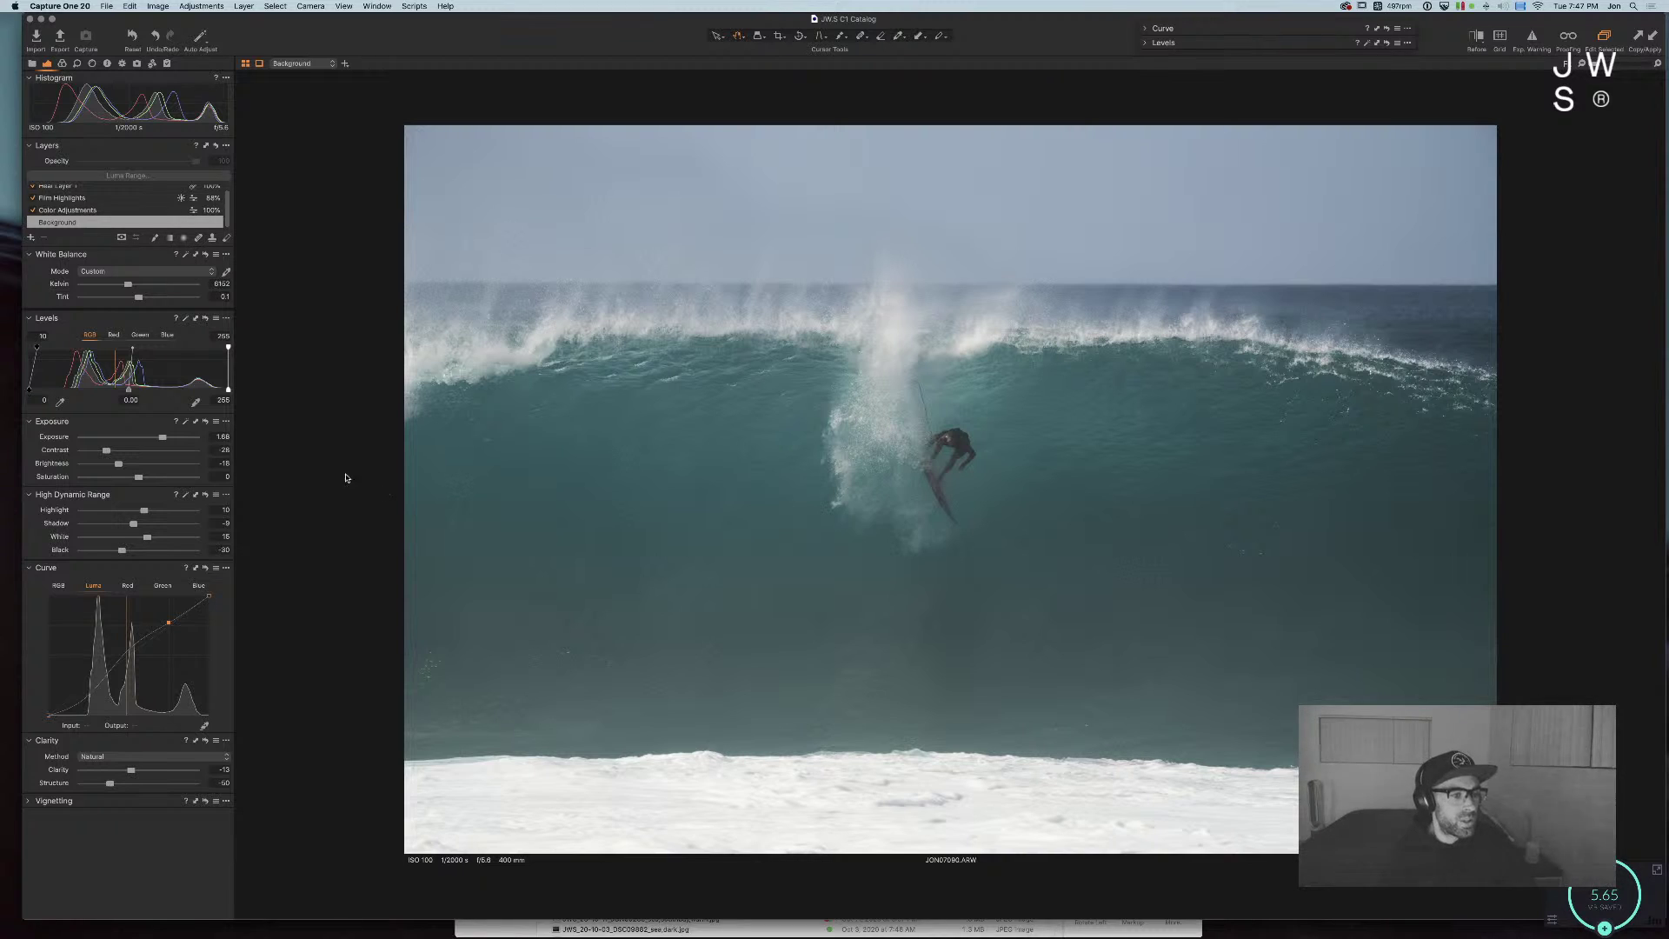
{"action": "left_click_drag", "start_coordinate": [106, 450], "coordinate": [116, 451]}
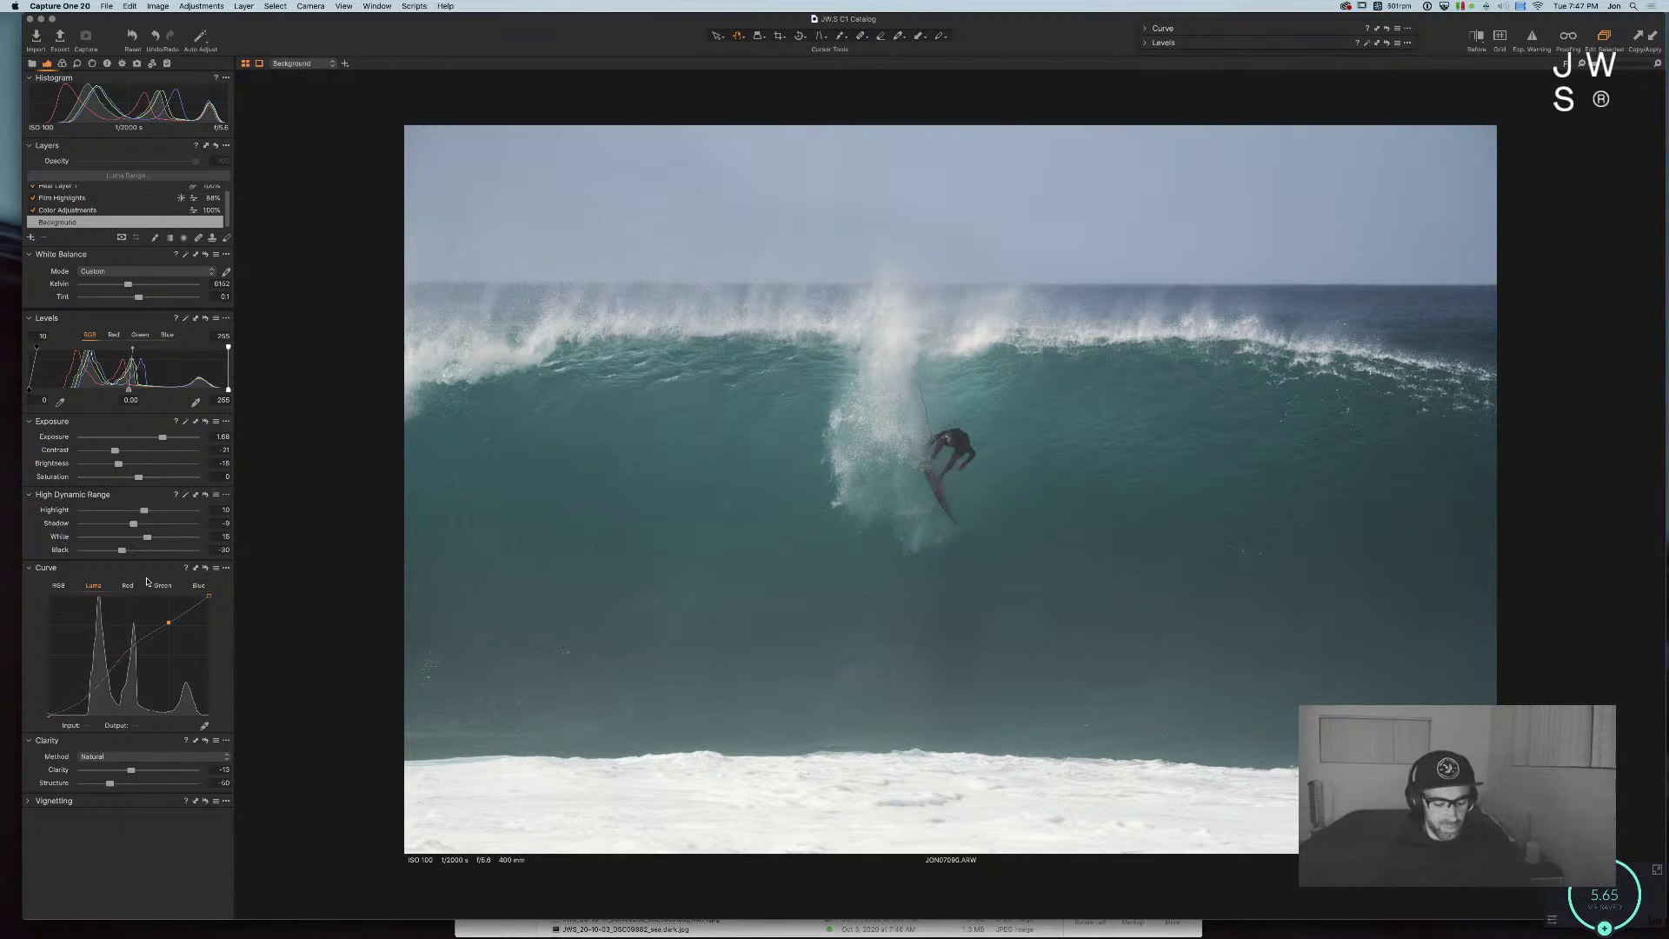
Step: Tint the shadows a subtle warm orange in the 3-Way Color Balance, moderating the tint's saturation
{"action": "key", "text": "super+alt+3"}
{"action": "left_click", "coordinate": [83, 455]}
{"action": "mouse_move", "coordinate": [96, 440]}
{"action": "left_mouse_down"}
{"action": "mouse_move", "coordinate": [100, 461]}
{"action": "mouse_move", "coordinate": [100, 447]}
{"action": "left_mouse_up"}
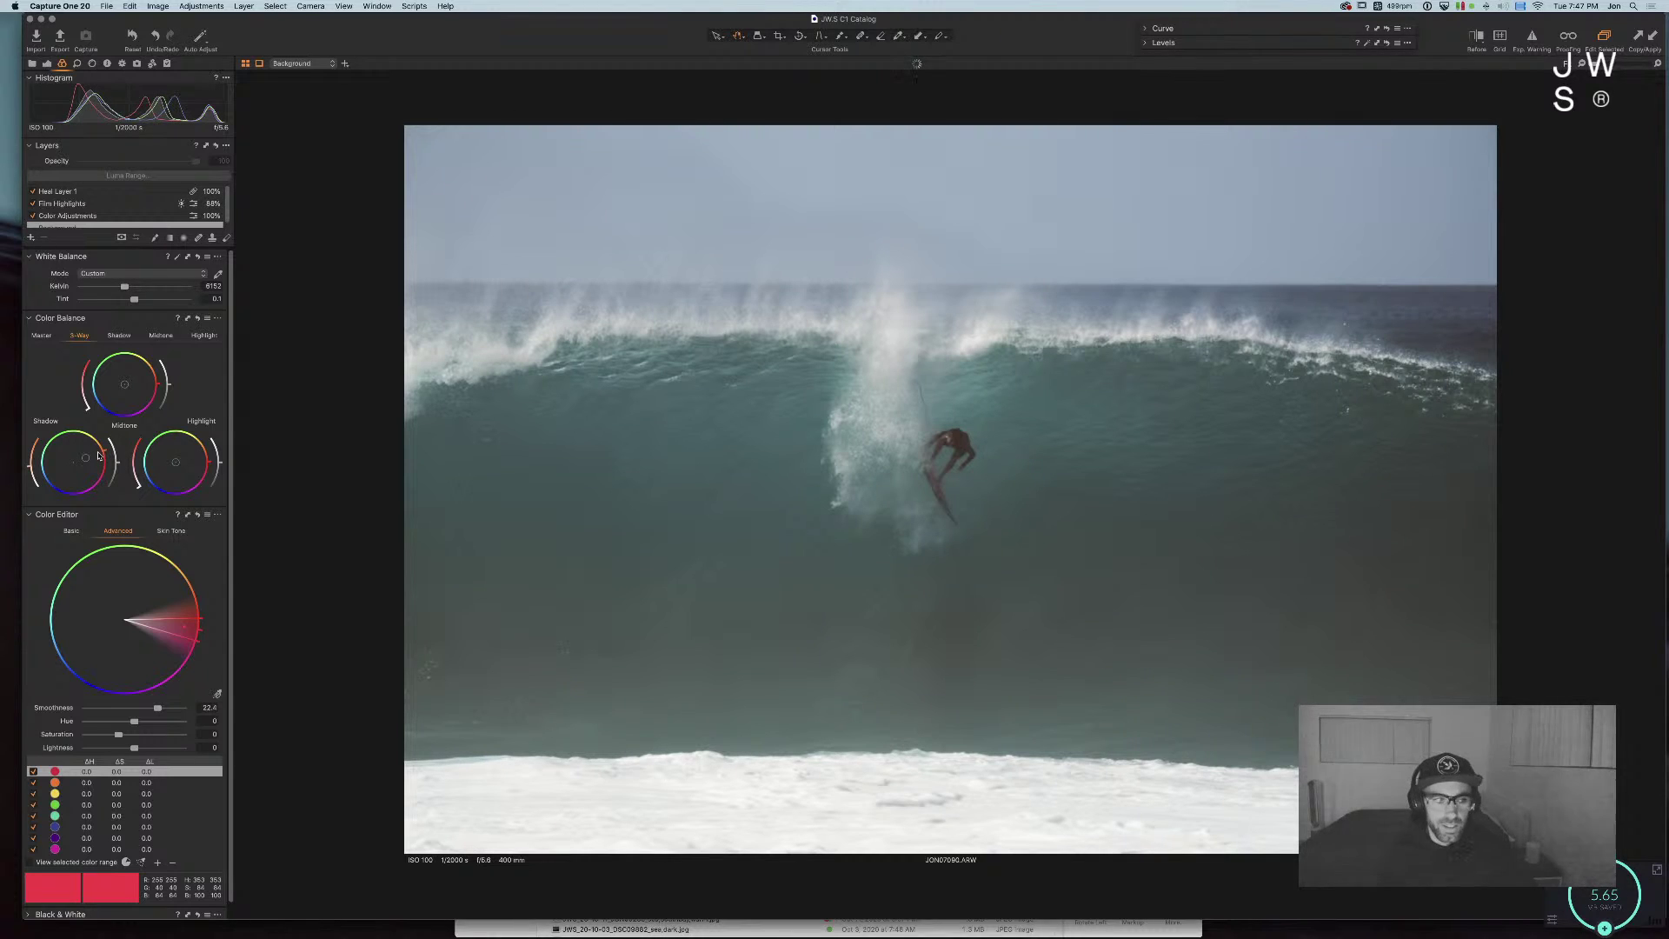
{"action": "left_click_drag", "start_coordinate": [28, 470], "coordinate": [30, 475]}
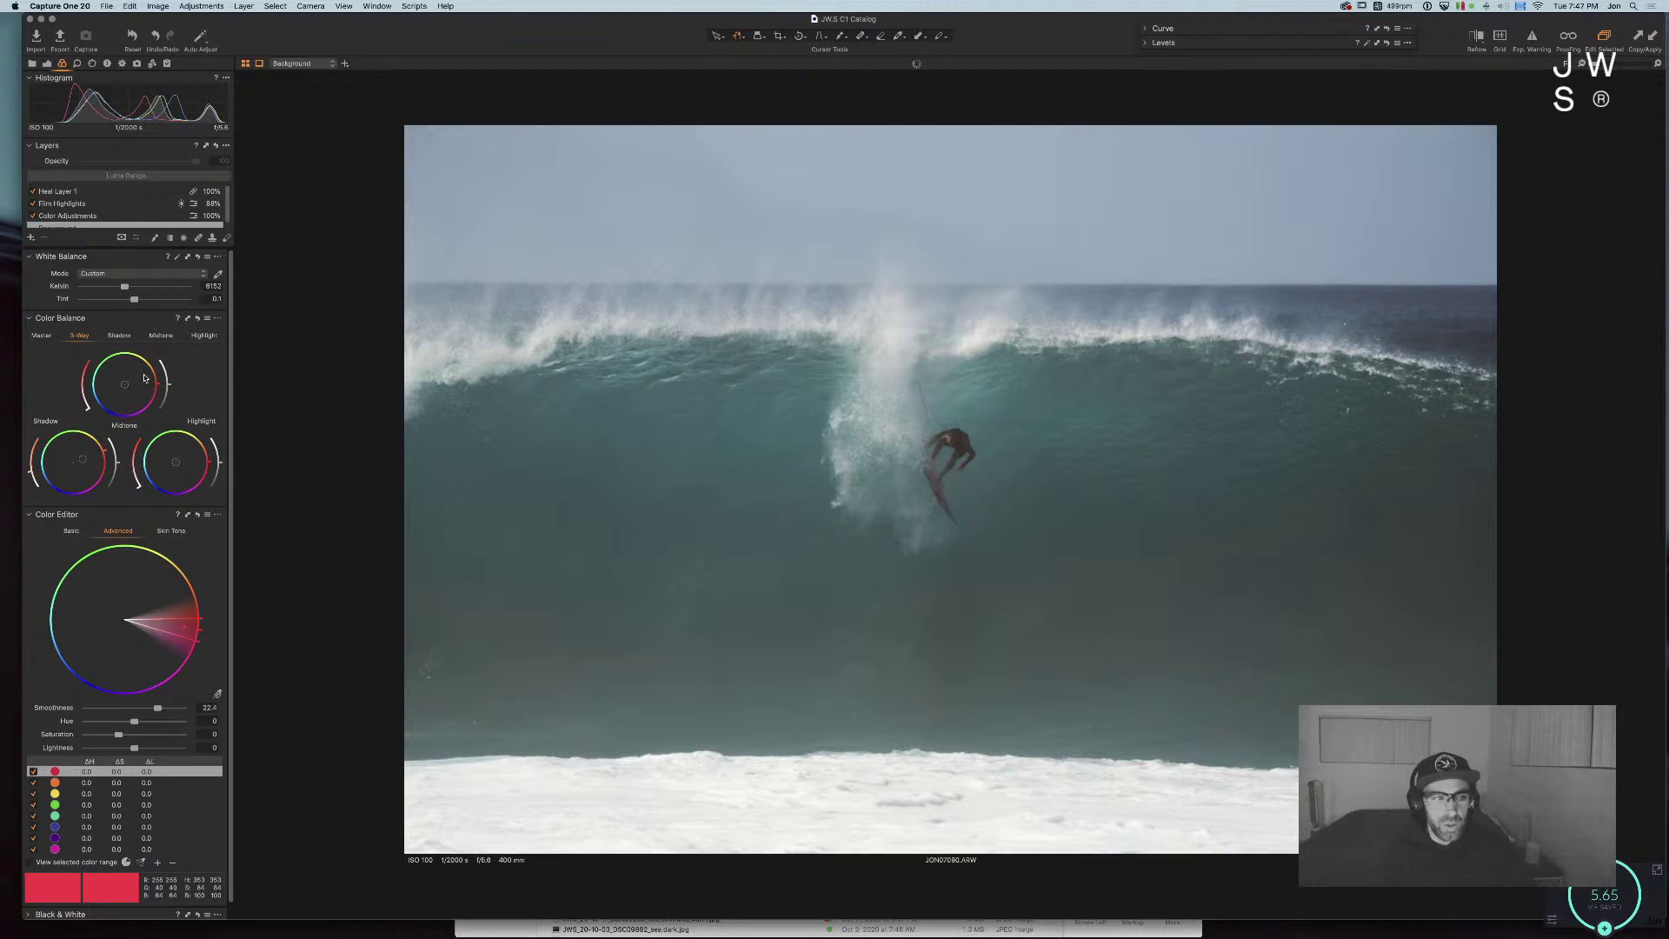
Step: Tint the midtones slightly toward blue in the 3-Way Color Balance and adjust their lightness
{"action": "left_click_drag", "start_coordinate": [139, 383], "coordinate": [80, 400]}
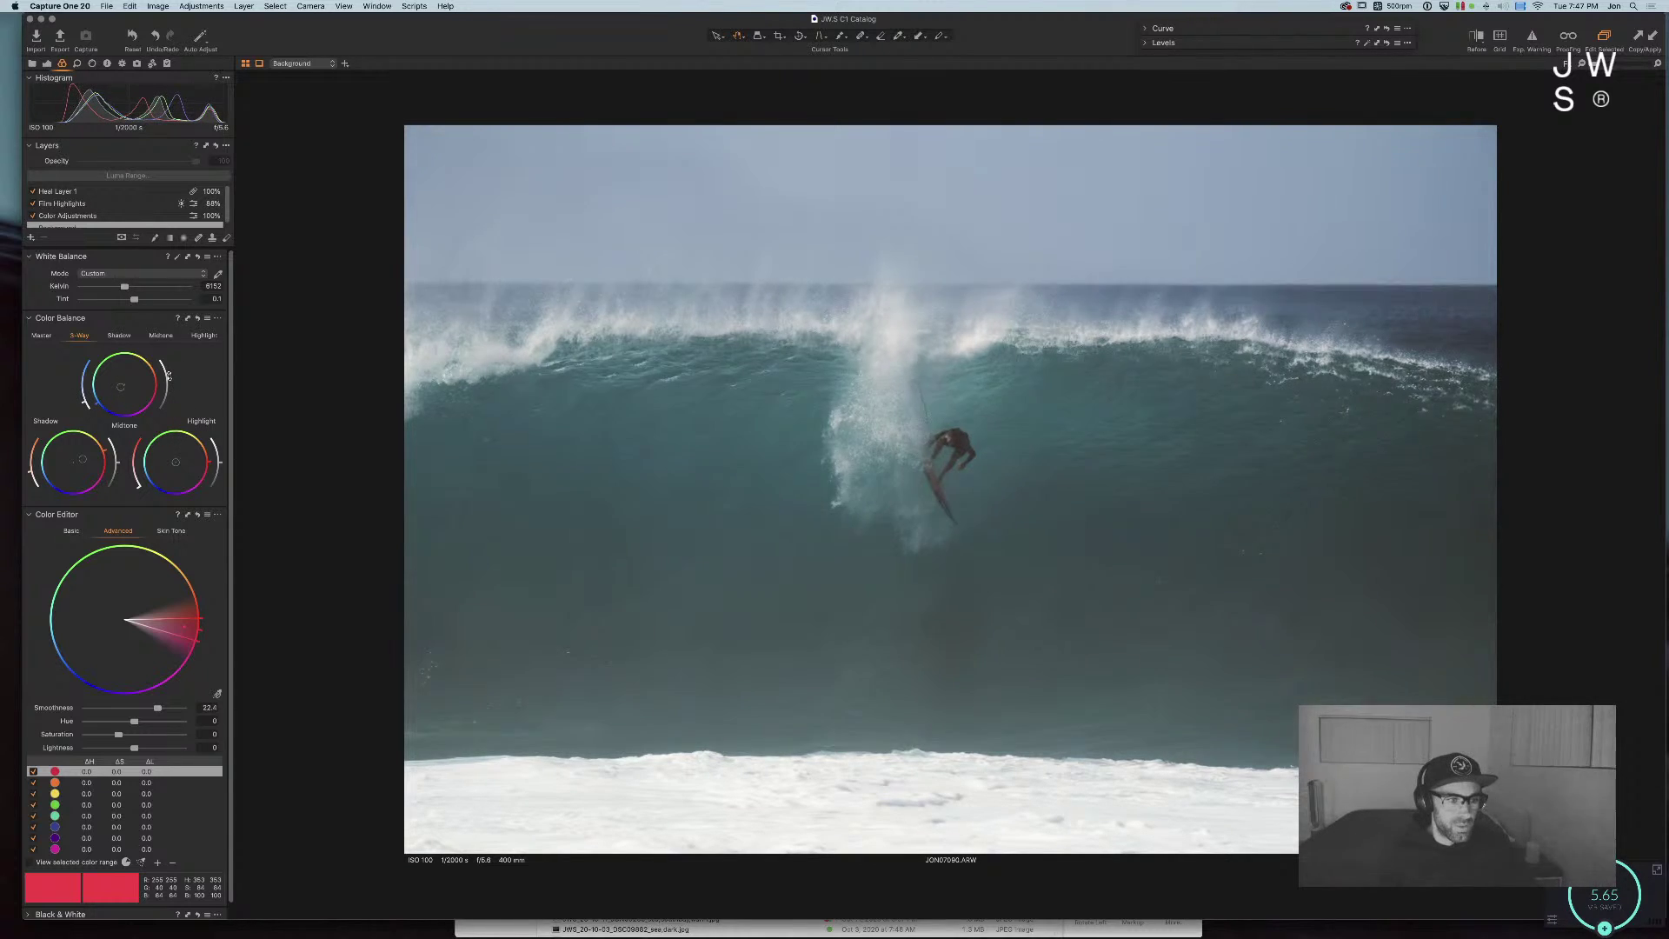
{"action": "left_click_drag", "start_coordinate": [169, 376], "coordinate": [174, 381]}
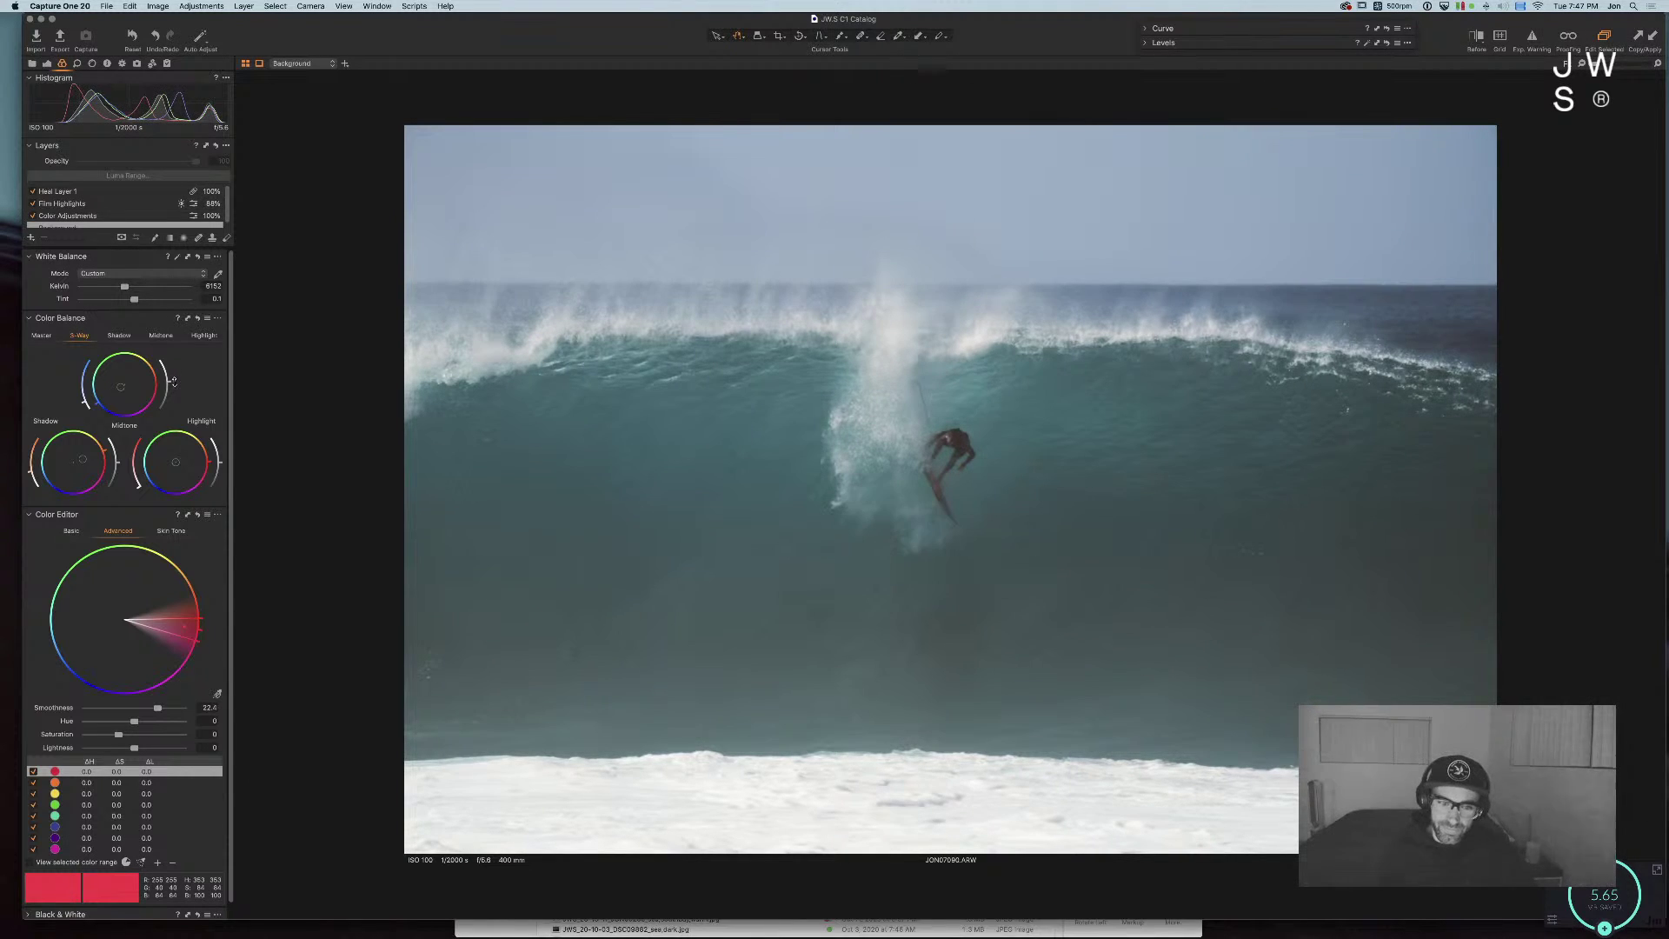
Step: Tint the highlights toward green in the 3-Way Color Balance, giving the foam and sky a greenish cast
{"action": "left_click_drag", "start_coordinate": [173, 453], "coordinate": [169, 432]}
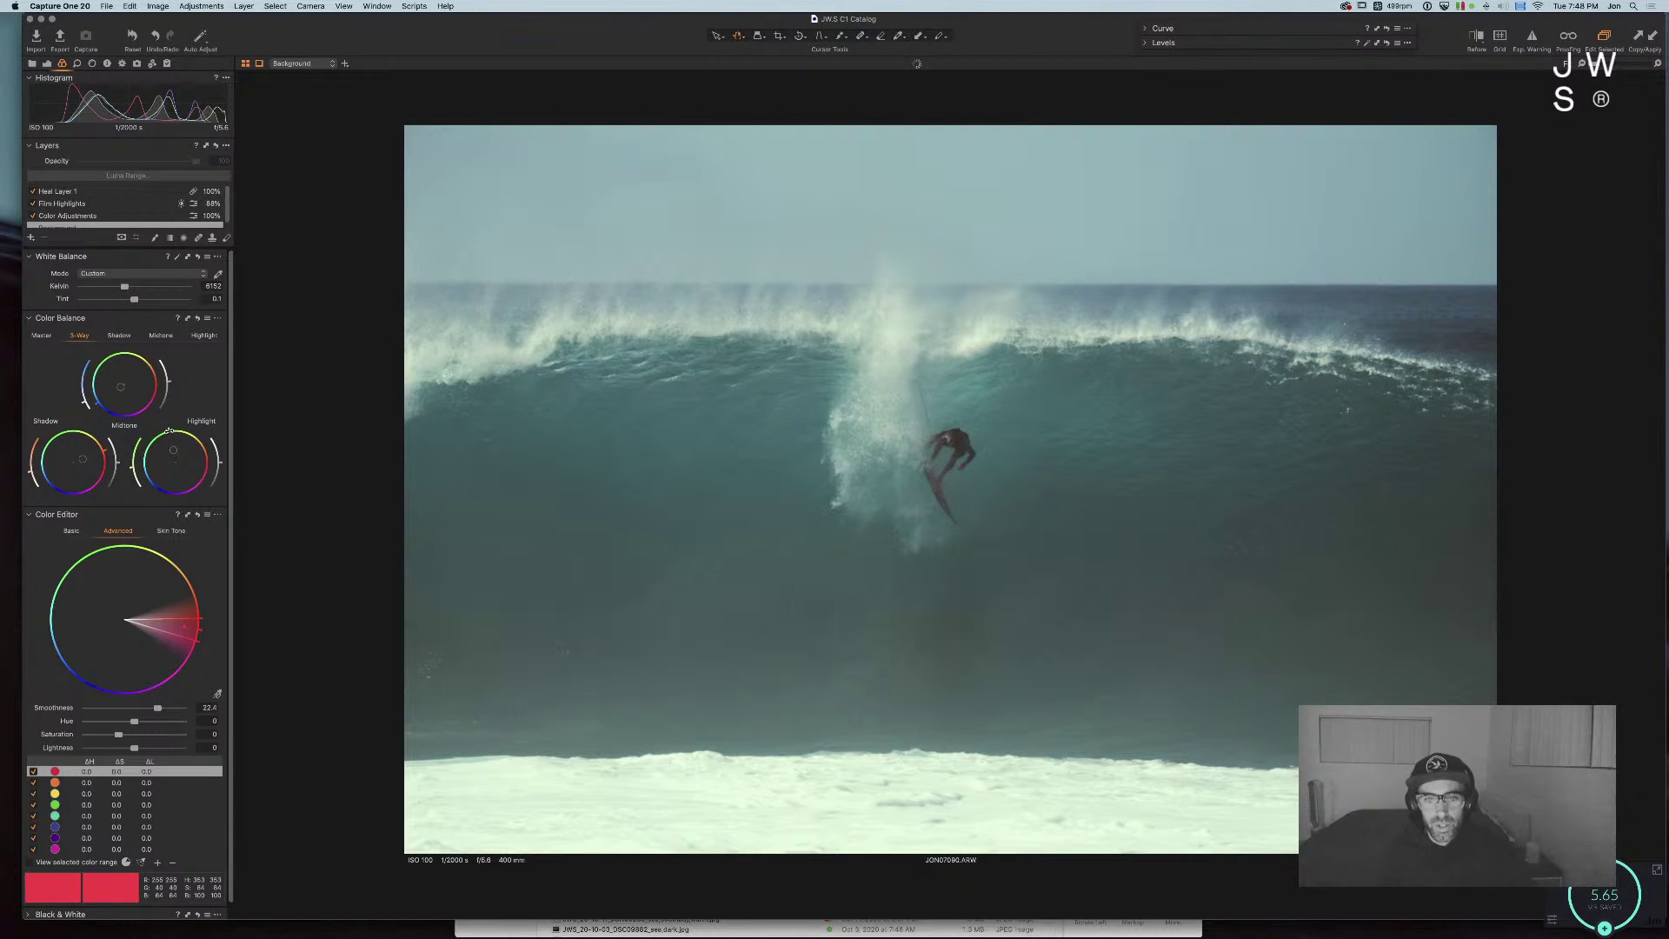
{"action": "left_click_drag", "start_coordinate": [168, 429], "coordinate": [143, 468]}
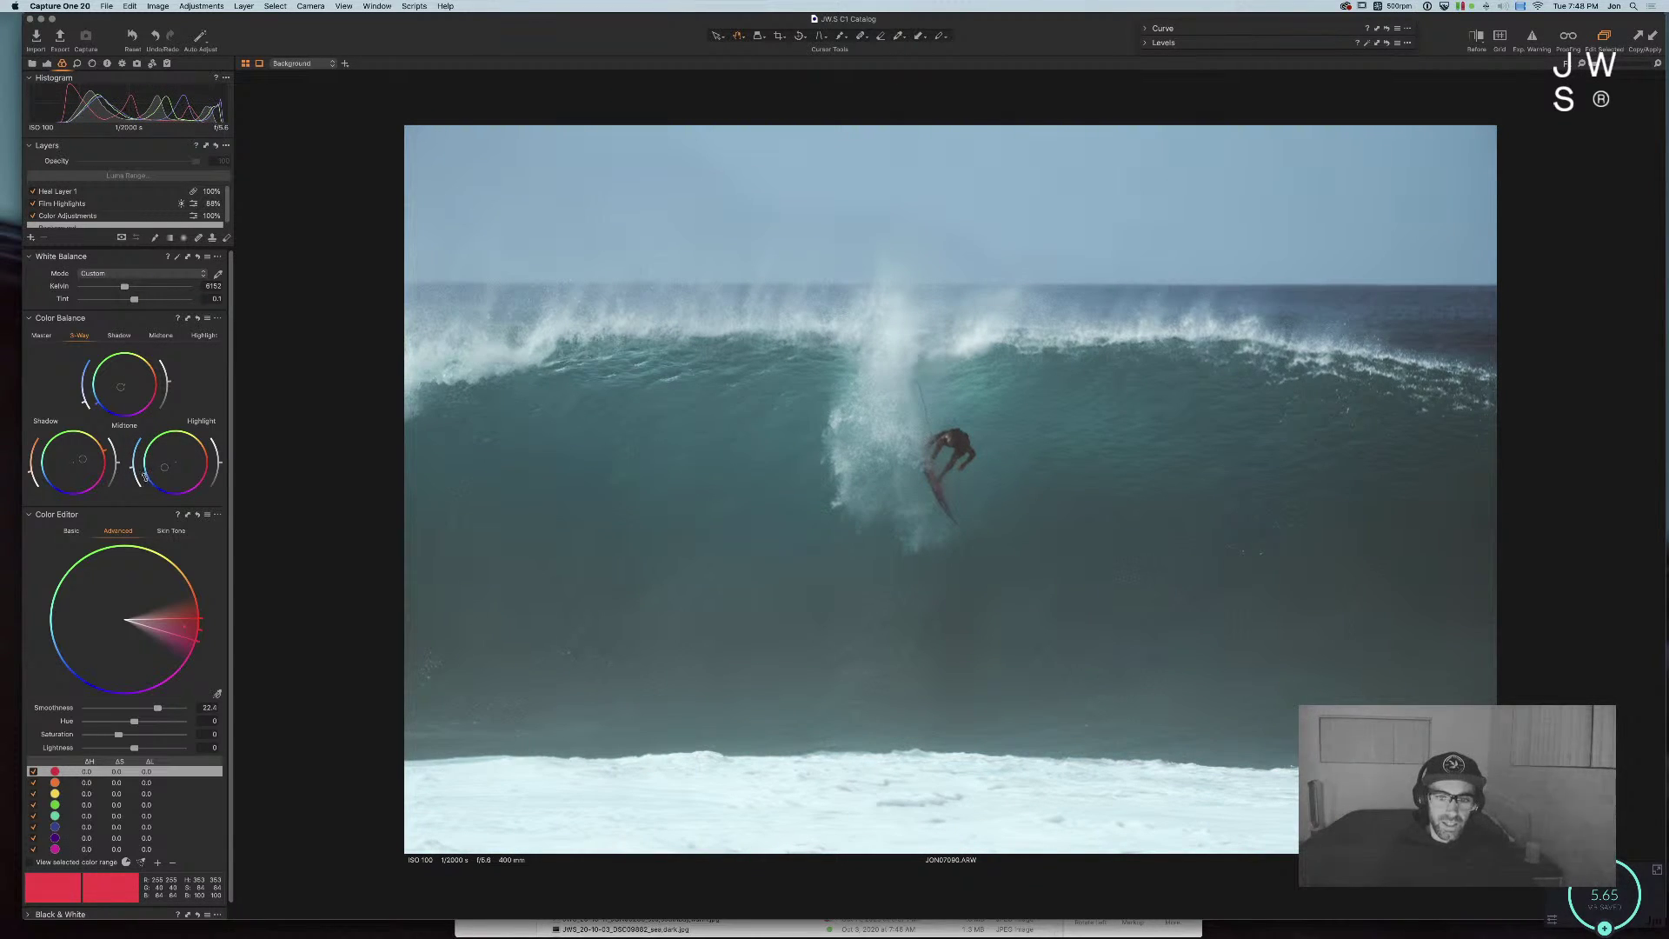
{"action": "left_click_drag", "start_coordinate": [145, 473], "coordinate": [168, 433]}
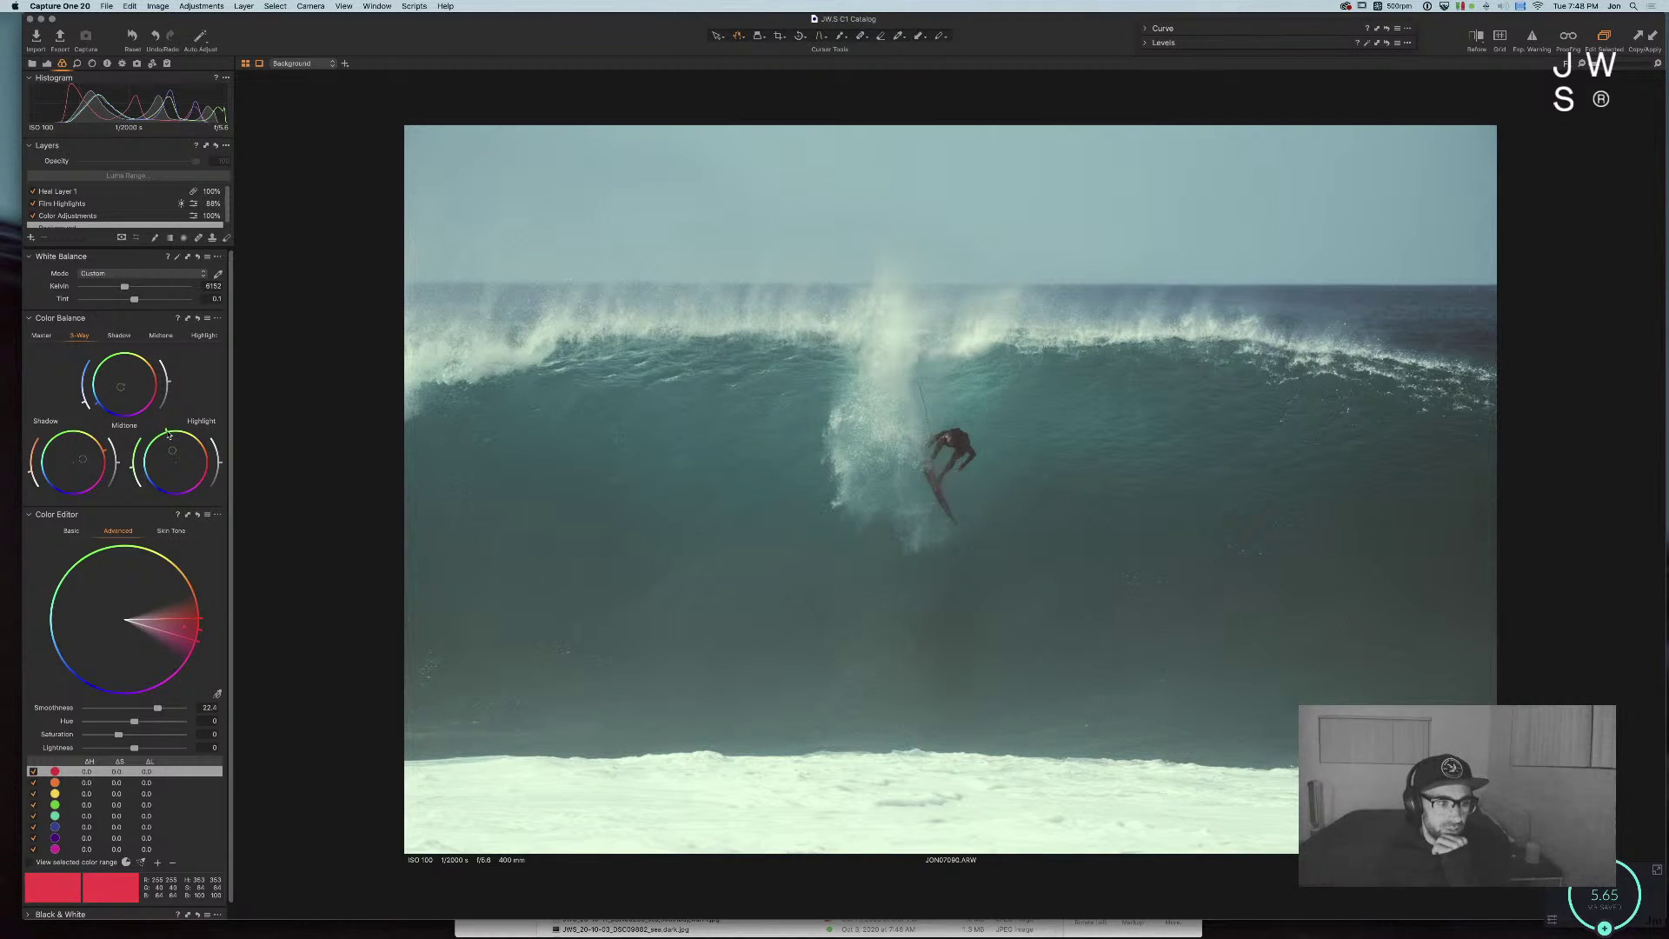
{"action": "left_click", "coordinate": [205, 470]}
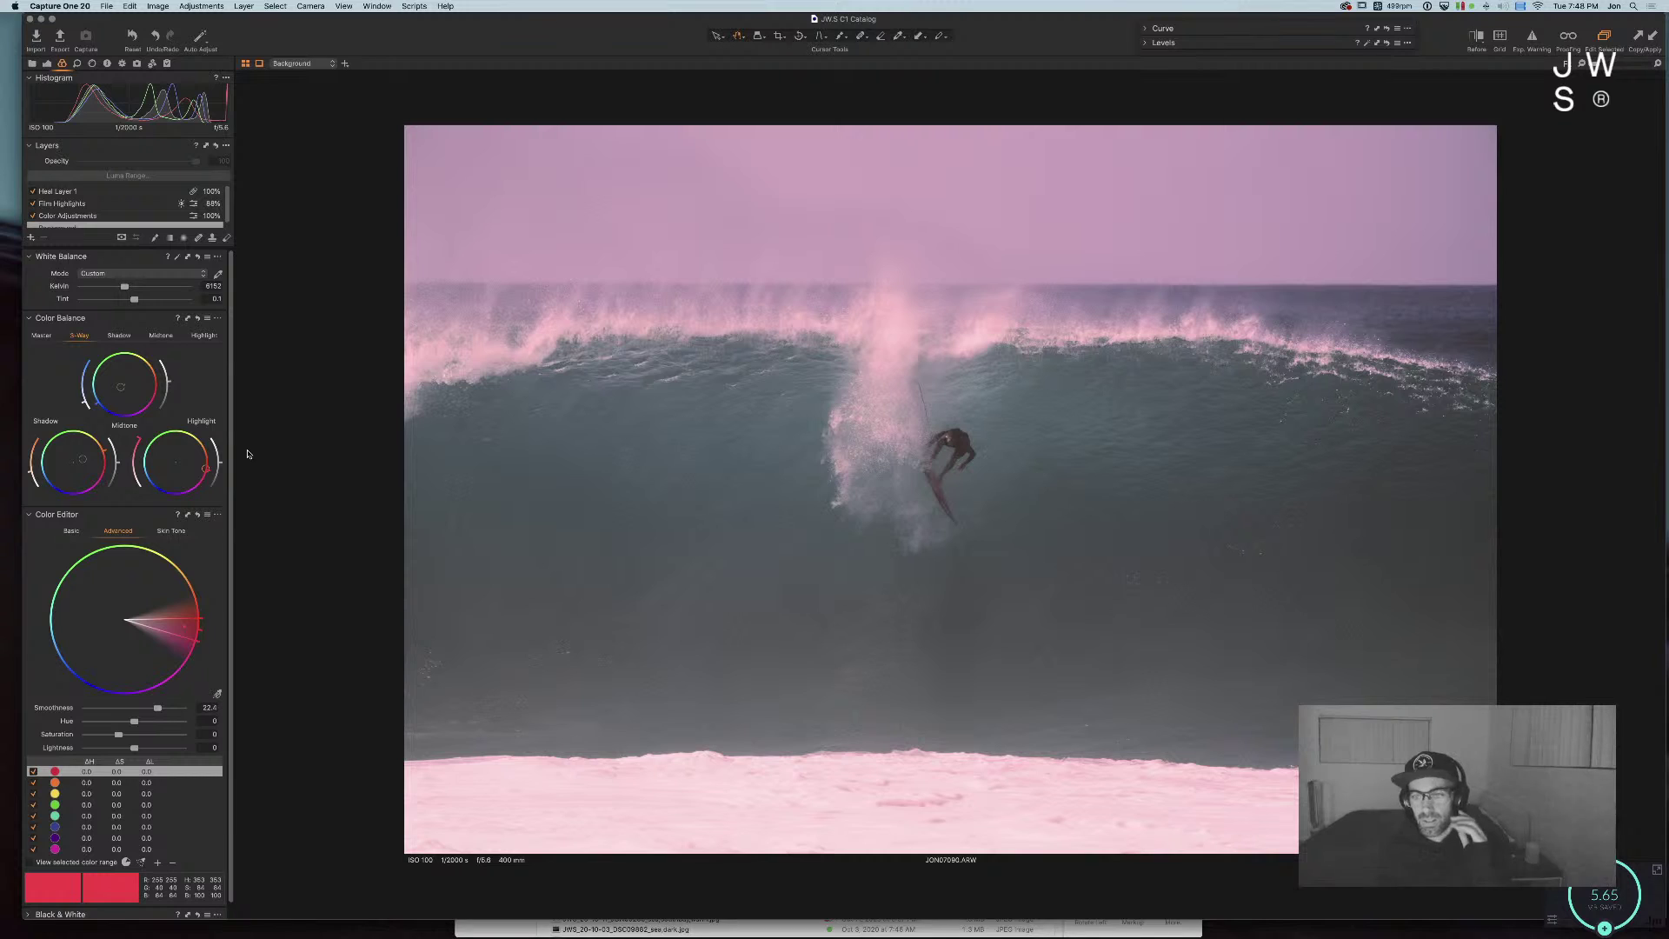
{"action": "key", "text": "super+z"}
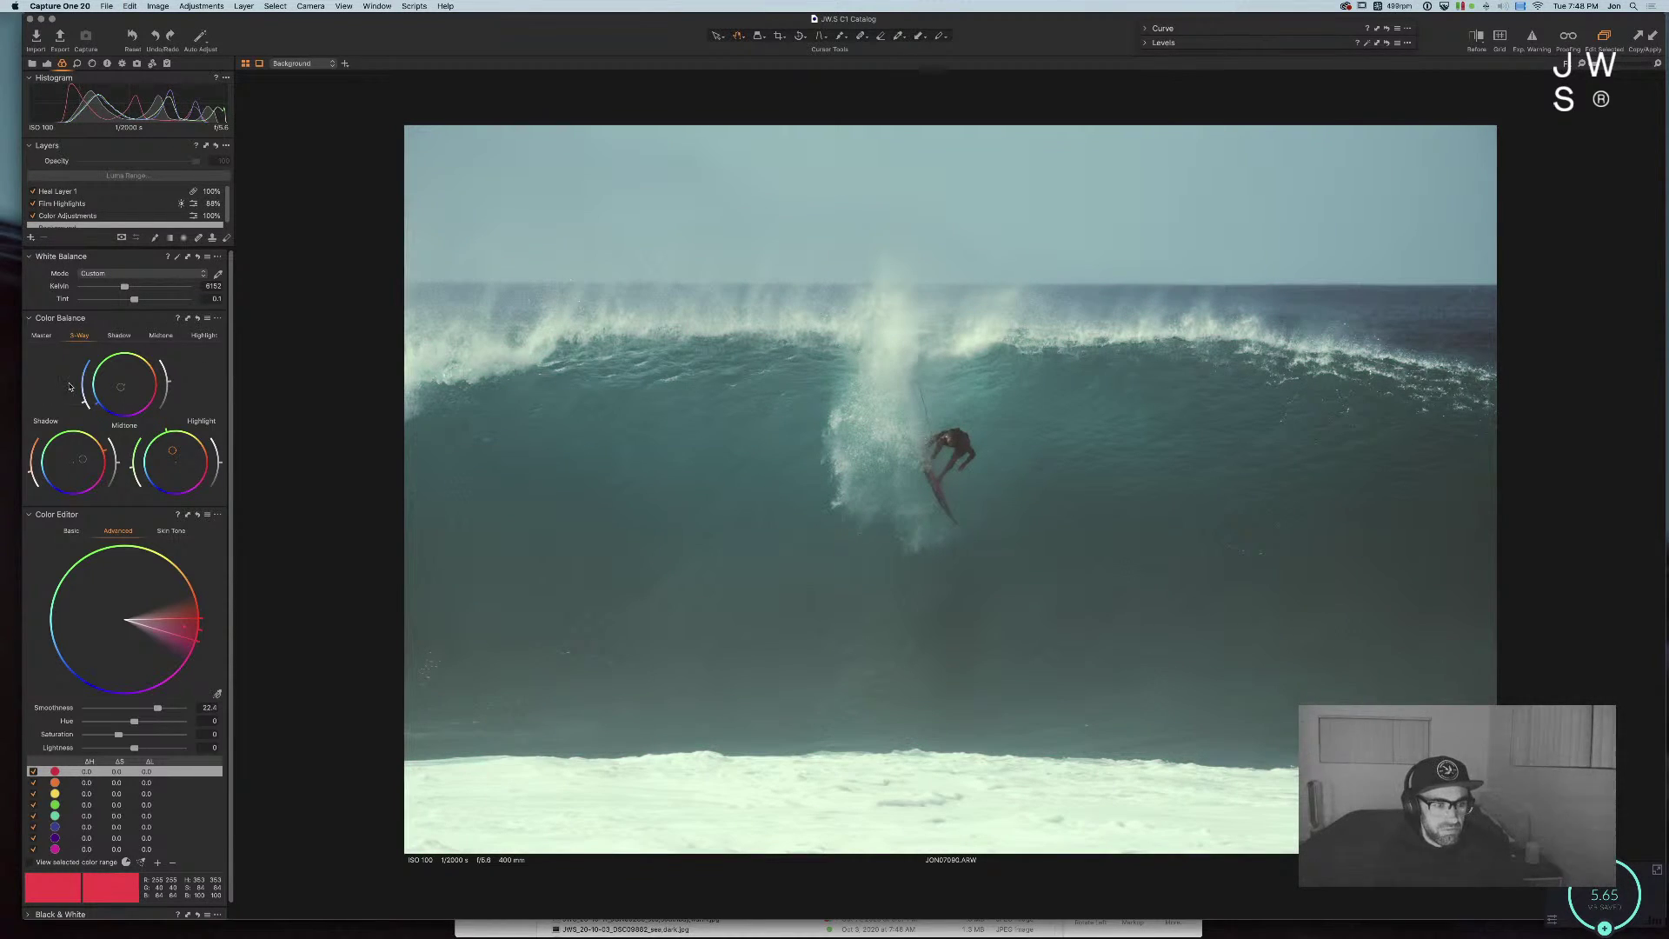
Step: Fine-tune the lightness of the highlights and midtones and darken the shadows in the 3-Way Color Balance
{"action": "scroll", "coordinate": [219, 456], "scroll_direction": "down", "scroll_amount": 1}
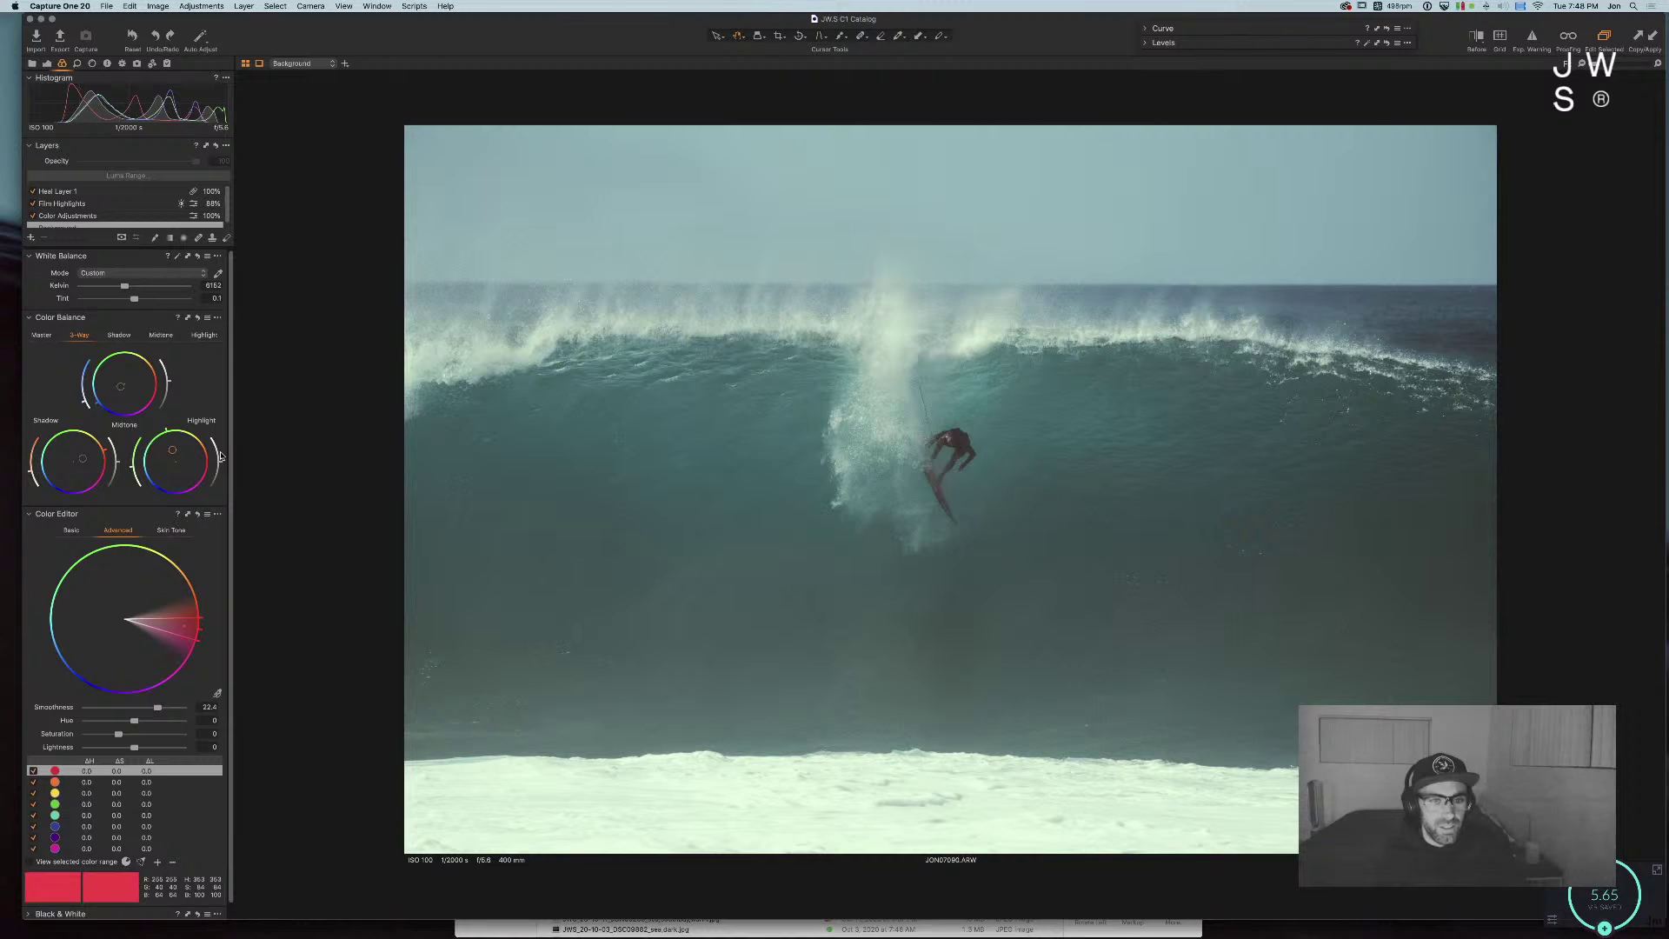
{"action": "scroll", "coordinate": [221, 452], "scroll_direction": "up", "scroll_amount": 2}
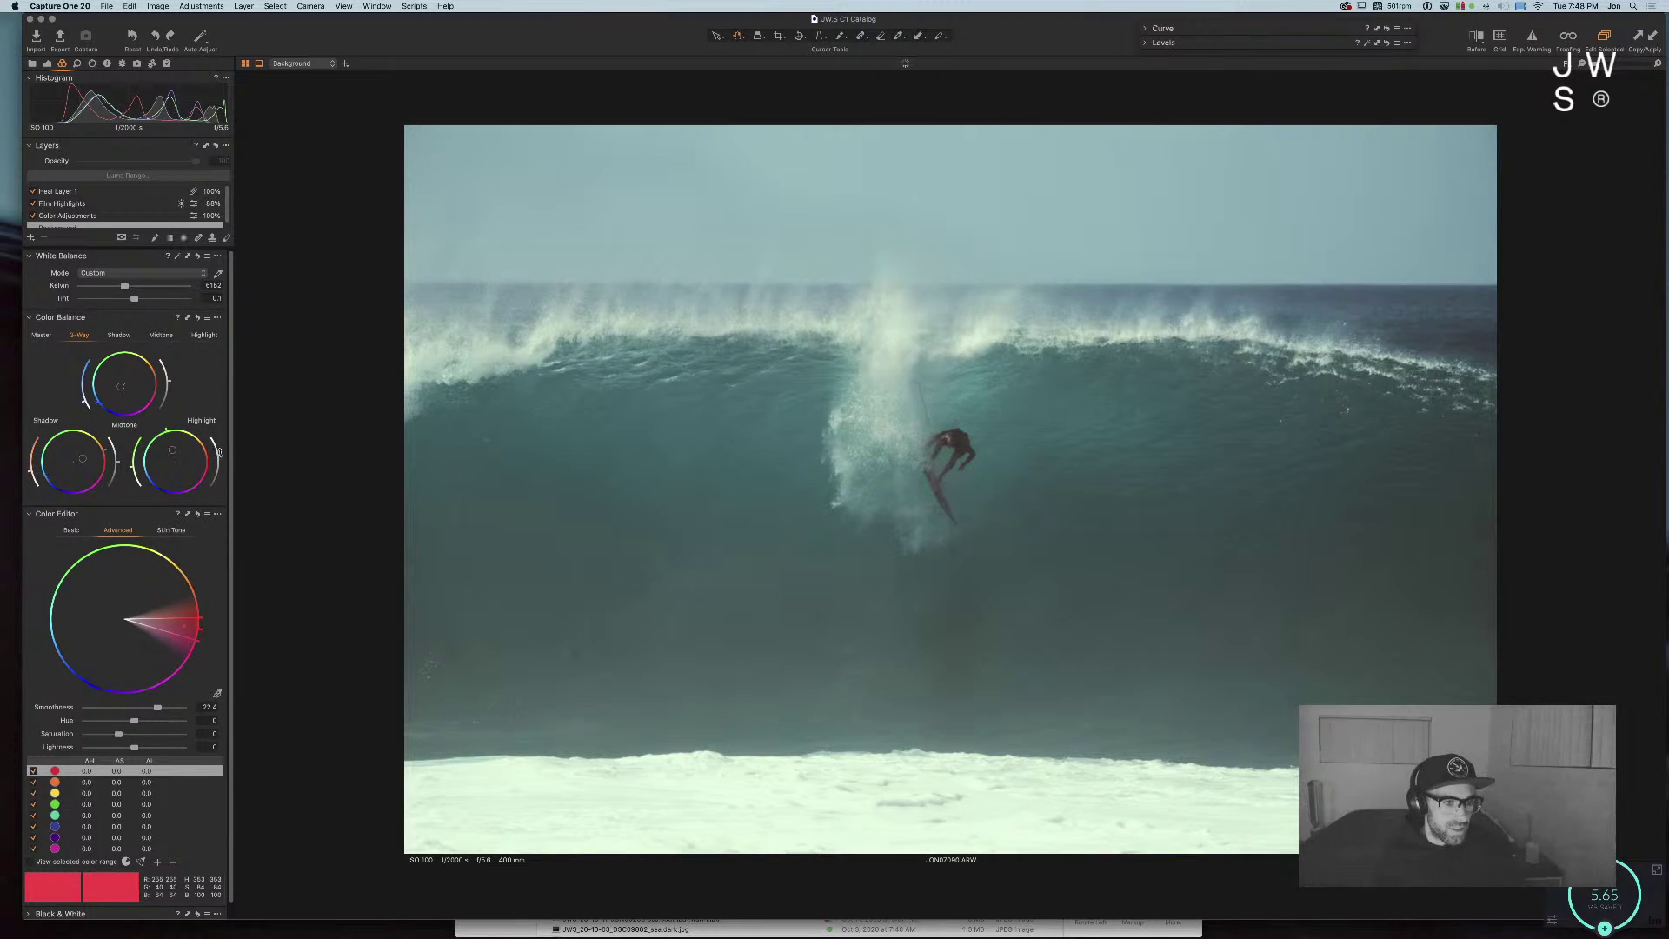
{"action": "left_click_drag", "start_coordinate": [219, 449], "coordinate": [220, 459]}
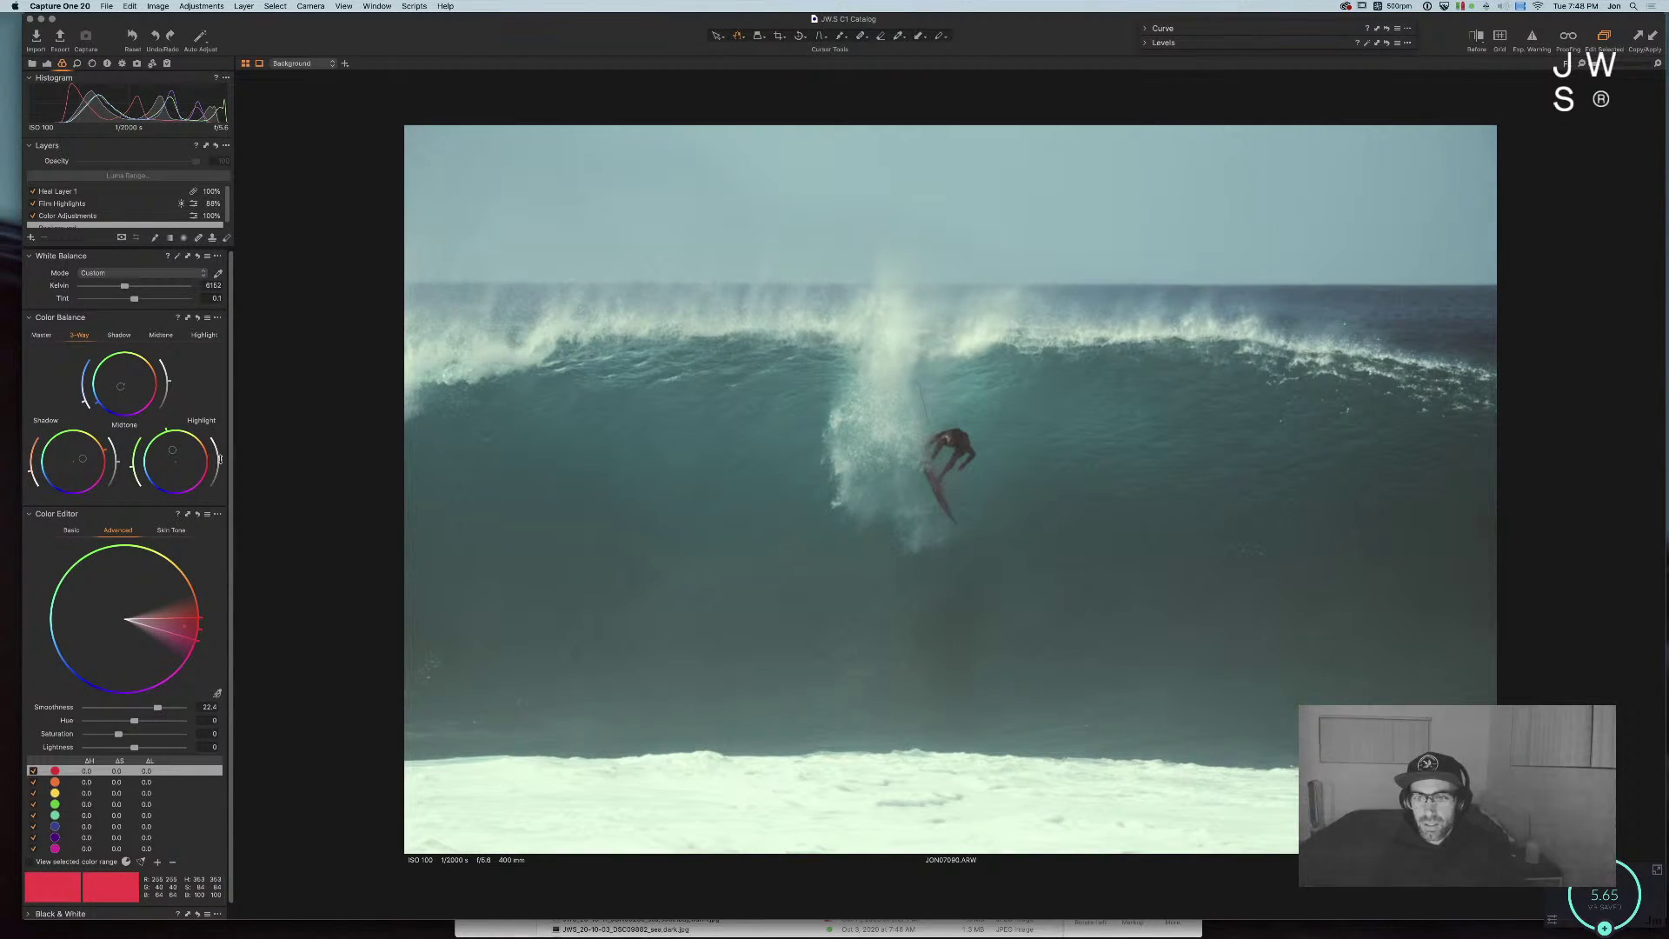
{"action": "left_click_drag", "start_coordinate": [170, 383], "coordinate": [170, 379]}
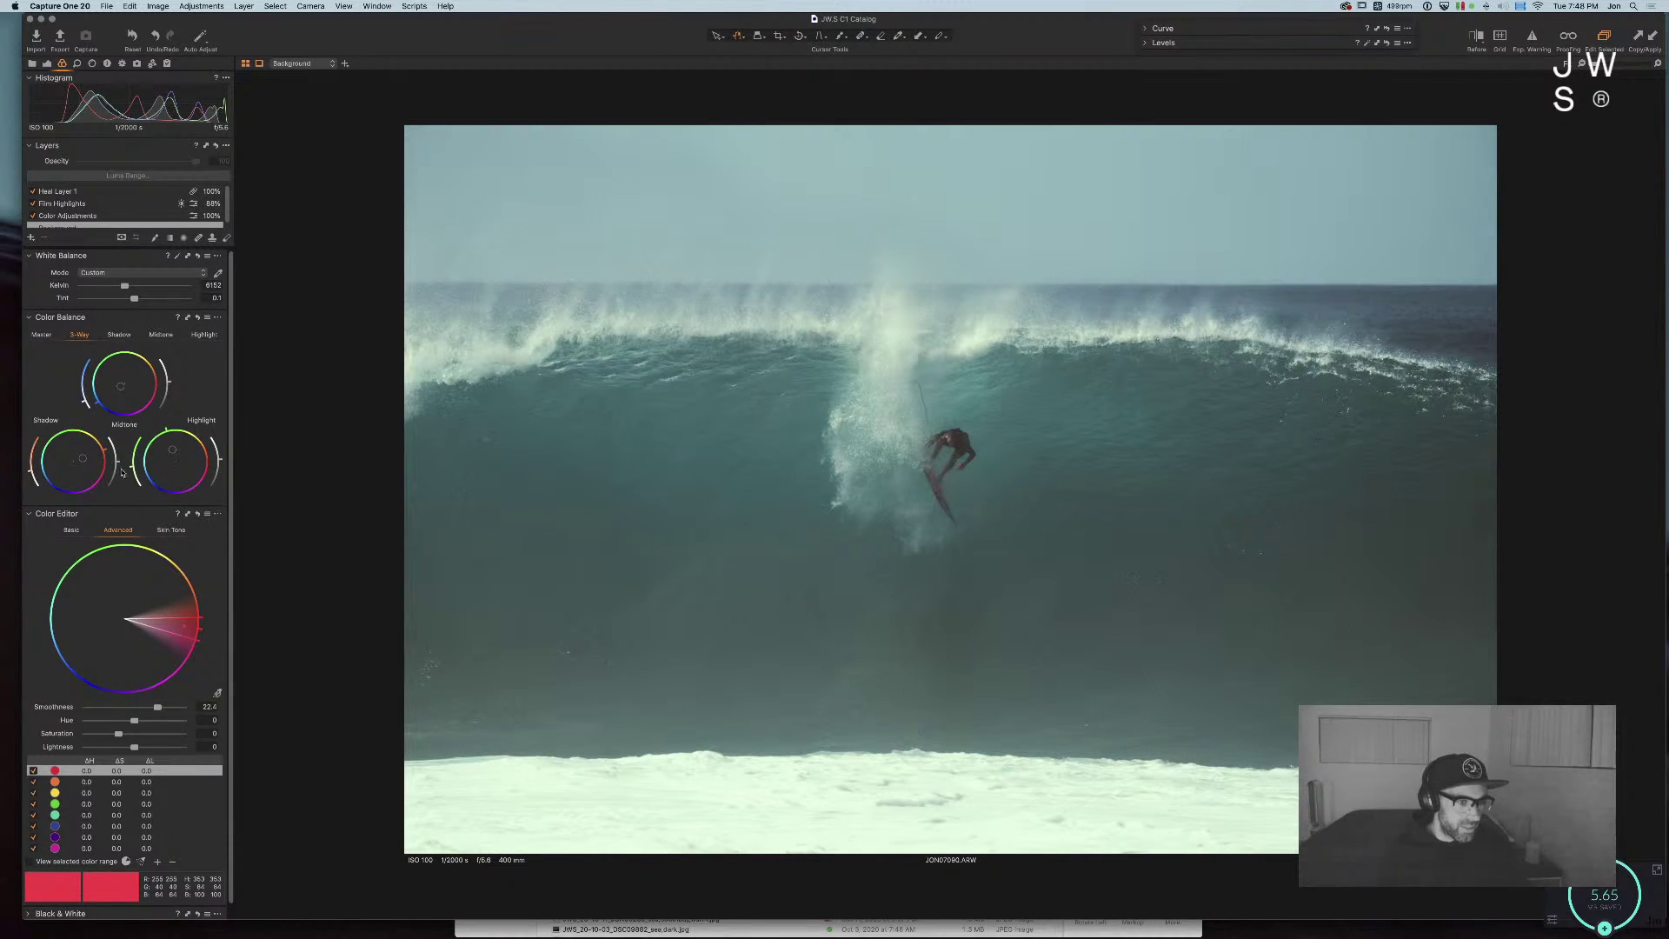
{"action": "left_click_drag", "start_coordinate": [118, 464], "coordinate": [123, 477]}
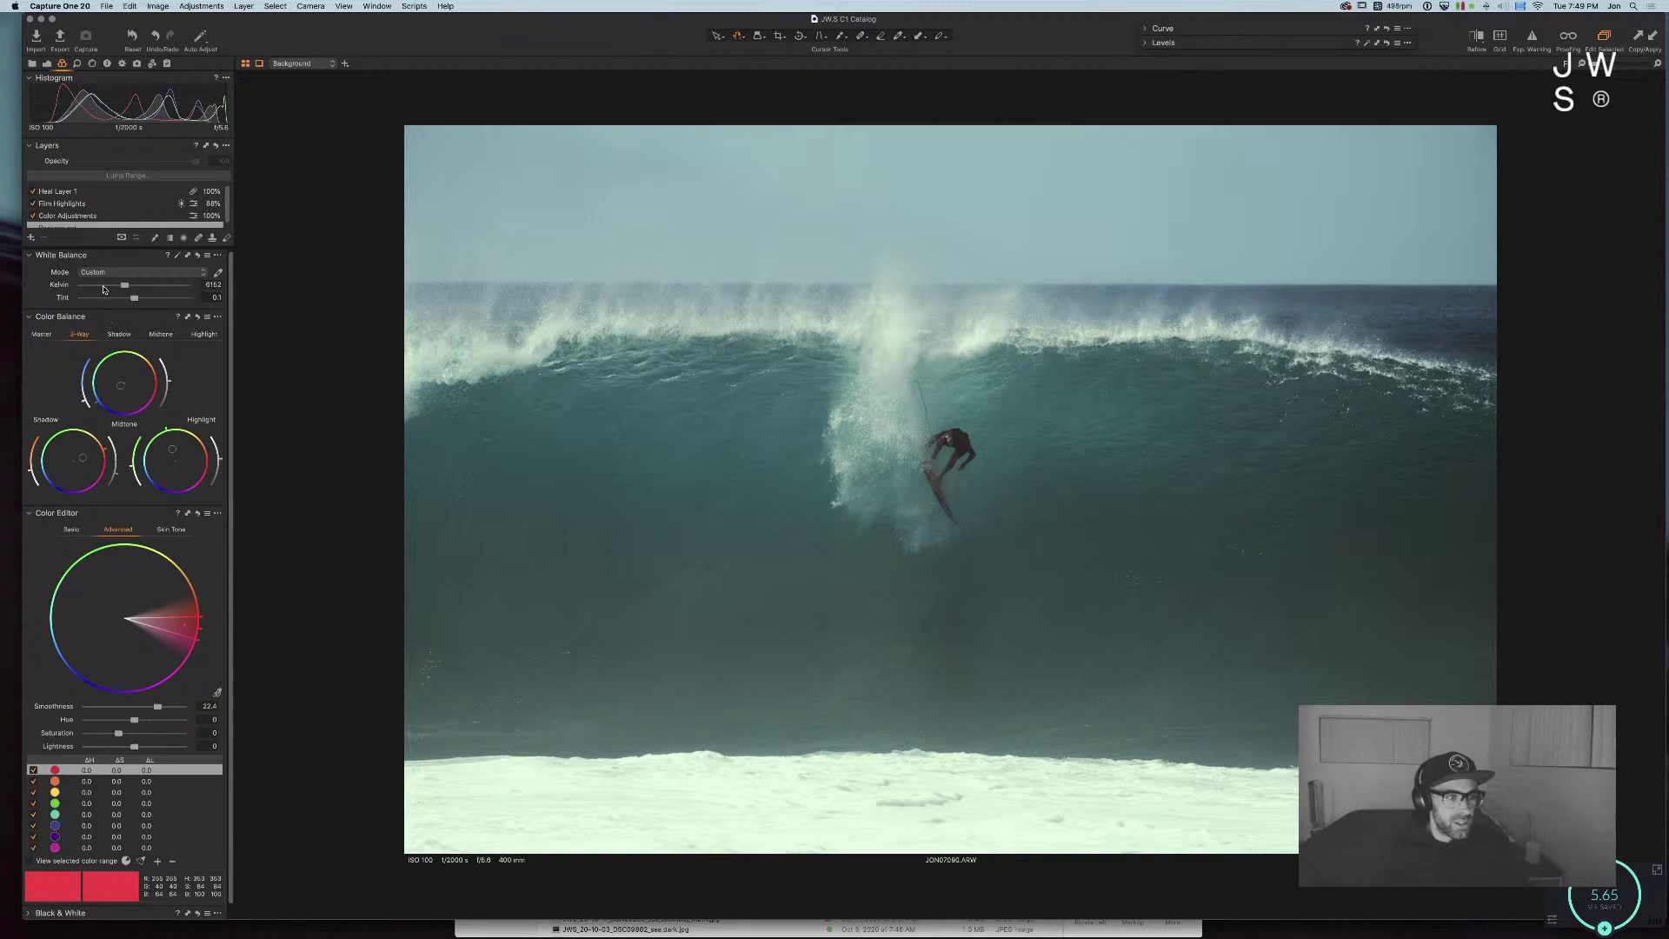
Step: Warm the white balance to about 6400 K, and try a hue shift on the red color range before resetting it
{"action": "left_click_drag", "start_coordinate": [125, 286], "coordinate": [128, 287]}
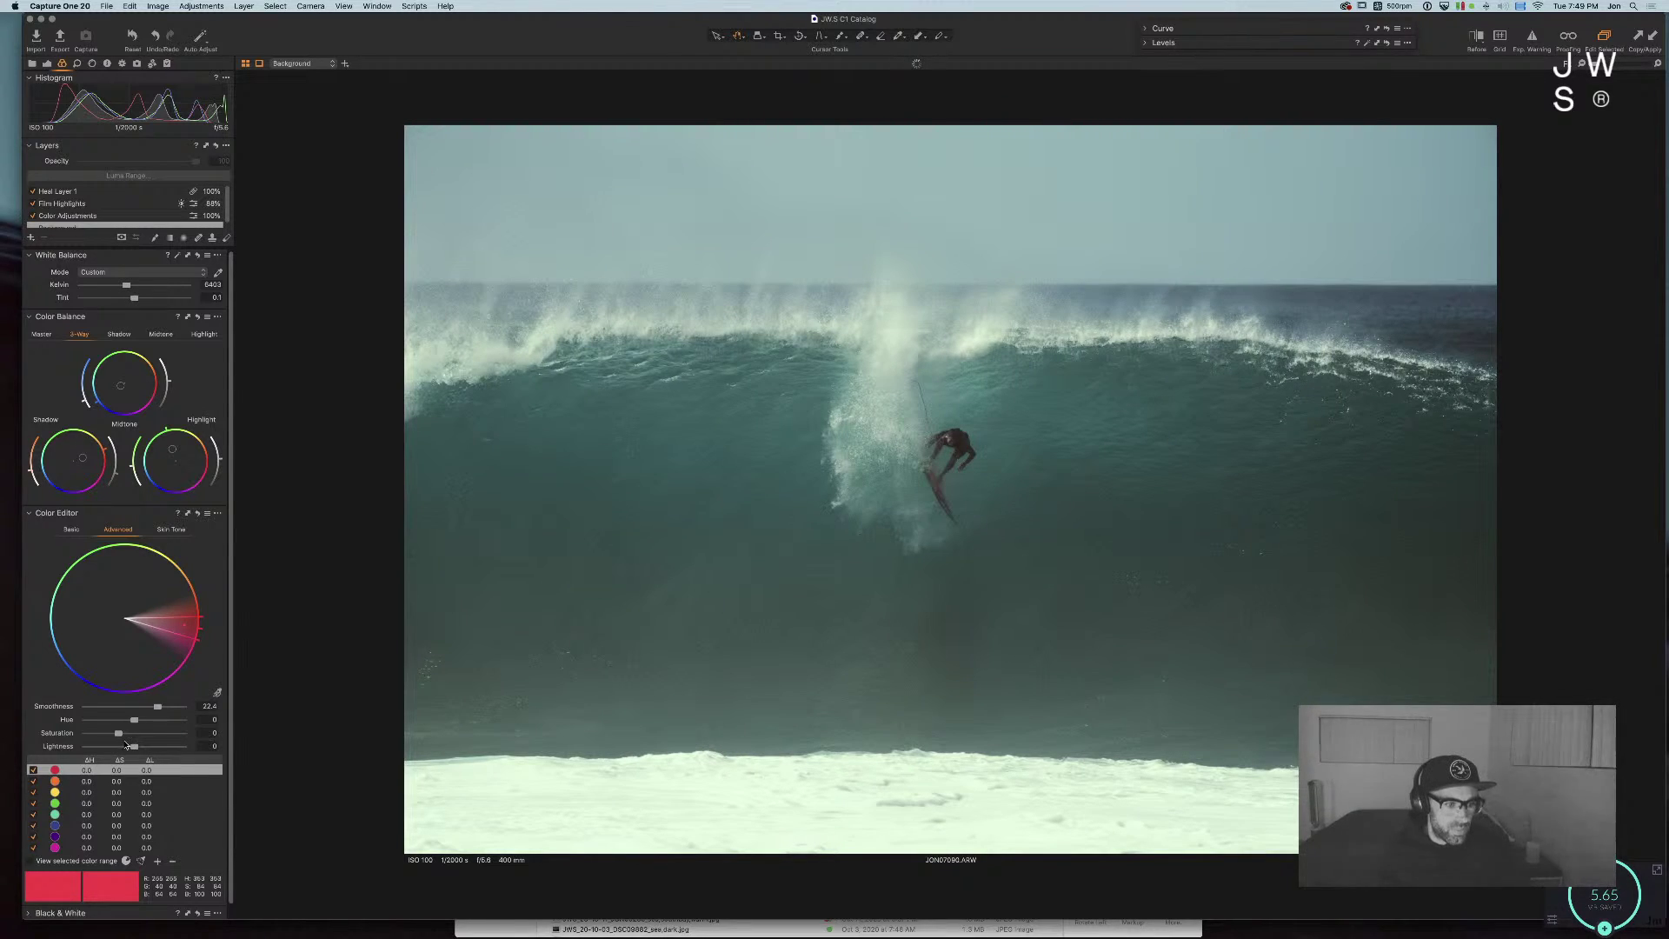
{"action": "mouse_move", "coordinate": [134, 720]}
{"action": "left_mouse_down"}
{"action": "mouse_move", "coordinate": [153, 722]}
{"action": "mouse_move", "coordinate": [106, 723]}
{"action": "left_mouse_up"}
{"action": "double_click", "coordinate": [107, 723]}
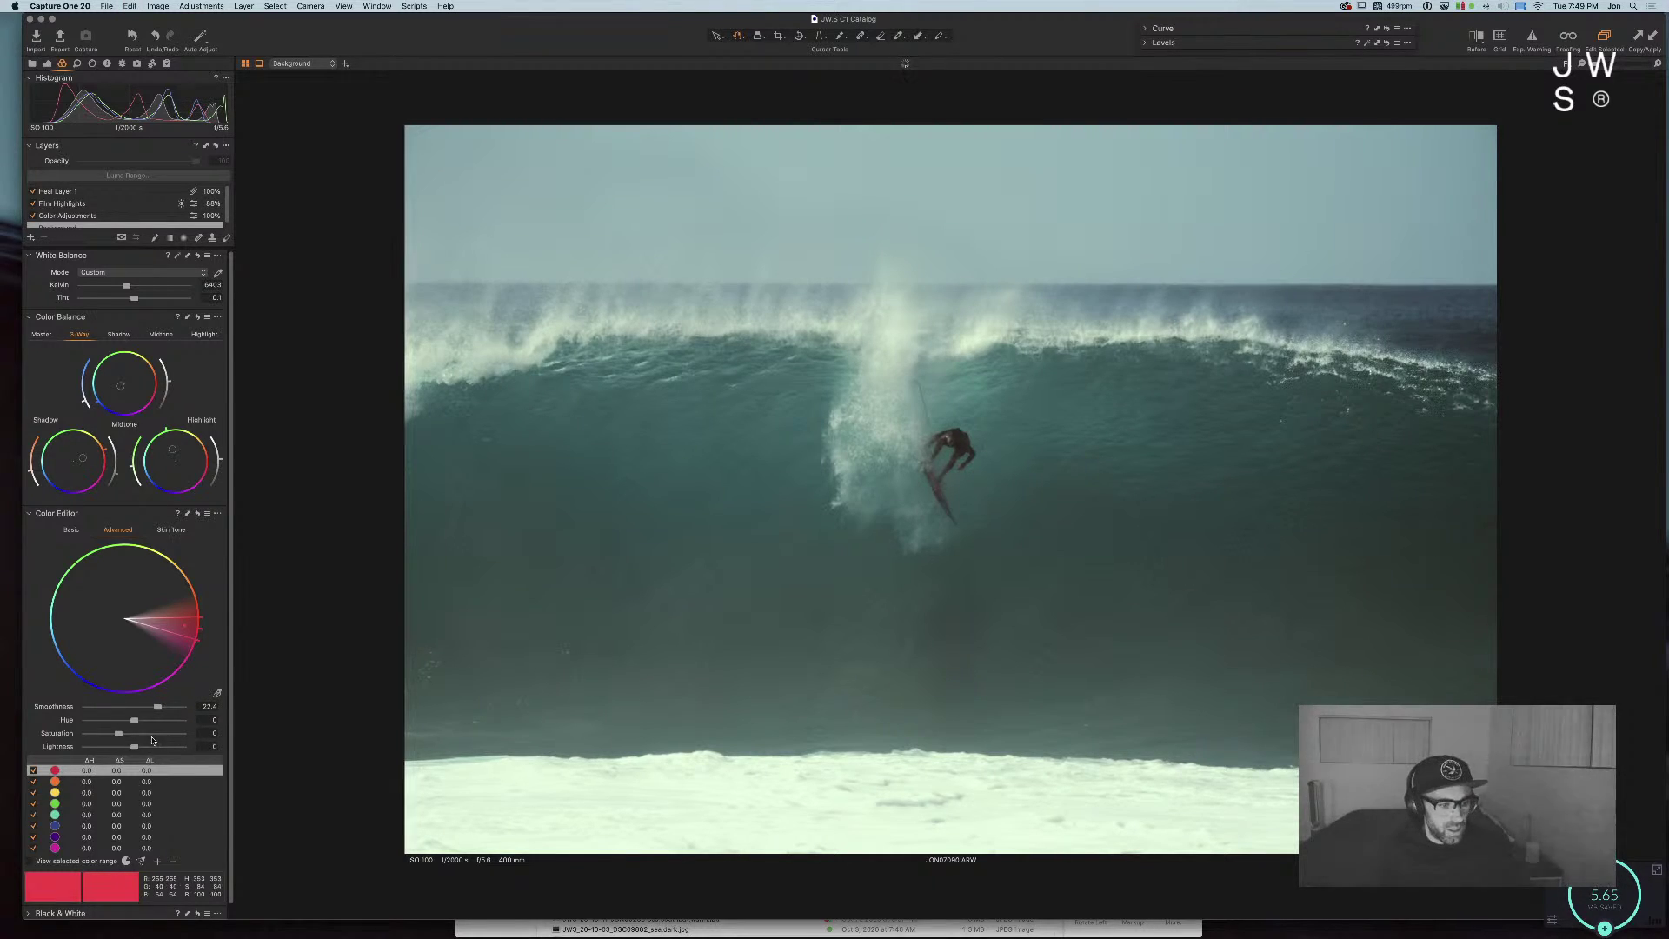
Step: Adjust the orange range in the advanced Color Editor to lightness about 7, hue 13.7, smoothness 13.7 and saturation about 39
{"action": "left_click", "coordinate": [135, 782]}
{"action": "left_click_drag", "start_coordinate": [135, 748], "coordinate": [326, 765]}
{"action": "left_click_drag", "start_coordinate": [154, 758], "coordinate": [137, 746]}
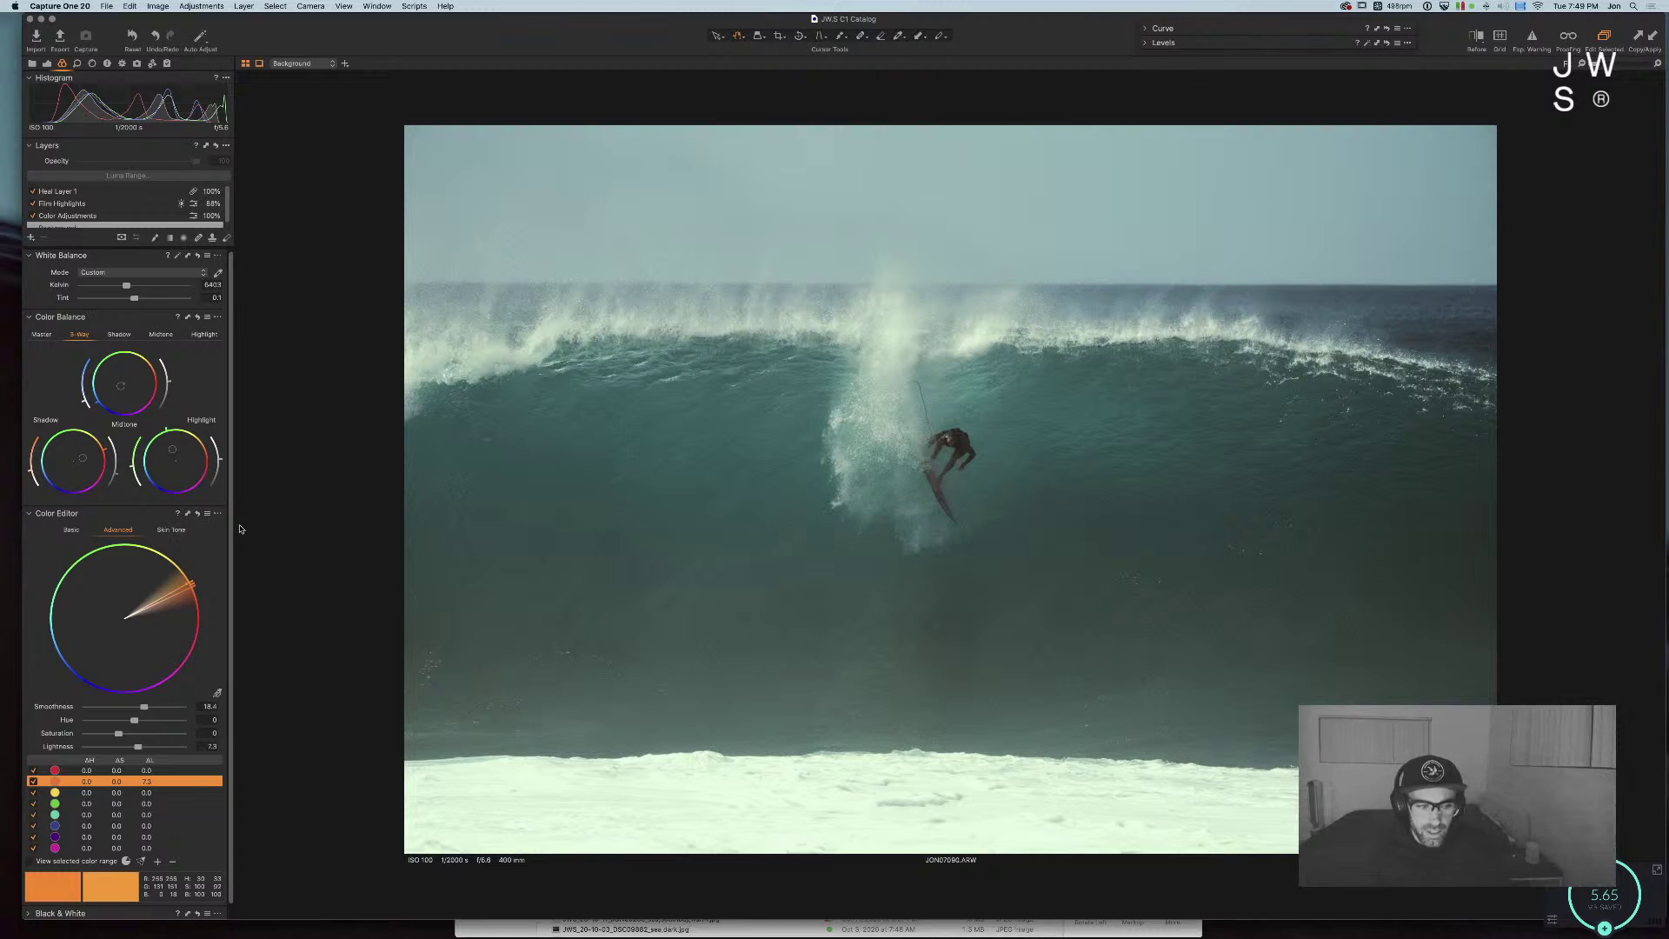
{"action": "mouse_move", "coordinate": [135, 718]}
{"action": "left_mouse_down"}
{"action": "mouse_move", "coordinate": [157, 721]}
{"action": "mouse_move", "coordinate": [113, 722]}
{"action": "mouse_move", "coordinate": [161, 722]}
{"action": "left_mouse_up"}
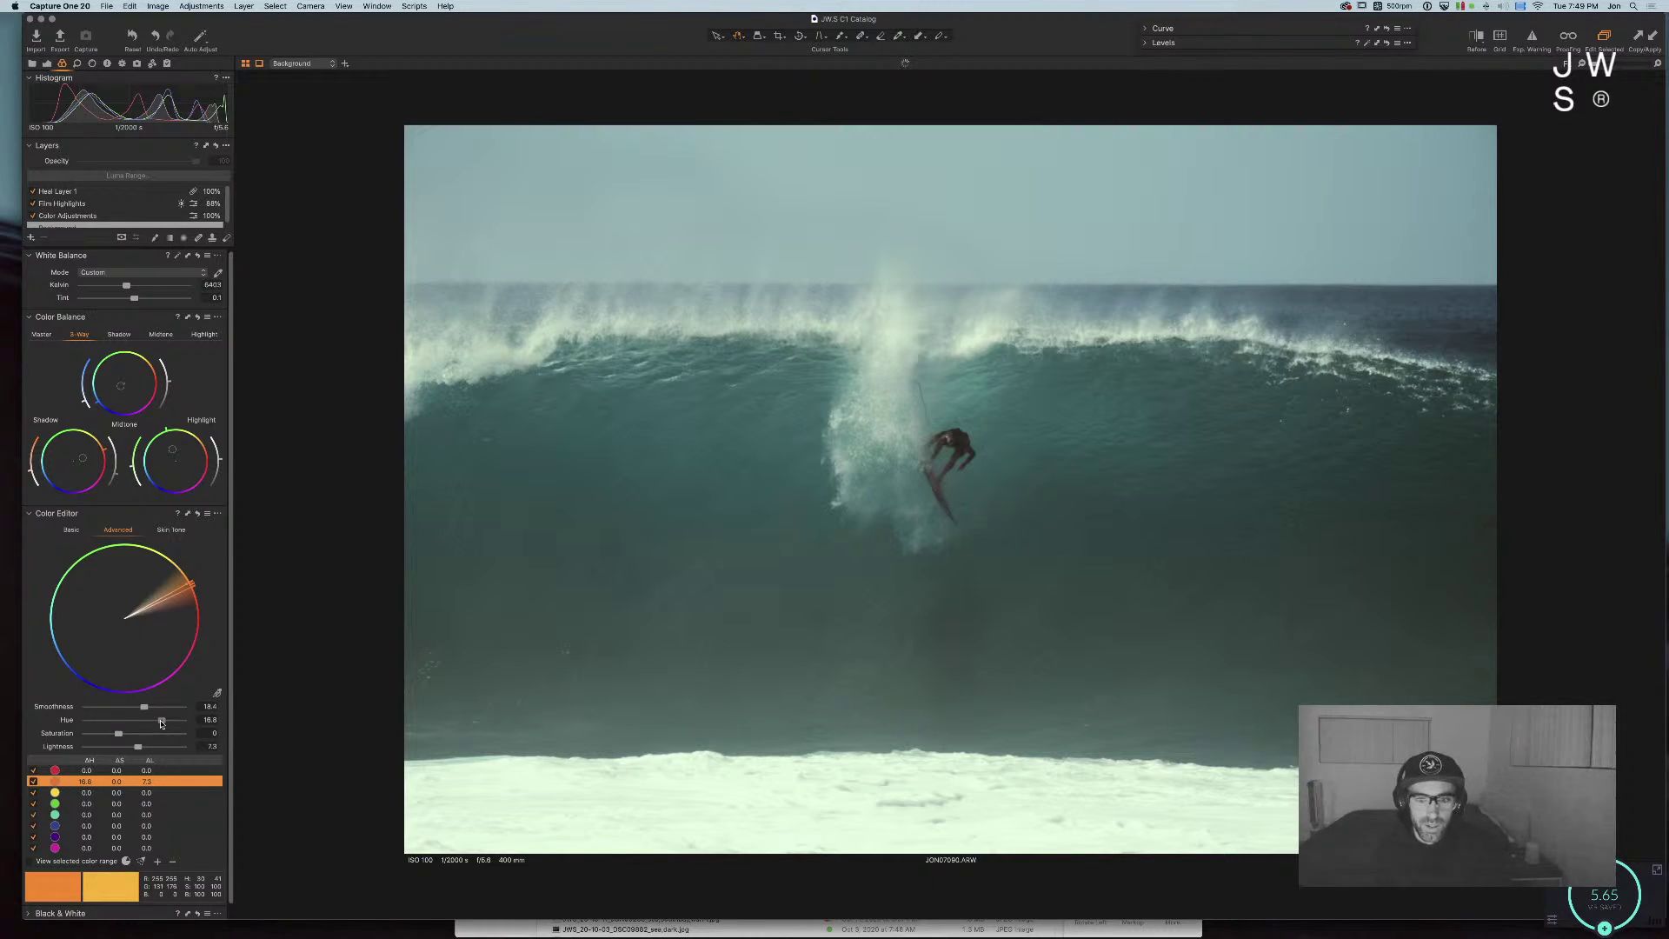
{"action": "left_click_drag", "start_coordinate": [160, 721], "coordinate": [156, 721]}
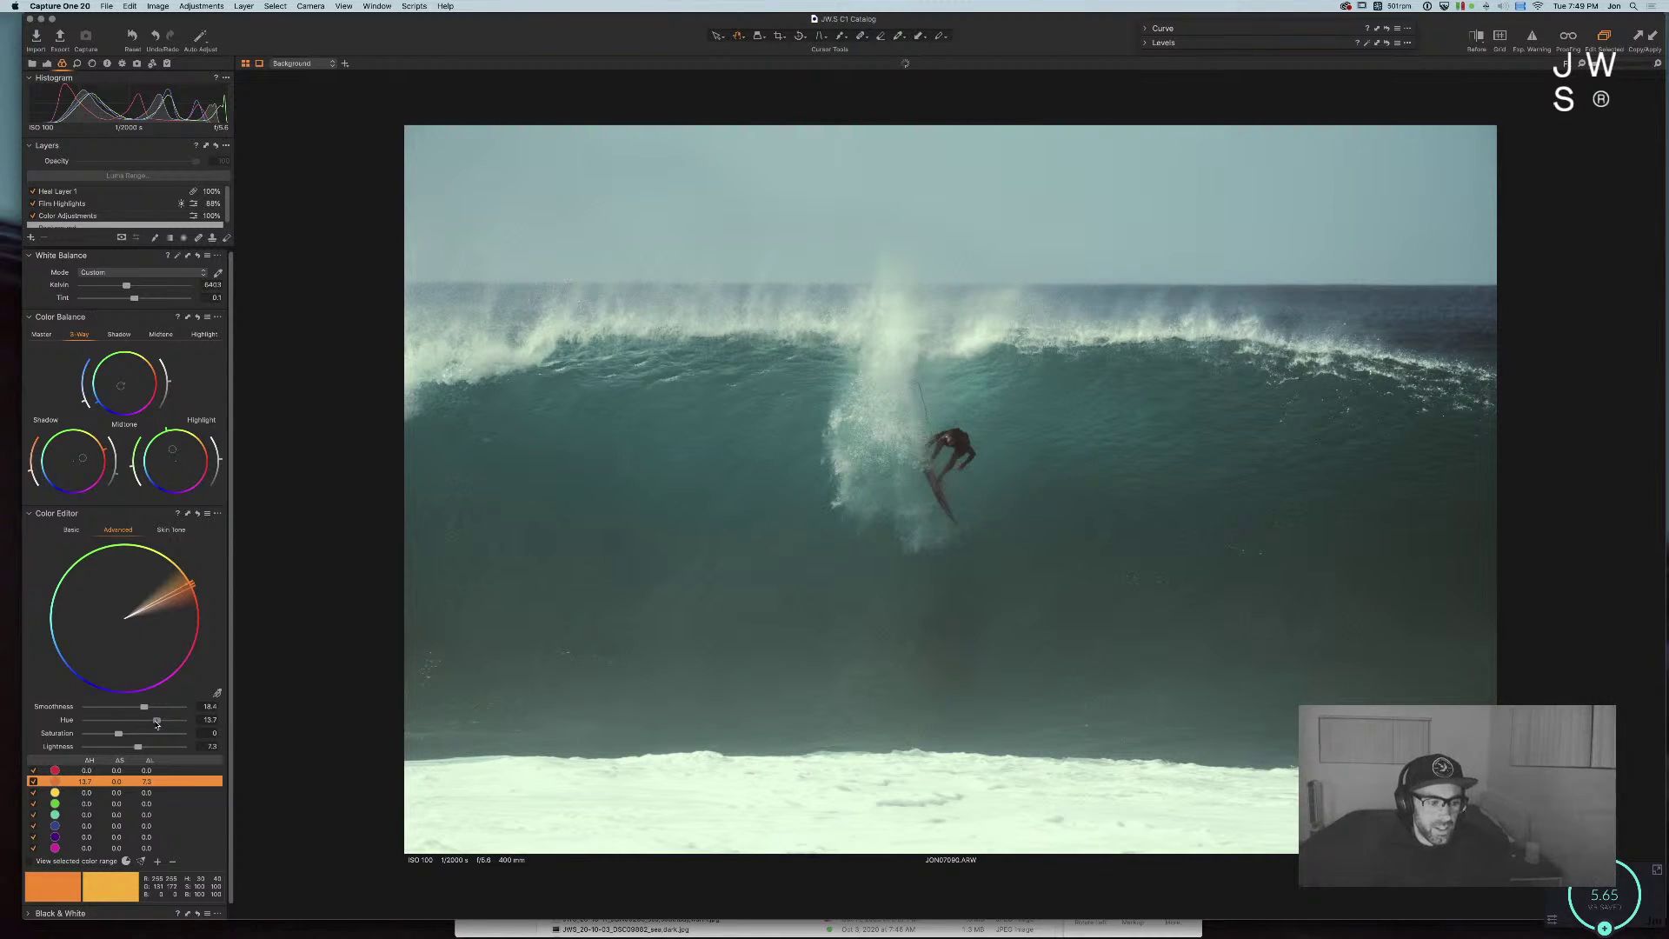
{"action": "mouse_move", "coordinate": [144, 707]}
{"action": "left_mouse_down"}
{"action": "mouse_move", "coordinate": [194, 710]}
{"action": "mouse_move", "coordinate": [131, 710]}
{"action": "left_mouse_up"}
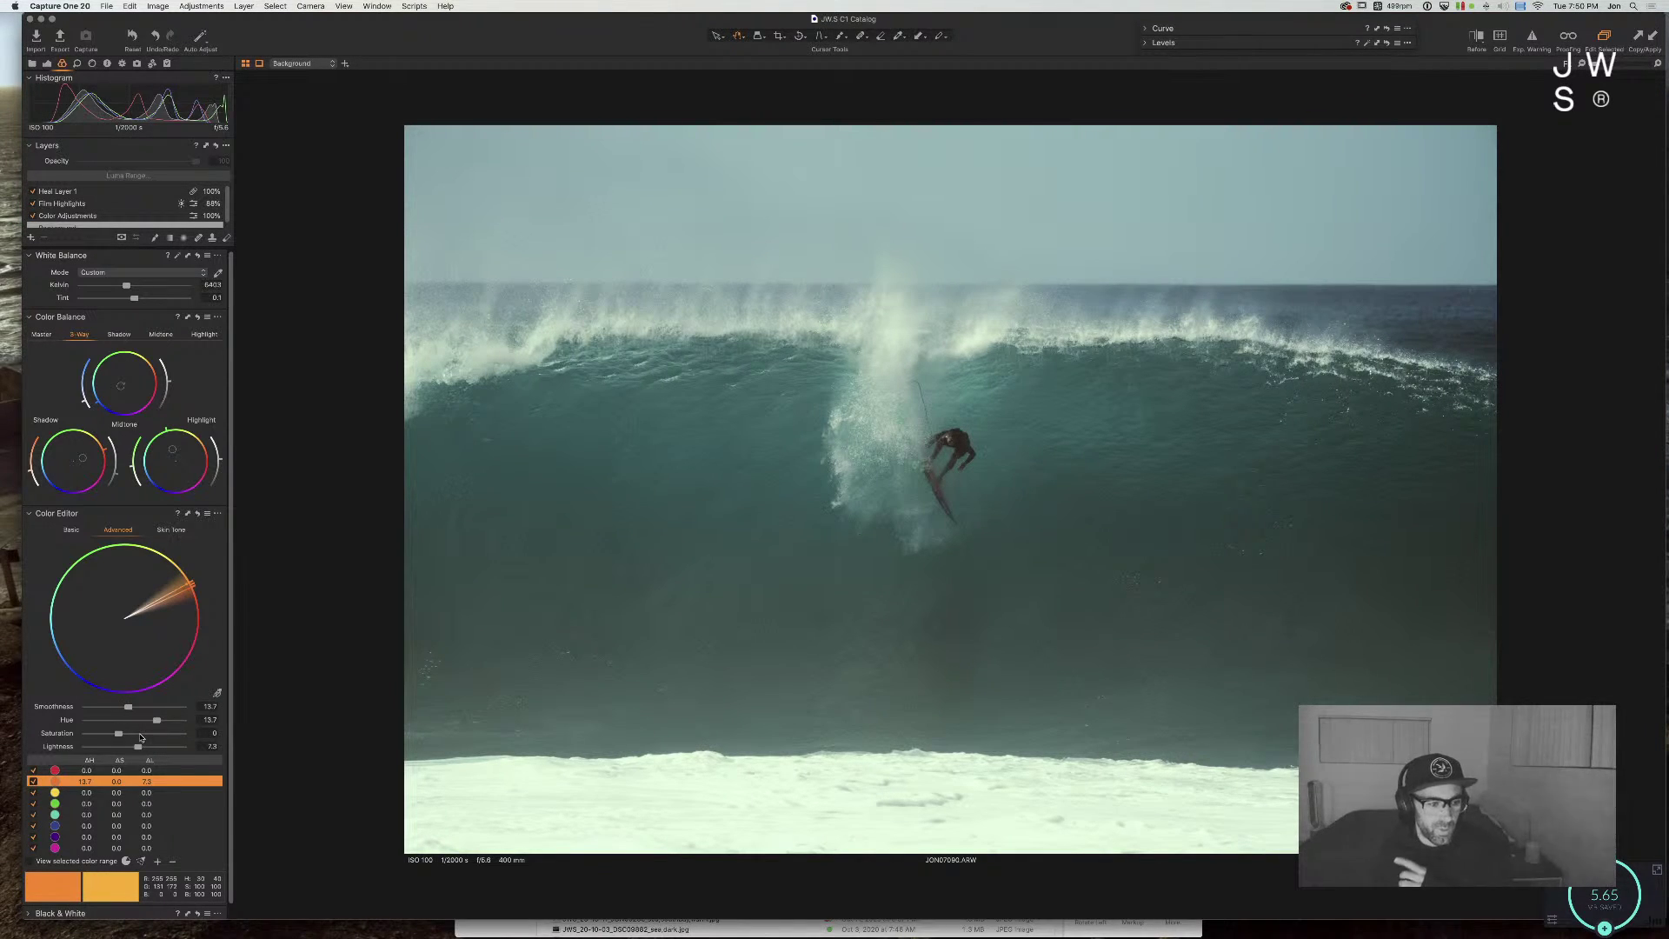
{"action": "left_click_drag", "start_coordinate": [118, 734], "coordinate": [127, 736]}
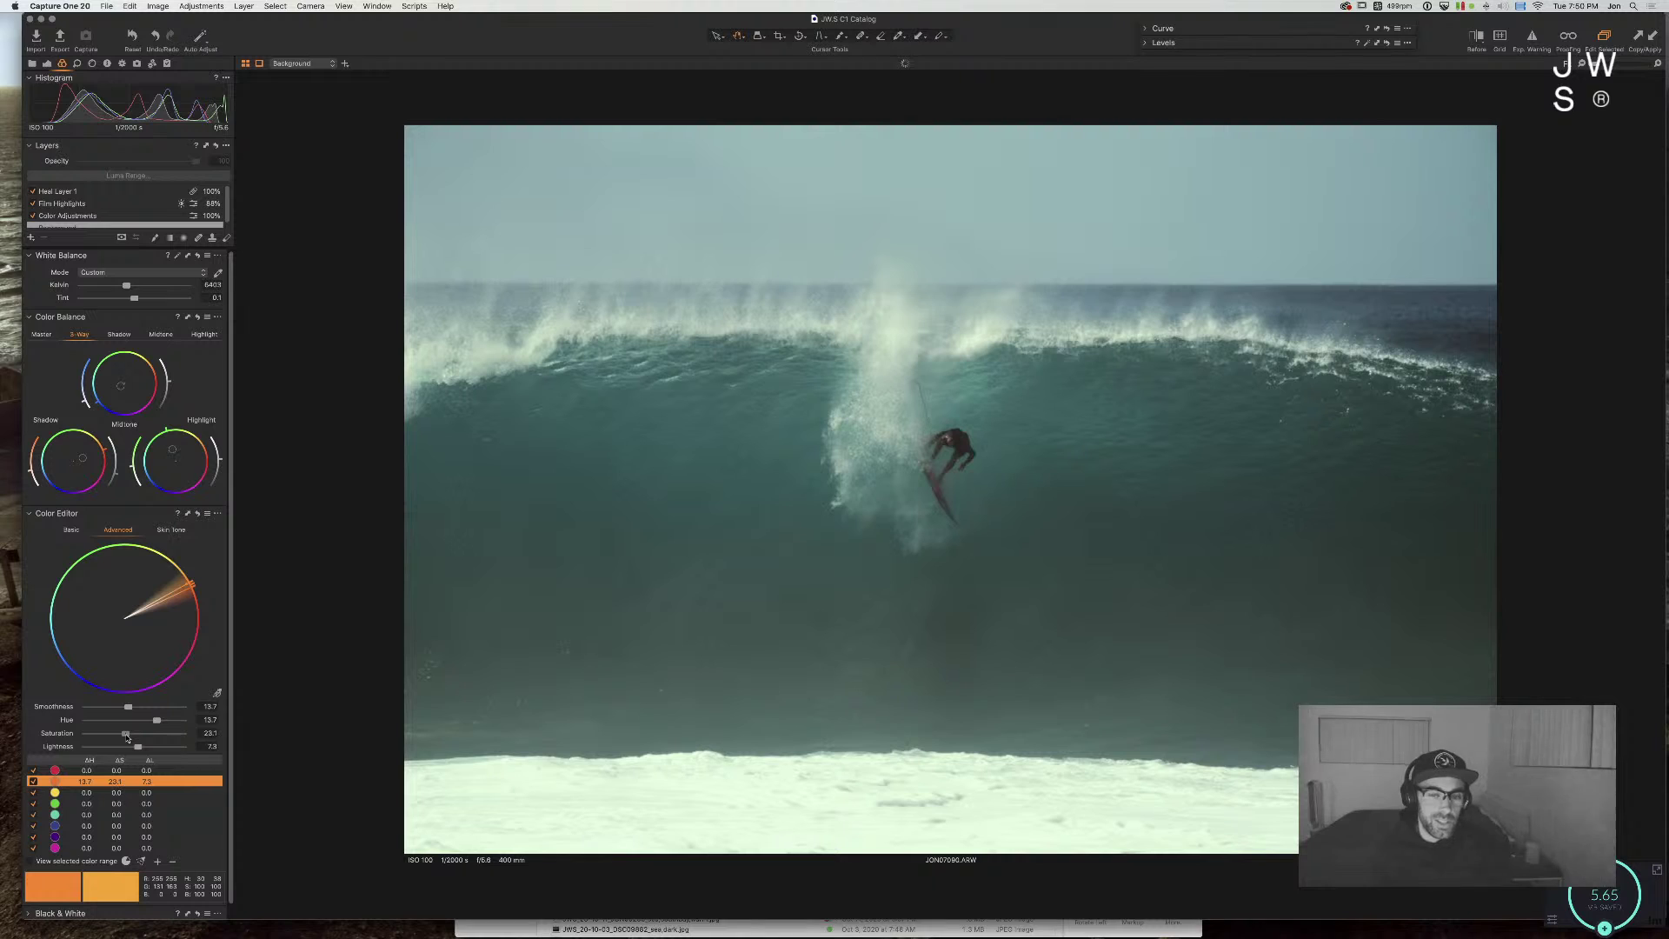
{"action": "left_click_drag", "start_coordinate": [127, 736], "coordinate": [133, 736]}
Step: Brighten the yellow range in the advanced Color Editor to lightness 42.4 and set its hue to -1.3
{"action": "left_click", "coordinate": [130, 793]}
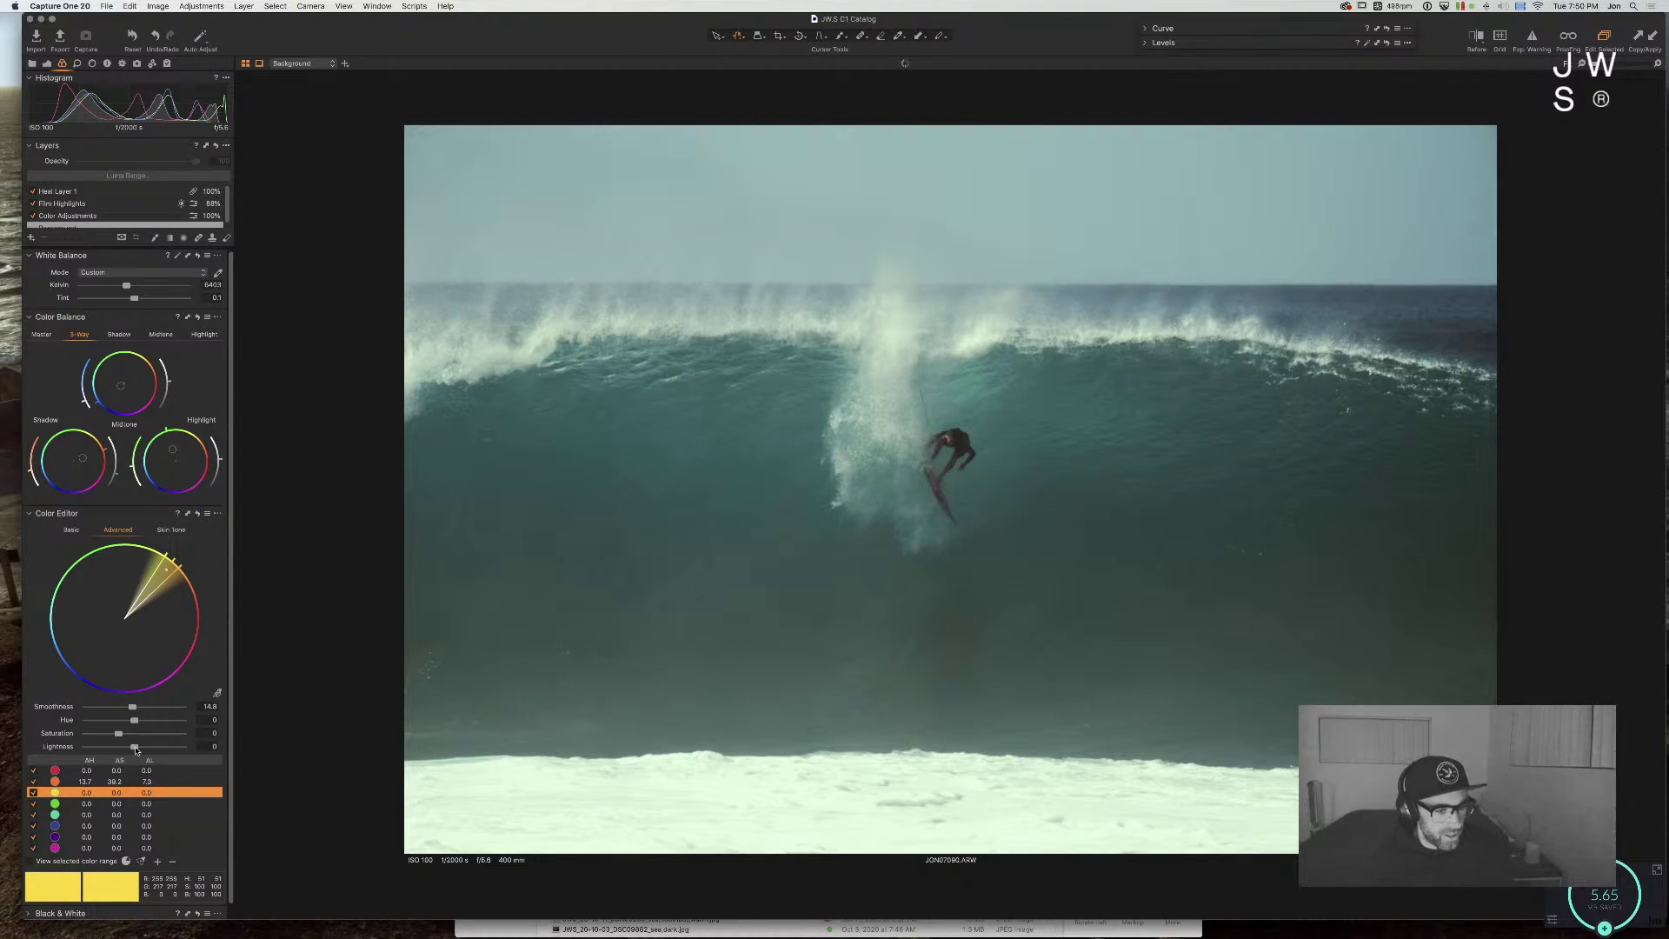
{"action": "mouse_move", "coordinate": [138, 749]}
{"action": "left_mouse_down"}
{"action": "mouse_move", "coordinate": [190, 751]}
{"action": "mouse_move", "coordinate": [108, 749]}
{"action": "mouse_move", "coordinate": [184, 749]}
{"action": "mouse_move", "coordinate": [156, 749]}
{"action": "left_mouse_up"}
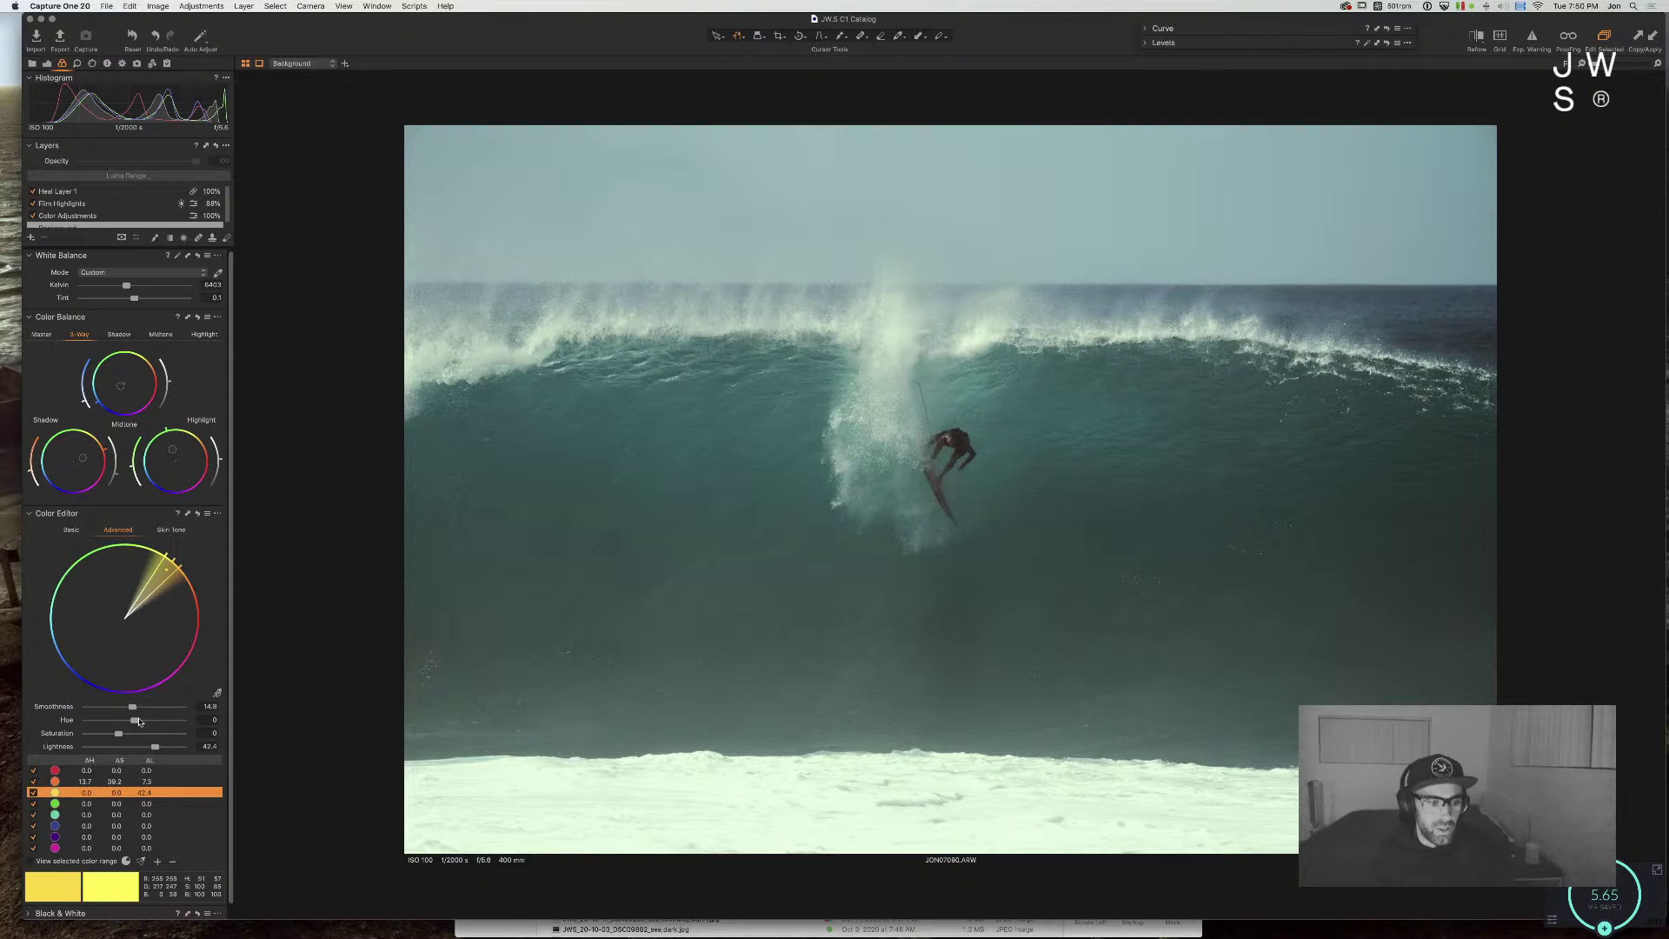
{"action": "mouse_move", "coordinate": [139, 720]}
{"action": "left_mouse_down"}
{"action": "mouse_move", "coordinate": [112, 722]}
{"action": "mouse_move", "coordinate": [174, 725]}
{"action": "mouse_move", "coordinate": [134, 731]}
{"action": "left_mouse_up"}
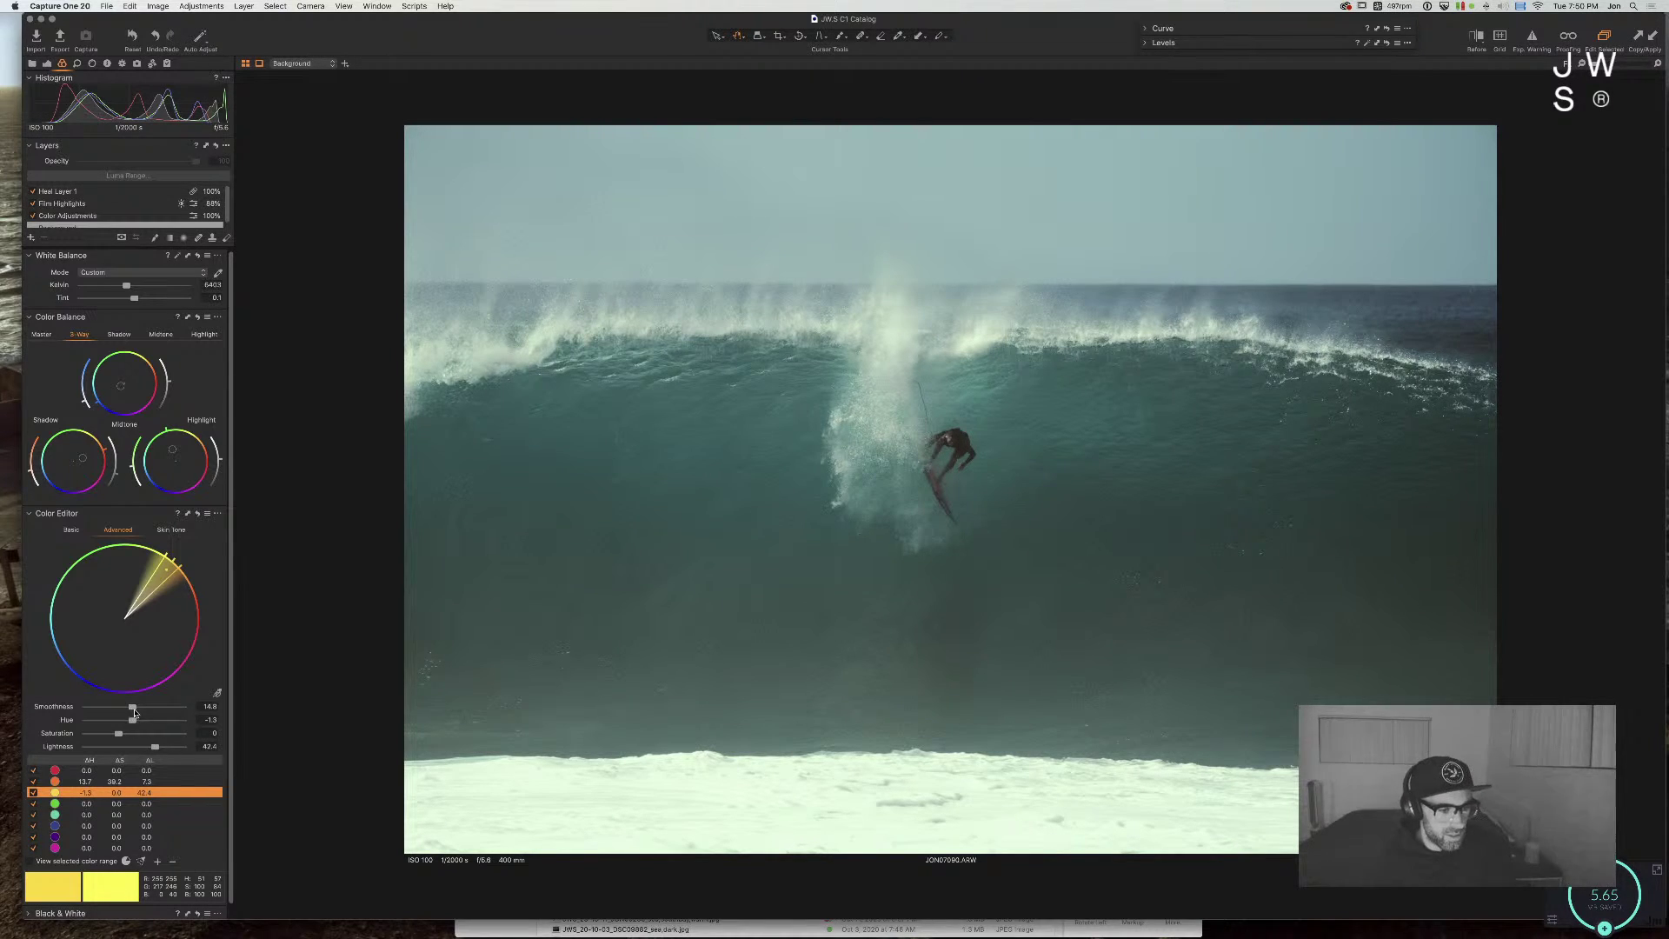
Step: Shift the blue range in the advanced Color Editor to hue about -12.9 and darken its lightness to about -15.8
{"action": "mouse_move", "coordinate": [132, 706]}
{"action": "left_mouse_down"}
{"action": "mouse_move", "coordinate": [184, 706]}
{"action": "mouse_move", "coordinate": [116, 713]}
{"action": "left_mouse_up"}
{"action": "double_click", "coordinate": [114, 708]}
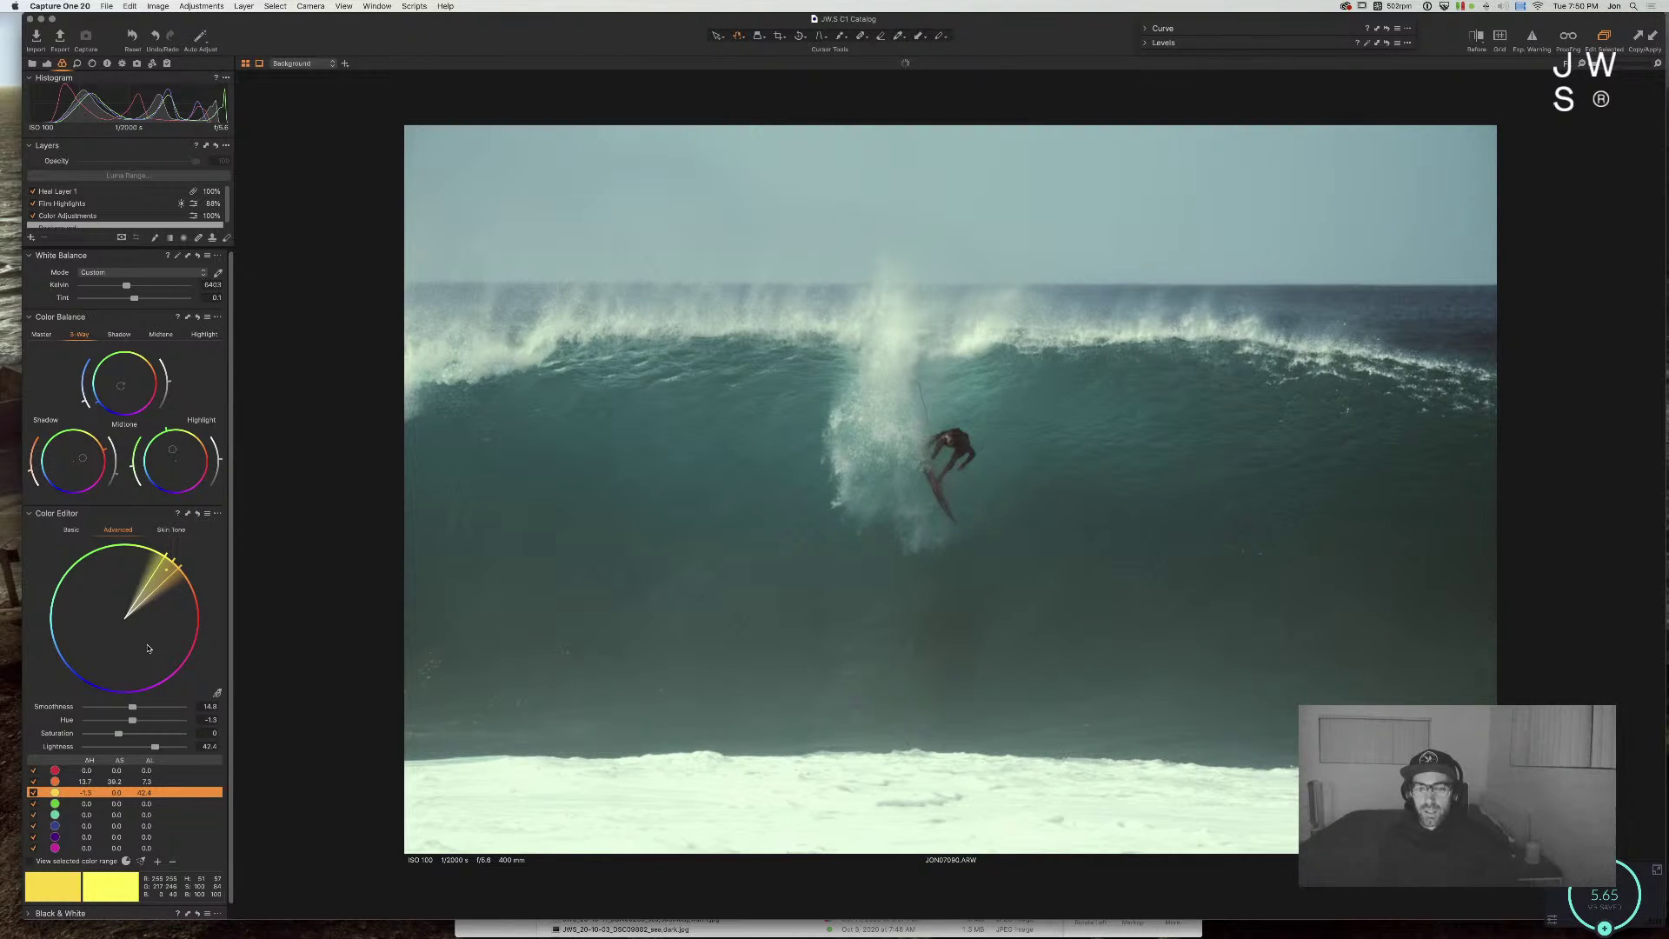
{"action": "left_click", "coordinate": [85, 825]}
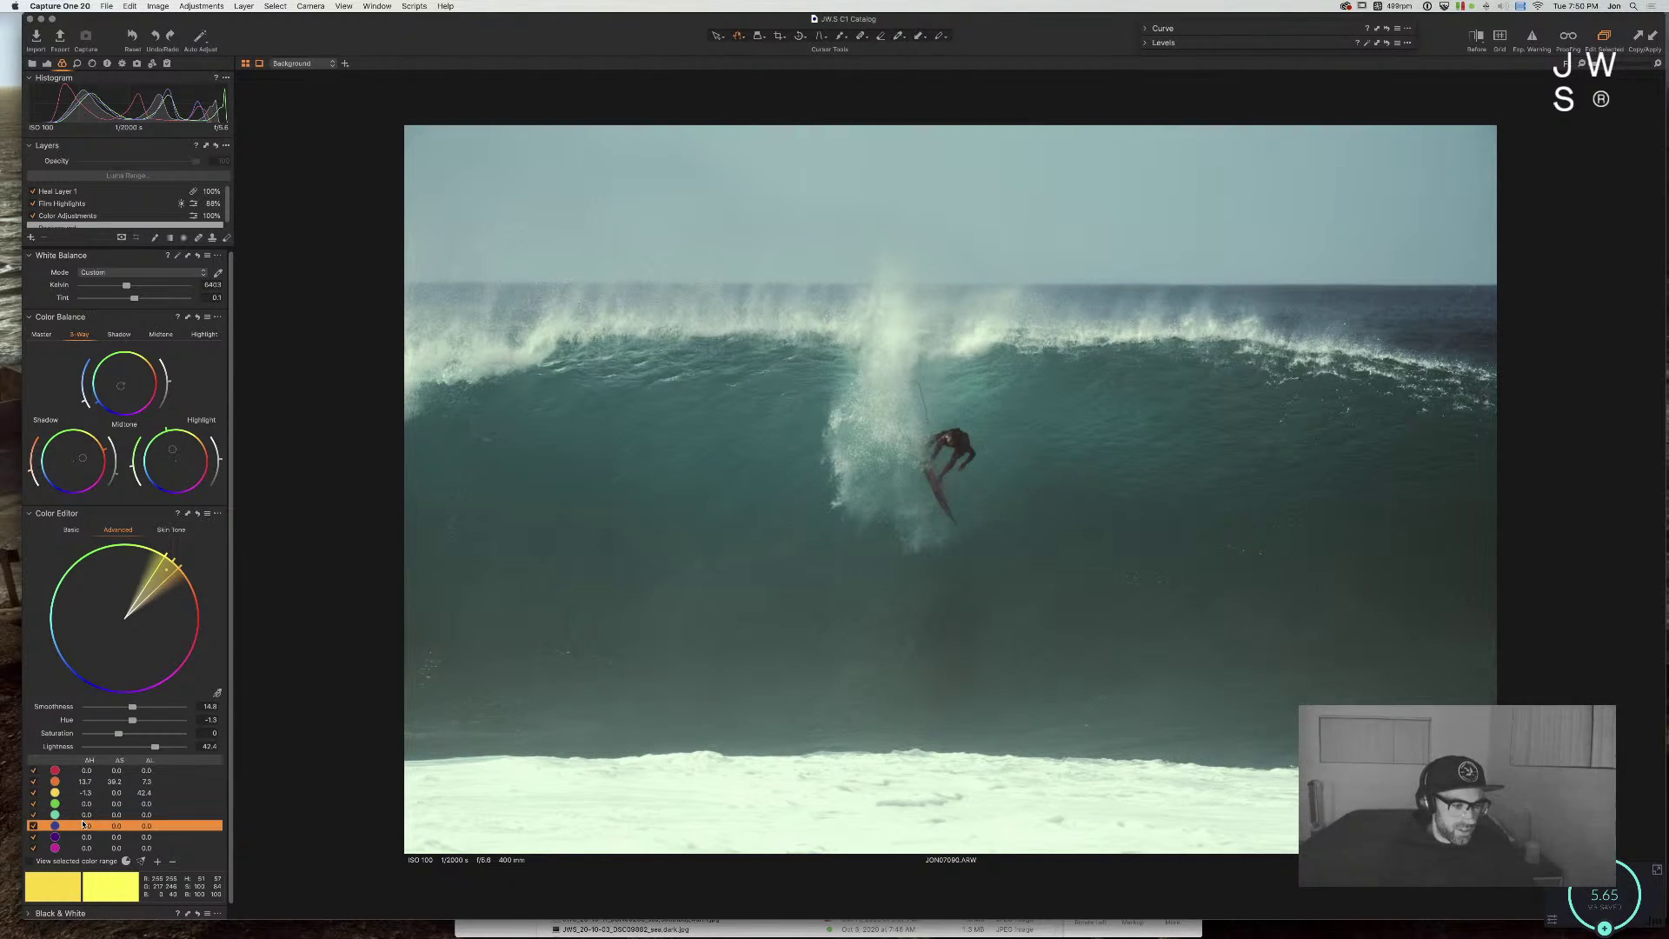
{"action": "mouse_move", "coordinate": [135, 724]}
{"action": "left_mouse_down"}
{"action": "mouse_move", "coordinate": [164, 723]}
{"action": "mouse_move", "coordinate": [121, 721]}
{"action": "mouse_move", "coordinate": [179, 722]}
{"action": "mouse_move", "coordinate": [114, 724]}
{"action": "left_mouse_up"}
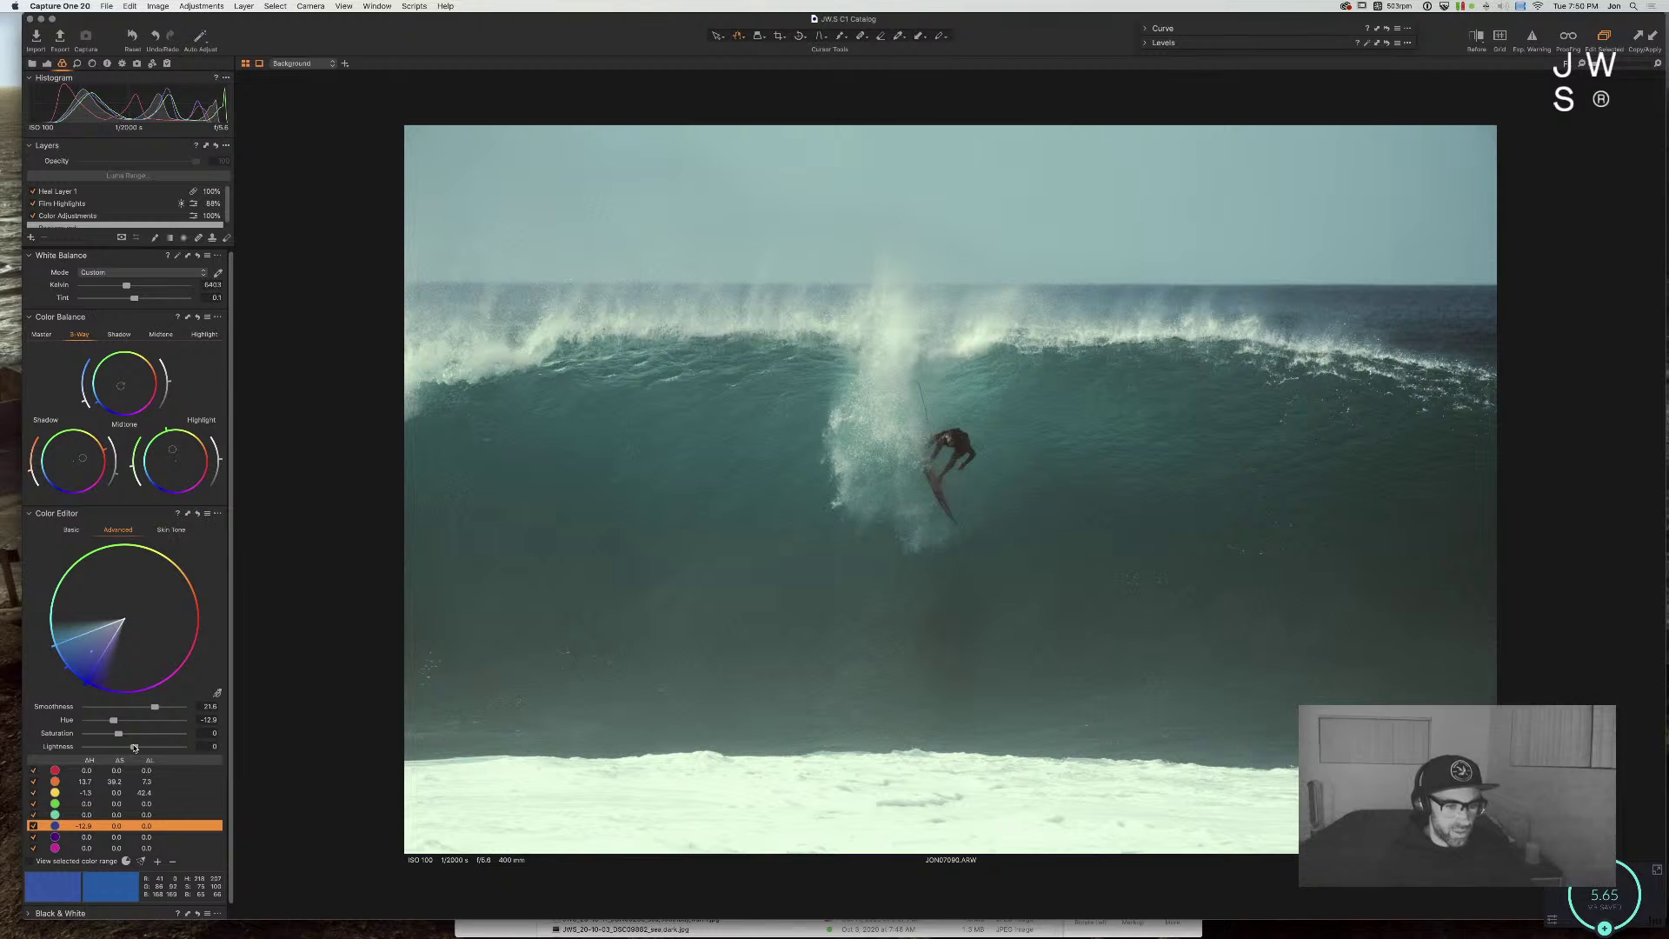
{"action": "left_click_drag", "start_coordinate": [134, 746], "coordinate": [128, 748]}
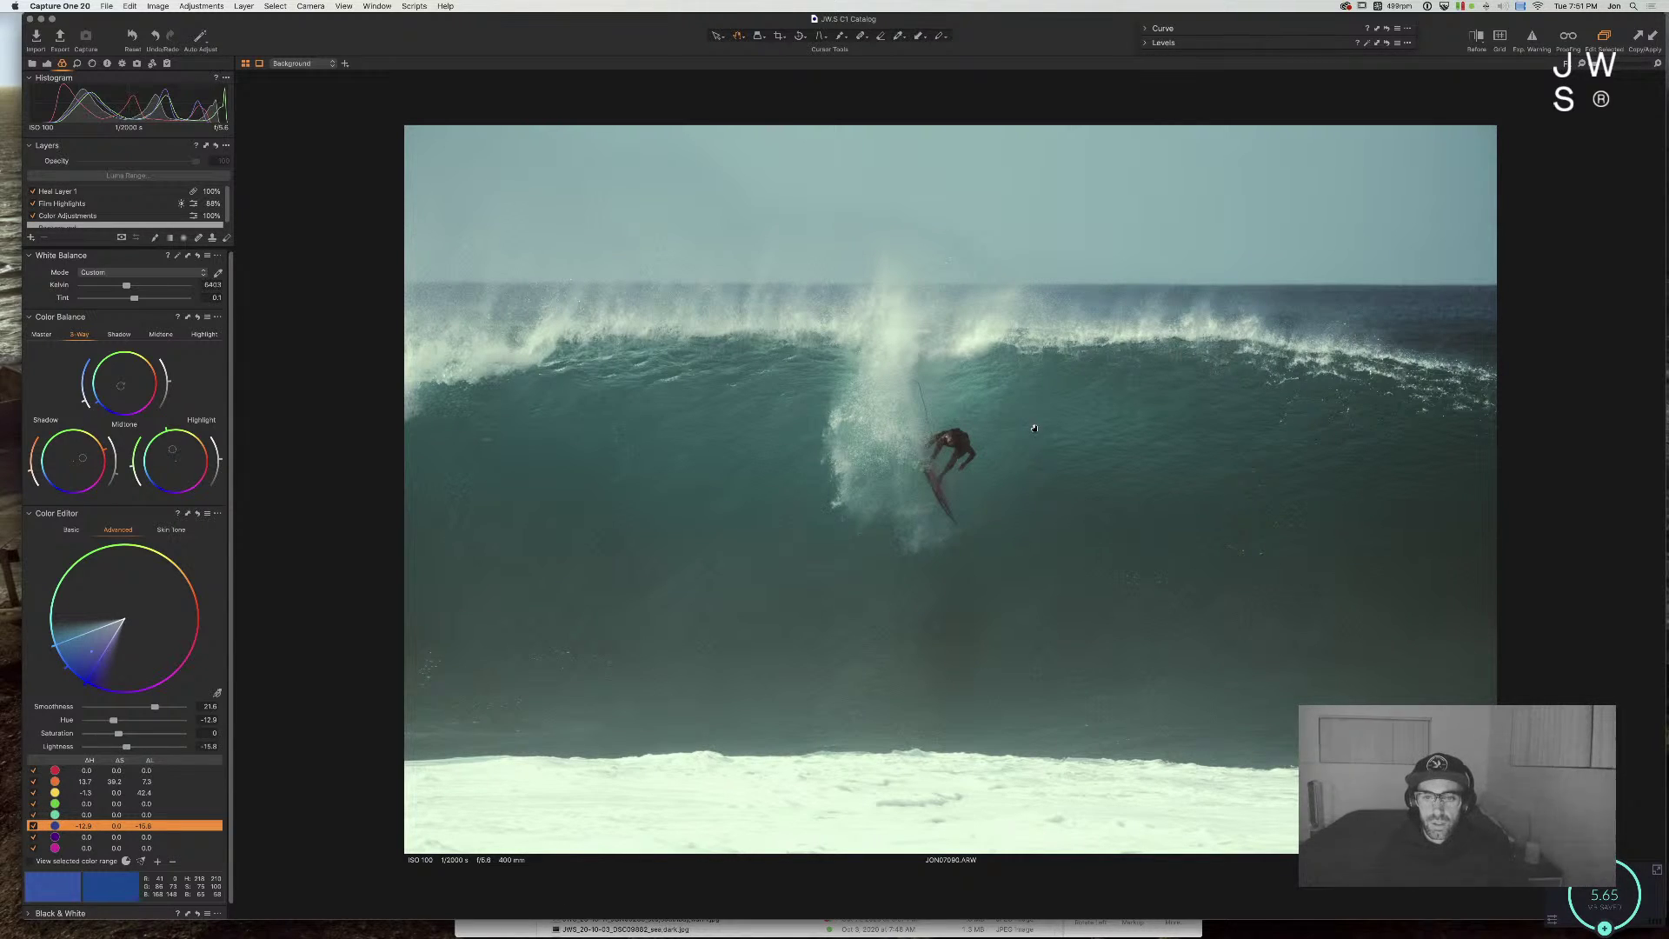
Step: Set the teal range in the advanced Color Editor to lightness about 17.1 and hue about 12.2
{"action": "scroll", "coordinate": [969, 443], "scroll_direction": "up", "scroll_amount": 2}
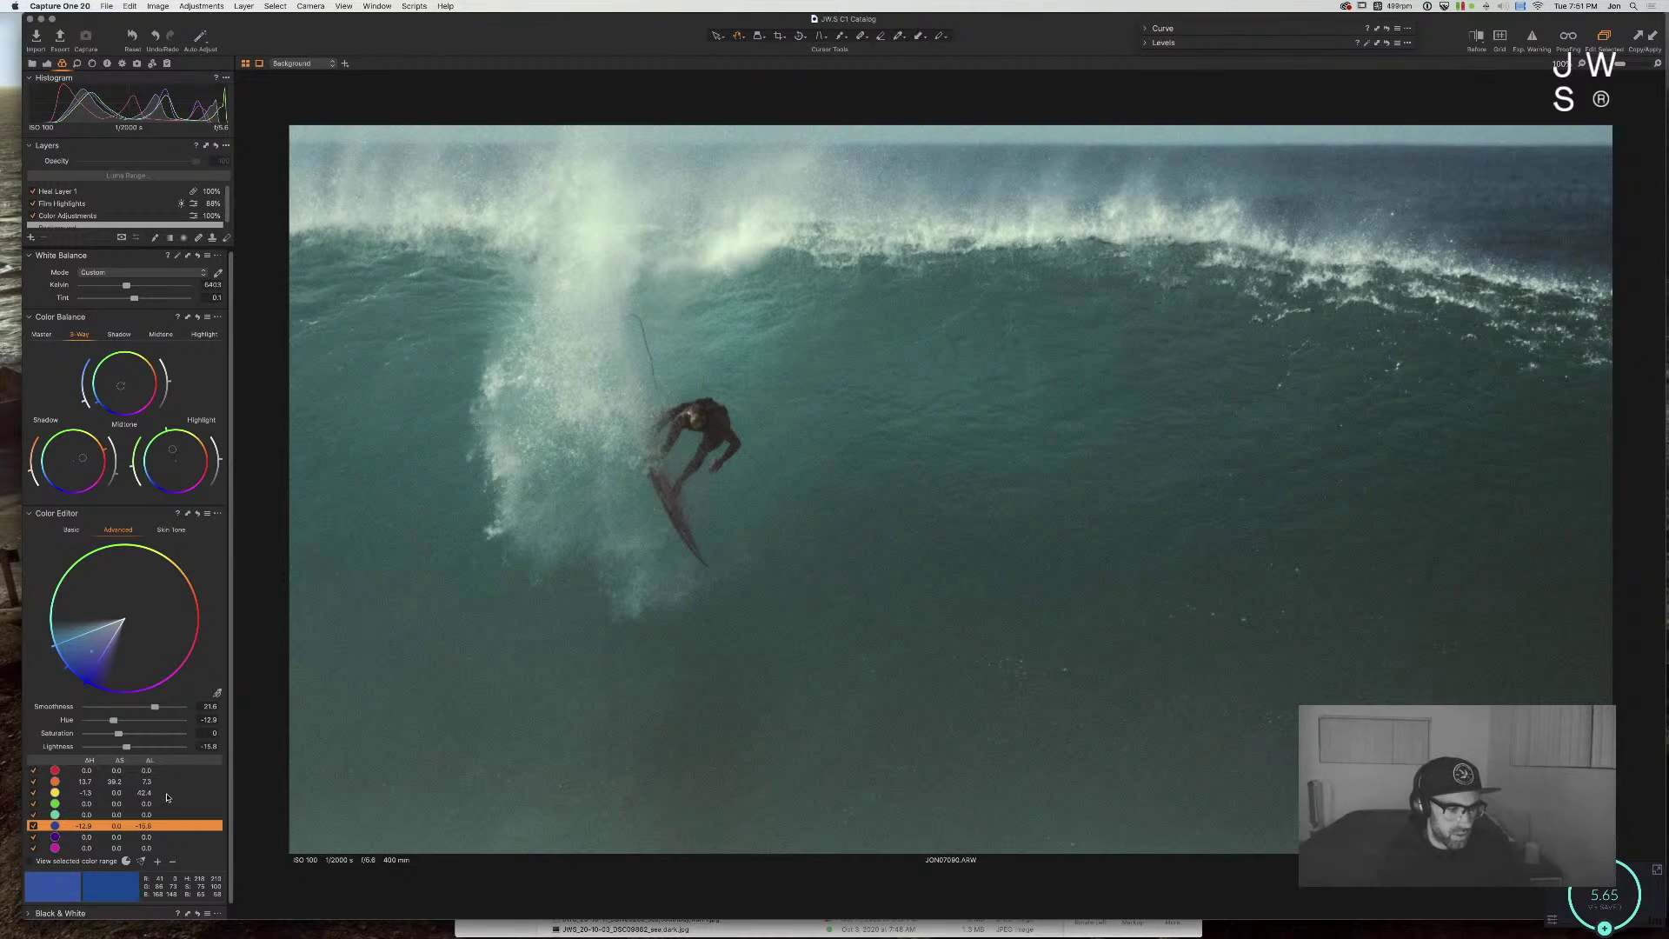
{"action": "left_click", "coordinate": [124, 814]}
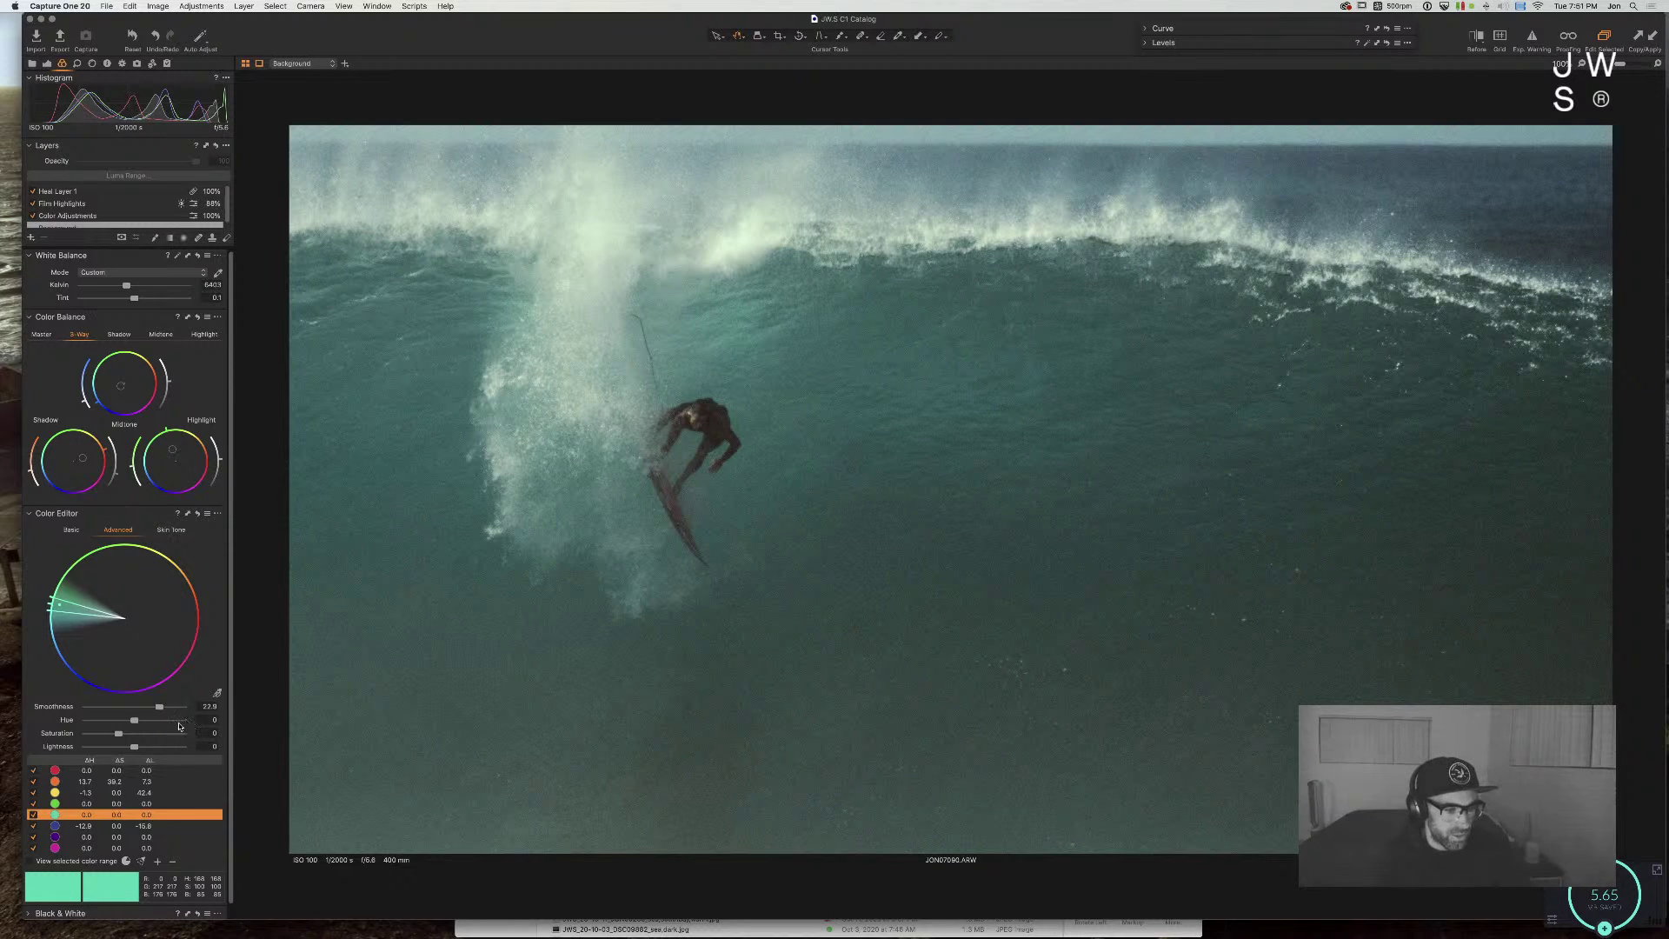
{"action": "left_click_drag", "start_coordinate": [130, 752], "coordinate": [140, 749]}
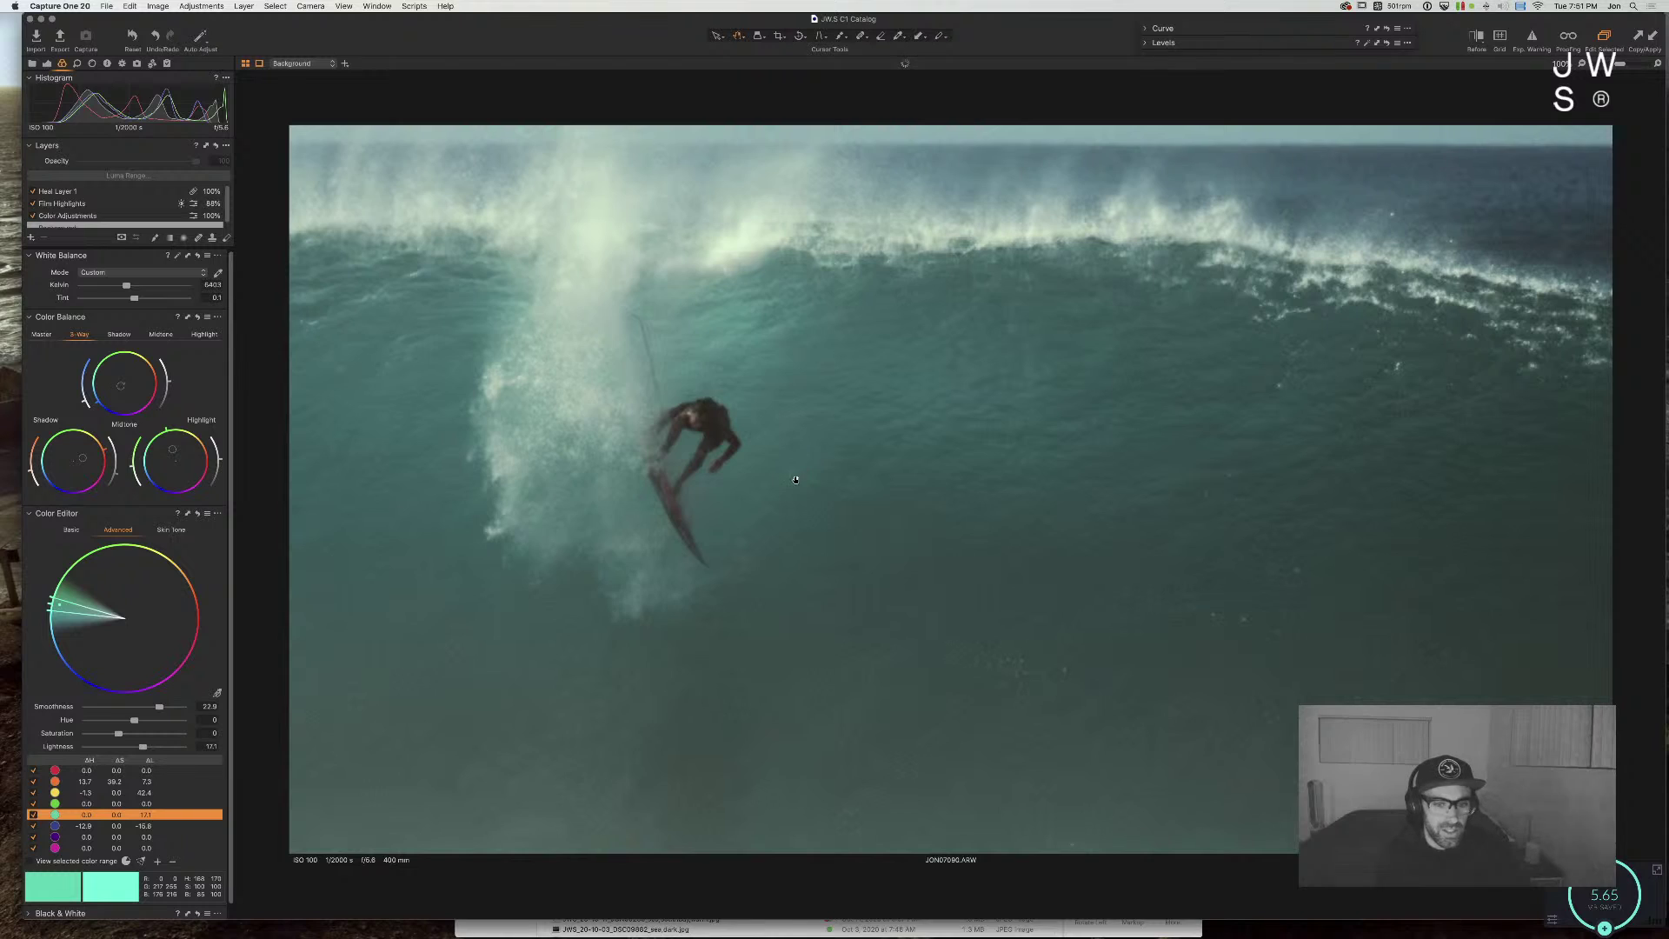
{"action": "key", "text": "y"}
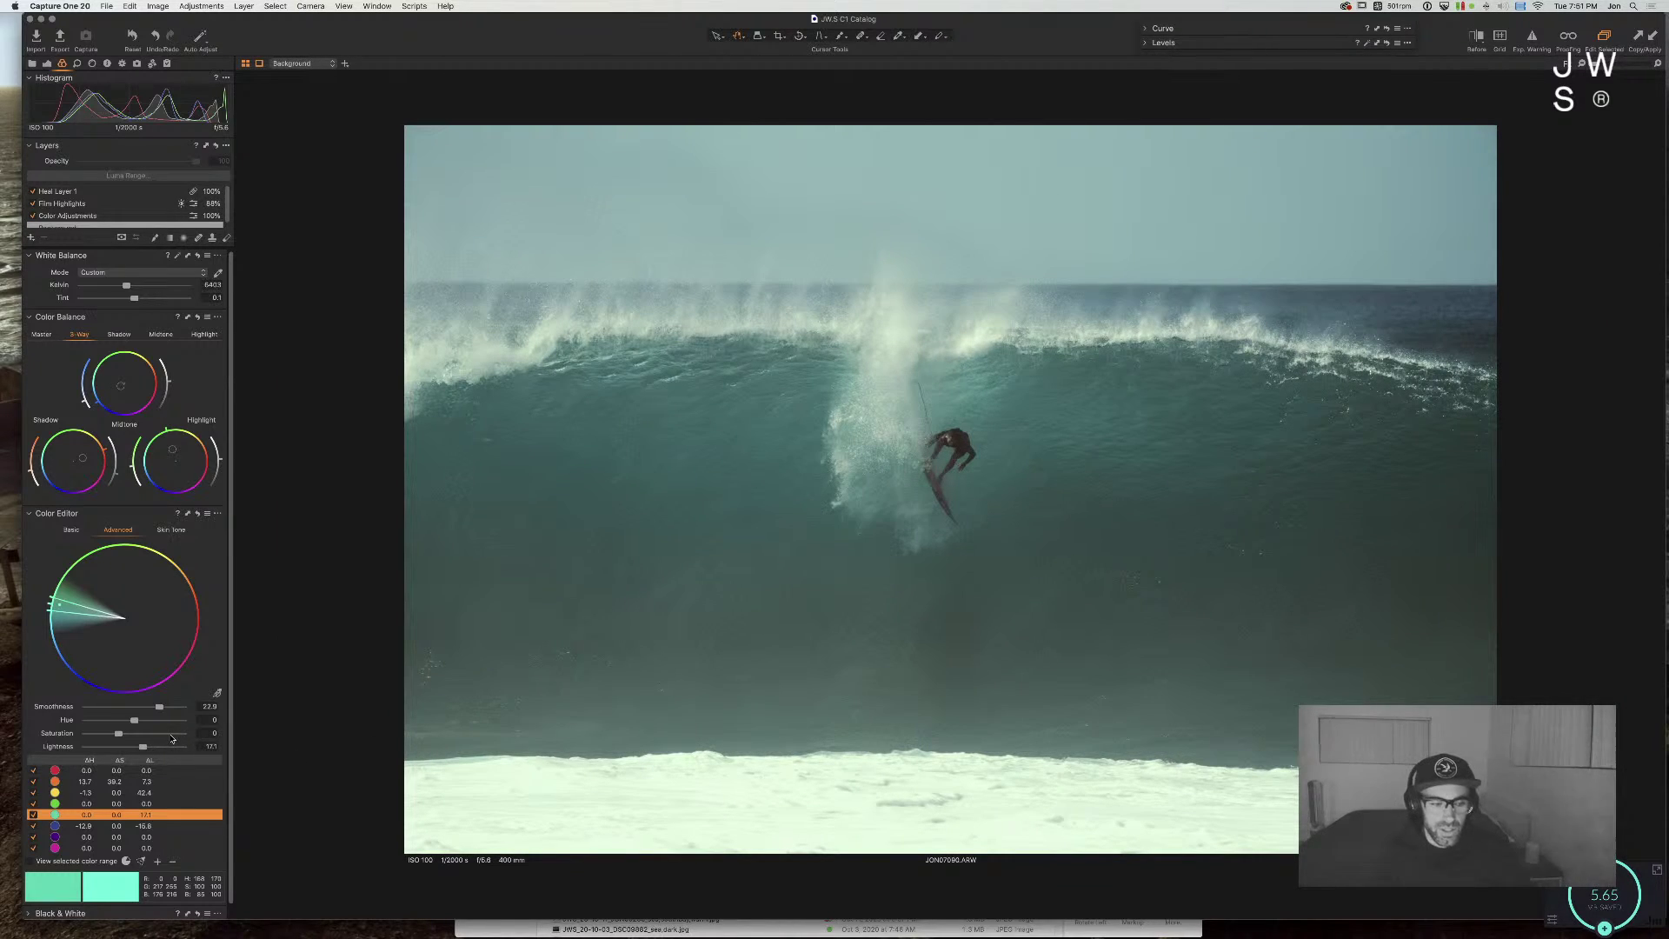
{"action": "left_click_drag", "start_coordinate": [133, 720], "coordinate": [155, 724]}
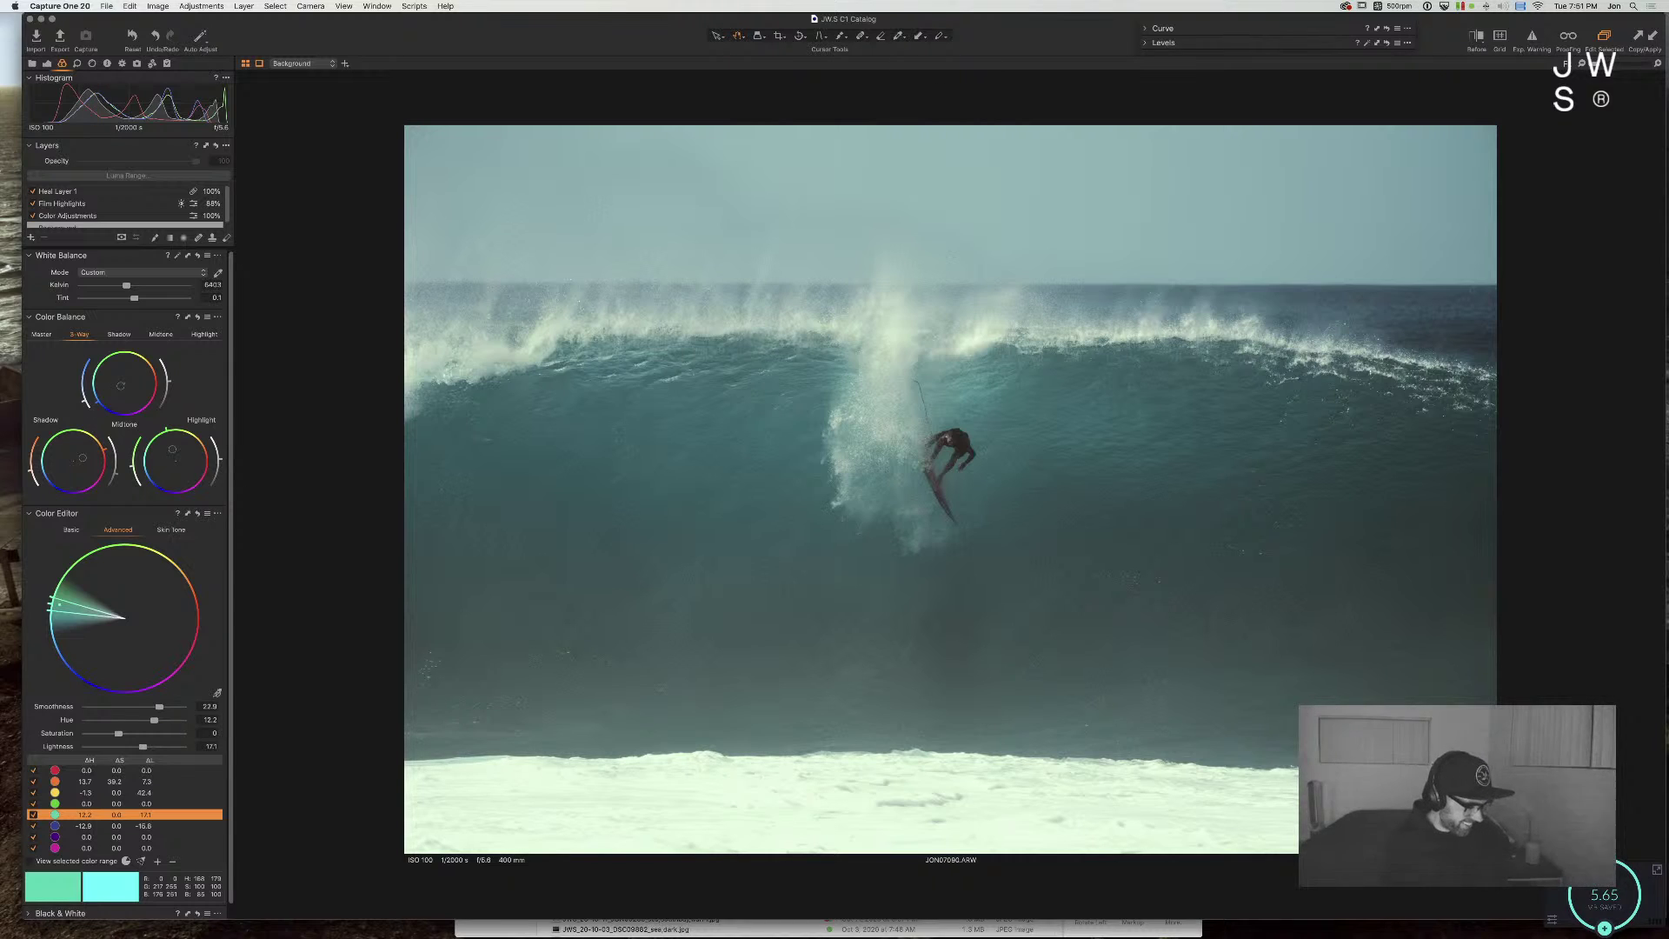
{"action": "key", "text": "super+shift+4"}
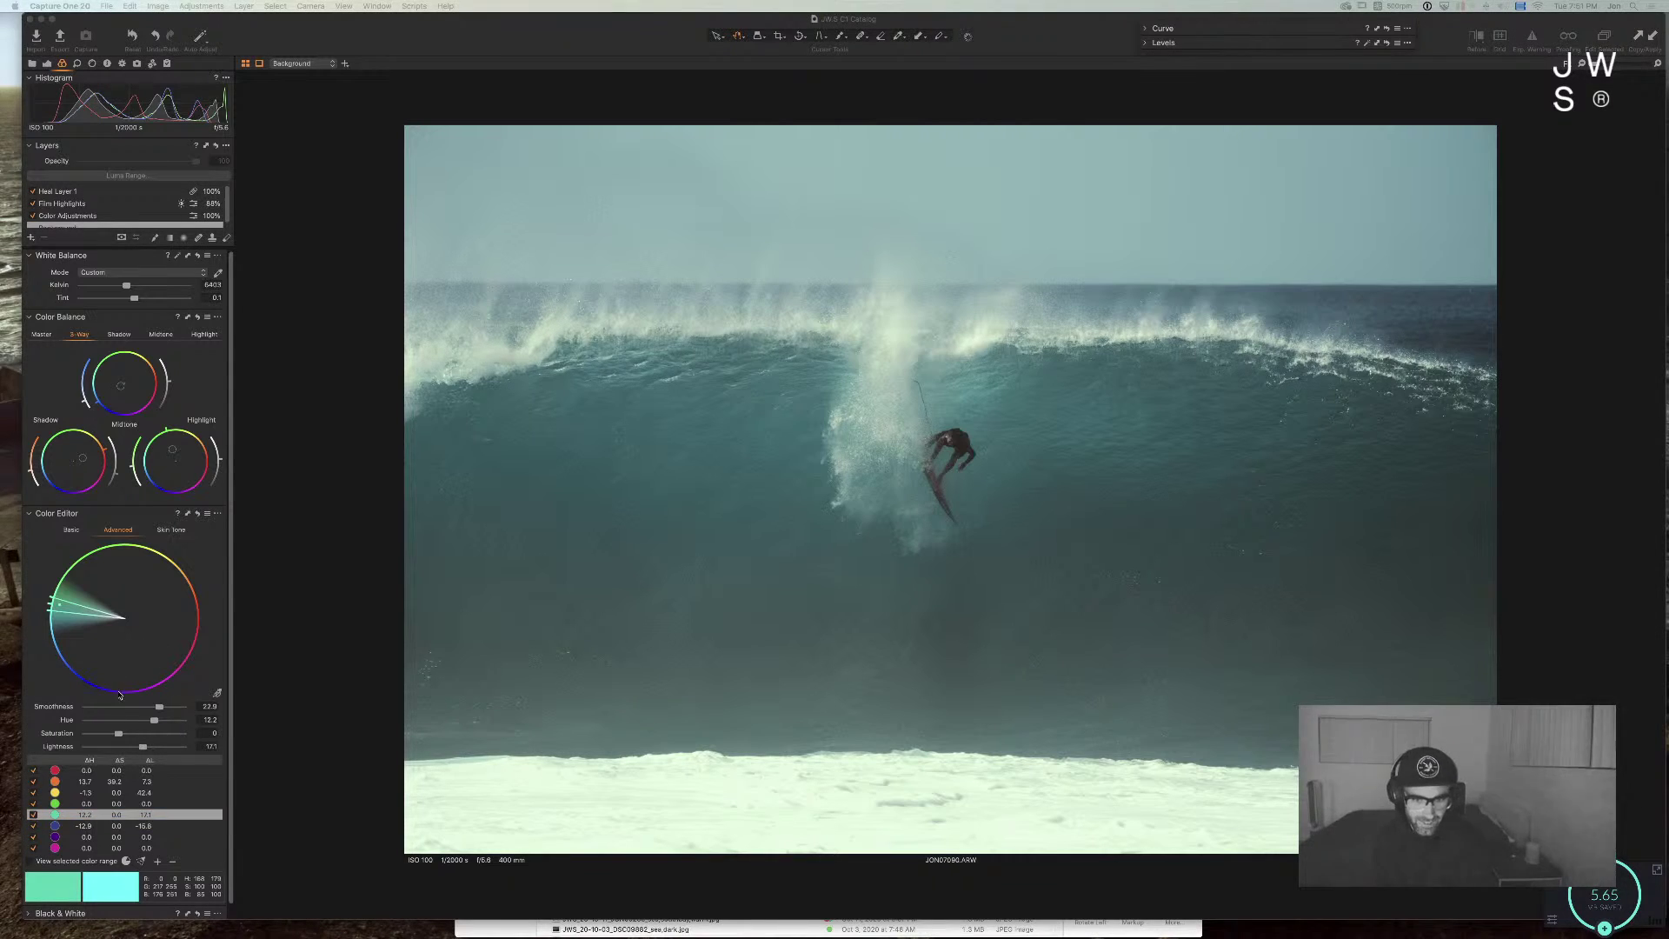
{"action": "left_click", "coordinate": [996, 28]}
{"action": "key", "text": "super+Tab"}
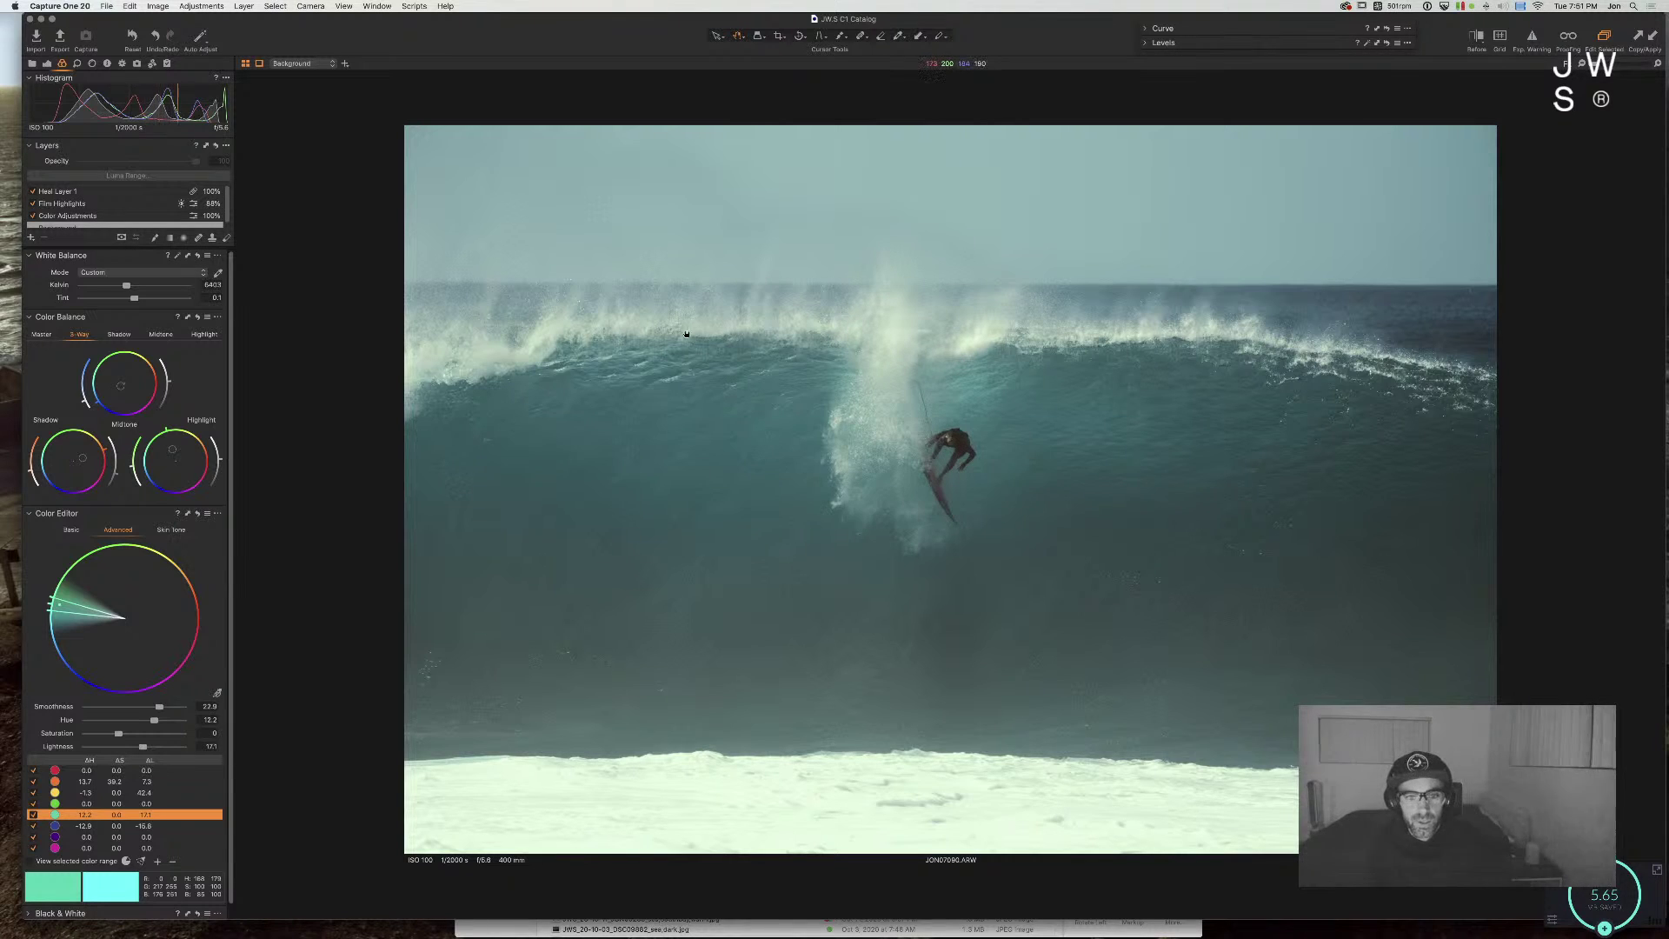
Step: Lower the teal range's lightness to about -11.3 in the advanced Color Editor
{"action": "left_click", "coordinate": [119, 747]}
{"action": "left_click_drag", "start_coordinate": [119, 746], "coordinate": [130, 747]}
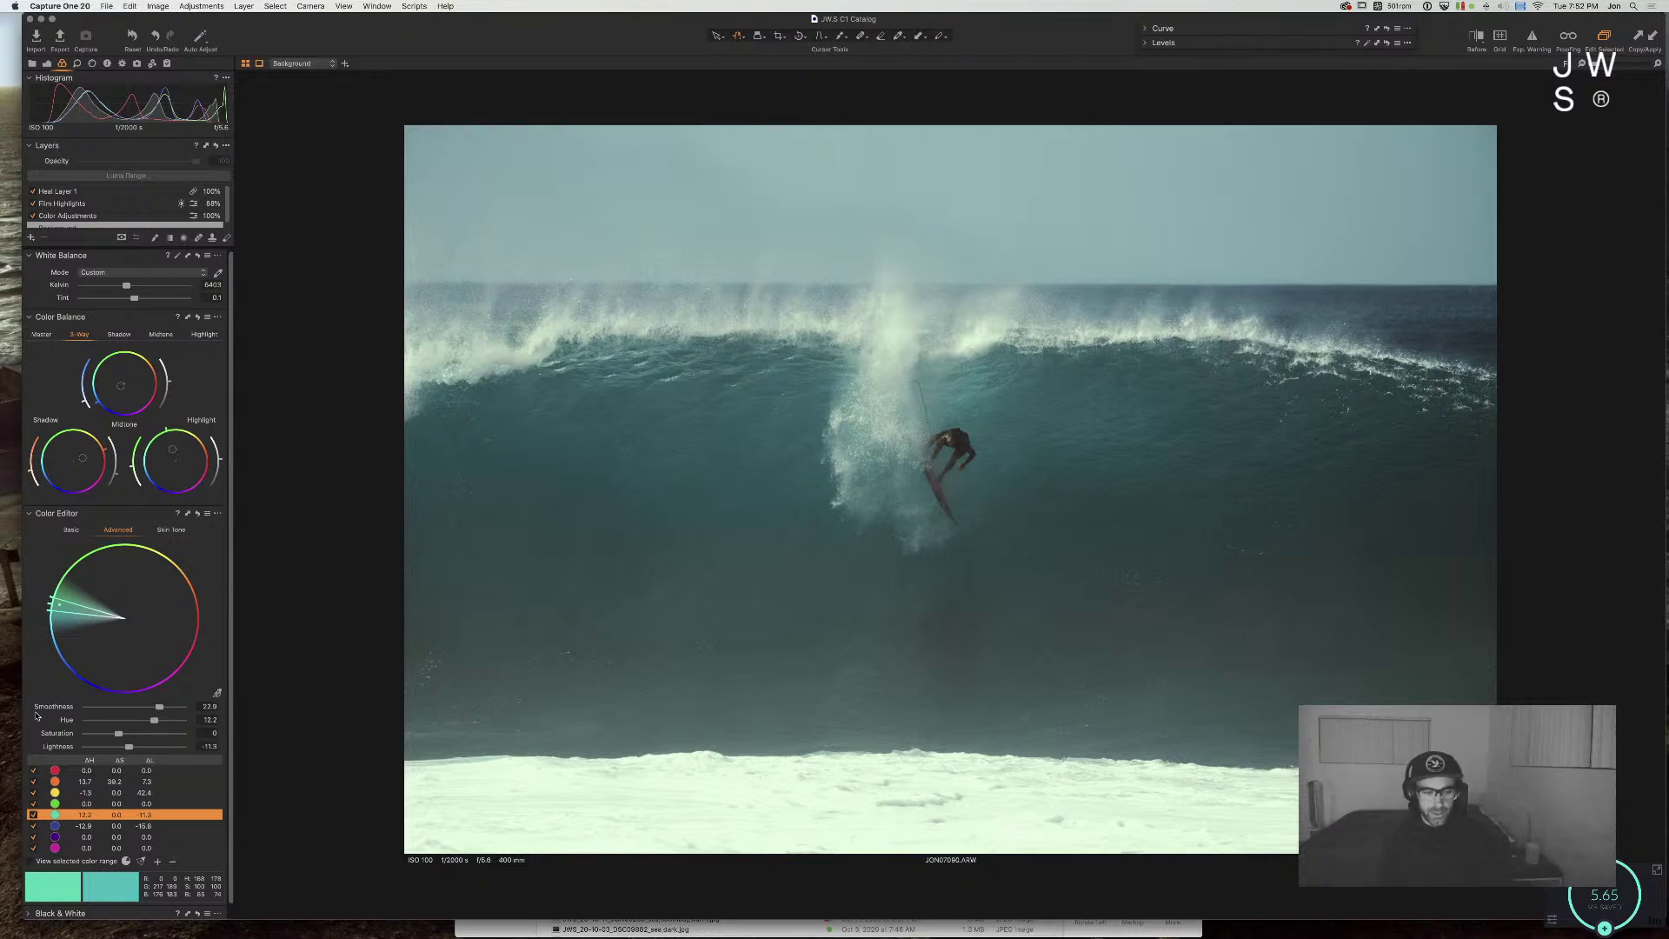
Step: Try a hue shift of about 10.2 on the green range and reset it
{"action": "left_click", "coordinate": [144, 803]}
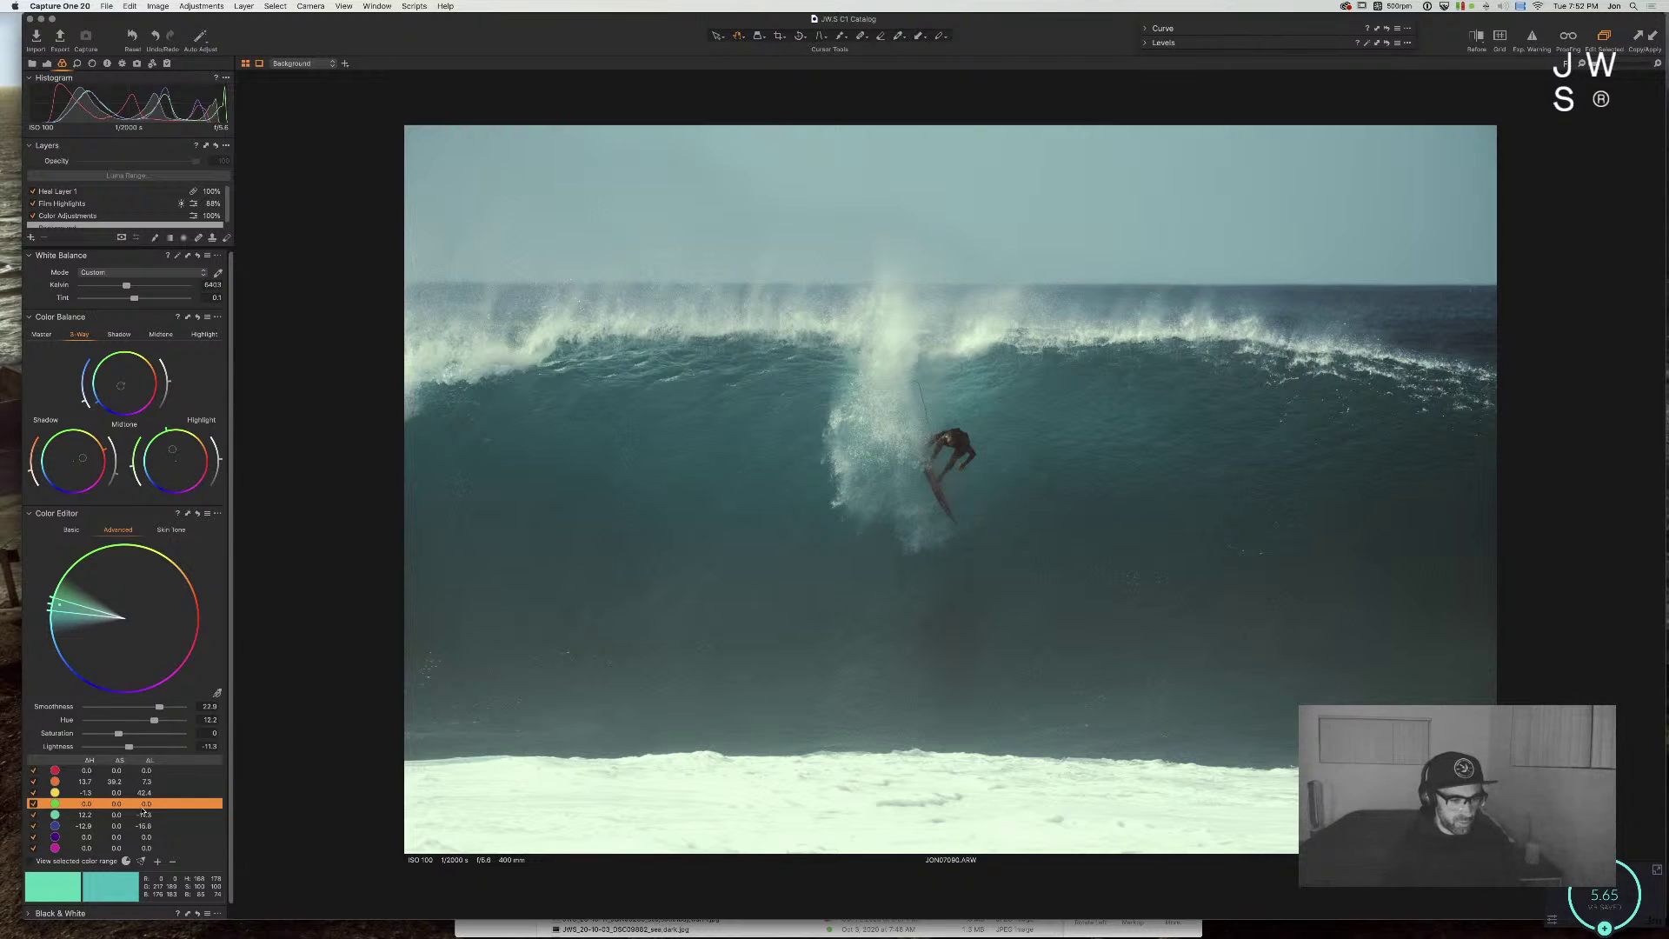
{"action": "mouse_move", "coordinate": [135, 719]}
{"action": "left_mouse_down"}
{"action": "mouse_move", "coordinate": [161, 722]}
{"action": "mouse_move", "coordinate": [99, 722]}
{"action": "mouse_move", "coordinate": [164, 723]}
{"action": "left_mouse_up"}
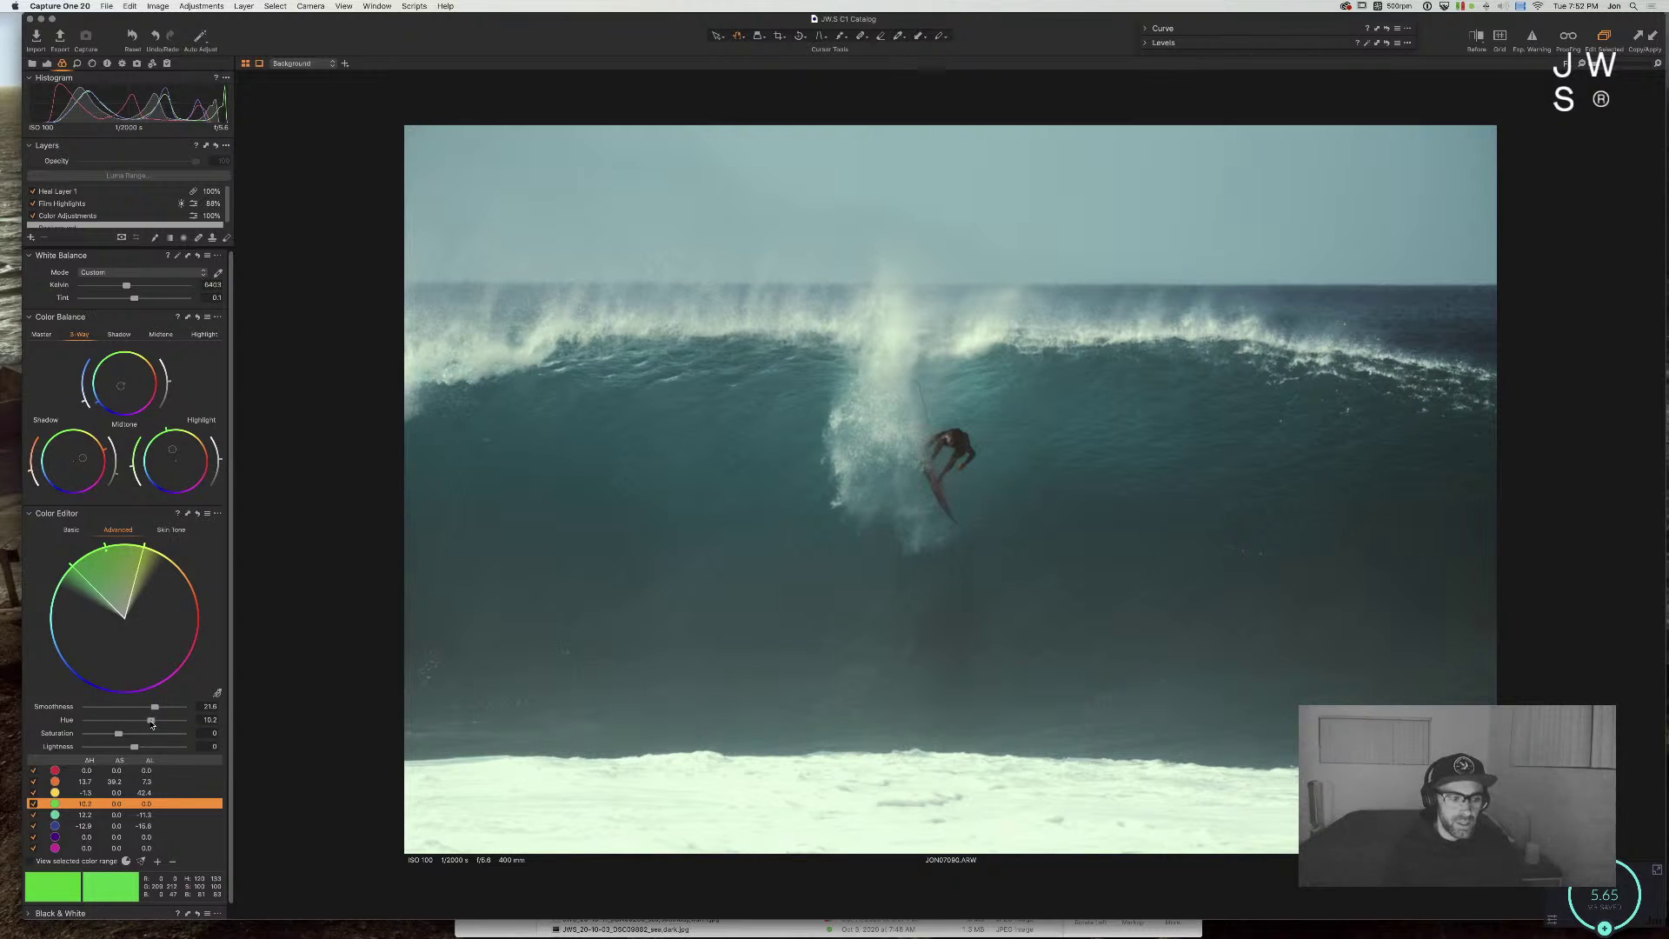
{"action": "double_click", "coordinate": [150, 719]}
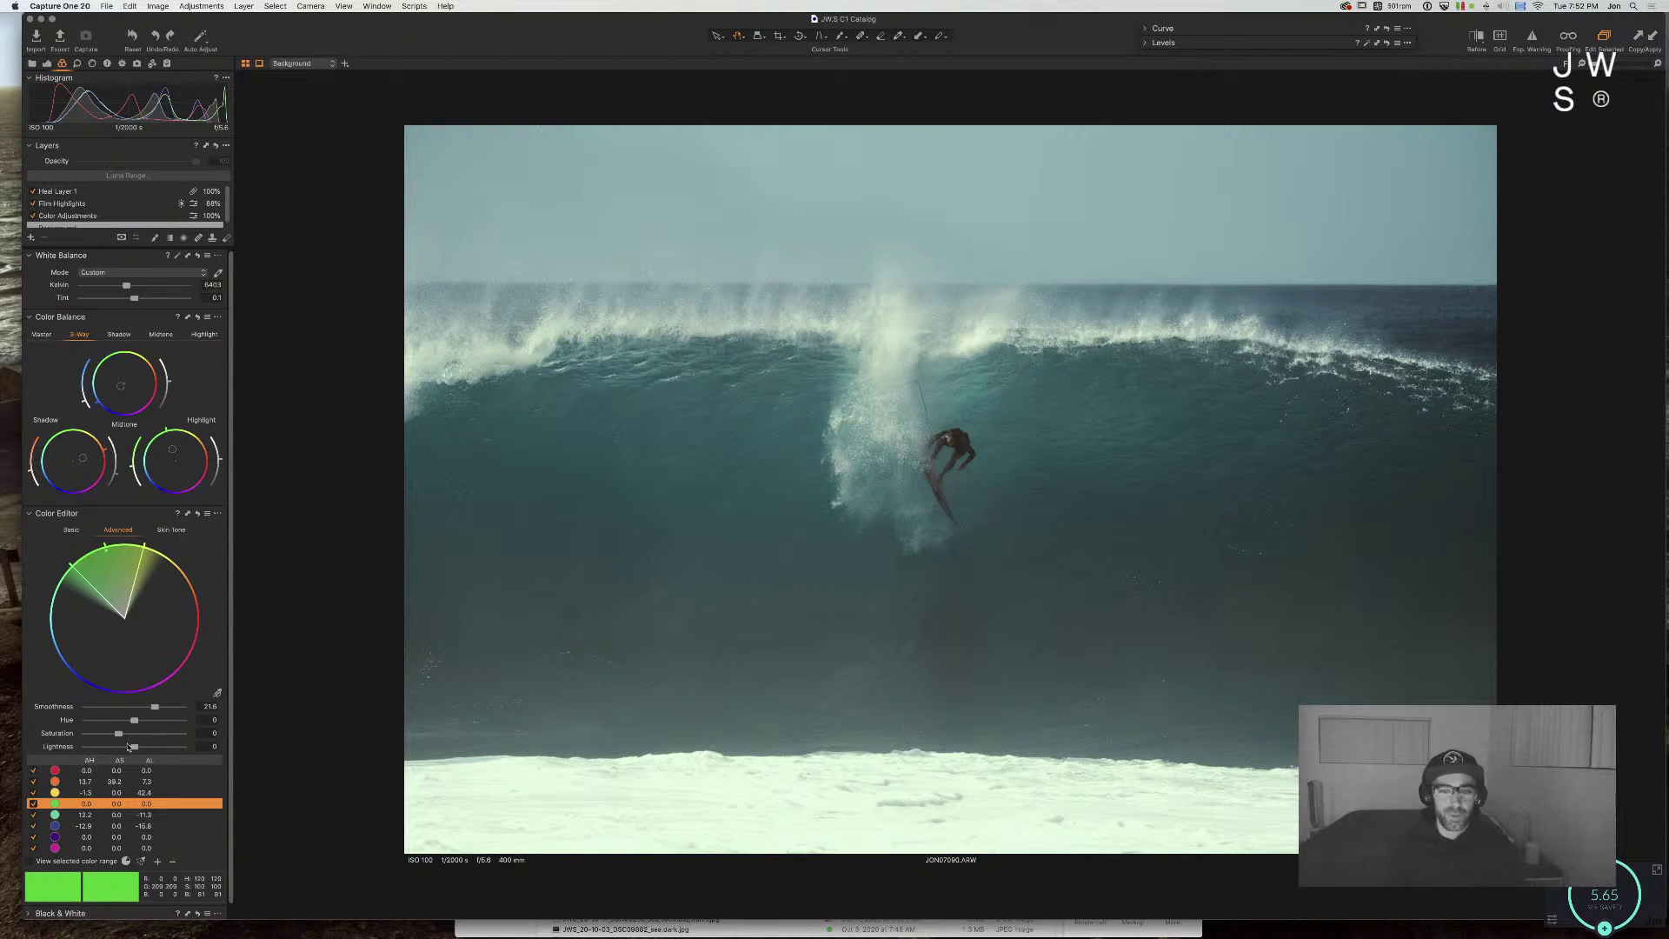
Step: Switch to the thumbnail grid and adjust the thumbnail size to see the surfer wave photo among its neighbours
{"action": "key", "text": "super+alt+v"}
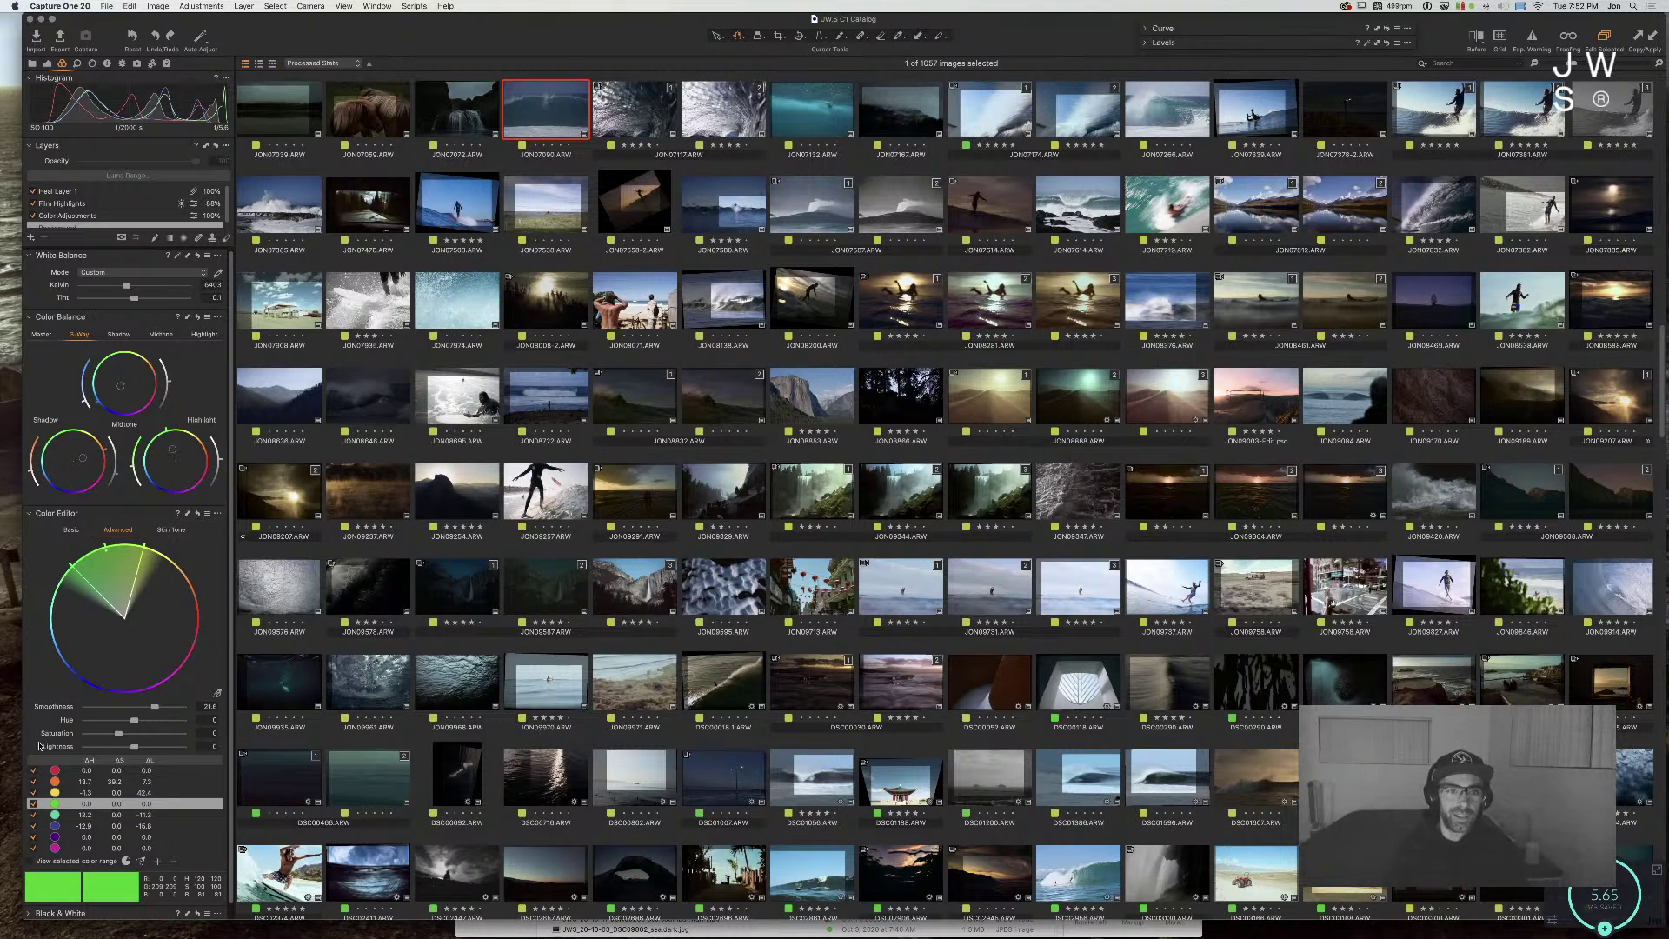
{"action": "double_click", "coordinate": [553, 108]}
{"action": "key", "text": "super+alt+v"}
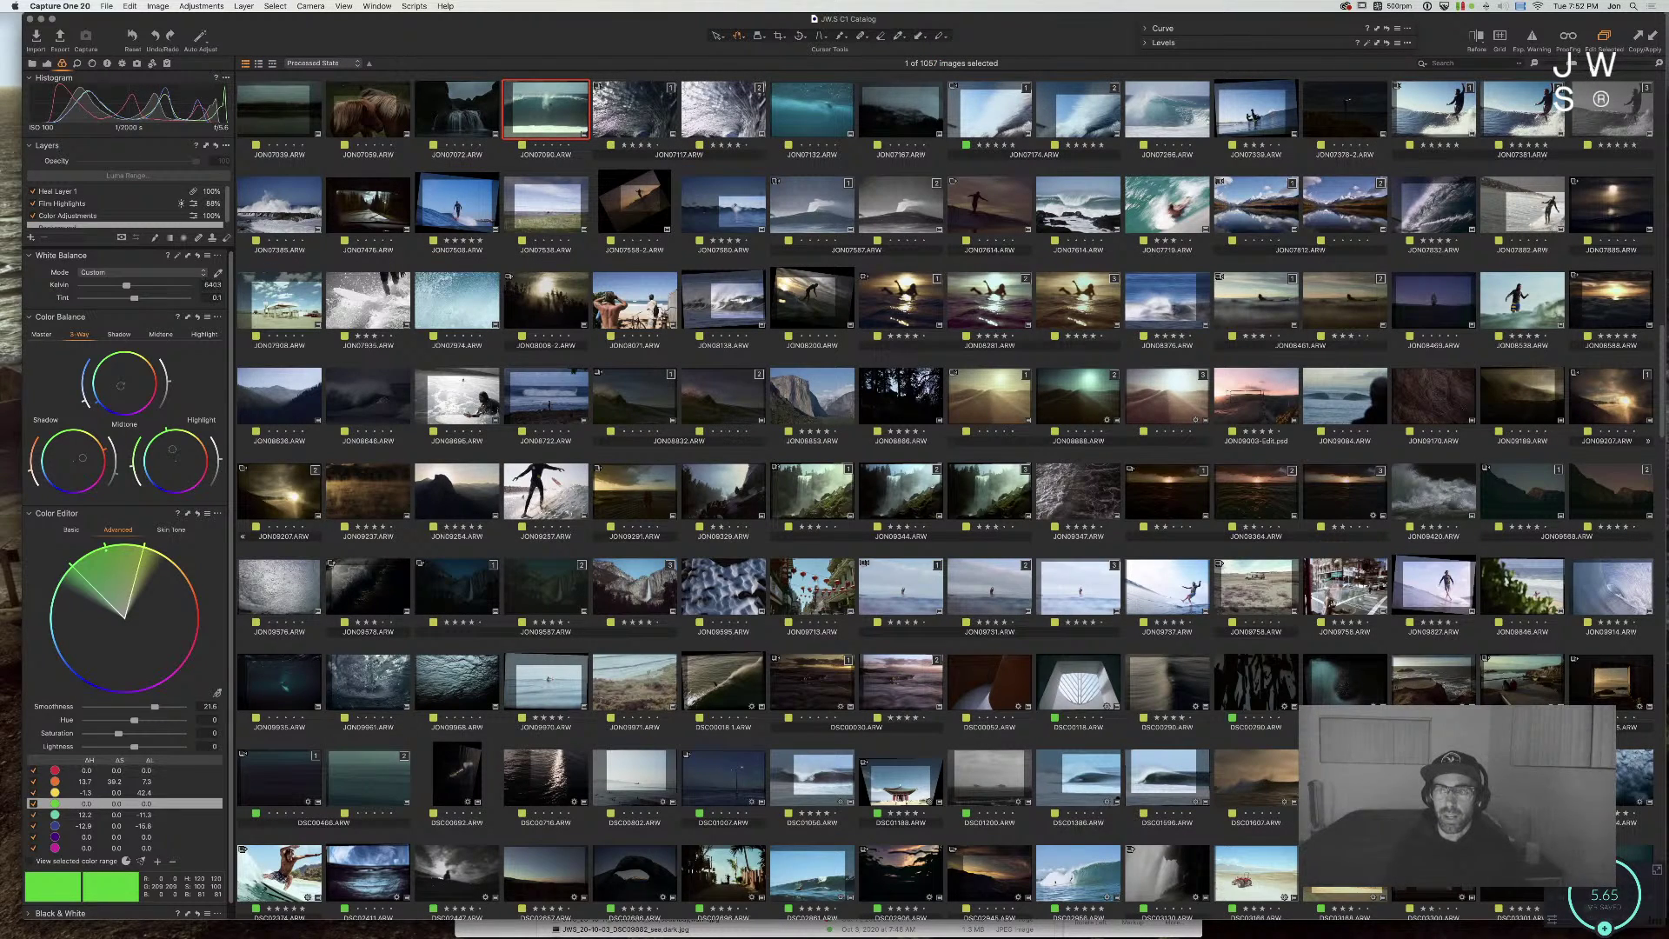
{"action": "key", "text": "super+equal"}
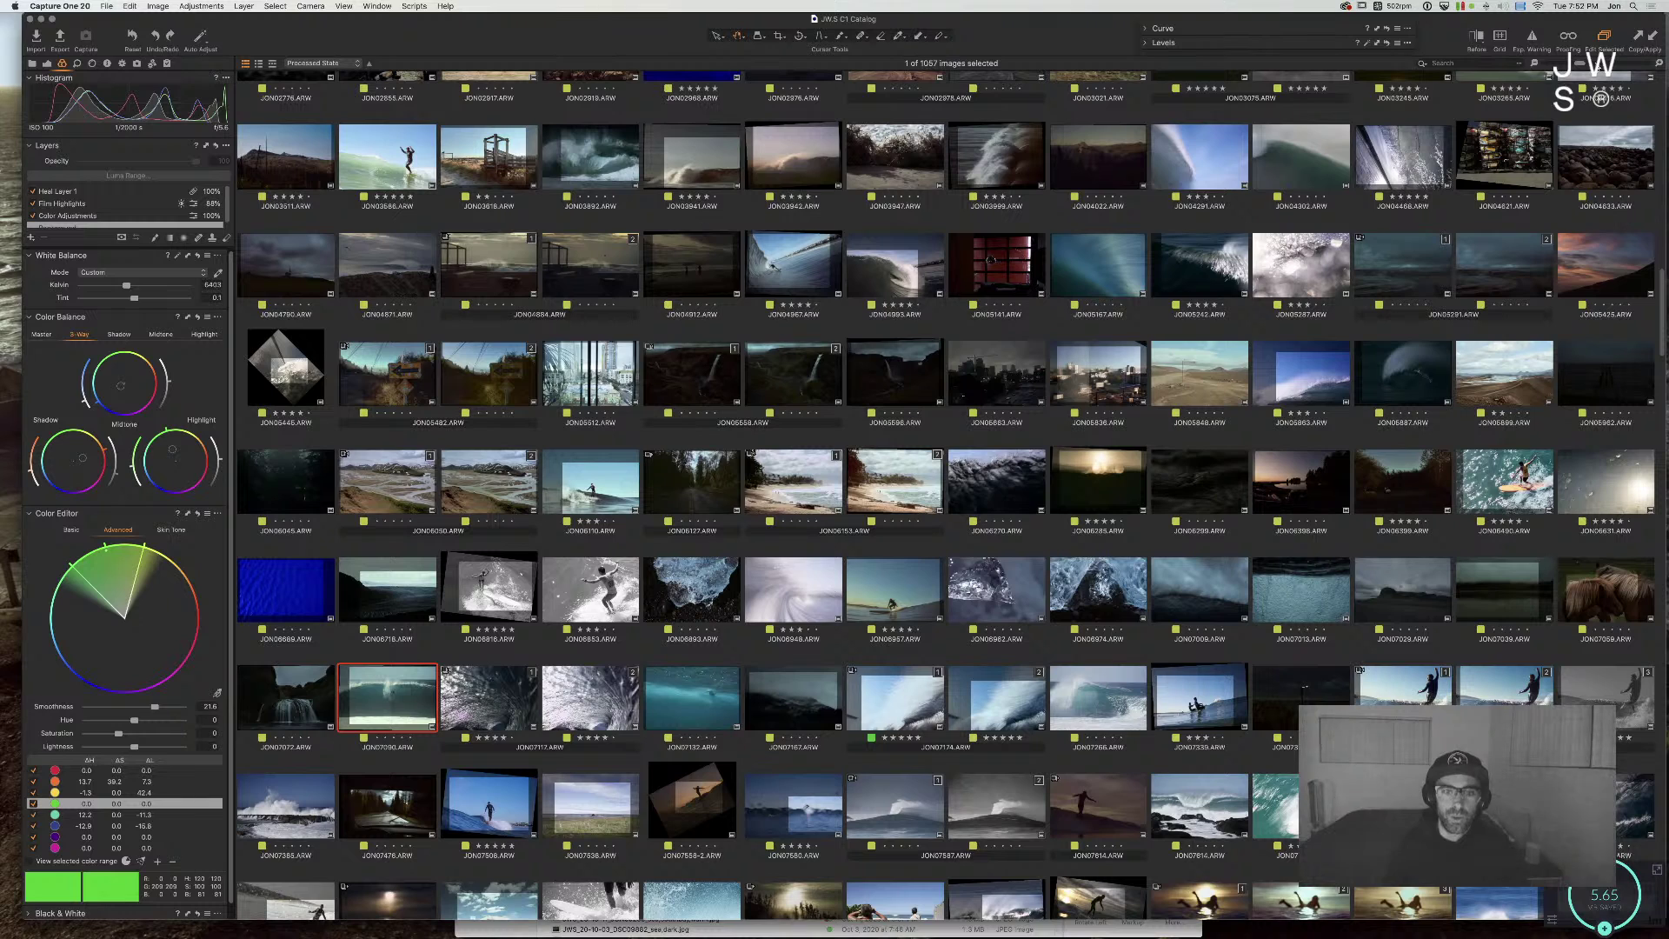
{"action": "key", "text": "super+equal"}
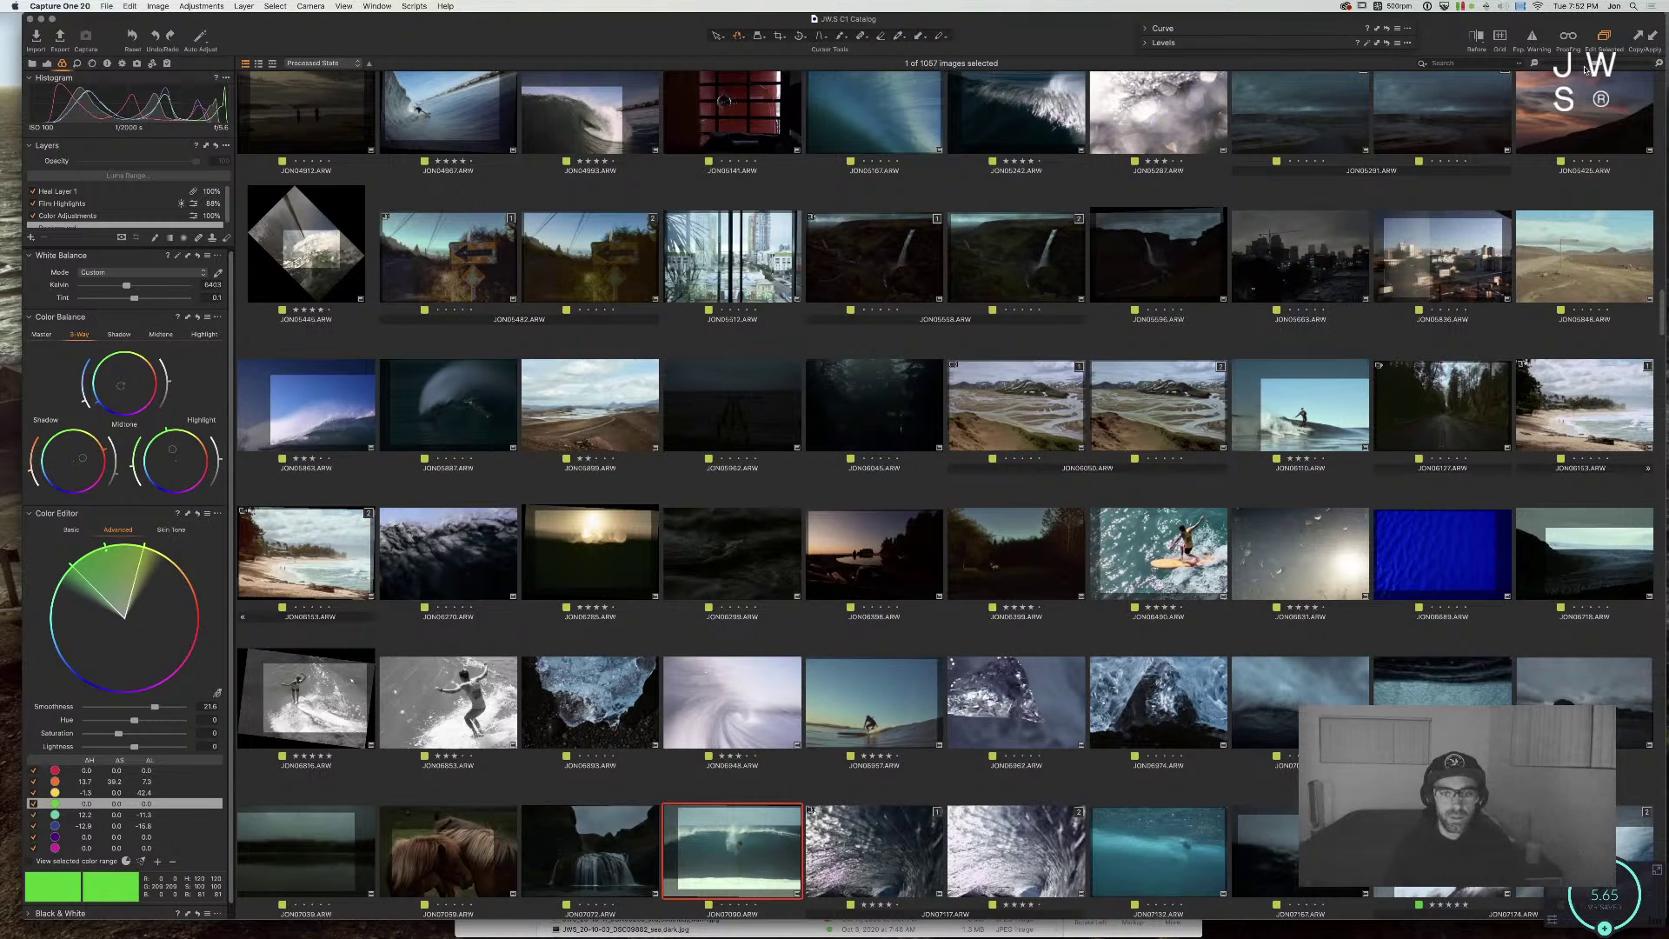
{"action": "key", "text": "super+minus"}
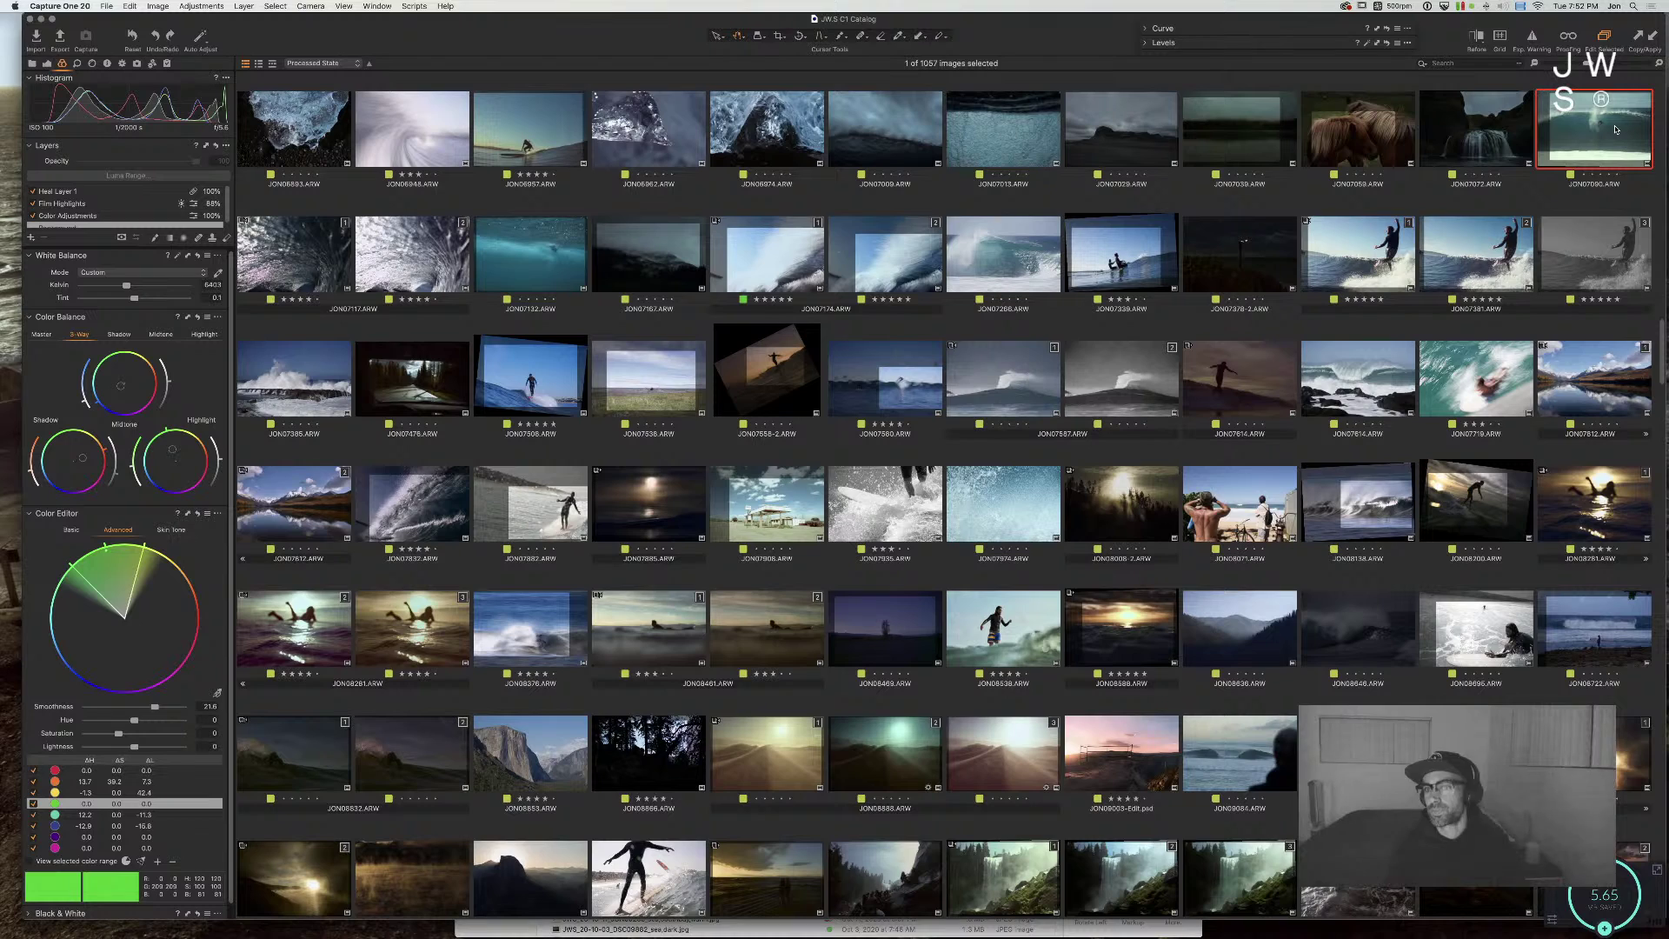
Step: Select the surfer wave photo with the waterfall, horses and lake photos before it and compare the four side by side
{"action": "left_click", "coordinate": [1237, 124], "text": "super"}
{"action": "left_click_drag", "start_coordinate": [1240, 124], "coordinate": [1474, 124]}
{"action": "key", "text": "Return"}
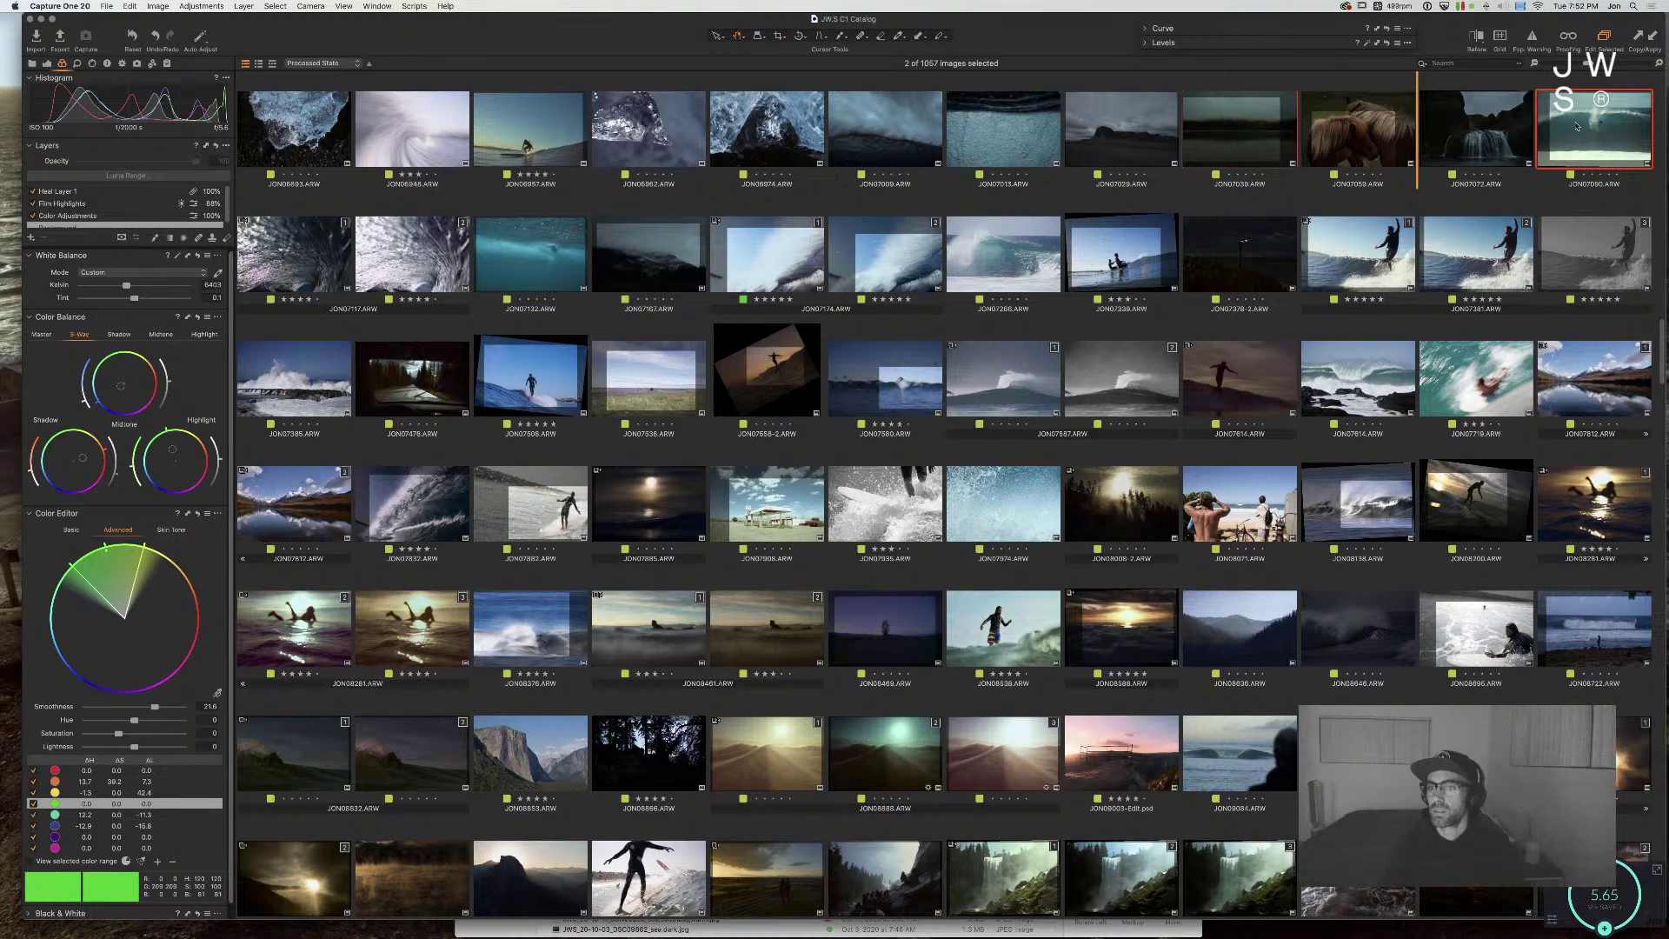
{"action": "left_click", "coordinate": [1254, 127], "text": "shift"}
{"action": "key", "text": "super+alt+v"}
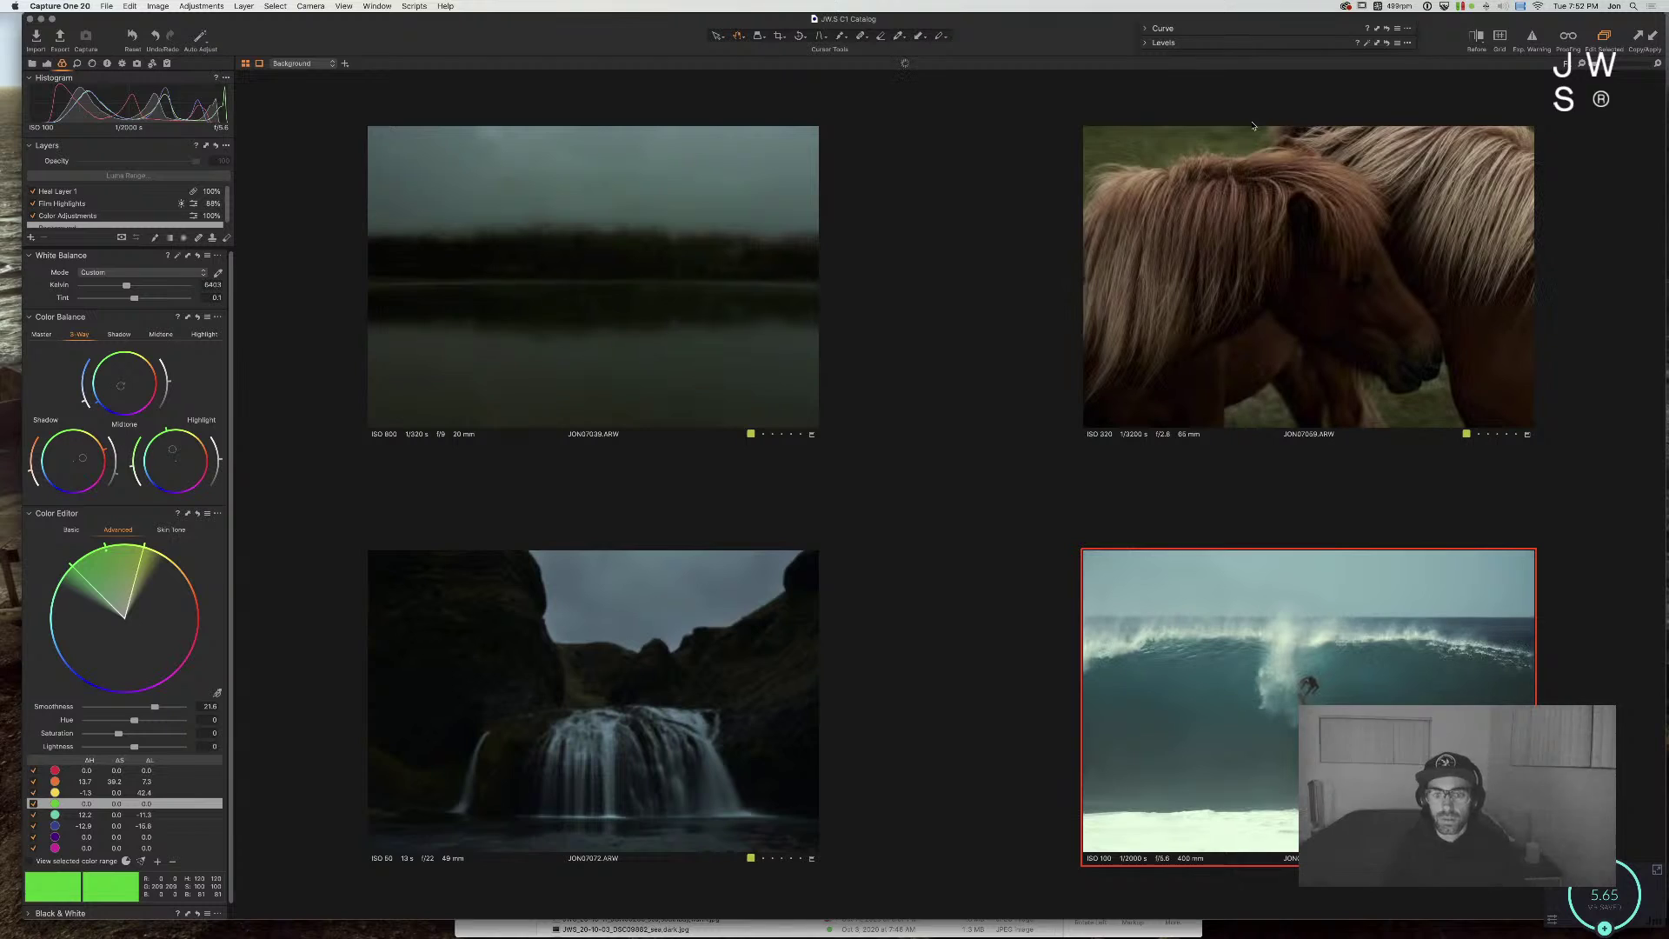
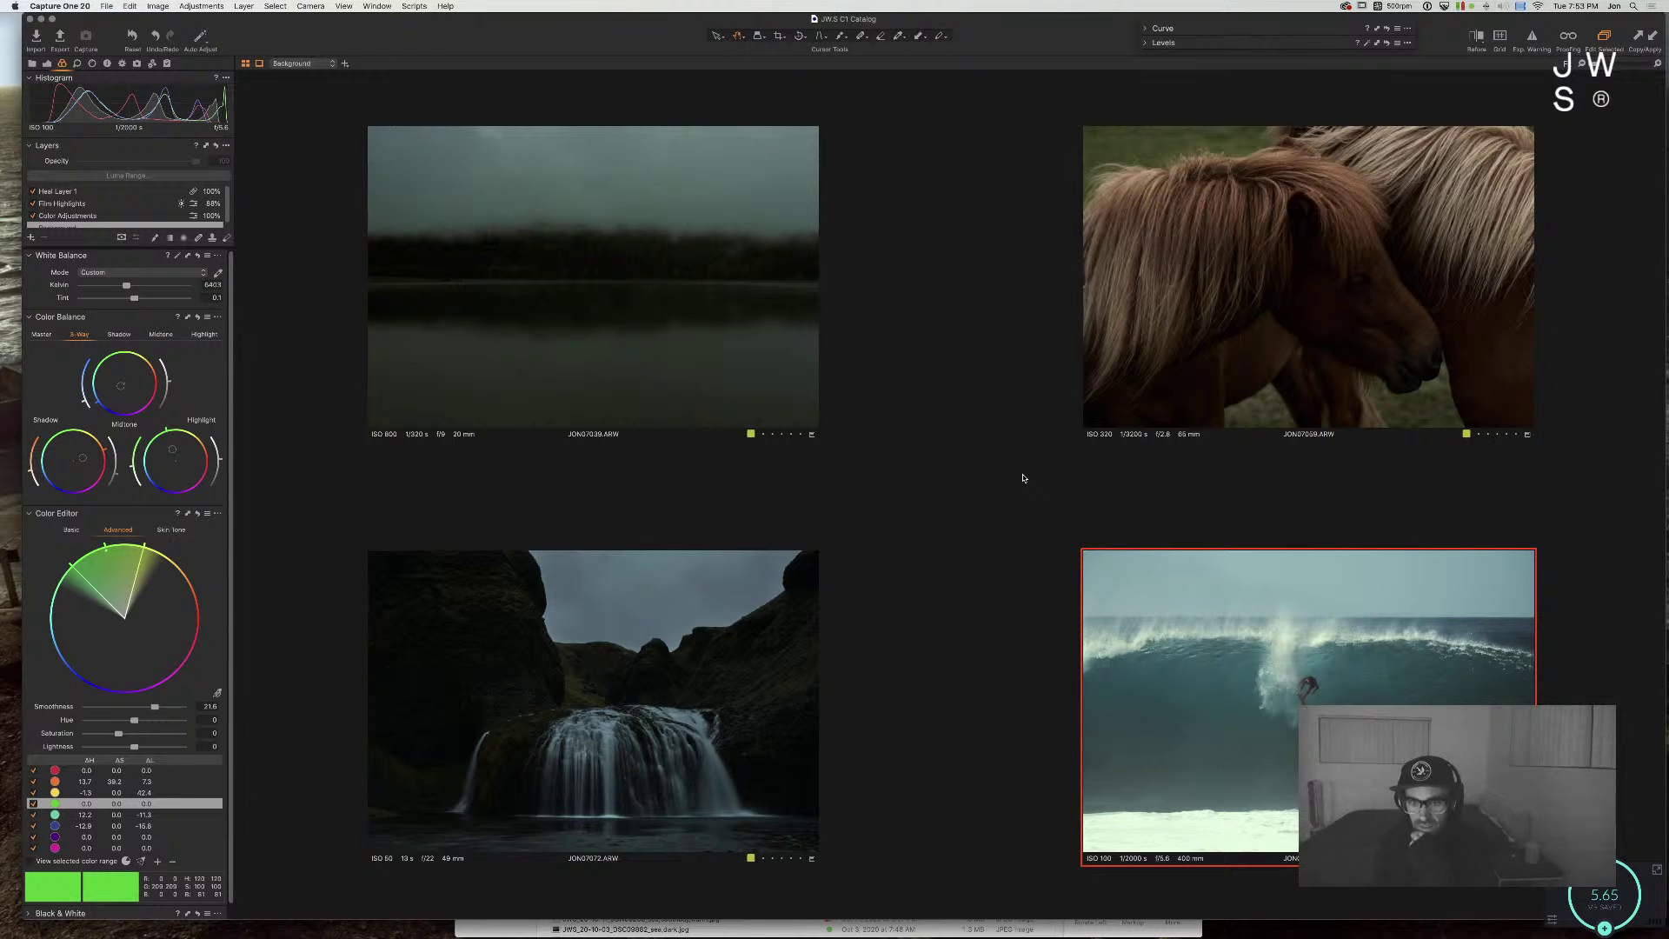
{"action": "left_click", "coordinate": [1168, 352]}
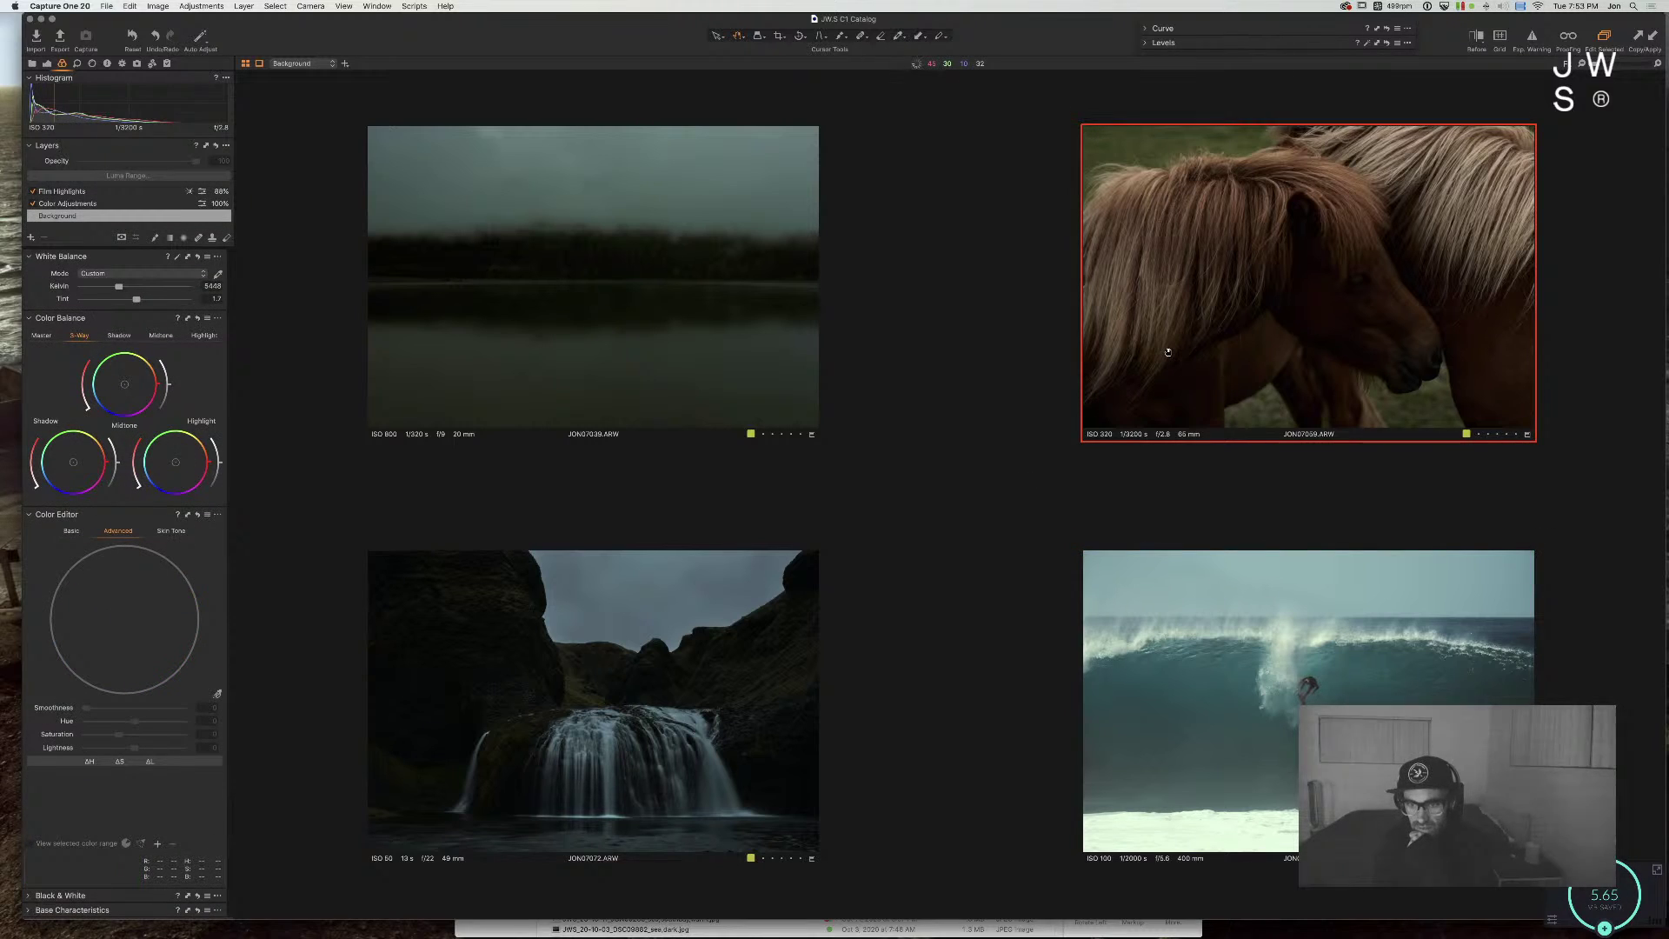
Step: Return to the thumbnail grid and clear the four-photo selection
{"action": "key", "text": "super+alt+v"}
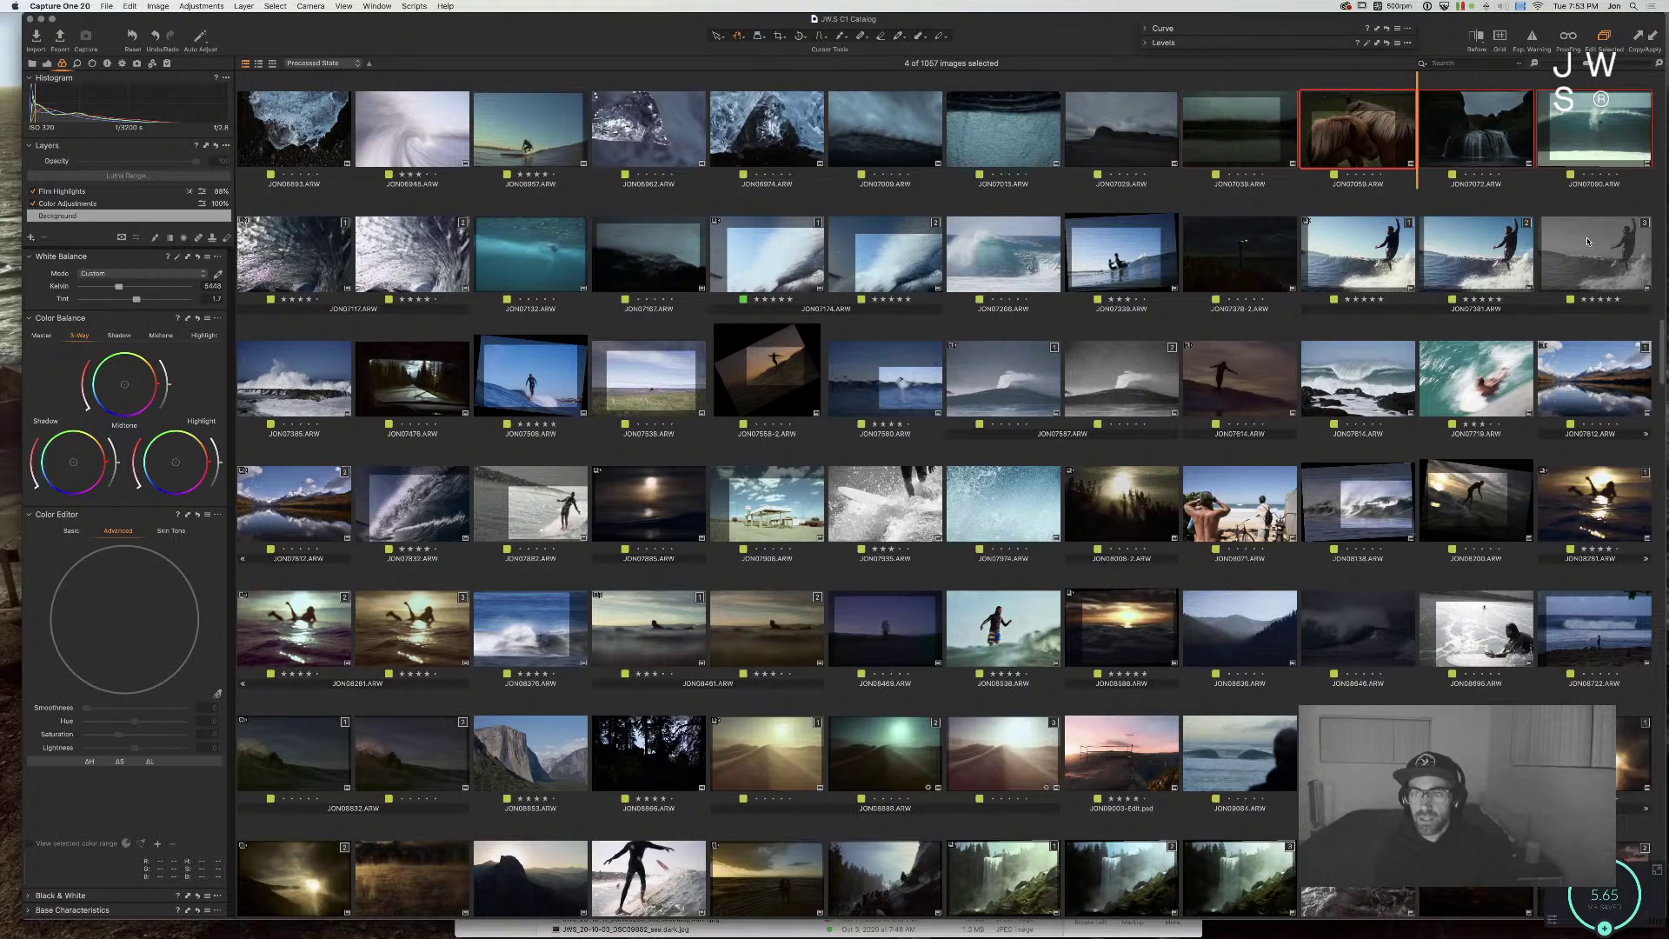
{"action": "left_click", "coordinate": [1634, 130]}
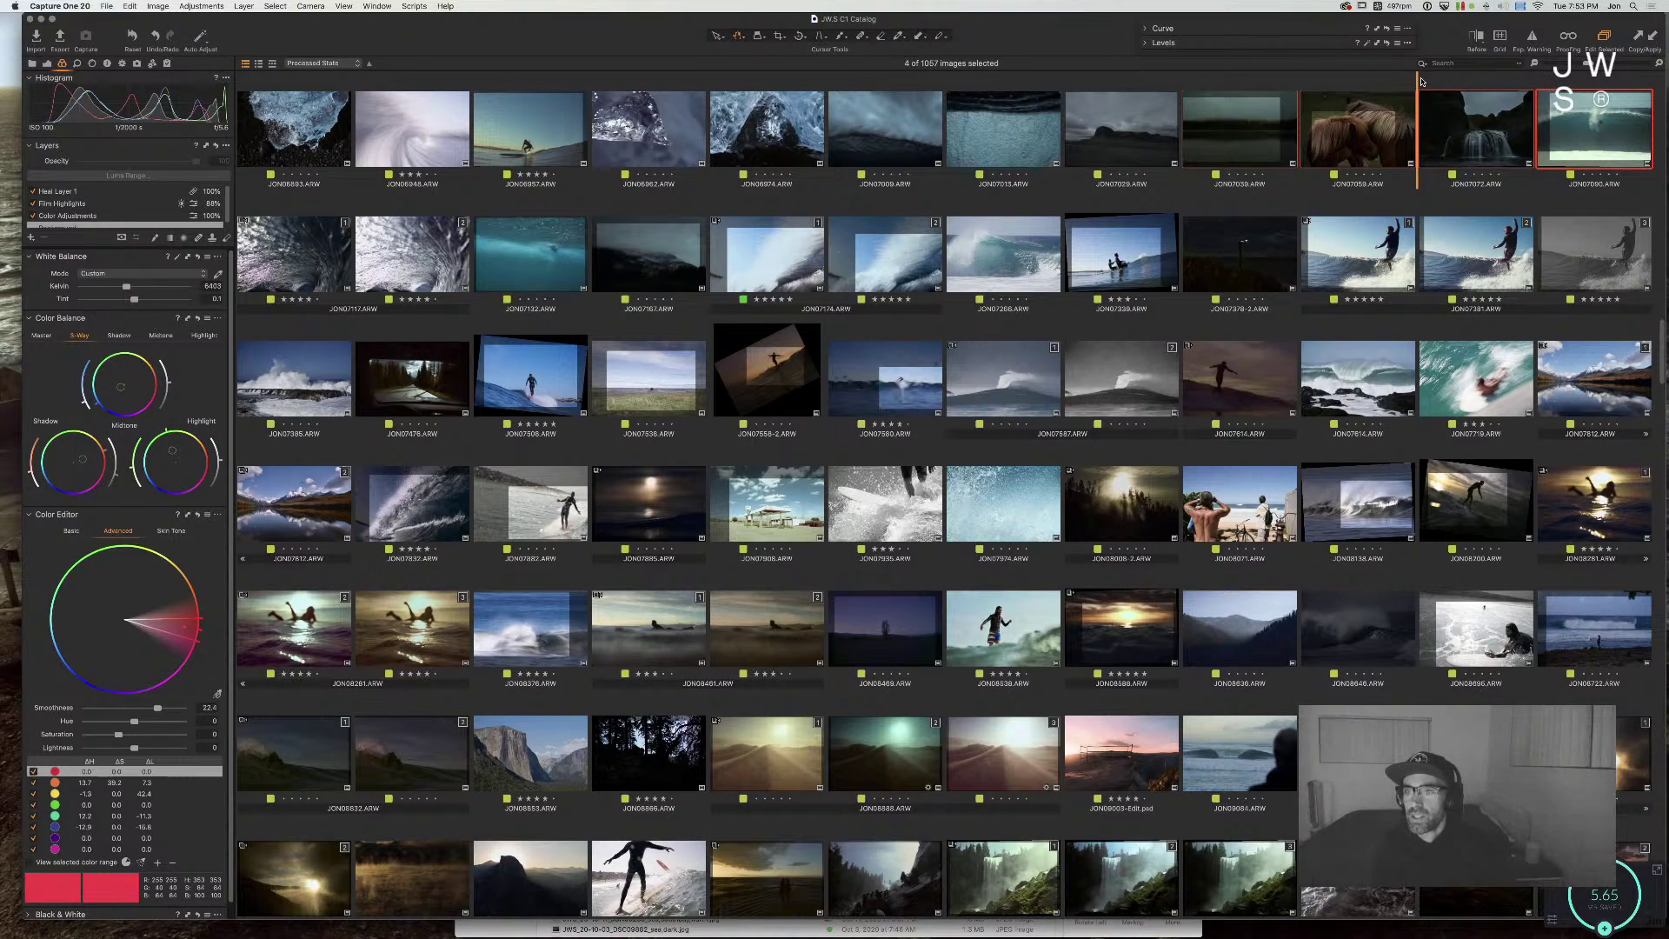
{"action": "left_click", "coordinate": [1488, 209]}
{"action": "left_click", "coordinate": [1487, 220]}
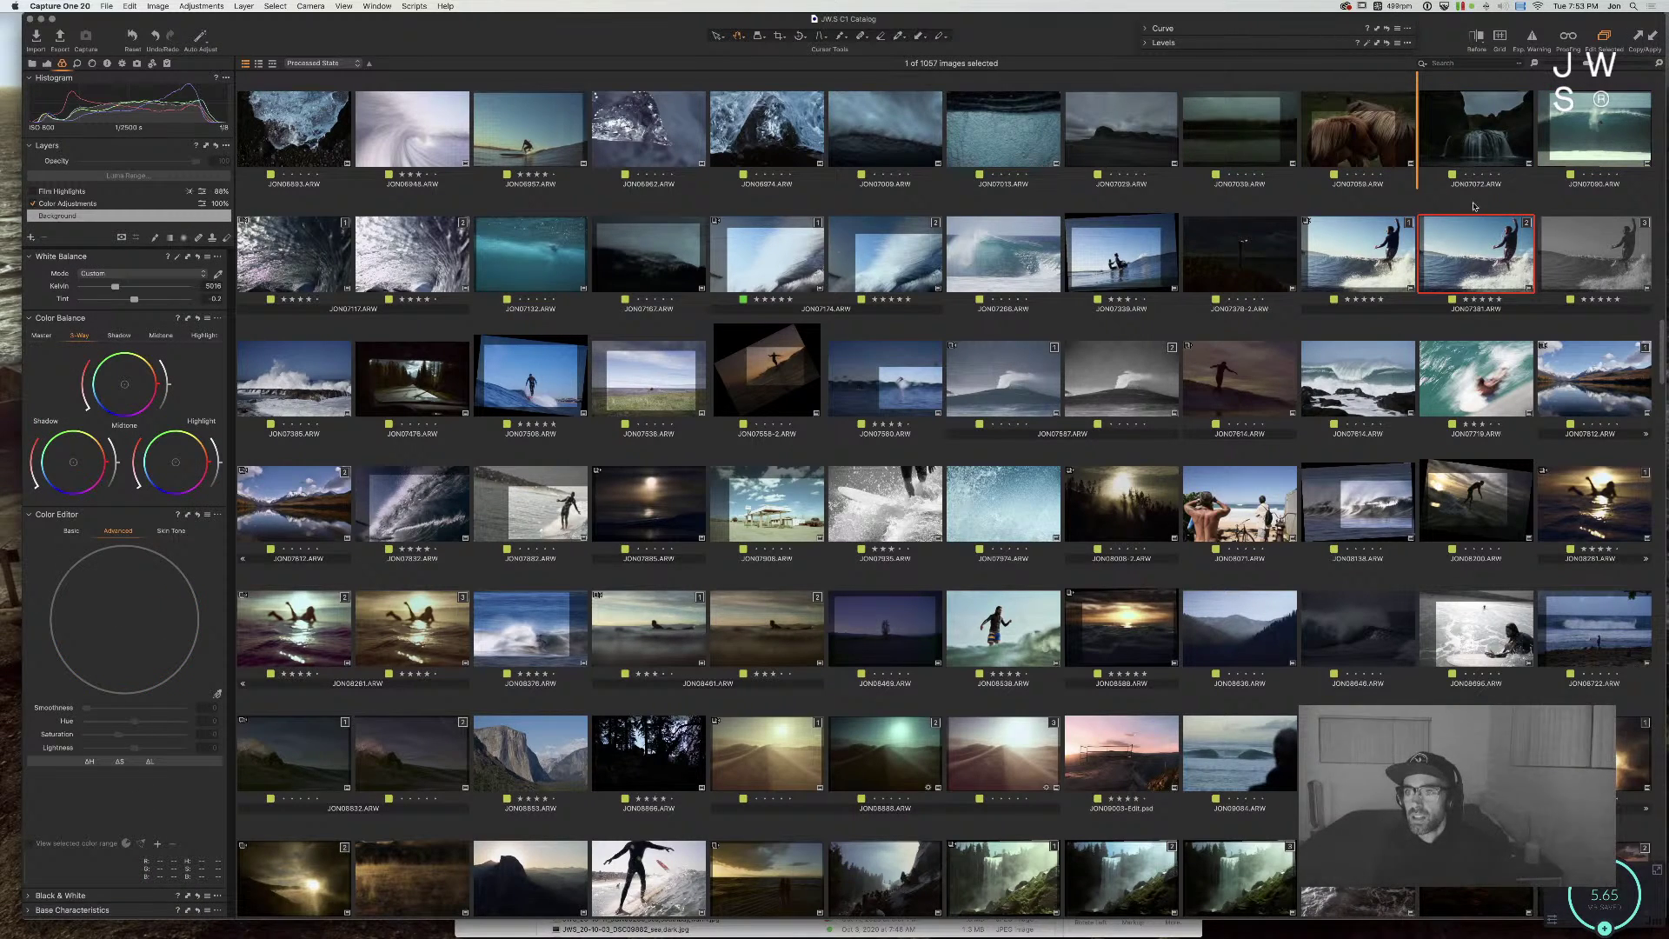
{"action": "left_click", "coordinate": [1418, 184]}
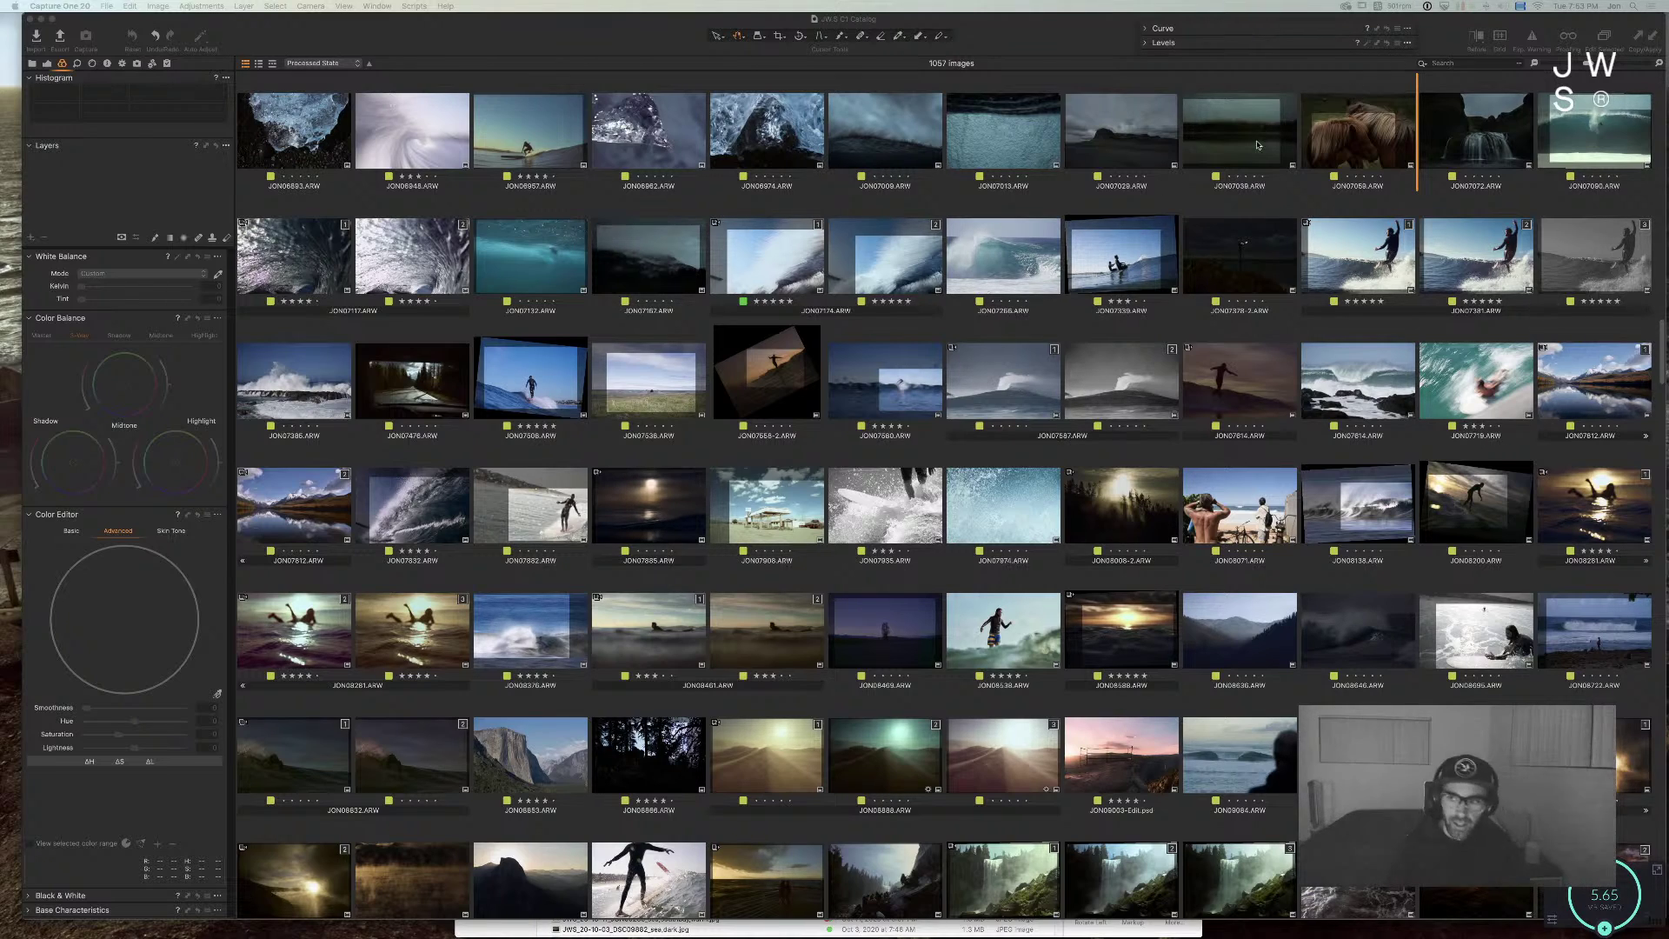
{"action": "left_click", "coordinate": [1494, 246]}
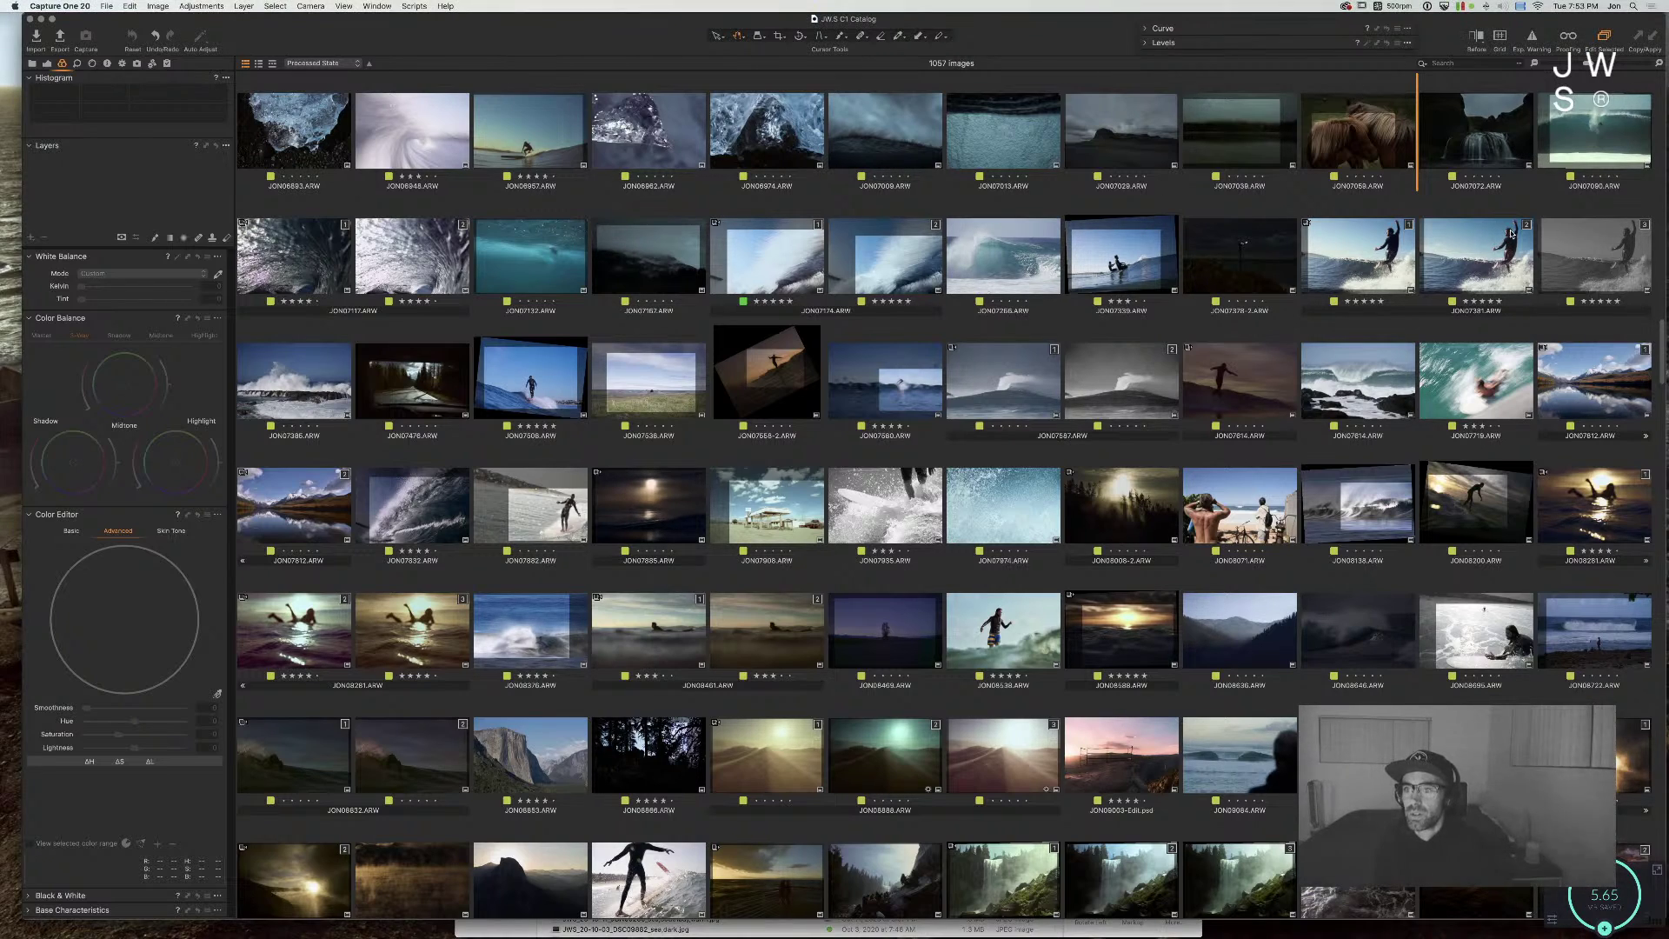
Step: Open the graded surfer wave photo, examine the surfer and surrounding water up close, and fit the image back to the view
{"action": "double_click", "coordinate": [1596, 135]}
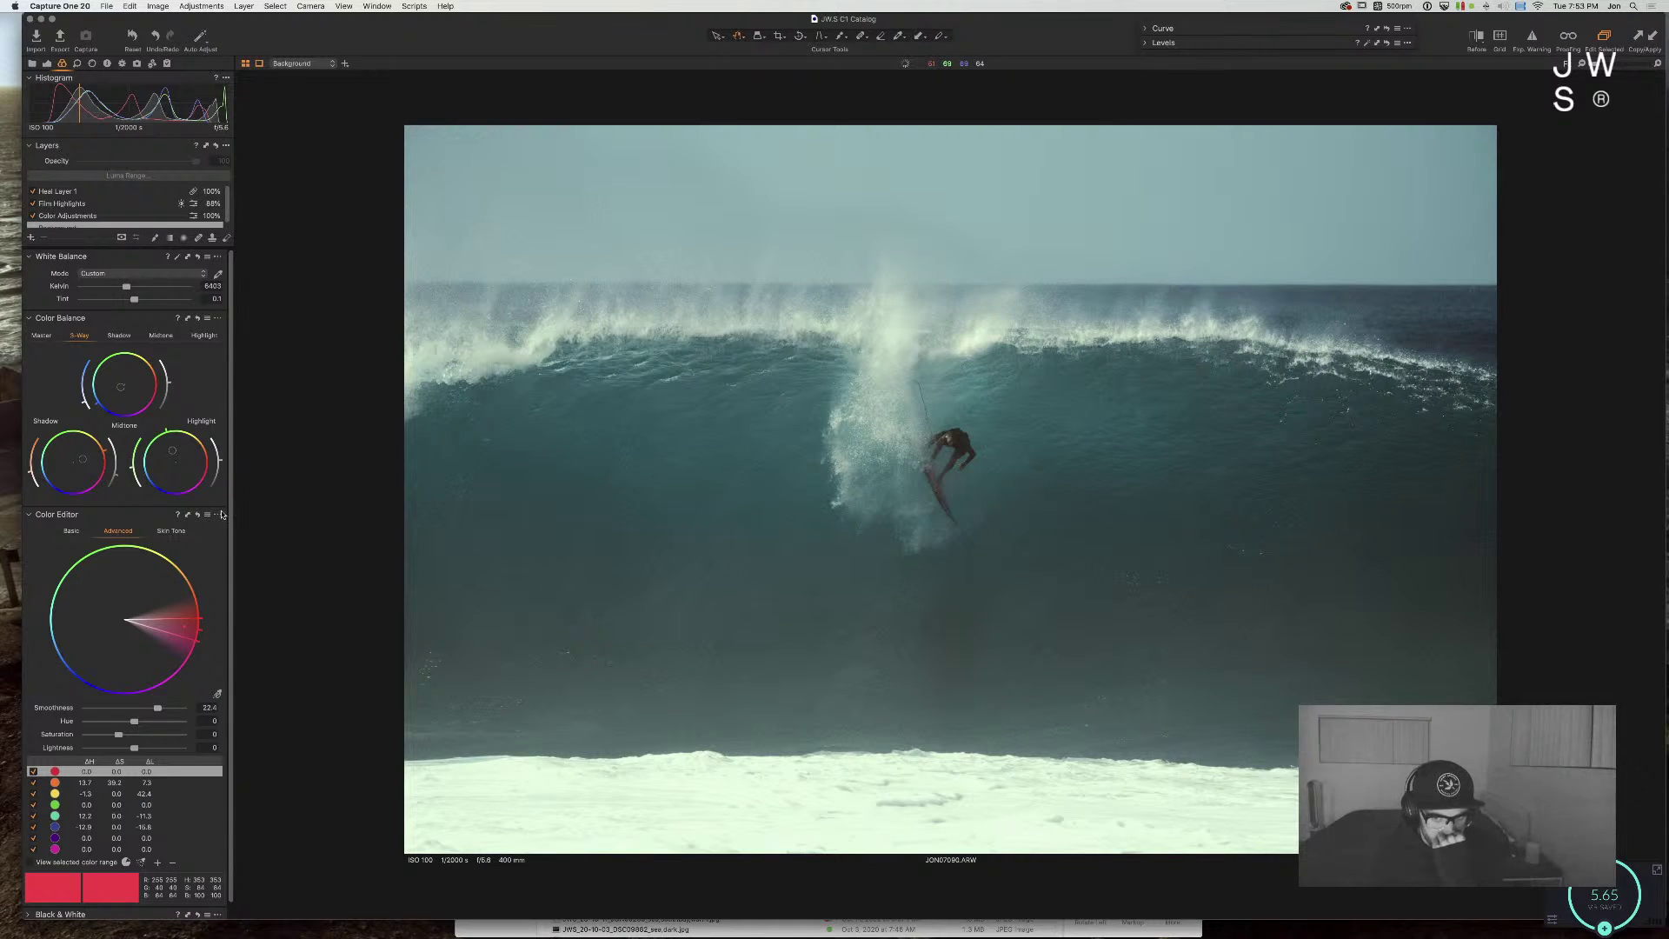
{"action": "scroll", "coordinate": [989, 448], "scroll_direction": "up", "scroll_amount": 3}
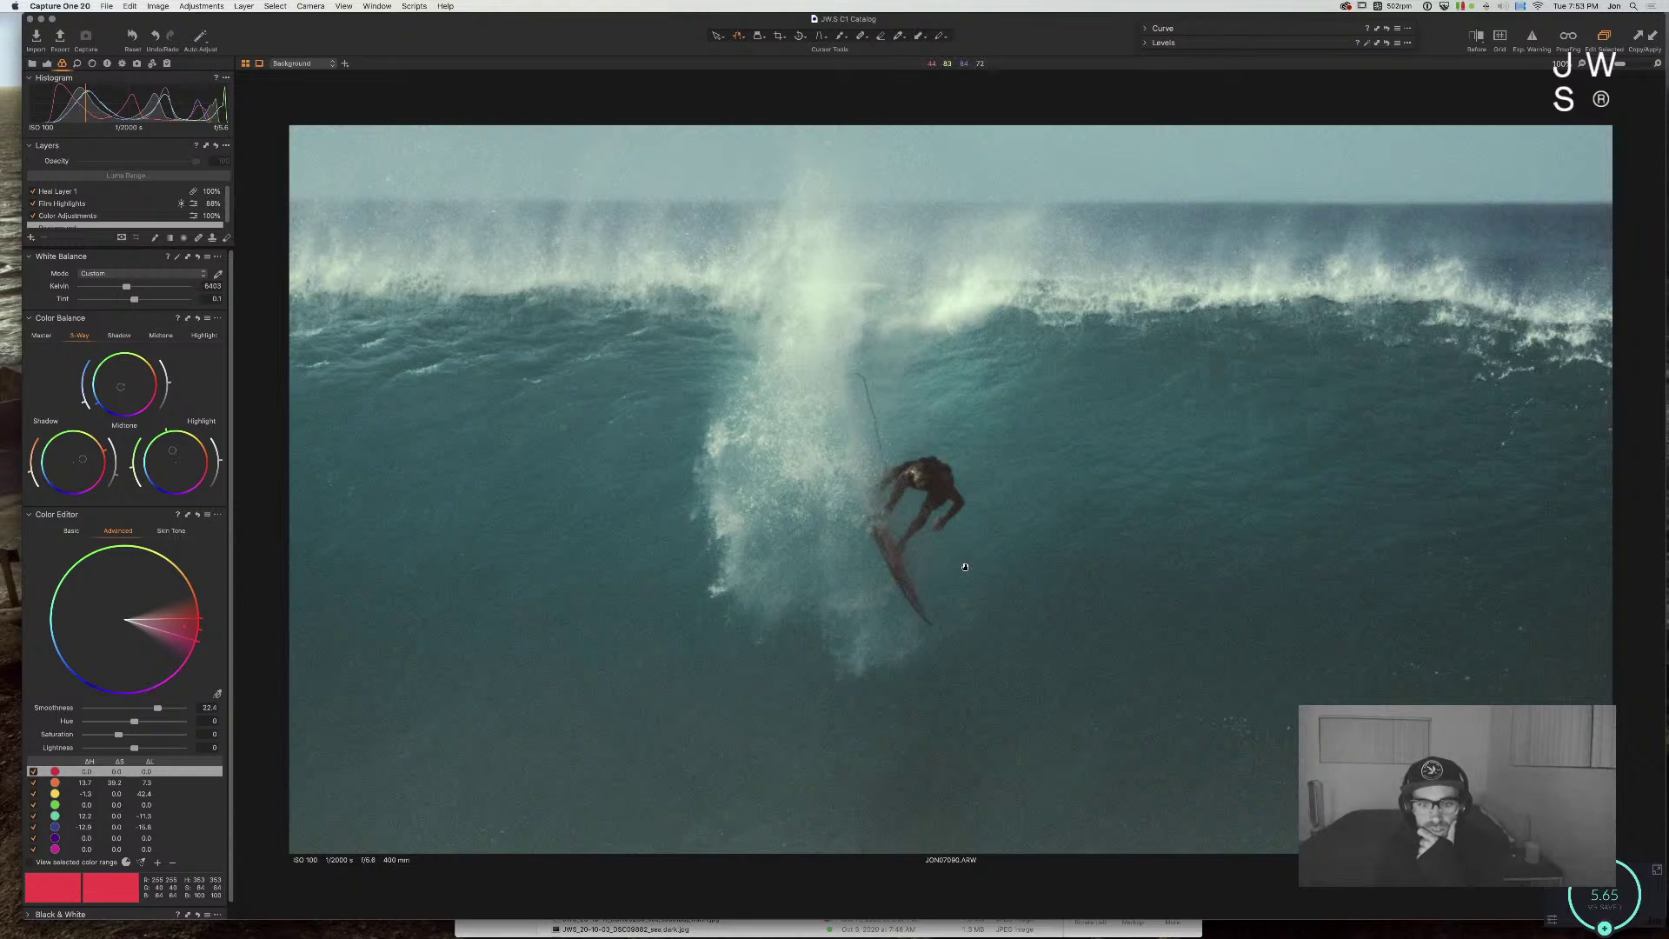
{"action": "left_click_drag", "start_coordinate": [1022, 637], "coordinate": [928, 513]}
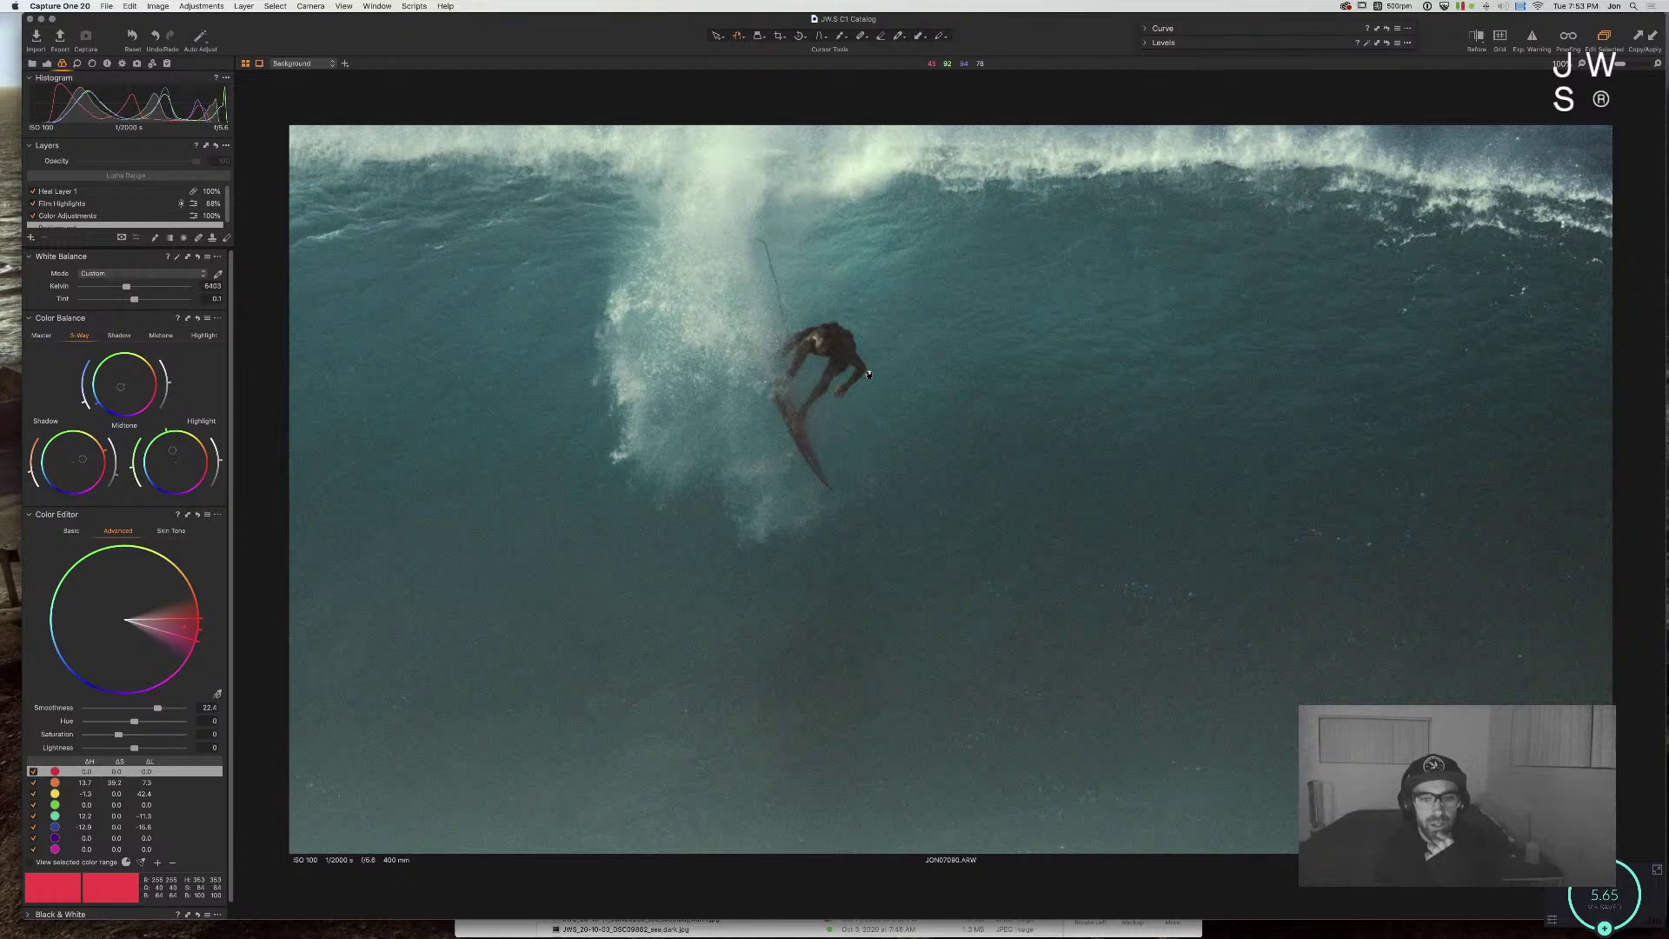
{"action": "key", "text": "super+0"}
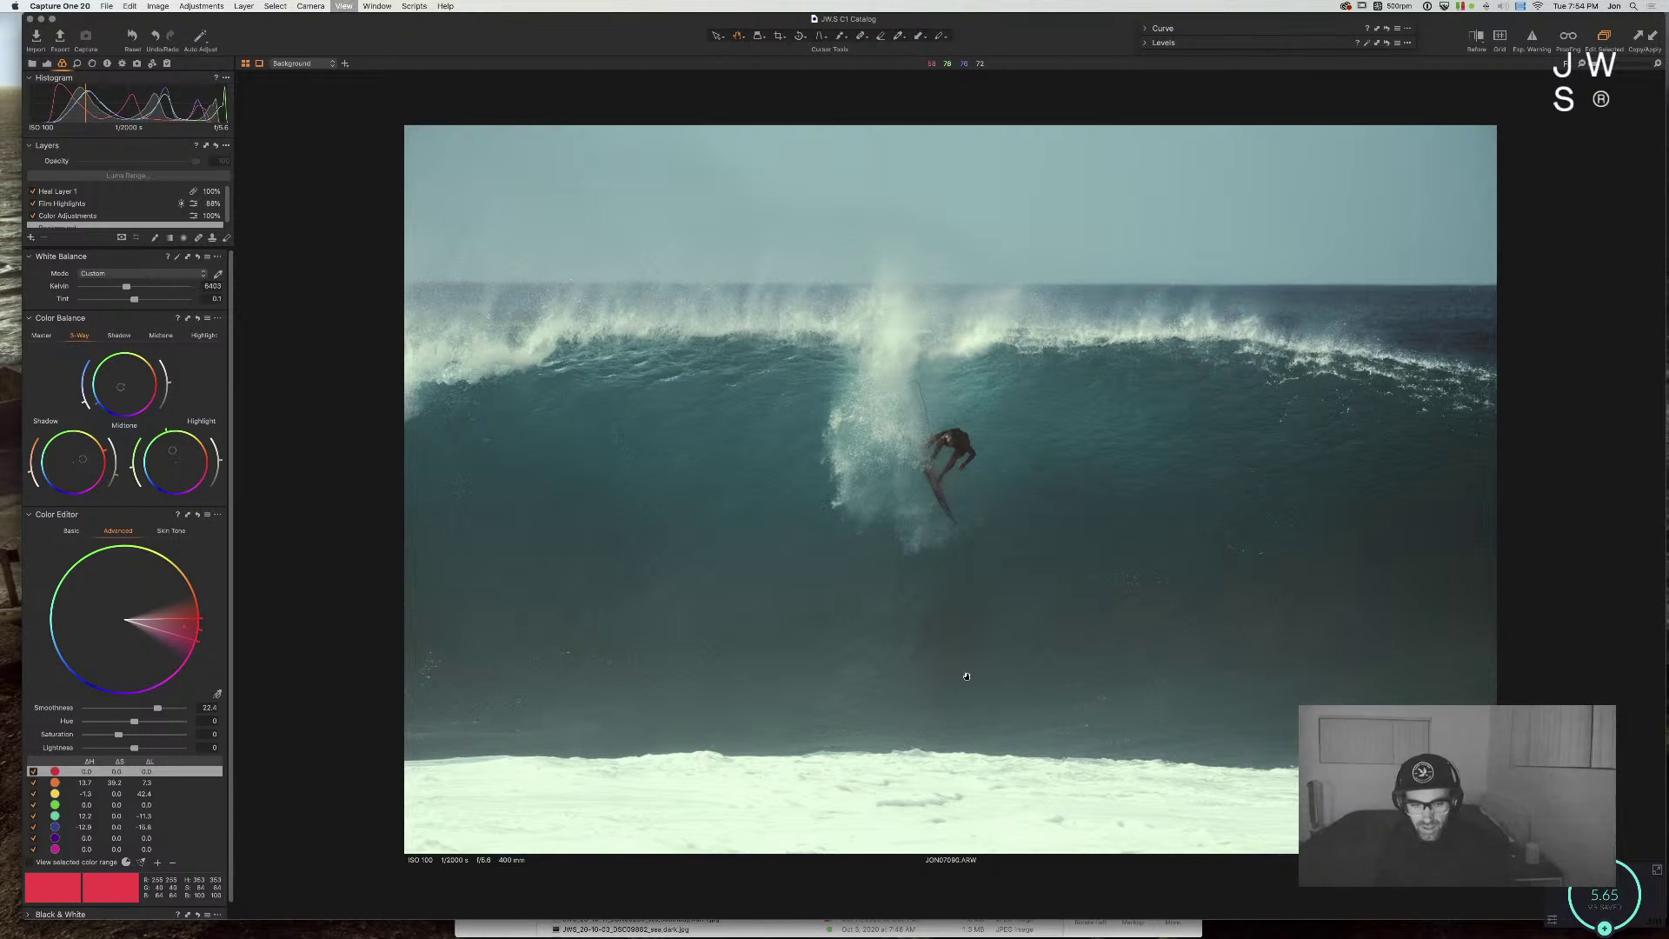
Step: Compare the surfer wave photo with its unedited version in the split before/after view
{"action": "key", "text": "y"}
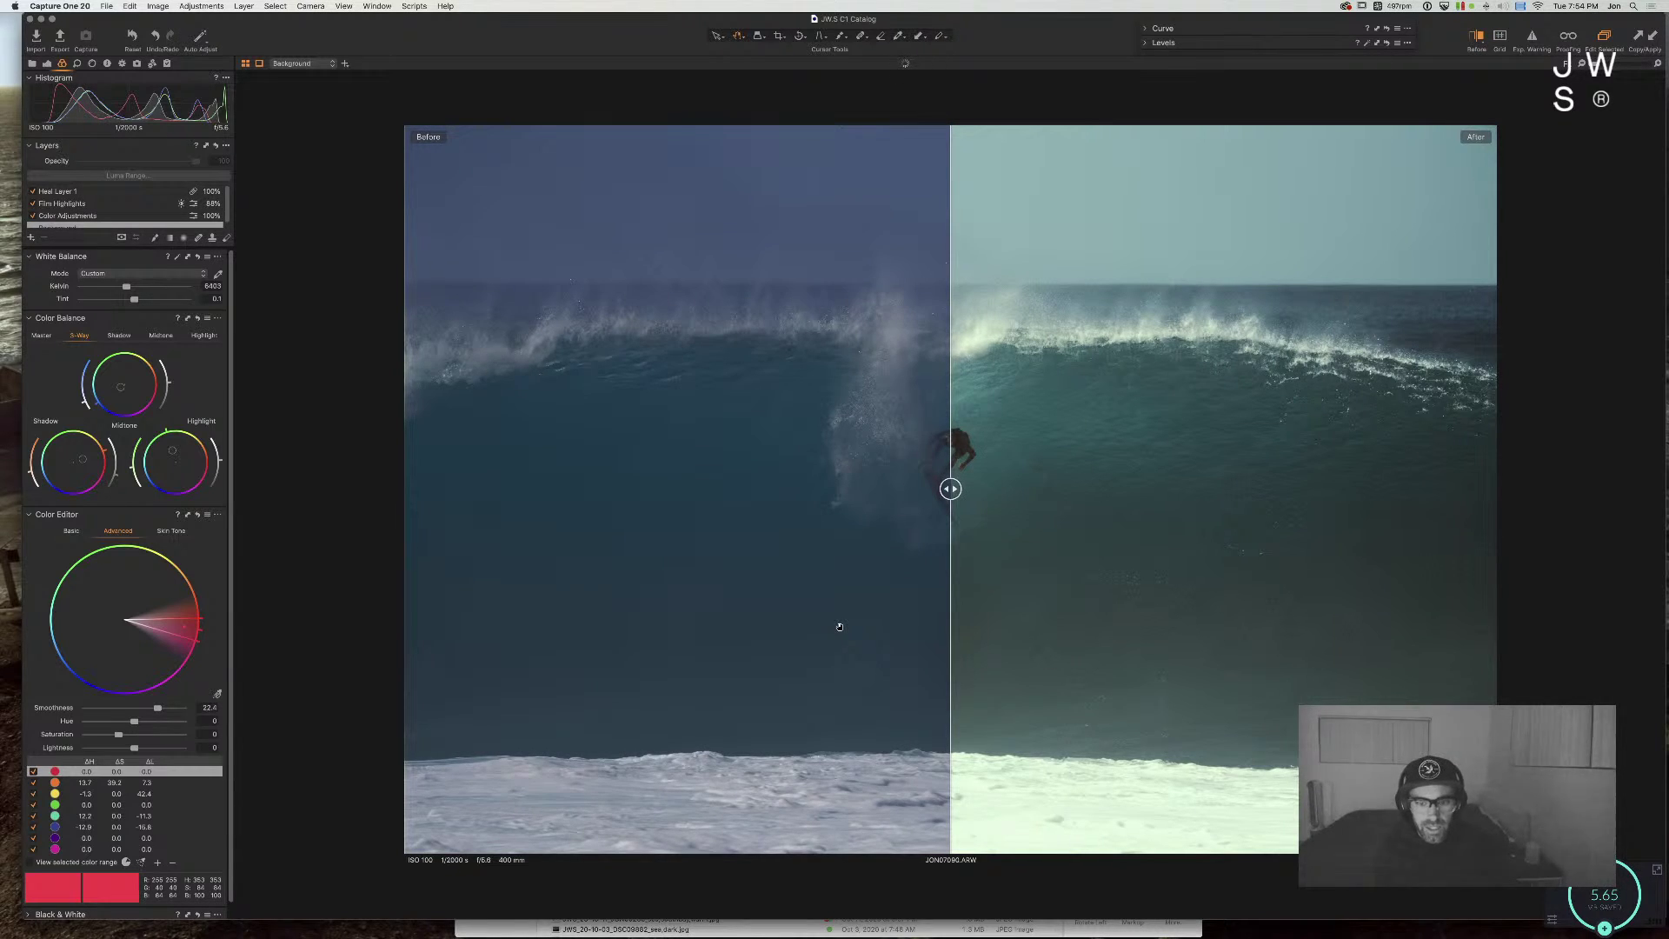
{"action": "key", "text": "y"}
{"action": "key", "text": "y"}
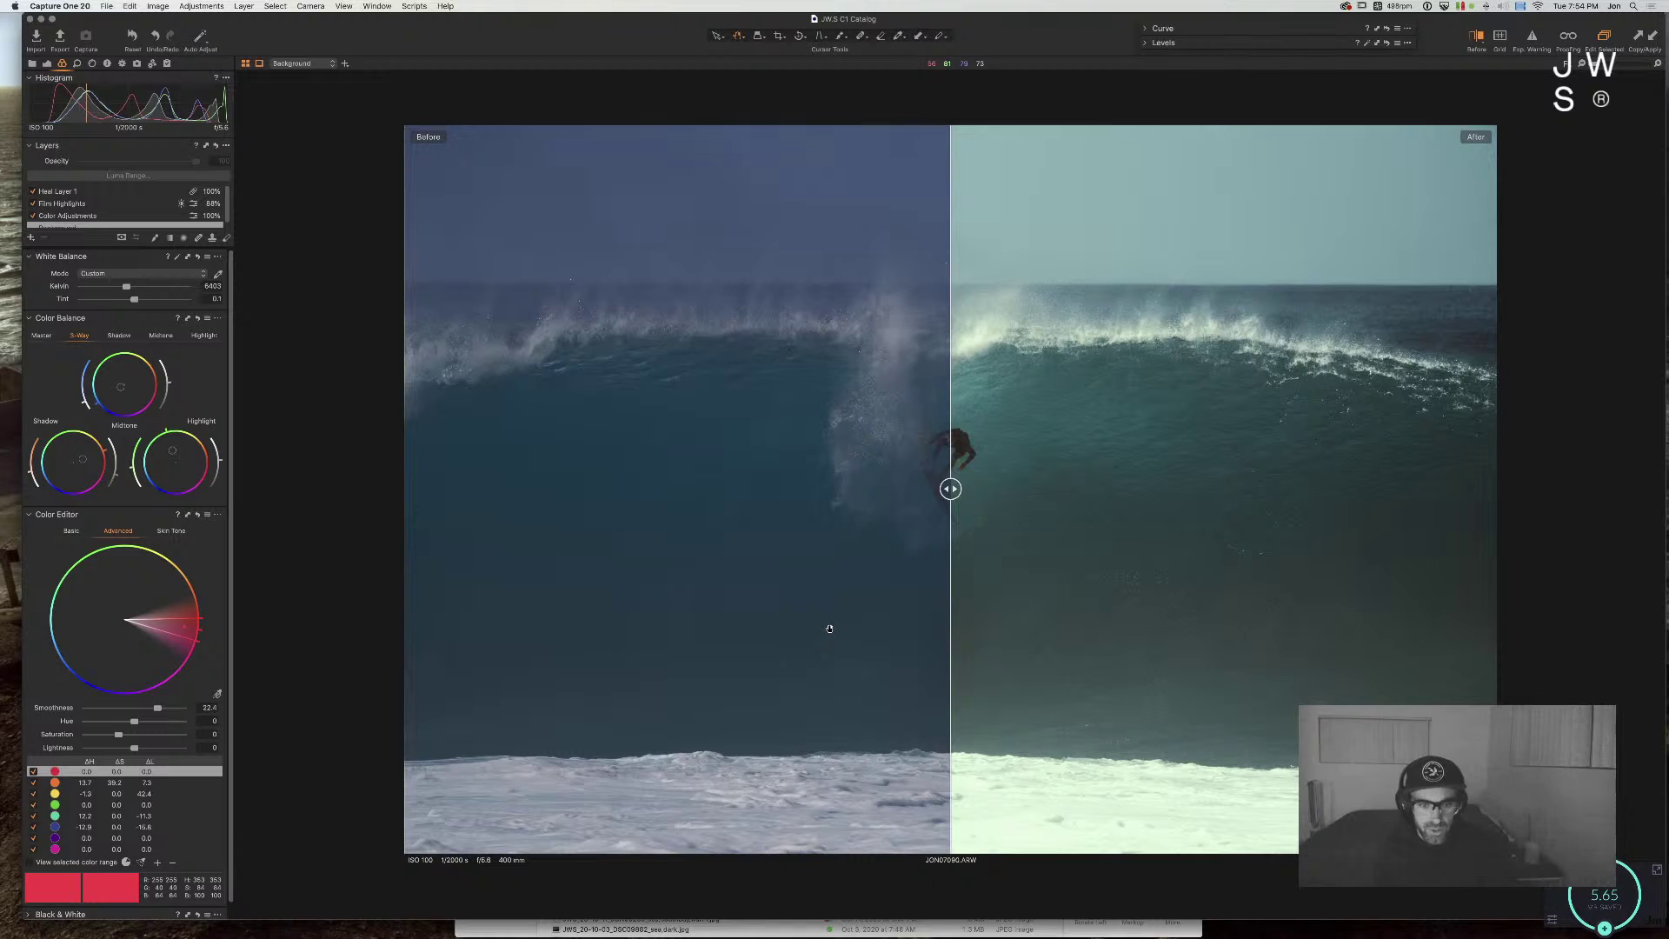
Step: Leave the before/after view and warm the surfer wave photo's white balance to about 6757 K
{"action": "key", "text": "y"}
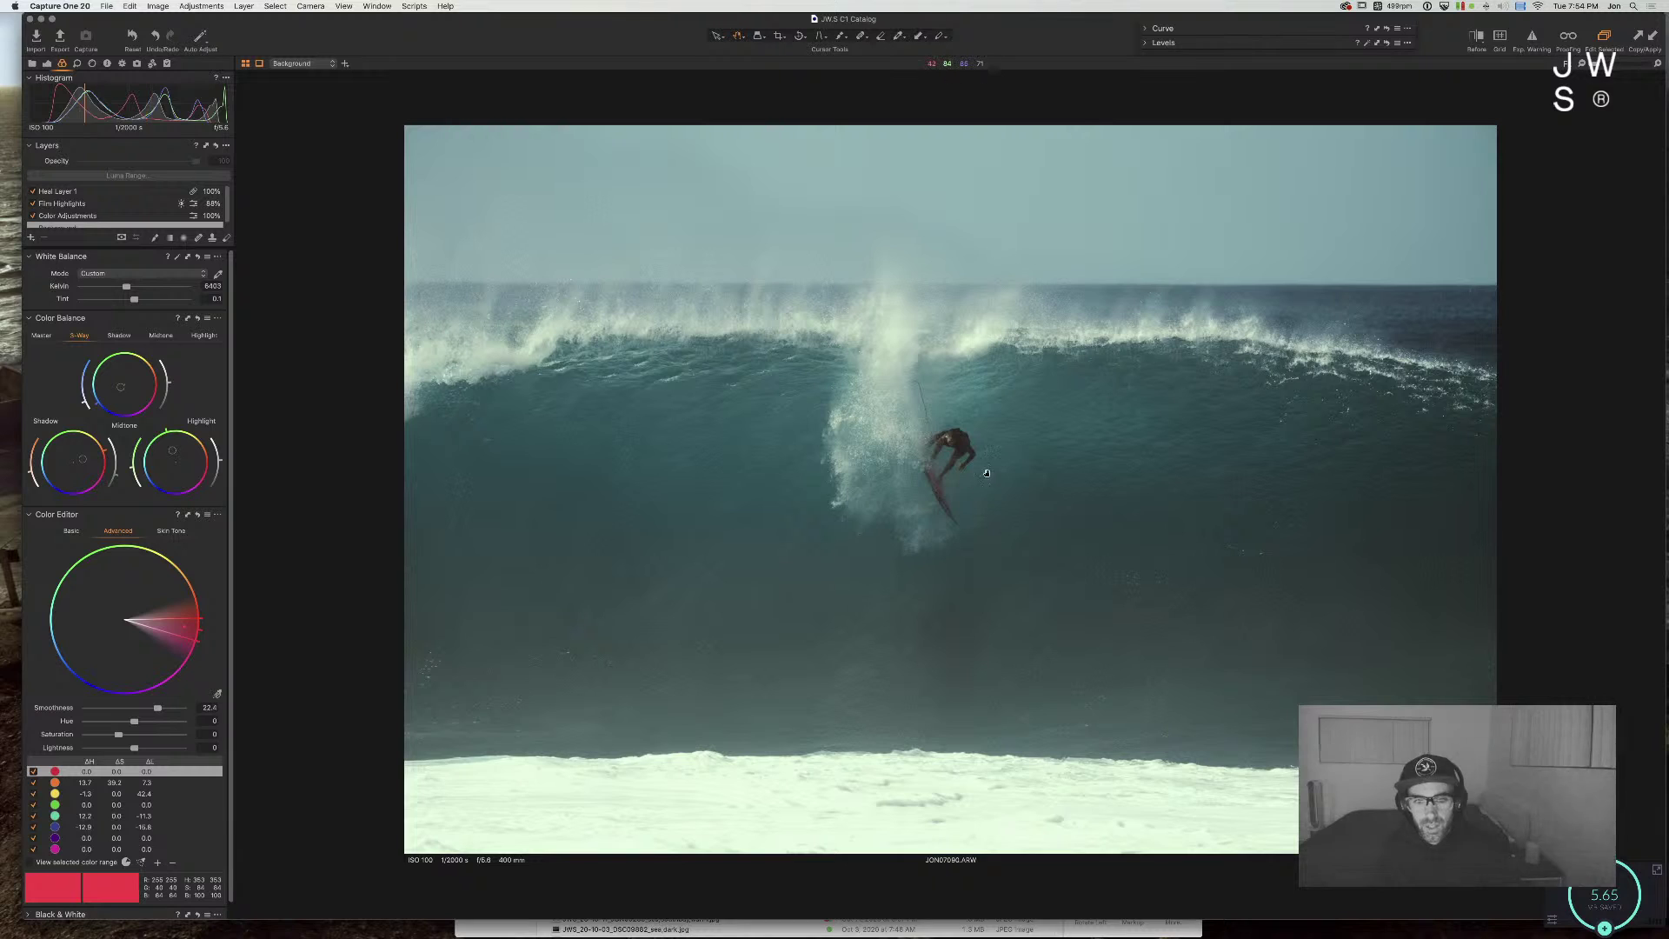
{"action": "left_click_drag", "start_coordinate": [127, 287], "coordinate": [129, 289]}
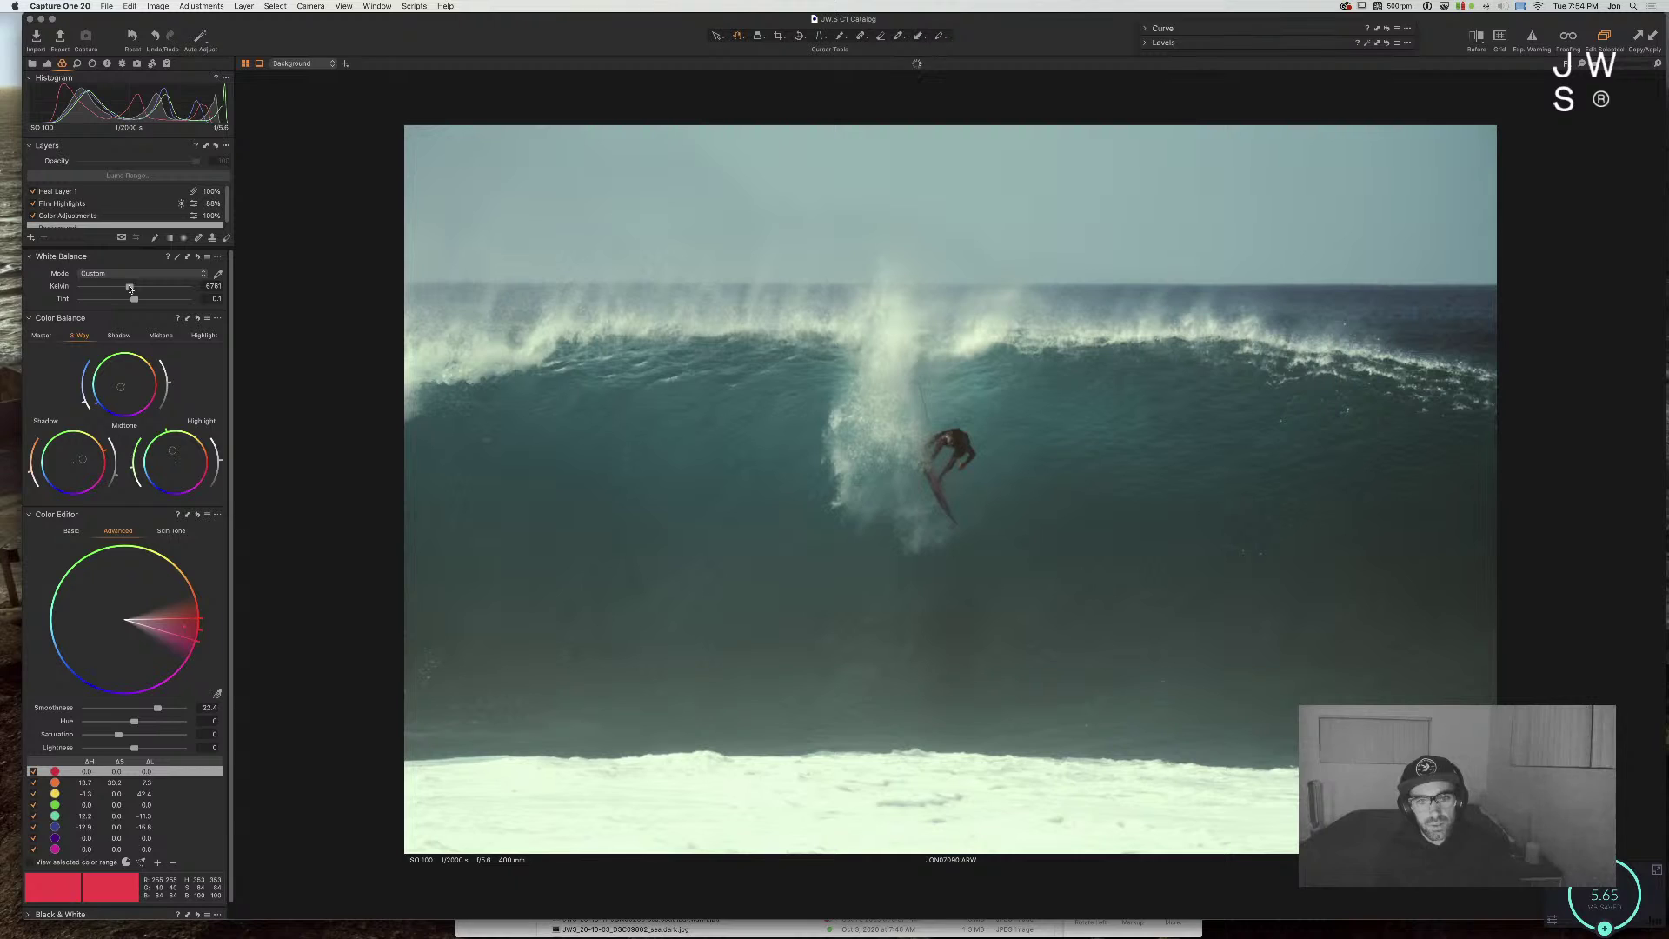
{"action": "left_click_drag", "start_coordinate": [130, 289], "coordinate": [131, 288]}
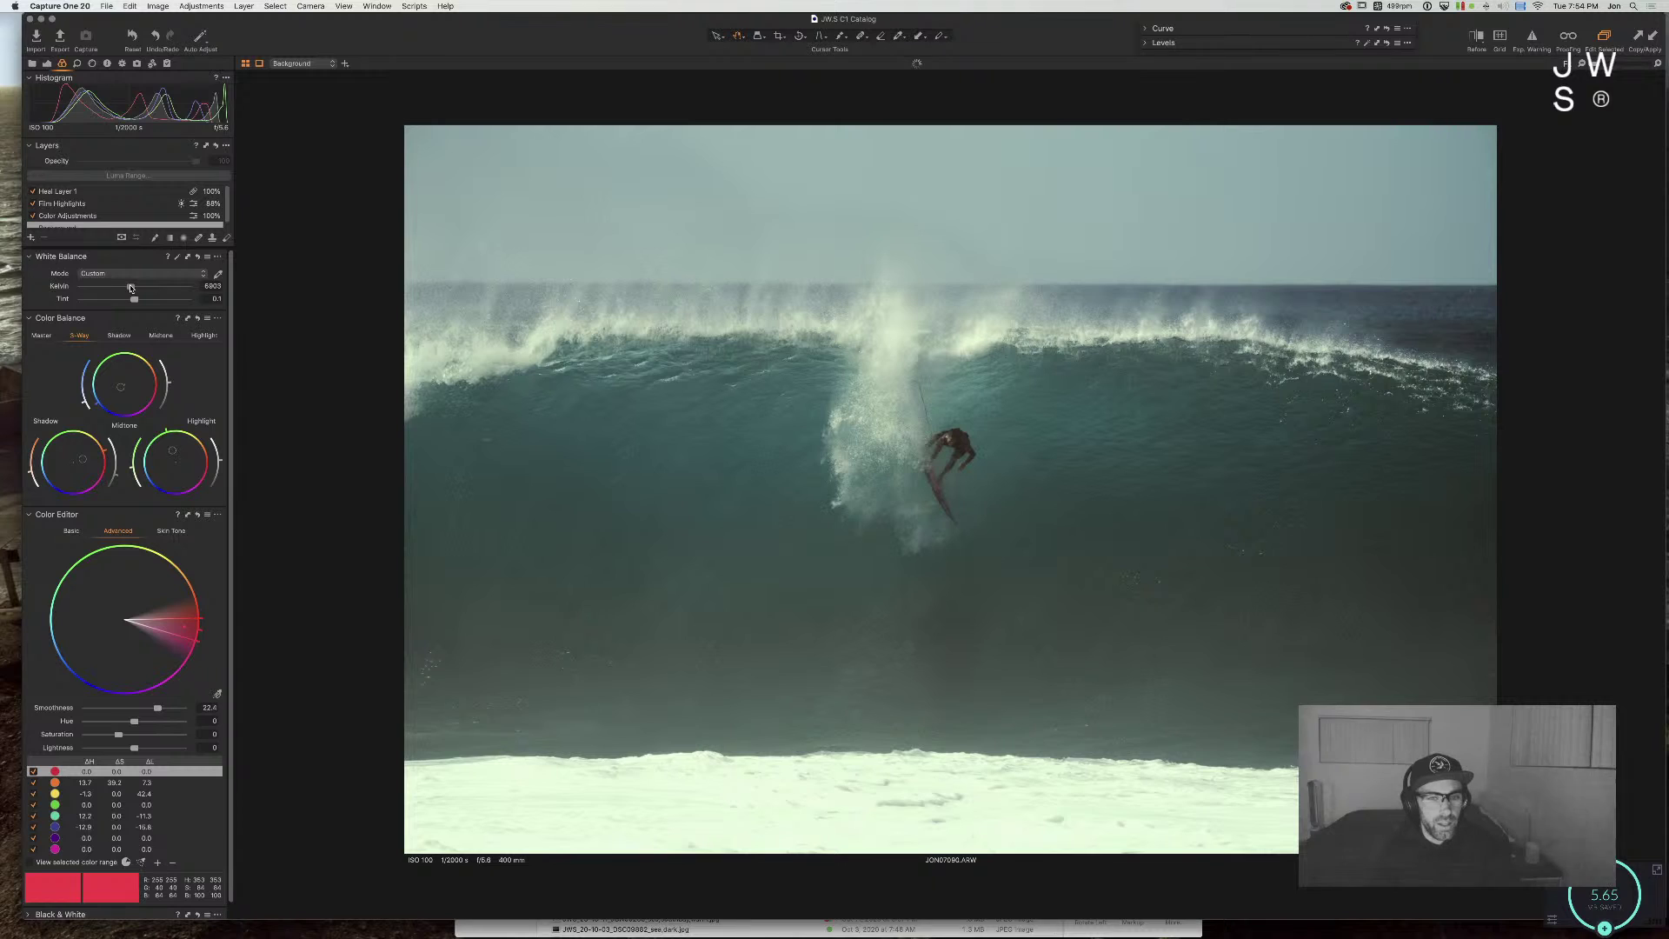
{"action": "left_click_drag", "start_coordinate": [131, 288], "coordinate": [129, 288]}
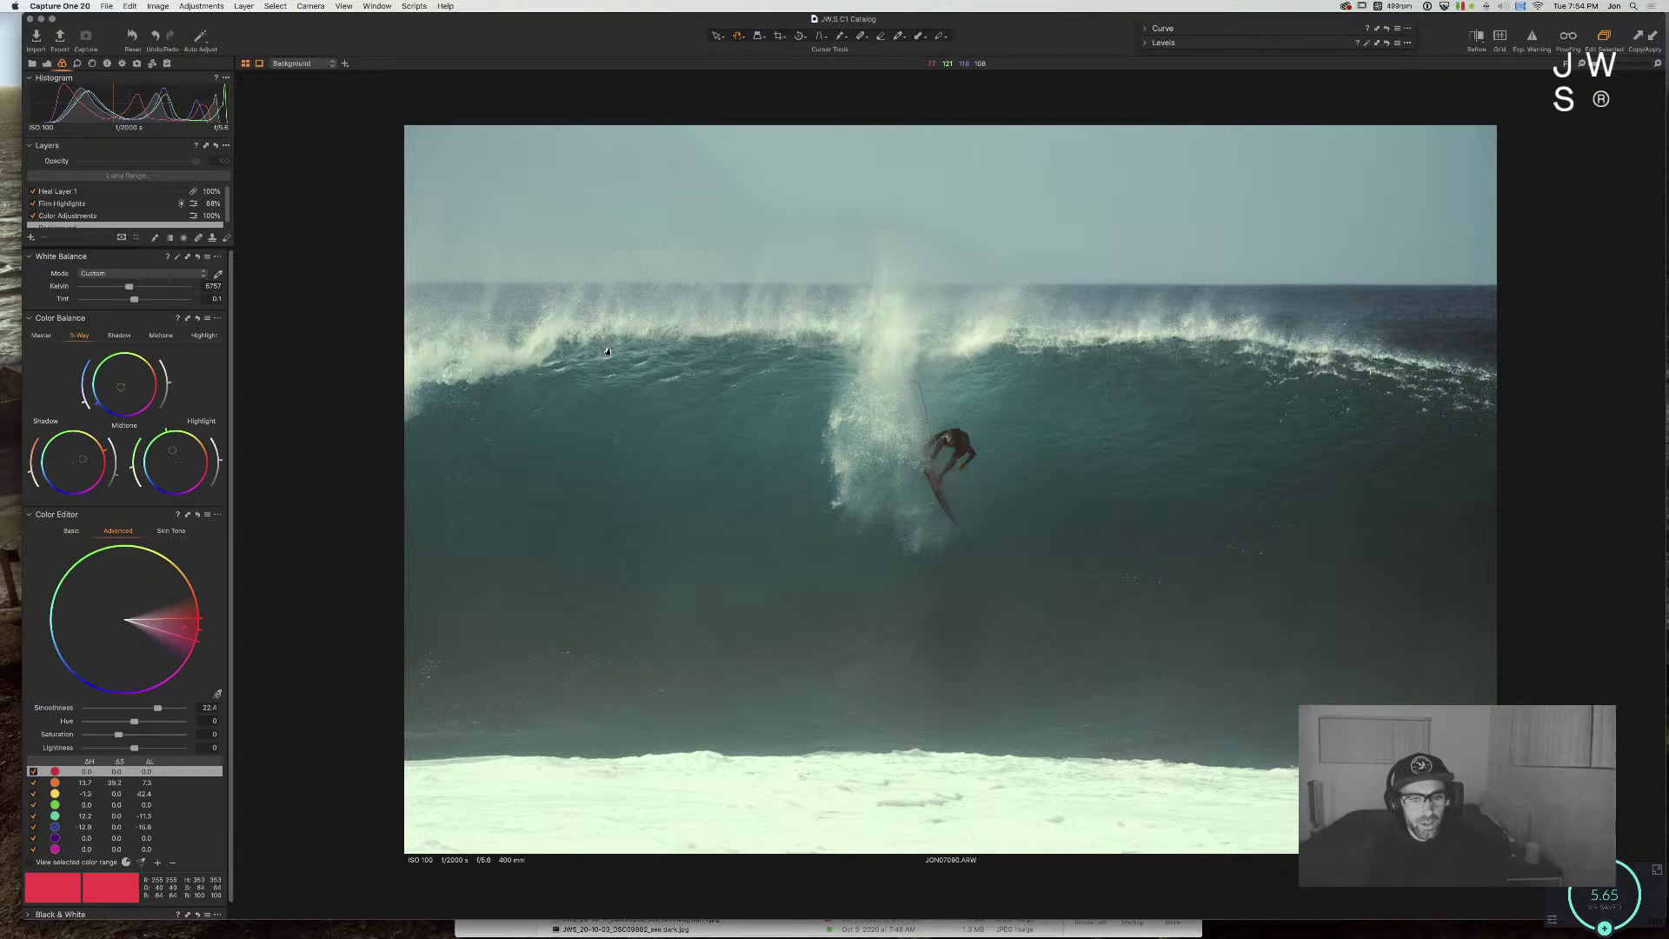
Step: Compare a cooler white balance of about 5579 K with the warmer version, and set the Kelvin value to about 6585
{"action": "left_click_drag", "start_coordinate": [128, 286], "coordinate": [117, 292]}
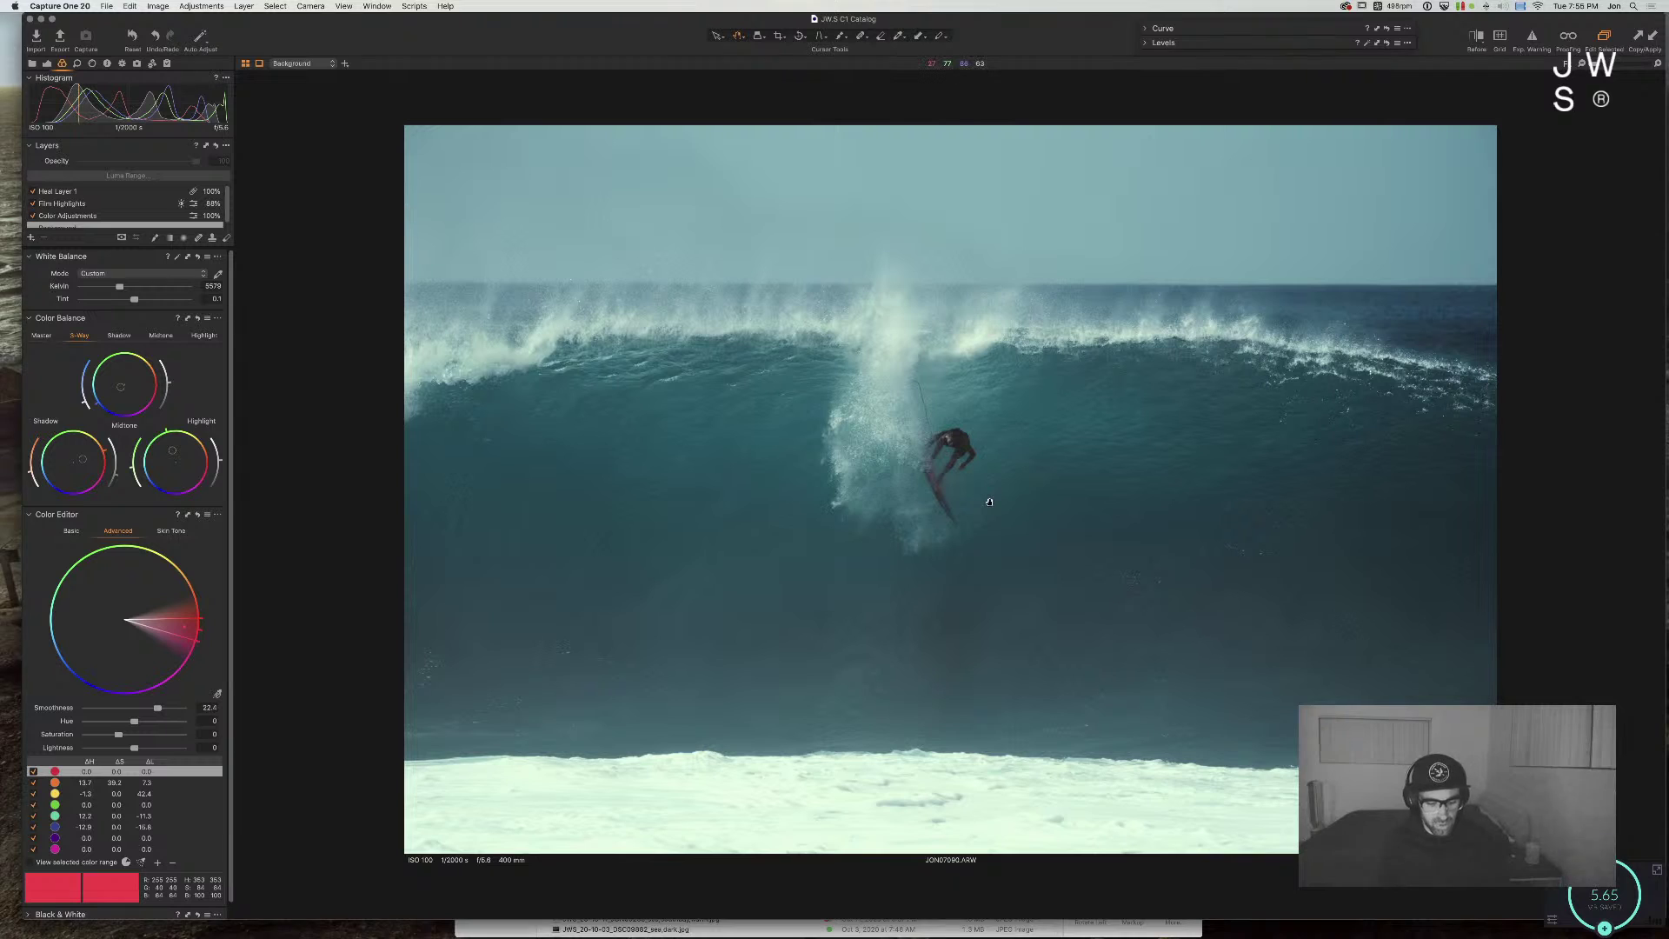
{"action": "key", "text": "super+z"}
{"action": "key", "text": "super+z"}
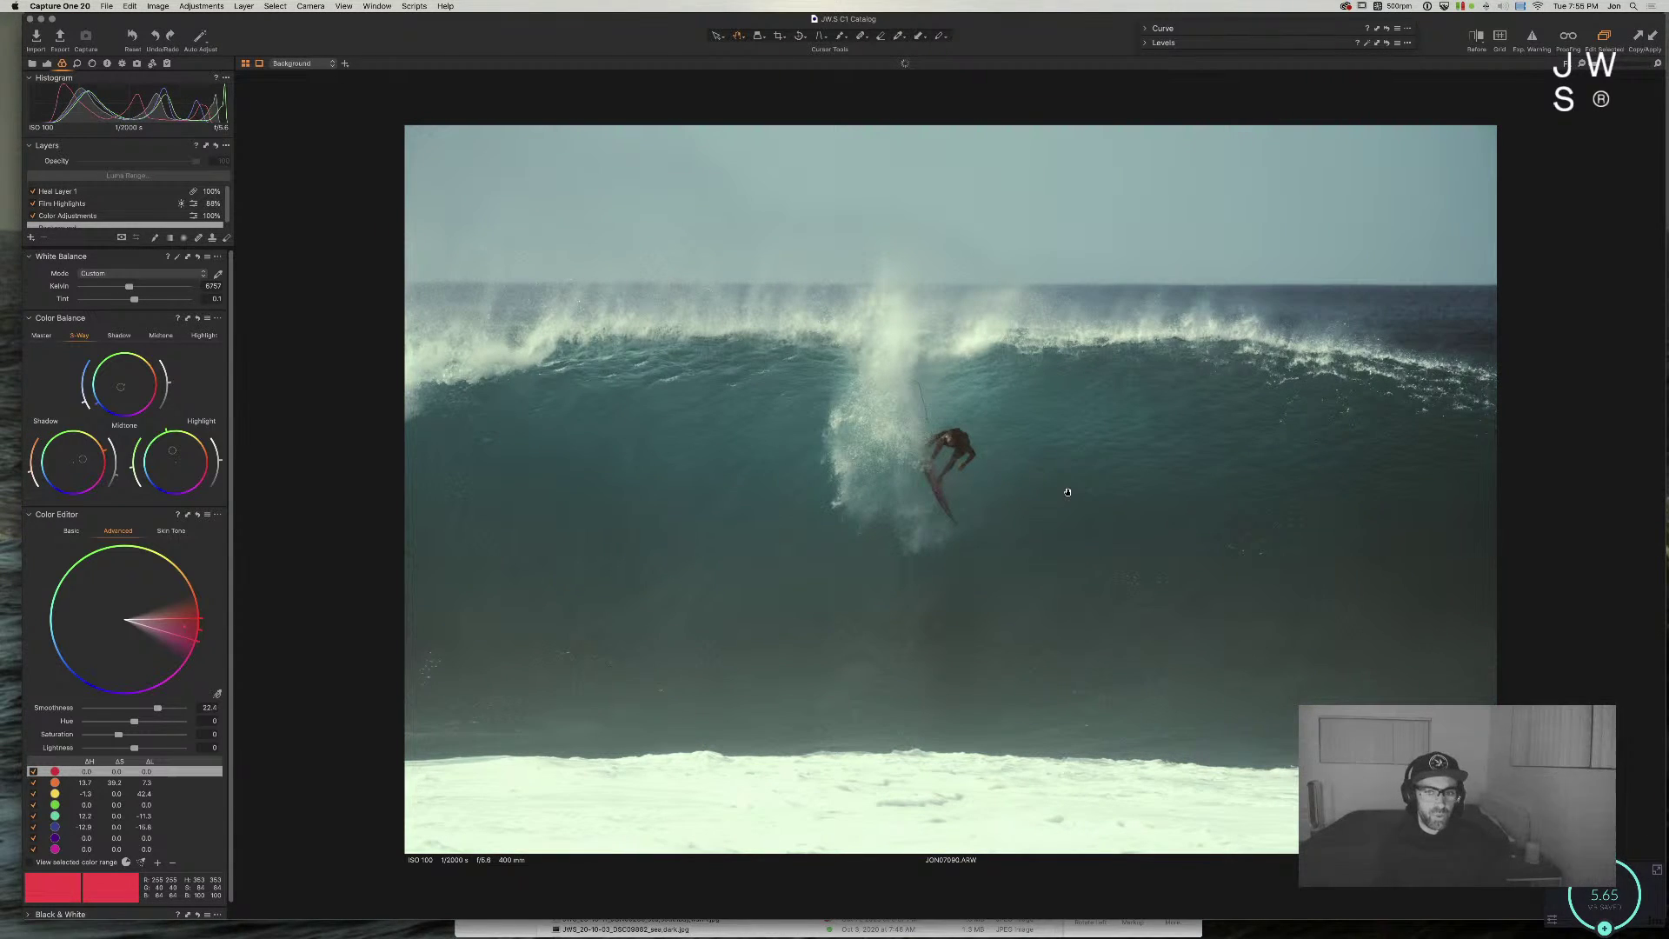
{"action": "key", "text": "super+z"}
{"action": "key", "text": "super+shift+z"}
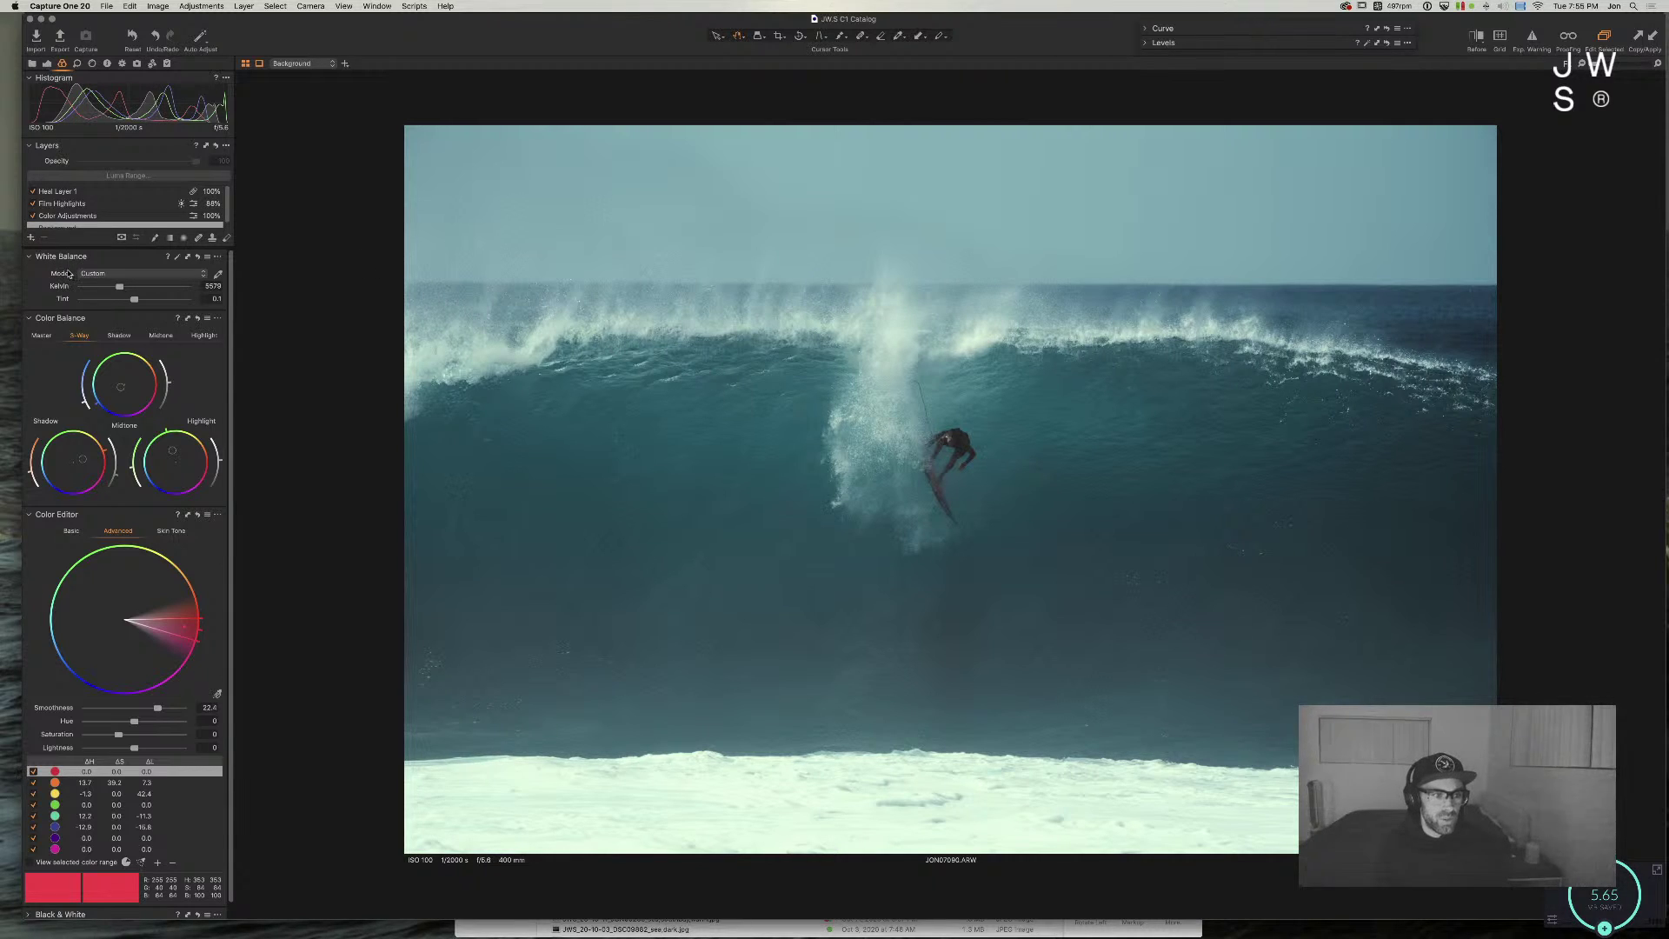
{"action": "left_click_drag", "start_coordinate": [119, 285], "coordinate": [128, 289]}
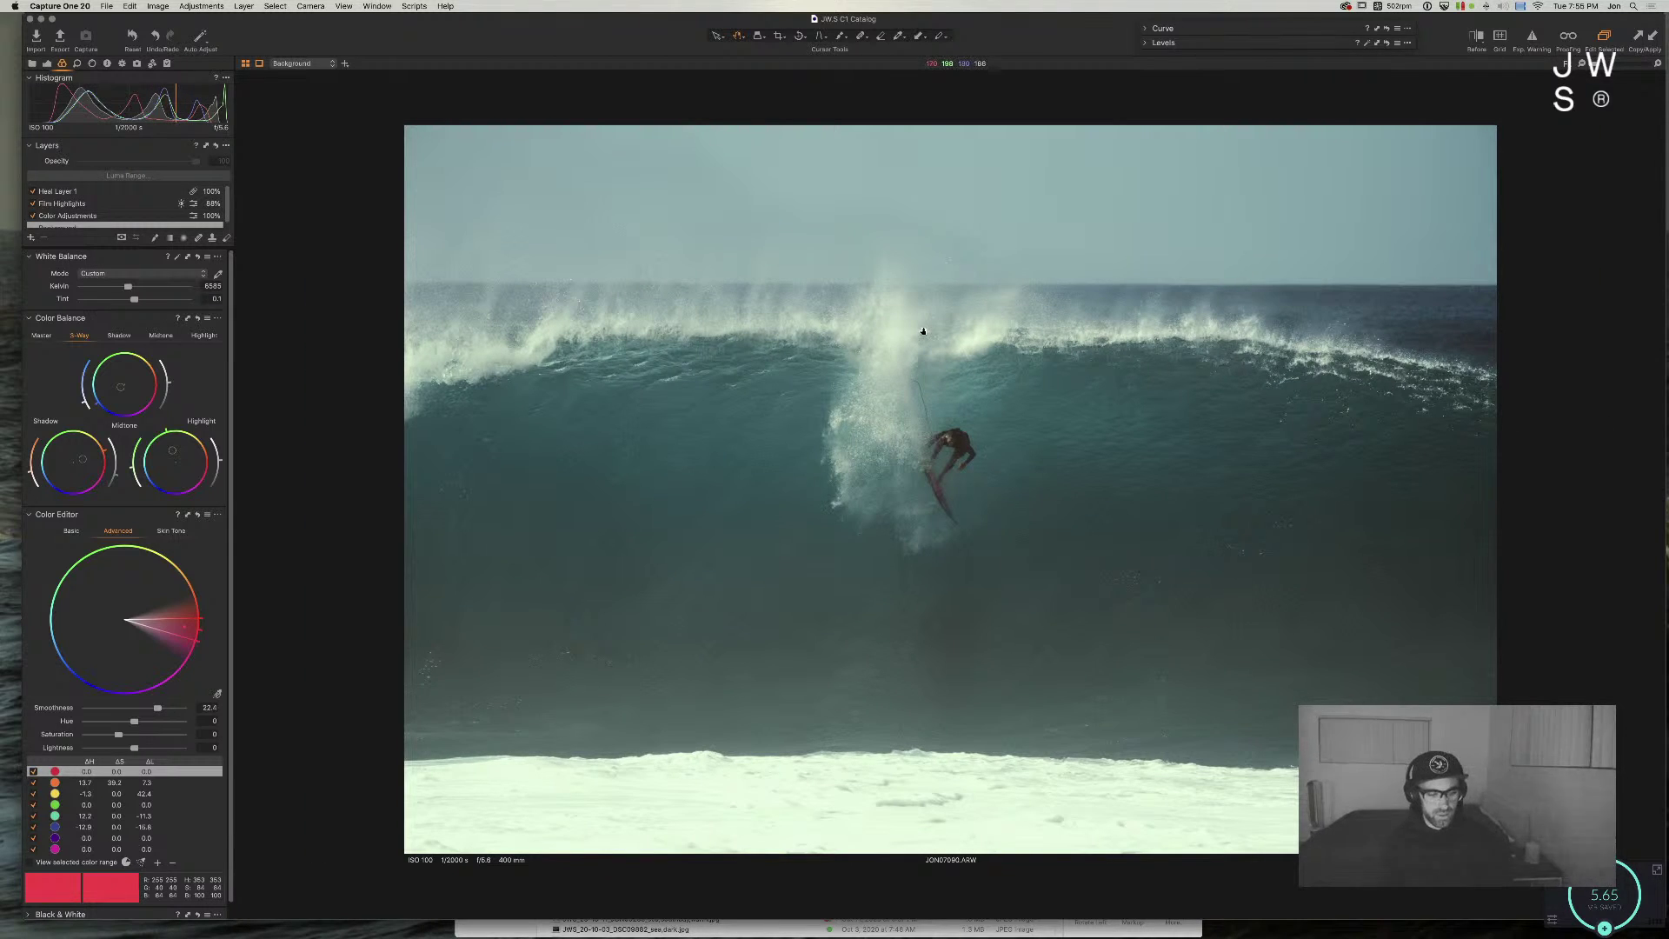
Step: Try the green color range's lightness at 100 twice, resetting it after the first attempt and undoing the second
{"action": "left_click", "coordinate": [117, 804]}
{"action": "left_click_drag", "start_coordinate": [134, 746], "coordinate": [417, 776]}
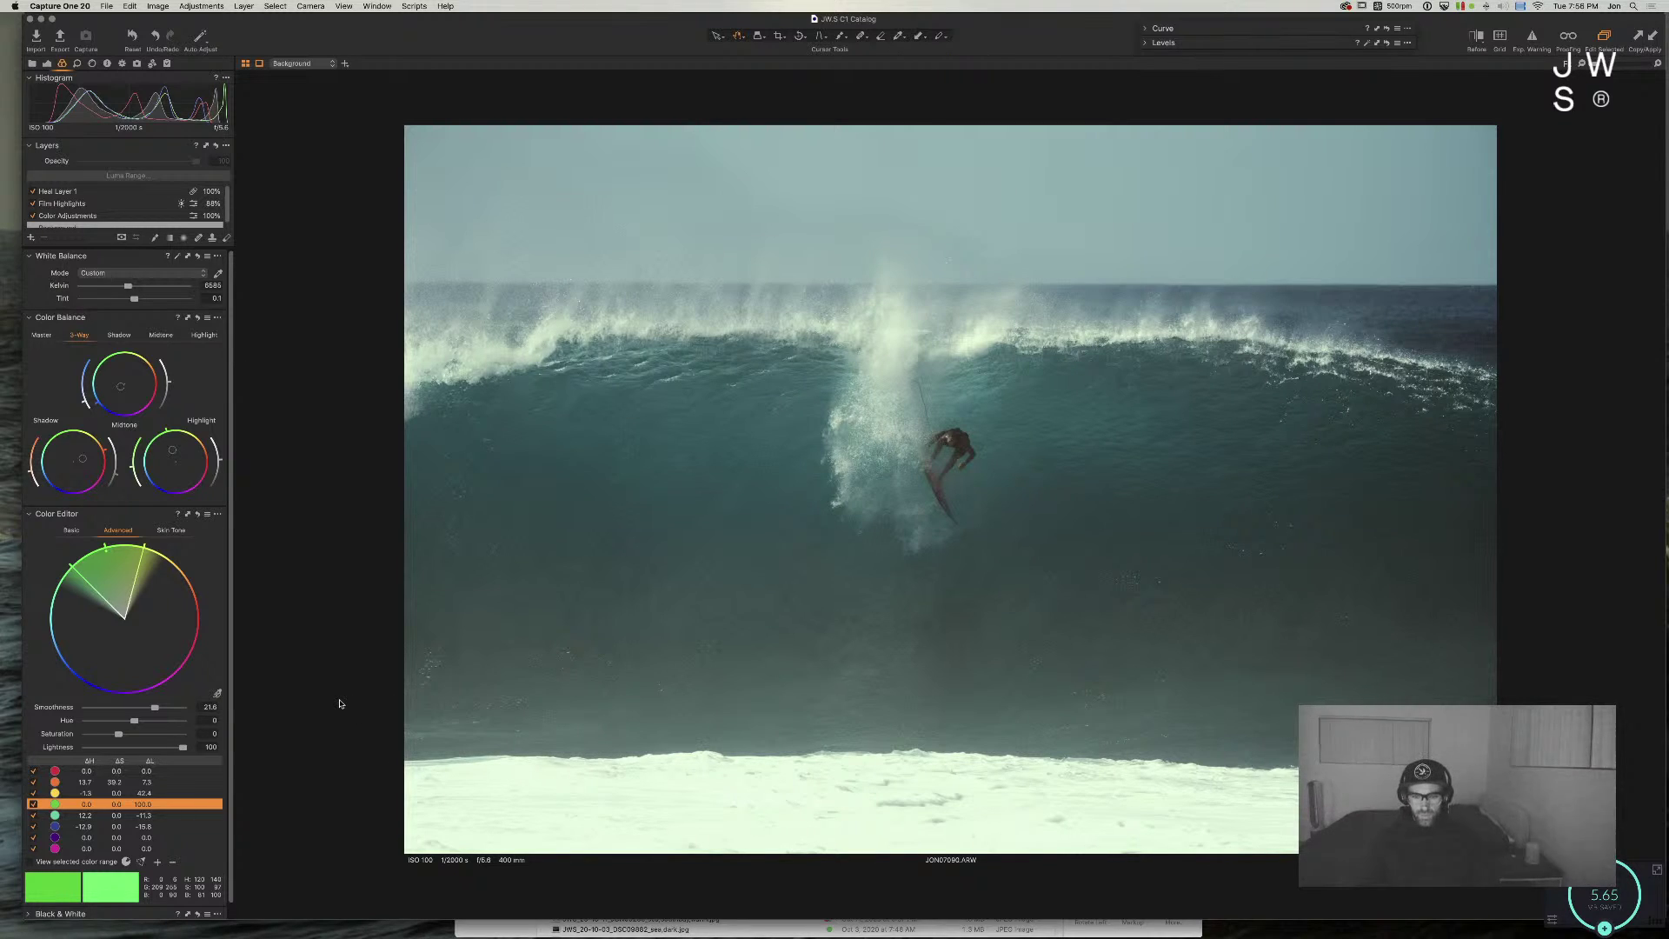
{"action": "double_click", "coordinate": [183, 747]}
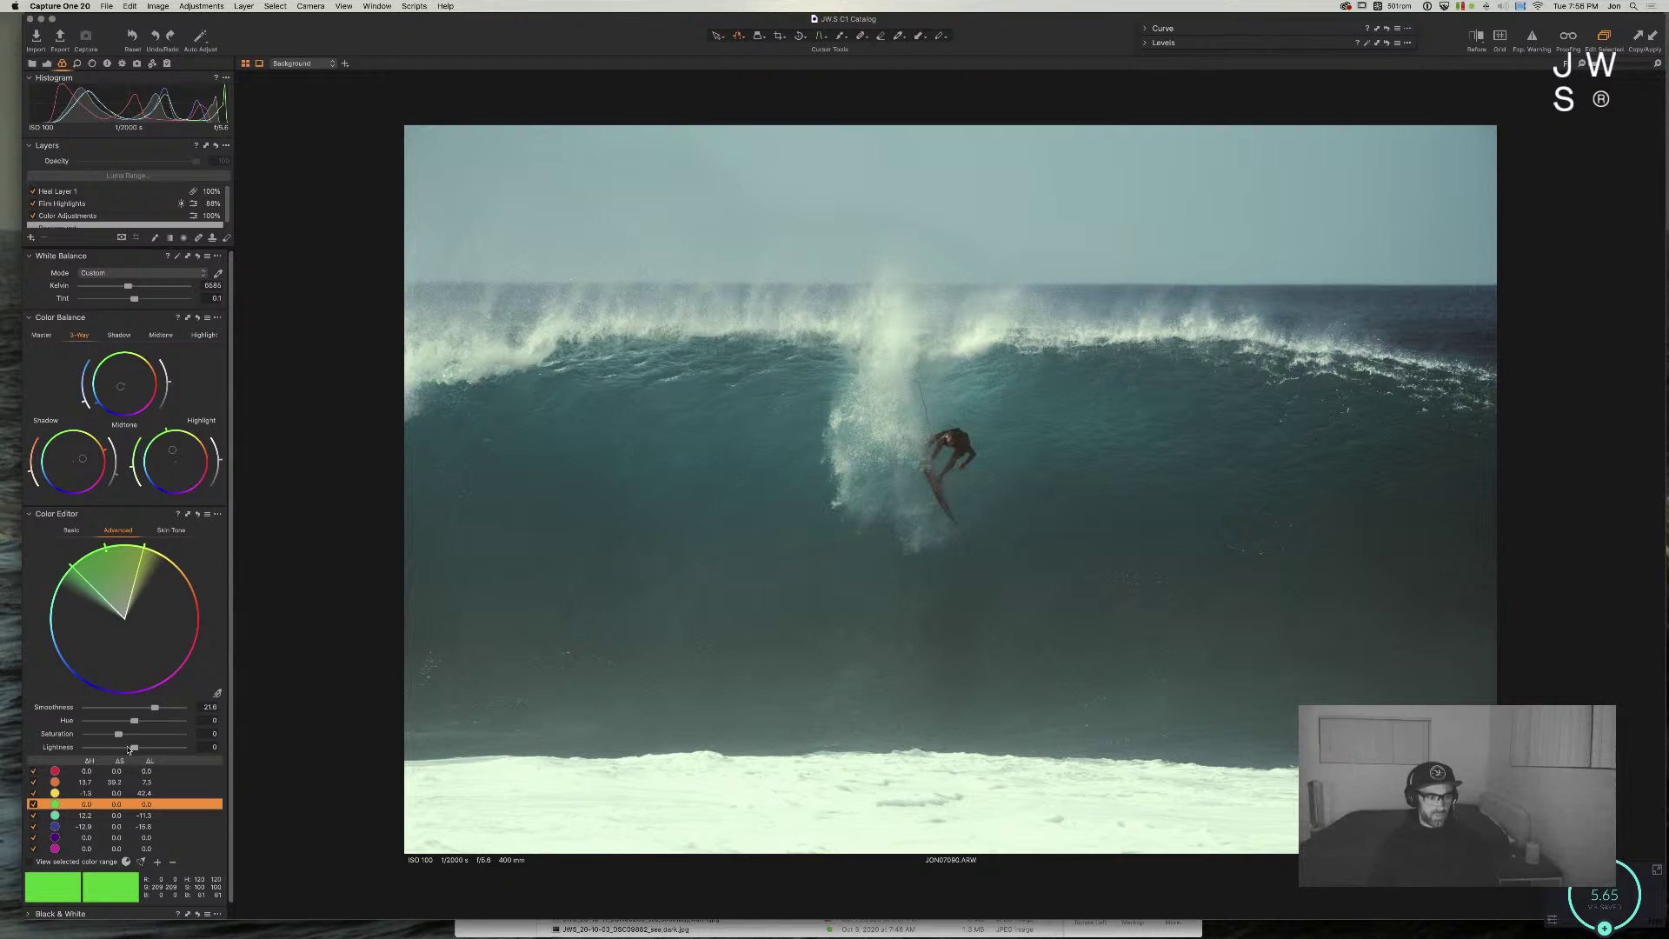
{"action": "left_click_drag", "start_coordinate": [134, 747], "coordinate": [347, 757]}
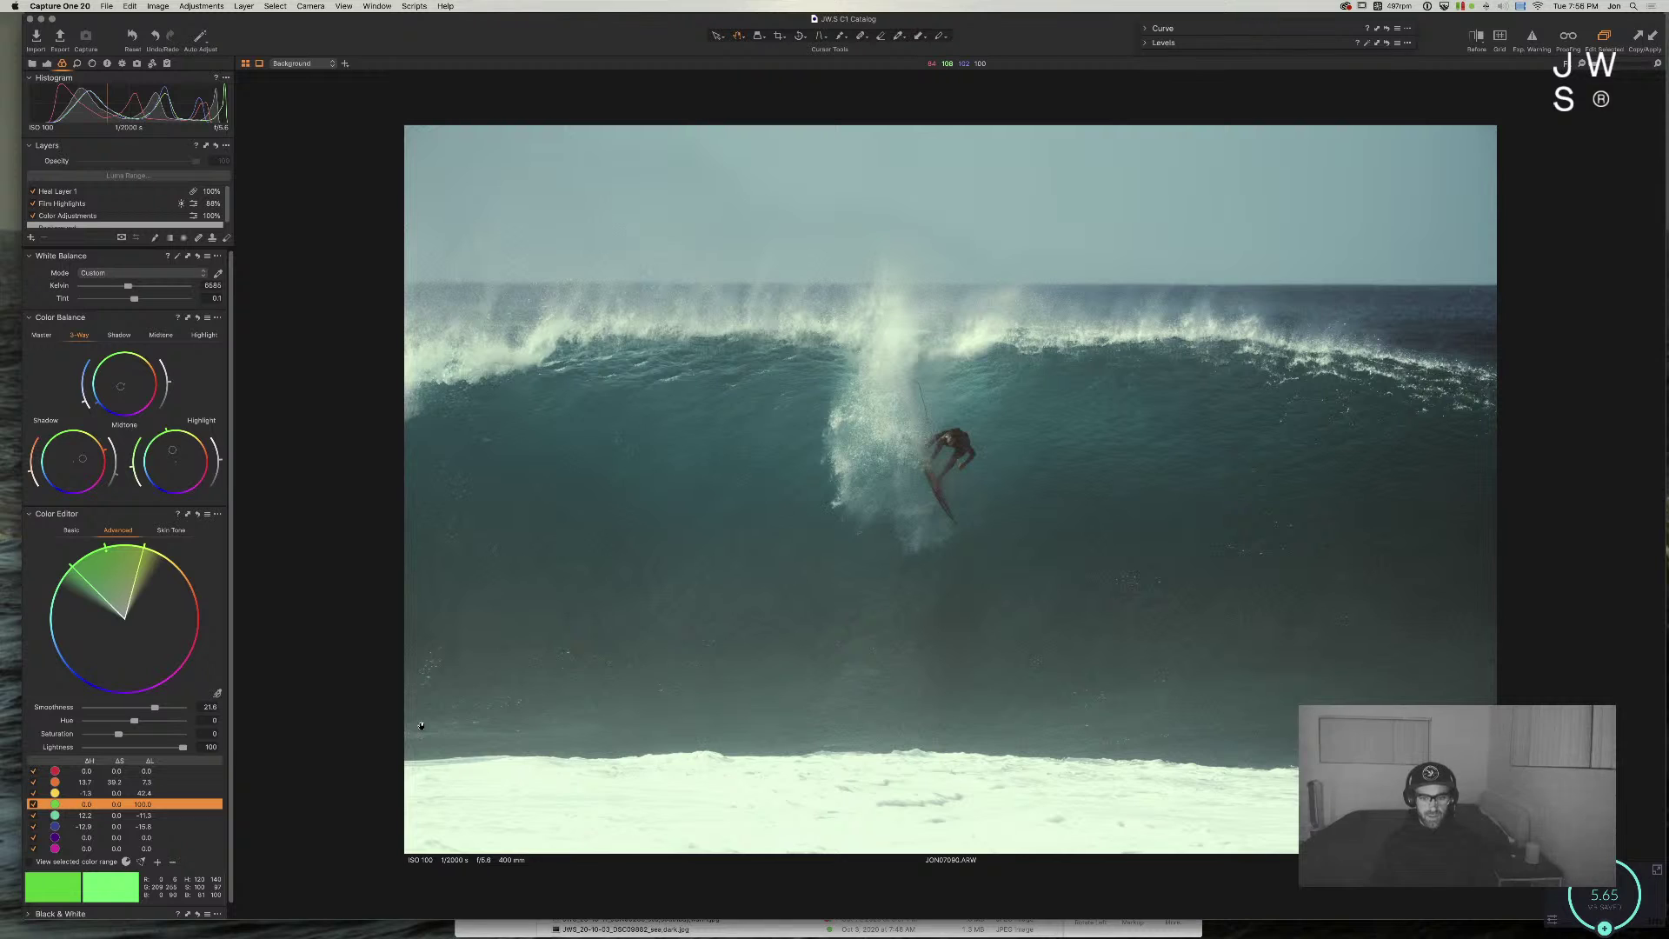
{"action": "key", "text": "super+z"}
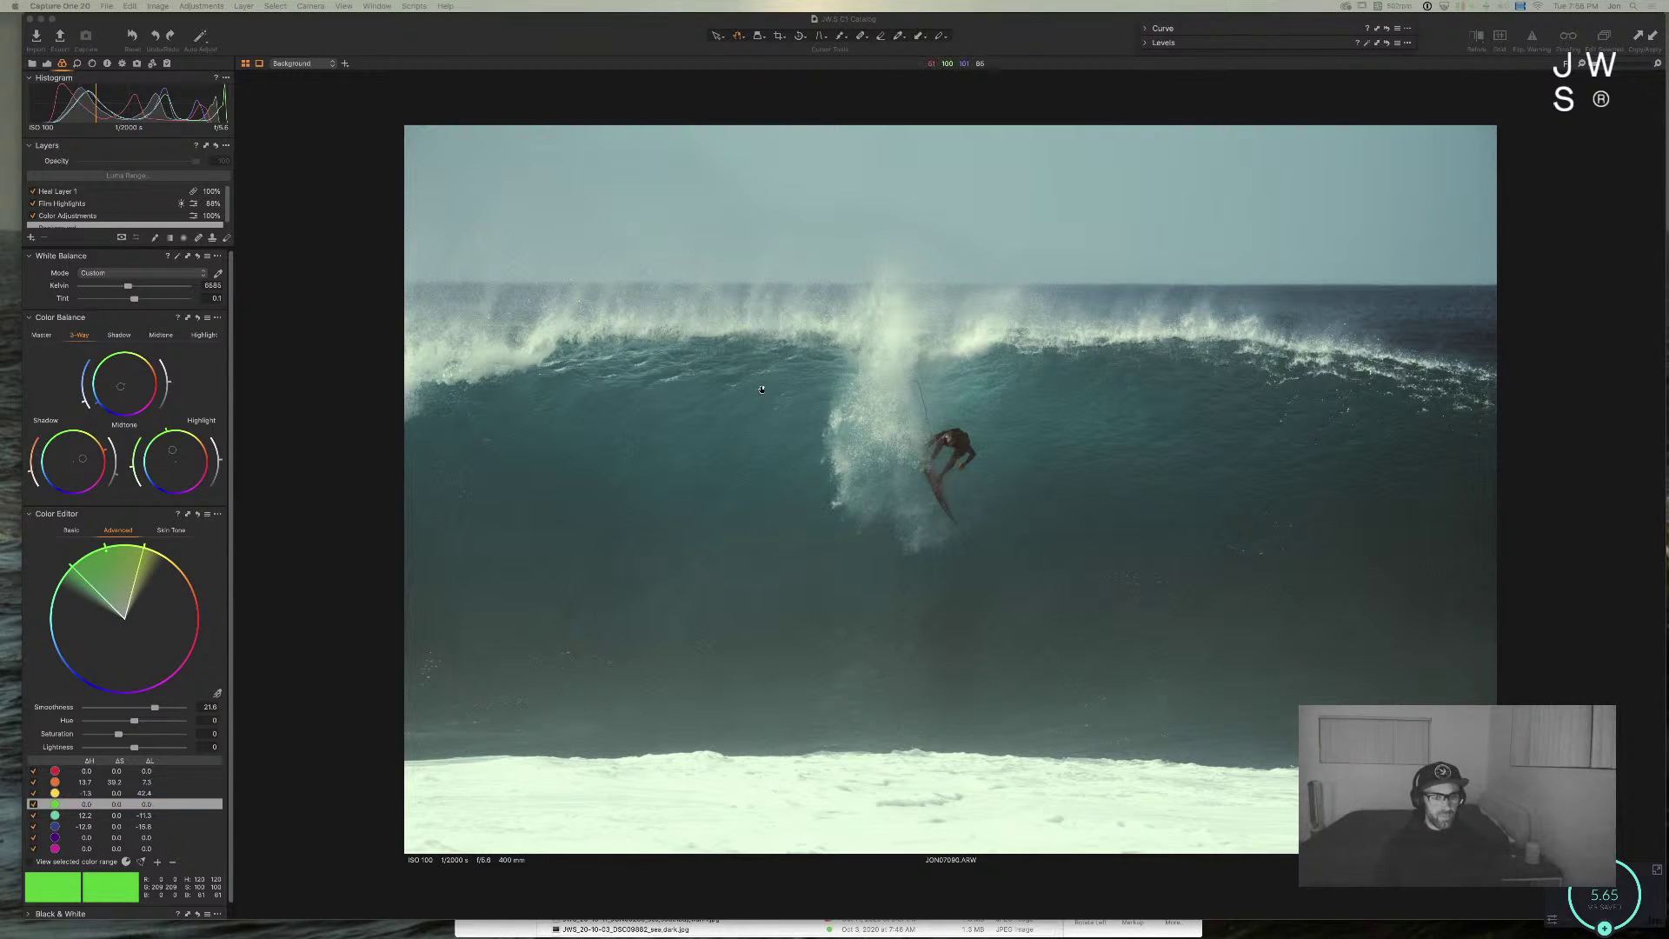
Step: Return to the thumbnail grid to view the surfer wave photo among the others, and reopen it
{"action": "left_click", "coordinate": [828, 341]}
{"action": "key", "text": "super+alt+v"}
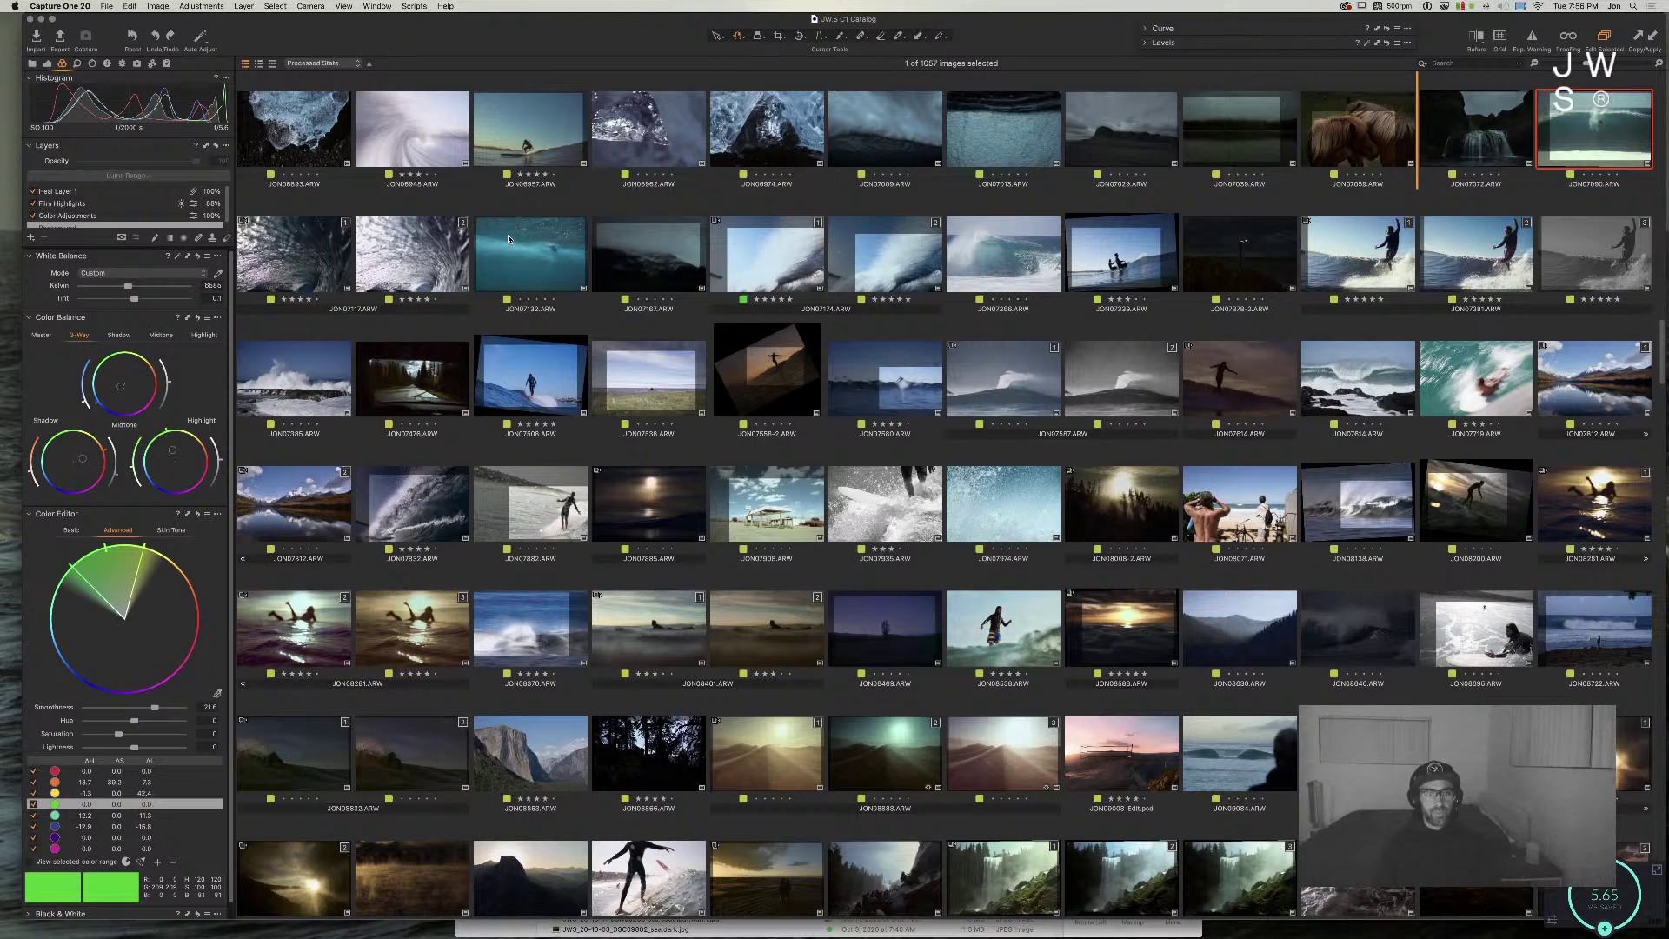
{"action": "double_click", "coordinate": [1610, 119]}
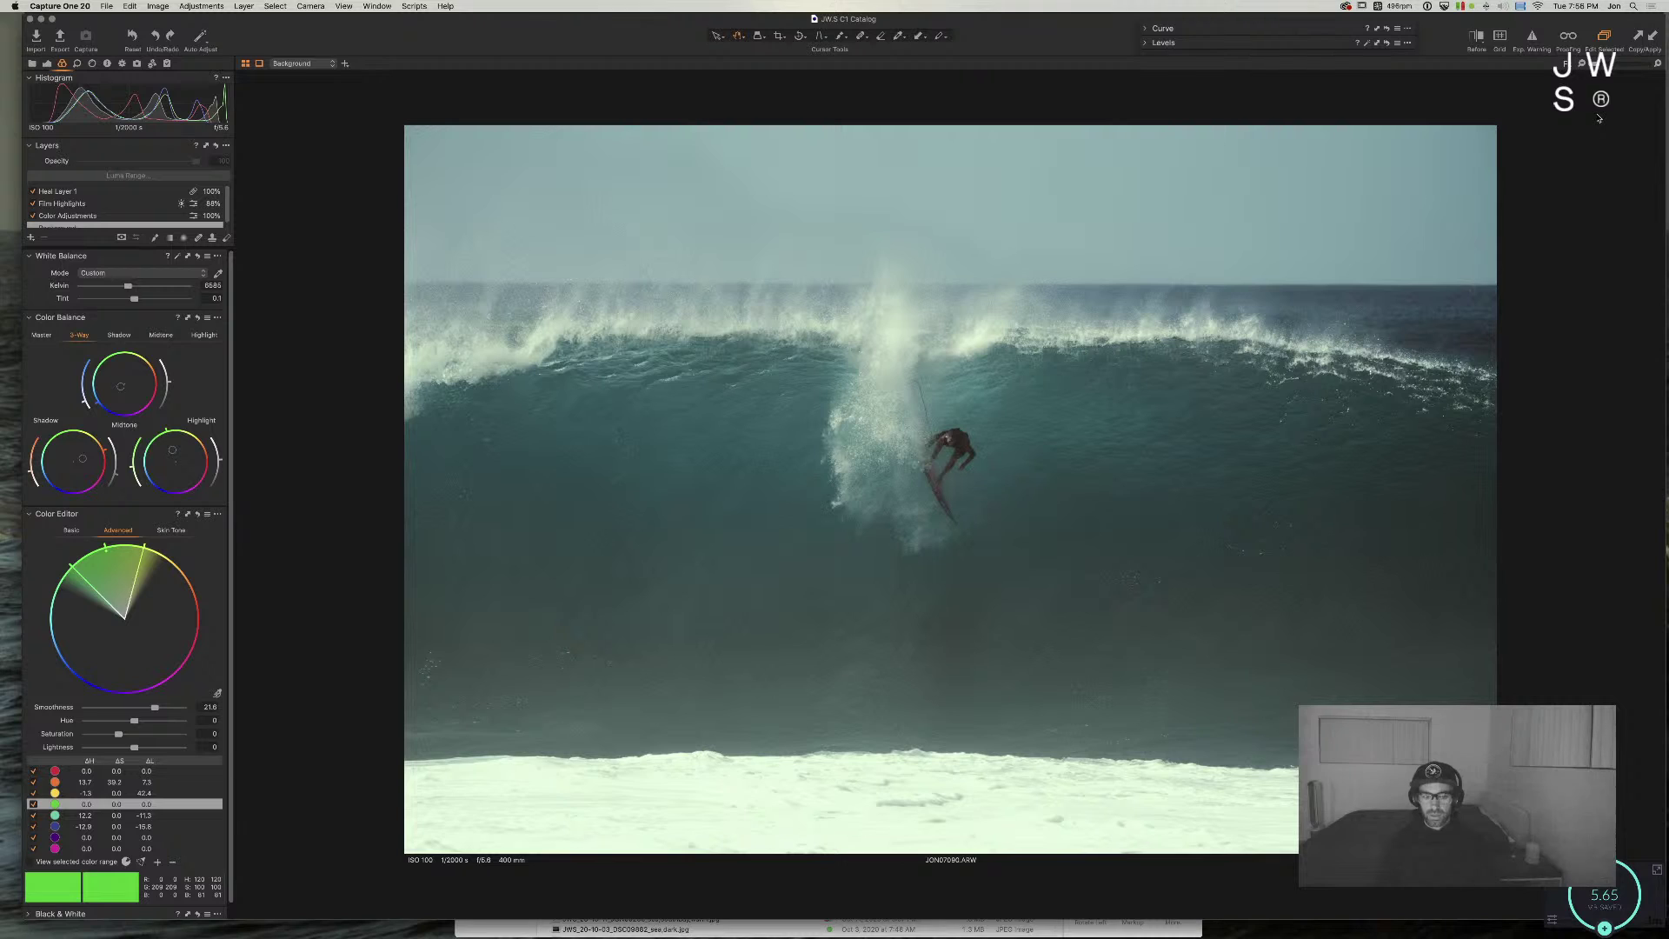
Step: Slightly reduce the strength of the highlight tint in the surfer photo's 3-way color balance
{"action": "left_click", "coordinate": [674, 779]}
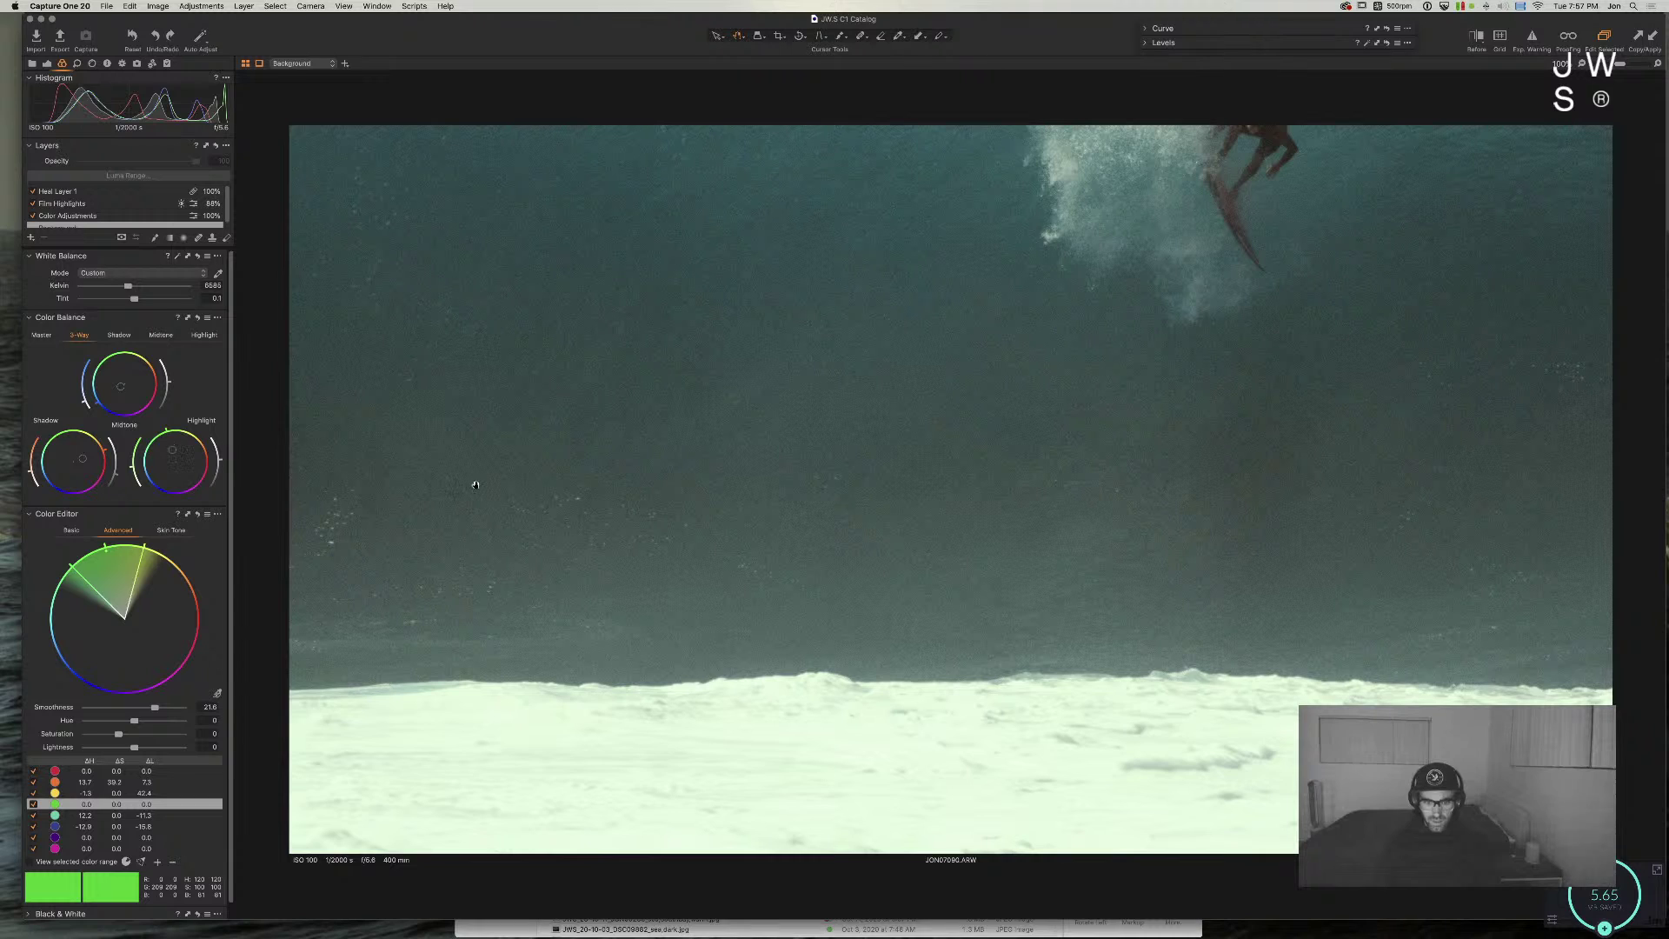
{"action": "key", "text": "super+0"}
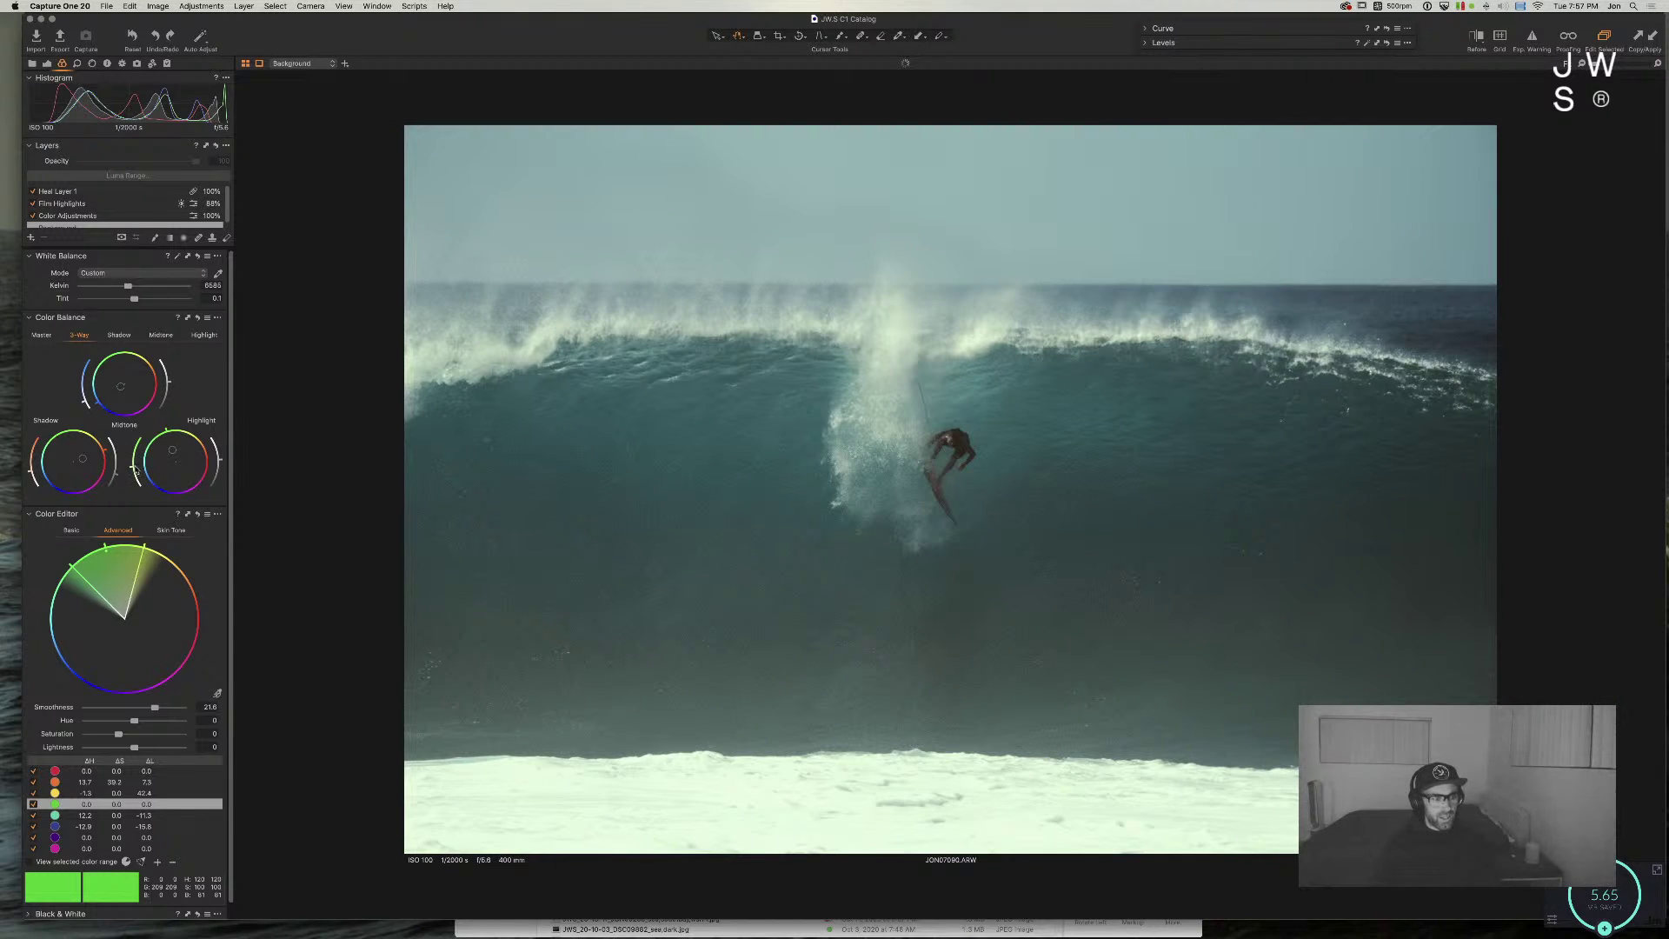
{"action": "left_click_drag", "start_coordinate": [136, 470], "coordinate": [131, 474]}
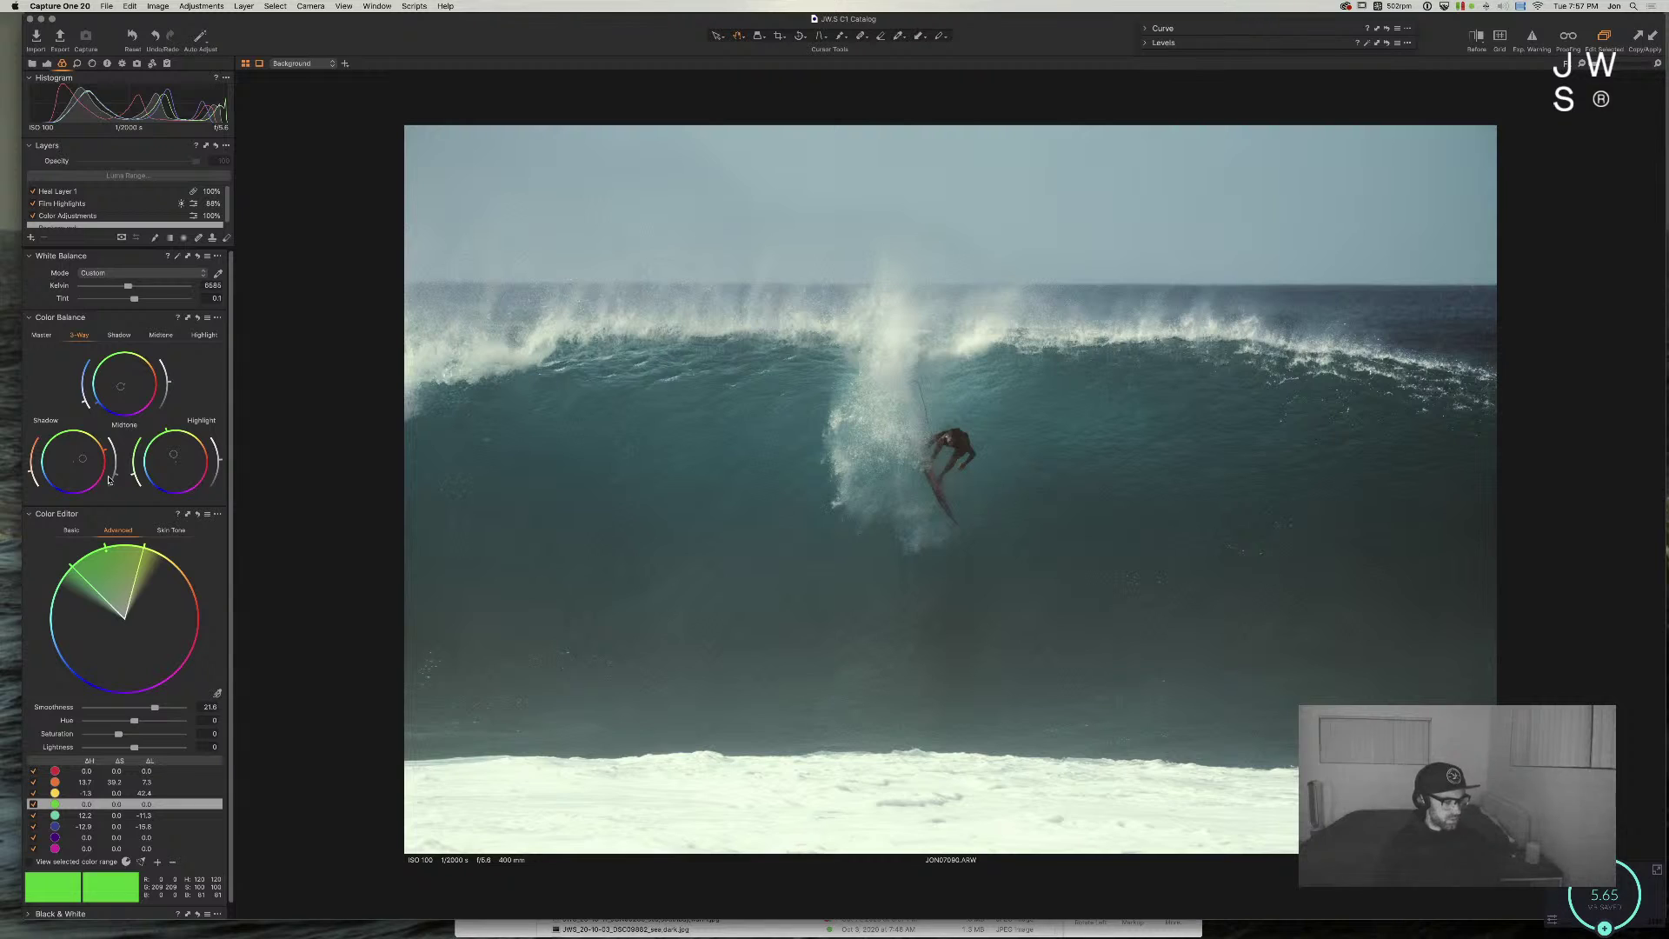
Step: Fill in the photo's IPTC Content category with "surf,warm"
{"action": "left_click", "coordinate": [106, 64]}
{"action": "left_click", "coordinate": [182, 302]}
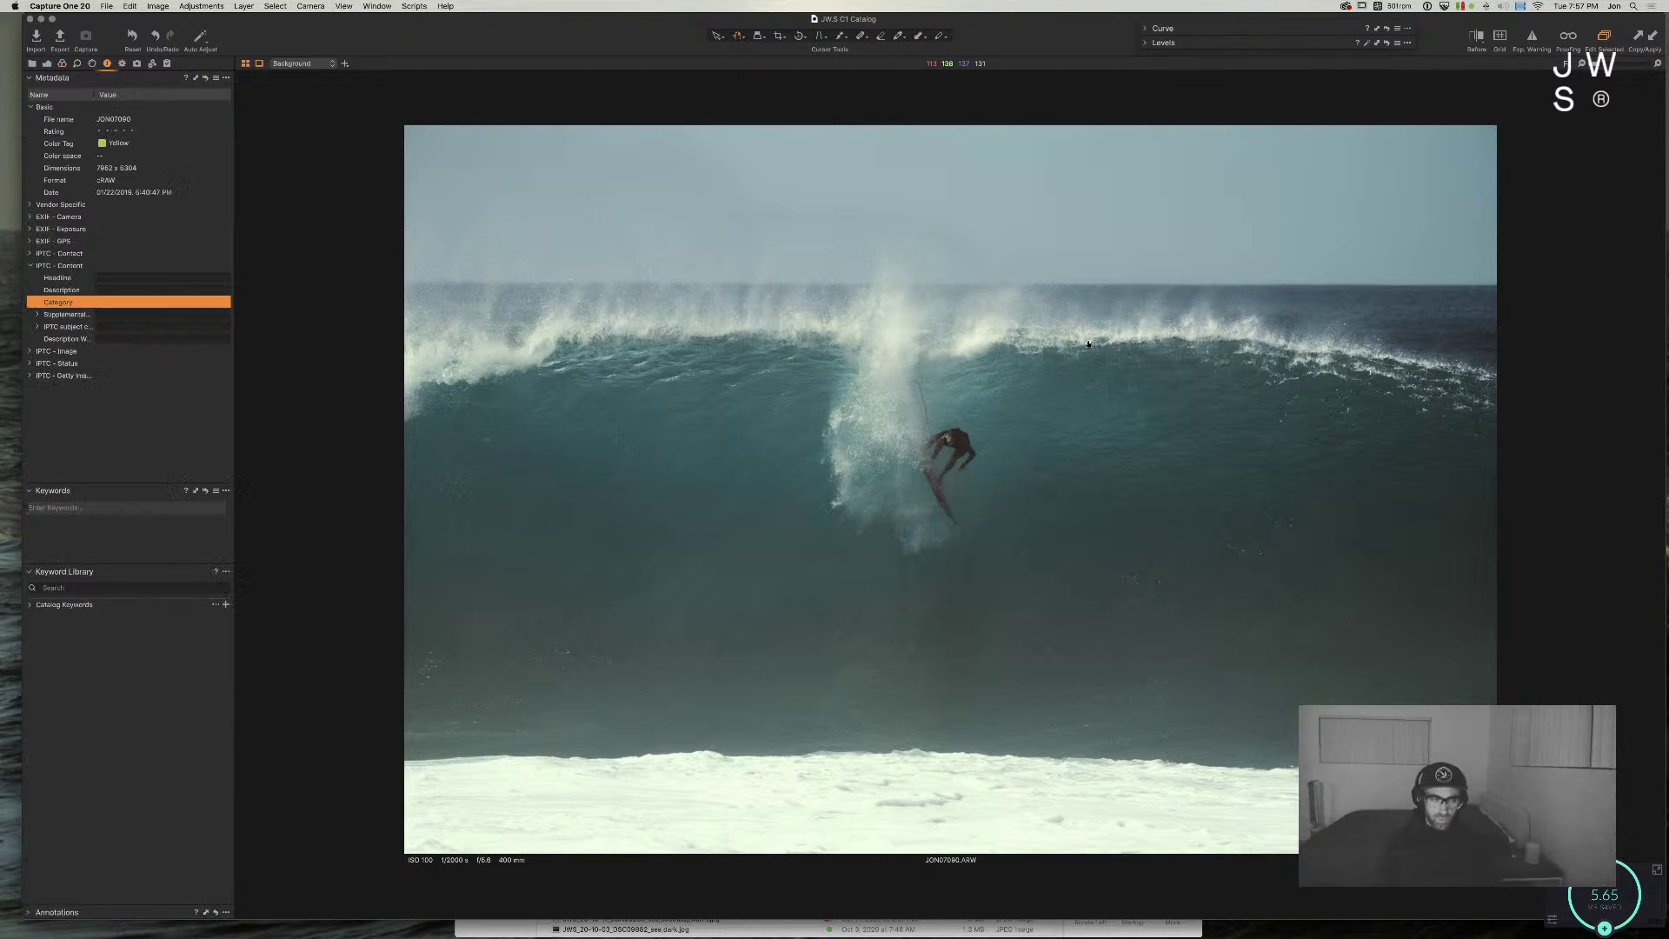
{"action": "left_click", "coordinate": [181, 300]}
{"action": "type", "text": "surf,w"}
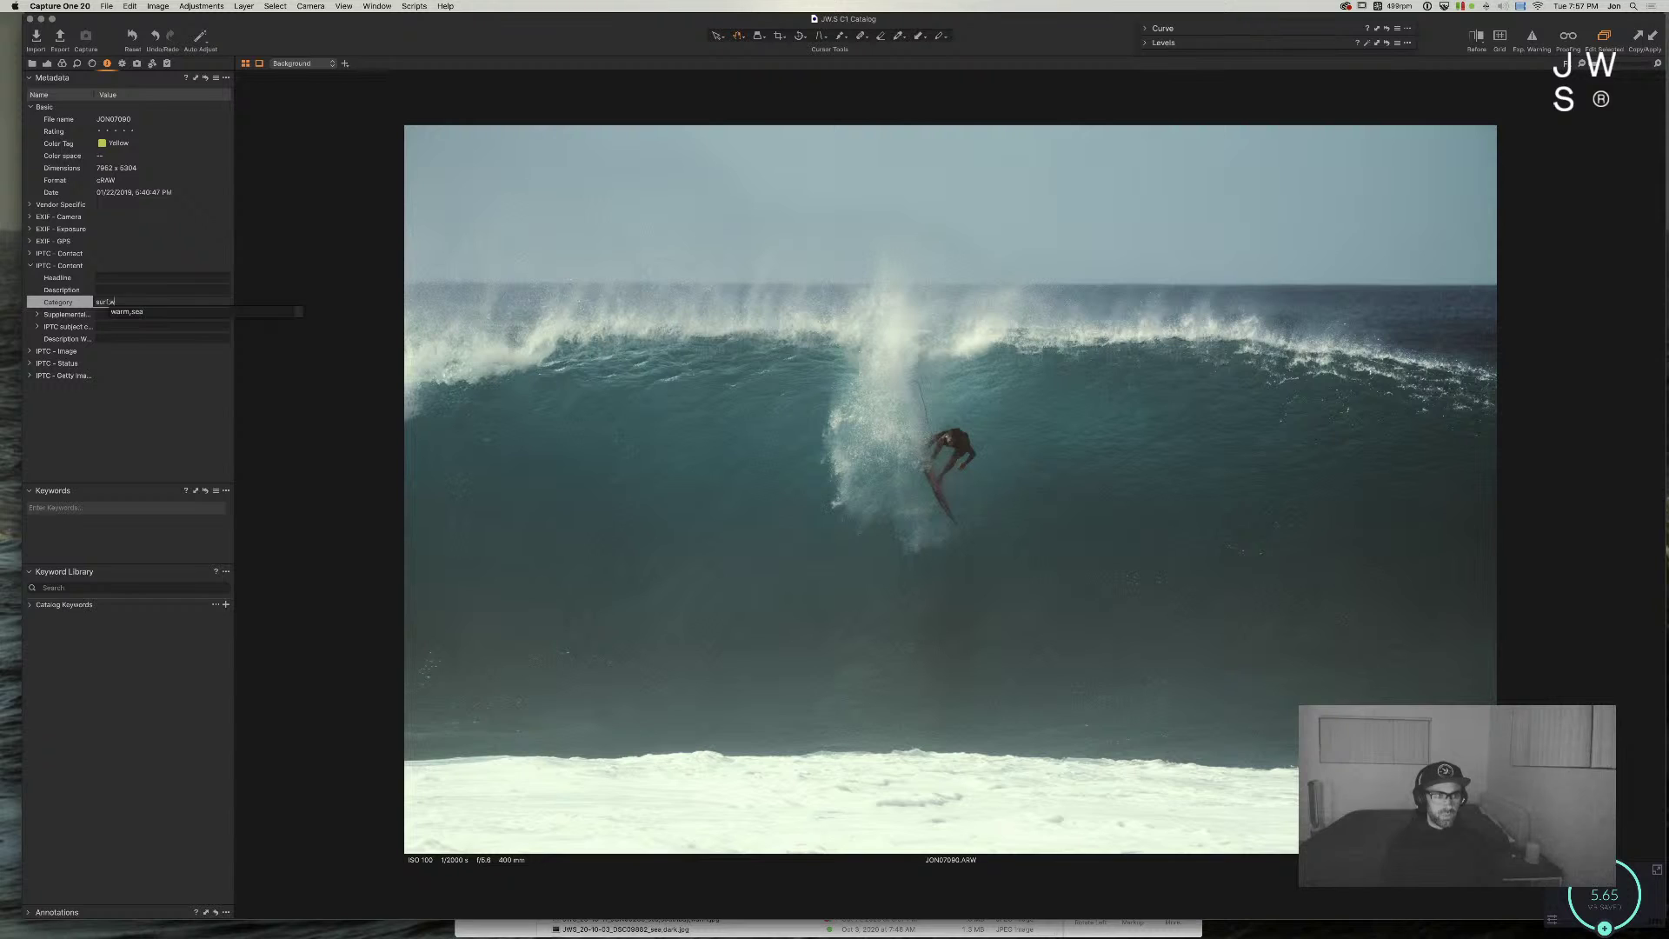
{"action": "type", "text": "arm,"}
{"action": "key", "text": "BackSpace"}
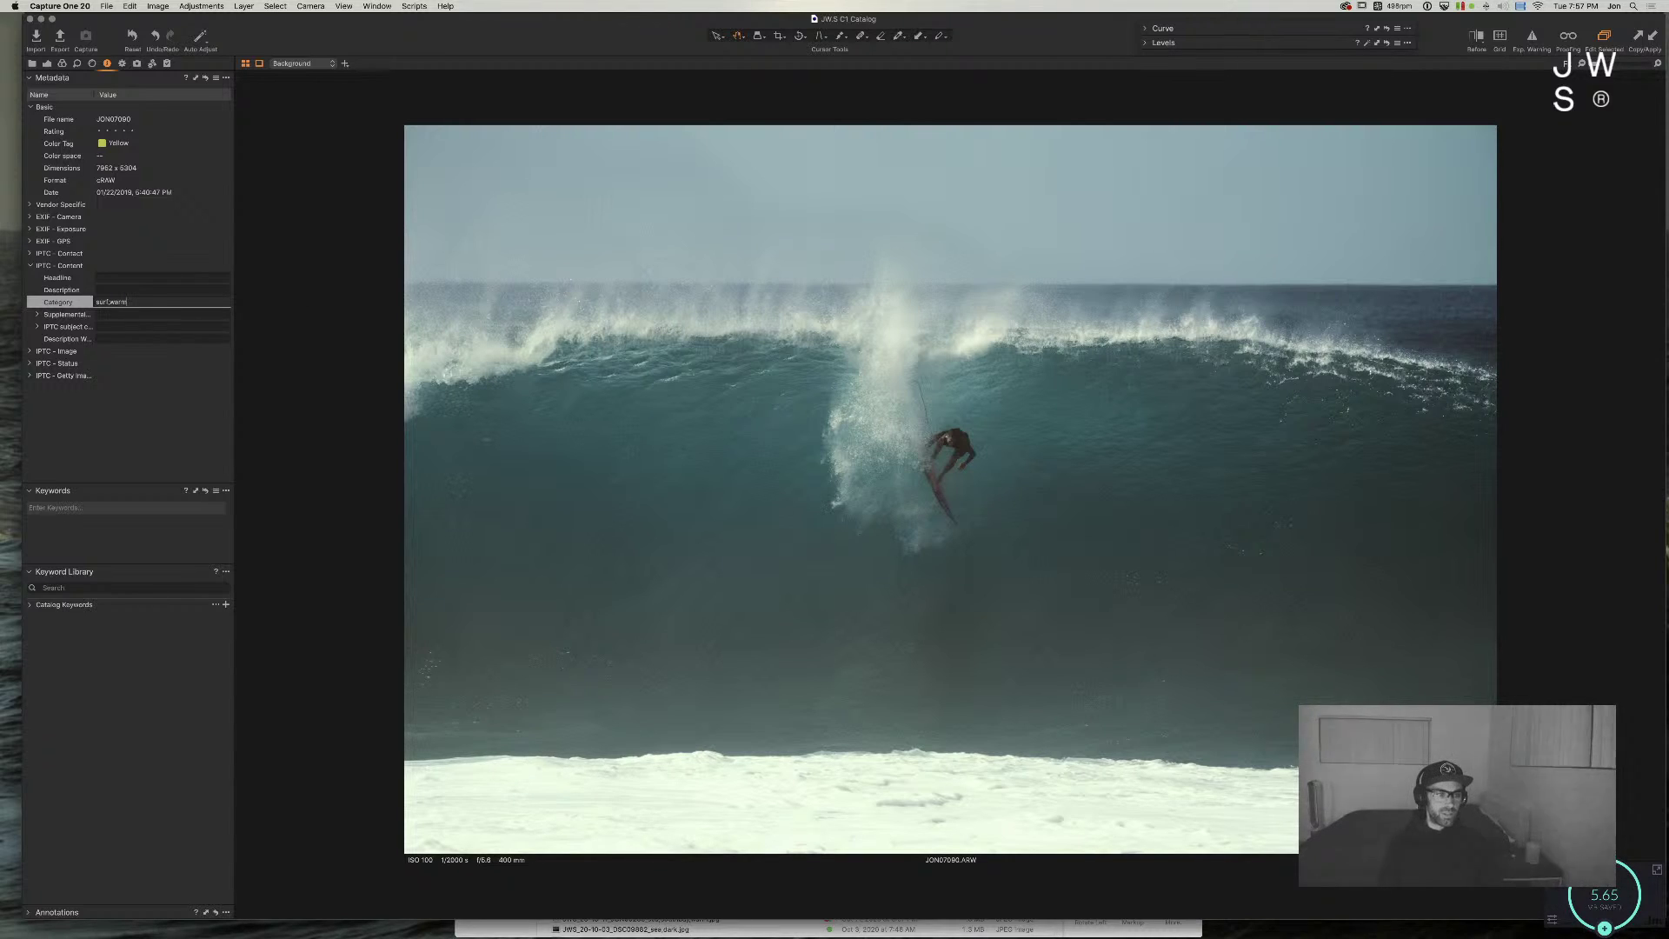
{"action": "key", "text": "Return"}
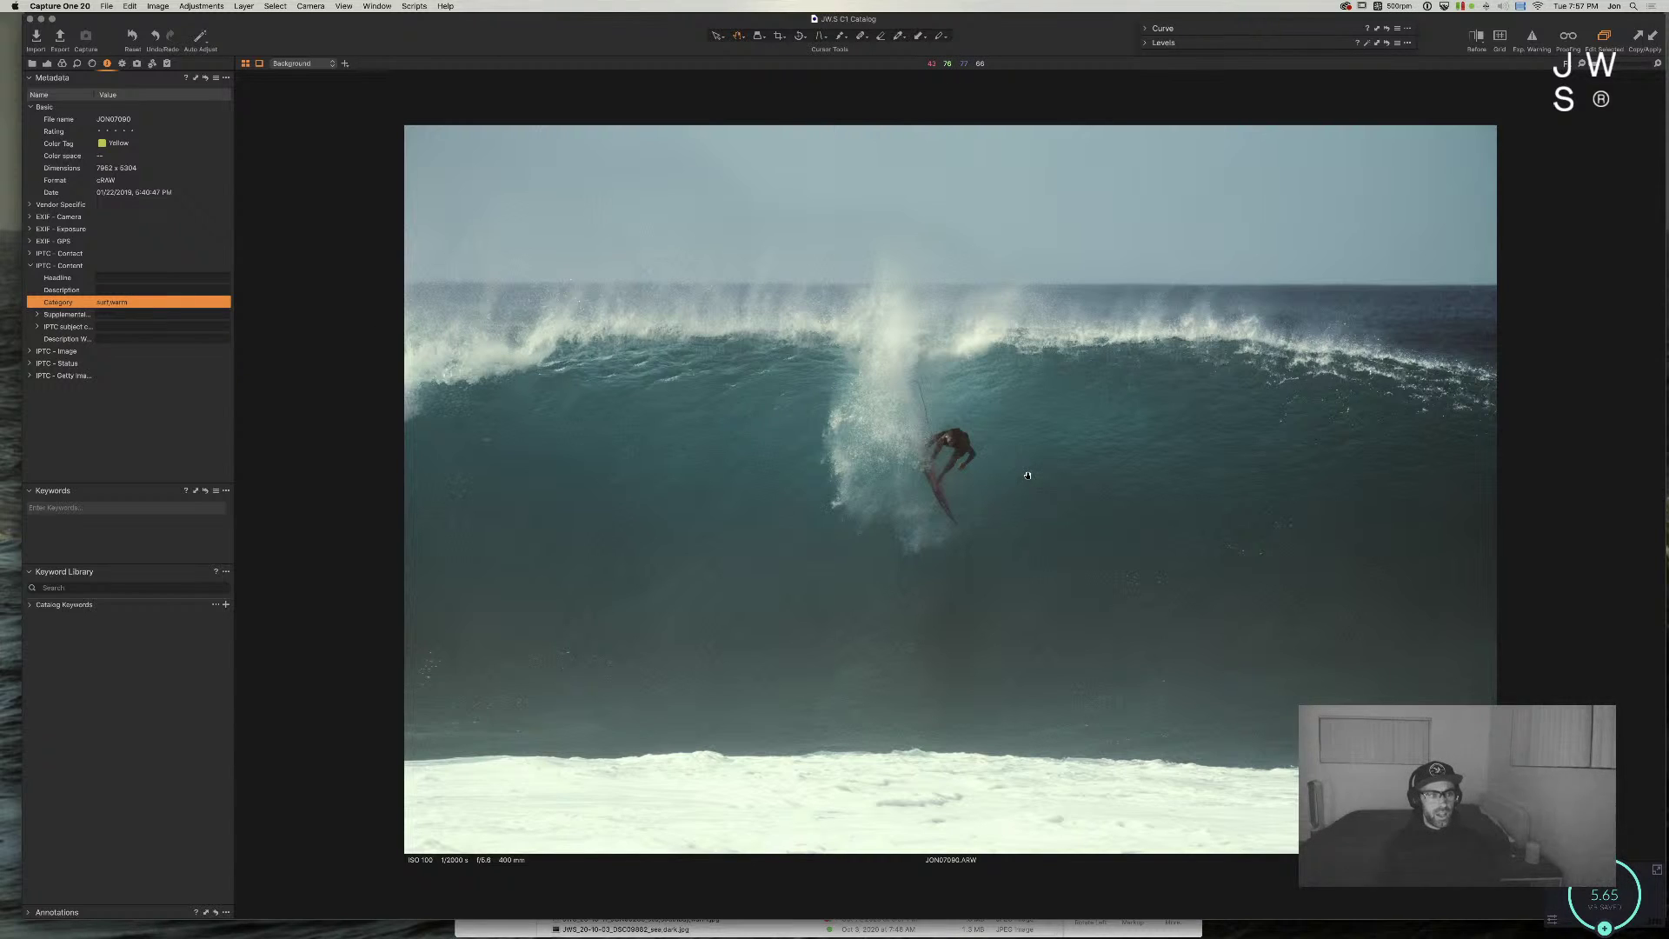
Step: Set the red range in the advanced Color Editor to saturation 22.8 and lightness 6.4
{"action": "key", "text": "super+alt+1"}
{"action": "key", "text": "super+alt+2"}
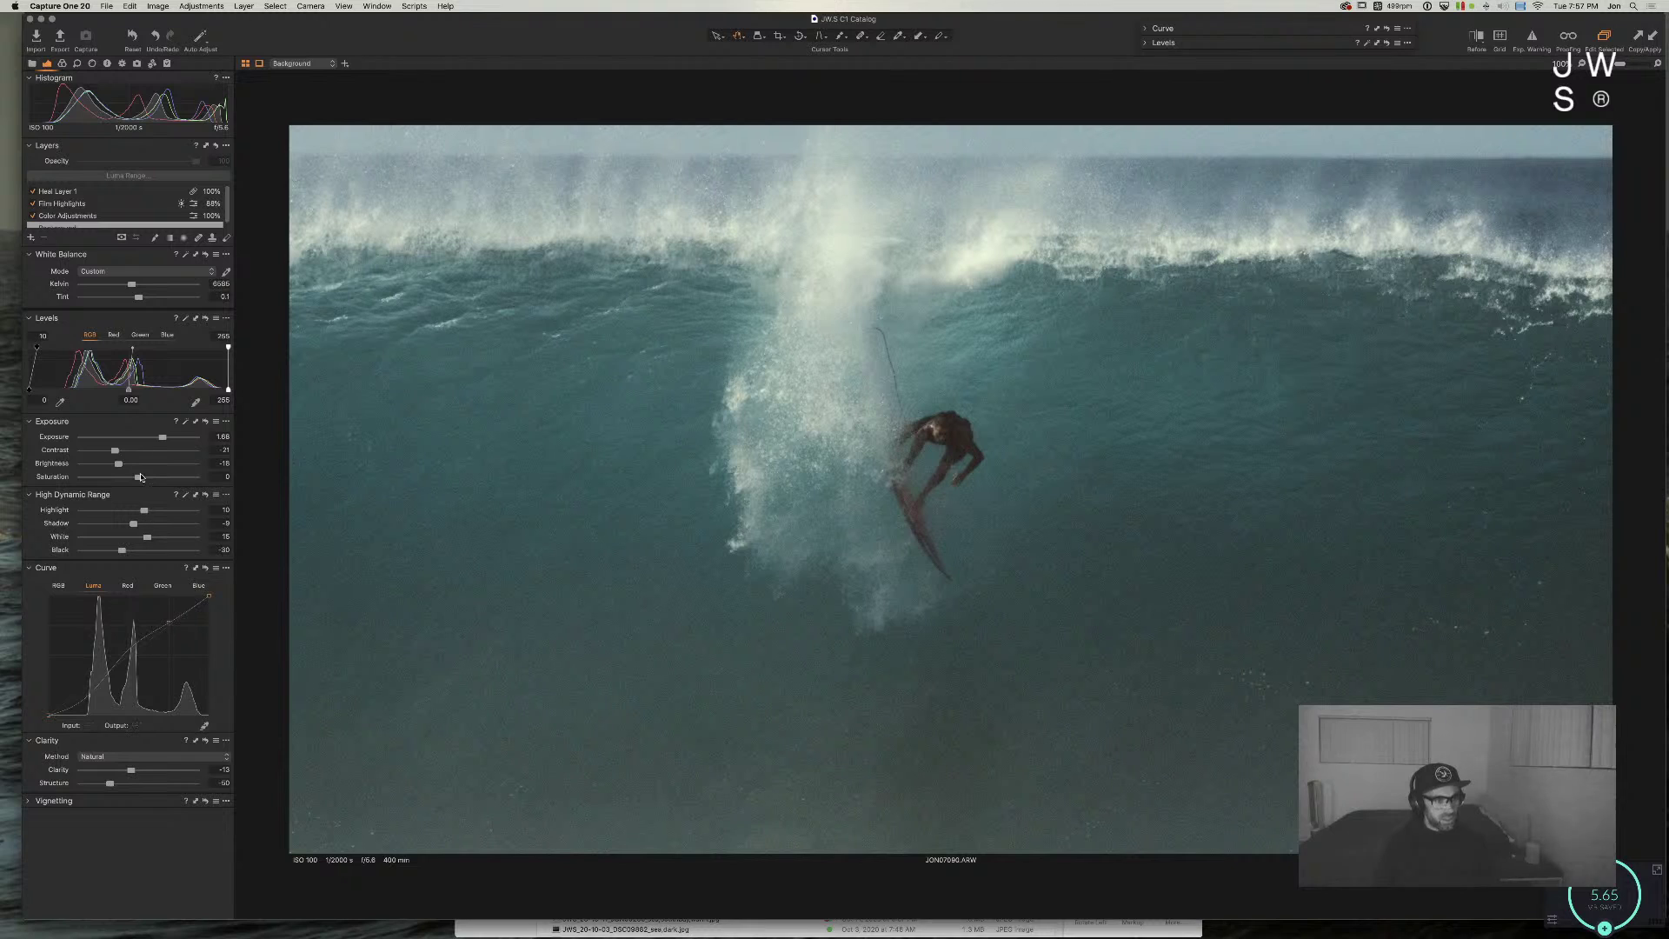
{"action": "key", "text": "super+alt+3"}
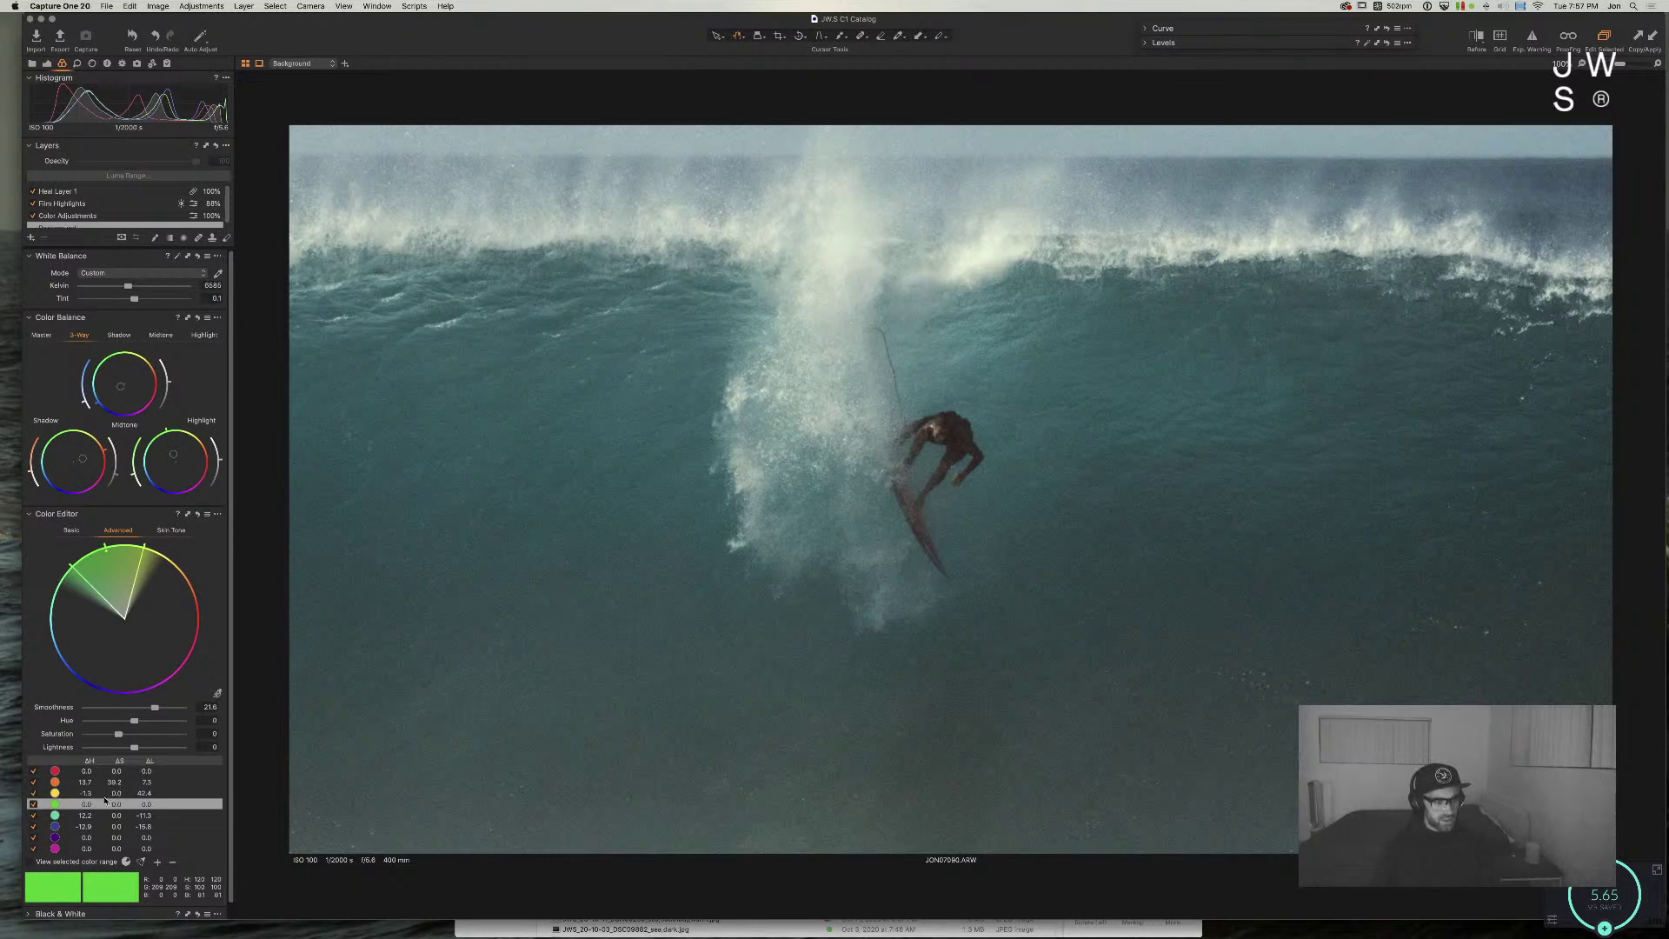
{"action": "left_click", "coordinate": [96, 771]}
{"action": "left_click_drag", "start_coordinate": [134, 746], "coordinate": [231, 751]}
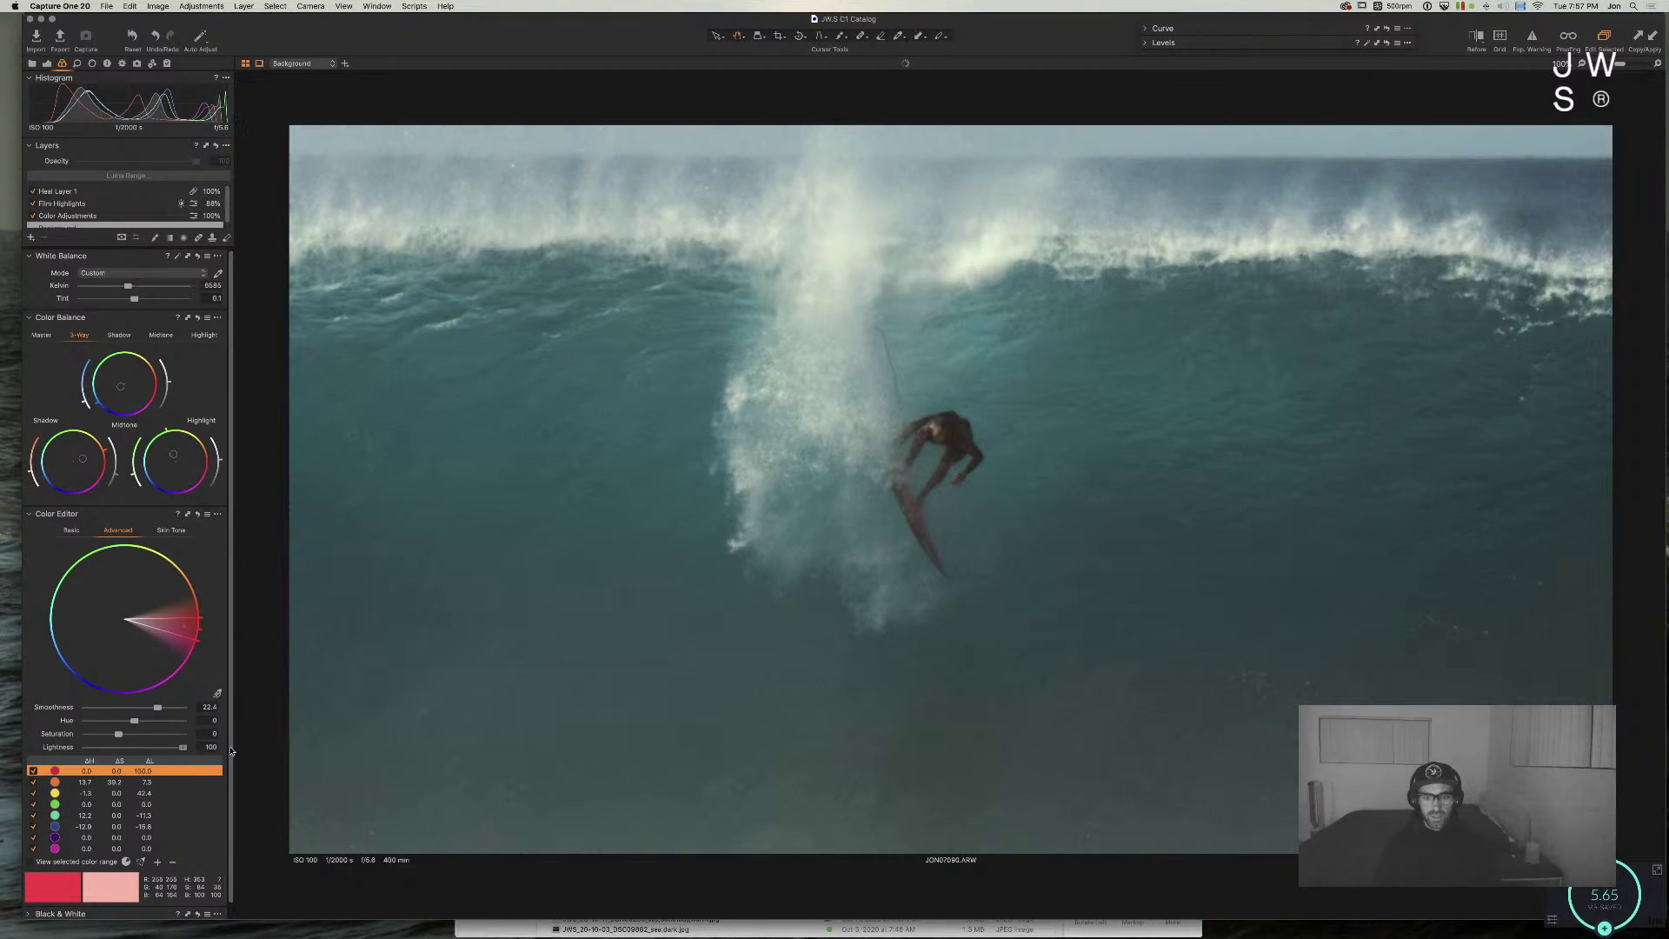
{"action": "double_click", "coordinate": [79, 747]}
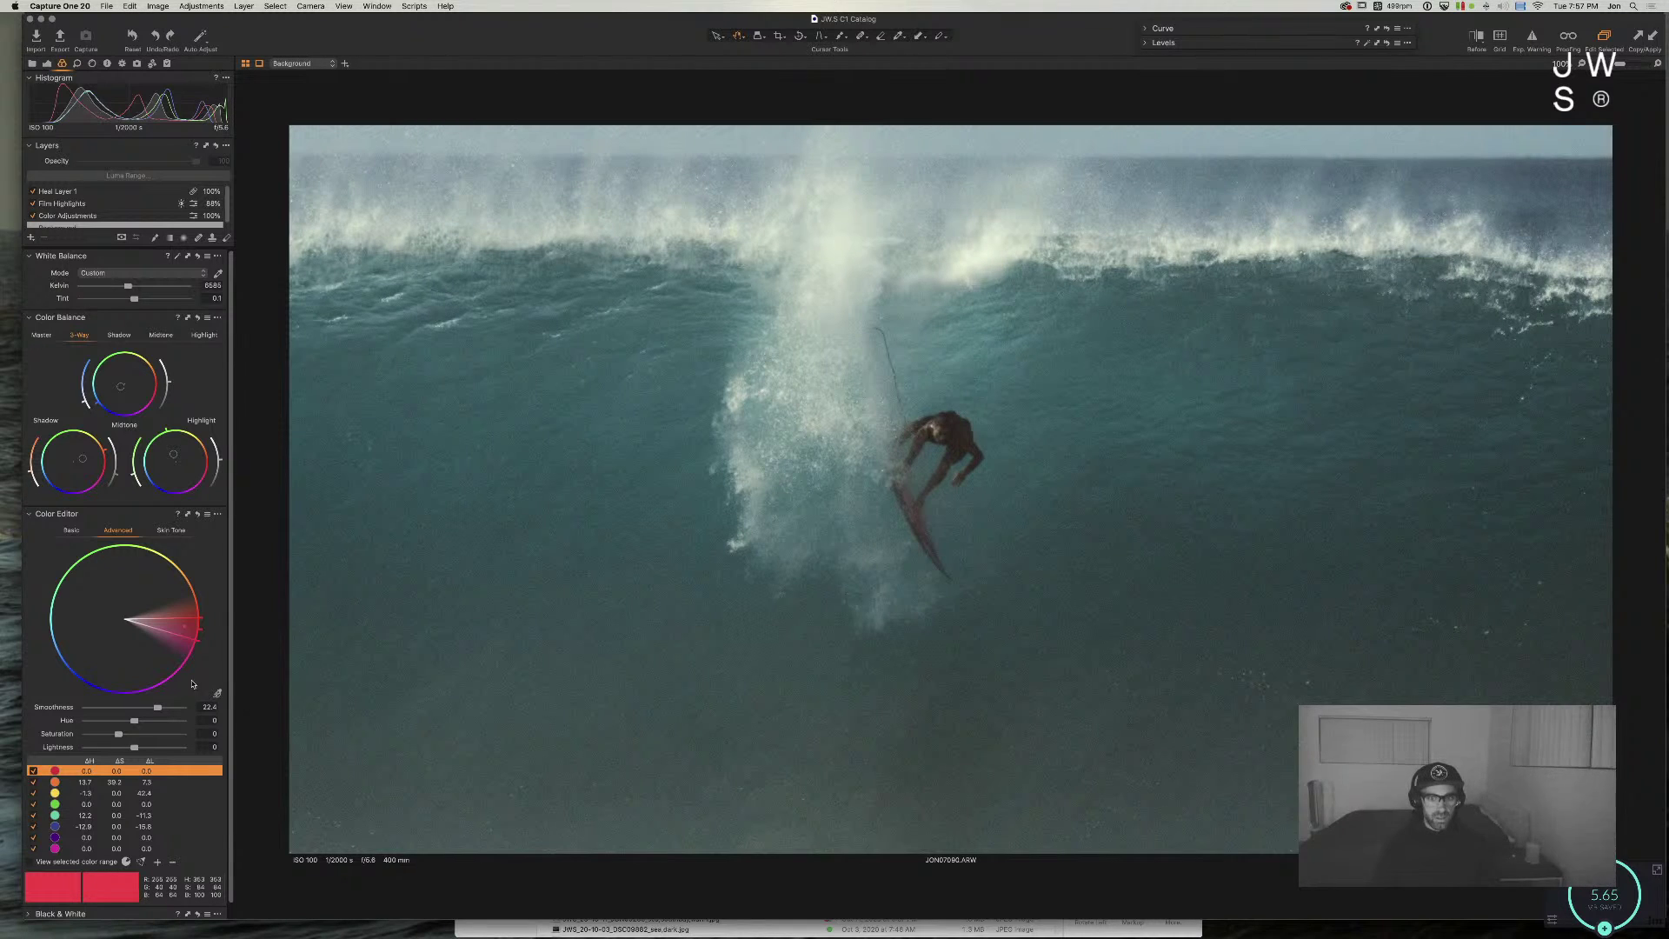
{"action": "left_click_drag", "start_coordinate": [119, 734], "coordinate": [139, 748]}
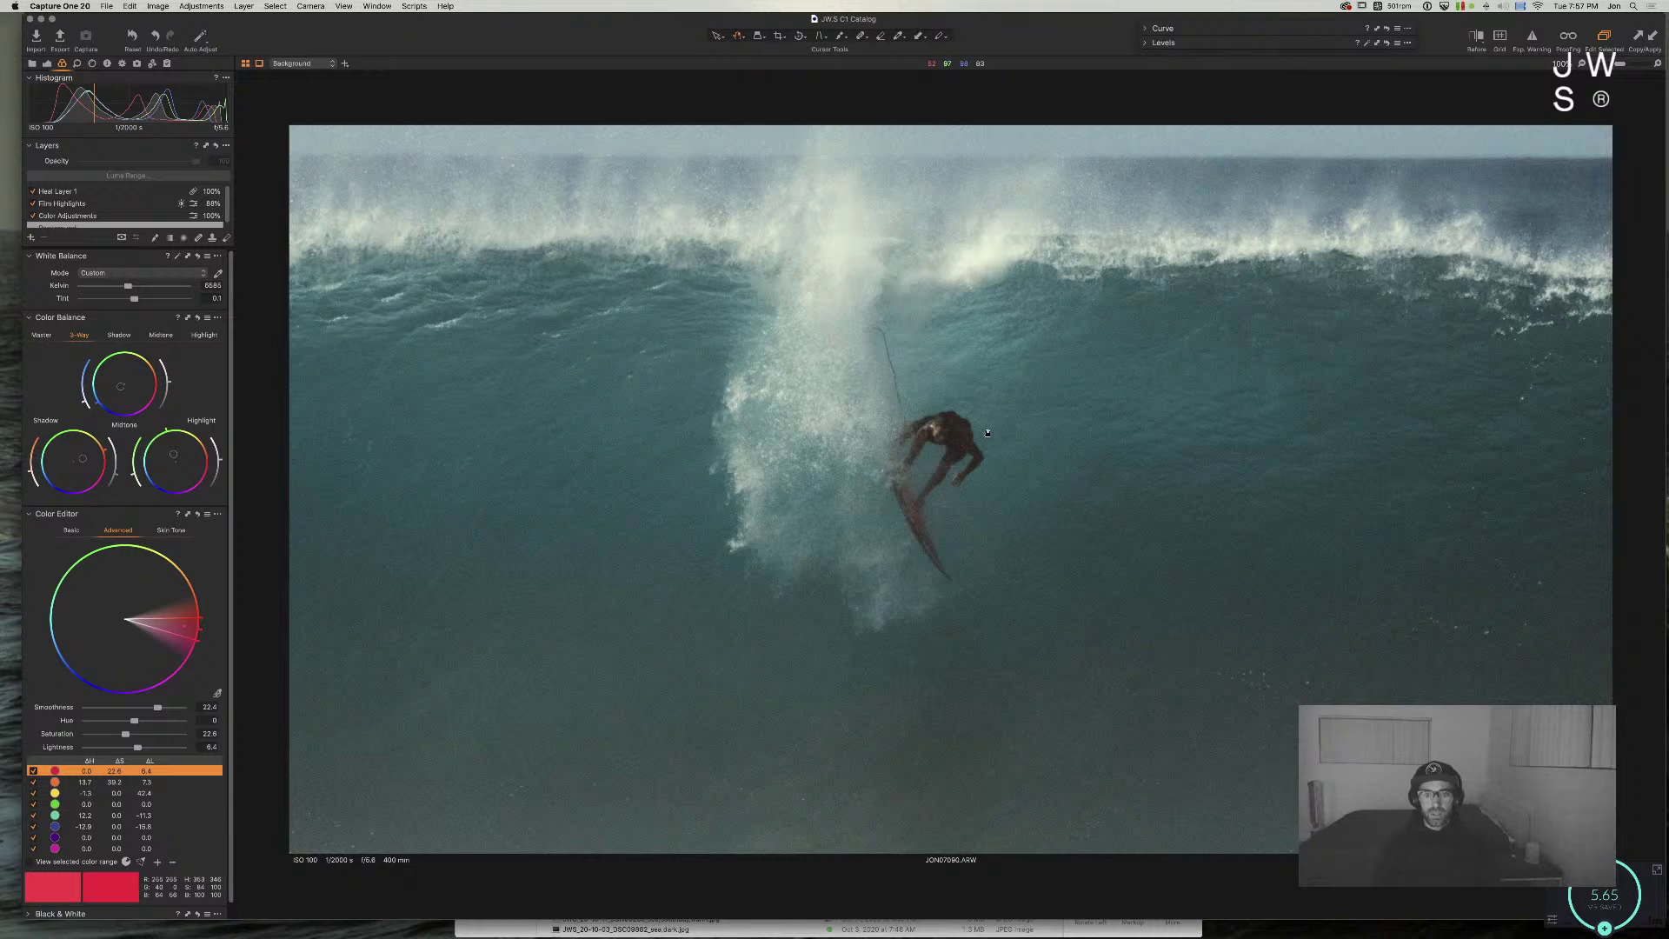
Step: Compare the original and edited photo in a before/after split view, sweeping the divider across the wave
{"action": "key", "text": "y"}
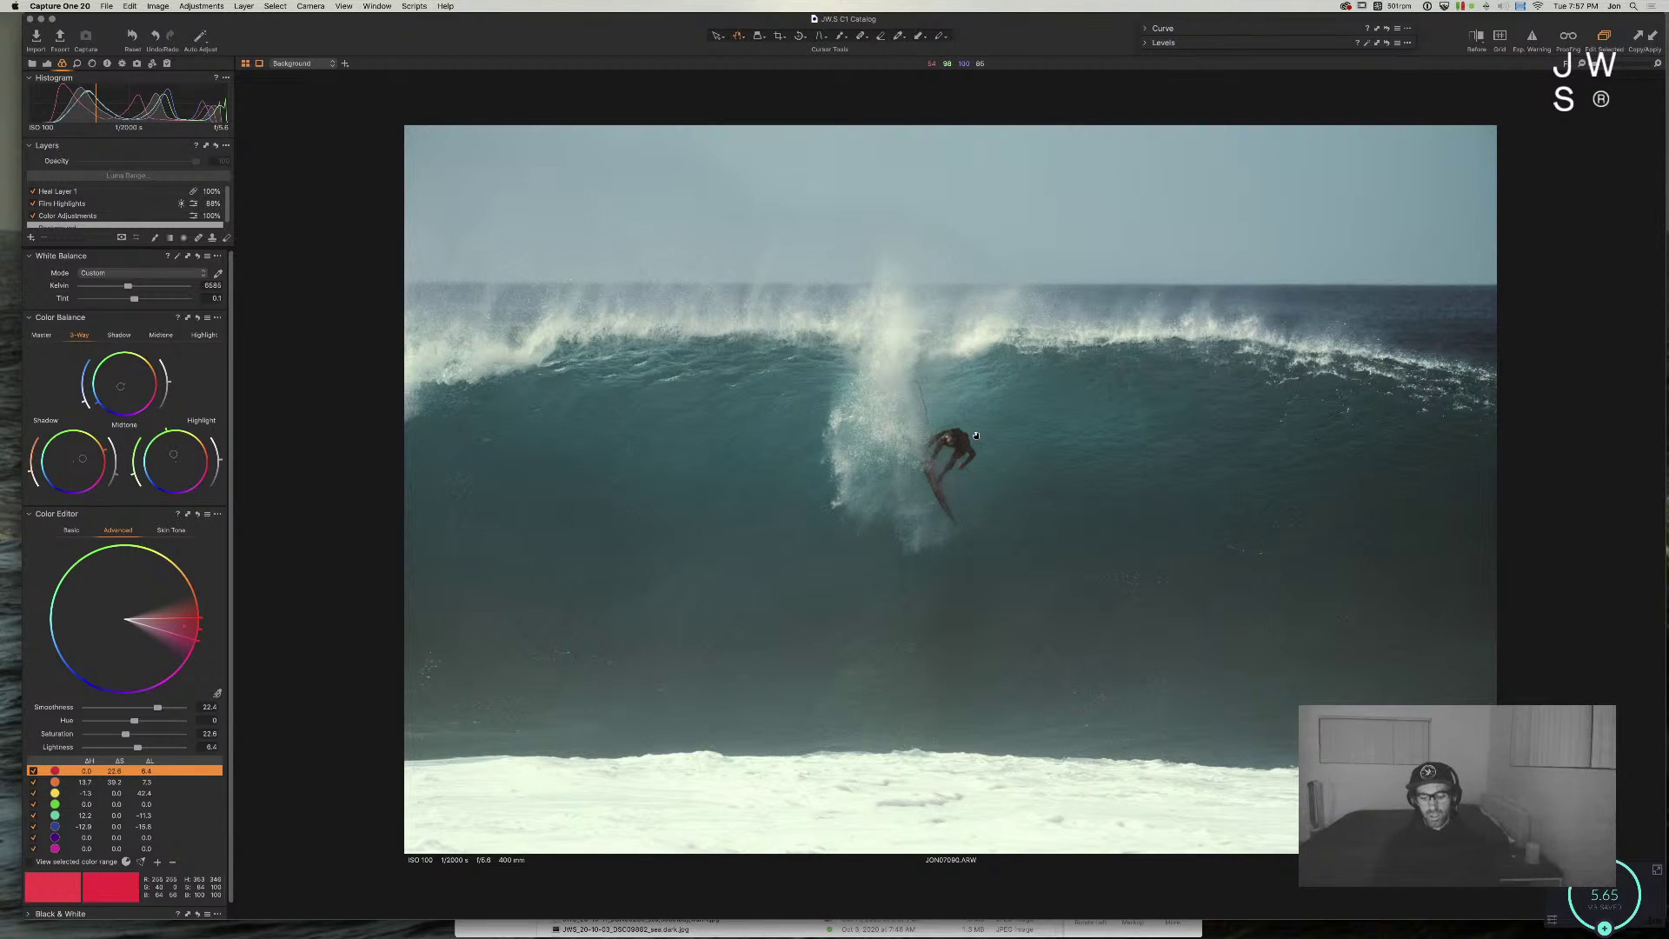
{"action": "key", "text": "y"}
{"action": "left_click_drag", "start_coordinate": [926, 474], "coordinate": [664, 519]}
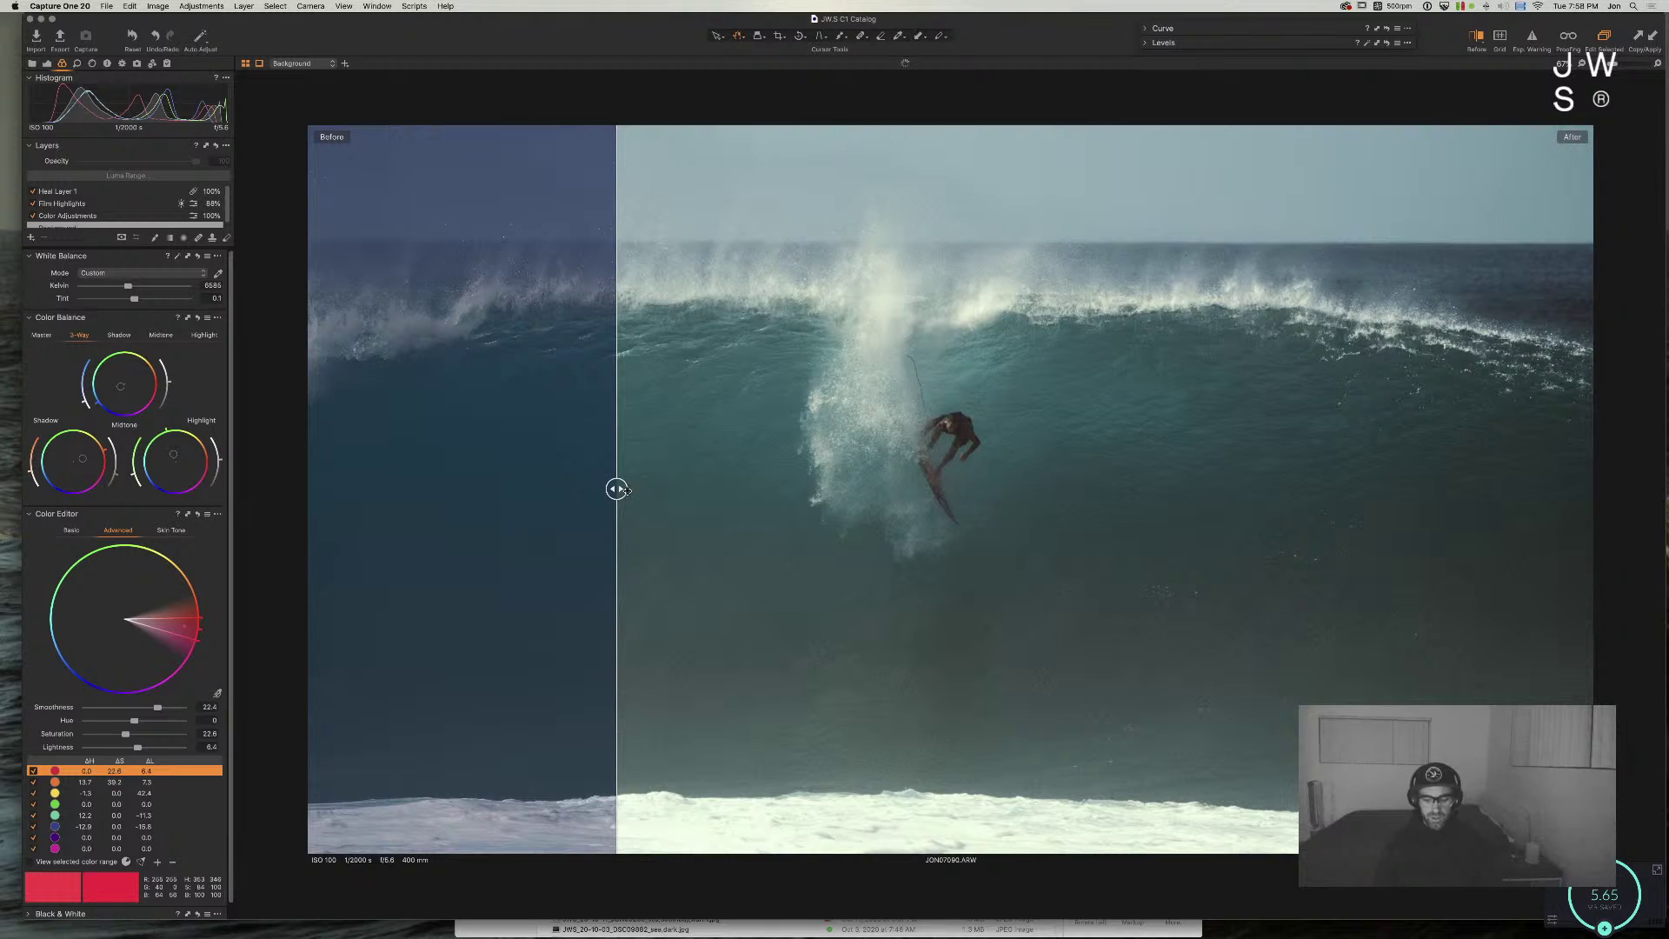
{"action": "key", "text": "y"}
Step: Try raising the photo's clarity to 100 and to 47
{"action": "key", "text": "super+alt+Left"}
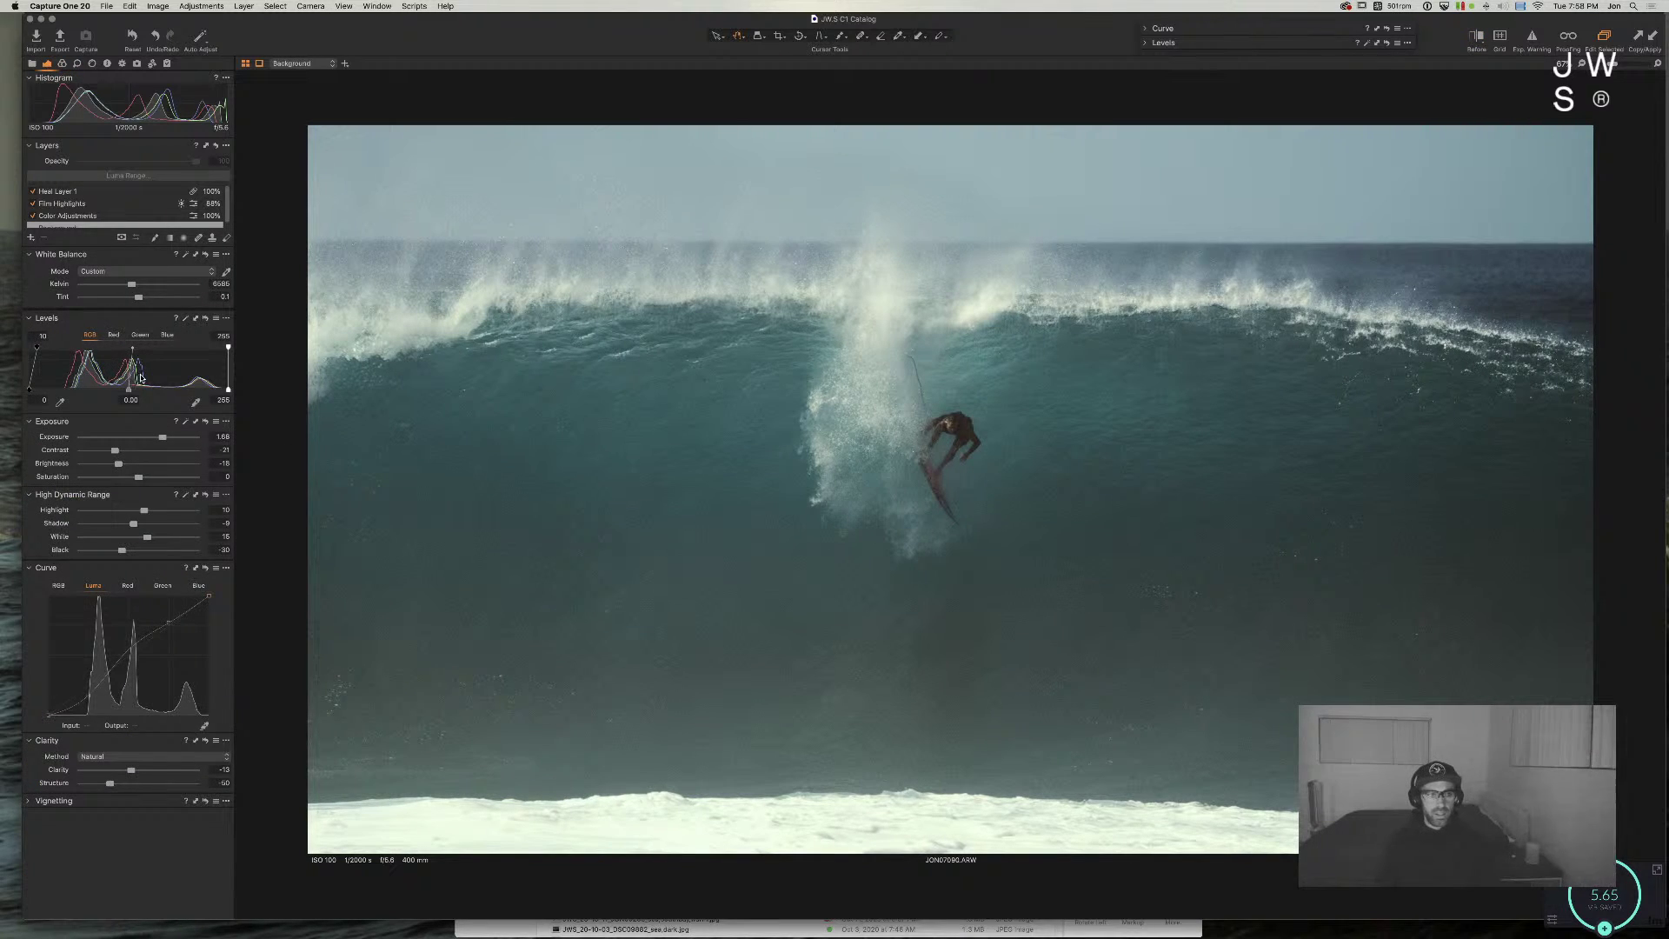
{"action": "key", "text": "y"}
{"action": "key", "text": "super+t"}
{"action": "key", "text": "super+t"}
{"action": "key", "text": "ctrl+super+f"}
{"action": "key", "text": "super+t"}
{"action": "left_click_drag", "start_coordinate": [149, 776], "coordinate": [197, 771]}
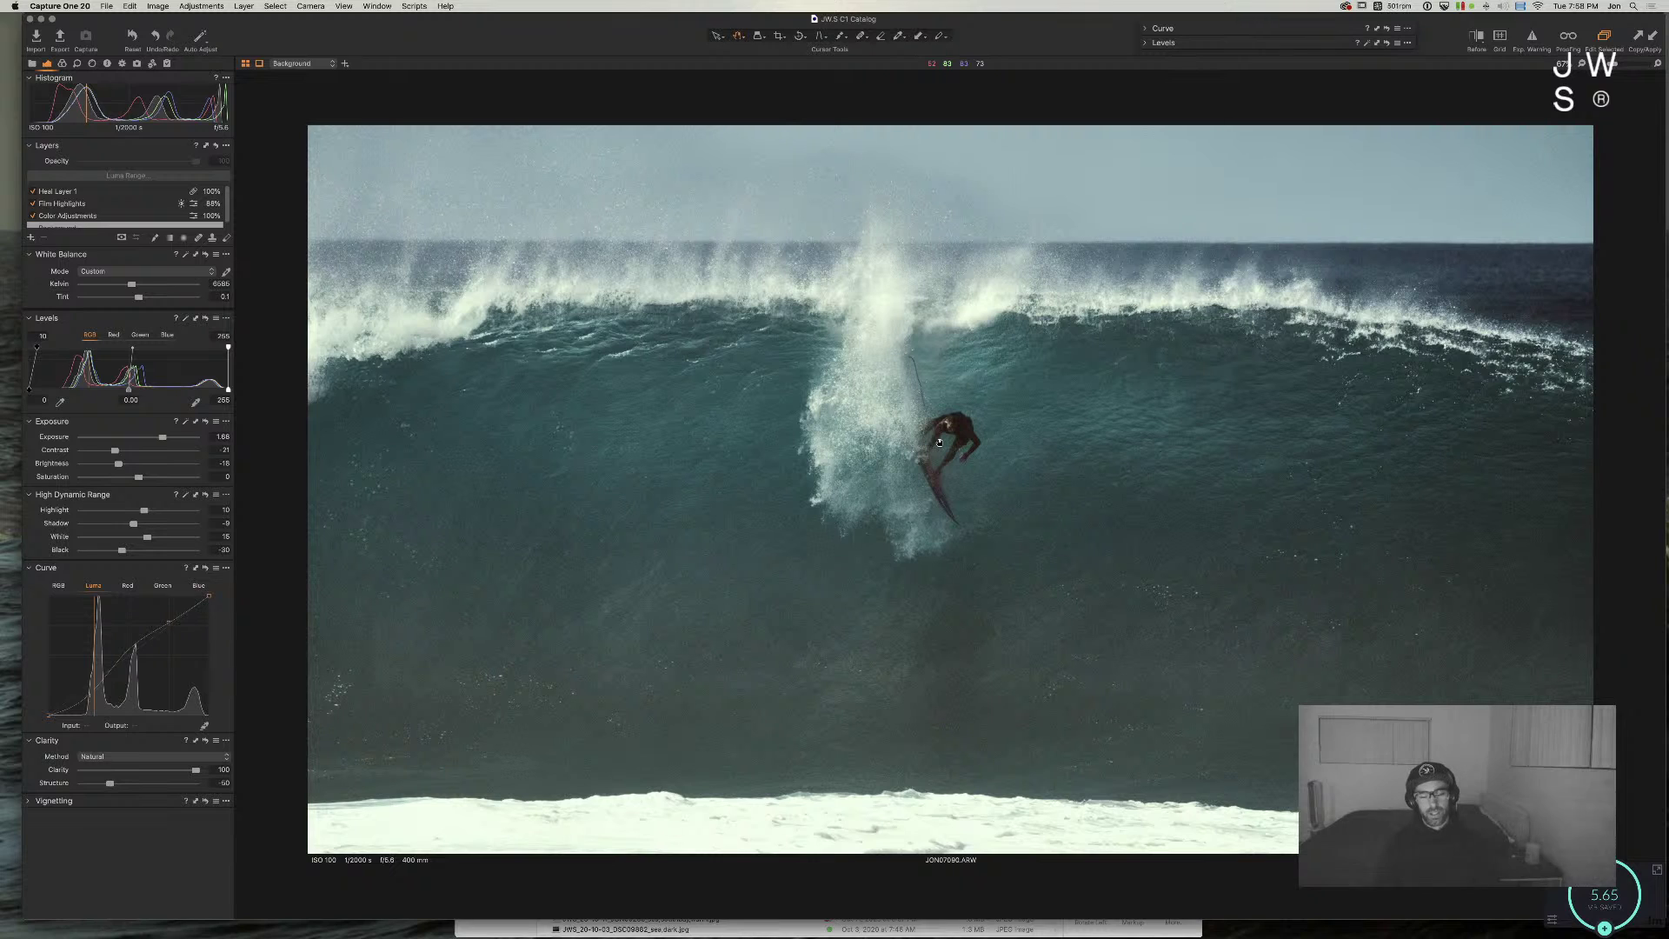
{"action": "key", "text": "super+z"}
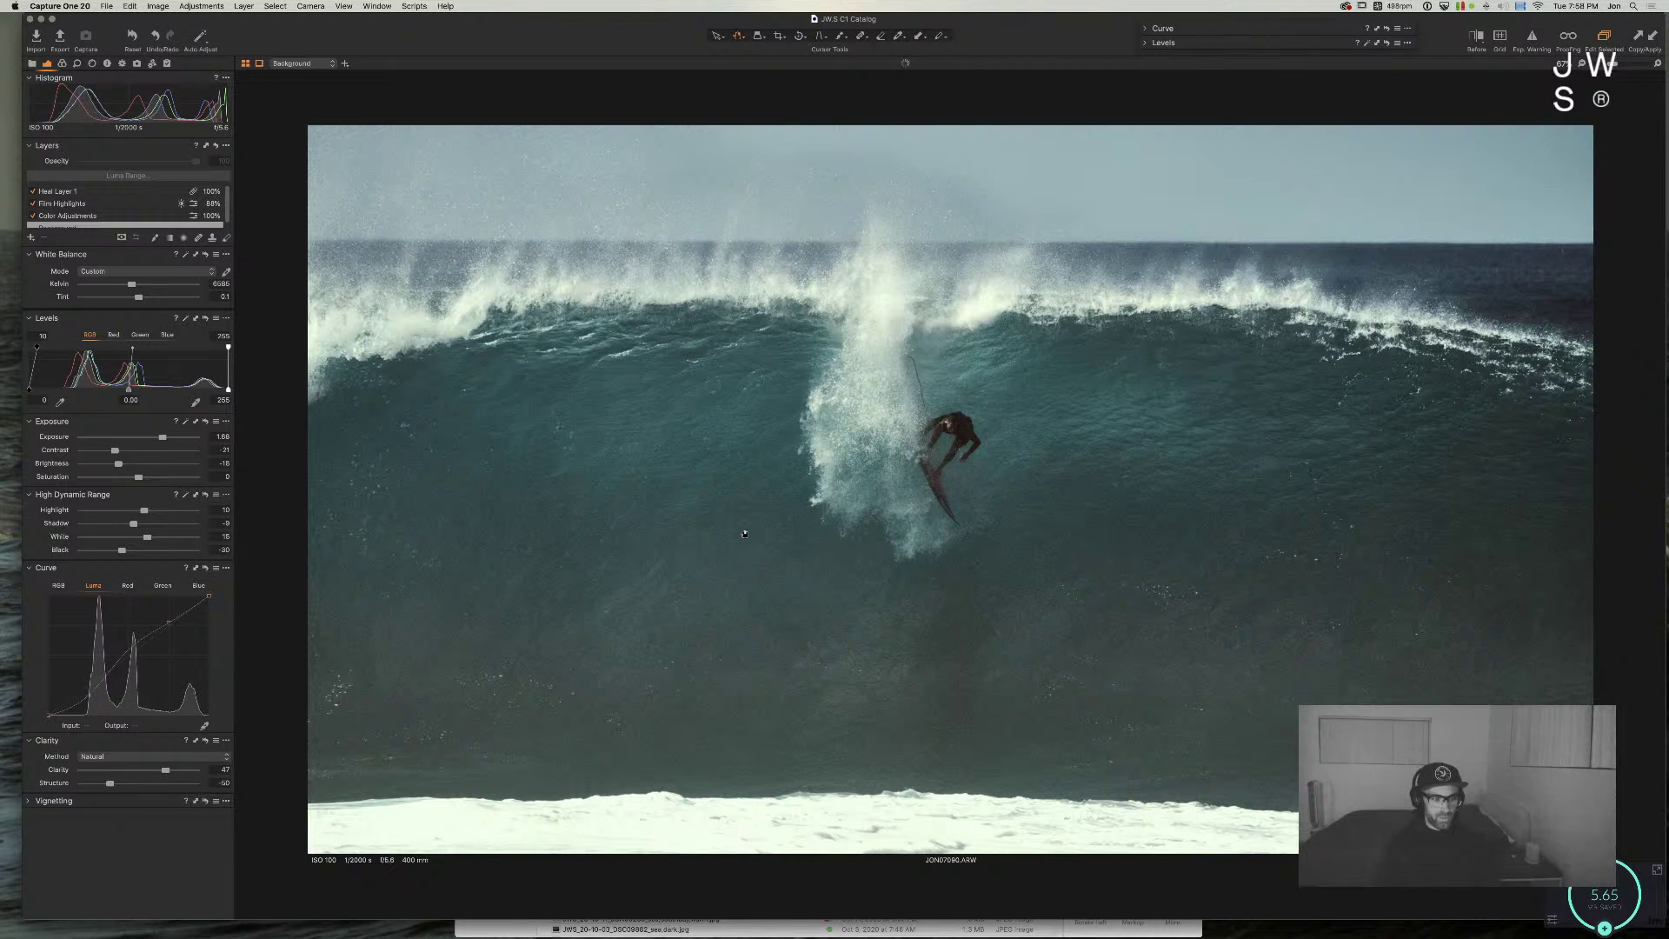
Step: Return to the photo thumbnails, switch to the Wallpapers folder in Finder and close the extra window with its Wallpapers and AirDrop tabs
{"action": "key", "text": "alt+super+v"}
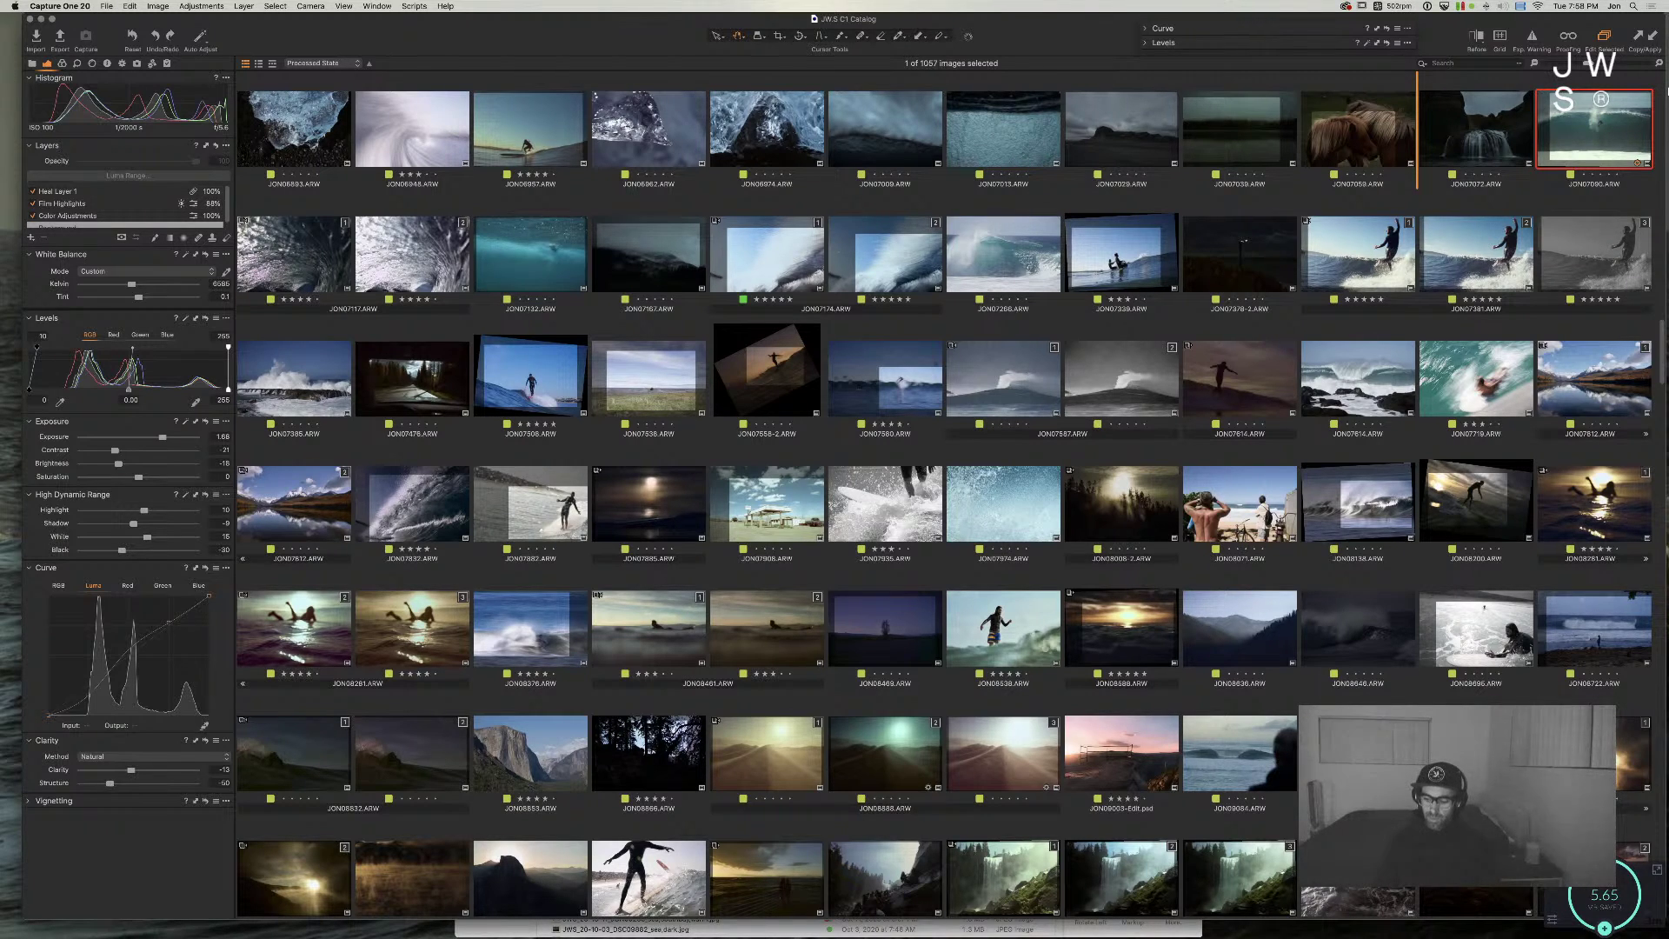
{"action": "key", "text": "super+Tab"}
{"action": "key", "text": "super+Tab"}
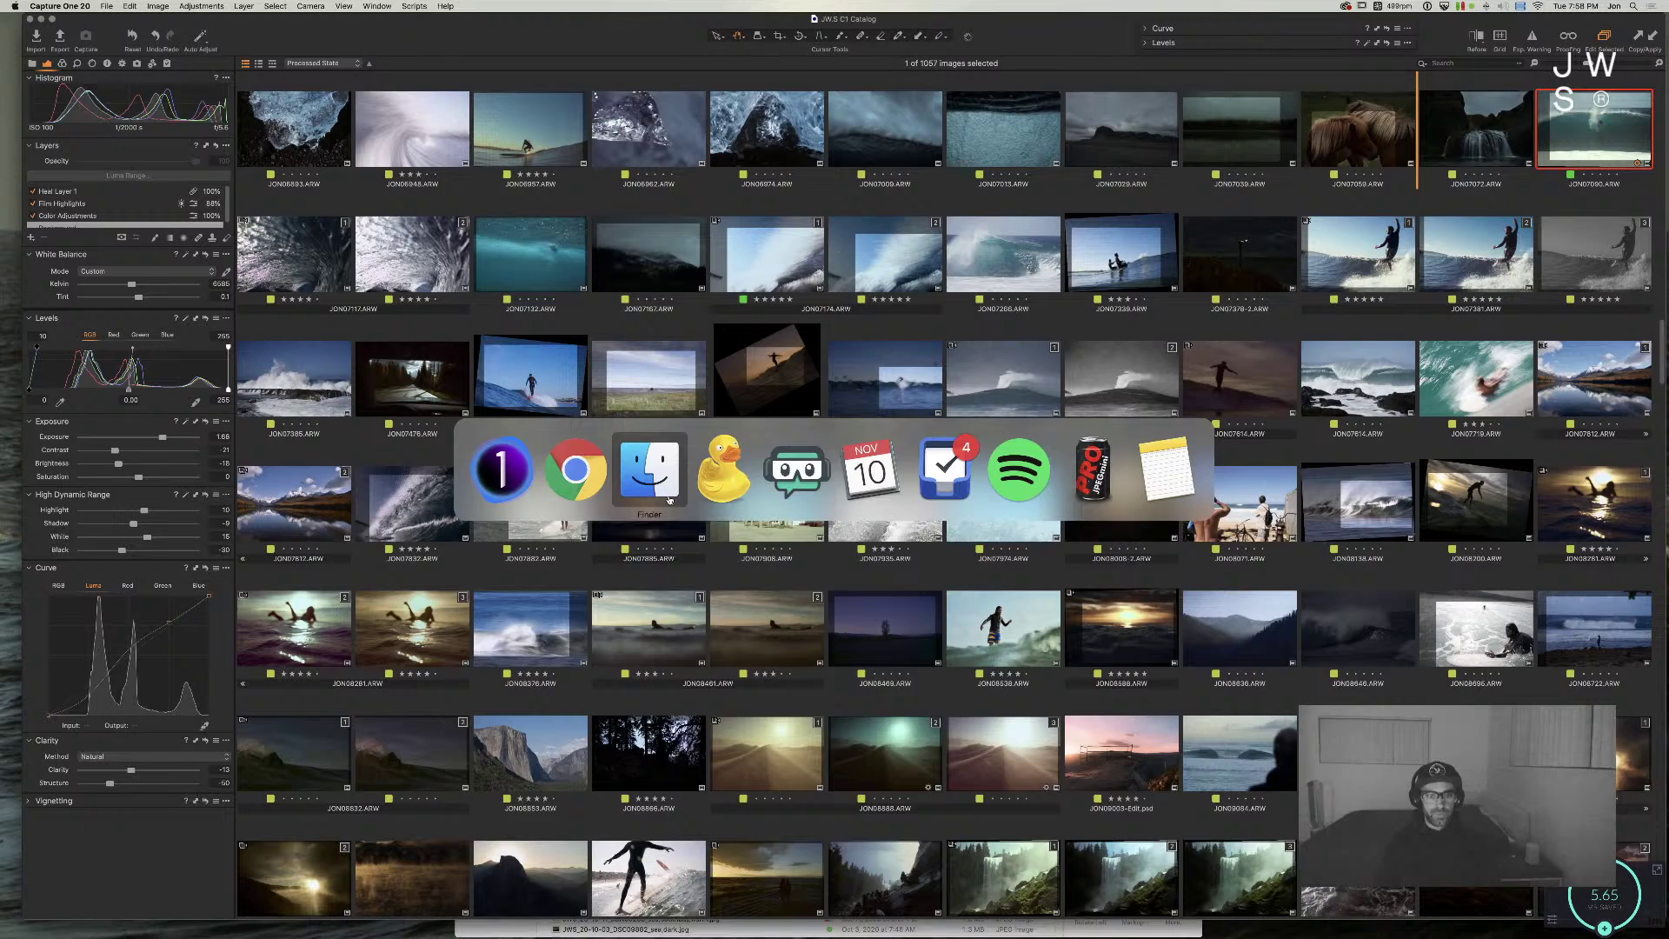
{"action": "scroll", "coordinate": [789, 602], "scroll_direction": "up", "scroll_amount": 3}
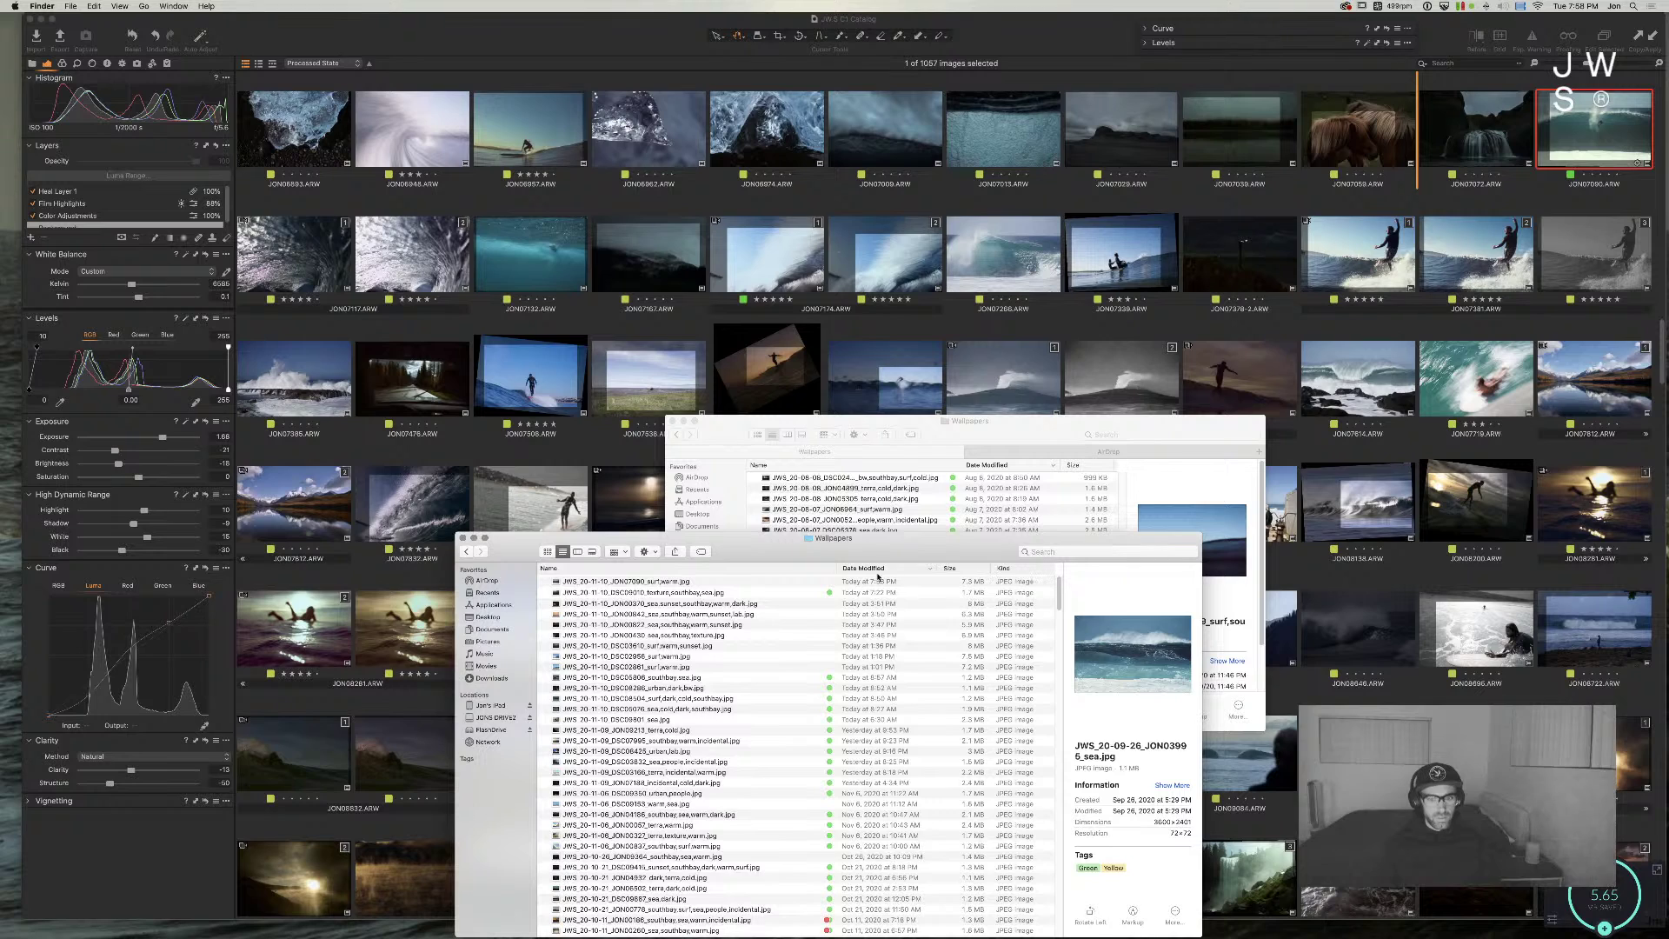
{"action": "left_click", "coordinate": [1003, 430]}
{"action": "key", "text": "super+w"}
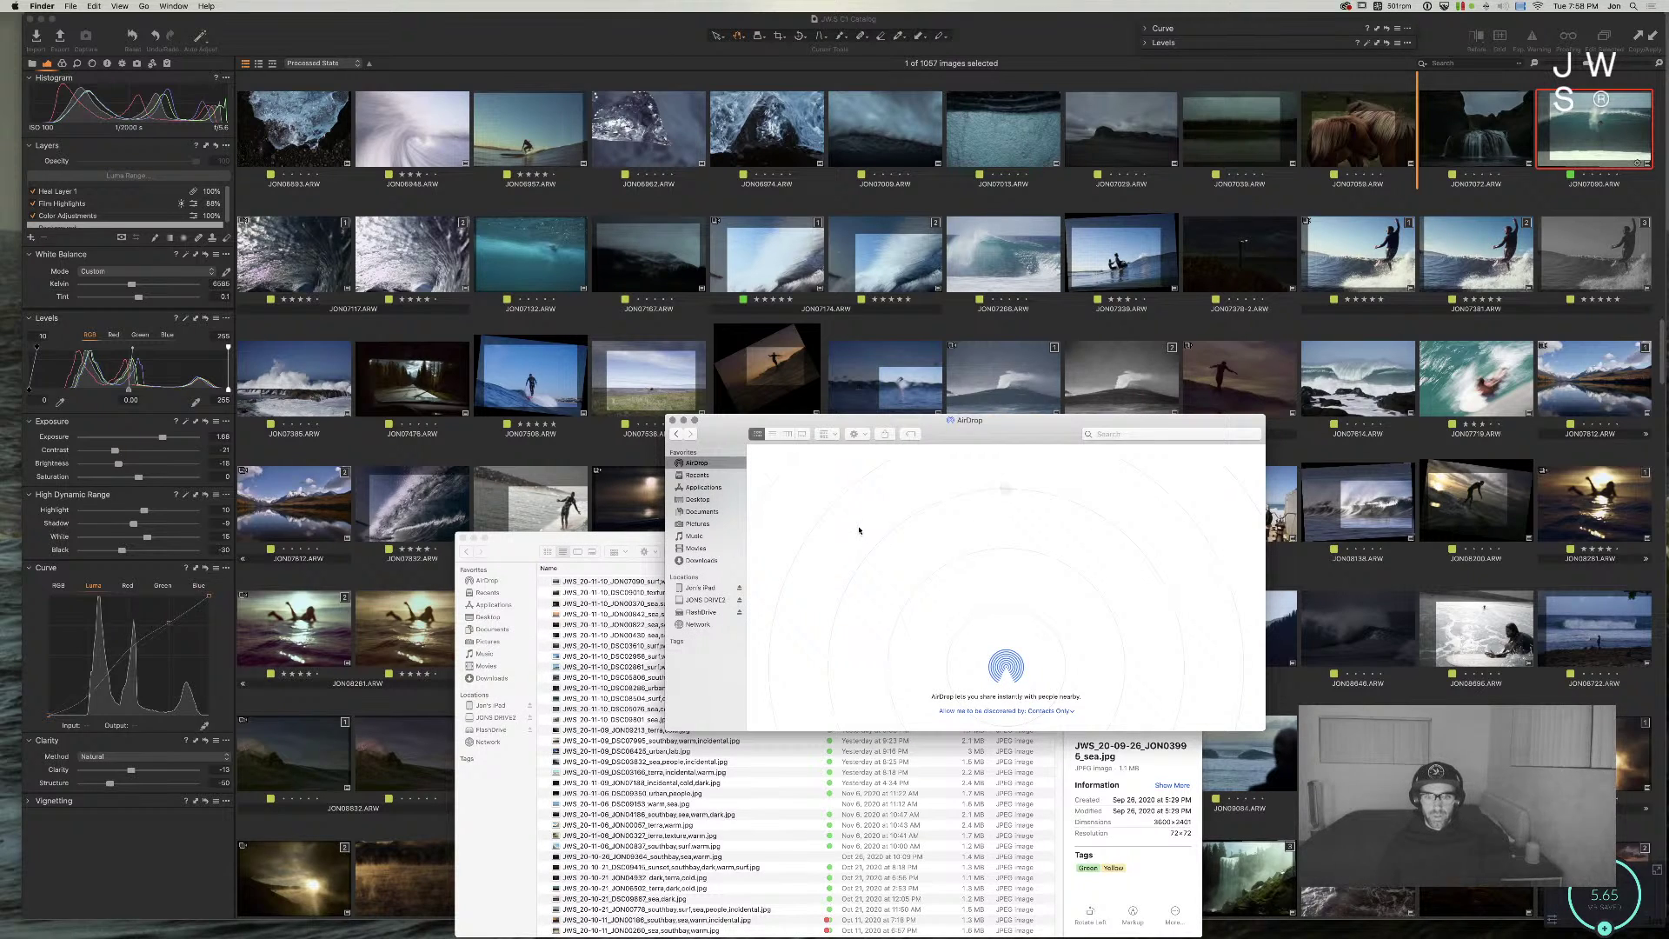
{"action": "key", "text": "super+w"}
Step: Compress the exported JON07090 and JON00370 wallpapers with JPEGmini and preview JON00370 at large size
{"action": "left_click_drag", "start_coordinate": [667, 582], "coordinate": [923, 592]}
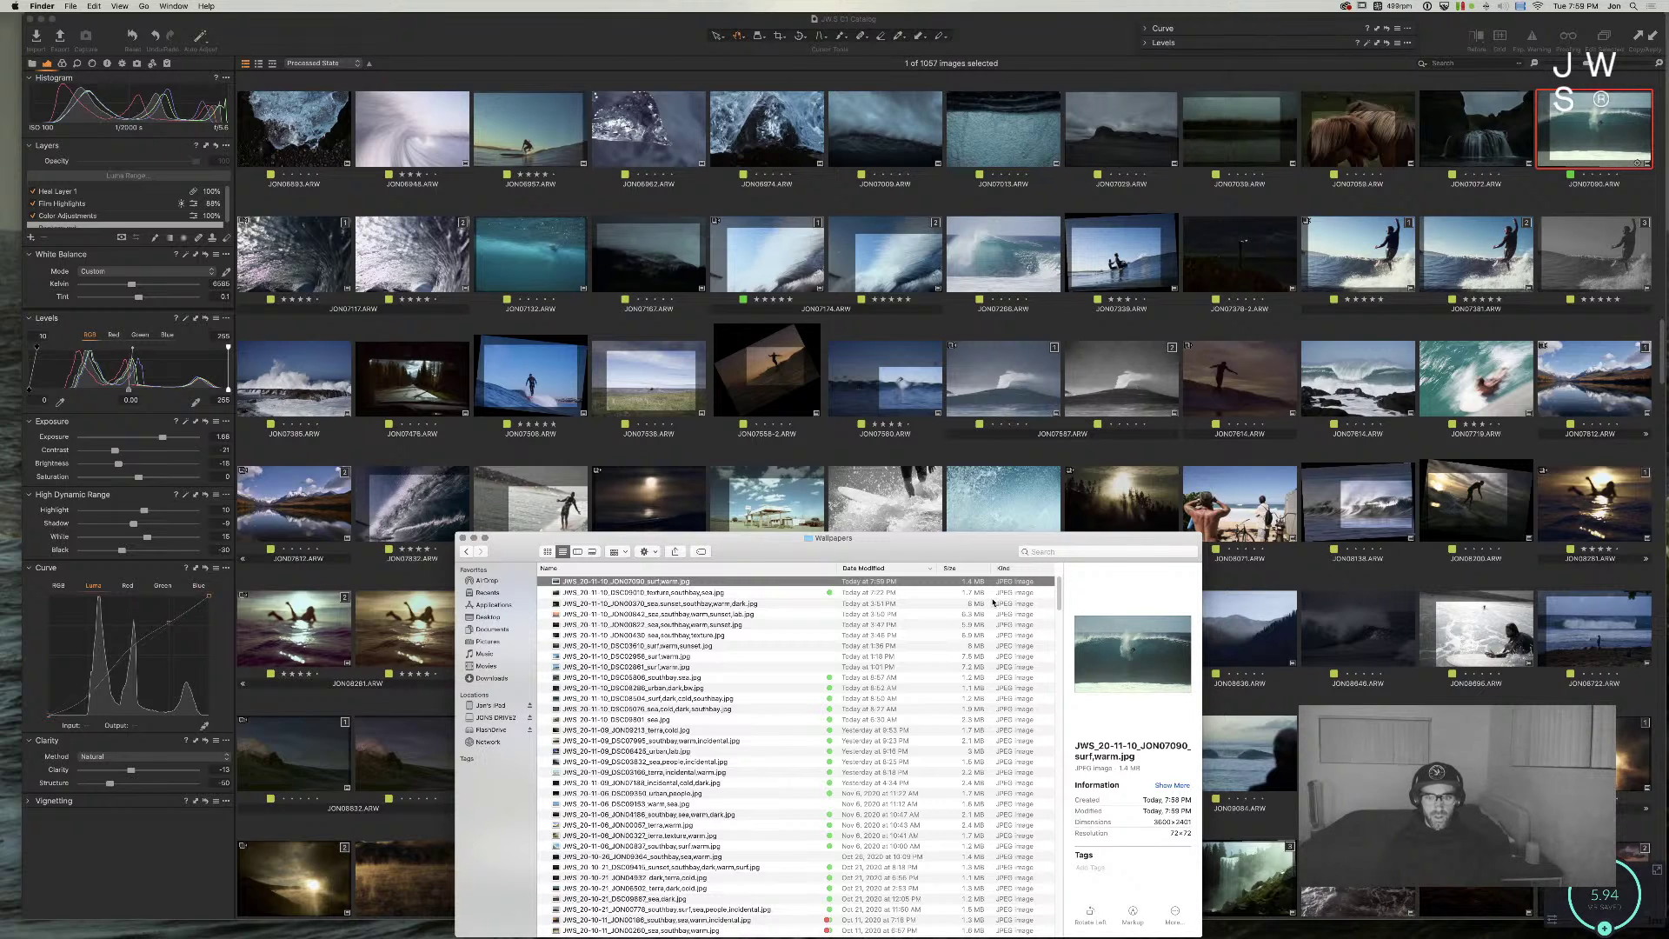
{"action": "left_click", "coordinate": [999, 604]}
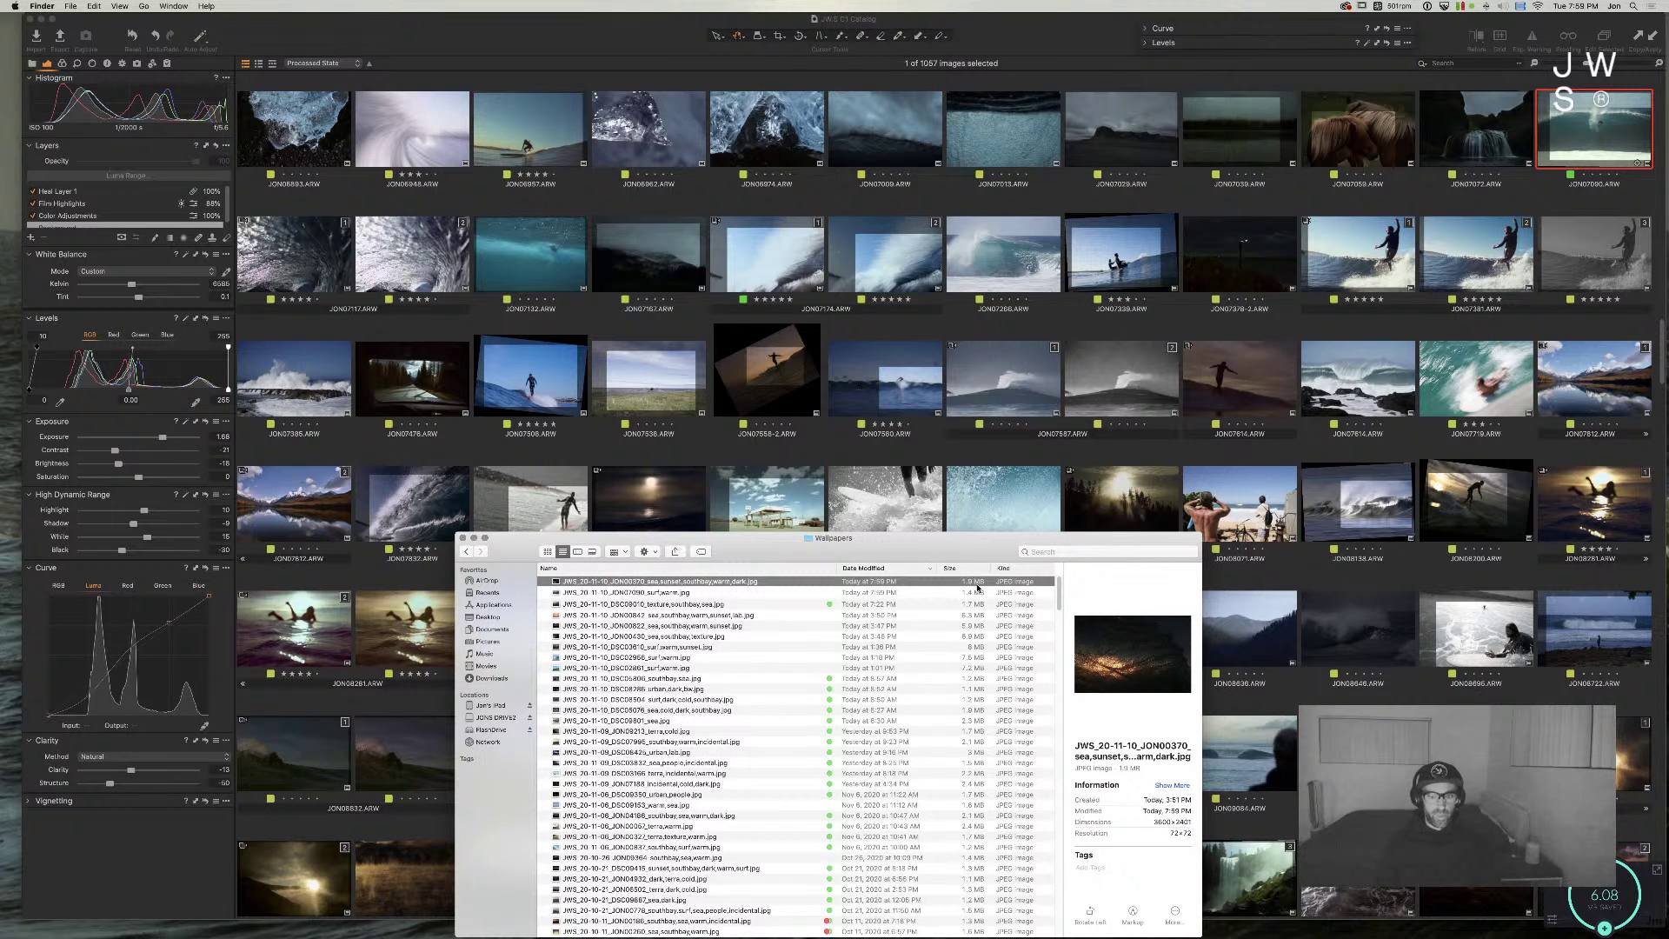
{"action": "key", "text": "space"}
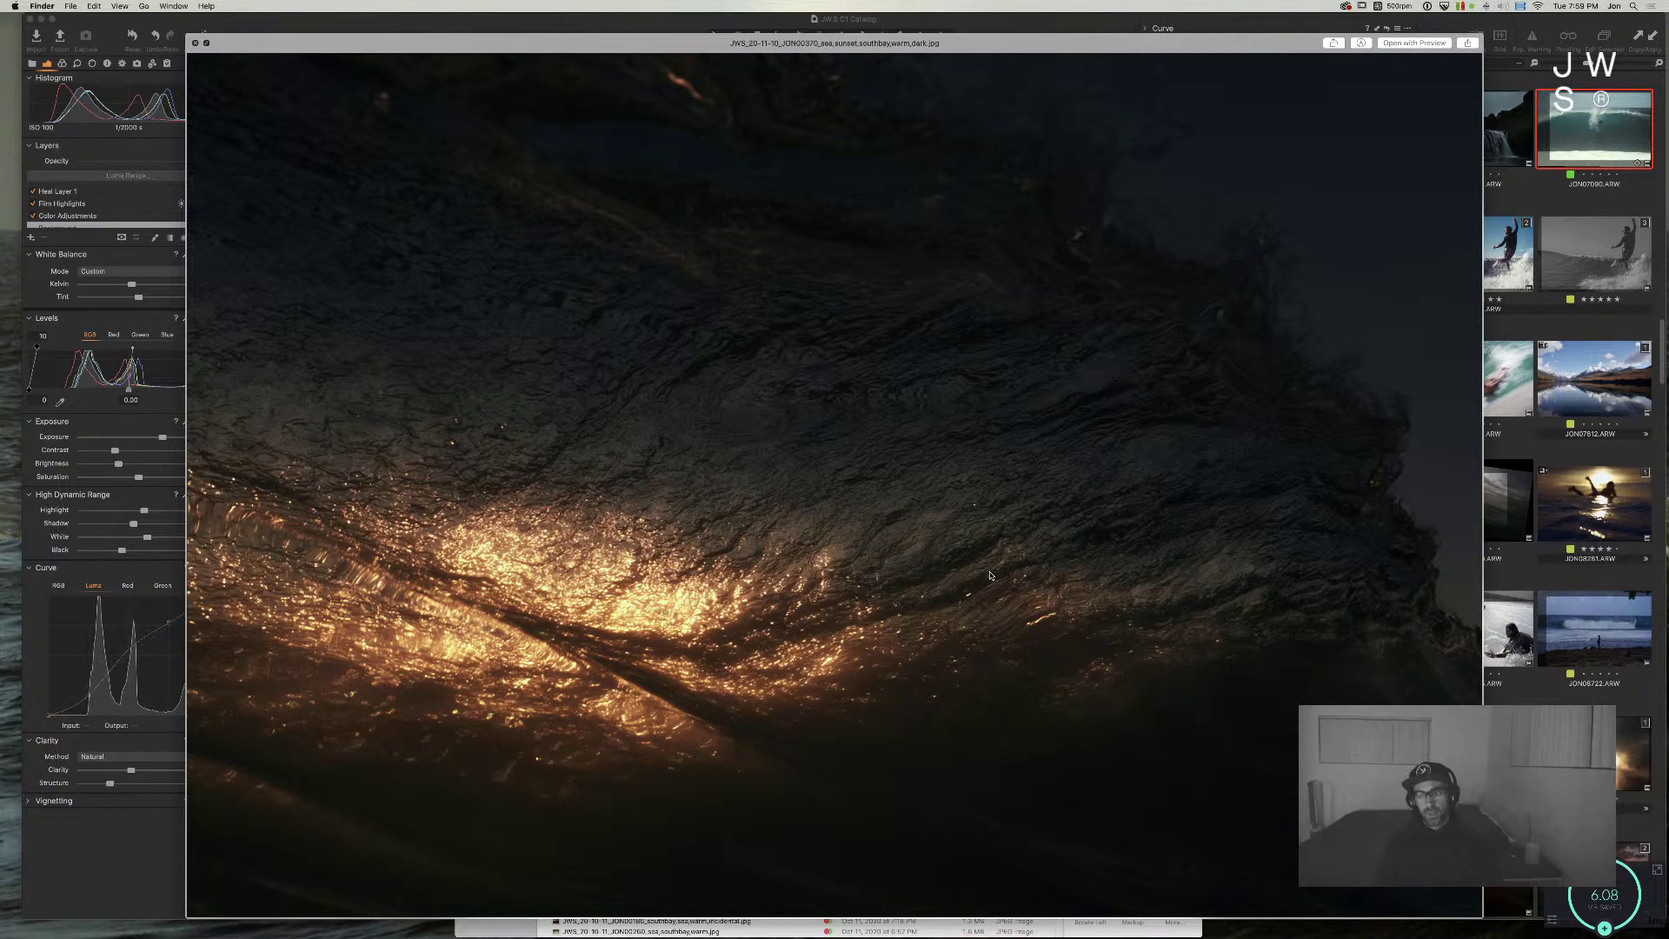
{"action": "key", "text": "space"}
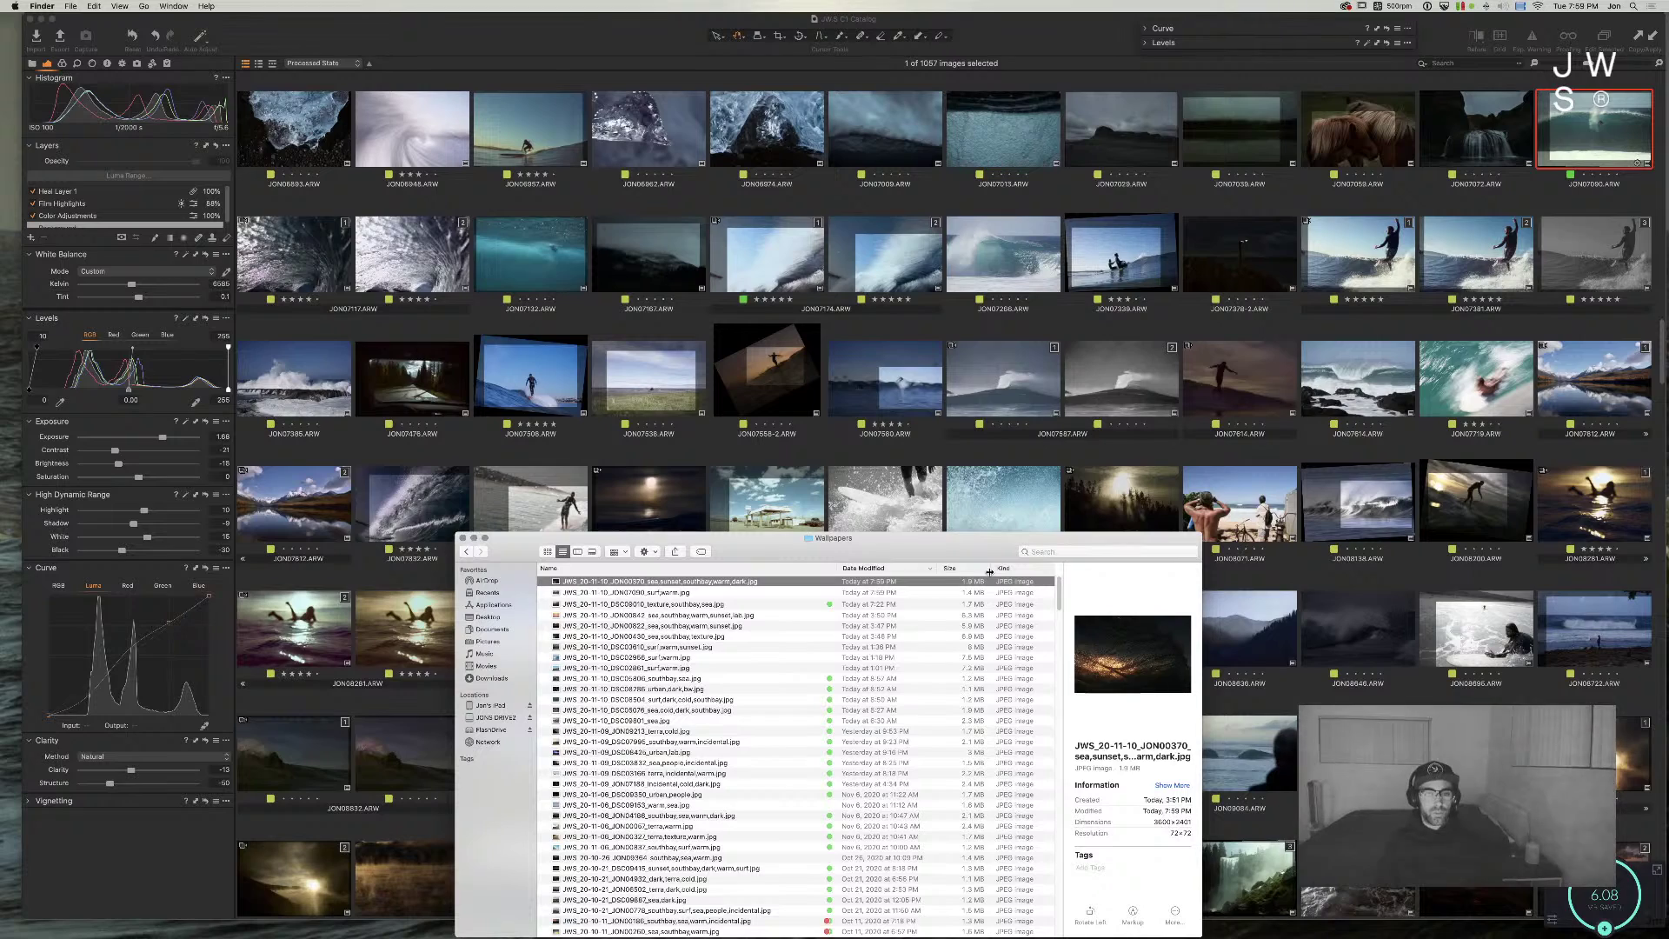
Step: Switch to Cyberduck and look through the wallpaper files in the S3 screensaver bucket
{"action": "key", "text": "super+Tab"}
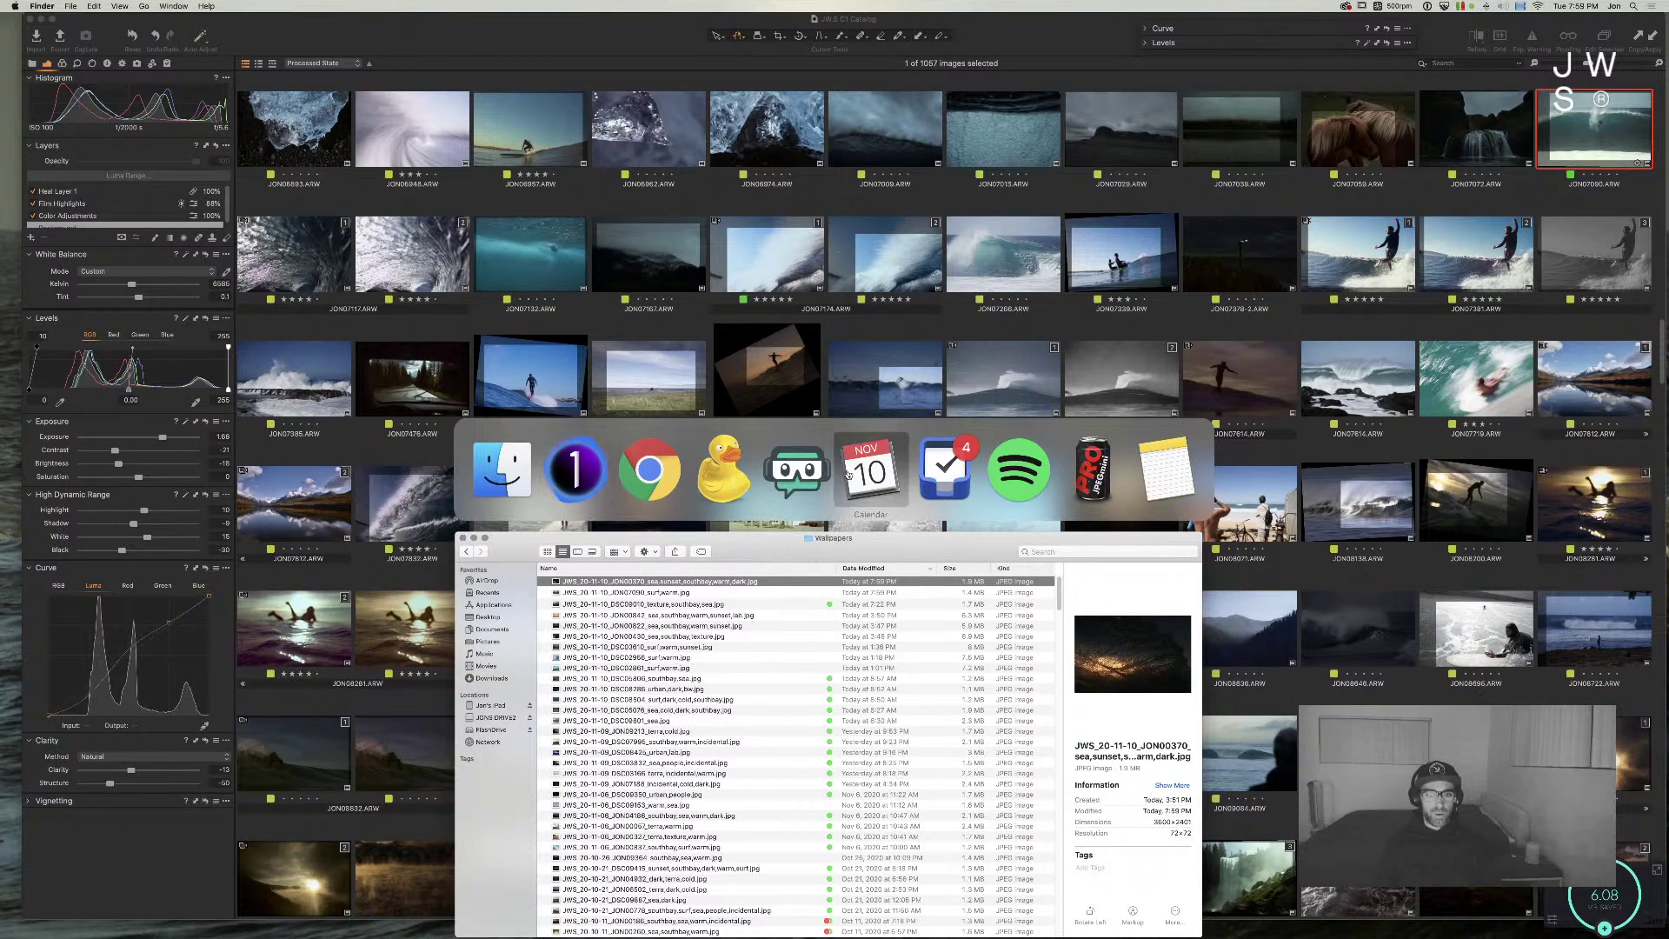
{"action": "left_click", "coordinate": [721, 470]}
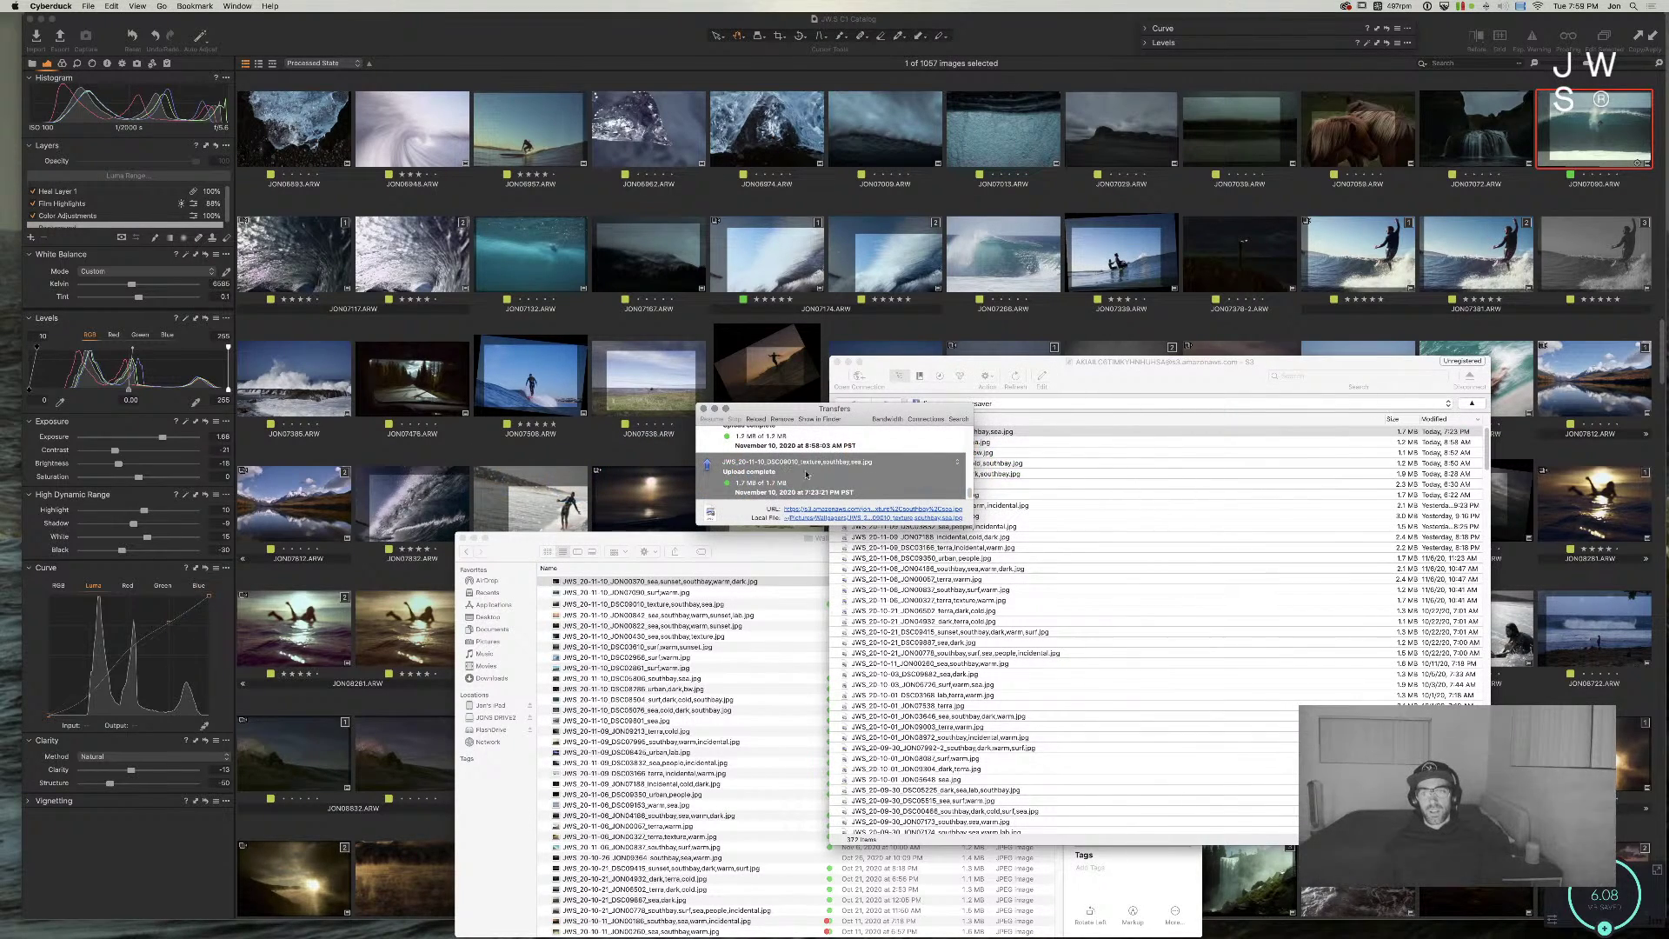
{"action": "scroll", "coordinate": [1029, 554], "scroll_direction": "down", "scroll_amount": 15}
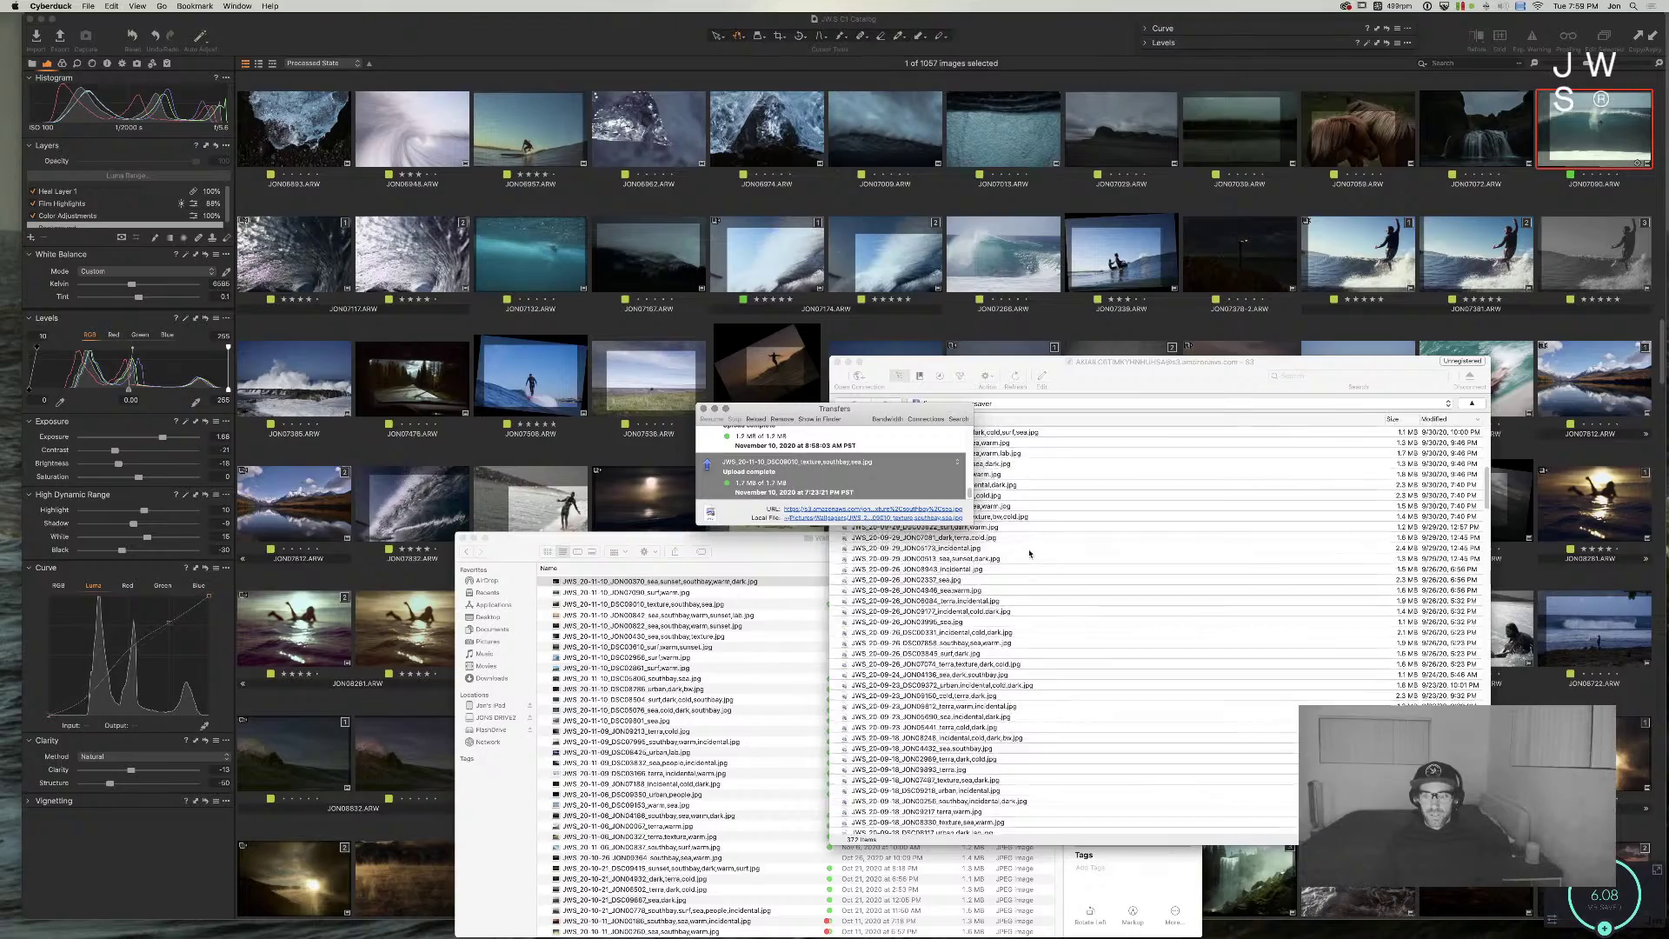
{"action": "scroll", "coordinate": [1029, 553], "scroll_direction": "down", "scroll_amount": 15}
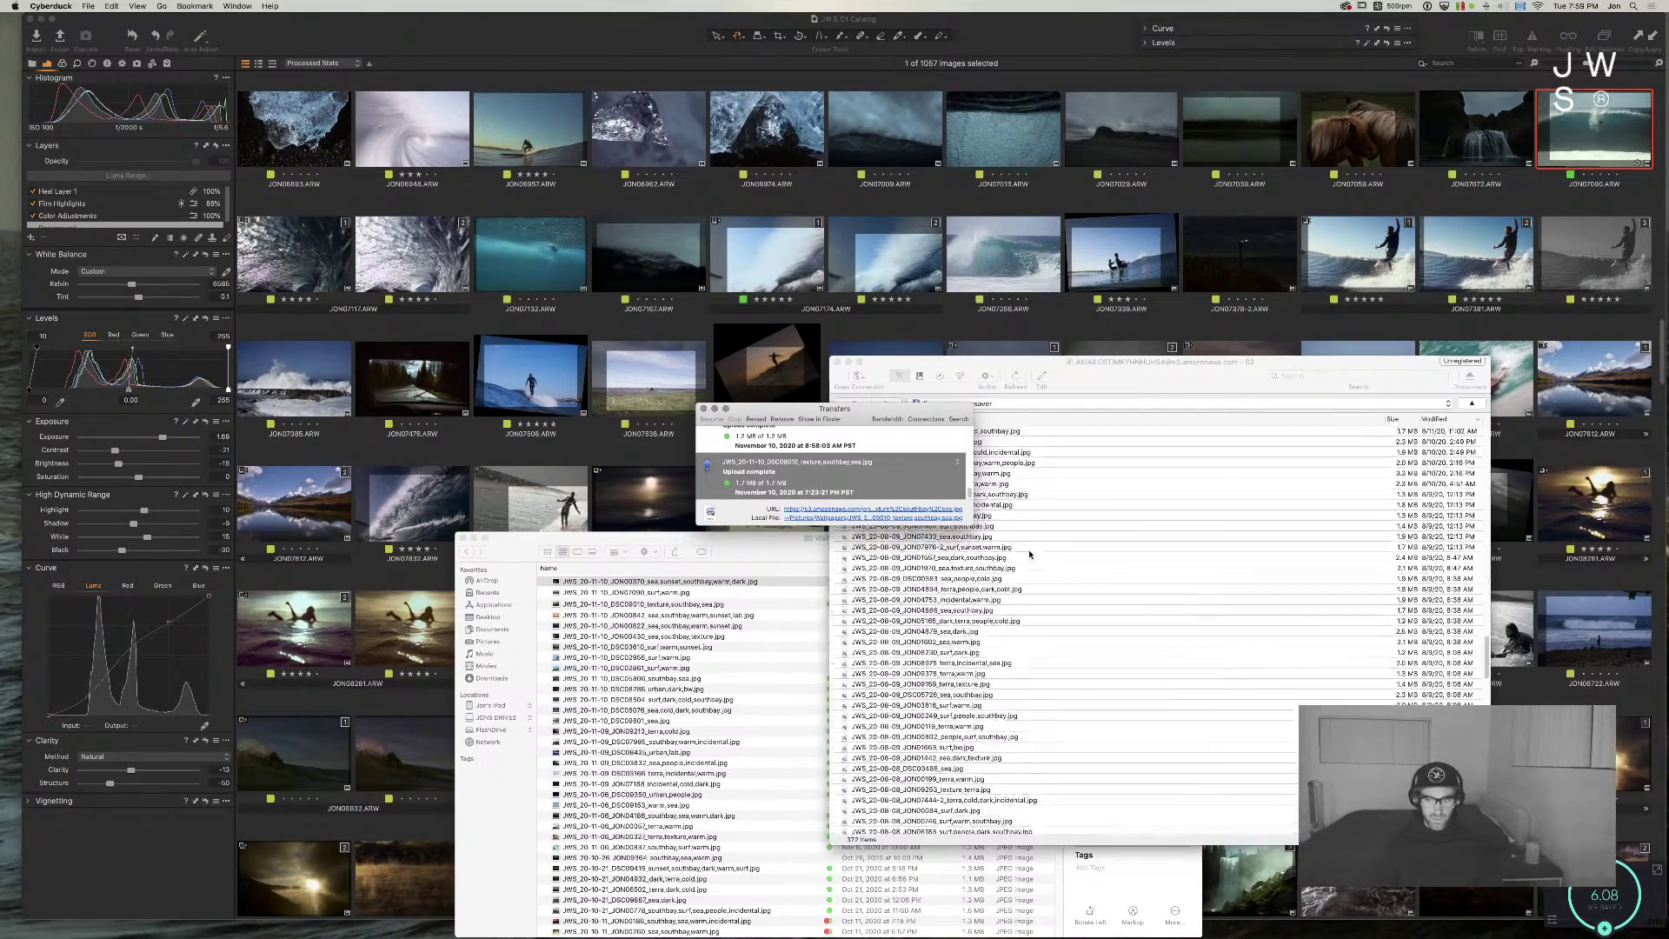
{"action": "scroll", "coordinate": [1029, 554], "scroll_direction": "up", "scroll_amount": 10}
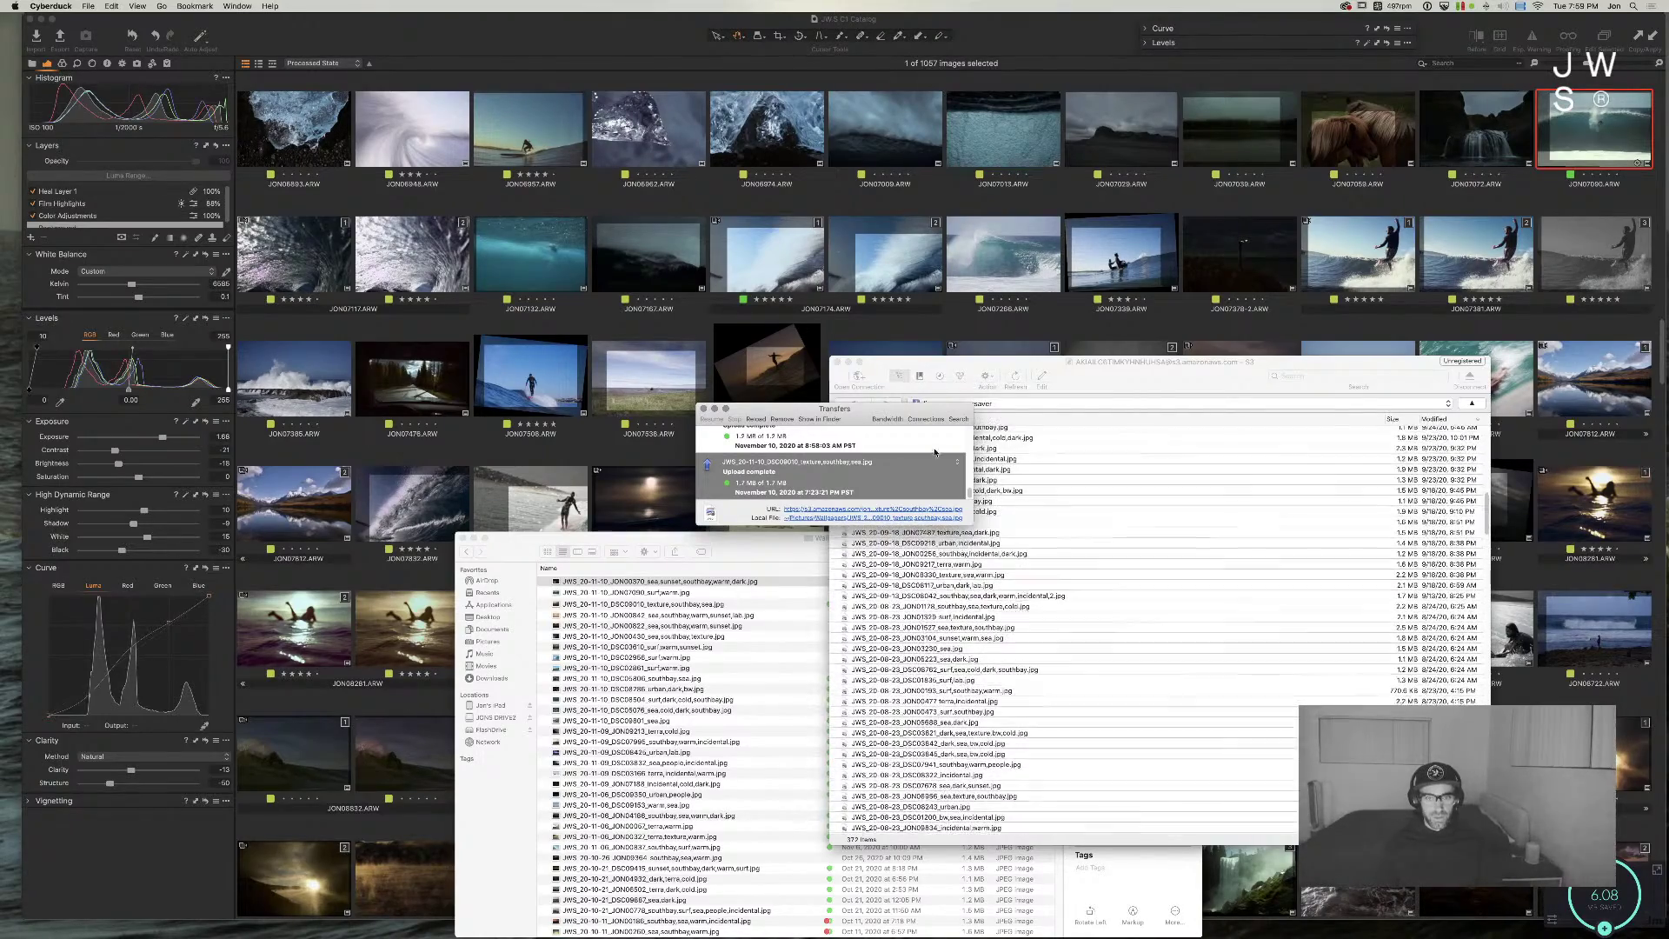
{"action": "left_click", "coordinate": [1231, 373]}
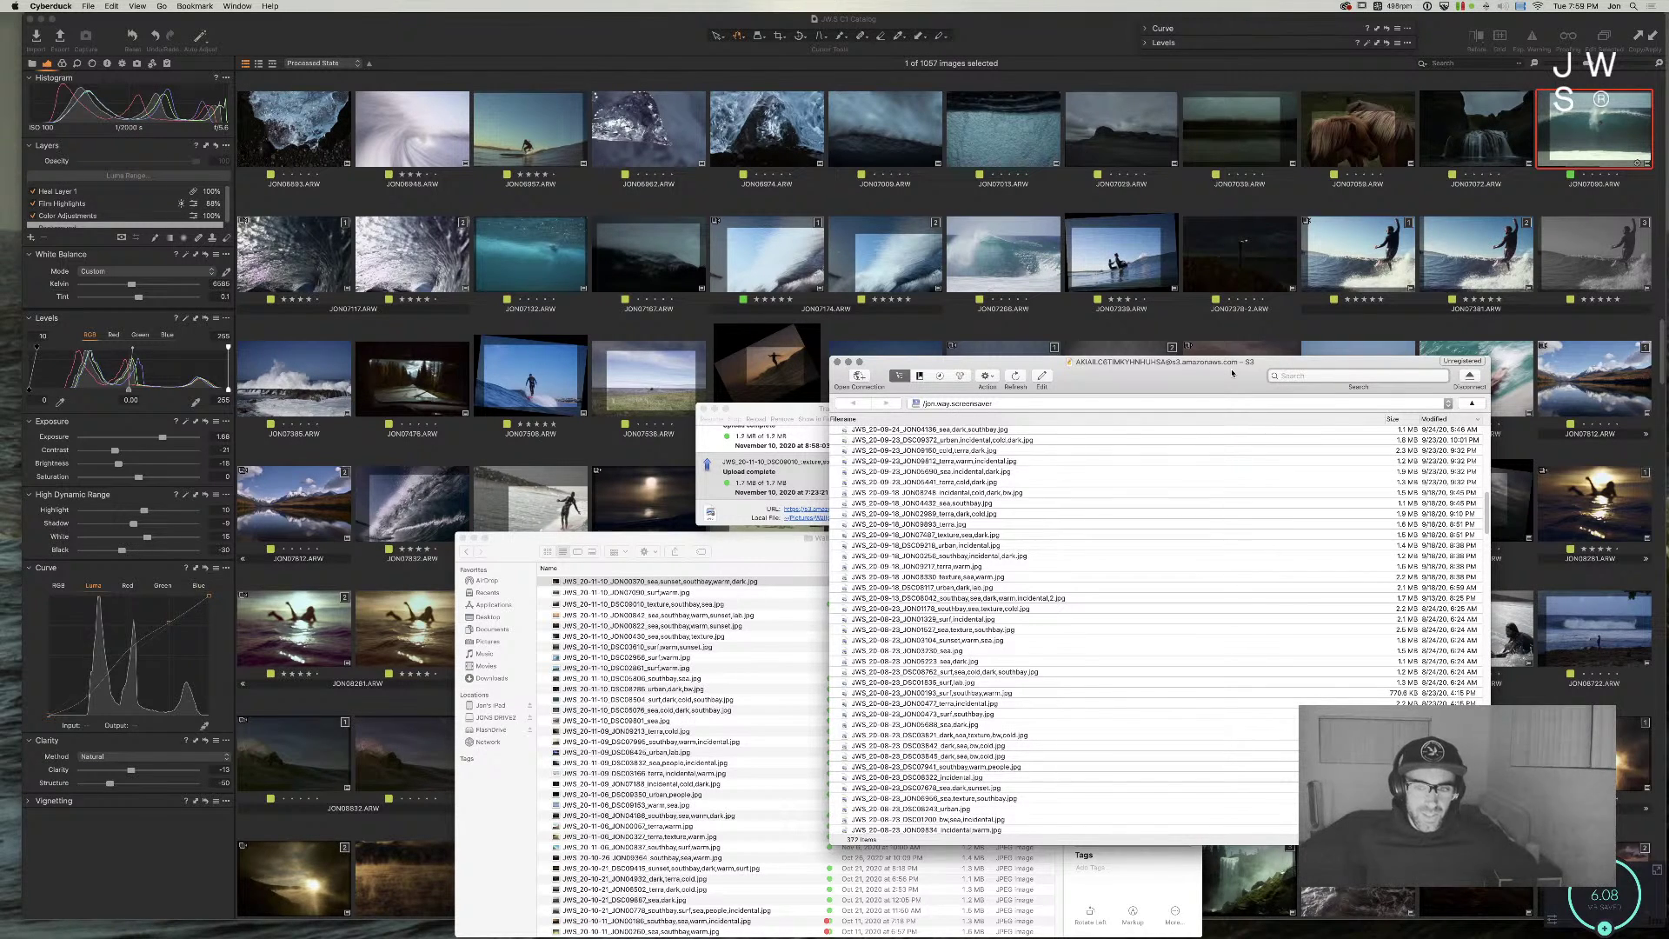
{"action": "key", "text": "super+h"}
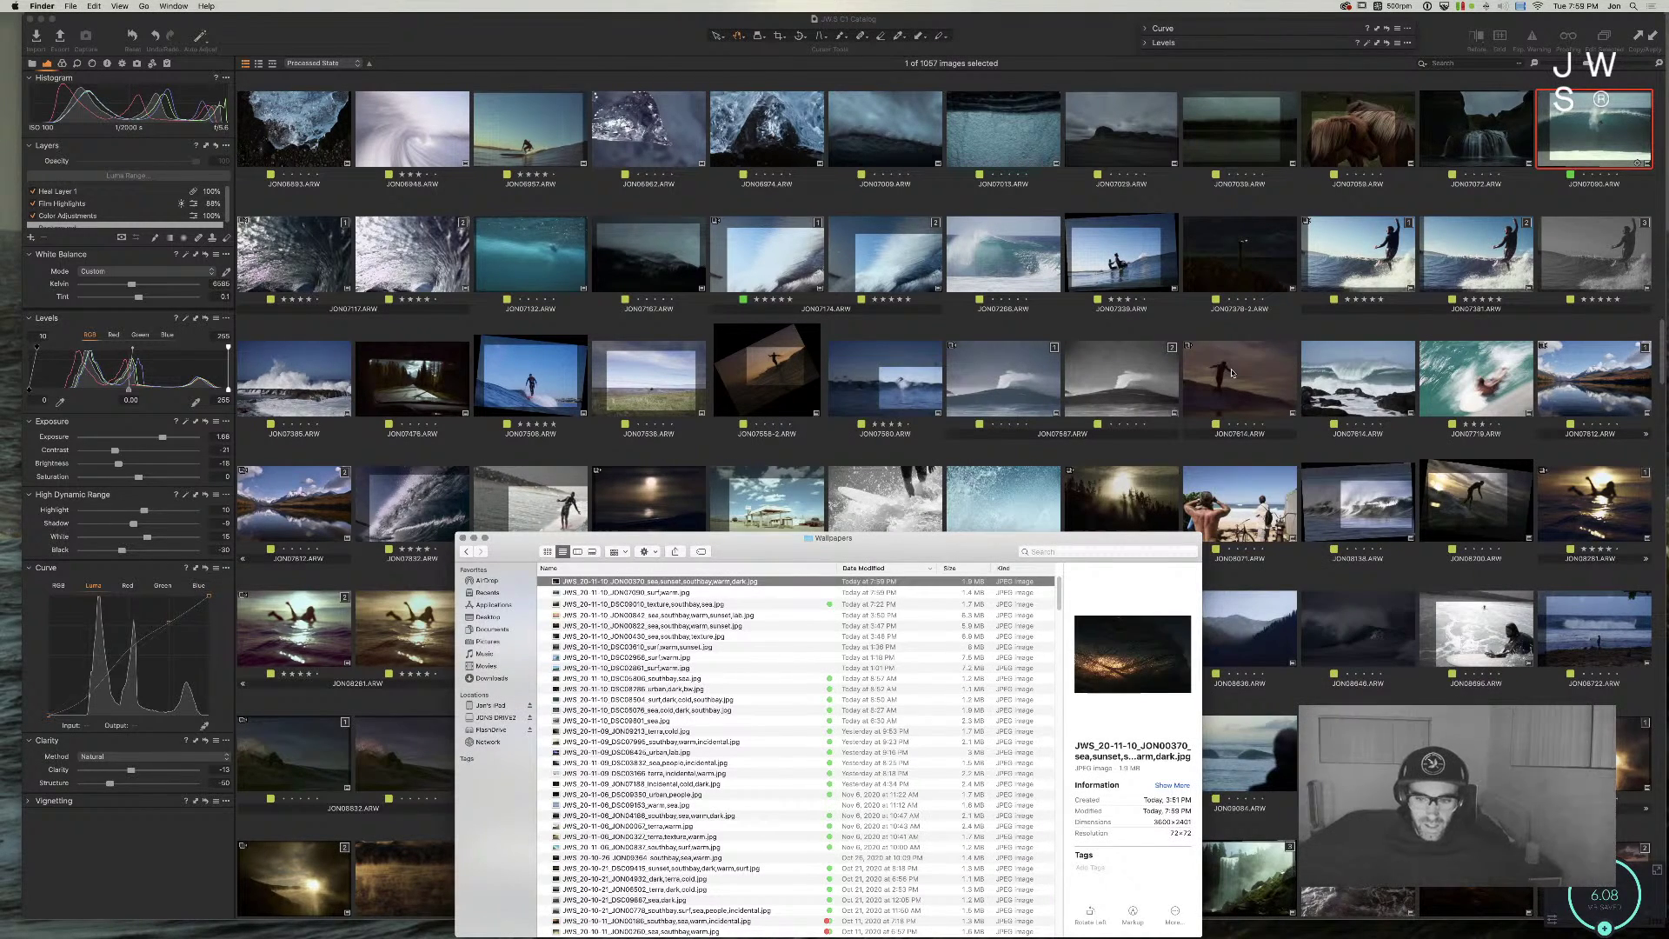
Step: Upload JWS_20-11-10_JON00370_sea,sunset,southbay,warm,dark.jpg to the screensaver bucket in Cyberduck and return to the Wallpapers folder in Finder
{"action": "key", "text": "super+Tab"}
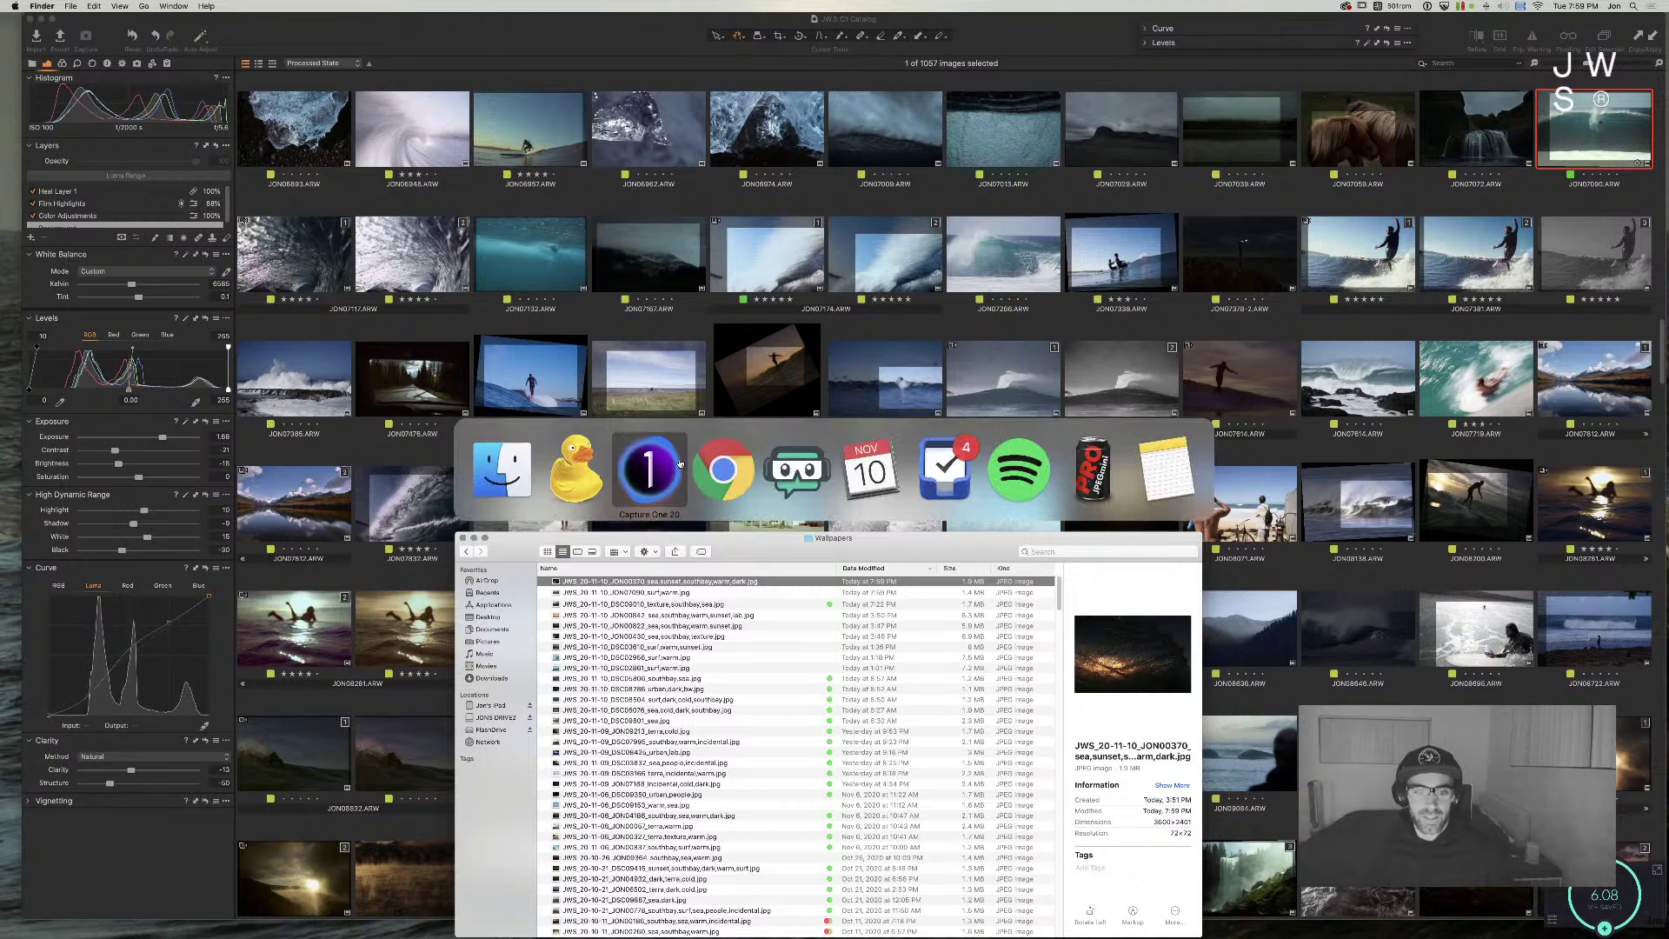
{"action": "left_click_drag", "start_coordinate": [674, 581], "coordinate": [1204, 543]}
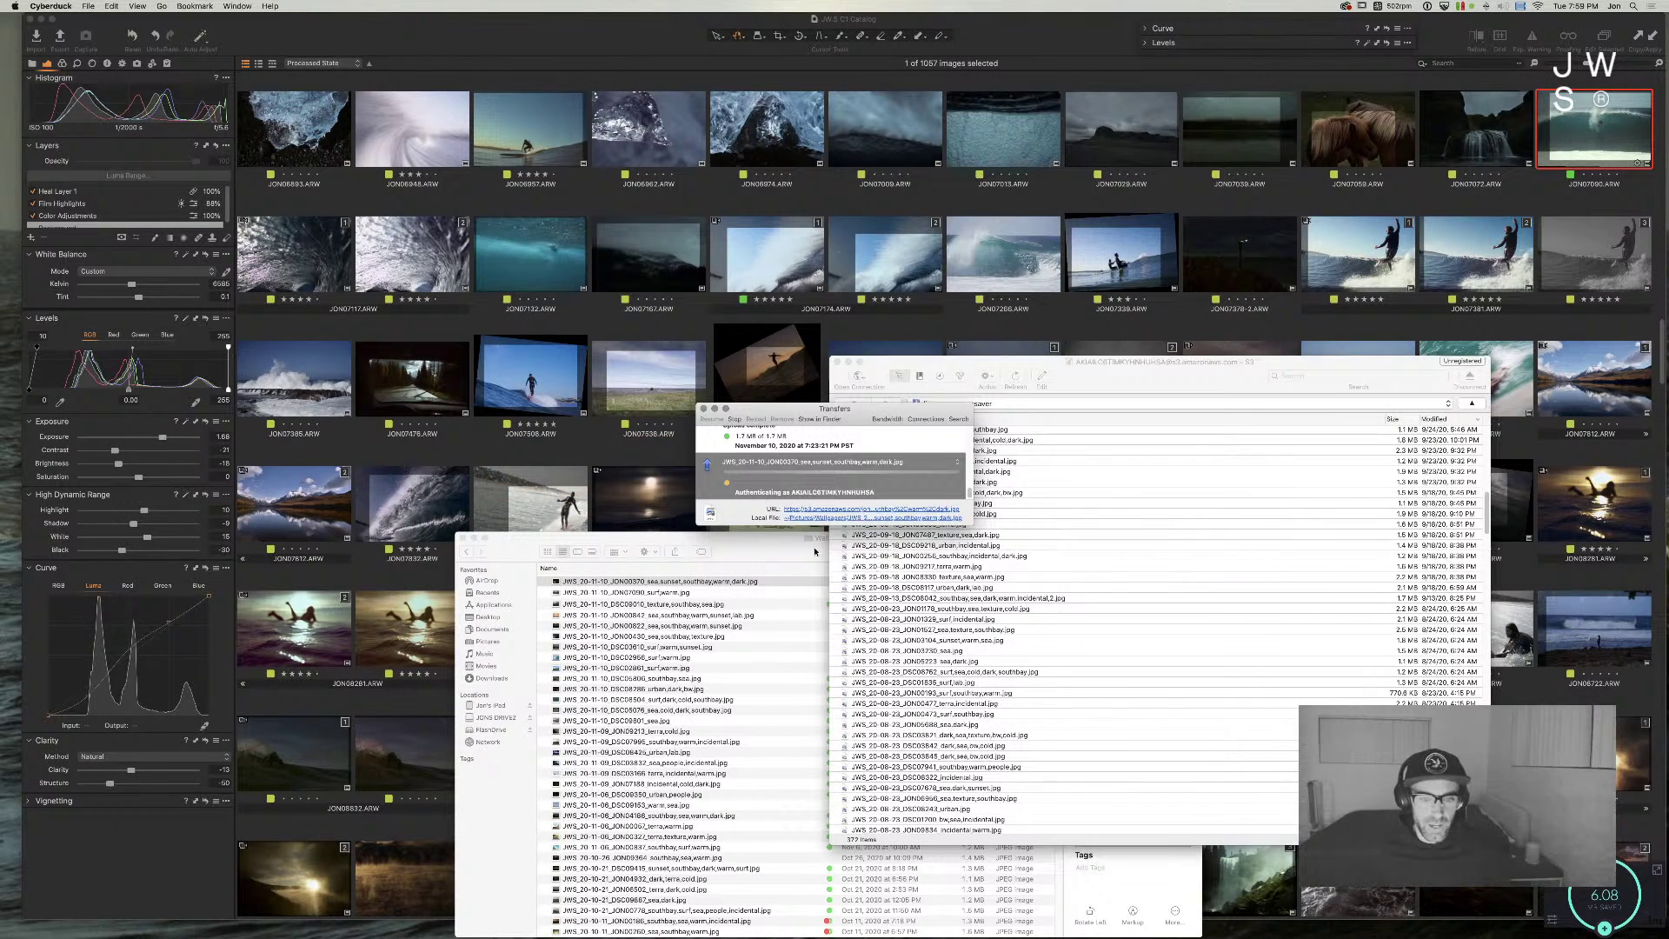
{"action": "left_click", "coordinate": [771, 548]}
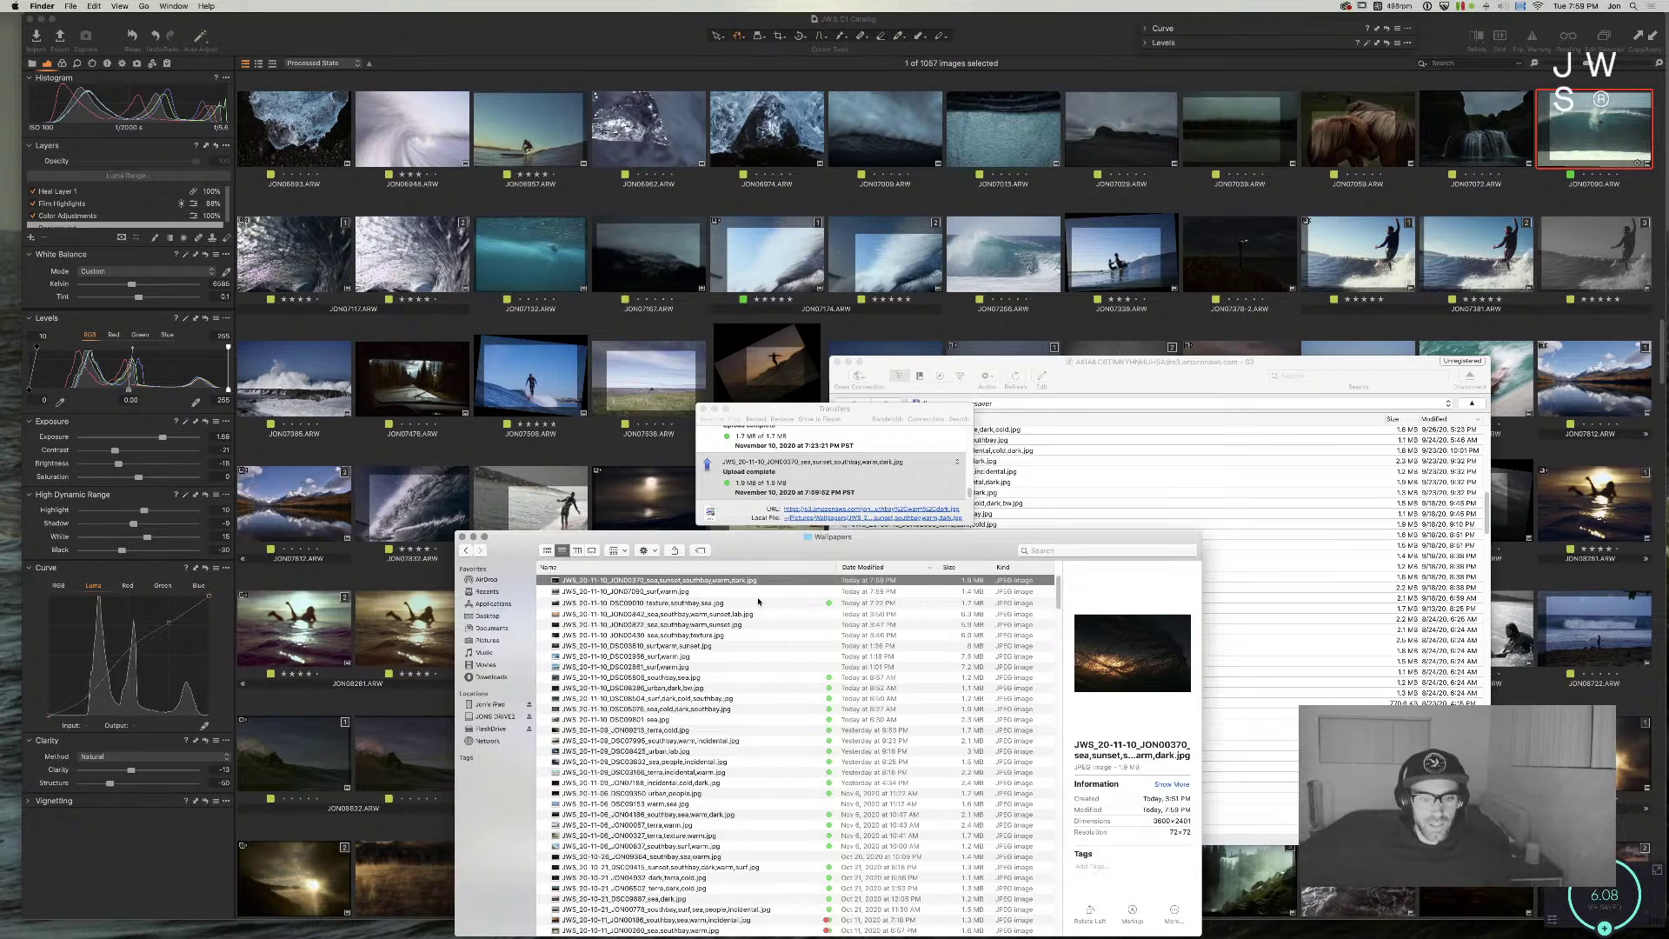
Step: Tag the two newest wallpaper files, JON07090 and JON00370, green in the Wallpapers folder
{"action": "left_click", "coordinate": [789, 592]}
{"action": "left_click", "coordinate": [773, 580], "text": "shift"}
{"action": "right_click", "coordinate": [785, 580]}
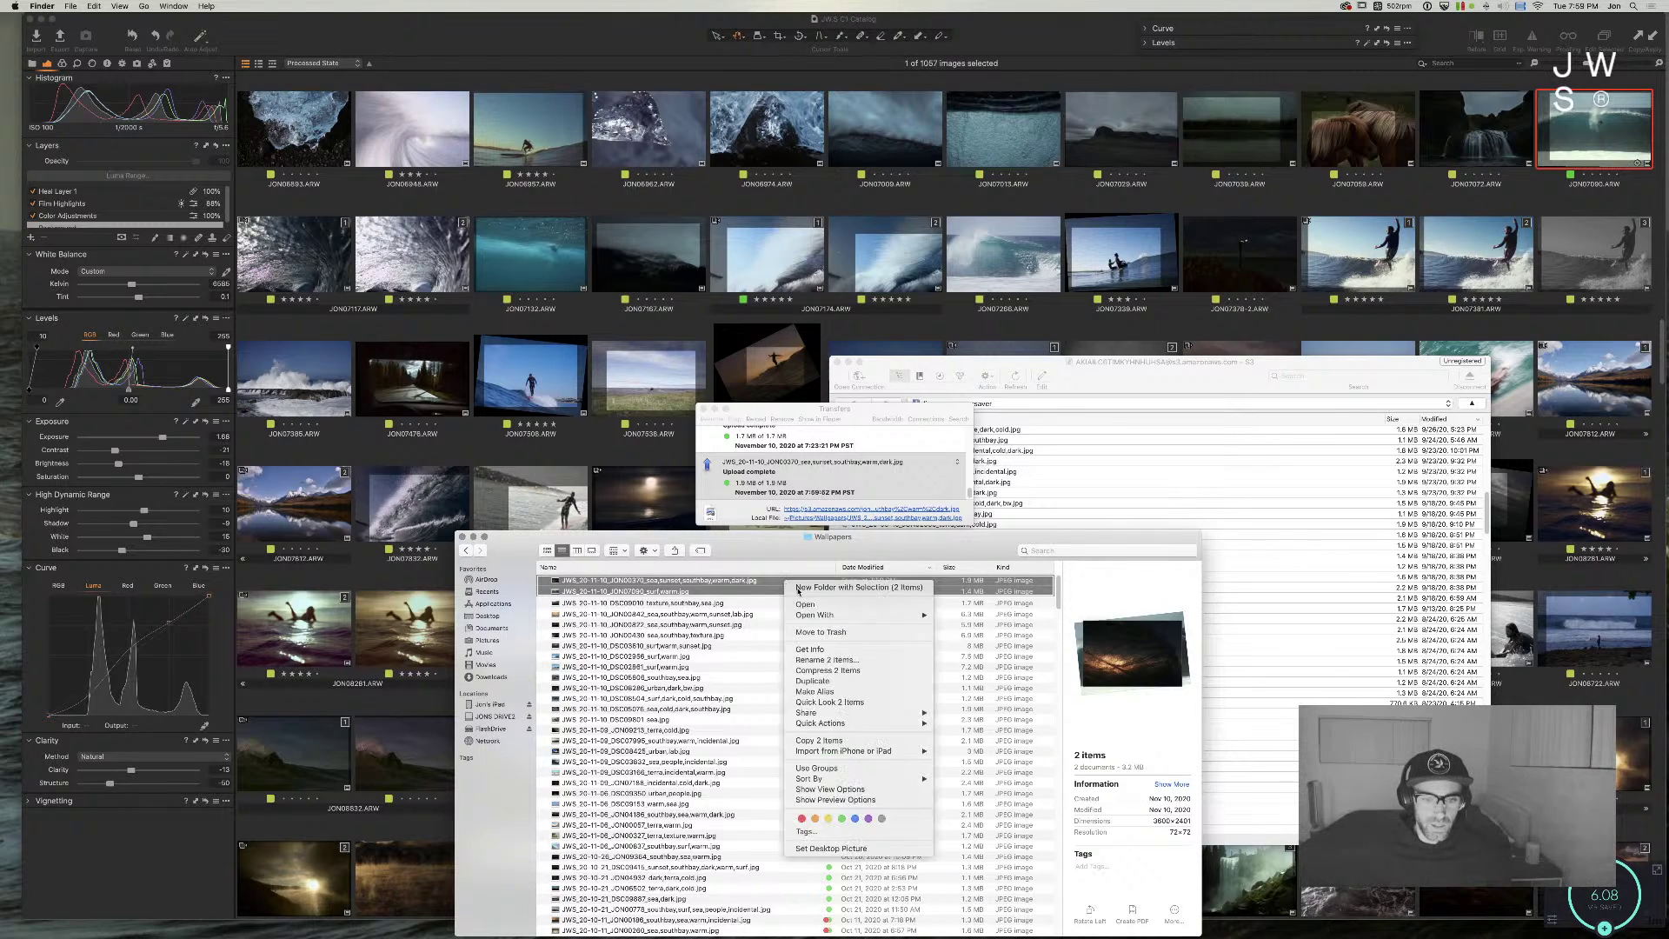
{"action": "left_click", "coordinate": [841, 818]}
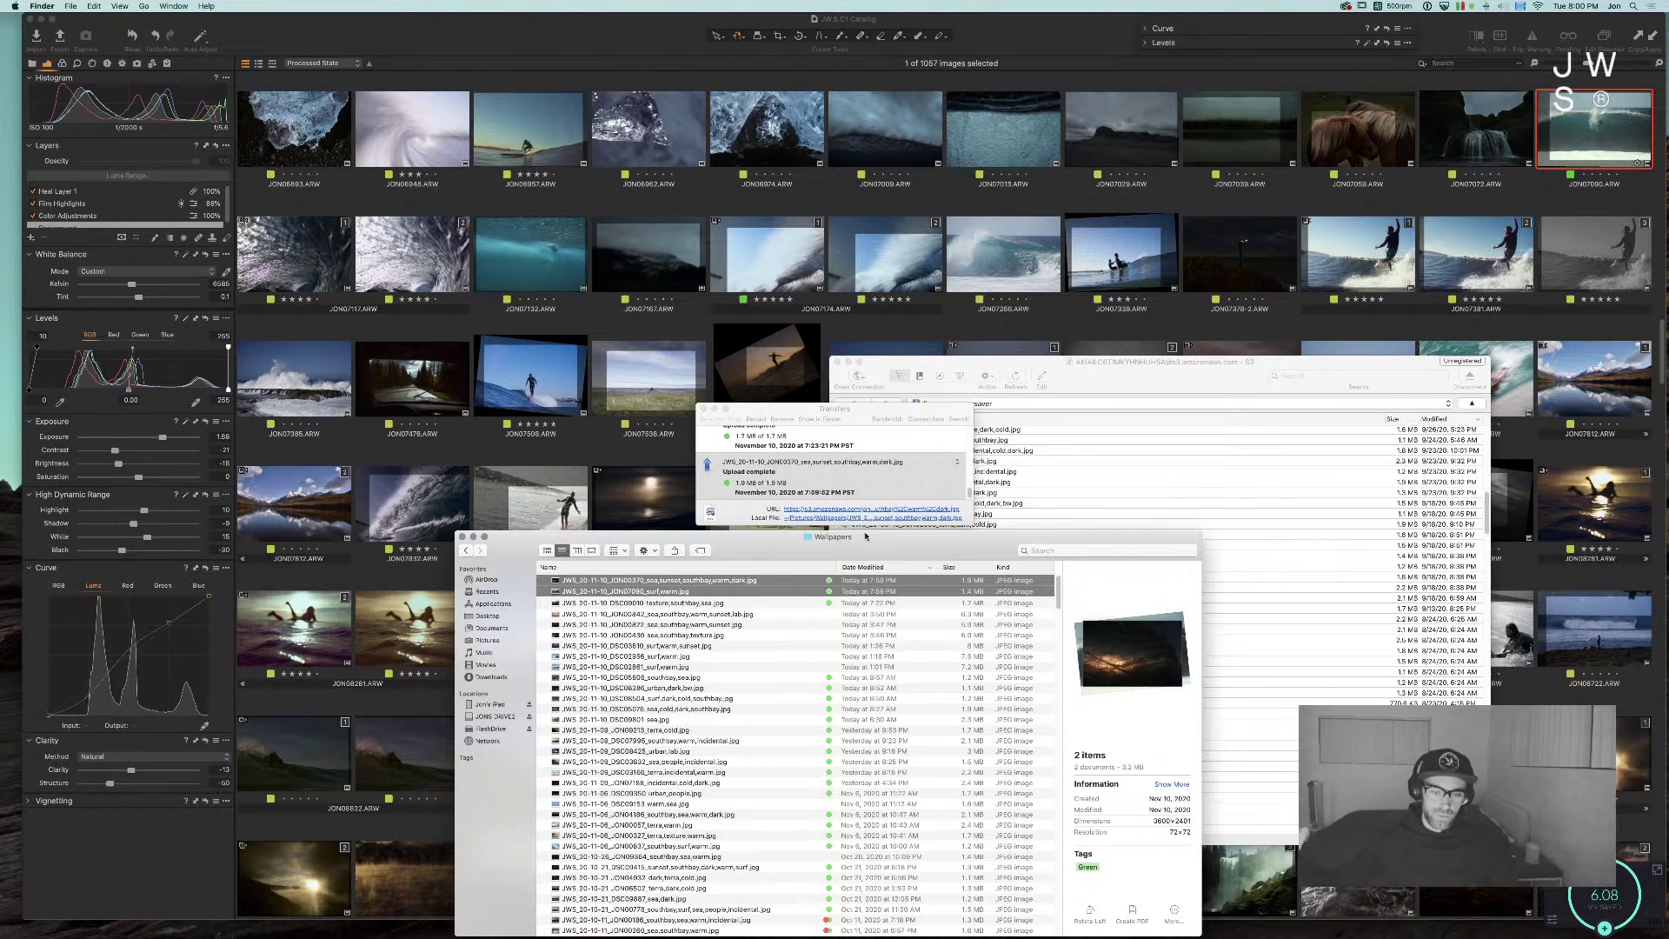
Step: Switch to Cyberduck and look through the screensaver bucket's file list, returning to its newest entries
{"action": "left_click", "coordinate": [1238, 359]}
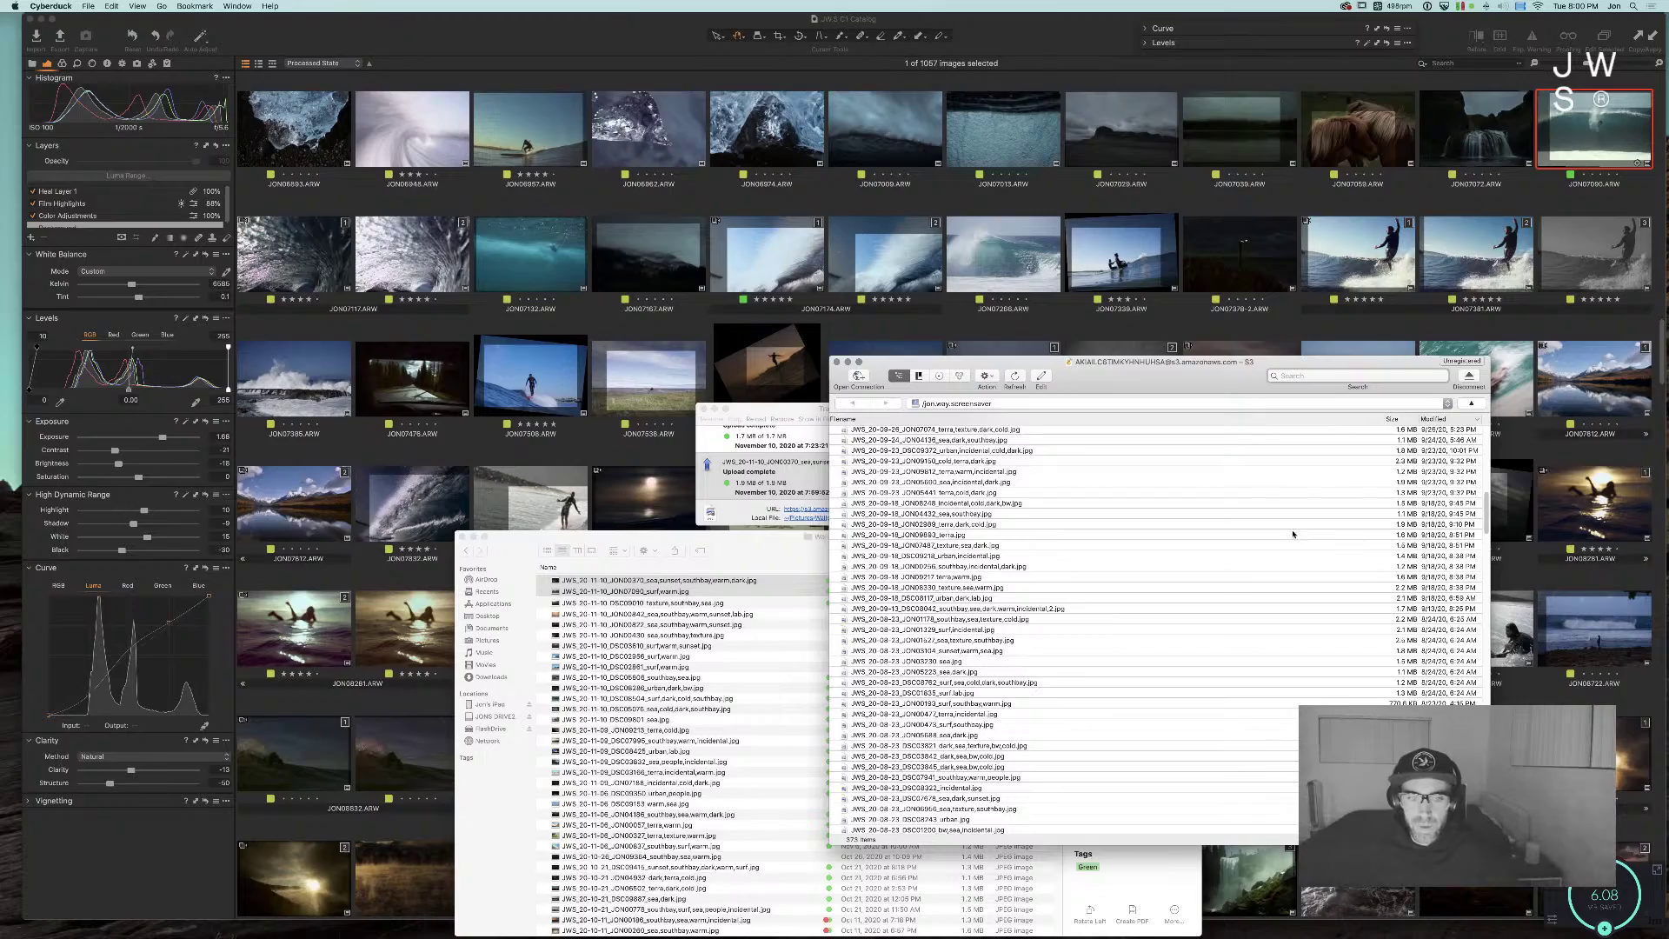
{"action": "scroll", "coordinate": [1268, 525], "scroll_direction": "down", "scroll_amount": 10}
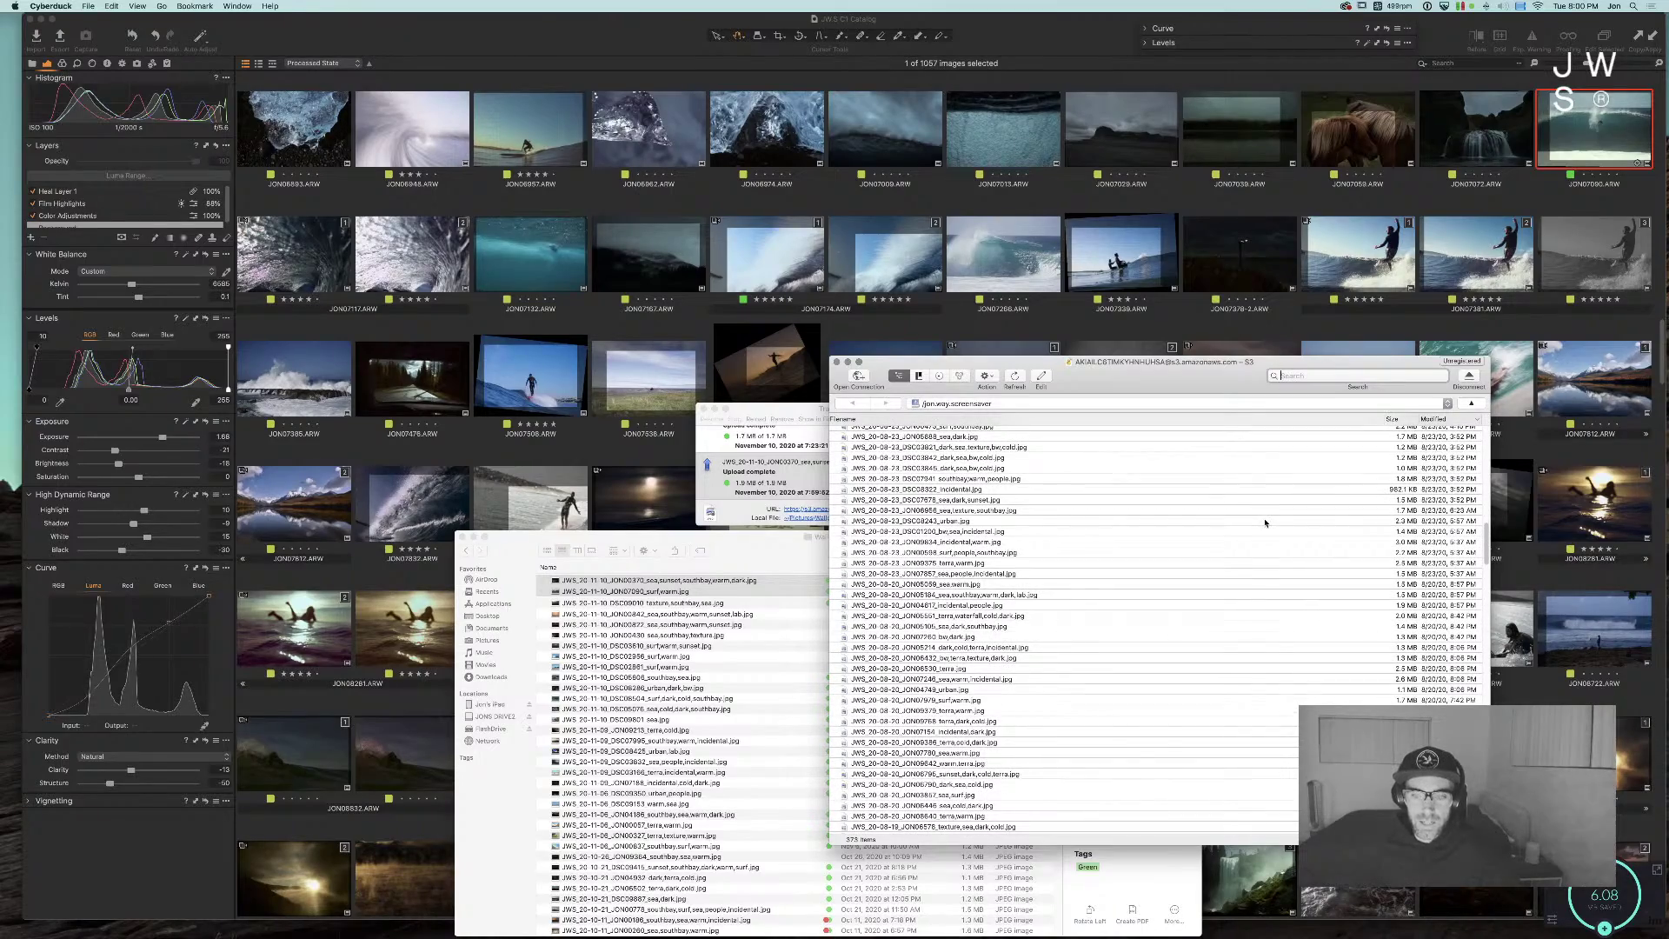
{"action": "scroll", "coordinate": [1265, 523], "scroll_direction": "up", "scroll_amount": 10}
{"action": "scroll", "coordinate": [1262, 535], "scroll_direction": "up", "scroll_amount": 10}
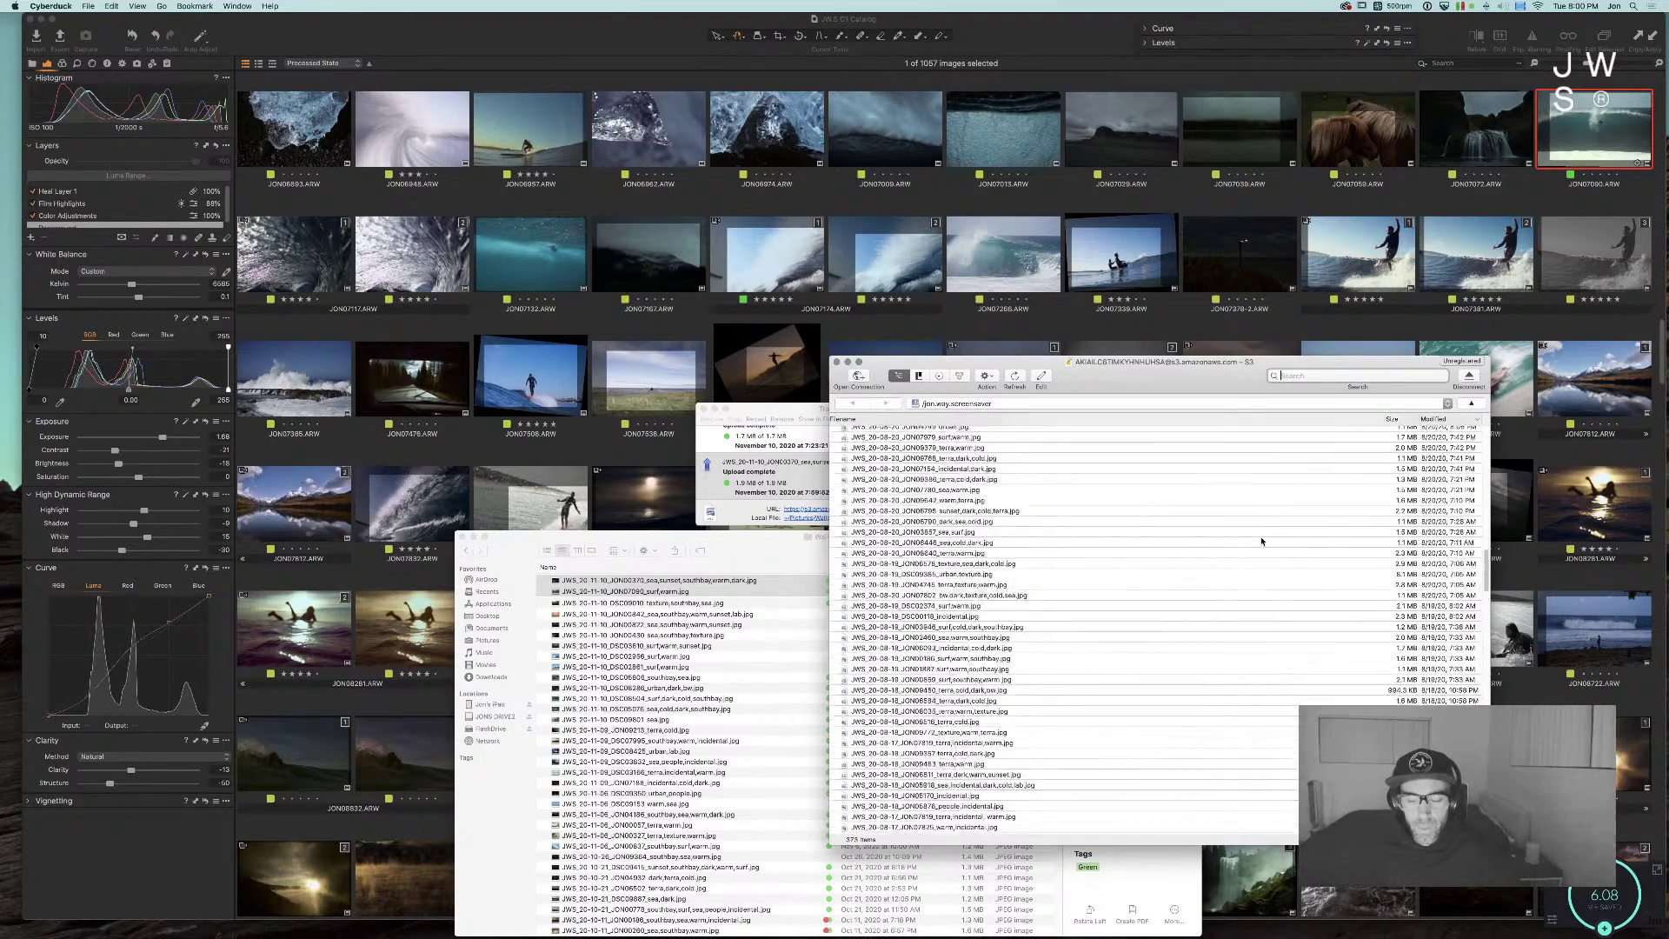
{"action": "scroll", "coordinate": [1261, 540], "scroll_direction": "up", "scroll_amount": 10}
Step: Return to Finder's Wallpapers folder and preview the JON00370 sea, sunset wallpaper at large size
{"action": "left_click", "coordinate": [755, 584]}
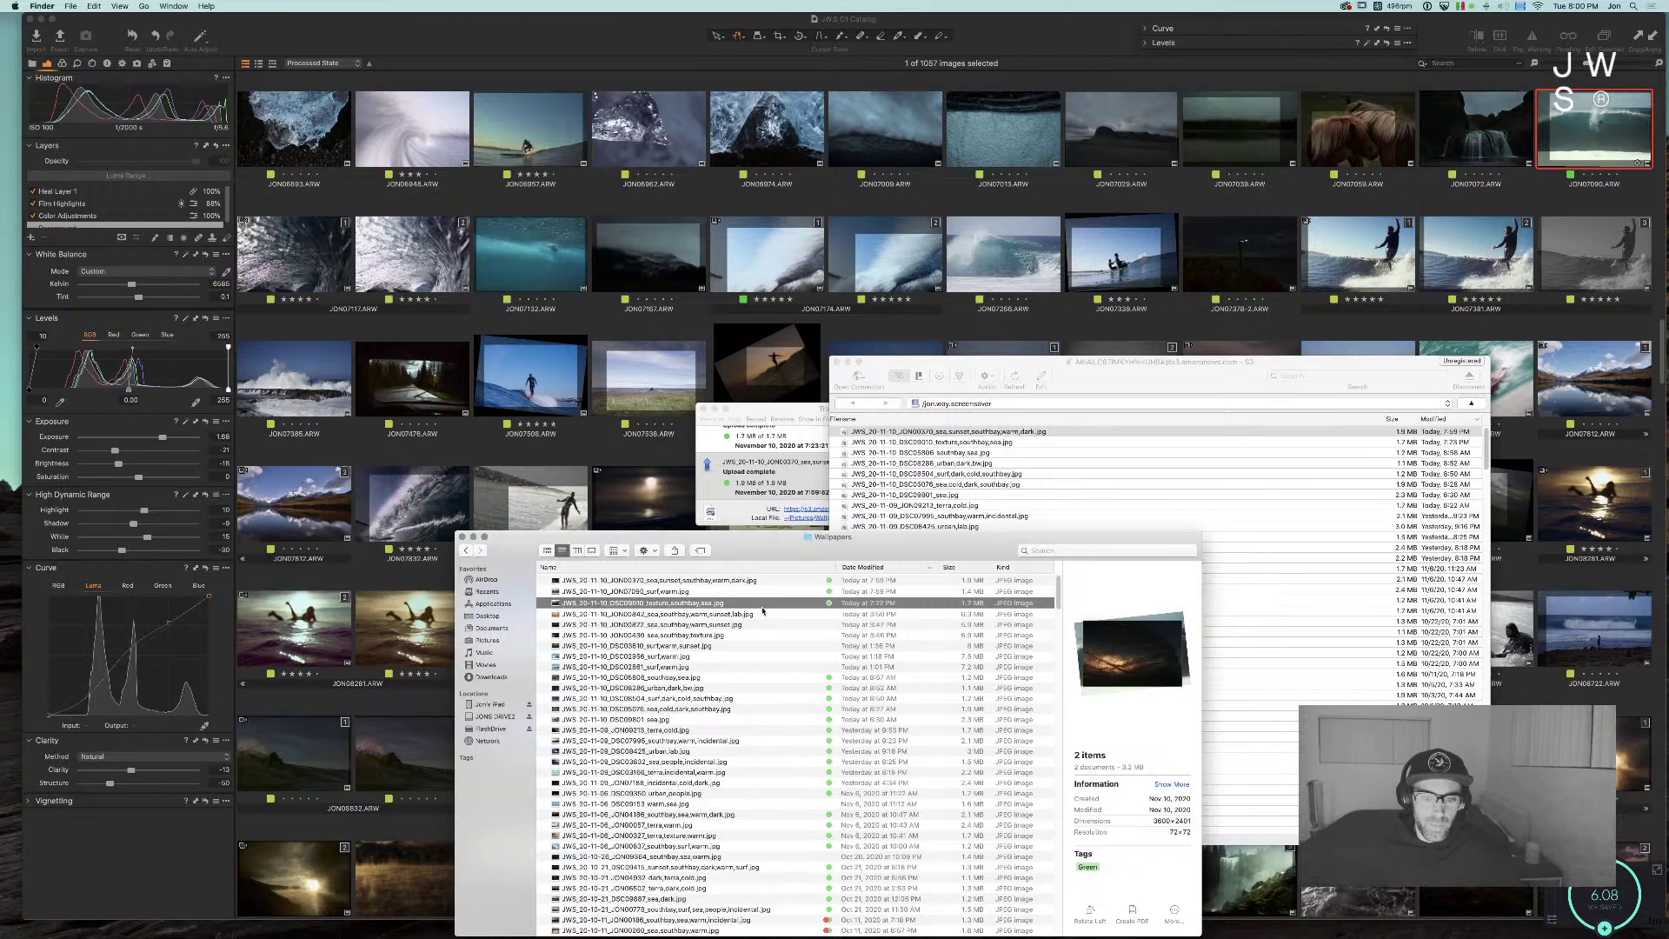
{"action": "key", "text": "space"}
{"action": "key", "text": "space"}
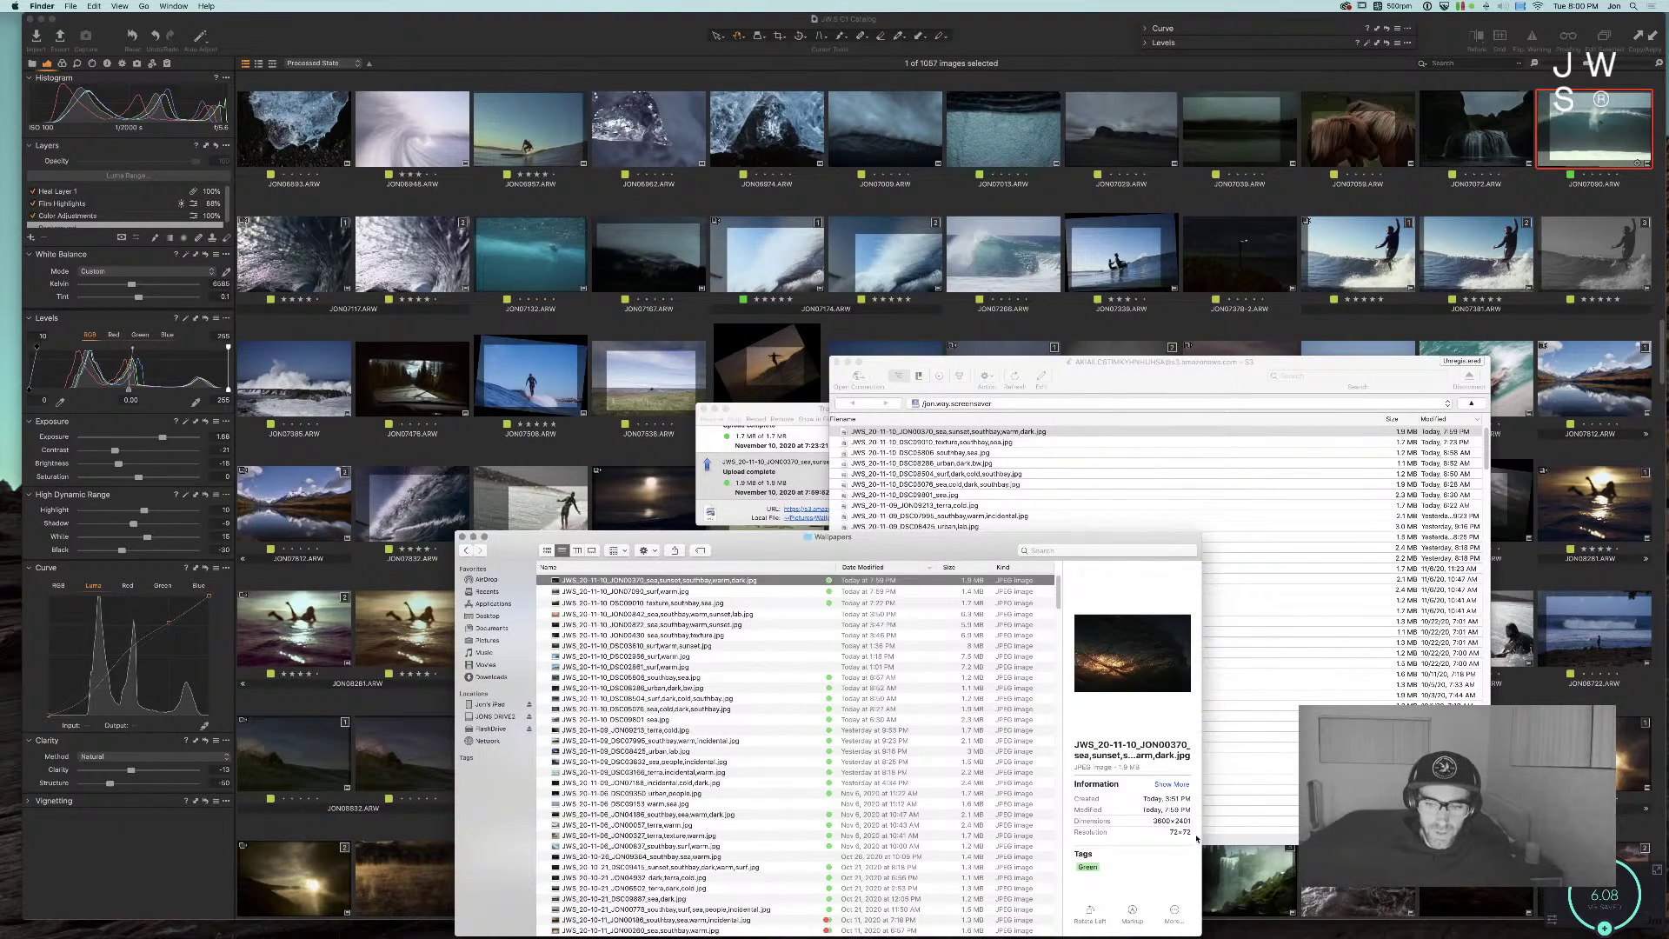
{"action": "key", "text": "space"}
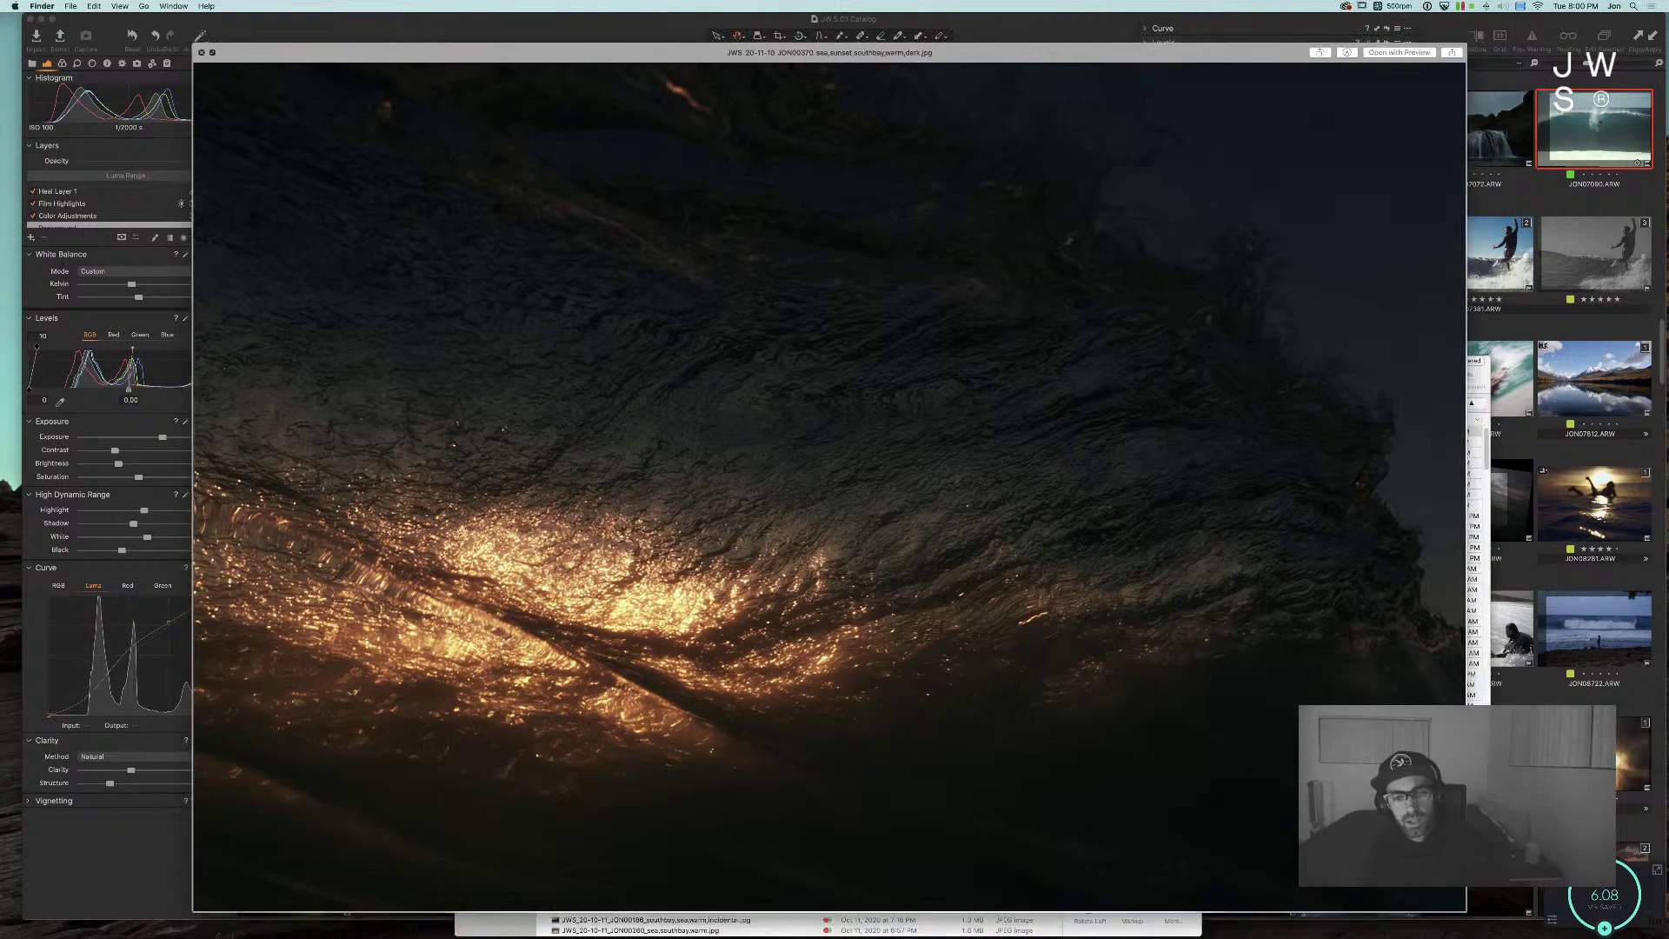
{"action": "key", "text": "space"}
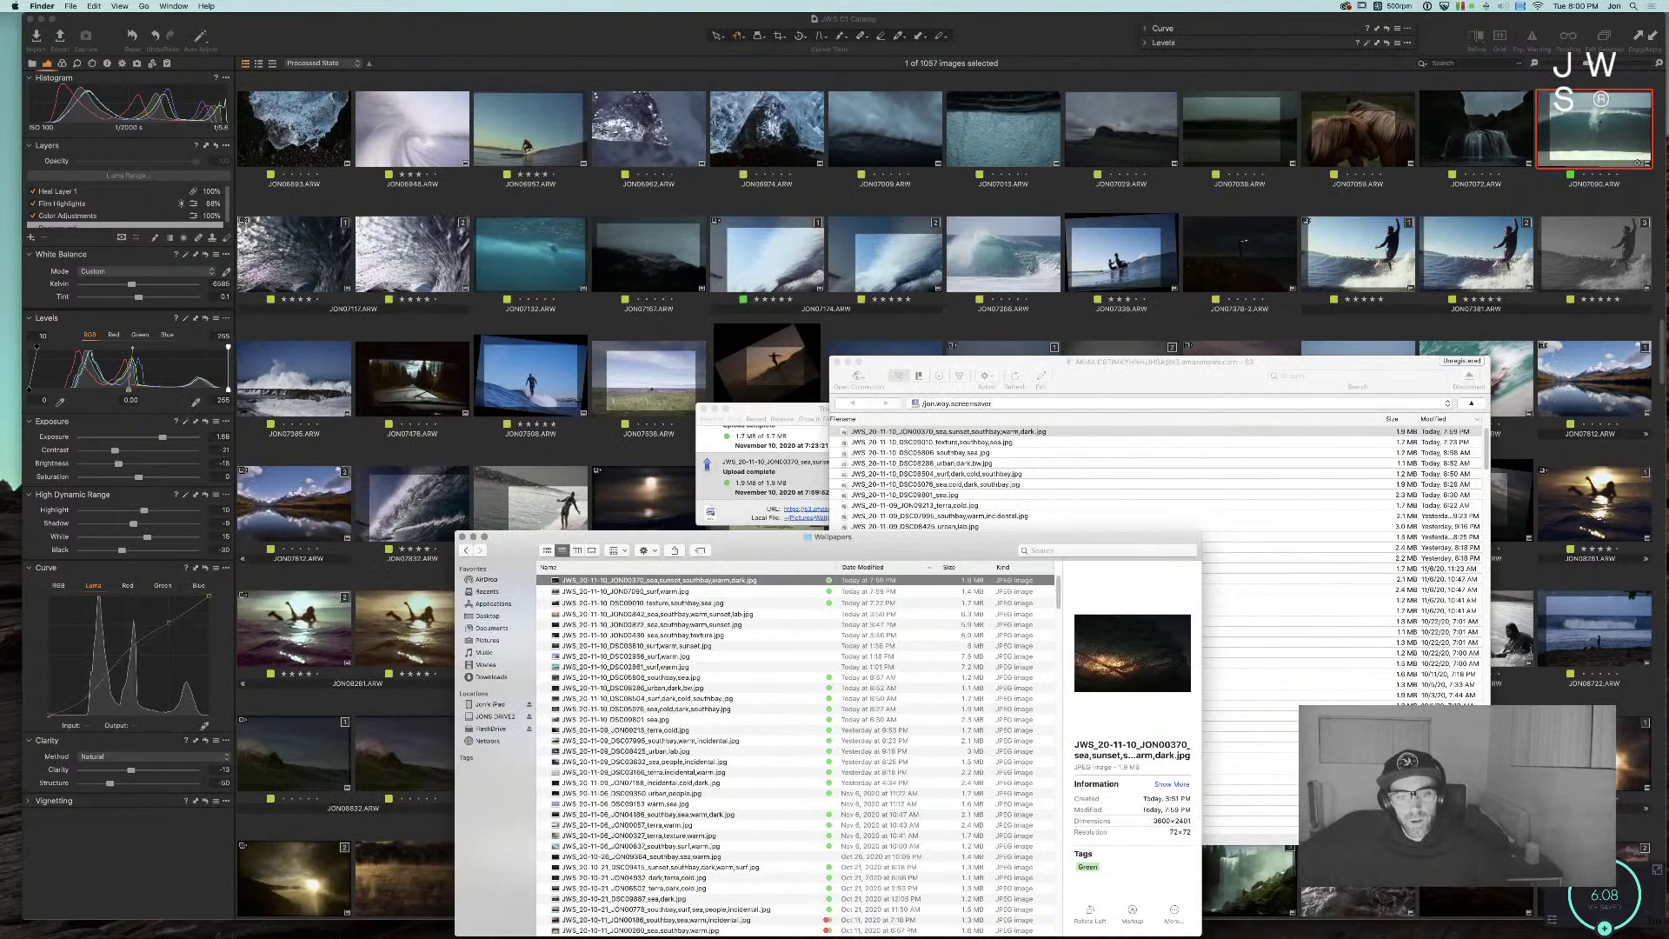
Step: Switch to Capture One, view the turquoise breaking wave photo at large size and return to the thumbnails
{"action": "left_click", "coordinate": [784, 222]}
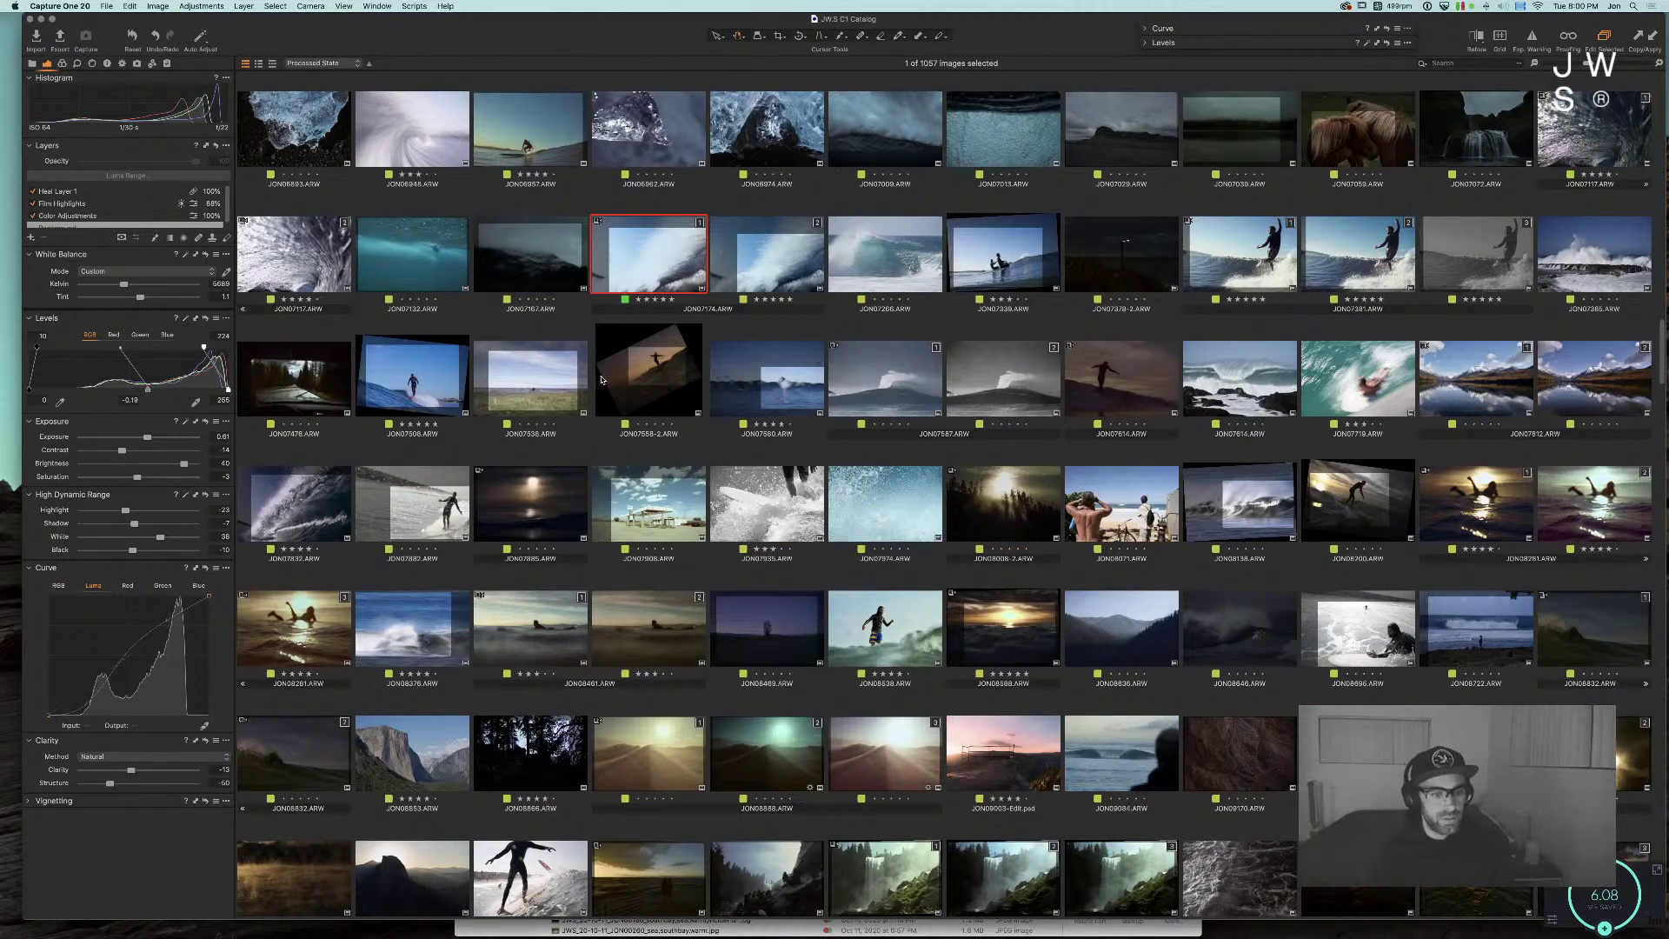
{"action": "scroll", "coordinate": [650, 365], "scroll_direction": "up", "scroll_amount": 2}
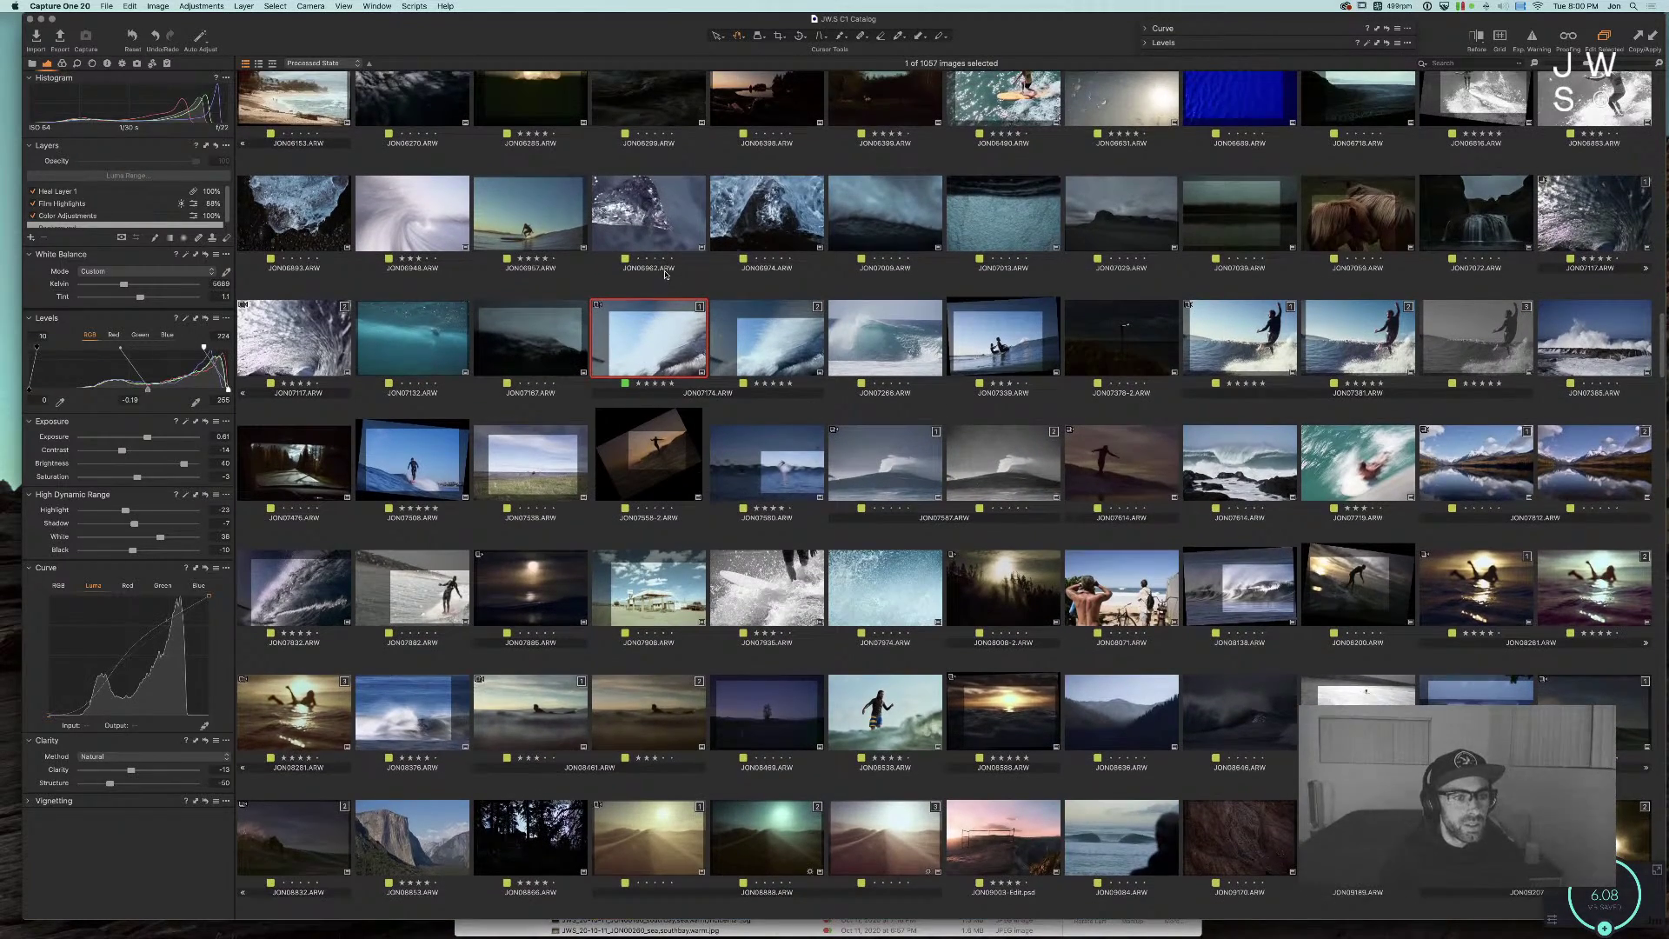
{"action": "scroll", "coordinate": [549, 356], "scroll_direction": "up", "scroll_amount": 2}
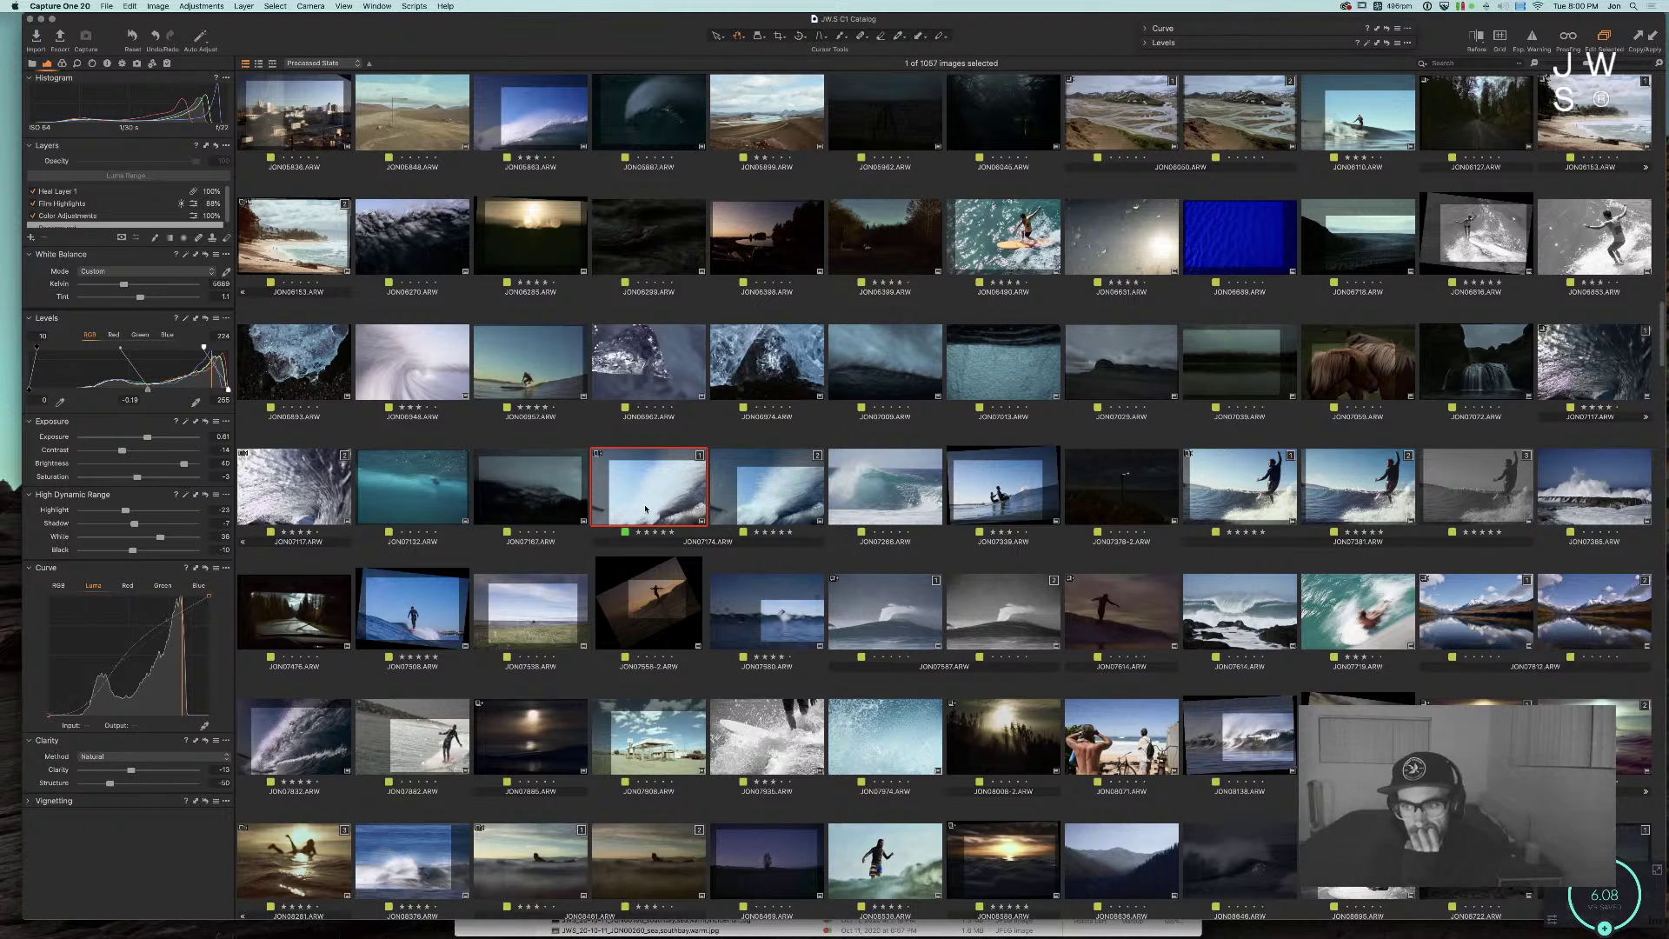
{"action": "double_click", "coordinate": [880, 486]}
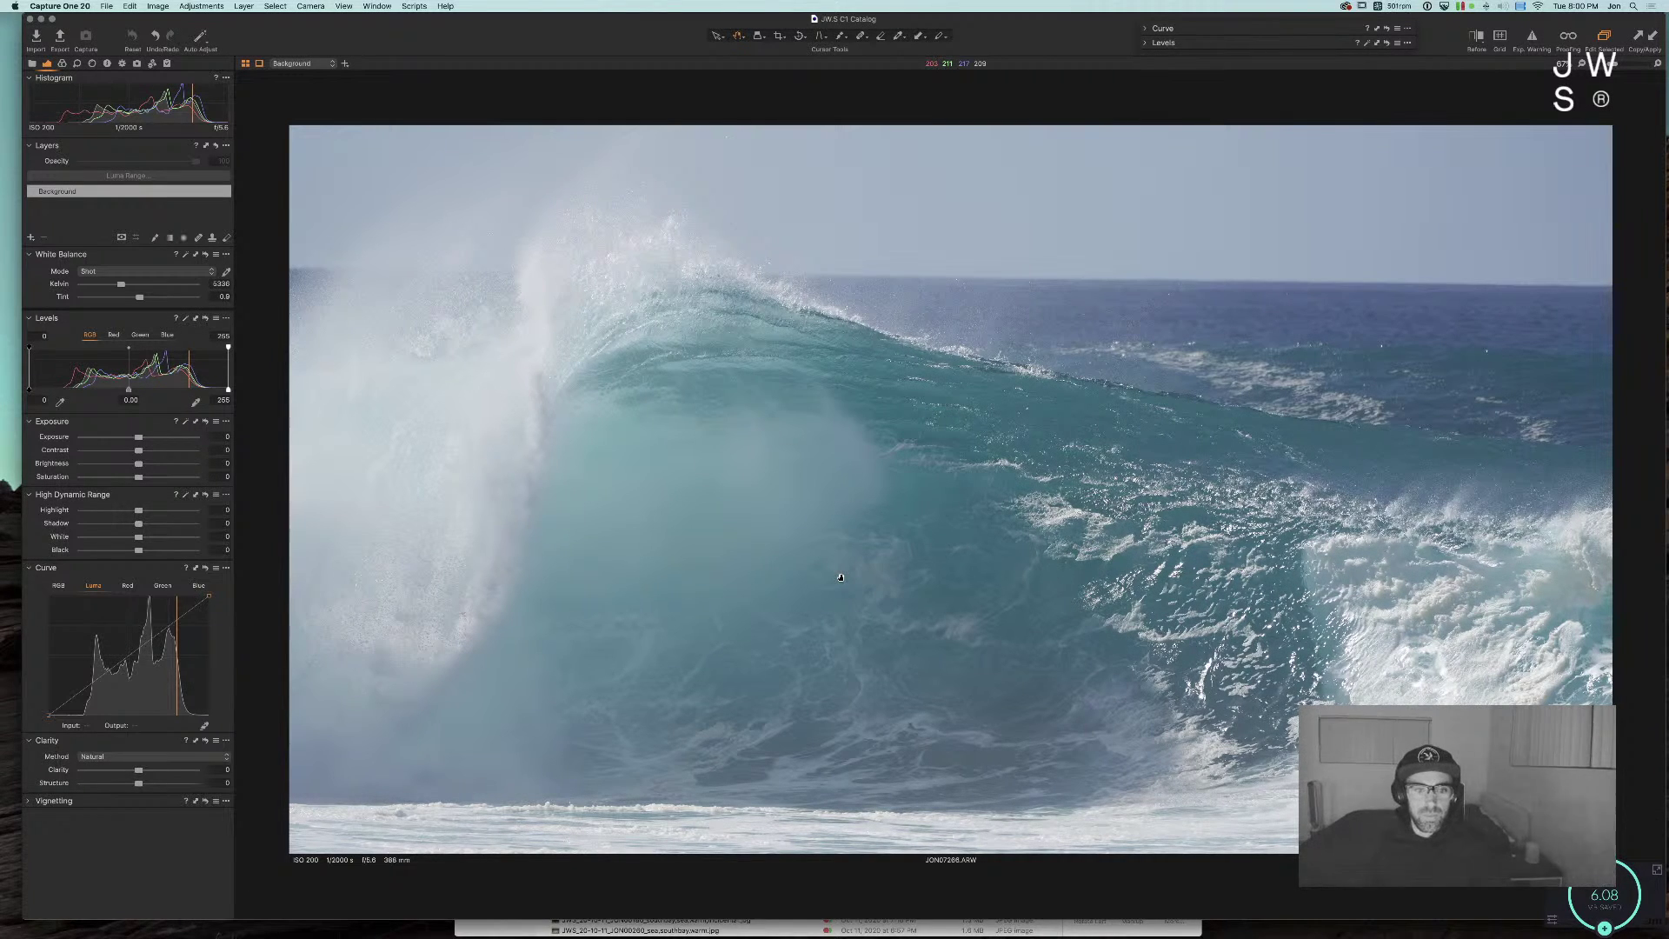
{"action": "key", "text": "super+equal"}
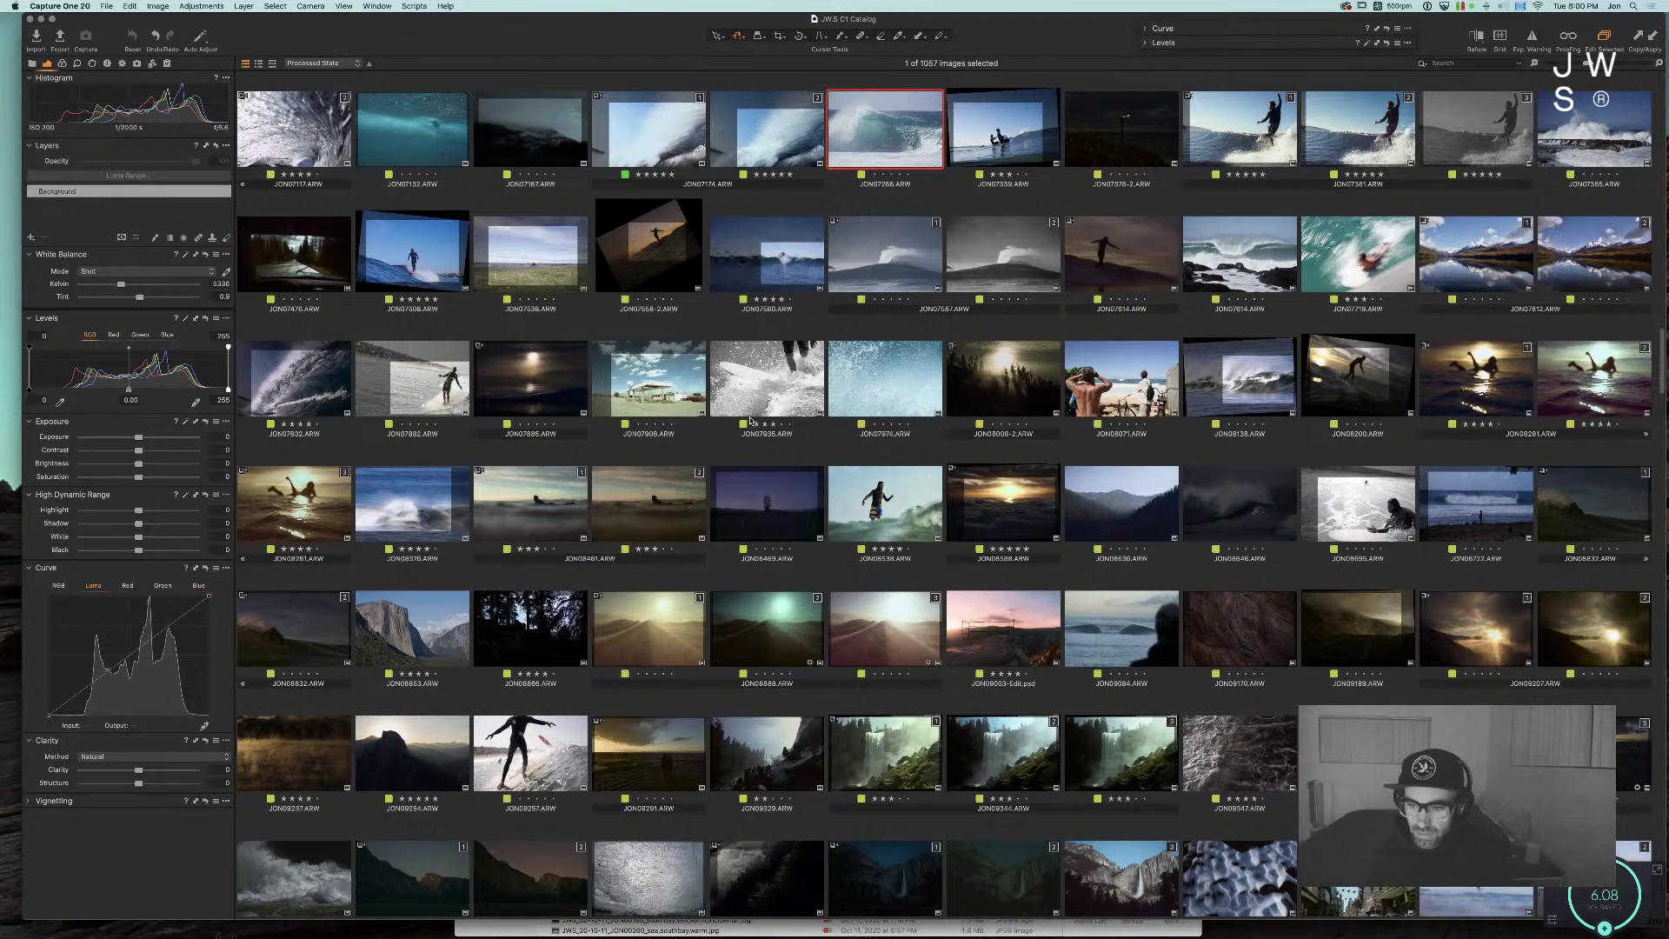
Step: Filter the PROMO collection to photos with the Yellow color tag
{"action": "scroll", "coordinate": [752, 419], "scroll_direction": "down", "scroll_amount": 10}
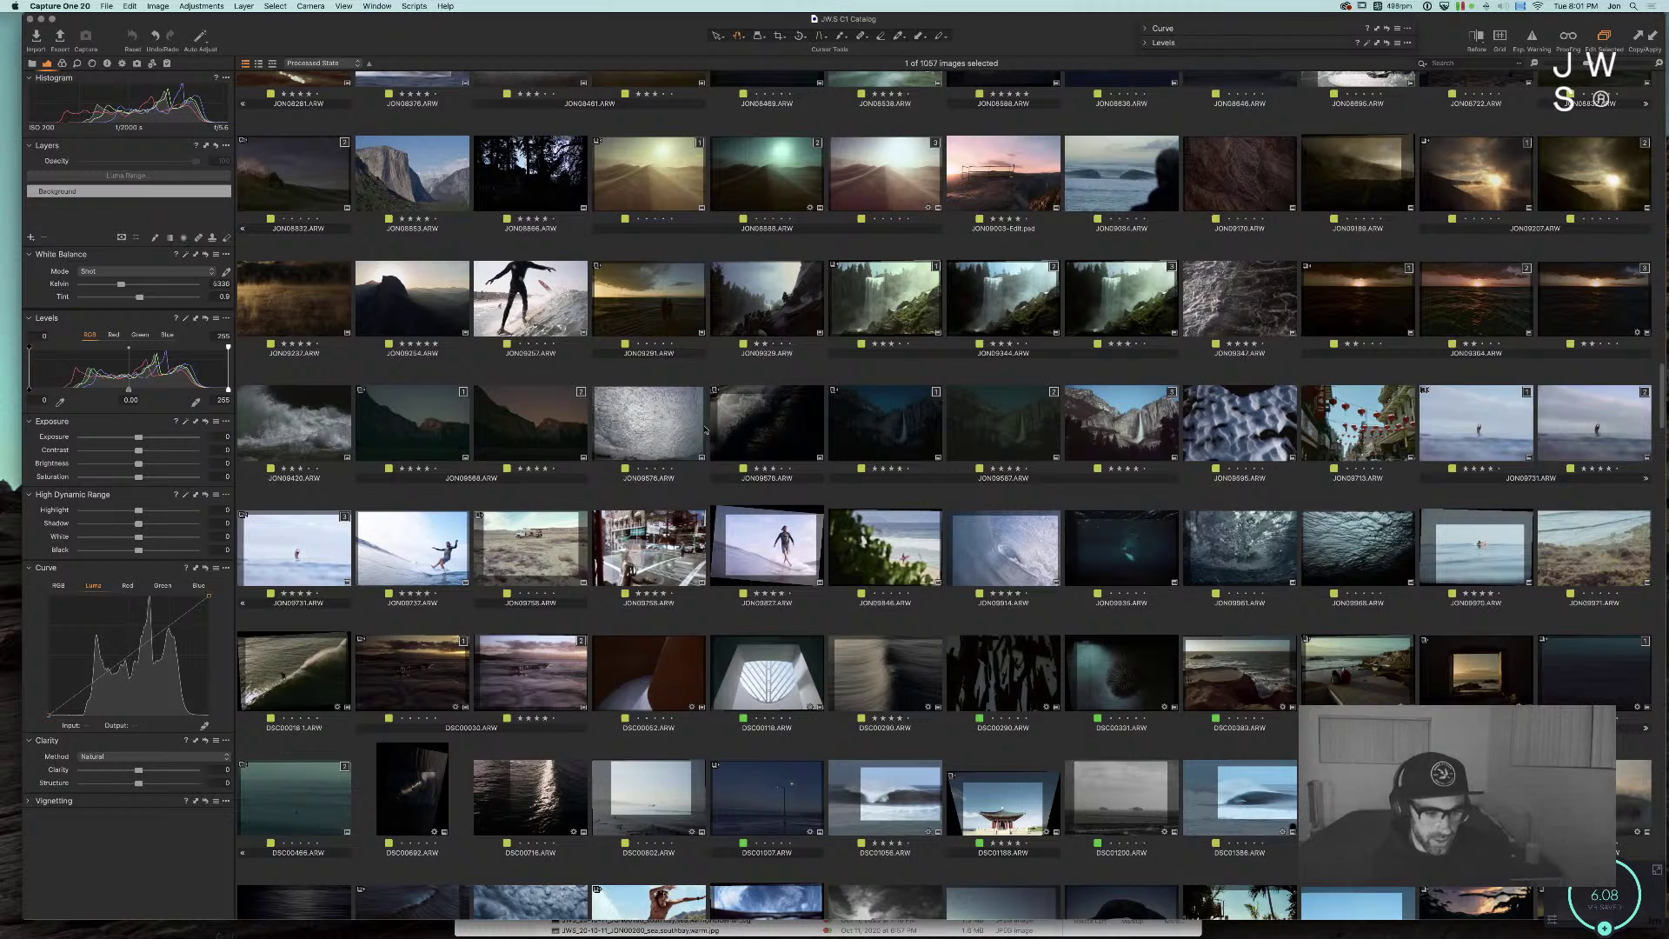
{"action": "scroll", "coordinate": [709, 431], "scroll_direction": "down", "scroll_amount": 10}
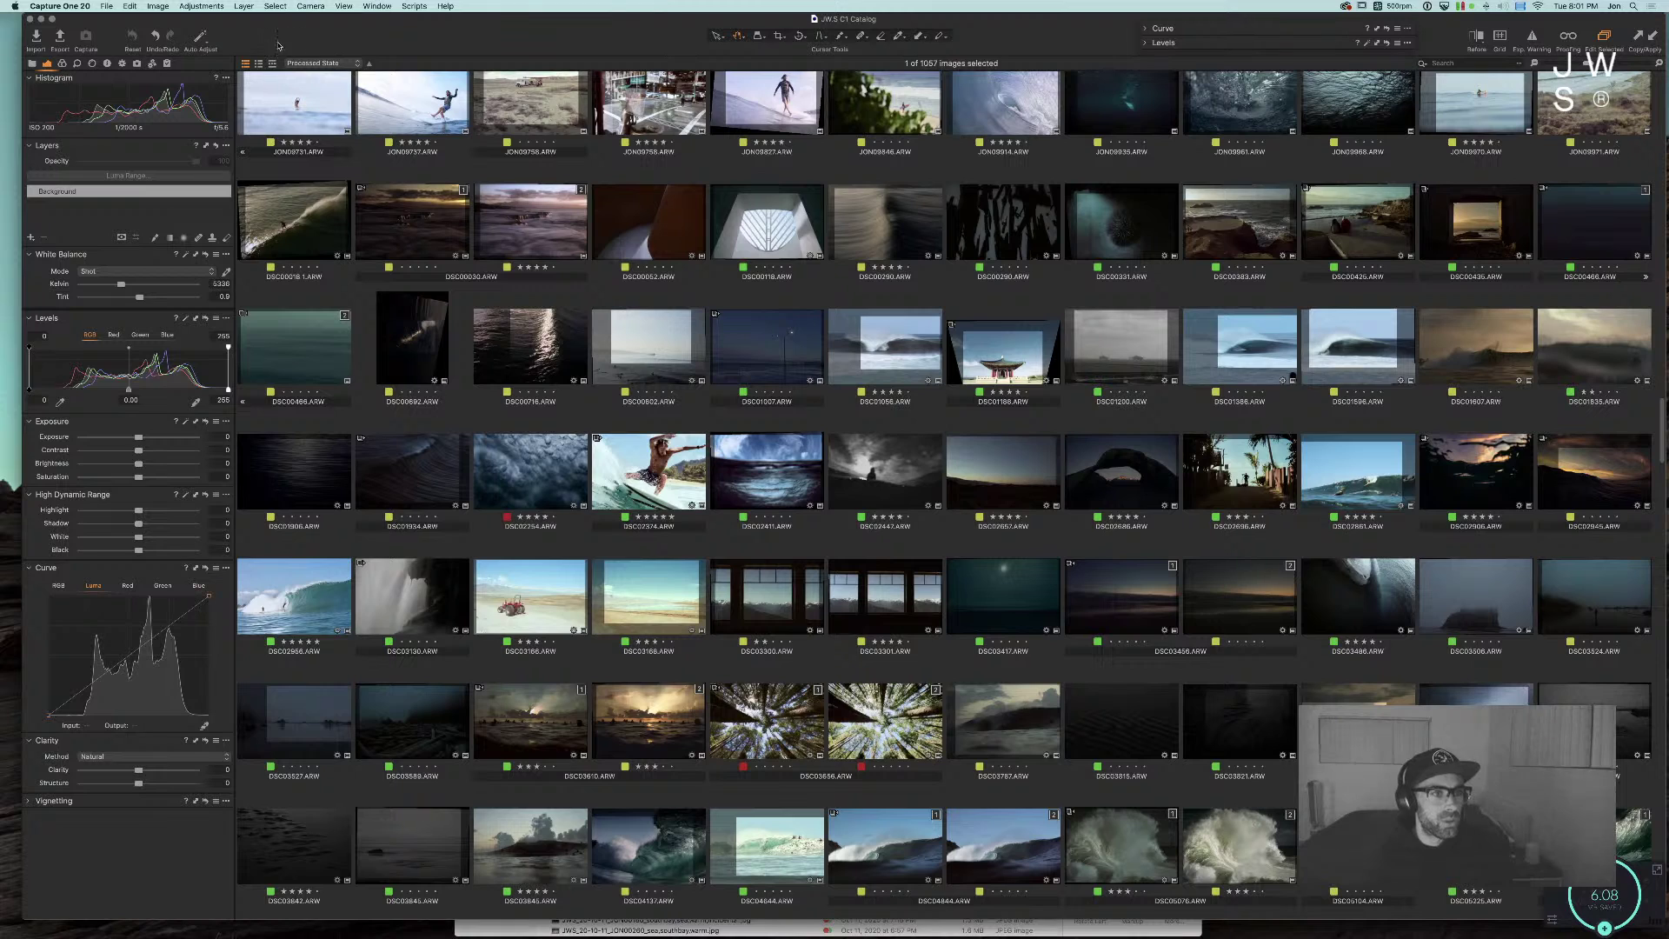
{"action": "key", "text": "super+alt+4"}
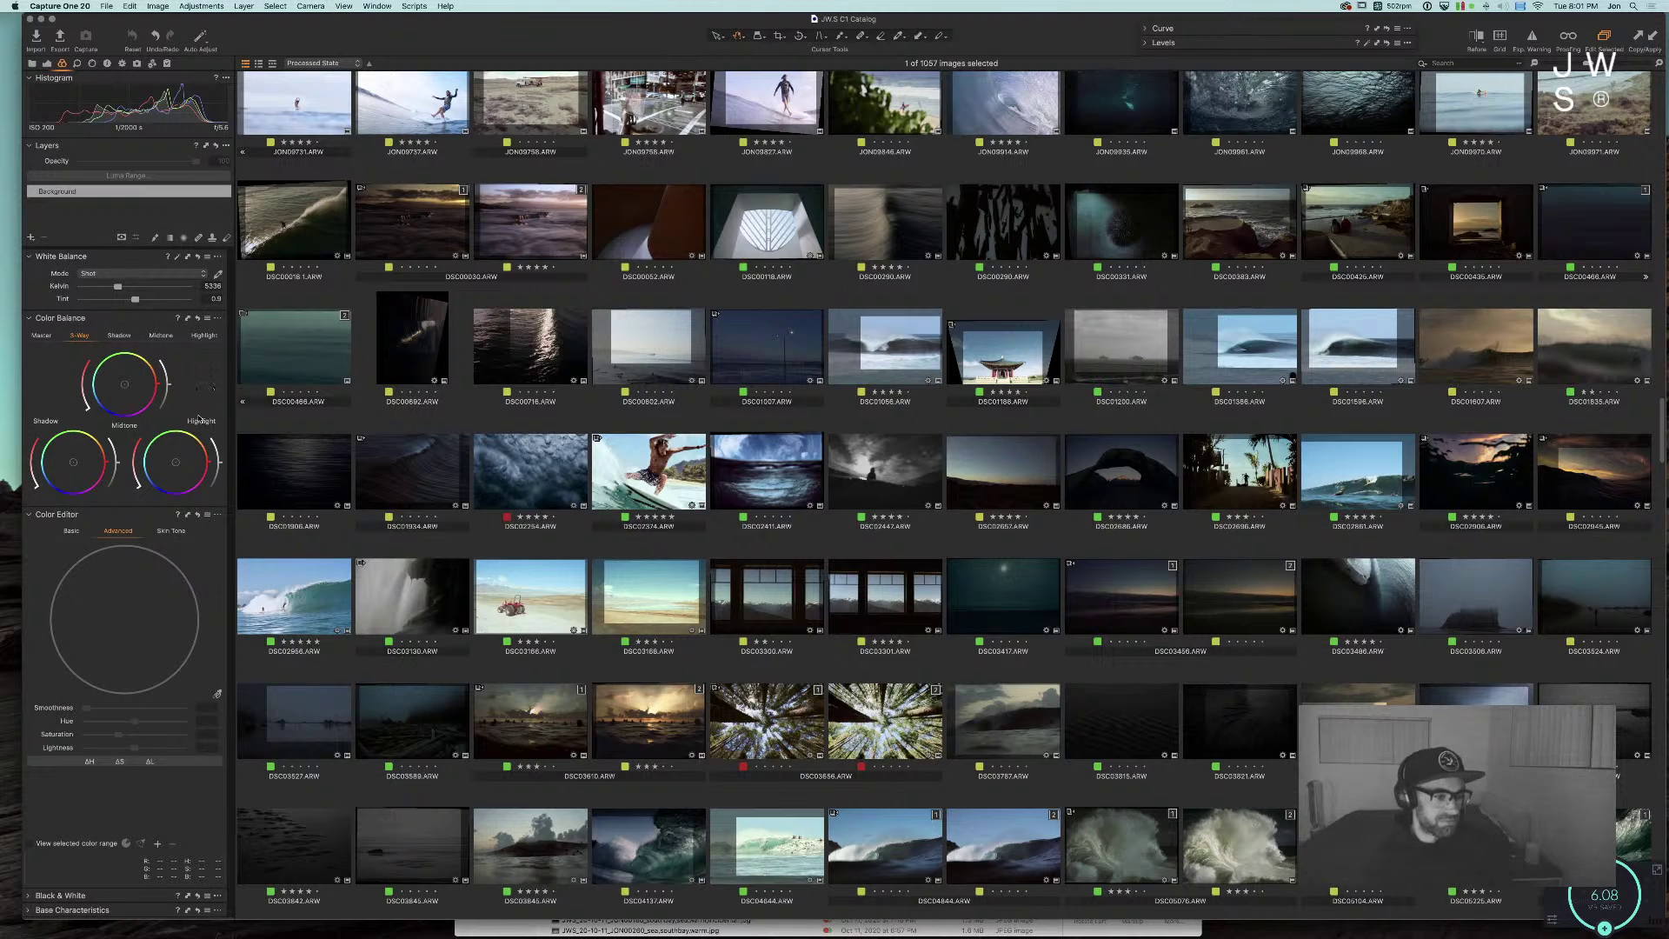
{"action": "key", "text": "super+alt+1"}
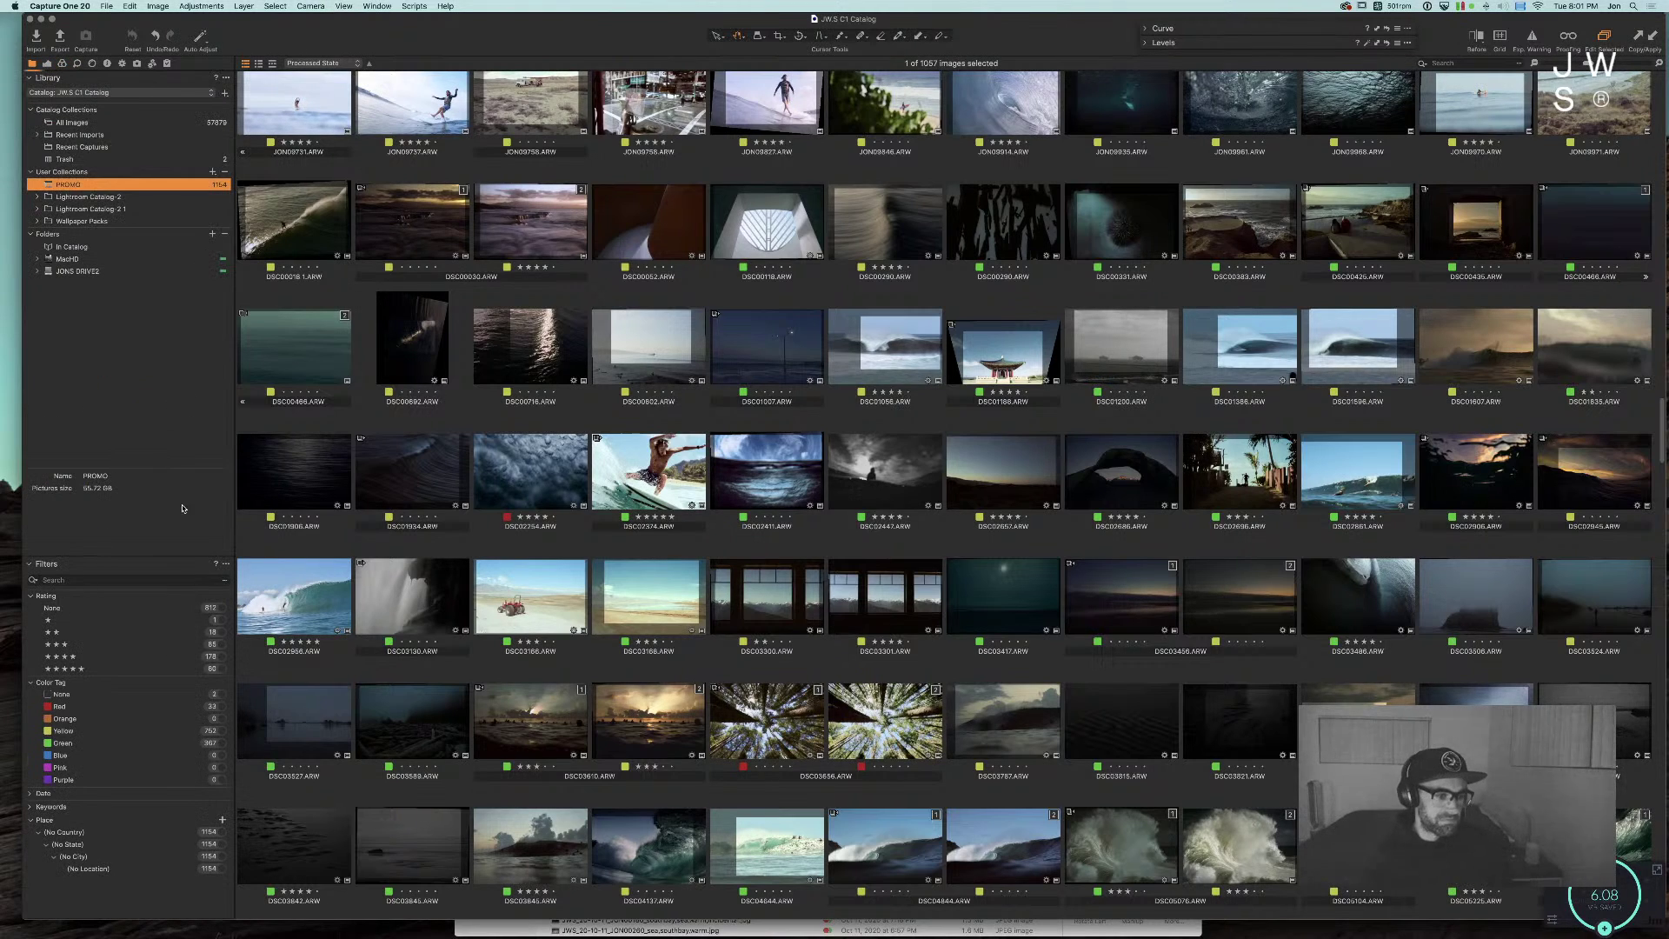
{"action": "left_click", "coordinate": [221, 730]}
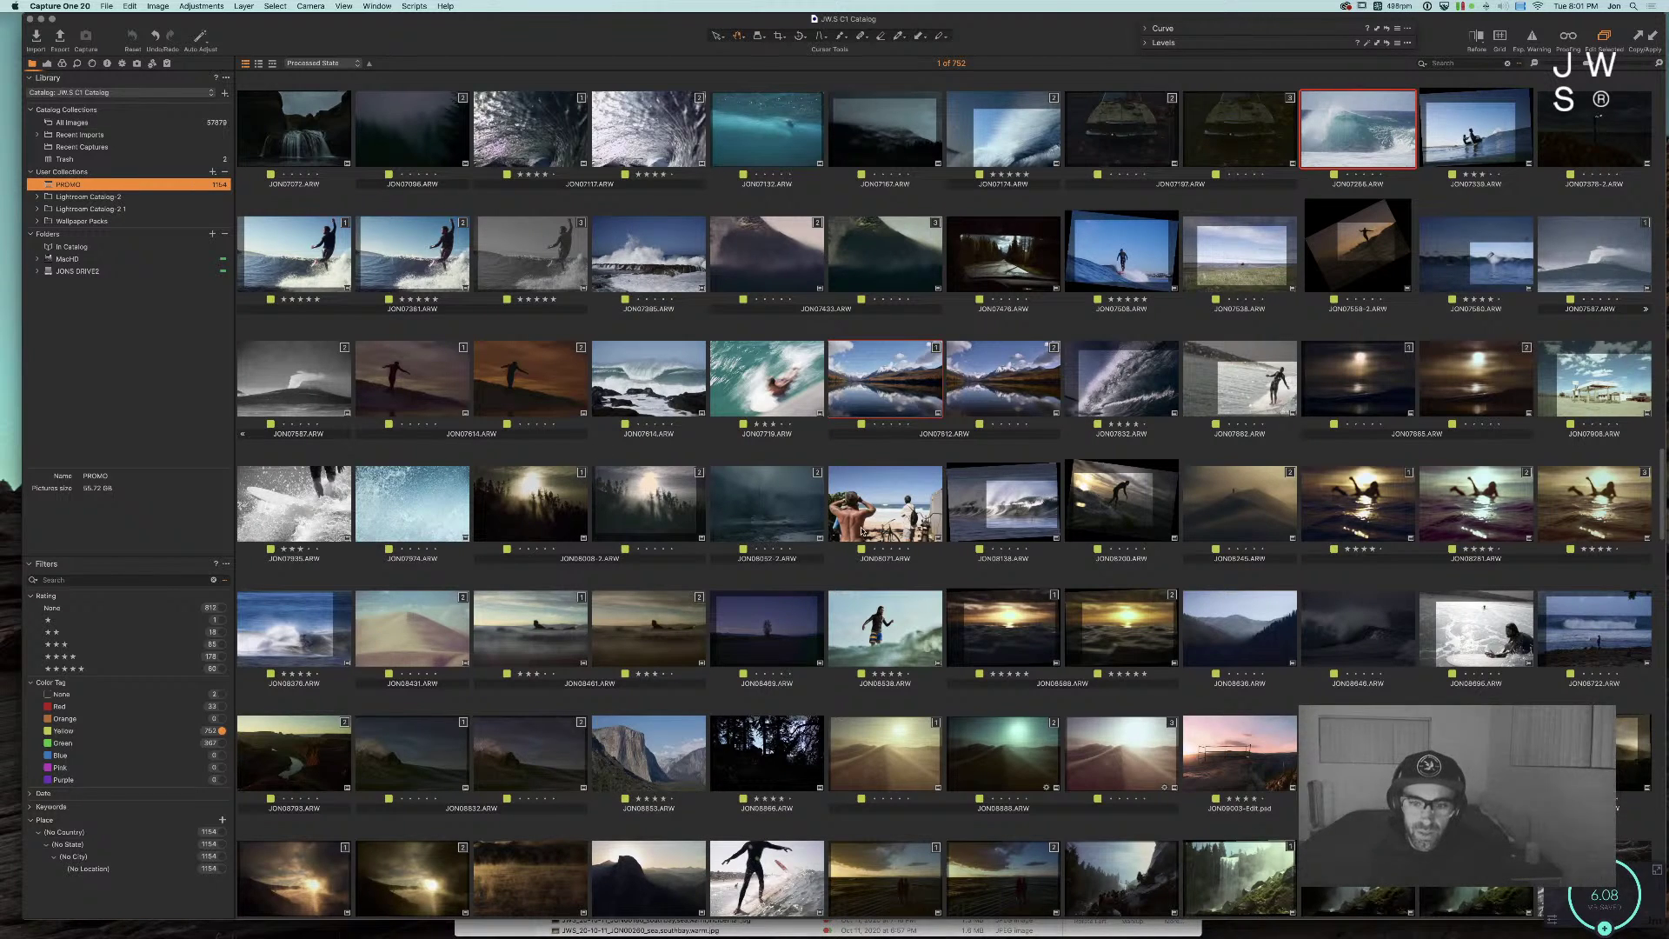
Step: Look through the yellow-tagged photos and open the dark orange sunset wave photo at large size
{"action": "scroll", "coordinate": [836, 515], "scroll_direction": "down", "scroll_amount": 5}
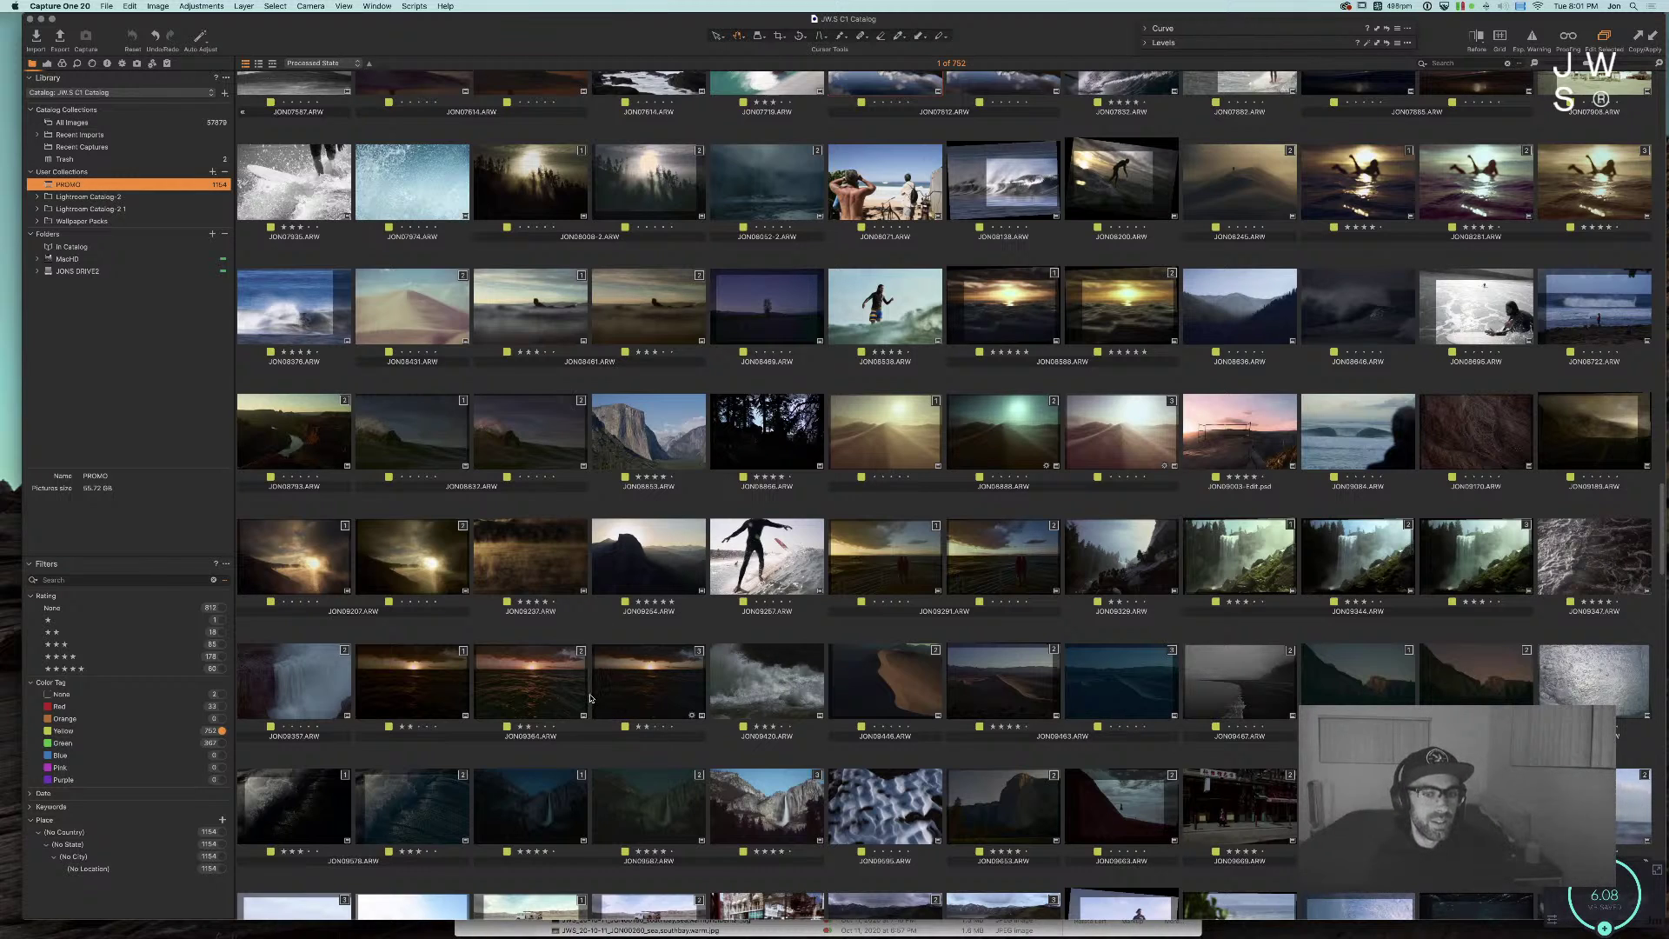
{"action": "scroll", "coordinate": [581, 669], "scroll_direction": "down", "scroll_amount": 3}
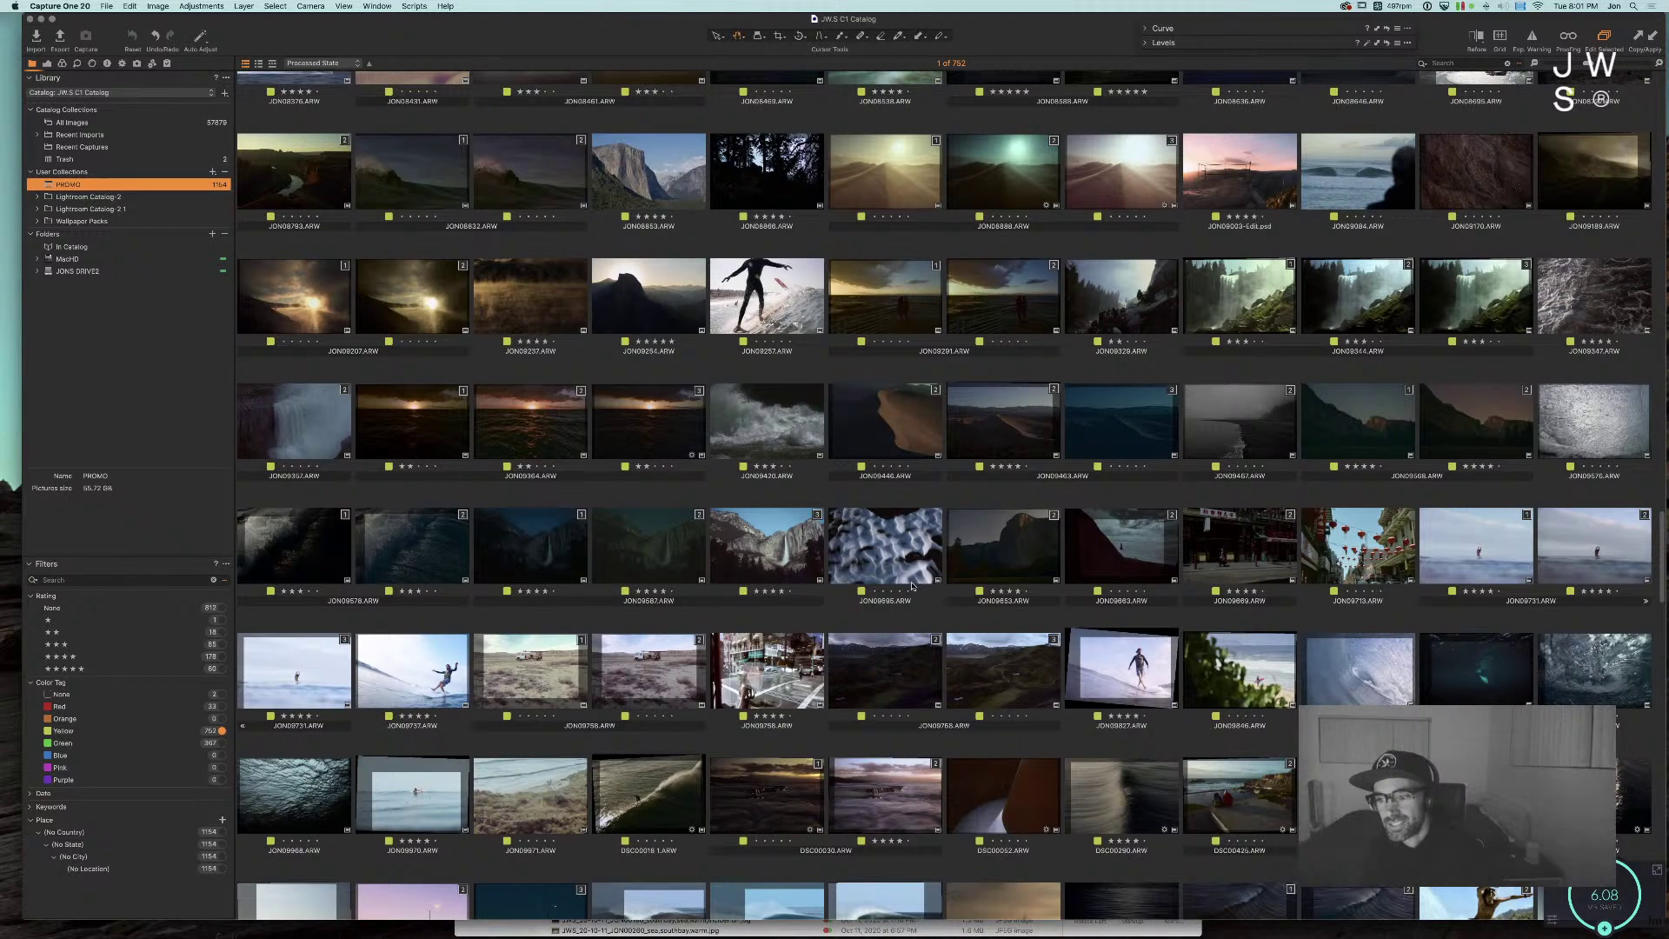
{"action": "scroll", "coordinate": [1103, 581], "scroll_direction": "down", "scroll_amount": 1}
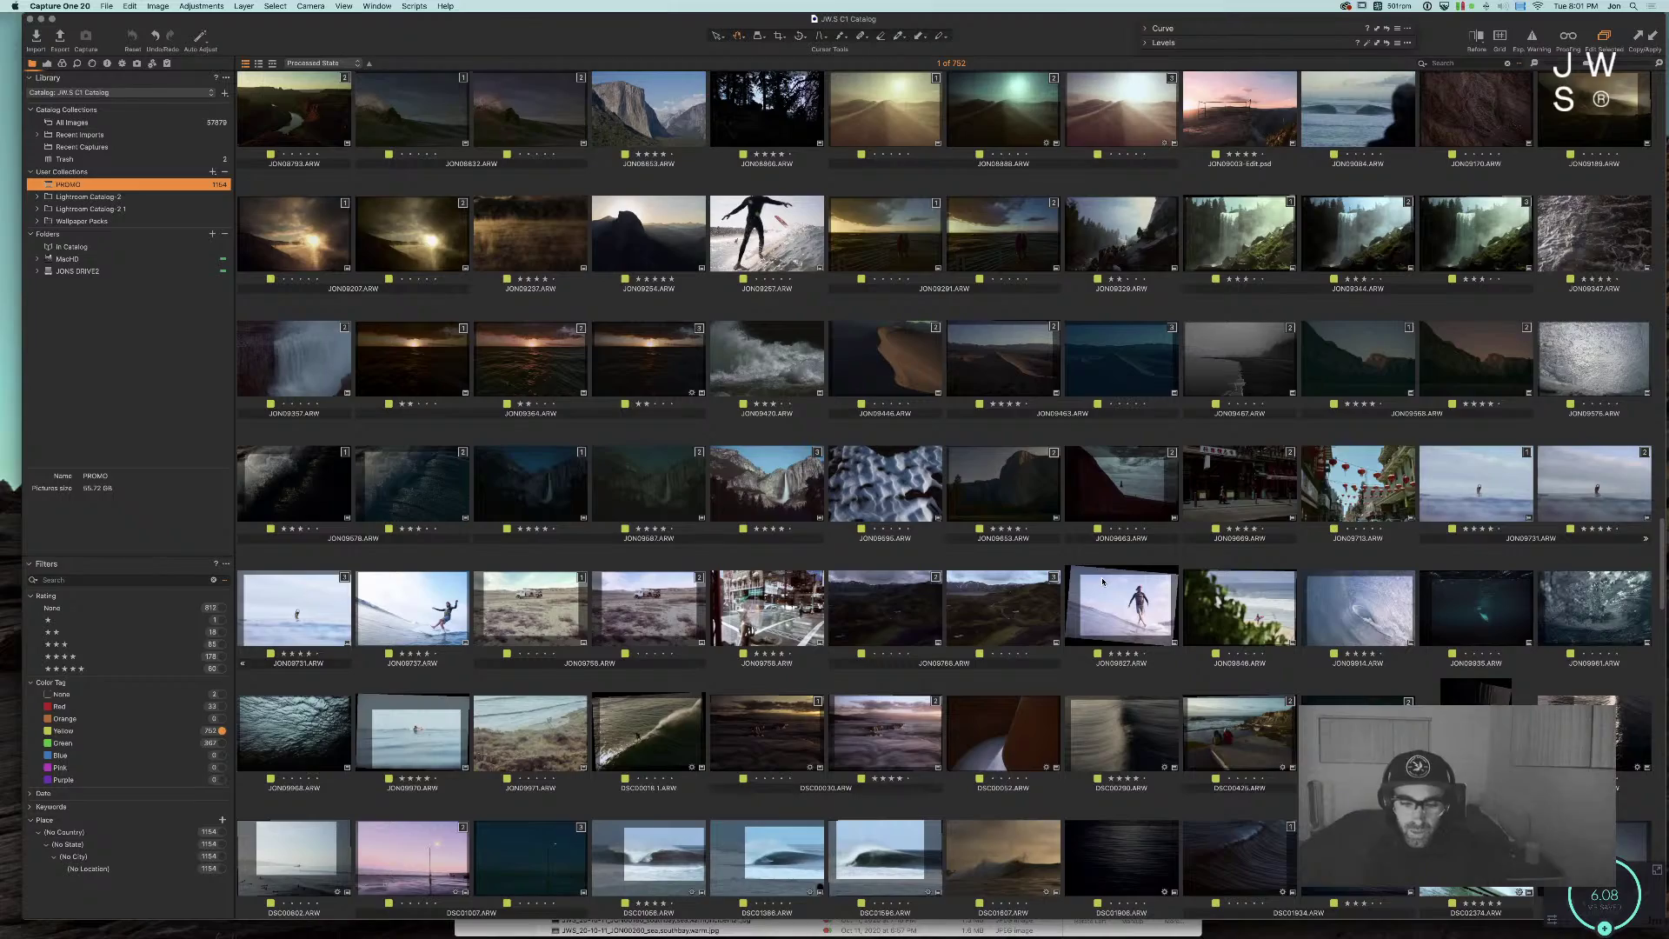
{"action": "scroll", "coordinate": [1102, 581], "scroll_direction": "down", "scroll_amount": 2}
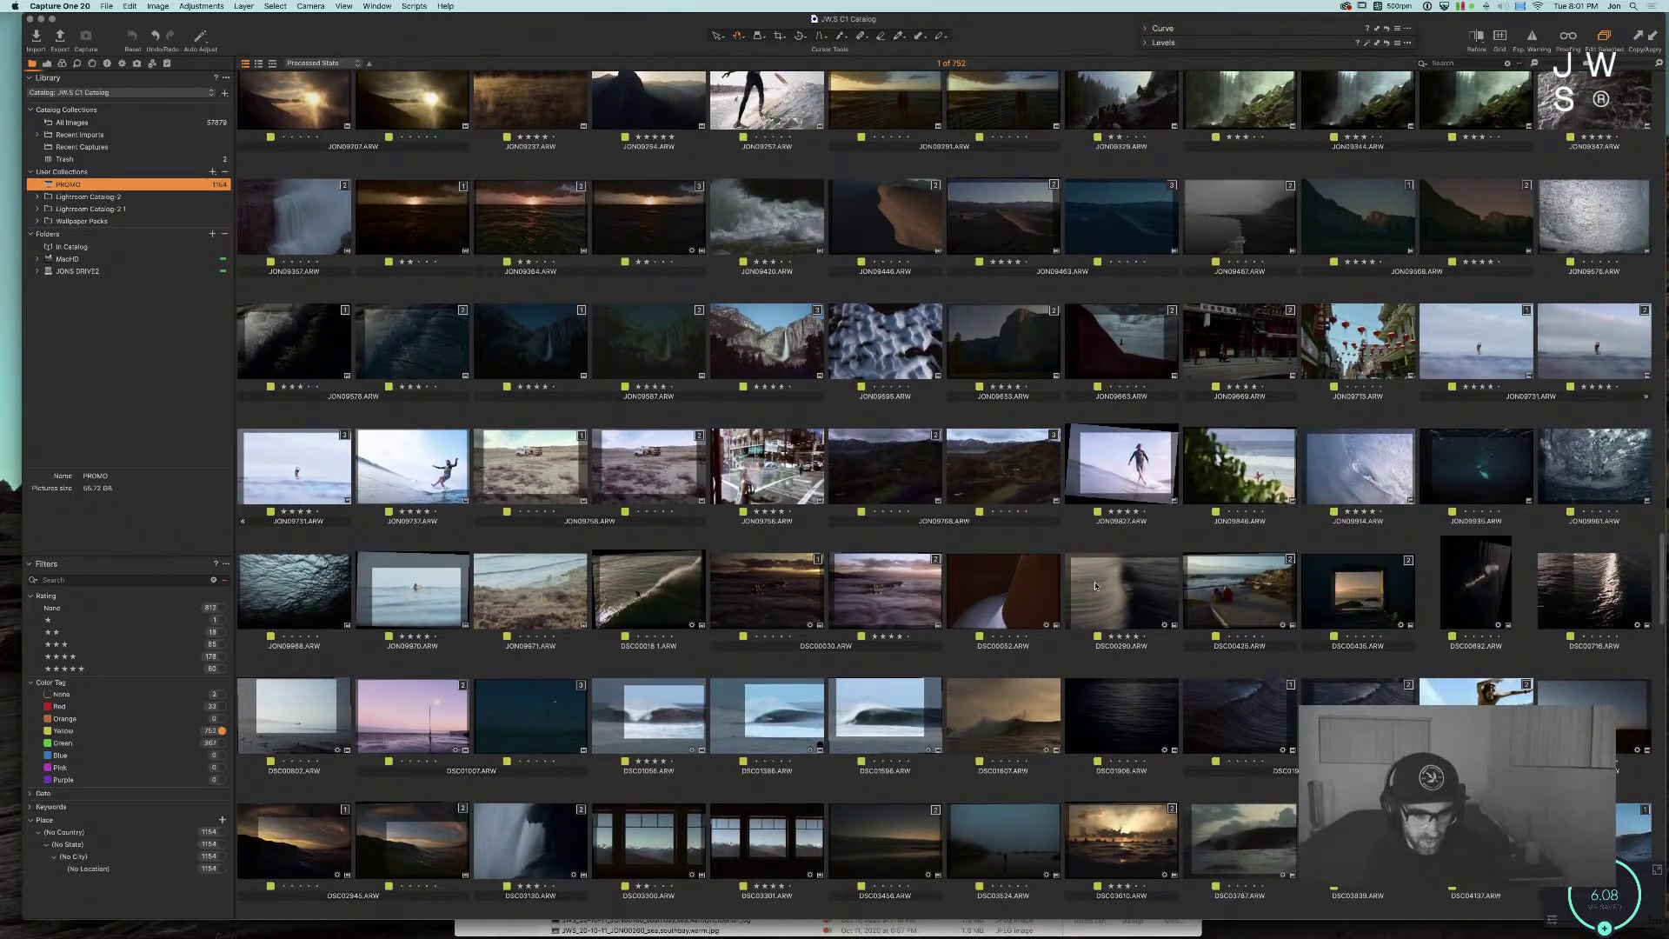
{"action": "scroll", "coordinate": [1096, 584], "scroll_direction": "down", "scroll_amount": 2}
{"action": "scroll", "coordinate": [1094, 588], "scroll_direction": "down", "scroll_amount": 8}
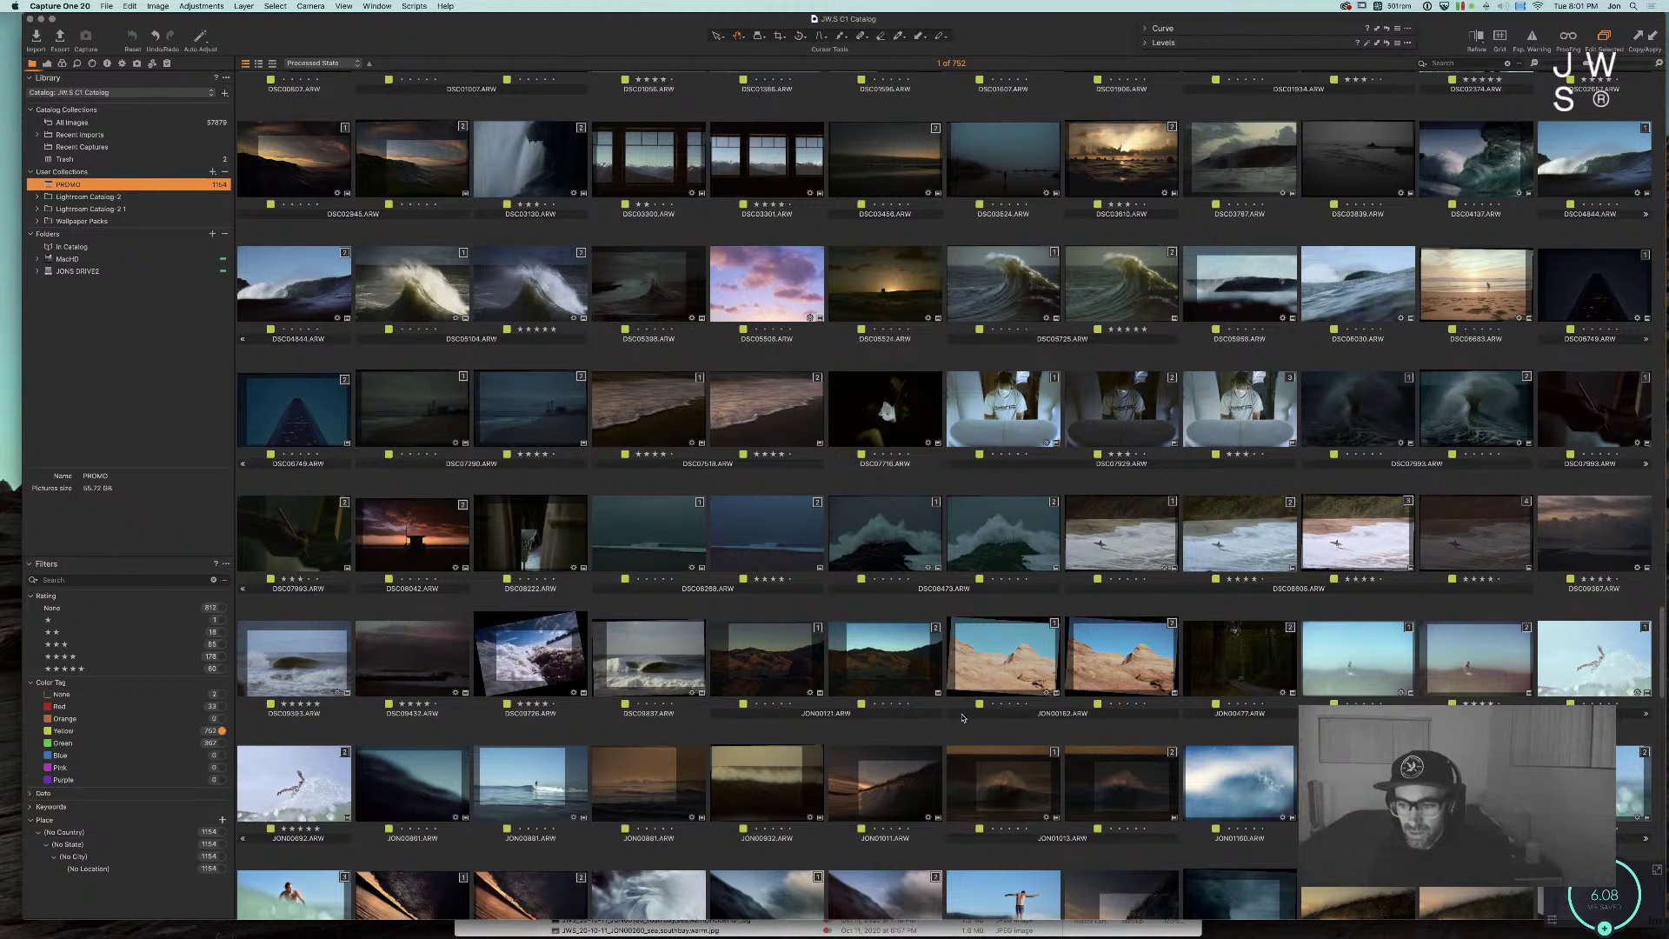
{"action": "scroll", "coordinate": [962, 716], "scroll_direction": "down", "scroll_amount": 2}
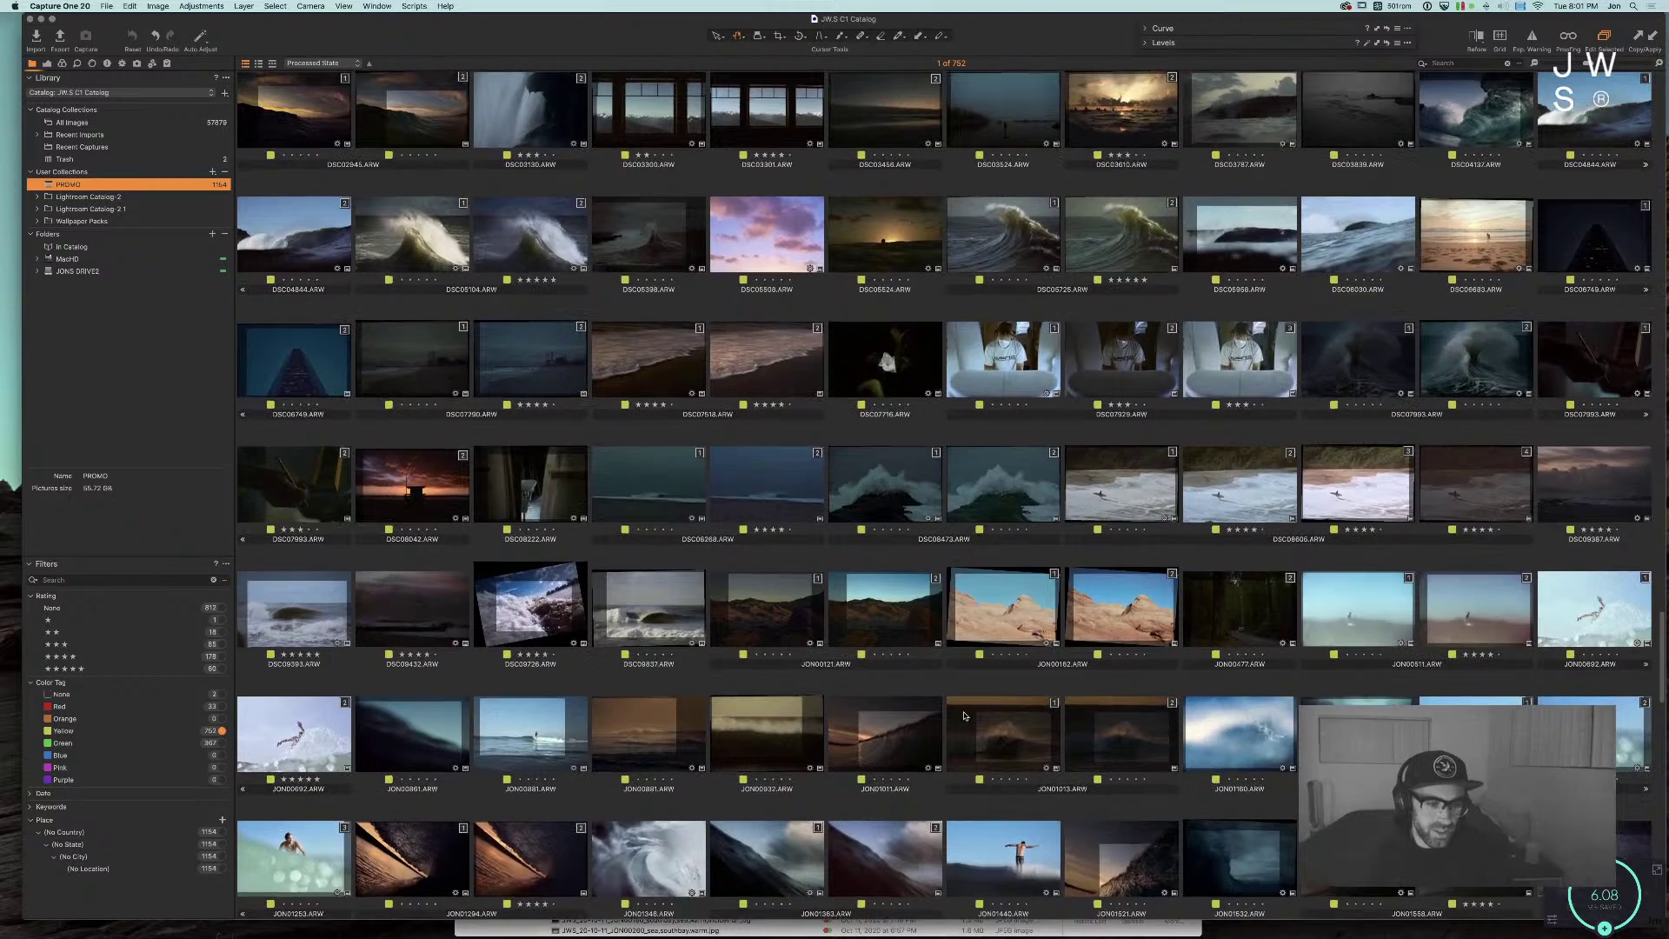
{"action": "scroll", "coordinate": [956, 716], "scroll_direction": "down", "scroll_amount": 5}
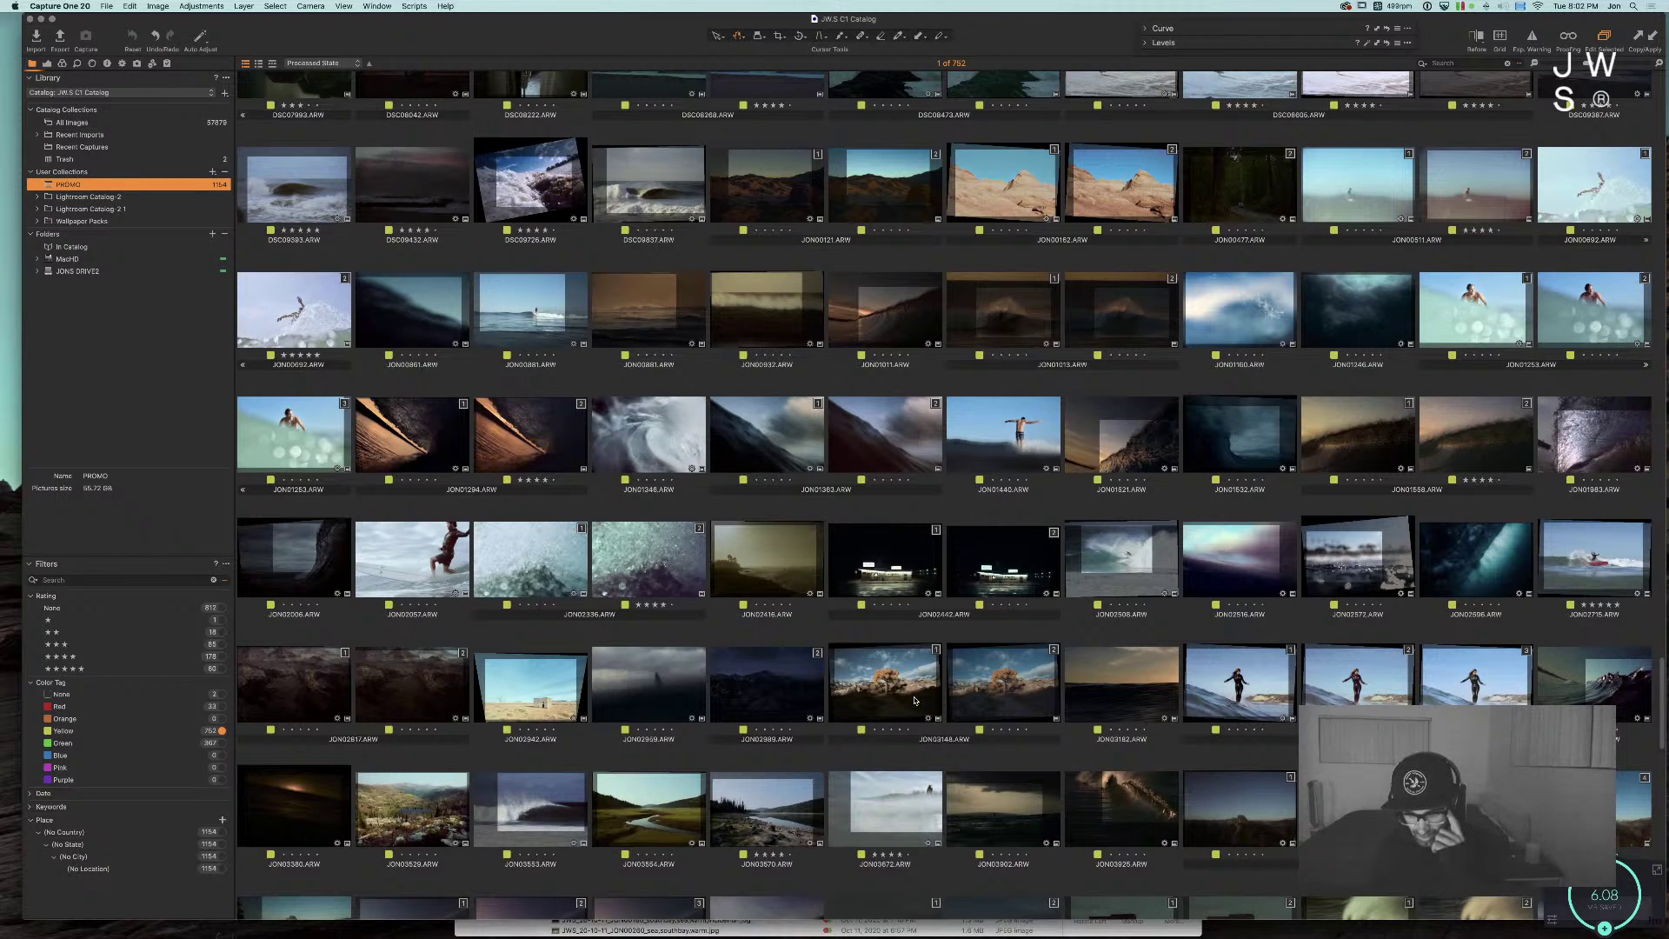
{"action": "double_click", "coordinate": [282, 805]}
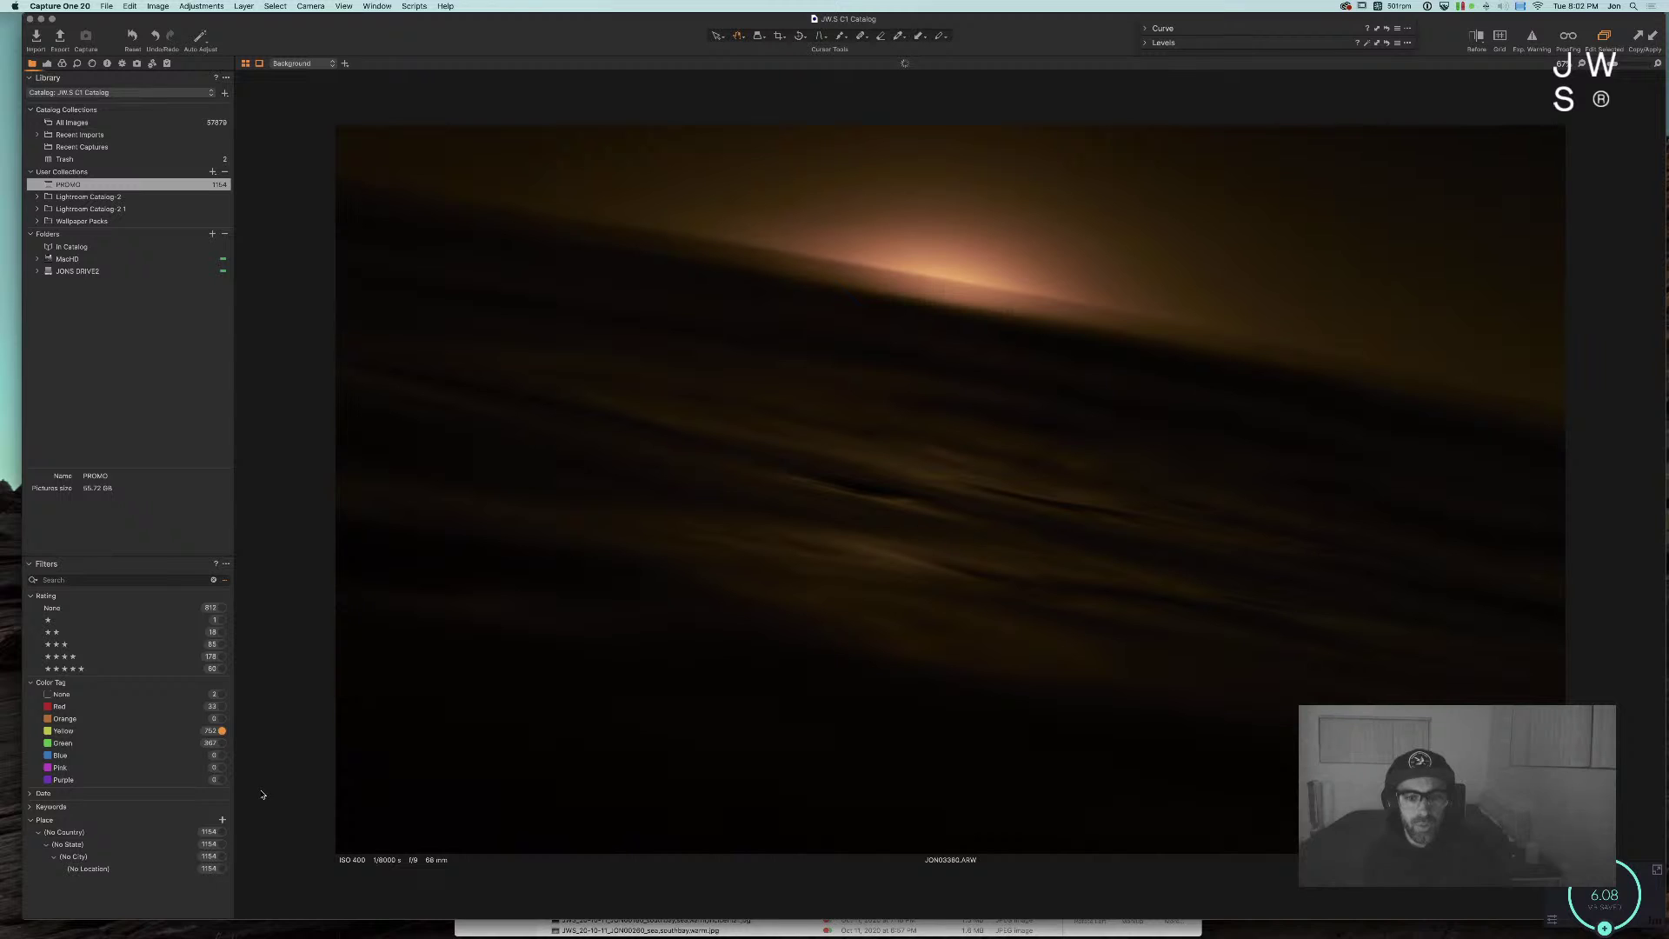
Step: Examine the dark sunset photo's exposure settings, metadata category and film grain details, and return to the thumbnails
{"action": "key", "text": "super+alt+2"}
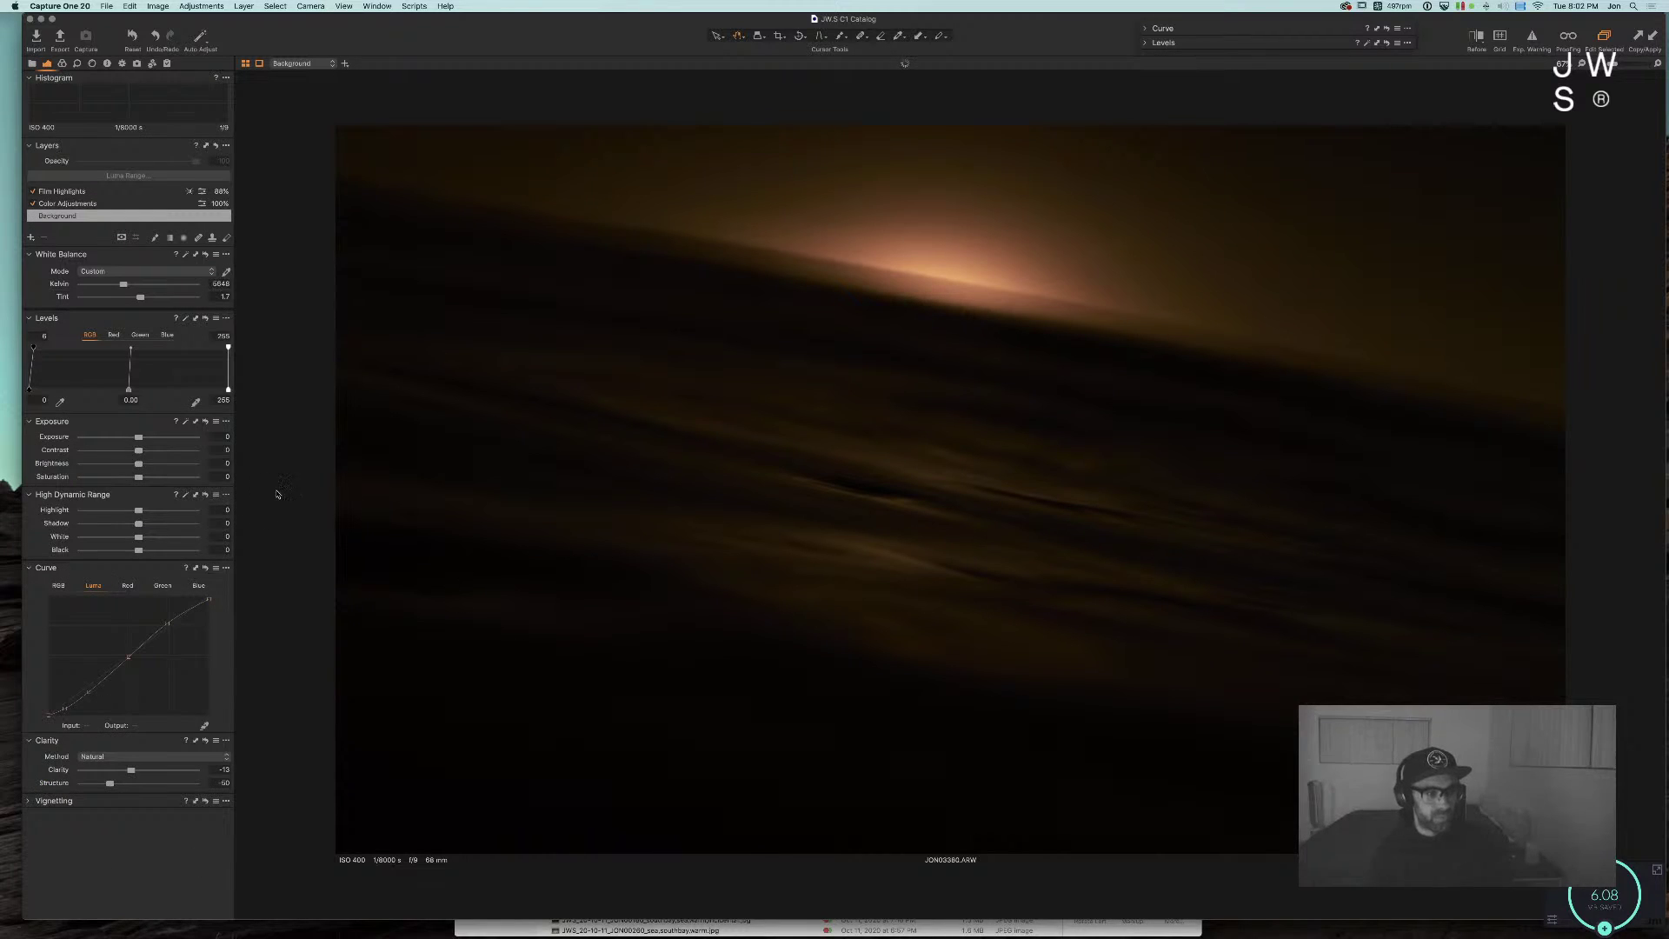
{"action": "key", "text": "super+alt+6"}
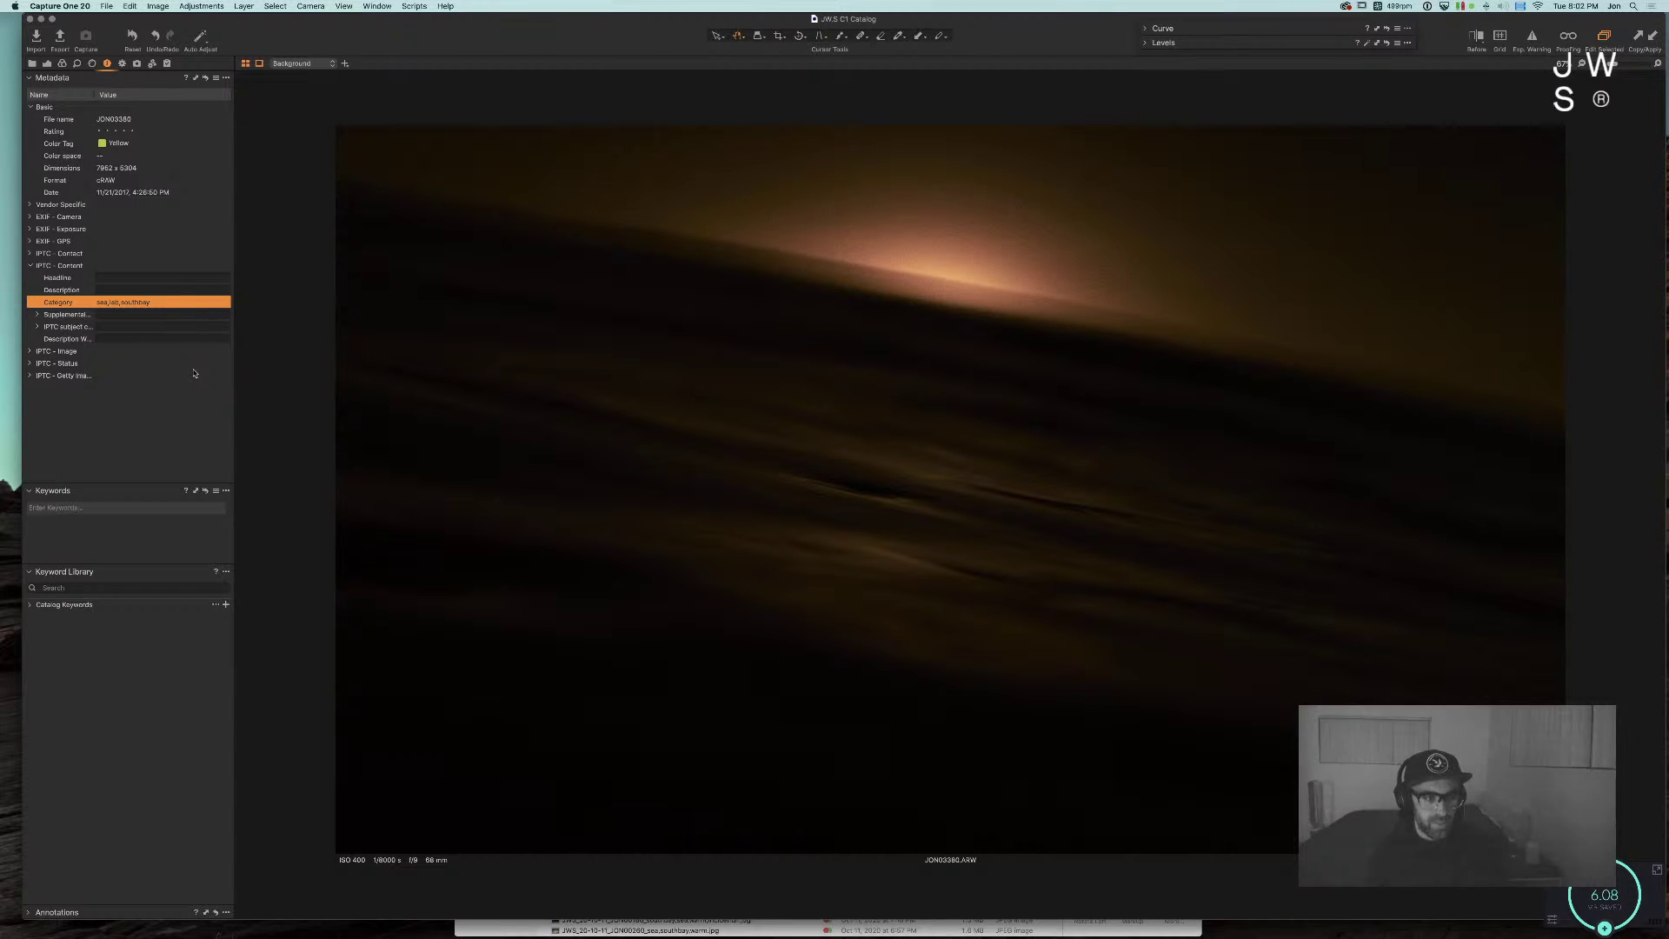
{"action": "key", "text": "super+alt+4"}
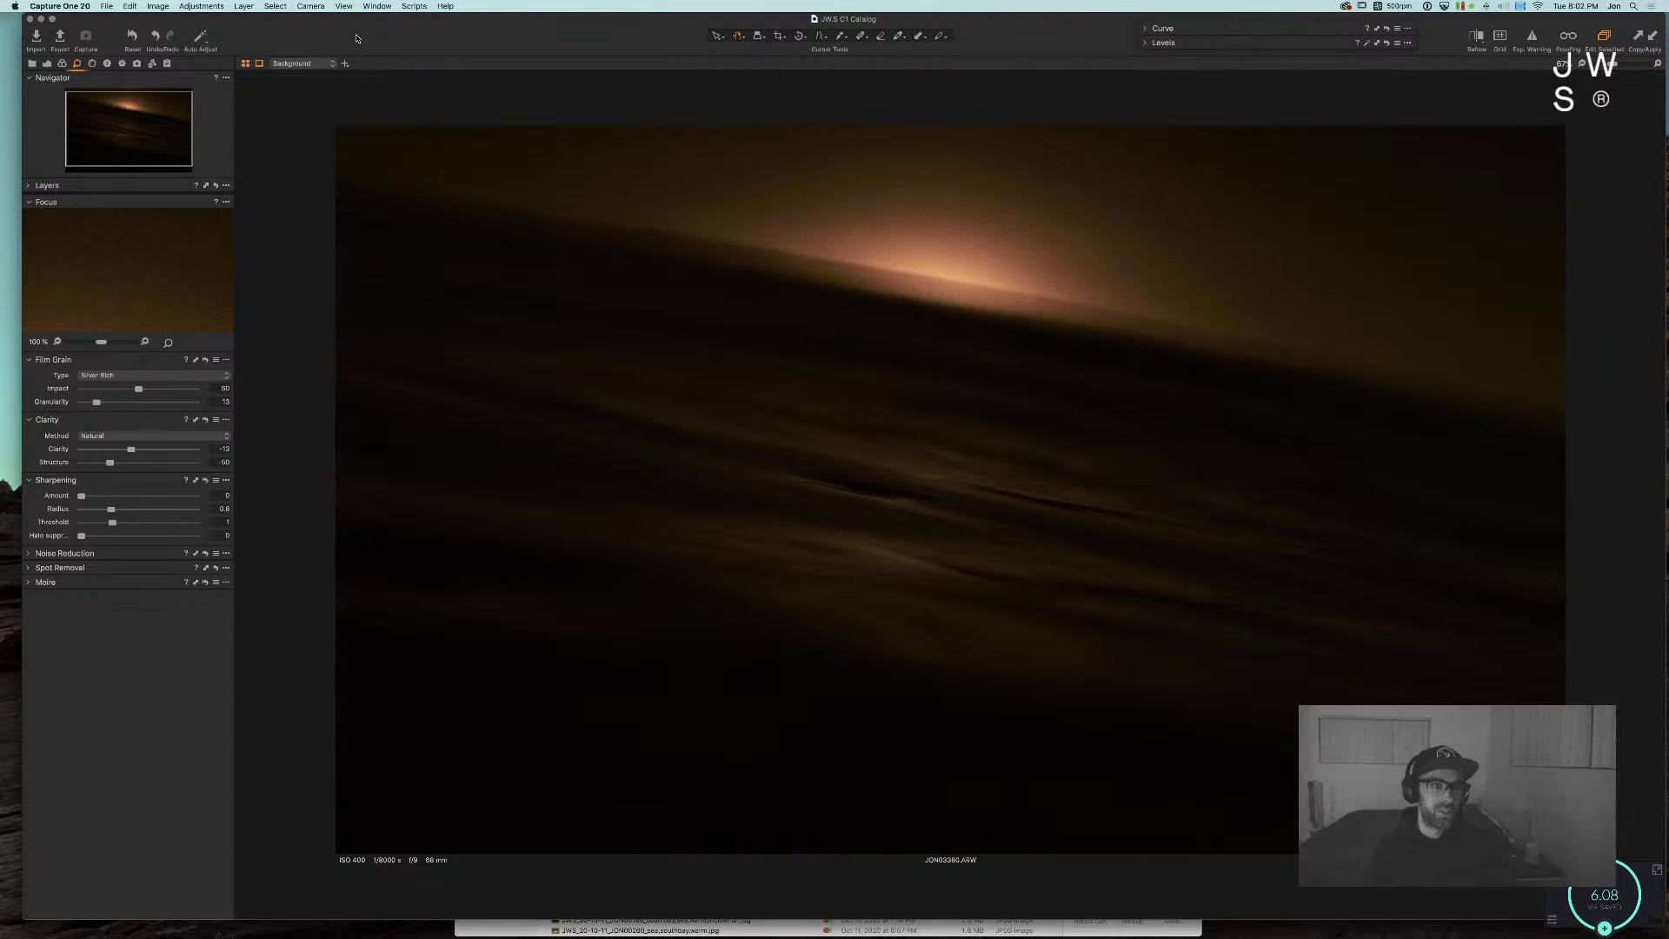
{"action": "left_click", "coordinate": [343, 6]}
{"action": "left_click", "coordinate": [336, 58]}
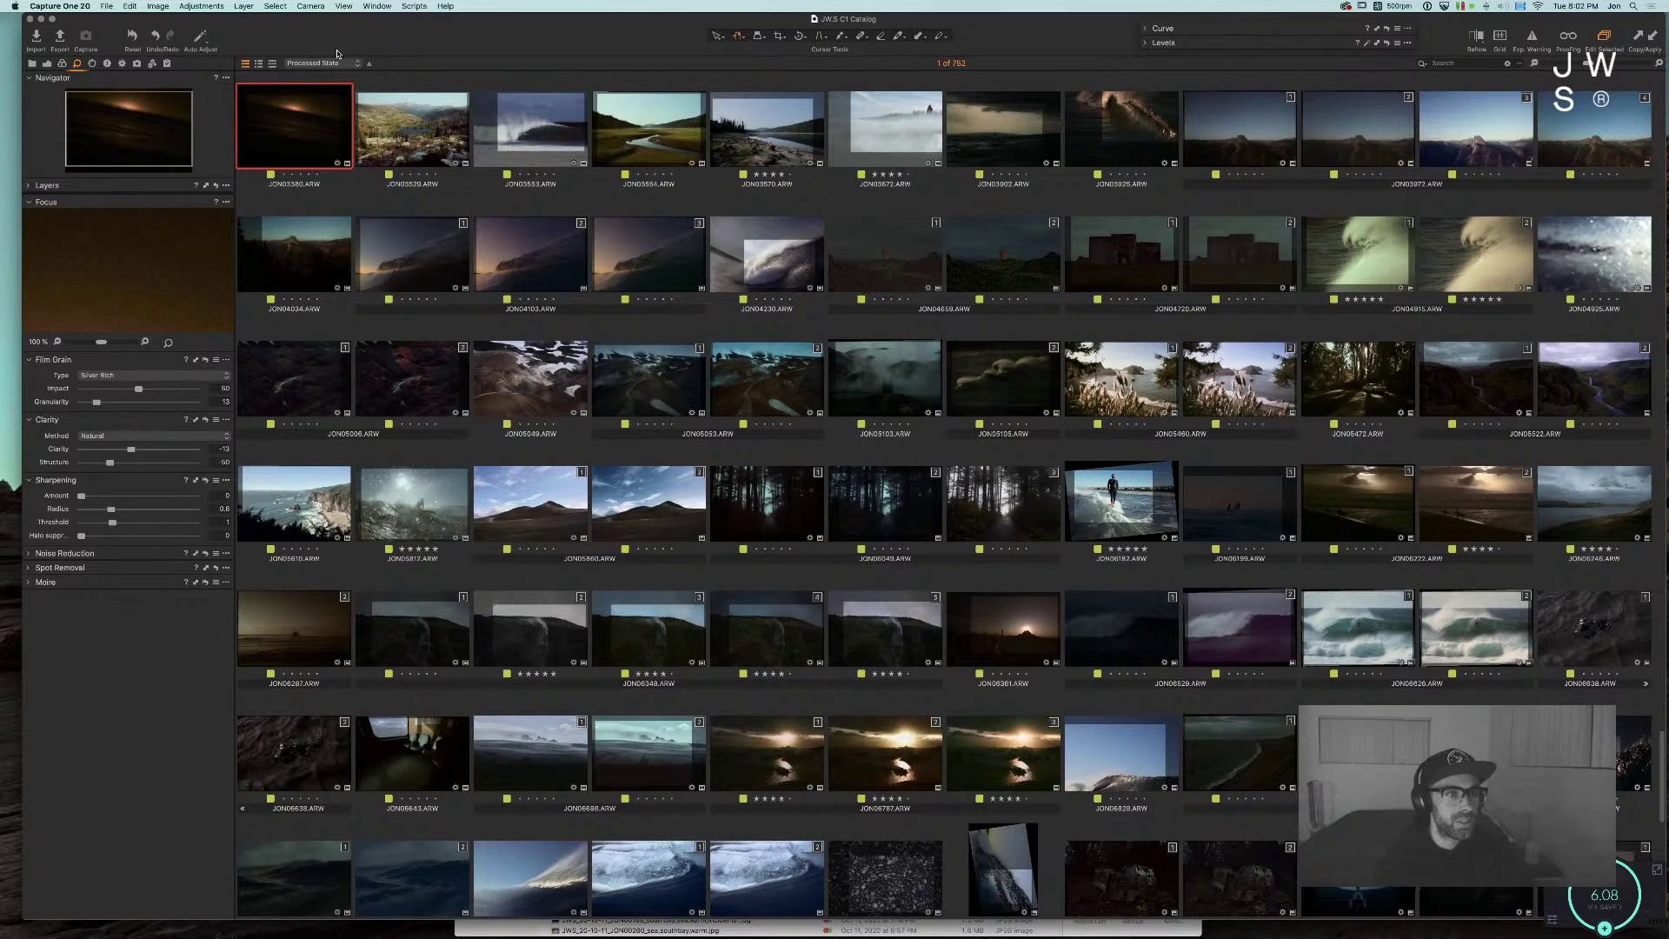
Step: Open the dark orange sunset wave photo at large size with its exposure adjustments shown
{"action": "key", "text": "super+alt+2"}
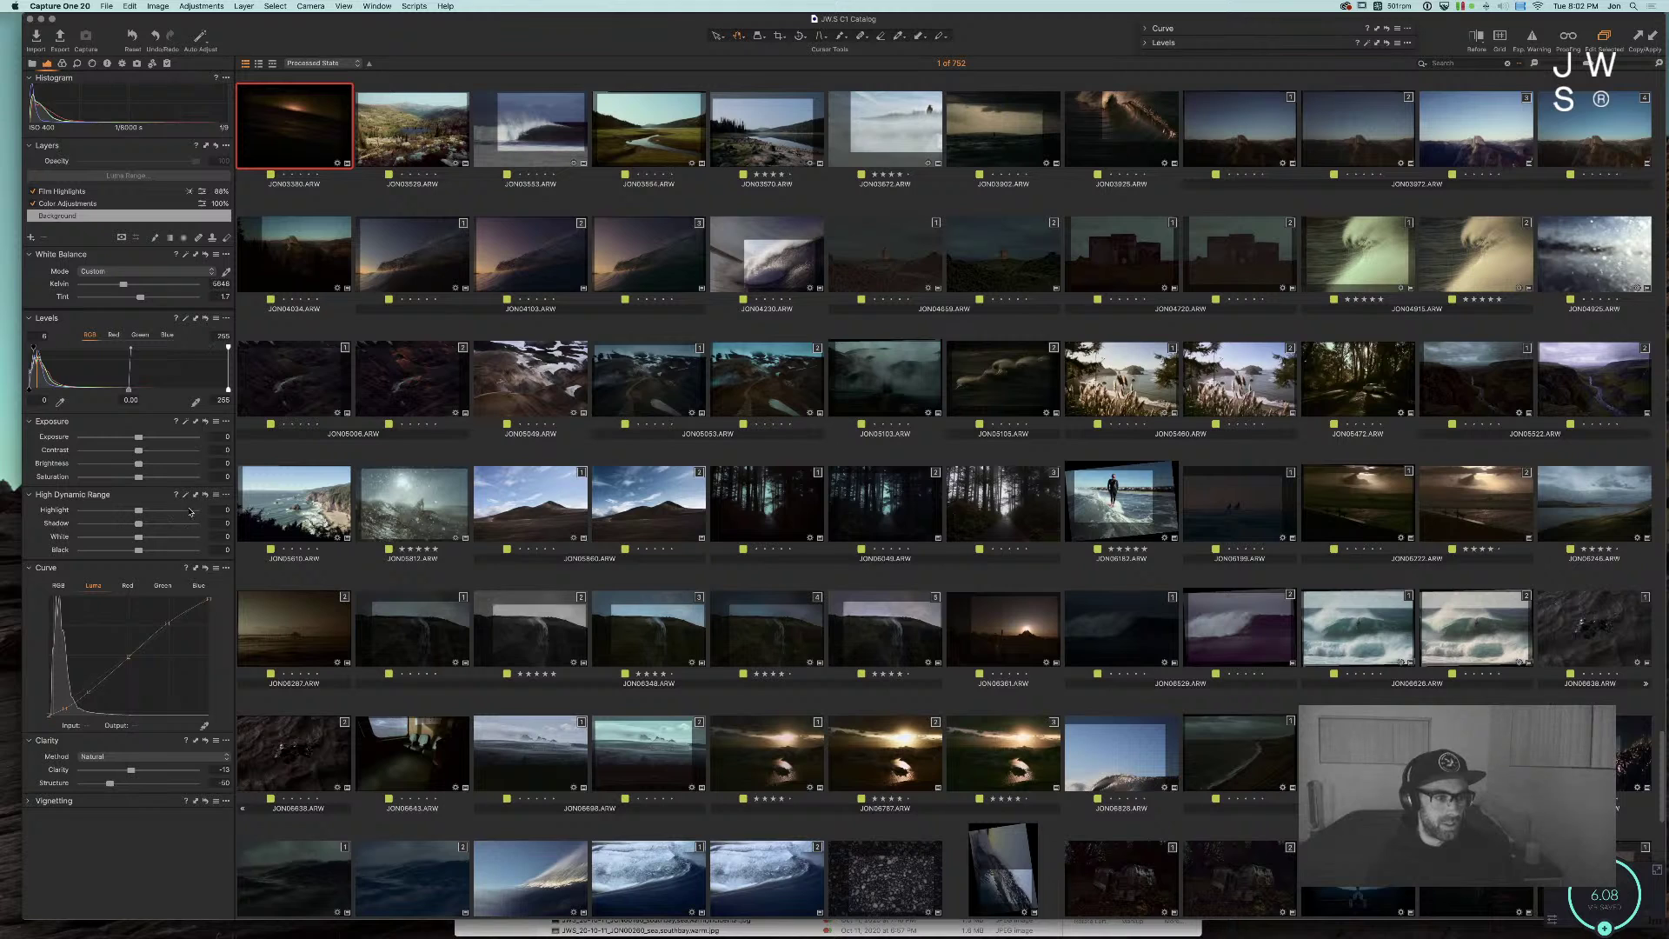
{"action": "scroll", "coordinate": [278, 133], "scroll_direction": "down", "scroll_amount": 1}
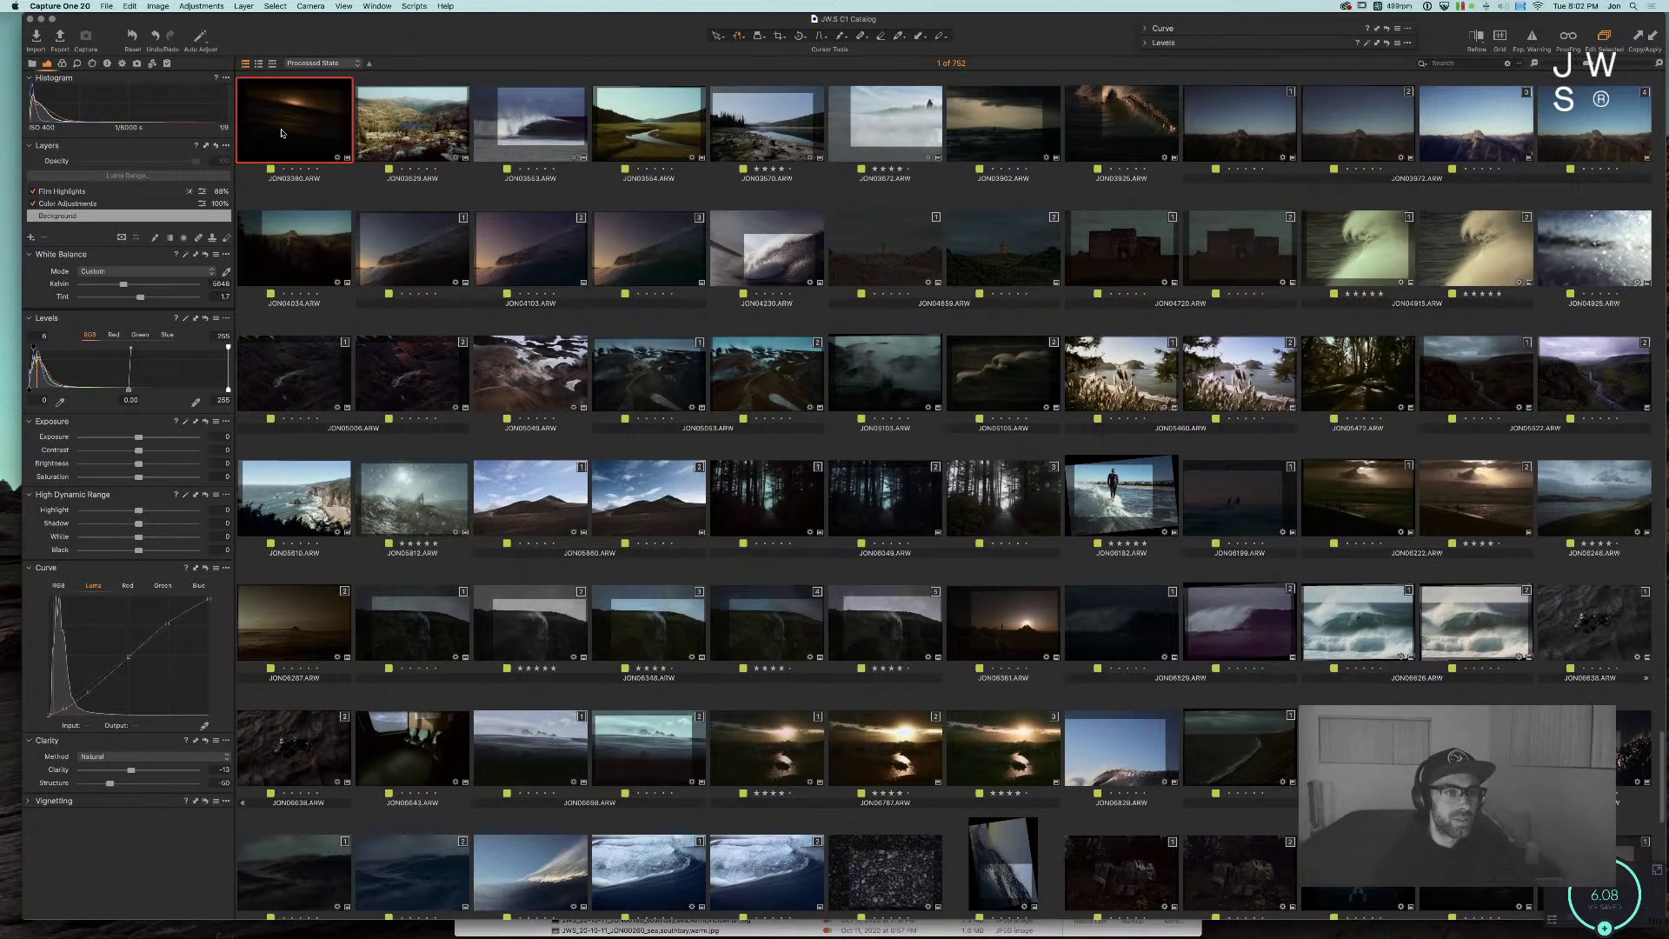
{"action": "double_click", "coordinate": [278, 133]}
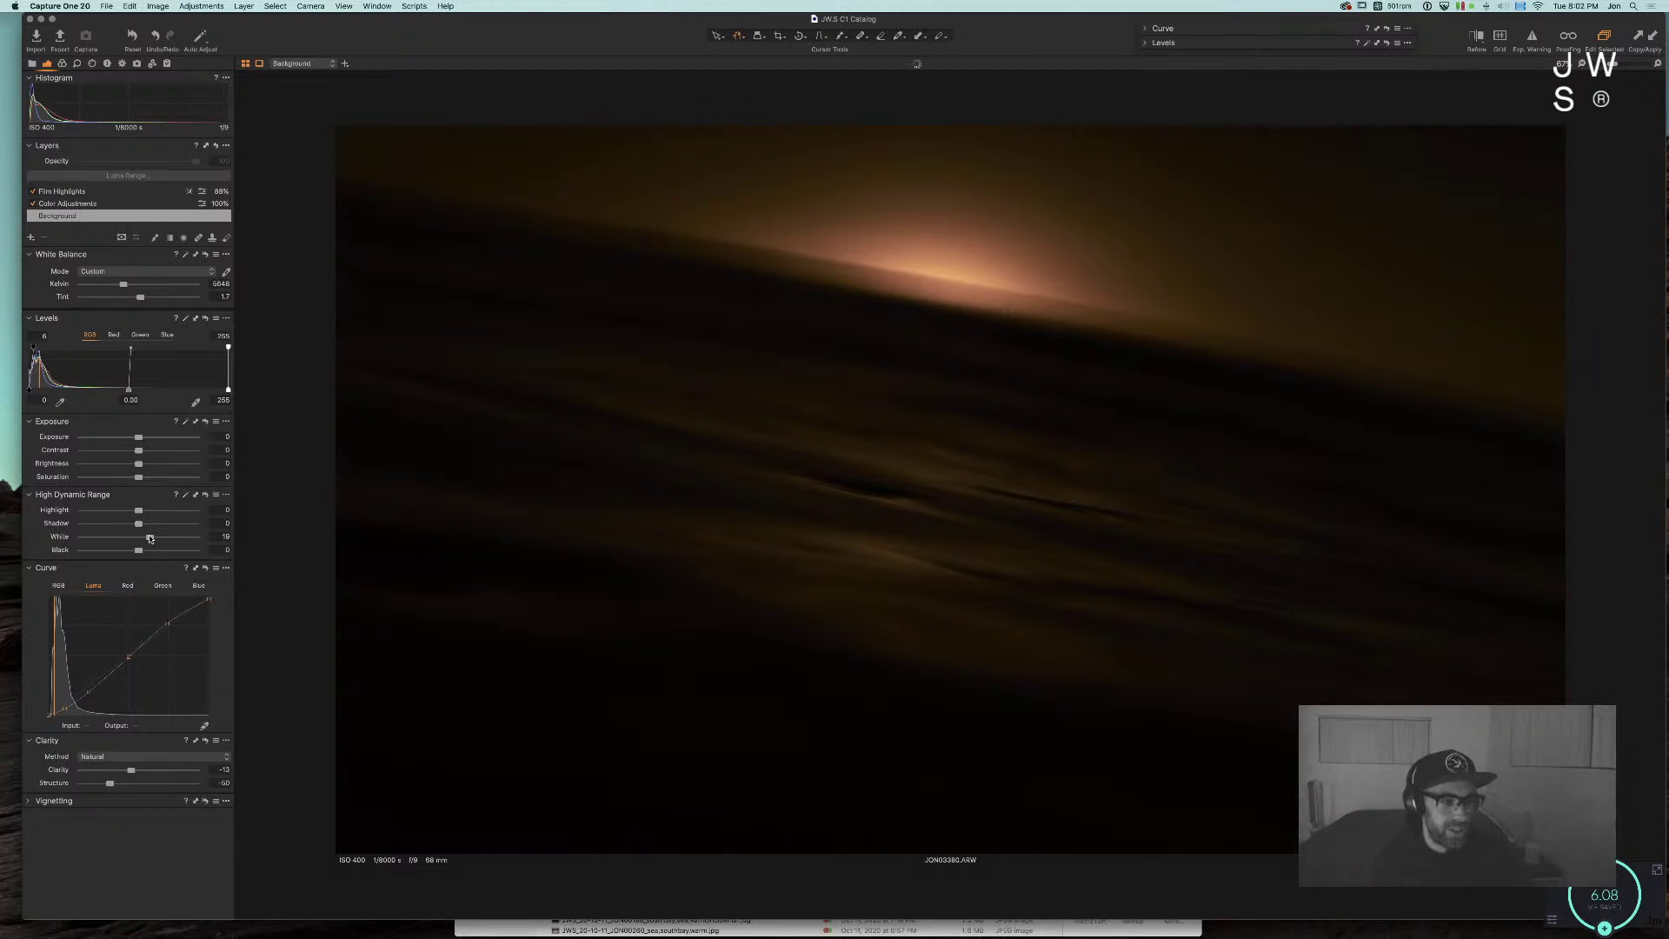
Step: Try different white and saturation amounts on the sunset photo and compare it with its unedited version
{"action": "left_click_drag", "start_coordinate": [150, 538], "coordinate": [120, 538]}
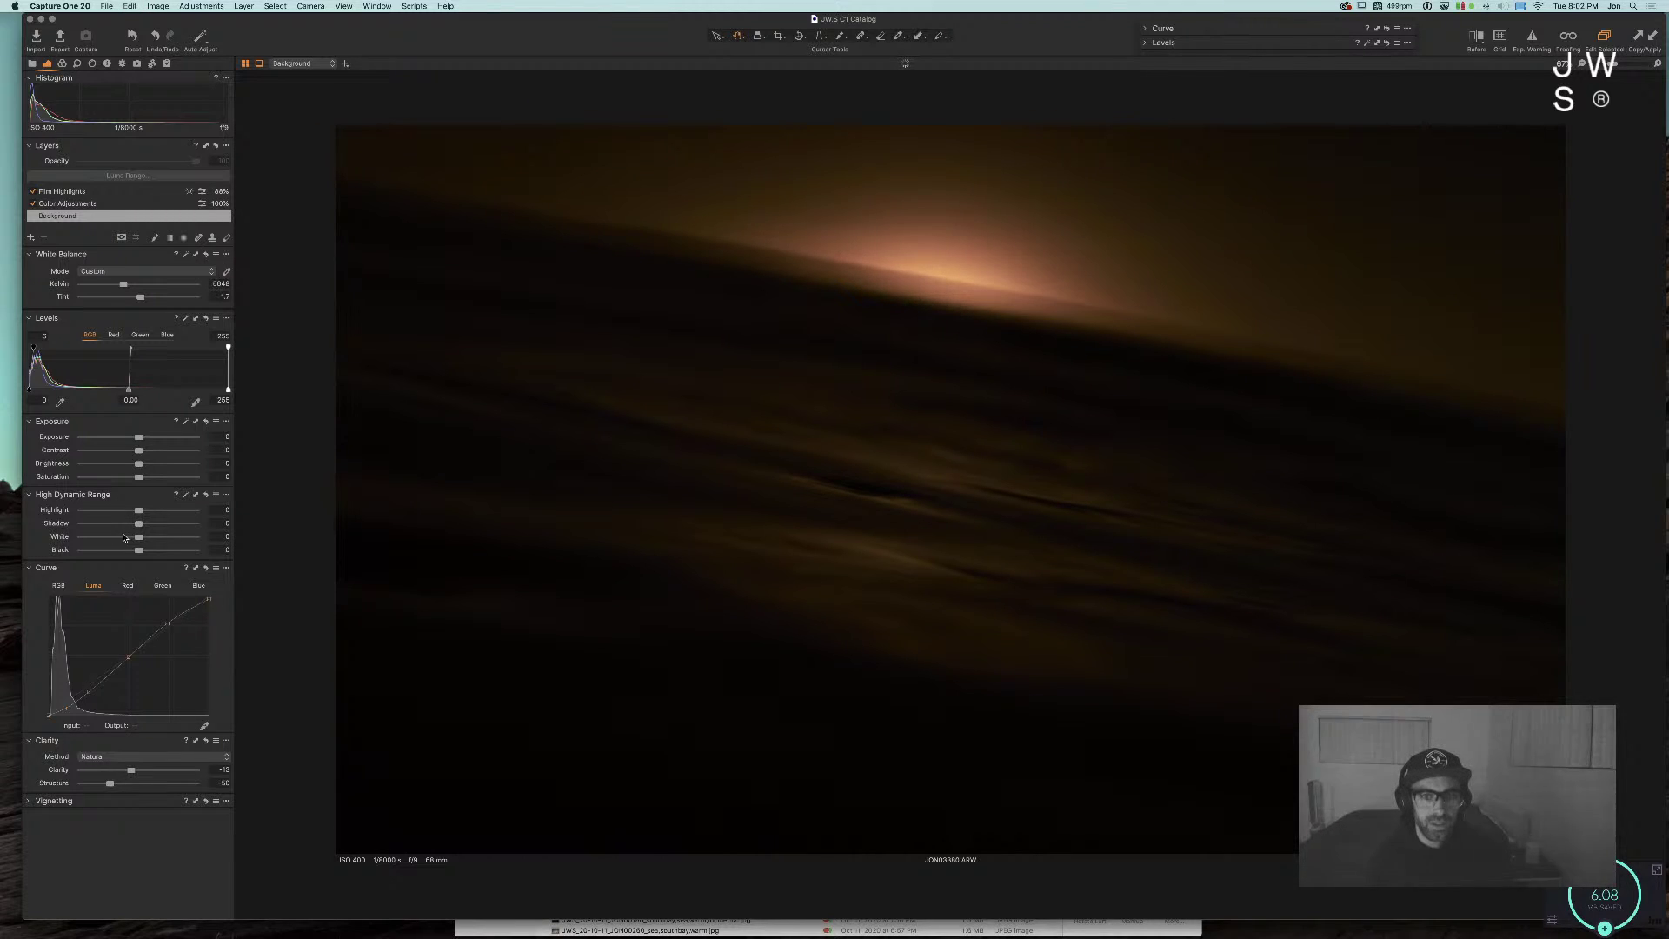
{"action": "left_click_drag", "start_coordinate": [138, 477], "coordinate": [503, 484]}
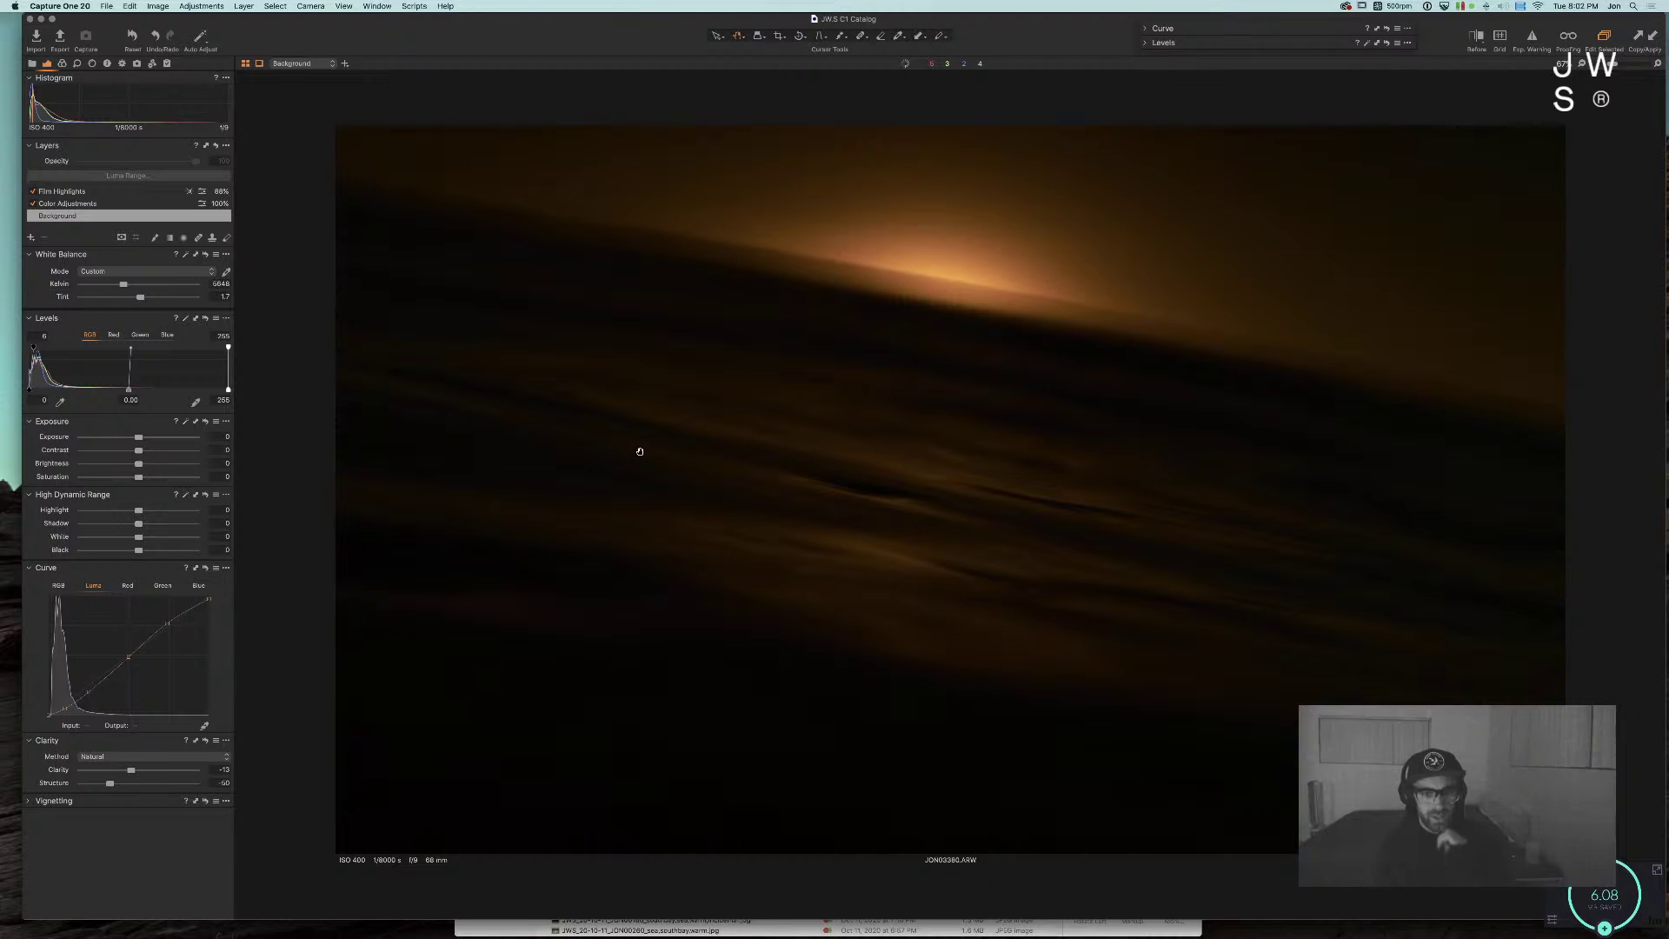
{"action": "key", "text": "y"}
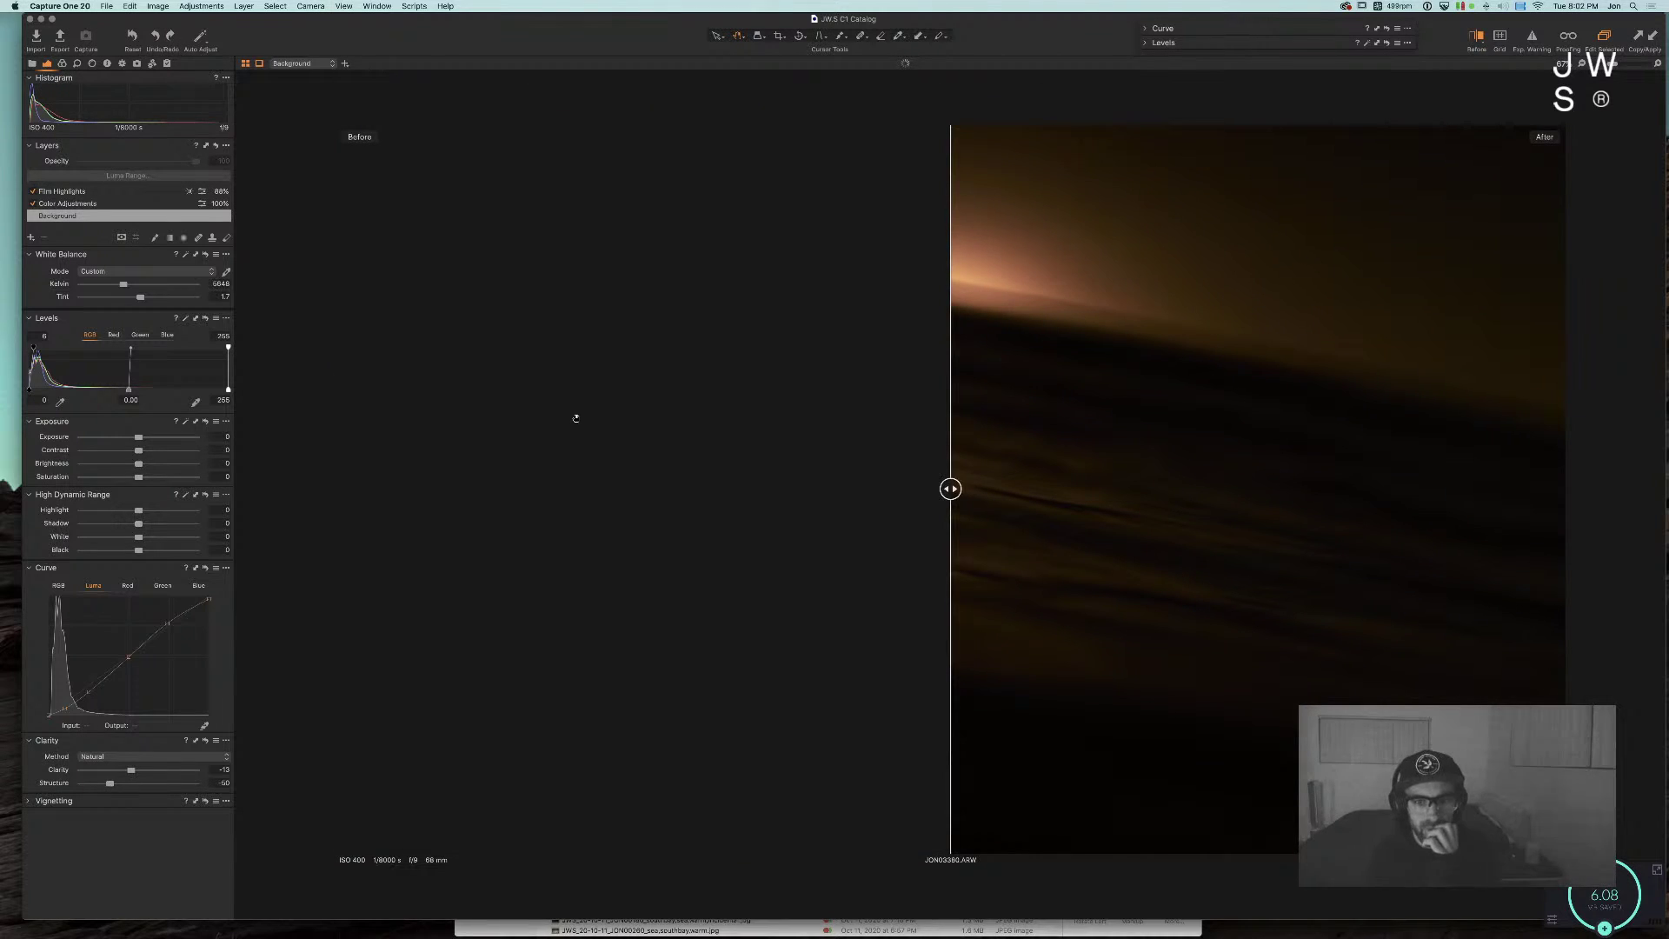
{"action": "left_click_drag", "start_coordinate": [950, 487], "coordinate": [448, 495]}
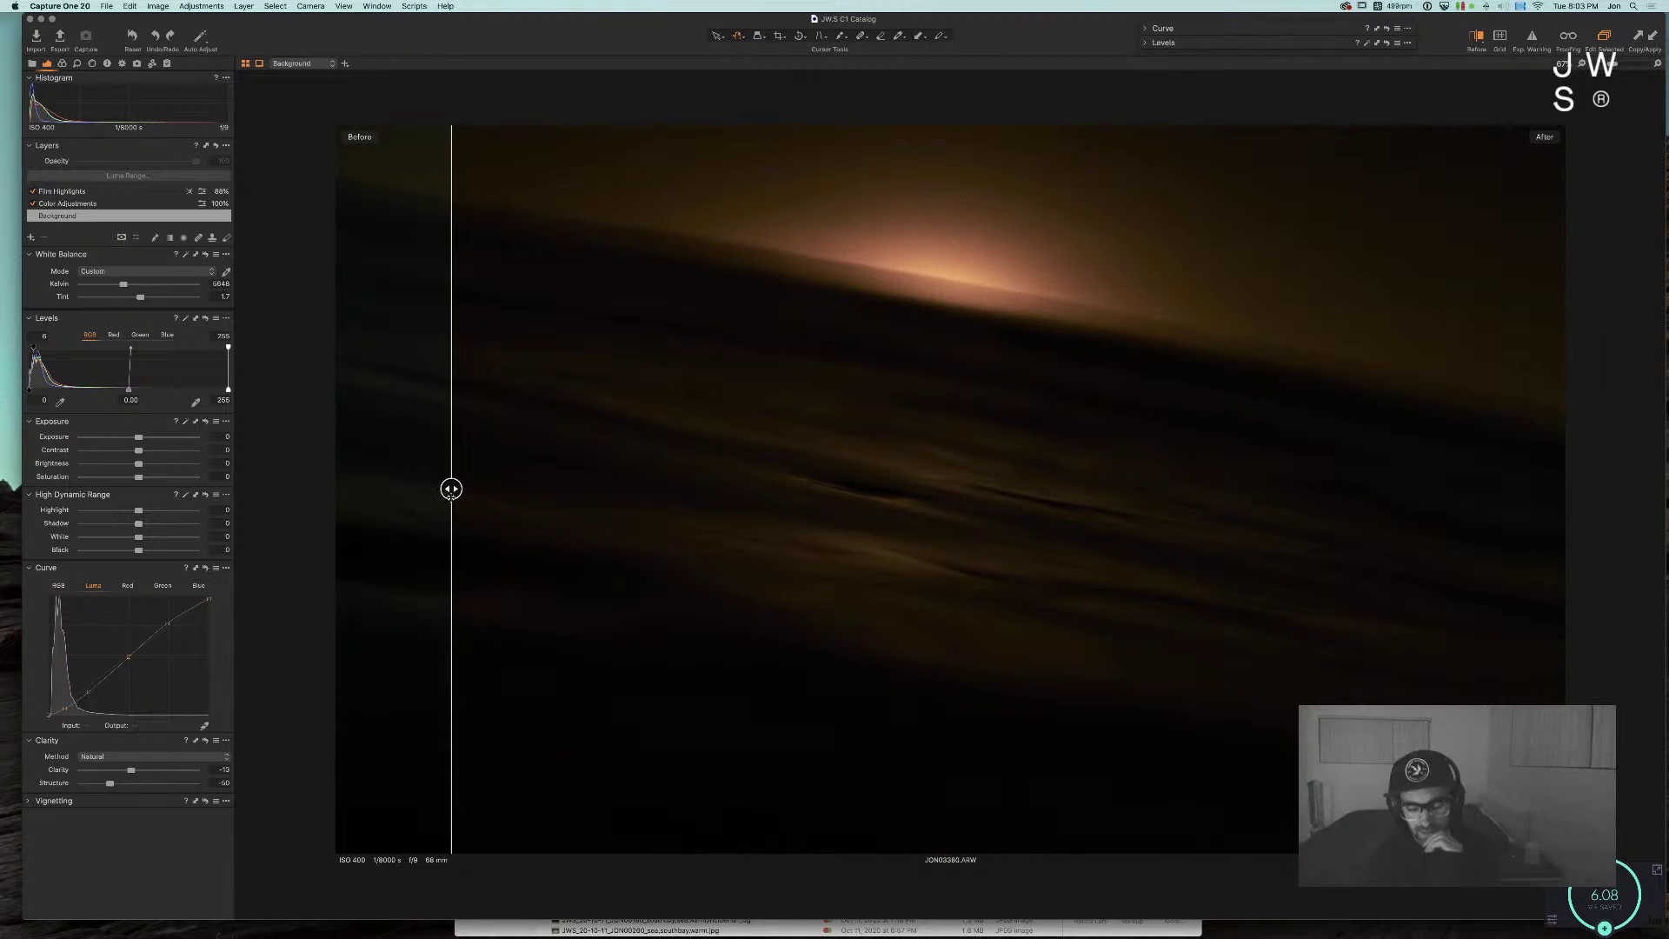
{"action": "key", "text": "y"}
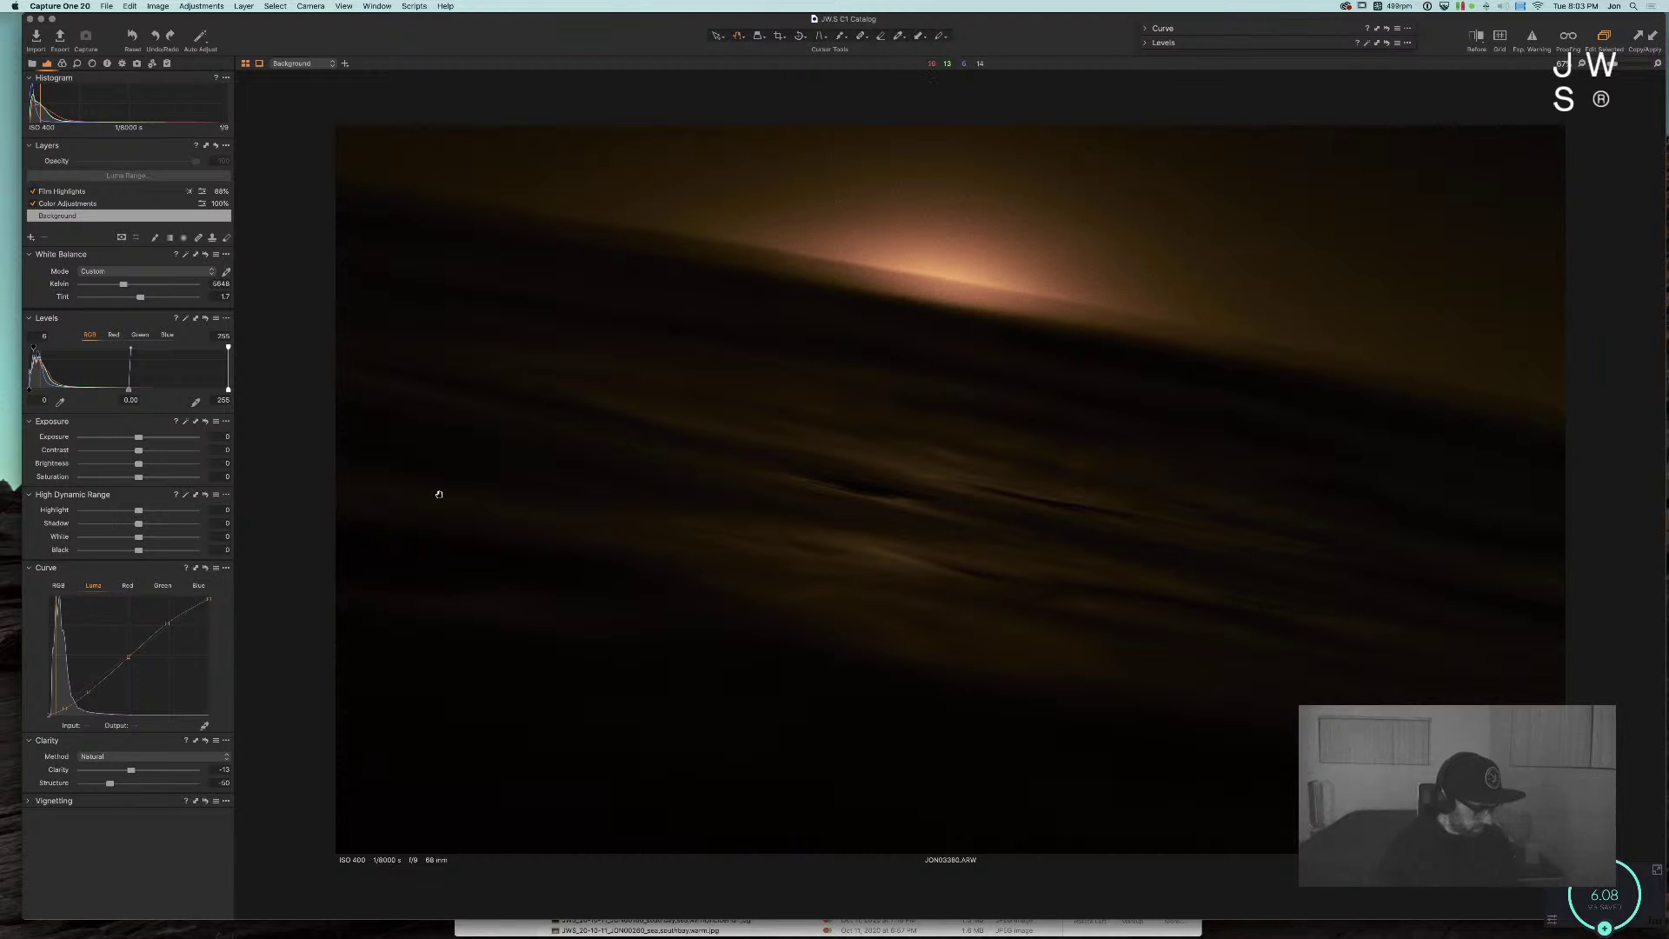
{"action": "key", "text": "super+Tab"}
{"action": "key", "text": "Escape"}
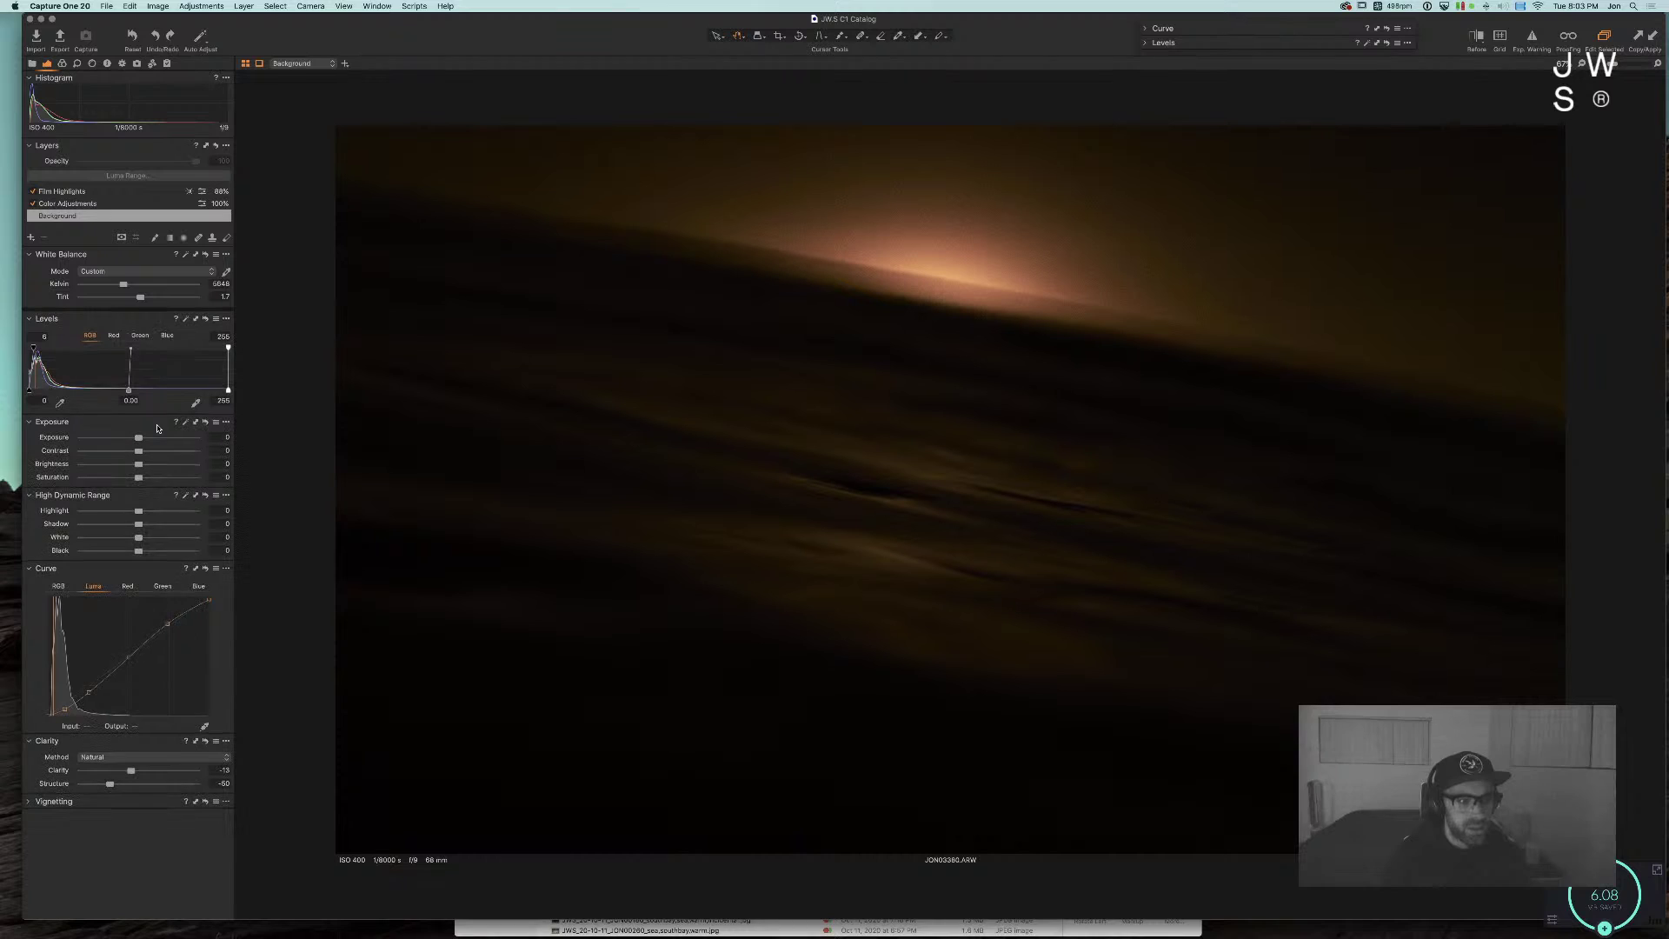
Step: Check the settings of each layer, reset all of the photo's adjustments and undo the reset
{"action": "left_click", "coordinate": [72, 203]}
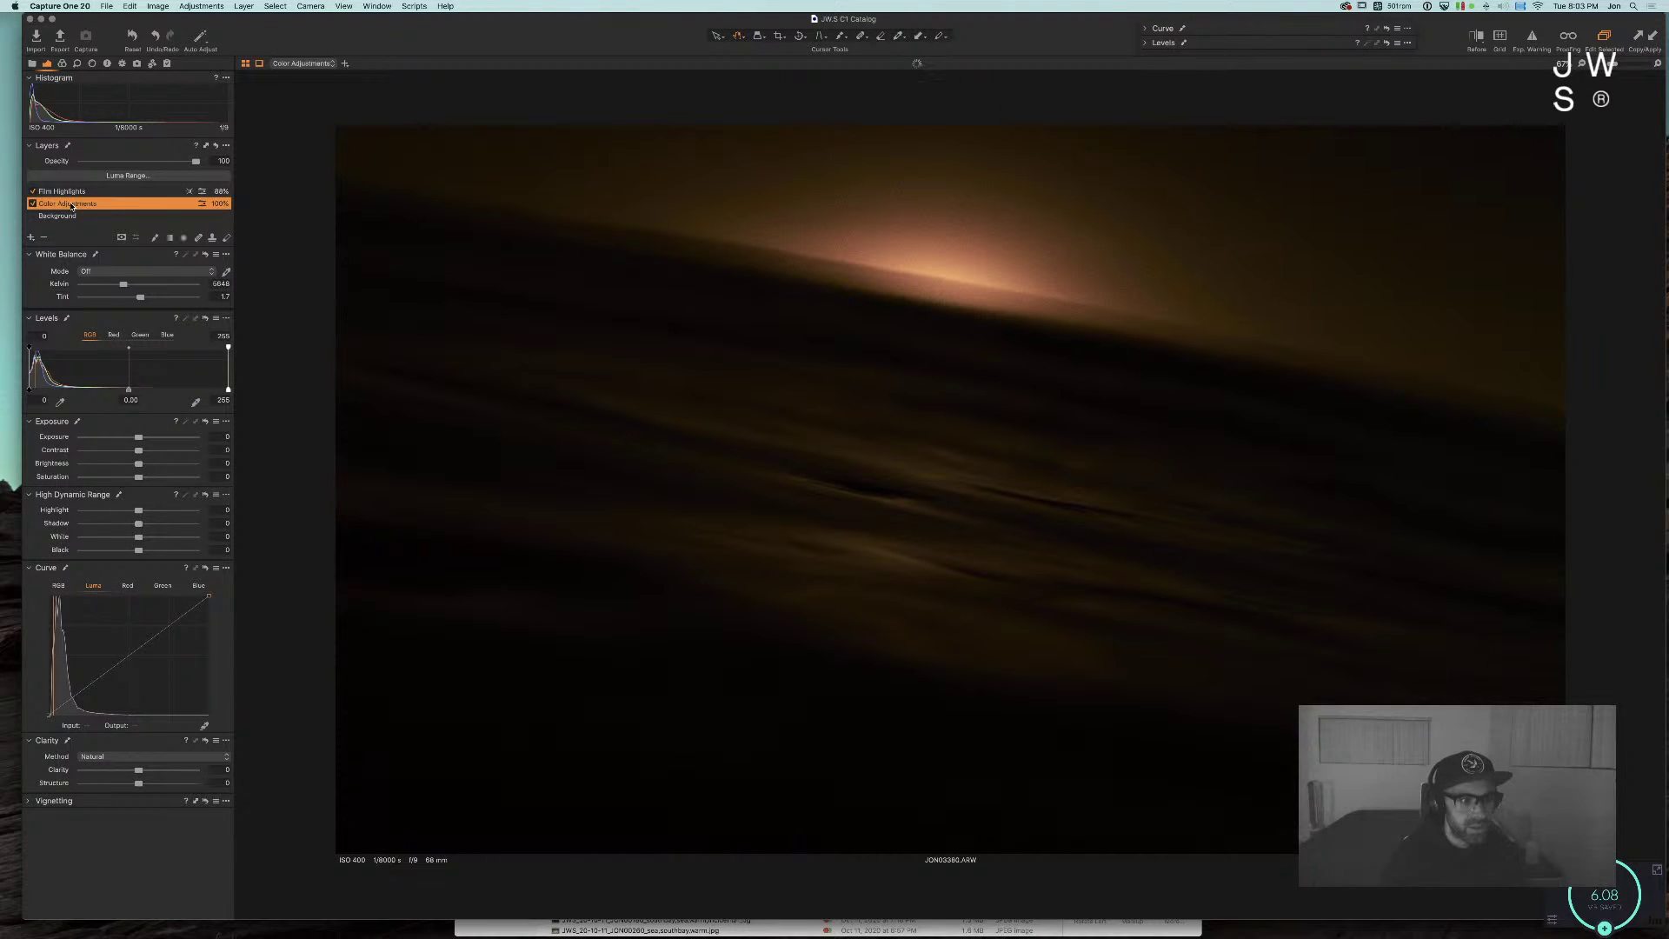
{"action": "left_click", "coordinate": [72, 194]}
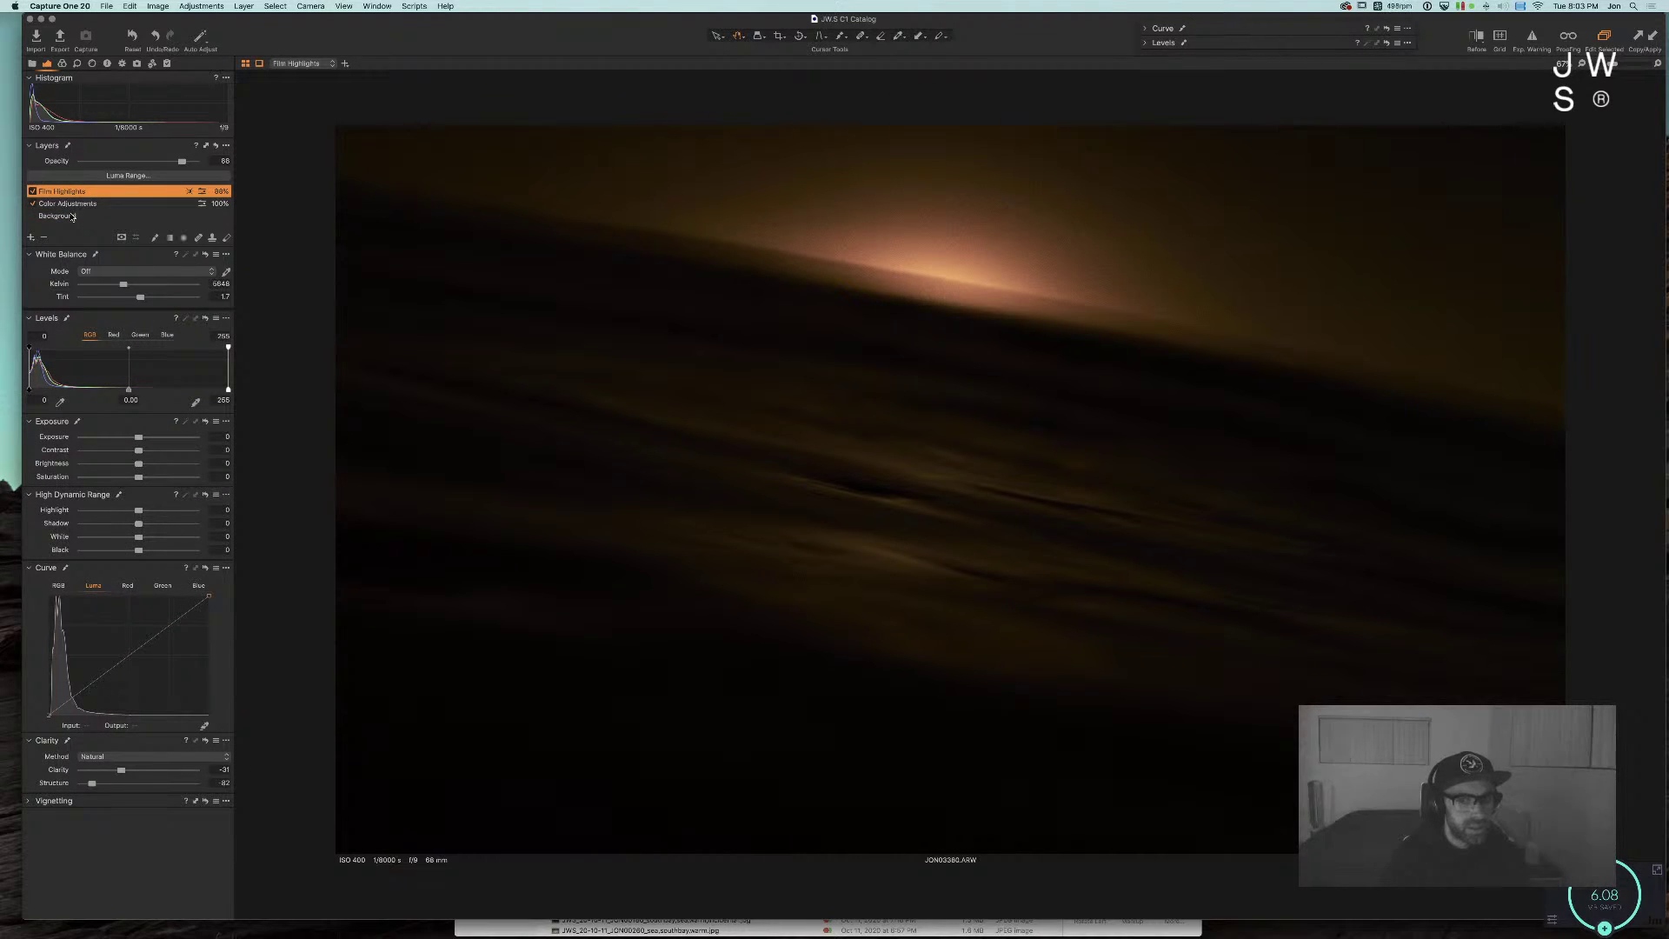
{"action": "left_click", "coordinate": [72, 216]}
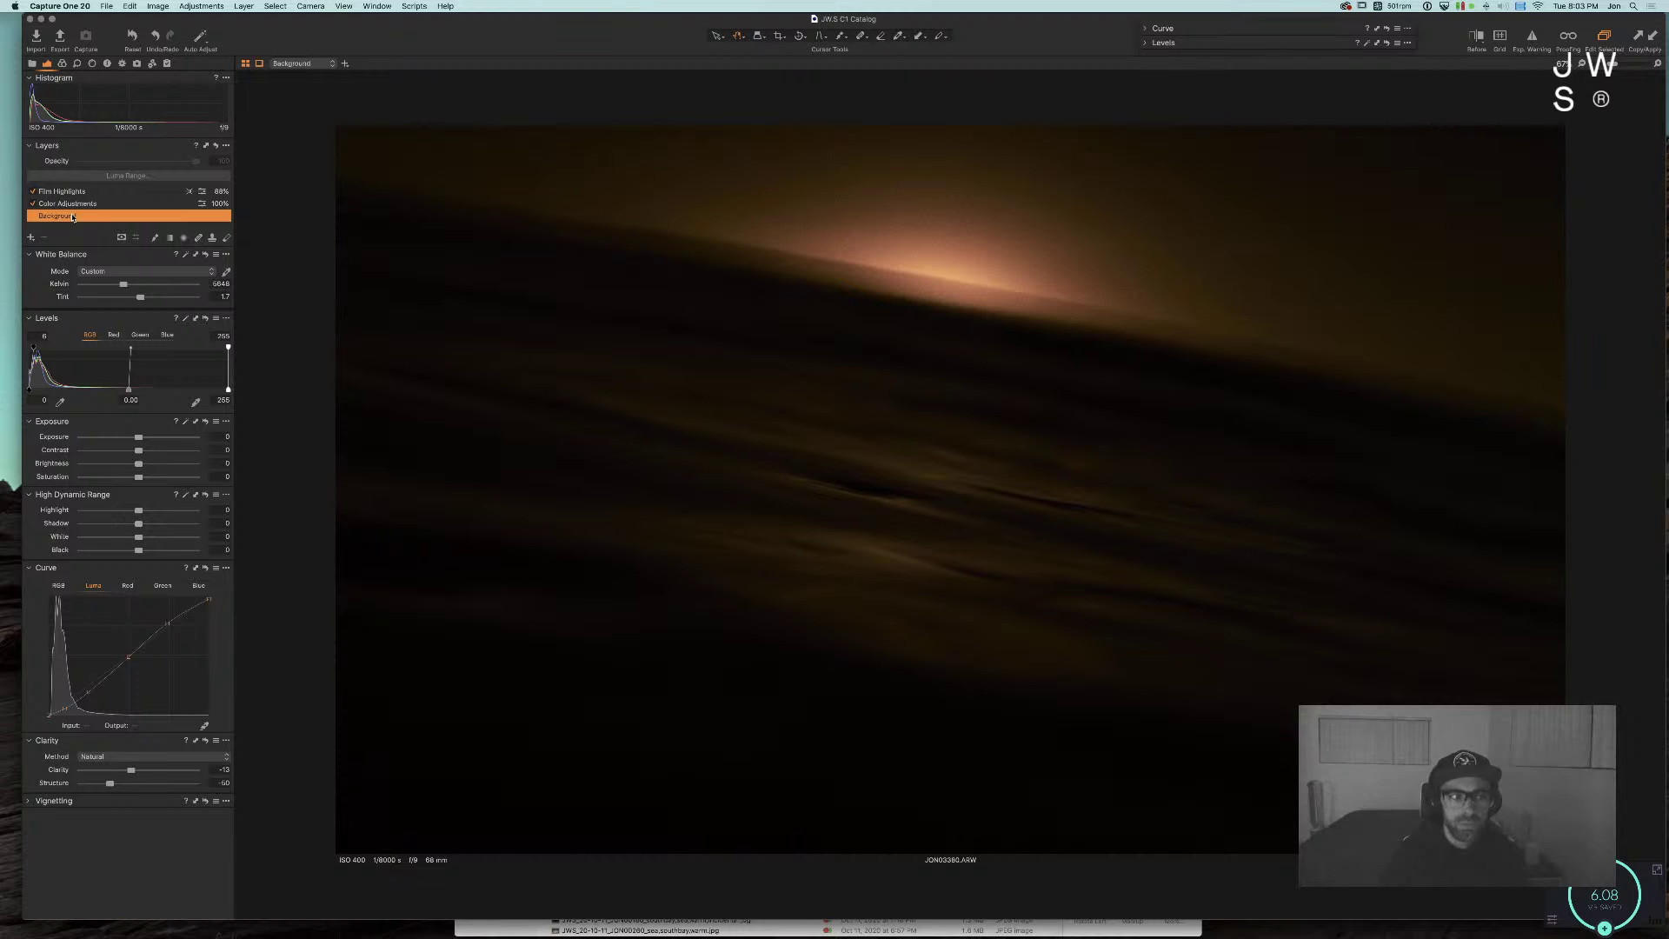
{"action": "left_click", "coordinate": [137, 41]}
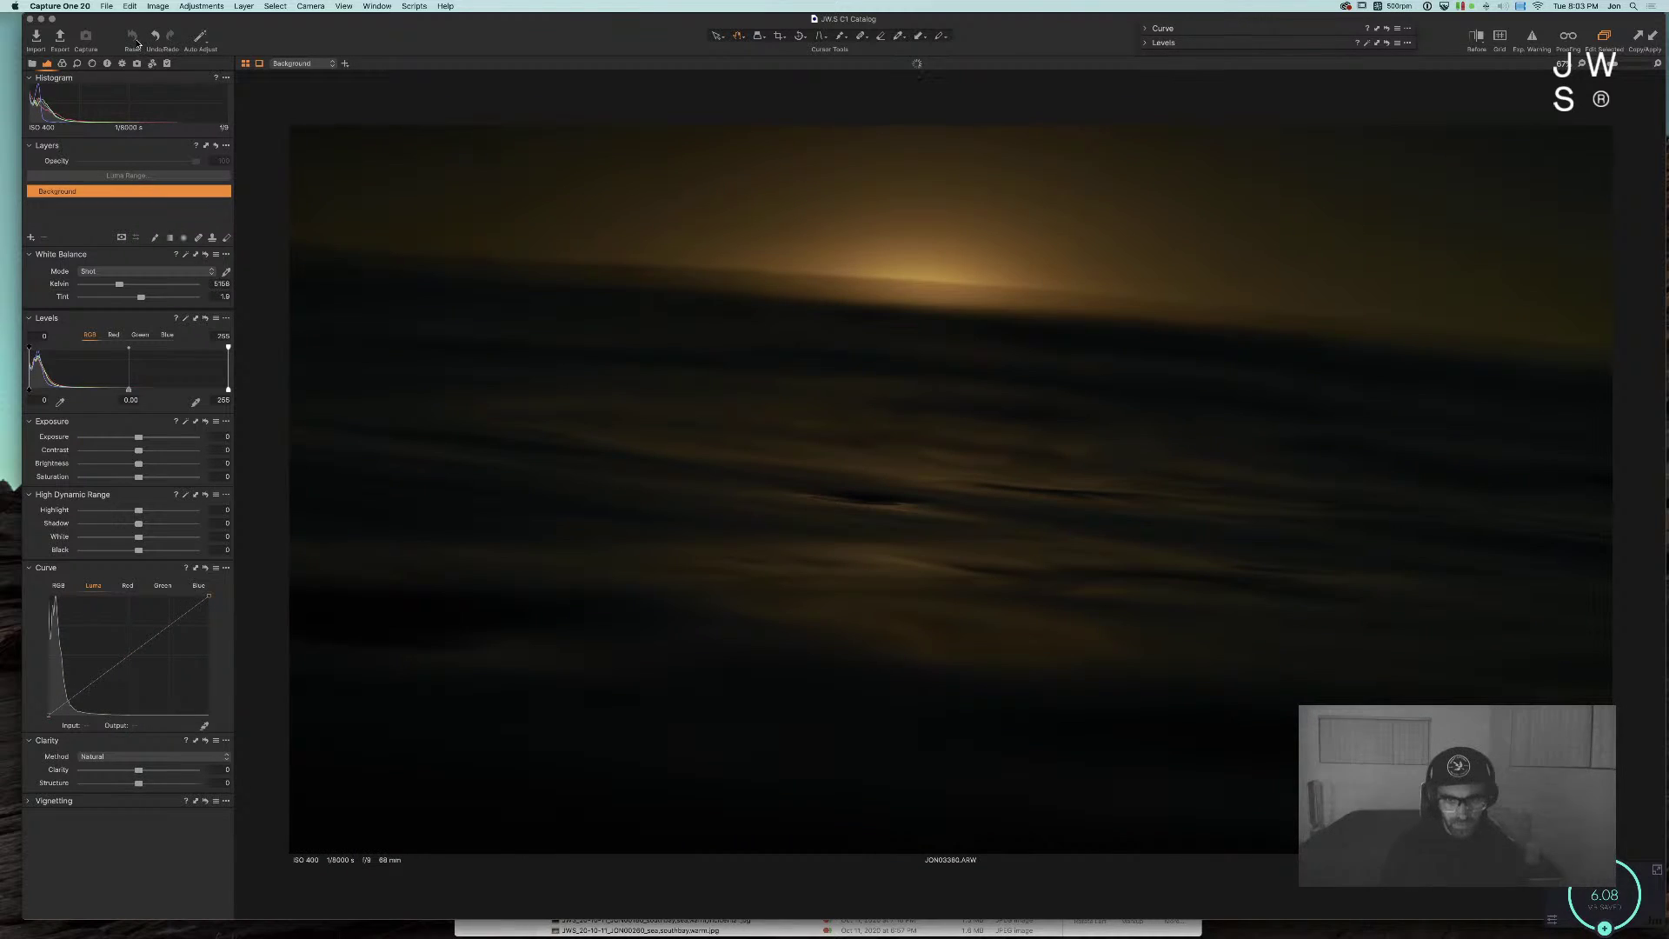
{"action": "key", "text": "super+z"}
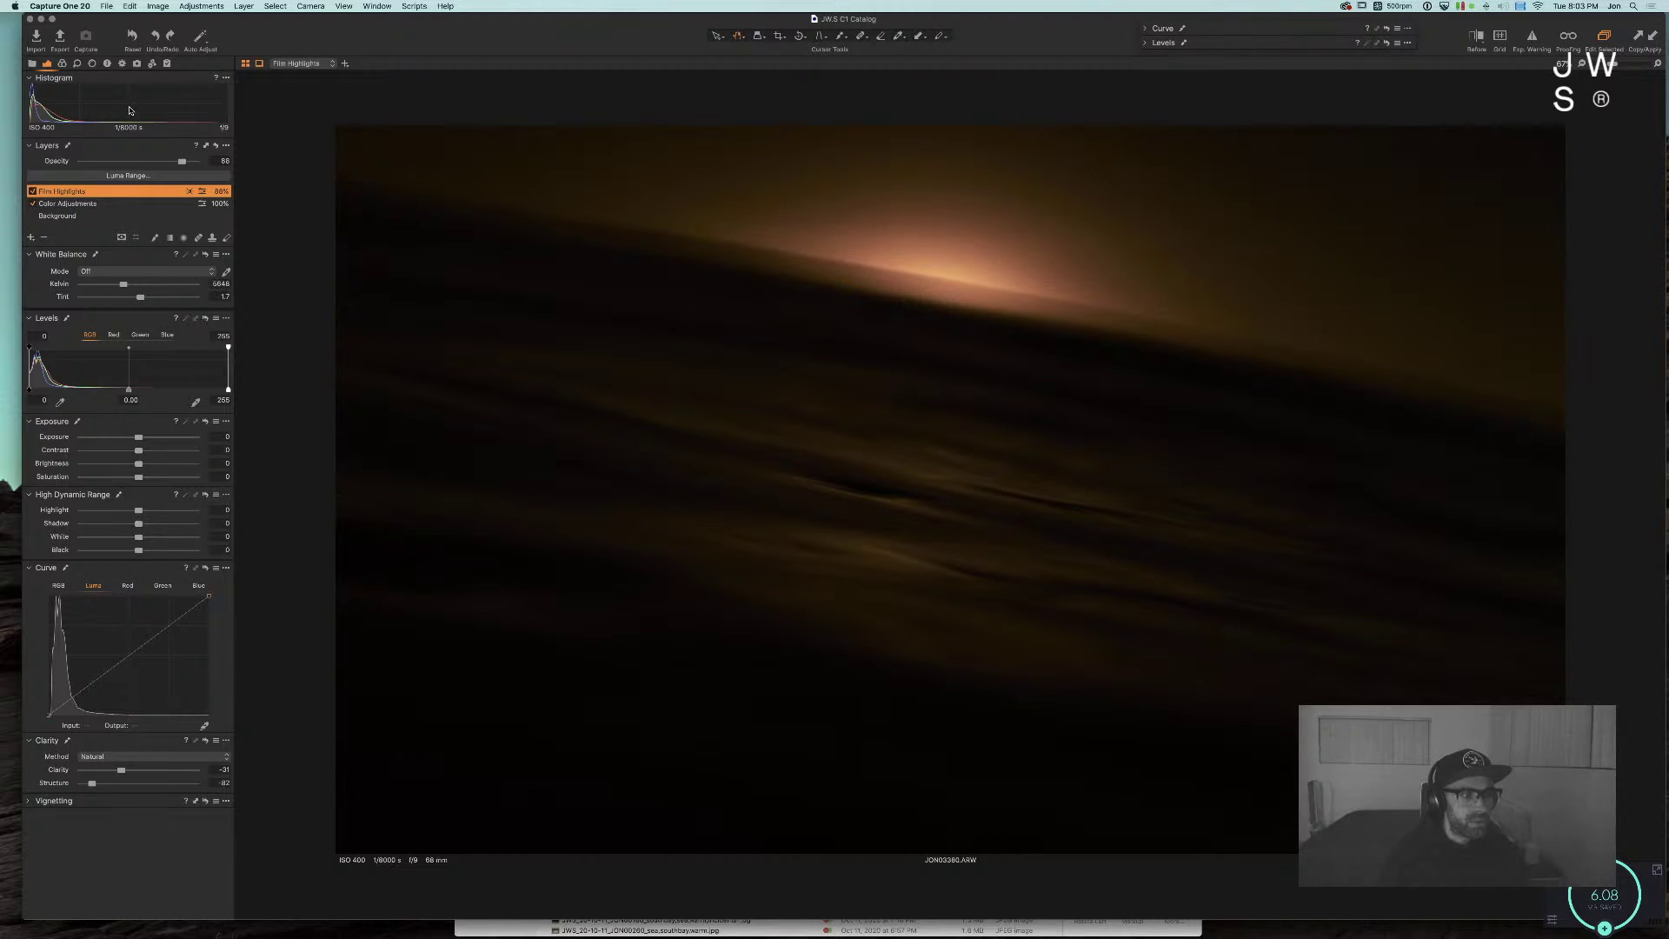
Step: Set Clarity to -13 and Structure to -50 on the Color Adjustments layer
{"action": "left_click", "coordinate": [97, 203]}
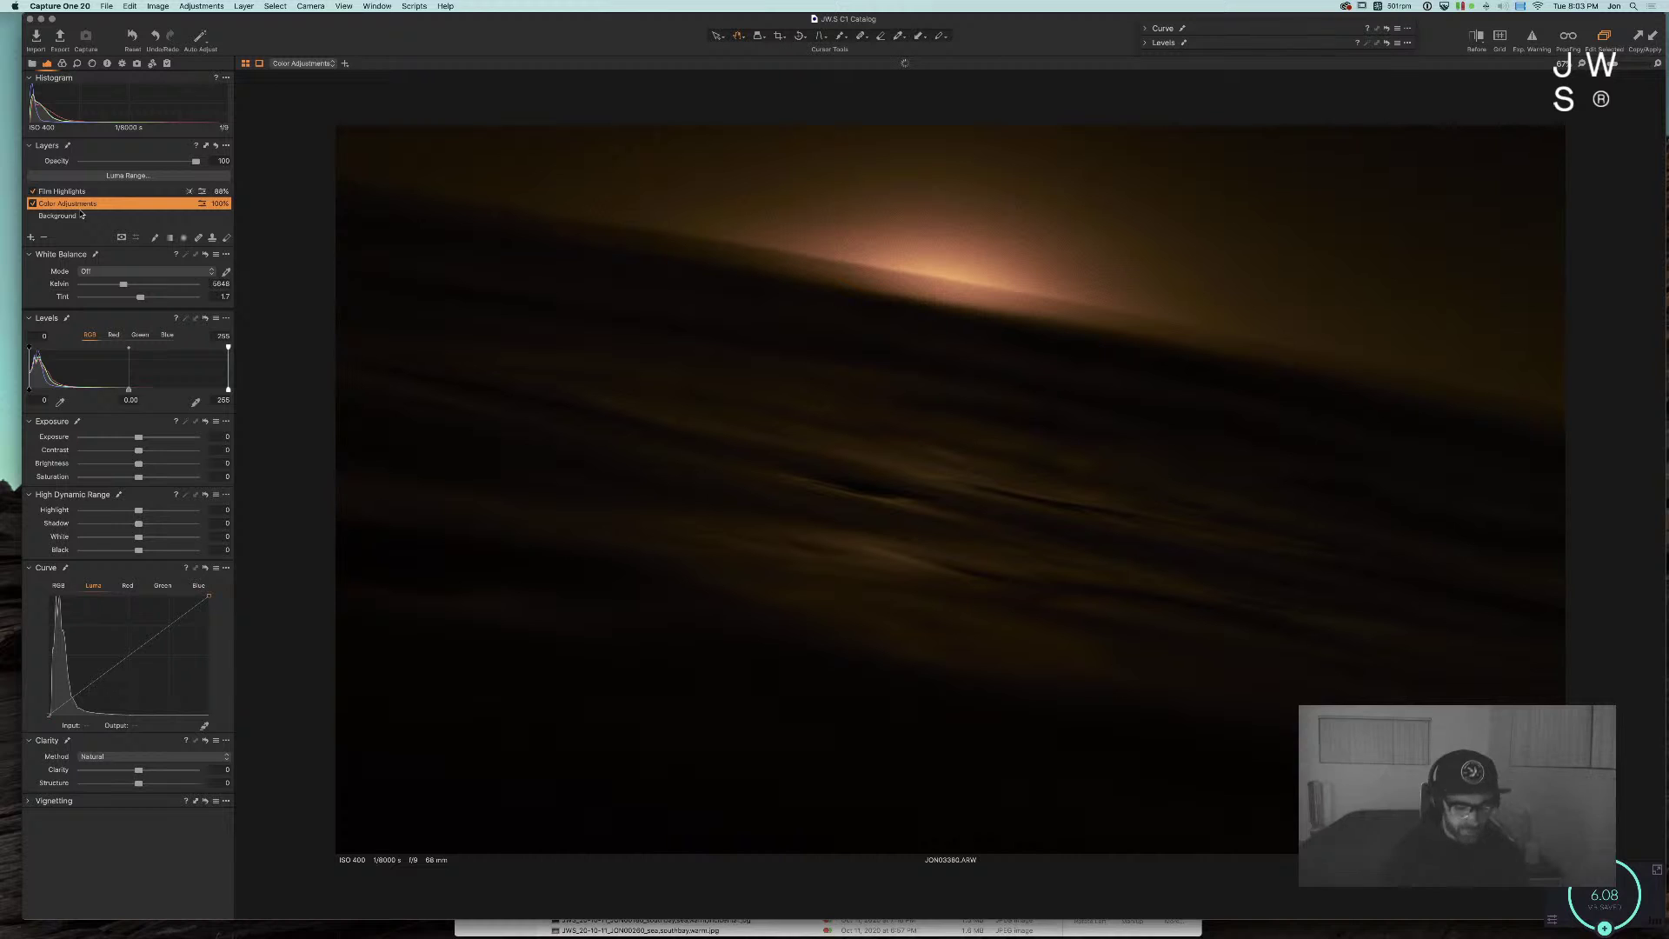
{"action": "key", "text": "super+alt+4"}
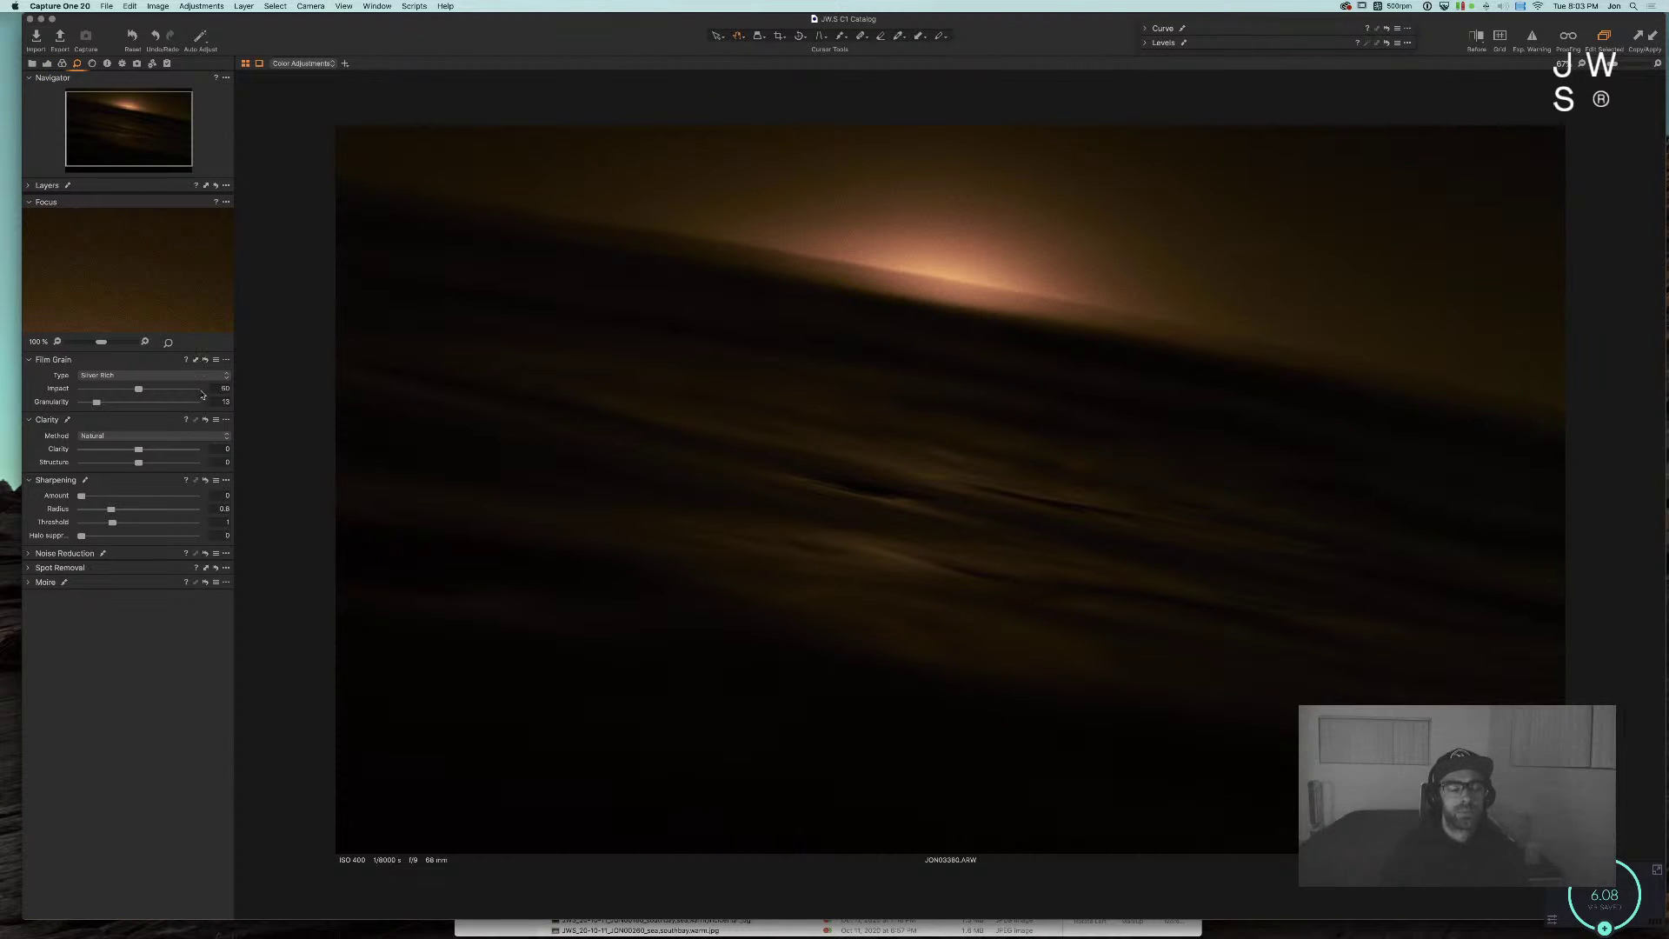
{"action": "left_click", "coordinate": [219, 448]}
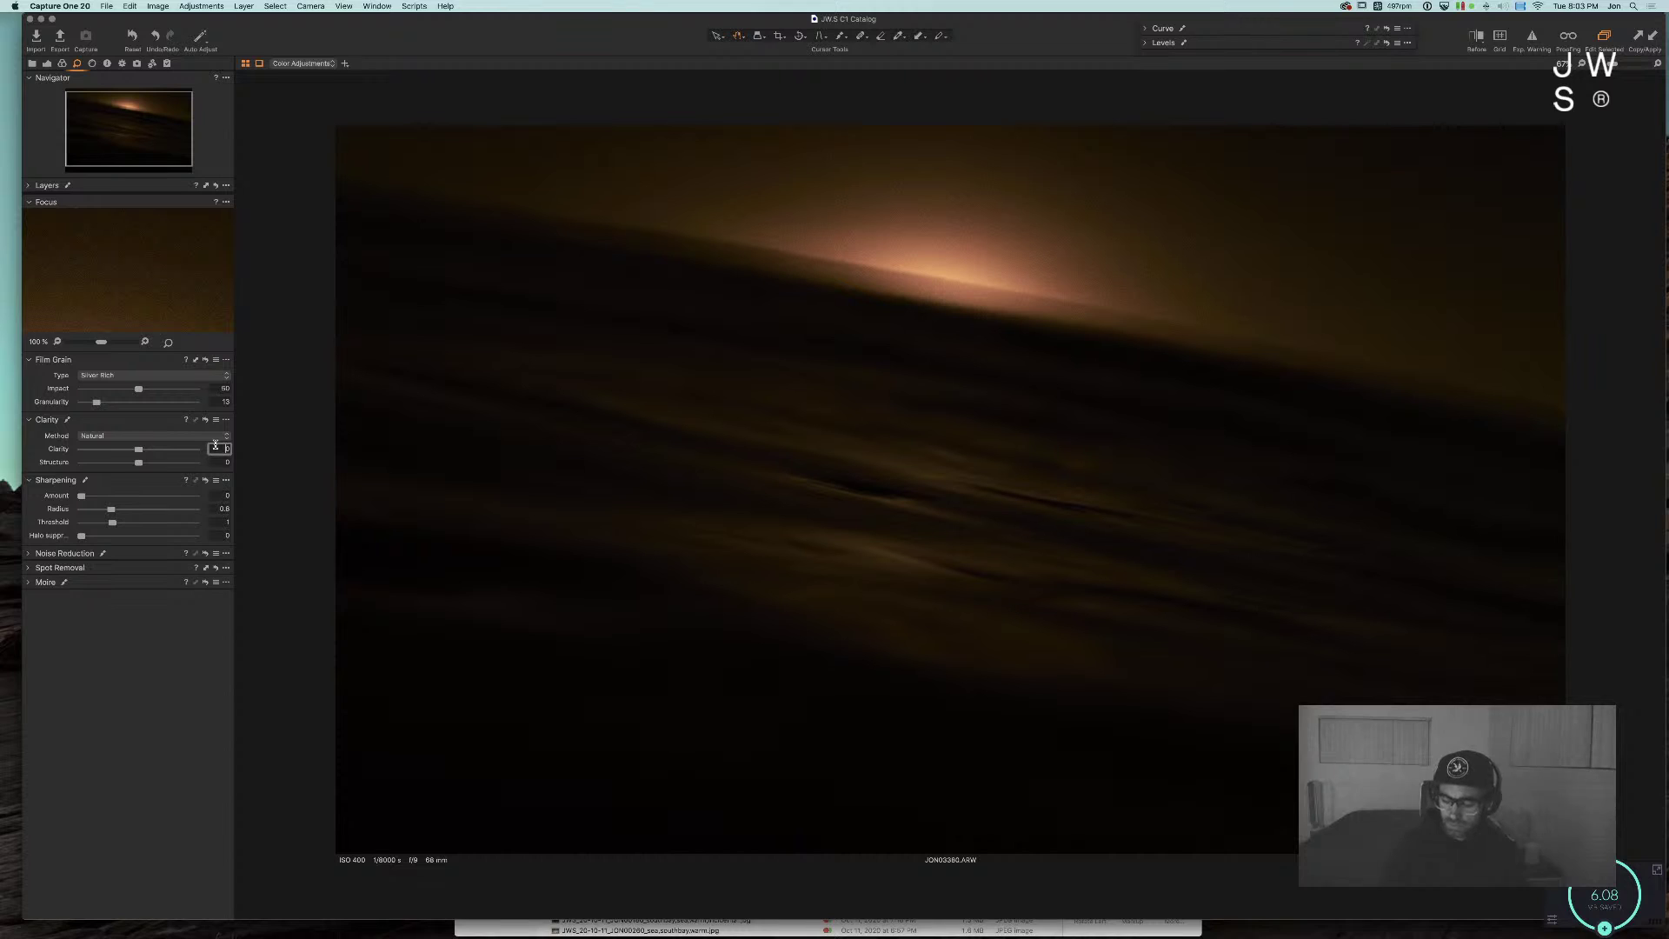
{"action": "type", "text": "-13"}
{"action": "key", "text": "Tab"}
{"action": "type", "text": "-50"}
{"action": "key", "text": "Return"}
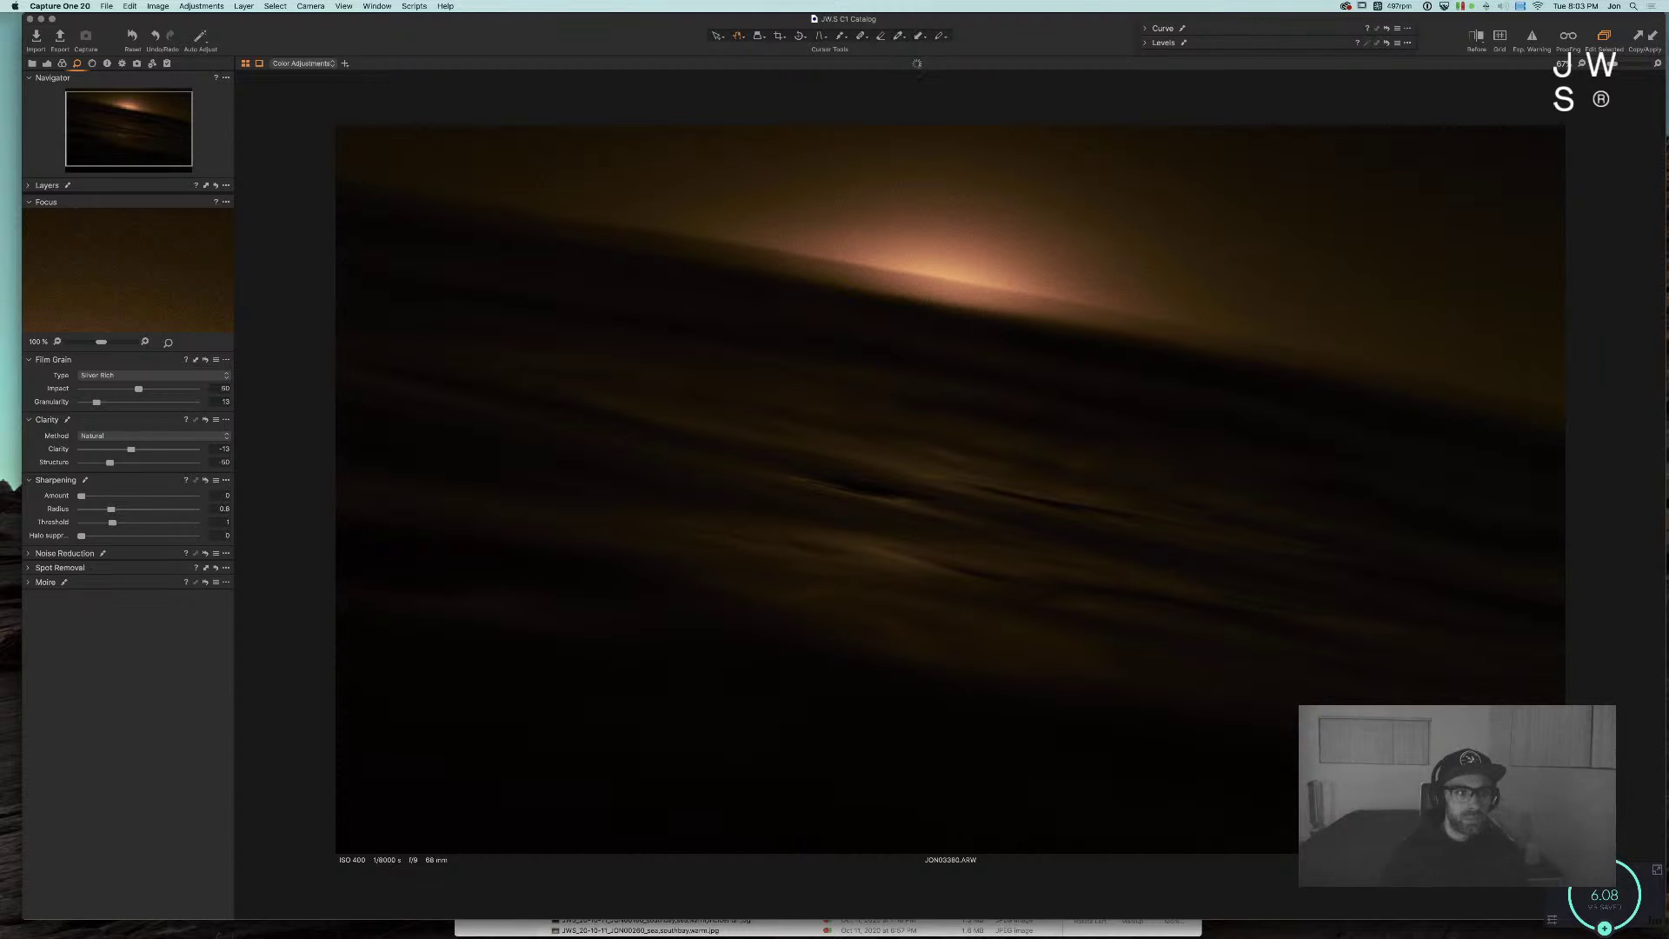
Step: Check the Color Adjustments layer's exposure settings and its 3-Way and Master color balance
{"action": "key", "text": "super+alt+2"}
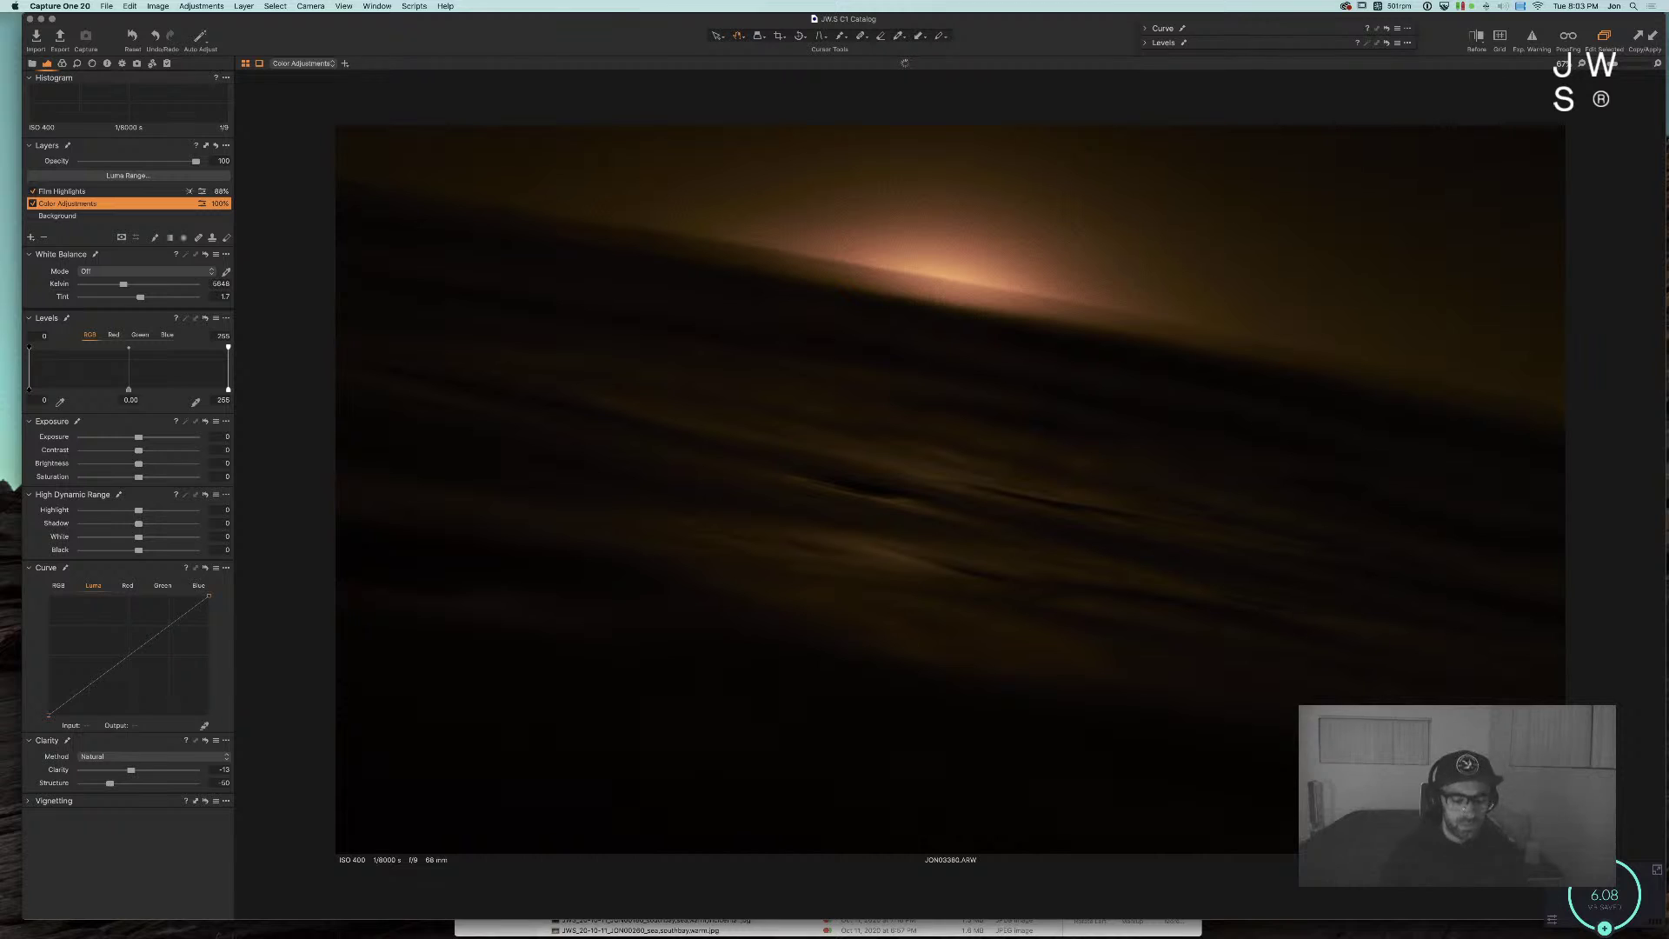
{"action": "key", "text": "super+alt+3"}
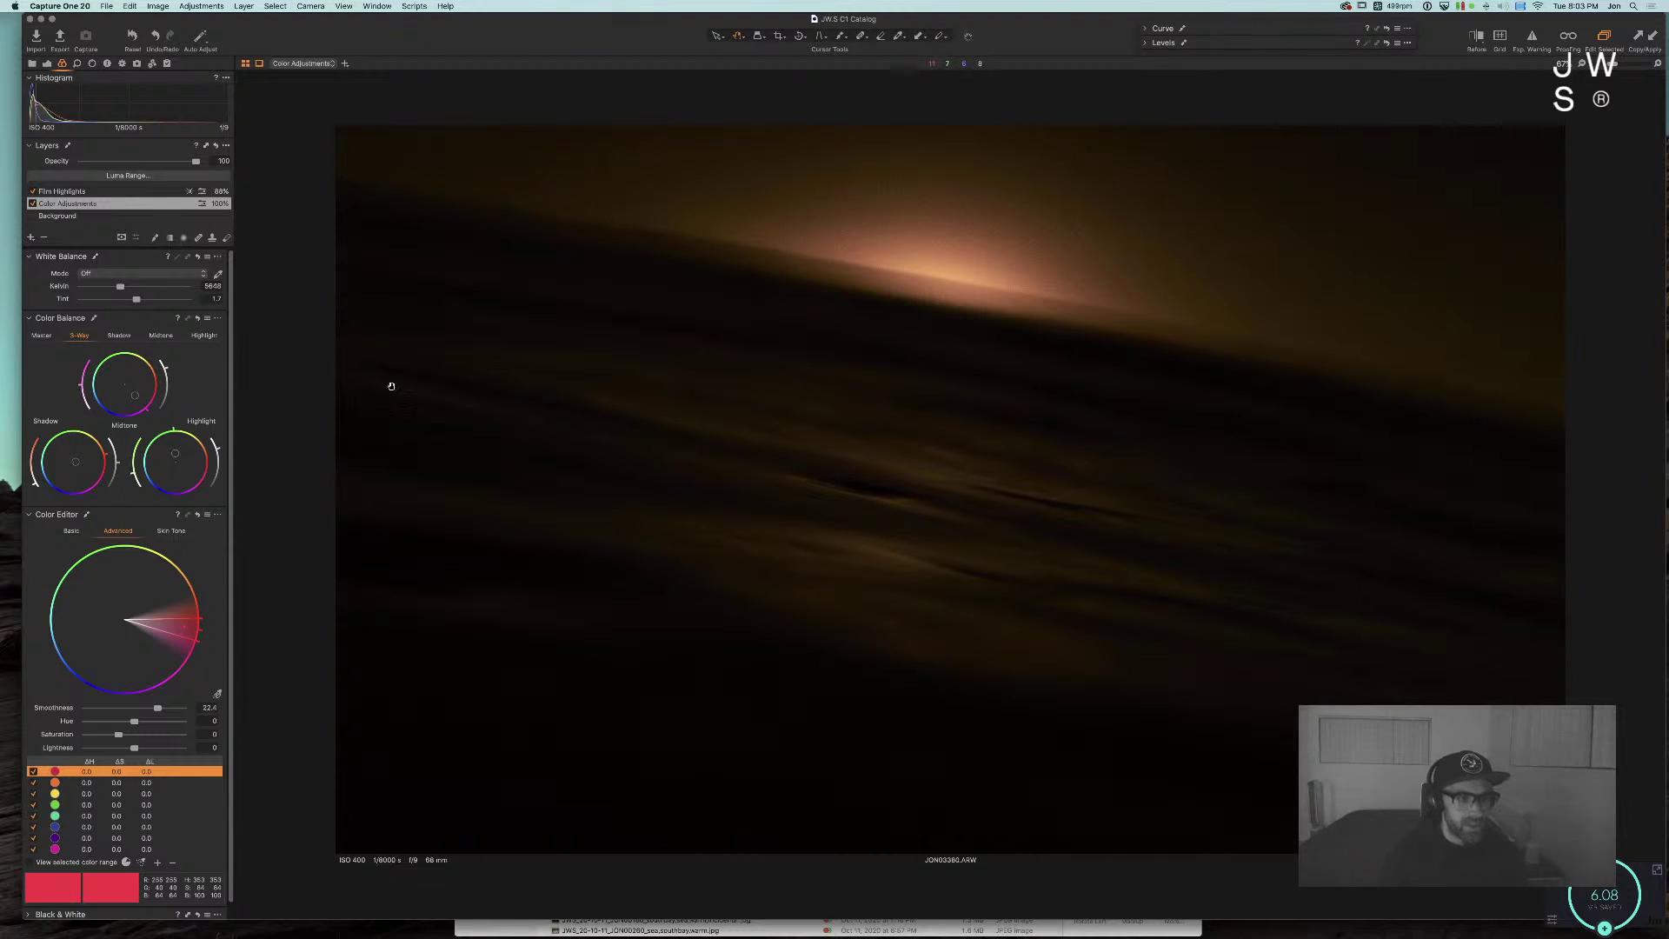
{"action": "left_click", "coordinate": [48, 335]}
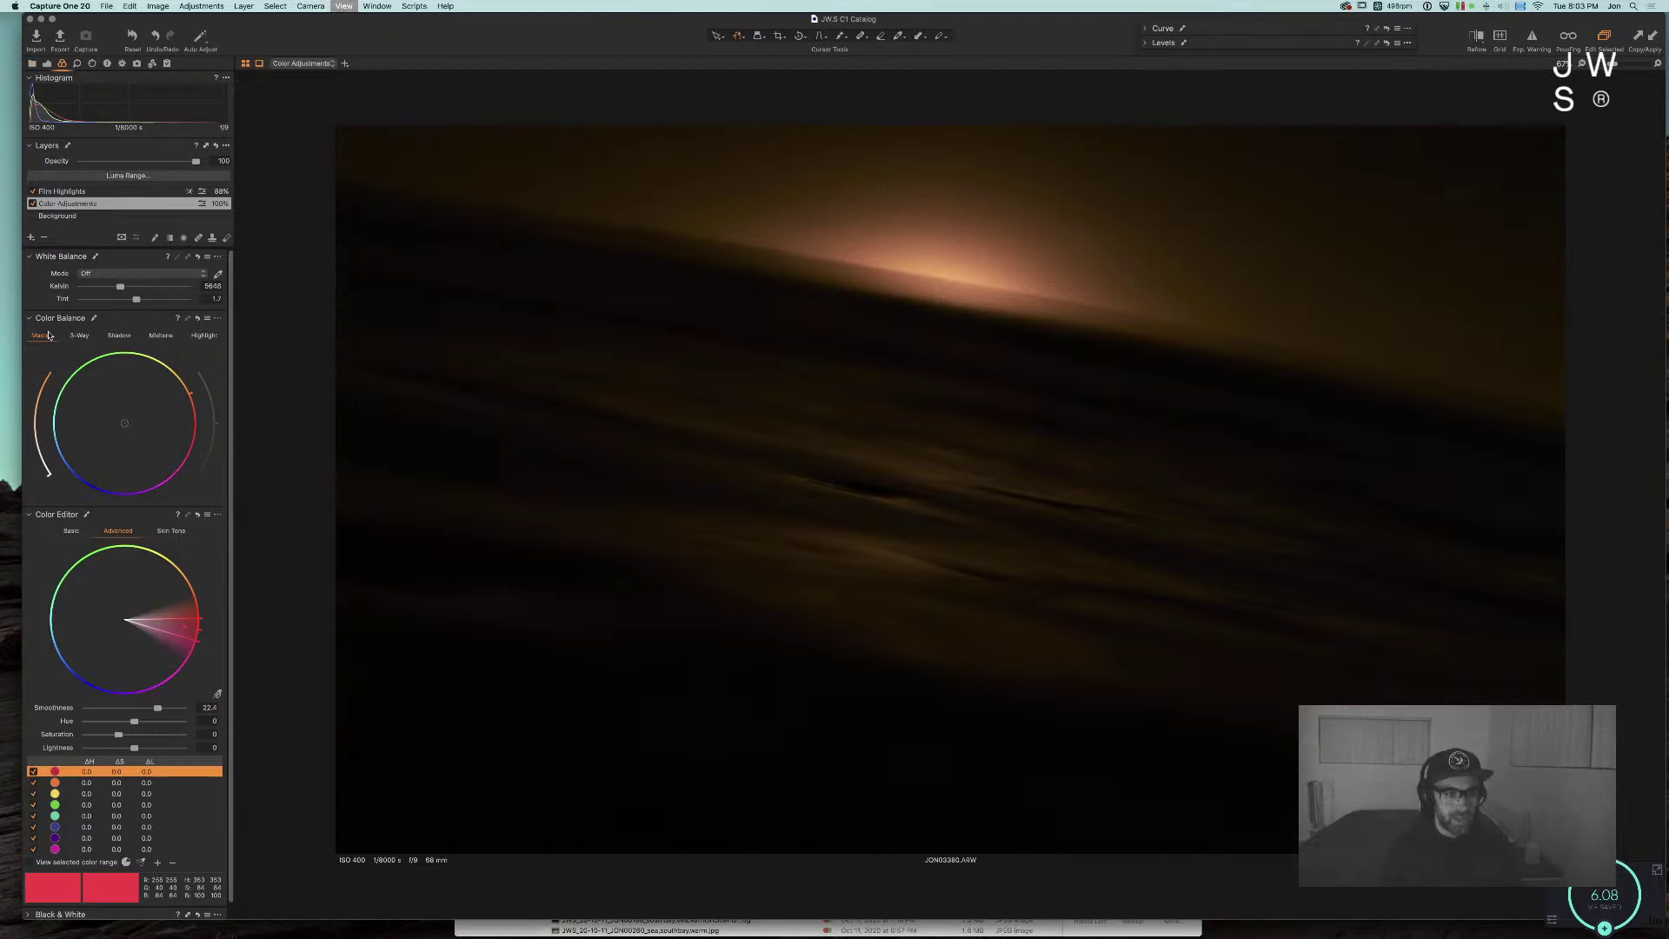
{"action": "key", "text": "super+alt+l"}
{"action": "key", "text": "super+alt+e"}
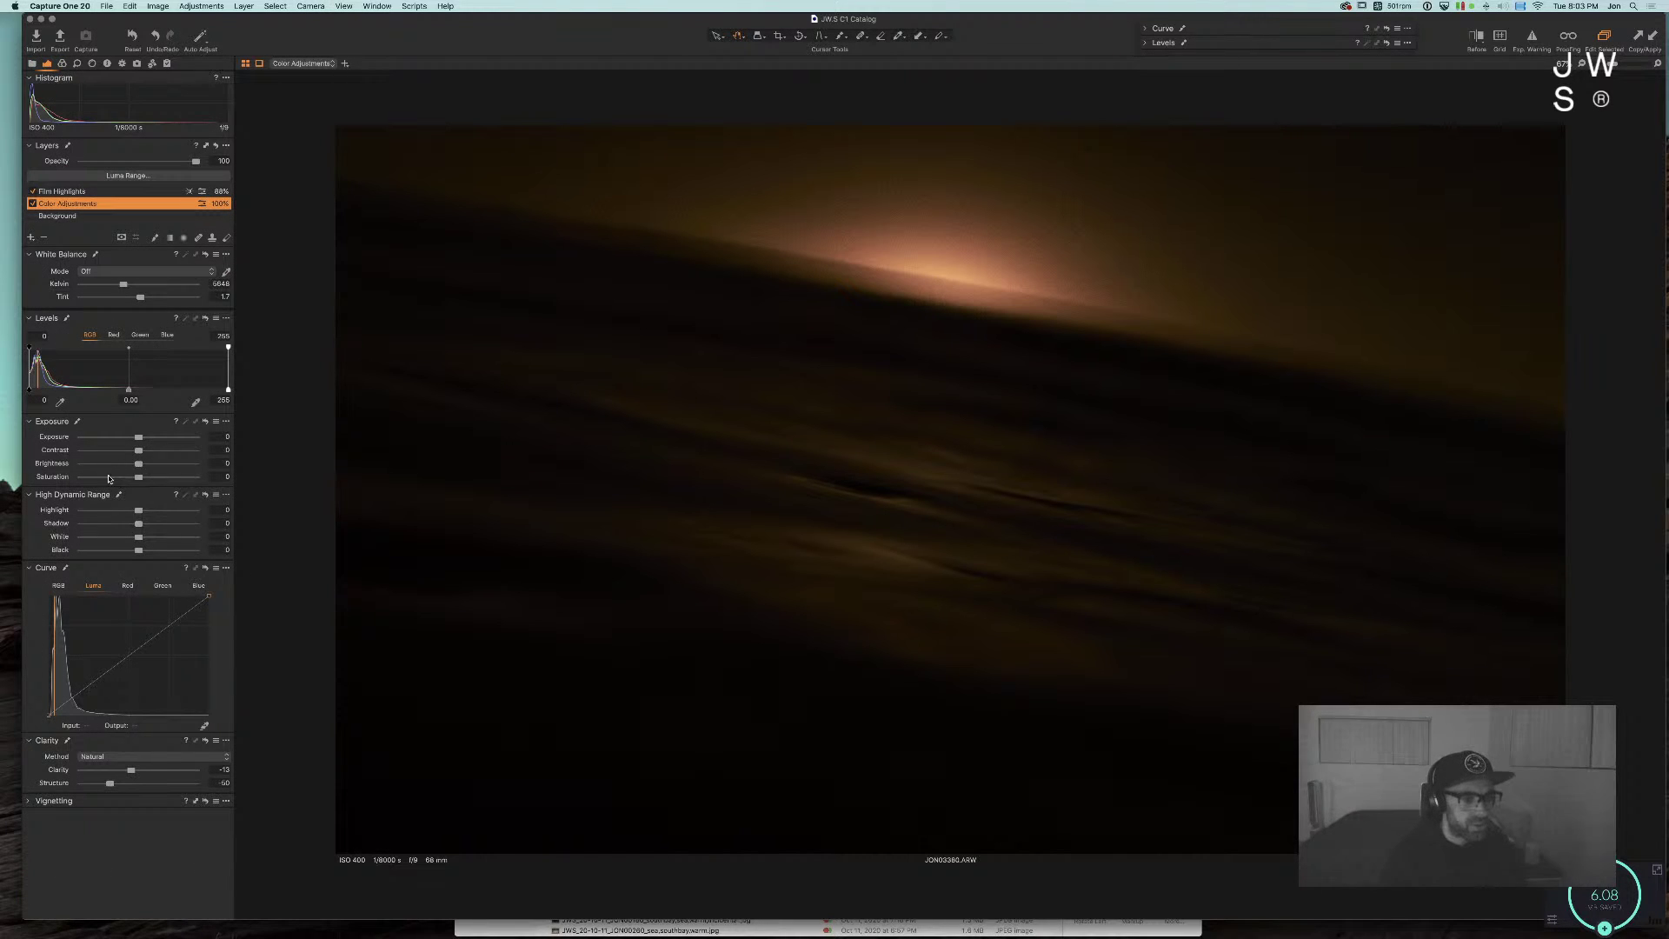
Step: Set the Background layer's Levels midtone to -0.17 and lower the film grain impact to about 25
{"action": "left_click", "coordinate": [58, 215]}
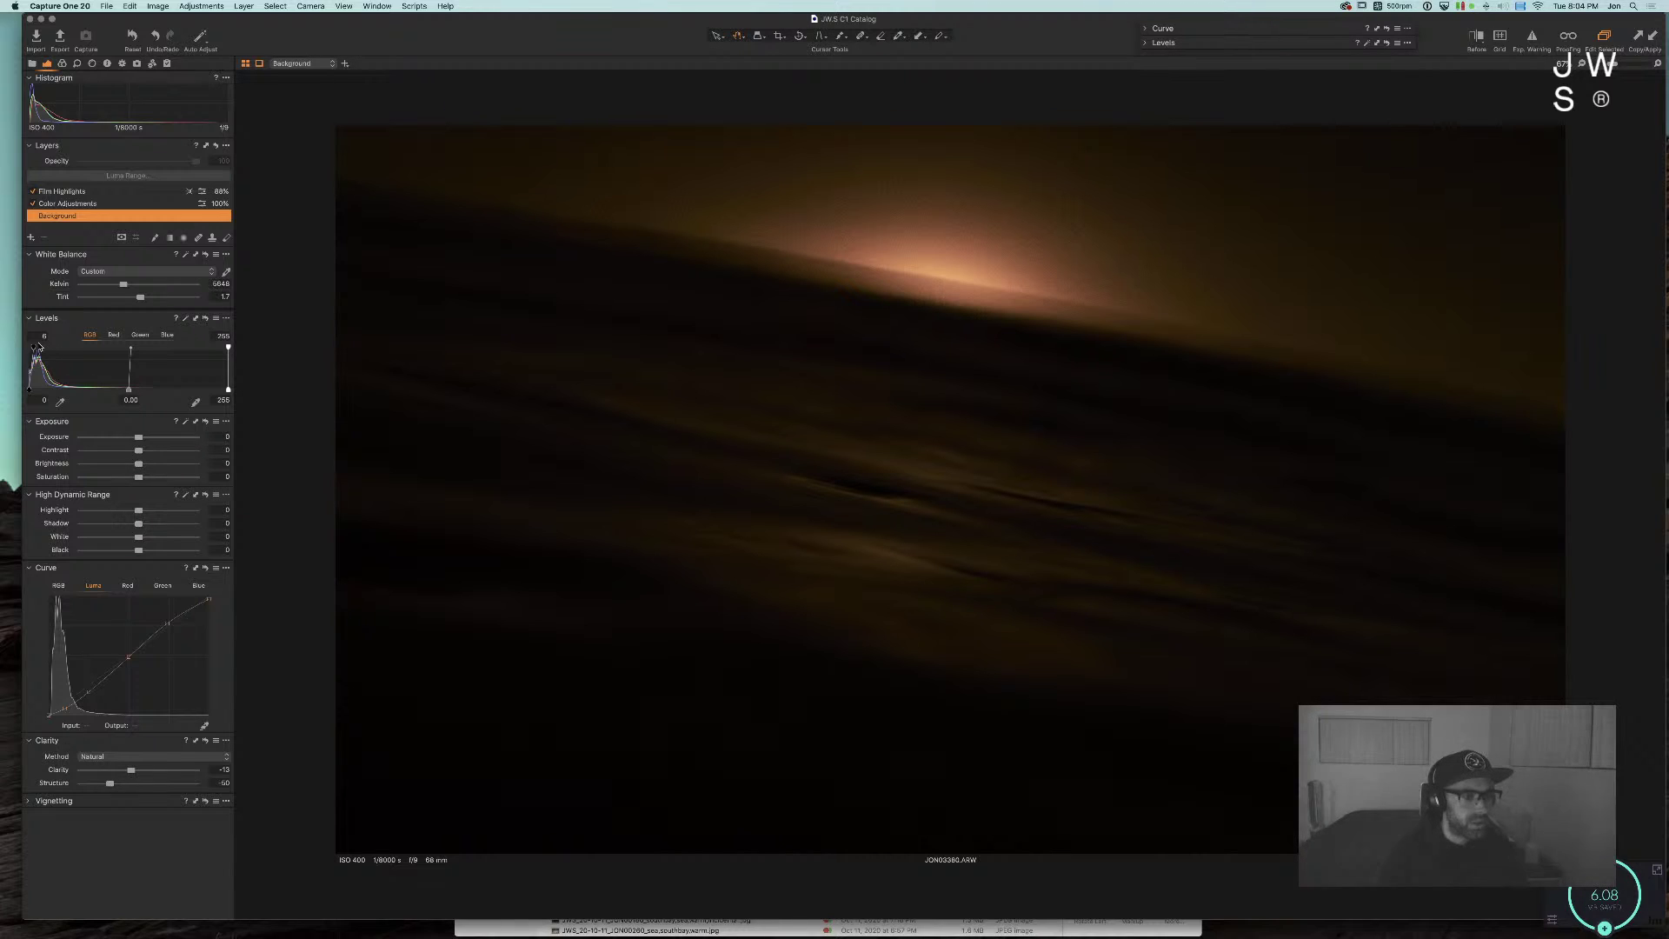
{"action": "mouse_move", "coordinate": [130, 390]}
{"action": "left_mouse_down"}
{"action": "mouse_move", "coordinate": [182, 390]}
{"action": "mouse_move", "coordinate": [142, 398]}
{"action": "left_mouse_up"}
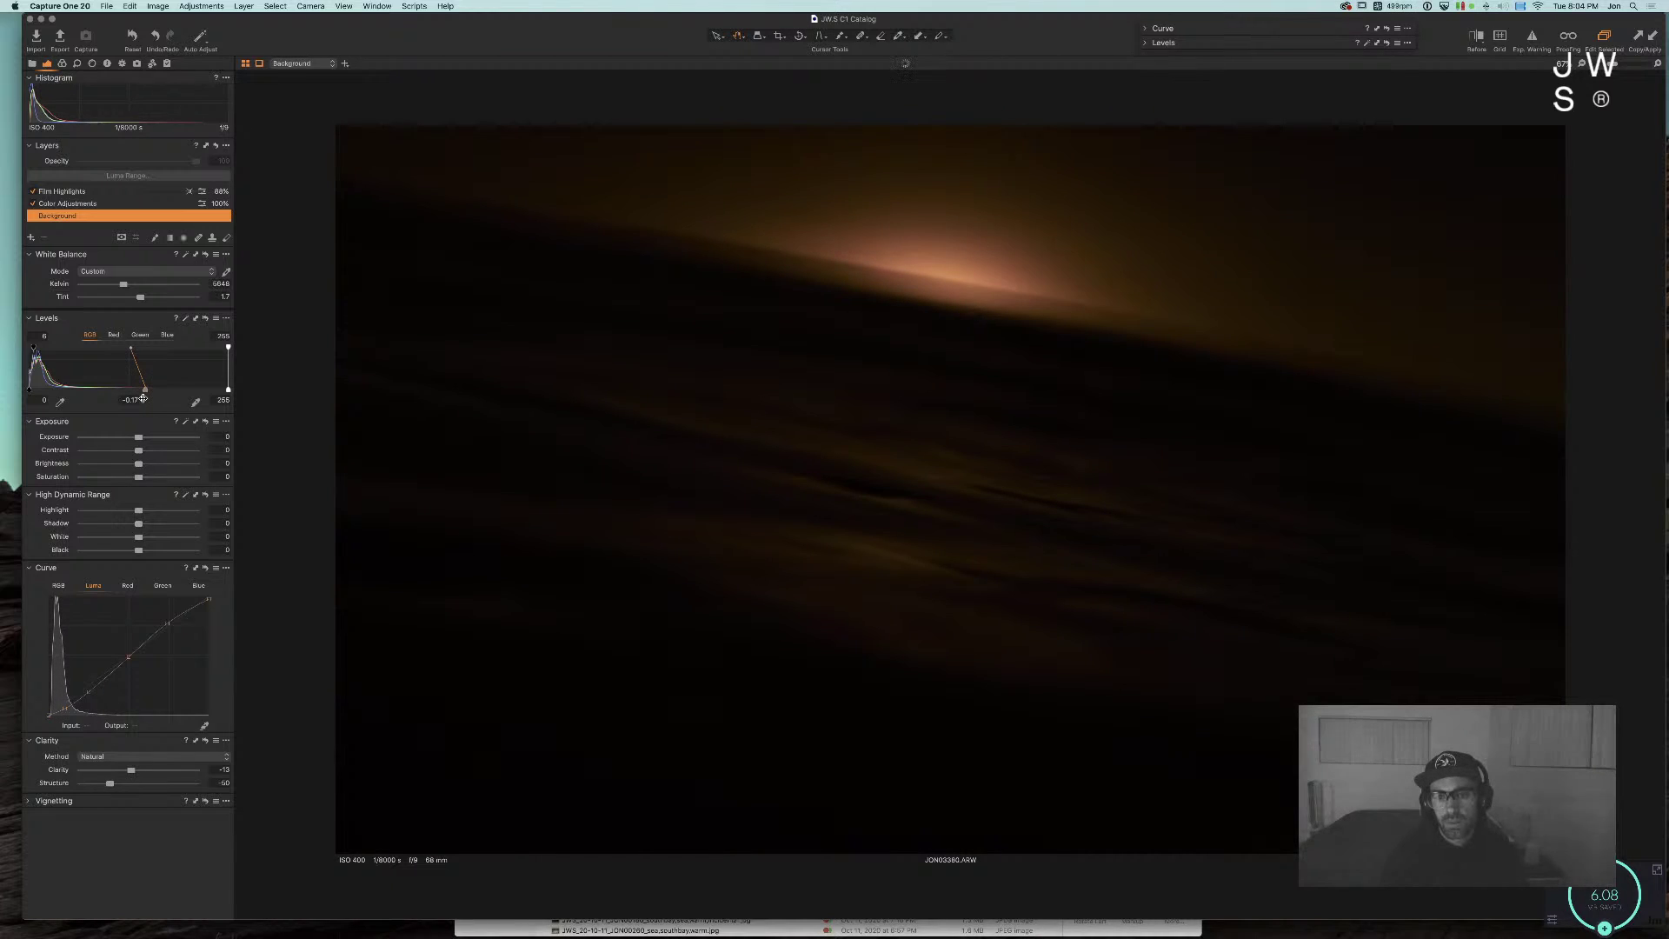
{"action": "key", "text": "super+alt+4"}
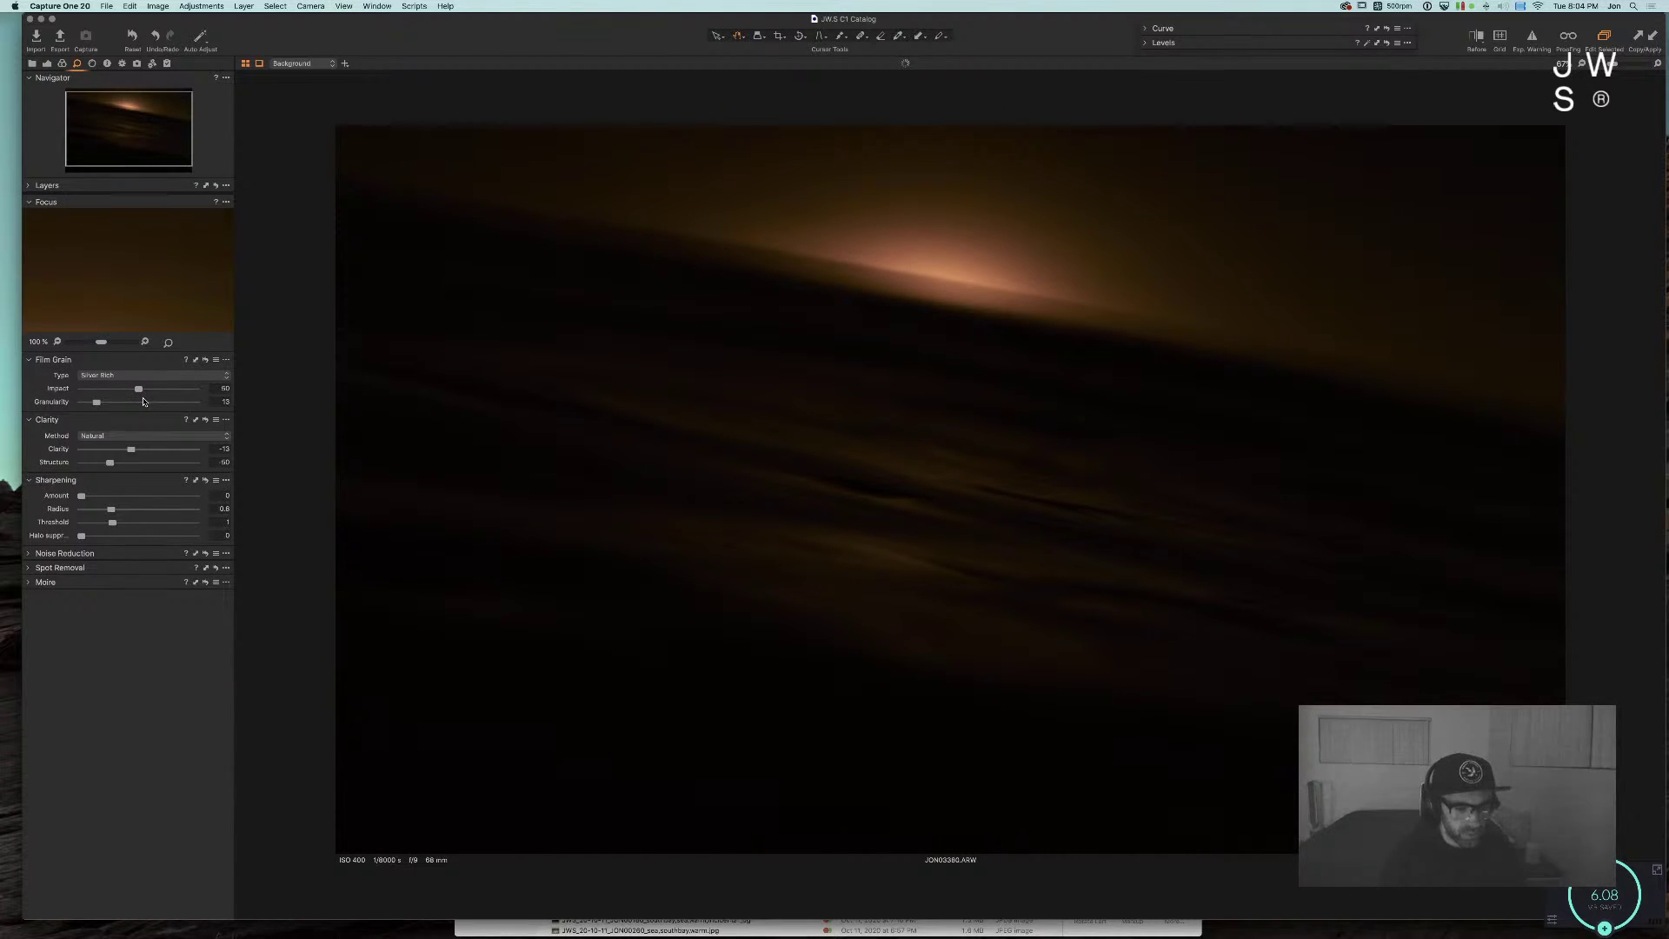
{"action": "left_click_drag", "start_coordinate": [138, 388], "coordinate": [120, 389]}
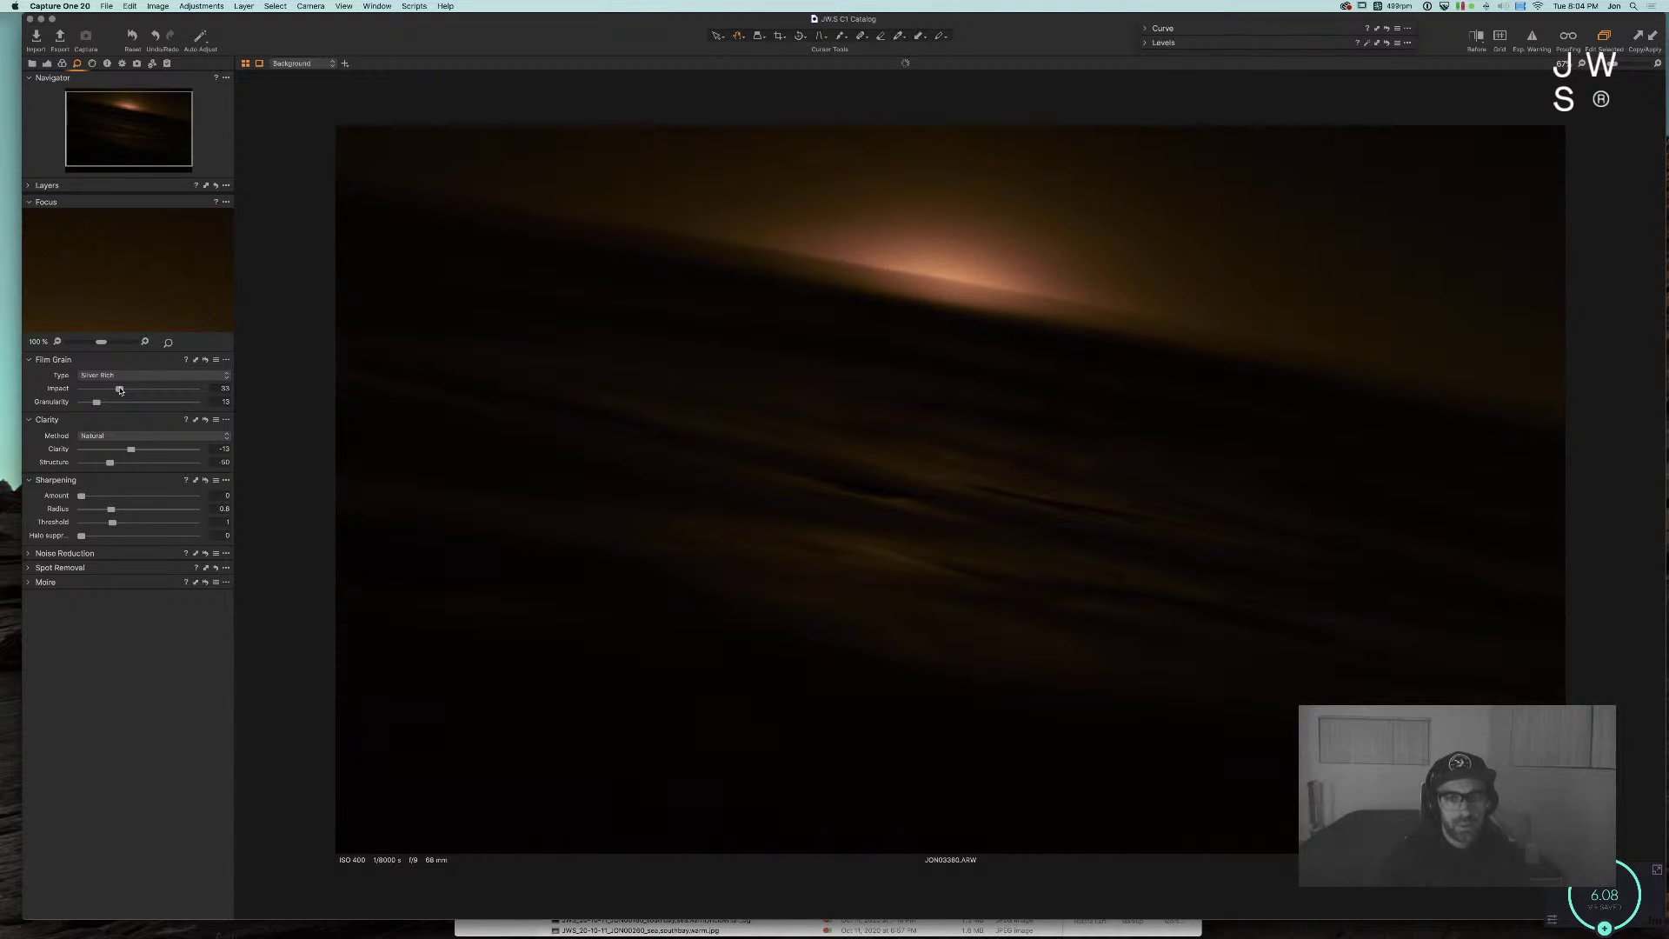
{"action": "left_click_drag", "start_coordinate": [119, 389], "coordinate": [111, 391]}
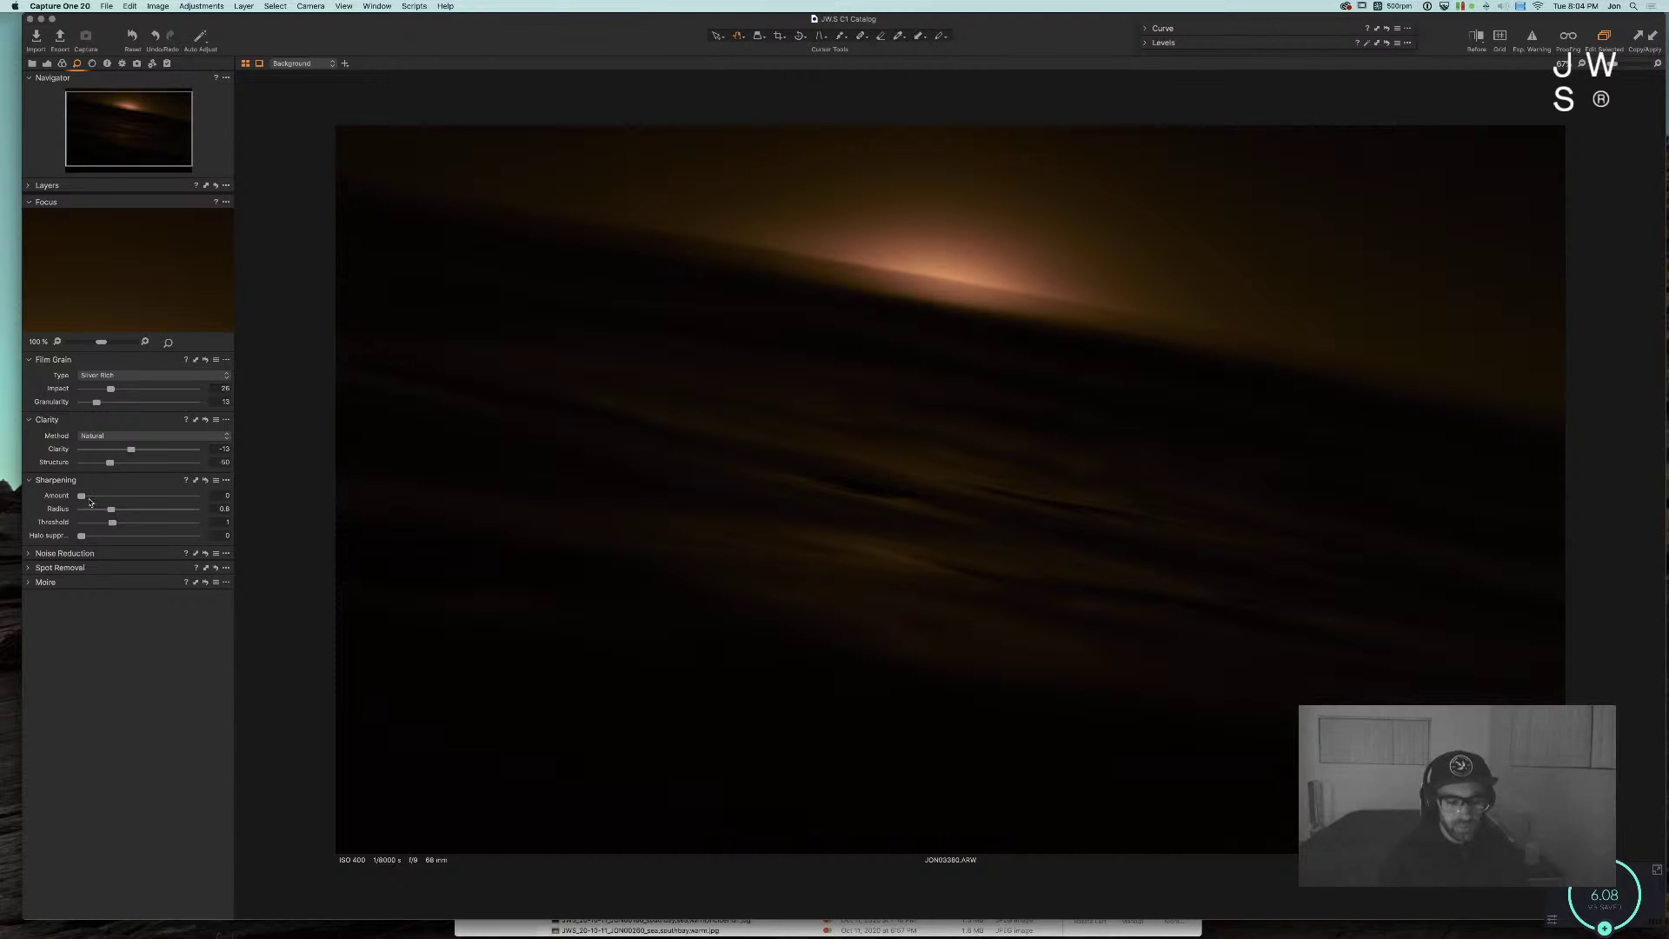
Step: Try a lower tint on the Background layer, restore it to 1.7, and raise the white balance Kelvin slightly
{"action": "key", "text": "super+alt+2"}
{"action": "left_click", "coordinate": [221, 296]}
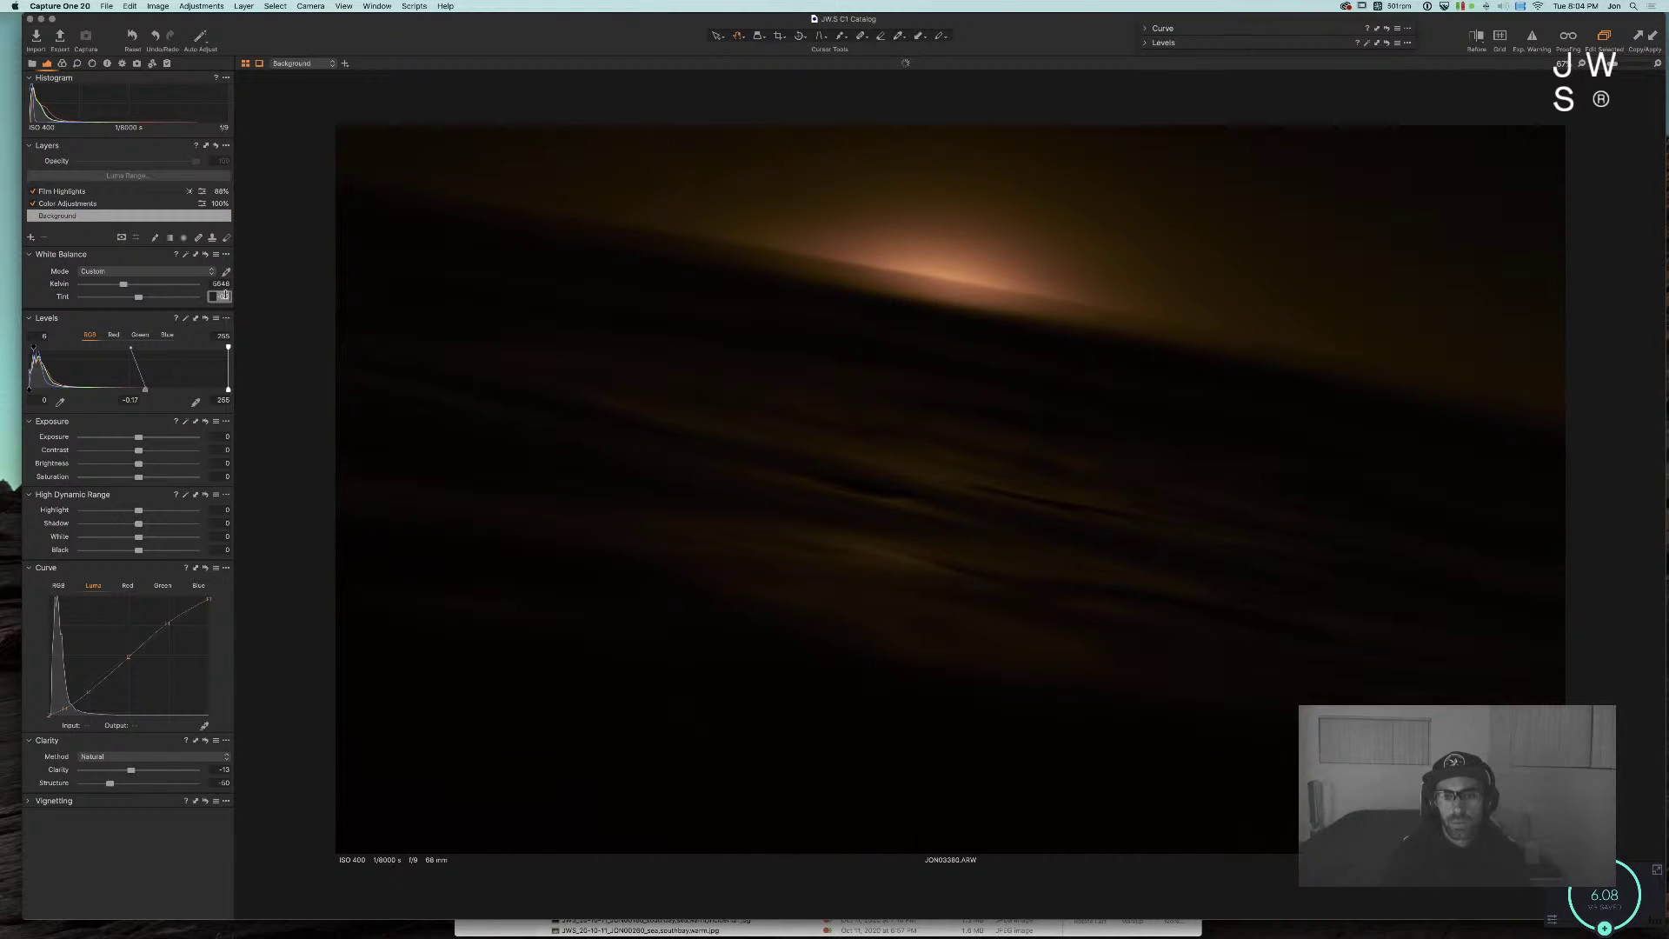
{"action": "key", "text": "Return"}
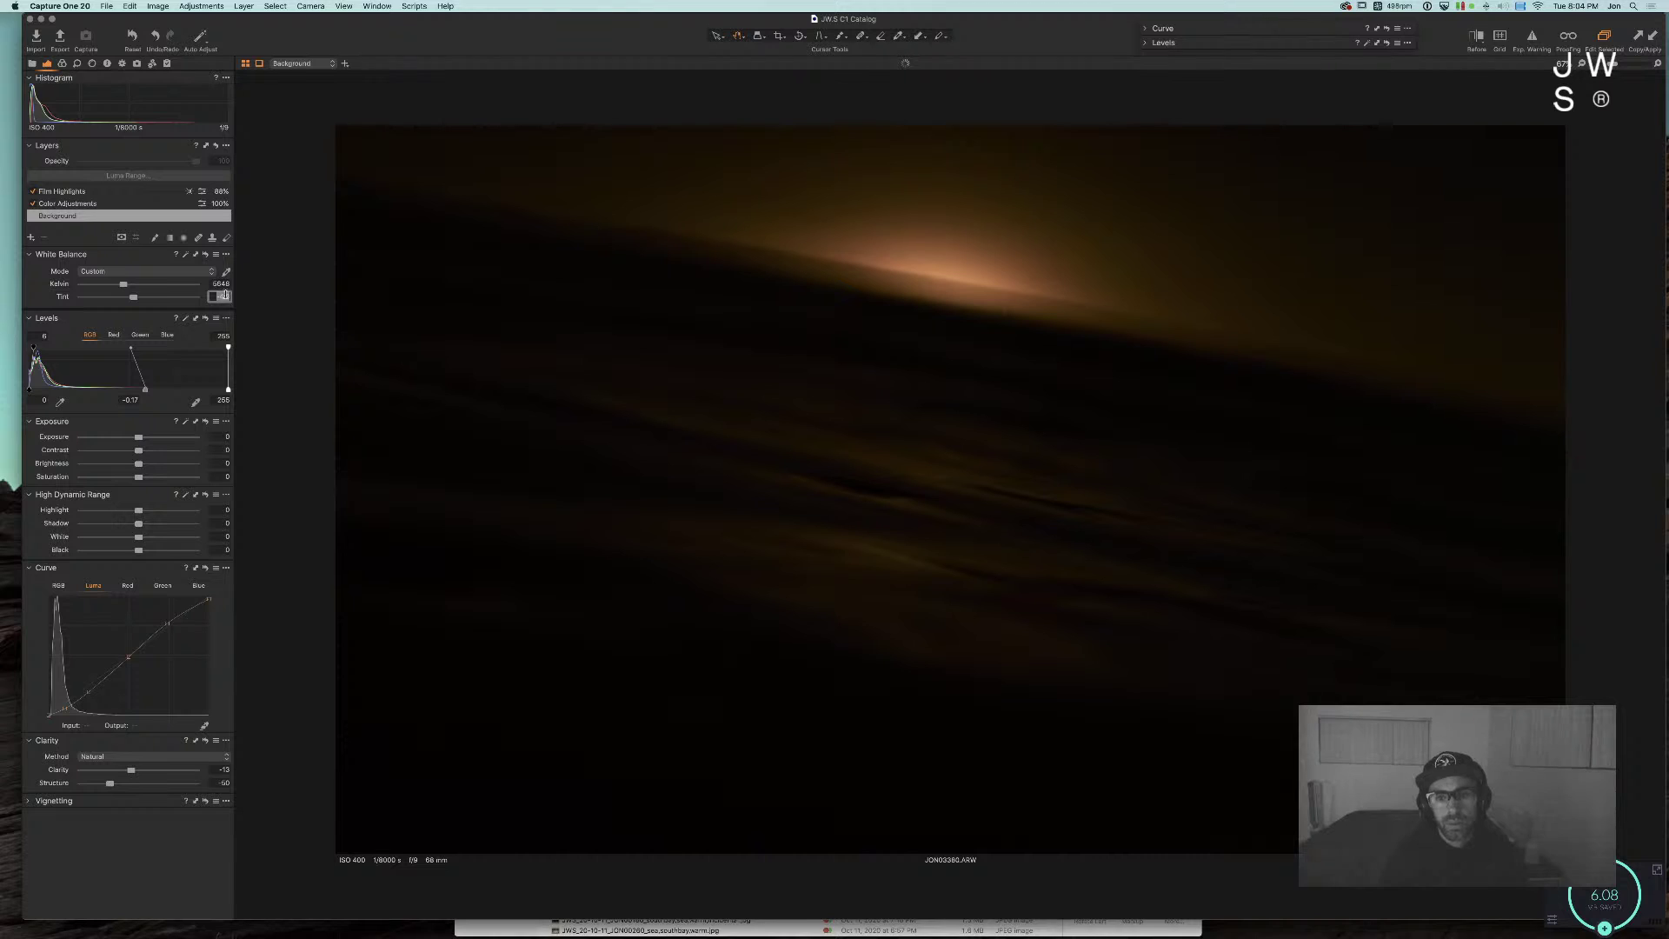
{"action": "scroll", "coordinate": [224, 296], "scroll_direction": "up", "scroll_amount": 2}
{"action": "scroll", "coordinate": [224, 295], "scroll_direction": "down", "scroll_amount": 1}
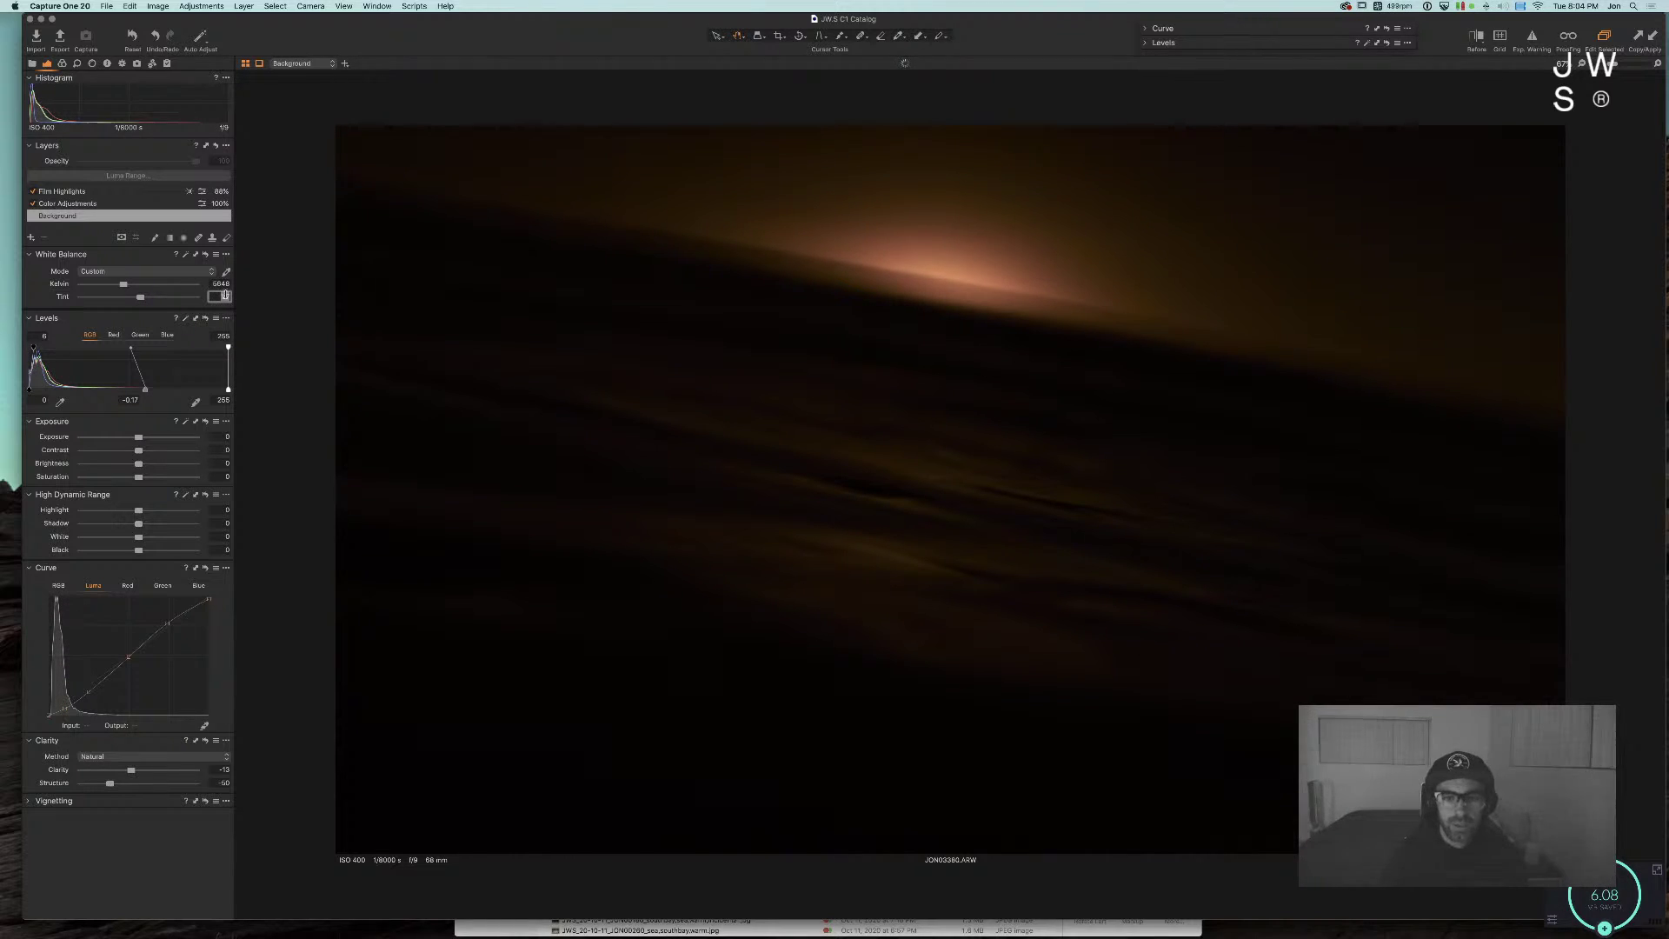
{"action": "left_click_drag", "start_coordinate": [123, 284], "coordinate": [128, 287]}
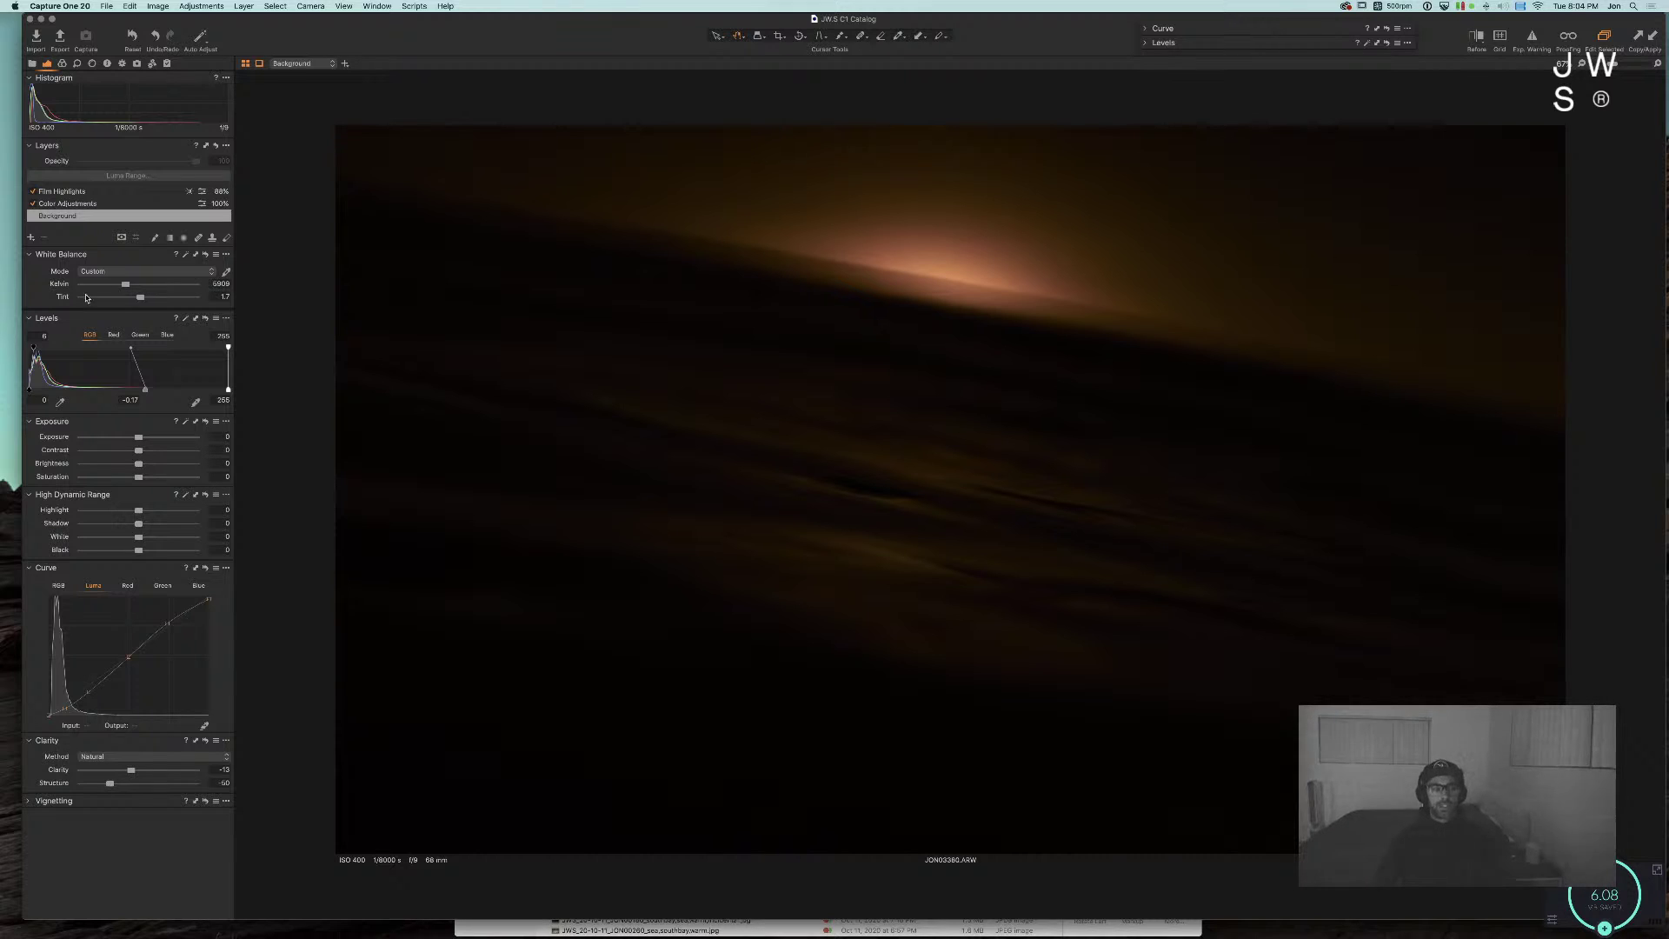
Step: Set the Background layer's contrast to -12, brightness to 1, shadow to 2 and black to about -9, undoing a highlight change
{"action": "left_click_drag", "start_coordinate": [126, 450], "coordinate": [141, 466]}
{"action": "left_click_drag", "start_coordinate": [139, 523], "coordinate": [133, 552]}
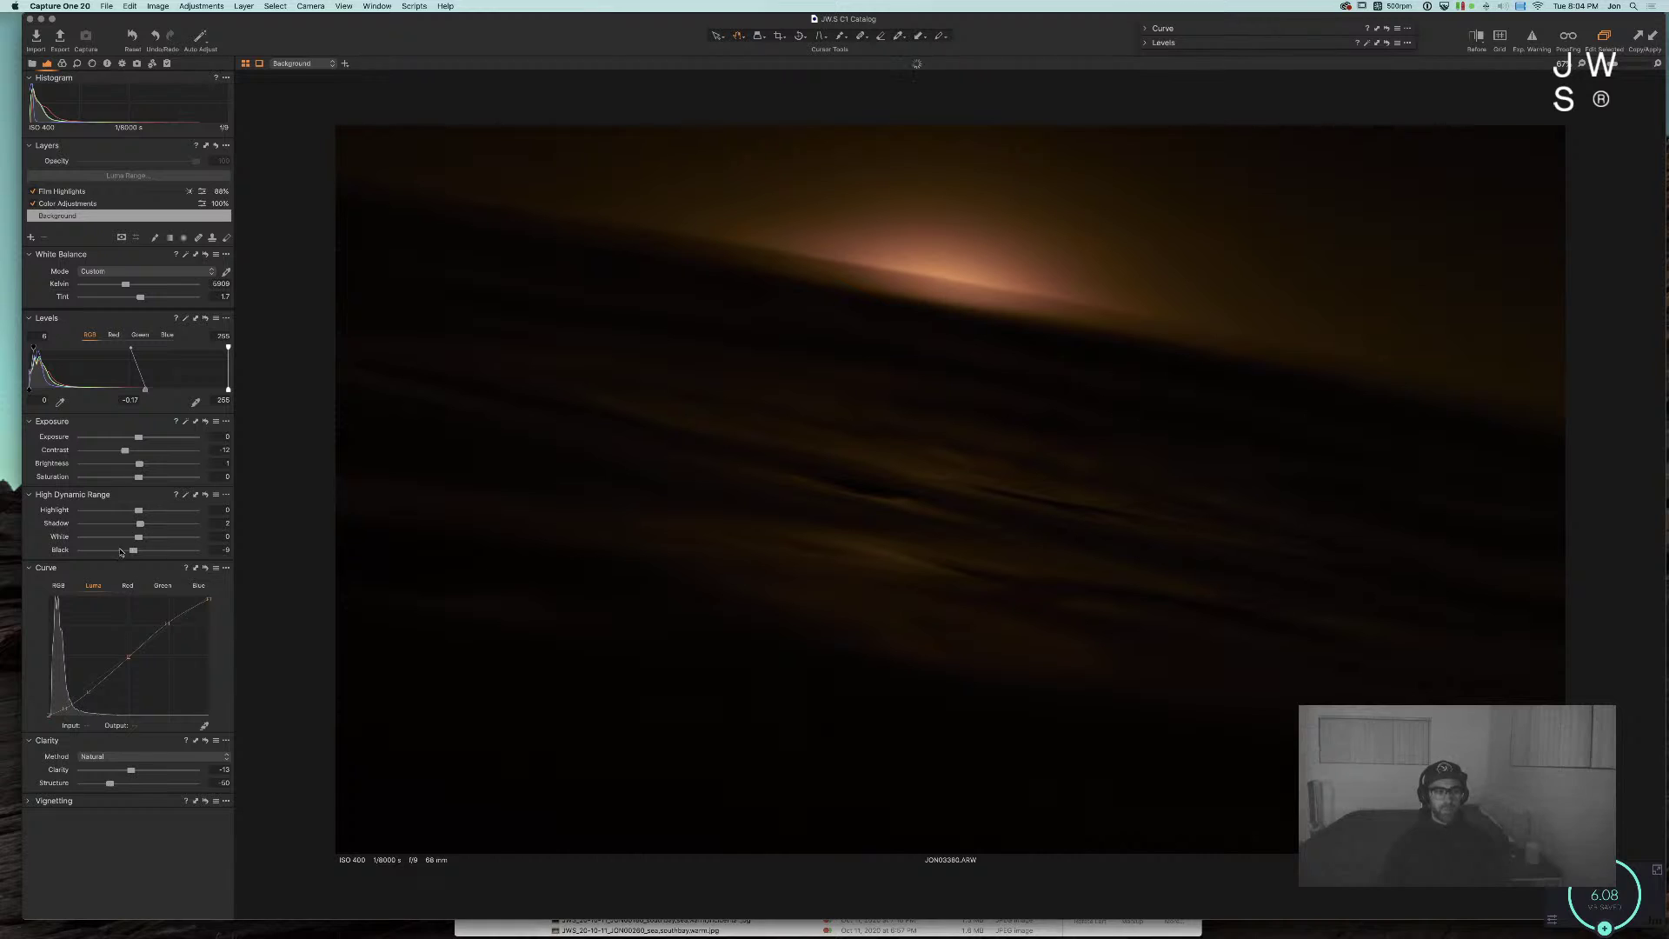
{"action": "left_click_drag", "start_coordinate": [138, 510], "coordinate": [66, 518]}
{"action": "key", "text": "super+z"}
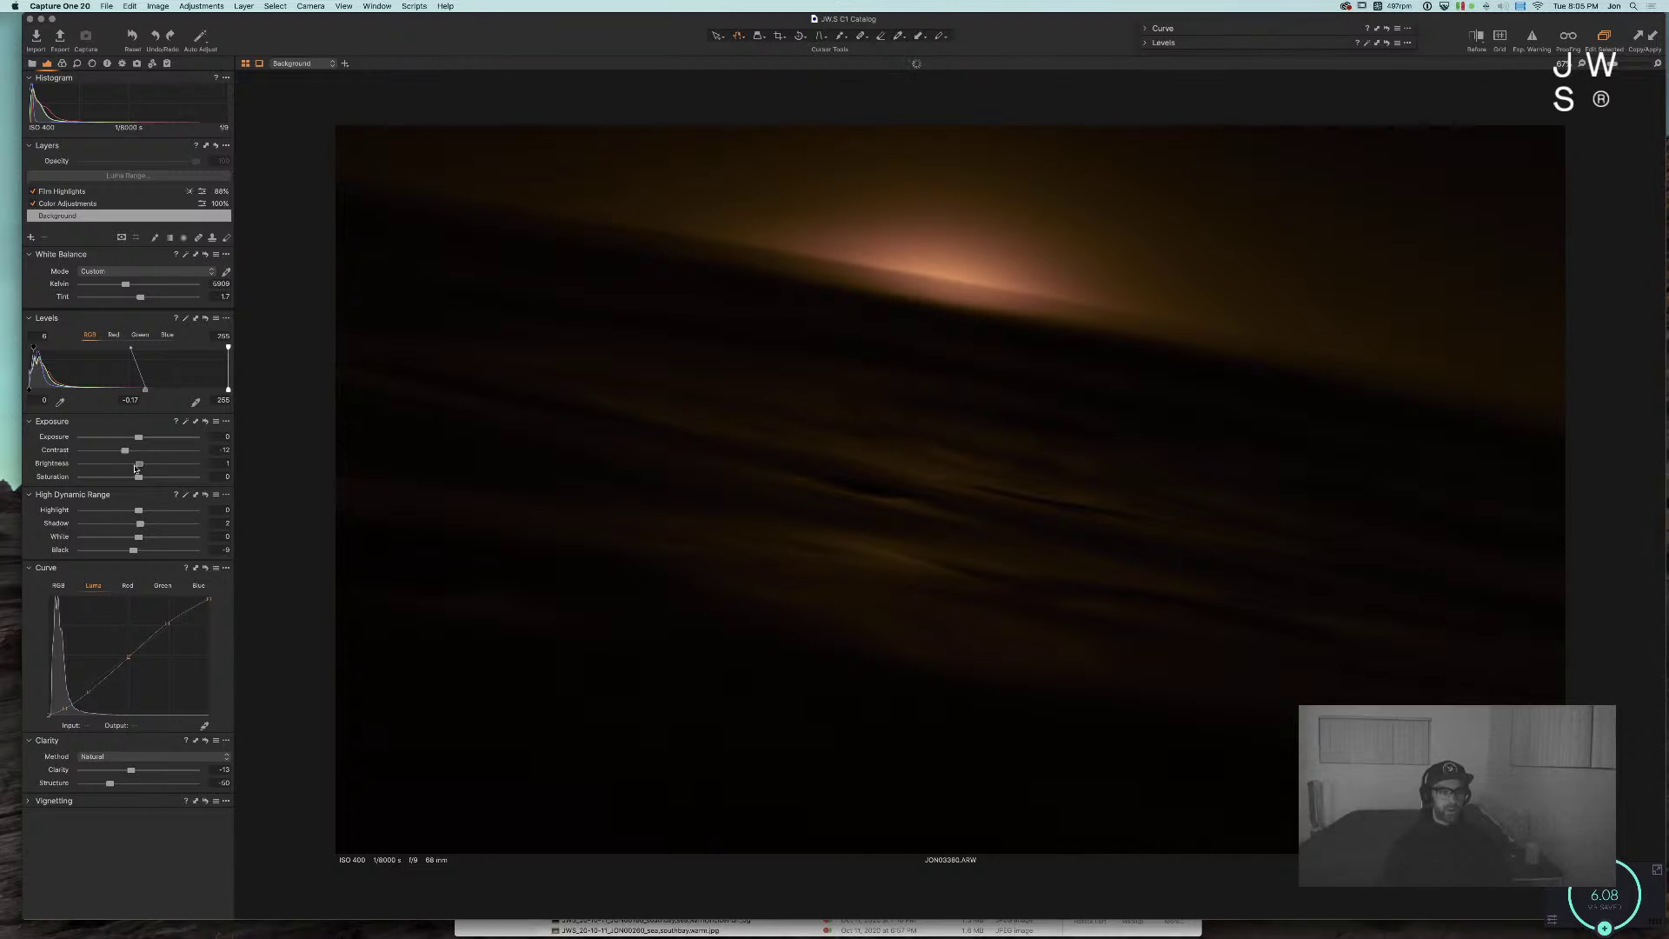
Step: Raise the Background layer's brightness to 6 and lower the middle point of its luma curve slightly
{"action": "left_click_drag", "start_coordinate": [135, 468], "coordinate": [143, 469]}
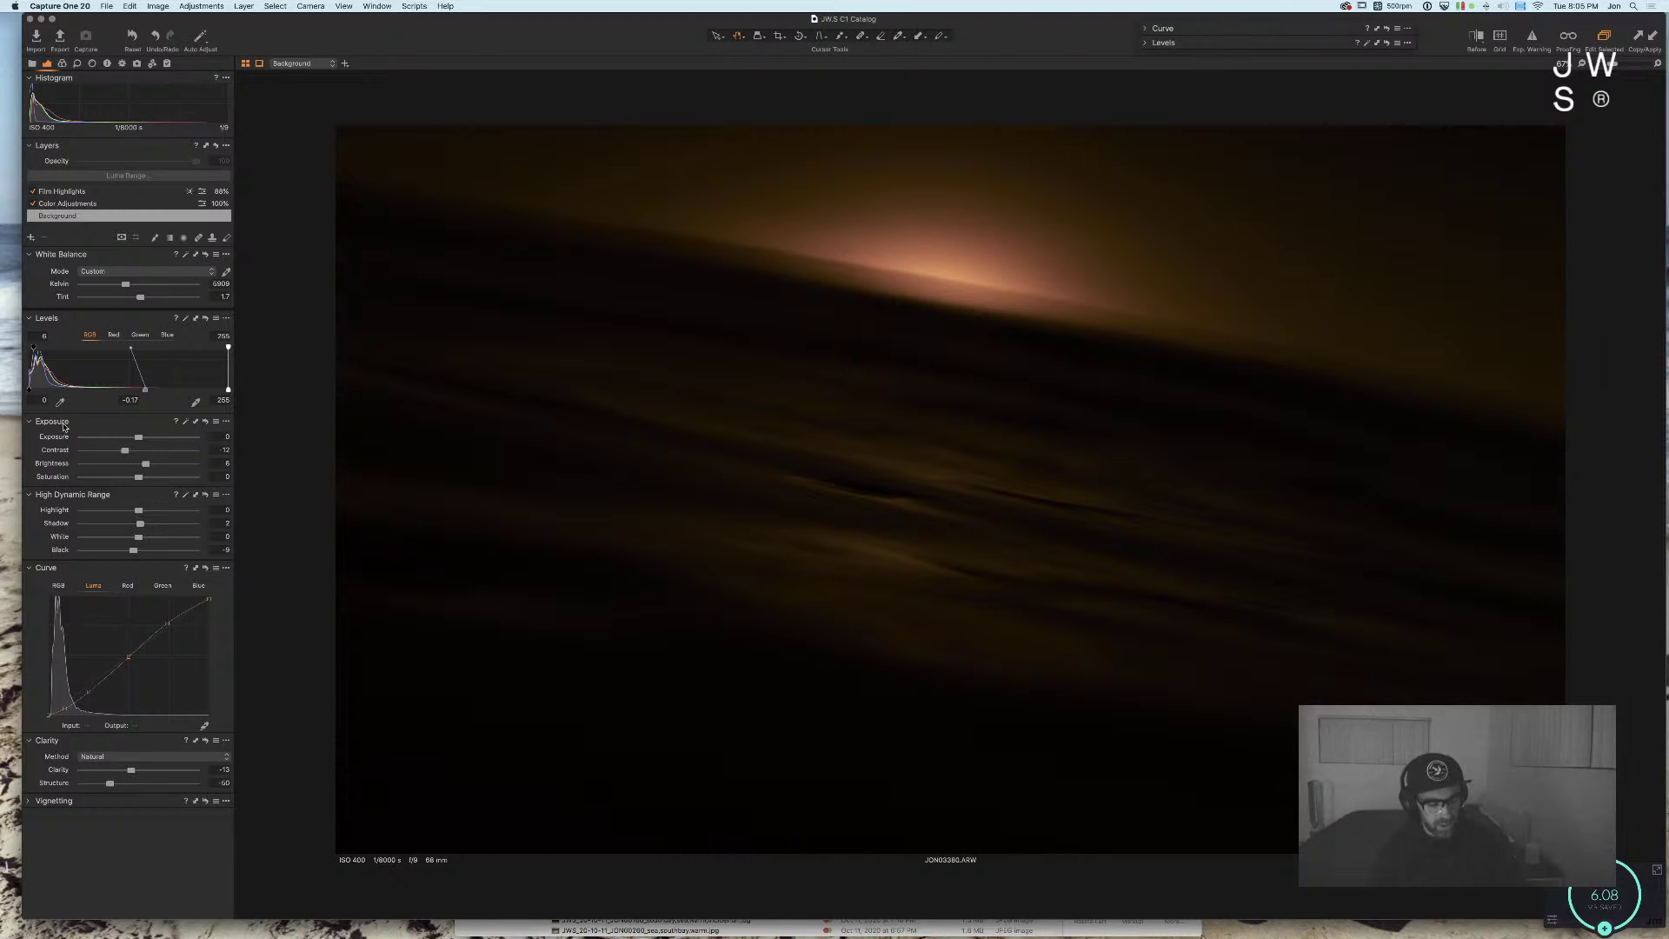
{"action": "left_click_drag", "start_coordinate": [128, 658], "coordinate": [129, 661]}
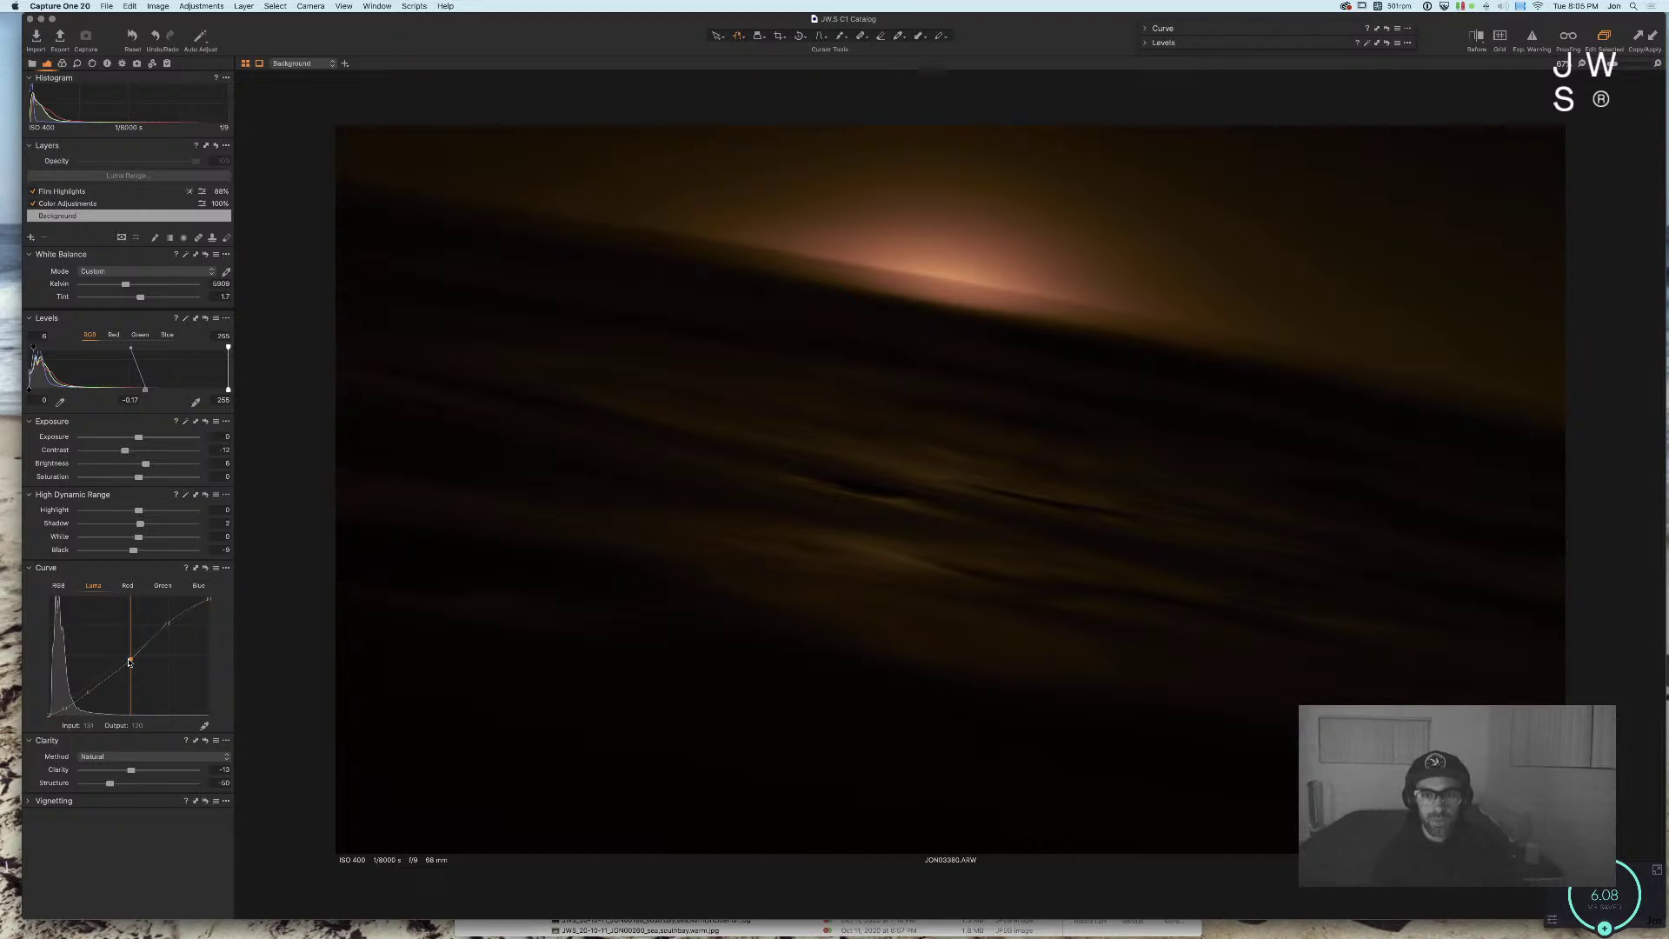
Step: On the Background layer's luma curve, adjust the middle point, remove the upper point and lower the white endpoint
{"action": "left_click_drag", "start_coordinate": [129, 661], "coordinate": [123, 660]}
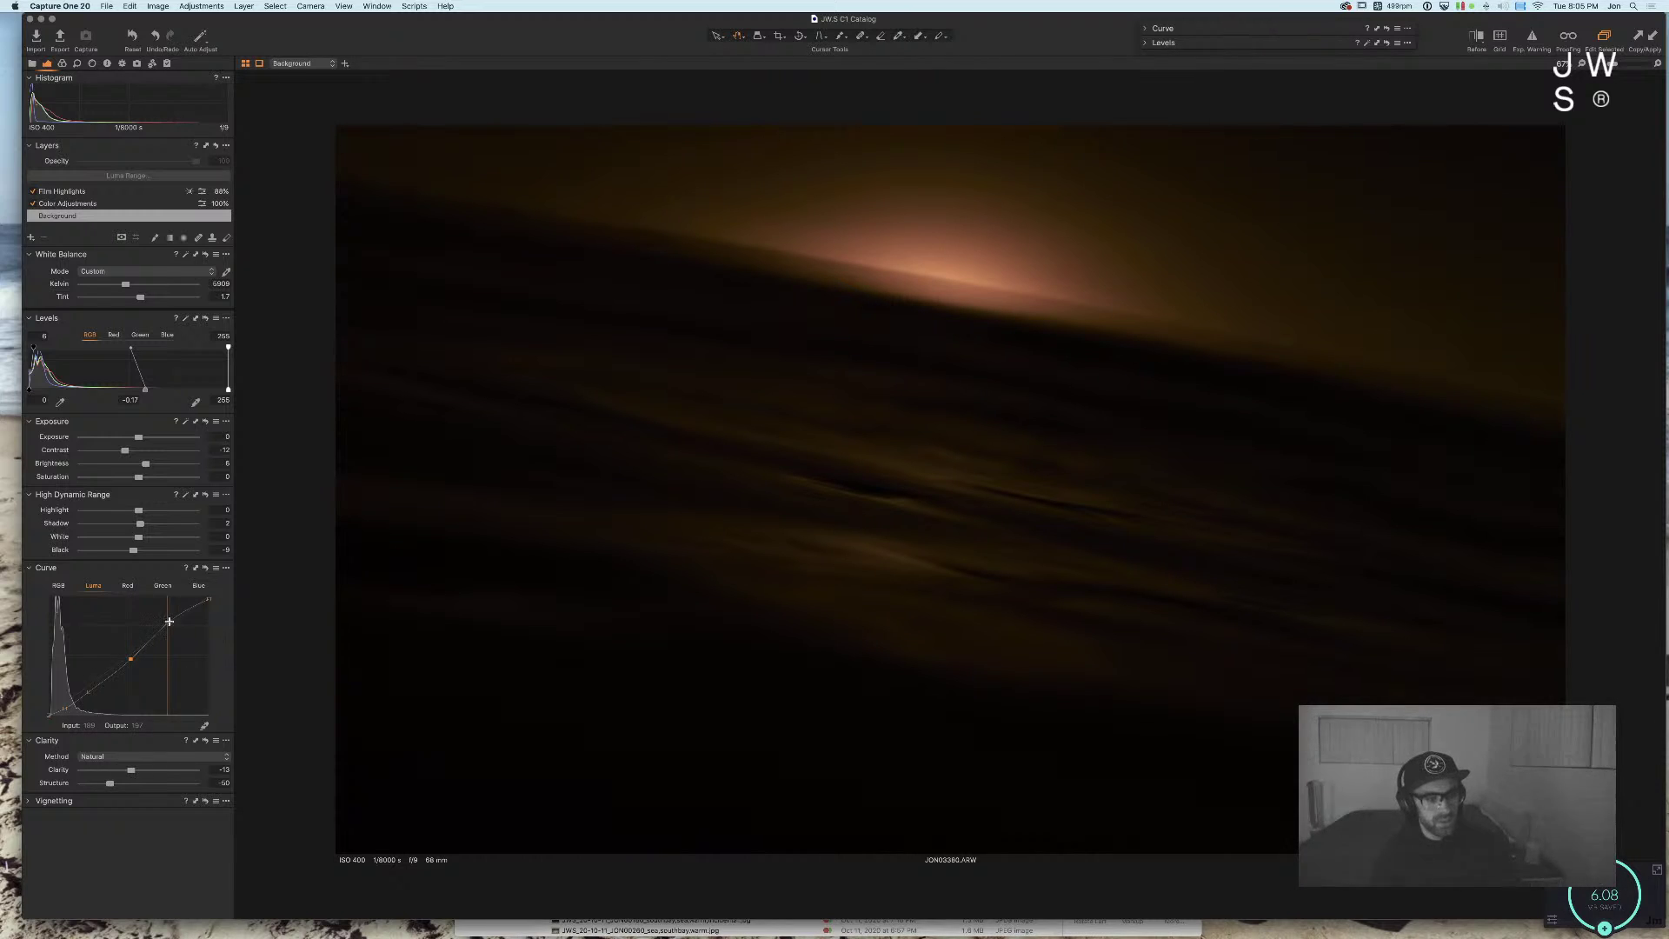
{"action": "left_click_drag", "start_coordinate": [210, 599], "coordinate": [214, 625]}
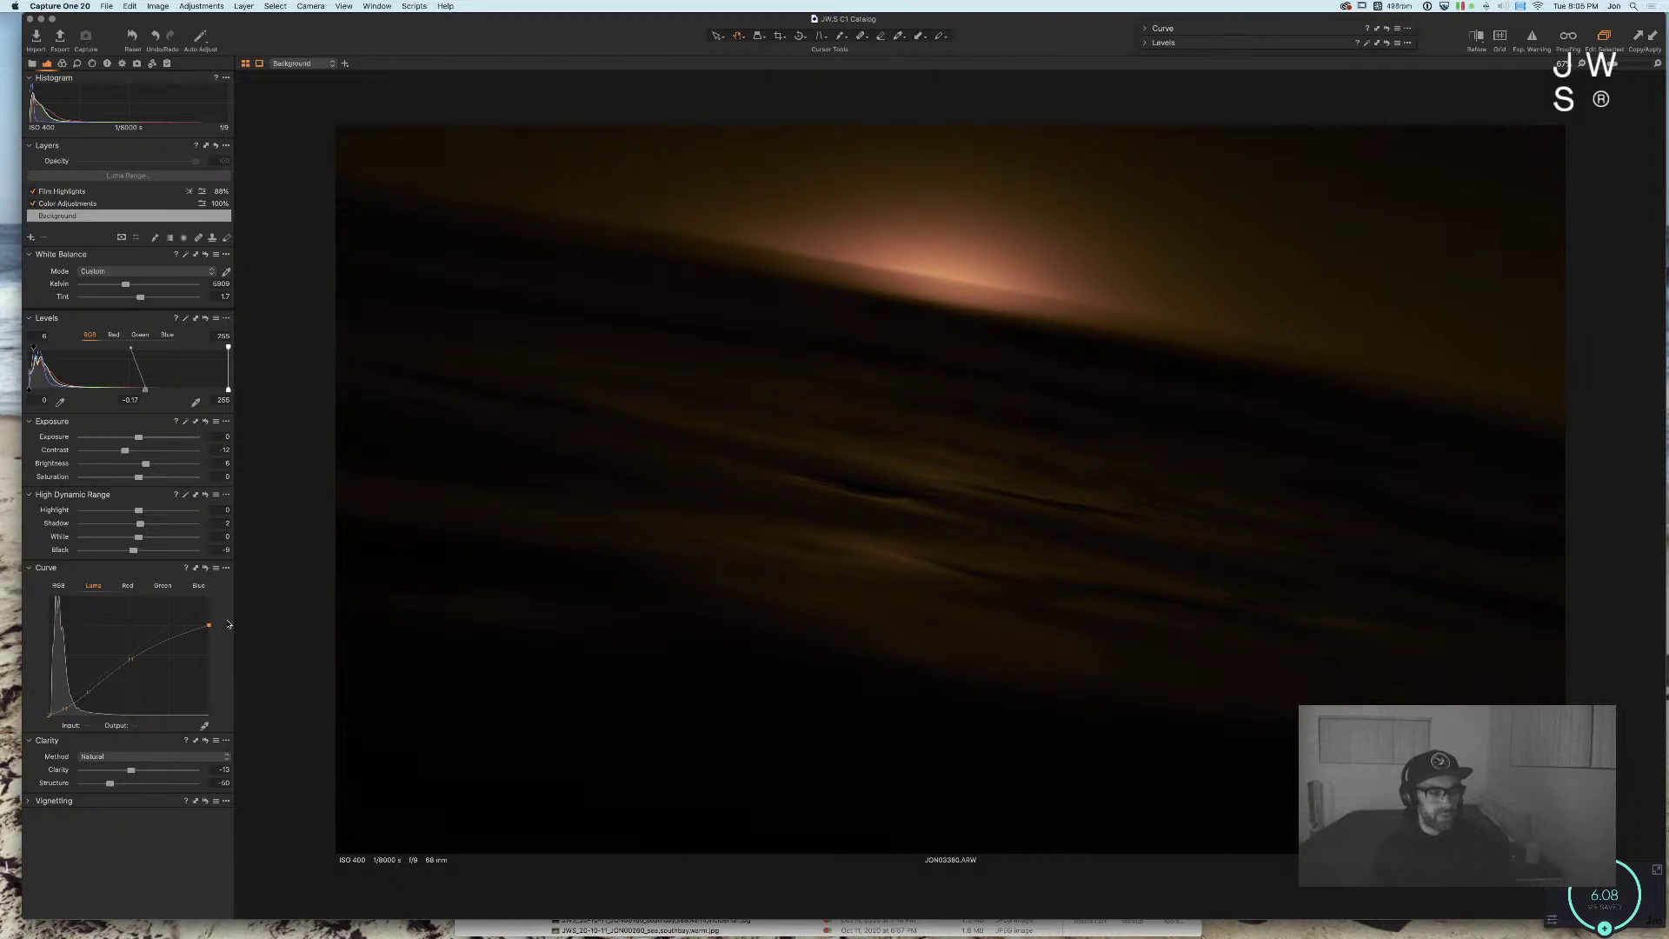
Step: Set the Background layer's contrast to -24, brightness to -14, highlight to 50, white to 17 and black to about 9
{"action": "left_click_drag", "start_coordinate": [153, 510], "coordinate": [149, 540]}
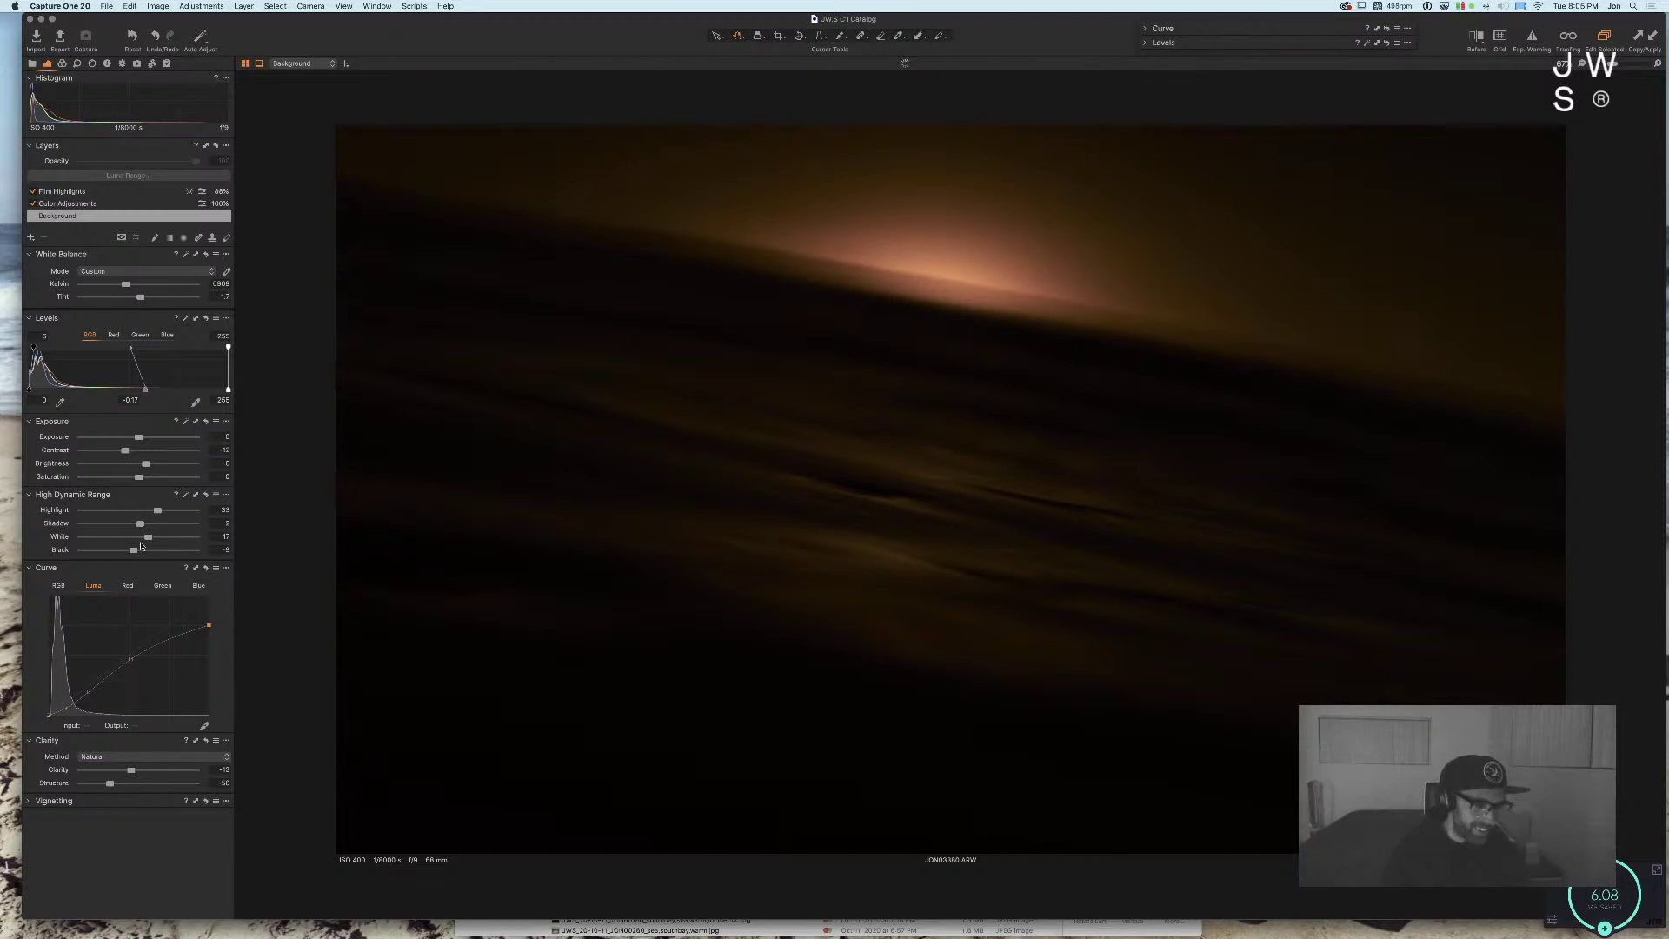
{"action": "left_click_drag", "start_coordinate": [136, 552], "coordinate": [142, 552]}
{"action": "left_click_drag", "start_coordinate": [145, 463], "coordinate": [124, 466]}
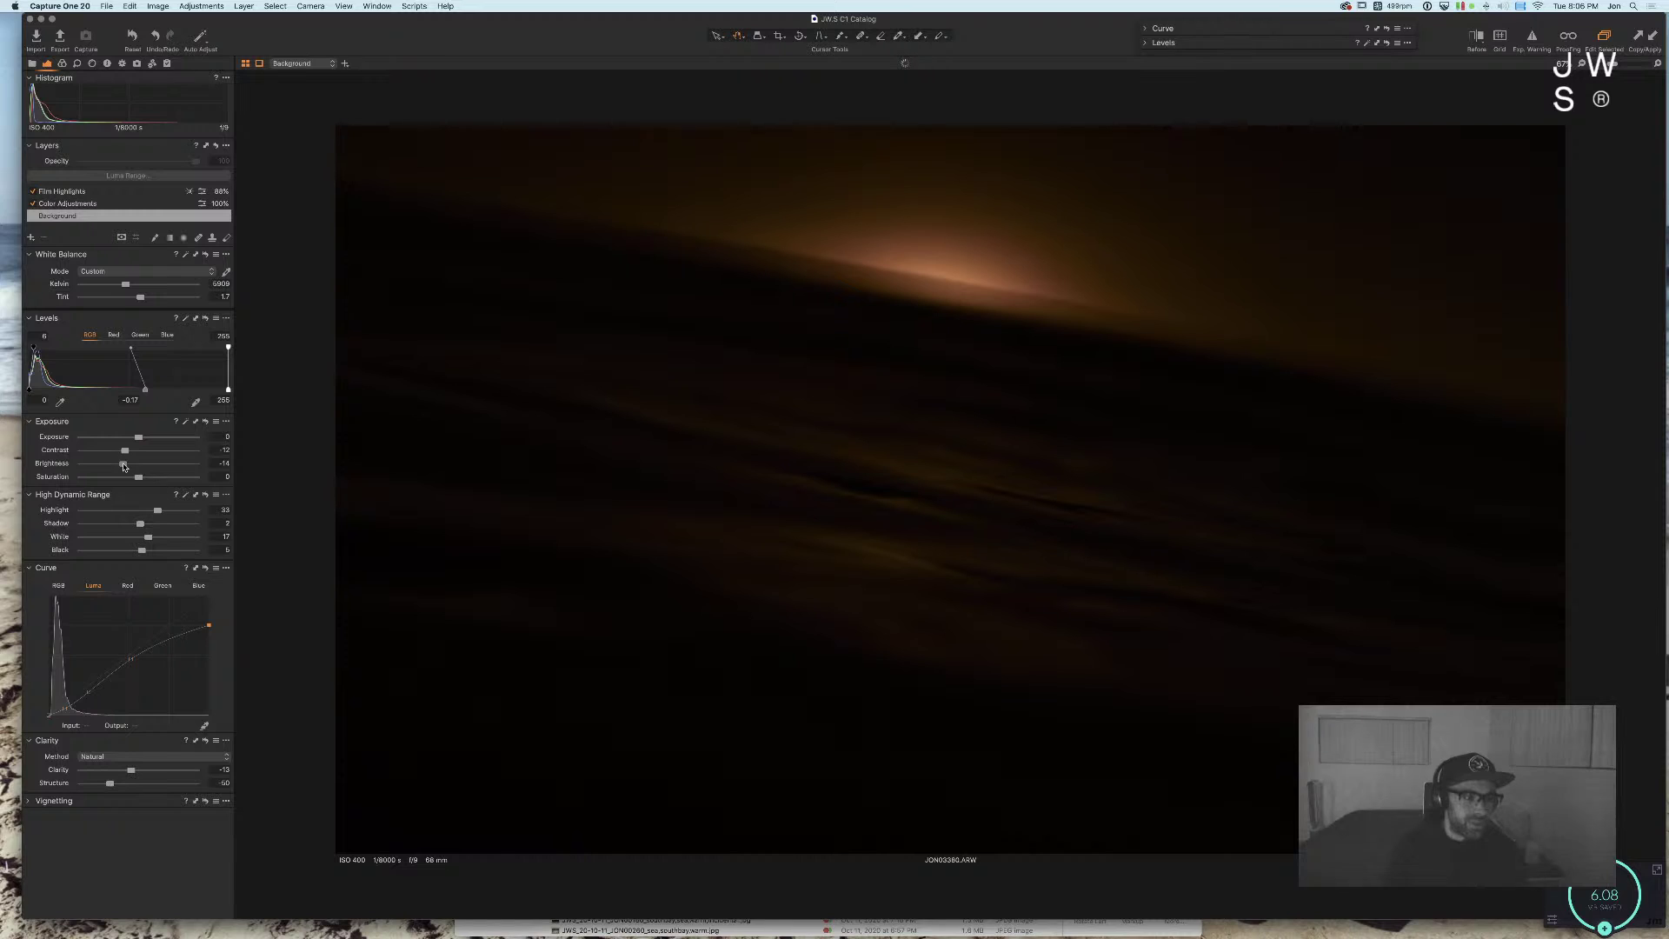
{"action": "left_click_drag", "start_coordinate": [125, 450], "coordinate": [111, 452]}
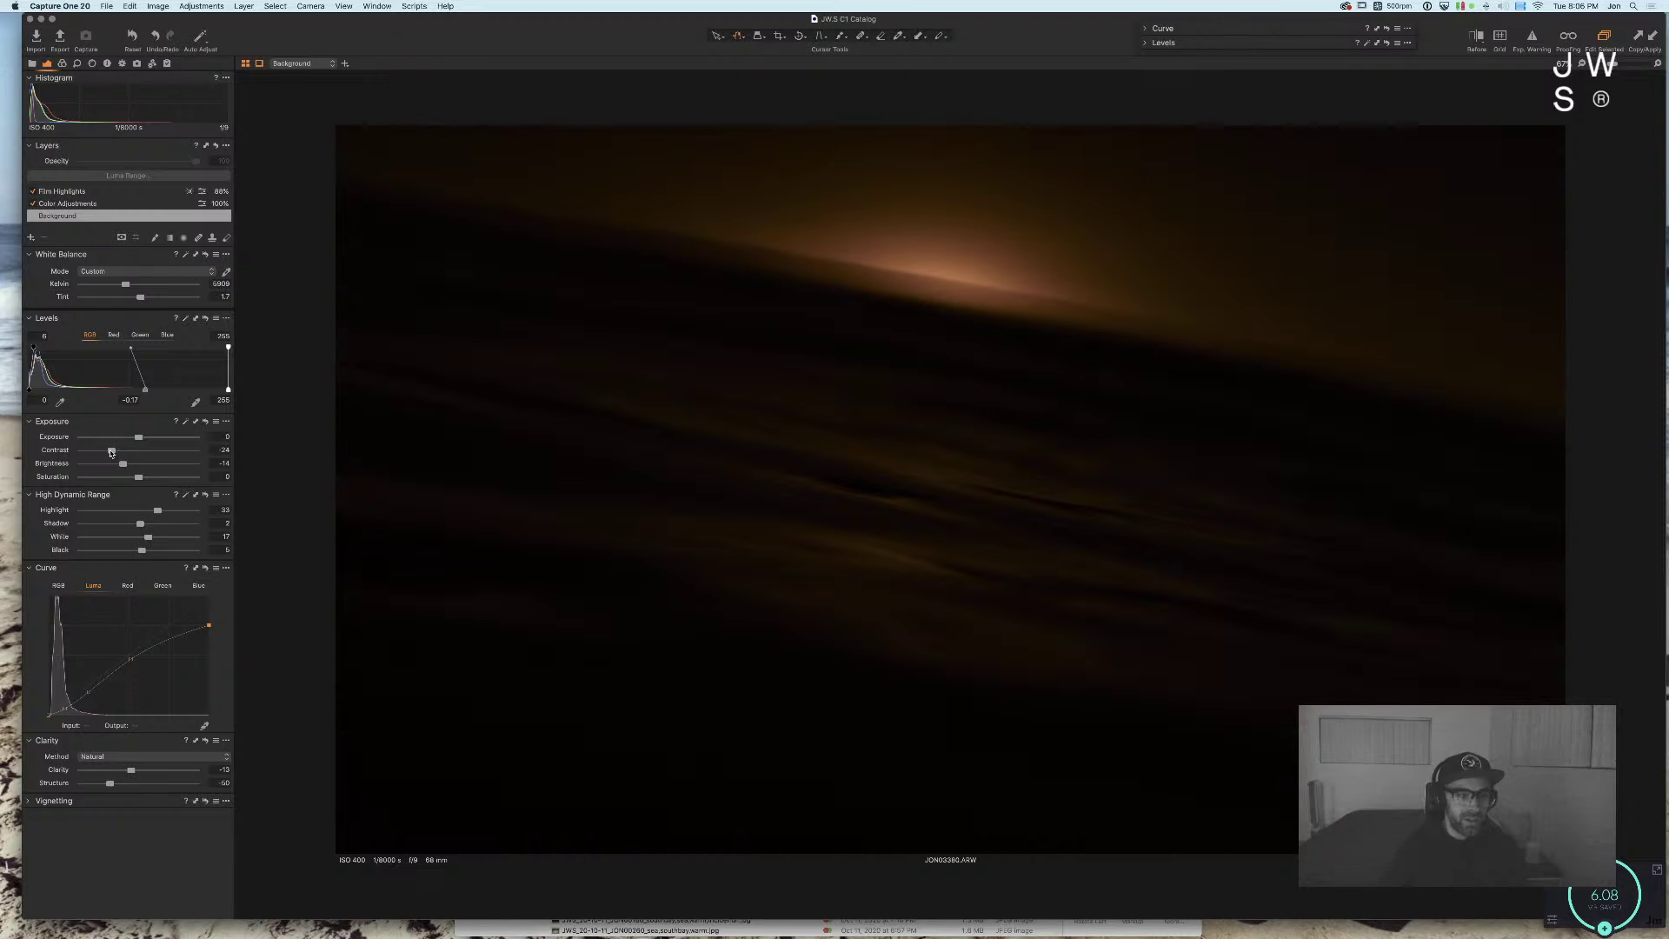
{"action": "left_click_drag", "start_coordinate": [158, 512], "coordinate": [167, 512]}
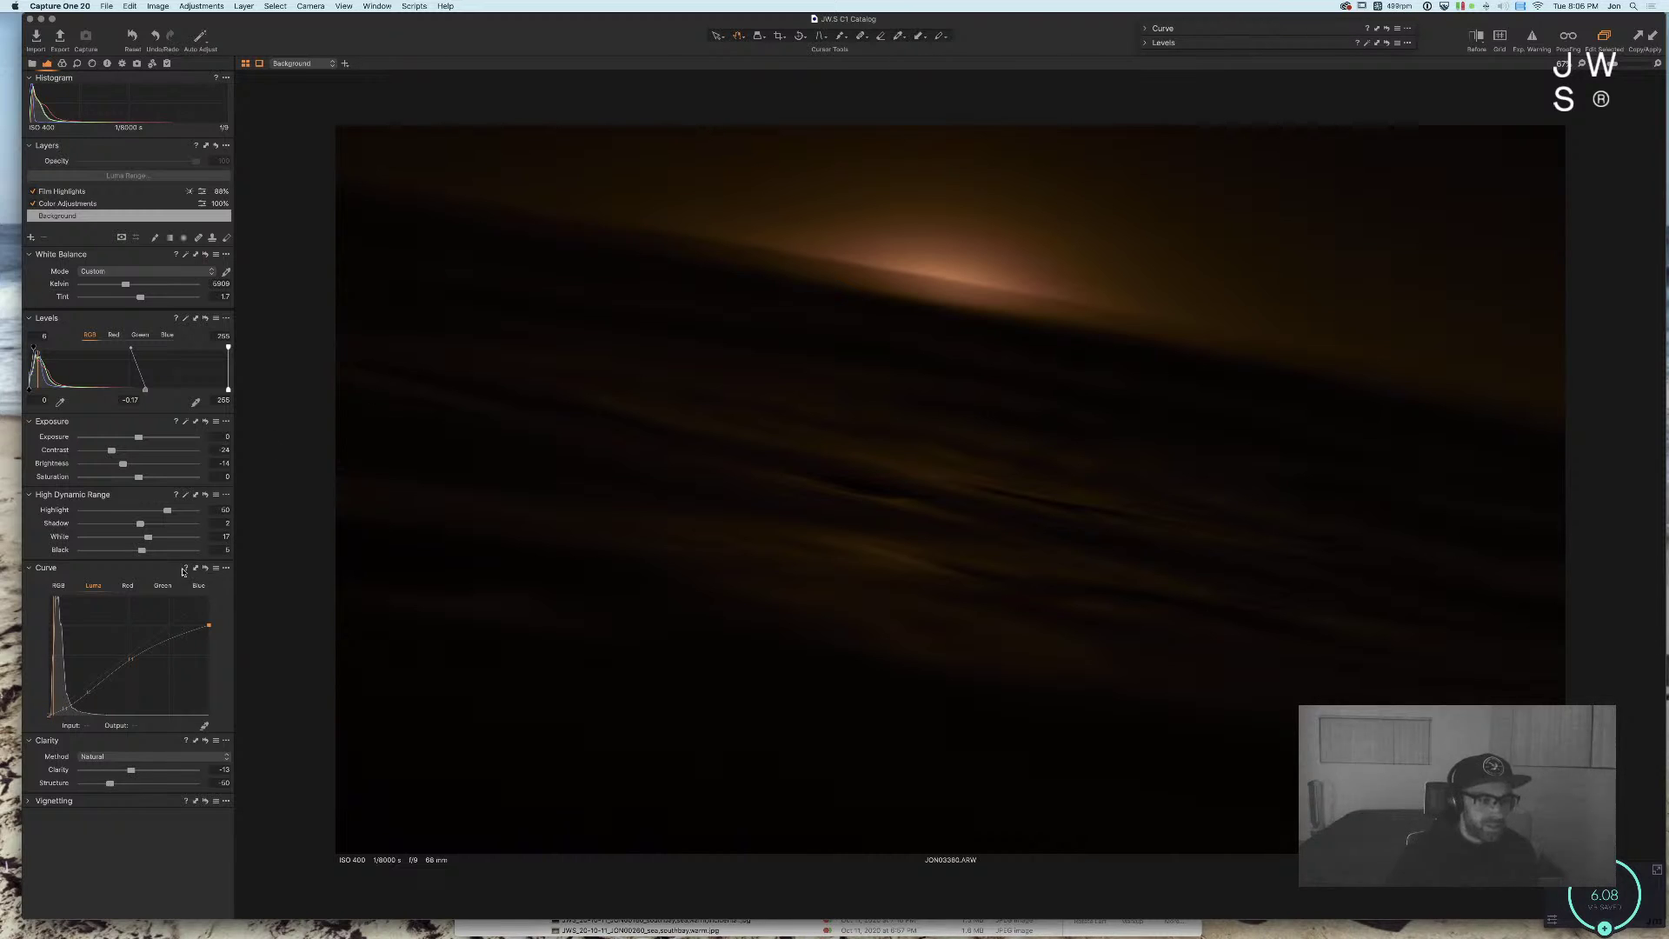
{"action": "left_click", "coordinate": [156, 552]}
{"action": "left_click_drag", "start_coordinate": [155, 553], "coordinate": [145, 554]}
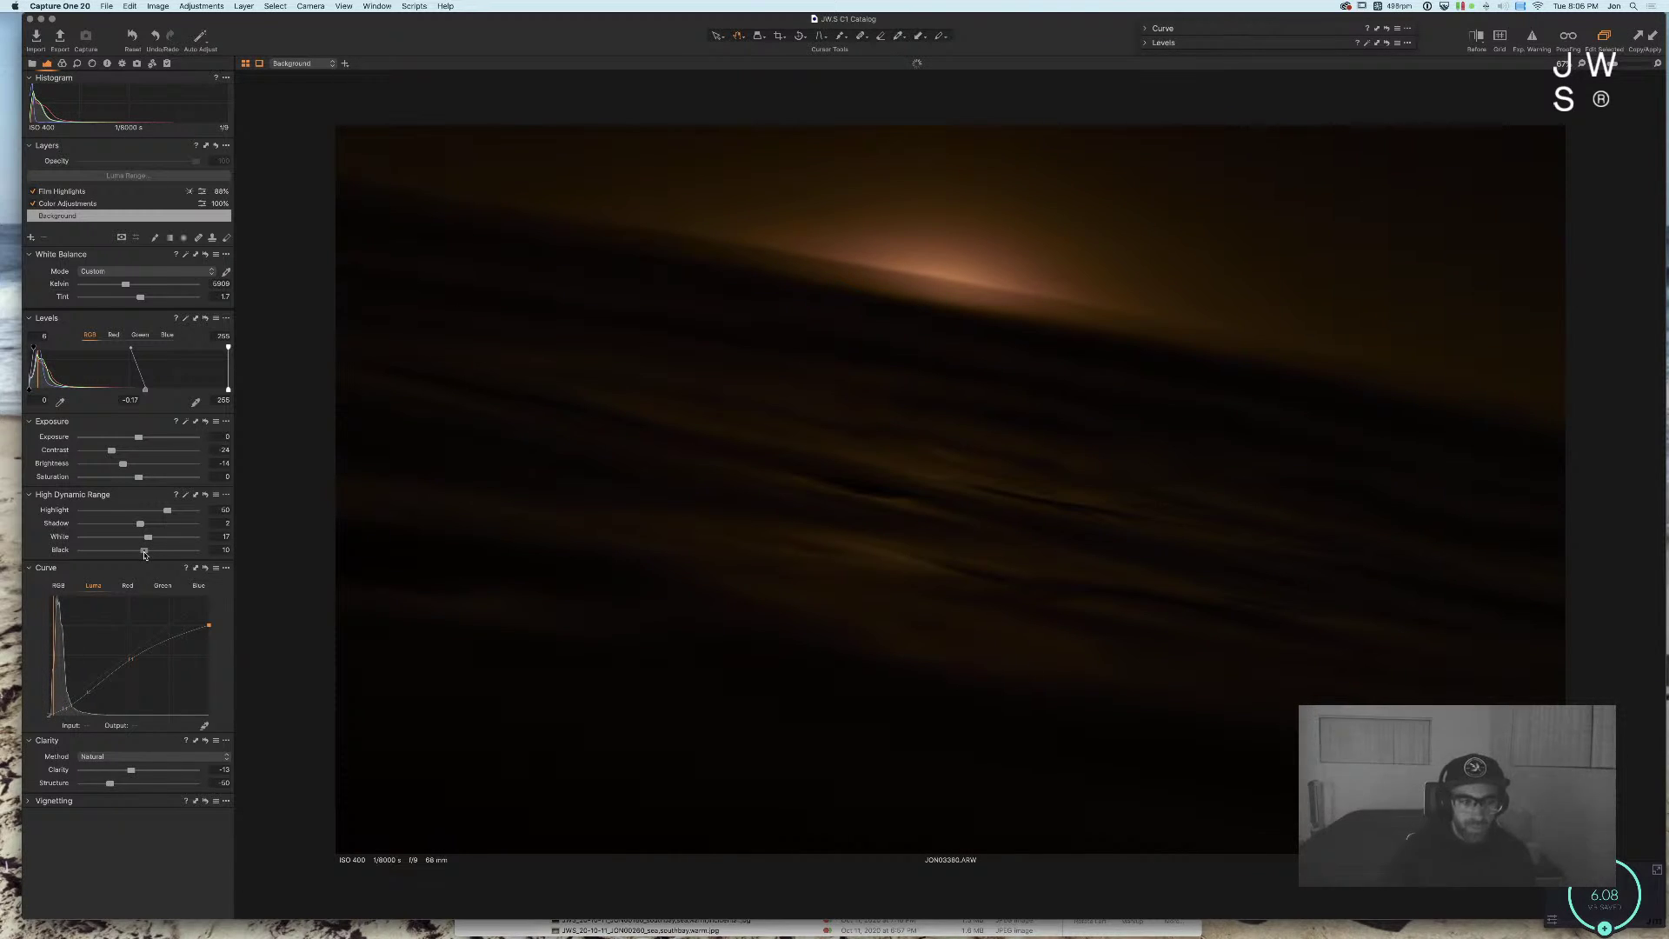
{"action": "left_click_drag", "start_coordinate": [144, 553], "coordinate": [147, 556]}
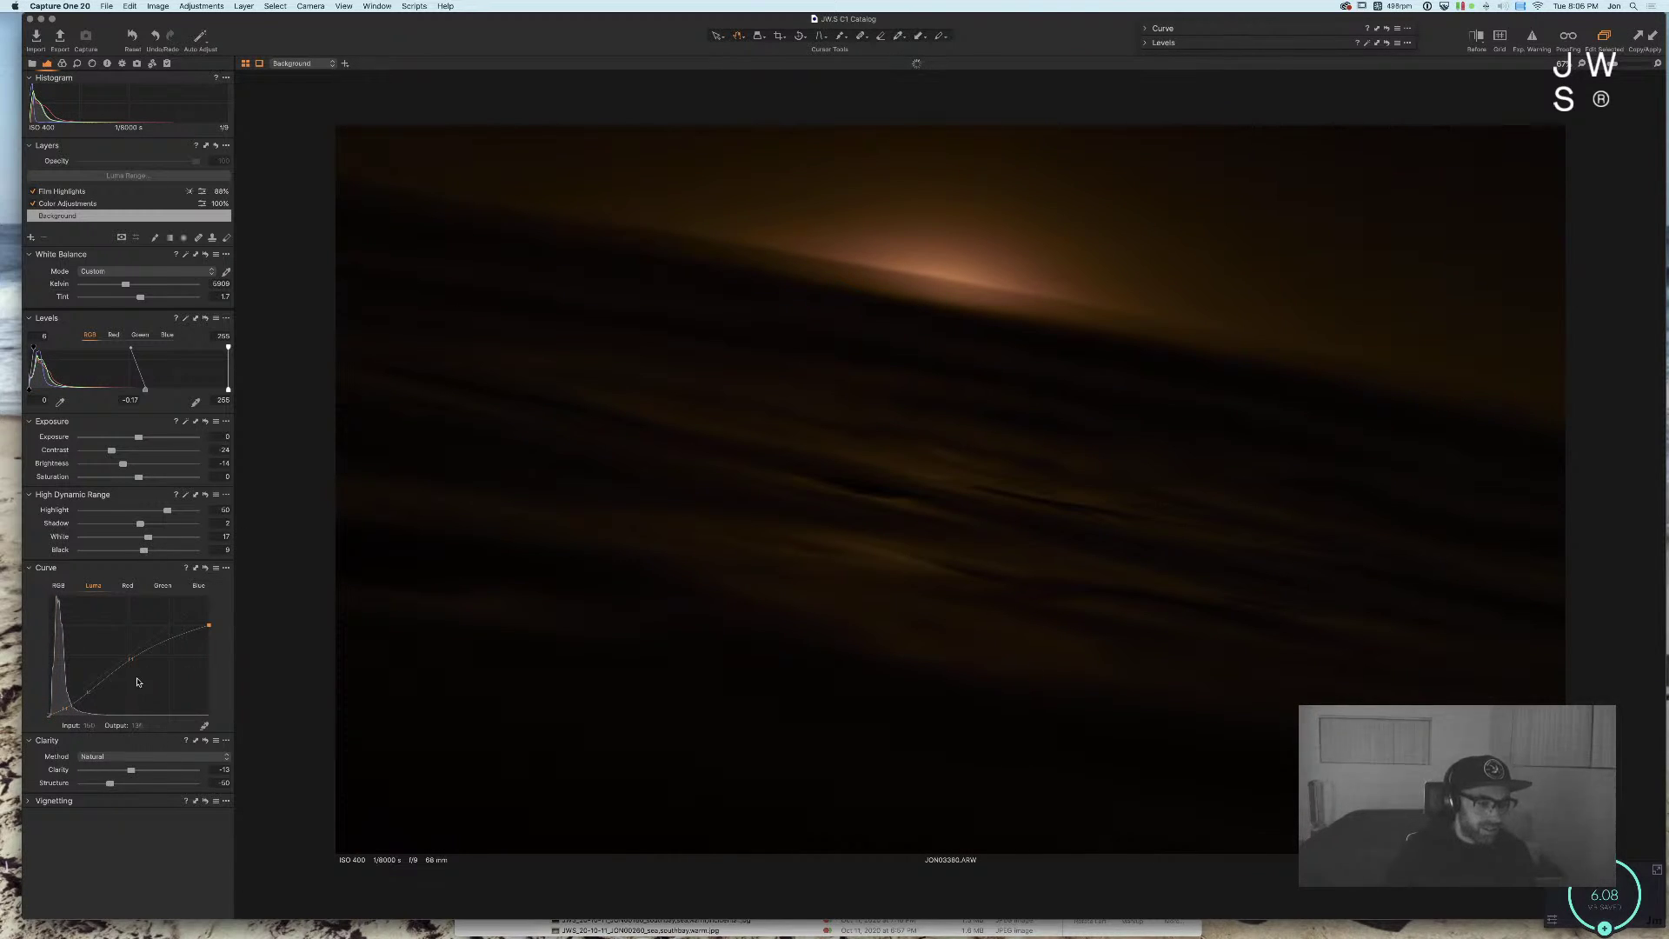
Step: In the Background layer's Levels, lift the black output slightly, set the highlight input to 233 and the midtone to -0.24
{"action": "left_click_drag", "start_coordinate": [35, 346], "coordinate": [37, 347]}
{"action": "left_click_drag", "start_coordinate": [144, 388], "coordinate": [209, 388]}
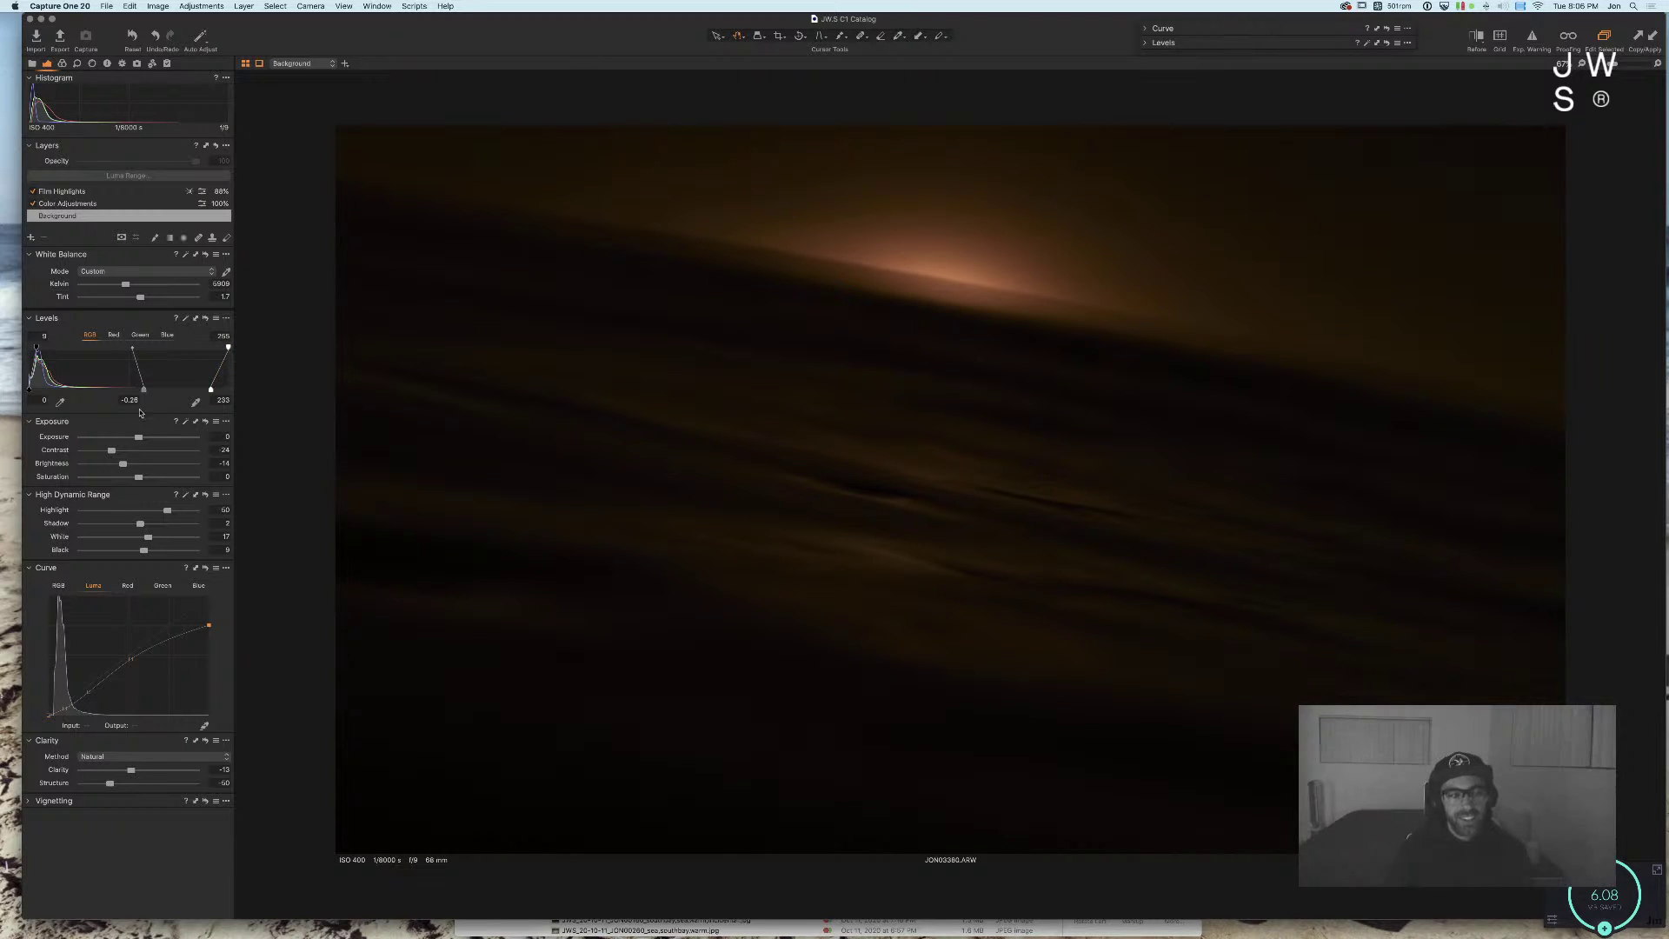
{"action": "left_click_drag", "start_coordinate": [143, 388], "coordinate": [139, 390]}
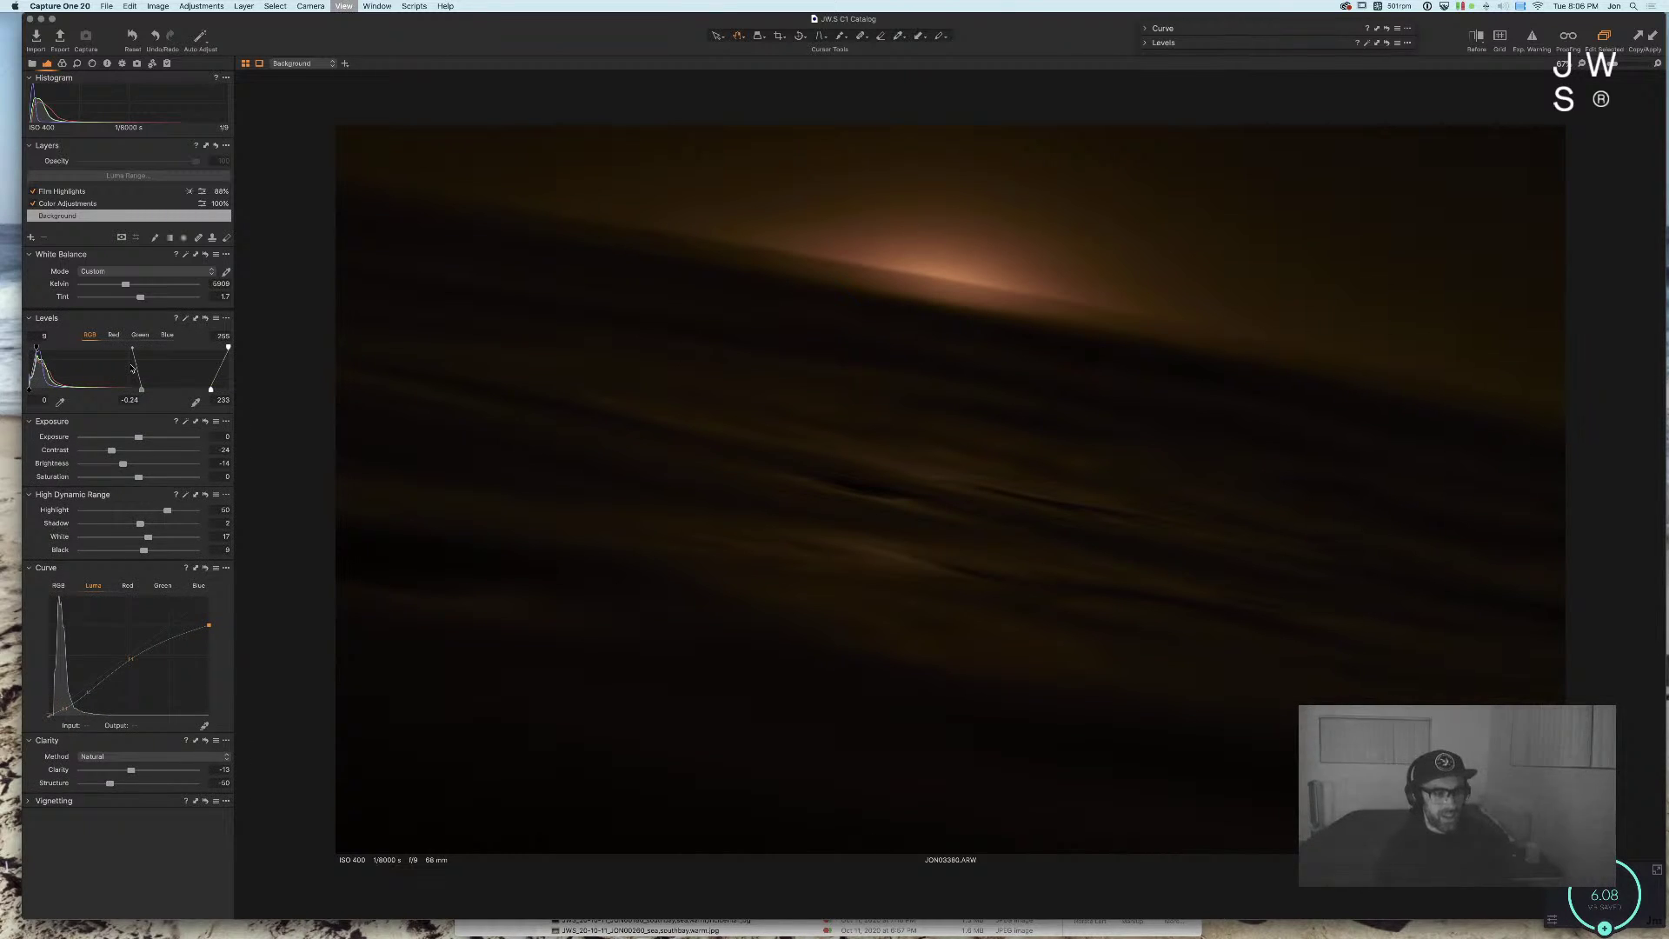
Step: Reset the Color Balance on the Color Adjustments layer
{"action": "key", "text": "super+alt+Right"}
{"action": "left_click", "coordinate": [76, 335]}
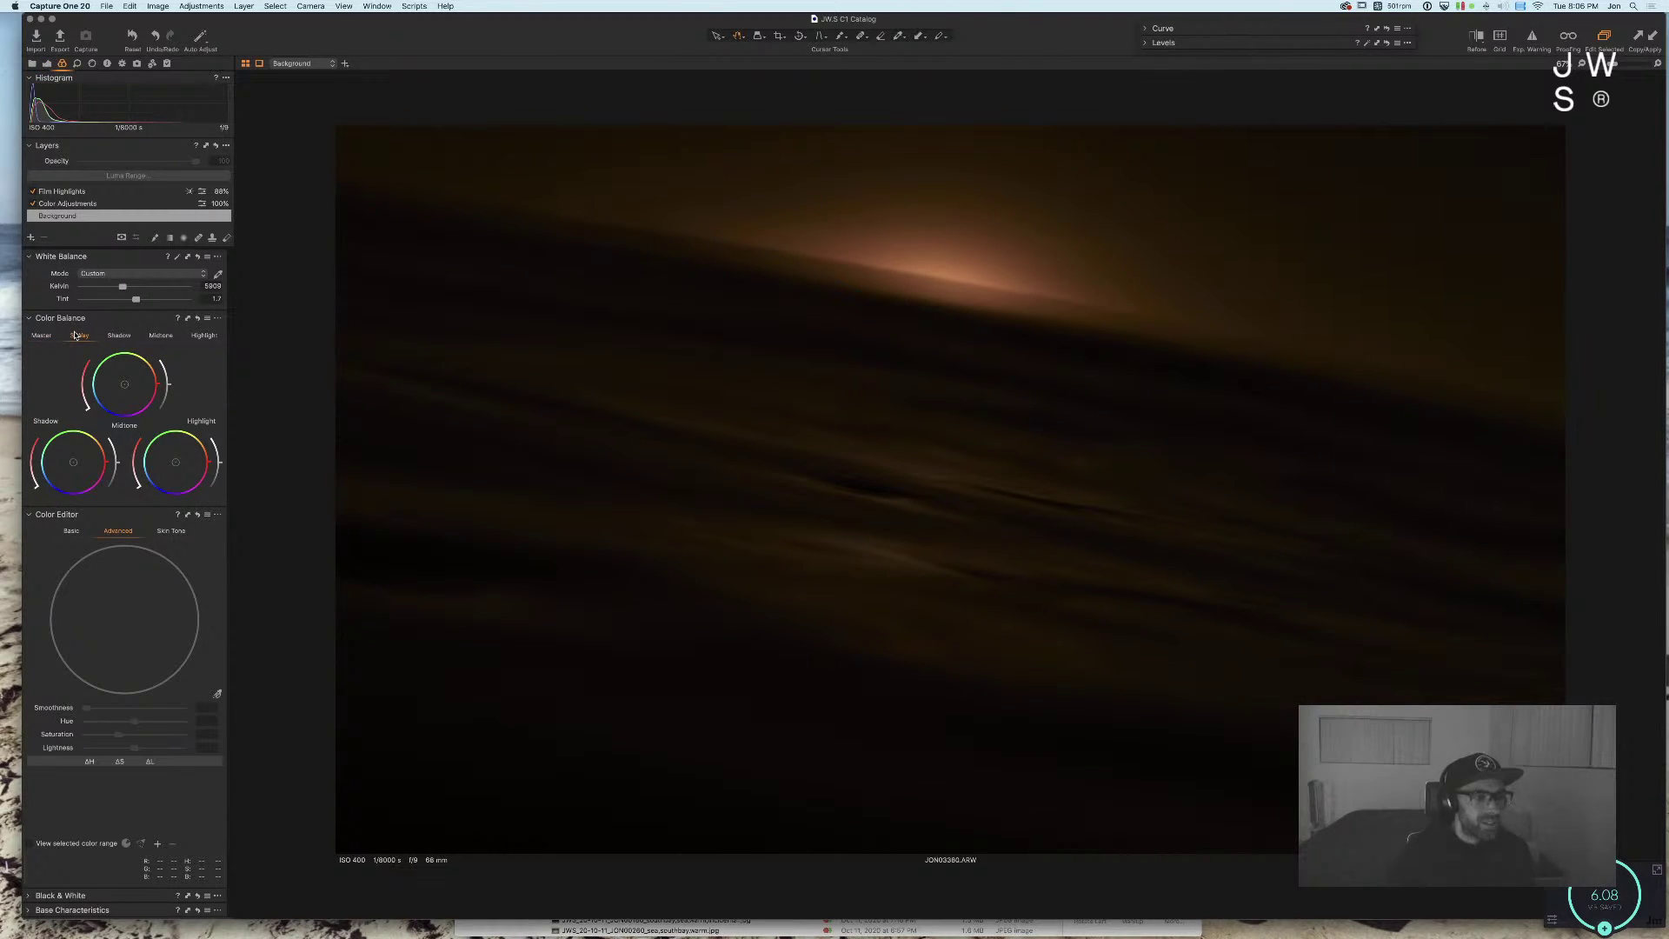
{"action": "left_click", "coordinate": [86, 204]}
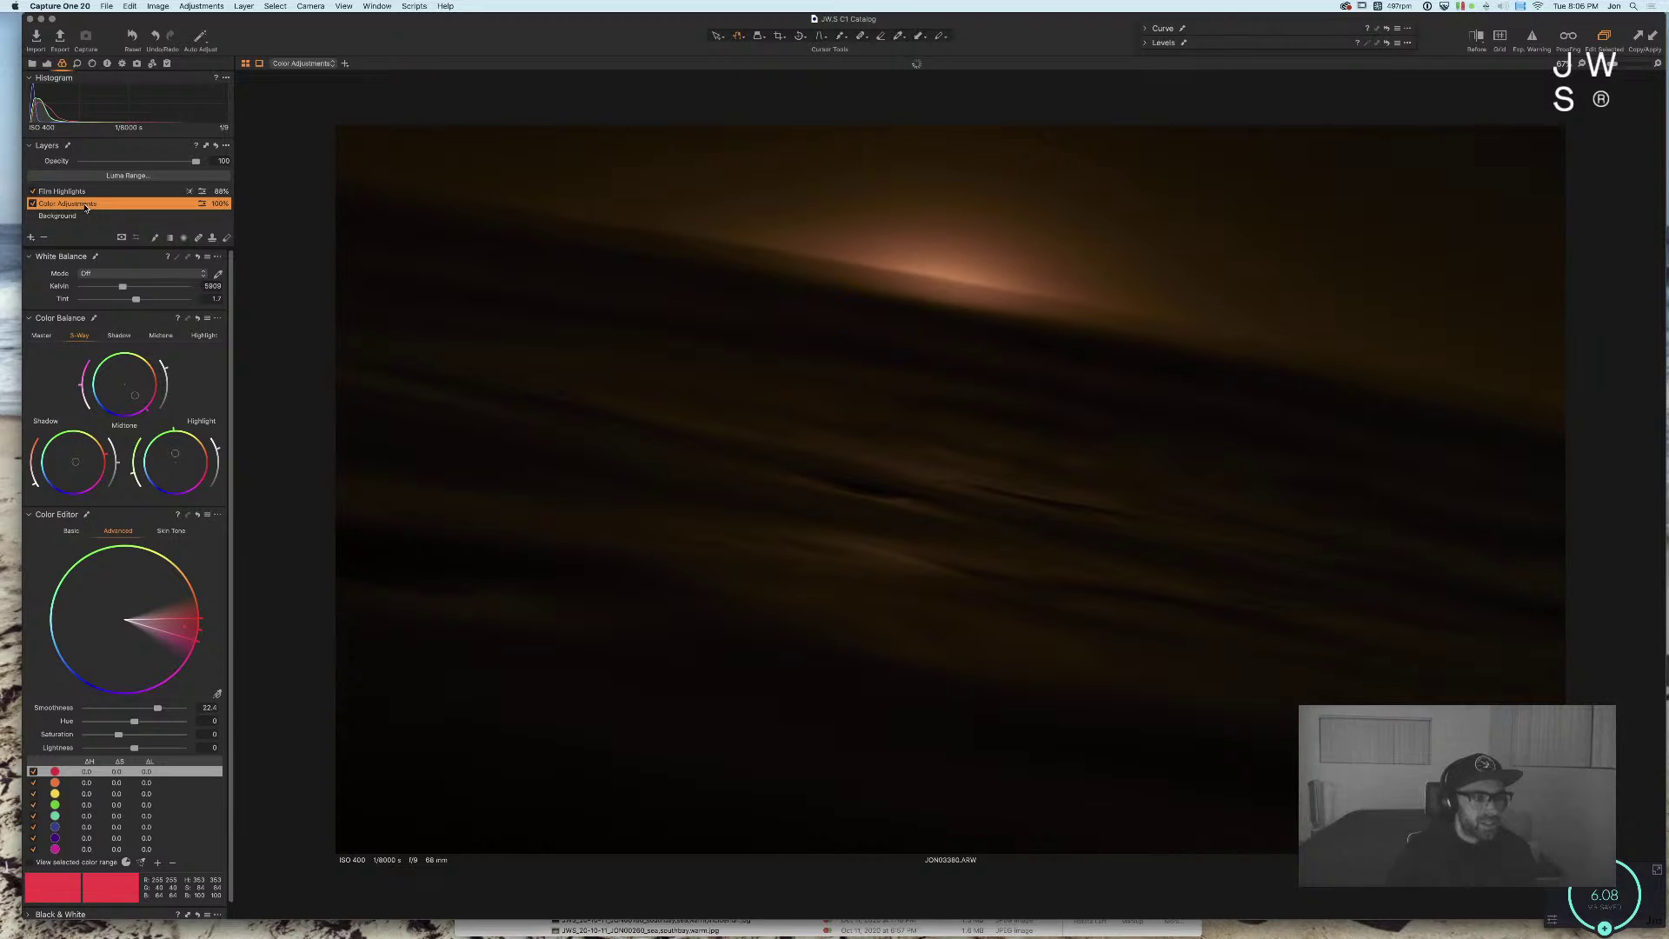
{"action": "left_click", "coordinate": [197, 318]}
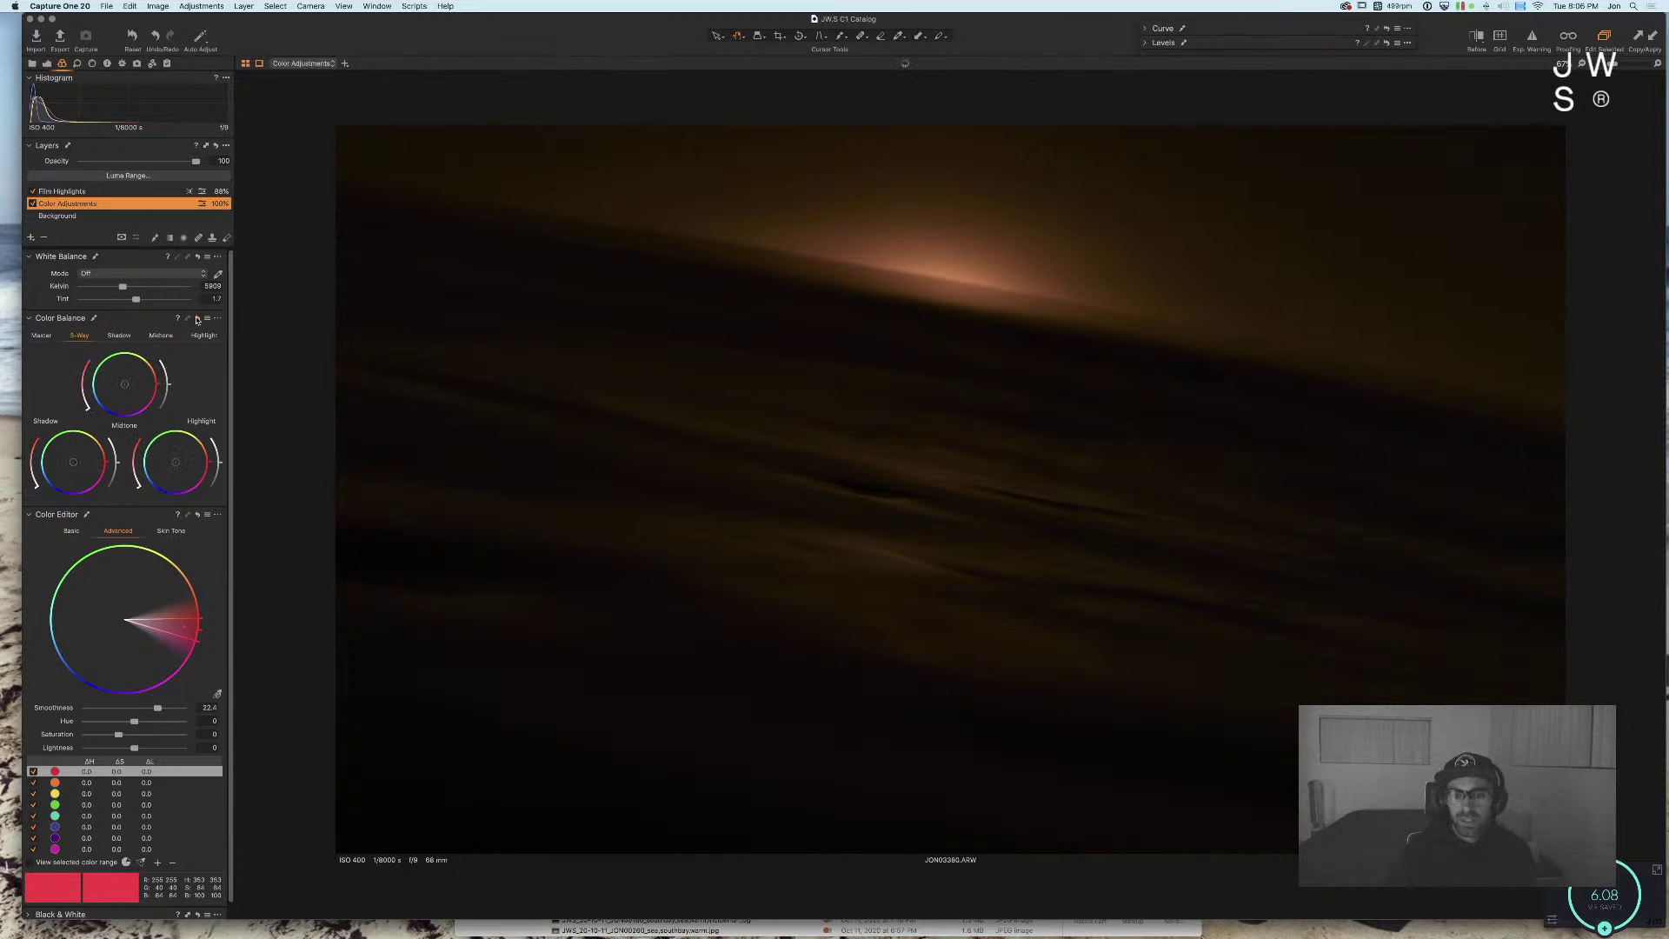
Step: On the Background layer, tint the midtones soft yellow-orange and the highlights pinkish red, slightly raising the lightness of both
{"action": "left_click", "coordinate": [57, 216]}
{"action": "mouse_move", "coordinate": [126, 372]}
{"action": "left_mouse_down"}
{"action": "mouse_move", "coordinate": [156, 374]}
{"action": "mouse_move", "coordinate": [158, 406]}
{"action": "mouse_move", "coordinate": [157, 383]}
{"action": "left_mouse_up"}
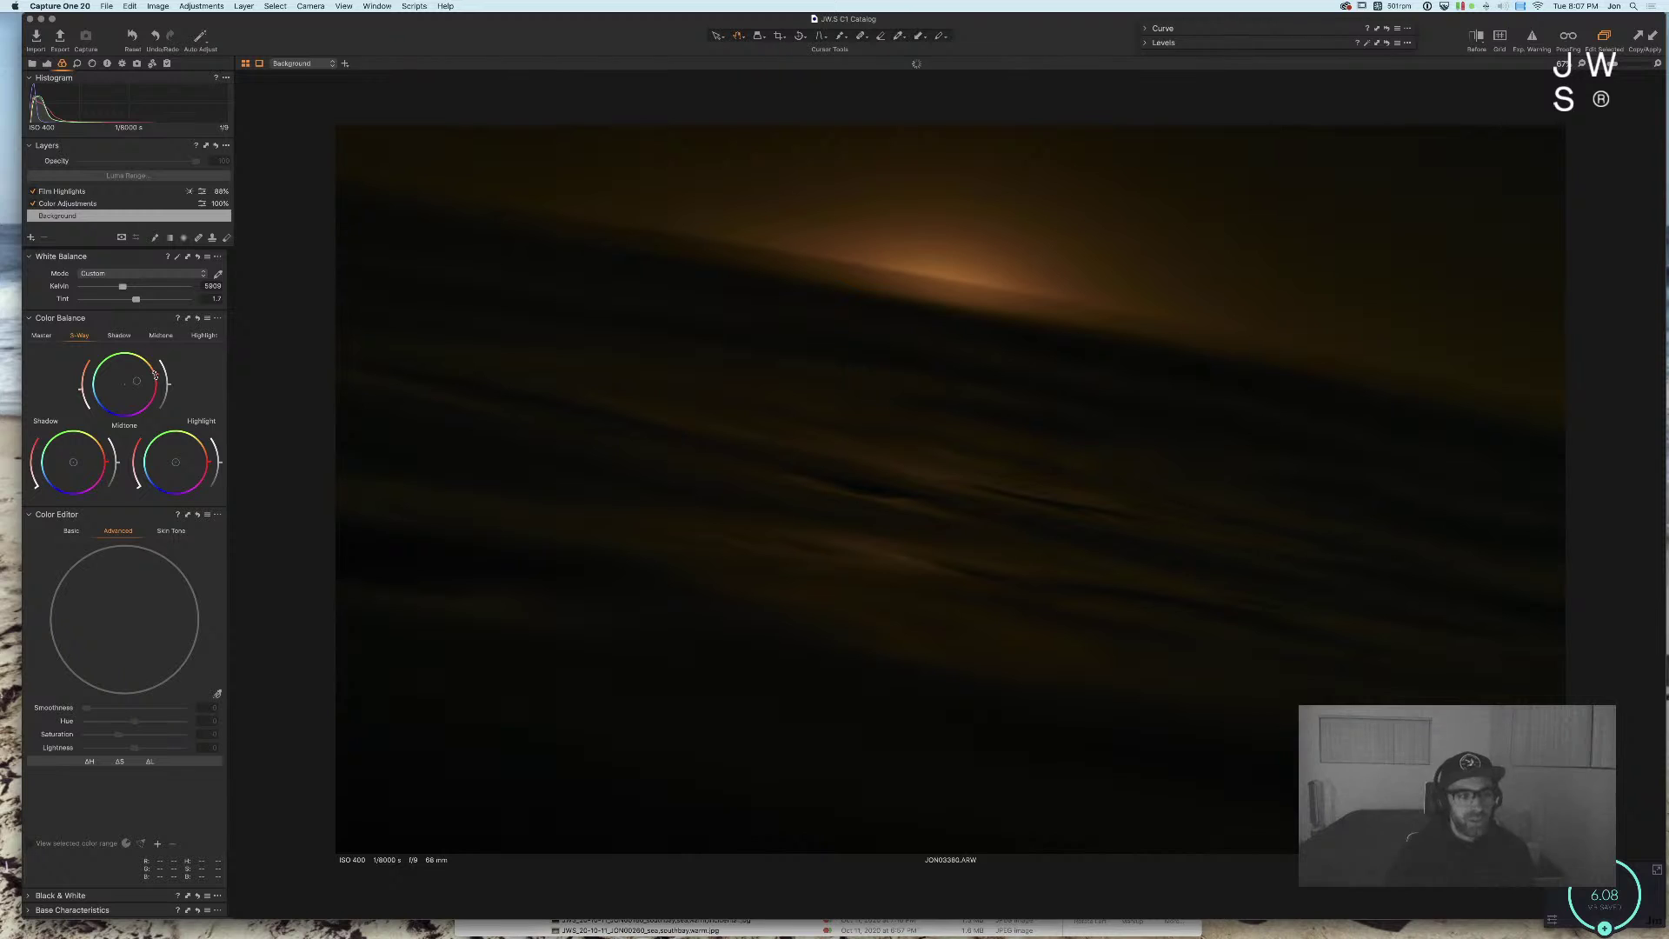
{"action": "mouse_move", "coordinate": [136, 382]}
{"action": "left_mouse_down"}
{"action": "mouse_move", "coordinate": [133, 426]}
{"action": "mouse_move", "coordinate": [91, 424]}
{"action": "mouse_move", "coordinate": [57, 378]}
{"action": "mouse_move", "coordinate": [70, 360]}
{"action": "mouse_move", "coordinate": [162, 357]}
{"action": "left_mouse_up"}
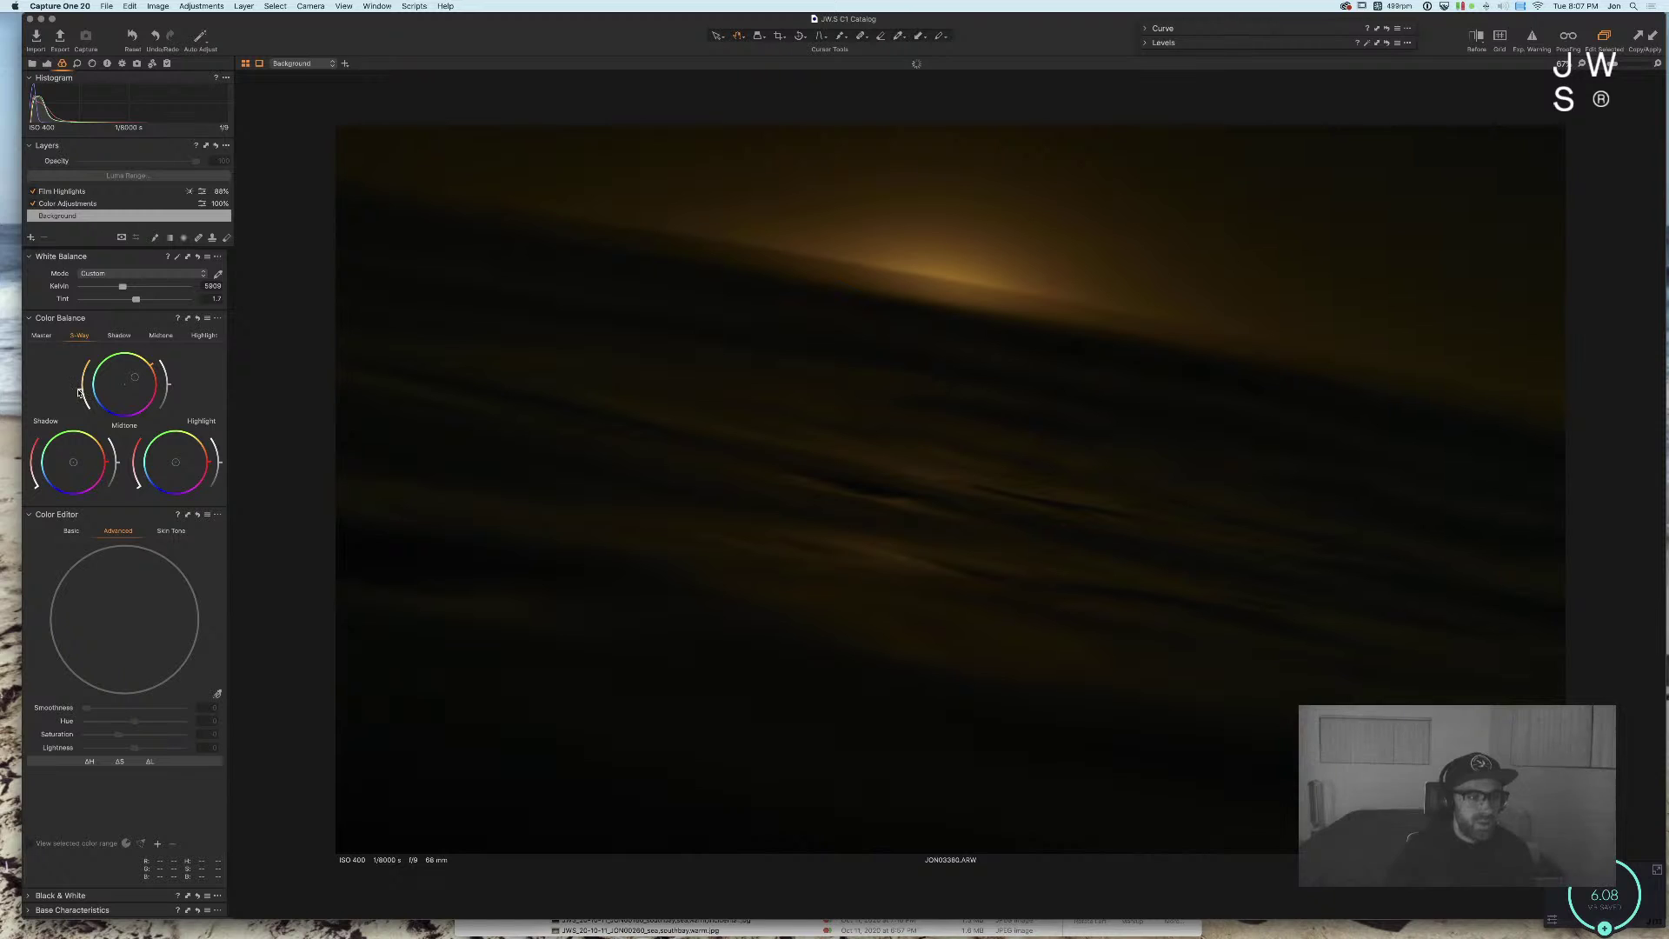
{"action": "left_click_drag", "start_coordinate": [79, 392], "coordinate": [168, 374]}
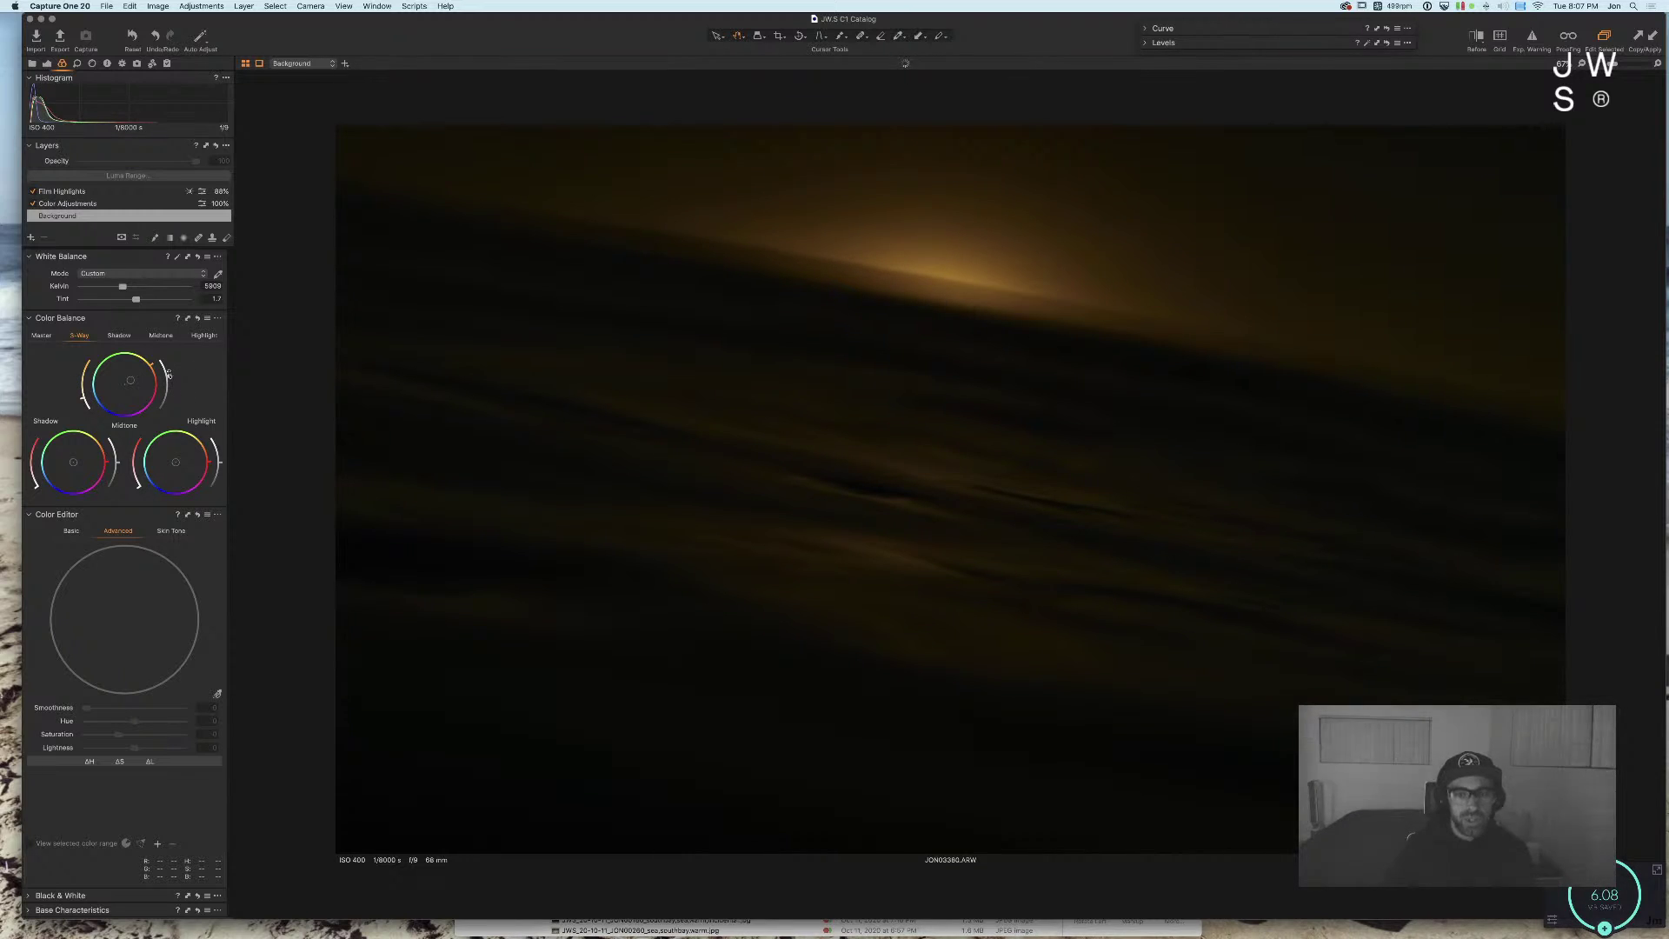
{"action": "mouse_move", "coordinate": [174, 437]}
{"action": "left_mouse_down"}
{"action": "mouse_move", "coordinate": [217, 453]}
{"action": "mouse_move", "coordinate": [217, 513]}
{"action": "mouse_move", "coordinate": [217, 489]}
{"action": "left_mouse_up"}
{"action": "left_click_drag", "start_coordinate": [221, 466], "coordinate": [221, 451]}
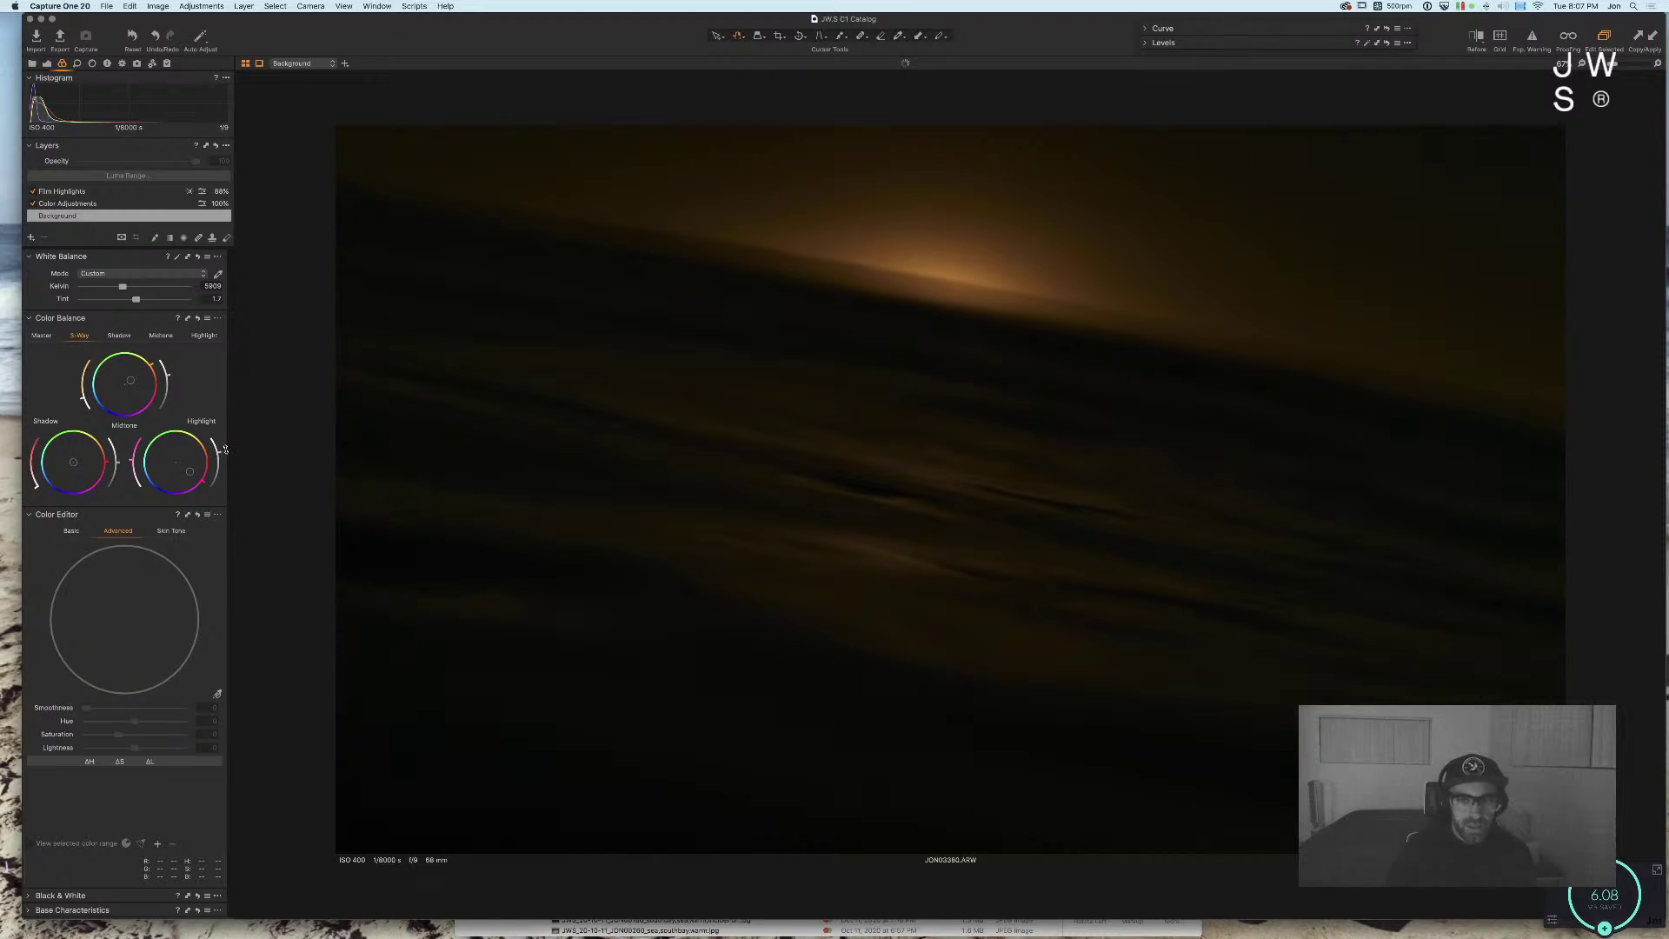
Step: Try green and orange tints in the Background layer's shadows, settling on a faint red with very low saturation
{"action": "left_click_drag", "start_coordinate": [91, 459], "coordinate": [77, 447]}
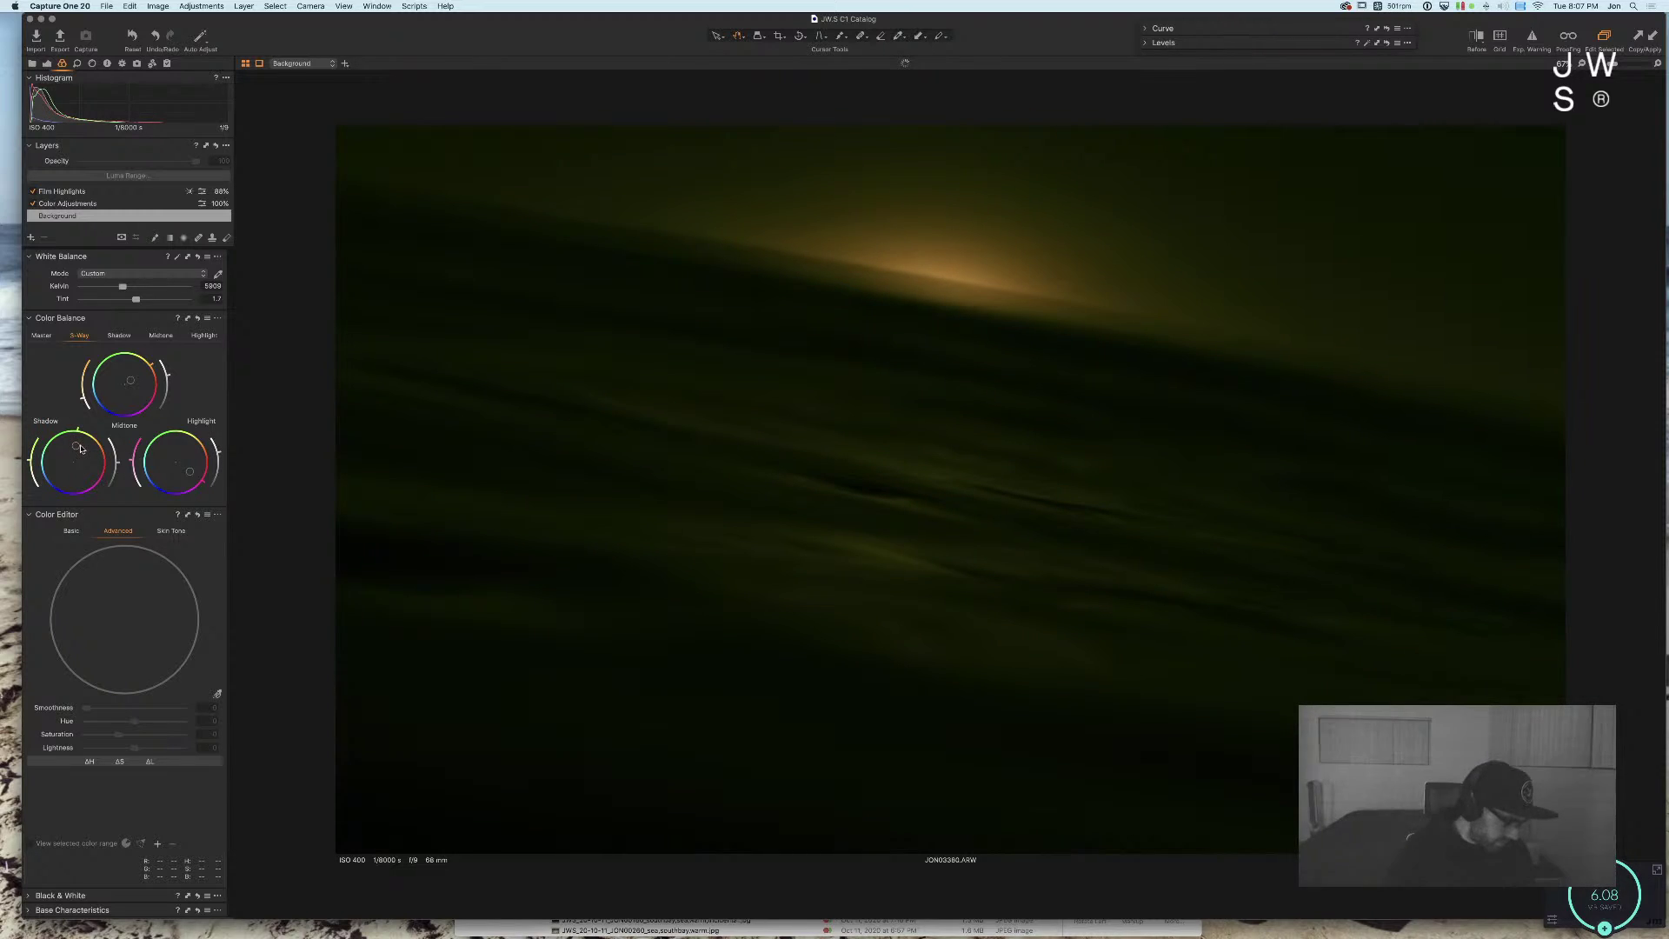
{"action": "mouse_move", "coordinate": [77, 445]}
{"action": "left_mouse_down"}
{"action": "mouse_move", "coordinate": [39, 465]}
{"action": "mouse_move", "coordinate": [73, 495]}
{"action": "mouse_move", "coordinate": [95, 487]}
{"action": "mouse_move", "coordinate": [101, 449]}
{"action": "left_mouse_up"}
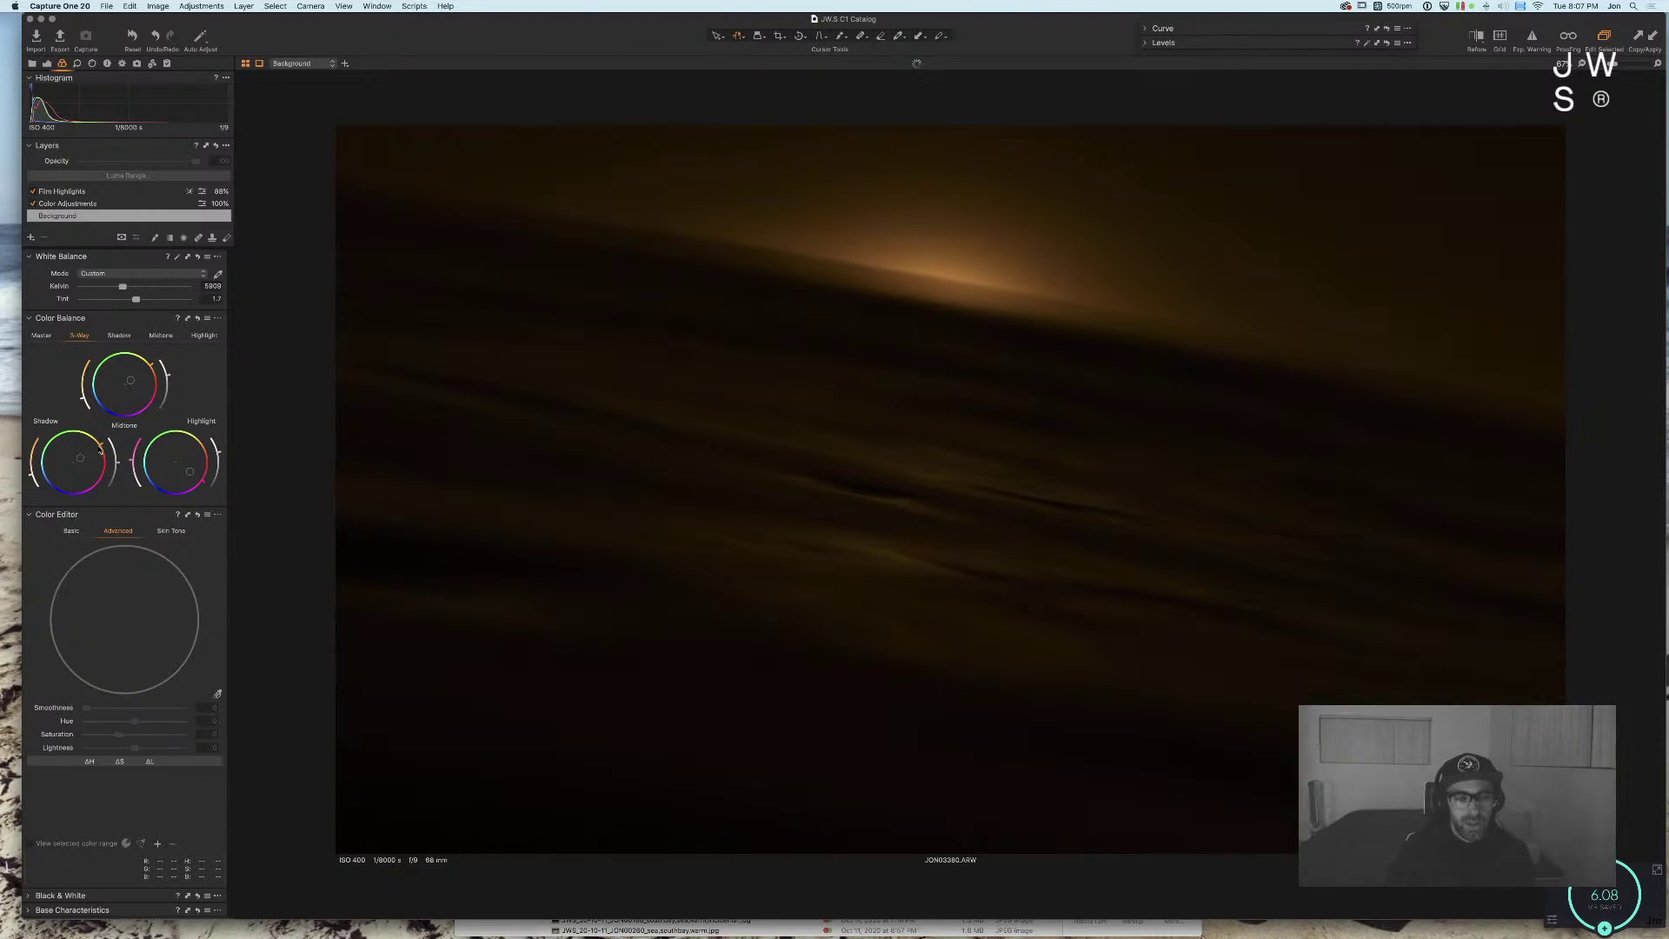
{"action": "left_click_drag", "start_coordinate": [100, 450], "coordinate": [34, 486]}
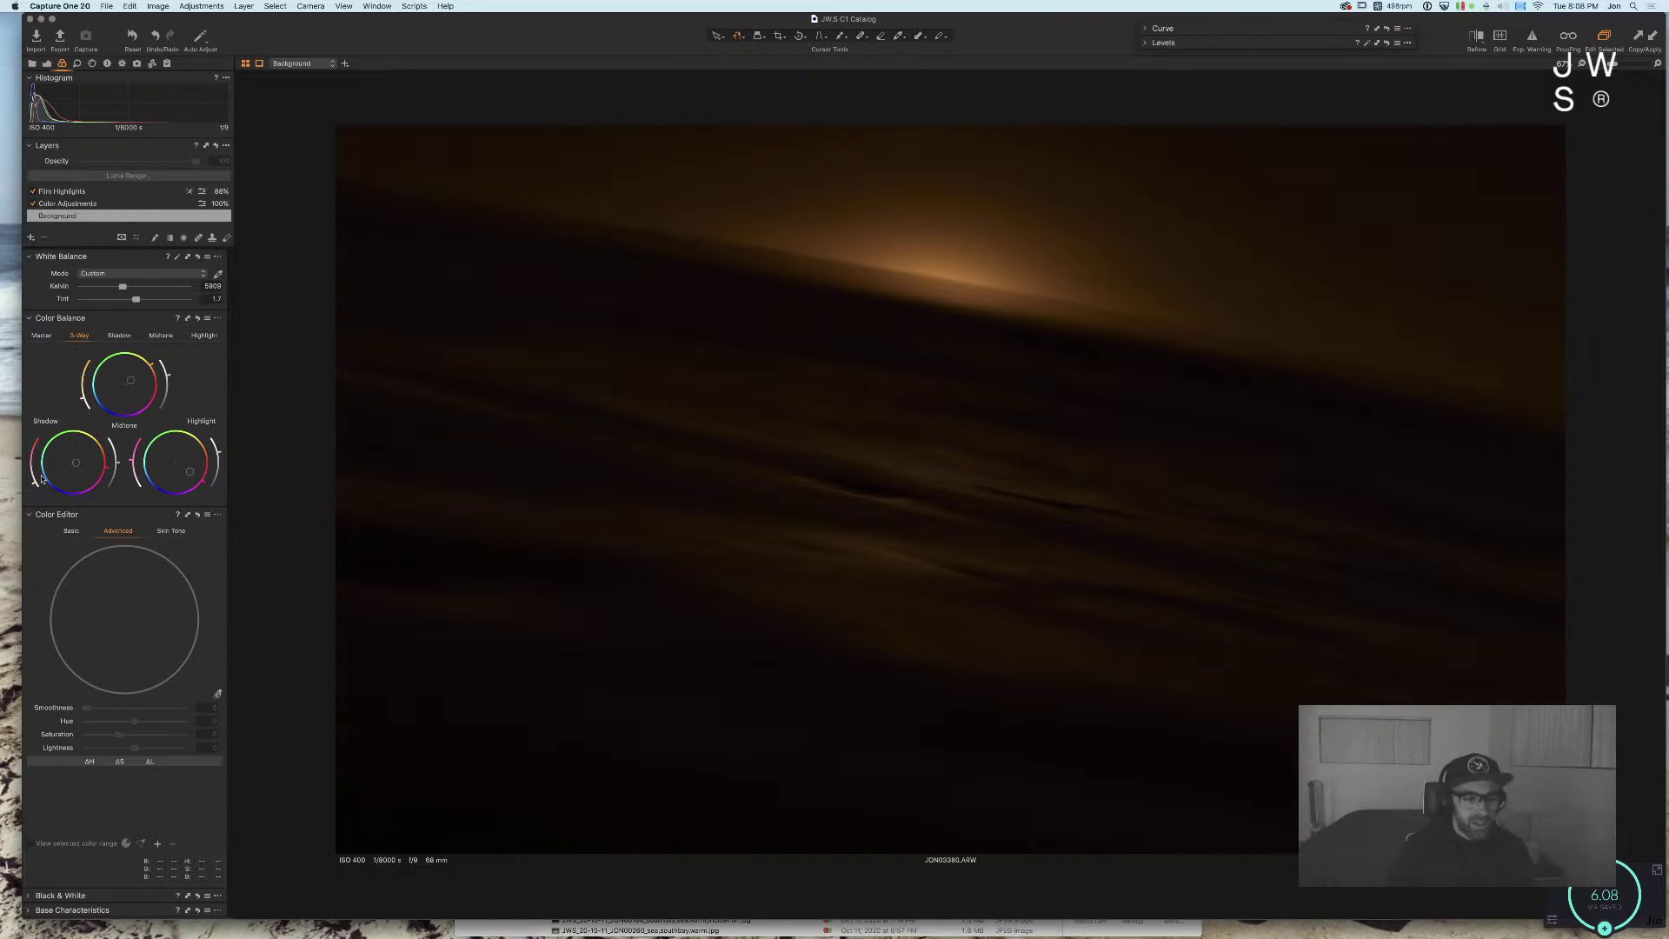
Step: Try orange hues on the Background layer's master color balance, then shift it to blue and reduce its saturation
{"action": "left_click", "coordinate": [42, 335]}
{"action": "left_click_drag", "start_coordinate": [124, 423], "coordinate": [177, 389]}
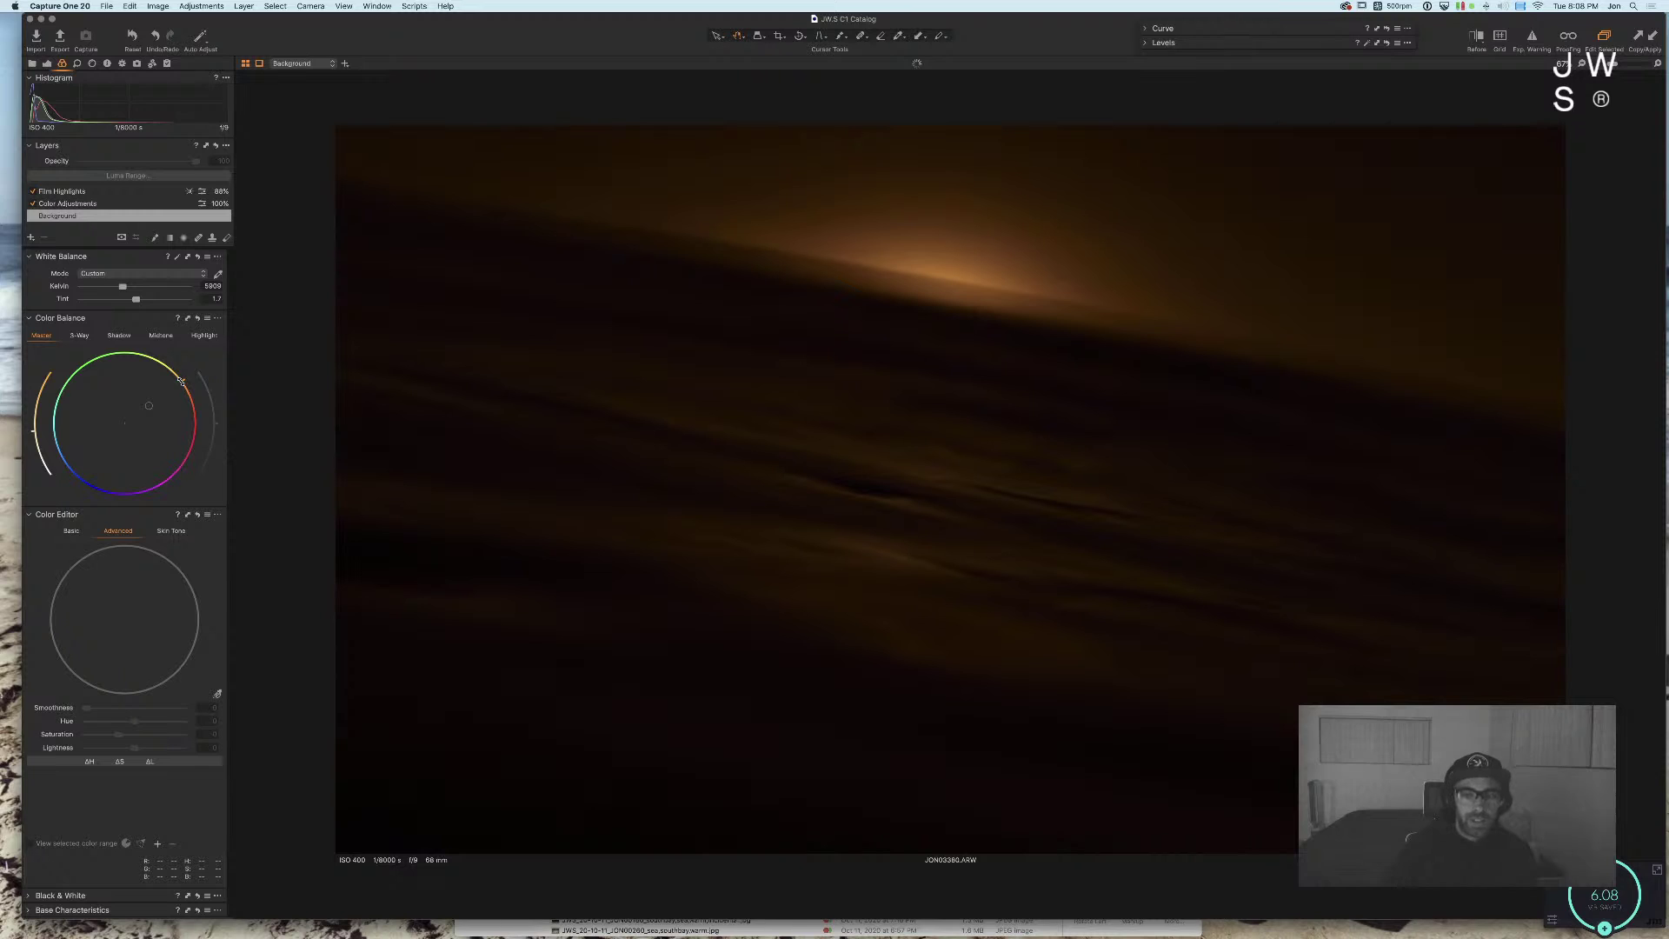
{"action": "left_click_drag", "start_coordinate": [183, 384], "coordinate": [184, 391]}
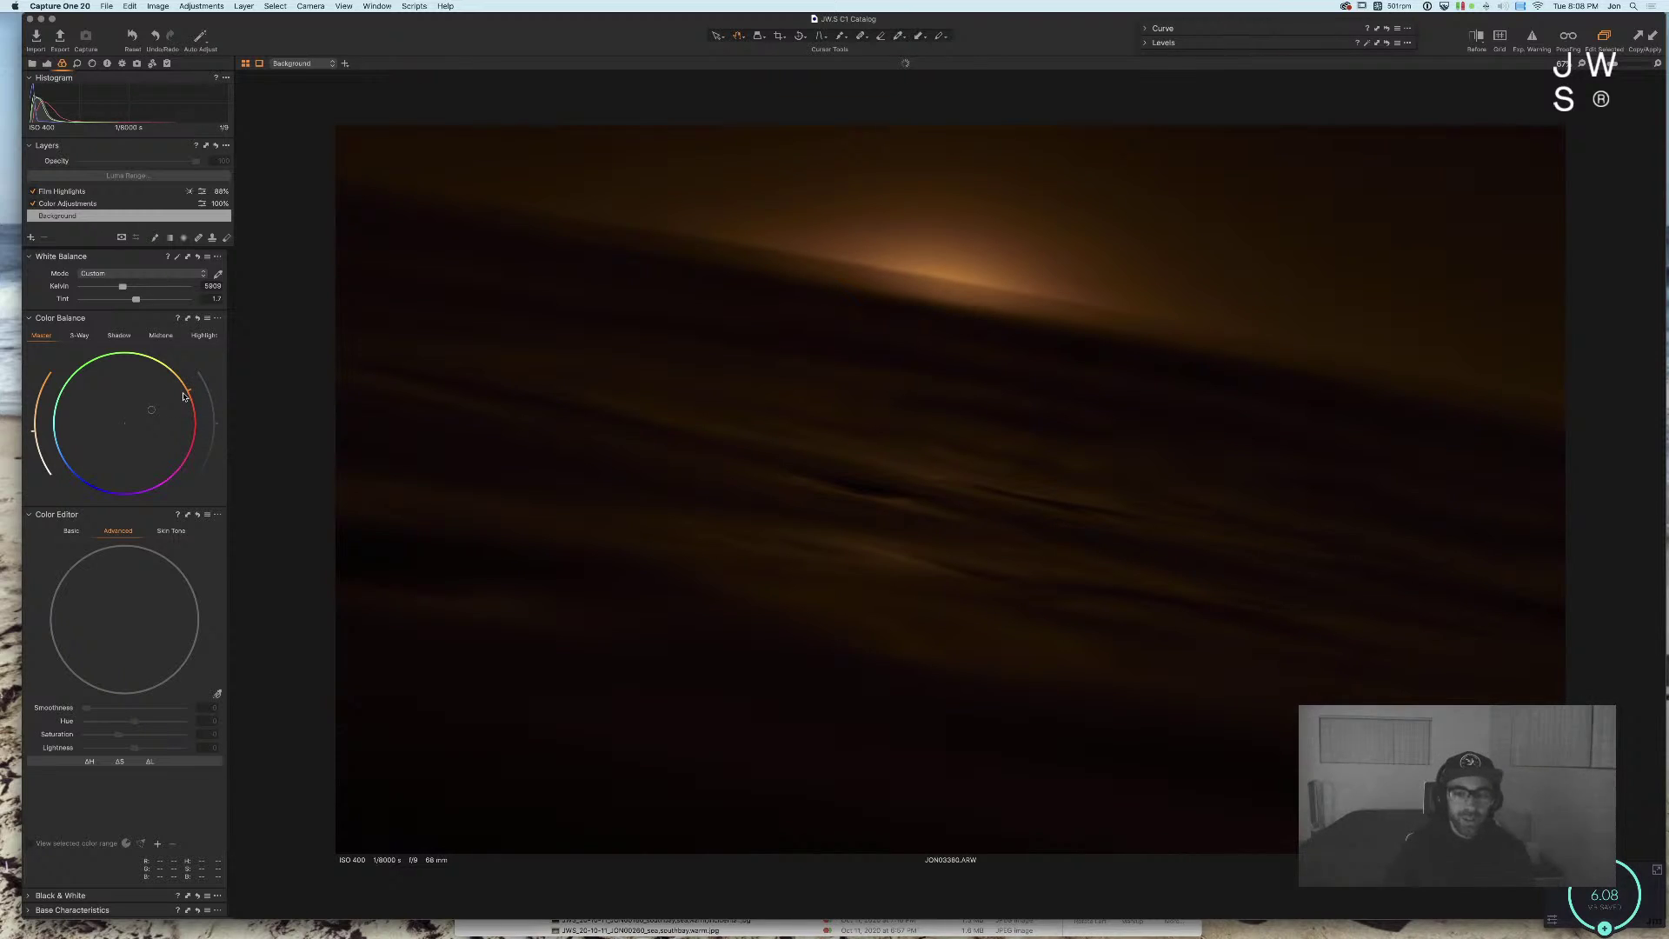
{"action": "left_click_drag", "start_coordinate": [195, 405], "coordinate": [81, 469]}
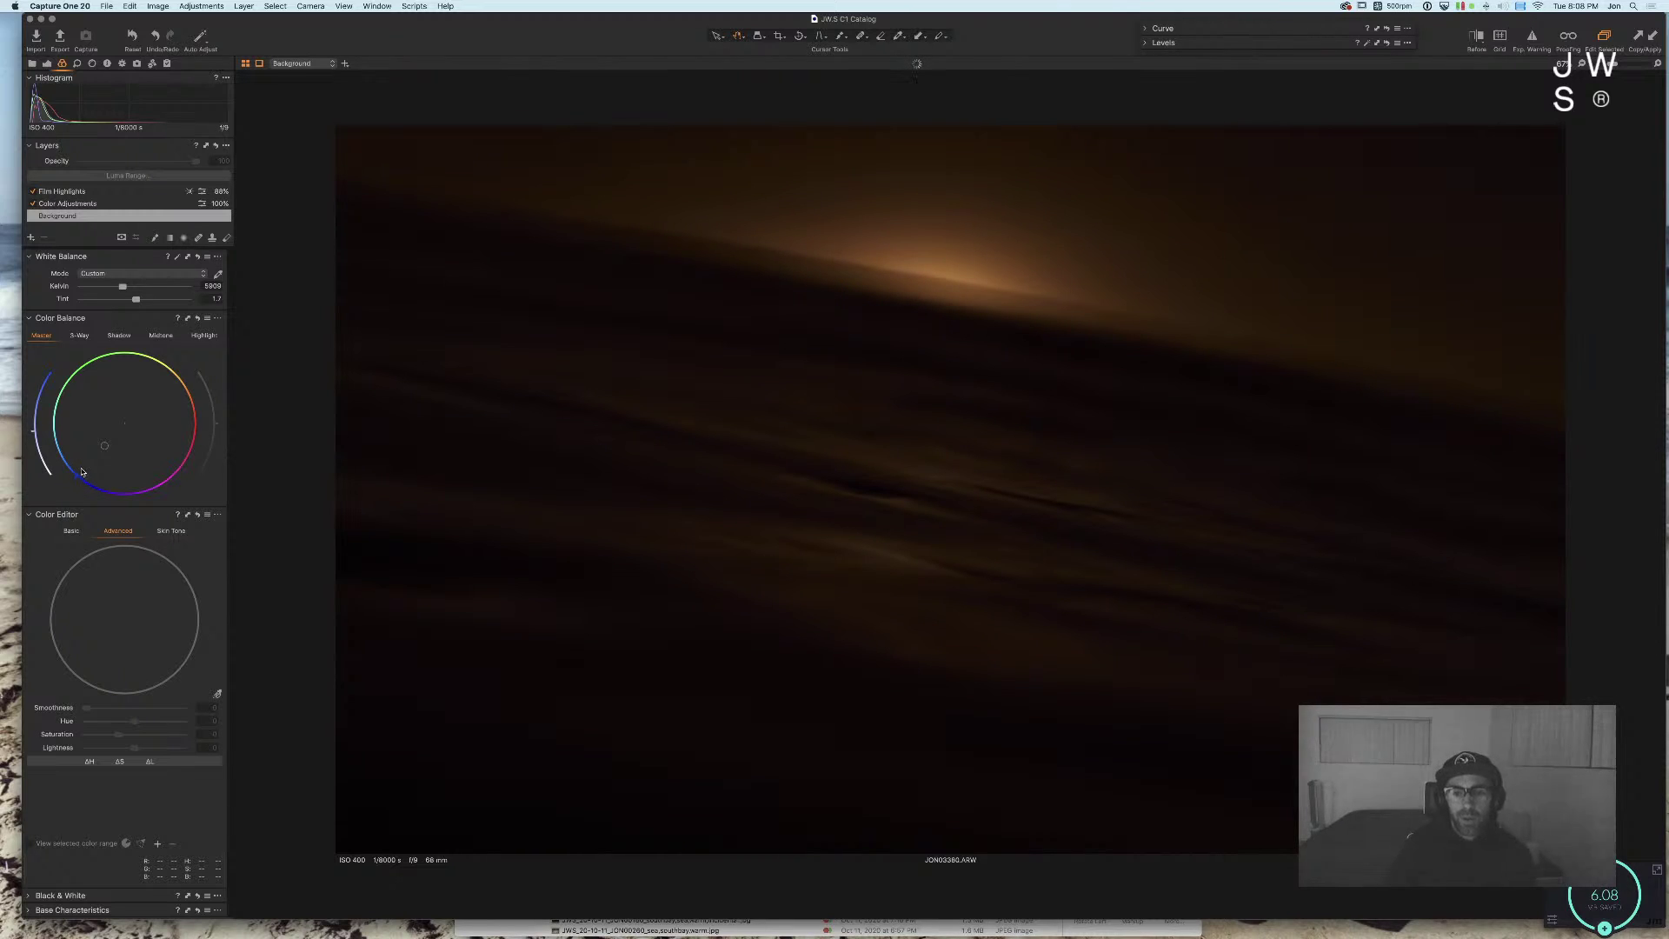
{"action": "left_click_drag", "start_coordinate": [35, 441], "coordinate": [37, 451]}
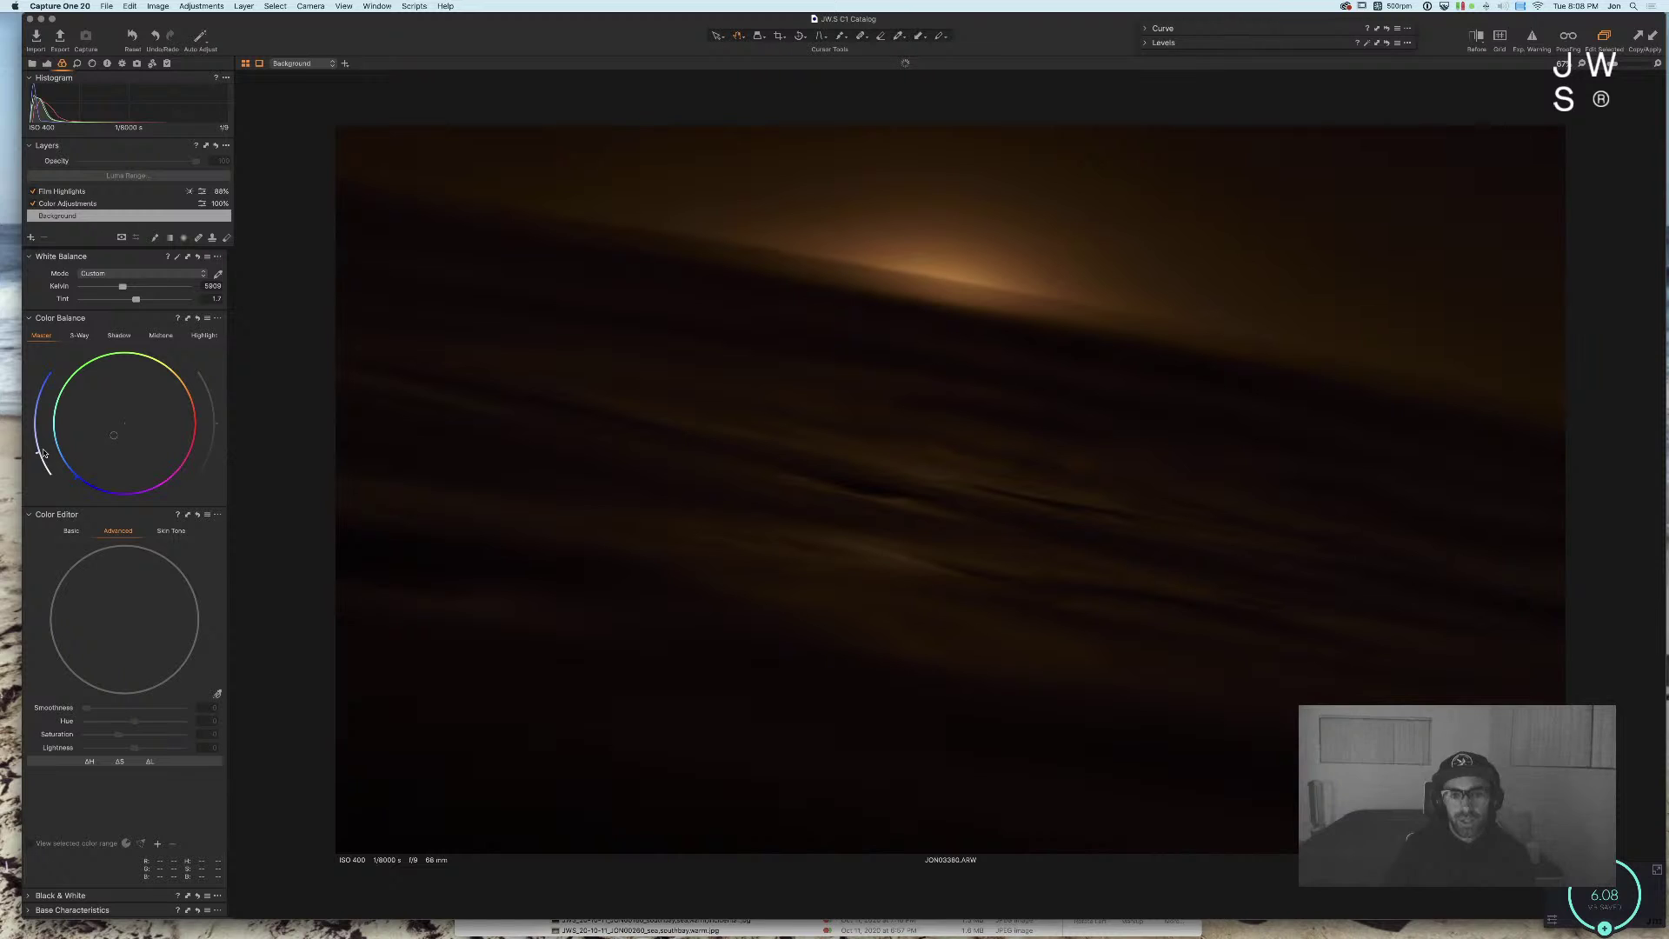
Step: Darken the Background layer's shadows slightly and compare shadow hues, settling on a faint yellow-orange tint
{"action": "left_click", "coordinate": [80, 335]}
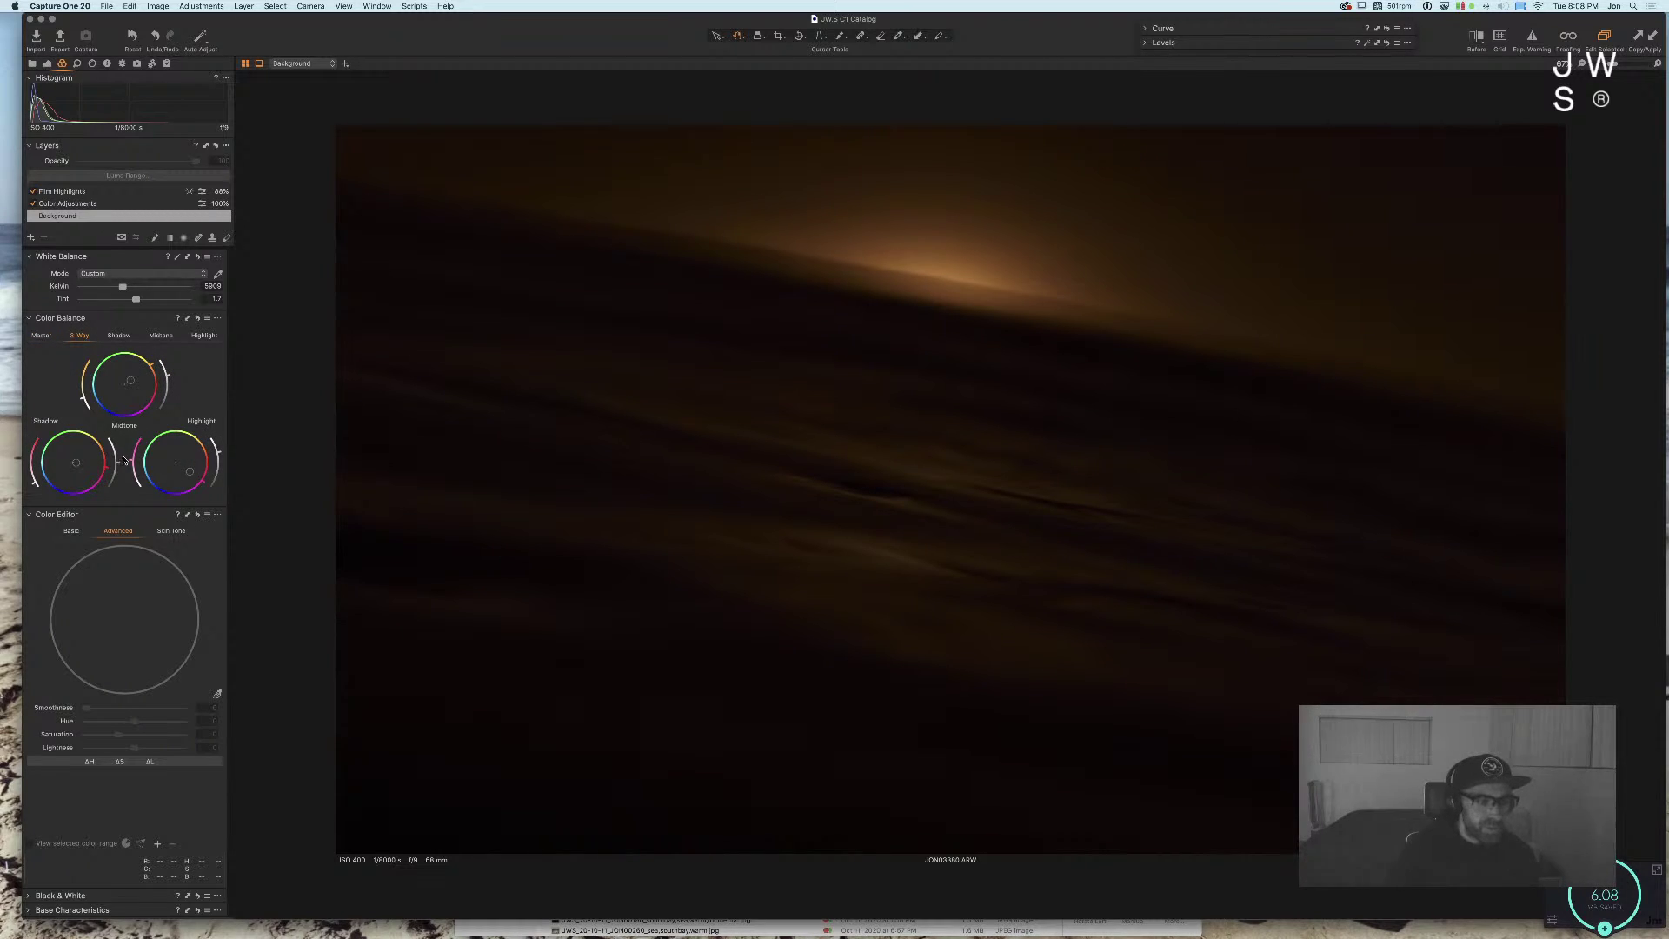
{"action": "mouse_move", "coordinate": [118, 451]}
{"action": "left_mouse_down"}
{"action": "mouse_move", "coordinate": [117, 434]}
{"action": "mouse_move", "coordinate": [131, 500]}
{"action": "mouse_move", "coordinate": [115, 465]}
{"action": "left_mouse_up"}
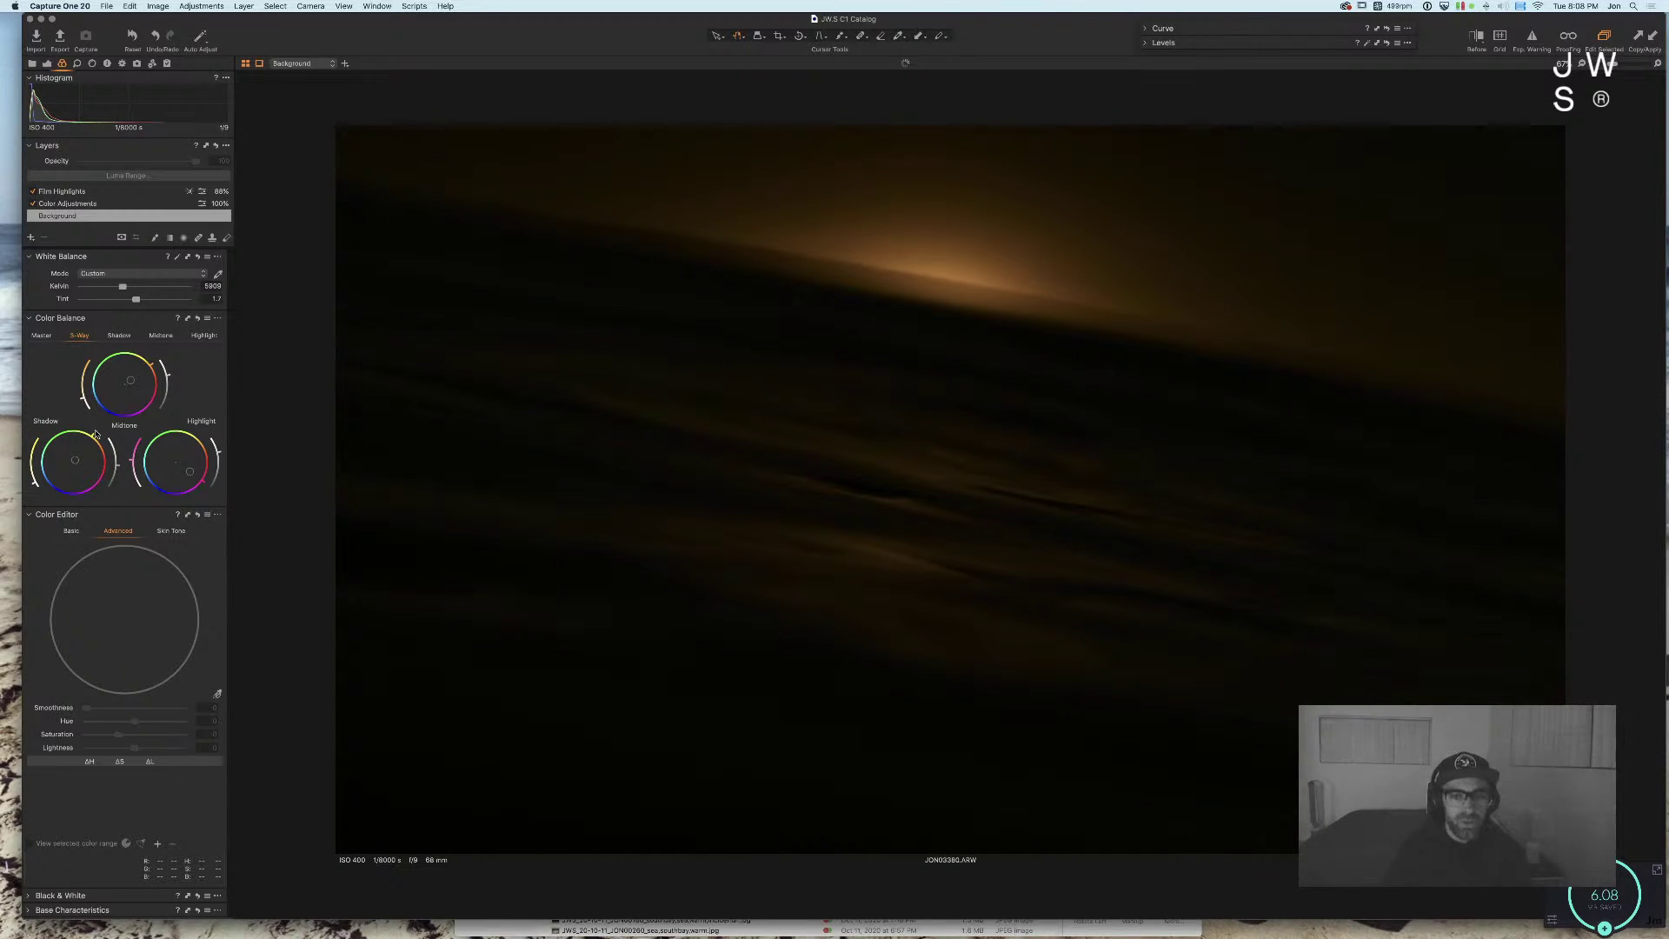
{"action": "left_click_drag", "start_coordinate": [44, 447], "coordinate": [48, 448]}
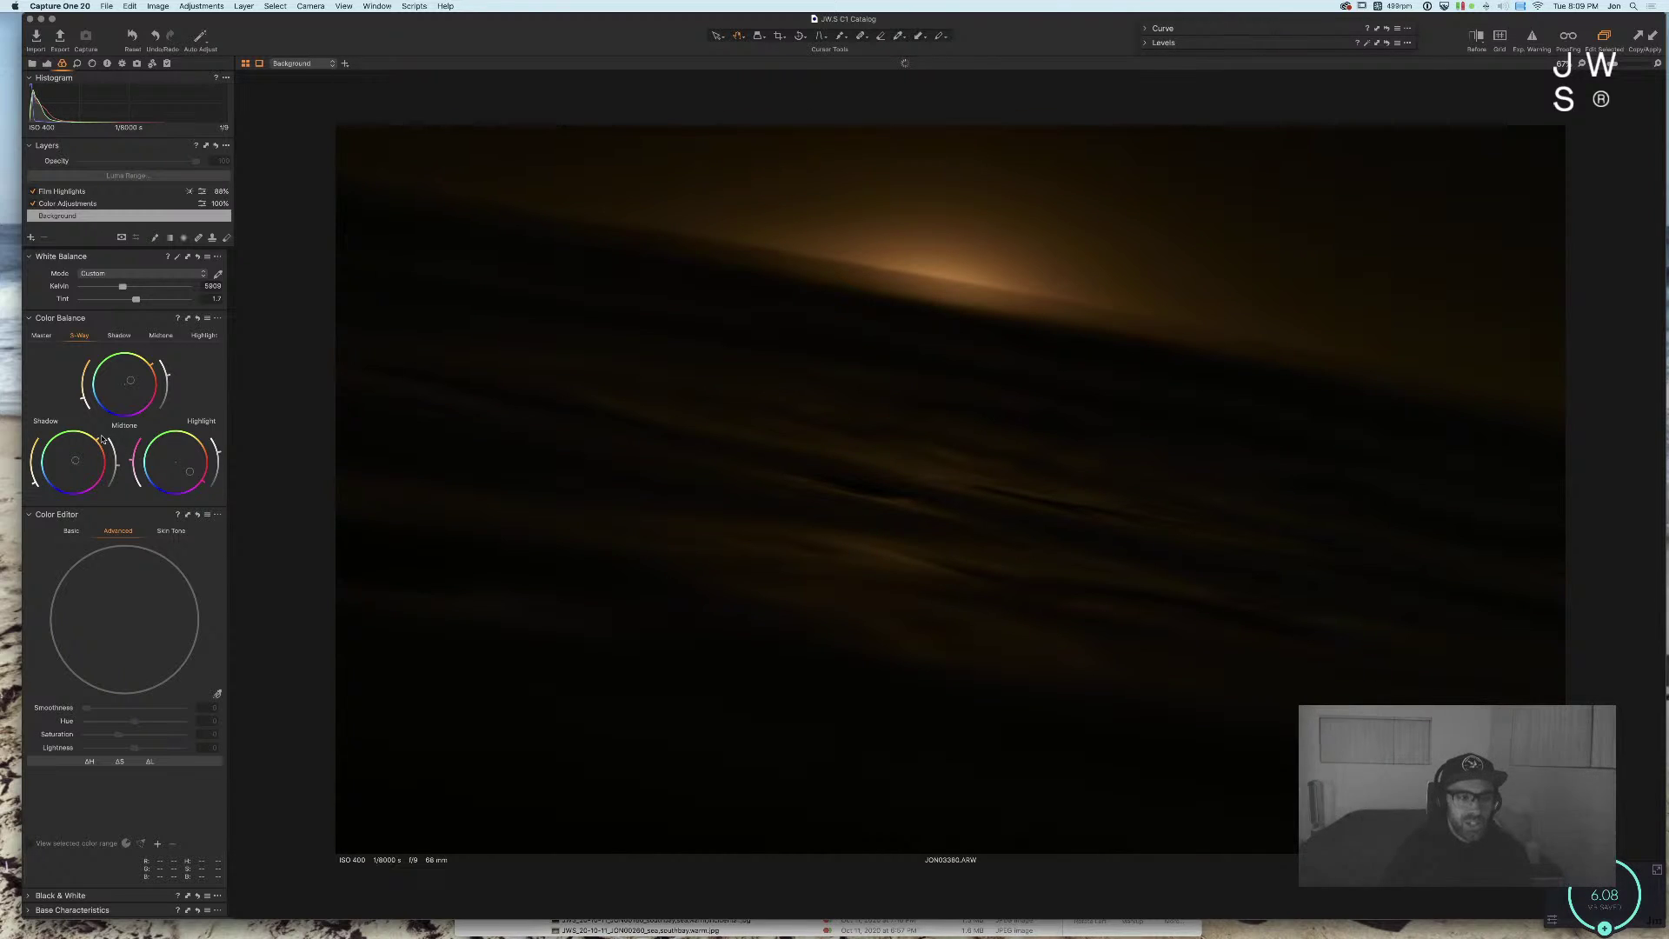
{"action": "left_click_drag", "start_coordinate": [34, 456], "coordinate": [34, 460]}
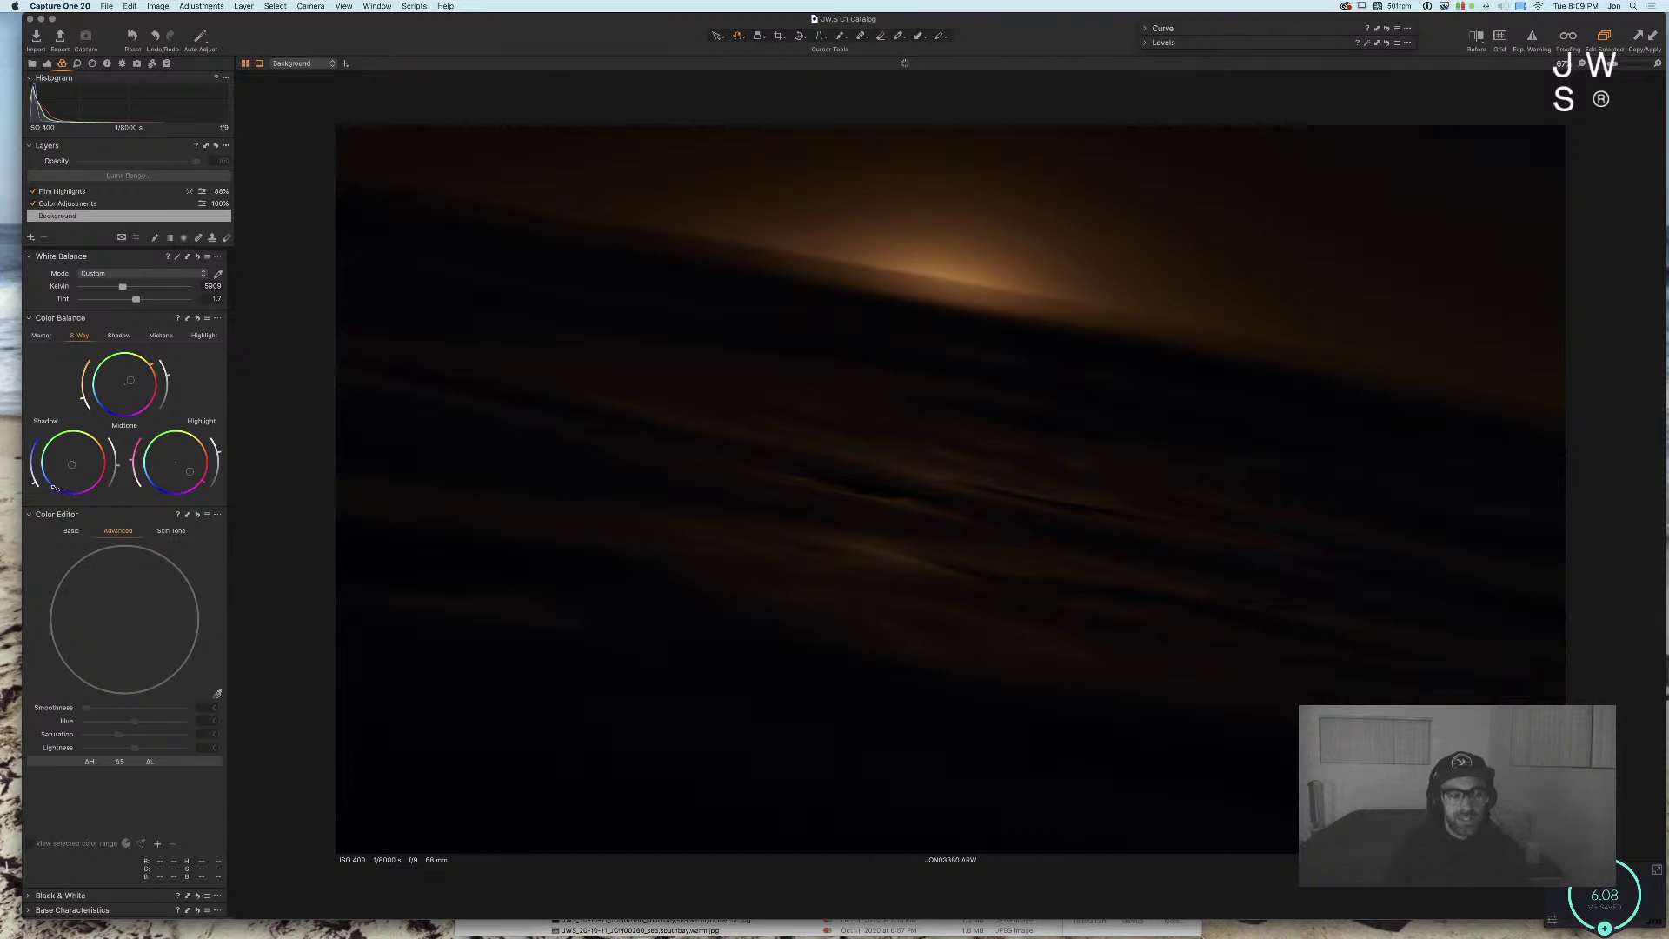
{"action": "left_click_drag", "start_coordinate": [42, 461], "coordinate": [91, 440]}
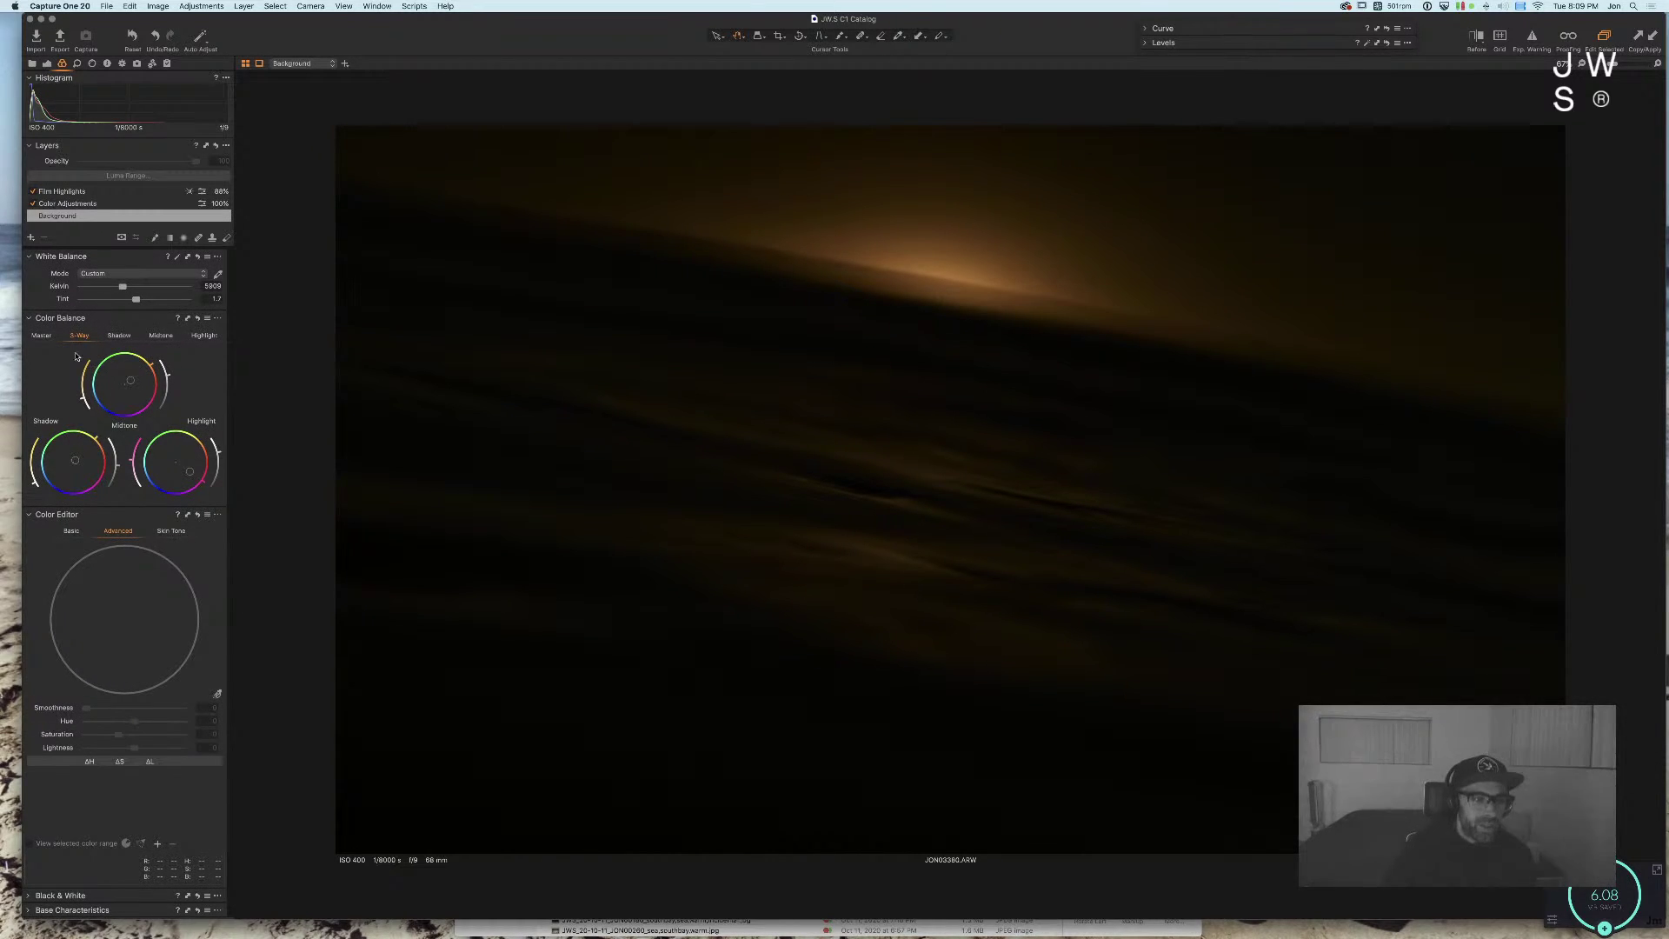
Step: Try green and yellow master tints on the Background layer, raise the master saturation slightly and return the hue to blue
{"action": "left_click", "coordinate": [42, 336]}
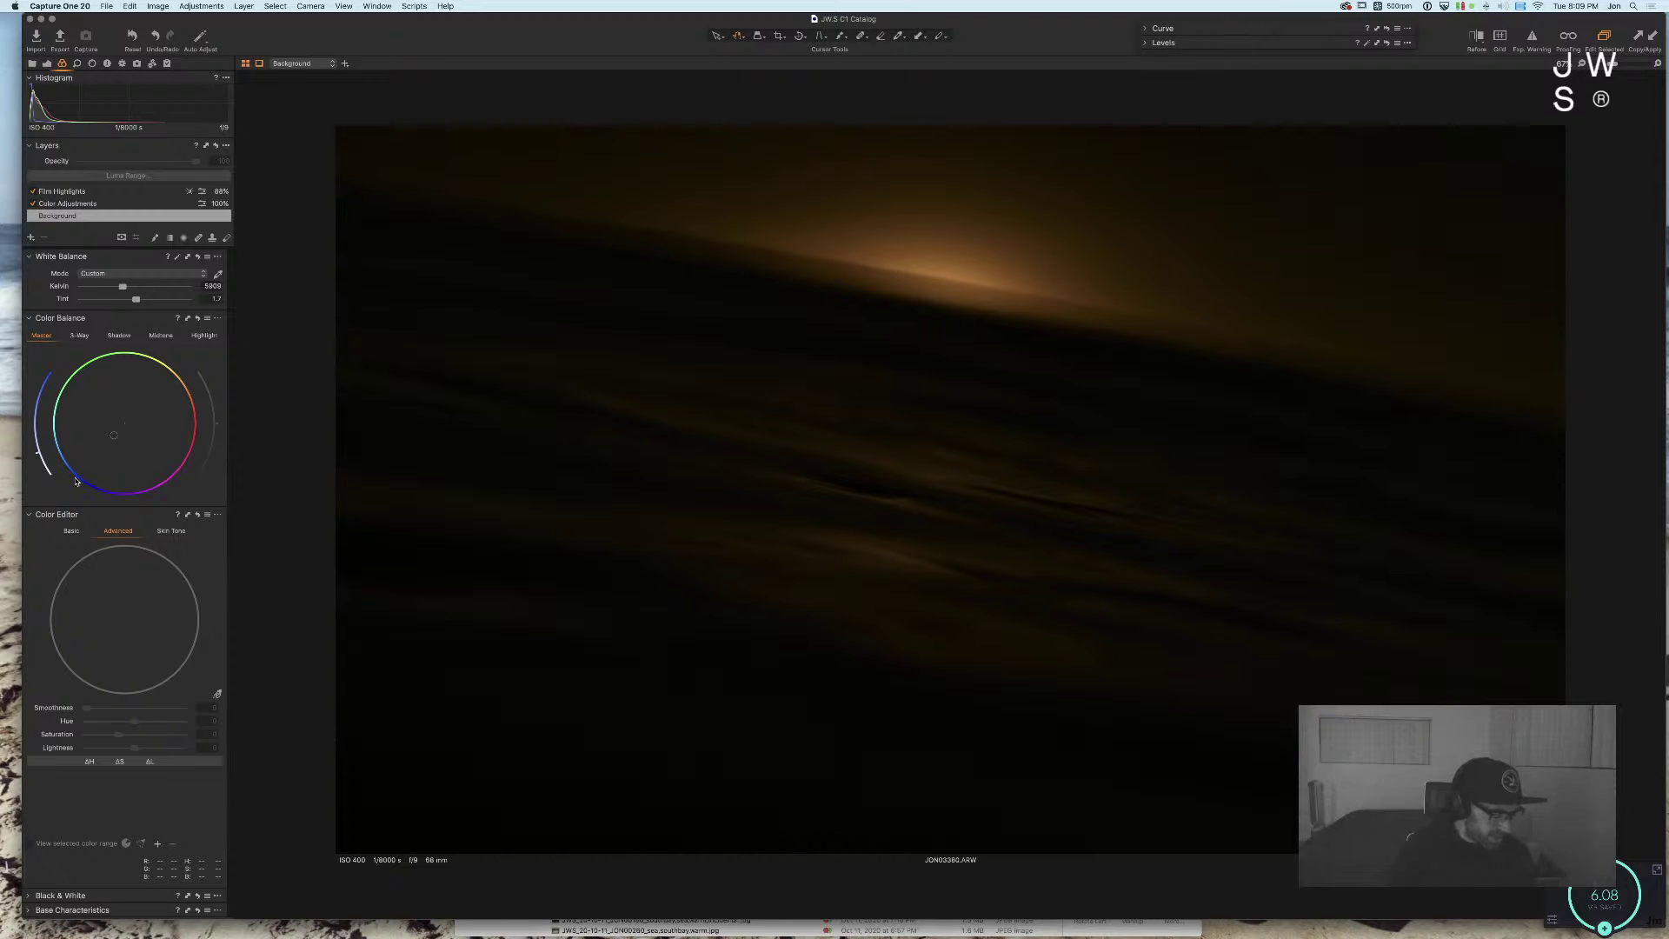
{"action": "left_click_drag", "start_coordinate": [76, 481], "coordinate": [3, 341]}
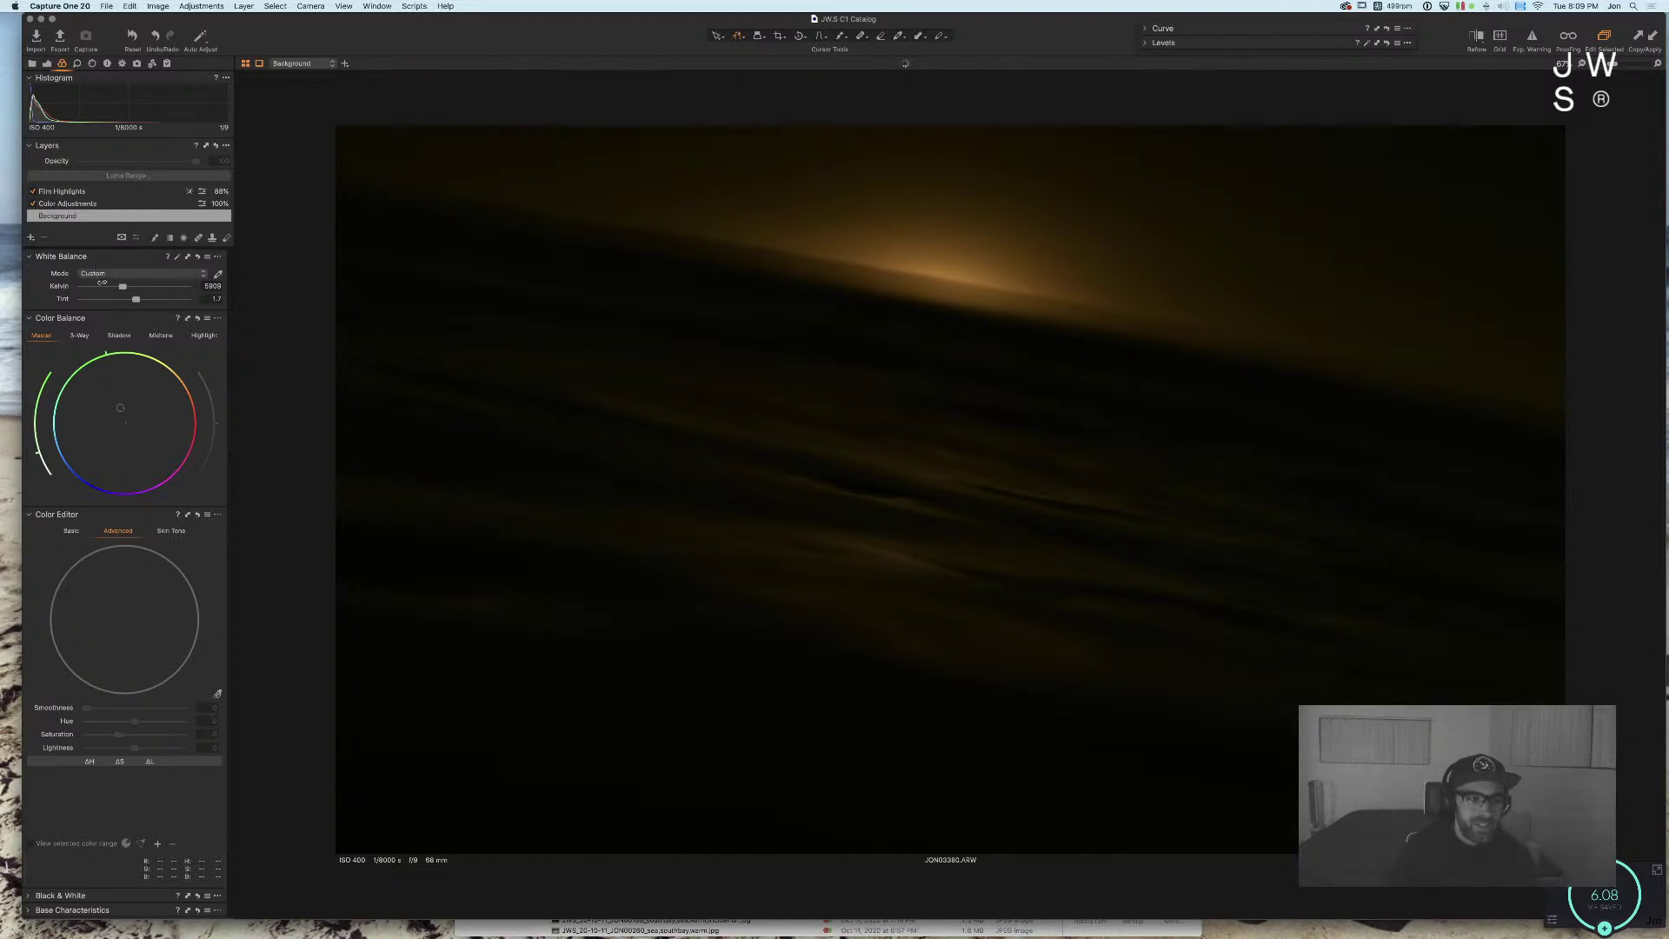
{"action": "mouse_move", "coordinate": [166, 365]}
{"action": "left_mouse_down"}
{"action": "mouse_move", "coordinate": [185, 372]}
{"action": "mouse_move", "coordinate": [170, 353]}
{"action": "left_mouse_up"}
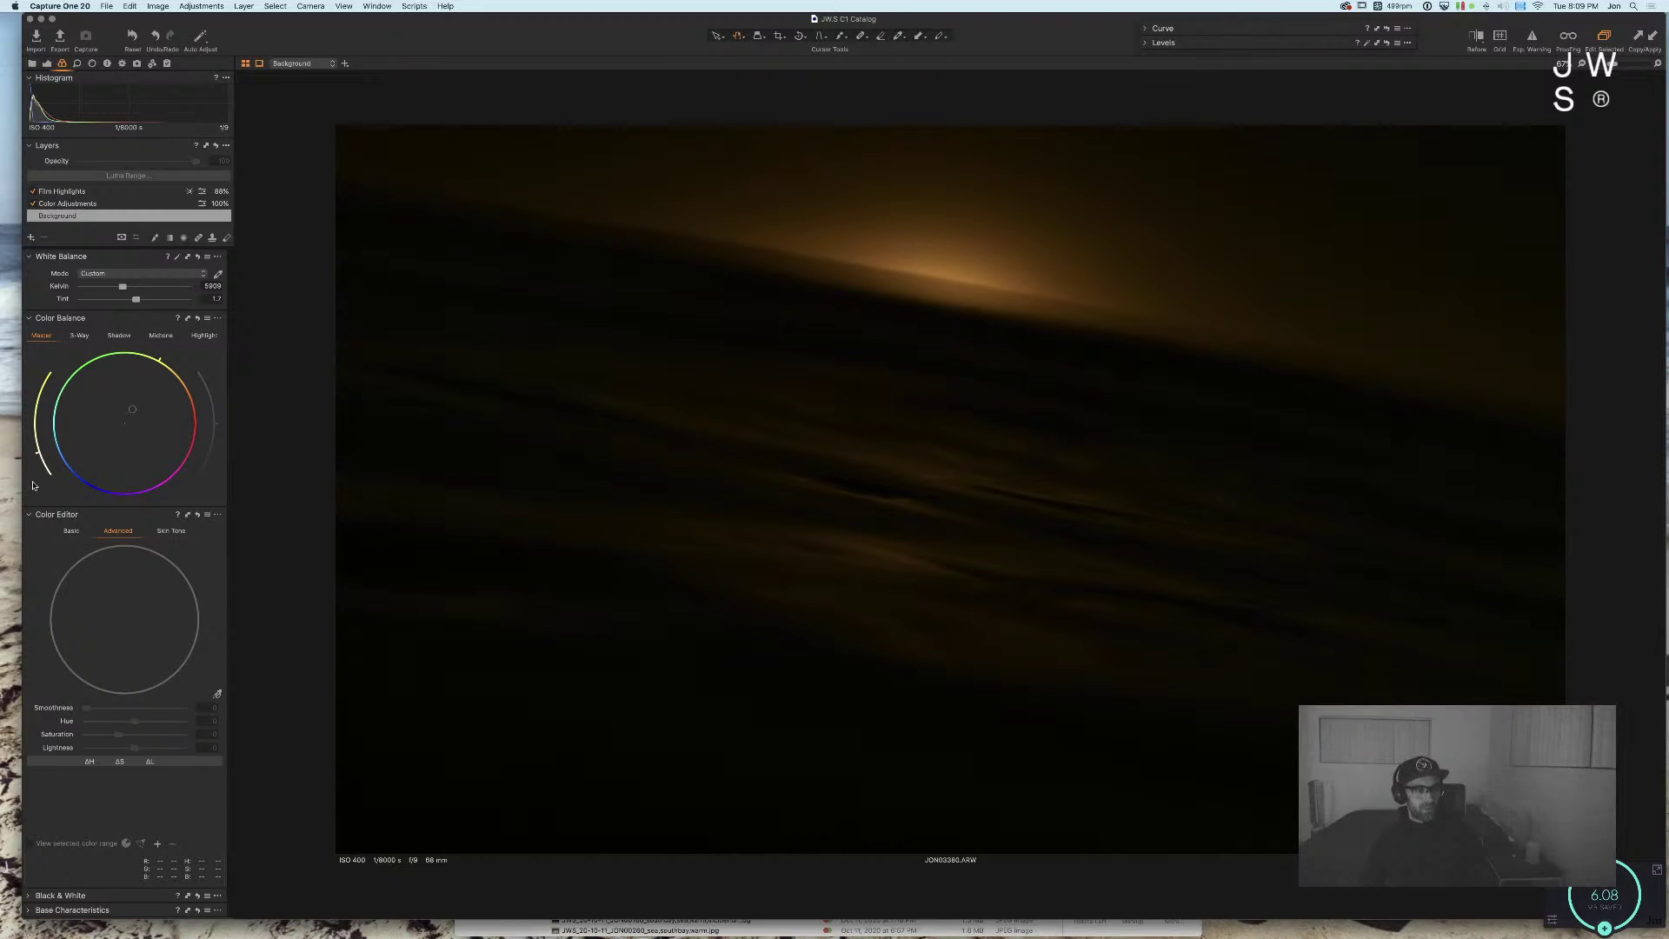
{"action": "left_click_drag", "start_coordinate": [38, 451], "coordinate": [32, 439]}
{"action": "left_click_drag", "start_coordinate": [159, 358], "coordinate": [84, 483]}
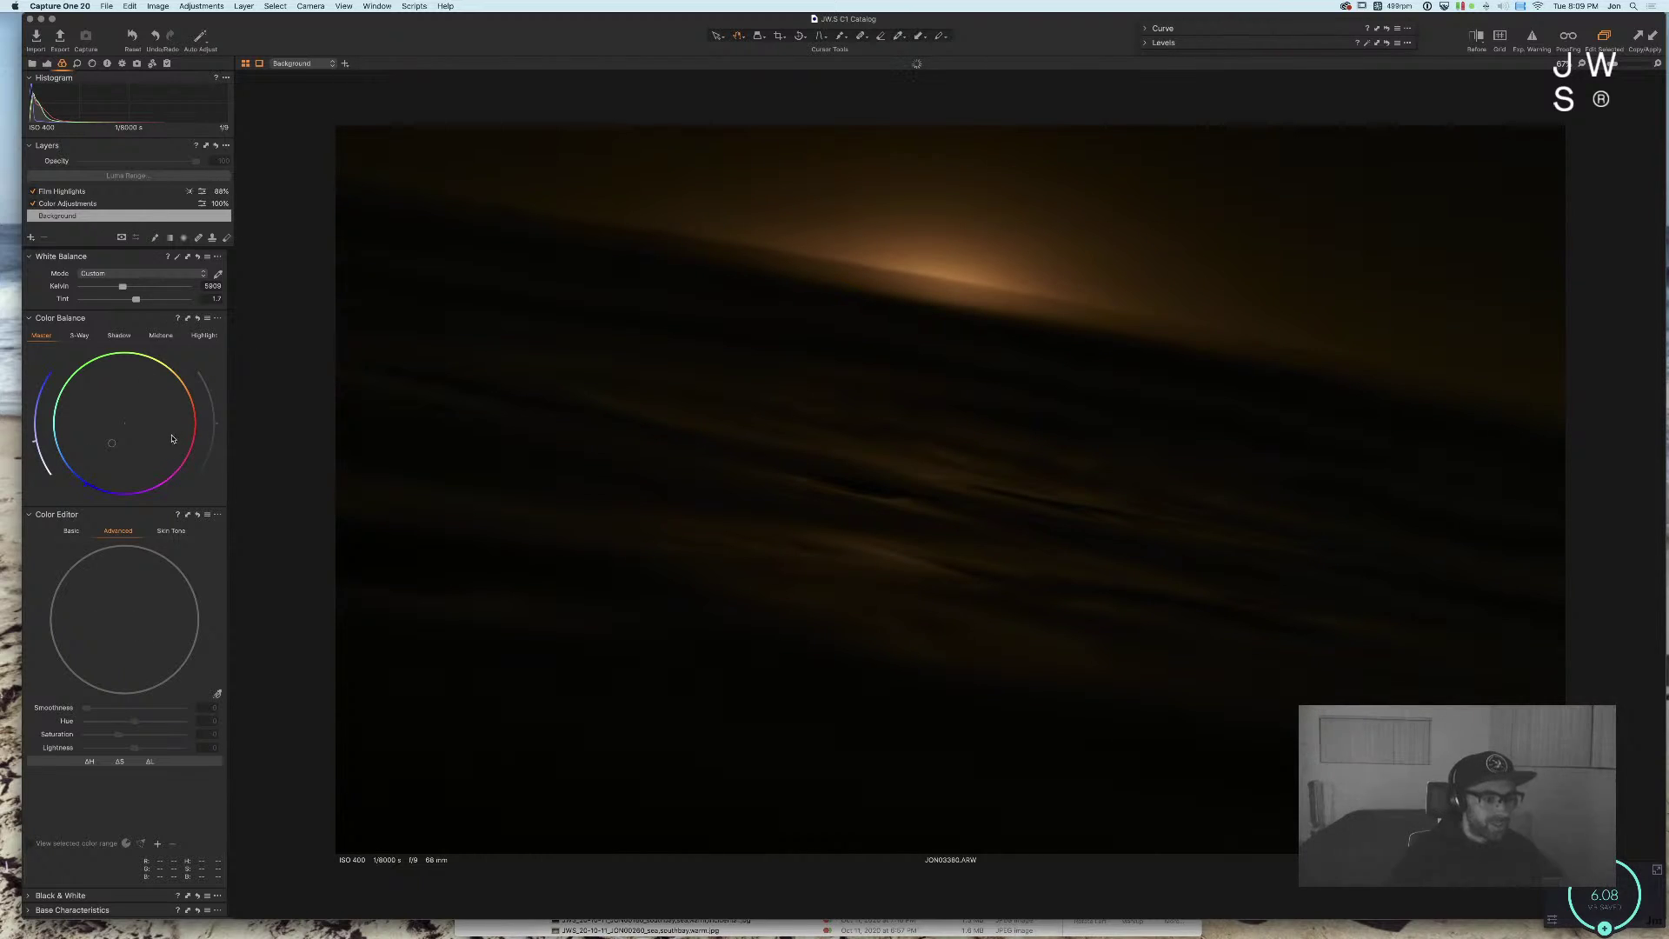
Step: Load the multi-range color preset in the Background layer's Color Editor and raise the orange range's lightness to about 45
{"action": "left_click", "coordinate": [205, 515]}
{"action": "left_click", "coordinate": [243, 599]}
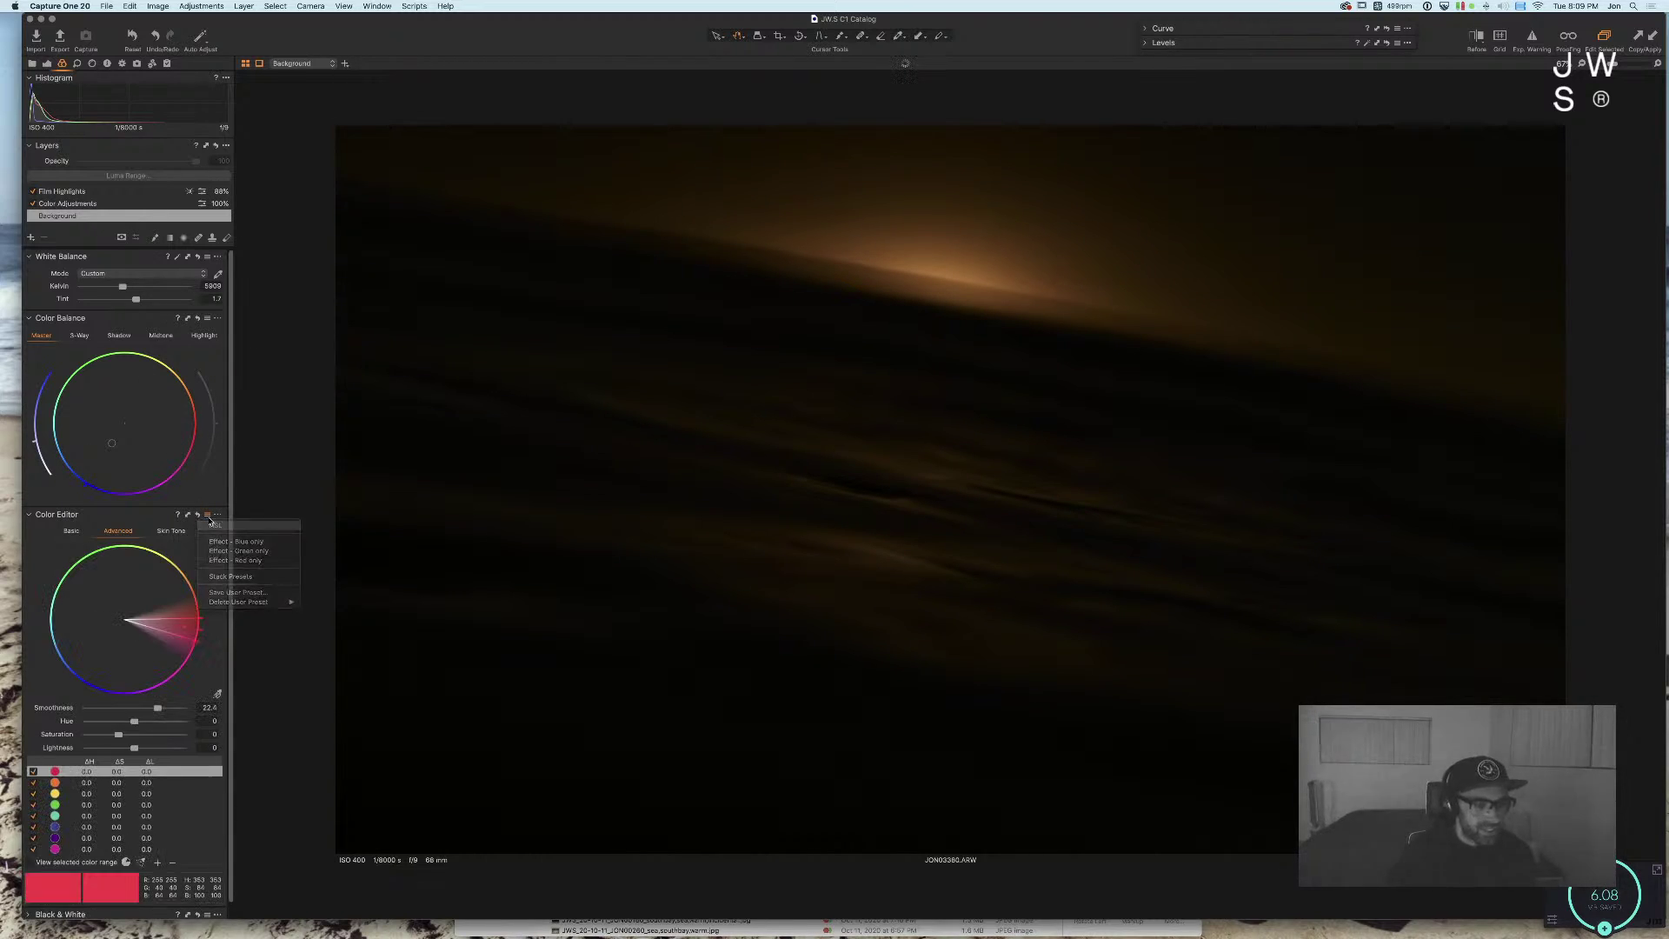
{"action": "left_click", "coordinate": [108, 782]}
{"action": "left_click_drag", "start_coordinate": [140, 749], "coordinate": [161, 750]}
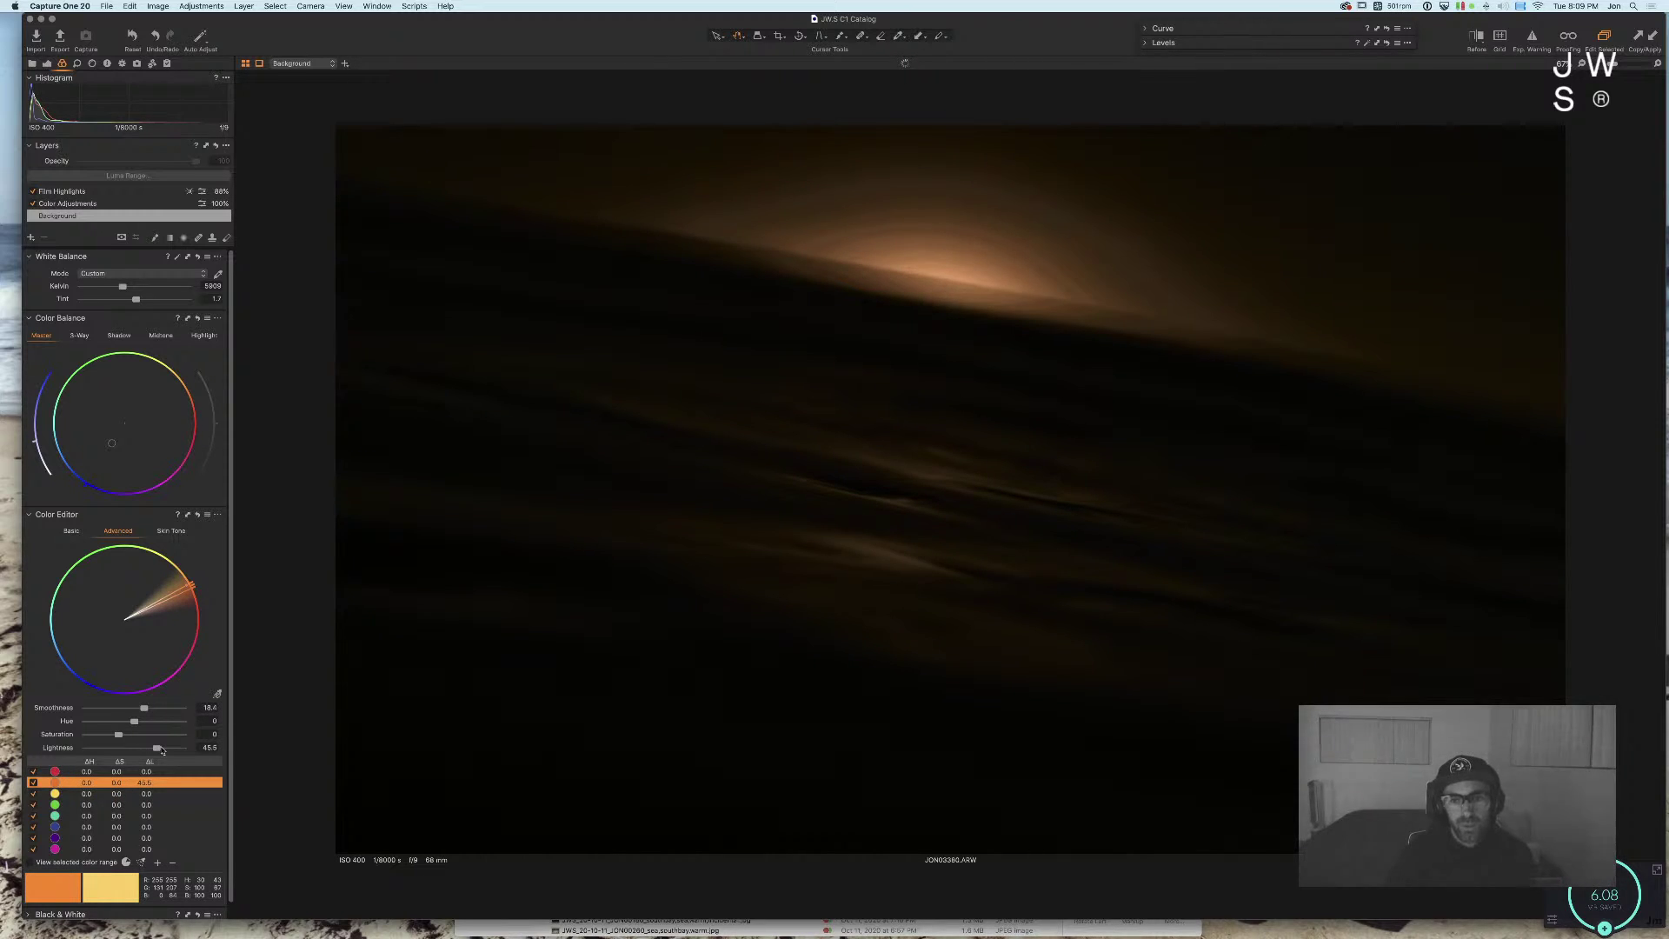
Step: Set the orange range's smoothness to 30, saturation to about 19 and lightness to about 23 in the Color Editor
{"action": "mouse_move", "coordinate": [144, 707]}
{"action": "left_mouse_down"}
{"action": "mouse_move", "coordinate": [183, 707]}
{"action": "mouse_move", "coordinate": [145, 749]}
{"action": "mouse_move", "coordinate": [126, 734]}
{"action": "left_mouse_up"}
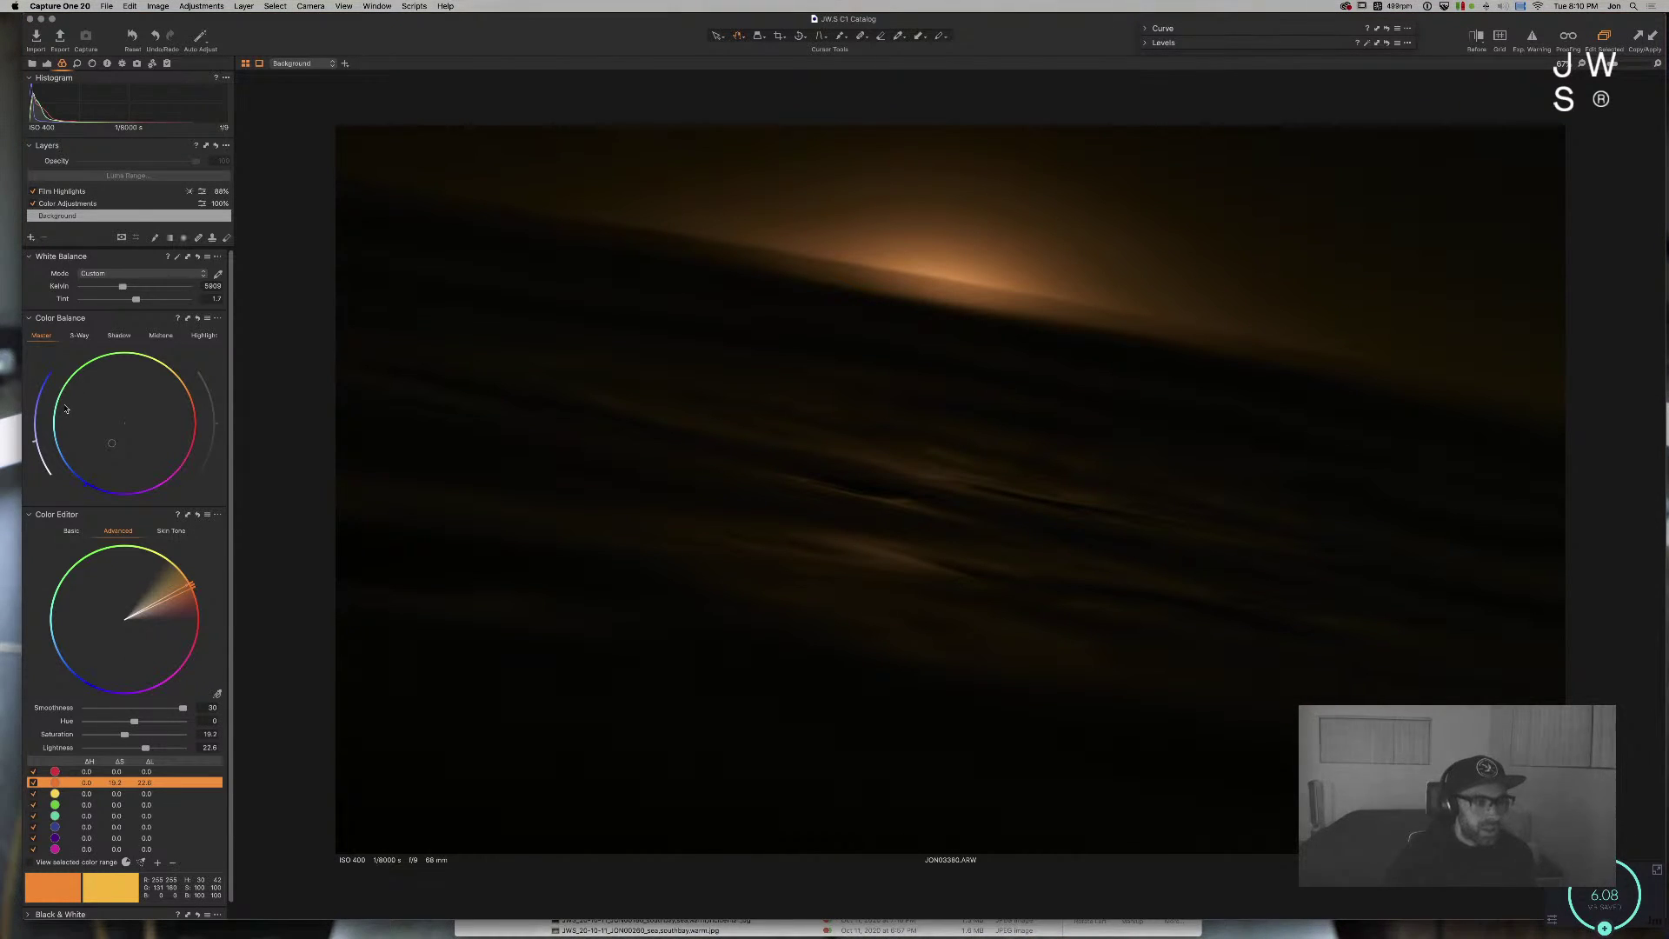
Step: In the 3-way color balance, try yellow and orange highlight tints, settle on orange, and shift the midtones to a faint blue
{"action": "left_click", "coordinate": [80, 336]}
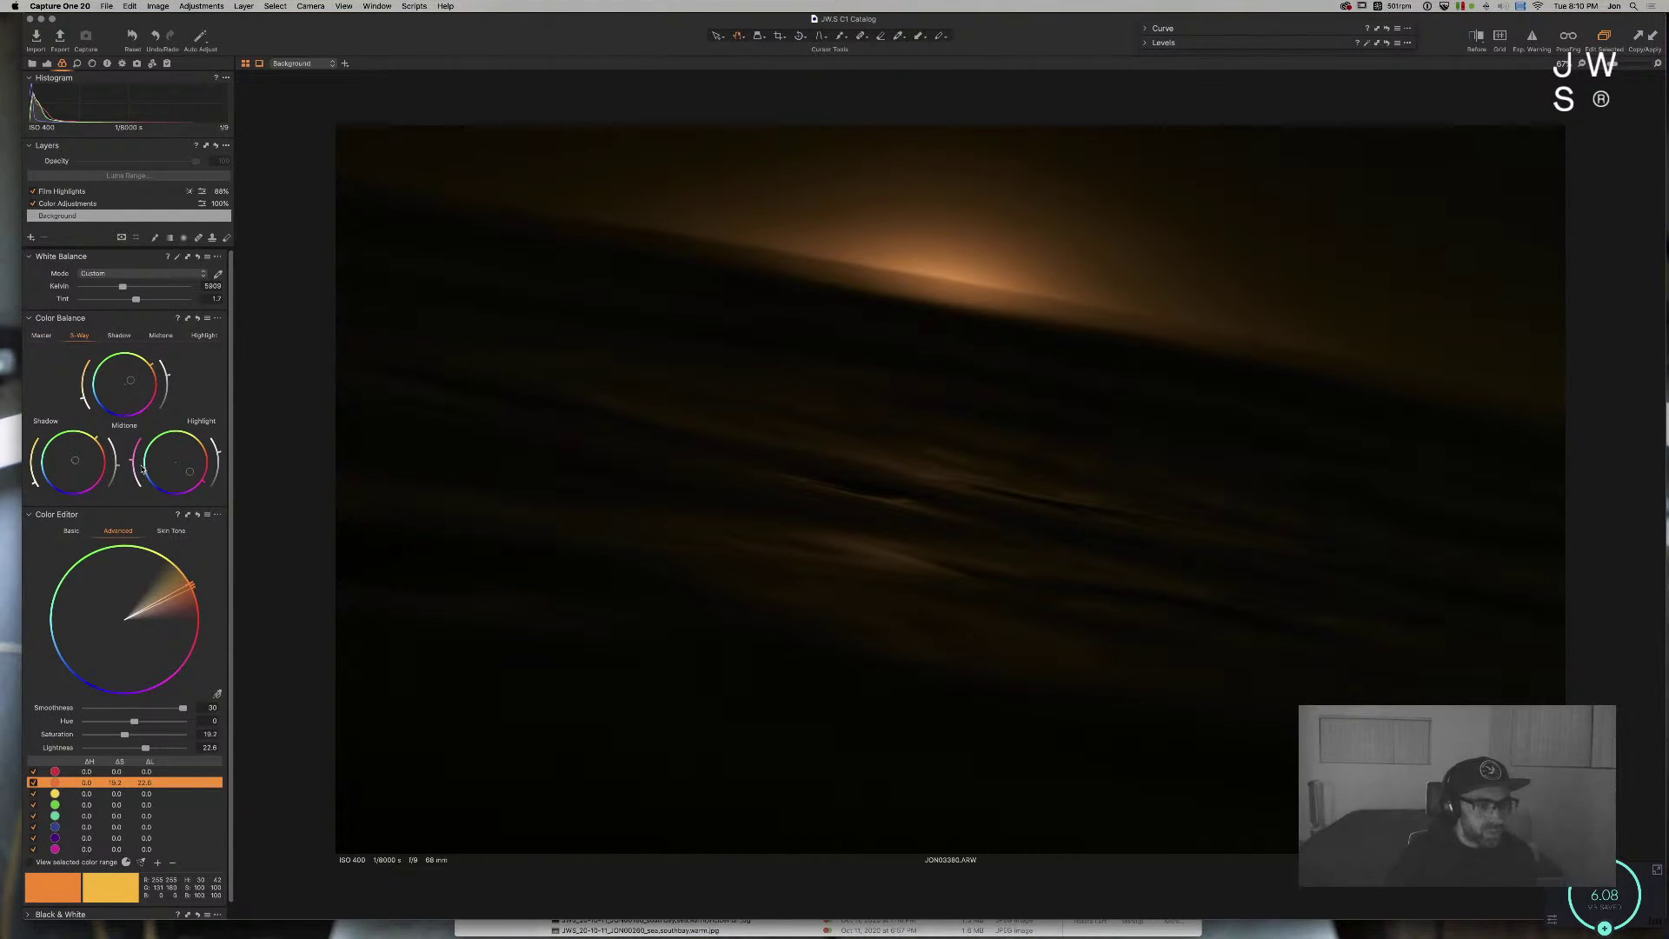
{"action": "left_click_drag", "start_coordinate": [190, 471], "coordinate": [145, 420]}
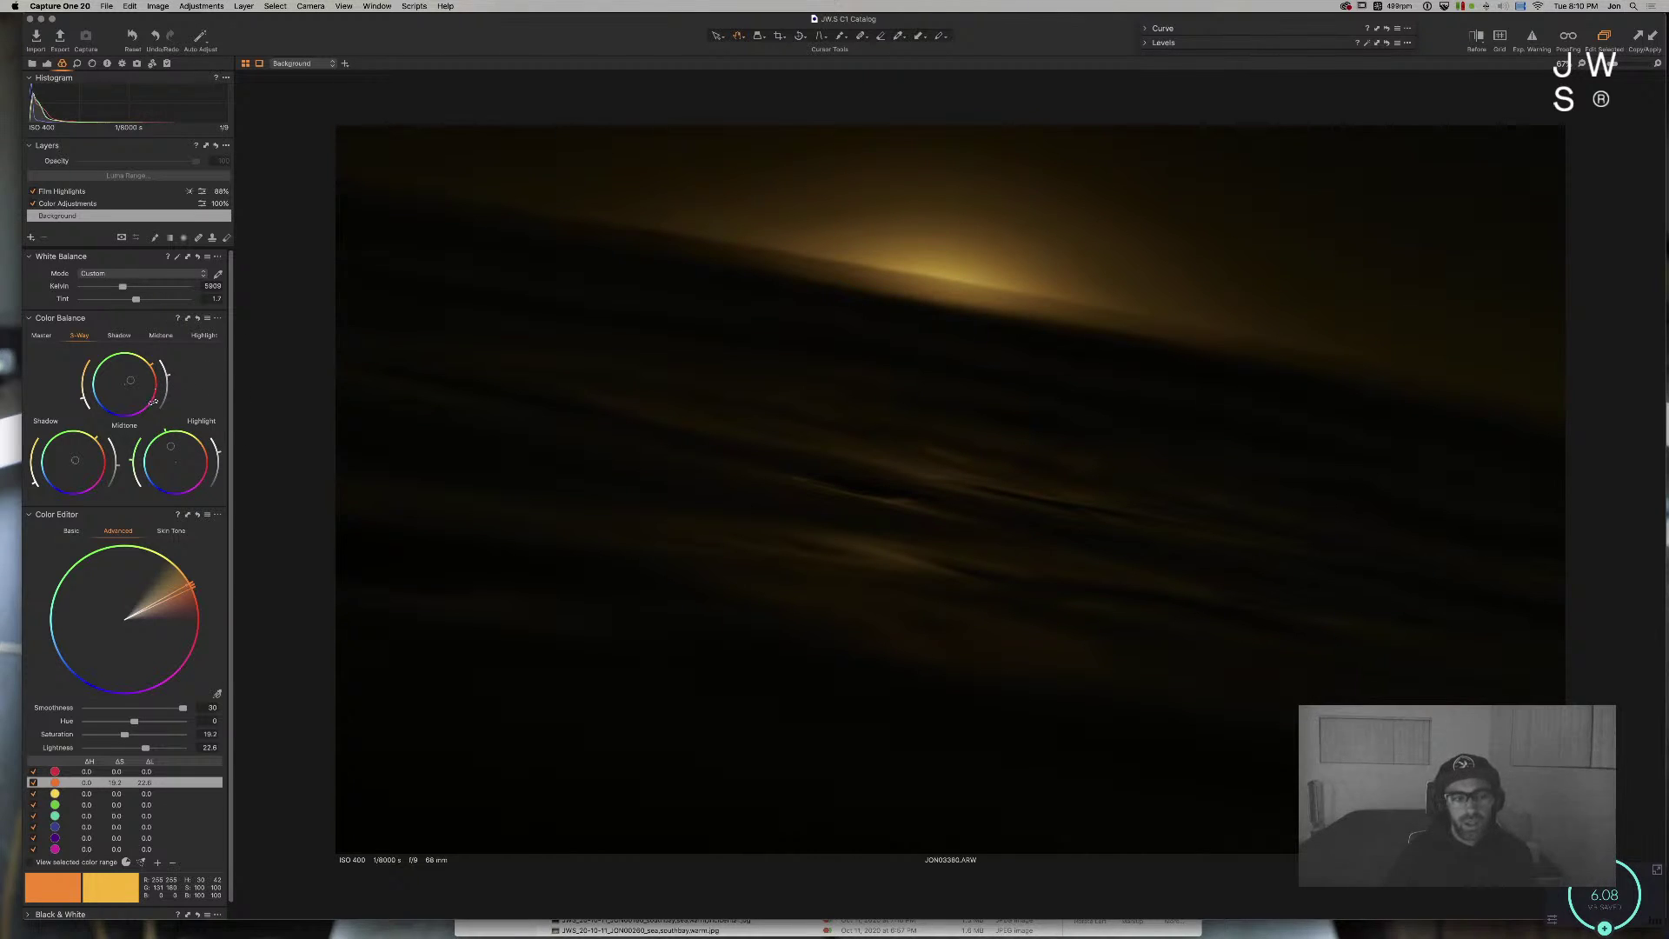
{"action": "left_click_drag", "start_coordinate": [159, 451], "coordinate": [145, 476]}
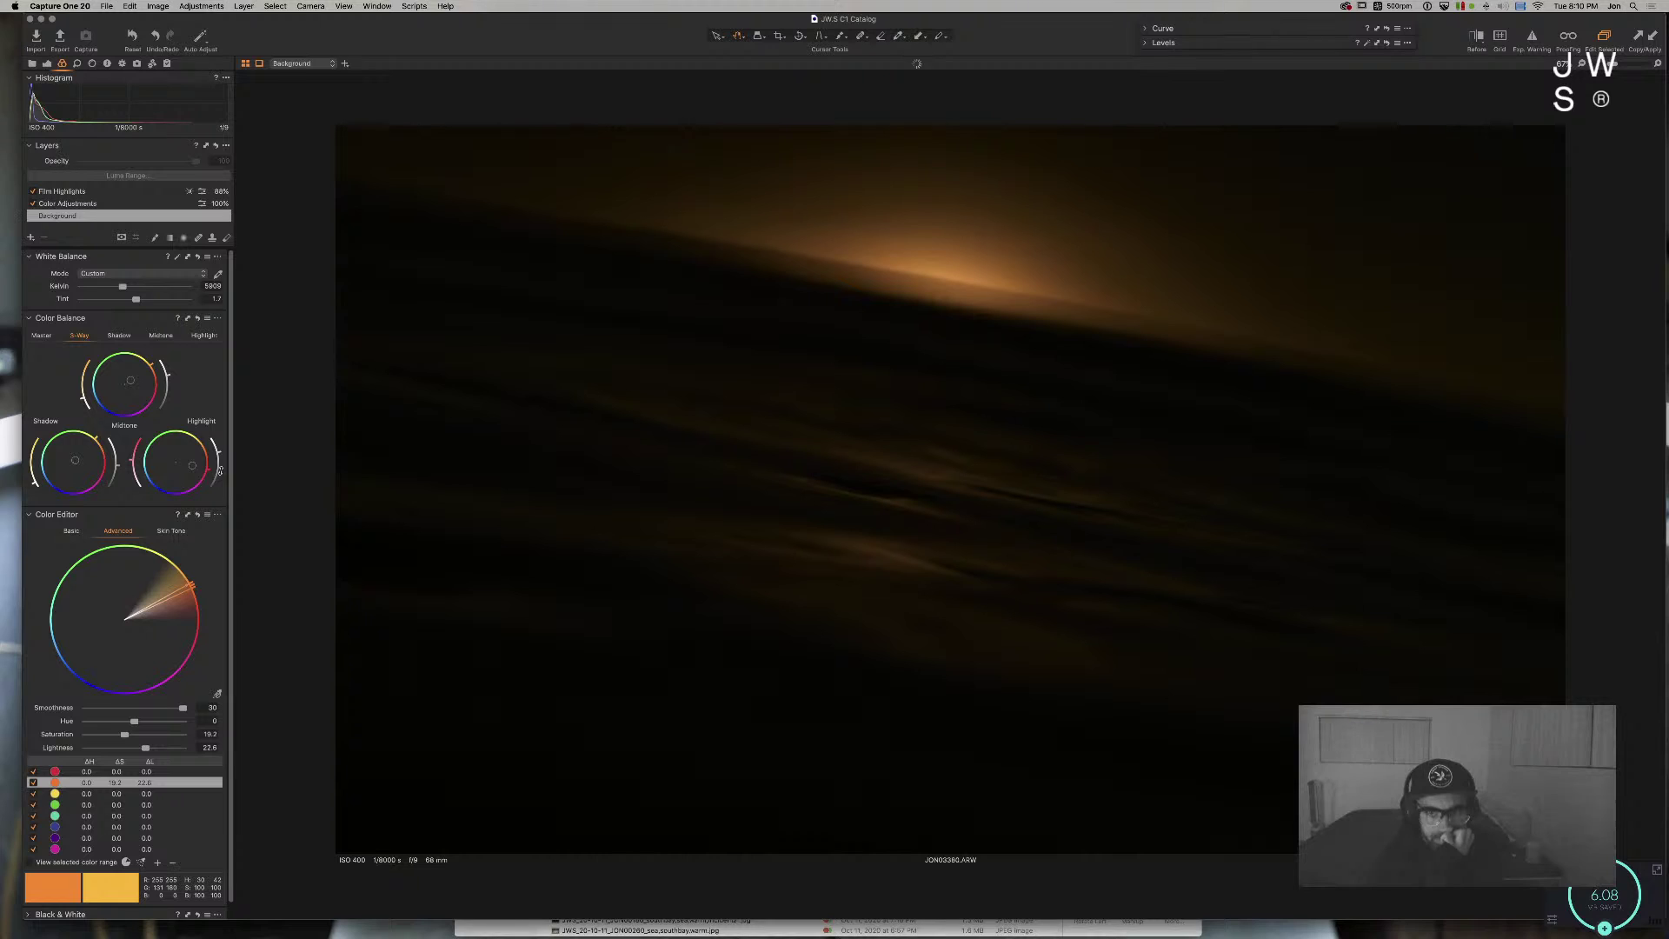
{"action": "left_click_drag", "start_coordinate": [214, 477], "coordinate": [217, 467]}
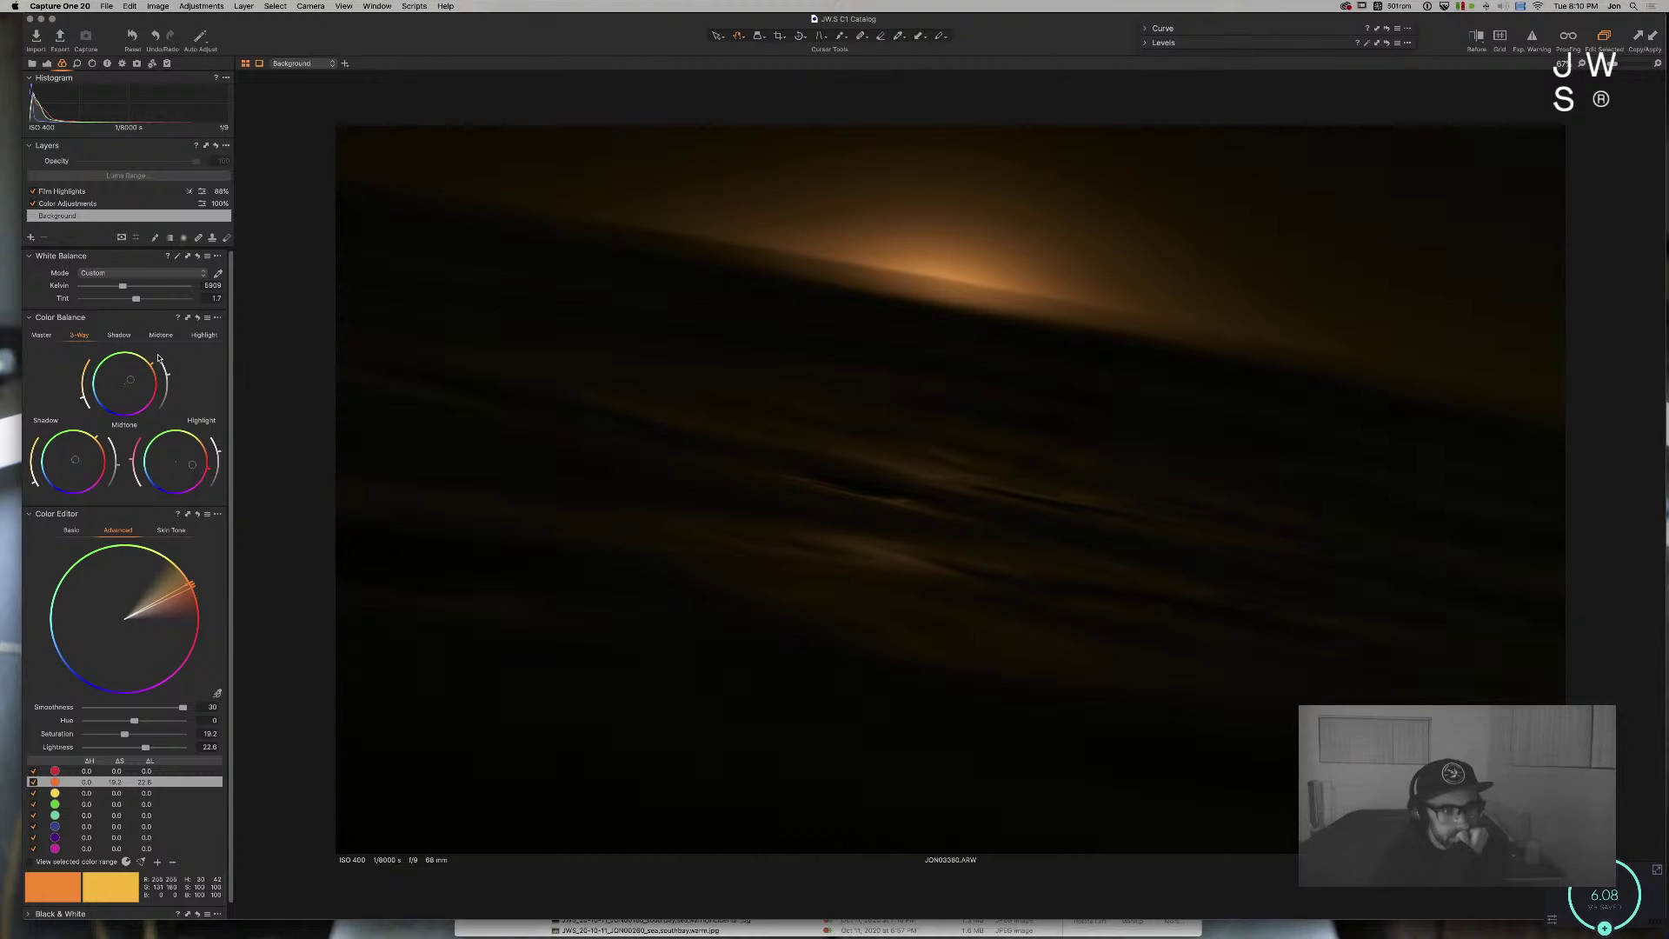
{"action": "left_click_drag", "start_coordinate": [88, 363], "coordinate": [68, 400]}
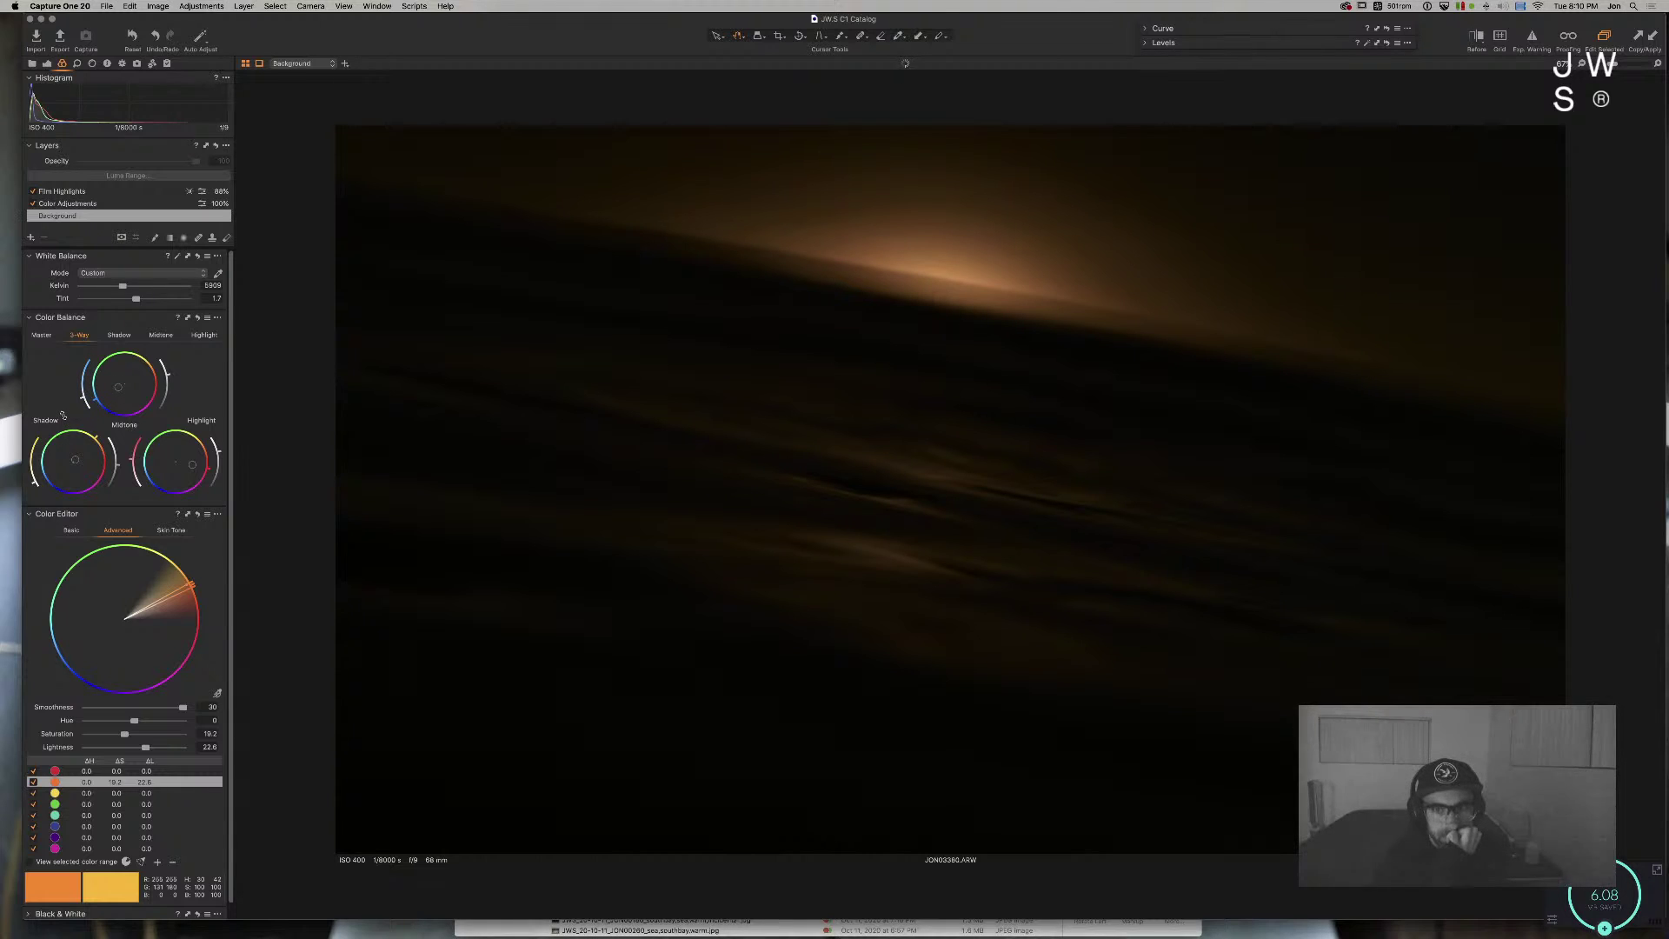
Step: Compare the wave photo before and after the edits, and lower the orange range's lightness to just above neutral
{"action": "key", "text": "y"}
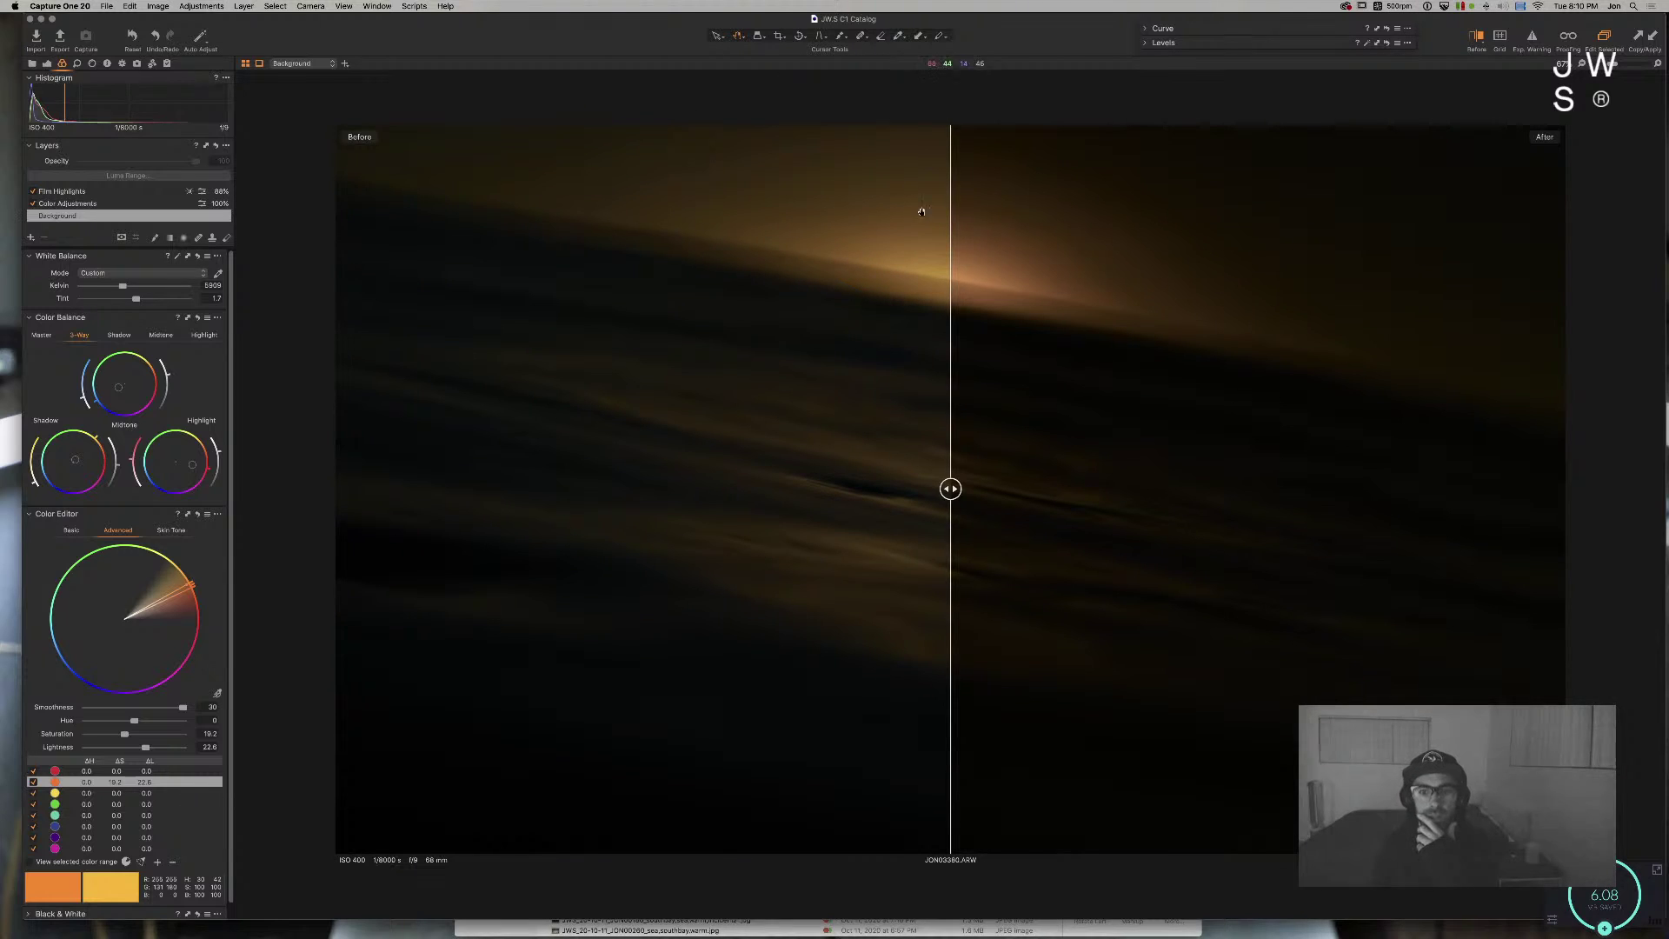
{"action": "left_click_drag", "start_coordinate": [950, 488], "coordinate": [868, 485]}
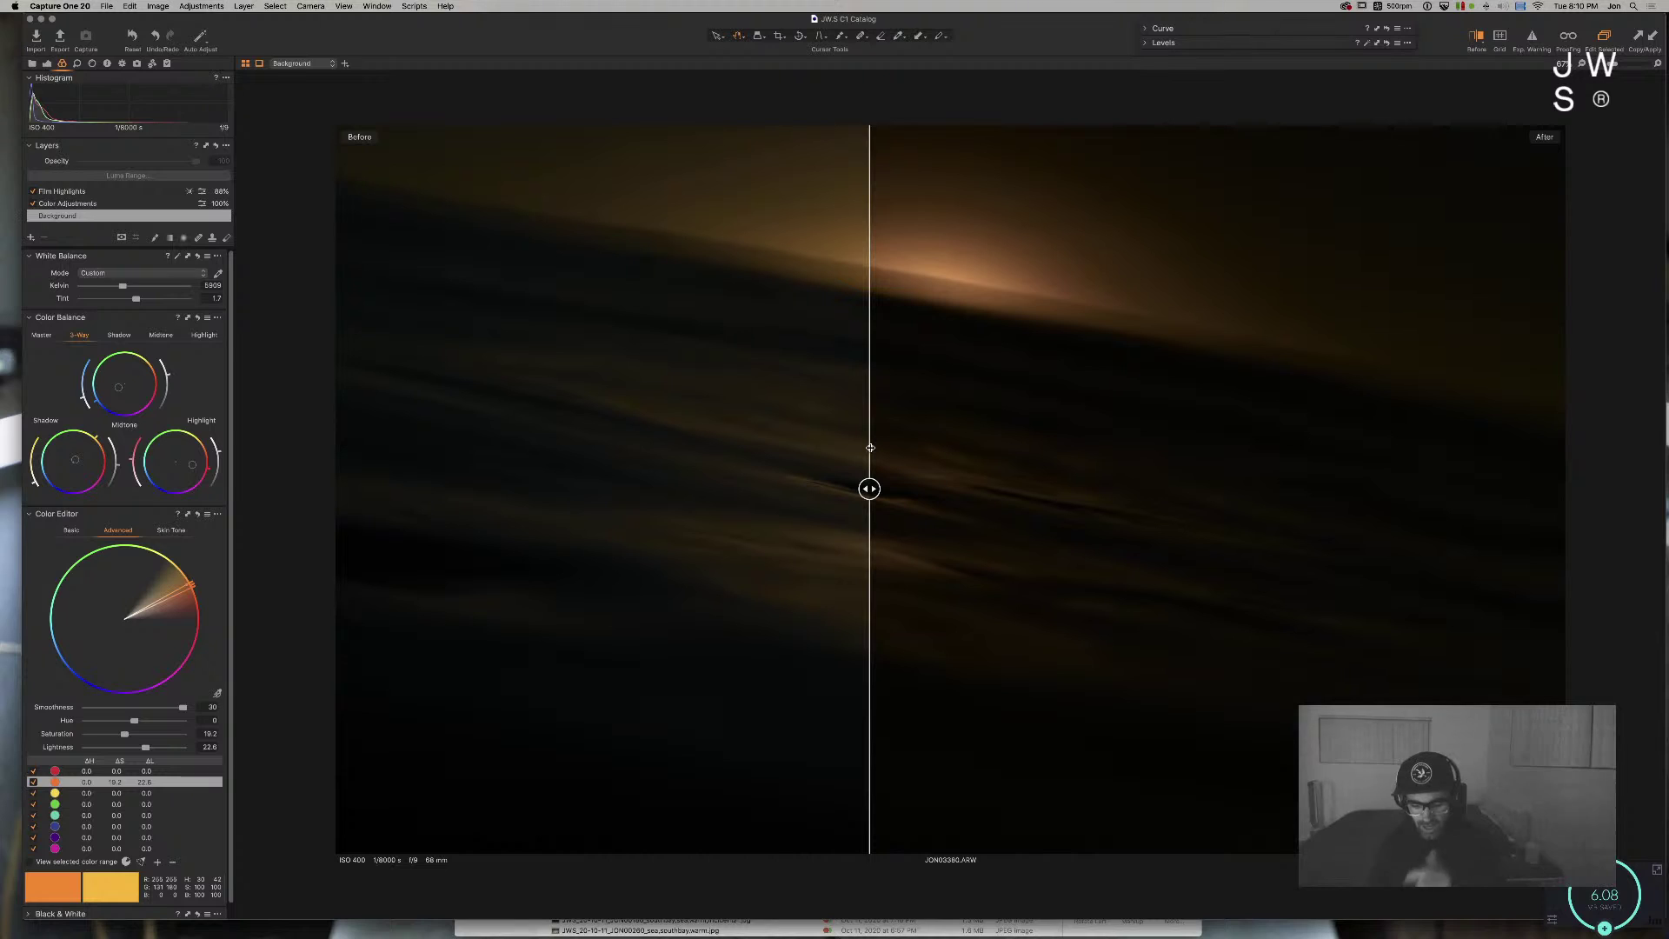
{"action": "key", "text": "y"}
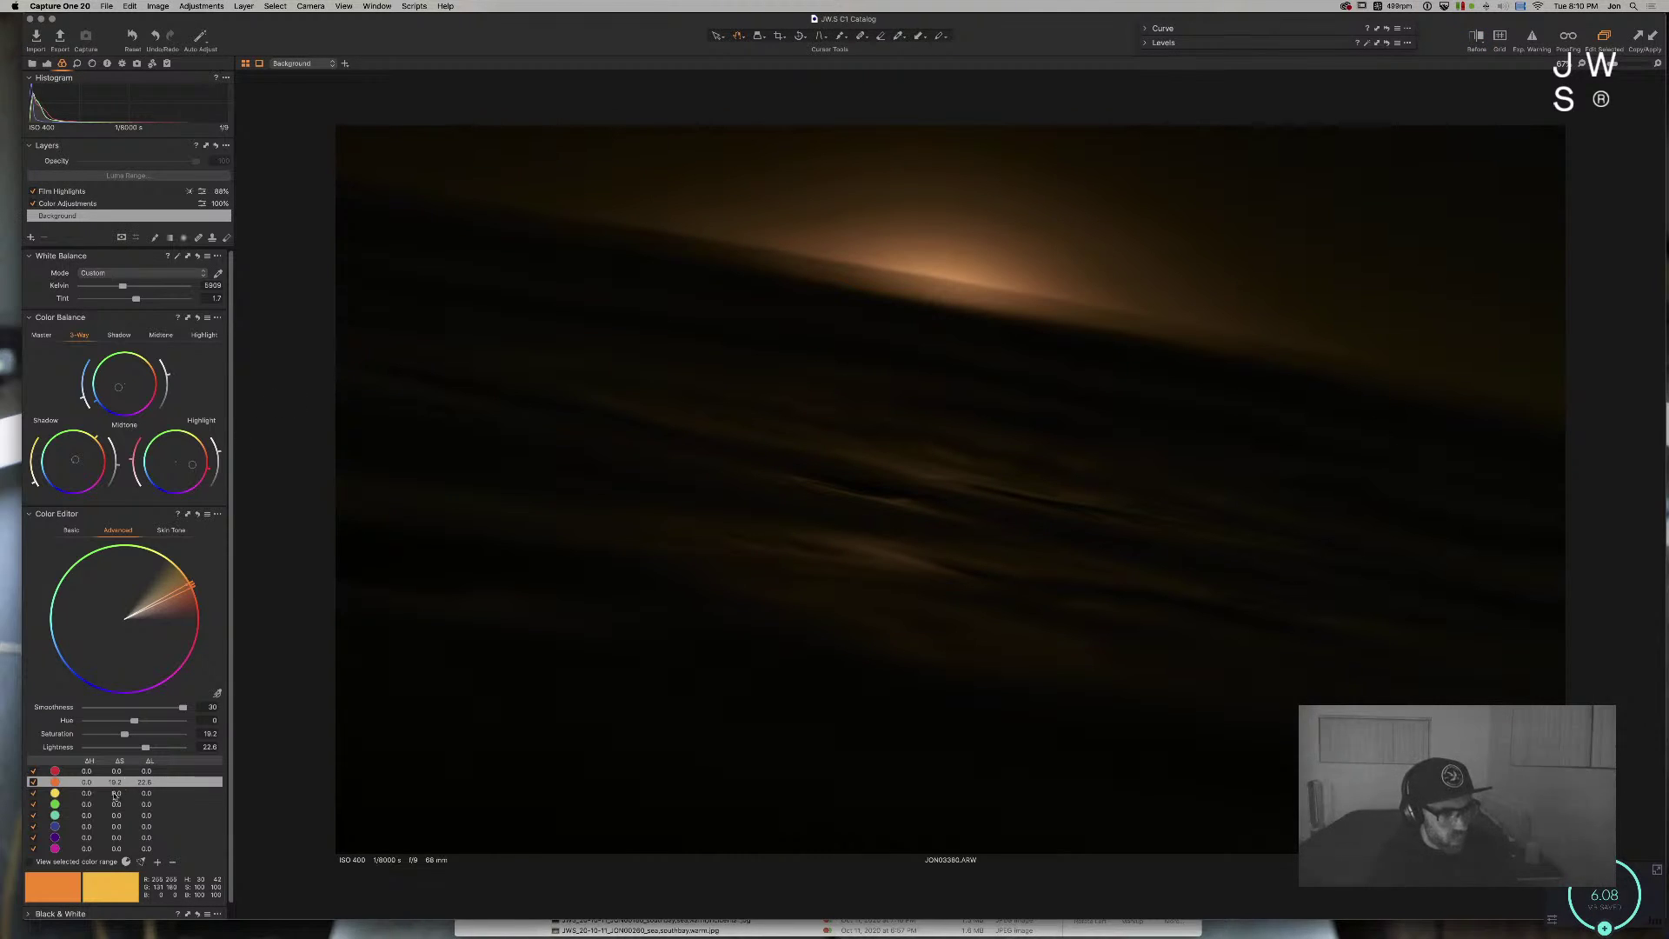
{"action": "left_click_drag", "start_coordinate": [149, 745], "coordinate": [139, 748]}
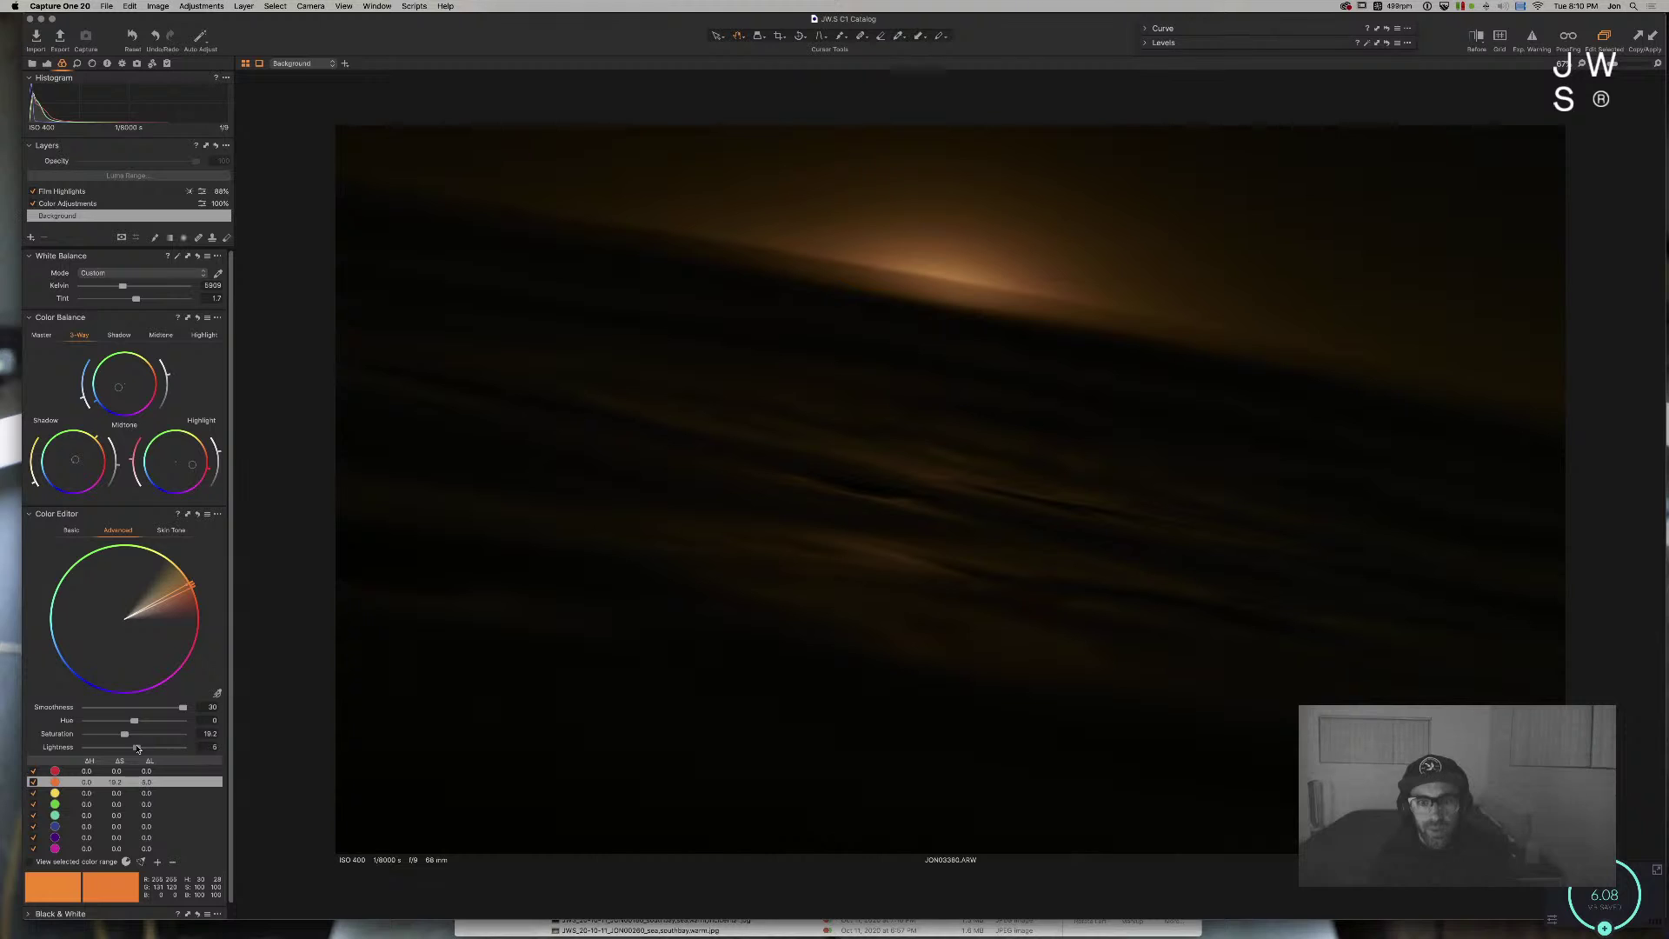
{"action": "key", "text": "y"}
Step: Lift the lower point of the Luma curve slightly, and change the shadow color balance to a faint blue tint
{"action": "key", "text": "super+alt+Left"}
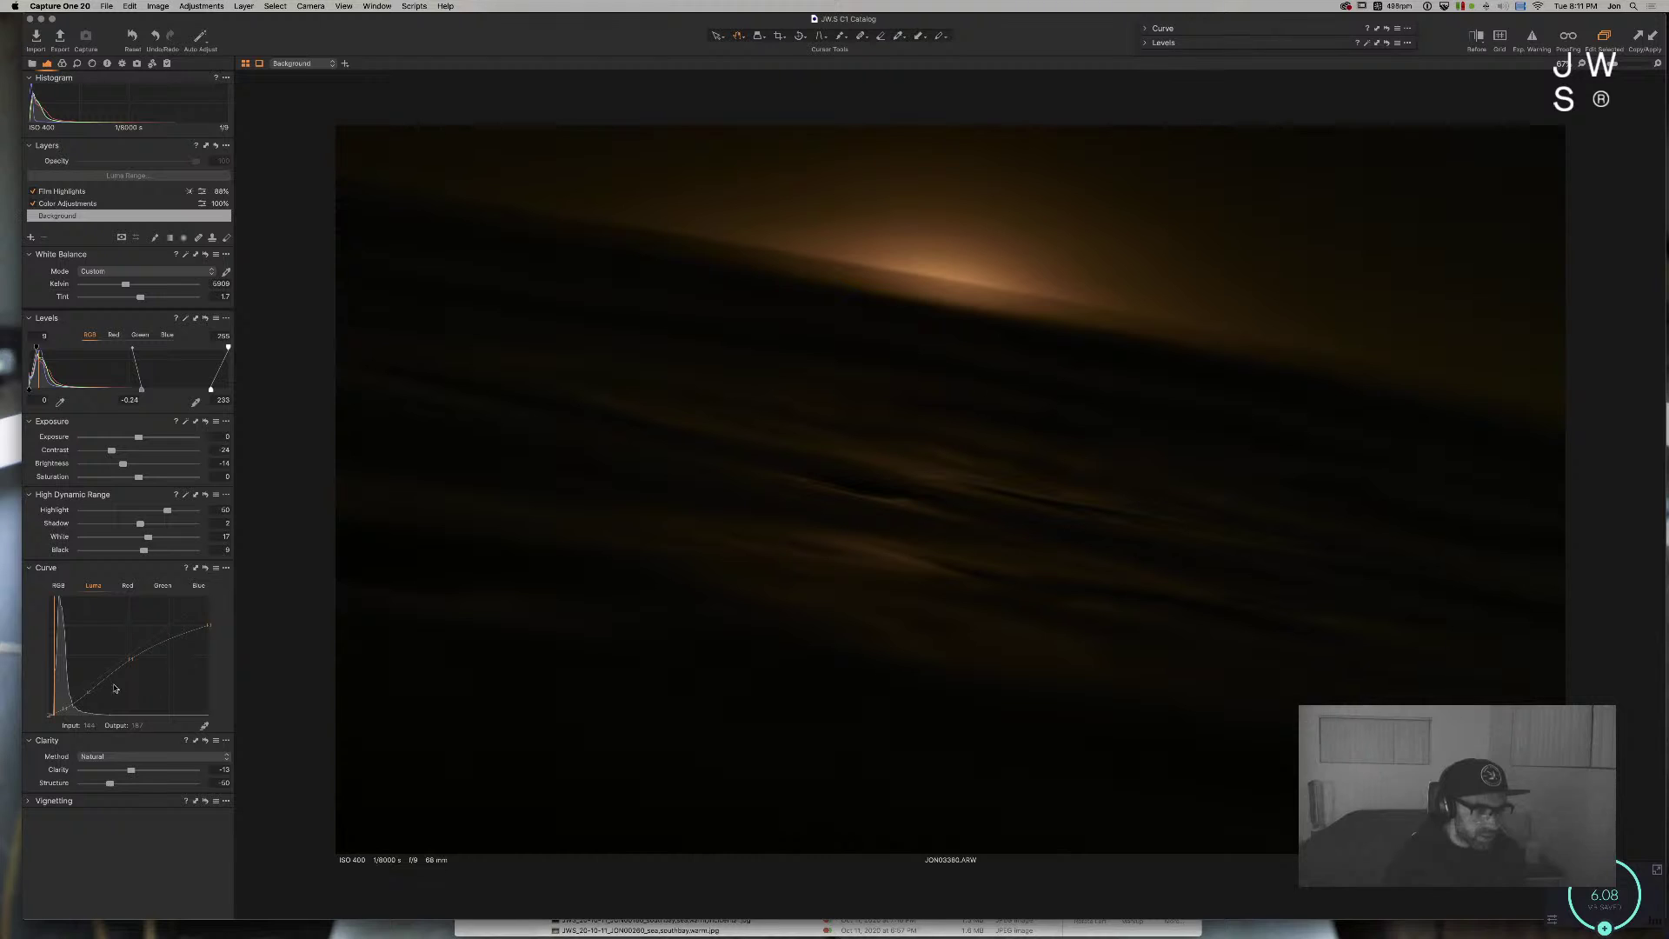
{"action": "left_click_drag", "start_coordinate": [88, 688], "coordinate": [91, 686]}
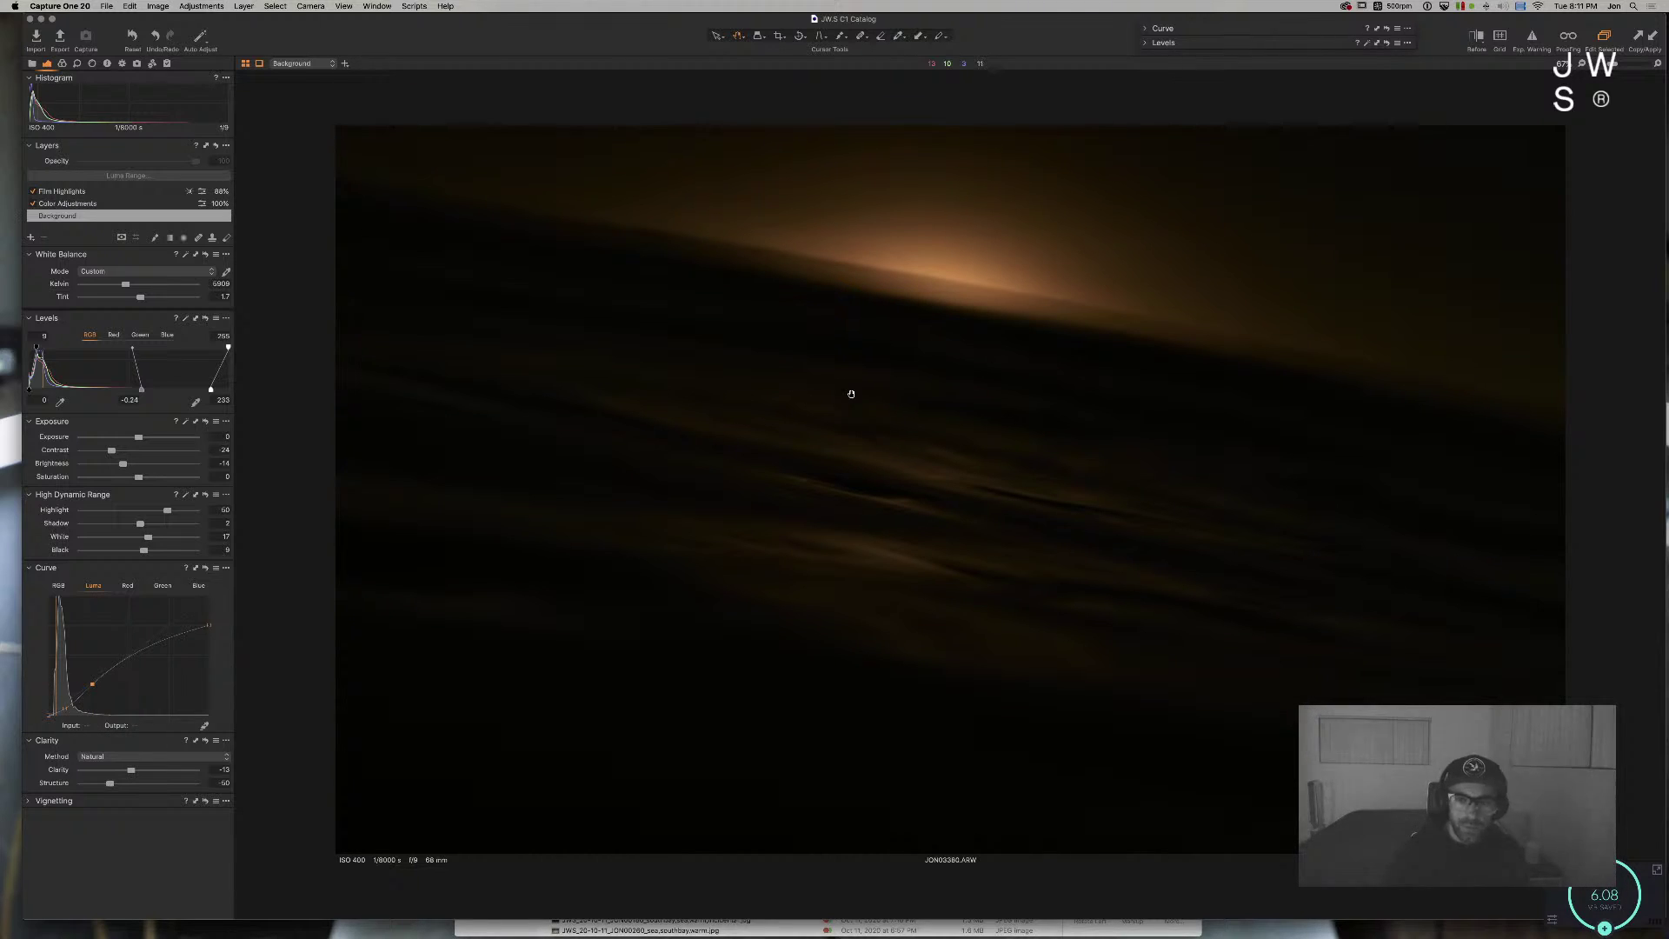
{"action": "key", "text": "super+alt+3"}
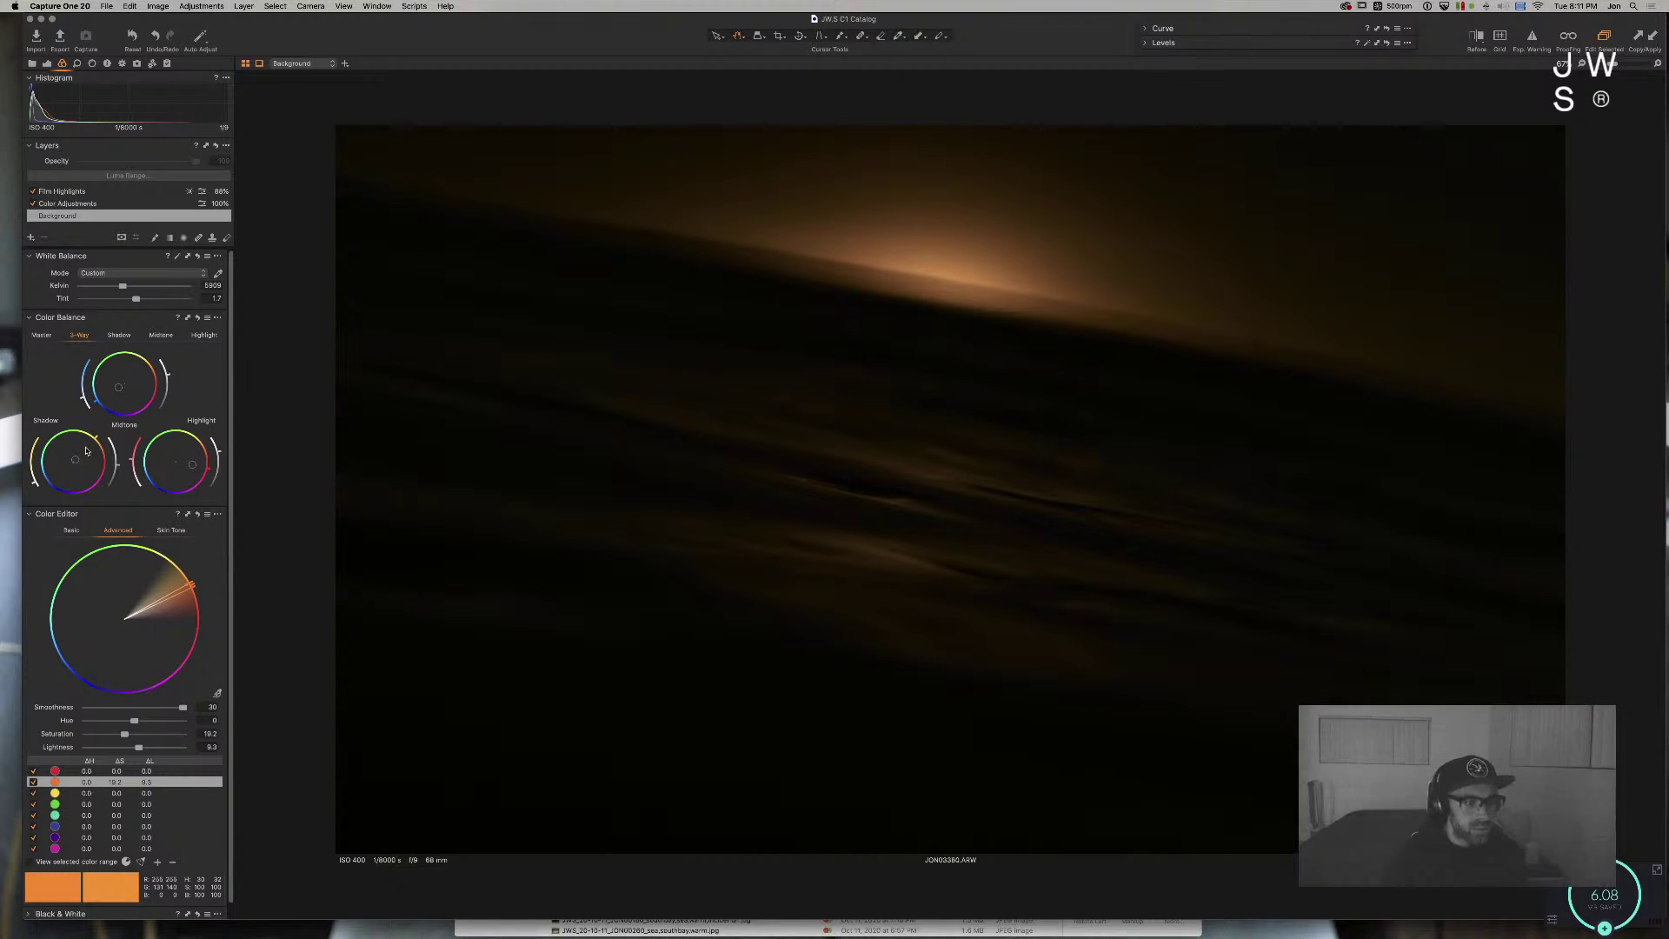
{"action": "mouse_move", "coordinate": [74, 448]}
{"action": "left_mouse_down"}
{"action": "mouse_move", "coordinate": [76, 430]}
{"action": "mouse_move", "coordinate": [87, 454]}
{"action": "mouse_move", "coordinate": [111, 445]}
{"action": "mouse_move", "coordinate": [61, 472]}
{"action": "left_mouse_up"}
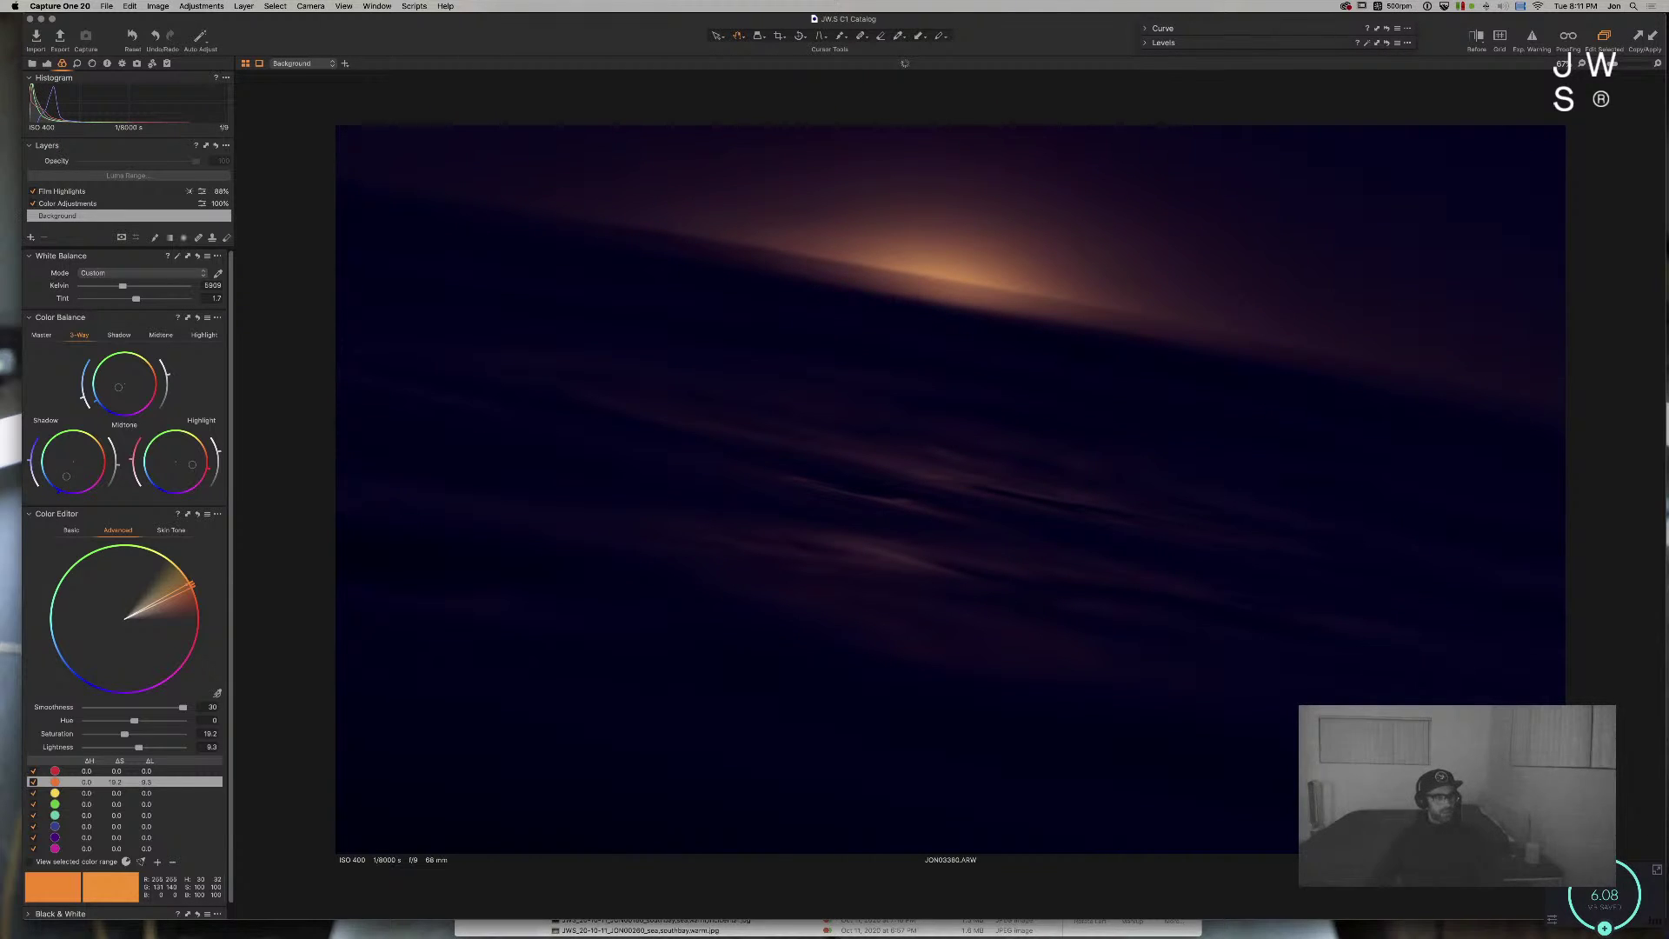
{"action": "left_click_drag", "start_coordinate": [59, 495], "coordinate": [16, 489]}
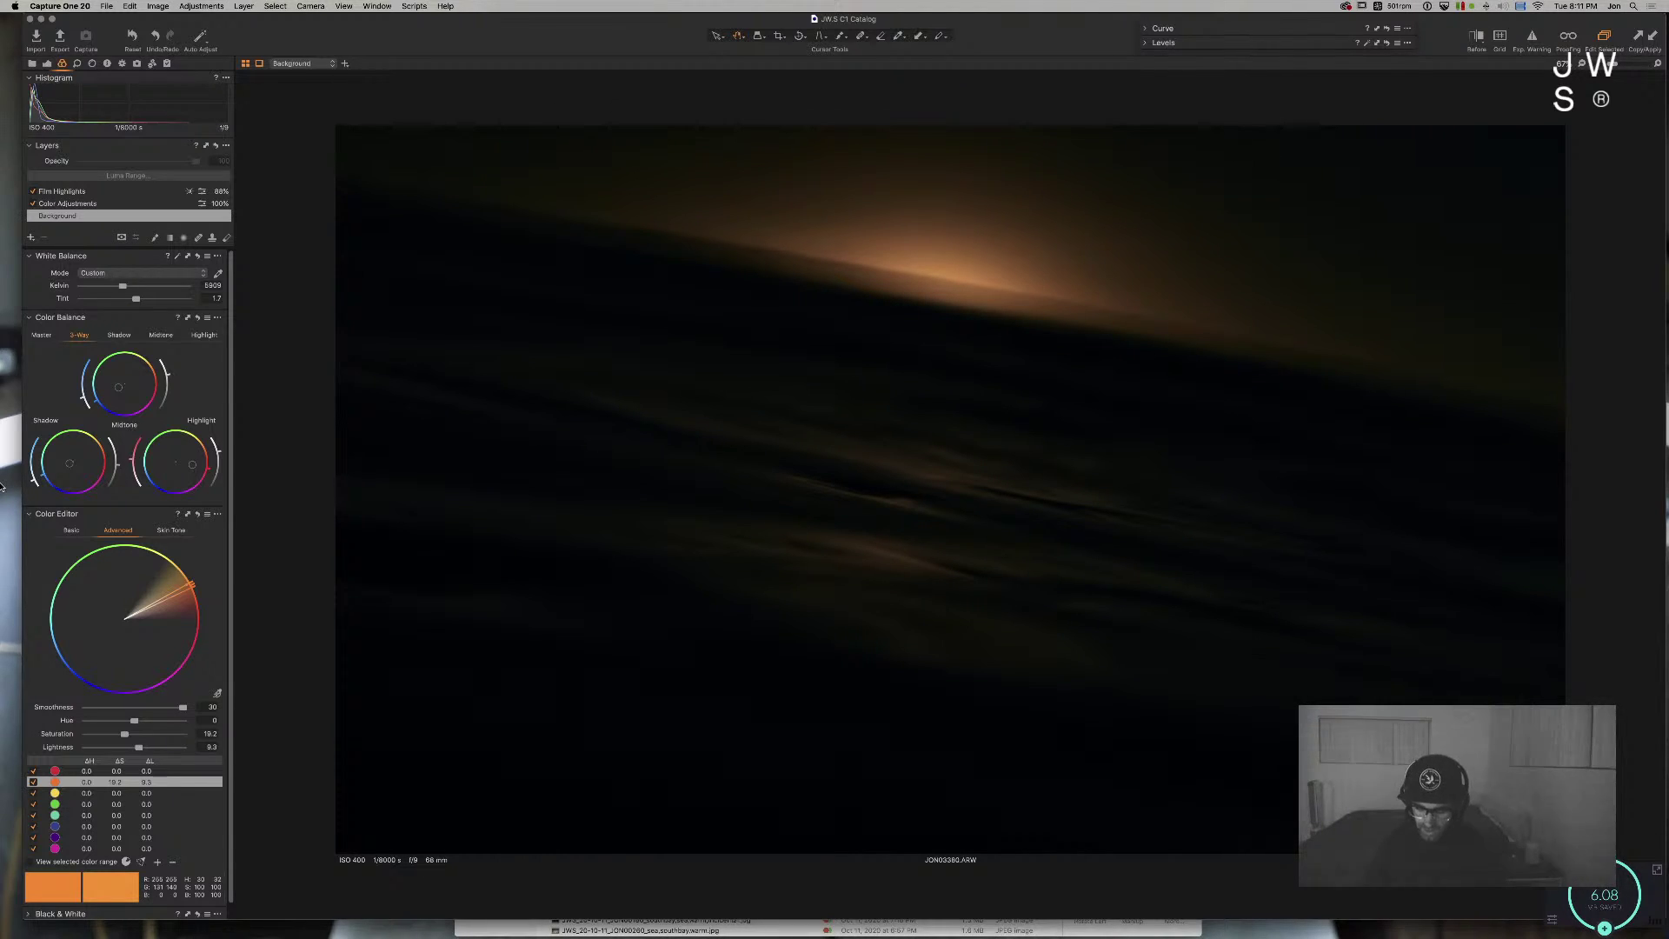
Step: Check the wave photo's metadata and judge its thumbnail against the surrounding photos in the browser
{"action": "key", "text": "alt+super+v"}
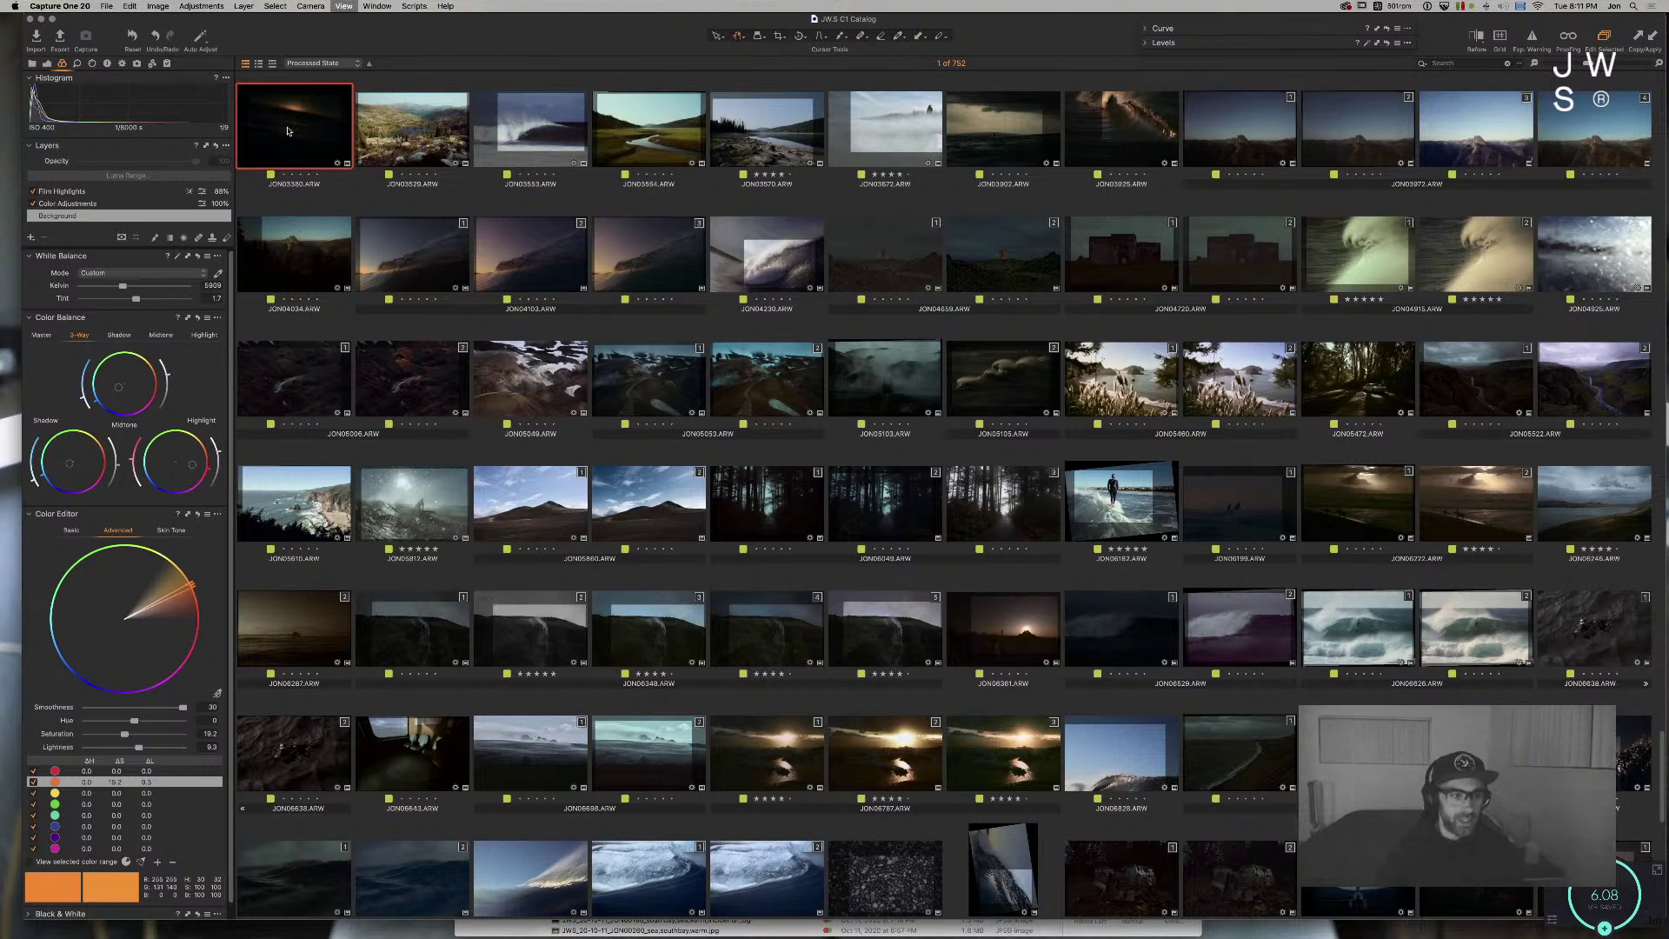
{"action": "key", "text": "alt+super+m"}
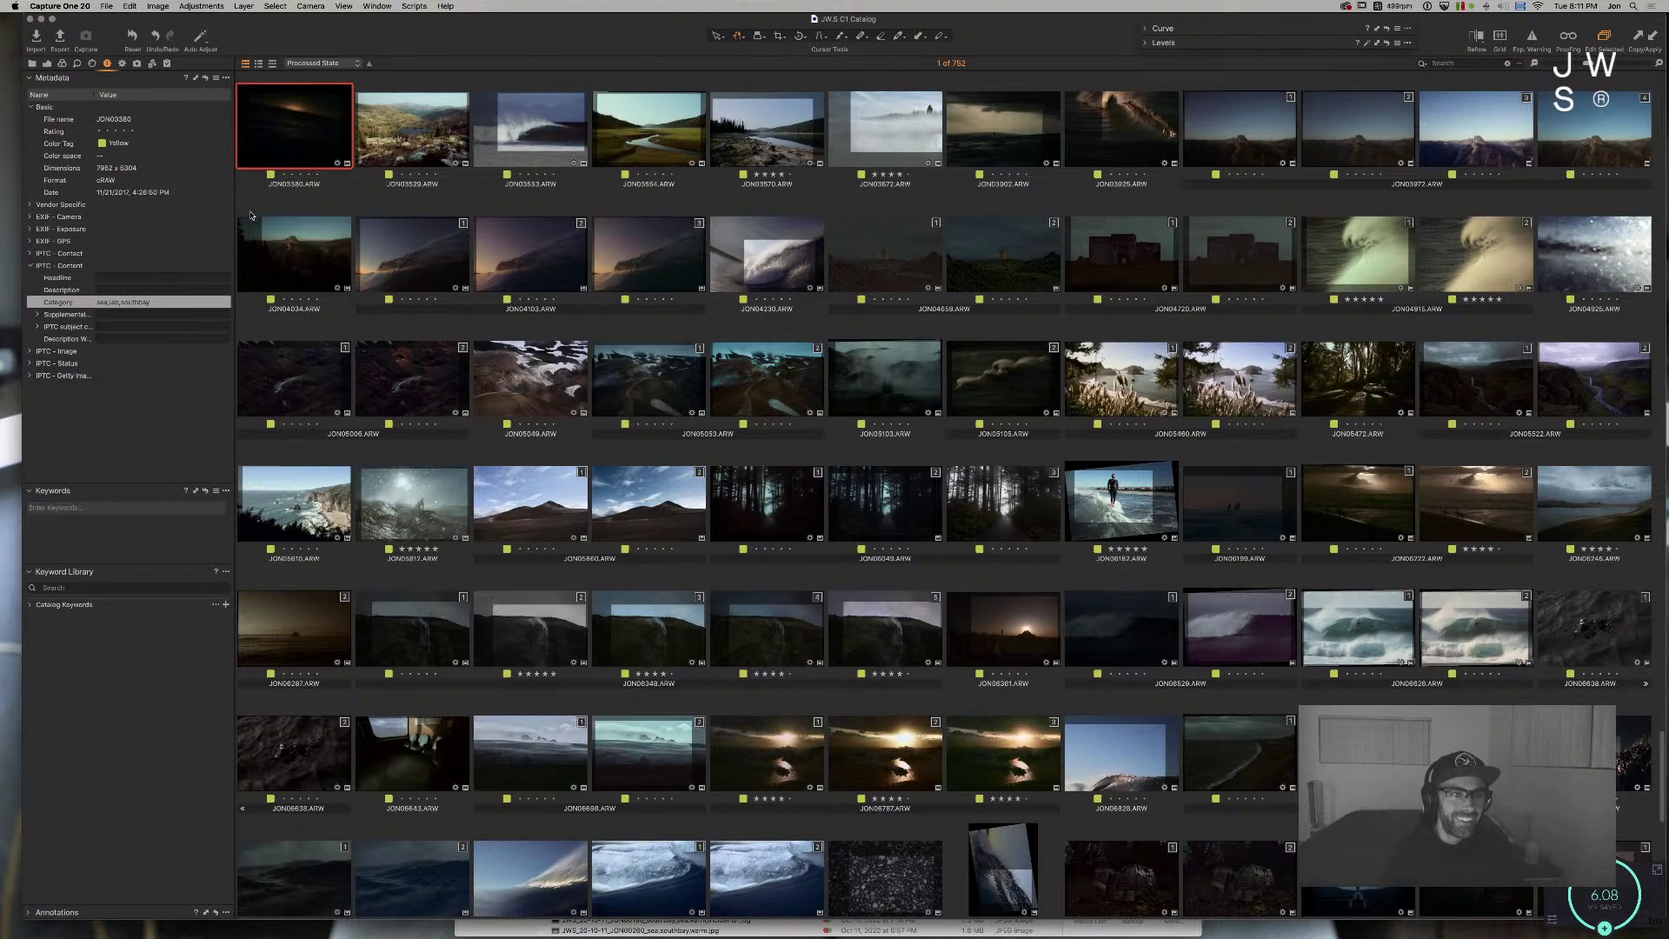
{"action": "scroll", "coordinate": [250, 214], "scroll_direction": "up", "scroll_amount": 3}
{"action": "scroll", "coordinate": [257, 222], "scroll_direction": "up", "scroll_amount": 3}
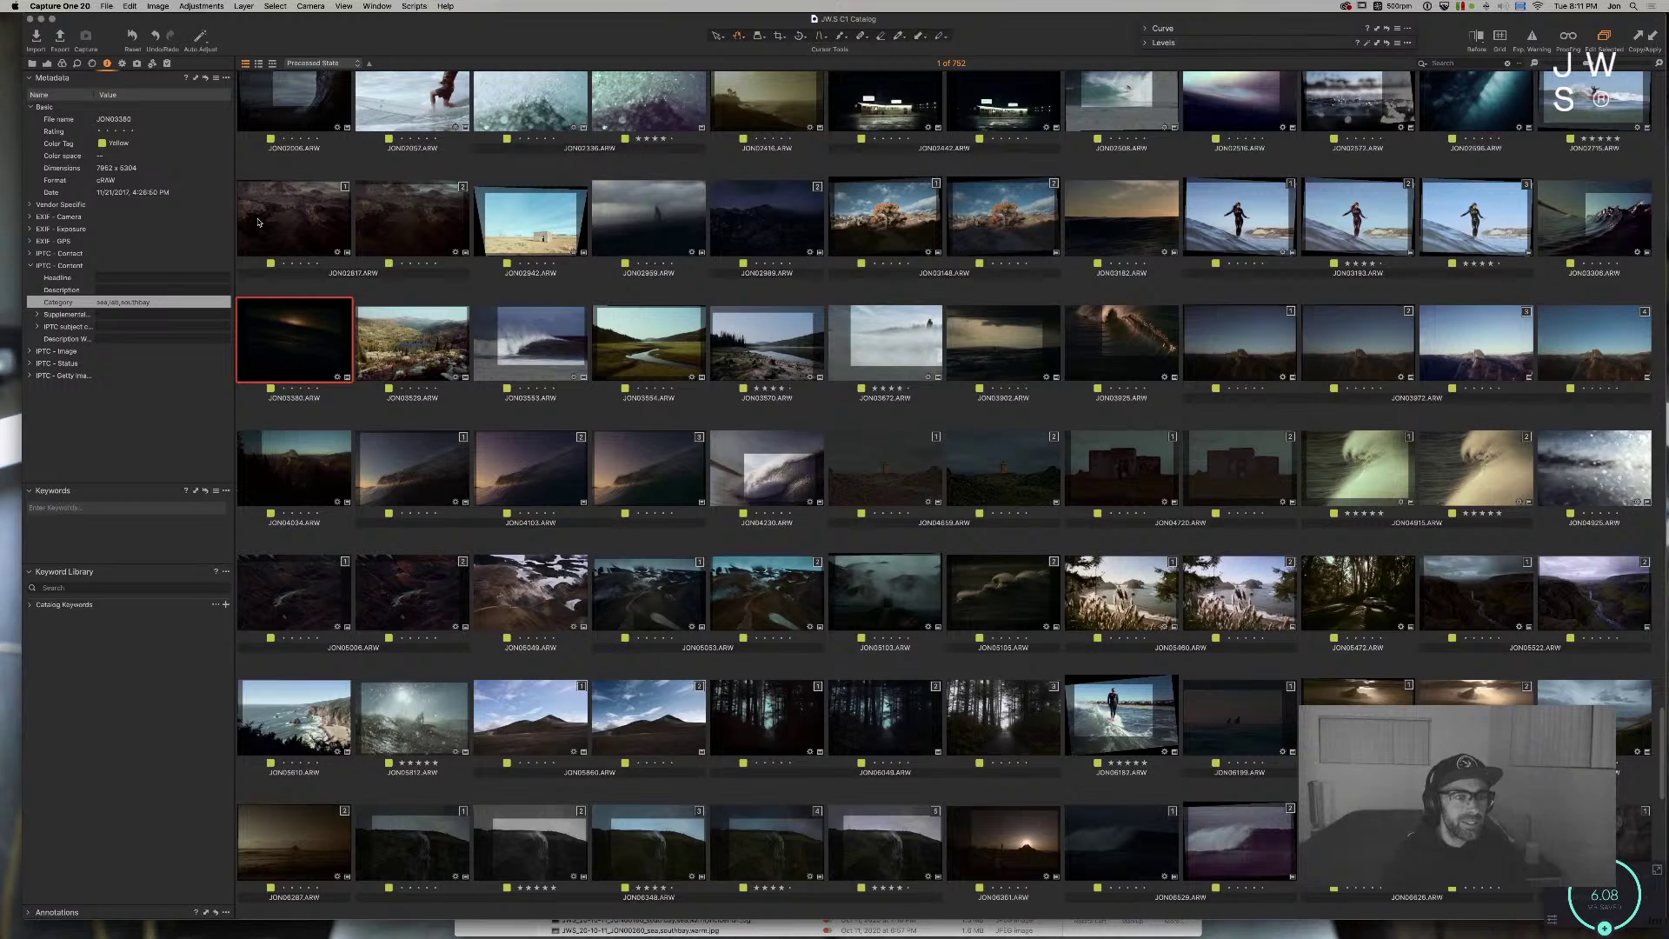
{"action": "double_click", "coordinate": [321, 332]}
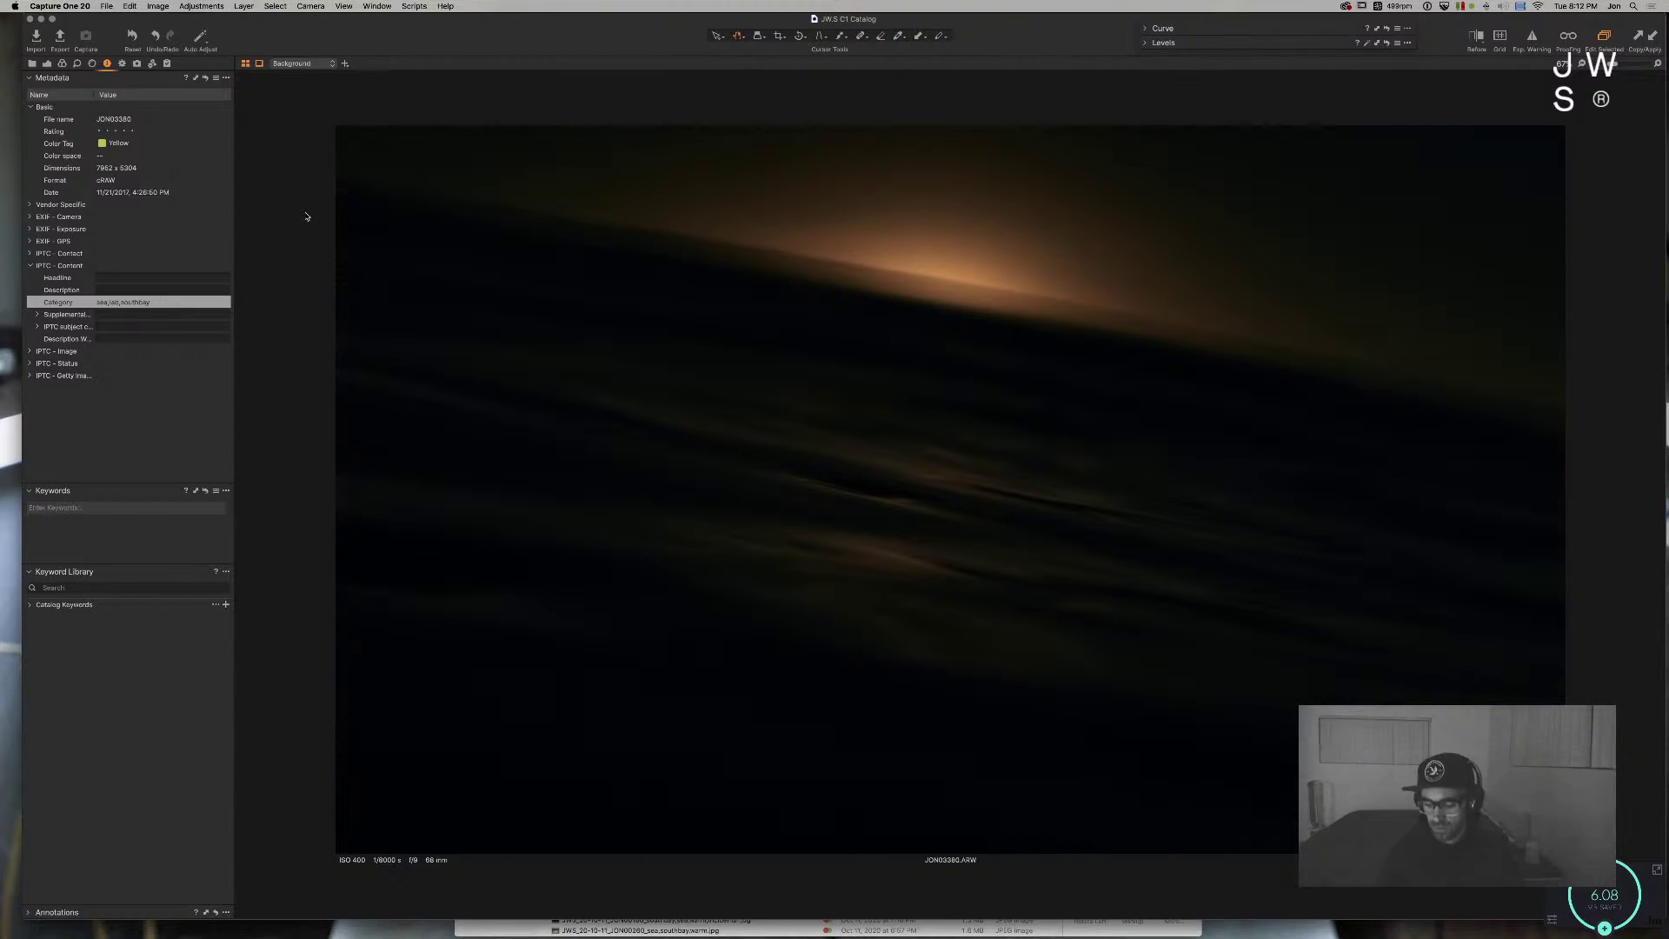
{"action": "key", "text": "alt+super+v"}
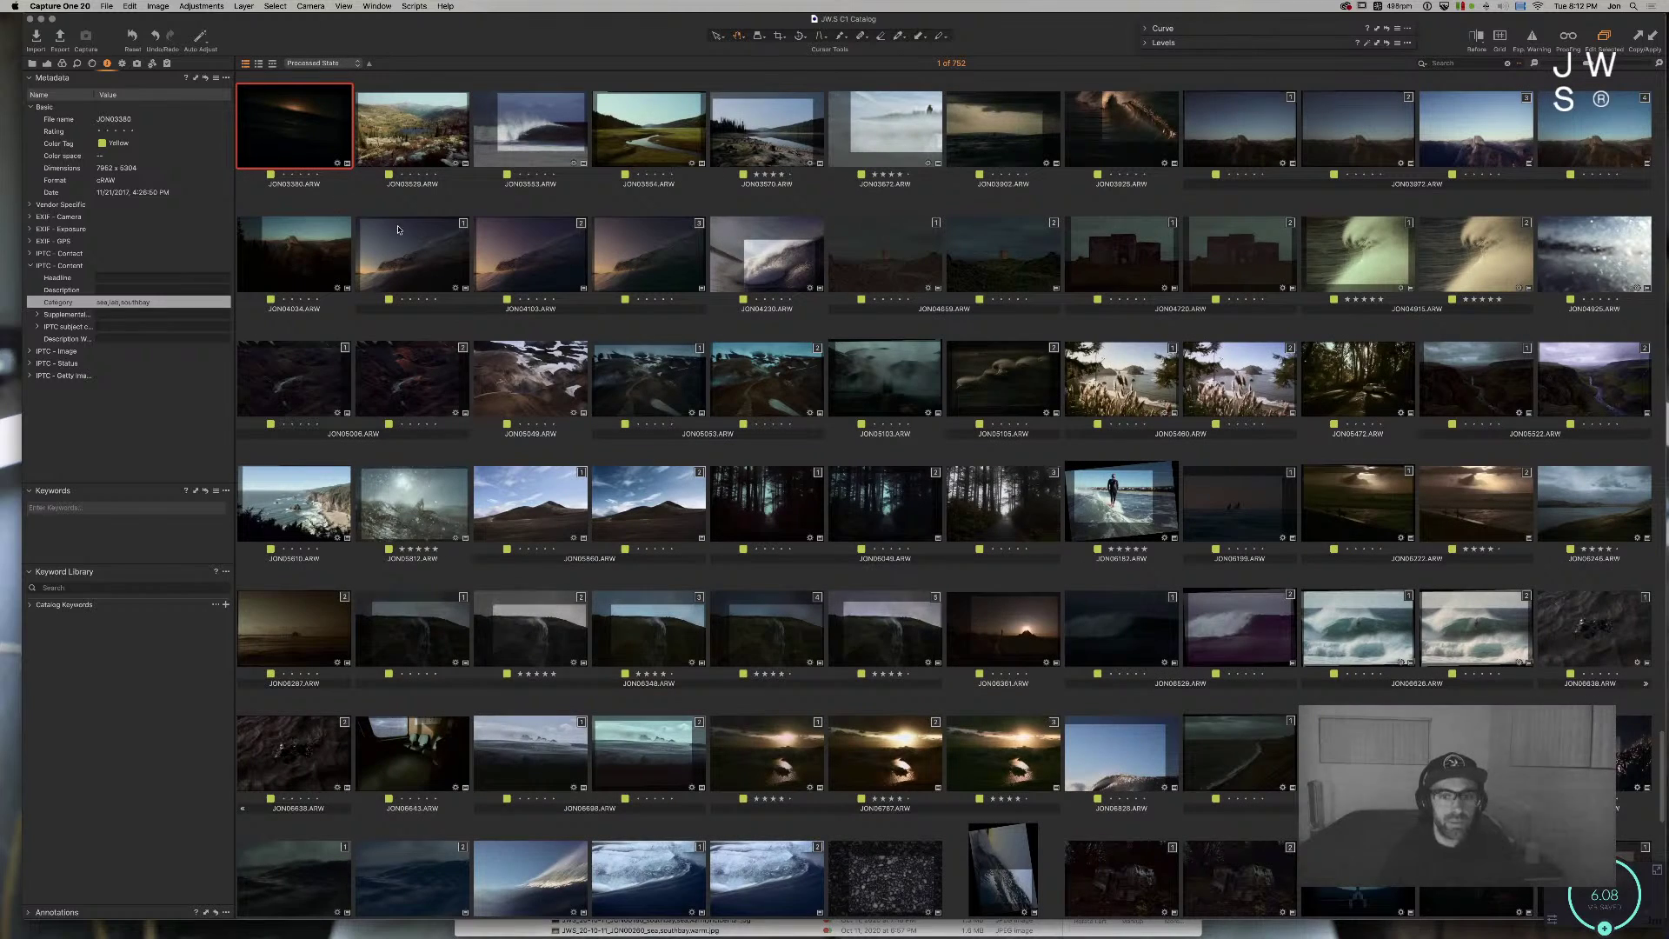
Step: View the wave photo side by side with the next three photos, inspect the surf and lake images, and reopen the wave photo alone
{"action": "left_click", "coordinate": [635, 132], "text": "shift"}
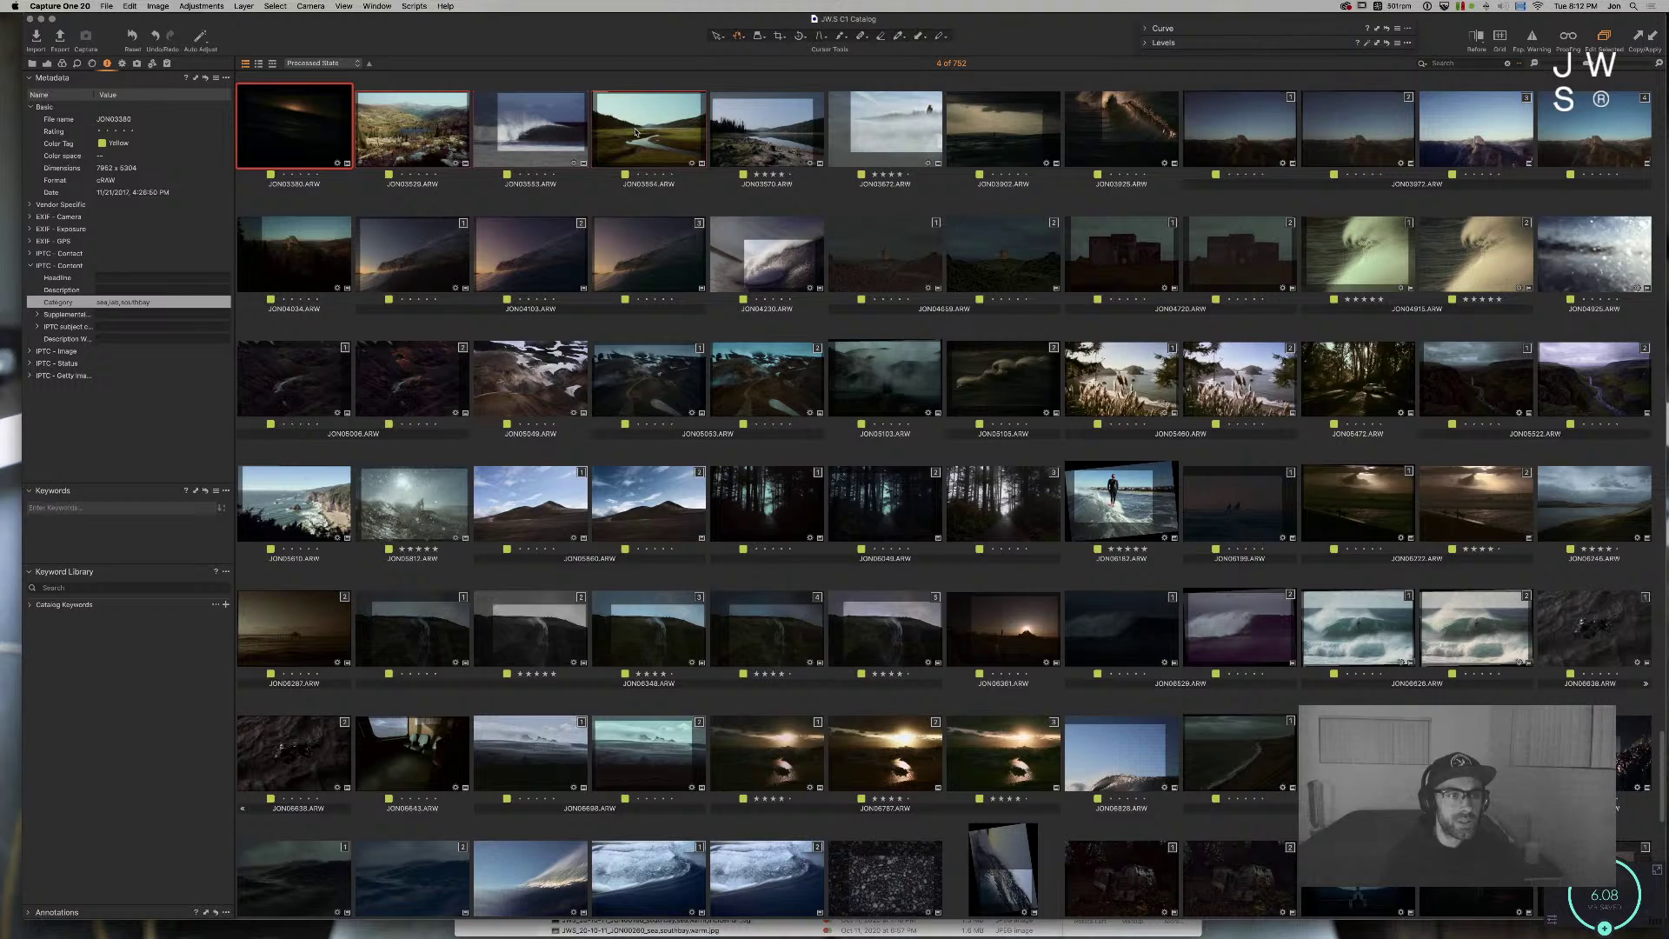
{"action": "key", "text": "alt+super+v"}
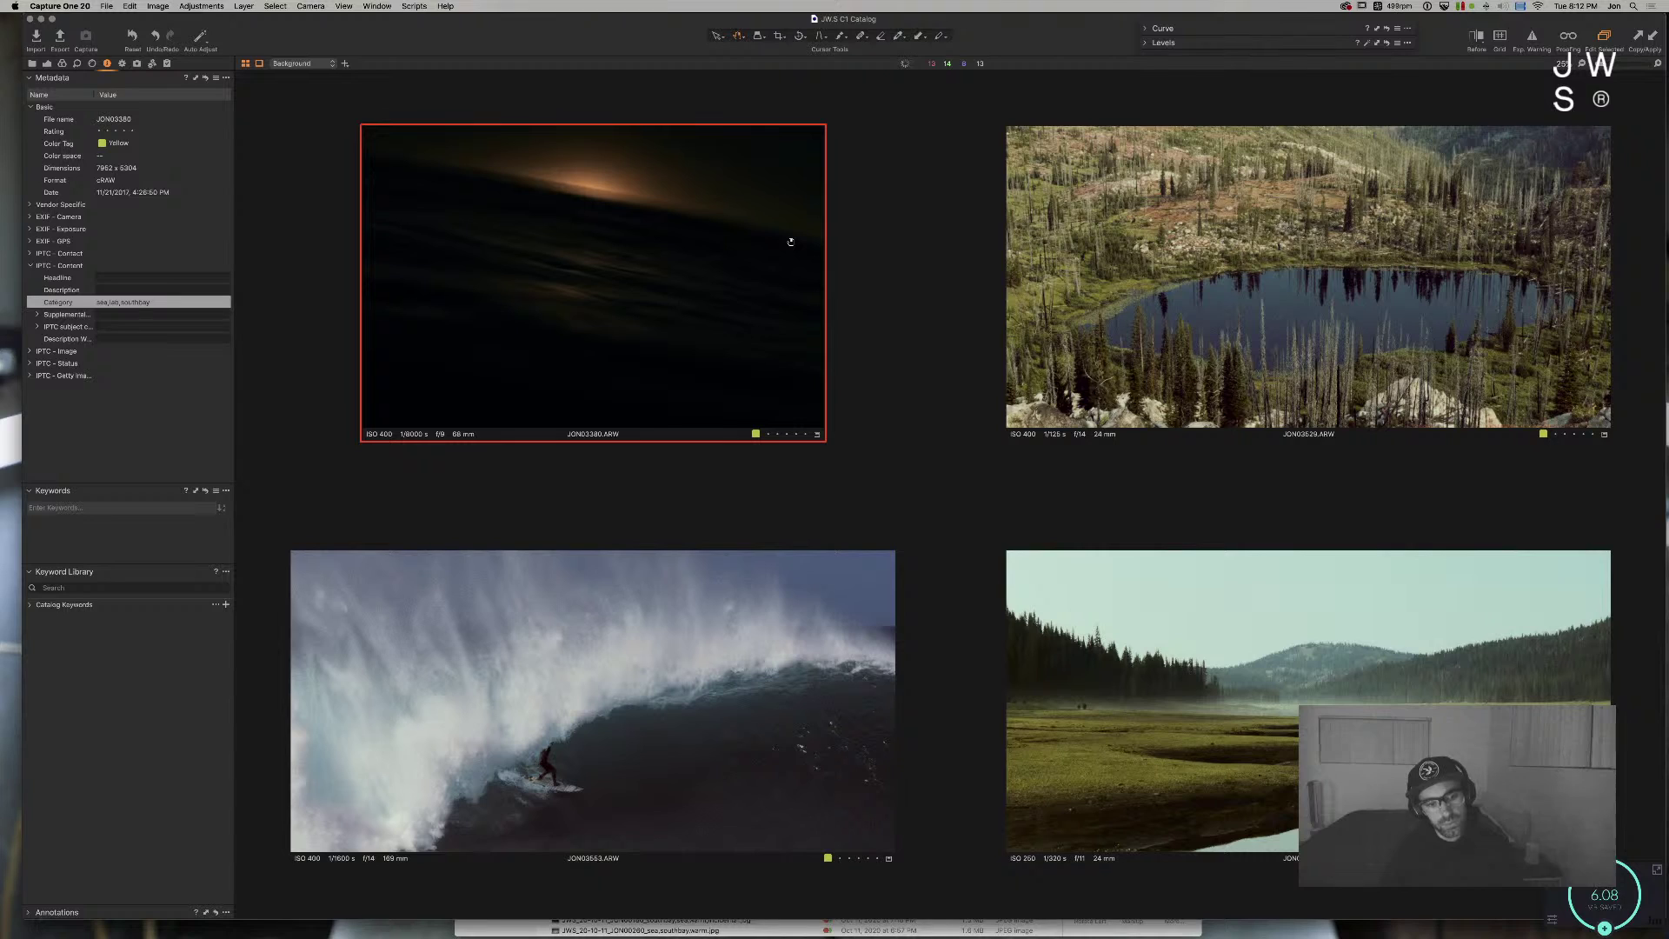
{"action": "left_click", "coordinate": [660, 730]}
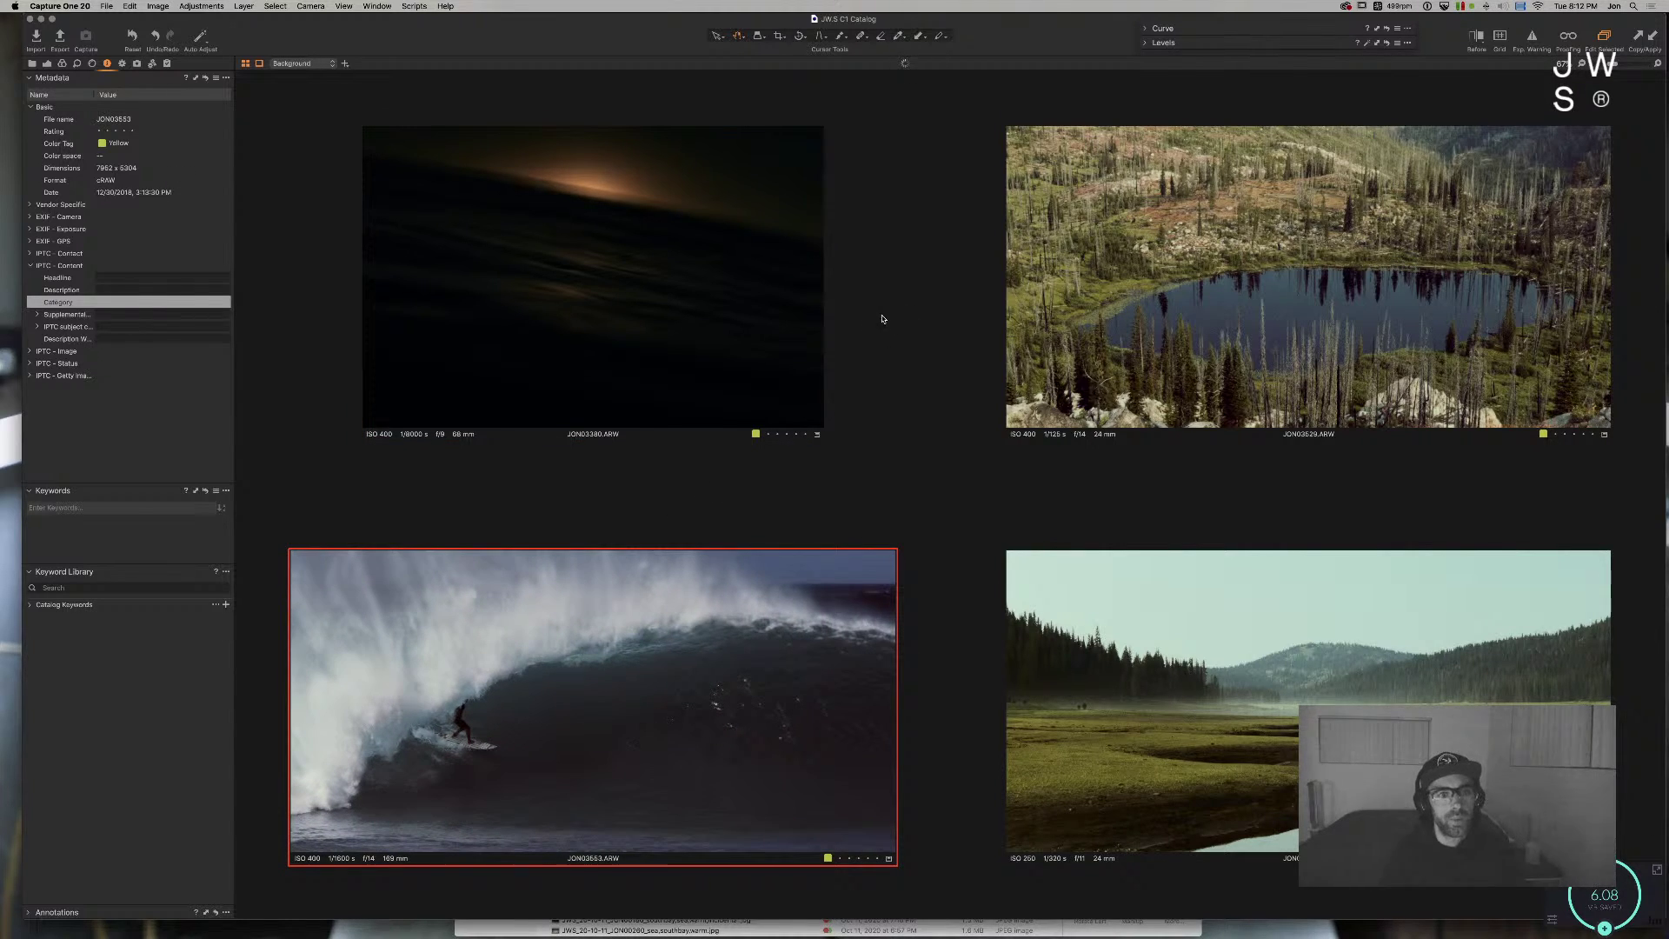
{"action": "left_click", "coordinate": [1203, 289]}
{"action": "key", "text": "super+b"}
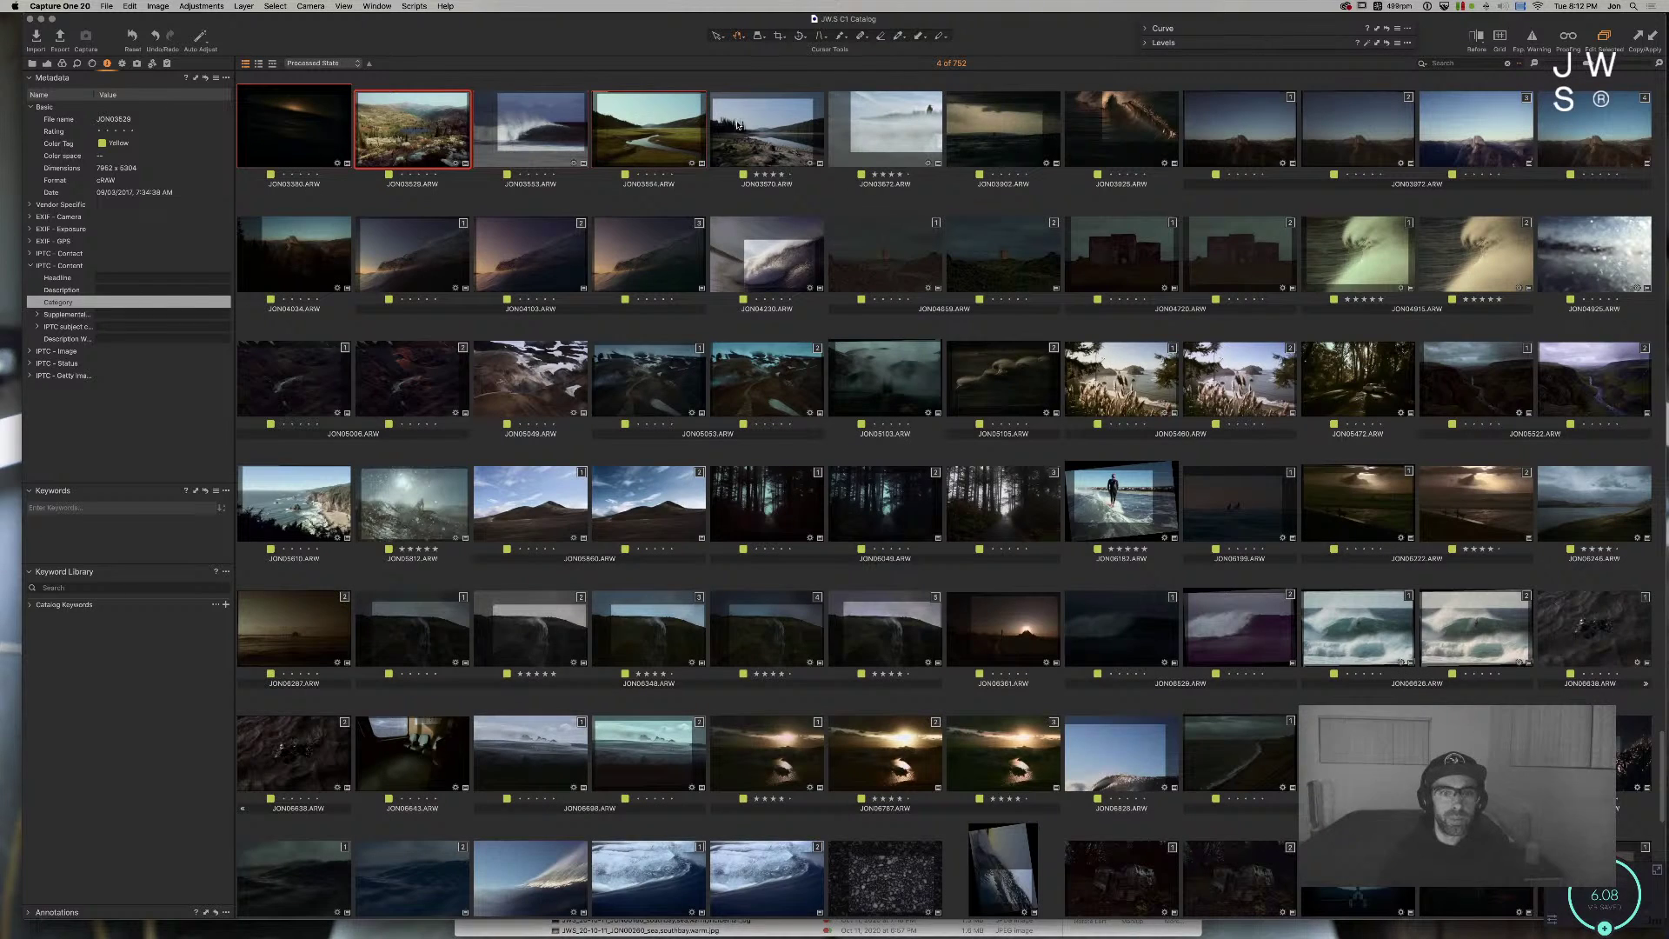
{"action": "left_click", "coordinate": [739, 125]}
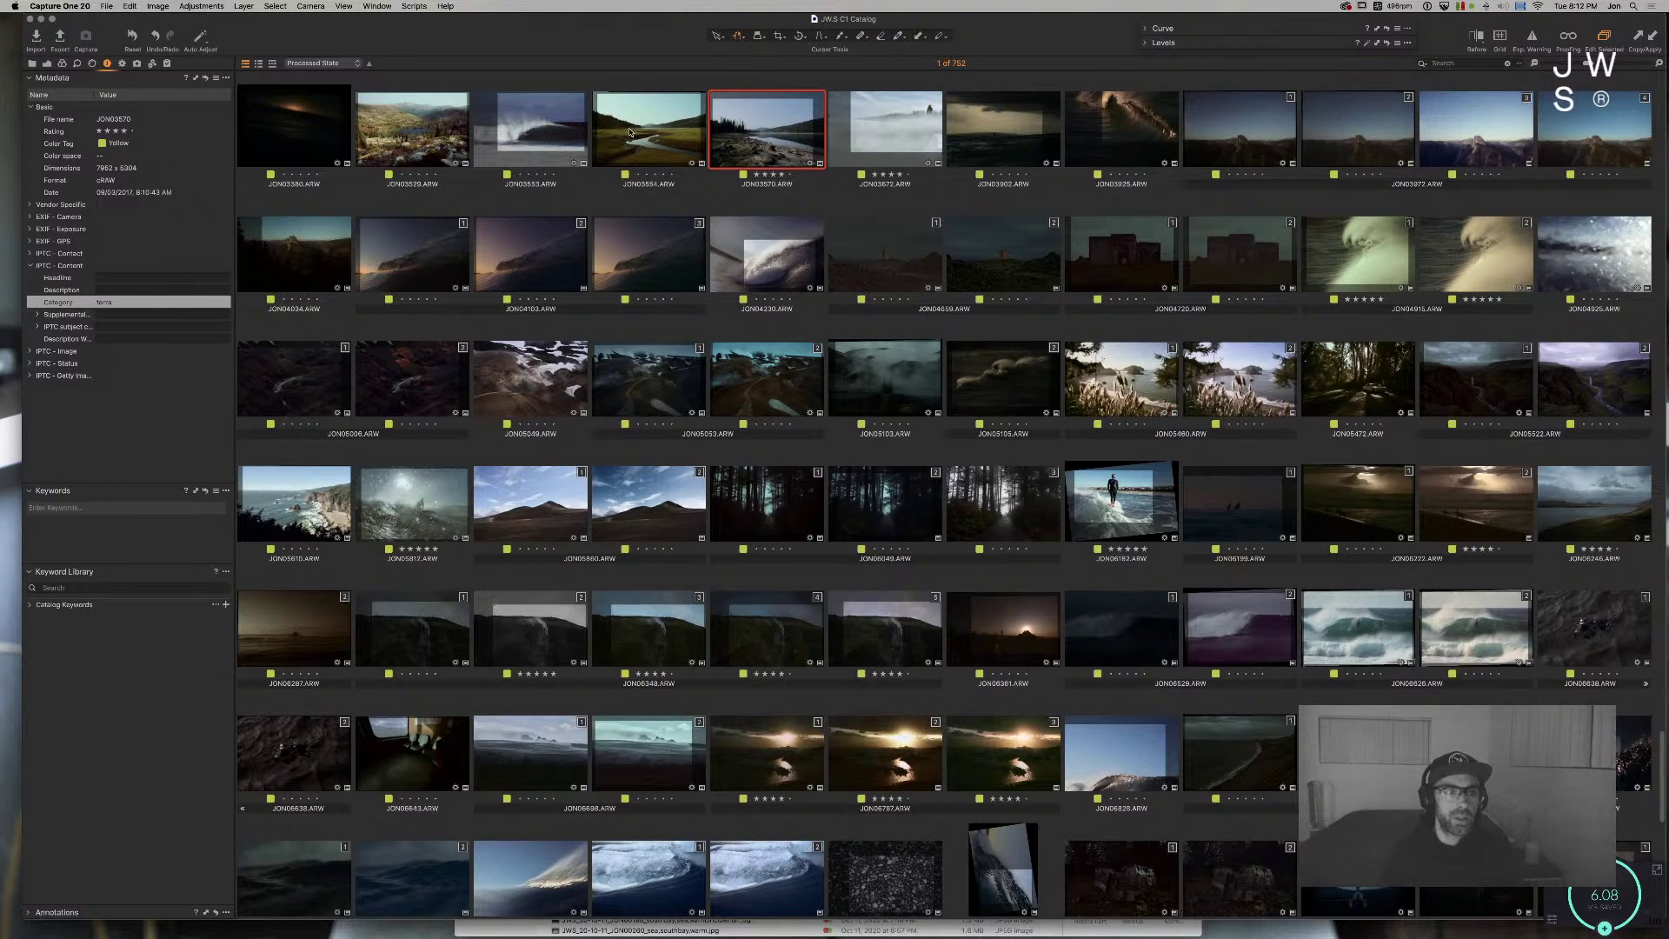
{"action": "left_click", "coordinate": [324, 136]}
{"action": "double_click", "coordinate": [324, 137]}
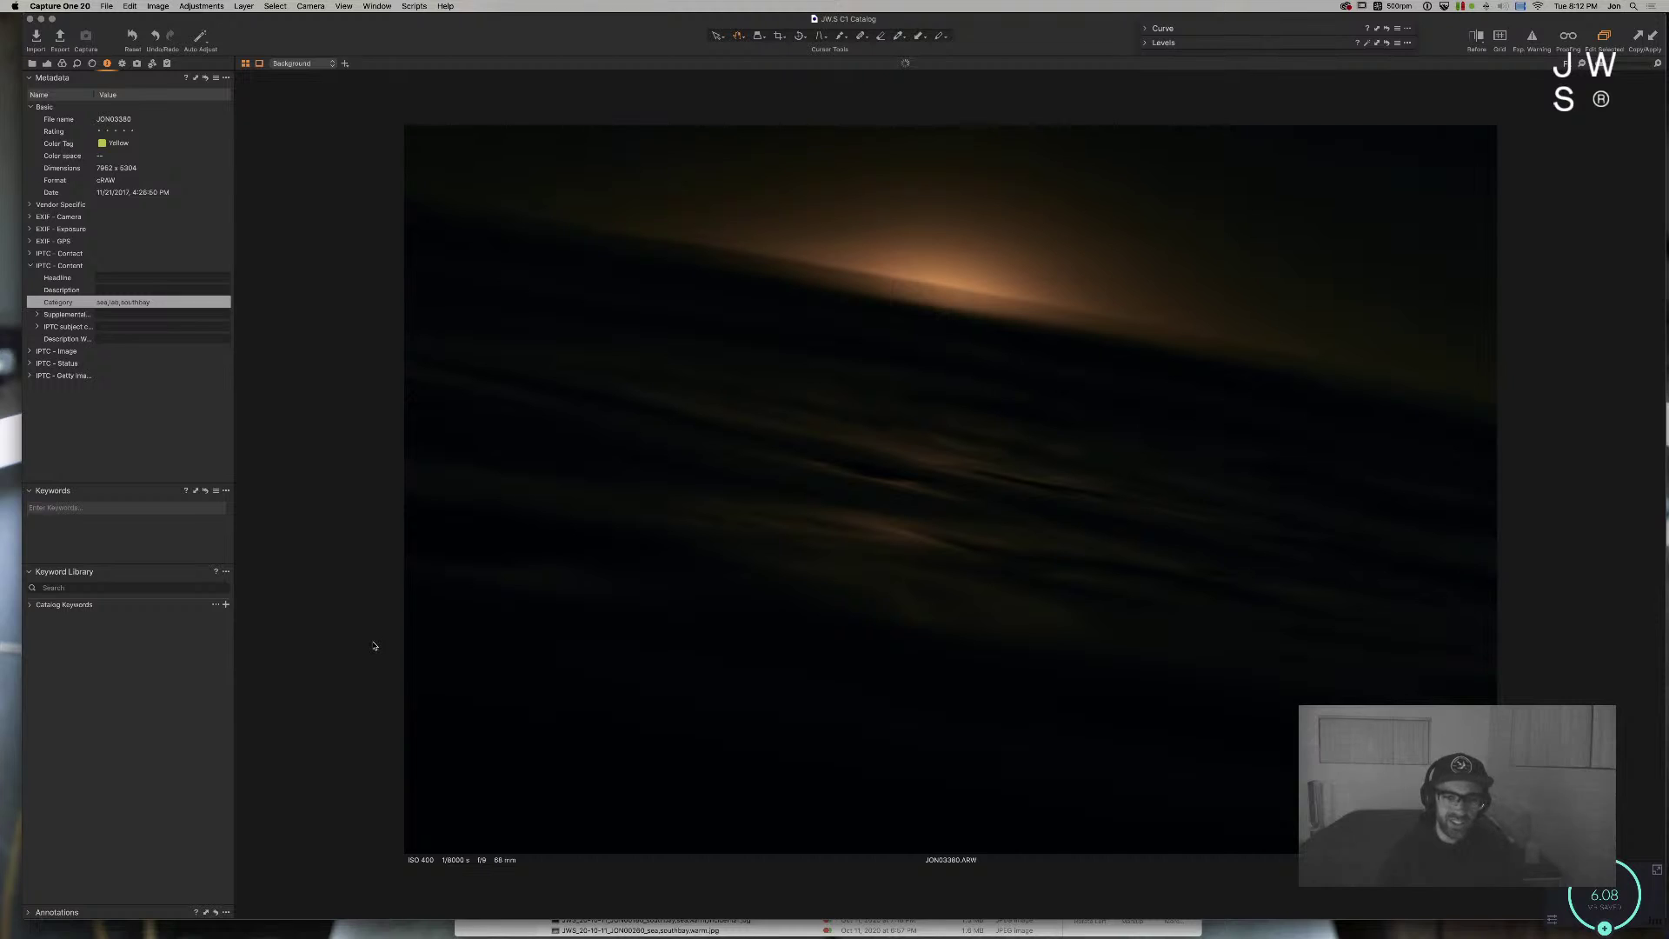
Step: Try a Black value of 27 on the wave photo, undo it, and set the brightness to -27
{"action": "key", "text": "alt+super+2"}
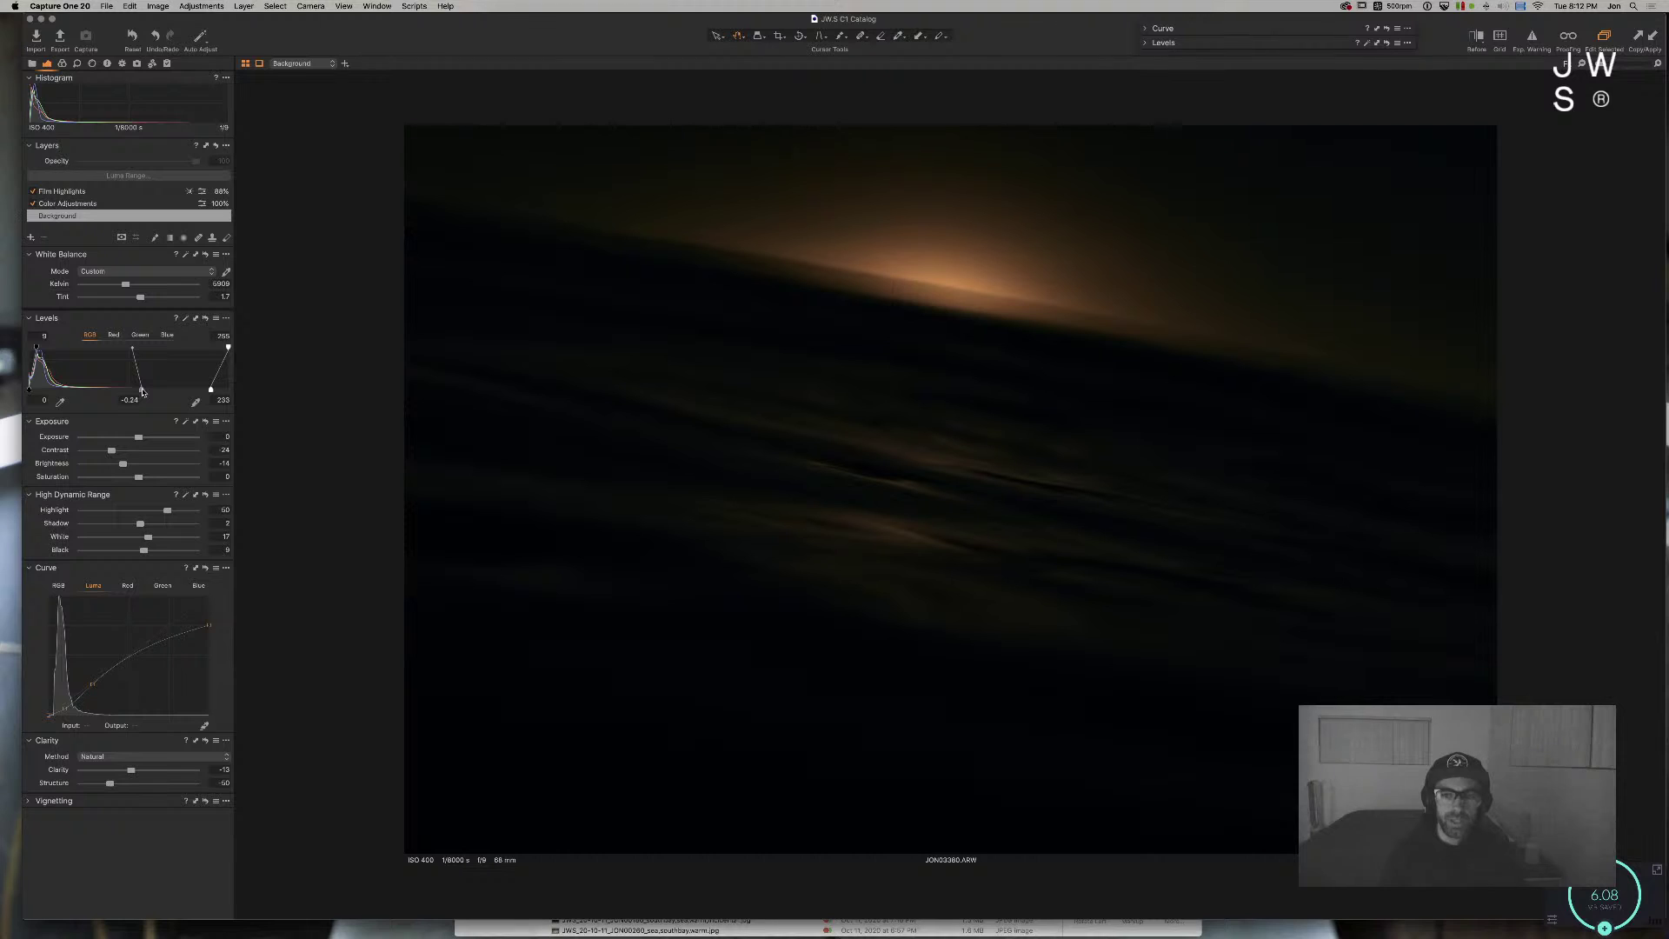
{"action": "left_click_drag", "start_coordinate": [147, 553], "coordinate": [153, 552]}
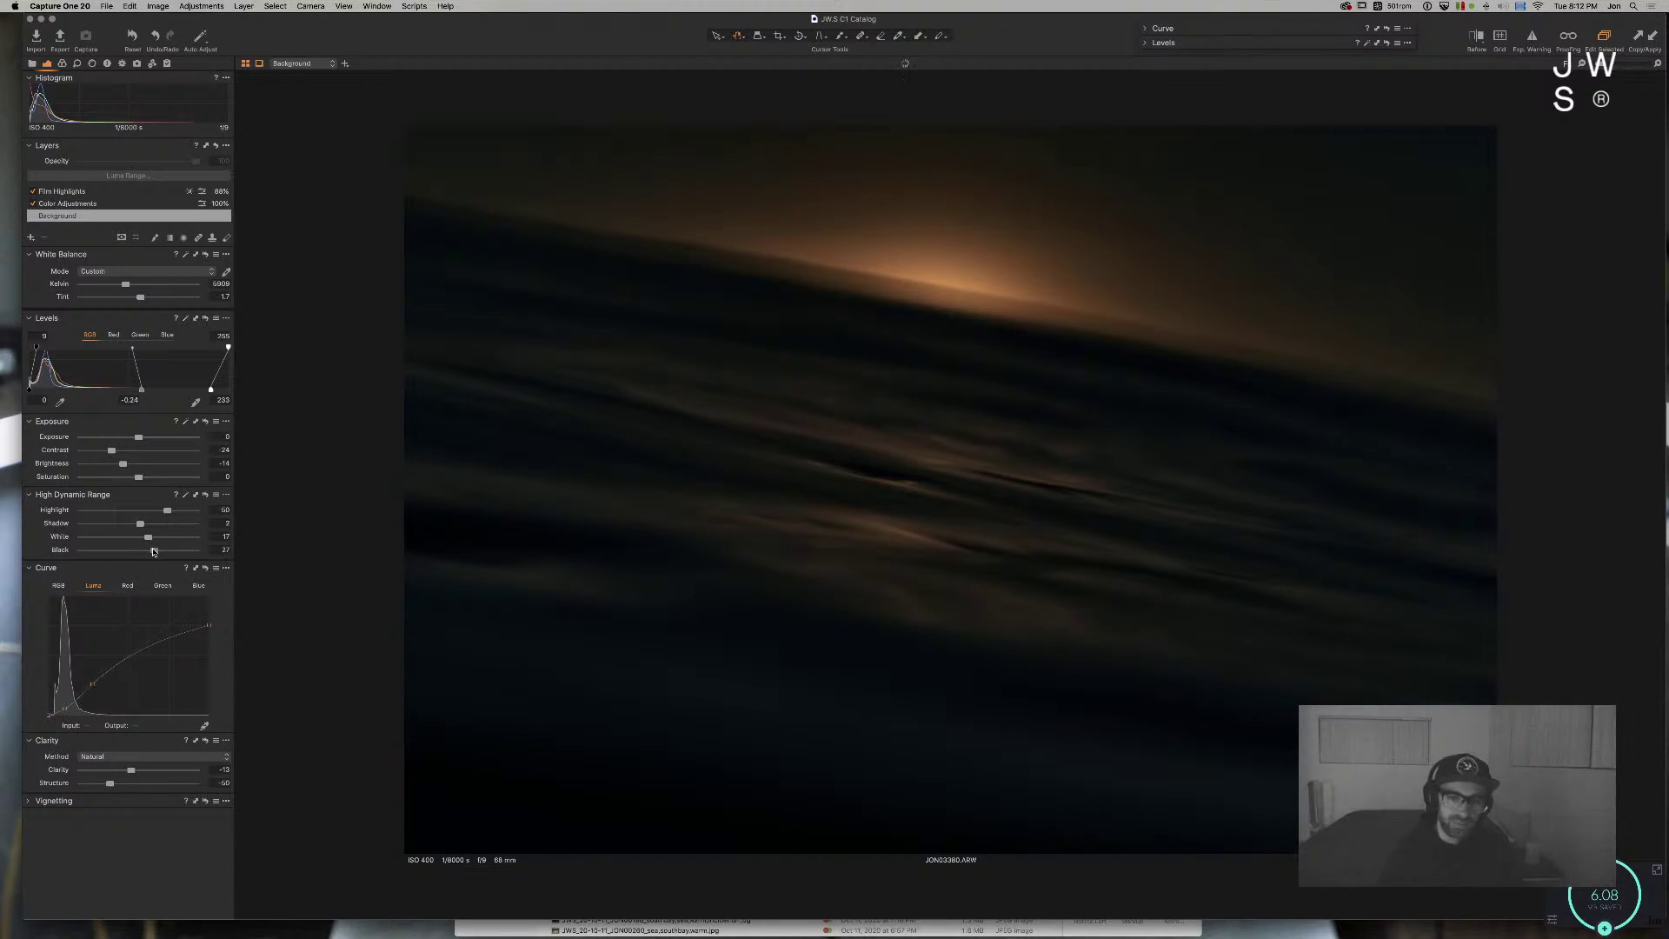
{"action": "key", "text": "super+z"}
{"action": "left_click_drag", "start_coordinate": [122, 463], "coordinate": [110, 468]}
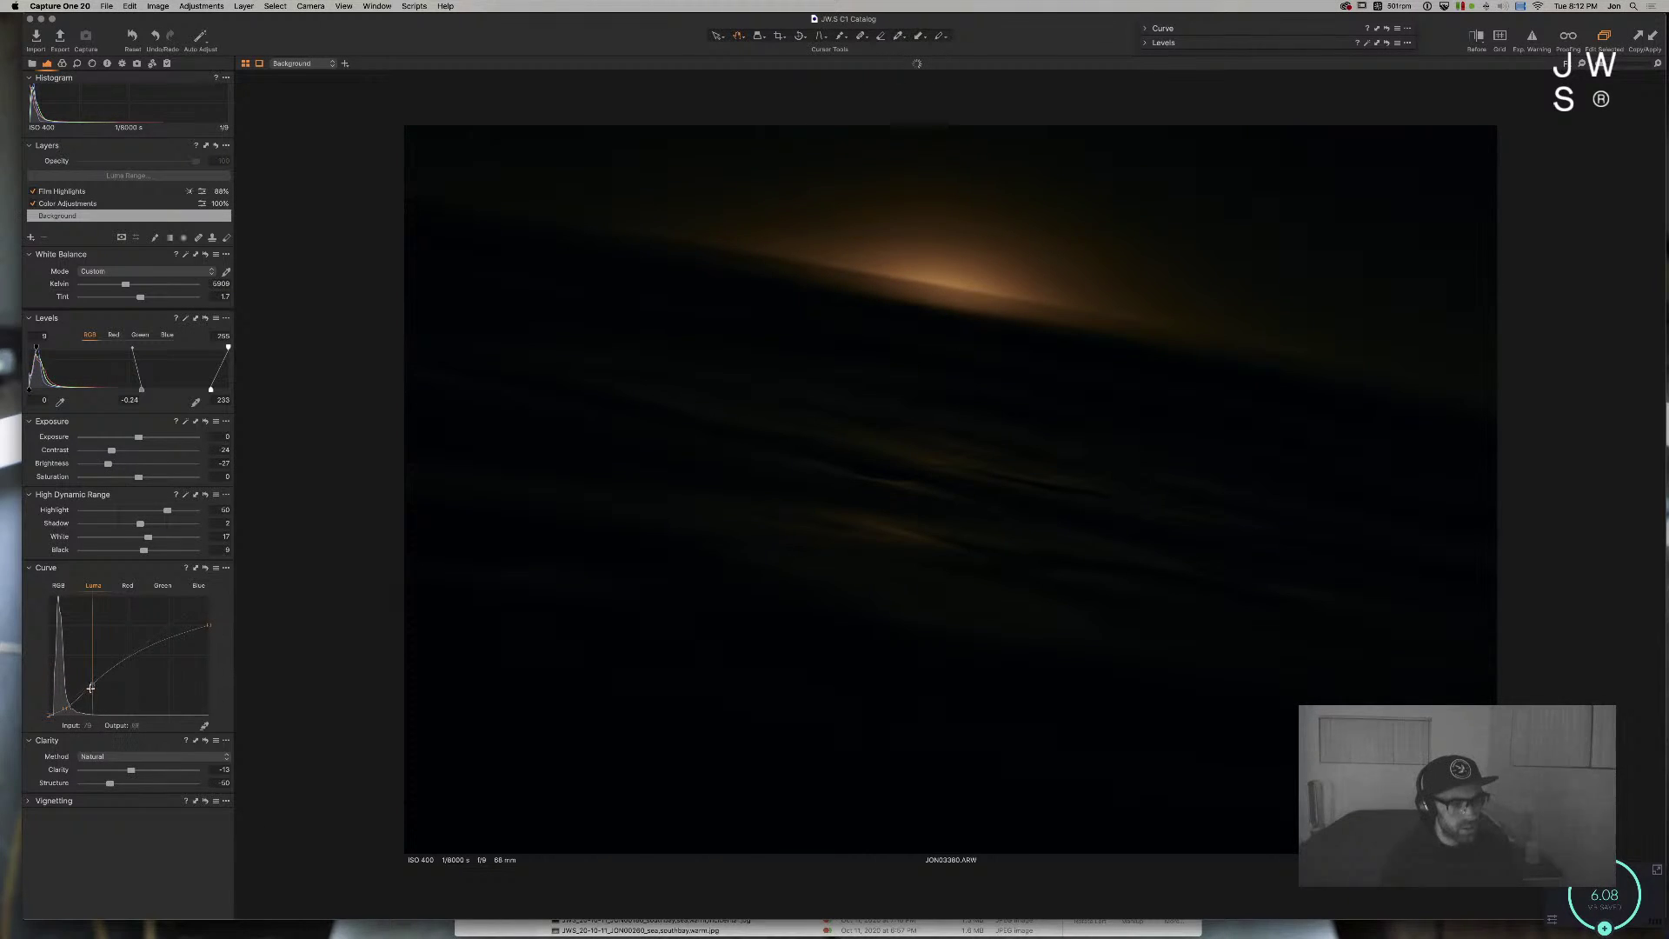
Step: Reshape the Luma curve by lifting the lower midtones, adjusting the deep shadow point and raising the white endpoint almost to maximum
{"action": "left_click_drag", "start_coordinate": [95, 677], "coordinate": [98, 672]}
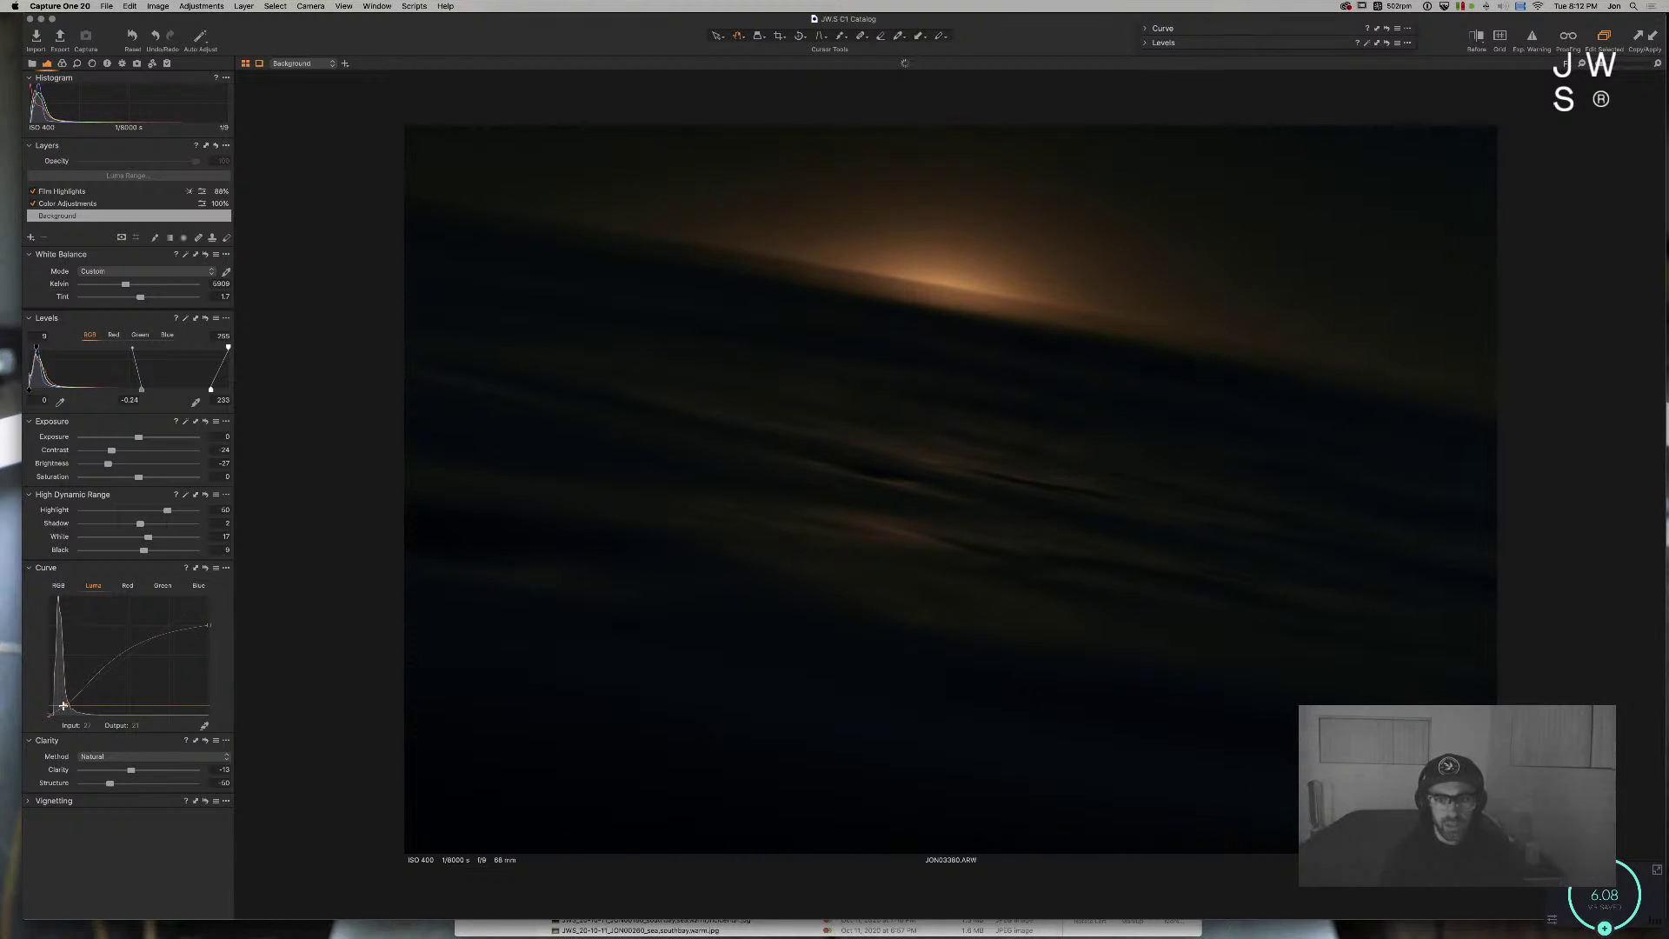
{"action": "left_click_drag", "start_coordinate": [94, 671], "coordinate": [64, 707]}
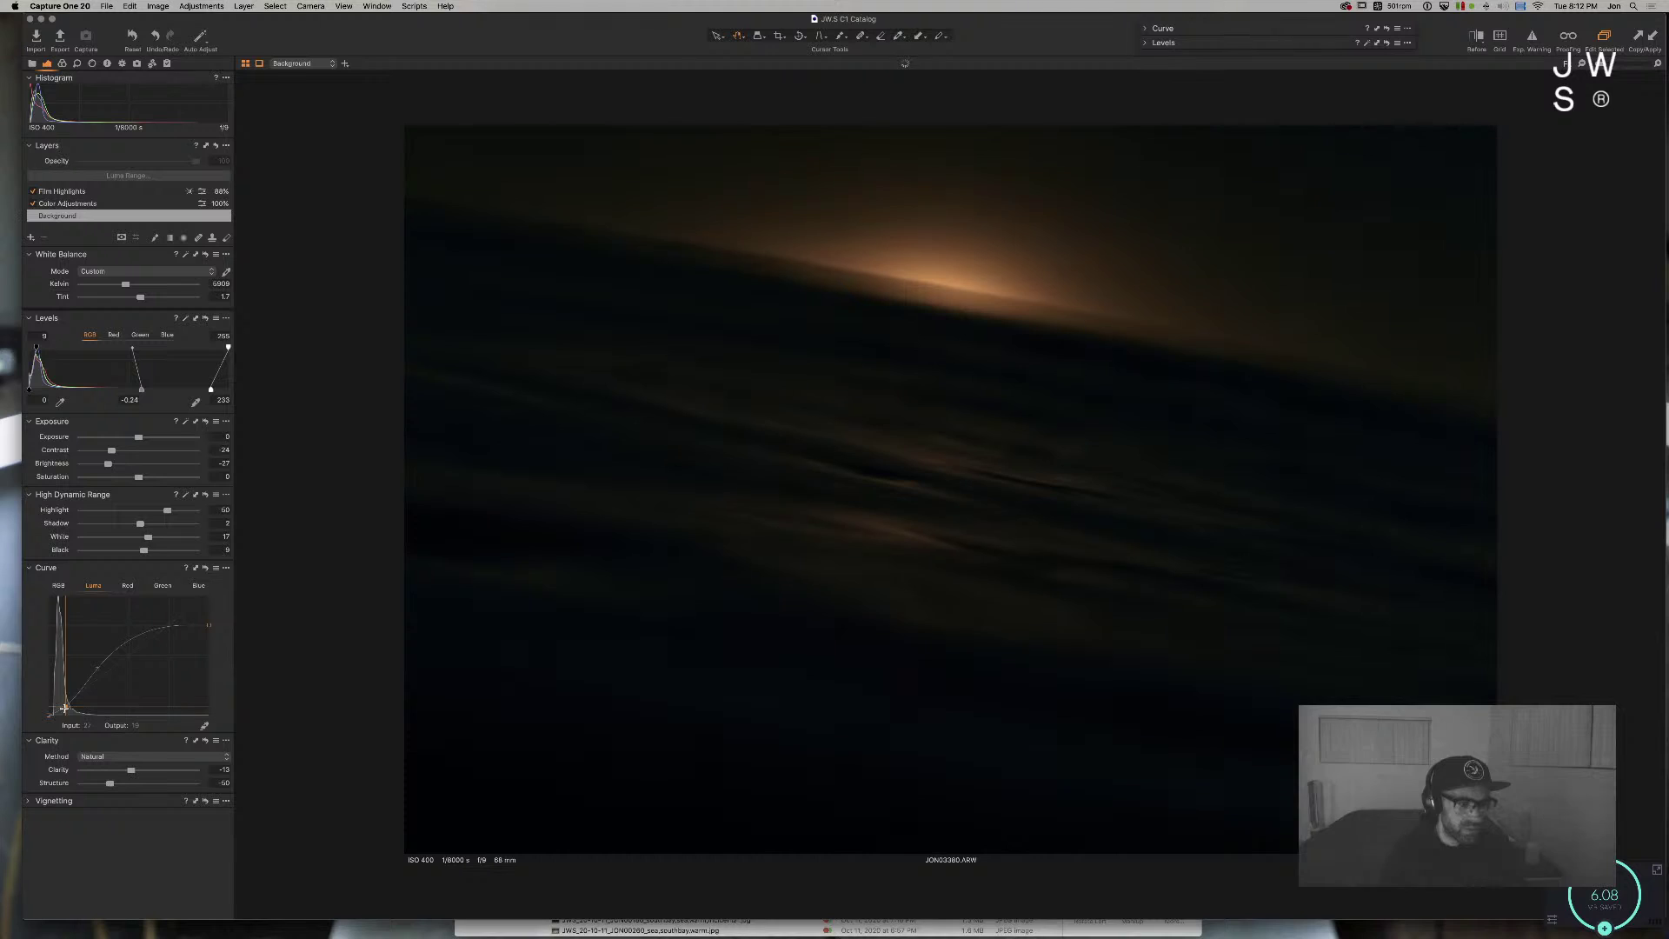
{"action": "left_click_drag", "start_coordinate": [208, 624], "coordinate": [209, 597]}
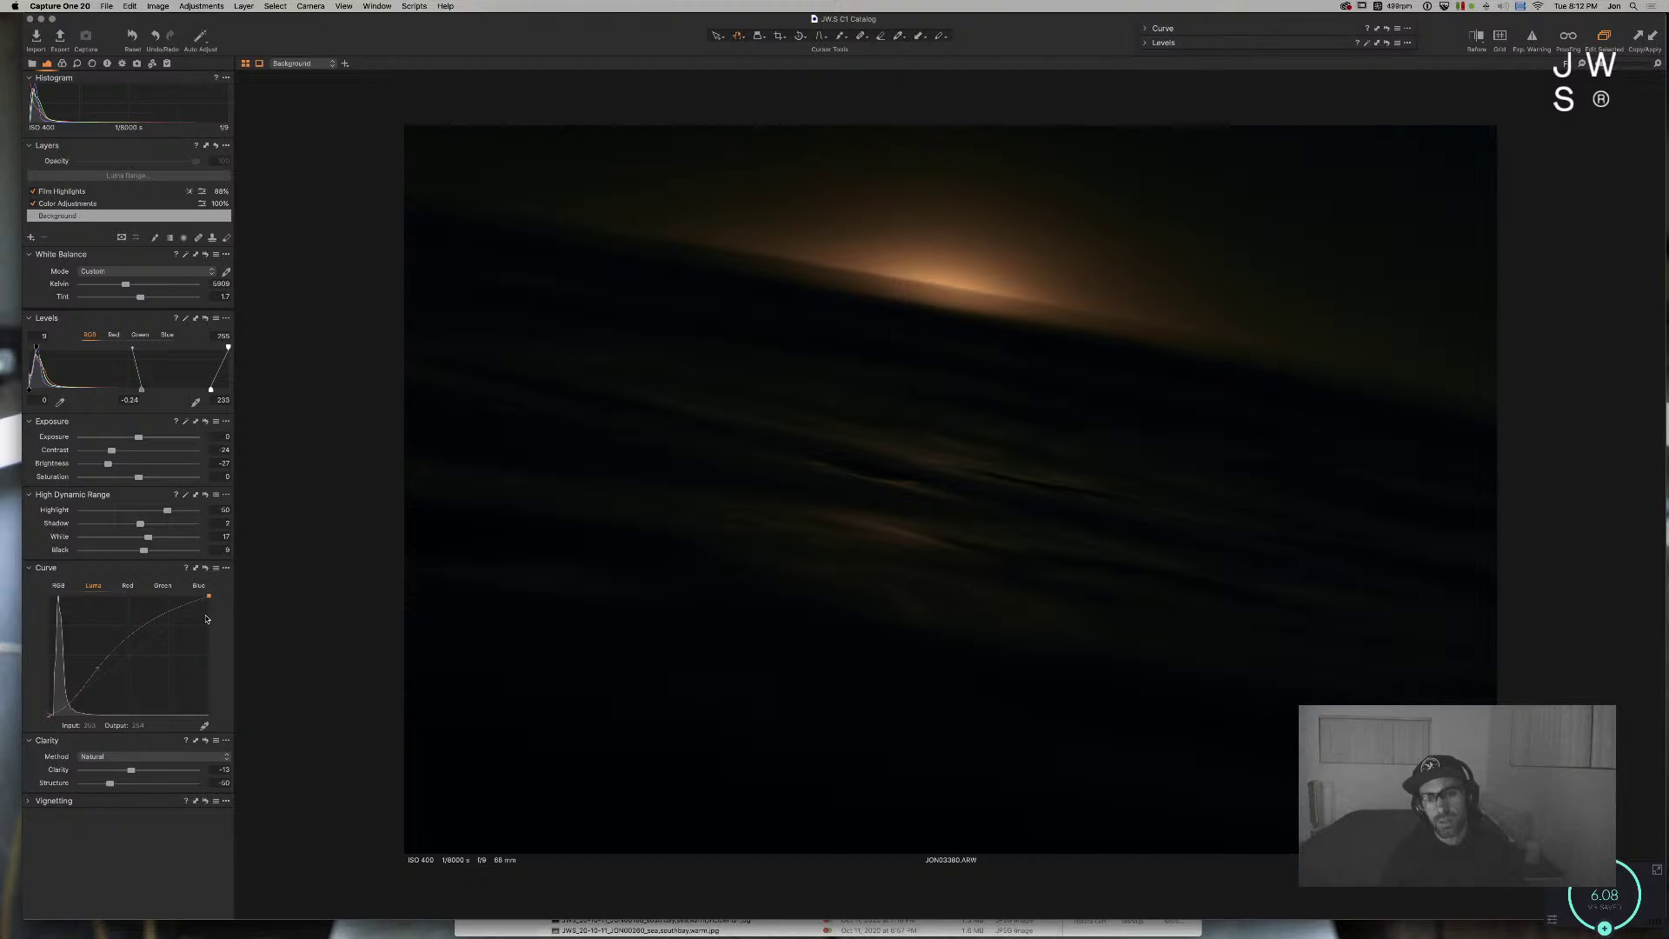
Step: Compare the wave photo before and after the edits, and warm the white balance slightly by raising the Kelvin value
{"action": "key", "text": "y"}
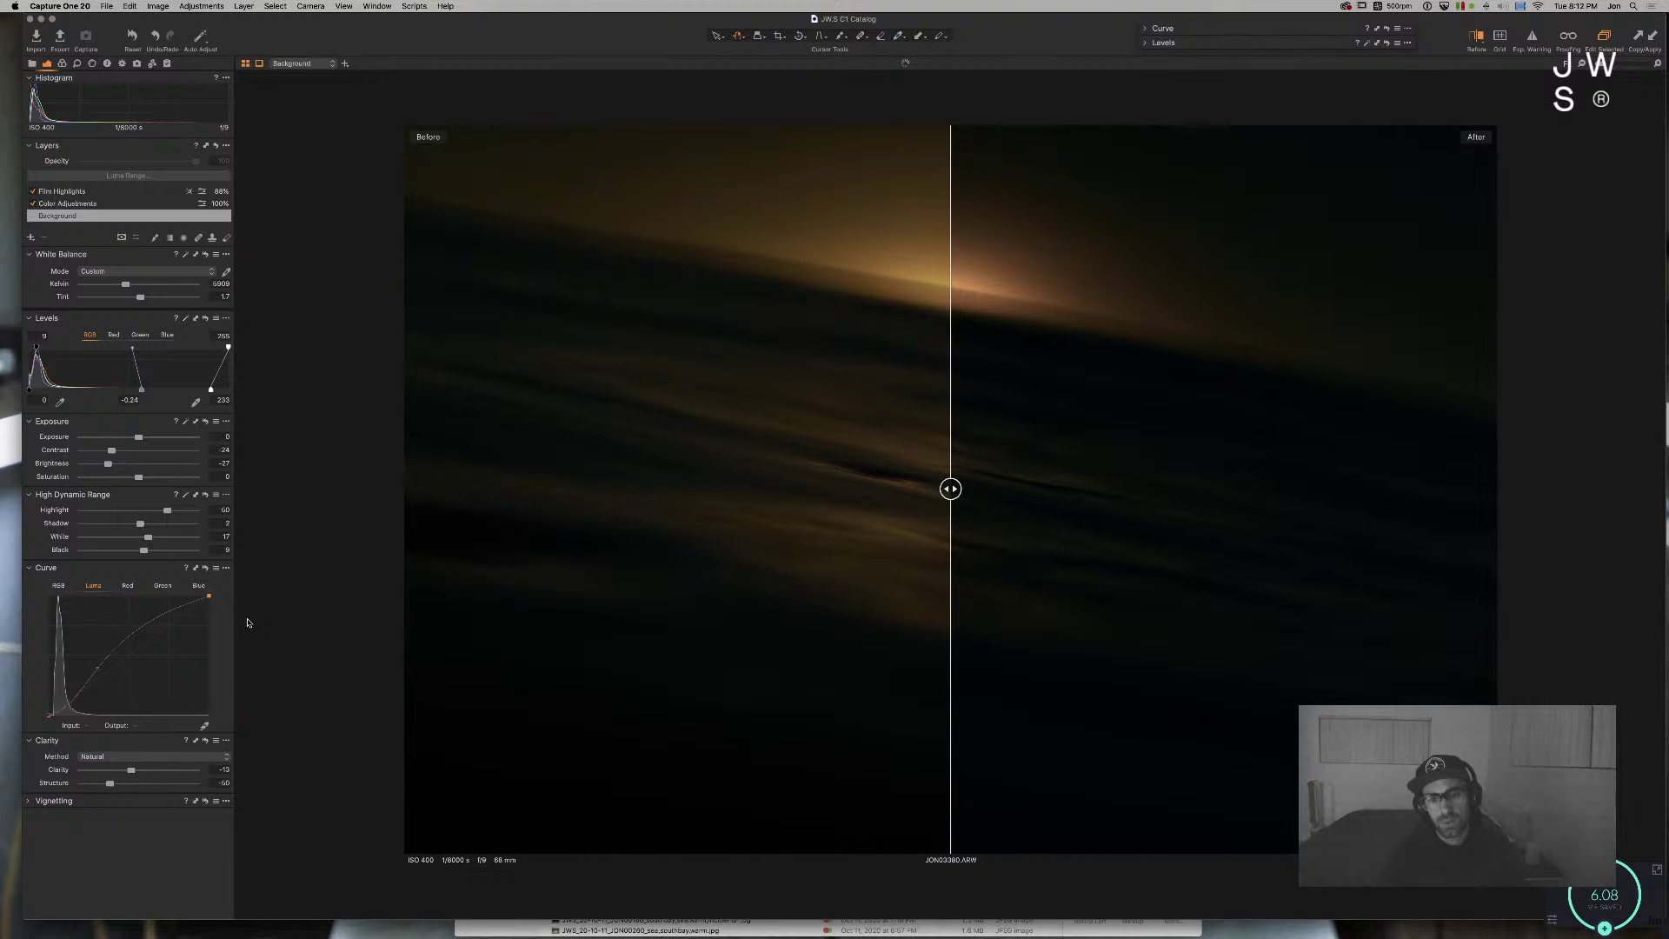
{"action": "key", "text": "y"}
{"action": "key", "text": "y"}
{"action": "key", "text": "y"}
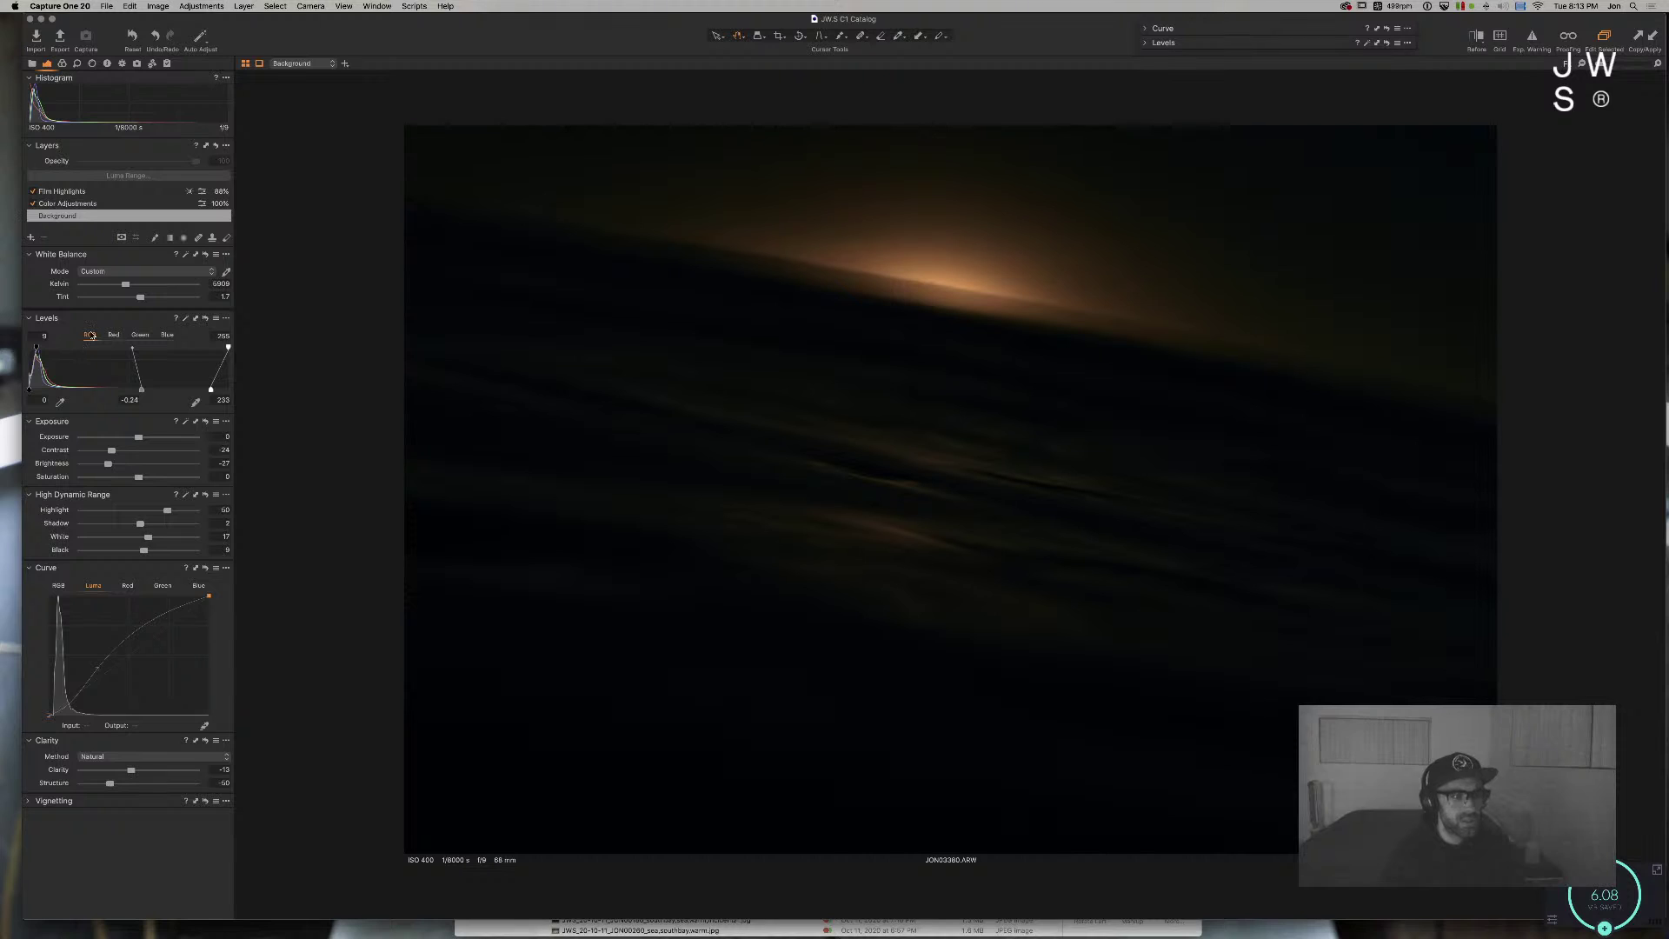
{"action": "left_click_drag", "start_coordinate": [123, 287], "coordinate": [134, 287]}
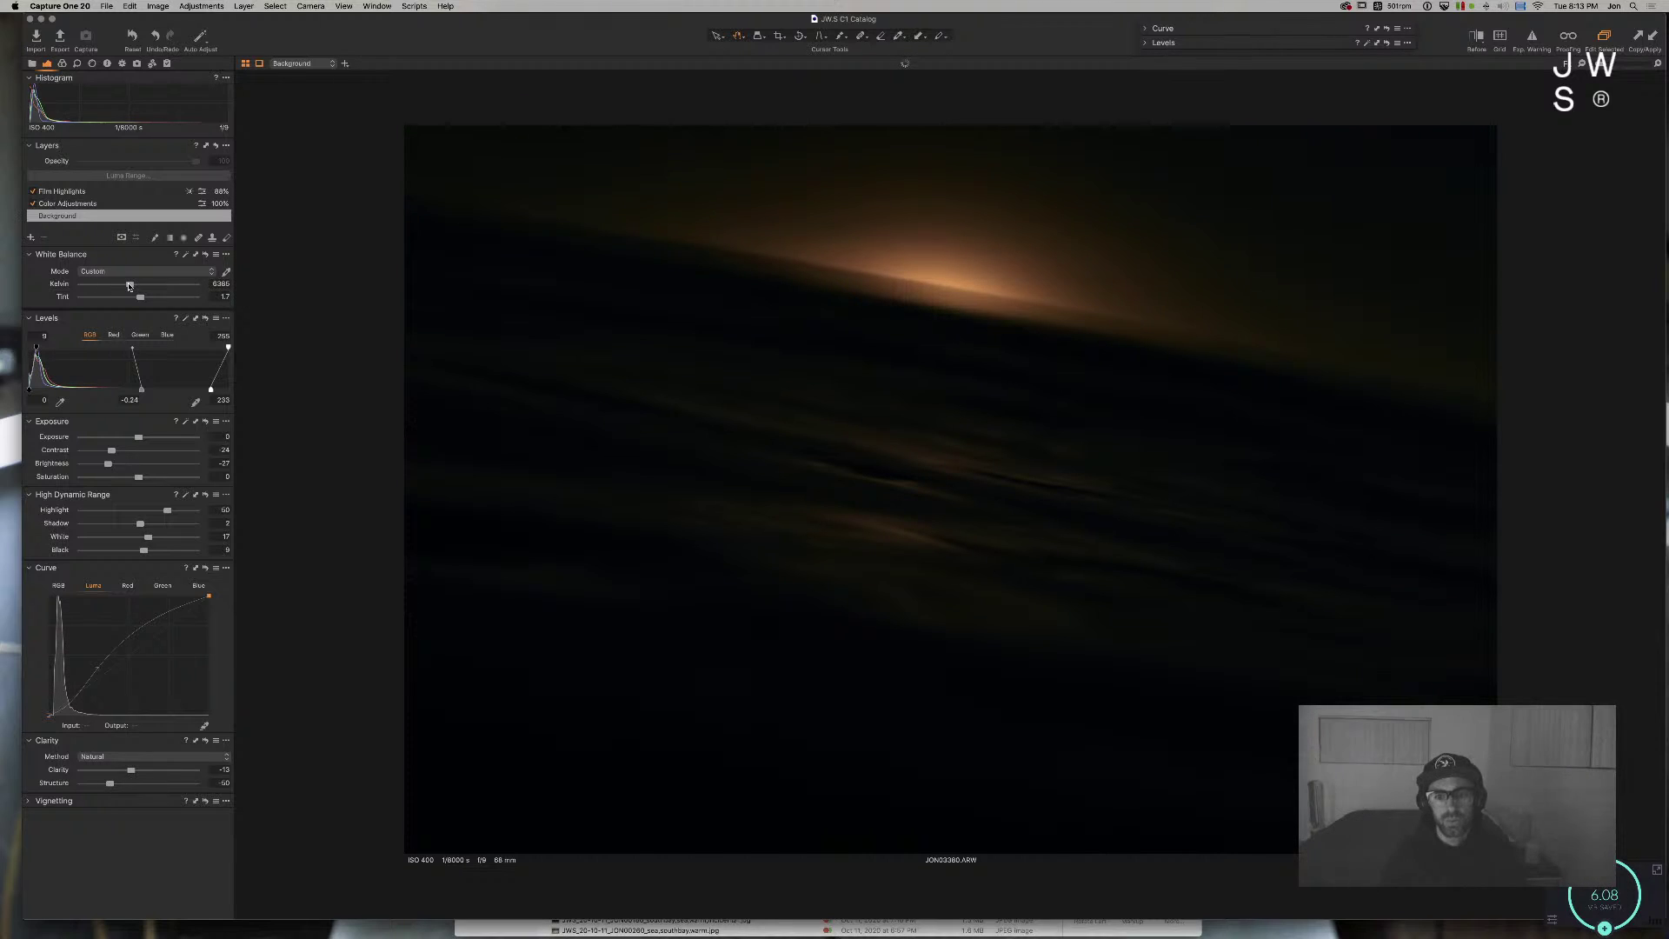
Step: Set the wave photo's white balance Kelvin value to about 6589 and inspect the sunset glow up close
{"action": "left_click_drag", "start_coordinate": [135, 286], "coordinate": [131, 286]}
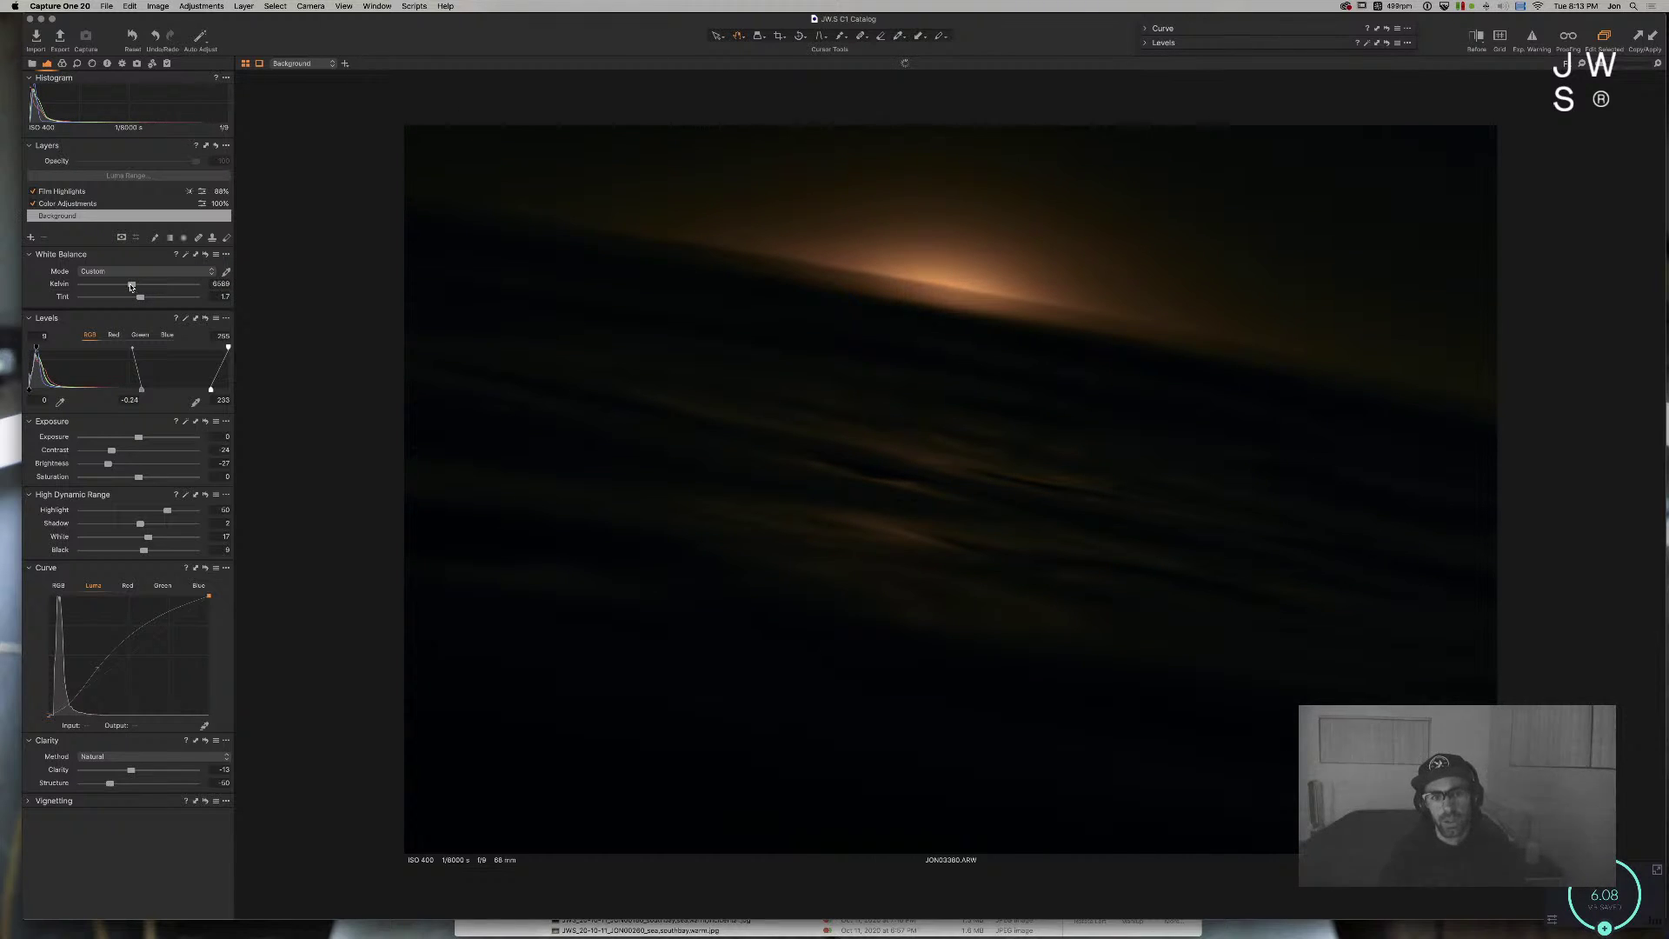
{"action": "double_click", "coordinate": [1047, 266]}
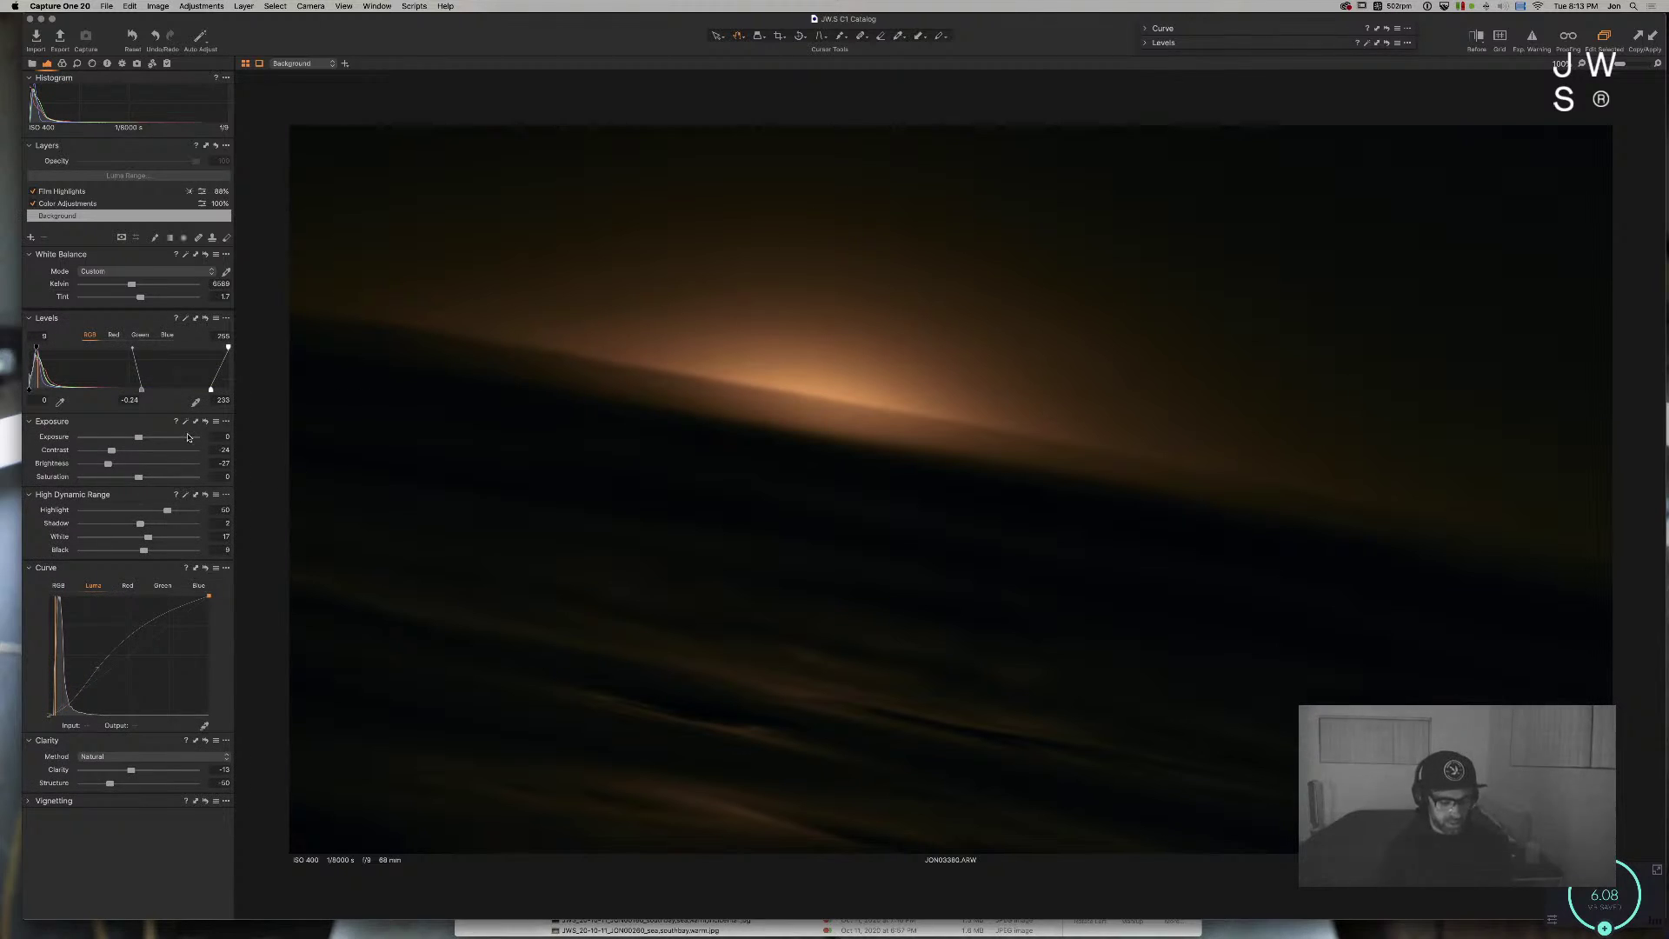
Step: Try resetting the wave photo's Color Balance and Color Editor adjustments one at a time, undoing each reset
{"action": "key", "text": "super+alt+c"}
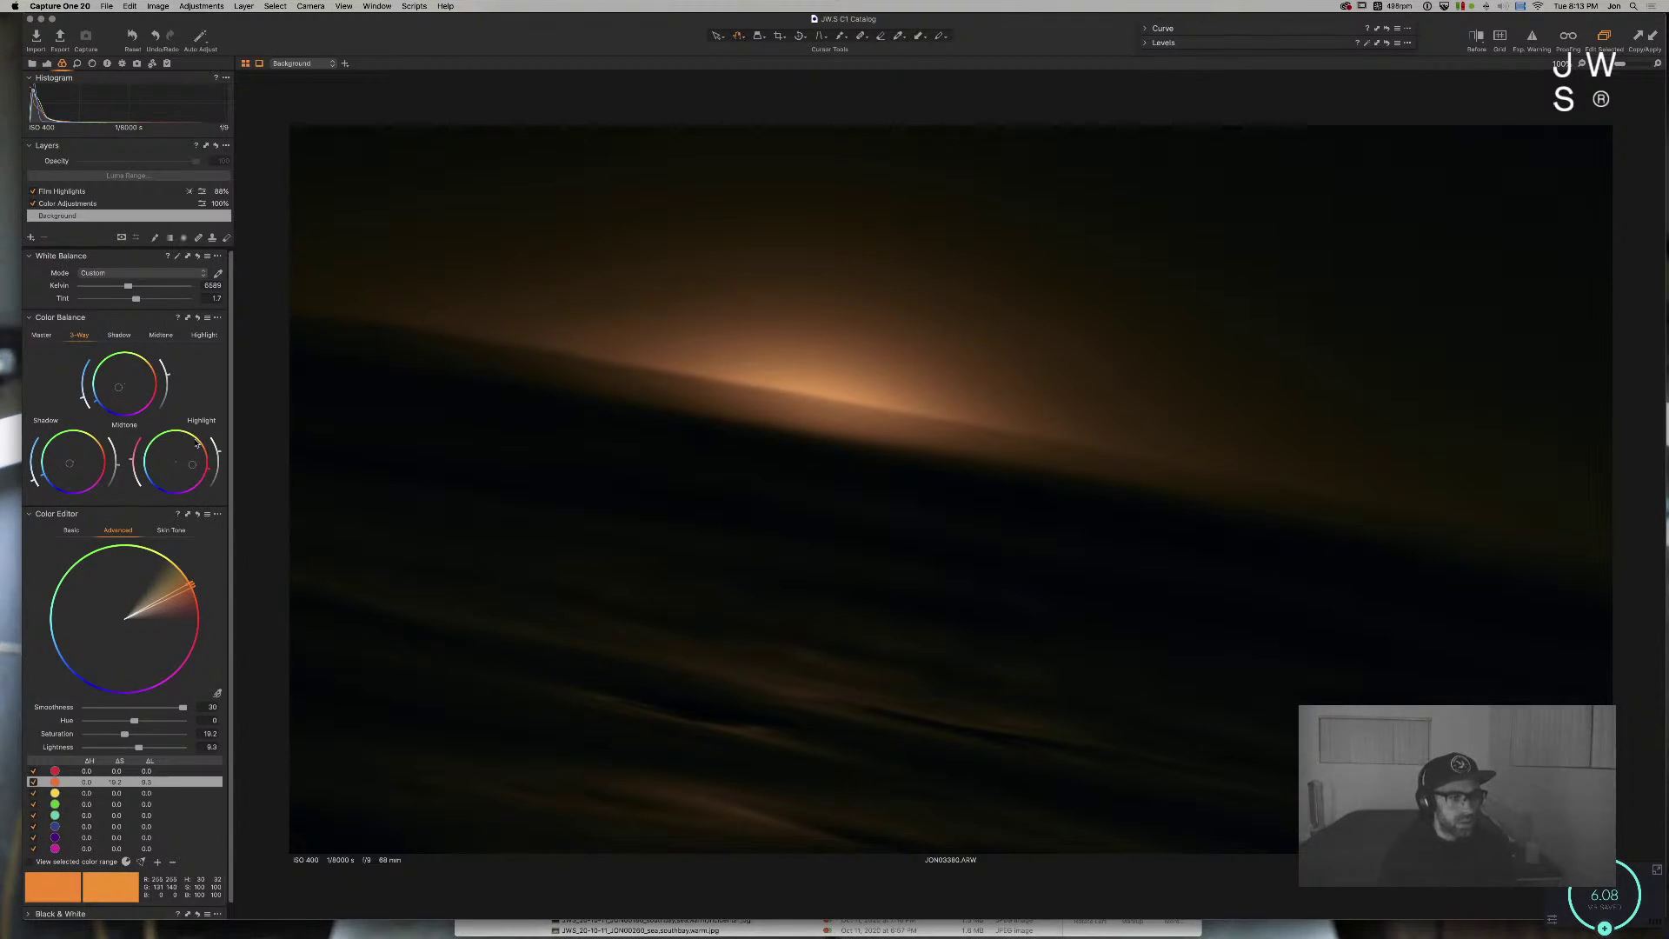
{"action": "left_click", "coordinate": [197, 317]}
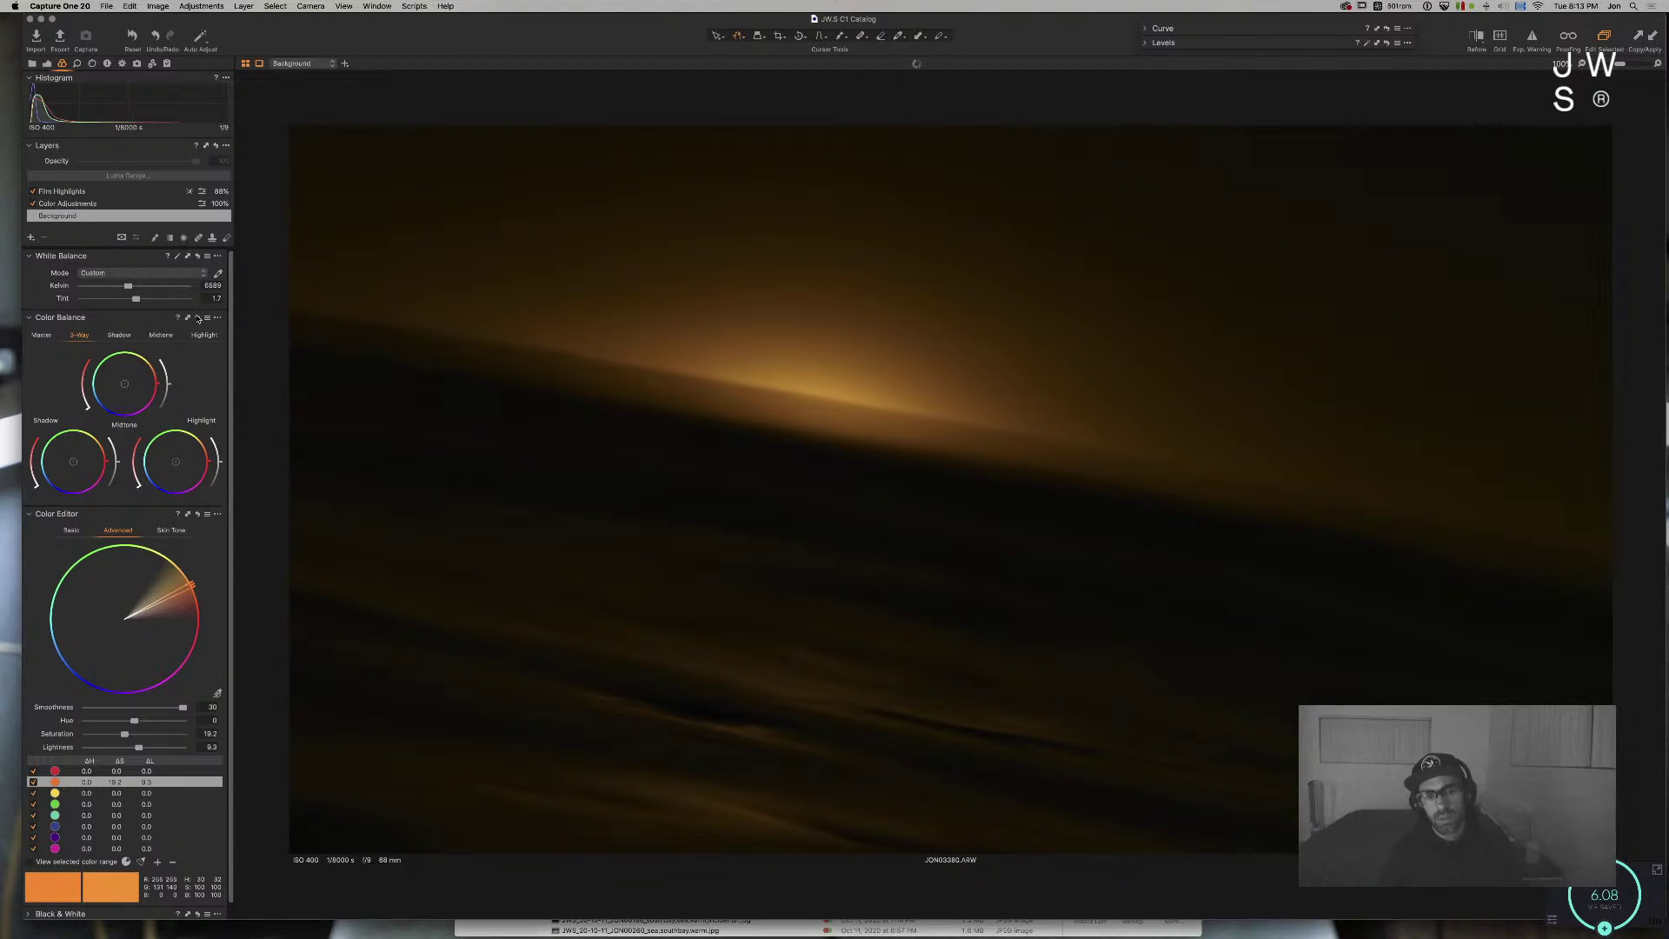
{"action": "key", "text": "super+z"}
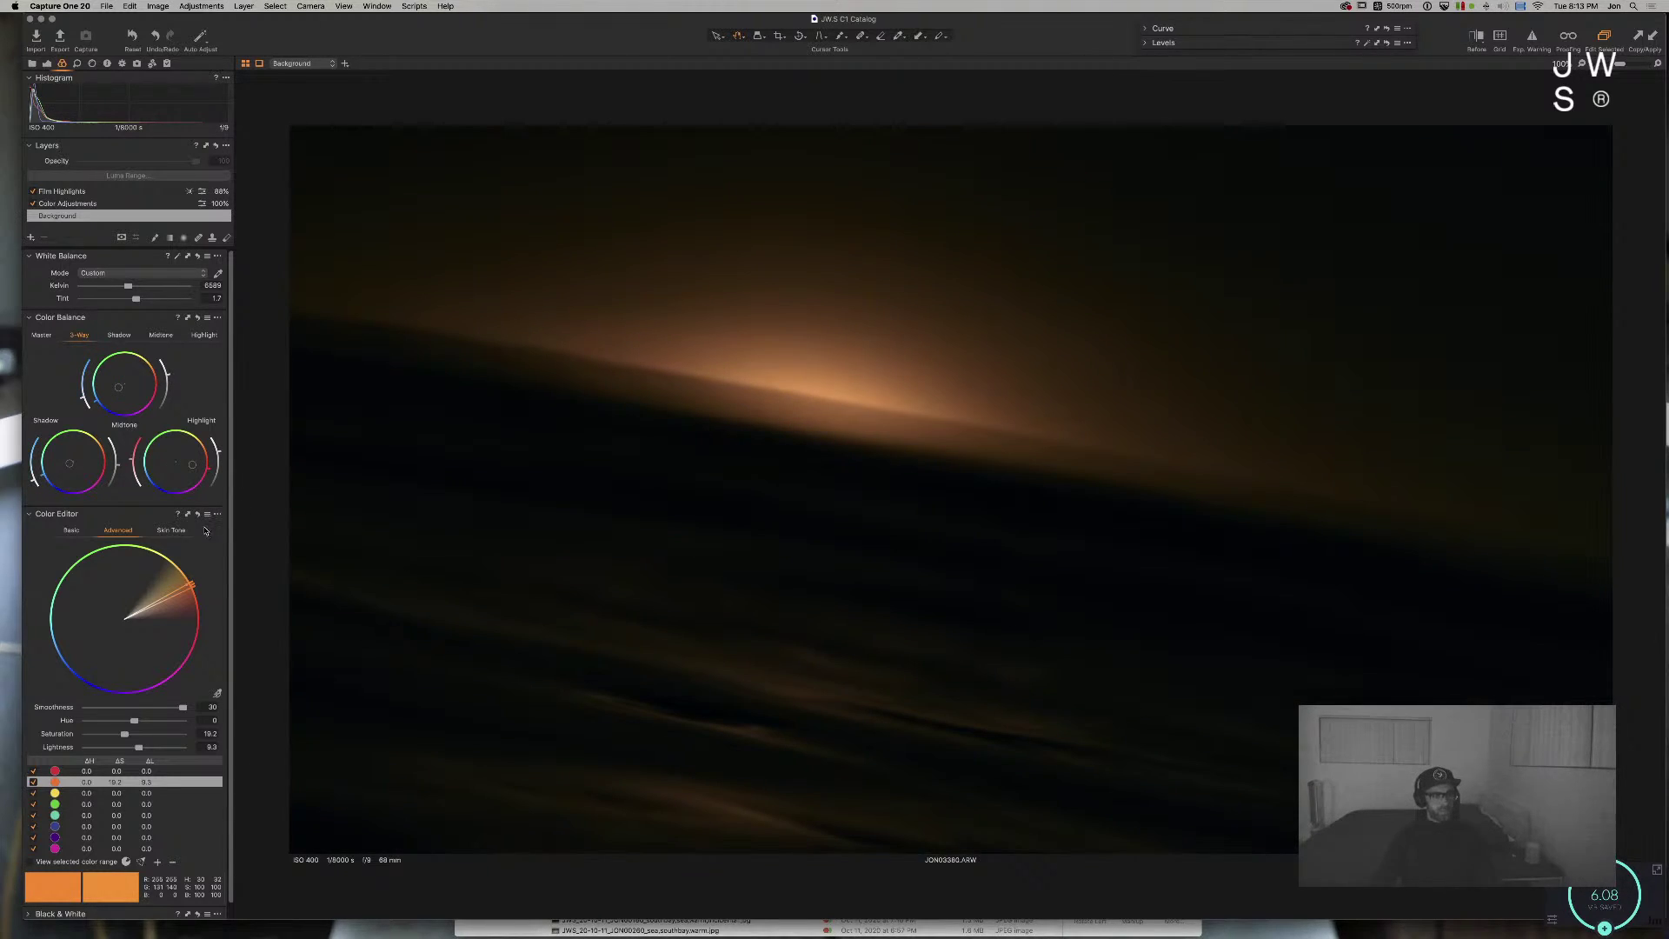
{"action": "left_click", "coordinate": [198, 514]}
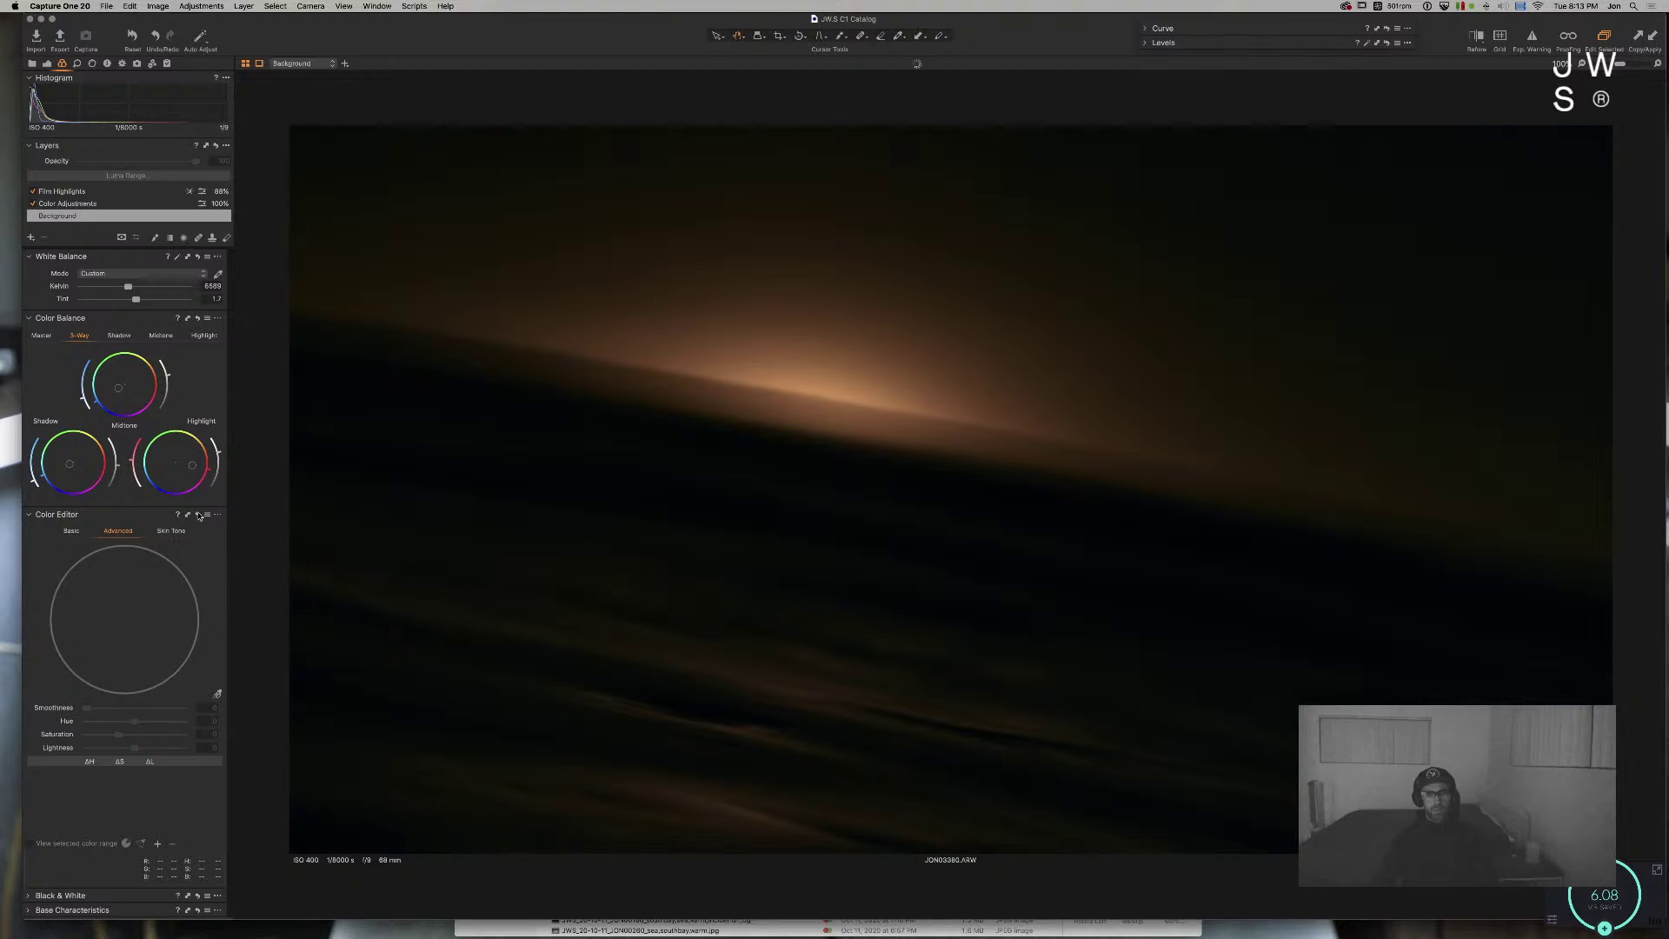
{"action": "key", "text": "super+z"}
Step: Try resetting the Luma curve and lowering its lower-midtone point, and undo these curve changes
{"action": "key", "text": "super+alt+2"}
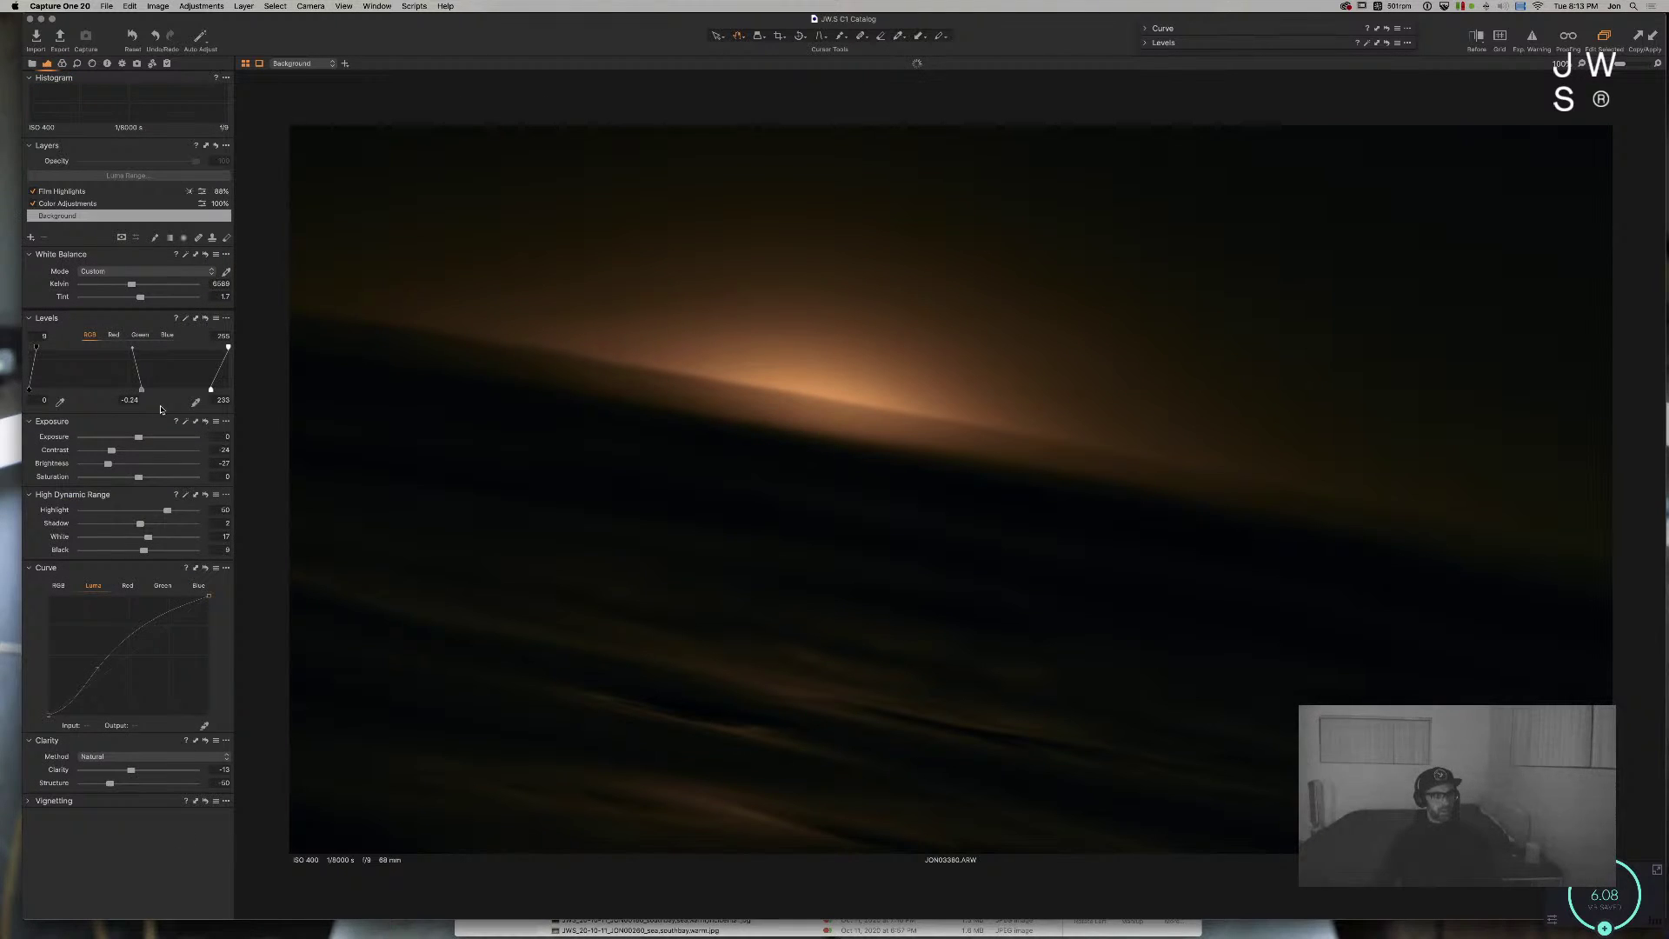
{"action": "left_click", "coordinate": [206, 567]}
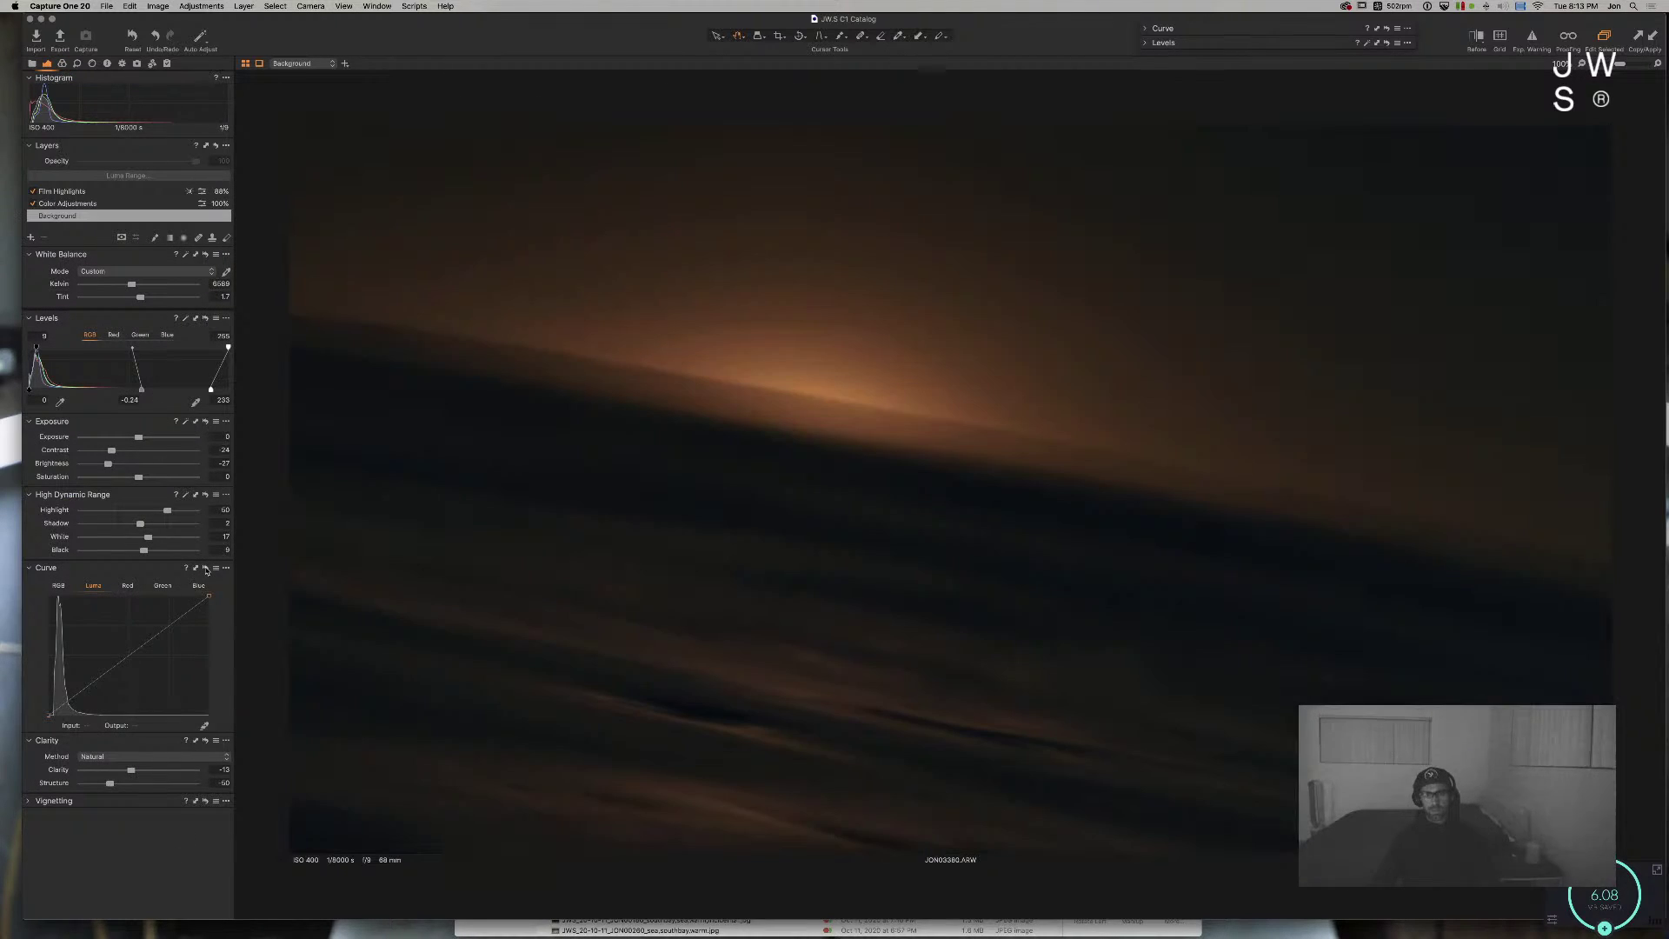
{"action": "left_click_drag", "start_coordinate": [207, 570], "coordinate": [206, 571]}
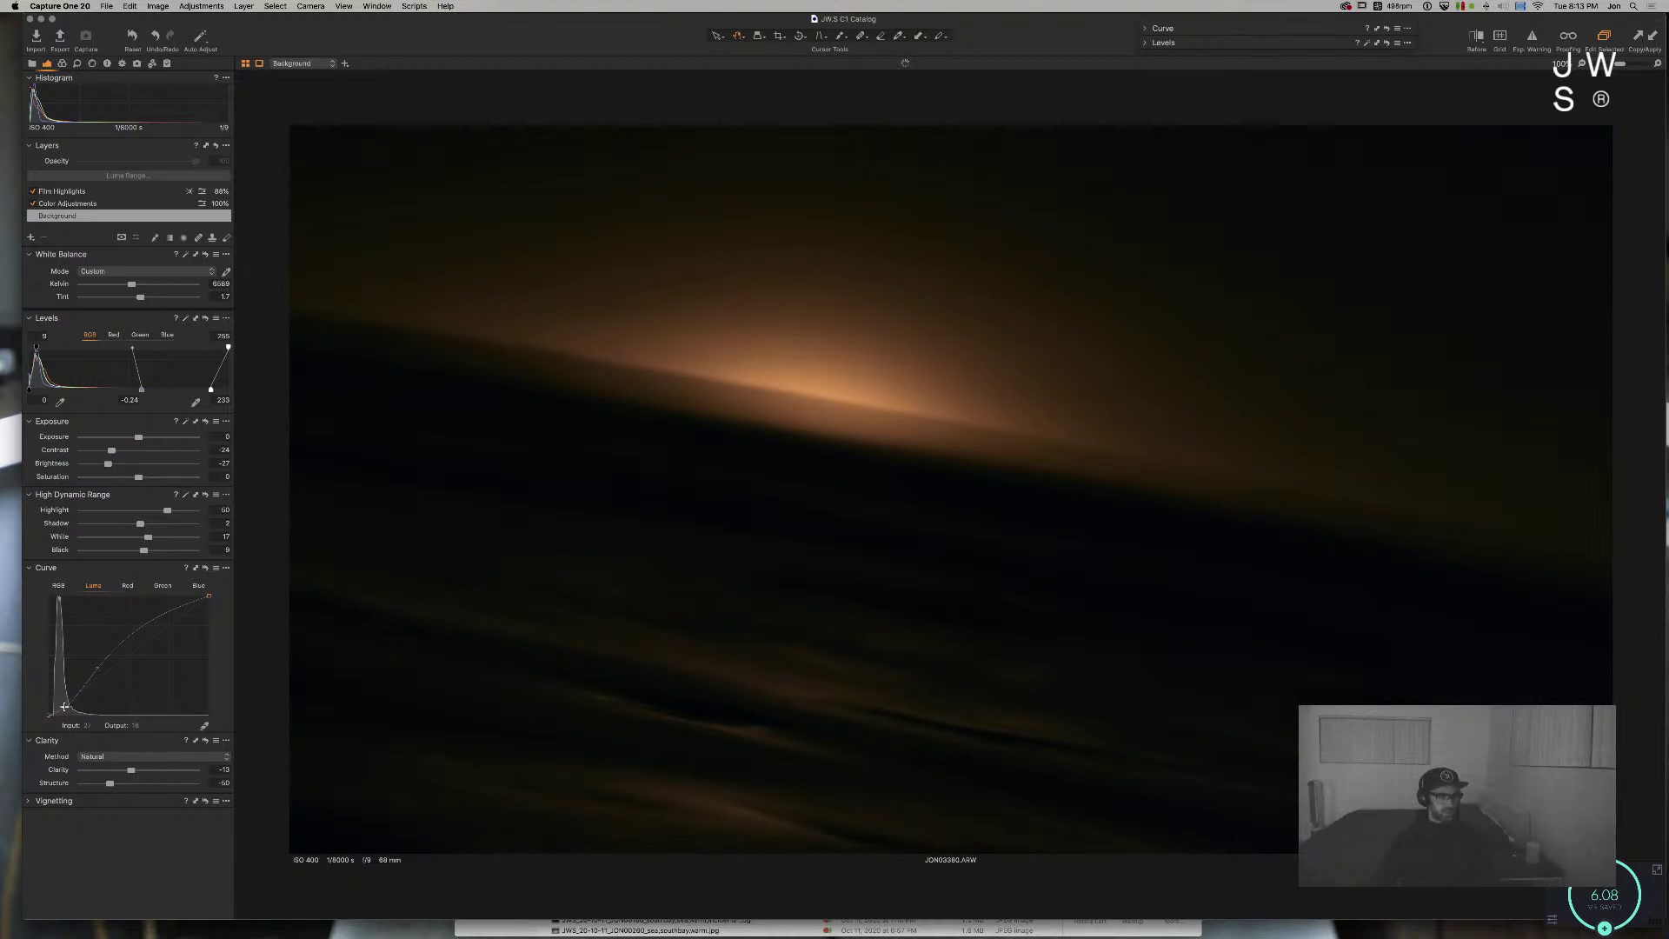
{"action": "left_click_drag", "start_coordinate": [65, 706], "coordinate": [64, 704]}
{"action": "left_click_drag", "start_coordinate": [97, 667], "coordinate": [104, 673]}
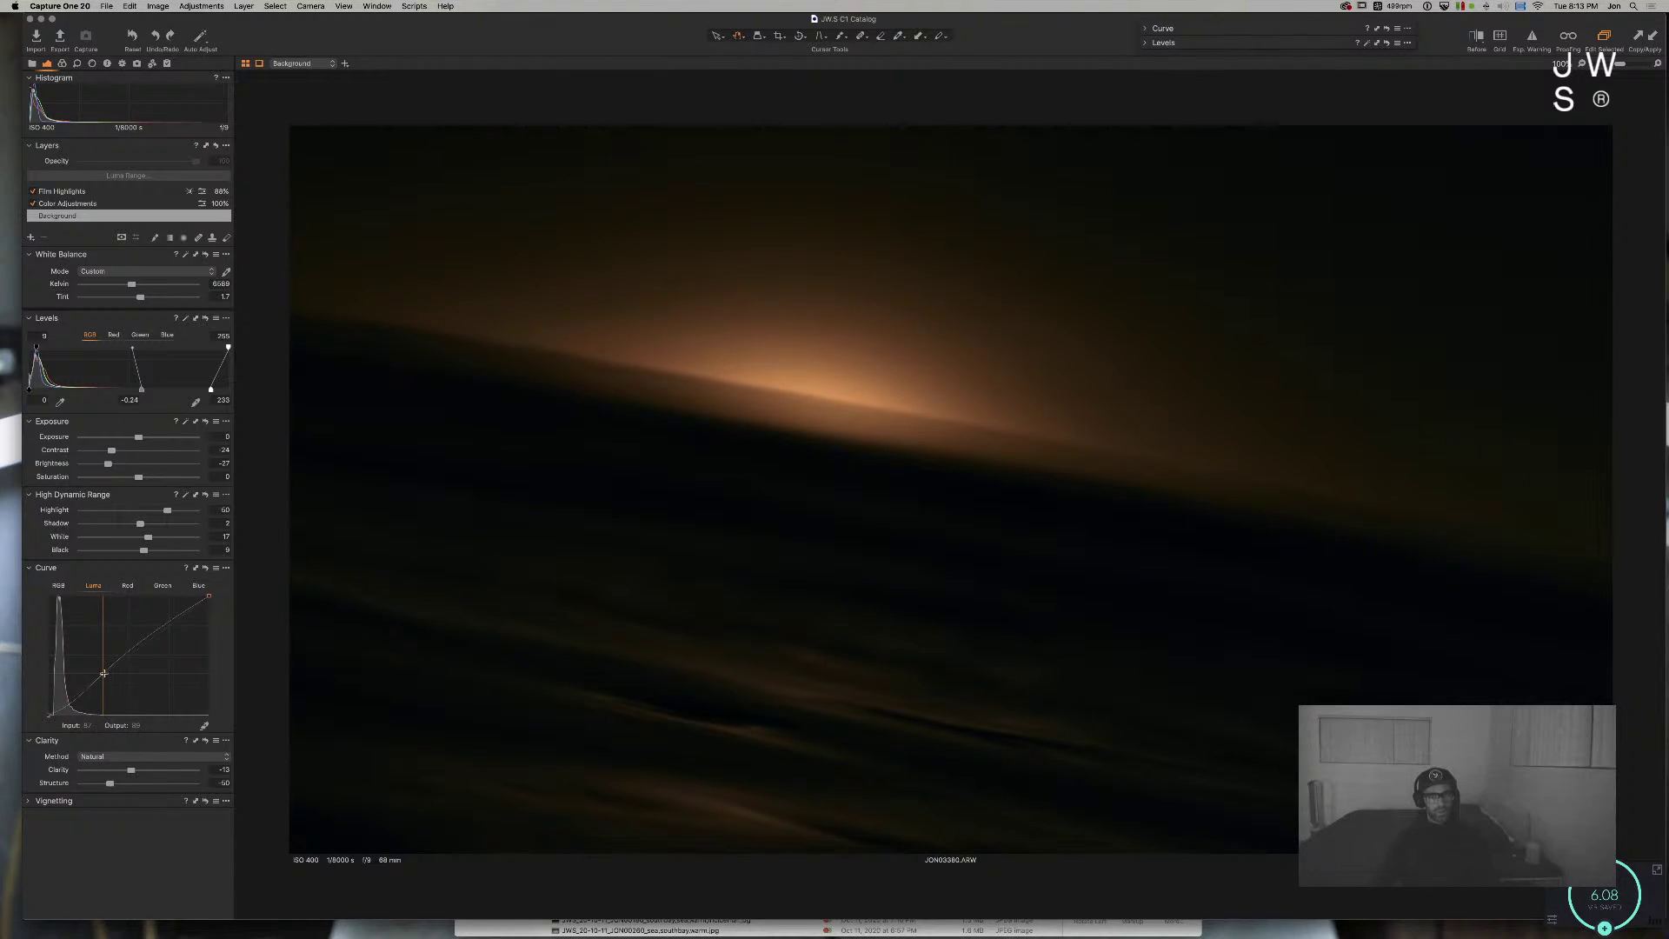
{"action": "key", "text": "super+z"}
Step: Fine-tune the shadow points on the Green and Blue channel curves of the wave photo
{"action": "left_click", "coordinate": [122, 590]}
{"action": "left_click", "coordinate": [161, 586]}
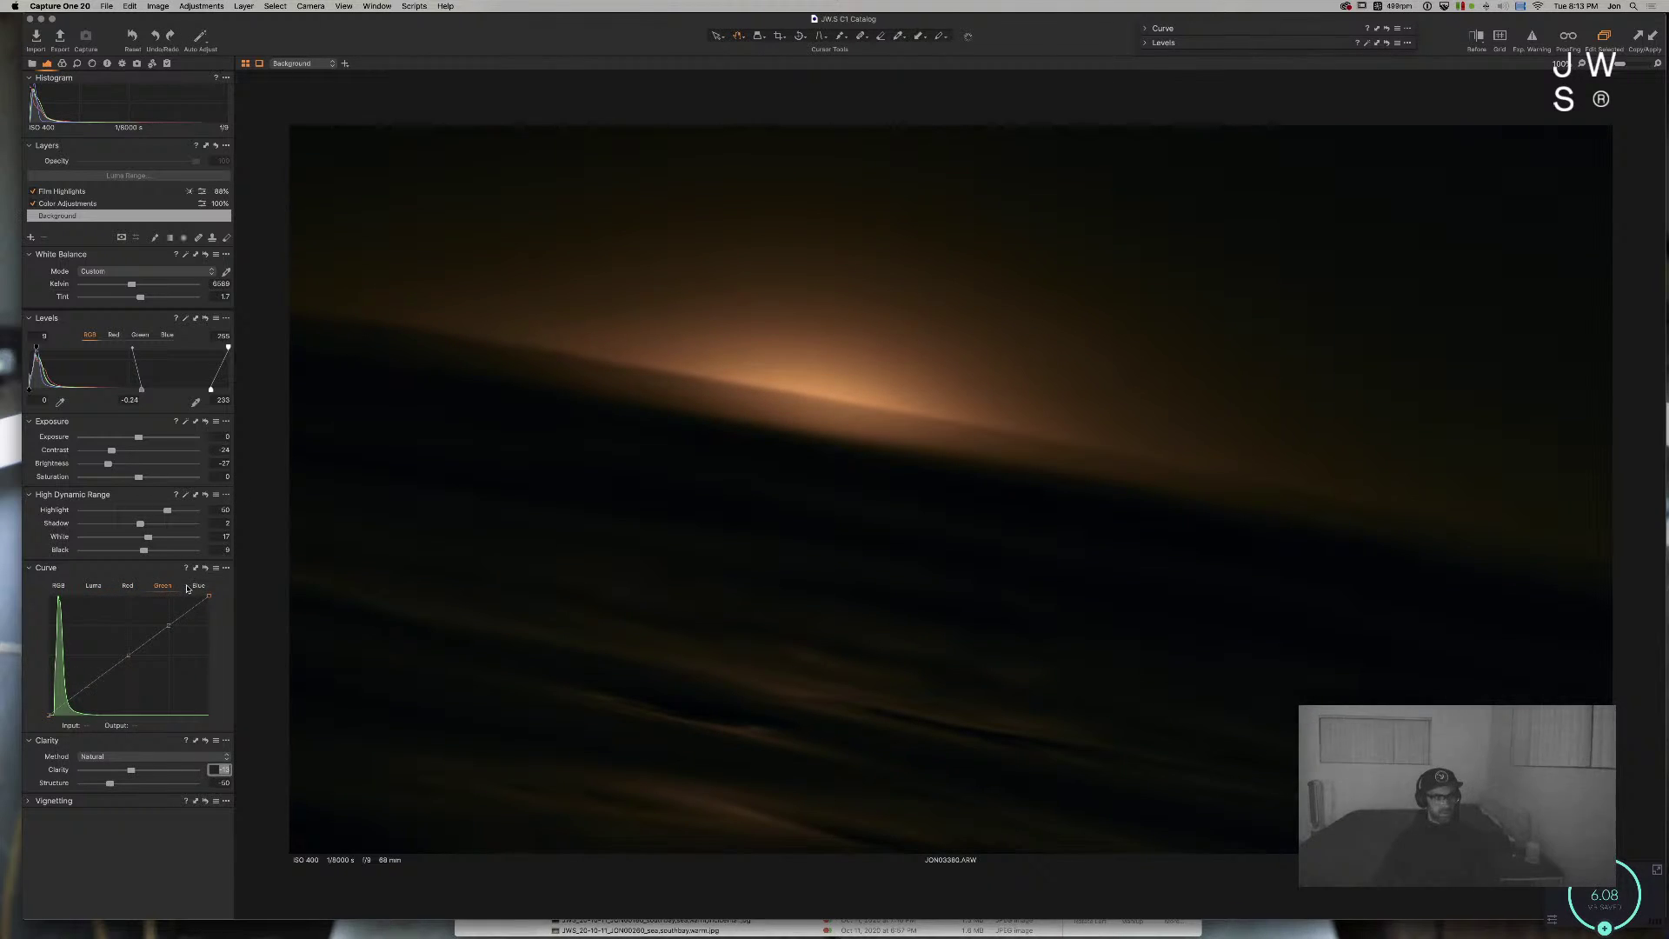
{"action": "left_click", "coordinate": [193, 588]}
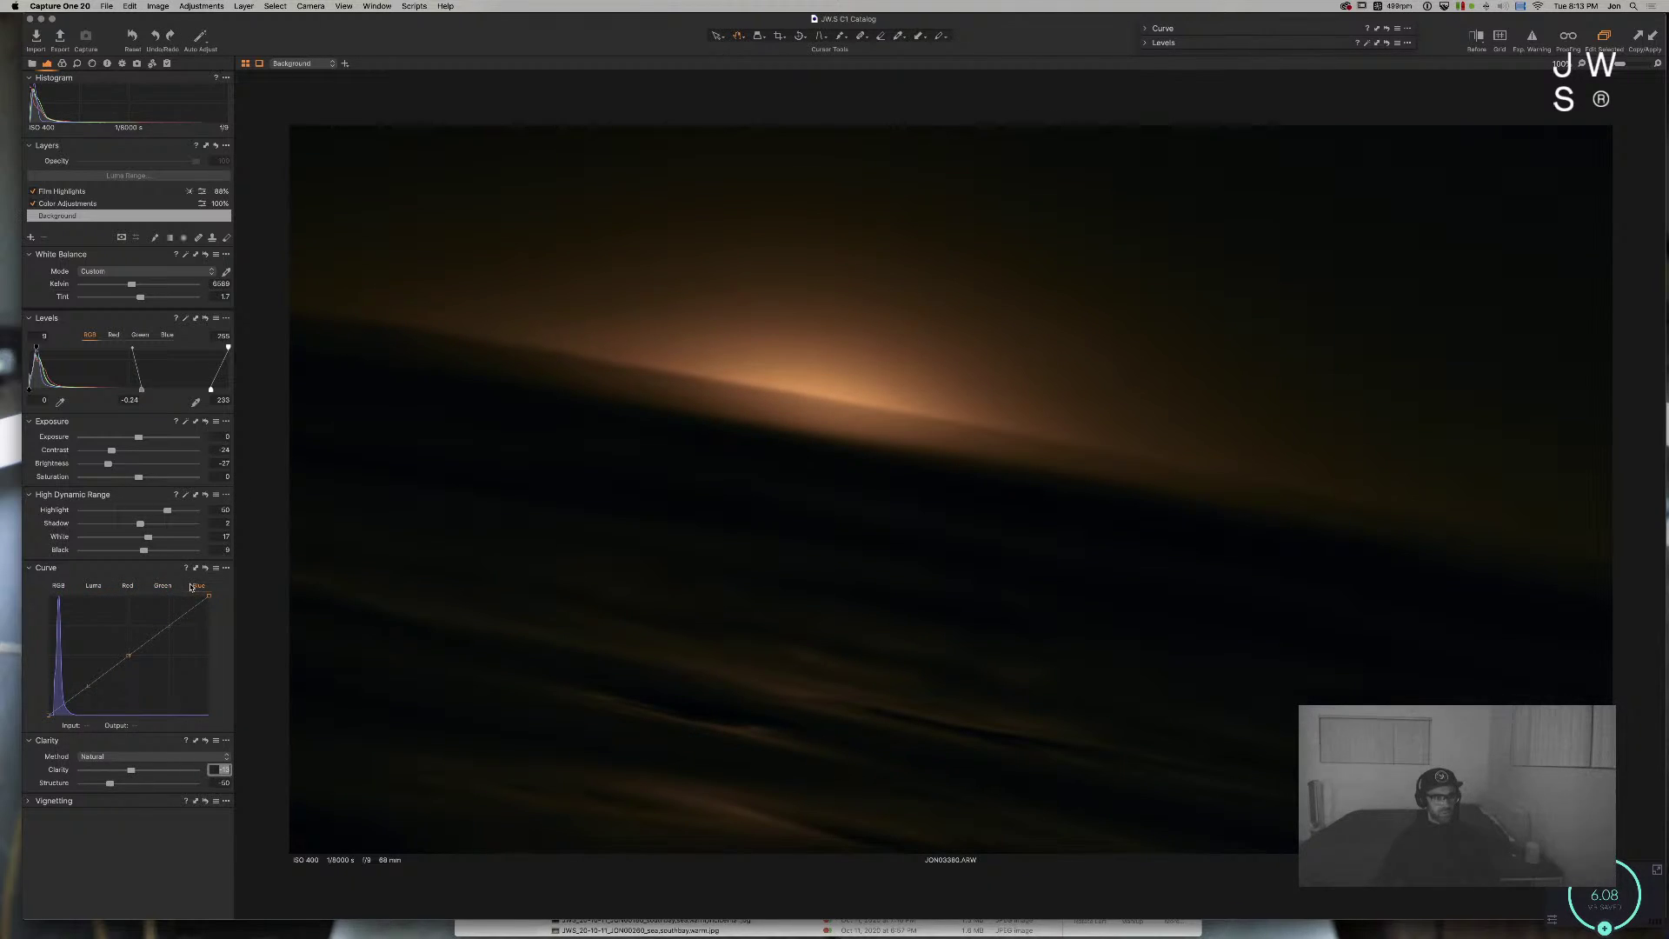
{"action": "key", "text": "super+z"}
{"action": "left_click", "coordinate": [88, 685]}
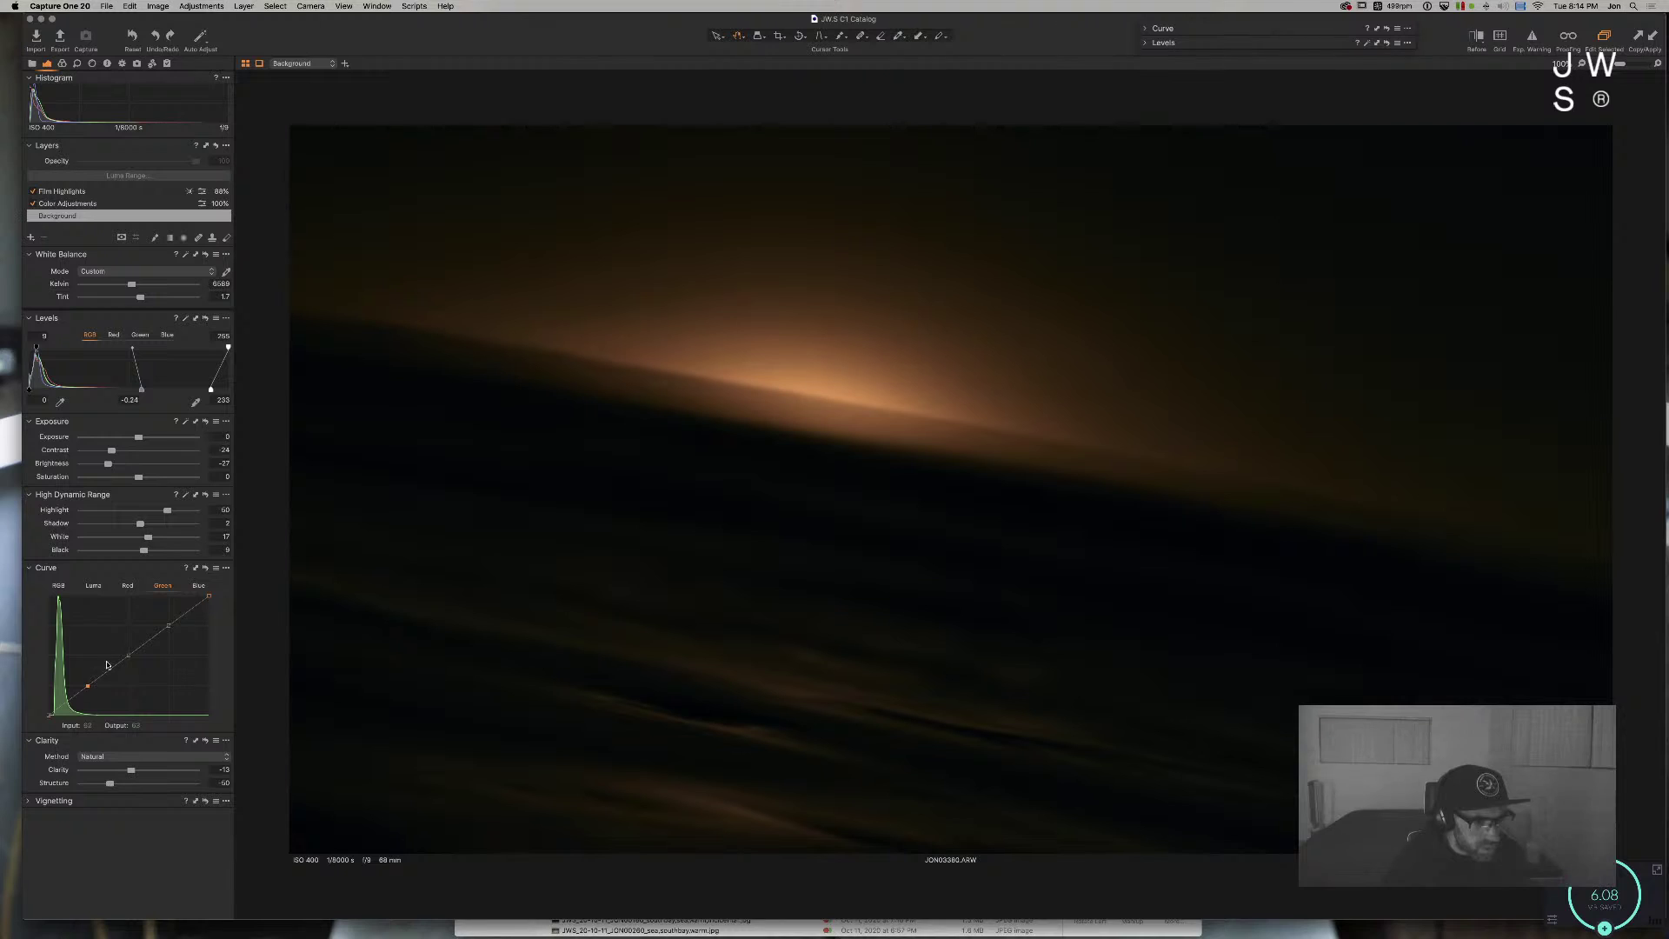
{"action": "left_click", "coordinate": [198, 586]}
{"action": "left_click", "coordinate": [88, 685]}
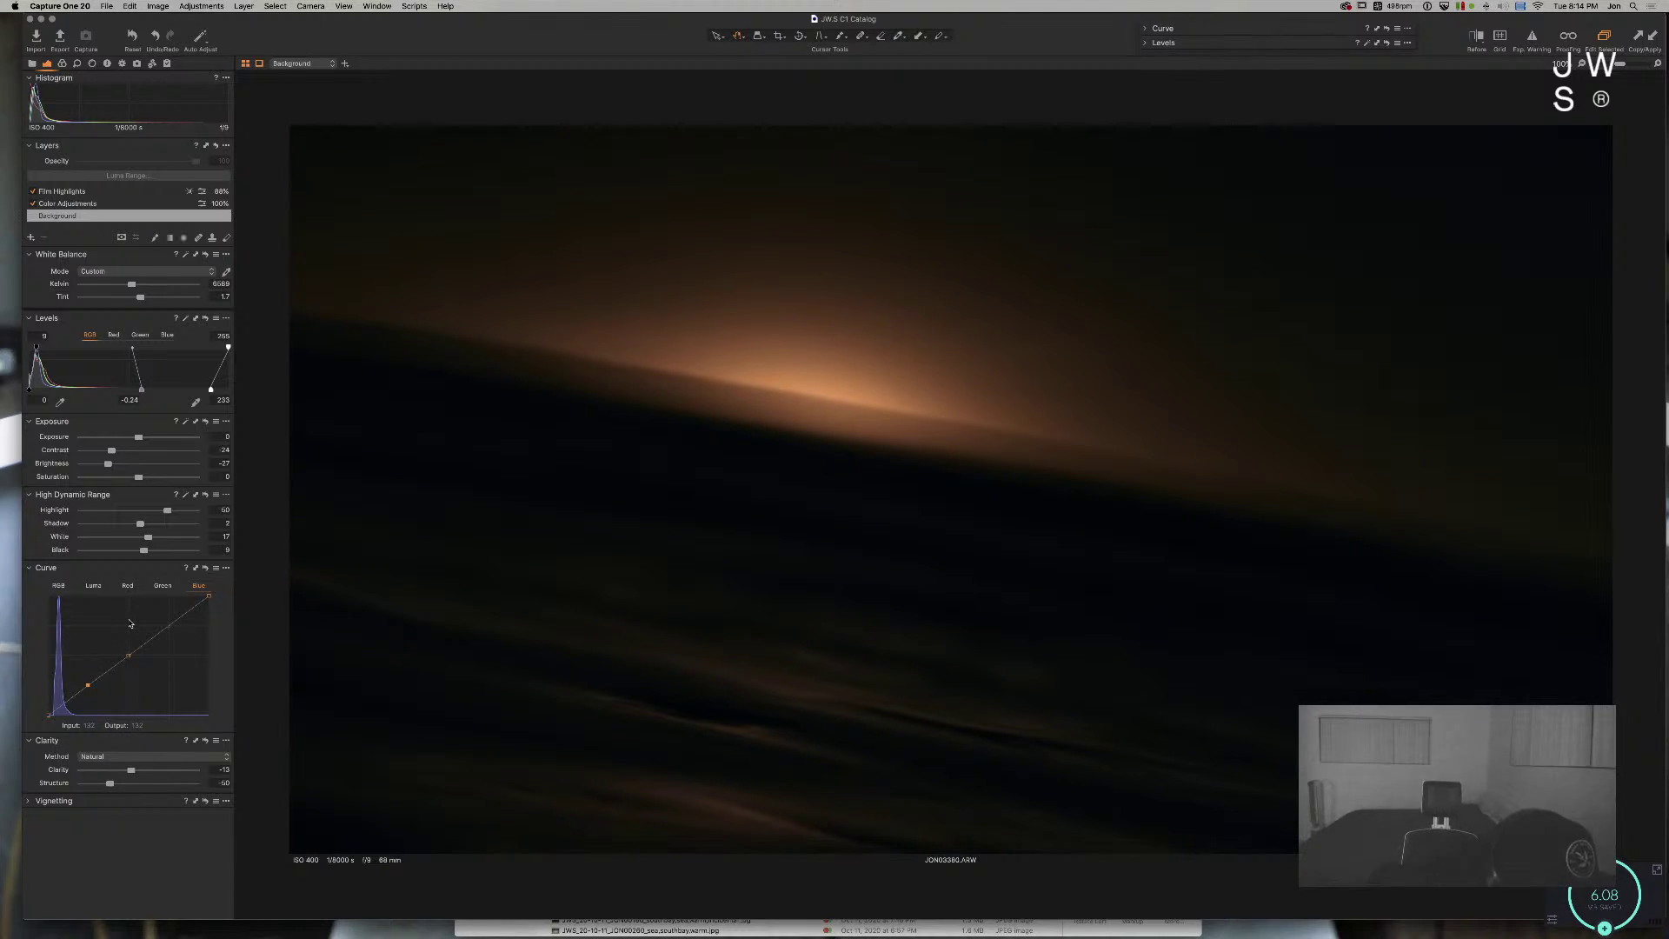
Step: Review the Red, Green and Luma curves and examine the sunset glow and dark water at closer zoom
{"action": "left_click", "coordinate": [165, 588]}
{"action": "left_click", "coordinate": [125, 587]}
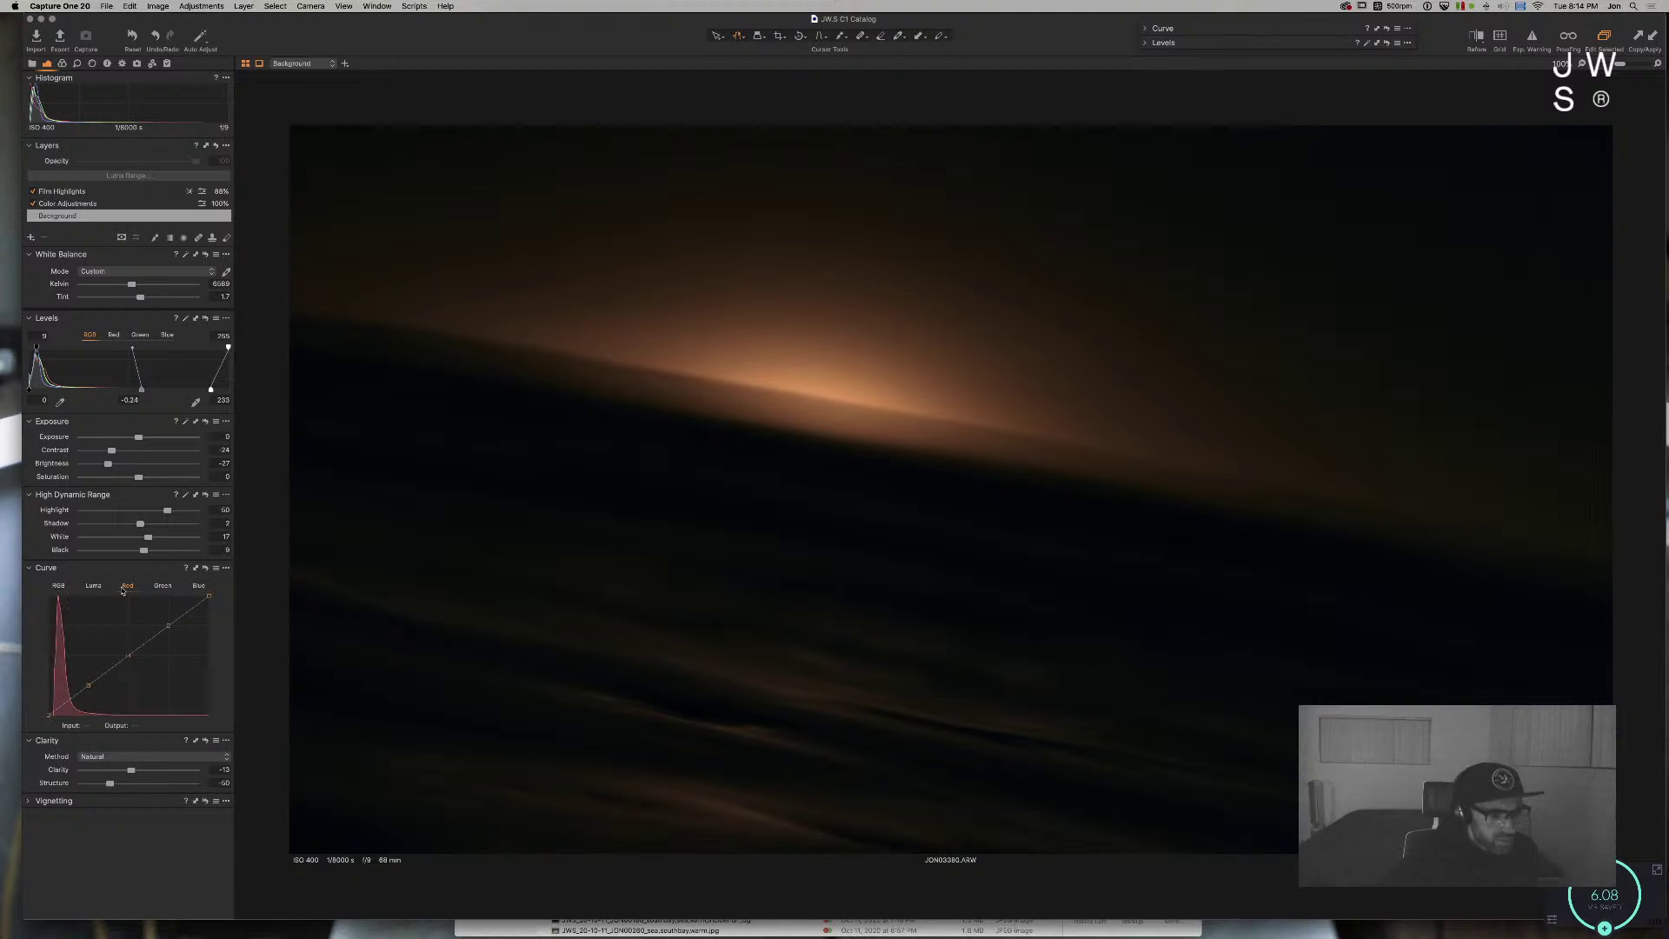
{"action": "left_click", "coordinate": [163, 586]}
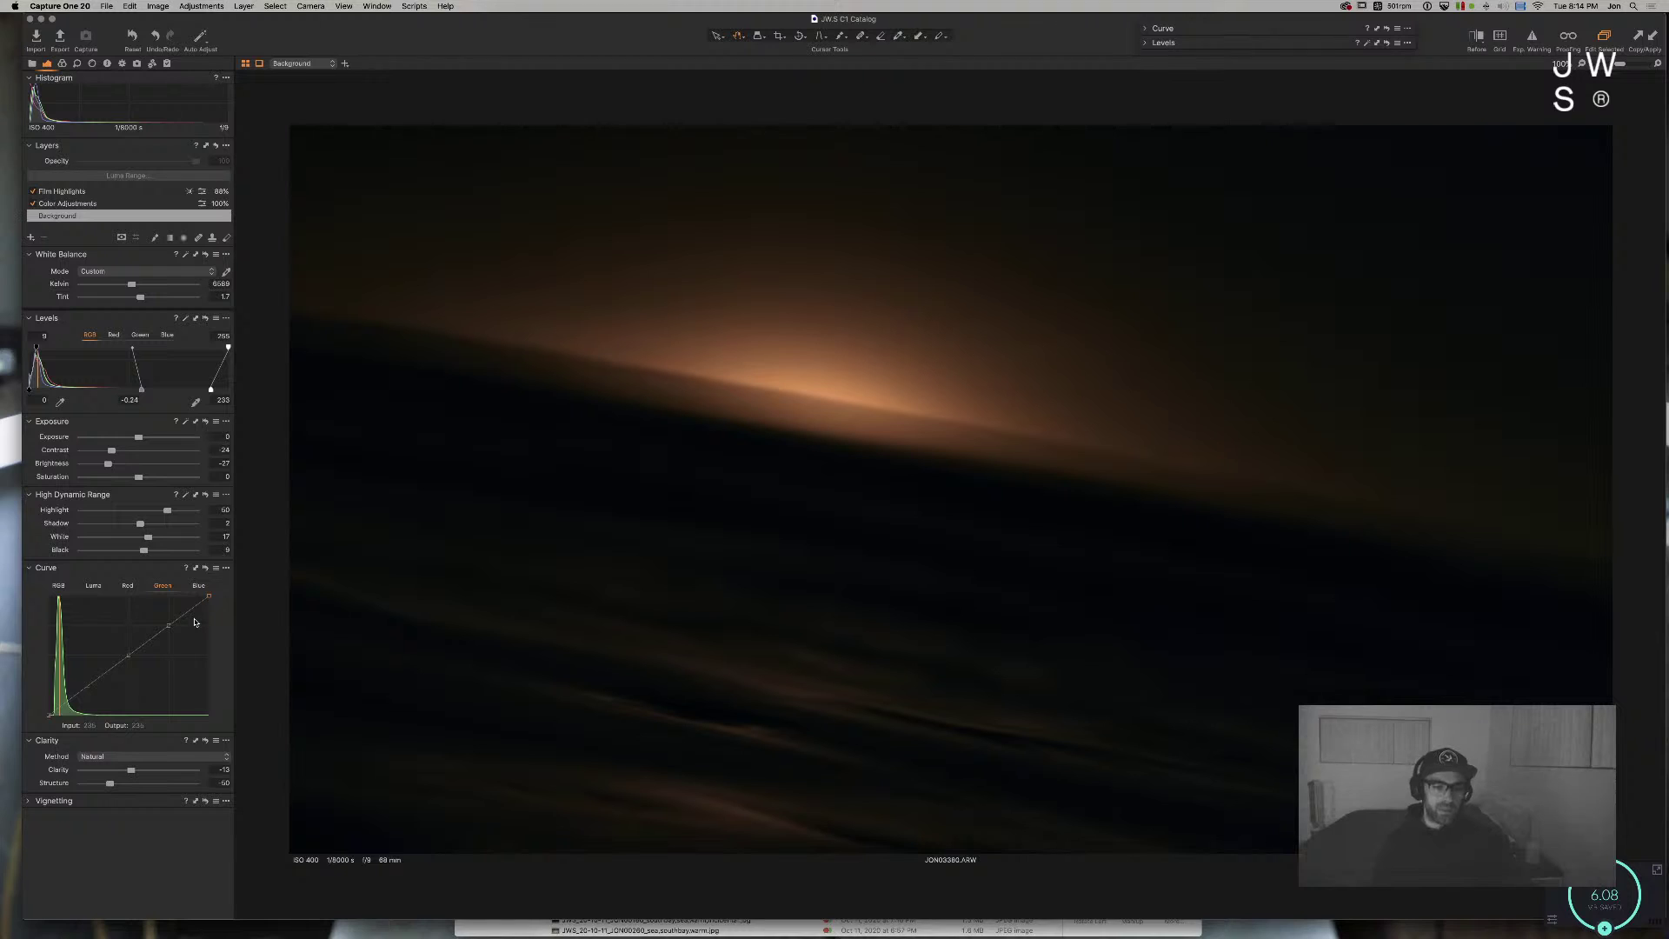
{"action": "left_click", "coordinate": [129, 585]}
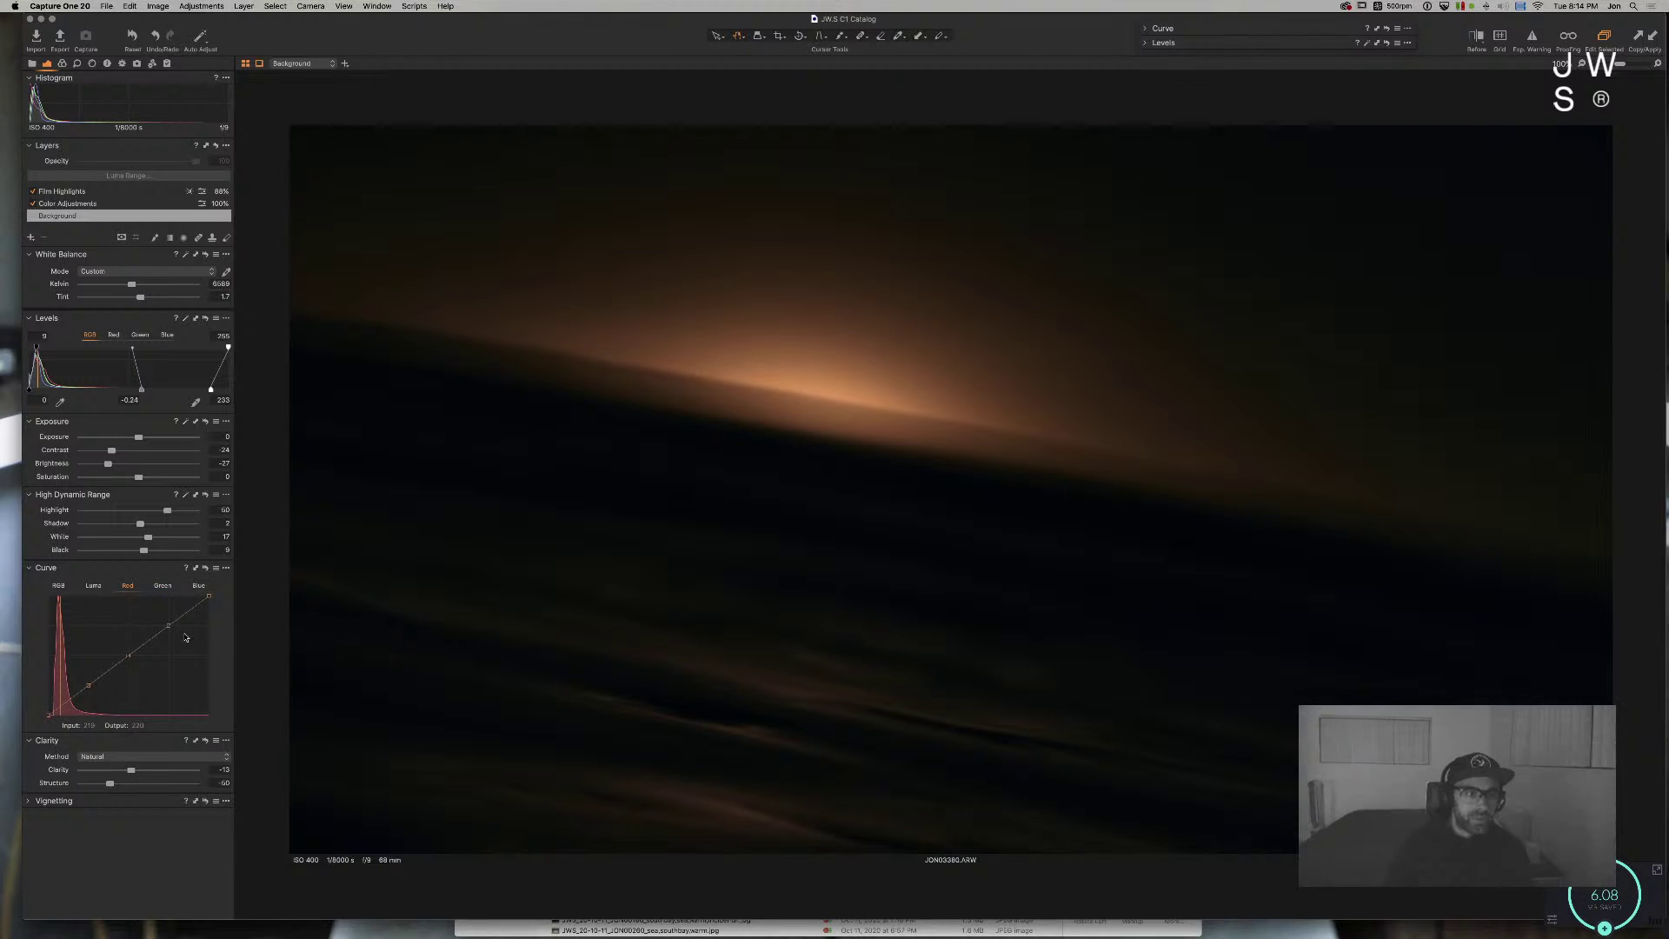
{"action": "left_click", "coordinate": [93, 585]}
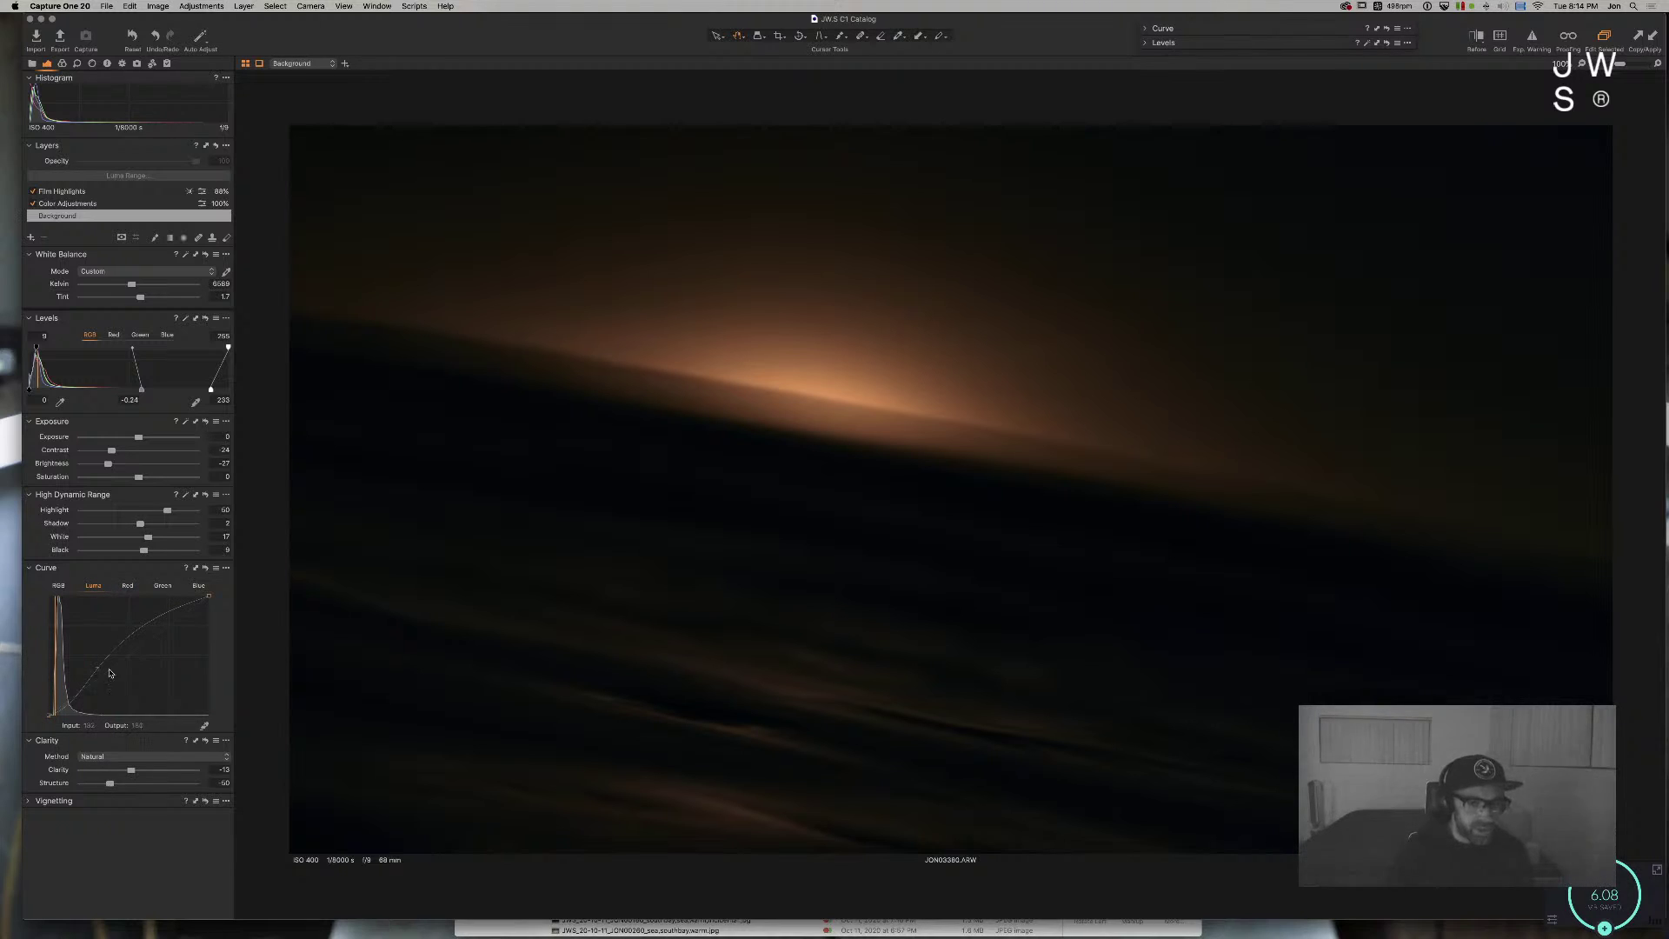
{"action": "key", "text": "super+z"}
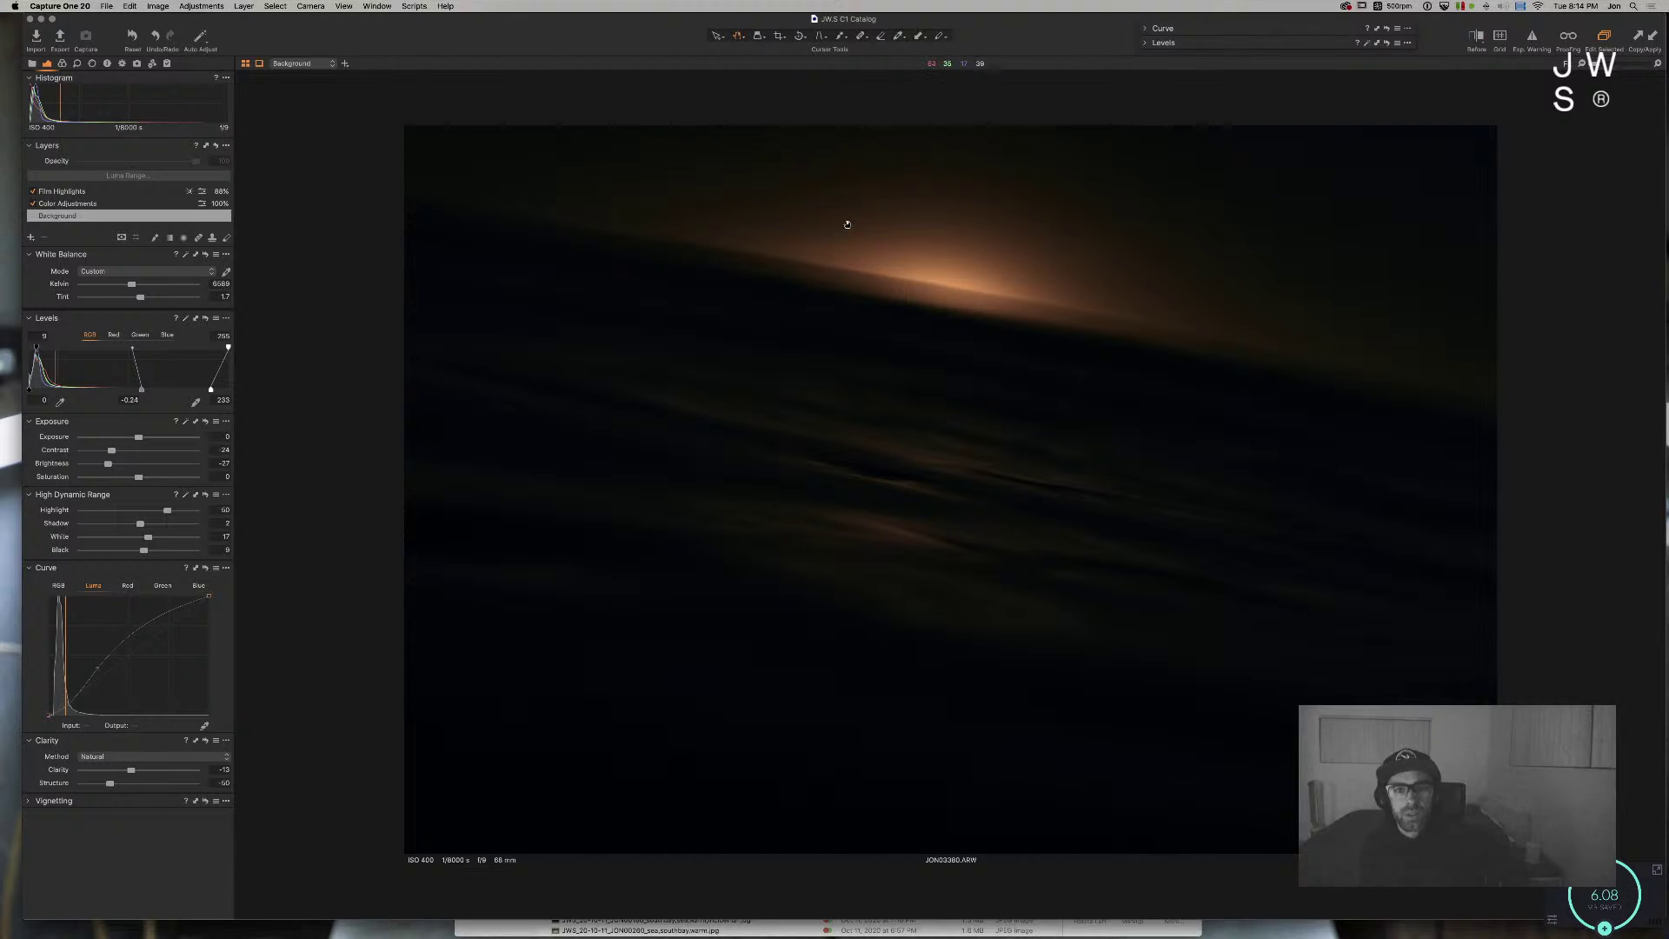
{"action": "scroll", "coordinate": [675, 209], "scroll_direction": "up", "scroll_amount": 3}
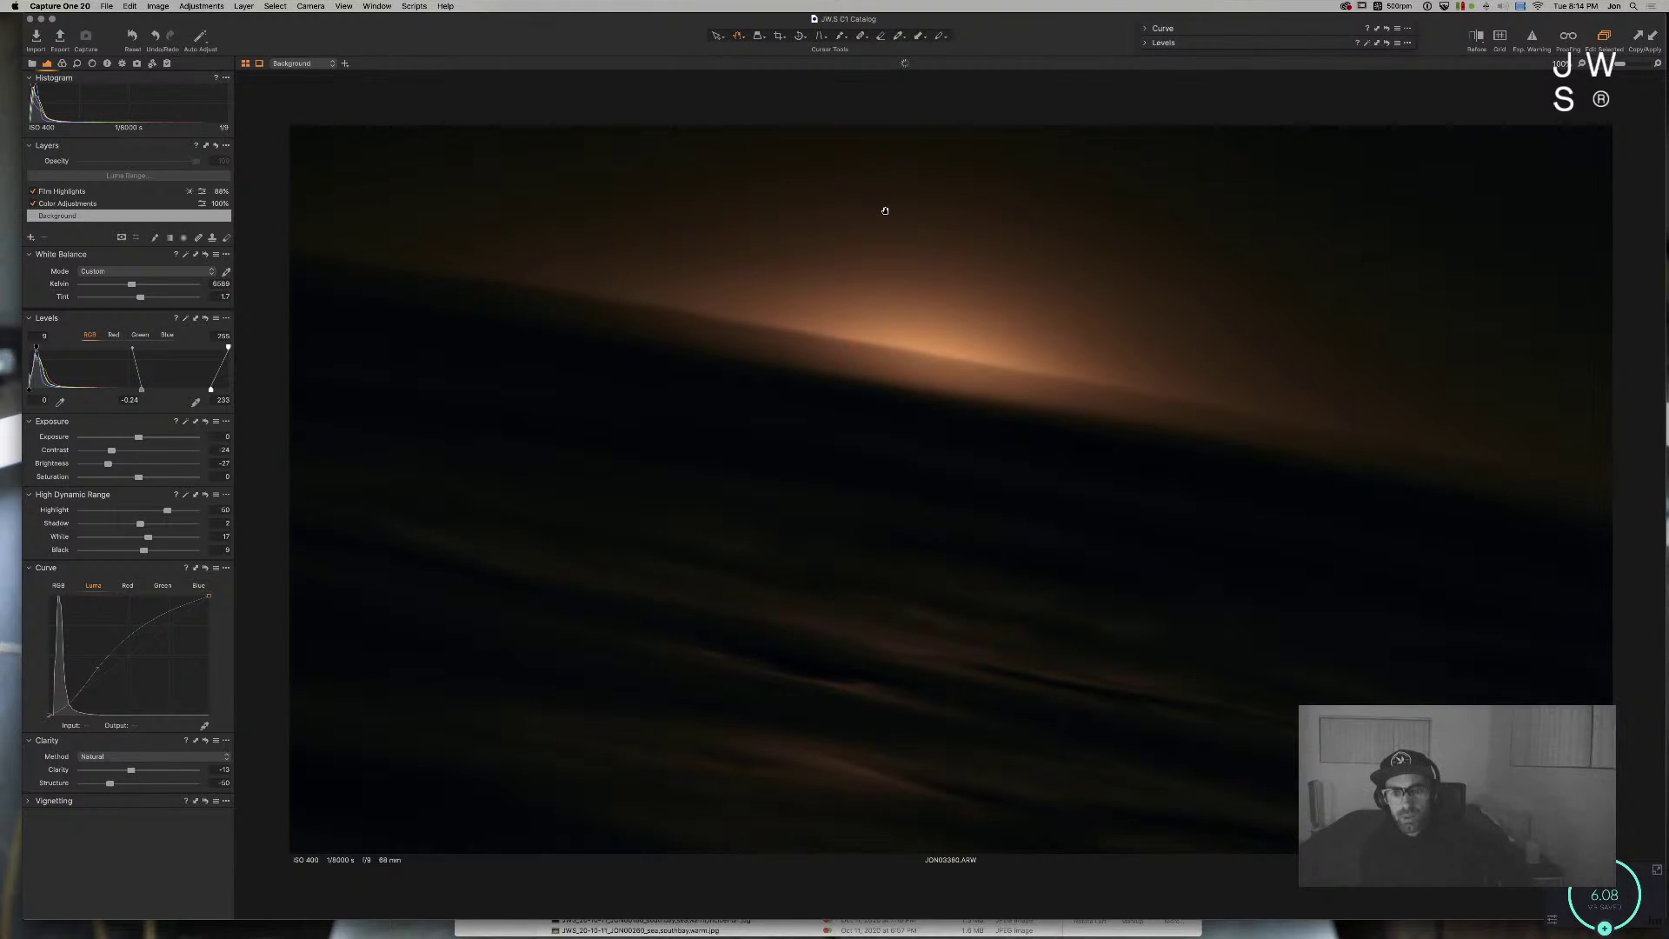
{"action": "left_click_drag", "start_coordinate": [922, 405], "coordinate": [548, 391]}
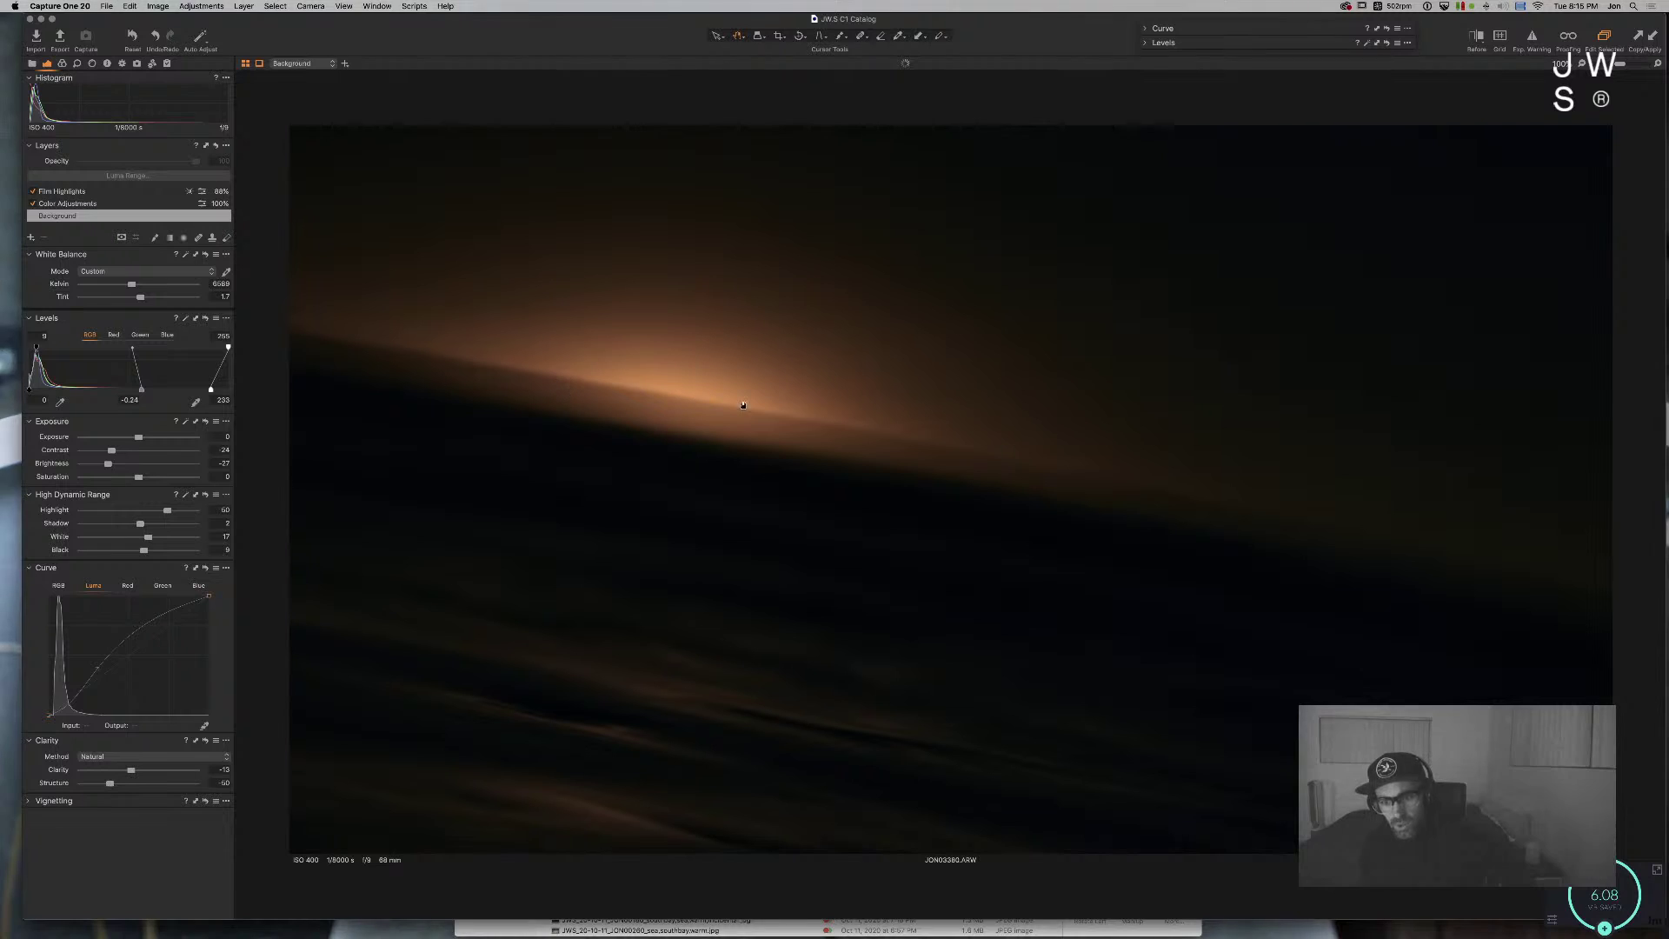
{"action": "left_click", "coordinate": [162, 585]}
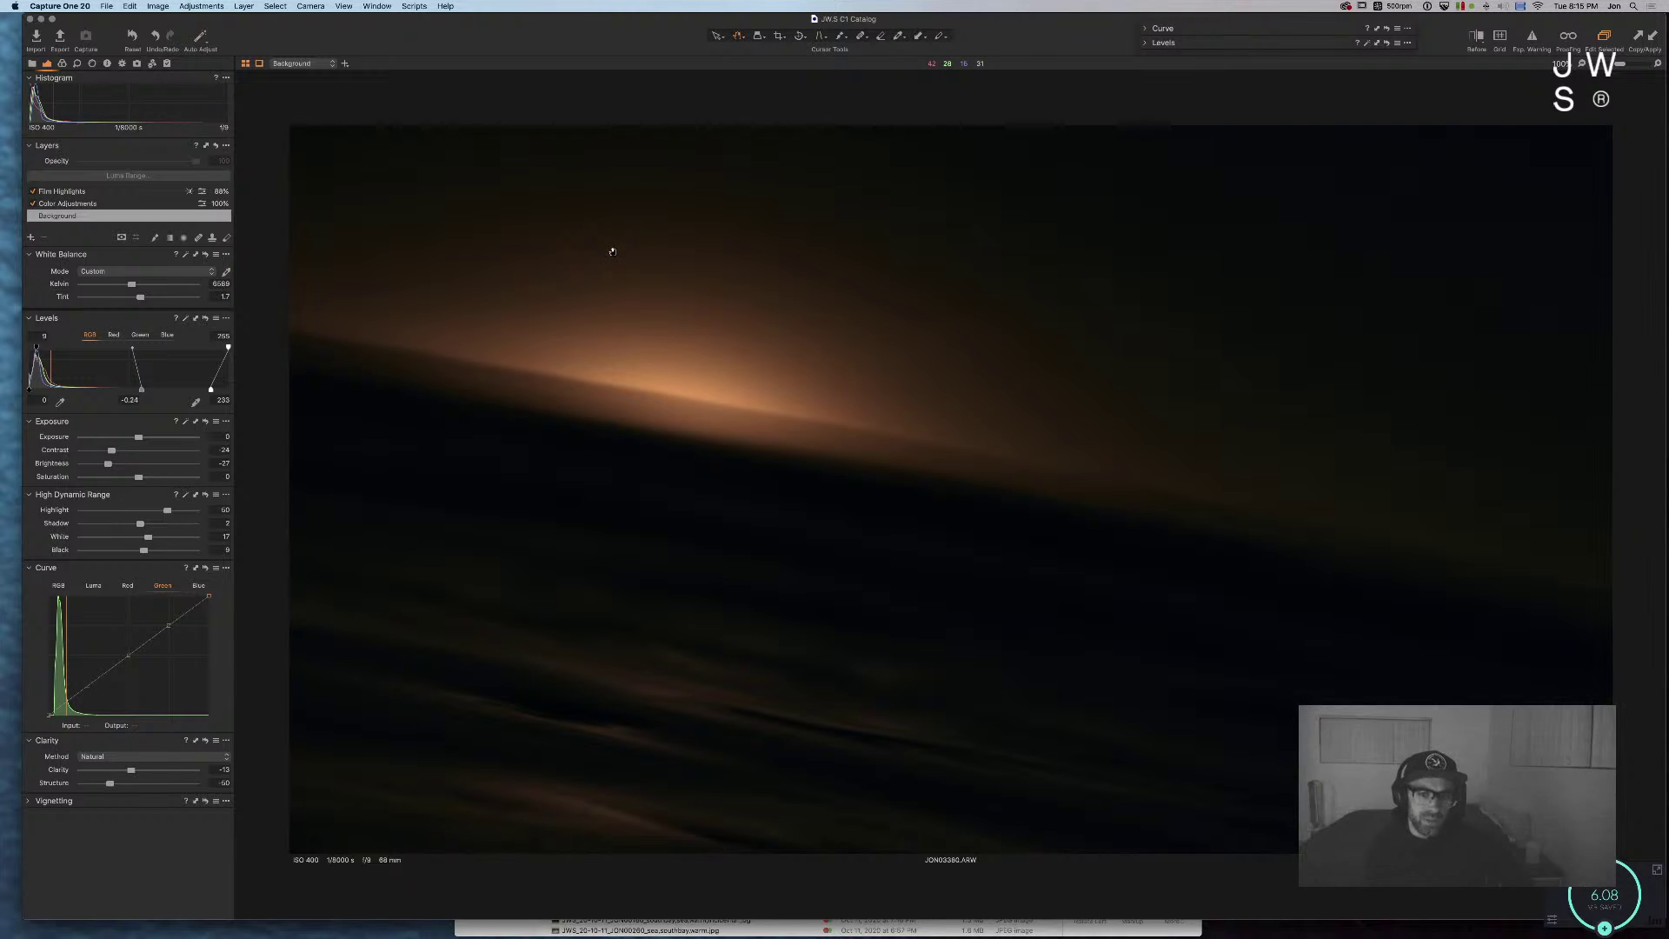
{"action": "key", "text": "super+z"}
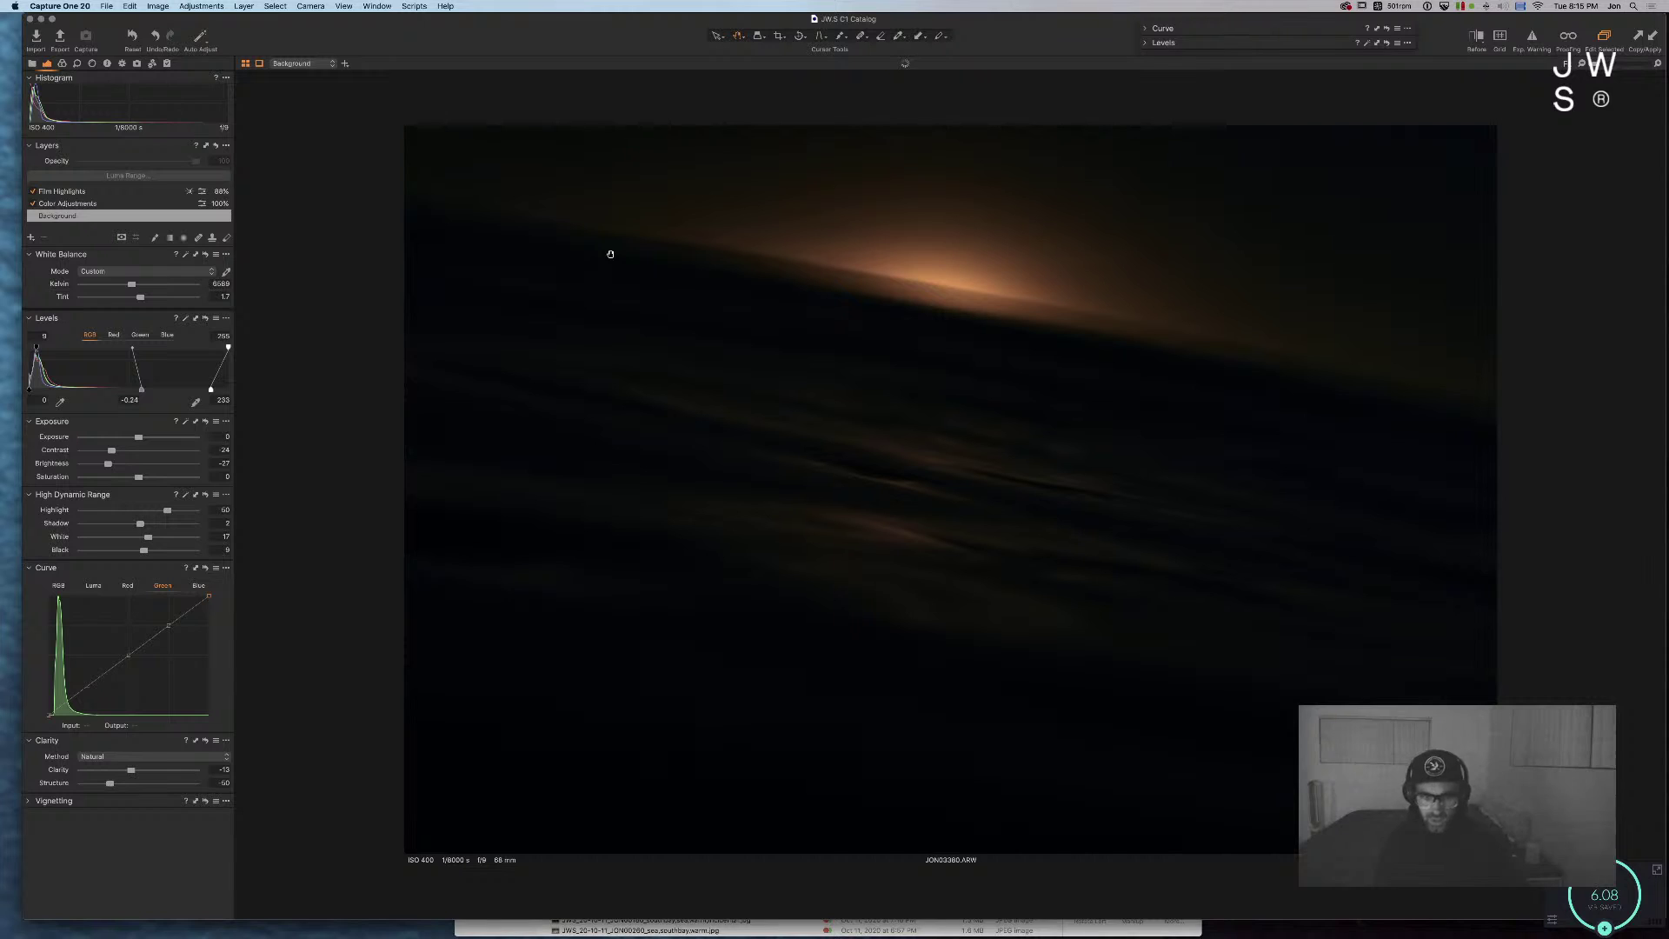
Step: Try a lightness of 100 on the blue range in the Color Editor and undo it
{"action": "key", "text": "super+alt+3"}
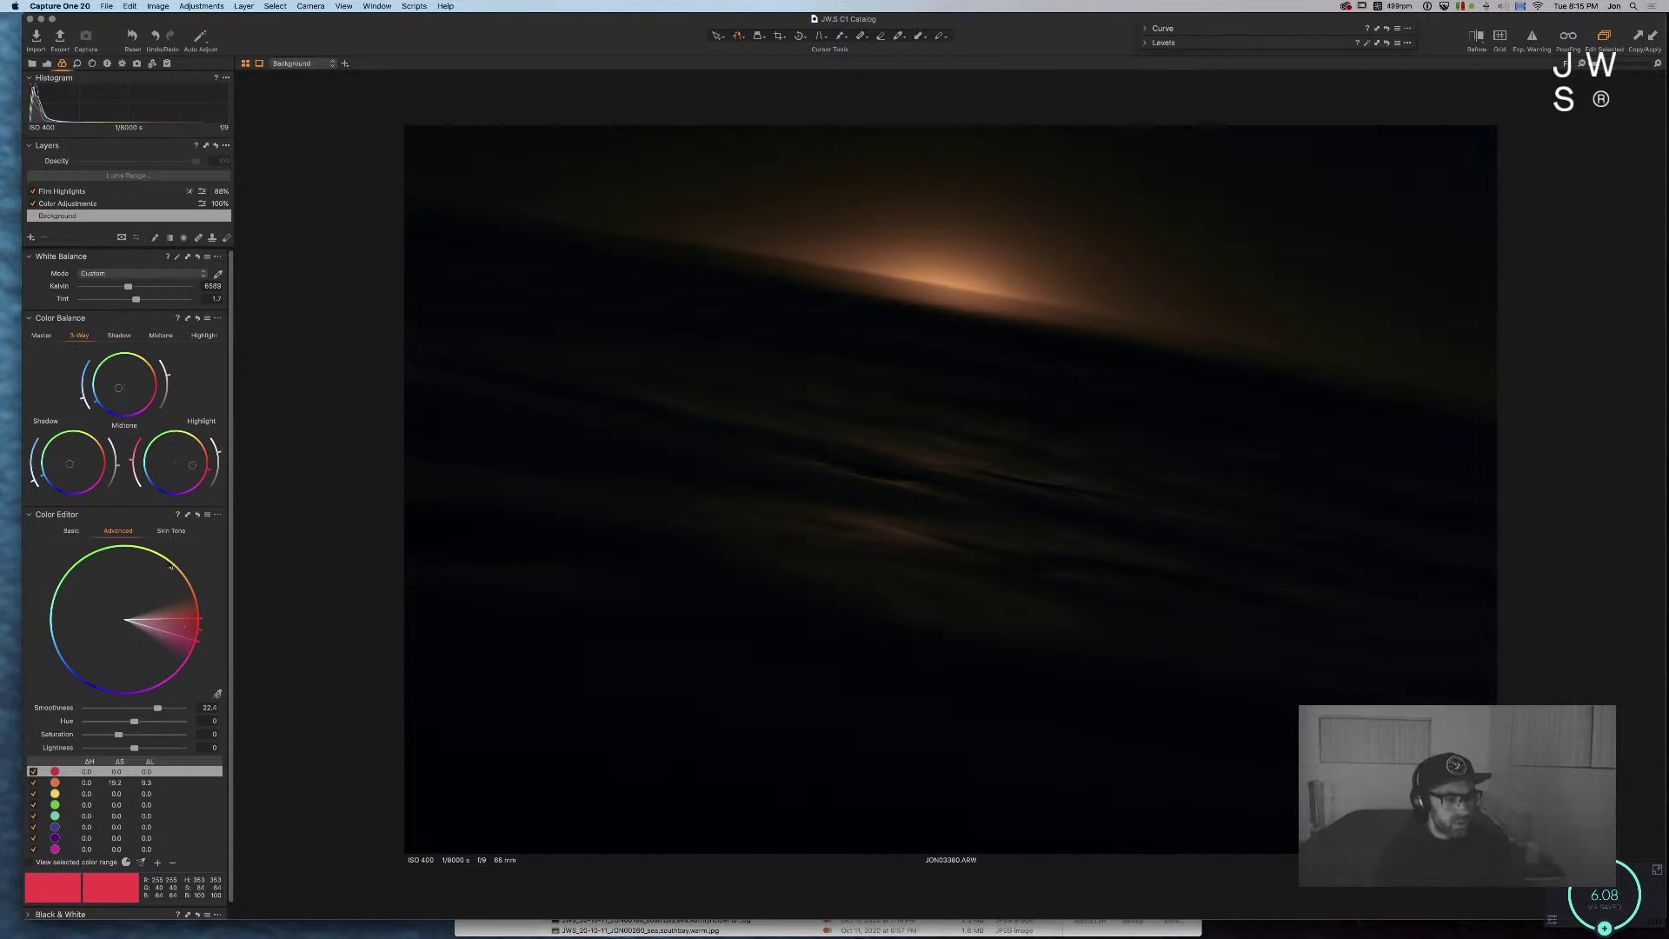
{"action": "left_click", "coordinate": [100, 826]}
{"action": "left_click_drag", "start_coordinate": [135, 747], "coordinate": [185, 749]}
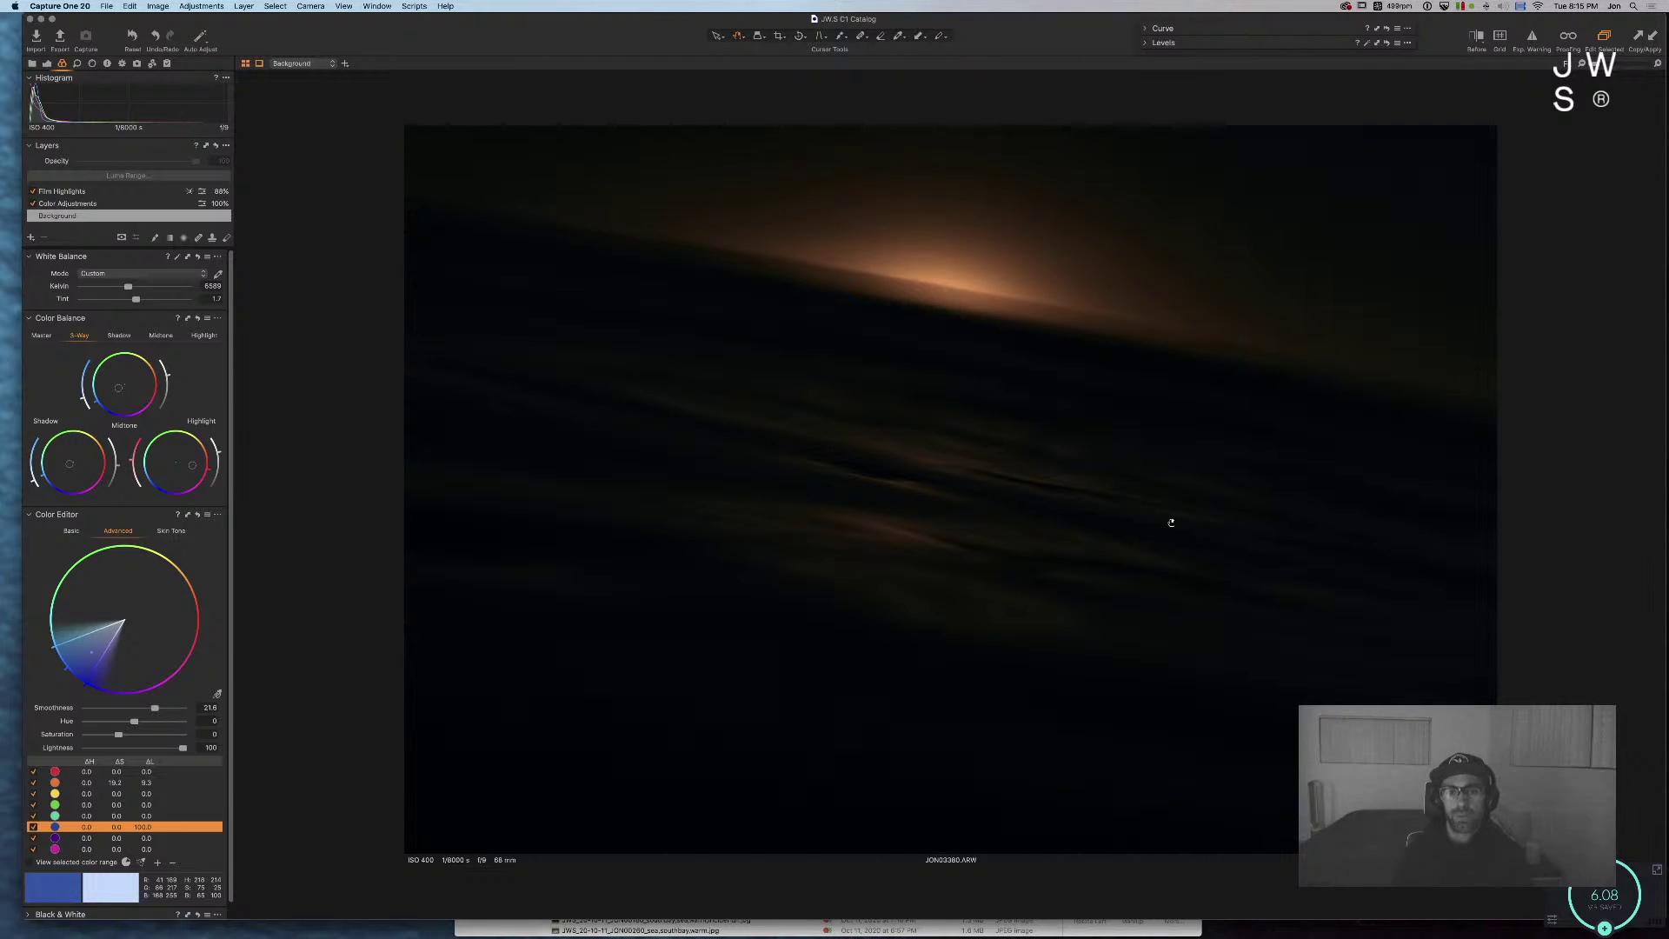
{"action": "key", "text": "super+z"}
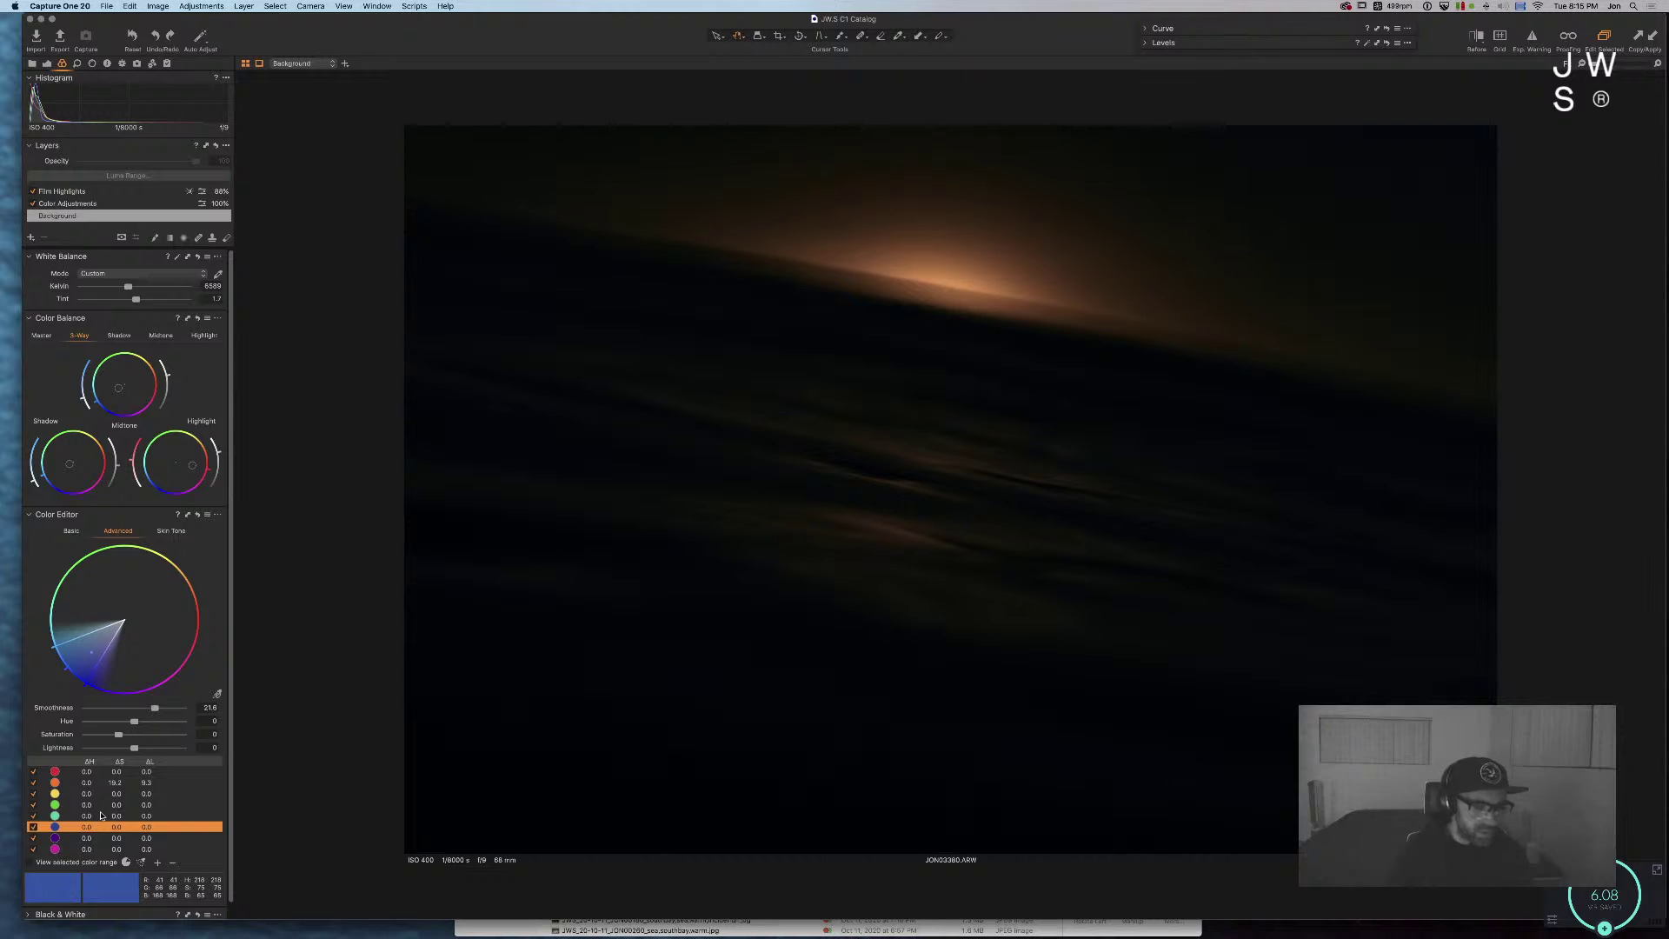
Step: Compare the wave photo before and after the edits, and set the white balance tint to -1.6
{"action": "key", "text": "y"}
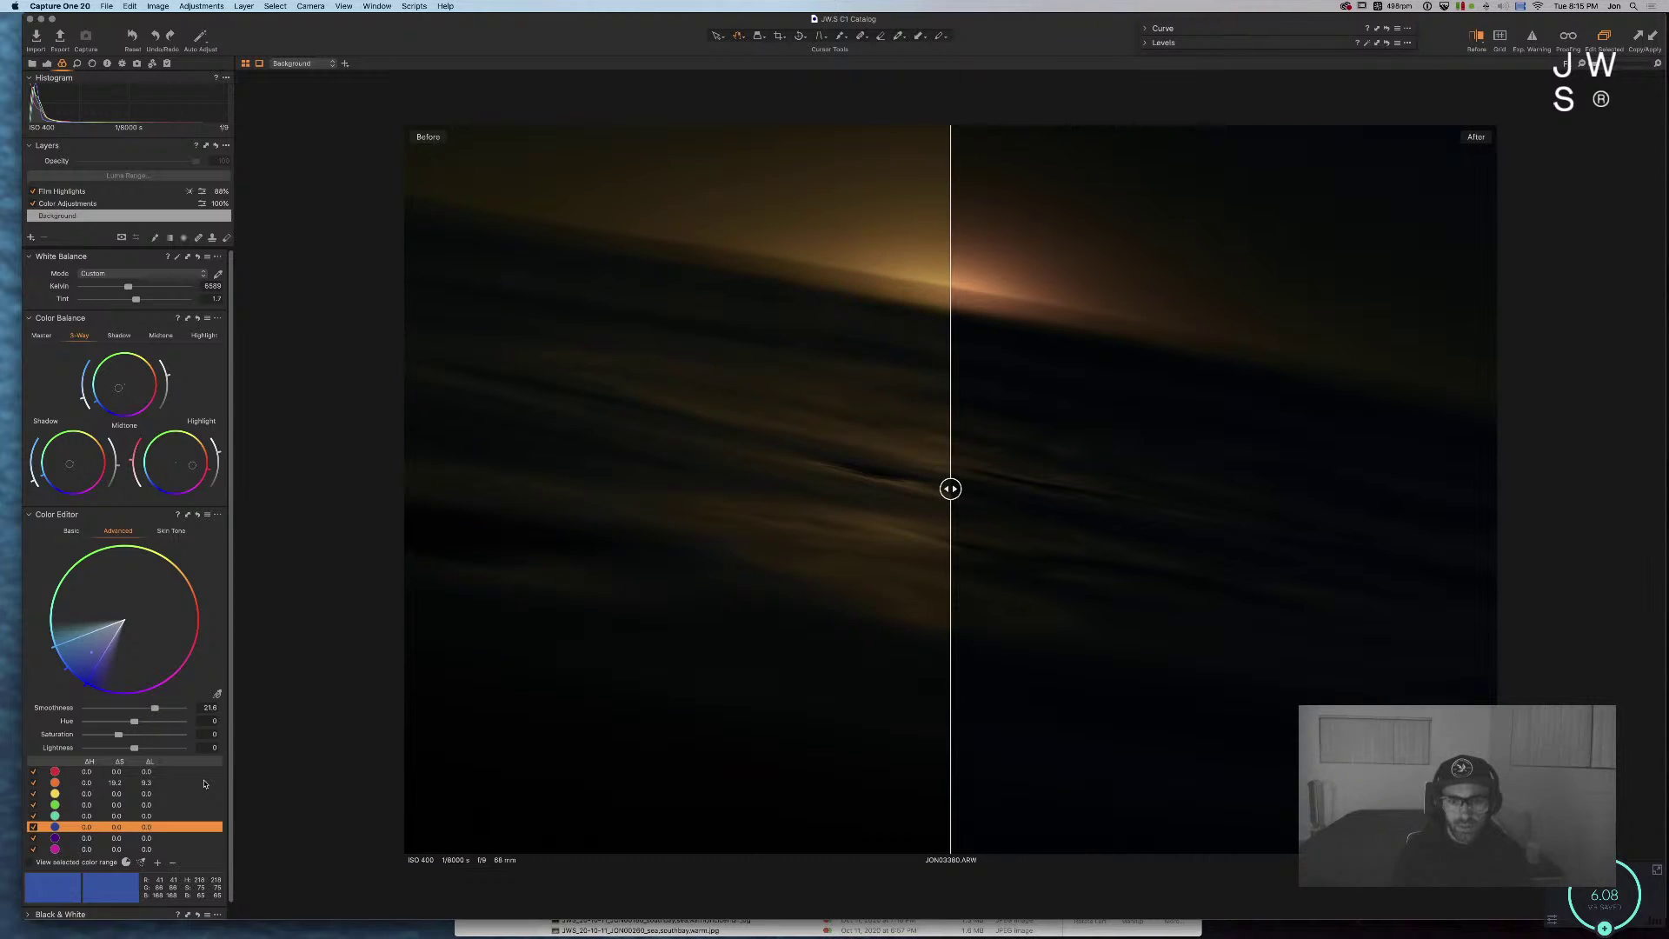
{"action": "key", "text": "y"}
{"action": "key", "text": "y"}
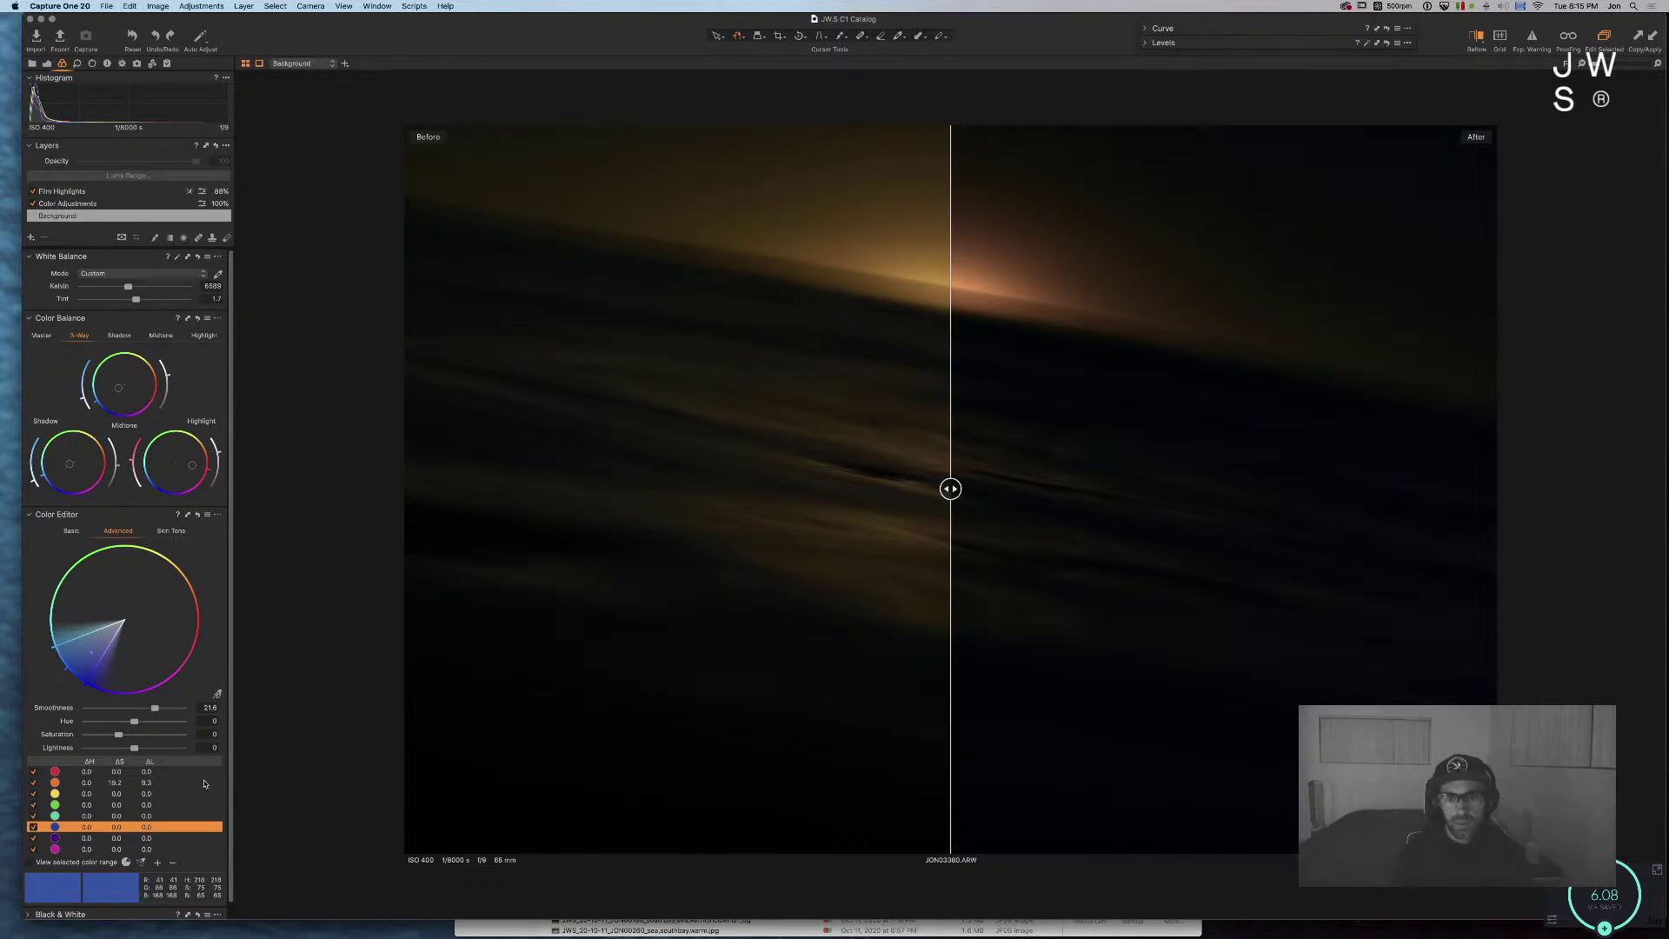
{"action": "key", "text": "y"}
{"action": "key", "text": "y"}
{"action": "key", "text": "y"}
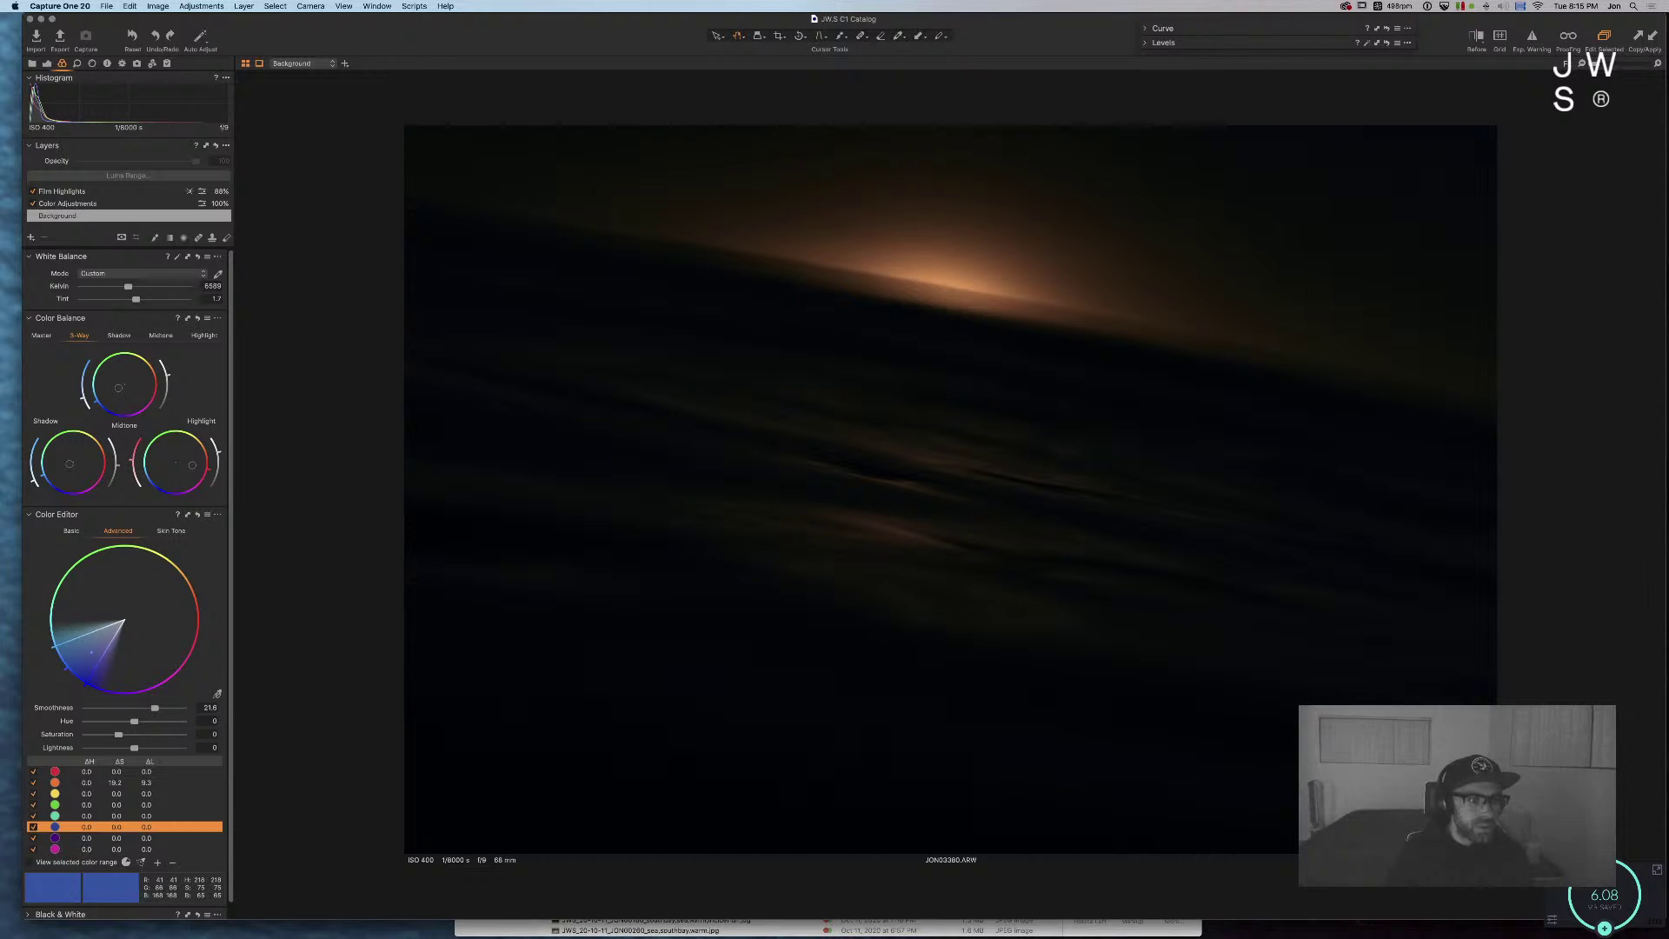
{"action": "left_click_drag", "start_coordinate": [139, 299], "coordinate": [134, 301]}
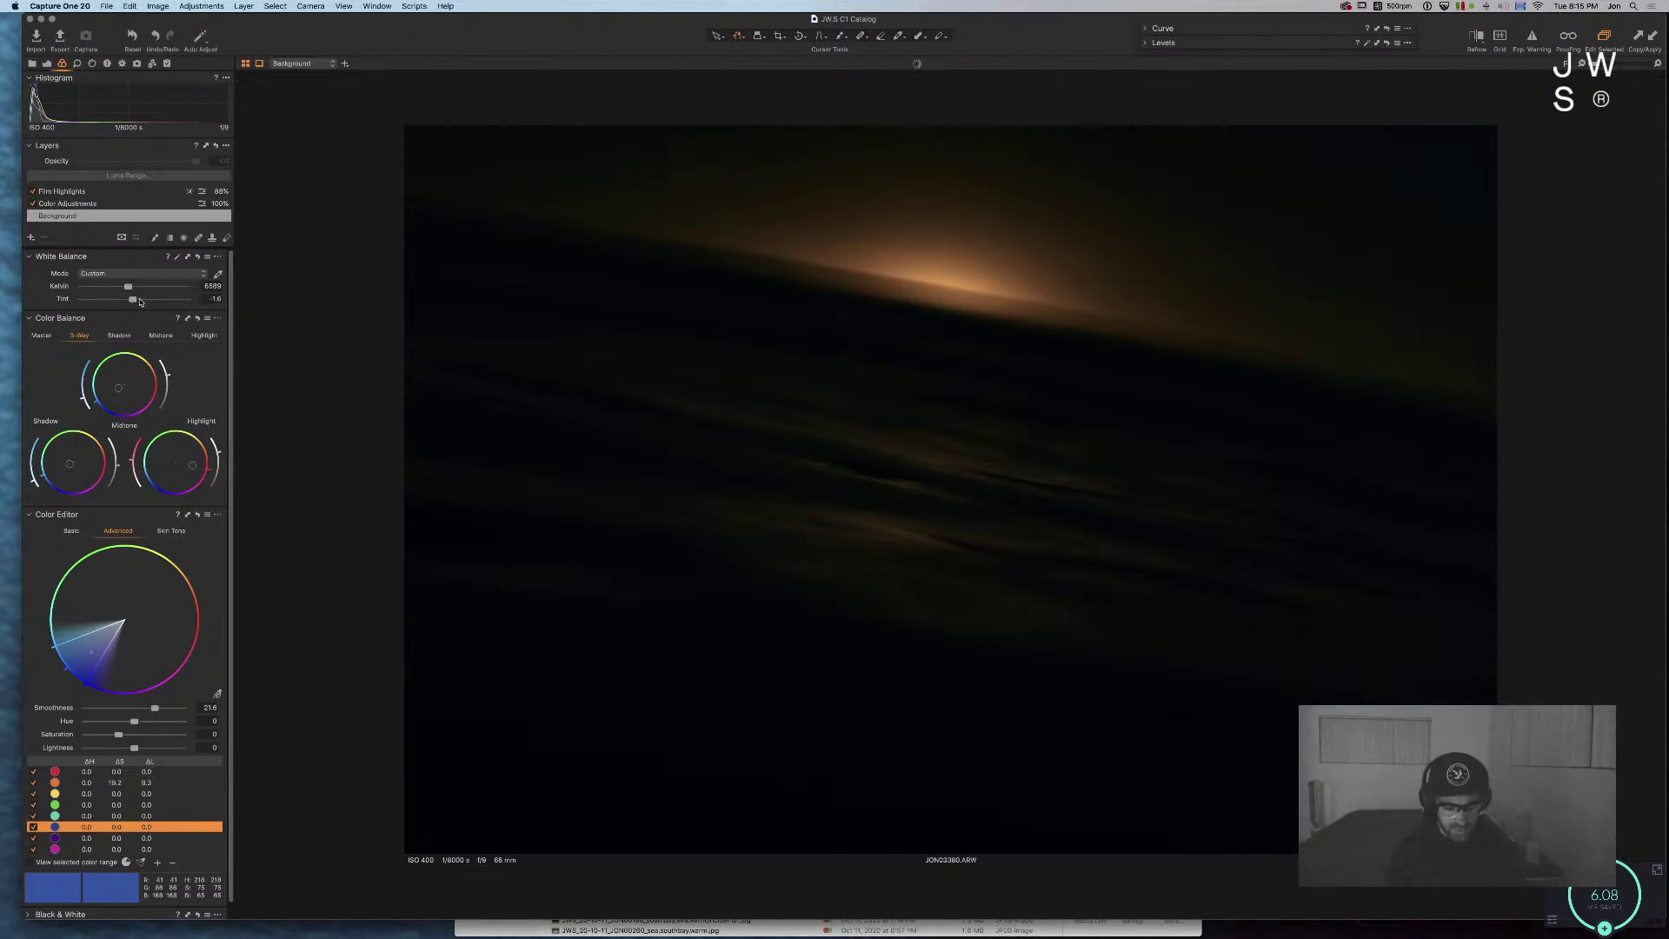
Step: Shift the Color Balance shadow wheel from blue-cyan to a subtle warm yellow-orange, testing greener and redder hues along the way
{"action": "left_click", "coordinate": [34, 484]}
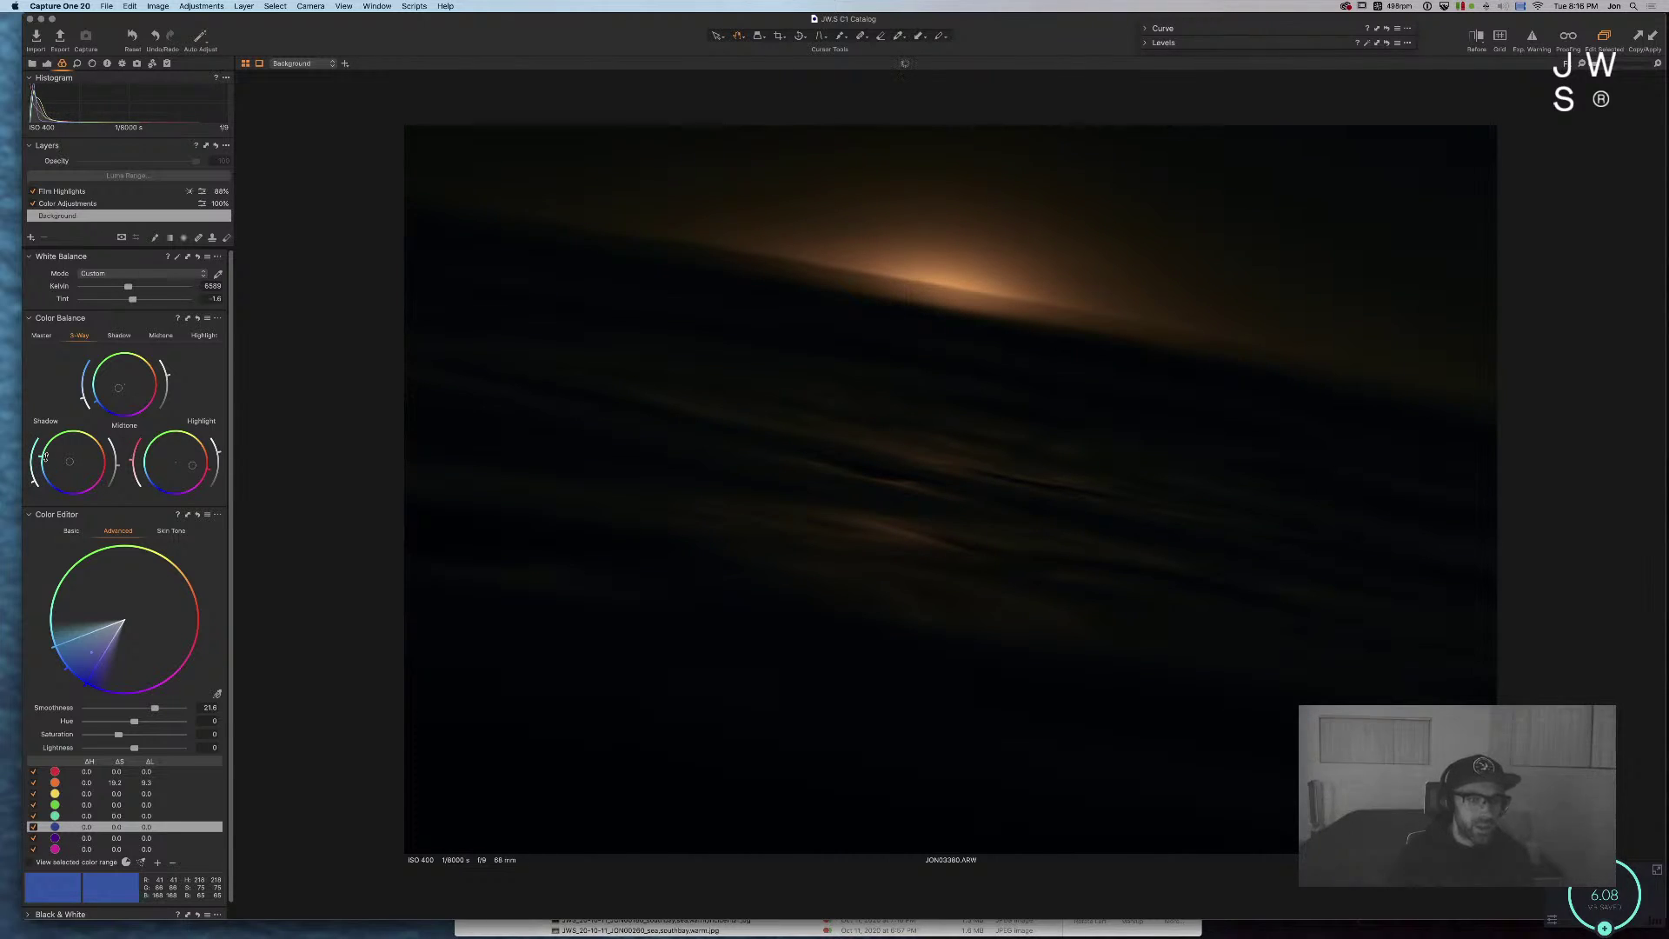
{"action": "left_click_drag", "start_coordinate": [77, 451], "coordinate": [82, 447]}
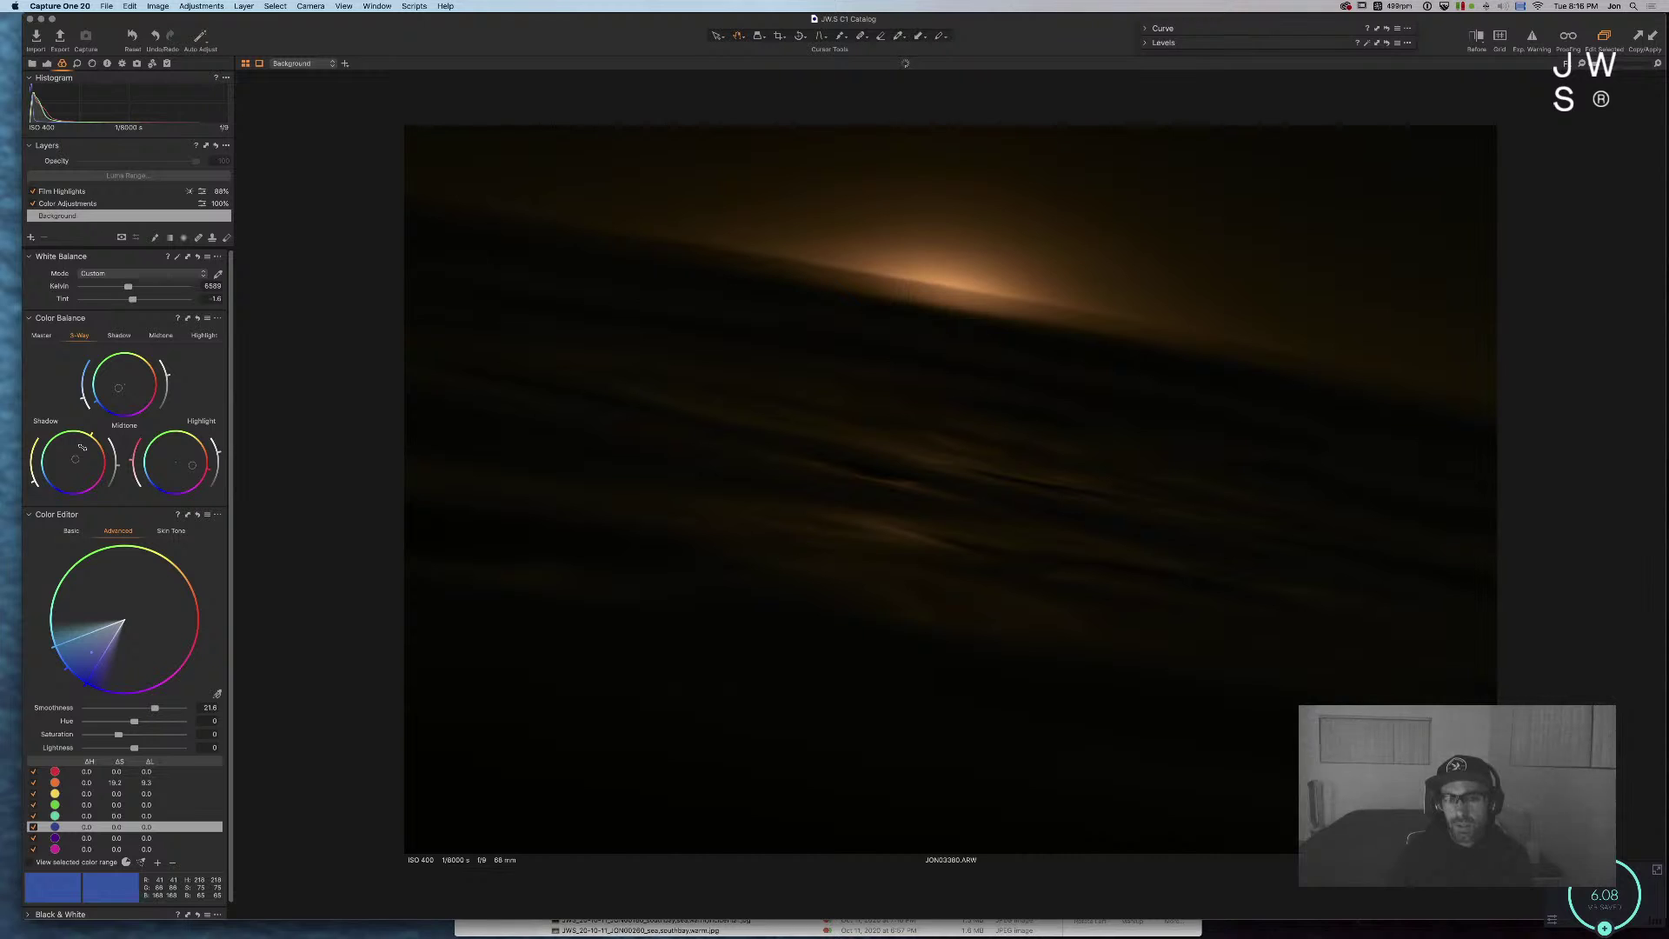
{"action": "double_click", "coordinate": [81, 447]}
{"action": "mouse_move", "coordinate": [75, 465]}
{"action": "left_mouse_down"}
{"action": "mouse_move", "coordinate": [94, 488]}
{"action": "mouse_move", "coordinate": [50, 494]}
{"action": "mouse_move", "coordinate": [34, 454]}
{"action": "mouse_move", "coordinate": [66, 459]}
{"action": "mouse_move", "coordinate": [78, 431]}
{"action": "left_mouse_up"}
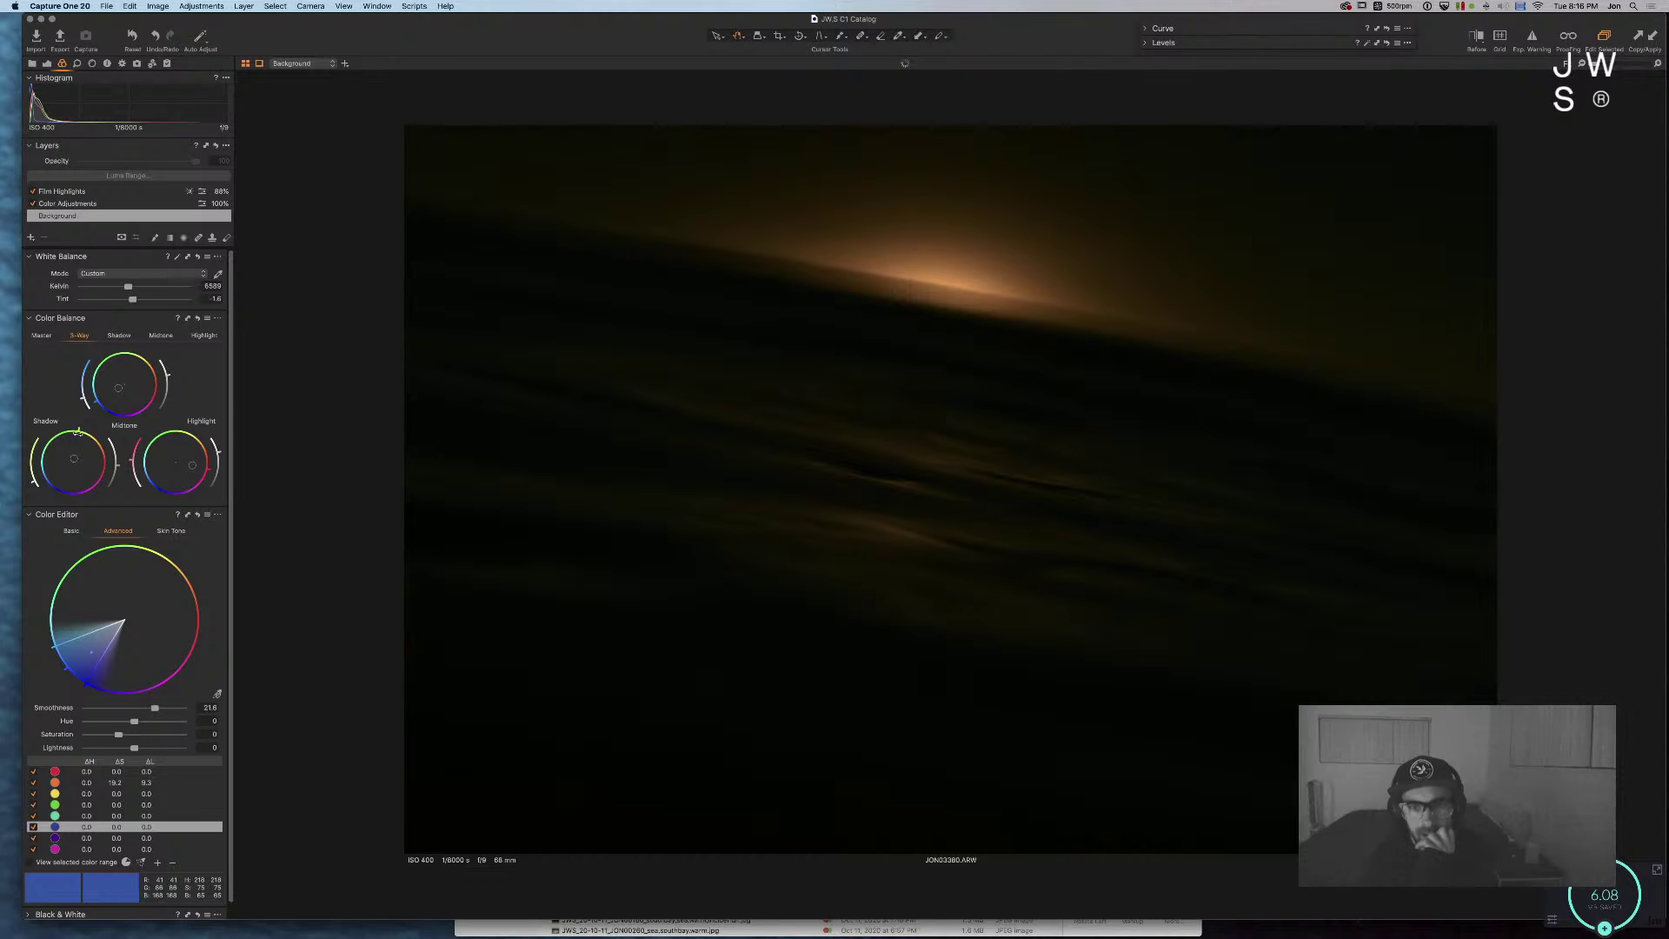
{"action": "mouse_move", "coordinate": [50, 438]}
{"action": "left_mouse_down"}
{"action": "mouse_move", "coordinate": [38, 479]}
{"action": "mouse_move", "coordinate": [41, 440]}
{"action": "mouse_move", "coordinate": [71, 429]}
{"action": "mouse_move", "coordinate": [99, 448]}
{"action": "left_mouse_up"}
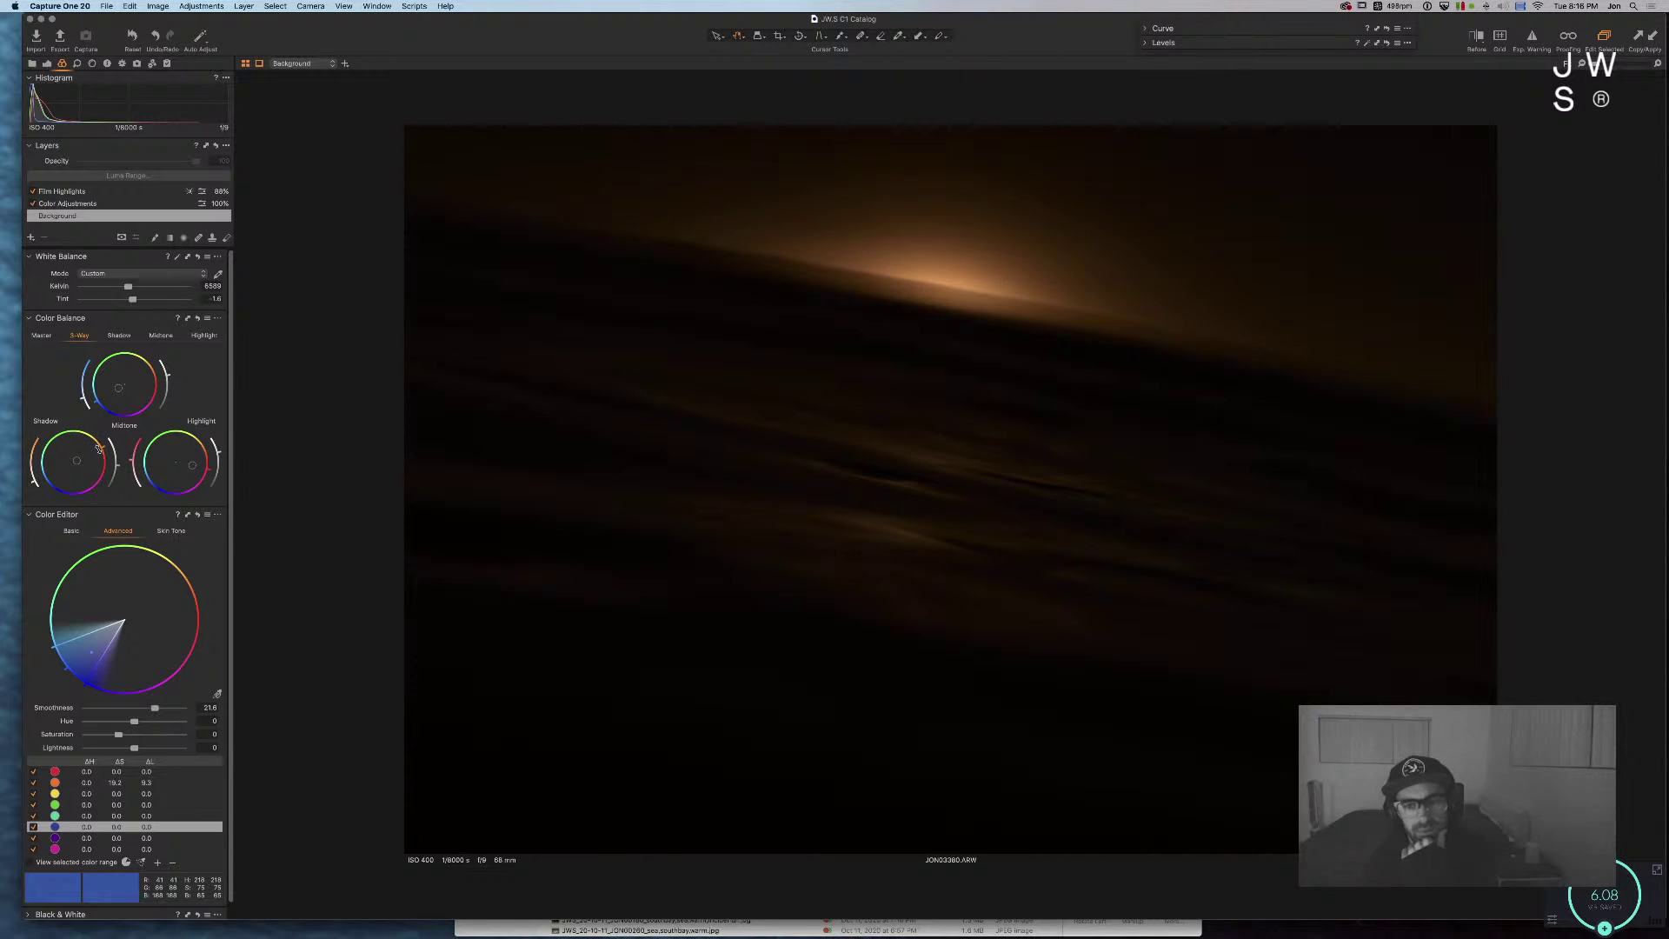
{"action": "left_click_drag", "start_coordinate": [99, 449], "coordinate": [93, 437]}
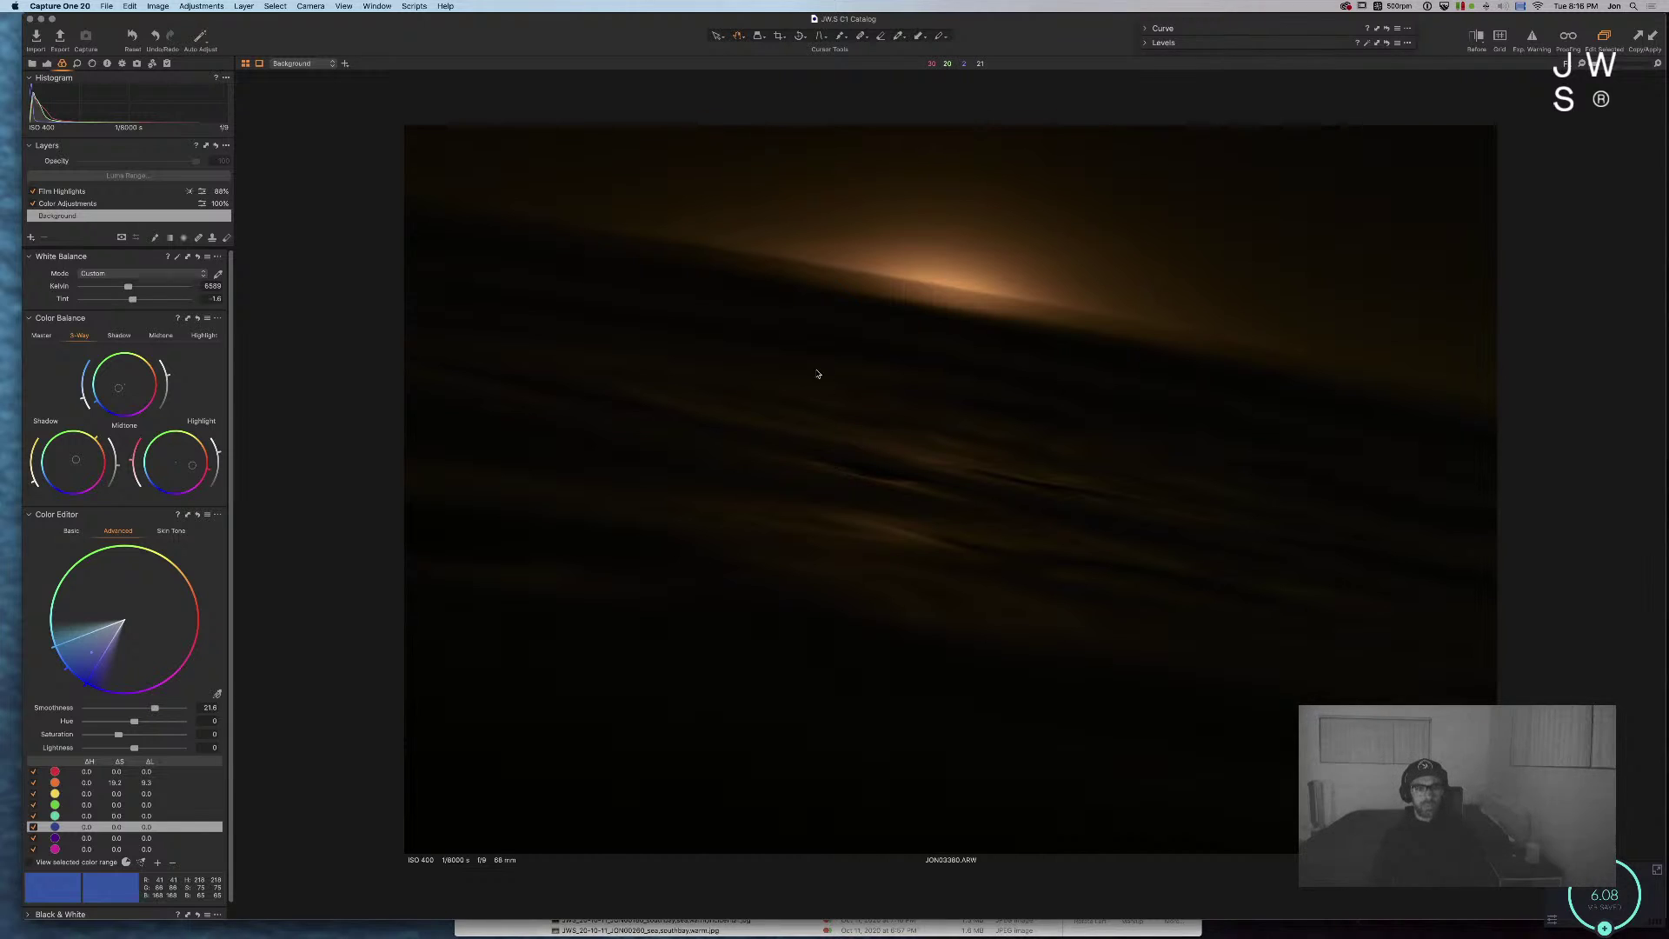
Step: Look at the dark sunset wave photo among the thumbnails, then reopen it and compare it before and after the edits
{"action": "key", "text": "super+alt+v"}
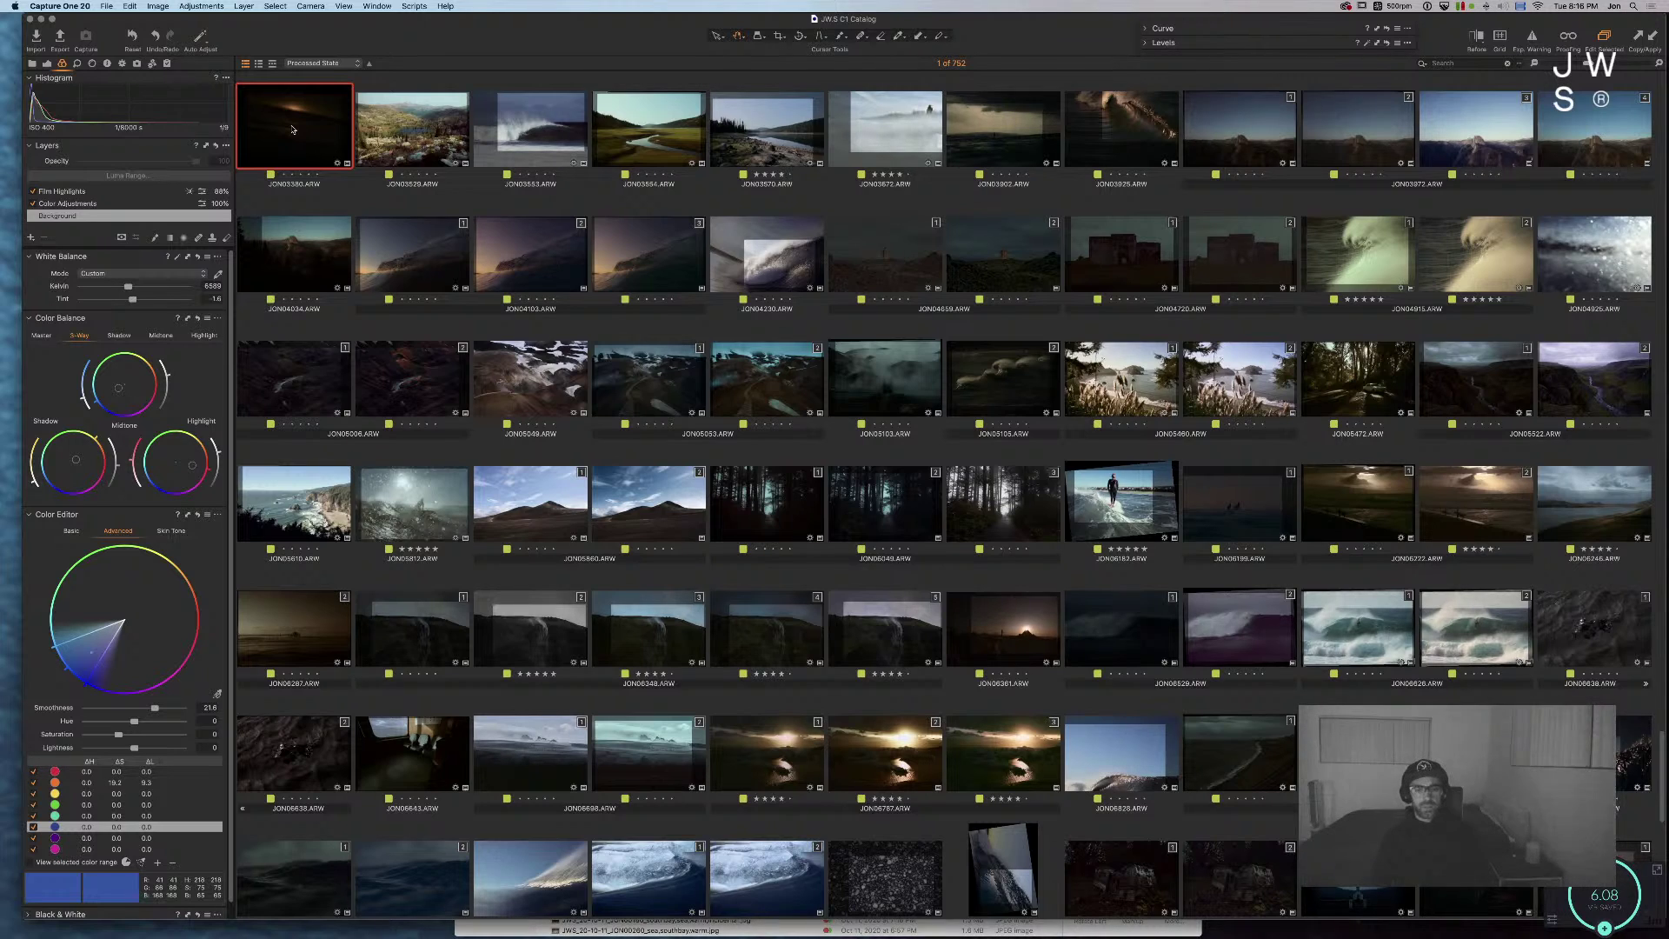
{"action": "double_click", "coordinate": [292, 130]}
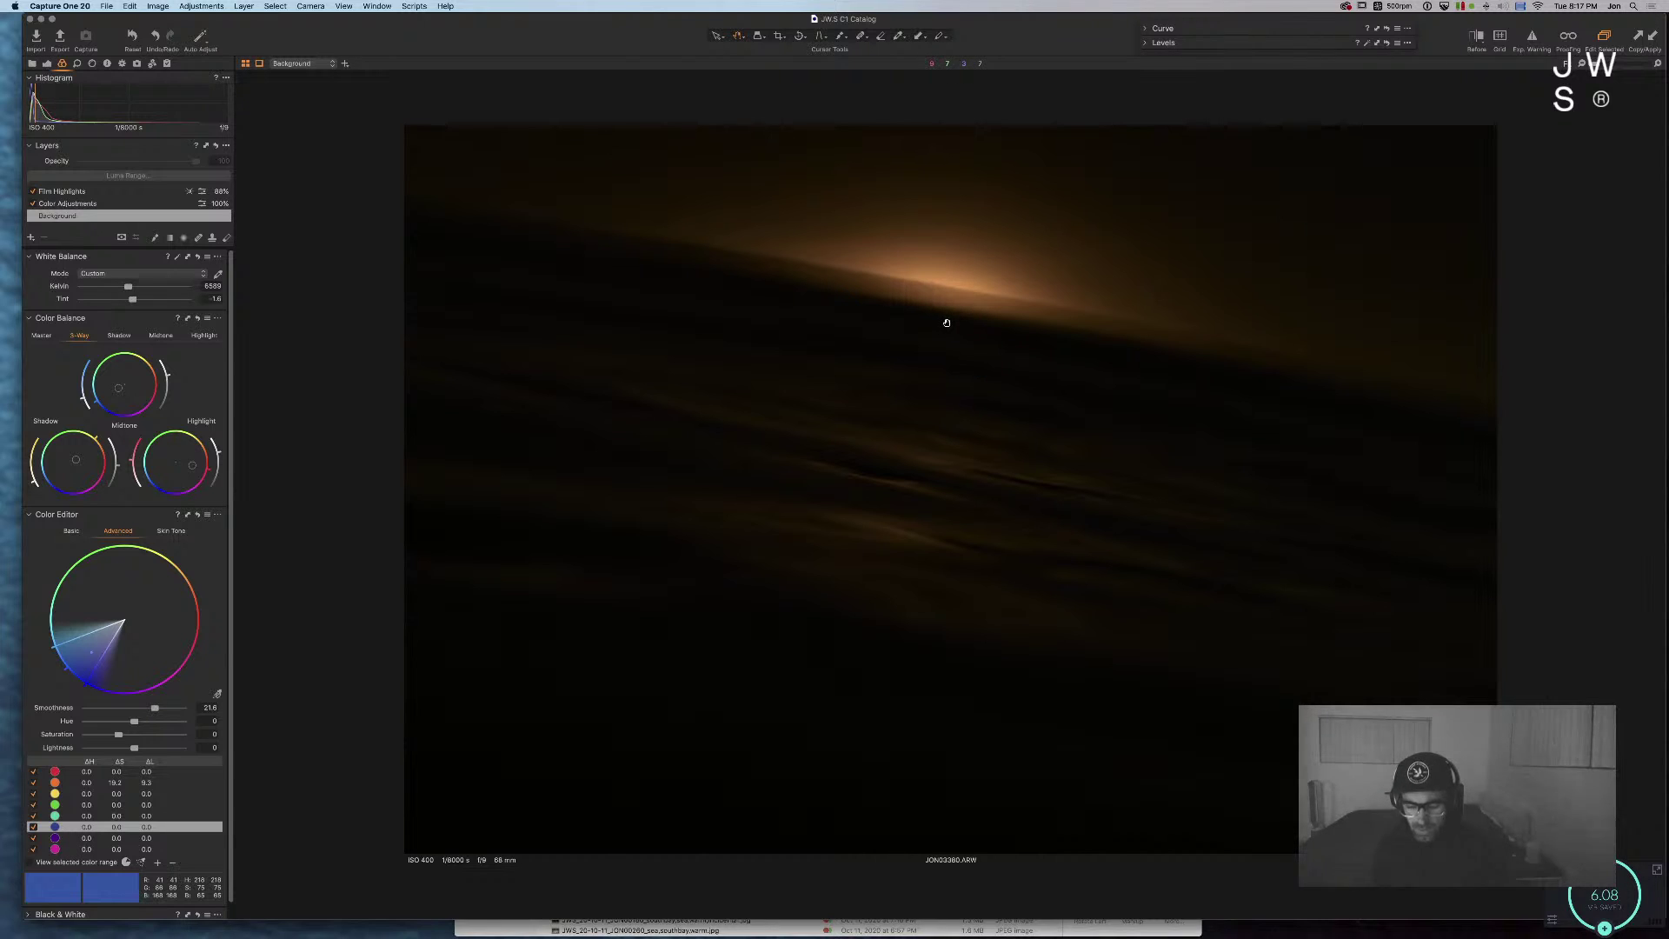
{"action": "key", "text": "y"}
{"action": "left_click_drag", "start_coordinate": [950, 489], "coordinate": [770, 248]}
{"action": "left_click_drag", "start_coordinate": [926, 487], "coordinate": [474, 449]}
{"action": "key", "text": "y"}
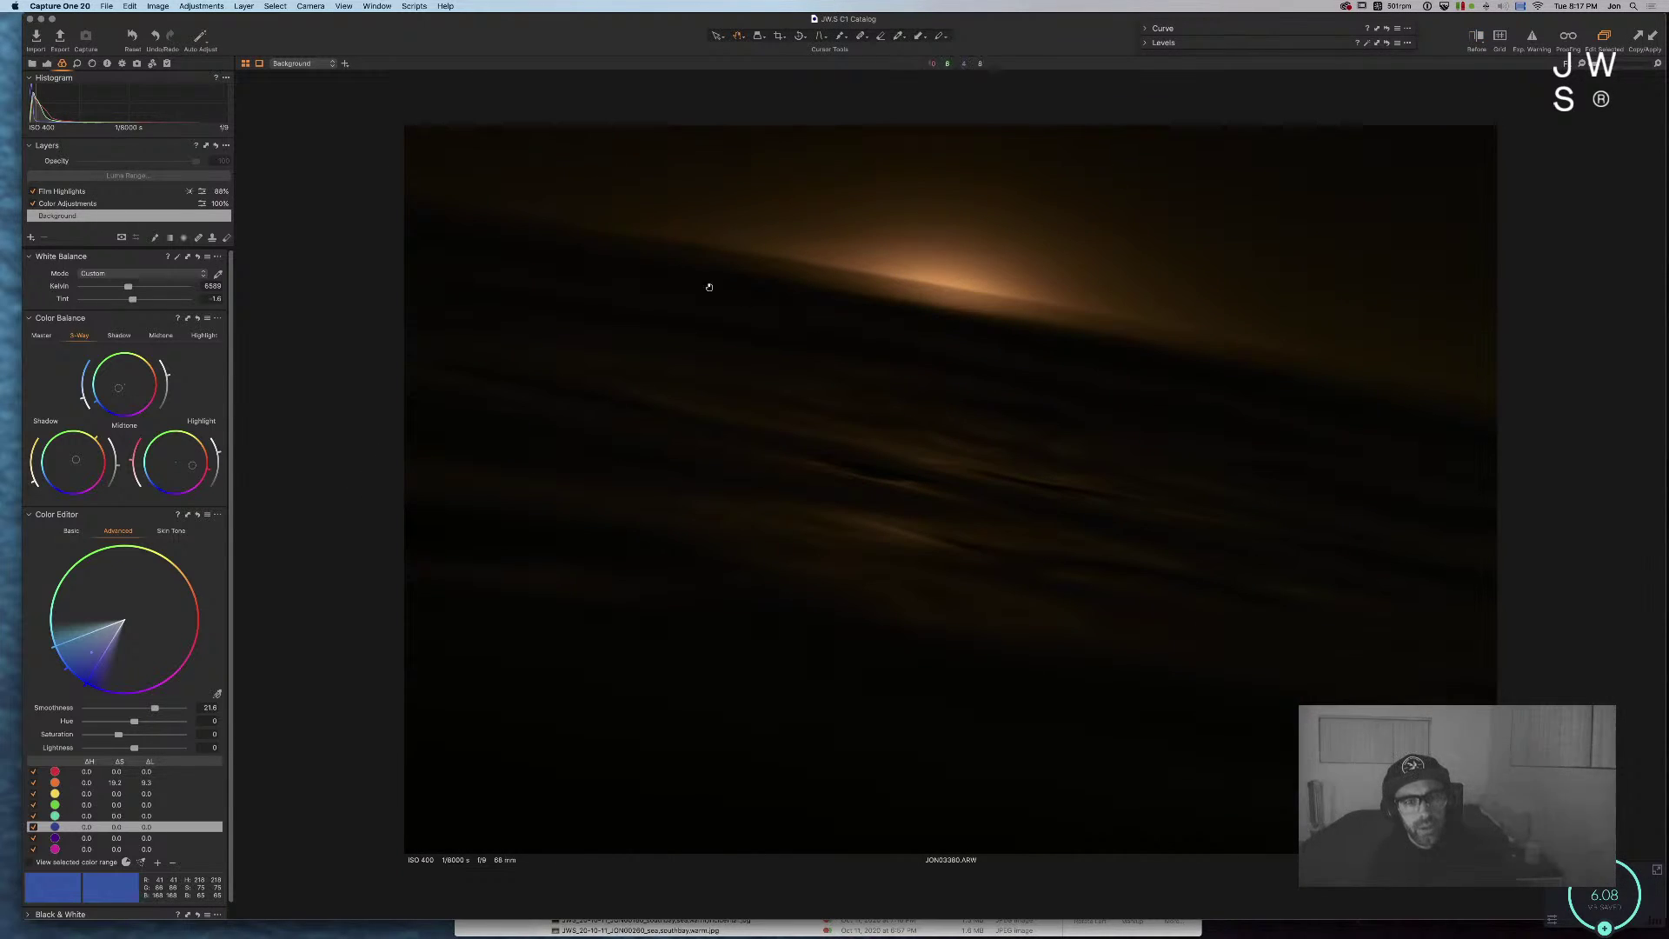
Step: Open the enlarged Luma curve for the wave photo and slightly raise the control point in its deep shadows
{"action": "key", "text": "super+alt+e"}
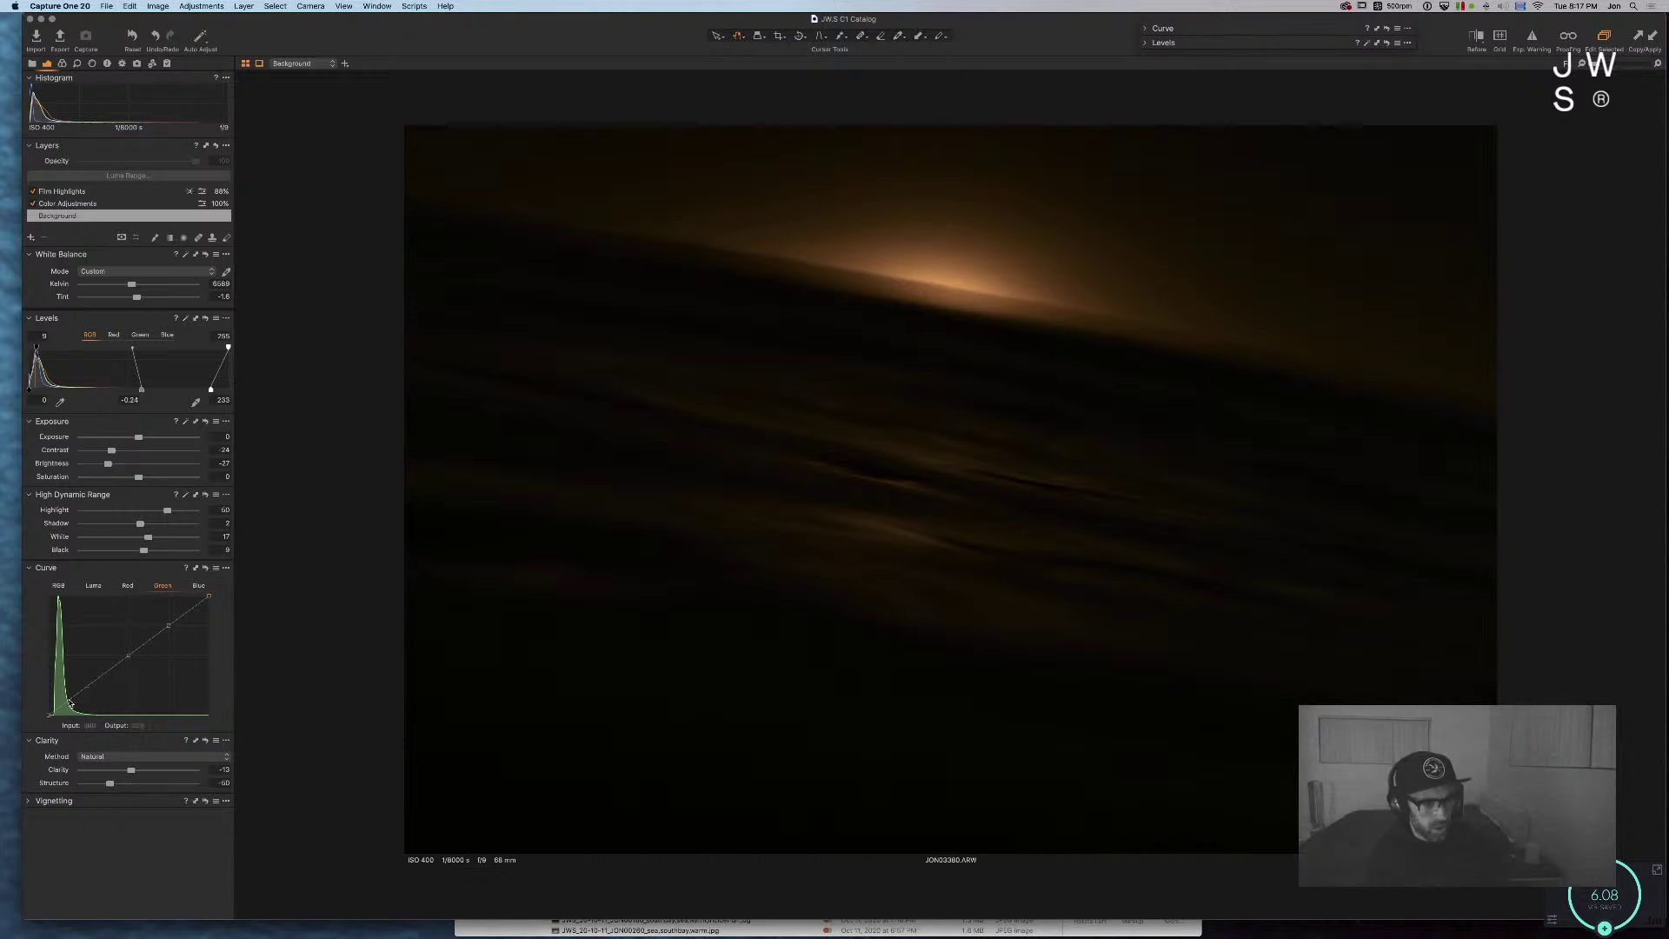
{"action": "left_click", "coordinate": [91, 587]}
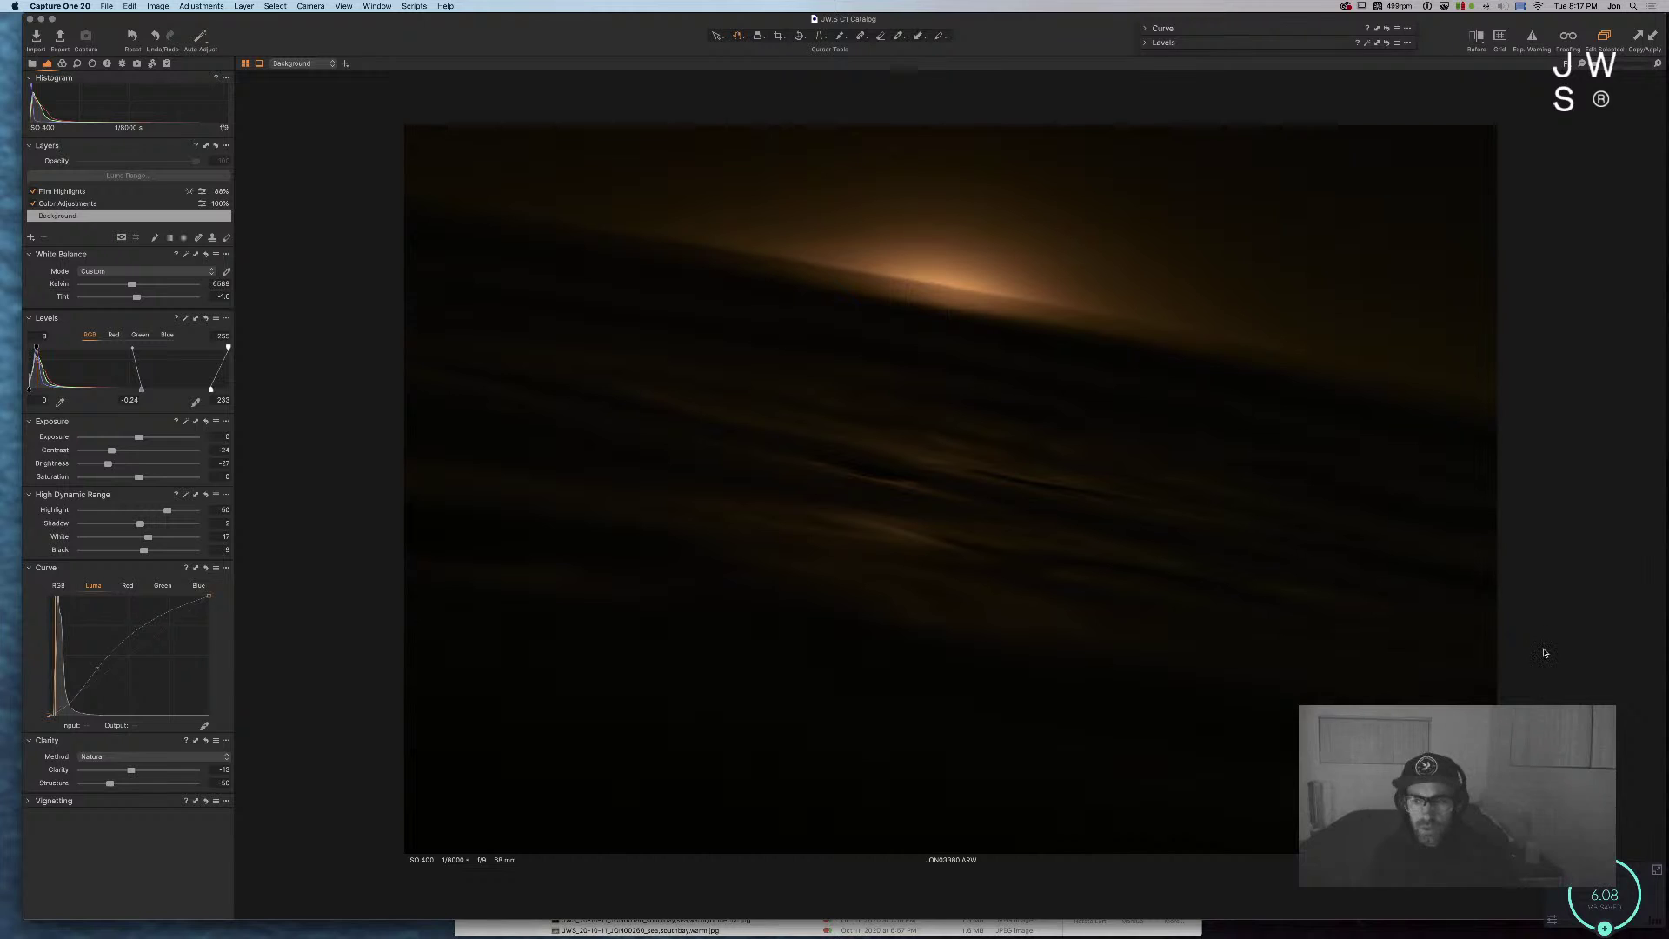
{"action": "left_click", "coordinate": [1156, 32]}
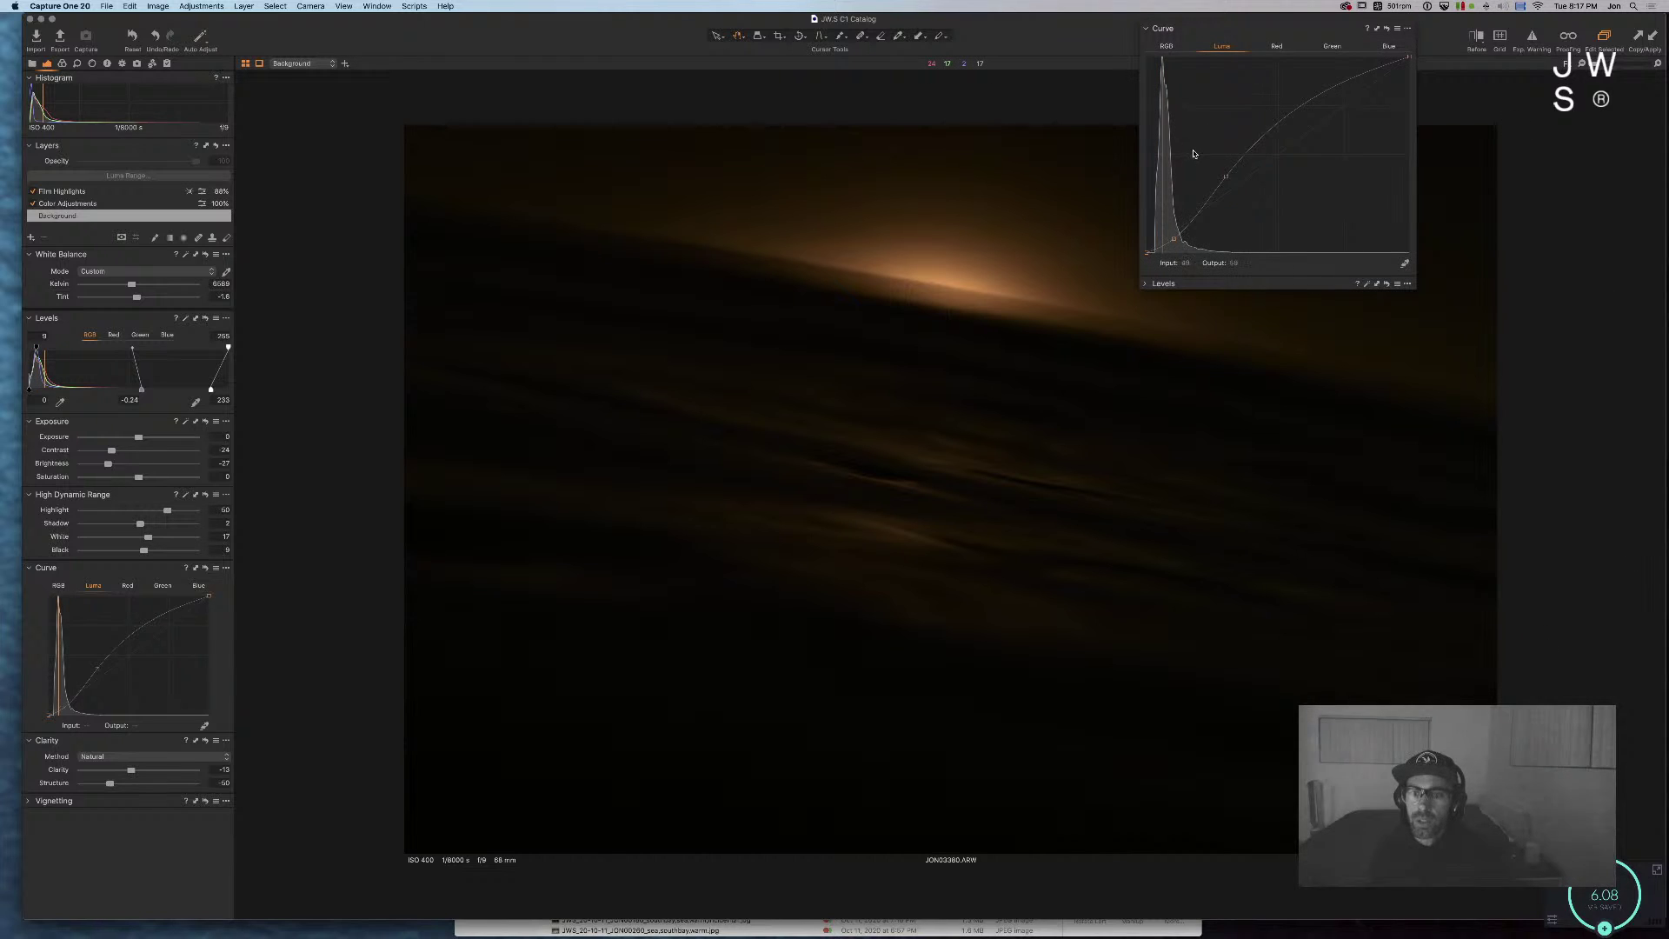
{"action": "left_click_drag", "start_coordinate": [1159, 250], "coordinate": [1157, 247]}
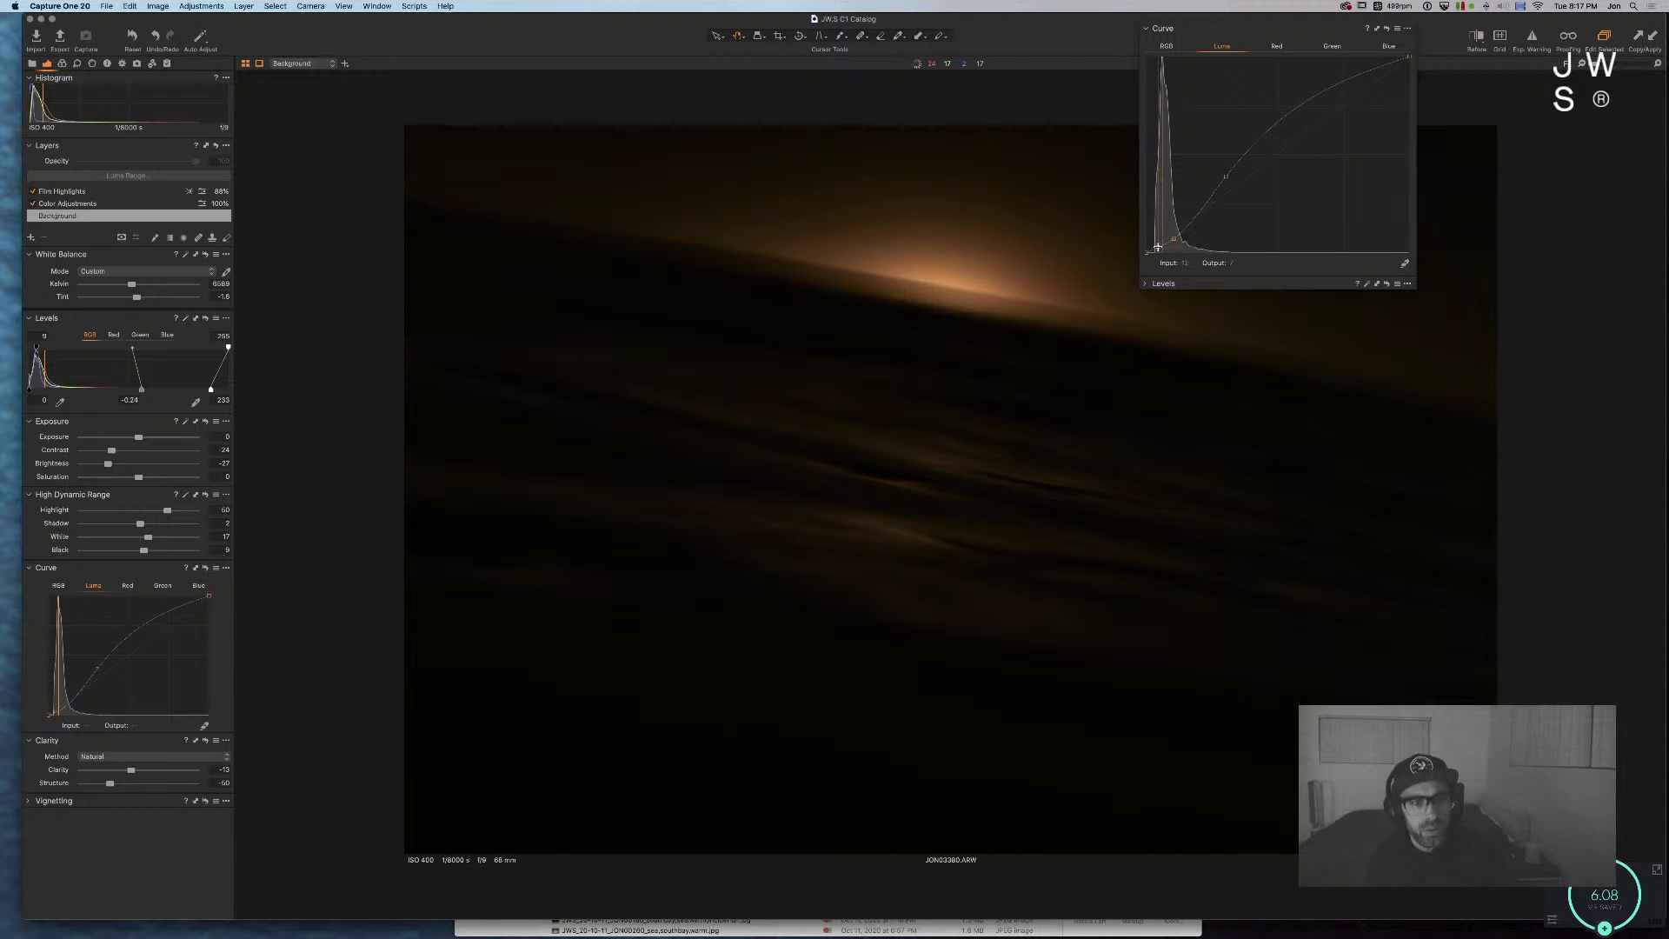
{"action": "left_click_drag", "start_coordinate": [1158, 247], "coordinate": [1157, 251]}
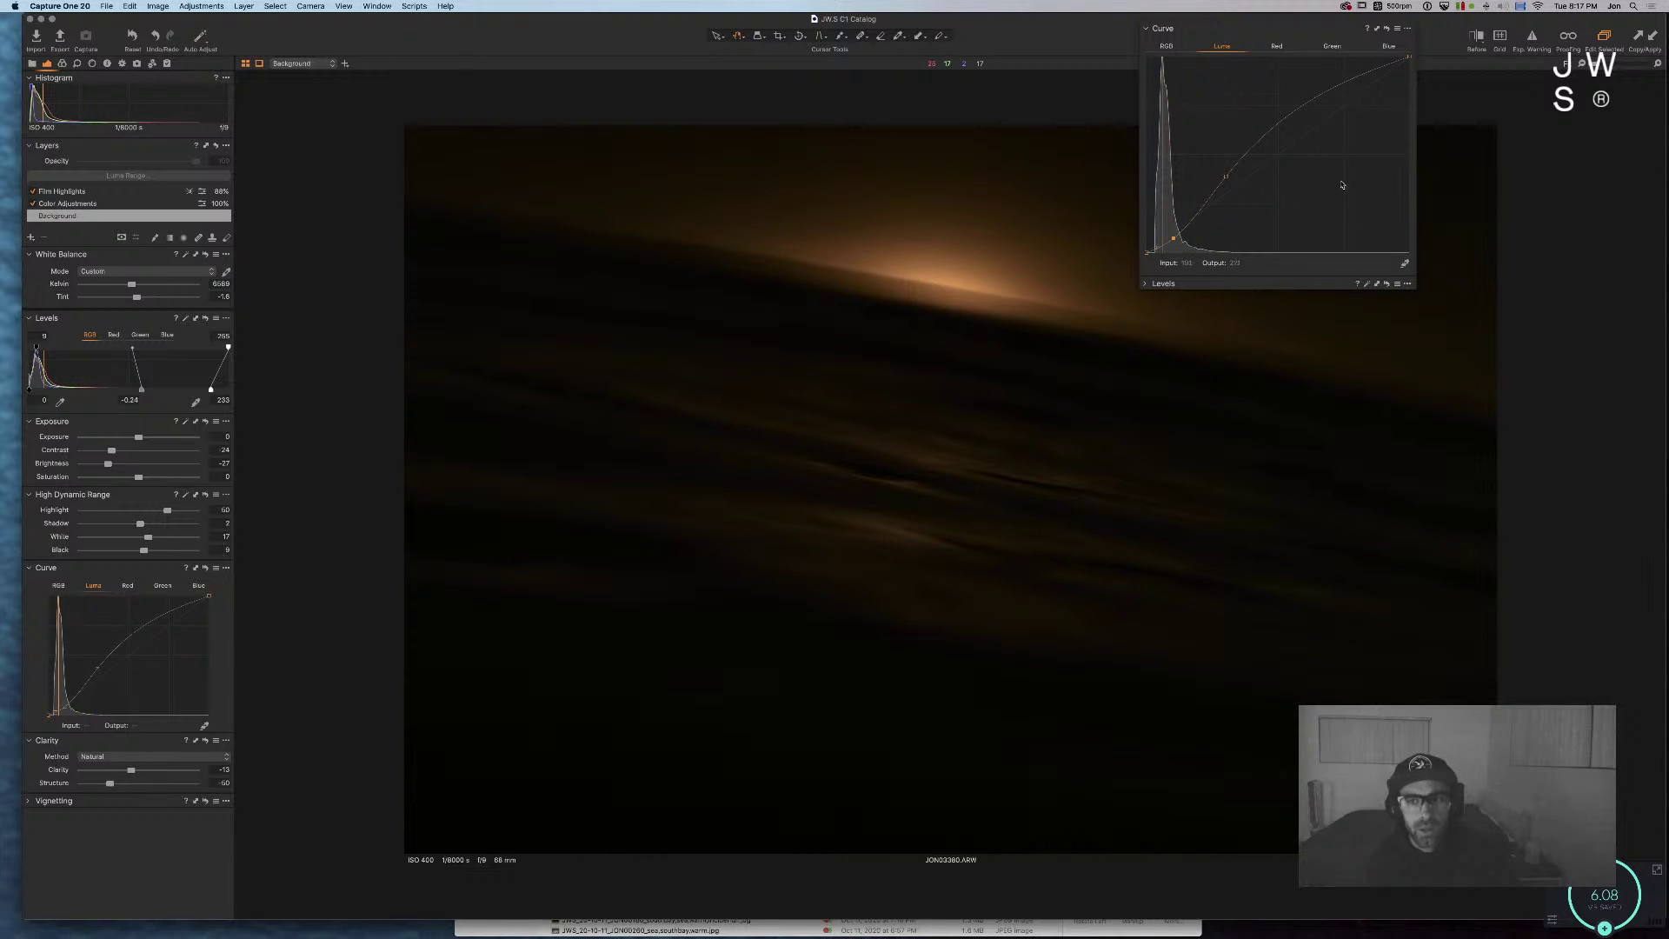
{"action": "left_click_drag", "start_coordinate": [1170, 239], "coordinate": [1172, 238]}
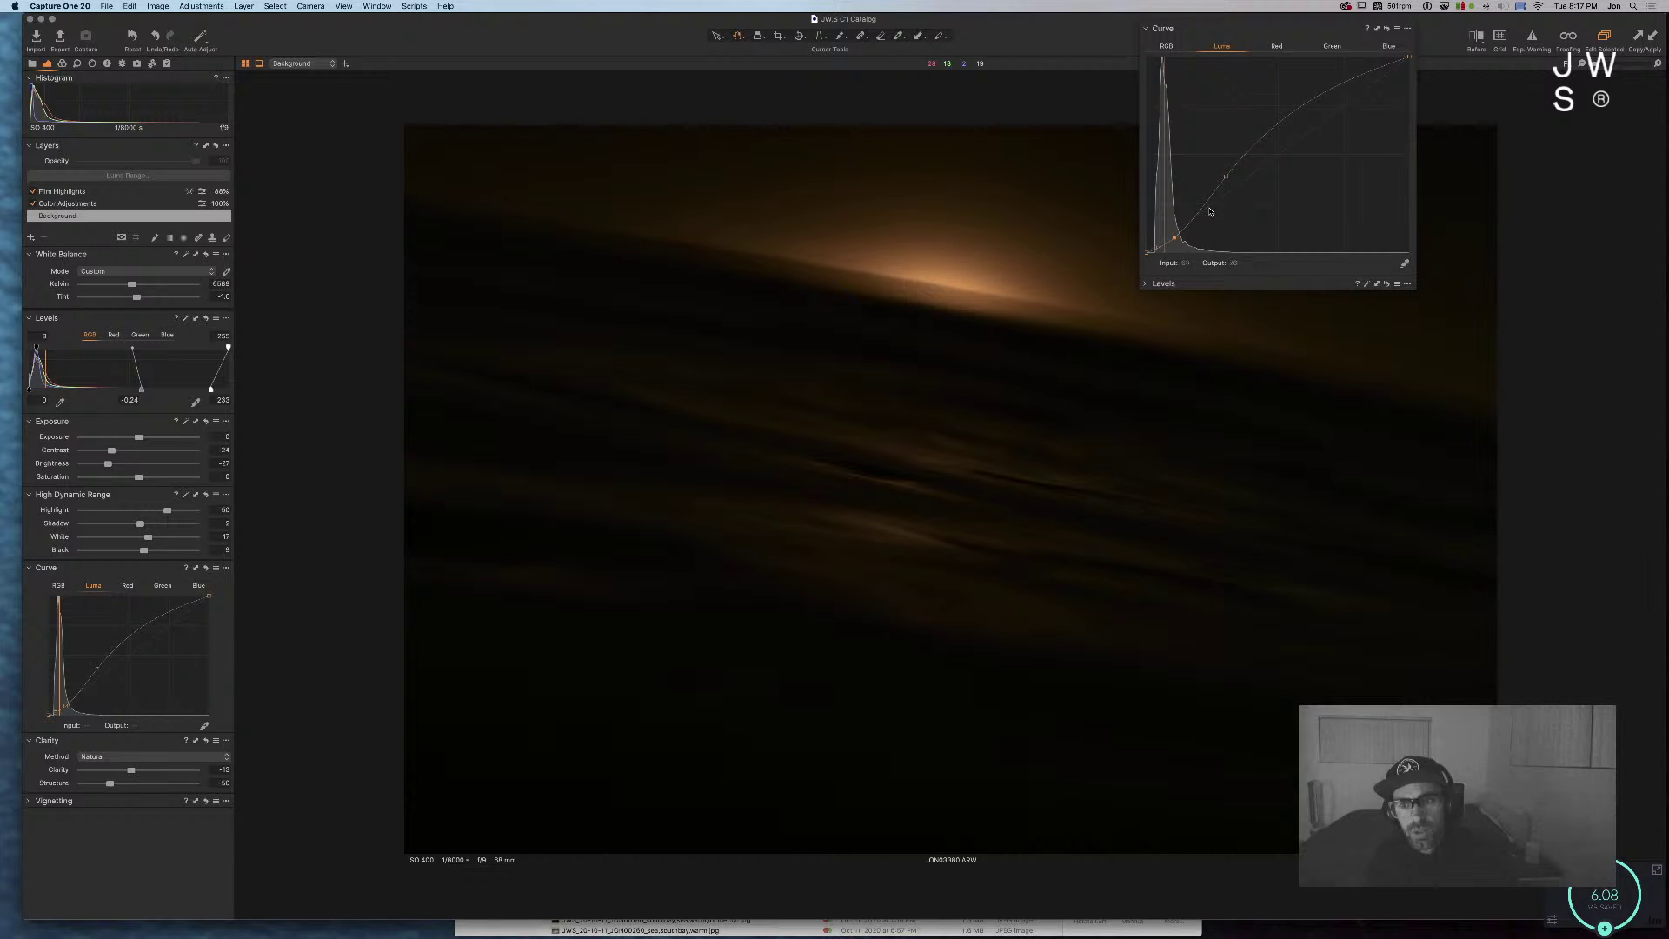
Step: Raise the lower-midtone point of the Luma curve slightly to lift the glow, and collapse the enlarged curve
{"action": "left_click_drag", "start_coordinate": [1224, 176], "coordinate": [1222, 165]}
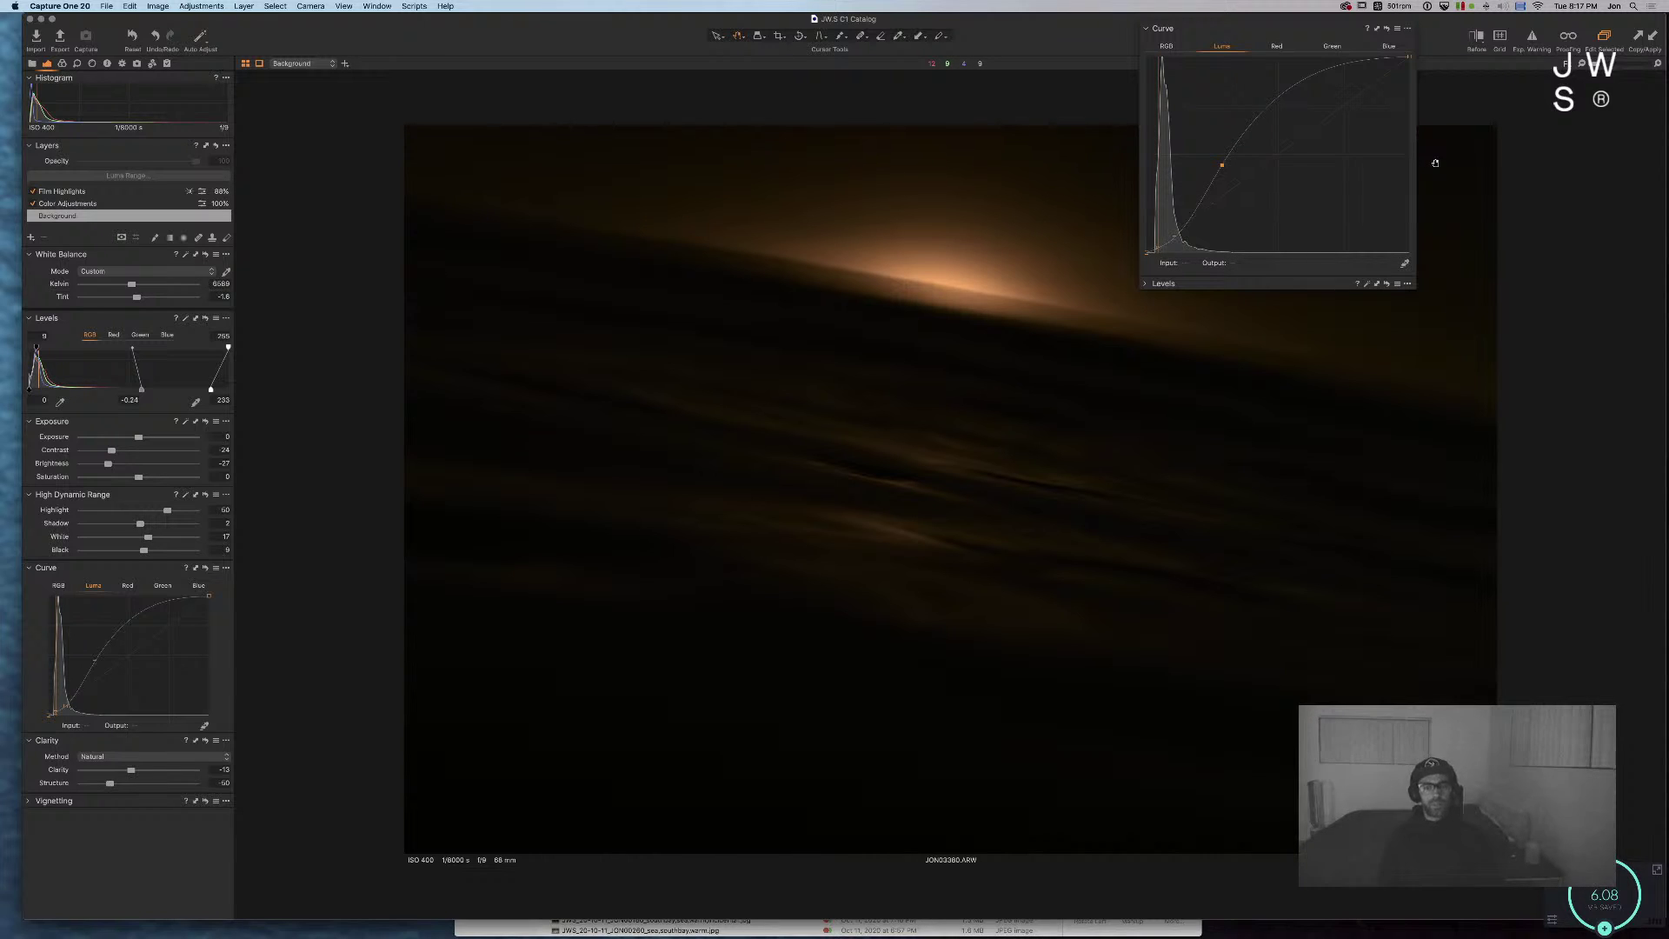
{"action": "left_click_drag", "start_coordinate": [1223, 166], "coordinate": [1224, 167]}
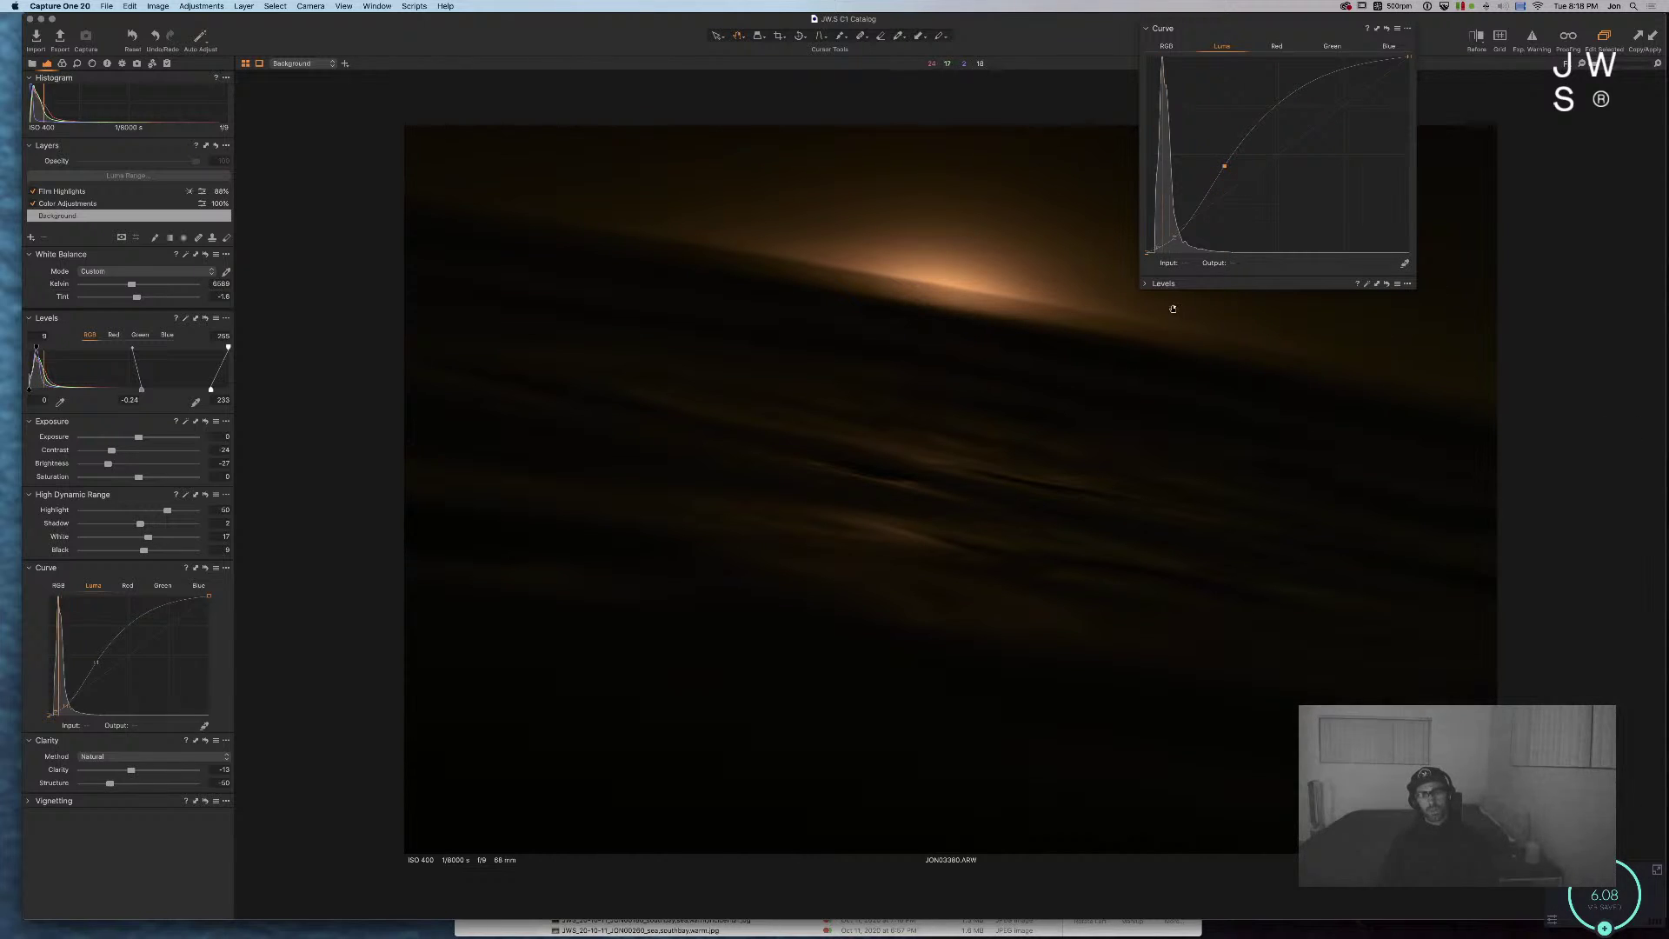
{"action": "left_click", "coordinate": [1169, 30]}
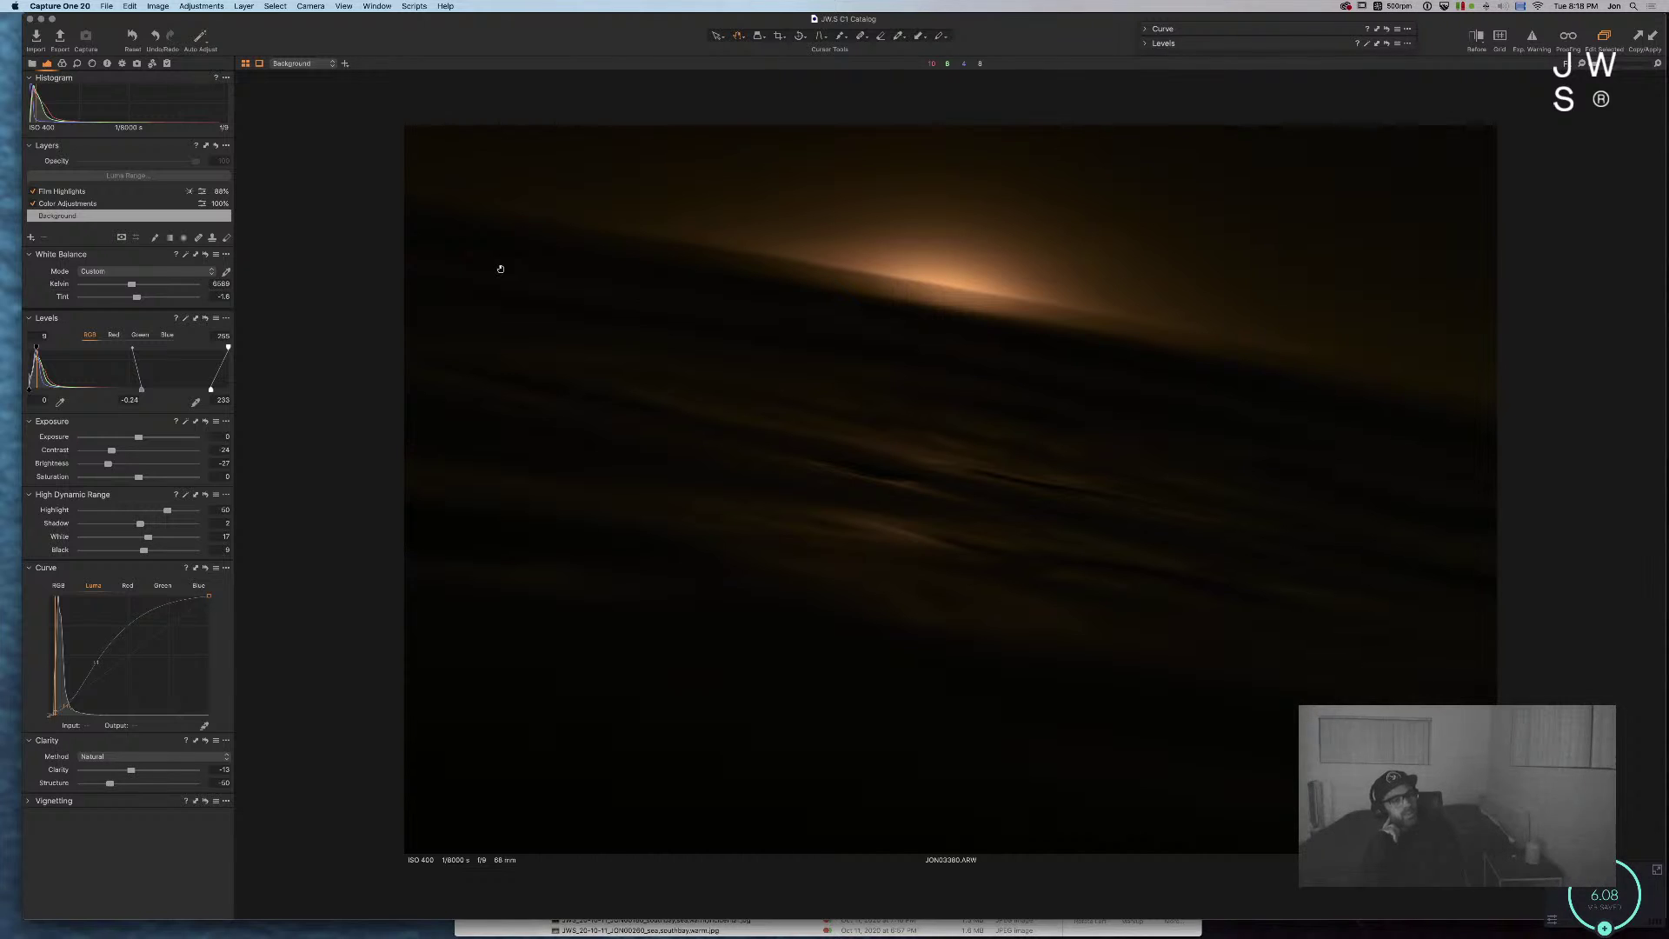
Step: Check the wave photo's category metadata in the thumbnail view, export it to the Wallpapers folder and remove it from the current photo set
{"action": "key", "text": "super+Tab"}
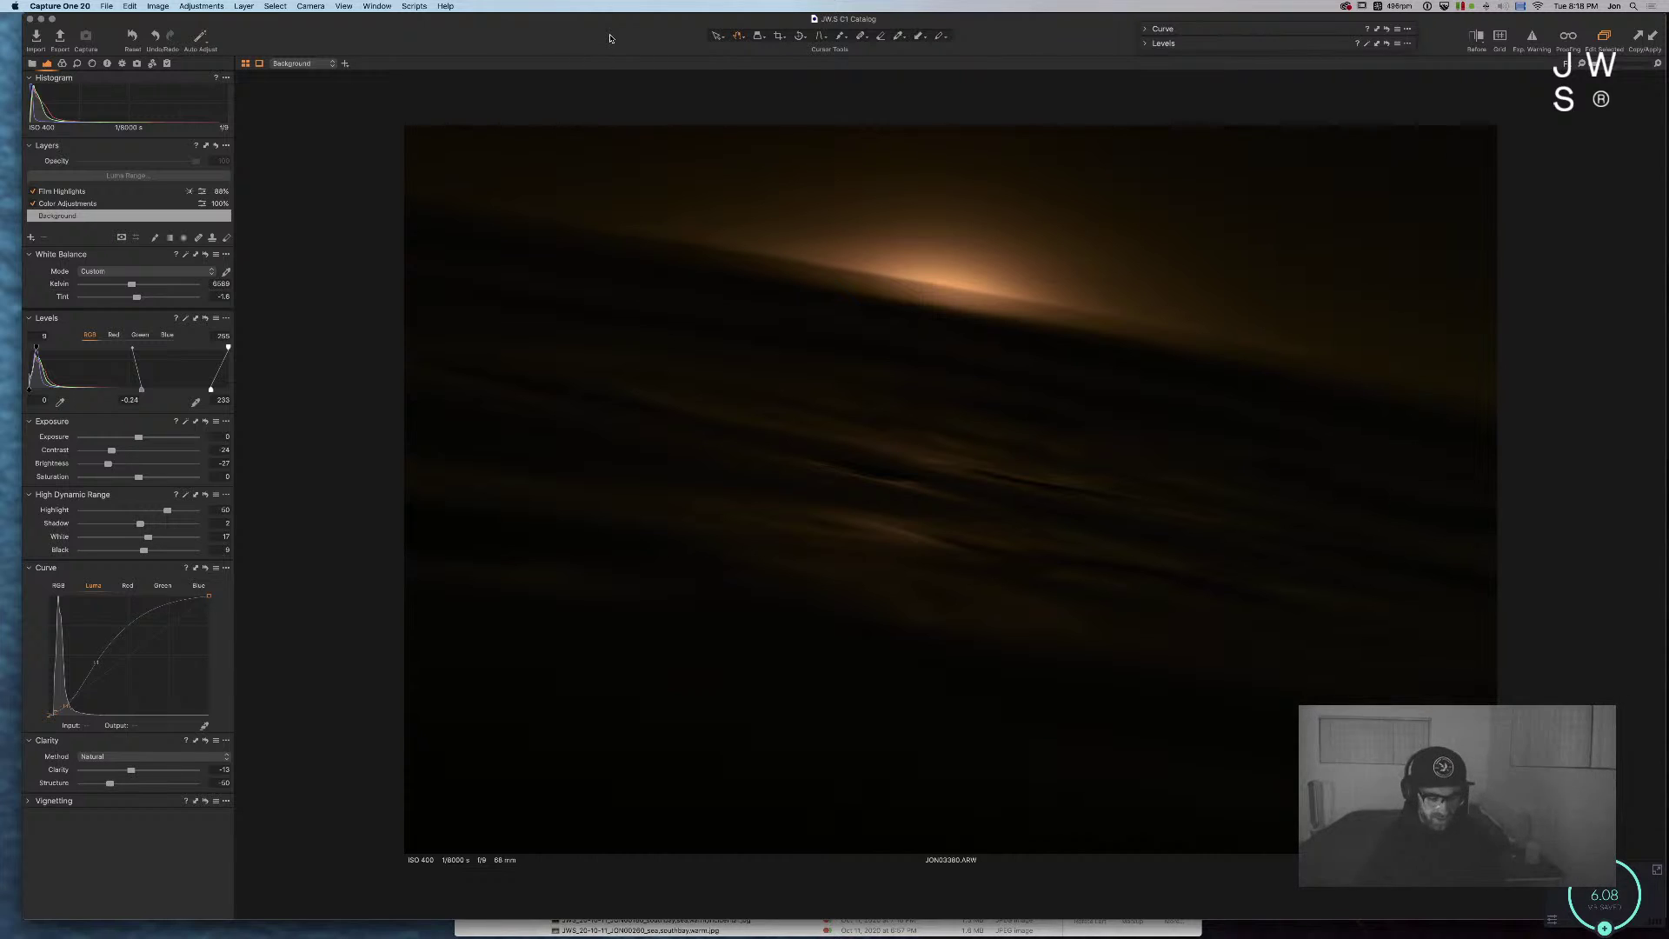
{"action": "key", "text": "super+alt+v"}
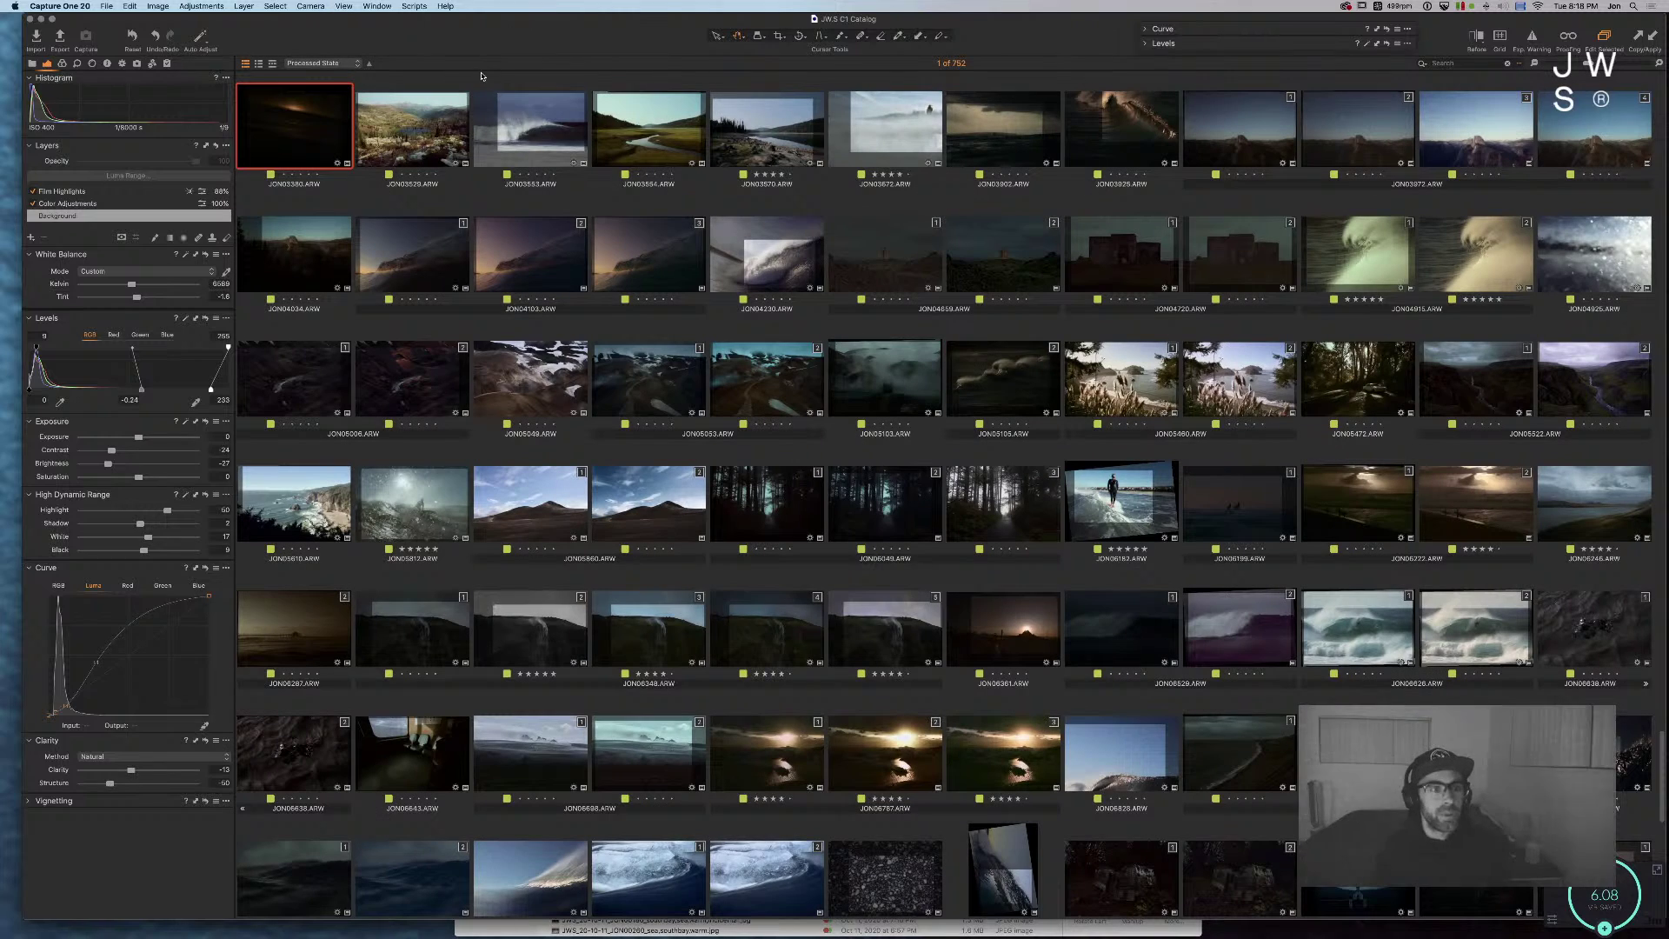
{"action": "key", "text": "super+6"}
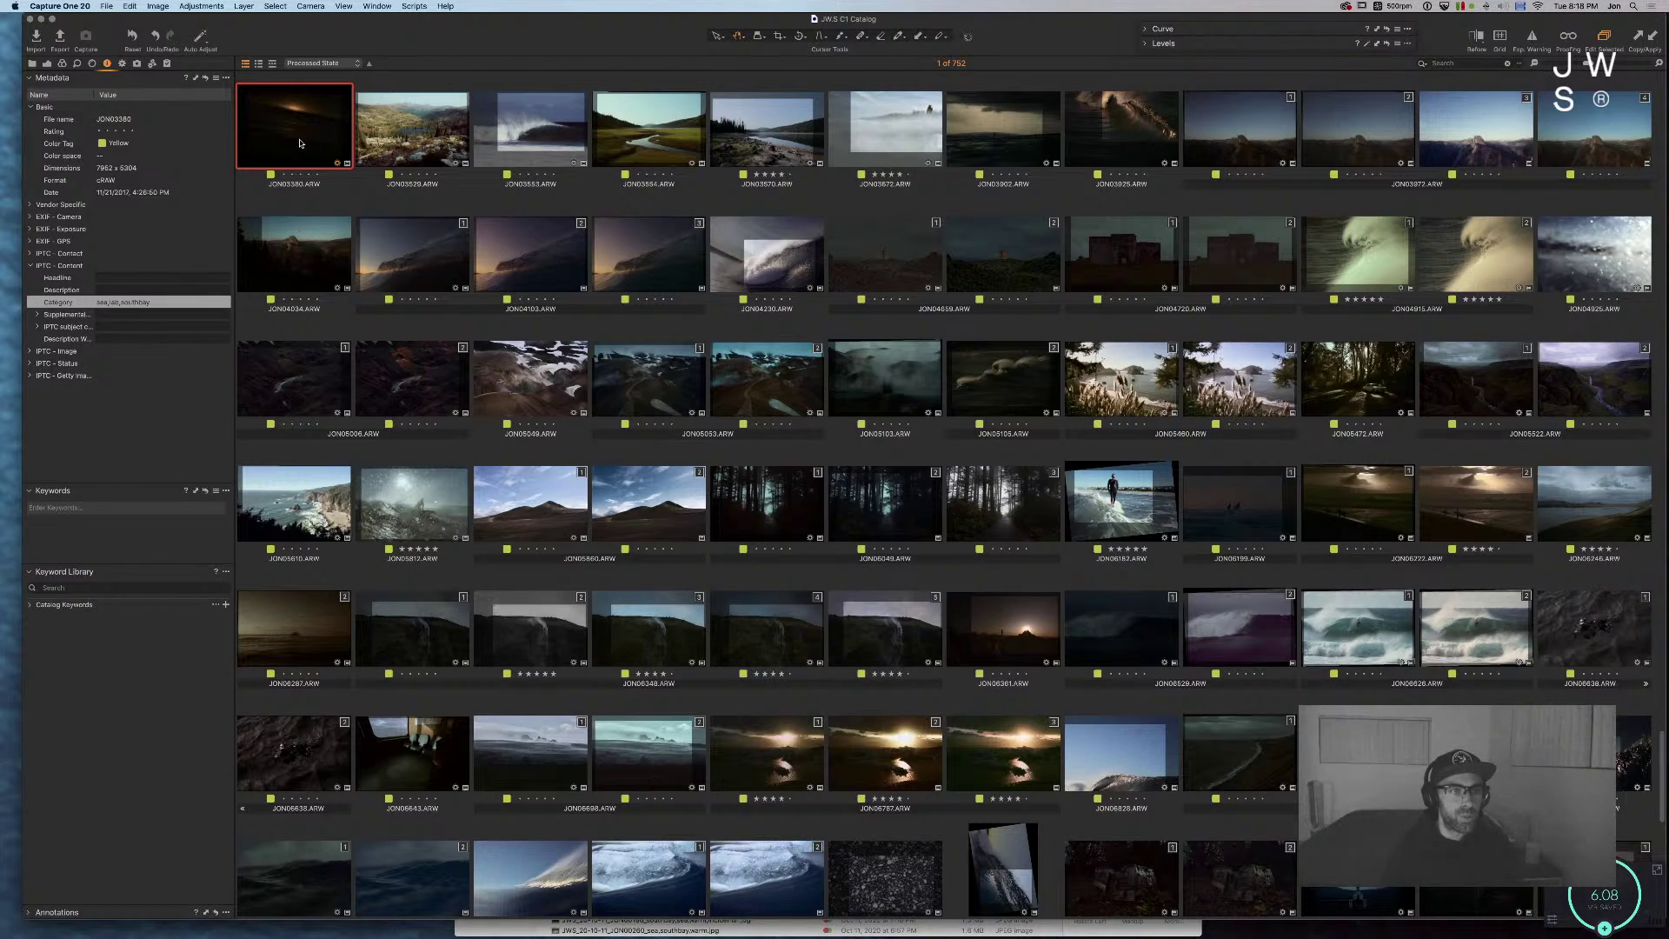
{"action": "key", "text": "BackSpace"}
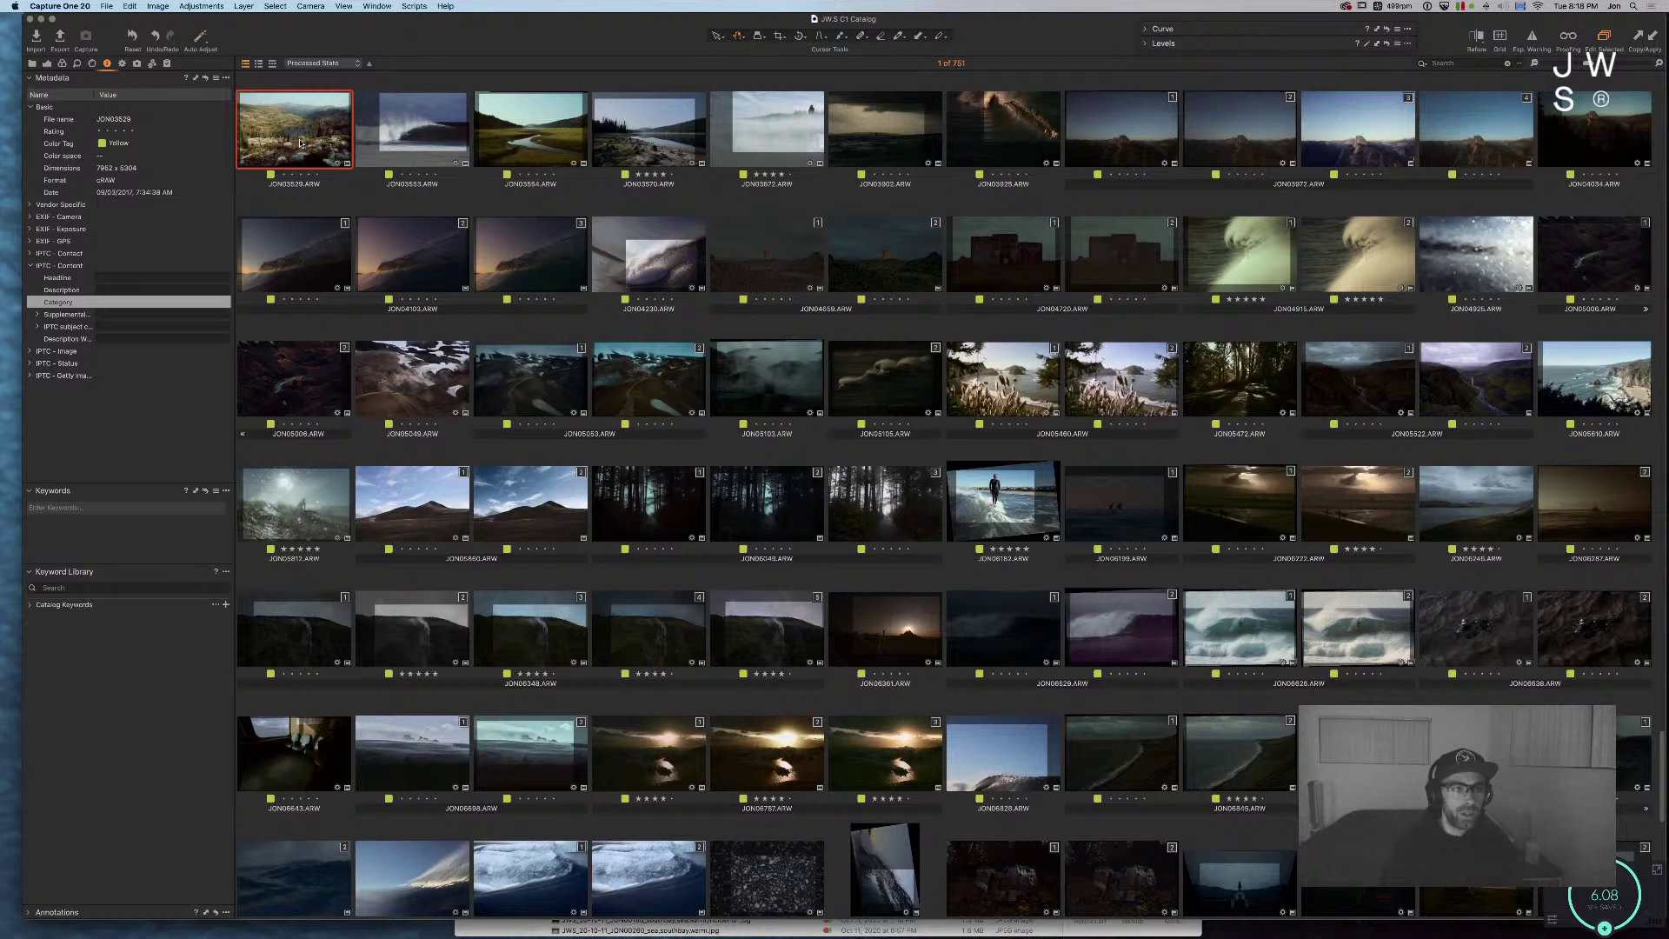
Step: Switch to Finder, preview the exported JWS_20-11-10_JON03380_sea,lab,southbay.jpg and tag it Yellow
{"action": "key", "text": "super+Tab"}
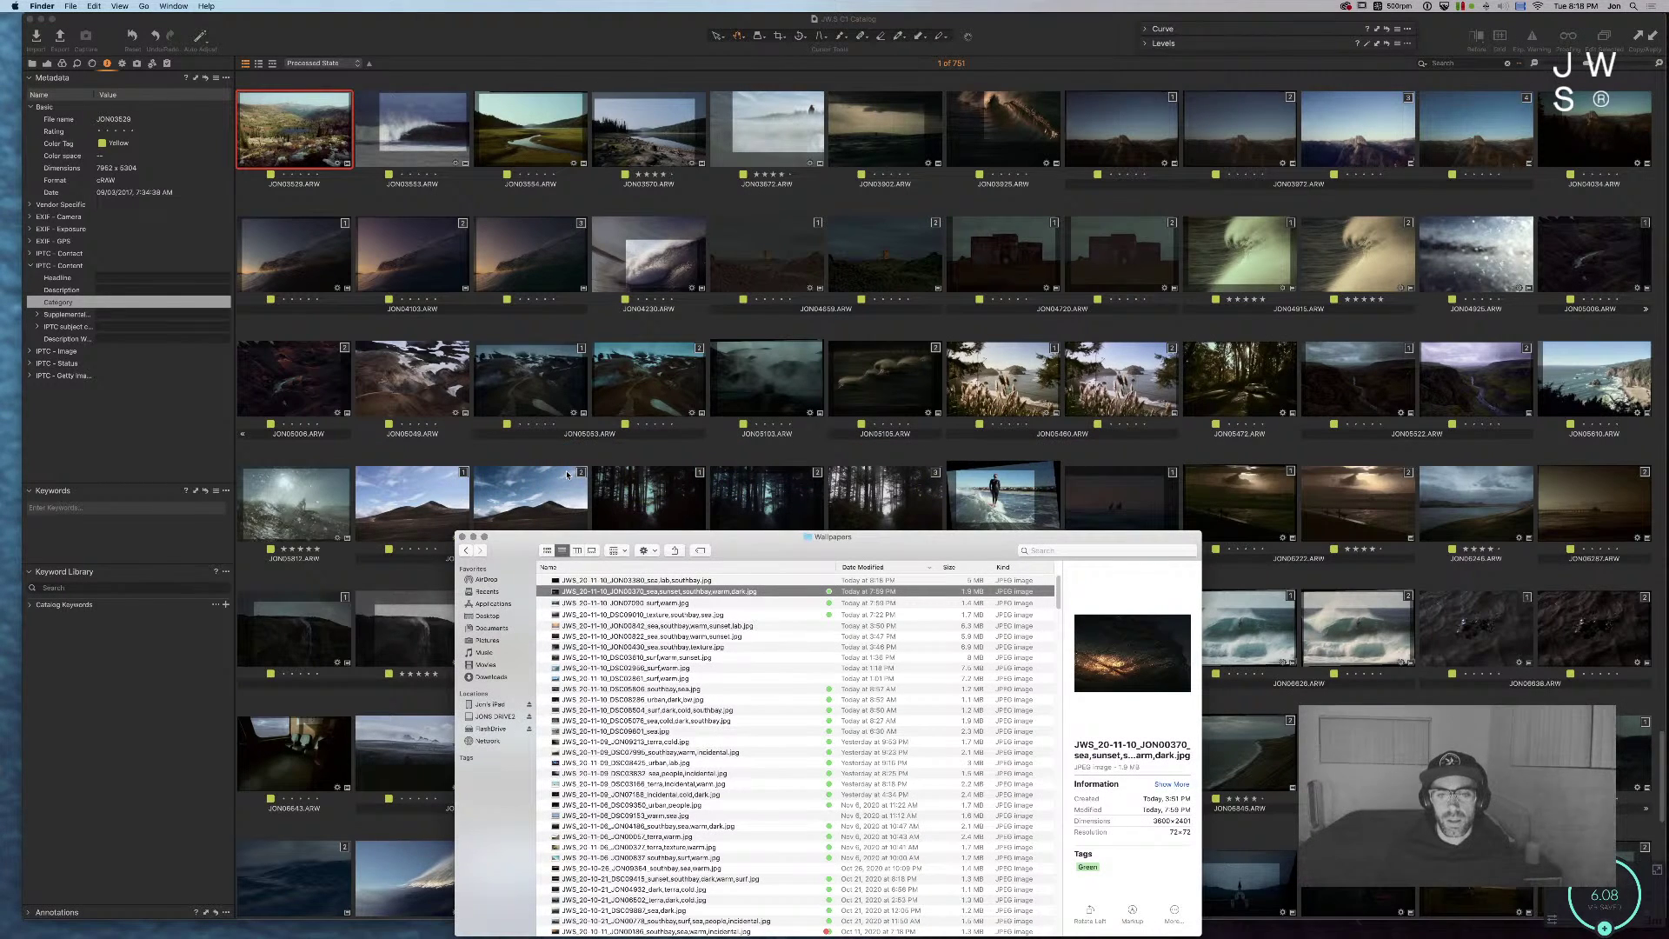
{"action": "left_click", "coordinate": [794, 581]}
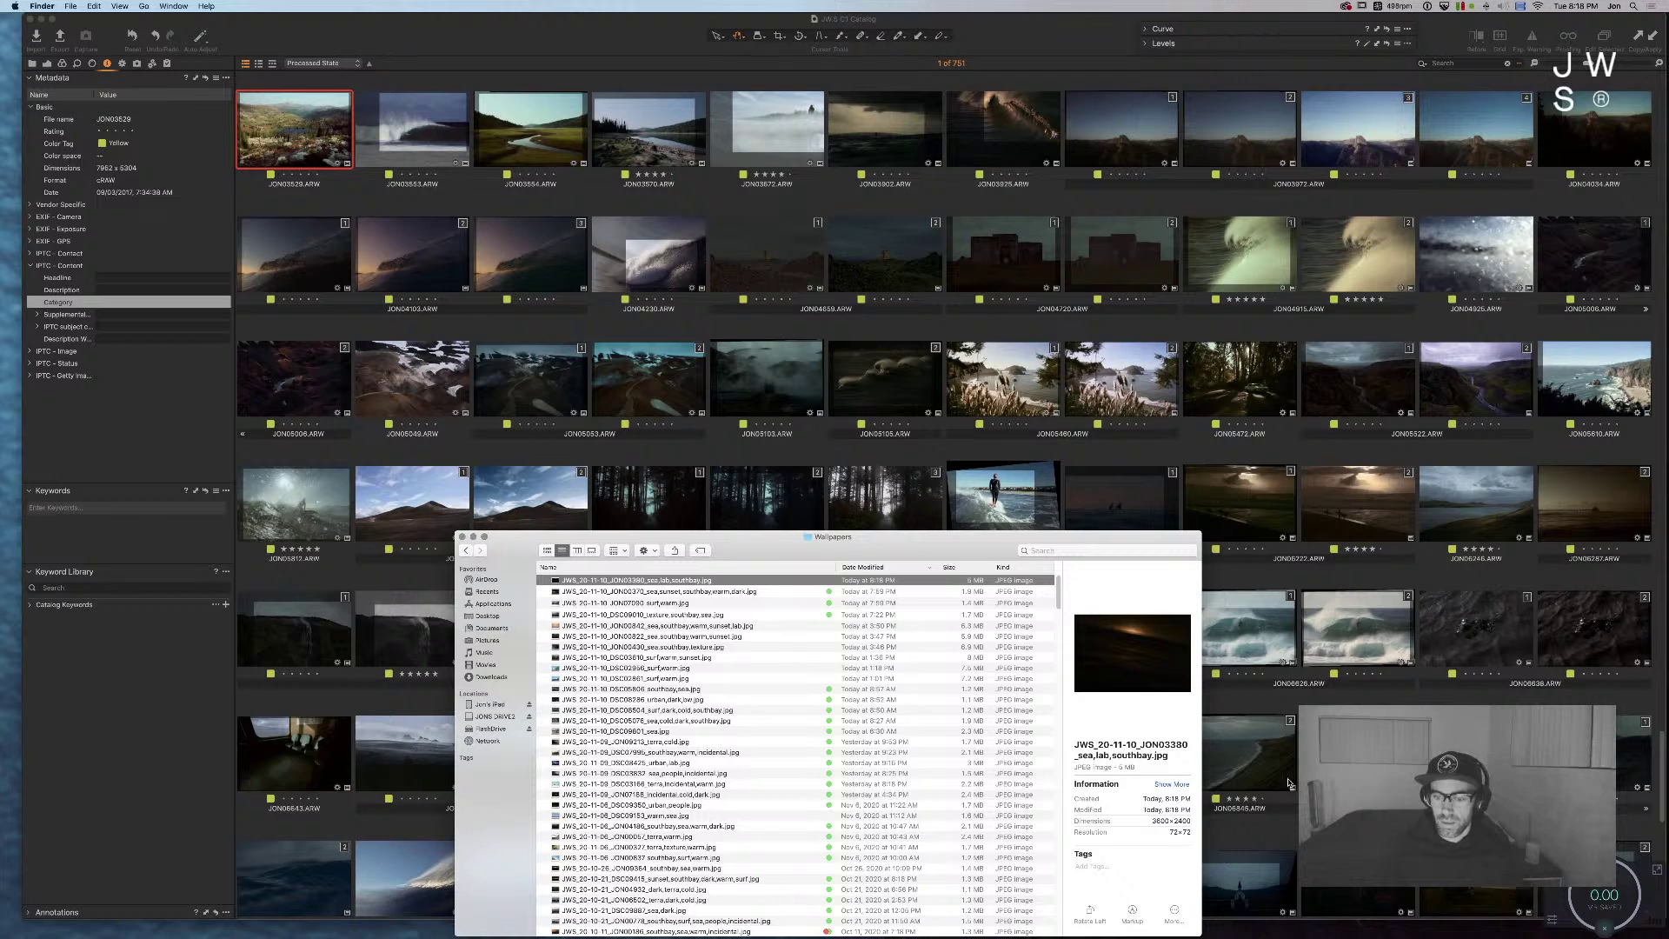
{"action": "key", "text": "space"}
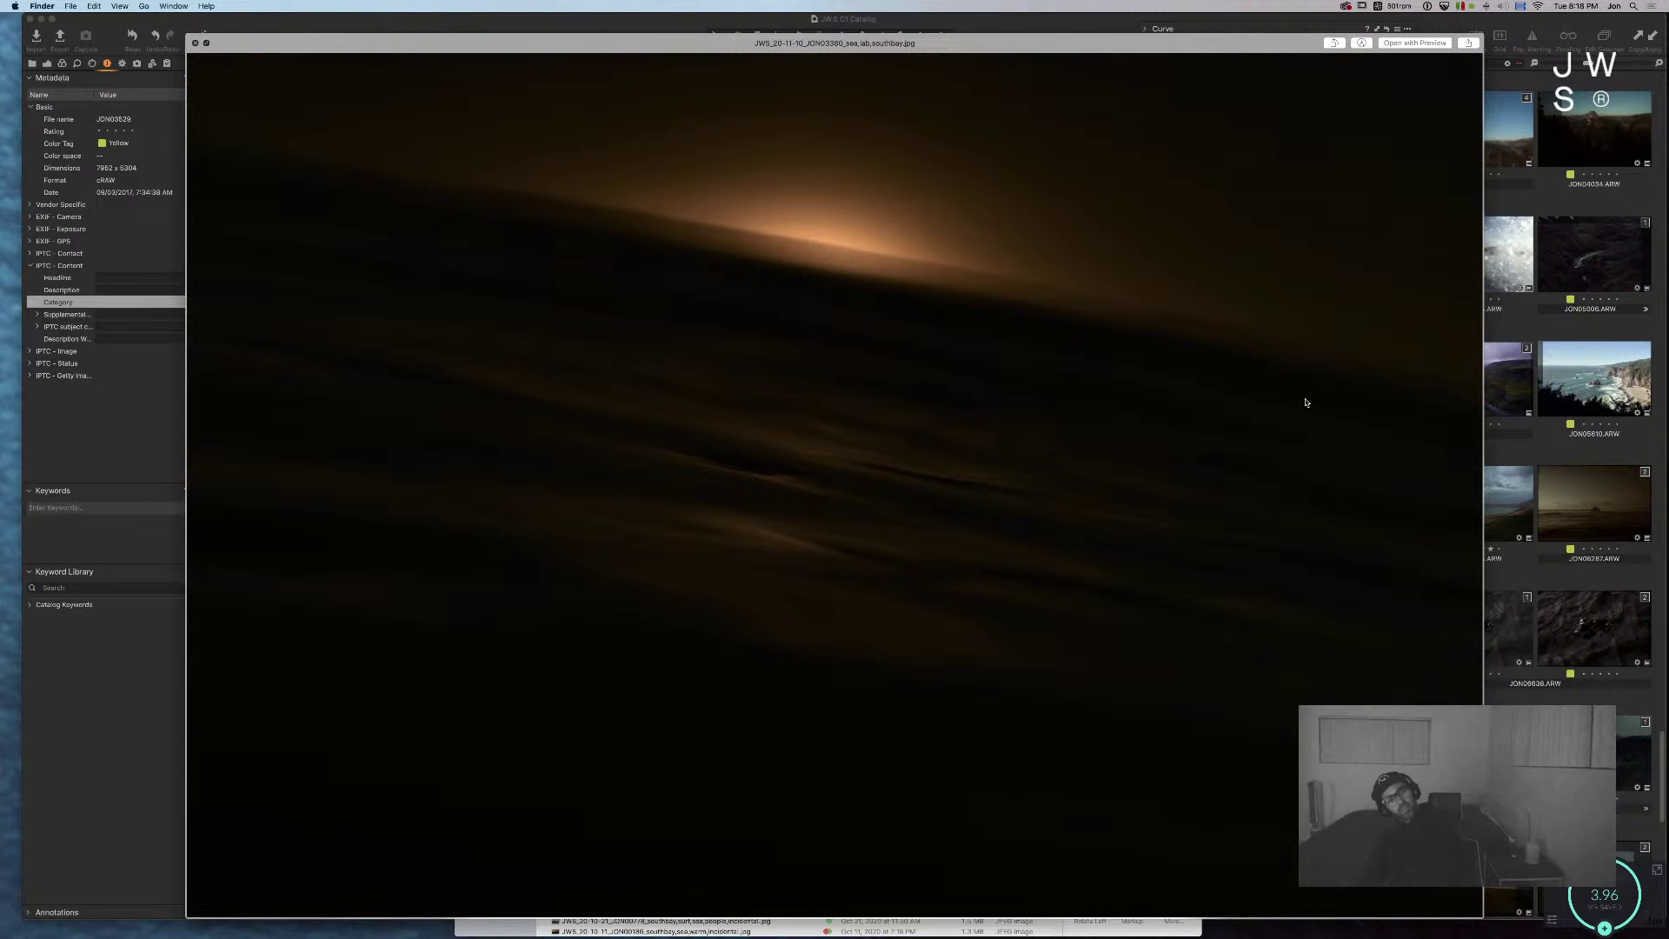
{"action": "key", "text": "space"}
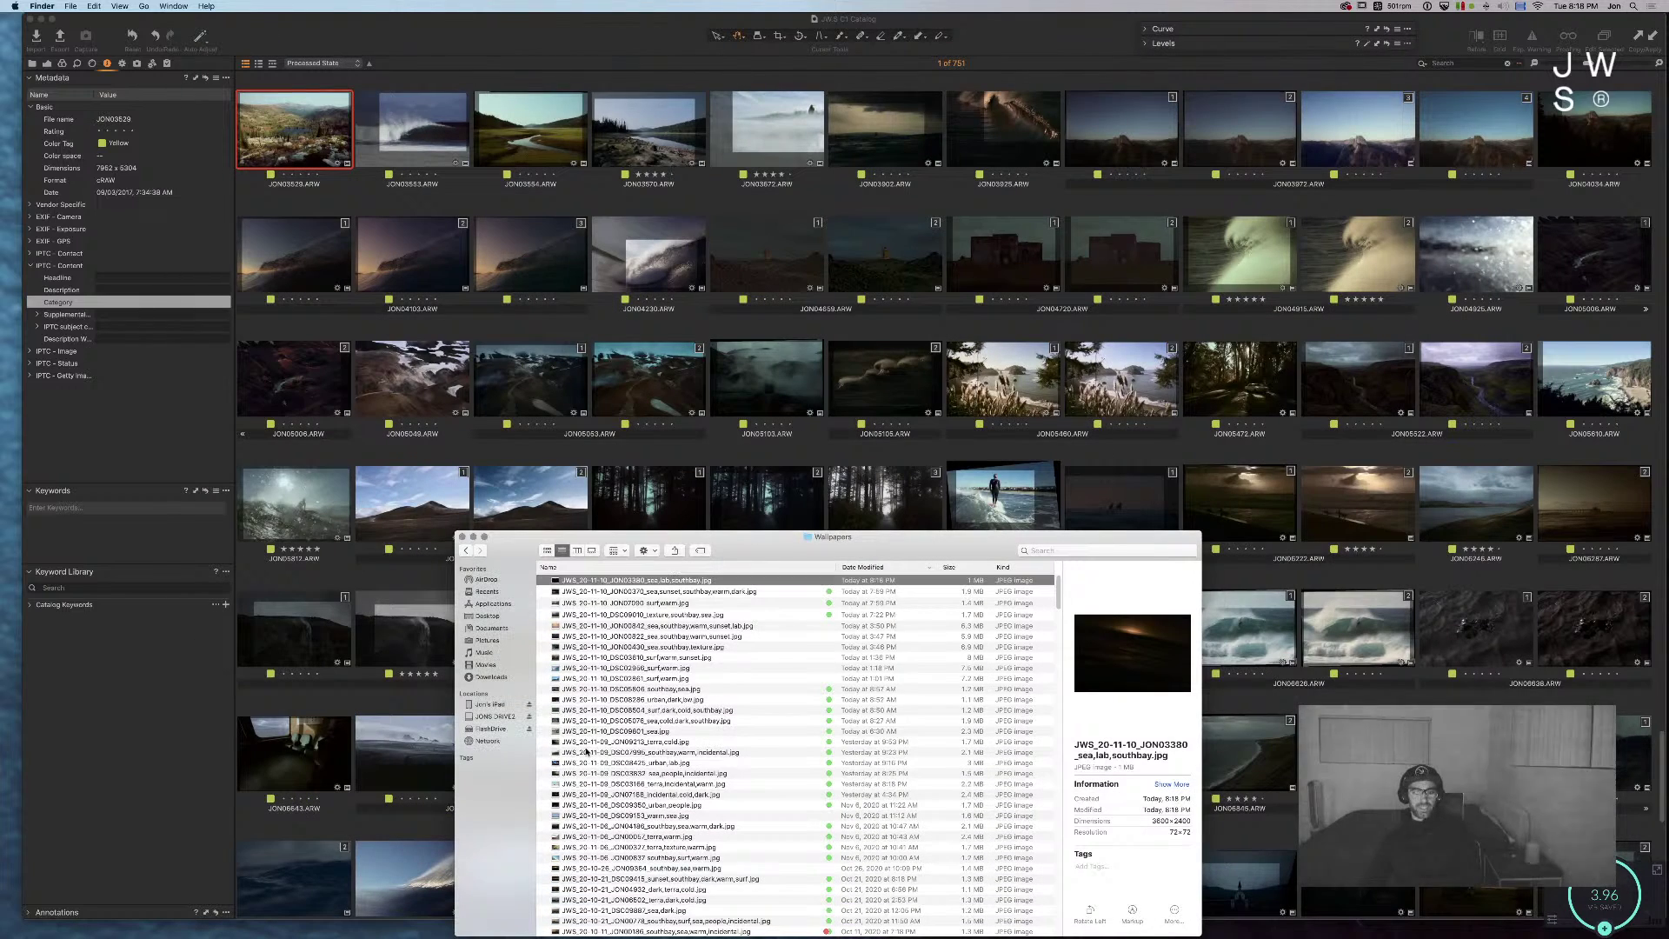
{"action": "right_click", "coordinate": [695, 580]}
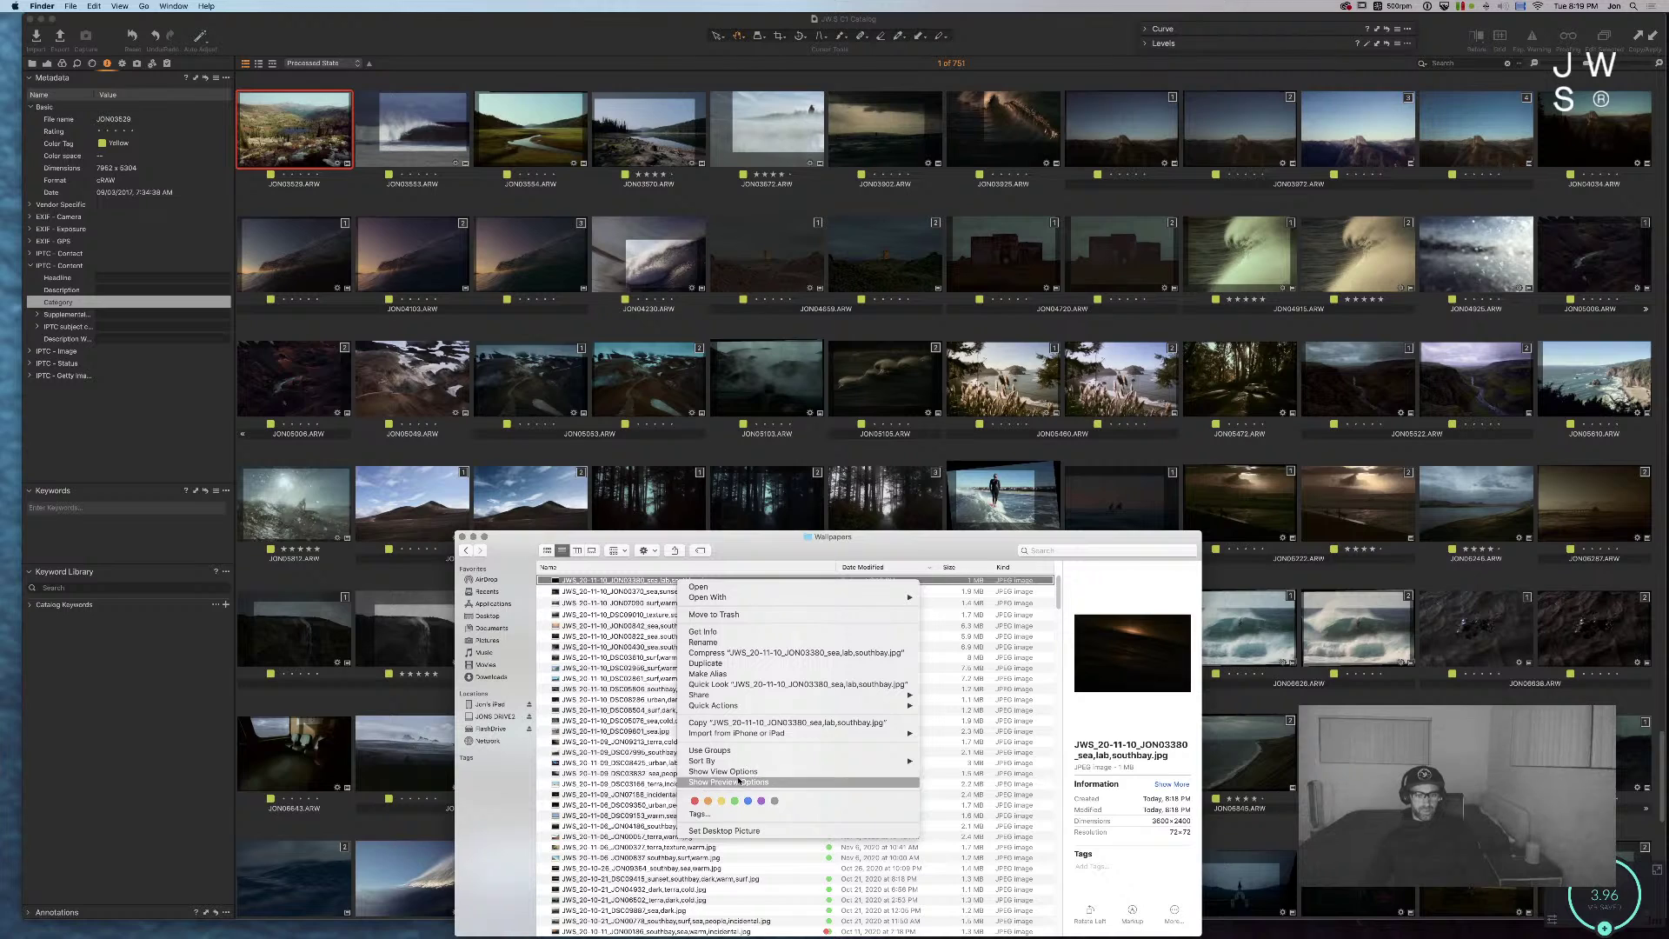
{"action": "left_click", "coordinate": [722, 800]}
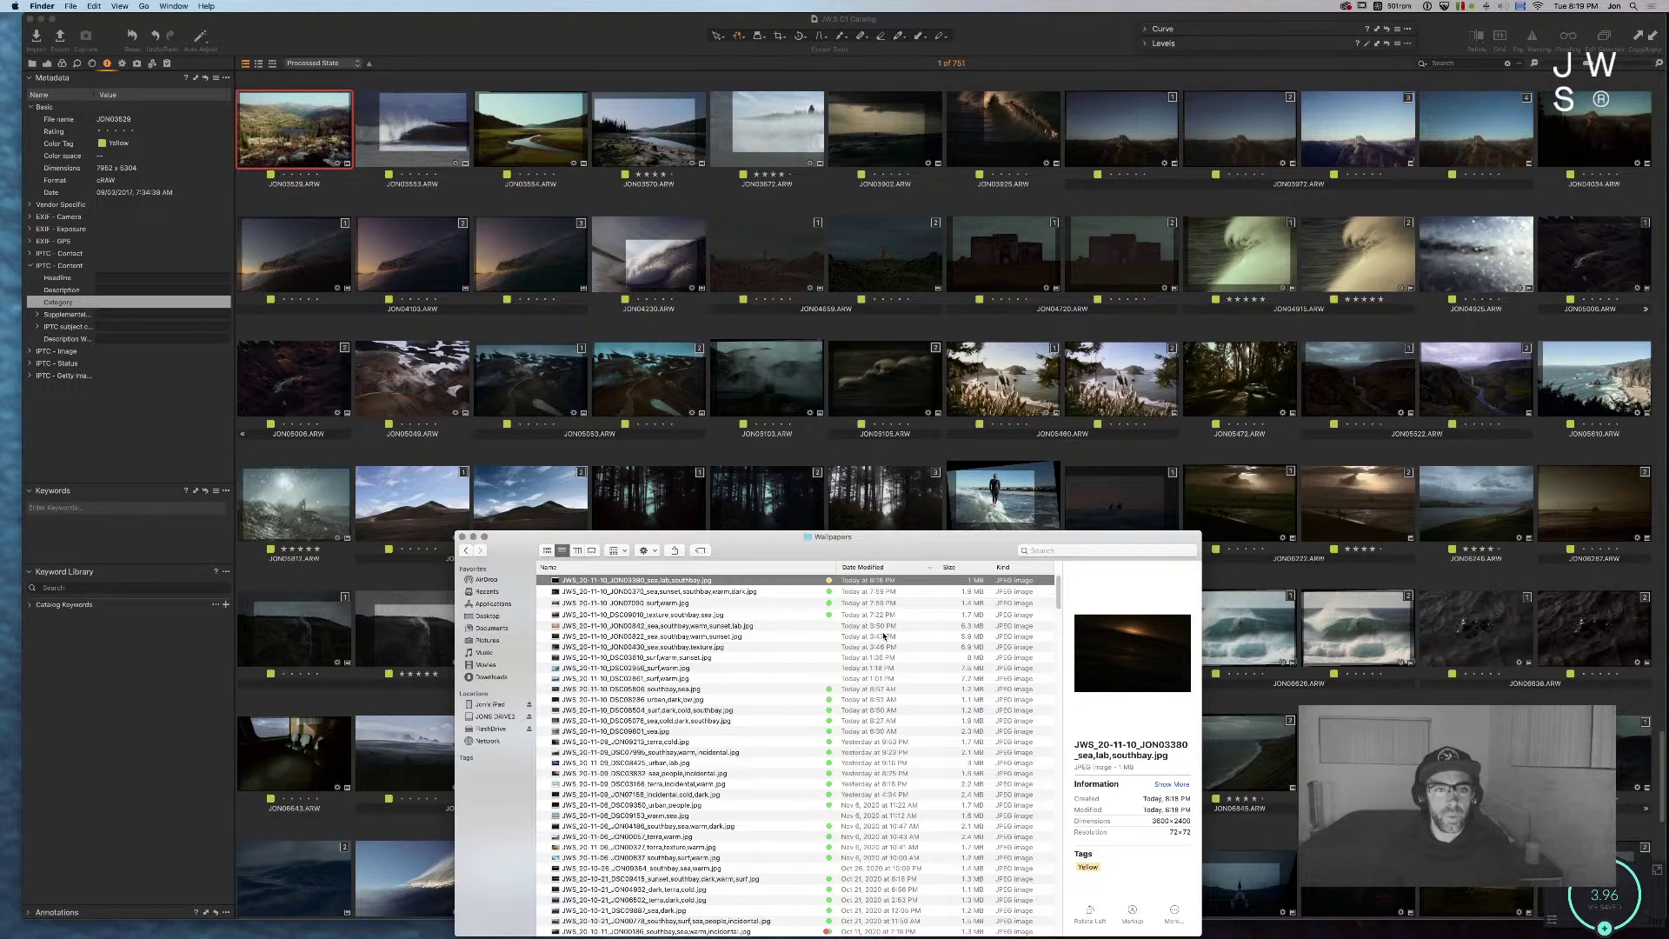
Step: Switch back to Capture One and select the second variant of the dark reddish terrain photo
{"action": "left_click", "coordinate": [743, 258]}
{"action": "left_click", "coordinate": [743, 258]}
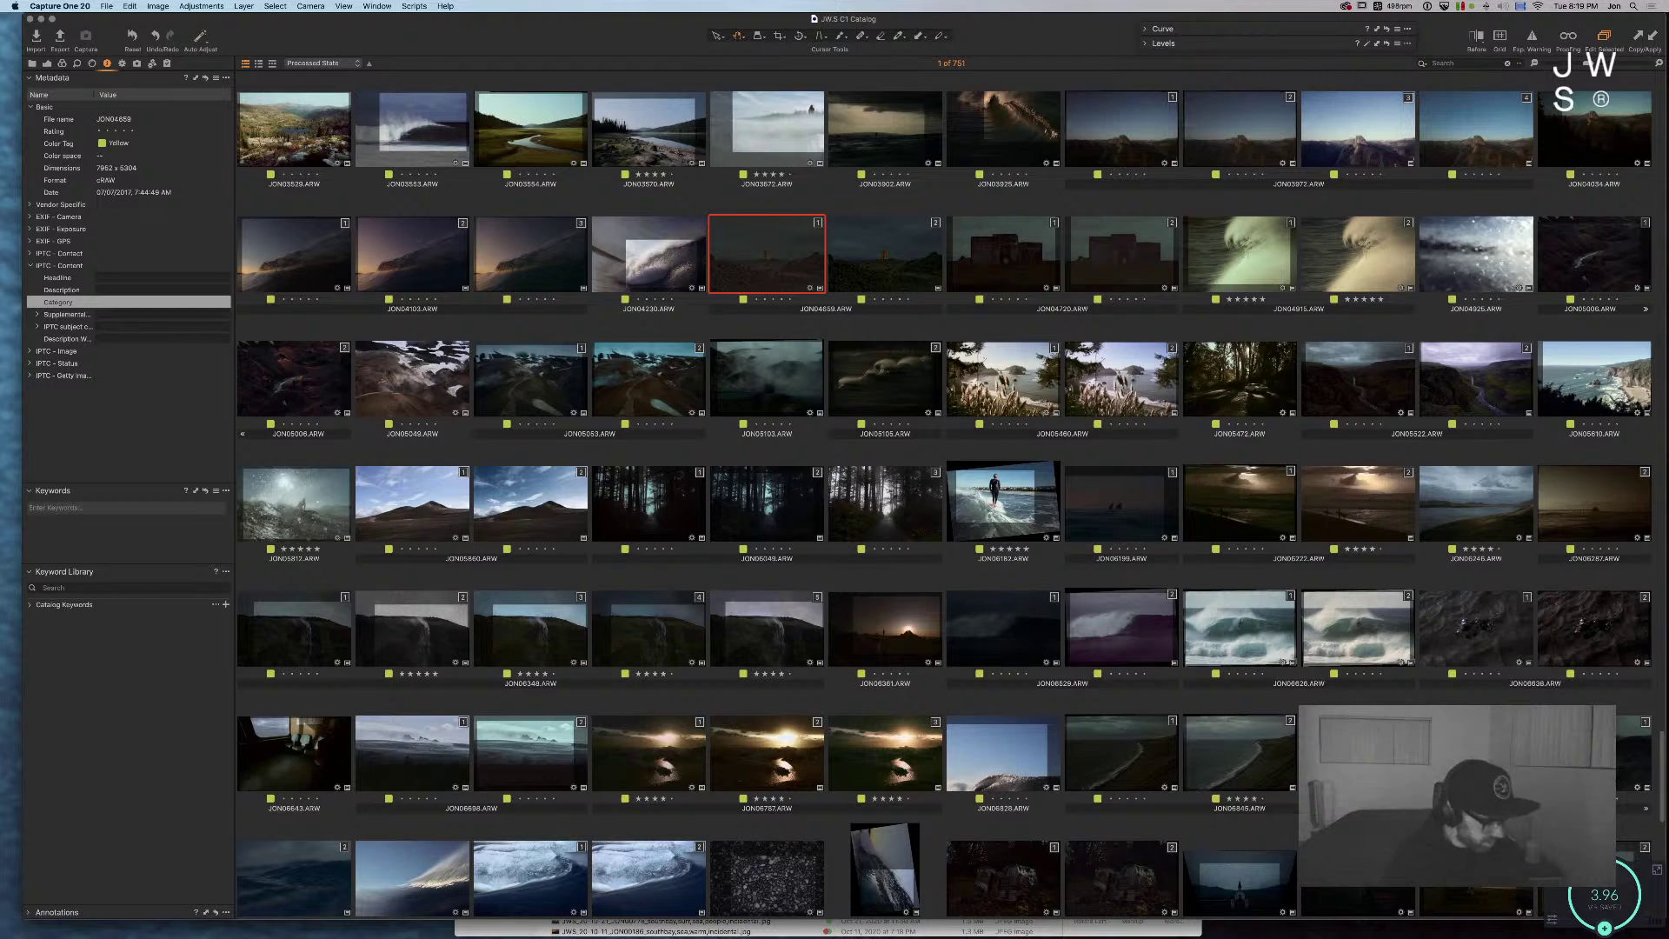
{"action": "key", "text": "super+Tab"}
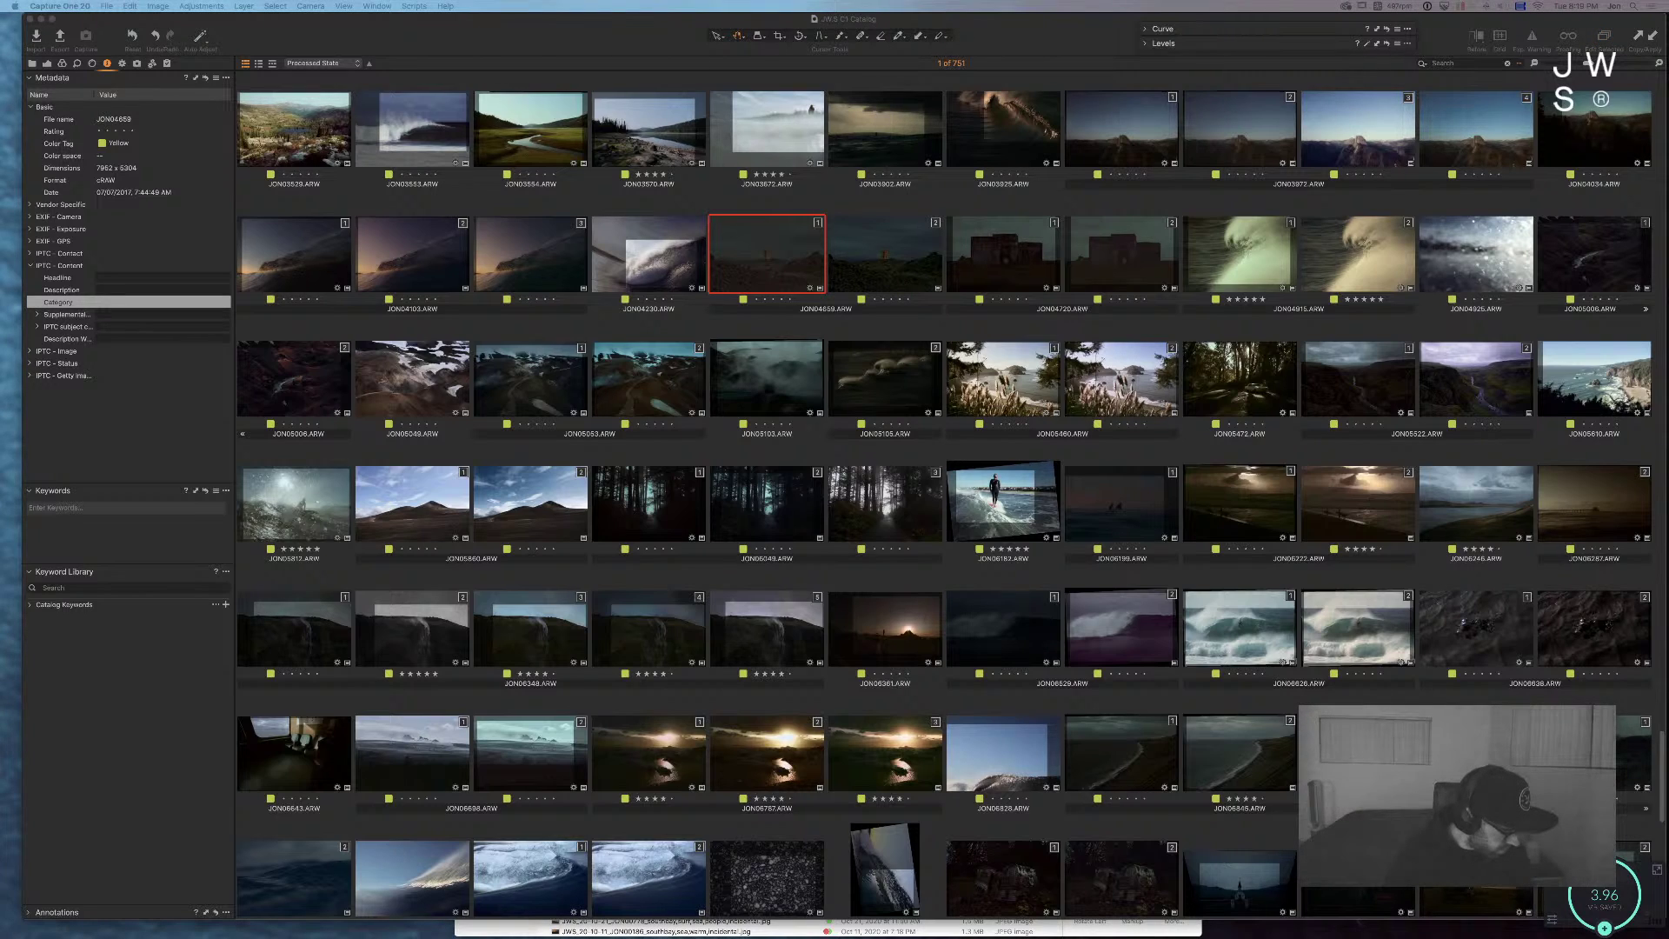
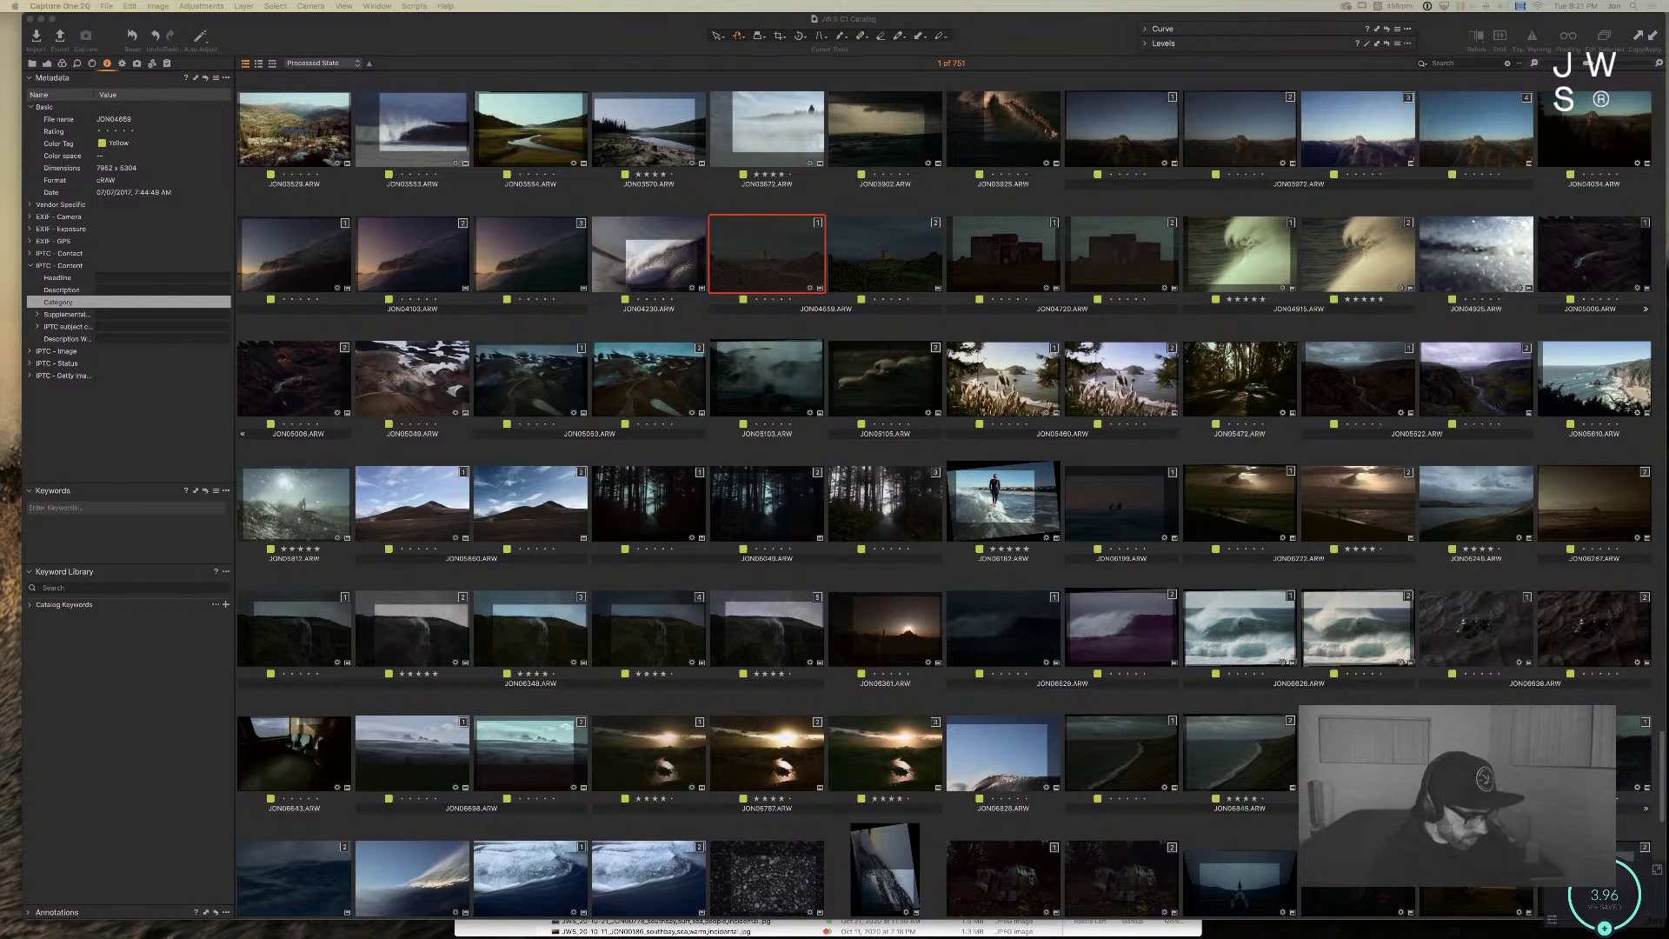
{"action": "key", "text": "super+Tab"}
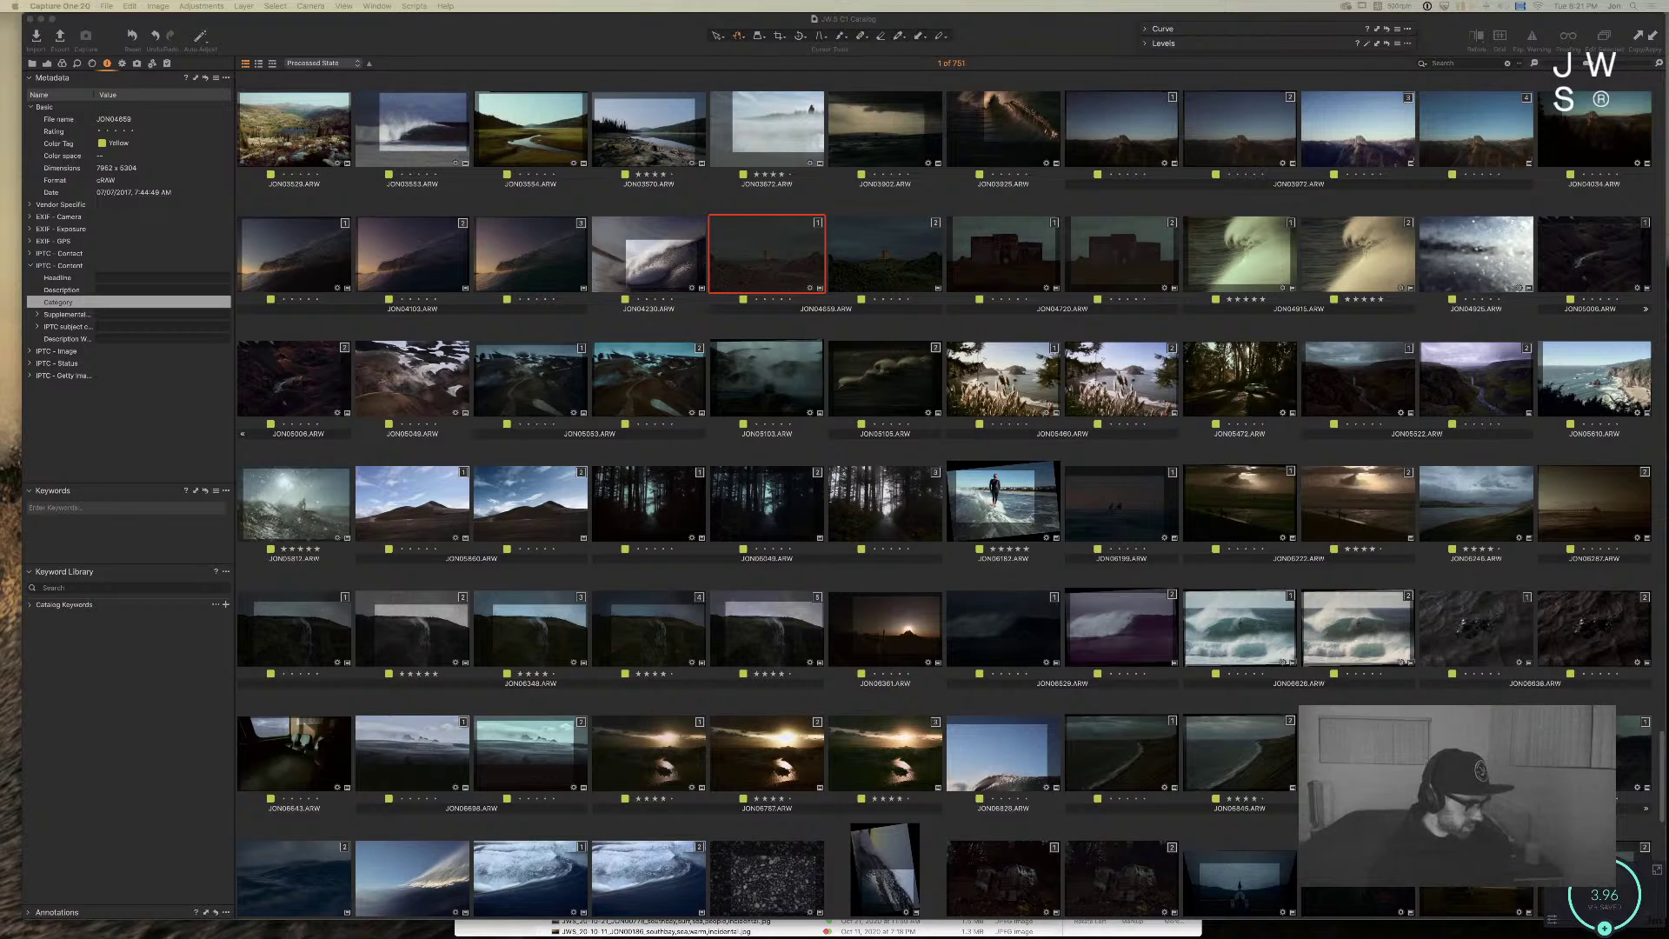
{"action": "left_click", "coordinate": [1038, 39]}
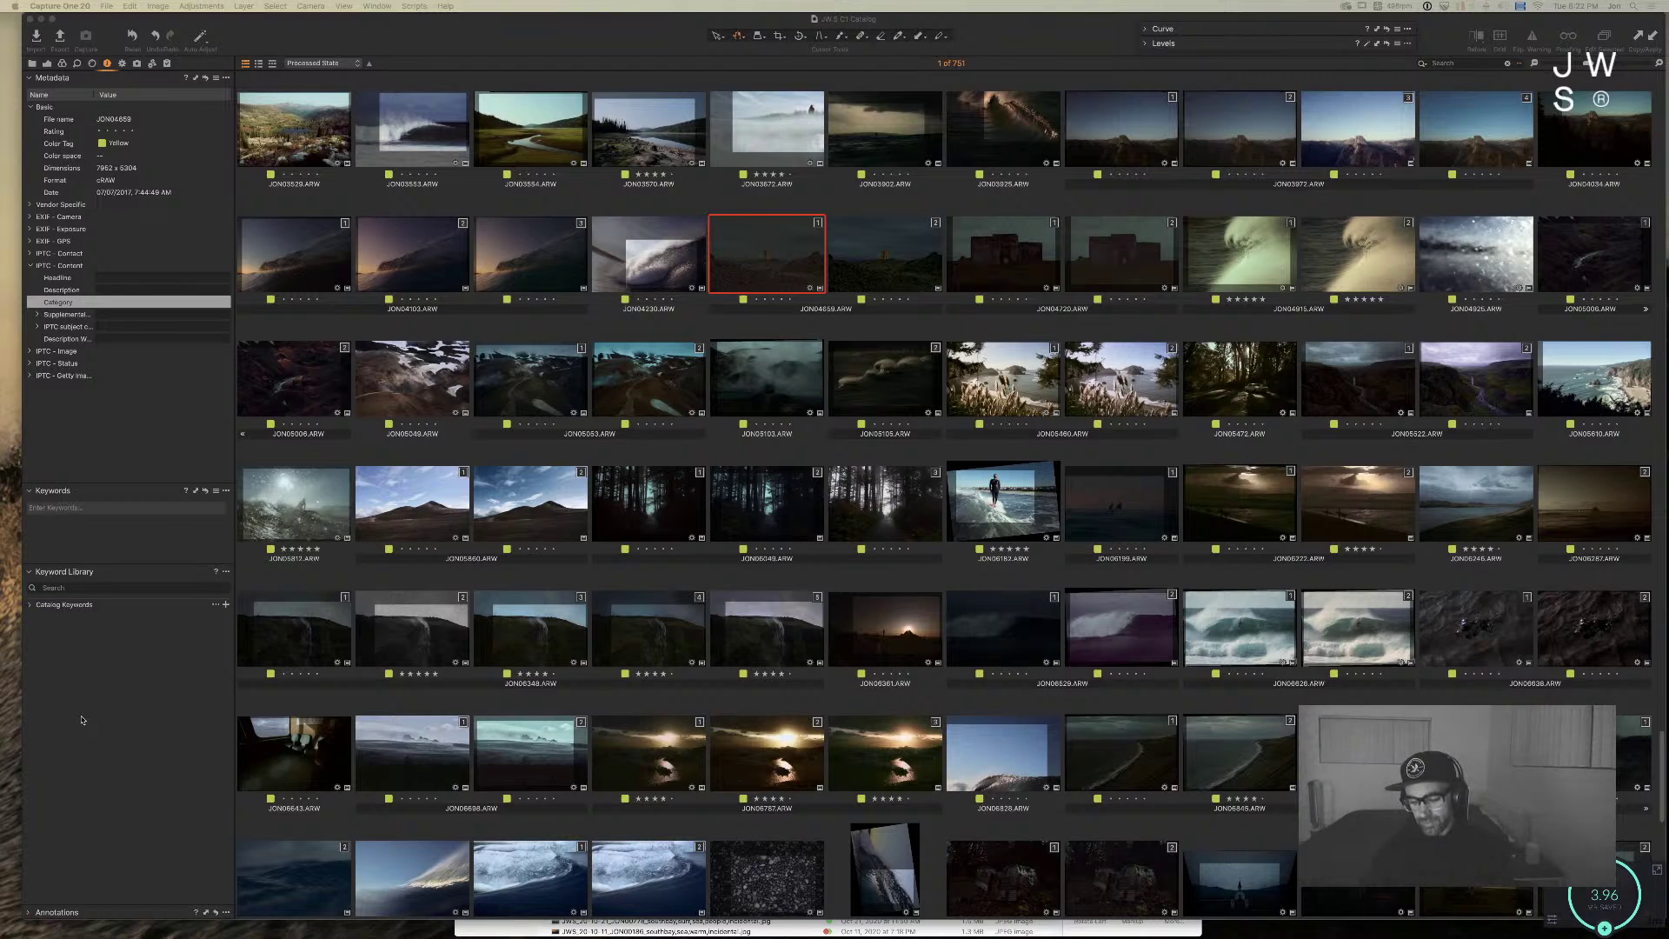
{"action": "left_click", "coordinate": [325, 375]}
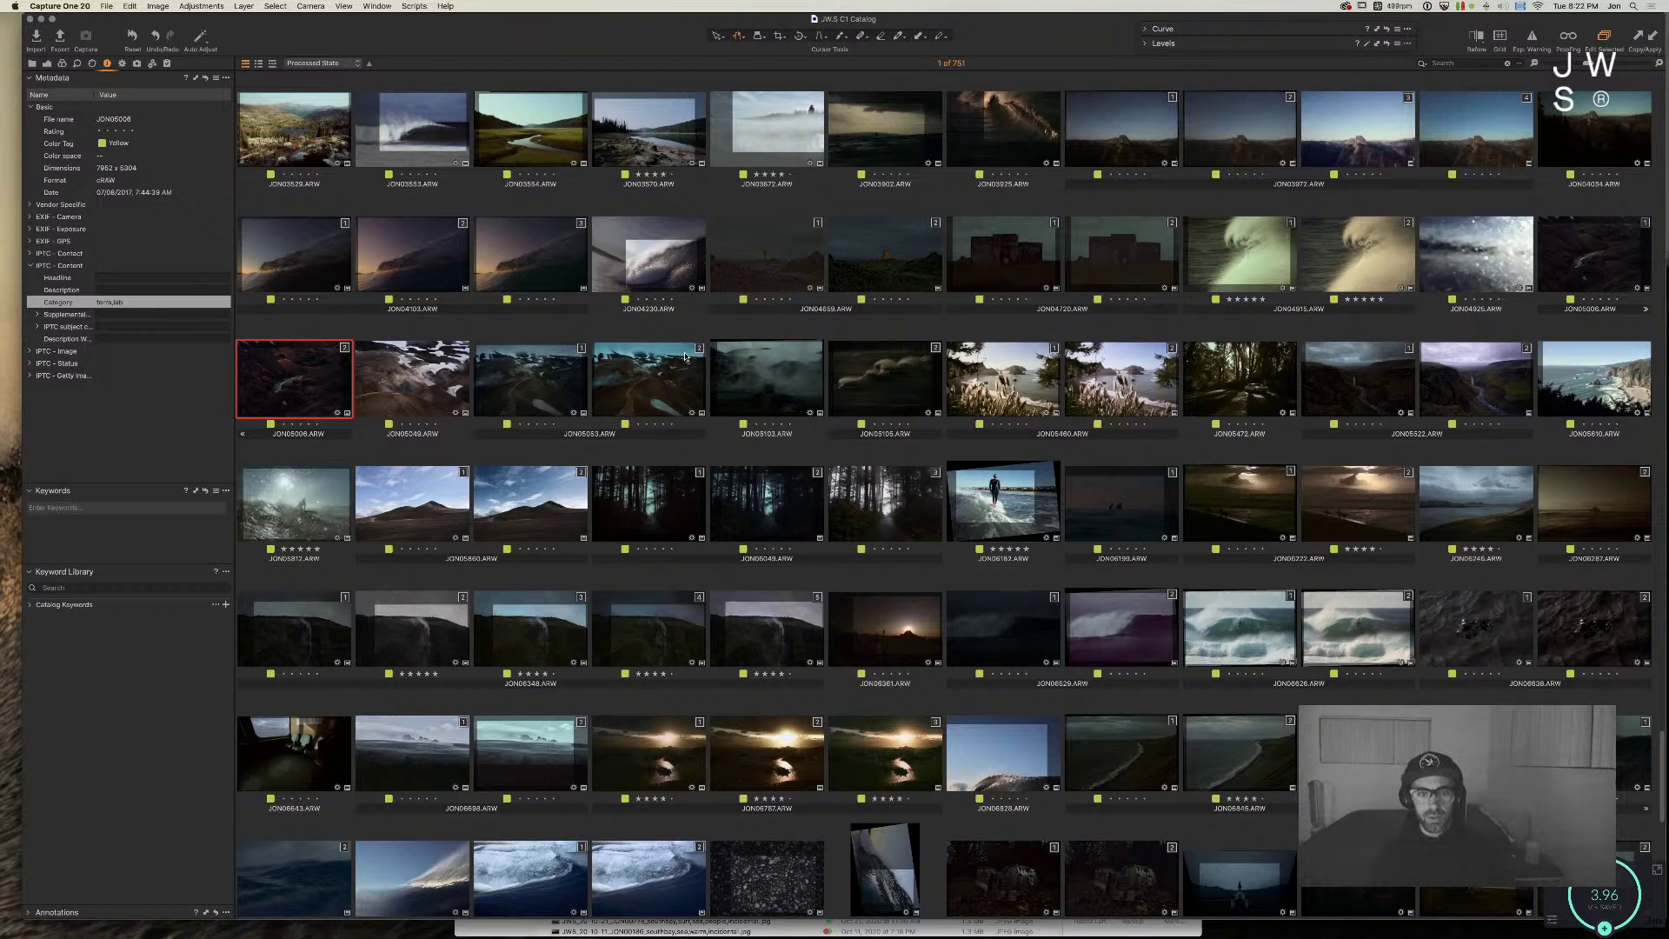
Step: Browse back through the thumbnails to the photo of red lanterns over a Chinatown street, and open it in the viewer
{"action": "scroll", "coordinate": [1178, 276], "scroll_direction": "up", "scroll_amount": 5}
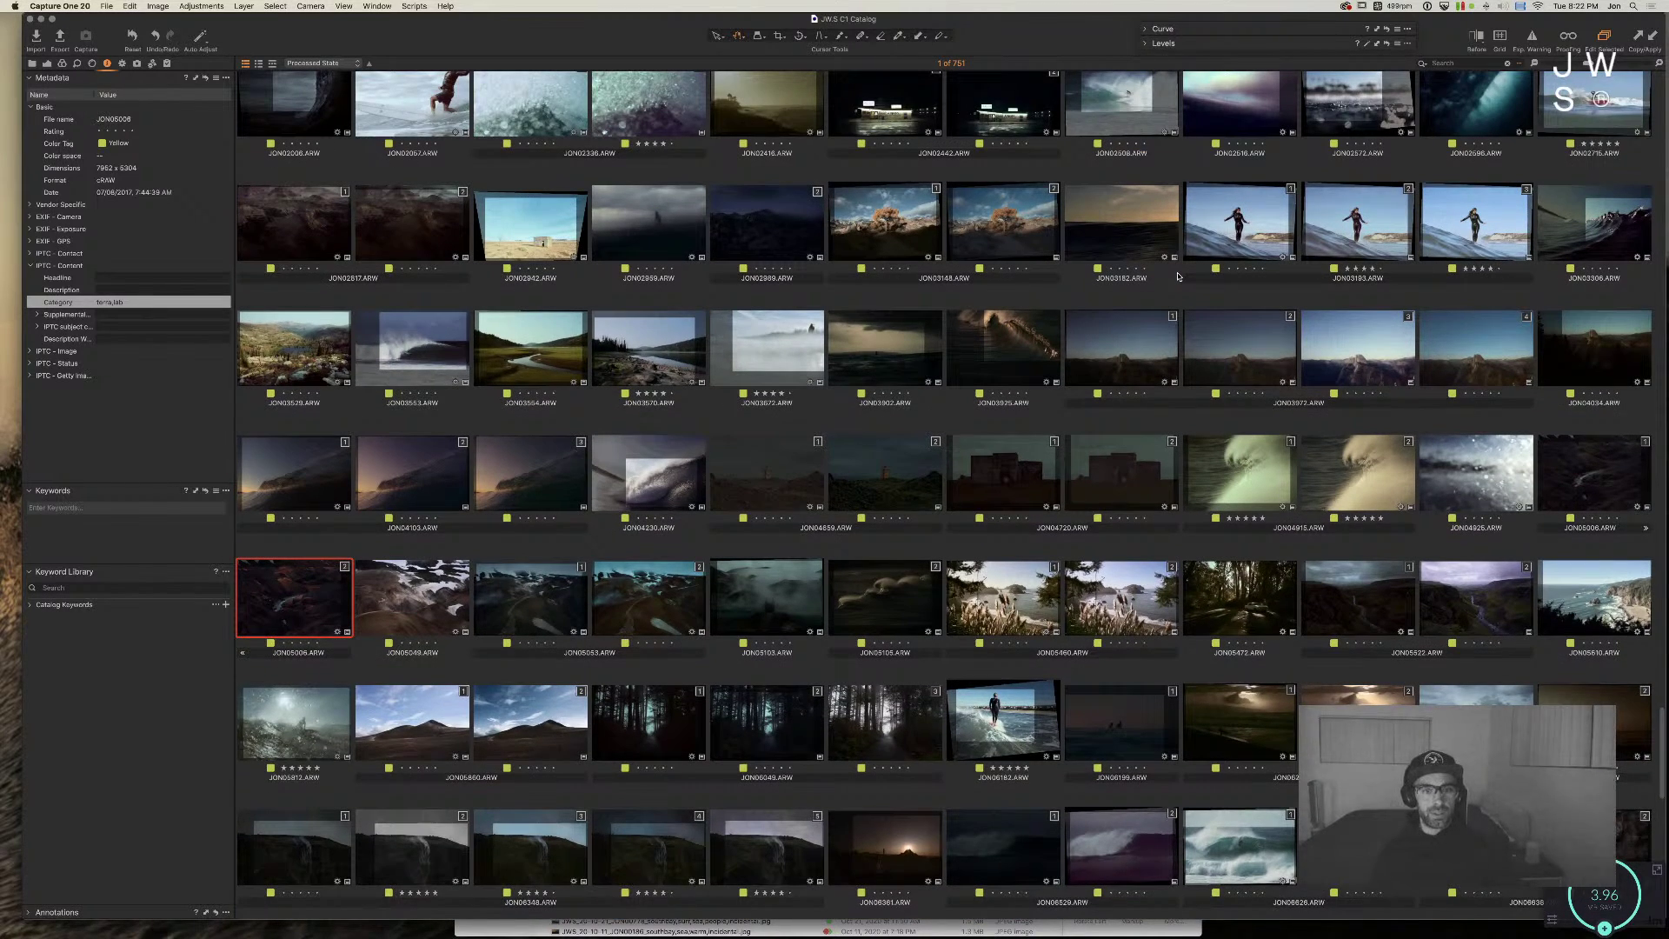
{"action": "scroll", "coordinate": [1177, 276], "scroll_direction": "up", "scroll_amount": 3}
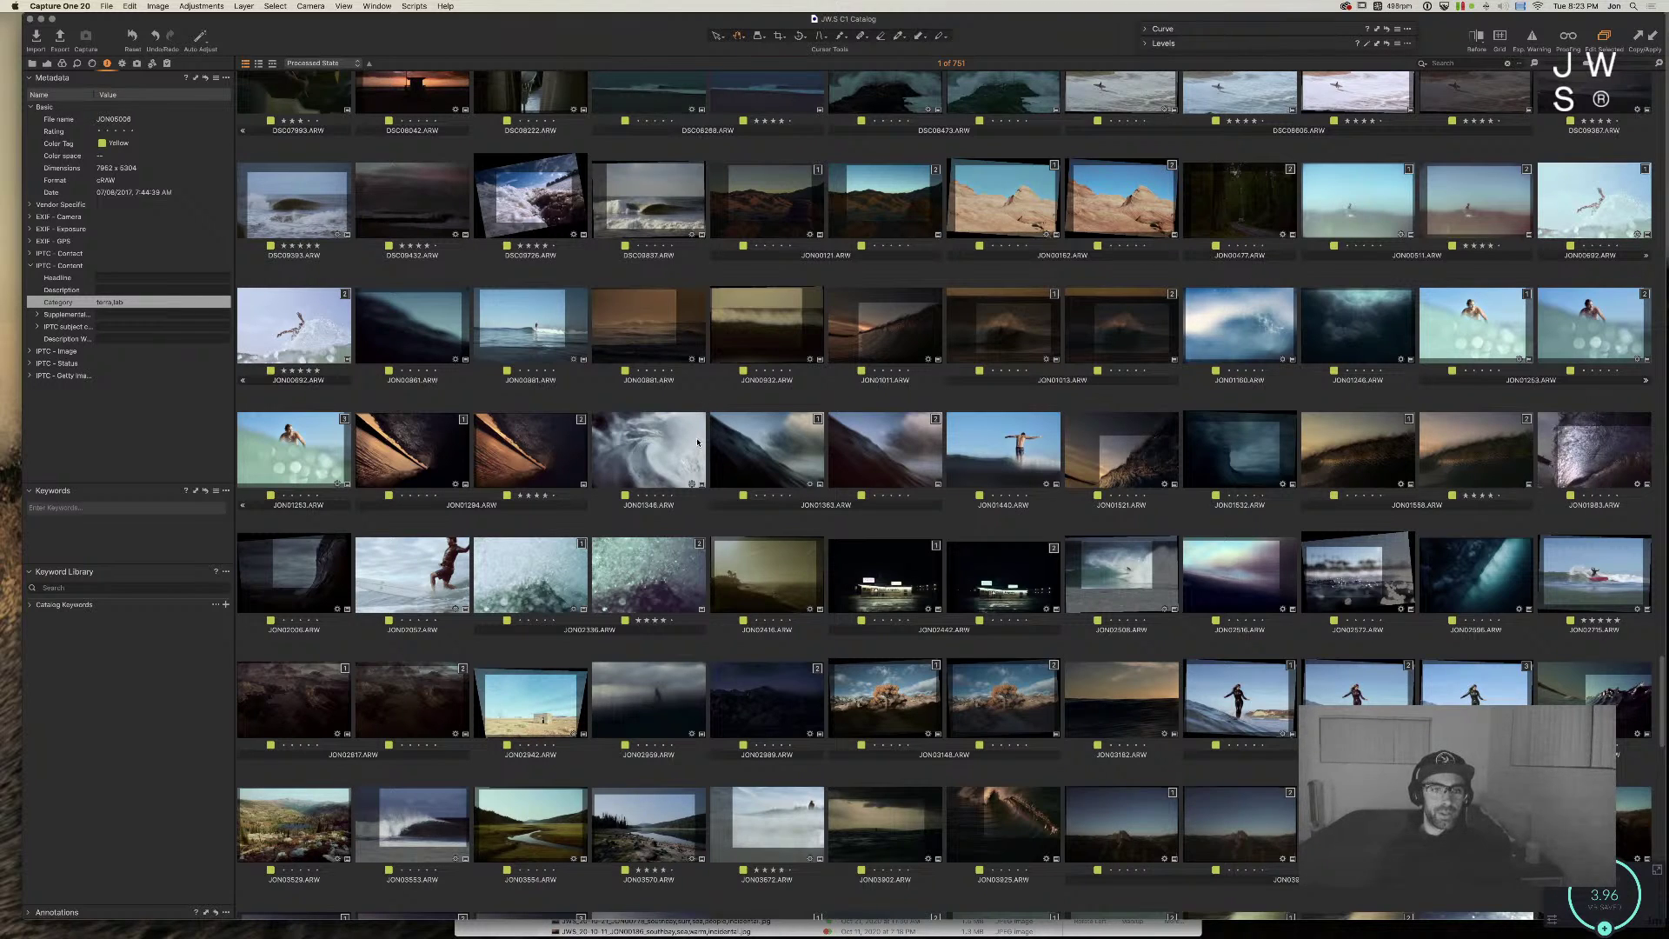
{"action": "scroll", "coordinate": [697, 439], "scroll_direction": "up", "scroll_amount": 1}
{"action": "scroll", "coordinate": [698, 439], "scroll_direction": "up", "scroll_amount": 3}
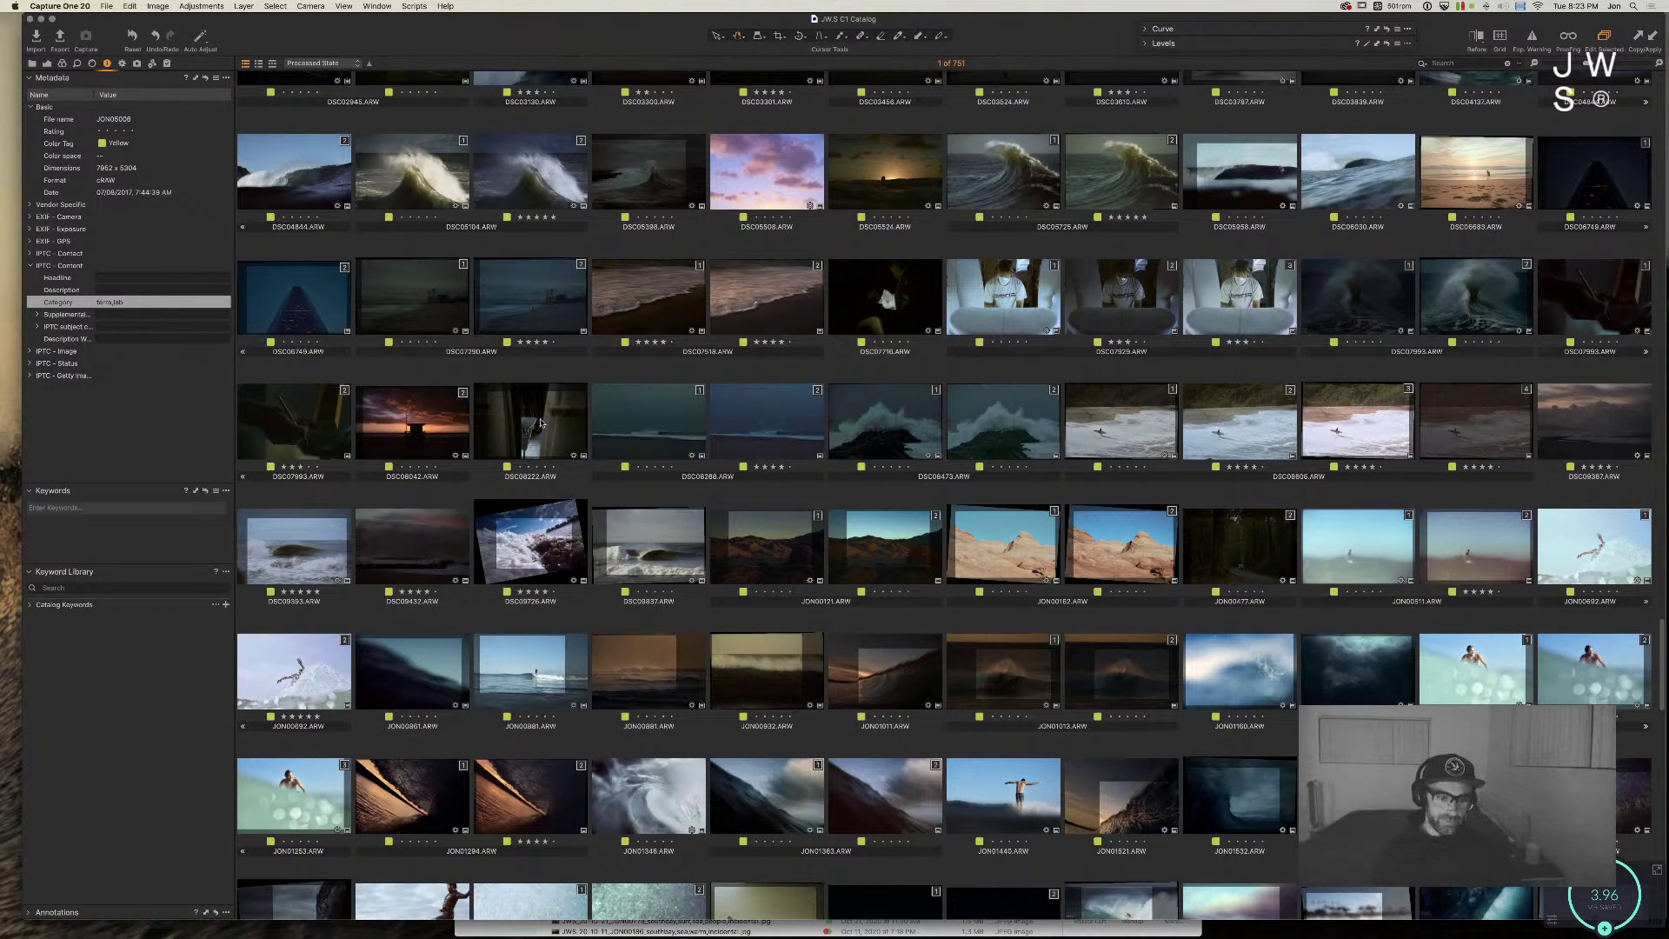
{"action": "scroll", "coordinate": [544, 540], "scroll_direction": "up", "scroll_amount": 5}
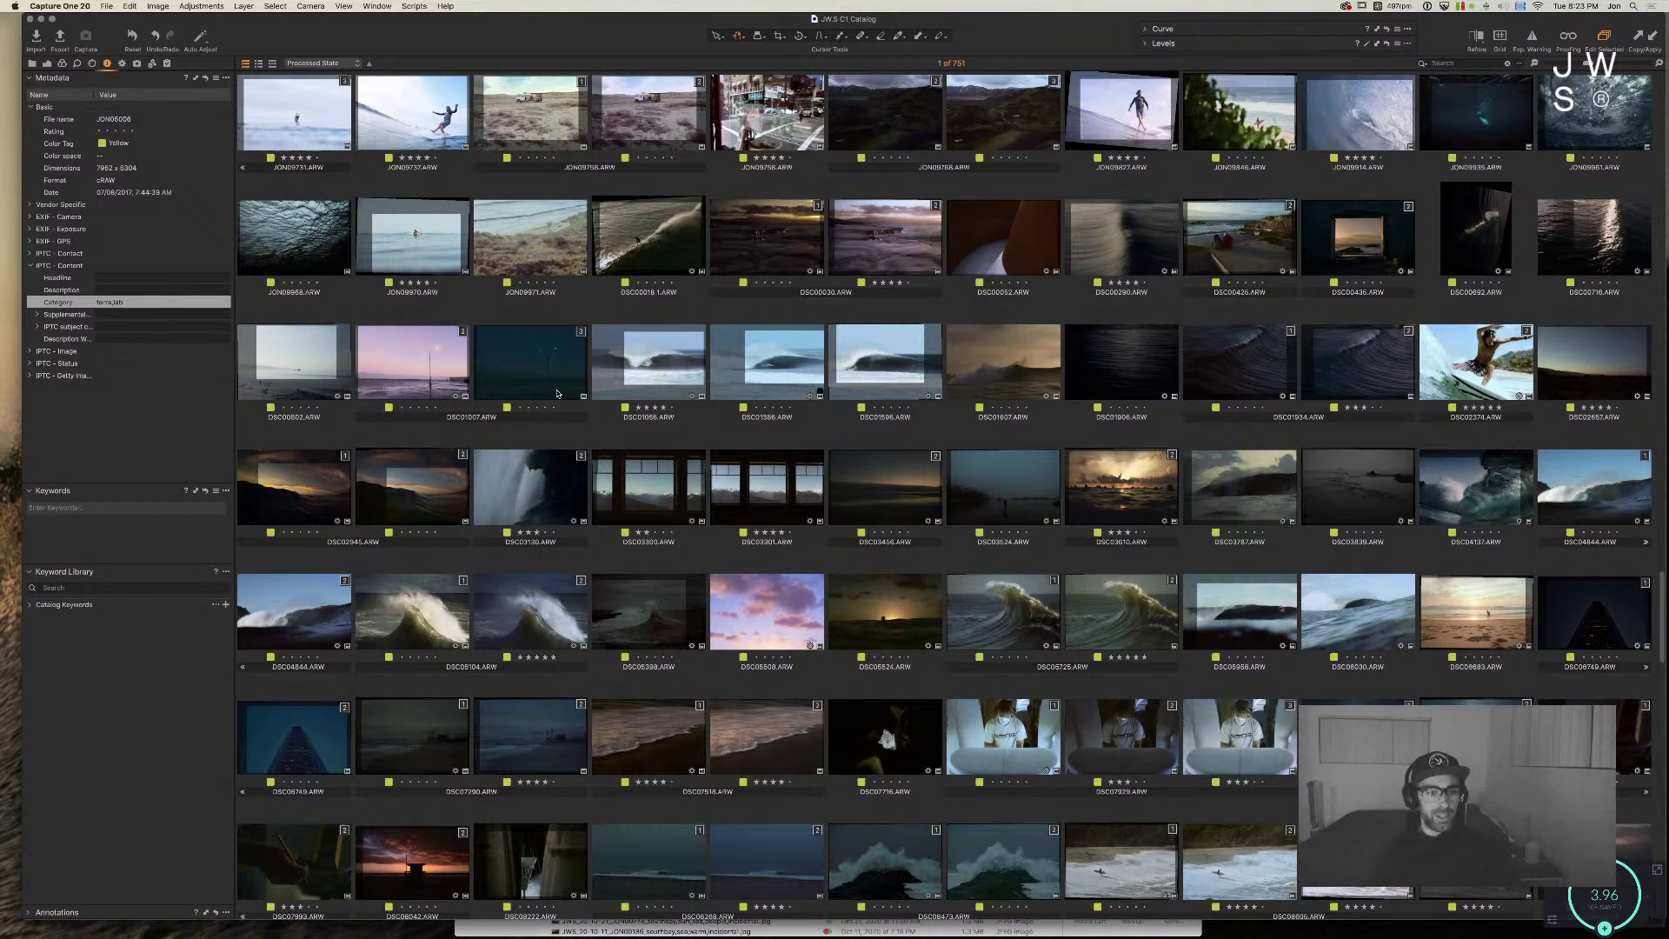
{"action": "scroll", "coordinate": [578, 374], "scroll_direction": "up", "scroll_amount": 2}
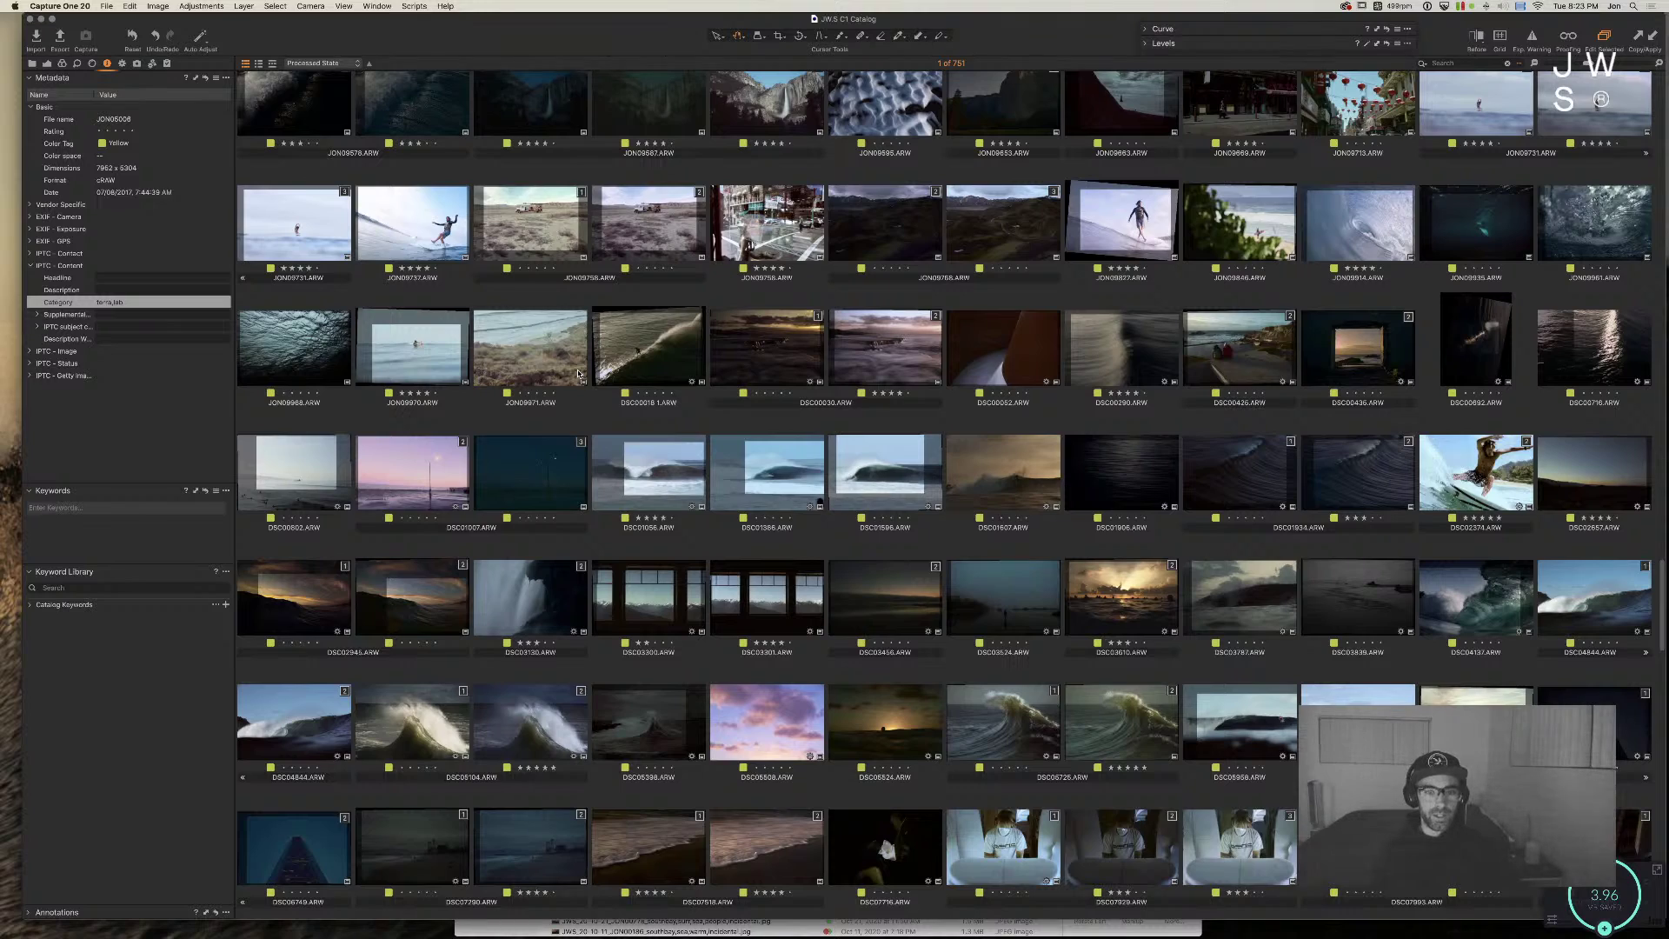
{"action": "scroll", "coordinate": [578, 373], "scroll_direction": "up", "scroll_amount": 1}
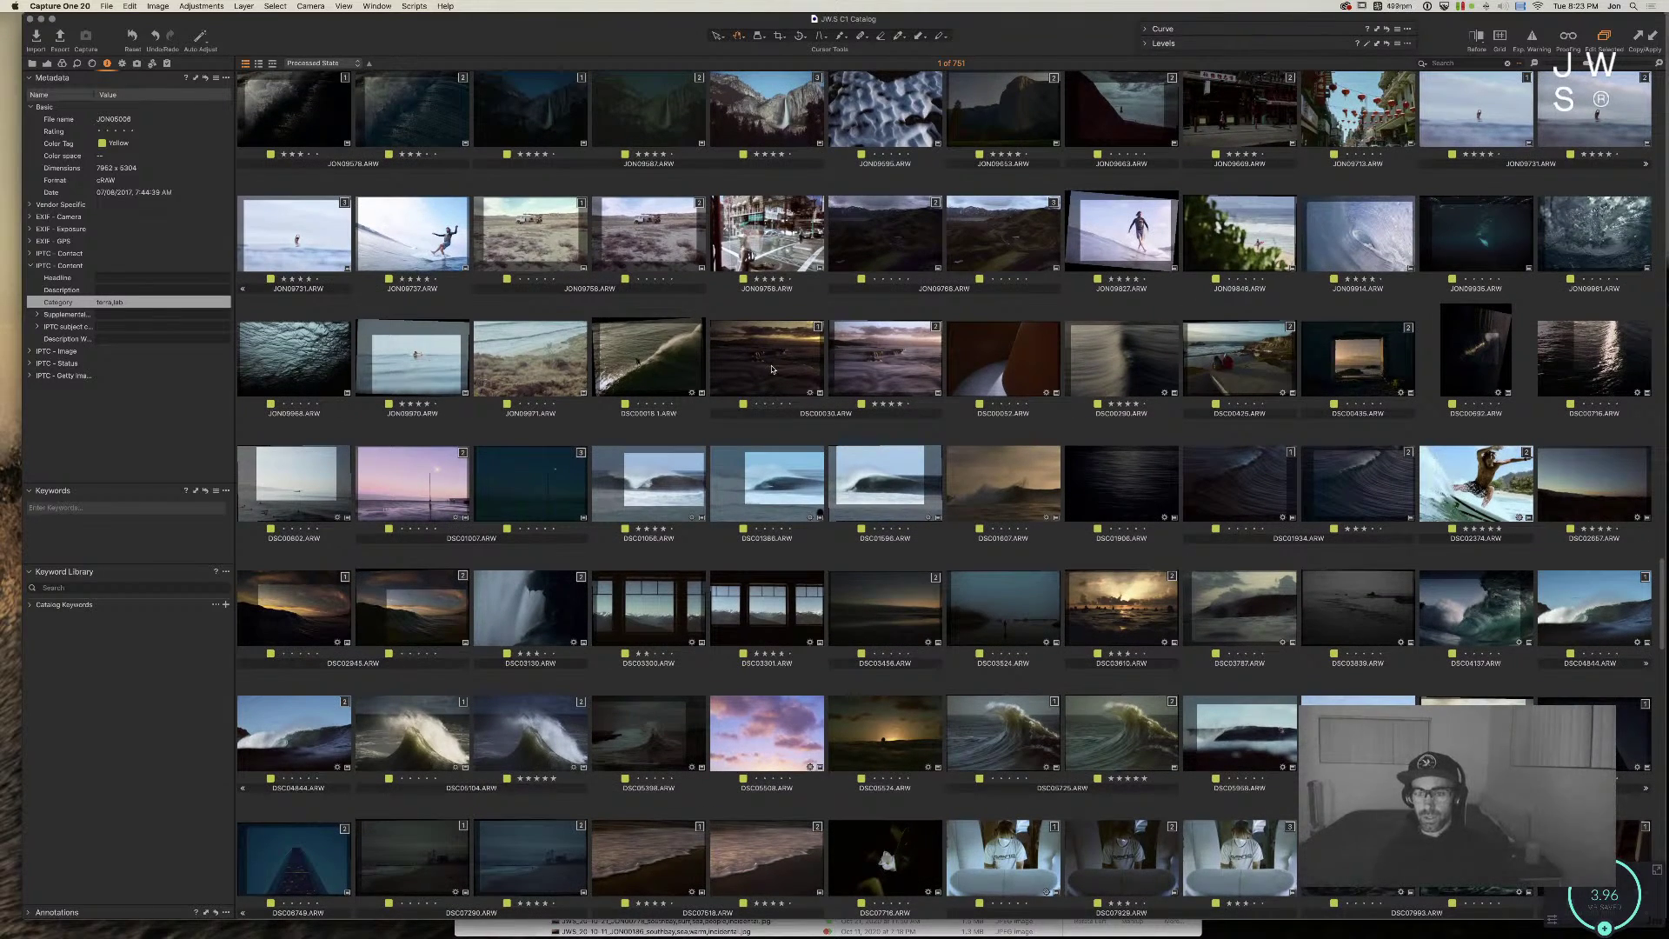
{"action": "scroll", "coordinate": [777, 365], "scroll_direction": "up", "scroll_amount": 2}
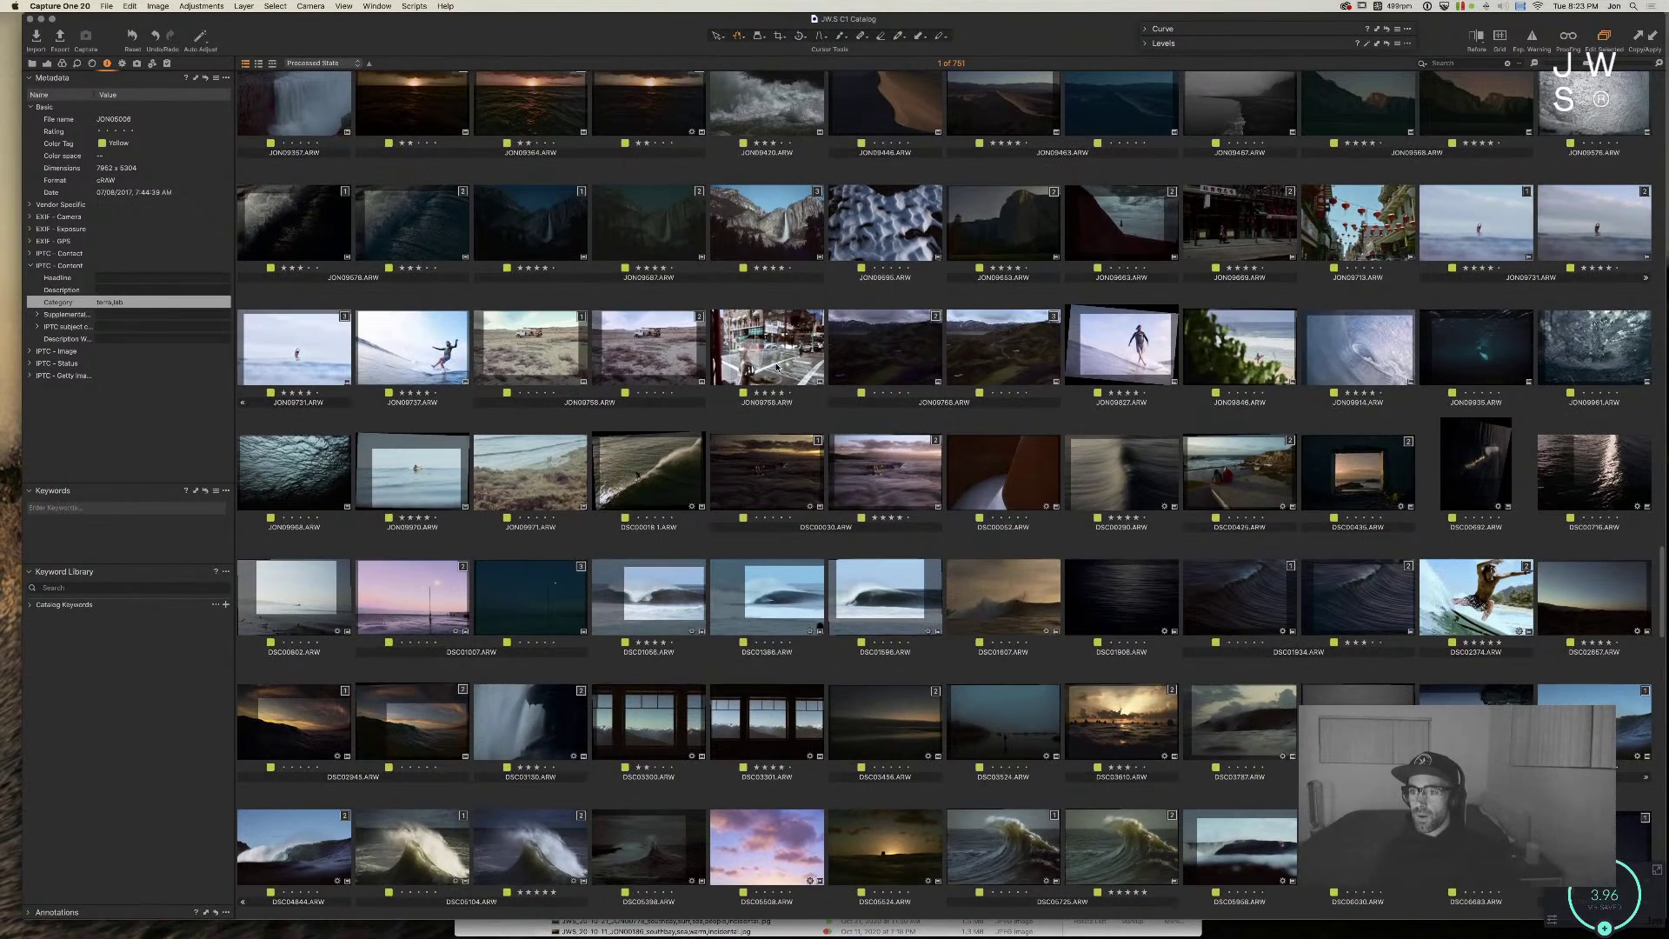
{"action": "left_click", "coordinate": [1337, 228]}
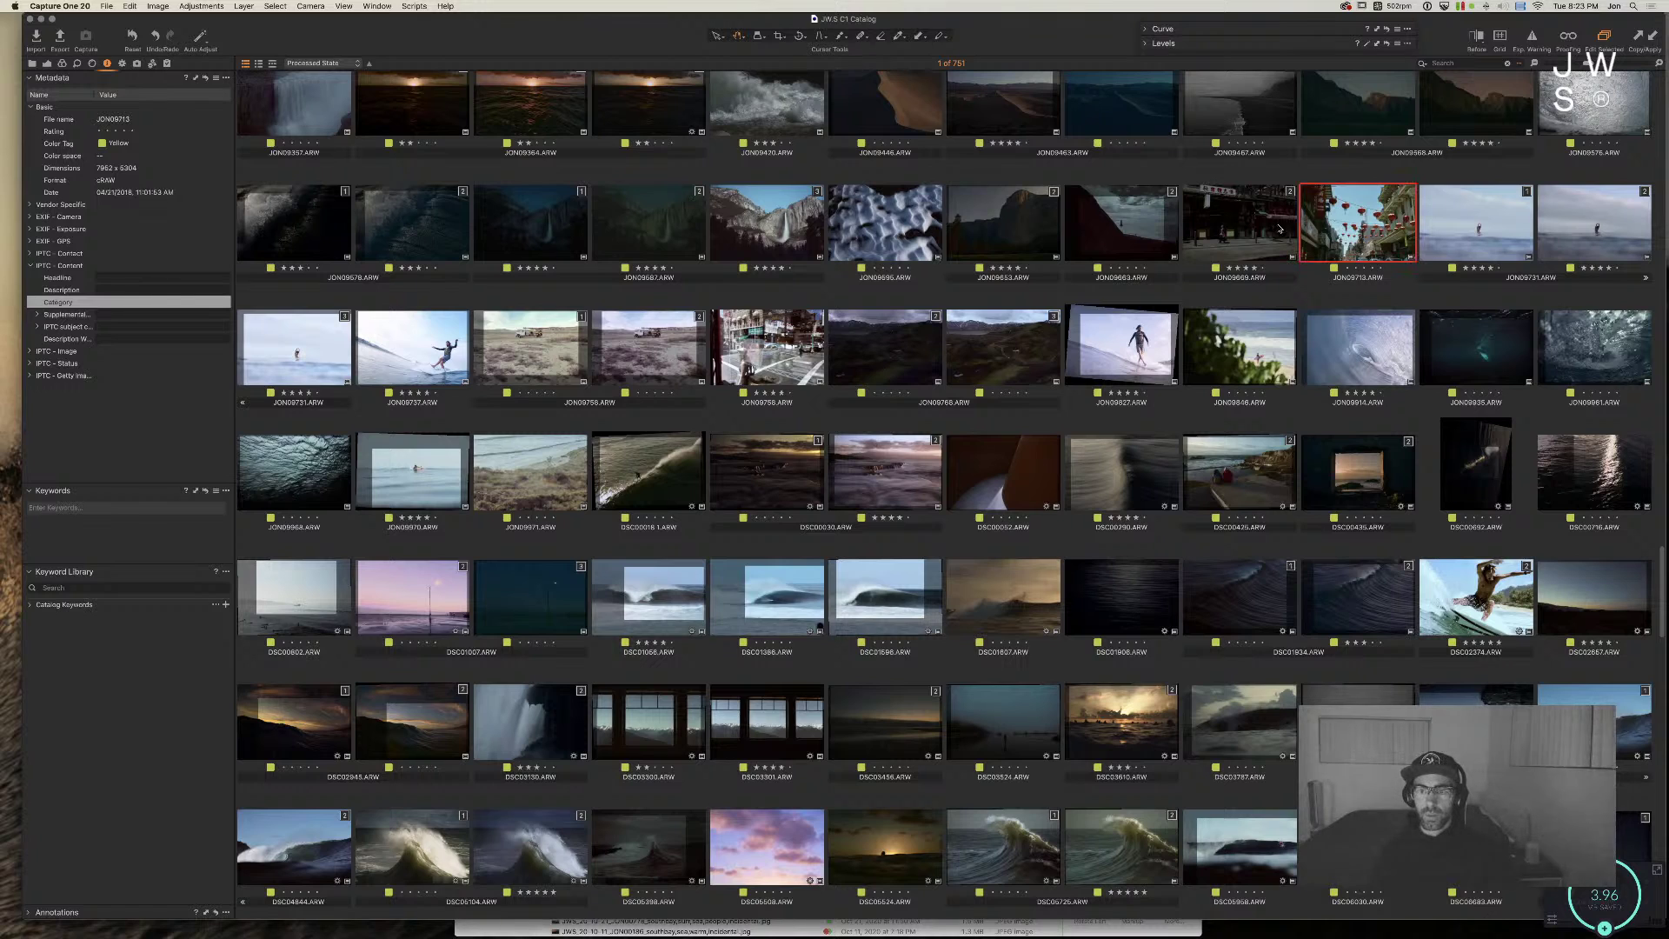
{"action": "double_click", "coordinate": [1380, 226]}
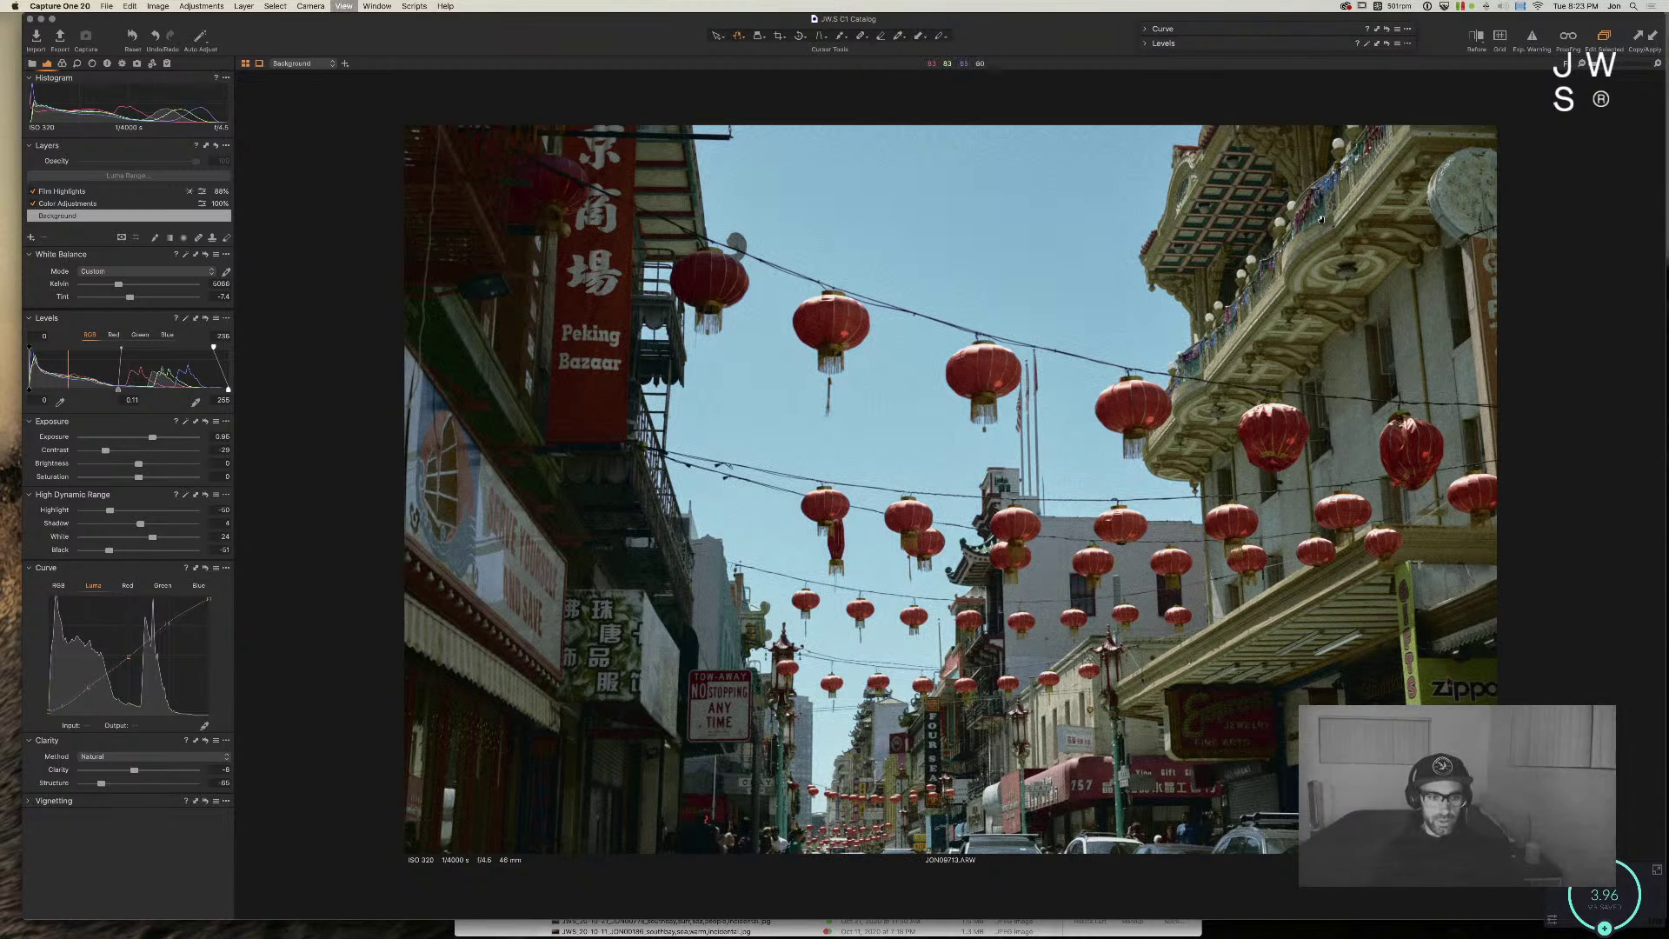
Step: Soften the lantern photo's detail by setting the Film Grain granularity to 54 and Clarity to -20
{"action": "key", "text": "super+alt+6"}
{"action": "key", "text": "super+alt+4"}
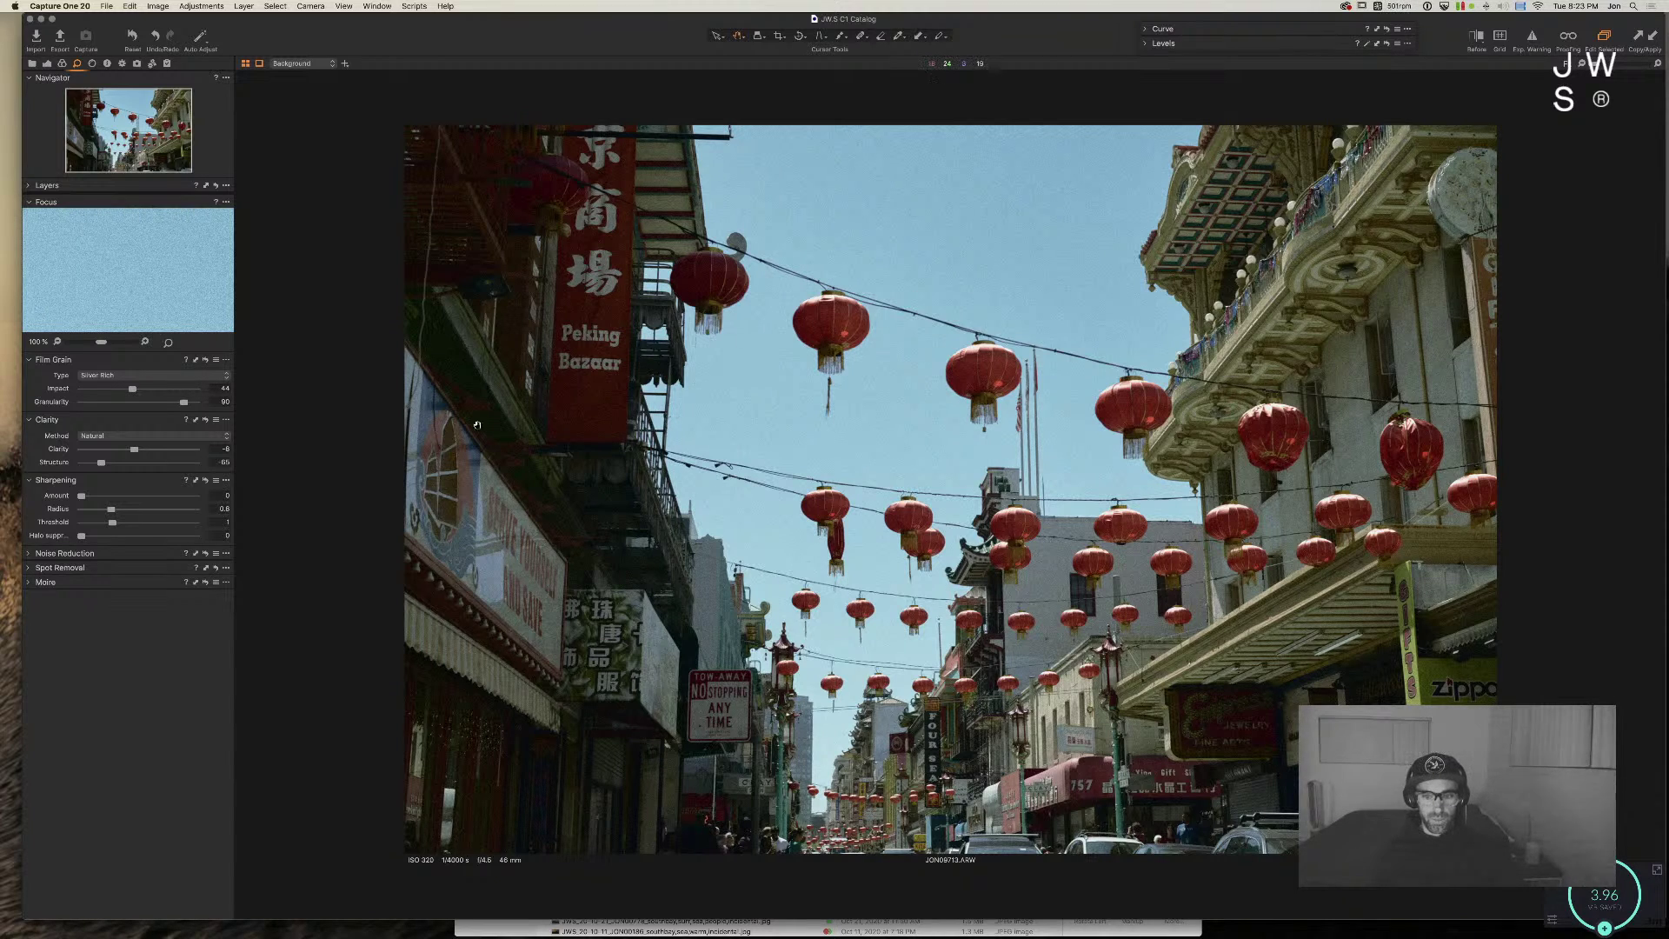
{"action": "left_click_drag", "start_coordinate": [184, 402], "coordinate": [145, 403]}
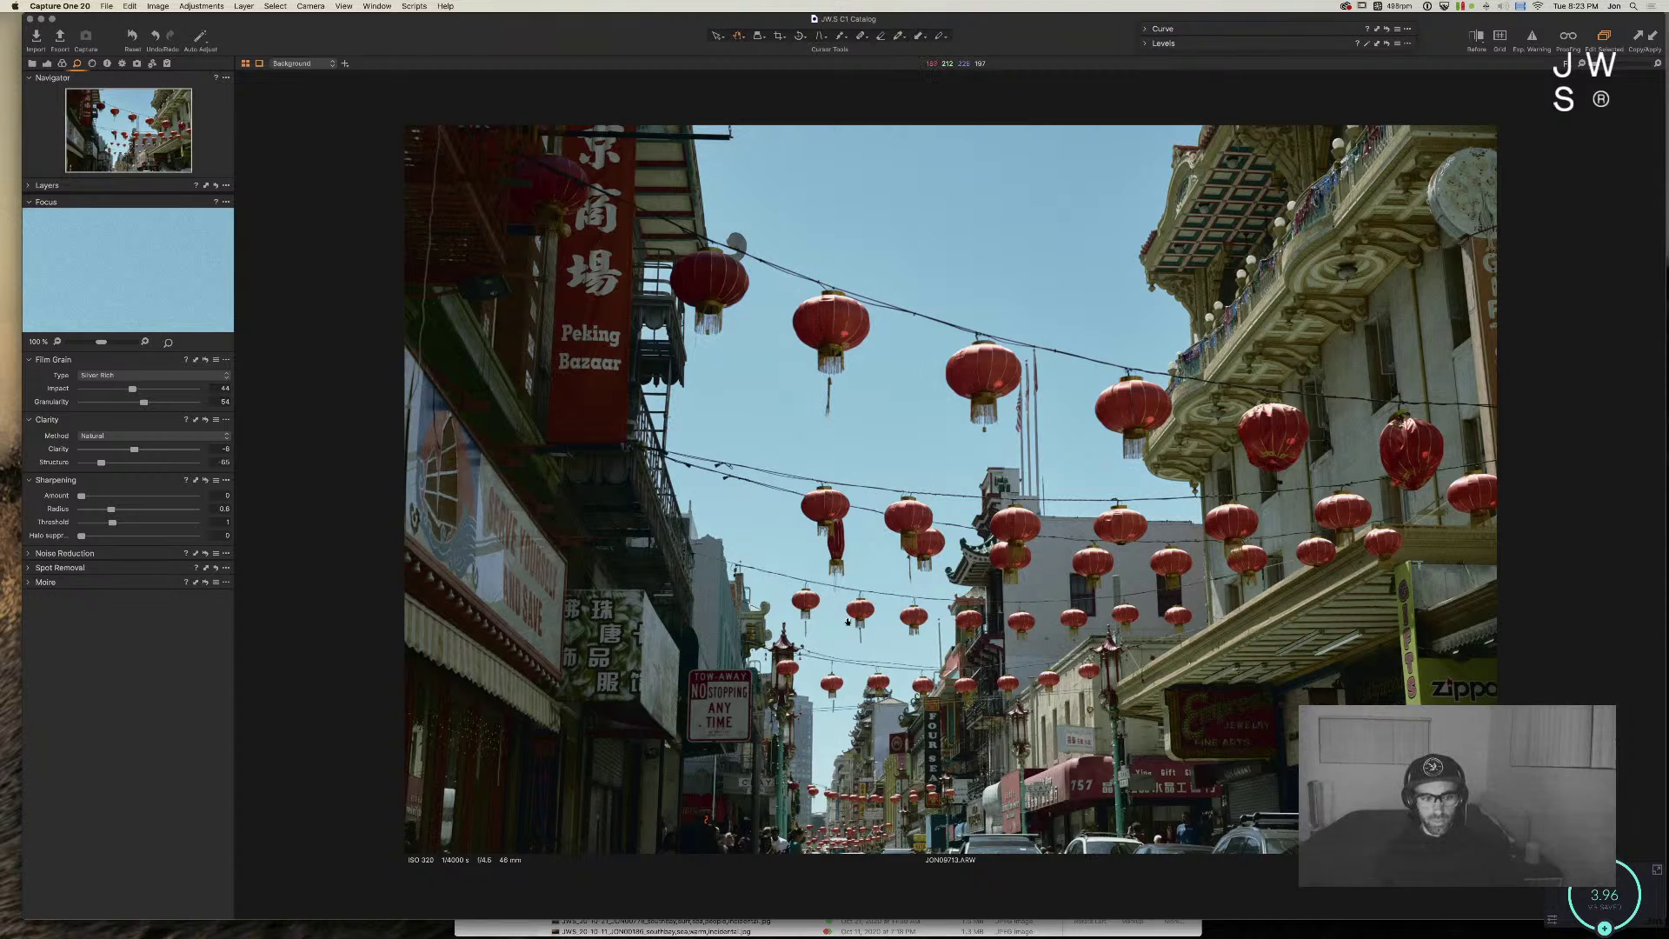
{"action": "left_click_drag", "start_coordinate": [133, 450], "coordinate": [126, 451]}
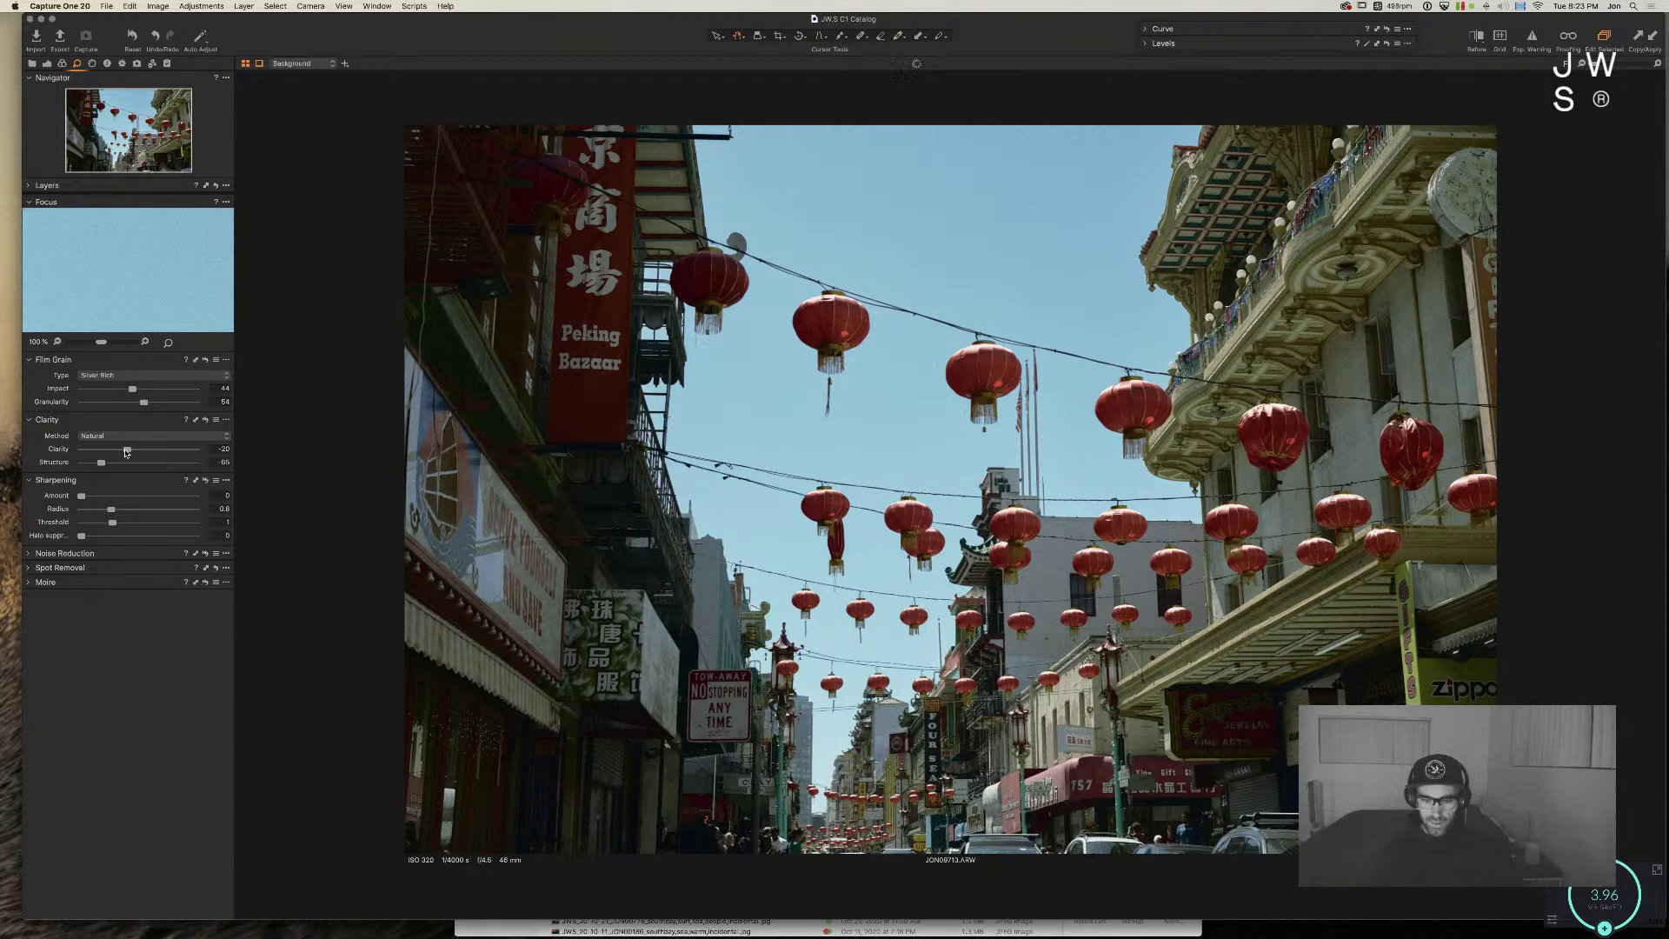
Step: Check the street signs and lanterns at 100% and lower the Film Grain impact to just under 30
{"action": "left_click", "coordinate": [1029, 724]}
{"action": "left_click_drag", "start_coordinate": [890, 478], "coordinate": [1139, 498]}
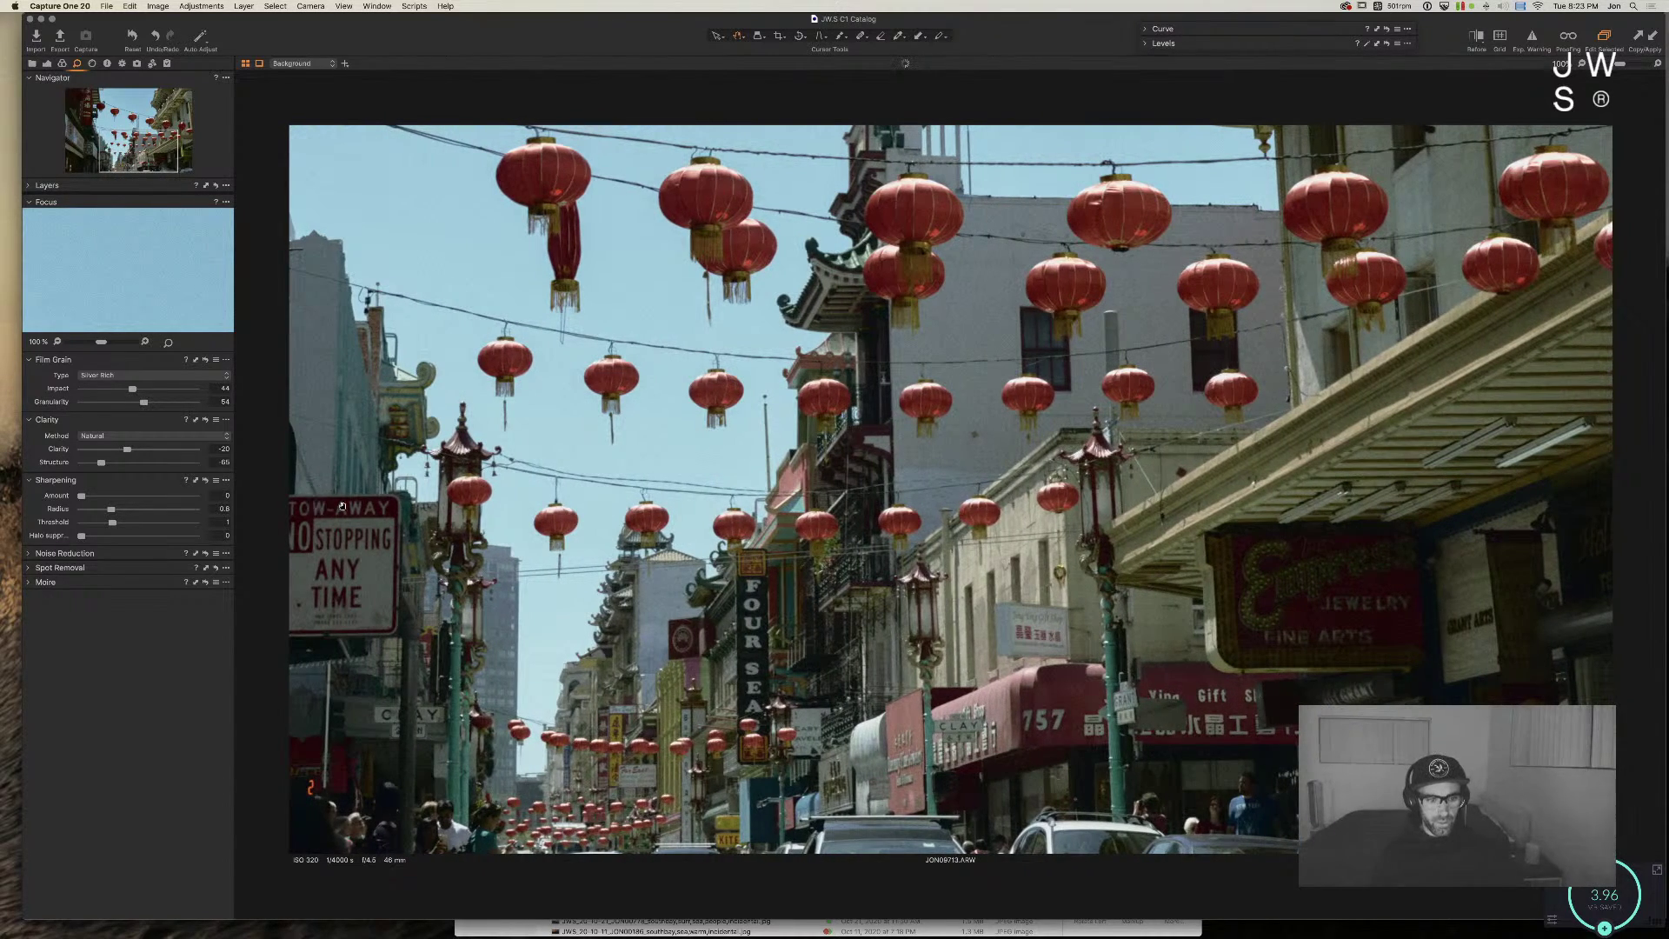
{"action": "left_click_drag", "start_coordinate": [341, 506], "coordinate": [711, 507]}
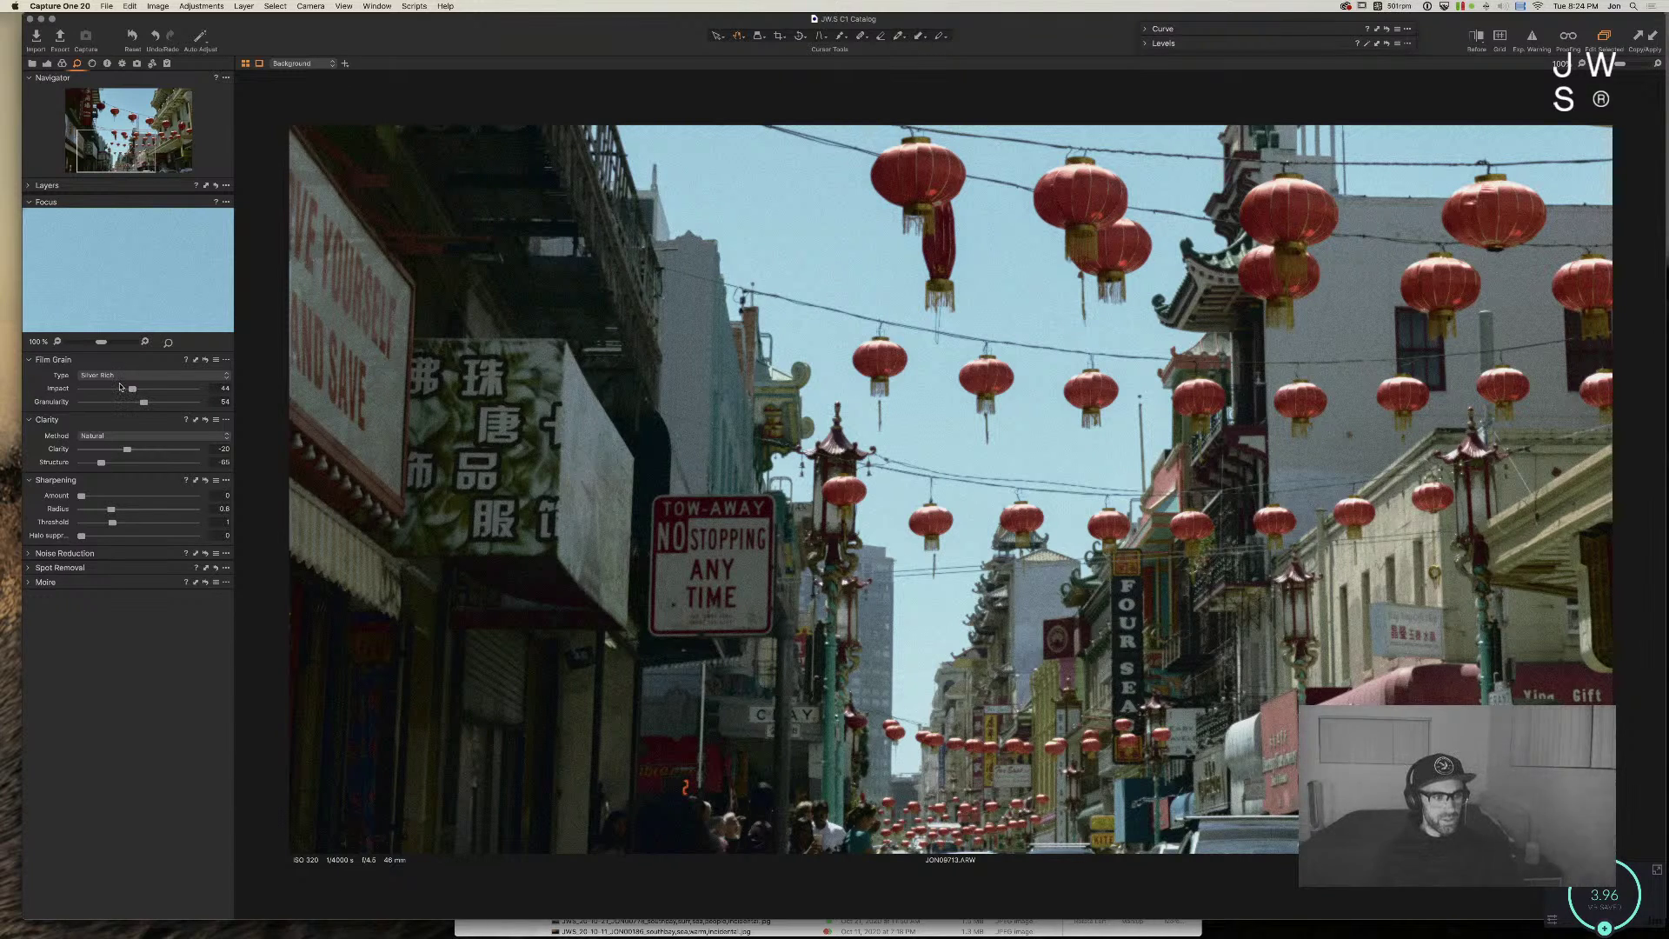
{"action": "left_click_drag", "start_coordinate": [132, 389], "coordinate": [103, 391]}
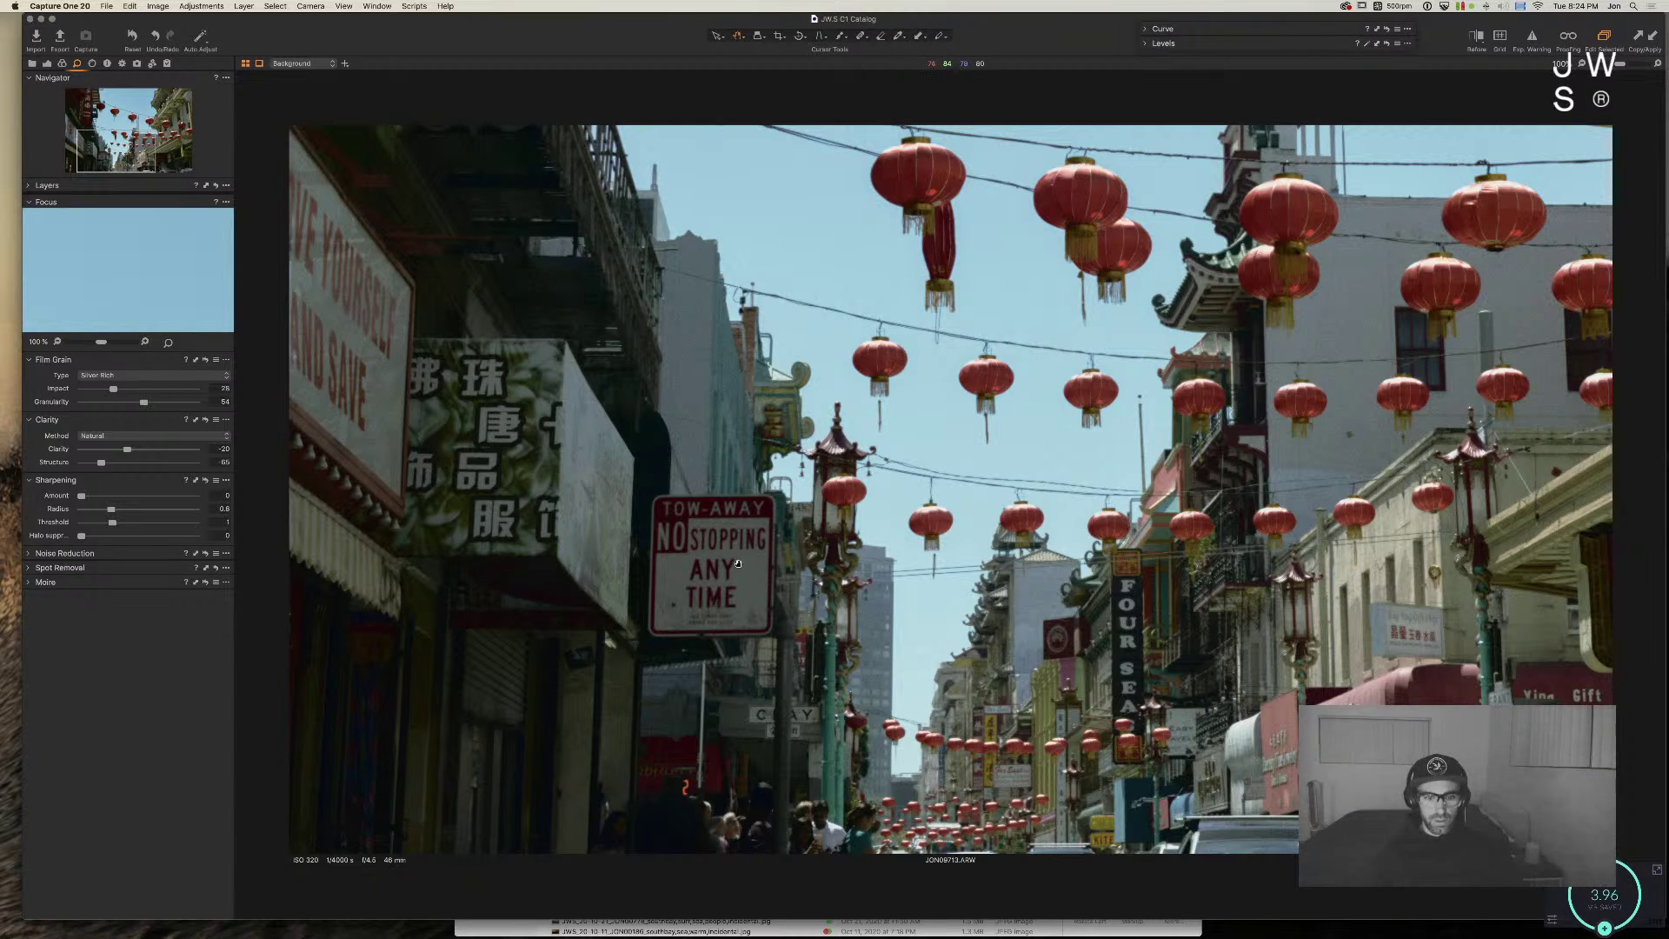
Step: Examine the grain up close around the tow-away sign and the lamp post, and return to the full image
{"action": "key", "text": "super+z"}
{"action": "scroll", "coordinate": [721, 668], "scroll_direction": "up", "scroll_amount": 5}
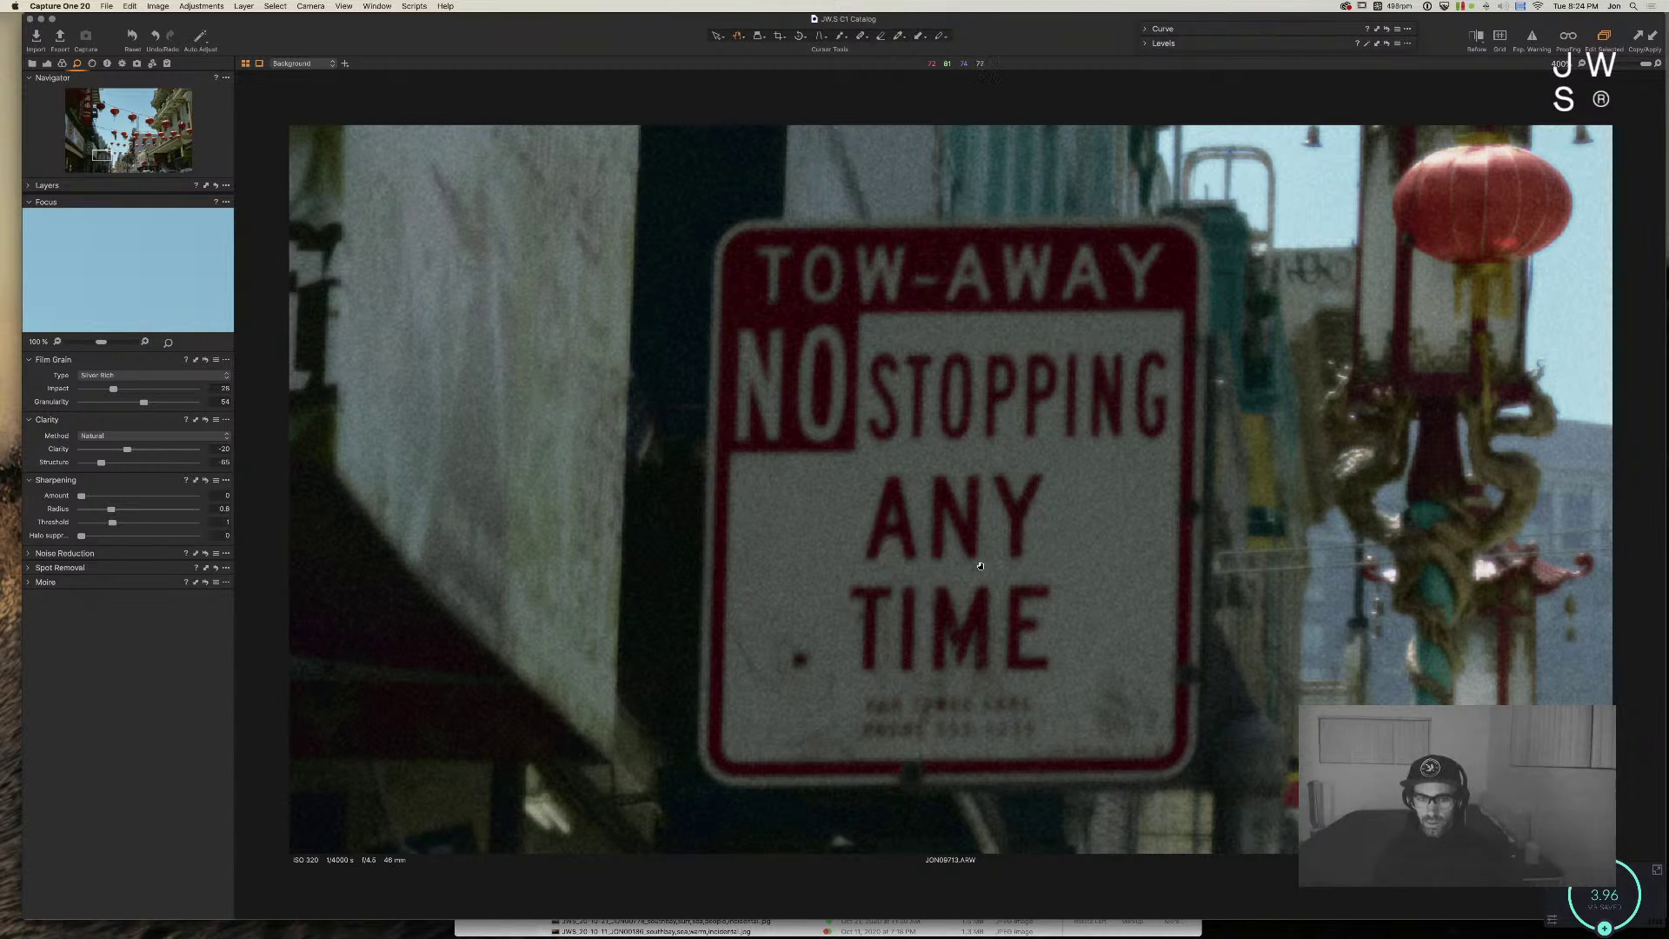
{"action": "scroll", "coordinate": [913, 547], "scroll_direction": "right", "scroll_amount": 5}
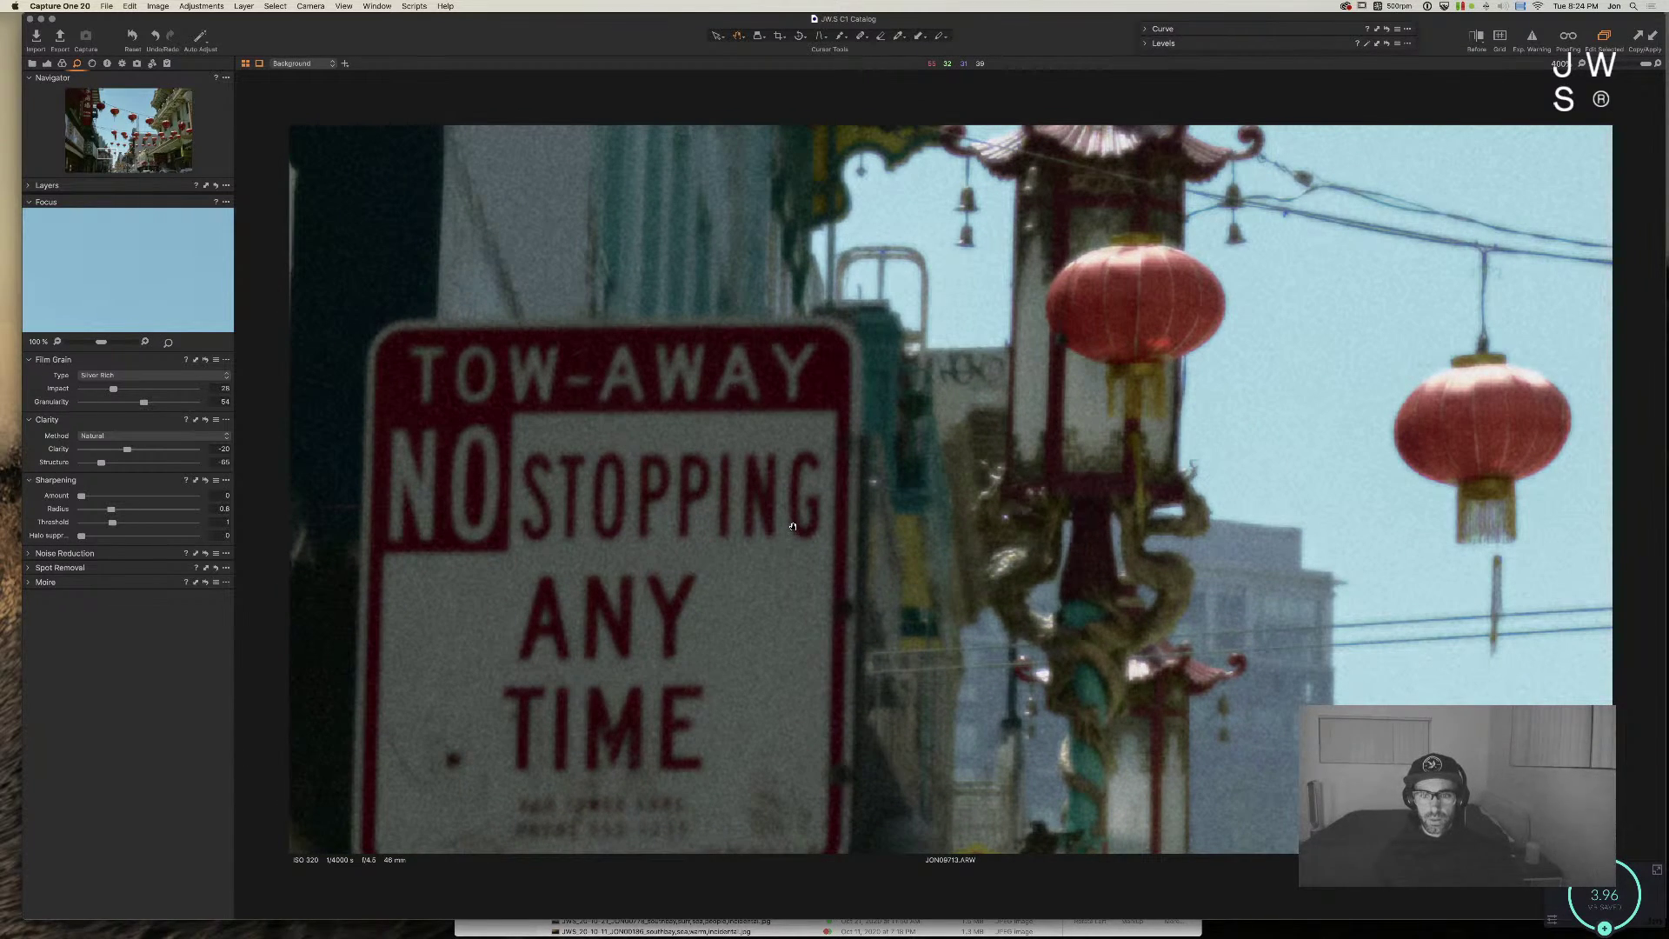
{"action": "scroll", "coordinate": [792, 526], "scroll_direction": "up", "scroll_amount": 6}
{"action": "scroll", "coordinate": [792, 526], "scroll_direction": "right", "scroll_amount": 3}
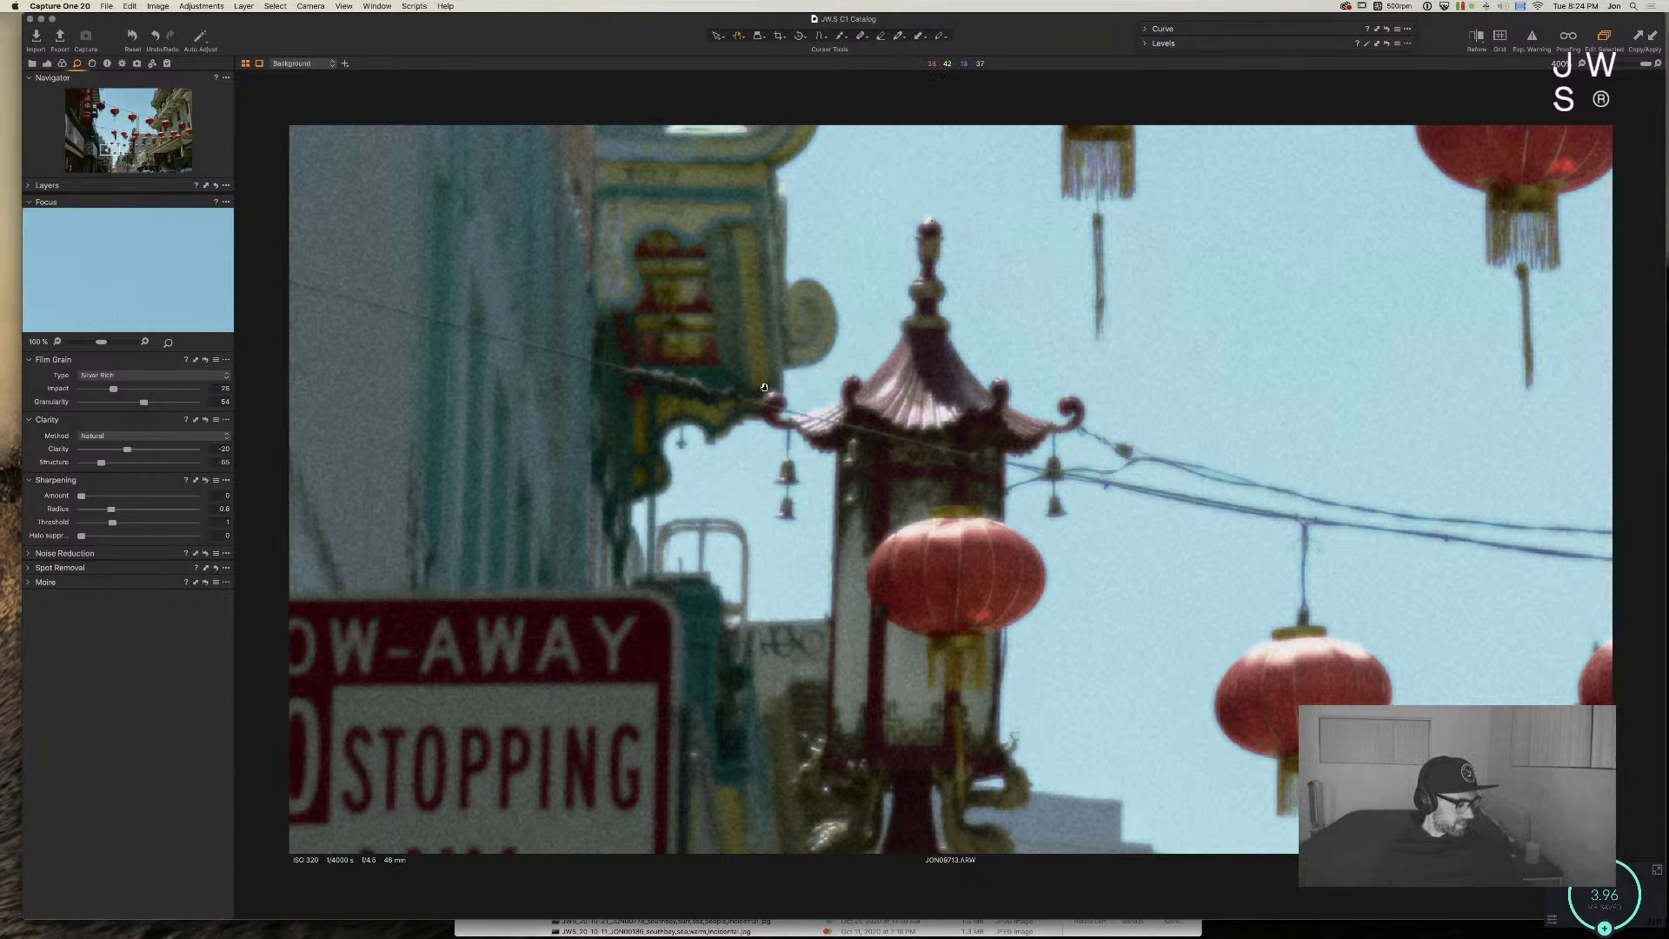
{"action": "key", "text": "super+0"}
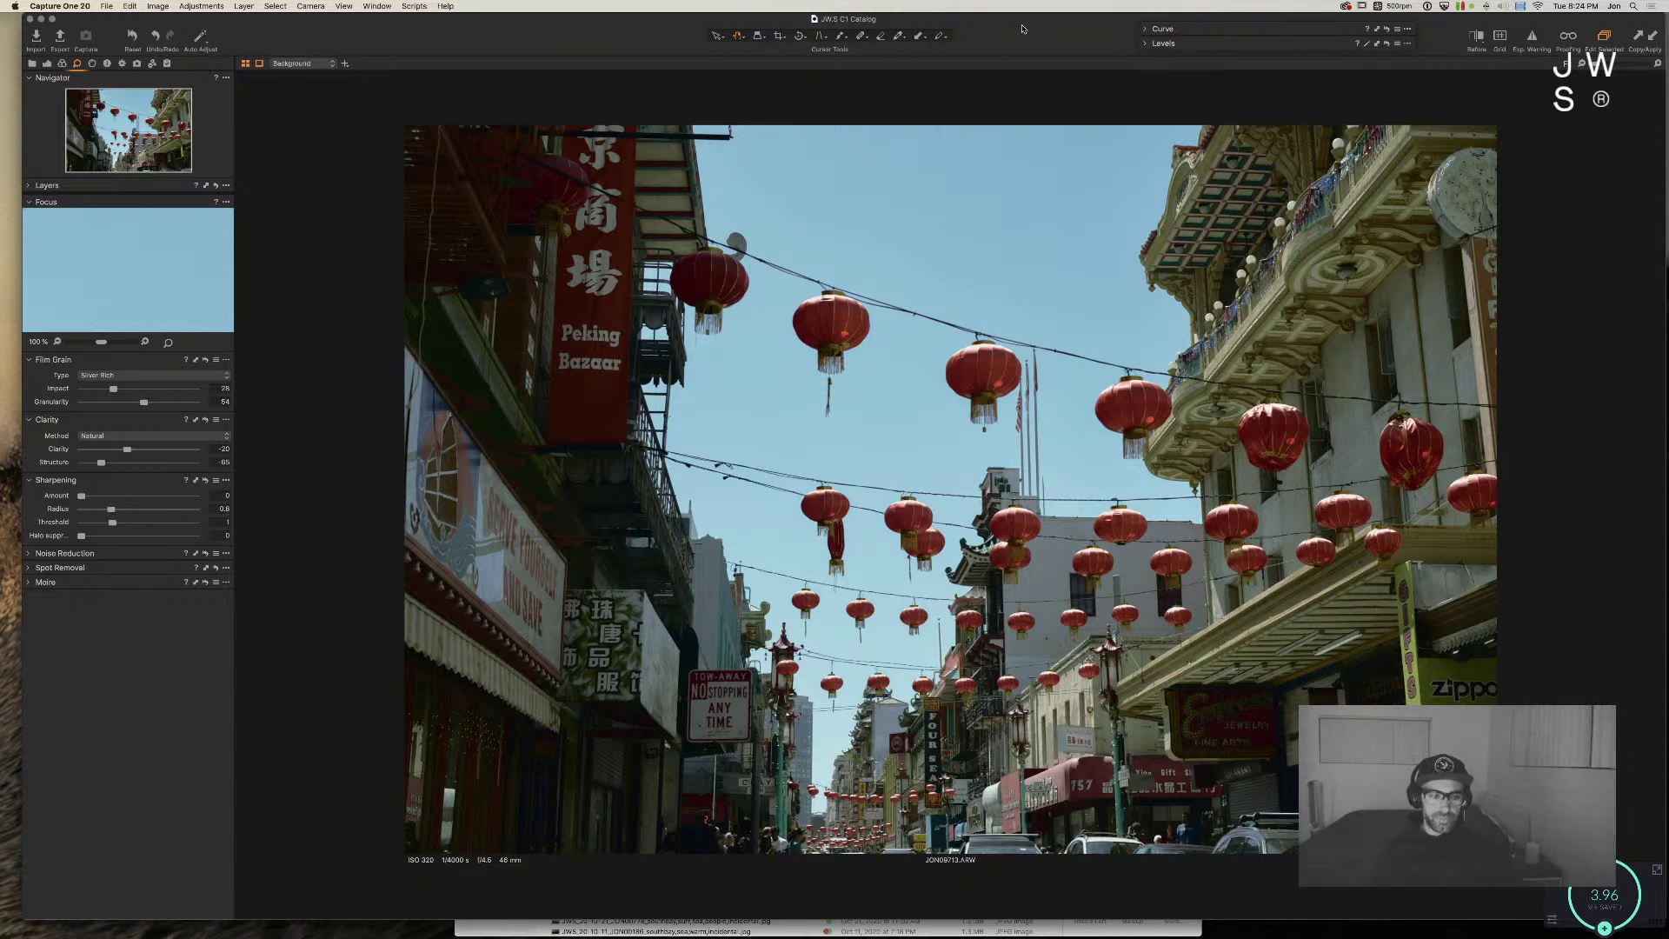
Step: Clone the lantern photo's variant from the thumbnail view and open the new clone in the viewer
{"action": "key", "text": "super+alt+v"}
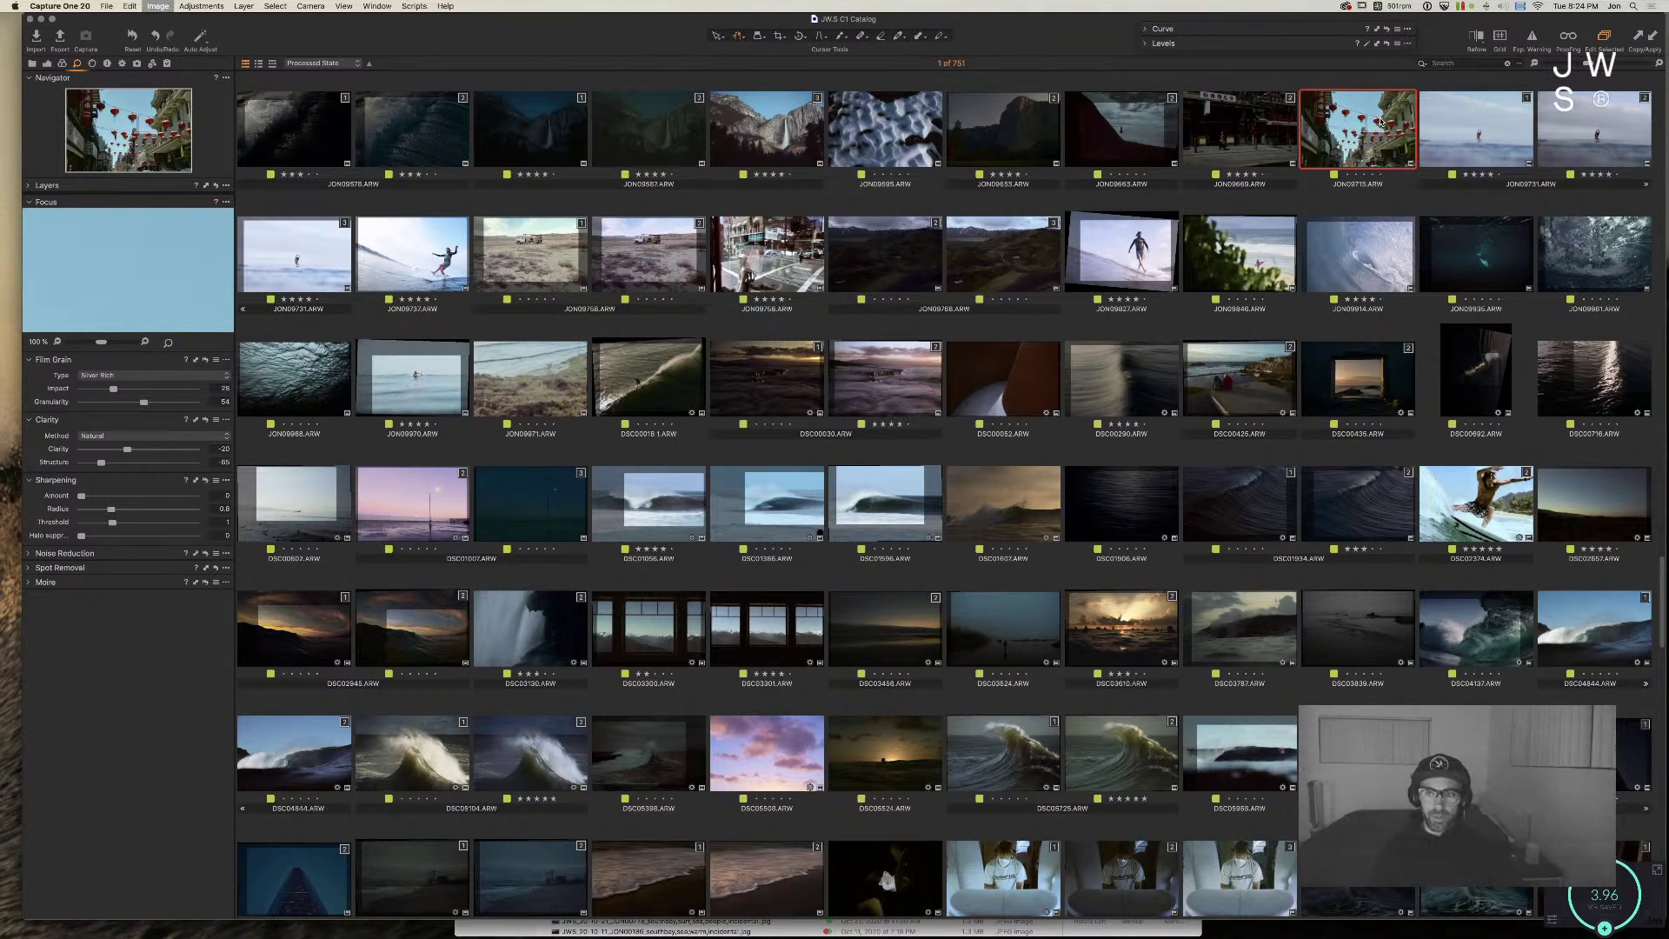
{"action": "key", "text": "F3"}
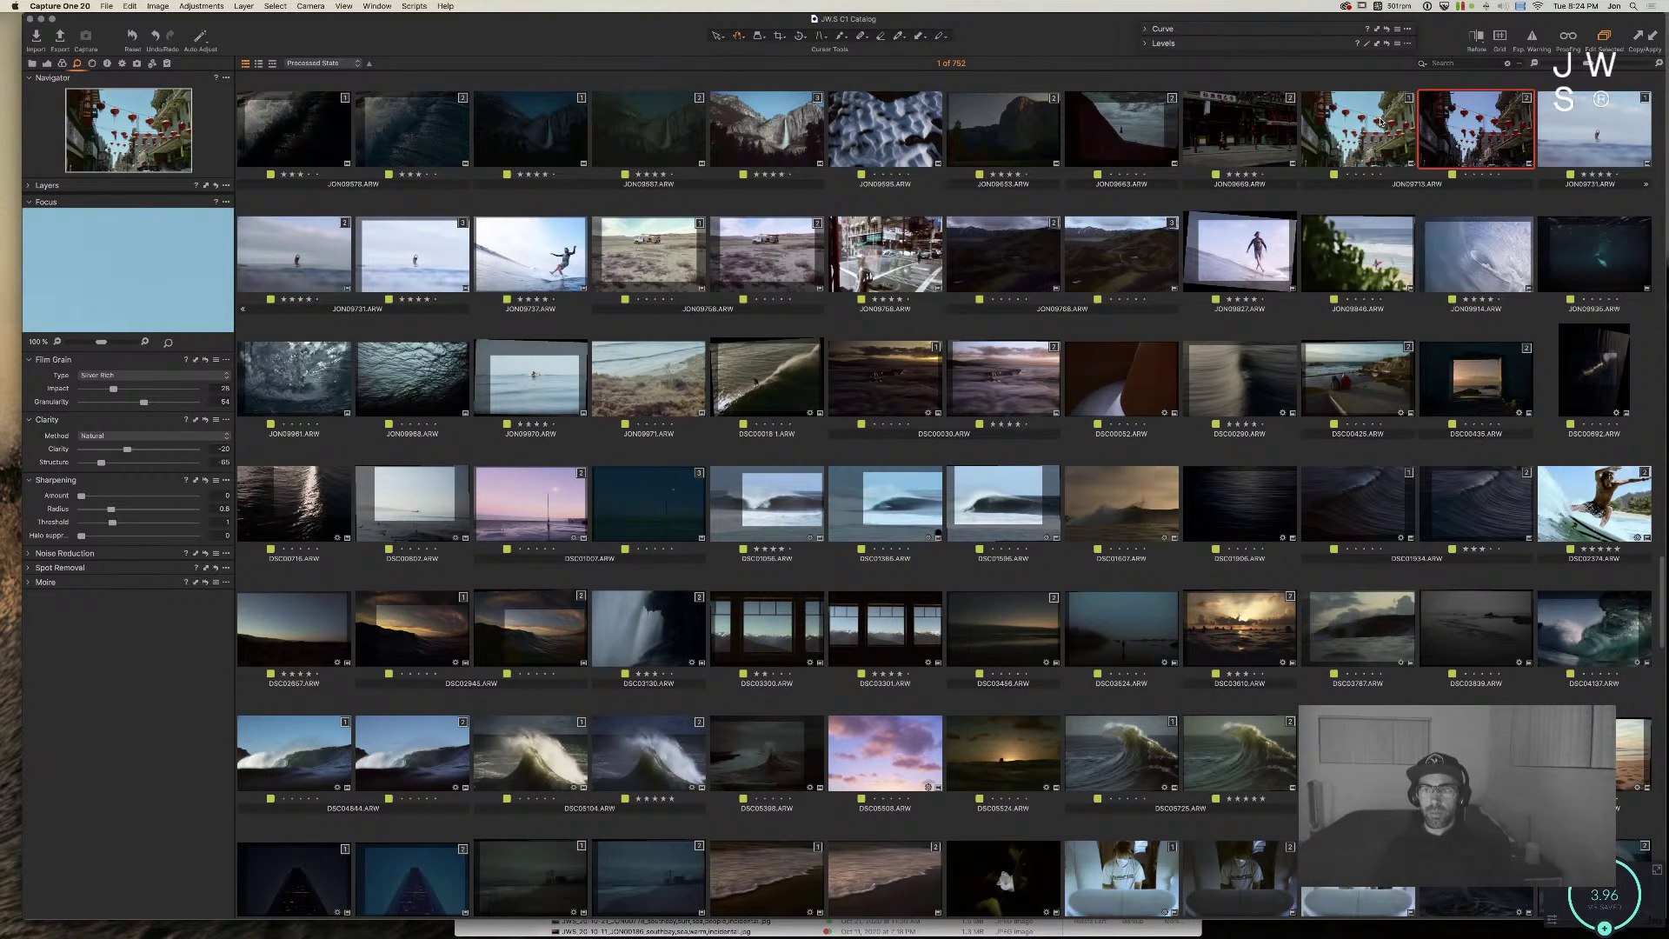
{"action": "double_click", "coordinate": [1480, 117]}
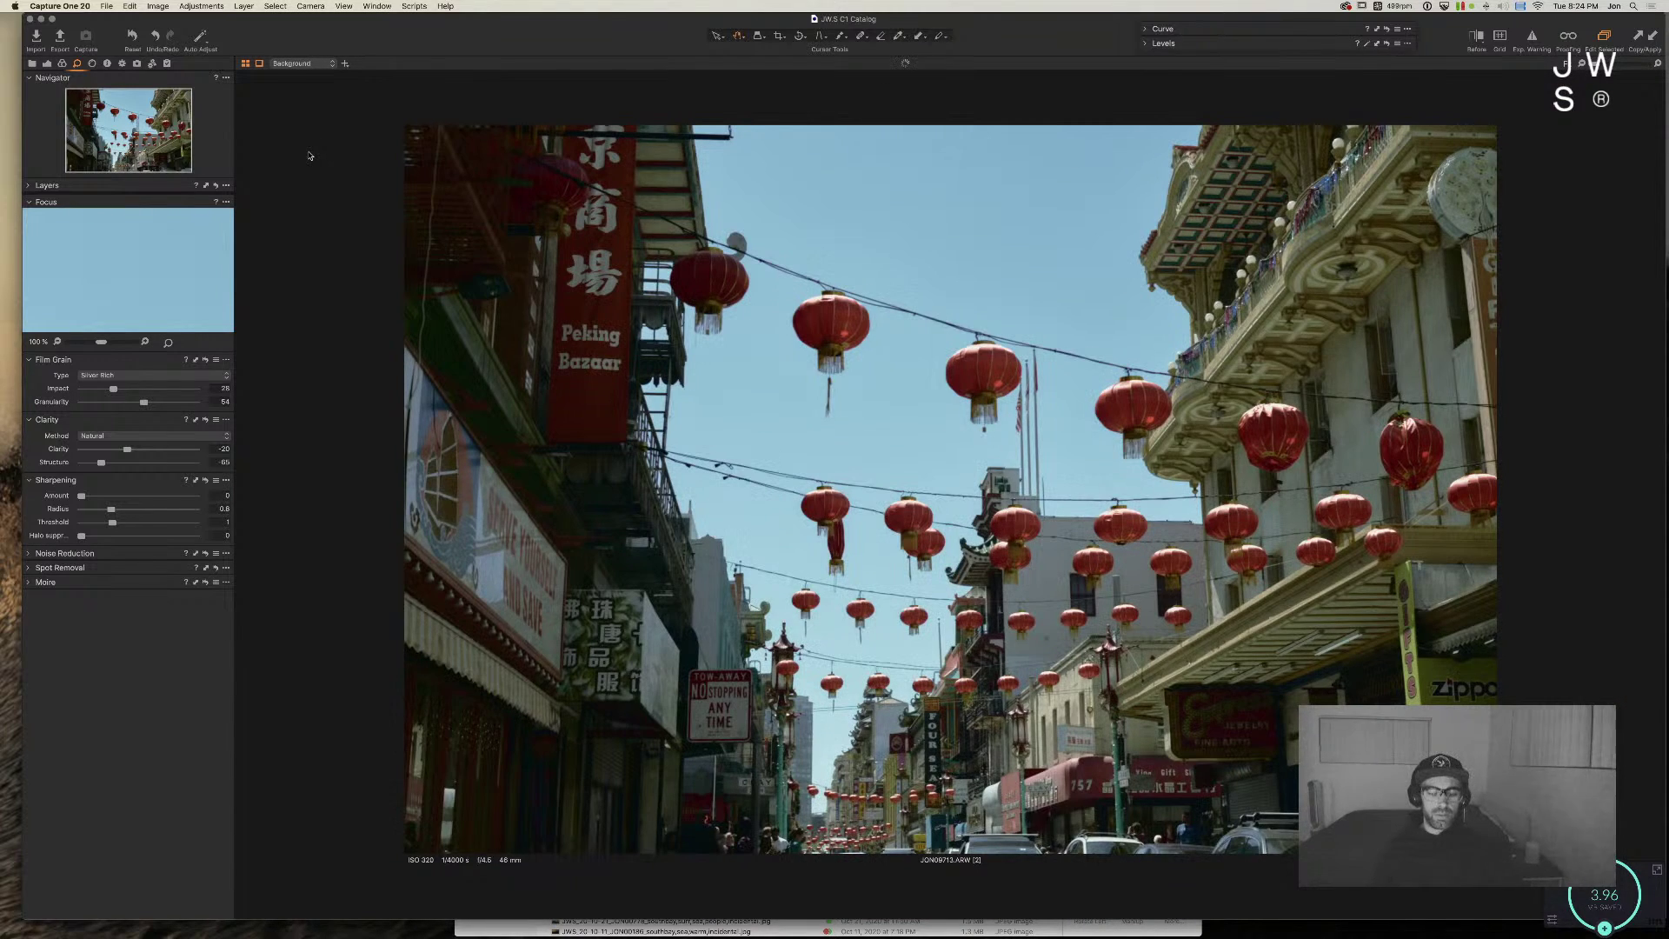
Step: Reset all adjustments on the cloned variant and apply the base adjustments with the Film Highlights and Color Adjustments layers
{"action": "key", "text": "super+alt+2"}
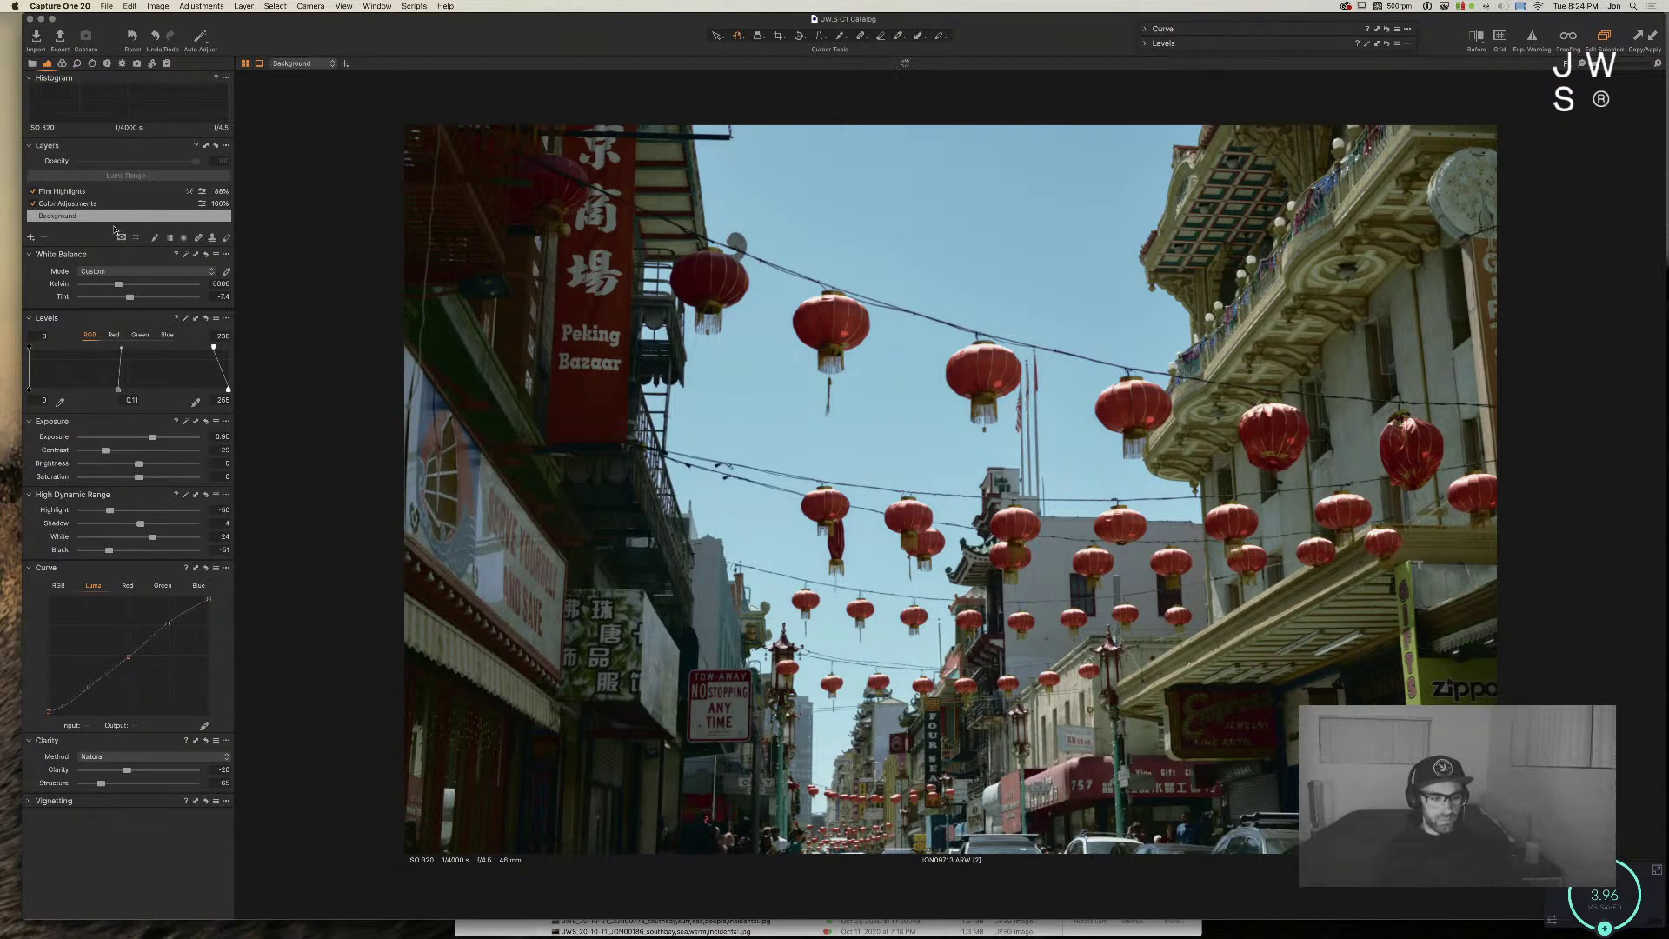
{"action": "left_click", "coordinate": [132, 36]}
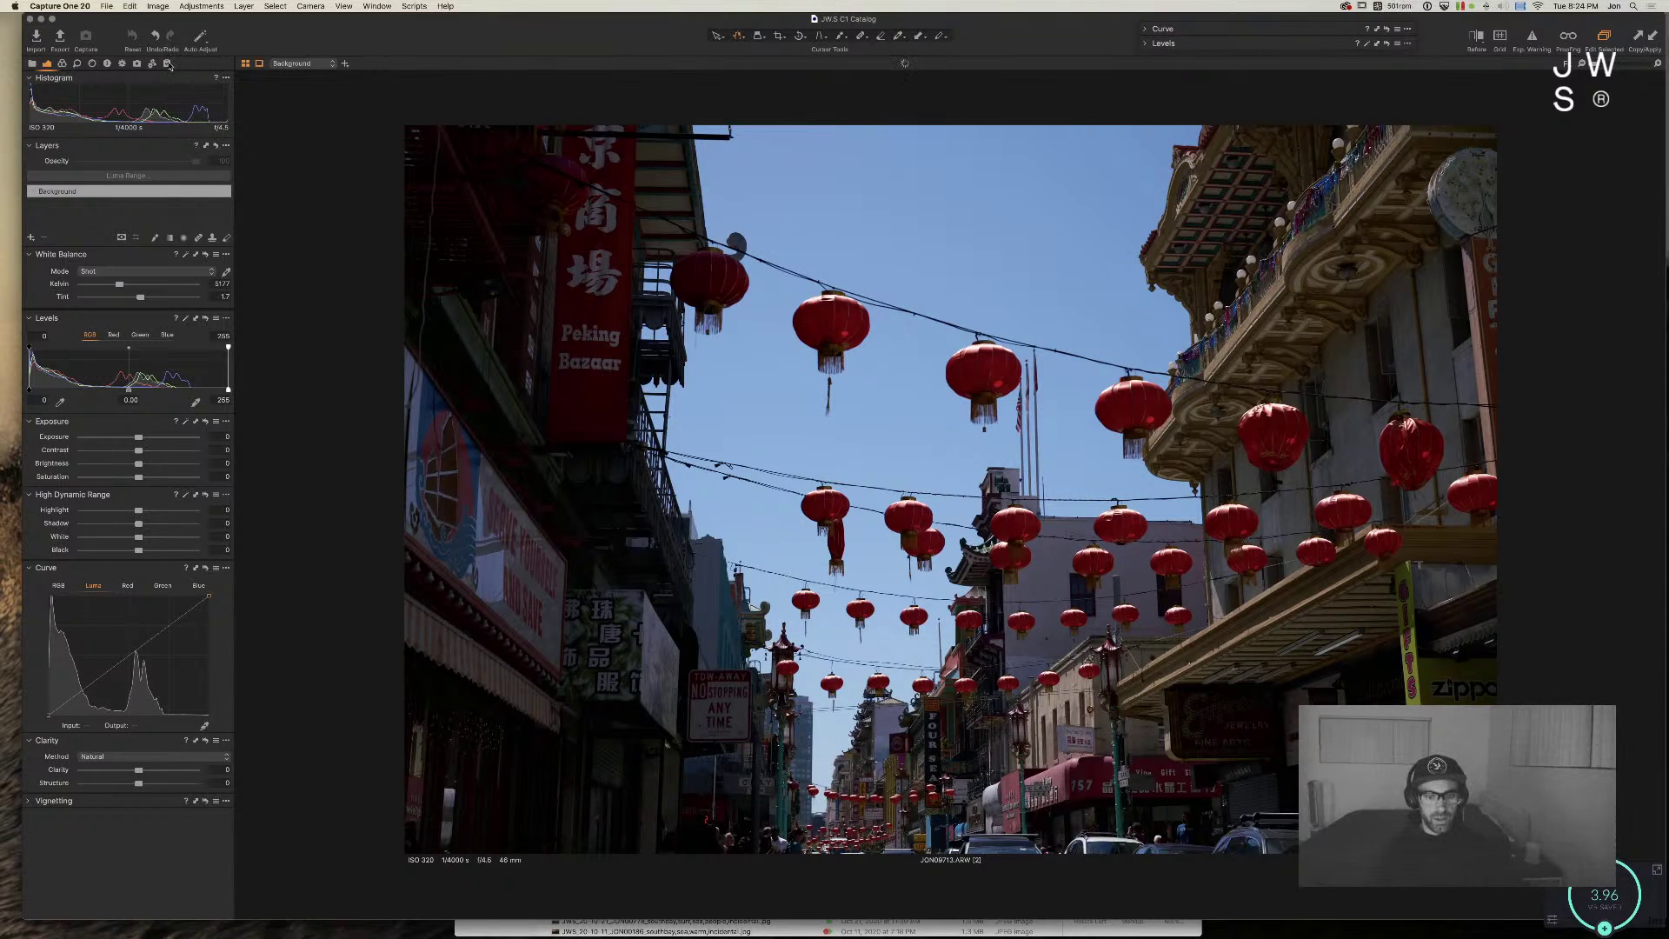
{"action": "key", "text": "super+shift+c"}
{"action": "key", "text": "super+shift+v"}
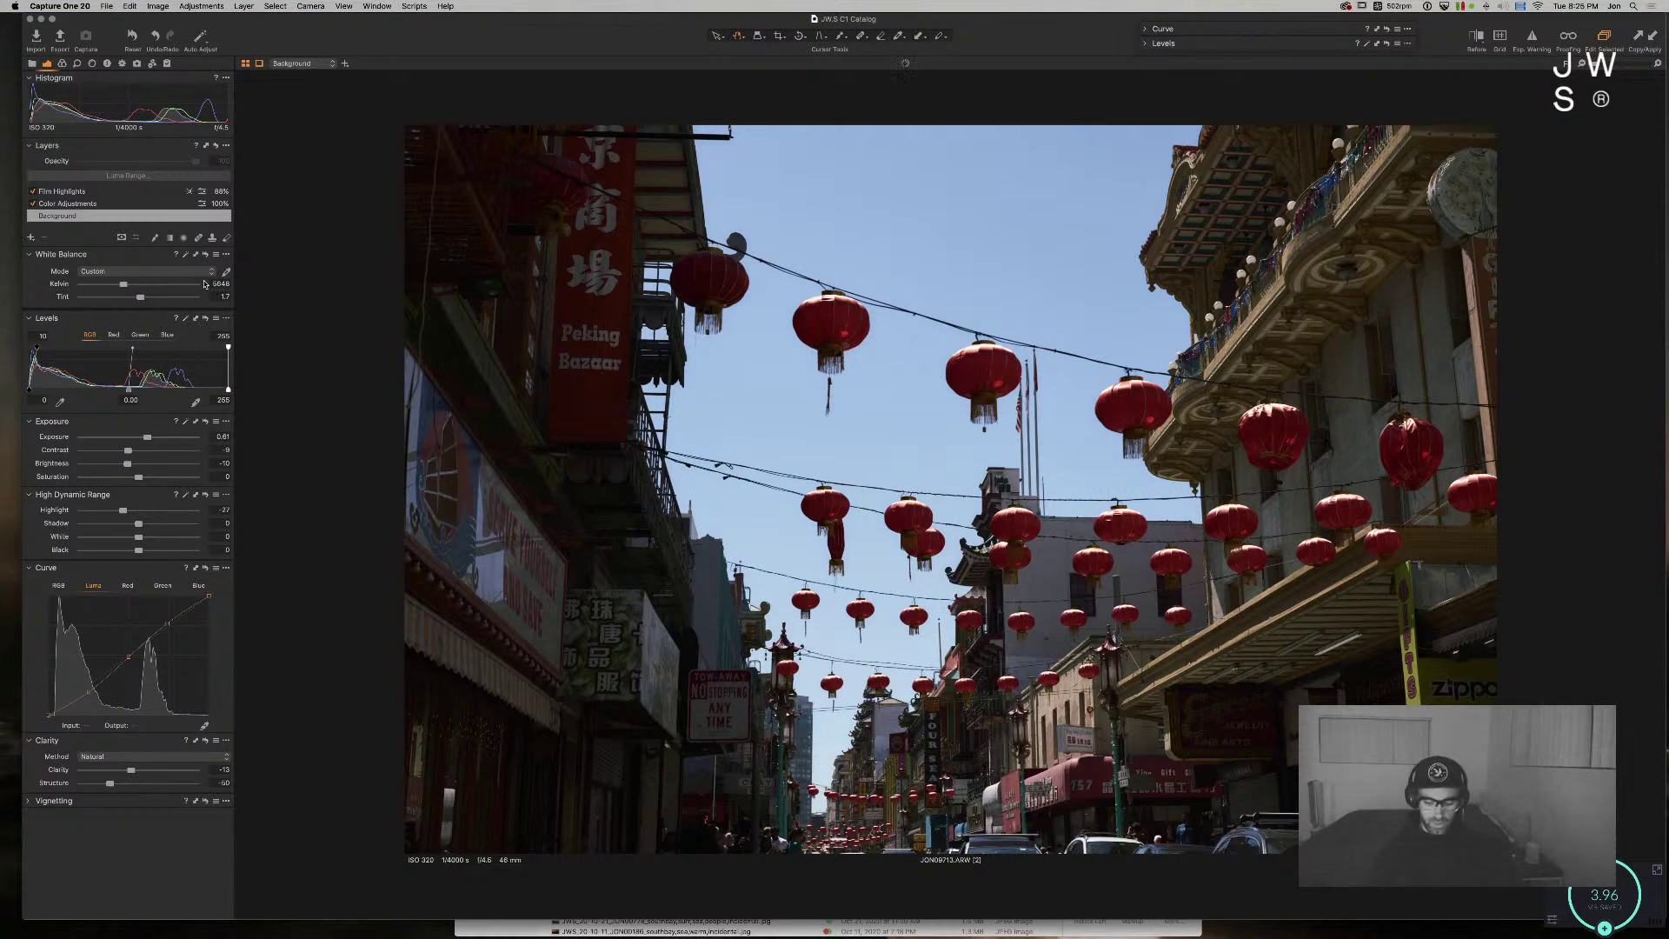
Step: Compare the first variant with the clone at 100% around the tow-away sign, checking their grain and clarity settings
{"action": "key", "text": "Left"}
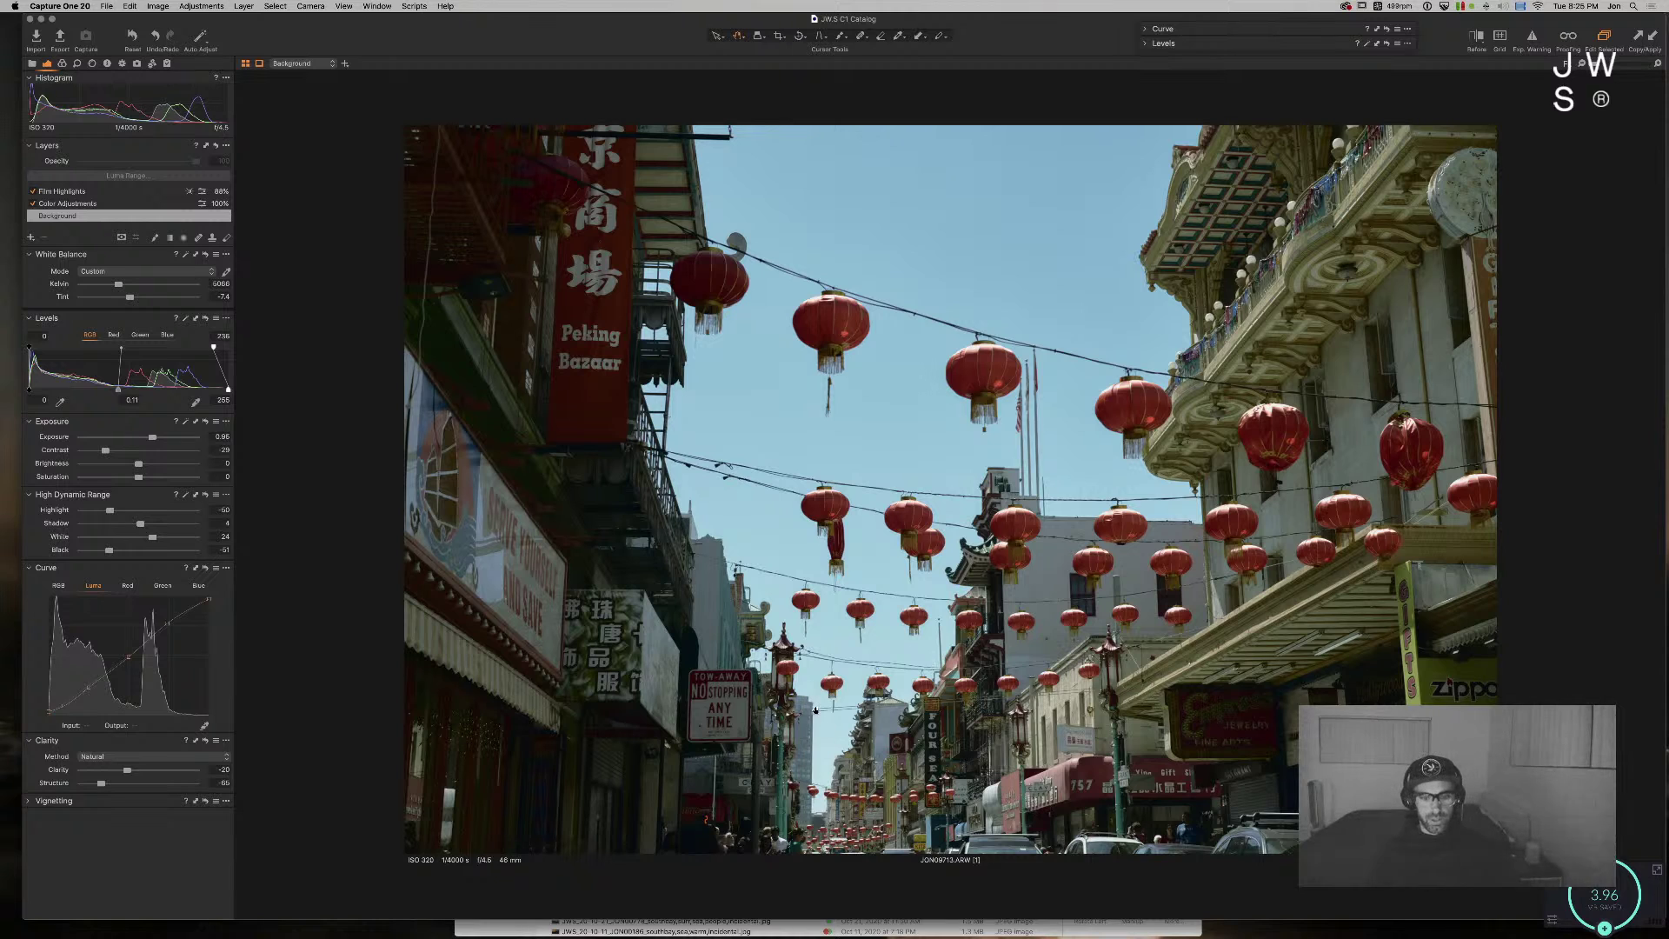
{"action": "left_click", "coordinate": [774, 689]}
{"action": "left_click_drag", "start_coordinate": [798, 695], "coordinate": [848, 706]}
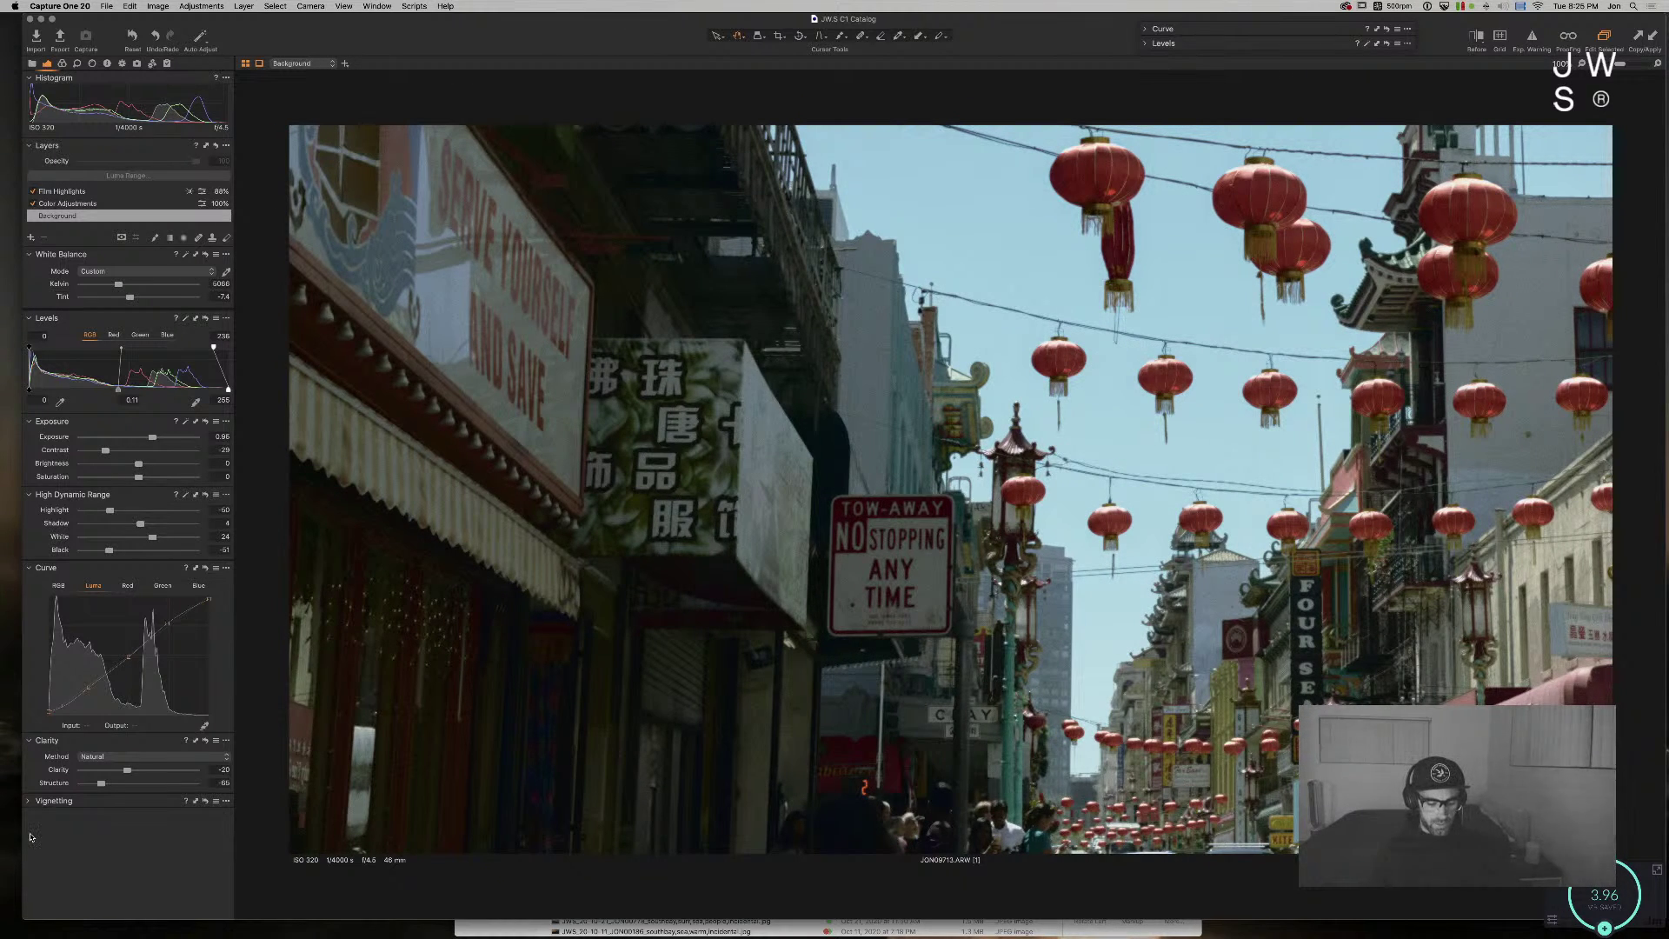
{"action": "key", "text": "alt+super+4"}
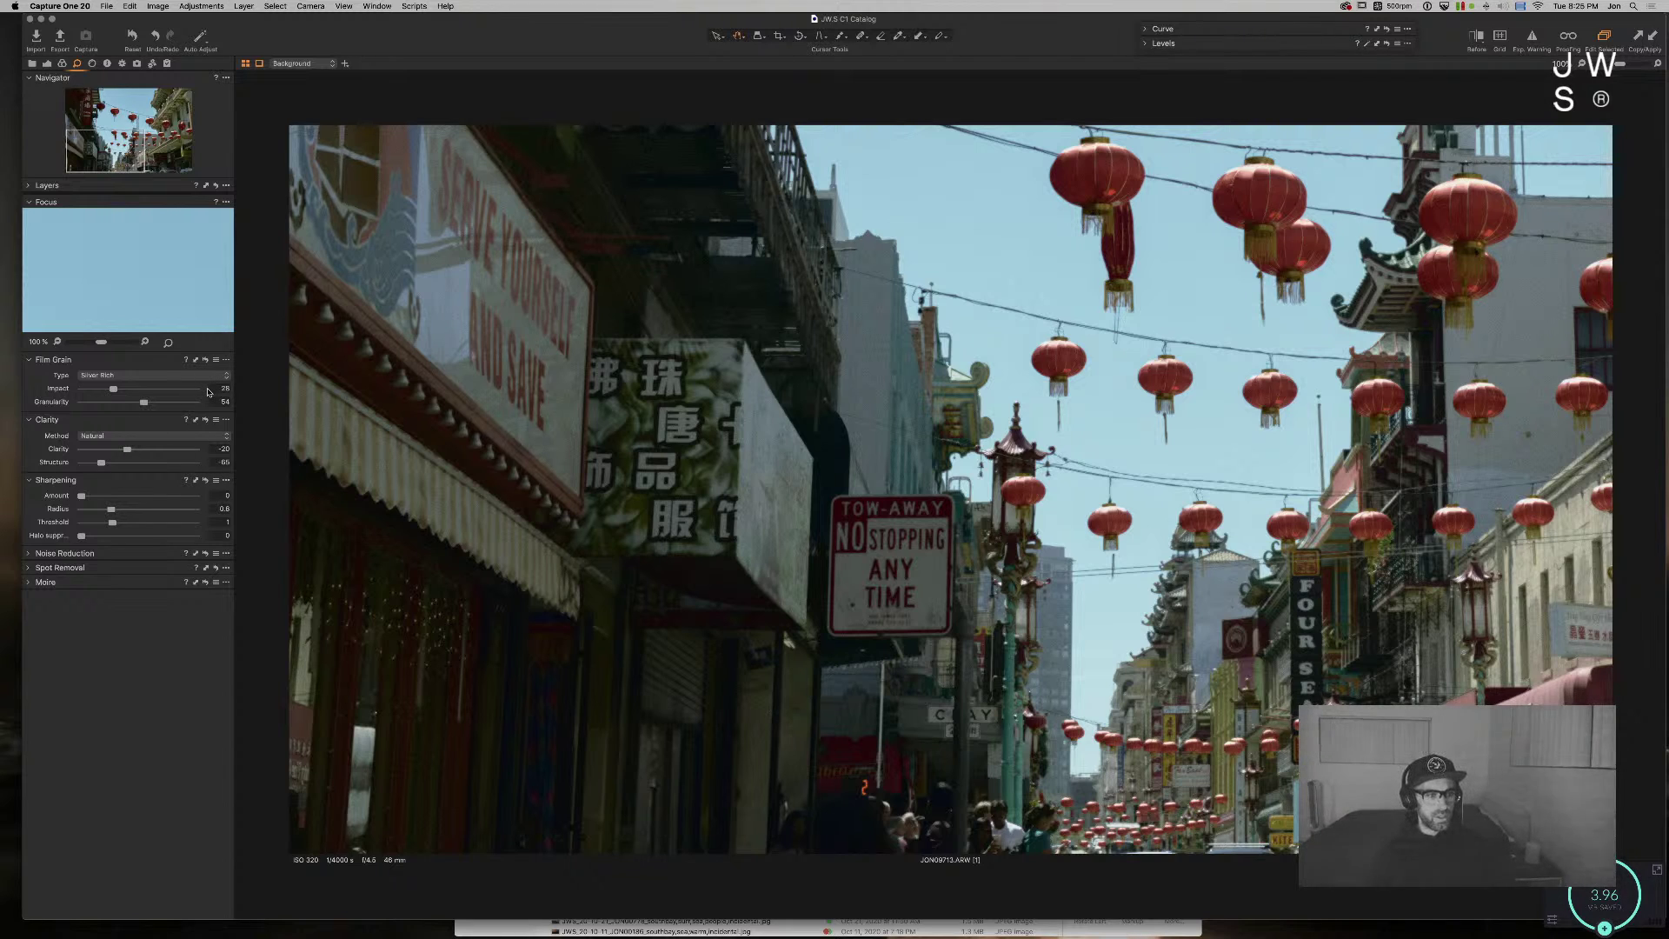
{"action": "key", "text": "Down"}
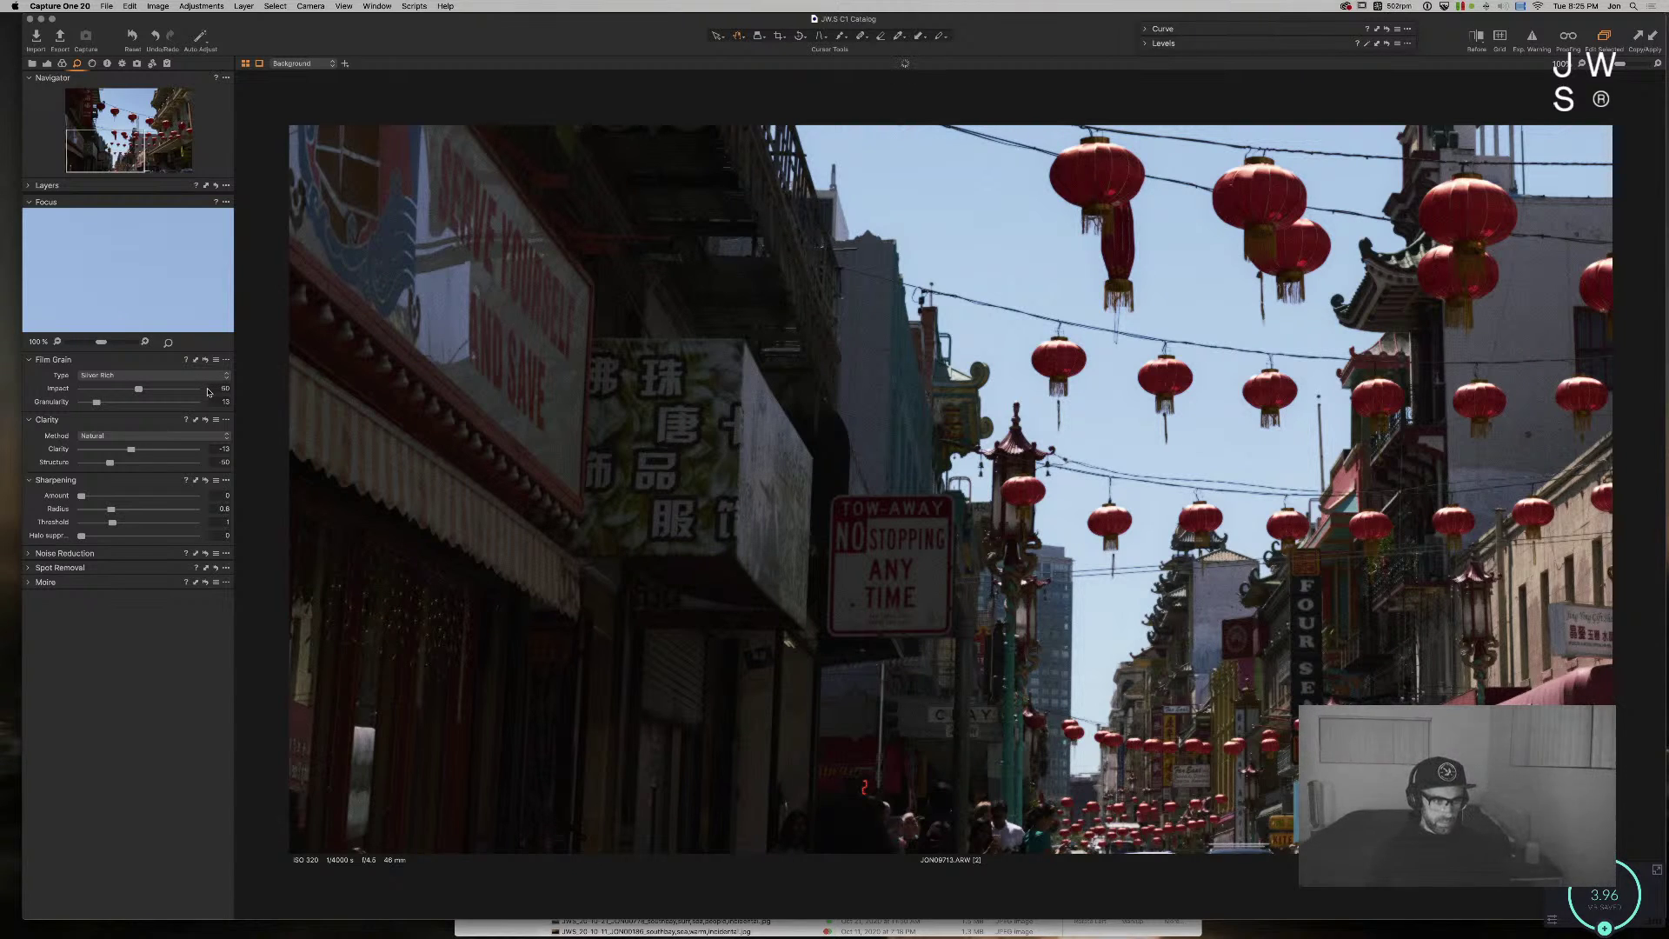
{"action": "key", "text": "Up"}
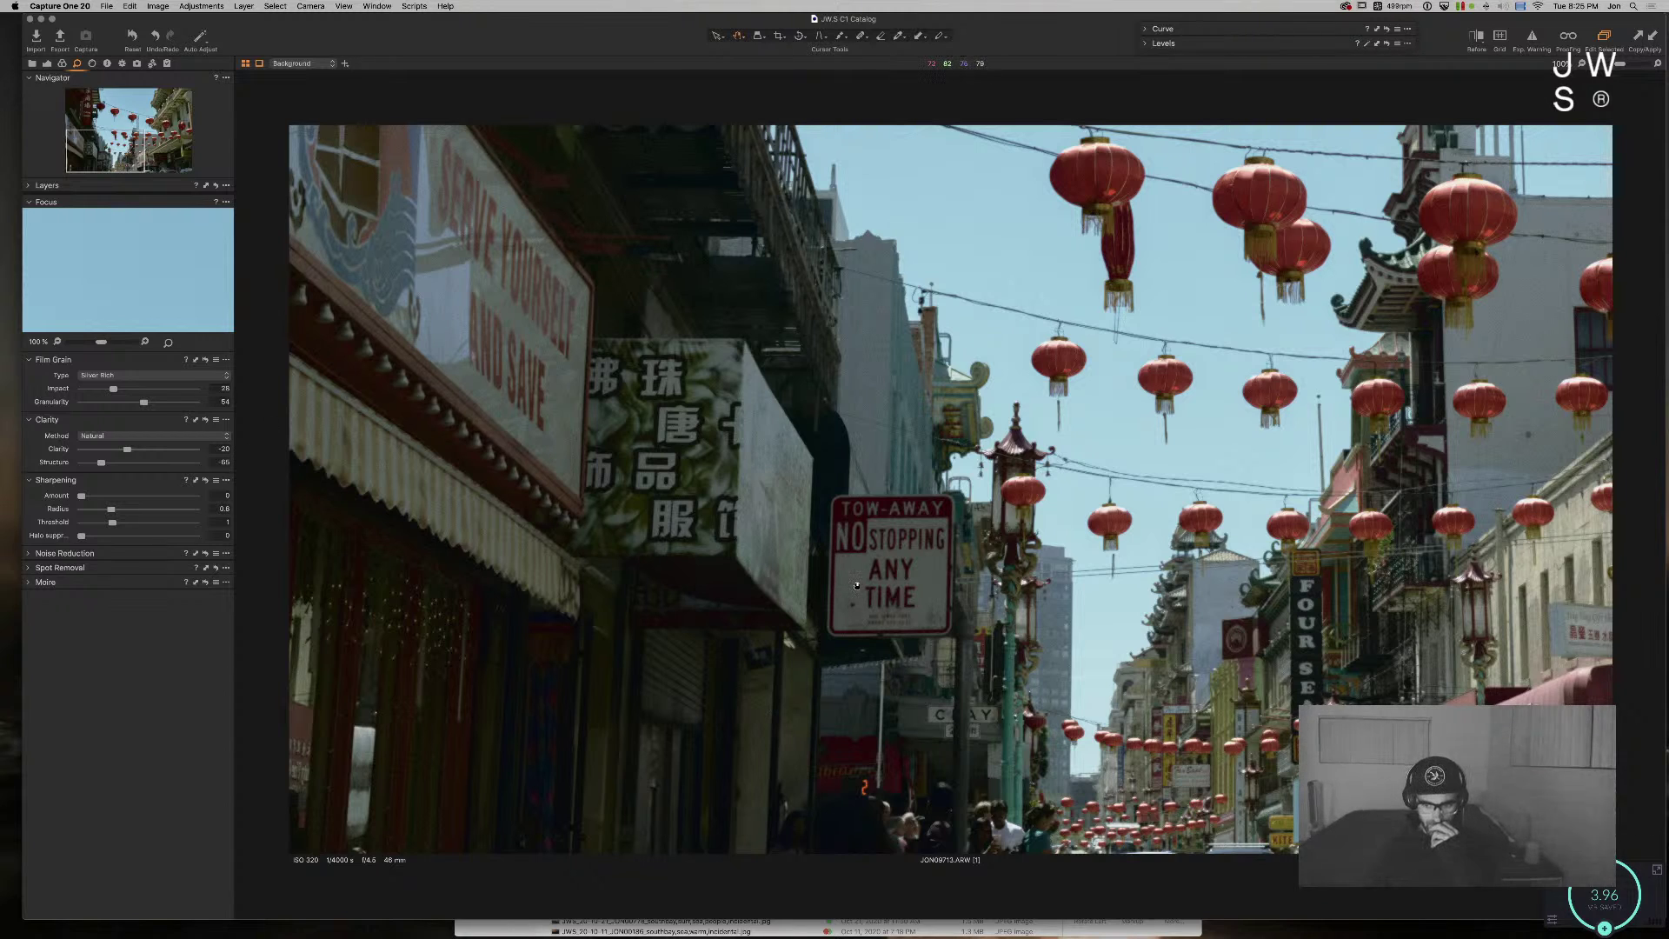
Step: Check the first variant's hanging lanterns at high magnification, and set Clarity to 2 and Structure to -100
{"action": "scroll", "coordinate": [1031, 465], "scroll_direction": "right", "scroll_amount": 5}
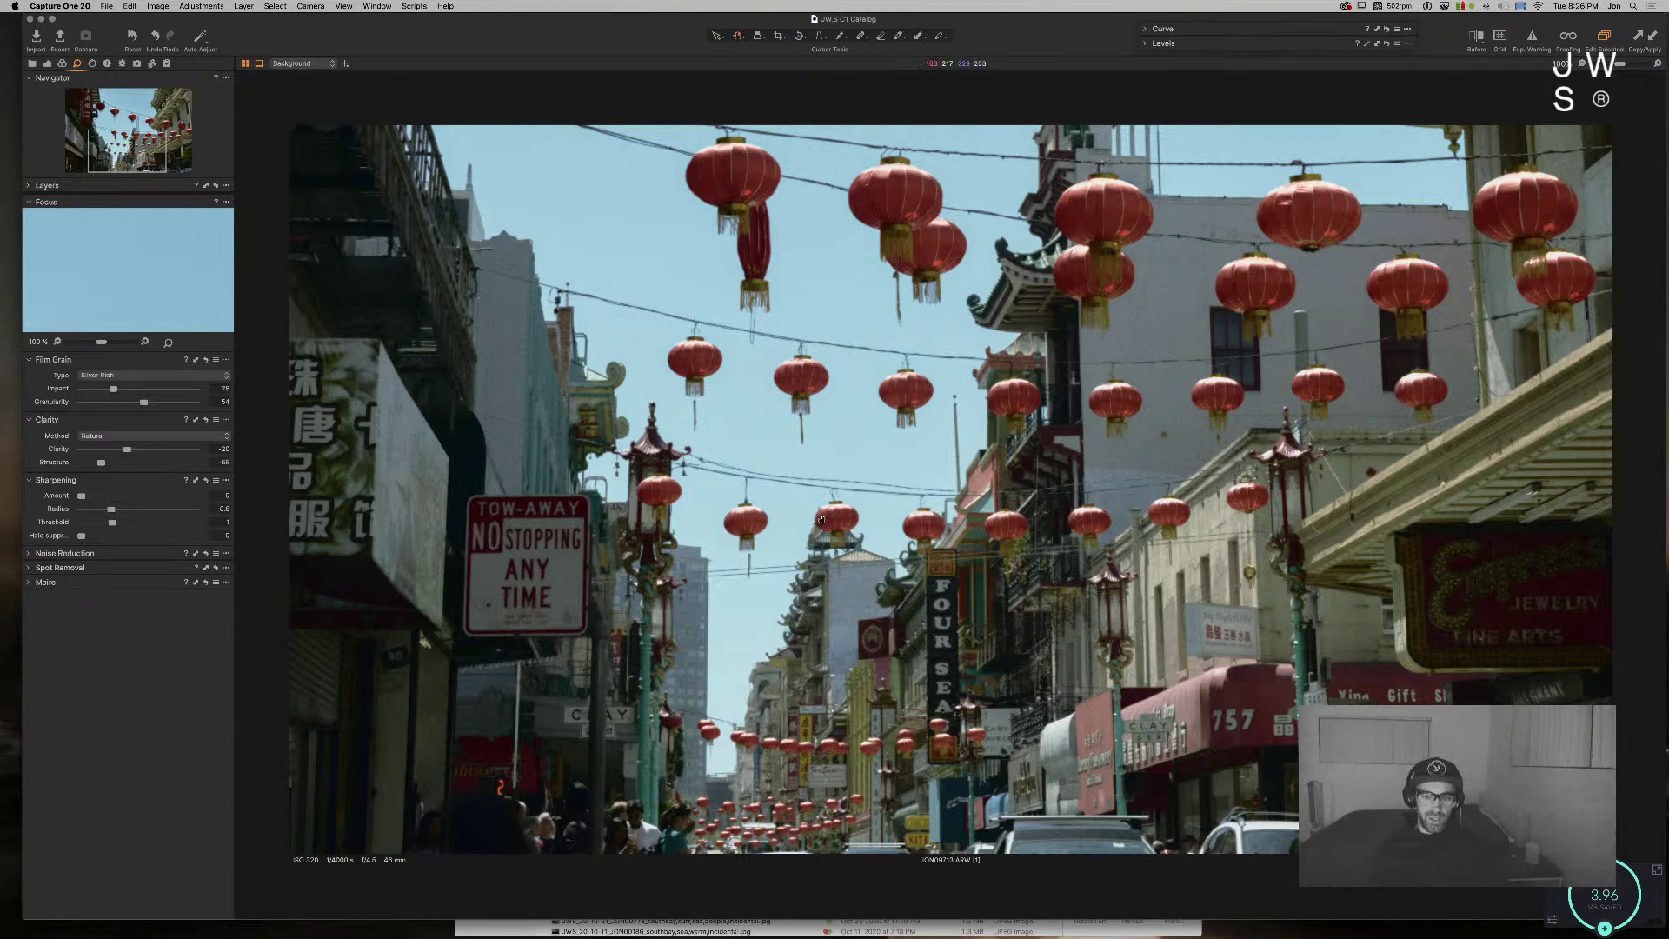
{"action": "key", "text": "Right"}
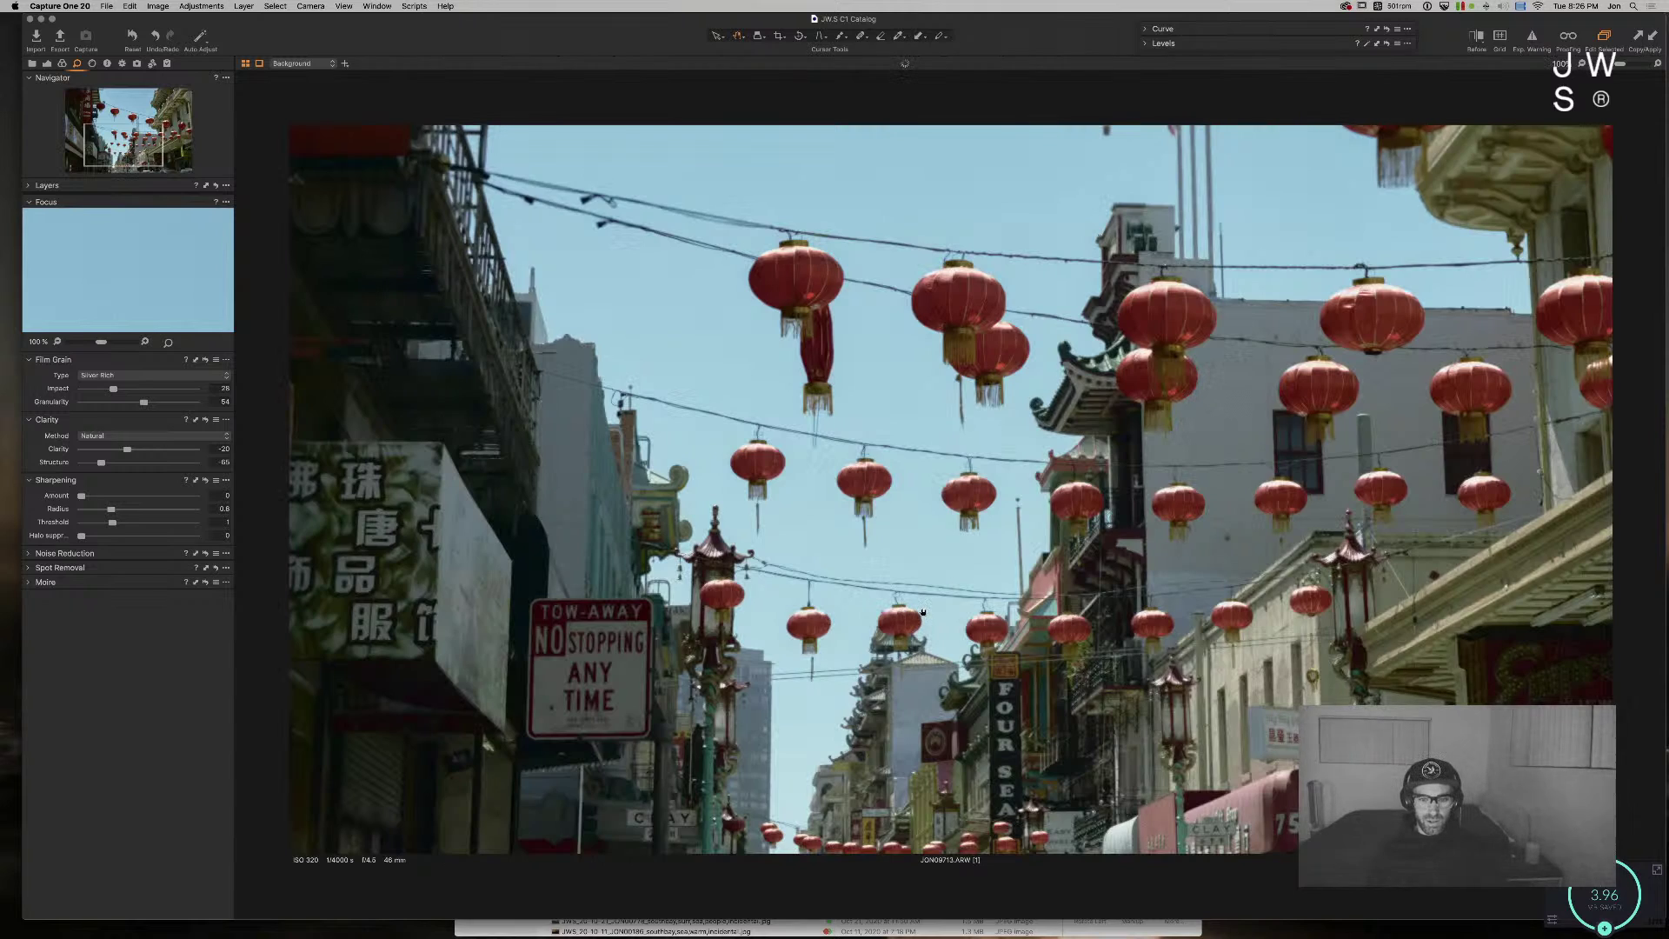
{"action": "left_click", "coordinate": [916, 614]}
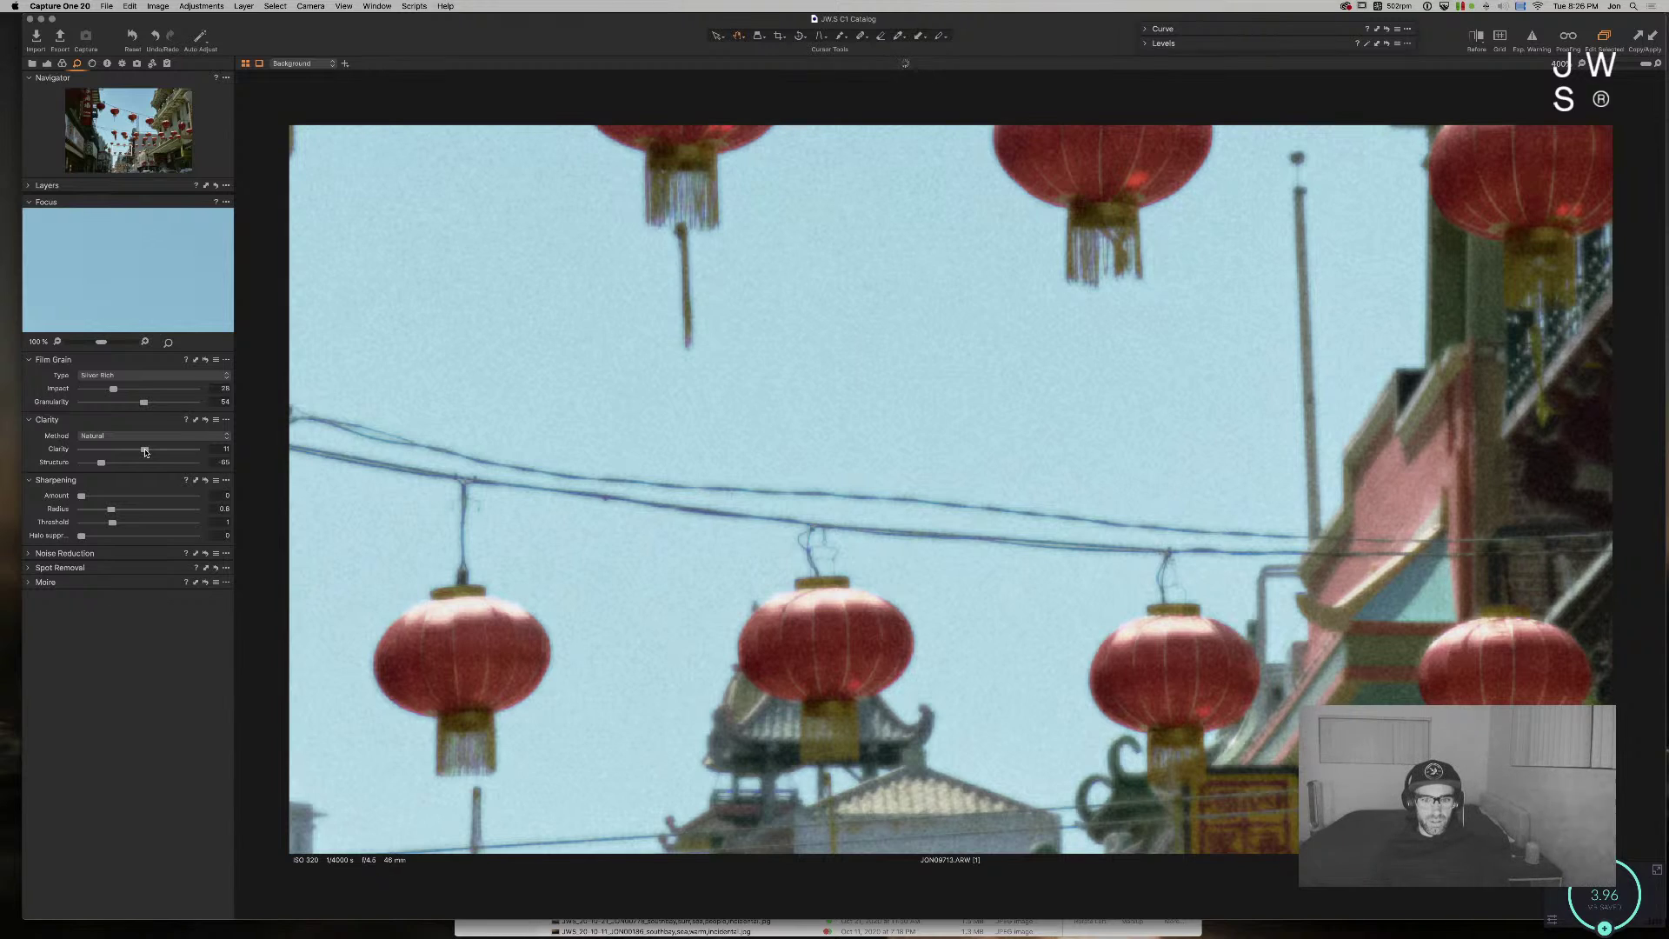
{"action": "left_click_drag", "start_coordinate": [145, 450], "coordinate": [114, 465]}
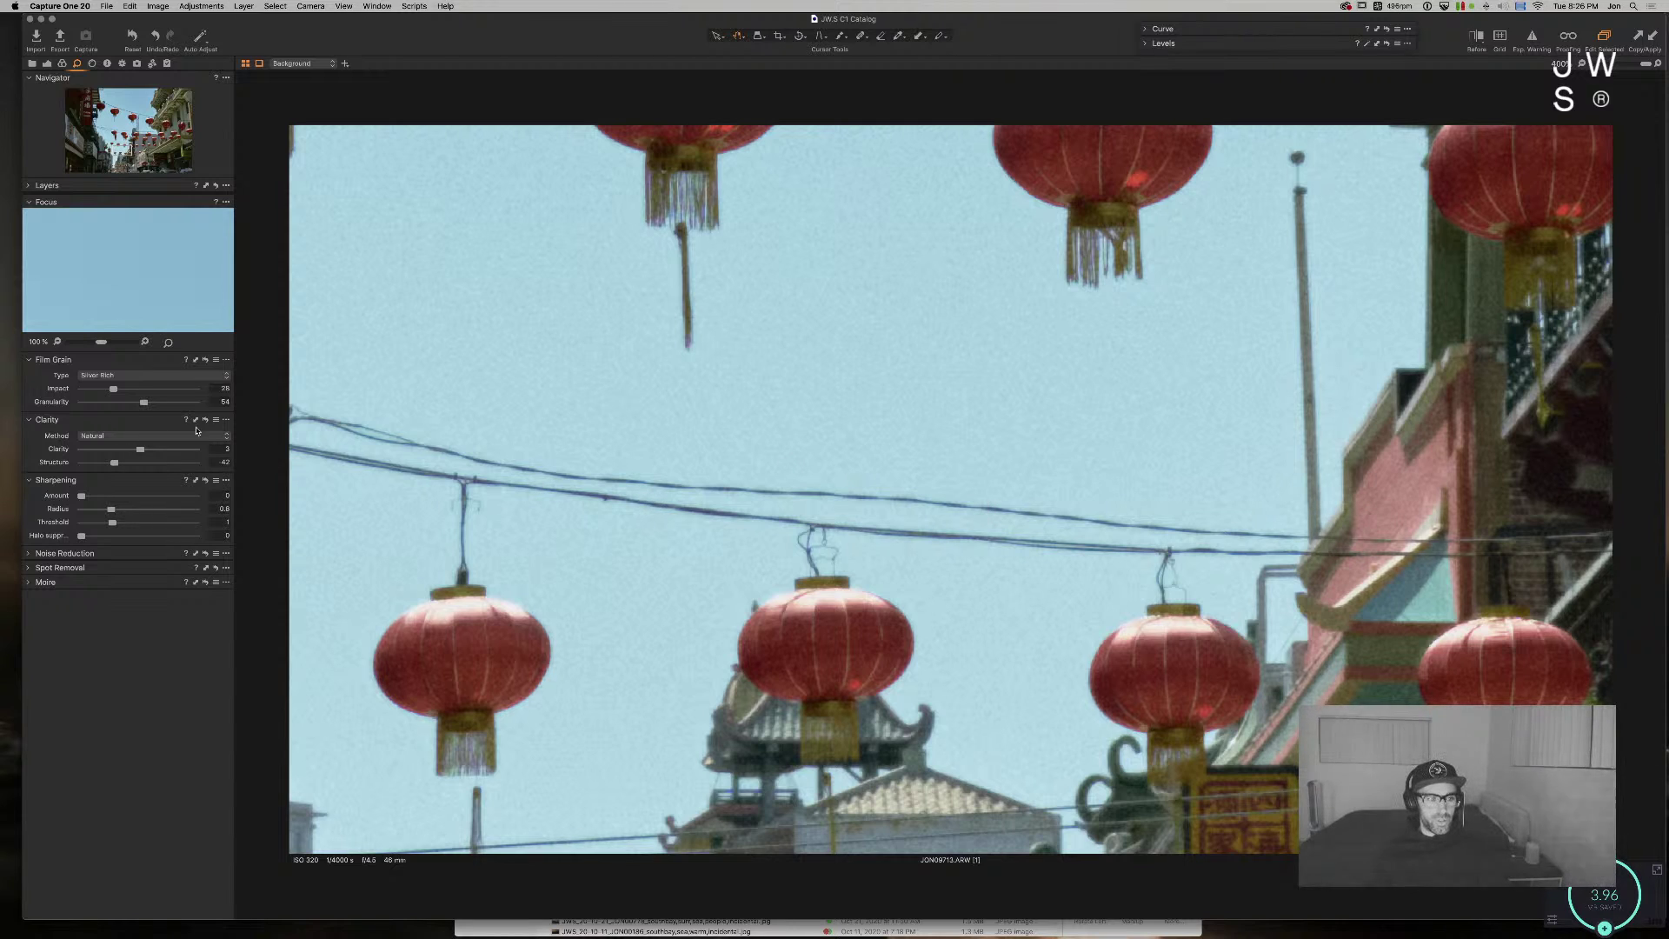
{"action": "left_click_drag", "start_coordinate": [114, 462], "coordinate": [81, 462]}
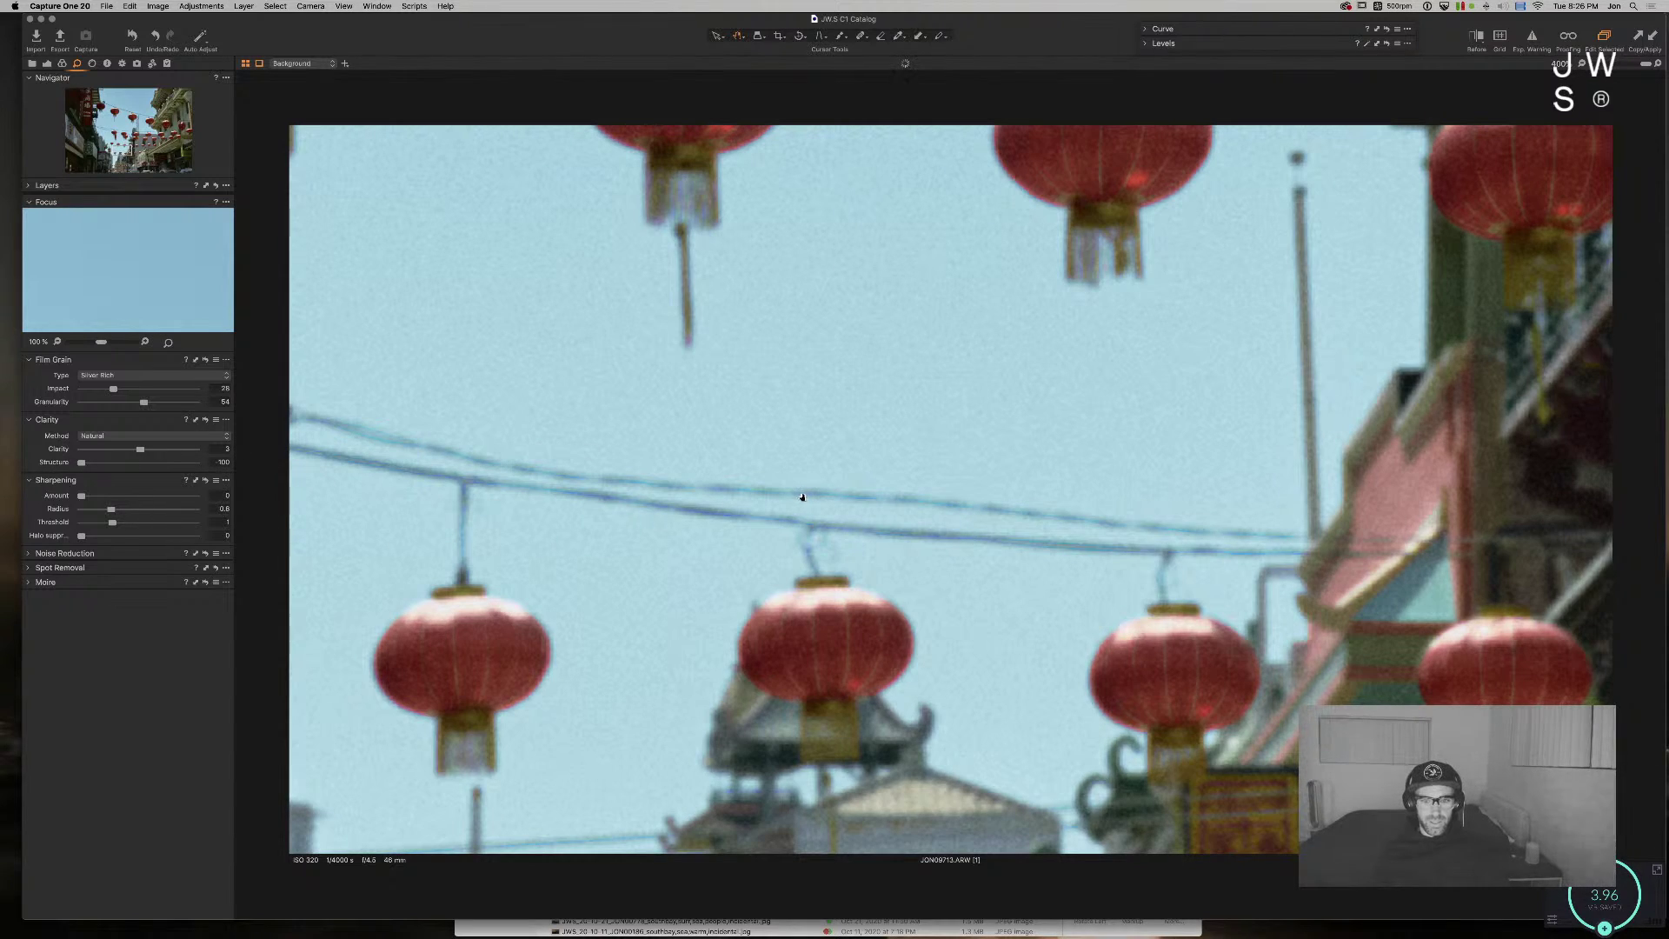
Step: Raise the lantern photo's Structure to about -56 and check the result at 100% and fitted to the viewer
{"action": "left_click_drag", "start_coordinate": [87, 463], "coordinate": [110, 462]}
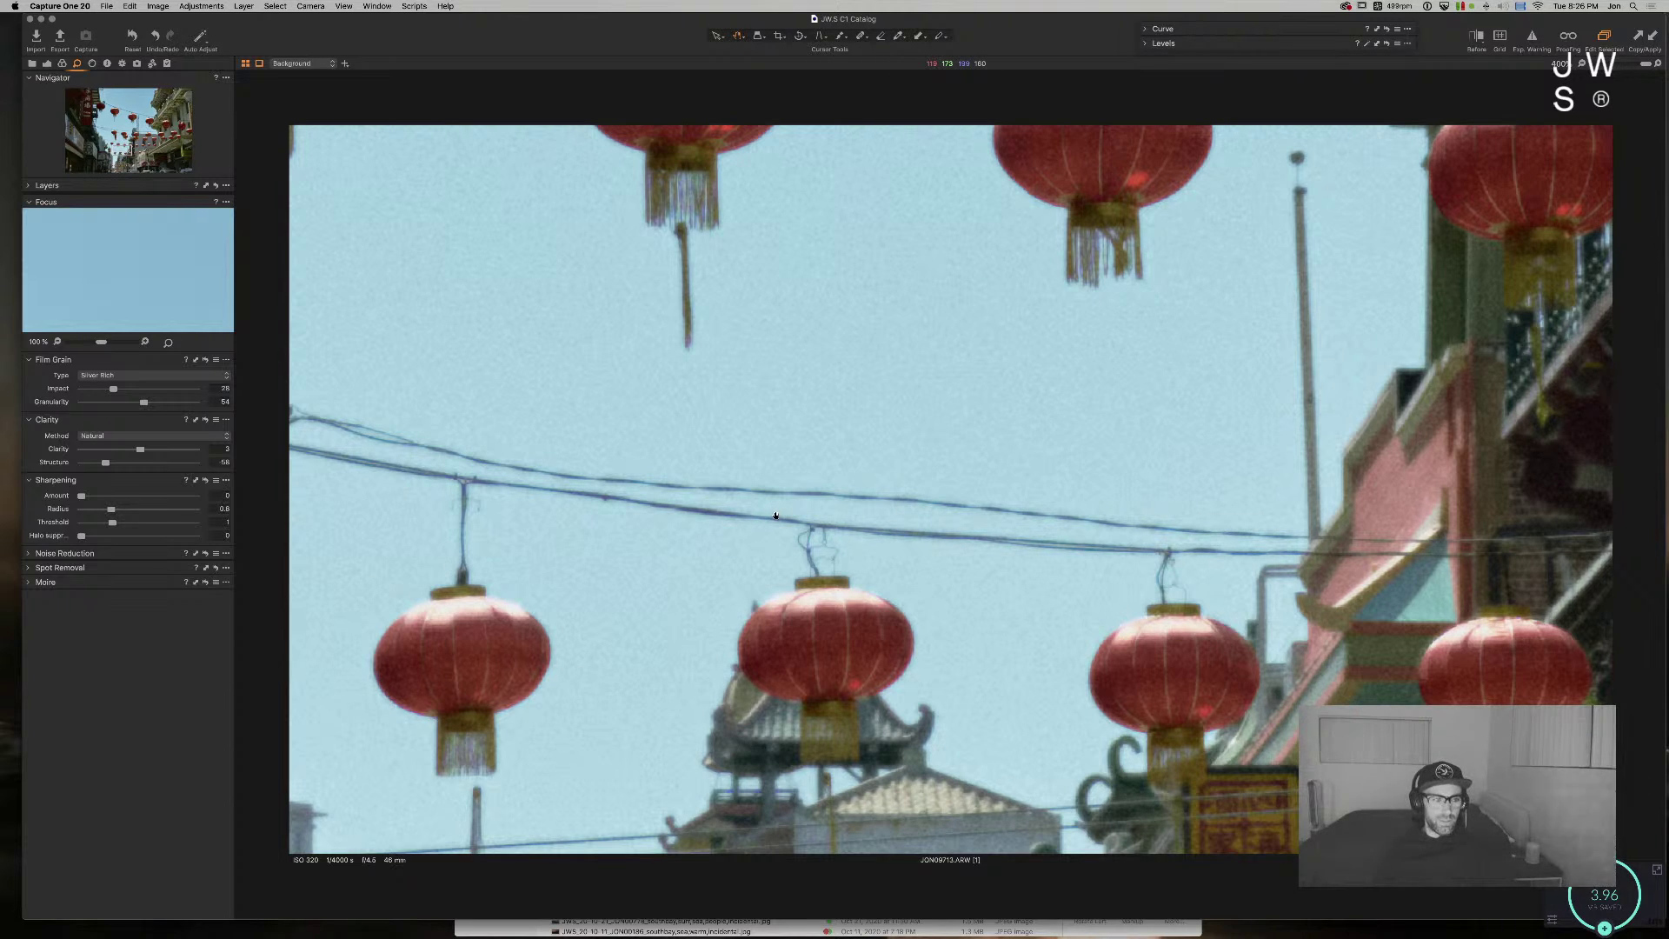
{"action": "key", "text": "super+0"}
{"action": "key", "text": "super+equal"}
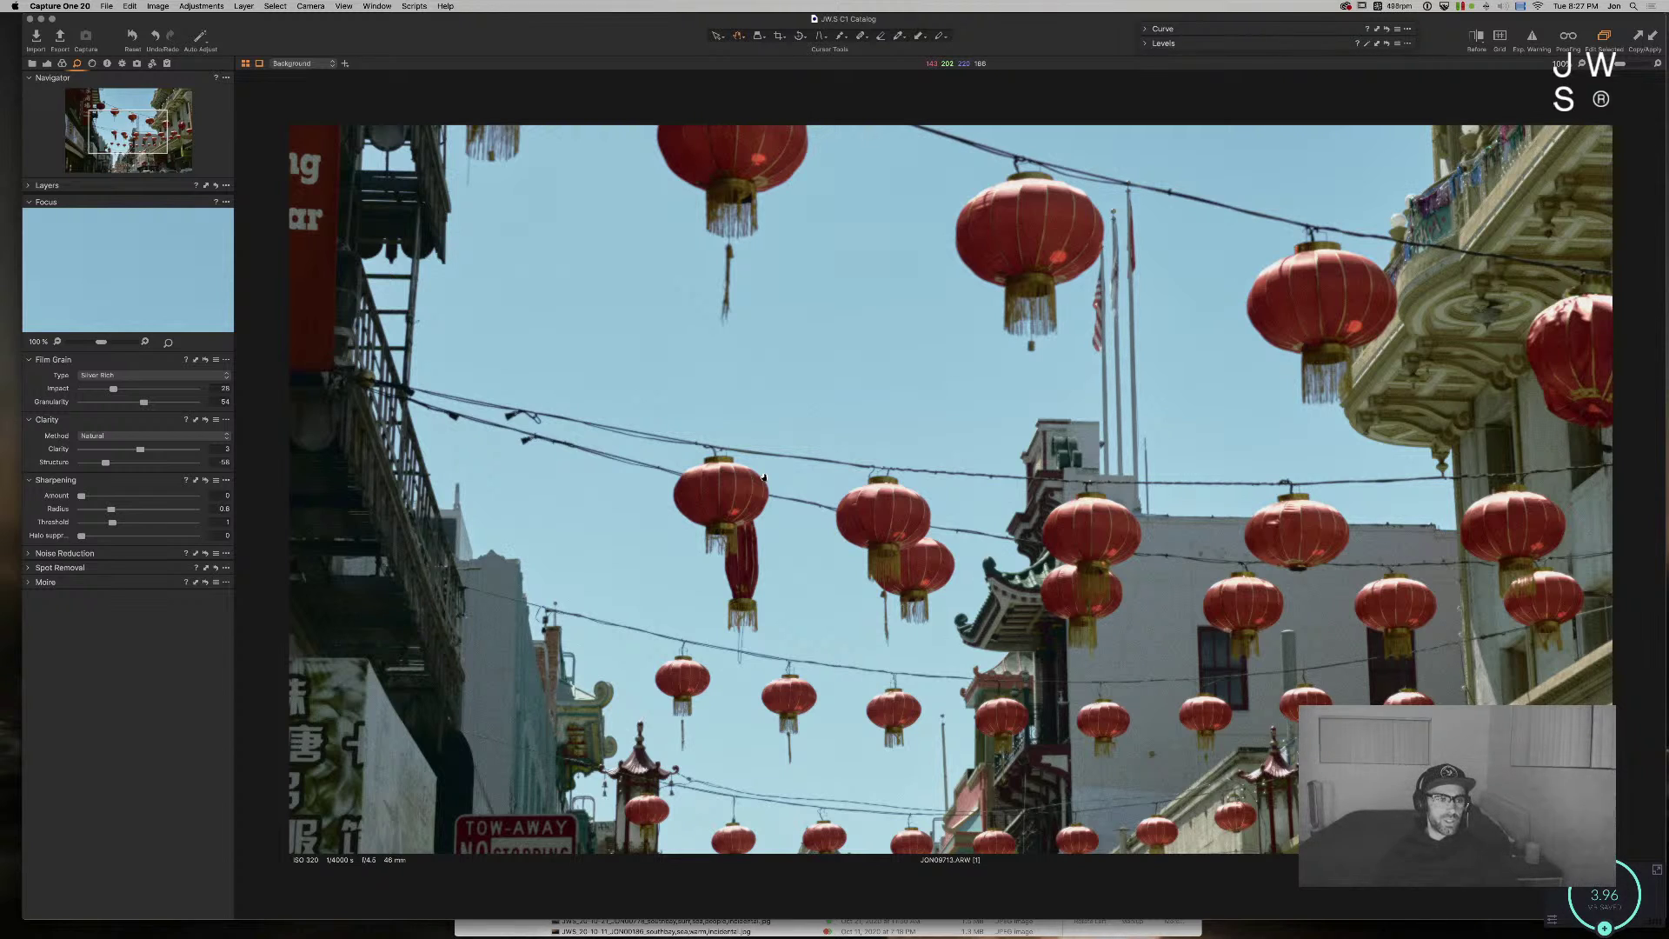
{"action": "double_click", "coordinate": [931, 350]}
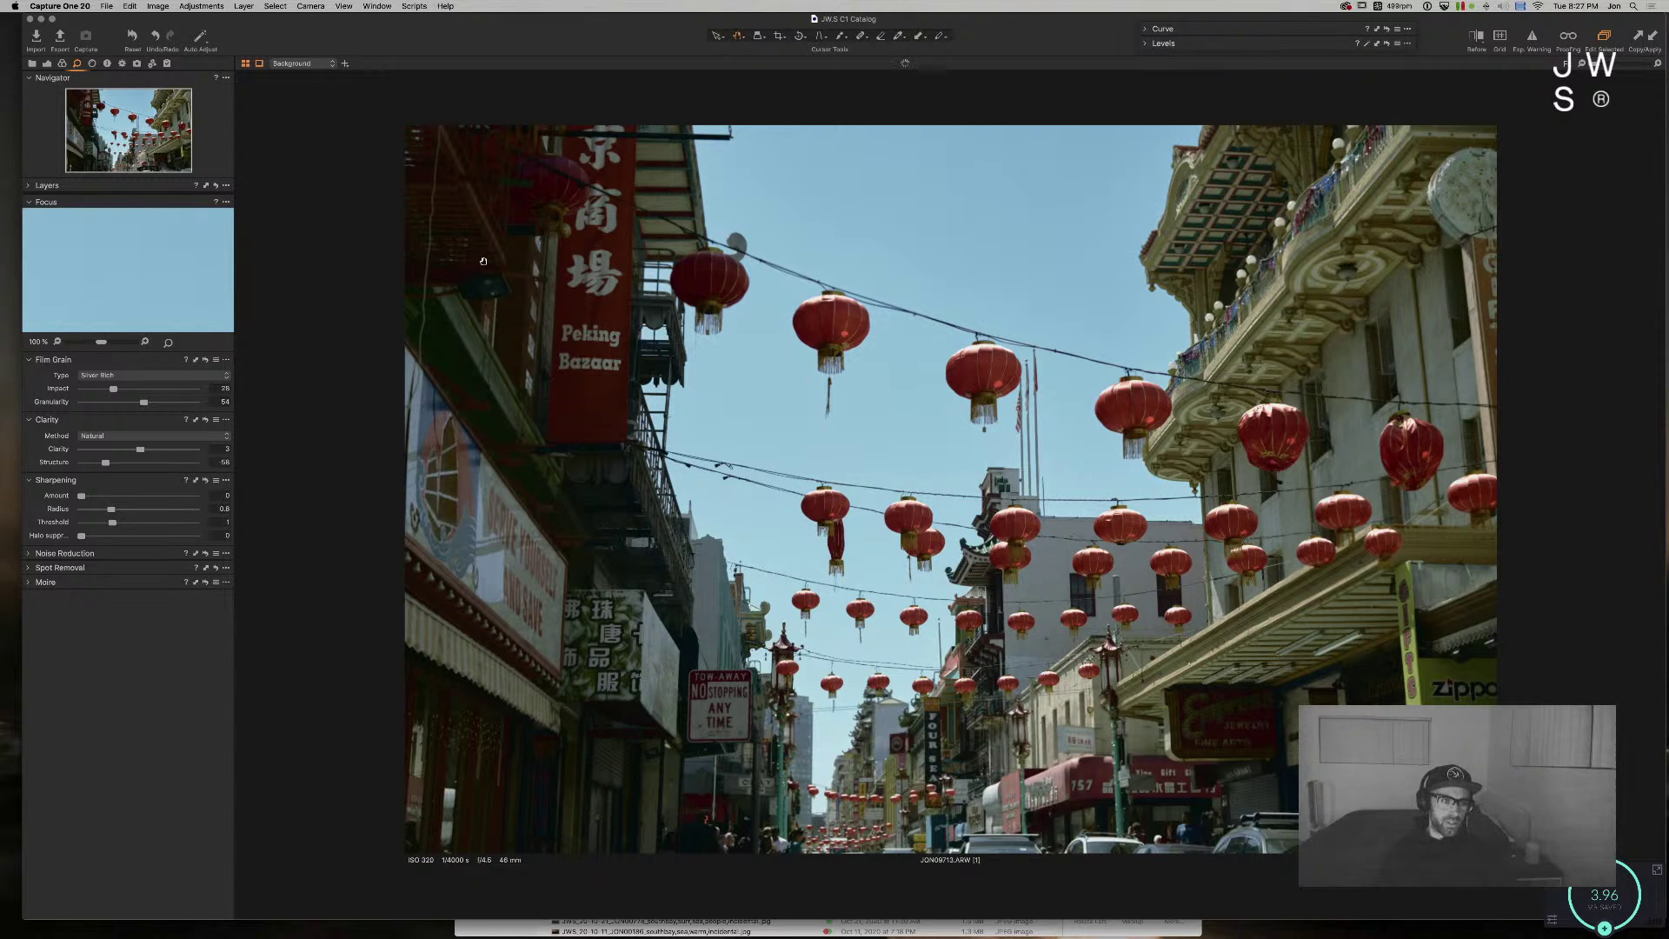
Step: Return to the thumbnails, select the second lantern variant, and open the dark misty beach photo with the lone figure in the viewer
{"action": "key", "text": "alt+super+v"}
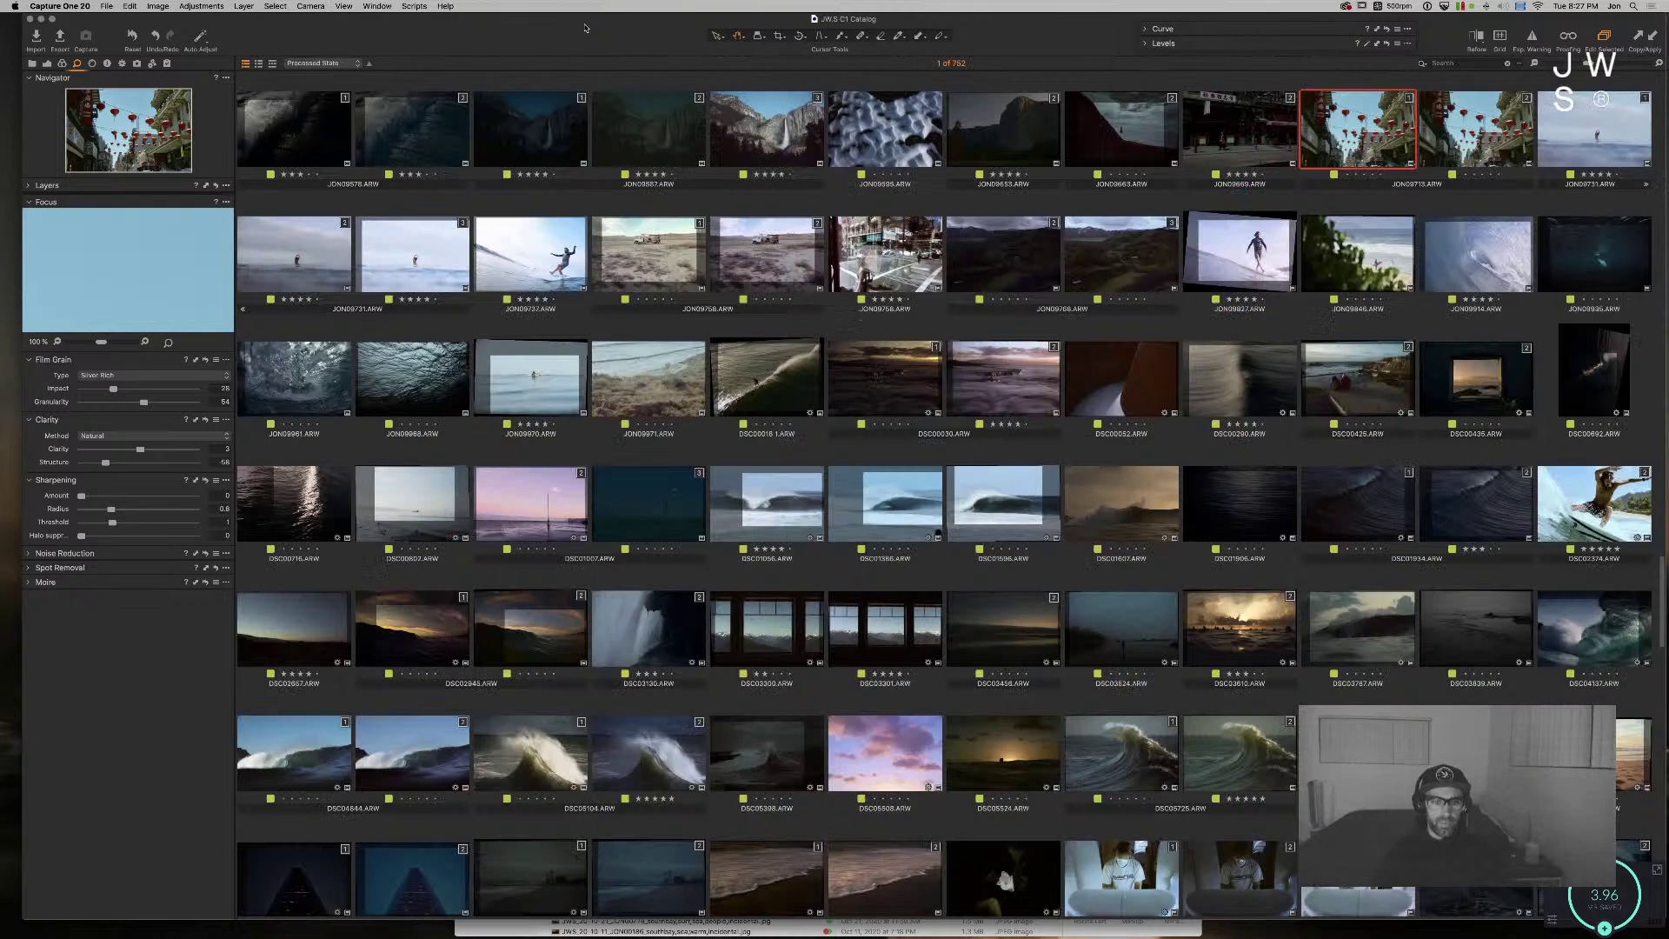
{"action": "key", "text": "Right"}
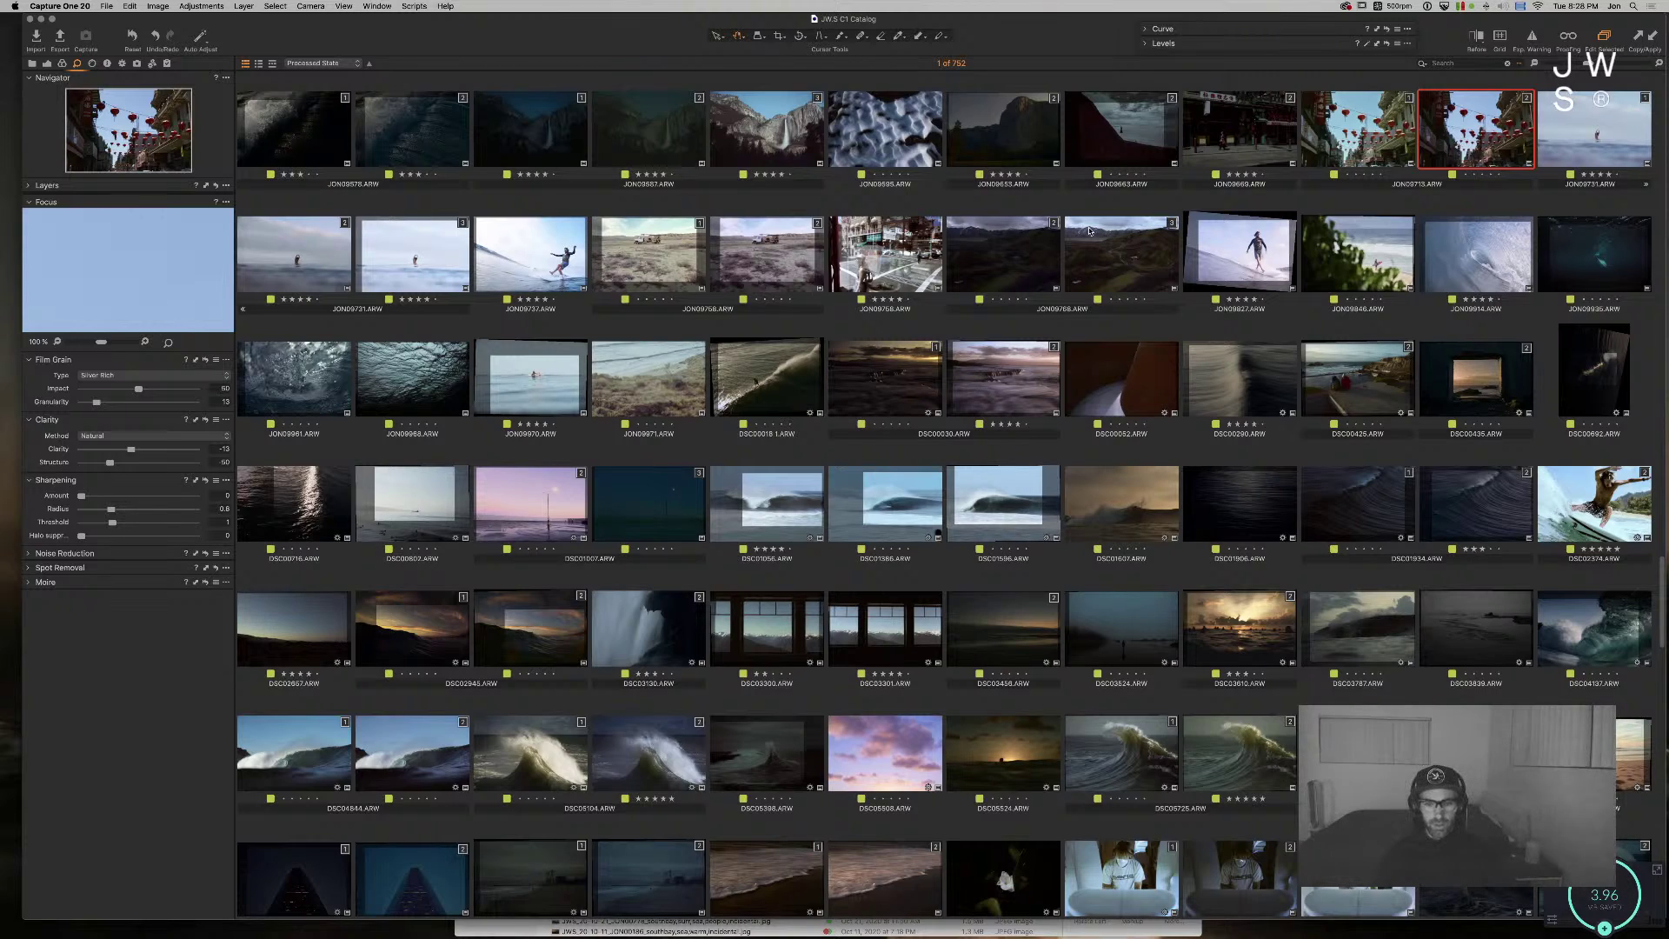
{"action": "left_click", "coordinate": [1129, 644]}
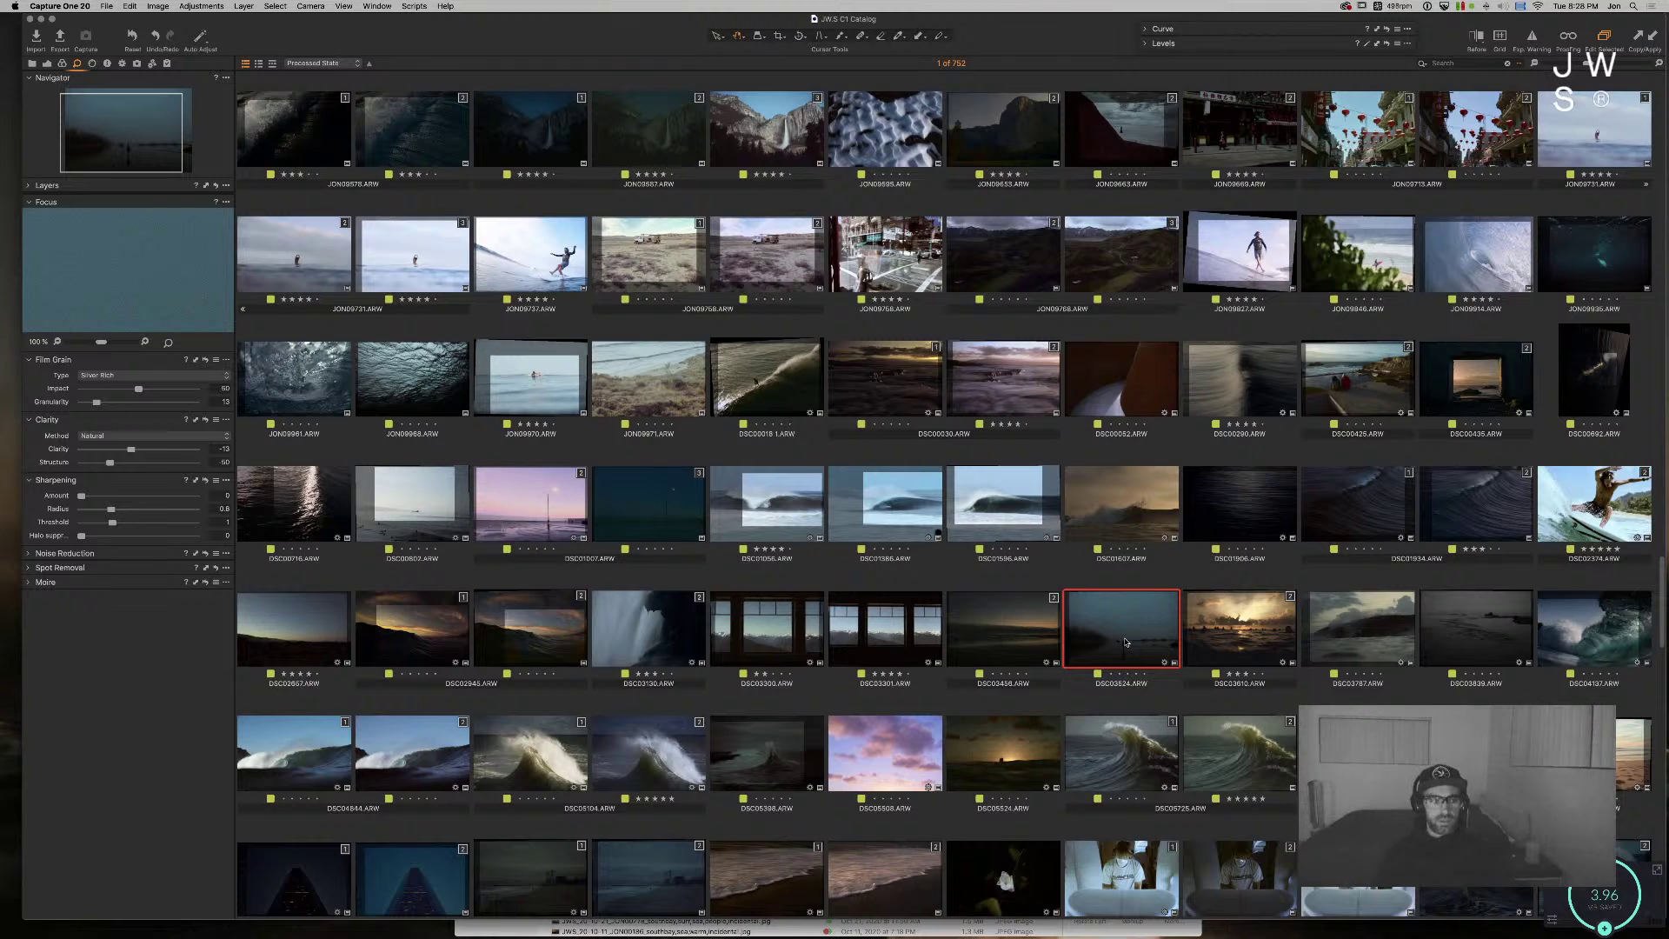
{"action": "double_click", "coordinate": [1125, 642]}
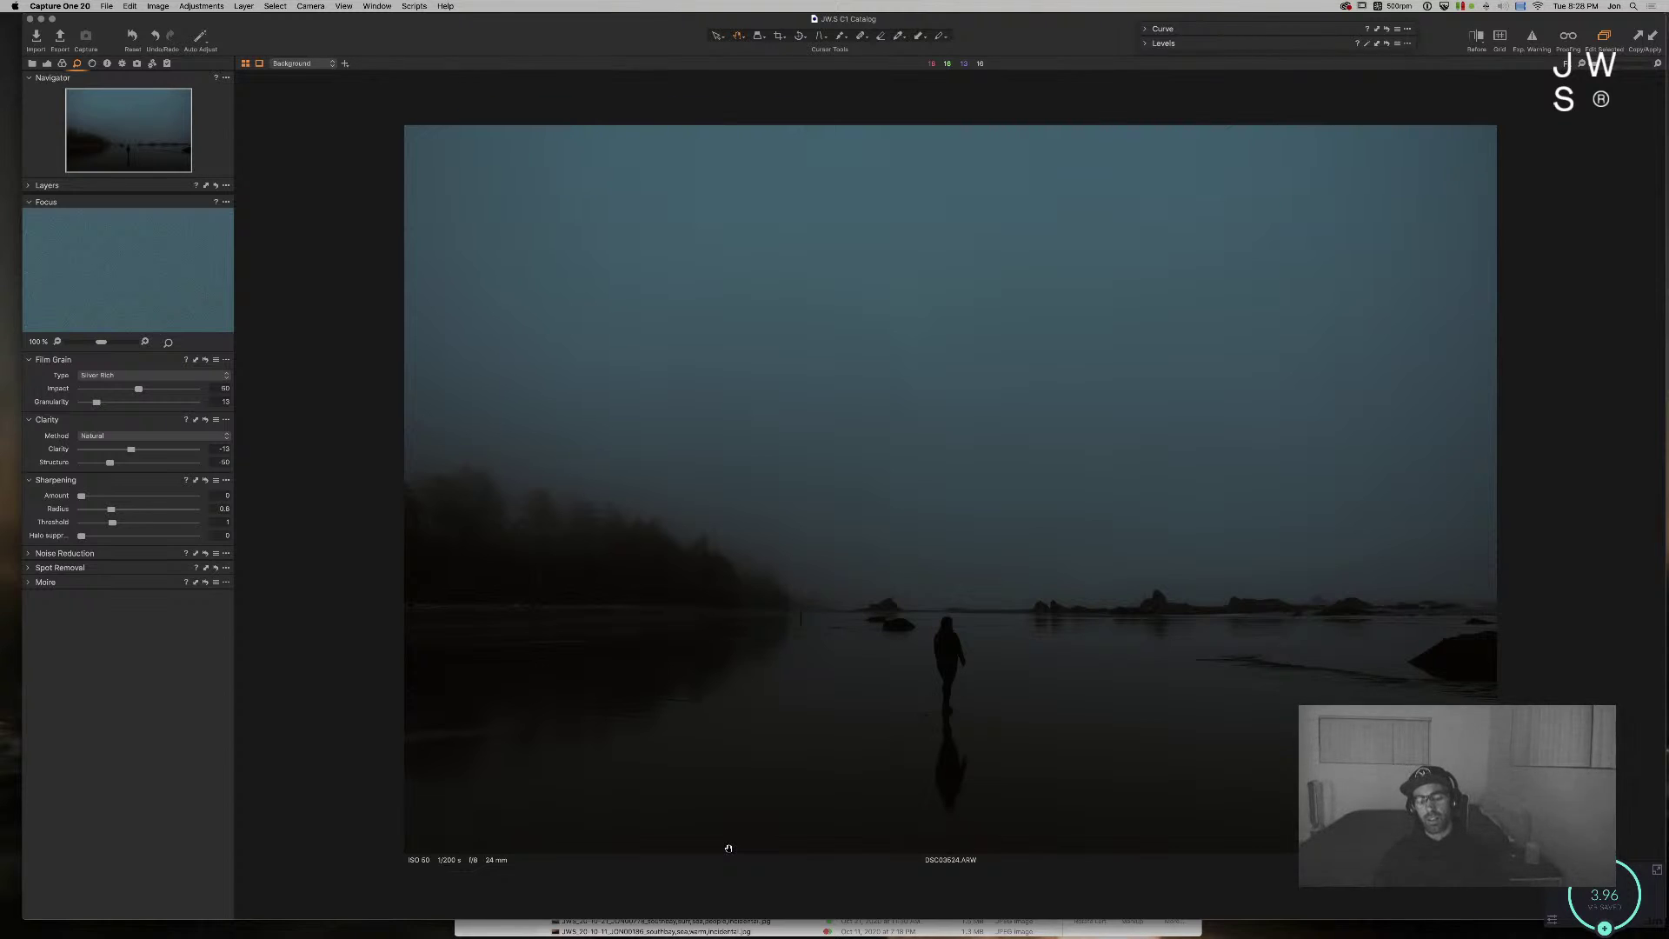
Step: Switch to Chrome and search Google for "film nitrate plugin" in a new window
{"action": "key", "text": "super+Tab"}
{"action": "key", "text": "super+Tab"}
{"action": "key", "text": "super+Tab"}
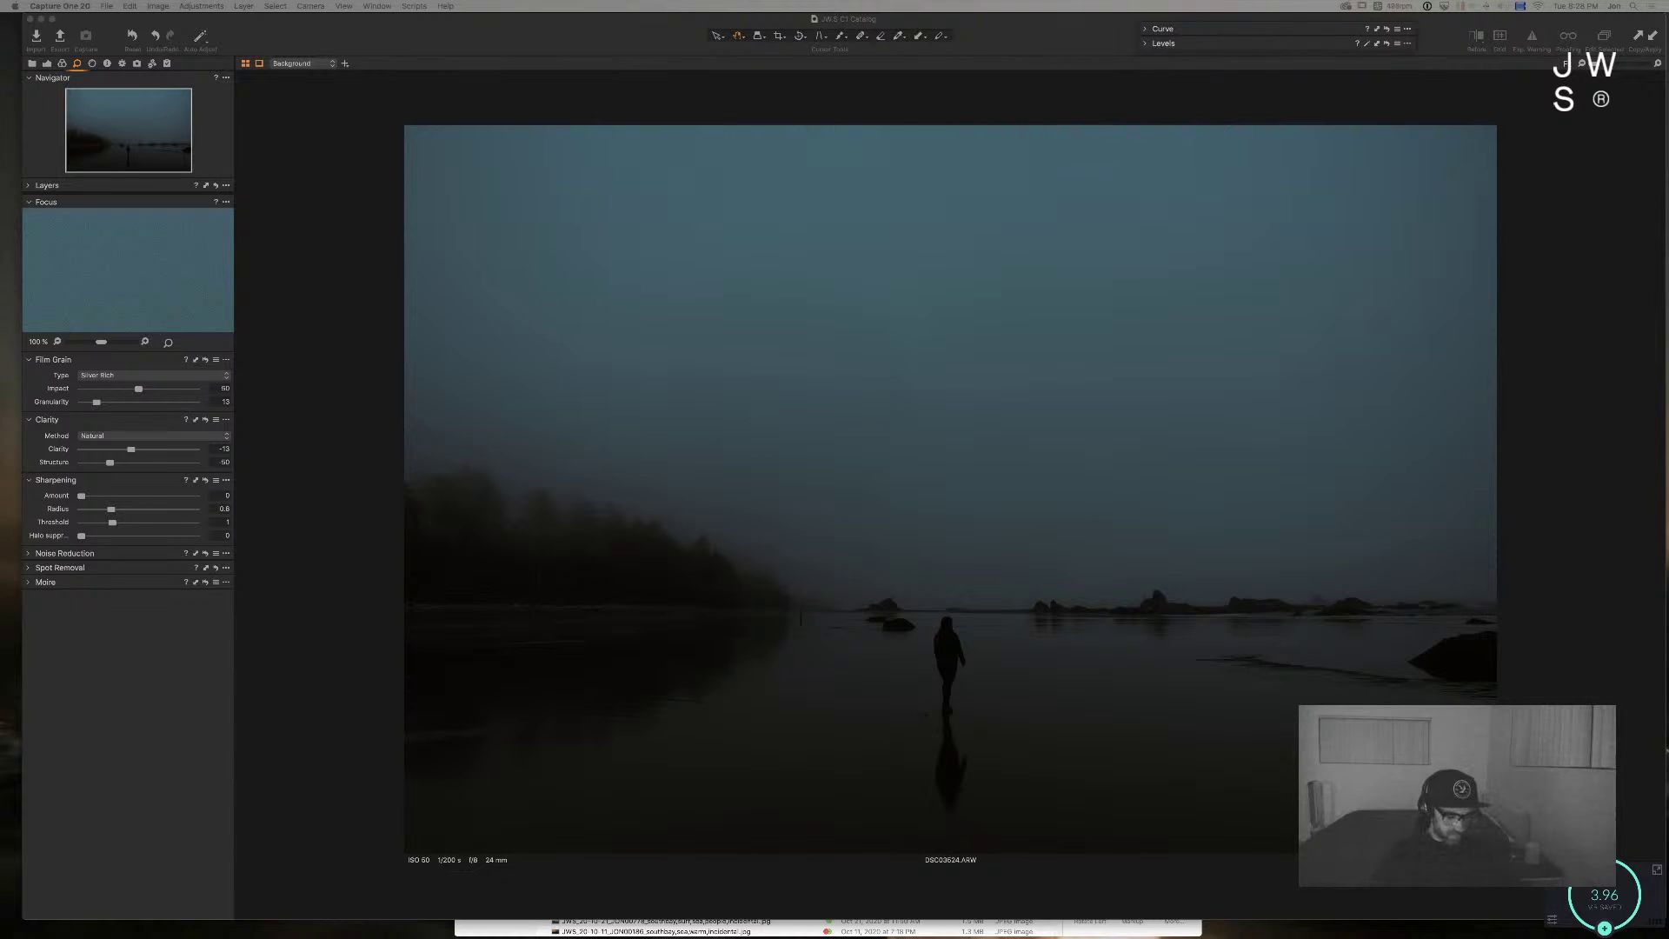
{"action": "key", "text": "super+n"}
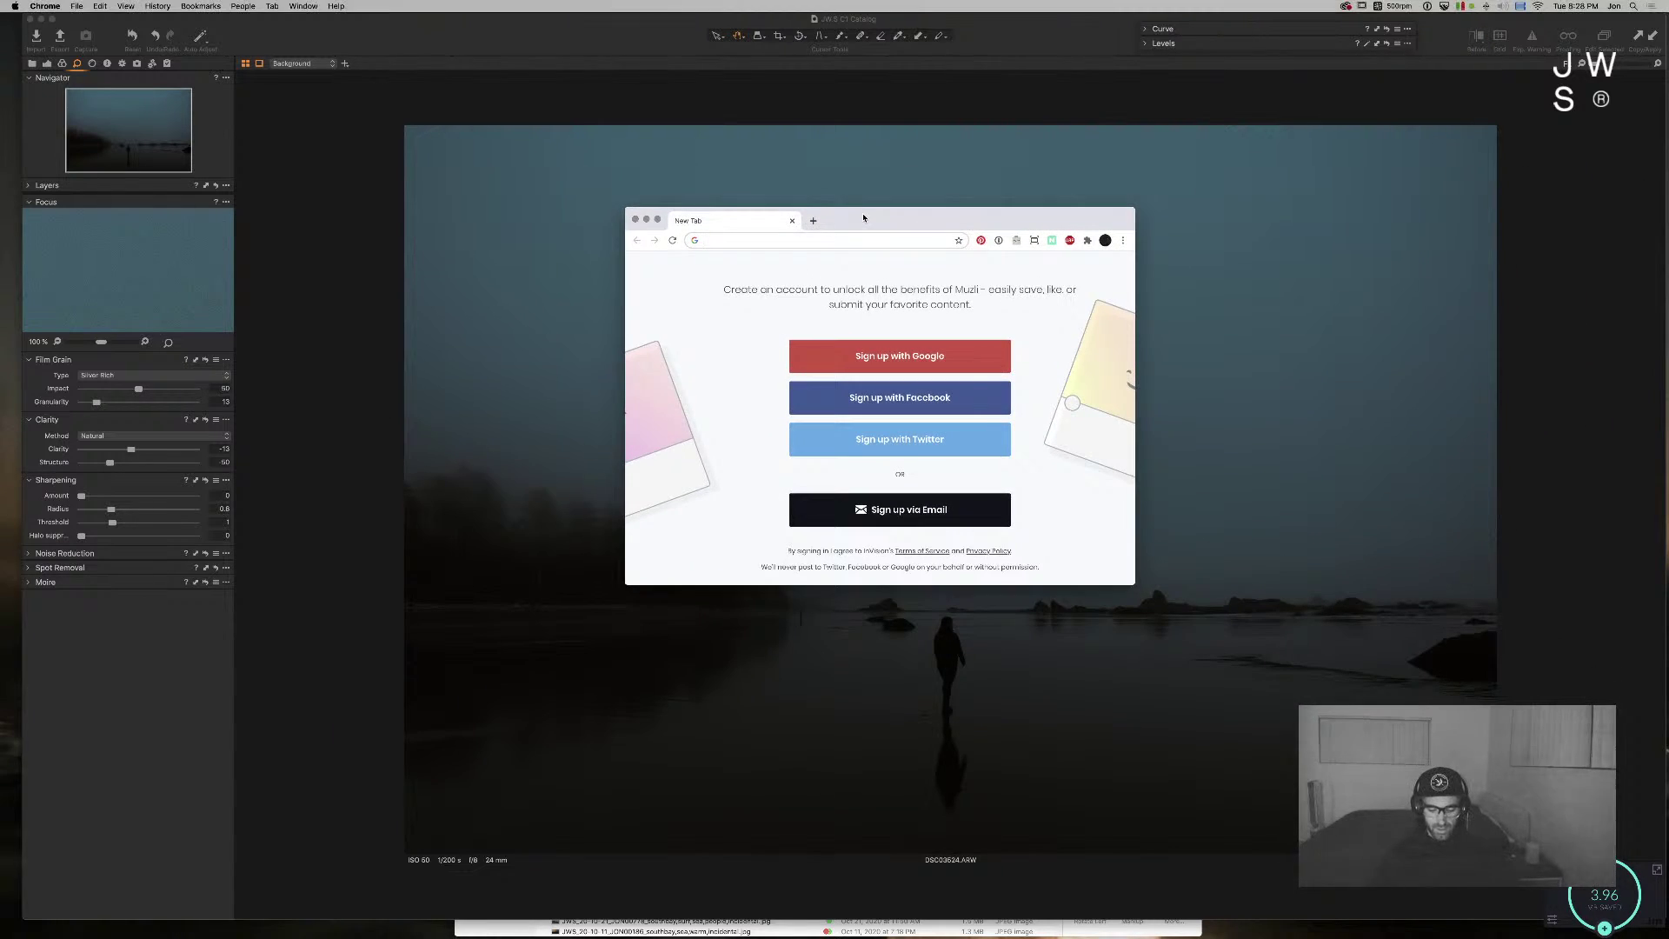
{"action": "type", "text": "filmnit"}
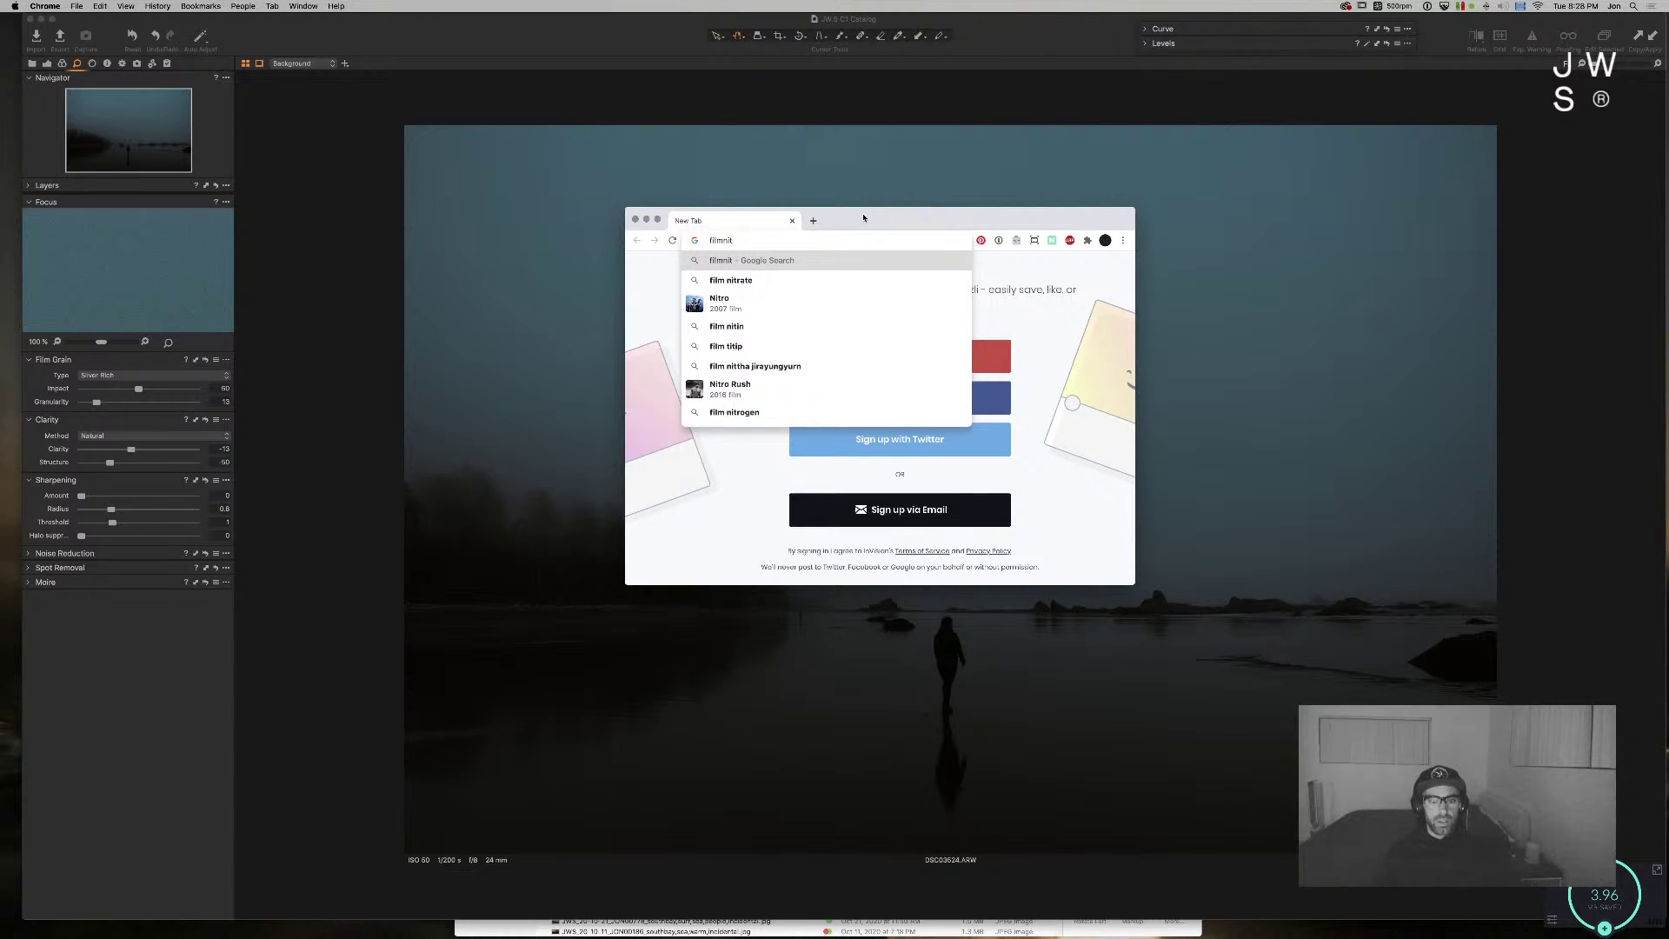
{"action": "key", "text": "Down"}
{"action": "type", "text": "plu"}
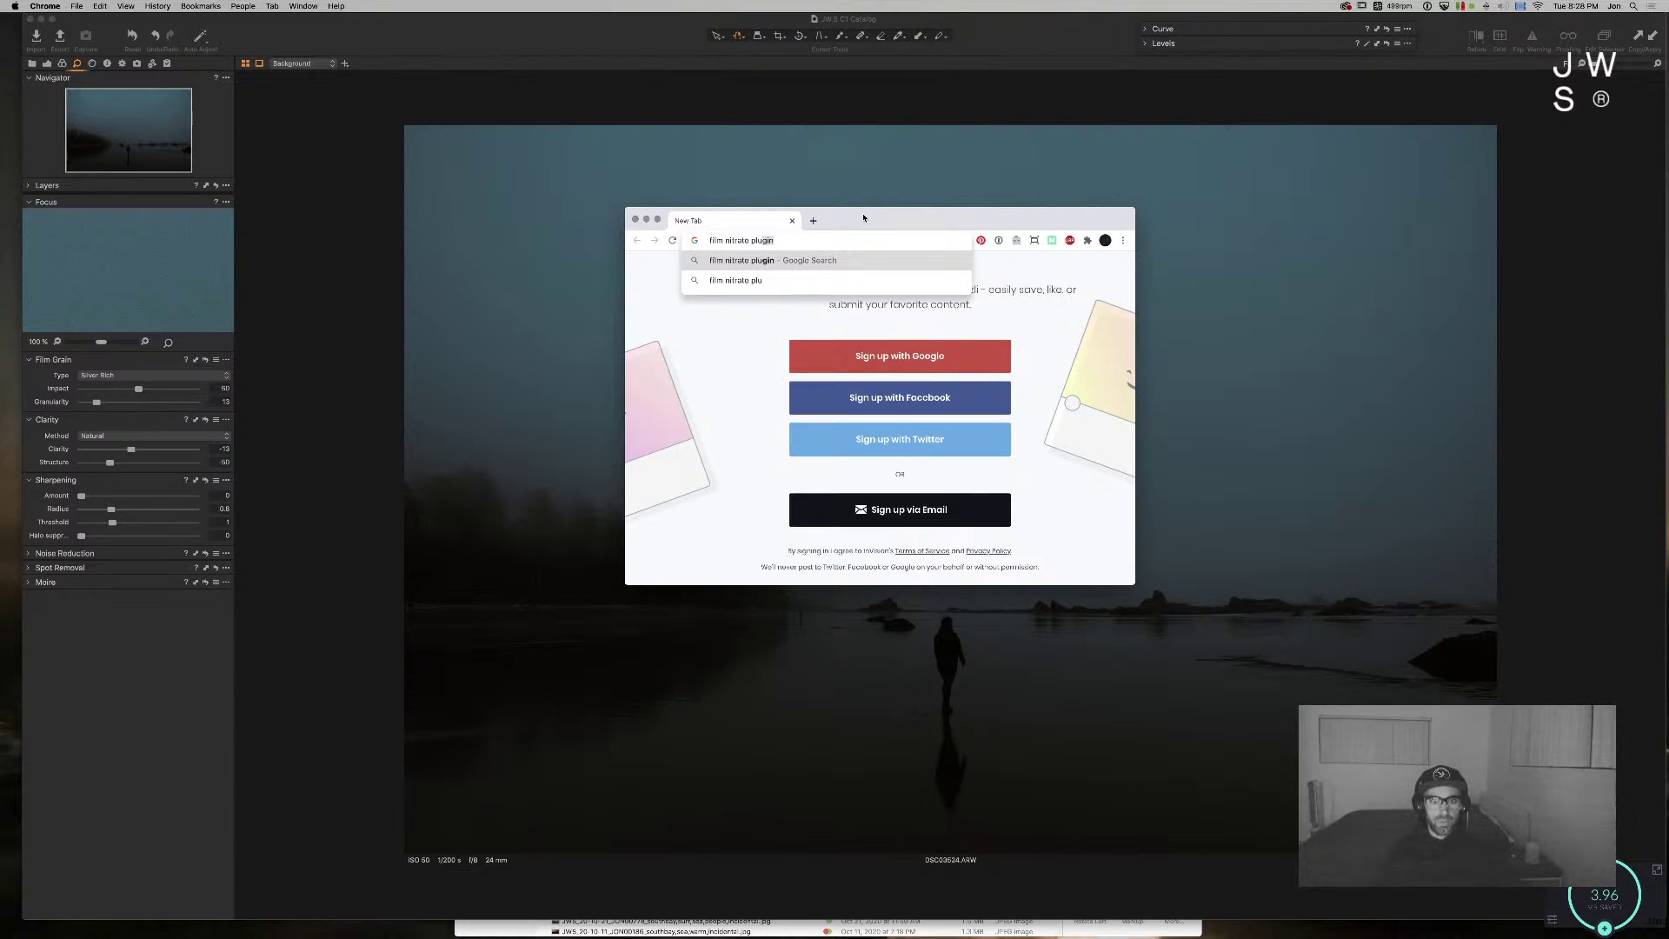
{"action": "key", "text": "Return"}
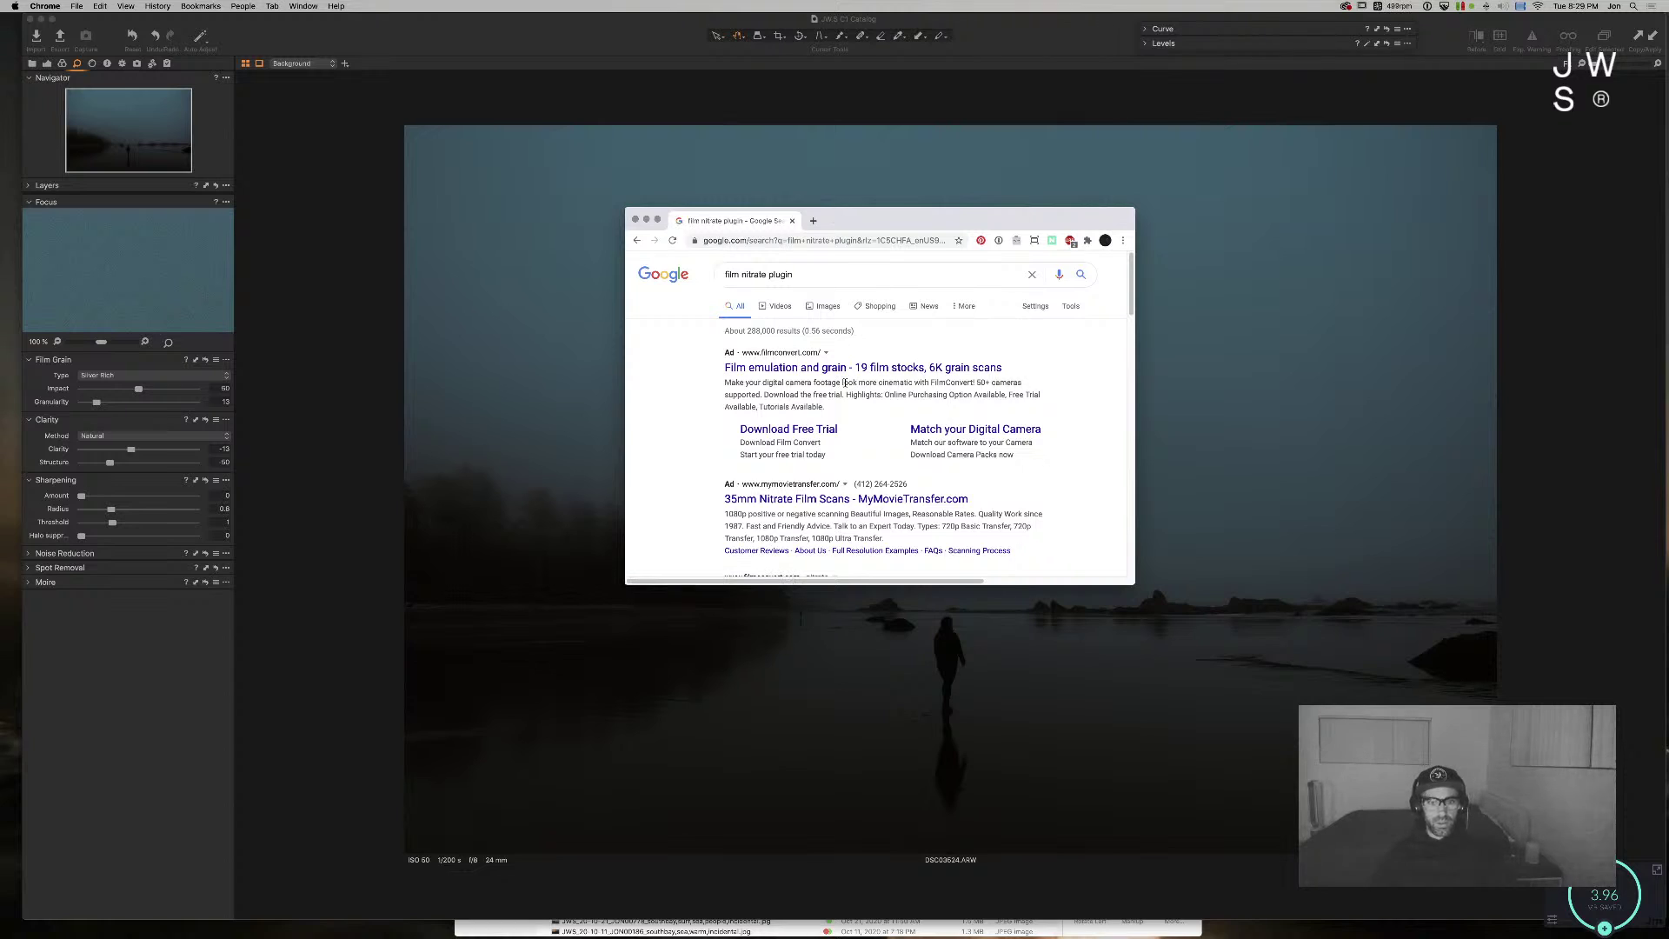
Step: Enlarge the browser window and search for "filmconvert", refining the query to "filmconvert capture one"
{"action": "left_click_drag", "start_coordinate": [625, 584], "coordinate": [367, 732]}
{"action": "left_click", "coordinate": [604, 274]}
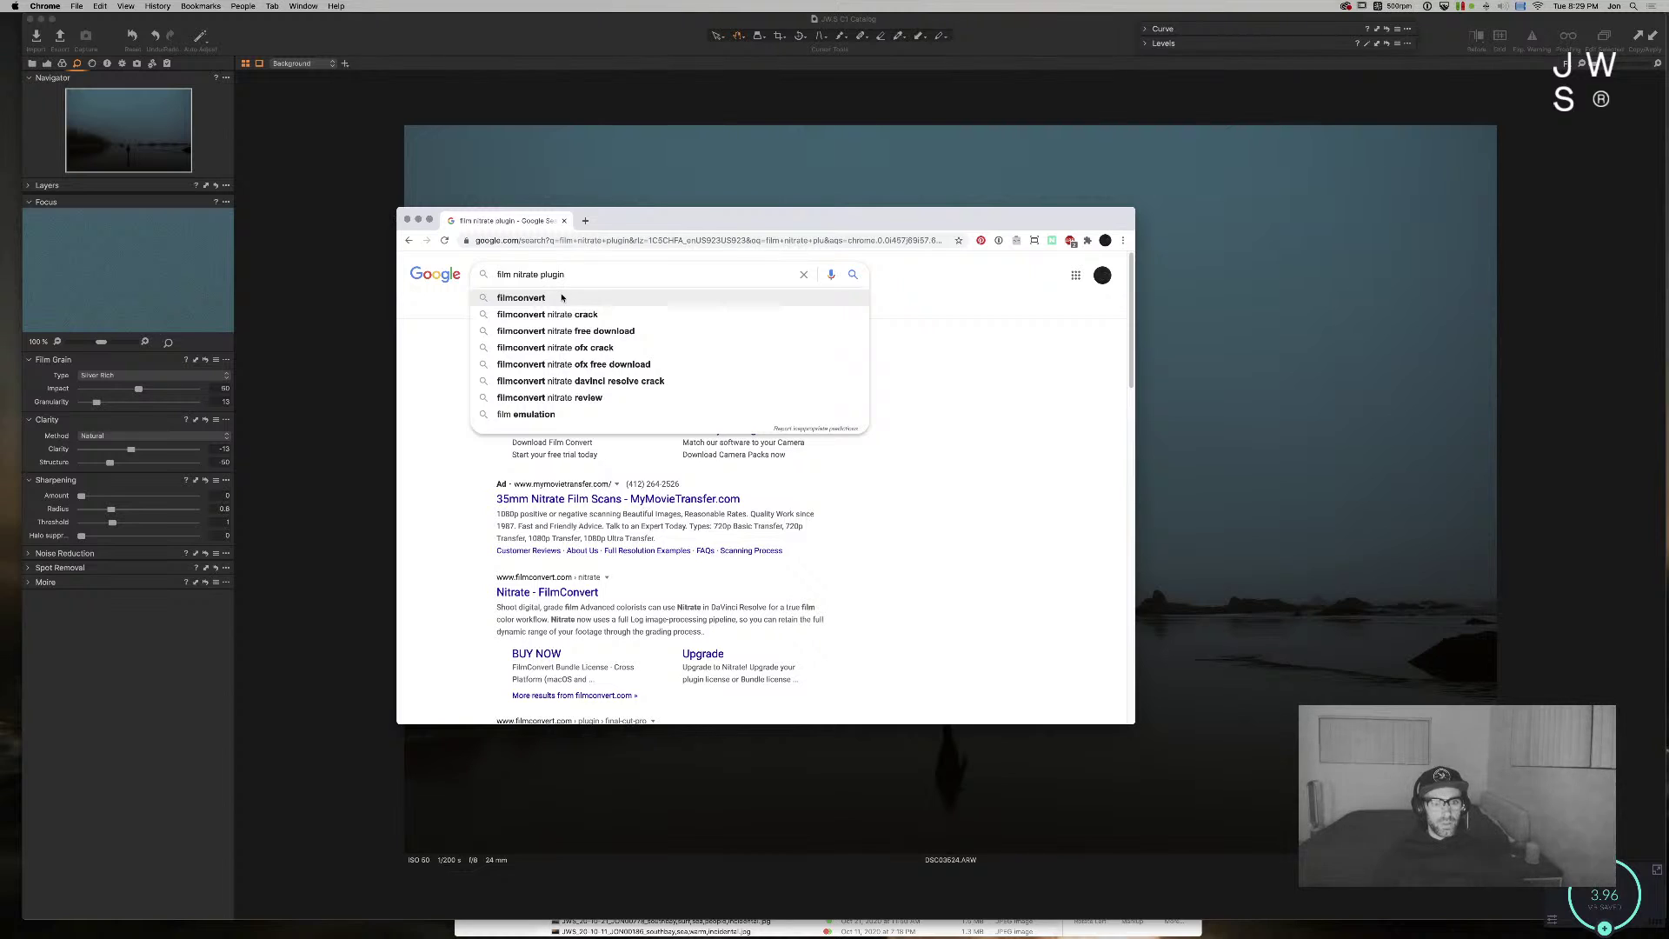
{"action": "left_click", "coordinate": [562, 298]}
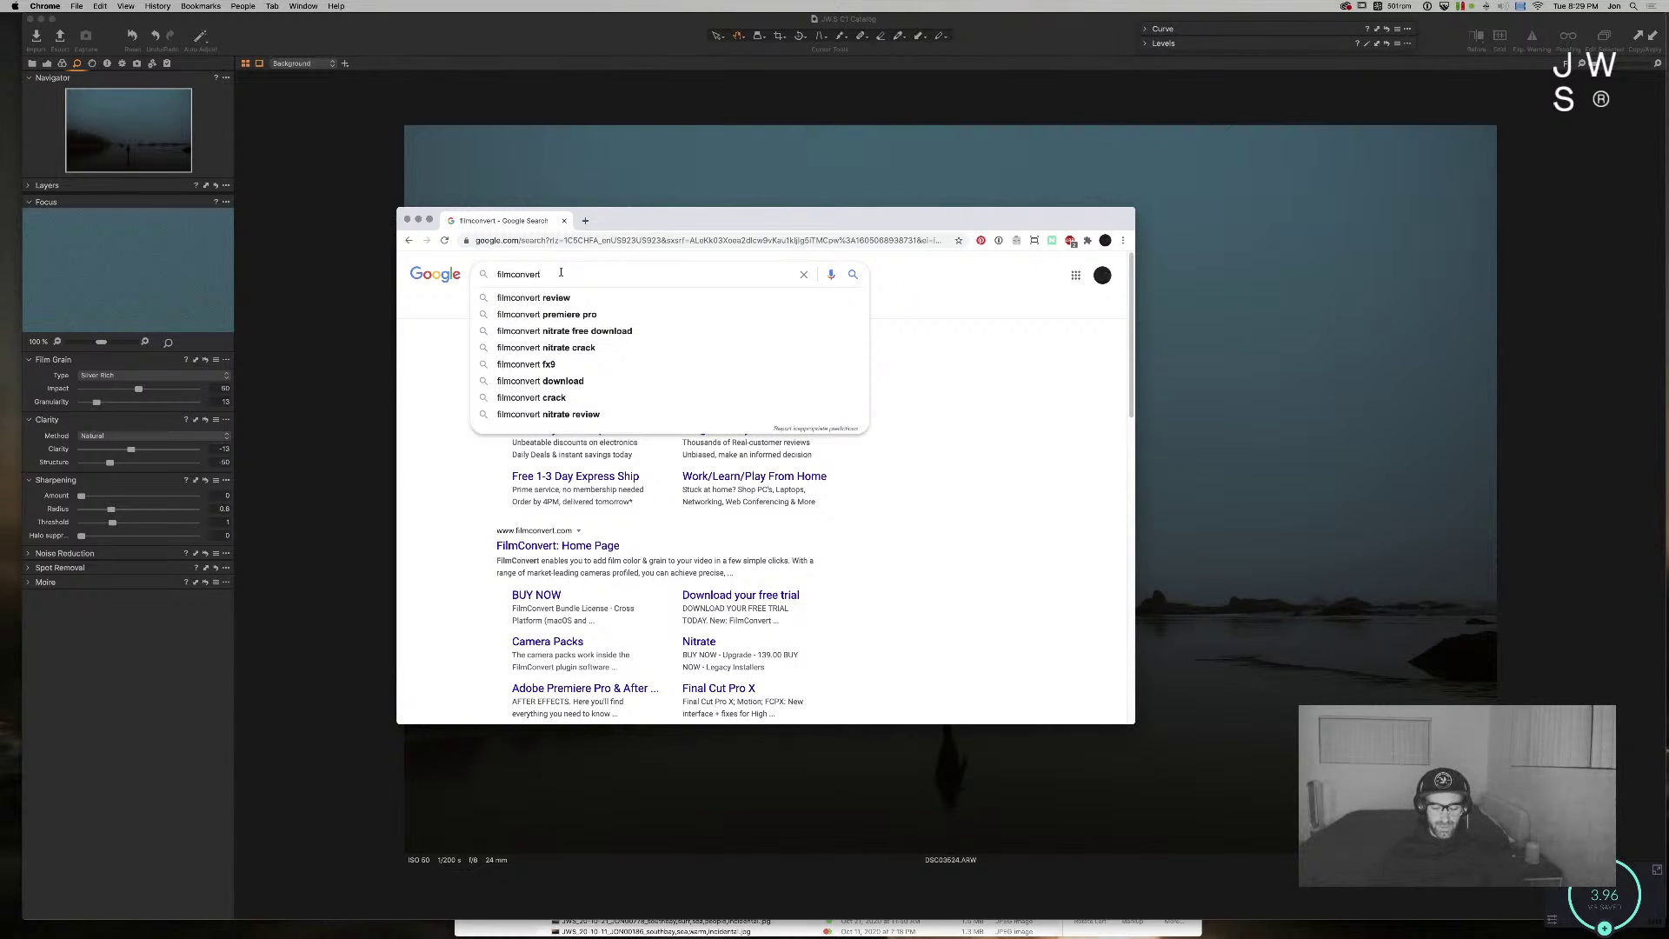
{"action": "type", "text": "capture one"}
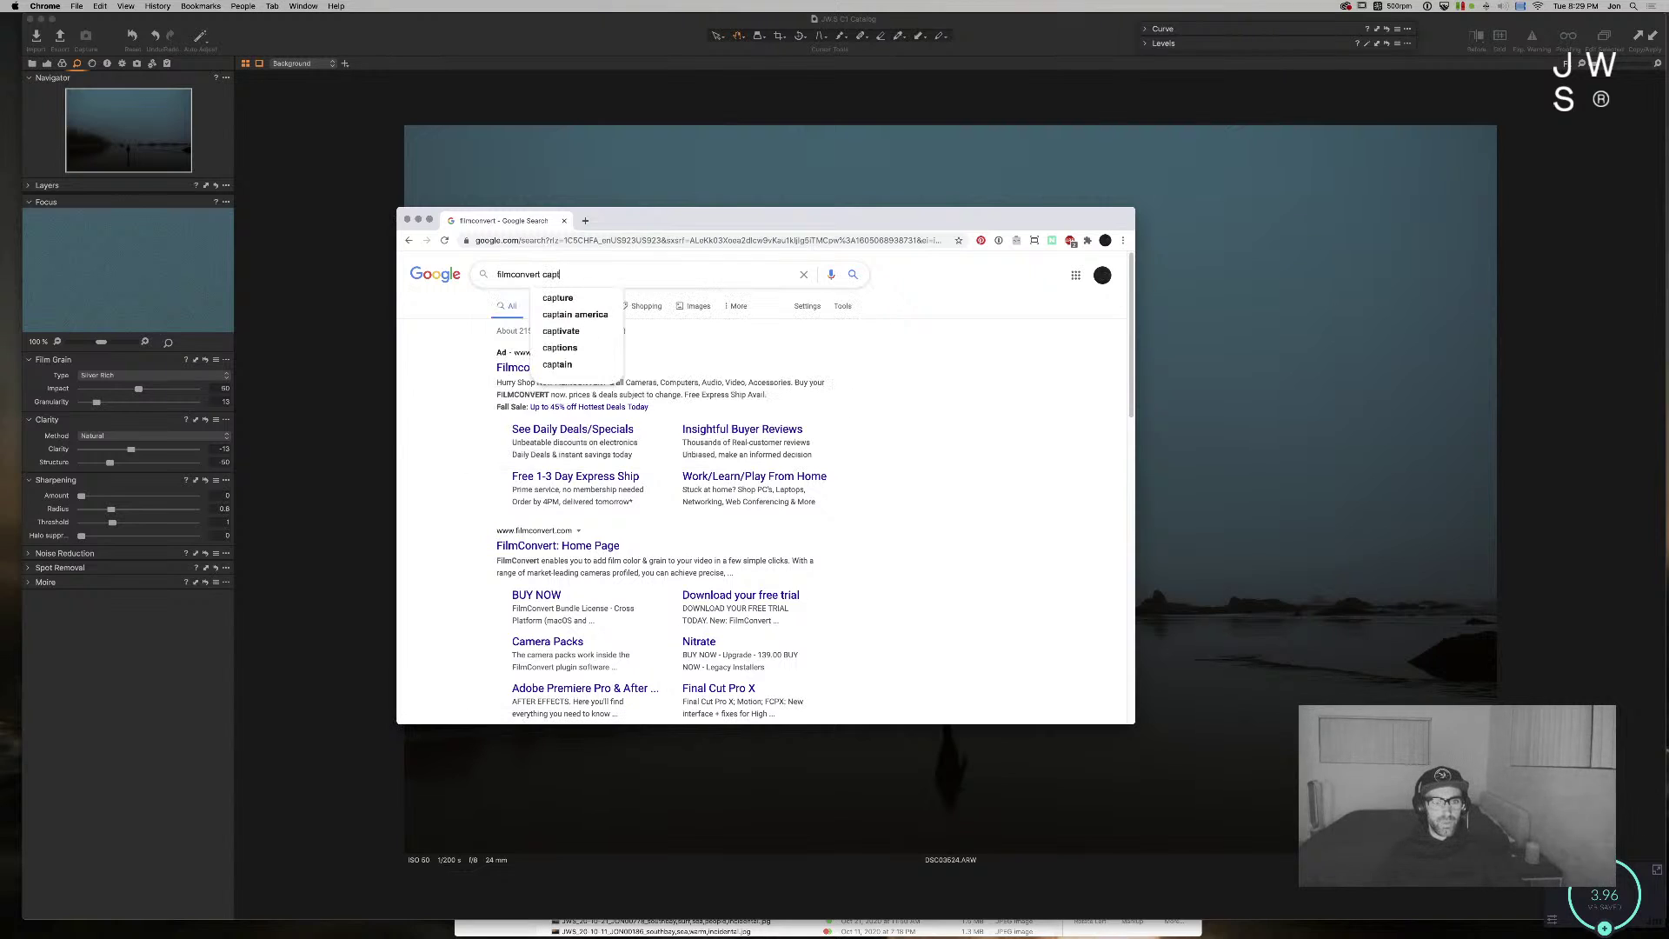
{"action": "key", "text": "Return"}
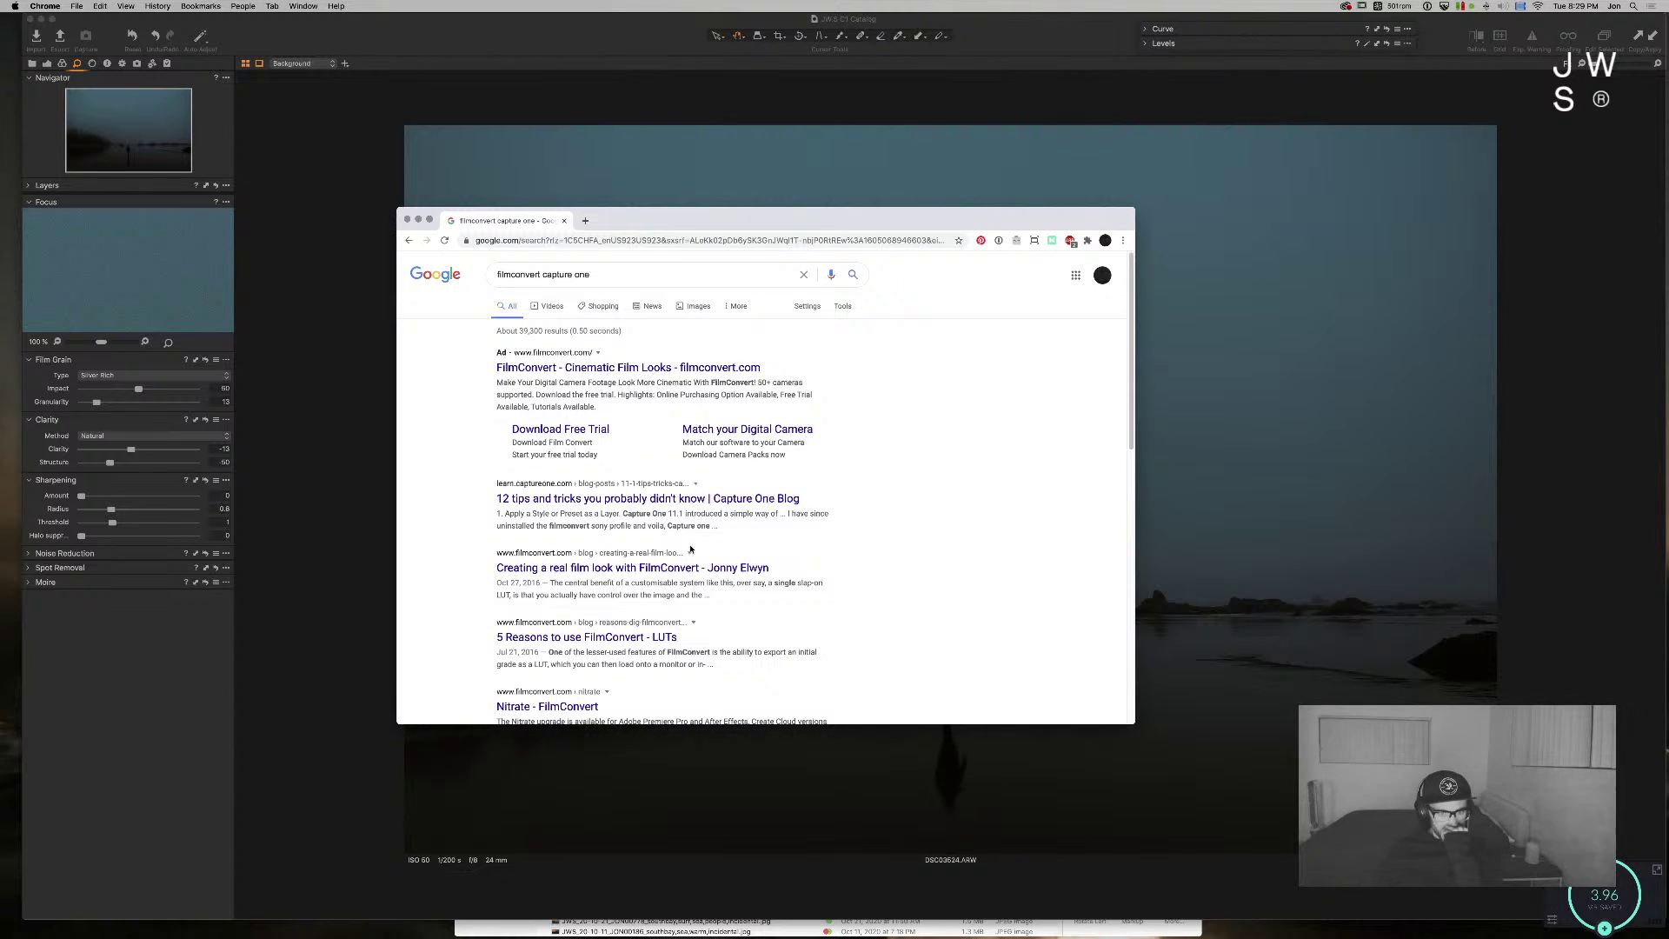
Step: Look through the search results, open the FilmConvert home page, and enlarge the browser window
{"action": "scroll", "coordinate": [691, 548], "scroll_direction": "down", "scroll_amount": 1}
{"action": "scroll", "coordinate": [691, 549], "scroll_direction": "down", "scroll_amount": 1}
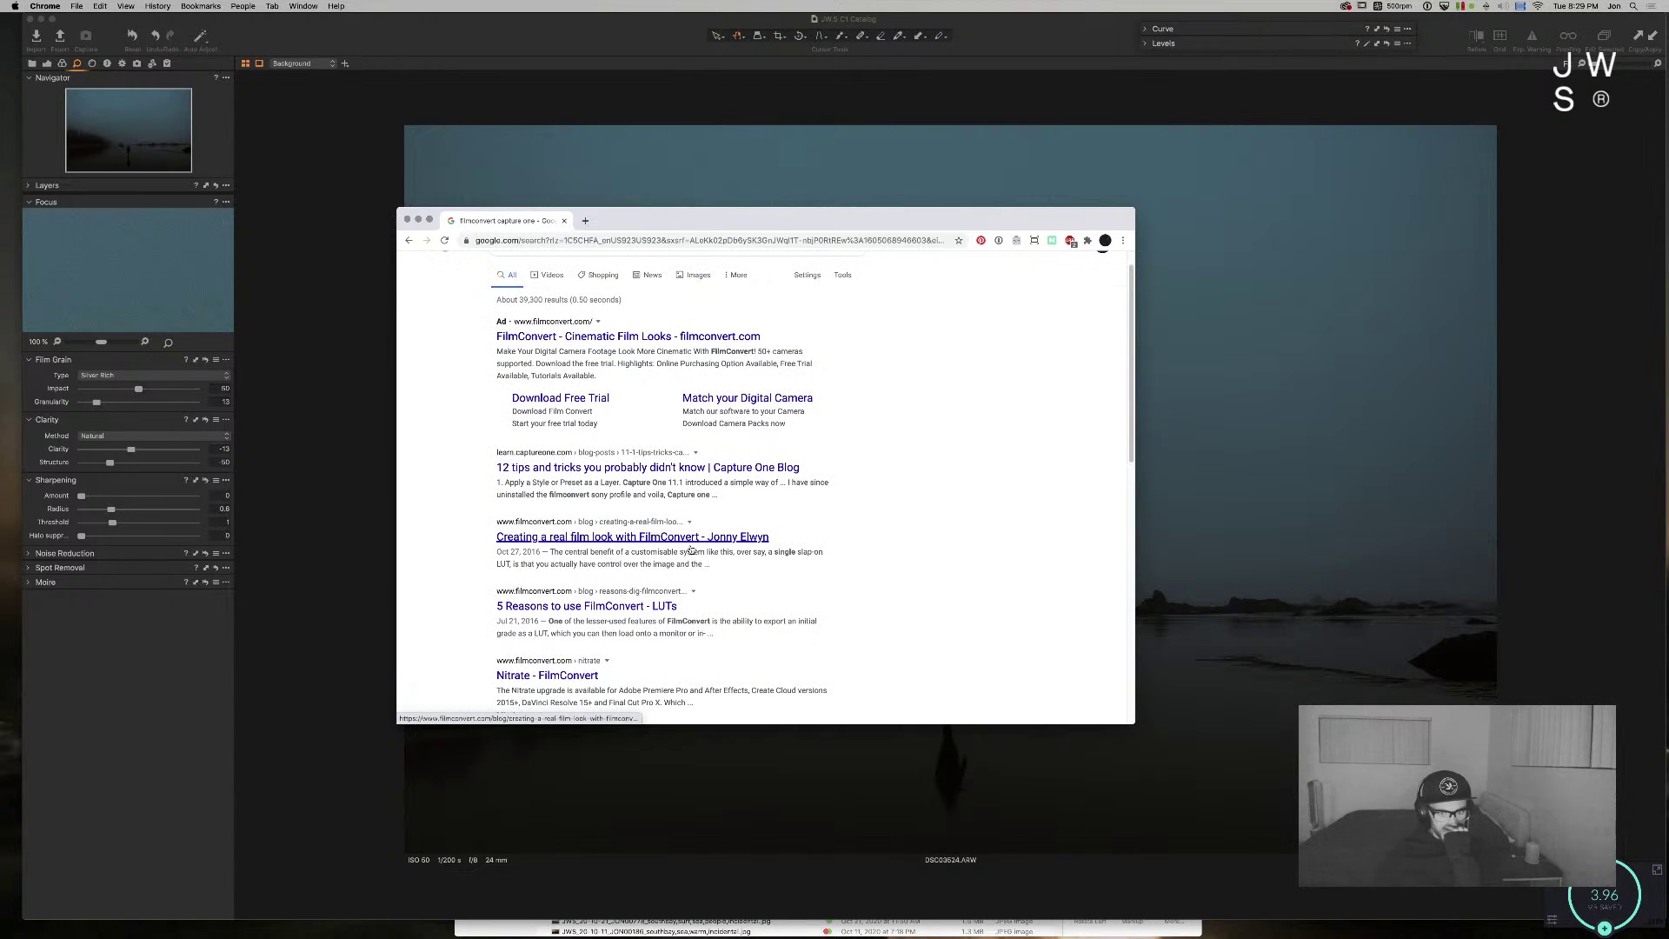
{"action": "scroll", "coordinate": [691, 549], "scroll_direction": "down", "scroll_amount": 2}
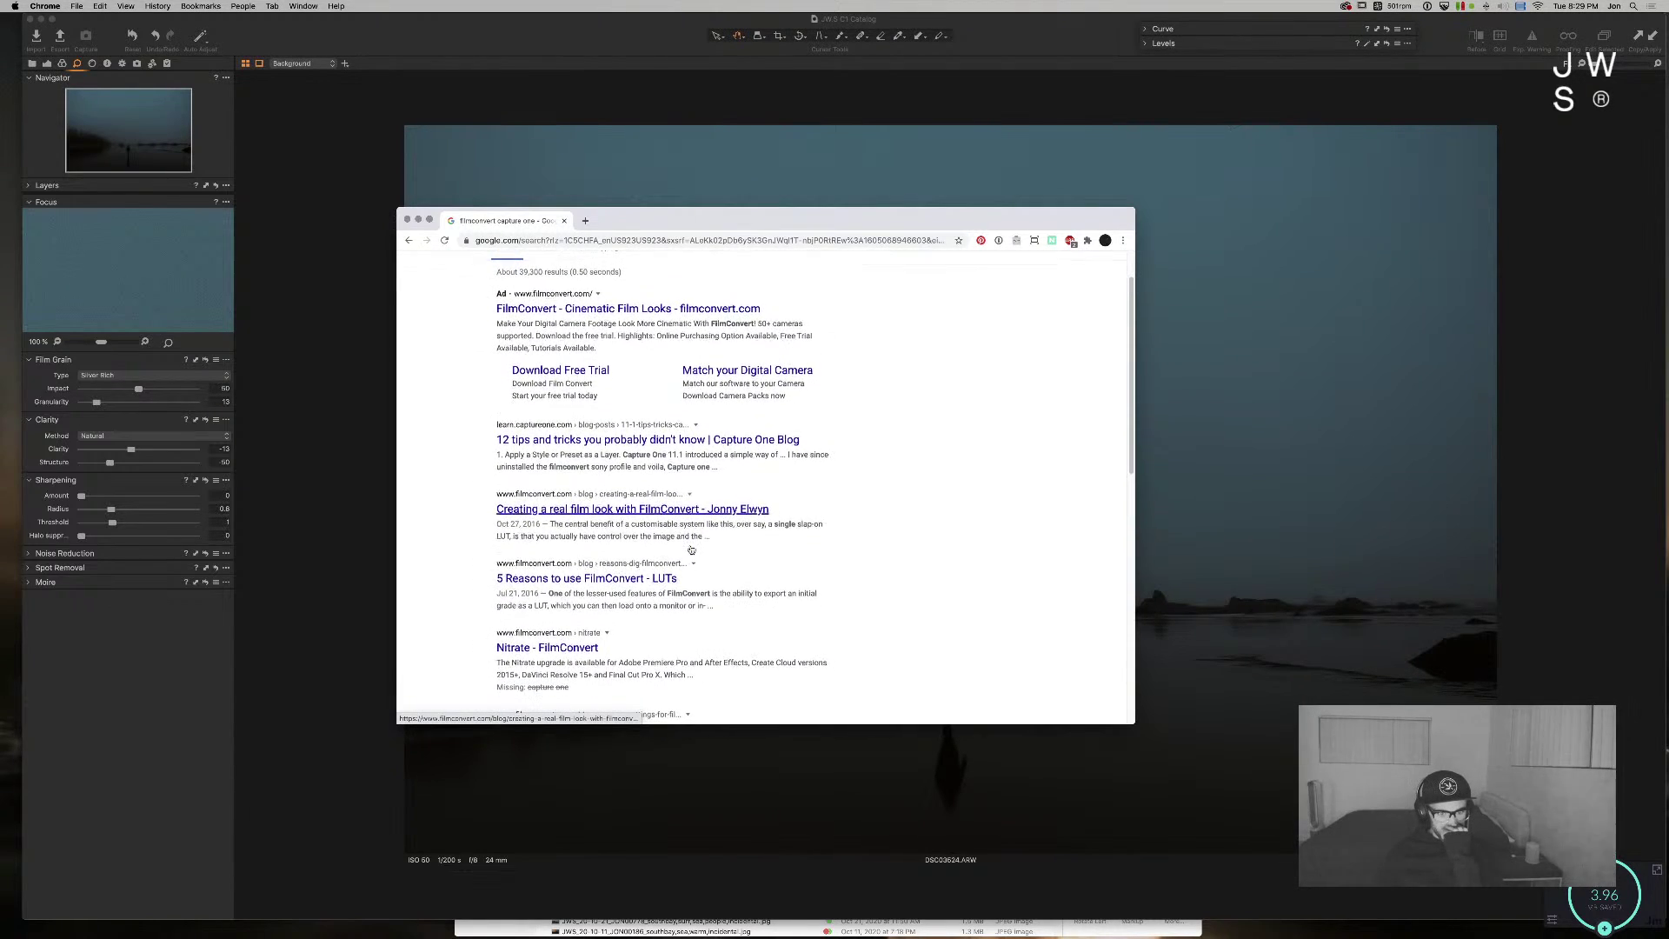
{"action": "scroll", "coordinate": [691, 550], "scroll_direction": "down", "scroll_amount": 4}
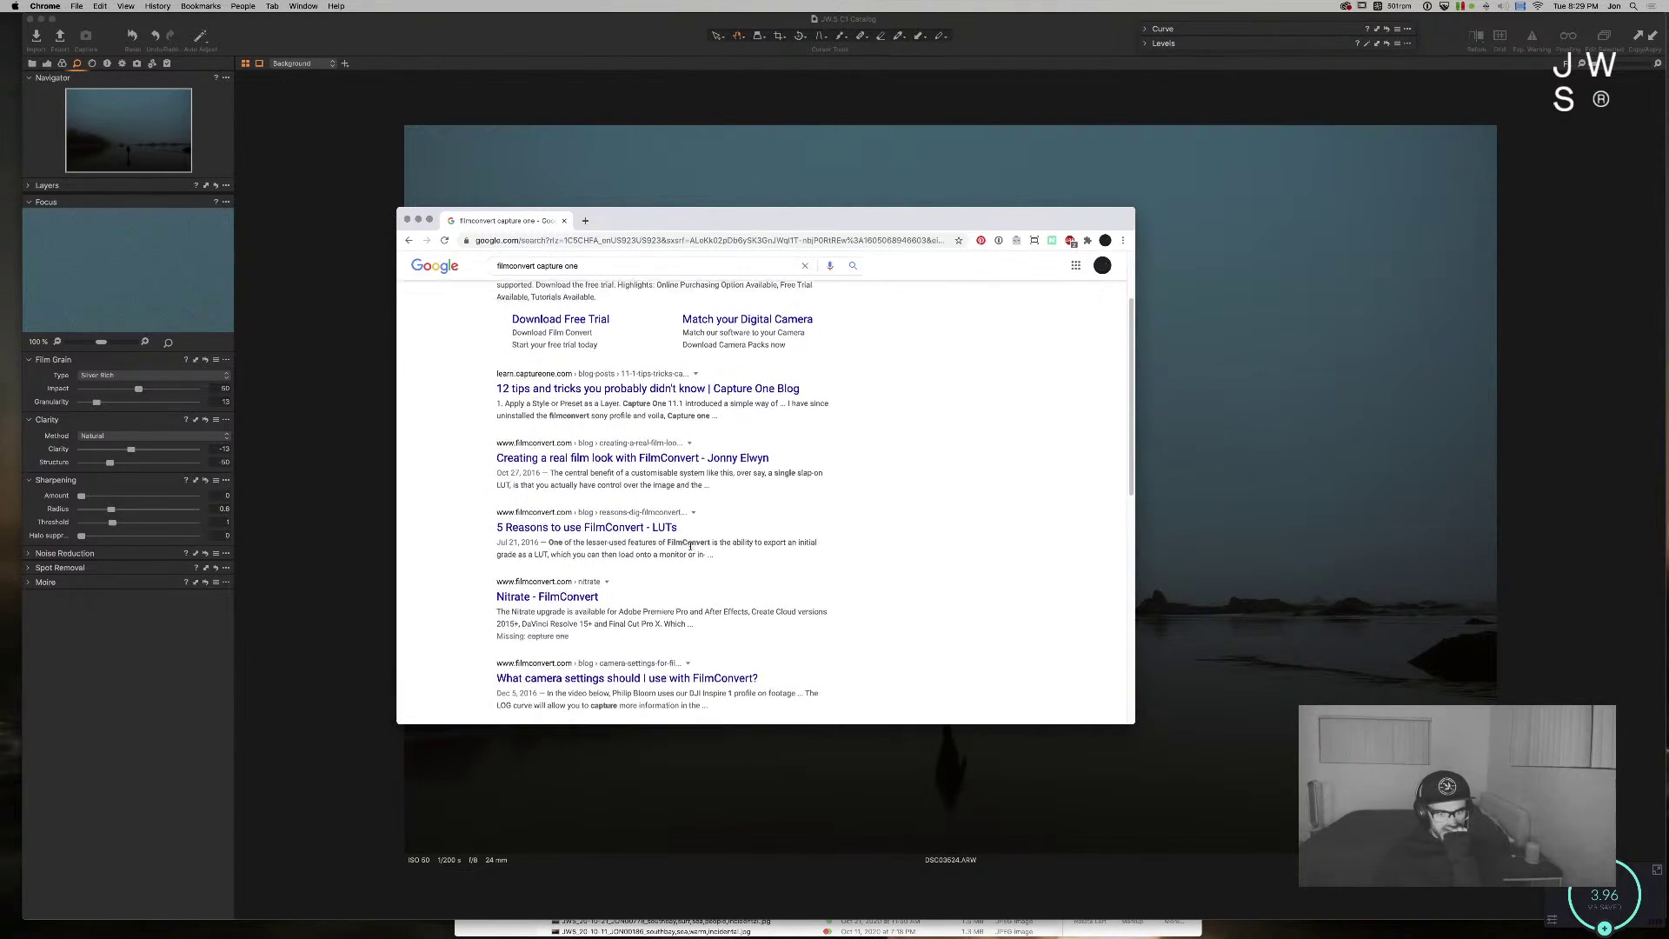
{"action": "scroll", "coordinate": [691, 549], "scroll_direction": "up", "scroll_amount": 5}
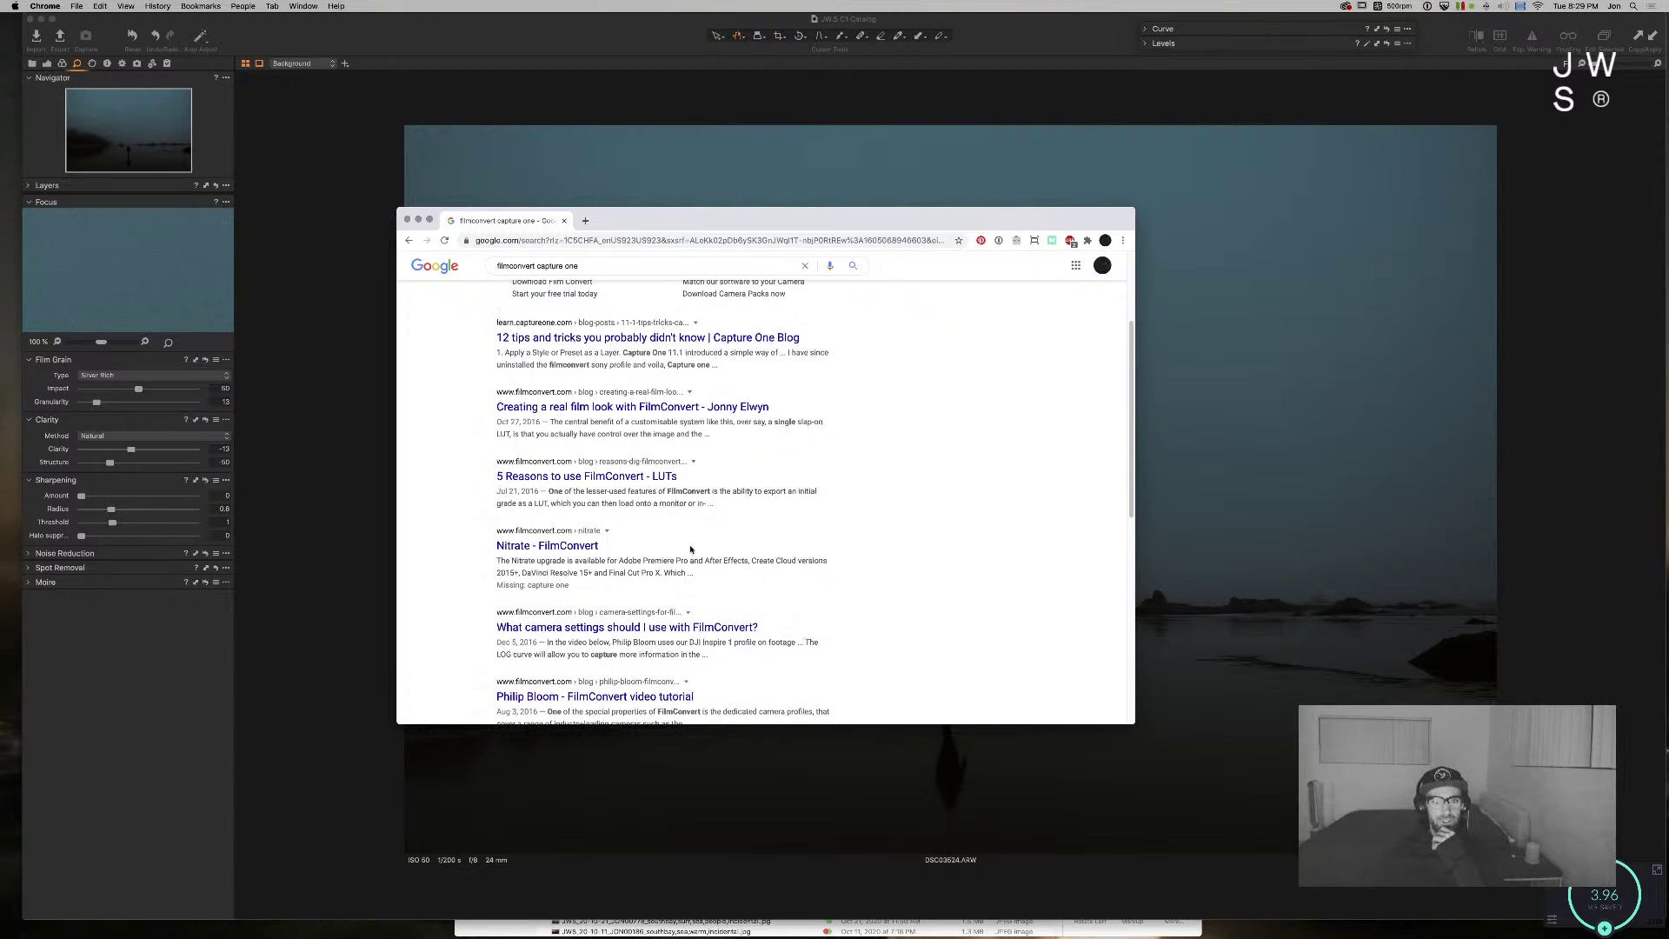
{"action": "left_click", "coordinate": [622, 366]}
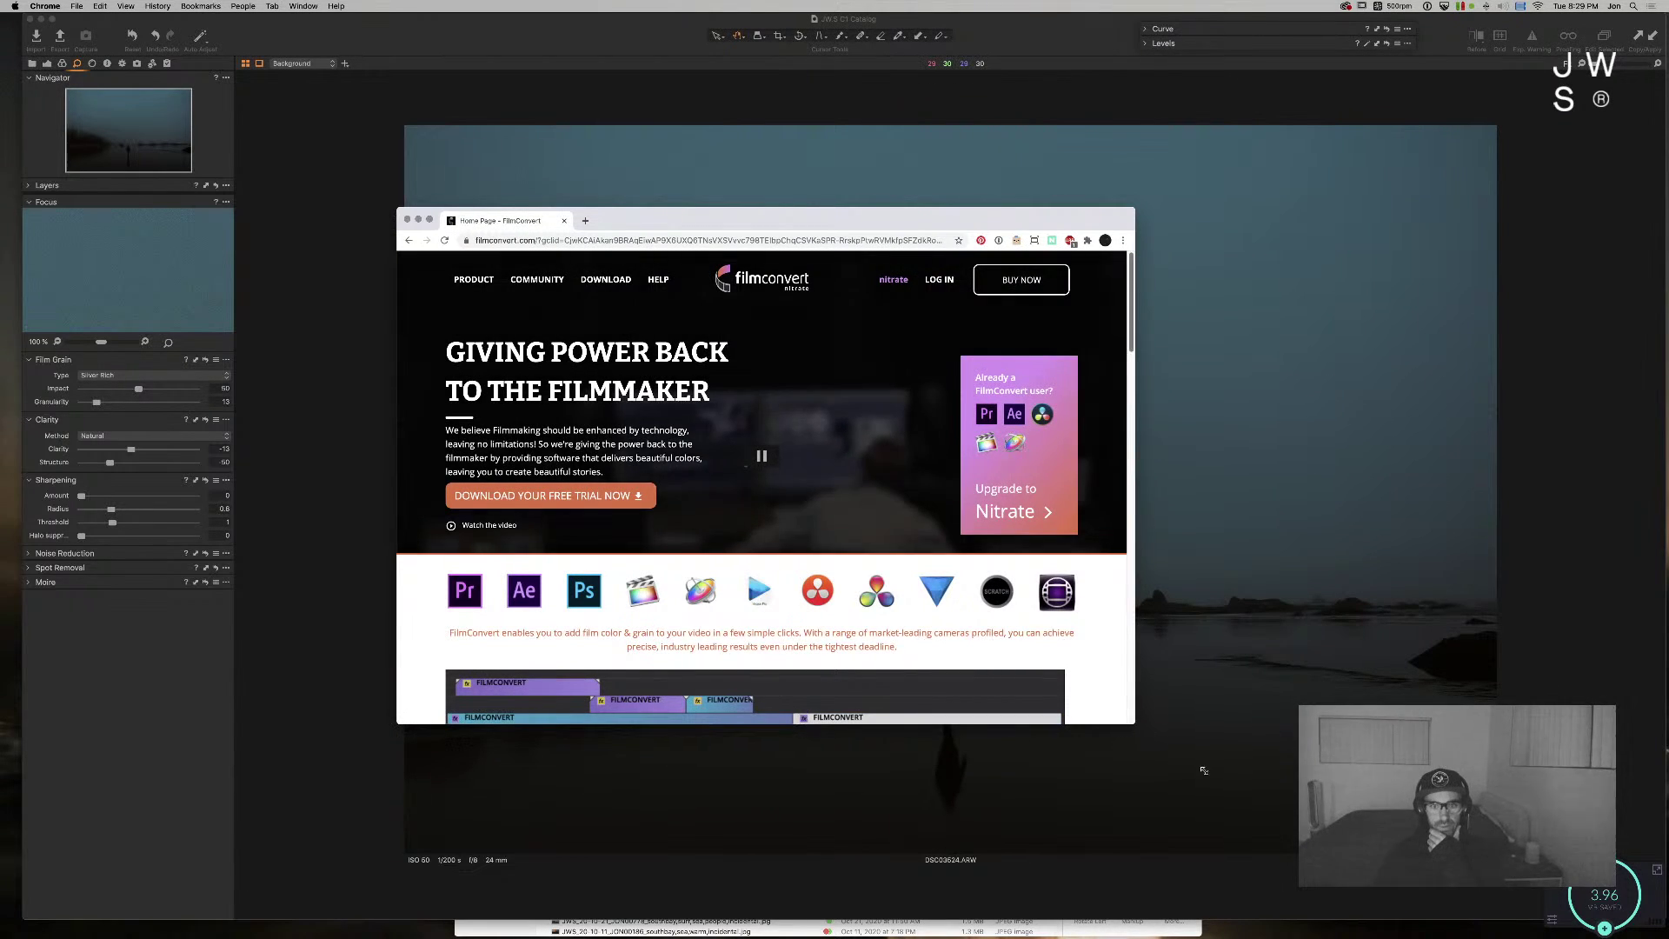
{"action": "key", "text": "ctrl+alt+Return"}
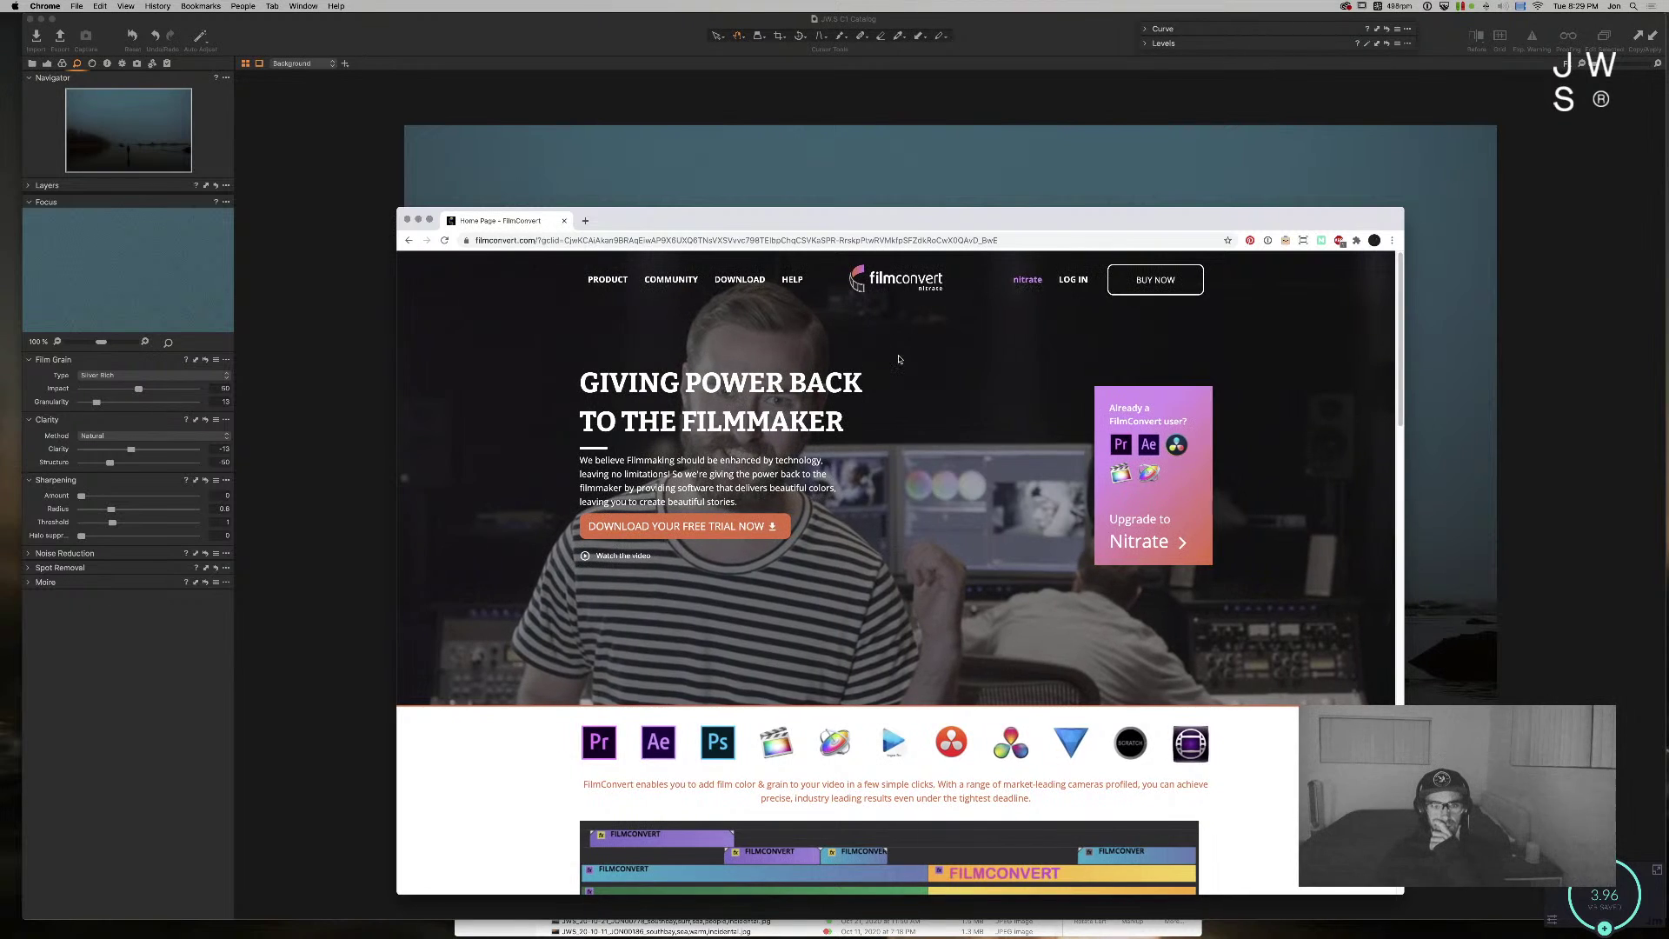
Step: Open FilmConvert's Film Stocks page and look over its grain and film stock sections
{"action": "left_click", "coordinate": [606, 279]}
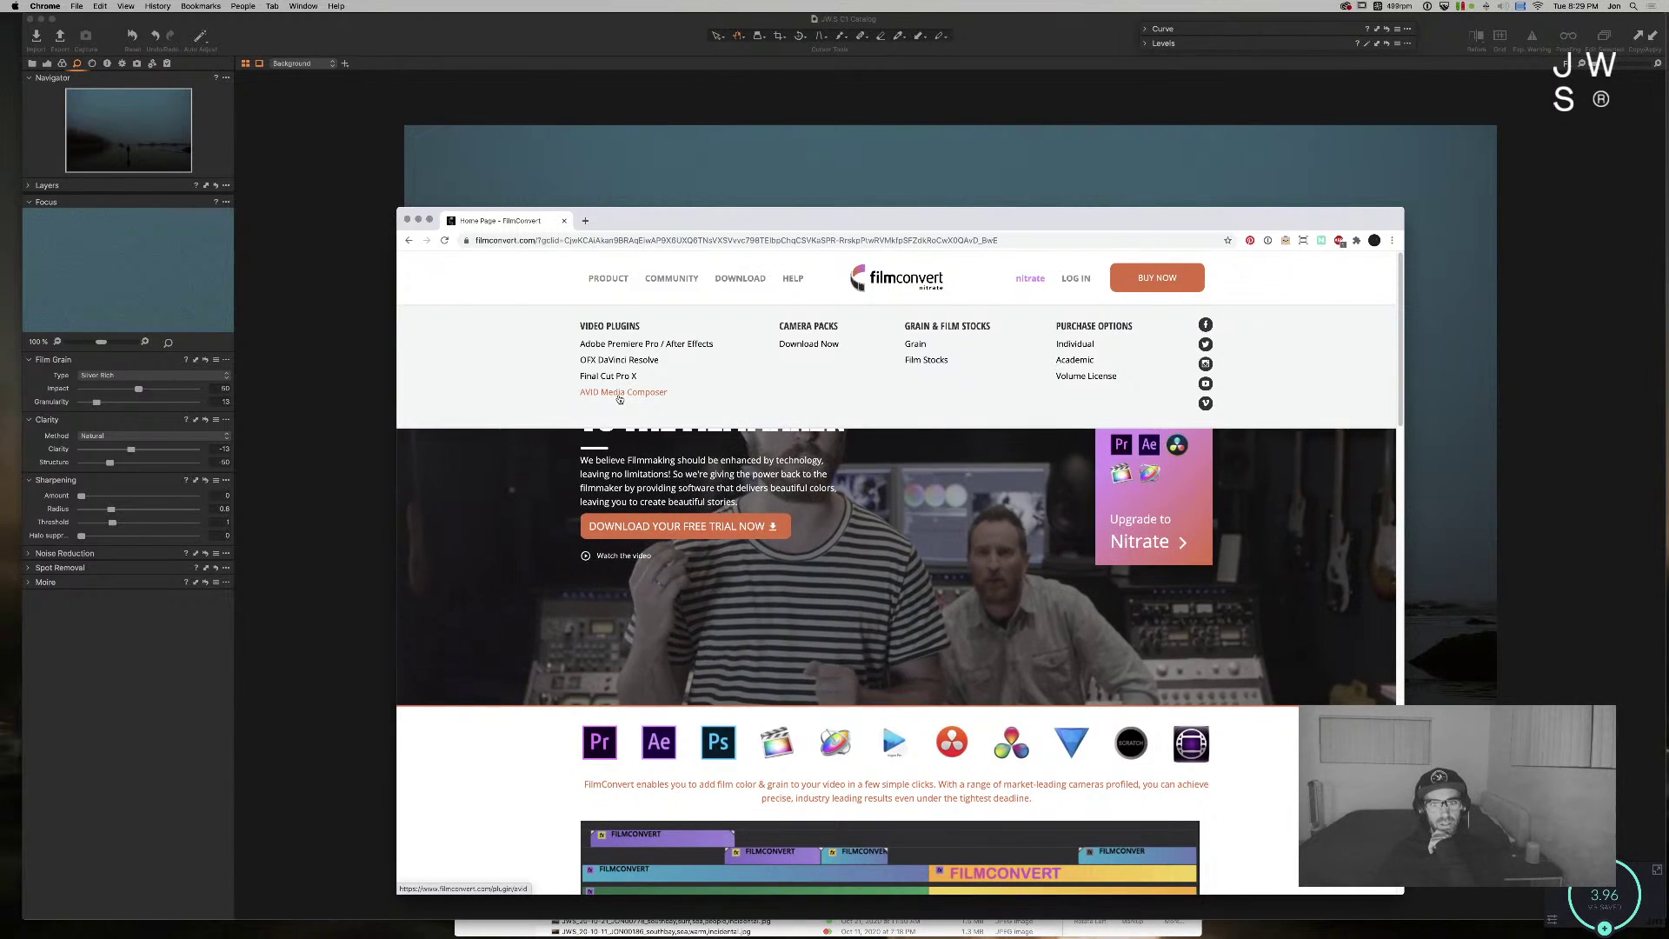
{"action": "left_click", "coordinate": [924, 360]}
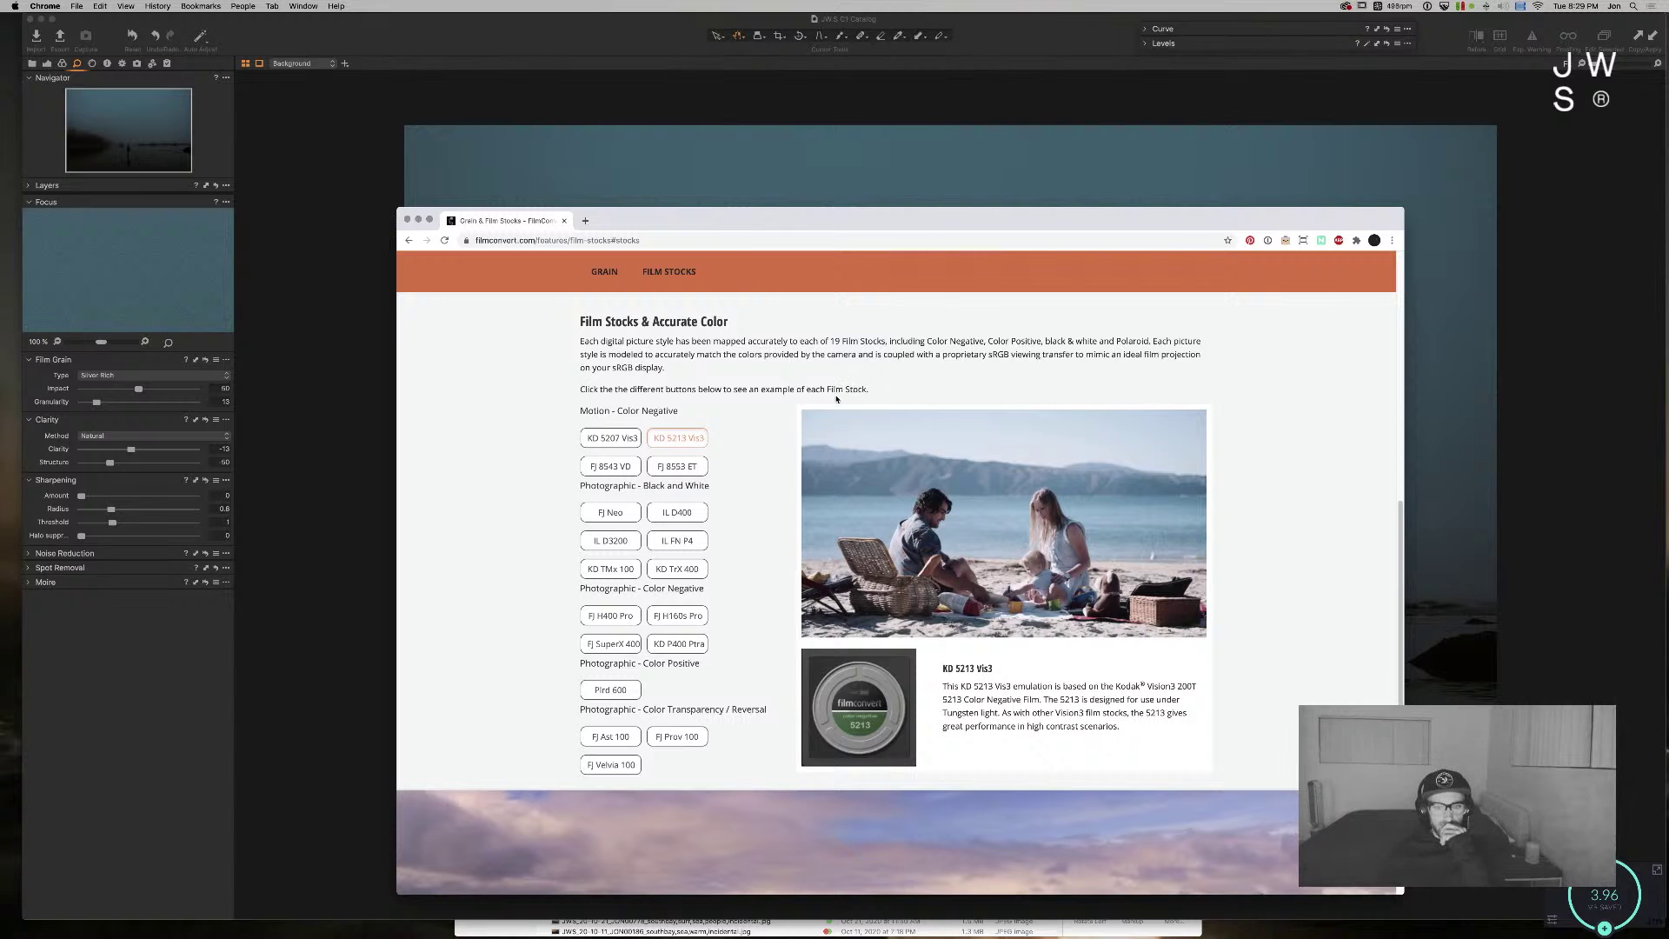
{"action": "scroll", "coordinate": [832, 400], "scroll_direction": "down", "scroll_amount": 5}
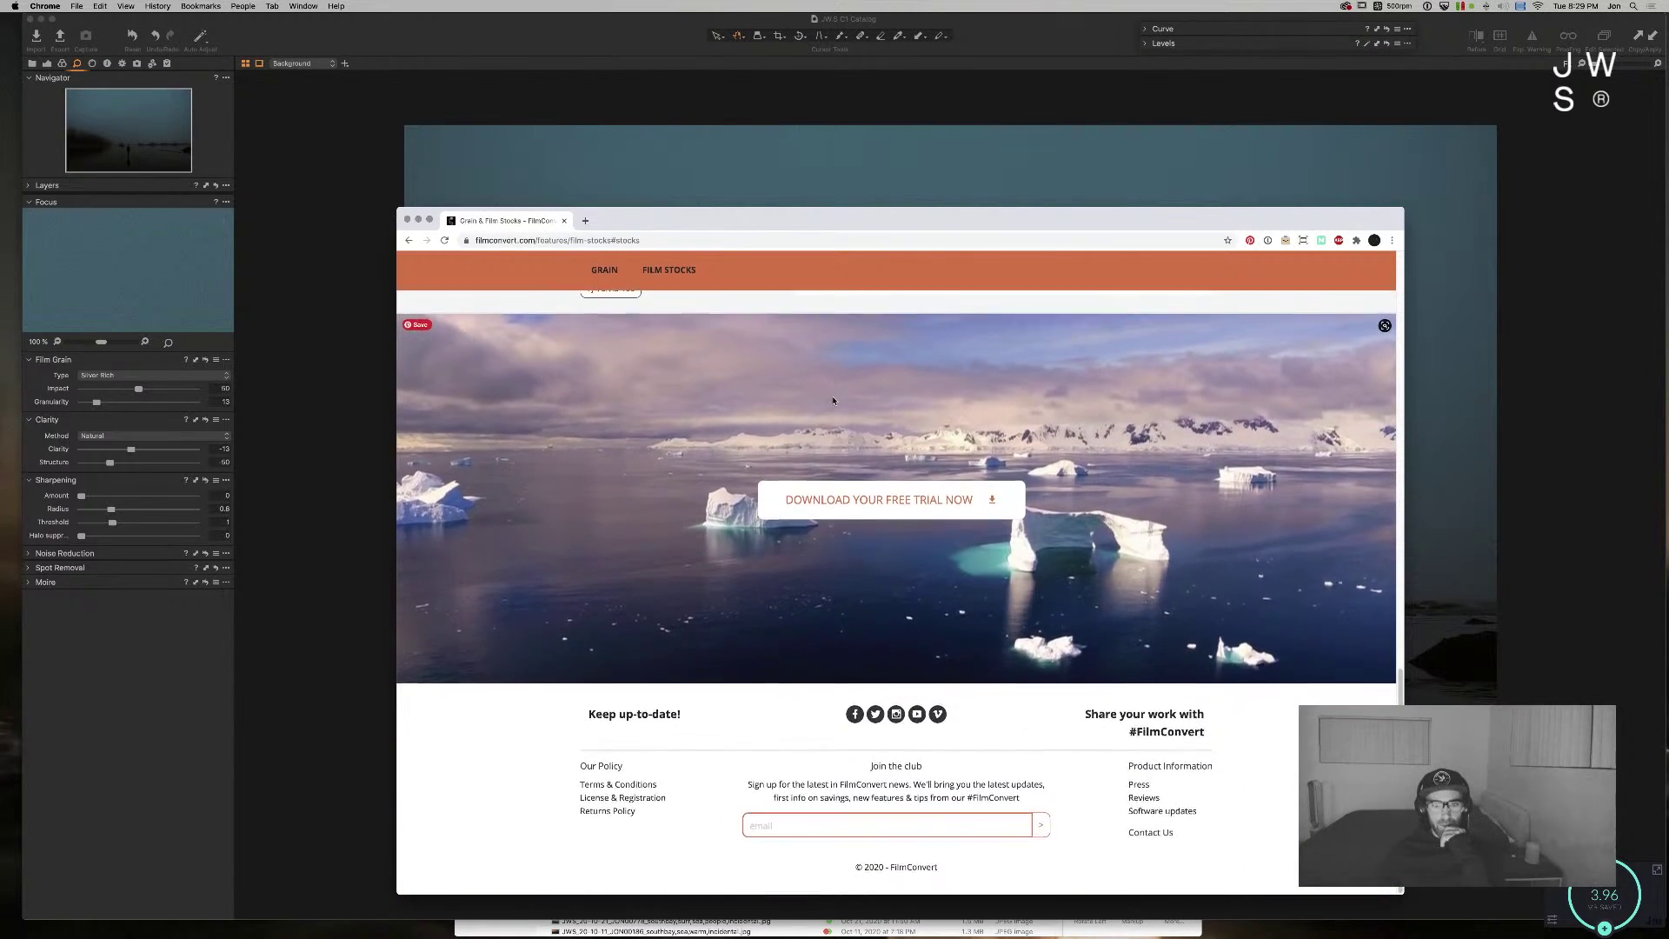
{"action": "scroll", "coordinate": [833, 400], "scroll_direction": "up", "scroll_amount": 10}
{"action": "scroll", "coordinate": [833, 401], "scroll_direction": "down", "scroll_amount": 1}
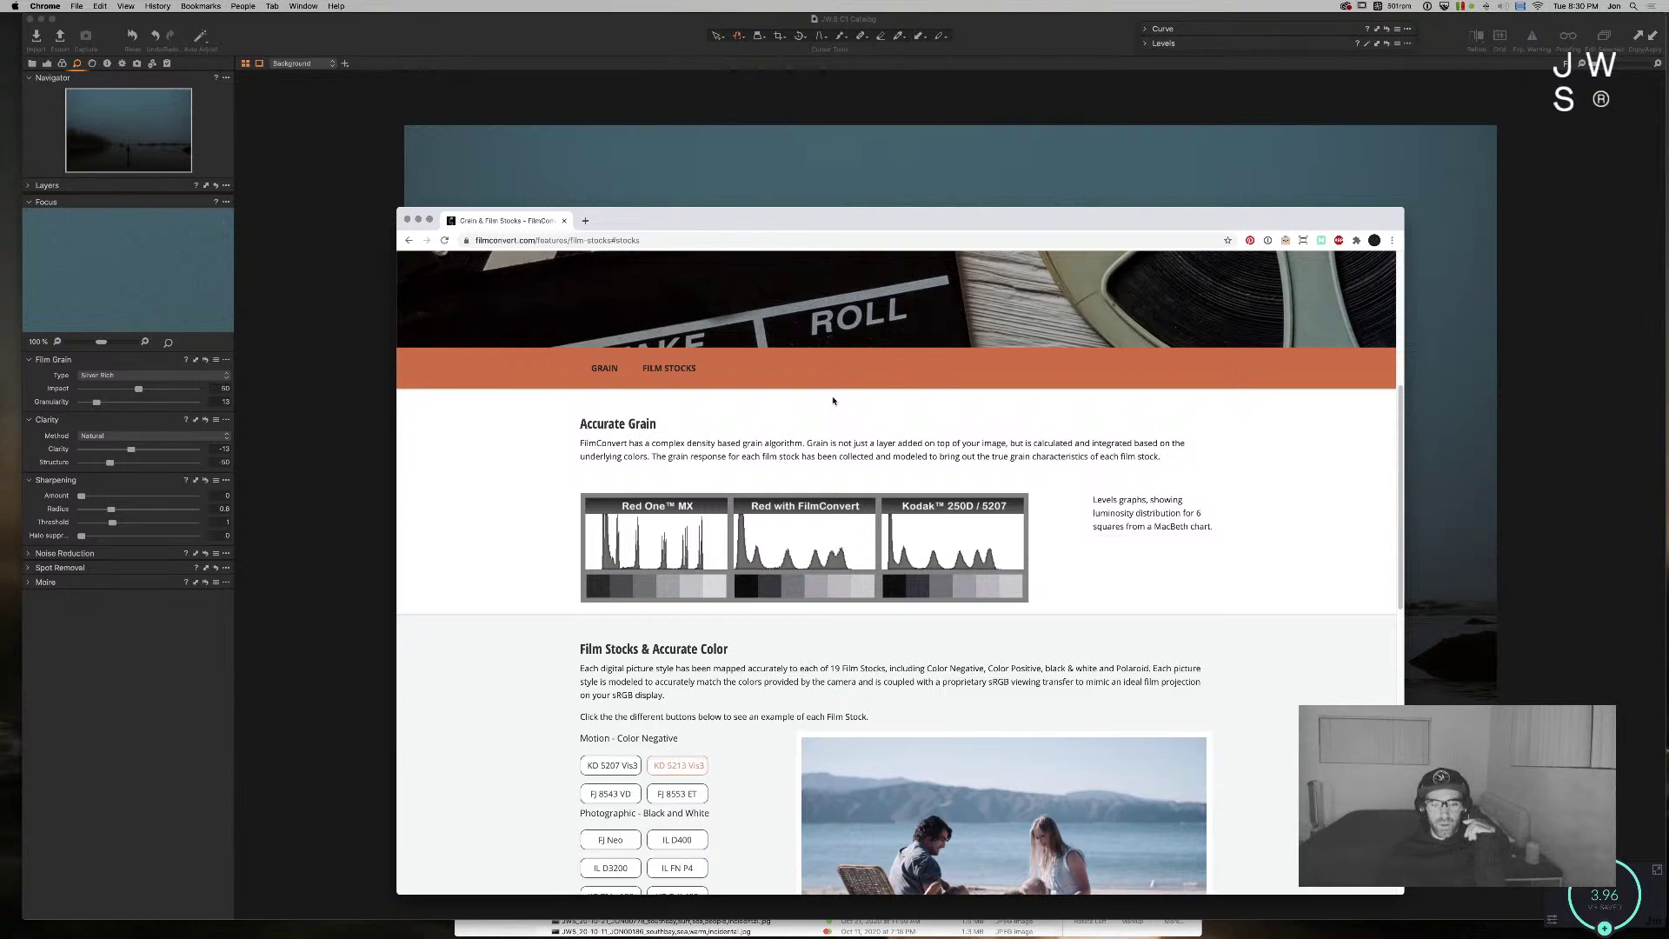
{"action": "scroll", "coordinate": [826, 408], "scroll_direction": "down", "scroll_amount": 3}
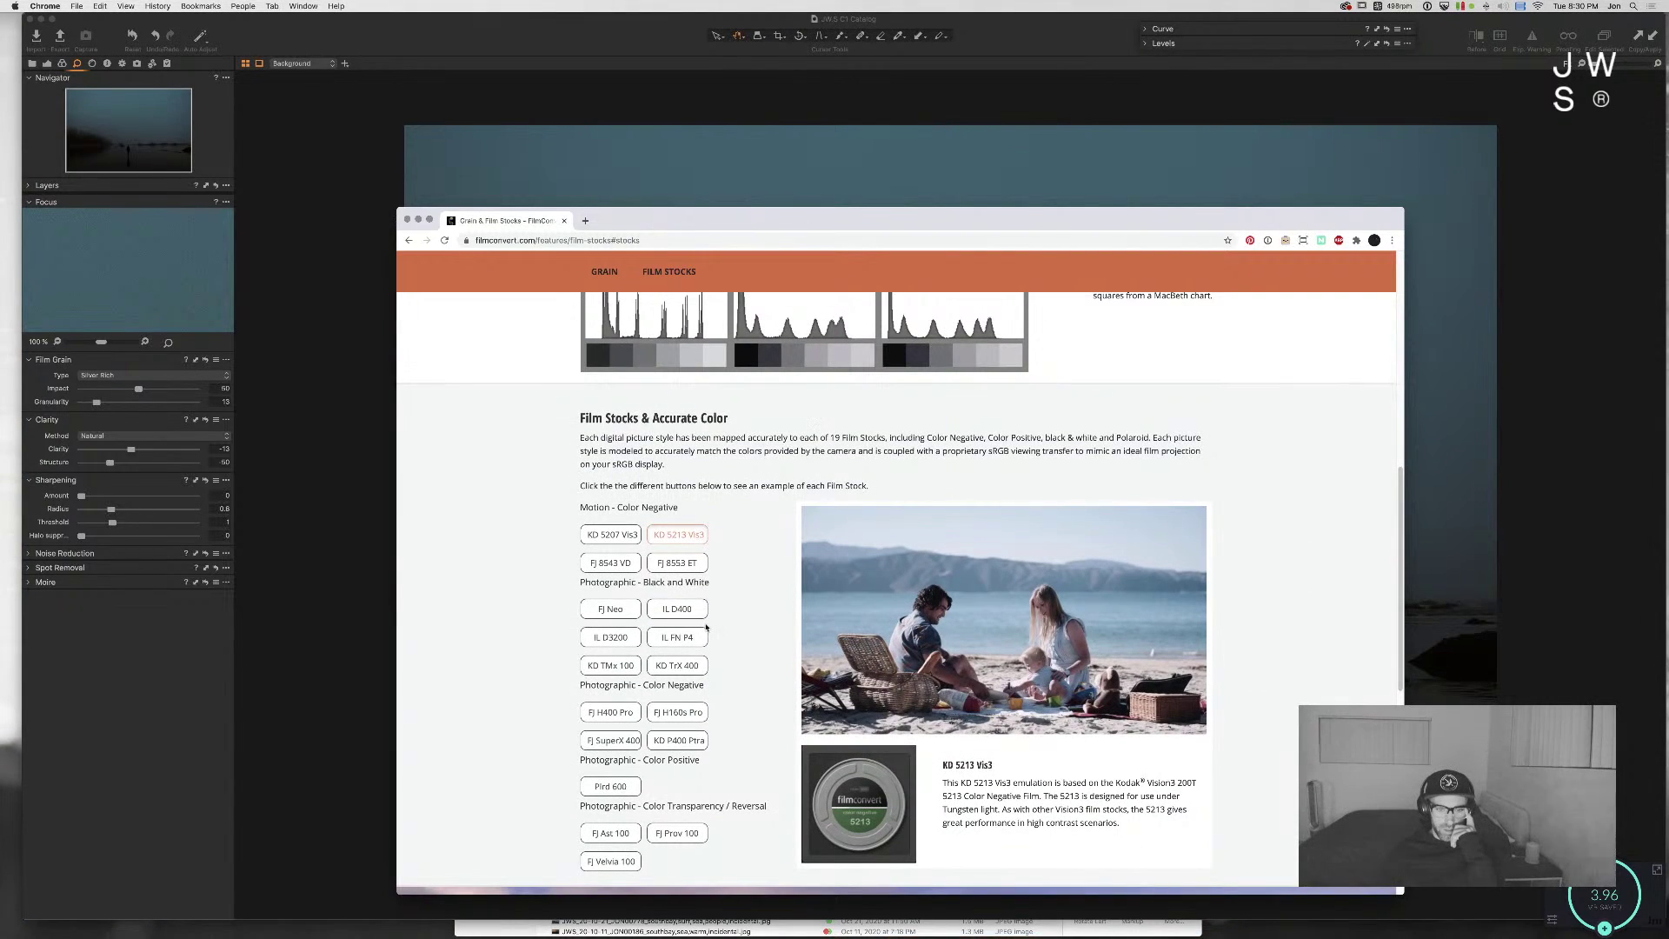
Step: Preview the IL D400, IL FN P4, KD TrX 400 and FJ Prov 100 film stock examples
{"action": "left_click", "coordinate": [669, 610]}
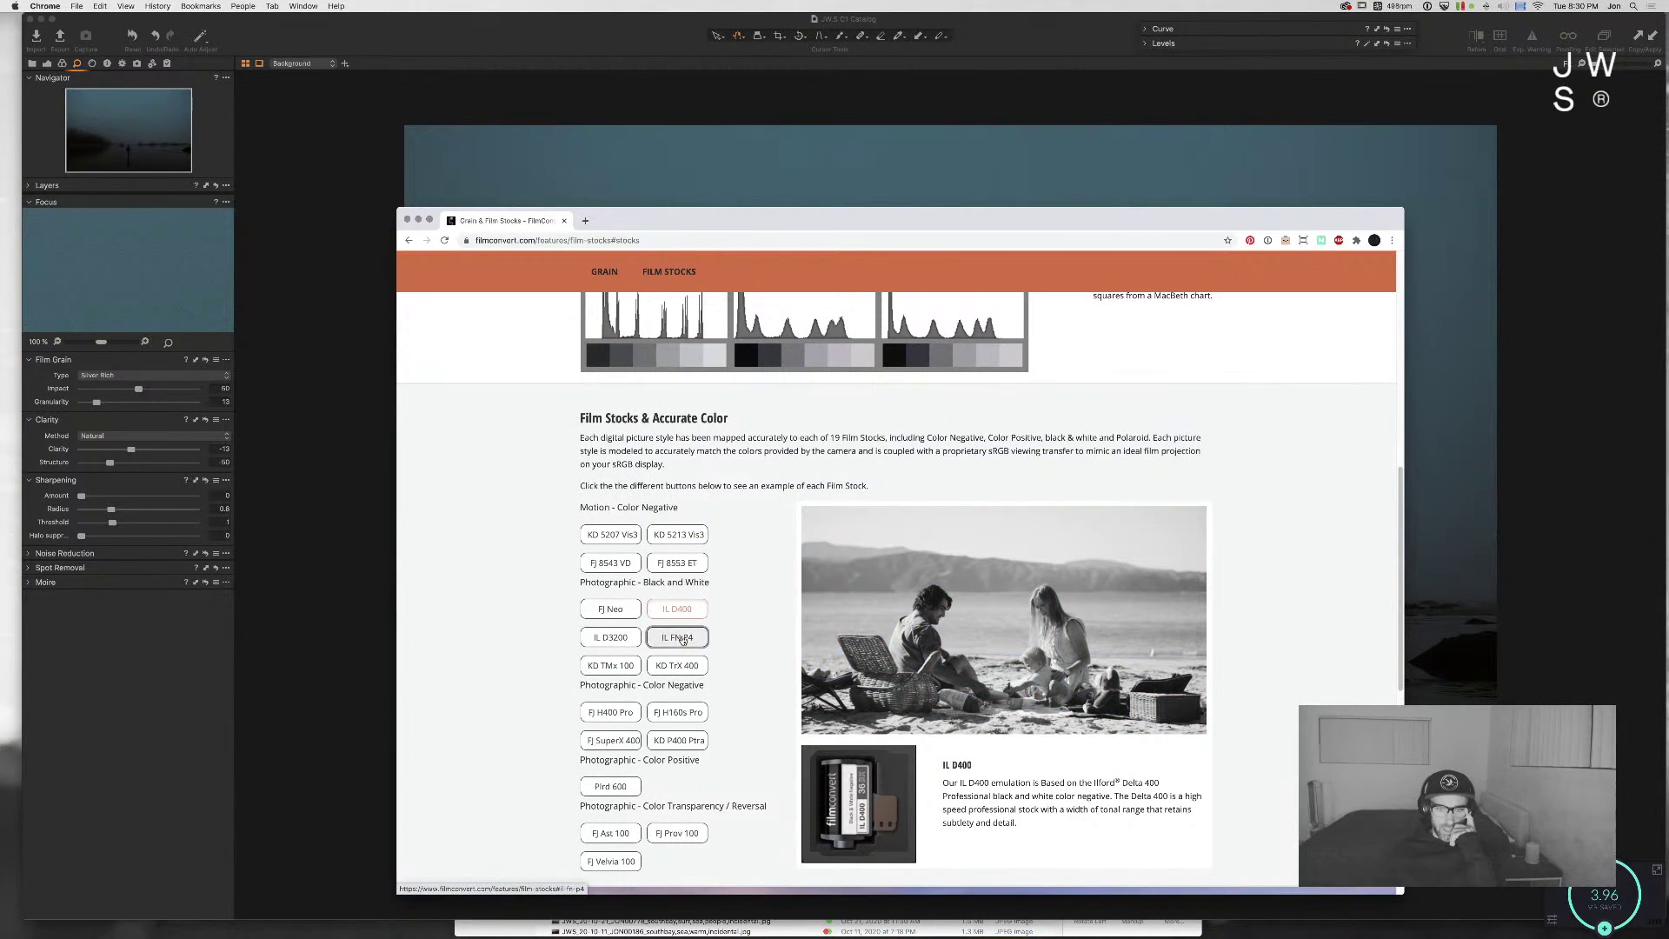
{"action": "left_click", "coordinate": [678, 639]}
{"action": "left_click", "coordinate": [677, 666]}
{"action": "scroll", "coordinate": [677, 666], "scroll_direction": "down", "scroll_amount": 2}
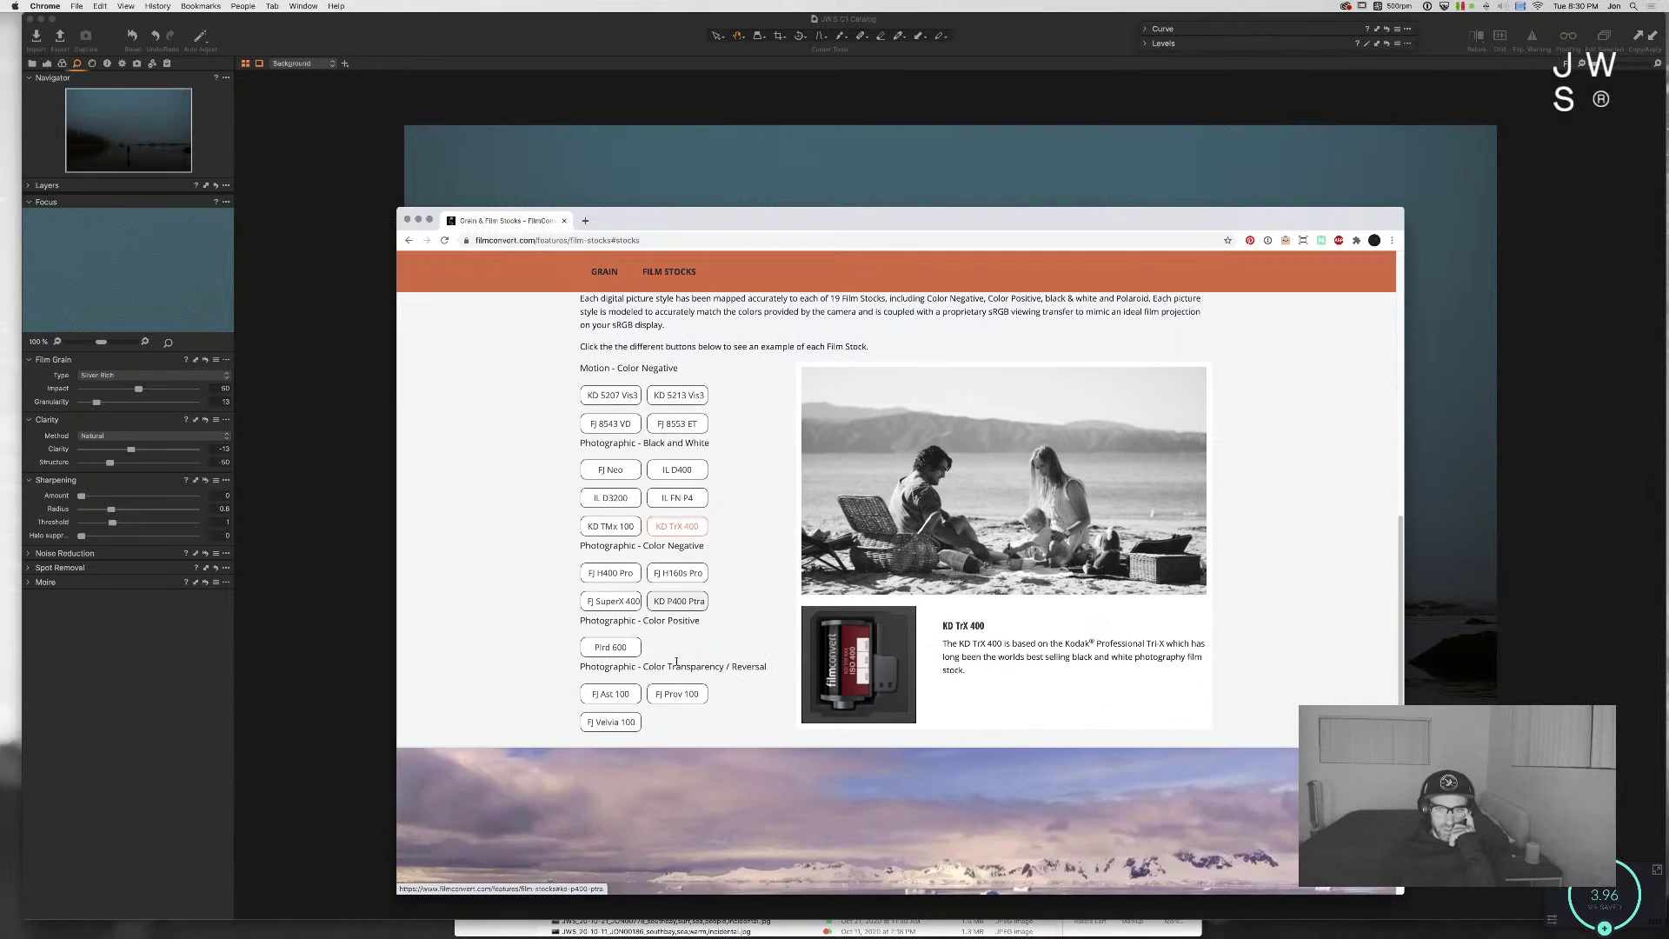
{"action": "left_click", "coordinate": [674, 693]}
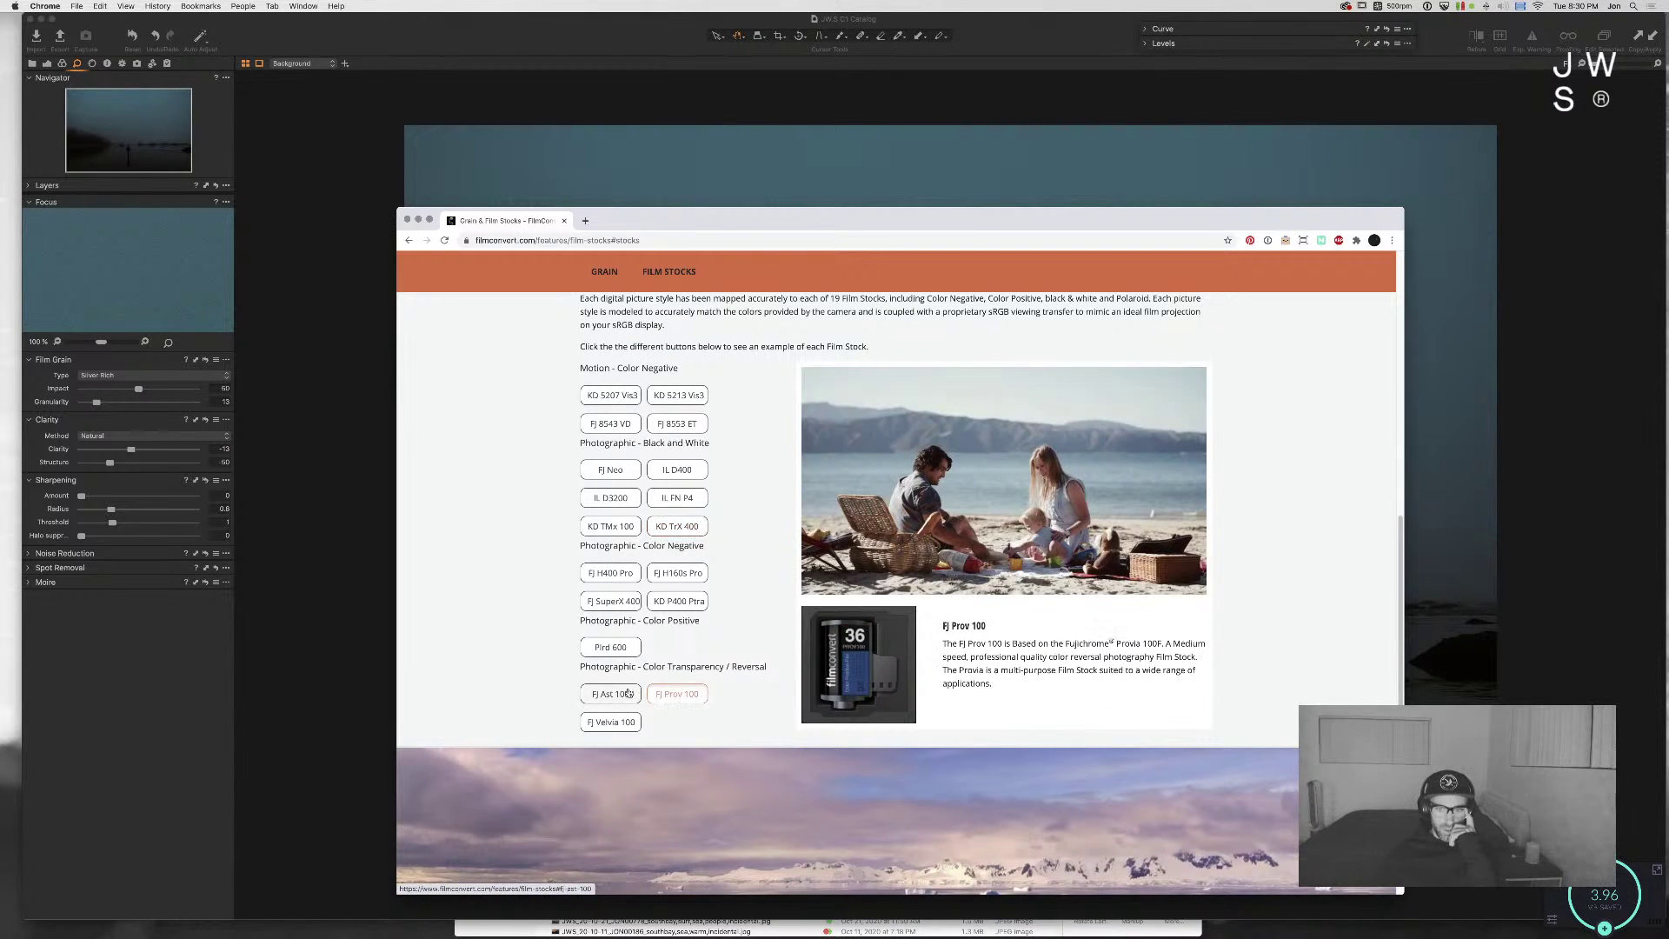
{"action": "scroll", "coordinate": [613, 687], "scroll_direction": "down", "scroll_amount": 1}
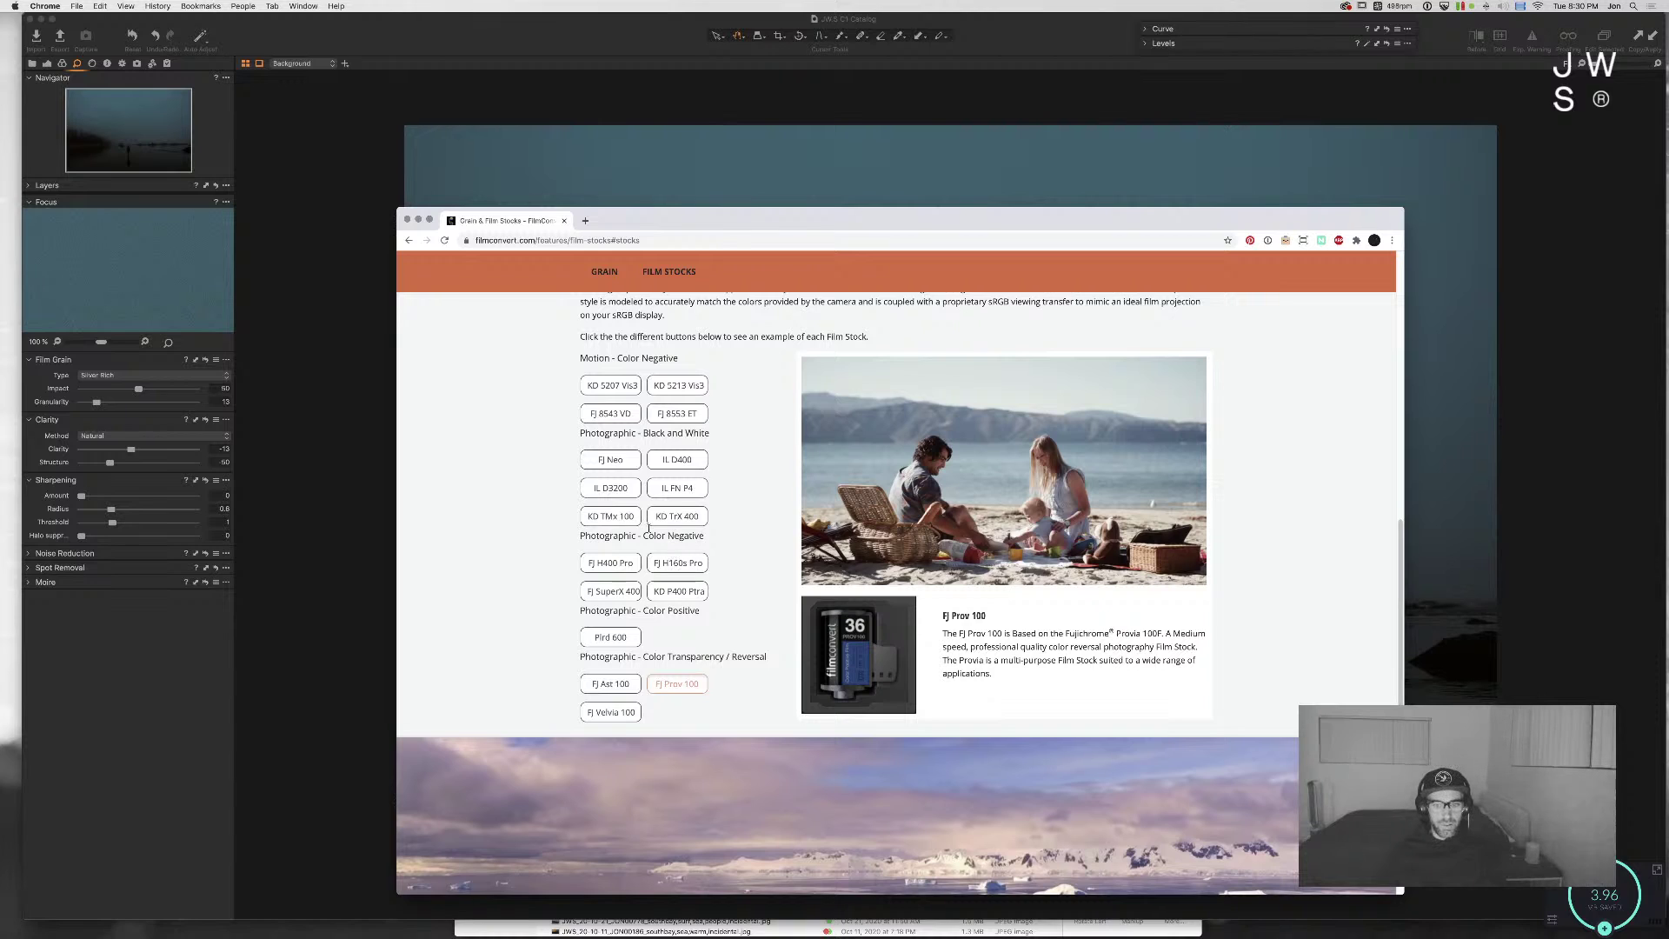
{"action": "scroll", "coordinate": [549, 556], "scroll_direction": "down", "scroll_amount": 1}
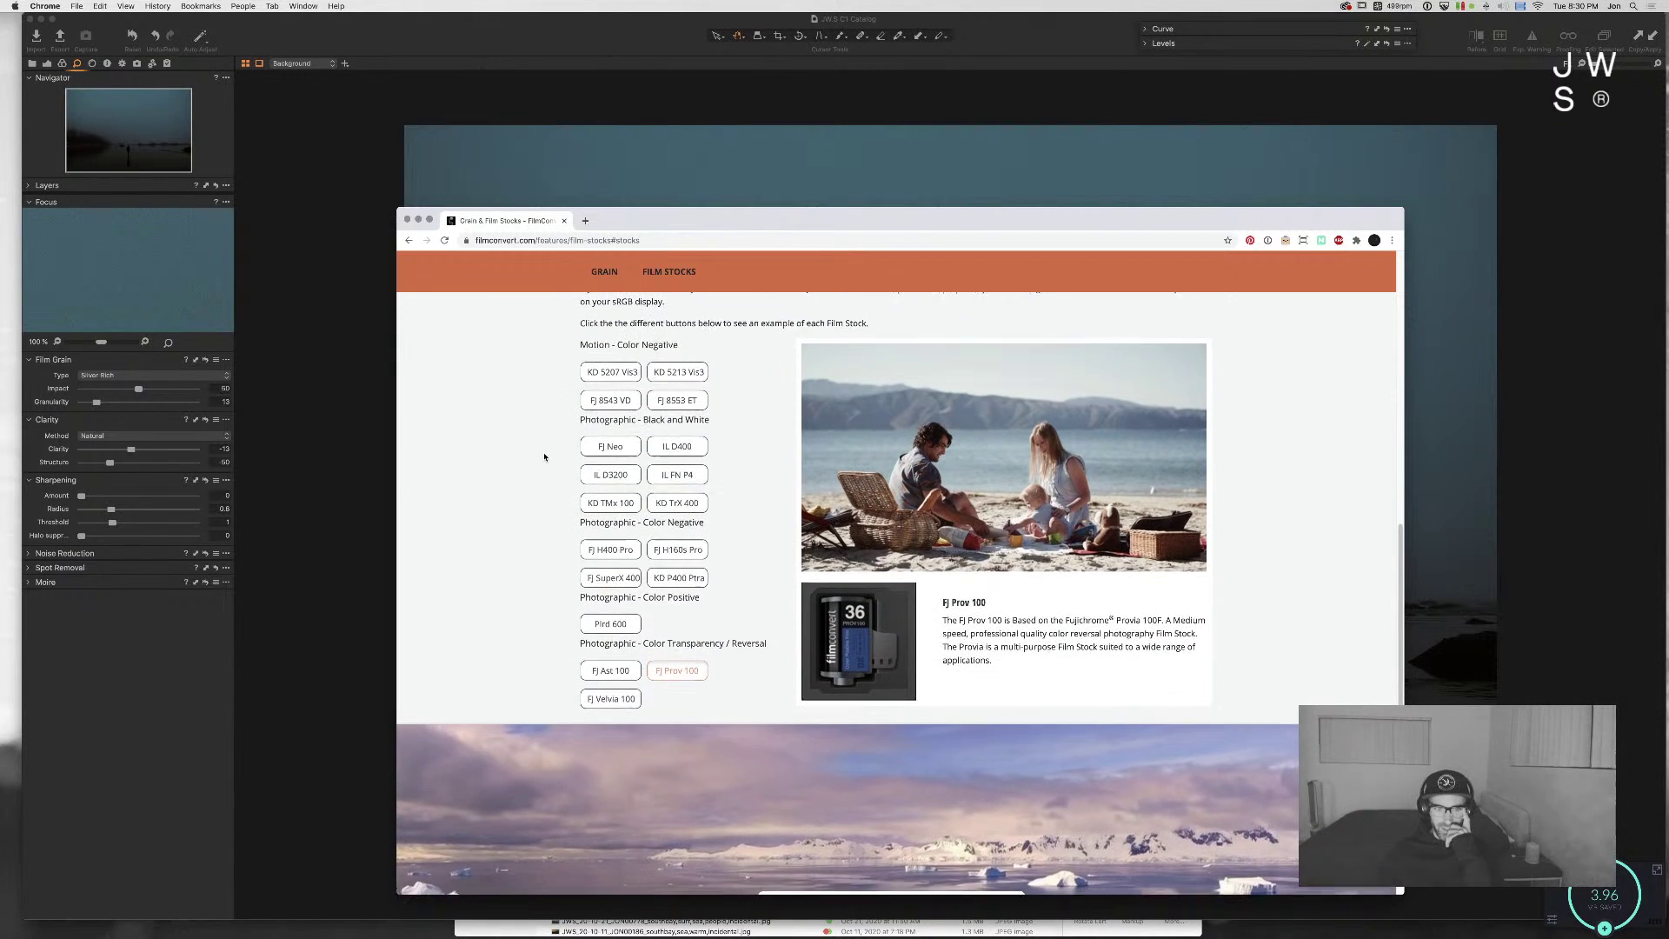
Step: Compare the FJ Neo and IL D400 black-and-white examples and preview the FJ 8553 ET motion color negative
{"action": "left_click", "coordinate": [616, 448]}
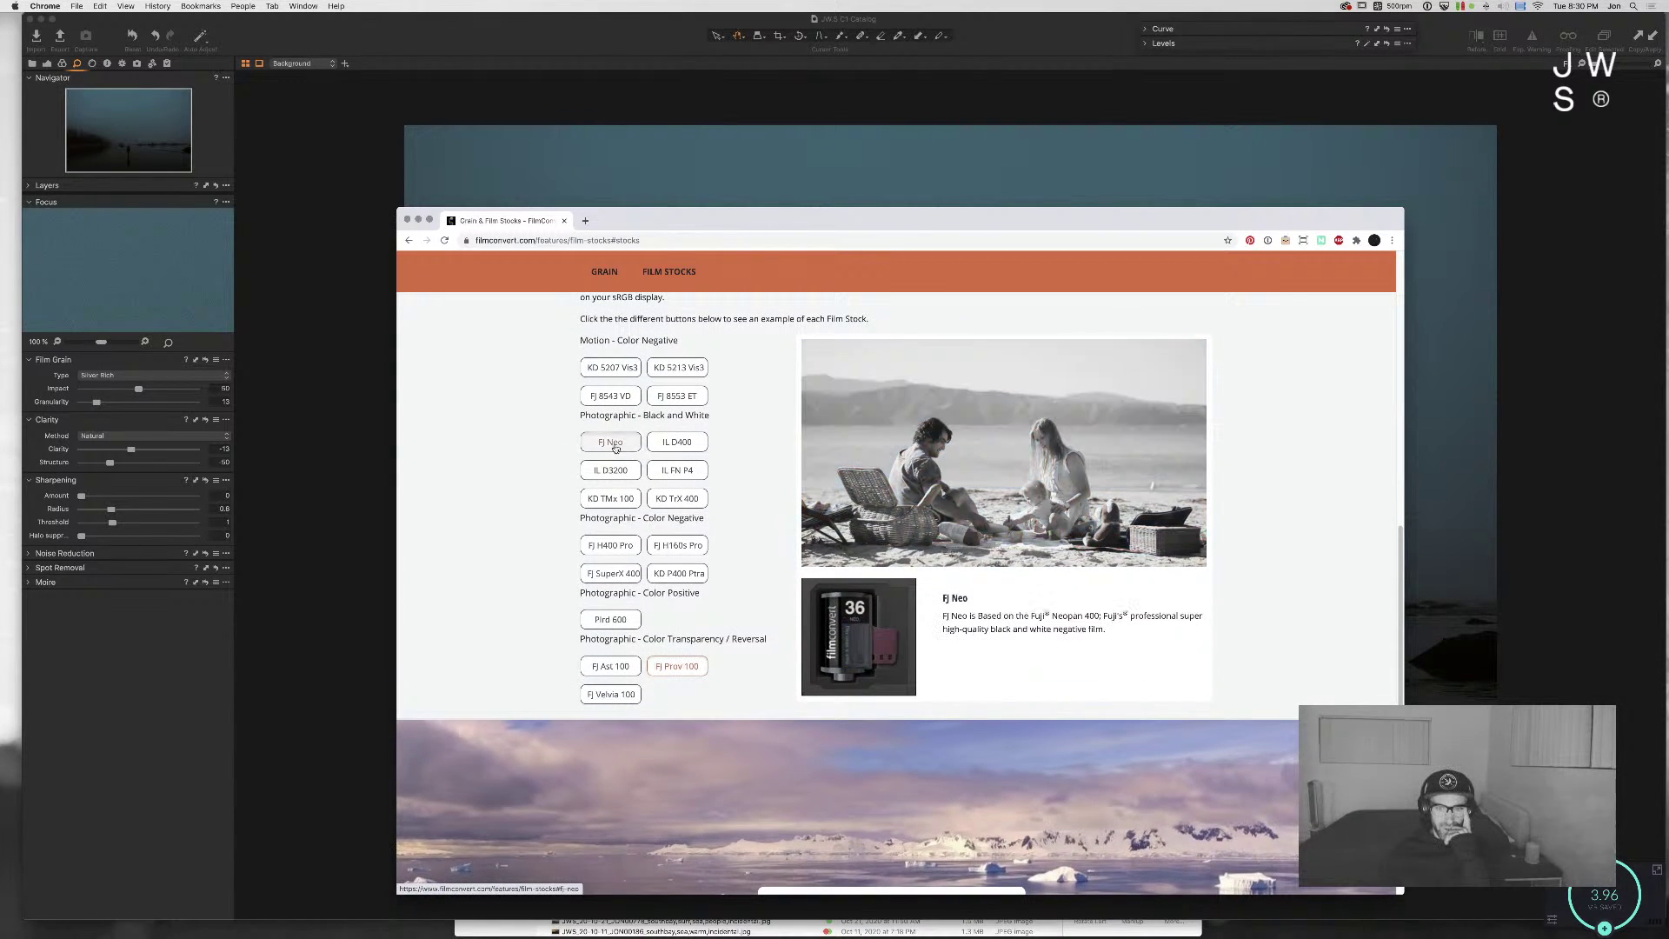
{"action": "left_click", "coordinate": [682, 443]}
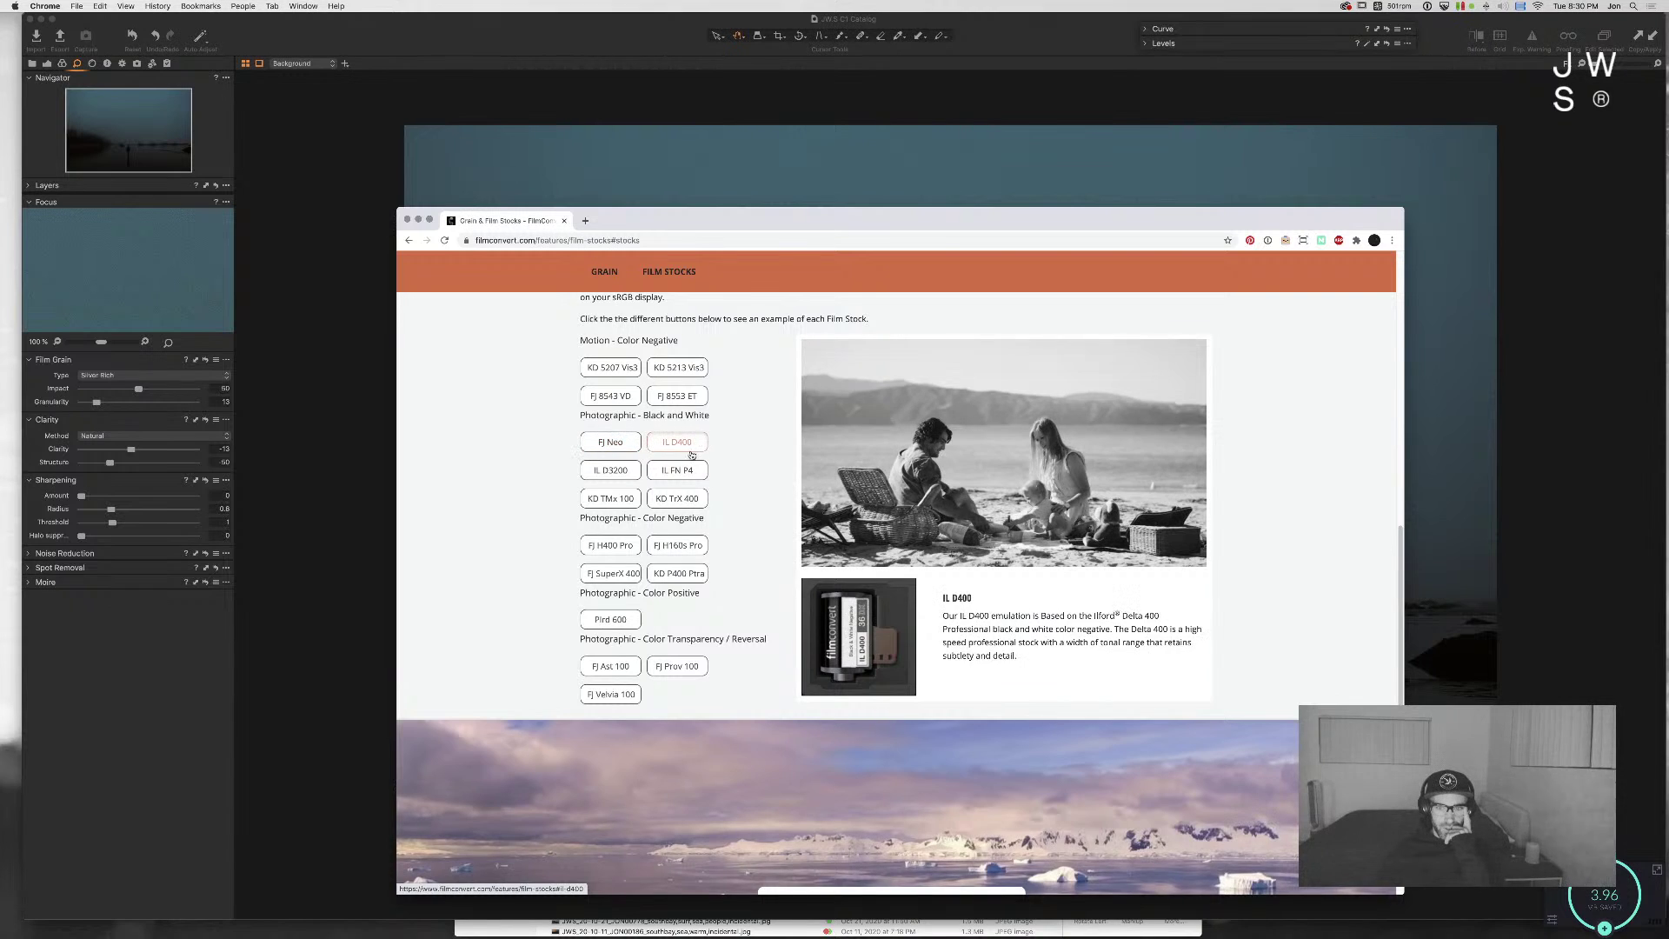
{"action": "scroll", "coordinate": [684, 443], "scroll_direction": "up", "scroll_amount": 2}
{"action": "left_click", "coordinate": [685, 444]}
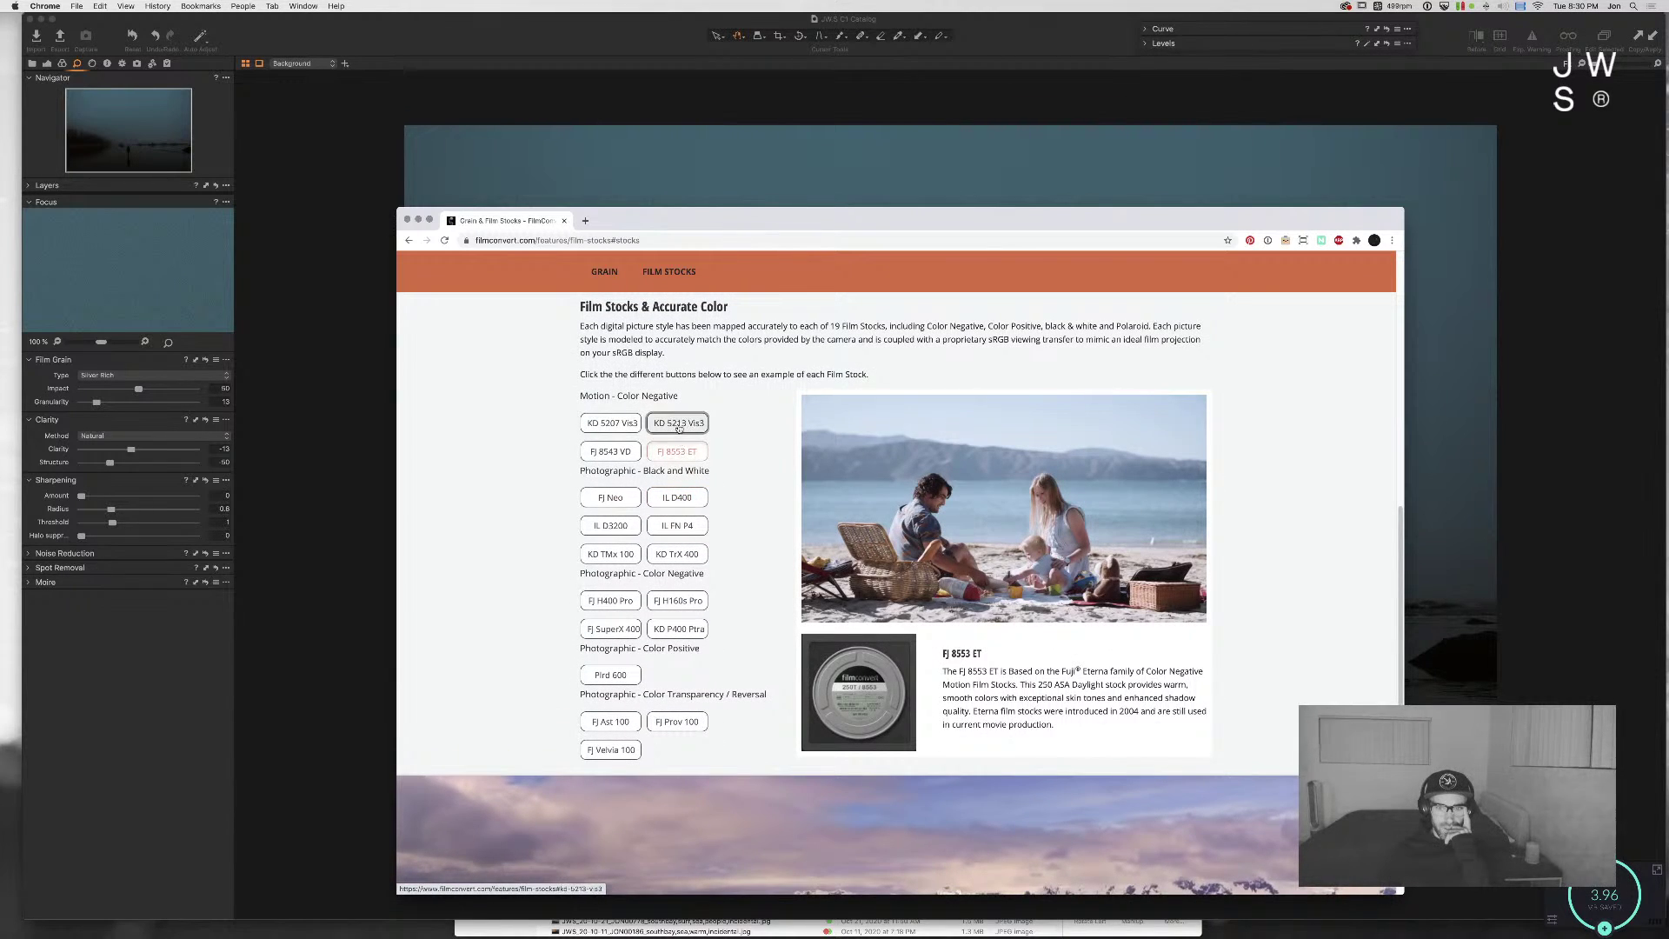
Step: Preview the KD 5213 Vis3, FJ 8553 ET and FJ Prov 100 film stock examples and read the FJ Prov 100 description
{"action": "left_click", "coordinate": [678, 422]}
{"action": "left_click", "coordinate": [677, 451]}
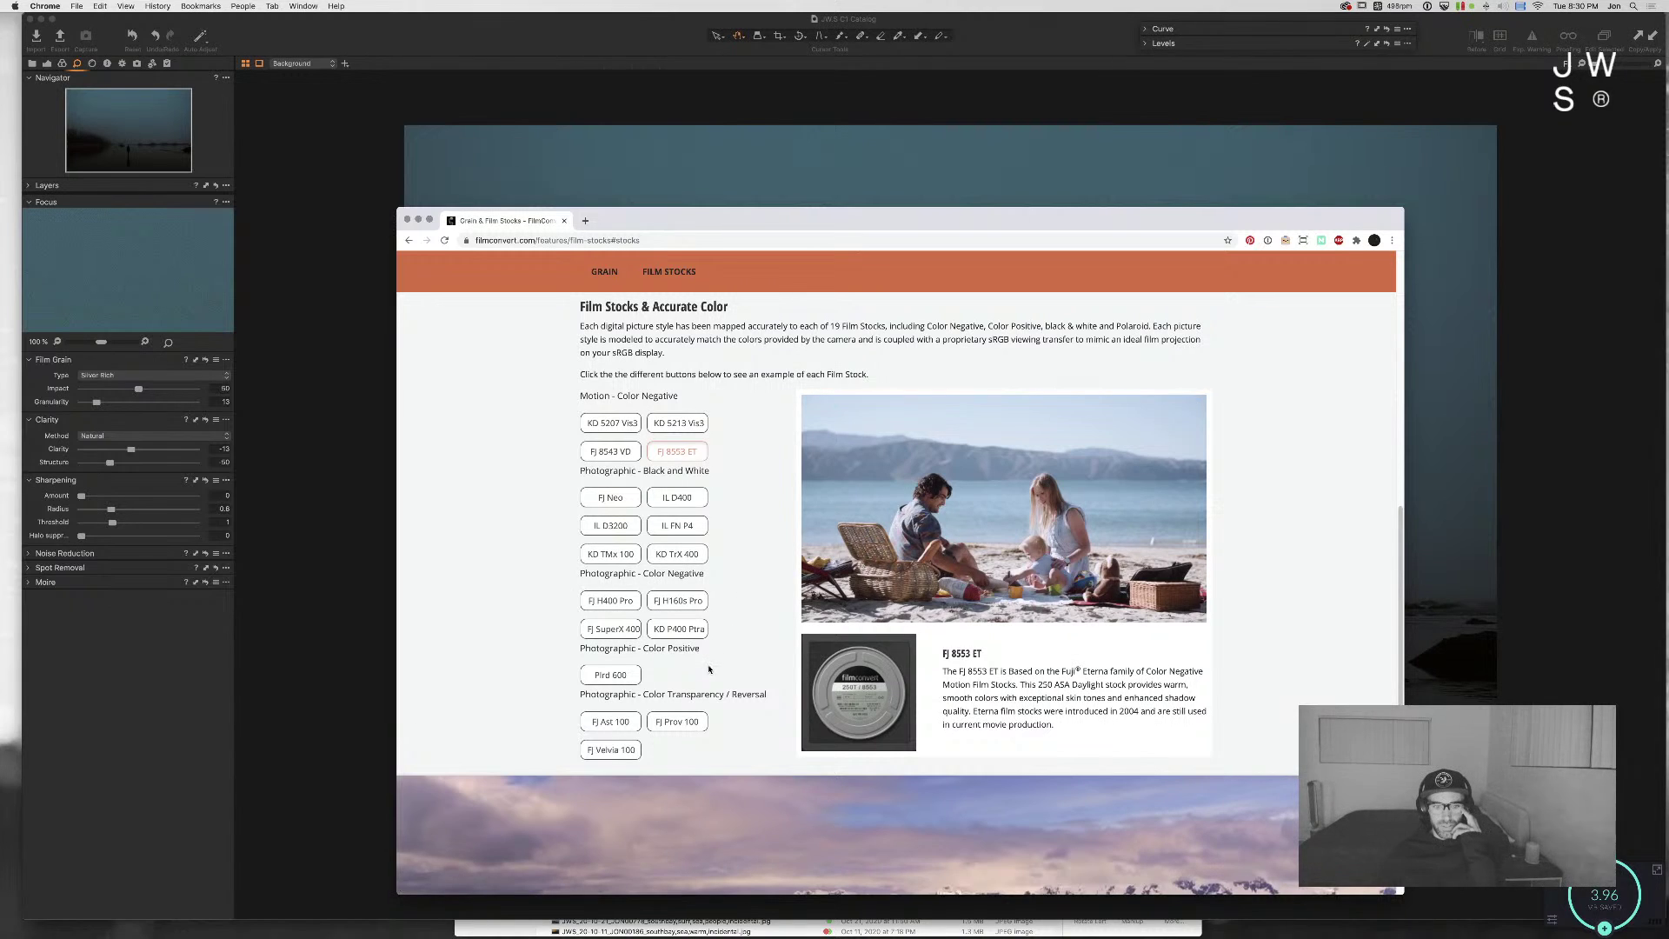
{"action": "left_click", "coordinate": [685, 722]}
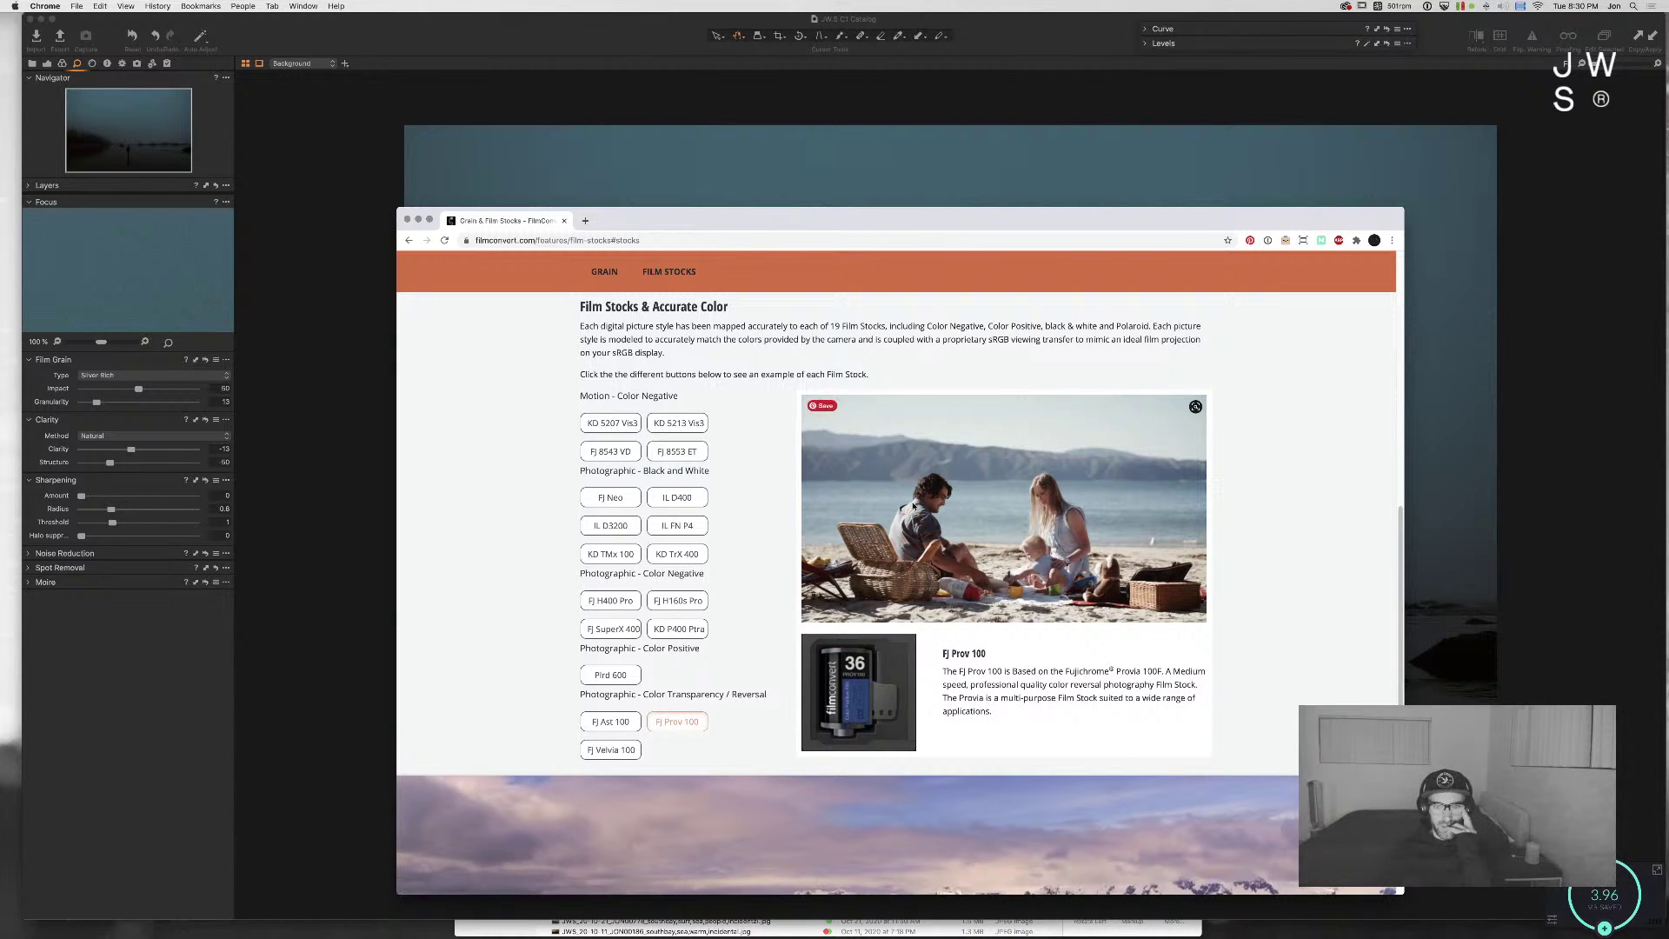
{"action": "scroll", "coordinate": [599, 679], "scroll_direction": "up", "scroll_amount": 1}
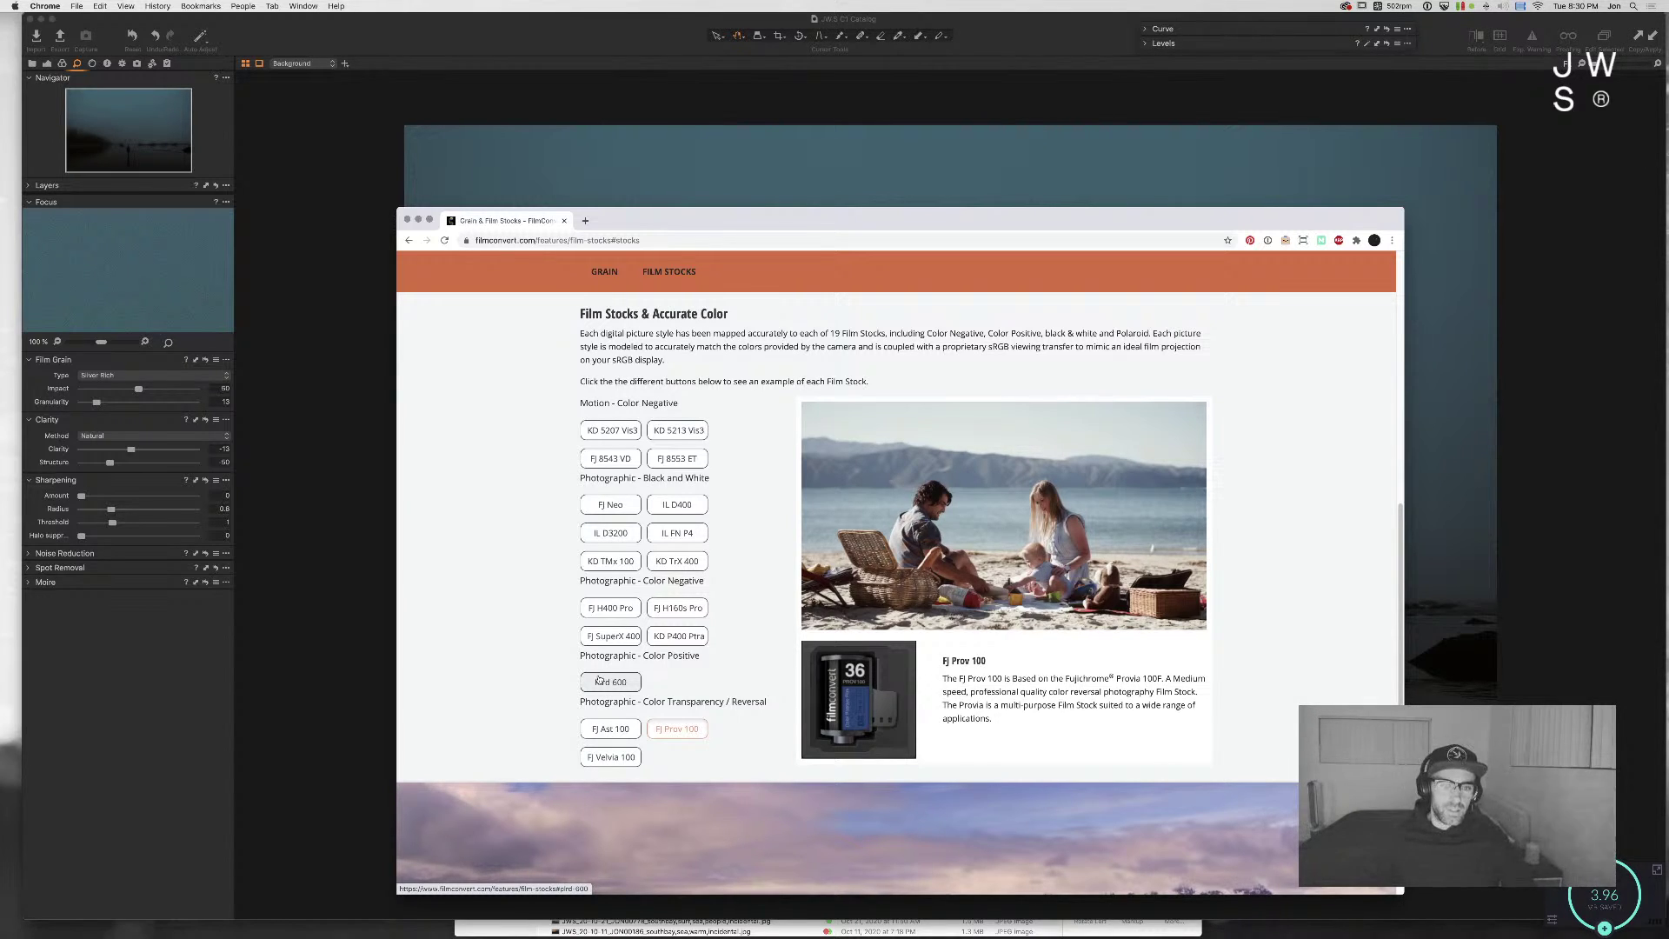
Step: Switch back to Capture One, browse the catalog thumbnails, and open the paddleboarder seascape JON03902.ARW in the viewer
{"action": "left_click", "coordinate": [999, 24]}
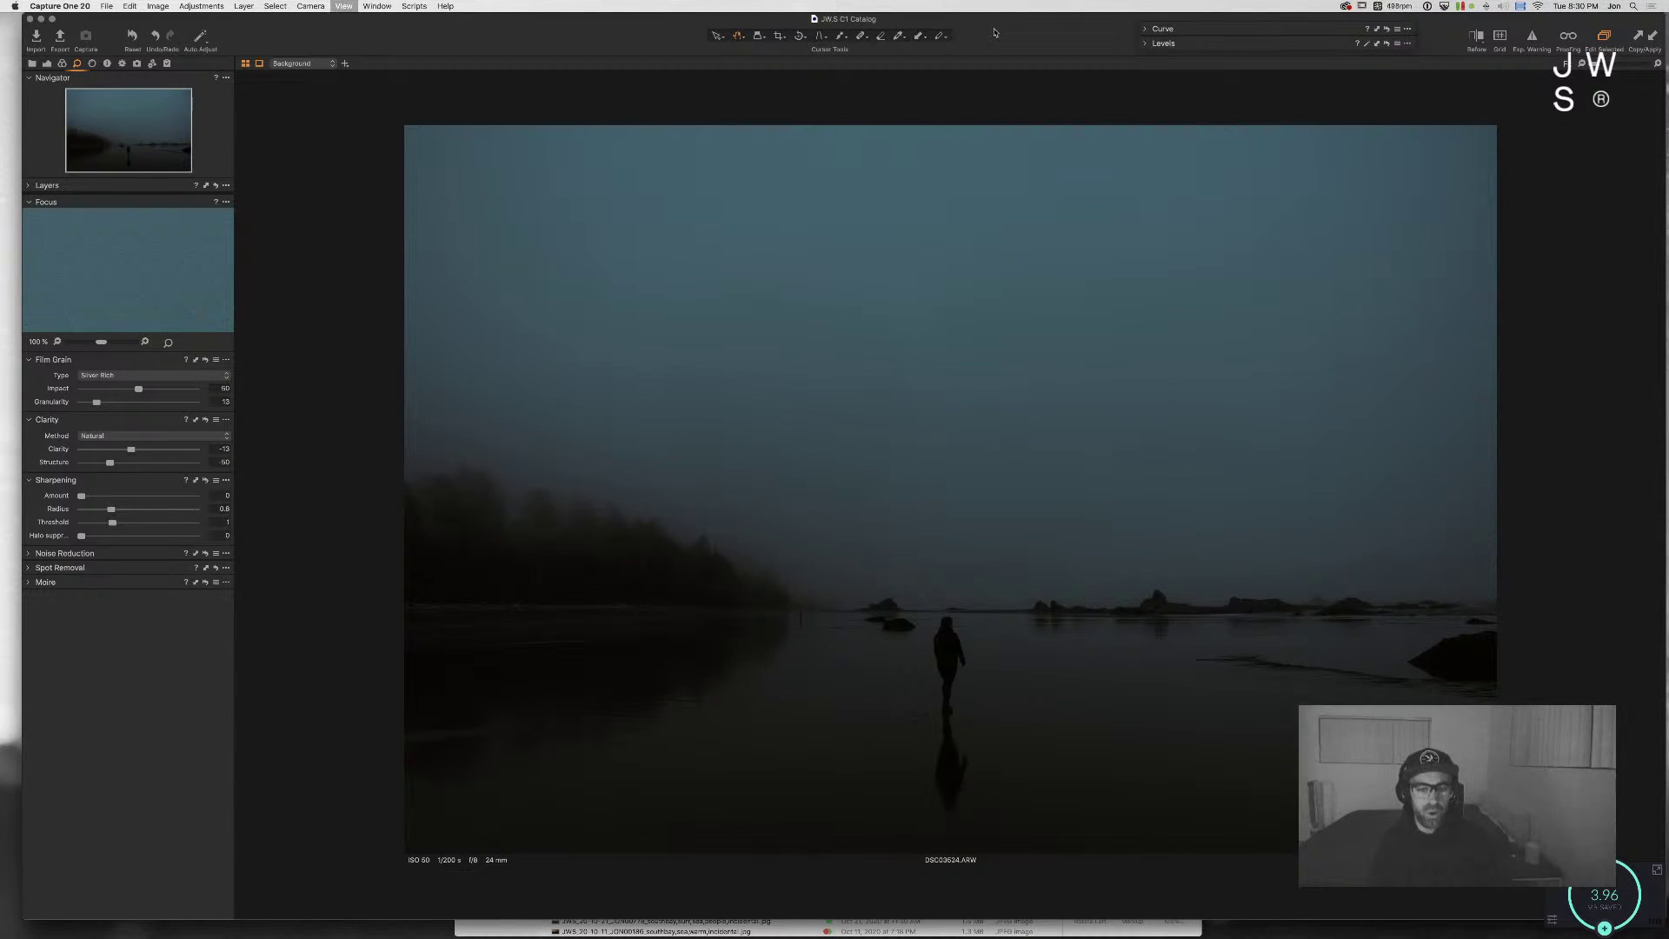
{"action": "key", "text": "alt+super+v"}
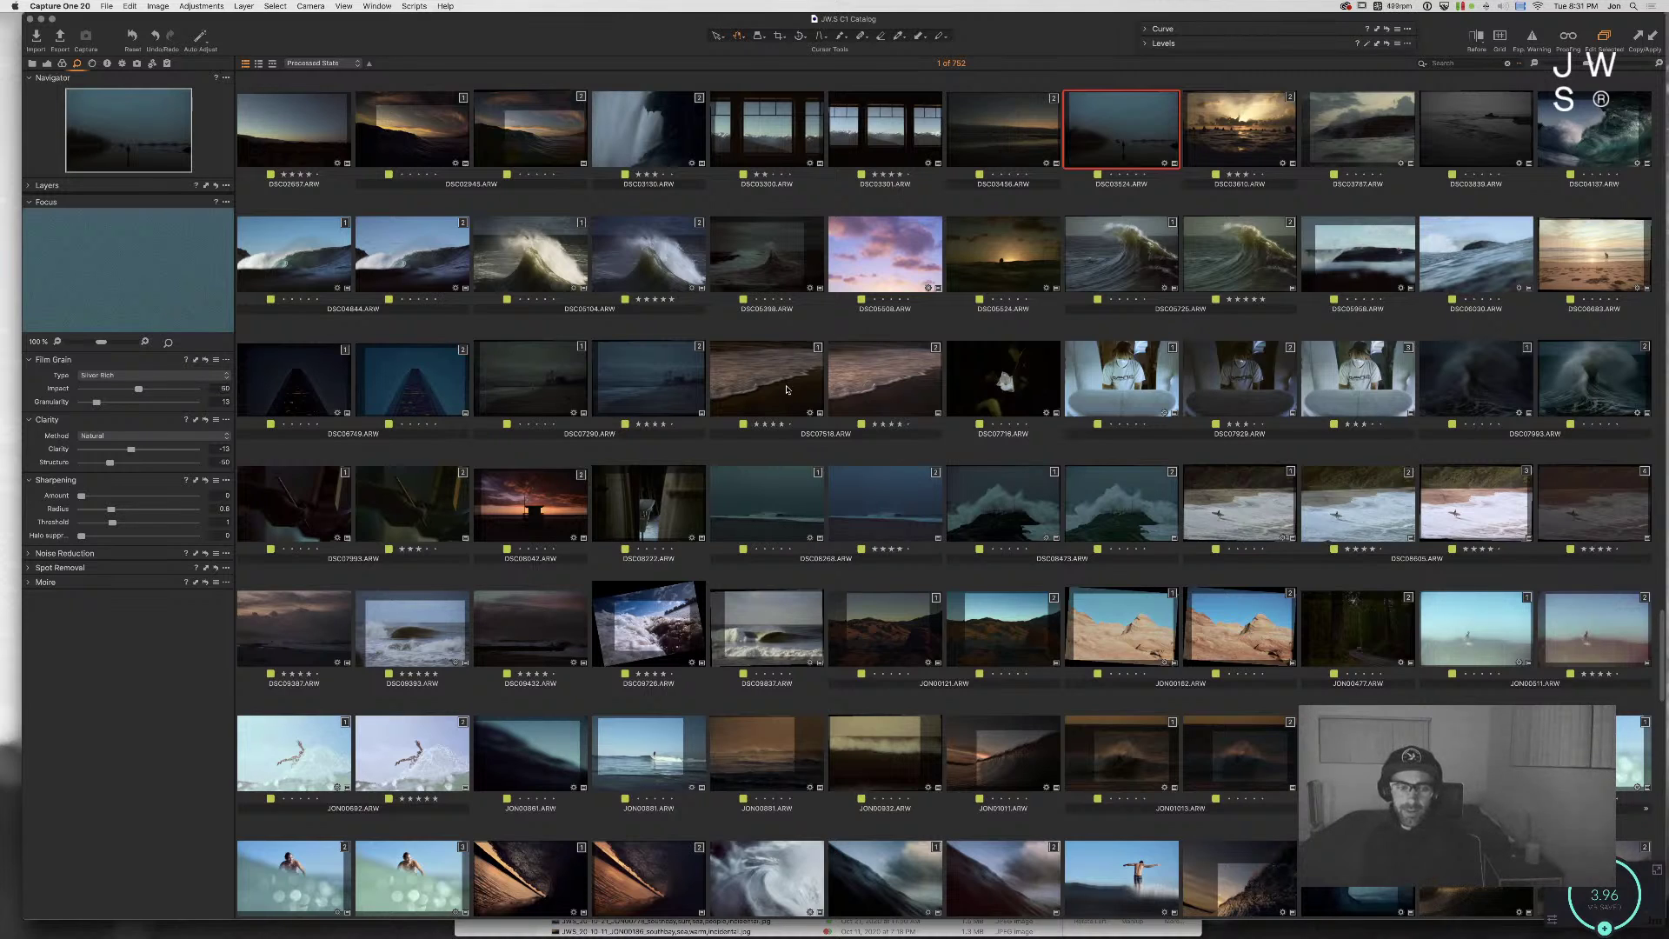
{"action": "mouse_move", "coordinate": [734, 928]}
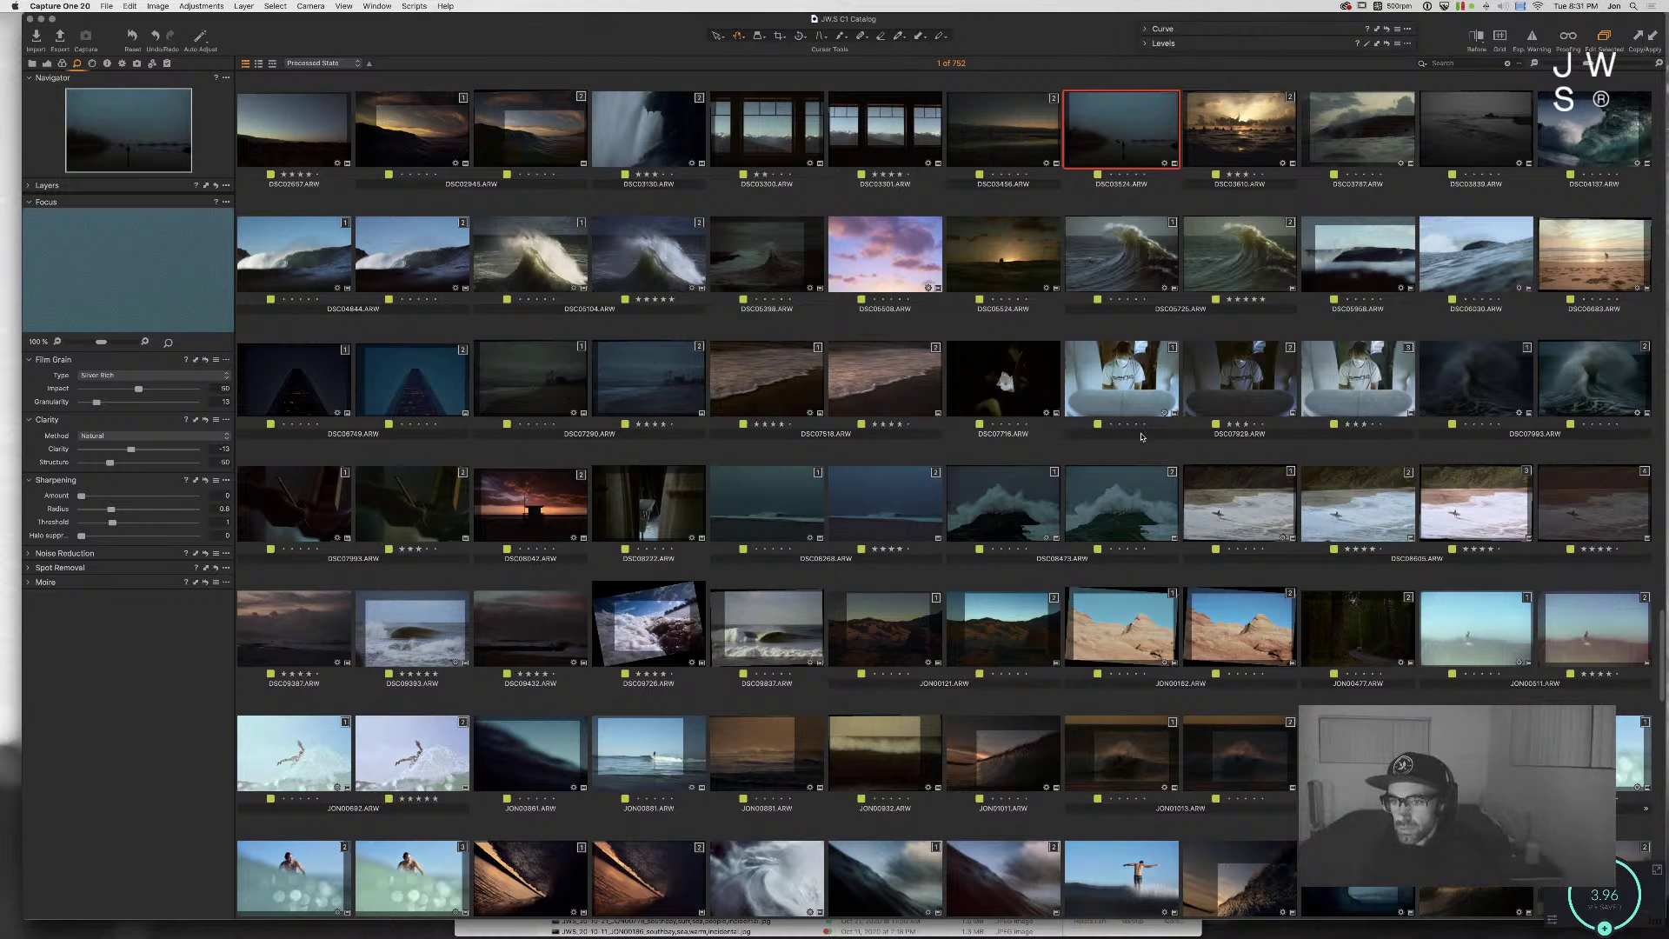
{"action": "left_click", "coordinate": [1243, 519]}
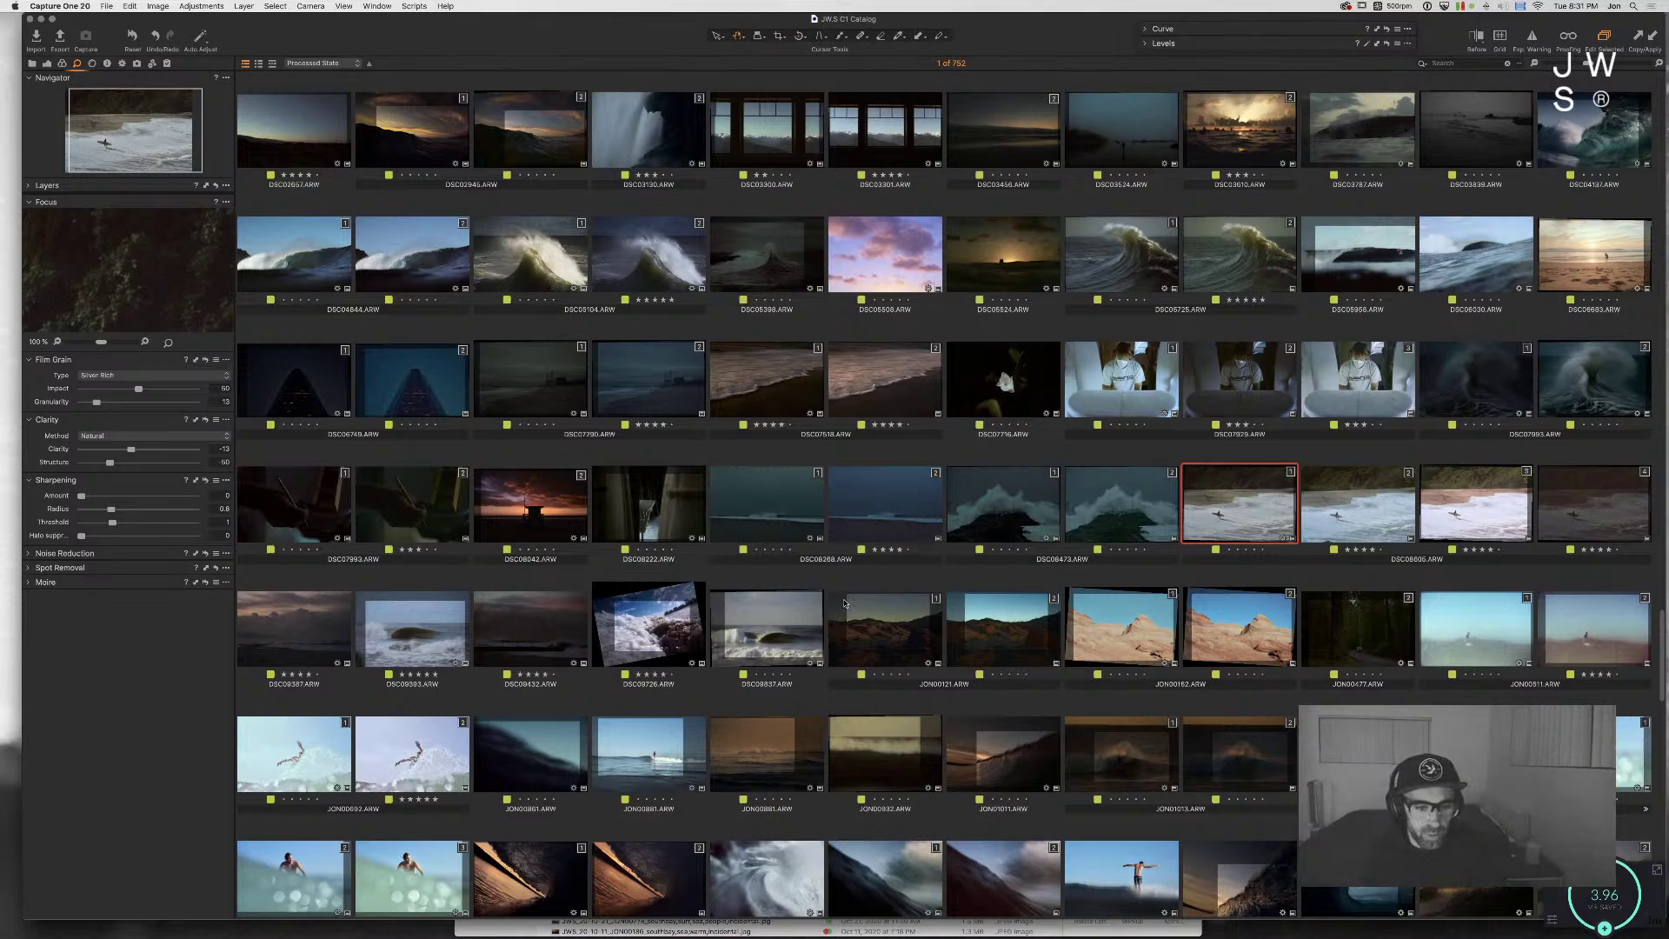
{"action": "scroll", "coordinate": [843, 602], "scroll_direction": "down", "scroll_amount": 5}
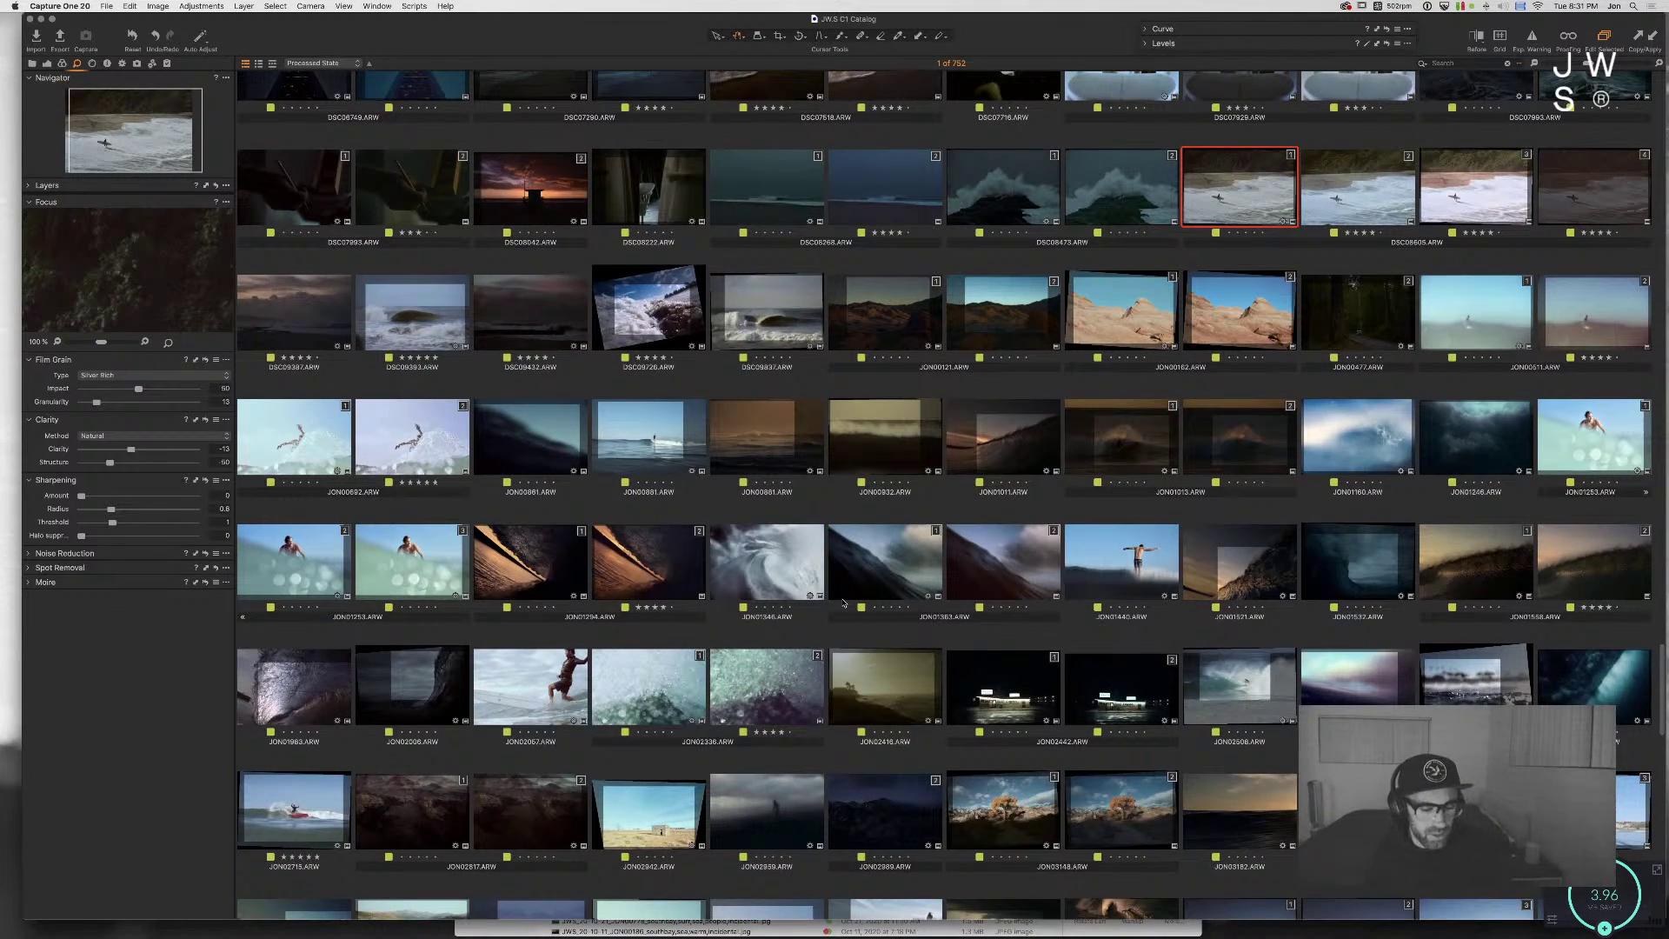
{"action": "scroll", "coordinate": [843, 602], "scroll_direction": "down", "scroll_amount": 5}
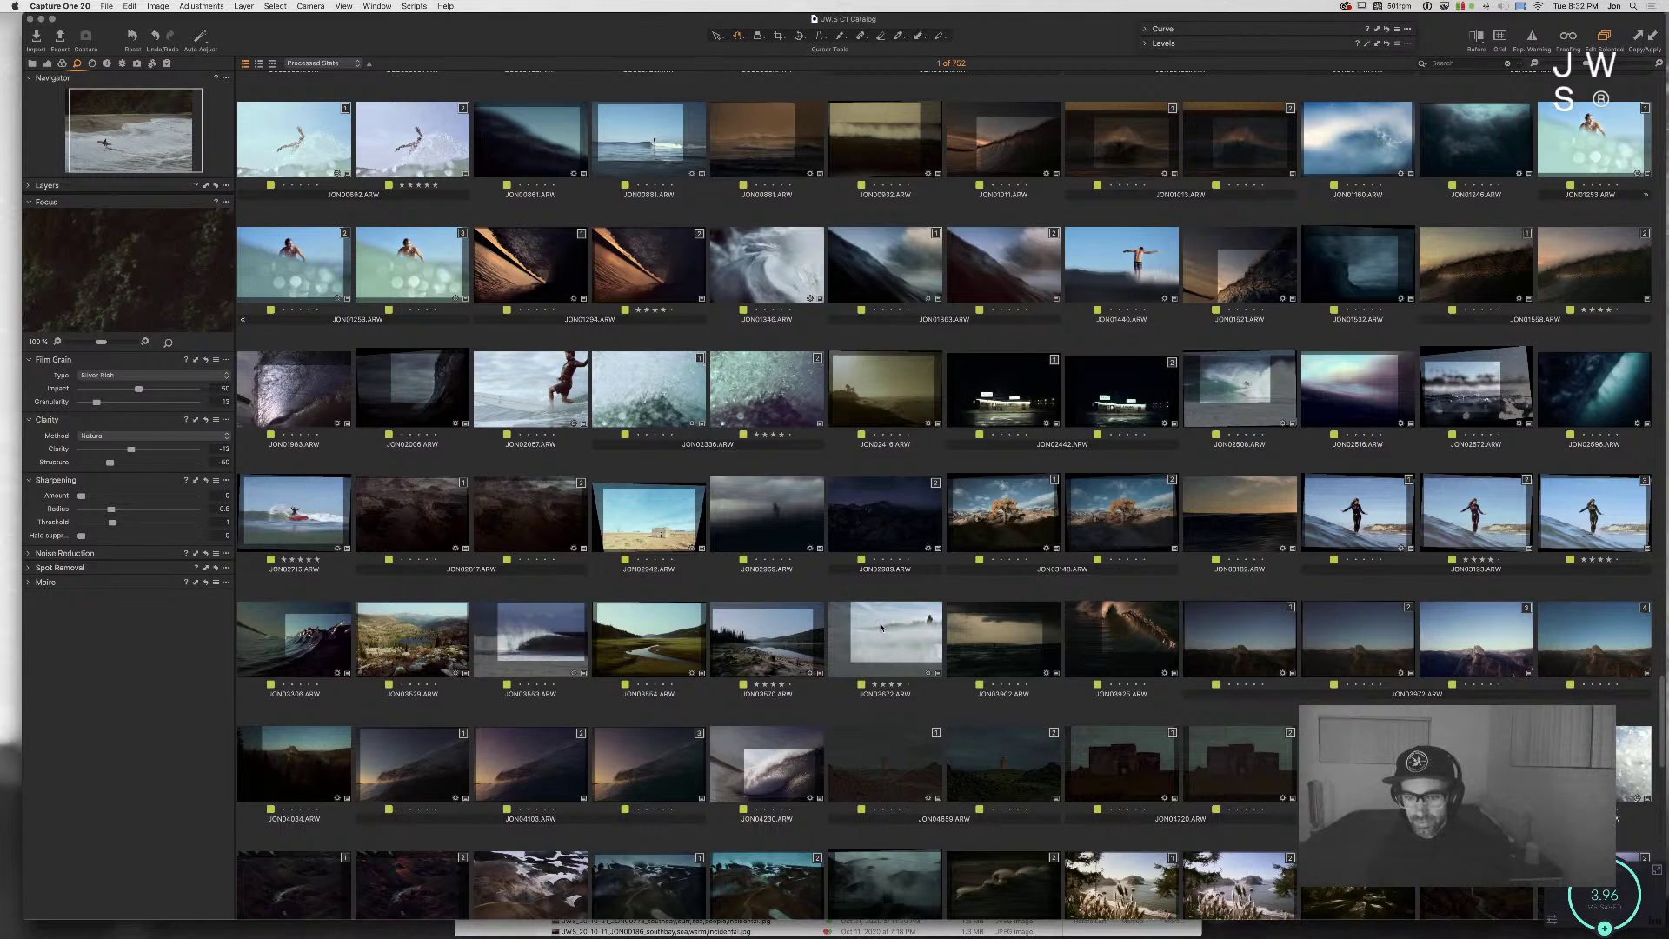
{"action": "double_click", "coordinate": [1012, 652]}
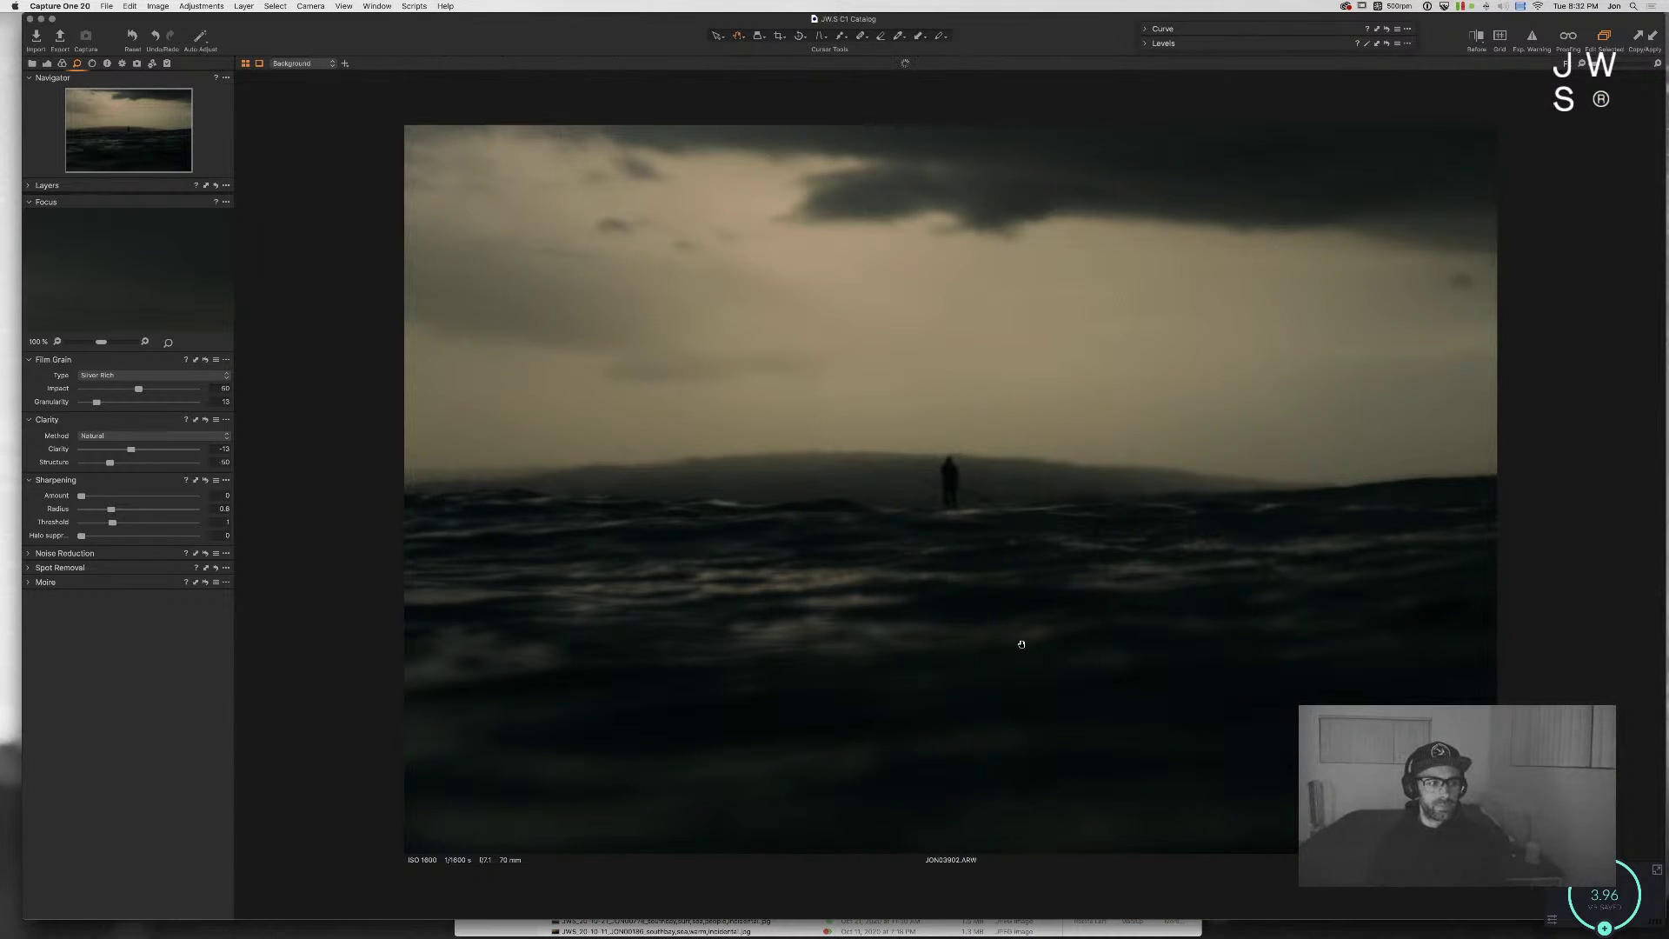
Step: Clone the paddleboarder photo's variant, reset its adjustments, and apply the copied look with its Film Highlights and Color Adjustments layers
{"action": "key", "text": "F8"}
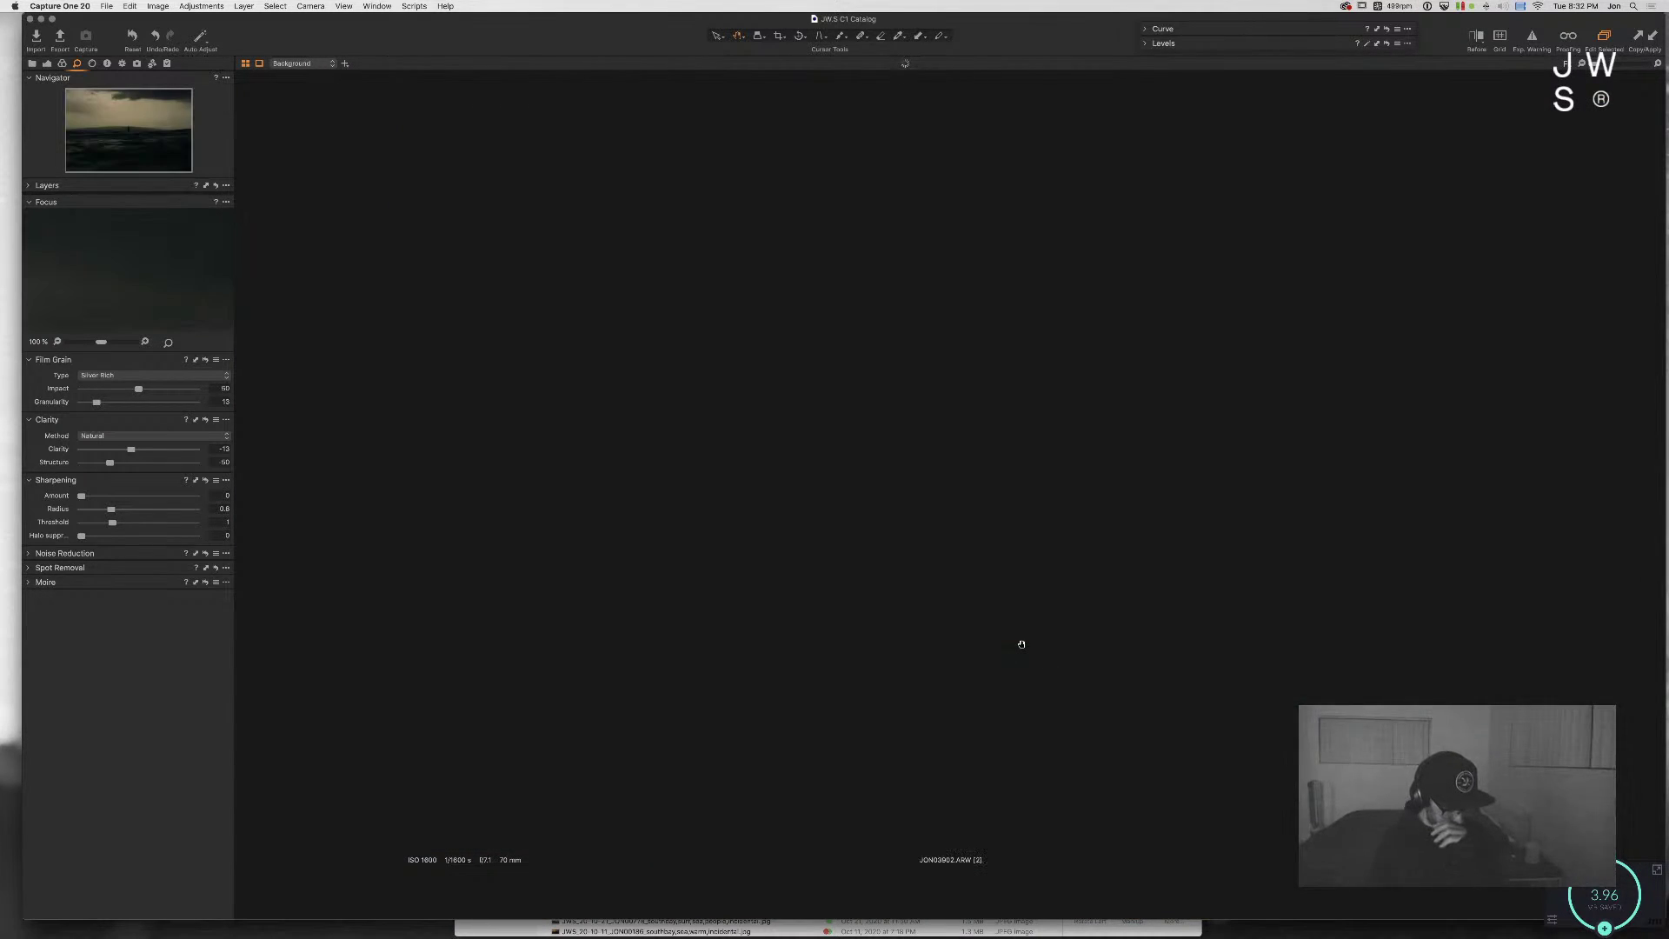
{"action": "key", "text": "super+shift+c"}
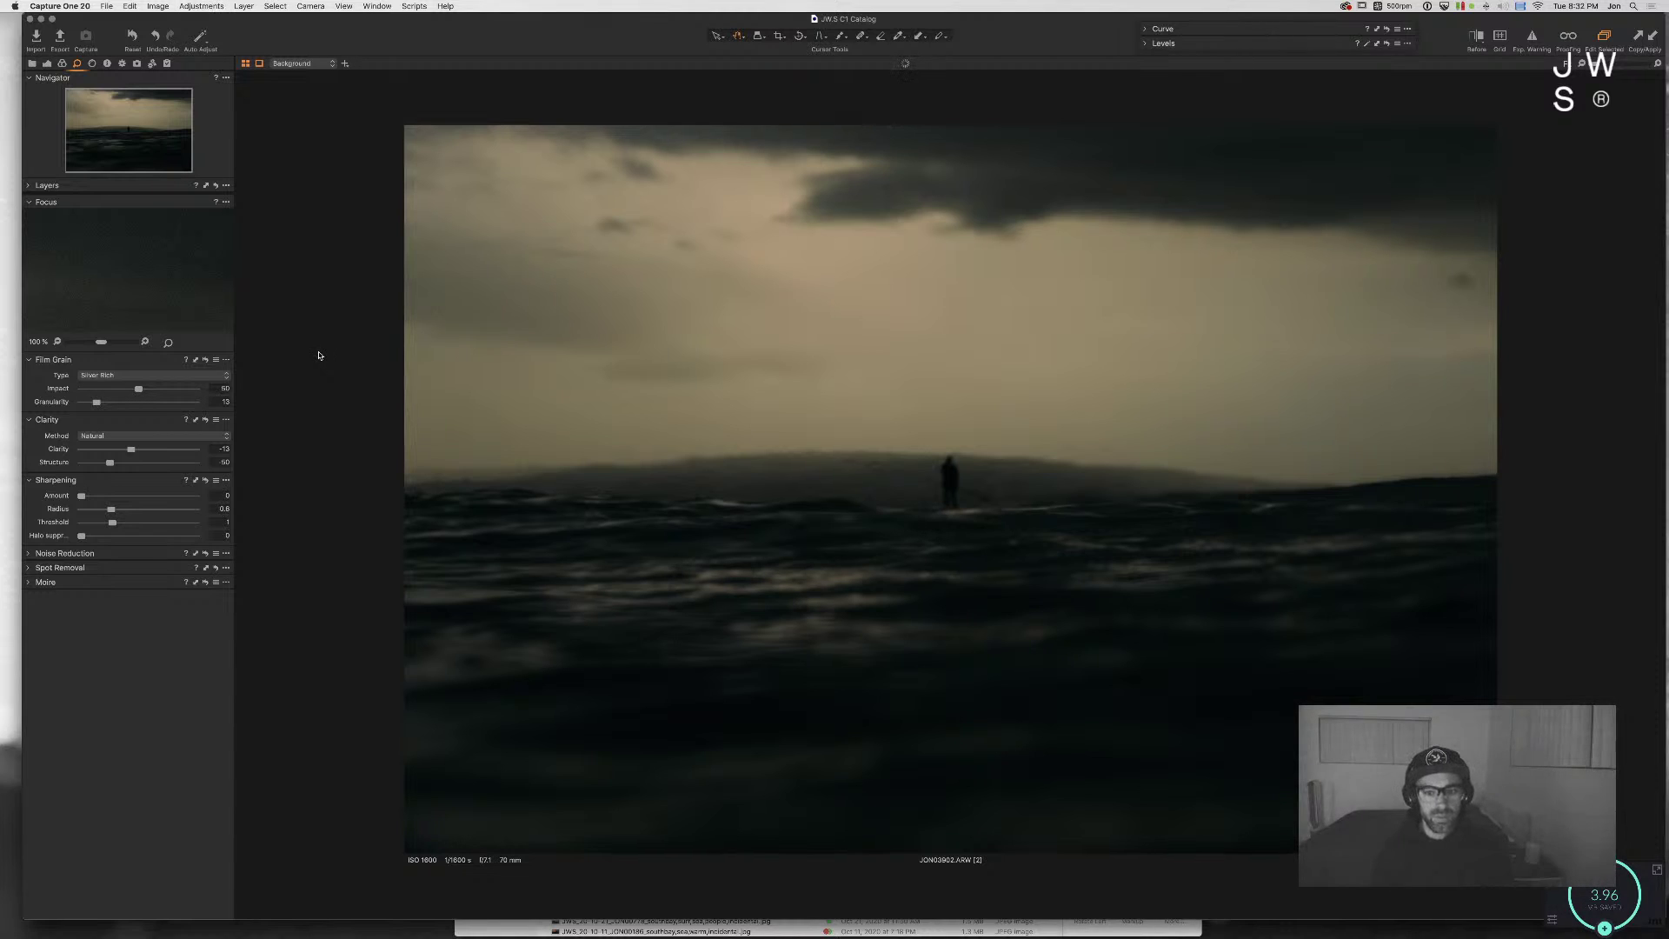
{"action": "key", "text": "super+shift+v"}
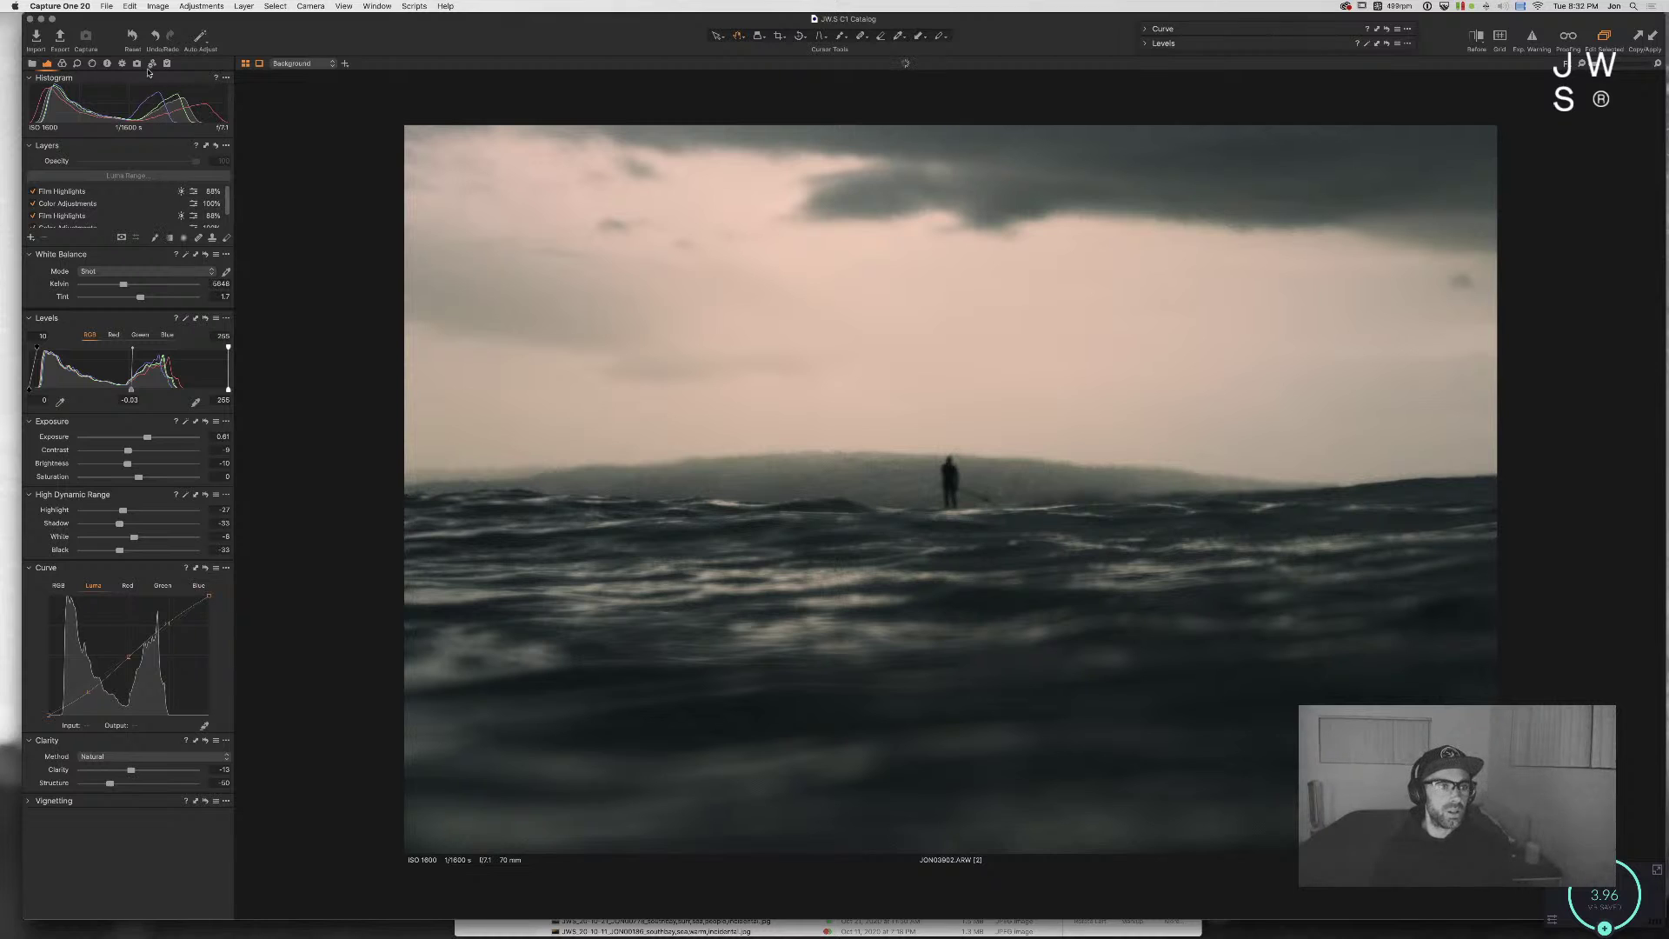
{"action": "left_click", "coordinate": [139, 44]}
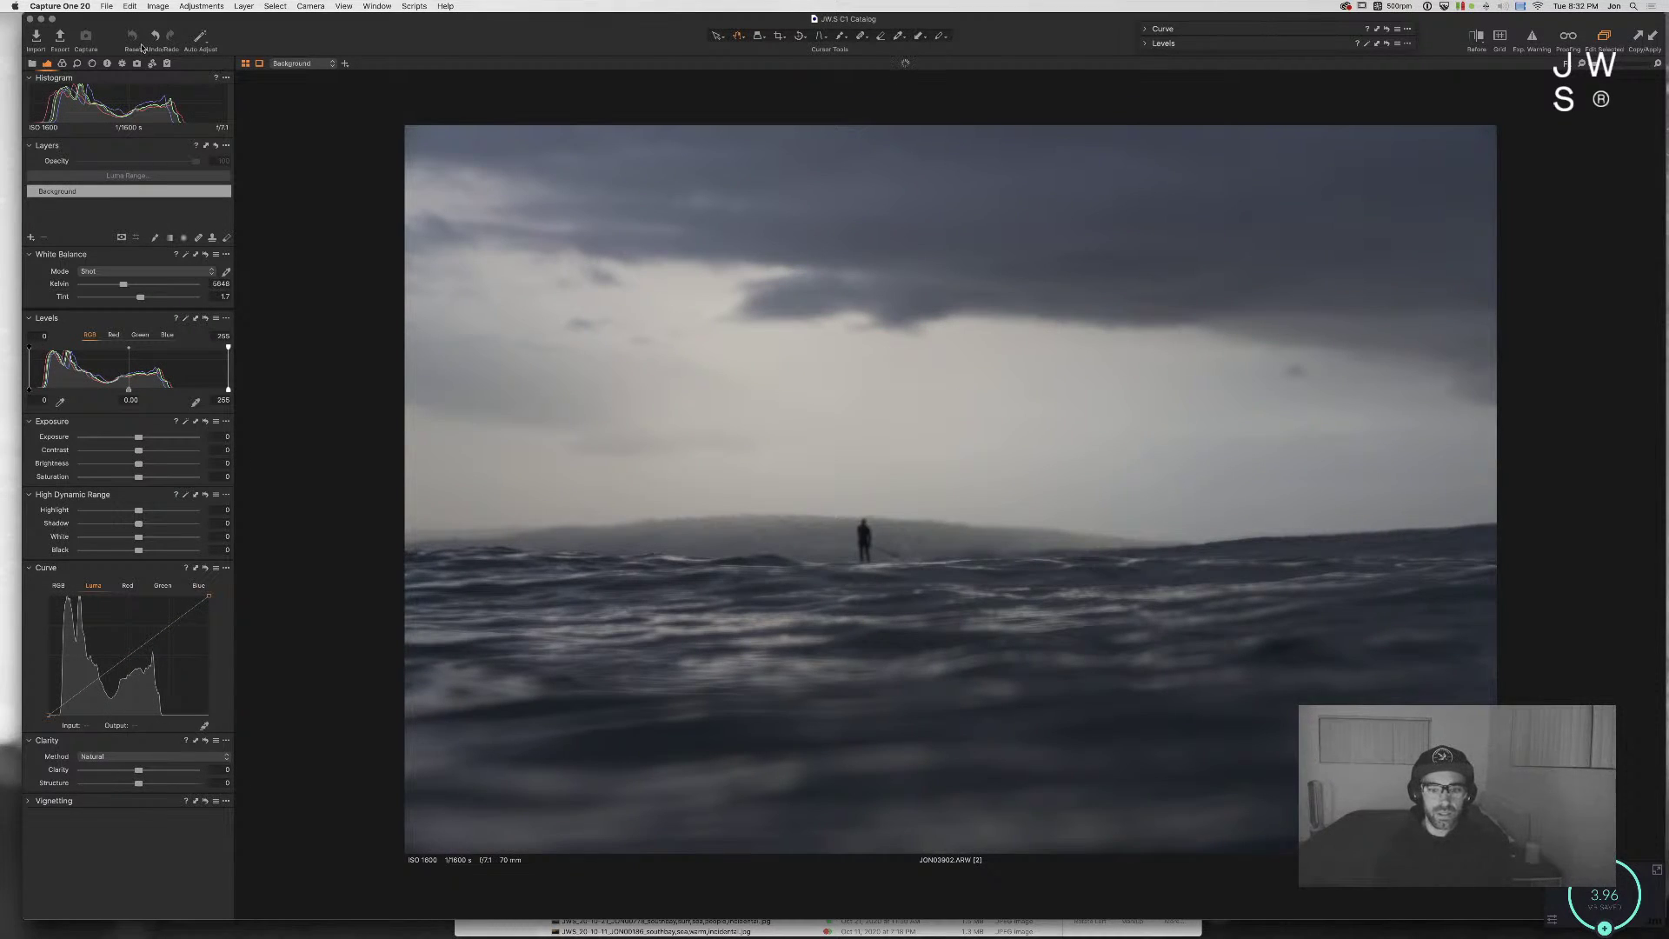
{"action": "key", "text": "super+shift+v"}
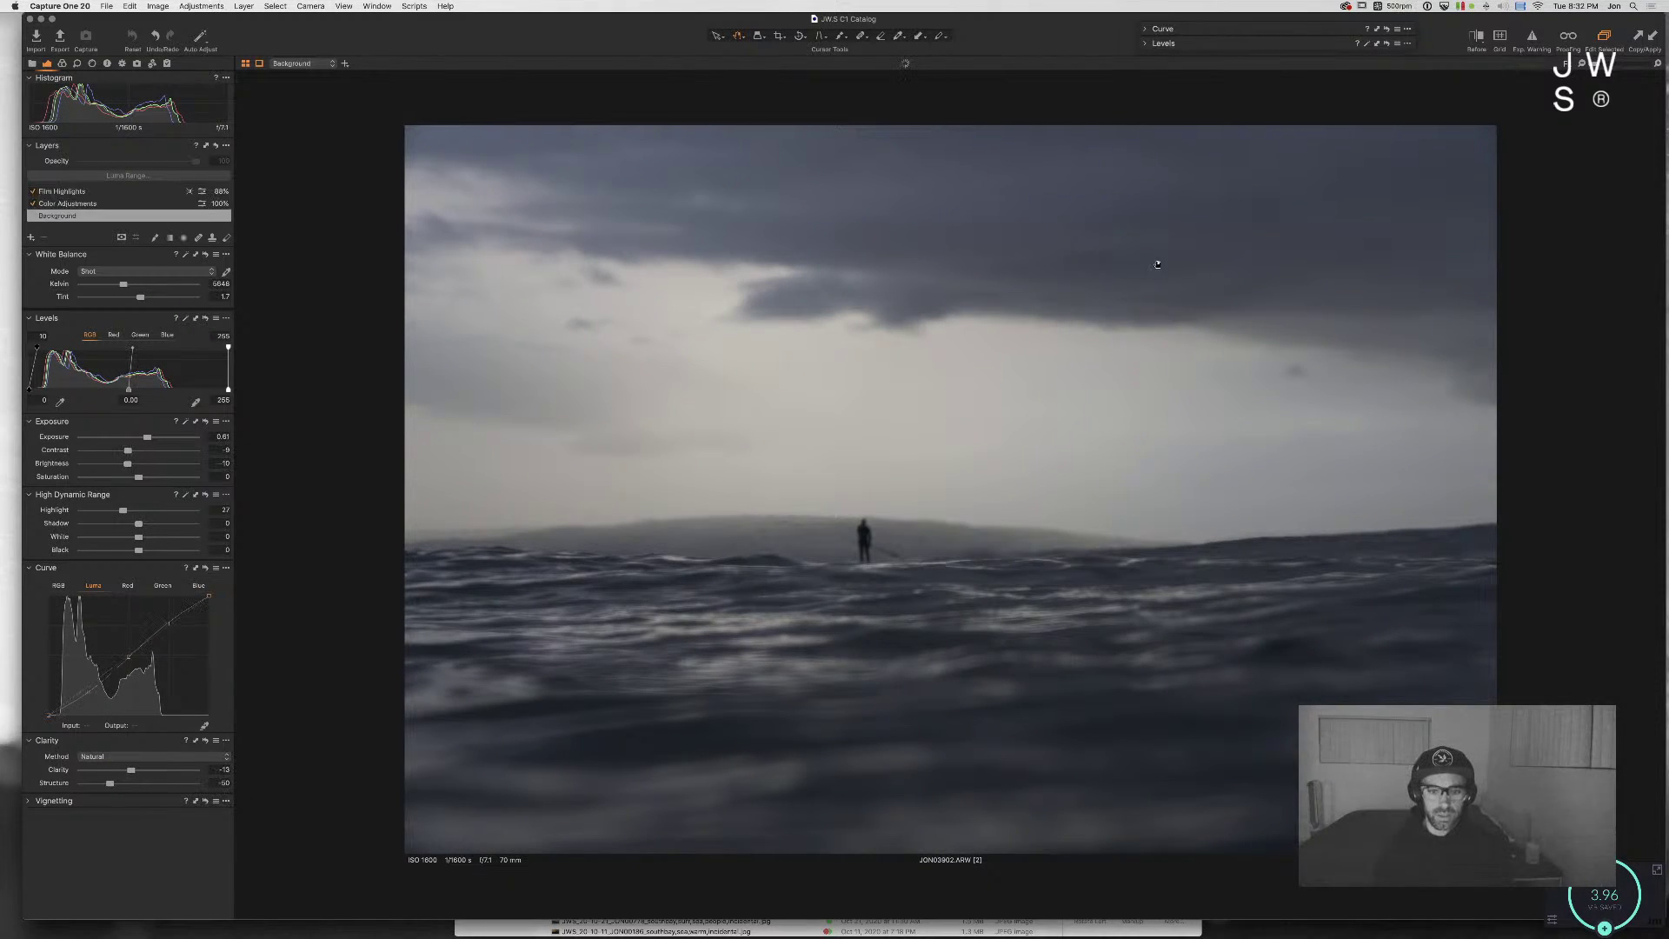
Step: Crop the new variant tighter to center the paddleboarder with the waterline on the lower third, checking the composition against the grid overlay
{"action": "key", "text": "c"}
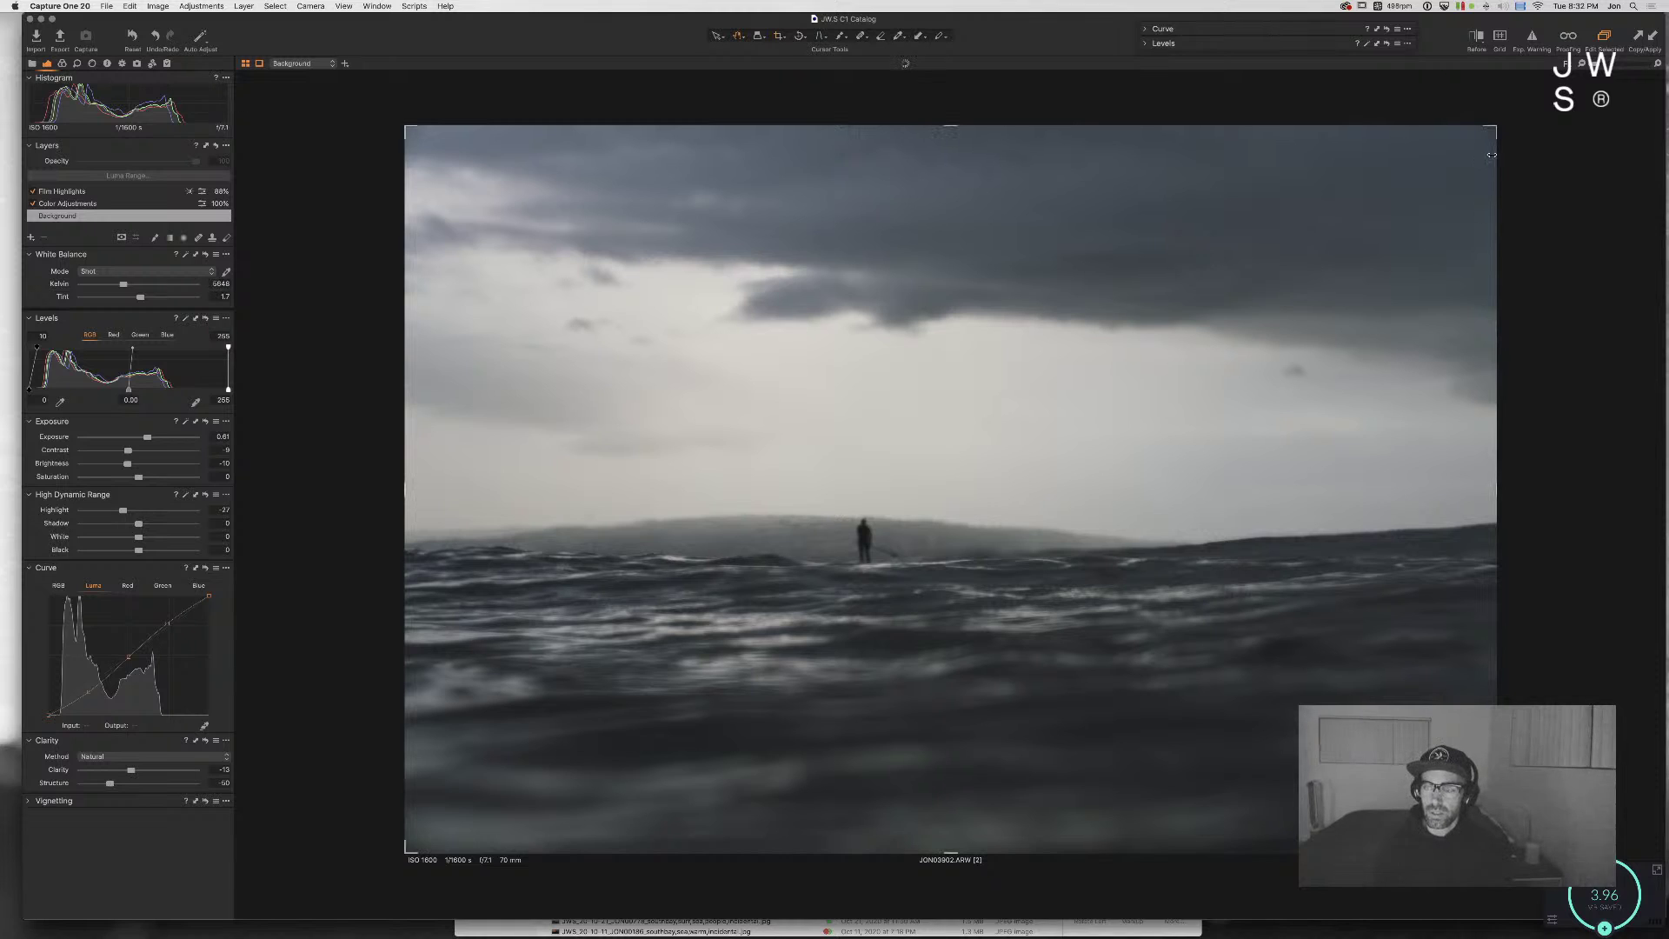
{"action": "left_click_drag", "start_coordinate": [1498, 131], "coordinate": [1317, 252]}
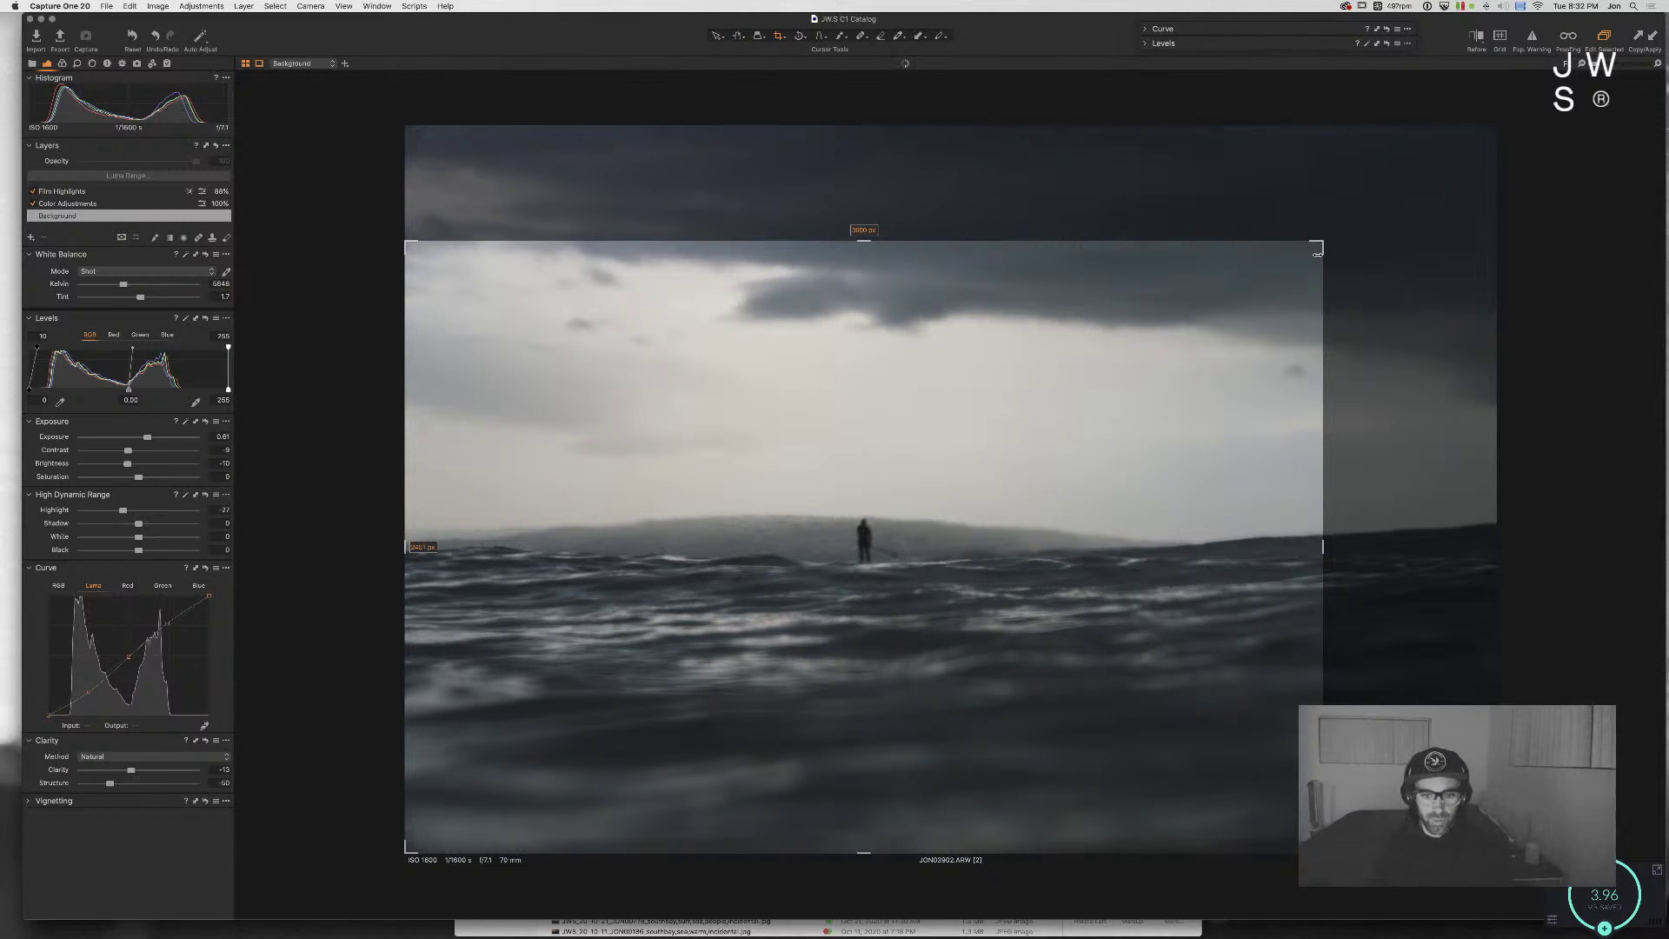
{"action": "key", "text": "h"}
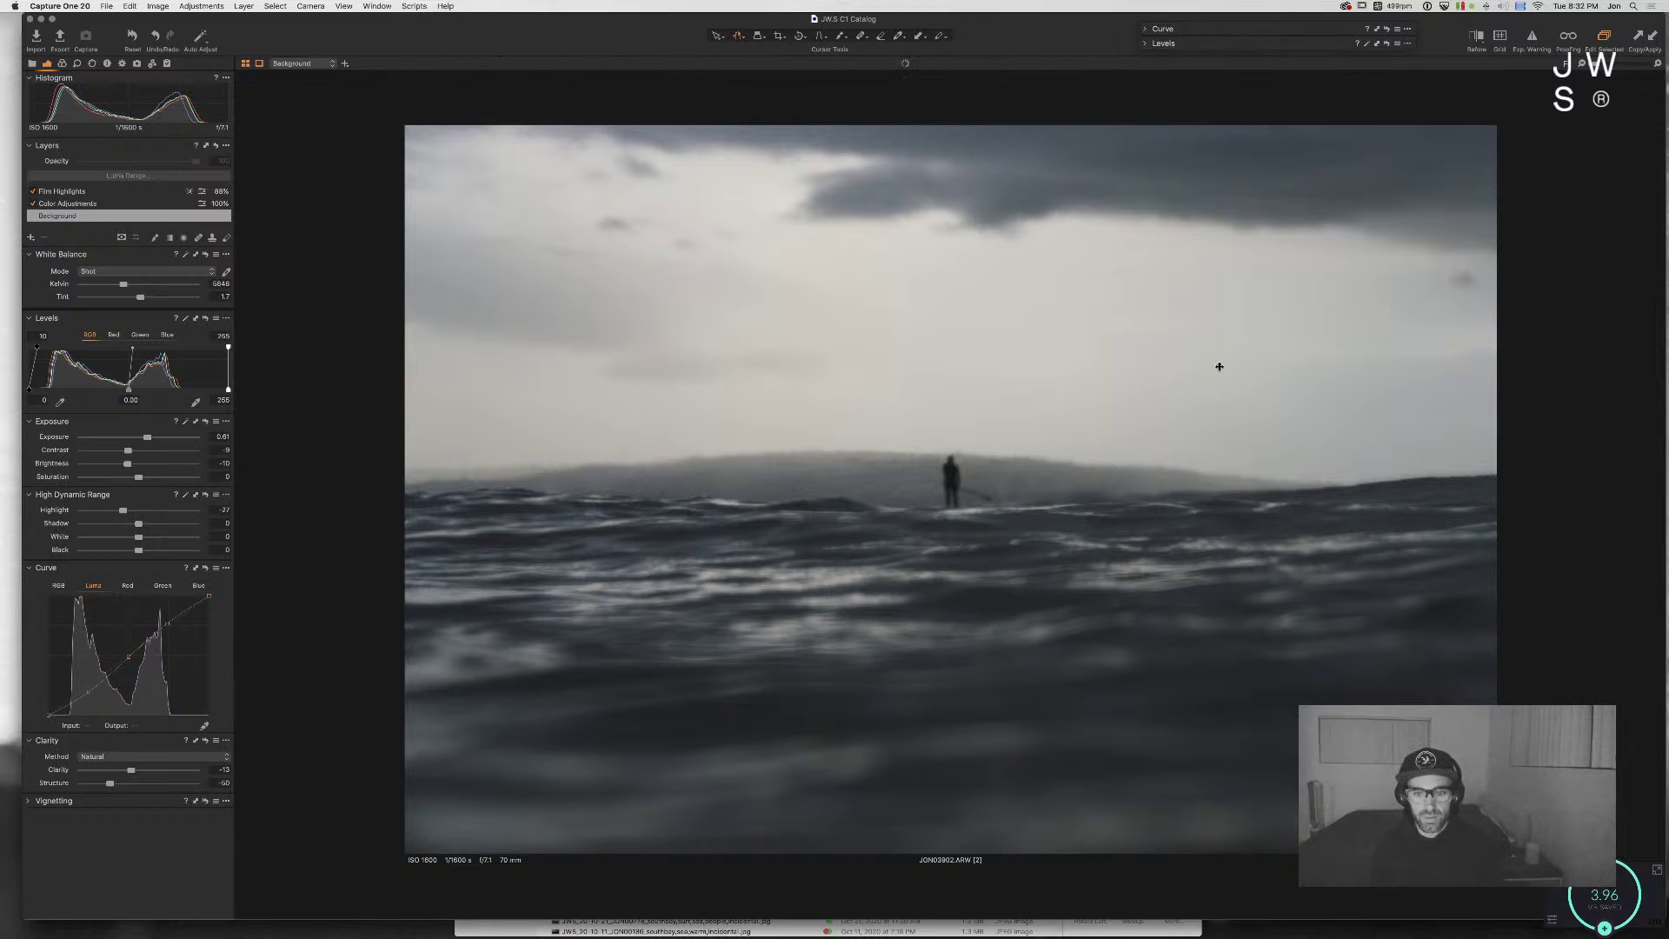
{"action": "key", "text": "c"}
{"action": "left_click_drag", "start_coordinate": [1039, 647], "coordinate": [1017, 613]}
{"action": "key", "text": "h"}
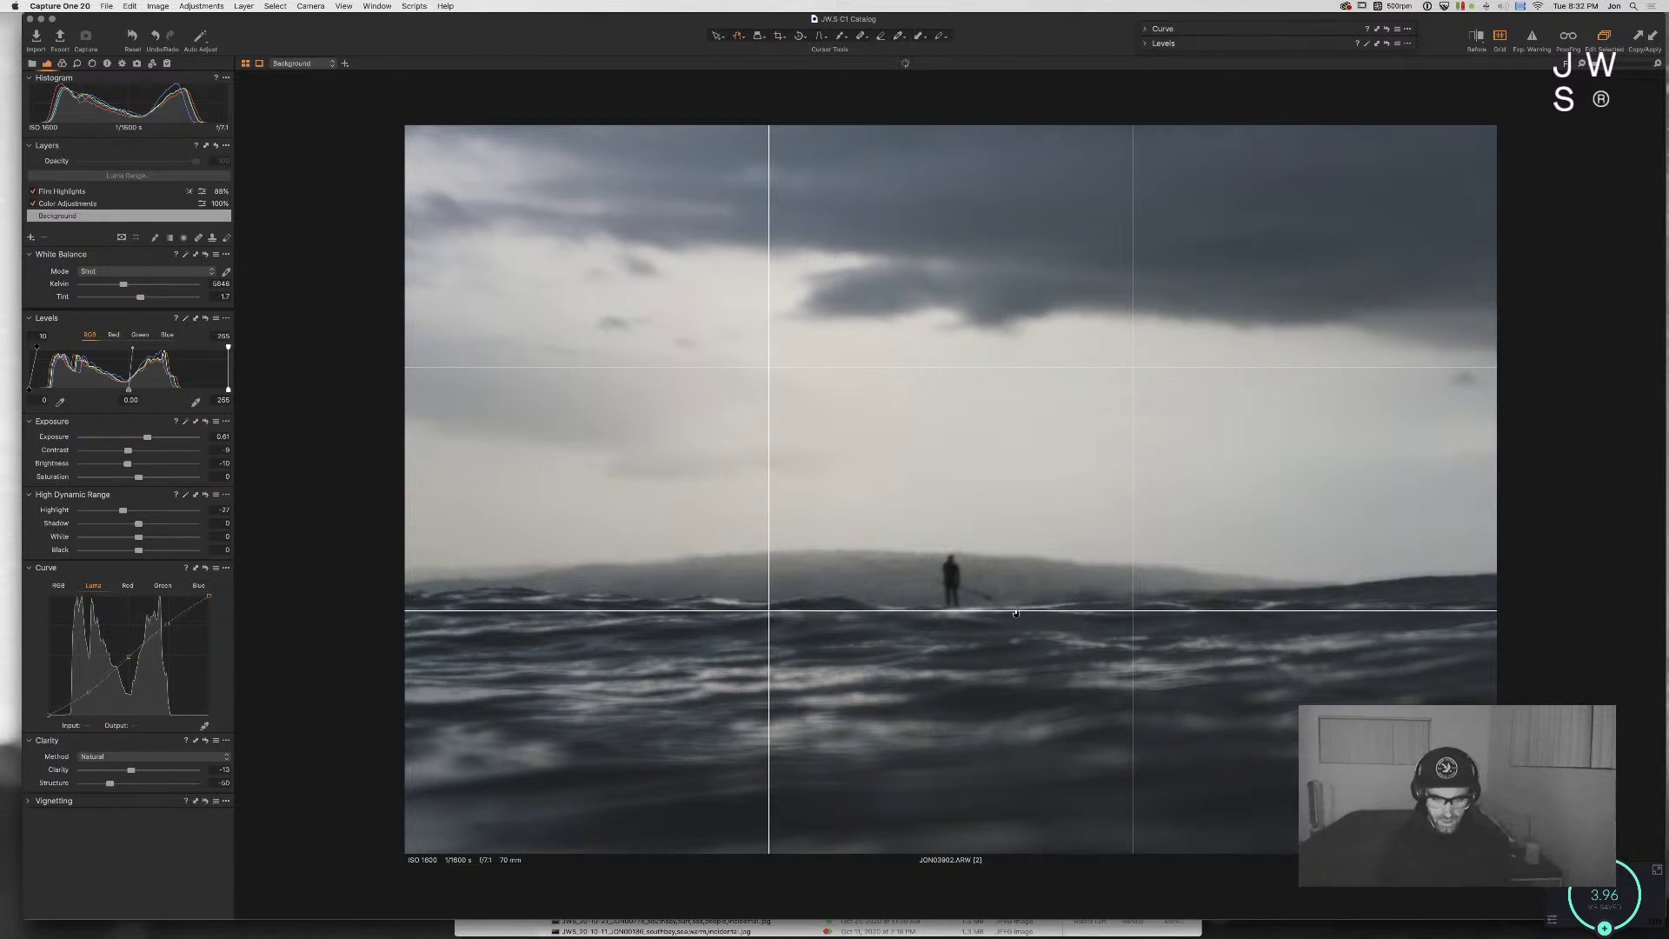
{"action": "key", "text": "super+h"}
{"action": "key", "text": "super+Tab"}
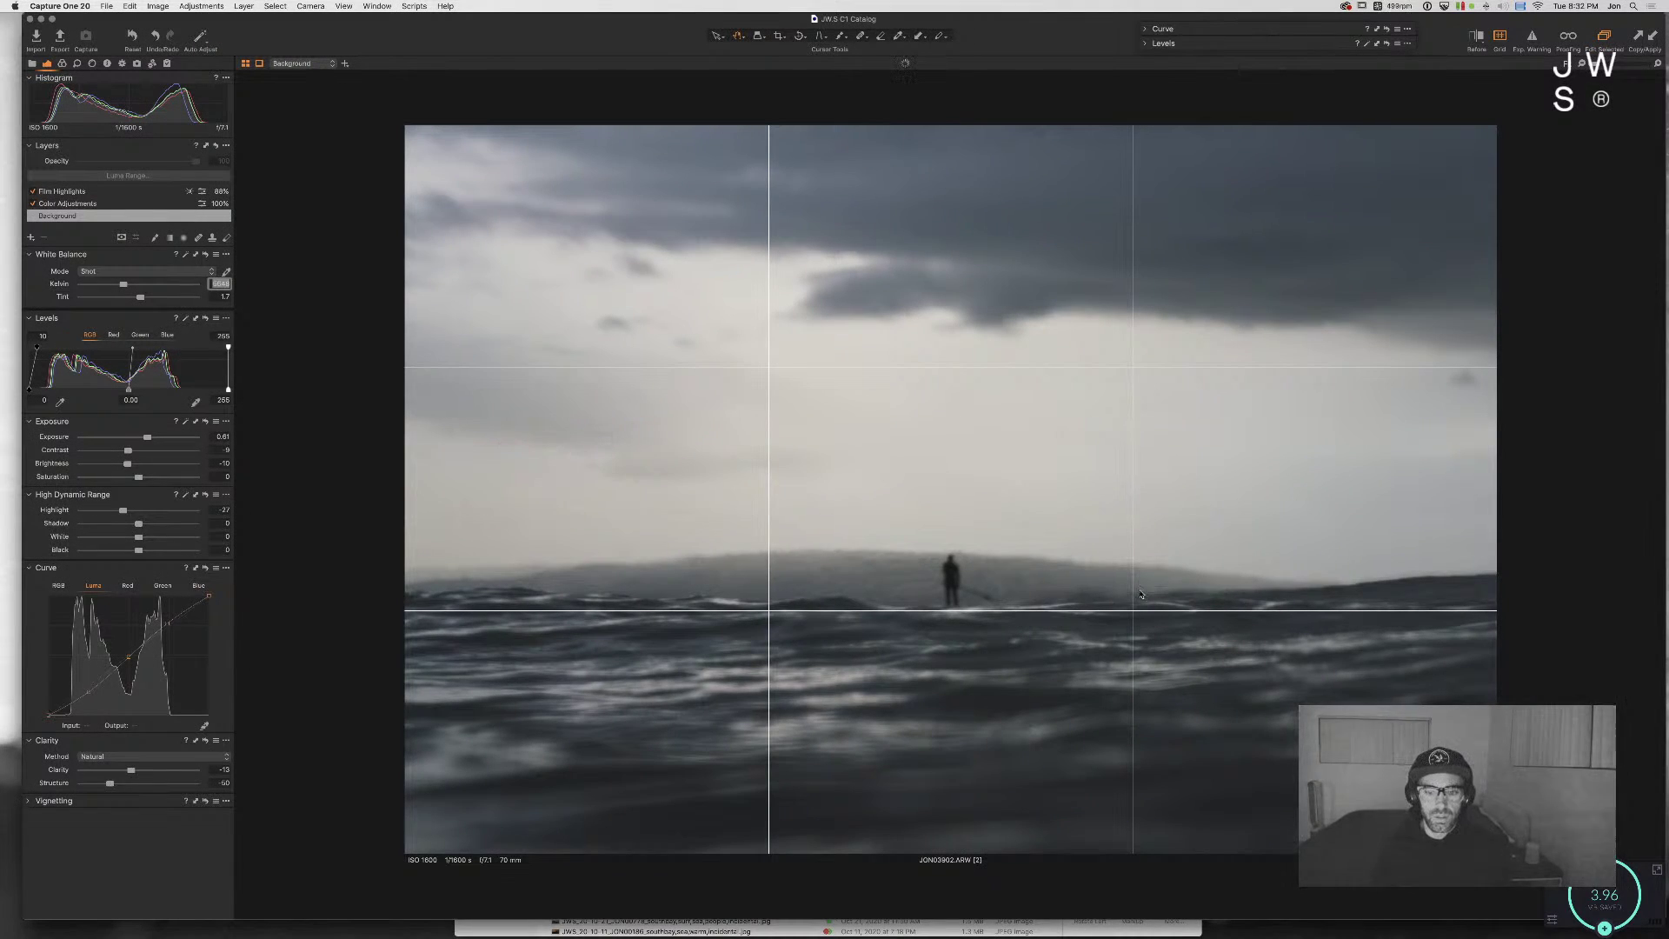
{"action": "key", "text": "super+g"}
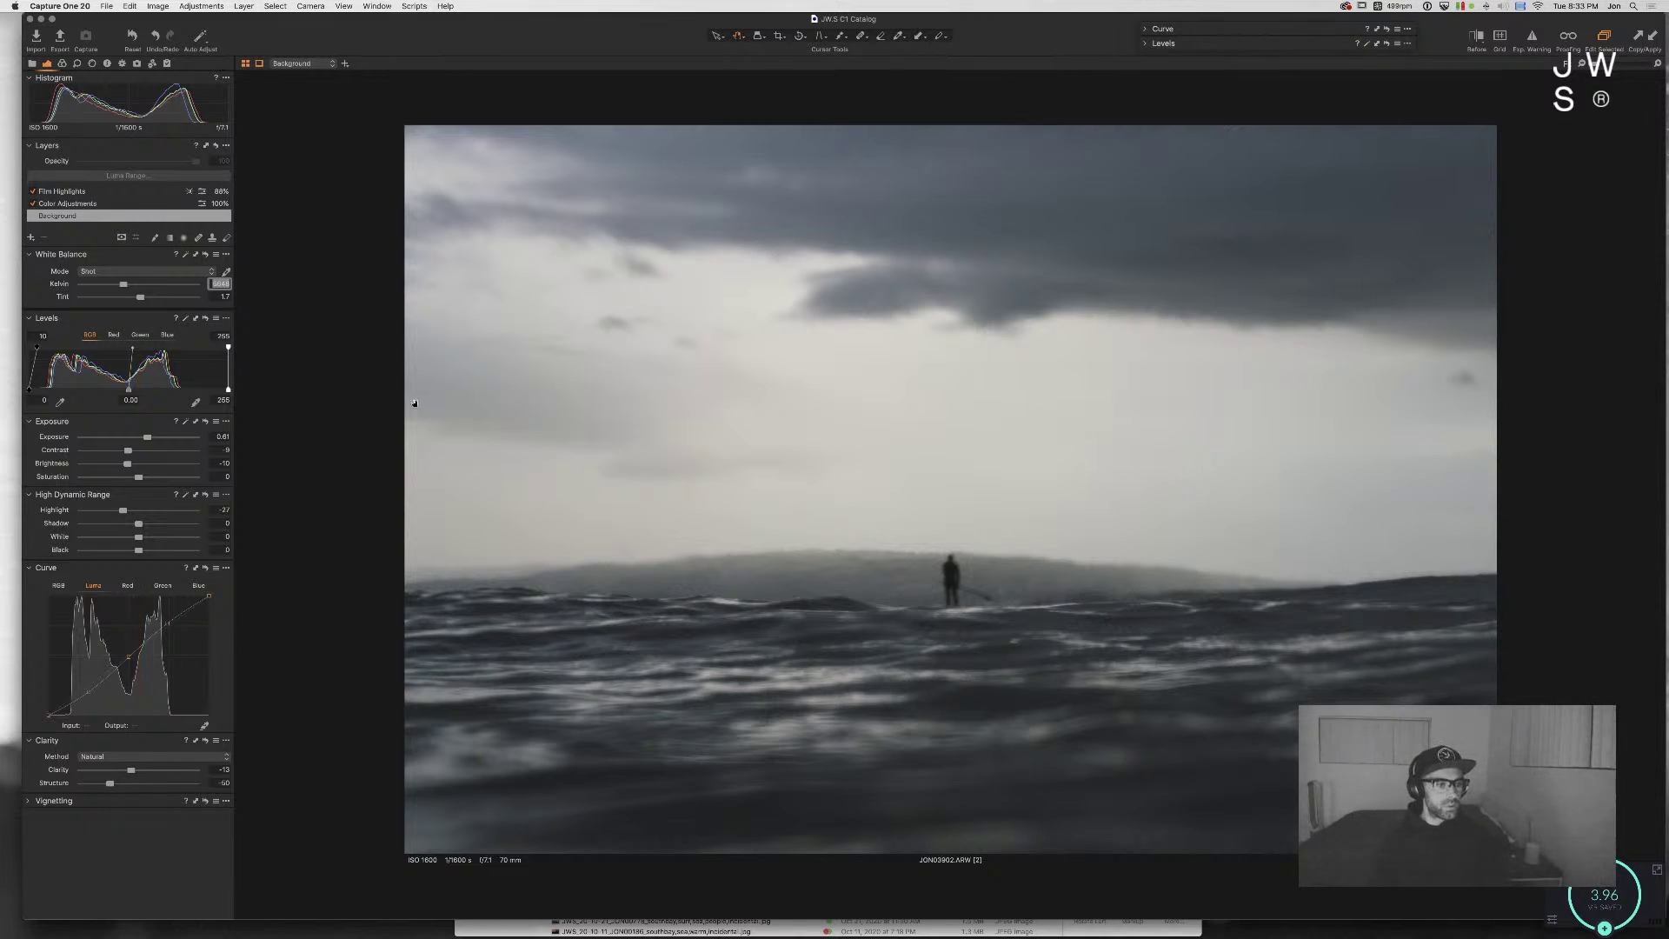
Step: Darken the seascape with exposure -0.4, contrast -26 and brightness -21, and lower the Levels midtone slightly
{"action": "key", "text": "super+z"}
{"action": "key", "text": "super+Tab"}
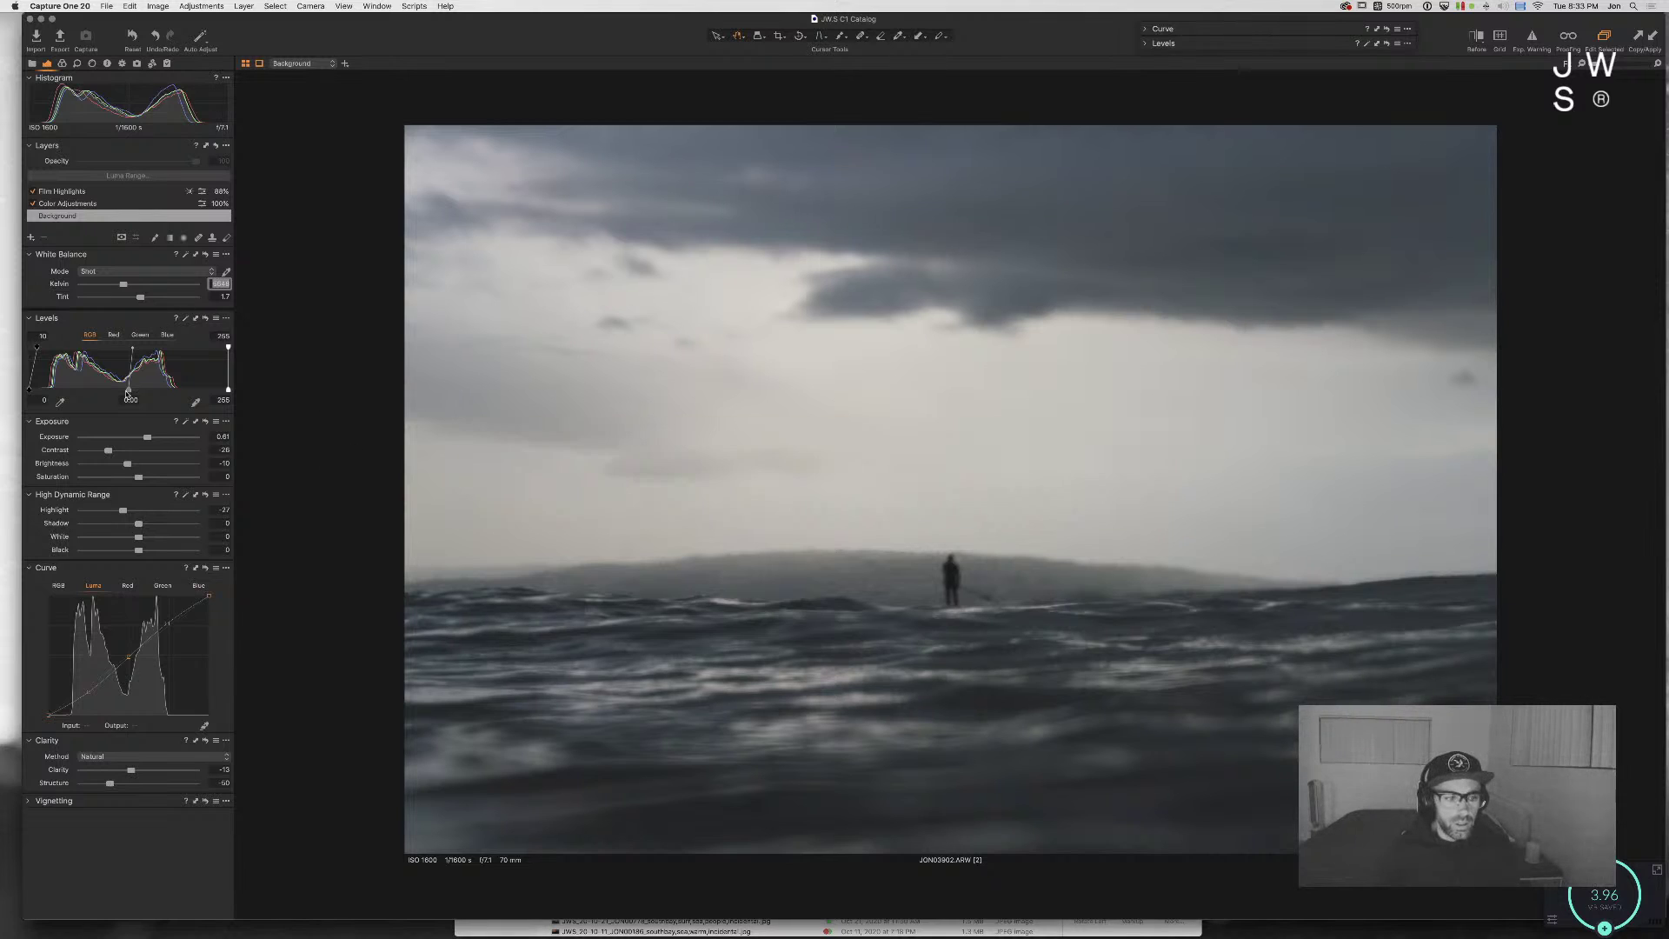
{"action": "left_click_drag", "start_coordinate": [127, 463], "coordinate": [136, 438]}
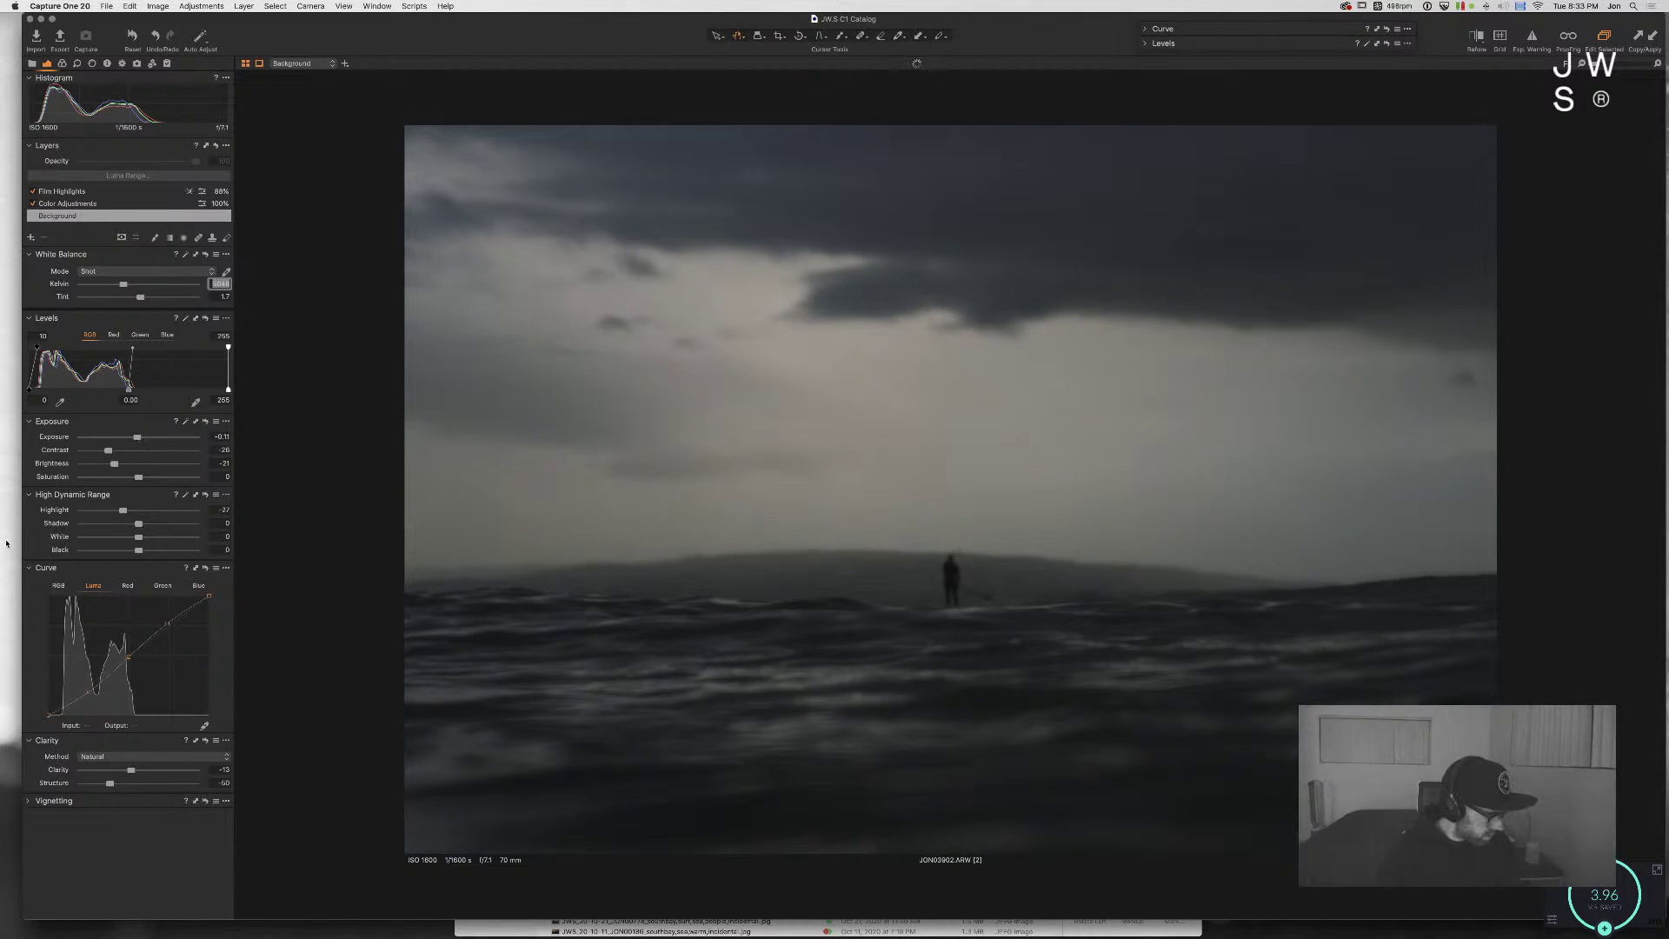
{"action": "key", "text": "super+Tab"}
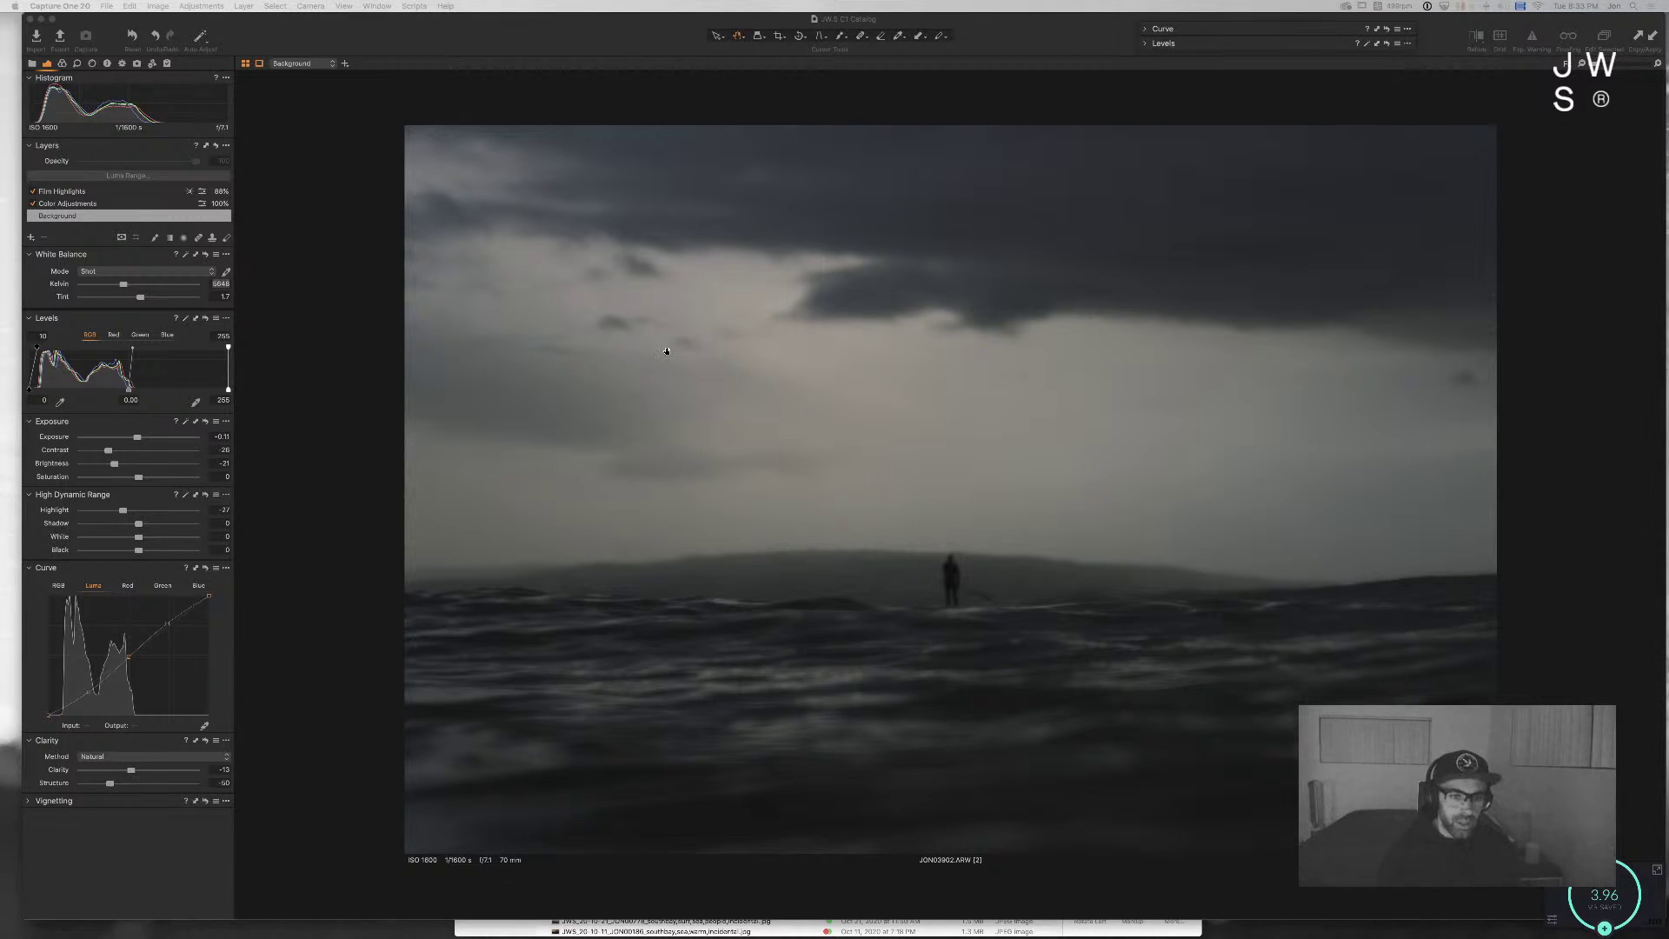
{"action": "key", "text": "super+Tab"}
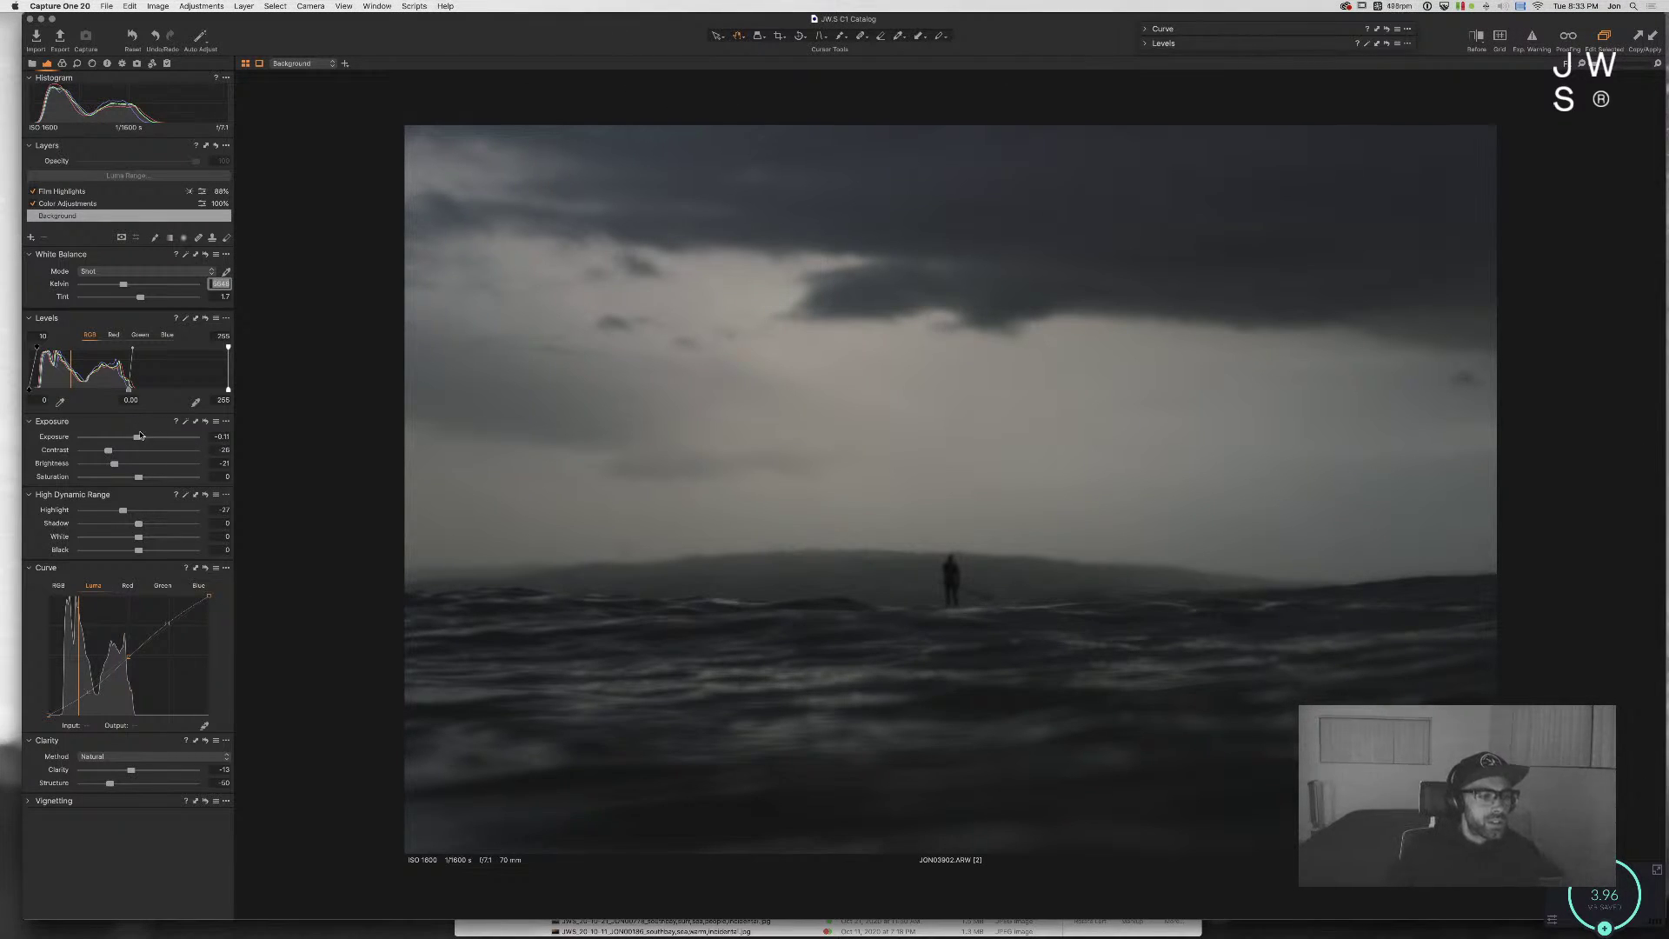
{"action": "left_click_drag", "start_coordinate": [136, 436], "coordinate": [133, 390]}
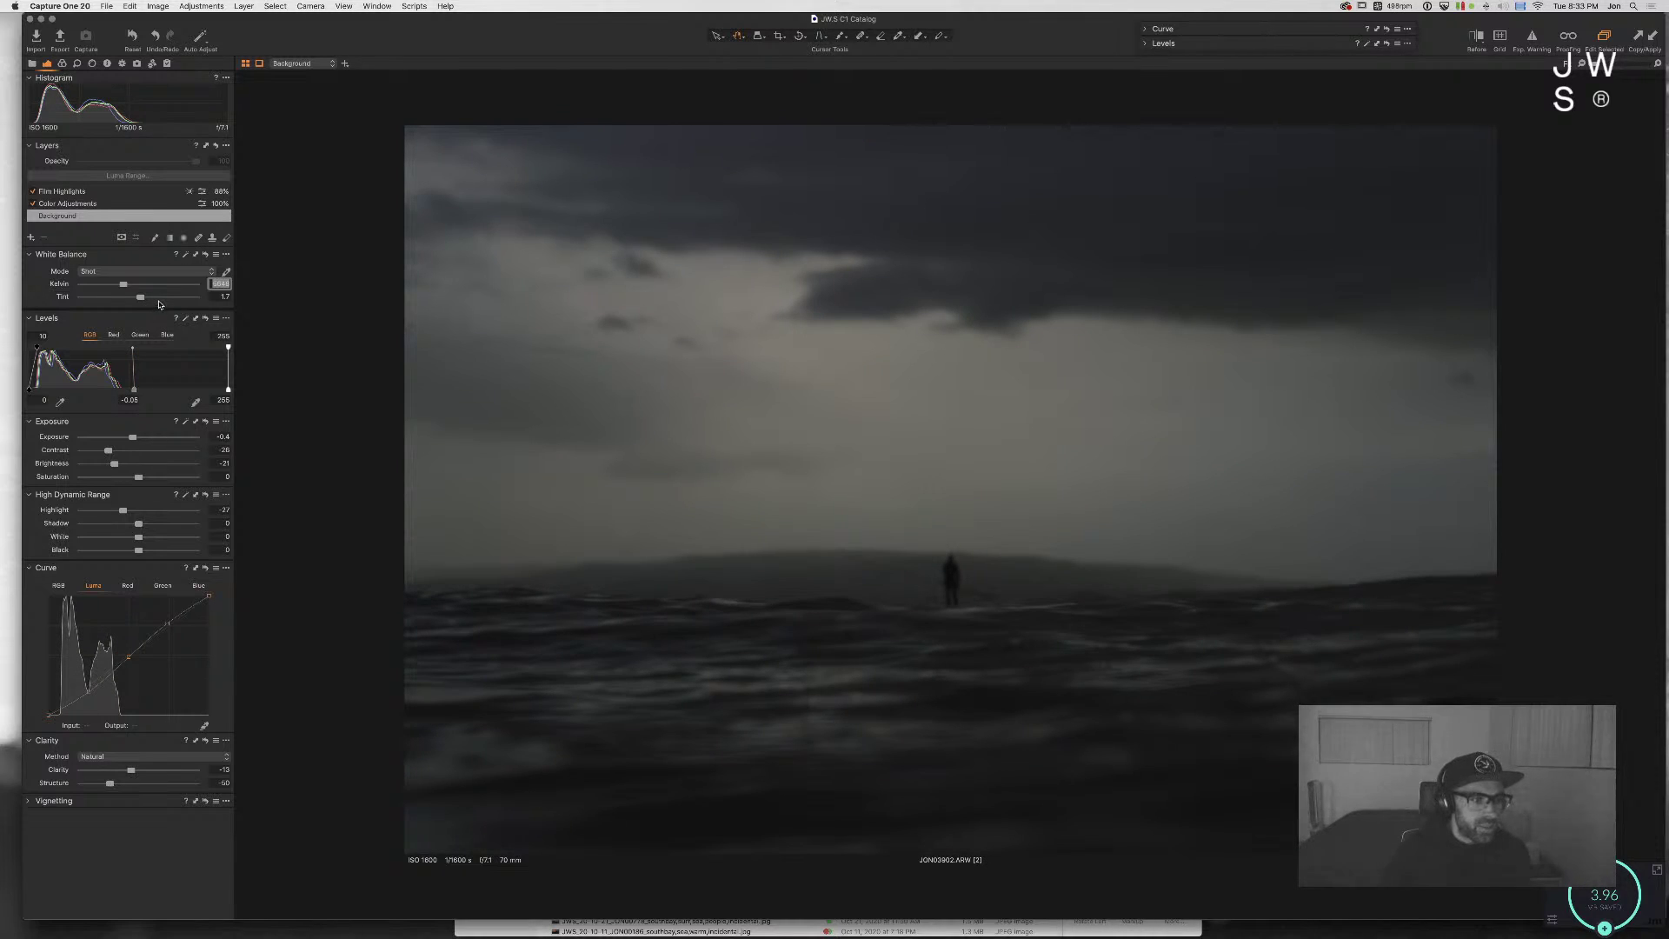
Step: Set the Background layer's white balance to 5648 Kelvin and compare the photo before and after editing with the split view
{"action": "key", "text": "BackSpace"}
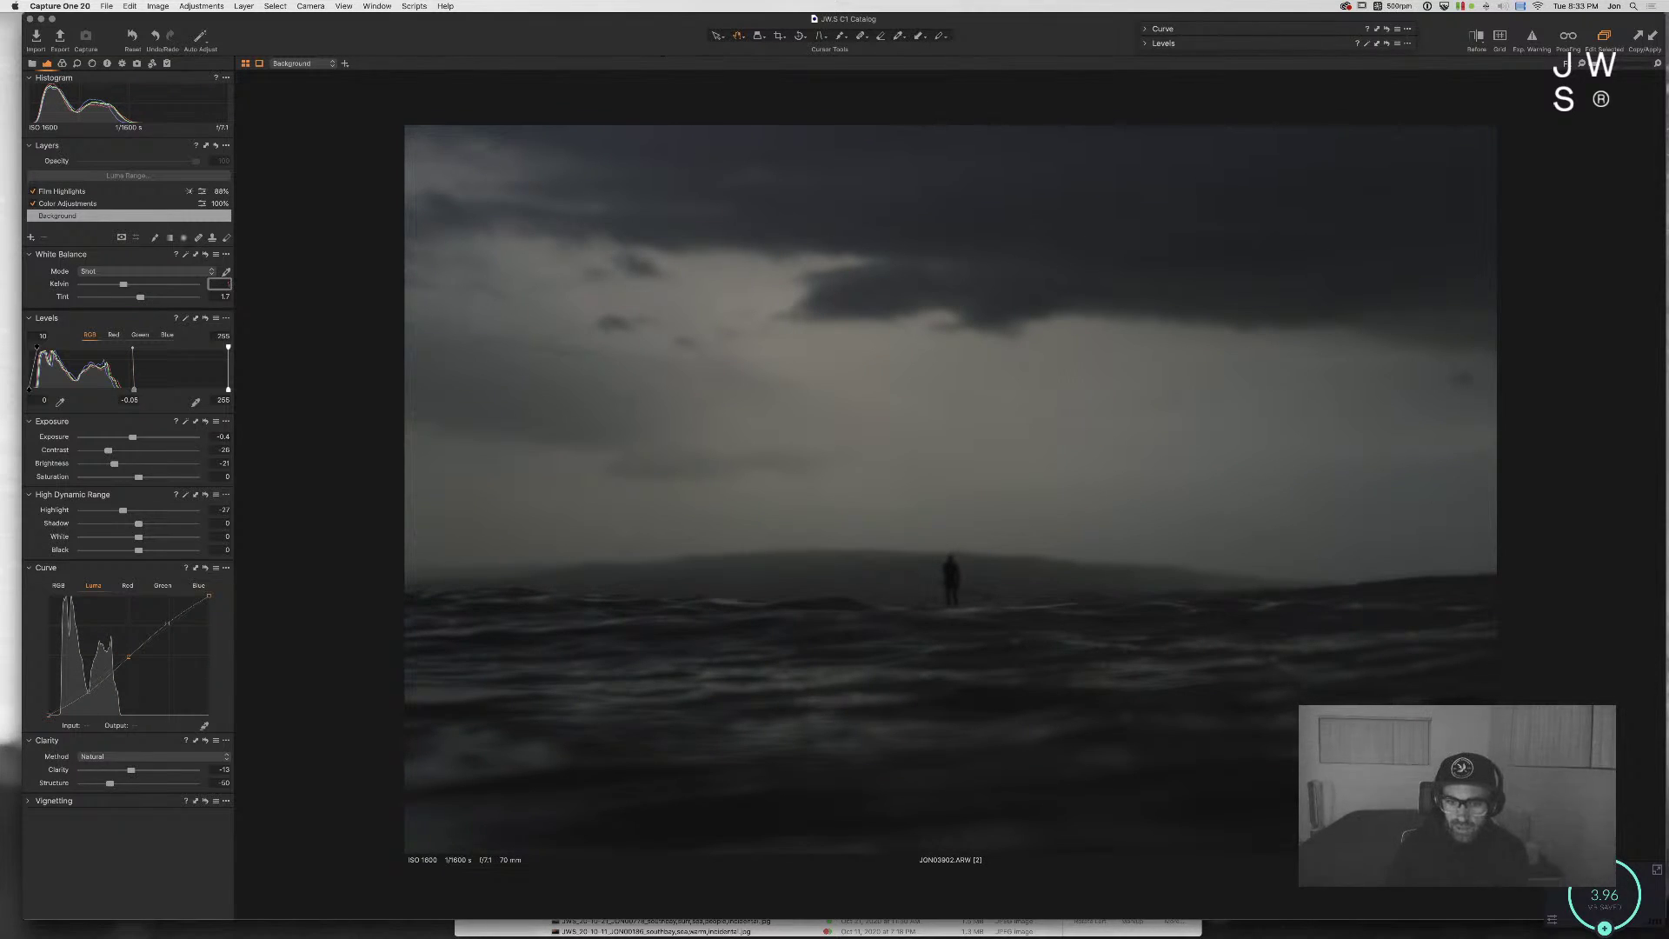
{"action": "type", "text": "5648"}
{"action": "key", "text": "Return"}
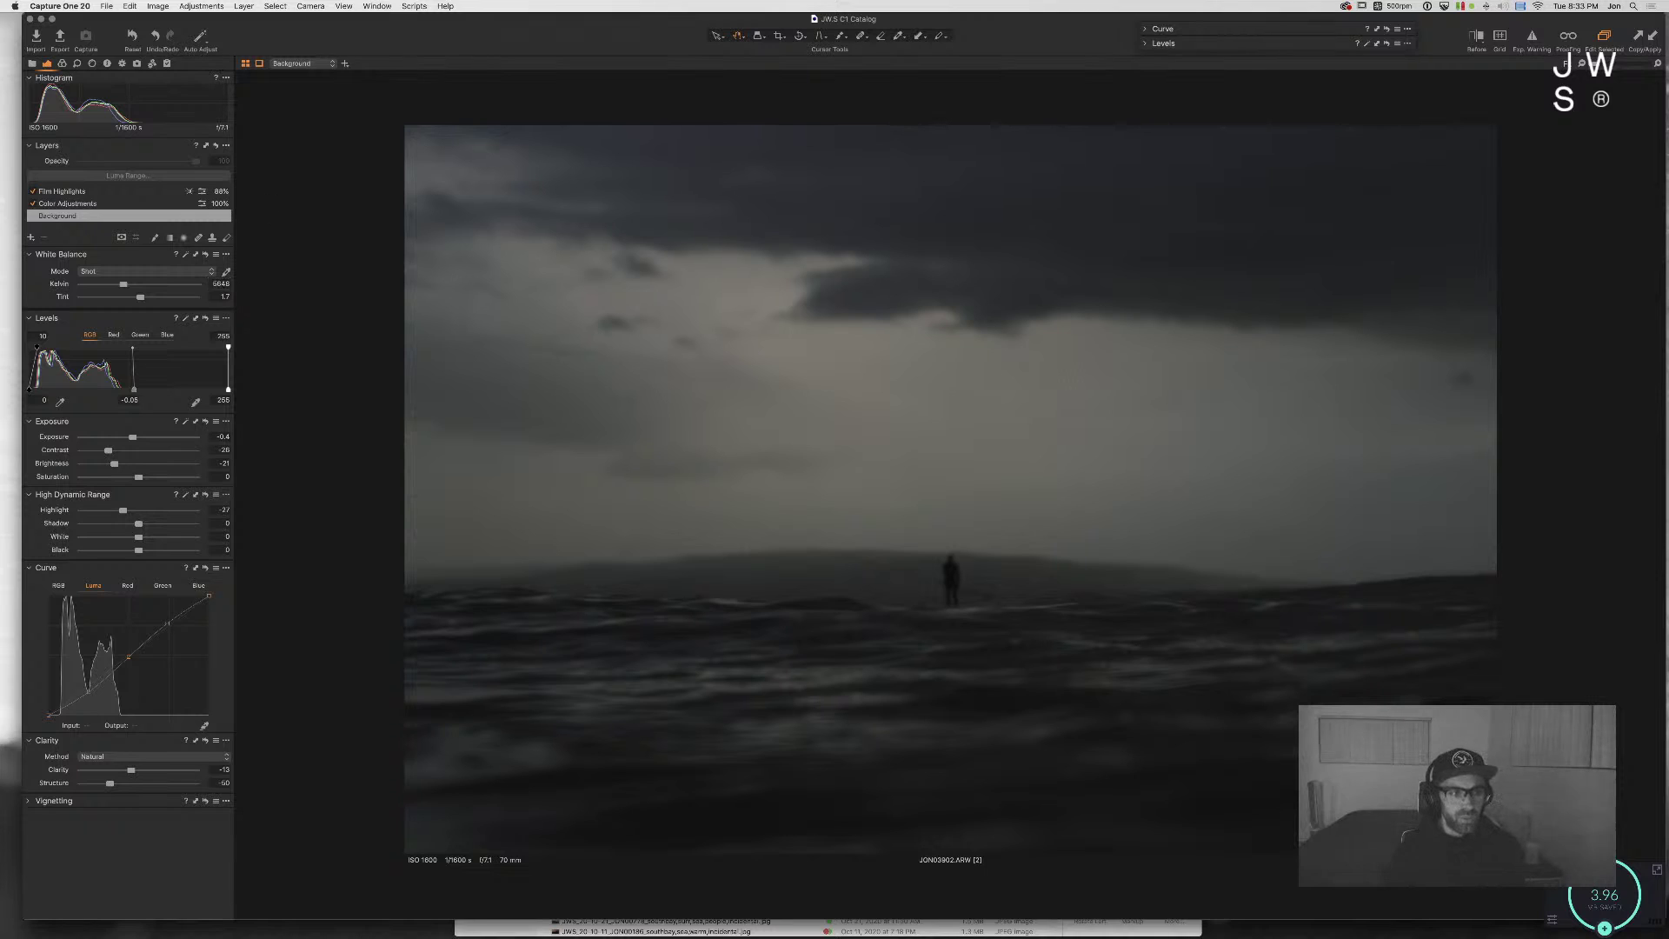
{"action": "key", "text": "y"}
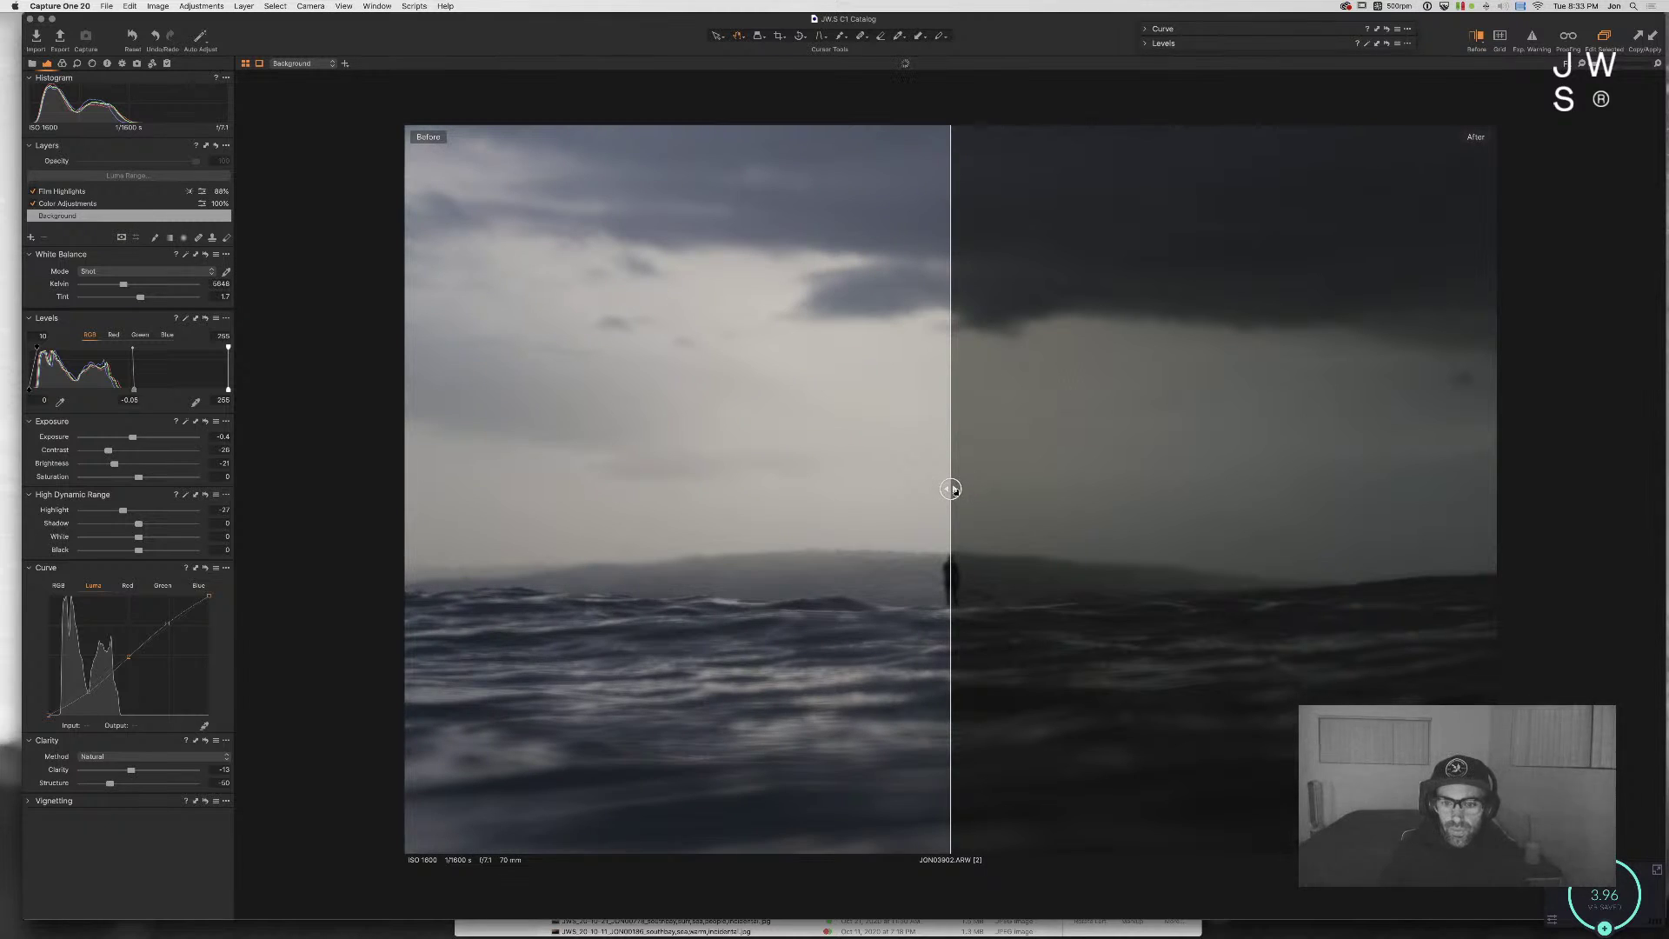
{"action": "left_click_drag", "start_coordinate": [950, 489], "coordinate": [793, 491]}
{"action": "key", "text": "y"}
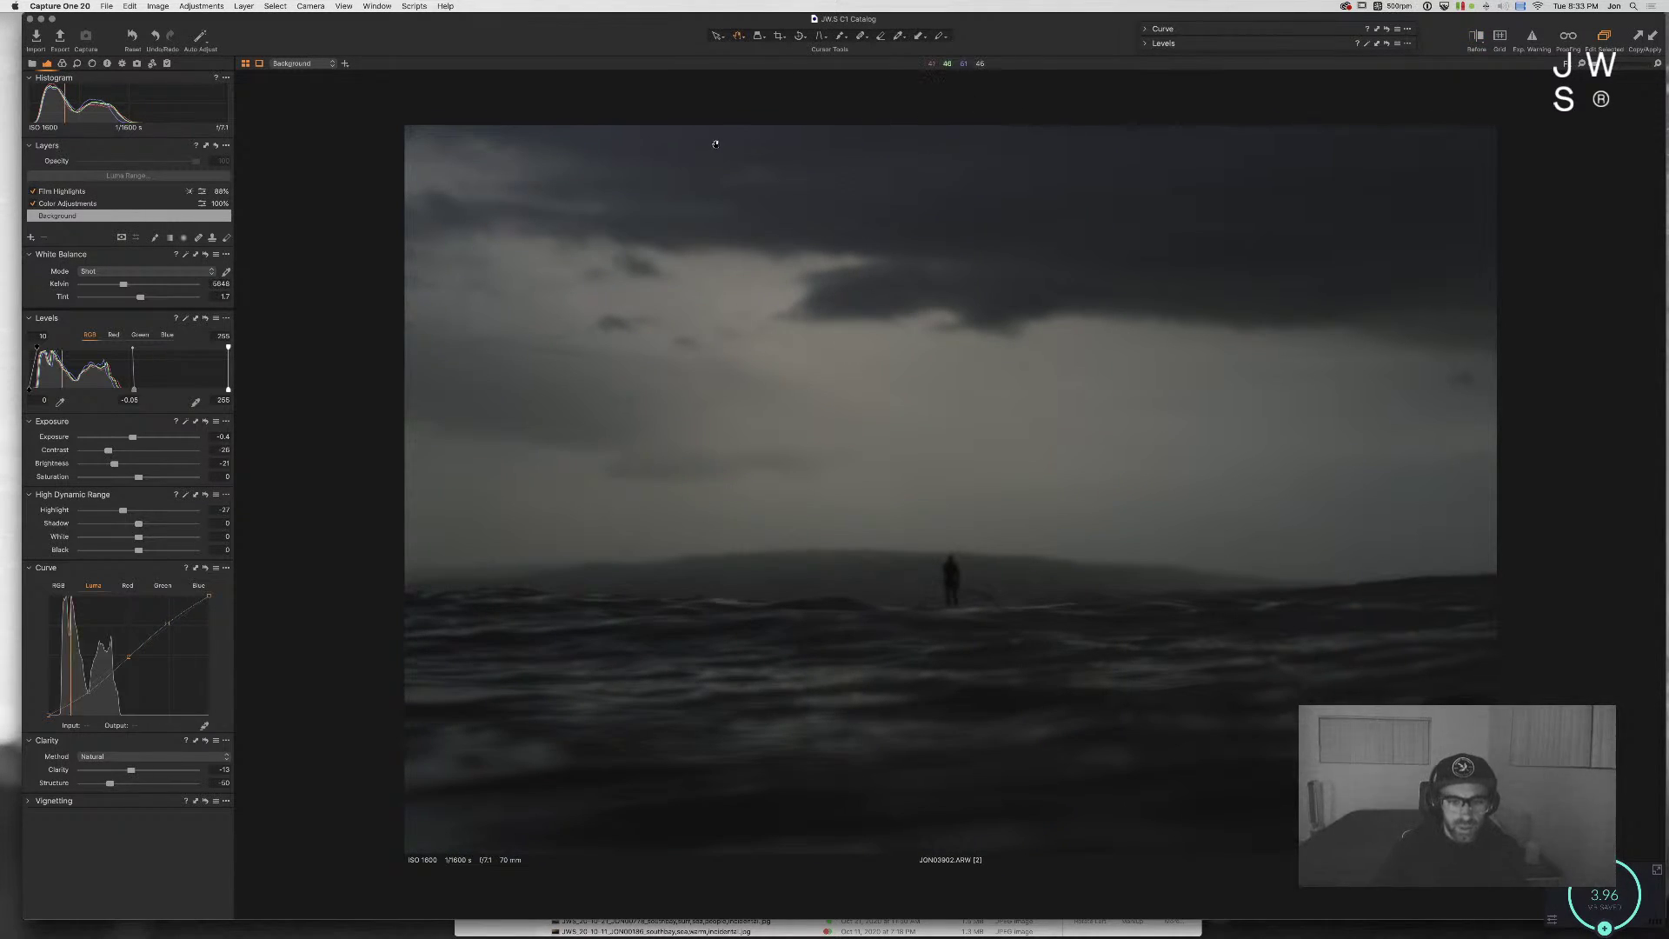
Step: Warm the white balance to about 5959 Kelvin and compare the photo with its other variant
{"action": "left_click_drag", "start_coordinate": [124, 285], "coordinate": [129, 286]}
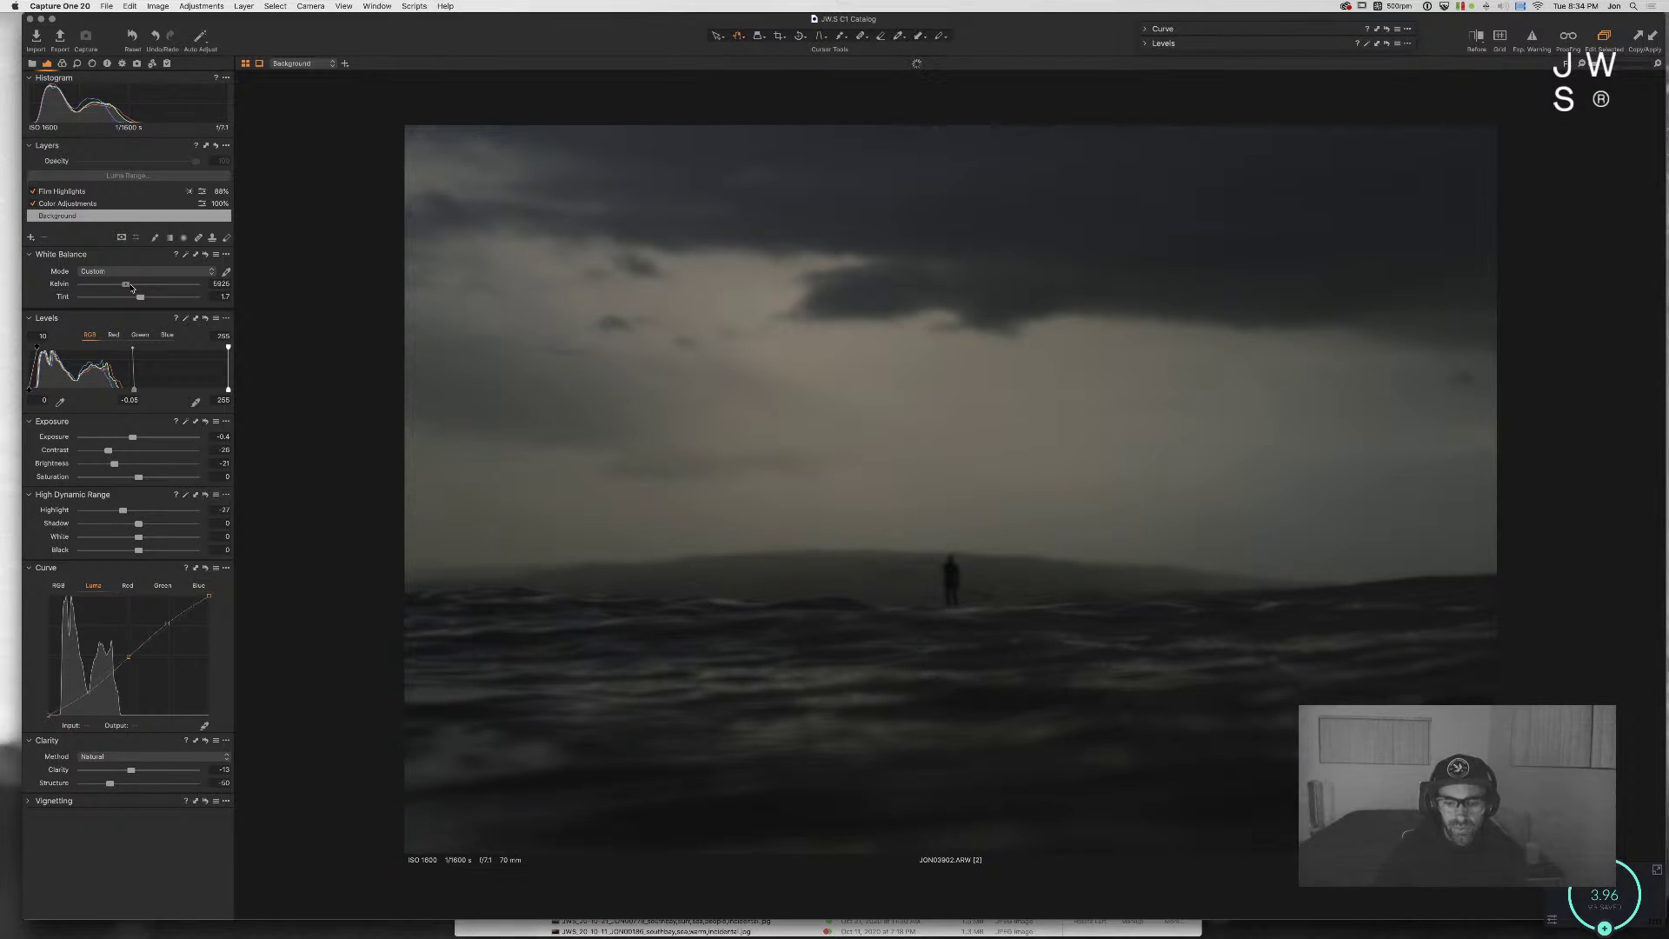
{"action": "key", "text": "Left"}
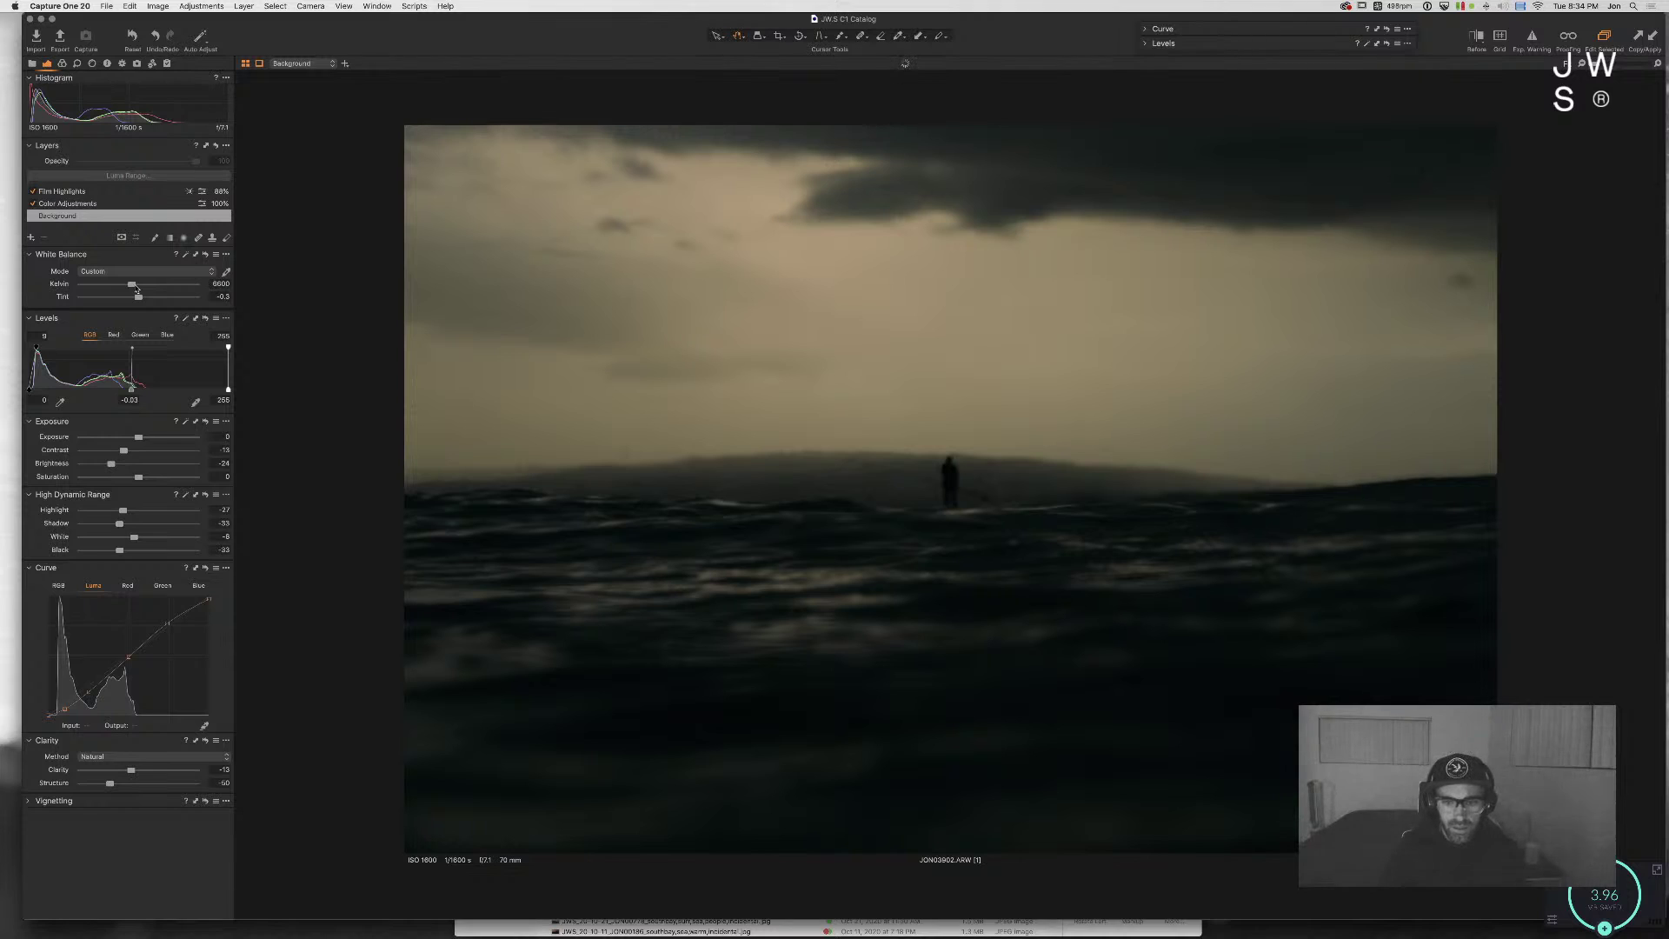
{"action": "key", "text": "Right"}
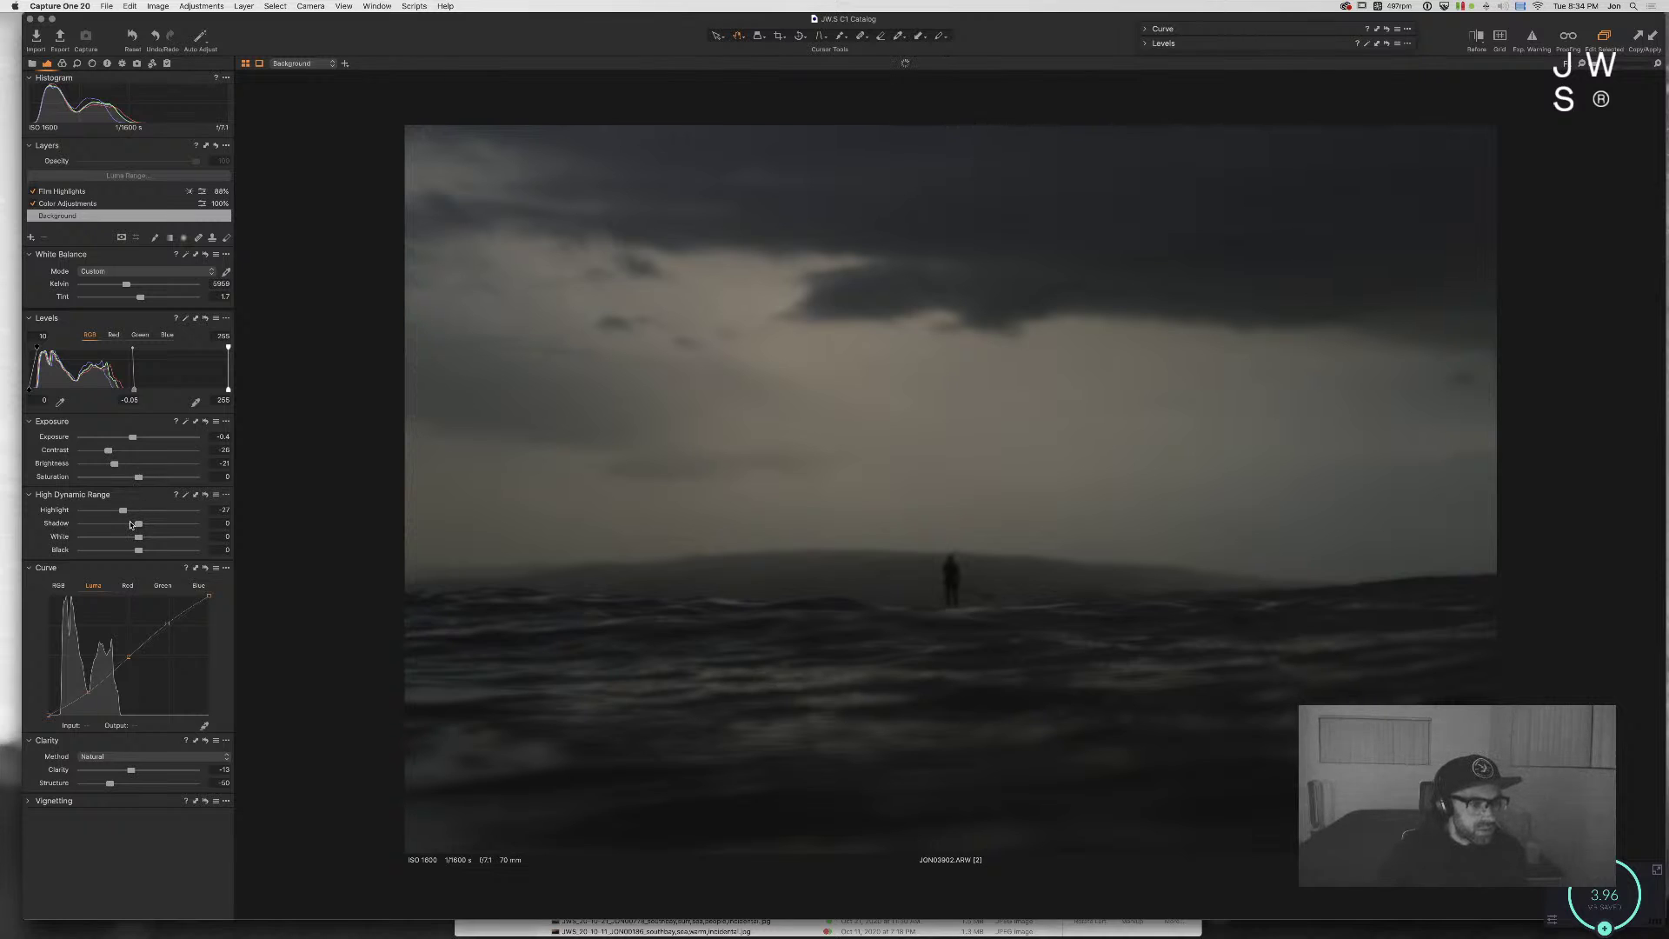
Step: Lower Shadow to -16 and darken Black, and reshape the luma curve by removing its highlight point and adjusting its shadow points
{"action": "left_click_drag", "start_coordinate": [138, 525], "coordinate": [126, 551]}
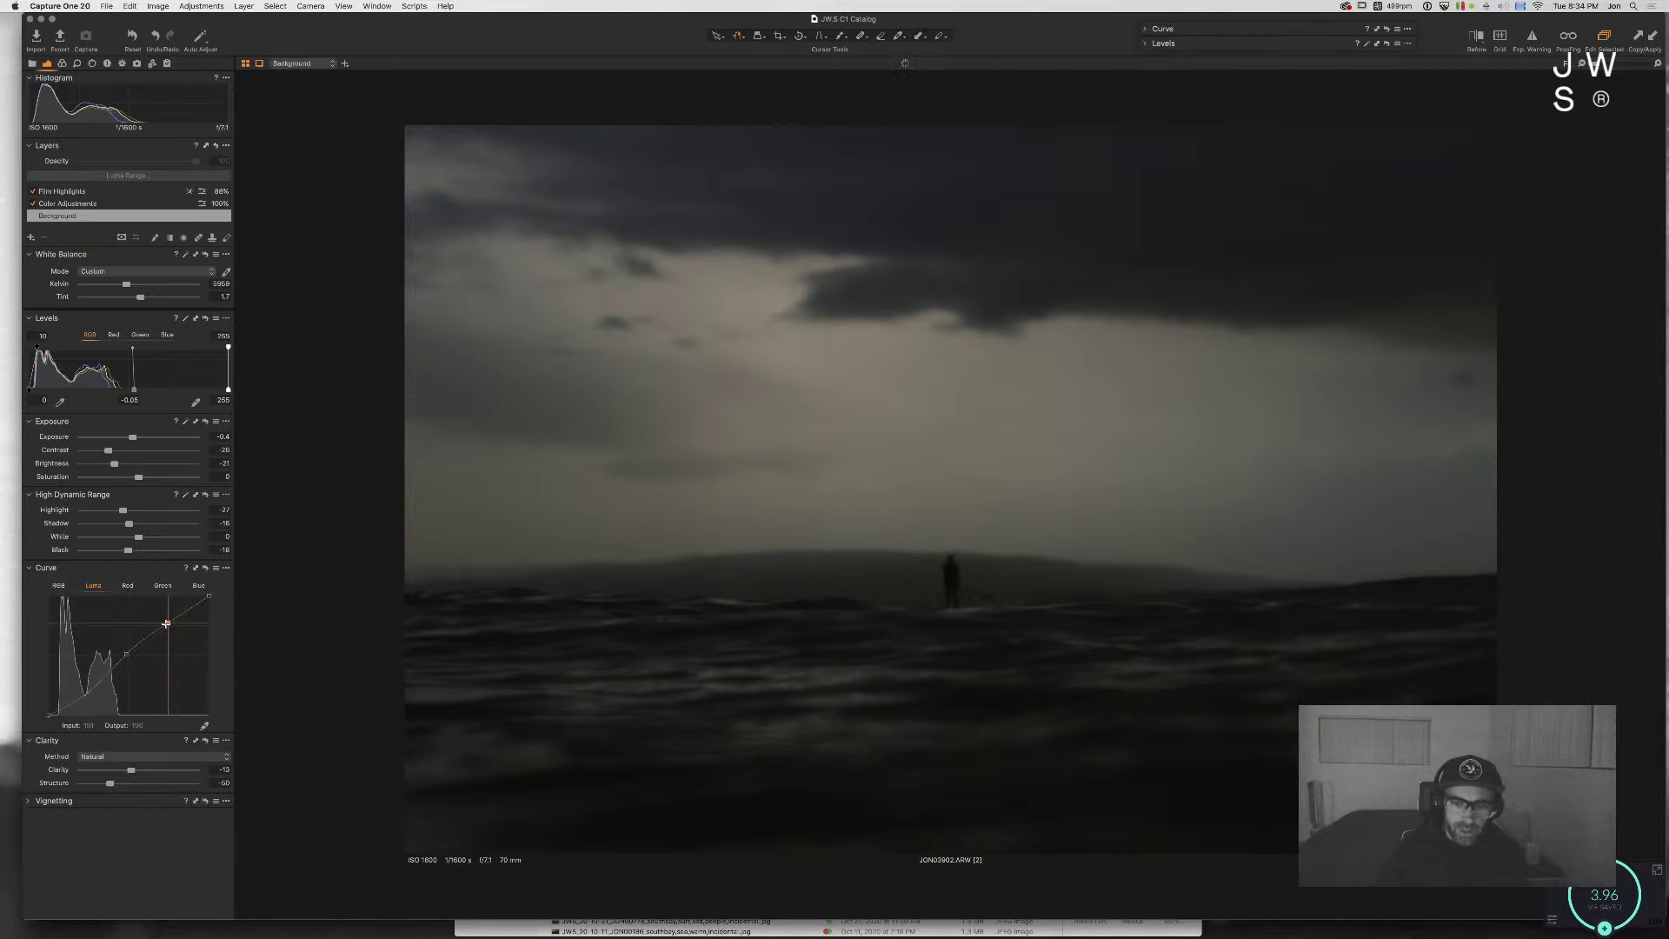
{"action": "left_click_drag", "start_coordinate": [165, 619], "coordinate": [168, 625]}
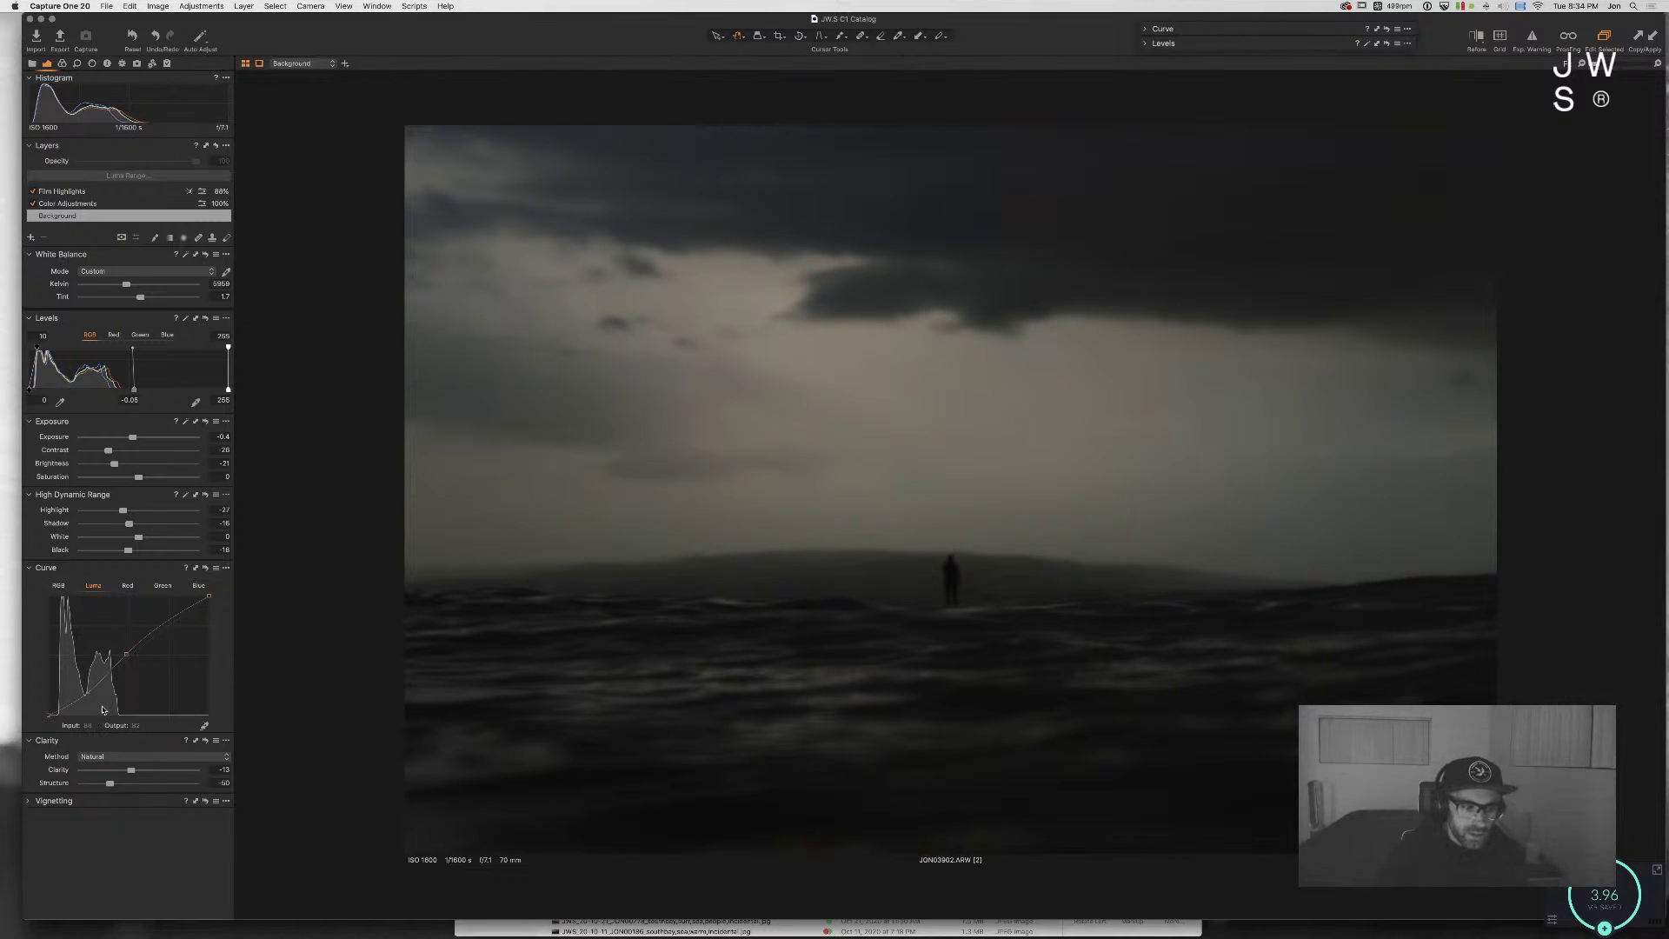
{"action": "left_click_drag", "start_coordinate": [88, 691], "coordinate": [88, 693]}
{"action": "left_click_drag", "start_coordinate": [66, 705], "coordinate": [66, 706]}
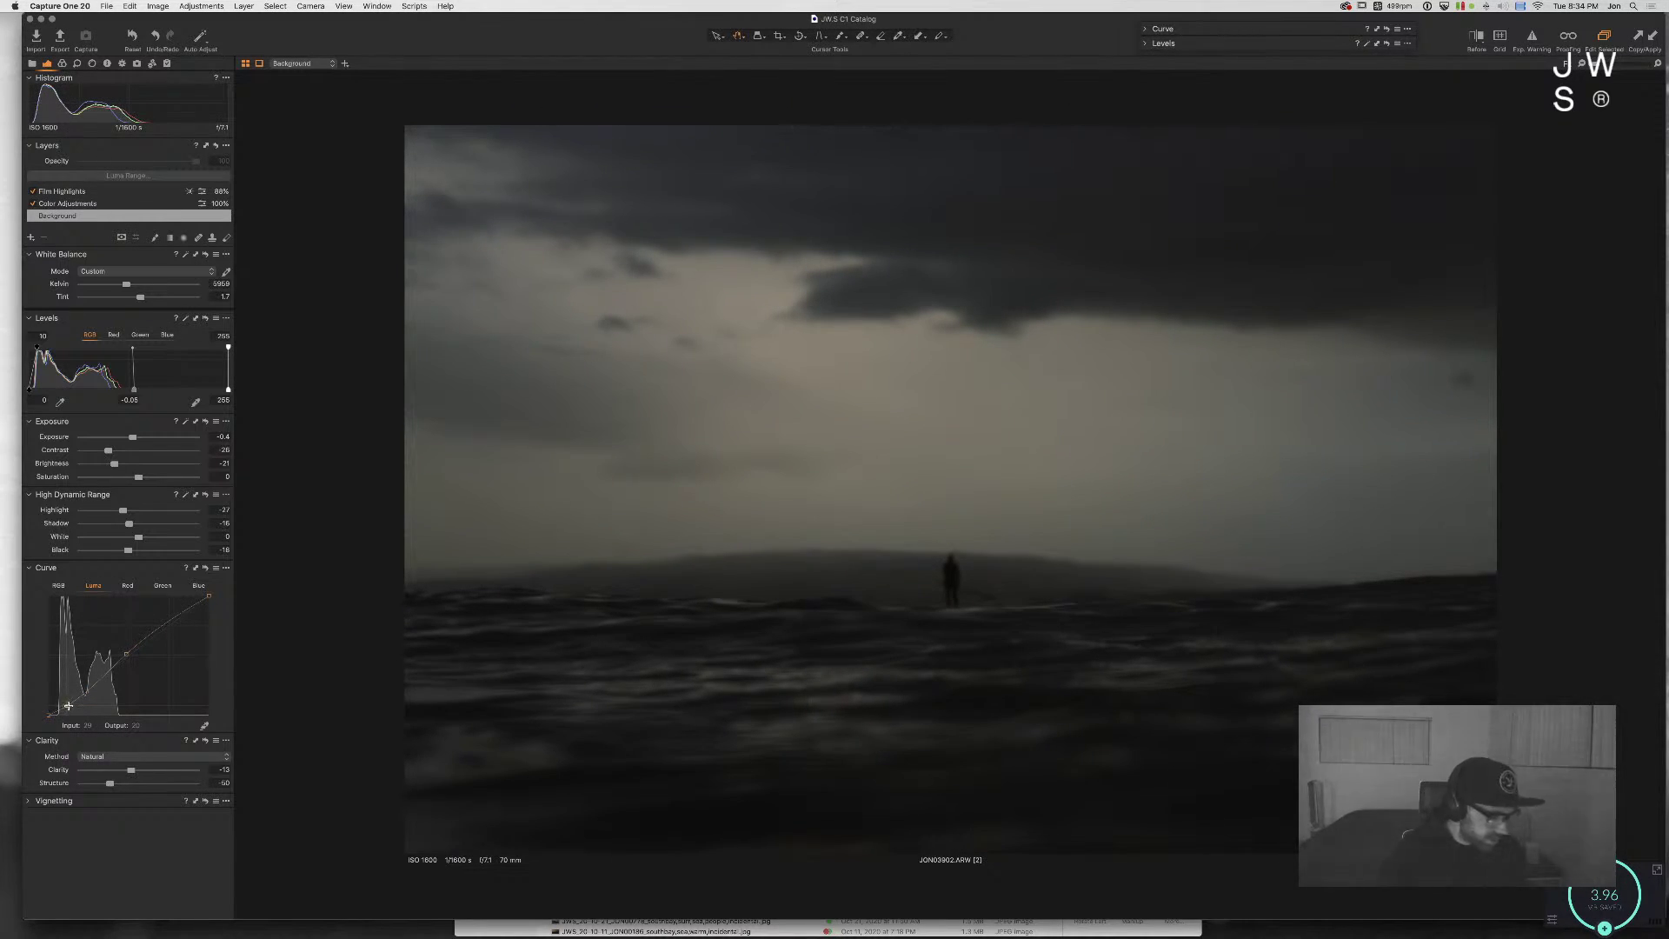
Step: Fine-tune the tones with Black at -11 and the Levels white input at 244, and set Tint to 2.1
{"action": "left_click_drag", "start_coordinate": [128, 550], "coordinate": [135, 551]}
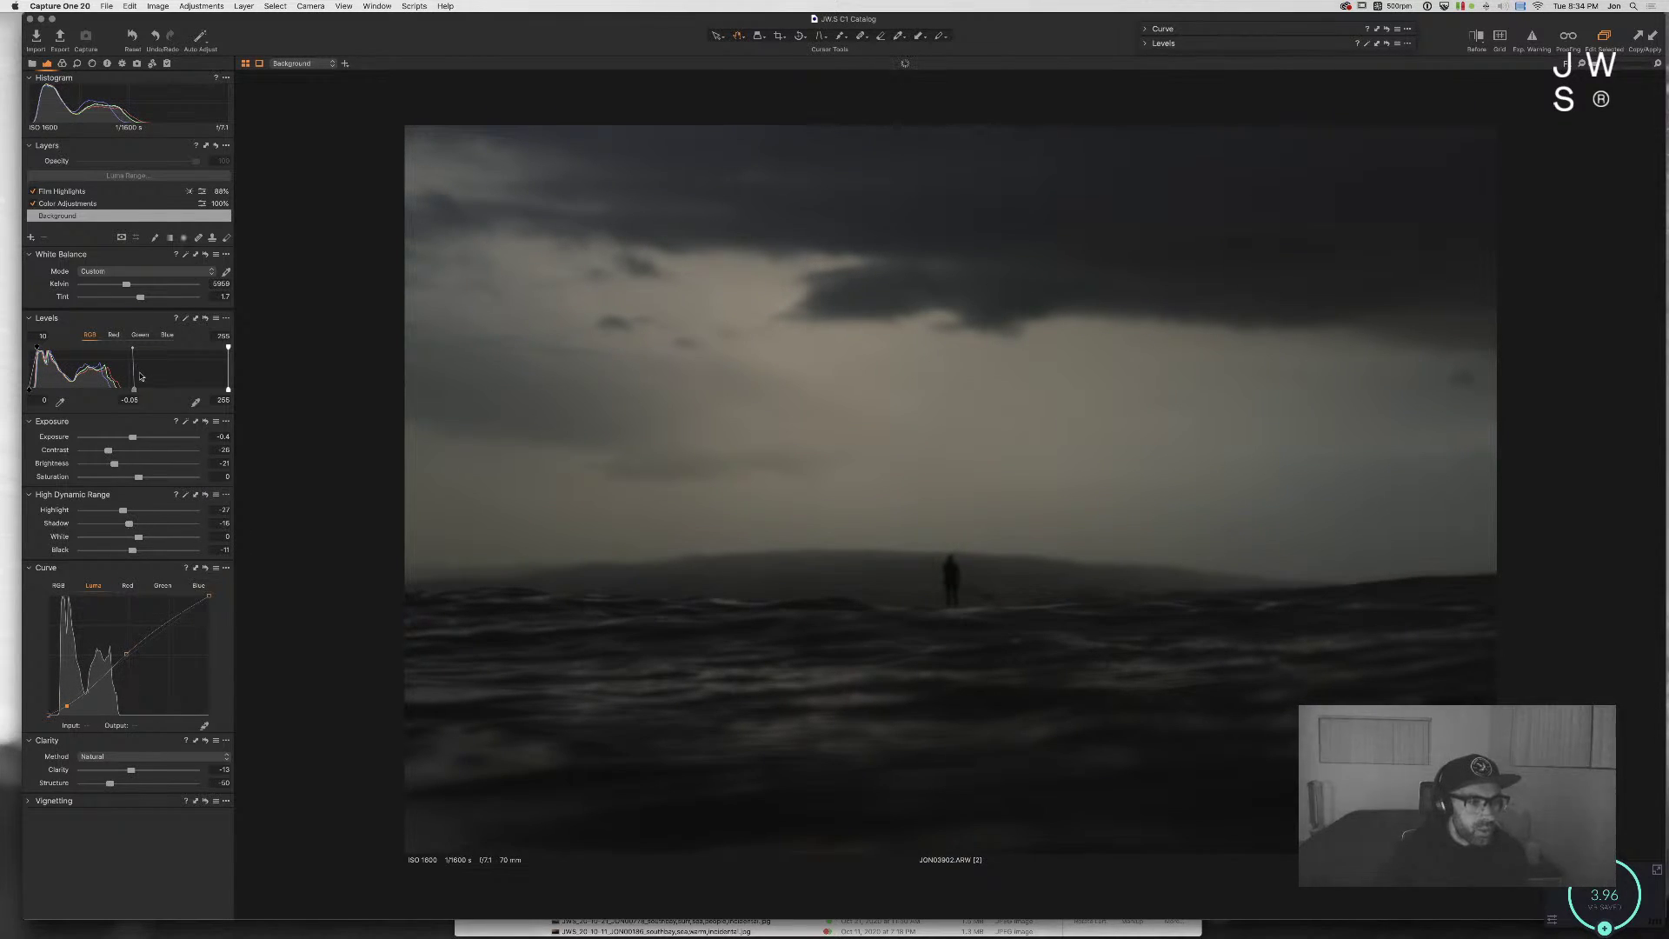
{"action": "left_click_drag", "start_coordinate": [224, 346], "coordinate": [216, 345]}
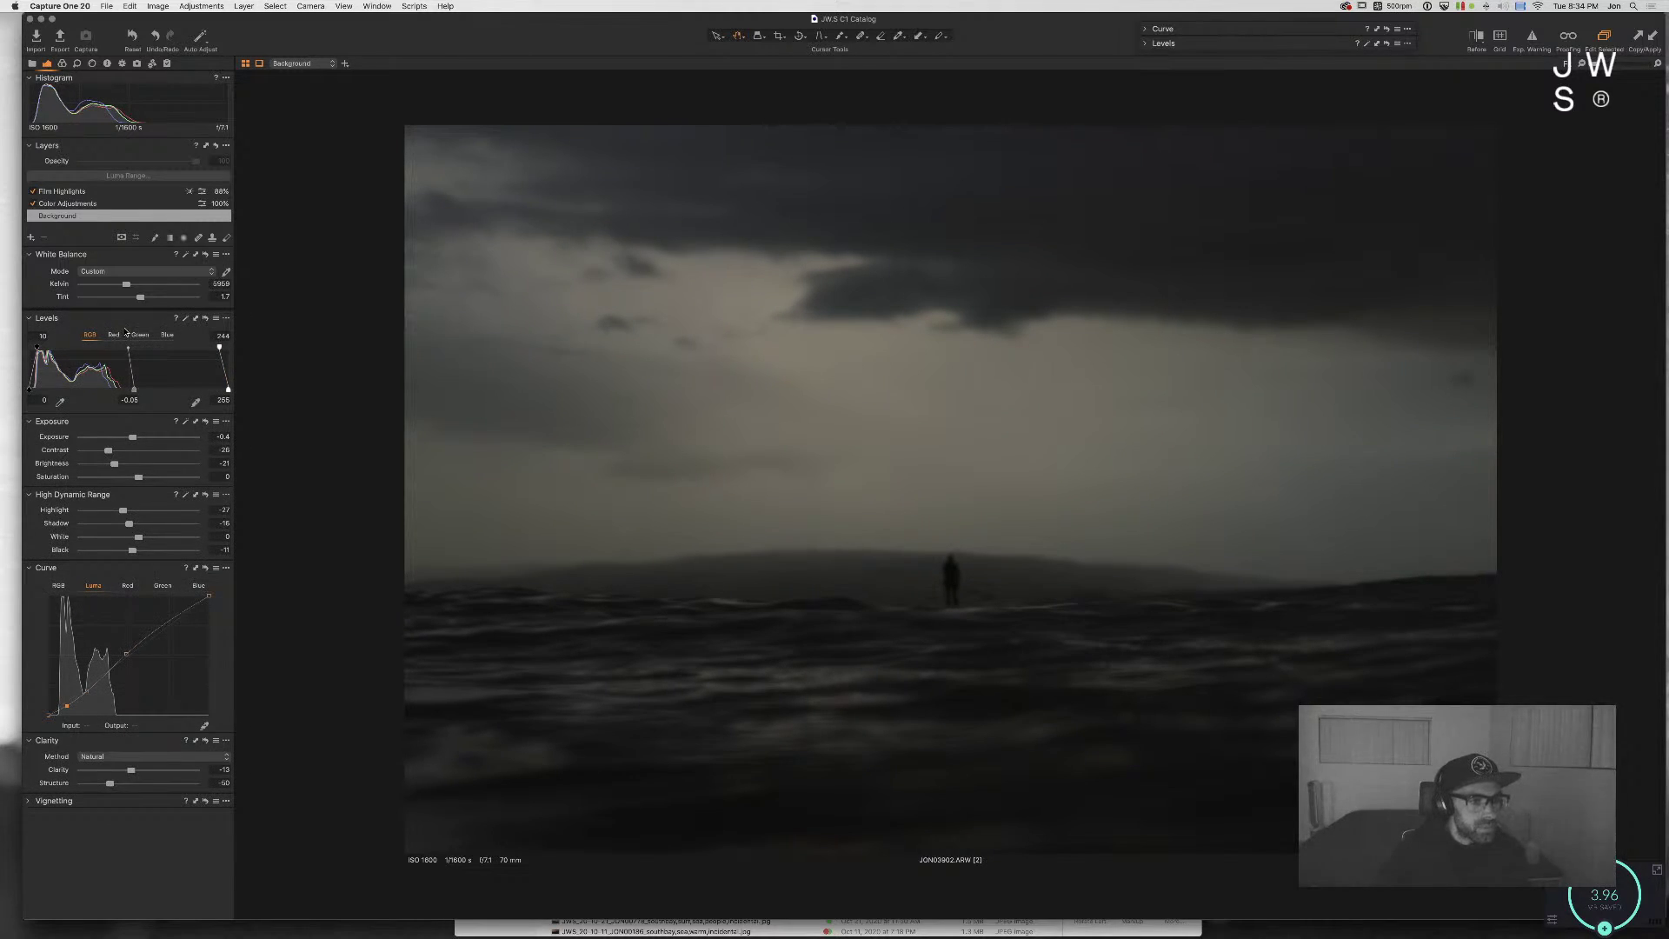
{"action": "left_click_drag", "start_coordinate": [140, 296], "coordinate": [142, 299]}
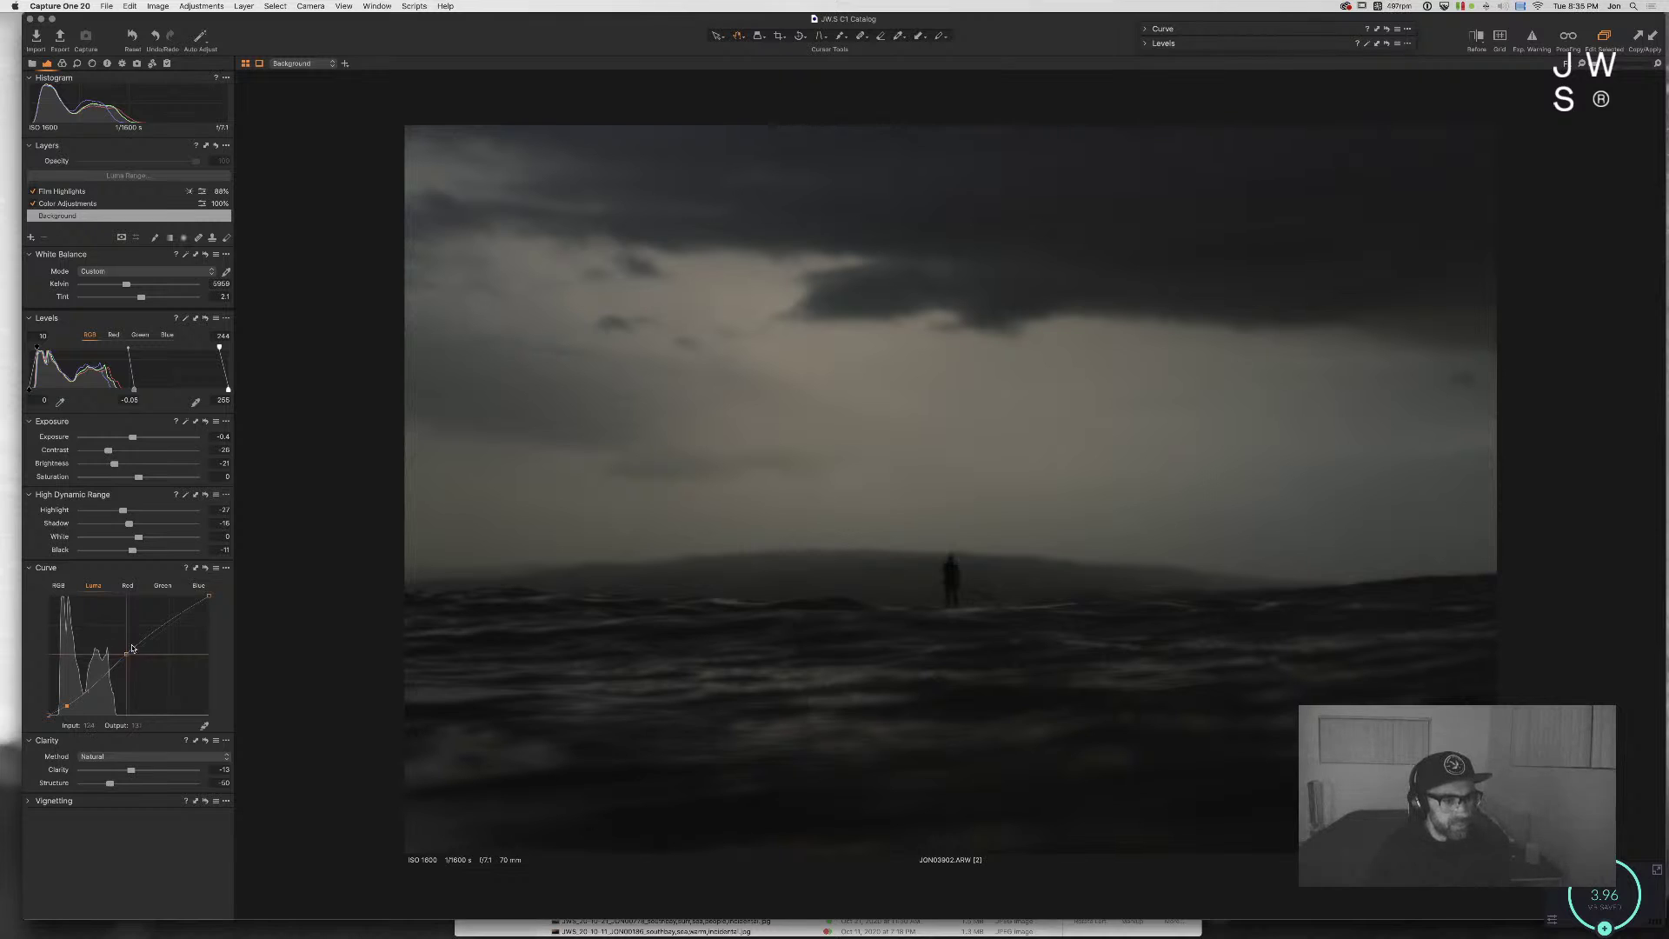
Step: Try a reddish-orange tint in the Color Balance shadows and compare the photo with its other variant
{"action": "key", "text": "super+alt+Right"}
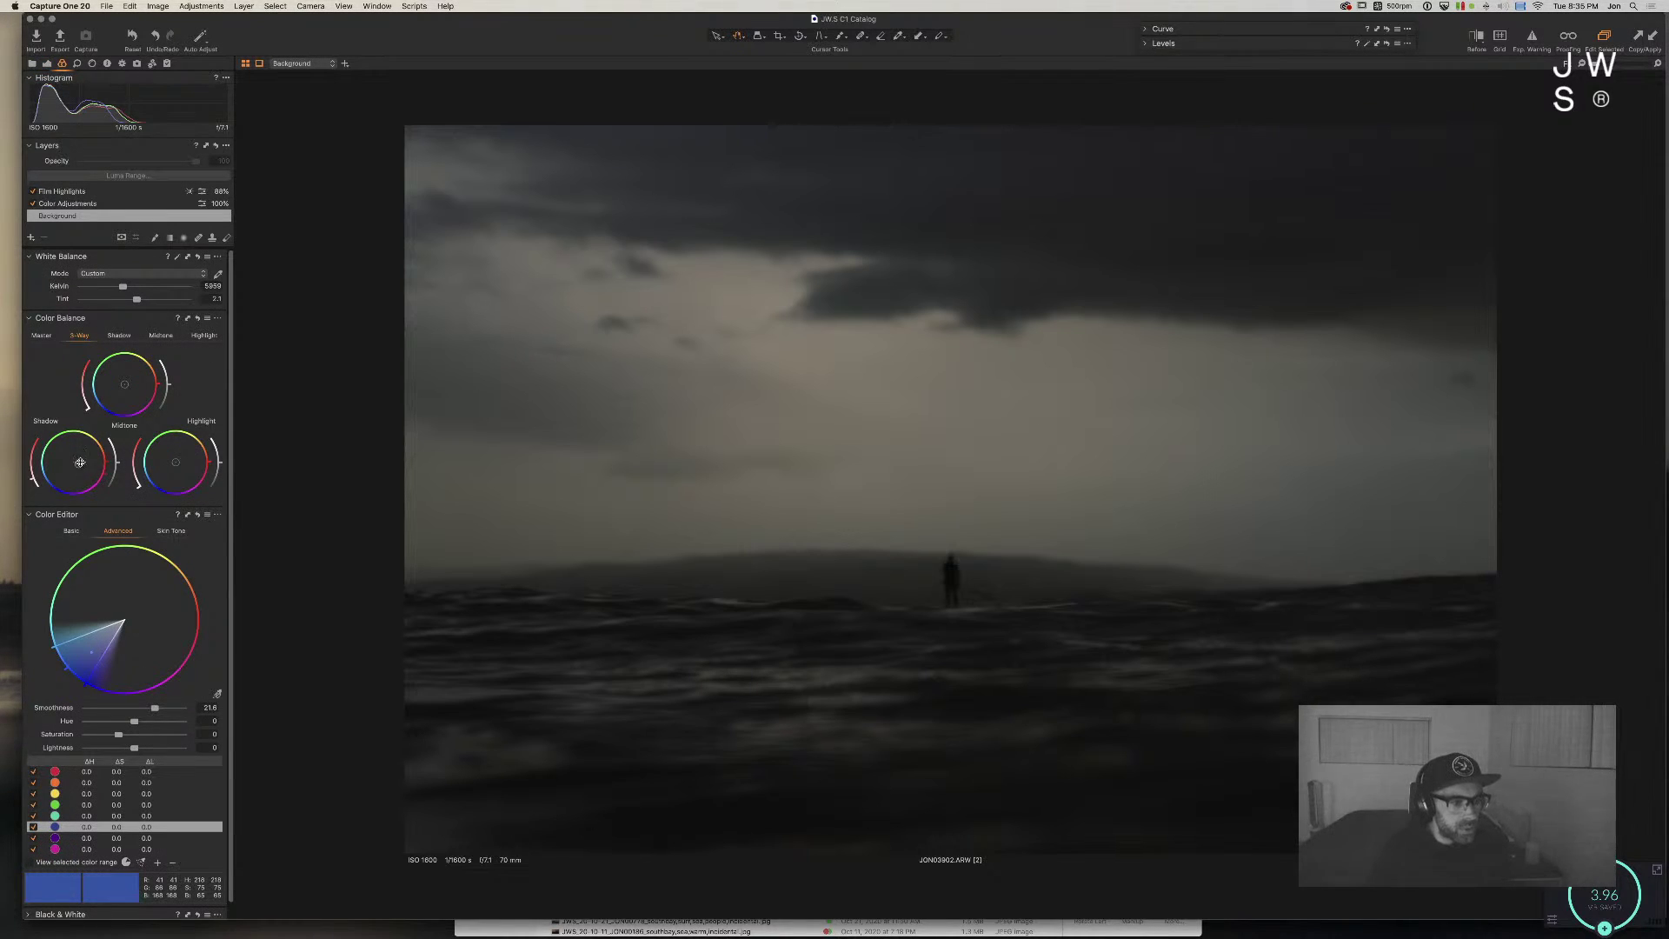
{"action": "left_click_drag", "start_coordinate": [74, 461], "coordinate": [130, 452]}
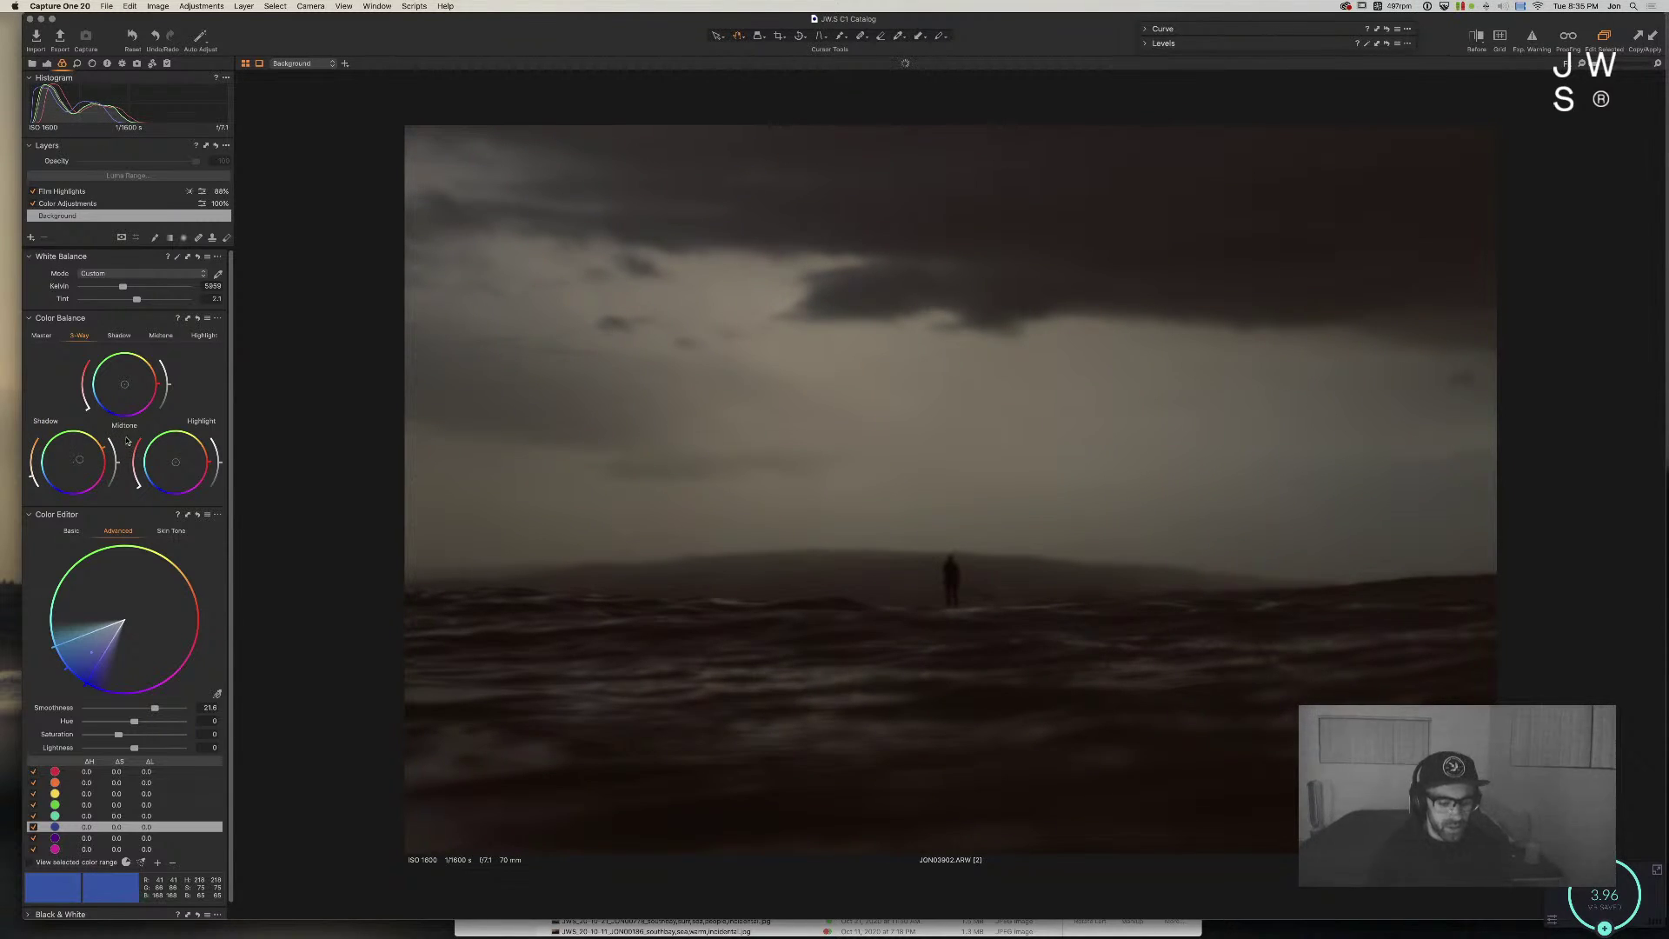
{"action": "key", "text": "super+alt+2"}
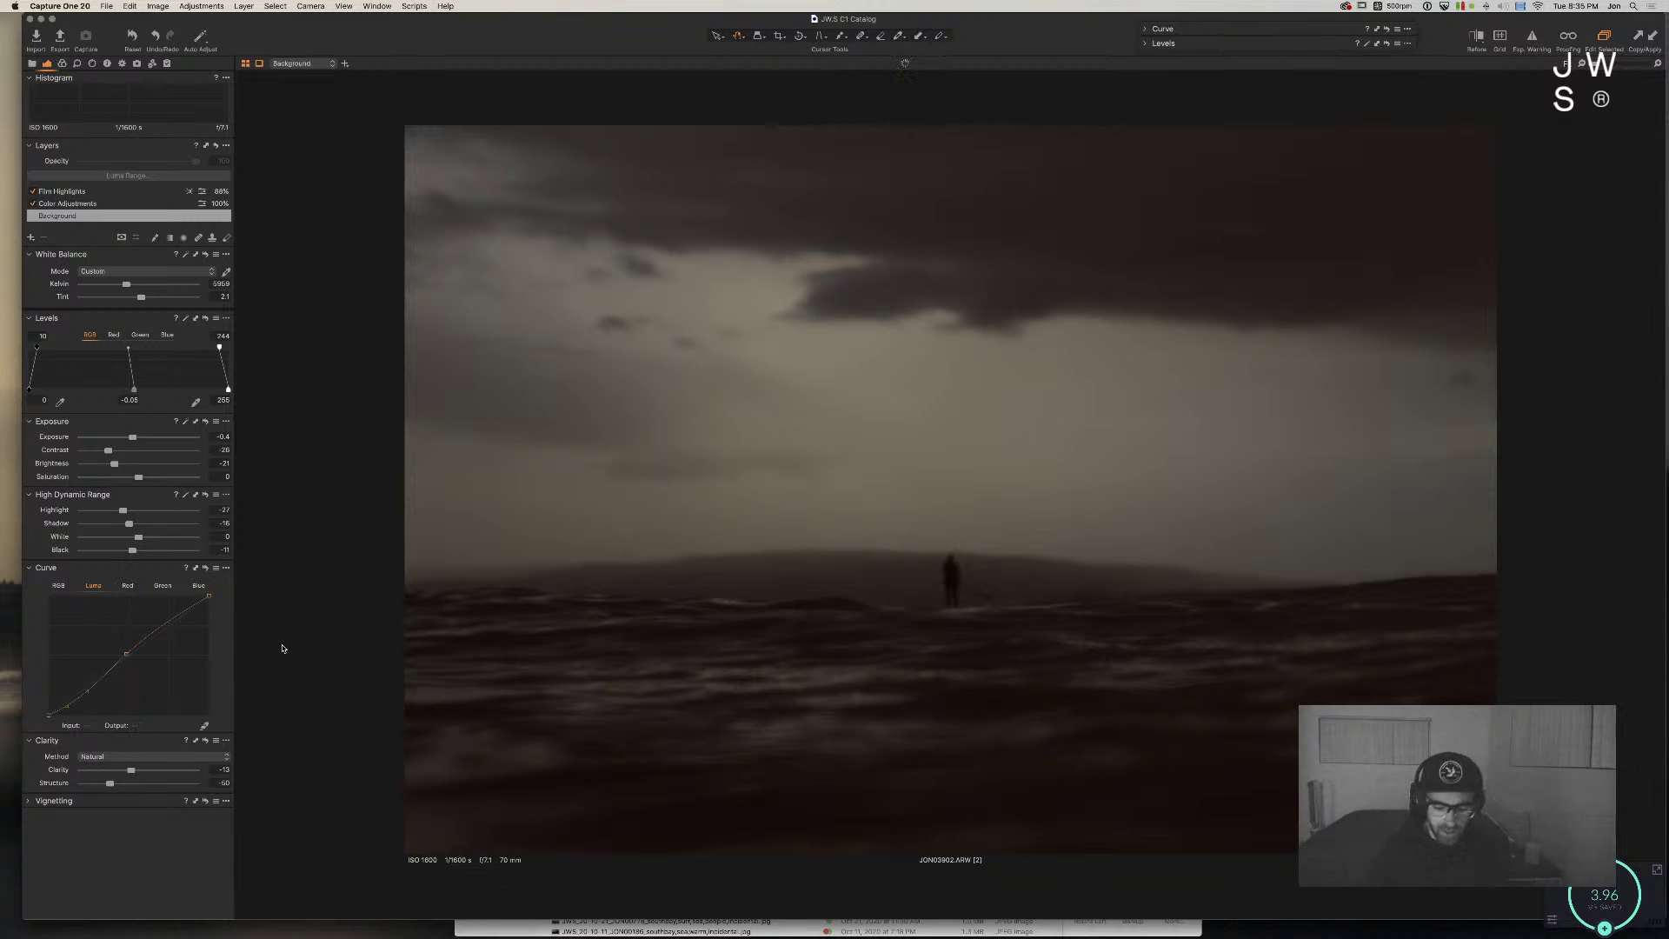
{"action": "key", "text": "Left"}
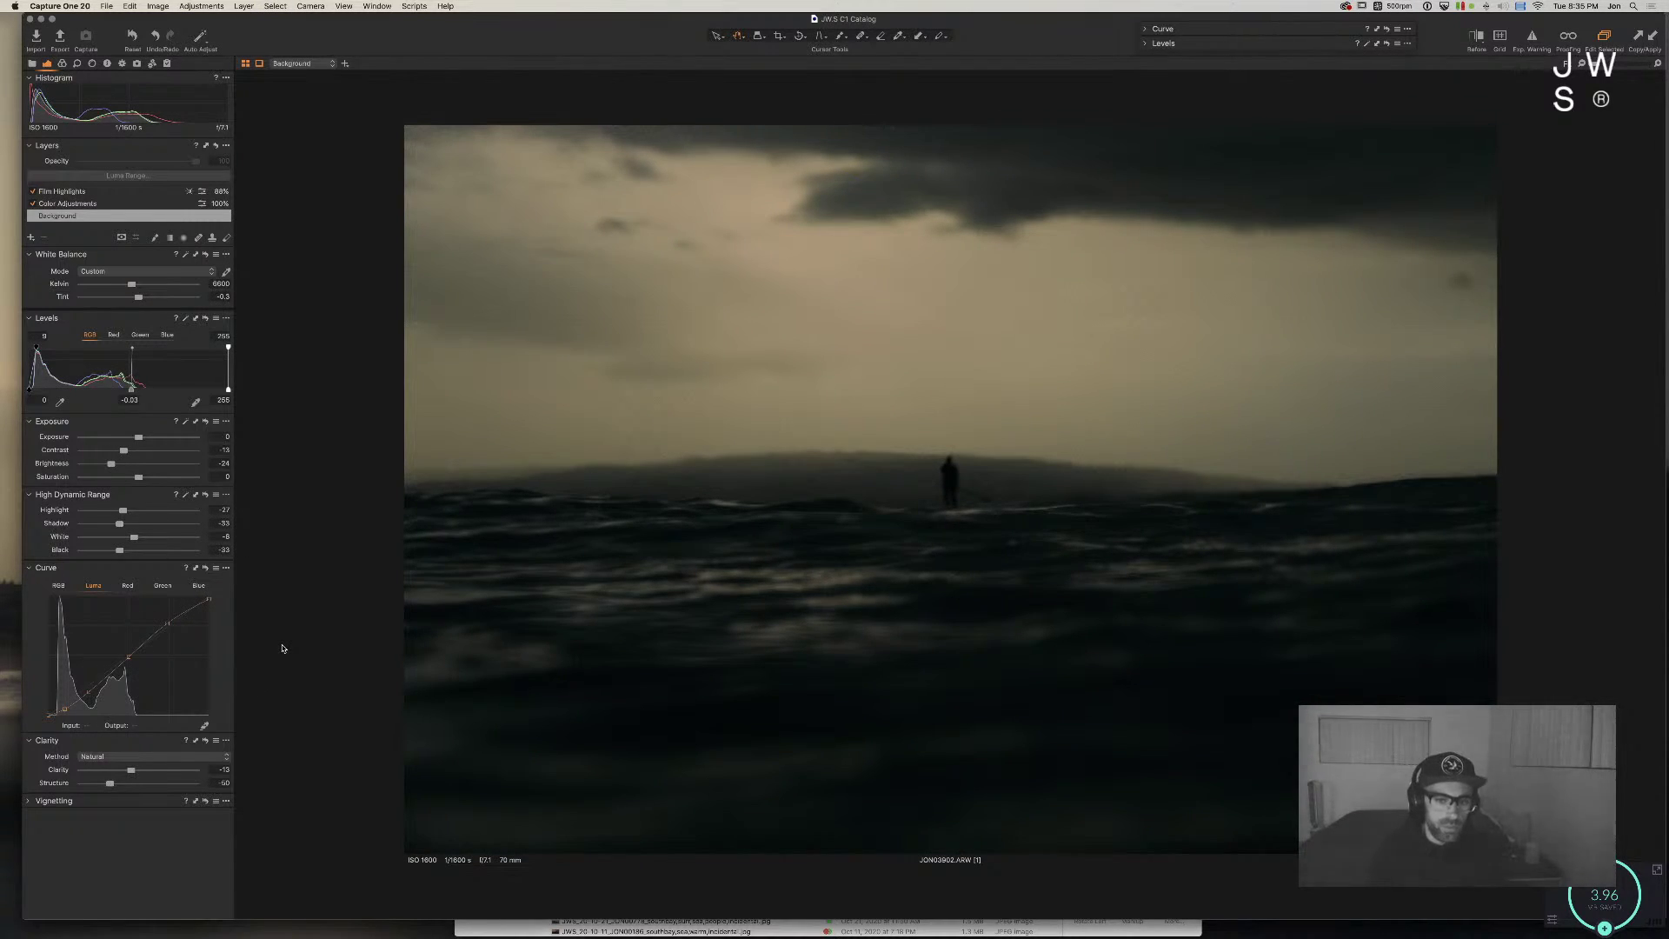
{"action": "key", "text": "Right"}
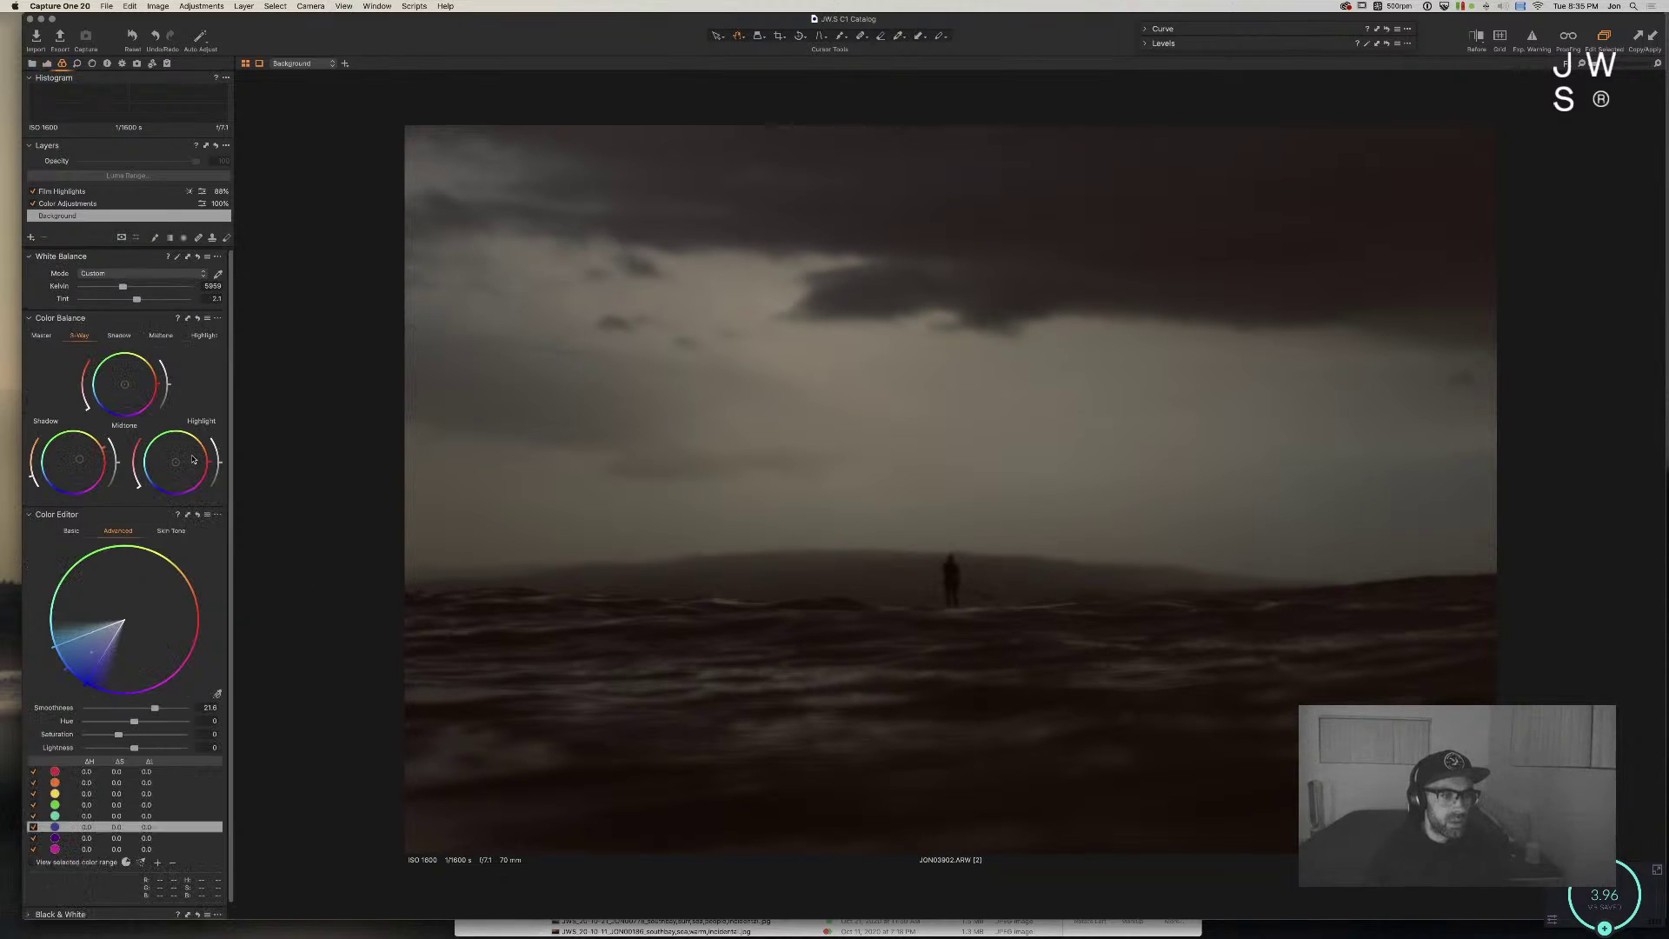
Step: Try shifting the Color Balance shadow tint between yellow and orange, and undo the shadow tinting
{"action": "key", "text": "super+alt+4"}
{"action": "left_click_drag", "start_coordinate": [103, 449], "coordinate": [97, 439]}
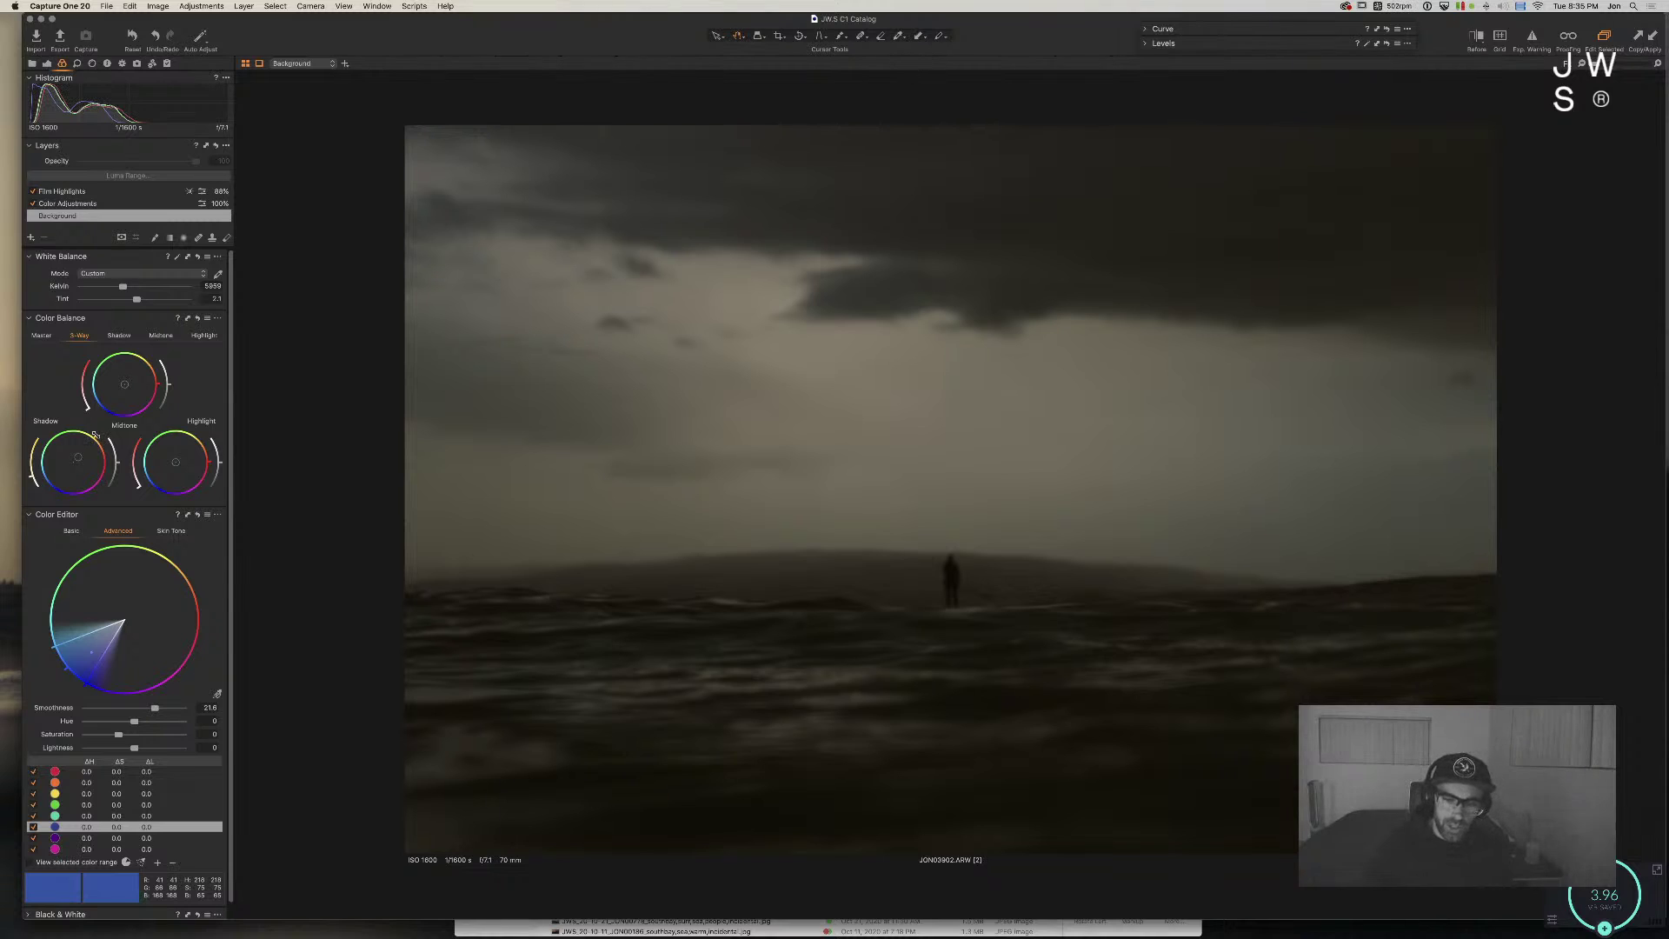
{"action": "left_click_drag", "start_coordinate": [95, 441], "coordinate": [145, 412]}
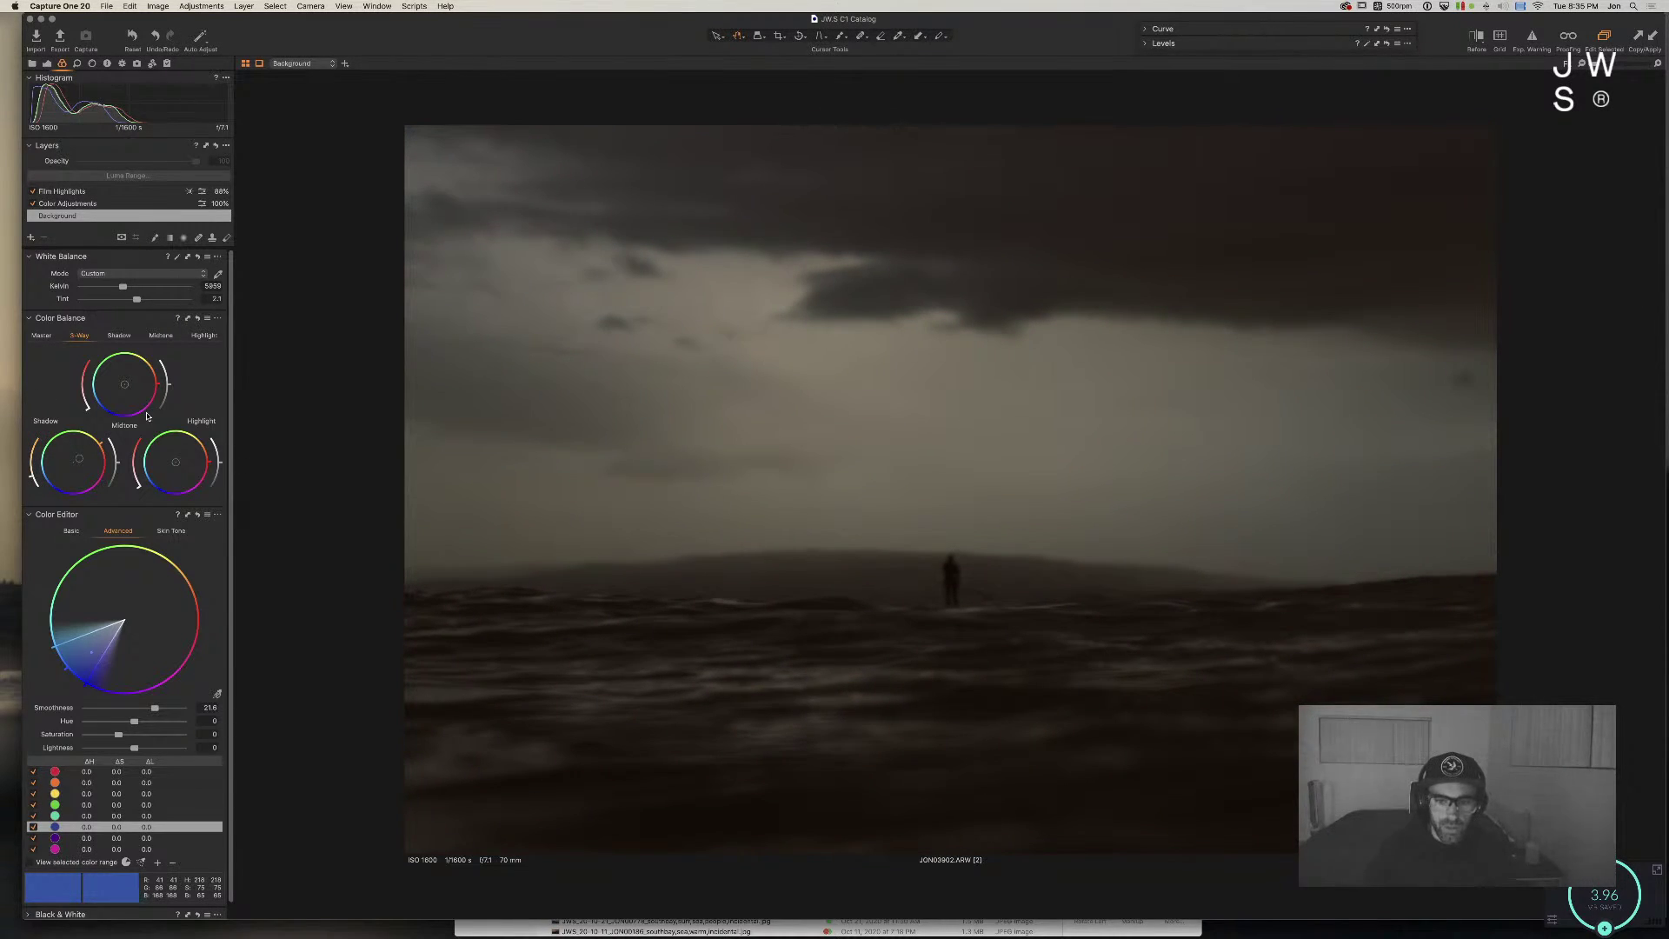
{"action": "key", "text": "super+z"}
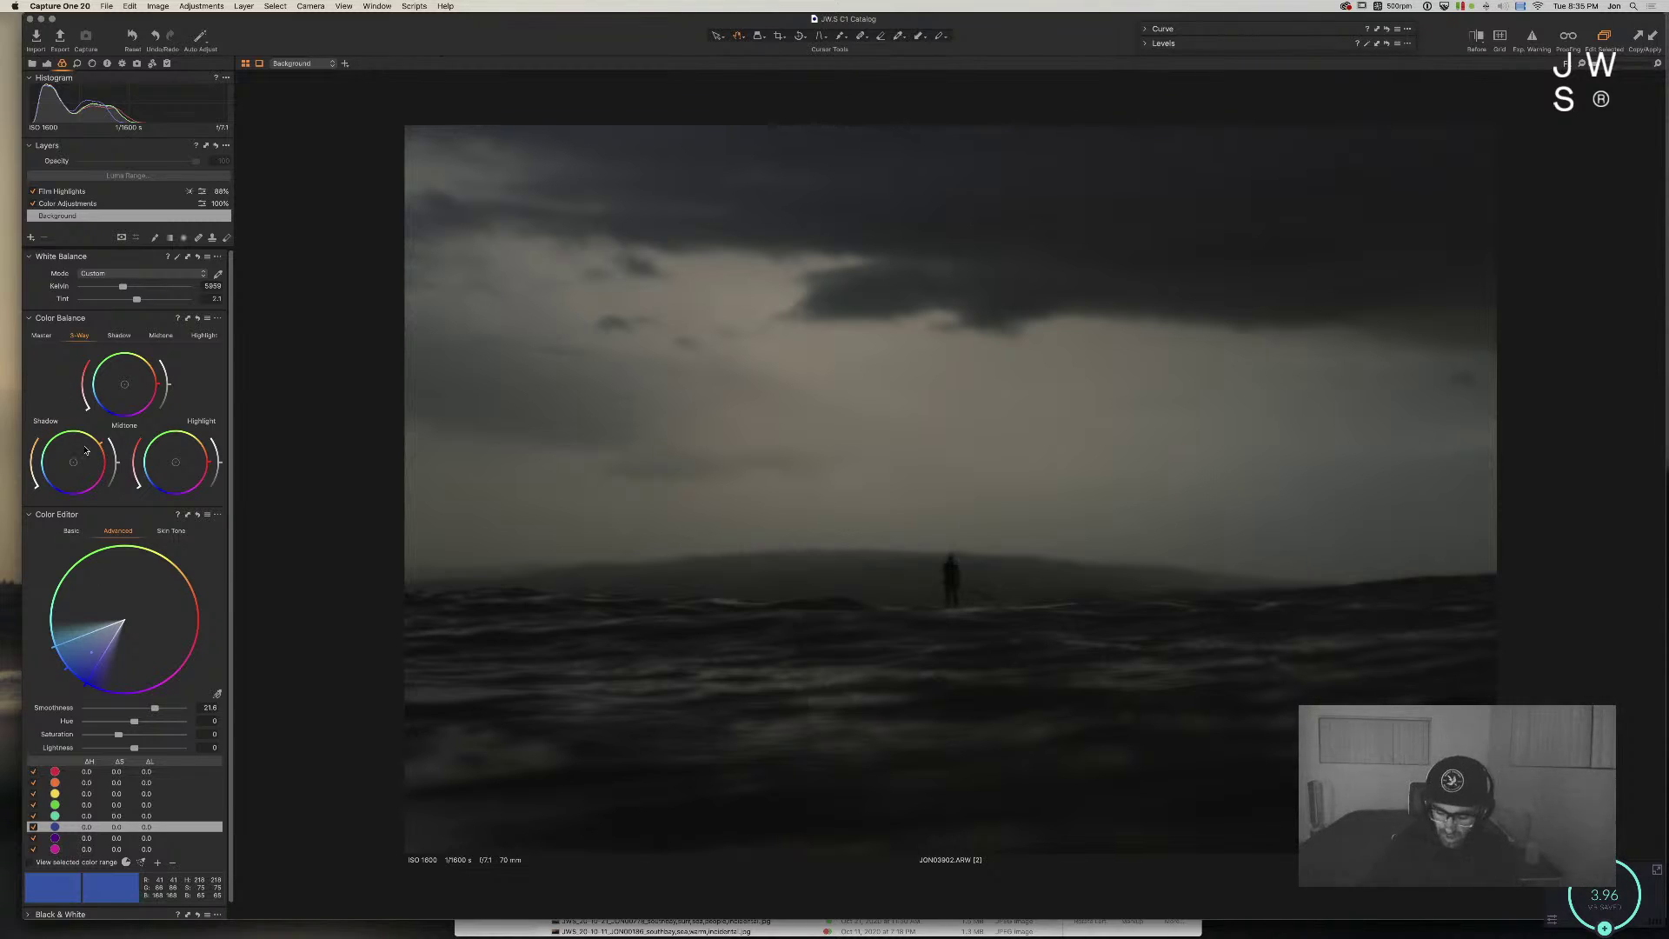
Step: Compare the photo with its other variant and the unedited original, and give the Color Balance midtones a subtle, slightly brightened orange tint
{"action": "key", "text": "super+Left"}
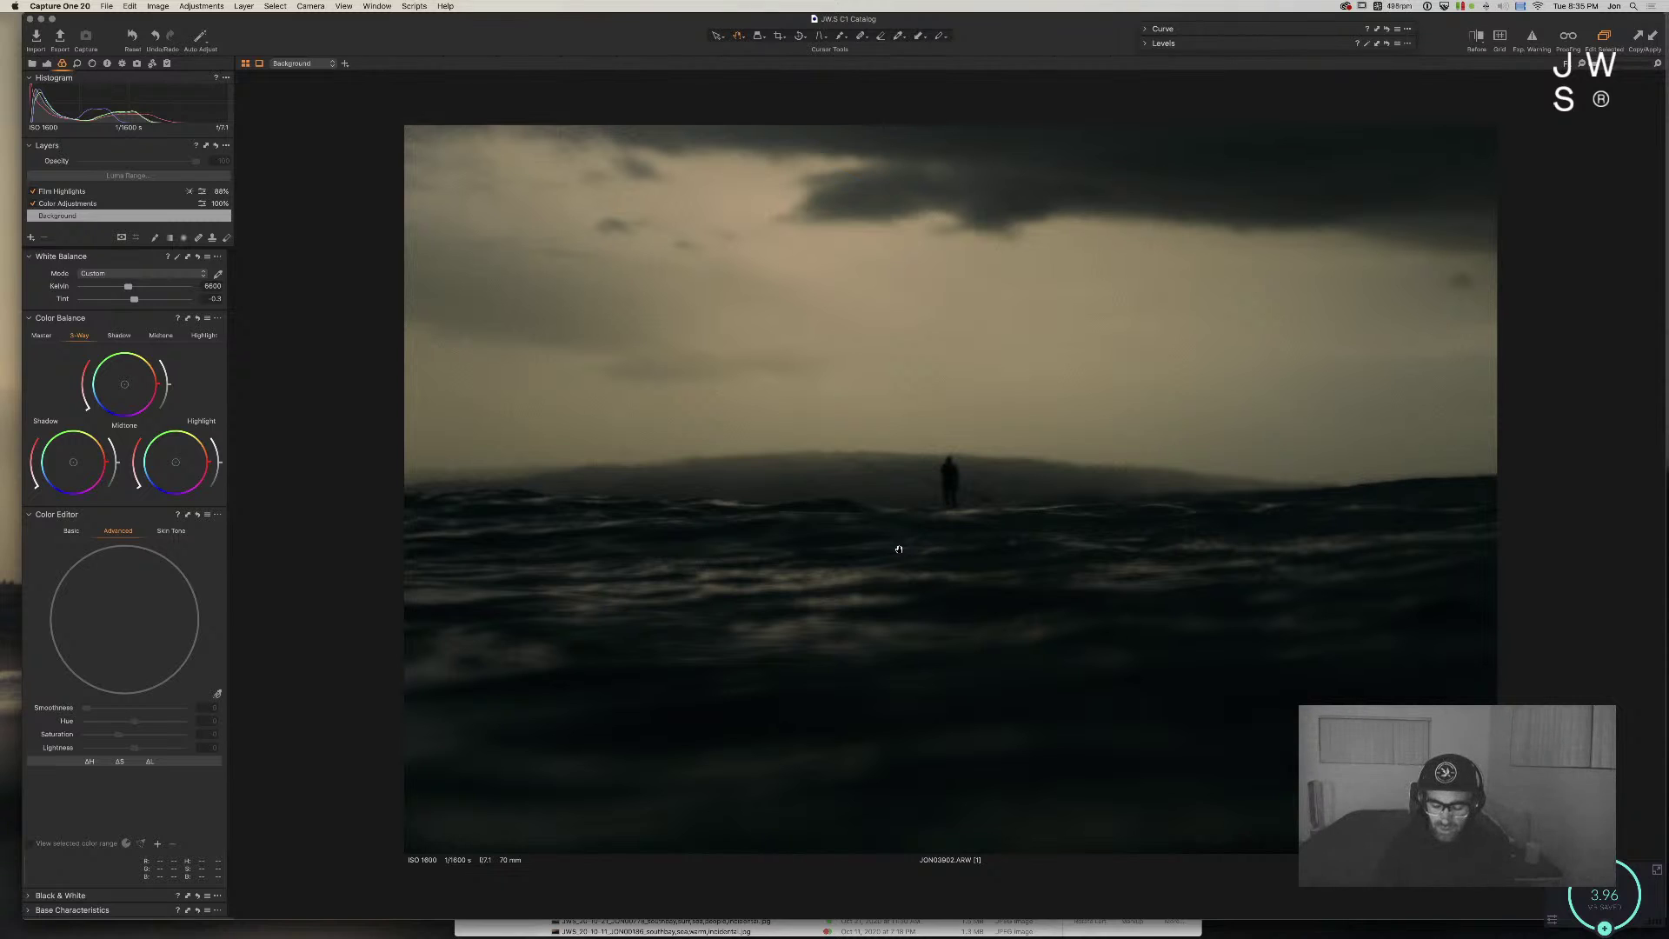
{"action": "key", "text": "super+Right"}
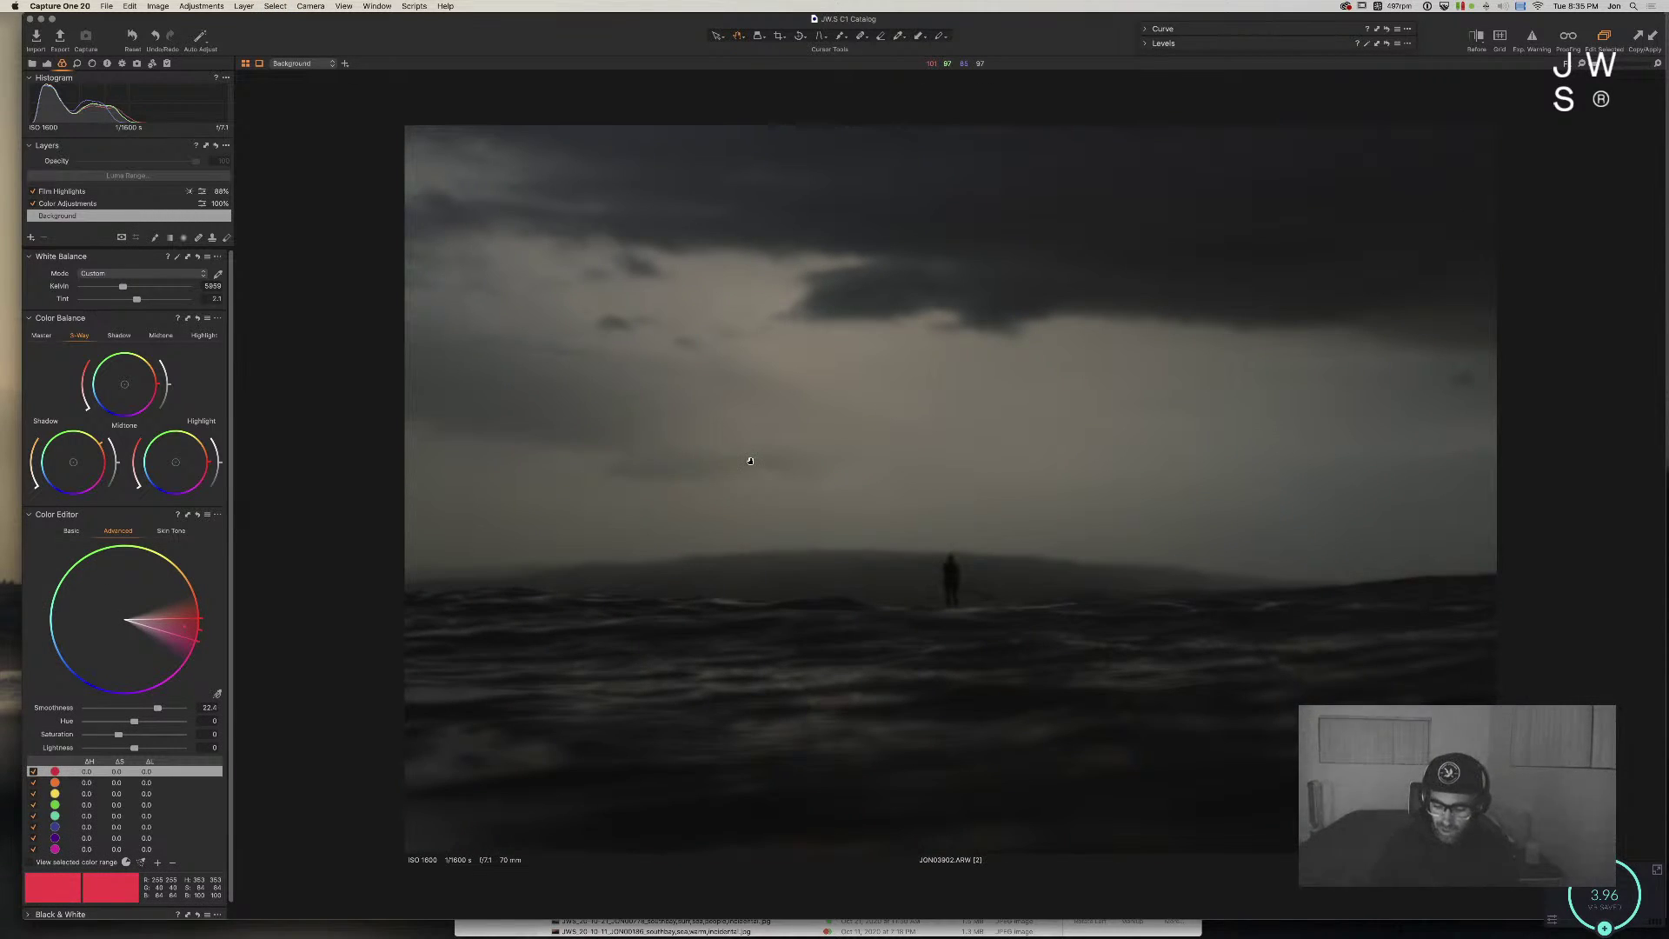
{"action": "key", "text": "y"}
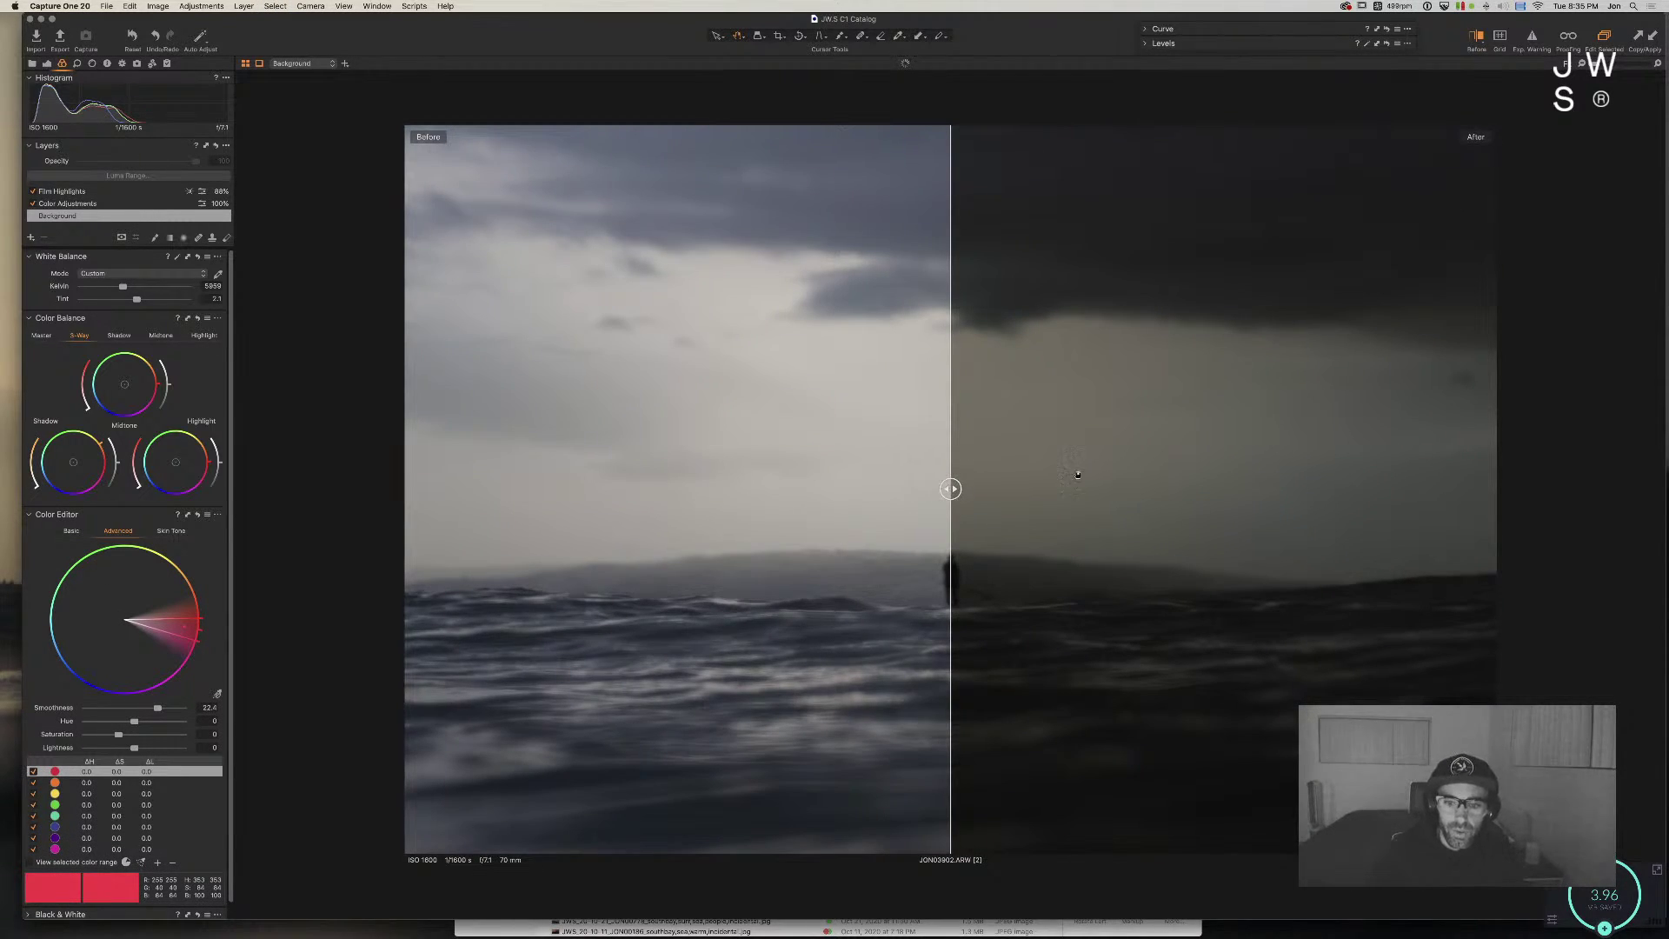
{"action": "mouse_move", "coordinate": [950, 475]}
{"action": "left_mouse_down"}
{"action": "mouse_move", "coordinate": [1389, 438]}
{"action": "mouse_move", "coordinate": [1349, 460]}
{"action": "mouse_move", "coordinate": [1184, 468]}
{"action": "mouse_move", "coordinate": [1286, 455]}
{"action": "mouse_move", "coordinate": [1322, 484]}
{"action": "mouse_move", "coordinate": [704, 484]}
{"action": "mouse_move", "coordinate": [541, 506]}
{"action": "mouse_move", "coordinate": [1076, 484]}
{"action": "mouse_move", "coordinate": [797, 484]}
{"action": "mouse_move", "coordinate": [923, 485]}
{"action": "left_mouse_up"}
{"action": "key", "text": "y"}
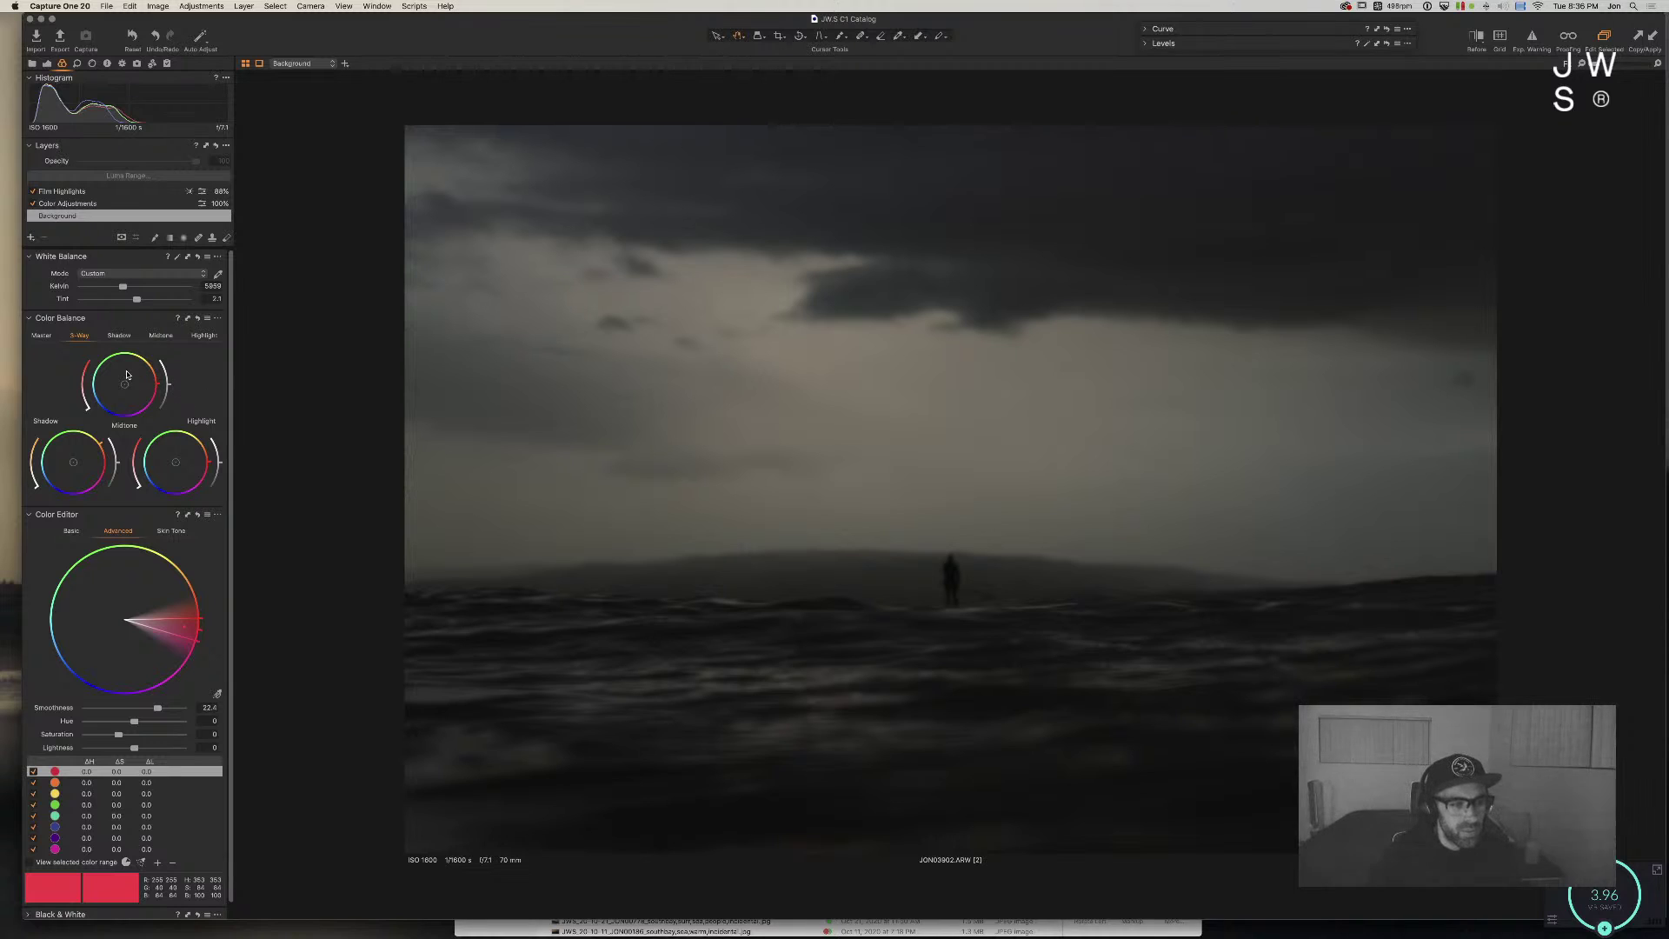
{"action": "mouse_move", "coordinate": [127, 373]}
{"action": "left_mouse_down"}
{"action": "mouse_move", "coordinate": [136, 353]}
{"action": "mouse_move", "coordinate": [165, 379]}
{"action": "mouse_move", "coordinate": [137, 348]}
{"action": "mouse_move", "coordinate": [153, 367]}
{"action": "left_mouse_up"}
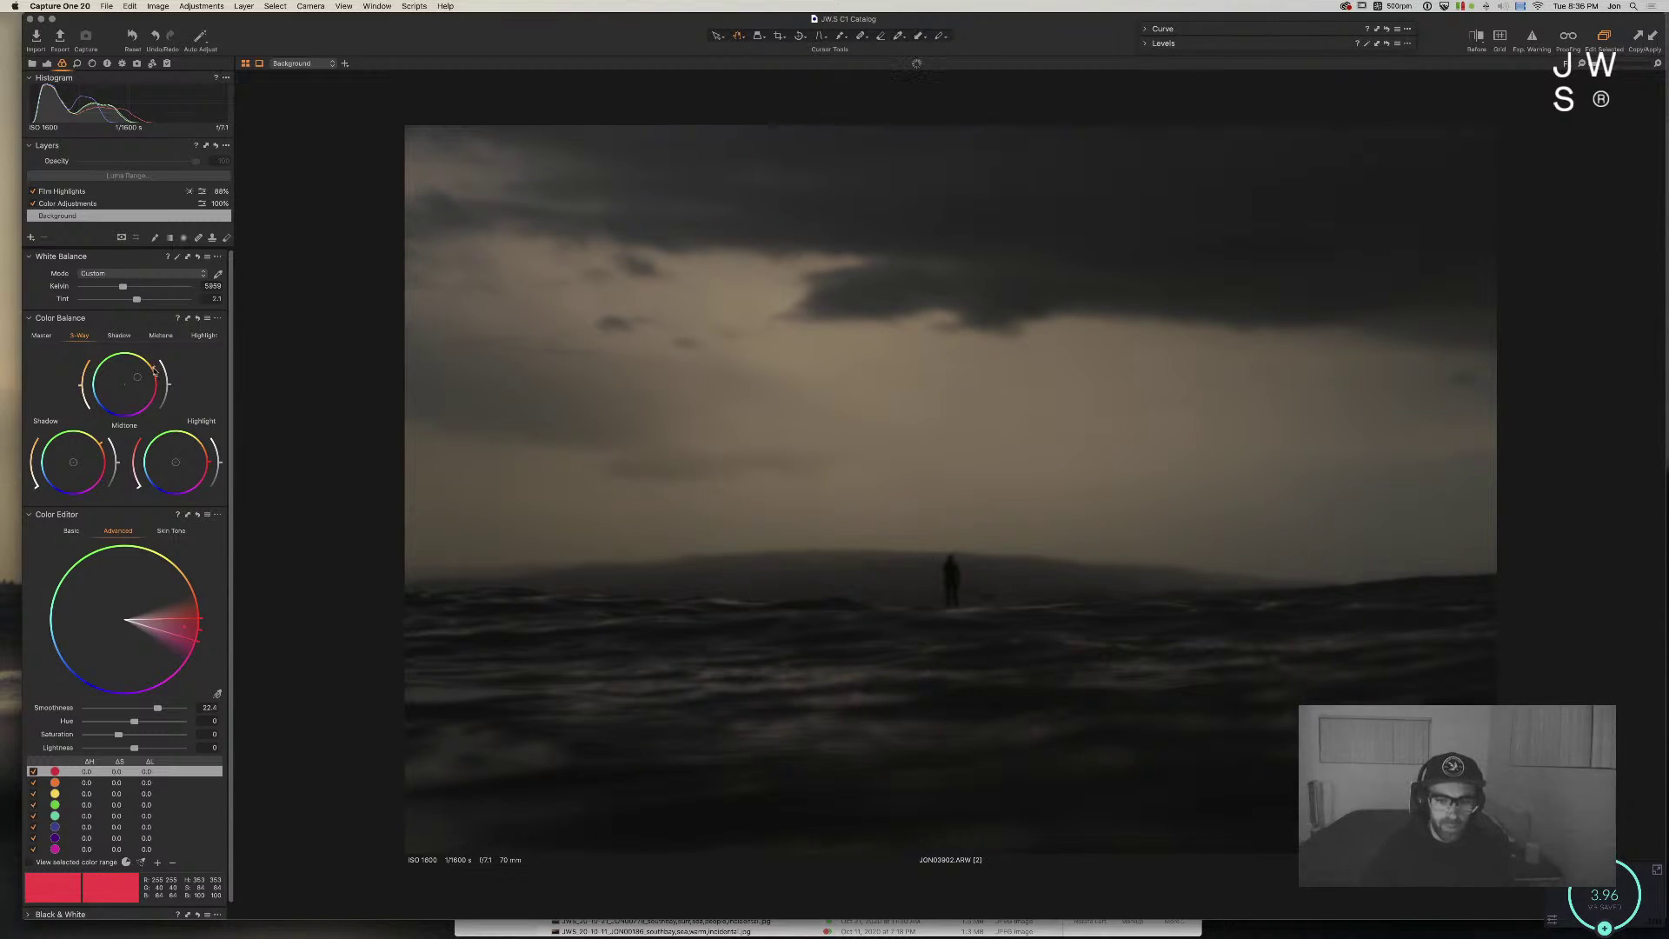
{"action": "left_click_drag", "start_coordinate": [99, 387], "coordinate": [84, 397]}
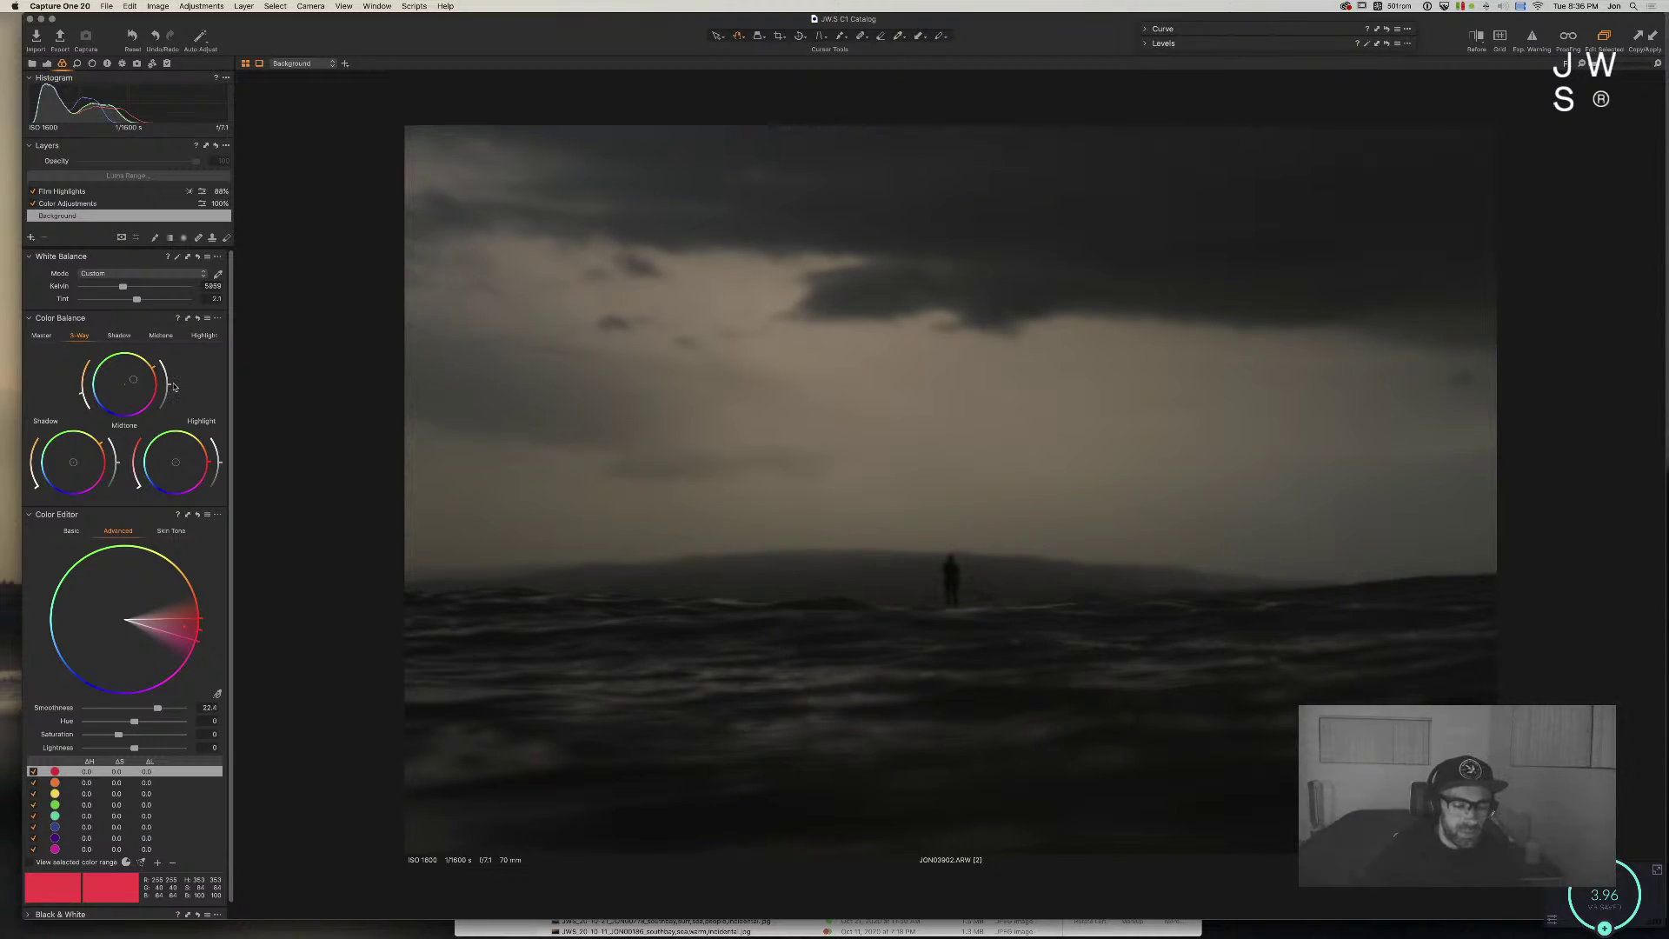
{"action": "left_click_drag", "start_coordinate": [174, 387], "coordinate": [171, 379]}
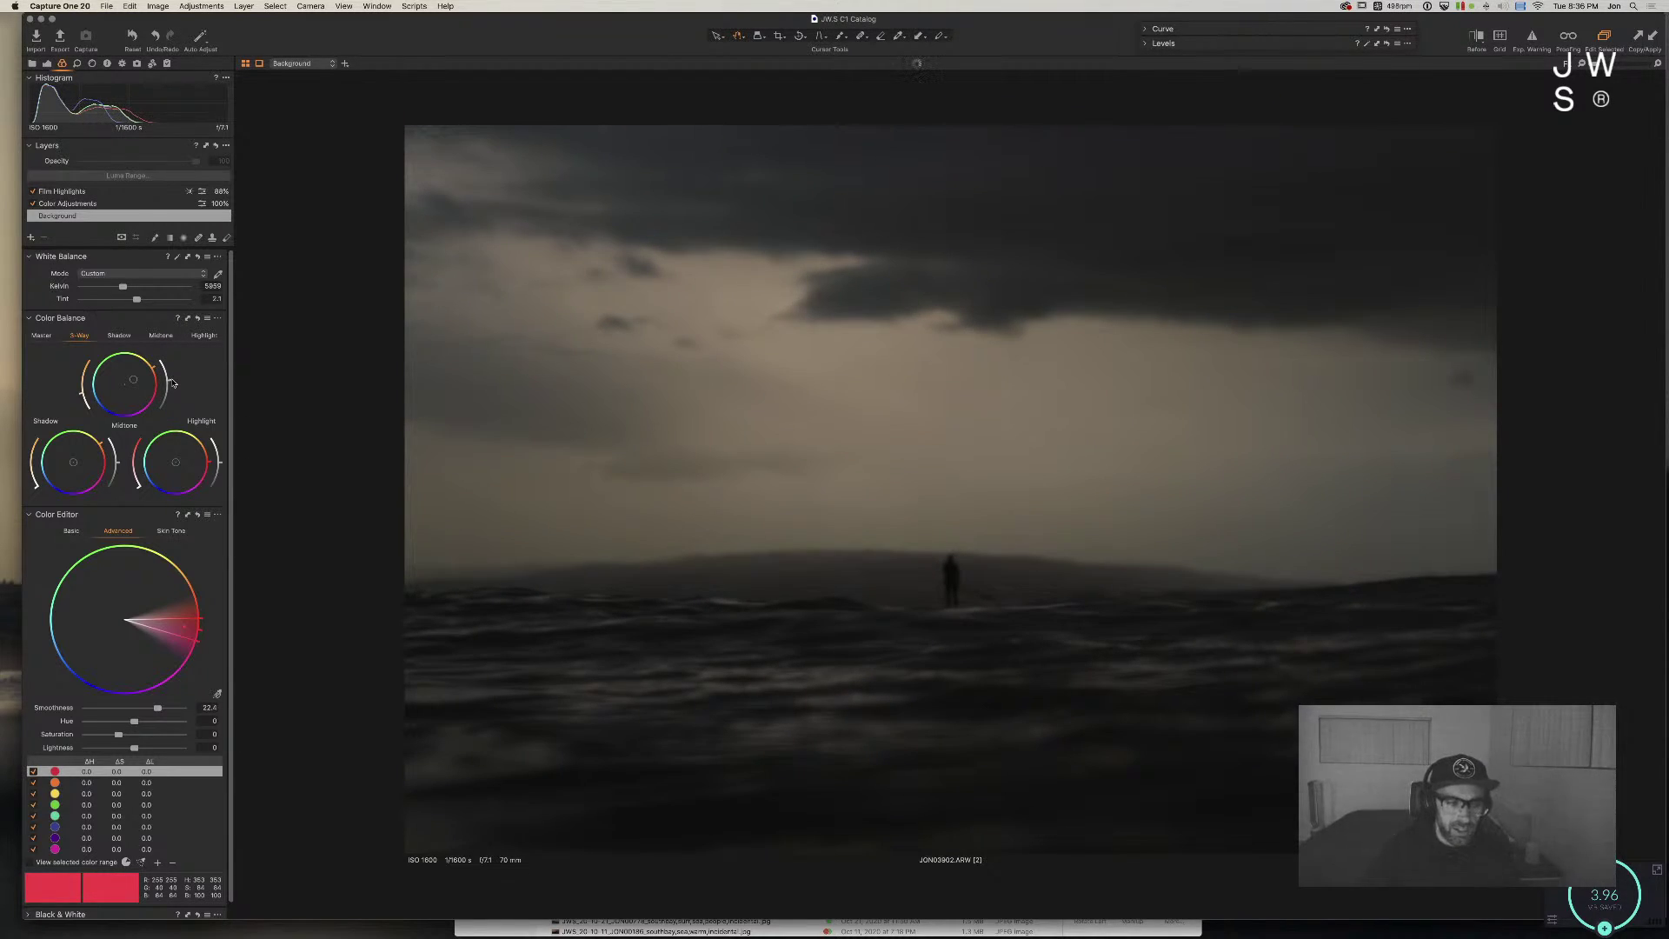
Step: Tint the Color Balance highlights a subtle yellow-green and raise their lightness slightly
{"action": "left_click_drag", "start_coordinate": [178, 453], "coordinate": [184, 429]}
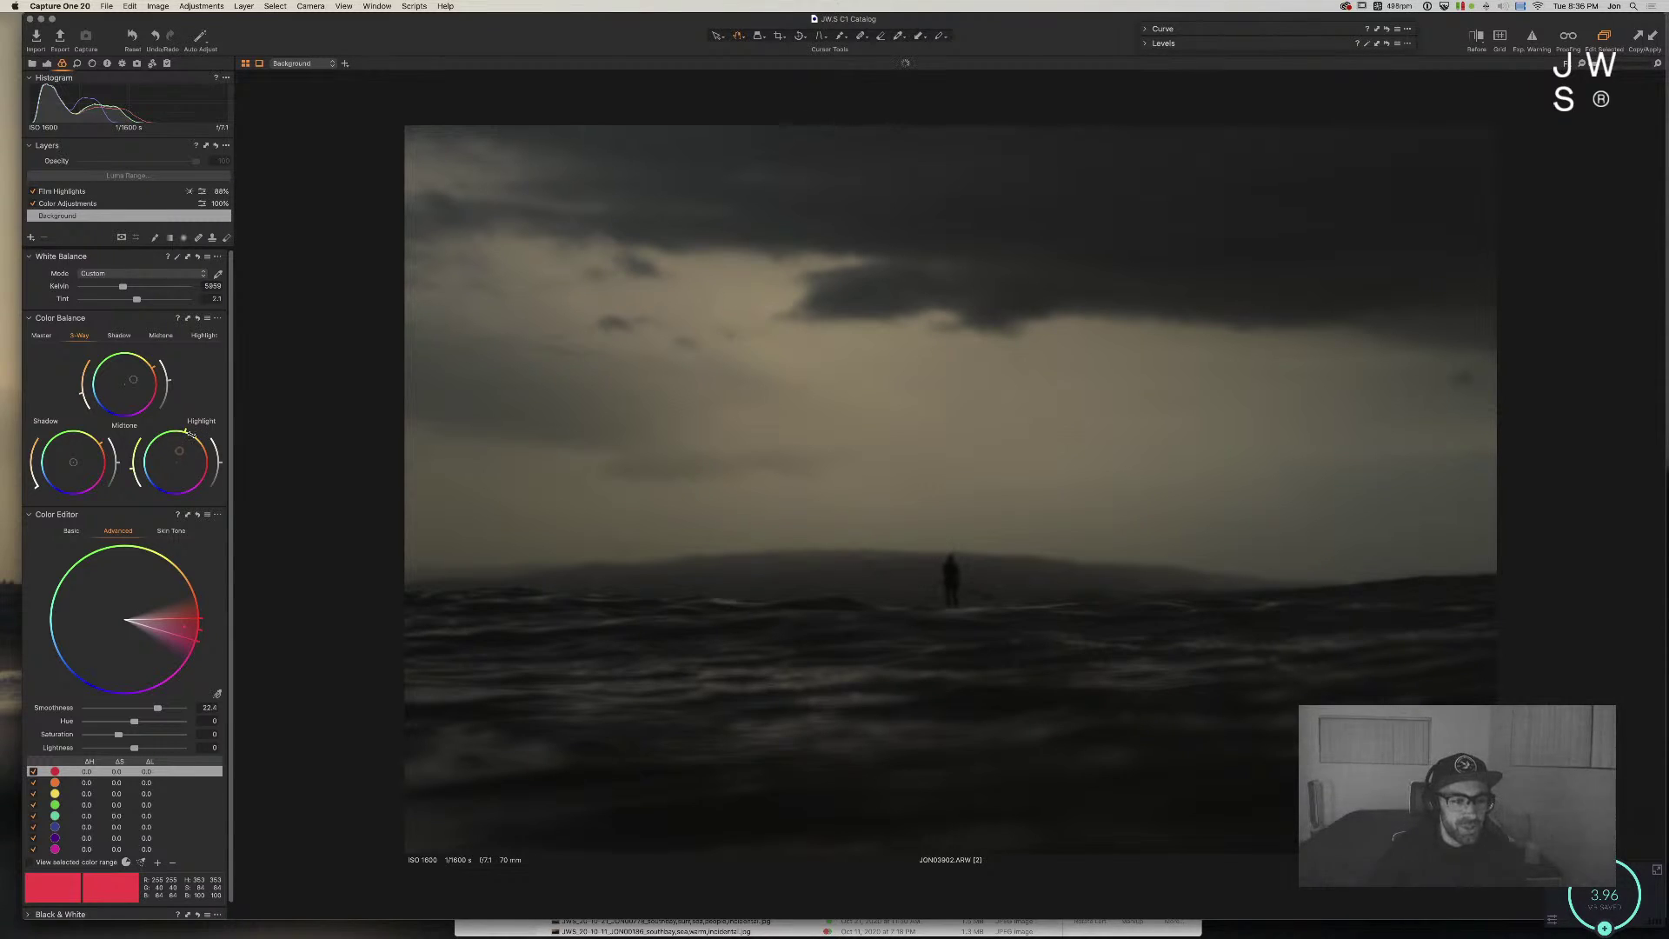
{"action": "mouse_move", "coordinate": [188, 432]}
{"action": "left_mouse_down"}
{"action": "mouse_move", "coordinate": [209, 456]}
{"action": "mouse_move", "coordinate": [146, 474]}
{"action": "mouse_move", "coordinate": [179, 432]}
{"action": "left_mouse_up"}
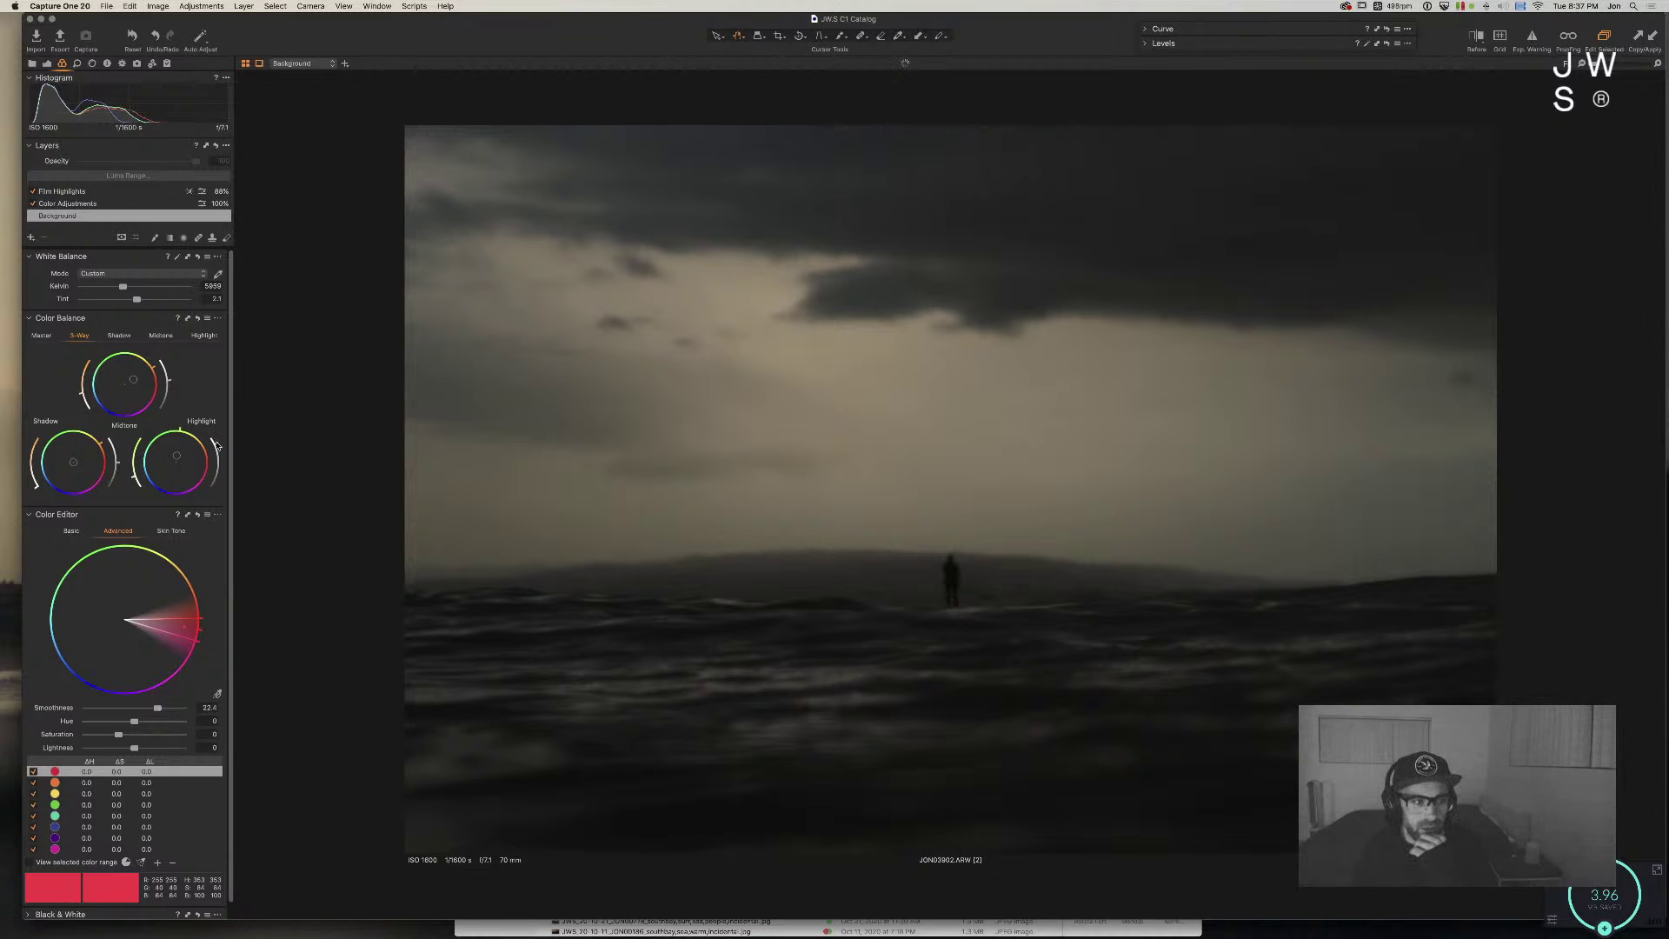
{"action": "left_click_drag", "start_coordinate": [214, 456], "coordinate": [214, 461]}
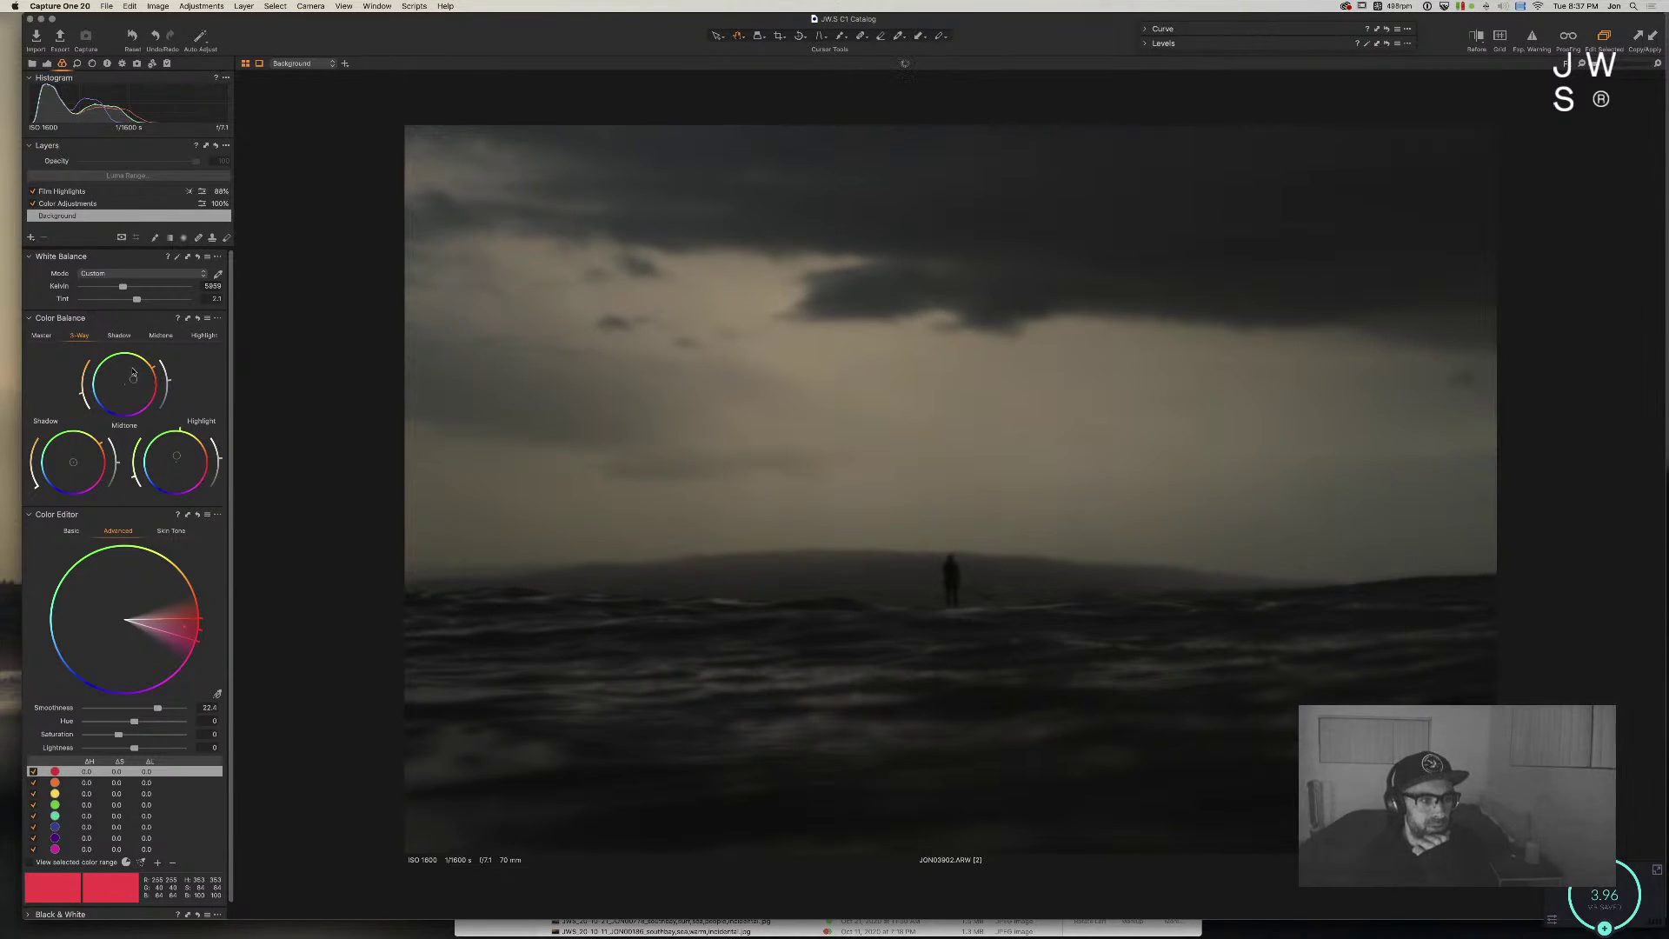
Step: Shift the Color Balance midtone tint to magenta, try a slight shadow lightness increase and undo that increase
{"action": "left_click_drag", "start_coordinate": [153, 369], "coordinate": [136, 426]}
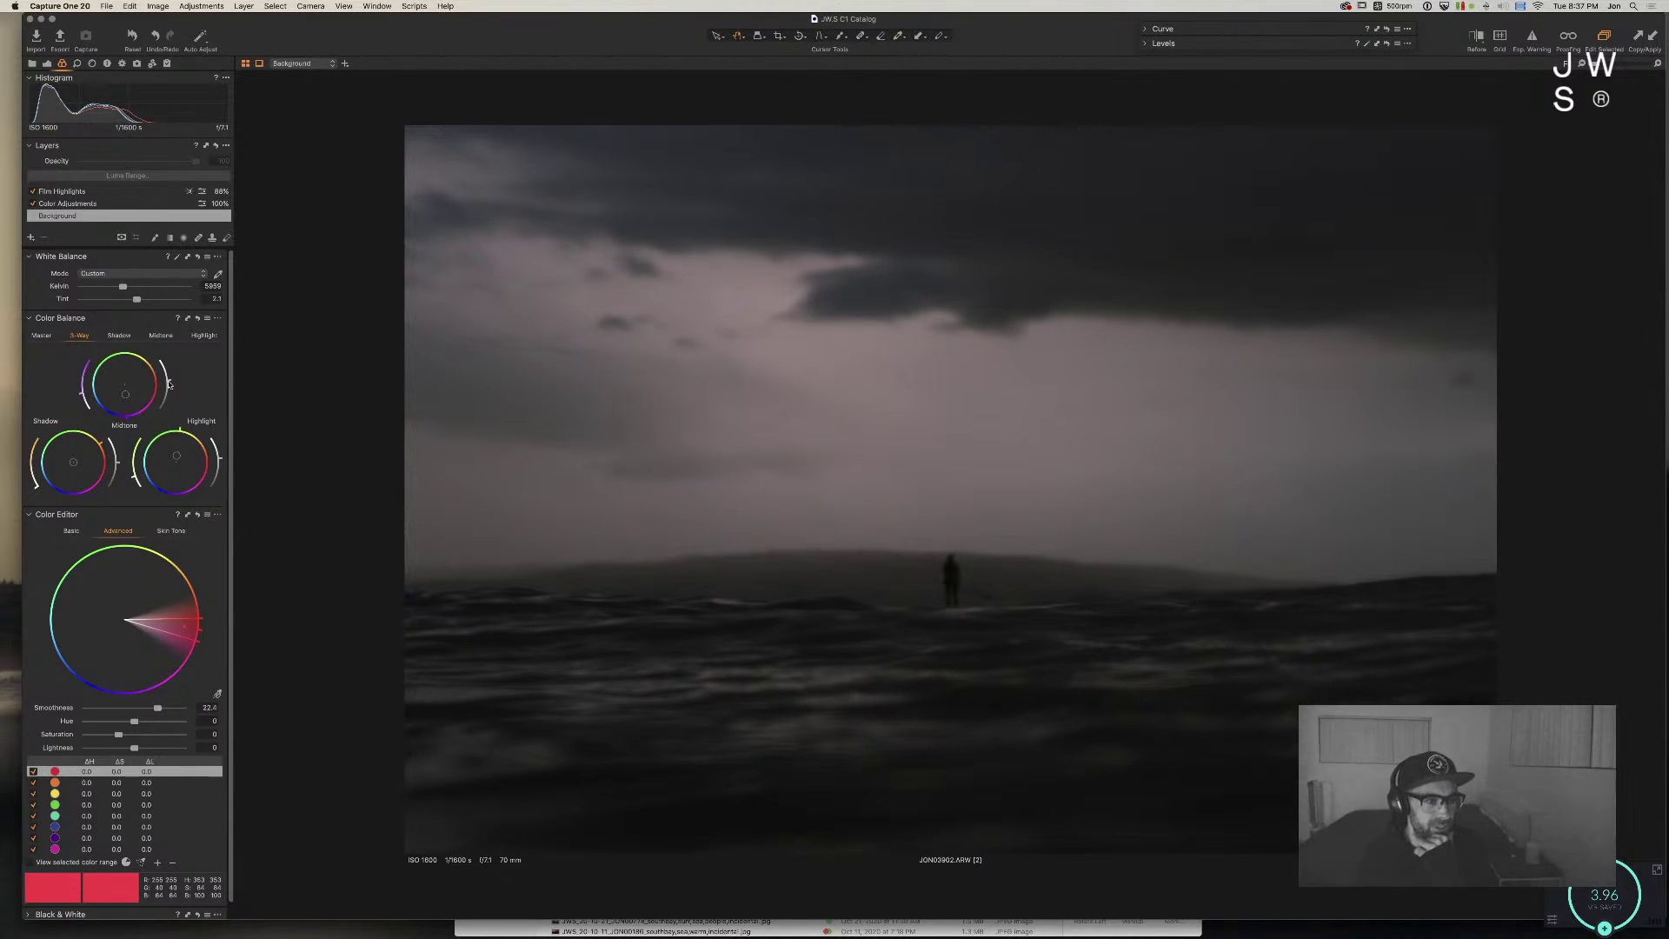
{"action": "left_click_drag", "start_coordinate": [119, 464], "coordinate": [118, 460]}
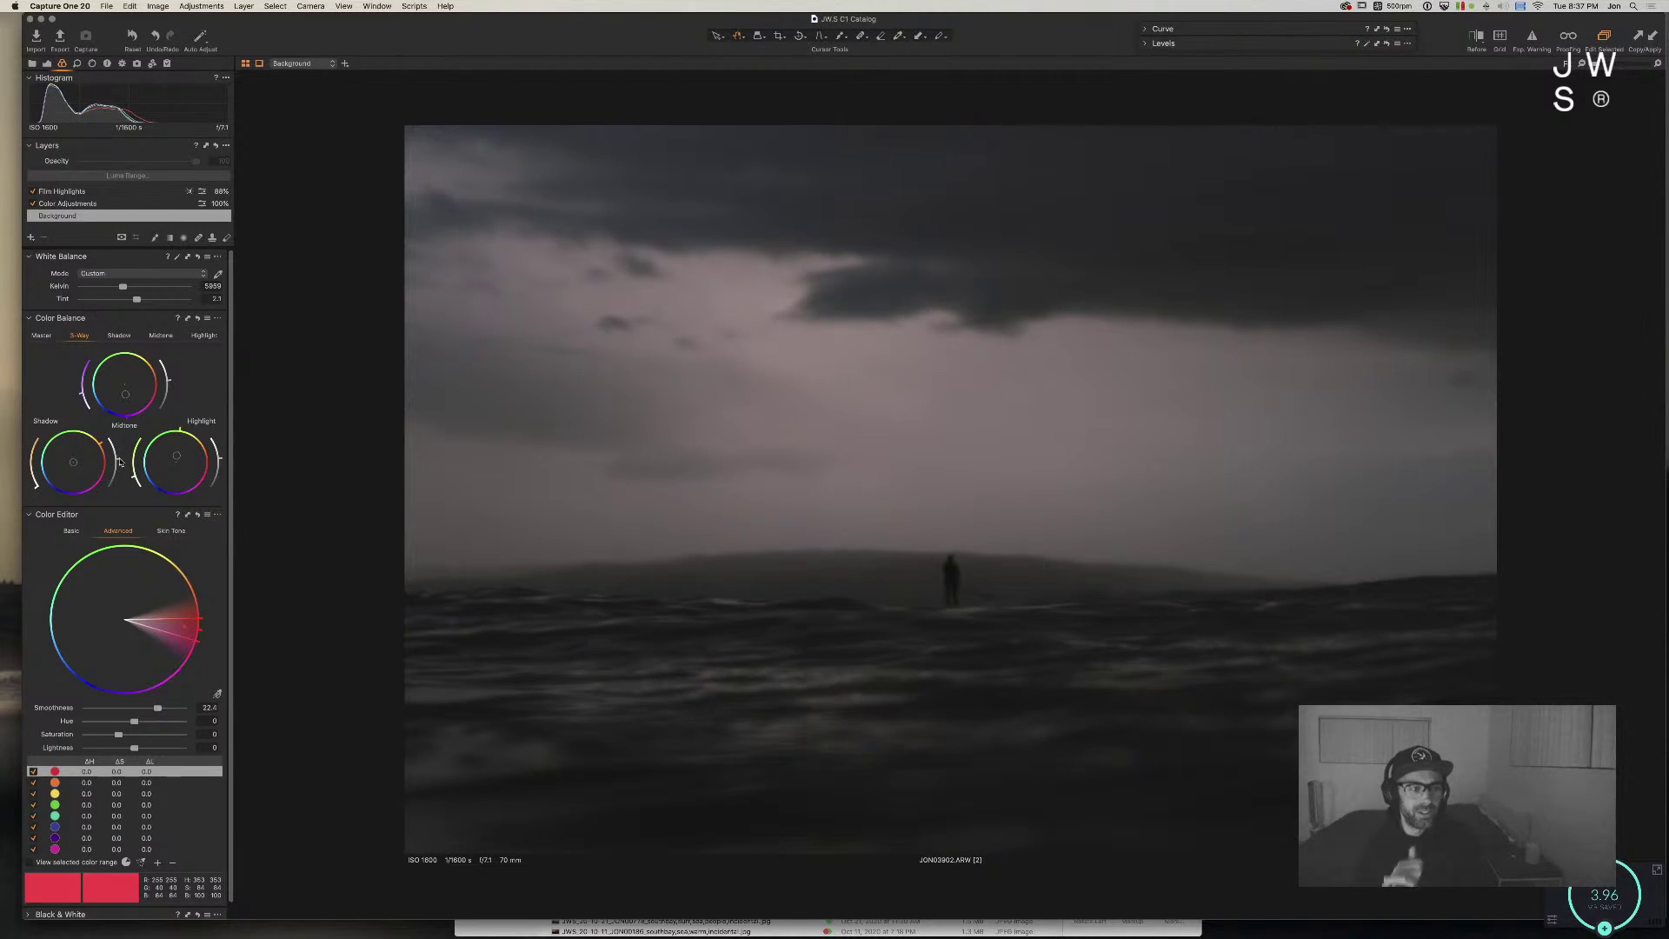
{"action": "key", "text": "super+z"}
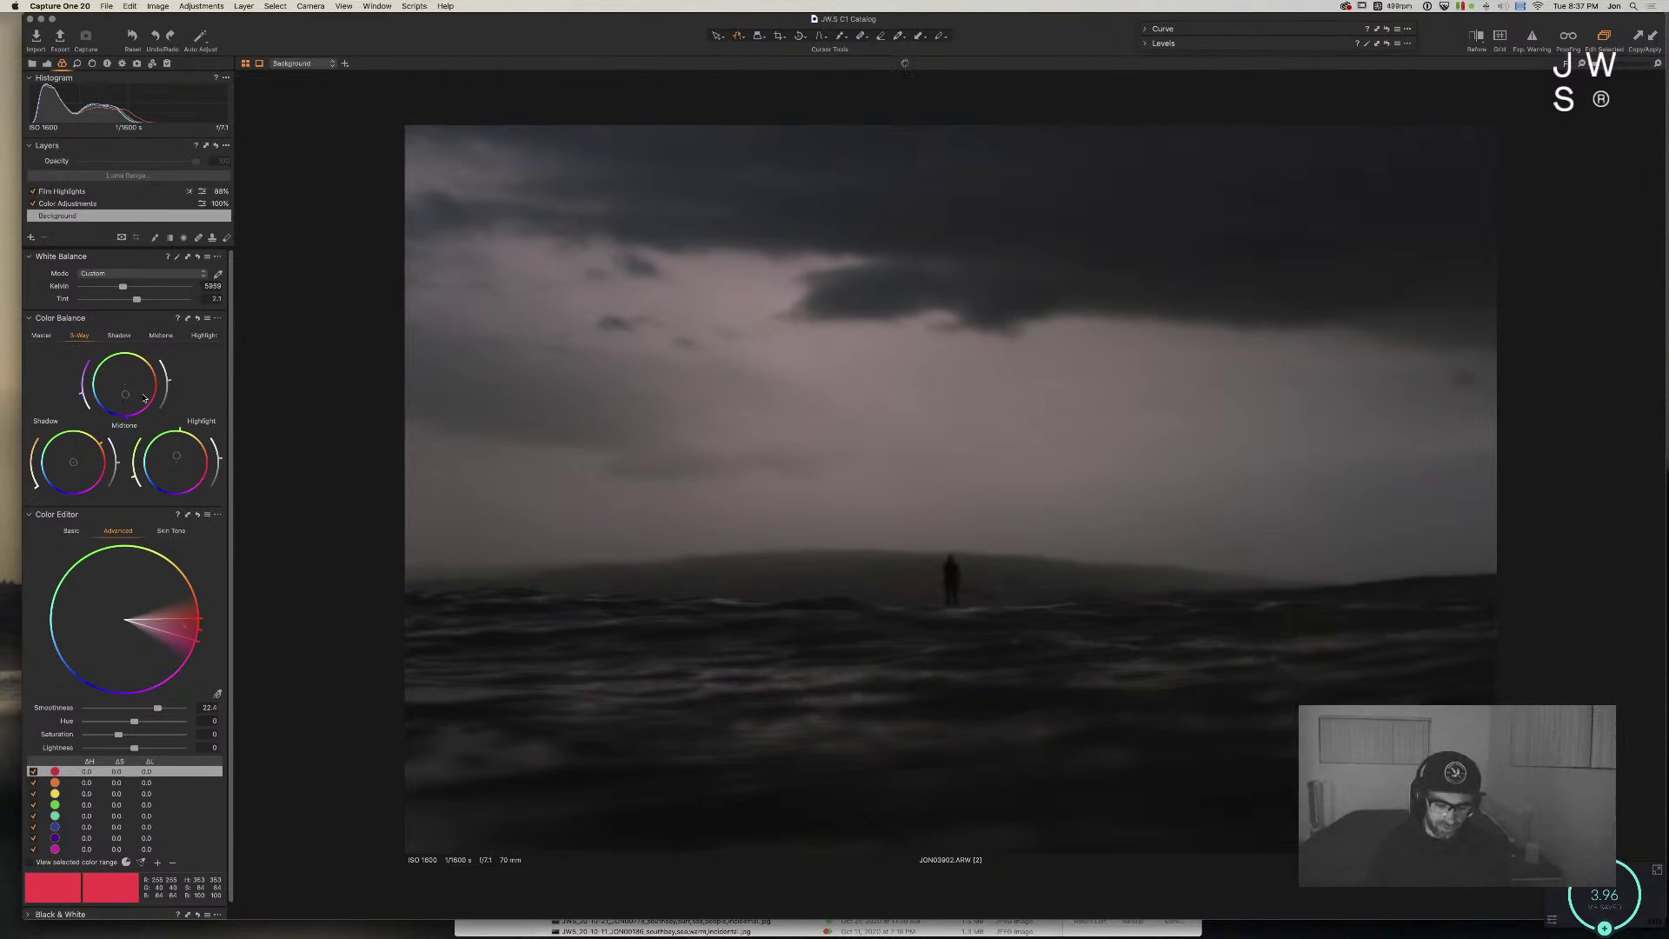
{"action": "key", "text": "super+alt+2"}
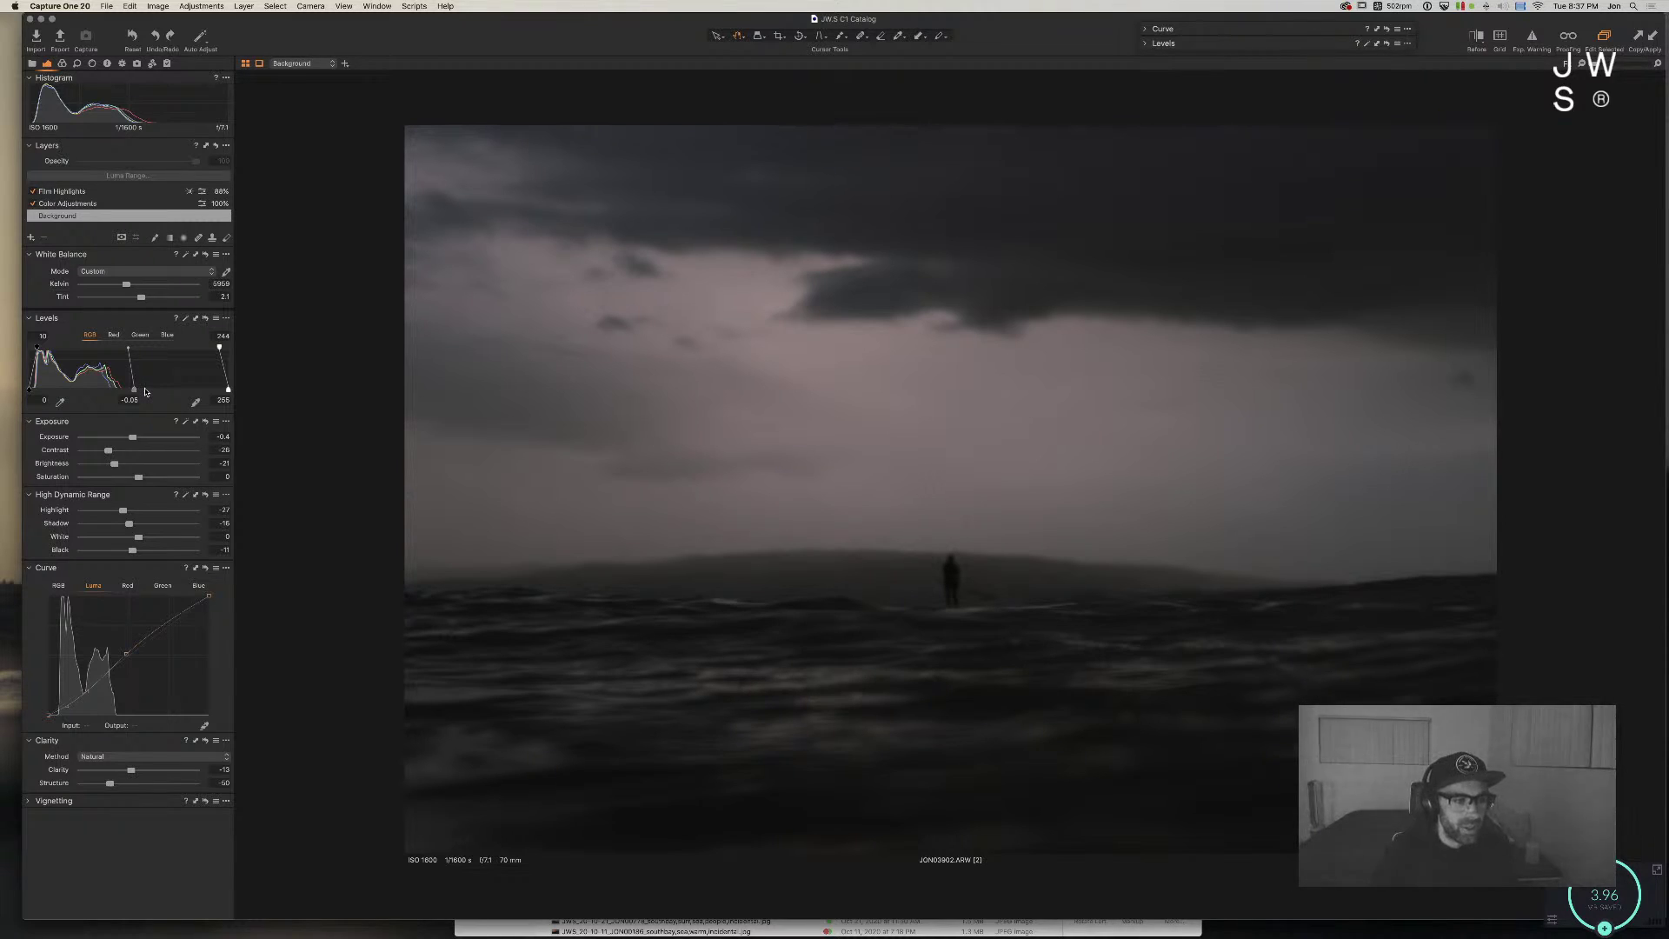
Step: Set the Levels midpoint to -0.11, High Dynamic Range highlights to -19 and blacks to 4, and brightness to -23
{"action": "mouse_move", "coordinate": [133, 391]}
{"action": "left_mouse_down"}
{"action": "mouse_move", "coordinate": [117, 388]}
{"action": "mouse_move", "coordinate": [139, 393]}
{"action": "left_mouse_up"}
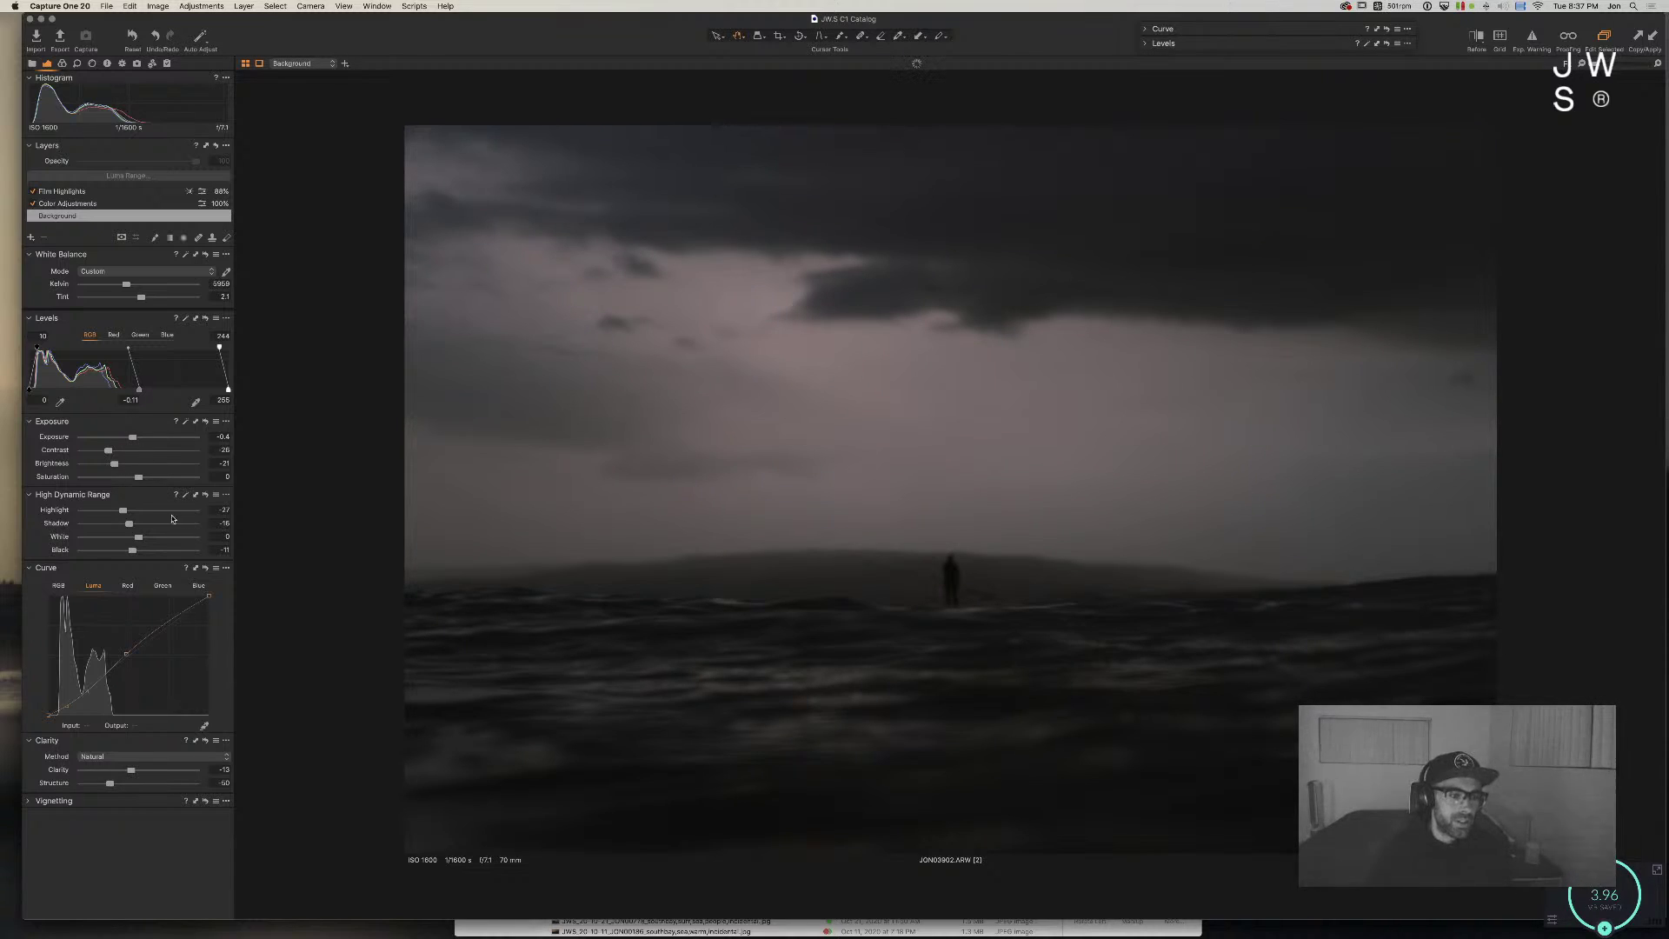
{"action": "left_click_drag", "start_coordinate": [122, 511], "coordinate": [141, 554]}
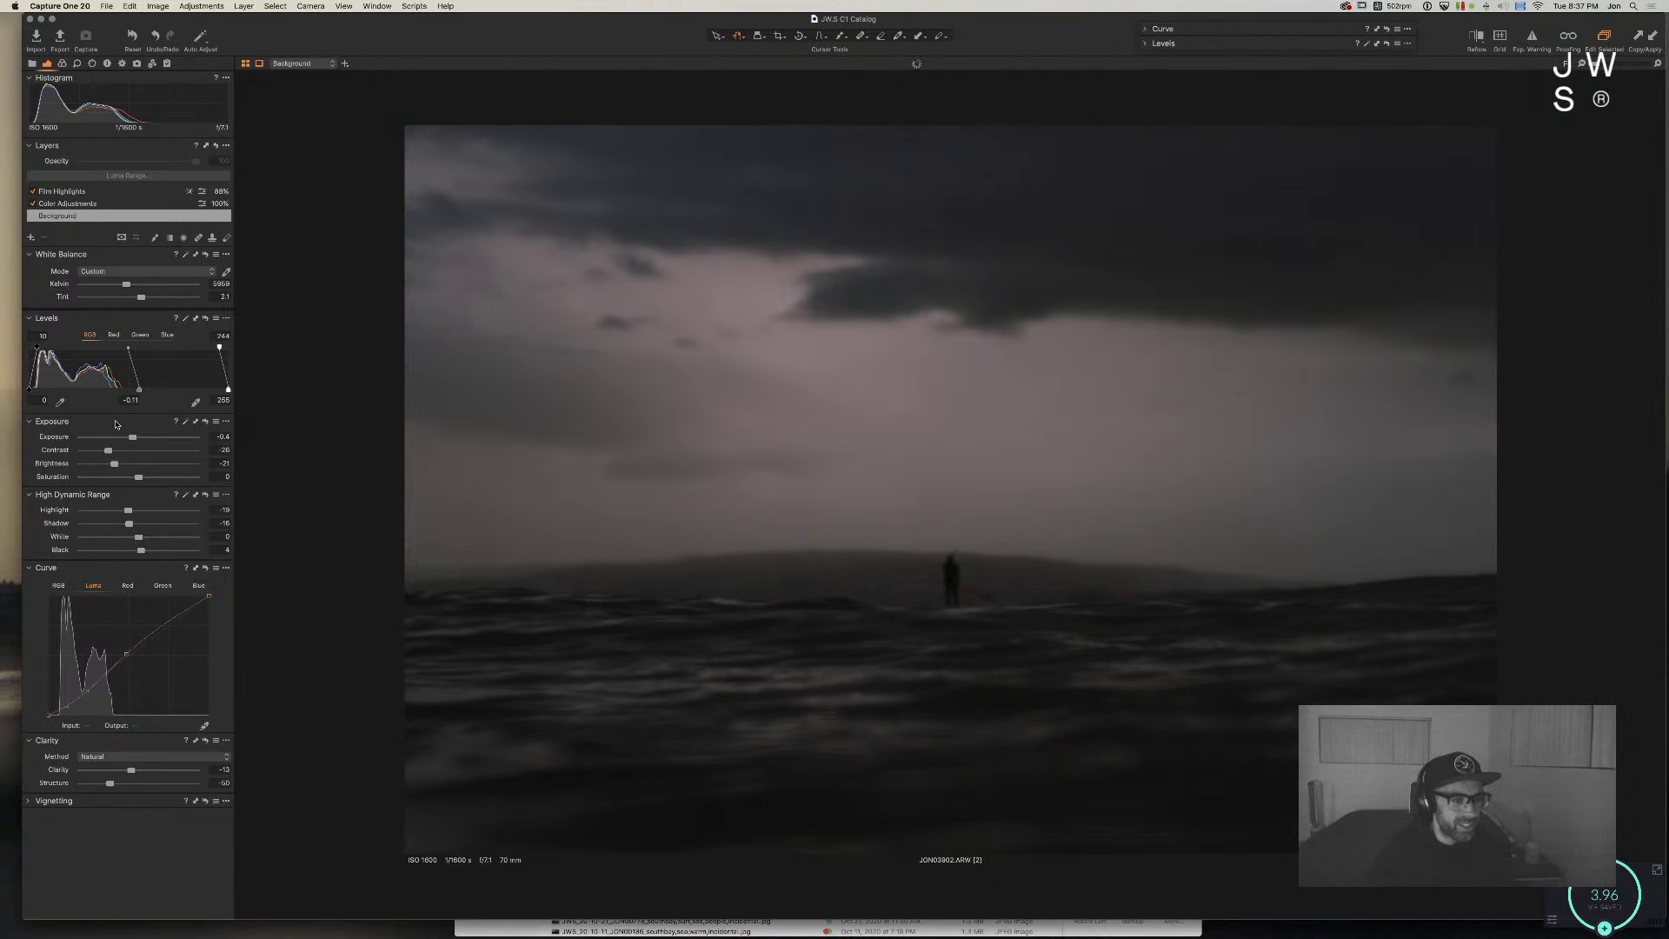
{"action": "left_click_drag", "start_coordinate": [113, 464], "coordinate": [112, 465]}
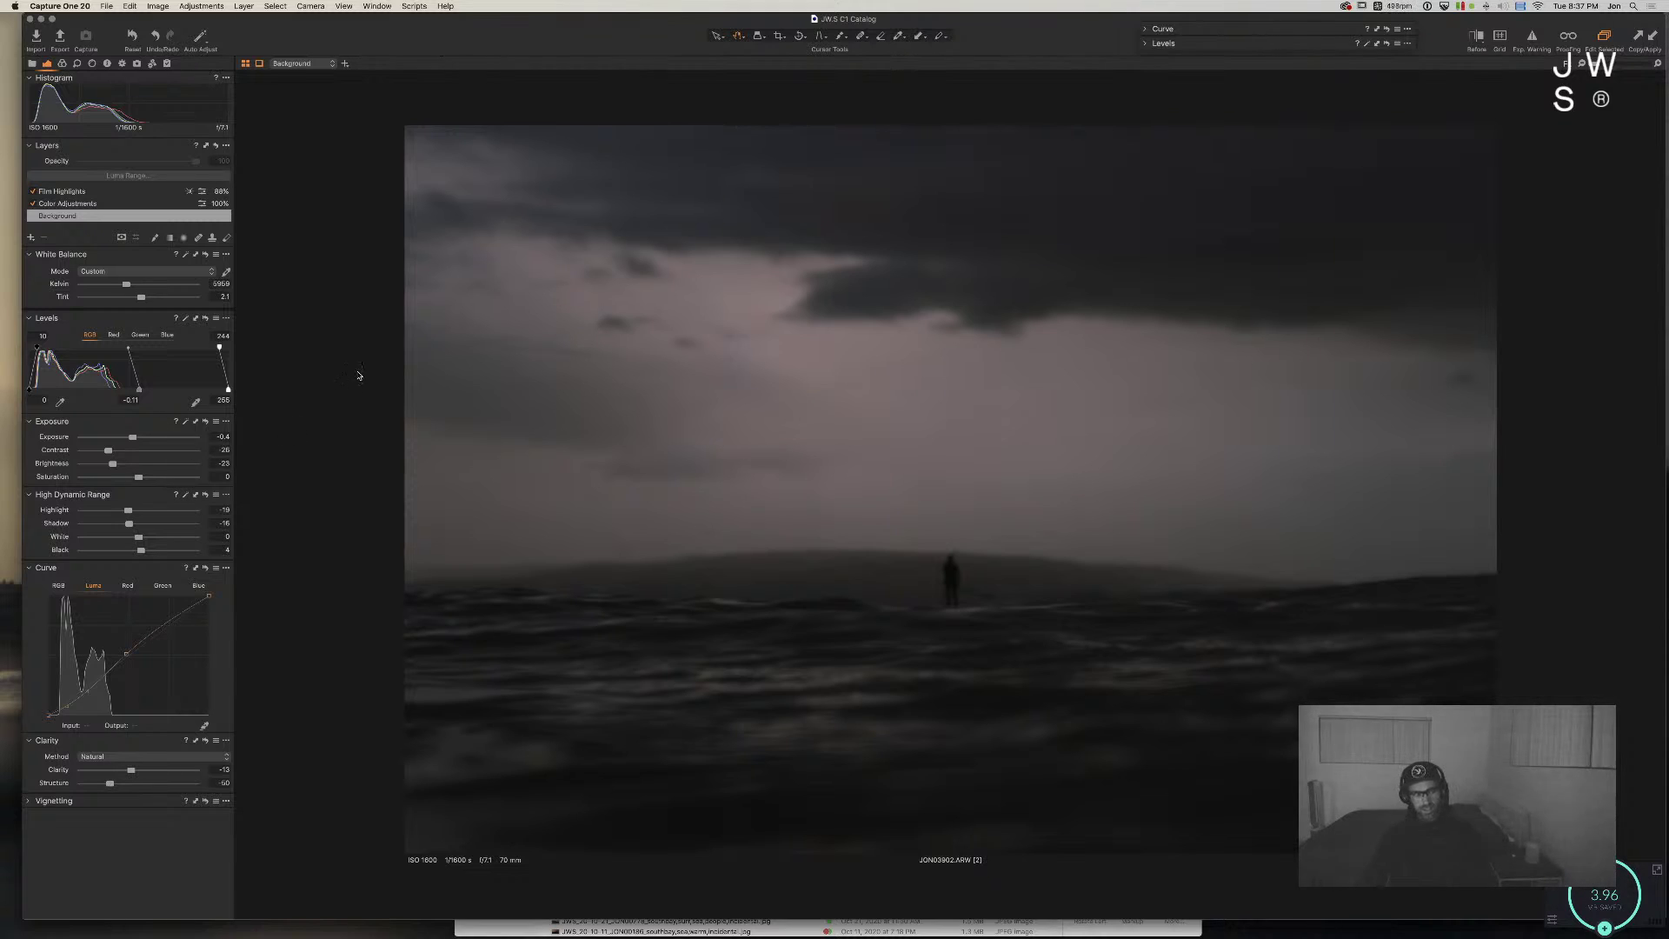
Step: Try yellow, orange and magenta Color Balance master tints, settling on a subtle yellow-green with reduced tint saturation
{"action": "key", "text": "super+alt+Right"}
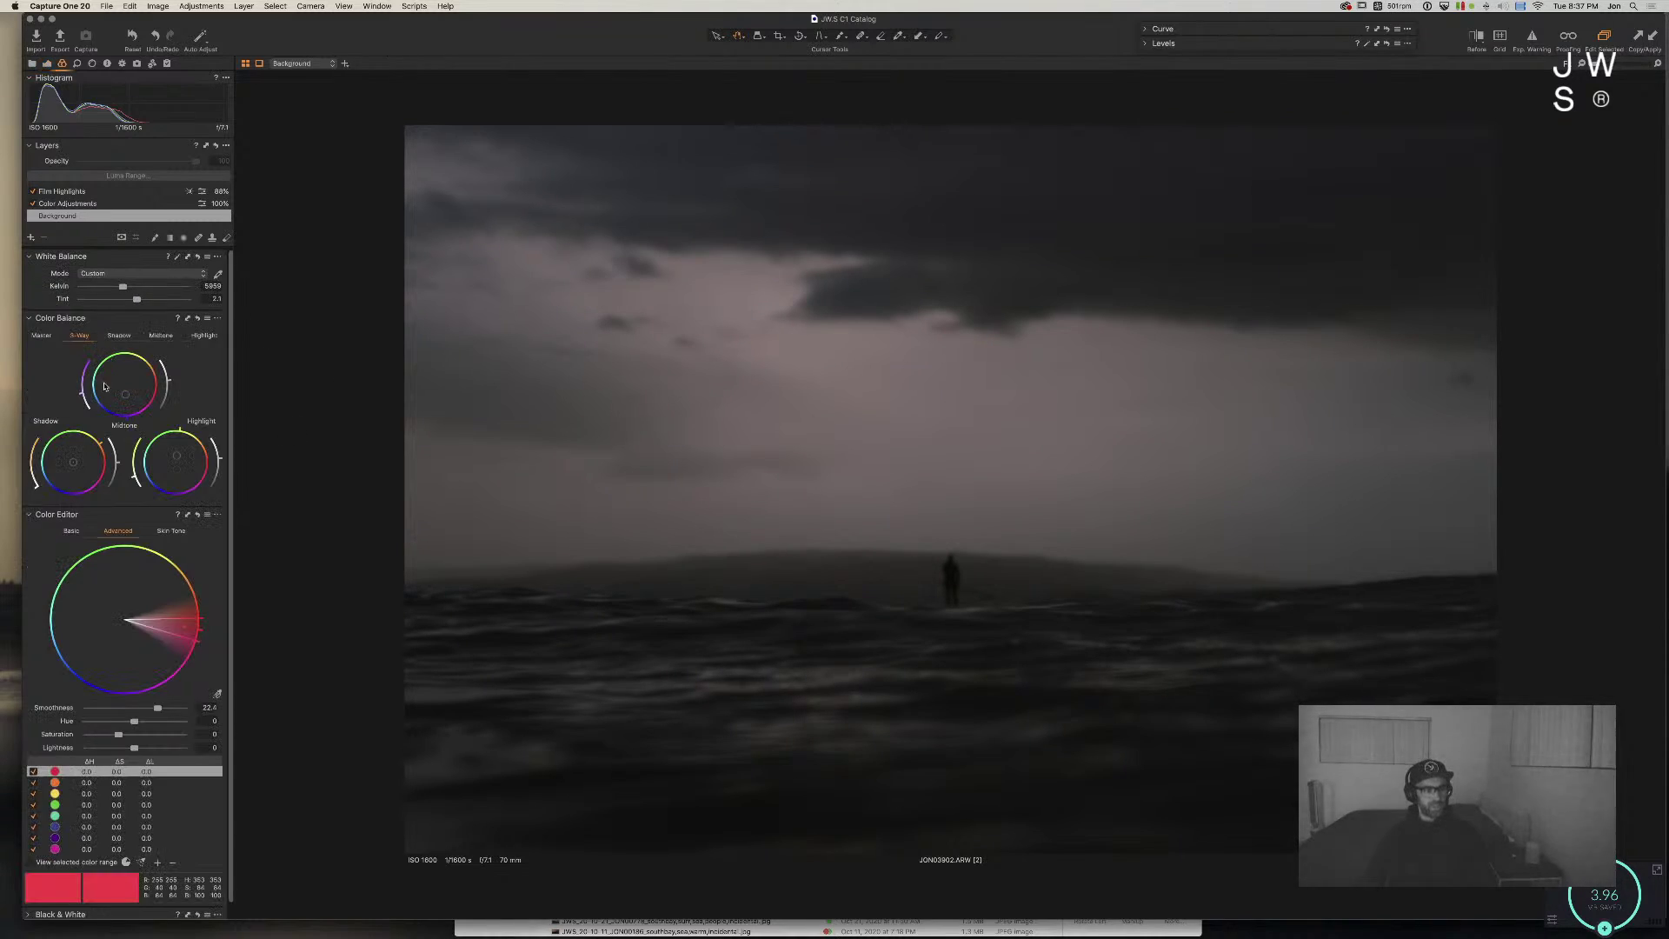
{"action": "left_click", "coordinate": [42, 336]}
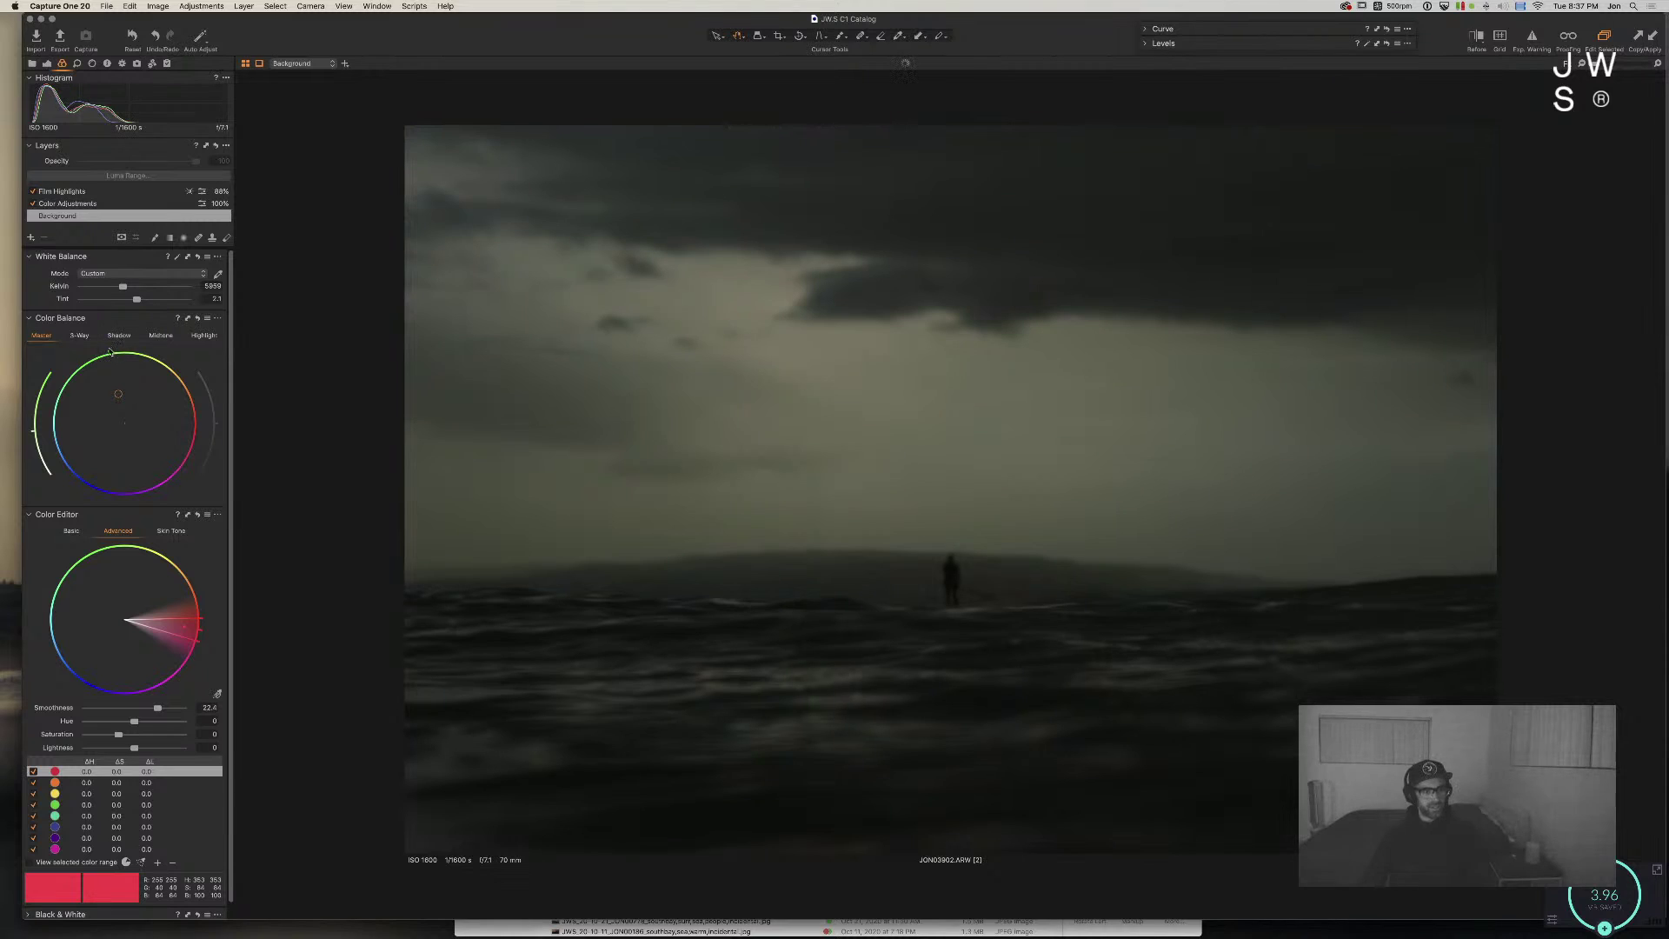
{"action": "mouse_move", "coordinate": [150, 355]}
{"action": "left_mouse_down"}
{"action": "mouse_move", "coordinate": [184, 396]}
{"action": "mouse_move", "coordinate": [175, 373]}
{"action": "left_mouse_up"}
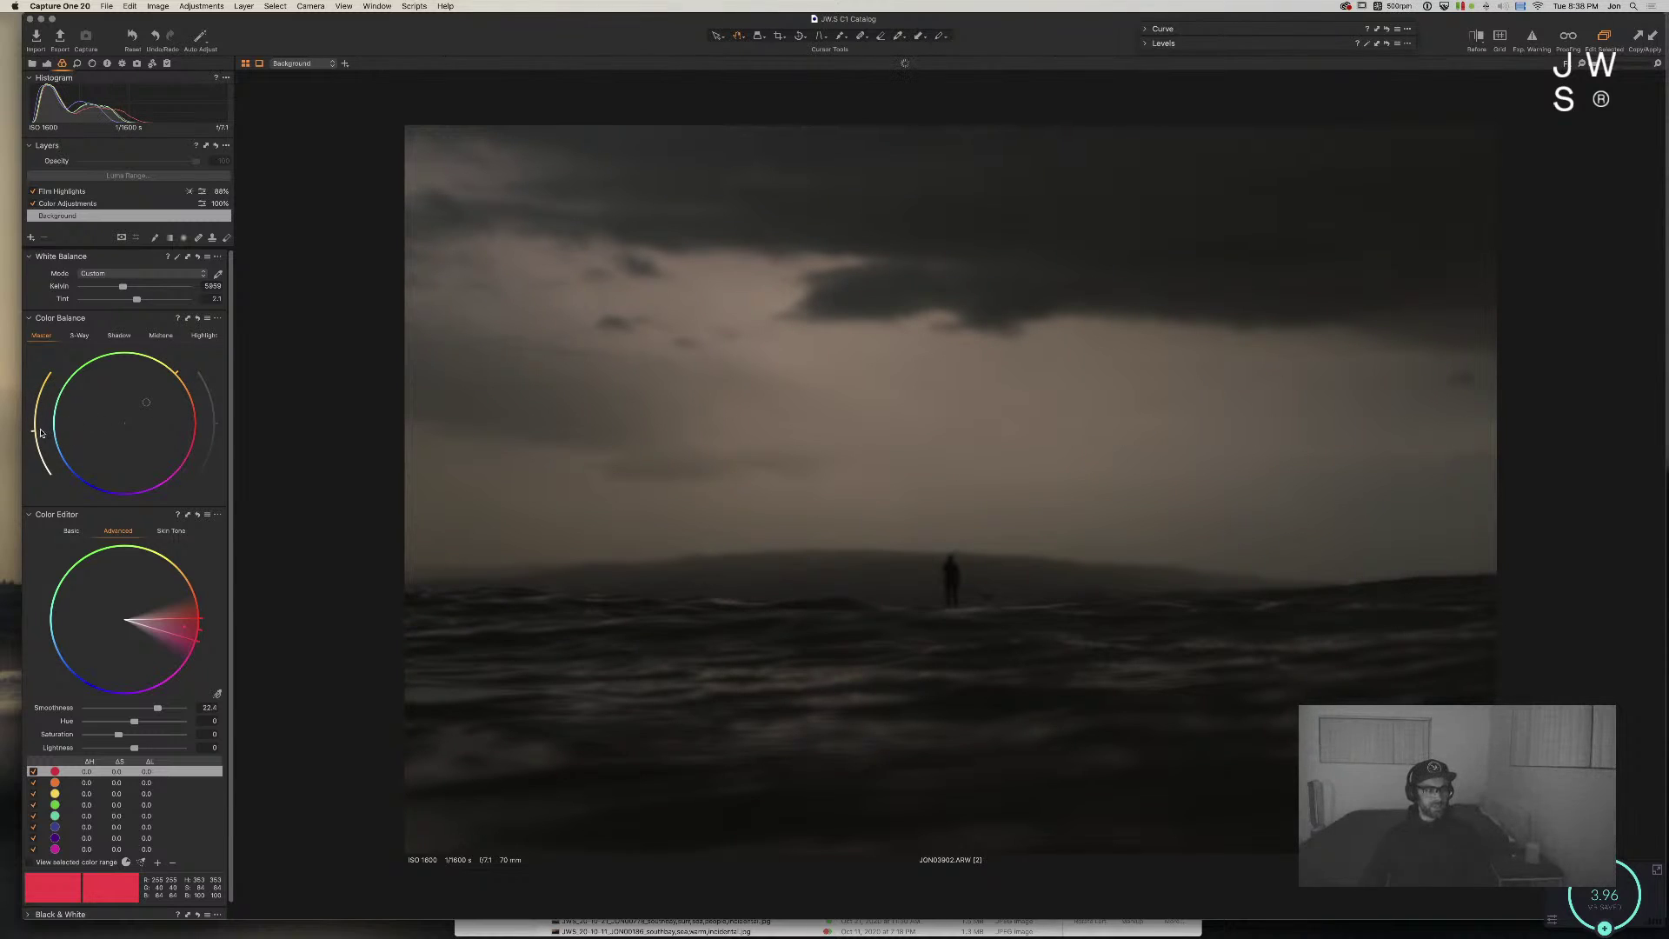
{"action": "left_click_drag", "start_coordinate": [36, 436], "coordinate": [35, 453]}
{"action": "left_click_drag", "start_coordinate": [182, 374], "coordinate": [193, 509]}
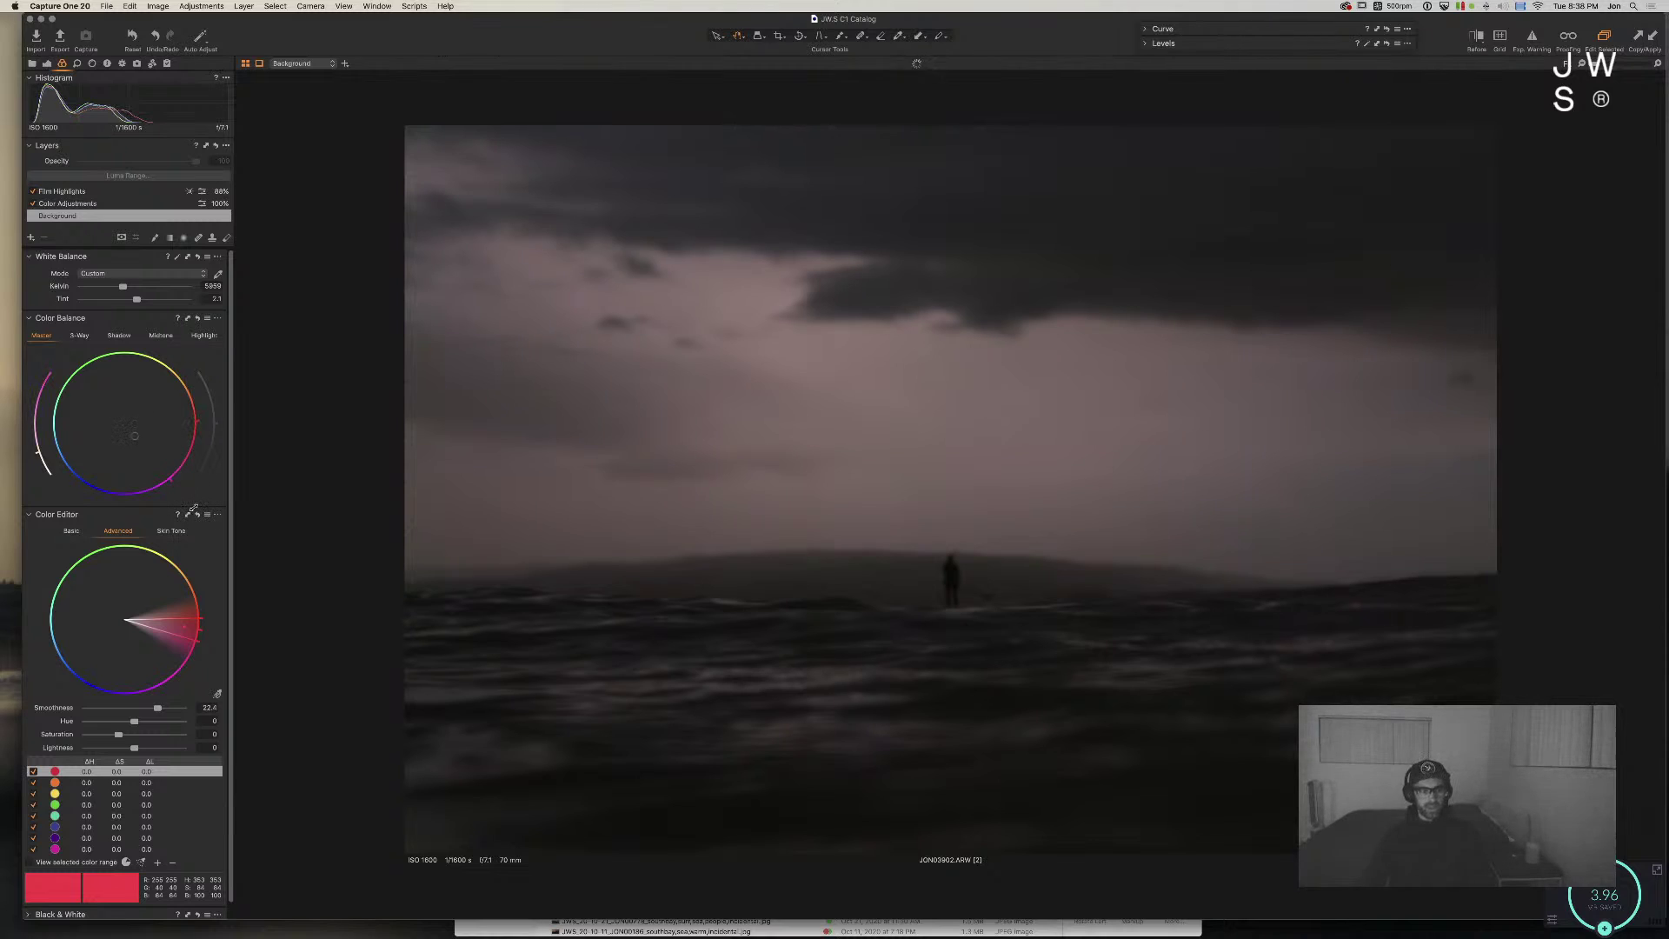
{"action": "mouse_move", "coordinate": [54, 514]}
{"action": "left_mouse_down"}
{"action": "mouse_move", "coordinate": [58, 388]}
{"action": "mouse_move", "coordinate": [107, 374]}
{"action": "left_mouse_up"}
Step: Return to the thumbnail grid and set the IPTC category of the regraded seascape variant to people,dark,southbay,incidental,cold
{"action": "key", "text": "super+alt+v"}
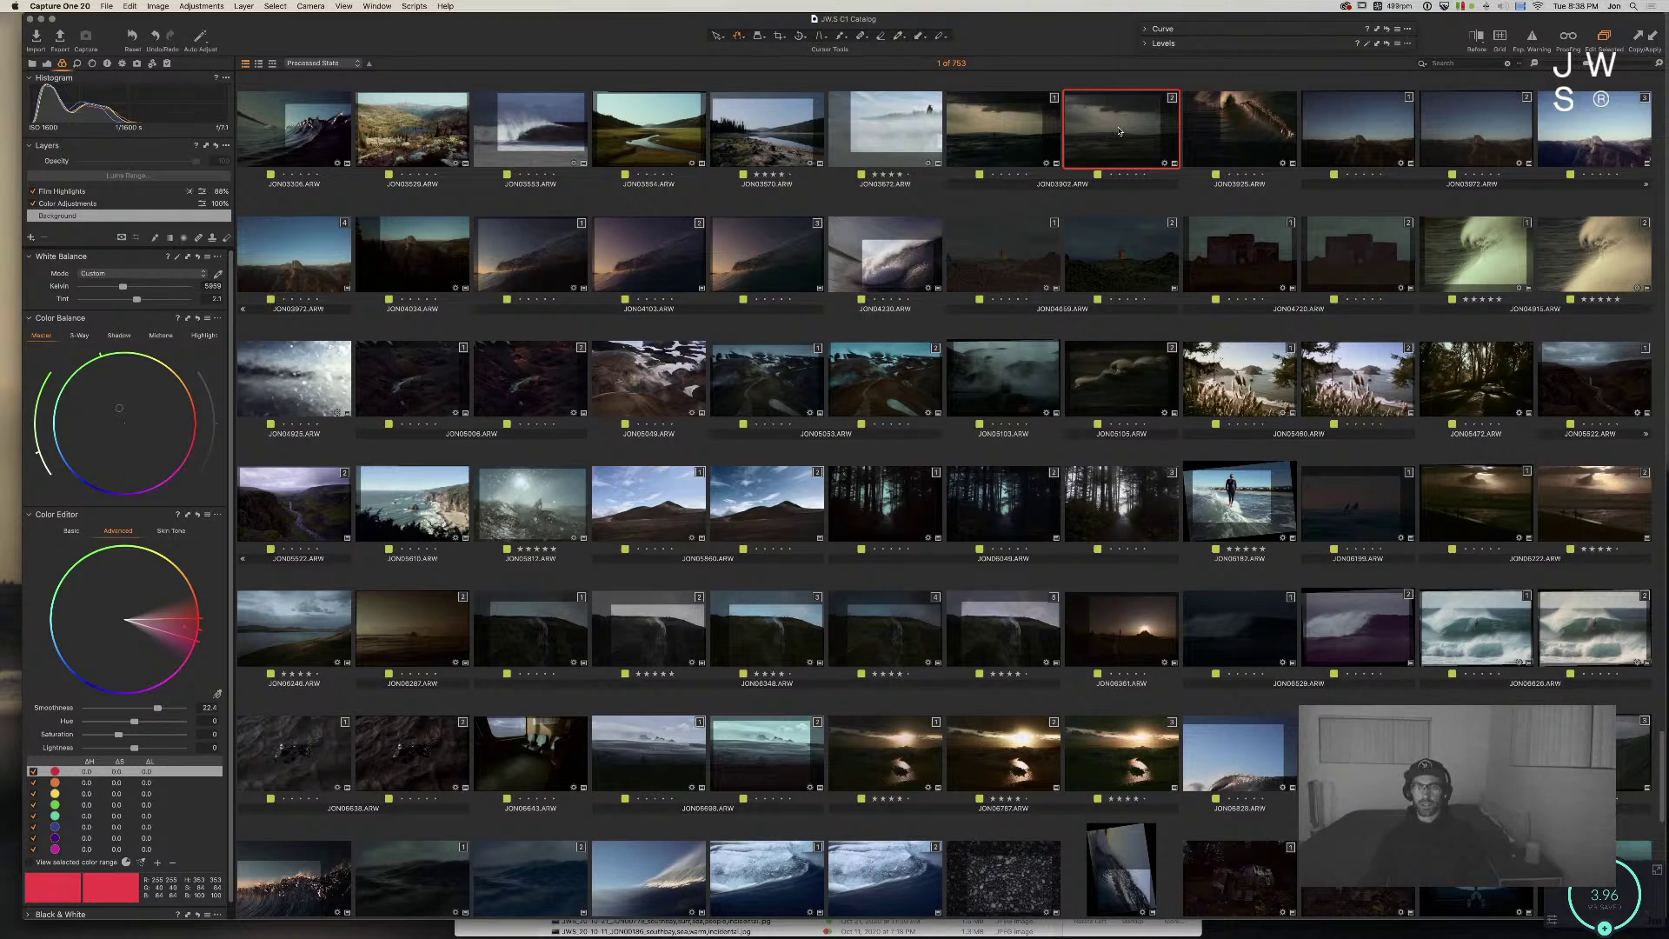
{"action": "key", "text": "super+alt+m"}
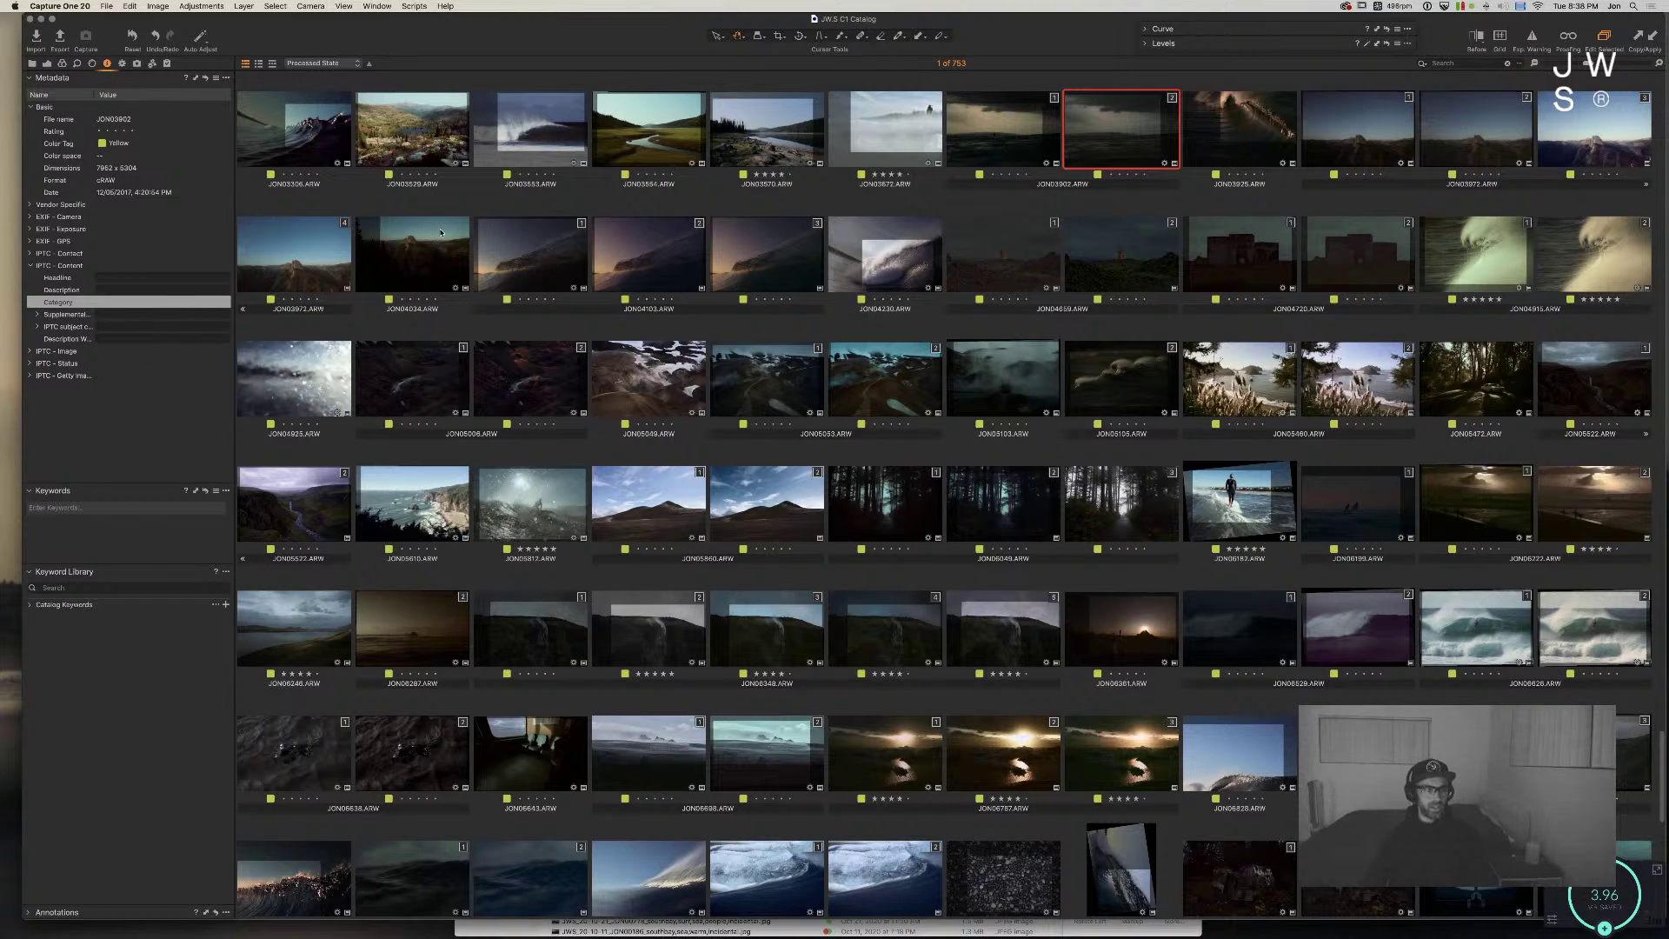
{"action": "left_click", "coordinate": [126, 301]}
{"action": "type", "text": "surf"}
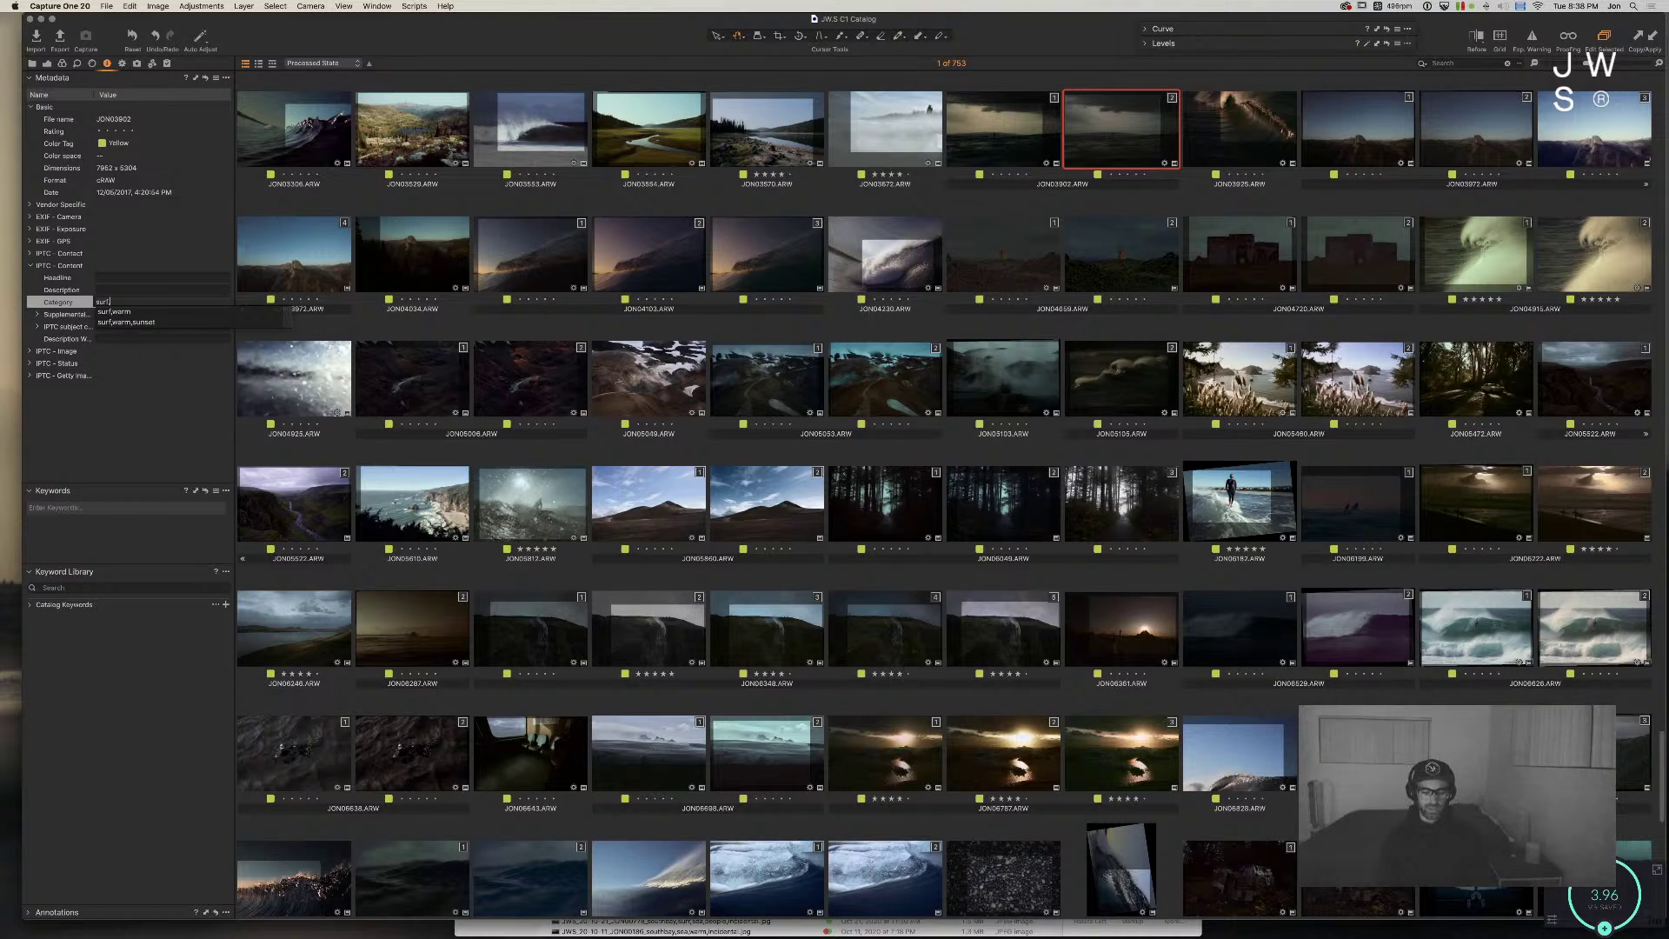
{"action": "key", "text": "BackSpace"}
{"action": "key", "text": "BackSpace"}
{"action": "key", "text": "BackSpace"}
{"action": "key", "text": "BackSpace"}
{"action": "type", "text": "people,dark,d"}
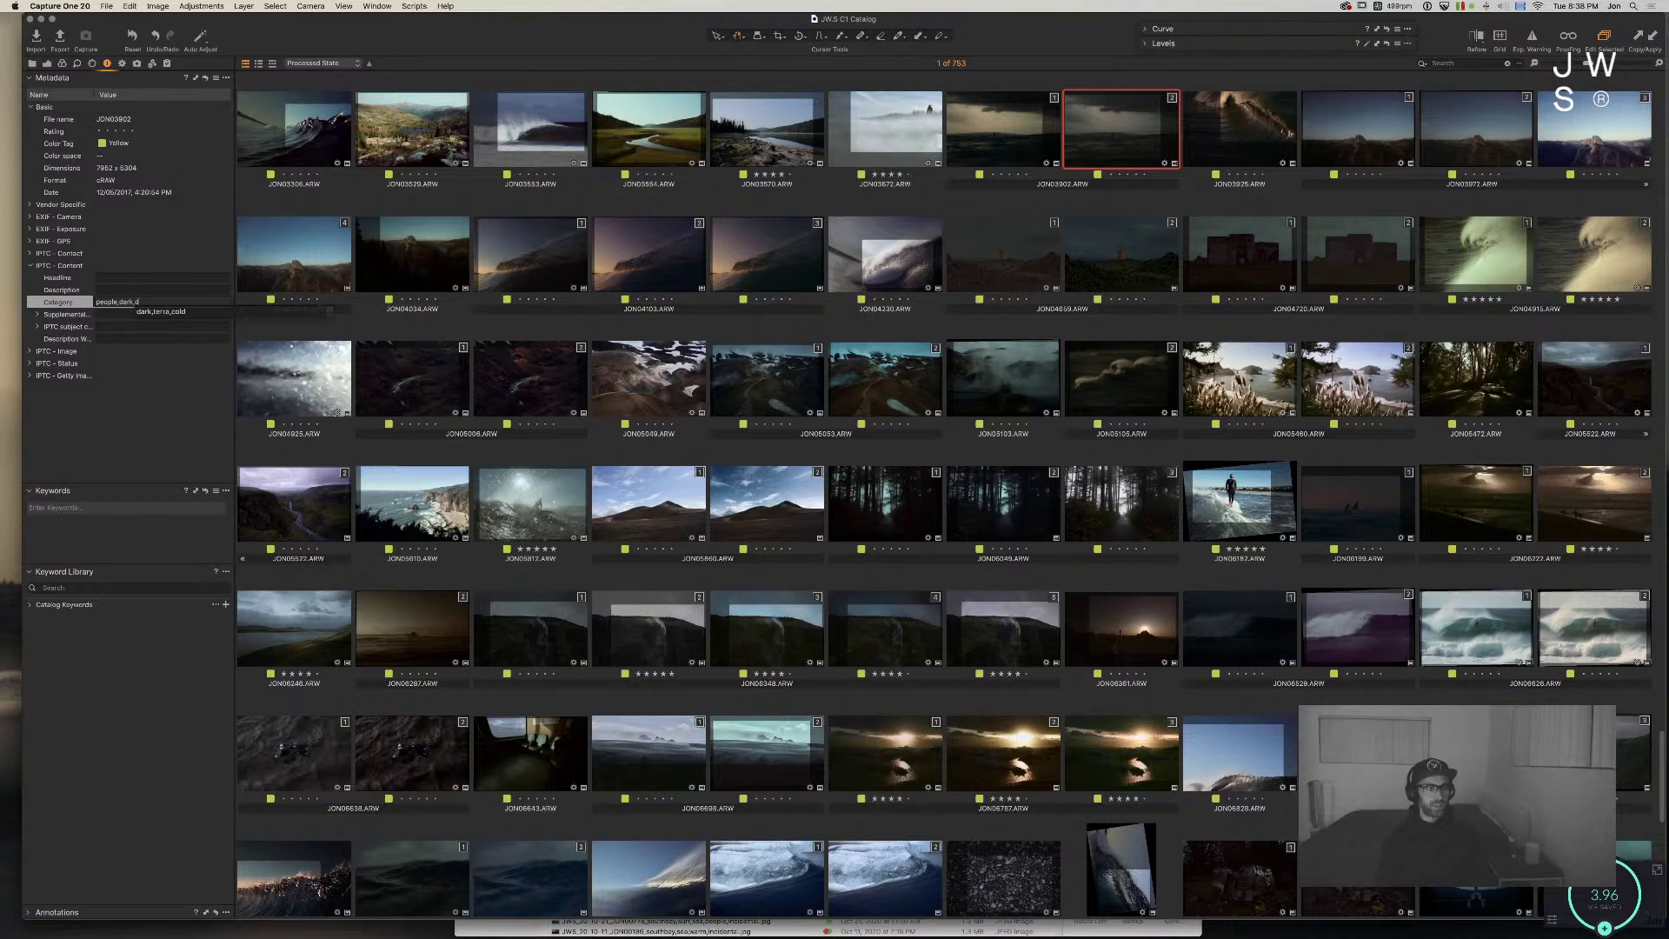
{"action": "key", "text": "BackSpace"}
{"action": "type", "text": "southbay"}
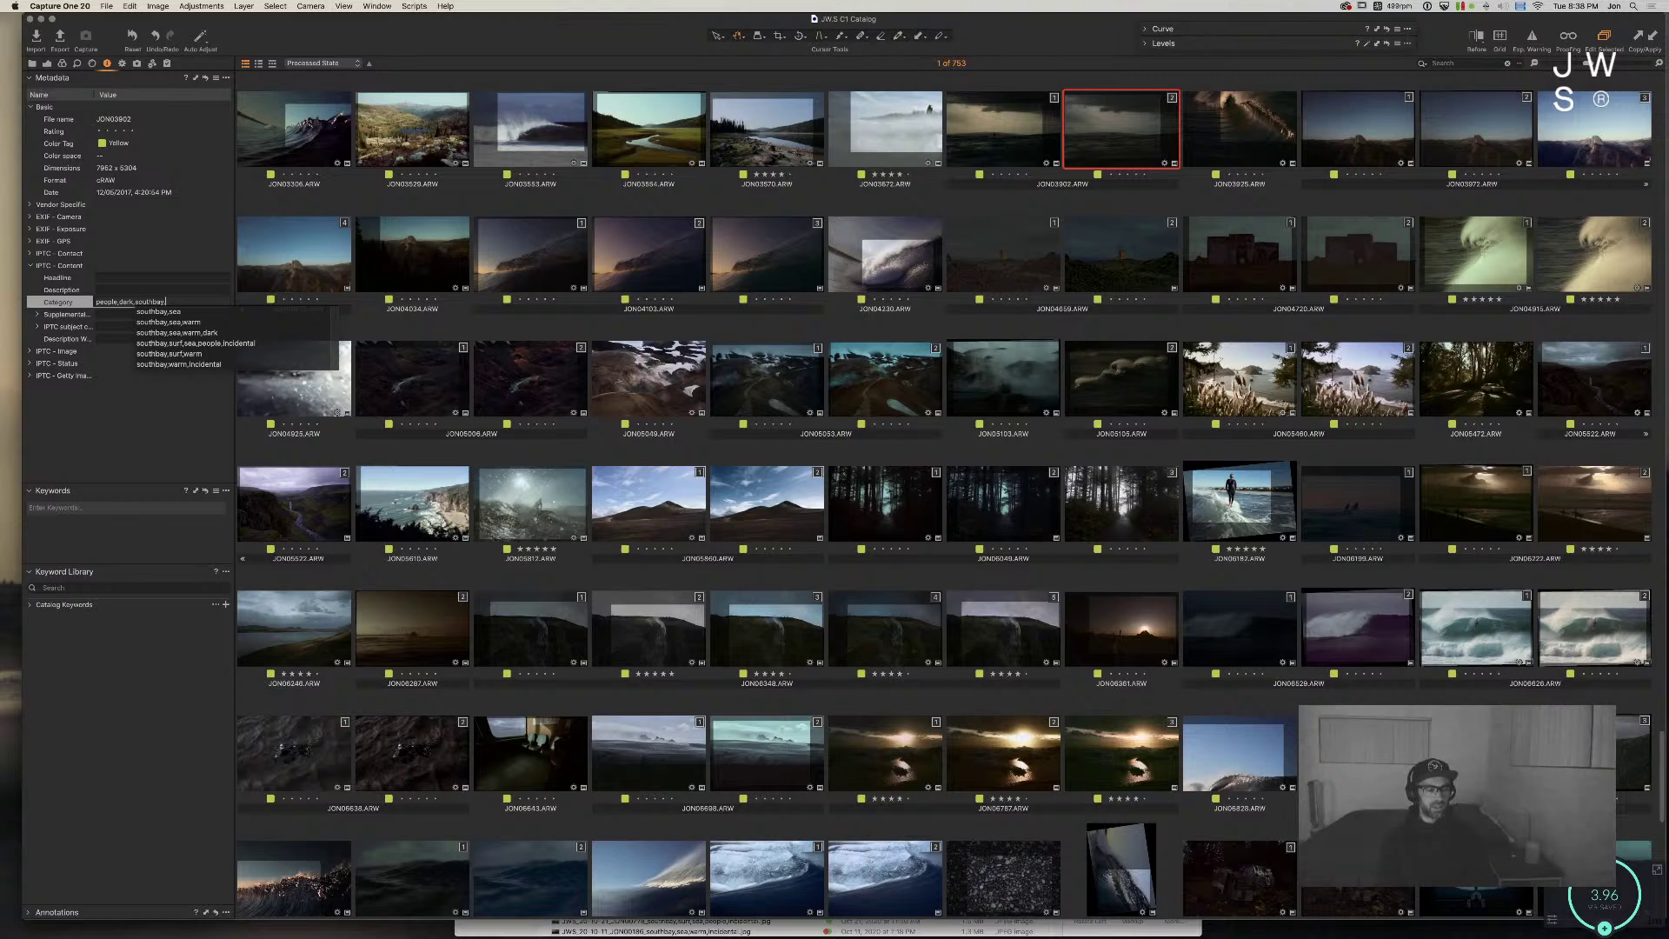
{"action": "type", "text": ",incidenta"}
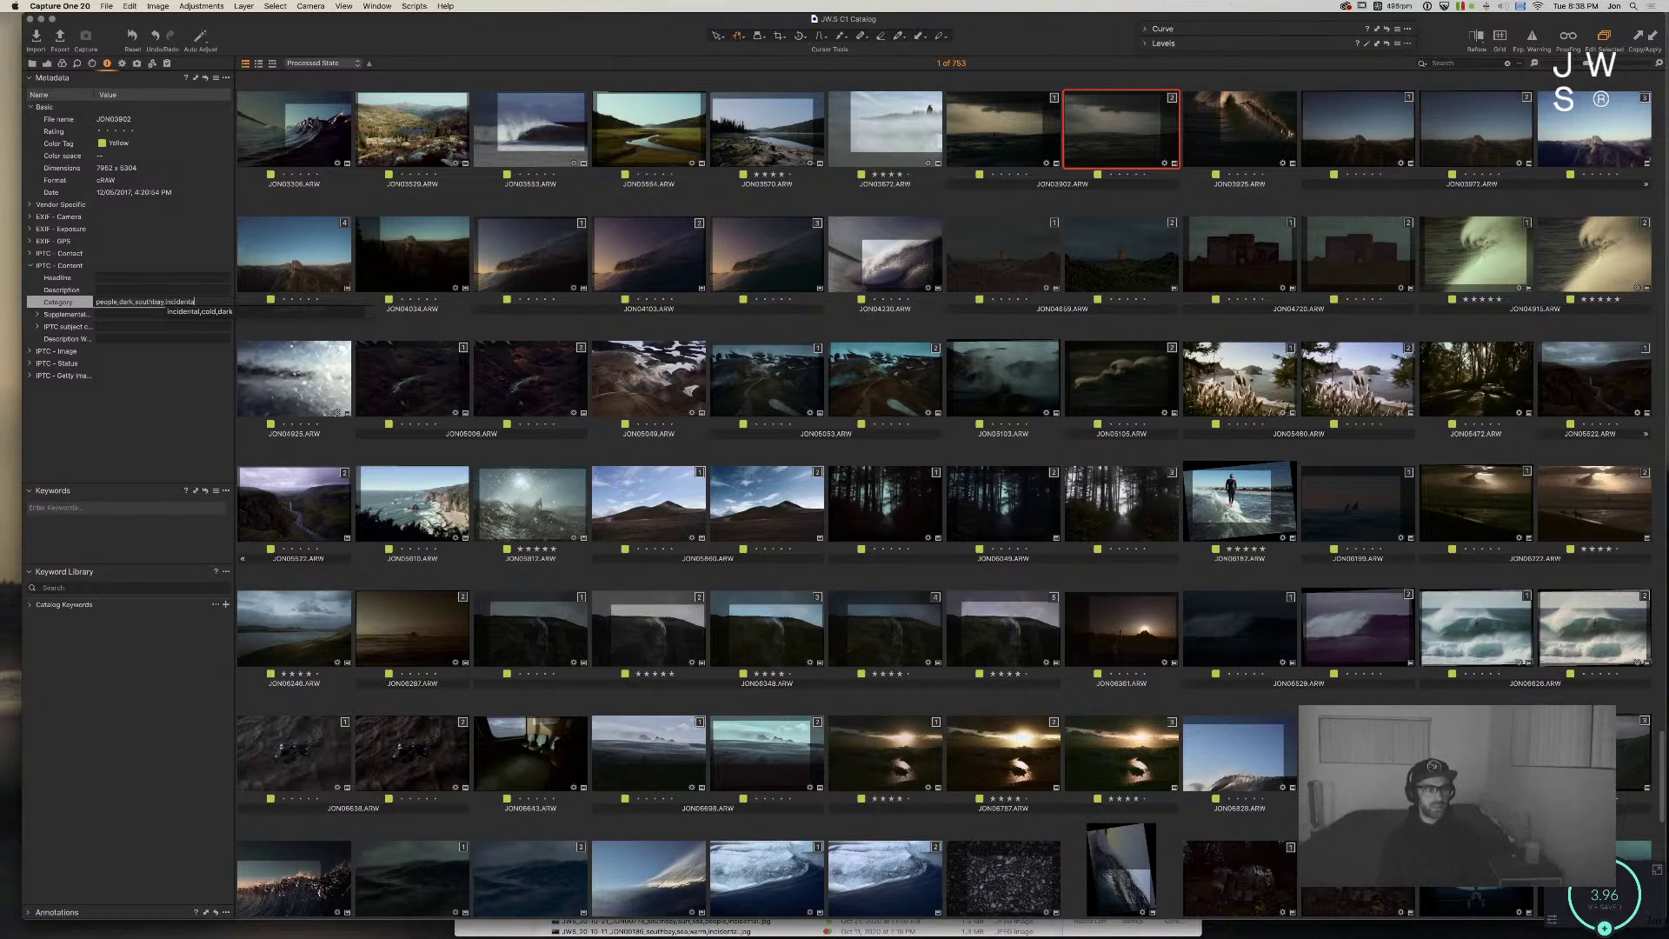
{"action": "type", "text": "l, co"}
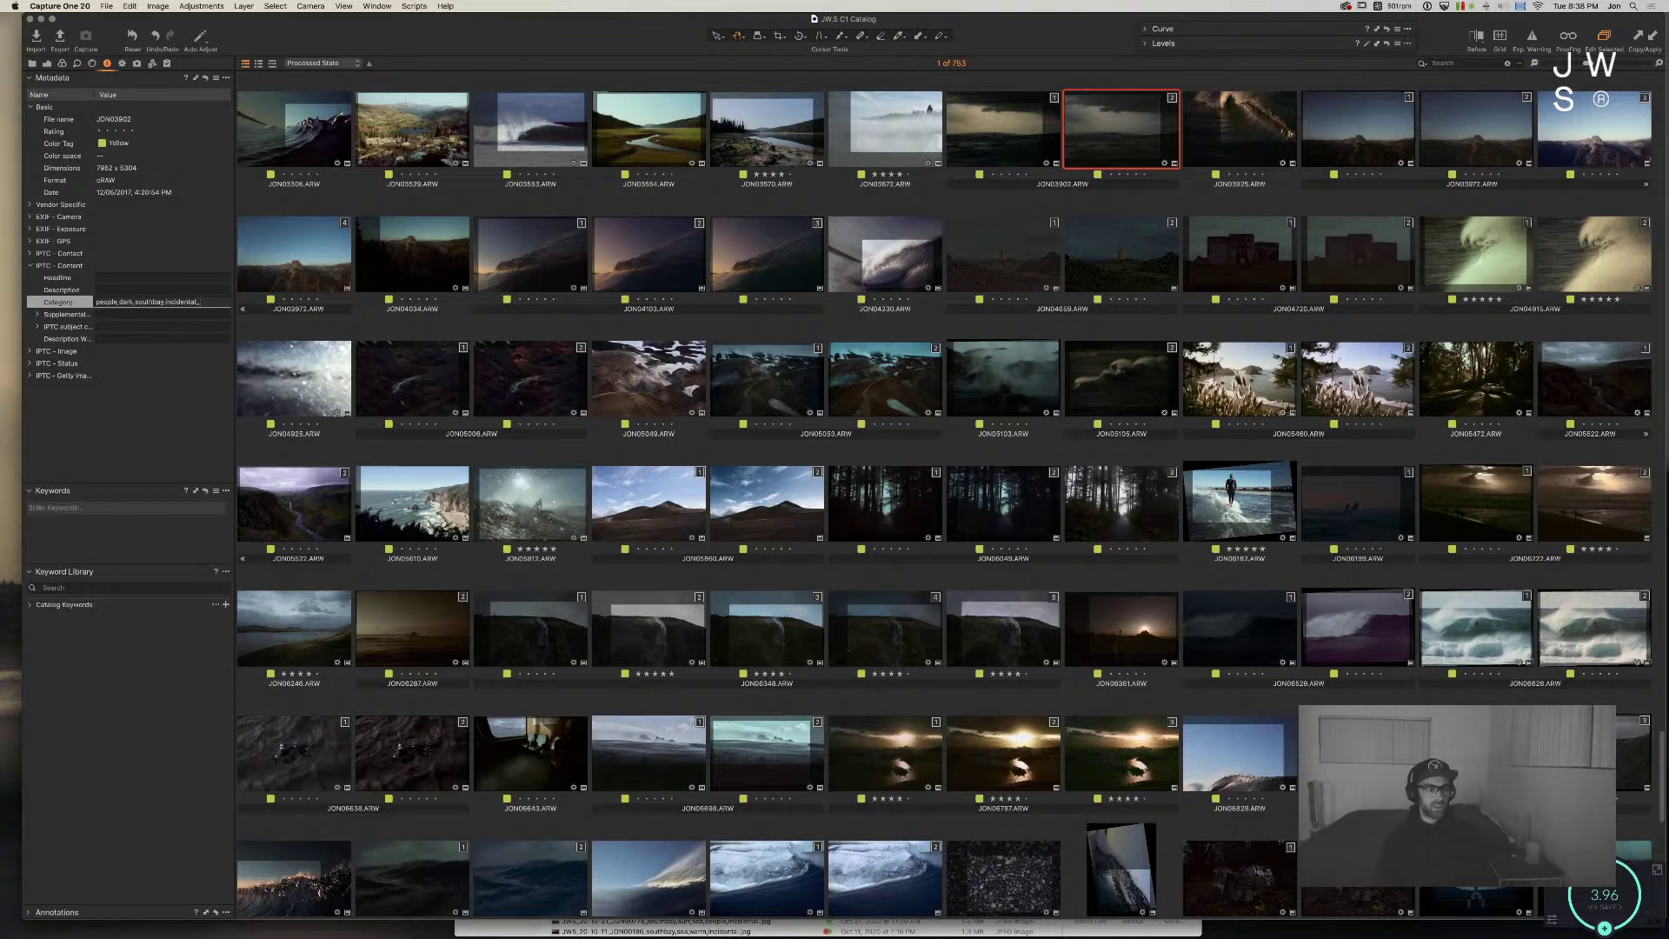
{"action": "key", "text": "BackSpace"}
{"action": "key", "text": "BackSpace"}
{"action": "key", "text": "BackSpace"}
{"action": "type", "text": "cold"}
{"action": "key", "text": "Return"}
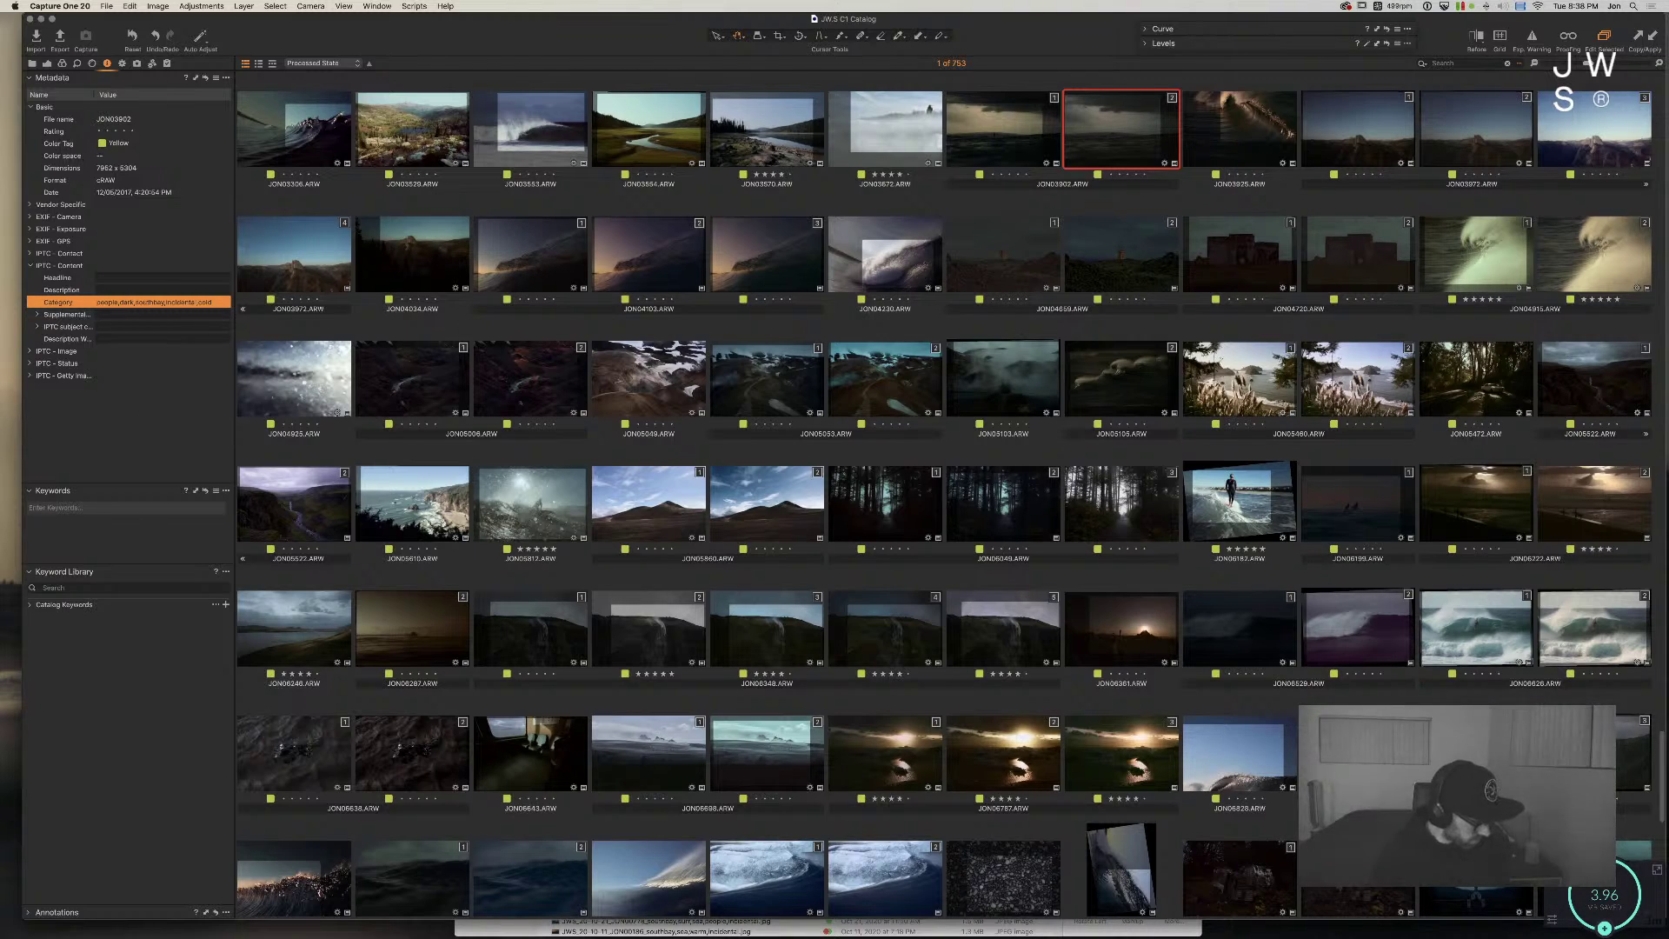
Step: Compare the seascape's two variants side by side and reopen only the second variant at full view
{"action": "key", "text": "super+Tab"}
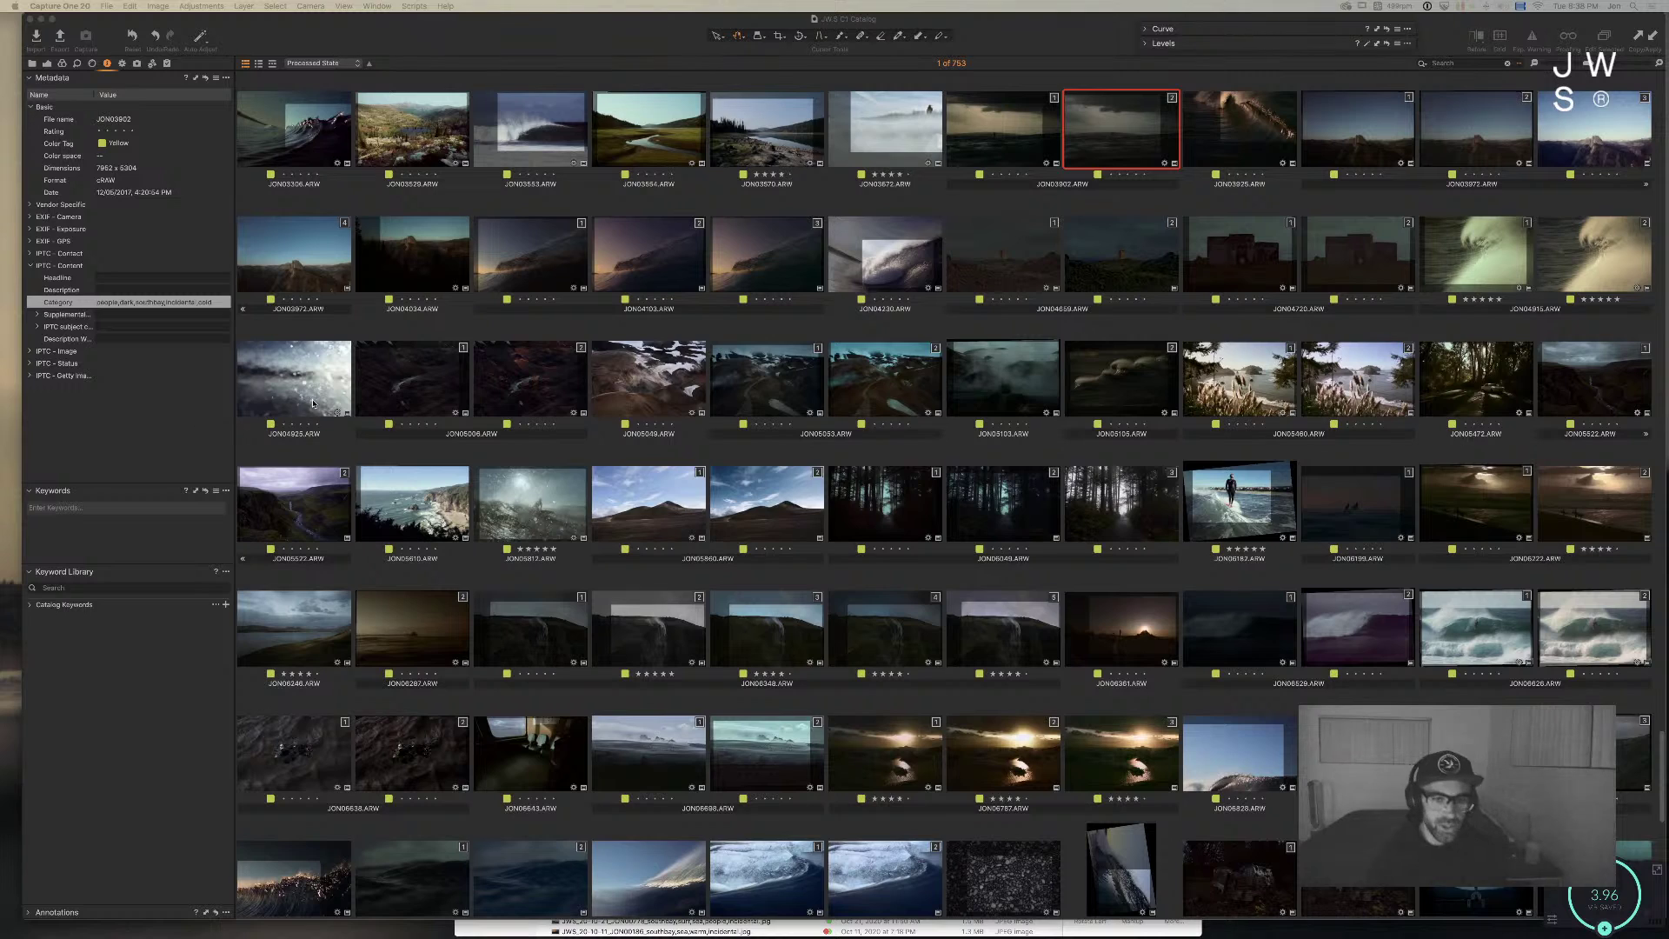
{"action": "left_click", "coordinate": [1116, 147]}
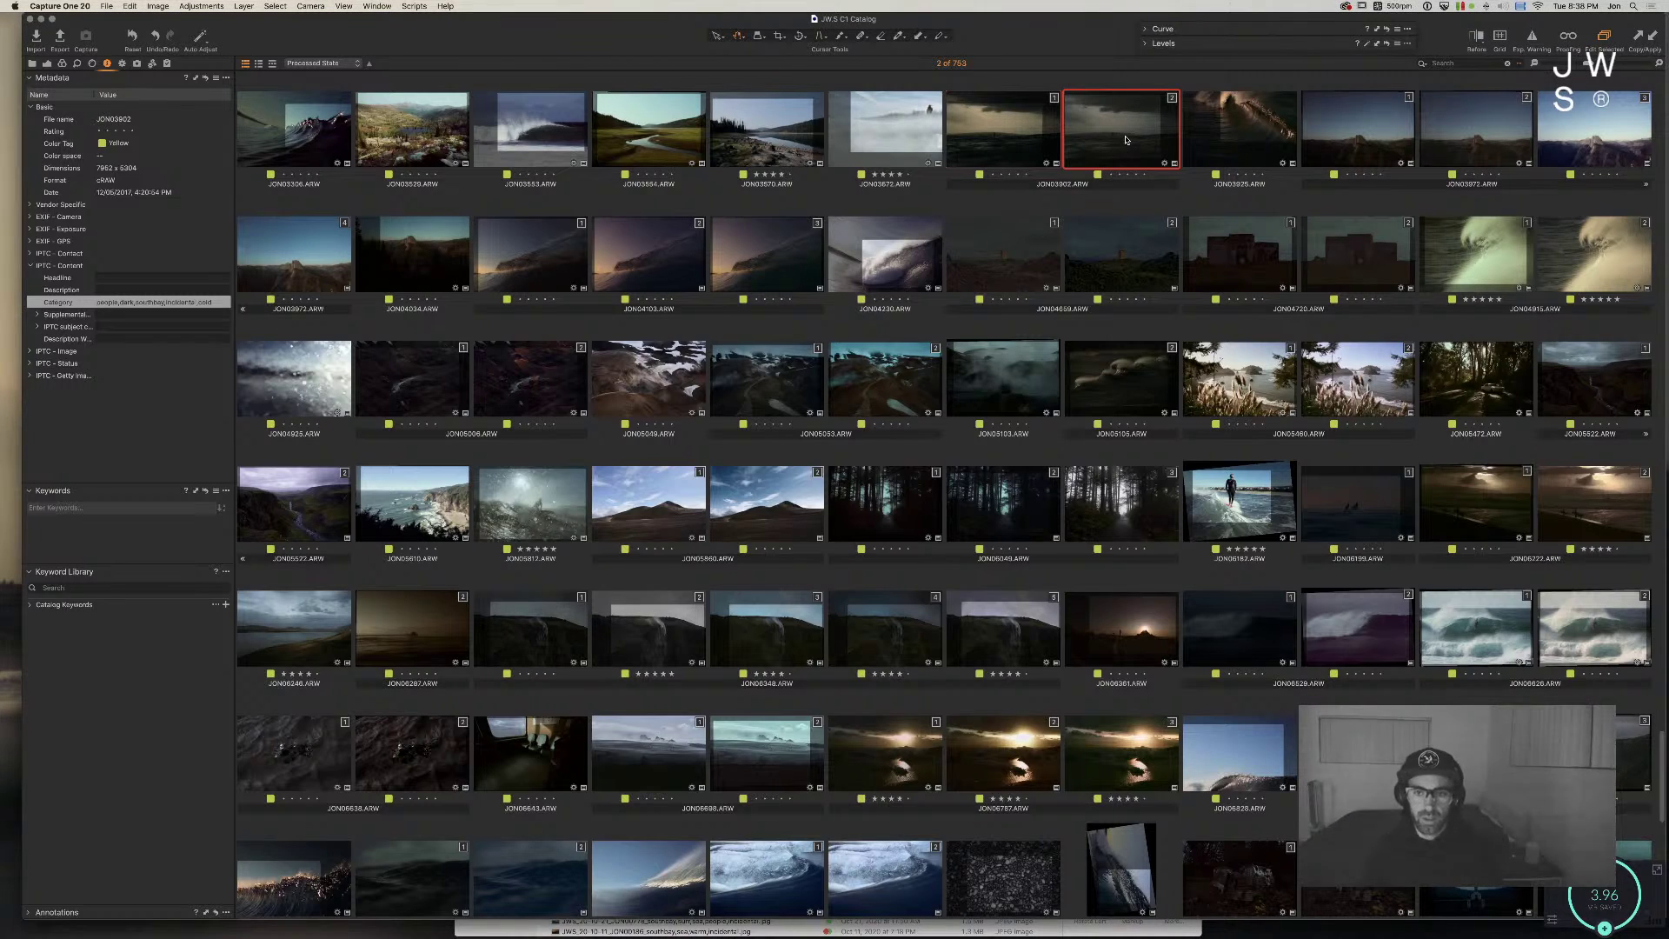
{"action": "double_click", "coordinate": [1126, 140]}
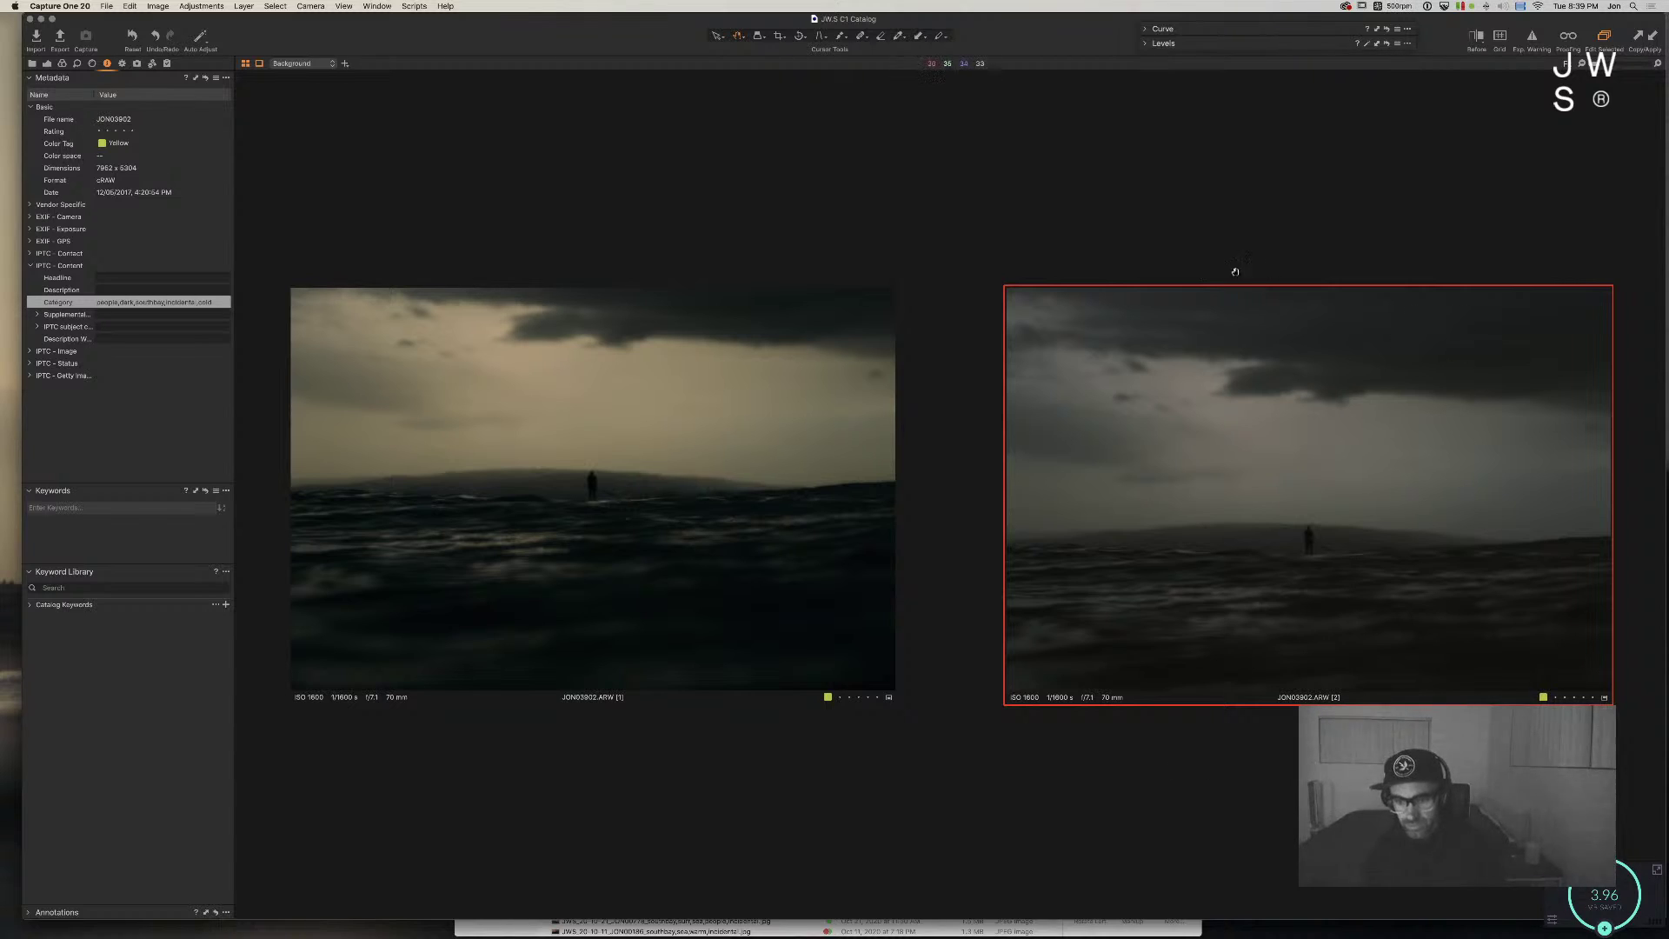
{"action": "key", "text": "super+alt+v"}
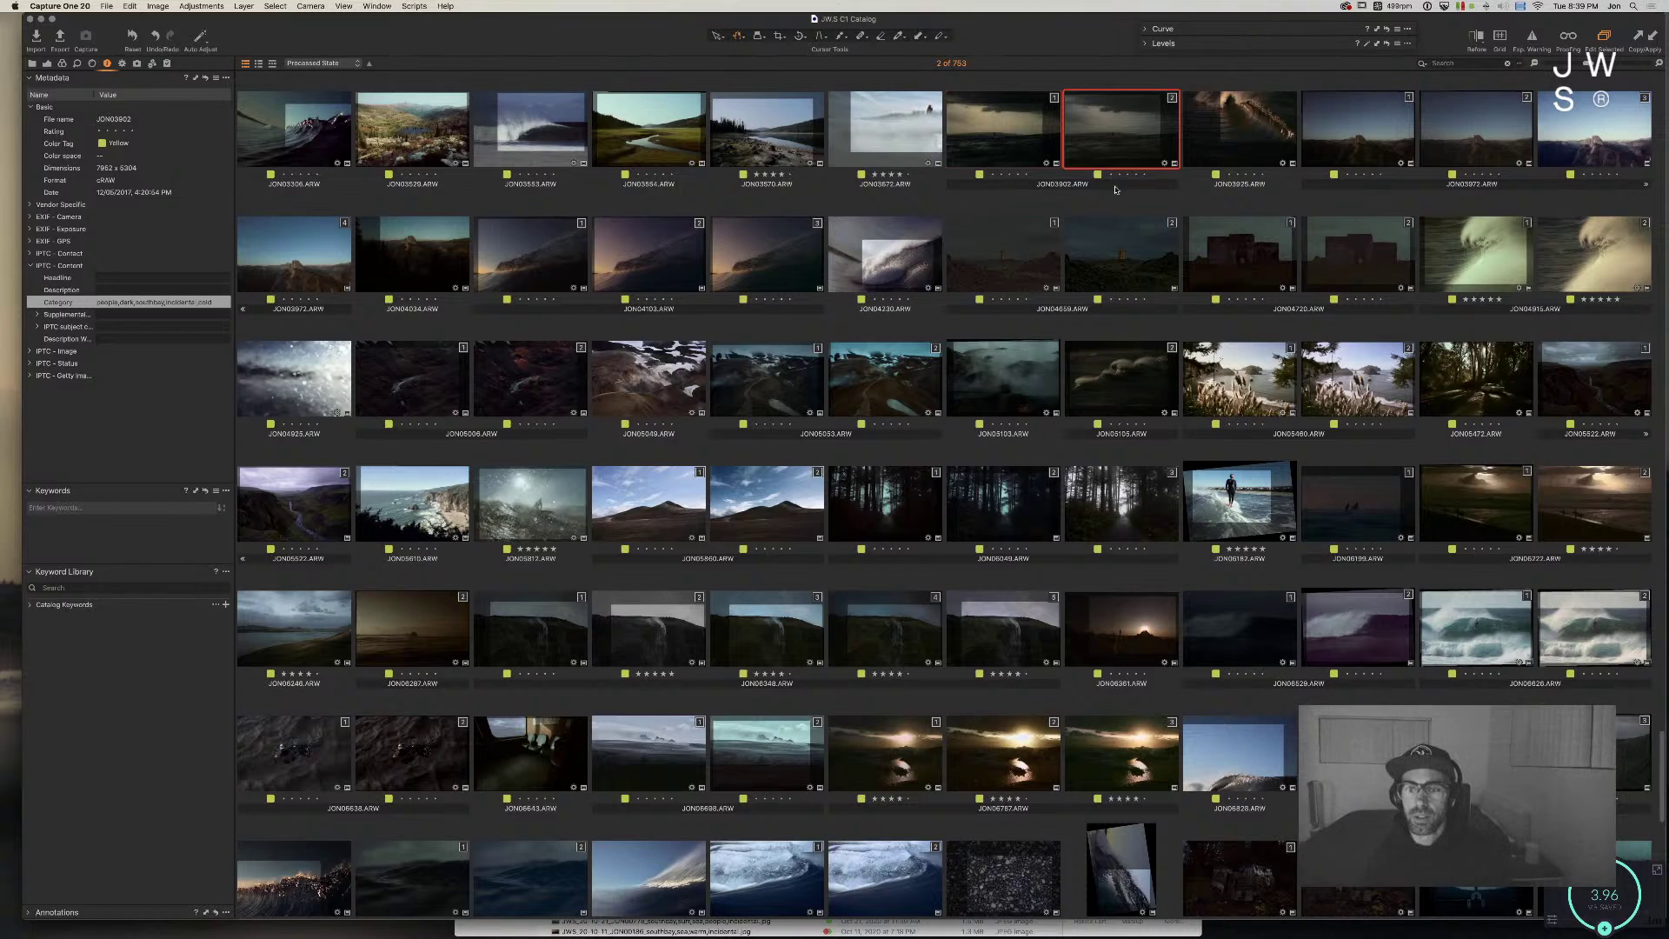
{"action": "left_click", "coordinate": [1235, 255]}
{"action": "left_click", "coordinate": [1139, 152]}
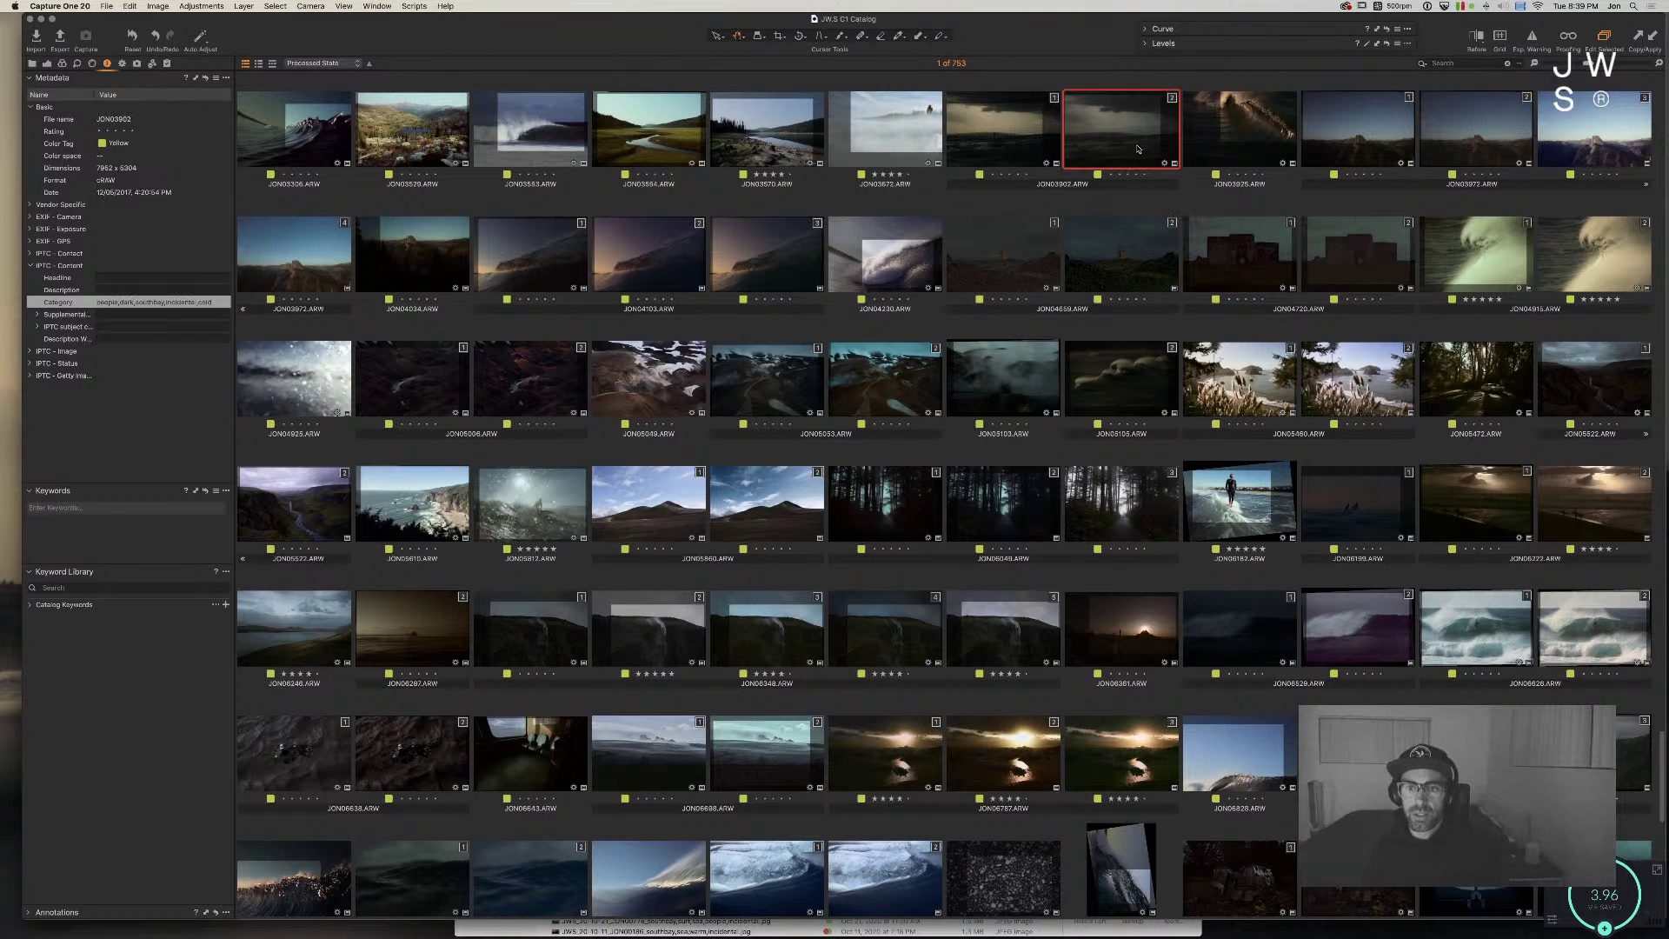
{"action": "key", "text": "super+alt+v"}
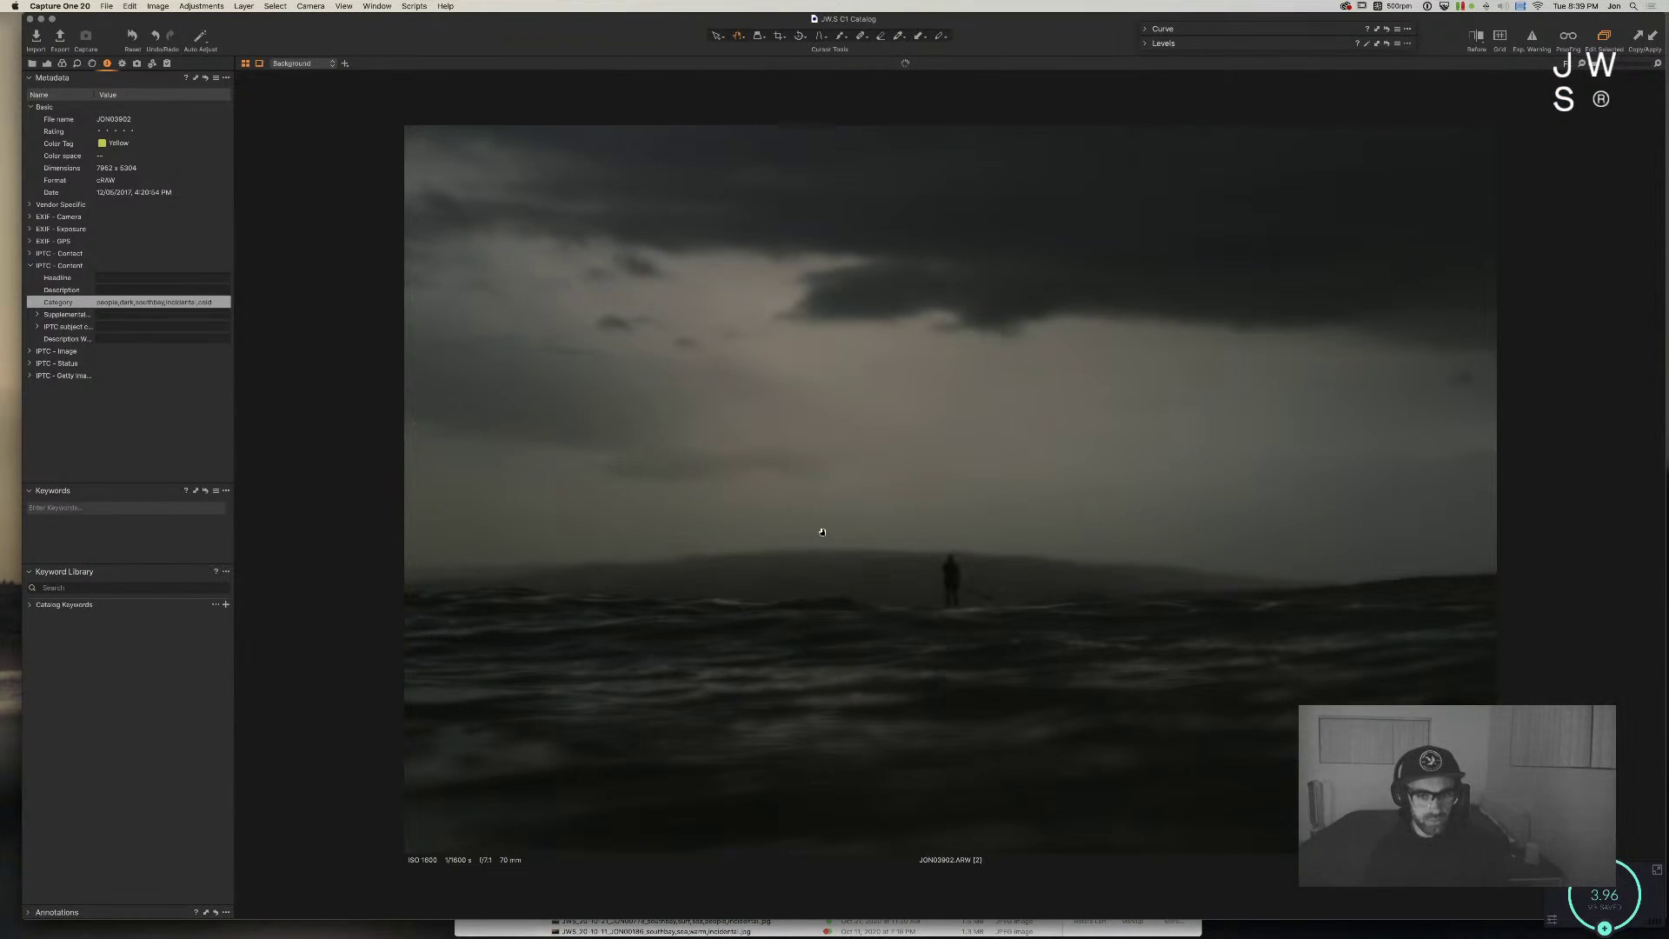
Step: Fine-tune the red channel curve of the seascape at its points in the shadows and lower midtones
{"action": "key", "text": "super+alt+3"}
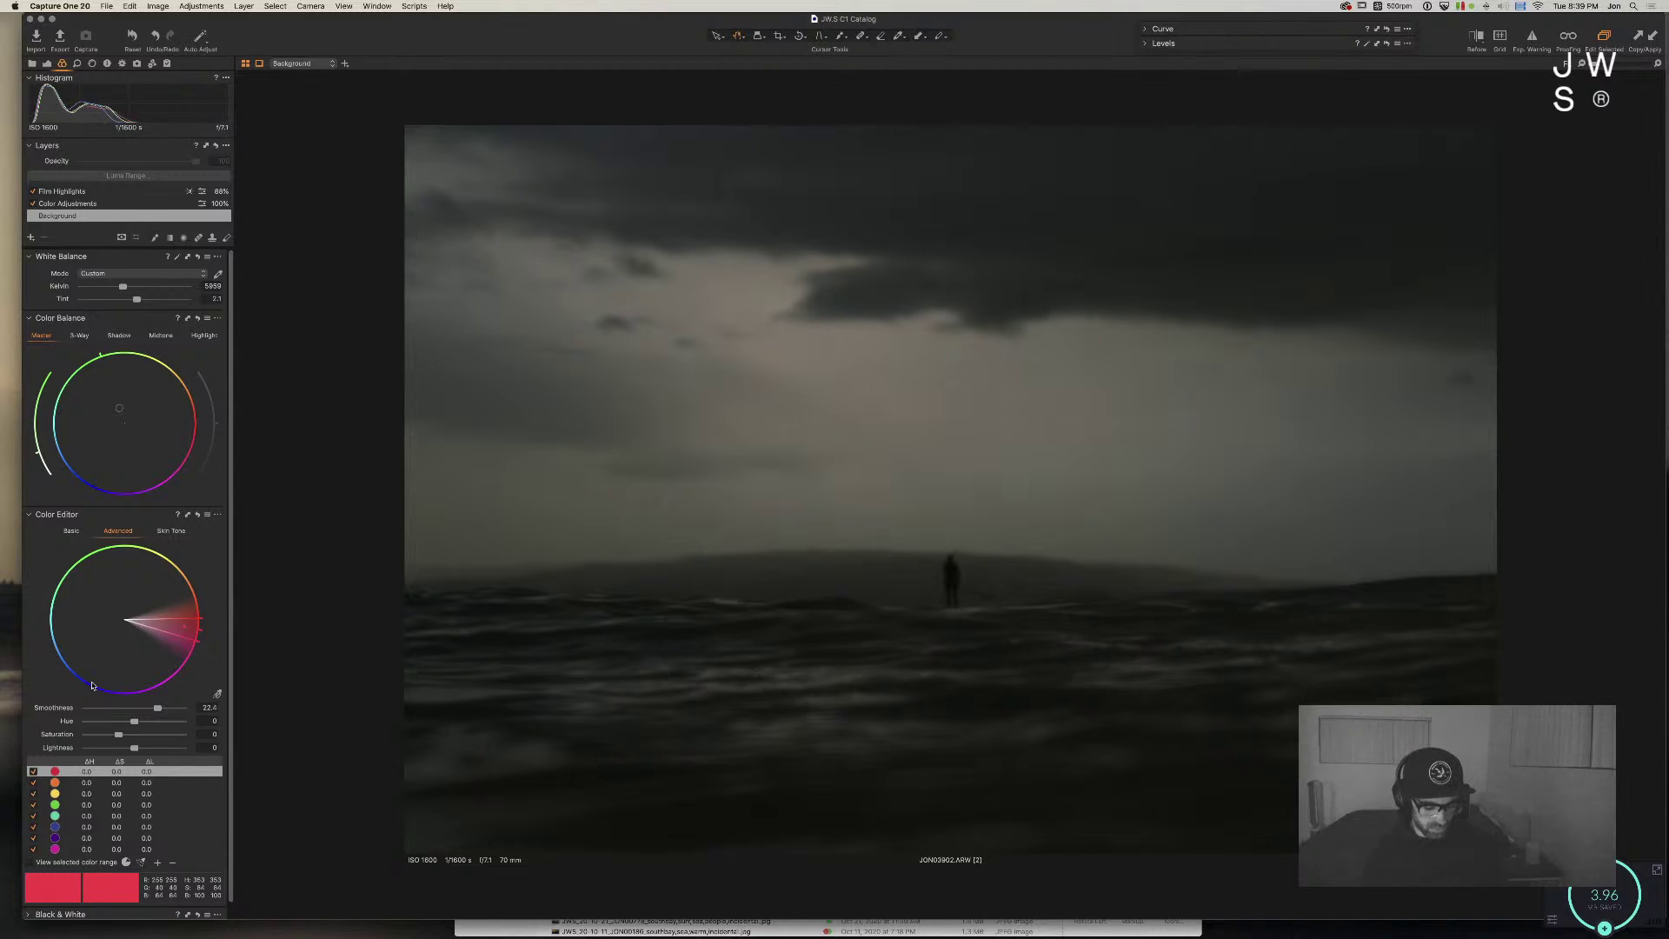
{"action": "key", "text": "super+alt+2"}
{"action": "left_click", "coordinate": [130, 586]}
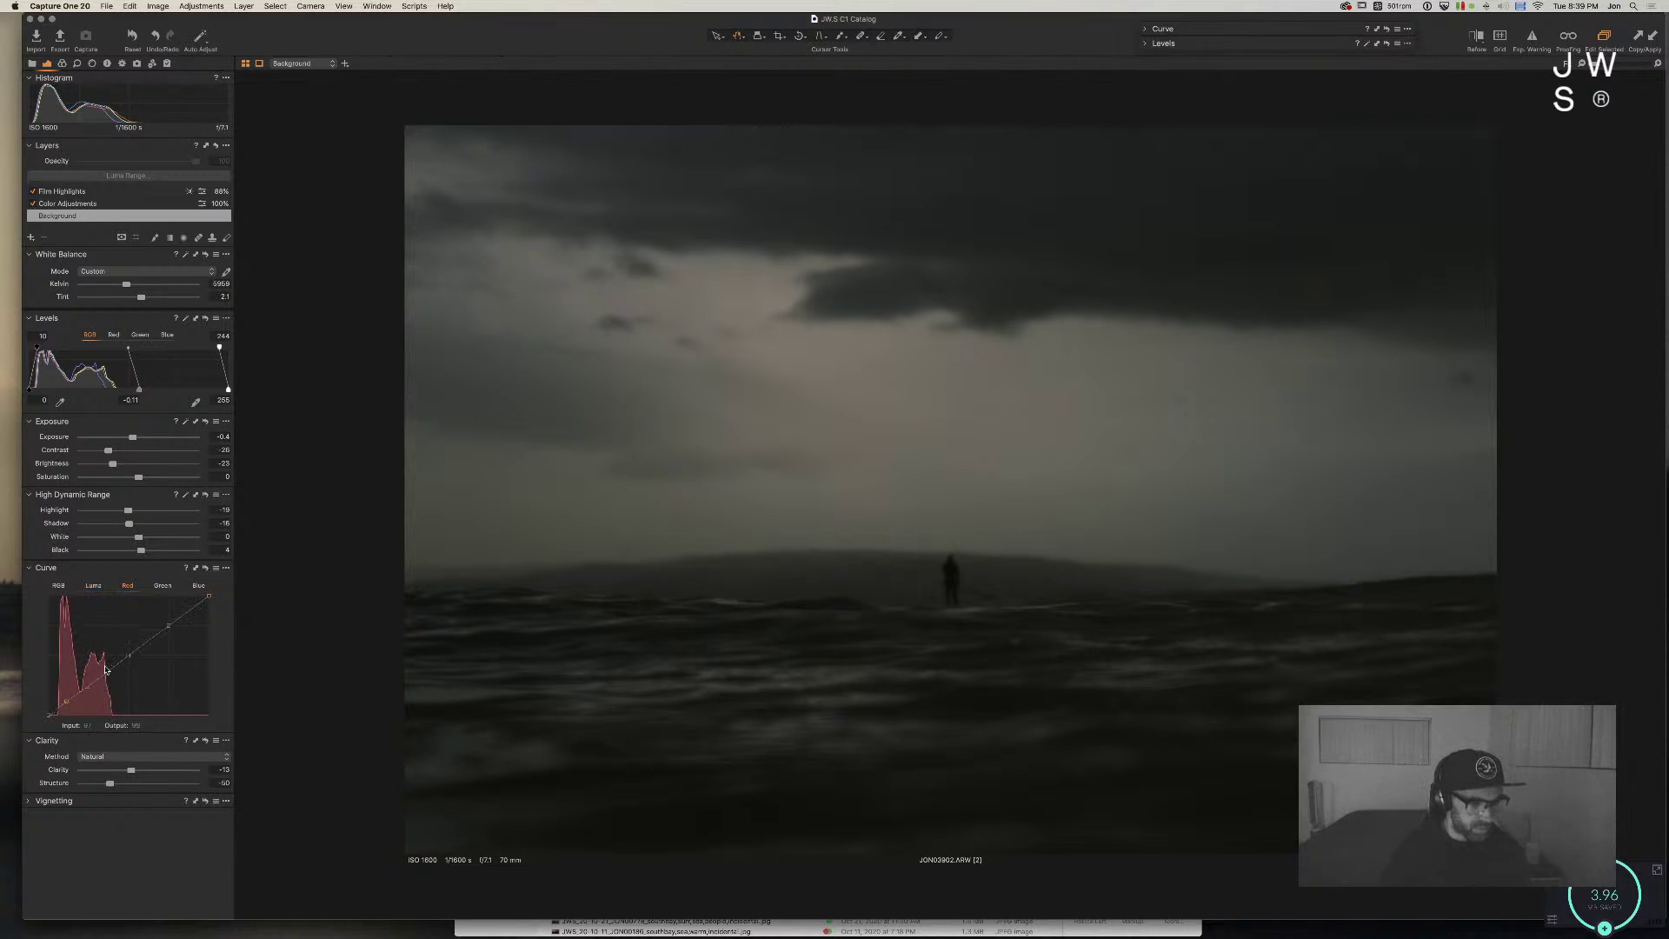
{"action": "left_click_drag", "start_coordinate": [65, 700], "coordinate": [65, 700]}
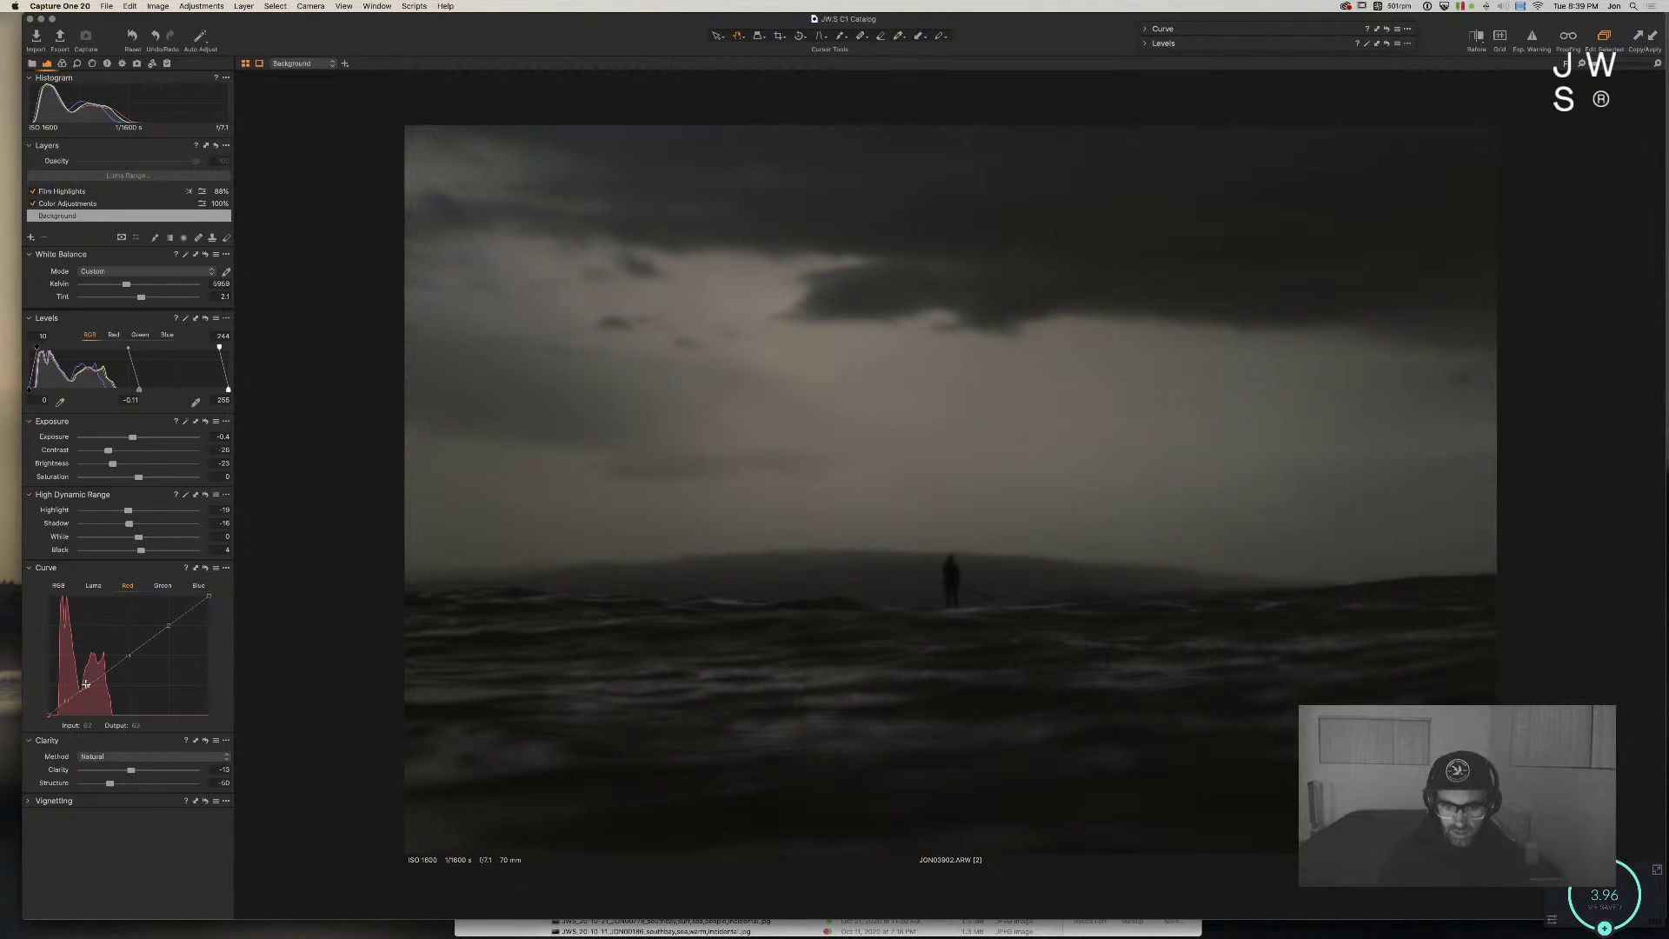
{"action": "left_click_drag", "start_coordinate": [86, 685], "coordinate": [89, 685]}
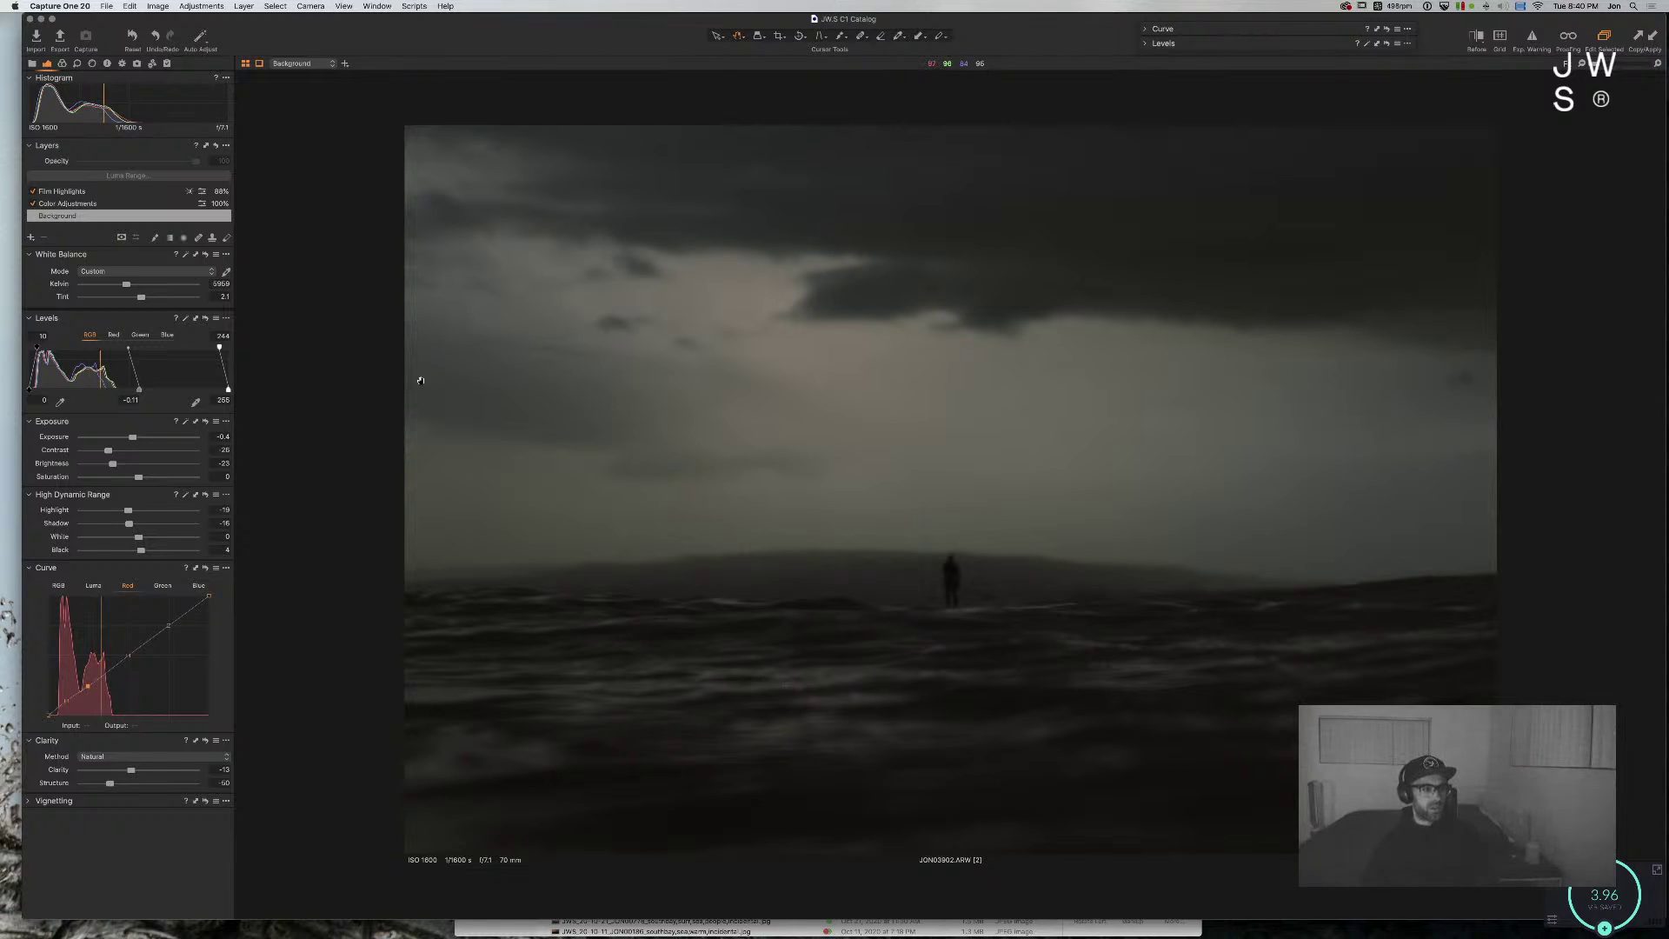
Step: Try a stronger green tint in the Color Balance shadows and undo the shadow tint changes
{"action": "left_click", "coordinate": [62, 64]}
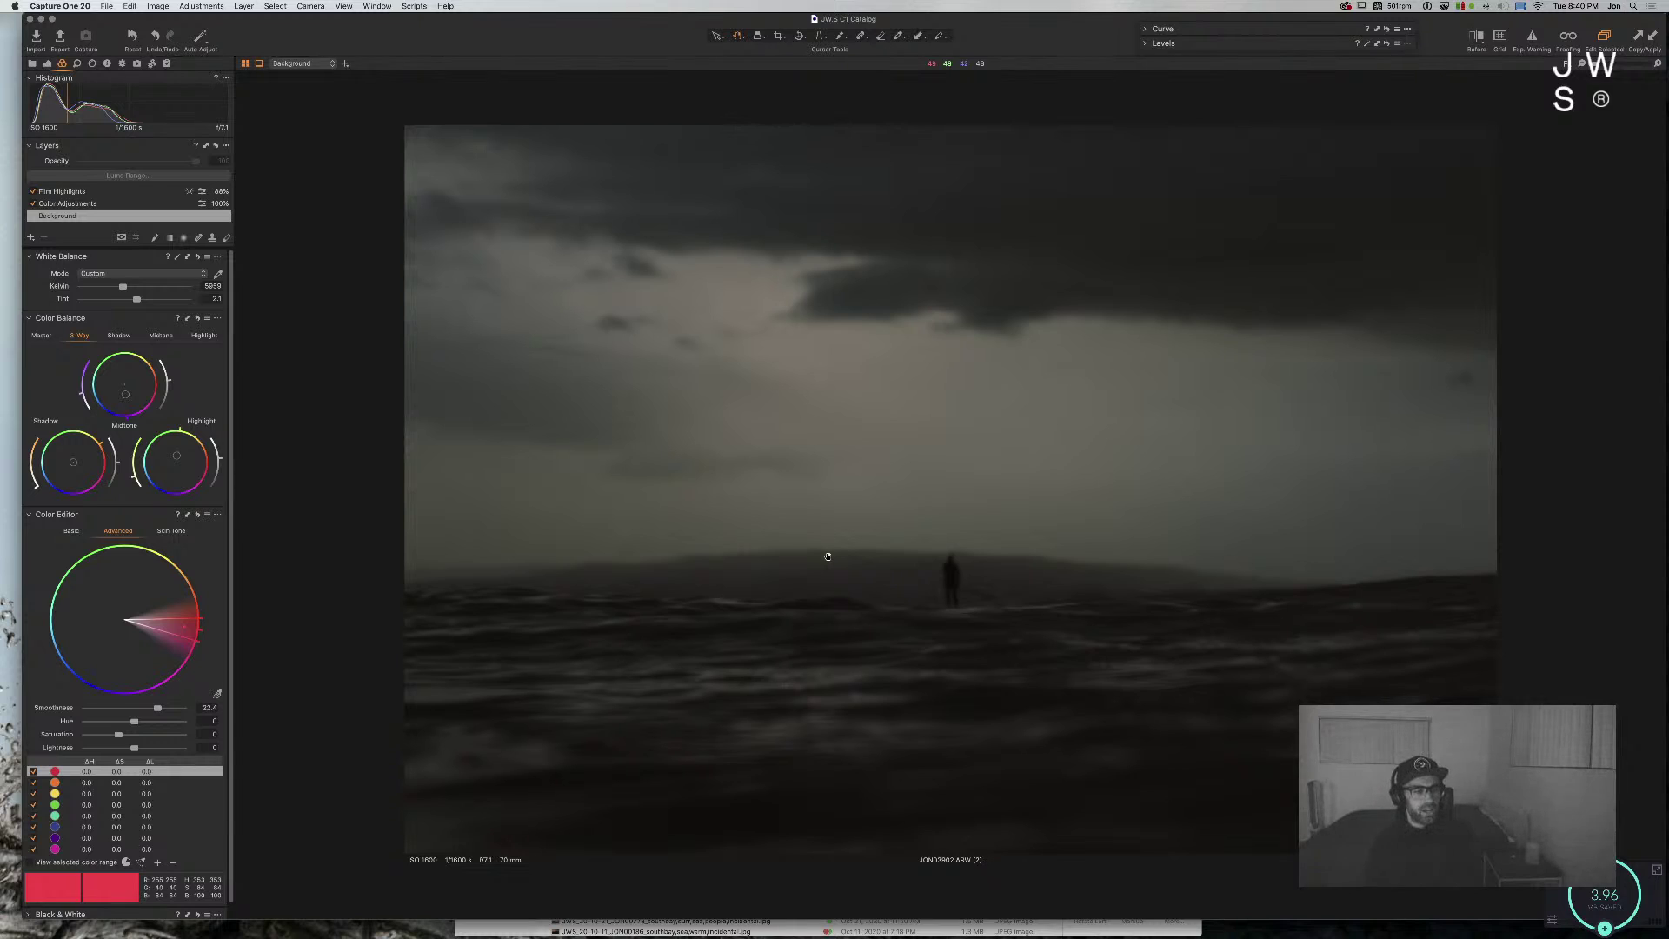
{"action": "key", "text": "super+alt+2"}
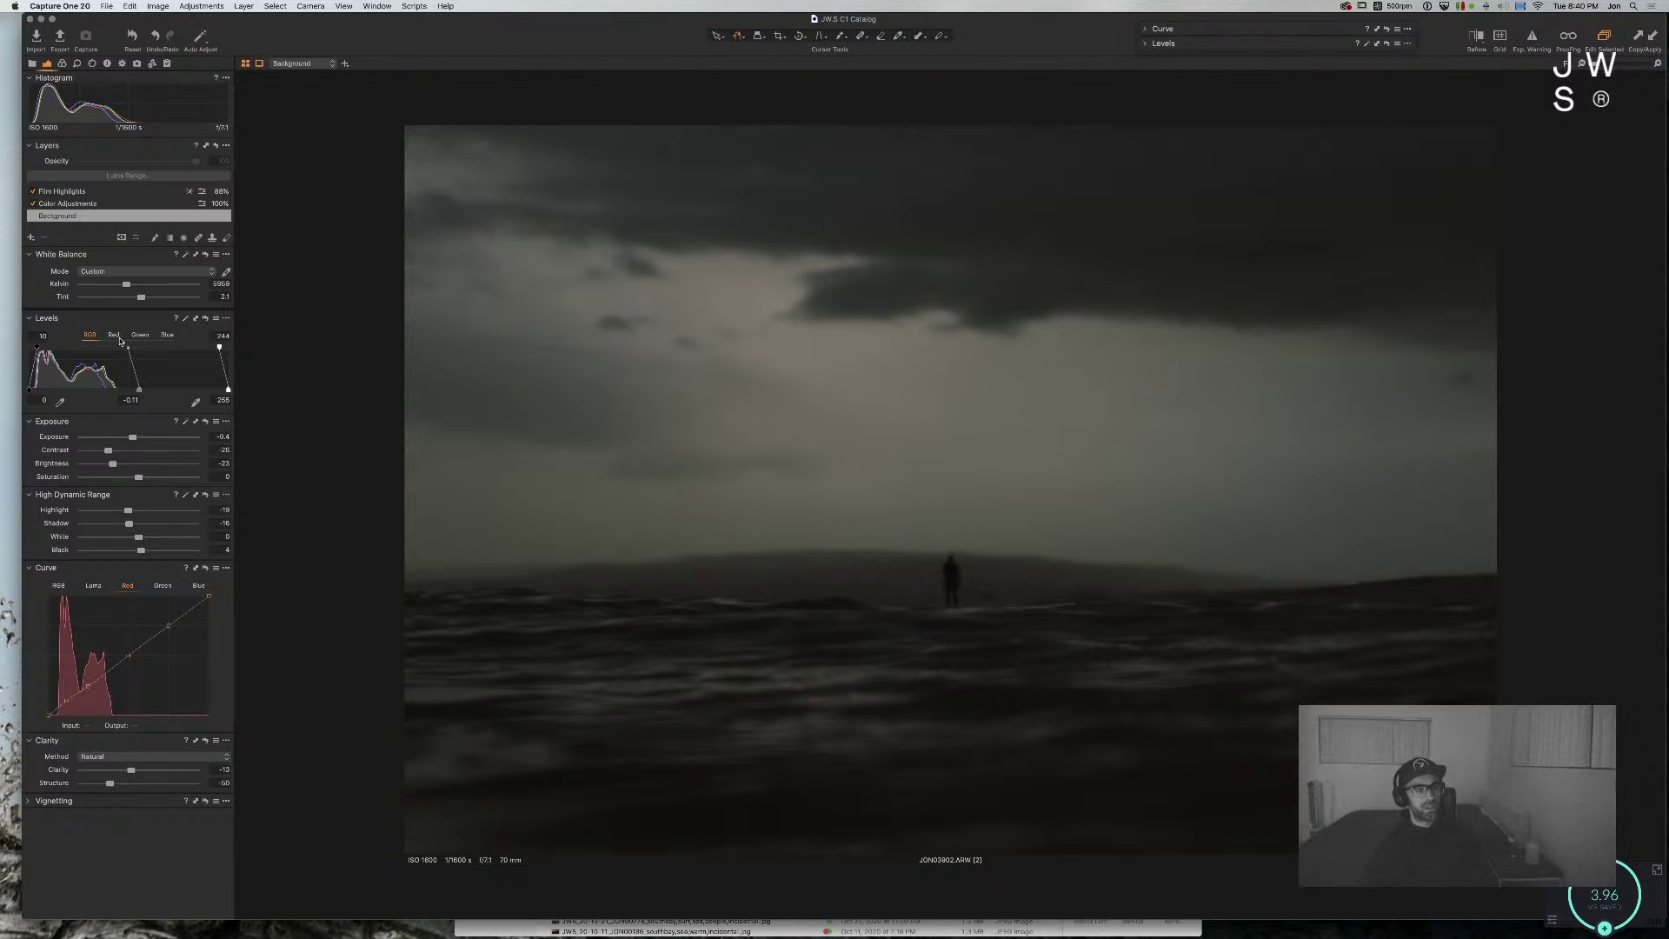
{"action": "key", "text": "super+alt+3"}
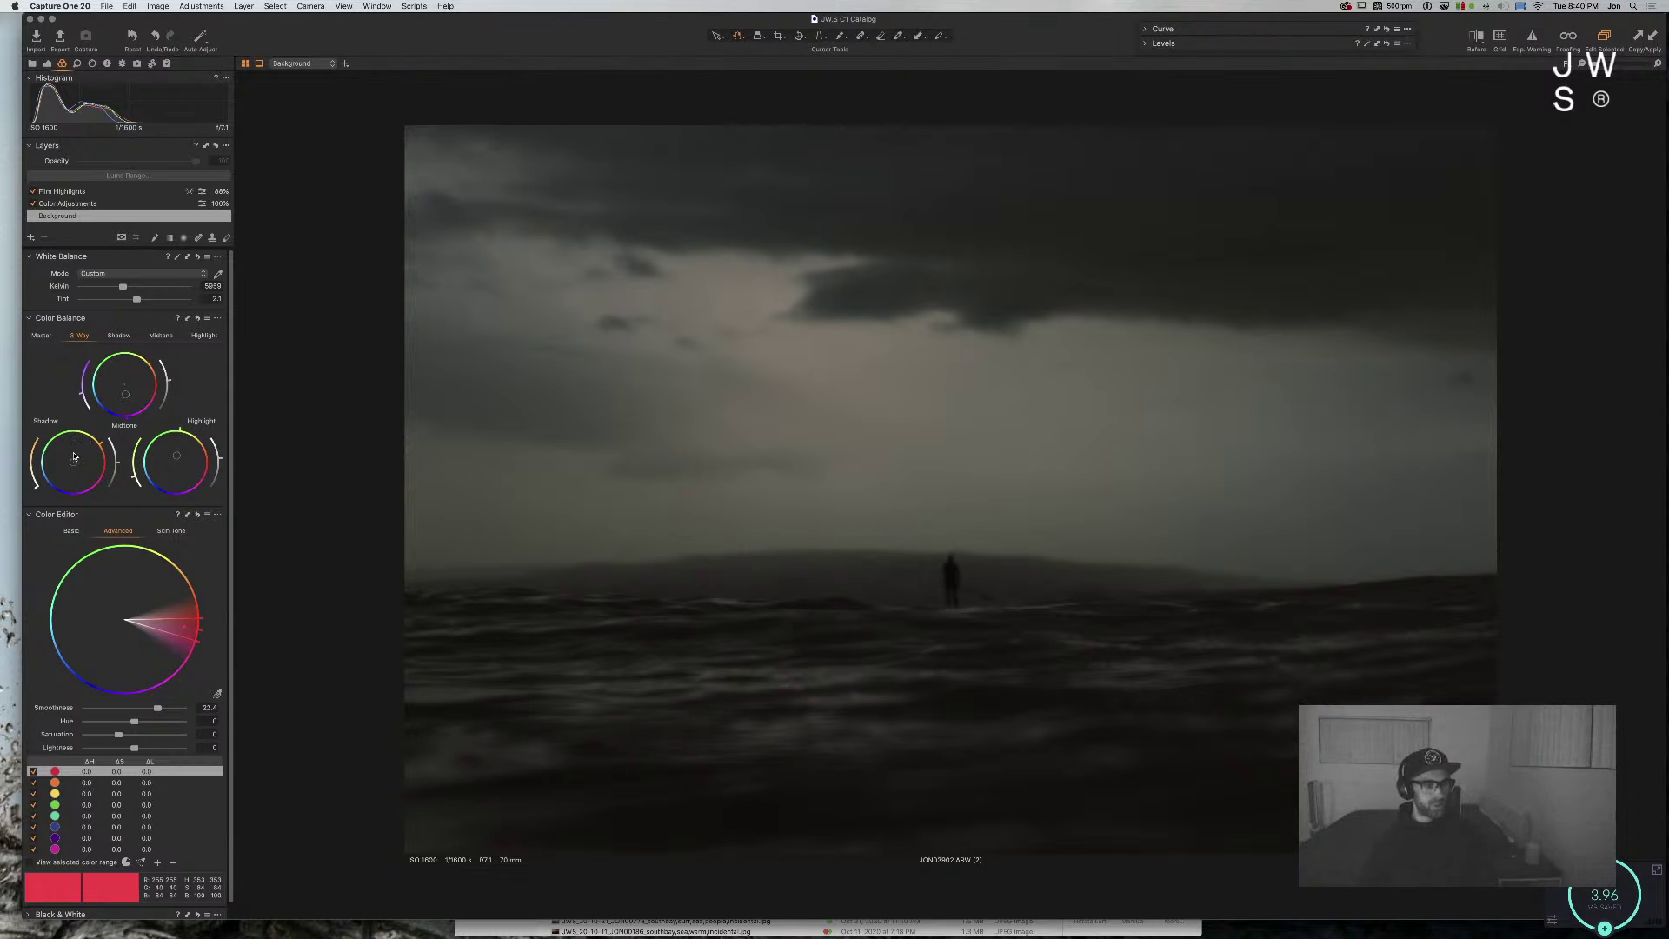
{"action": "mouse_move", "coordinate": [74, 457]}
{"action": "left_mouse_down"}
{"action": "mouse_move", "coordinate": [91, 431]}
{"action": "mouse_move", "coordinate": [76, 470]}
{"action": "mouse_move", "coordinate": [62, 465]}
{"action": "mouse_move", "coordinate": [82, 455]}
{"action": "left_mouse_up"}
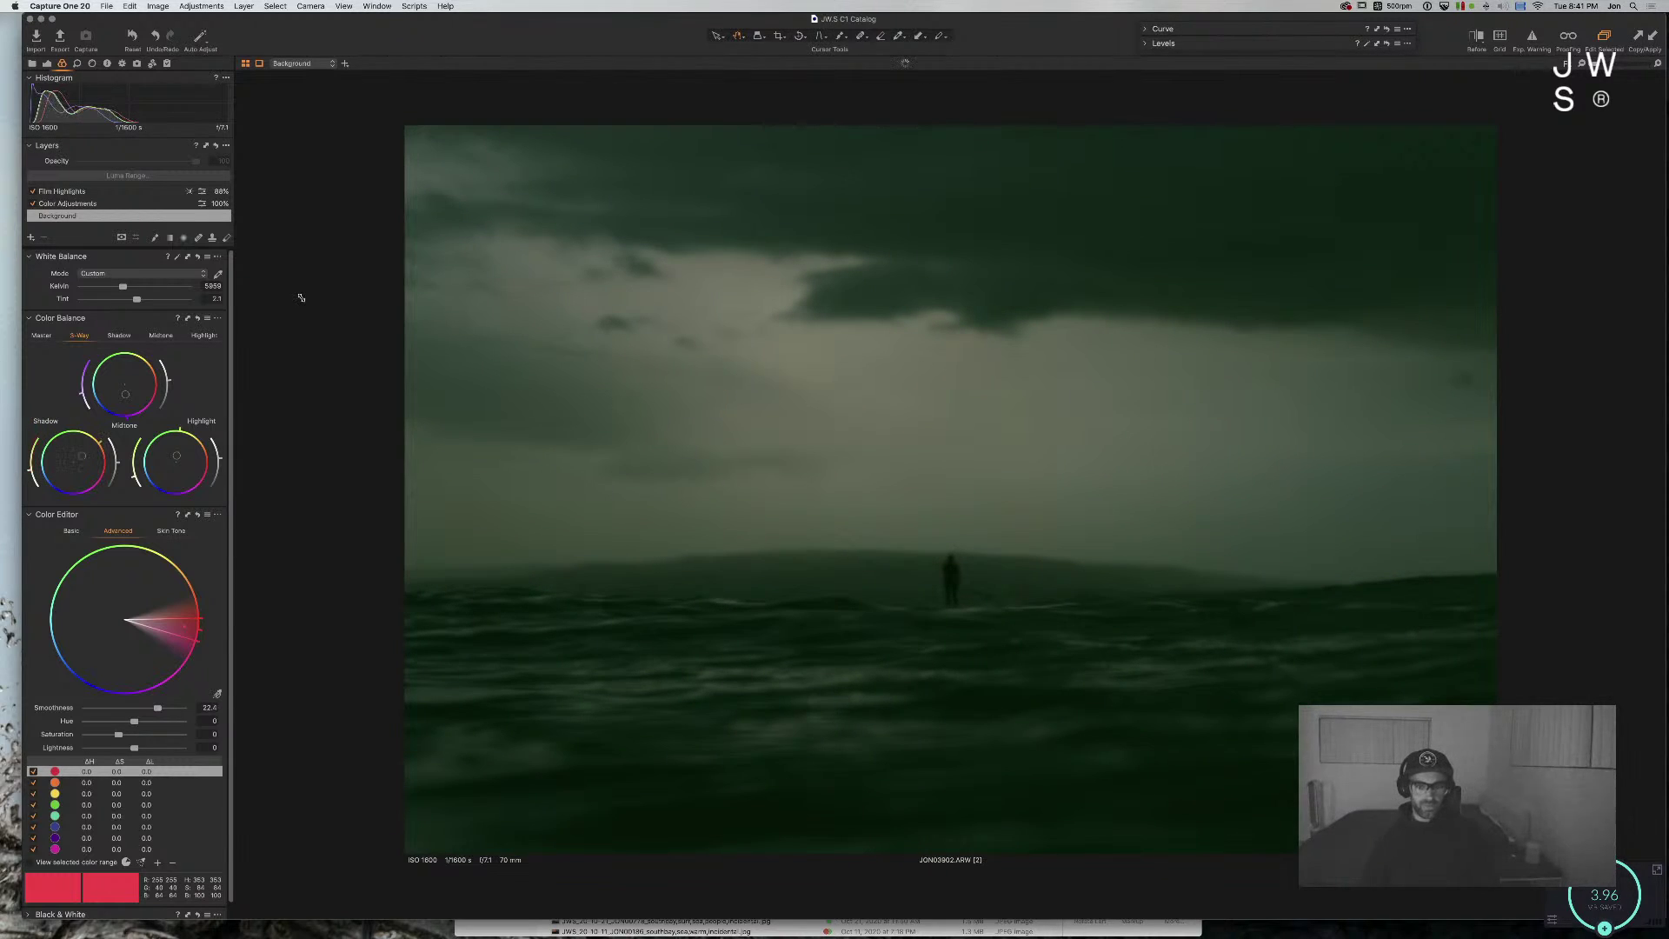
{"action": "key", "text": "super+z"}
{"action": "key", "text": "super+z"}
{"action": "key", "text": "super+z"}
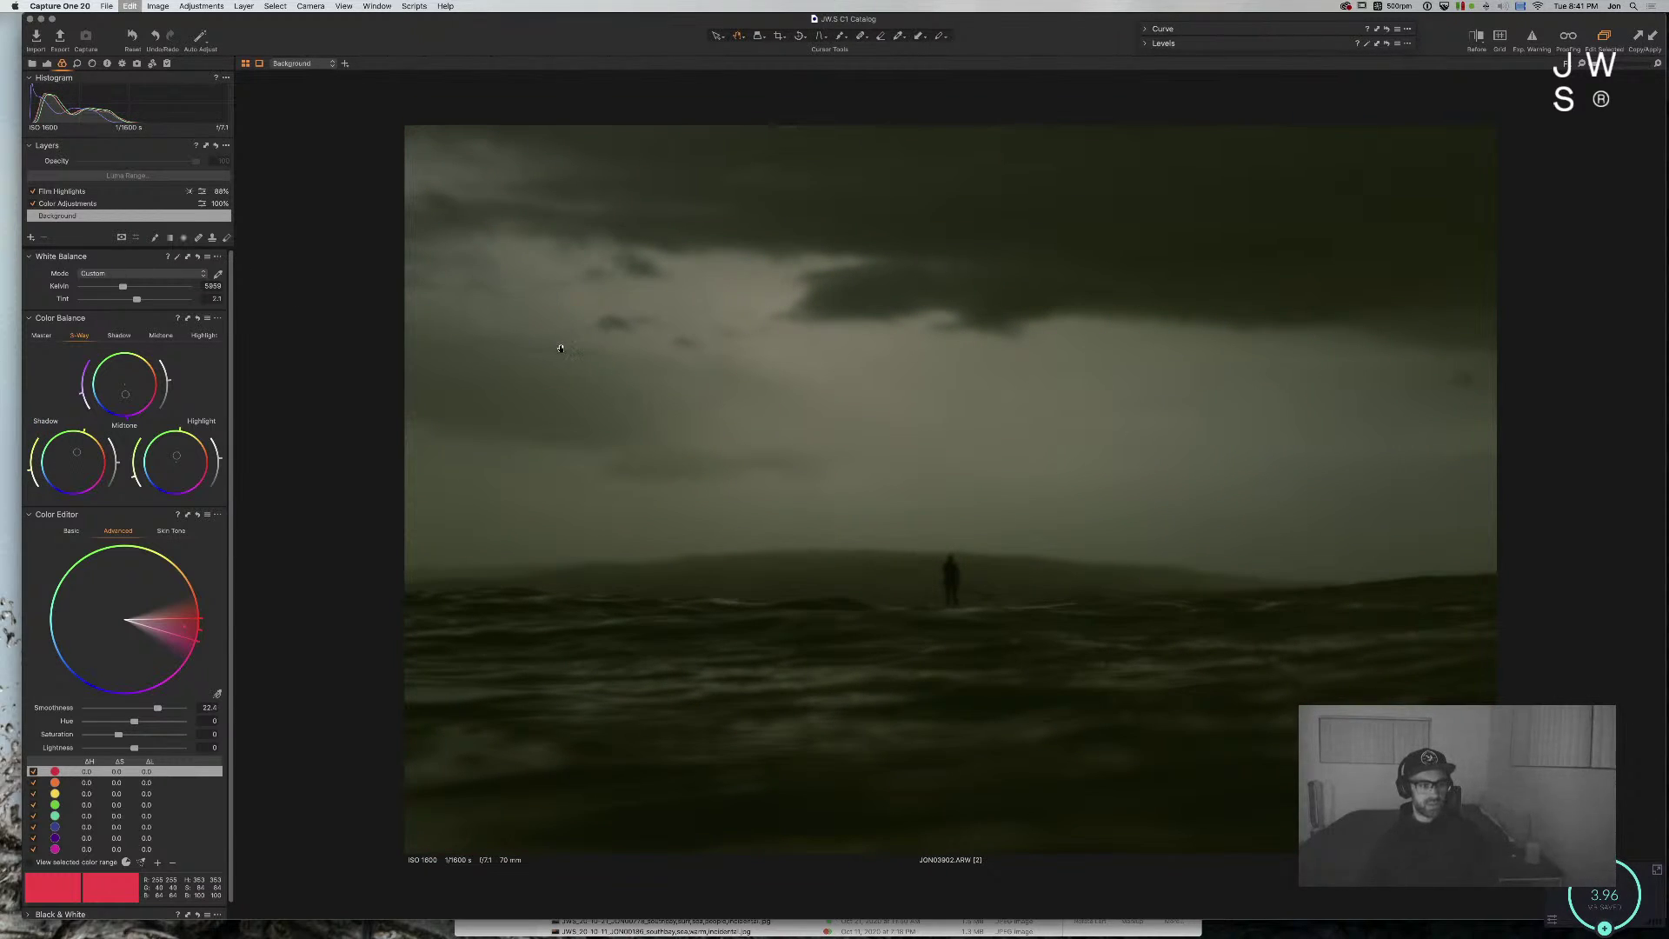
{"action": "key", "text": "super+z"}
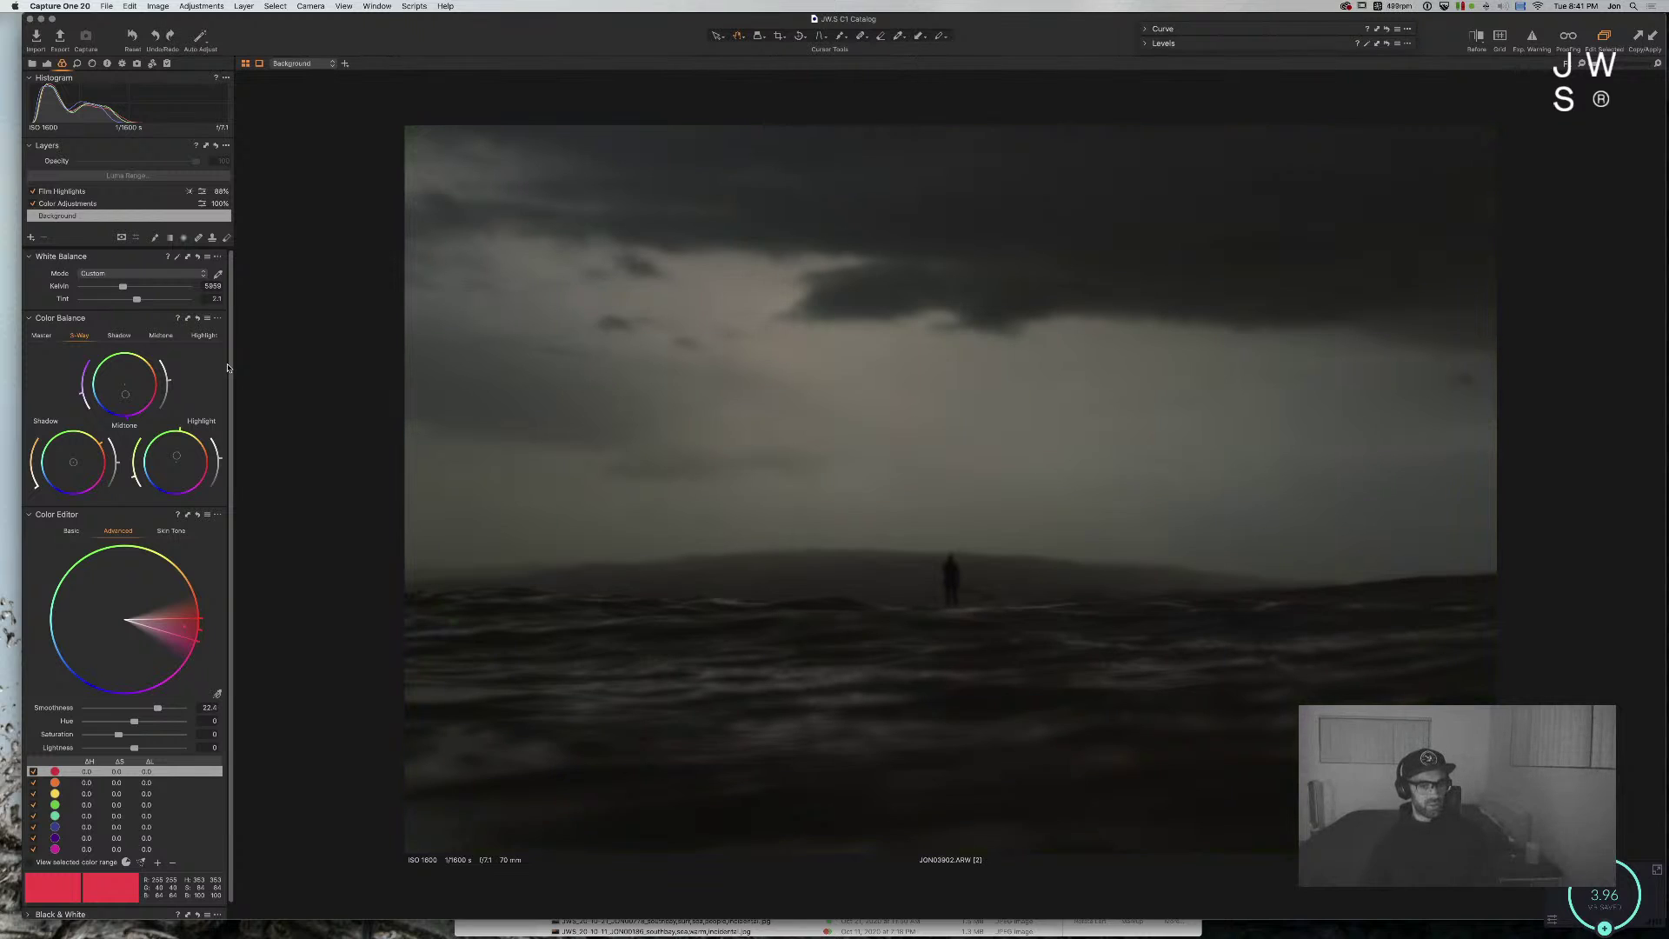
{"action": "key", "text": "super+z"}
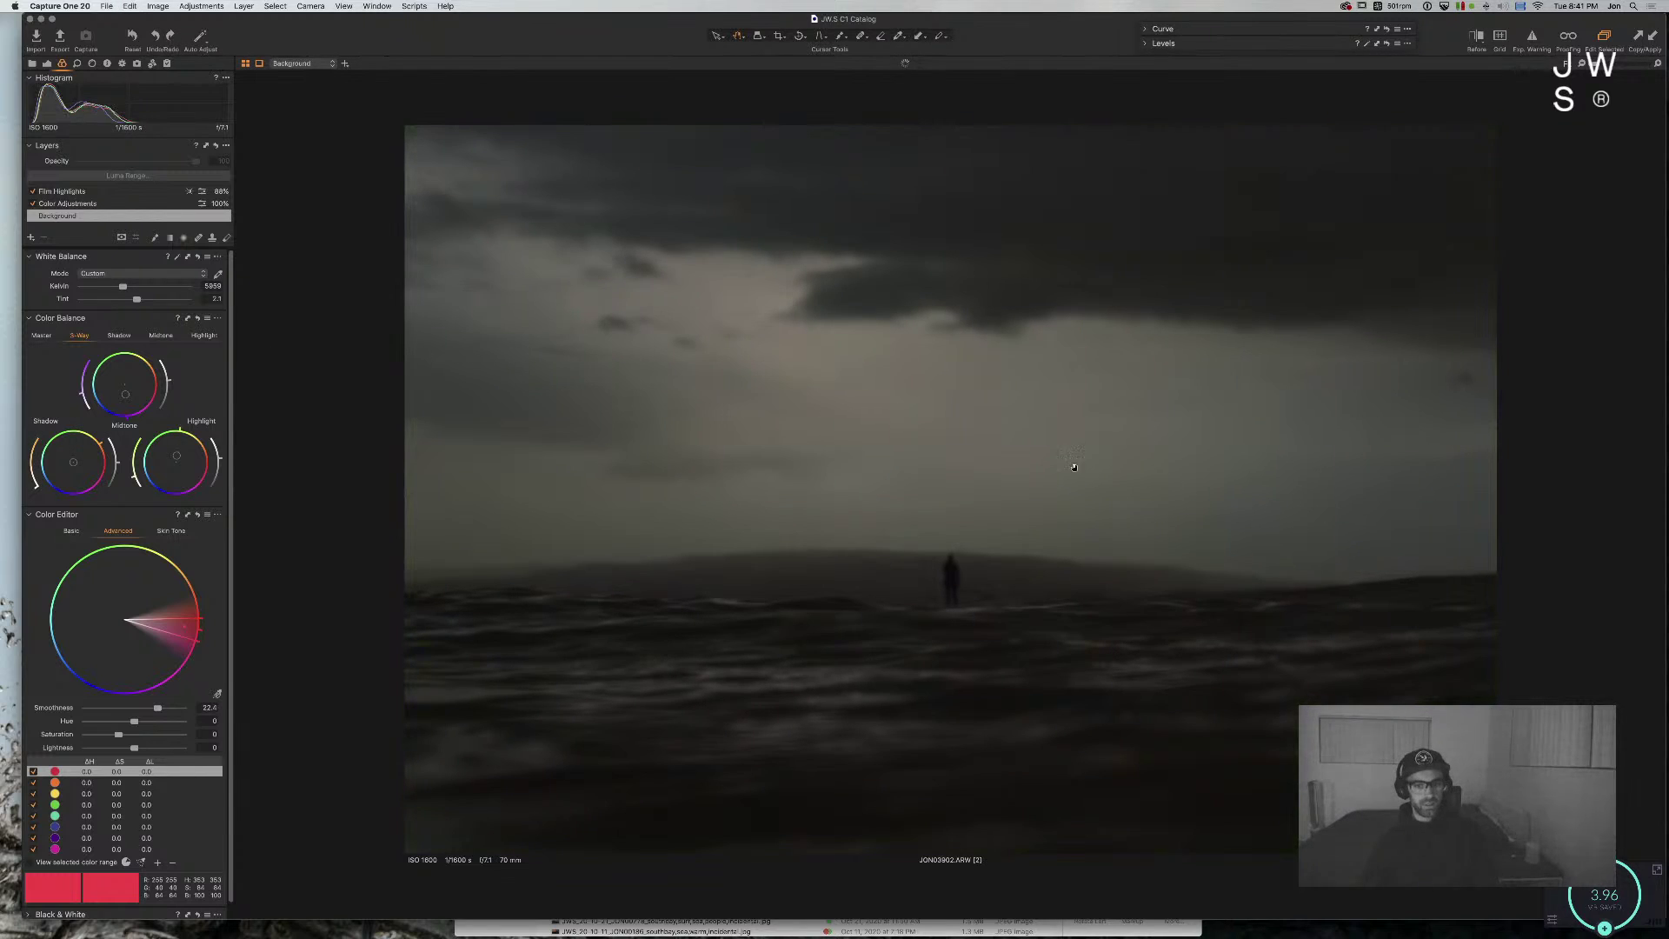
Step: Switch to the Finder and select the exported JWS_20-11-10_JON03902_people,dark,southbay,incidental,cold.jpg in the Wallpapers folder
{"action": "key", "text": "super+alt+6"}
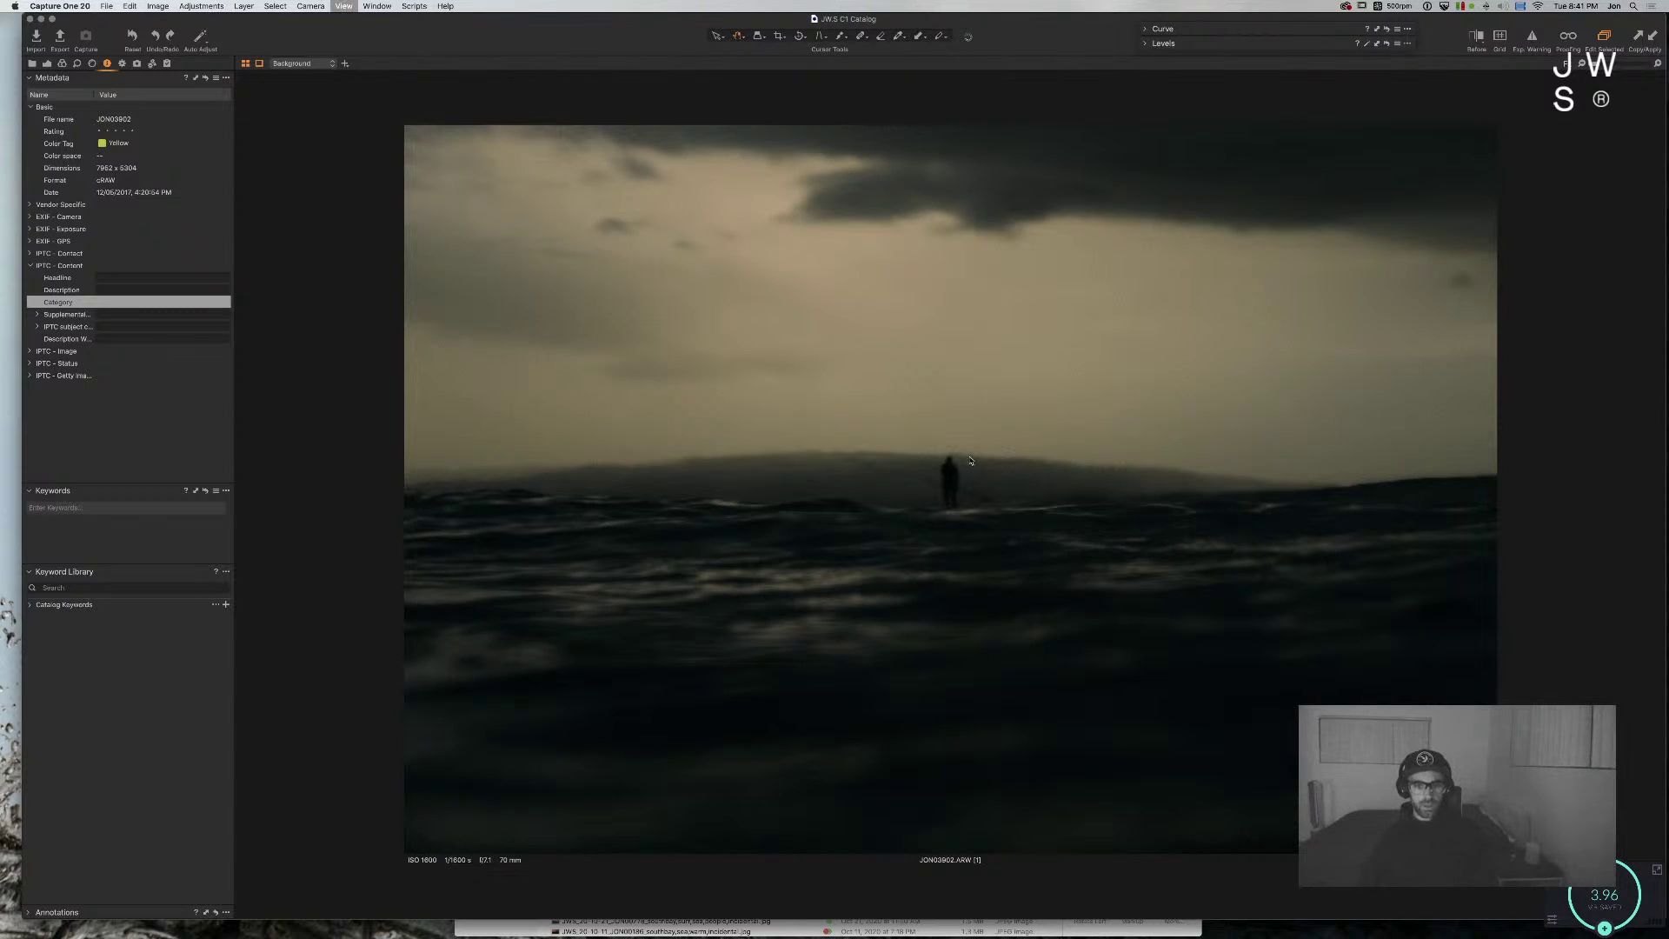
{"action": "key", "text": "super+alt+v"}
{"action": "key", "text": "super+Tab"}
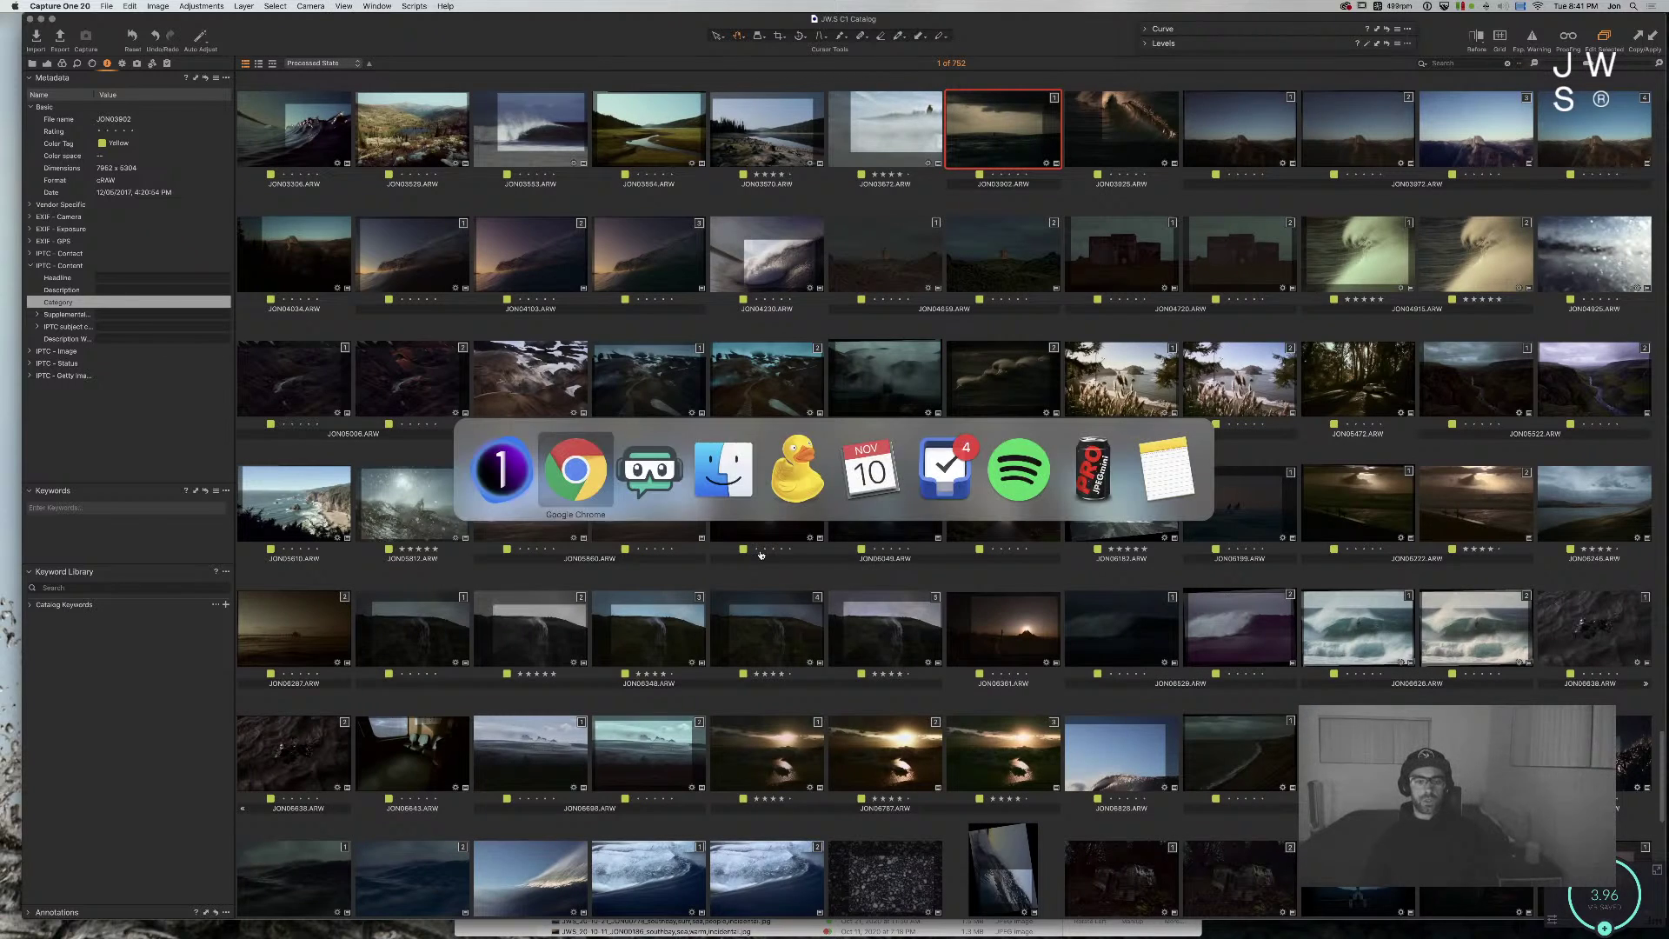
{"action": "left_click", "coordinate": [764, 474]}
{"action": "key", "text": "Up"}
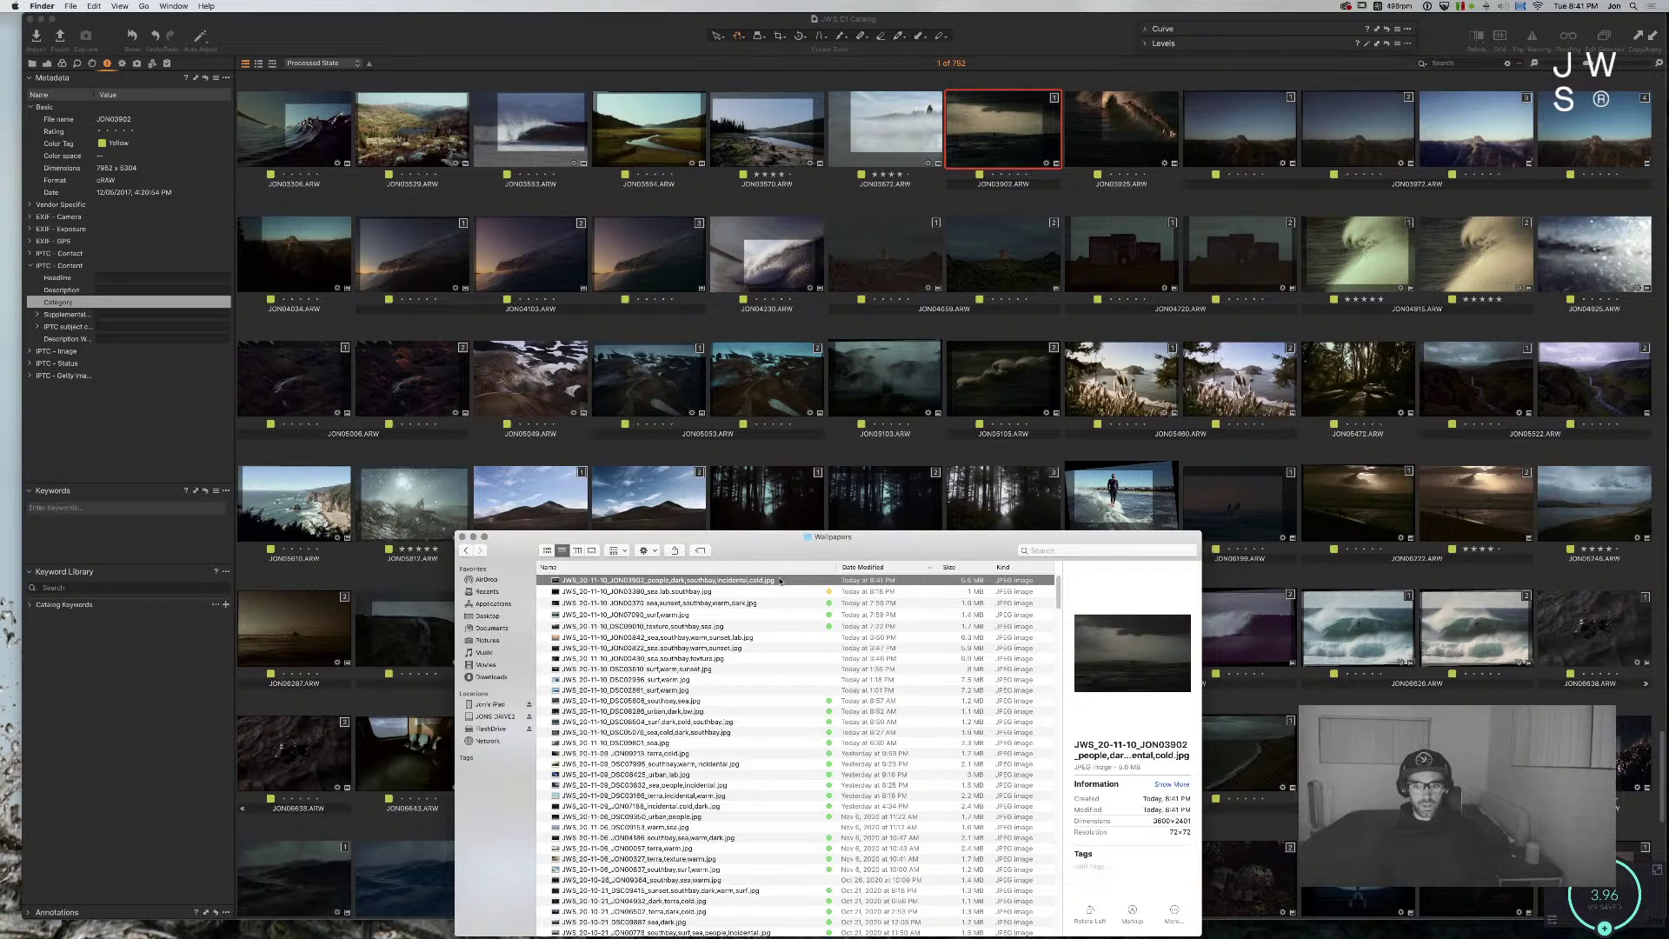
Step: Preview the exported JPEG, then switch to Cyberduck to upload it to the S3 bucket and clear the completed transfers
{"action": "key", "text": "space"}
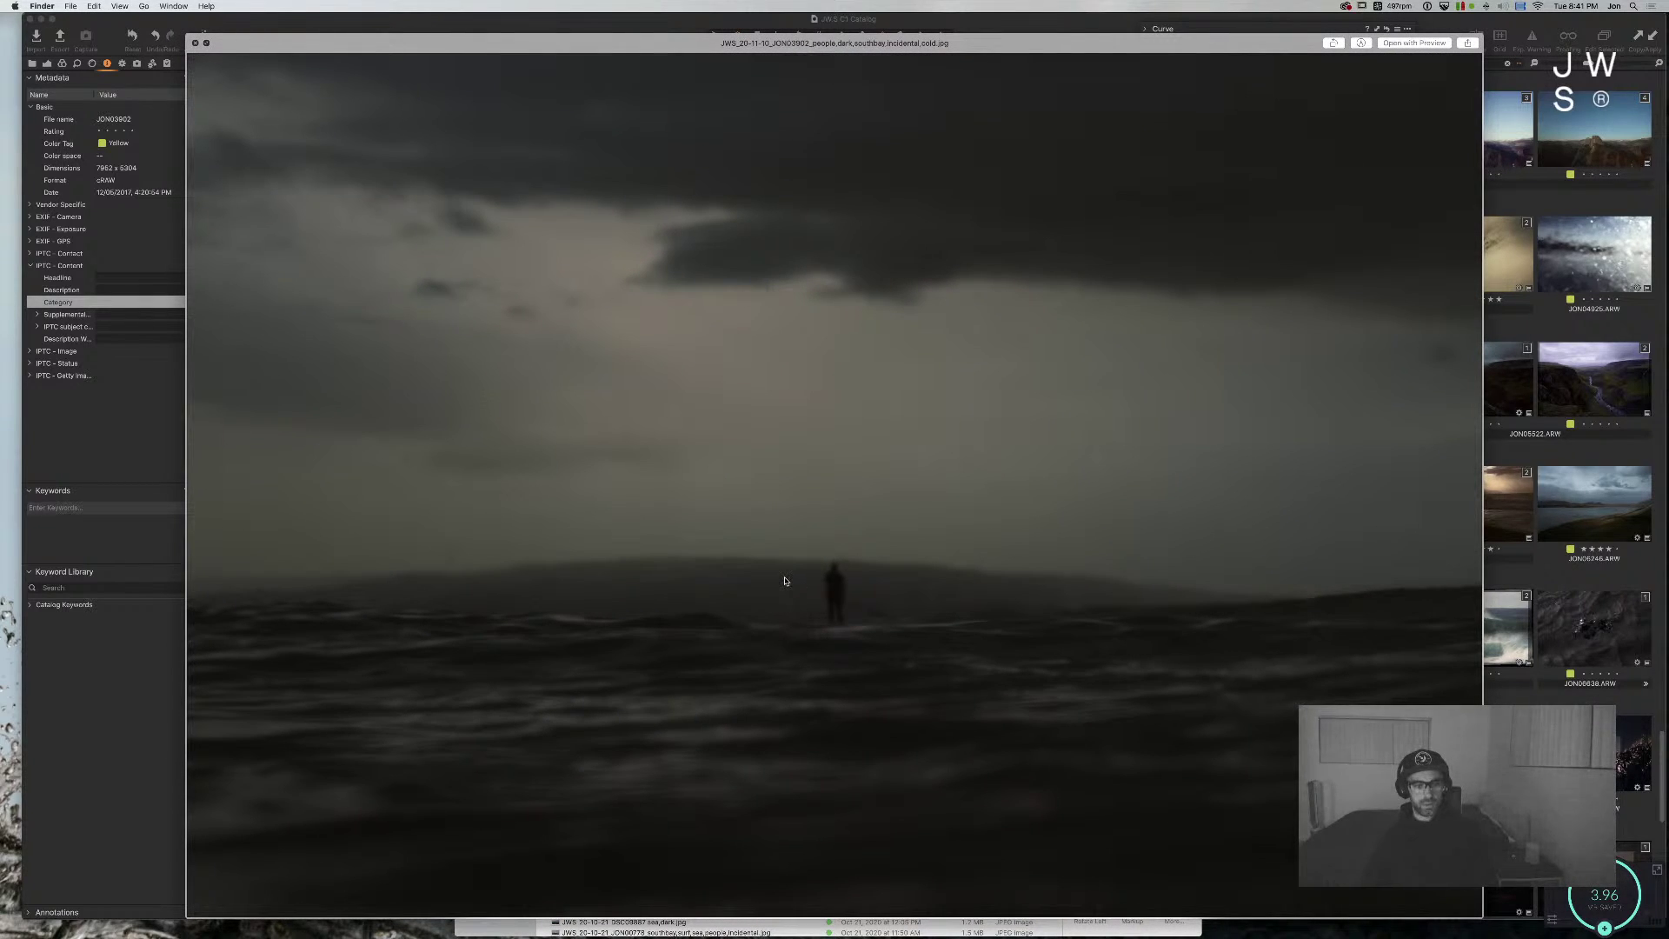
{"action": "key", "text": "space"}
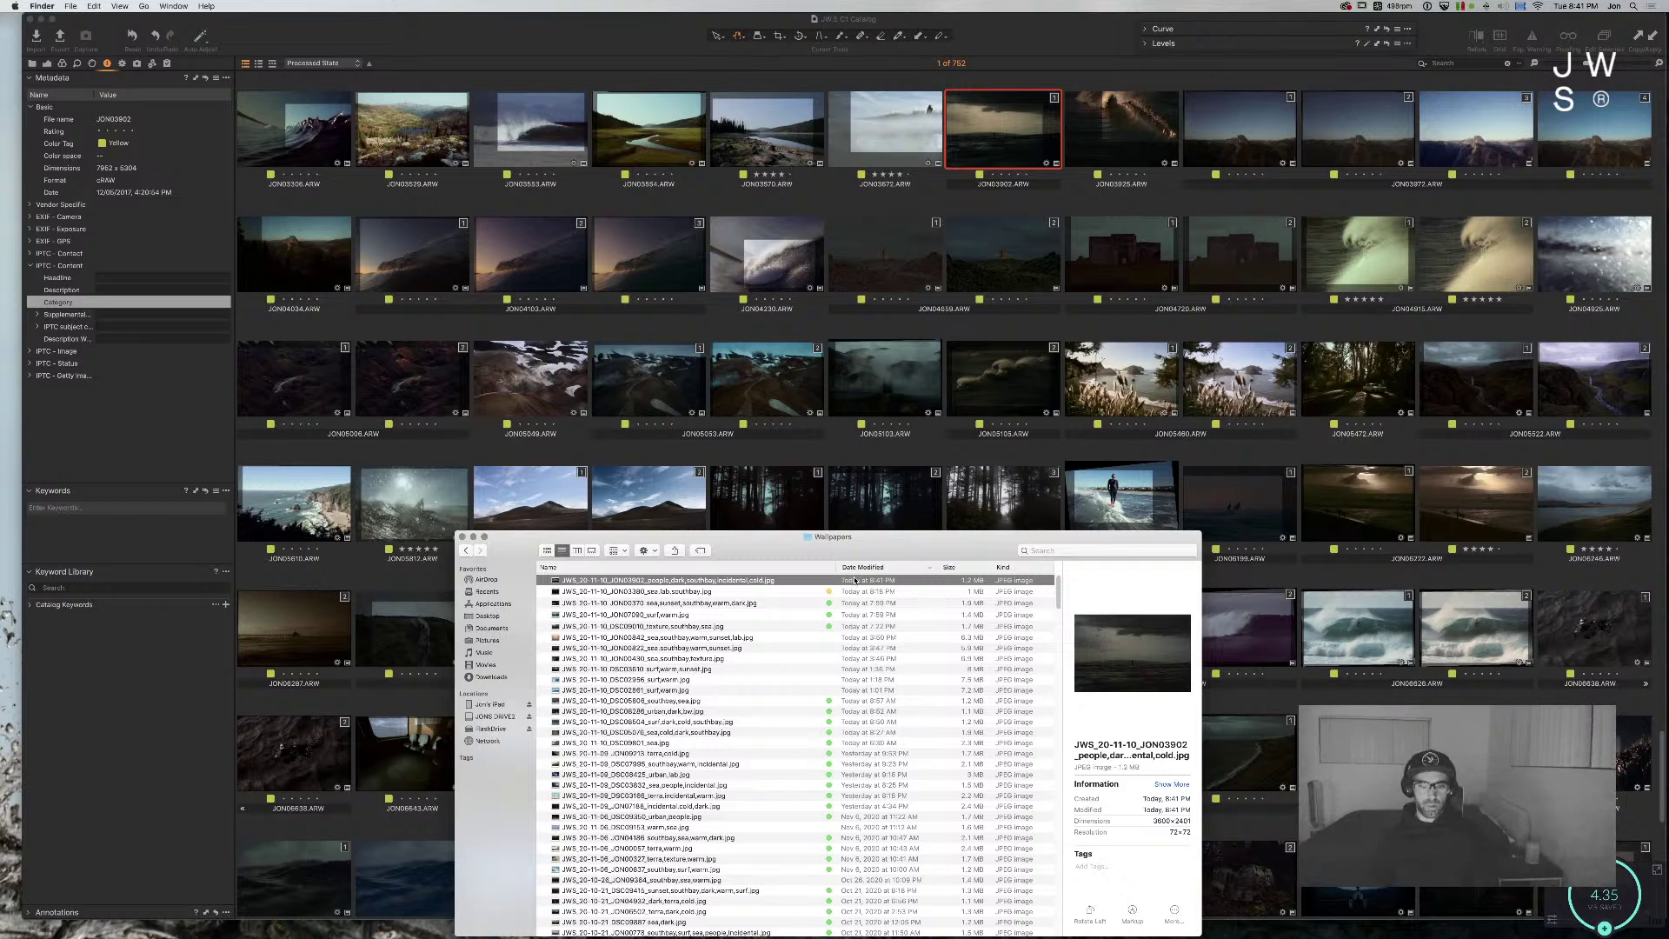
{"action": "key", "text": "super+Tab"}
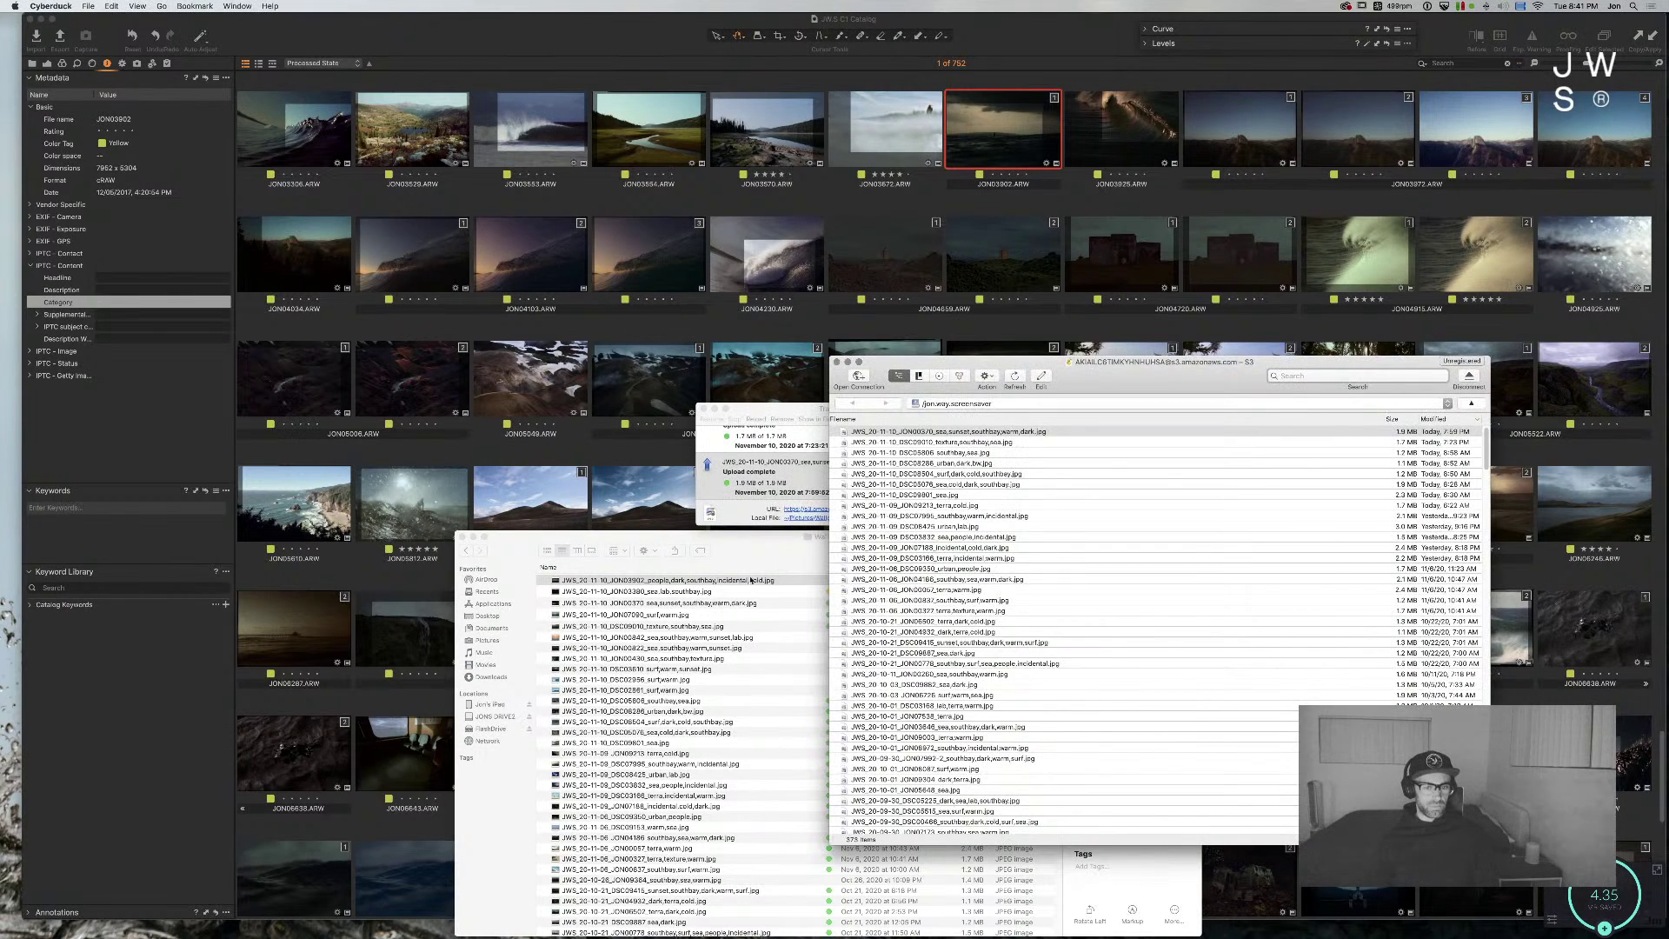
{"action": "key", "text": "super+alt+t"}
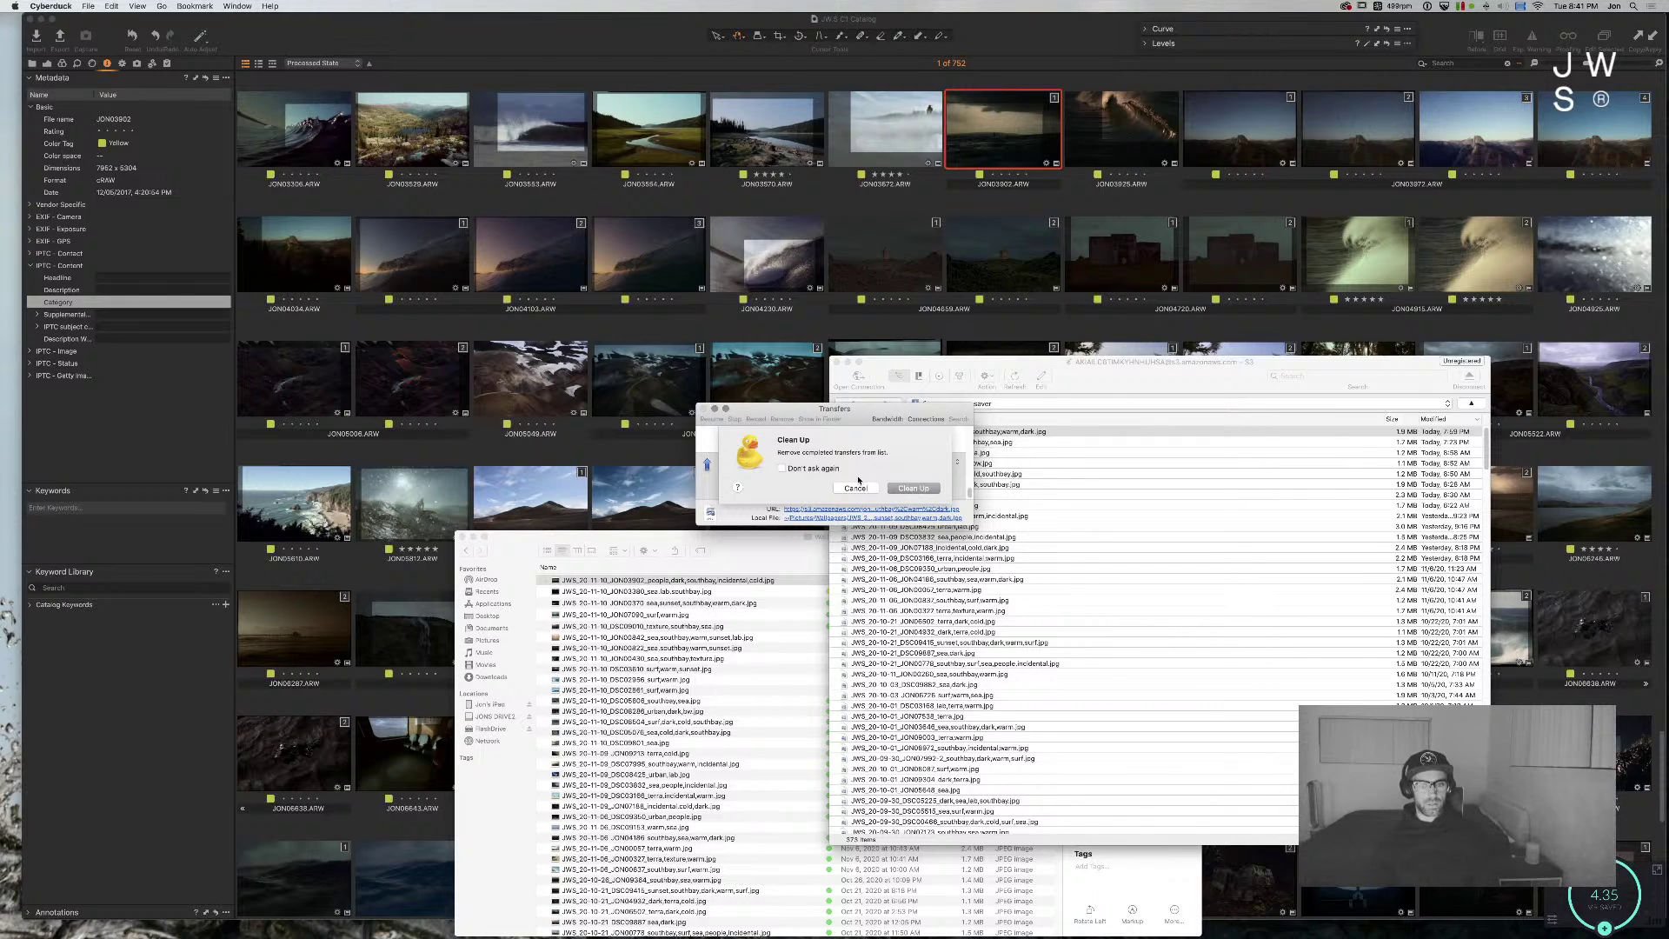
{"action": "left_click", "coordinate": [893, 487]}
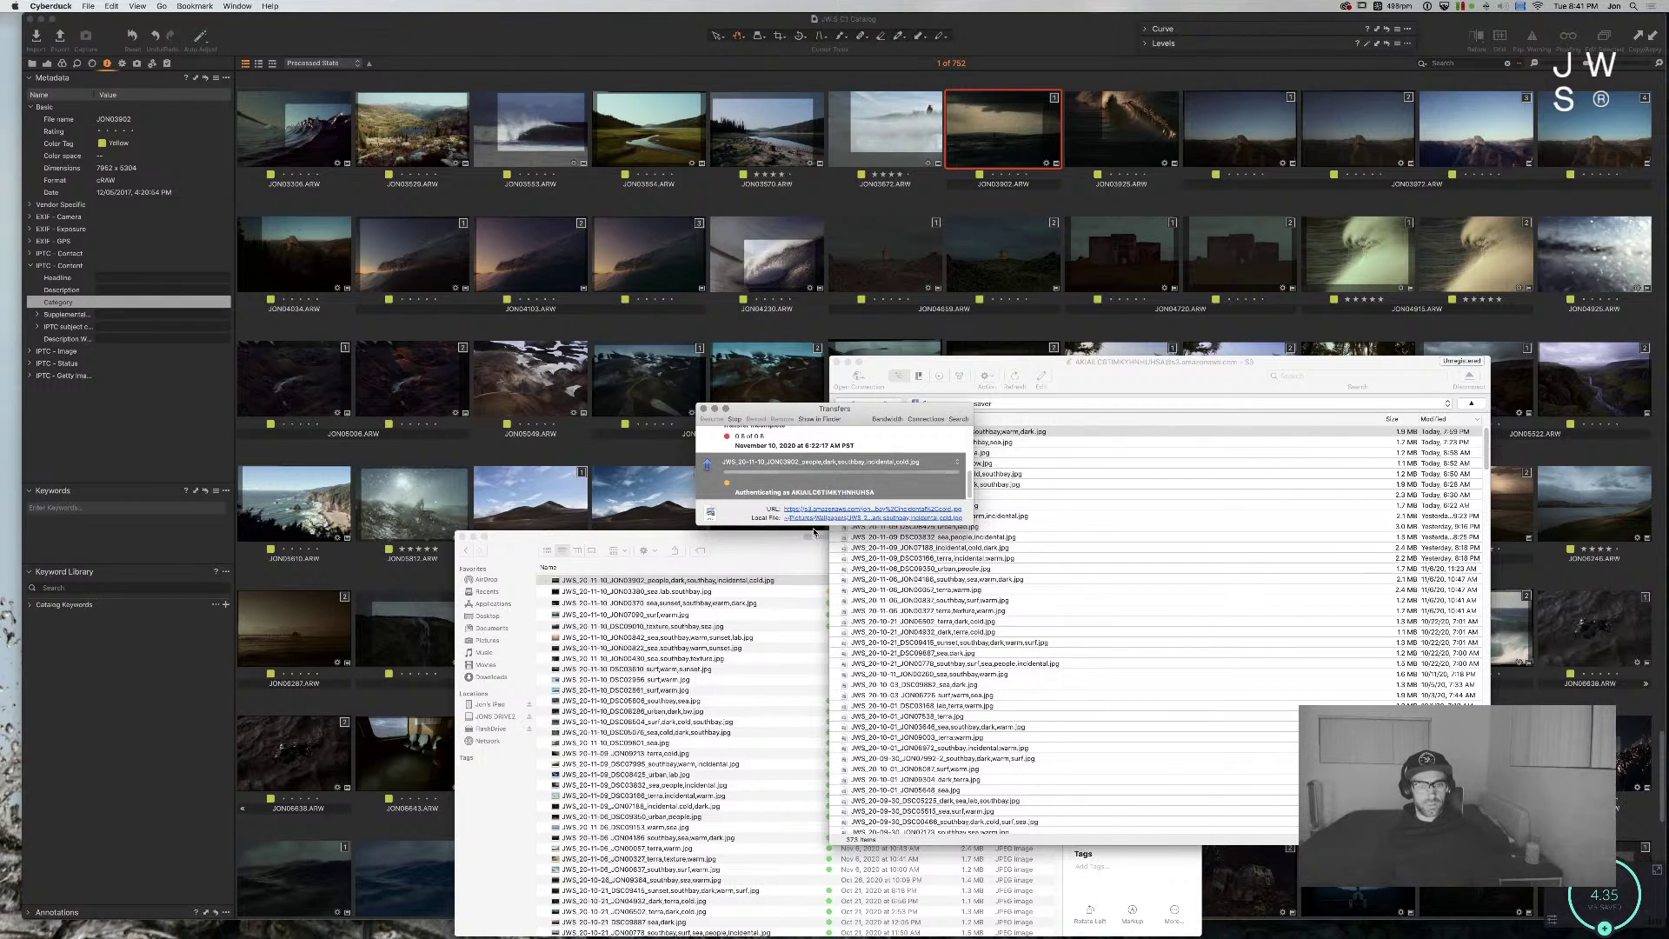
Step: Tag the uploaded JON03902 wallpaper green in the Finder's Wallpapers folder
{"action": "left_click", "coordinate": [735, 581]}
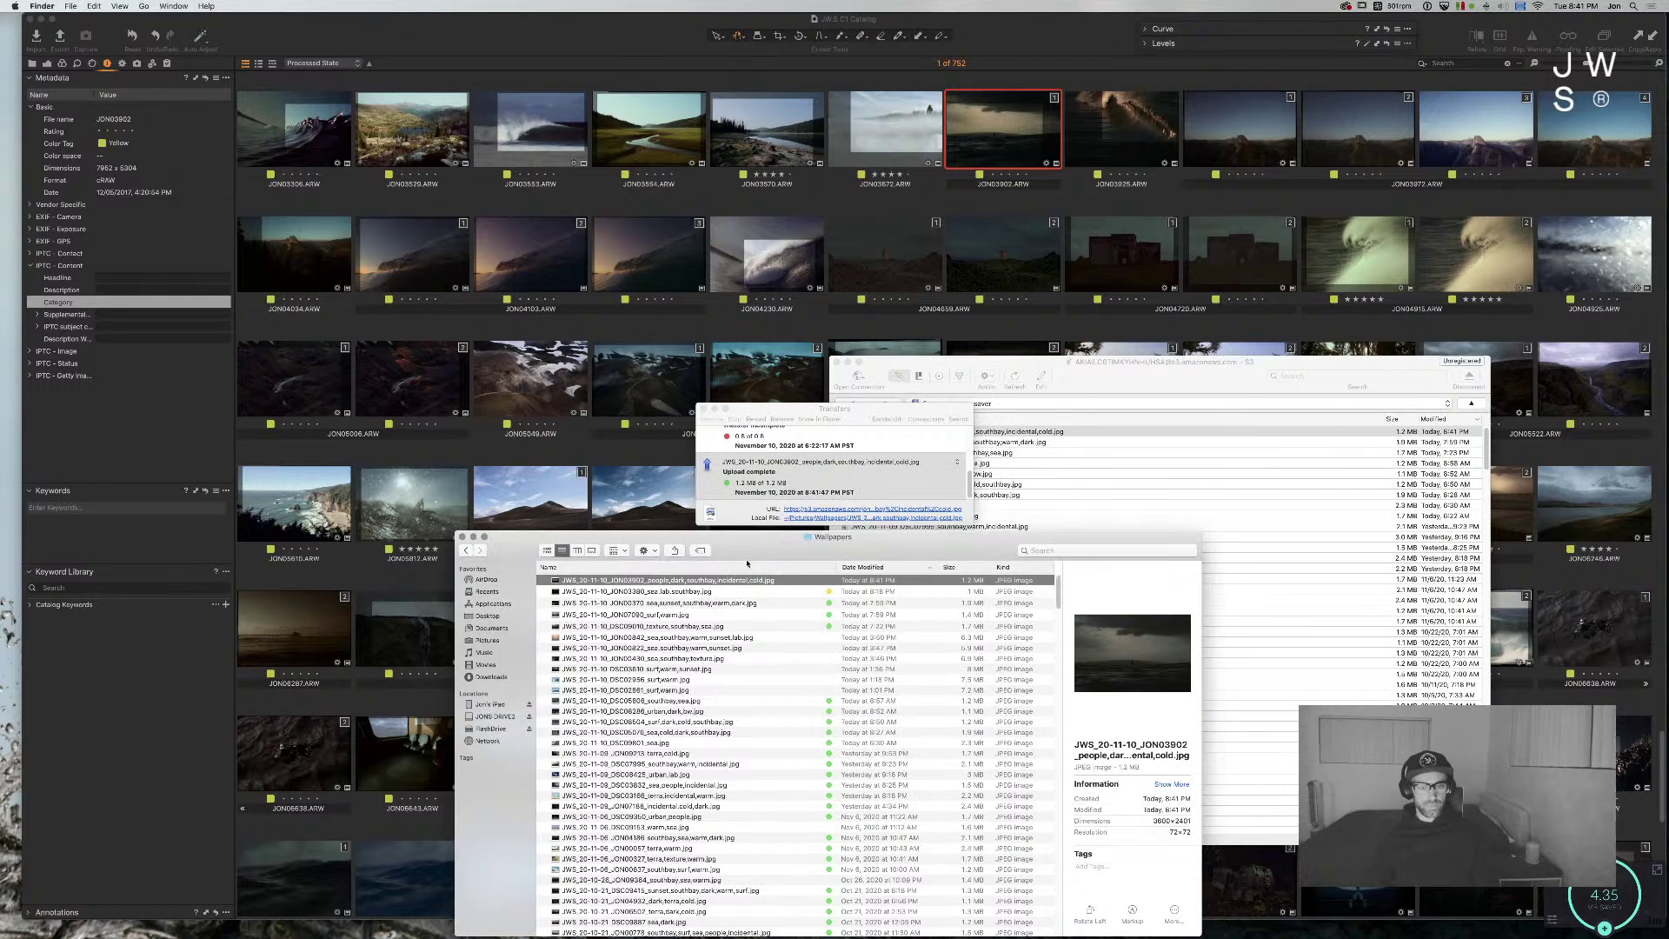
{"action": "right_click", "coordinate": [735, 581]}
{"action": "left_click", "coordinate": [794, 792]}
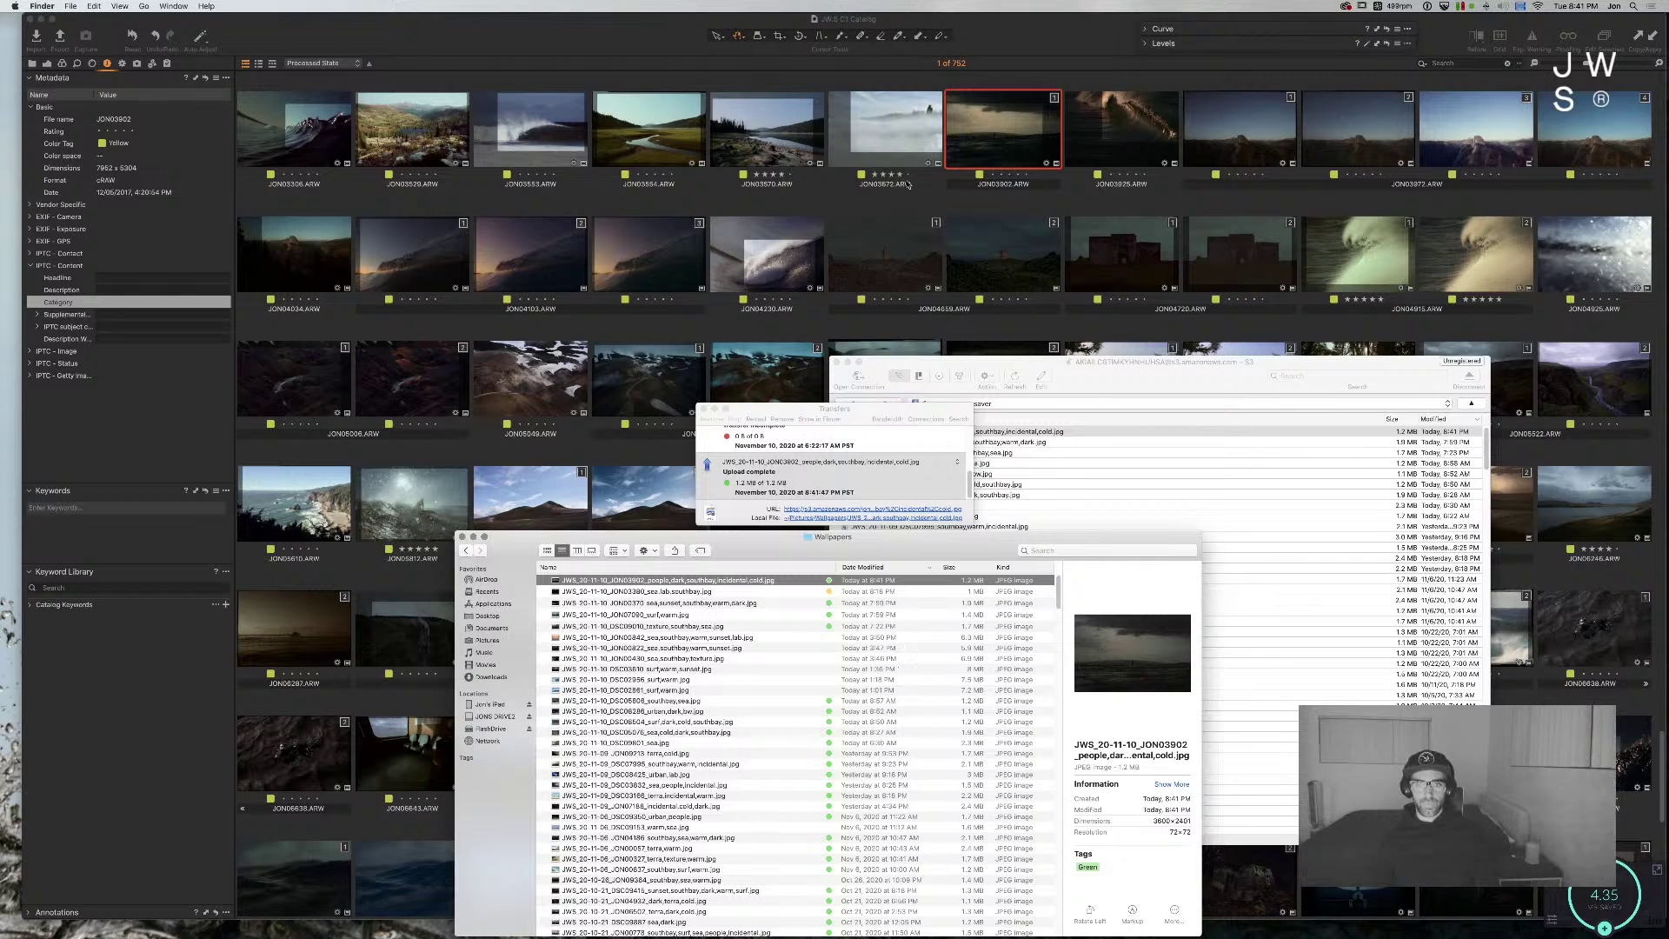
Step: Return to Capture One and open the street photo JON09758.ARW of a crossing with window reflections at full view with the color tools
{"action": "left_click", "coordinate": [979, 120]}
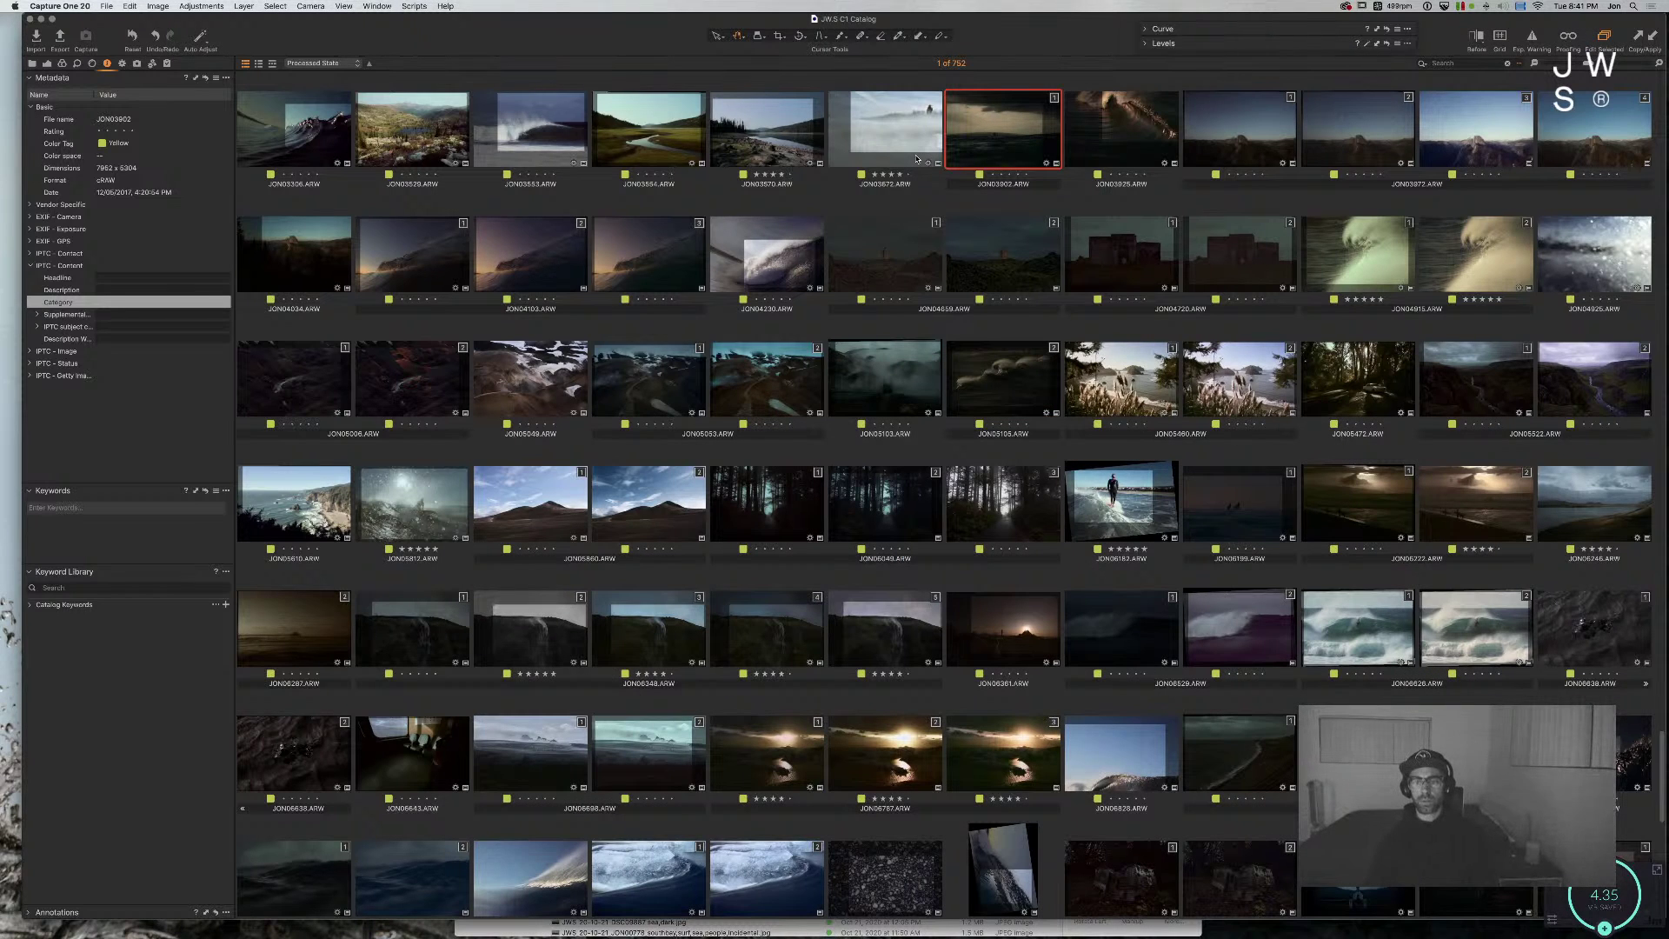
{"action": "scroll", "coordinate": [783, 576], "scroll_direction": "up", "scroll_amount": 5}
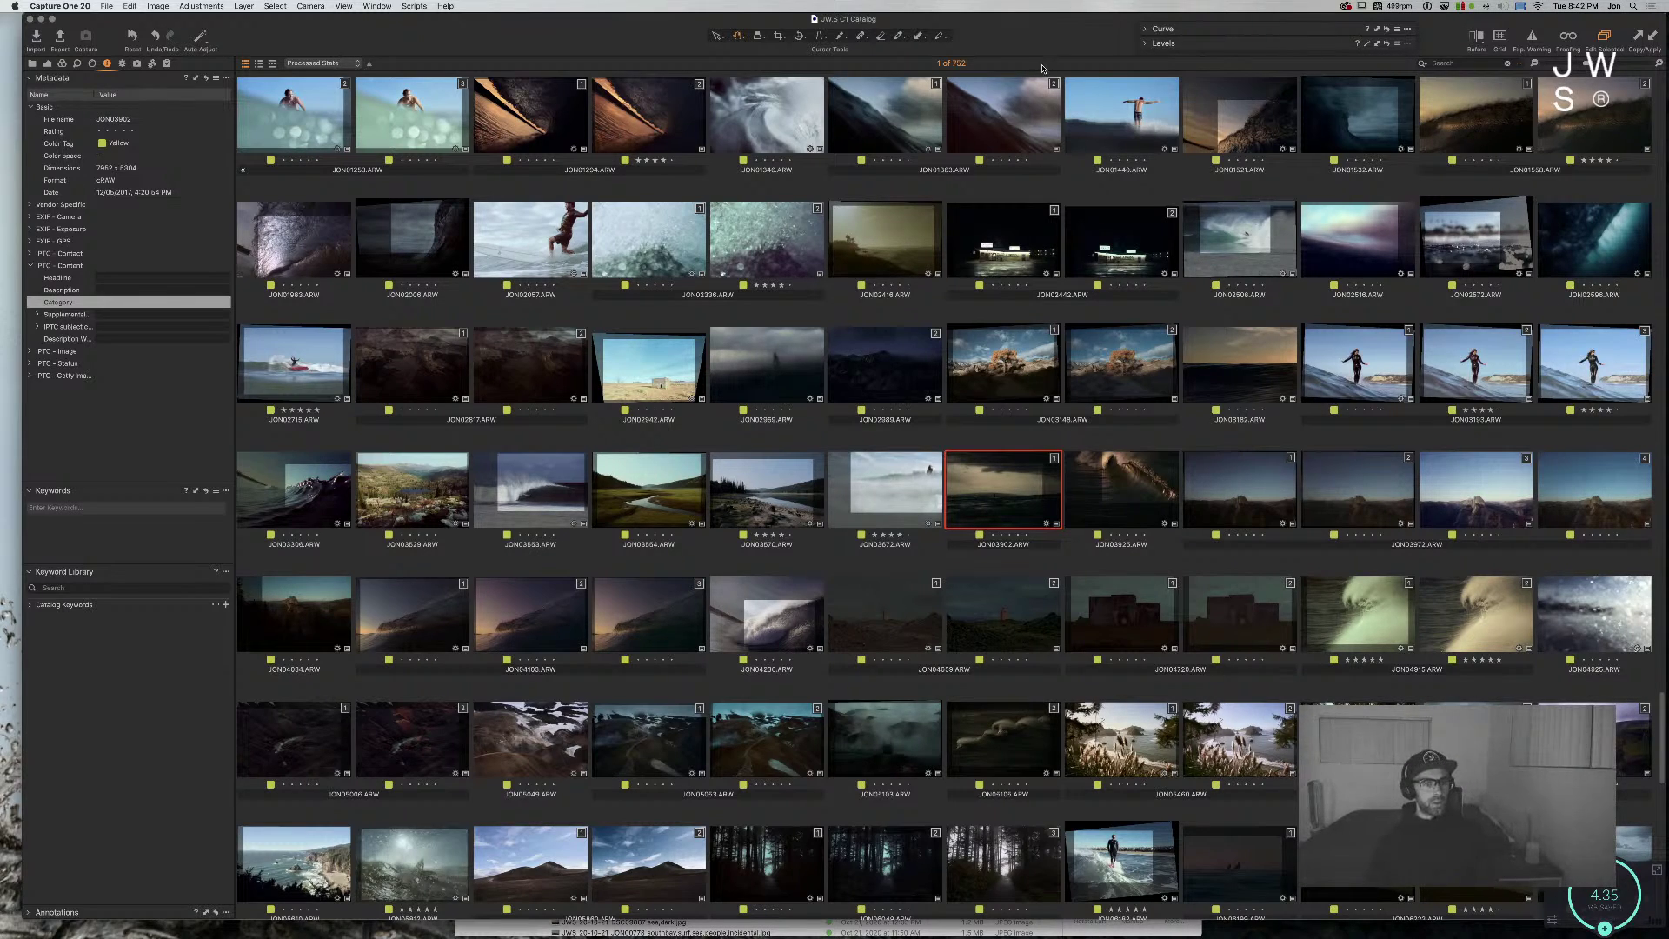
{"action": "scroll", "coordinate": [1022, 200], "scroll_direction": "up", "scroll_amount": 10}
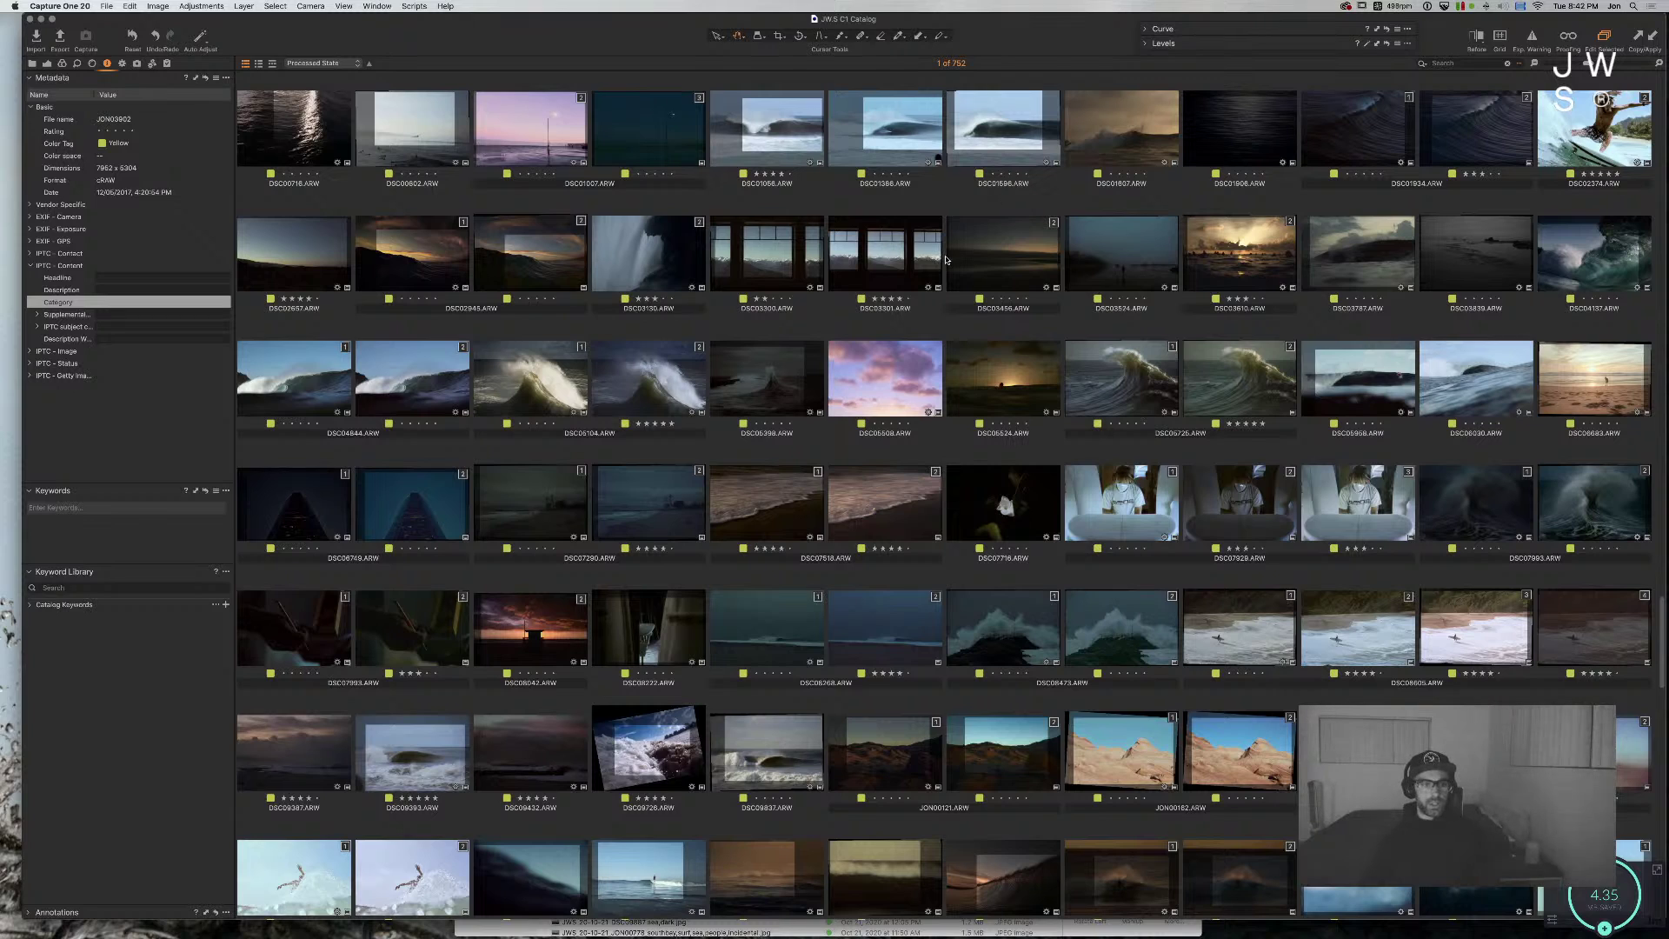
{"action": "scroll", "coordinate": [943, 278], "scroll_direction": "up", "scroll_amount": 5}
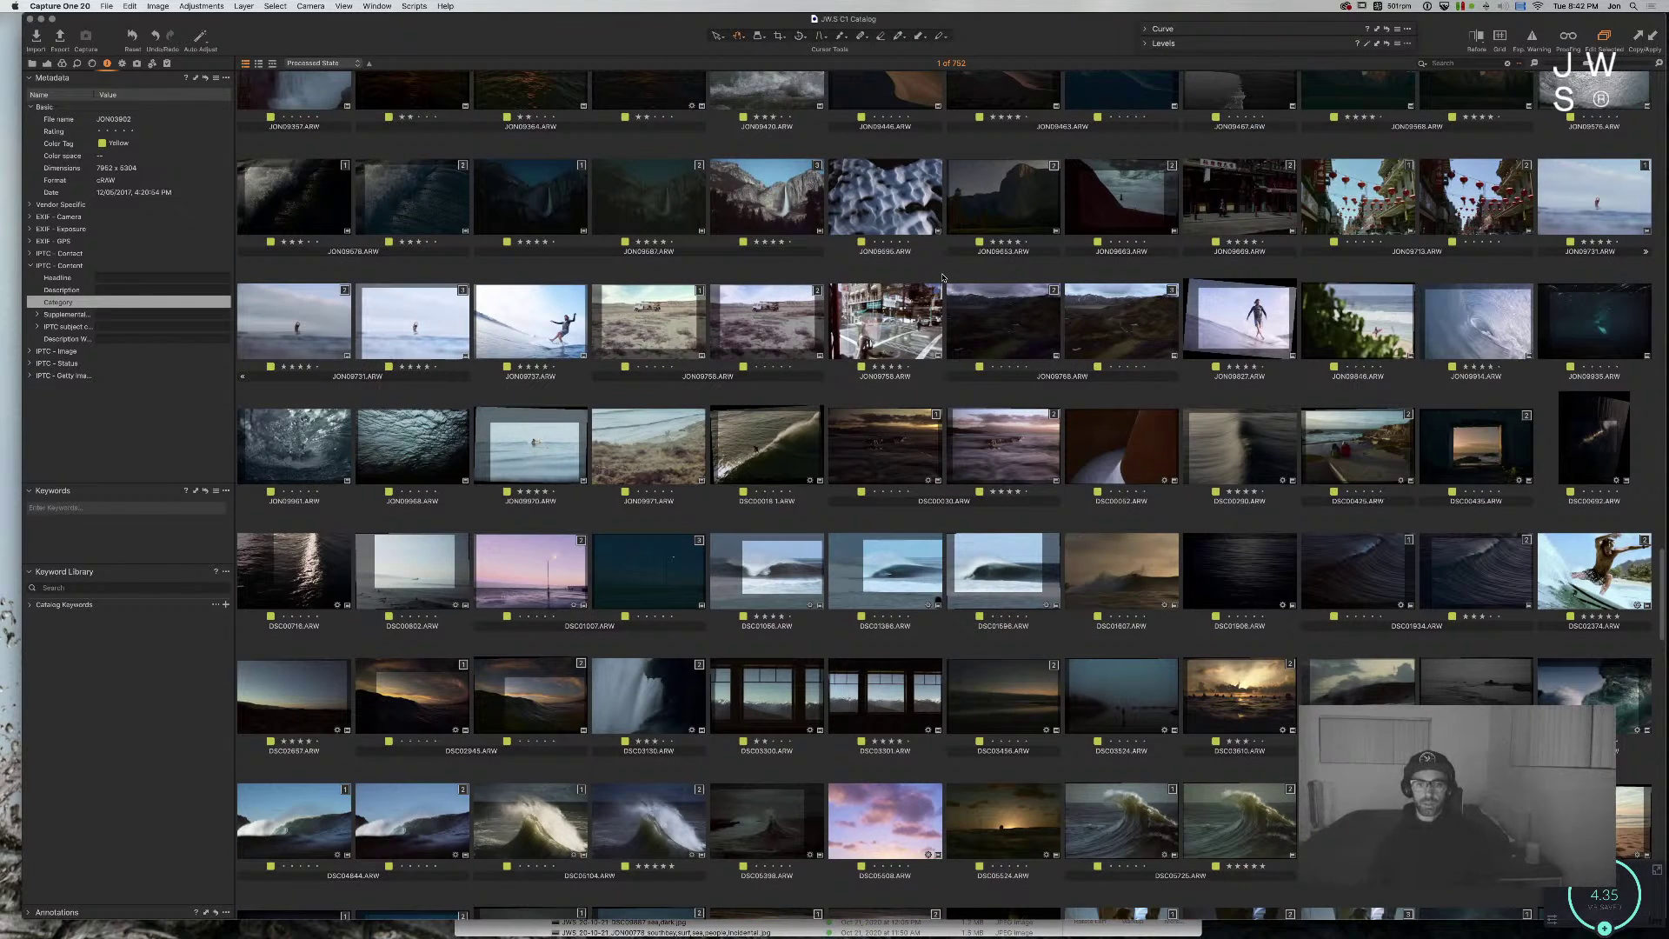
{"action": "left_click", "coordinate": [878, 317]}
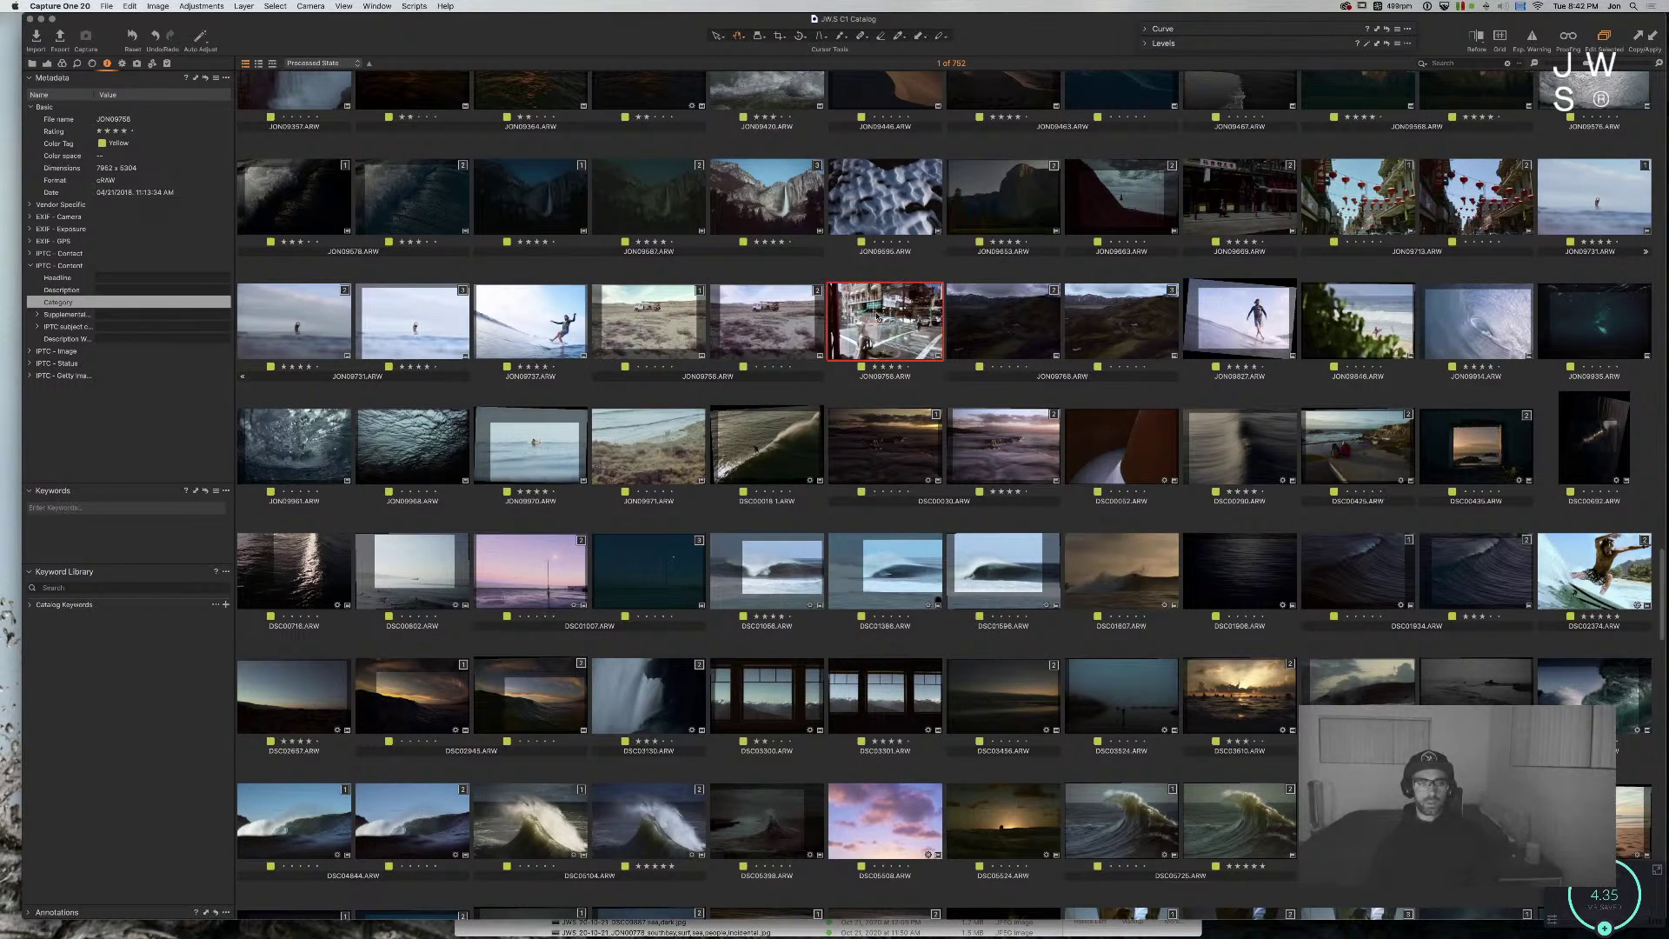
{"action": "key", "text": "super+alt+3"}
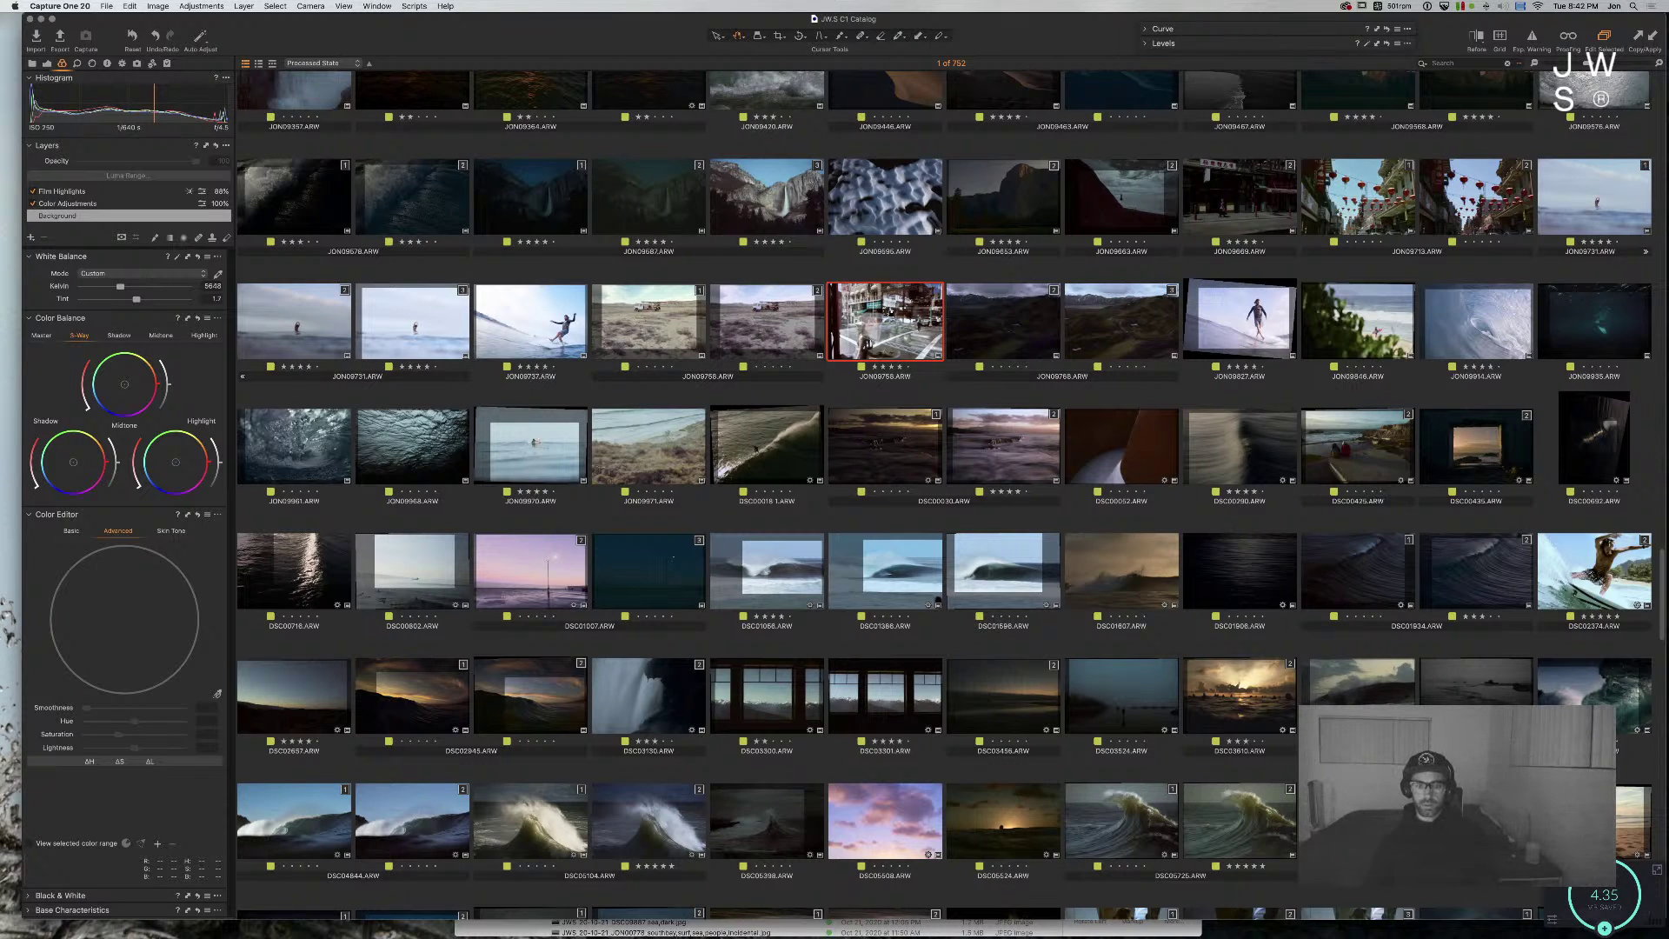
{"action": "double_click", "coordinate": [890, 312]}
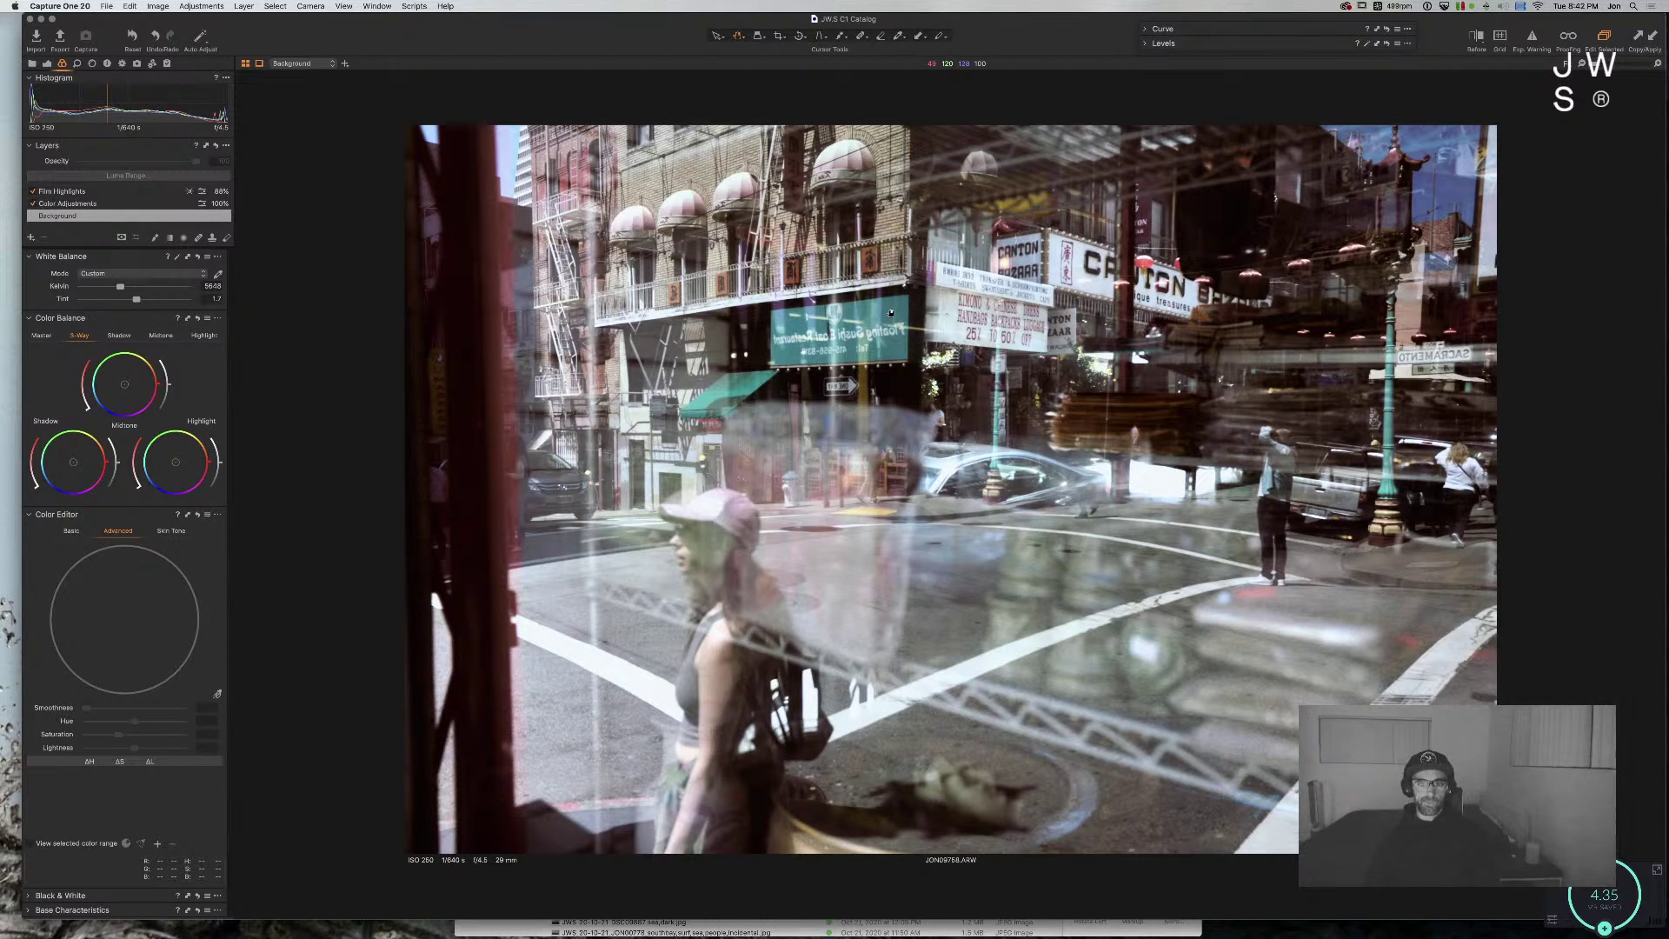
Step: Clone the street photo's variant and open the clone at full view
{"action": "key", "text": "alt+super+v"}
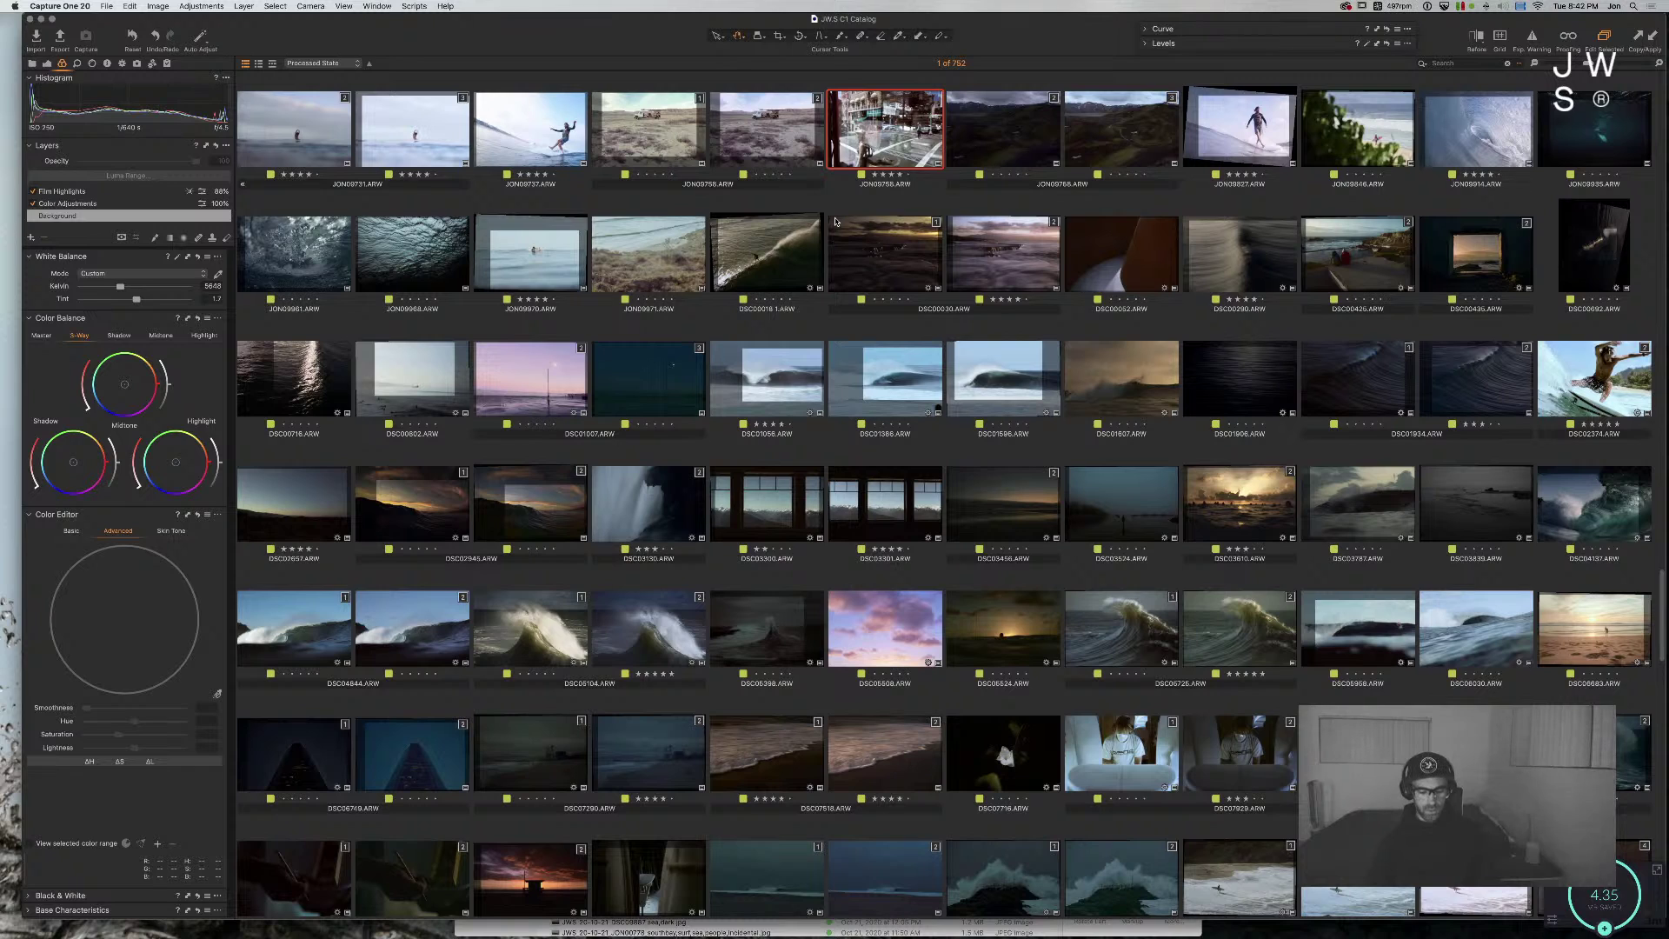
{"action": "key", "text": "F3"}
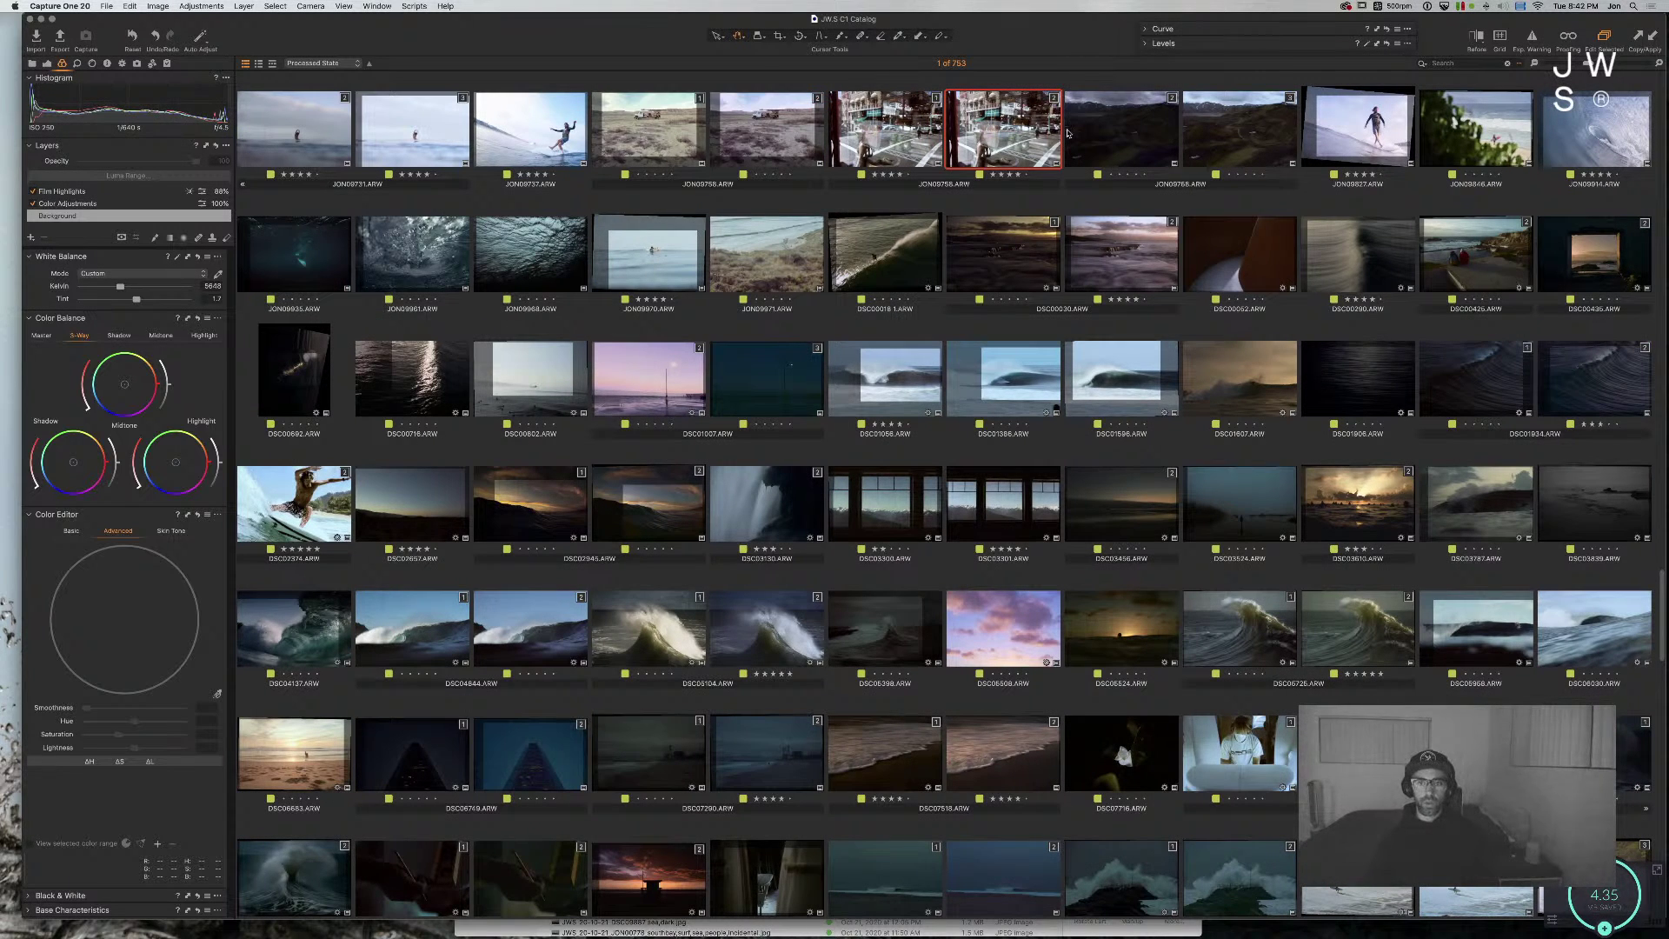
{"action": "key", "text": "alt+super+v"}
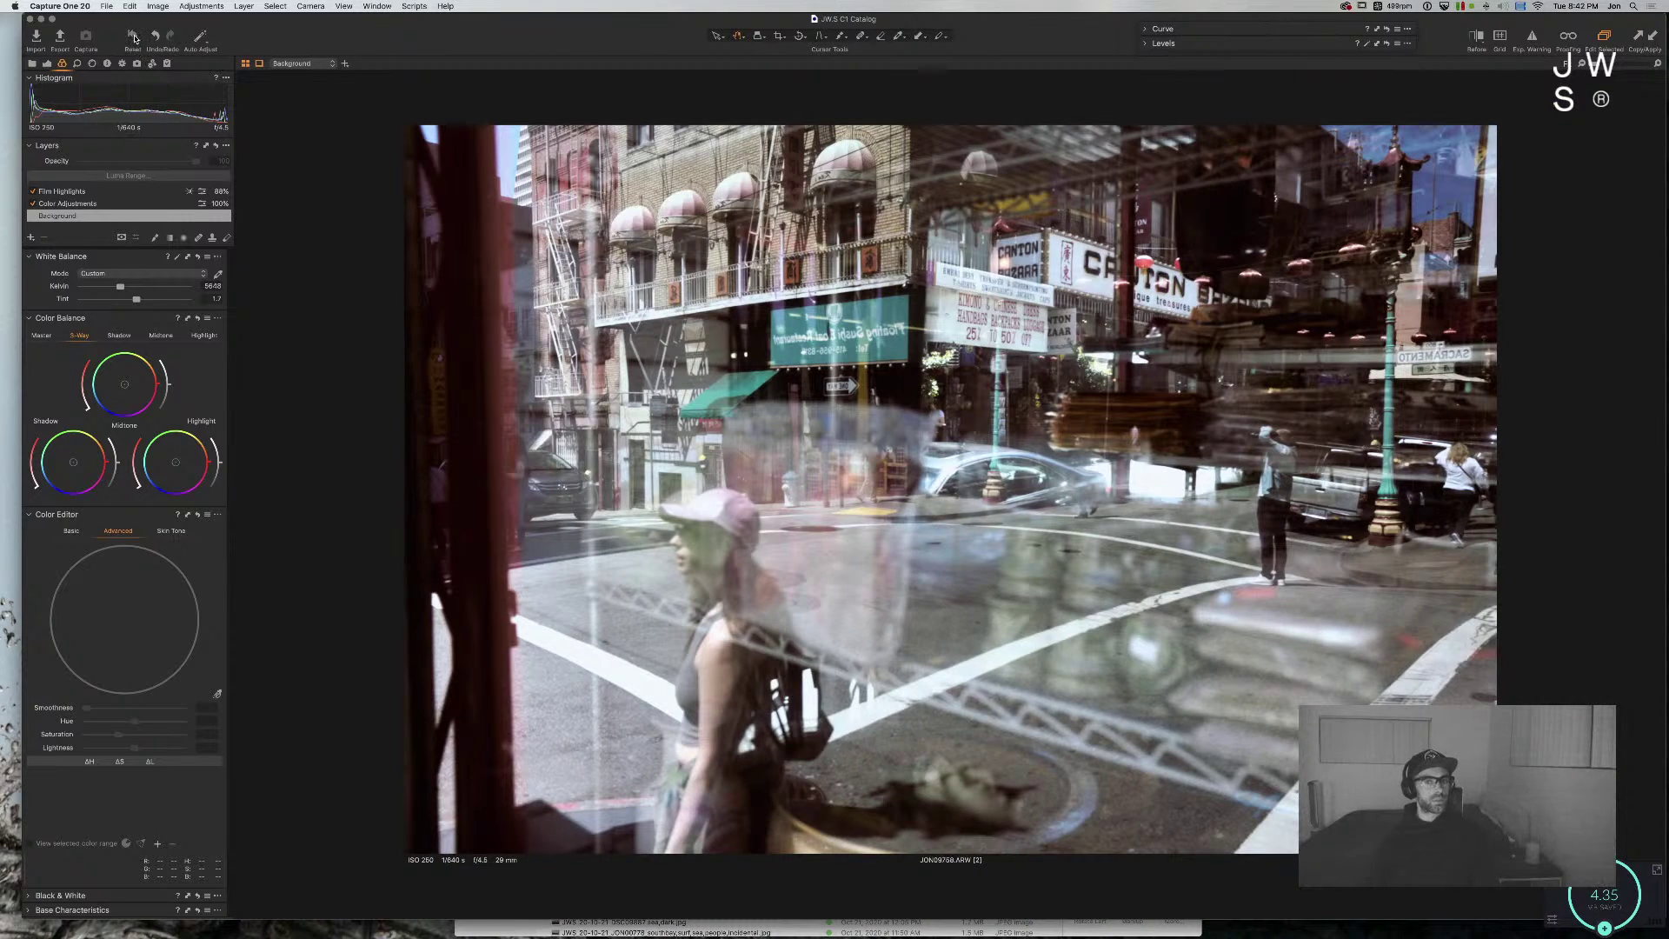
Step: Reset the cloned variant and apply base adjustments with the Film Highlights and Color Adjustments layers, showing the exposure tools
{"action": "left_click", "coordinate": [135, 39]}
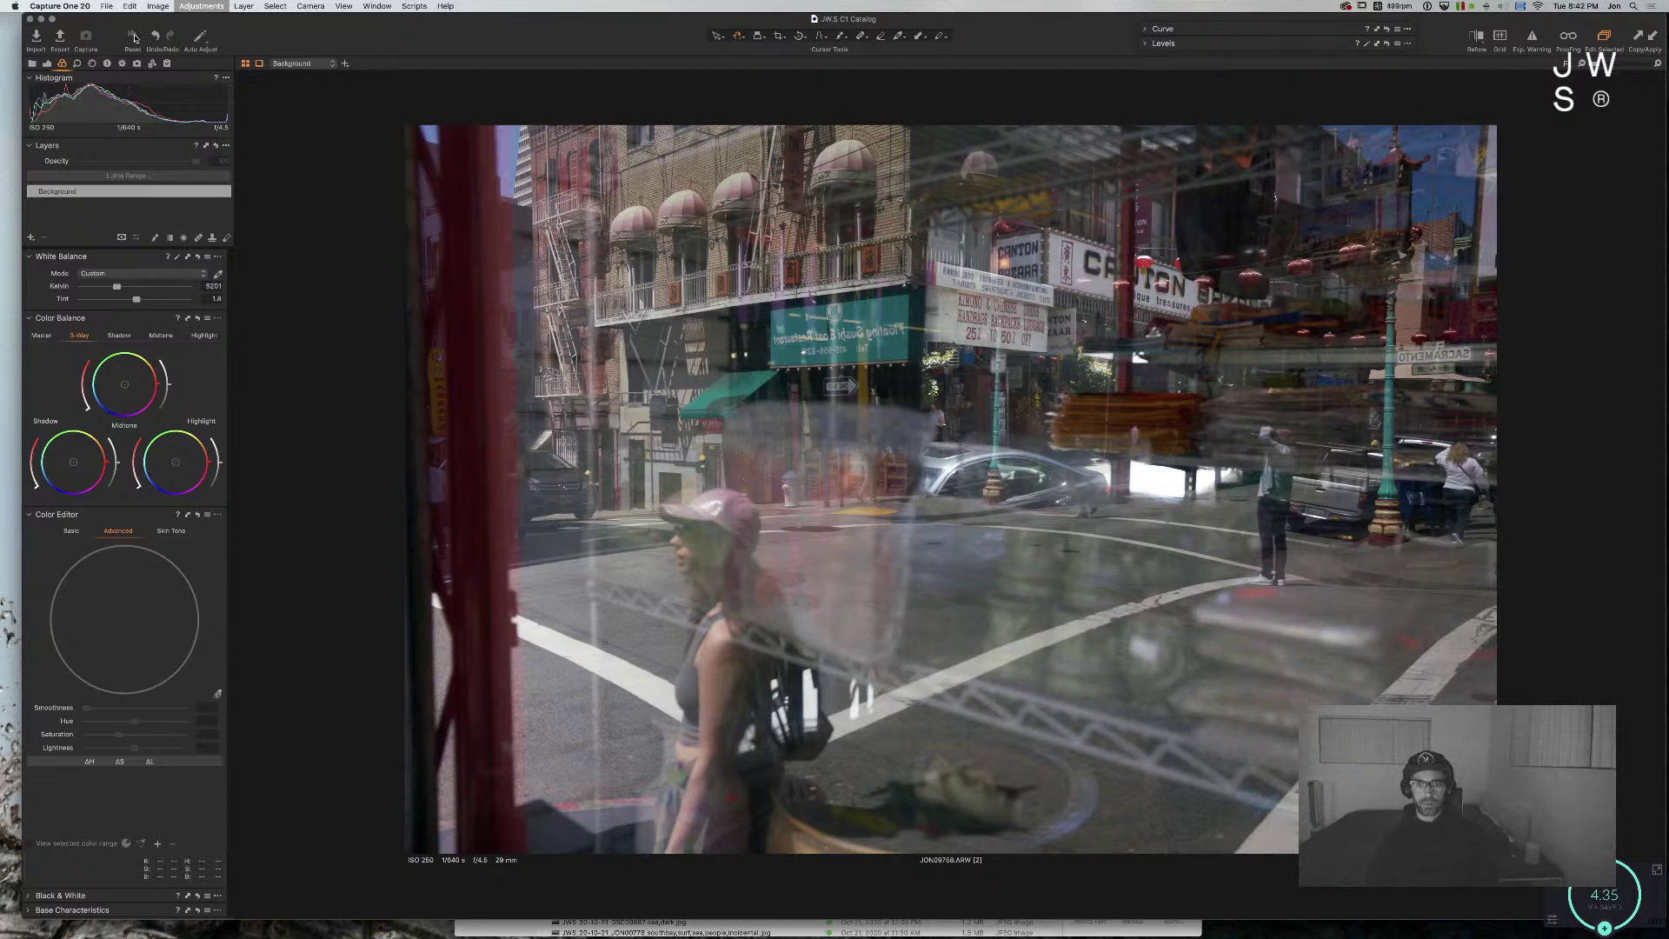
{"action": "key", "text": "super+z"}
{"action": "key", "text": "alt+super+Left"}
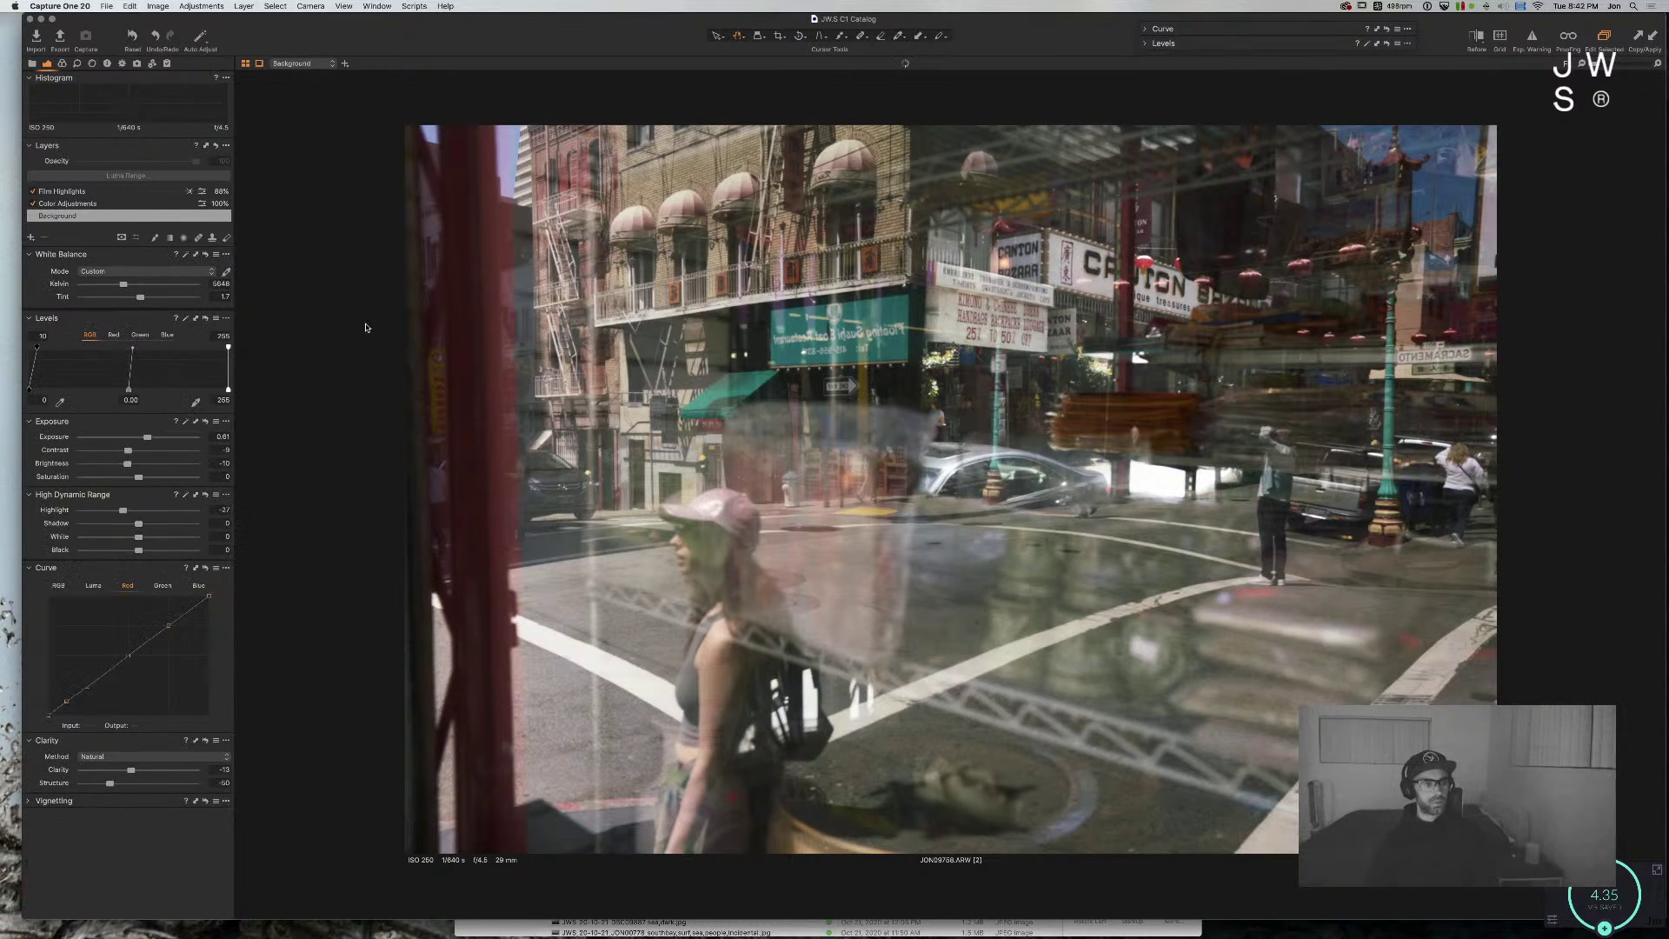
Step: Cool the street photo's white balance to about 5090 K and shift its tint to about -5 towards green
{"action": "left_click_drag", "start_coordinate": [125, 285], "coordinate": [121, 285]}
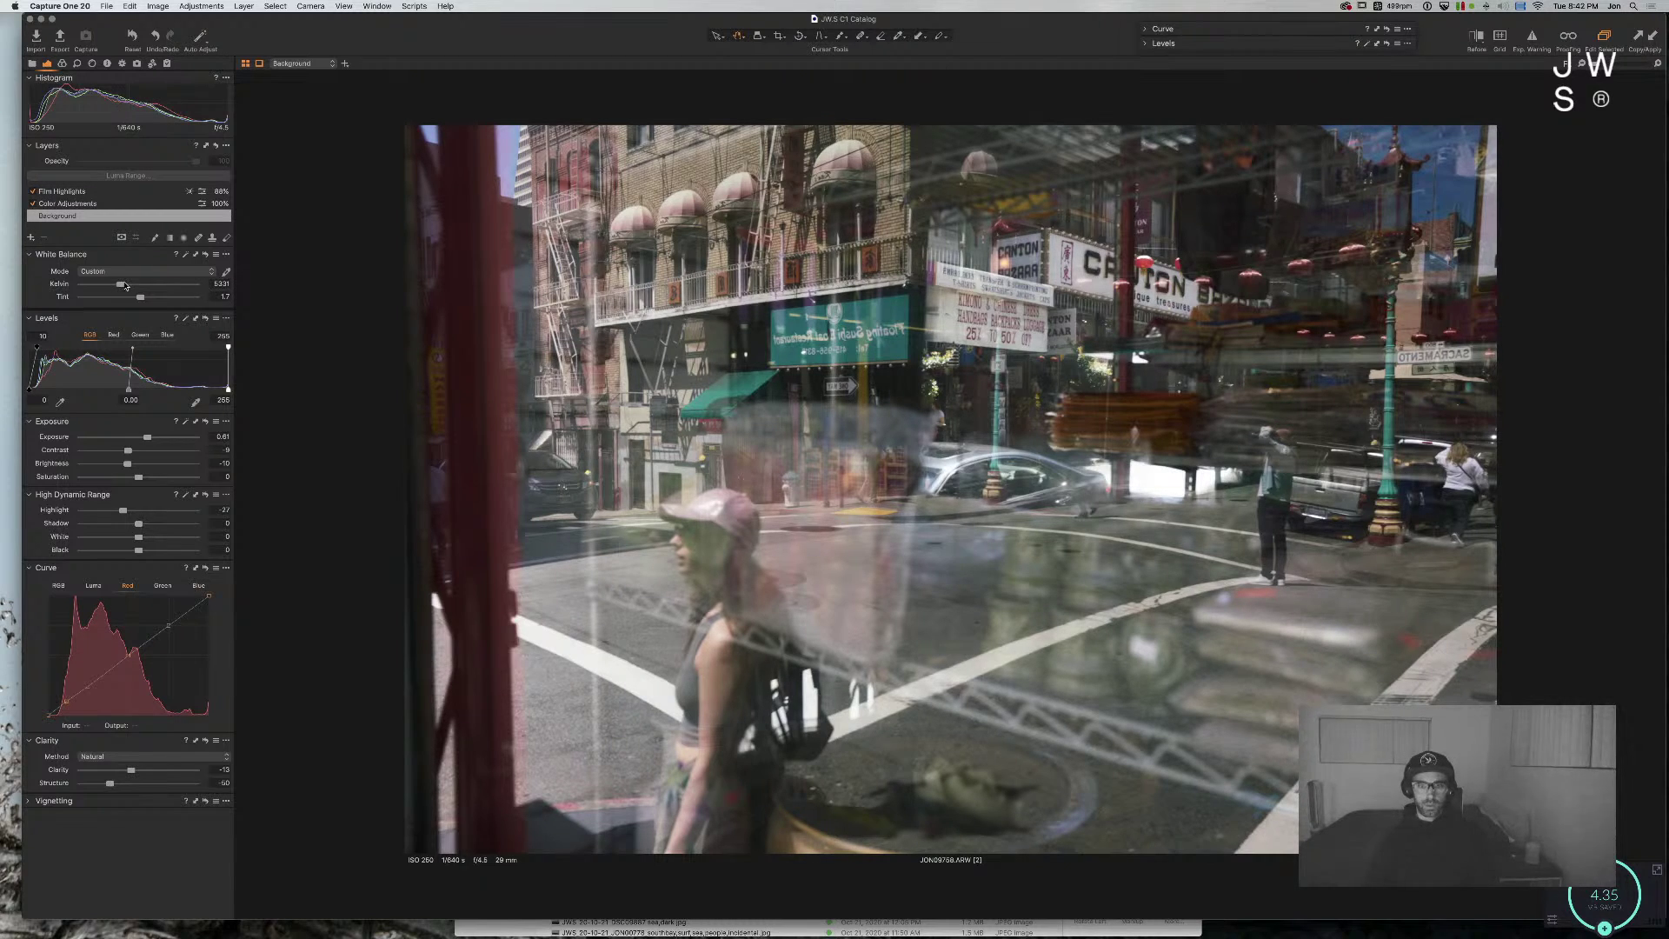
{"action": "left_click_drag", "start_coordinate": [126, 285], "coordinate": [118, 287]}
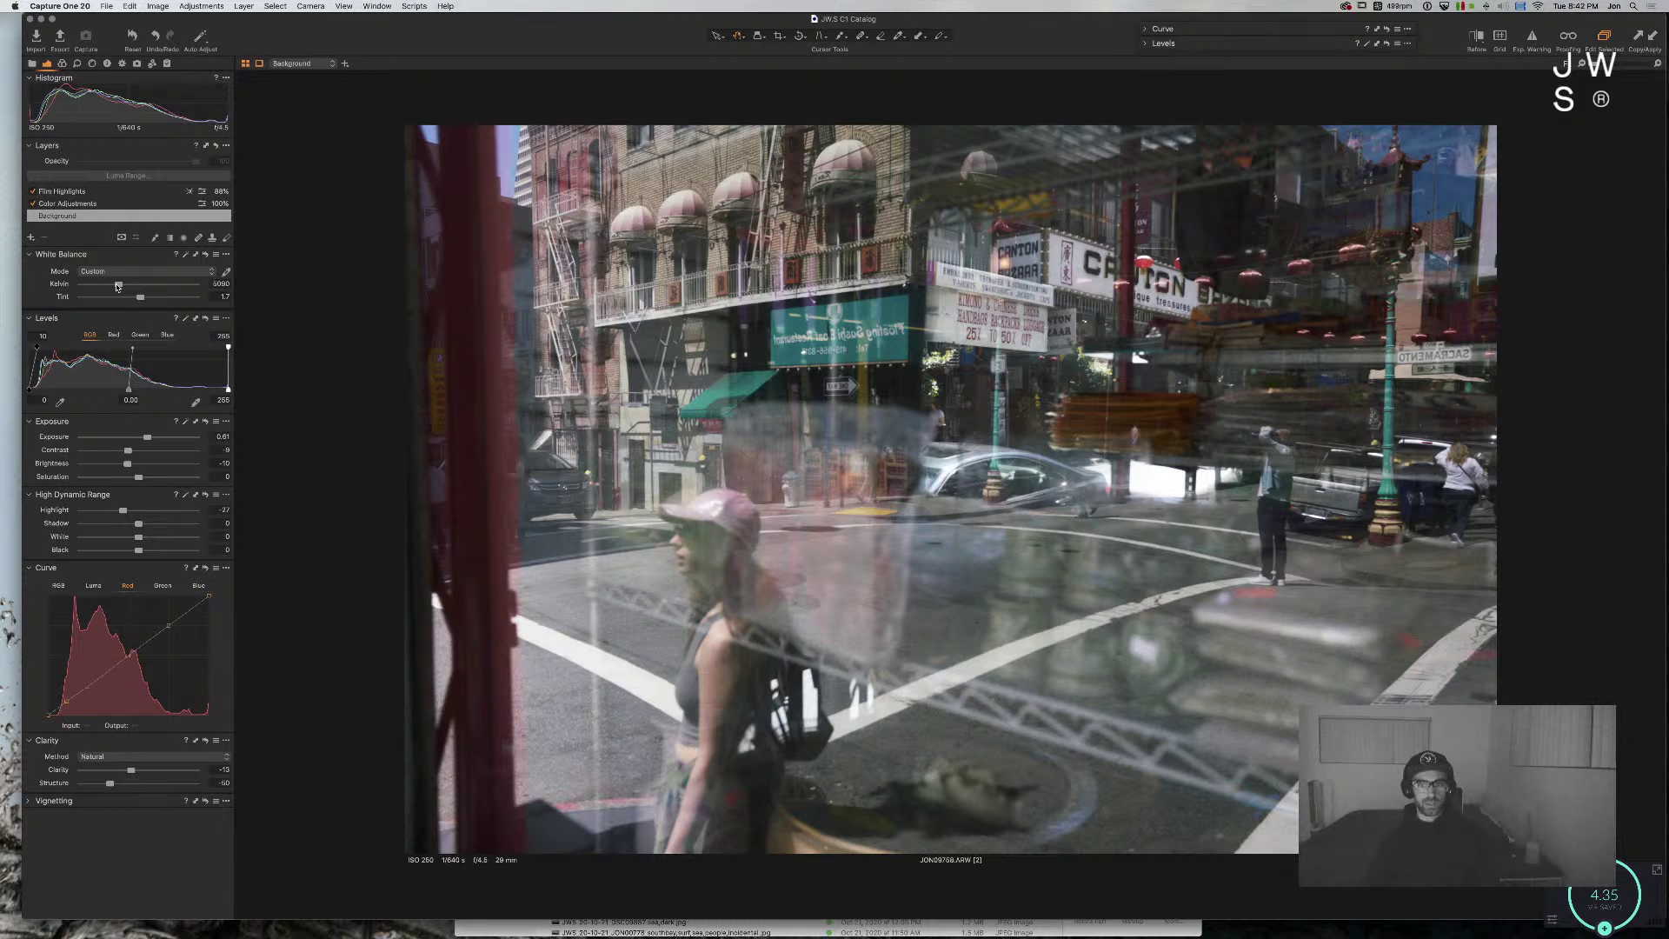
{"action": "left_click_drag", "start_coordinate": [140, 297], "coordinate": [132, 299]}
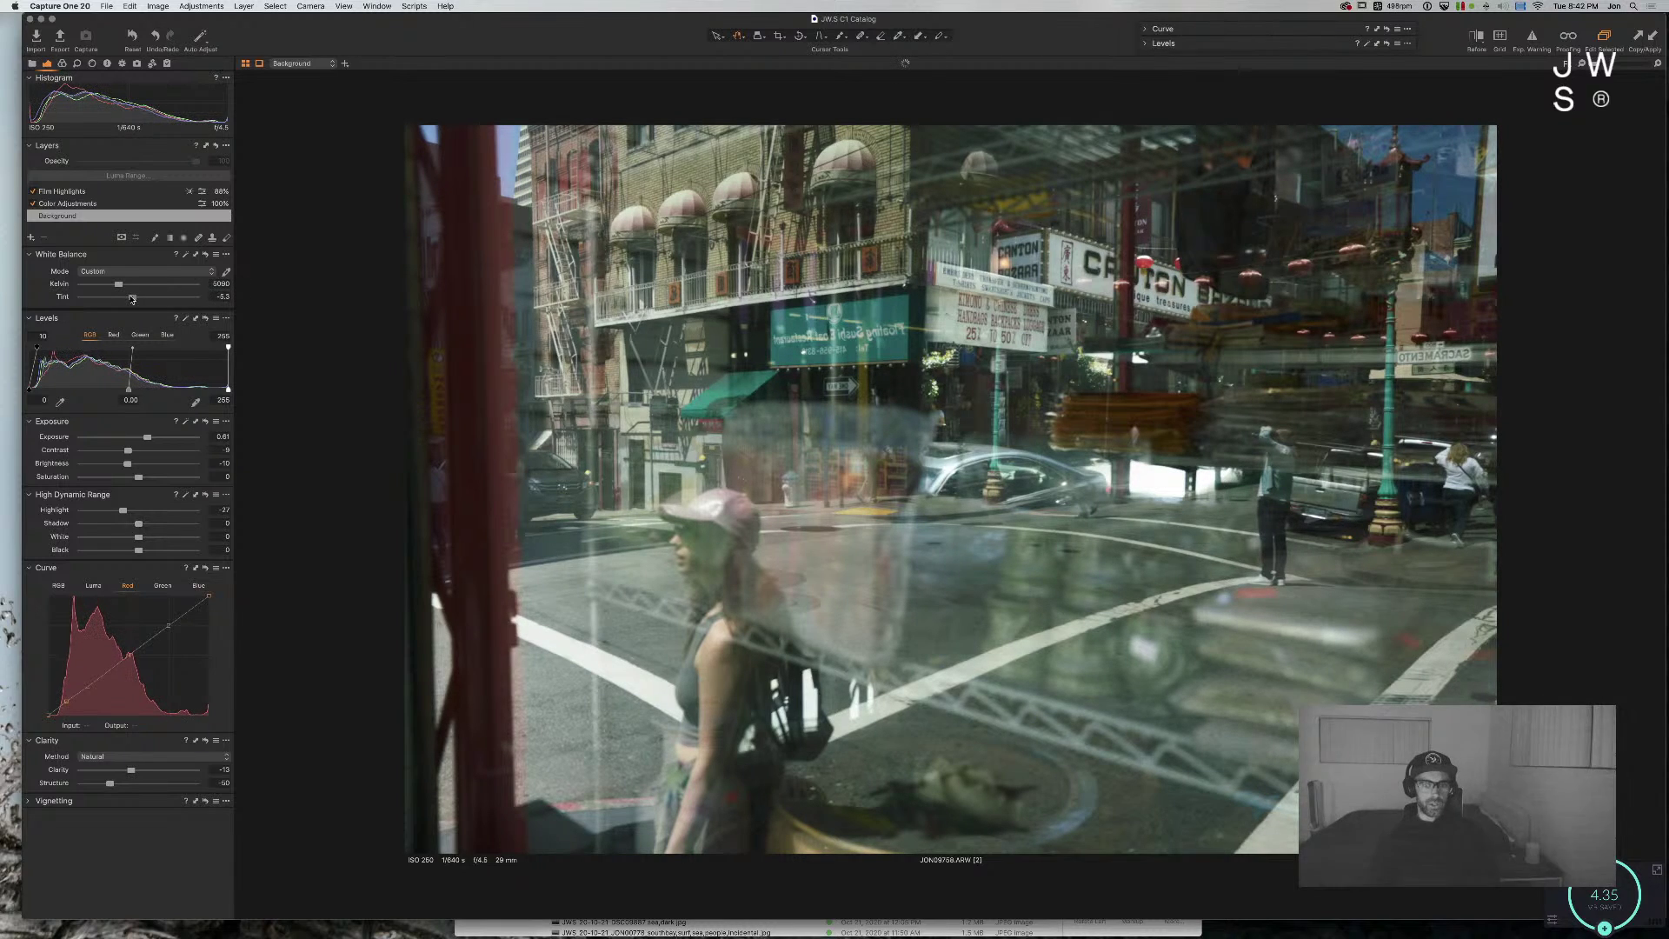
Step: Adjust the photo's tones with midtone level -0.07, contrast about -16, brightness 8, white -17, black about -18 and exposure 1.01
{"action": "left_click_drag", "start_coordinate": [131, 390], "coordinate": [134, 390]}
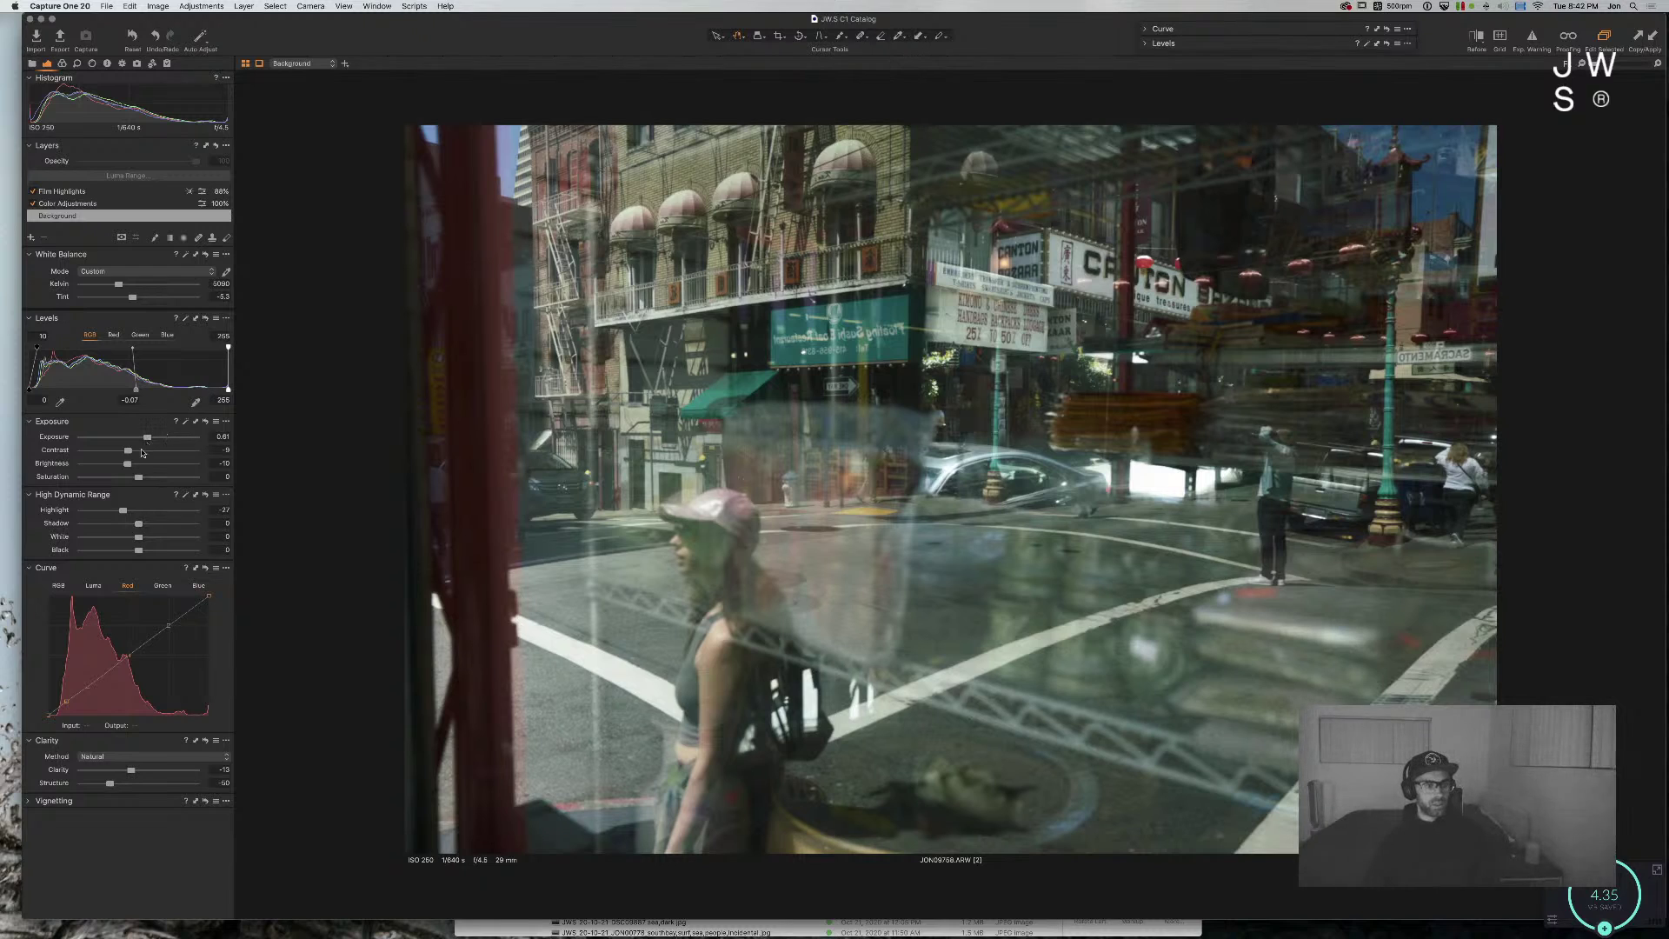
{"action": "left_click_drag", "start_coordinate": [128, 450], "coordinate": [150, 465]}
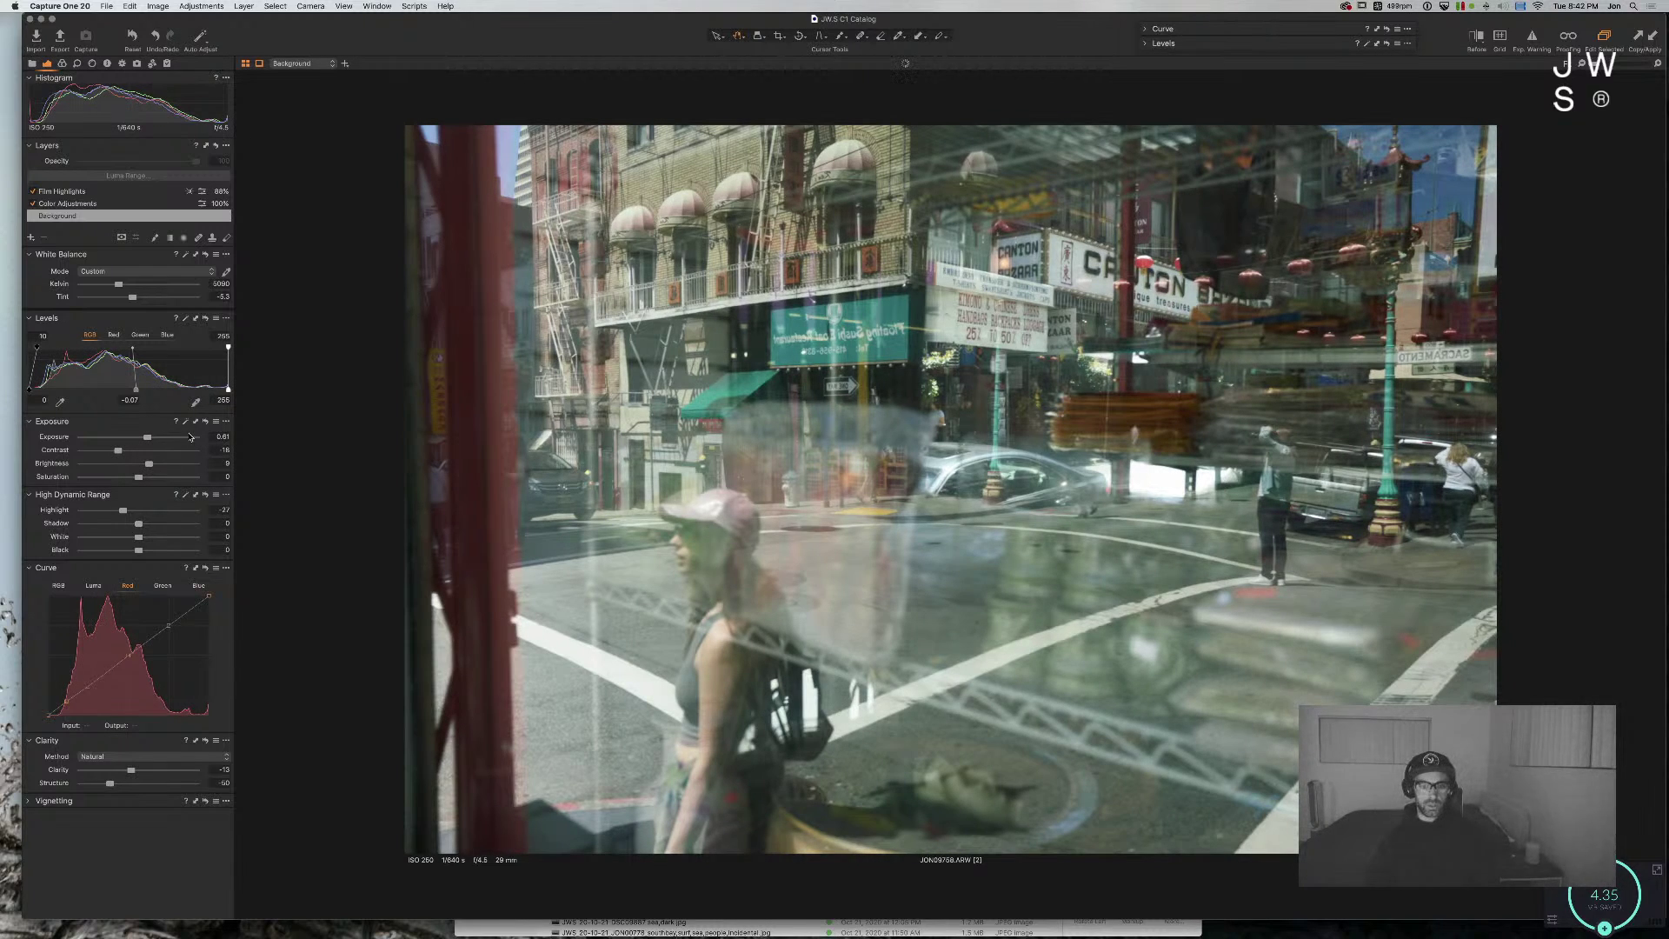
{"action": "left_click_drag", "start_coordinate": [138, 550], "coordinate": [129, 536]}
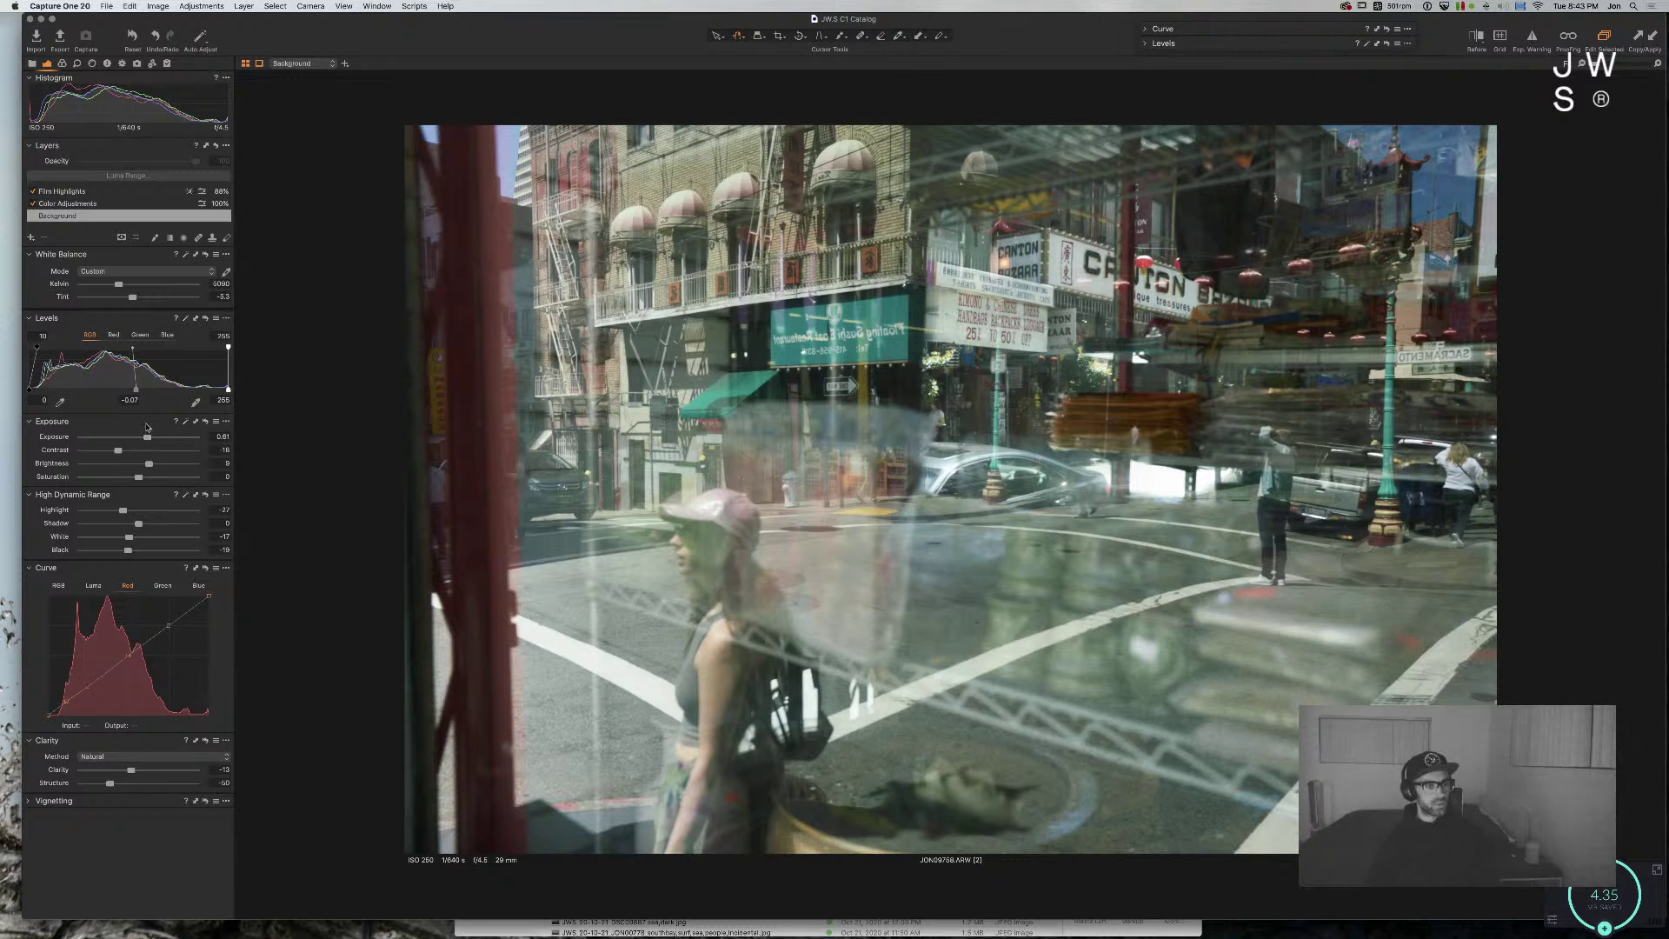
{"action": "mouse_move", "coordinate": [148, 437]}
{"action": "left_mouse_down"}
{"action": "mouse_move", "coordinate": [163, 439]}
{"action": "mouse_move", "coordinate": [84, 439]}
{"action": "mouse_move", "coordinate": [153, 437]}
{"action": "left_mouse_up"}
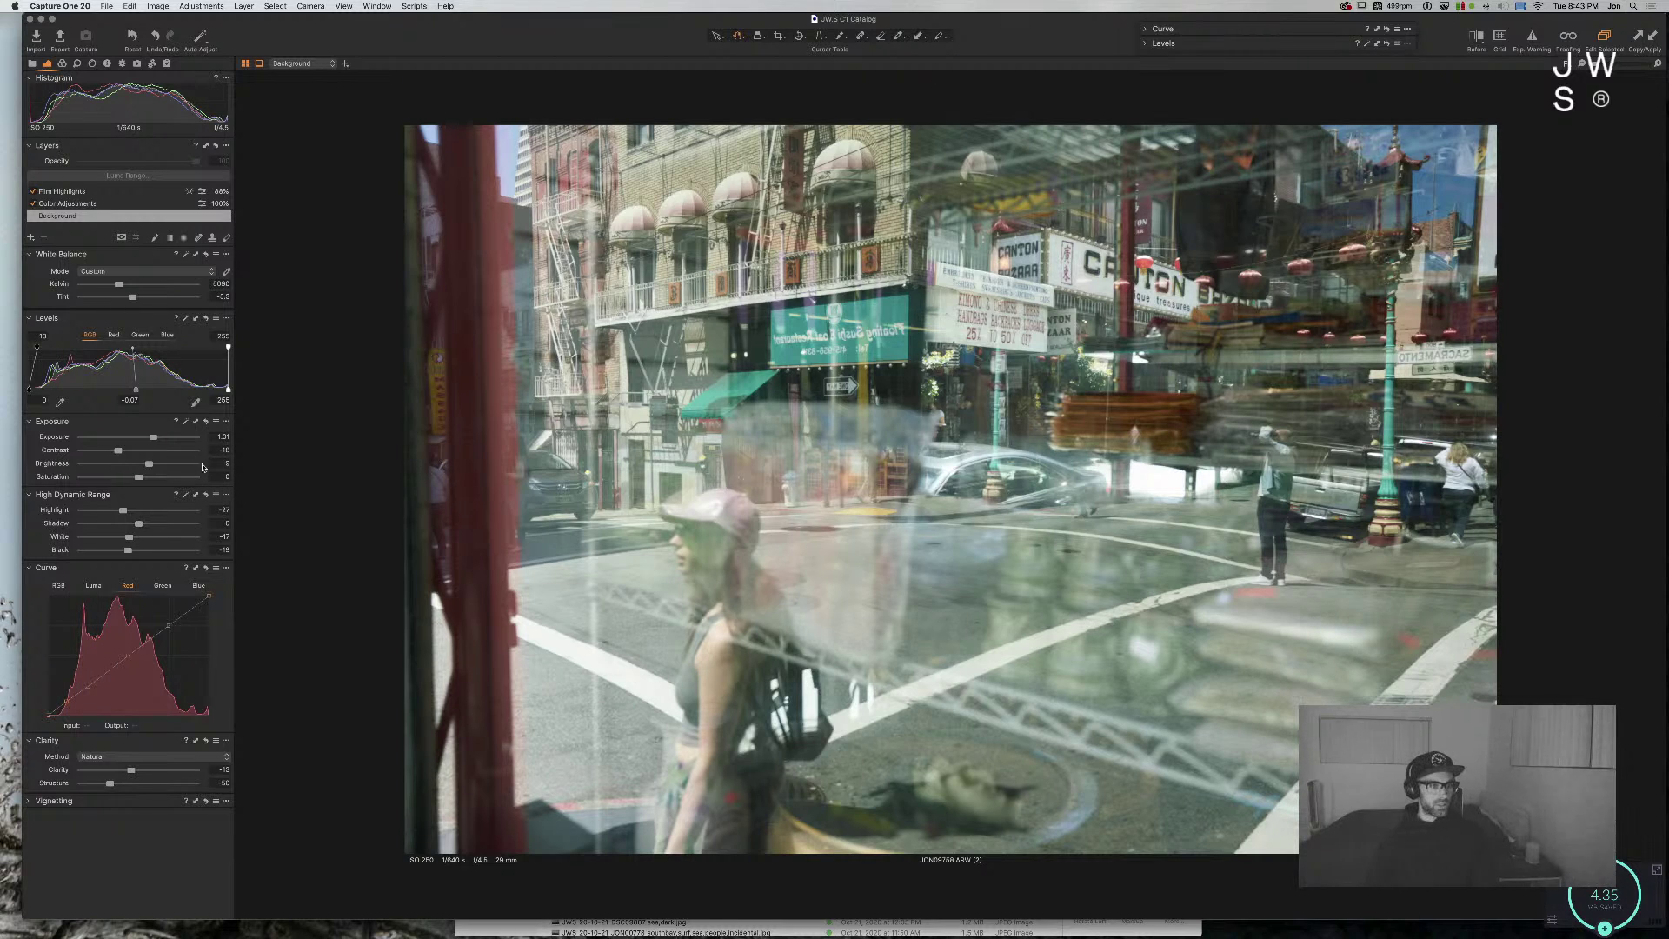
Step: Darken the RGB midtone level to -0.17 and lower the white output level to about 249
{"action": "left_click_drag", "start_coordinate": [132, 389], "coordinate": [149, 389]}
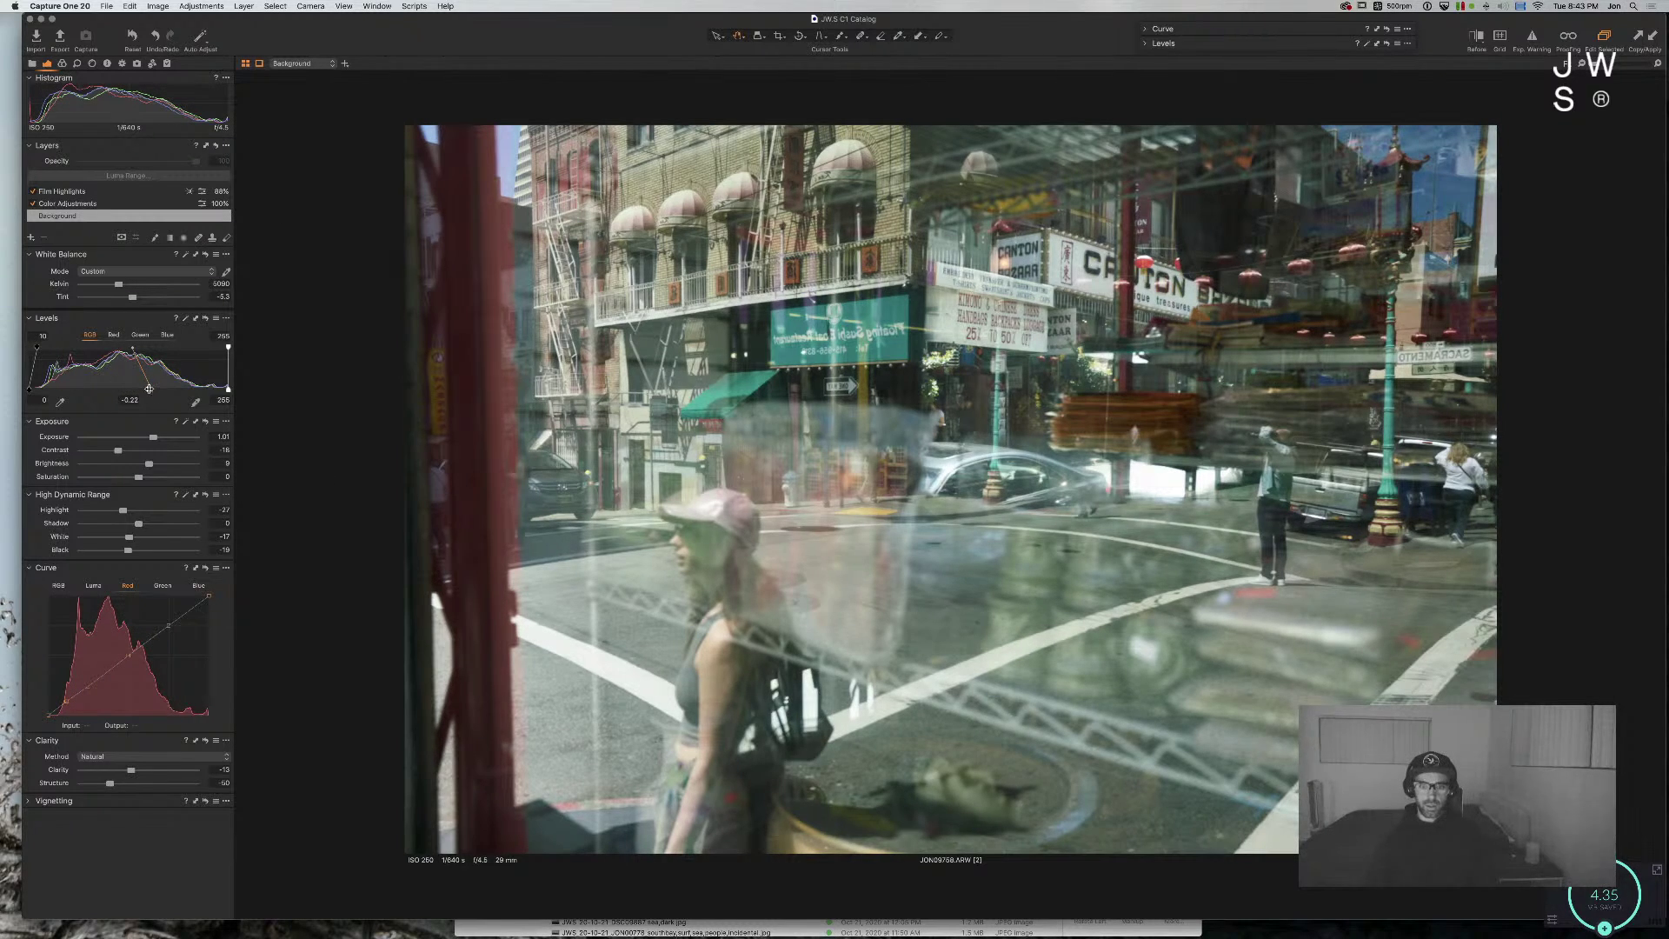
{"action": "left_click_drag", "start_coordinate": [228, 347], "coordinate": [224, 347]}
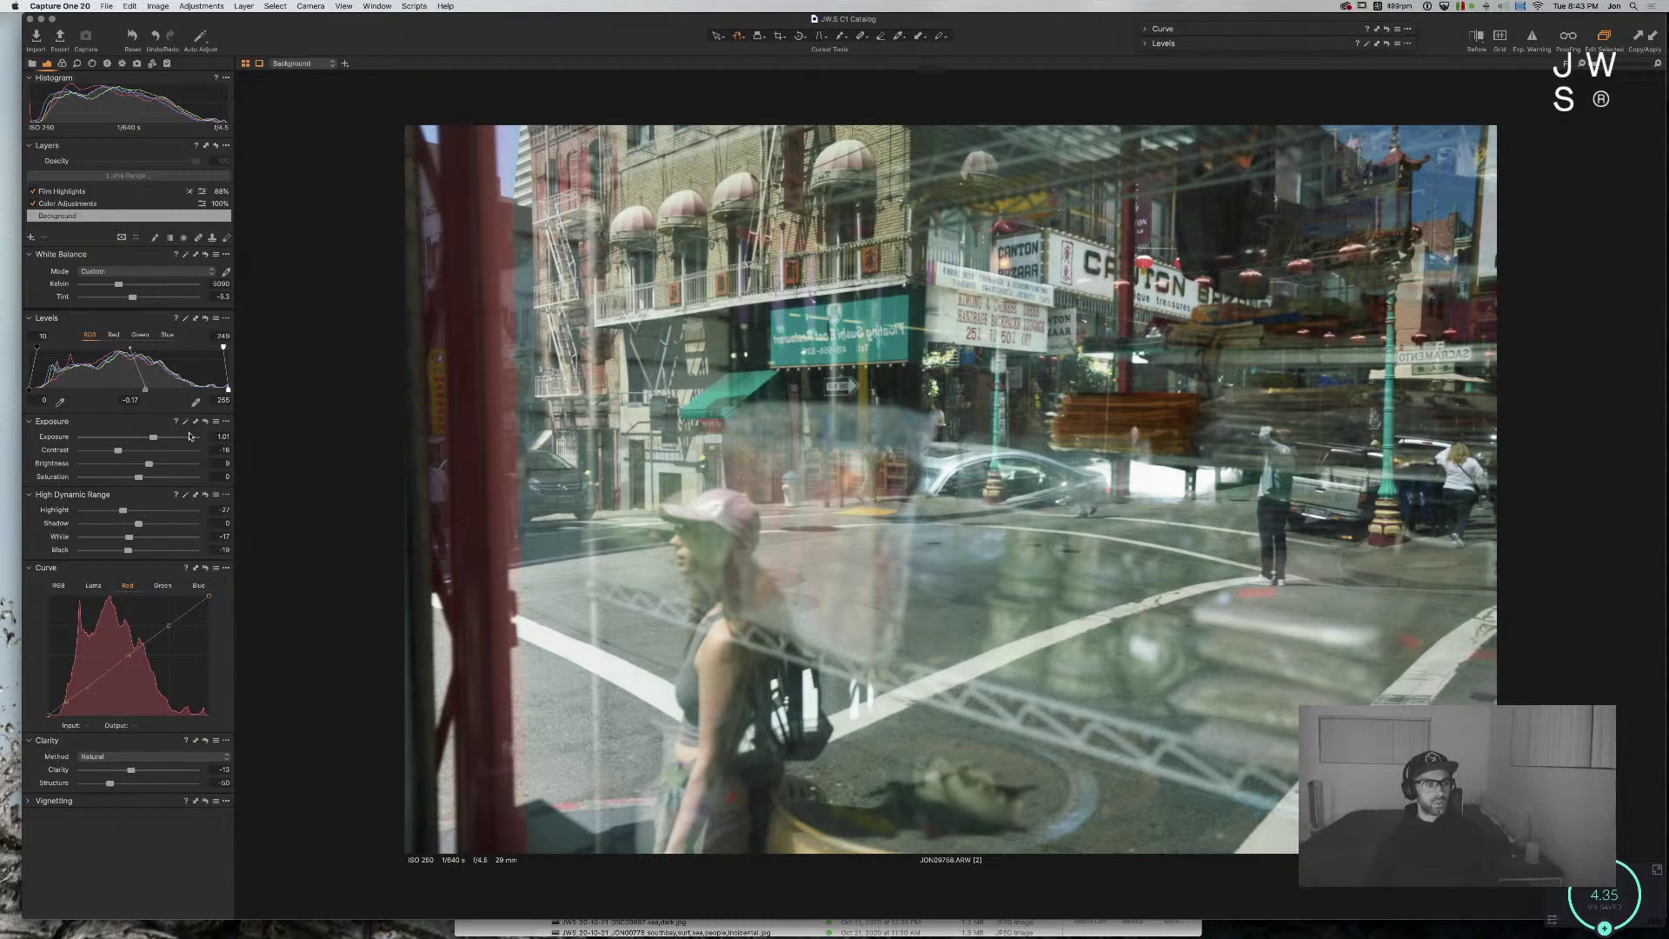
{"action": "left_click", "coordinate": [226, 388]}
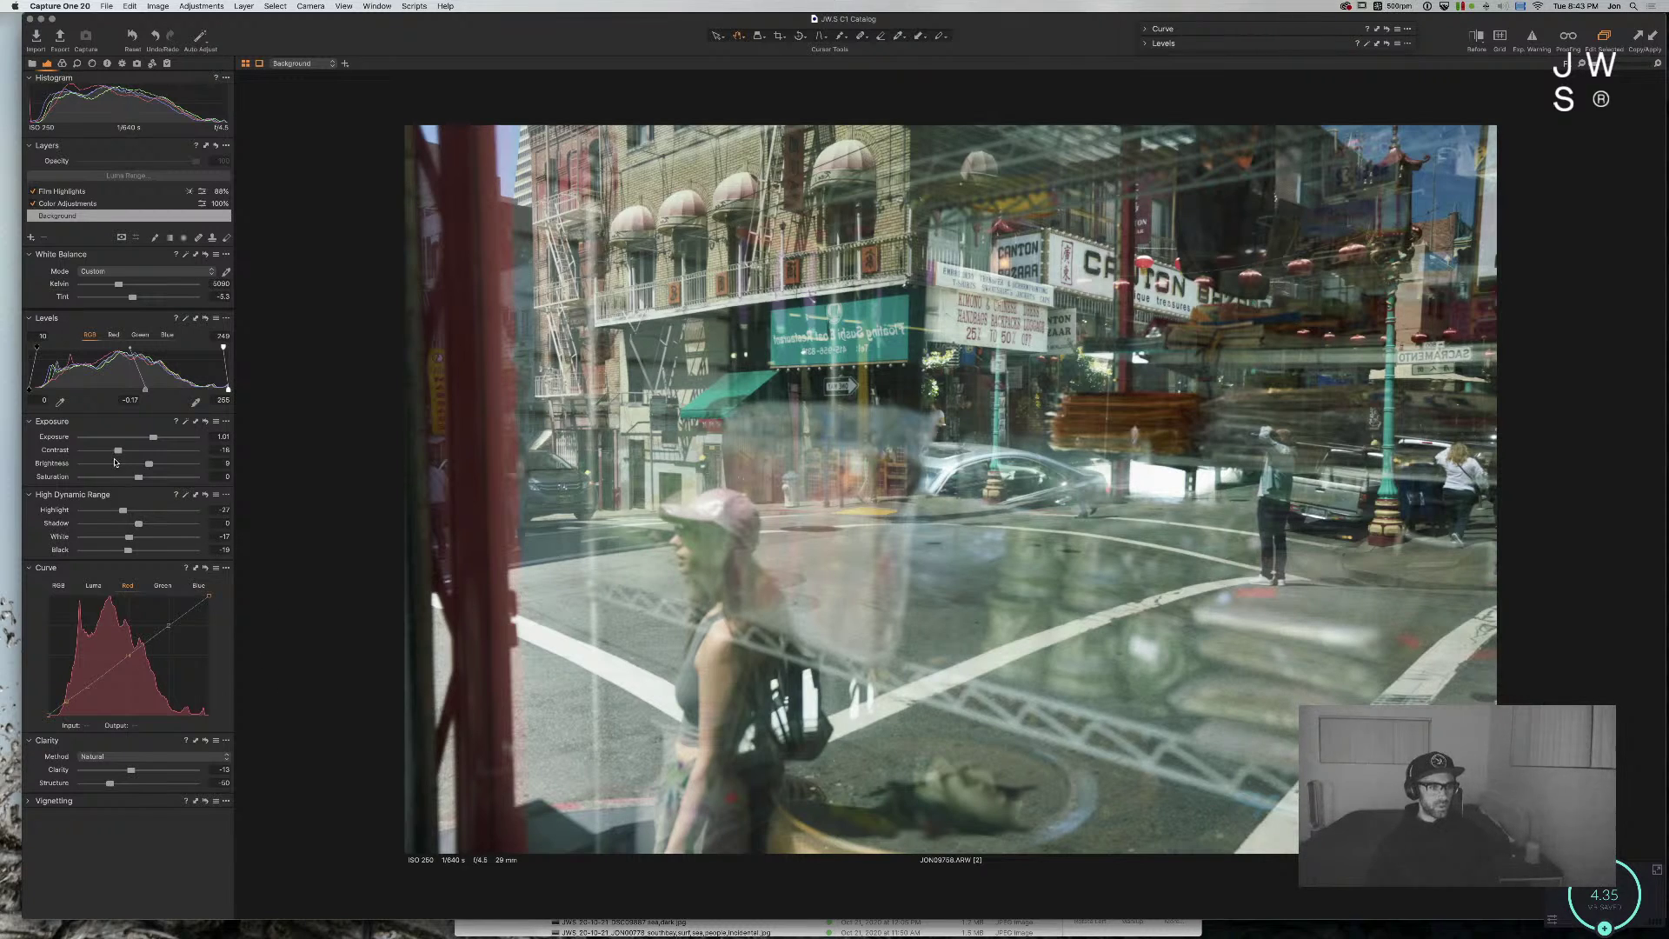
Step: Tint the street photo's shadows slightly red in the 3-Way Color Balance and fine-tune the strength
{"action": "key", "text": "super+alt+3"}
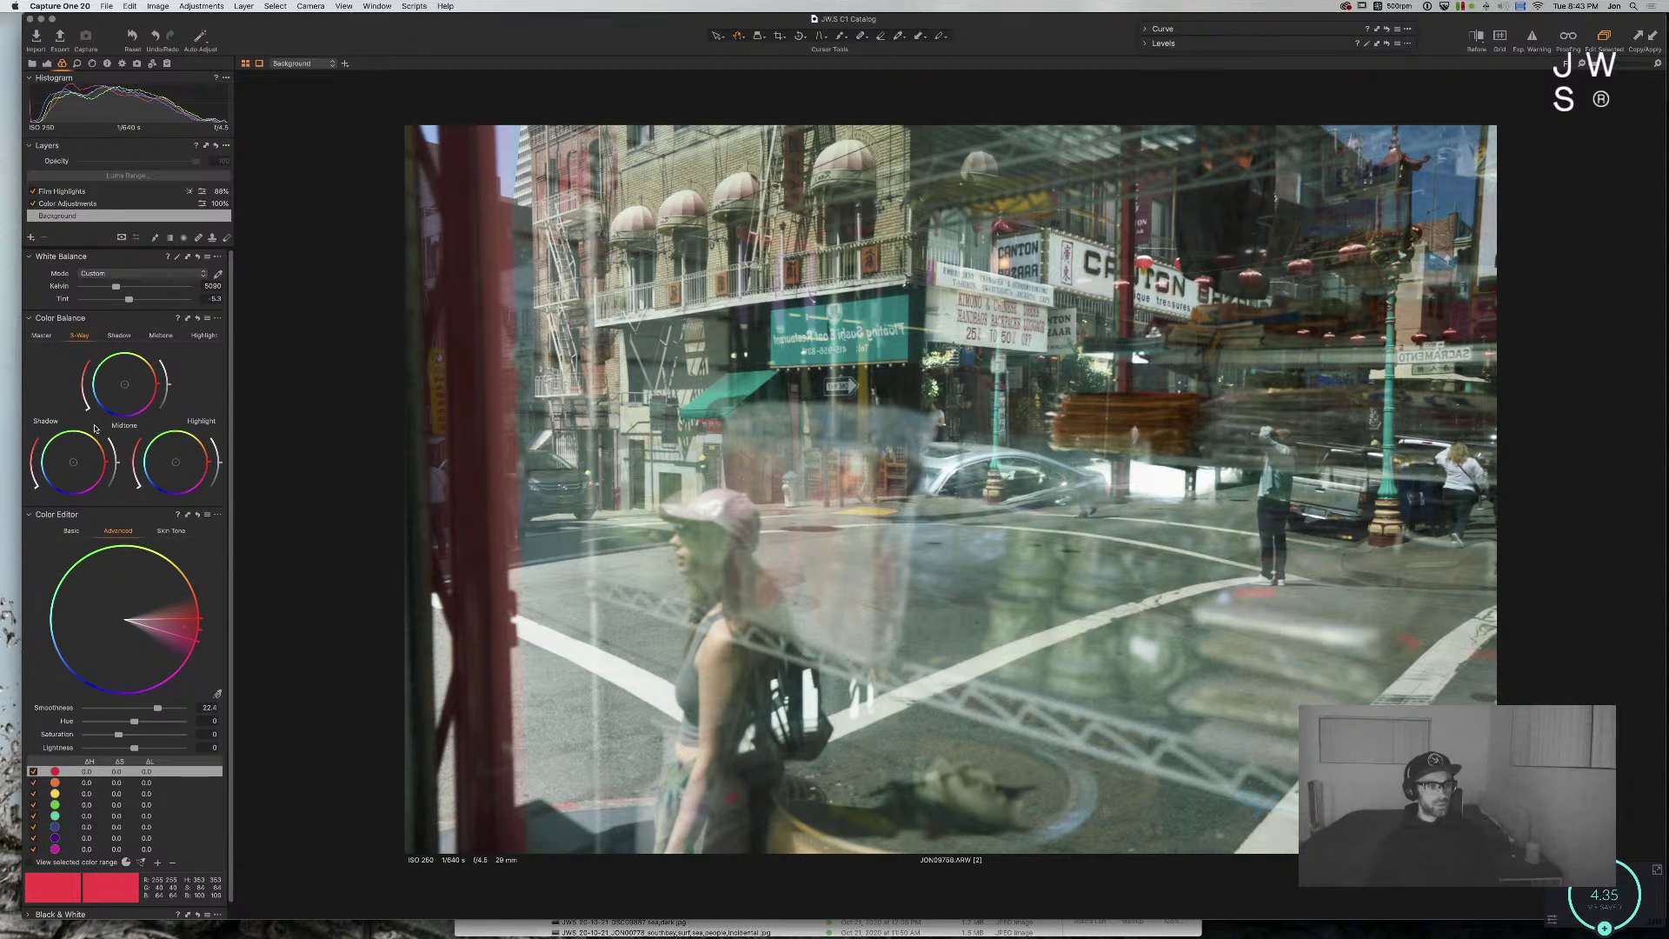
{"action": "left_click_drag", "start_coordinate": [84, 453], "coordinate": [101, 464]}
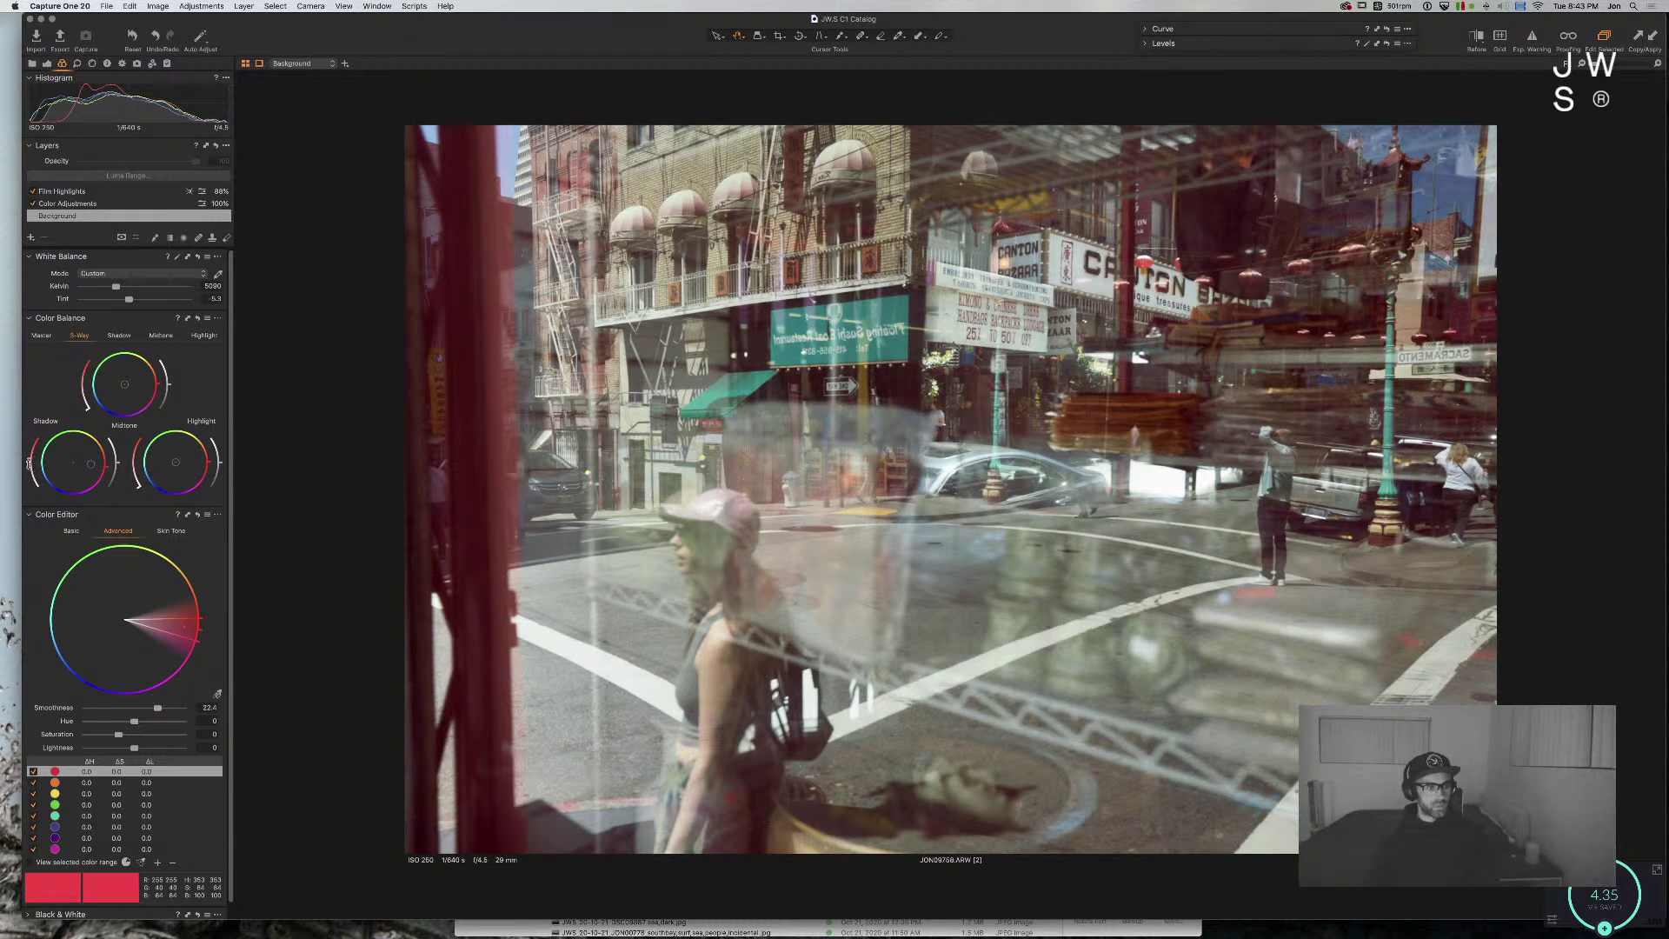
{"action": "left_click_drag", "start_coordinate": [36, 462], "coordinate": [119, 479]}
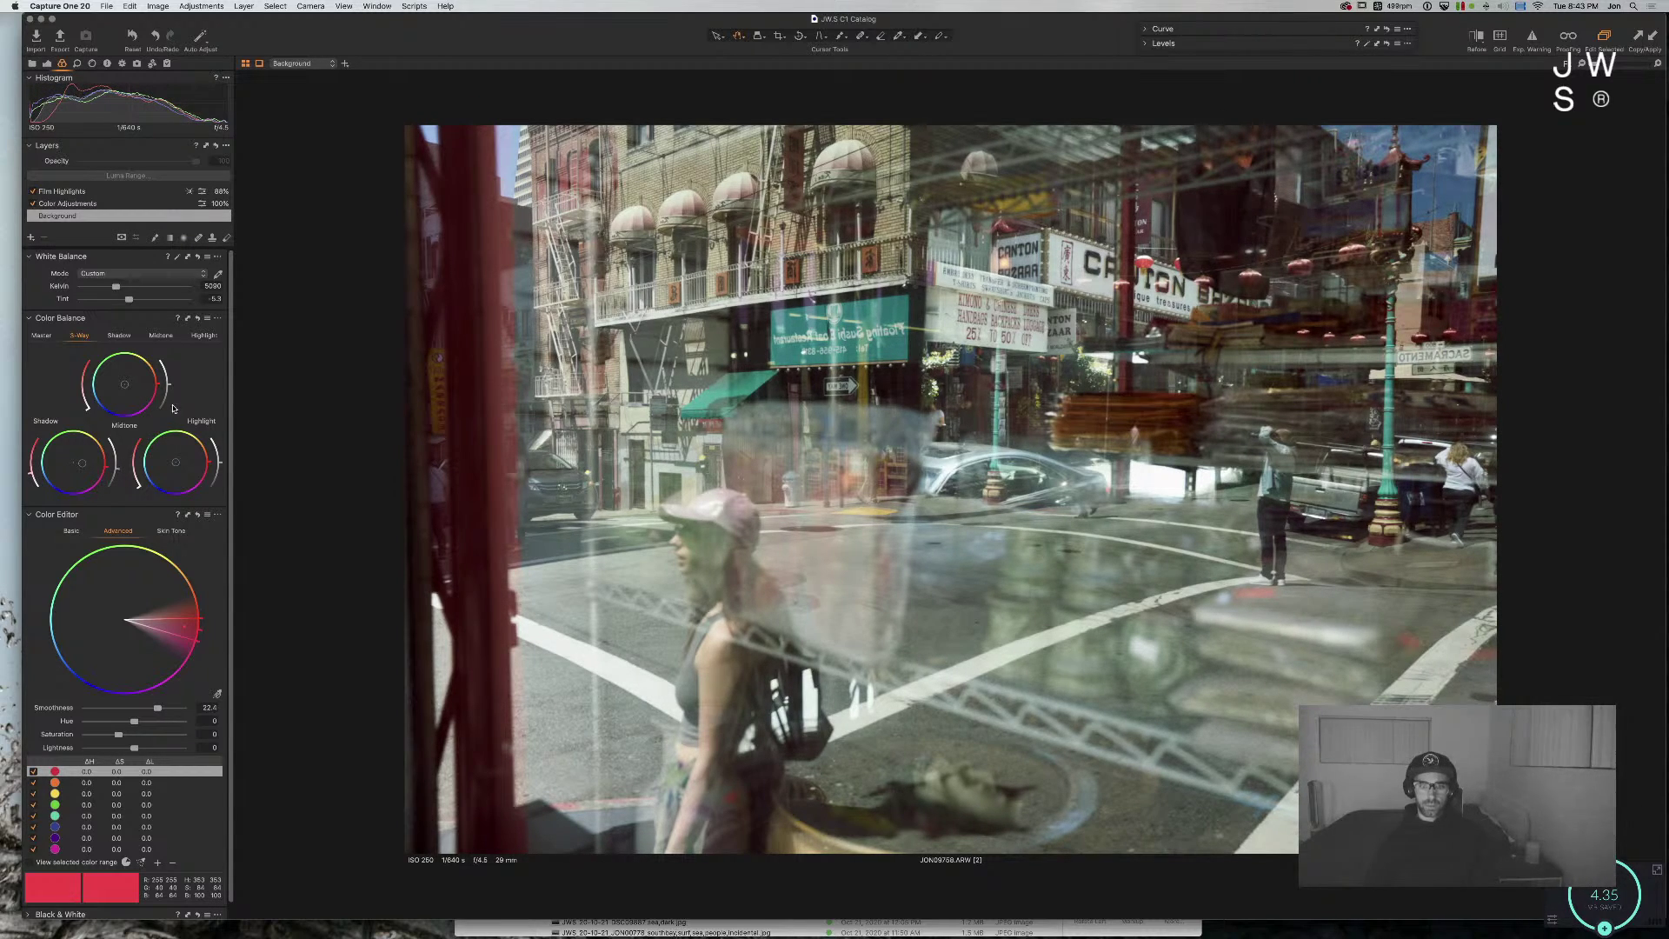
Step: Try a red tint in the Color Balance midtones, settle on a subtle warm yellow one, and inspect the street up close
{"action": "mouse_move", "coordinate": [124, 384]}
{"action": "left_mouse_down"}
{"action": "mouse_move", "coordinate": [142, 356]}
{"action": "mouse_move", "coordinate": [105, 386]}
{"action": "mouse_move", "coordinate": [105, 415]}
{"action": "mouse_move", "coordinate": [137, 392]}
{"action": "left_mouse_up"}
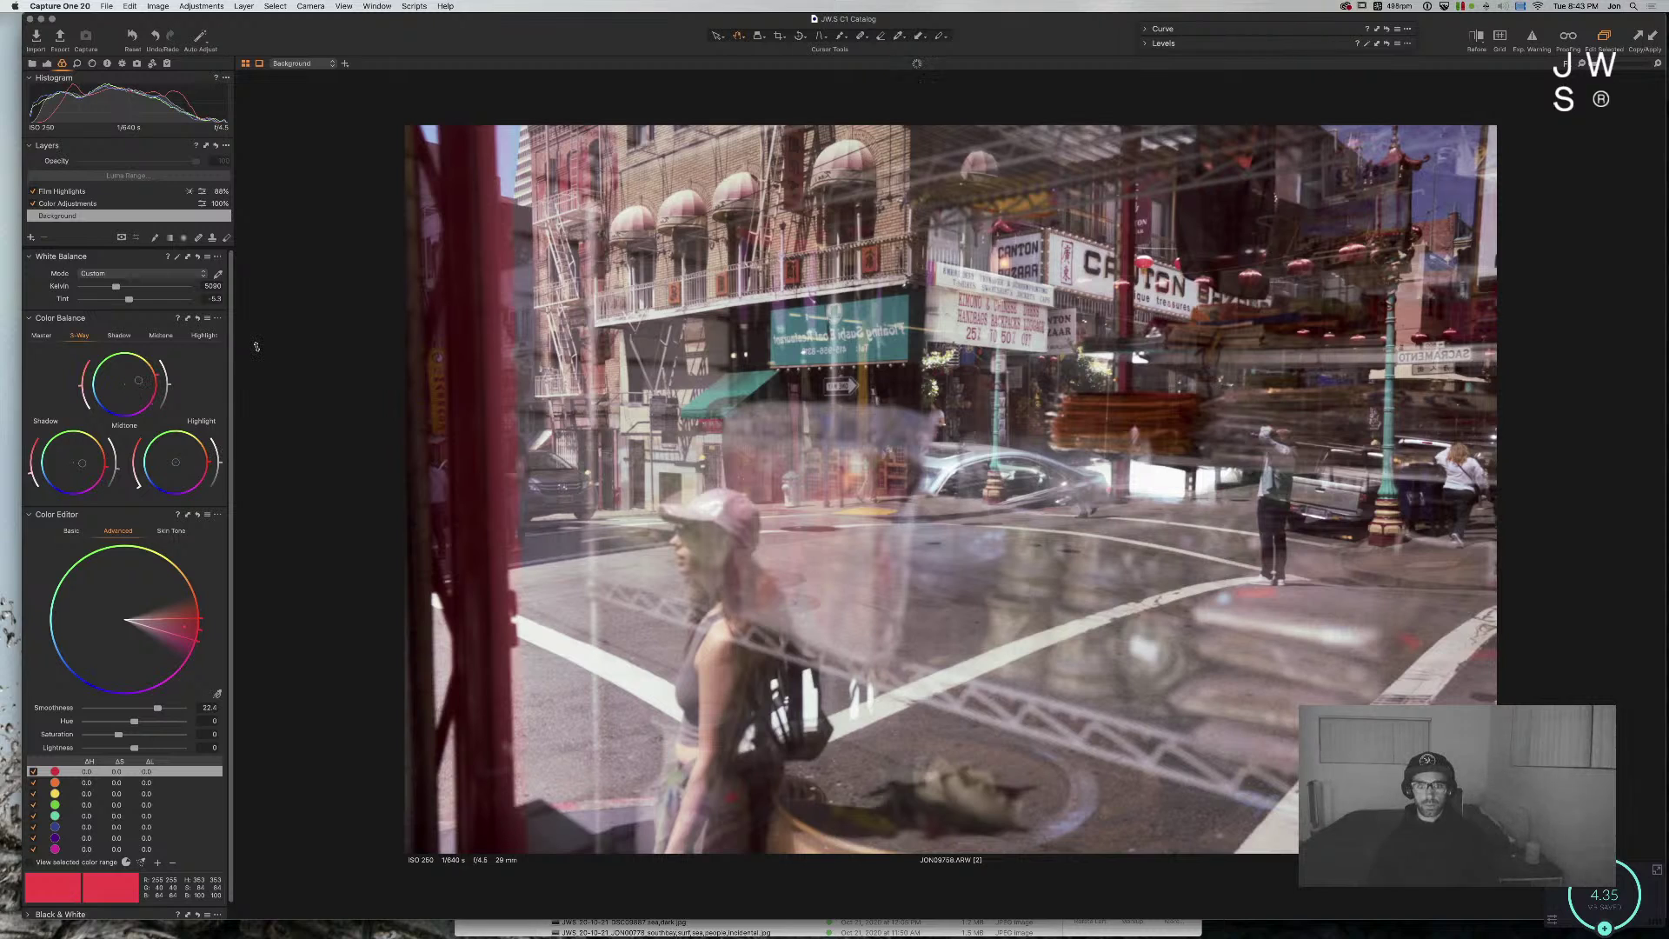
{"action": "left_click_drag", "start_coordinate": [256, 347], "coordinate": [78, 402]}
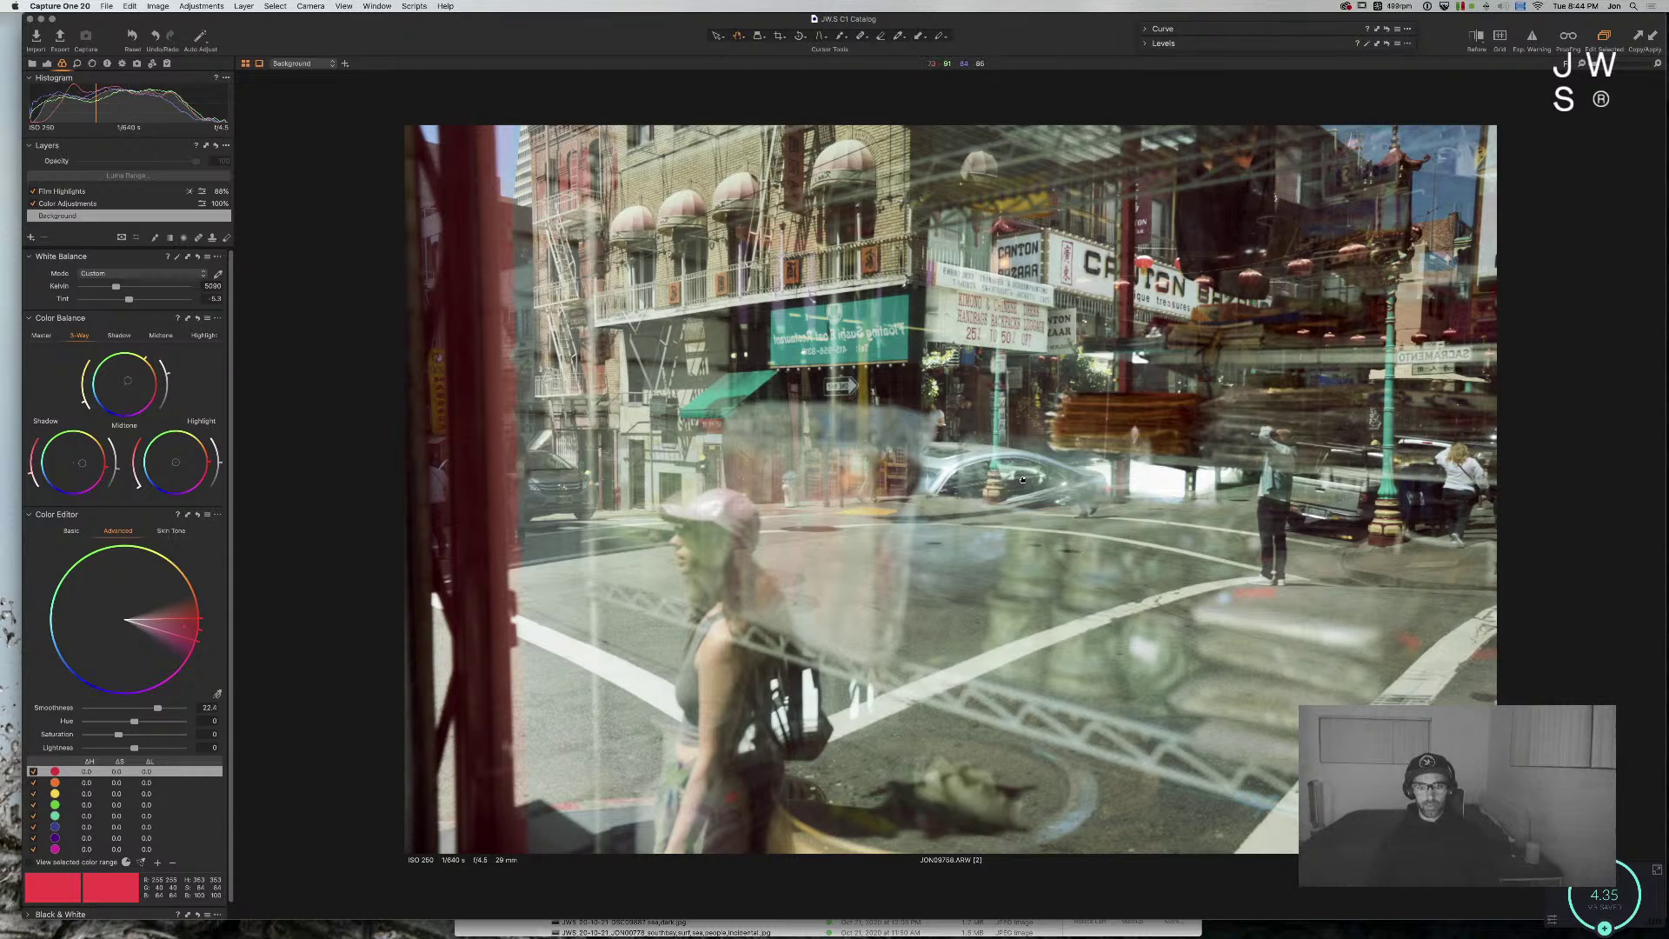
{"action": "scroll", "coordinate": [911, 527], "scroll_direction": "up", "scroll_amount": 2}
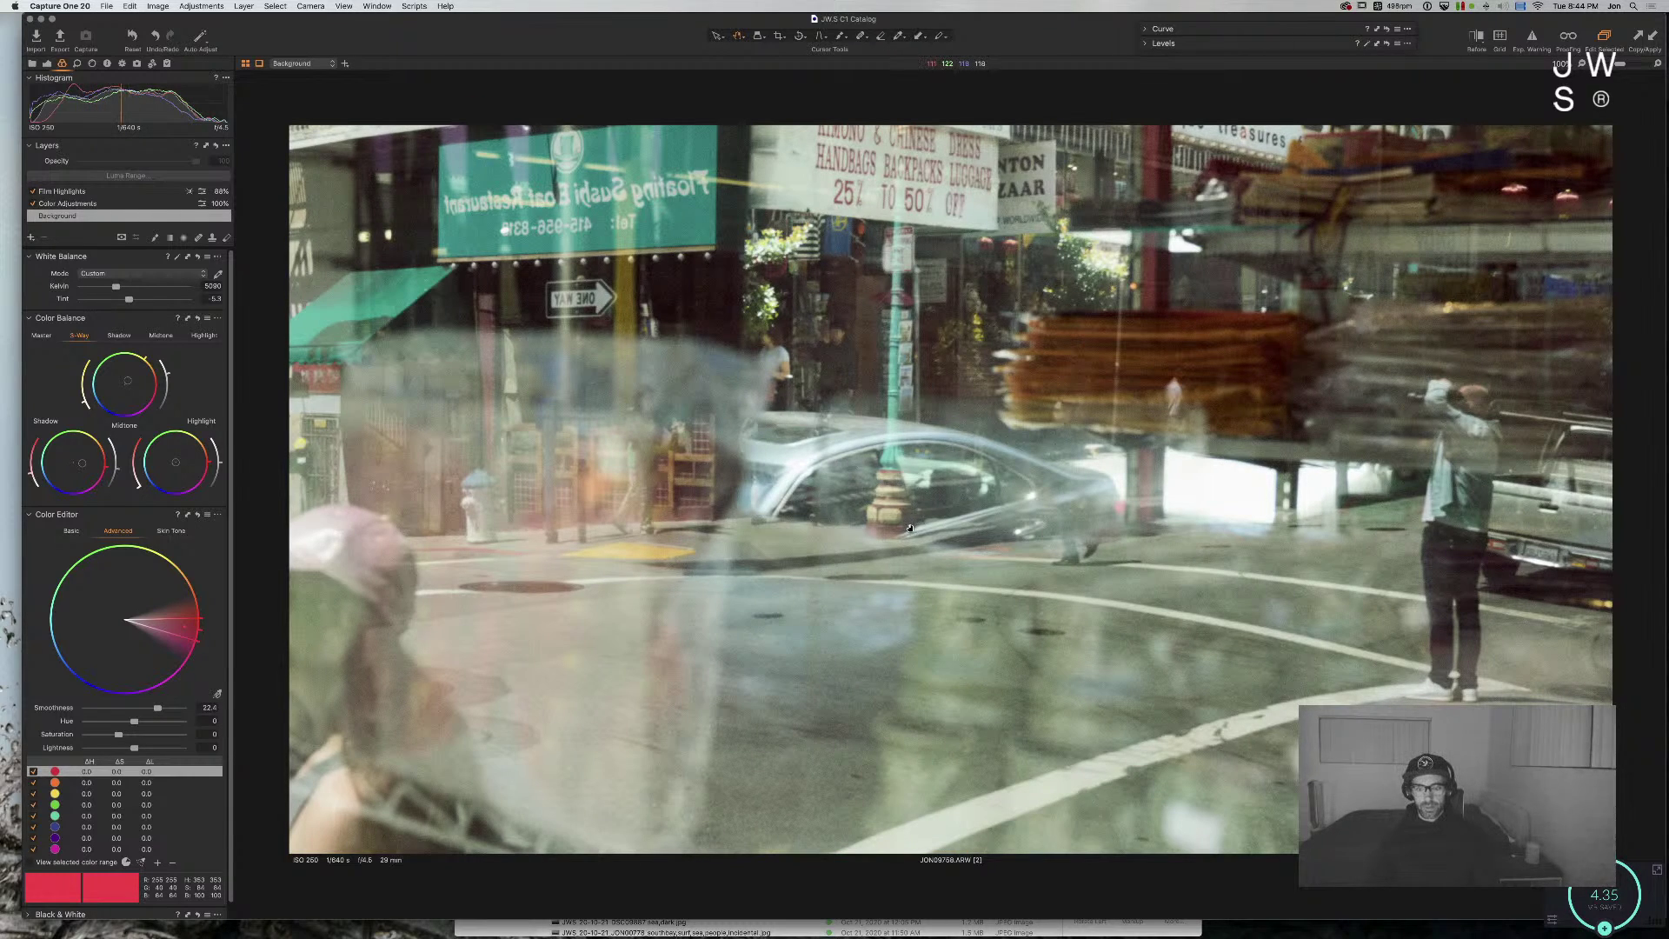
Step: Tint the highlights subtly green in the 3-Way Color Balance and fine-tune their saturation and lightness
{"action": "scroll", "coordinate": [905, 749], "scroll_direction": "down", "scroll_amount": 2}
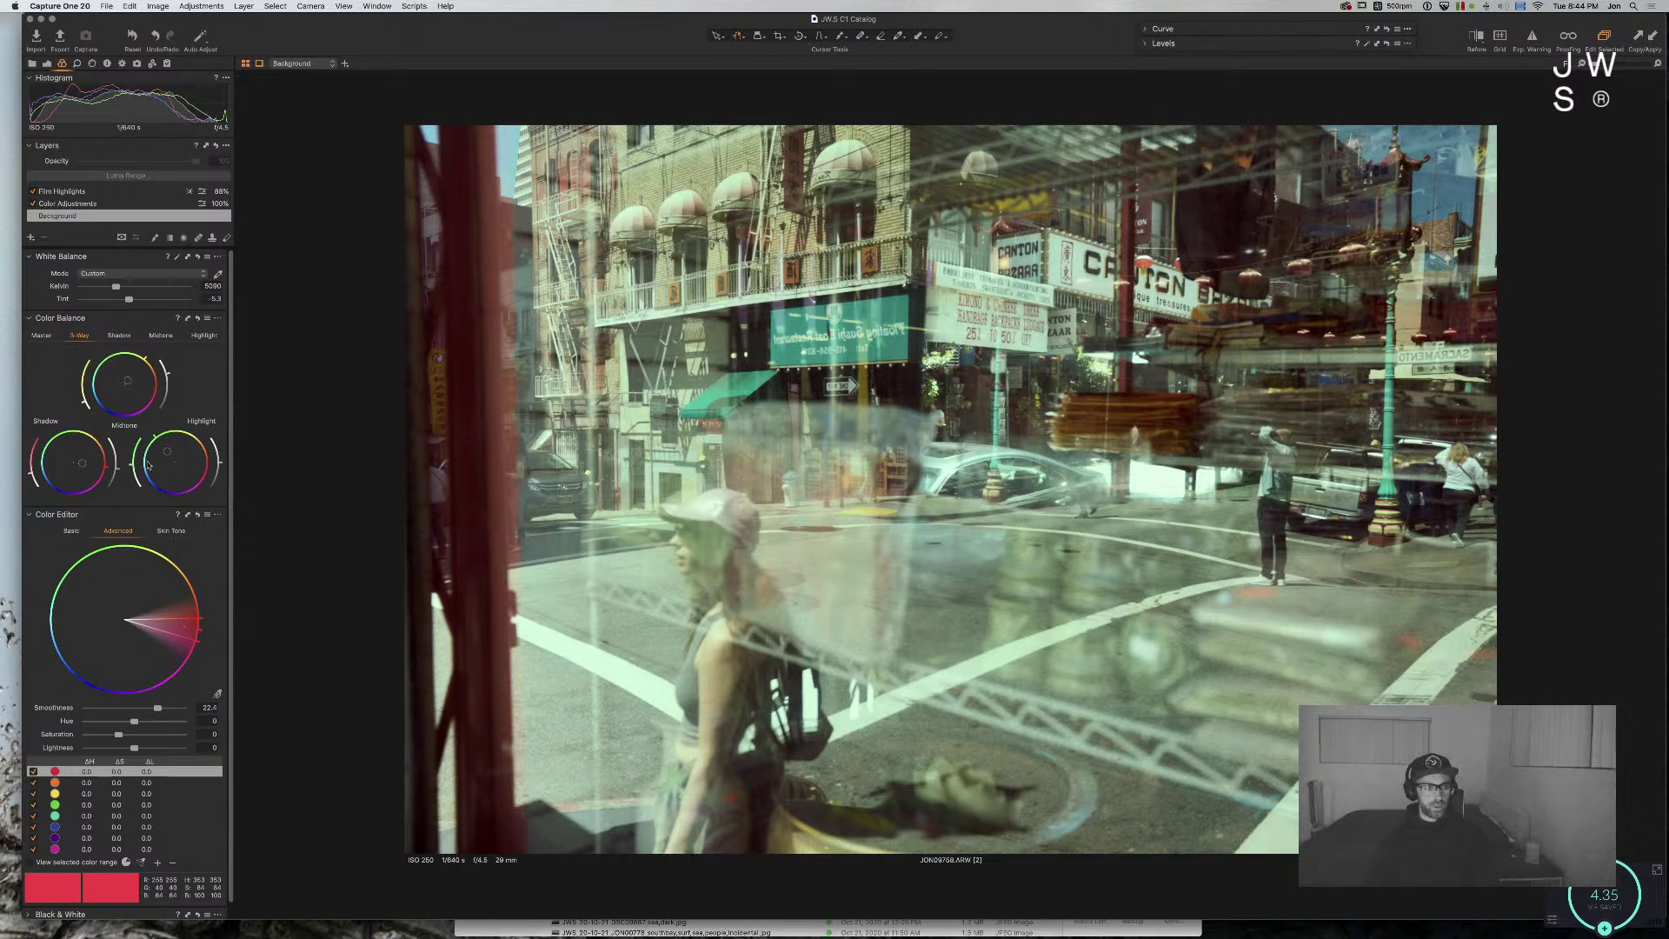
{"action": "left_click_drag", "start_coordinate": [138, 461], "coordinate": [131, 458]}
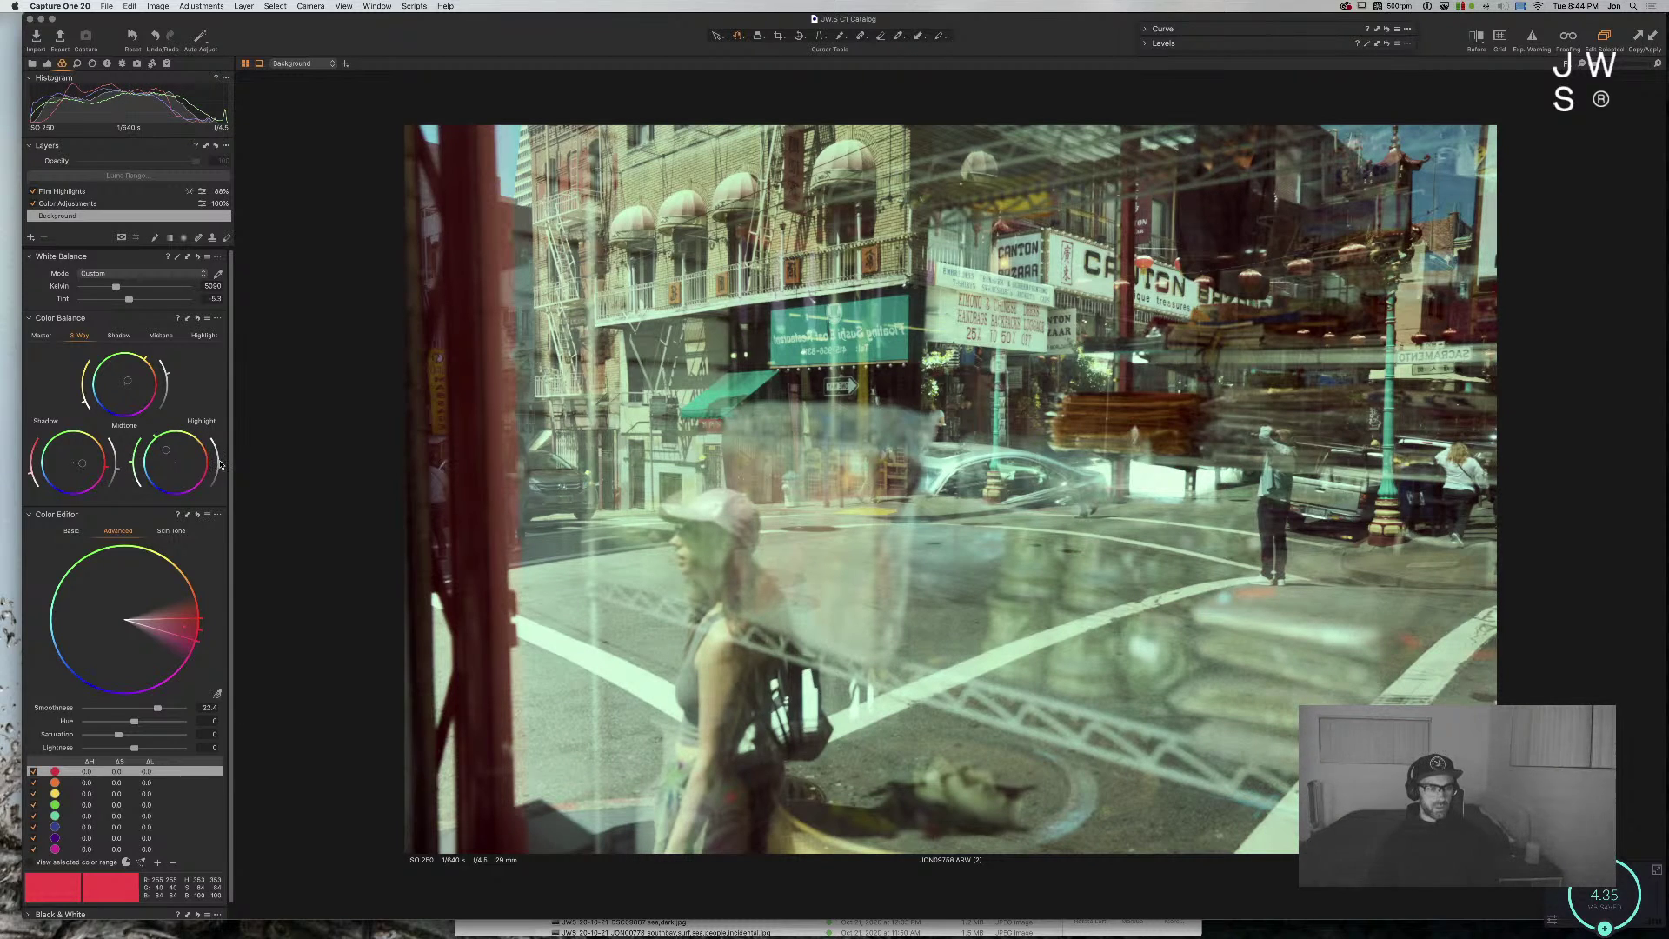
{"action": "mouse_move", "coordinate": [210, 450]}
{"action": "left_mouse_down"}
{"action": "mouse_move", "coordinate": [232, 419]}
{"action": "mouse_move", "coordinate": [234, 460]}
{"action": "left_mouse_up"}
Step: Try magenta and blue tints in the Master Color Balance, settling on a subtle red one with reduced strength
{"action": "left_click", "coordinate": [42, 335]}
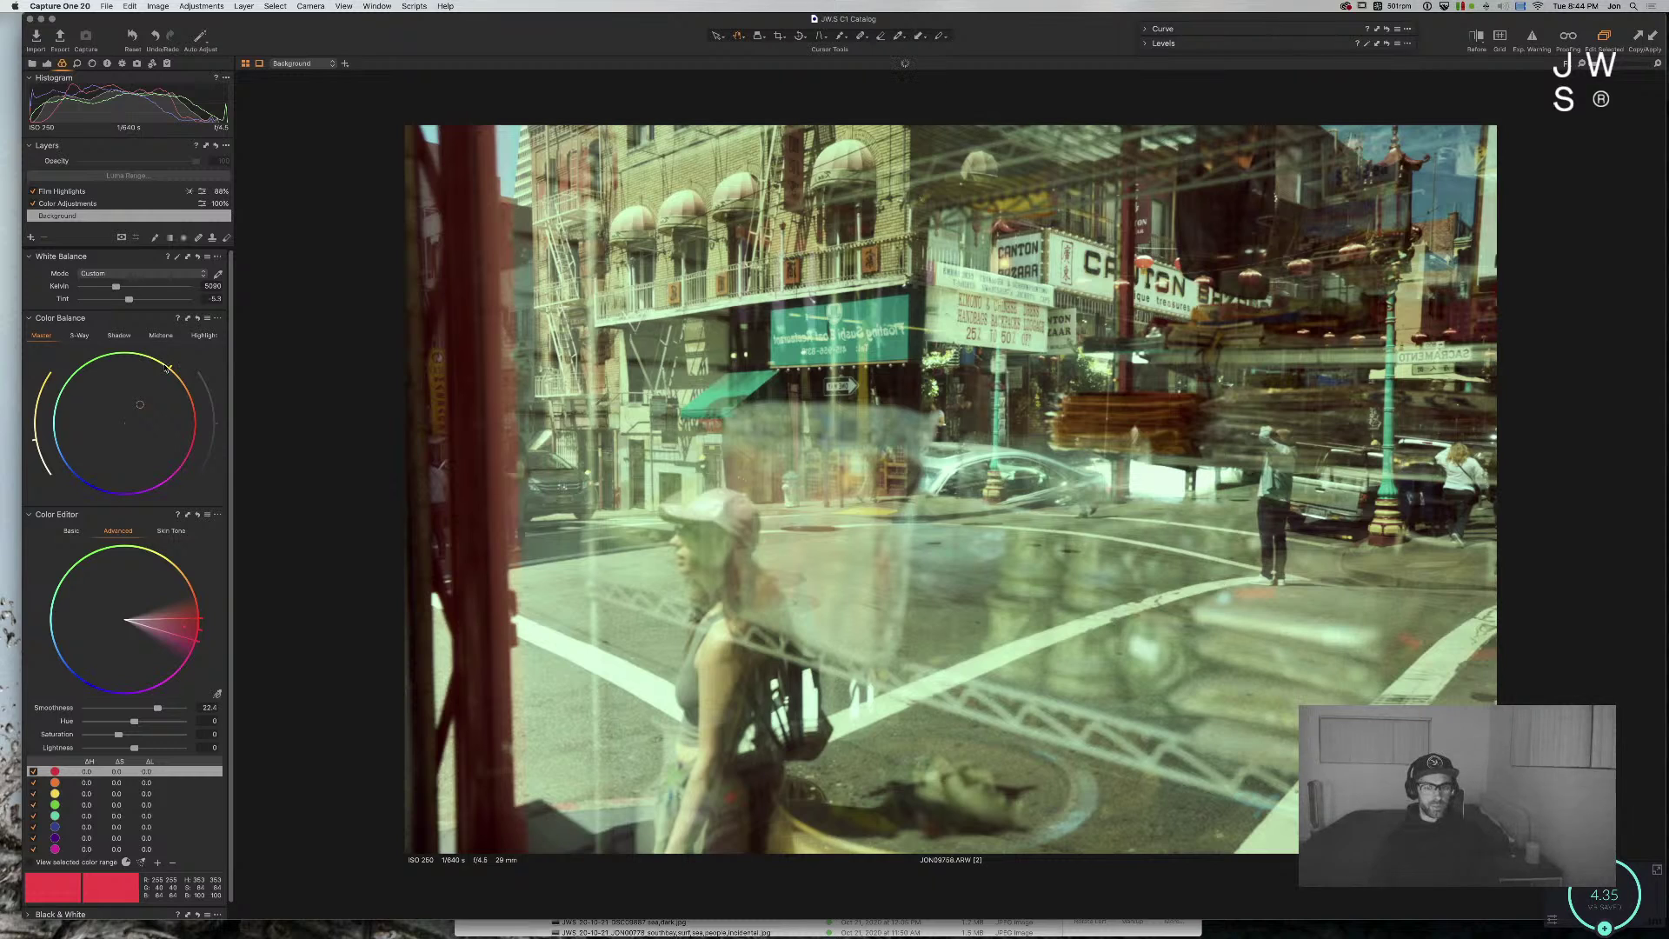
{"action": "left_click_drag", "start_coordinate": [173, 370], "coordinate": [179, 439]}
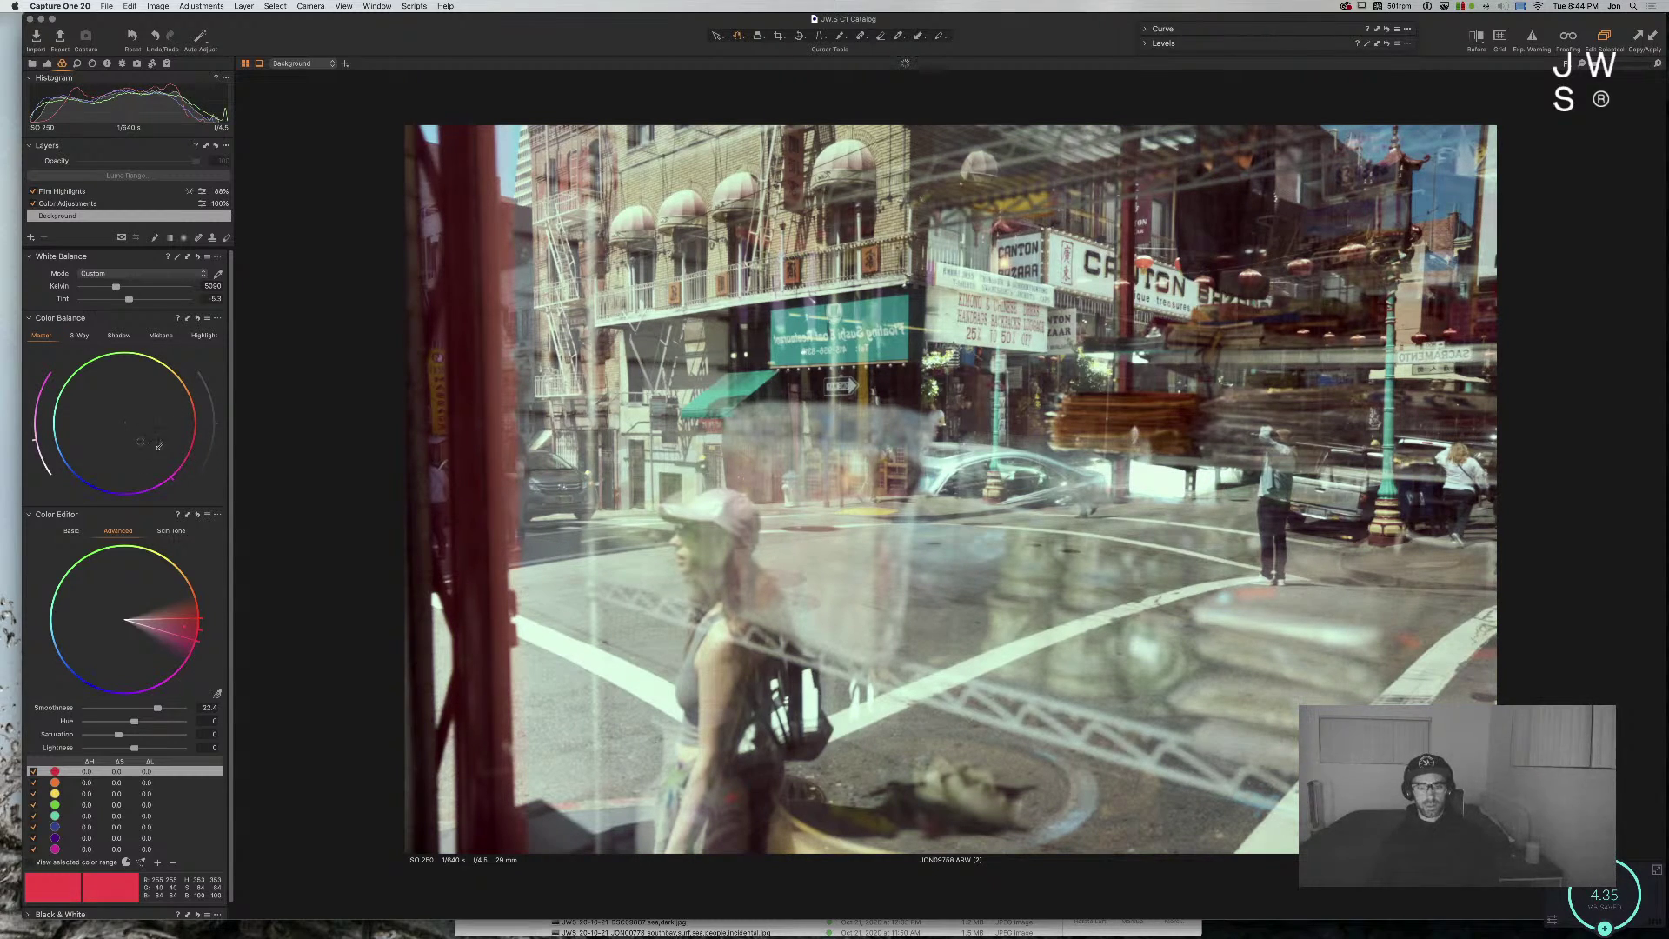
{"action": "left_click_drag", "start_coordinate": [158, 445], "coordinate": [76, 455]}
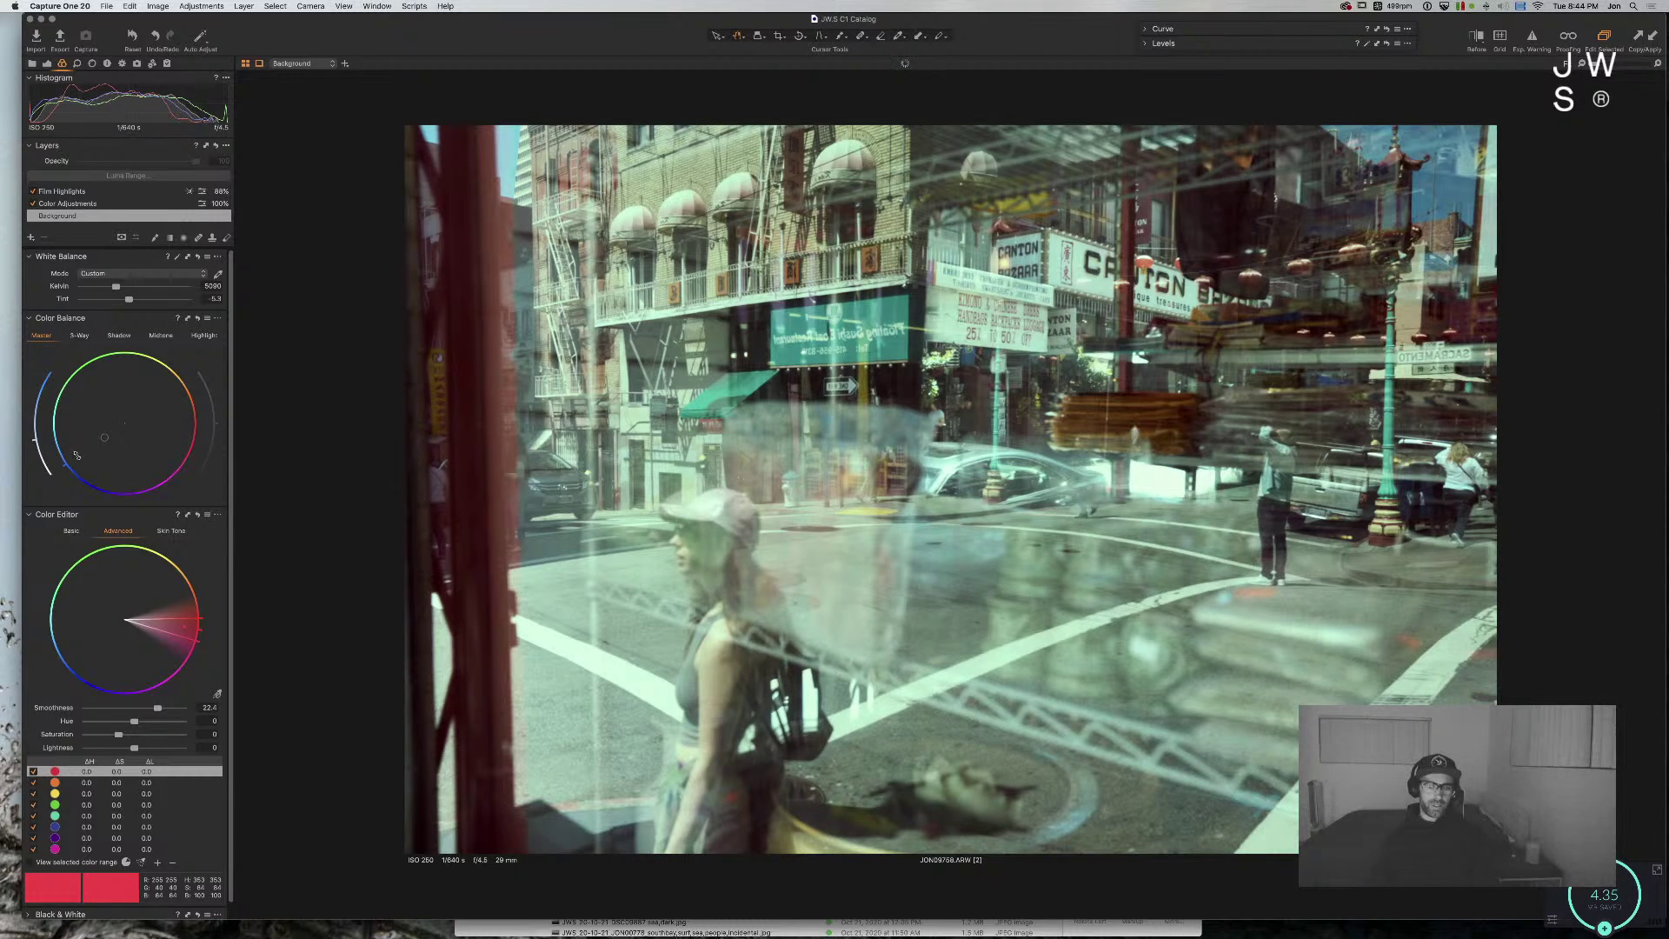
{"action": "left_click_drag", "start_coordinate": [76, 454], "coordinate": [196, 450]}
{"action": "left_click_drag", "start_coordinate": [35, 442], "coordinate": [38, 456]}
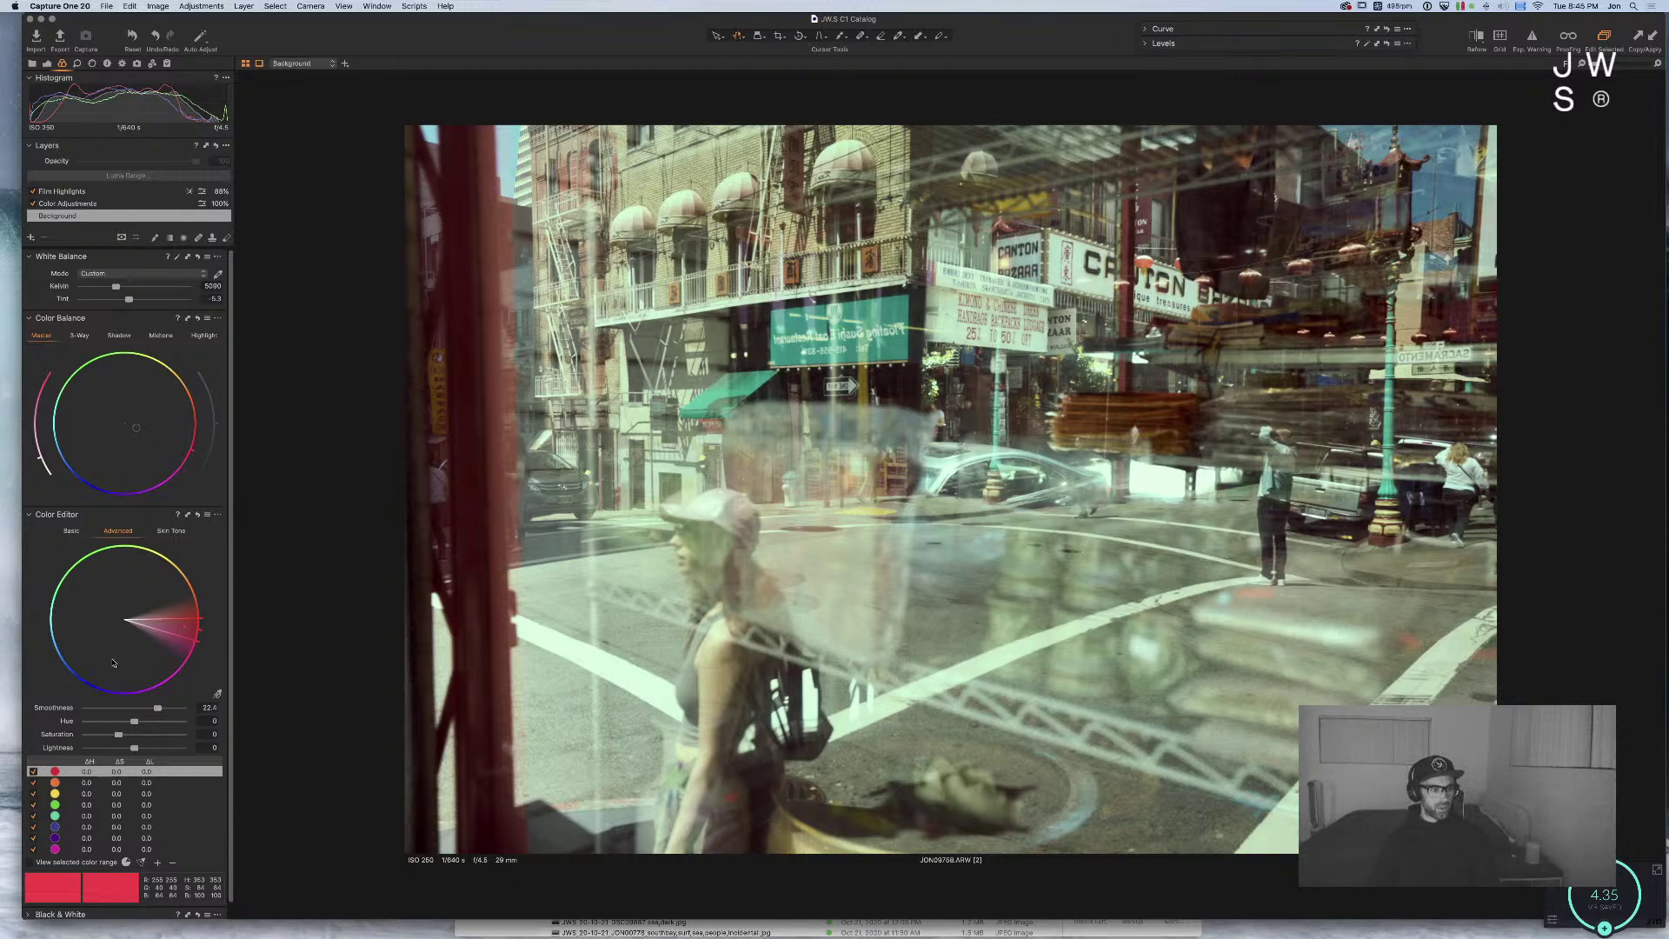
Step: Raise the smoothness of the teal range to 30 in the advanced Color Editor
{"action": "left_click", "coordinate": [90, 783]}
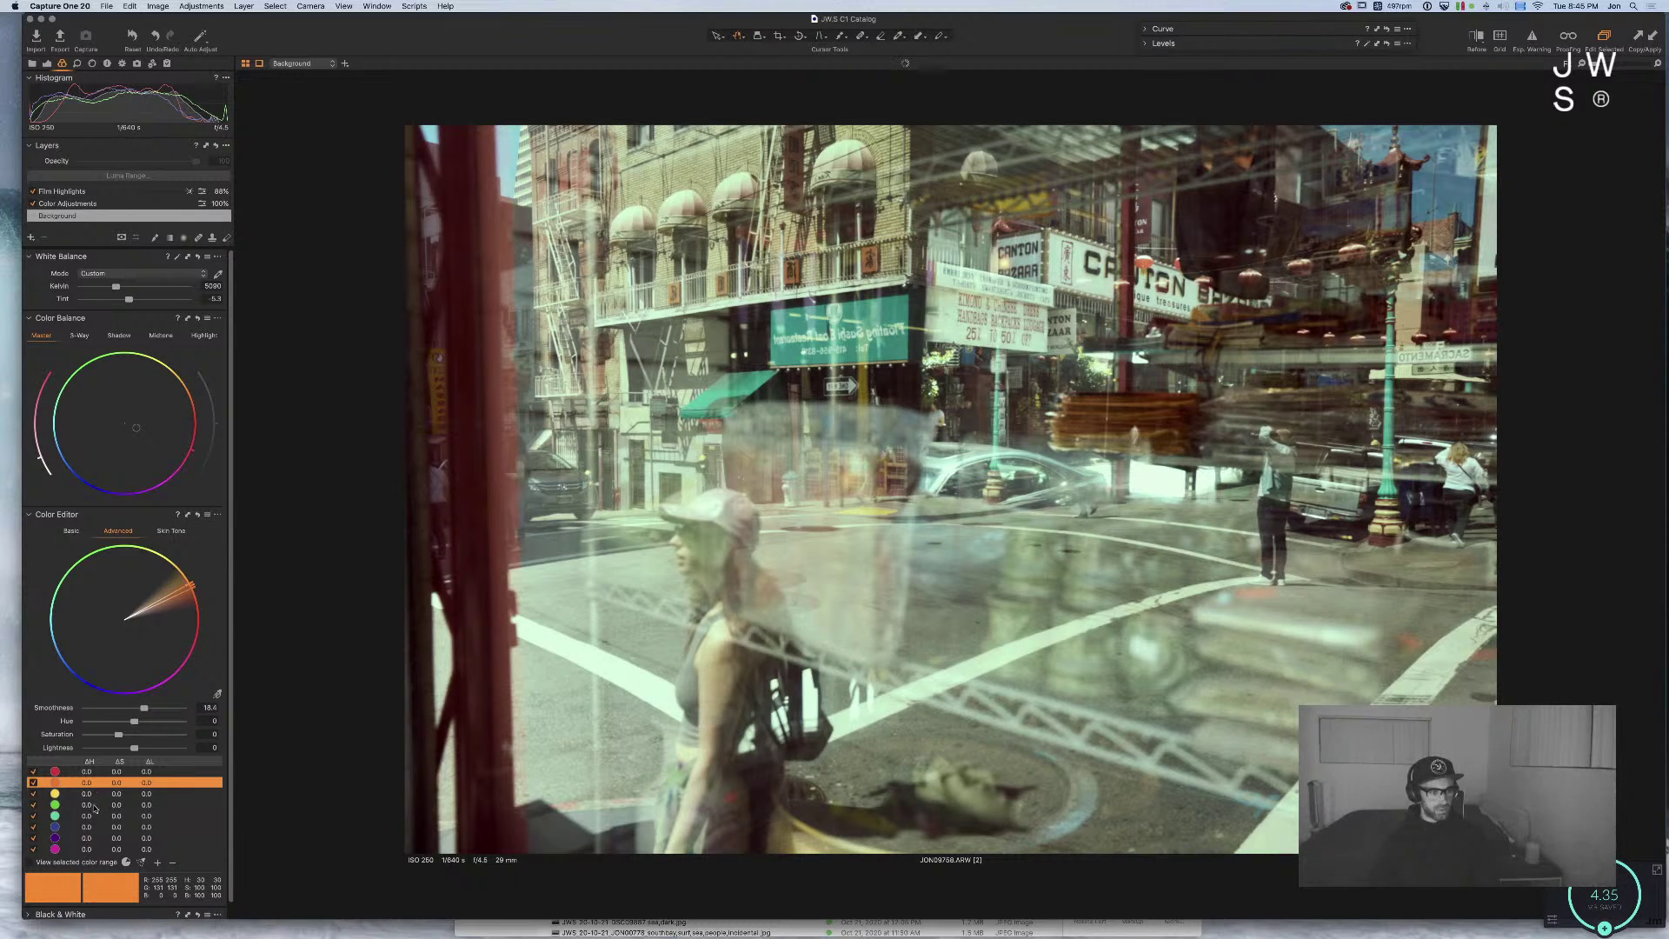
{"action": "left_click", "coordinate": [93, 815]}
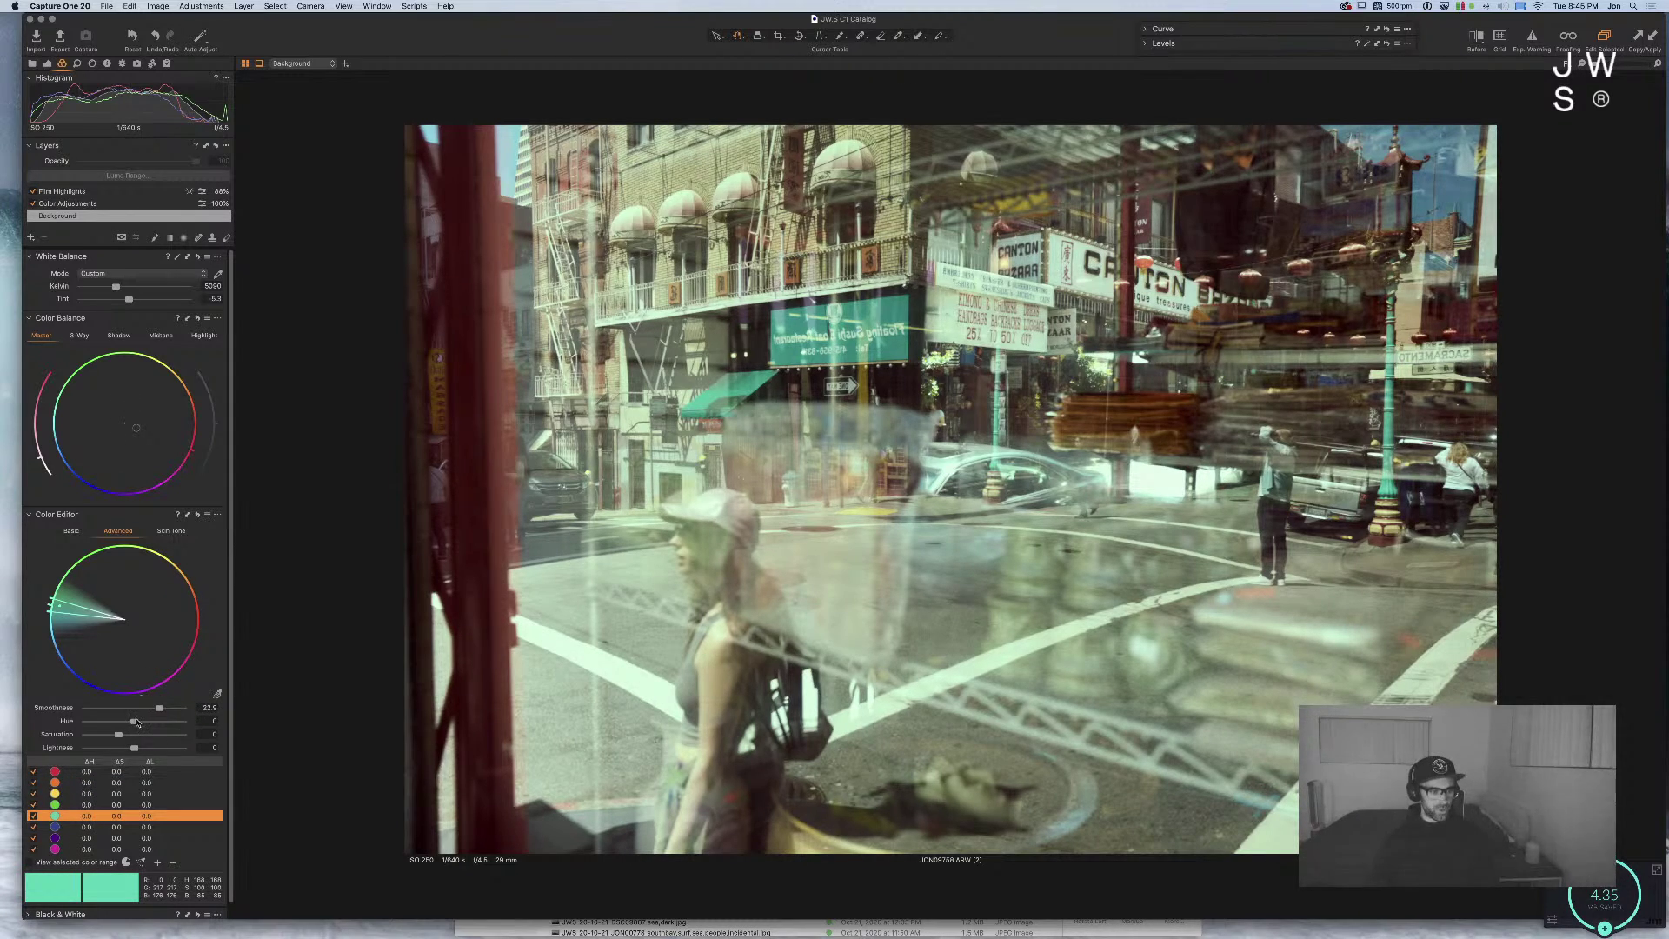
{"action": "left_click_drag", "start_coordinate": [159, 707], "coordinate": [85, 722]}
Step: Adjust the yellow range to hue -14.8, saturation 25.2 and smoothness about 25.5
{"action": "left_click", "coordinate": [87, 793]}
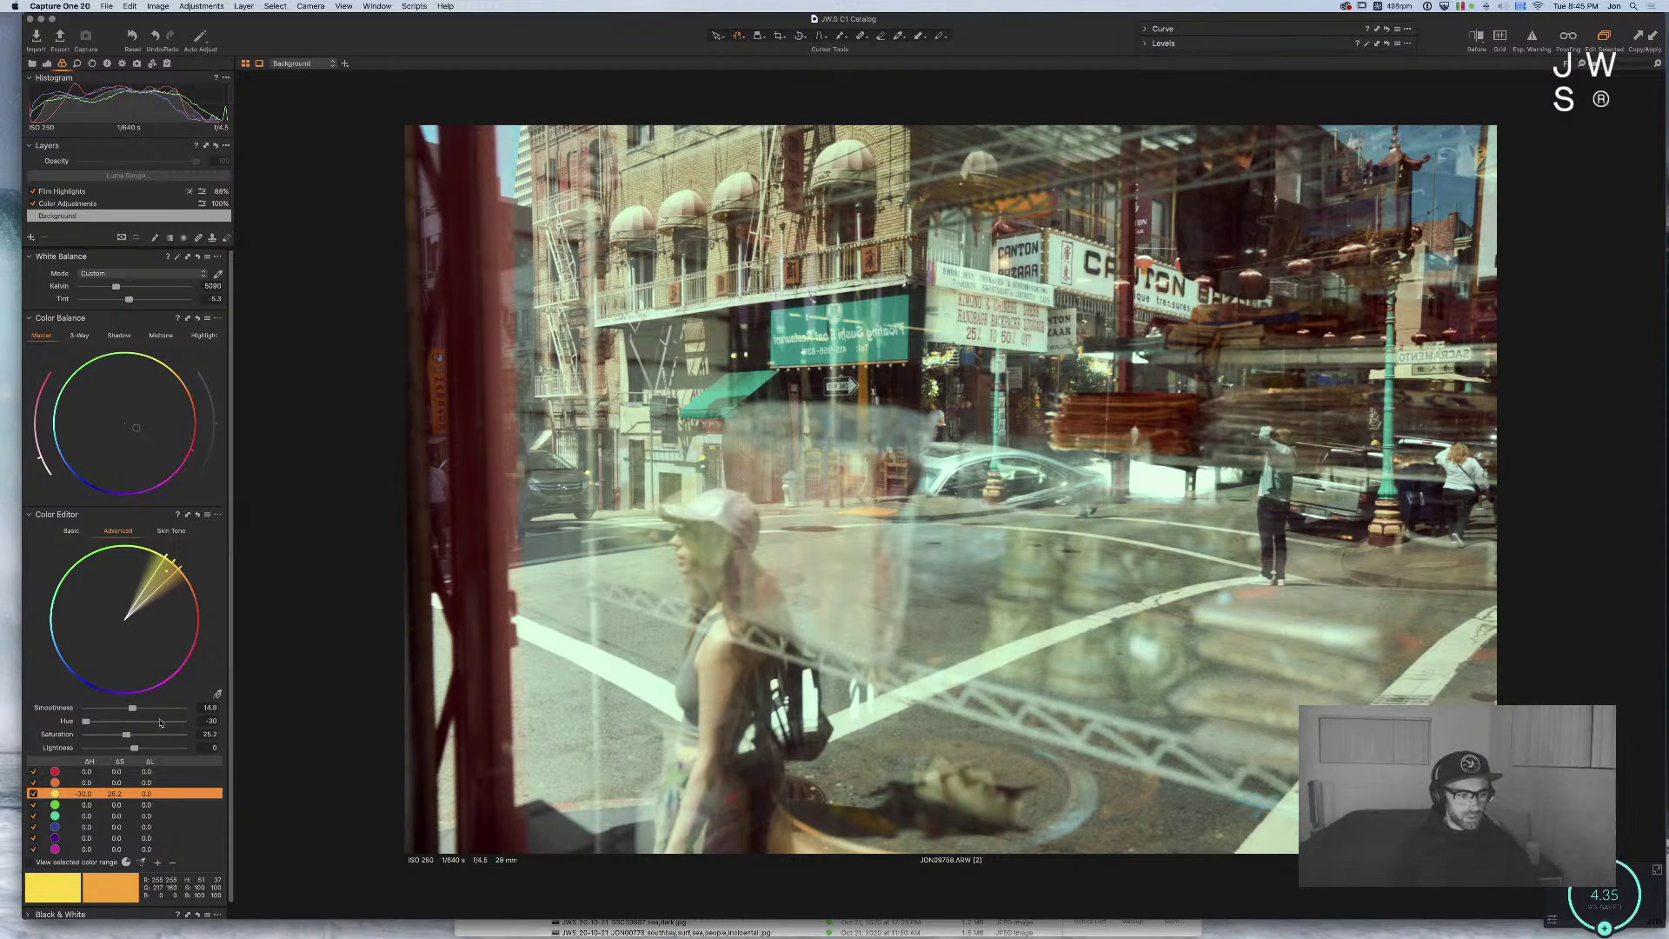
{"action": "left_click_drag", "start_coordinate": [131, 709], "coordinate": [167, 709]}
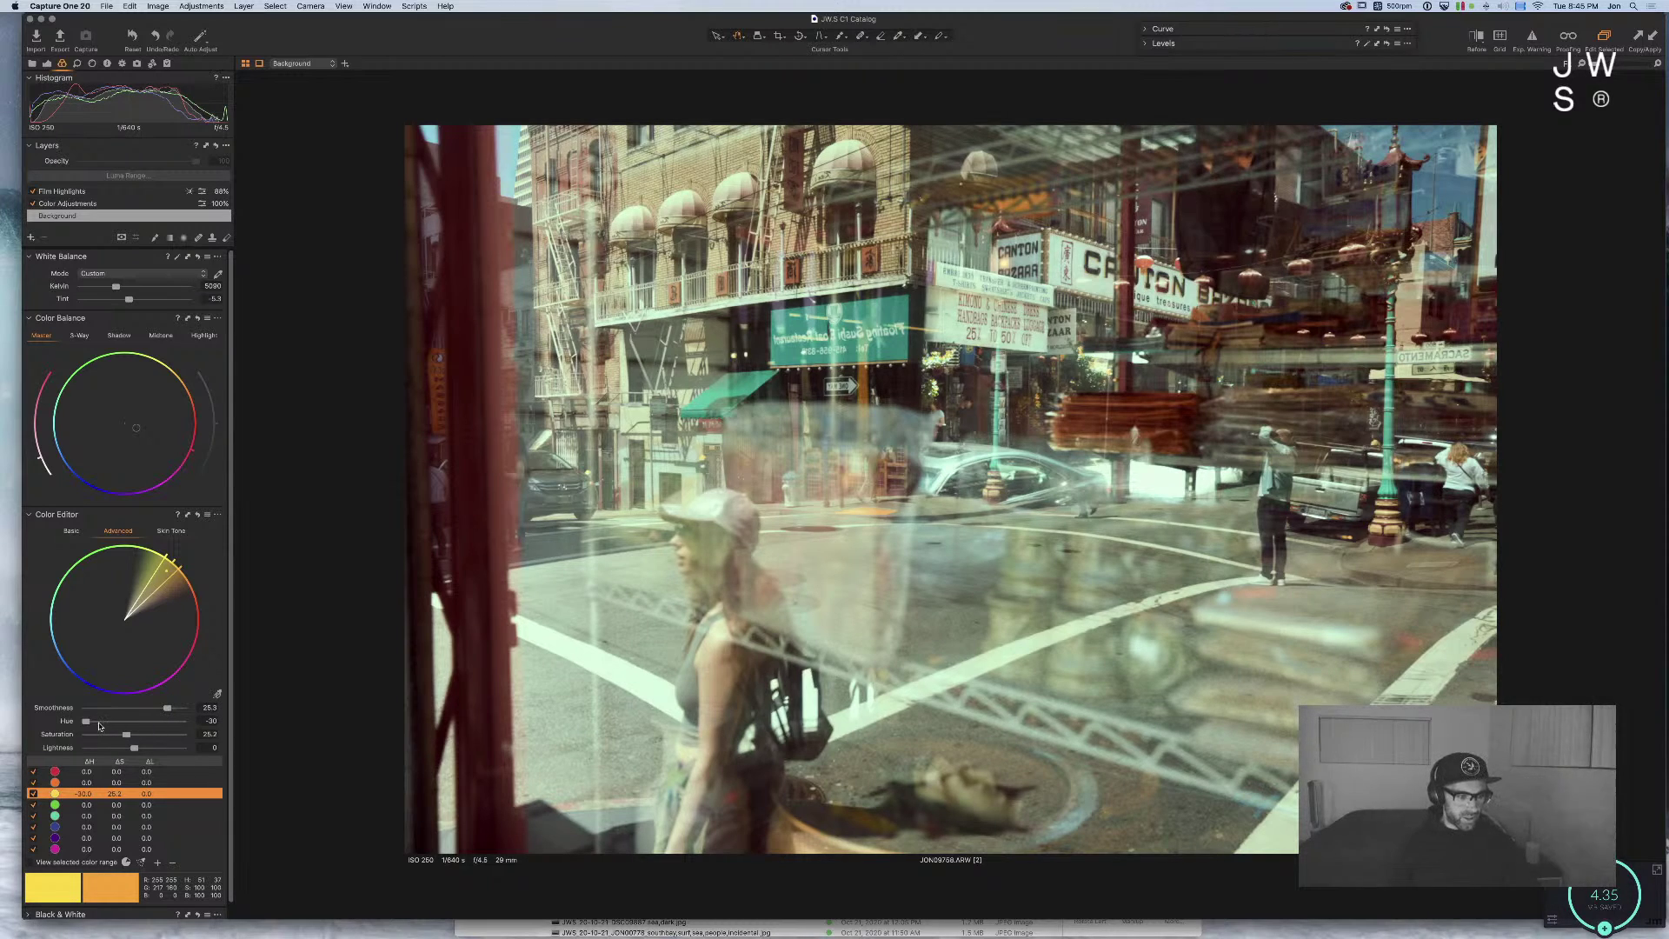
{"action": "left_click", "coordinate": [99, 724]}
{"action": "left_click_drag", "start_coordinate": [100, 723], "coordinate": [110, 720]}
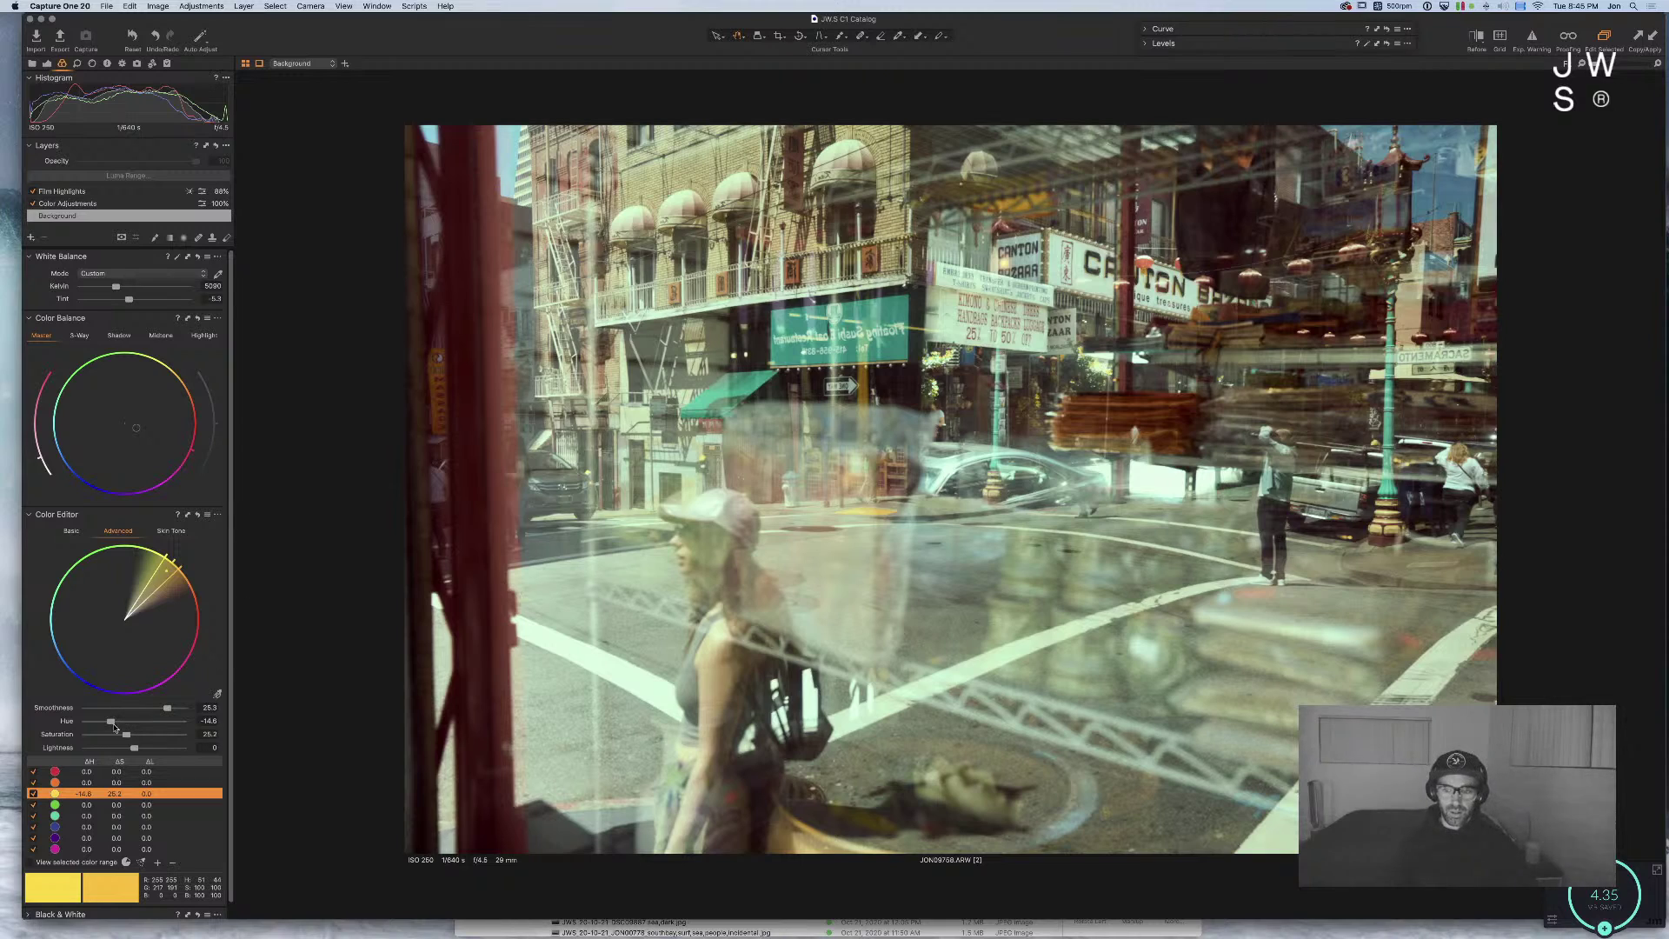
Step: Shift the orange range's hue to about 6.6 and raise its smoothness to 23
{"action": "left_click", "coordinate": [126, 782]}
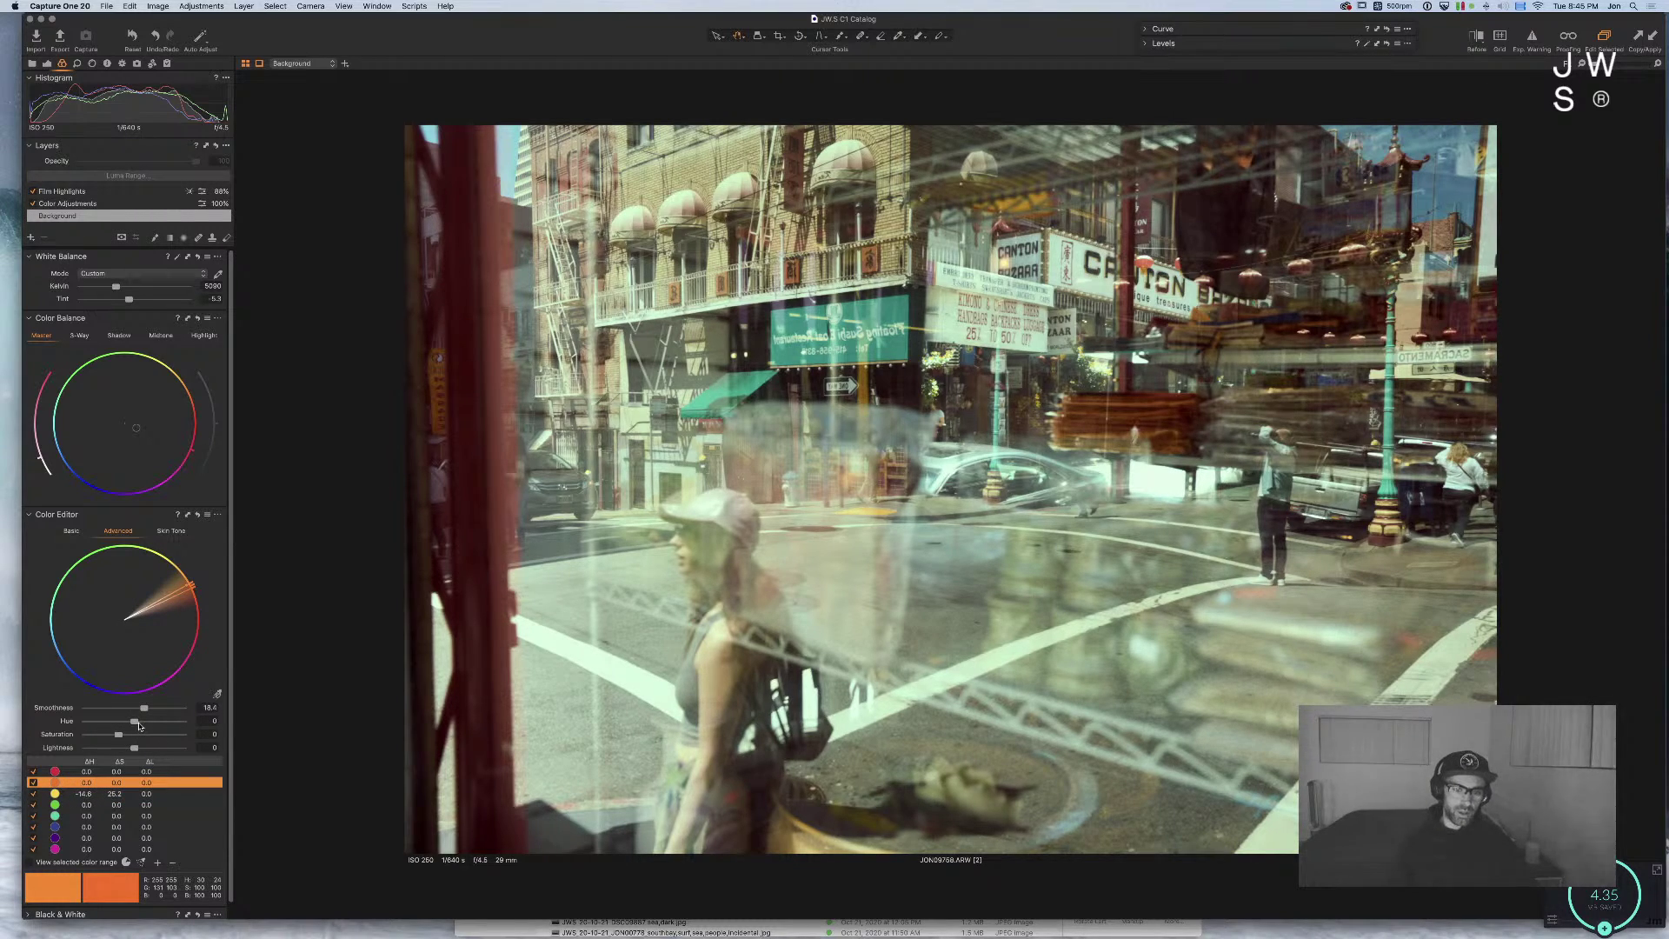
{"action": "mouse_move", "coordinate": [138, 725]}
{"action": "left_mouse_down"}
{"action": "mouse_move", "coordinate": [114, 727]}
{"action": "mouse_move", "coordinate": [187, 722]}
{"action": "mouse_move", "coordinate": [25, 720]}
{"action": "mouse_move", "coordinate": [324, 723]}
{"action": "mouse_move", "coordinate": [150, 725]}
{"action": "left_mouse_up"}
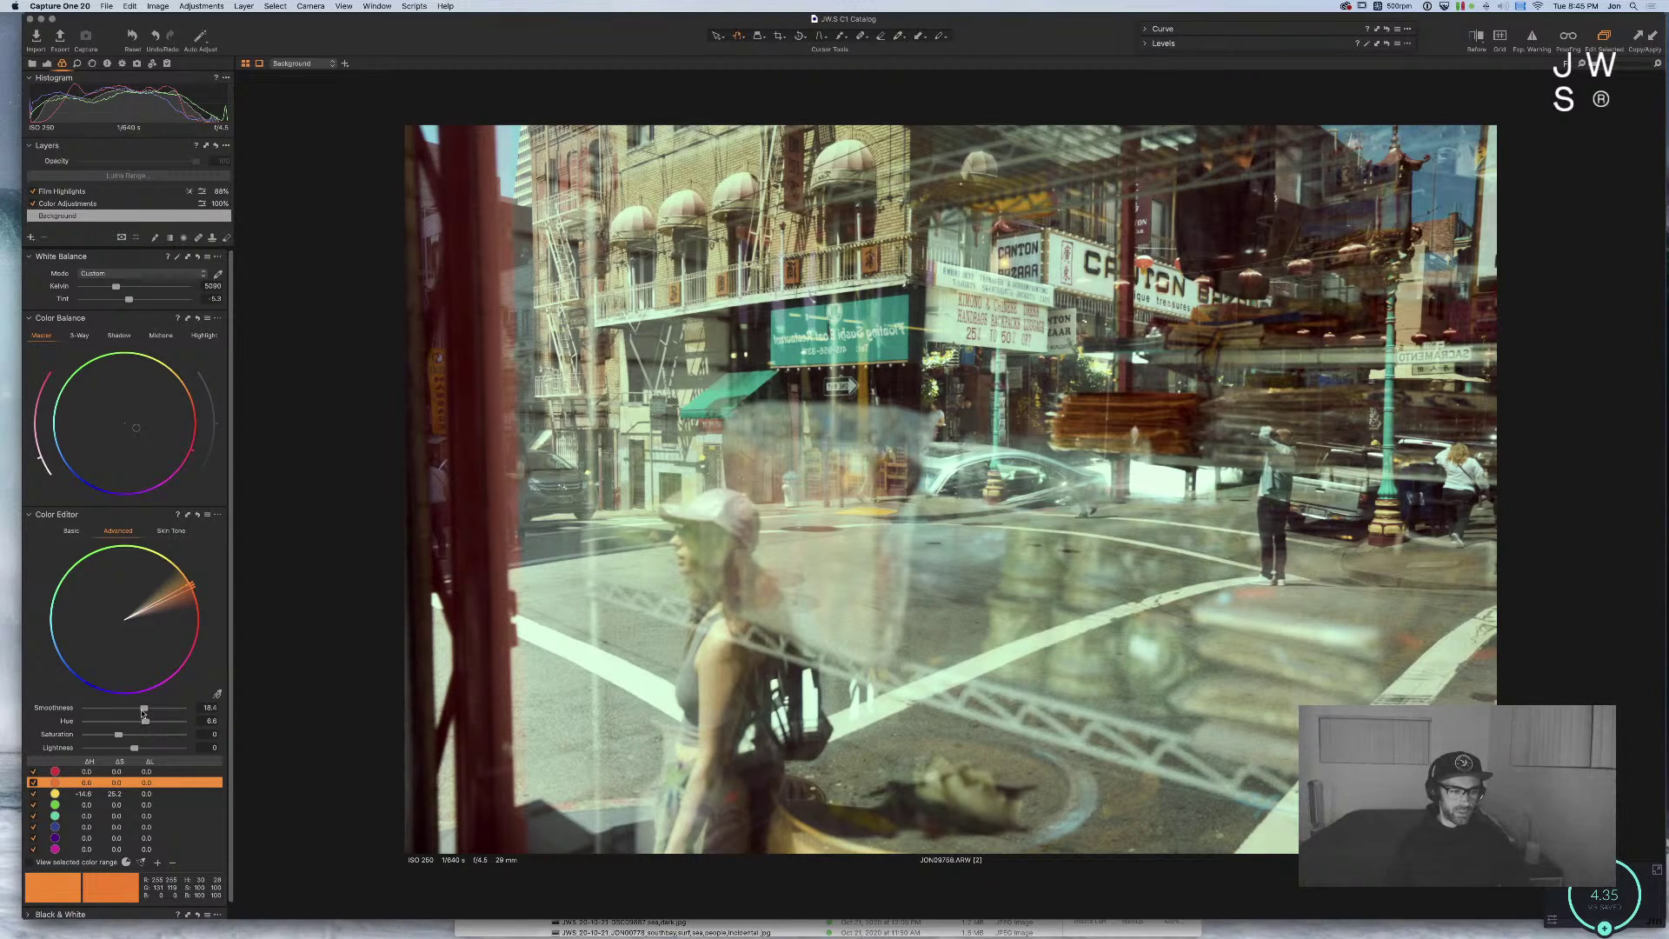
{"action": "left_click_drag", "start_coordinate": [144, 710], "coordinate": [159, 709]}
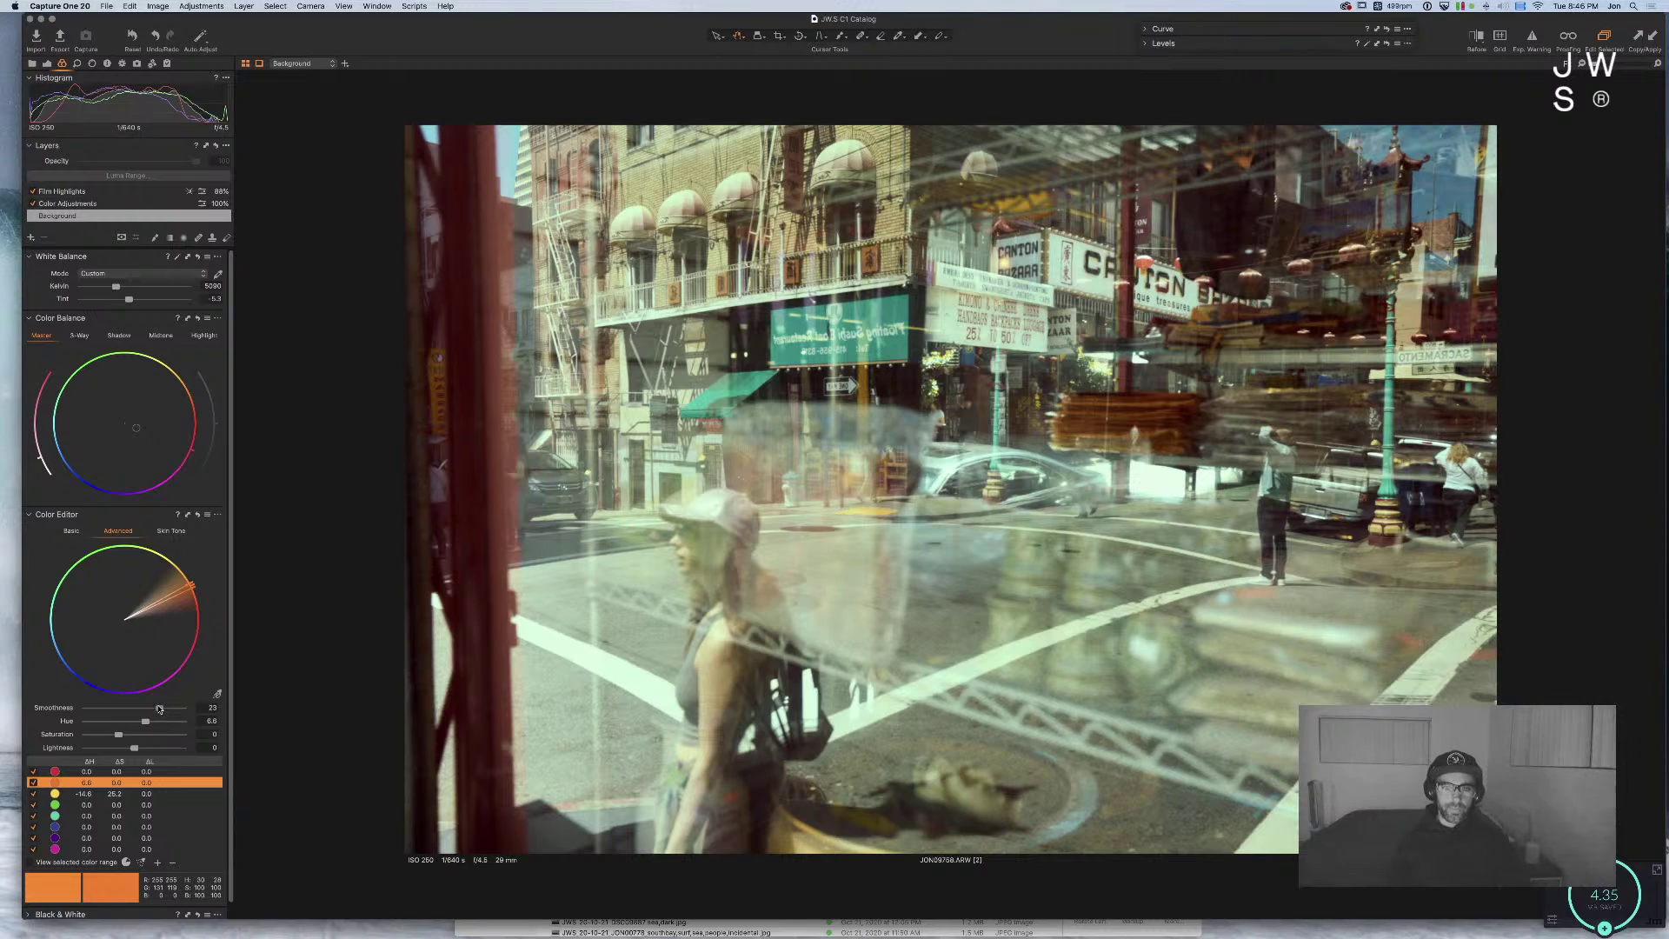
Step: Adjust the red range to hue about 8.6, saturation 20 and lightness about -9, checking the signs and lanterns up close
{"action": "left_click", "coordinate": [115, 771]}
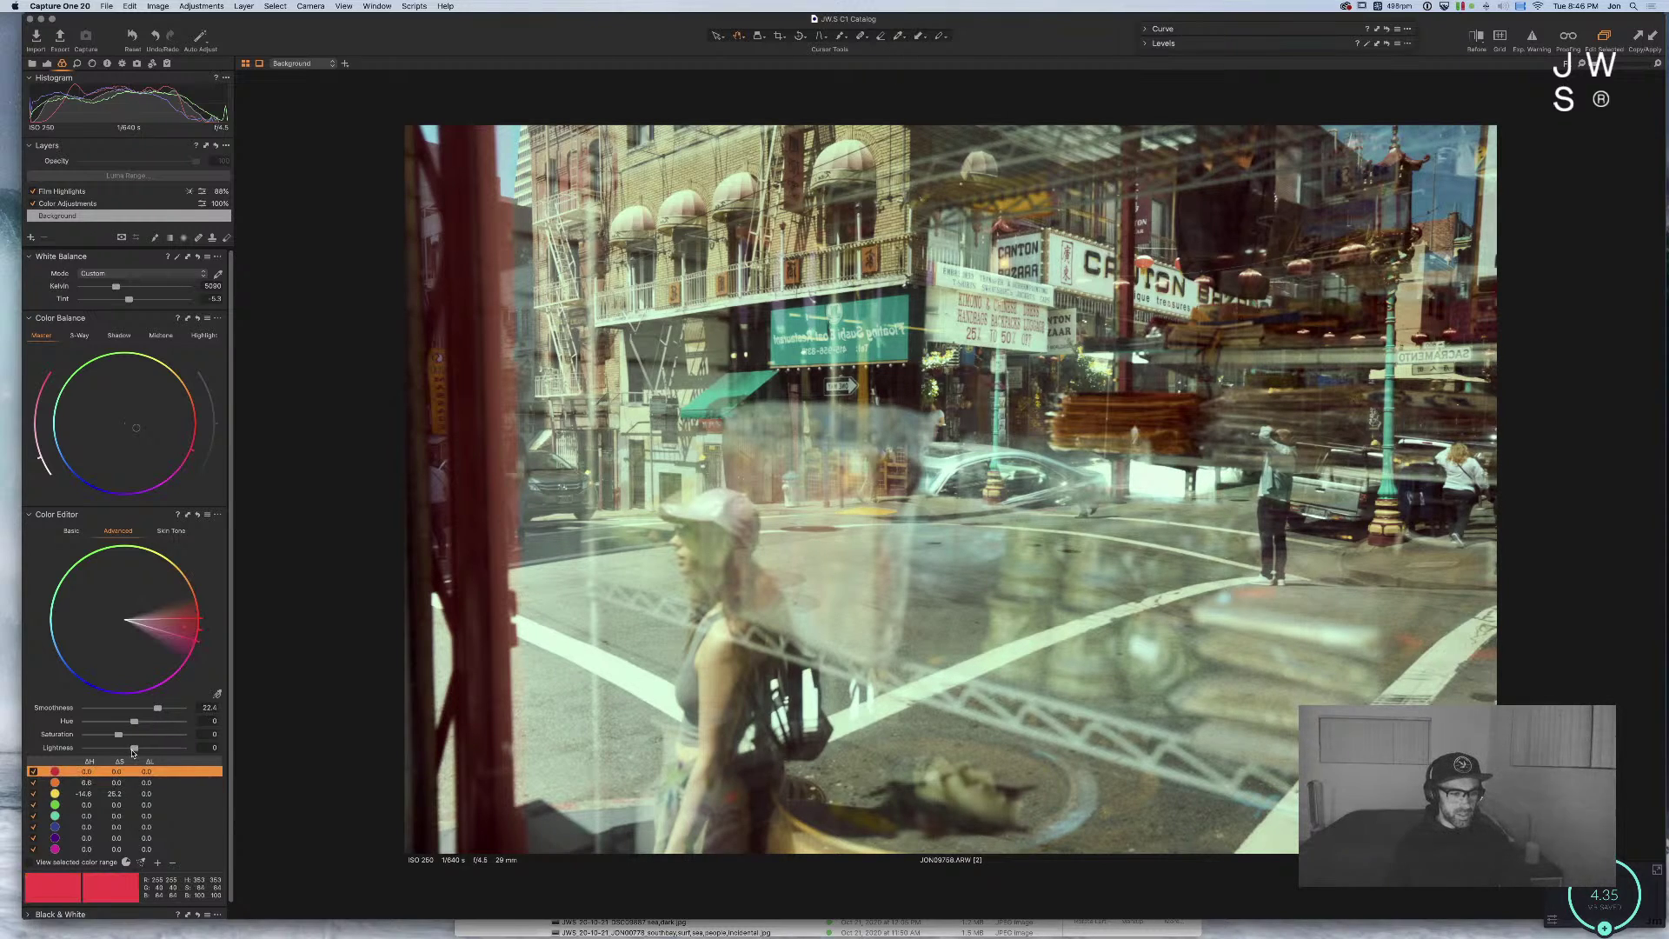
{"action": "mouse_move", "coordinate": [134, 721]}
{"action": "left_mouse_down"}
{"action": "mouse_move", "coordinate": [159, 722]}
{"action": "mouse_move", "coordinate": [119, 723]}
{"action": "mouse_move", "coordinate": [180, 722]}
{"action": "mouse_move", "coordinate": [119, 758]}
{"action": "mouse_move", "coordinate": [128, 736]}
{"action": "left_mouse_up"}
{"action": "left_click", "coordinate": [125, 735]}
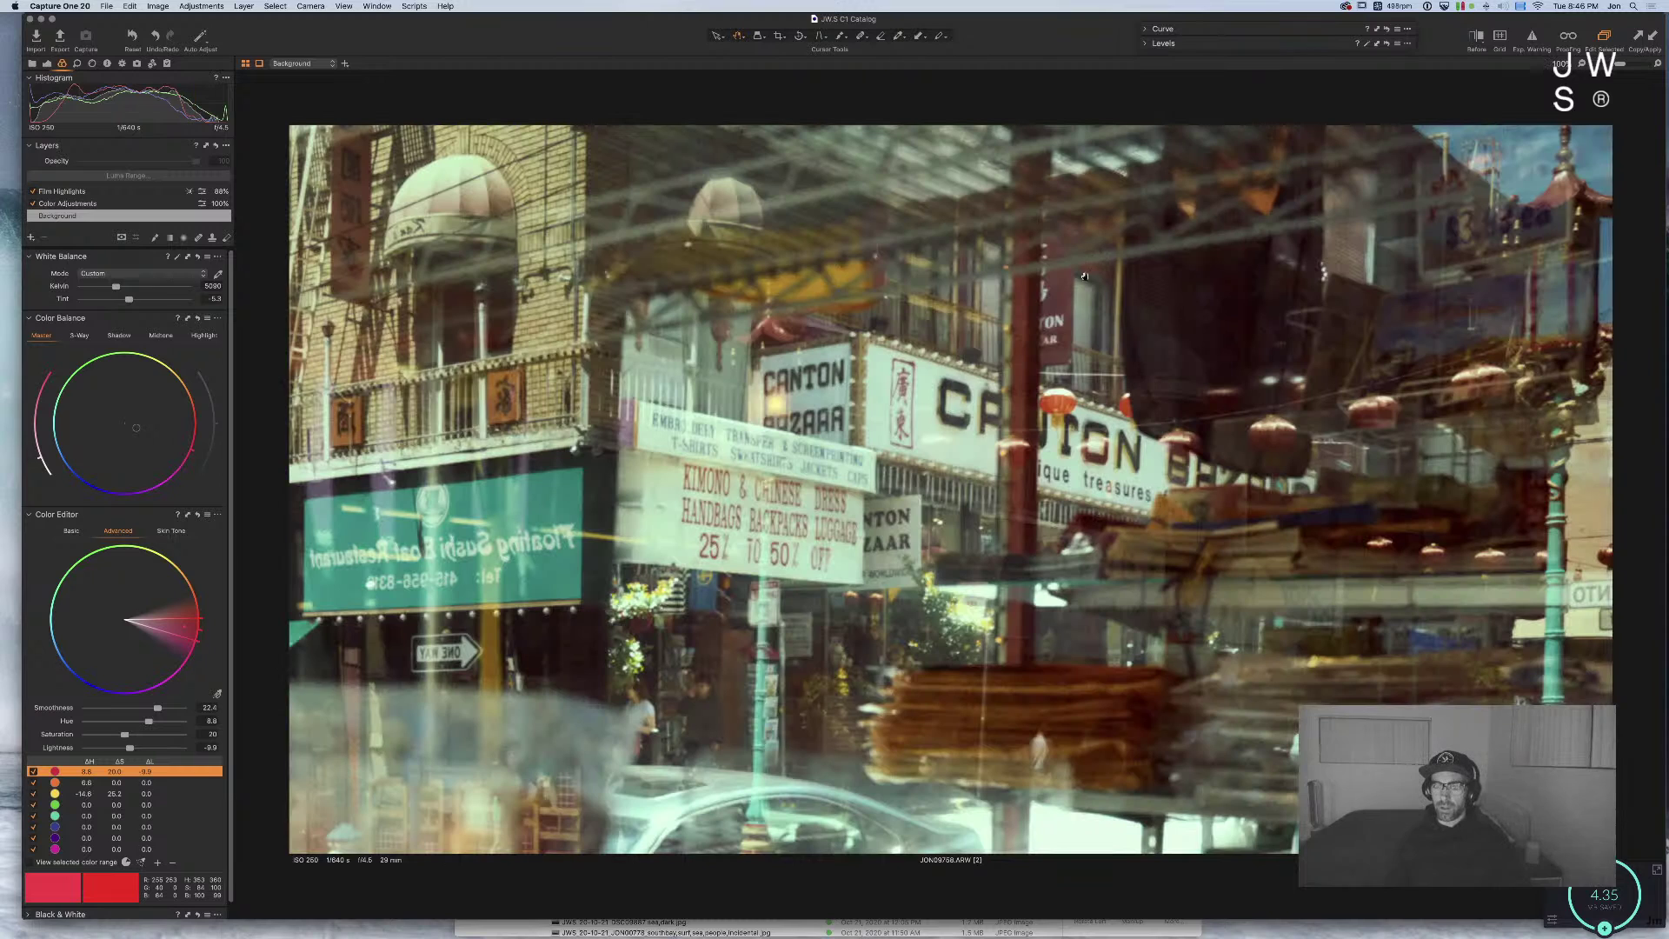
{"action": "left_click_drag", "start_coordinate": [901, 410], "coordinate": [1096, 468]}
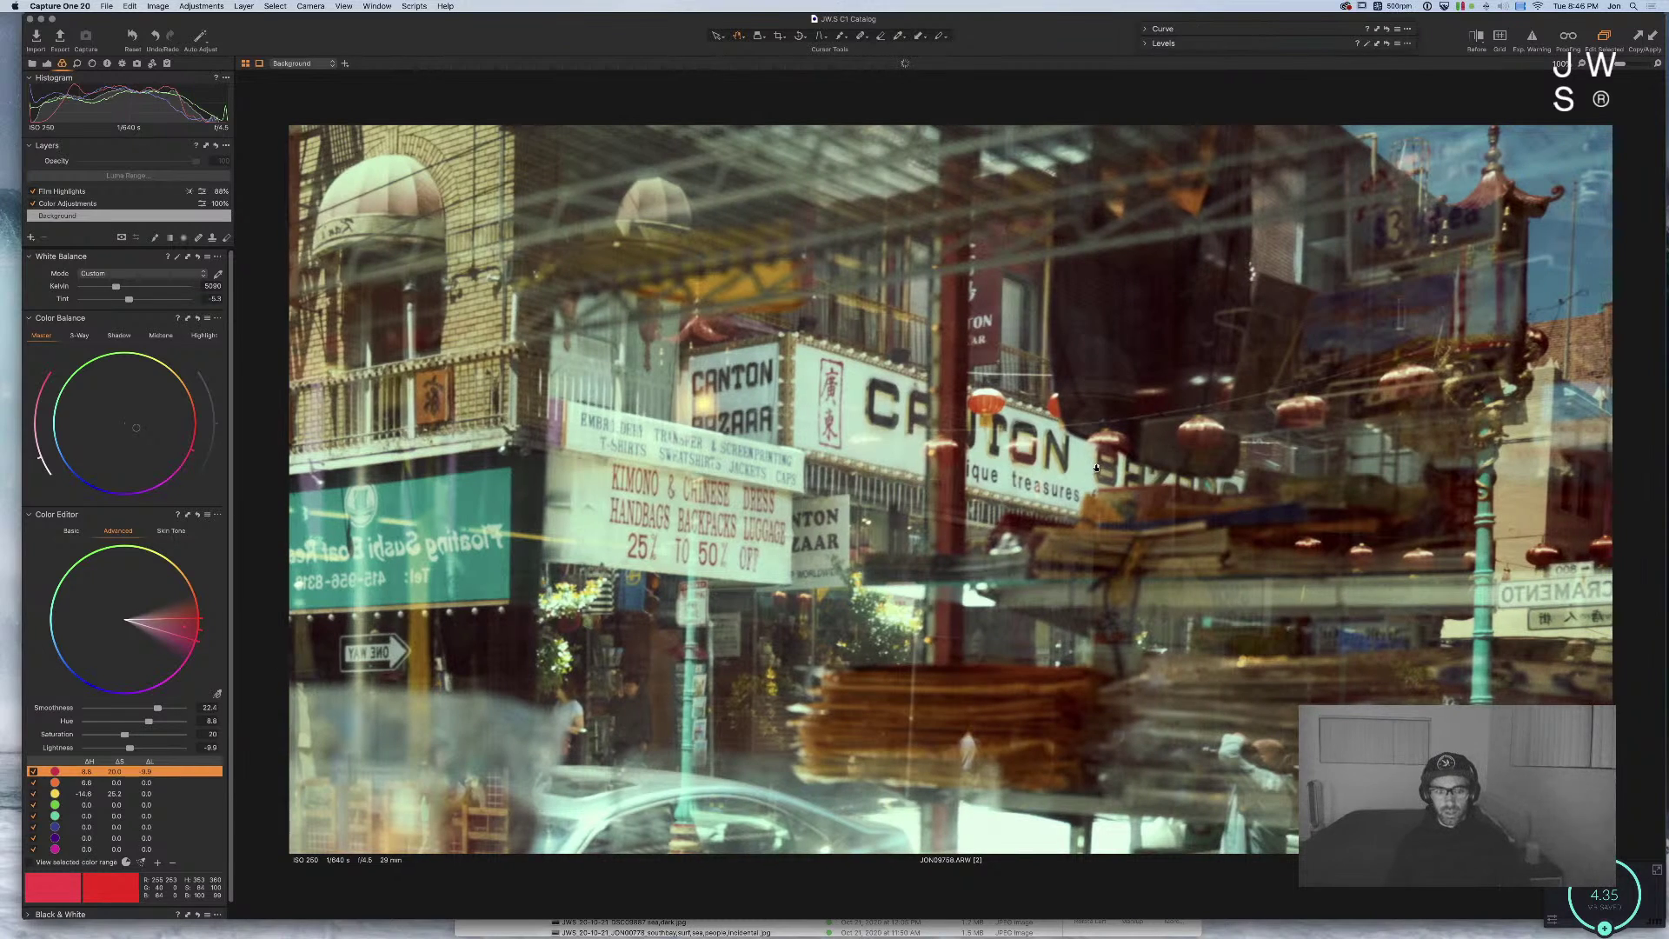
{"action": "left_click_drag", "start_coordinate": [998, 422], "coordinate": [846, 505]}
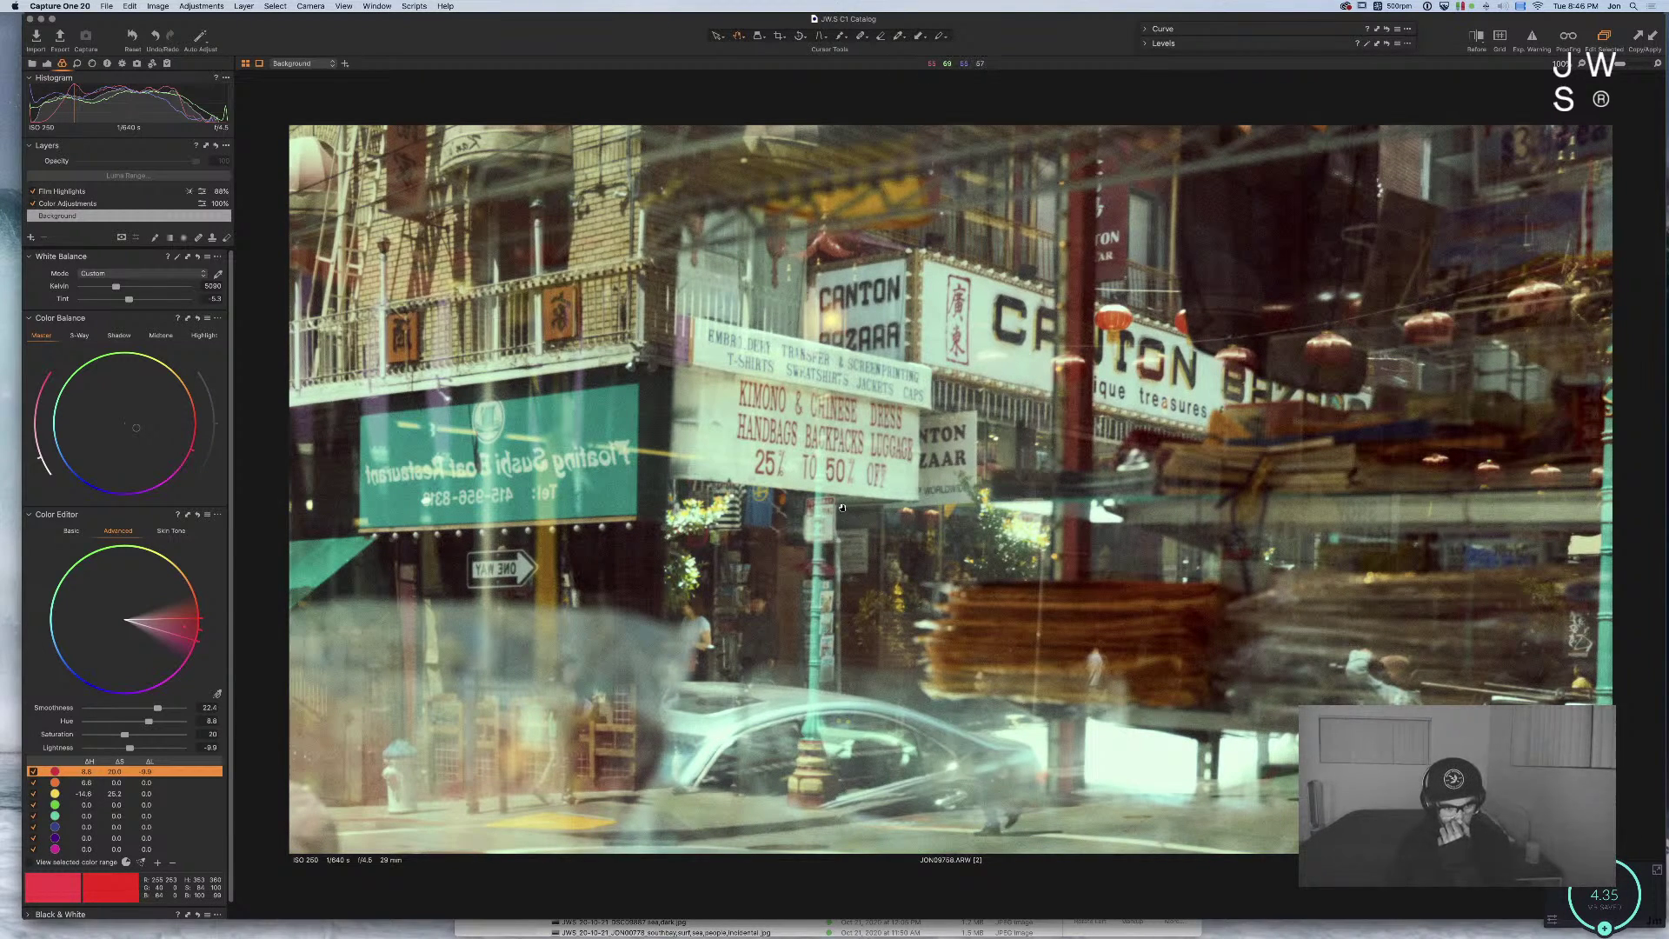
{"action": "left_click_drag", "start_coordinate": [841, 507], "coordinate": [842, 506]}
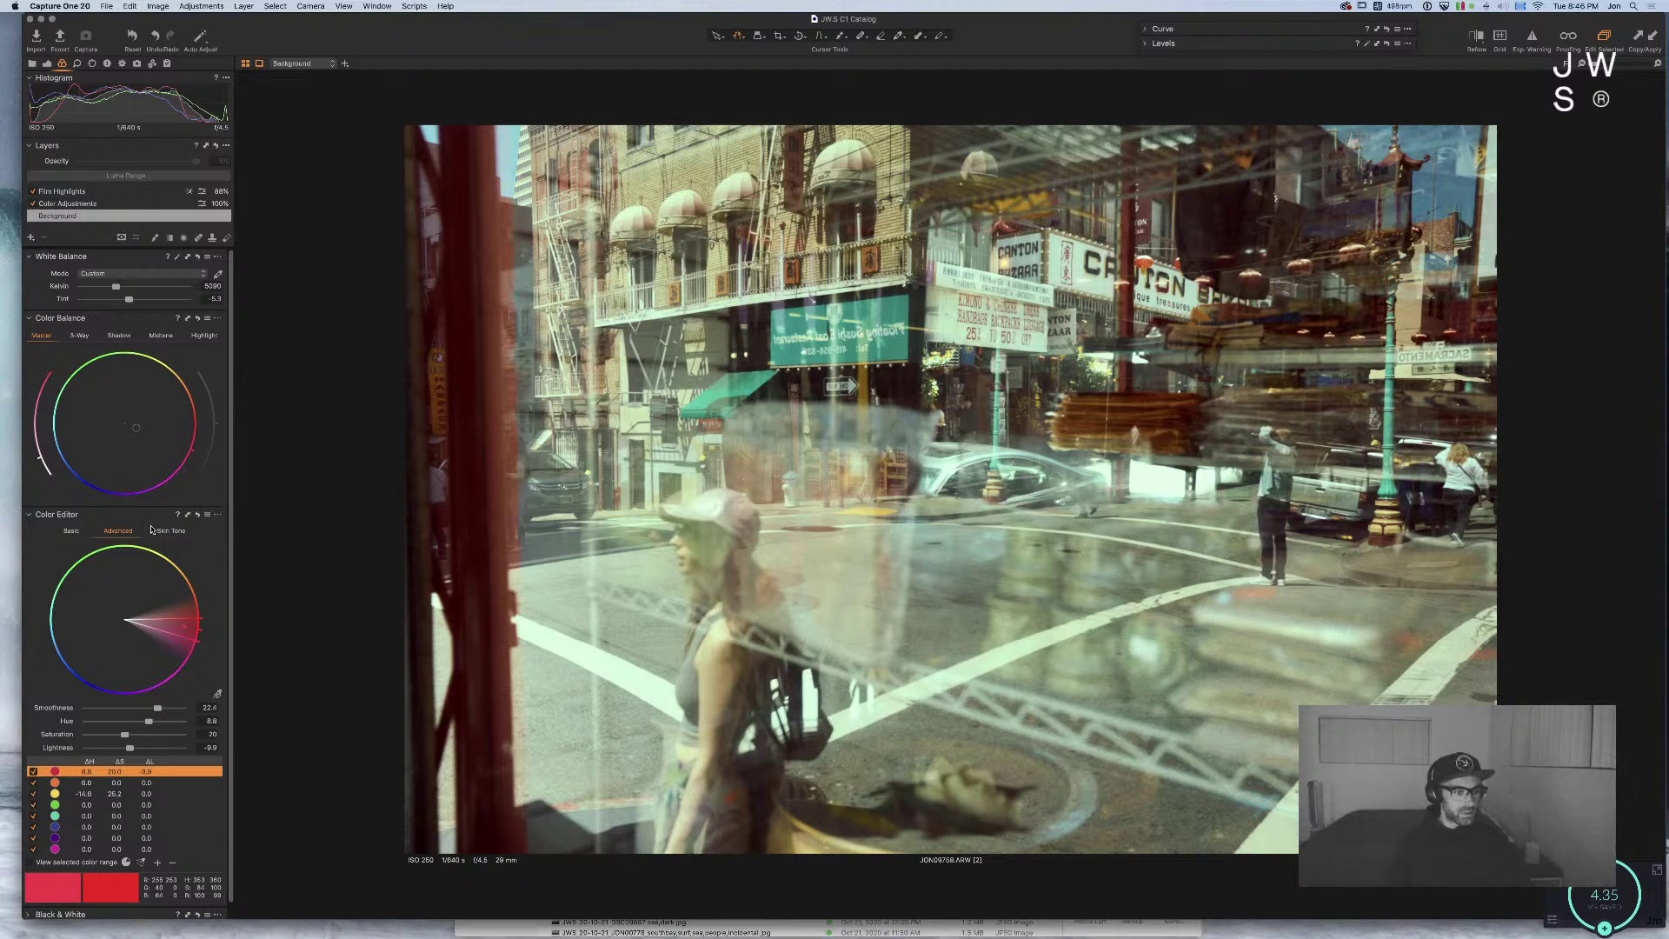
Step: Try shifting the blue range's hue to 30
{"action": "left_click", "coordinate": [80, 336]}
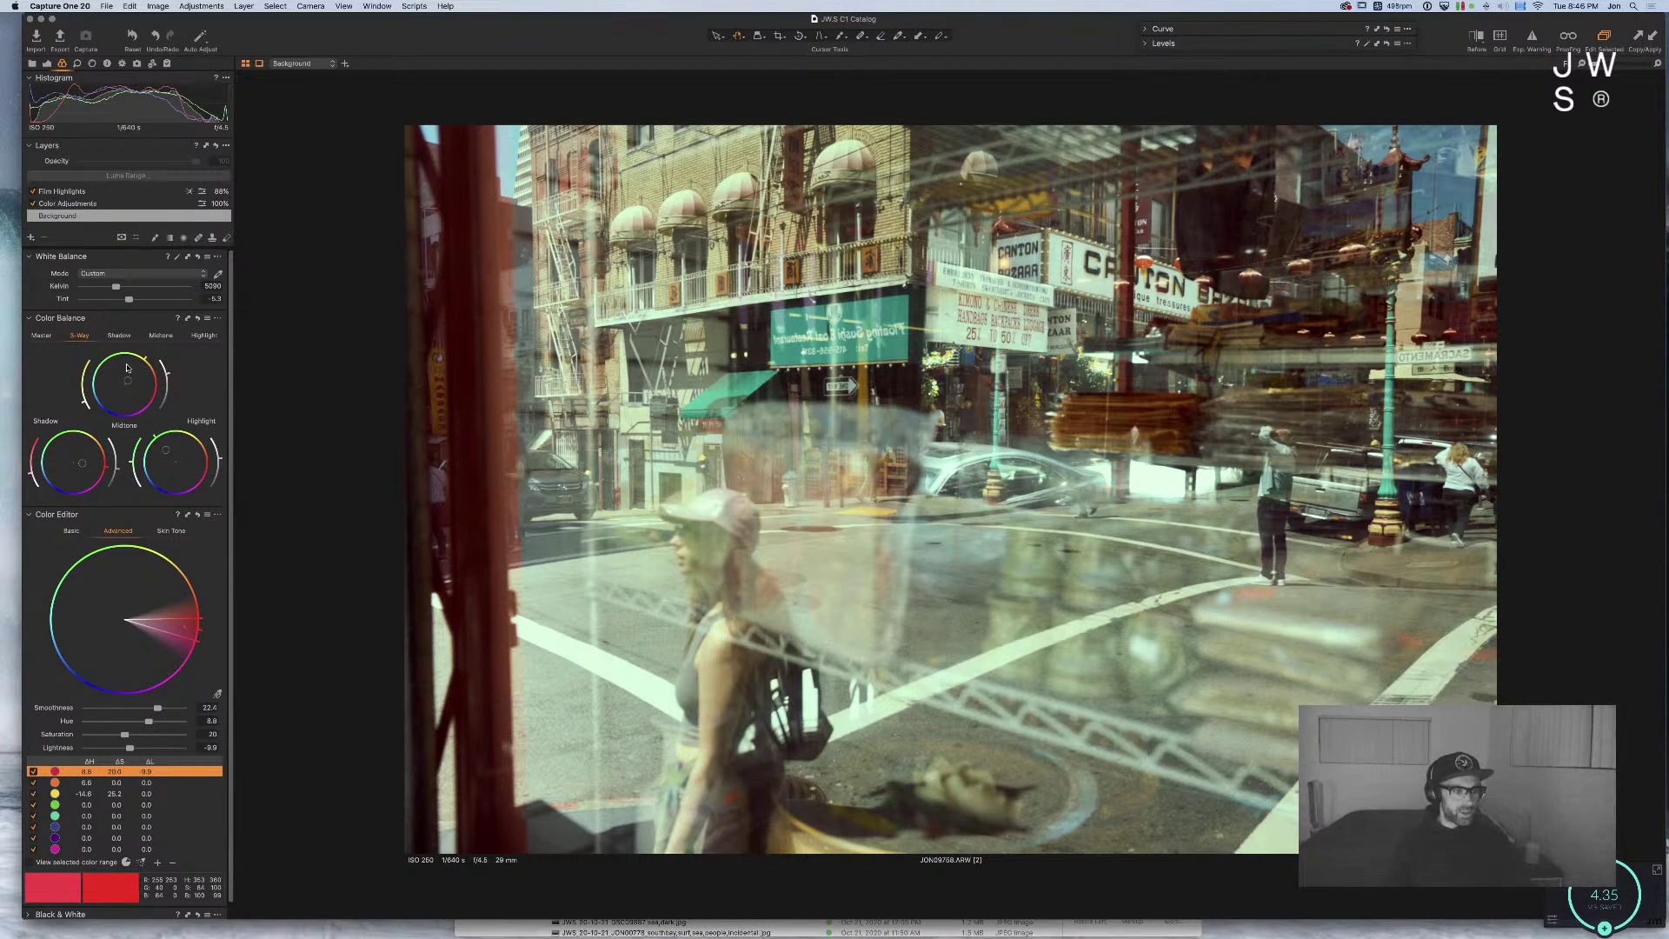
{"action": "left_click", "coordinate": [119, 335]}
{"action": "left_click", "coordinate": [123, 826]}
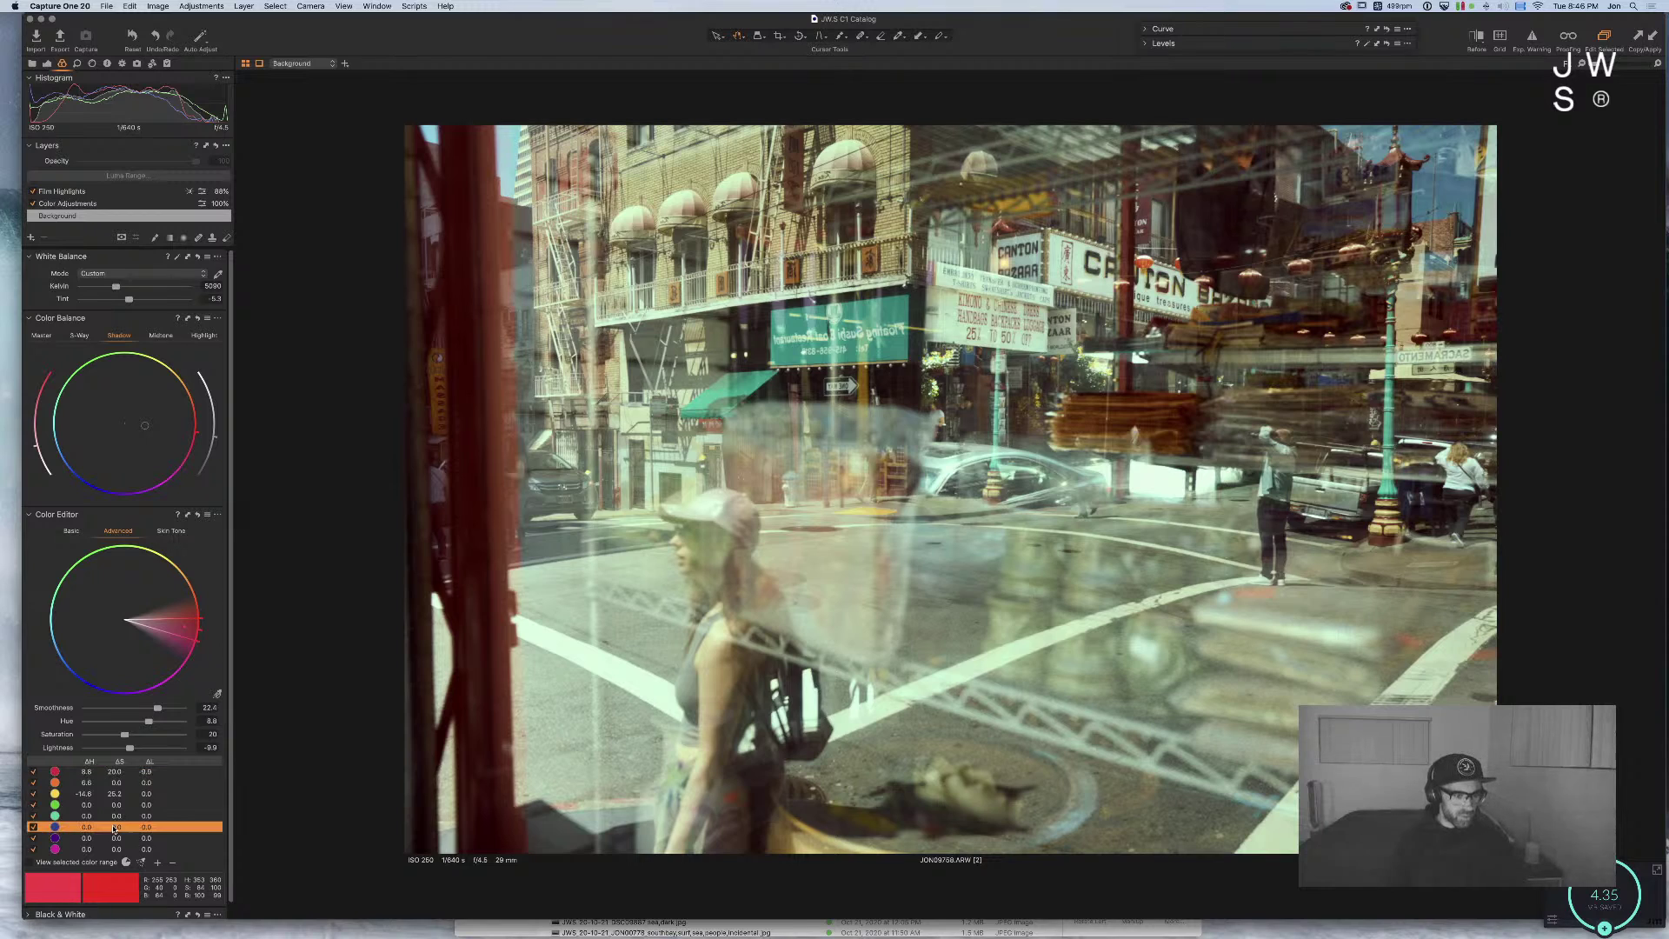
{"action": "left_click_drag", "start_coordinate": [136, 724], "coordinate": [385, 765]}
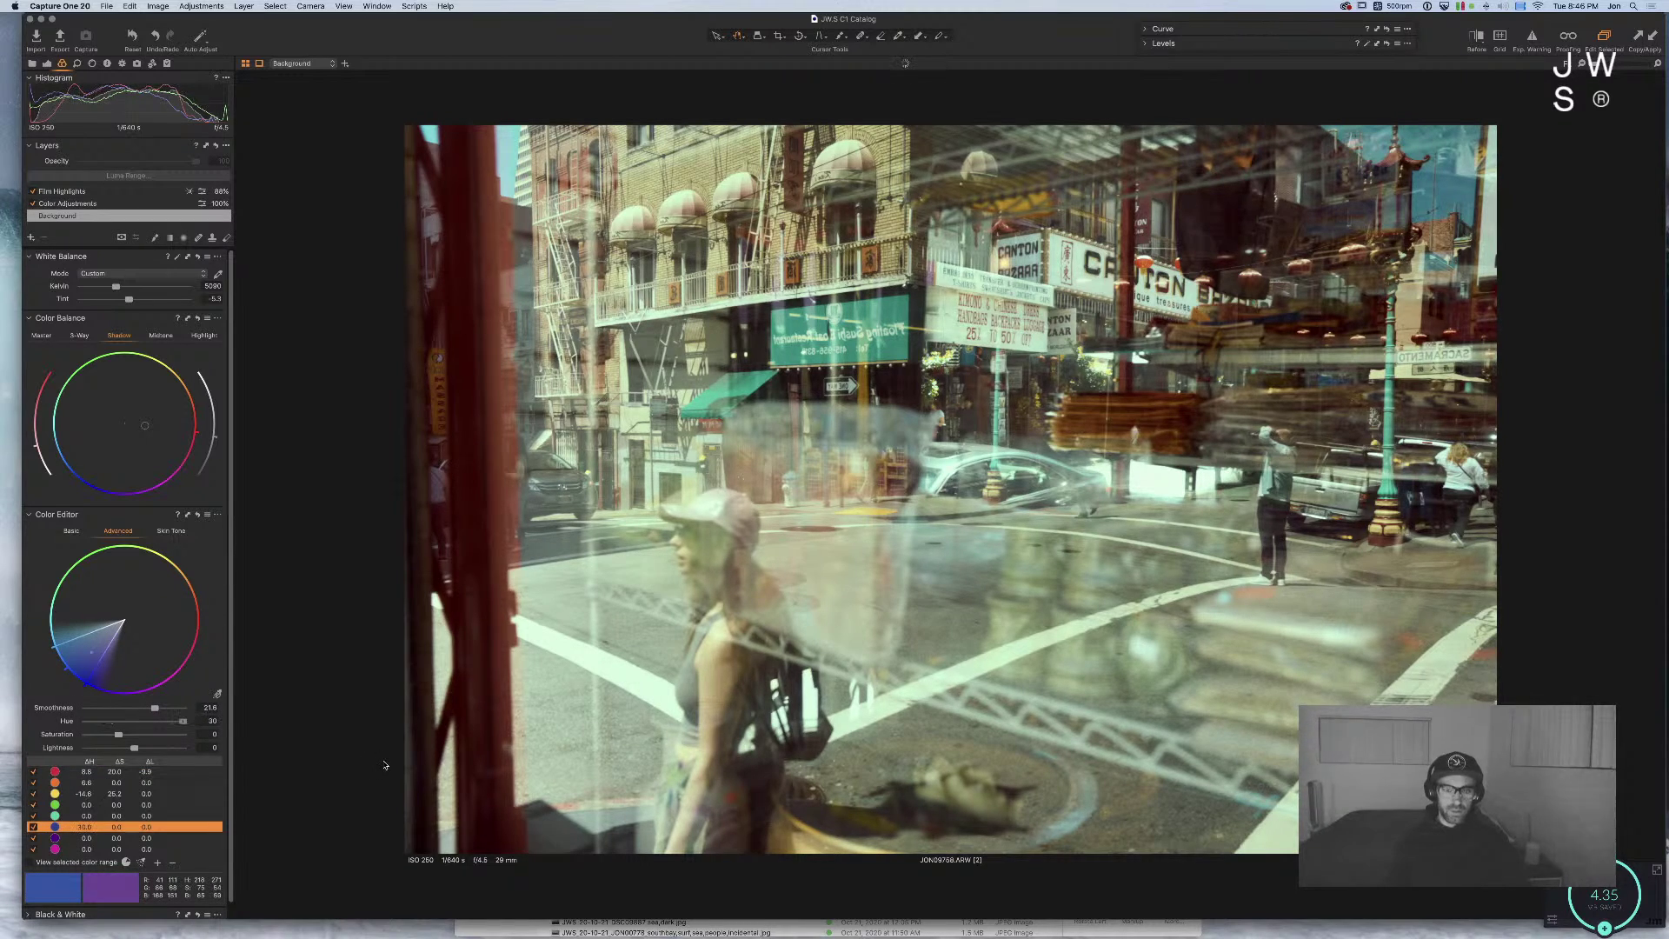
Step: Adjust the teal range to hue about 7.3 and lightness -3.4 with a slight saturation boost
{"action": "left_click", "coordinate": [122, 815]}
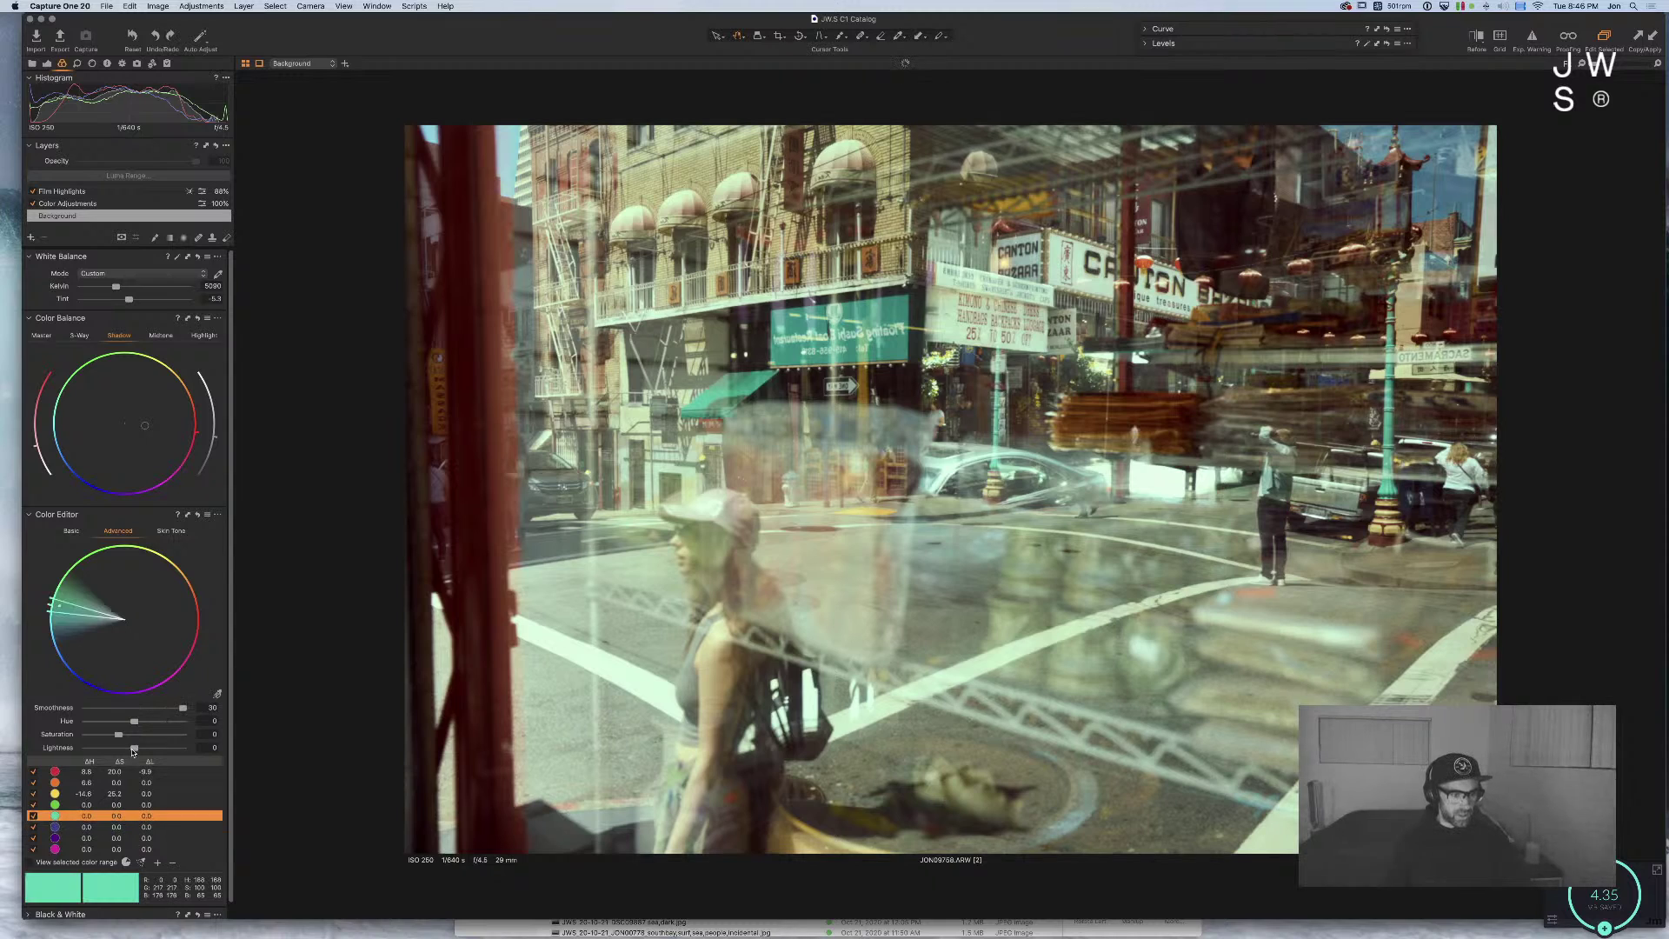
{"action": "mouse_move", "coordinate": [136, 723]}
{"action": "left_mouse_down"}
{"action": "mouse_move", "coordinate": [89, 722]}
{"action": "mouse_move", "coordinate": [150, 720]}
{"action": "mouse_move", "coordinate": [134, 748]}
{"action": "left_mouse_up"}
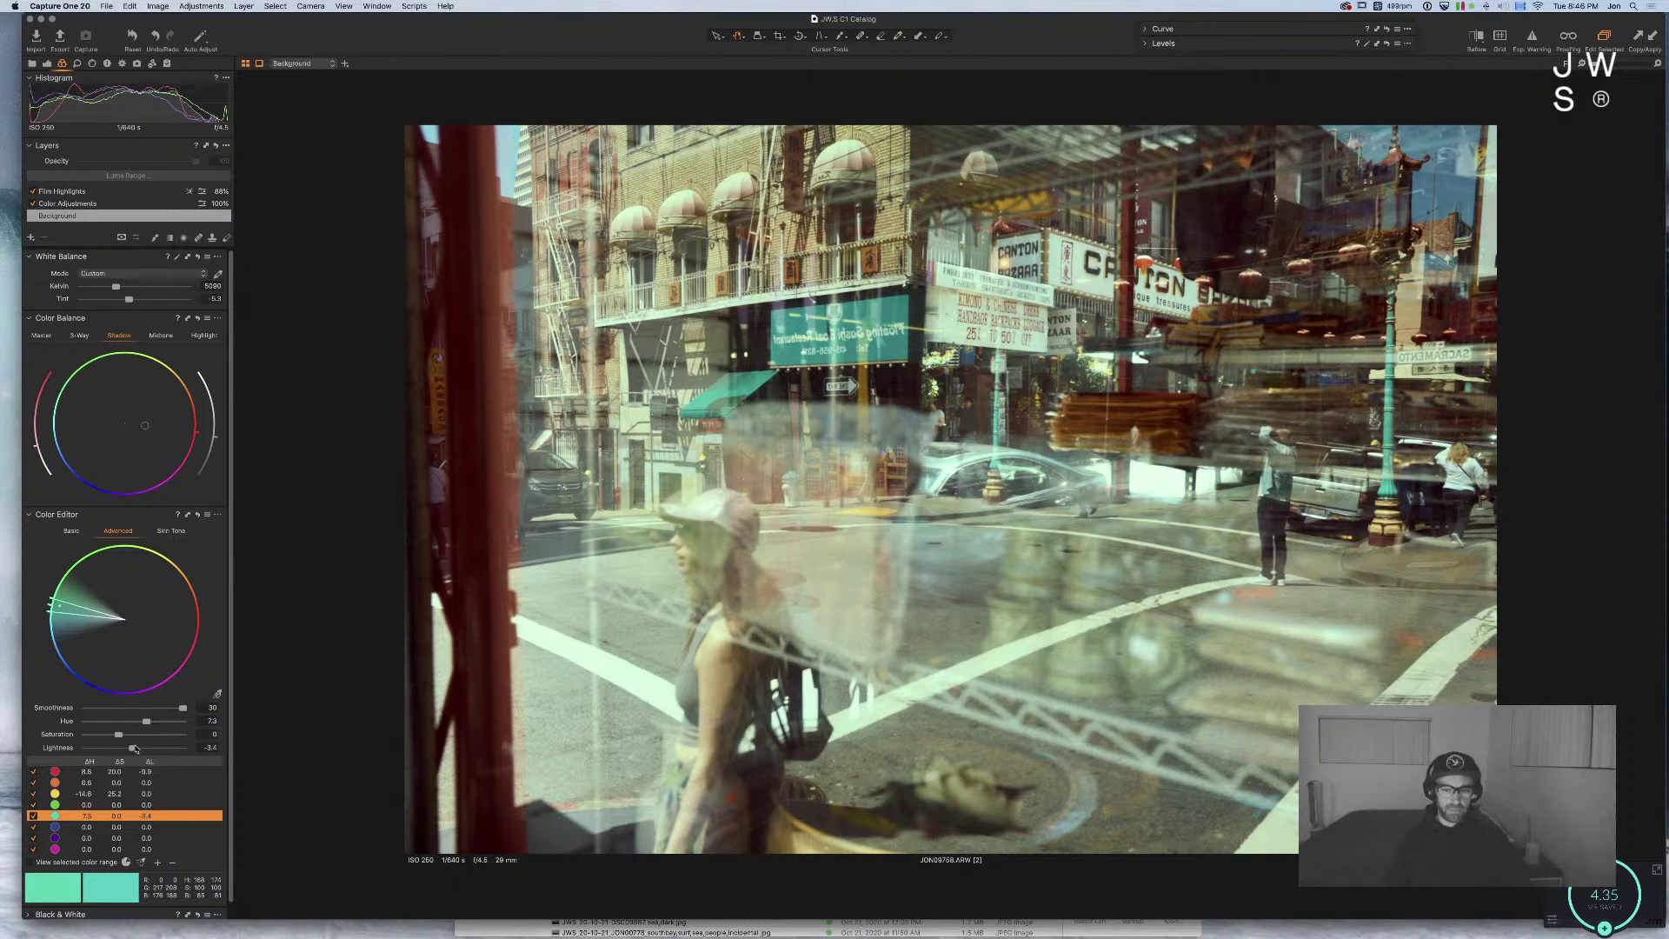
{"action": "mouse_move", "coordinate": [119, 734]}
{"action": "left_mouse_down"}
{"action": "mouse_move", "coordinate": [101, 738]}
{"action": "mouse_move", "coordinate": [121, 738]}
{"action": "left_mouse_up"}
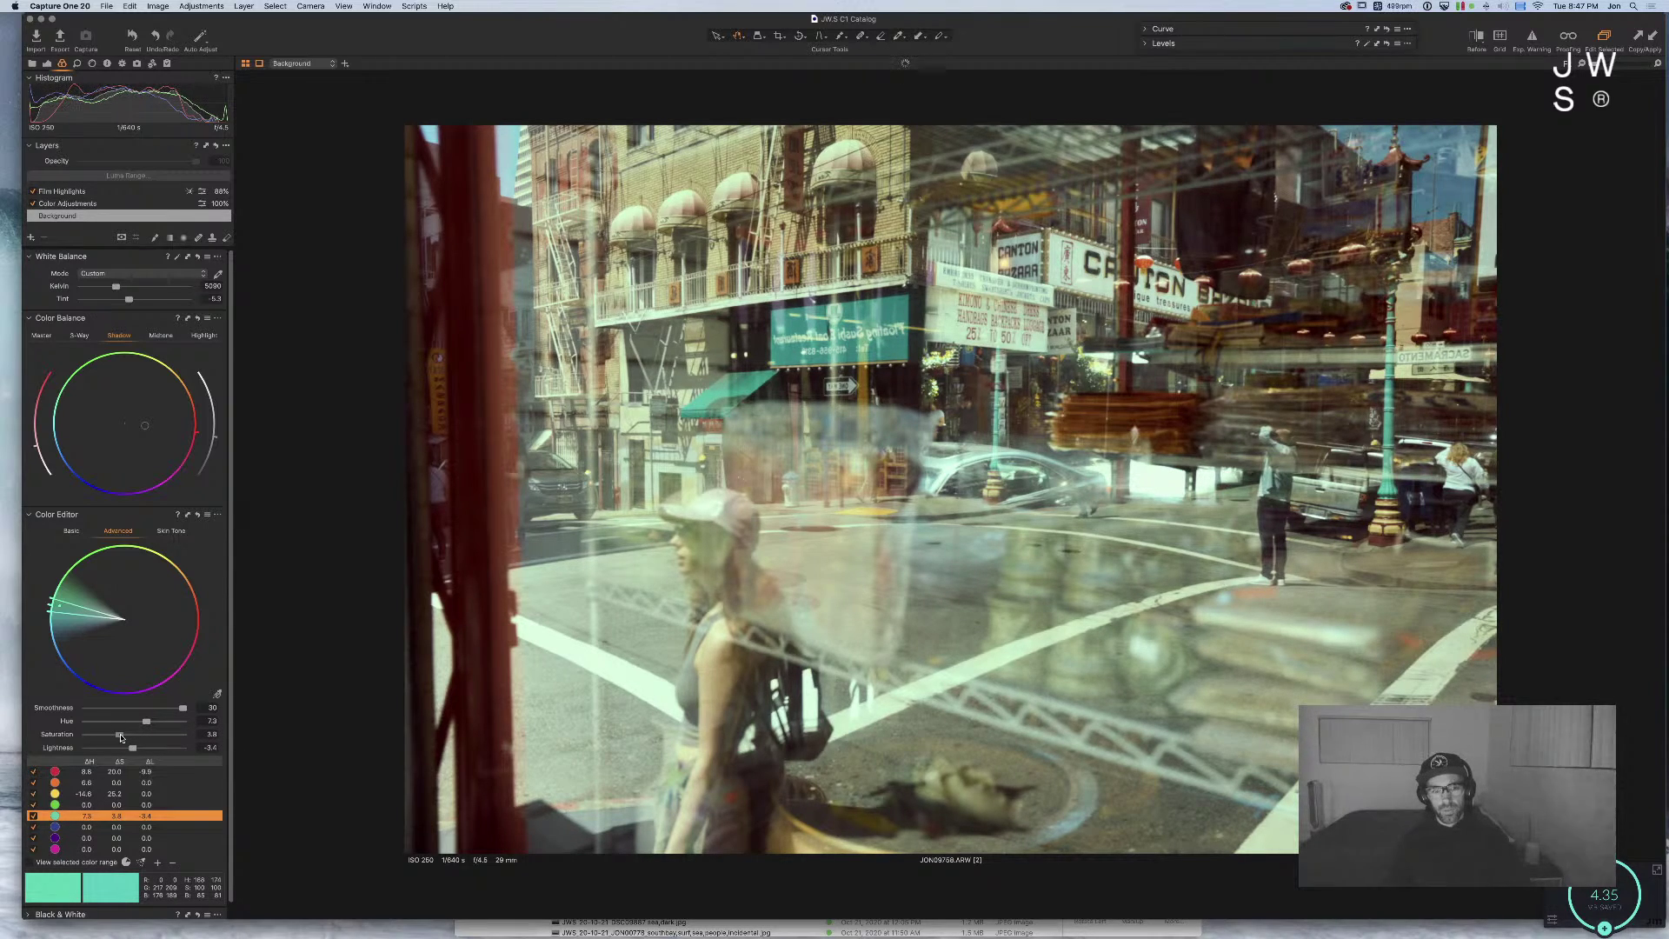
Step: Test the blue range at hue 30 once more and undo the shift
{"action": "left_click", "coordinate": [119, 826]}
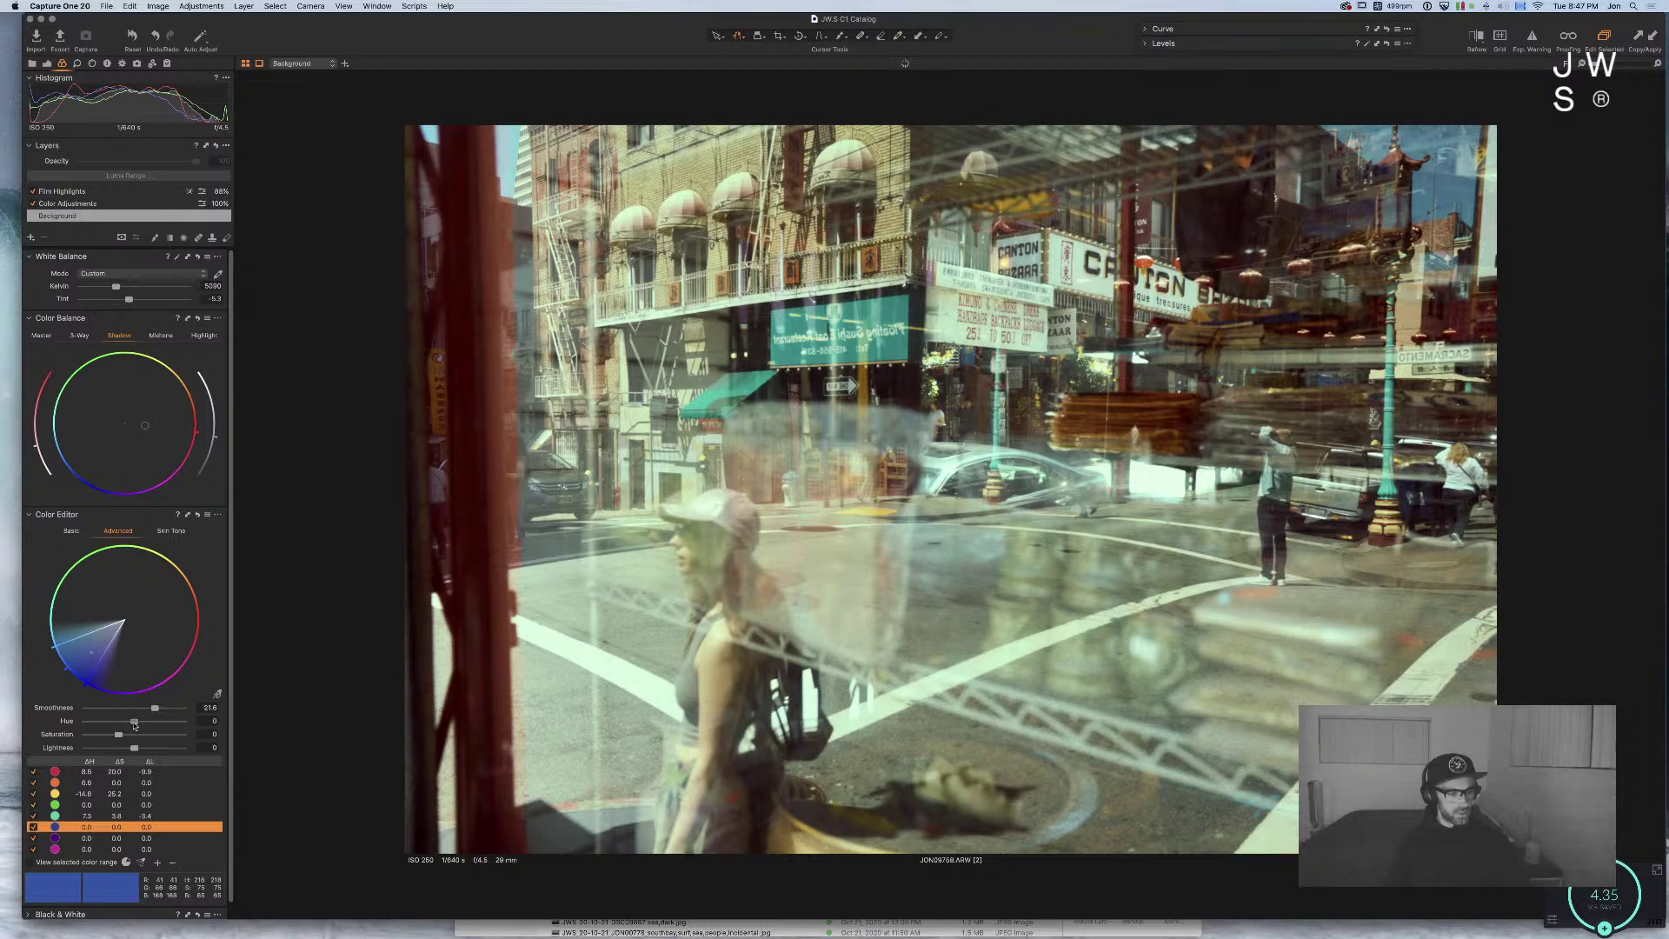
{"action": "left_click_drag", "start_coordinate": [135, 721], "coordinate": [206, 730]}
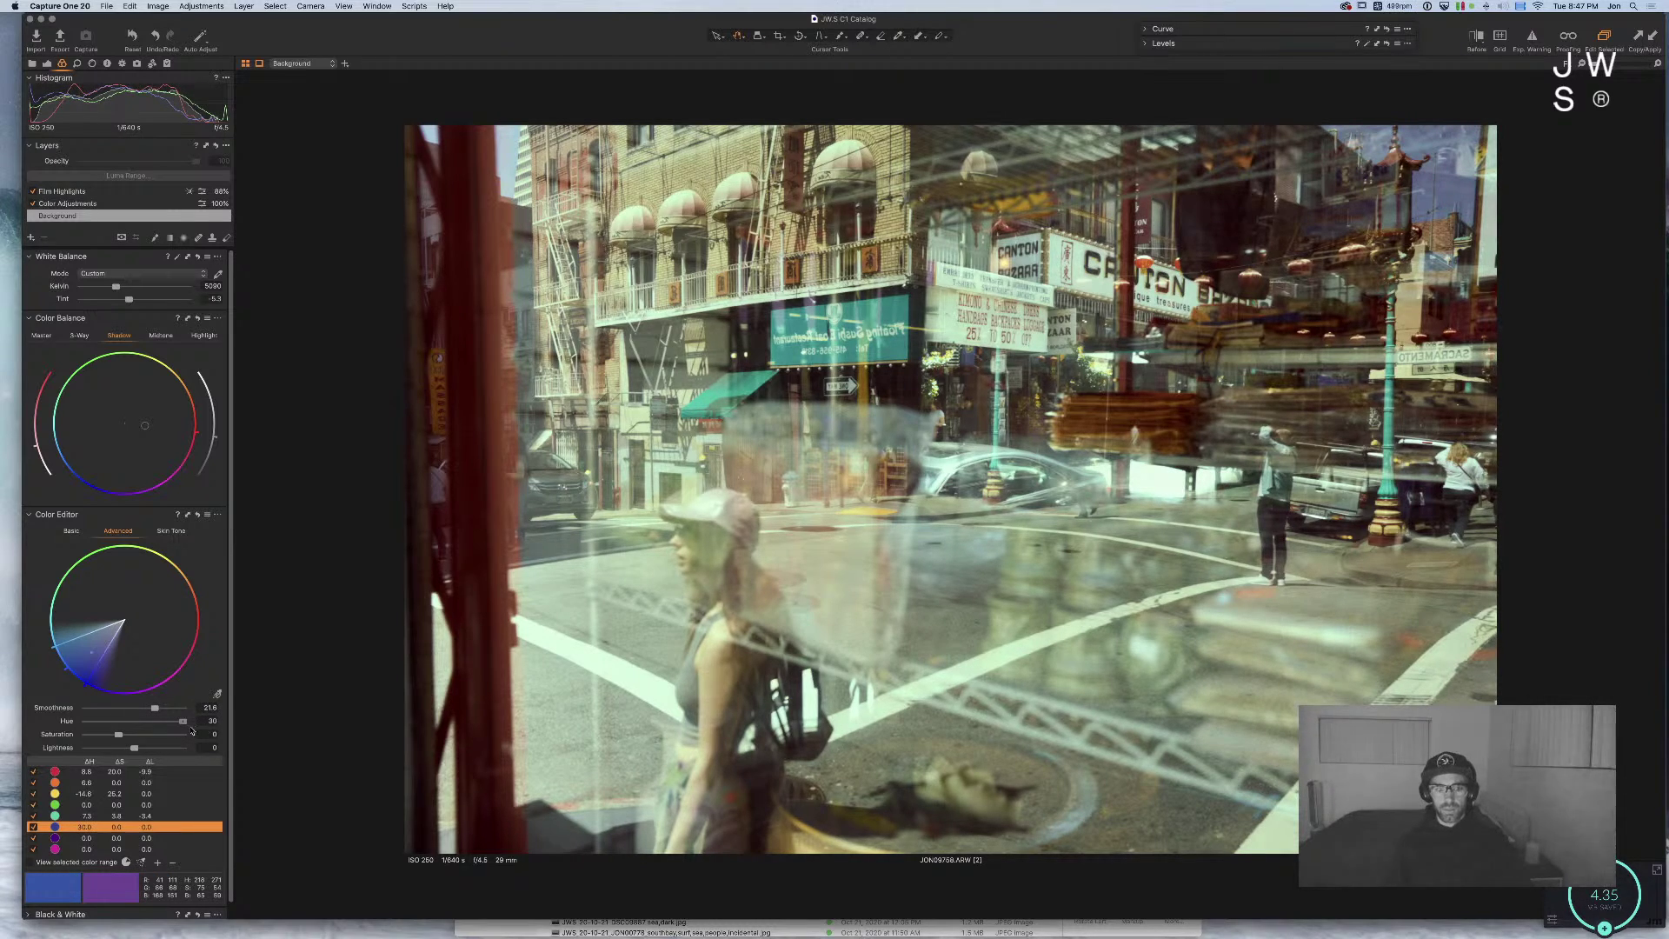
{"action": "key", "text": "super+z"}
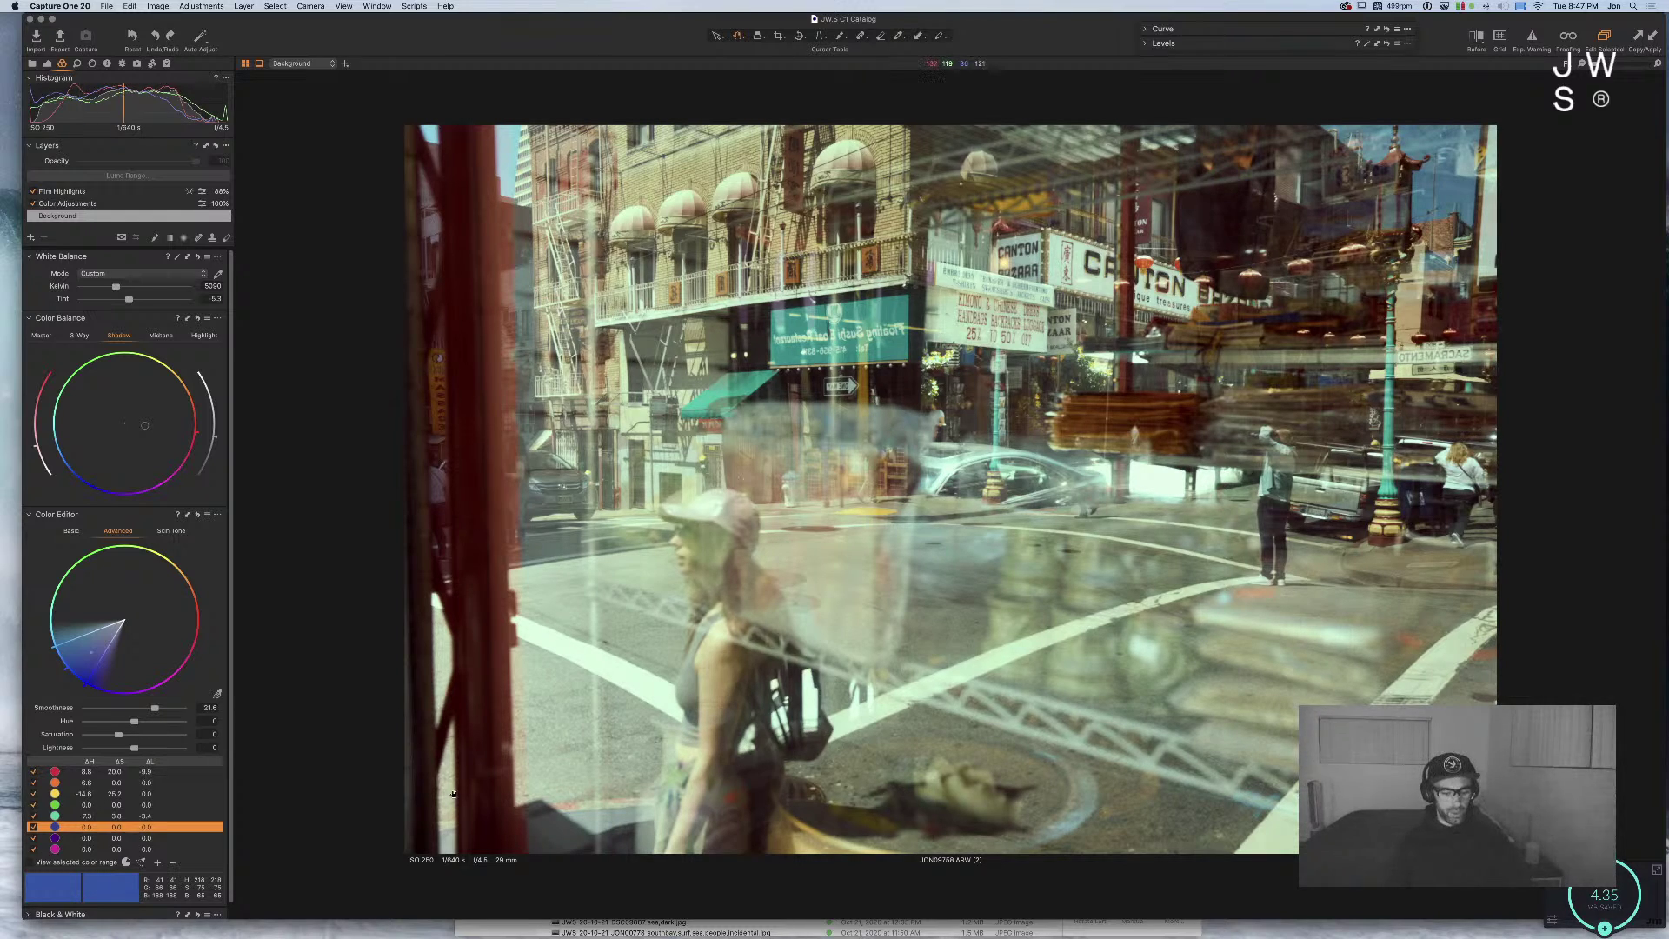
Step: Lift the shadow point of the Red curve slightly and inspect the signs and the woman in the cap up close
{"action": "key", "text": "super+alt+2"}
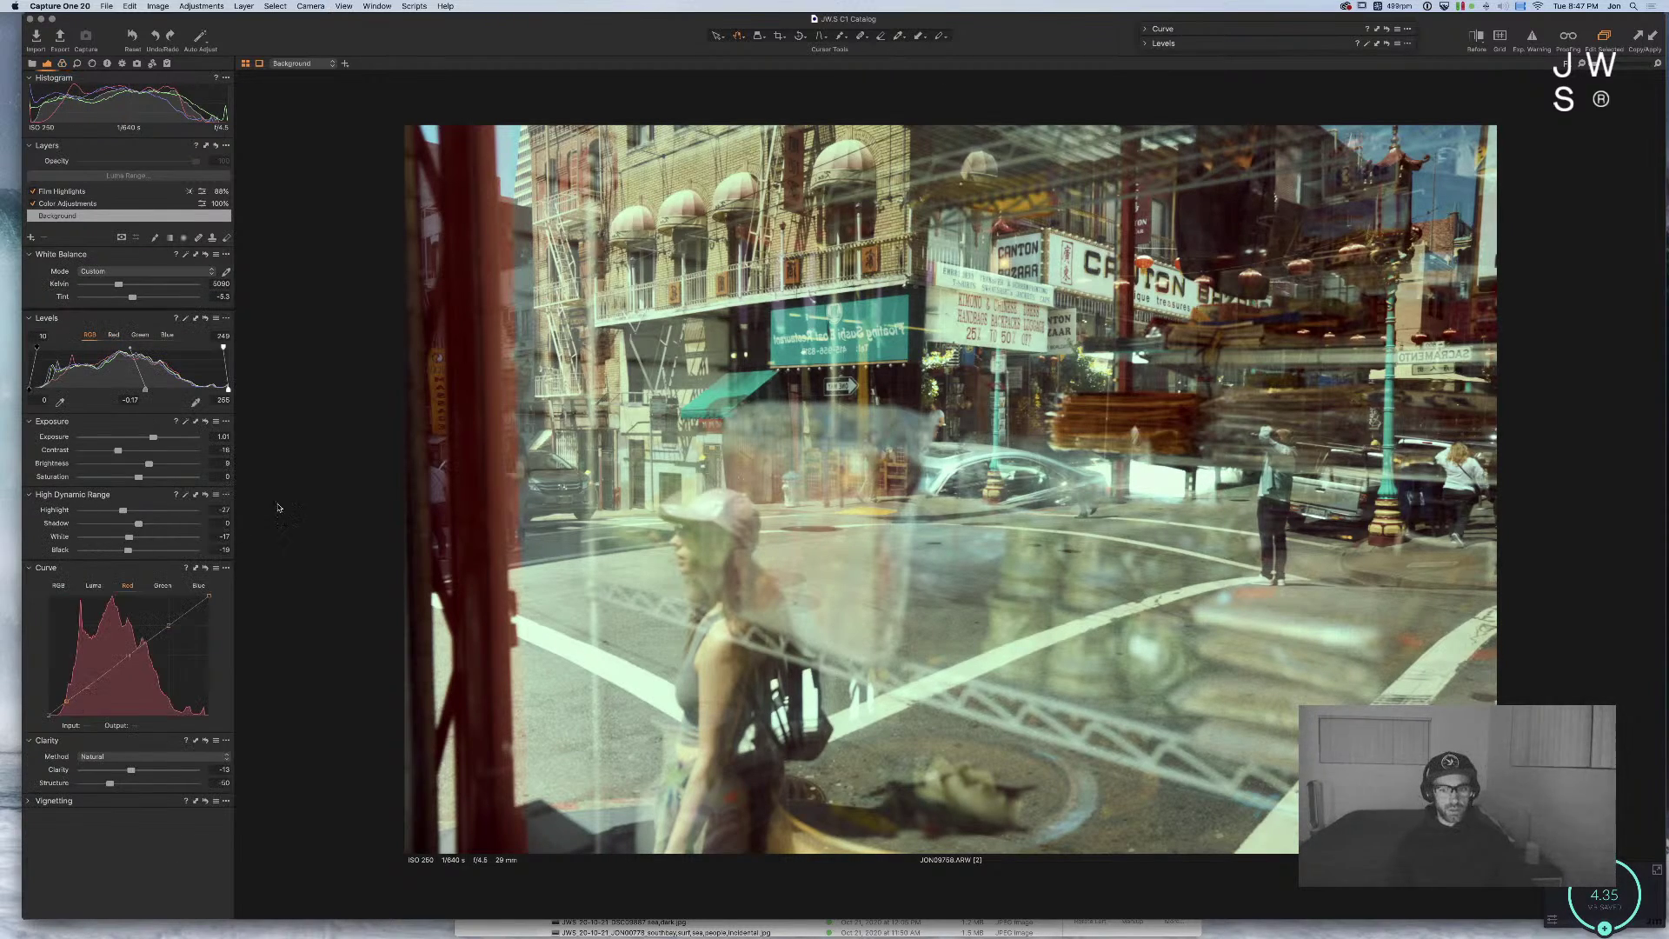
{"action": "key", "text": "super+alt+3"}
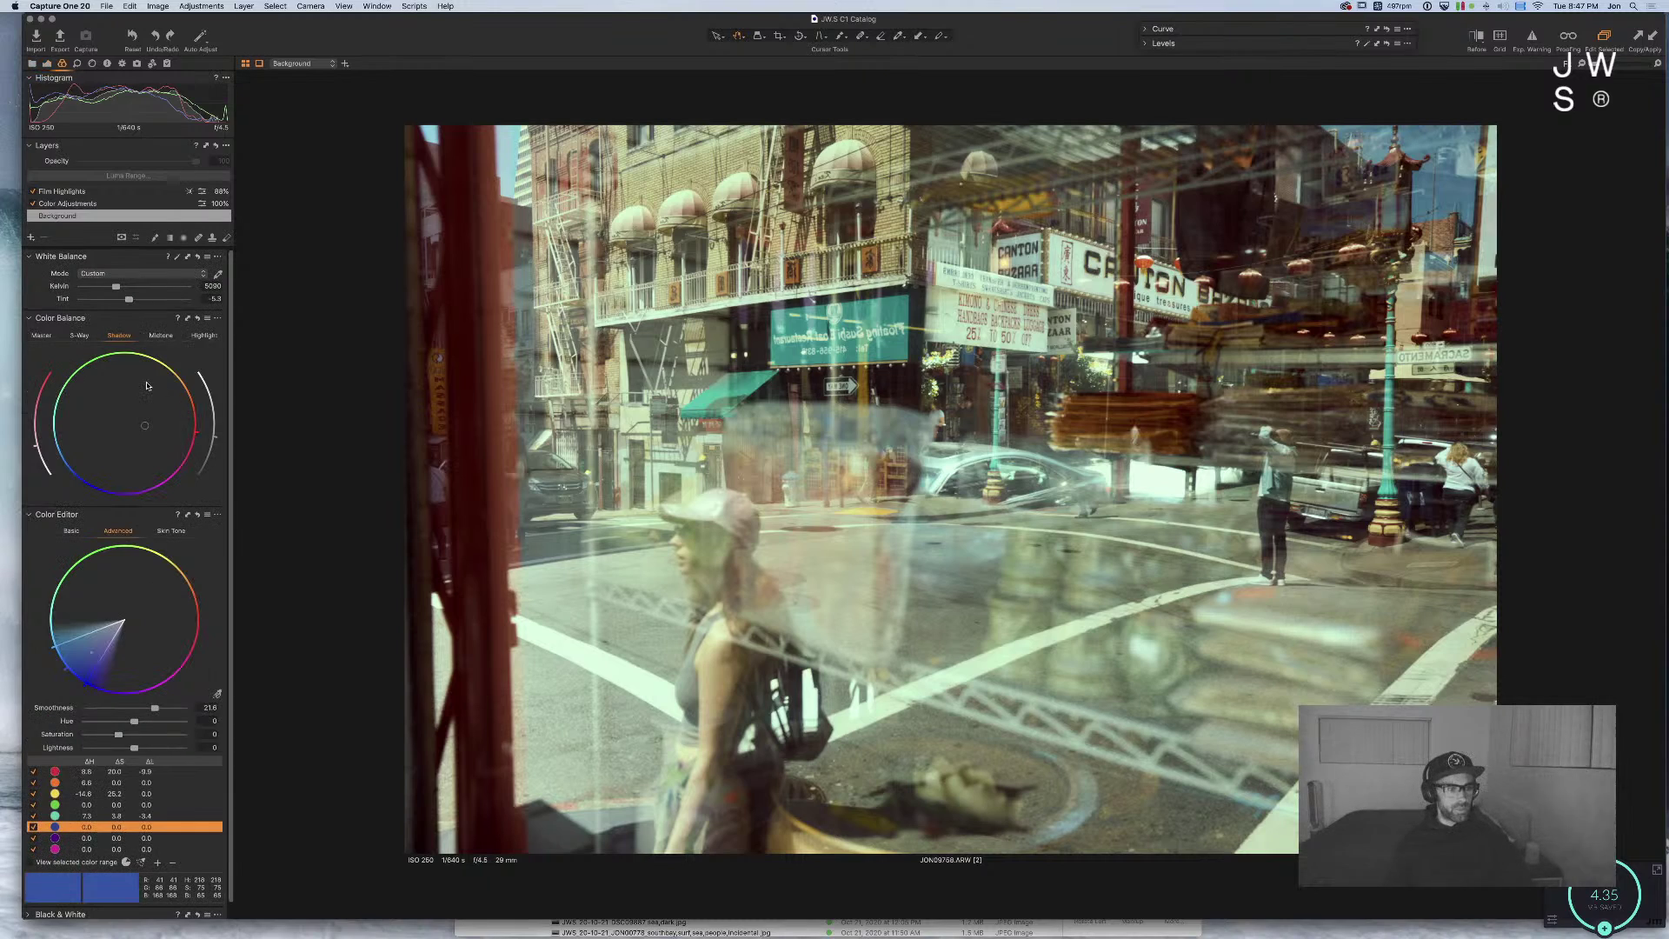
{"action": "key", "text": "super+alt+2"}
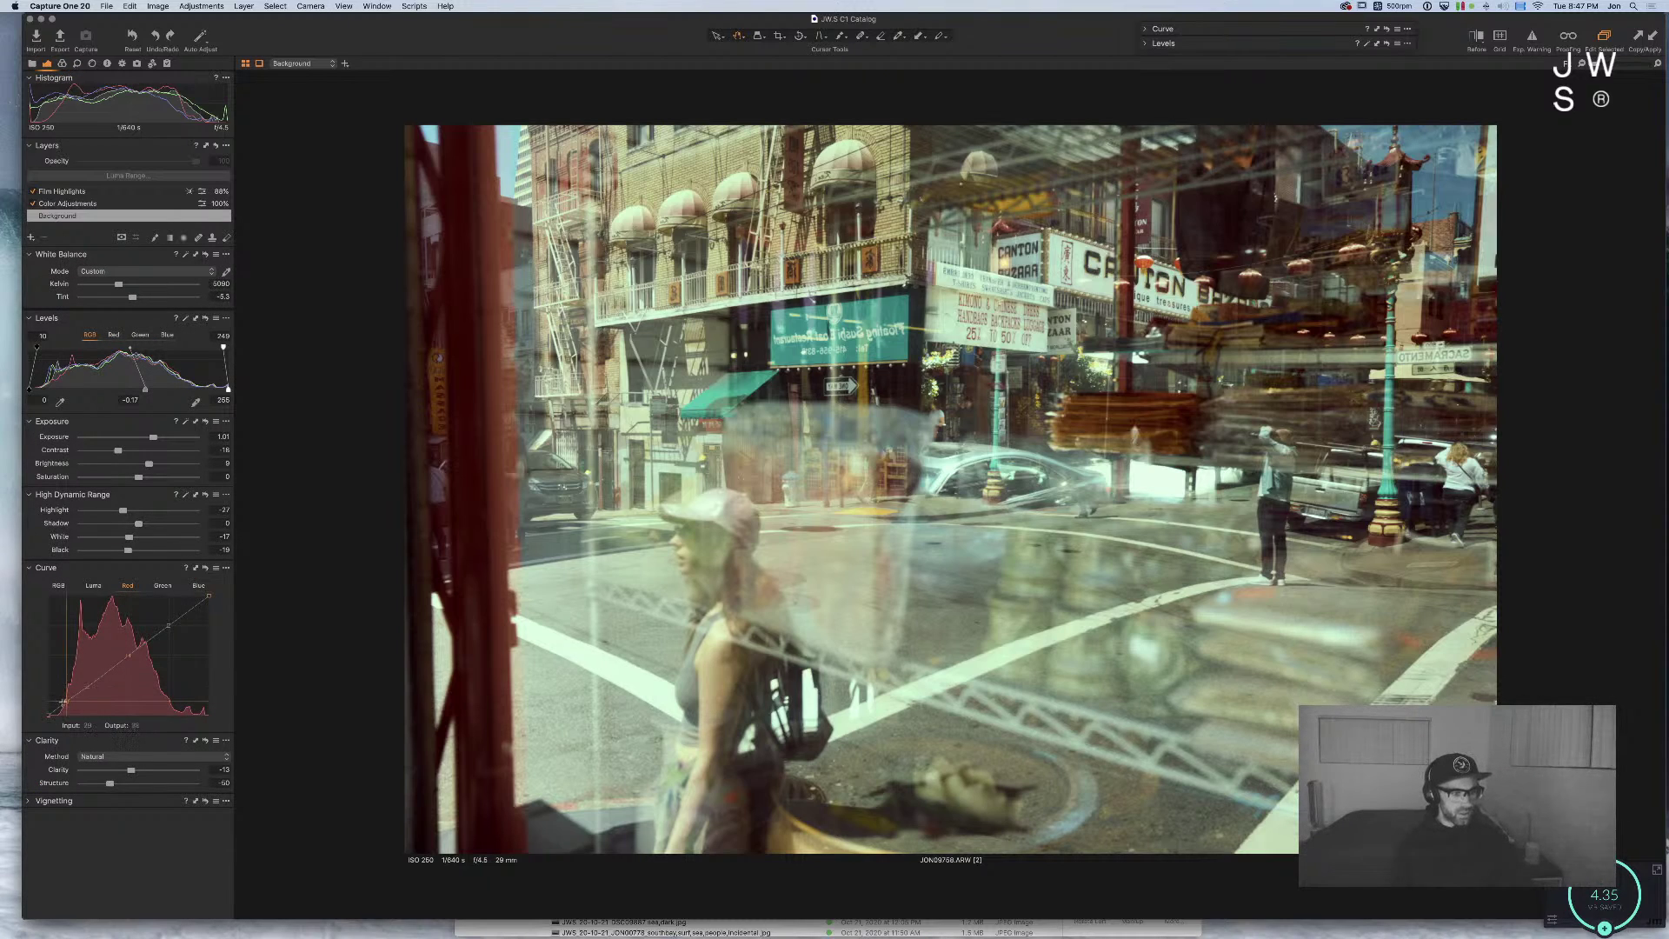
{"action": "left_click_drag", "start_coordinate": [65, 701], "coordinate": [64, 697]}
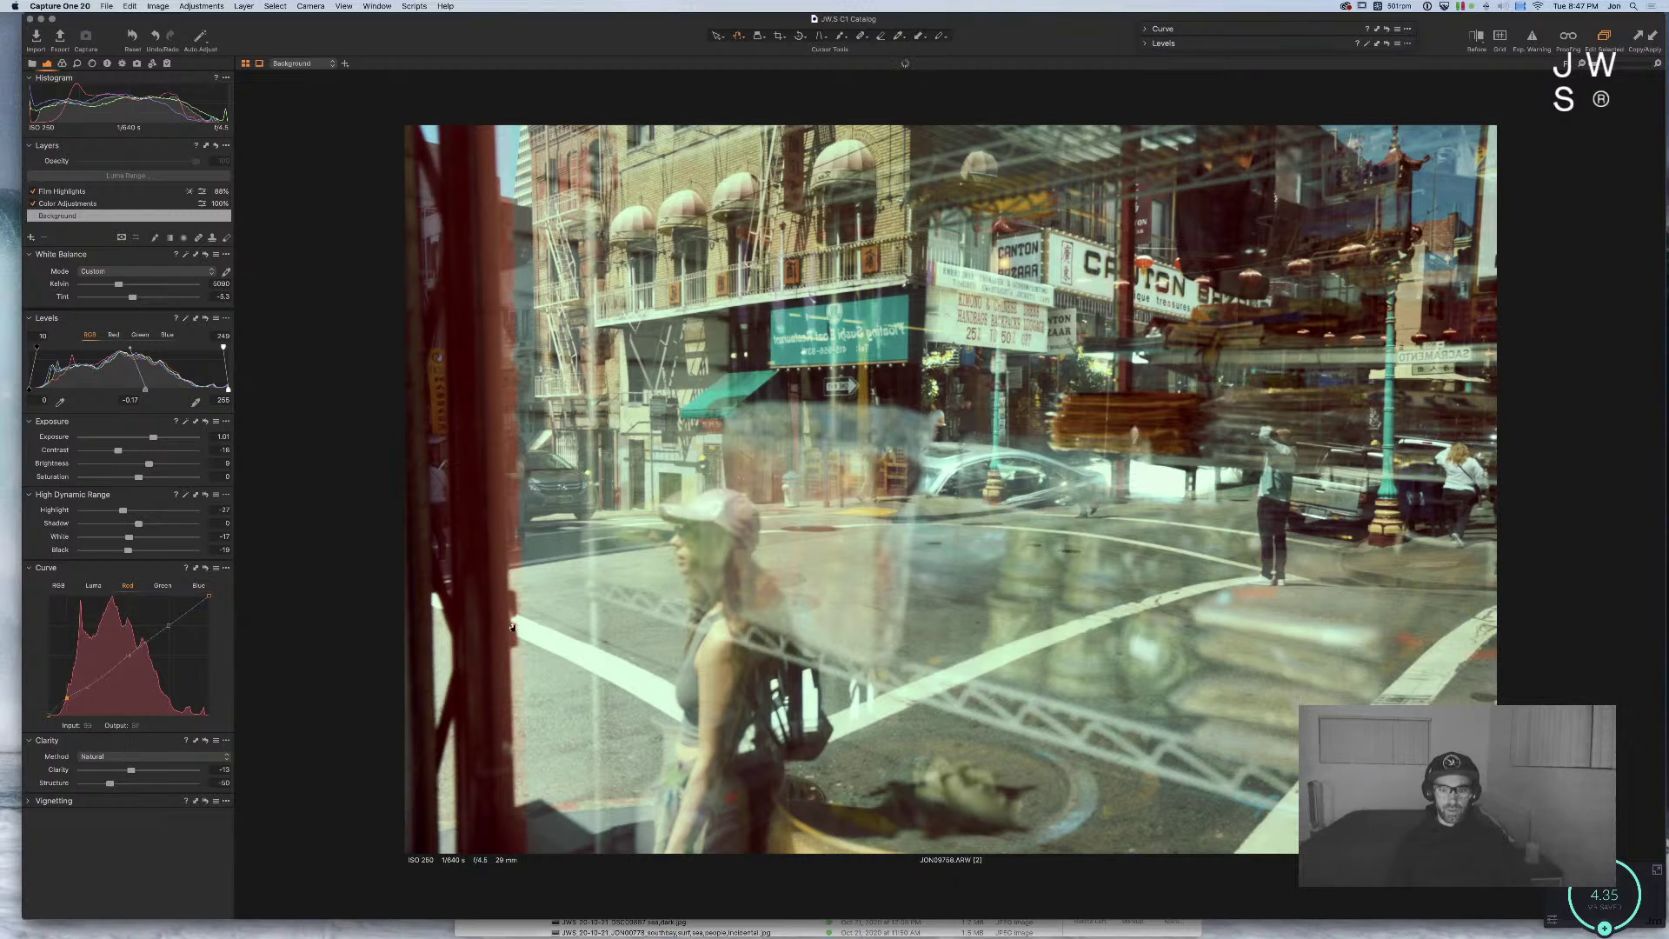
{"action": "scroll", "coordinate": [1051, 374], "scroll_direction": "up", "scroll_amount": 2}
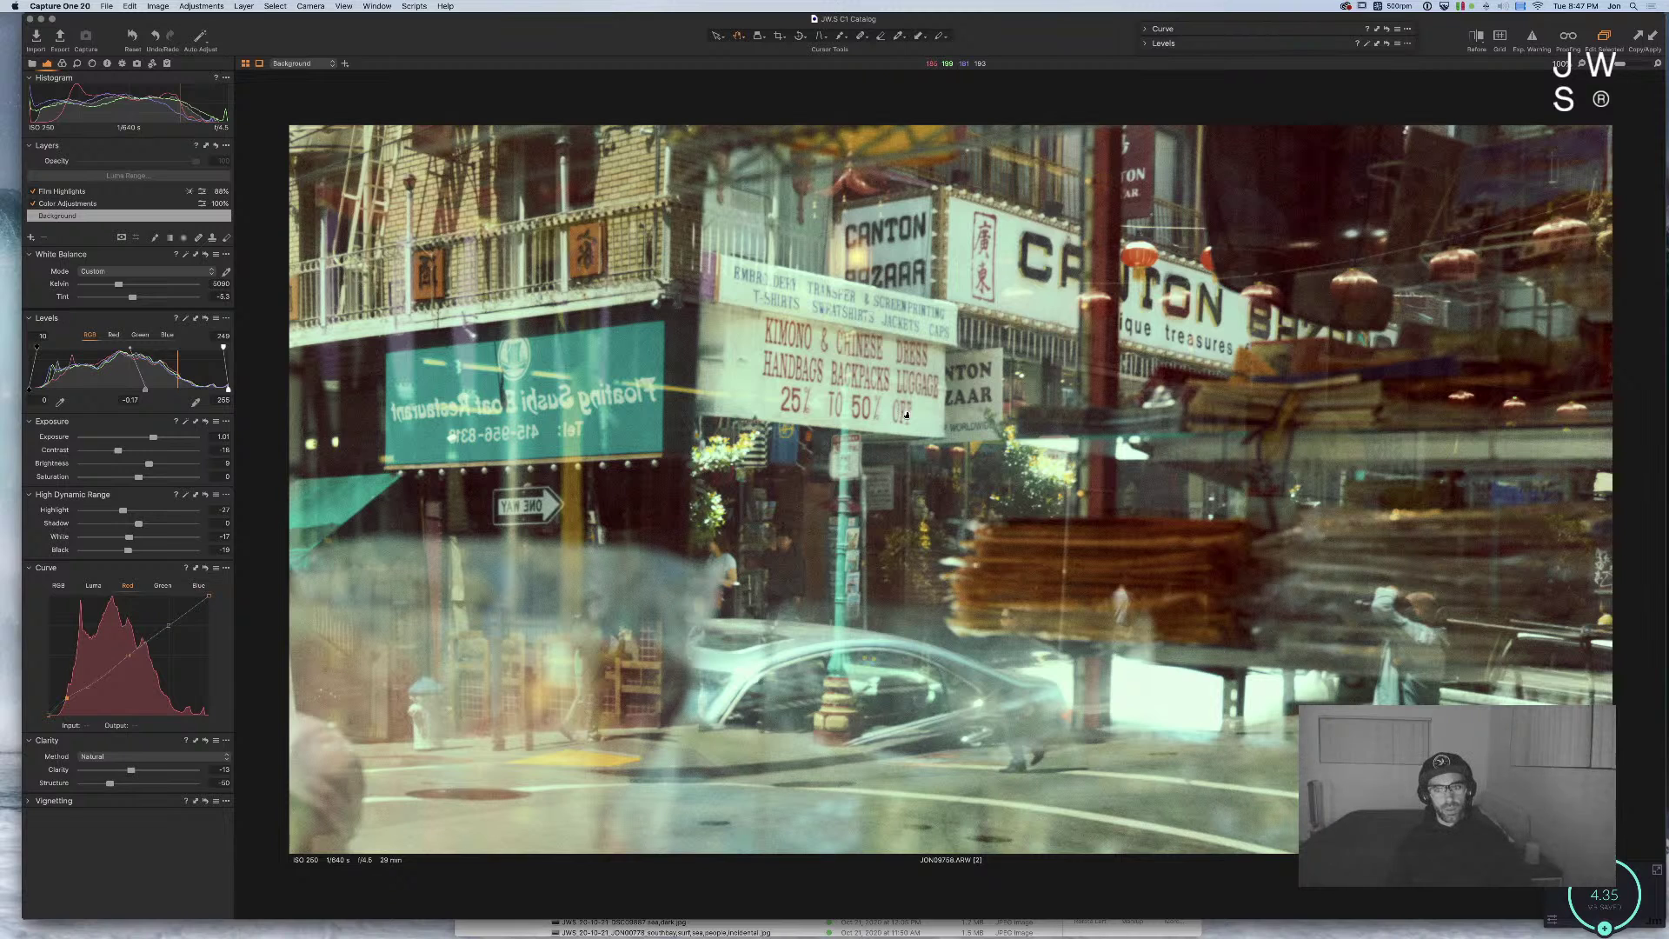
{"action": "scroll", "coordinate": [906, 415], "scroll_direction": "down", "scroll_amount": 10}
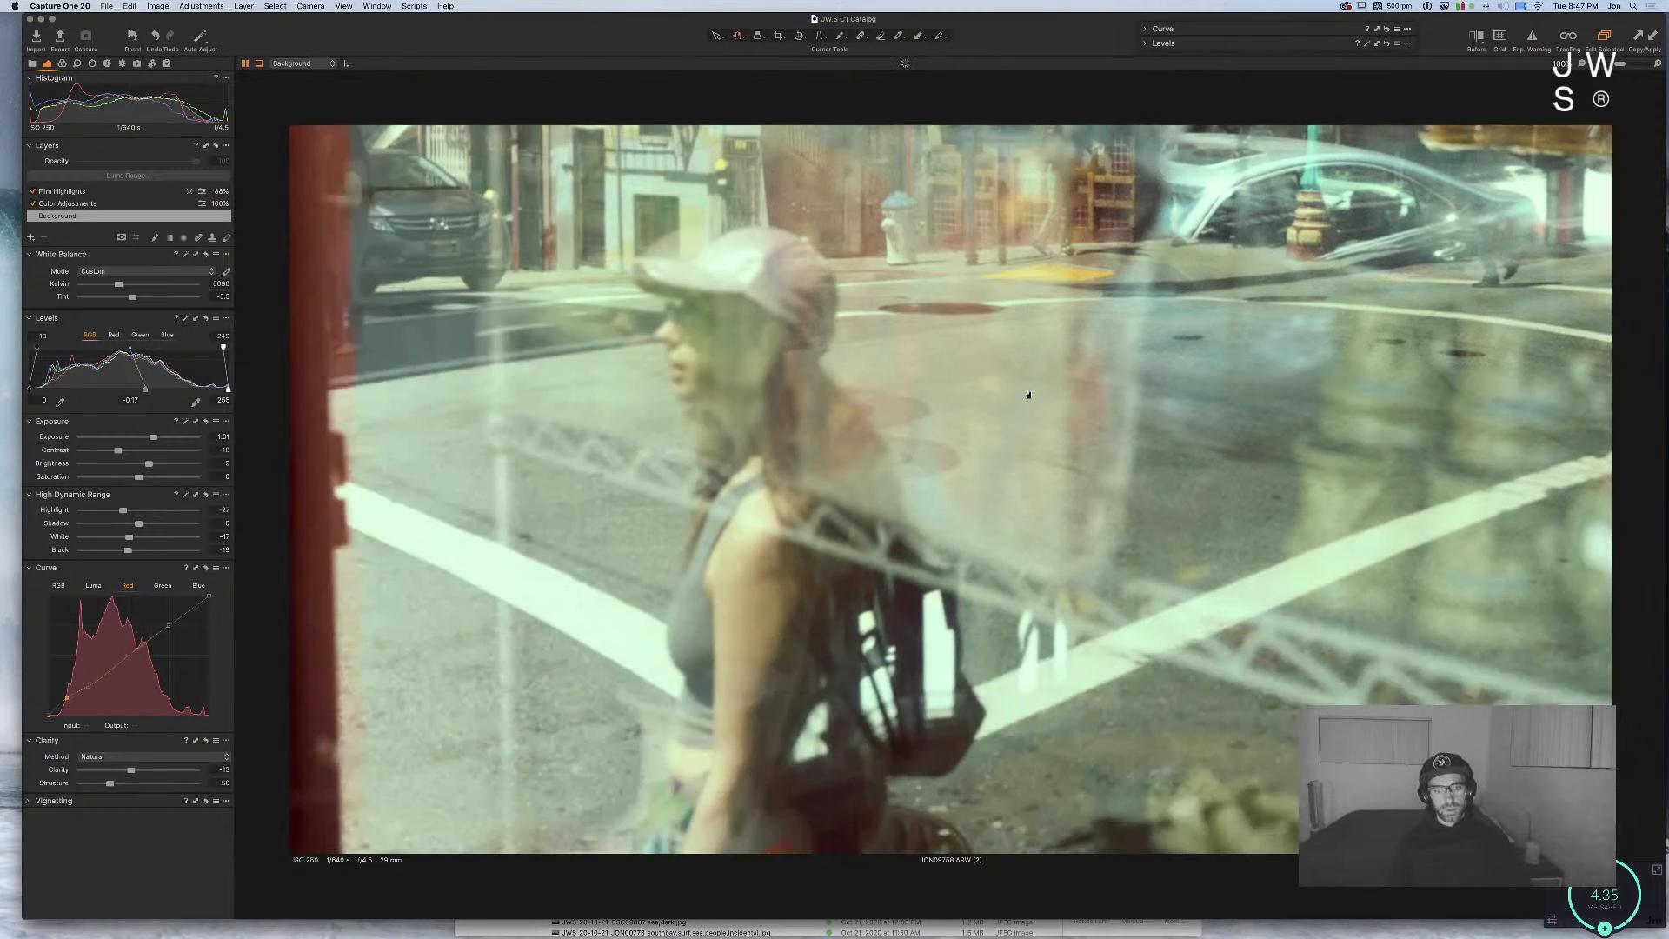
{"action": "scroll", "coordinate": [1026, 395], "scroll_direction": "up", "scroll_amount": 5}
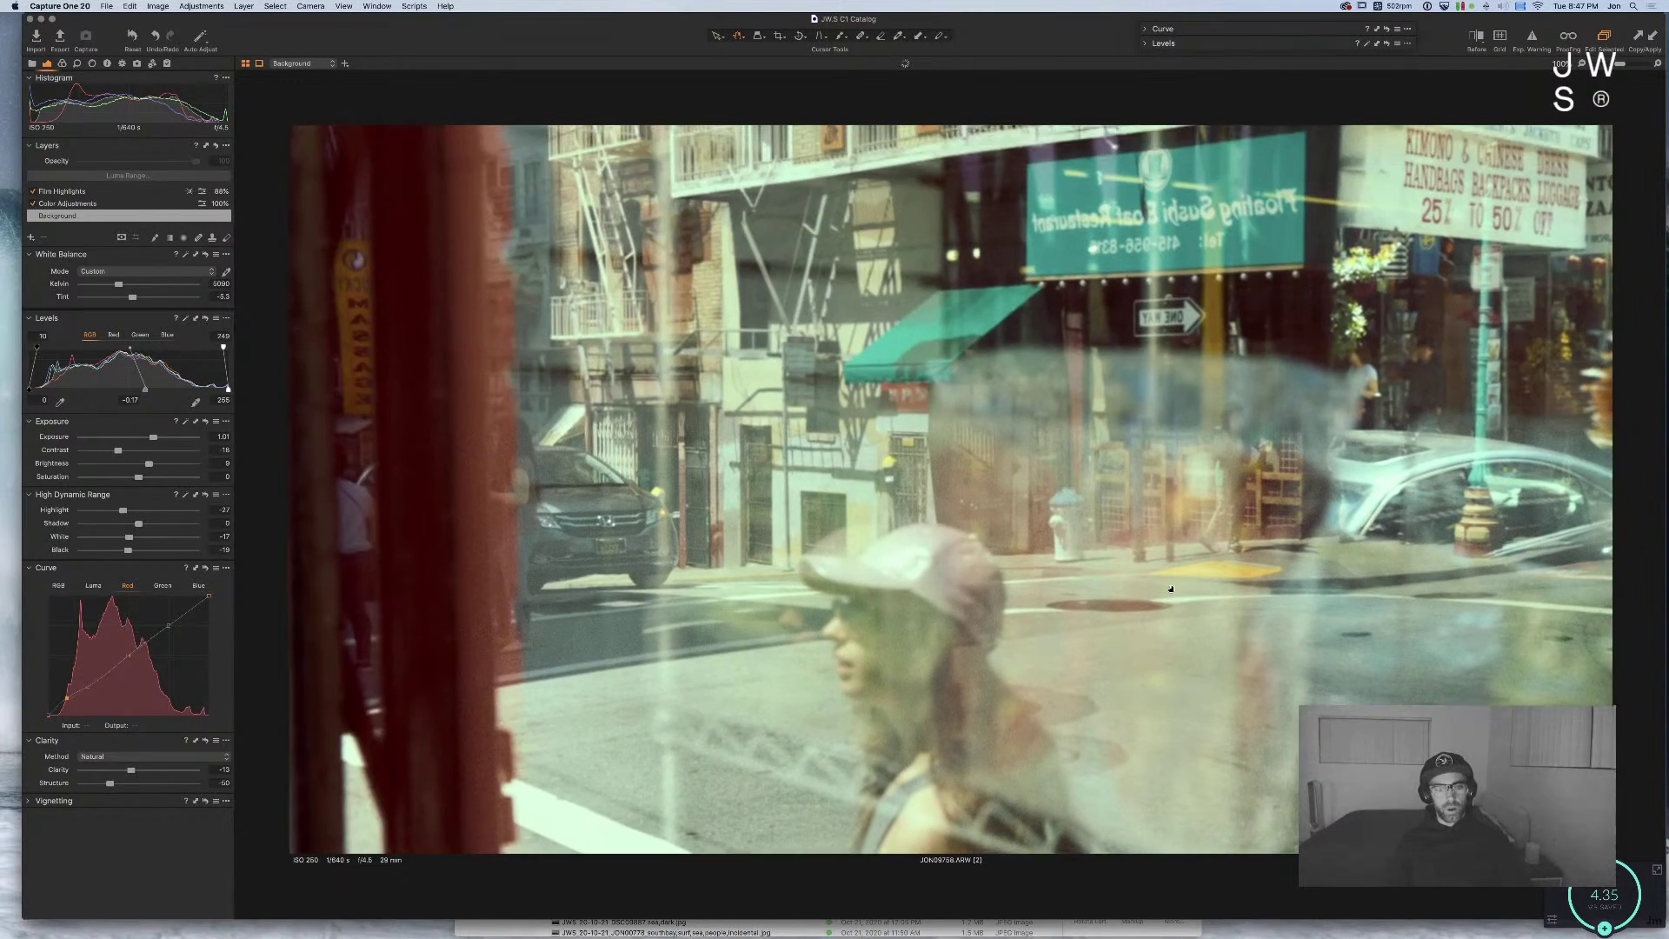
Step: Crop the photo inward from its lower-left corner to exclude the red post and lower foreground, comparing it with the uncropped frame
{"action": "scroll", "coordinate": [1147, 452], "scroll_direction": "right", "scroll_amount": 10}
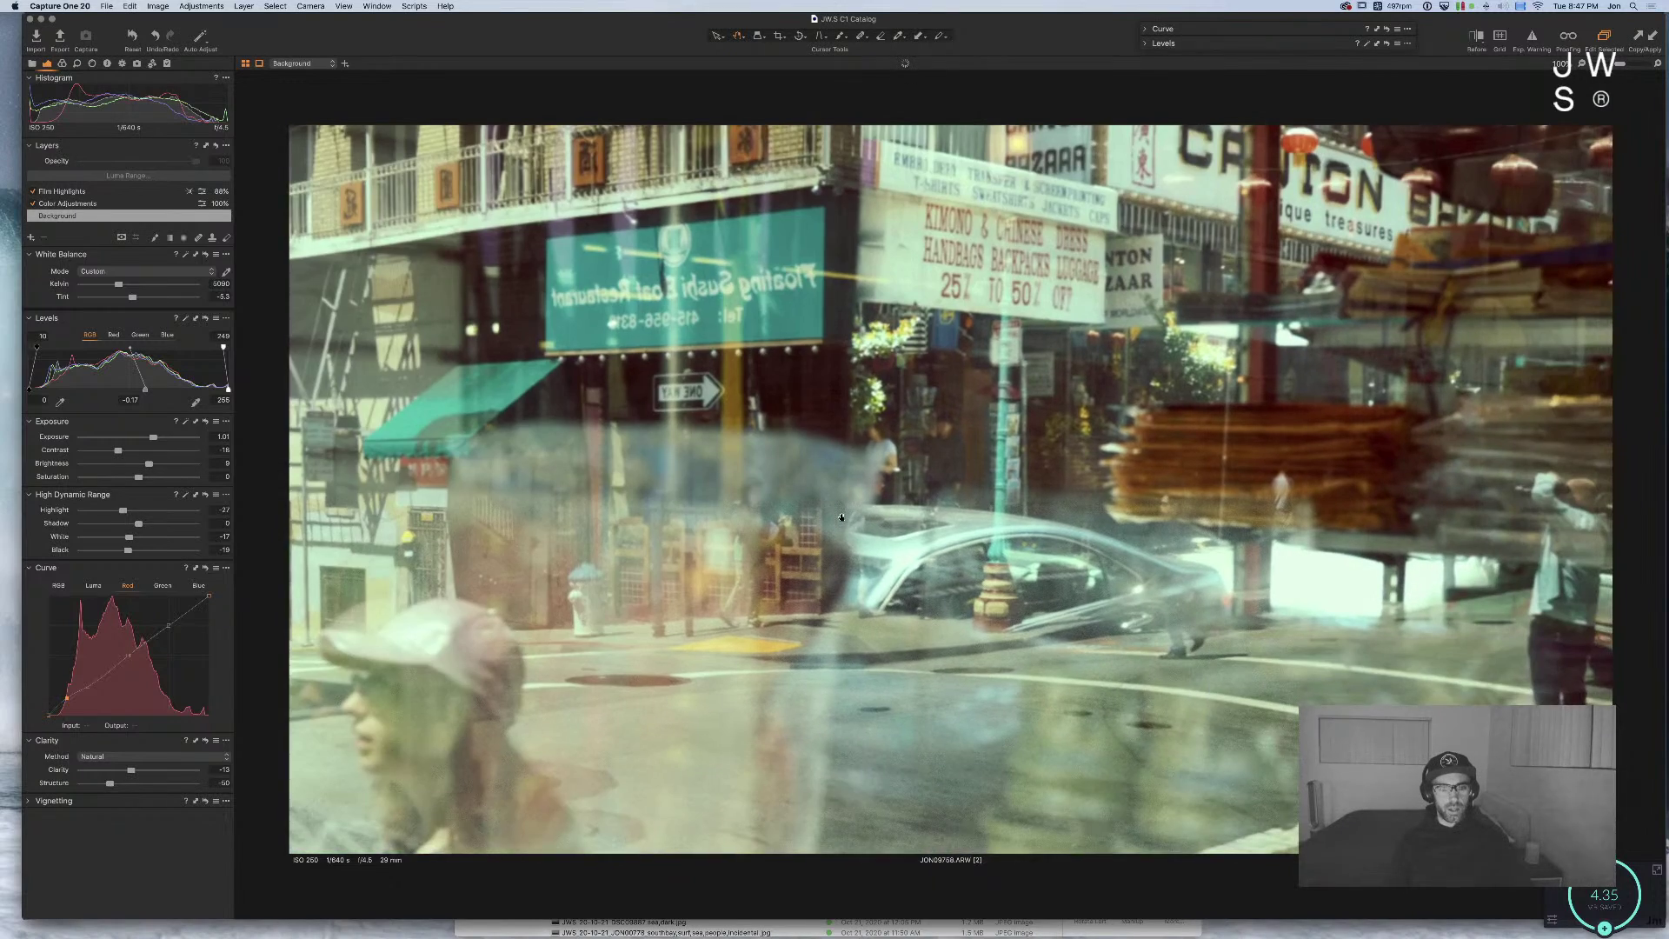
{"action": "scroll", "coordinate": [721, 439], "scroll_direction": "right", "scroll_amount": 5}
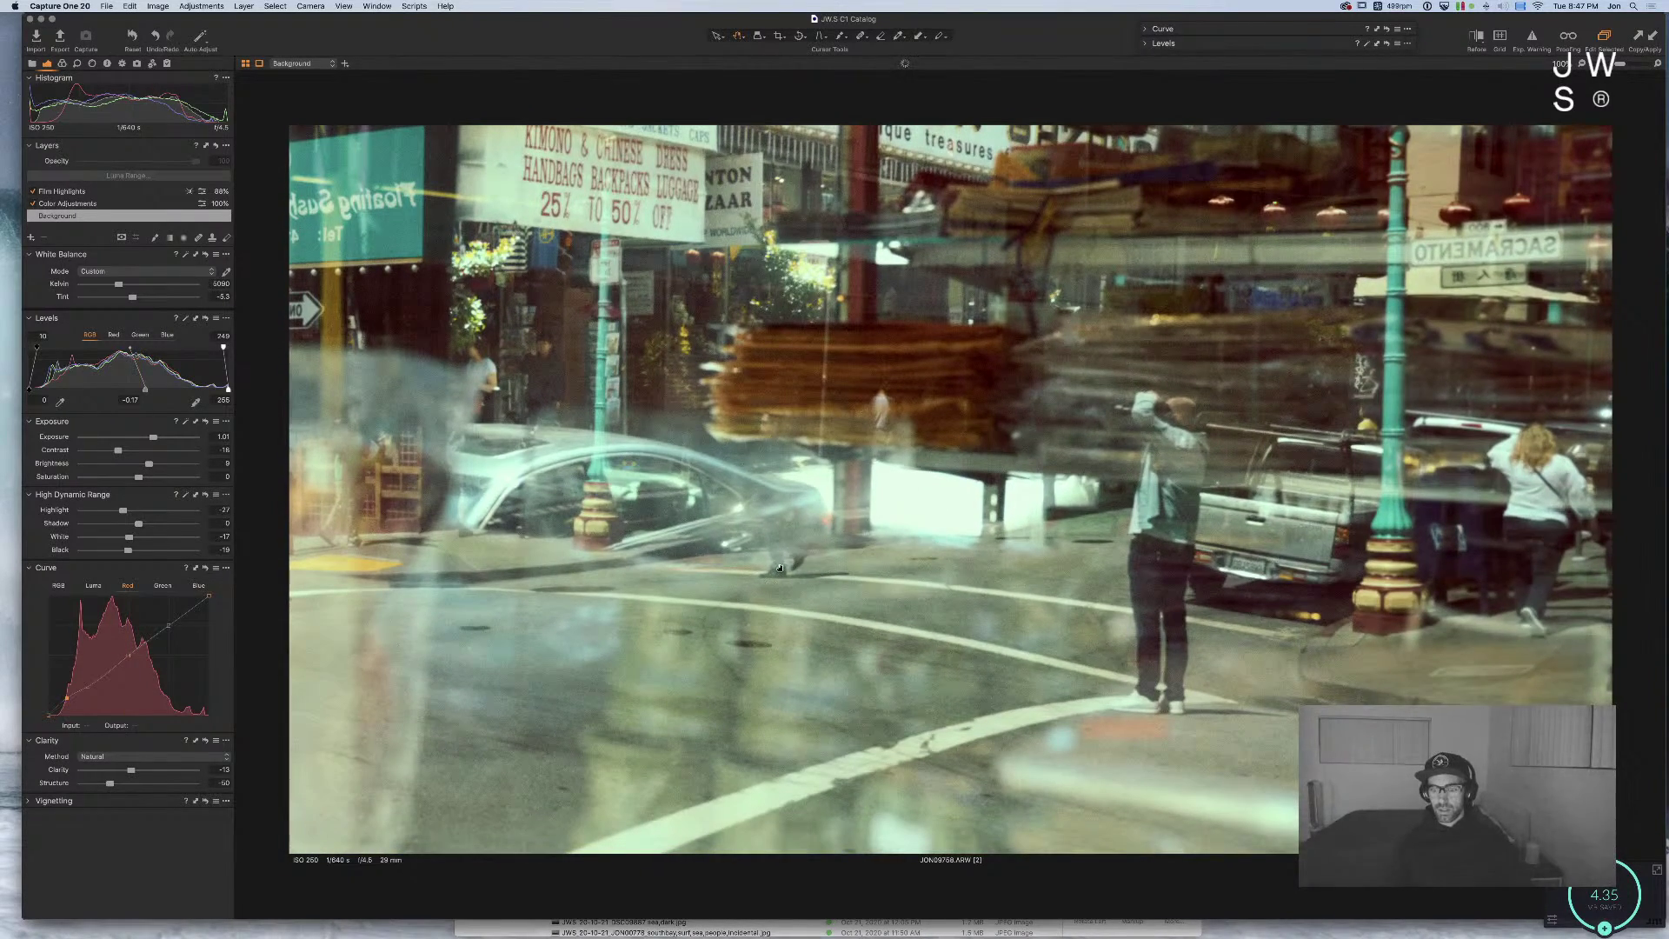
{"action": "scroll", "coordinate": [780, 569], "scroll_direction": "down", "scroll_amount": 3}
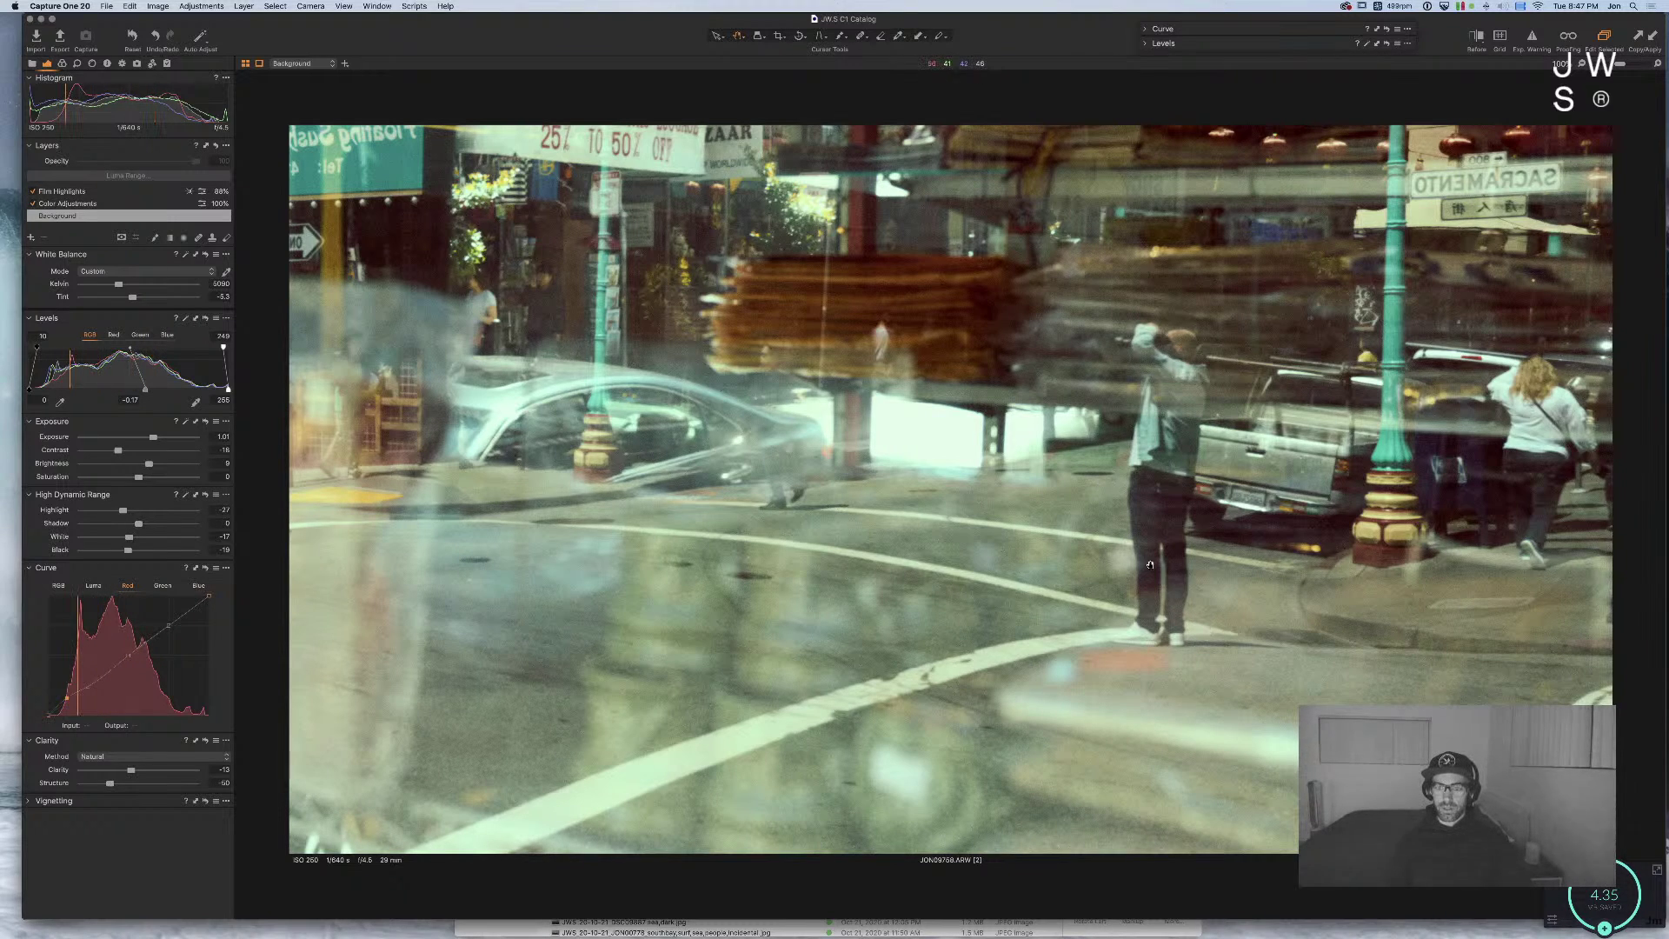
{"action": "key", "text": "super+0"}
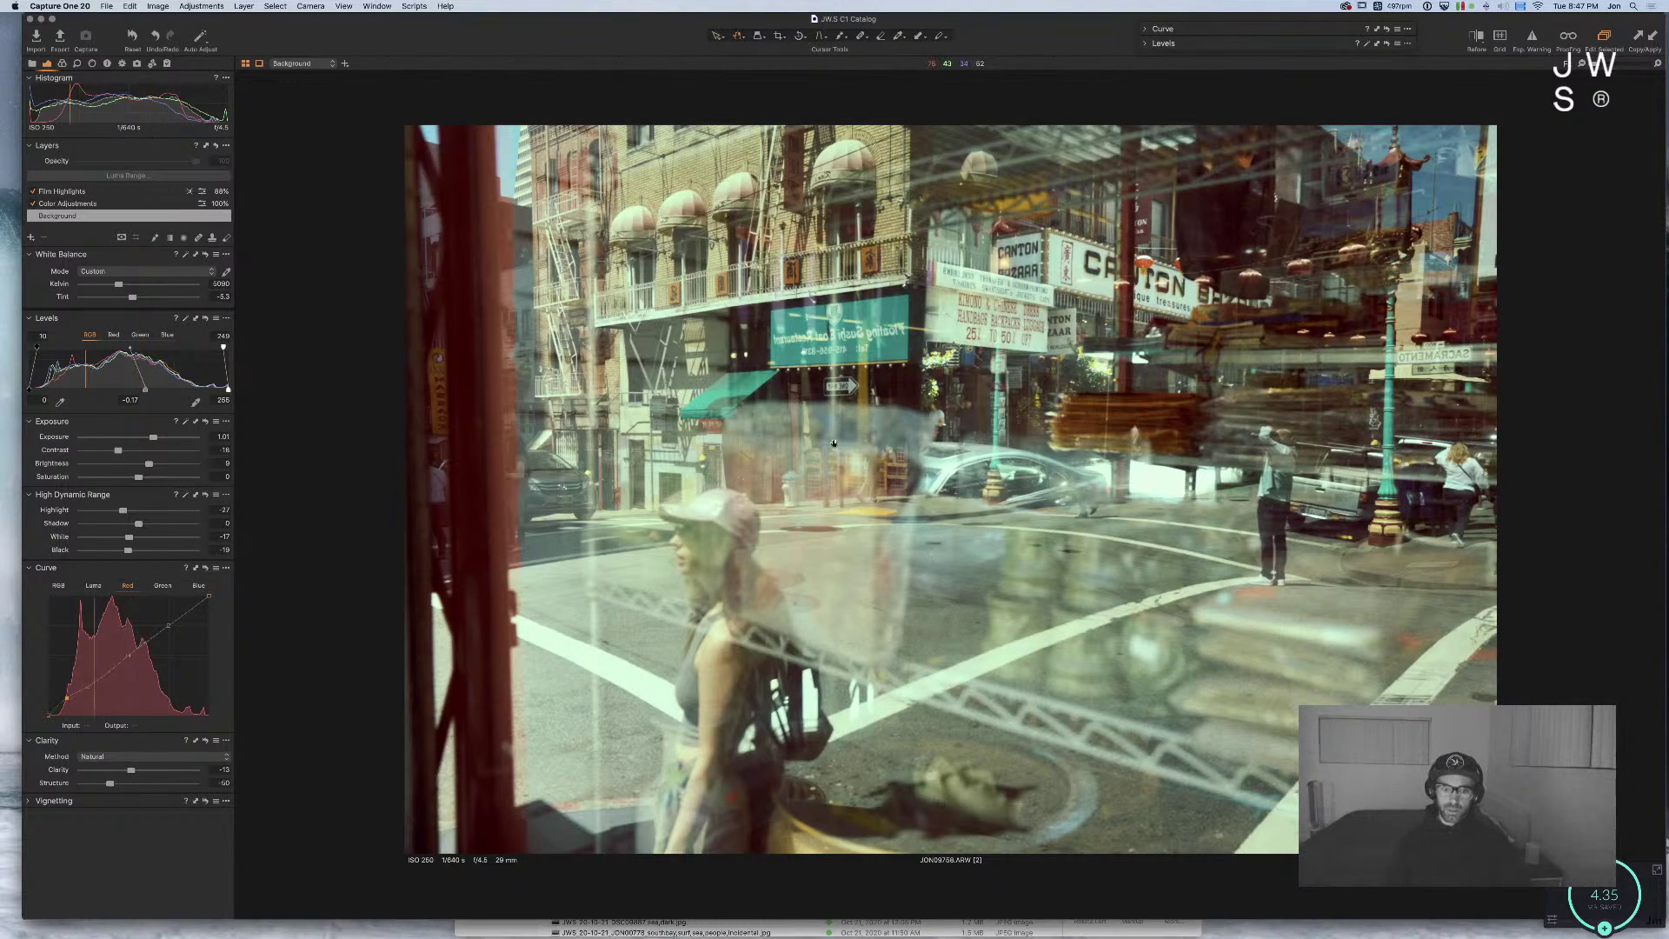
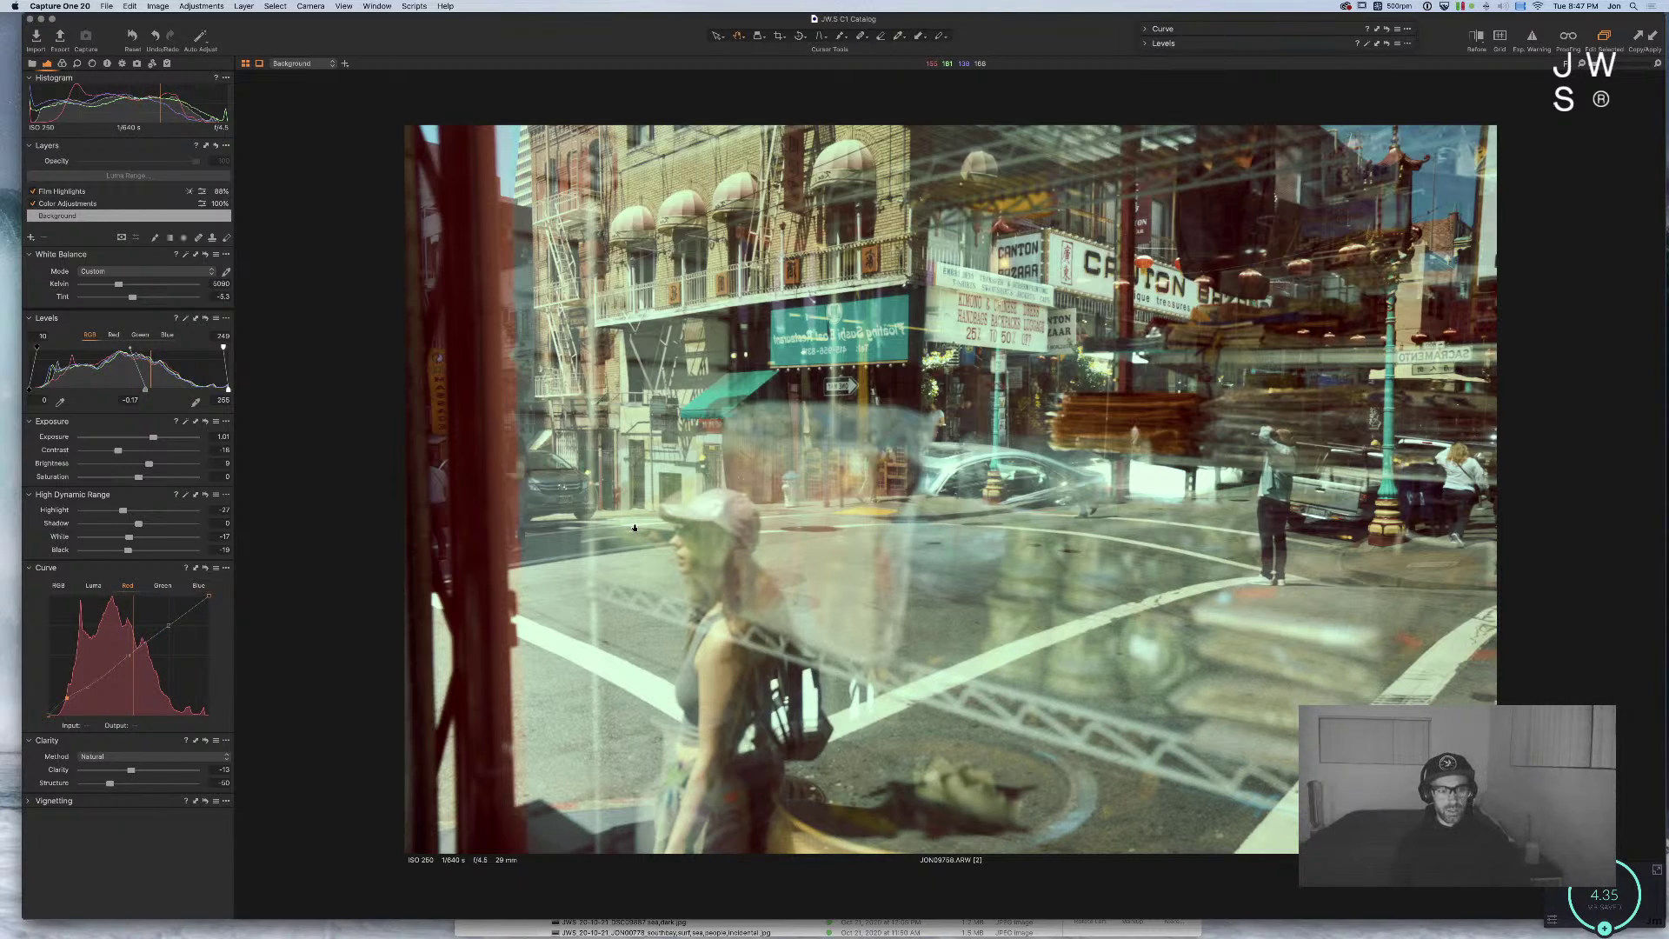
{"action": "key", "text": "c"}
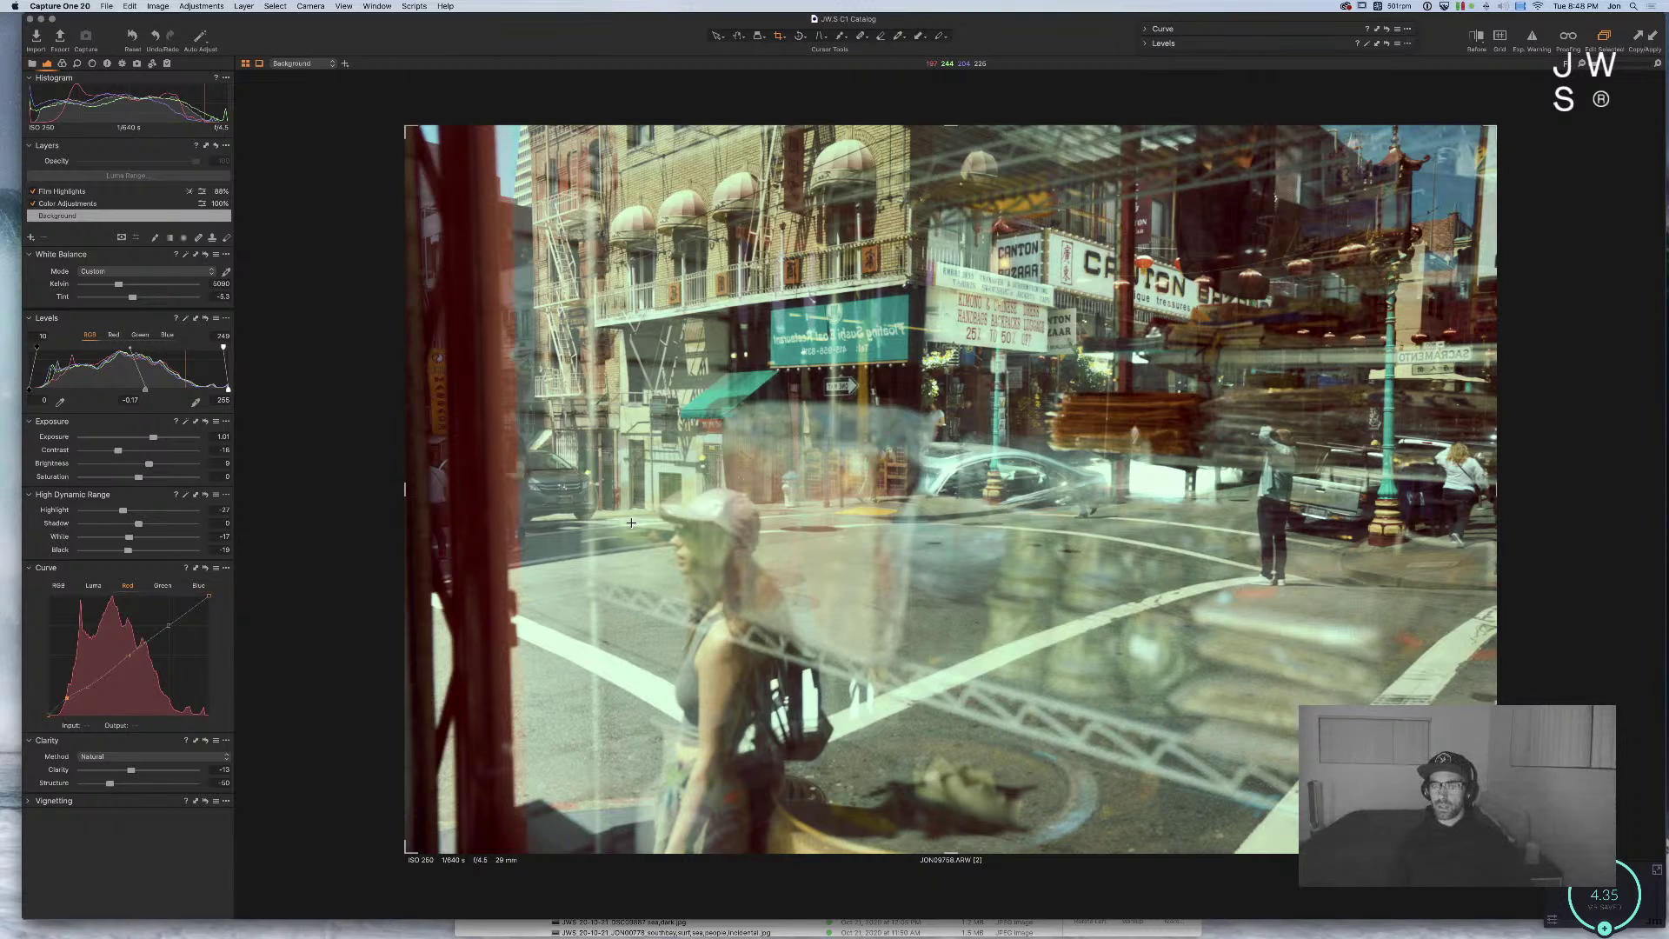
{"action": "left_click_drag", "start_coordinate": [406, 852], "coordinate": [669, 708]}
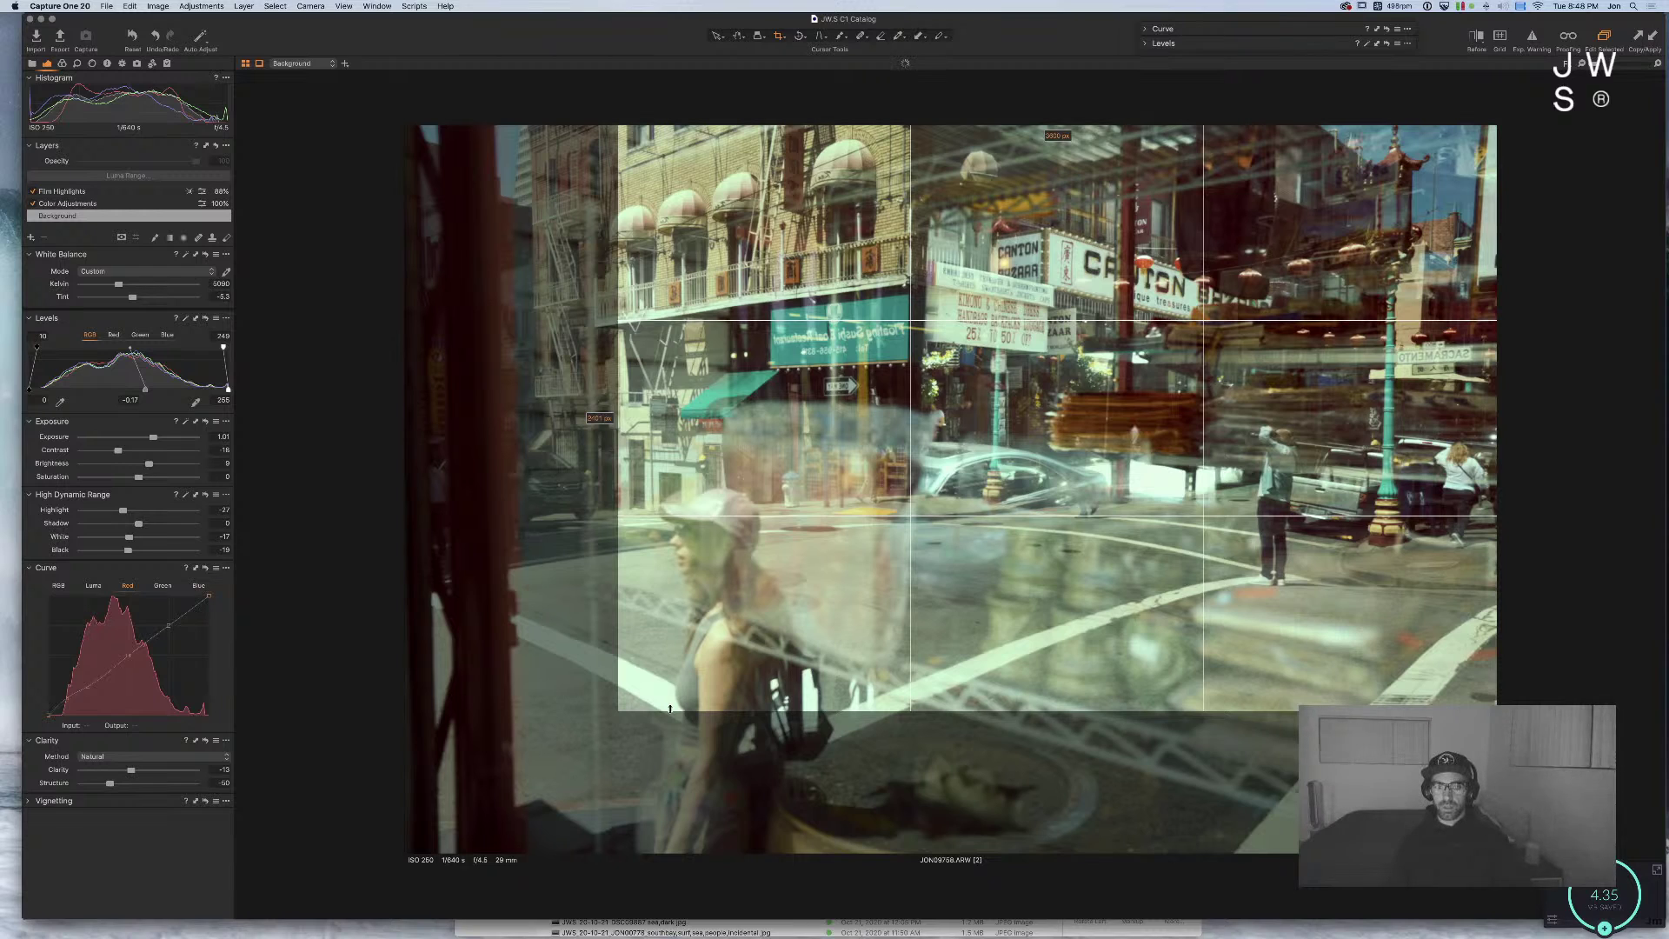
{"action": "key", "text": "h"}
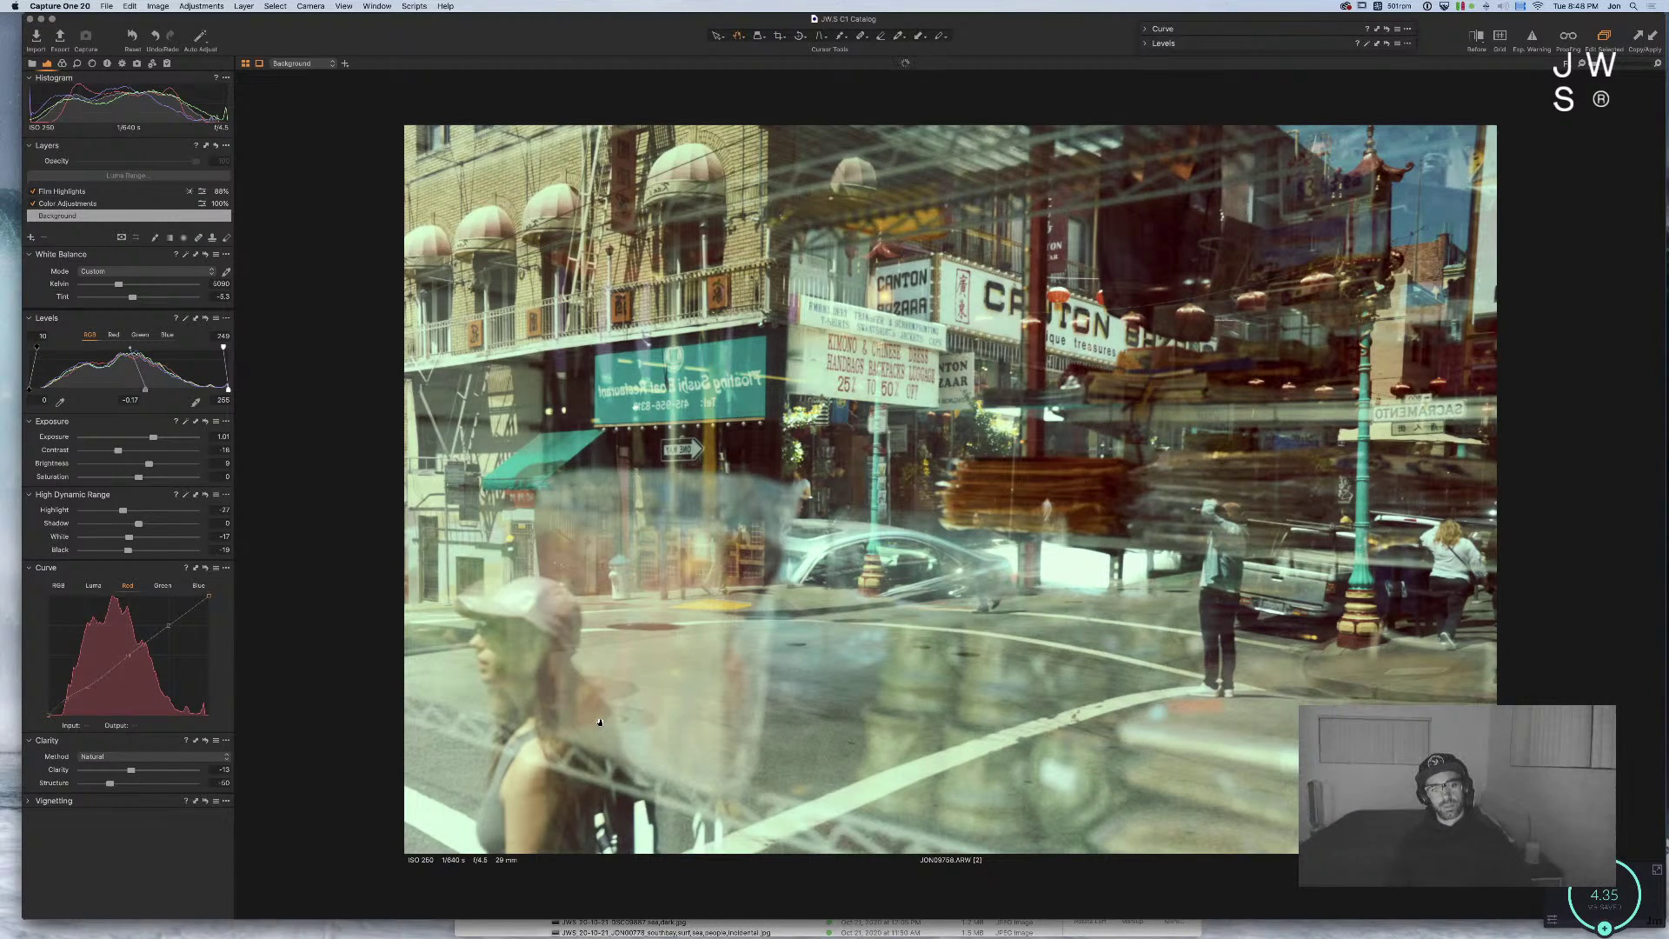
{"action": "key", "text": "super+z"}
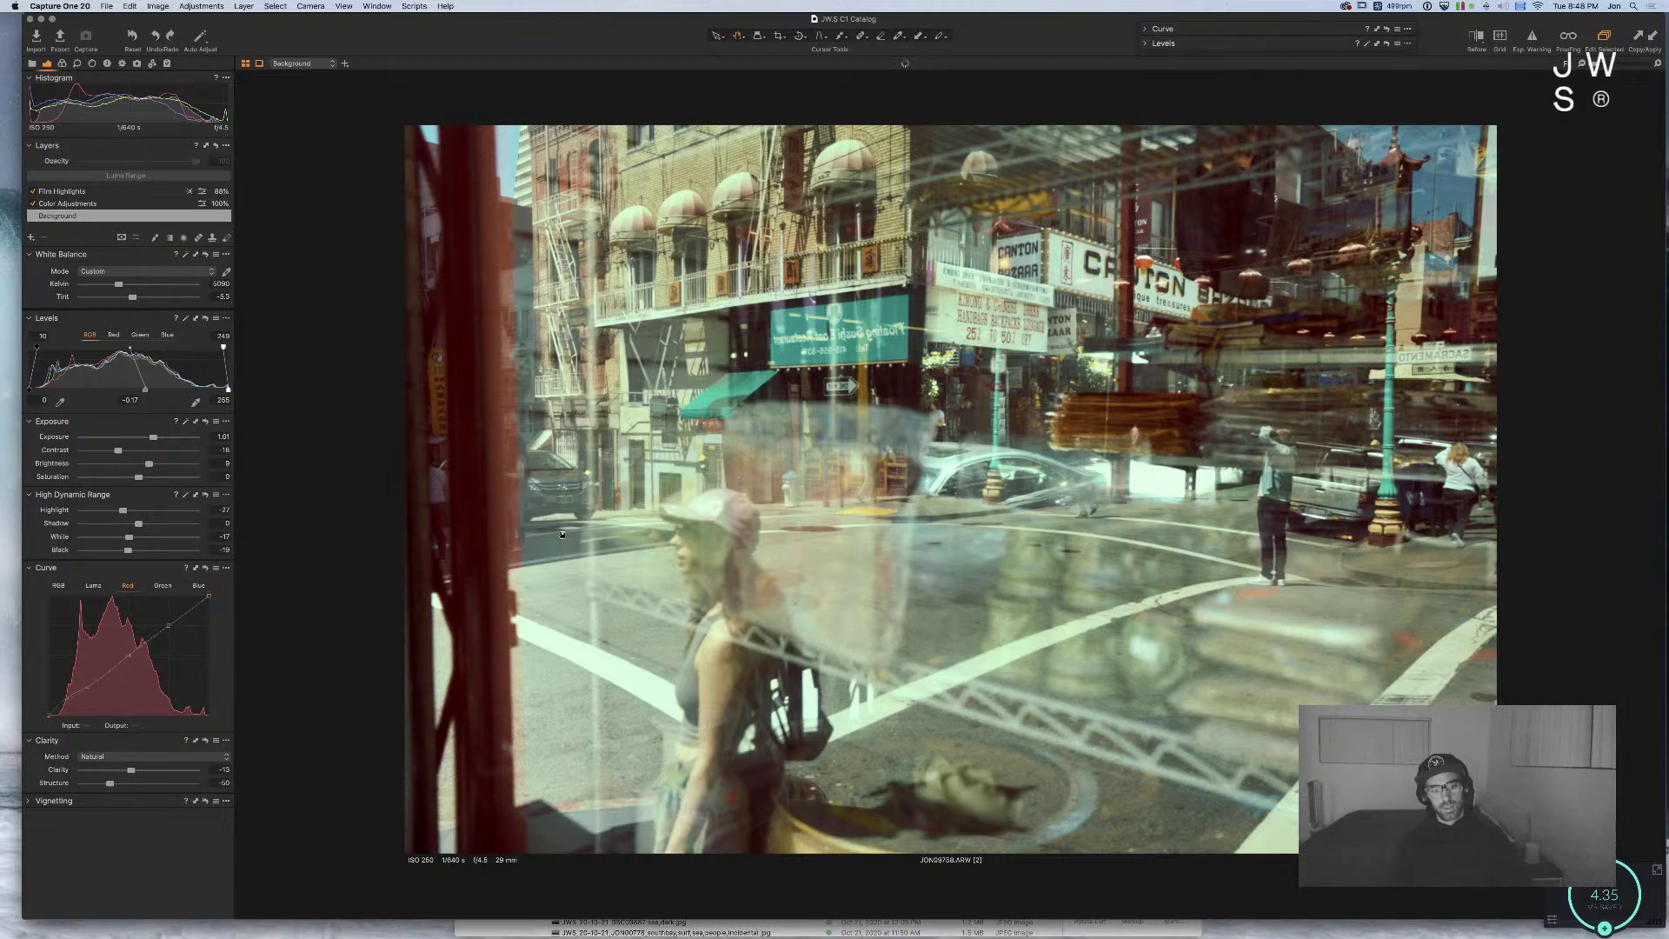
{"action": "key", "text": "super+shift+z"}
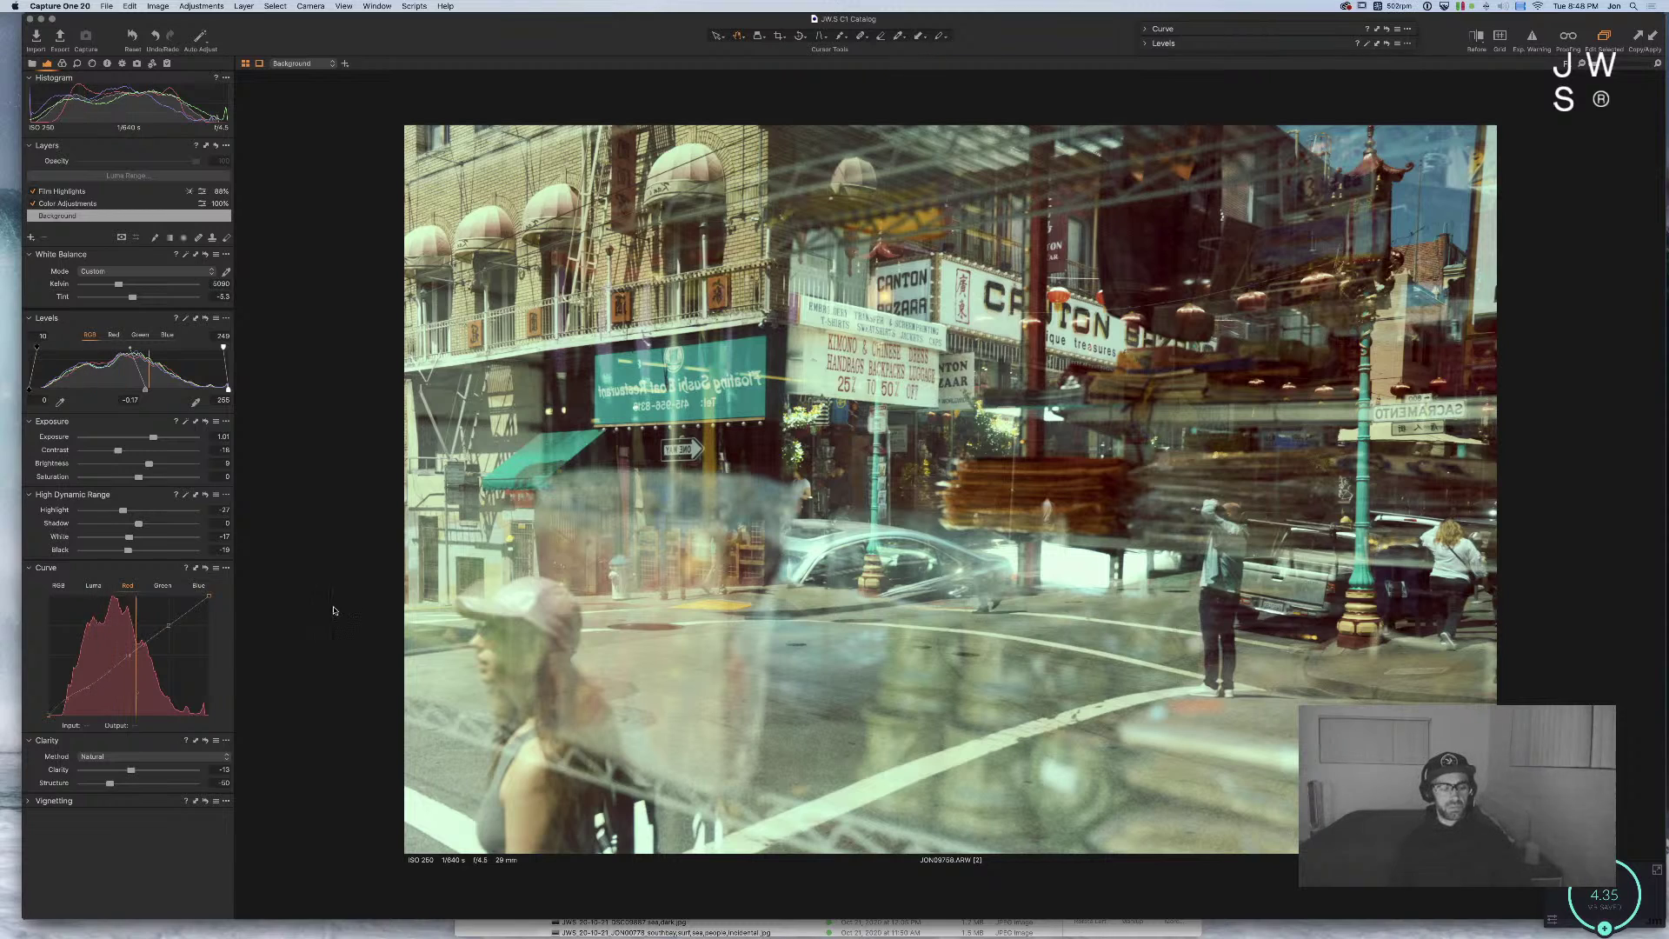
Step: Test a saturation boost on the orange range and reset it, and raise the red range's saturation to 71.8
{"action": "key", "text": "super+alt+3"}
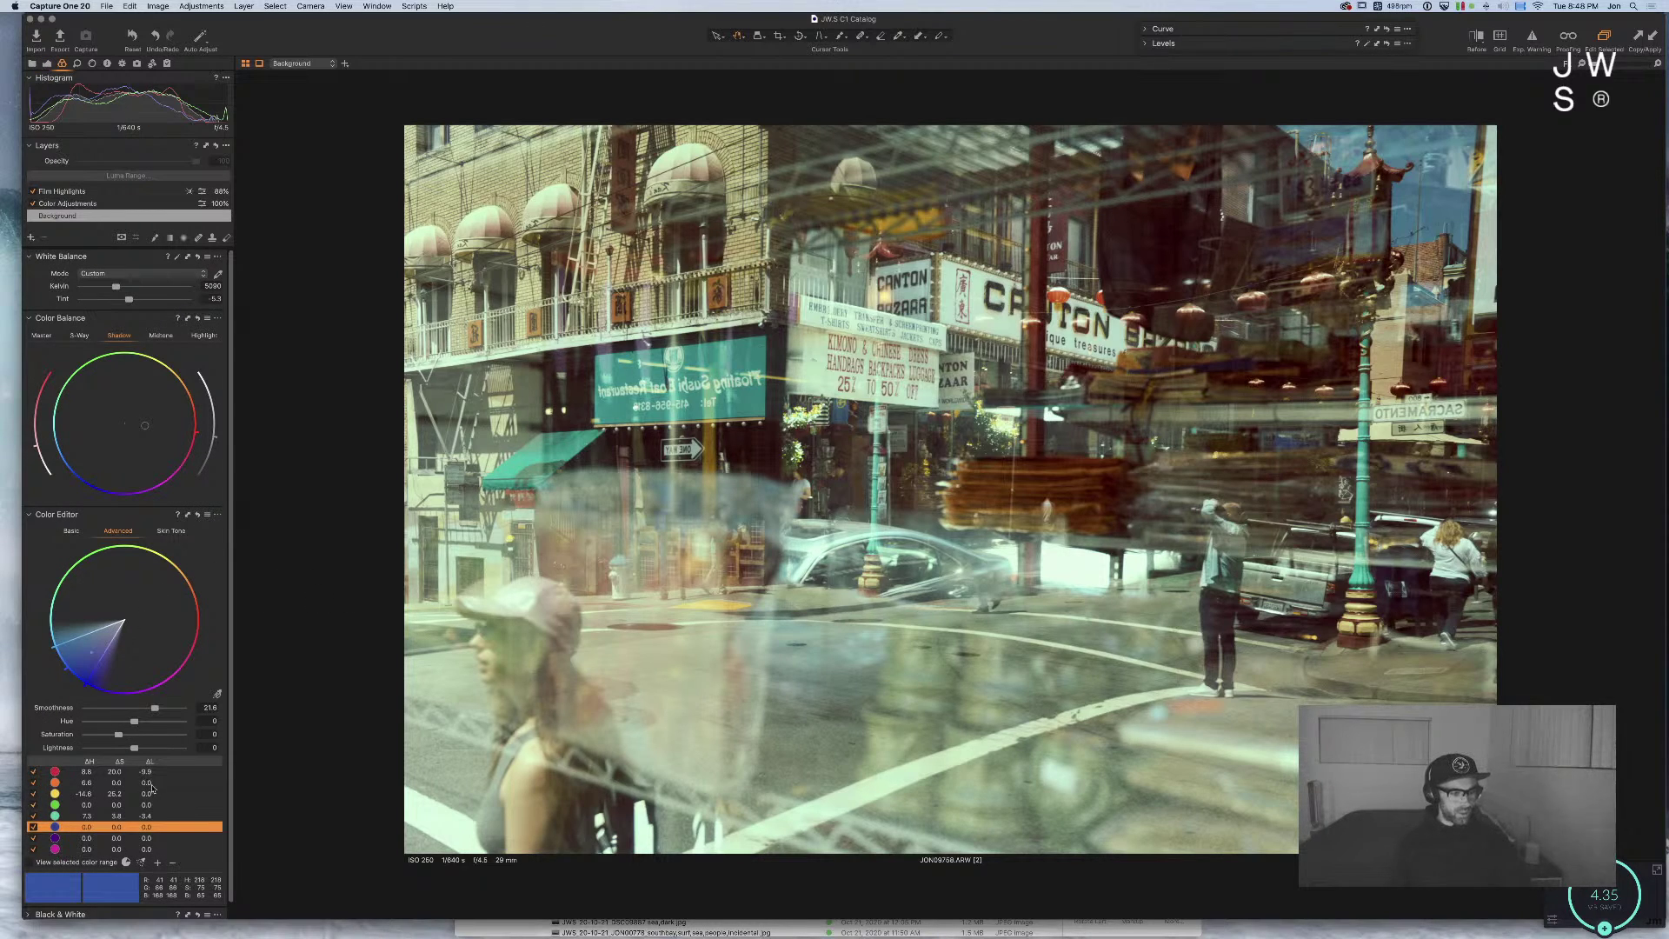
{"action": "left_click", "coordinate": [87, 782]}
{"action": "left_click_drag", "start_coordinate": [118, 735], "coordinate": [130, 735]}
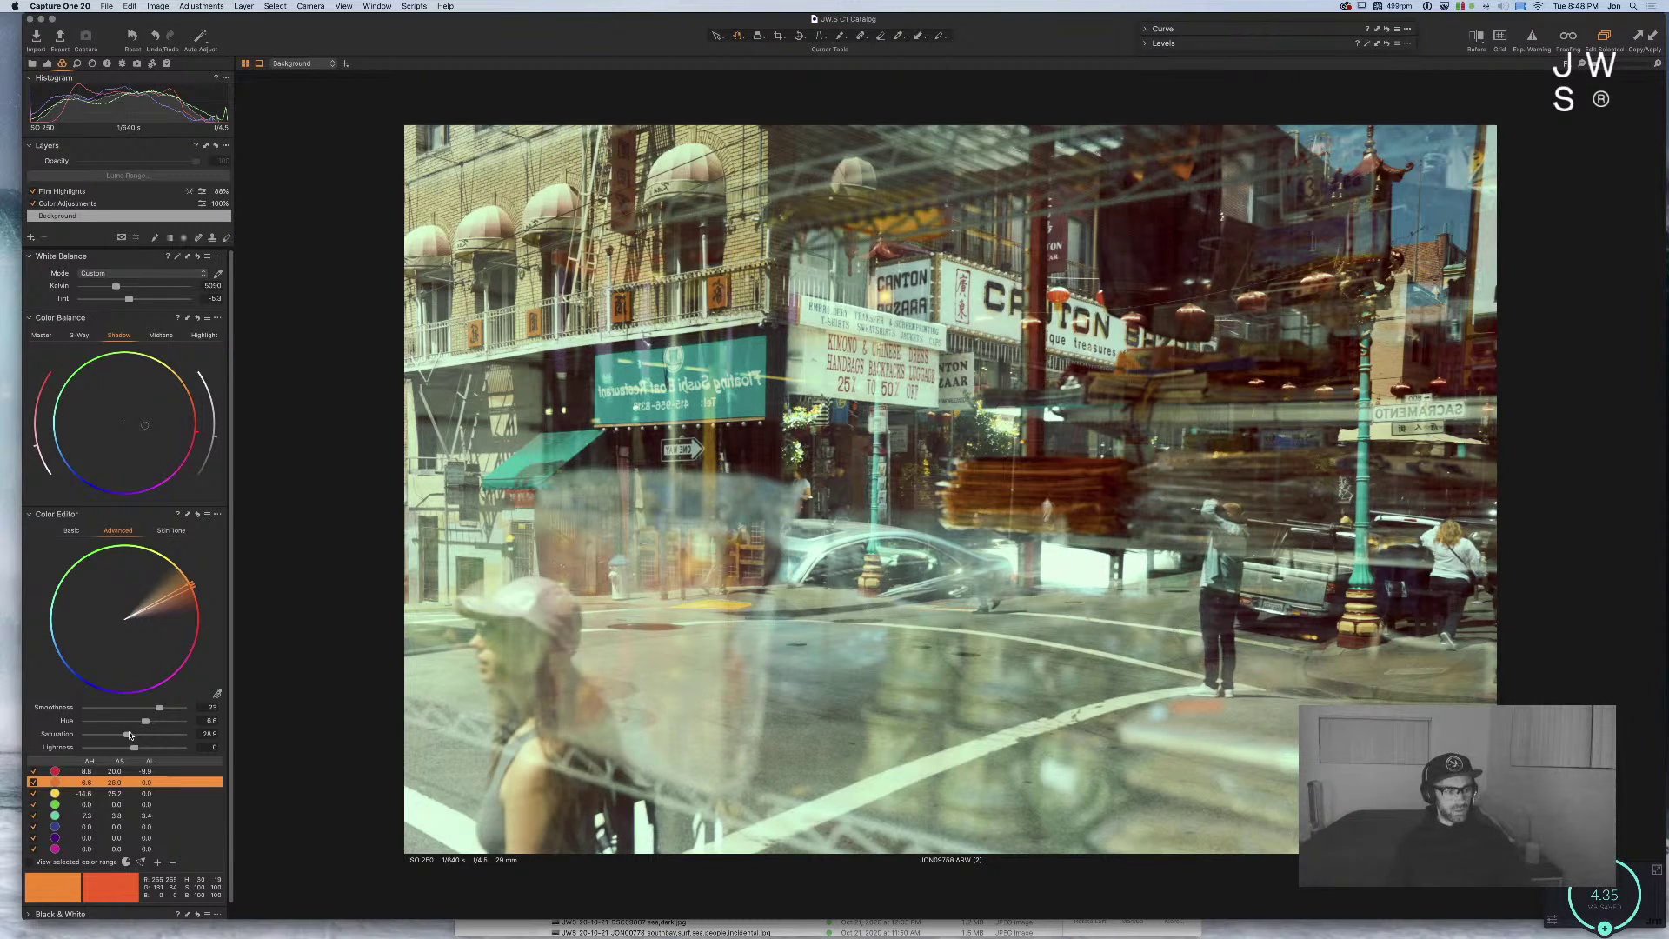
{"action": "double_click", "coordinate": [129, 735]}
{"action": "key", "text": "Up"}
{"action": "left_click_drag", "start_coordinate": [129, 736], "coordinate": [145, 737]}
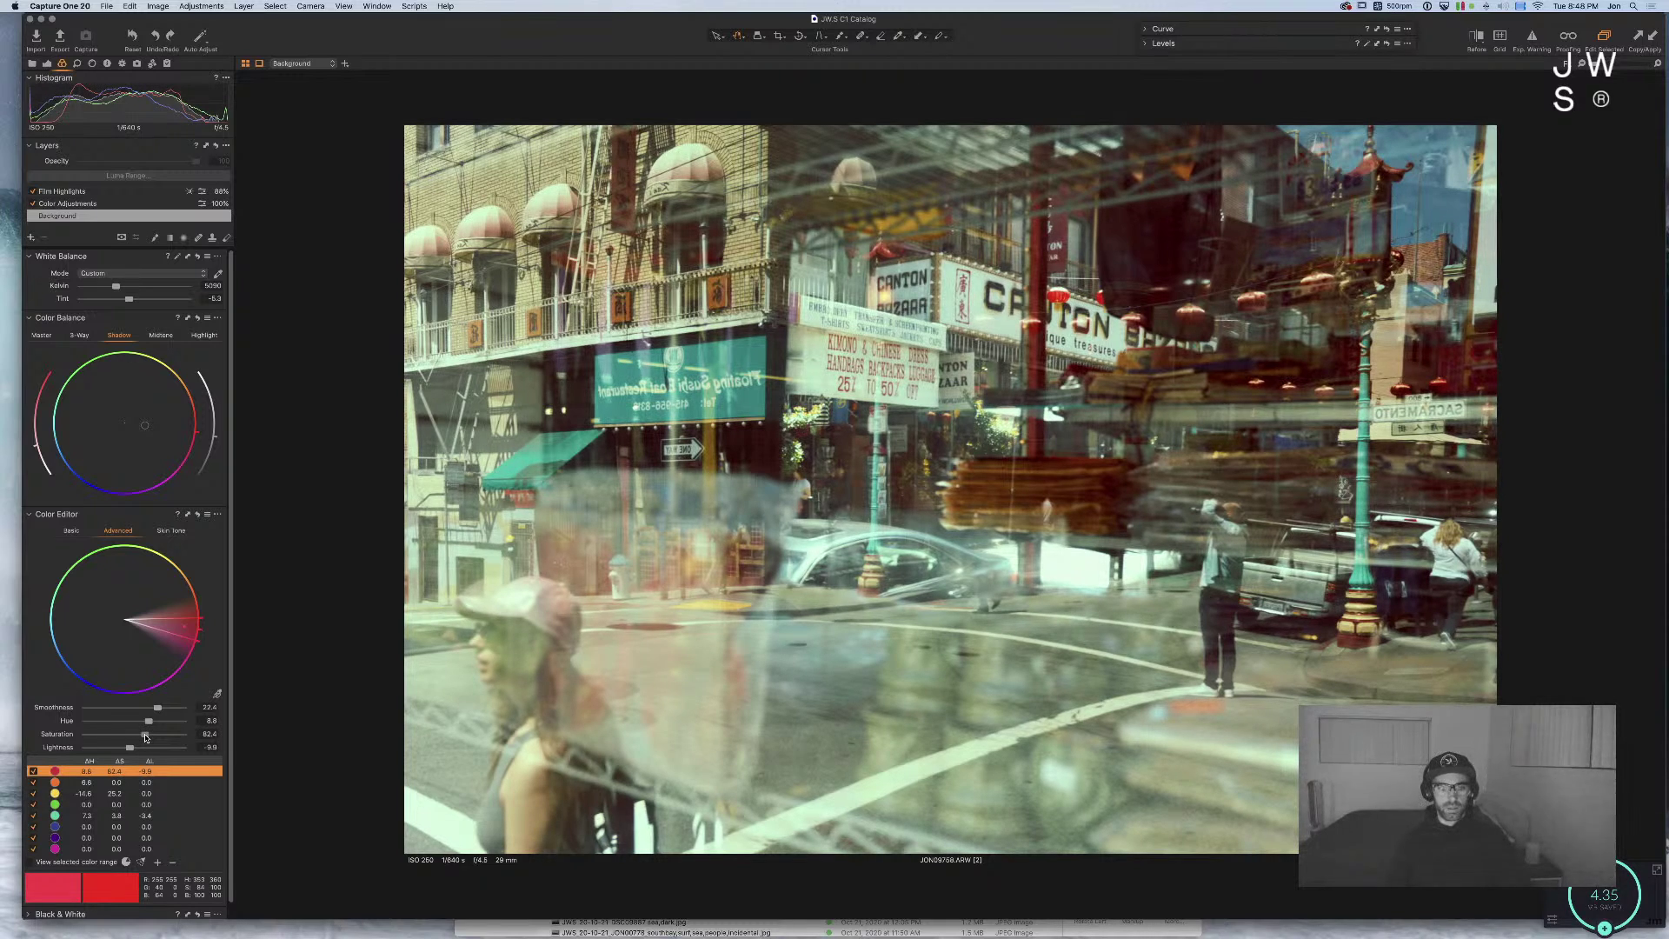
{"action": "left_click_drag", "start_coordinate": [145, 737], "coordinate": [142, 737]}
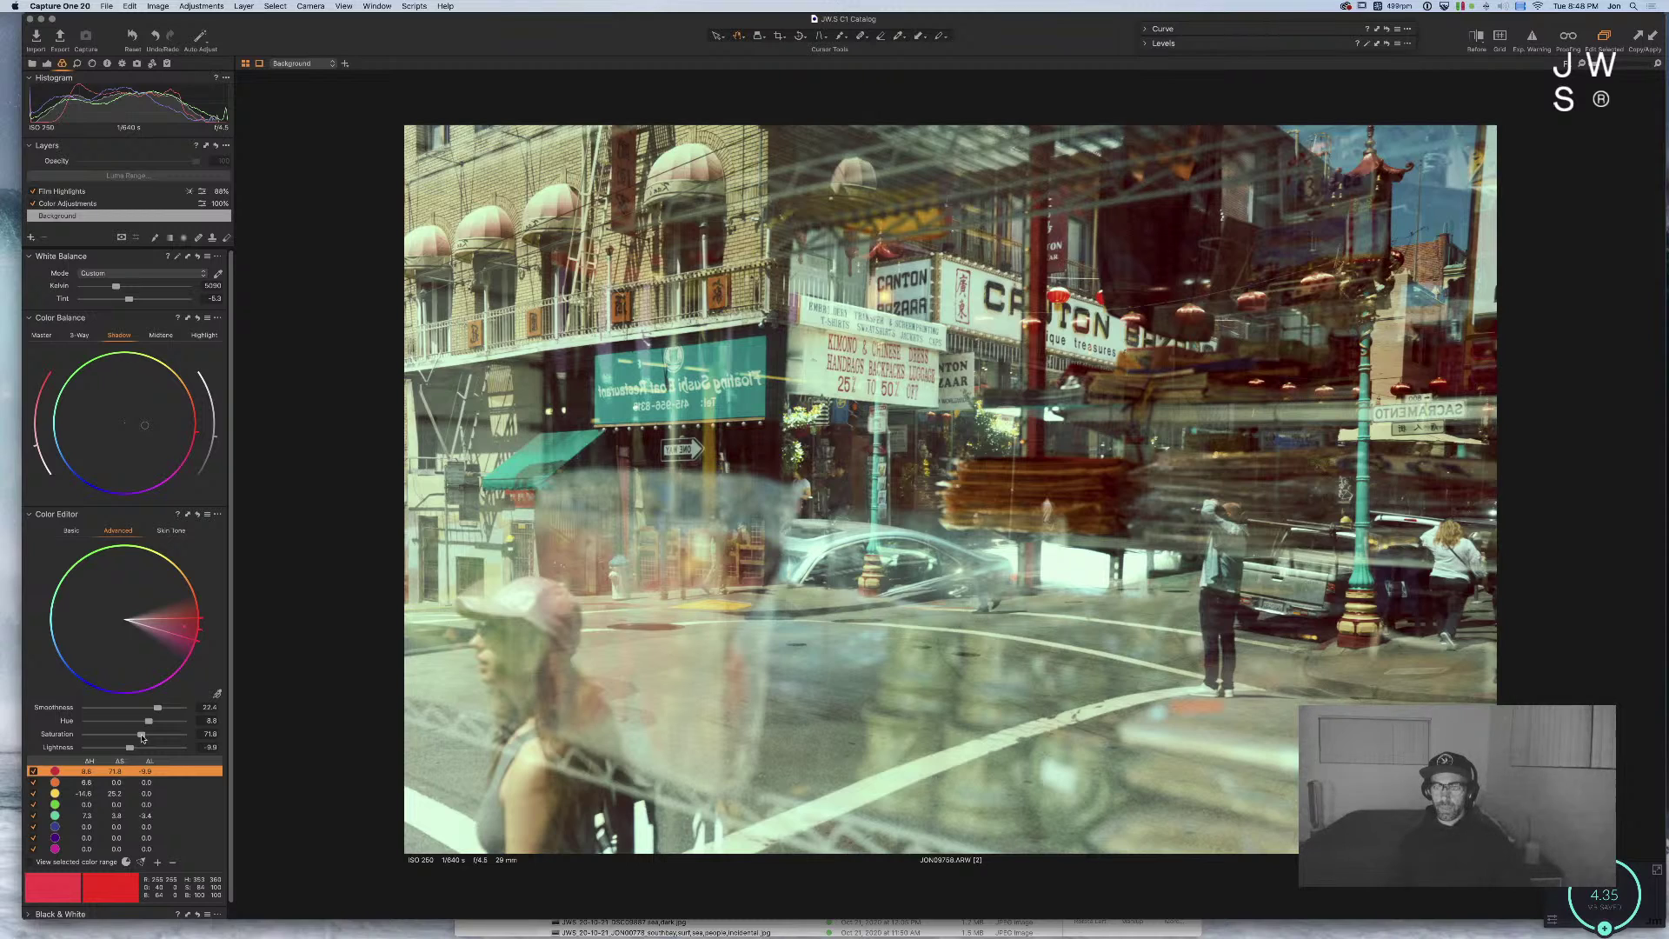
Step: Enter urban as the photo's IPTC Content category
{"action": "key", "text": "super+alt+6"}
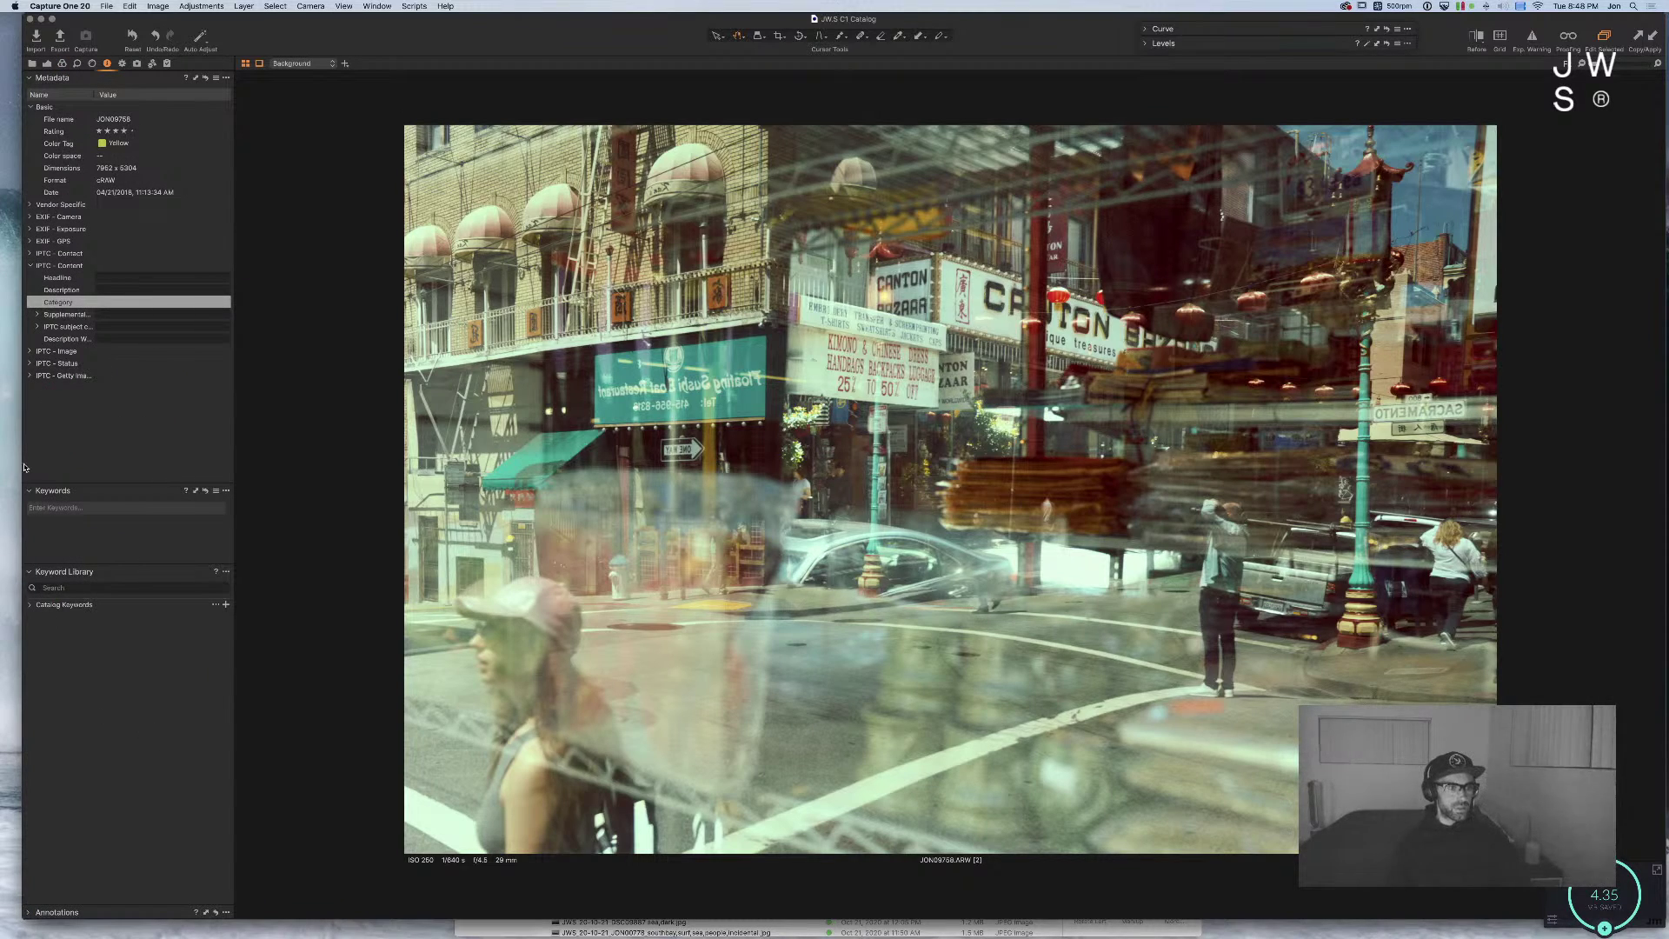
{"action": "left_click", "coordinate": [95, 306]}
{"action": "type", "text": "urban,"}
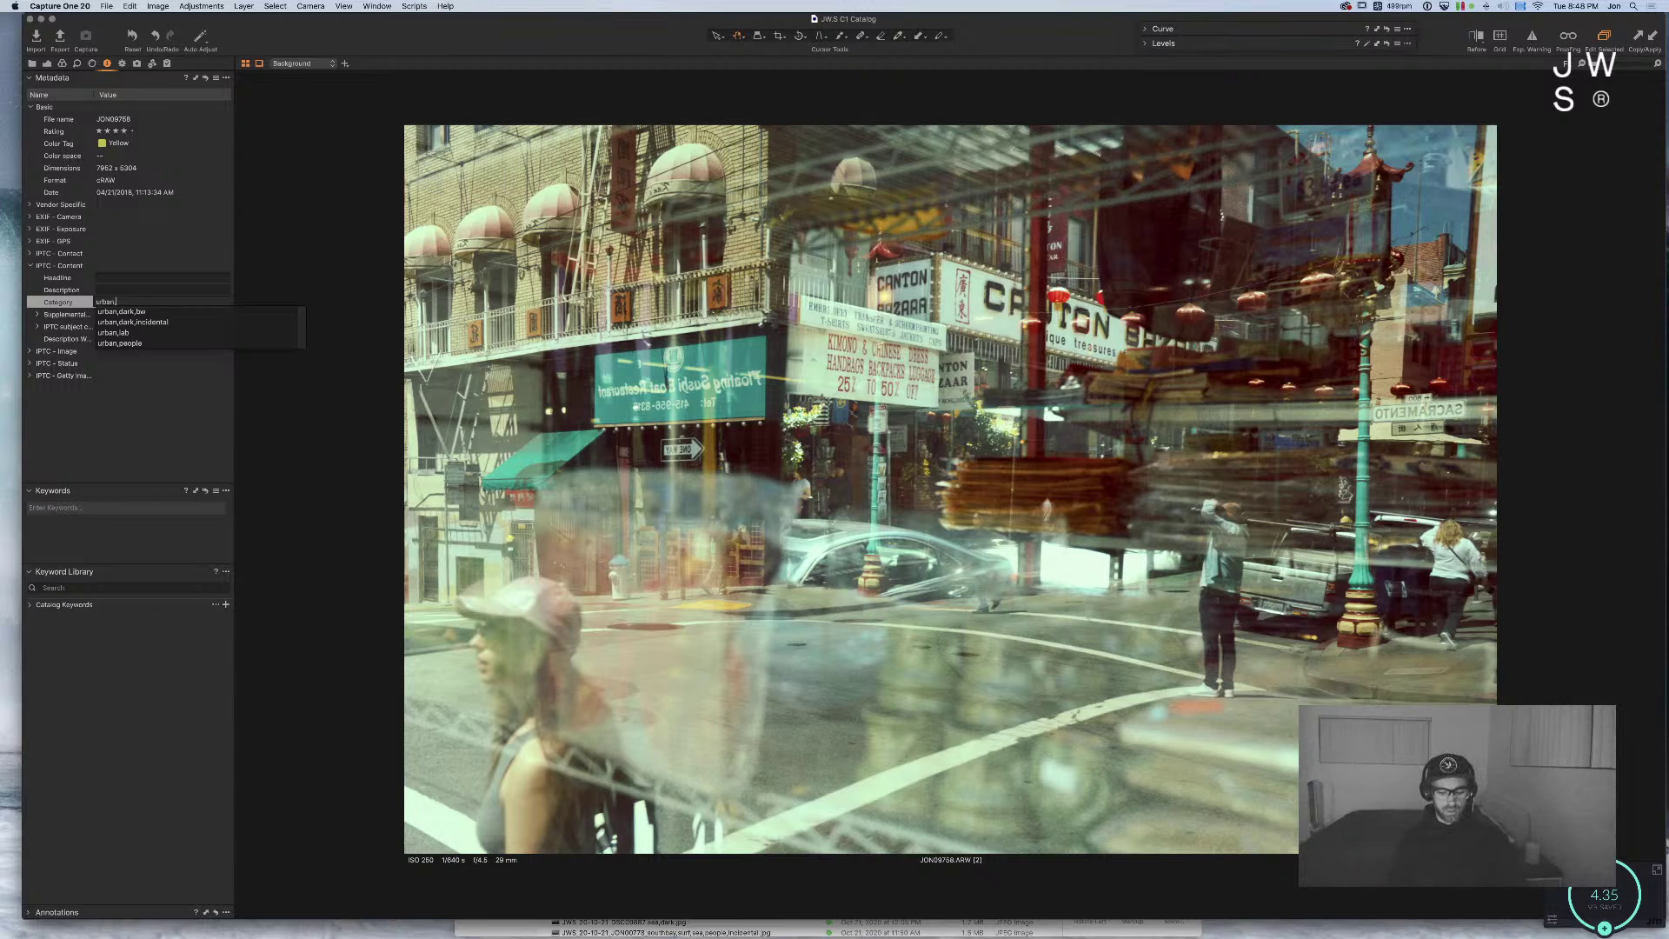
{"action": "key", "text": "BackSpace"}
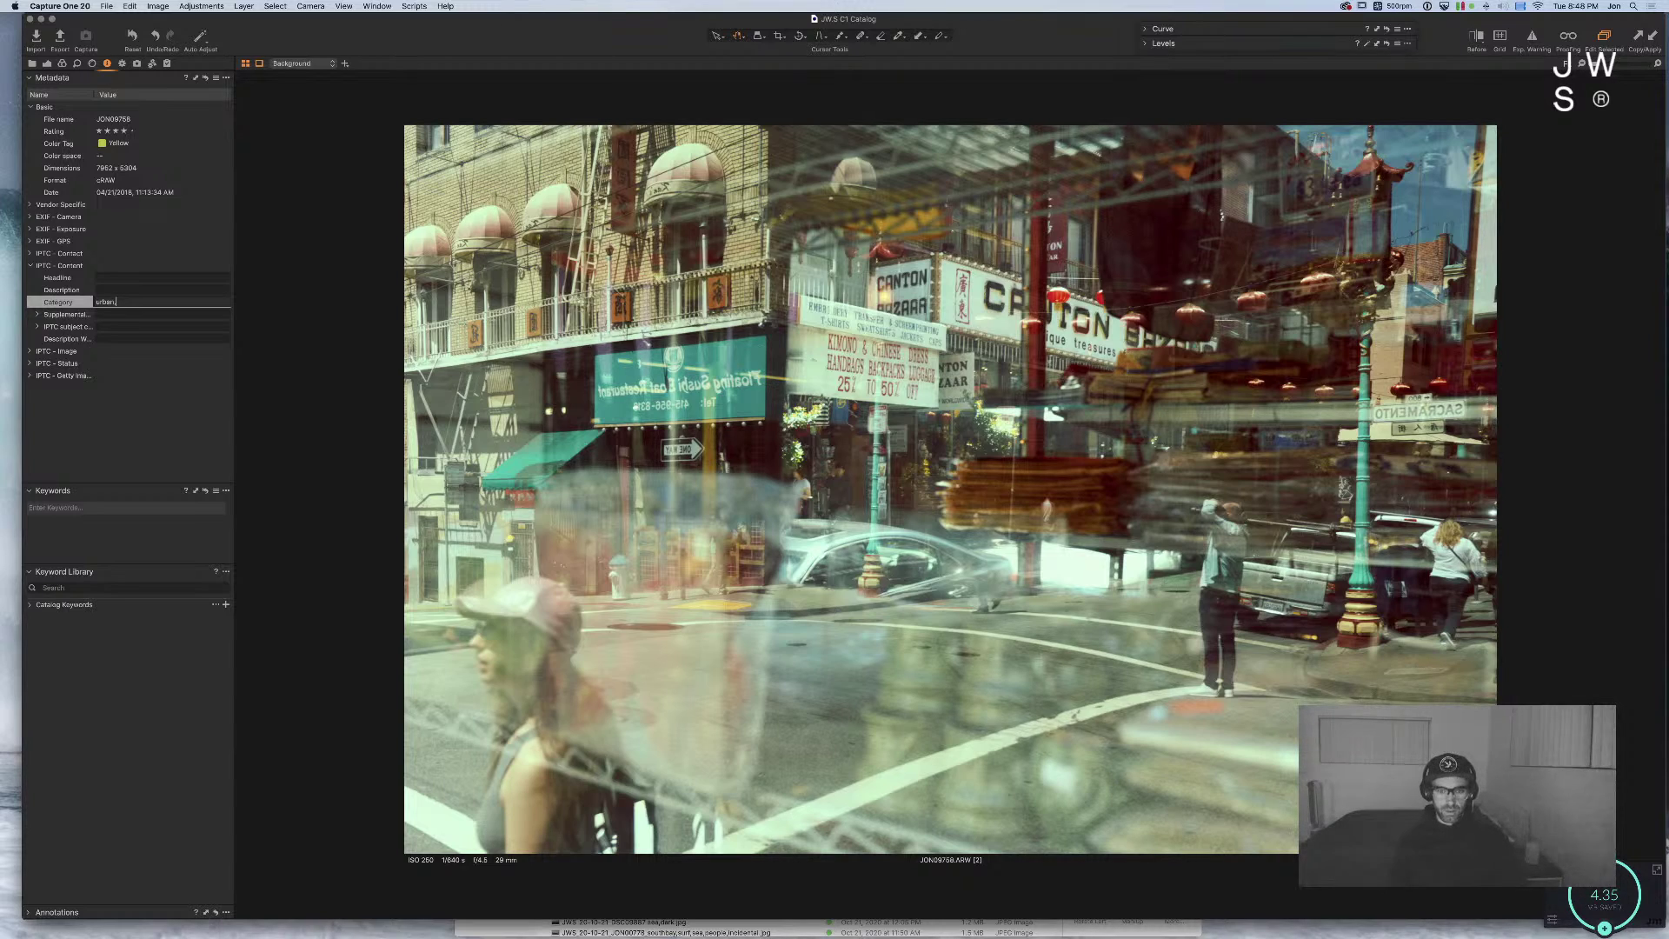
{"action": "key", "text": "Return"}
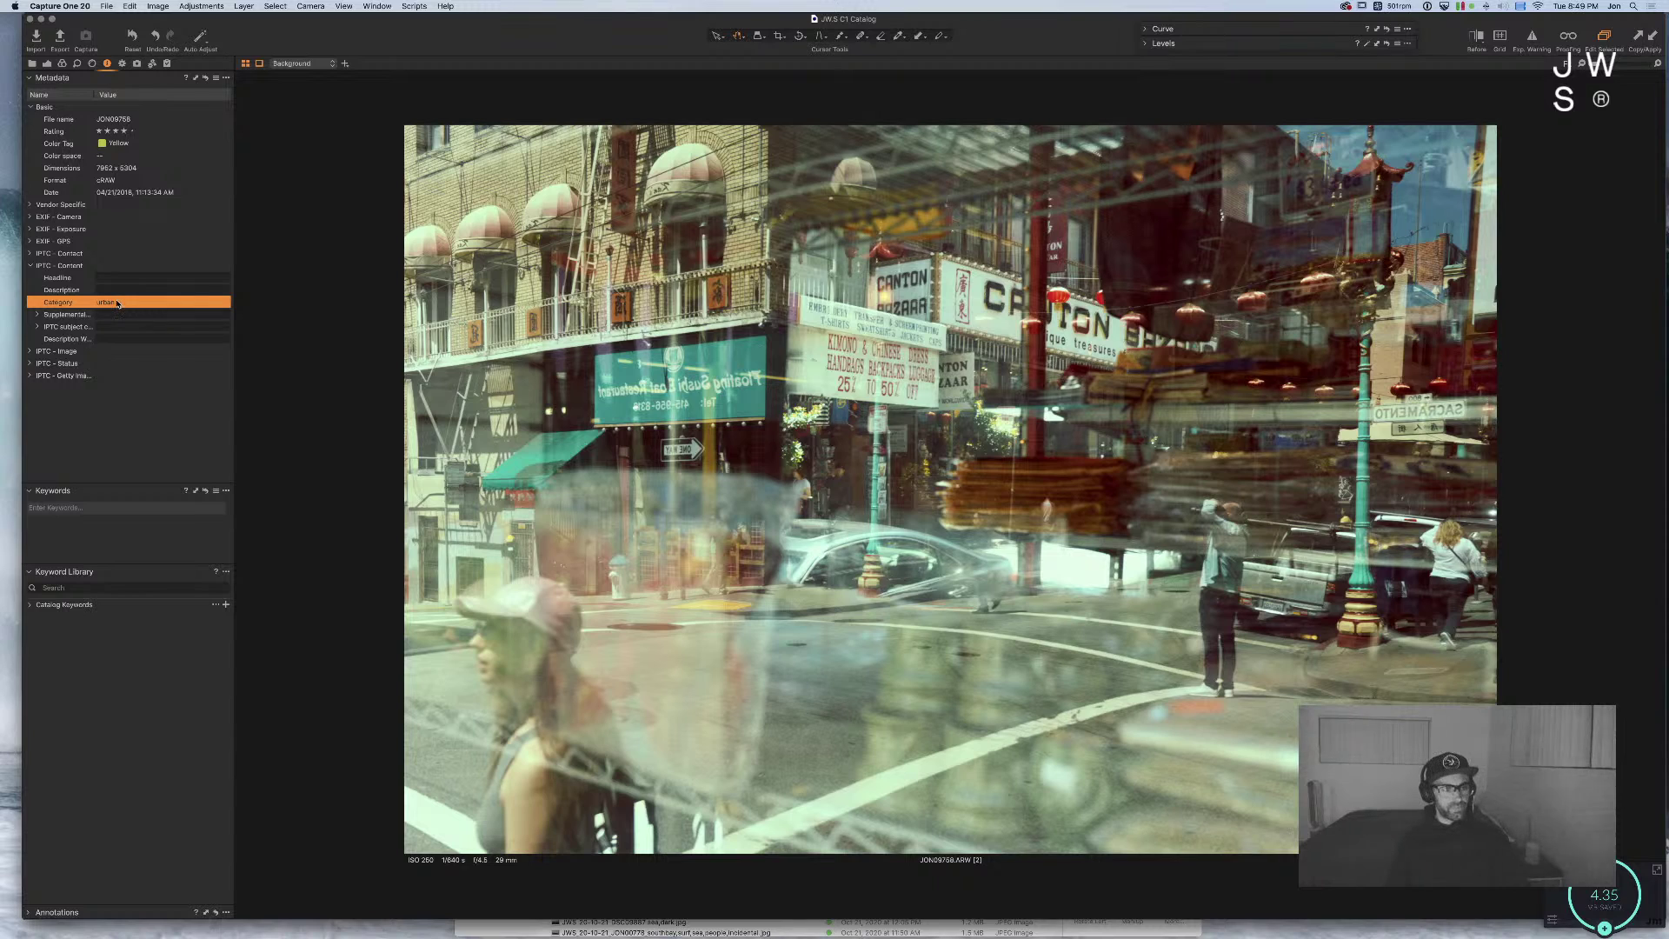
Step: Place the graded street variant ahead of the original in the thumbnail grid and export it as a JPEG to the Wallpapers folder
{"action": "key", "text": "super+alt+v"}
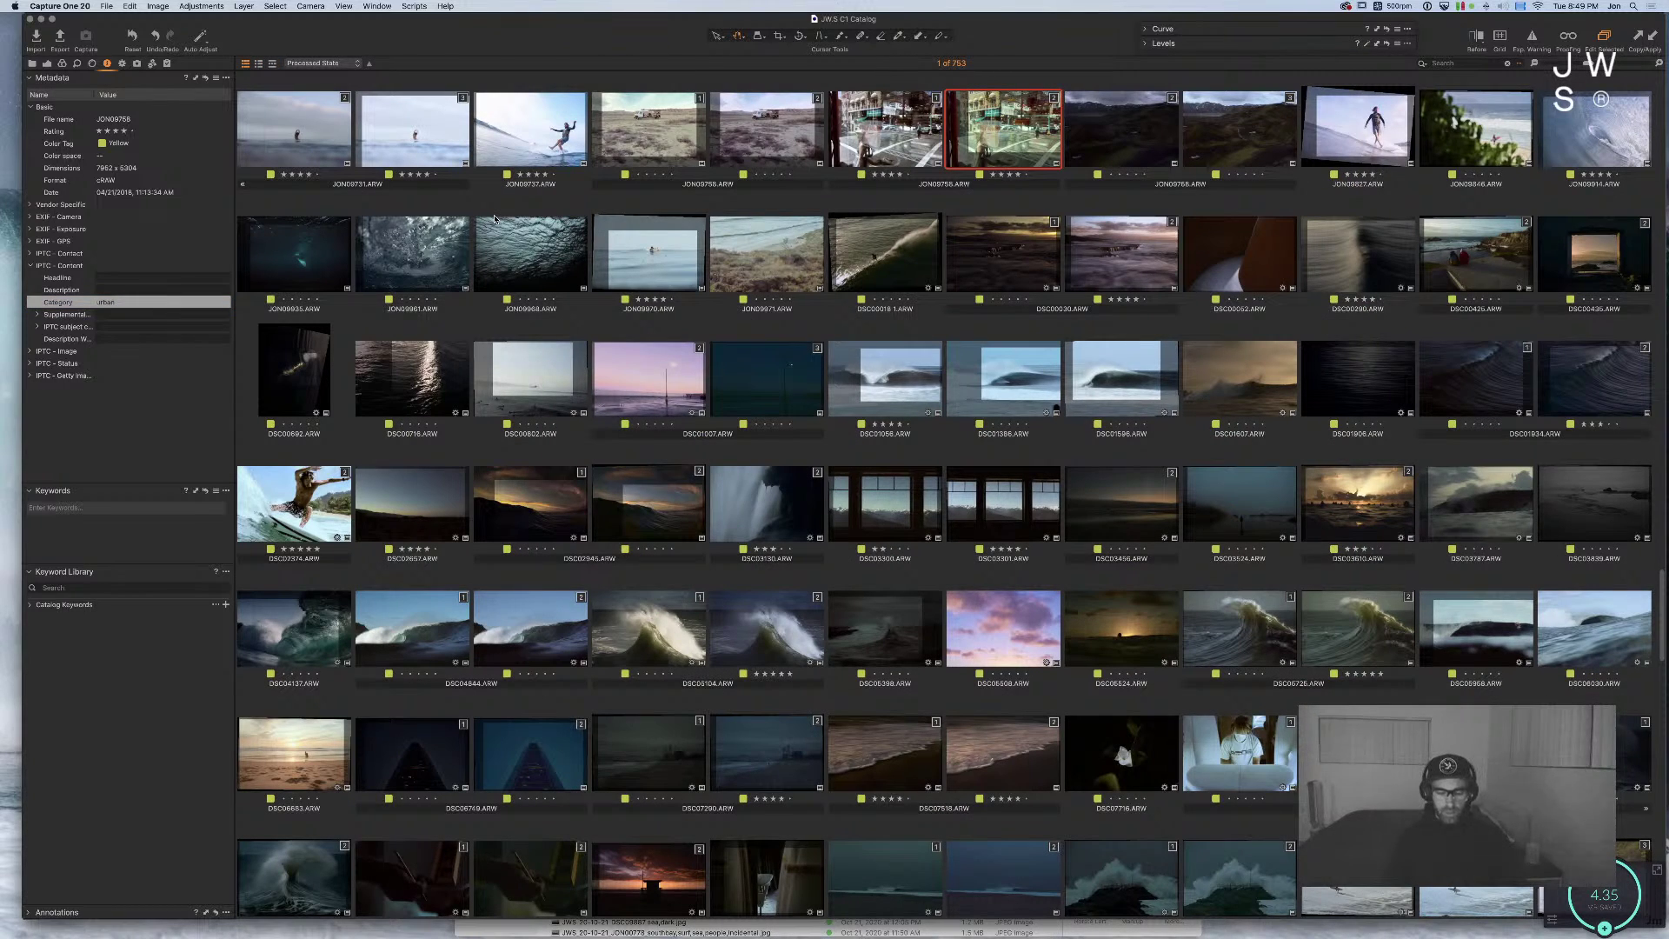
{"action": "key", "text": "Left"}
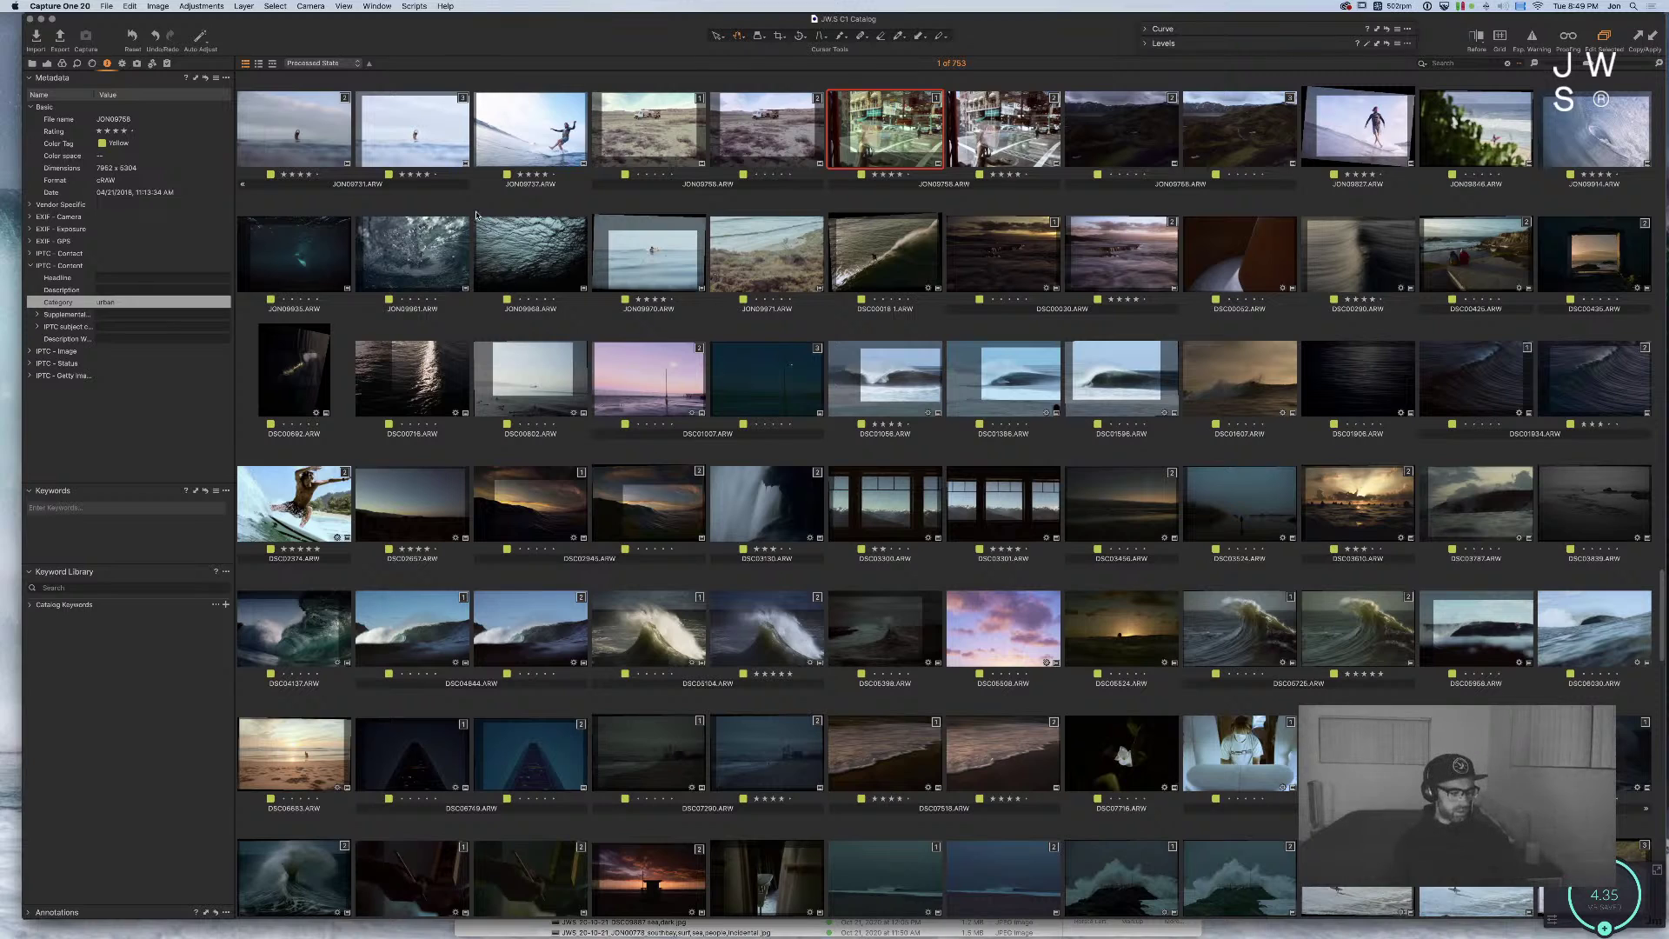
{"action": "key", "text": "super+shift+v"}
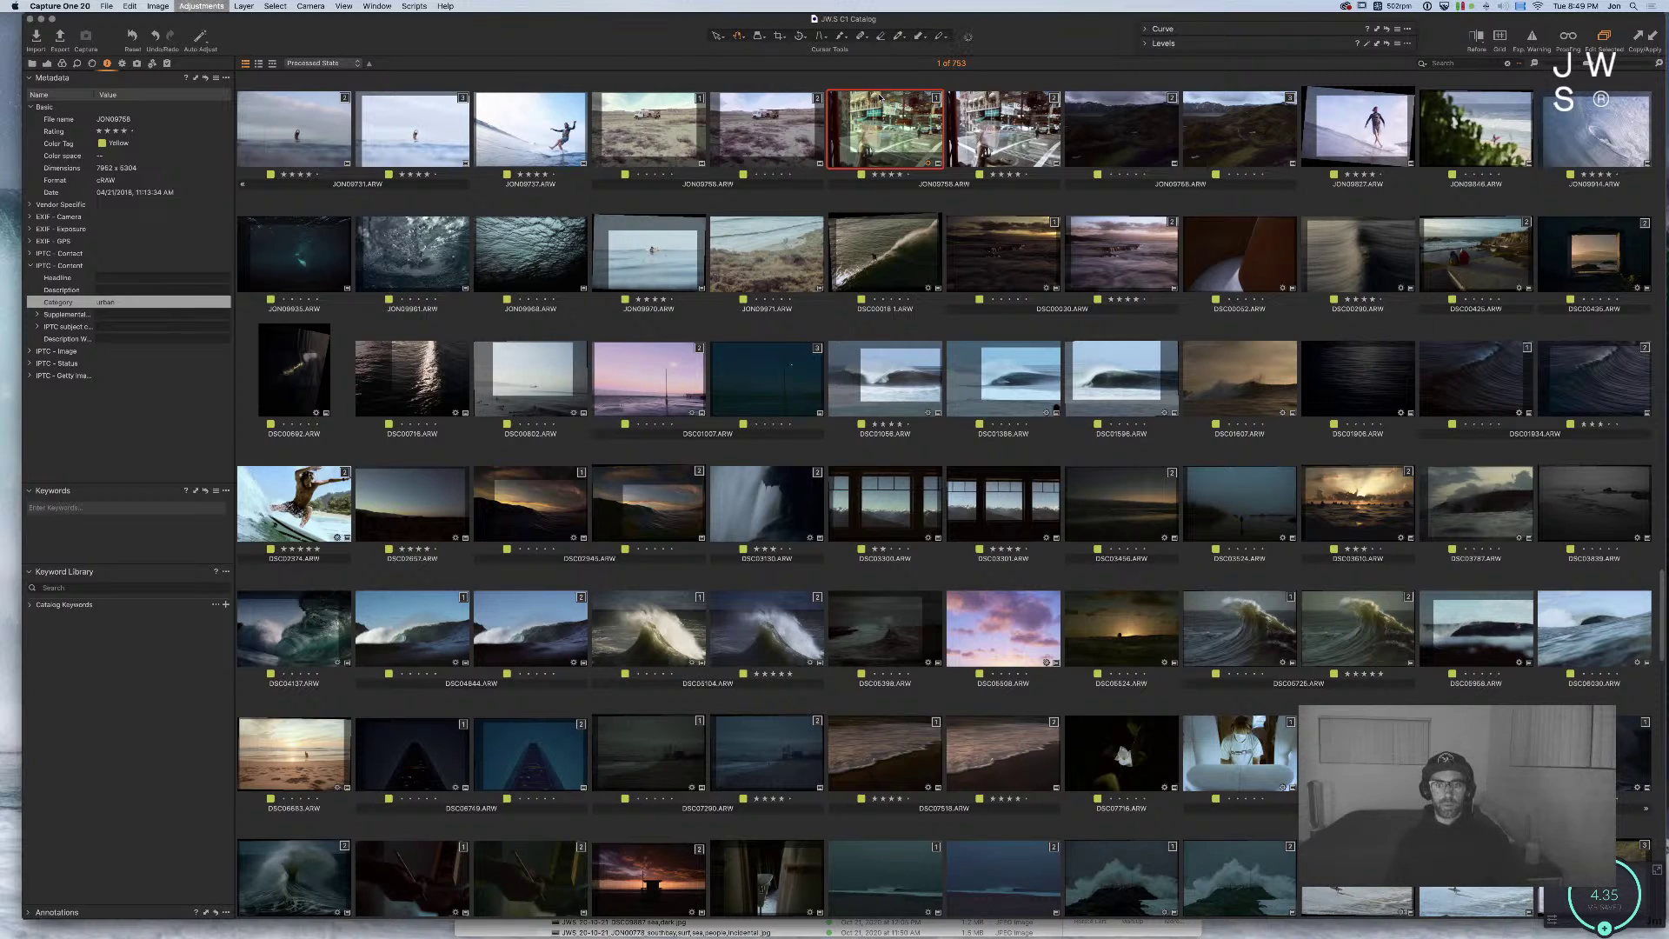
Step: Switch to Cyberduck and upload JWS_20-11-10_JON09758_urban.jpg from the Wallpapers folder to the S3 bucket
{"action": "key", "text": "super+Tab"}
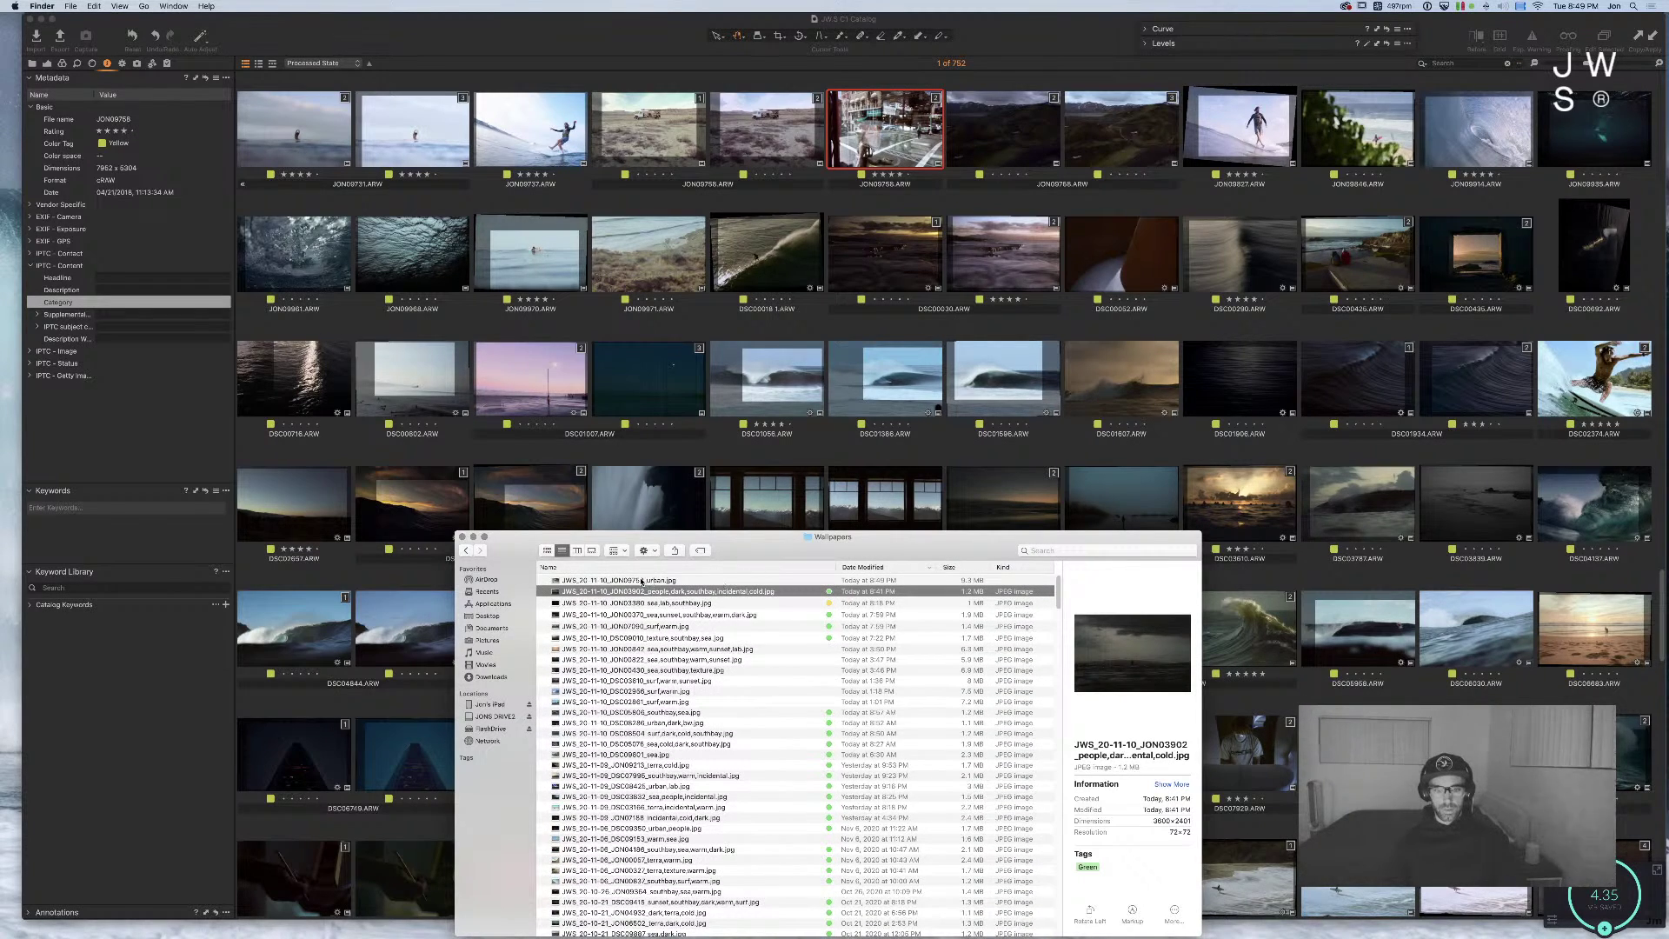
{"action": "key", "text": "super+Tab"}
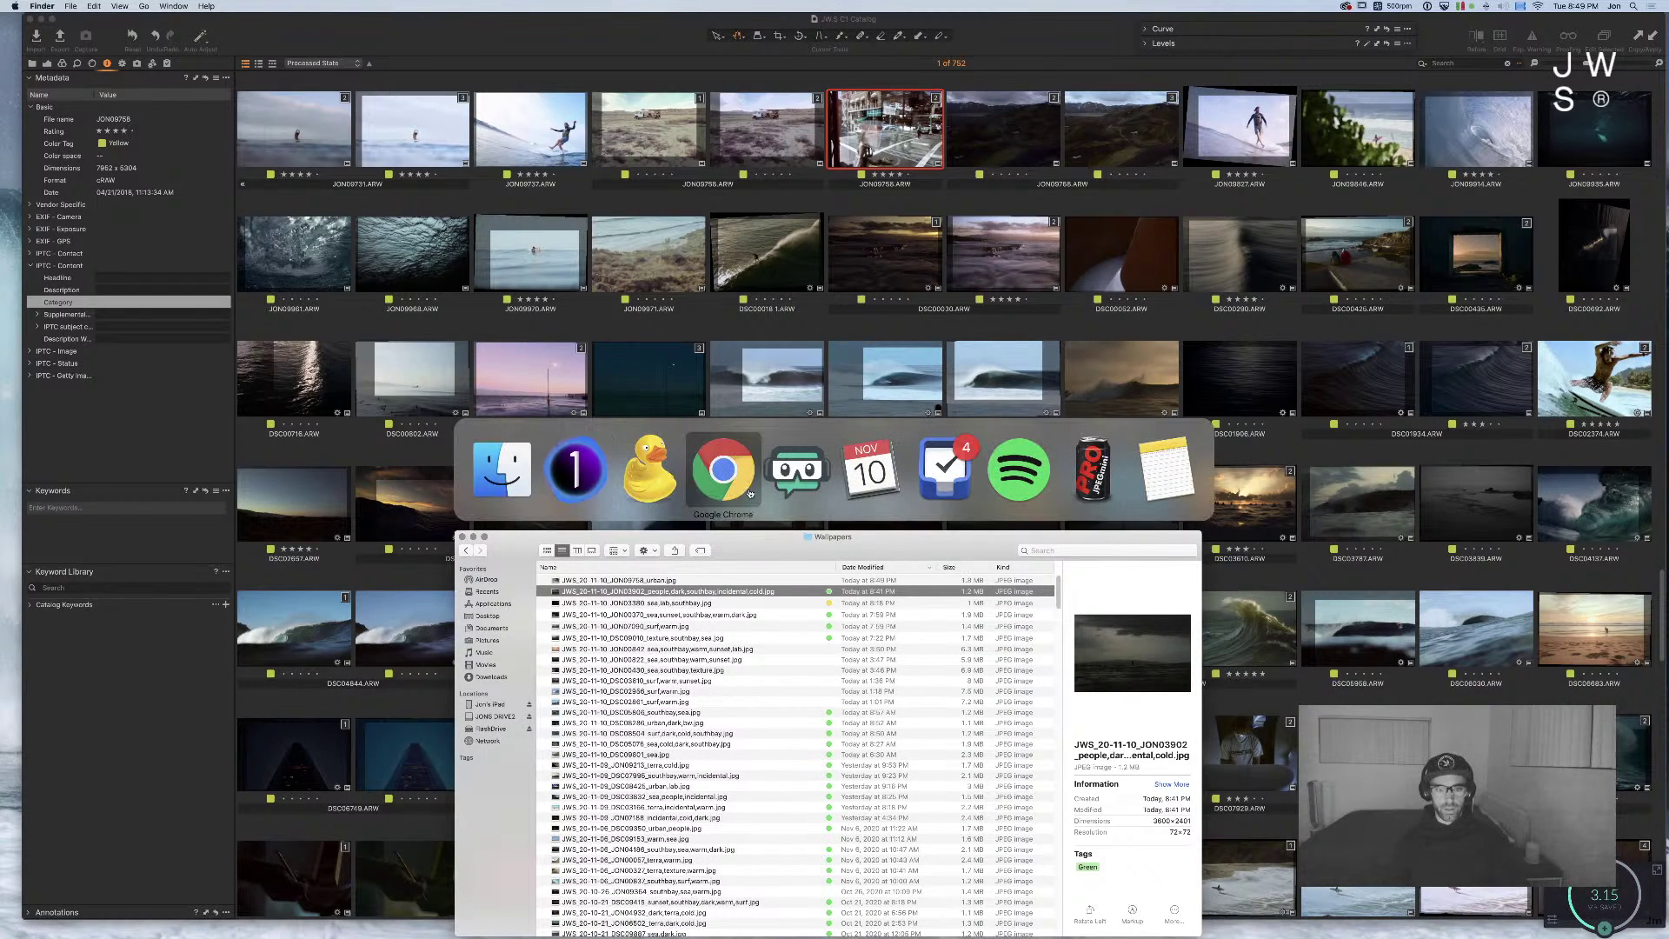
{"action": "left_click", "coordinate": [648, 470]}
{"action": "left_click_drag", "start_coordinate": [655, 581], "coordinate": [1280, 561]}
{"action": "left_click", "coordinate": [713, 581]}
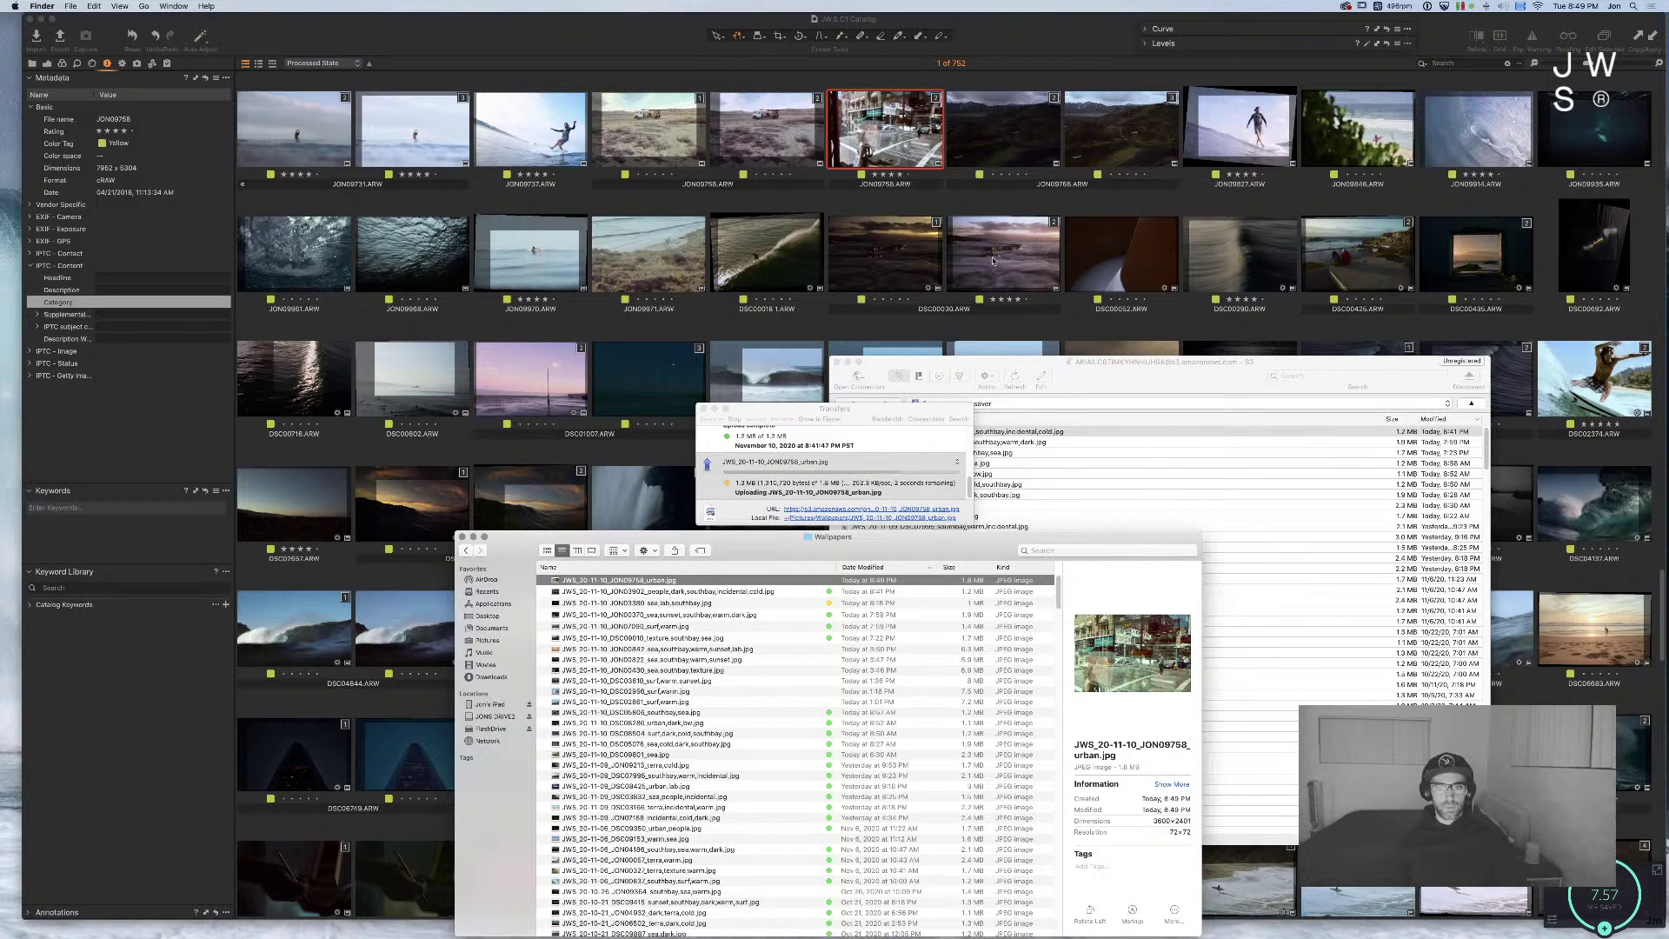
Step: Switch to Capture One and look through the remaining thumbnails in the grid for the next photo to grade
{"action": "left_click", "coordinate": [947, 198]}
{"action": "left_click", "coordinate": [1003, 253]}
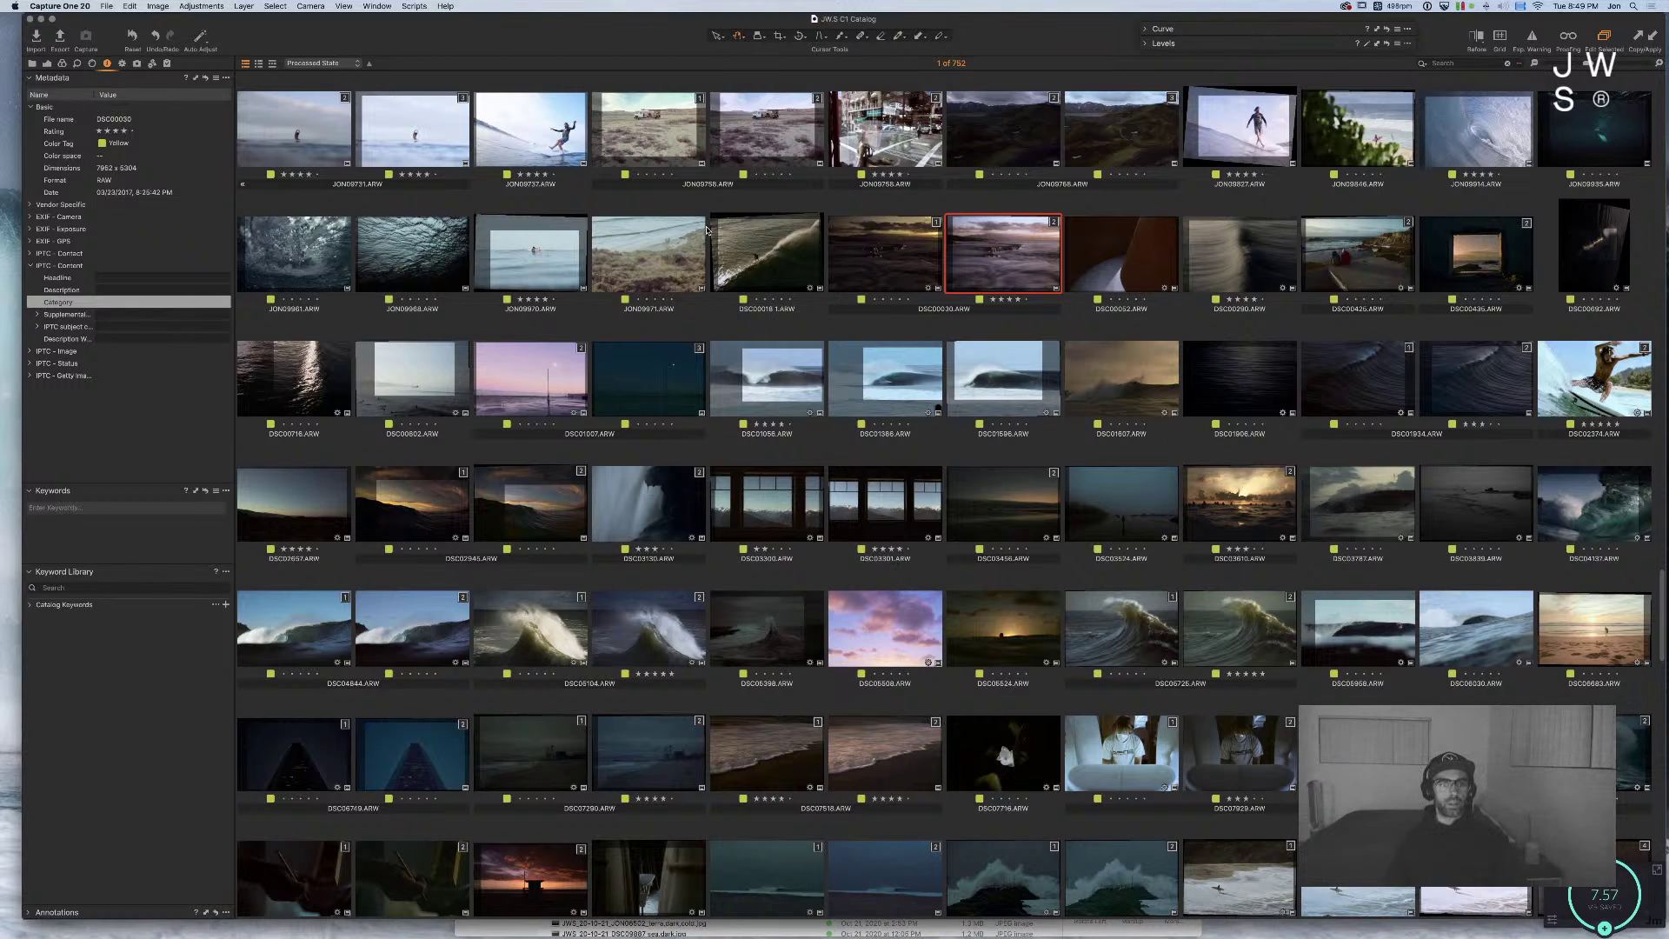
{"action": "scroll", "coordinate": [687, 257], "scroll_direction": "down", "scroll_amount": 2}
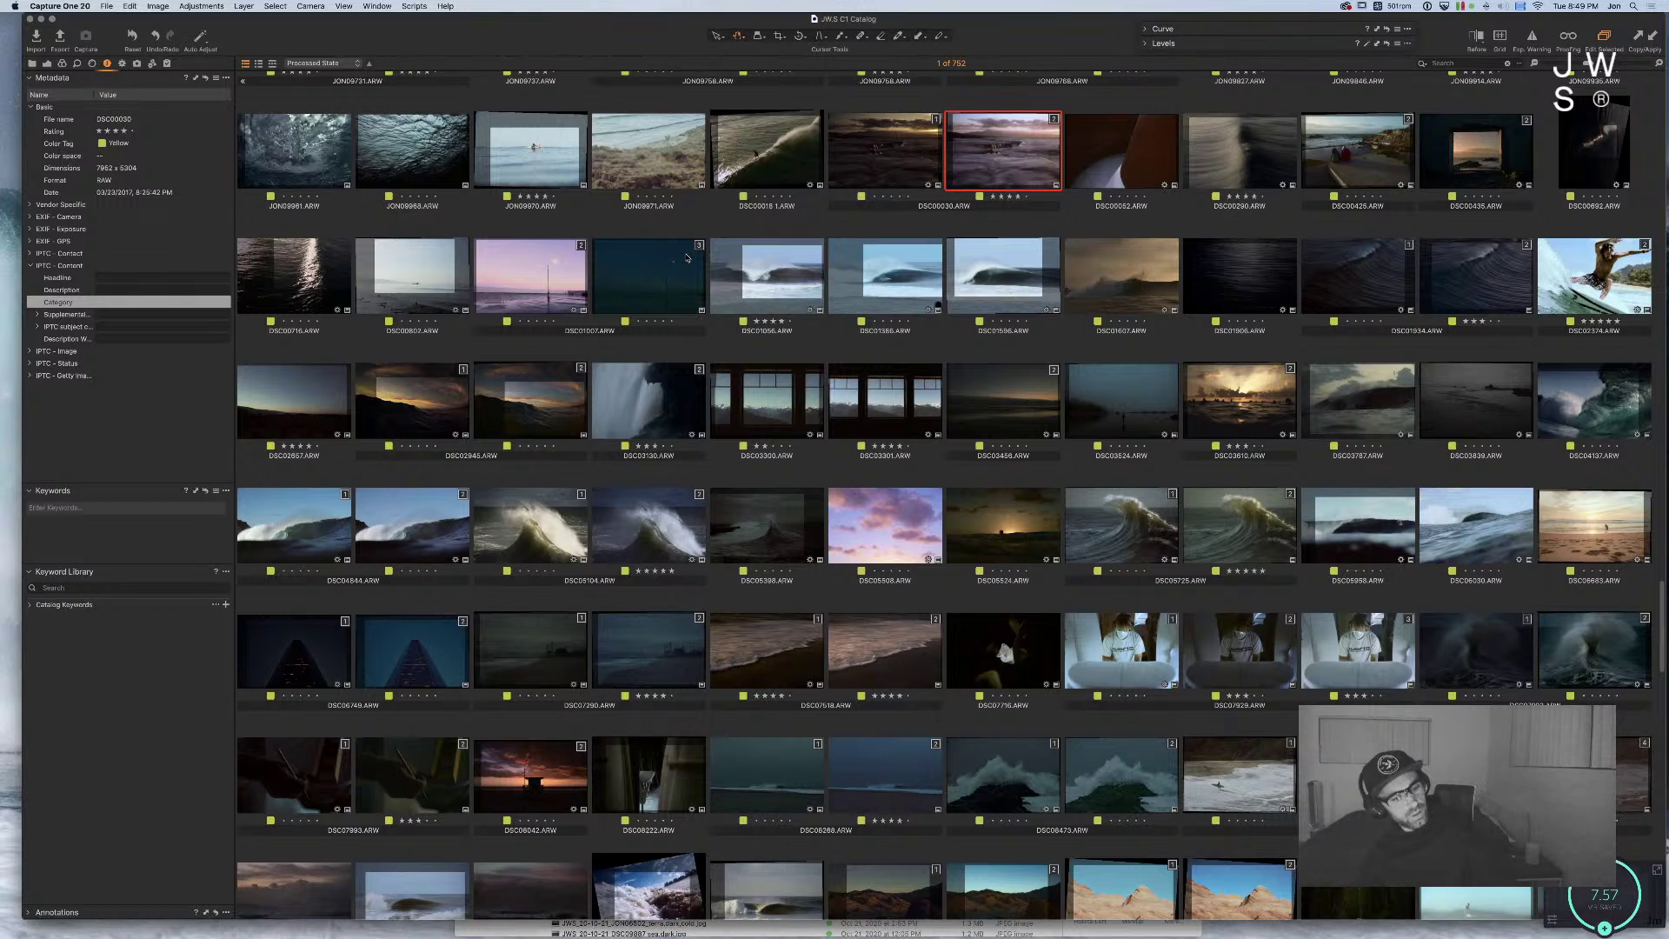
{"action": "scroll", "coordinate": [686, 257], "scroll_direction": "up", "scroll_amount": 1}
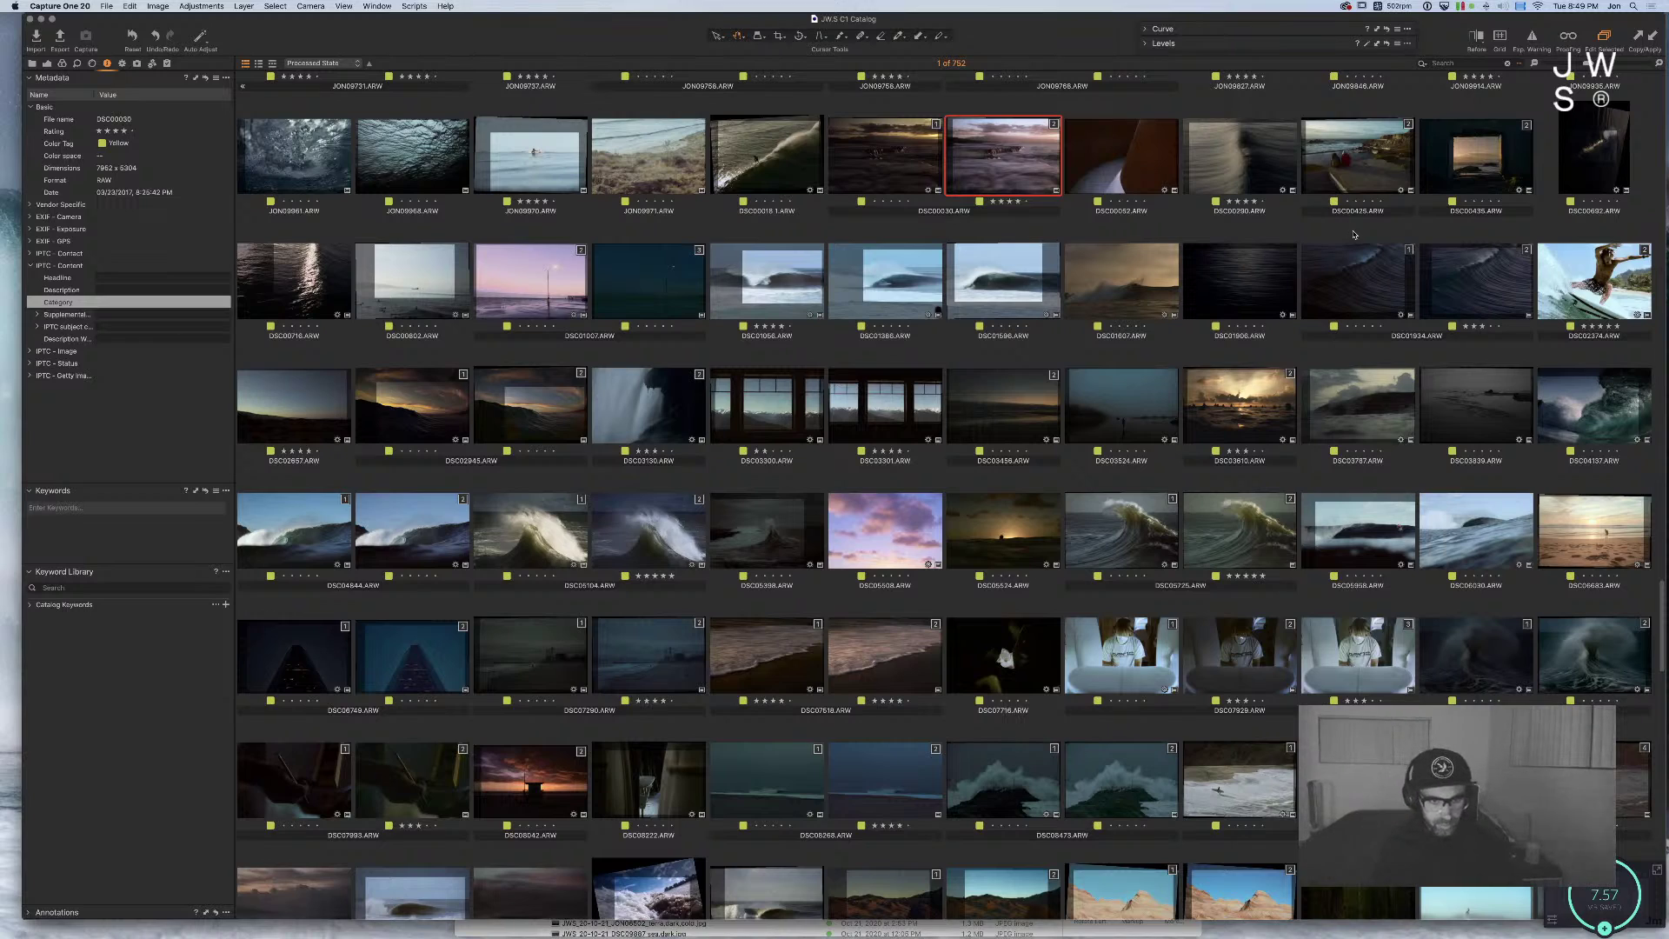
{"action": "scroll", "coordinate": [862, 420], "scroll_direction": "down", "scroll_amount": 15}
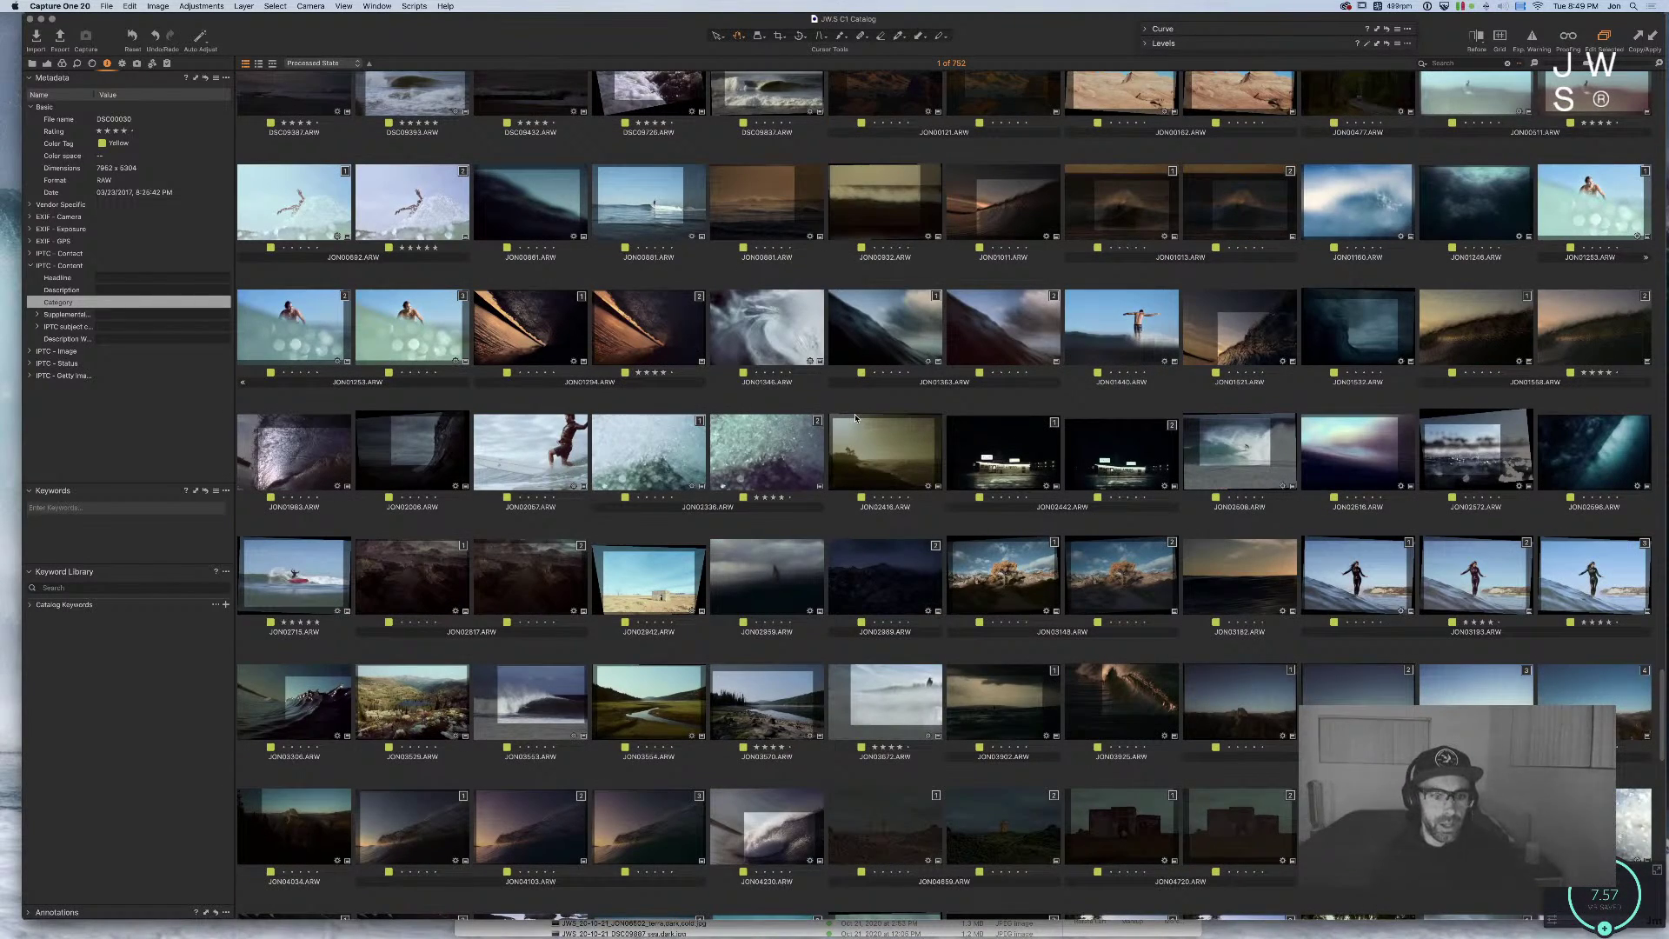
{"action": "scroll", "coordinate": [856, 418], "scroll_direction": "down", "scroll_amount": 1}
{"action": "scroll", "coordinate": [856, 414], "scroll_direction": "down", "scroll_amount": 3}
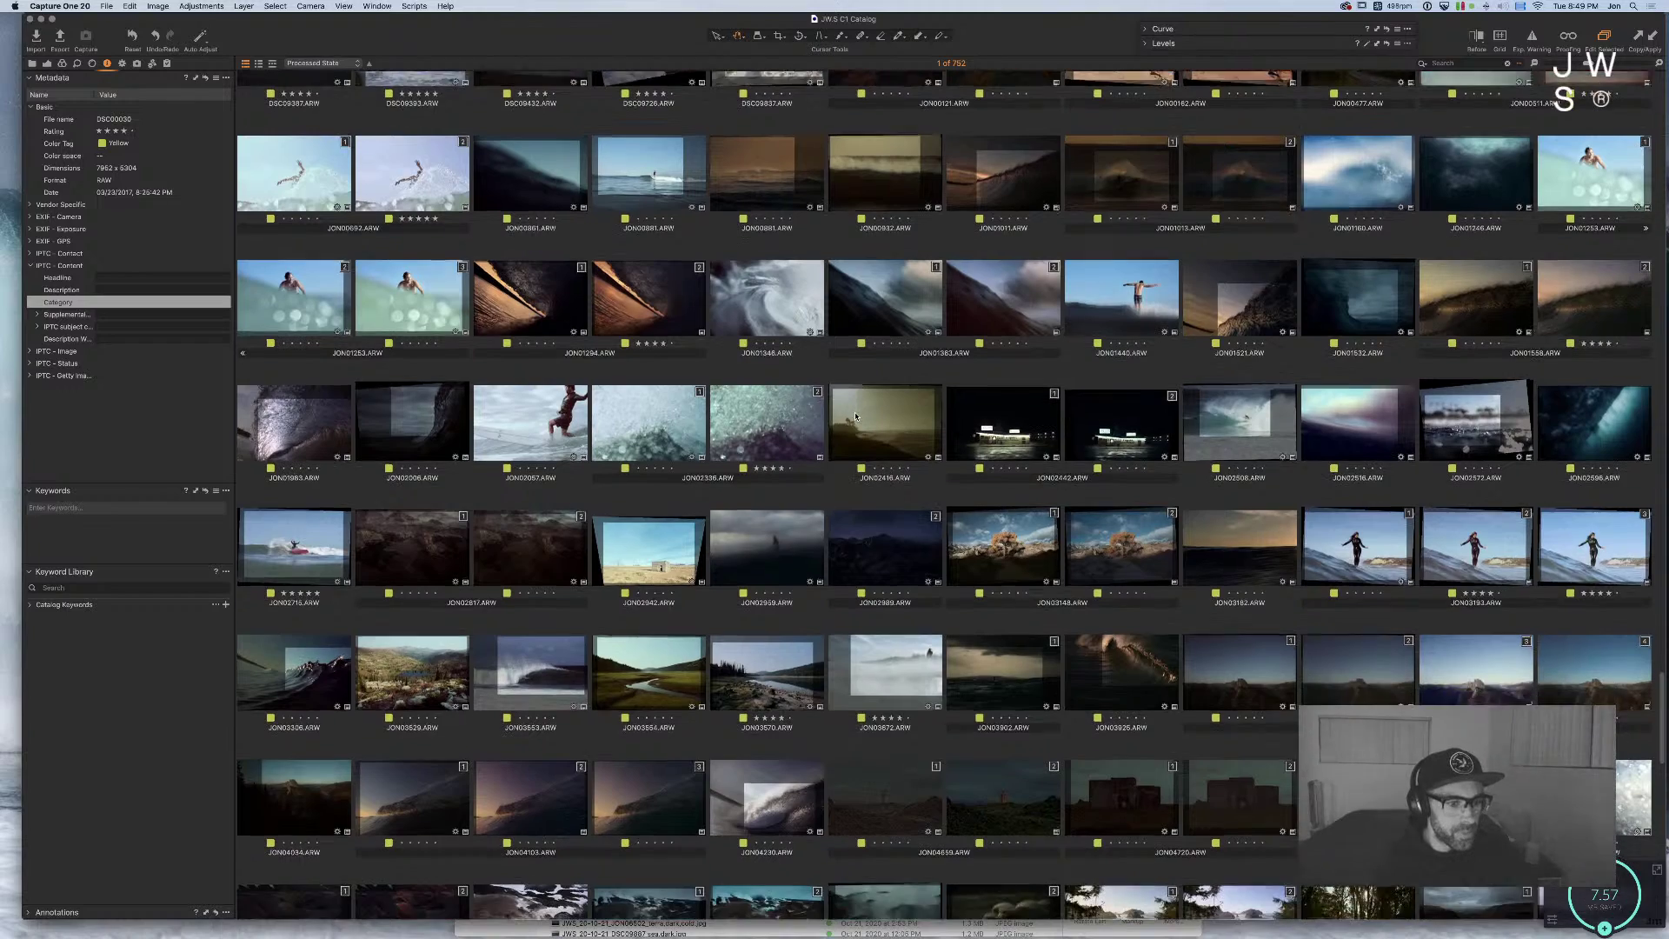
{"action": "scroll", "coordinate": [853, 399], "scroll_direction": "down", "scroll_amount": 8}
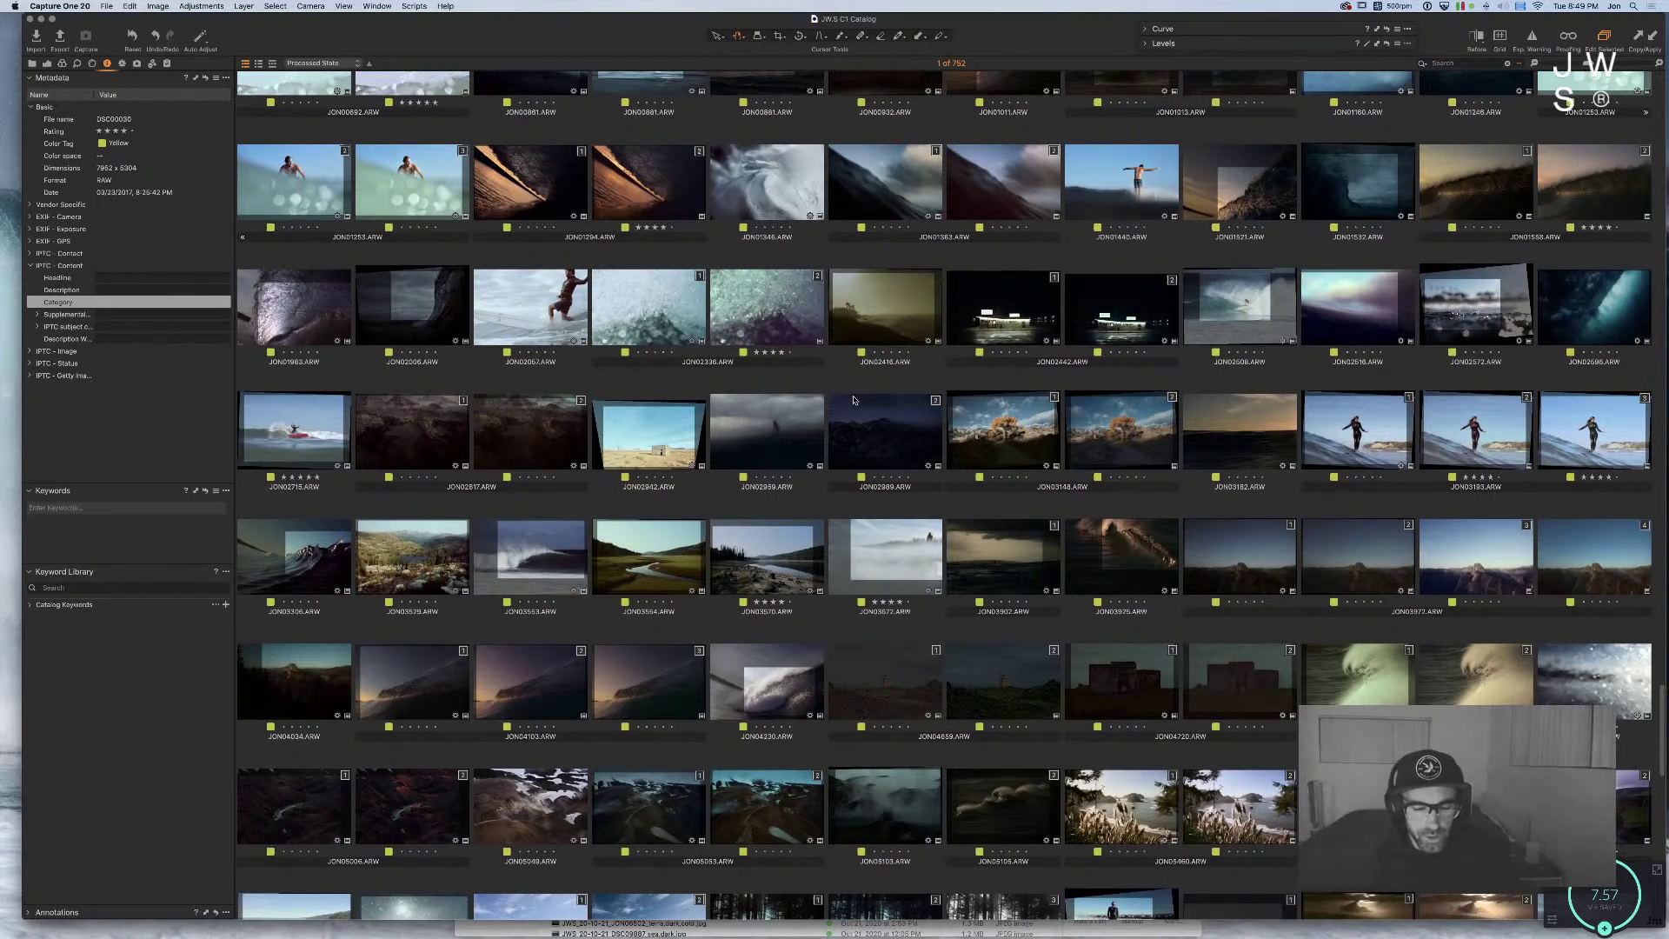
{"action": "scroll", "coordinate": [854, 399], "scroll_direction": "down", "scroll_amount": 20}
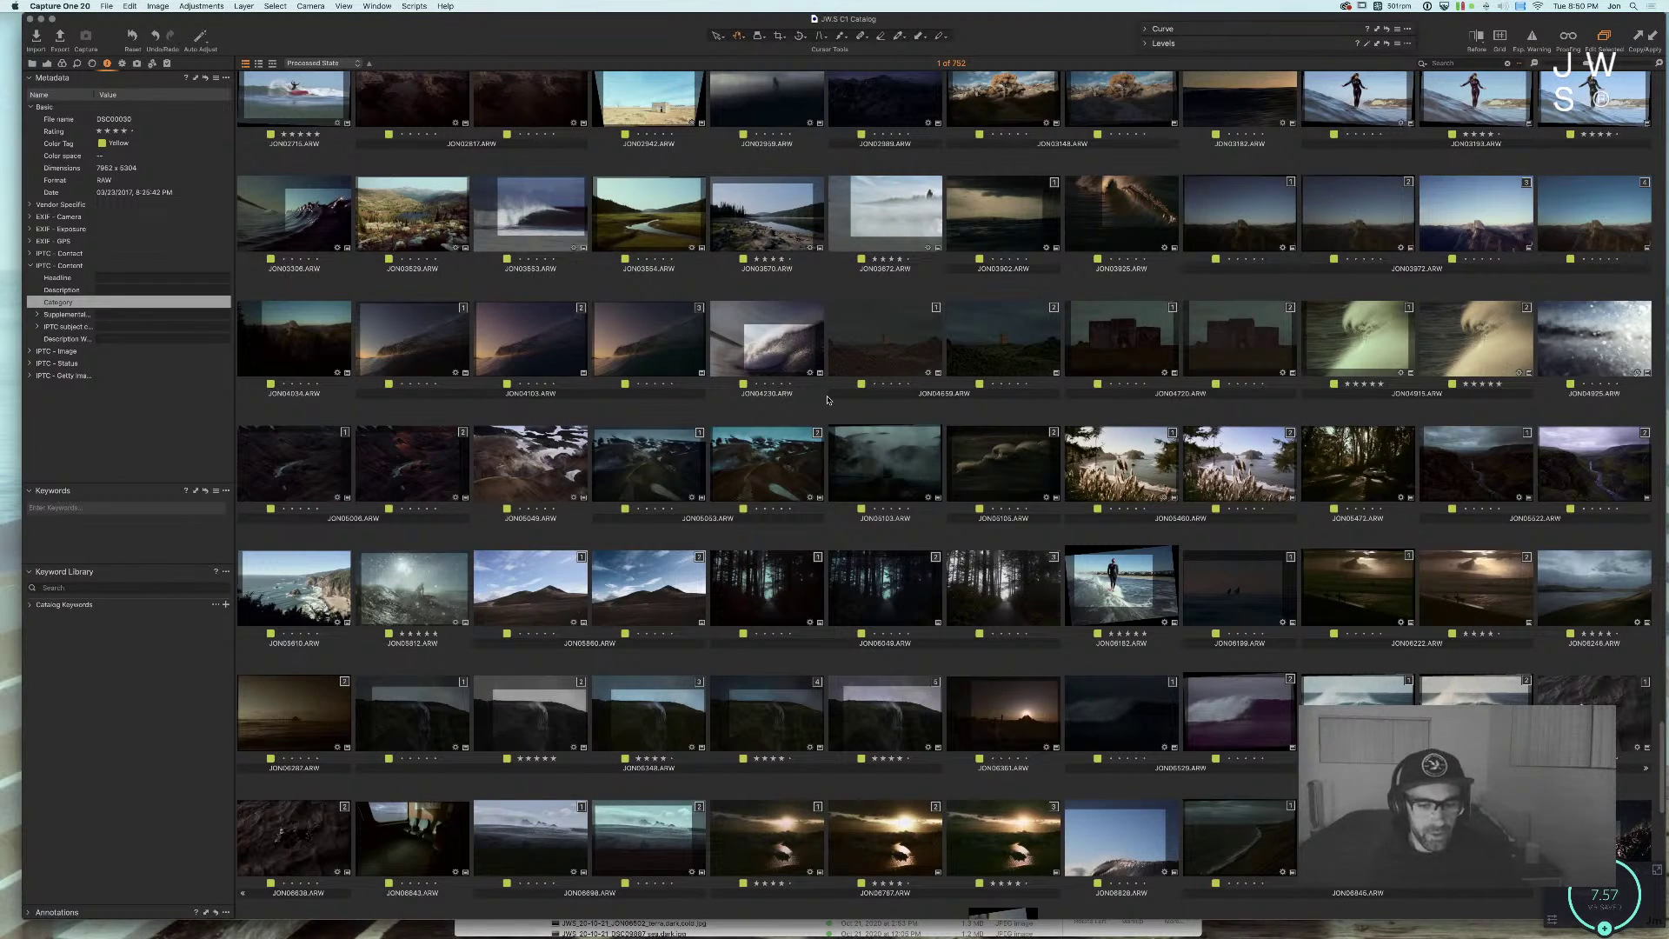
{"action": "scroll", "coordinate": [828, 400], "scroll_direction": "down", "scroll_amount": 20}
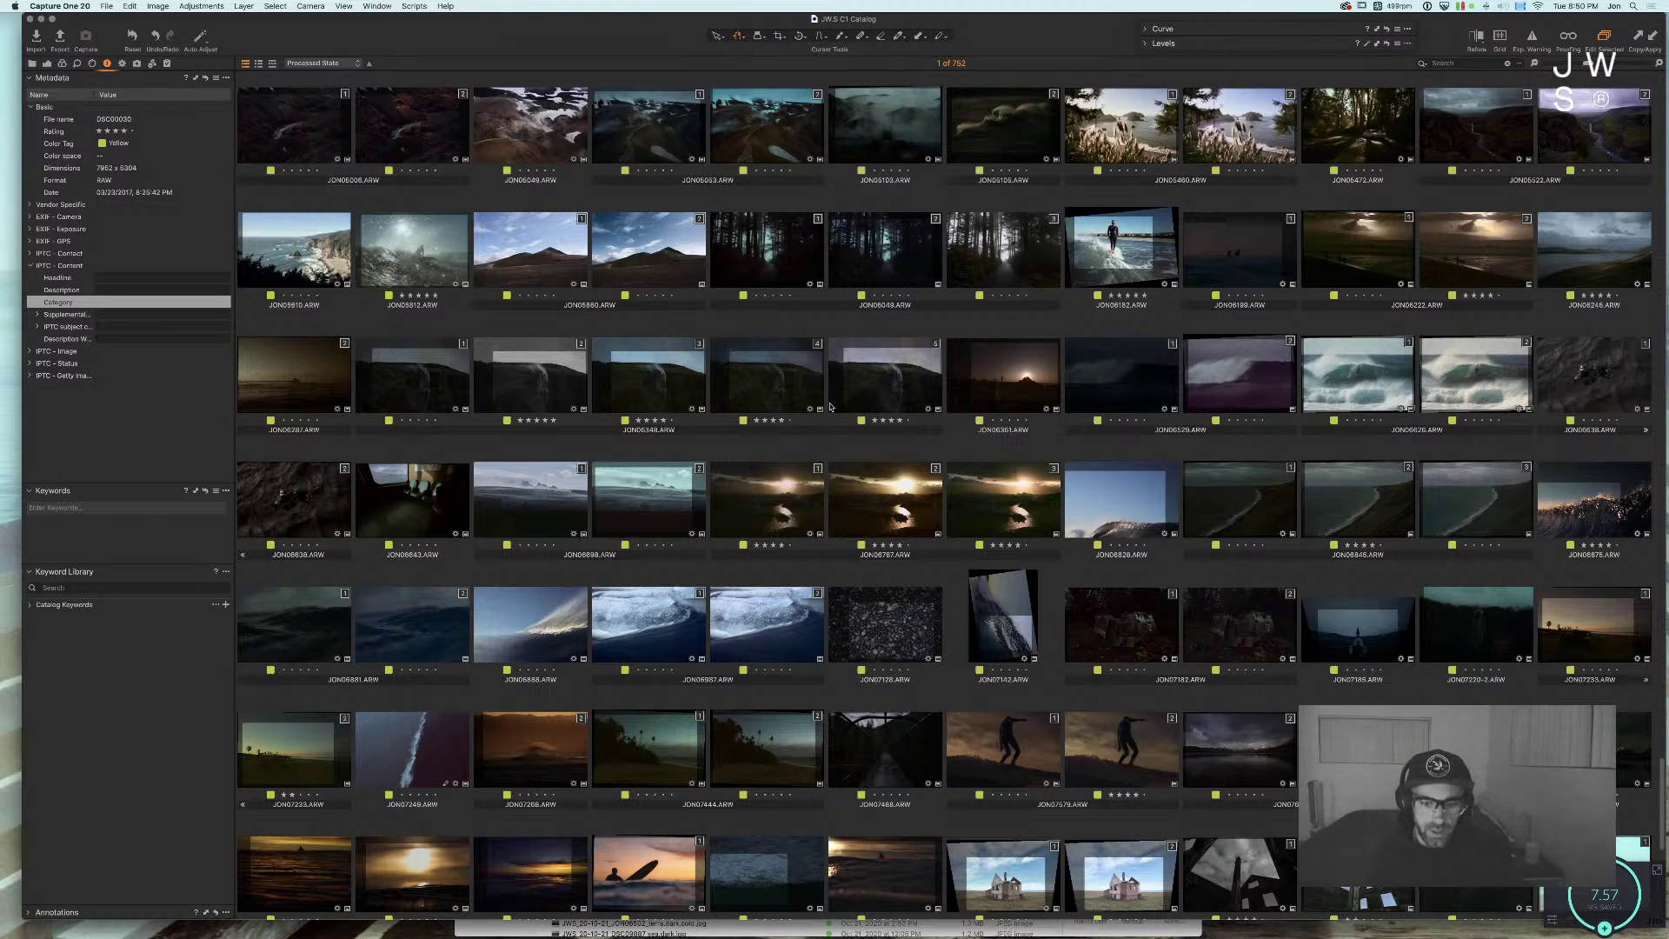
{"action": "scroll", "coordinate": [833, 406], "scroll_direction": "down", "scroll_amount": 4}
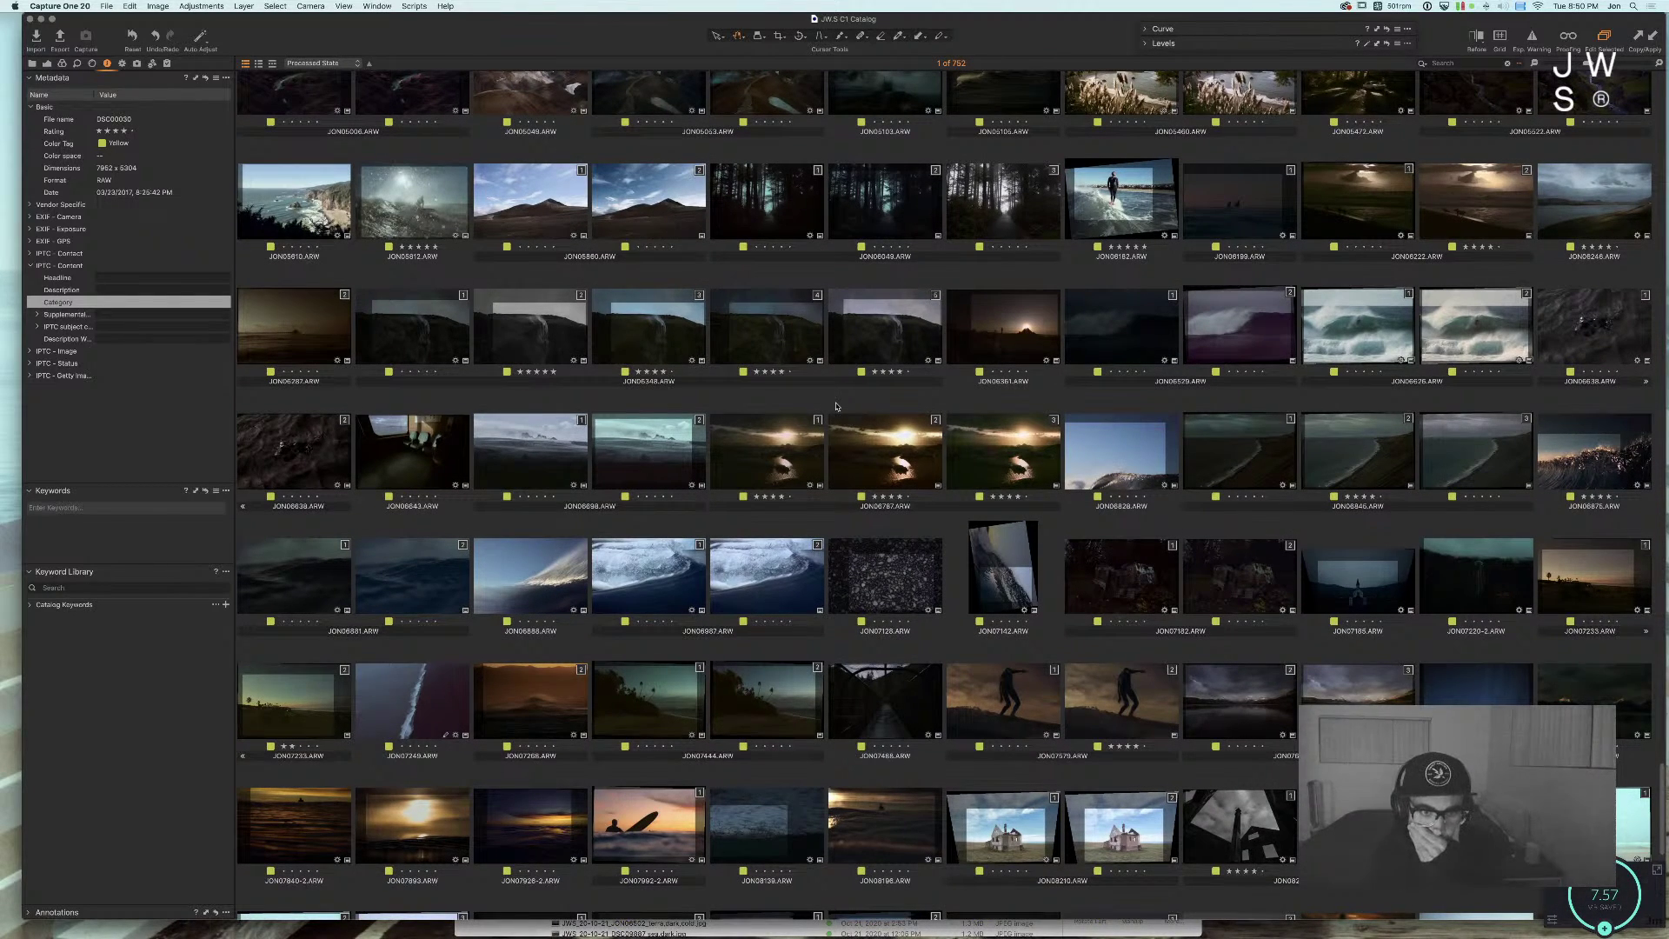
{"action": "scroll", "coordinate": [814, 419], "scroll_direction": "down", "scroll_amount": 18}
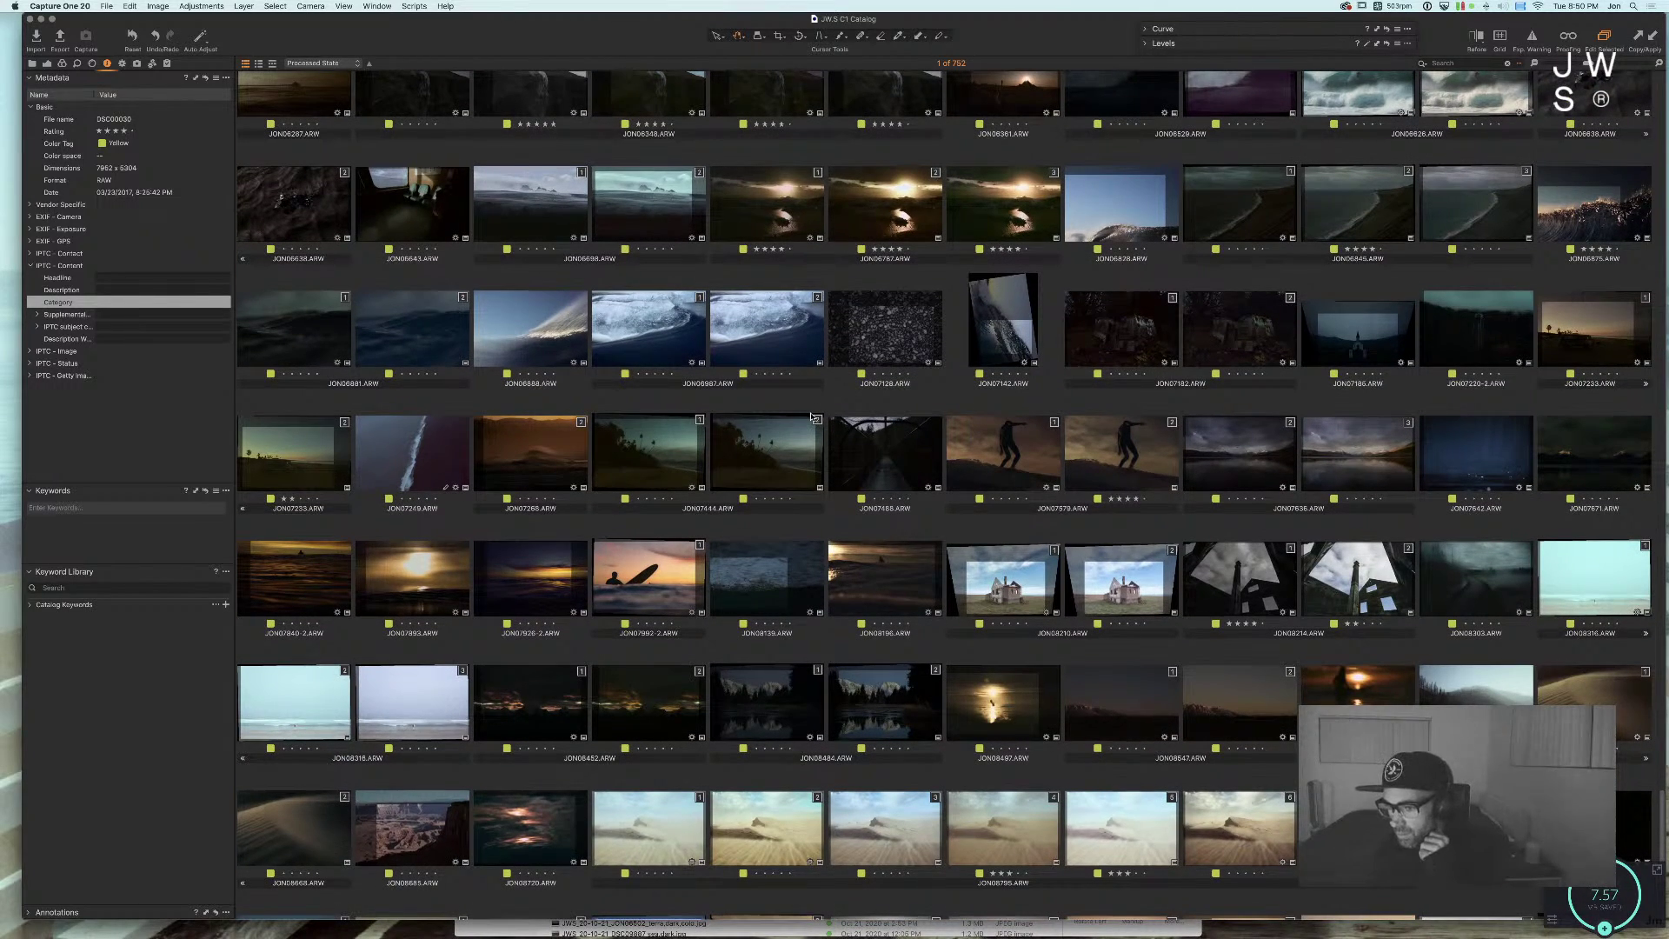
{"action": "scroll", "coordinate": [812, 417], "scroll_direction": "down", "scroll_amount": 20}
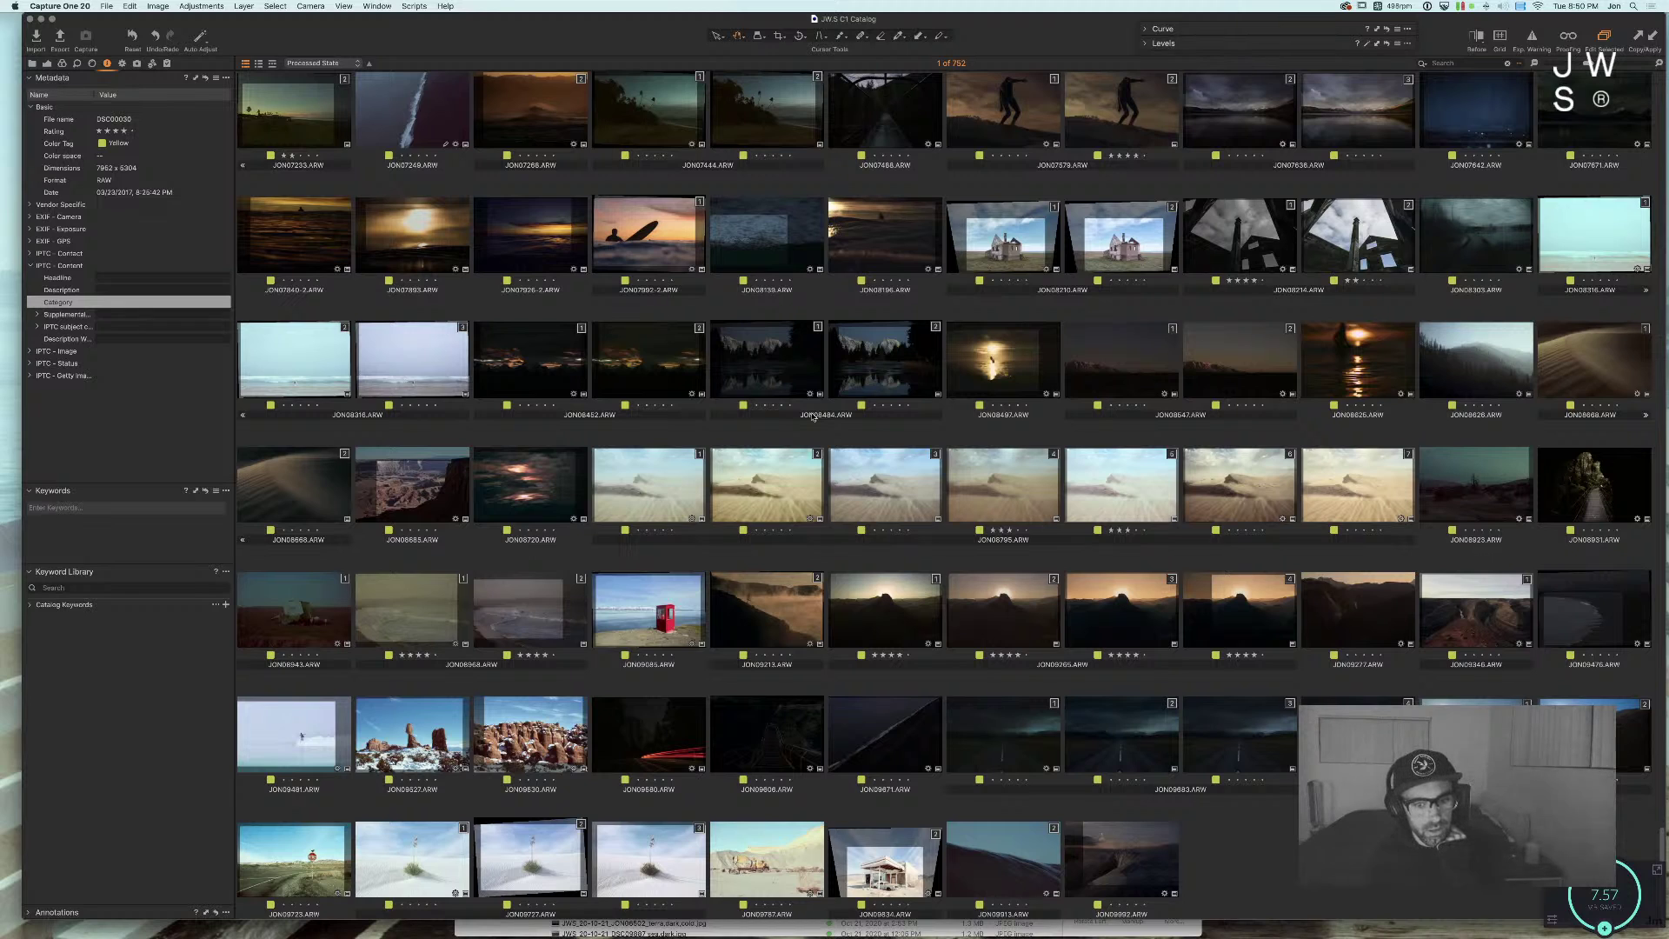
{"action": "scroll", "coordinate": [813, 417], "scroll_direction": "down", "scroll_amount": 1}
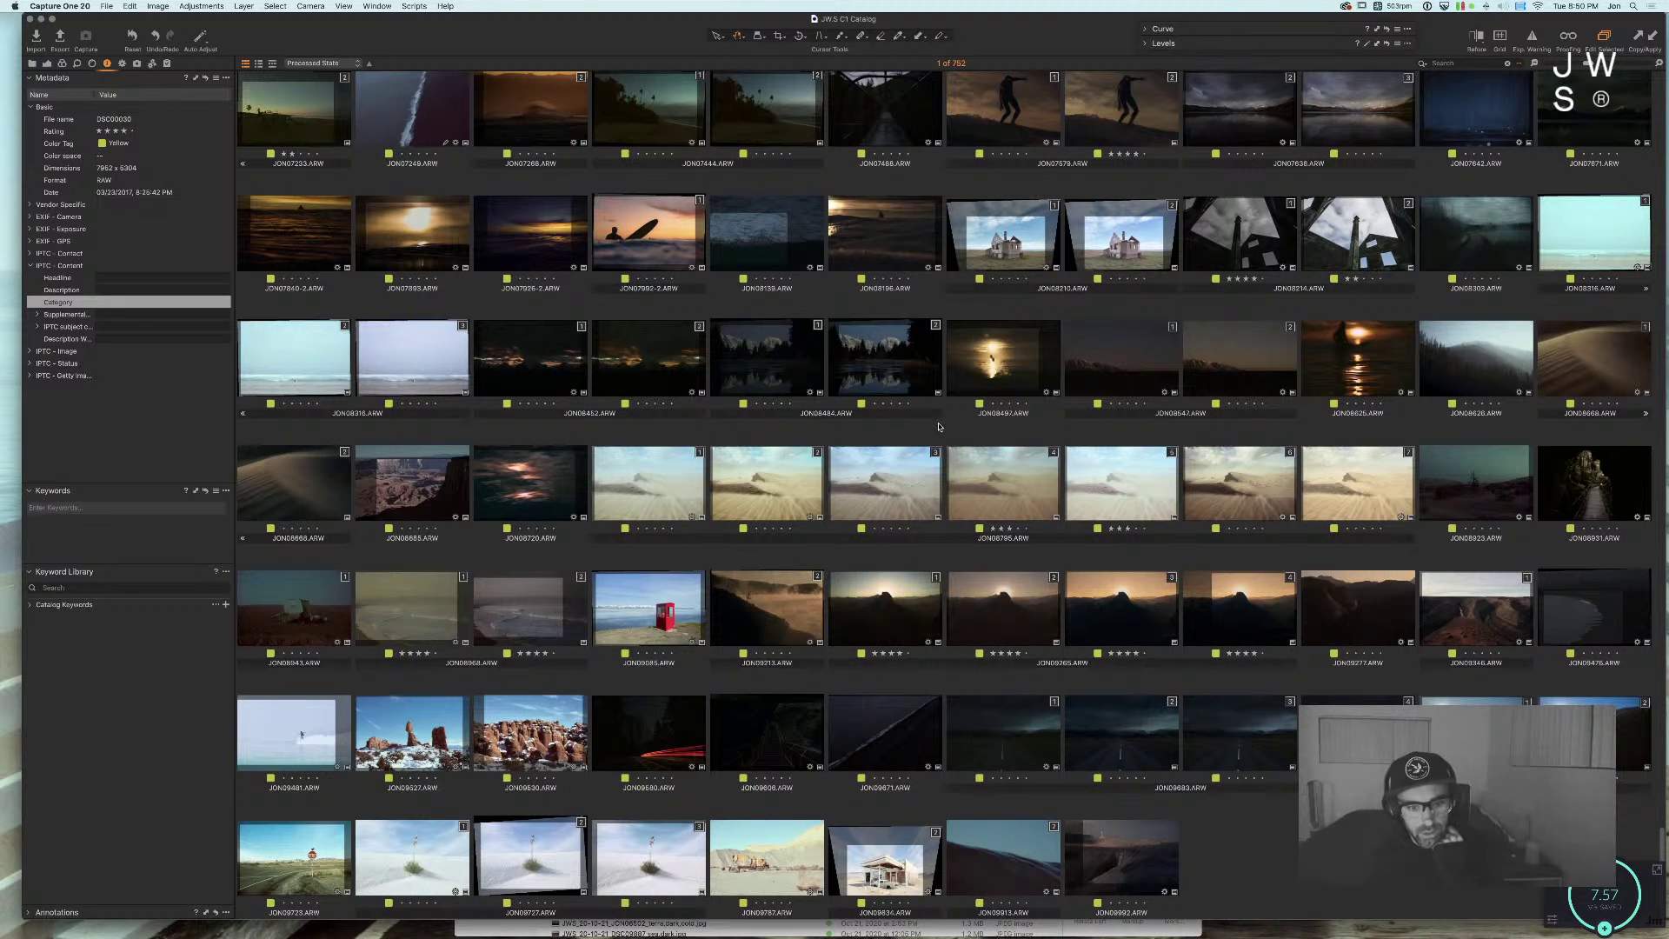
Step: Open JON09213, the misty lake with the lone tree, and compare its before and after versions across the whole frame
{"action": "double_click", "coordinate": [759, 609]}
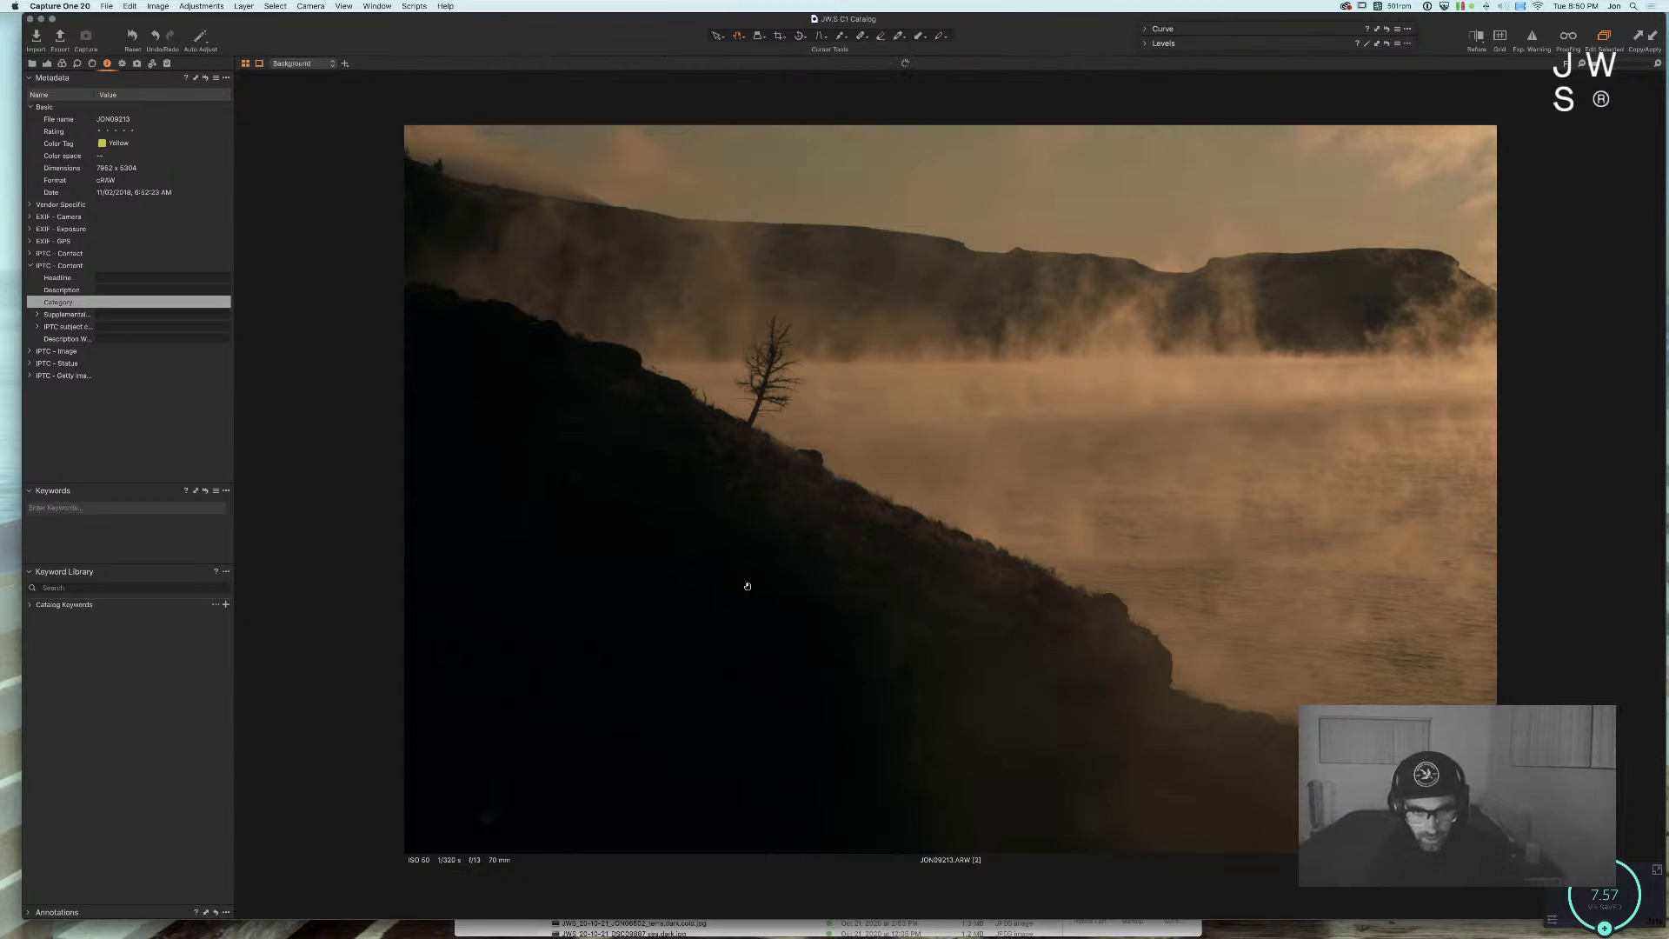
{"action": "double_click", "coordinate": [787, 546]}
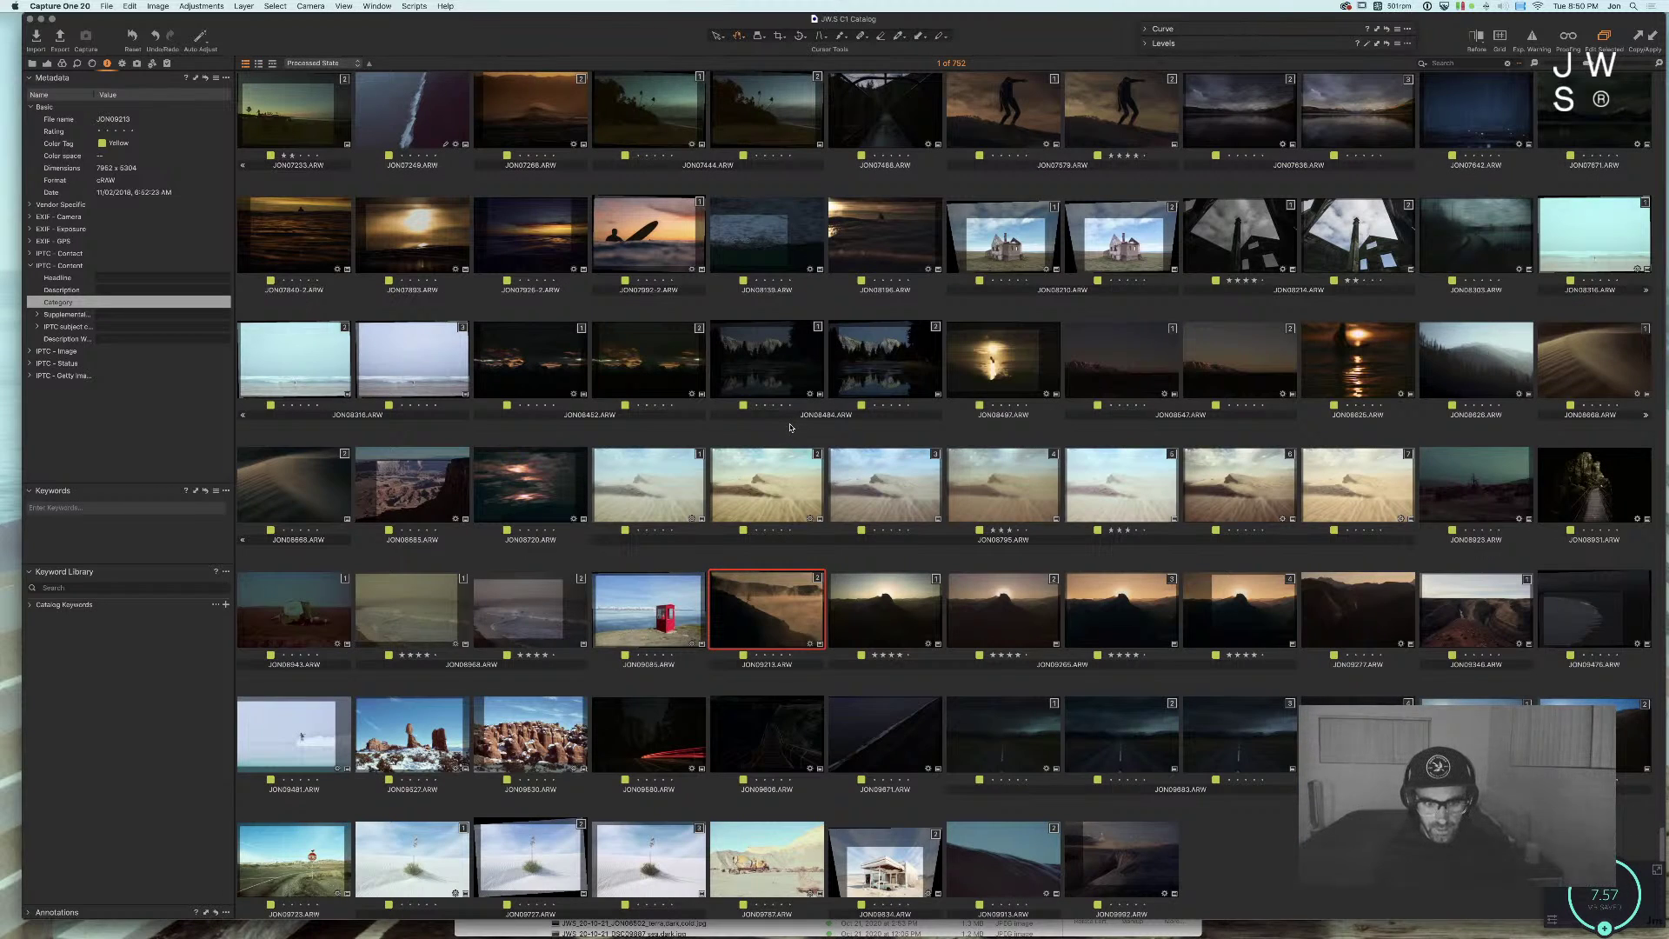
{"action": "key", "text": "alt+super+v"}
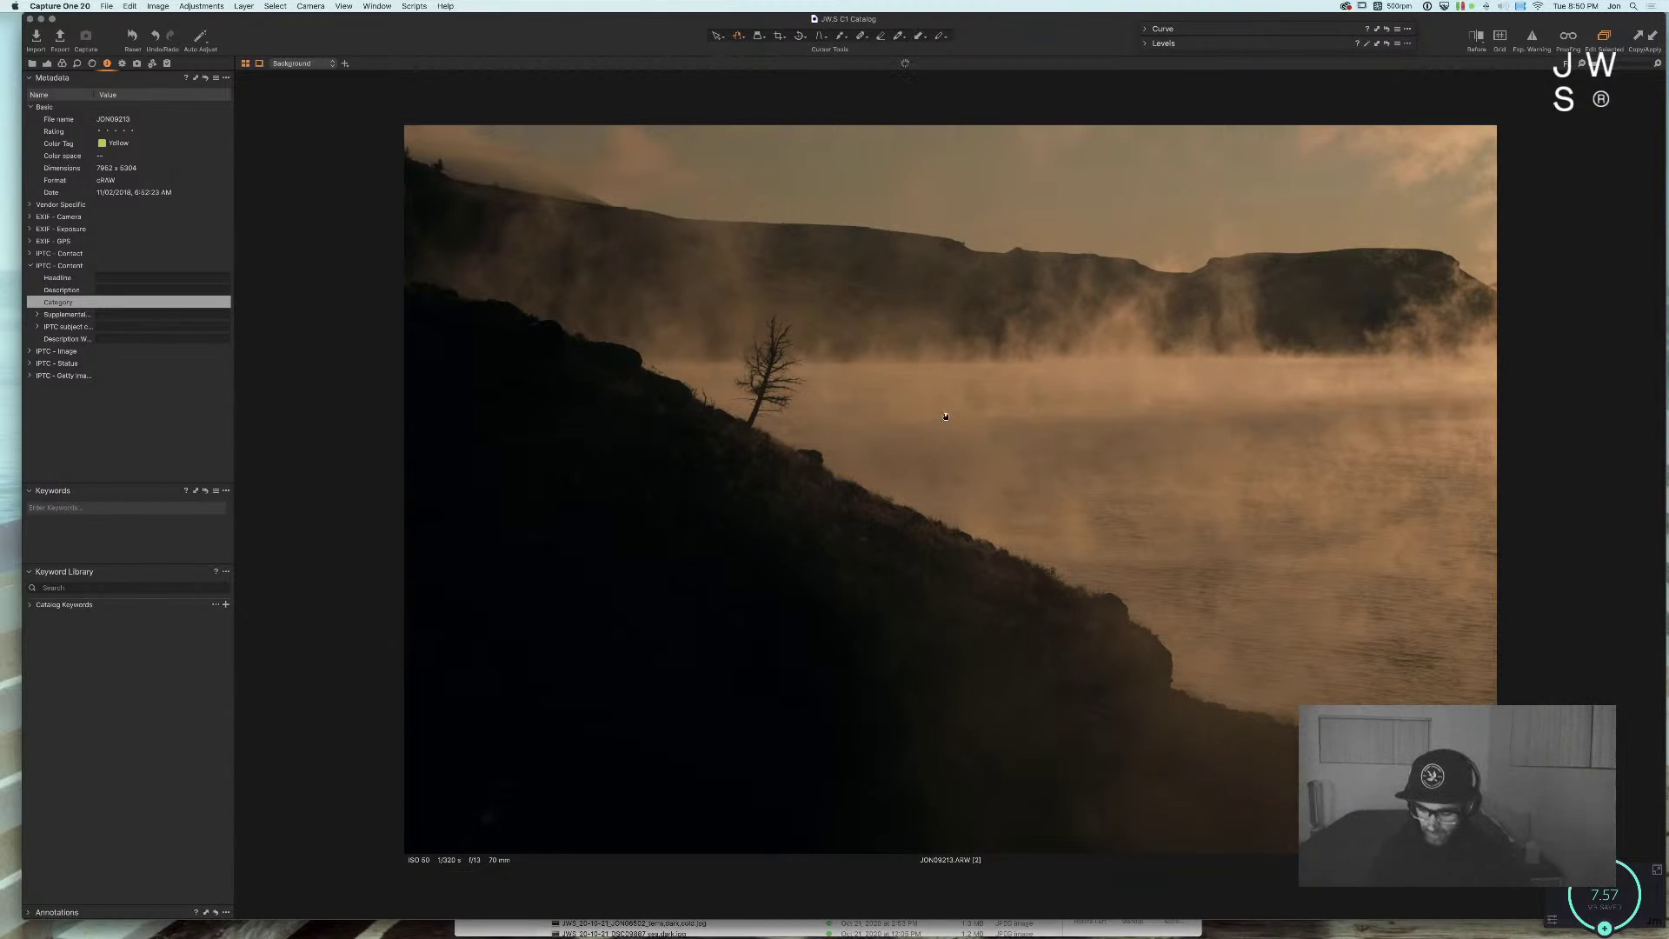
{"action": "key", "text": "y"}
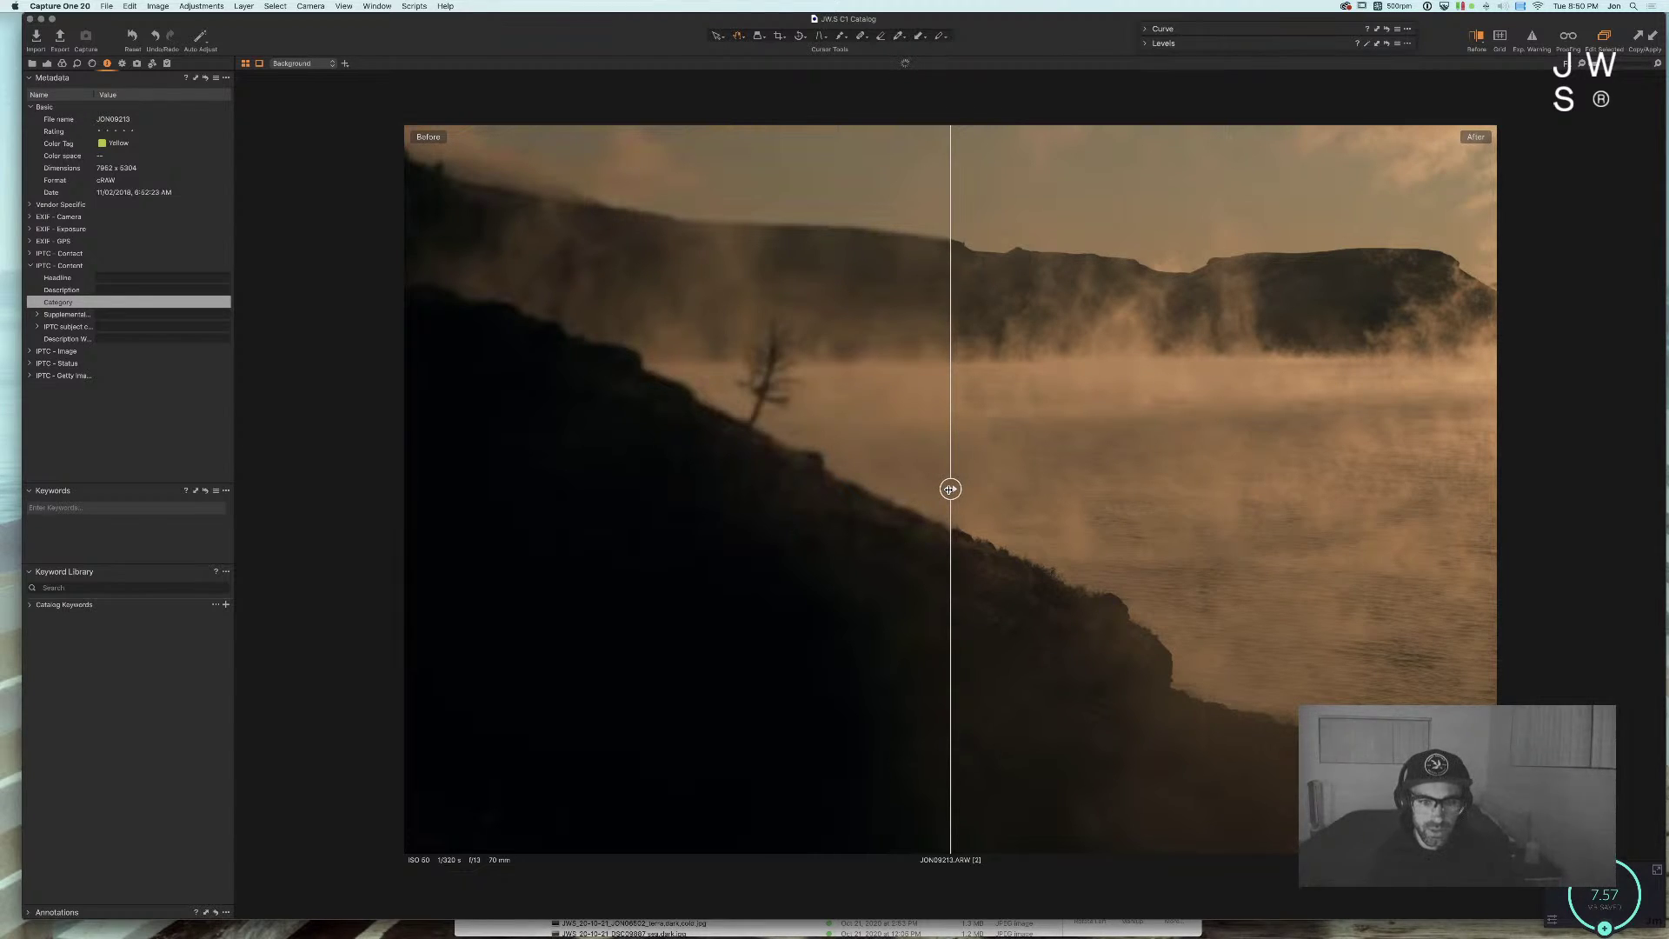
{"action": "left_click_drag", "start_coordinate": [950, 490], "coordinate": [750, 466]}
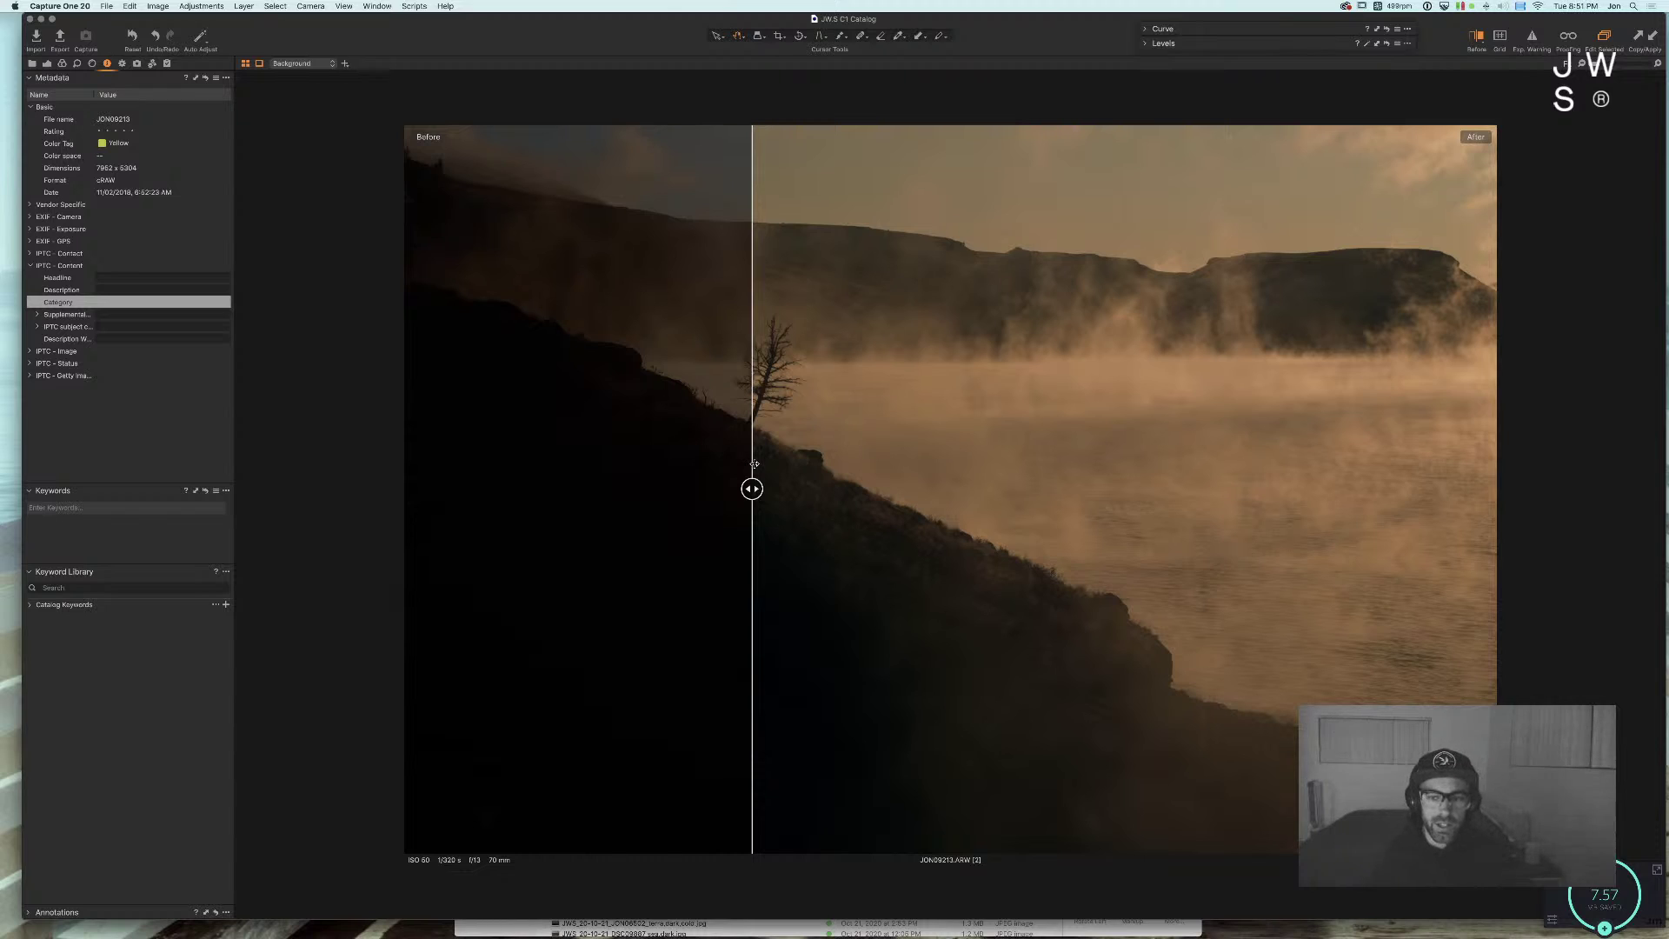
{"action": "left_click_drag", "start_coordinate": [754, 465], "coordinate": [1445, 471]}
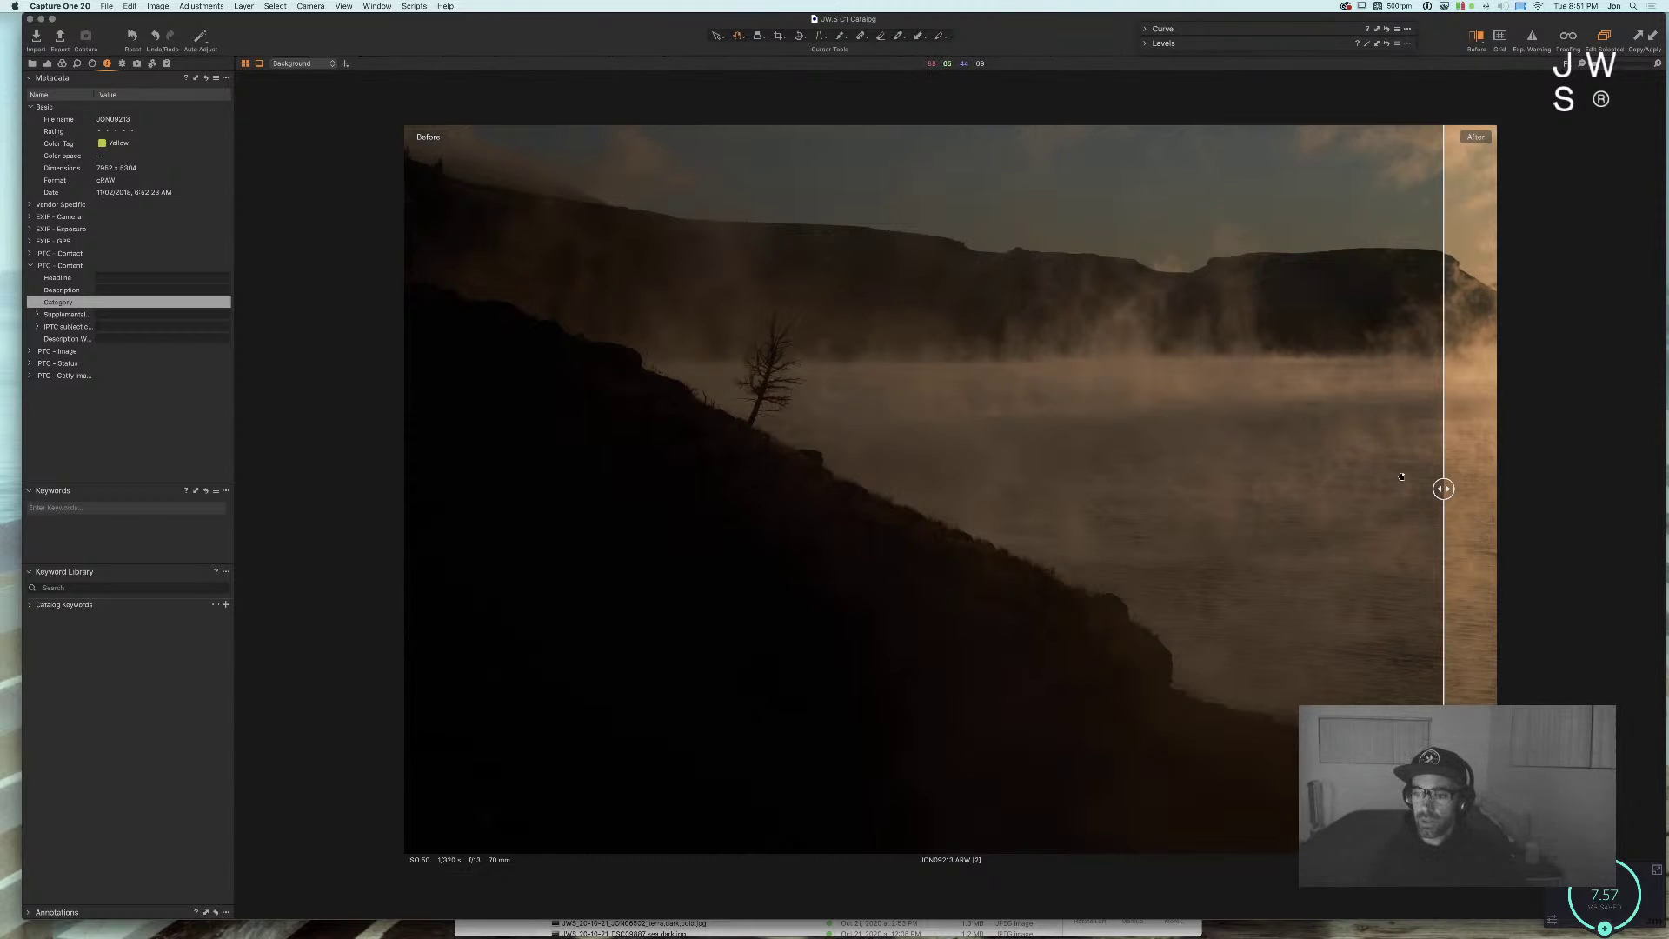
{"action": "left_click_drag", "start_coordinate": [1443, 488], "coordinate": [816, 477]}
{"action": "key", "text": "y"}
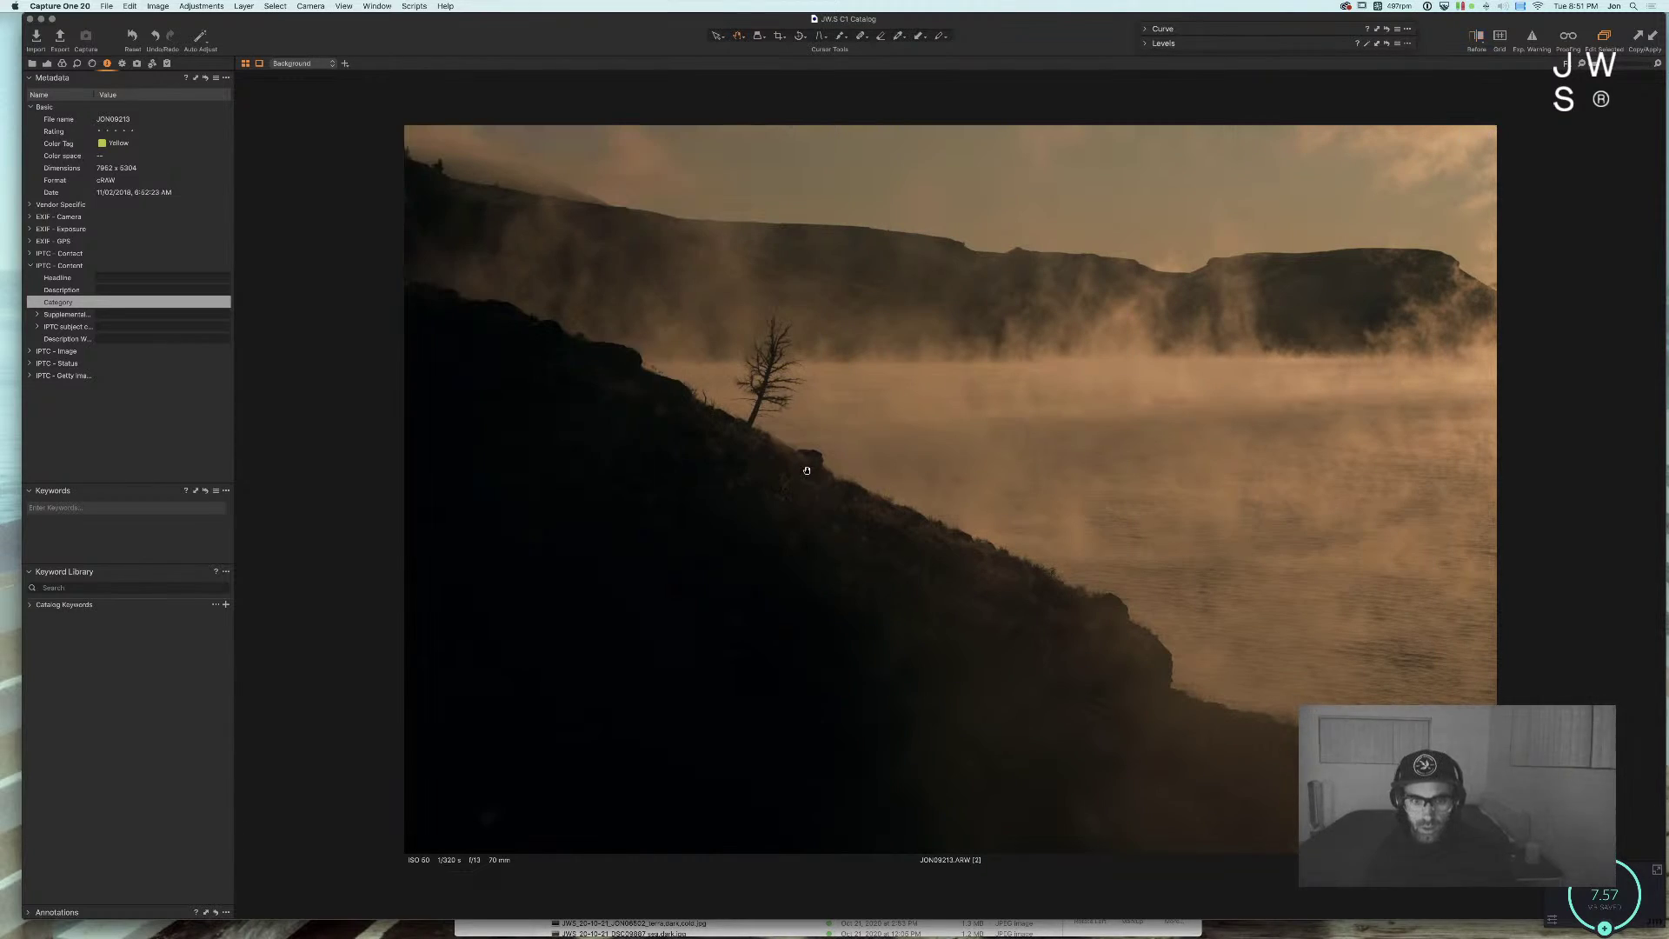
Step: Return to the thumbnail grid and try to show the JON09213 file in Finder
{"action": "left_click", "coordinate": [845, 412]}
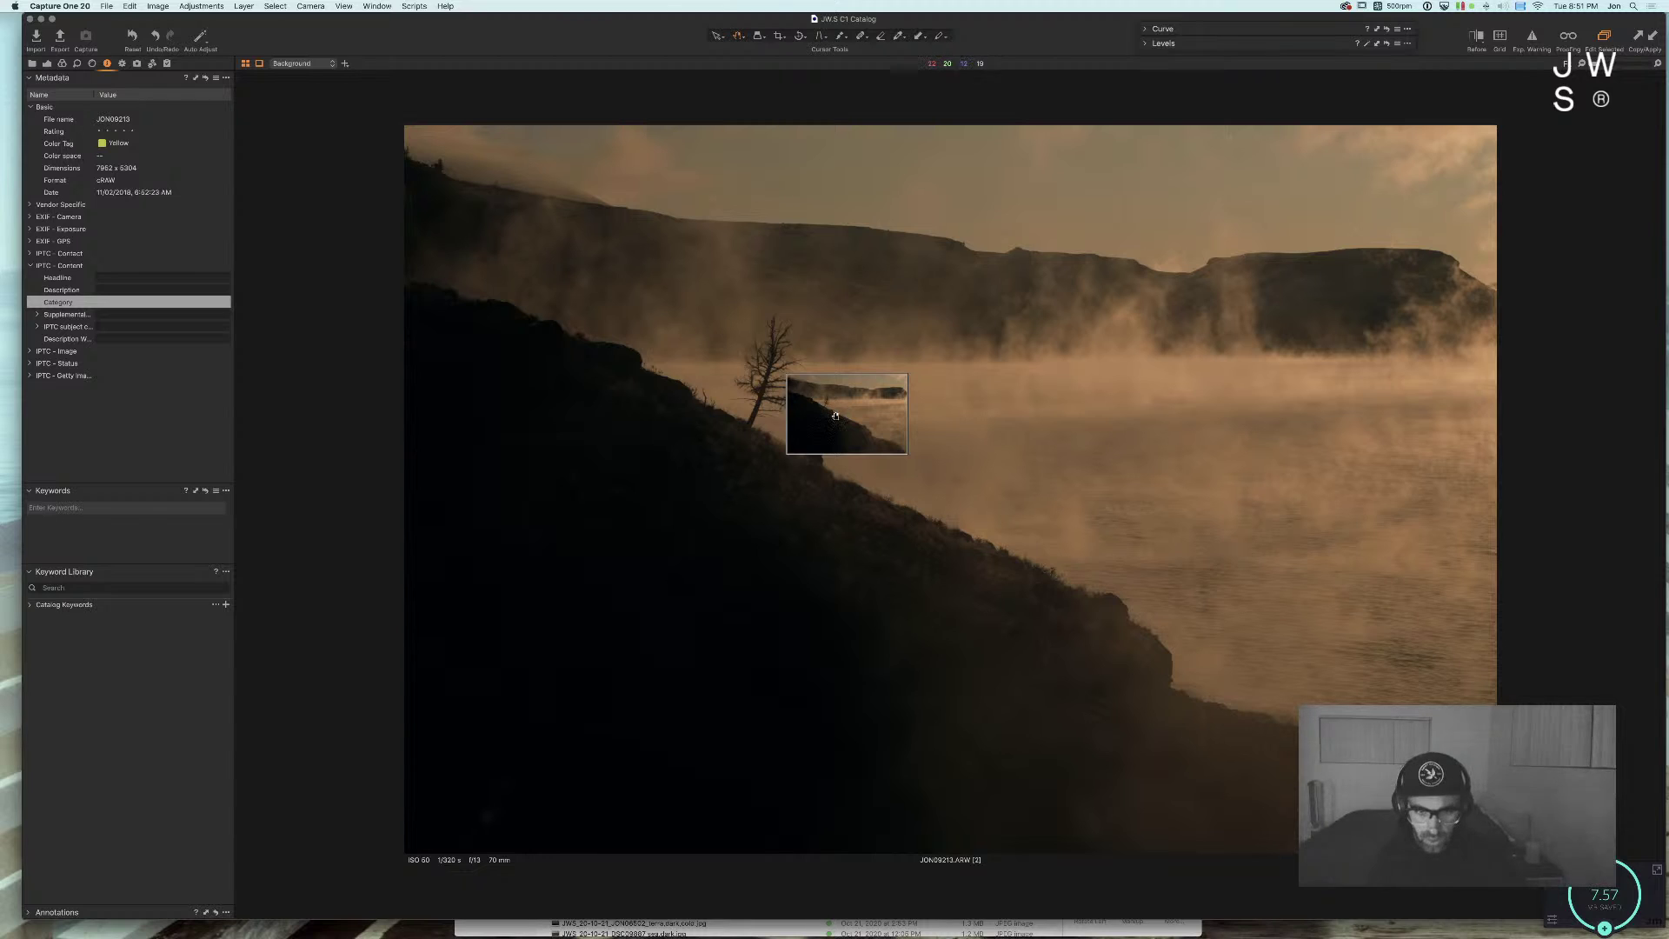
{"action": "key", "text": "super+alt+v"}
{"action": "right_click", "coordinate": [800, 603]}
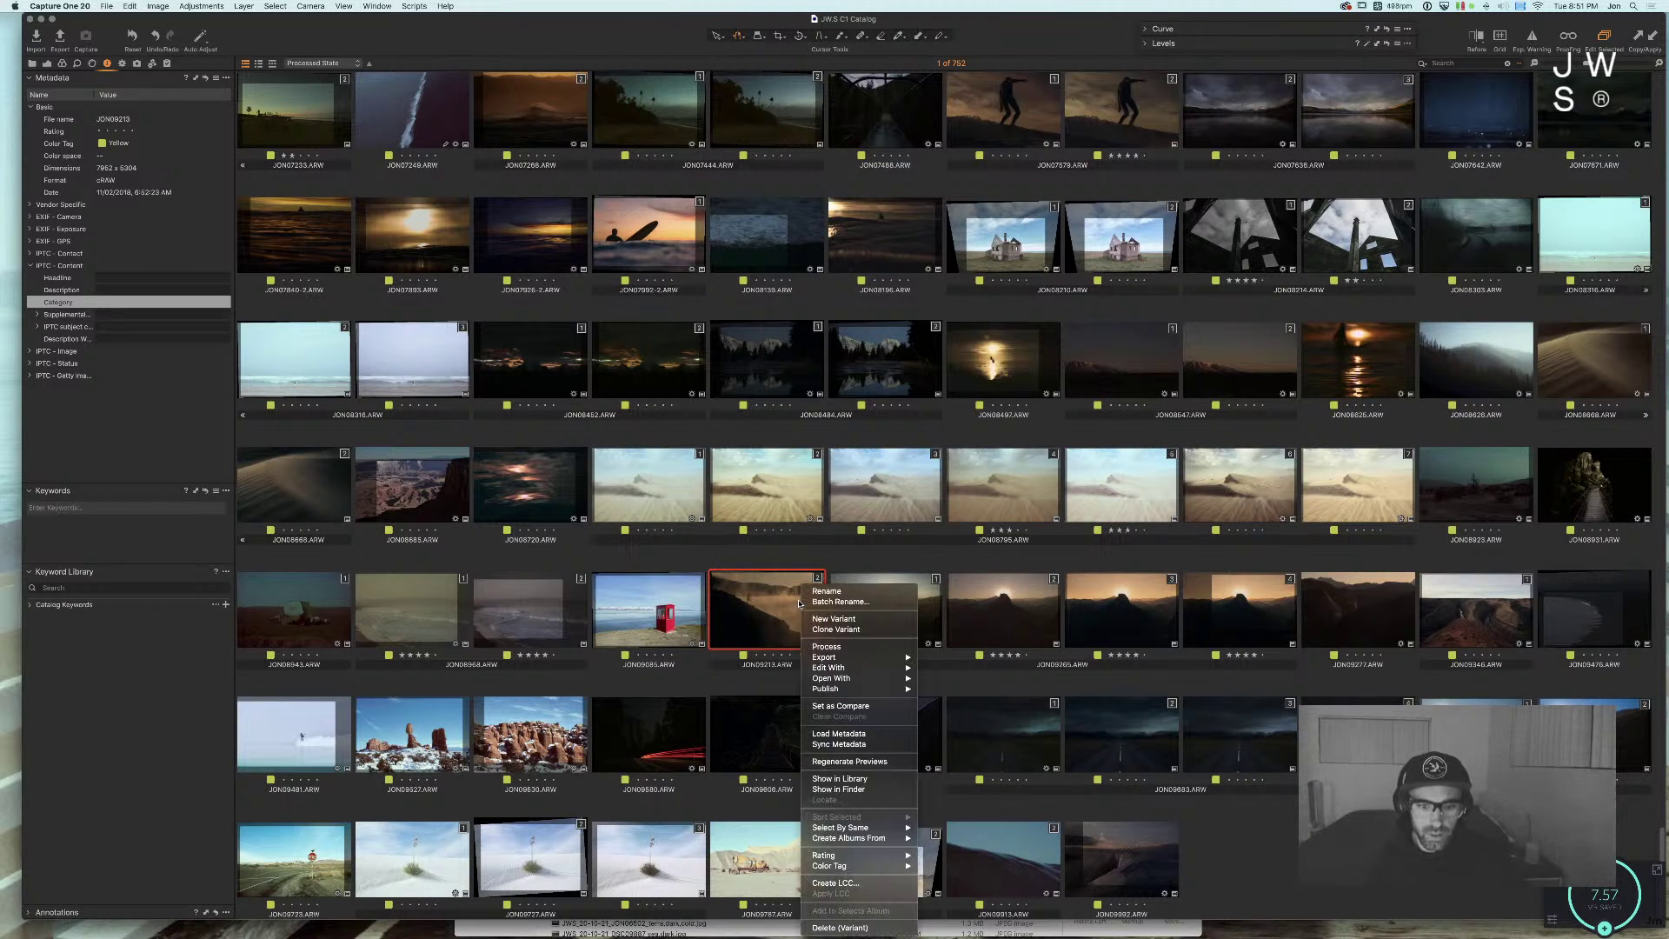
{"action": "left_click", "coordinate": [856, 789]}
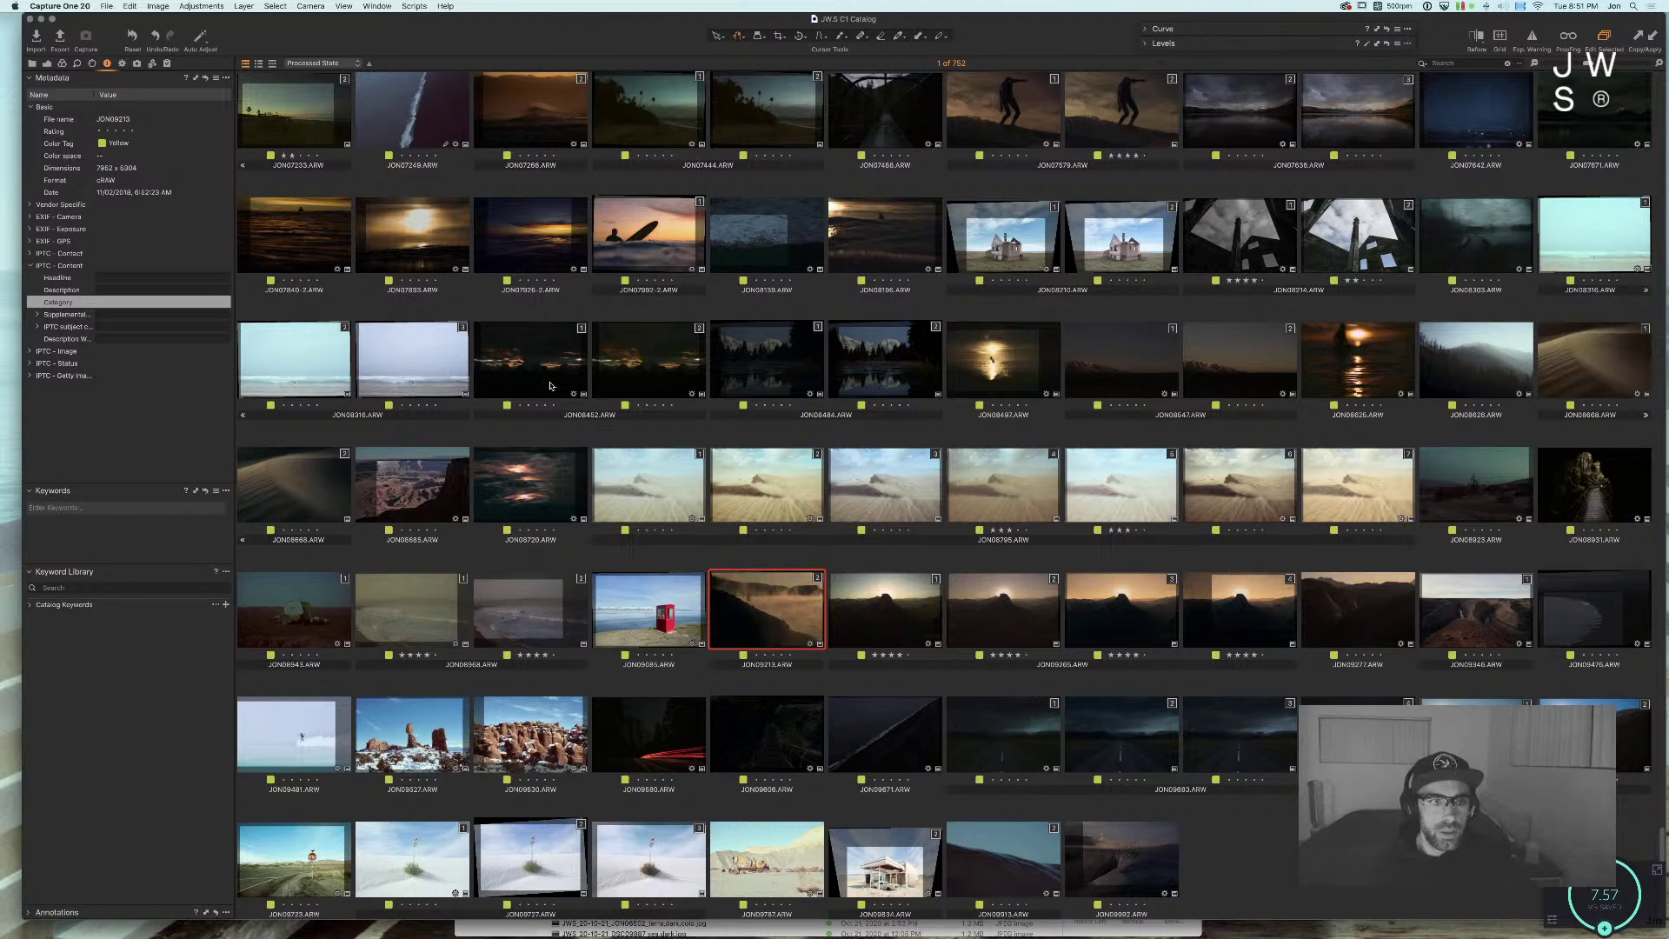
{"action": "right_click", "coordinate": [778, 614]}
{"action": "left_click", "coordinate": [803, 736]}
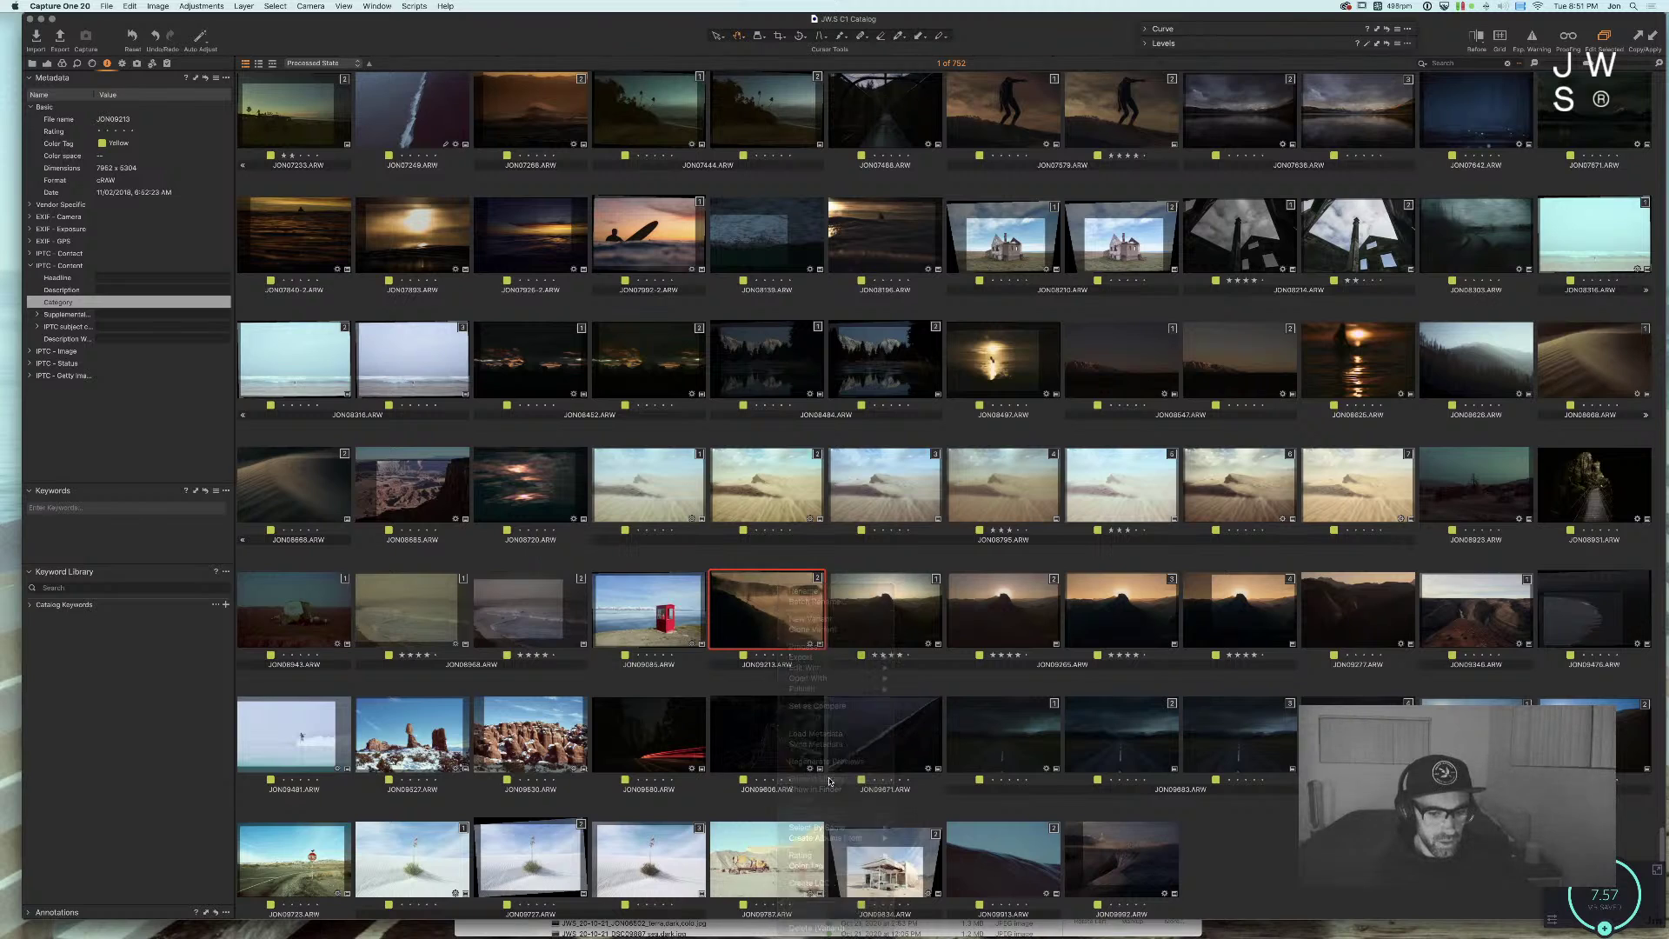
{"action": "right_click", "coordinate": [792, 607]}
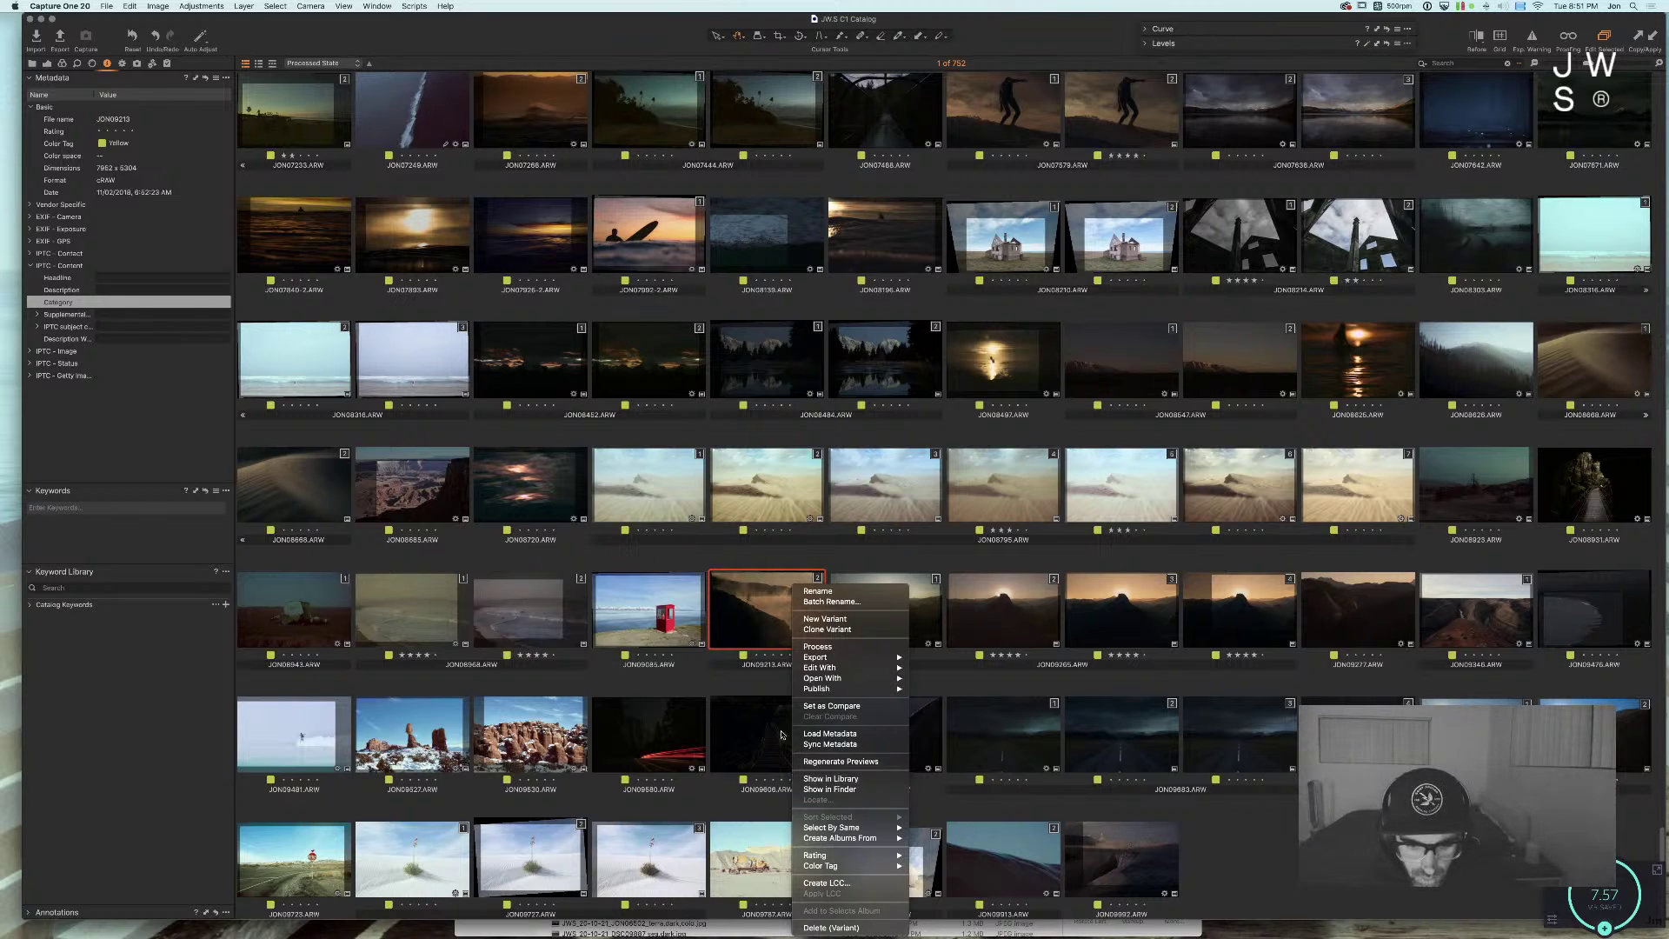
{"action": "left_click", "coordinate": [743, 617]}
Step: Try to show the neighbouring red booth photo, JON09085, in Finder and reselect the misty lake photo
{"action": "right_click", "coordinate": [629, 584]}
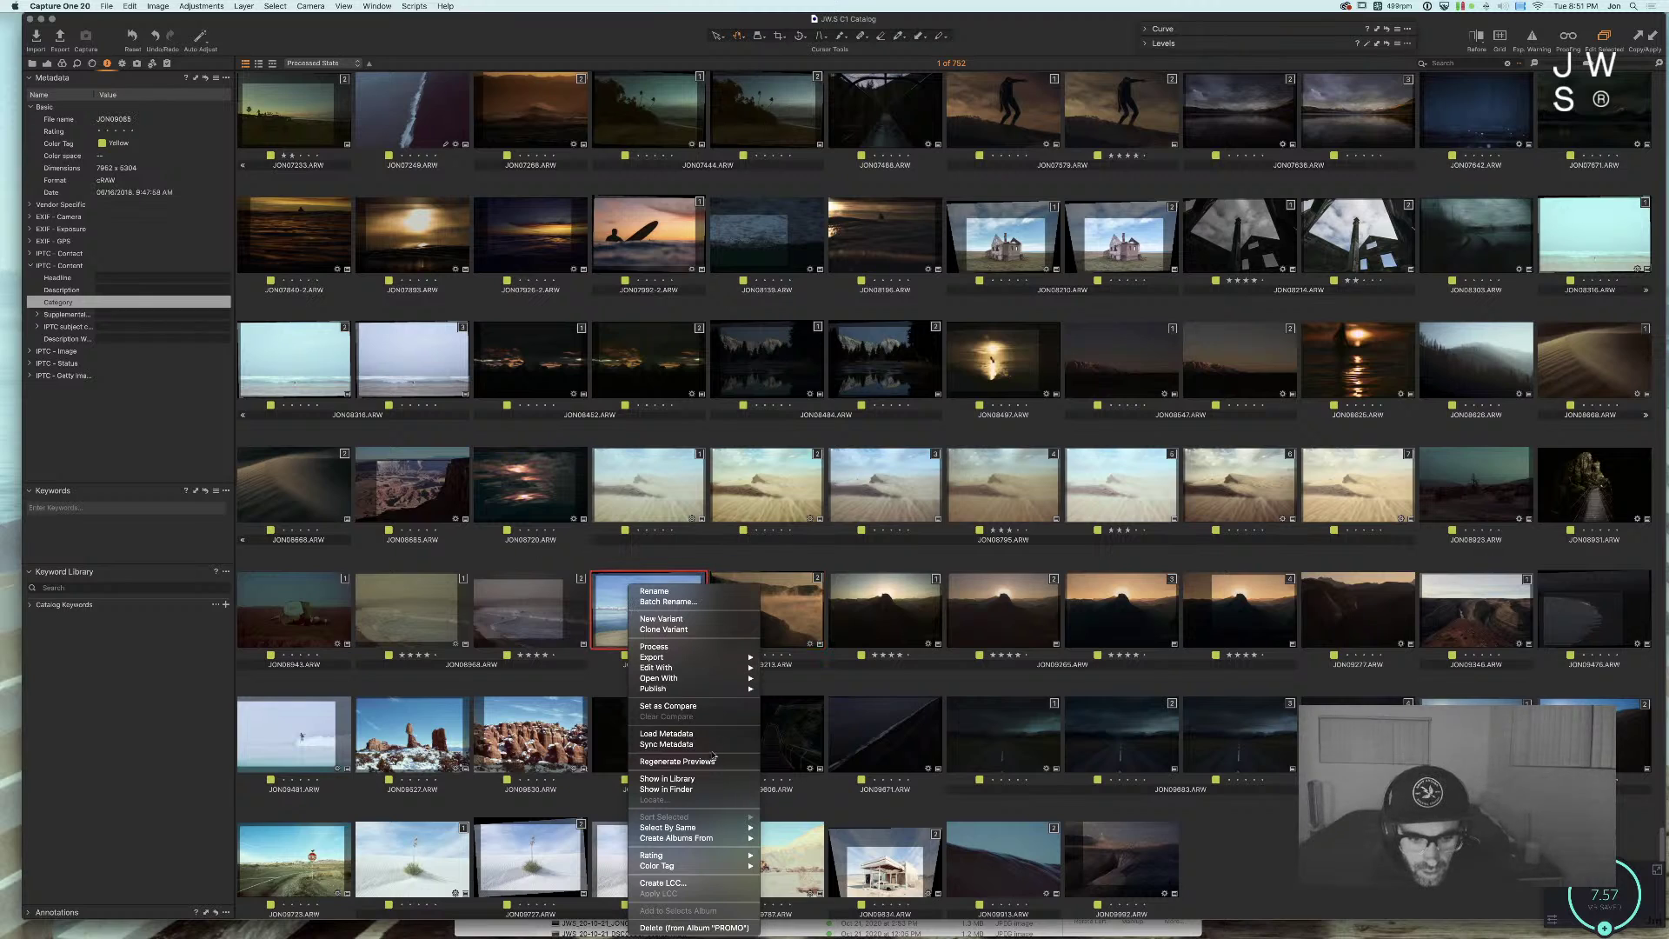
{"action": "left_click", "coordinate": [710, 788]}
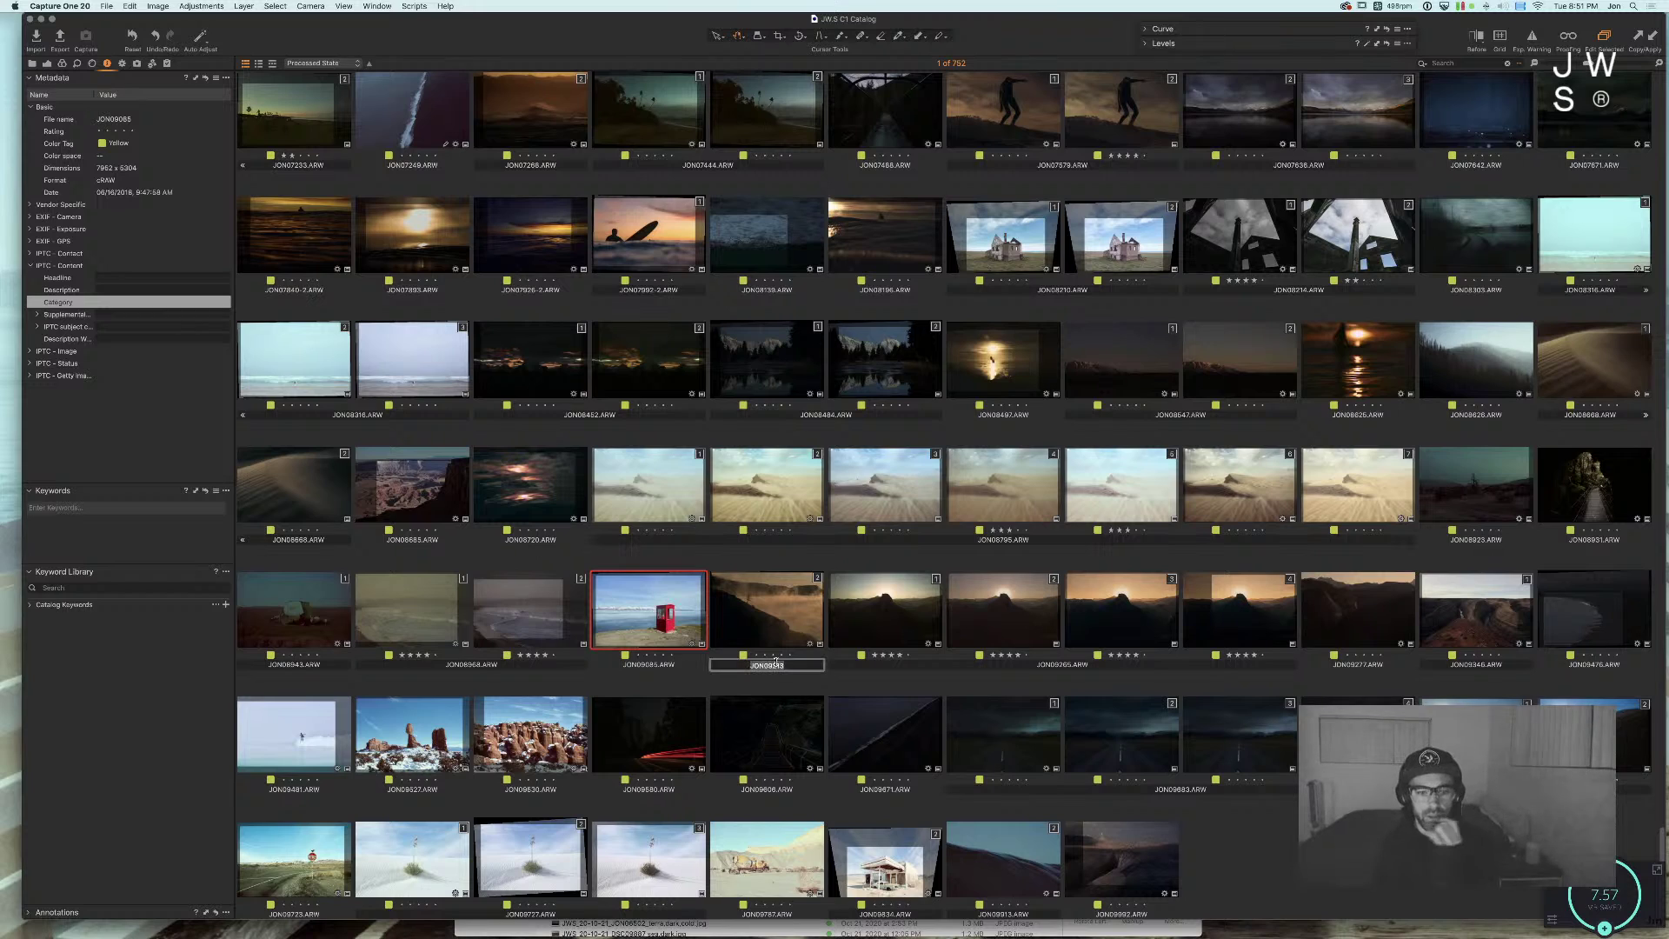
{"action": "left_click", "coordinate": [765, 598]}
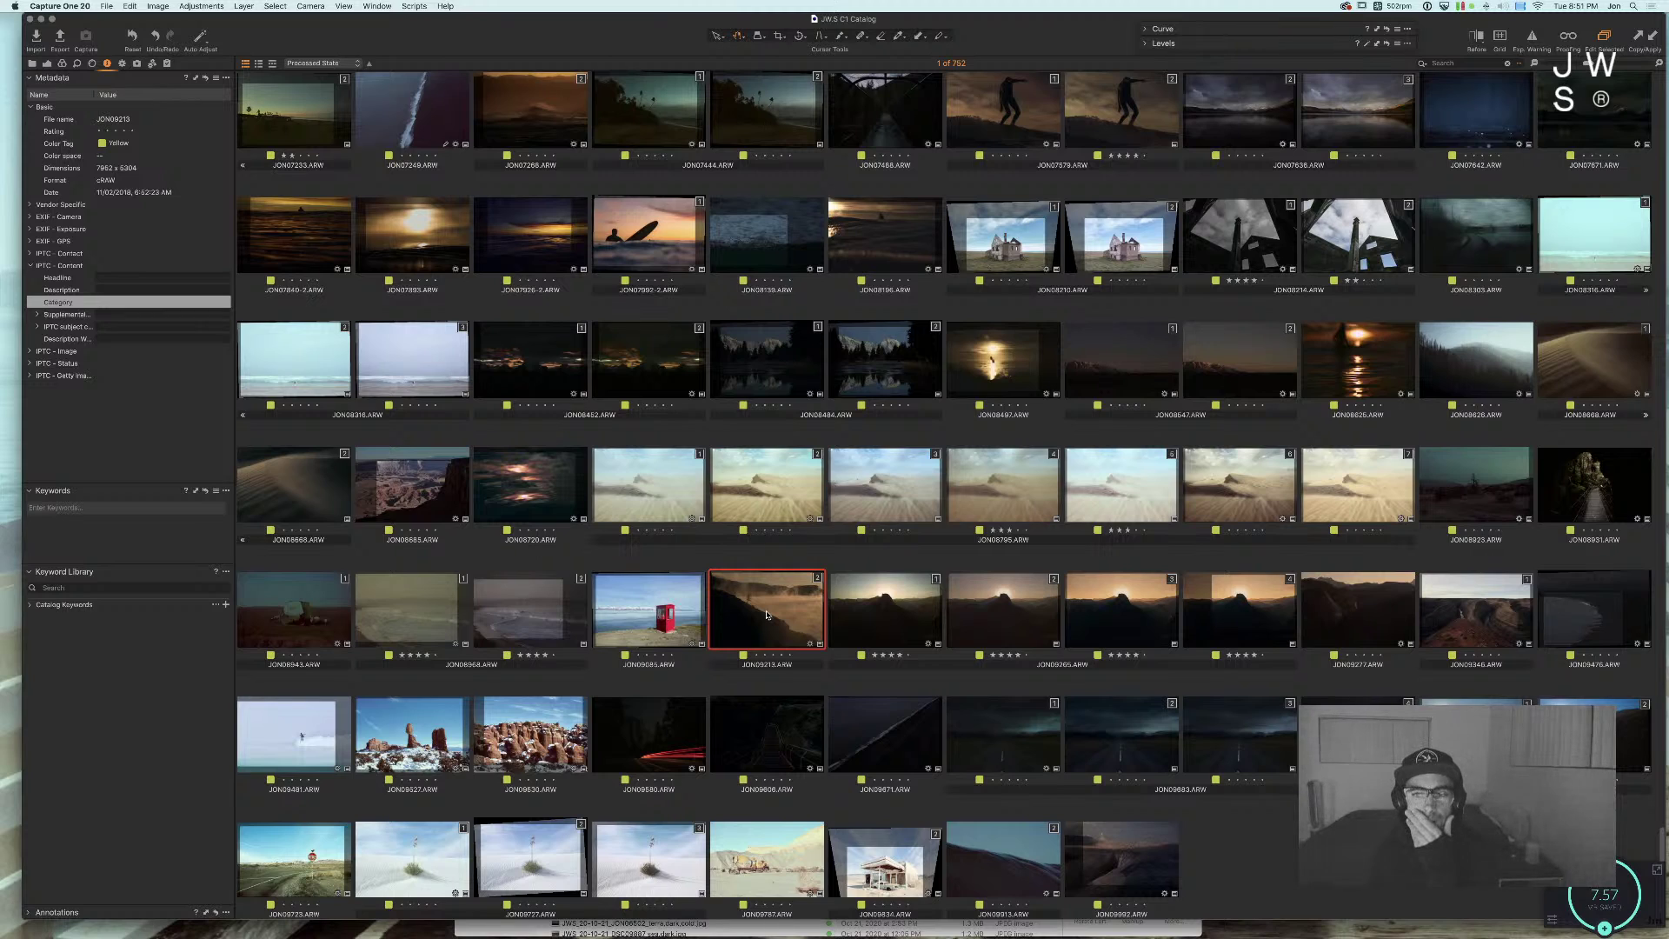
Step: Reopen the misty lake photo and compare its before and after versions with the divider moved to the frame's left edge
{"action": "double_click", "coordinate": [767, 615]}
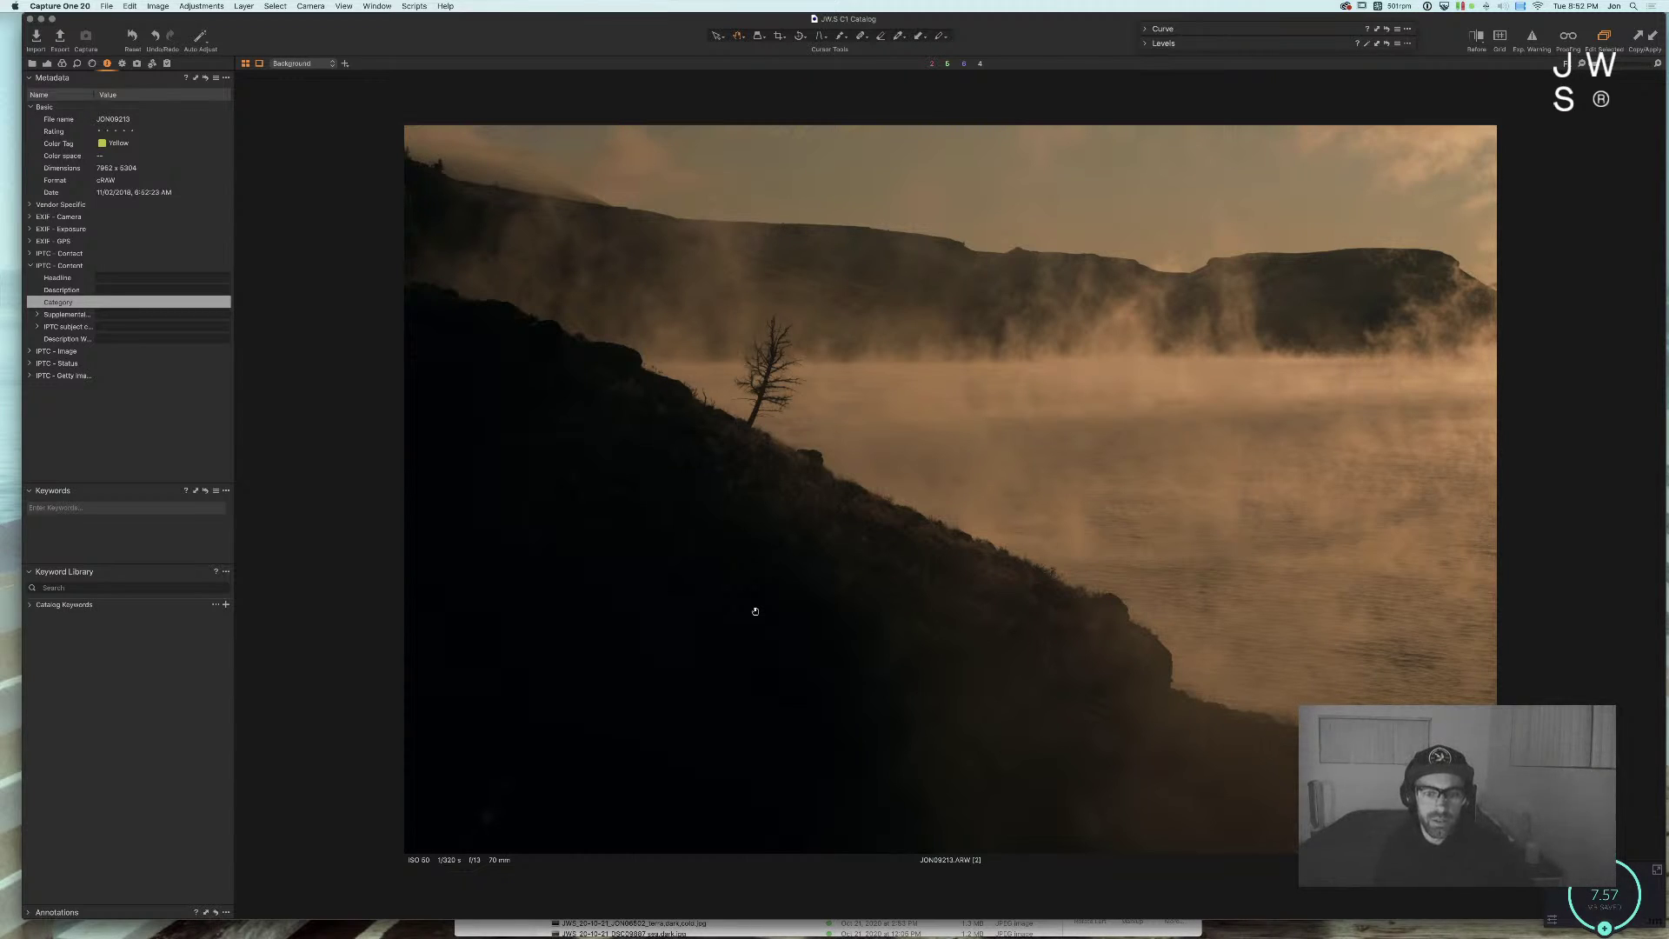
{"action": "double_click", "coordinate": [755, 611]}
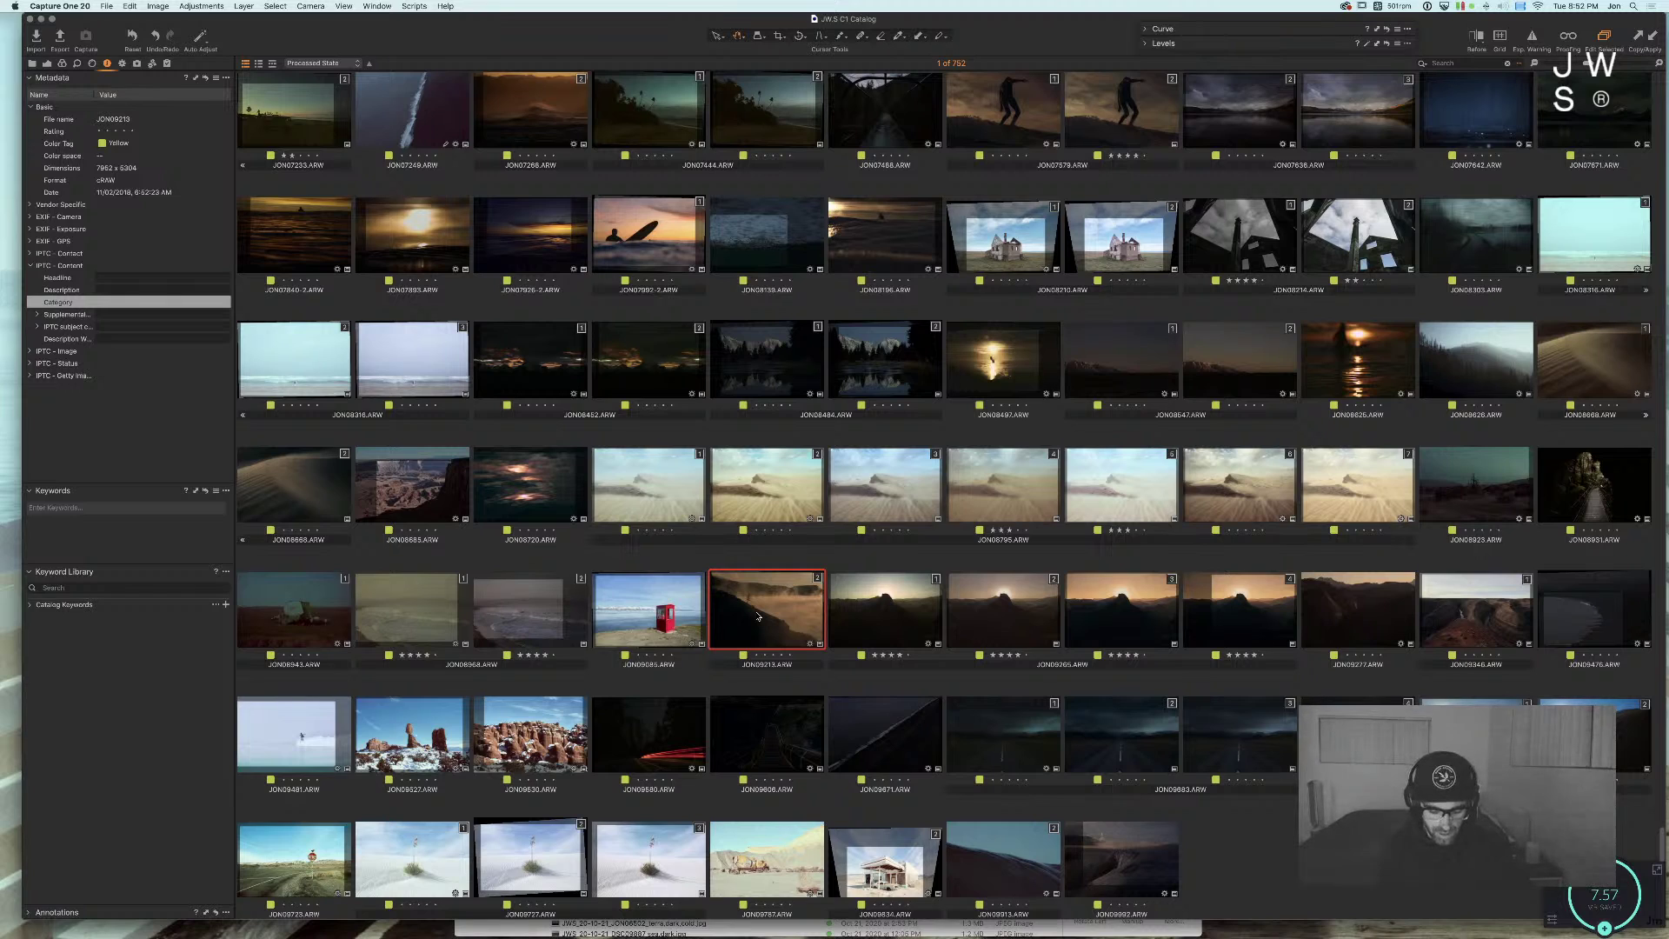
{"action": "double_click", "coordinate": [758, 616]}
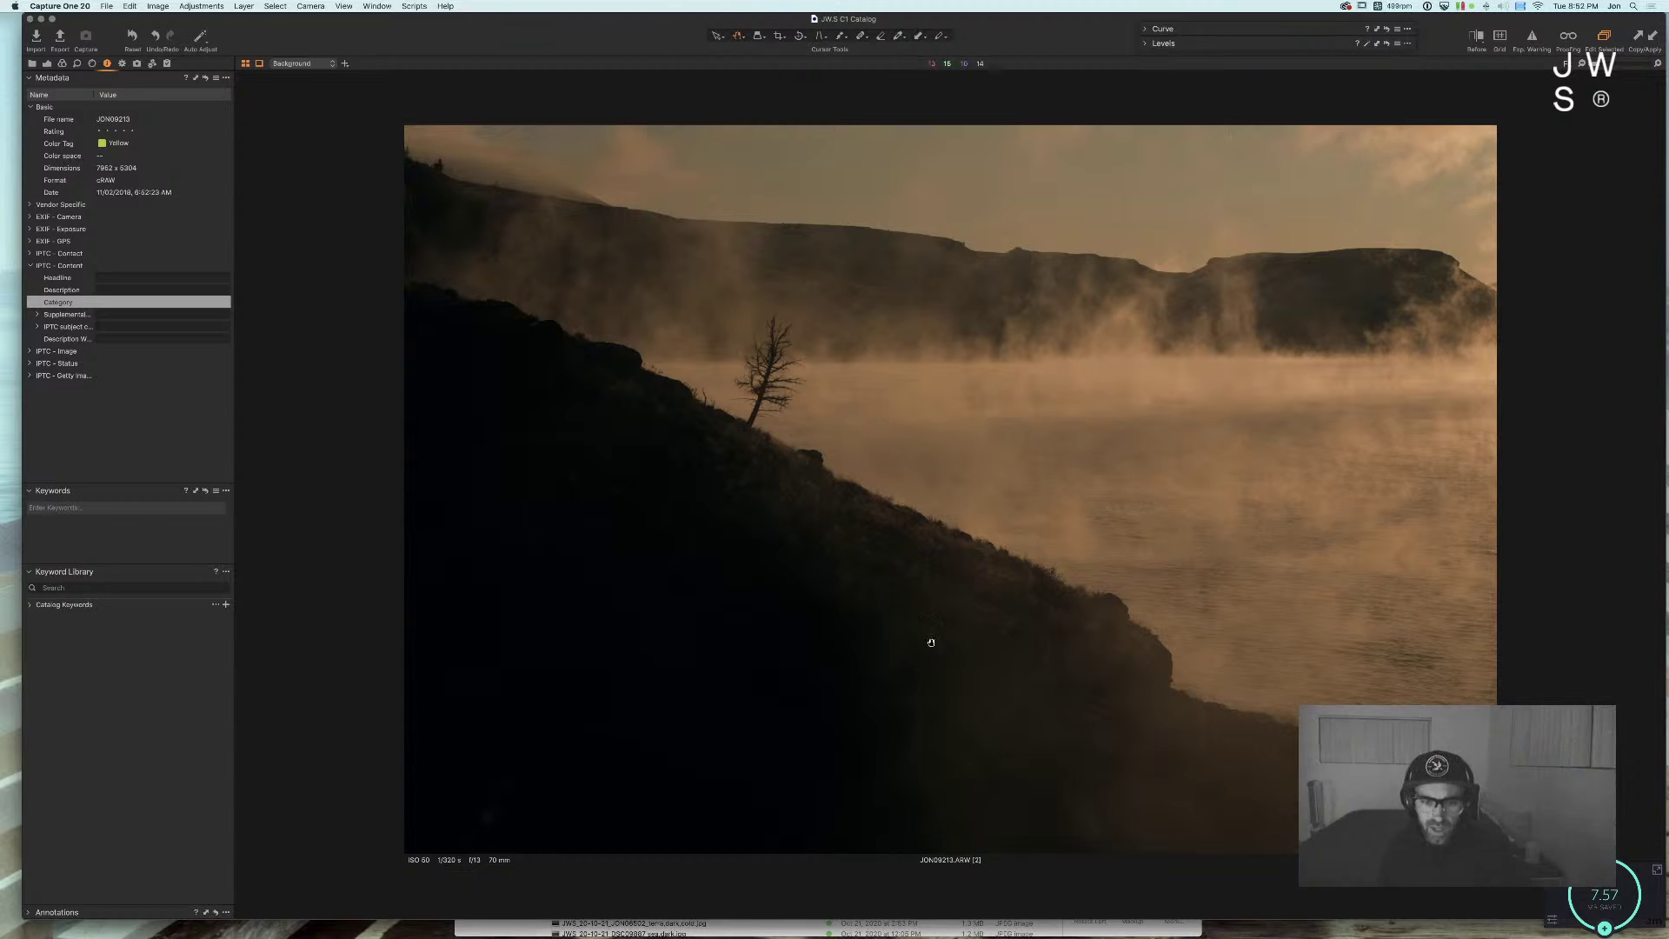
{"action": "key", "text": "y"}
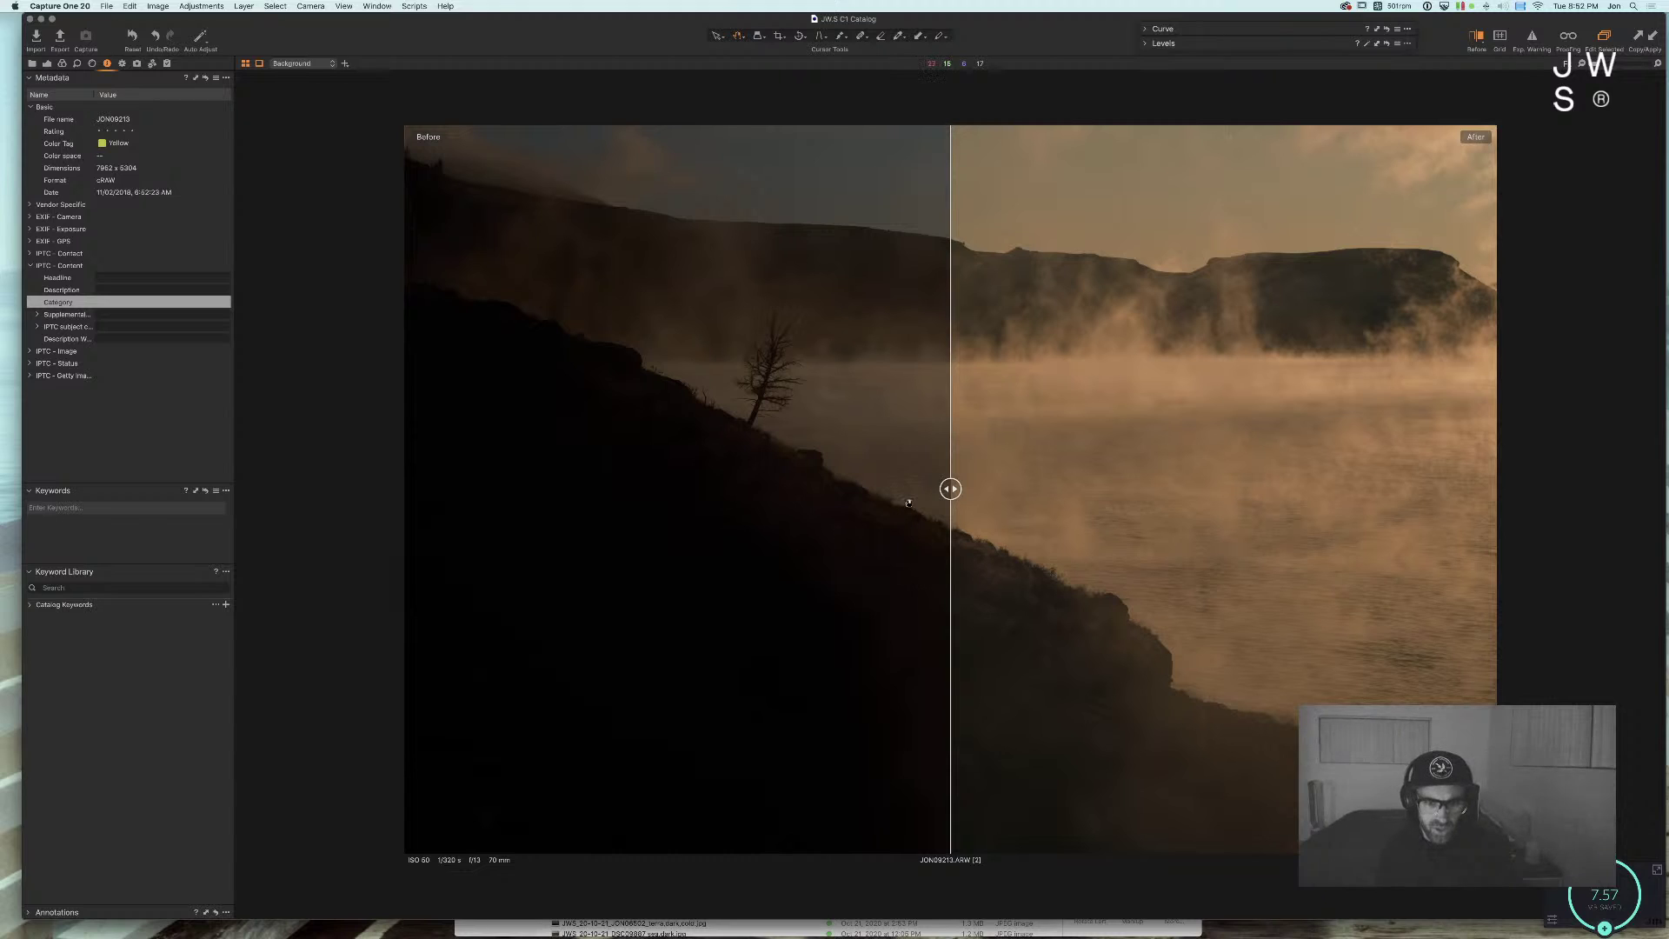
{"action": "left_click_drag", "start_coordinate": [945, 489], "coordinate": [420, 540]}
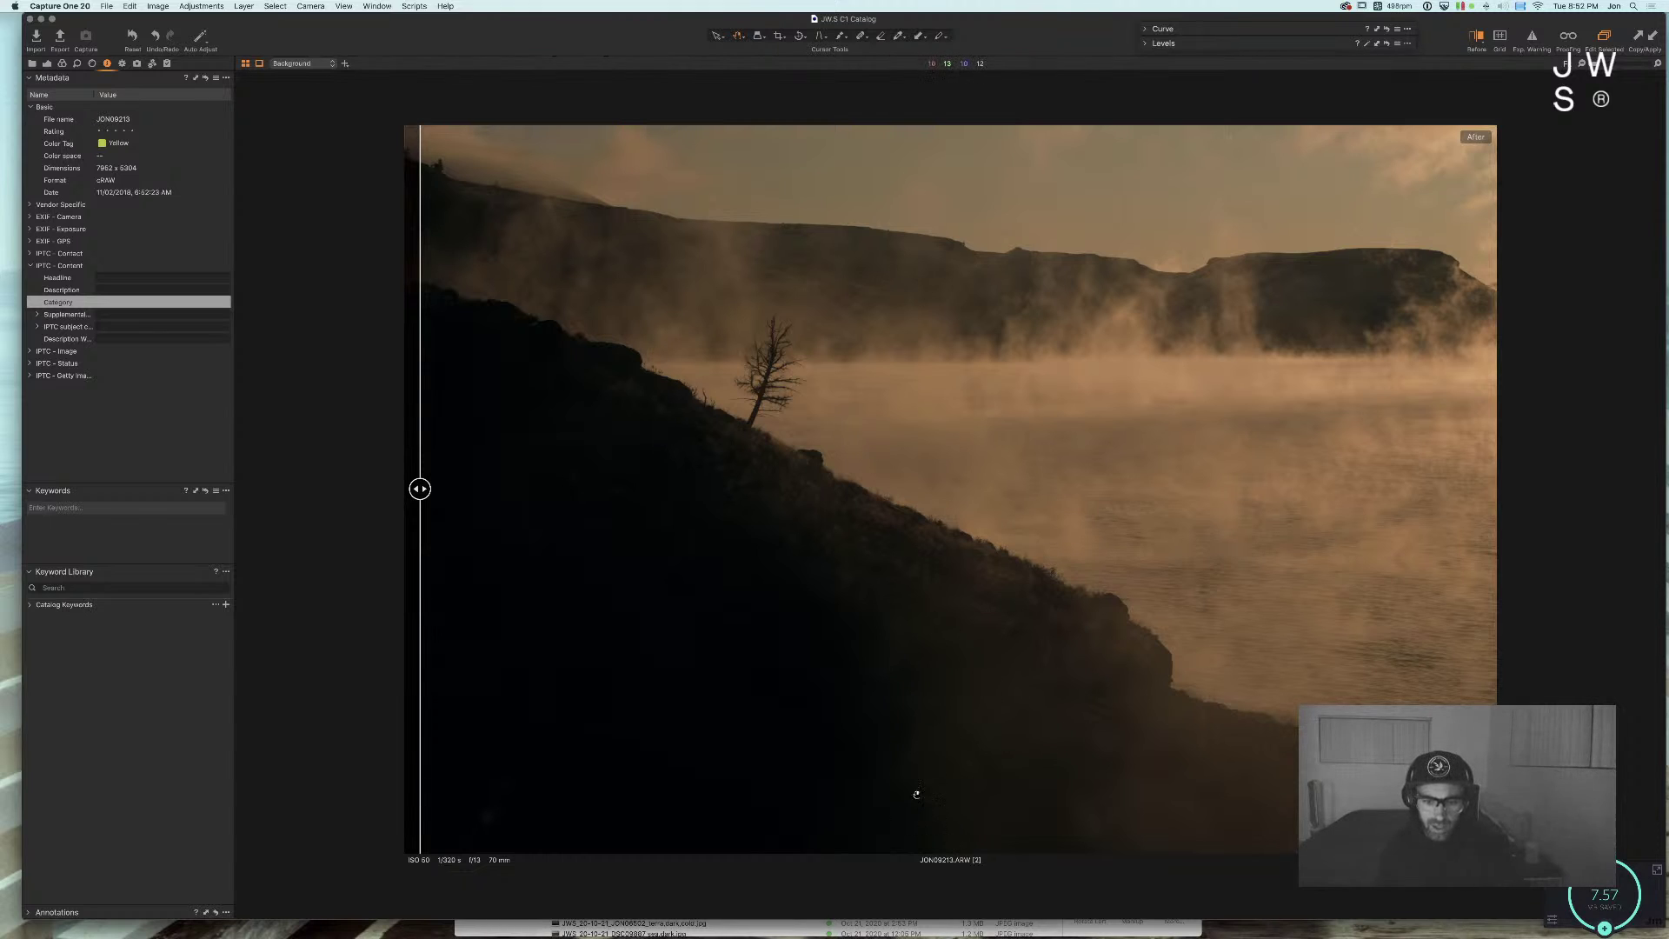
Step: Examine the shadow detail of the dark hillside below the tree at full magnification and return to the whole image
{"action": "left_click", "coordinate": [889, 674]}
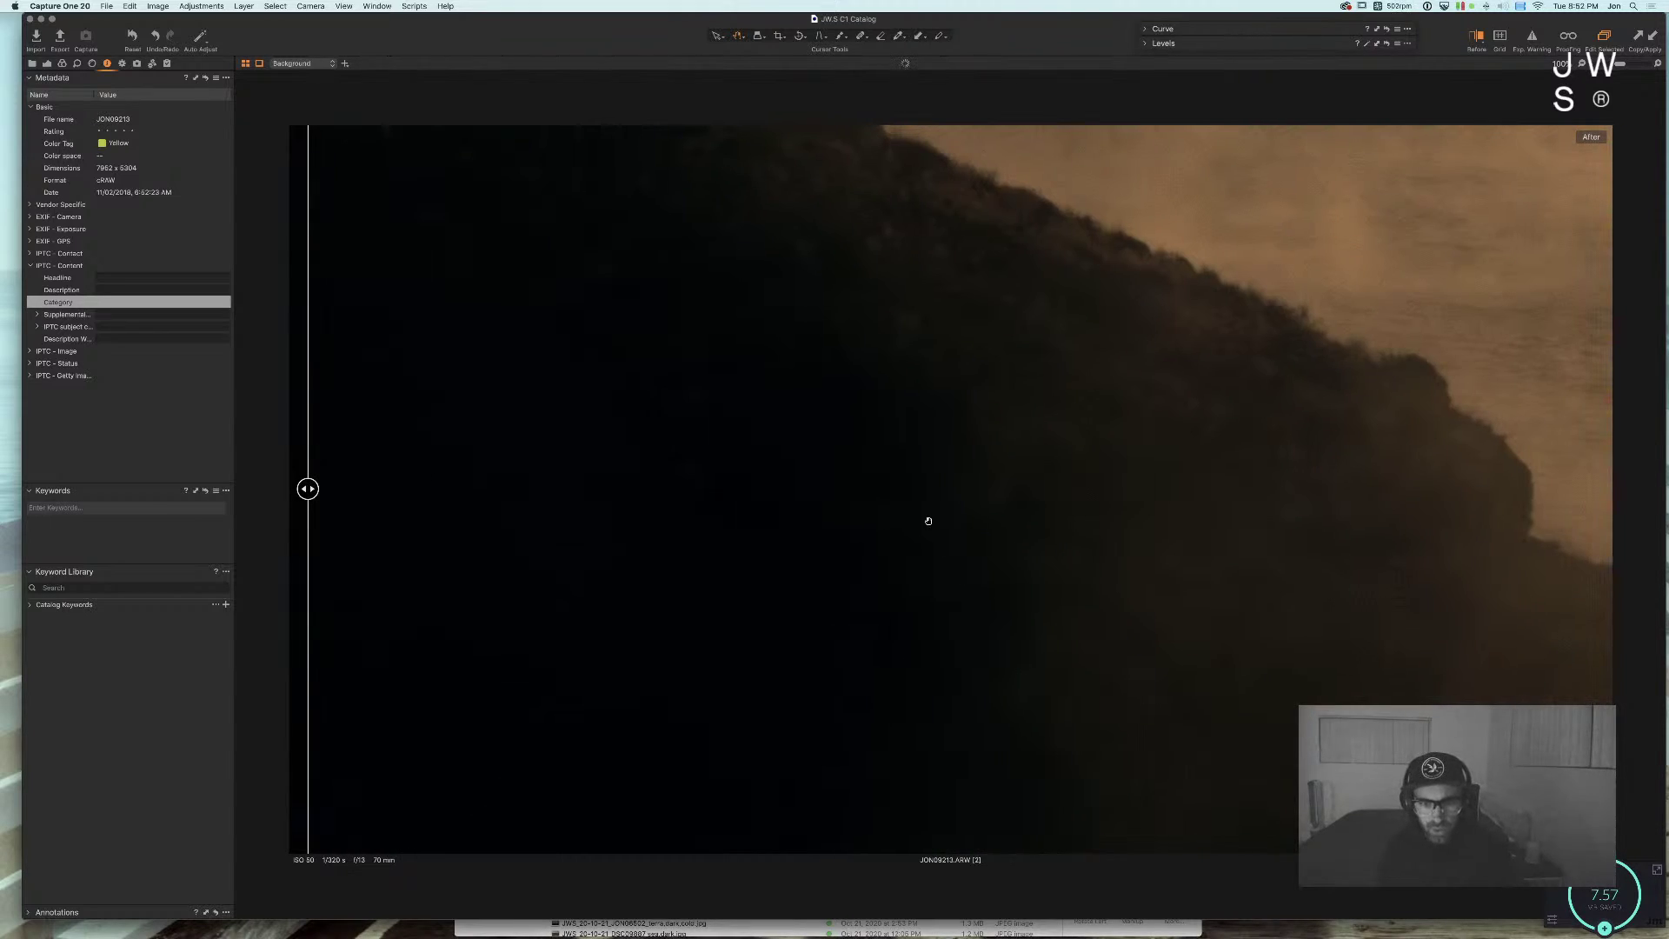
{"action": "left_click_drag", "start_coordinate": [933, 537], "coordinate": [1069, 600]}
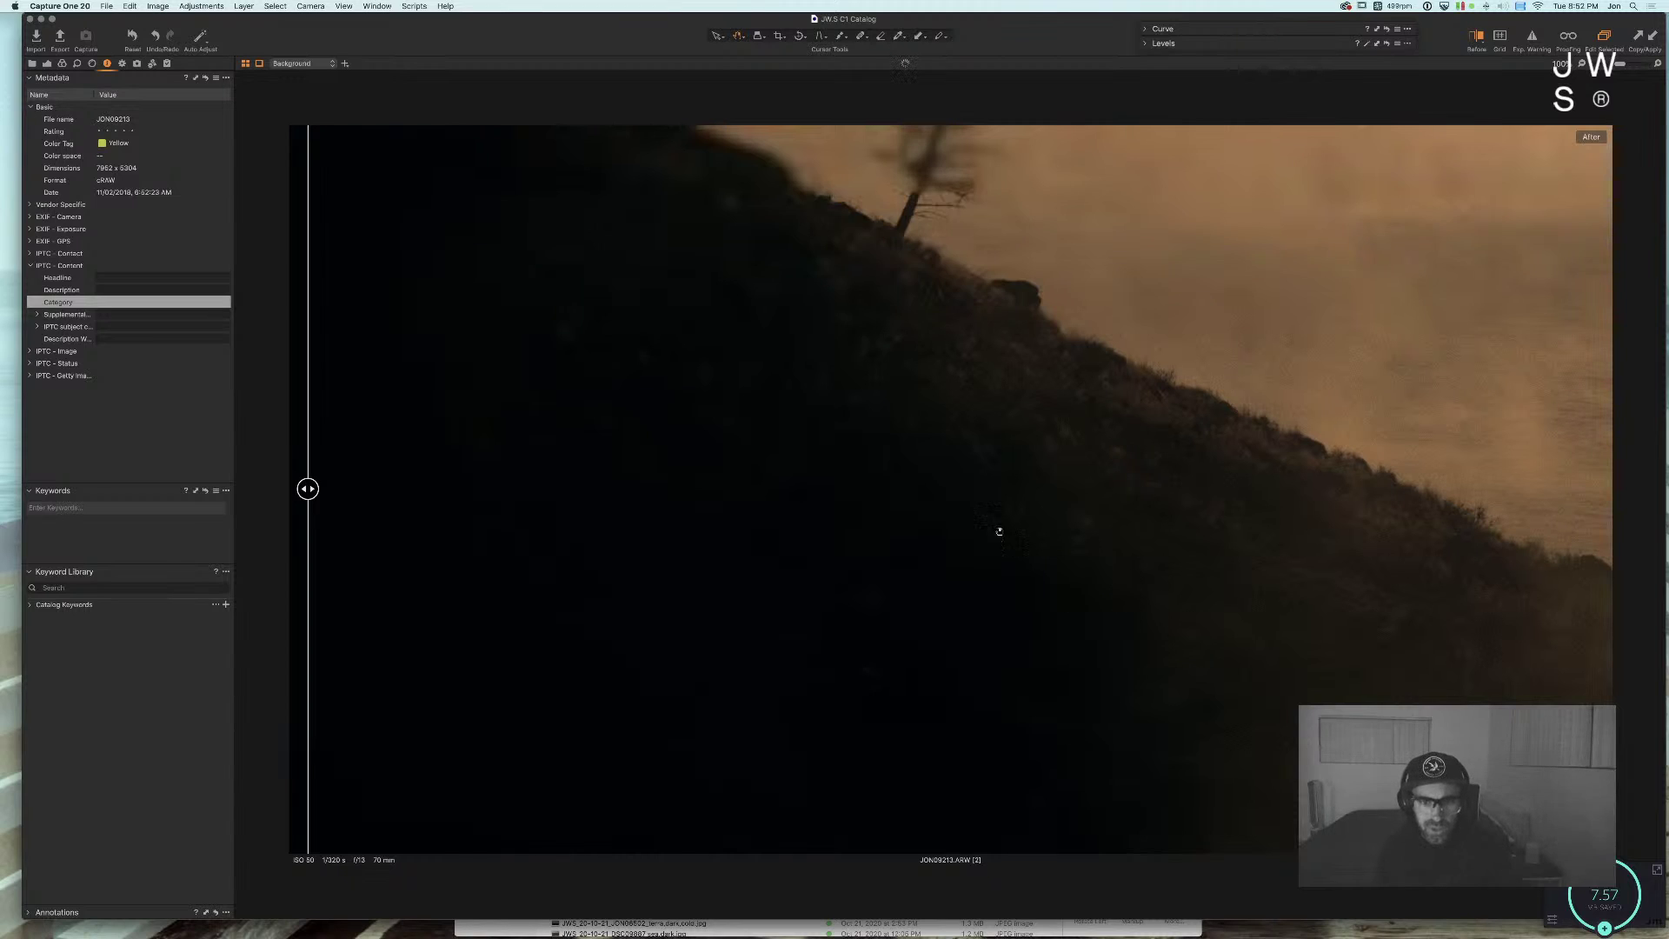
{"action": "left_click_drag", "start_coordinate": [998, 525], "coordinate": [1110, 652]}
{"action": "left_click", "coordinate": [1079, 685]}
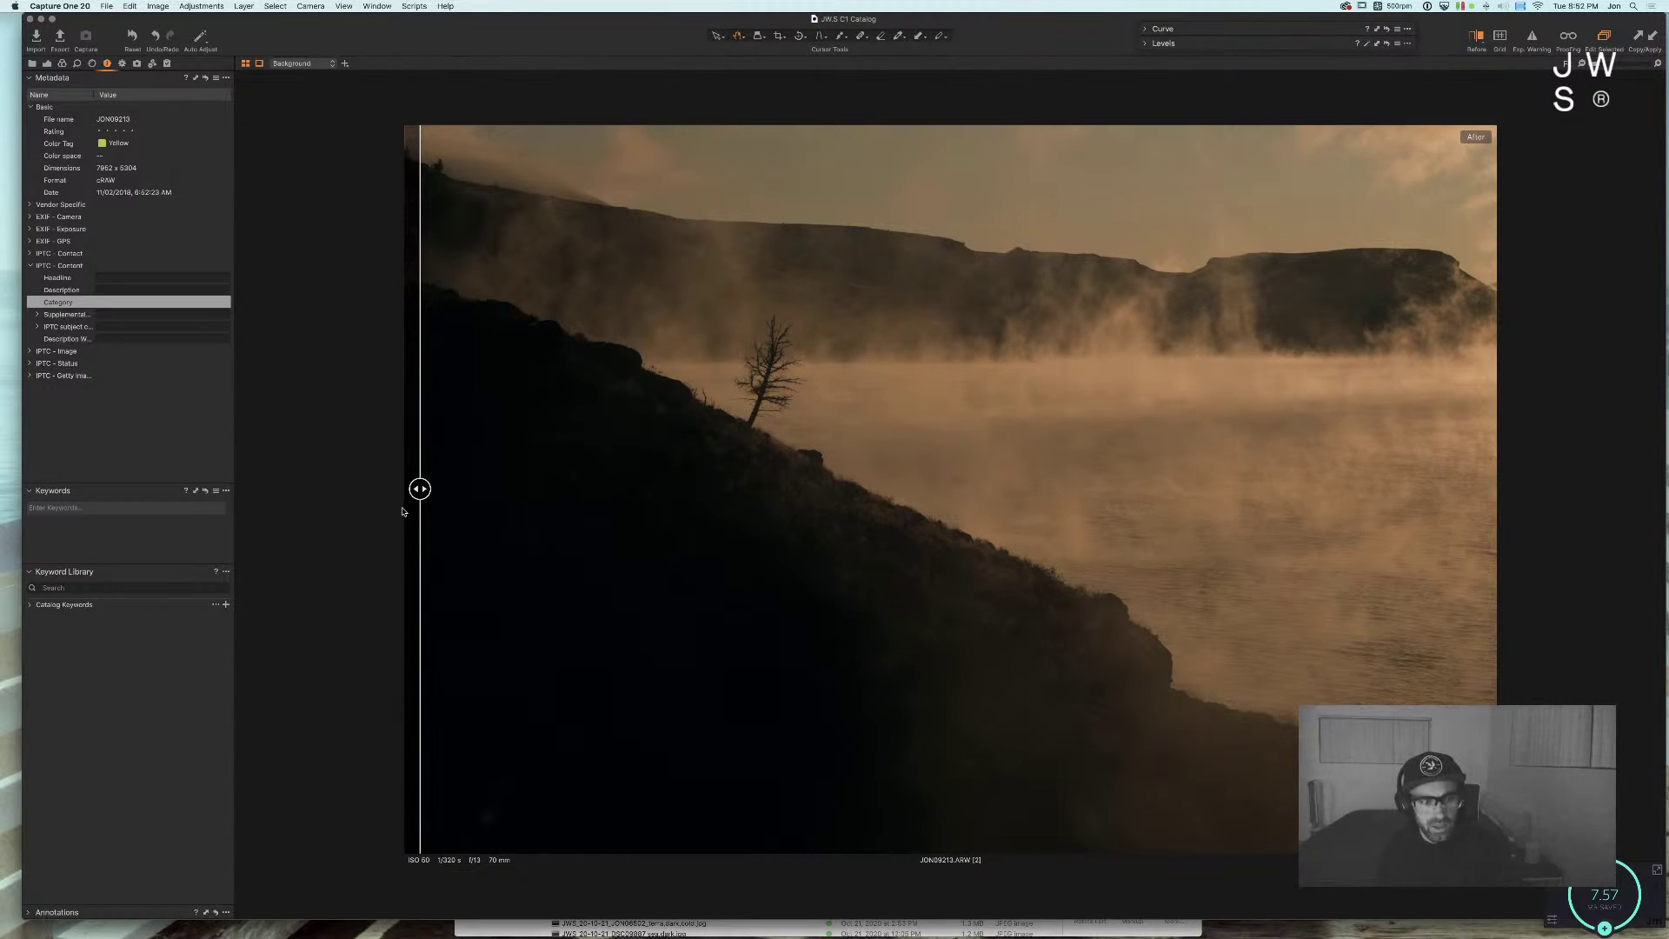
Step: Compare the misty lake photo's before and after versions with the divider near mid-frame, end the comparison and return to the thumbnails
{"action": "left_click_drag", "start_coordinate": [420, 488], "coordinate": [849, 489]}
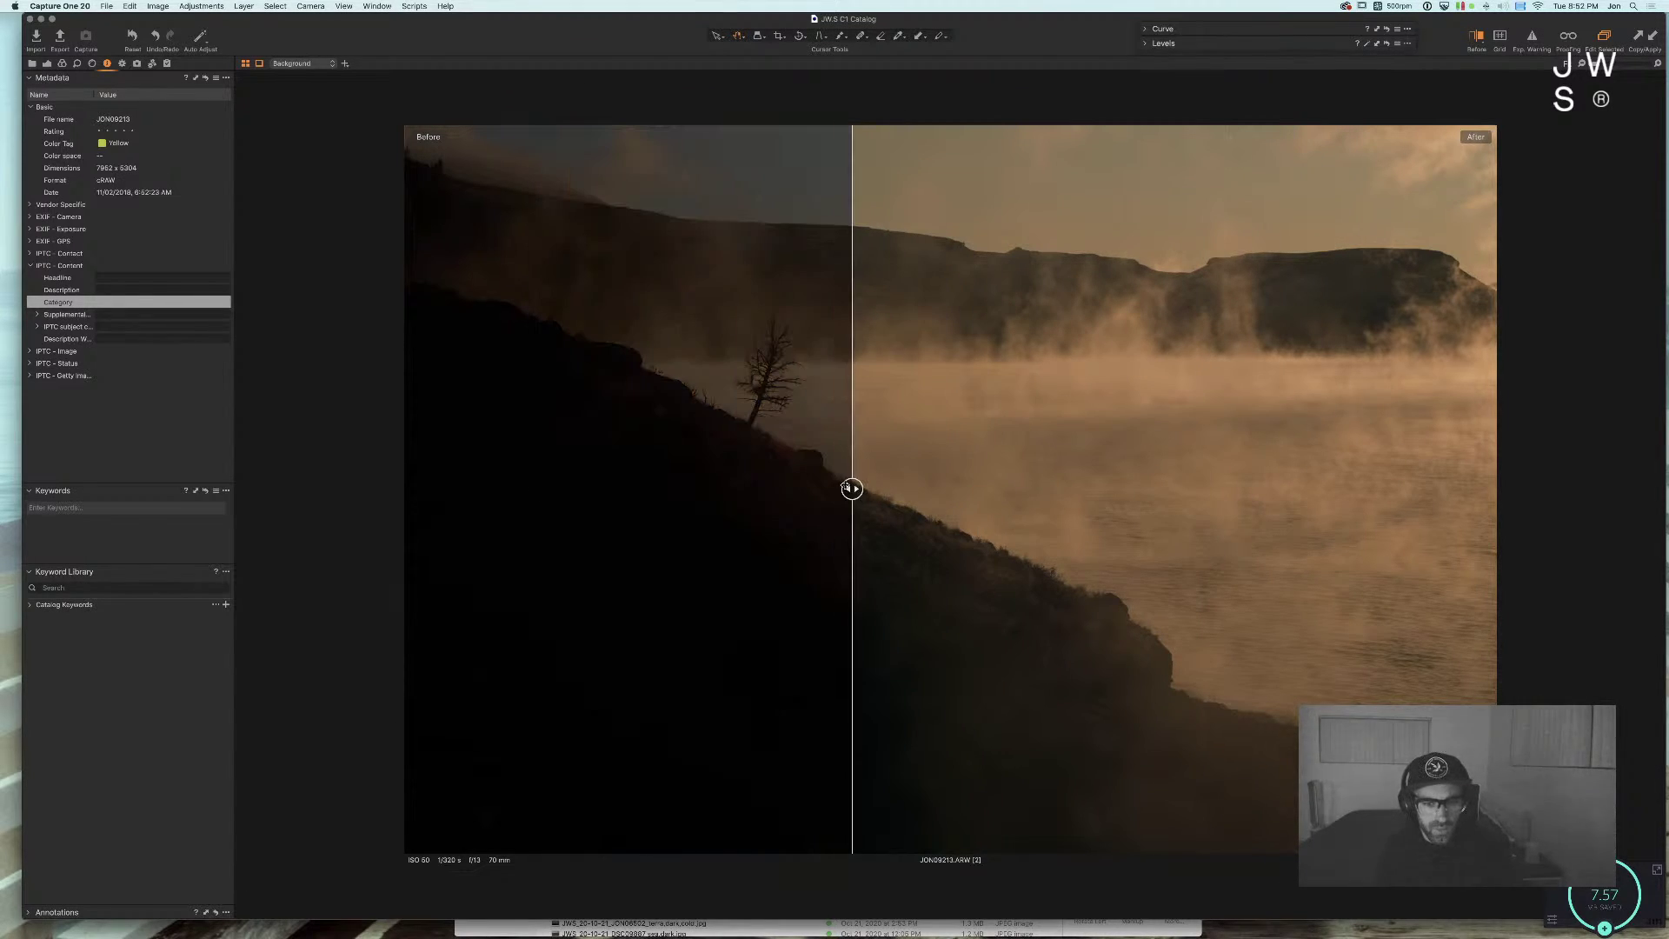
{"action": "key", "text": "y"}
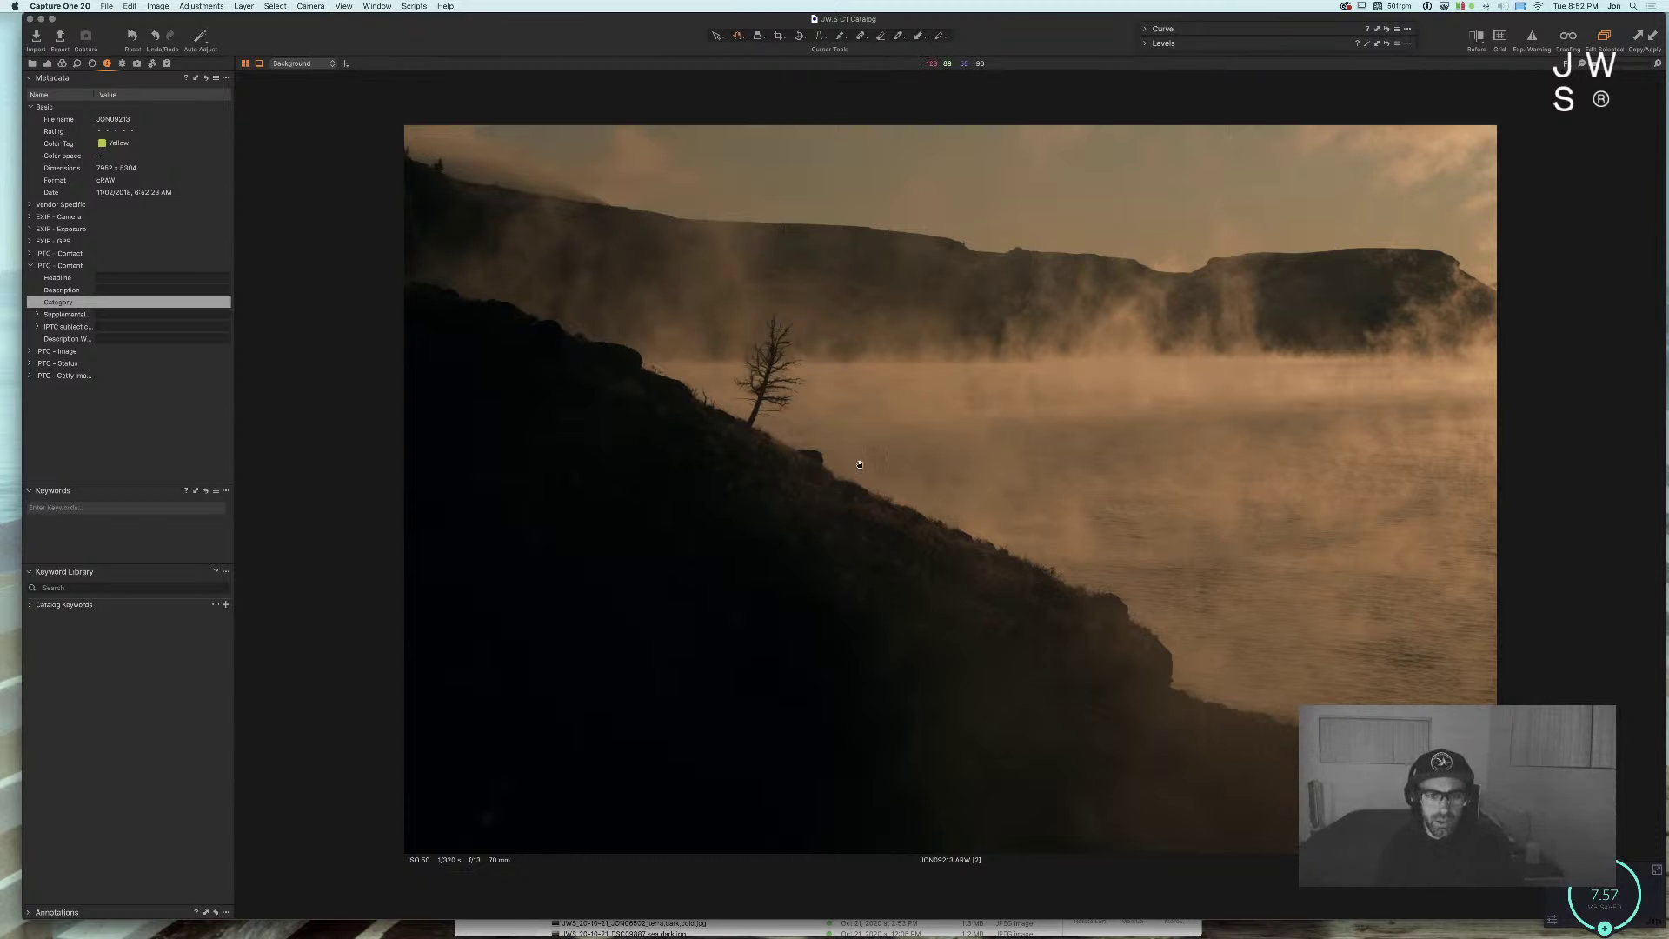
{"action": "key", "text": "super+alt+v"}
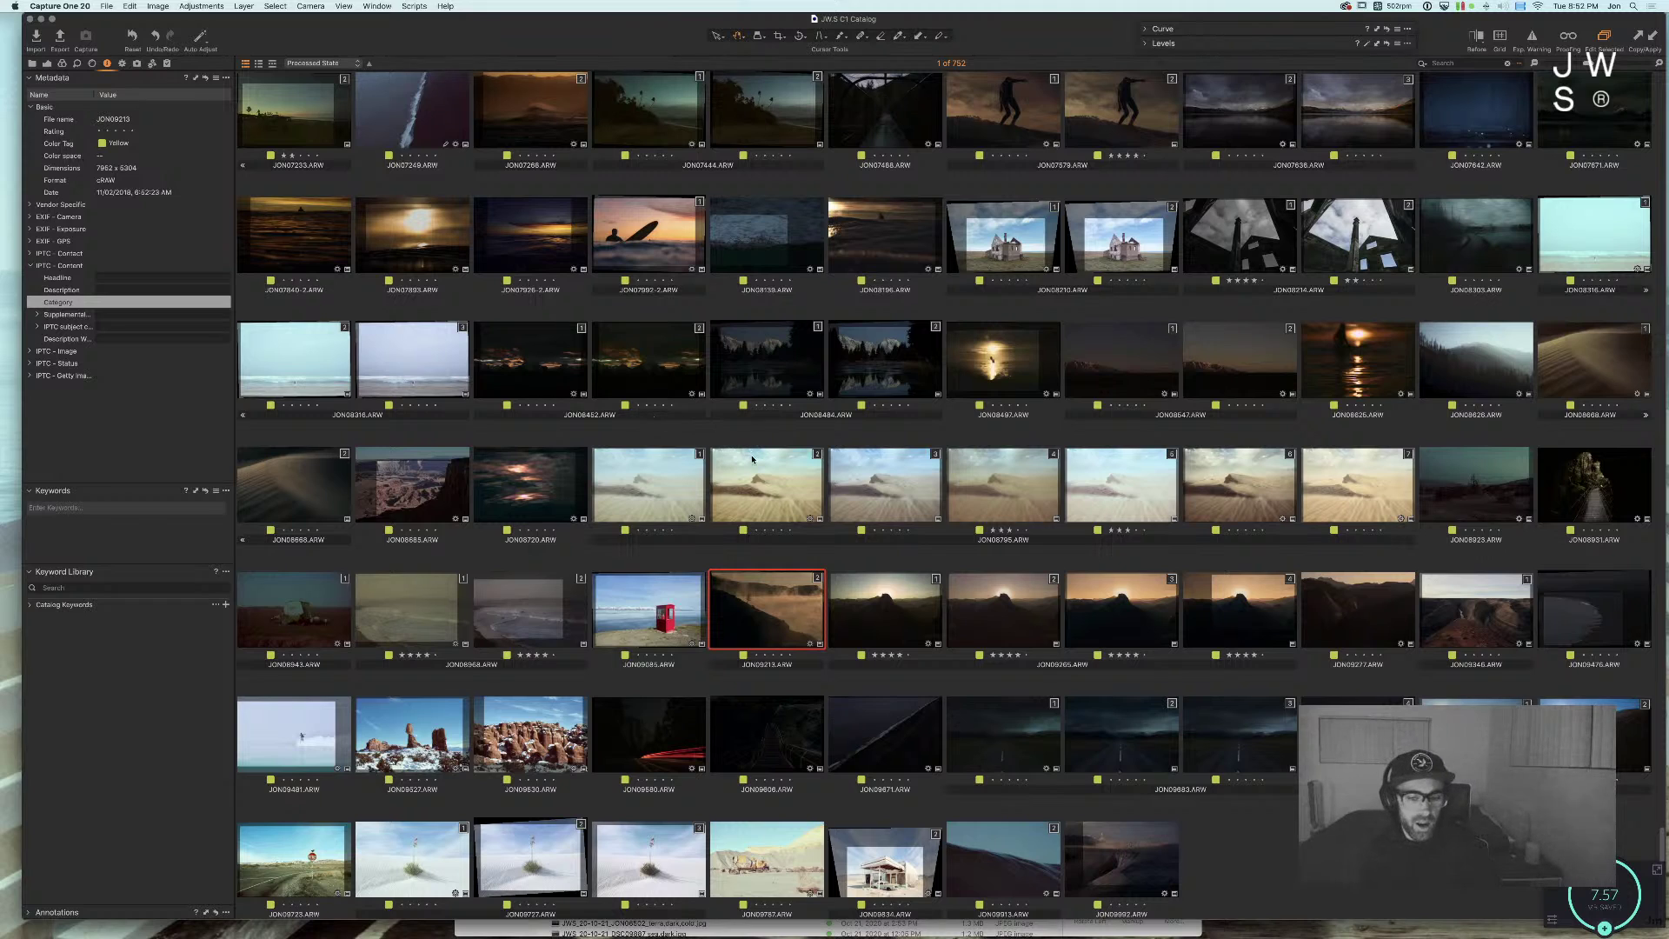
Step: Browse the yellow-tagged thumbnails back towards the earlier photos for another wallpaper candidate
{"action": "scroll", "coordinate": [802, 501], "scroll_direction": "up", "scroll_amount": 1}
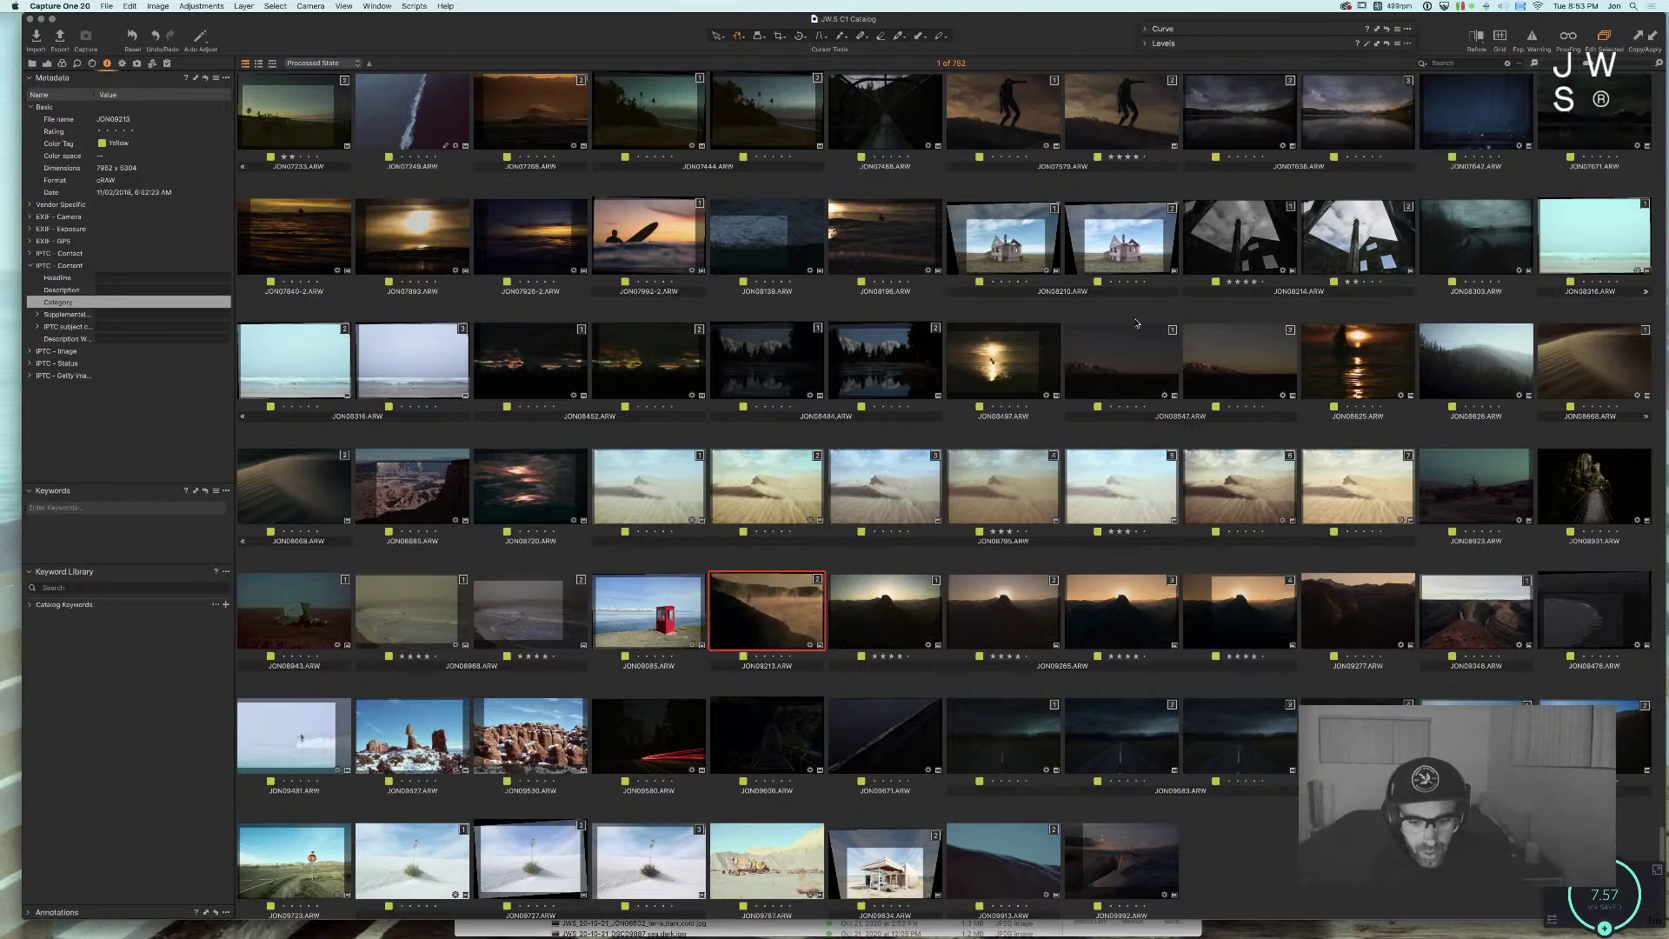
{"action": "scroll", "coordinate": [798, 550], "scroll_direction": "up", "scroll_amount": 5}
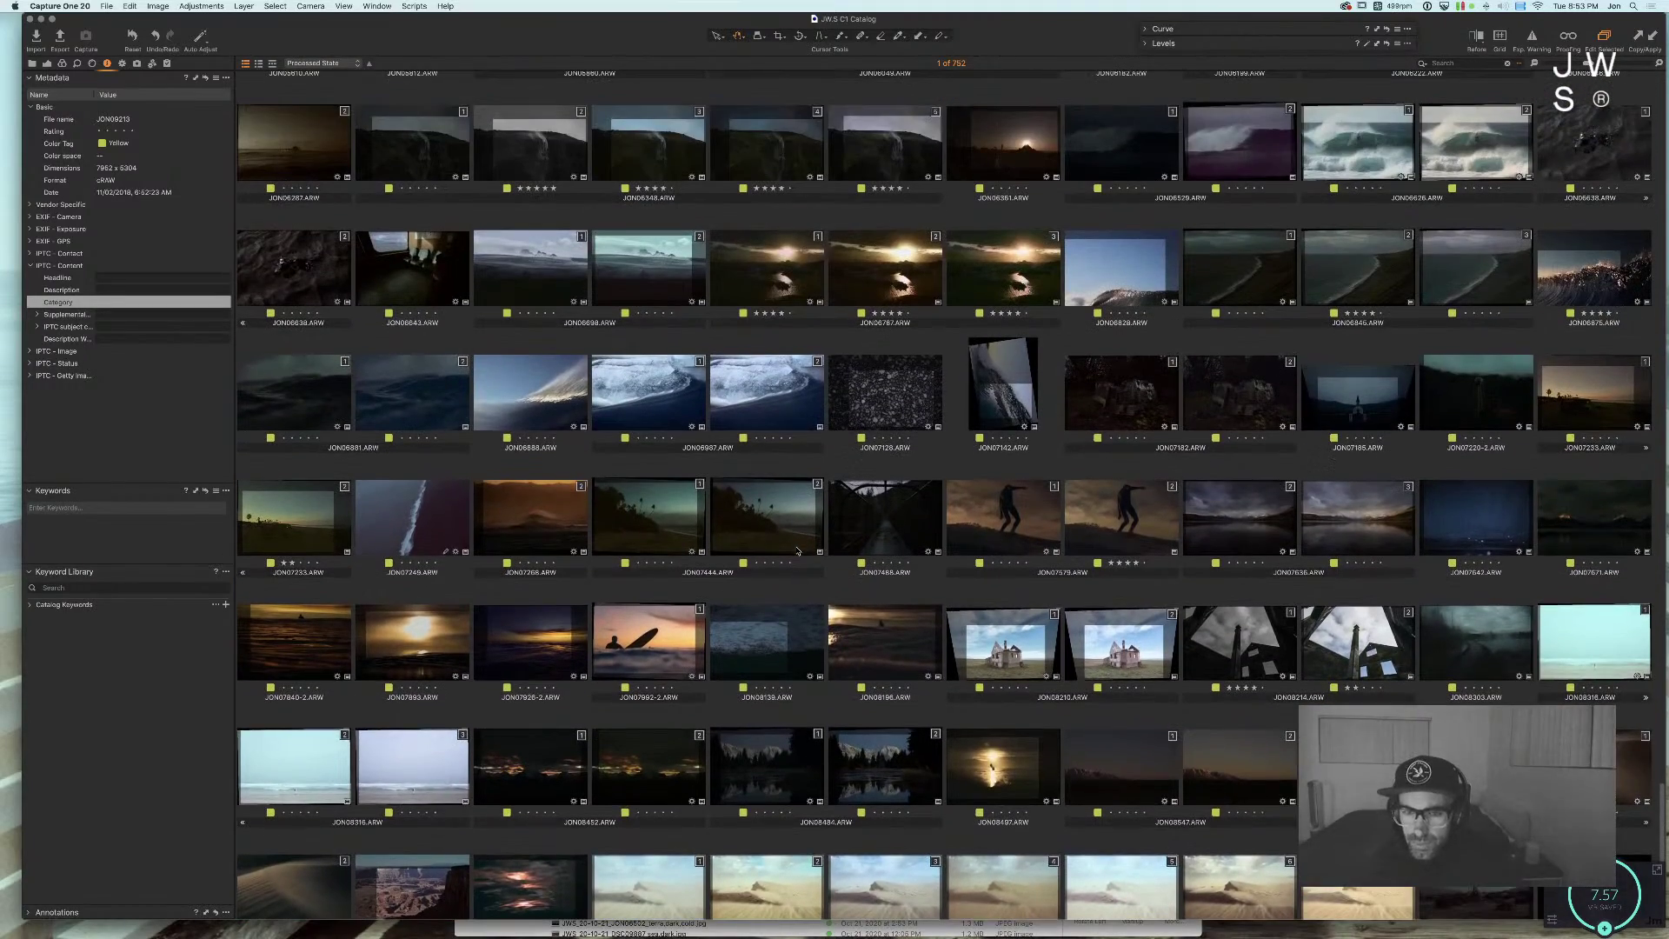
{"action": "scroll", "coordinate": [798, 551], "scroll_direction": "up", "scroll_amount": 5}
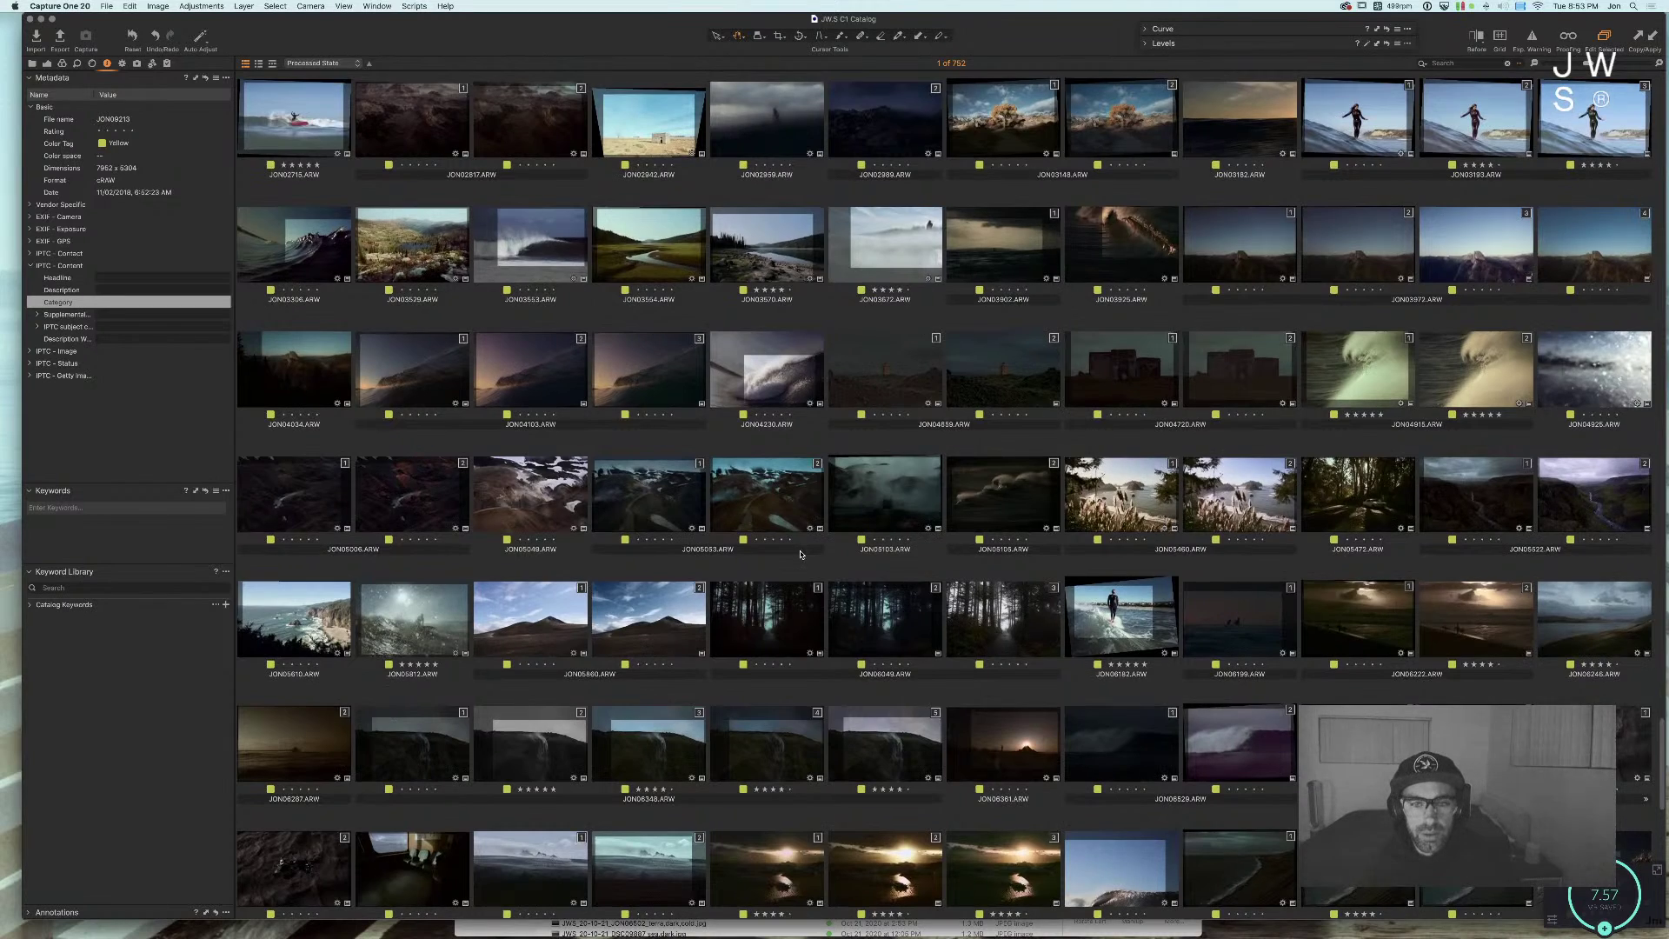
{"action": "scroll", "coordinate": [800, 554], "scroll_direction": "up", "scroll_amount": 5}
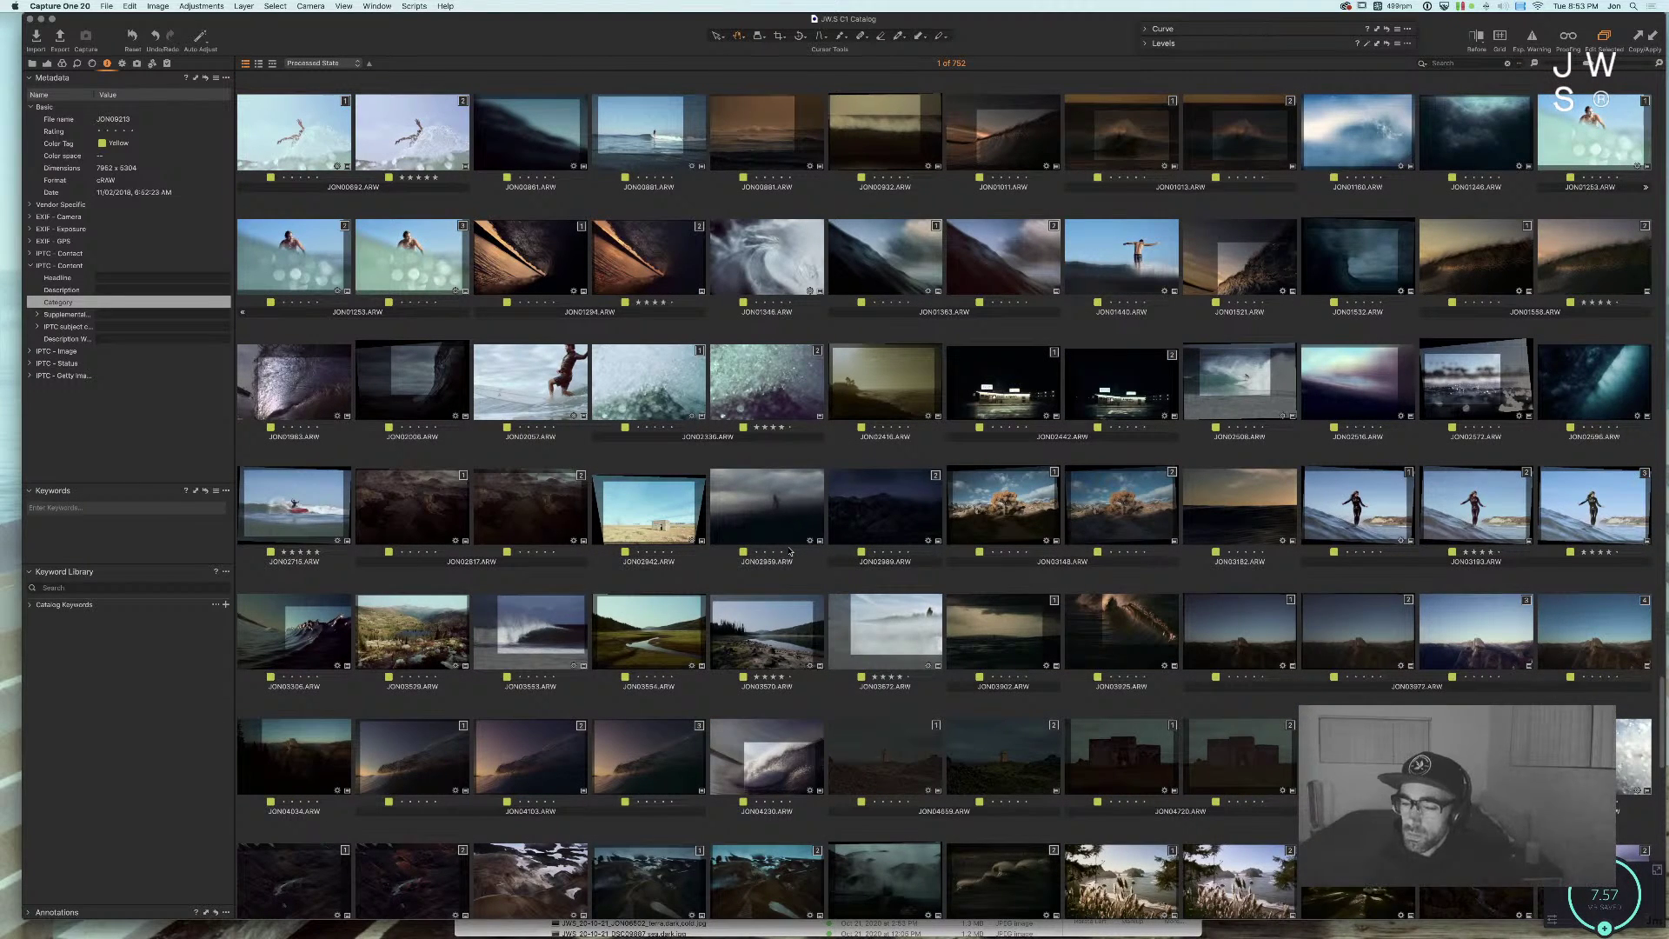
{"action": "scroll", "coordinate": [791, 550], "scroll_direction": "up", "scroll_amount": 5}
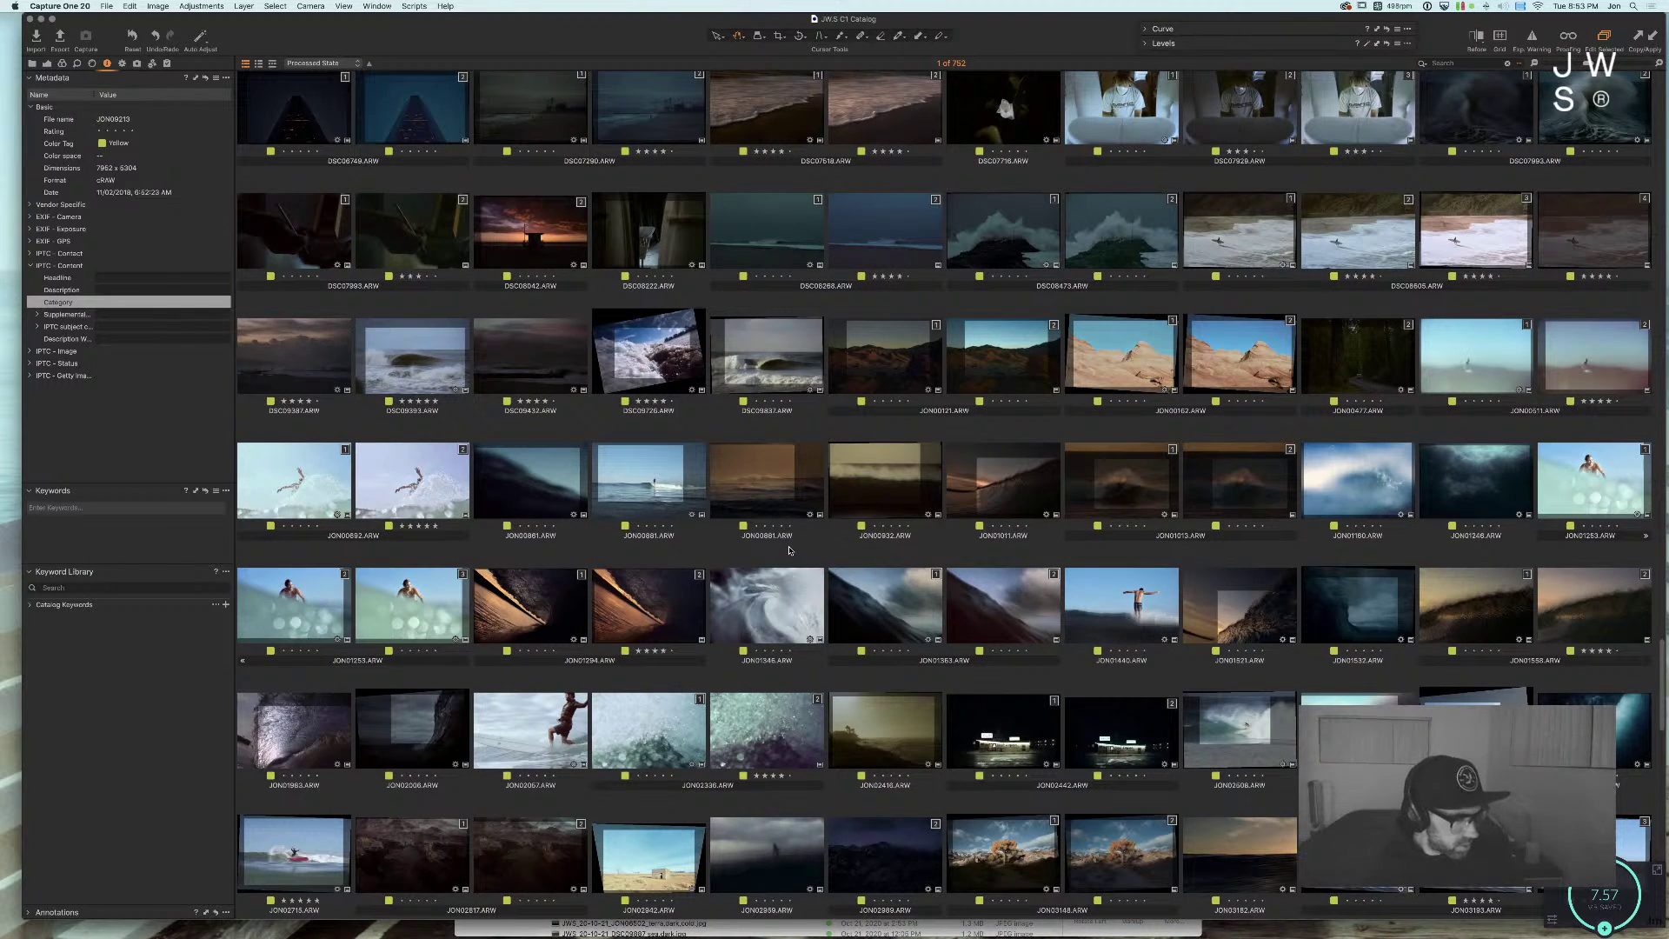
{"action": "scroll", "coordinate": [790, 550], "scroll_direction": "up", "scroll_amount": 2}
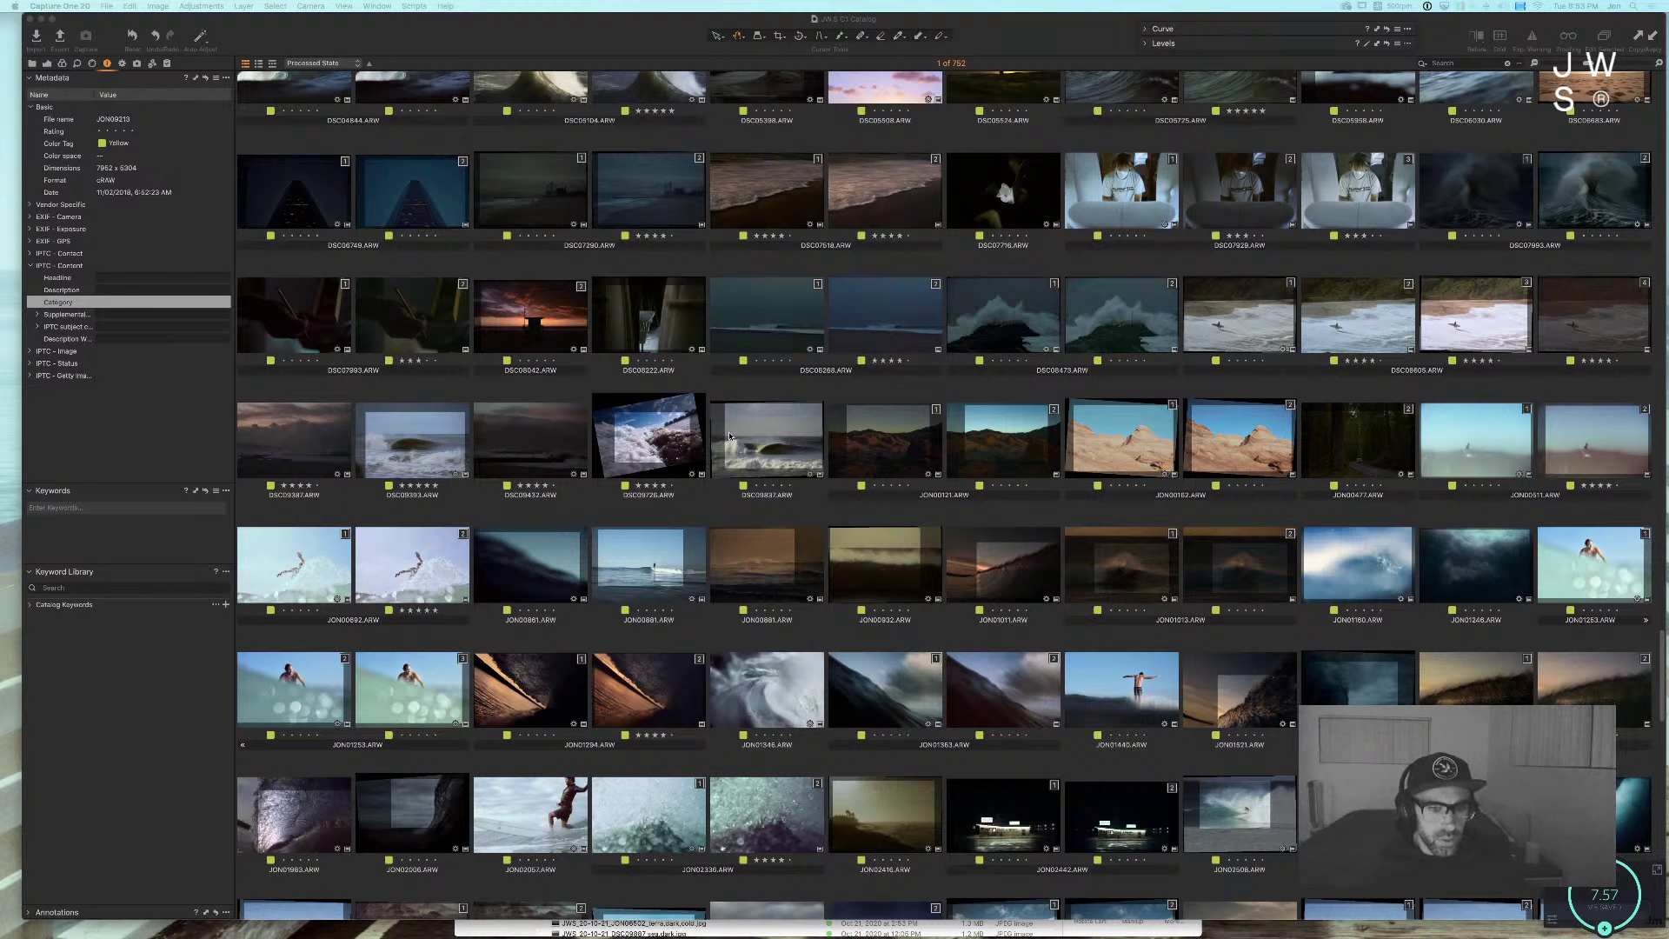
{"action": "left_click", "coordinate": [643, 439]}
{"action": "scroll", "coordinate": [640, 445], "scroll_direction": "up", "scroll_amount": 5}
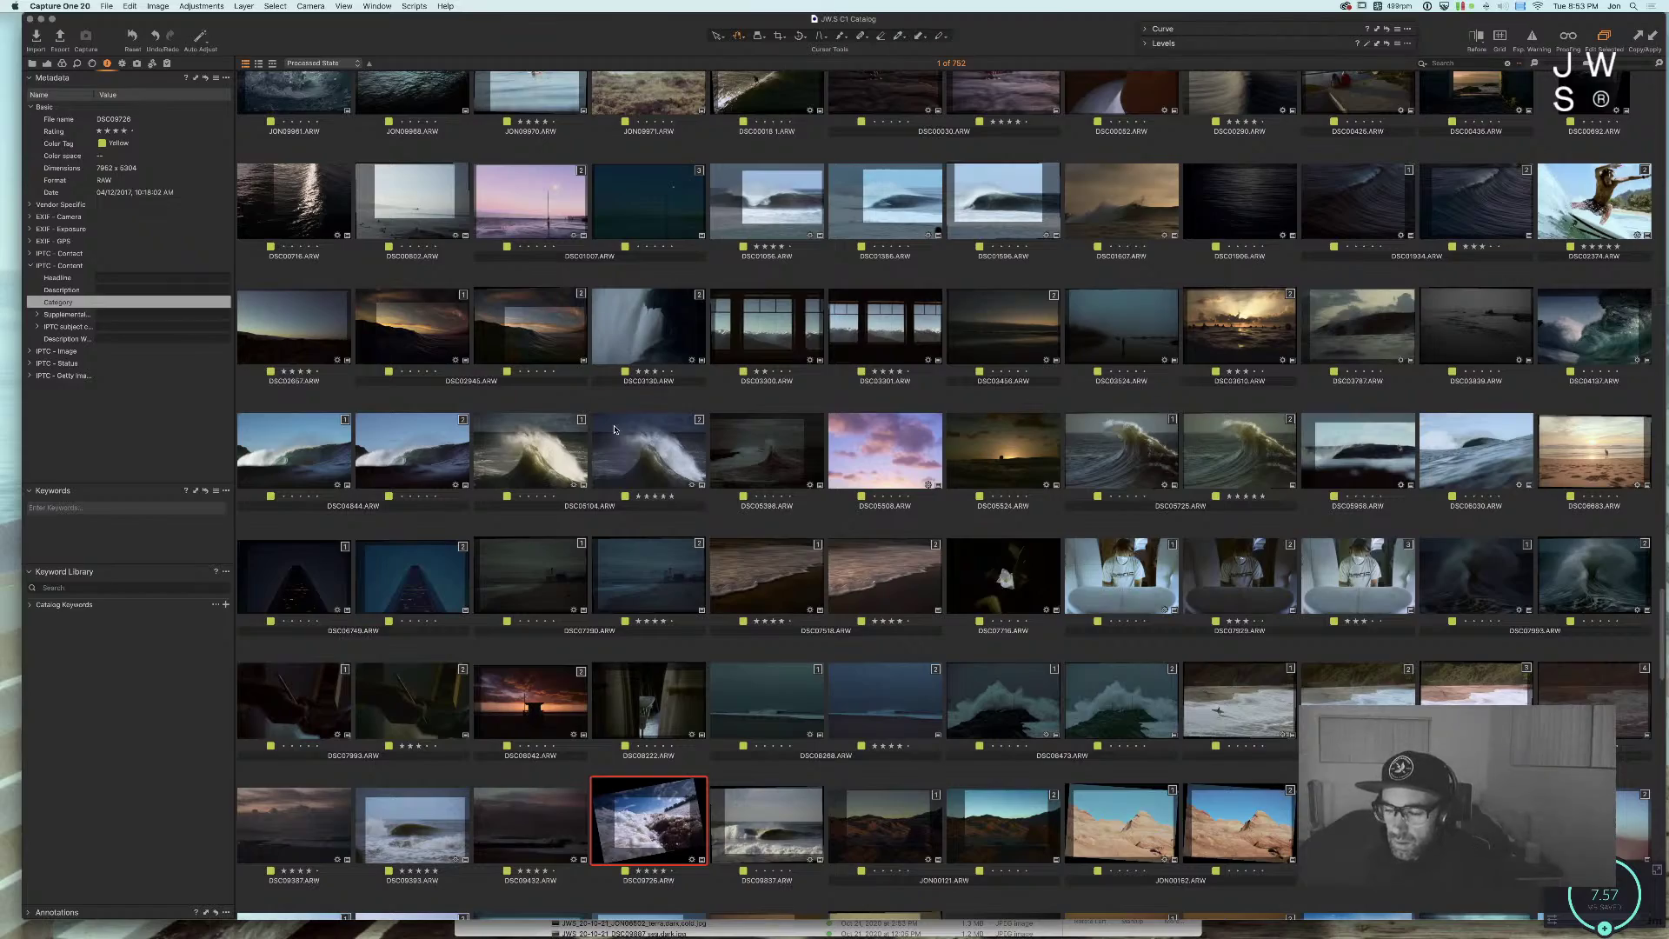
{"action": "scroll", "coordinate": [613, 428], "scroll_direction": "up", "scroll_amount": 7}
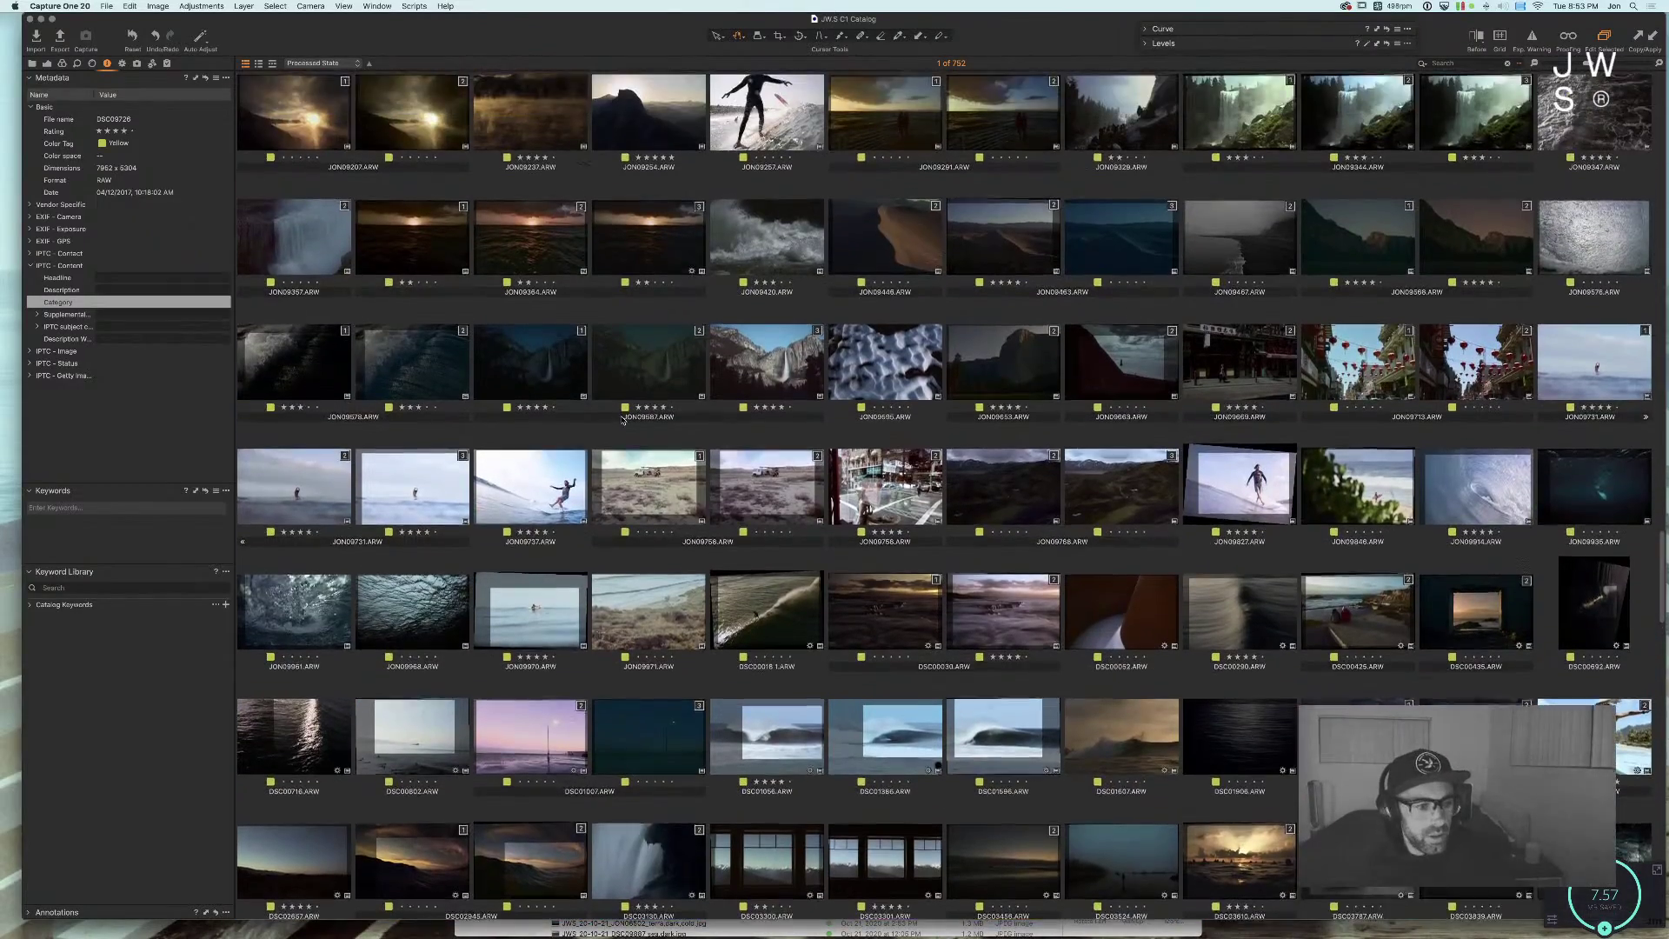
{"action": "scroll", "coordinate": [623, 420], "scroll_direction": "up", "scroll_amount": 10}
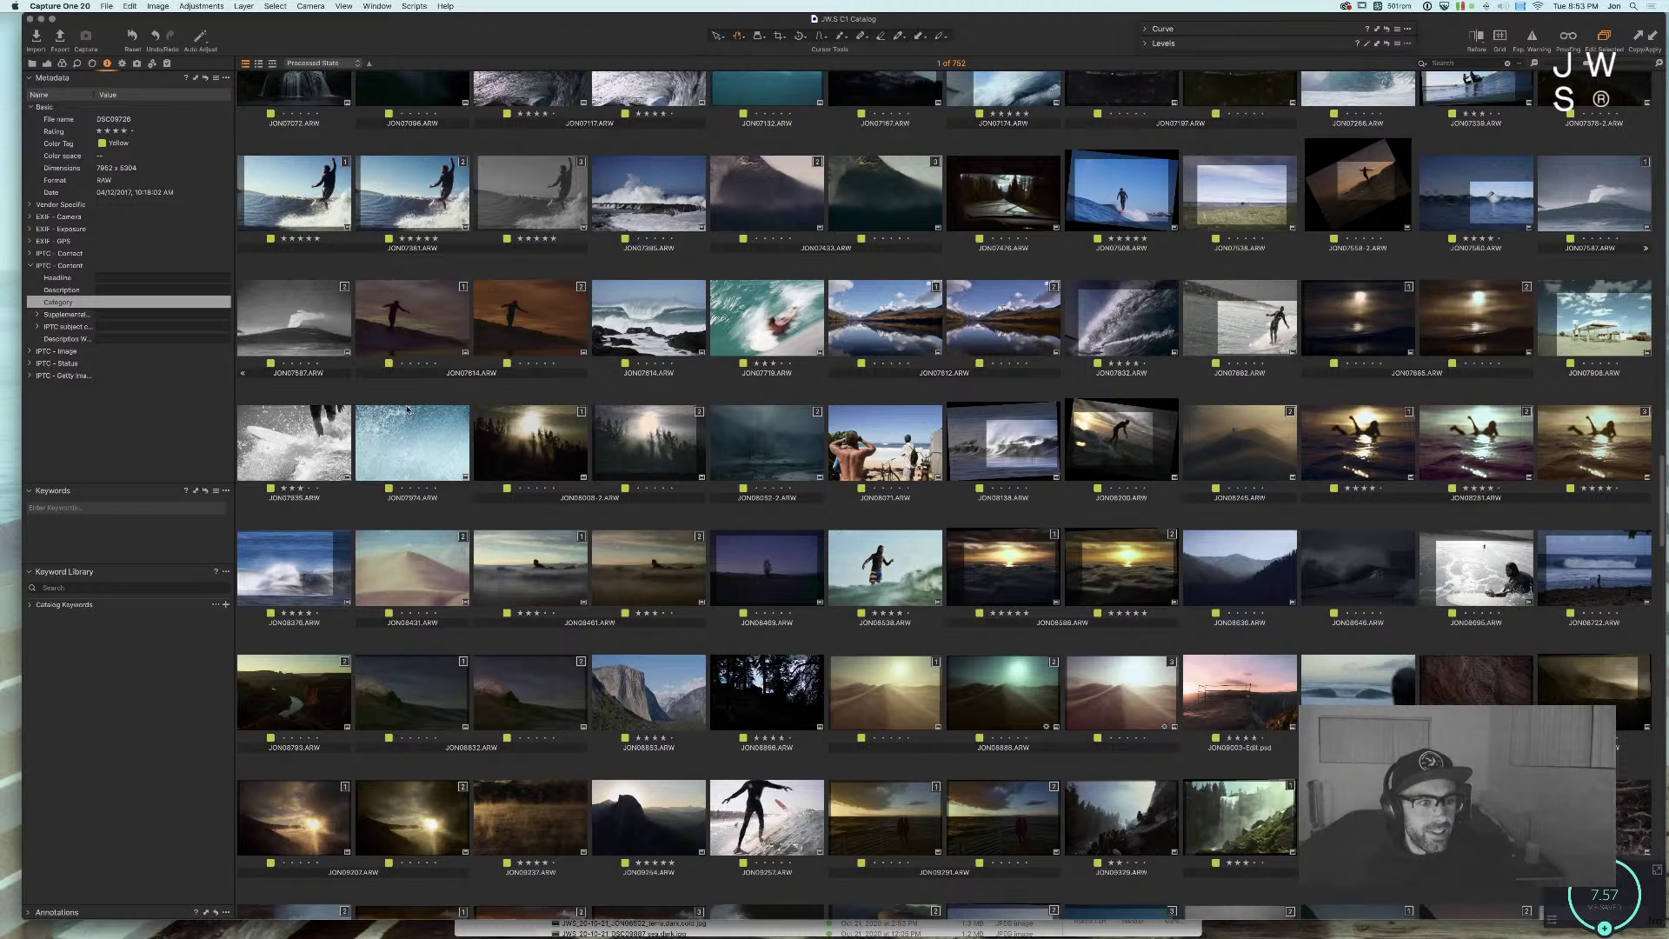
Step: Open the black-and-white variant of the big wave with a lone surfer and switch to its colour variant
{"action": "left_click", "coordinate": [306, 320]}
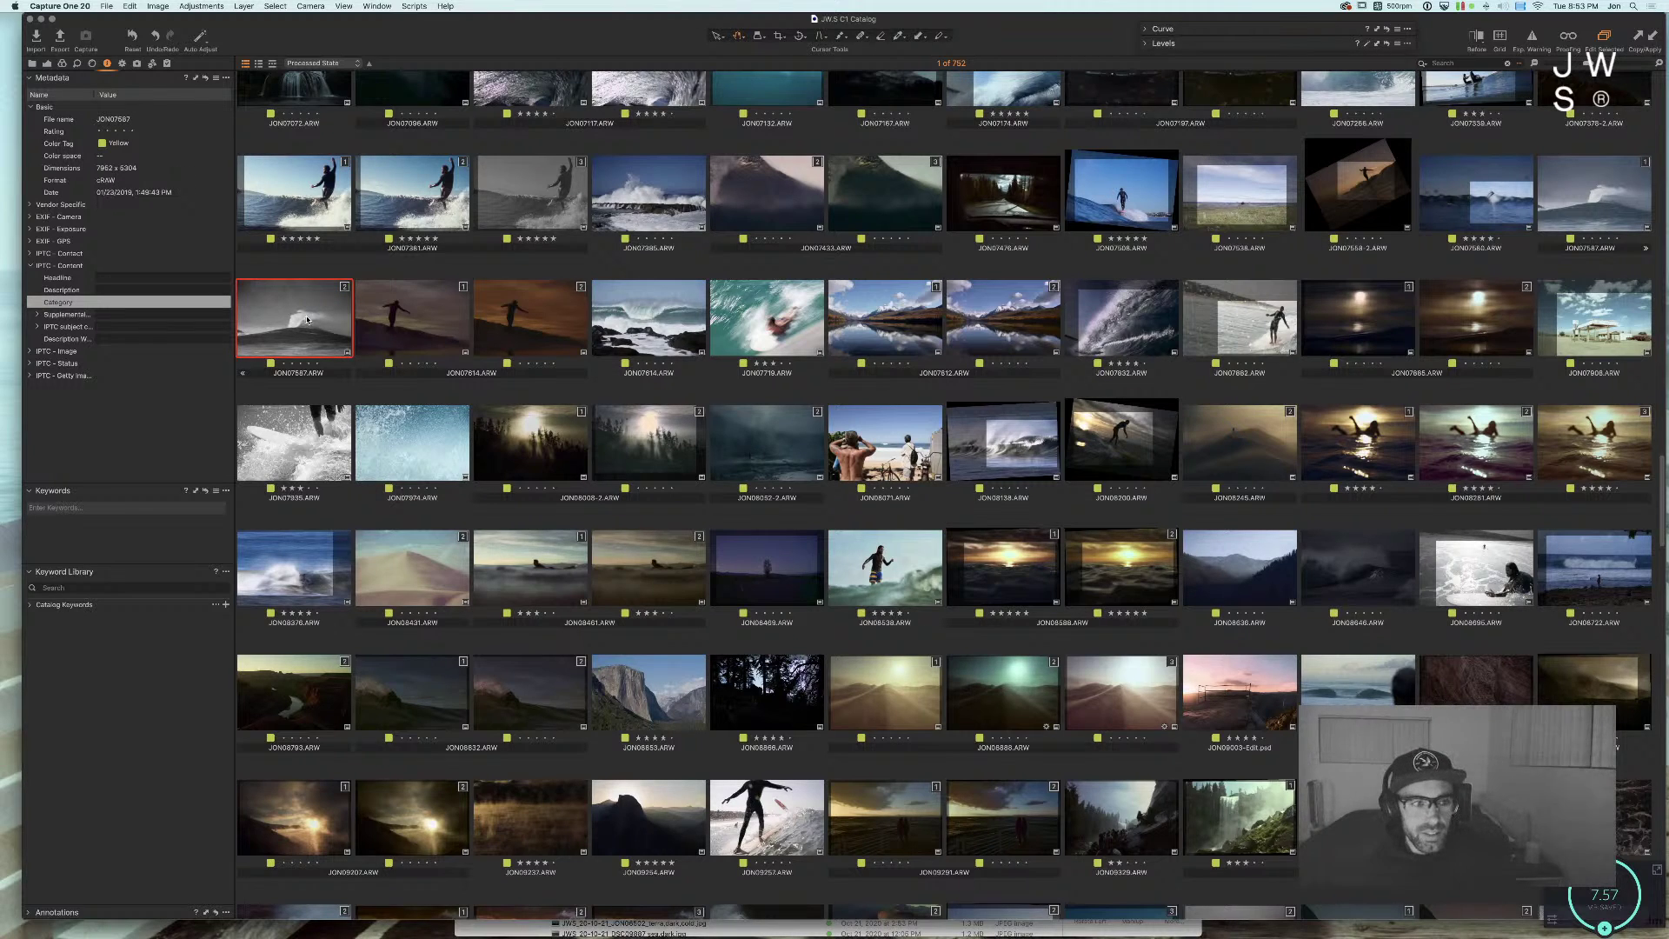
{"action": "double_click", "coordinate": [300, 318]}
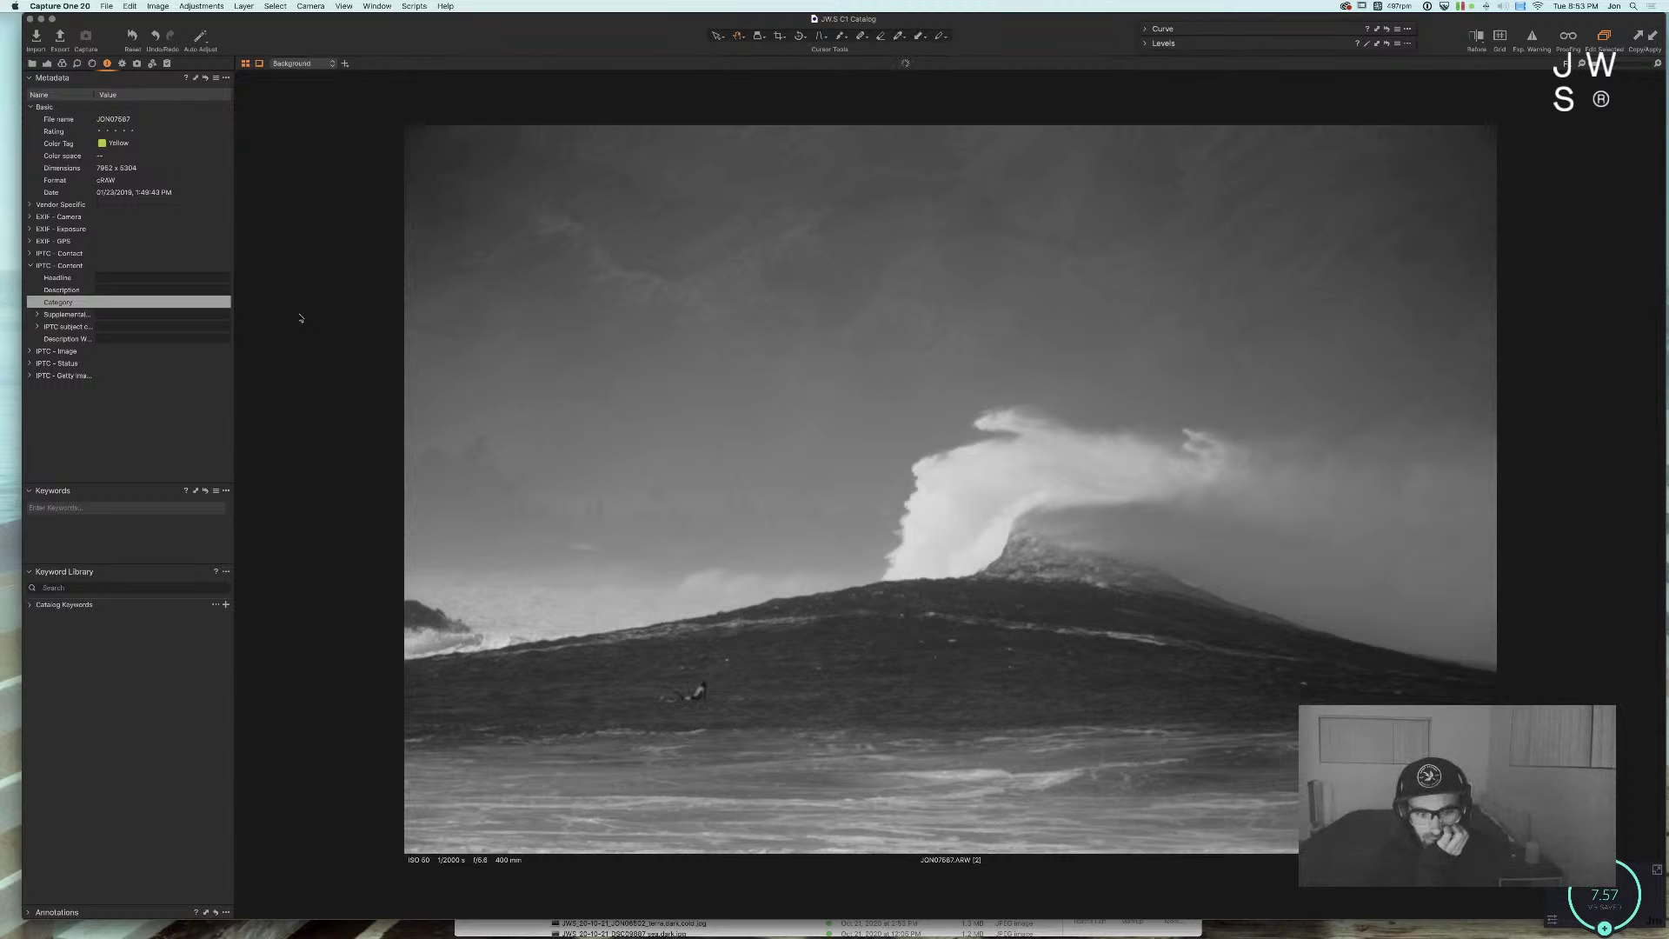
{"action": "key", "text": "Left"}
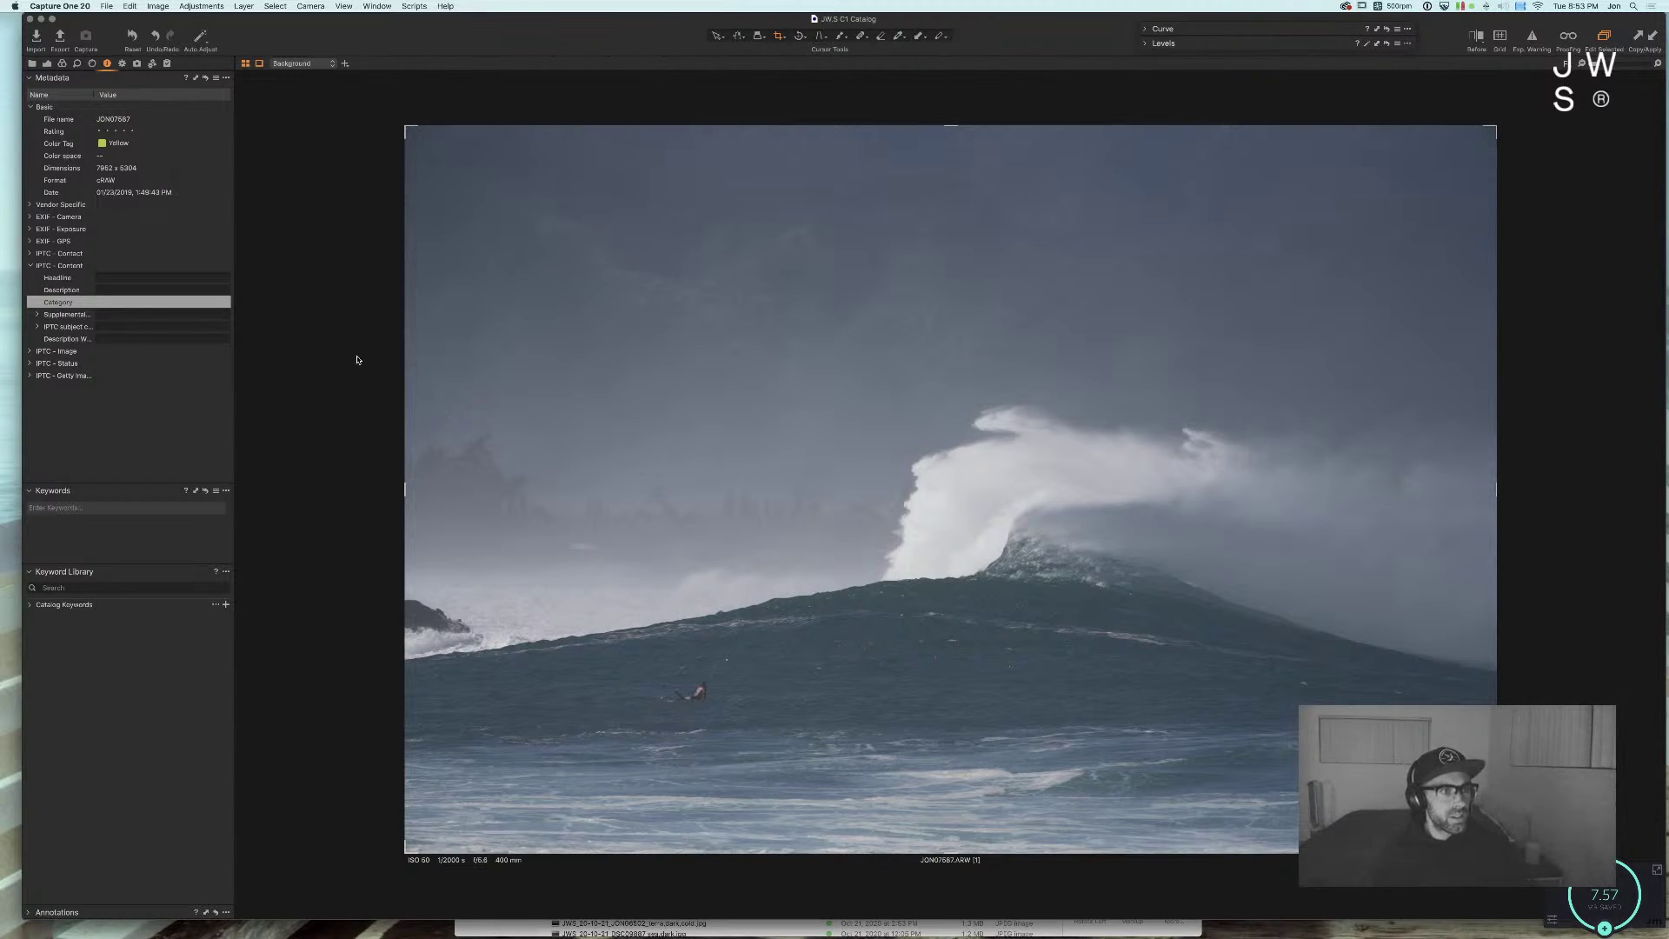
Step: Check the colour wave photo's capture metadata and exposure adjustments, and show the catalog's library collections and filters
{"action": "left_click", "coordinate": [135, 63]}
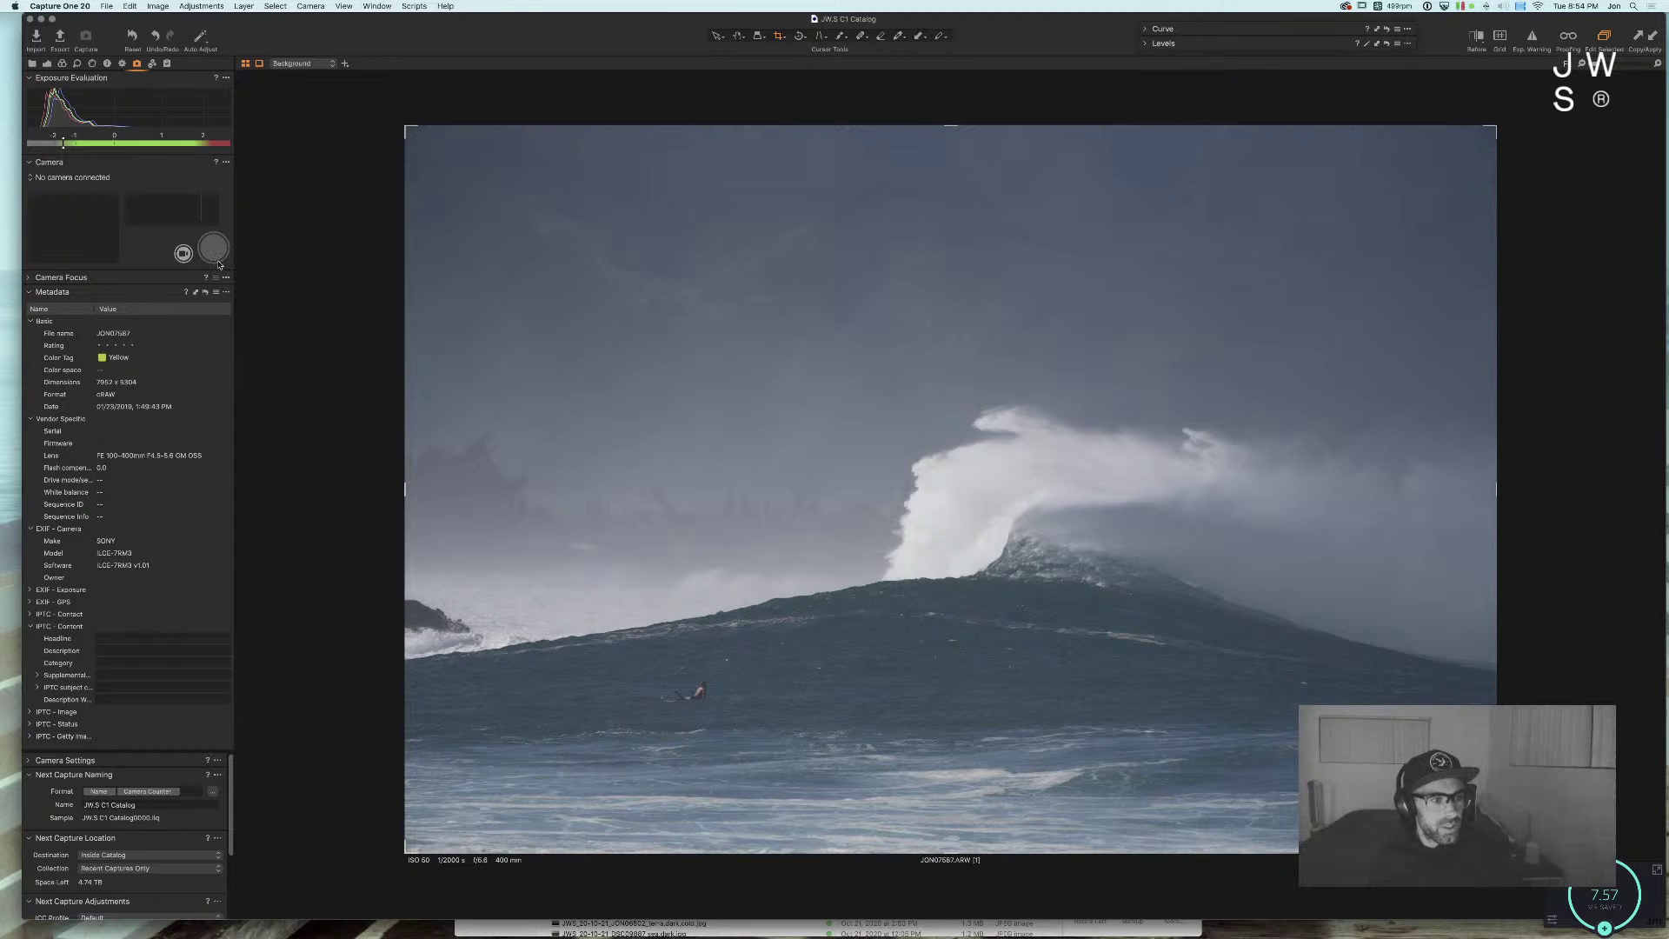
{"action": "left_click", "coordinate": [47, 64]}
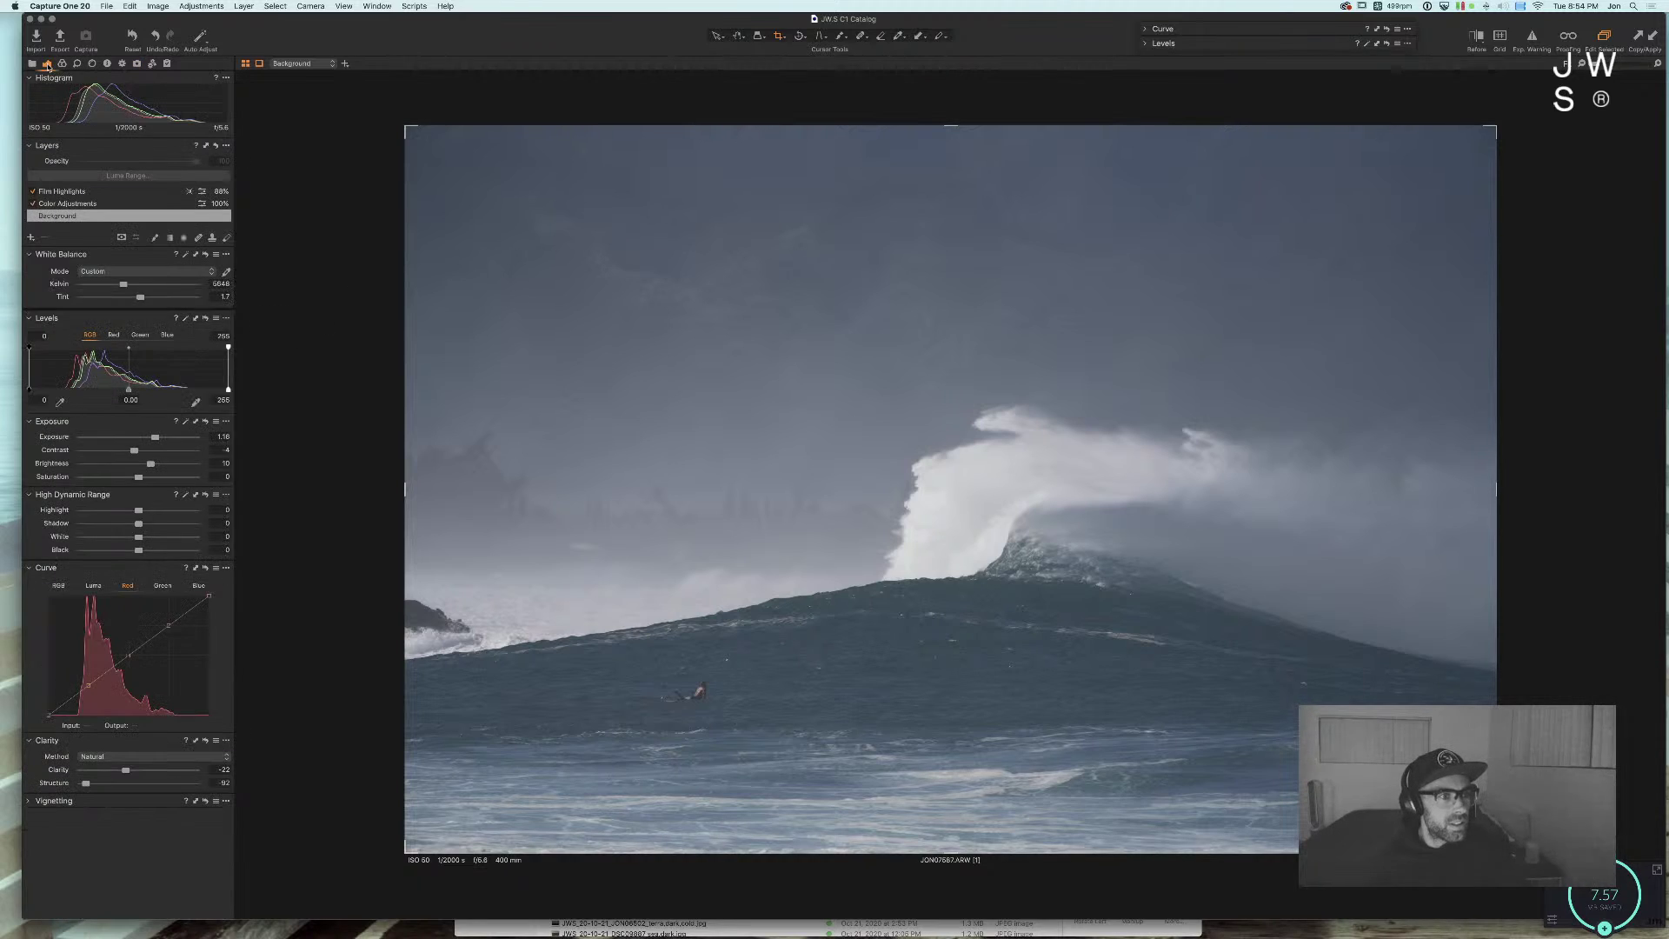
{"action": "left_click", "coordinate": [62, 63]}
{"action": "left_click", "coordinate": [31, 64]}
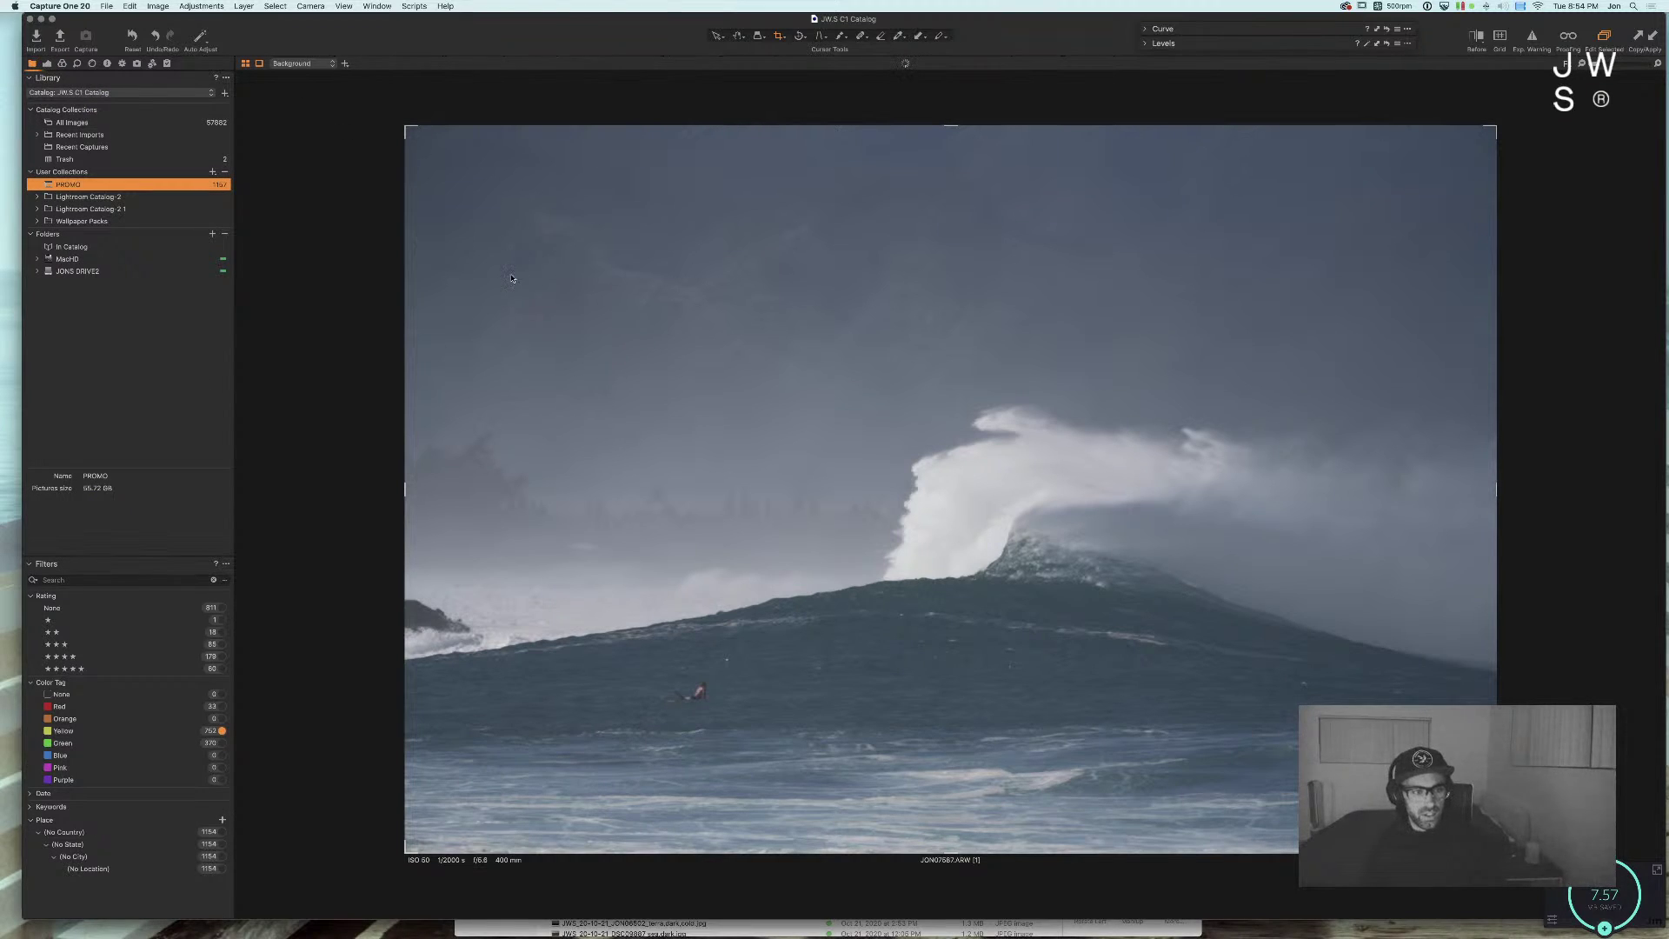
Step: Return to the thumbnail grid and look through the surf and landscape photos above the wave for a different candidate
{"action": "key", "text": "super+alt+v"}
{"action": "key", "text": "super+Tab"}
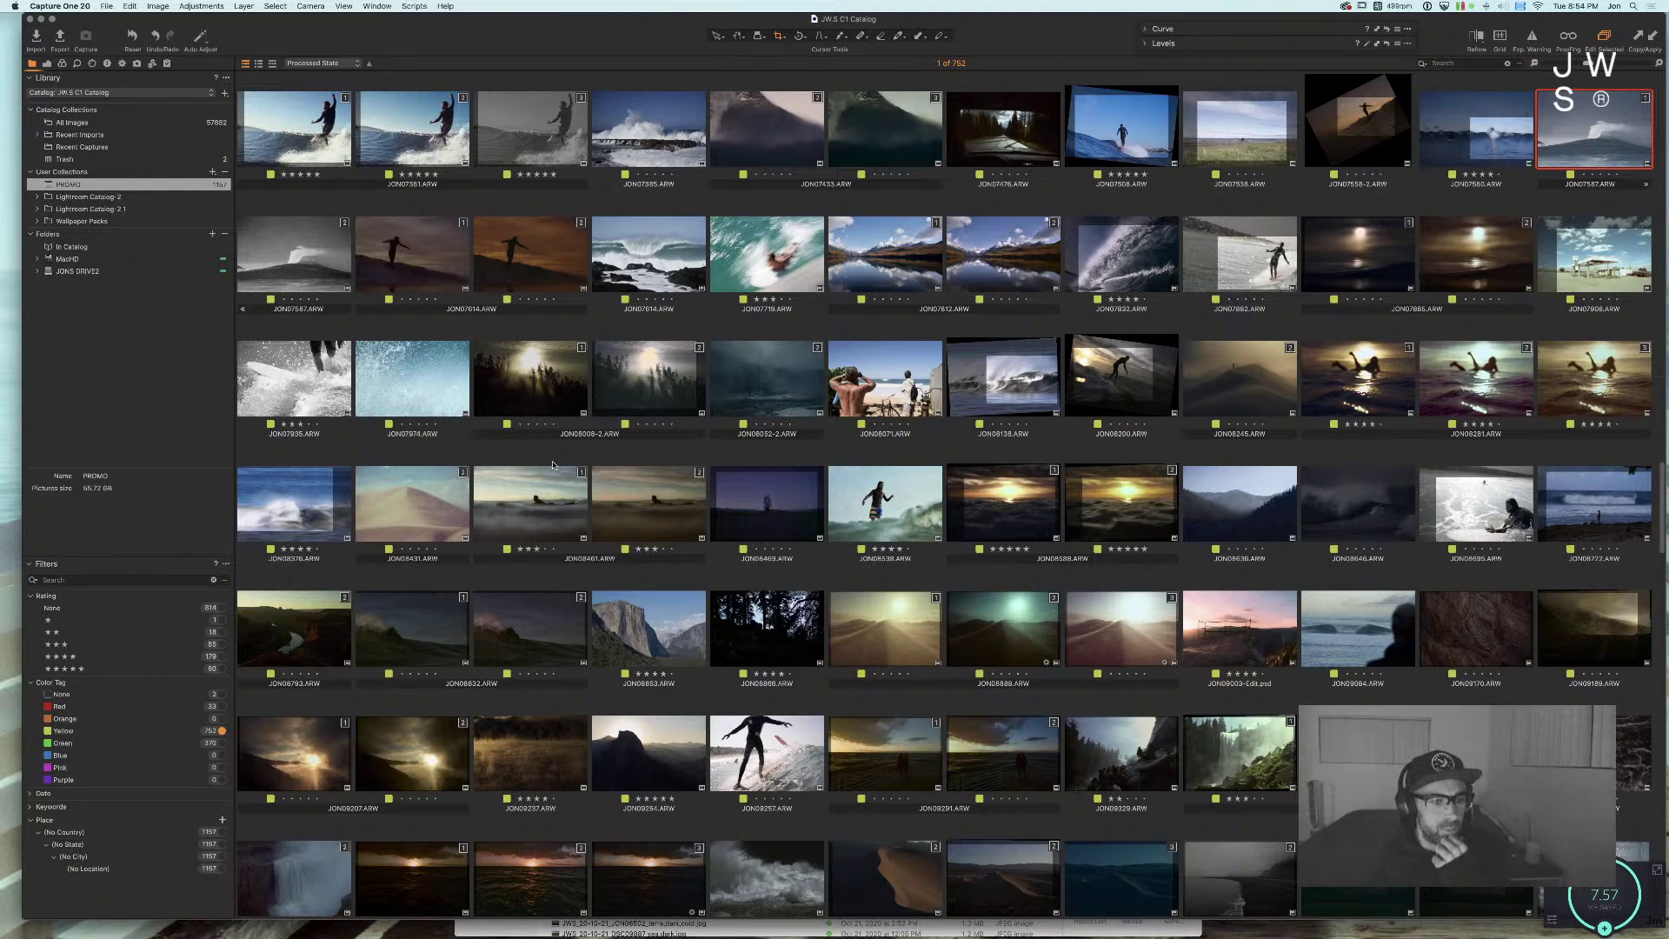
{"action": "left_click", "coordinate": [538, 522]}
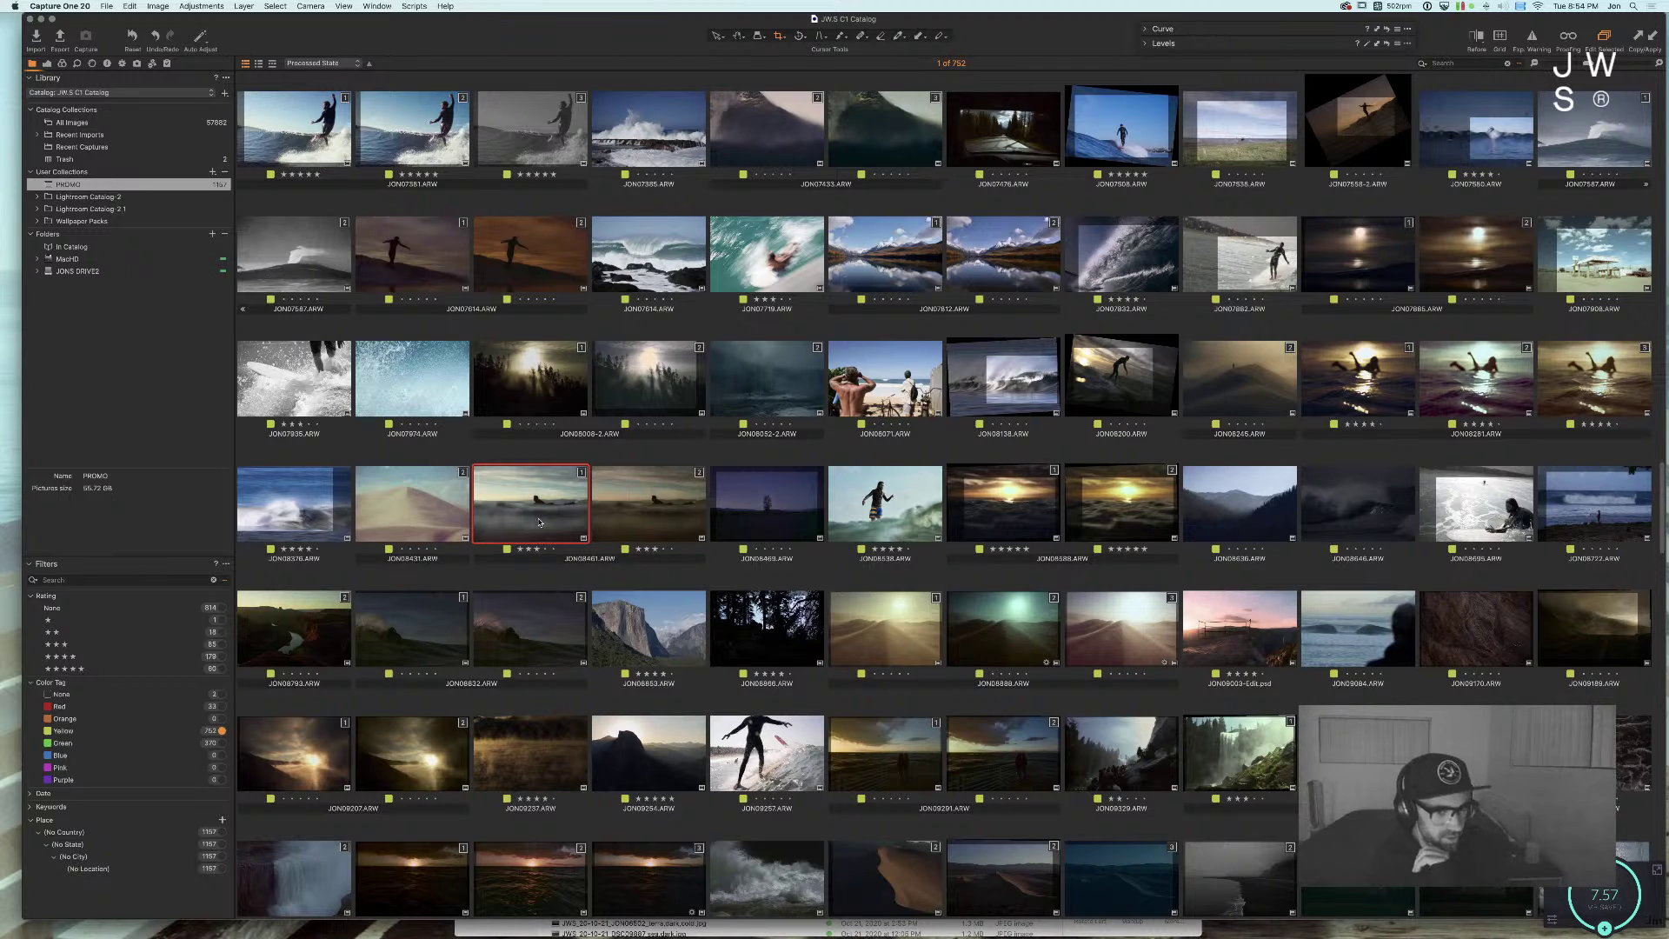
{"action": "left_click", "coordinate": [985, 380]}
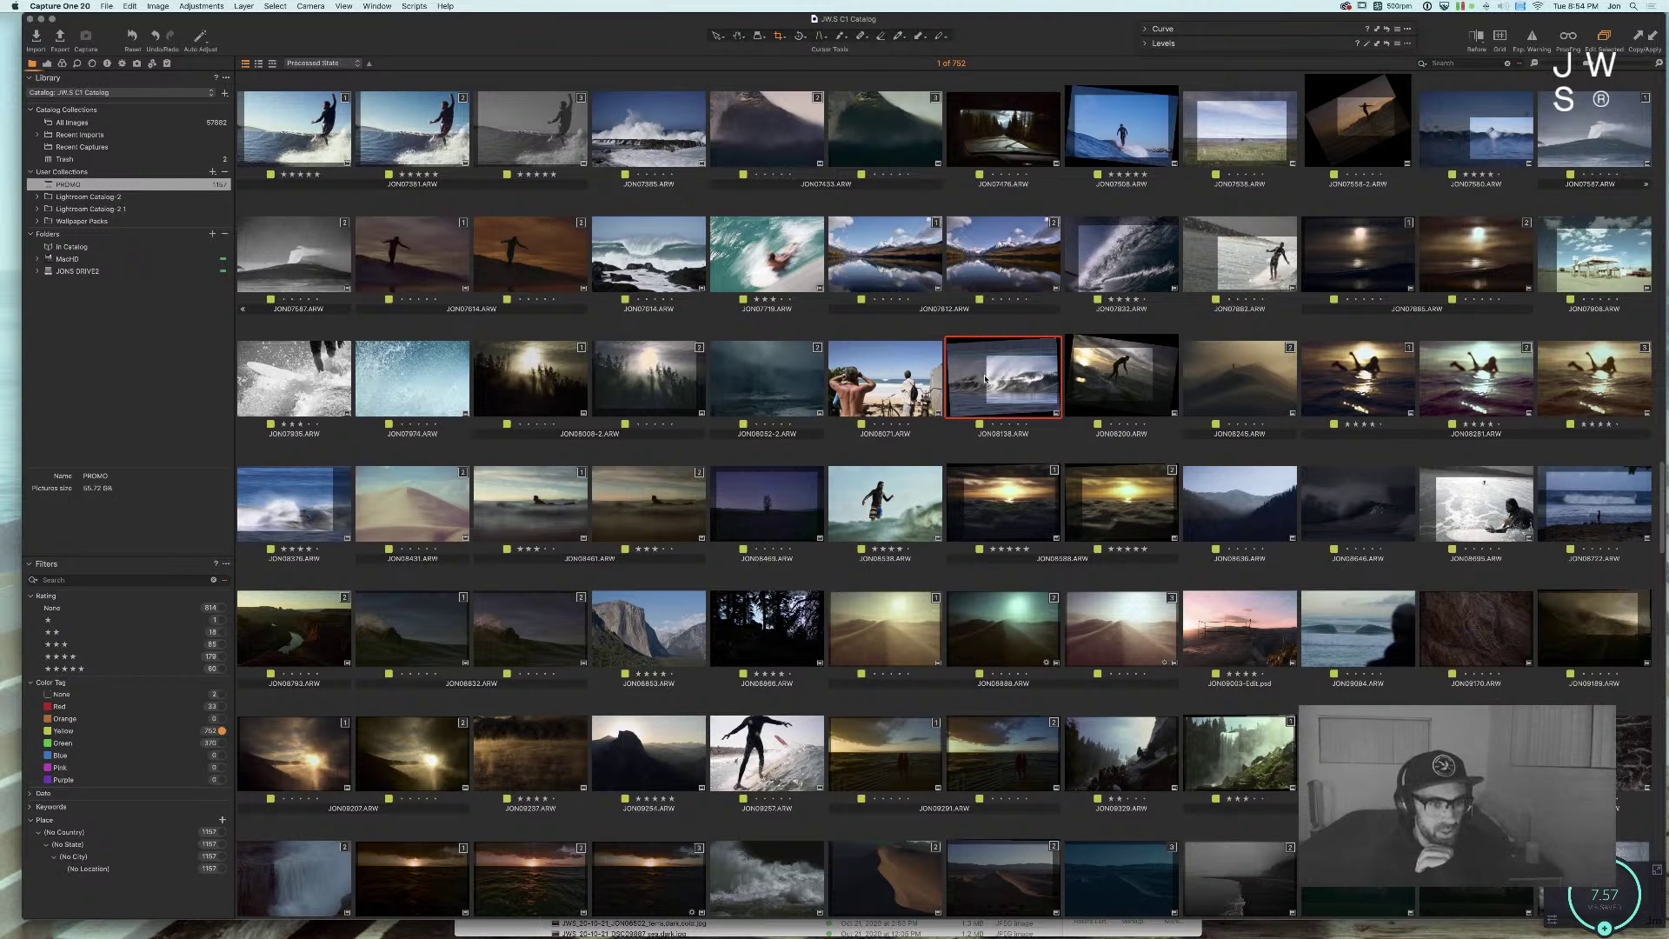
{"action": "scroll", "coordinate": [743, 376], "scroll_direction": "up", "scroll_amount": 8}
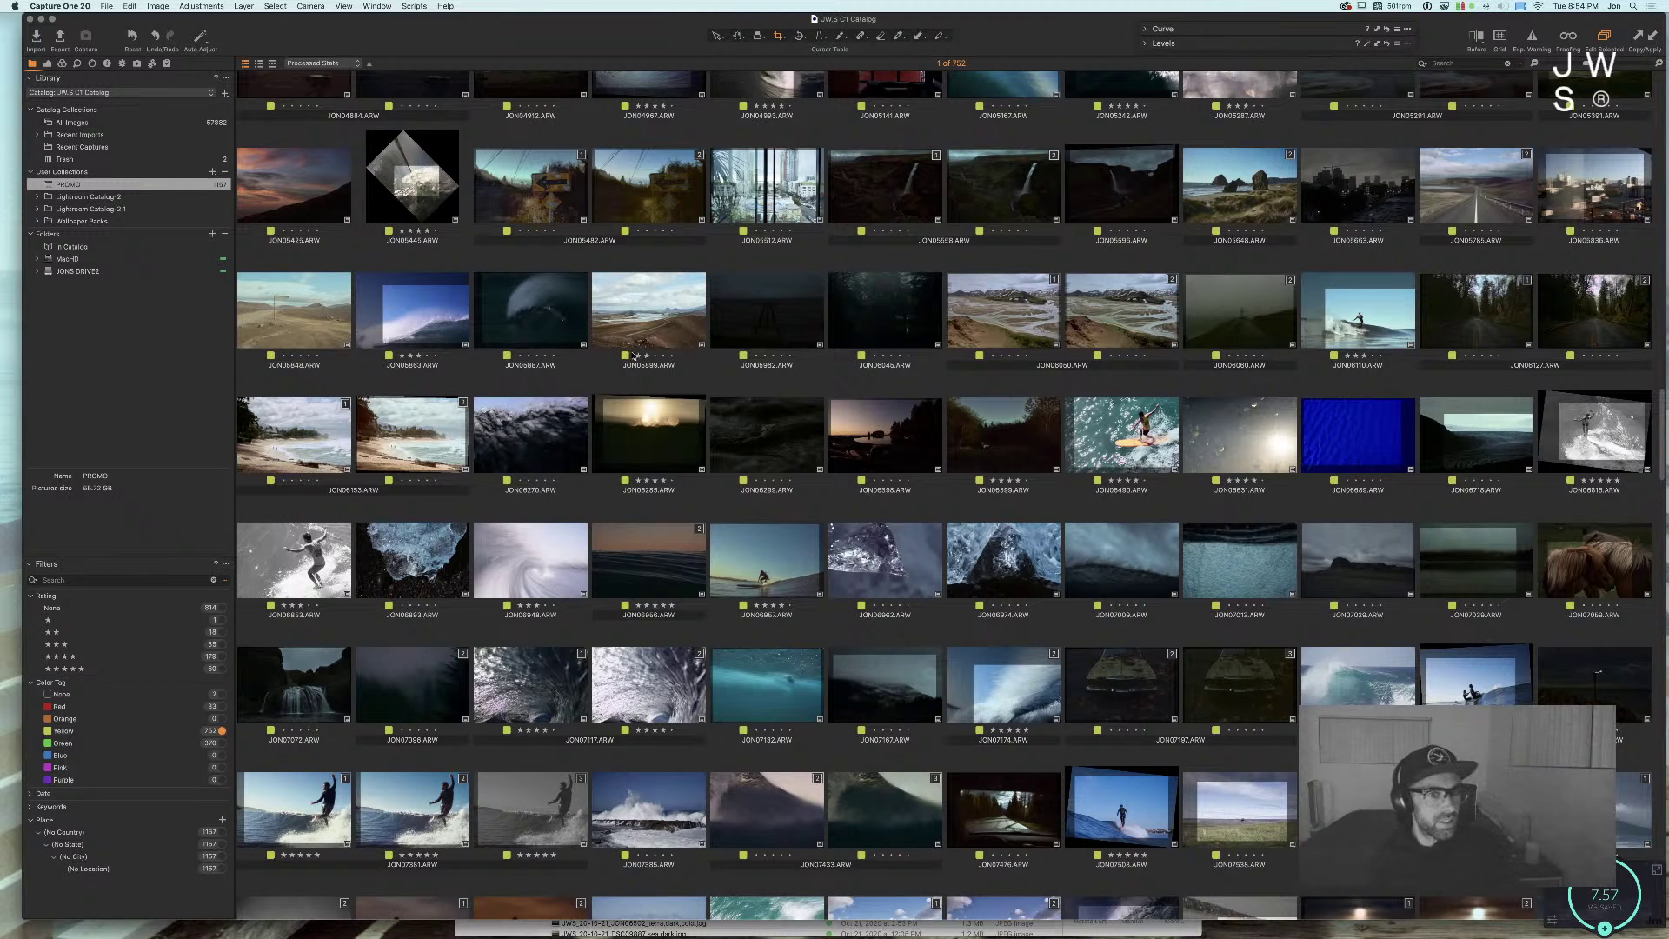
{"action": "scroll", "coordinate": [636, 365], "scroll_direction": "up", "scroll_amount": 2}
{"action": "scroll", "coordinate": [635, 368], "scroll_direction": "up", "scroll_amount": 8}
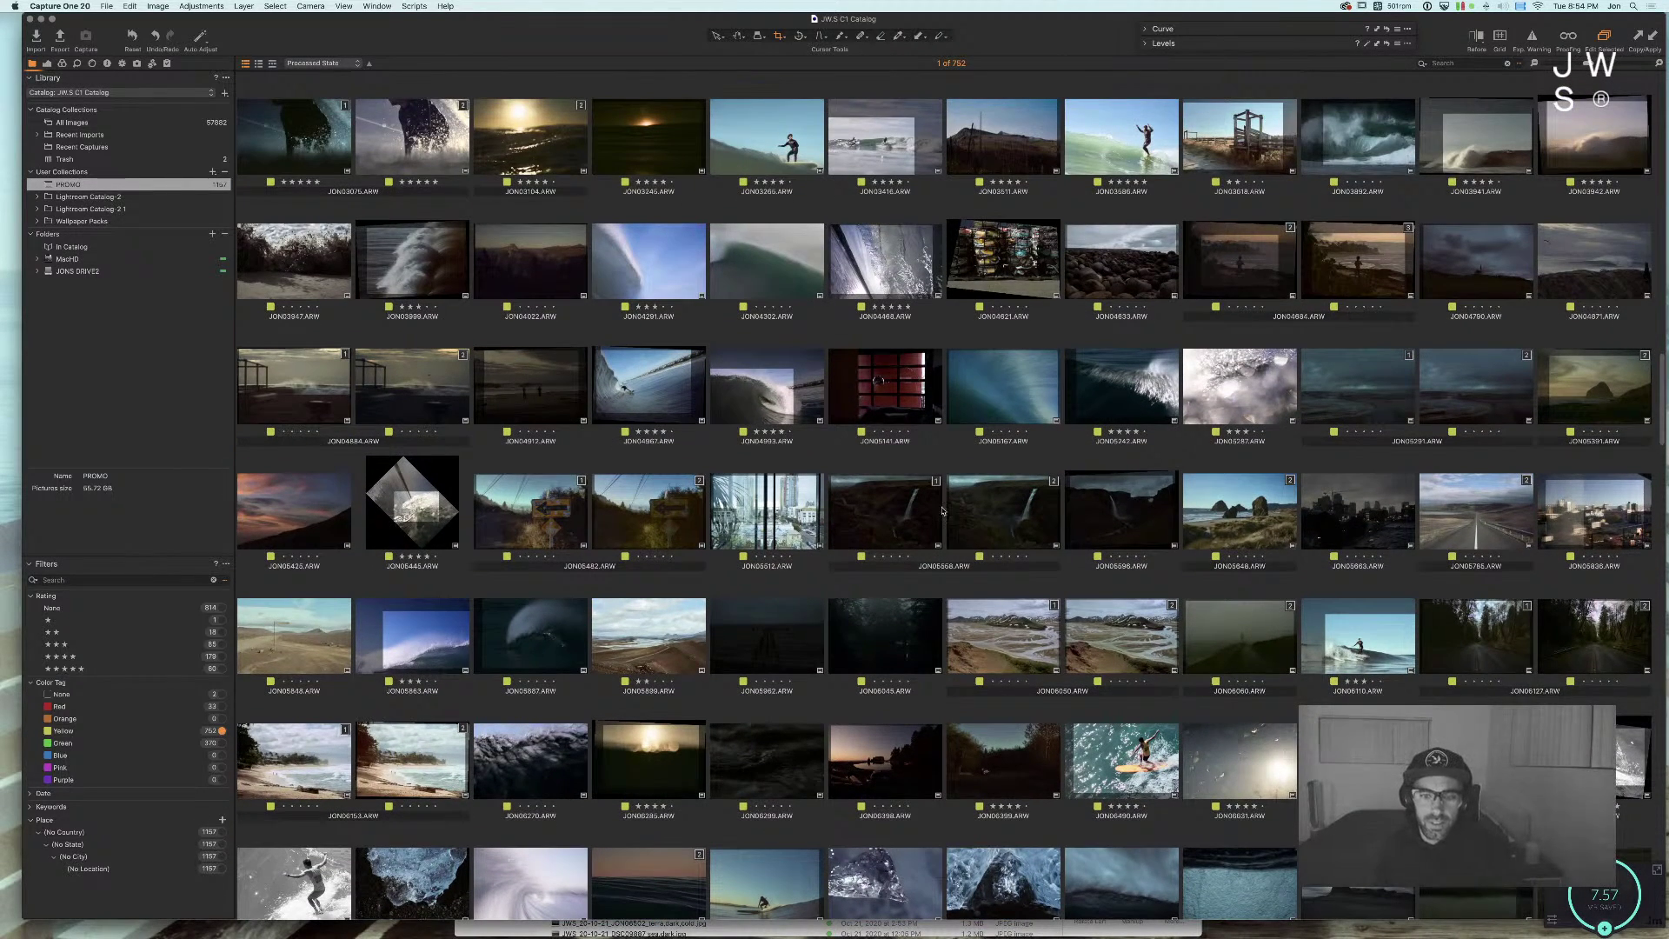
Step: Open the first variant of the dark canyon waterfall photo and switch to the Pan tool to view only its cropped area
{"action": "left_click", "coordinate": [897, 512]}
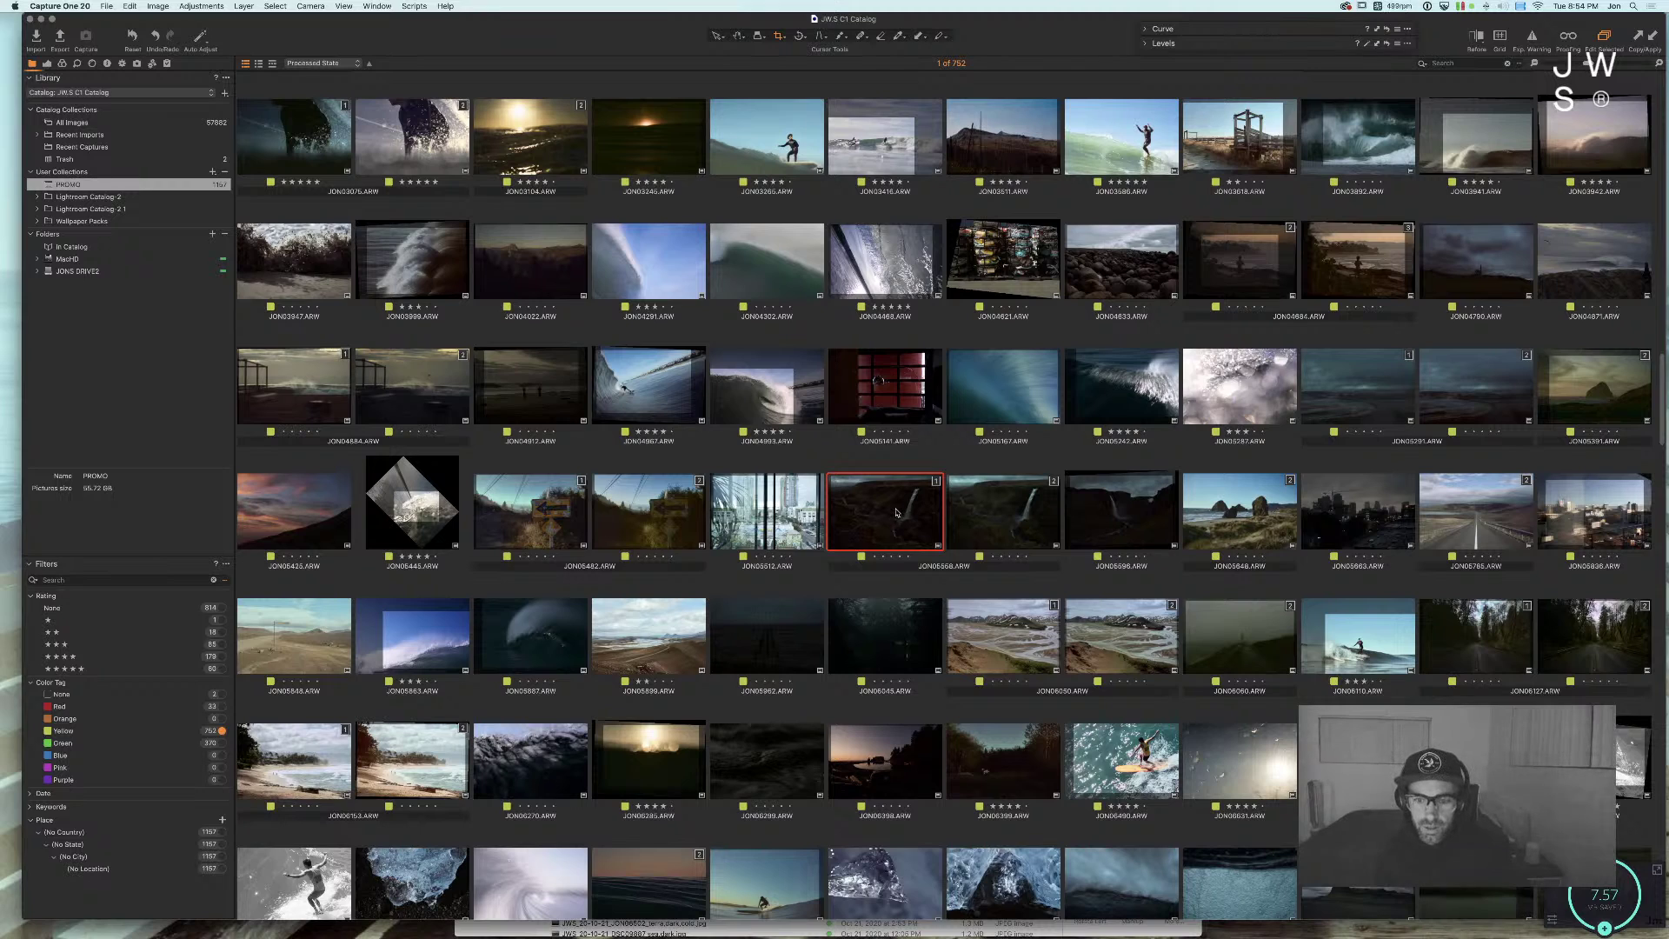
{"action": "double_click", "coordinate": [895, 509]}
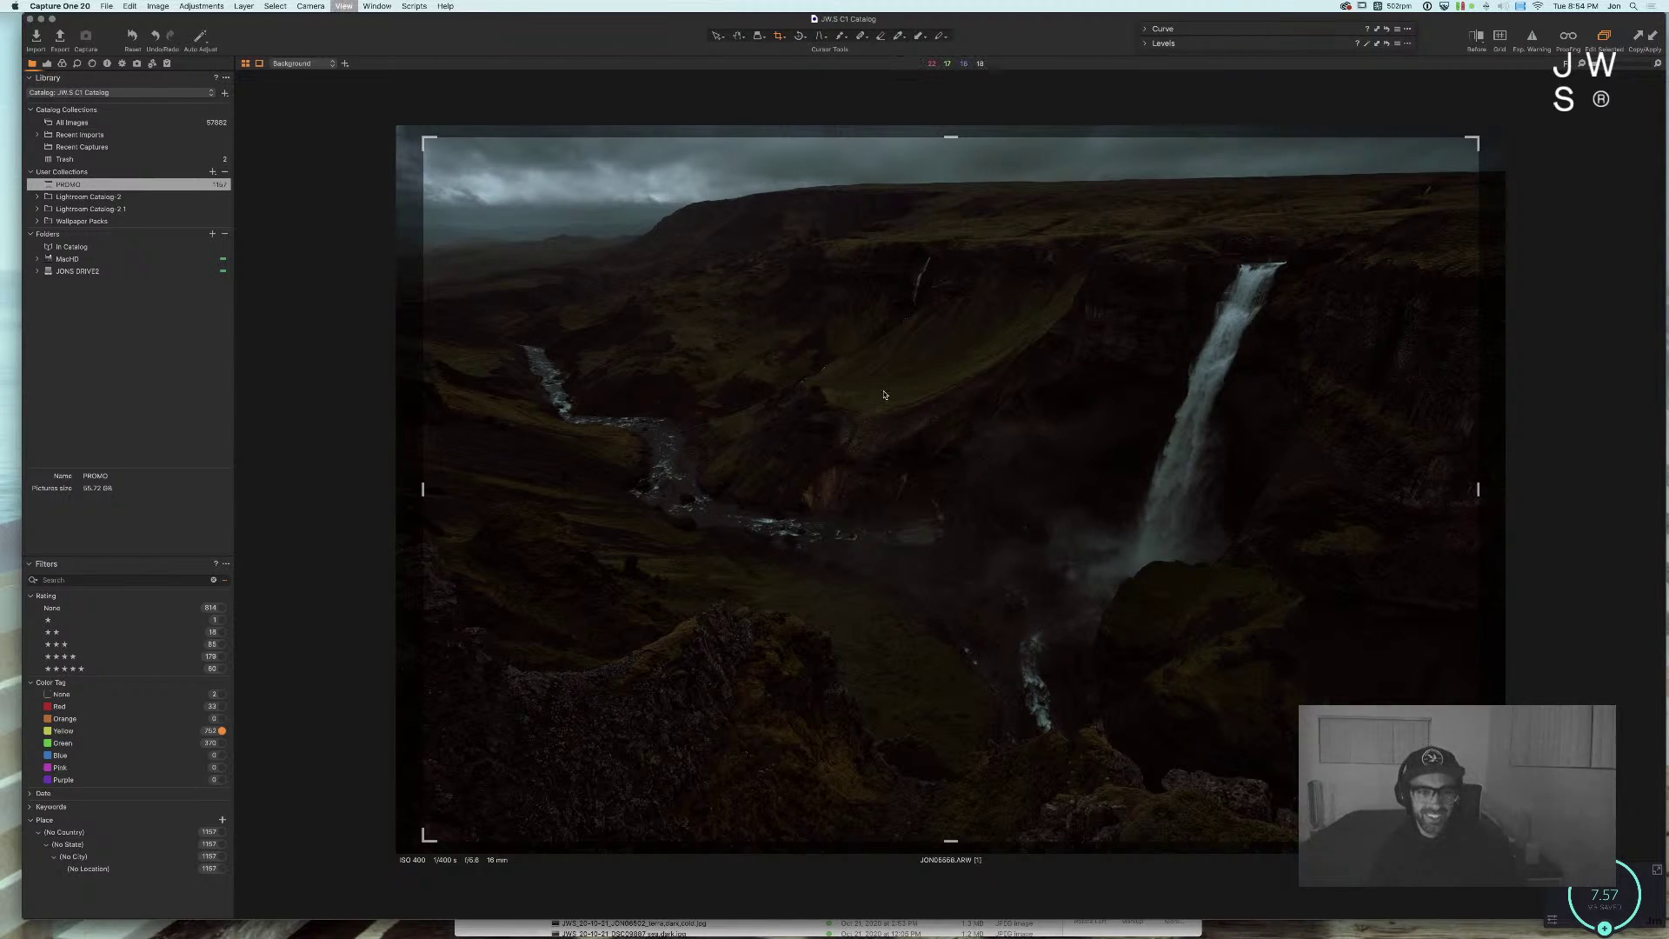
{"action": "double_click", "coordinate": [982, 391]}
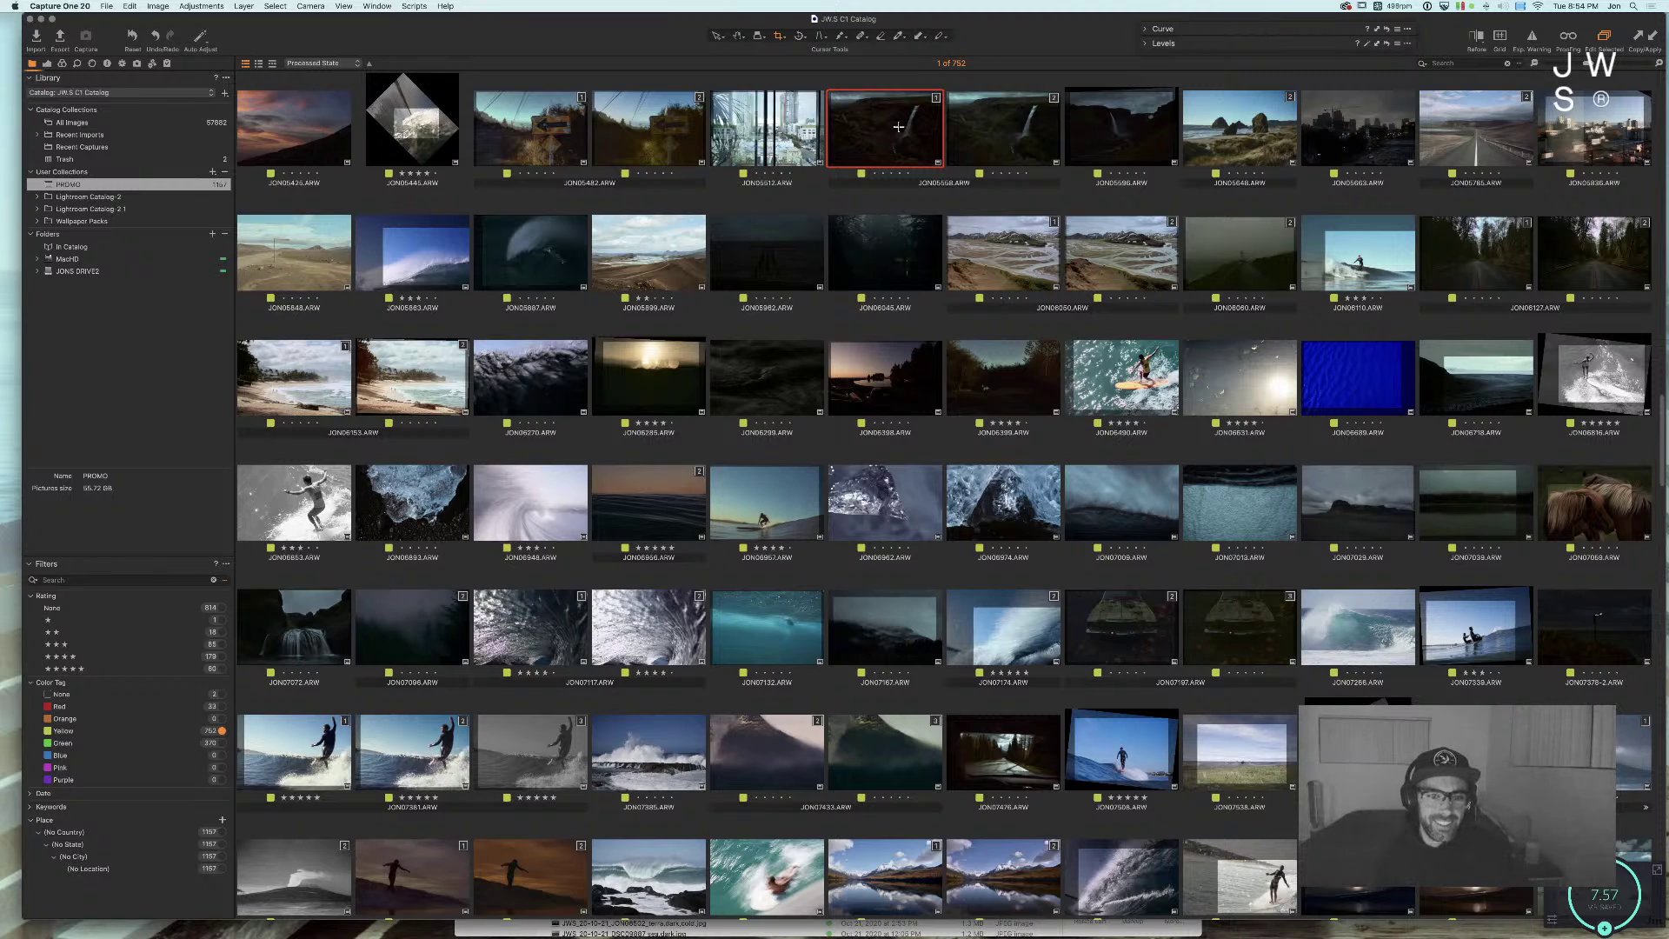
{"action": "double_click", "coordinate": [899, 126]}
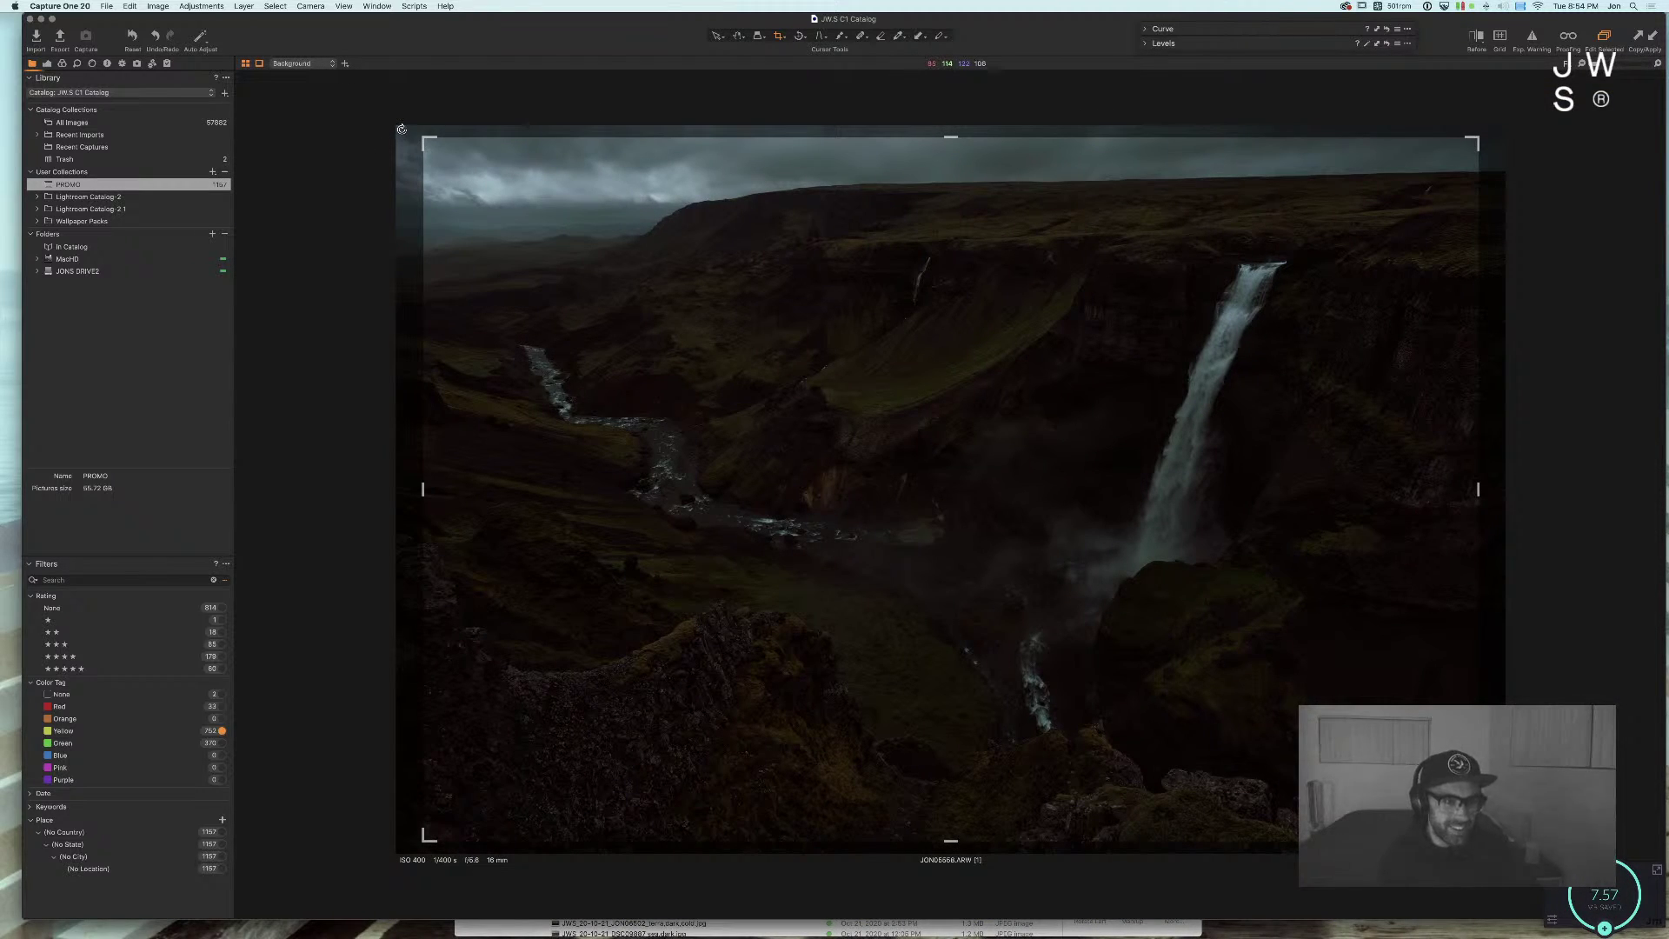
{"action": "key", "text": "h"}
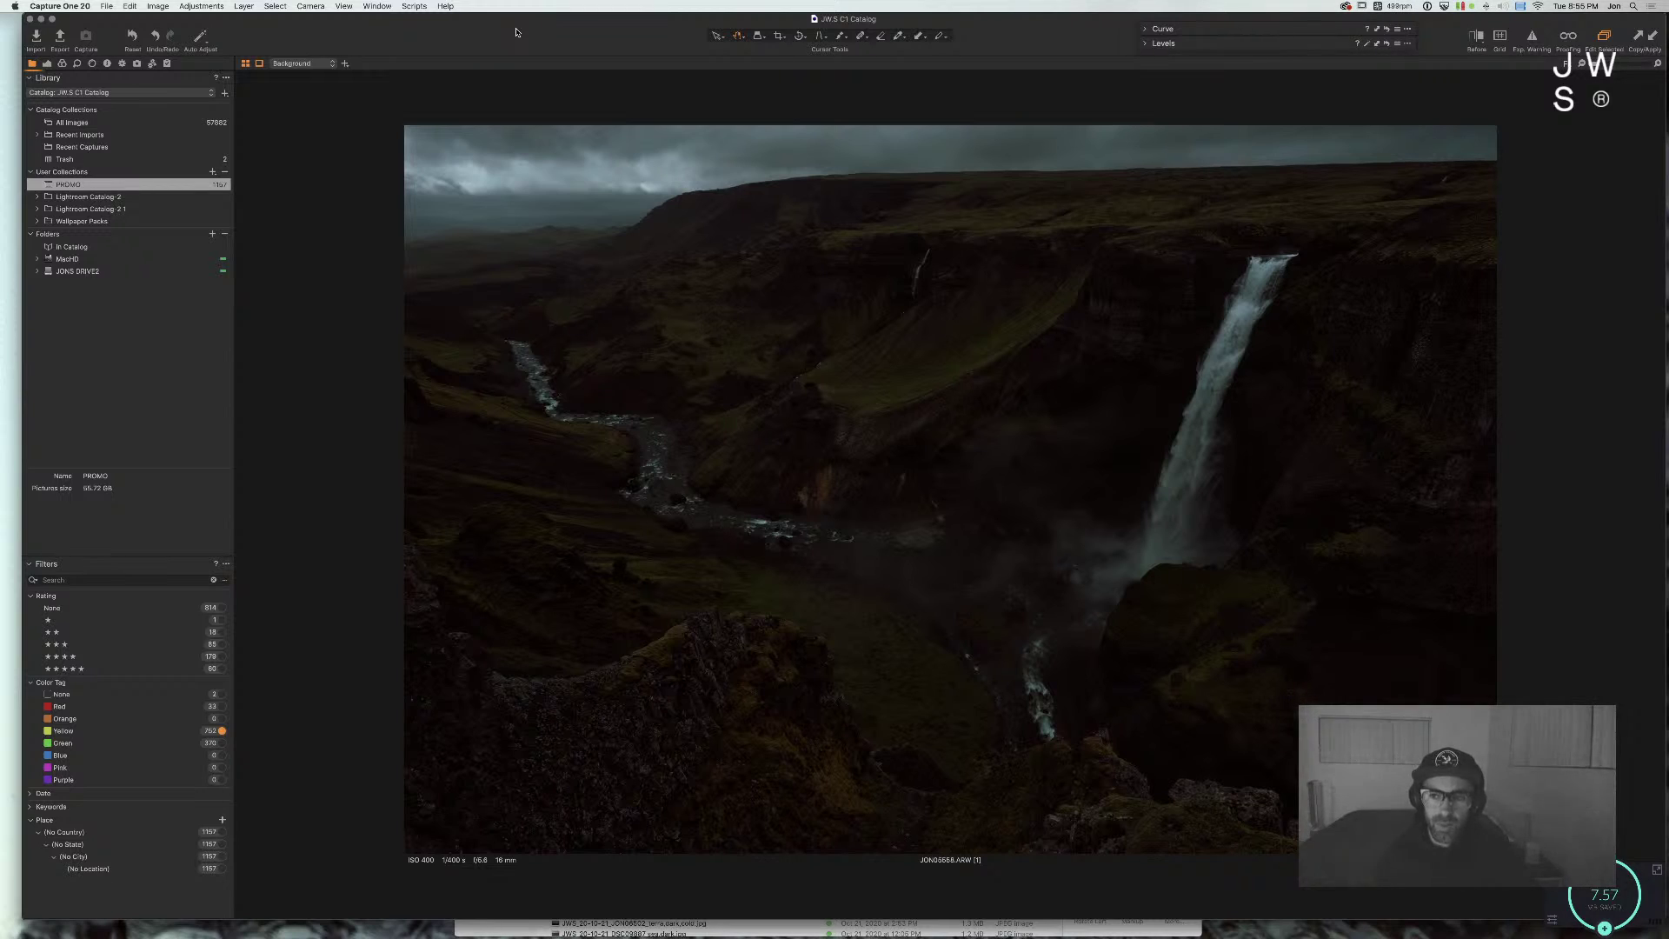
Step: Go back from the waterfall photo to the thumbnails, clear the selection and browse the rows above it
{"action": "key", "text": "alt+super+n"}
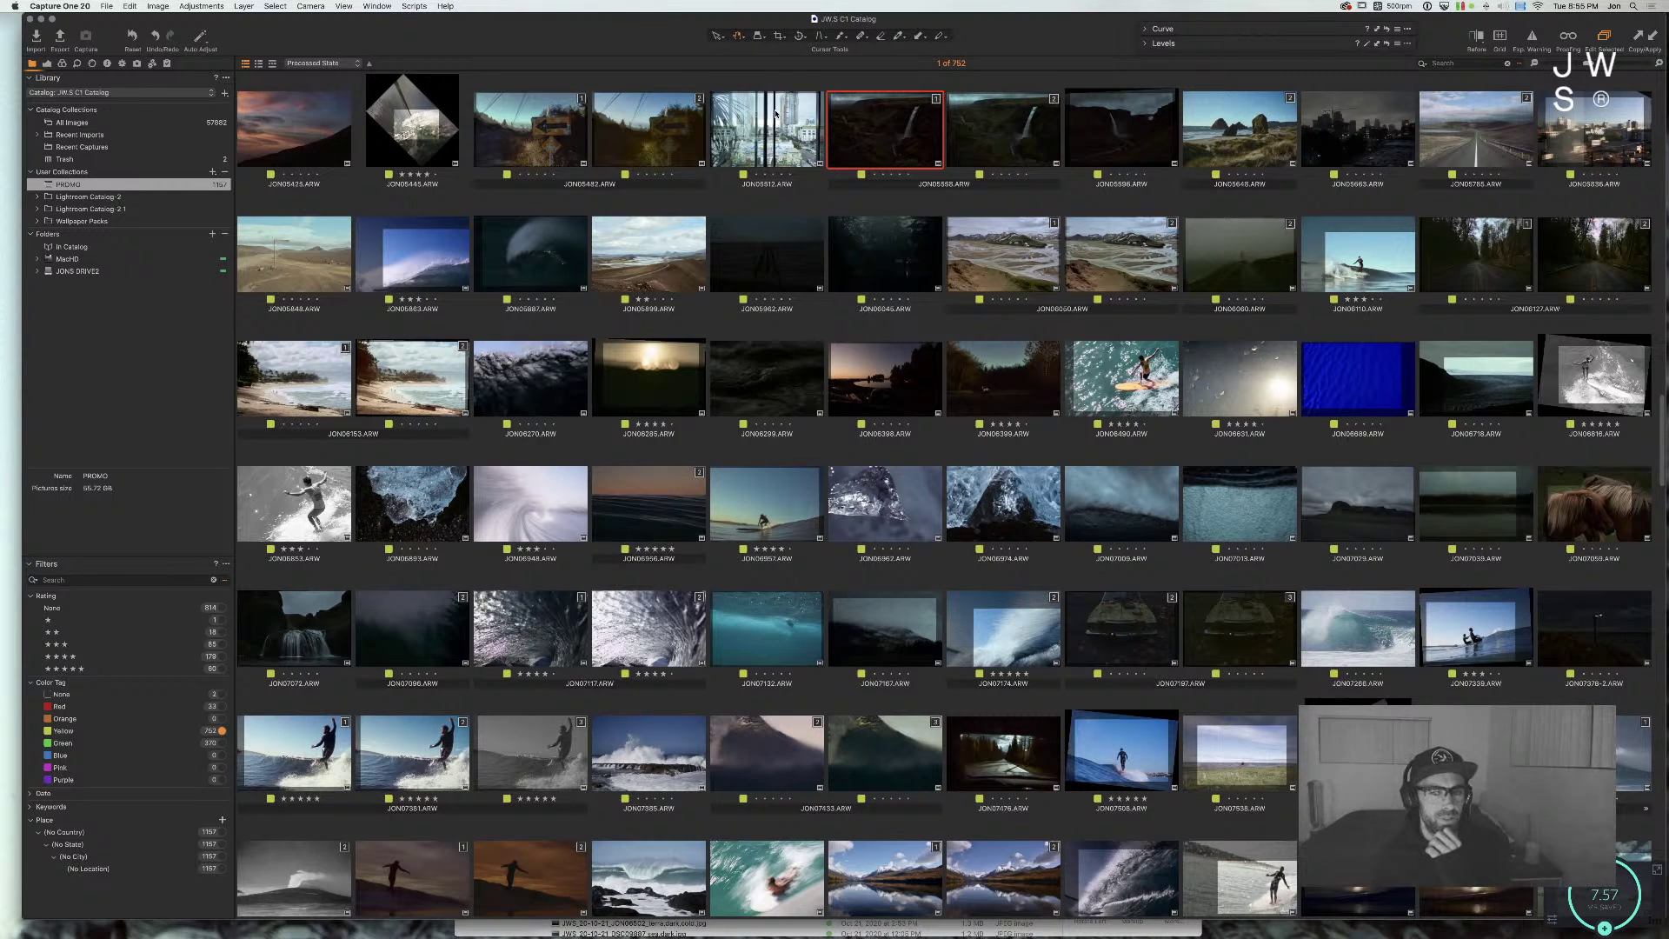
{"action": "scroll", "coordinate": [777, 113], "scroll_direction": "up", "scroll_amount": 1}
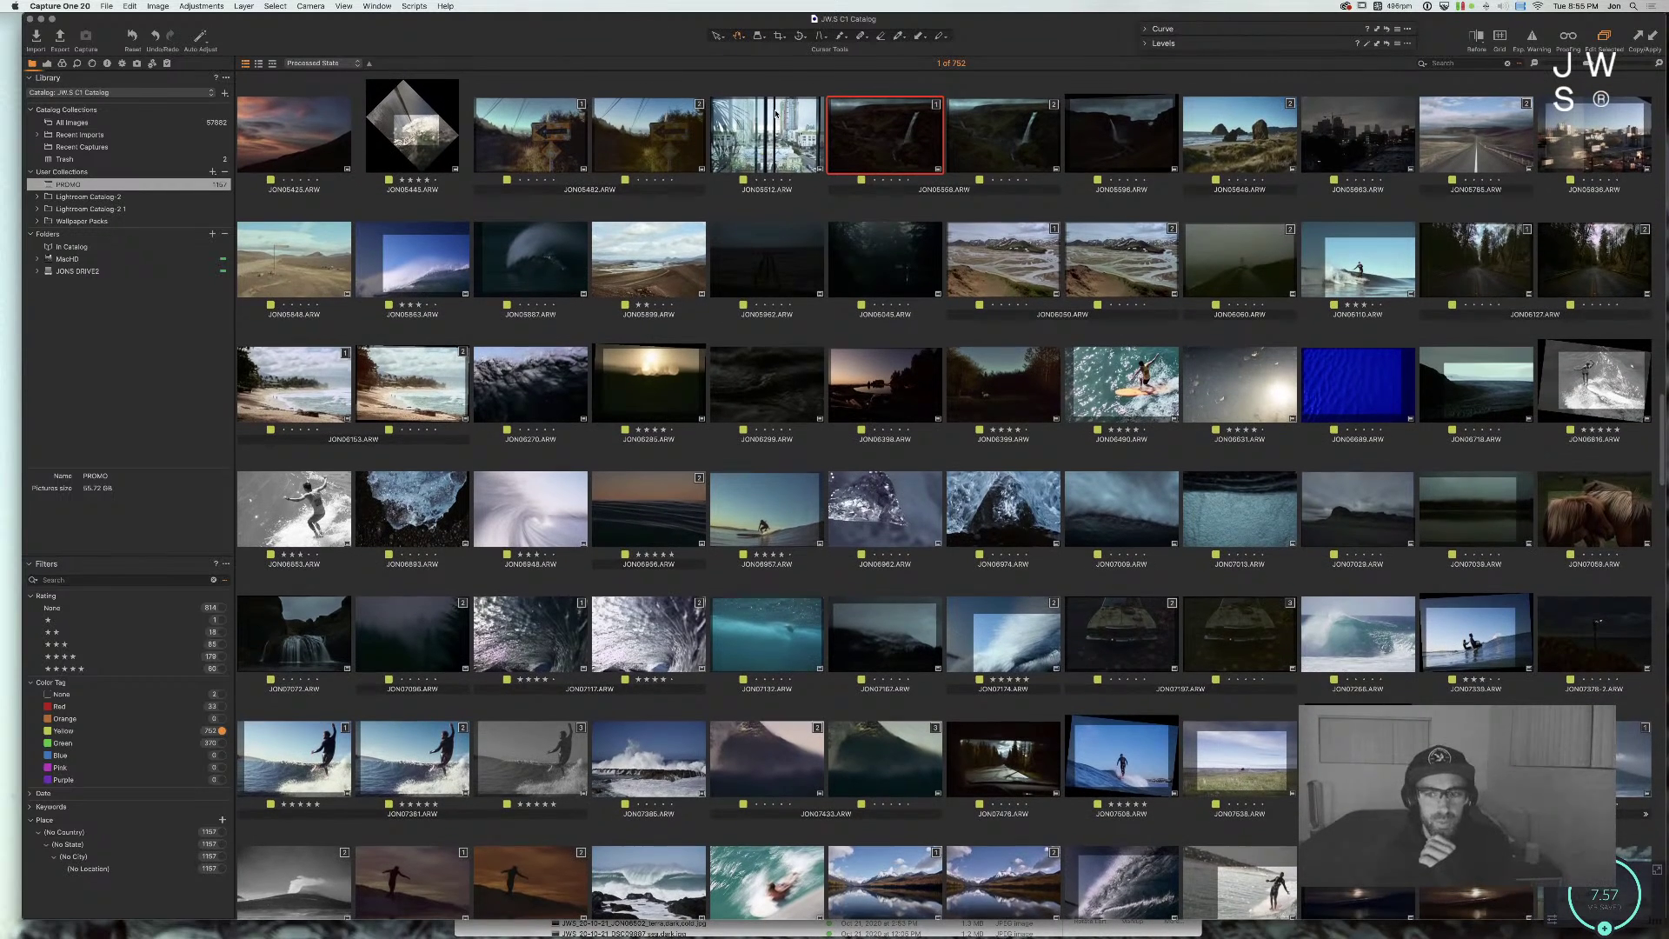
{"action": "left_click", "coordinate": [1134, 200]}
{"action": "scroll", "coordinate": [1165, 202], "scroll_direction": "up", "scroll_amount": 5}
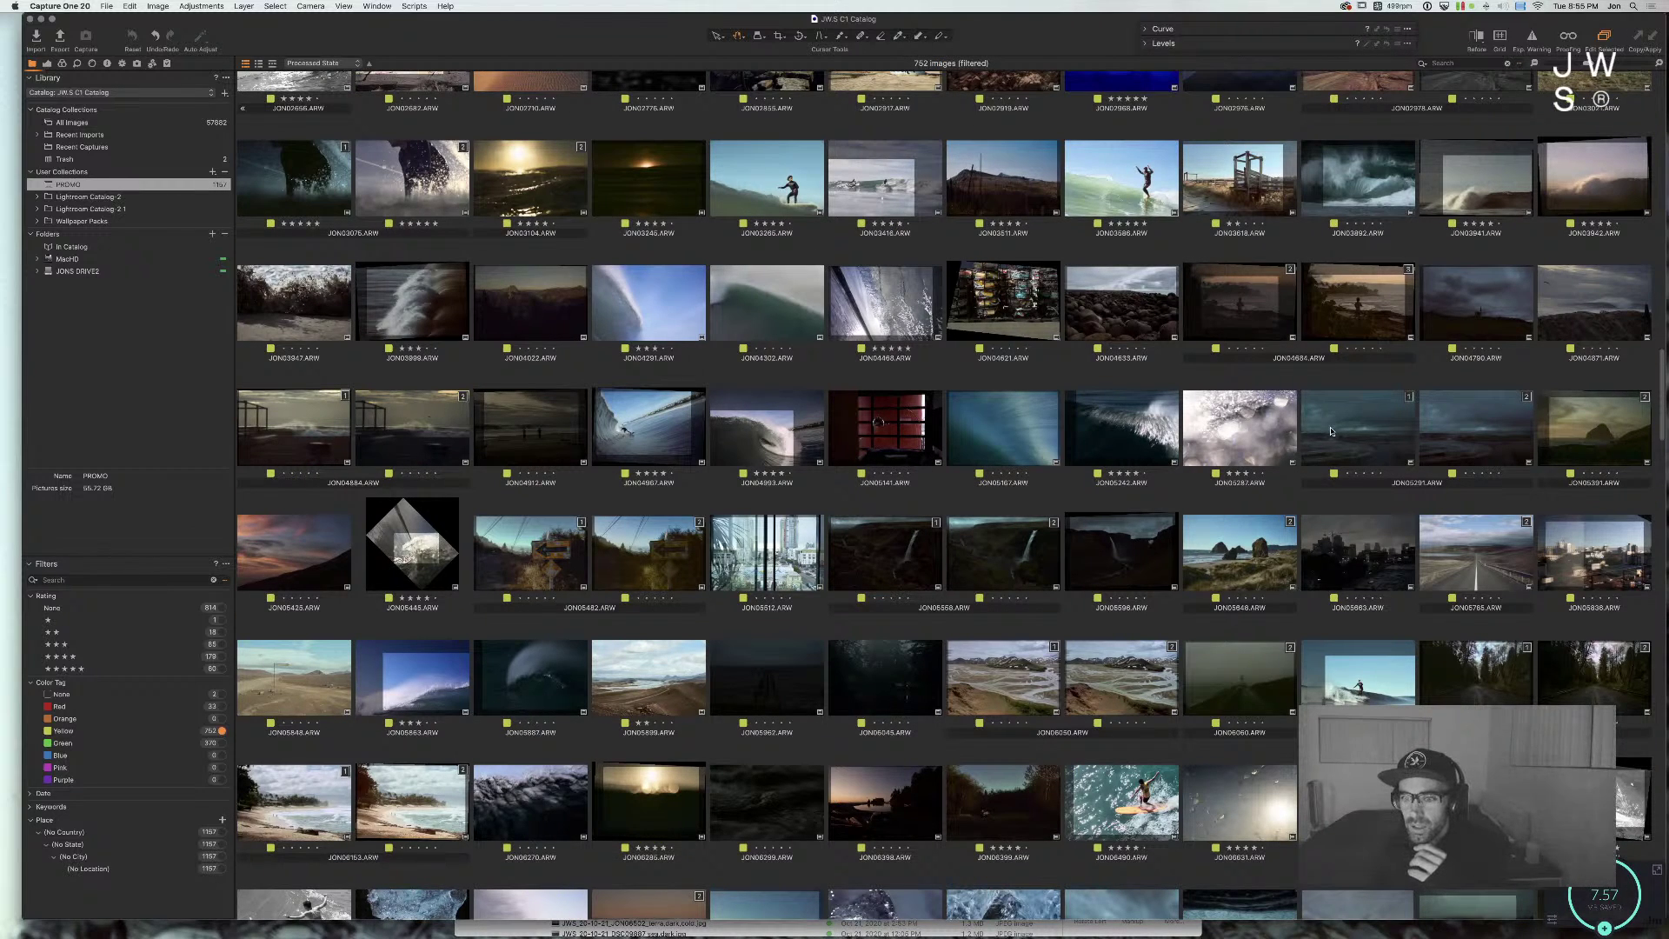
Step: Open the bright water bokeh photo JON05287, apply the grade with Film Highlights and Color Adjustments layers, and set brightness to -21
{"action": "double_click", "coordinate": [1238, 433]}
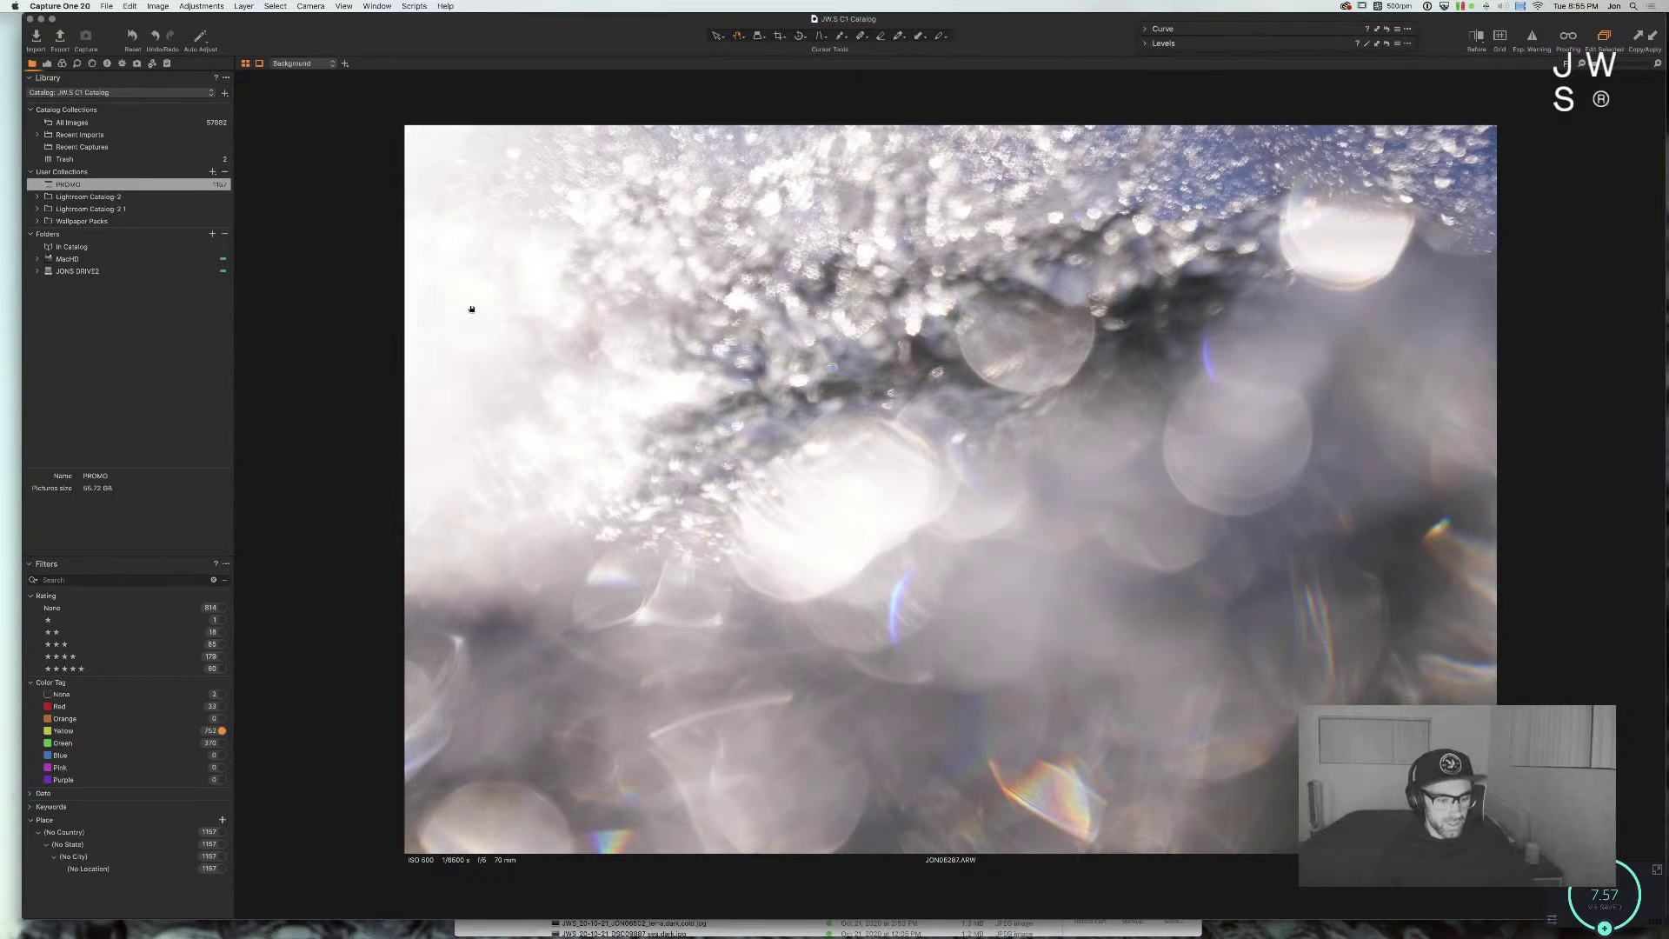
{"action": "key", "text": "super+alt+2"}
{"action": "key", "text": "super+shift+c"}
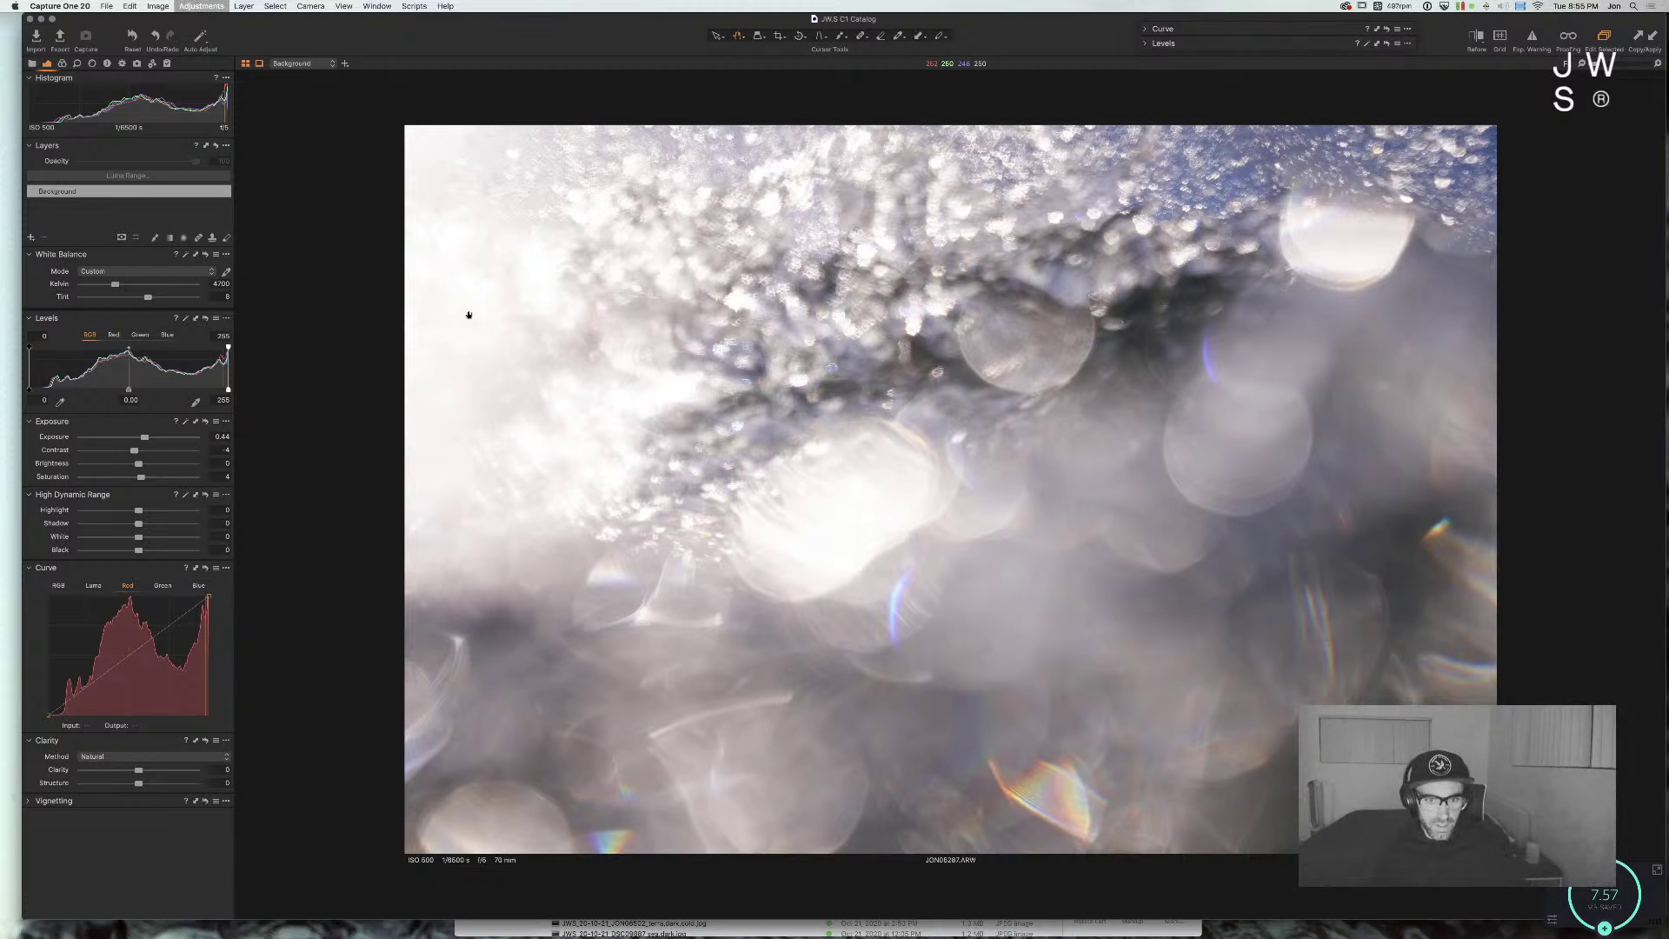
{"action": "key", "text": "super+shift+v"}
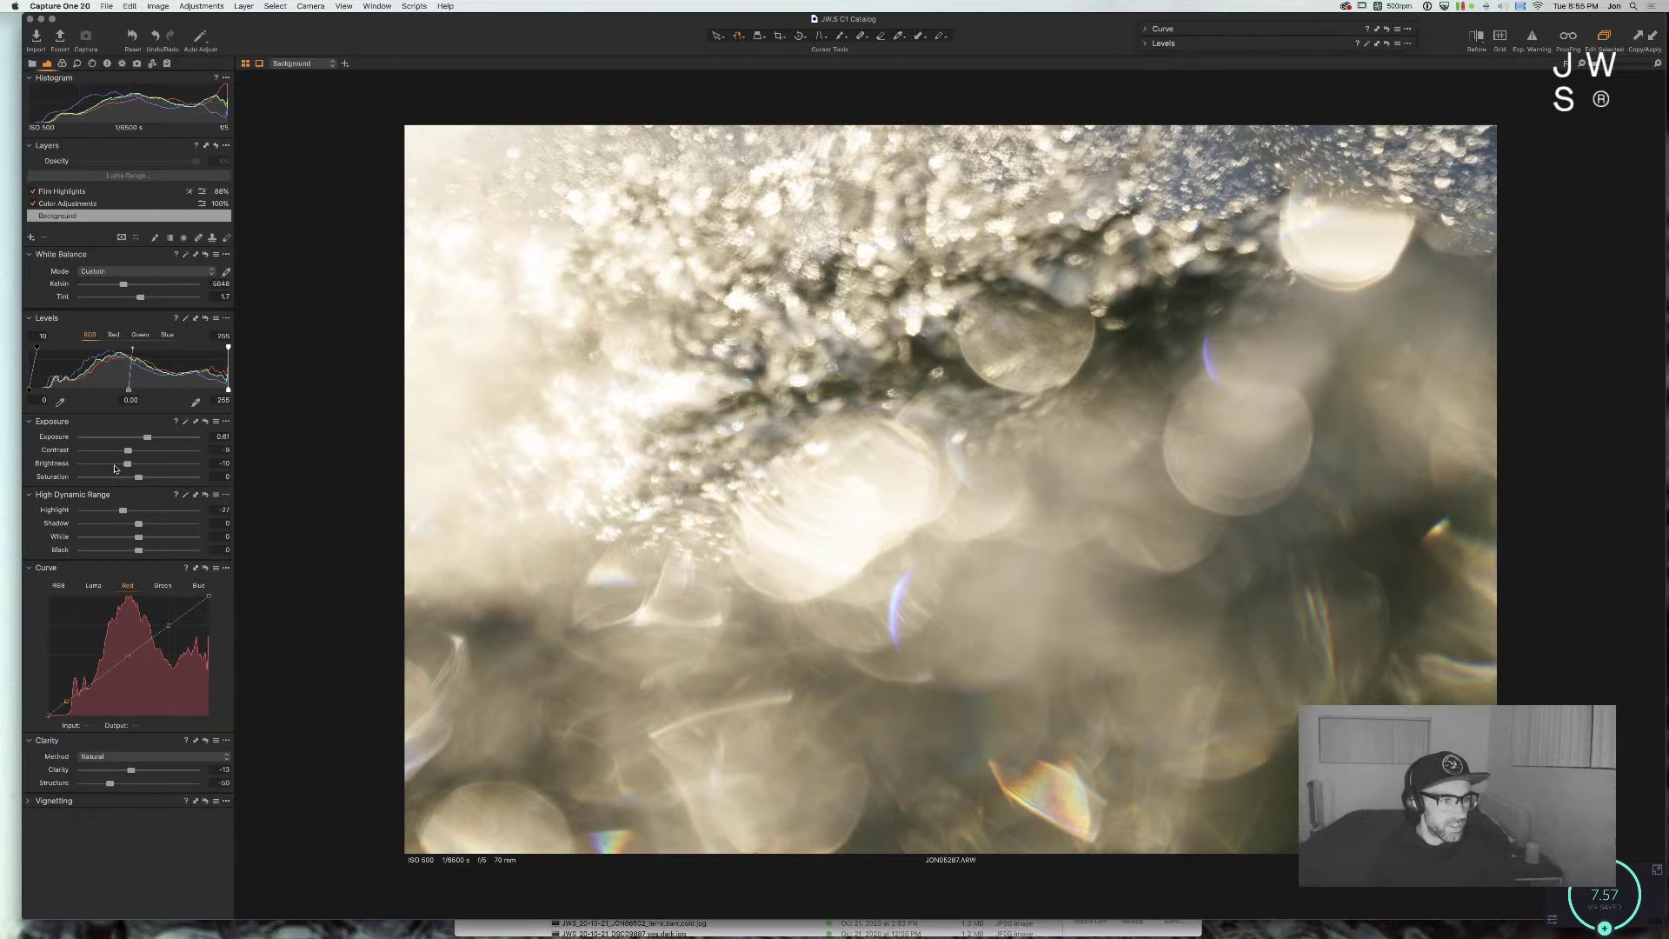
{"action": "left_click_drag", "start_coordinate": [127, 463], "coordinate": [114, 466]}
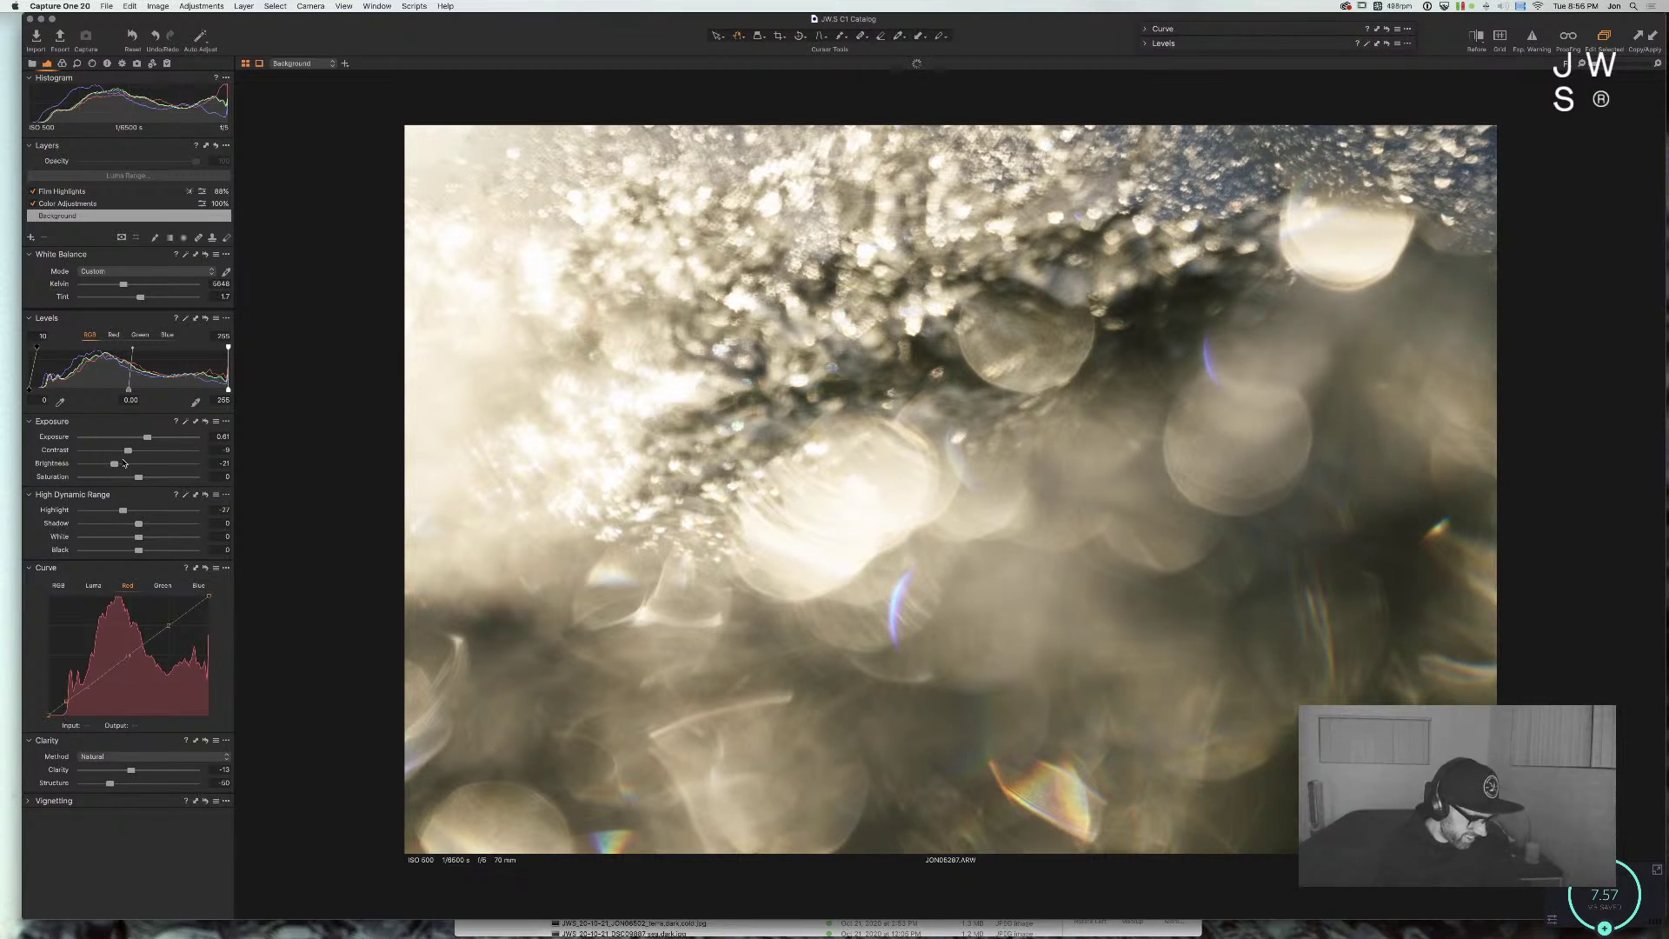
Step: Lower the background's contrast to -25 and exposure below zero, set Kelvin to 4911 and Shadow to -10, and show the Luma curve
{"action": "mouse_move", "coordinate": [128, 450]}
{"action": "left_mouse_down"}
{"action": "mouse_move", "coordinate": [109, 452]}
{"action": "mouse_move", "coordinate": [134, 437]}
{"action": "left_mouse_up"}
{"action": "mouse_move", "coordinate": [123, 284]}
{"action": "left_mouse_down"}
{"action": "mouse_move", "coordinate": [137, 285]}
{"action": "mouse_move", "coordinate": [117, 288]}
{"action": "left_mouse_up"}
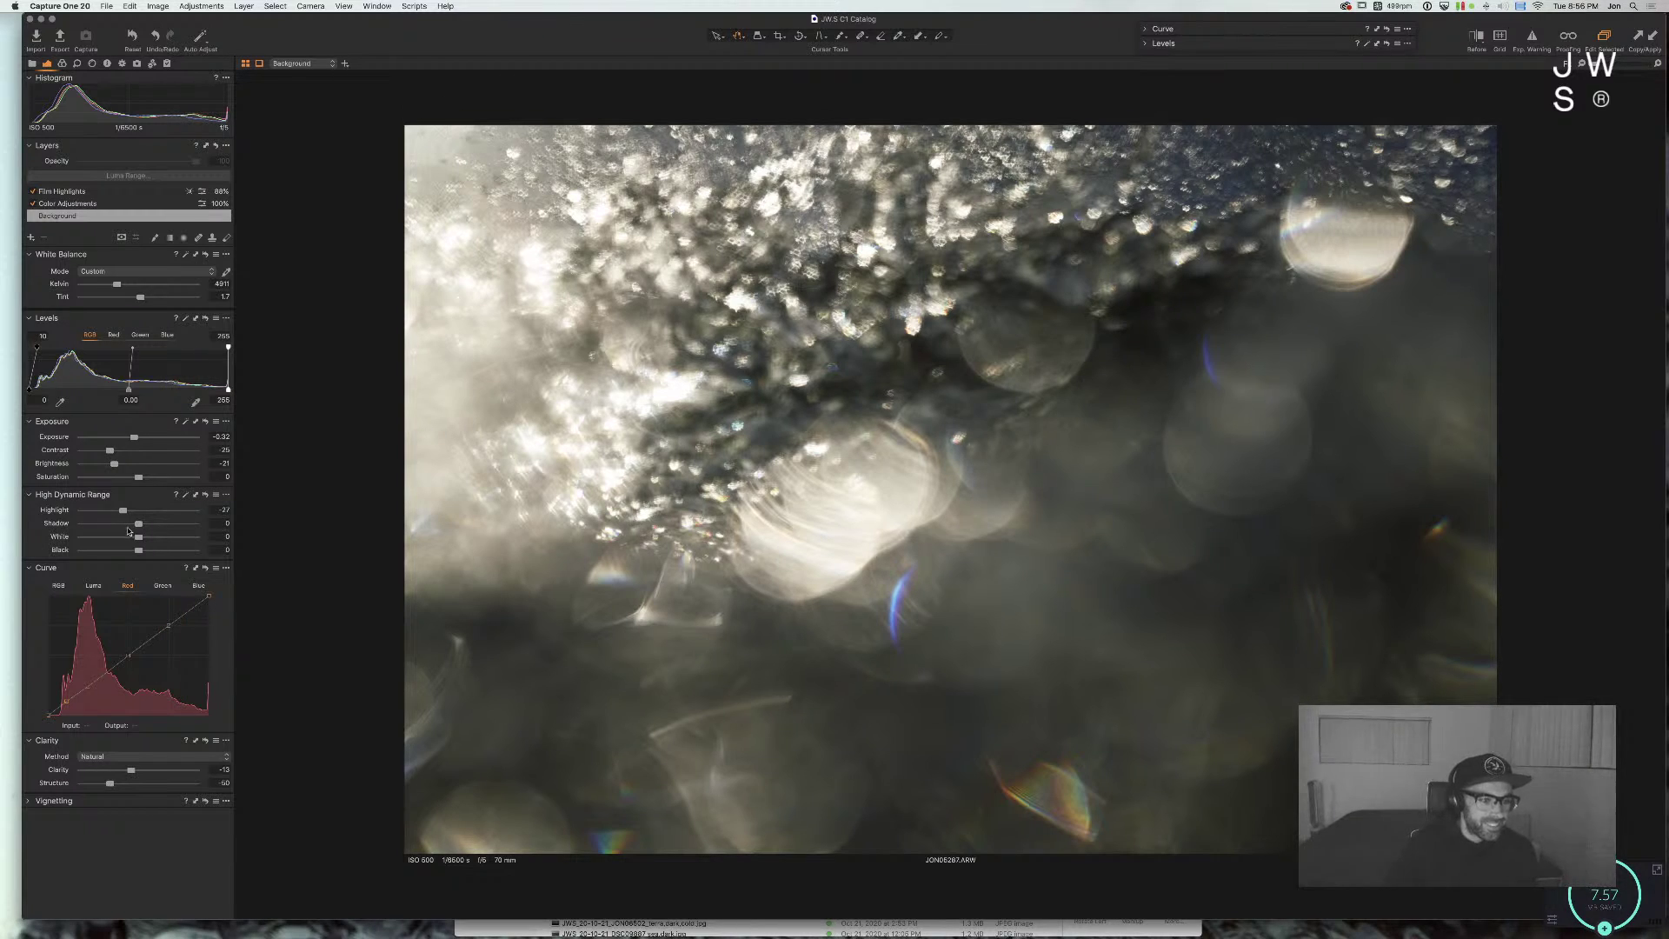
{"action": "left_click_drag", "start_coordinate": [138, 524], "coordinate": [132, 524]}
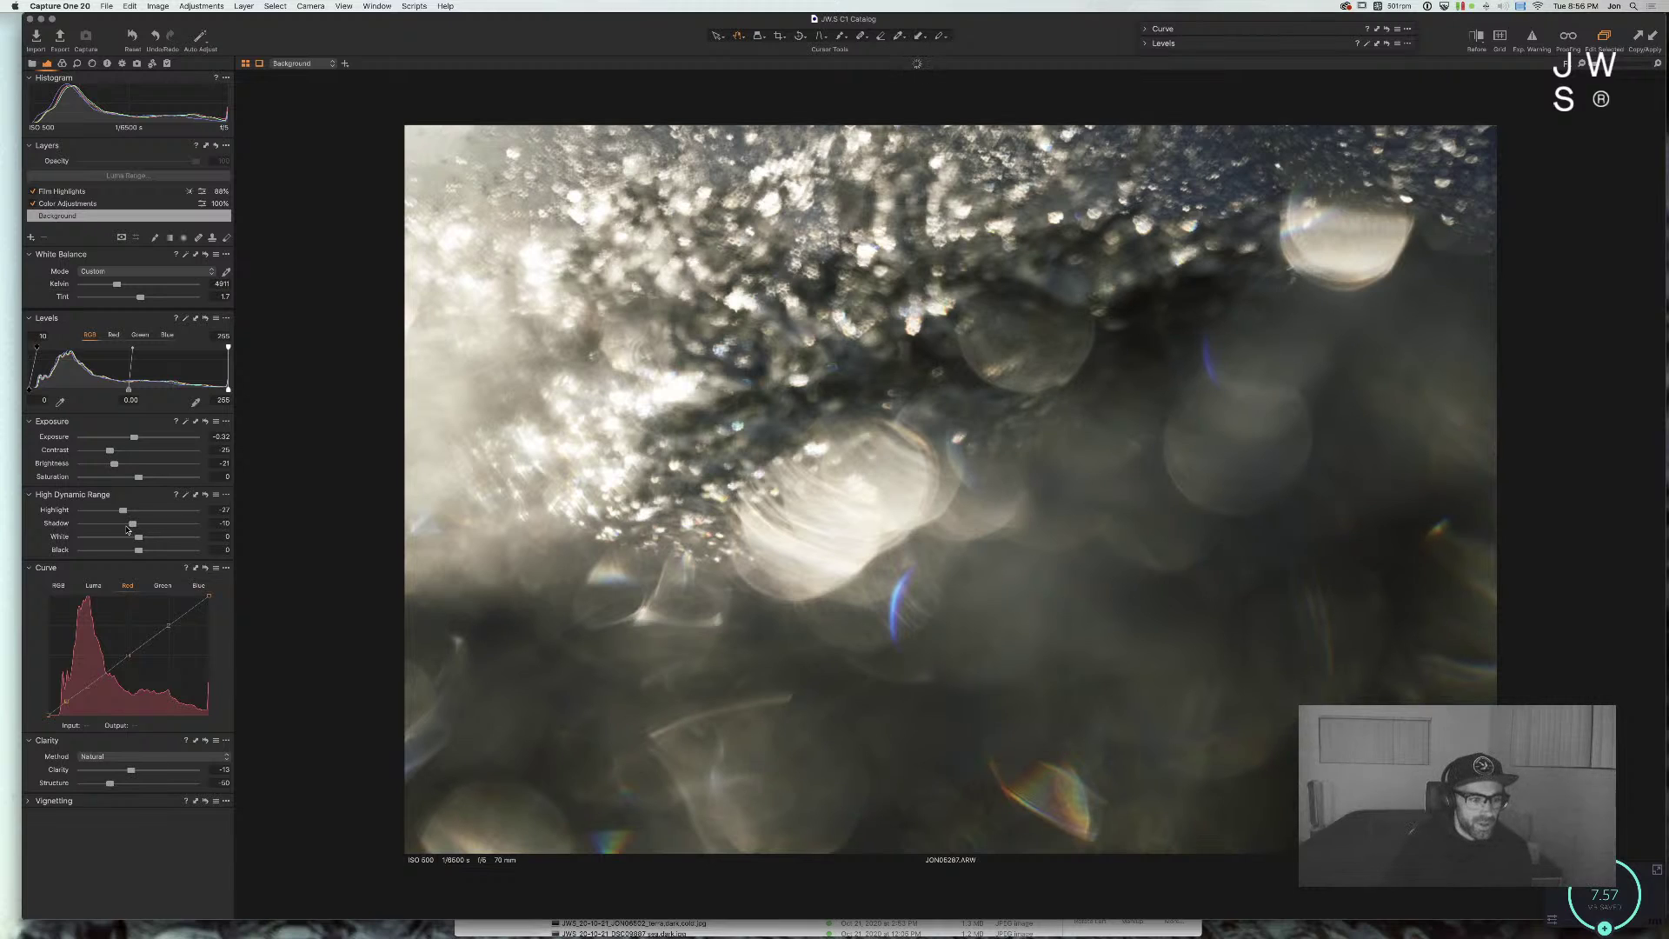
{"action": "left_click", "coordinate": [100, 587]}
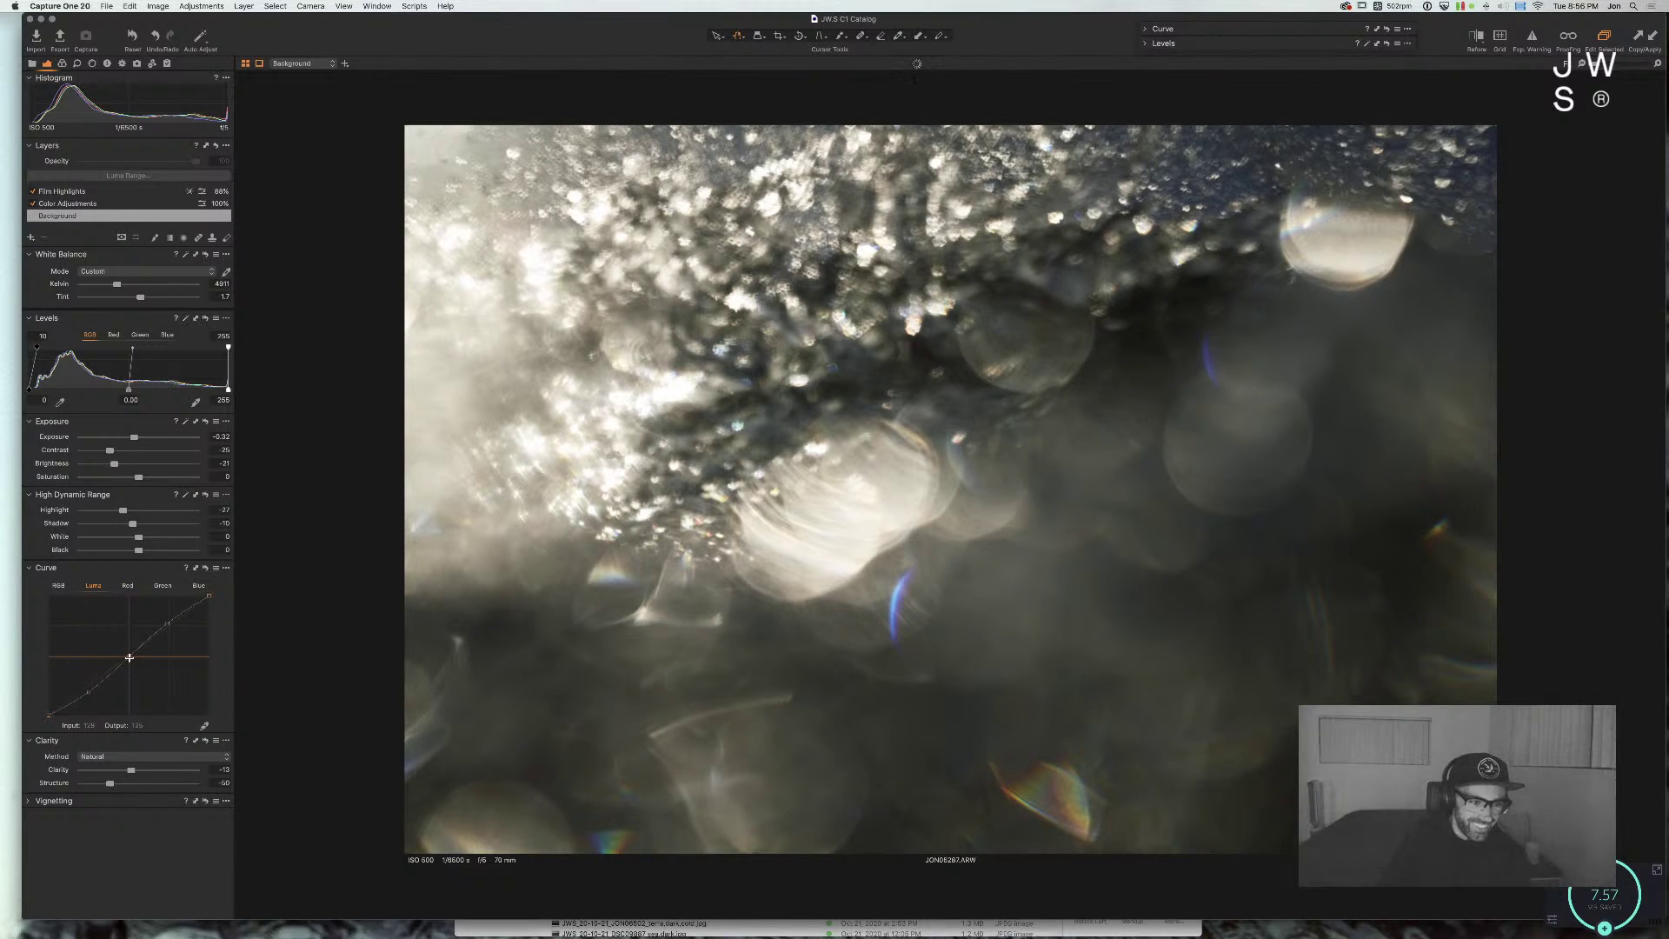
Step: Warm the shadows with a slight orange-red tint in the 3-Way Color Balance
{"action": "key", "text": "super+alt+3"}
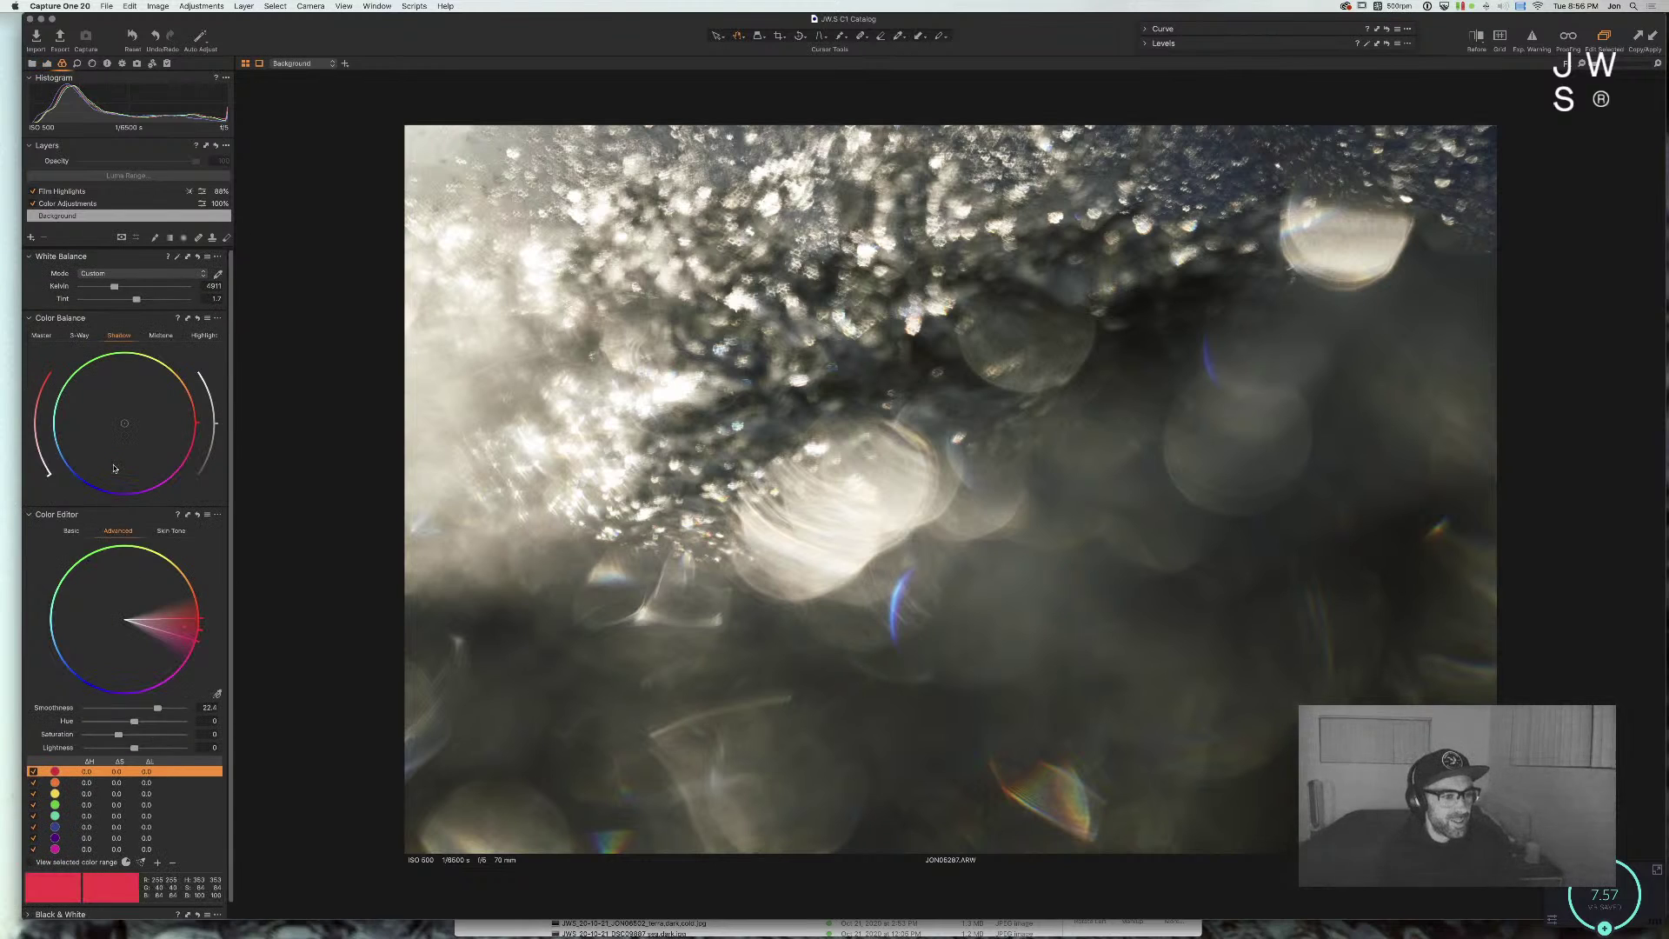
{"action": "left_click", "coordinate": [78, 335]}
{"action": "left_click_drag", "start_coordinate": [73, 461], "coordinate": [32, 484]}
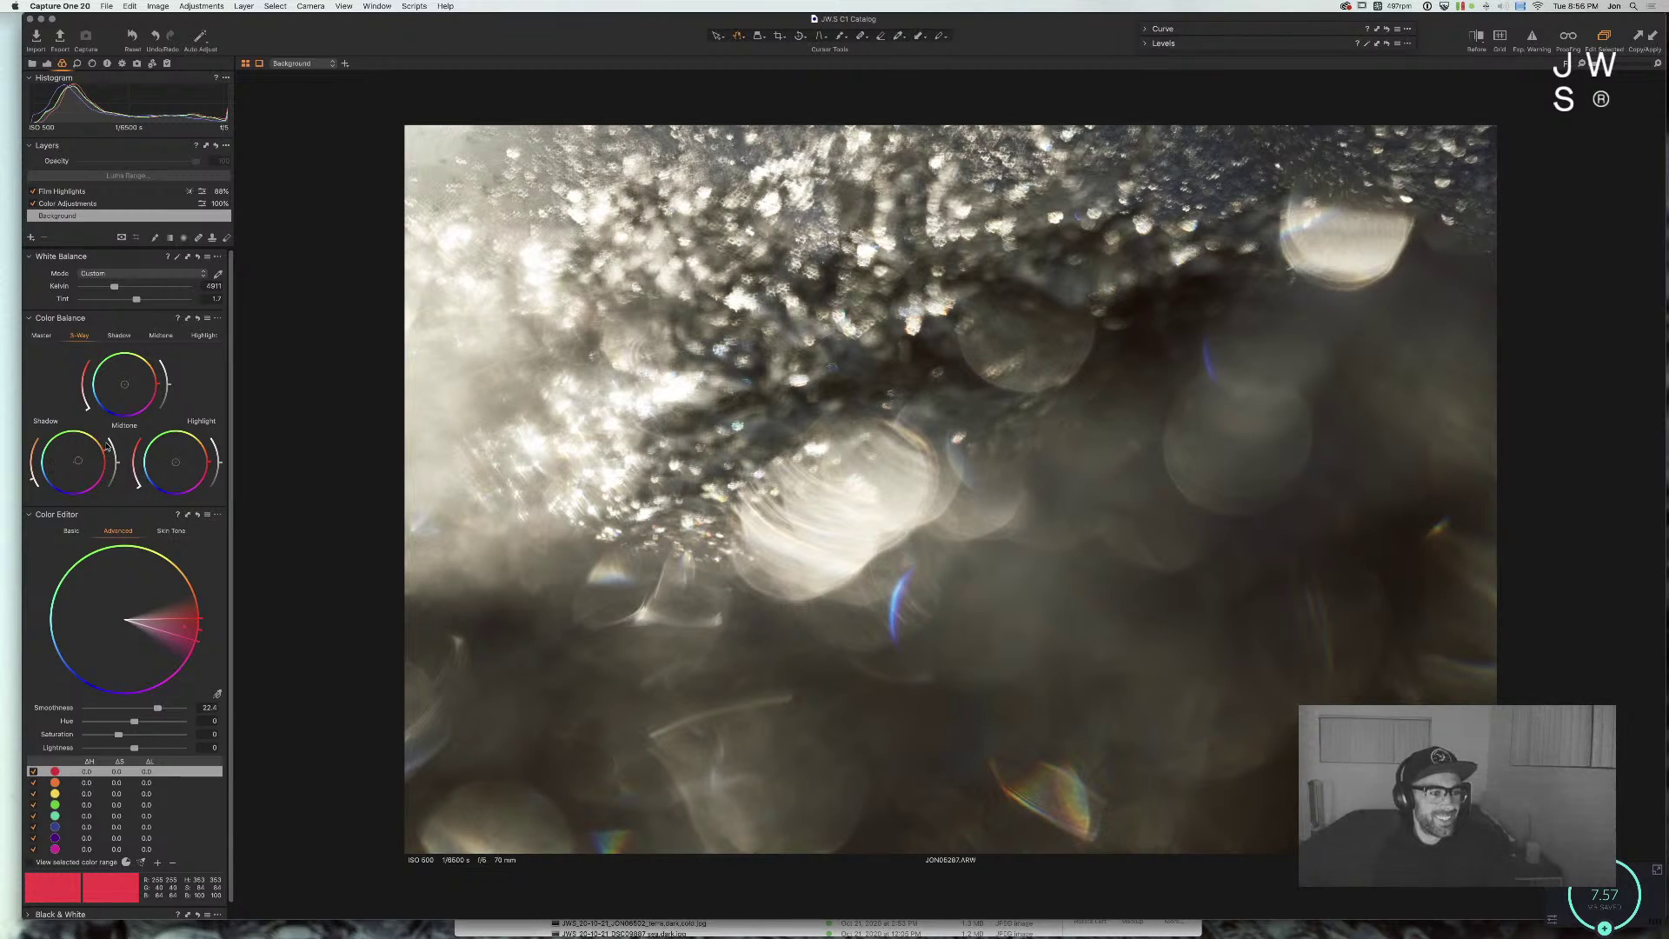
Step: Tint the midtones and highlights slightly towards blue in the 3-Way Color Balance and raise the midtone lightness
{"action": "left_click_drag", "start_coordinate": [148, 380], "coordinate": [148, 417]}
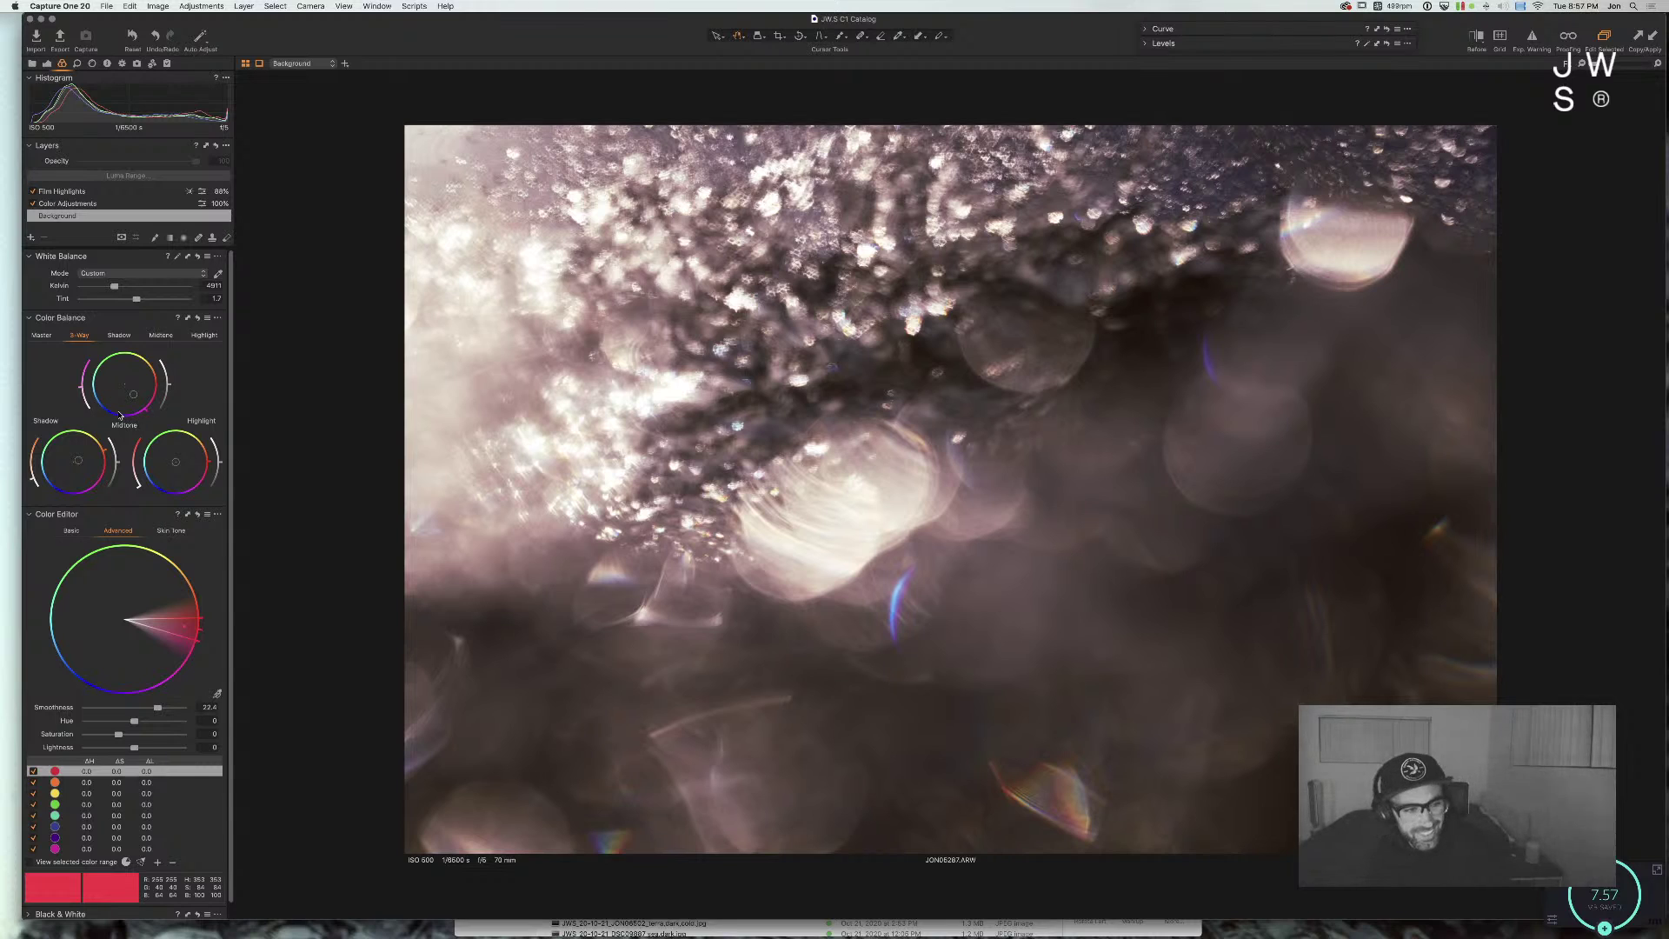
{"action": "double_click", "coordinate": [133, 394]}
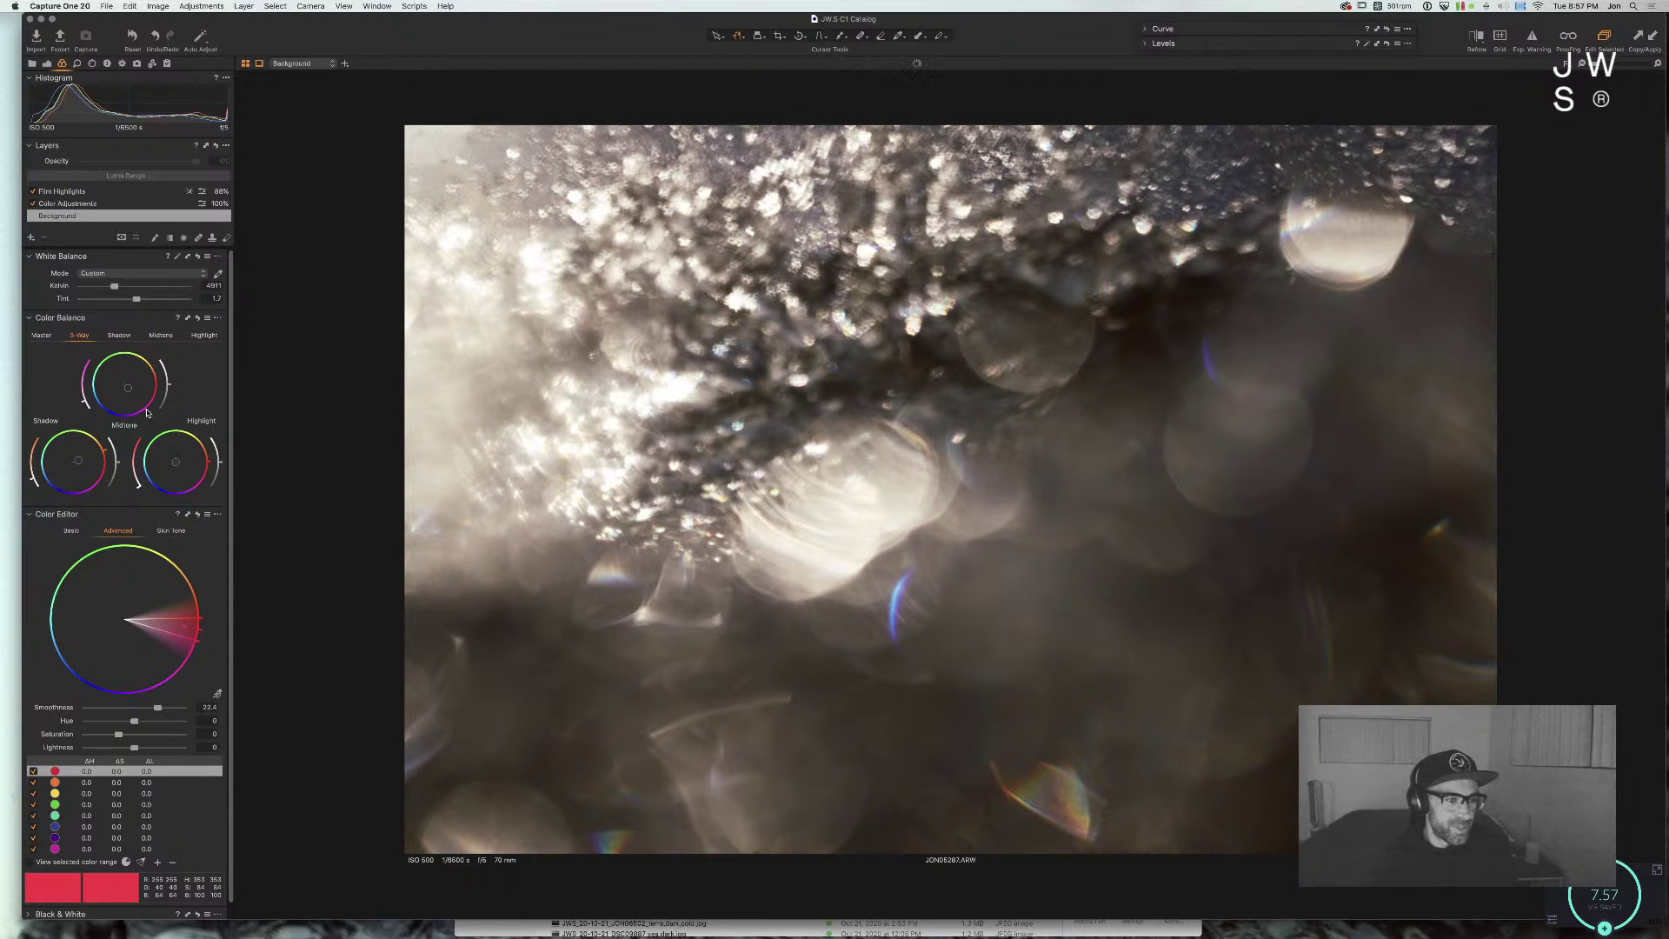
{"action": "left_click_drag", "start_coordinate": [133, 418], "coordinate": [91, 418]}
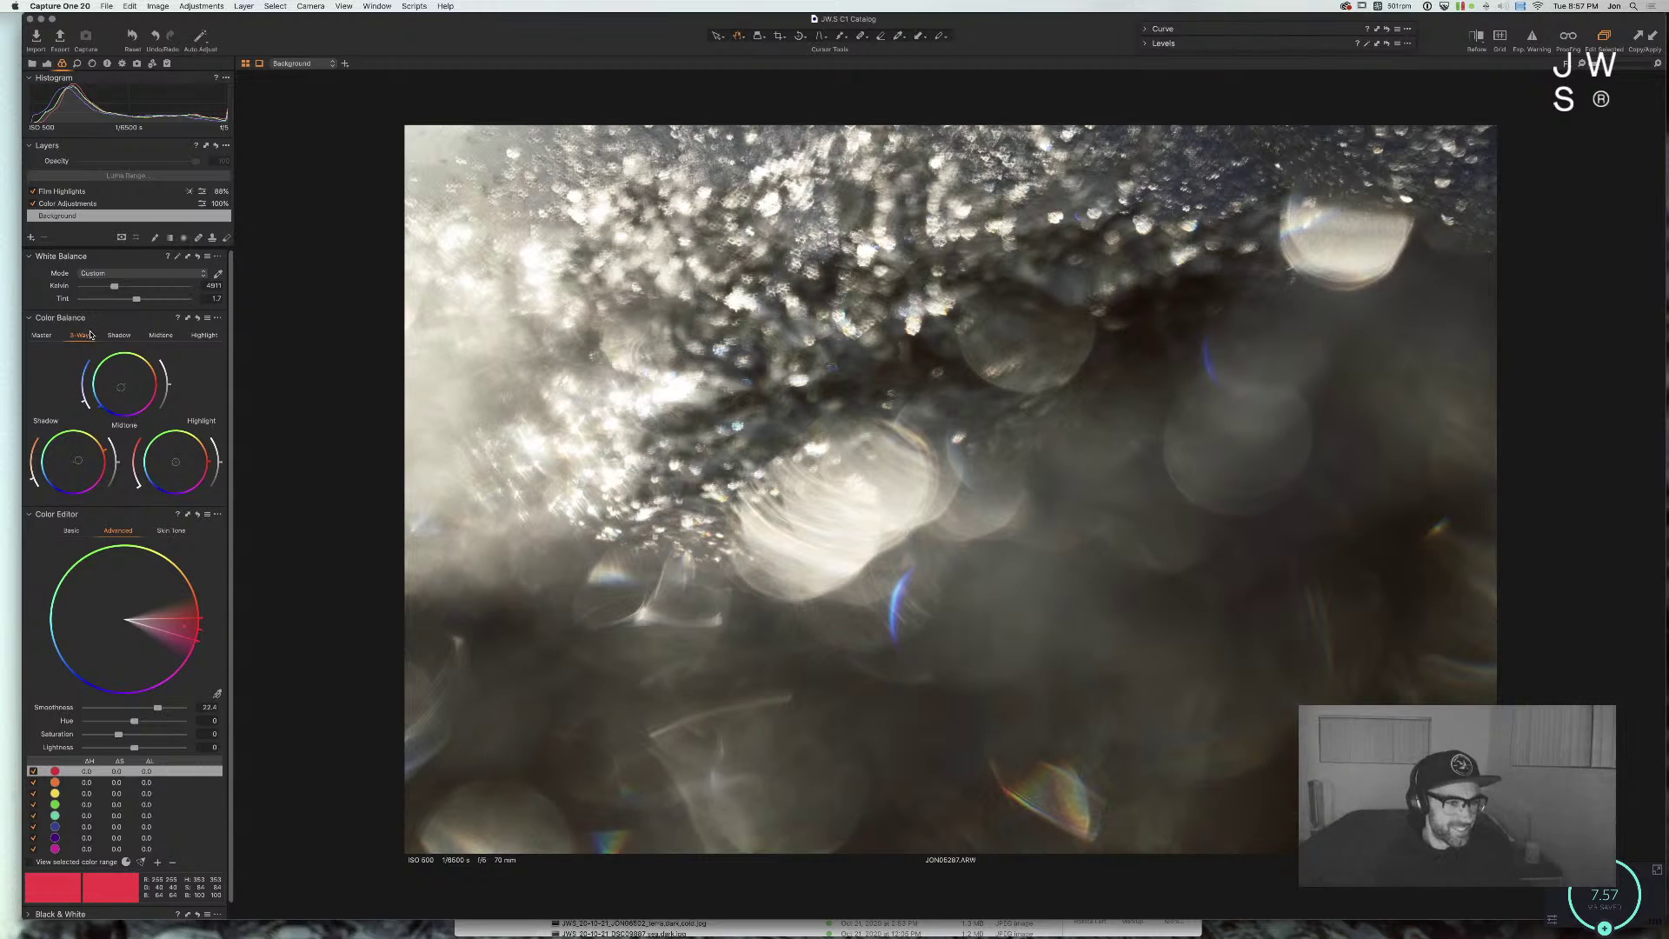
{"action": "left_click_drag", "start_coordinate": [173, 391], "coordinate": [173, 355]}
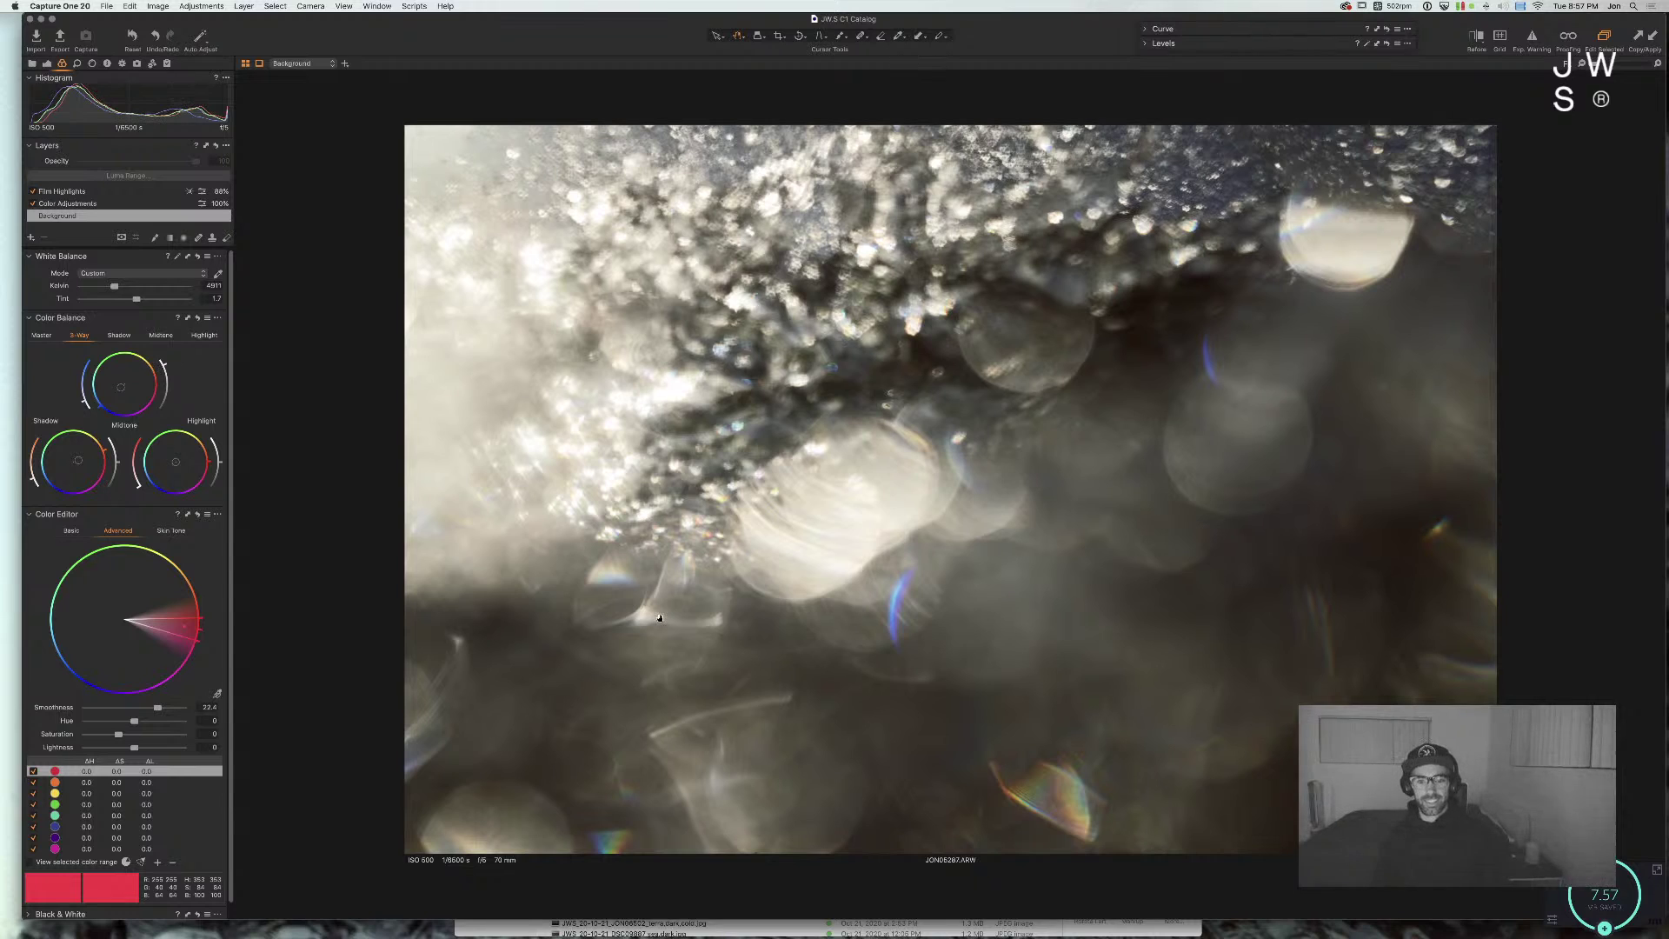
{"action": "key", "text": "super+Tab"}
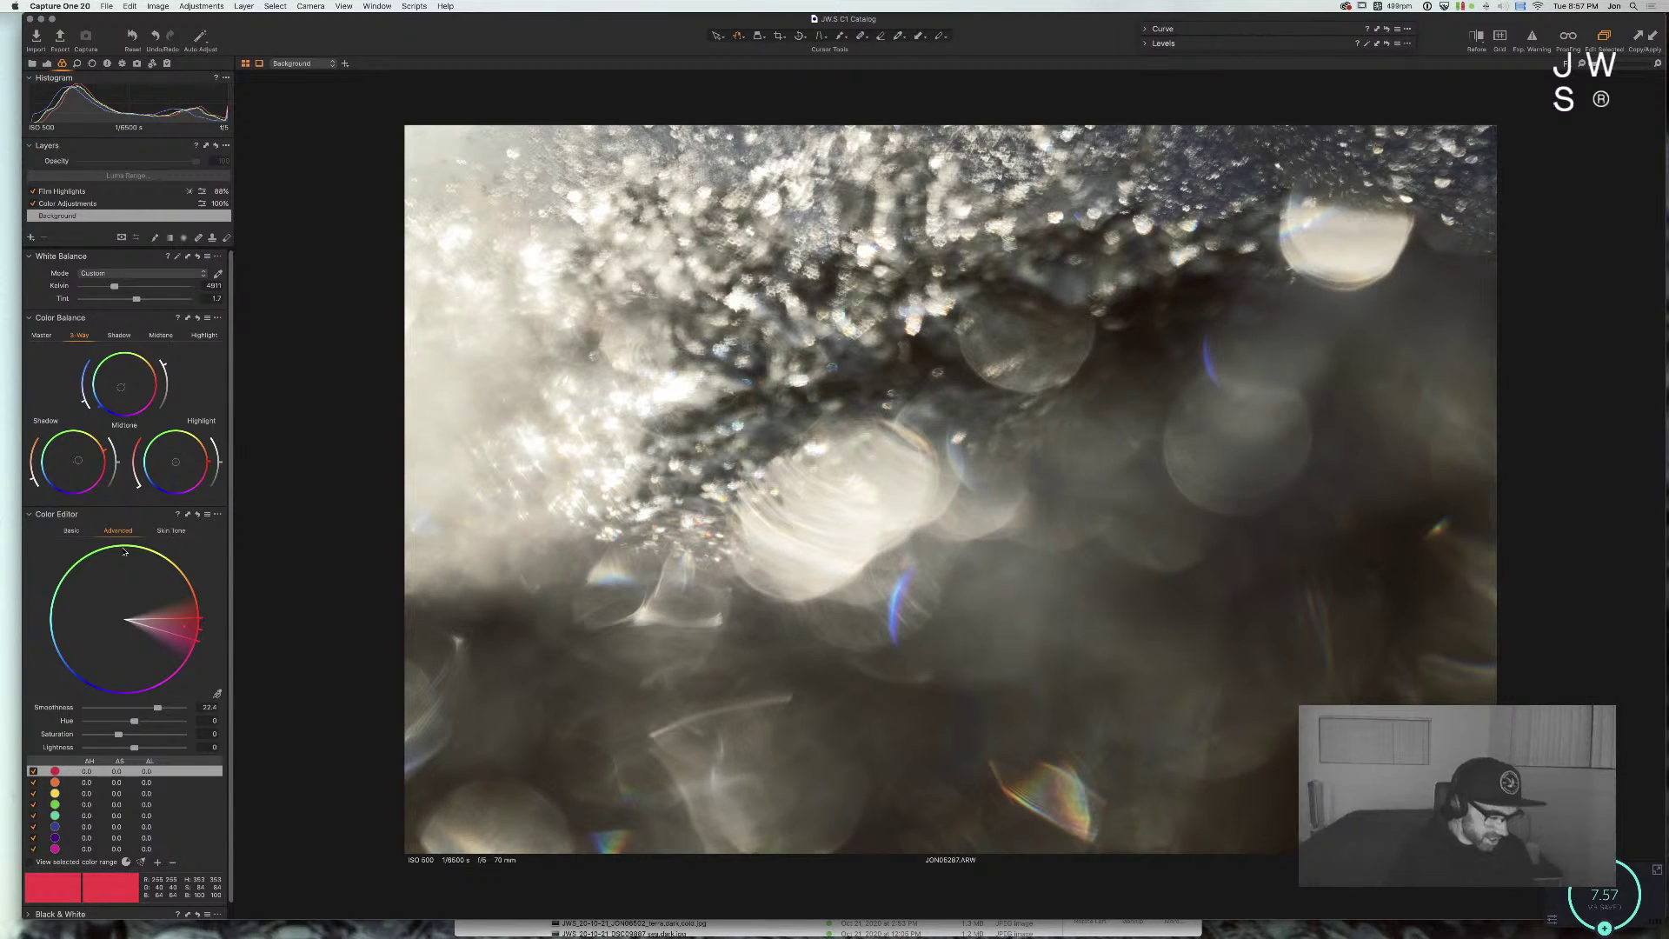
{"action": "left_click_drag", "start_coordinate": [176, 460], "coordinate": [161, 497]}
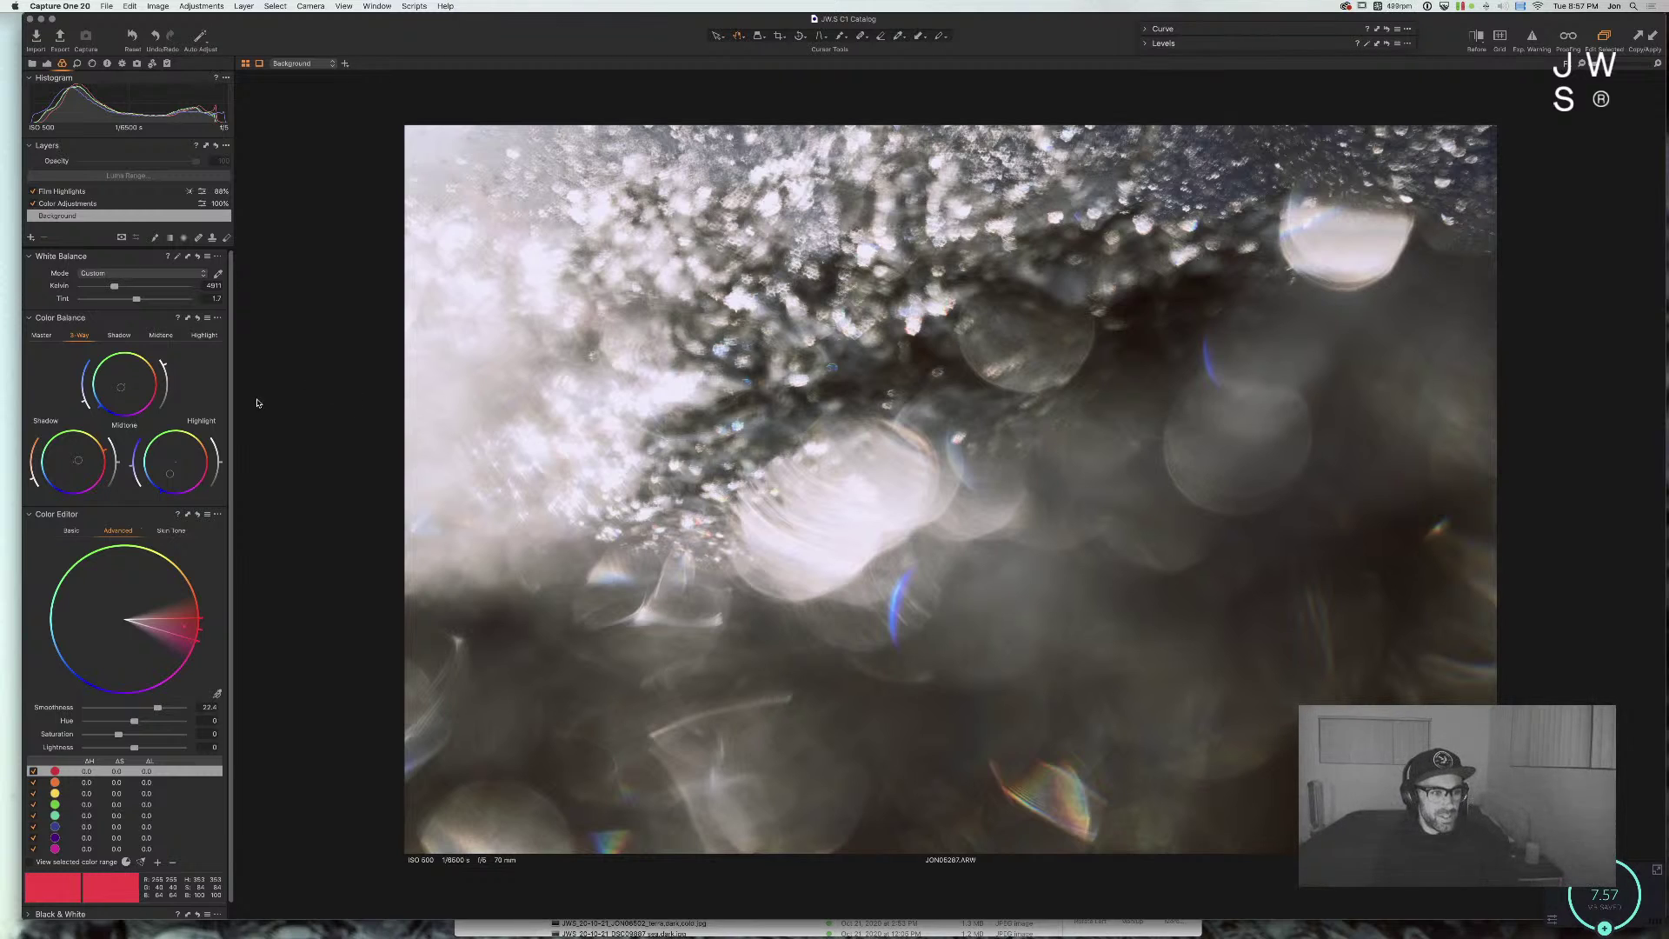
Step: Try blue, yellow-green and warm yellow tints on the Master Color Balance wheel
{"action": "left_click", "coordinate": [113, 336]}
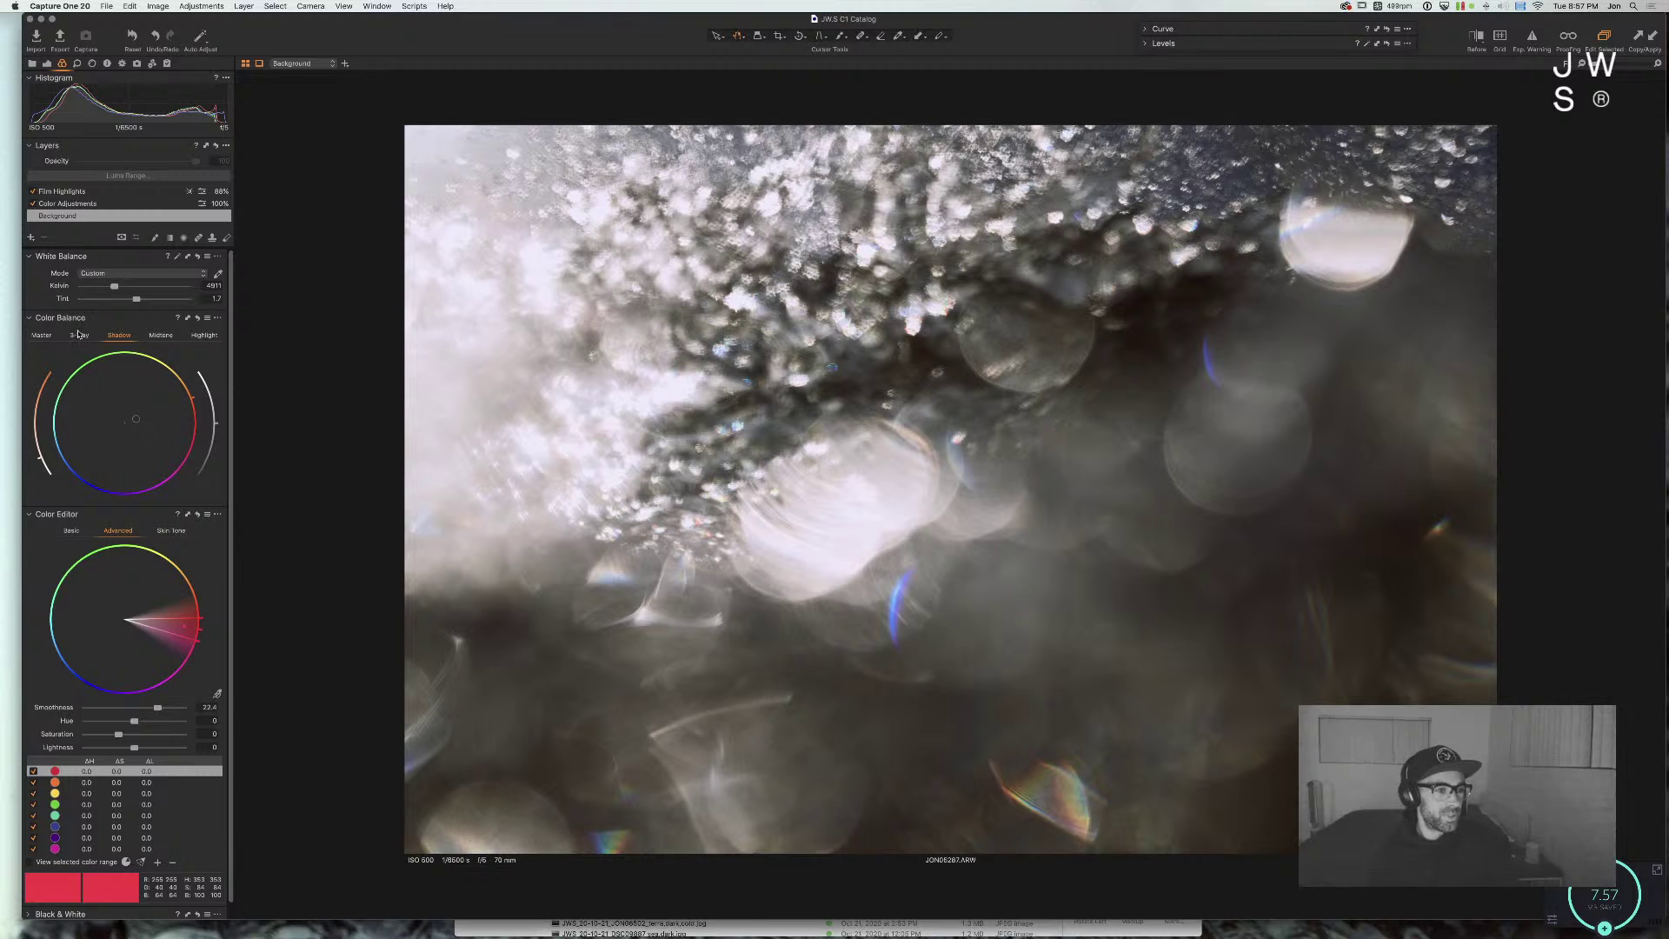
{"action": "left_click", "coordinate": [78, 335]}
{"action": "left_click", "coordinate": [42, 335]}
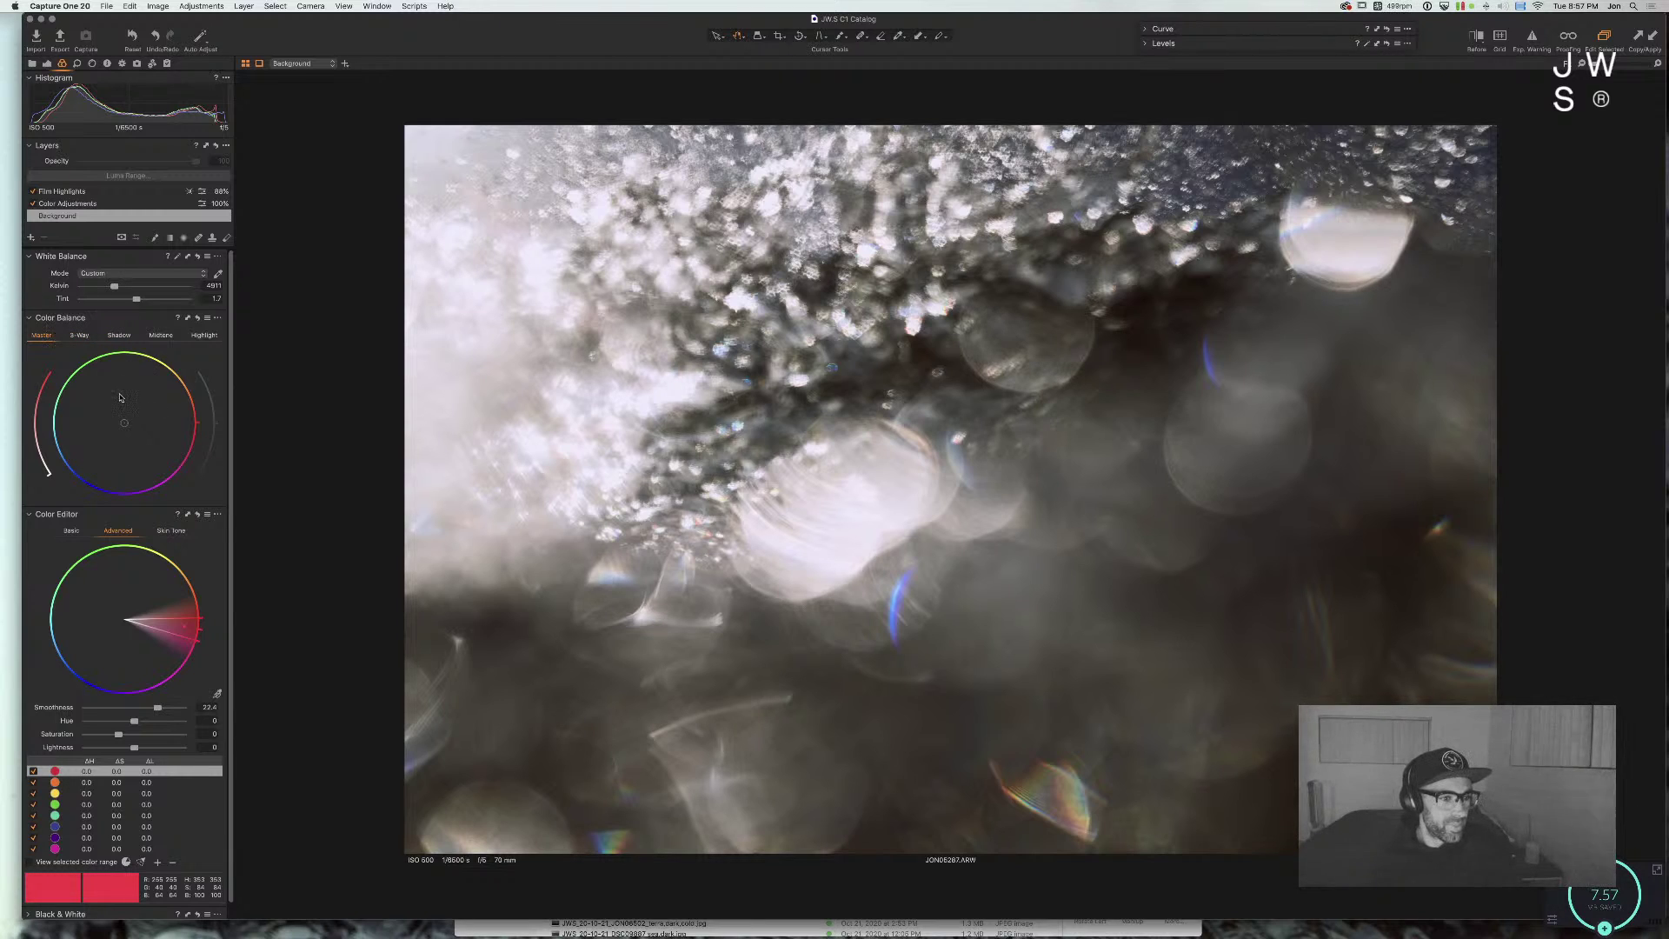
{"action": "left_click", "coordinate": [114, 356]}
{"action": "left_click_drag", "start_coordinate": [114, 357], "coordinate": [32, 466]}
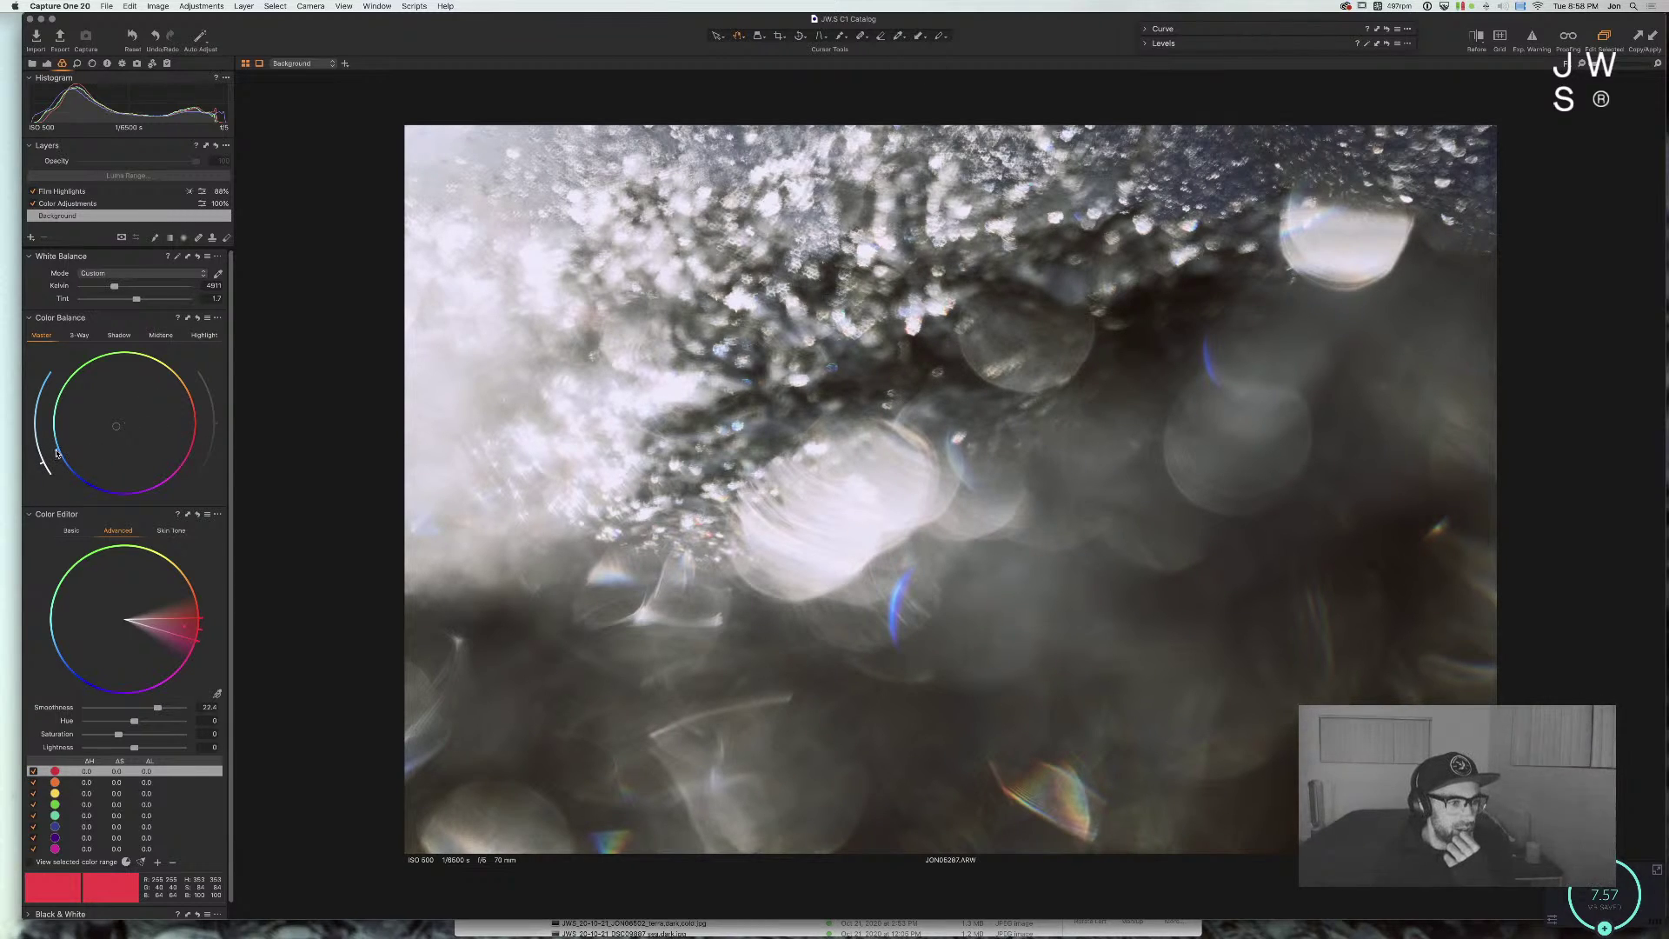
{"action": "left_click_drag", "start_coordinate": [46, 463], "coordinate": [137, 356]}
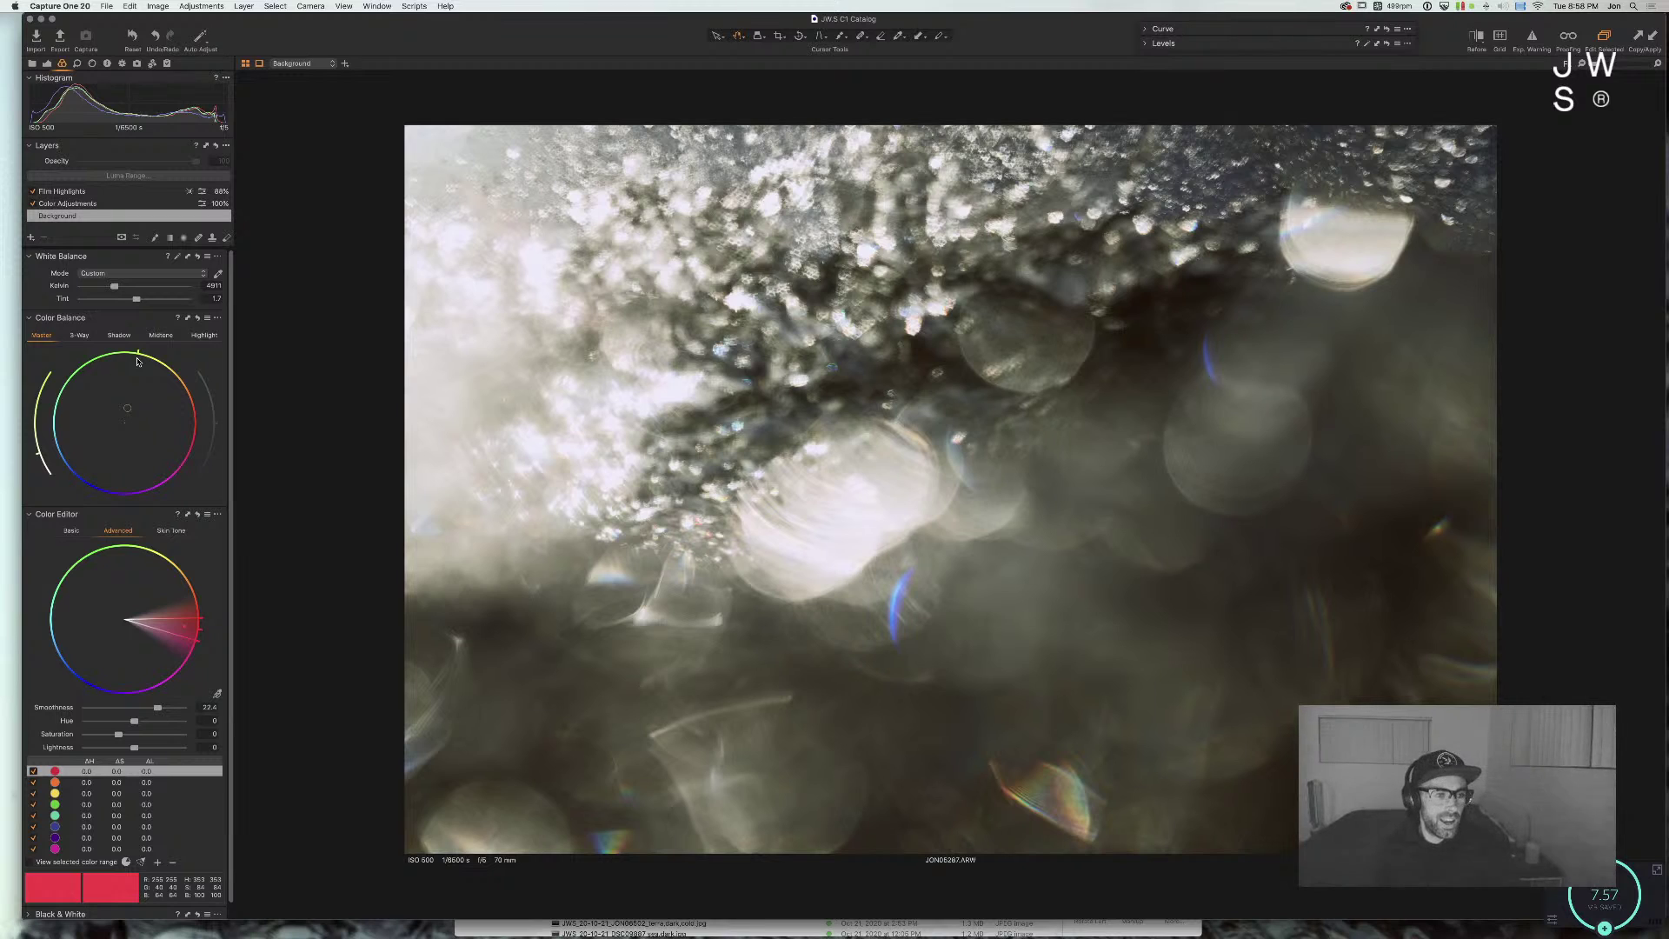
{"action": "left_click_drag", "start_coordinate": [137, 362], "coordinate": [179, 365]}
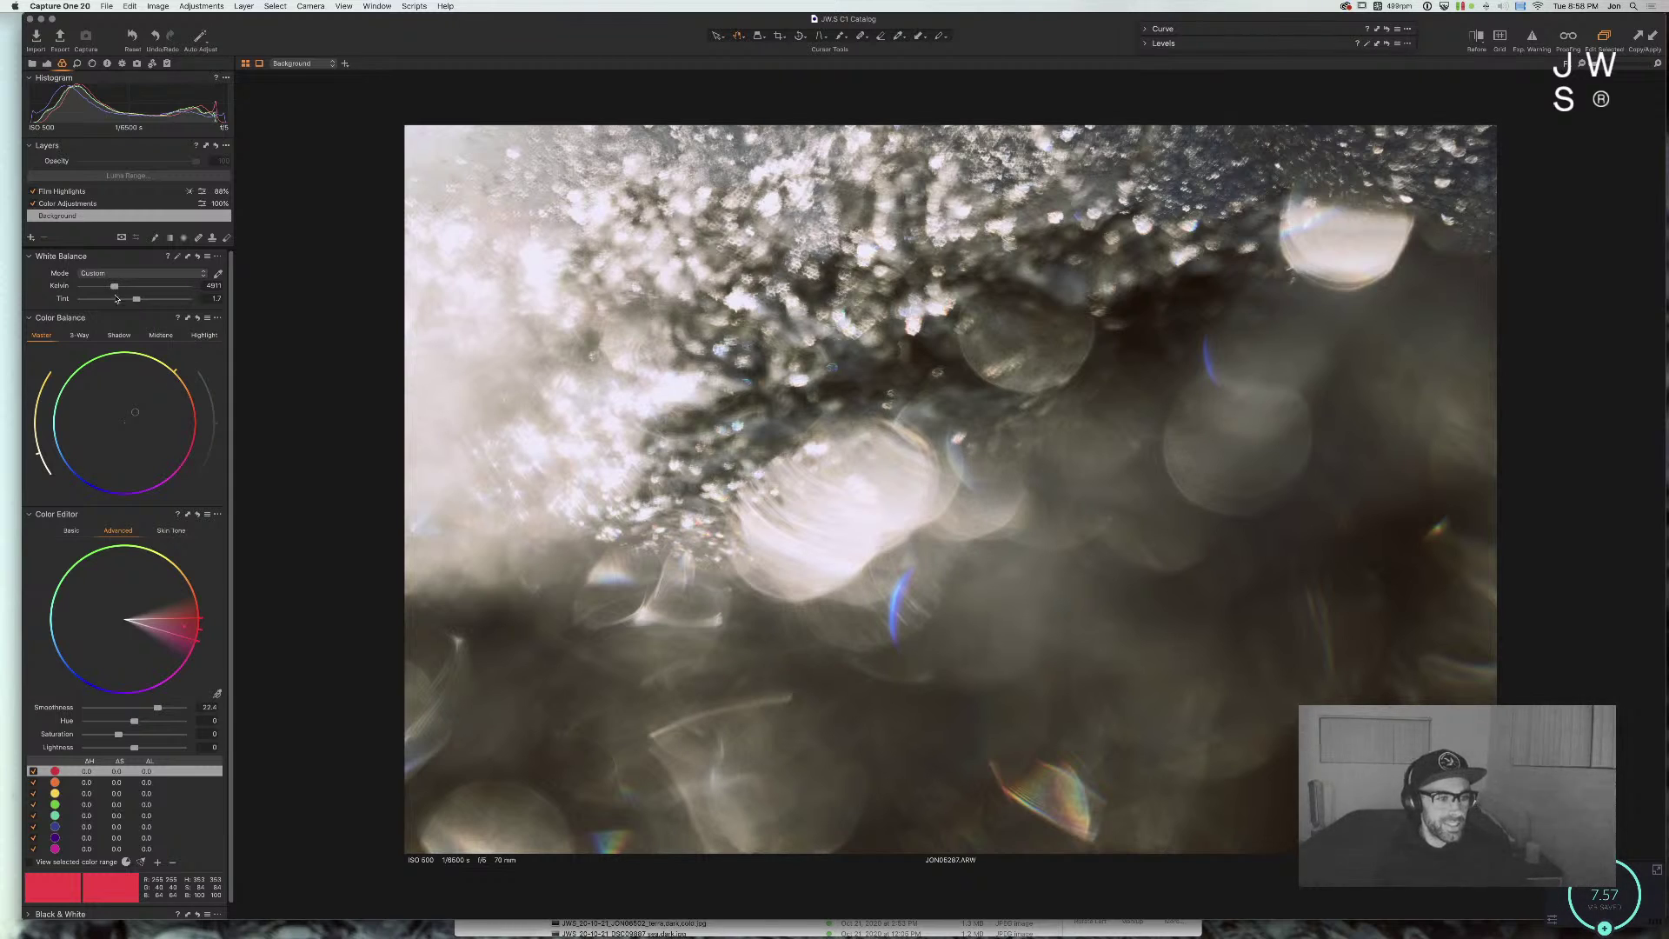
Step: Lower the highlight lightness slightly in the 3-Way Color Balance and shift the Master tint to a light cyan
{"action": "left_click", "coordinate": [80, 337]}
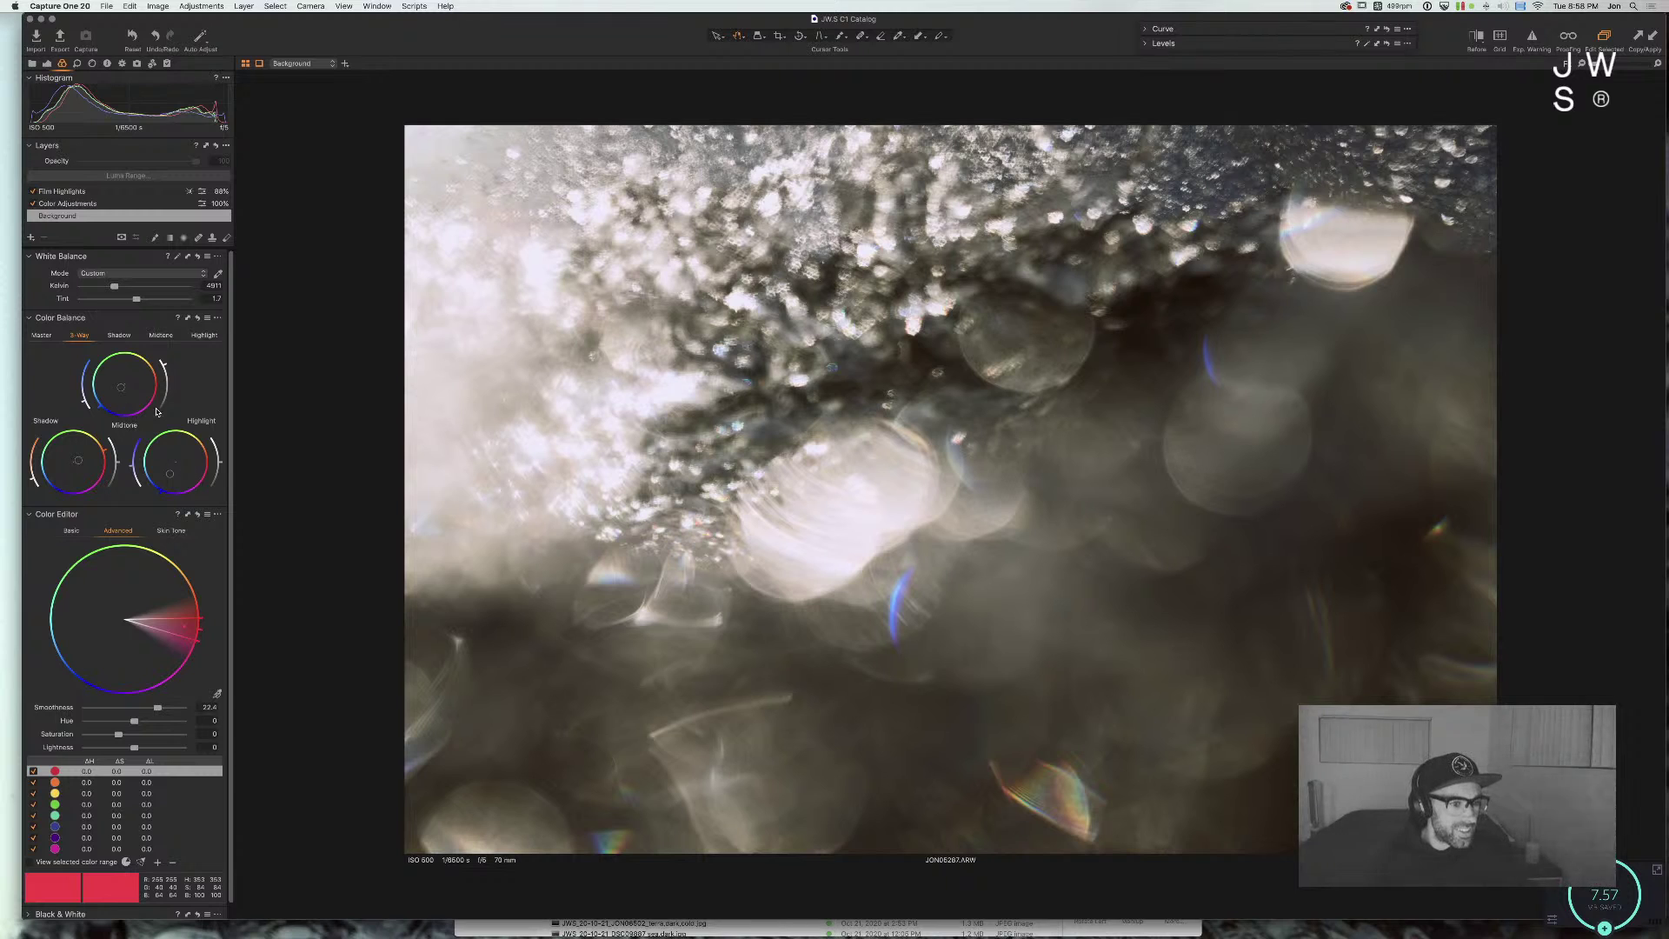
{"action": "mouse_move", "coordinate": [222, 464]}
{"action": "left_mouse_down"}
{"action": "mouse_move", "coordinate": [219, 449]}
{"action": "mouse_move", "coordinate": [222, 465]}
{"action": "left_mouse_up"}
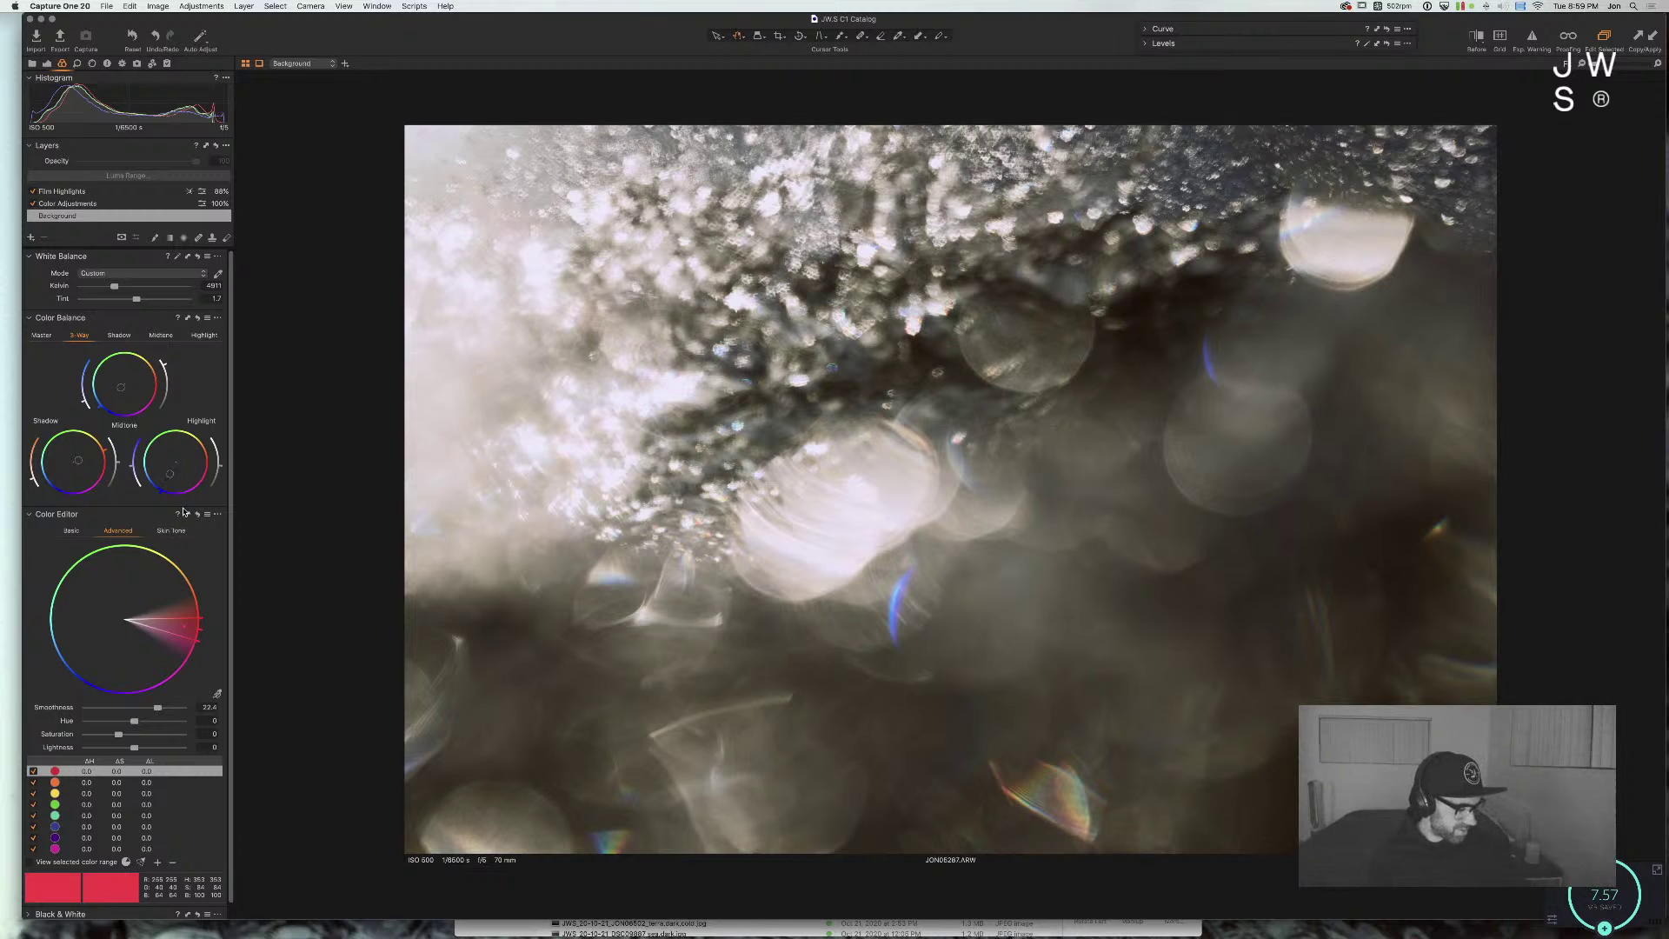
{"action": "left_click", "coordinate": [48, 336]}
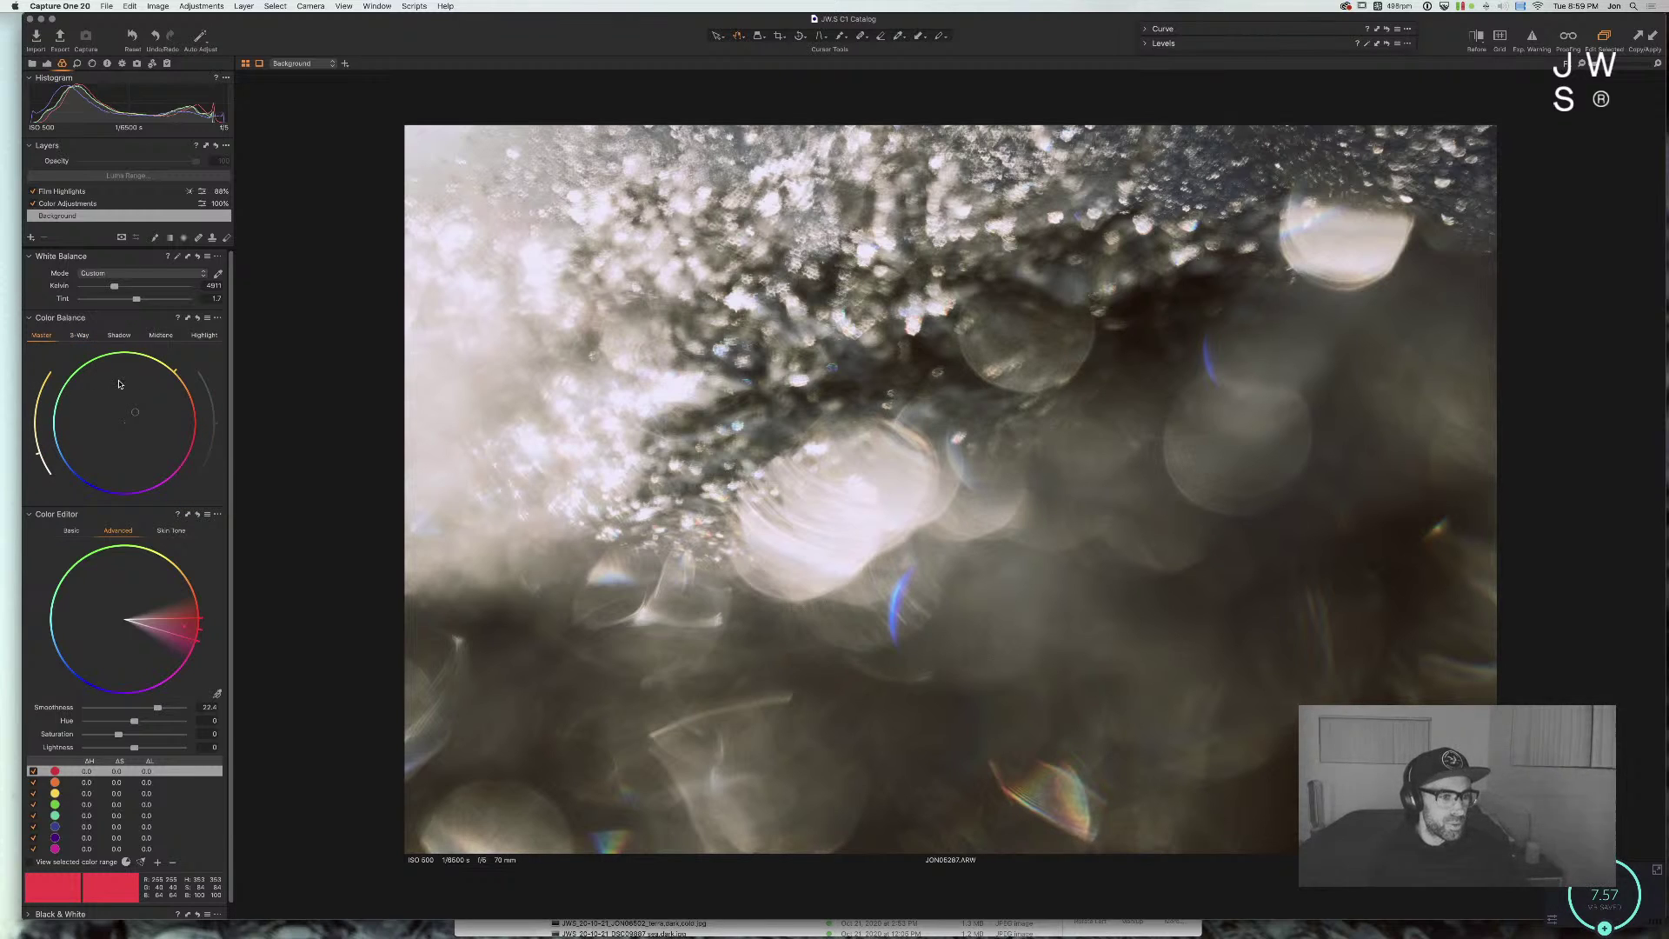
{"action": "left_click_drag", "start_coordinate": [174, 369], "coordinate": [113, 349]}
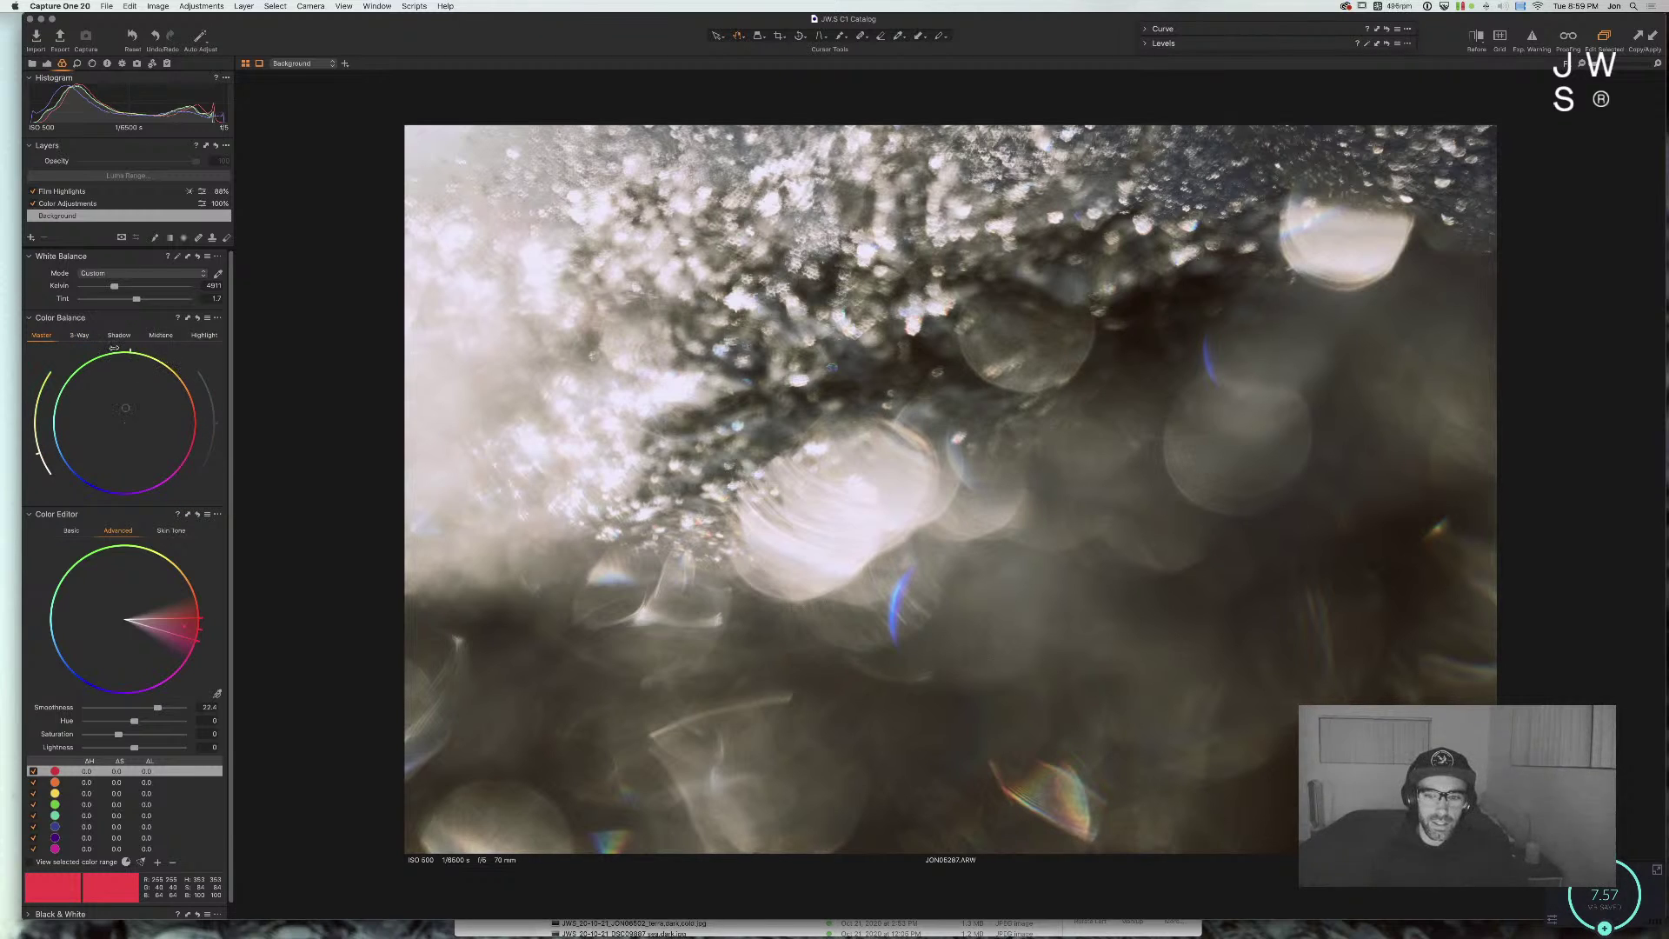
{"action": "left_click_drag", "start_coordinate": [216, 402], "coordinate": [216, 443]}
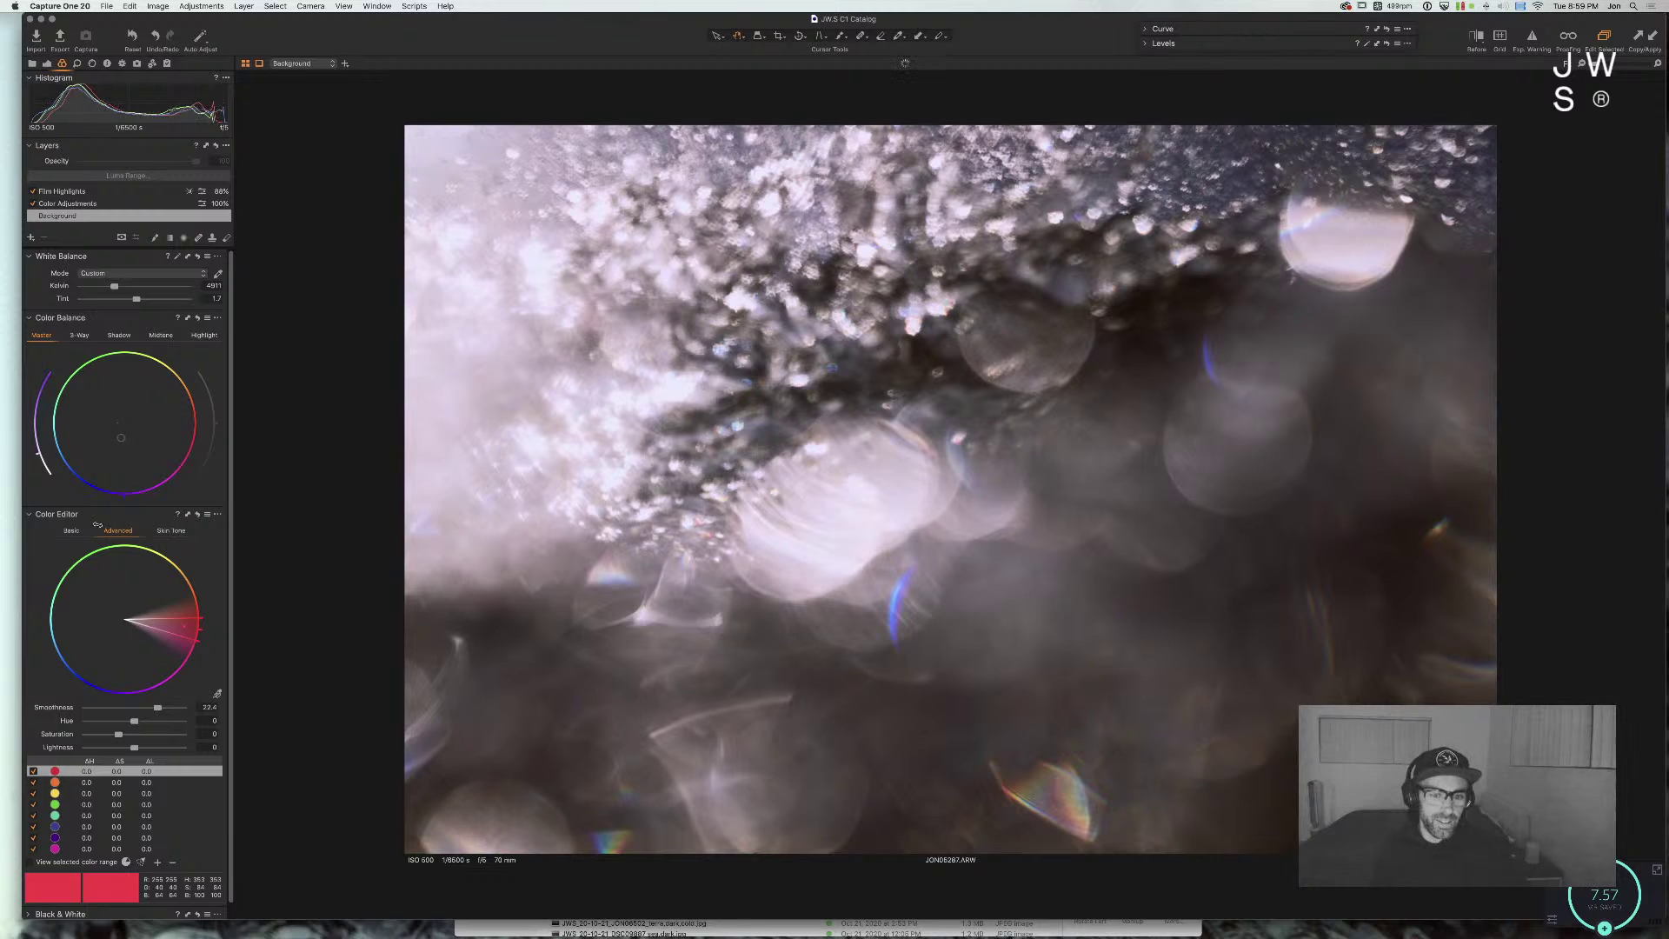
{"action": "left_click_drag", "start_coordinate": [39, 469], "coordinate": [35, 429]}
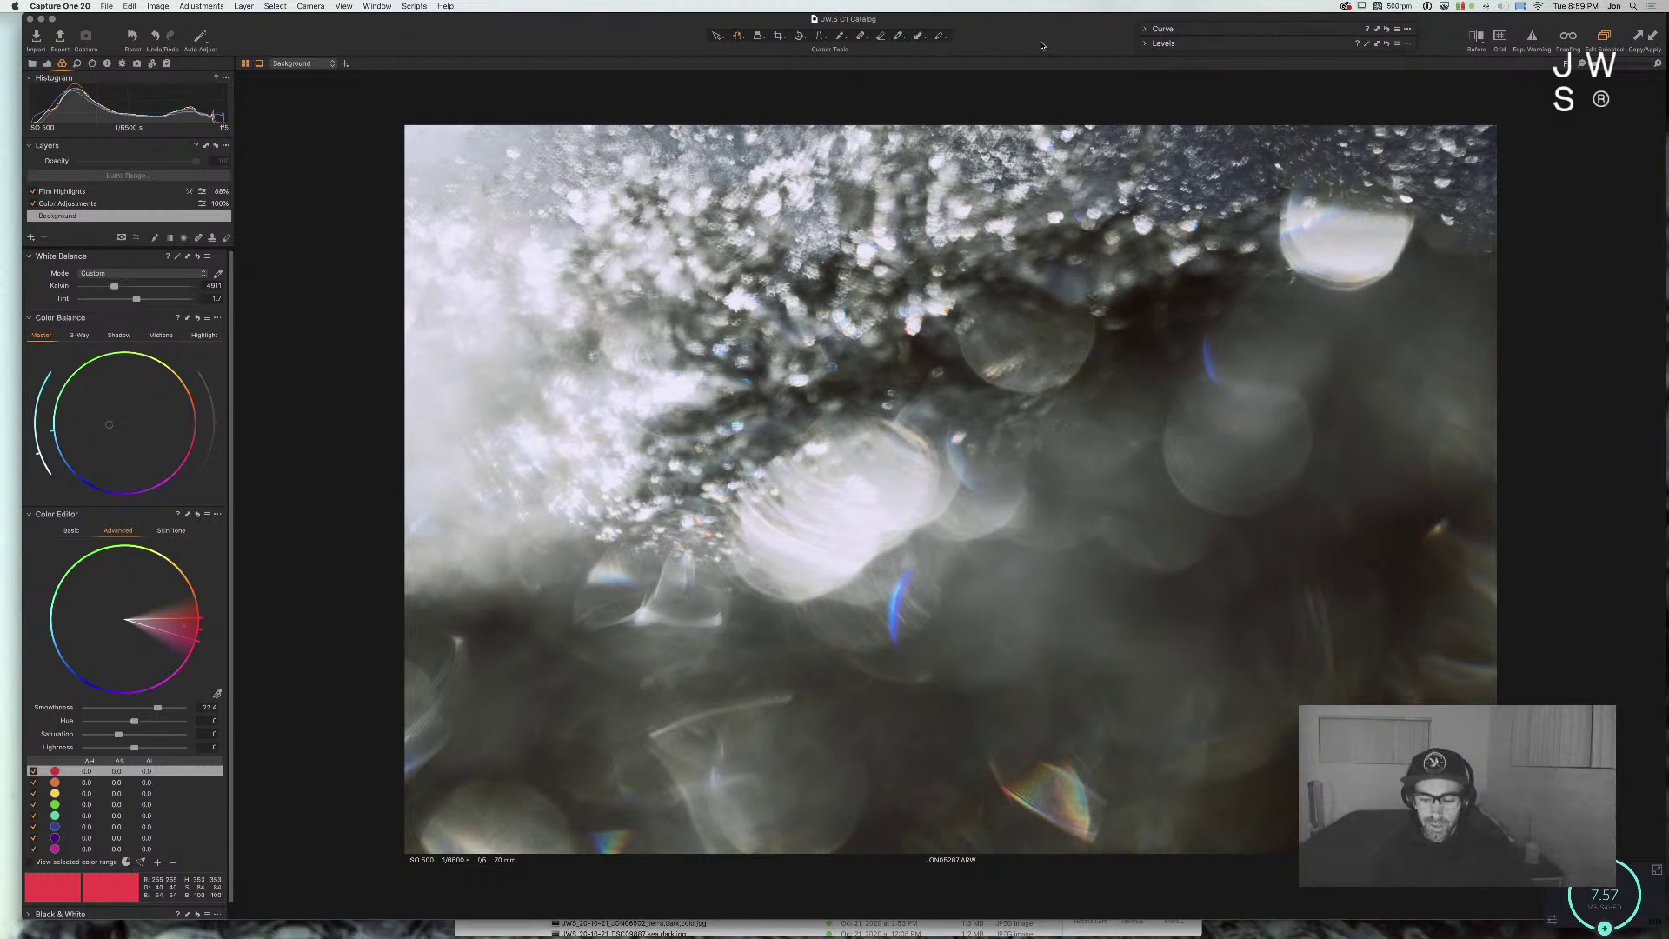
Step: View the graded photo among the catalog thumbnails and reopen JON05287
{"action": "left_click_drag", "start_coordinate": [1041, 45], "coordinate": [1037, 46]}
{"action": "key", "text": "alt+super+v"}
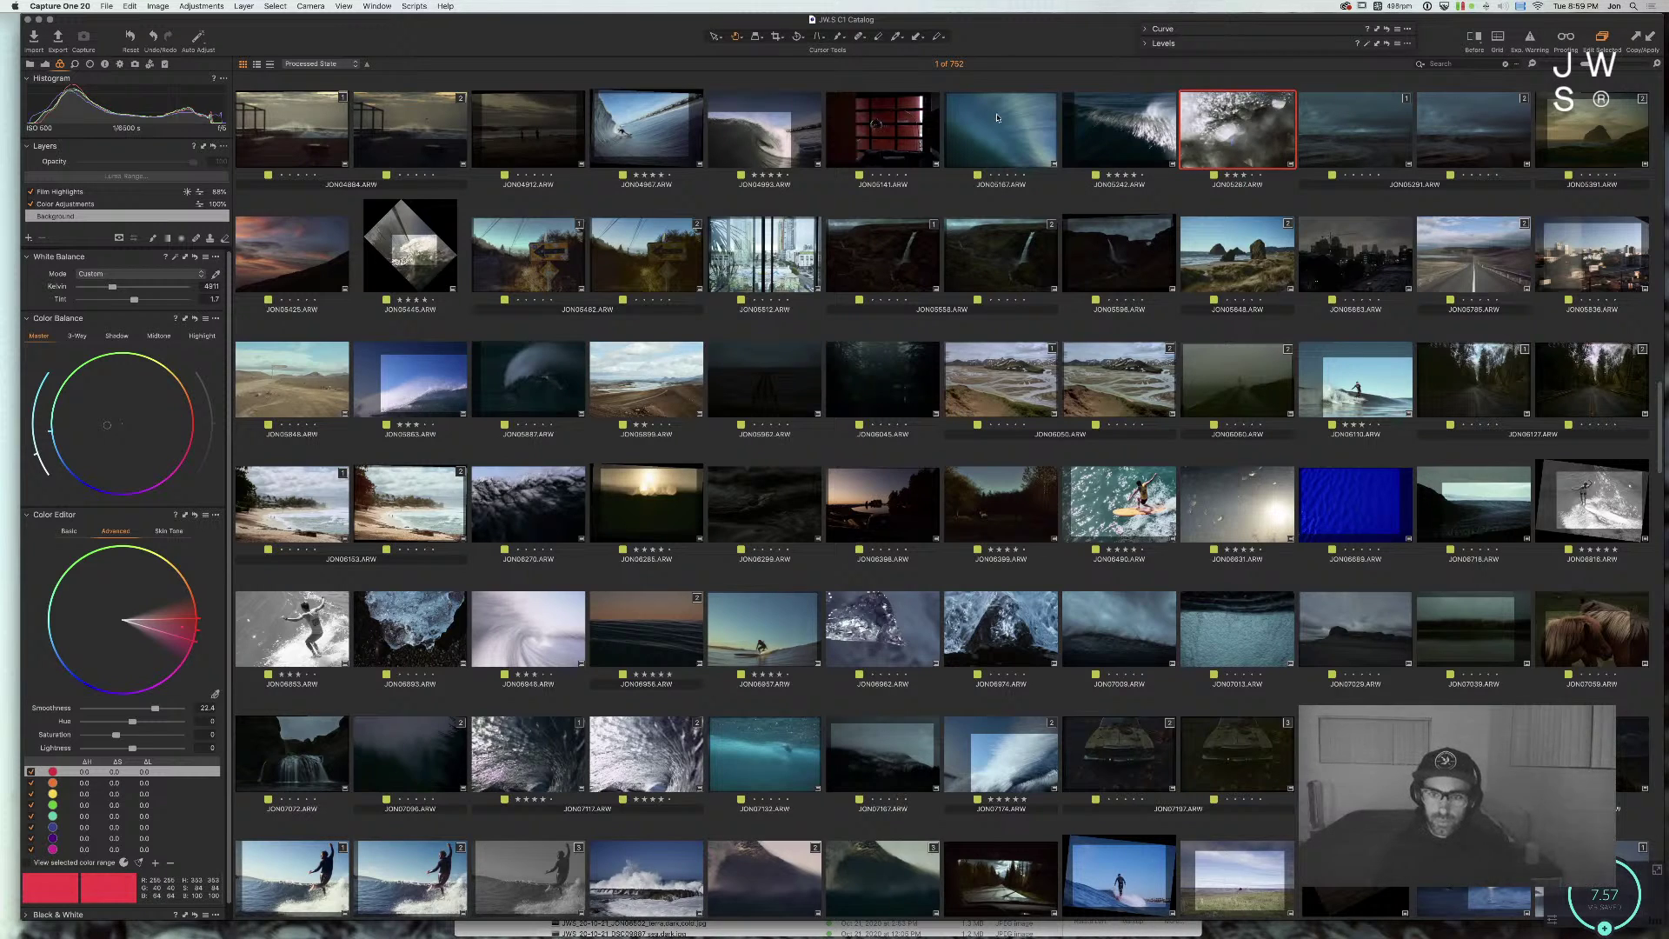
{"action": "double_click", "coordinate": [1246, 135]}
Step: Lower the contrast to about -35, set brightness to -4 and raise the exposure to about 0.39
{"action": "left_click_drag", "start_coordinate": [107, 450], "coordinate": [97, 452]}
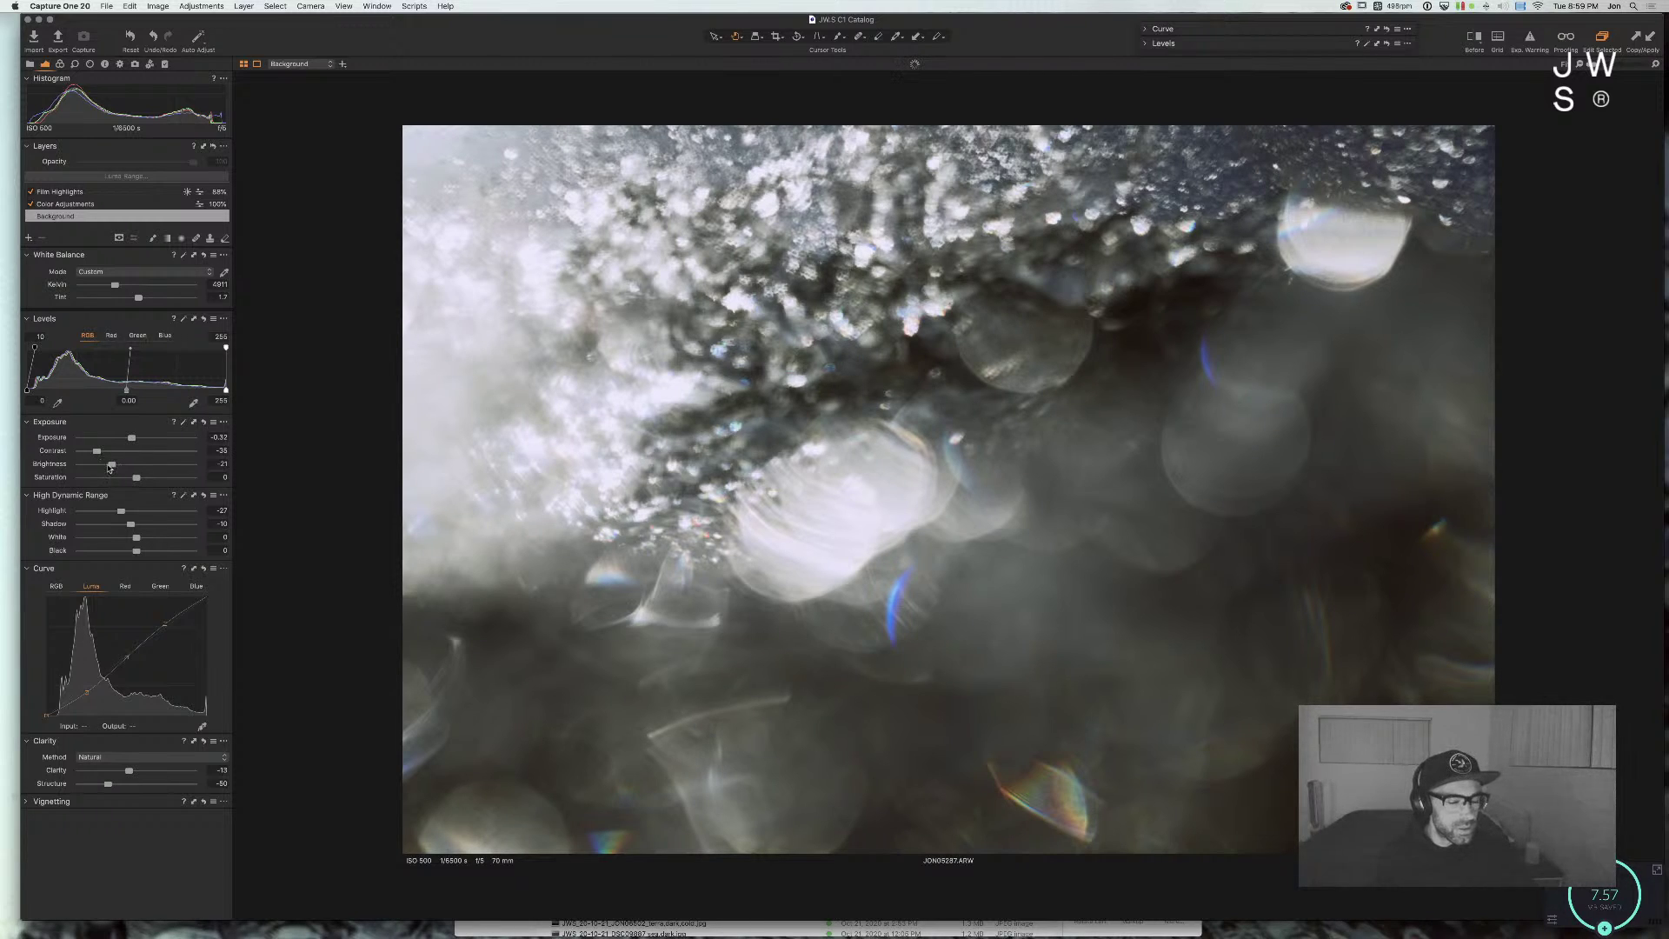
{"action": "left_click_drag", "start_coordinate": [111, 464], "coordinate": [133, 468]}
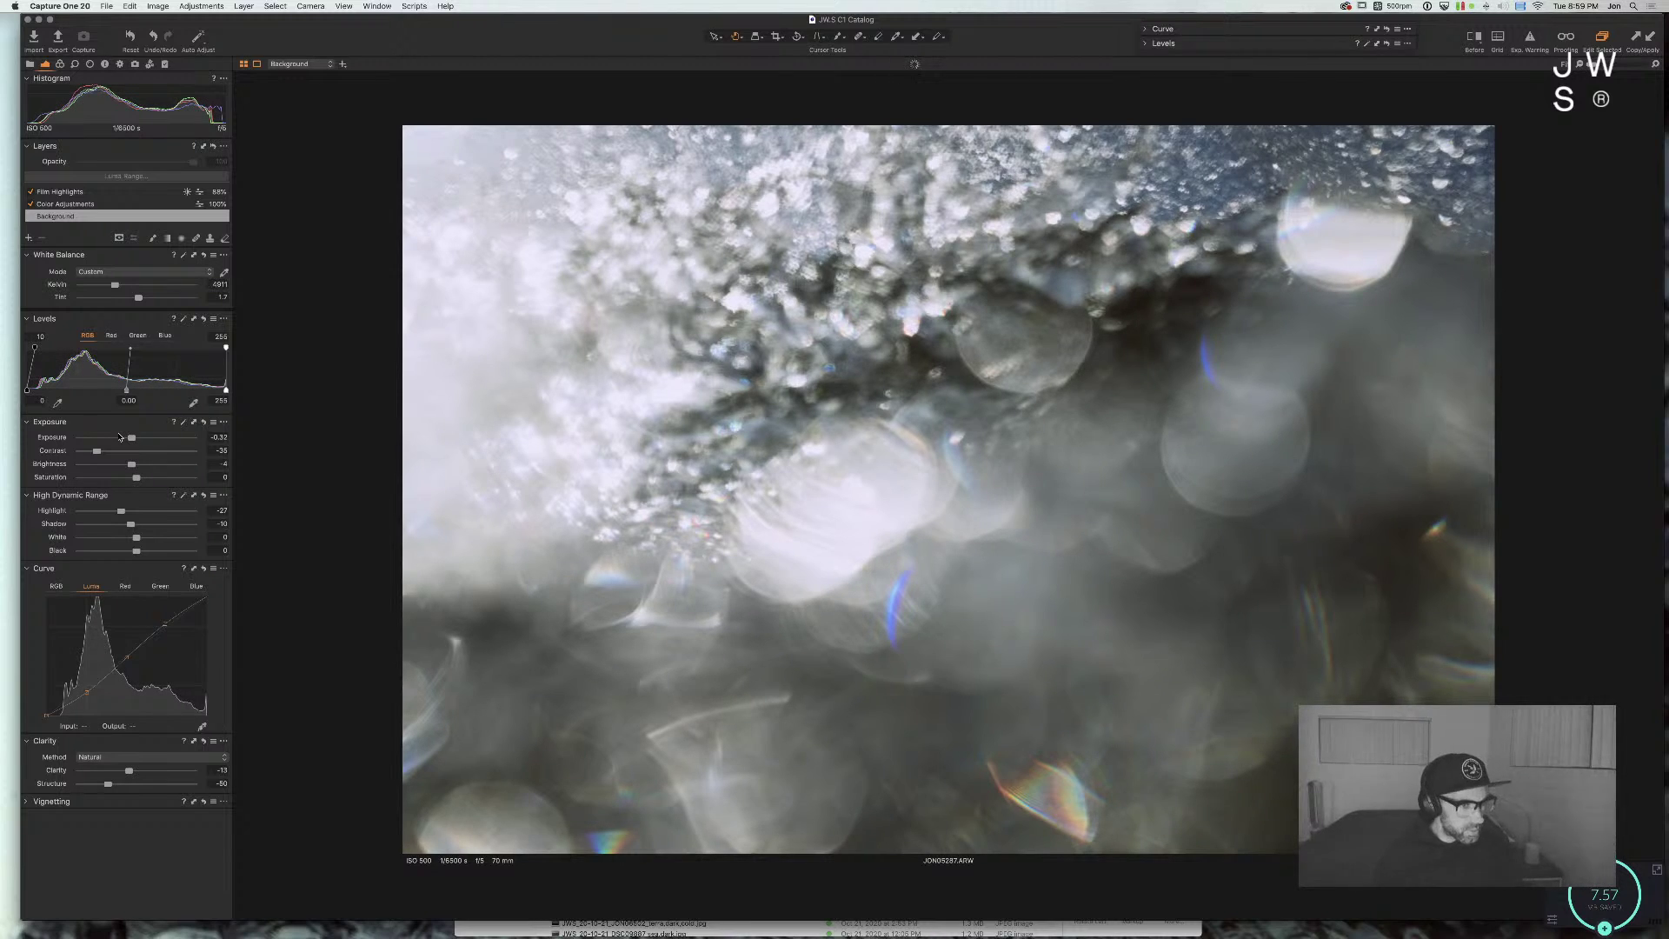
{"action": "left_click_drag", "start_coordinate": [132, 437], "coordinate": [142, 439]}
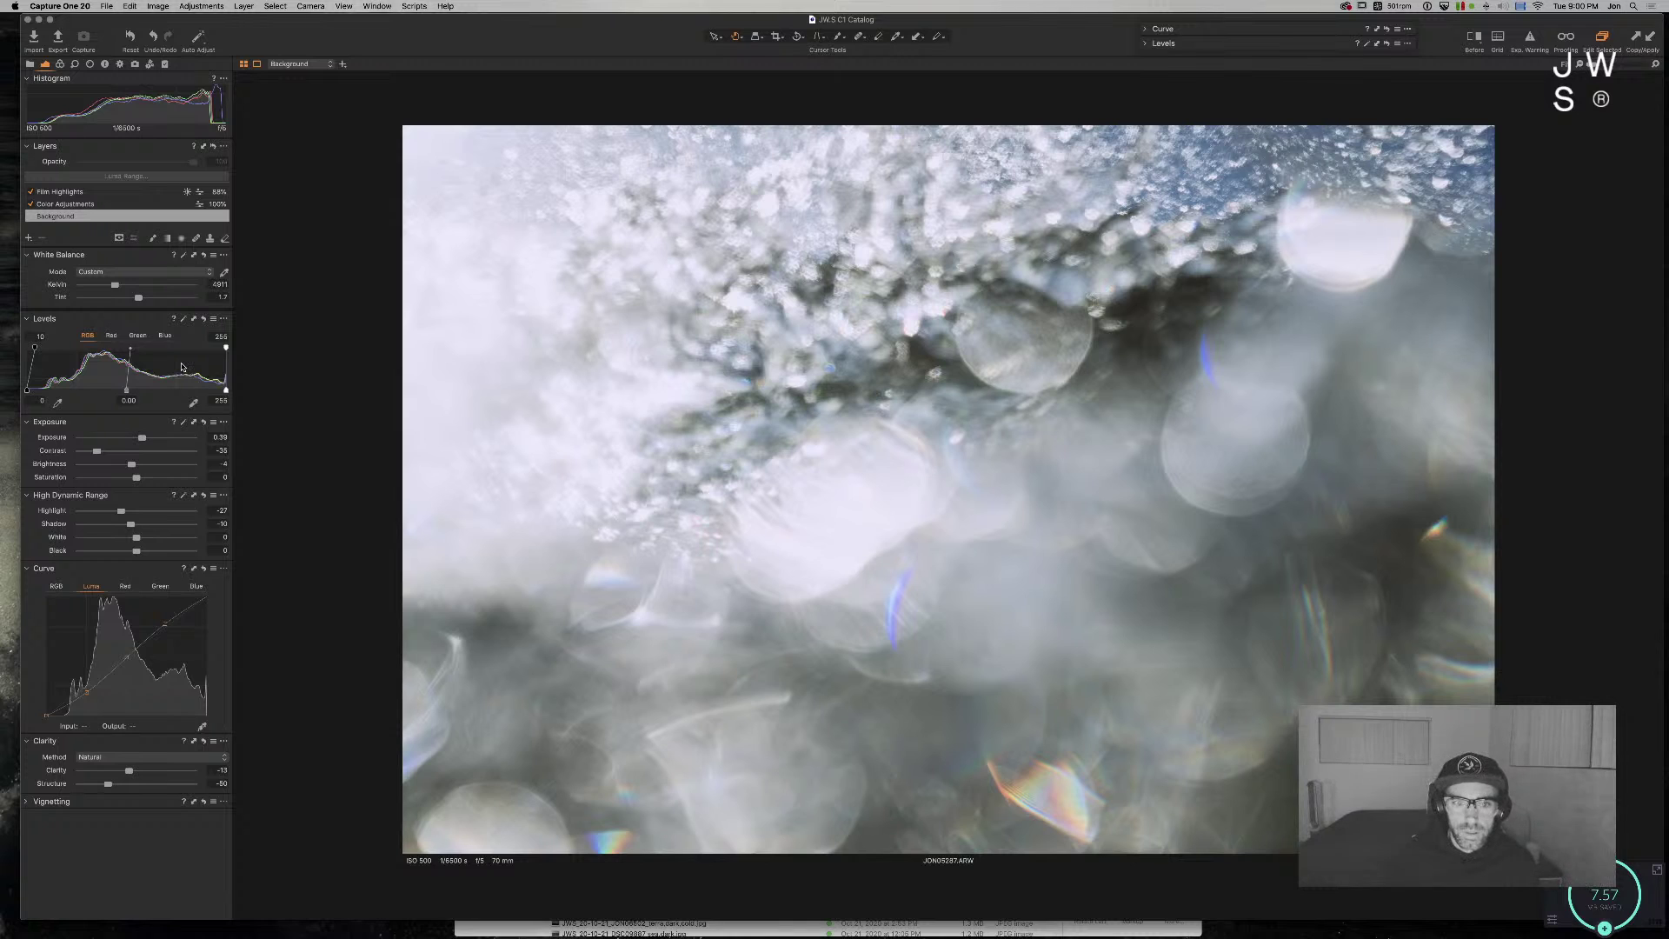
Step: Compare the original and graded photo in a split before/after view, moving the divider across the large bokeh circle
{"action": "key", "text": "y"}
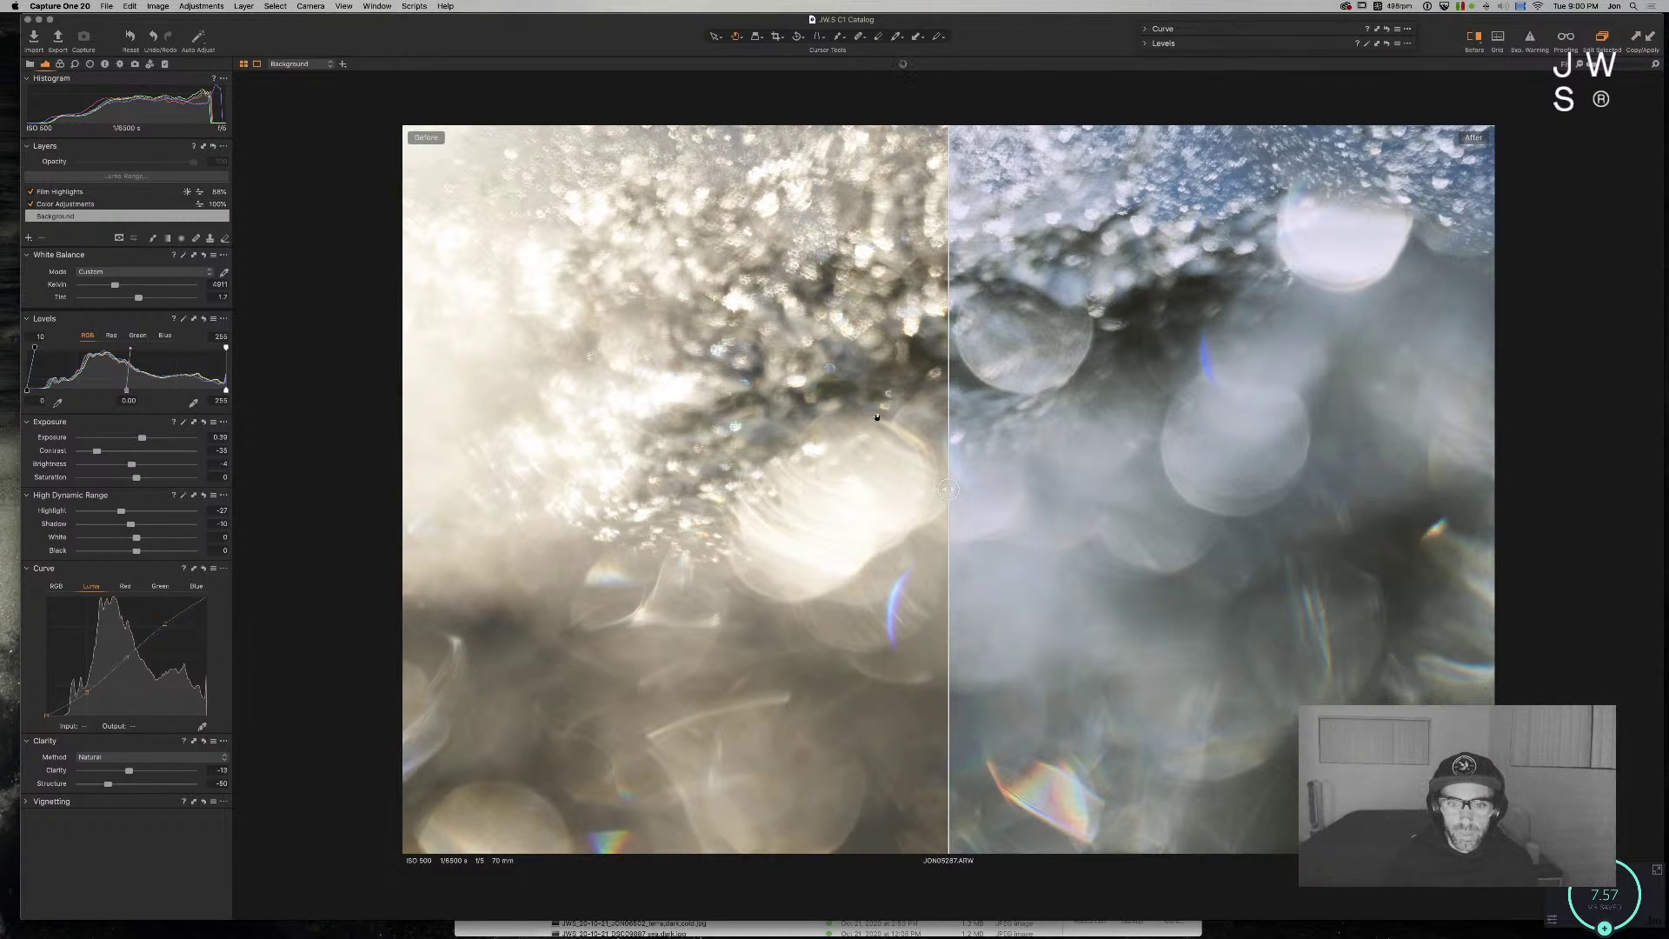
{"action": "left_click_drag", "start_coordinate": [948, 486], "coordinate": [796, 391]}
{"action": "key", "text": "y"}
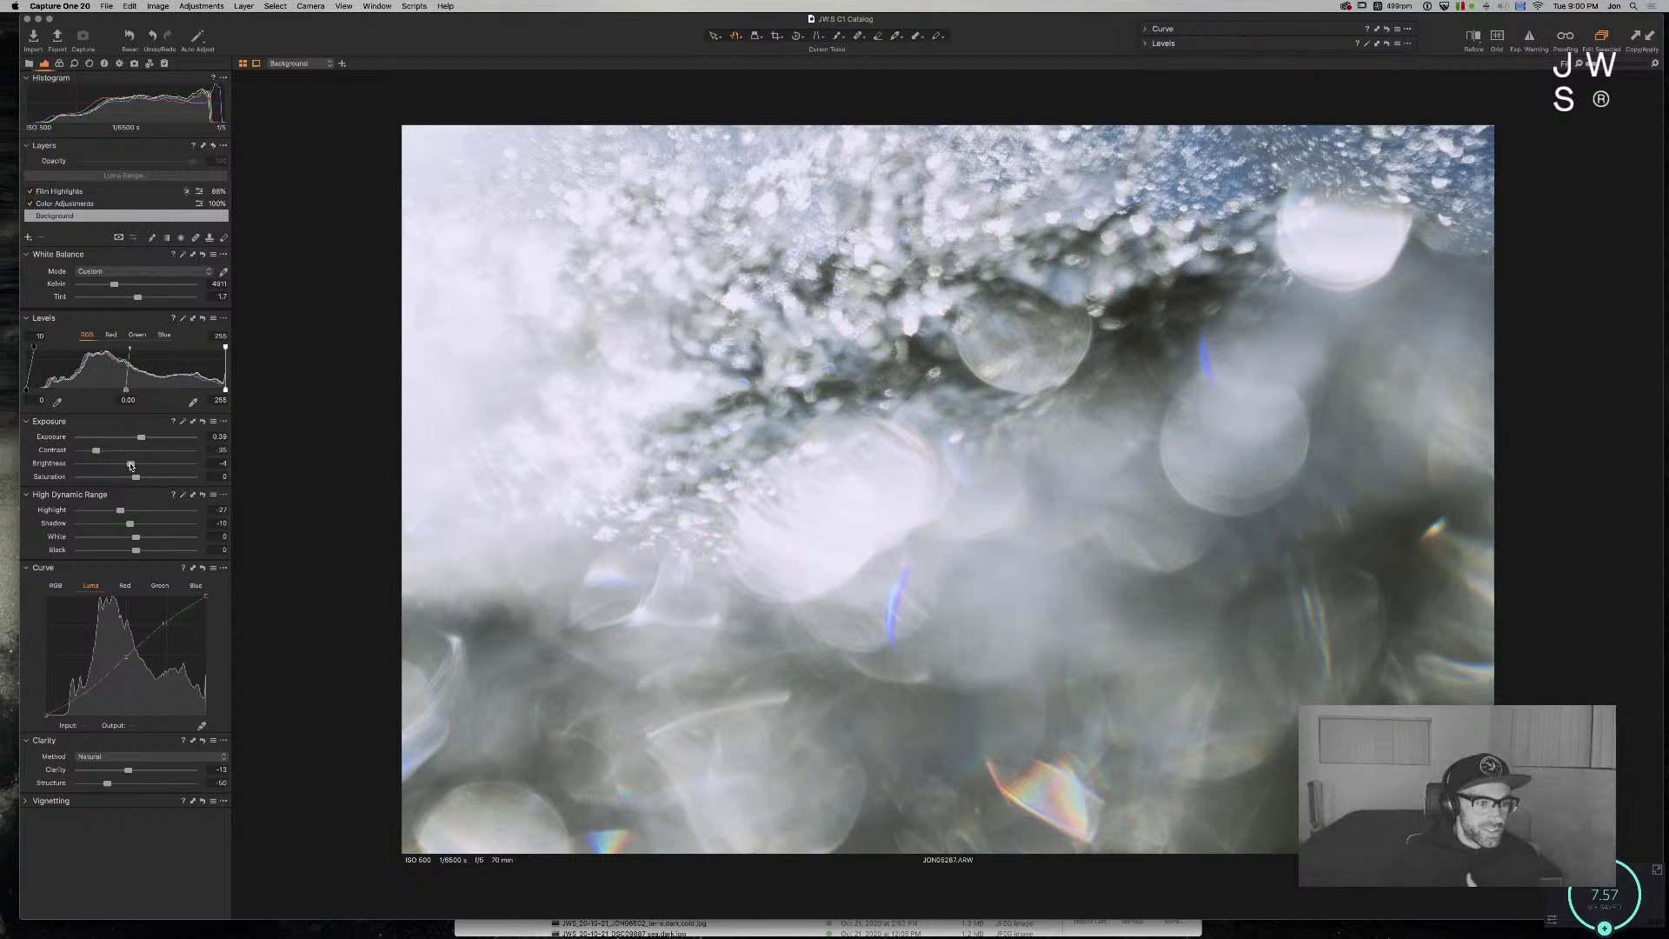
Step: Set brightness to about -8 and Black to -15, and pull the Luma curve's midpoint slightly down
{"action": "left_click_drag", "start_coordinate": [131, 463], "coordinate": [126, 467]}
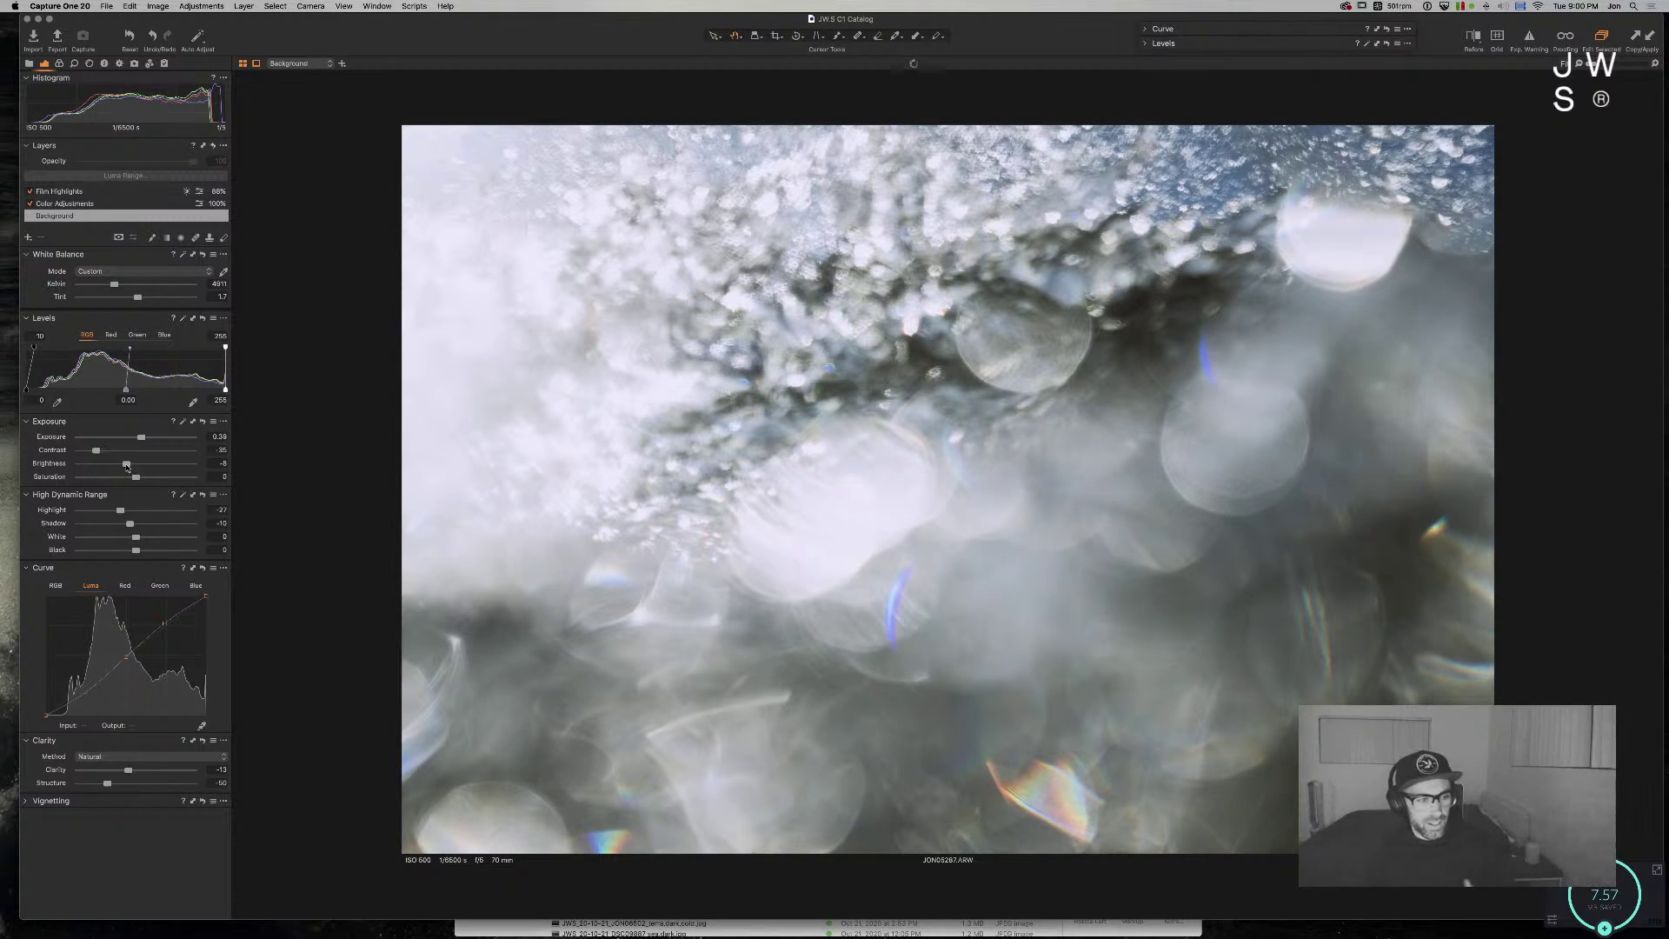
{"action": "left_click", "coordinate": [127, 550]}
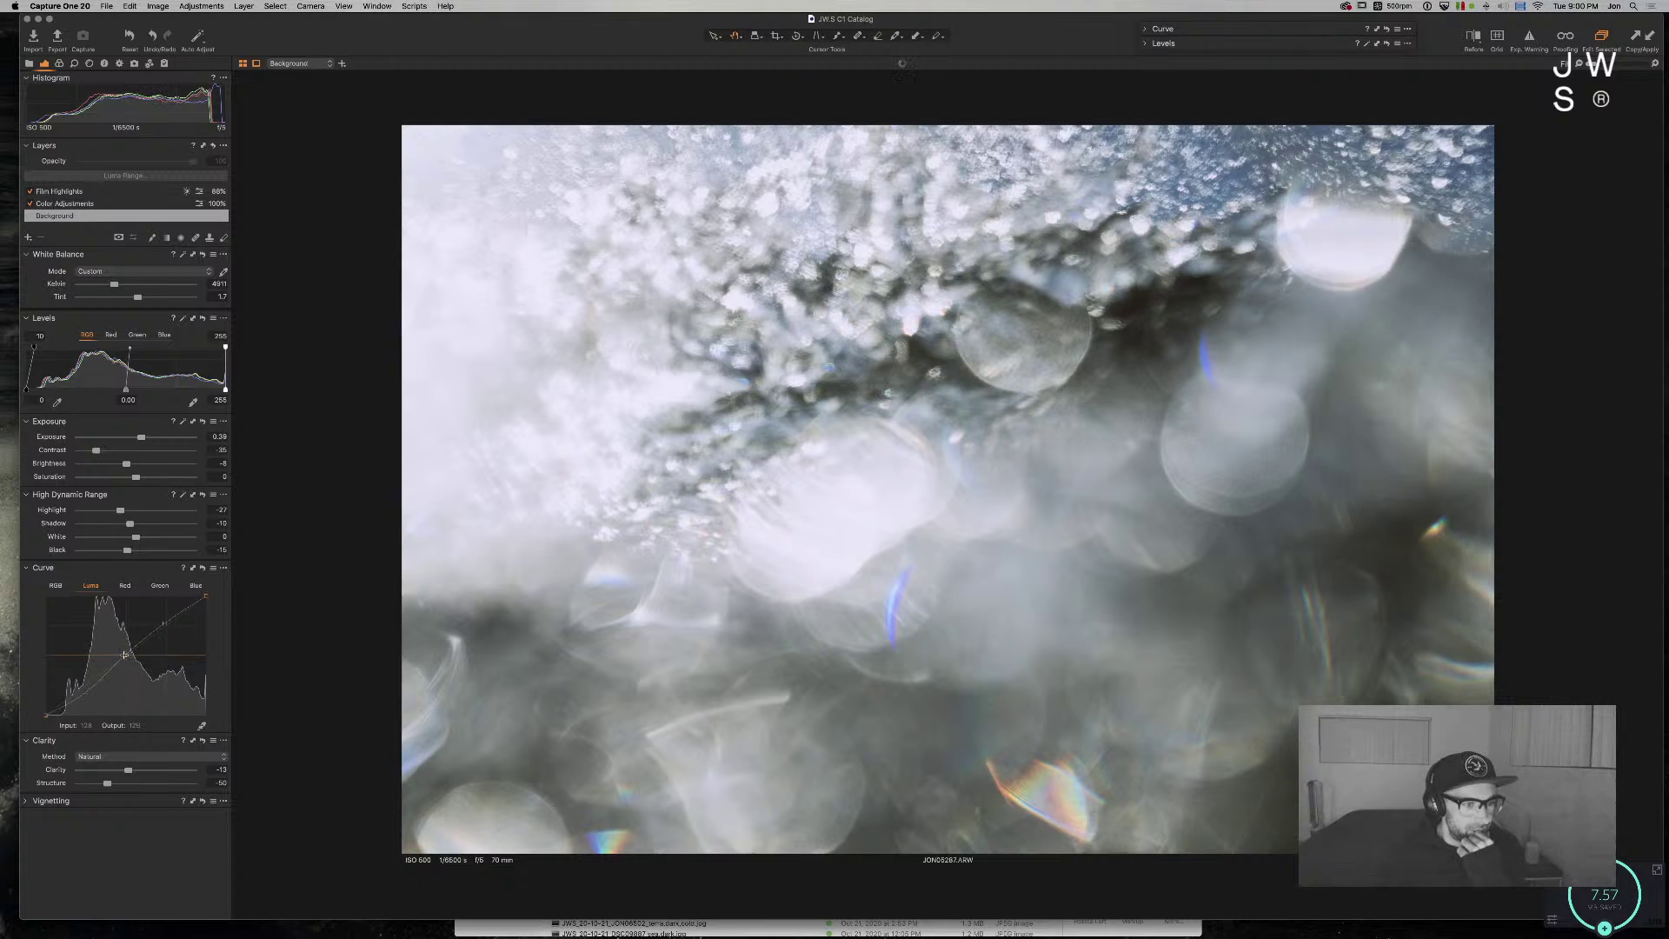
{"action": "left_click_drag", "start_coordinate": [128, 658], "coordinate": [124, 661]}
Step: Enter "sea,texture,southbay,warm" as the photo's IPTC content category in the metadata
{"action": "key", "text": "super+alt+6"}
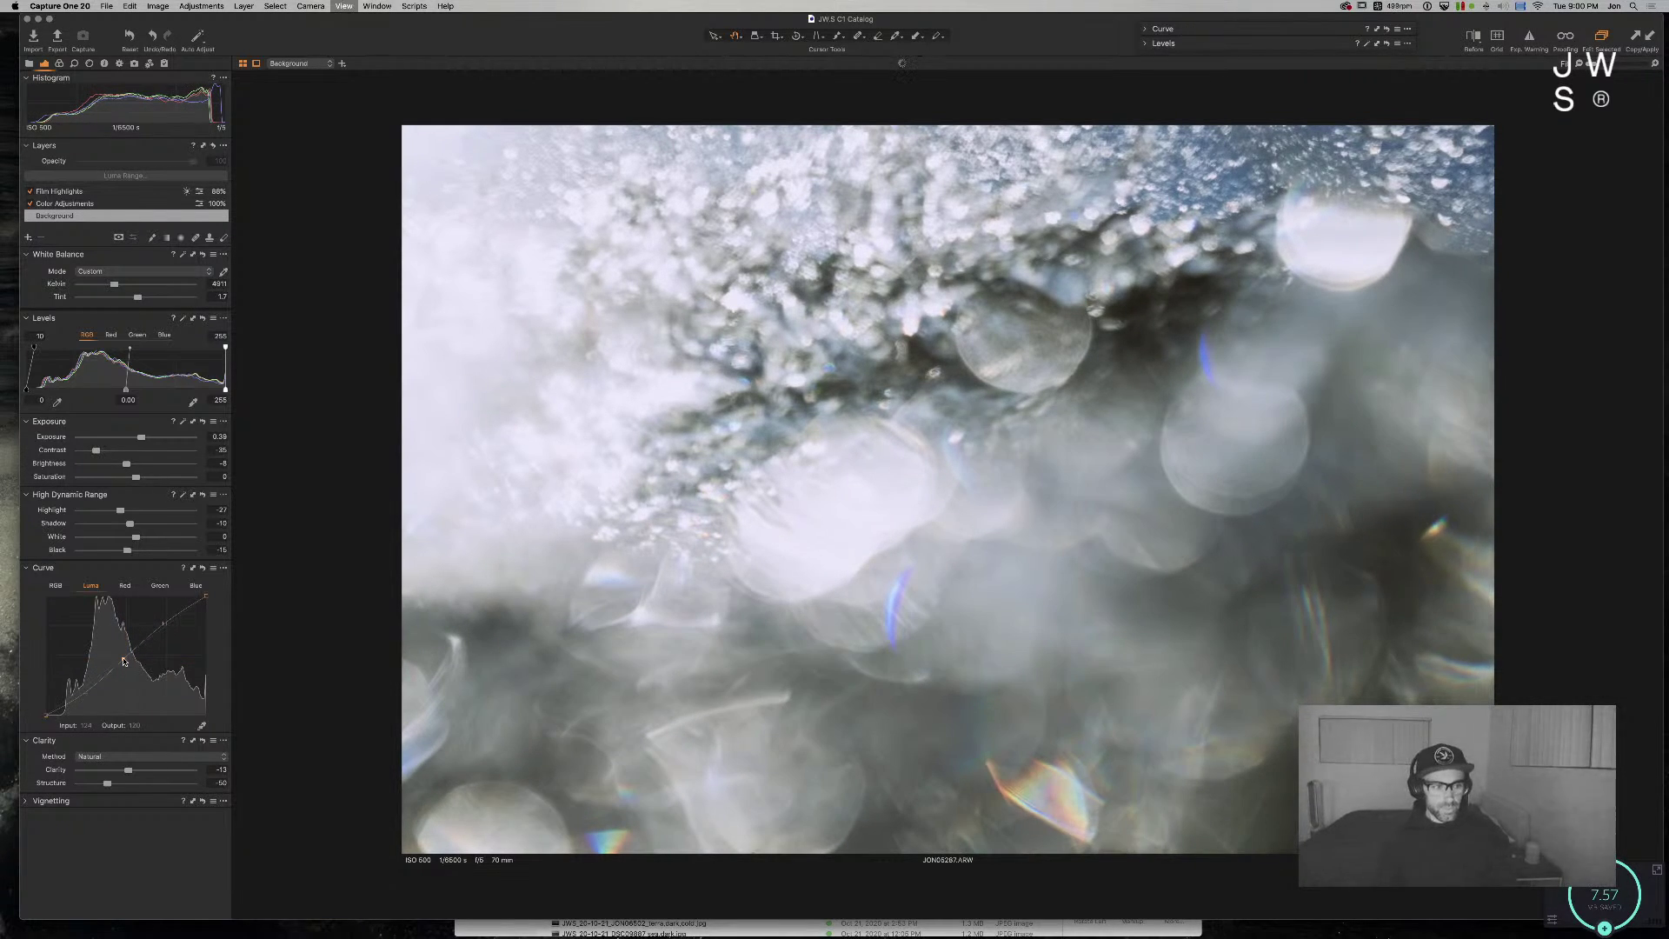
{"action": "left_click", "coordinate": [122, 302]}
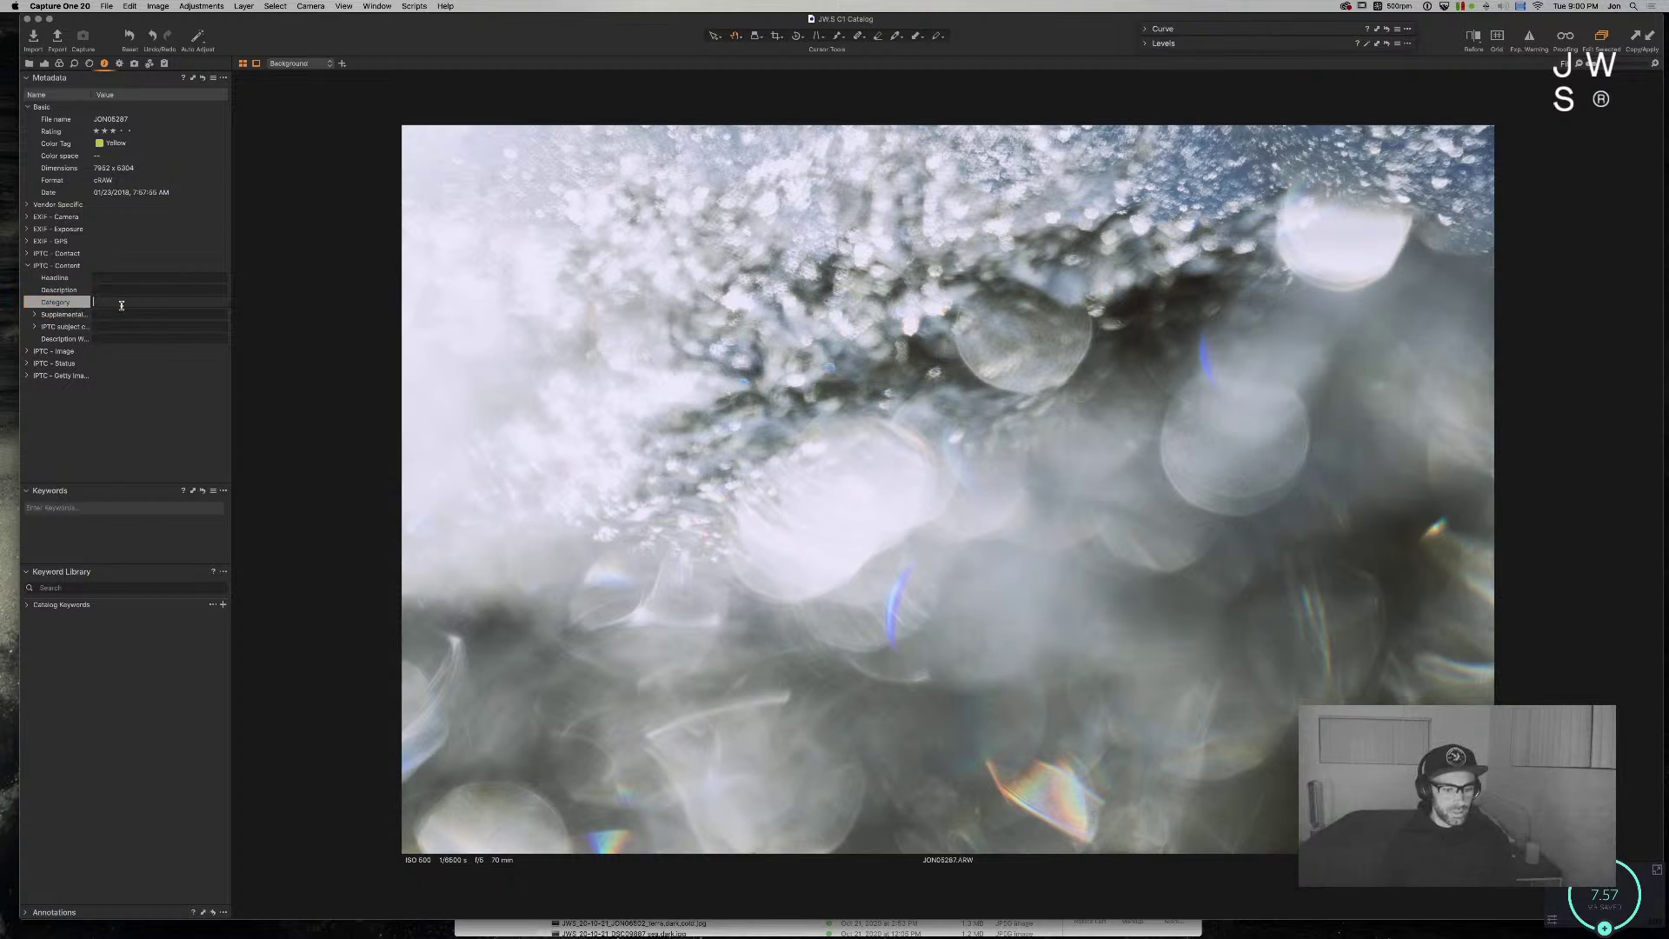
{"action": "type", "text": "sea,textu"}
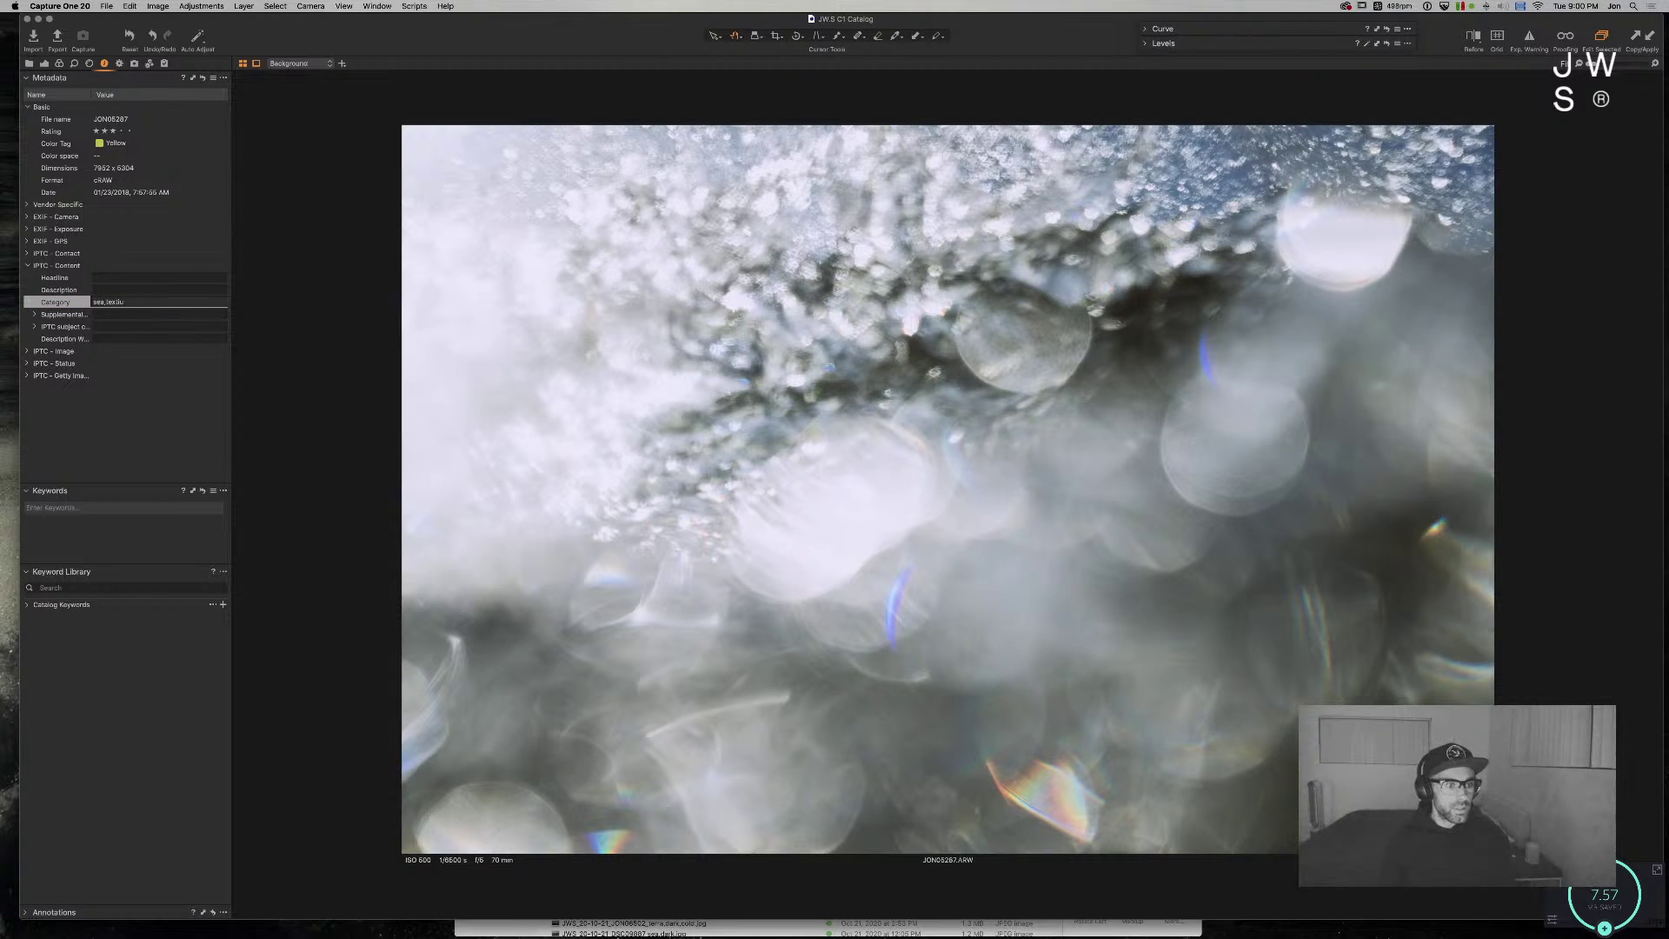
{"action": "type", "text": "re,southbay,"}
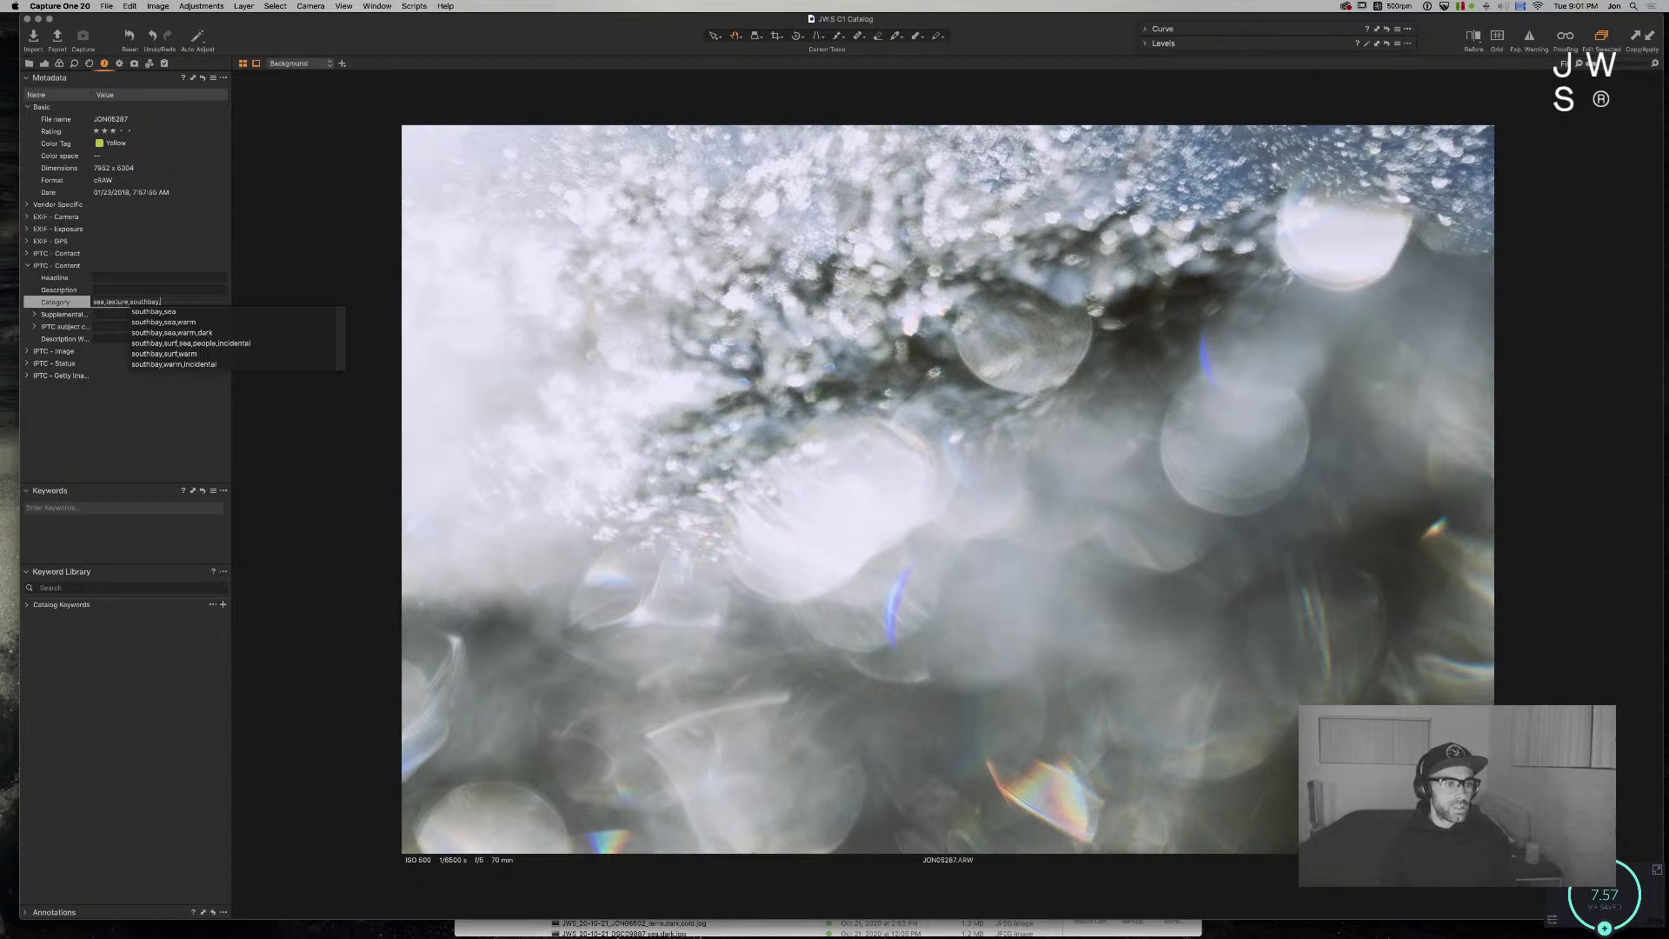
{"action": "type", "text": "warm"}
{"action": "key", "text": "Return"}
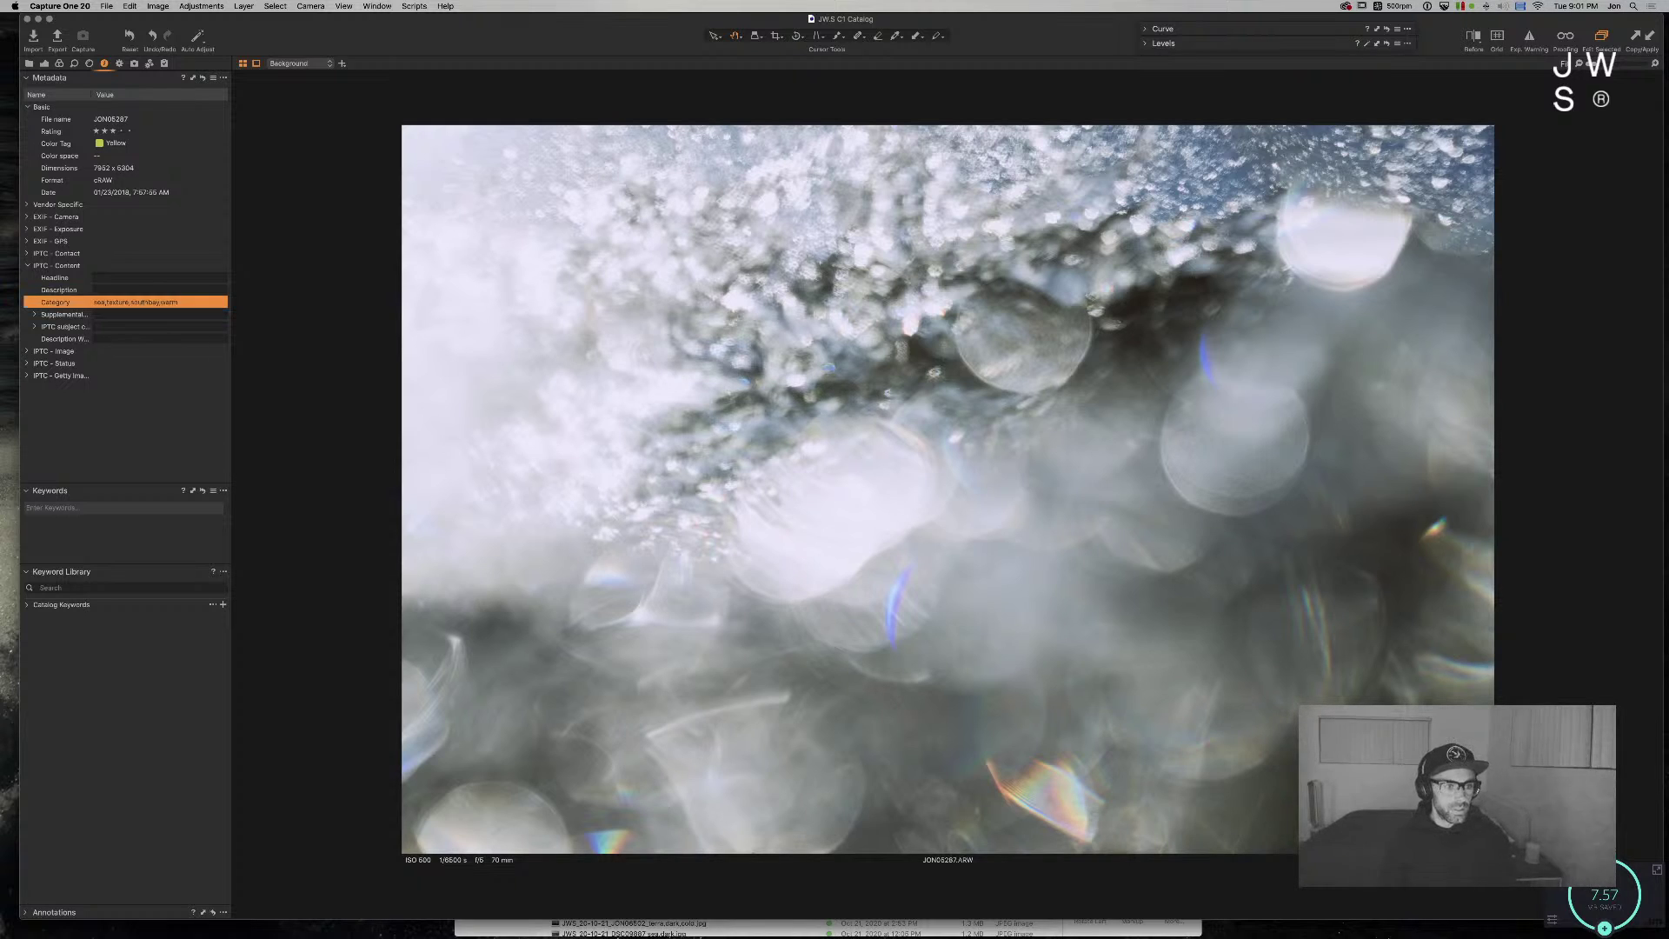
Step: Switch to Finder's Wallpapers folder and bring up Cyberduck's S3 browser and Transfers windows behind it
{"action": "key", "text": "Right"}
{"action": "key", "text": "super+Tab"}
{"action": "key", "text": "super+Tab"}
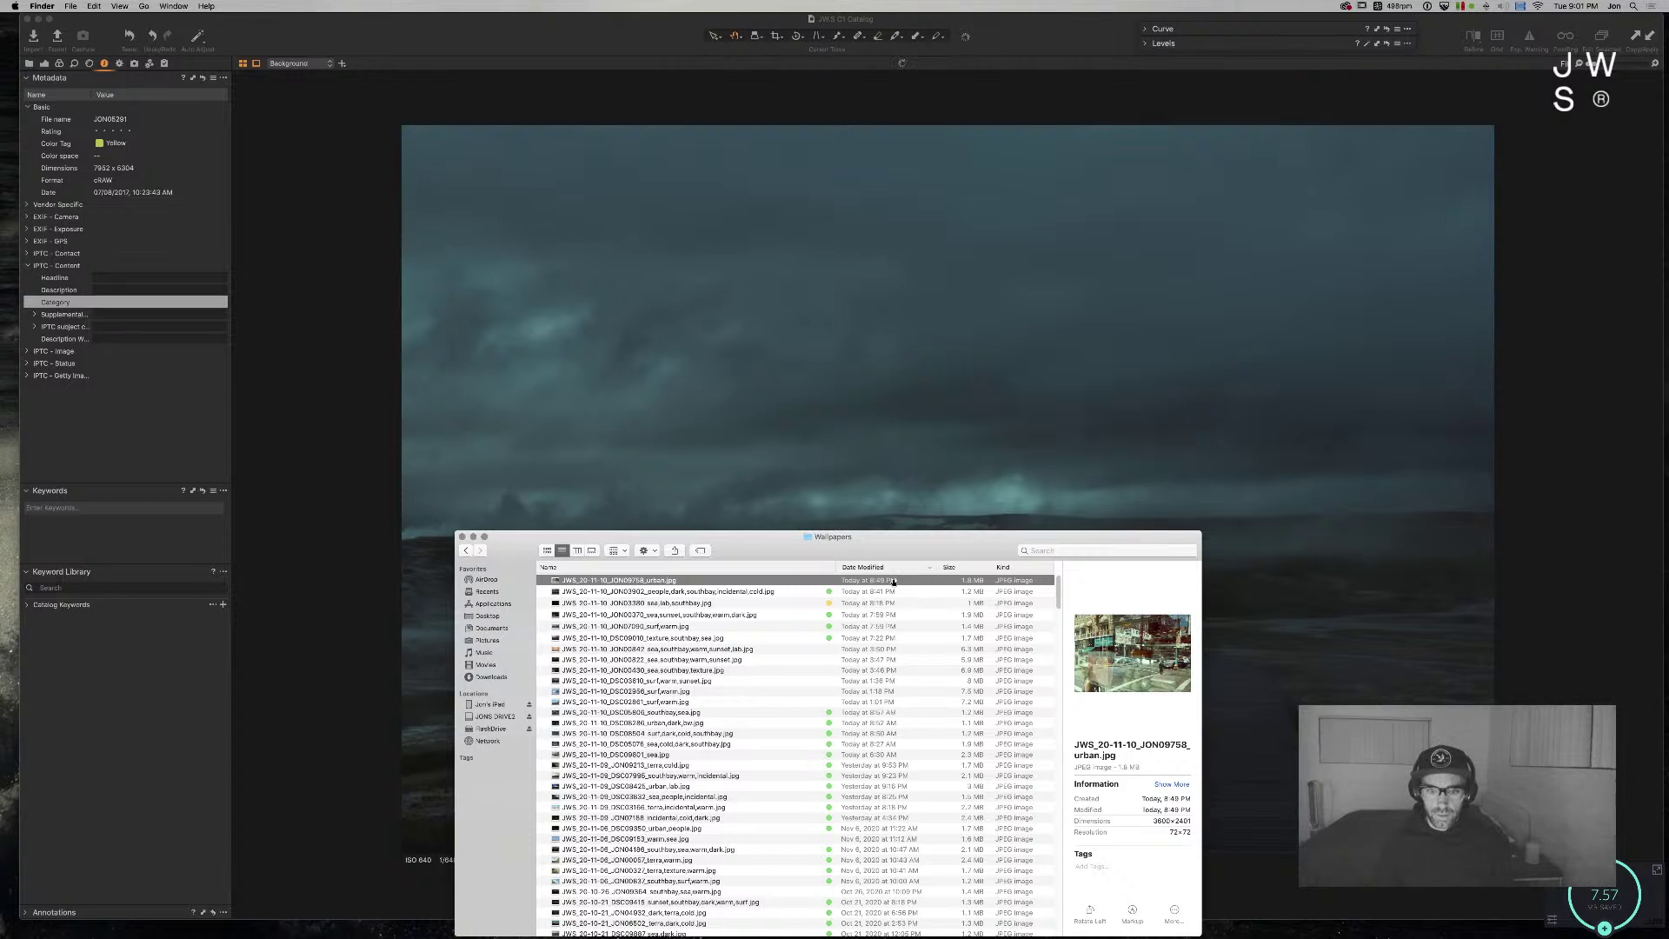
{"action": "key", "text": "super+Tab"}
{"action": "key", "text": "super+Tab"}
{"action": "key", "text": "super+Tab"}
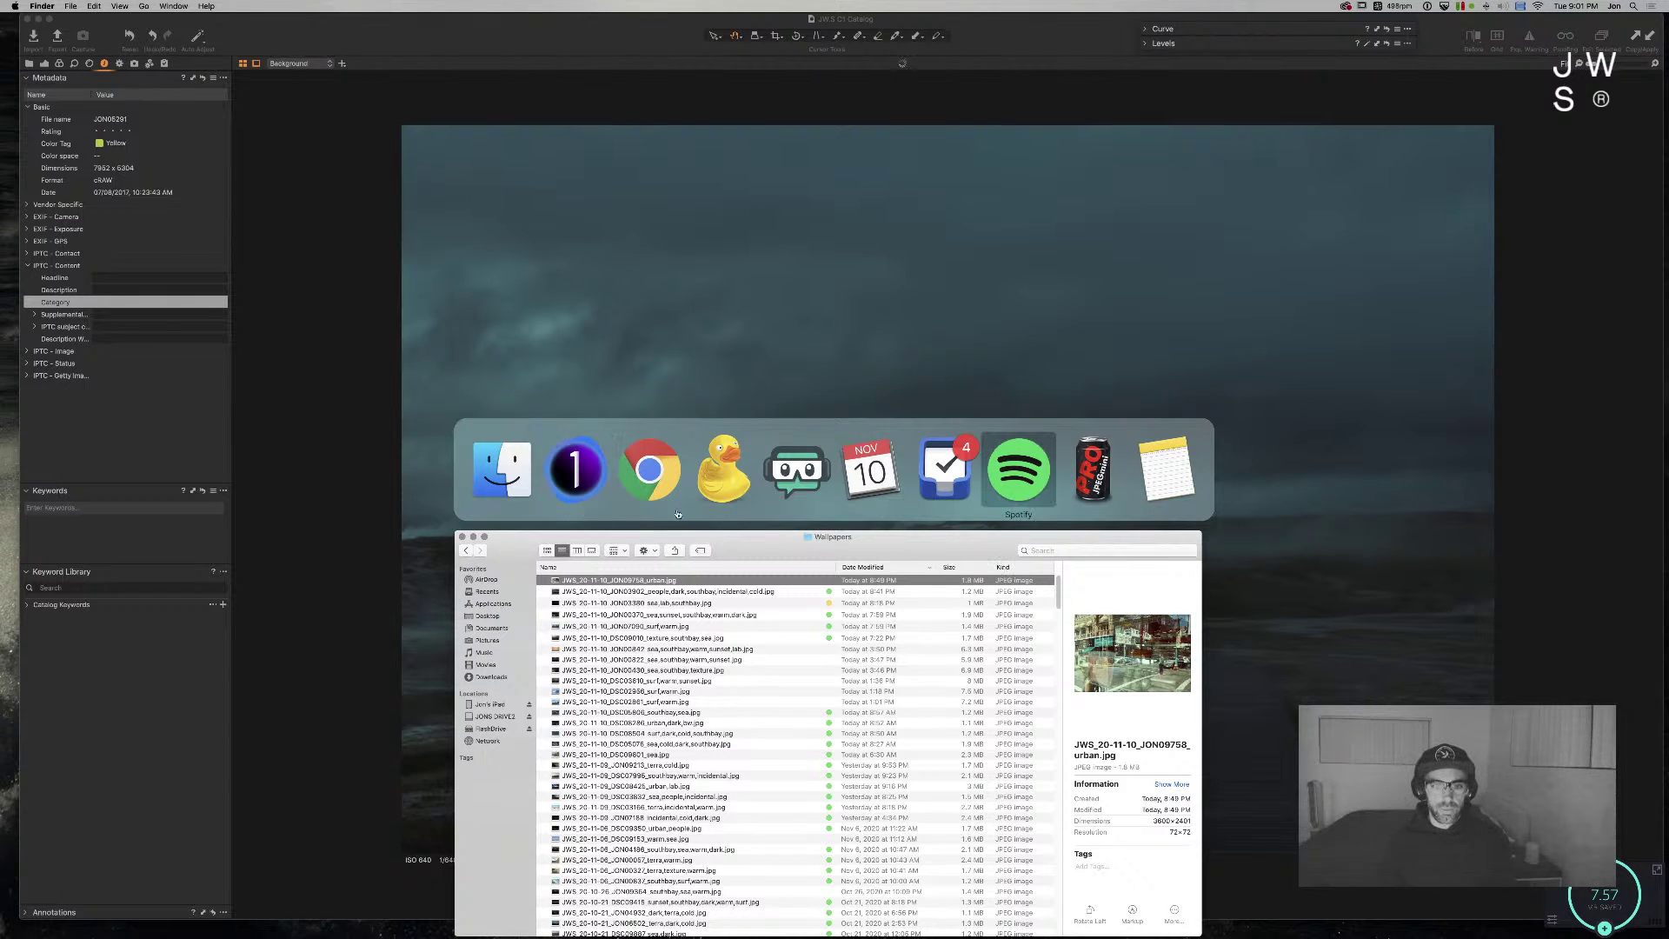
{"action": "left_click", "coordinate": [707, 537]}
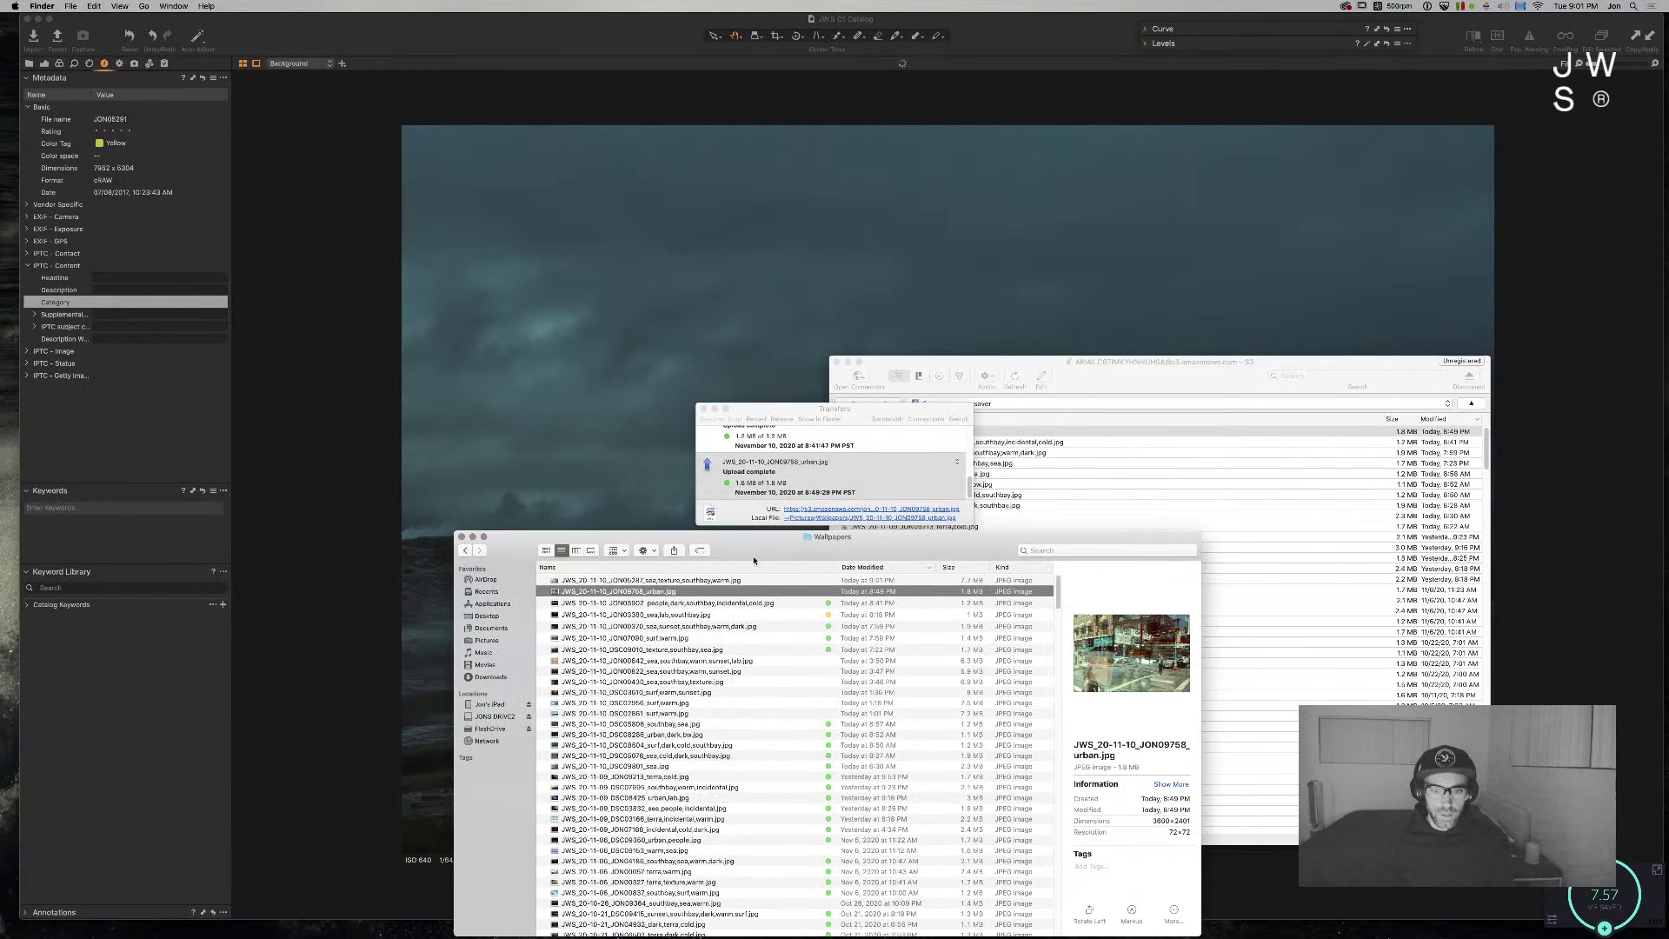
Step: Tag the two newest wallpaper exports, JON05287 and JON09758, with the green Finder tag
{"action": "left_click", "coordinate": [738, 582]}
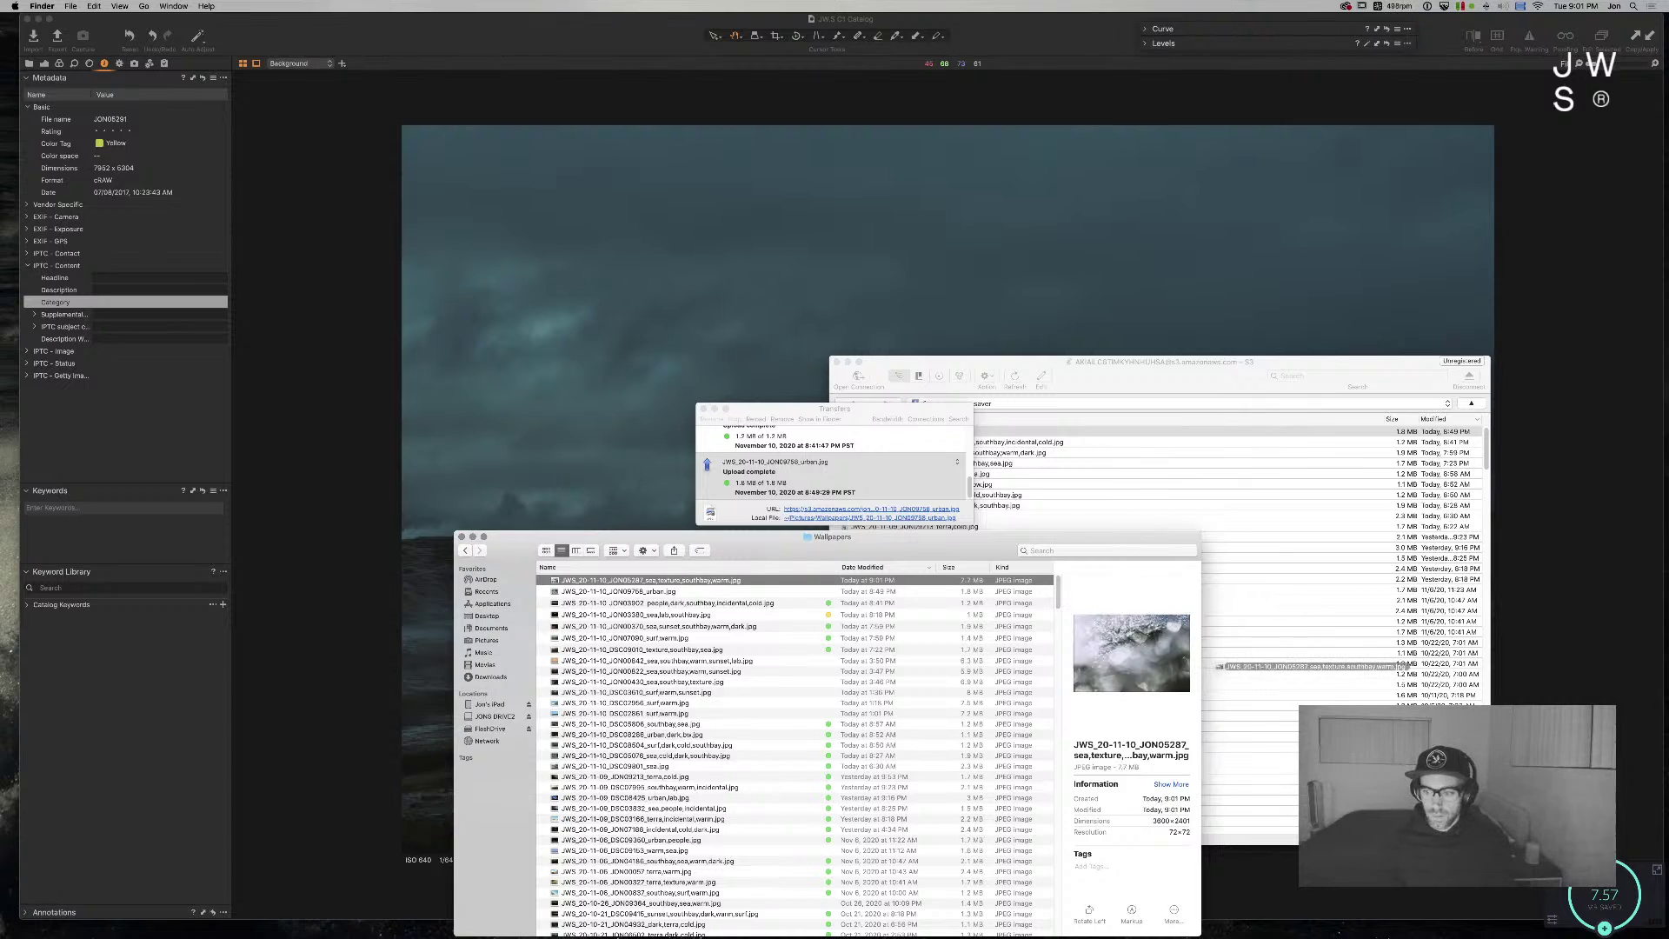
{"action": "left_click", "coordinate": [705, 591], "text": "shift"}
{"action": "right_click", "coordinate": [728, 581]}
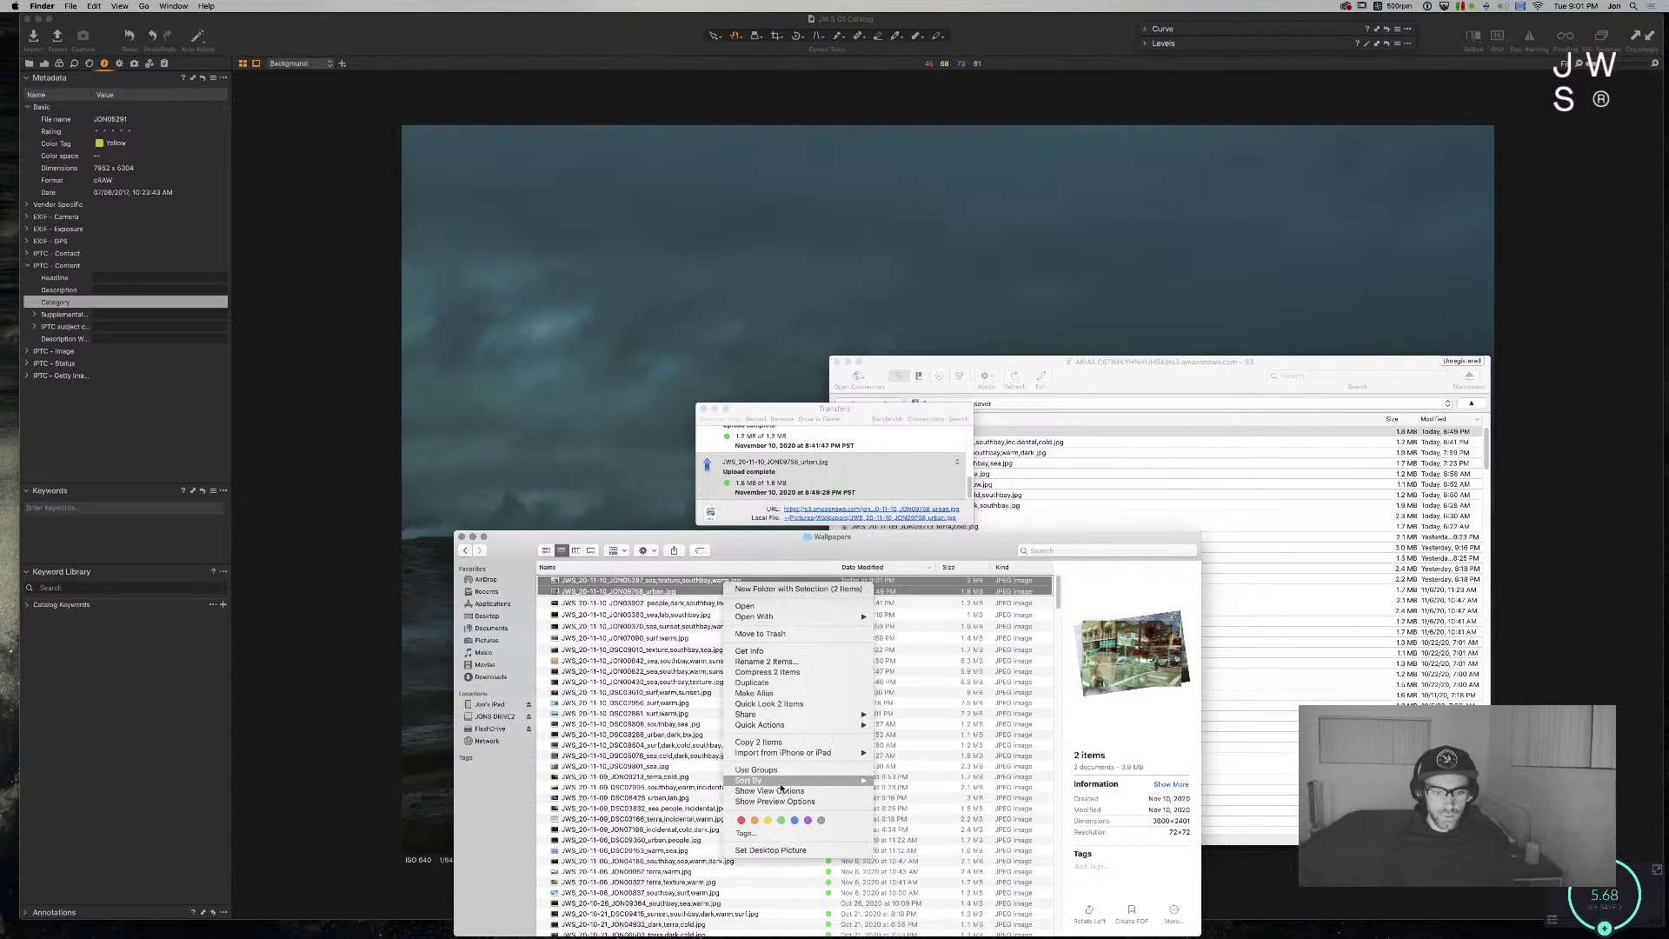
{"action": "left_click", "coordinate": [774, 835]}
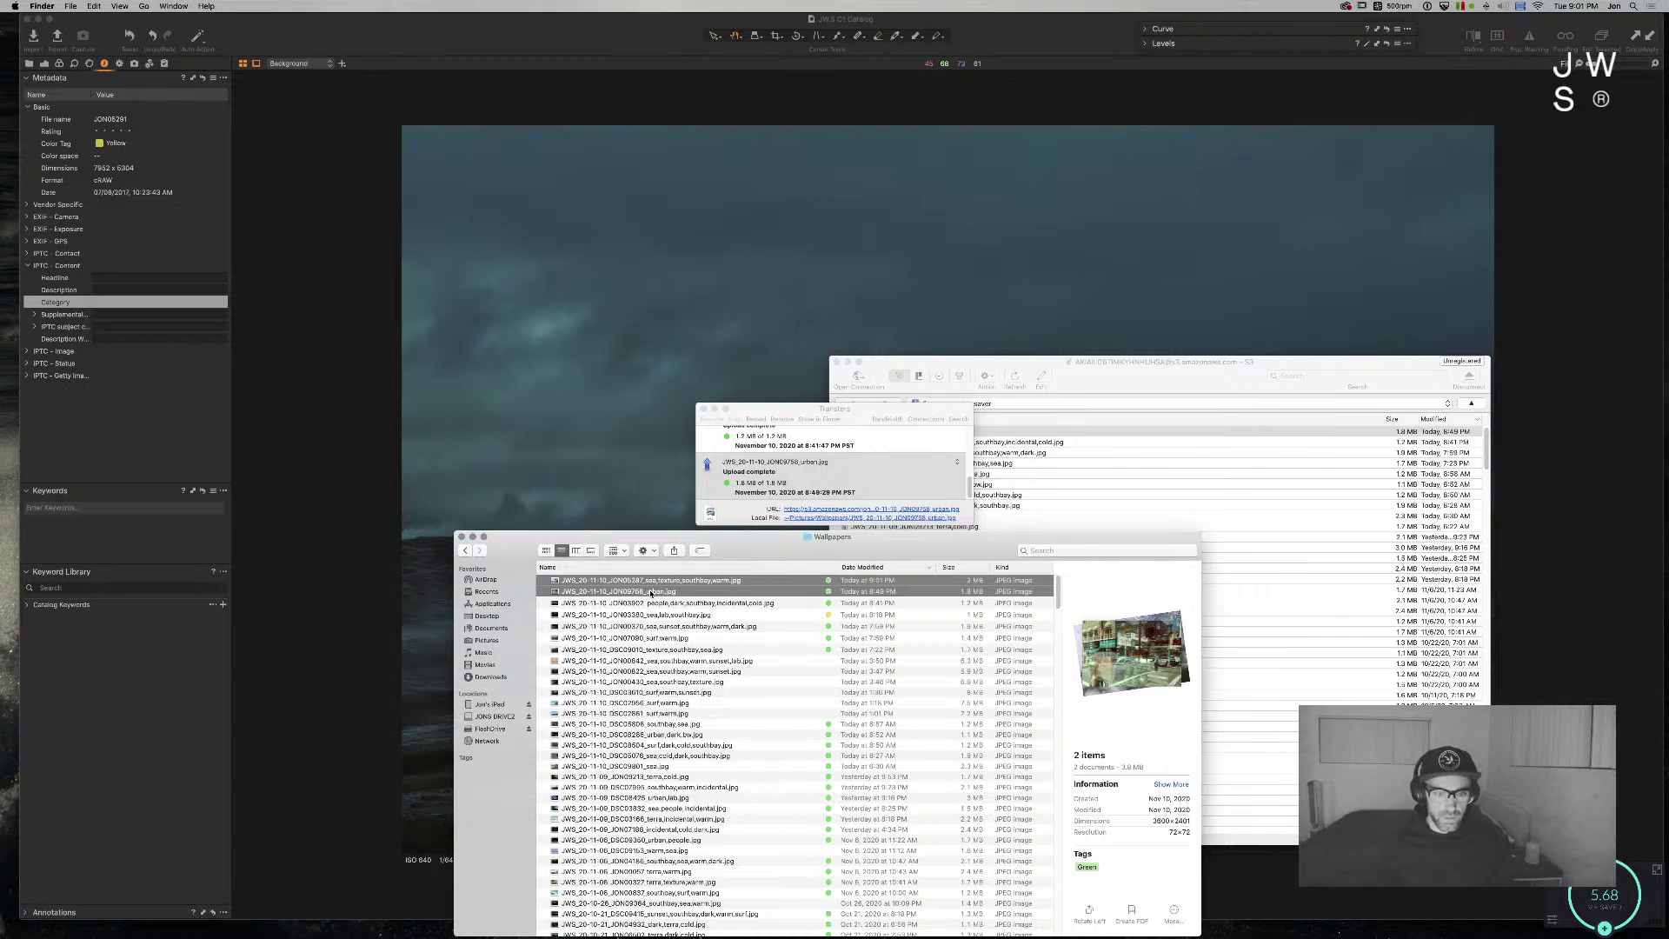
Step: Upload the two green-tagged wallpapers to the S3 folder with the Overwrite option, and return to Capture One
{"action": "left_click_drag", "start_coordinate": [646, 594], "coordinate": [1239, 466]}
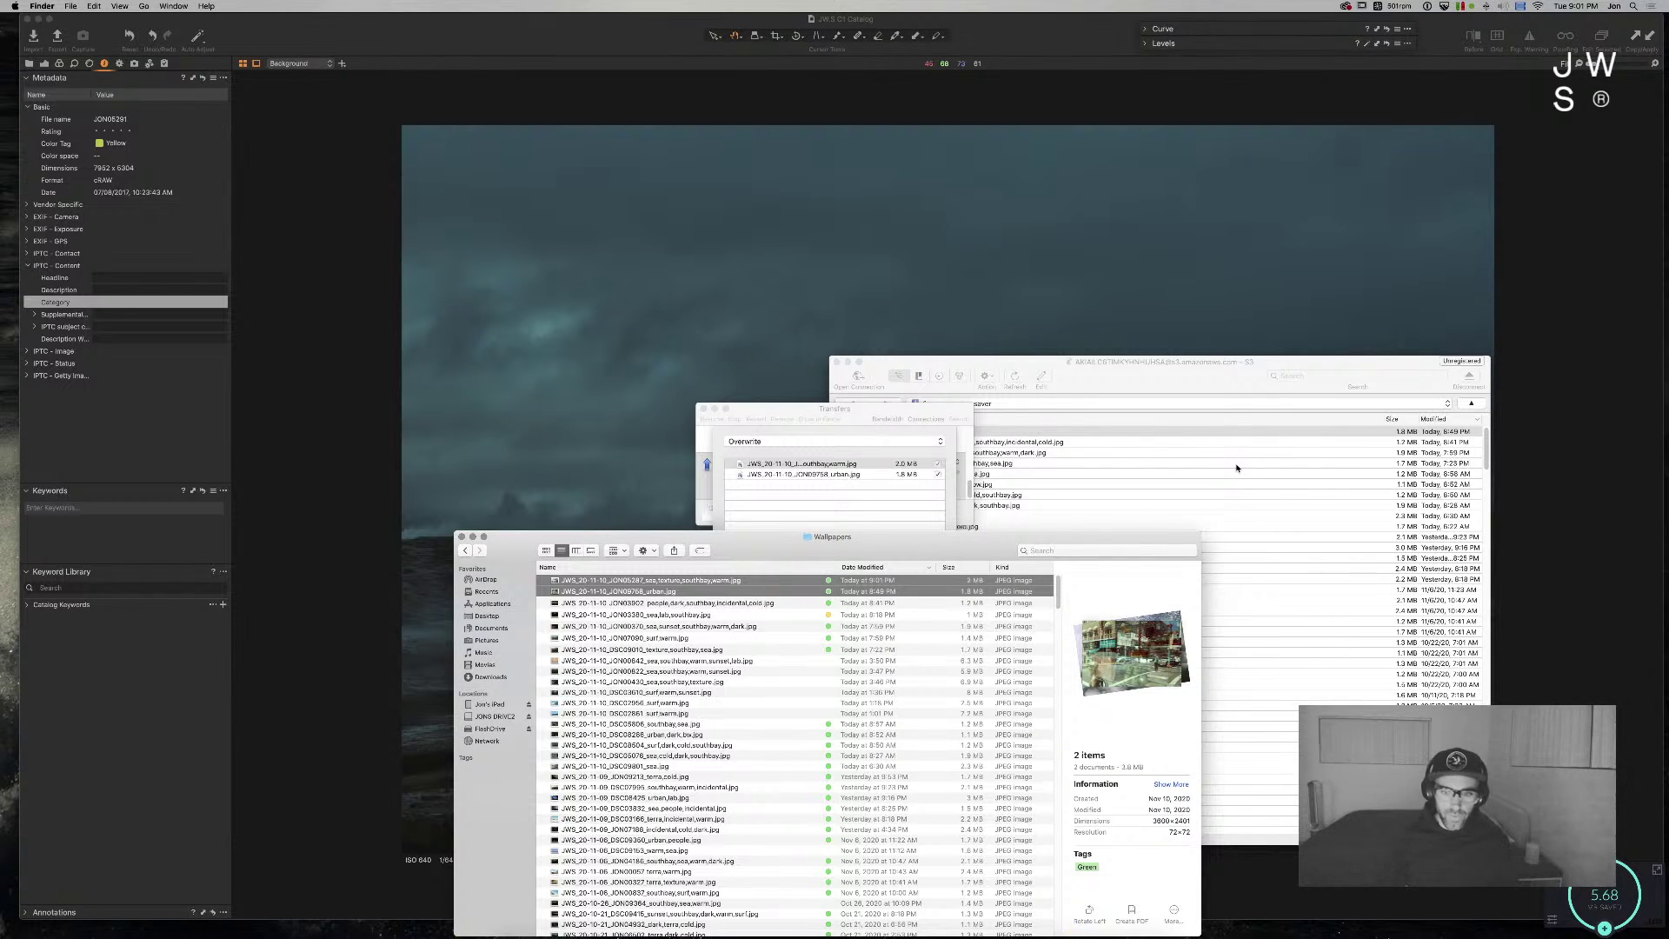
{"action": "left_click", "coordinate": [847, 483]}
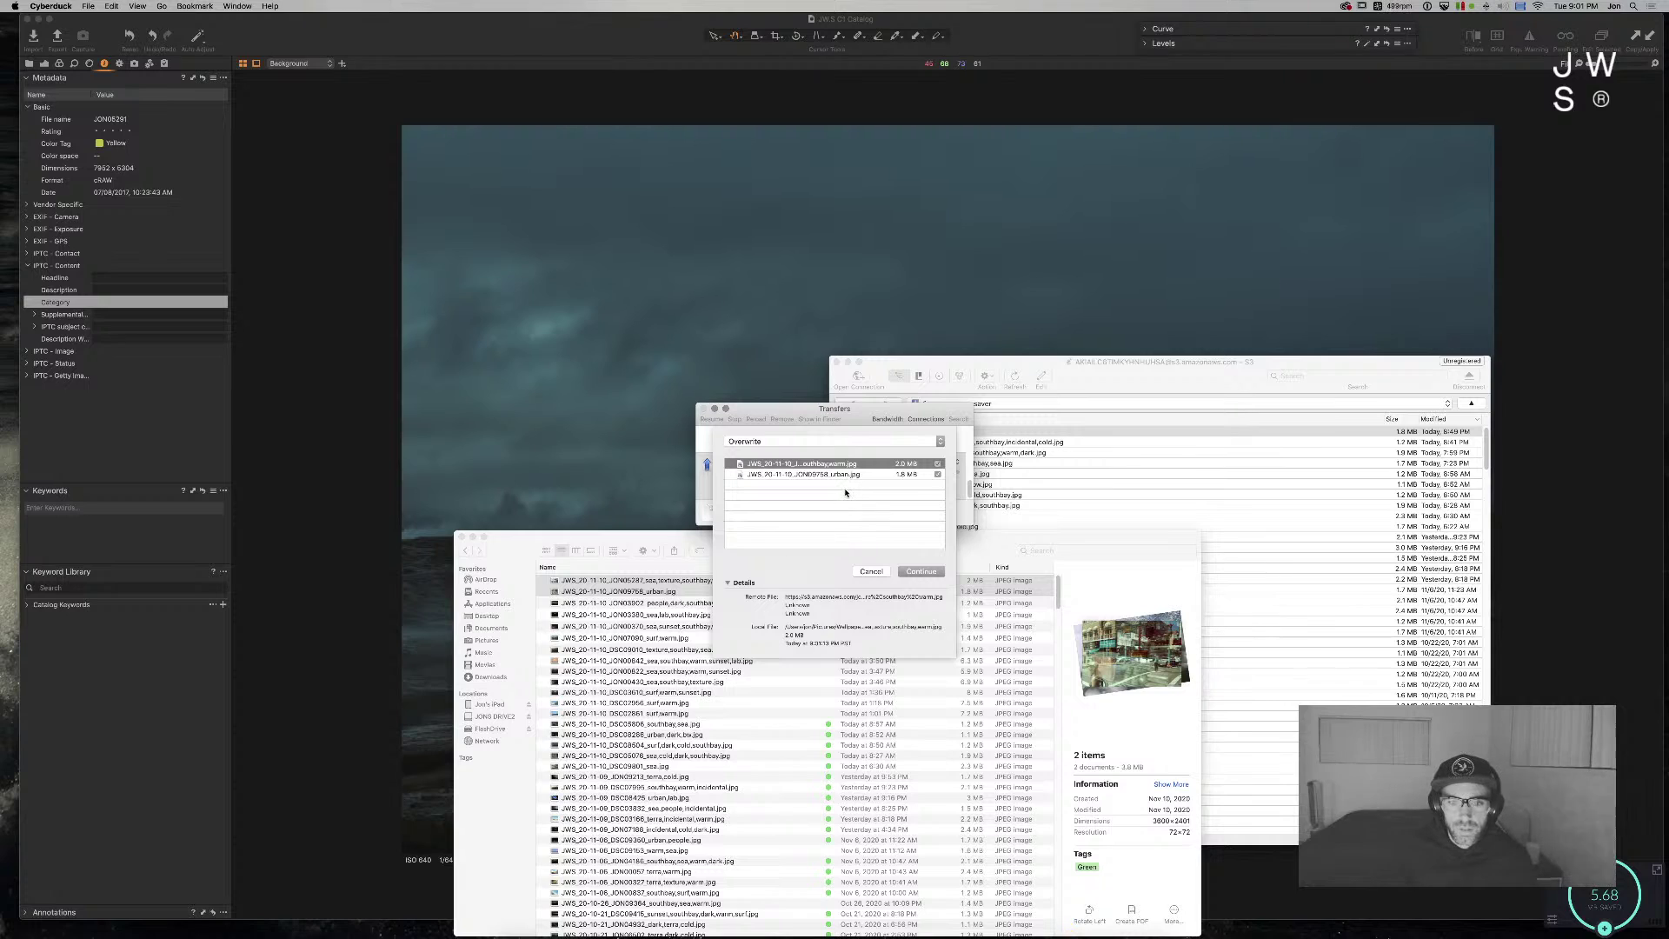
{"action": "left_click", "coordinate": [921, 571]}
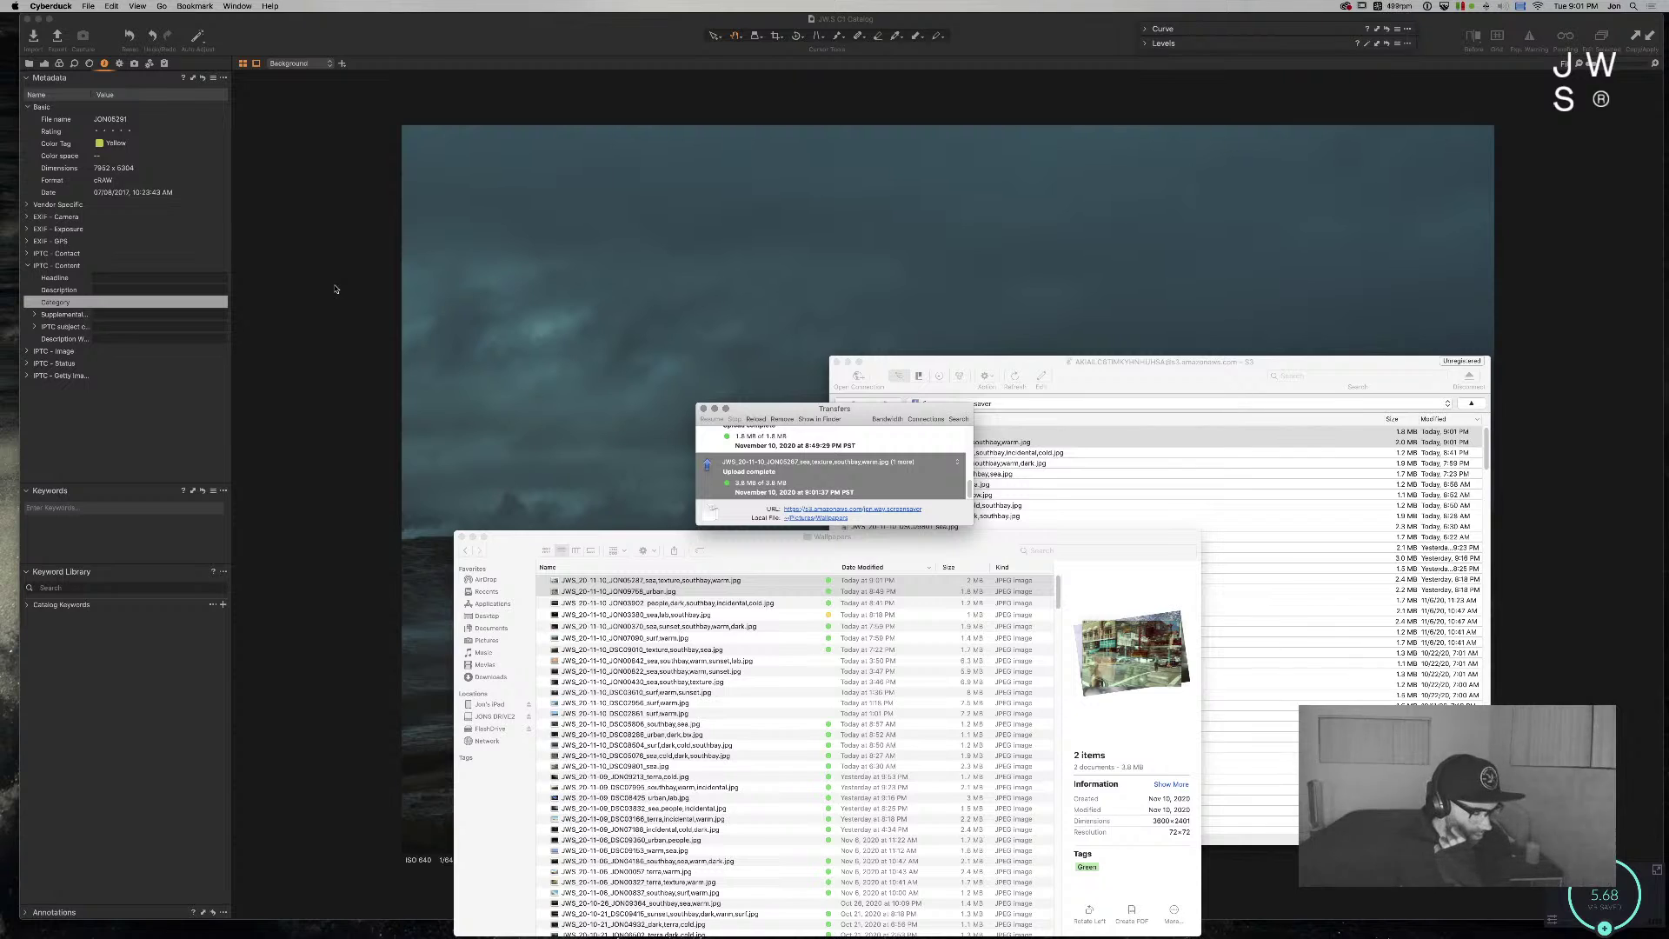
{"action": "left_click", "coordinate": [800, 292]}
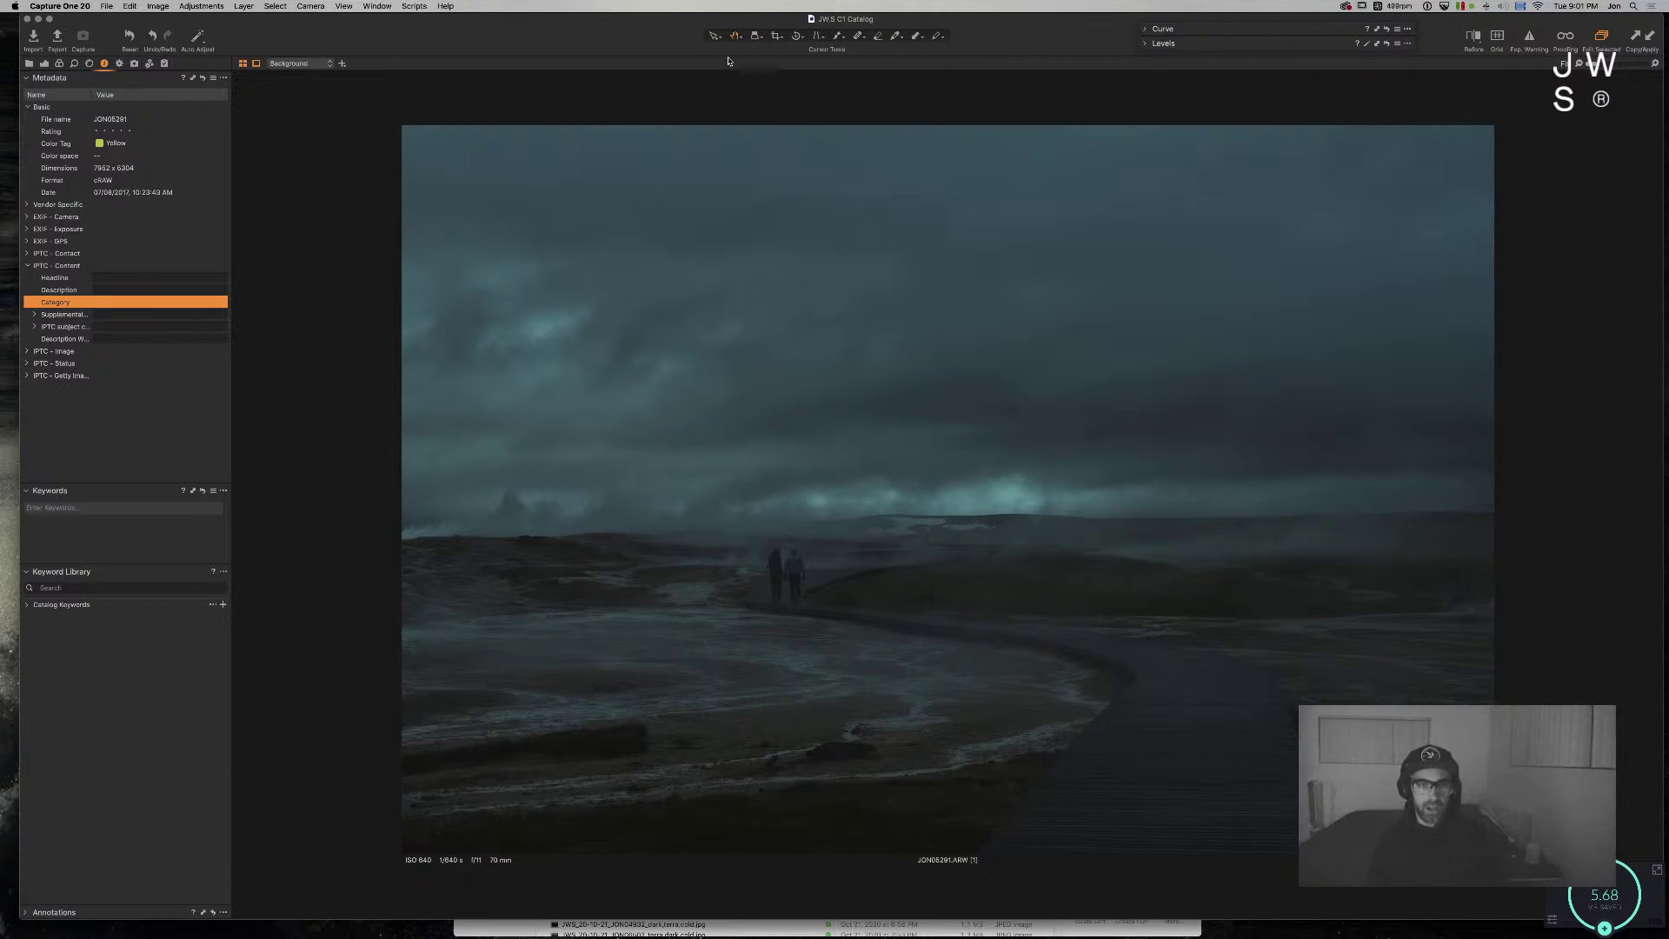
Step: Look through the catalog thumbnails and open the "love the hustle" cityscape photo JON05836 in the full viewer
{"action": "key", "text": "super+alt+n"}
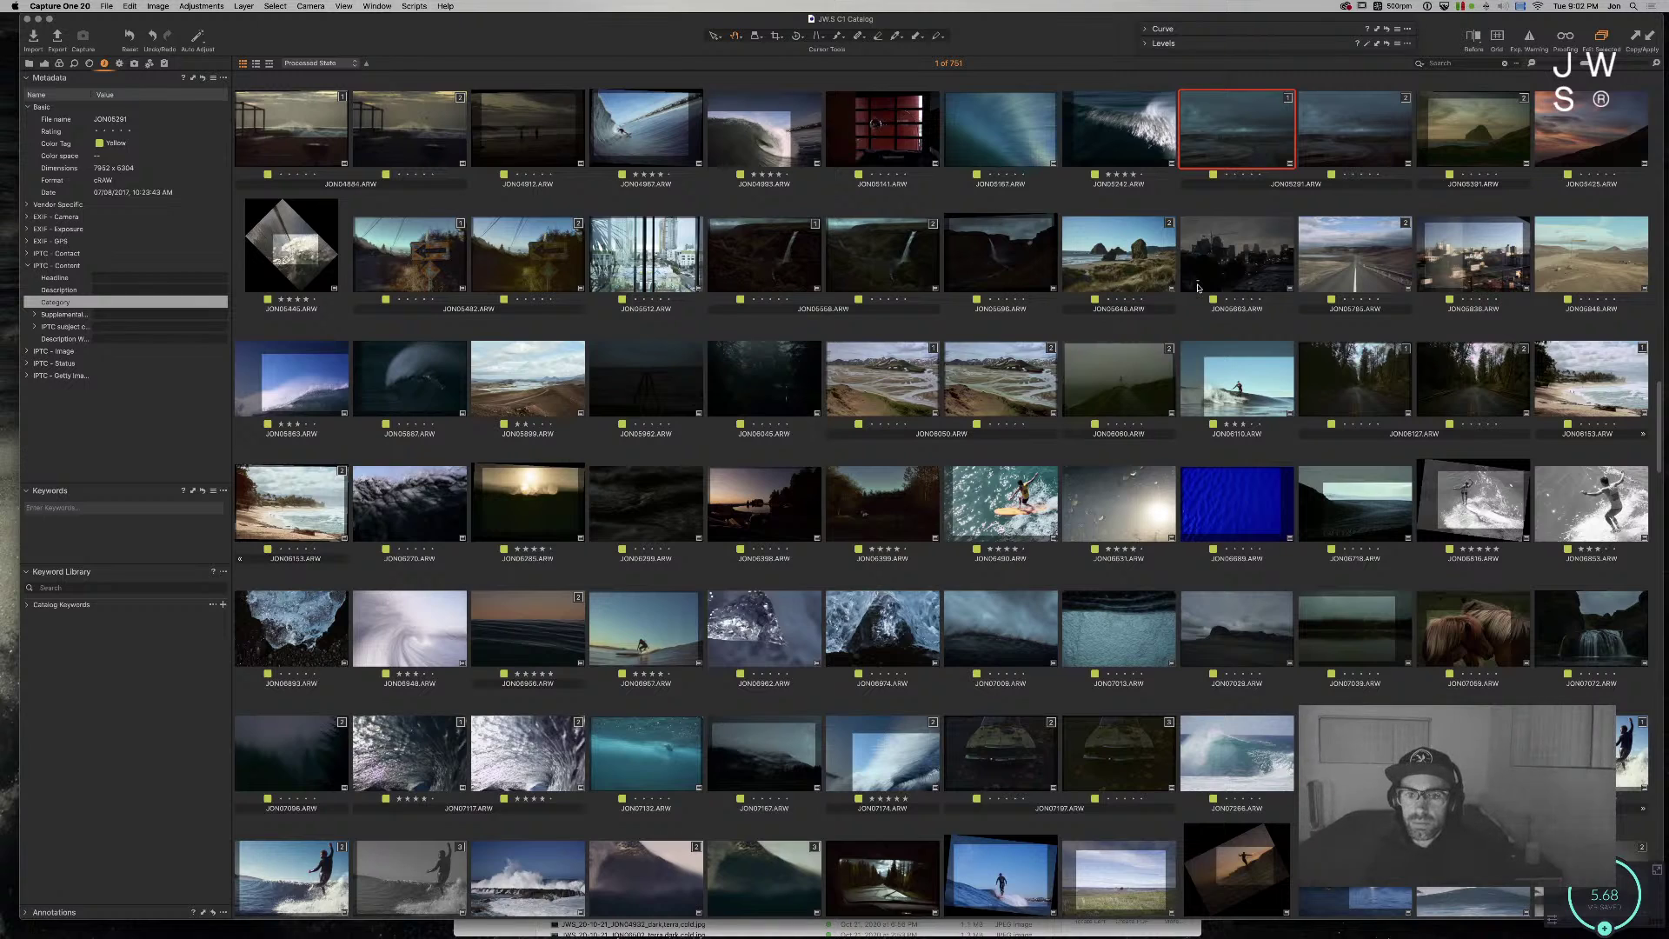
{"action": "left_click", "coordinate": [1120, 271]}
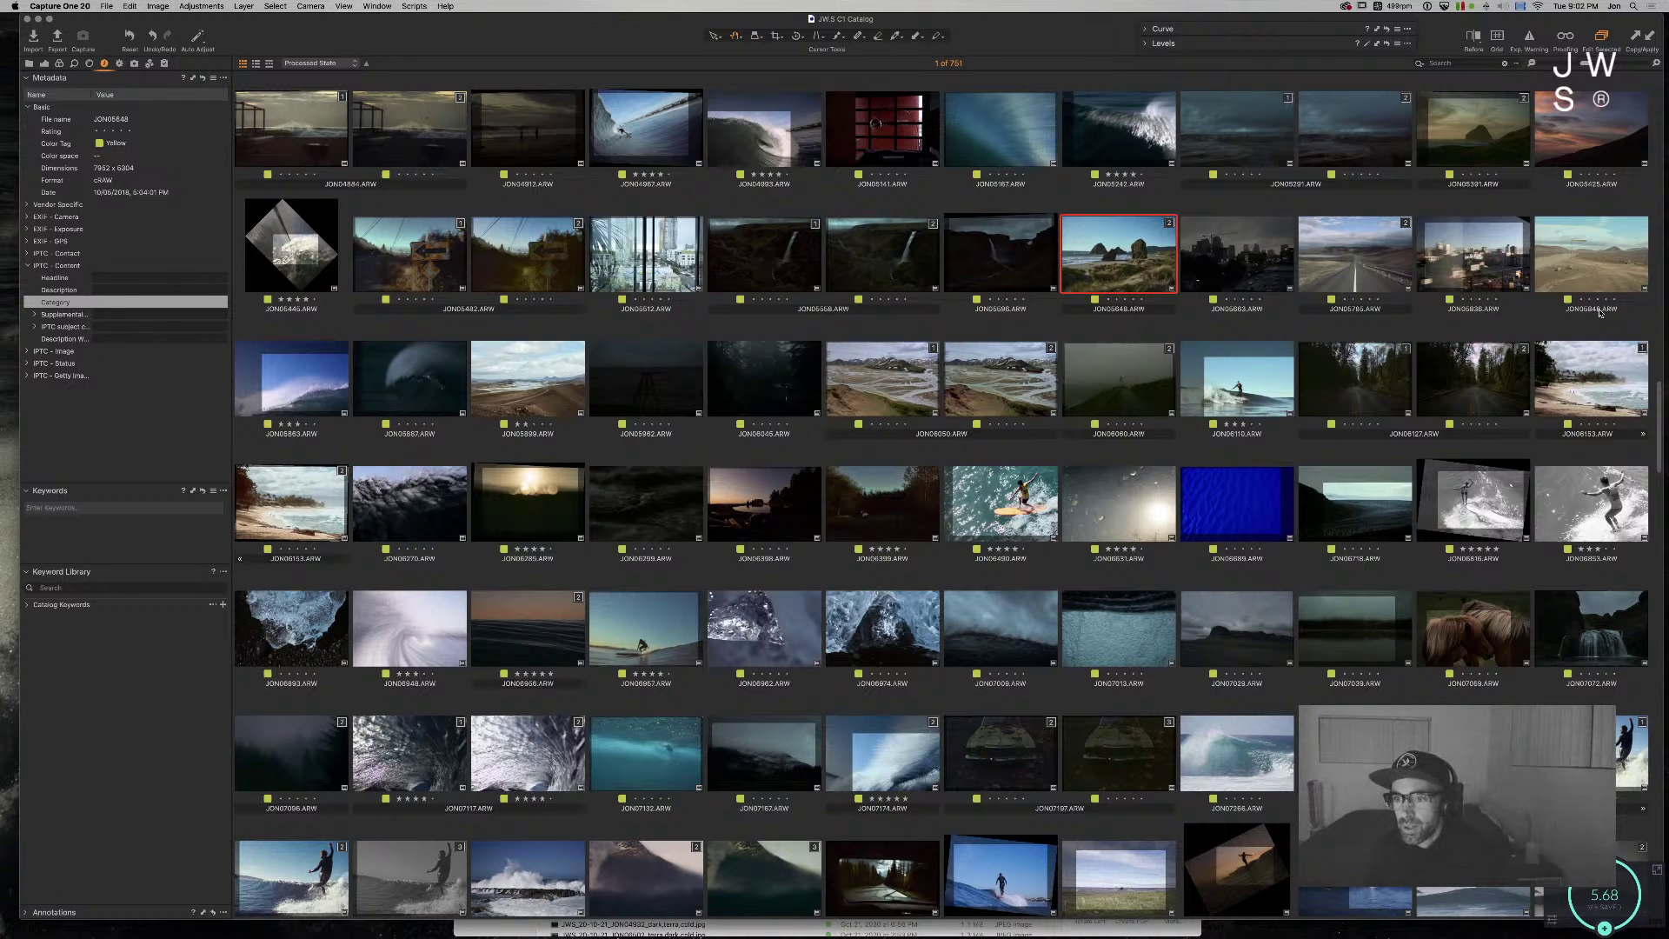
{"action": "left_click", "coordinate": [1487, 258]}
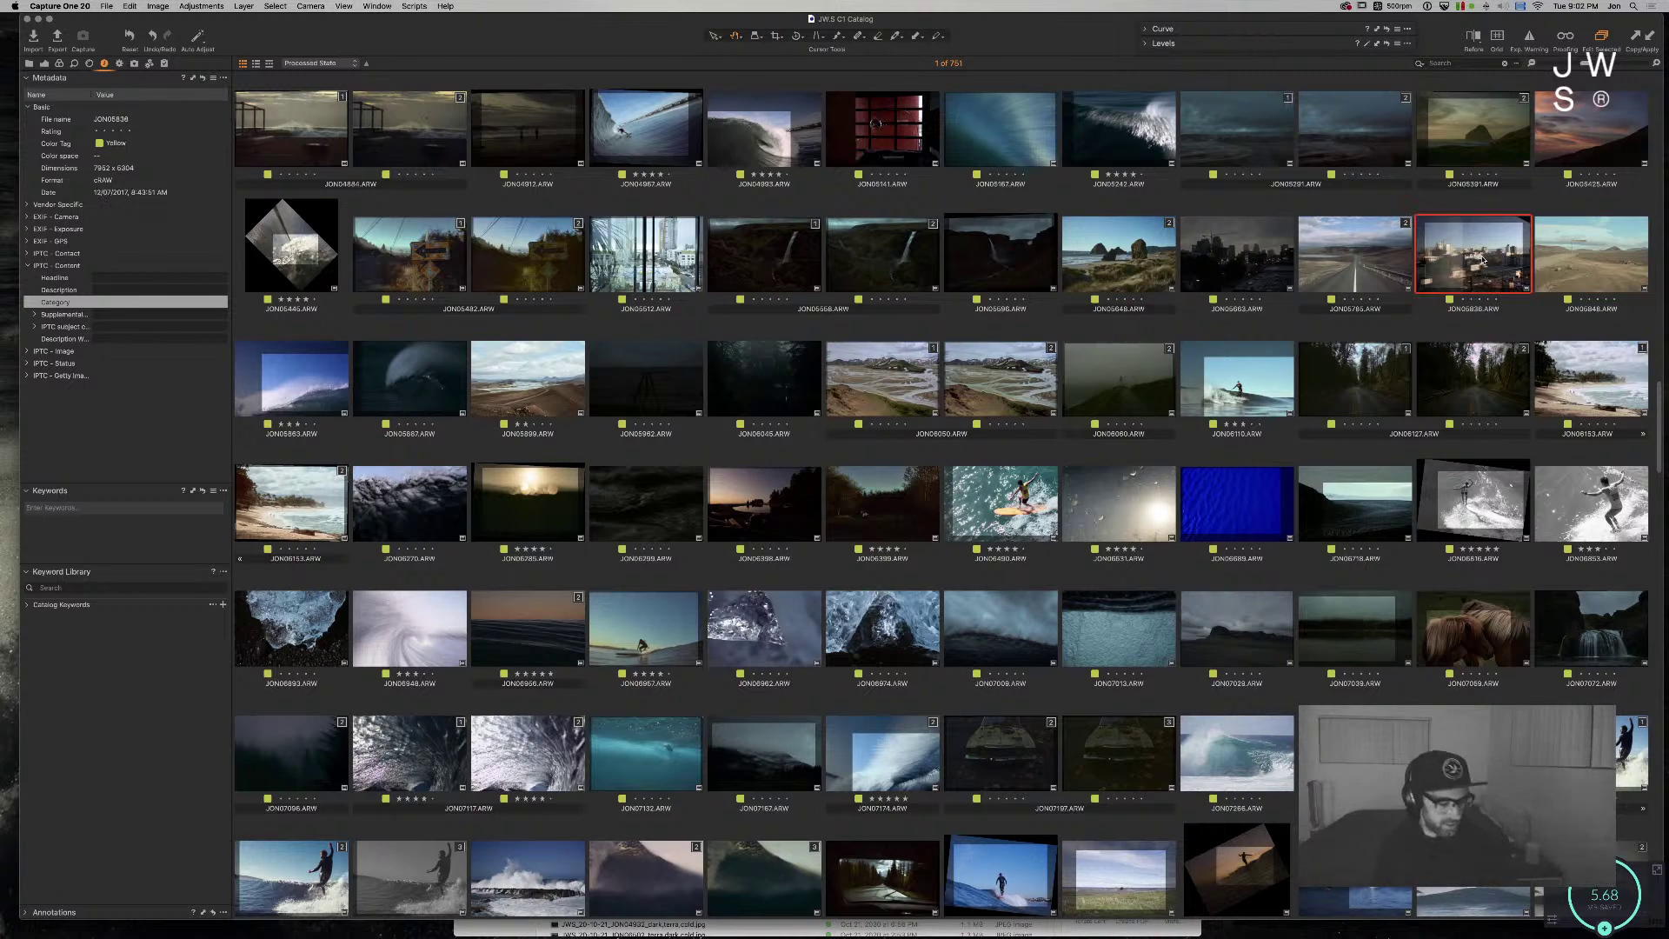
{"action": "double_click", "coordinate": [1480, 255]}
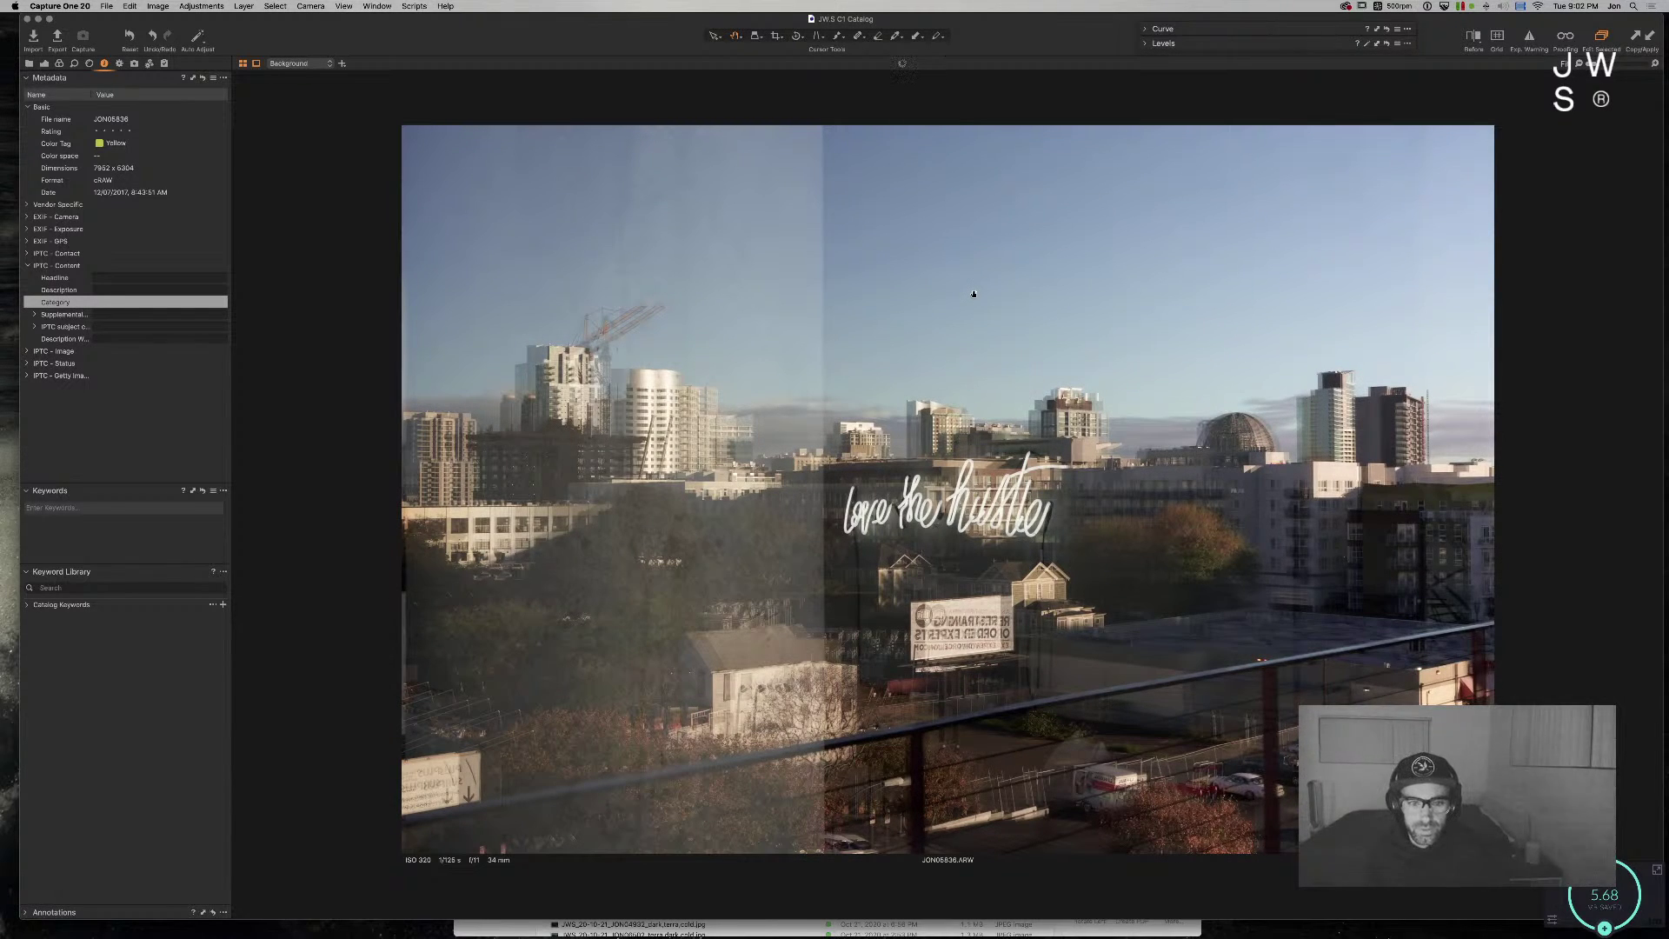
{"action": "double_click", "coordinate": [972, 300]}
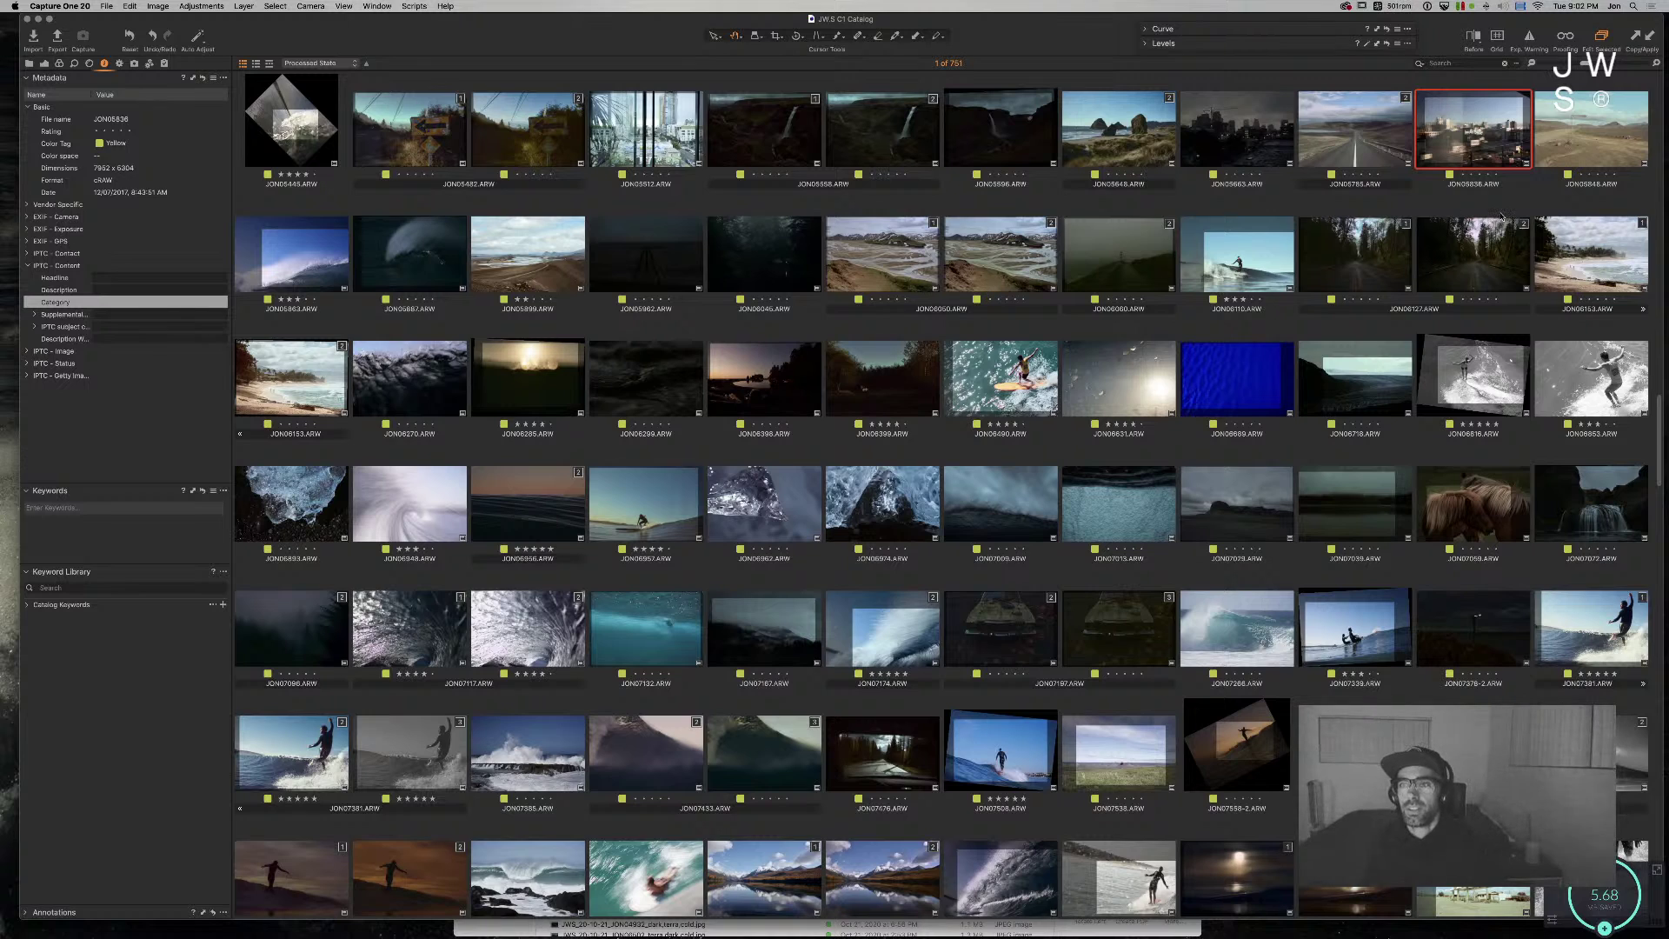
{"action": "double_click", "coordinate": [1446, 153]}
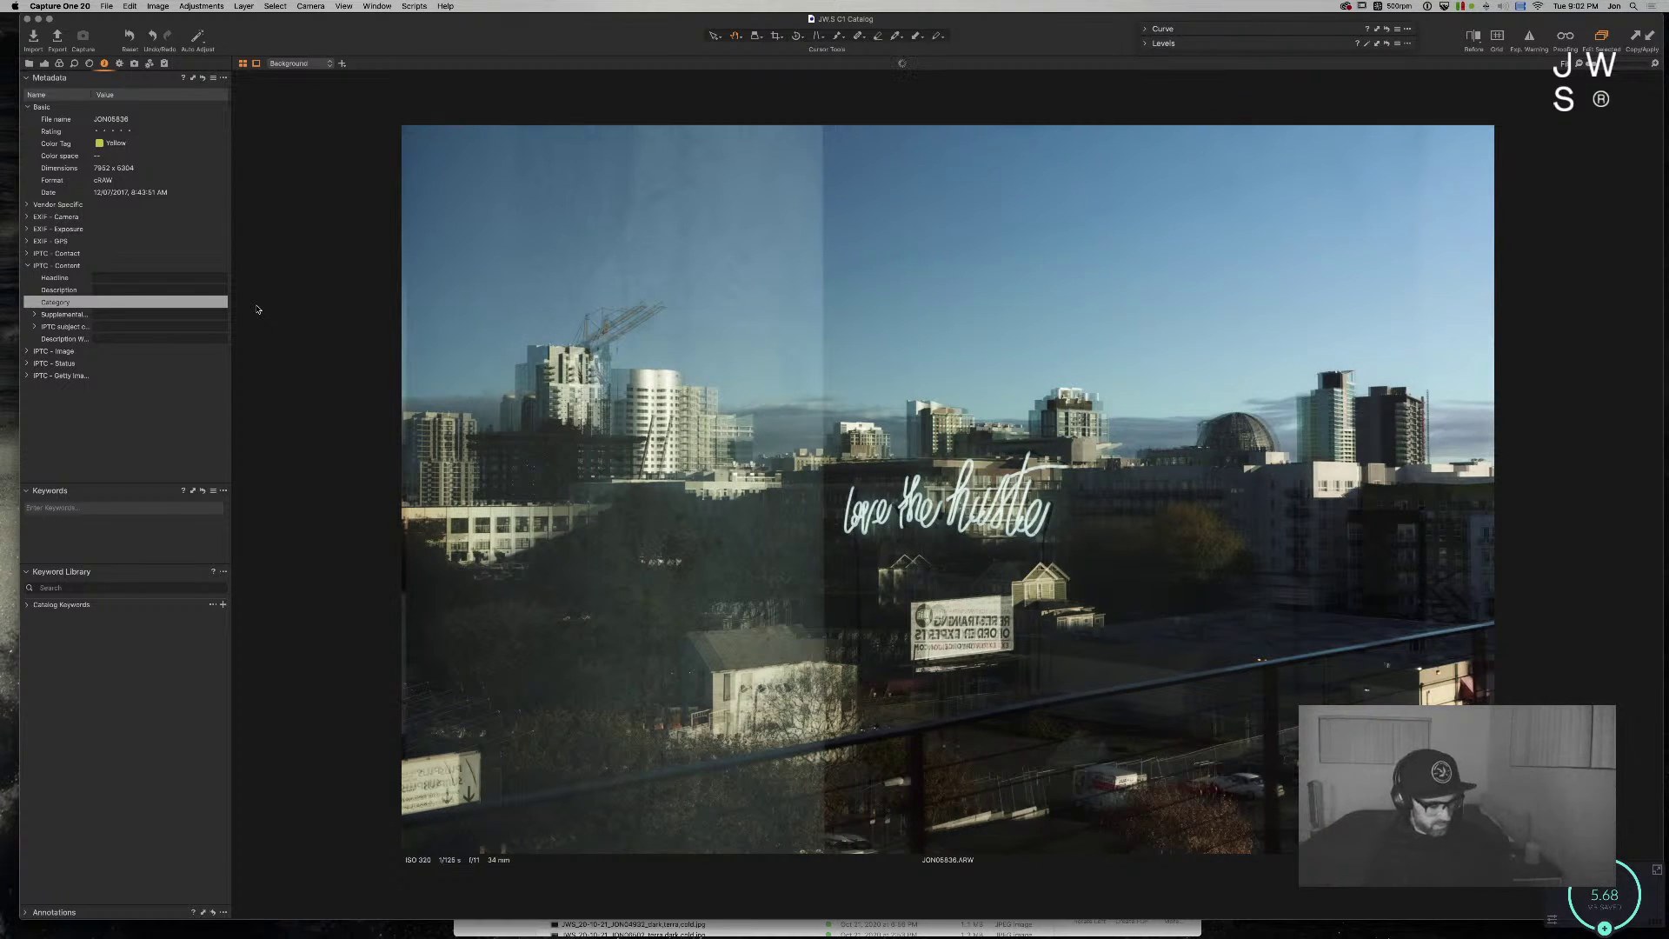
Step: Warm the cityscape's white balance to about 6377 K, and set contrast to about -16 and brightness to -2
{"action": "key", "text": "super+2"}
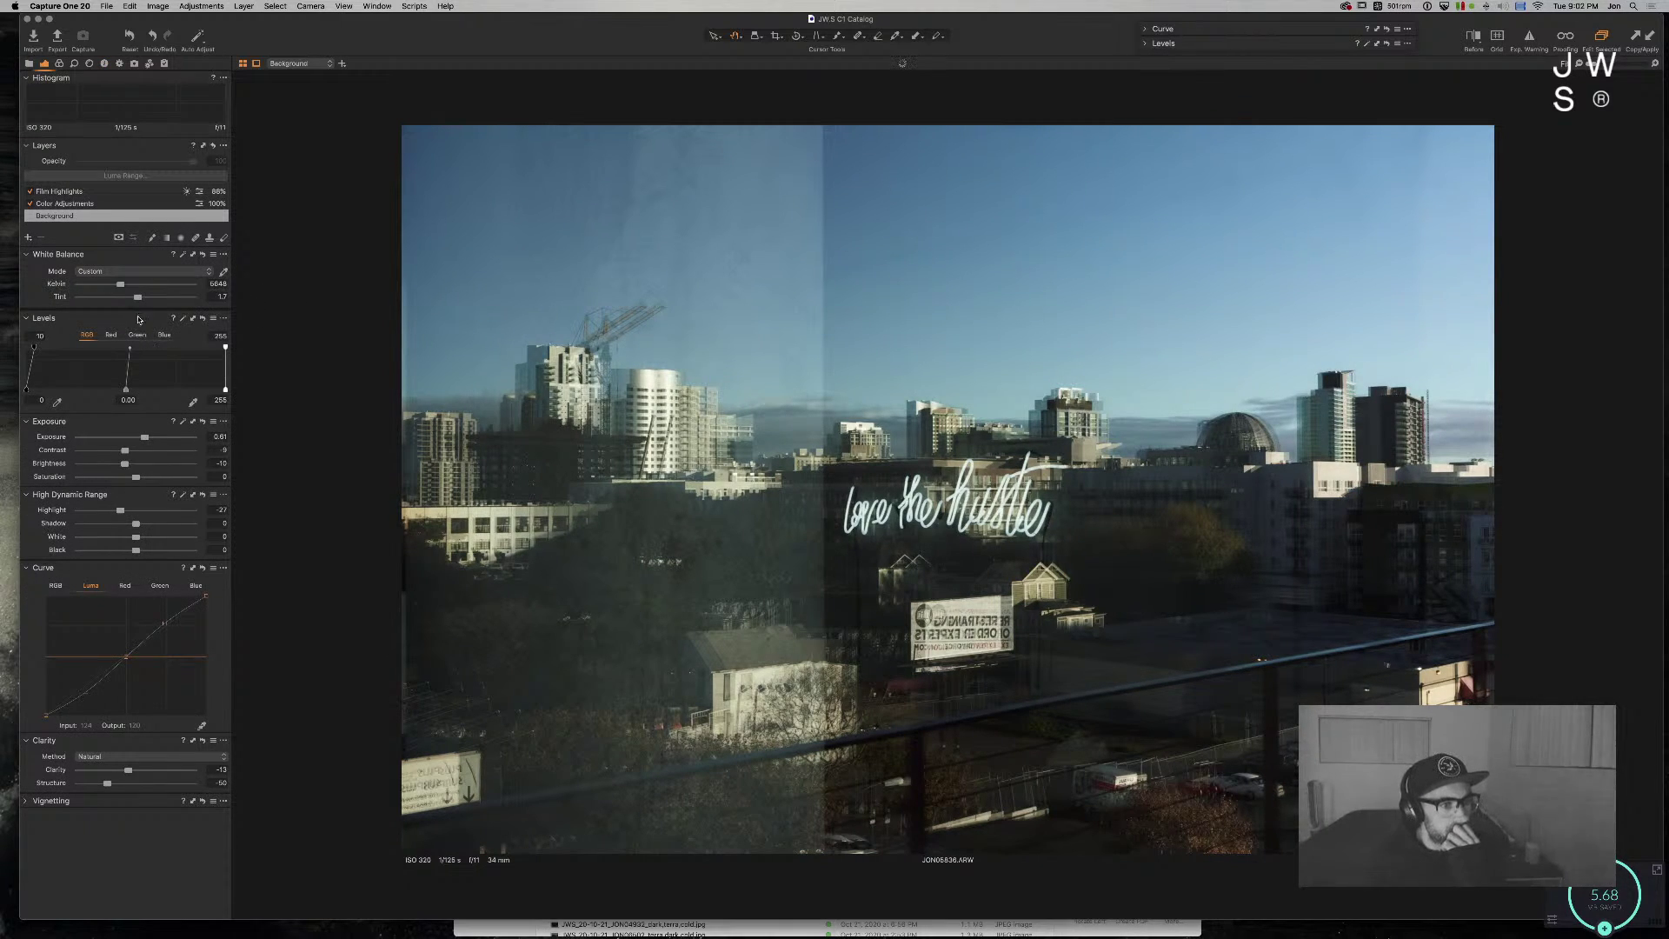
{"action": "left_click_drag", "start_coordinate": [119, 284], "coordinate": [127, 286]}
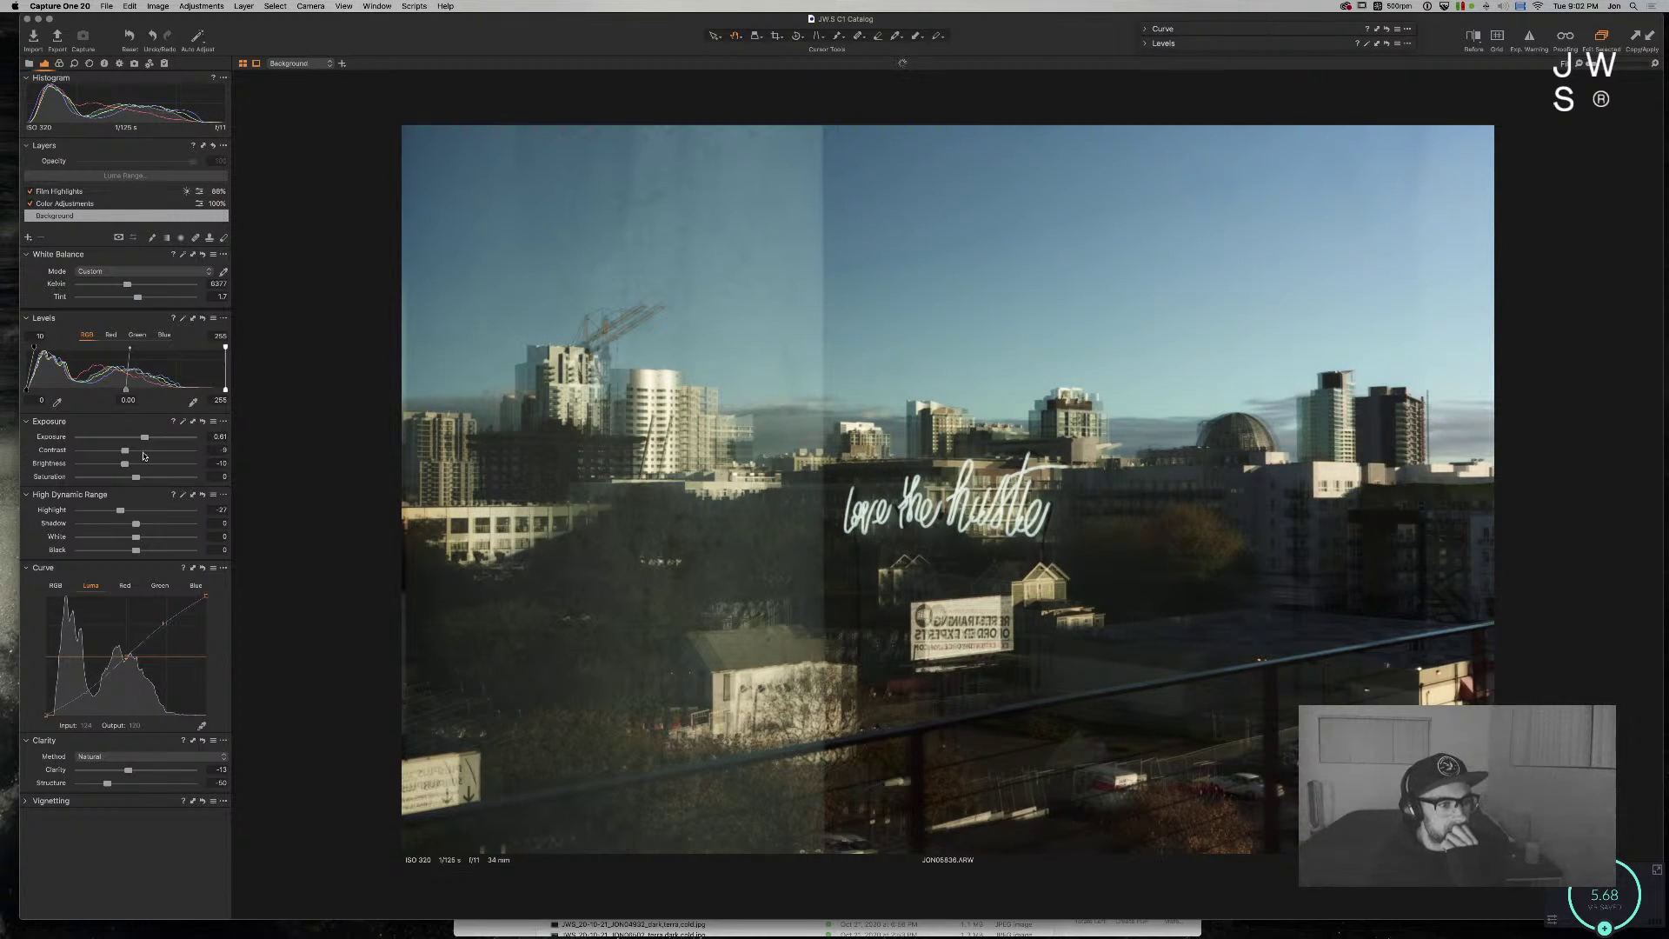
{"action": "left_click_drag", "start_coordinate": [124, 450], "coordinate": [137, 468]}
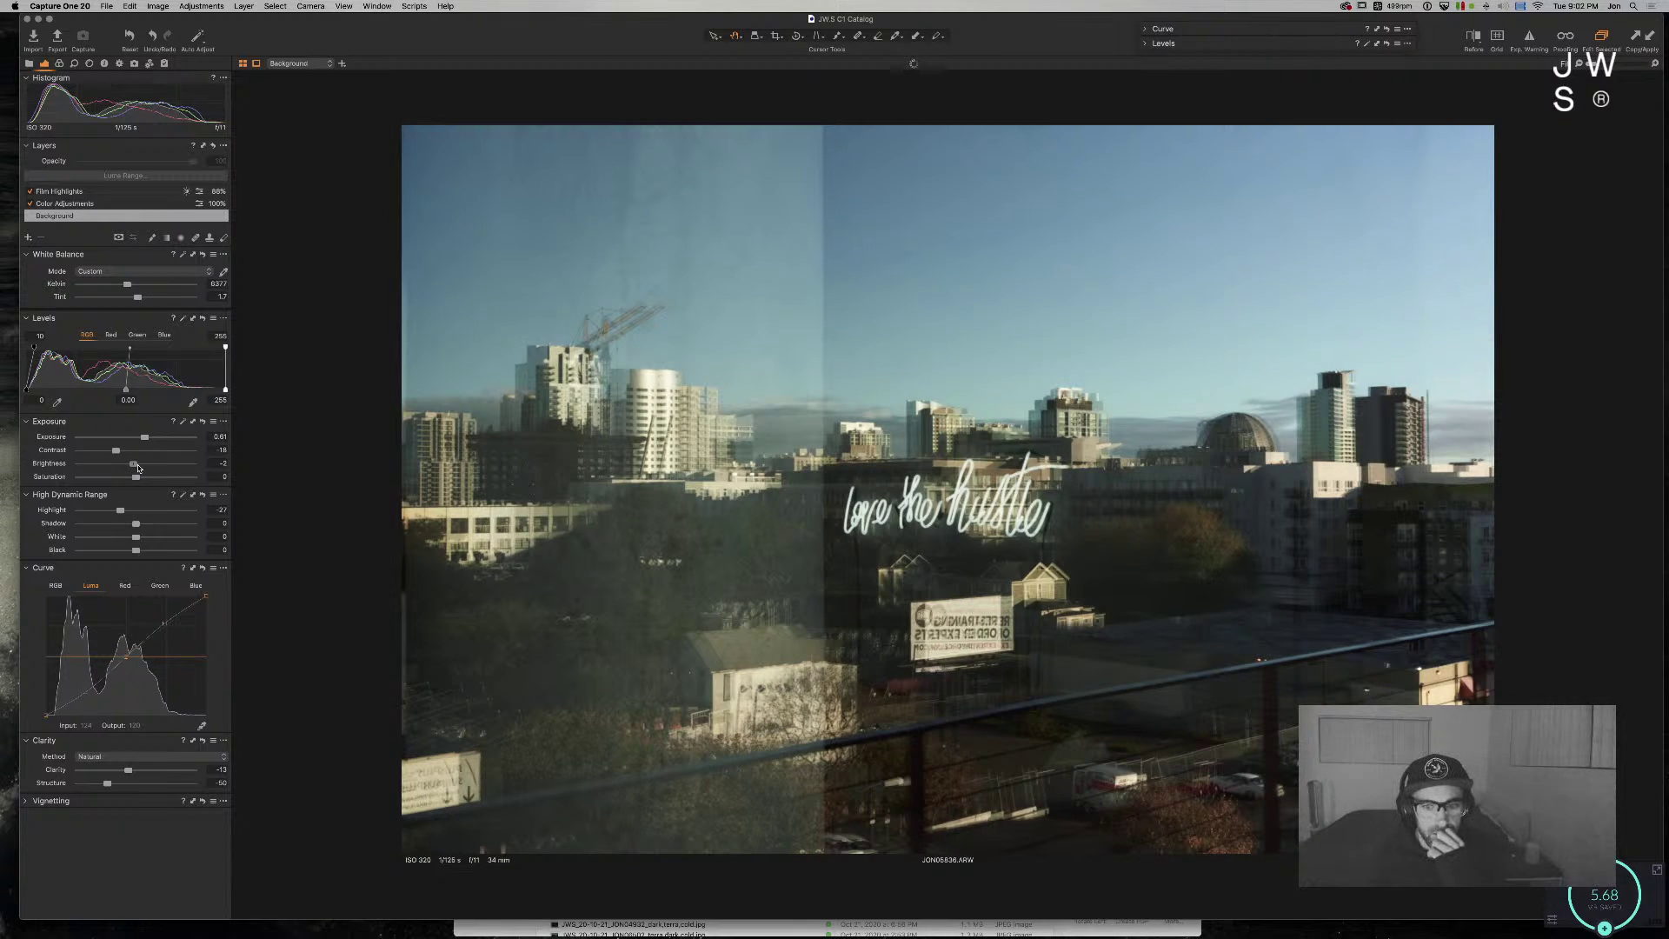
Step: Set Shadow to about -13 and Black to -24, and fine-tune the Luma curve's middle, upper and lower points
{"action": "left_click_drag", "start_coordinate": [136, 523], "coordinate": [122, 551]}
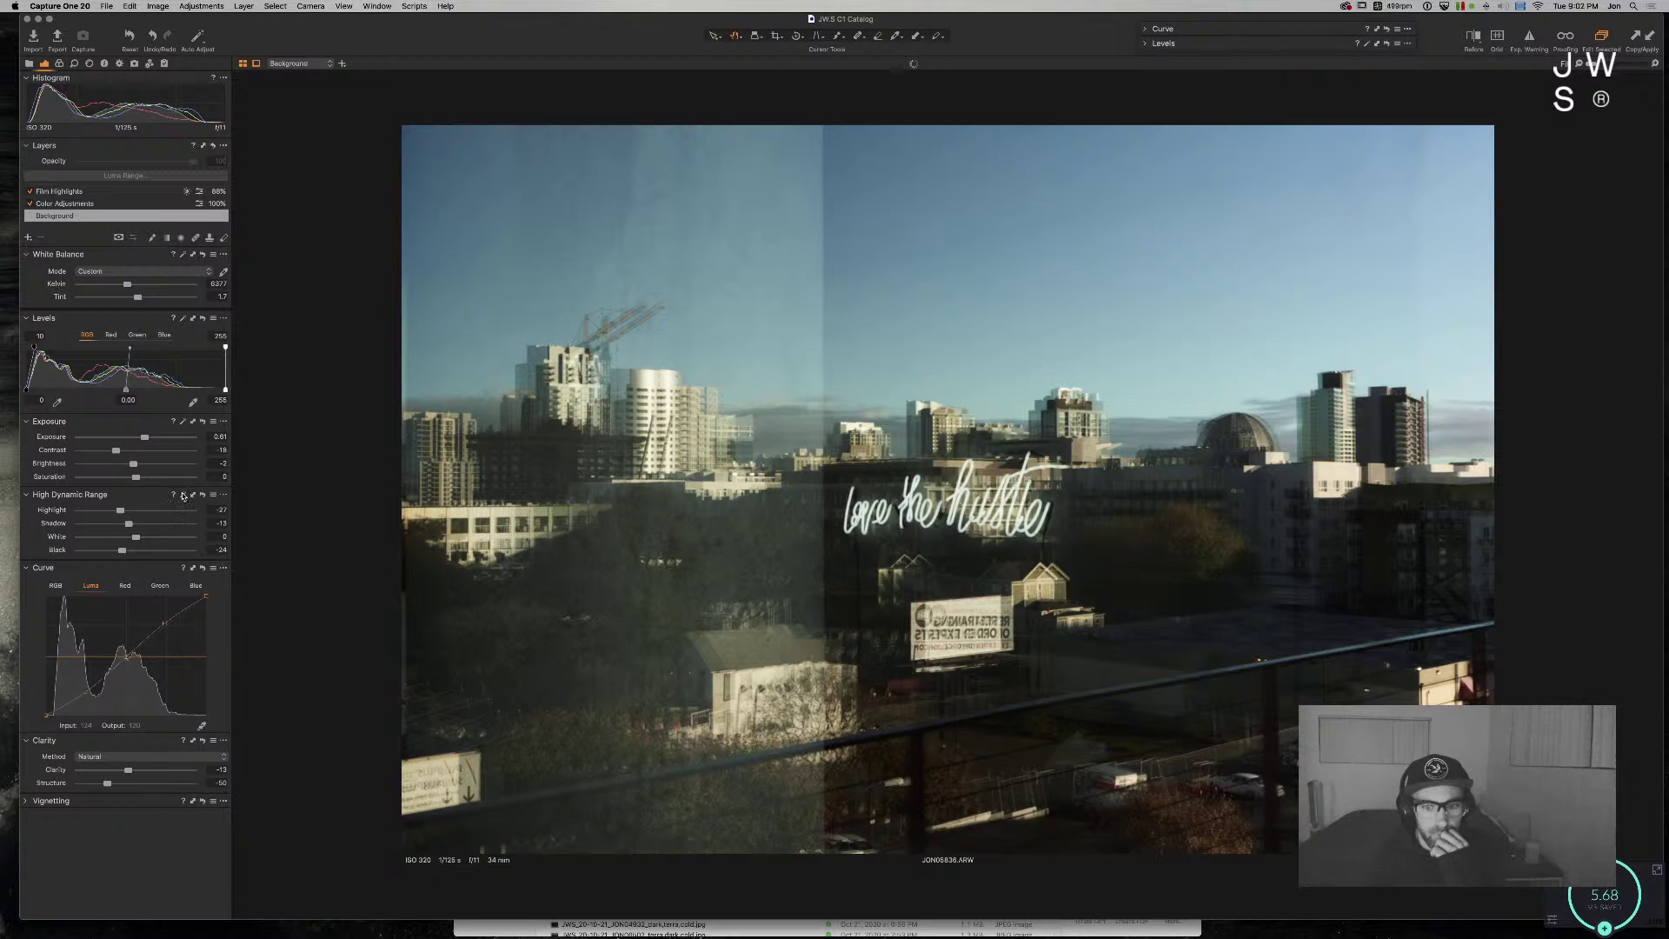
{"action": "left_click_drag", "start_coordinate": [123, 657], "coordinate": [122, 651]}
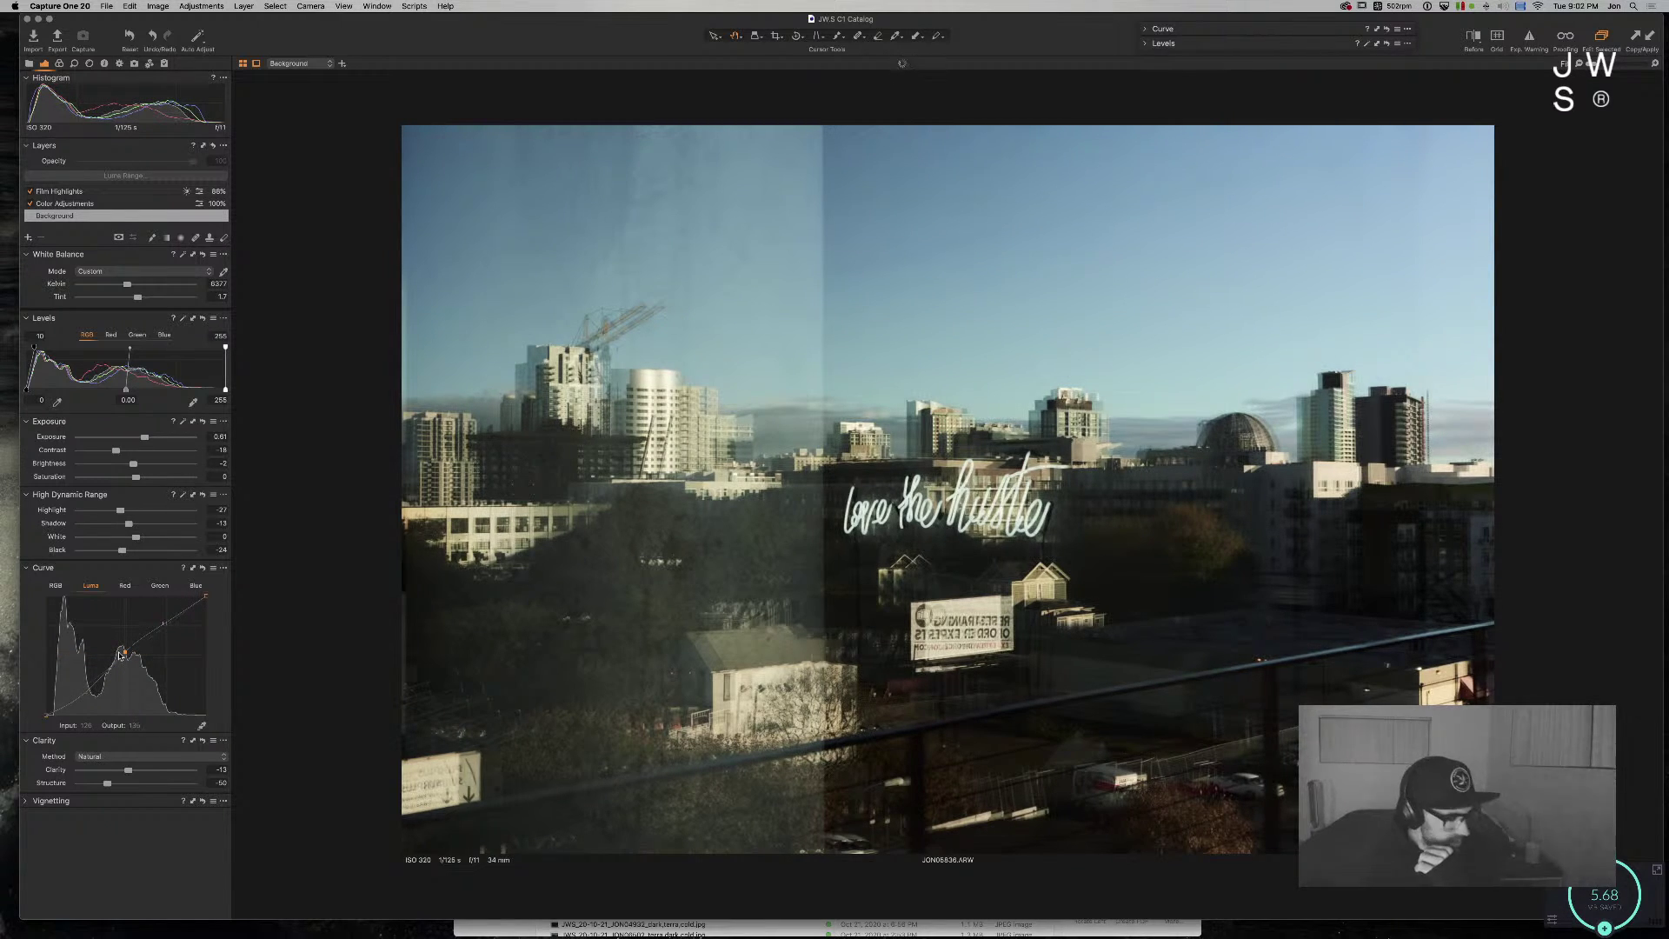
{"action": "left_click_drag", "start_coordinate": [163, 623], "coordinate": [166, 624]}
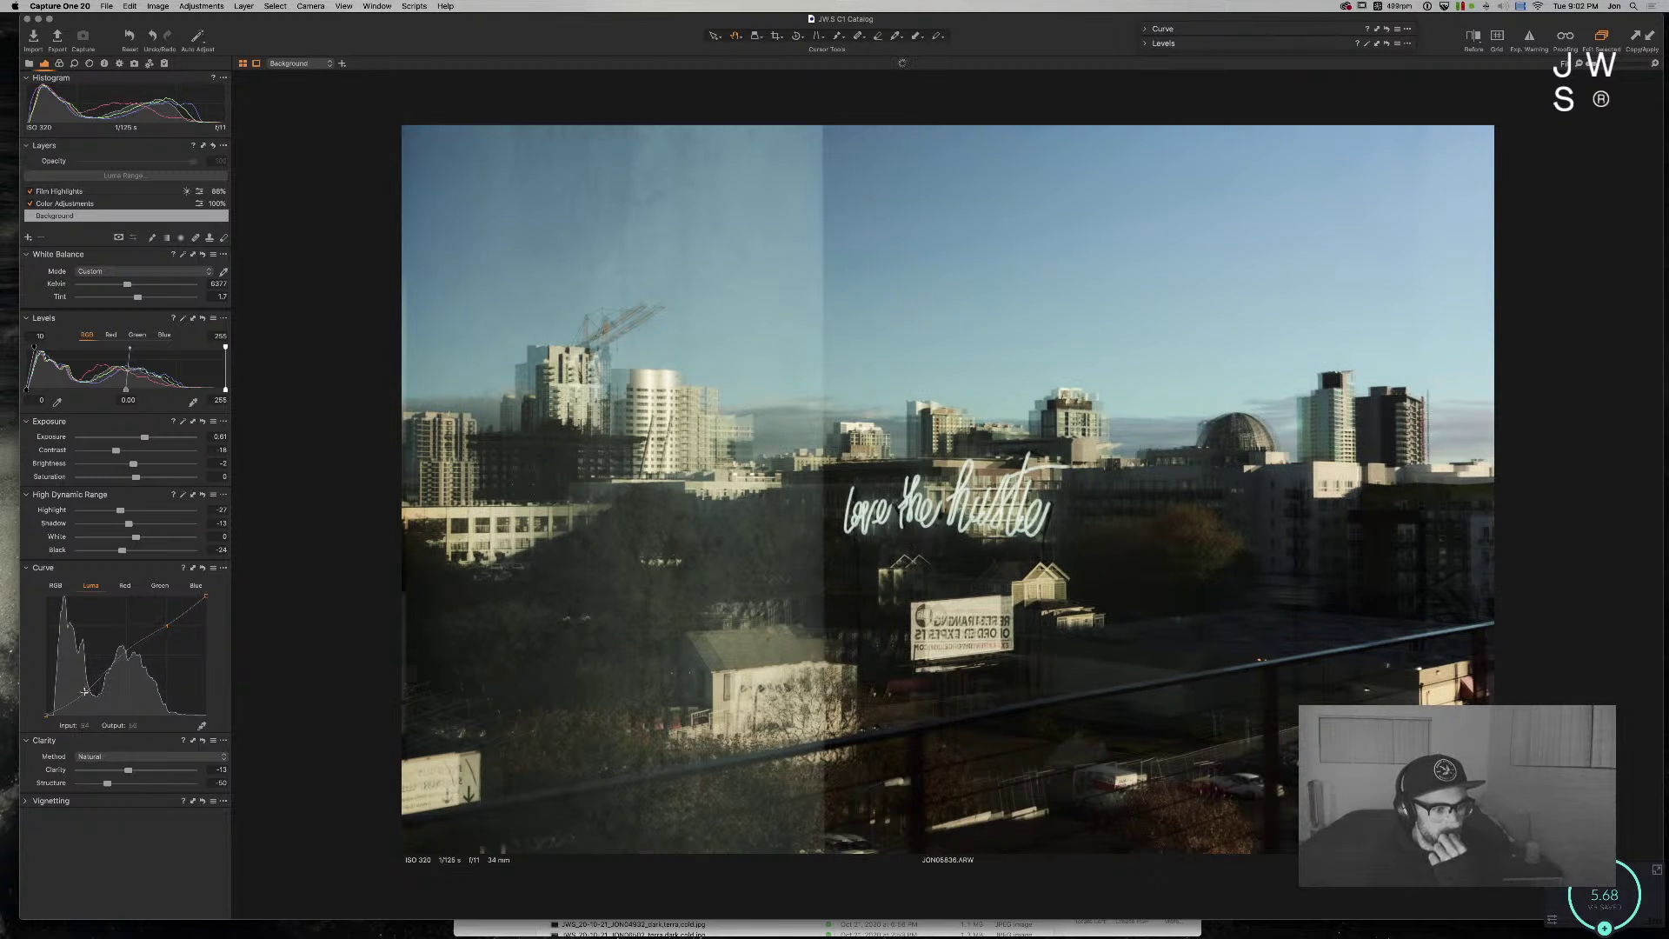
{"action": "left_click_drag", "start_coordinate": [84, 691], "coordinate": [84, 693]}
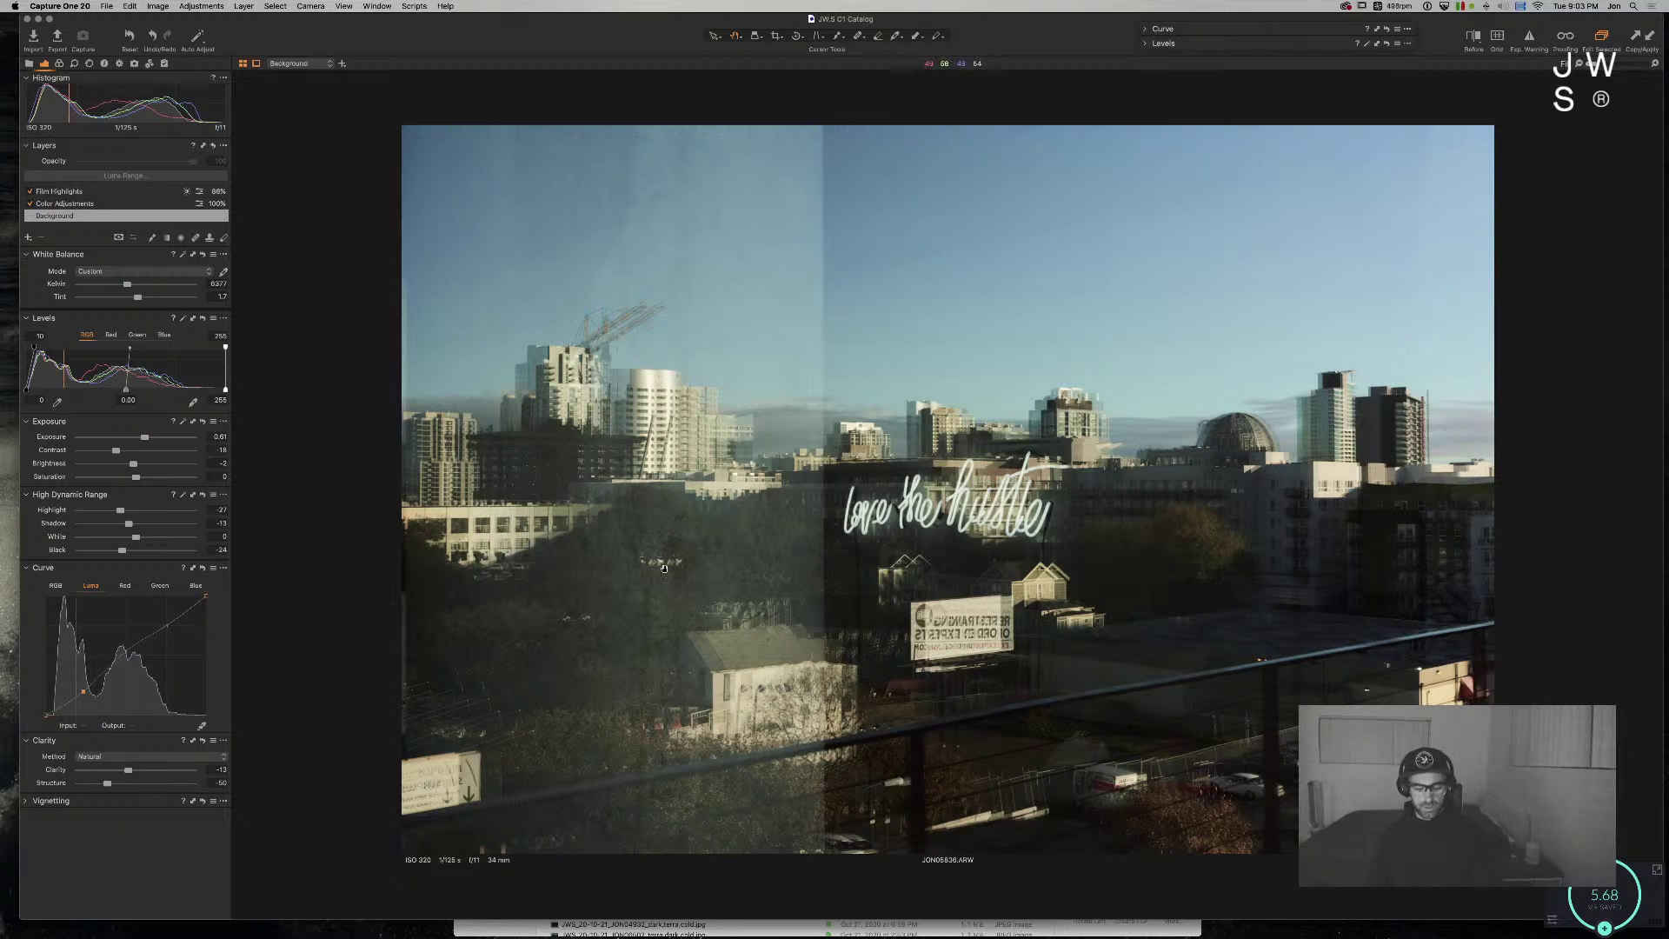
Step: Reposition the crop slightly lower on the cityscape and inspect the neon "love the hustle" sign up close
{"action": "key", "text": "c"}
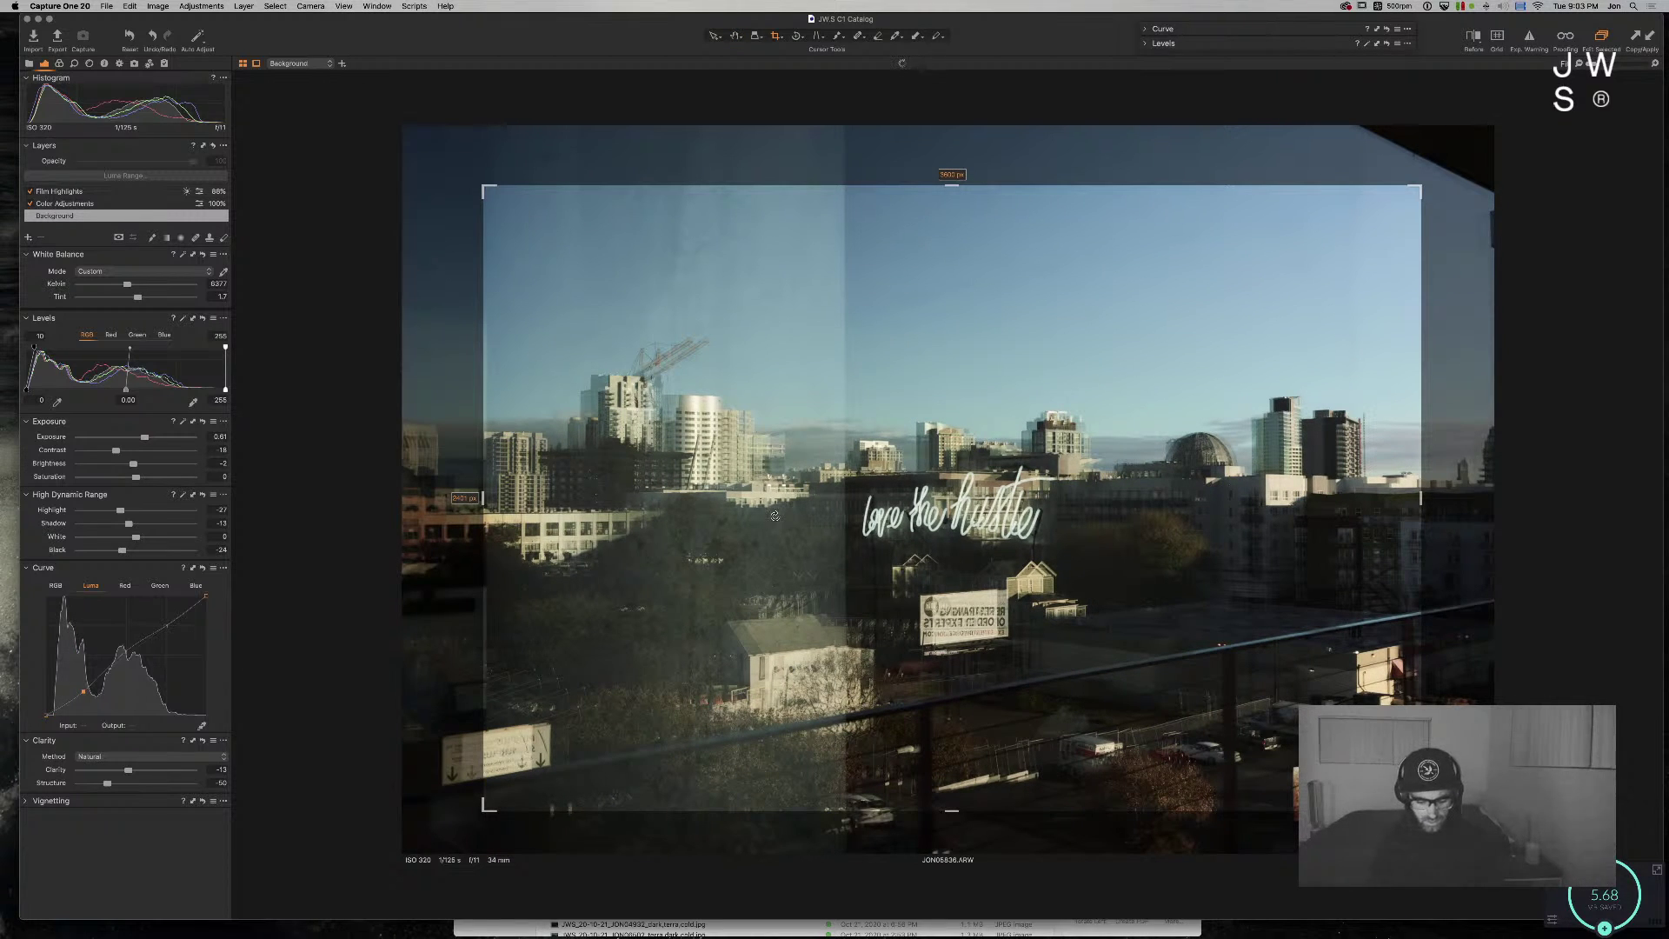
{"action": "key", "text": "Return"}
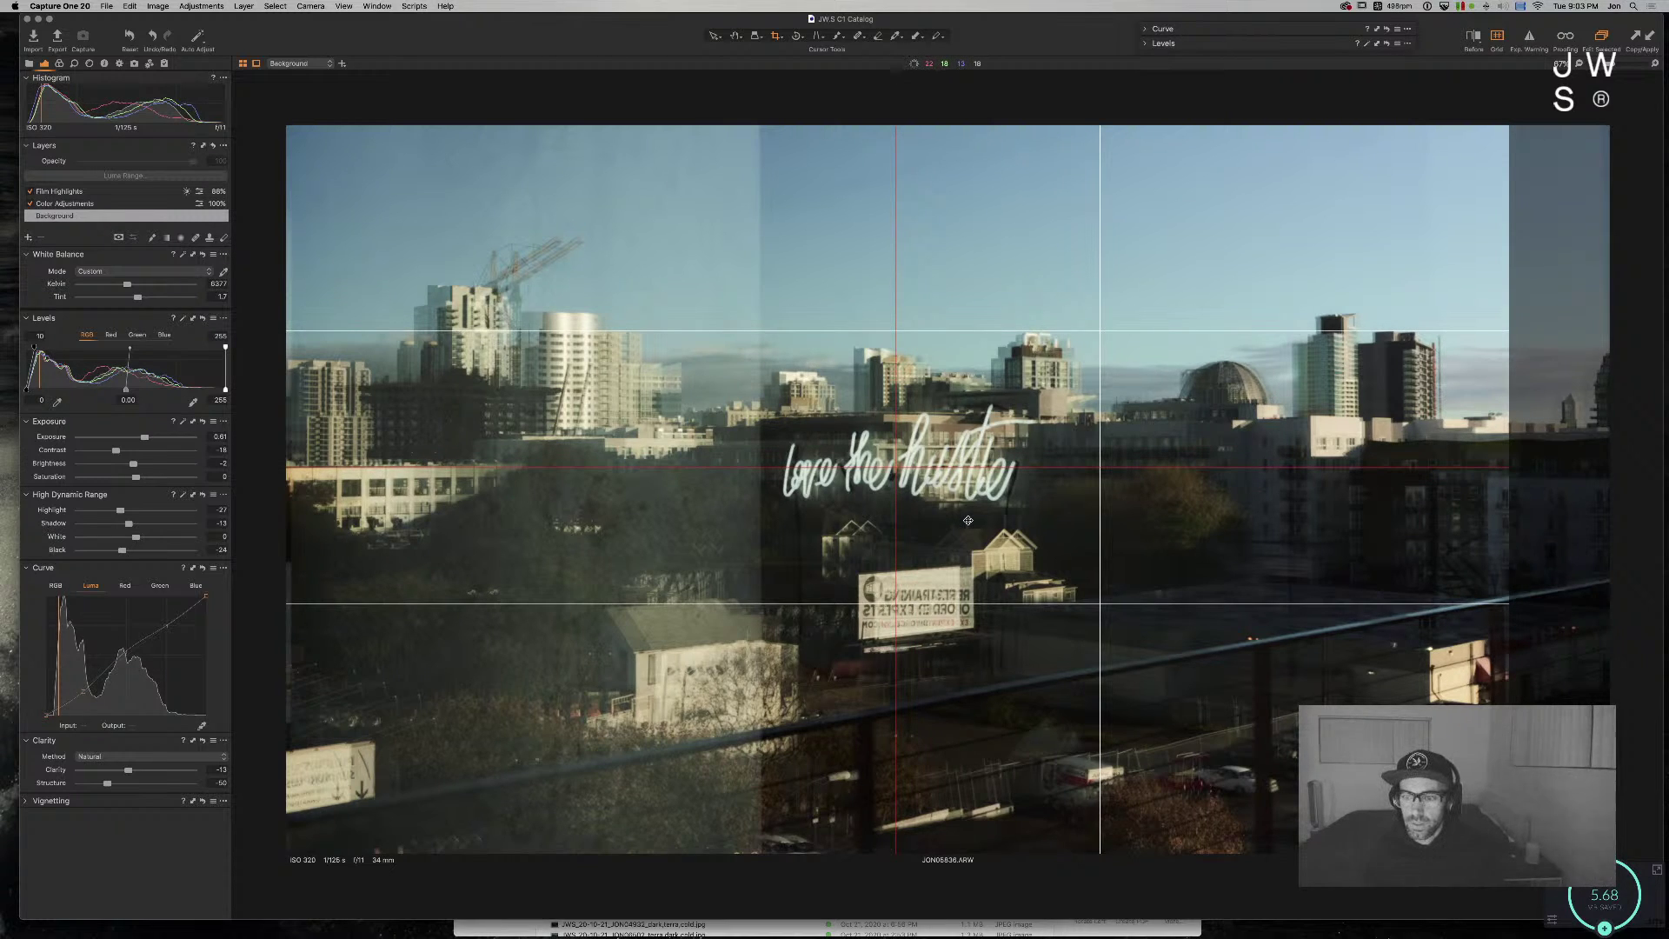
{"action": "key", "text": "h"}
{"action": "left_click", "coordinate": [967, 519]}
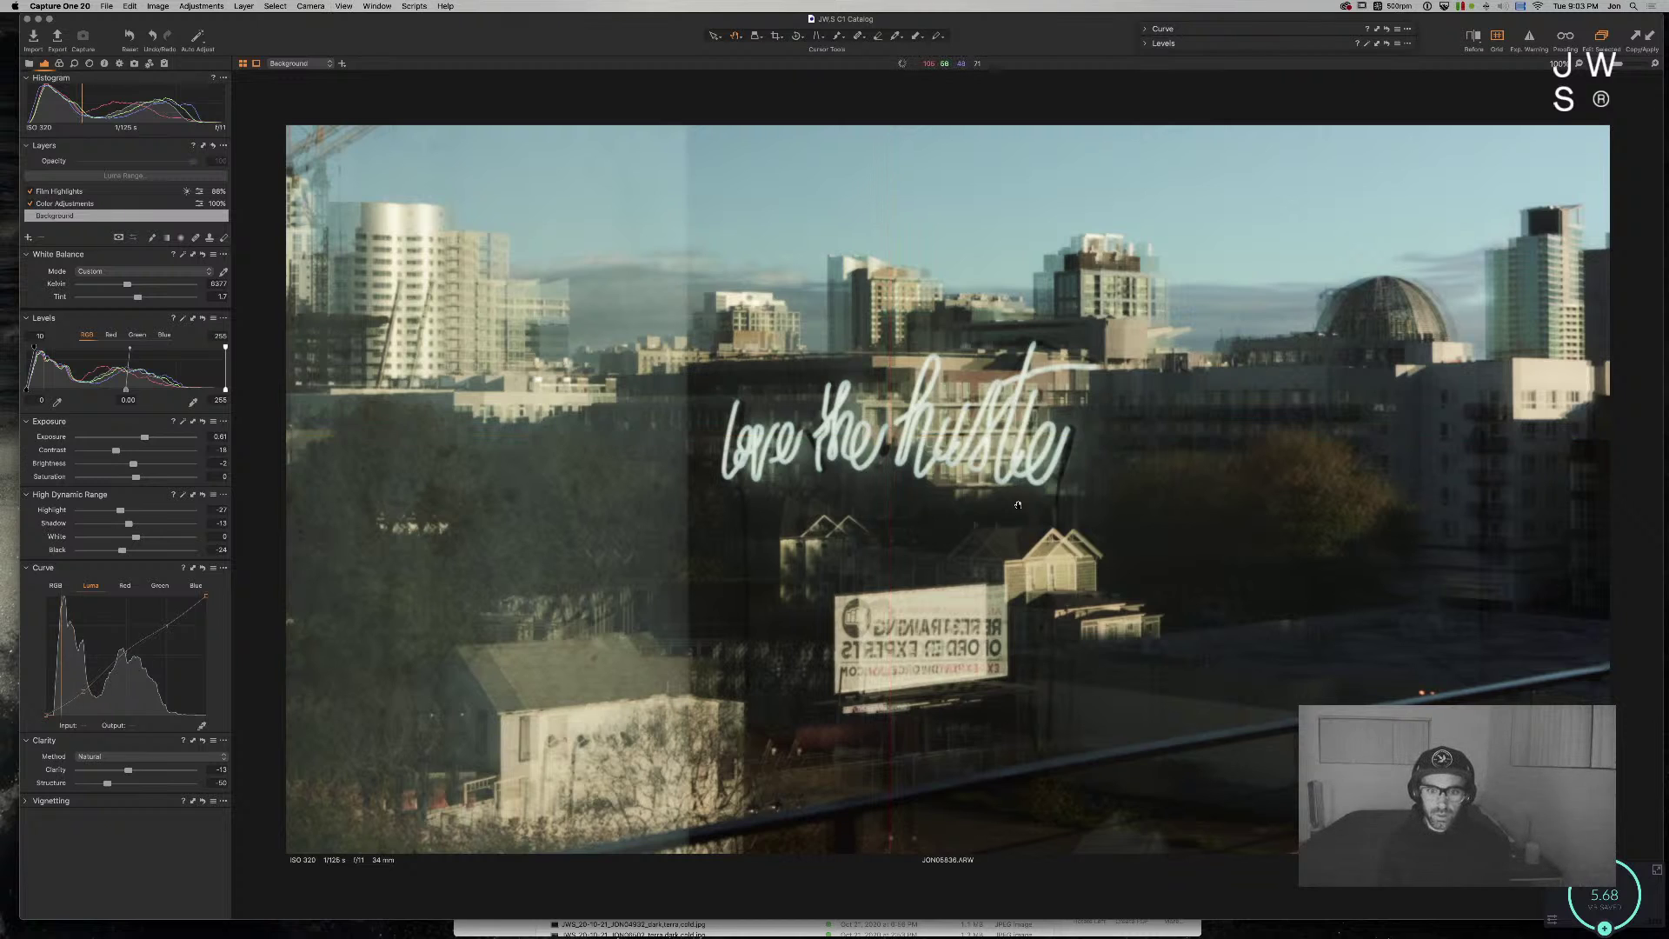
{"action": "left_click", "coordinate": [889, 425]}
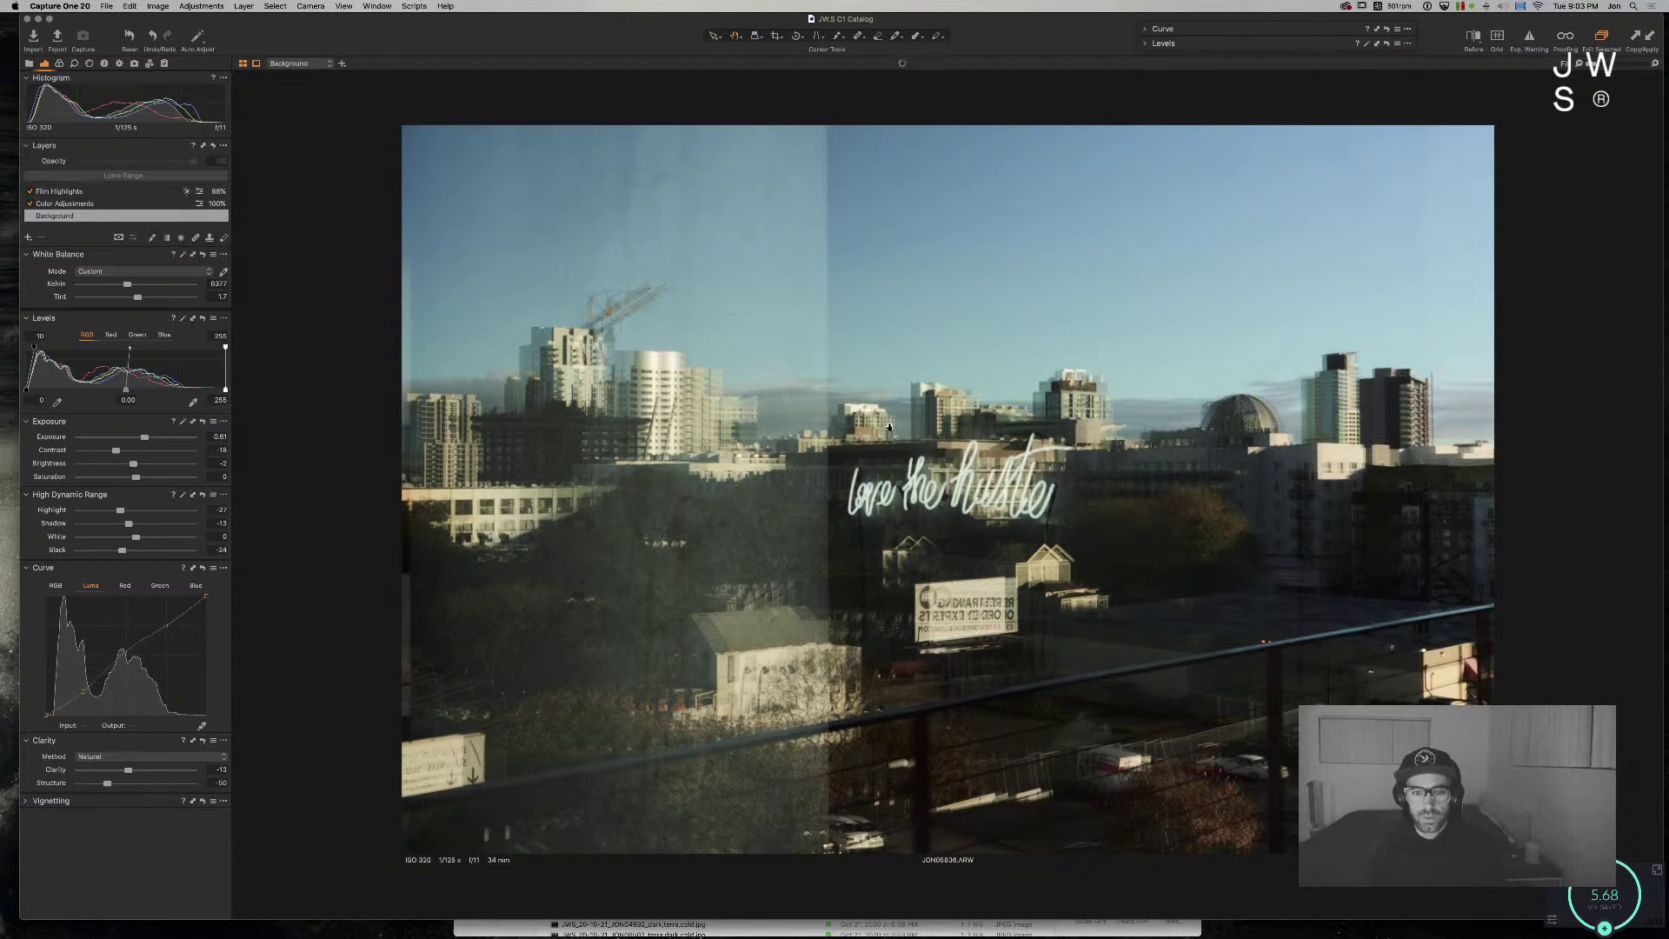
Step: Use the 3-way Color Balance to tint the cityscape's shadows slightly toward red
{"action": "key", "text": "super+alt+3"}
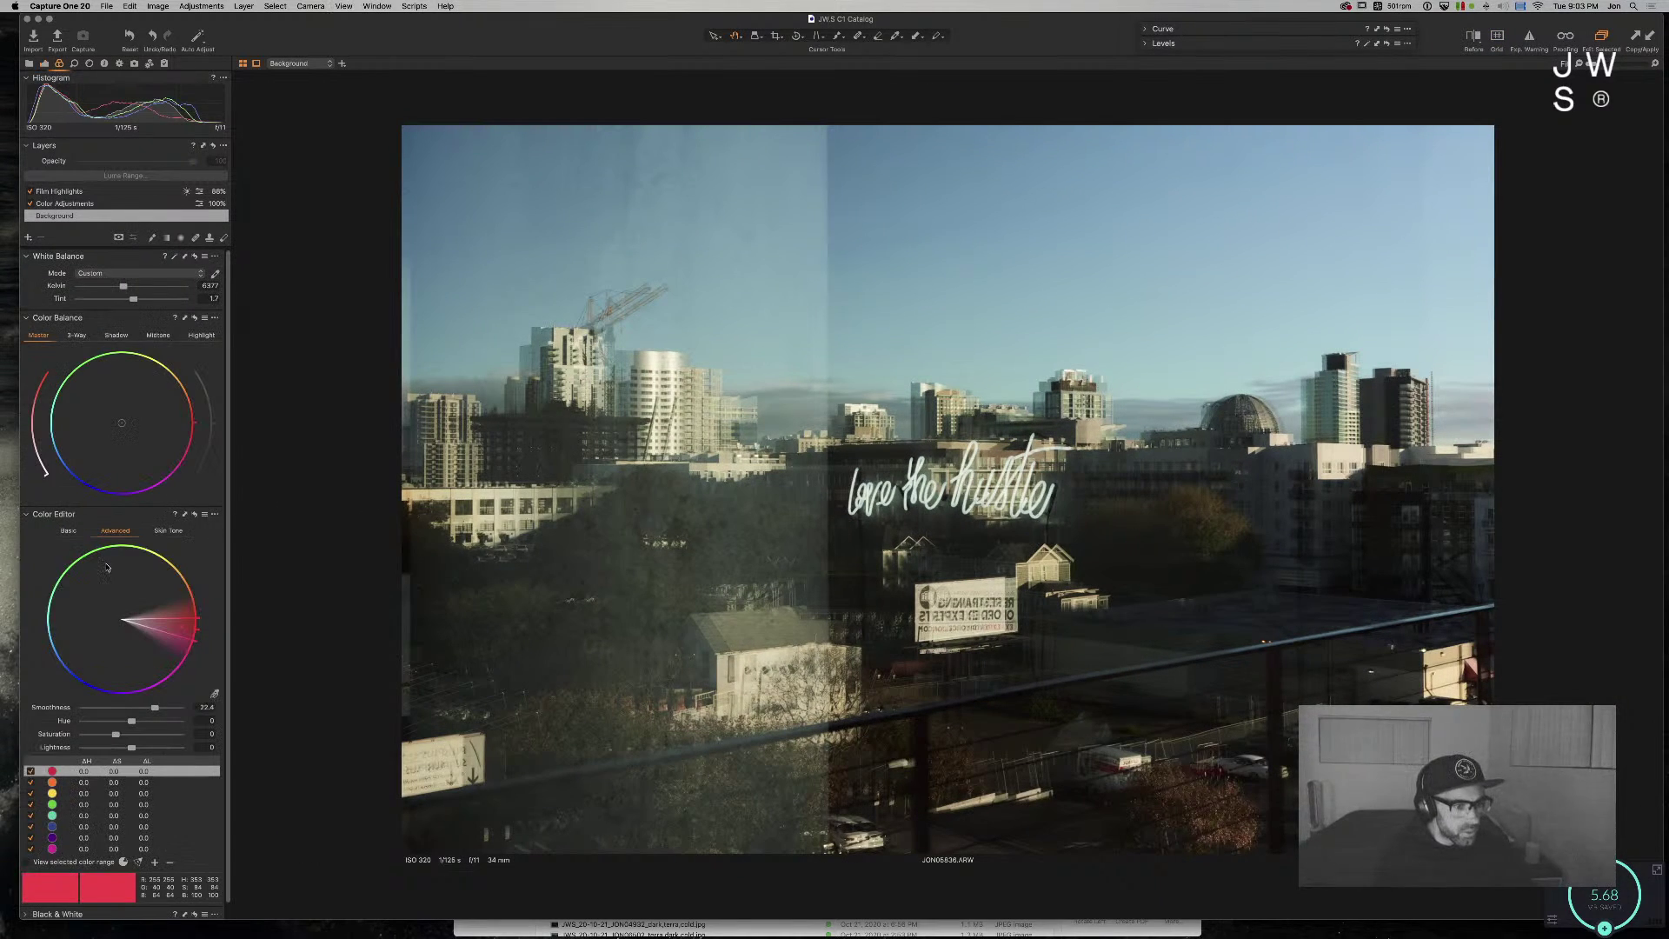
{"action": "left_click", "coordinate": [77, 335]}
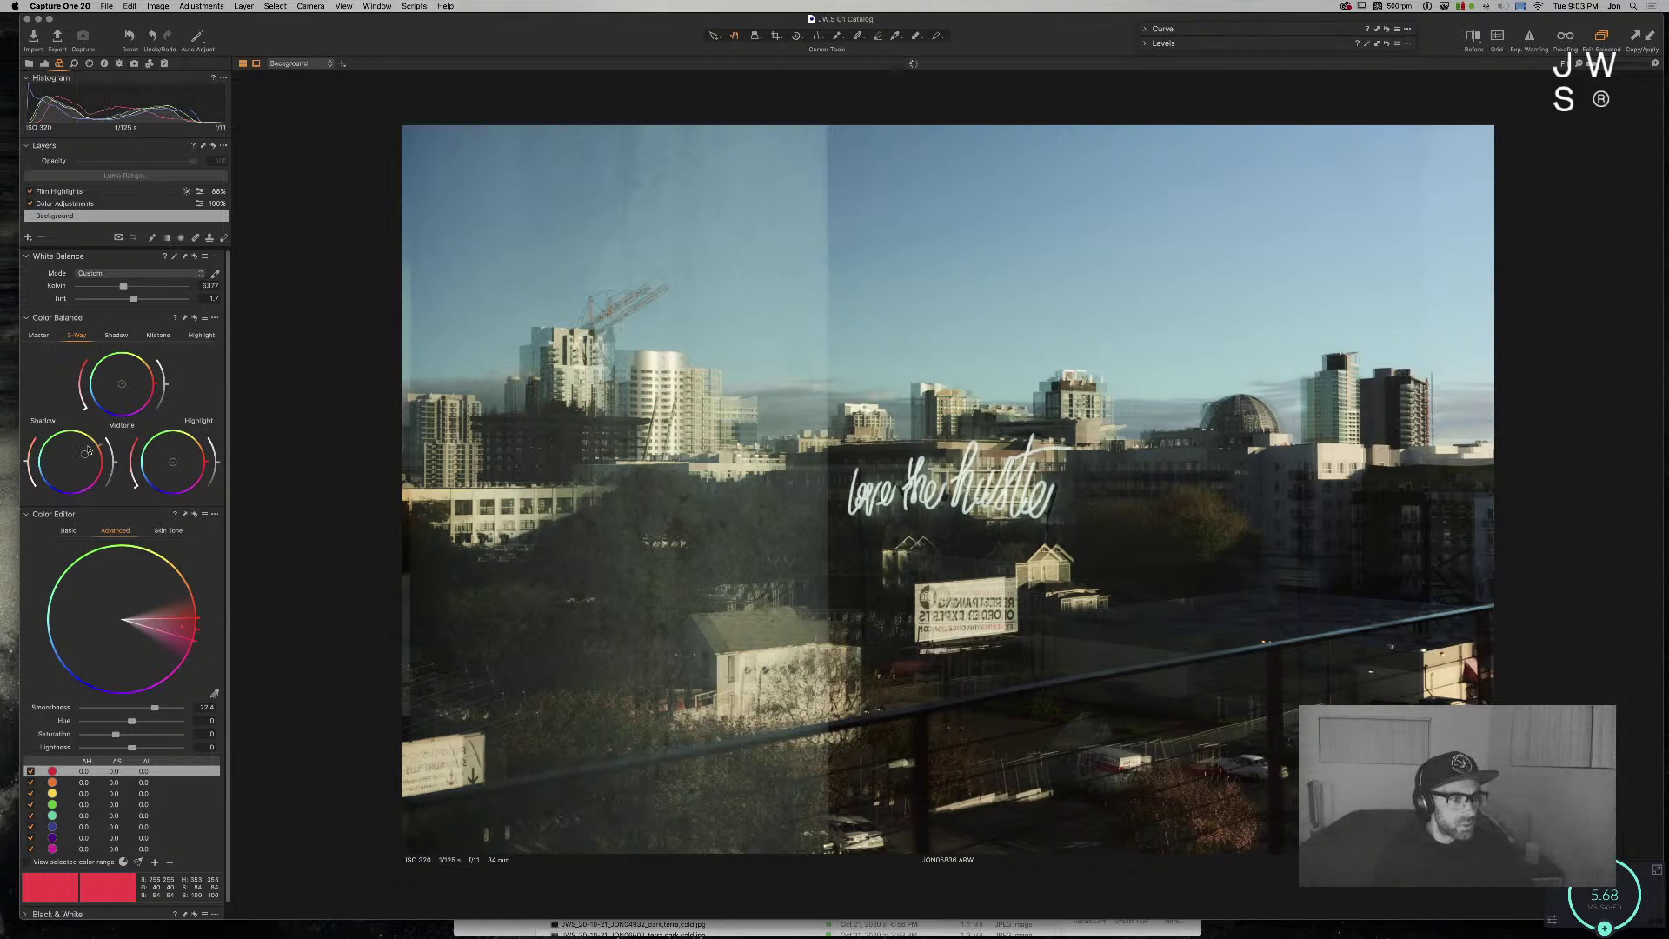
{"action": "mouse_move", "coordinate": [99, 446]}
{"action": "left_mouse_down"}
{"action": "mouse_move", "coordinate": [26, 472]}
{"action": "mouse_move", "coordinate": [113, 465]}
{"action": "left_mouse_up"}
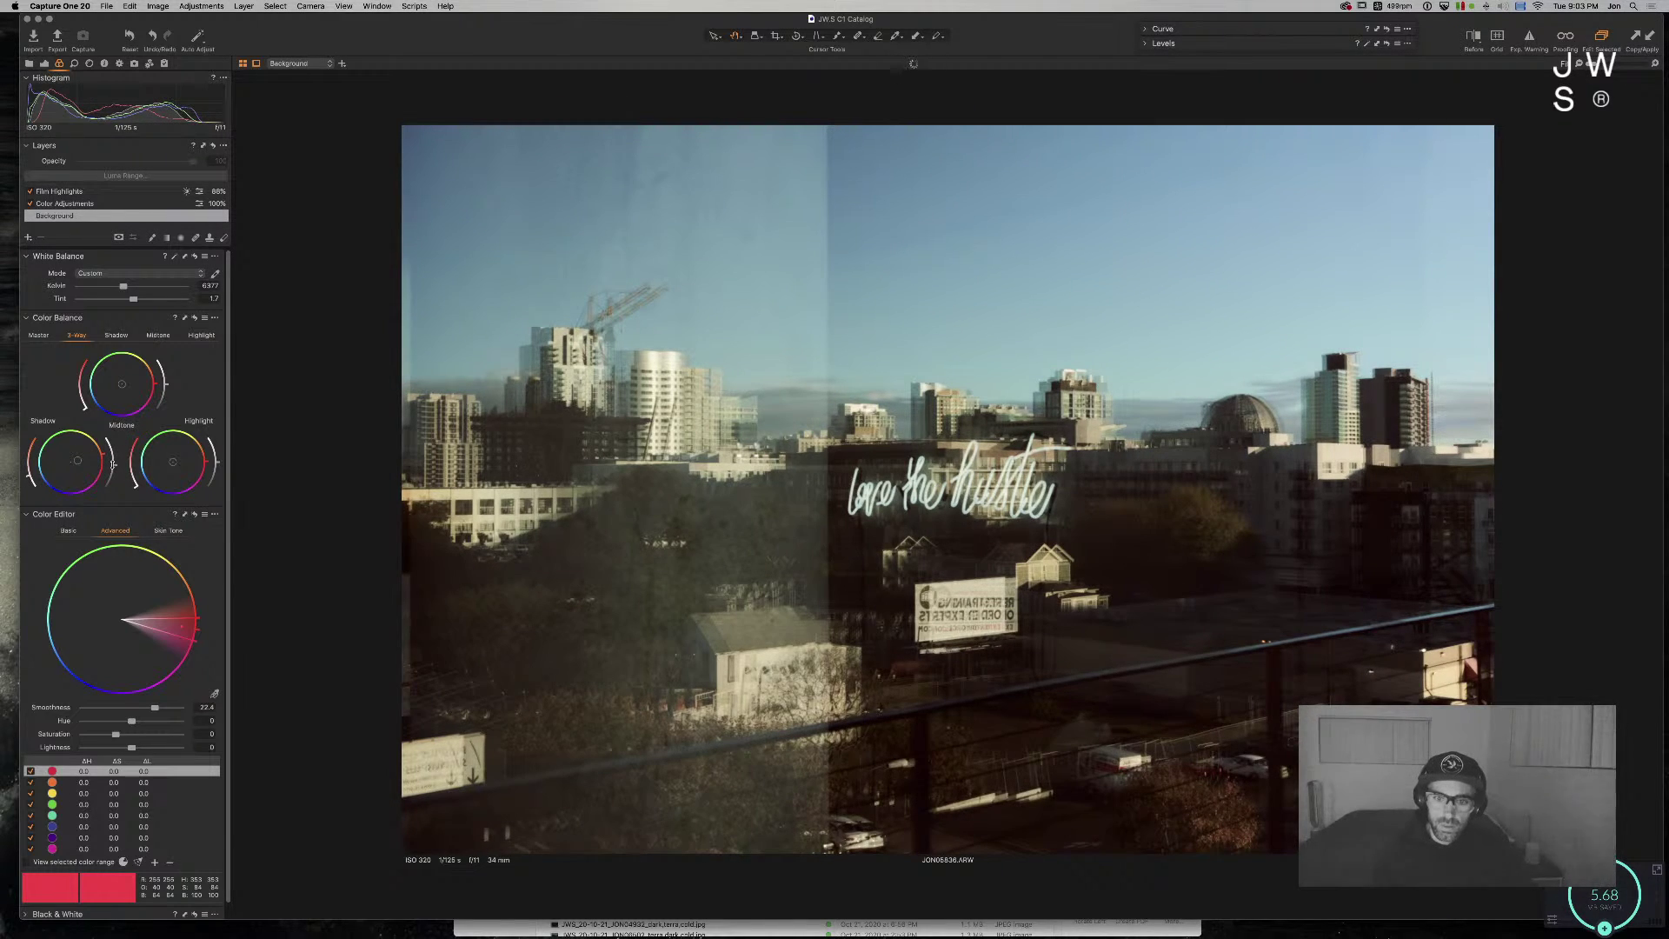
Step: Tint the midtones faintly yellow-green and lower their lightness slightly, and shift the highlights toward cyan
{"action": "mouse_move", "coordinate": [124, 383]}
{"action": "left_mouse_down"}
{"action": "mouse_move", "coordinate": [140, 359]}
{"action": "mouse_move", "coordinate": [123, 352]}
{"action": "left_mouse_up"}
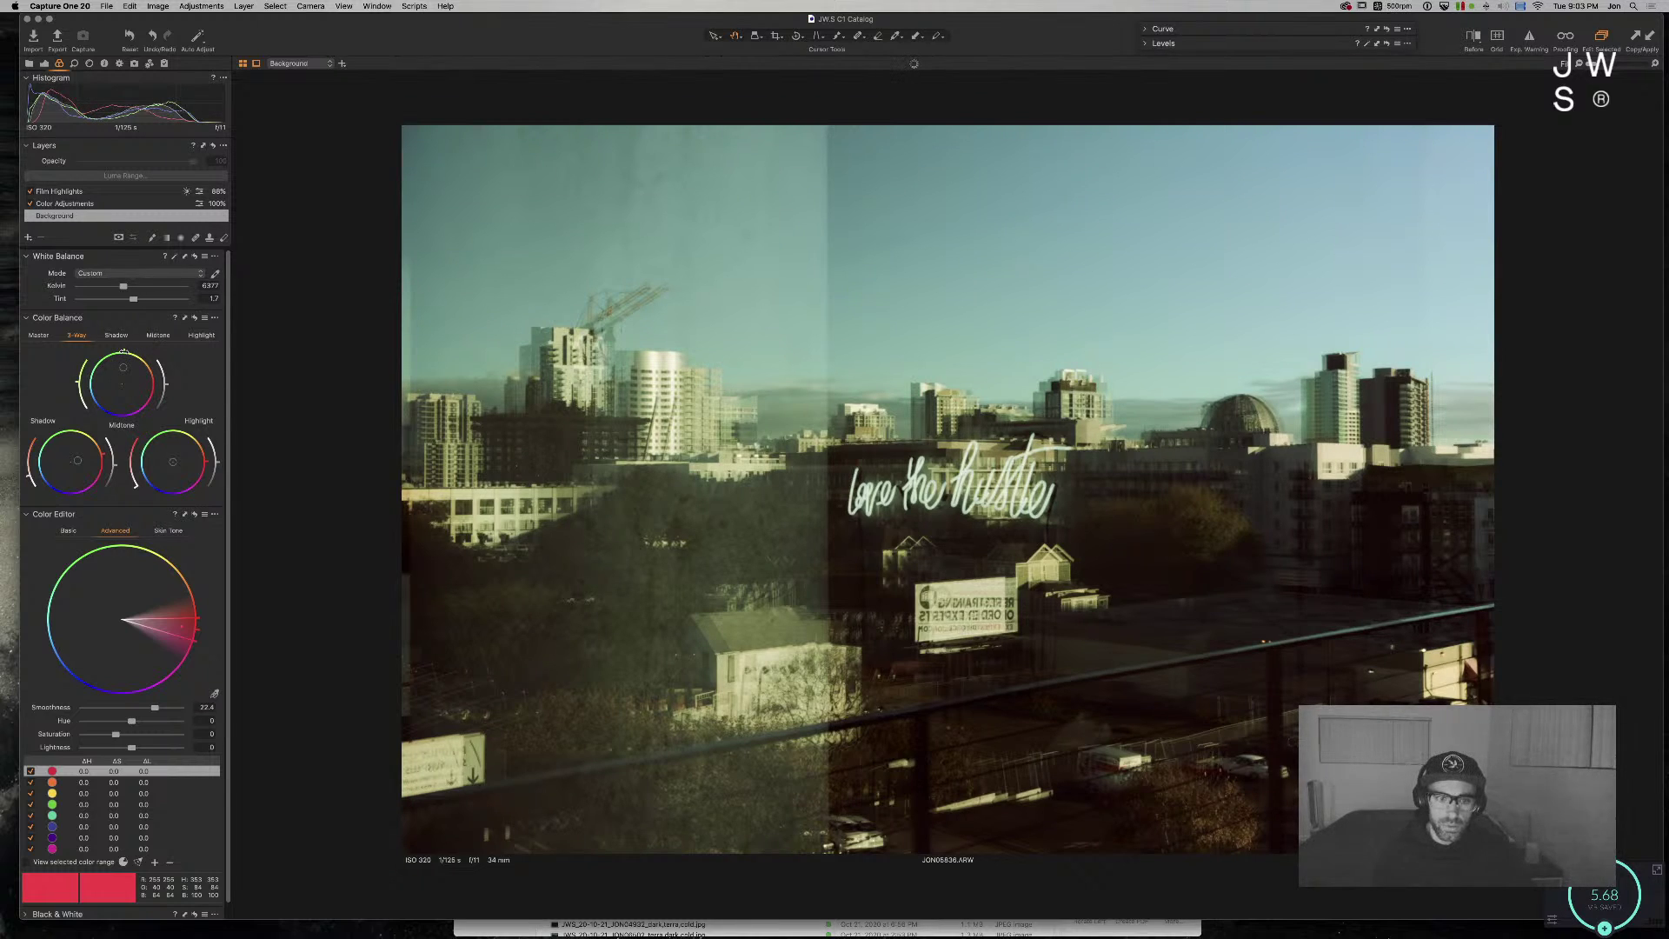
{"action": "double_click", "coordinate": [123, 352]}
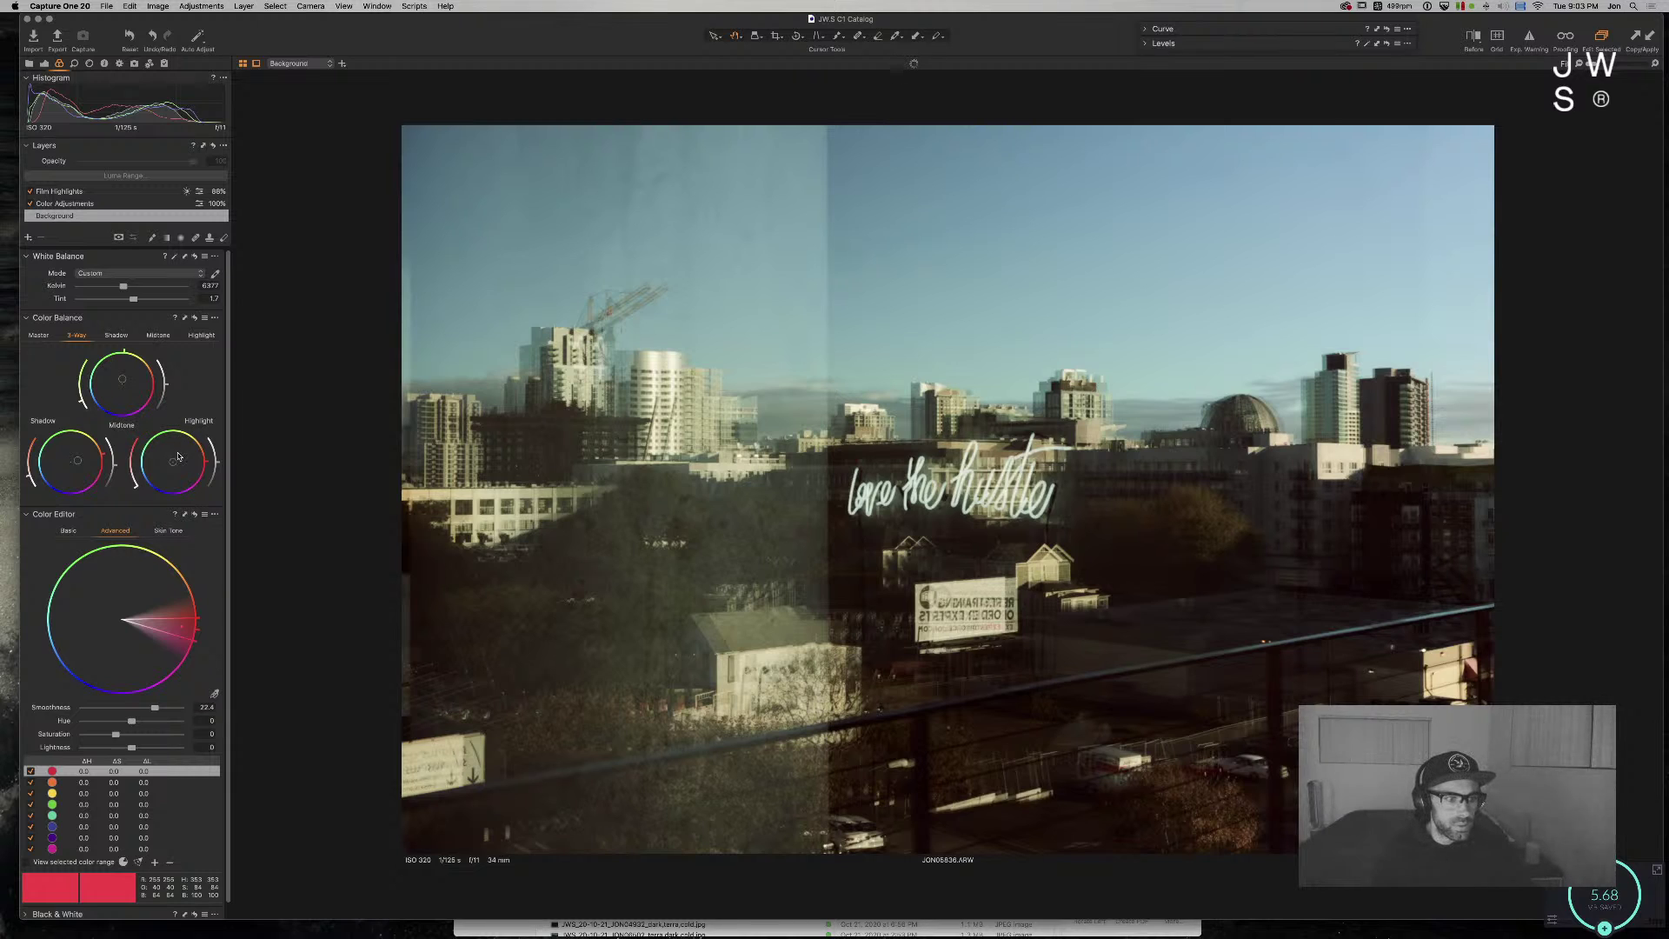
{"action": "left_click_drag", "start_coordinate": [173, 461], "coordinate": [219, 460]}
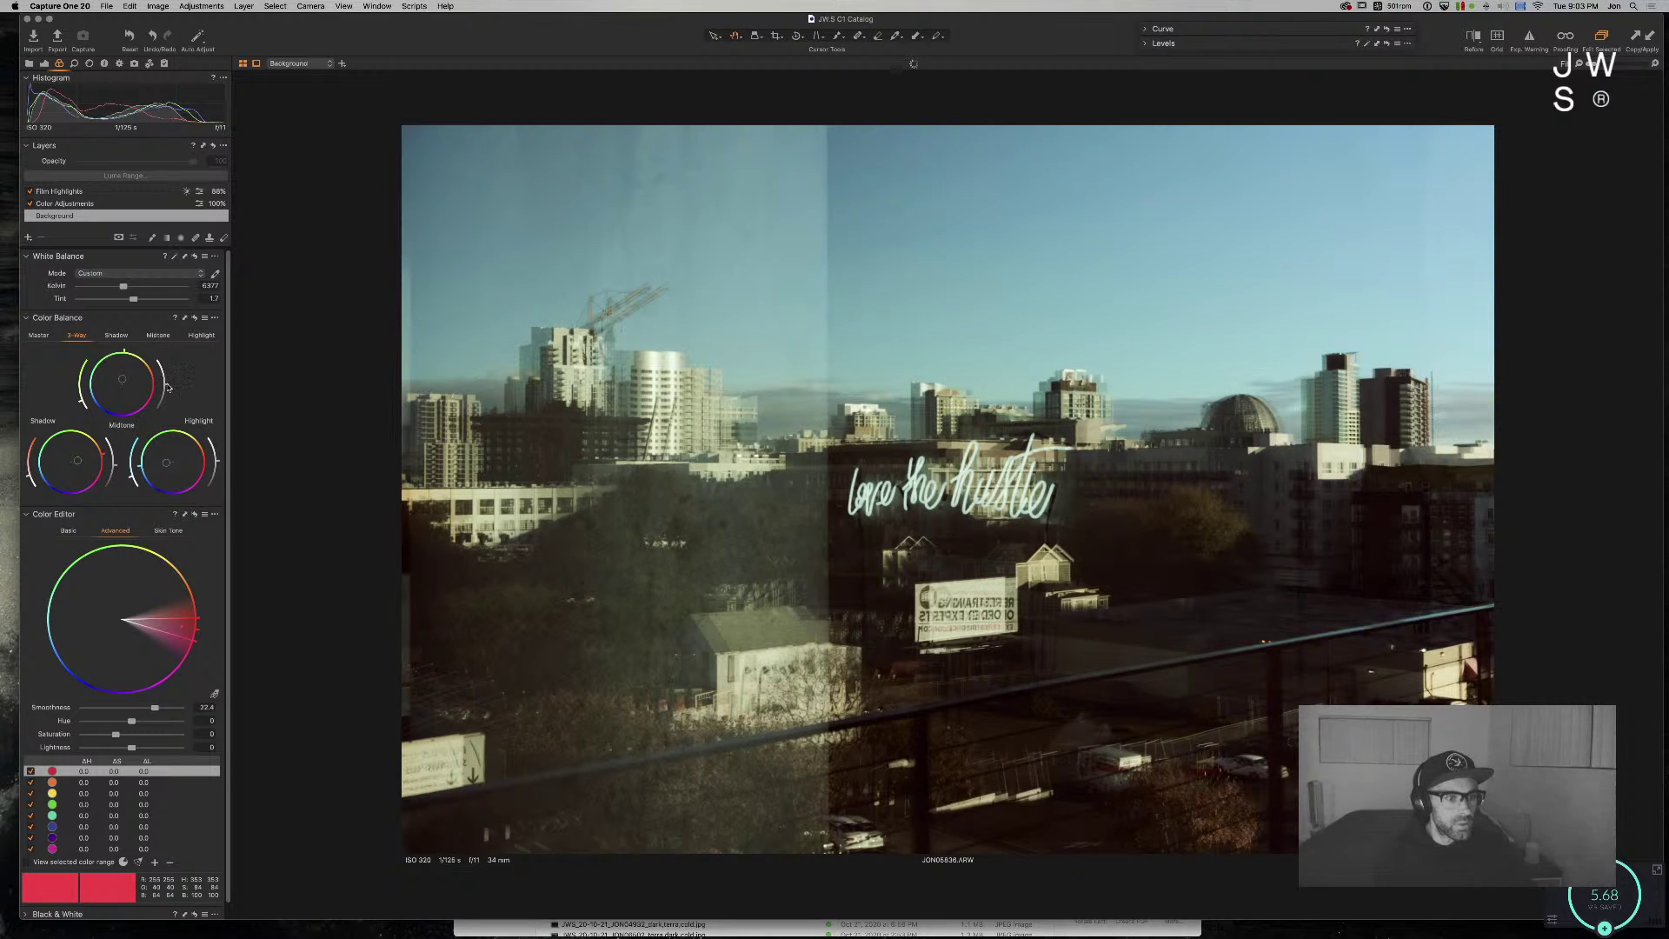
{"action": "left_click_drag", "start_coordinate": [165, 372], "coordinate": [173, 399]}
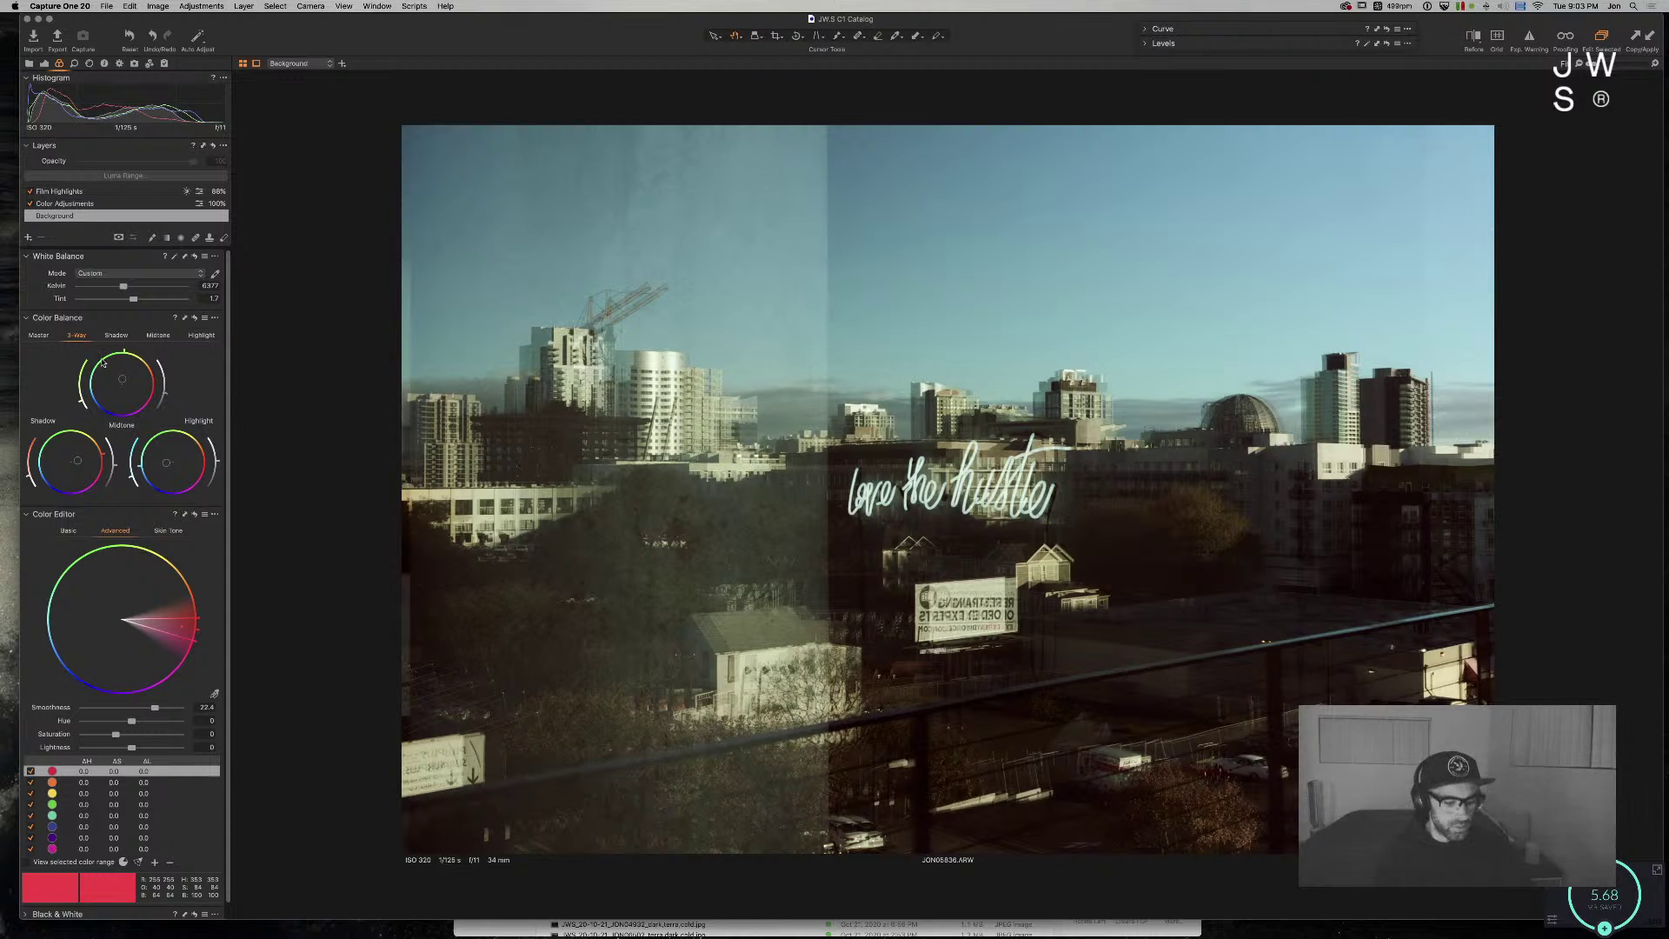
Step: Set the cityscape's Contrast to about -23 and Brightness to about 14
{"action": "key", "text": "alt+super+2"}
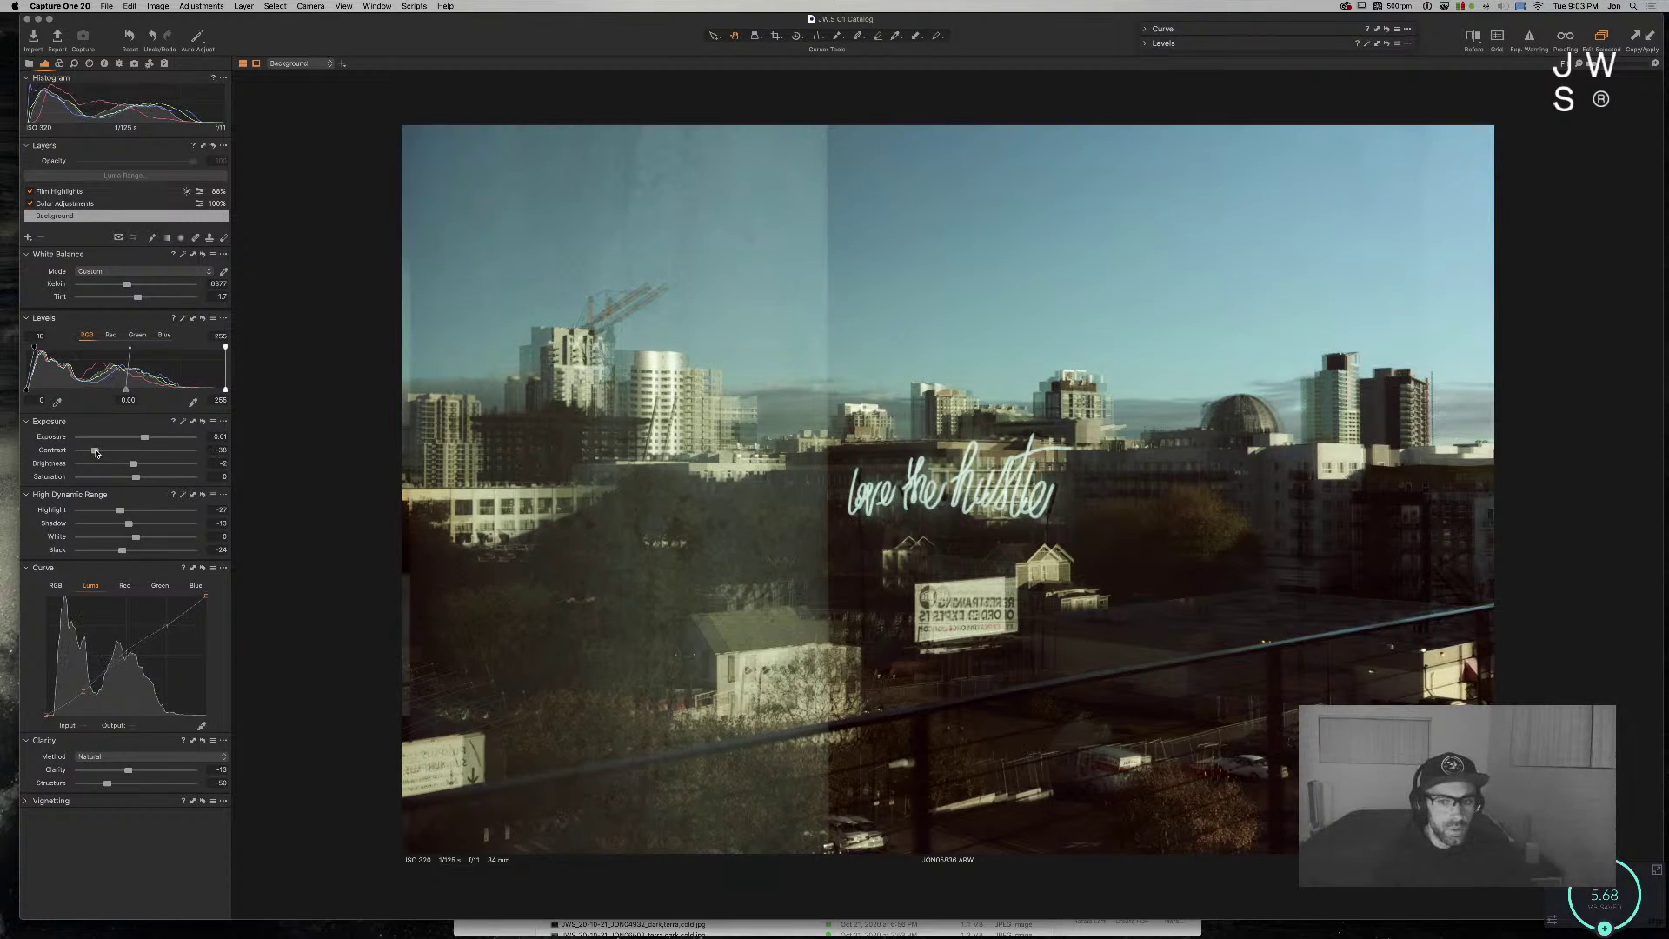
{"action": "left_click_drag", "start_coordinate": [116, 451], "coordinate": [148, 466]}
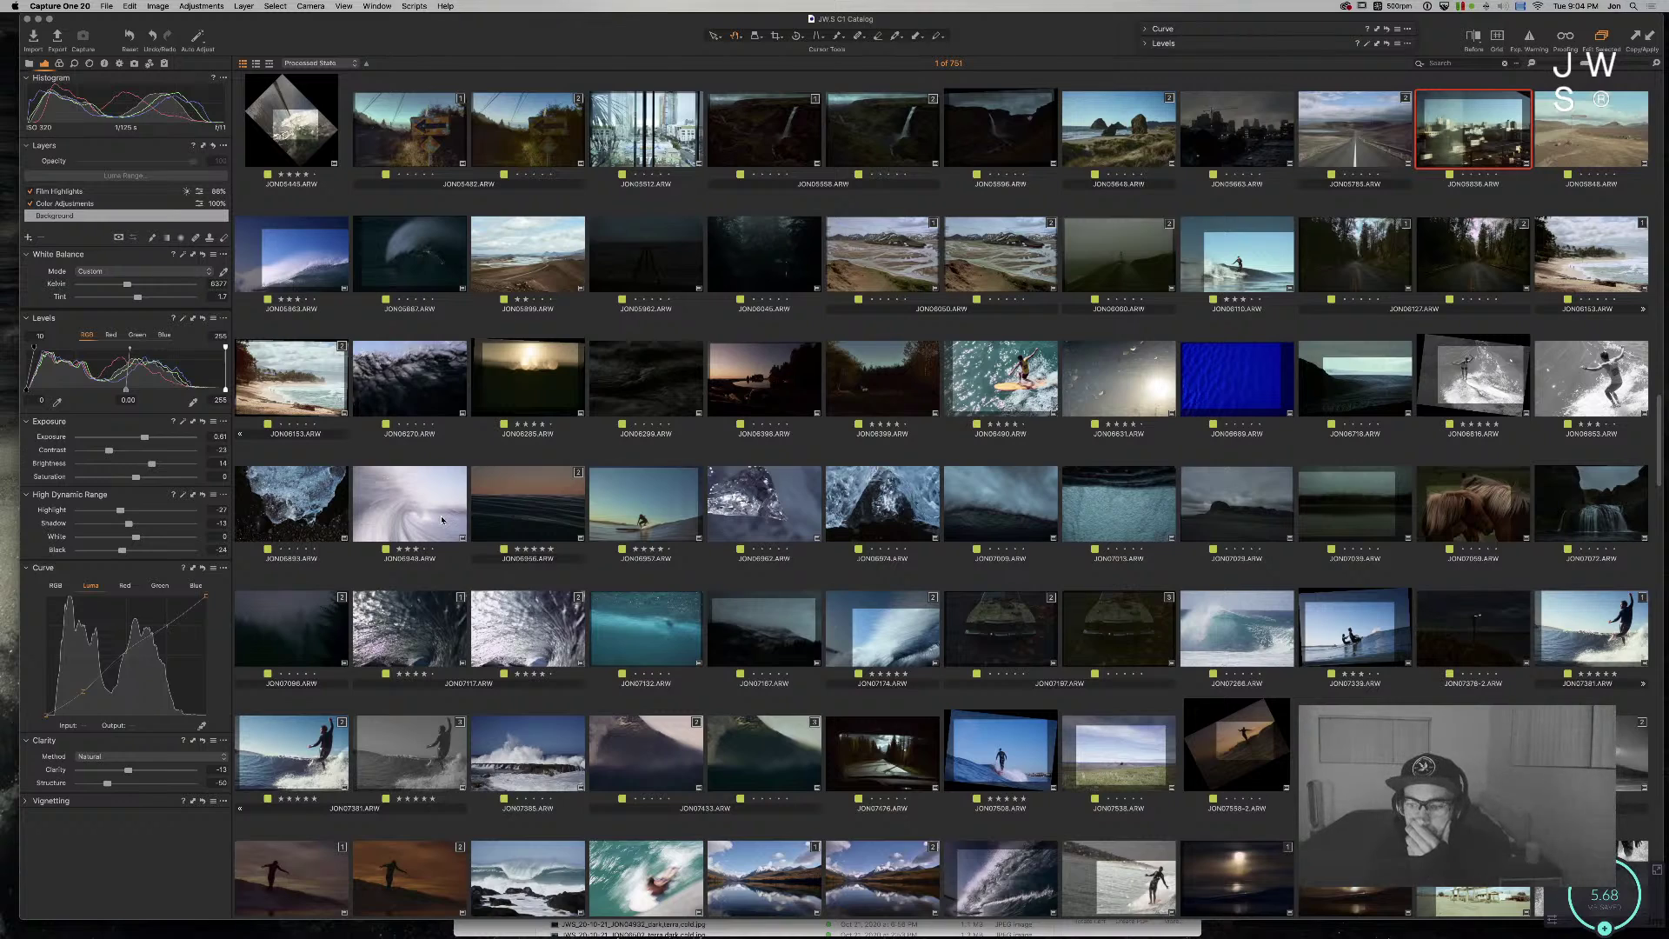
Step: Find and open the sand dune photo JON02710 and apply the copied adjustments with the Film Highlights and Color Adjustments layers
{"action": "scroll", "coordinate": [686, 546], "scroll_direction": "up", "scroll_amount": 8}
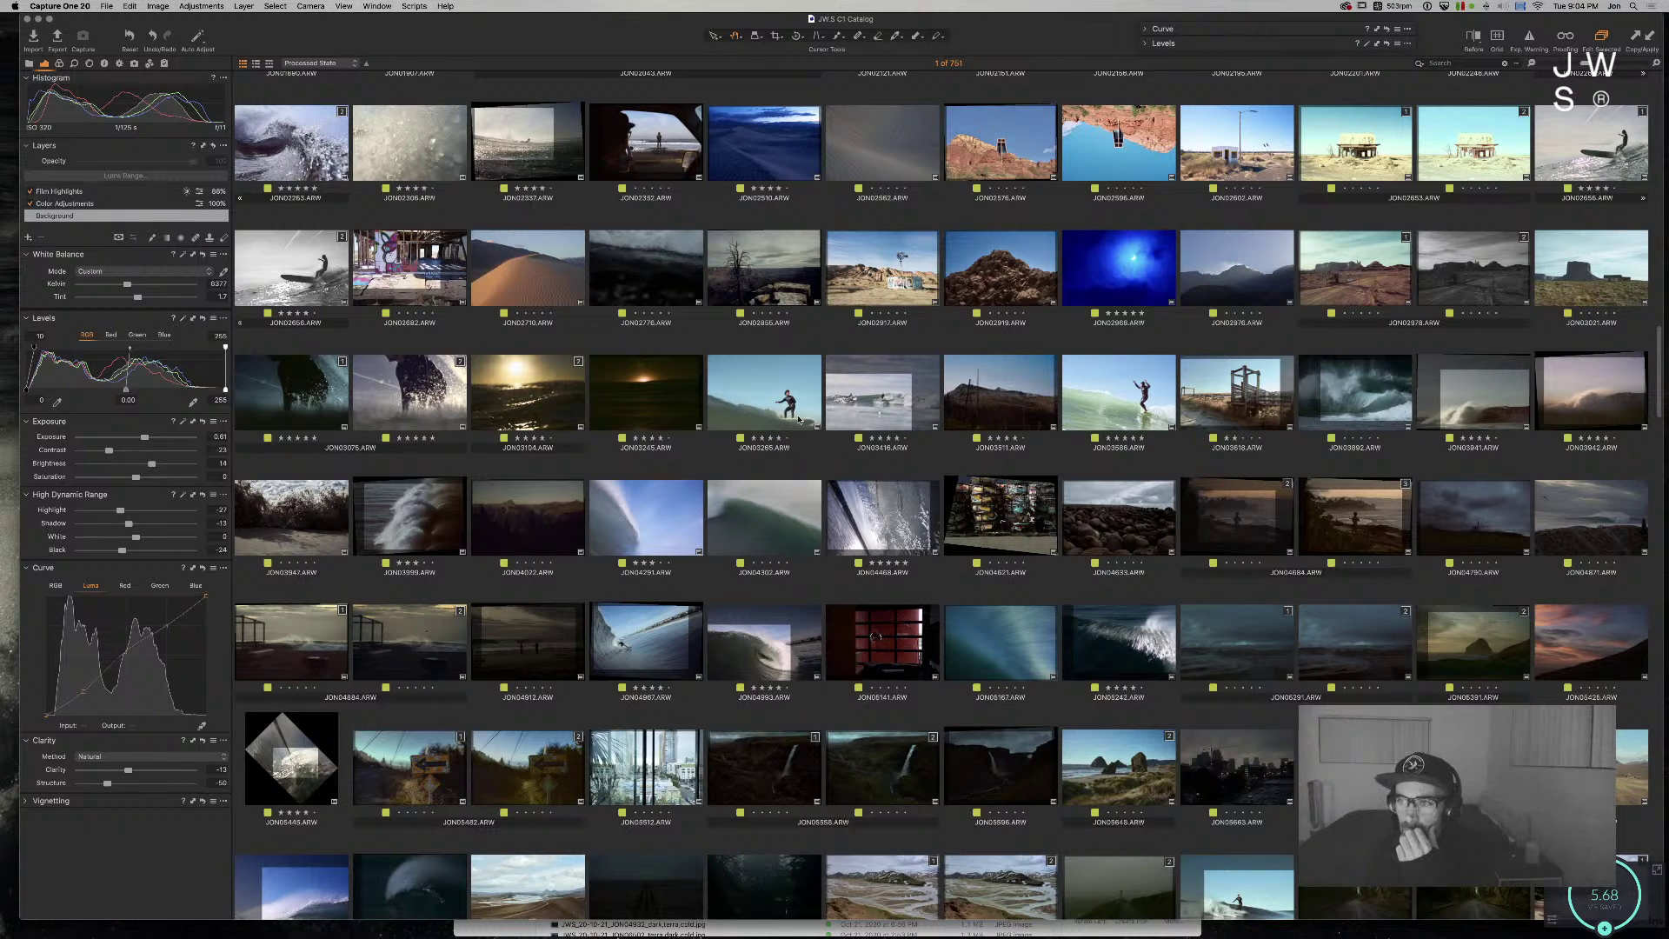
{"action": "scroll", "coordinate": [799, 420], "scroll_direction": "up", "scroll_amount": 3}
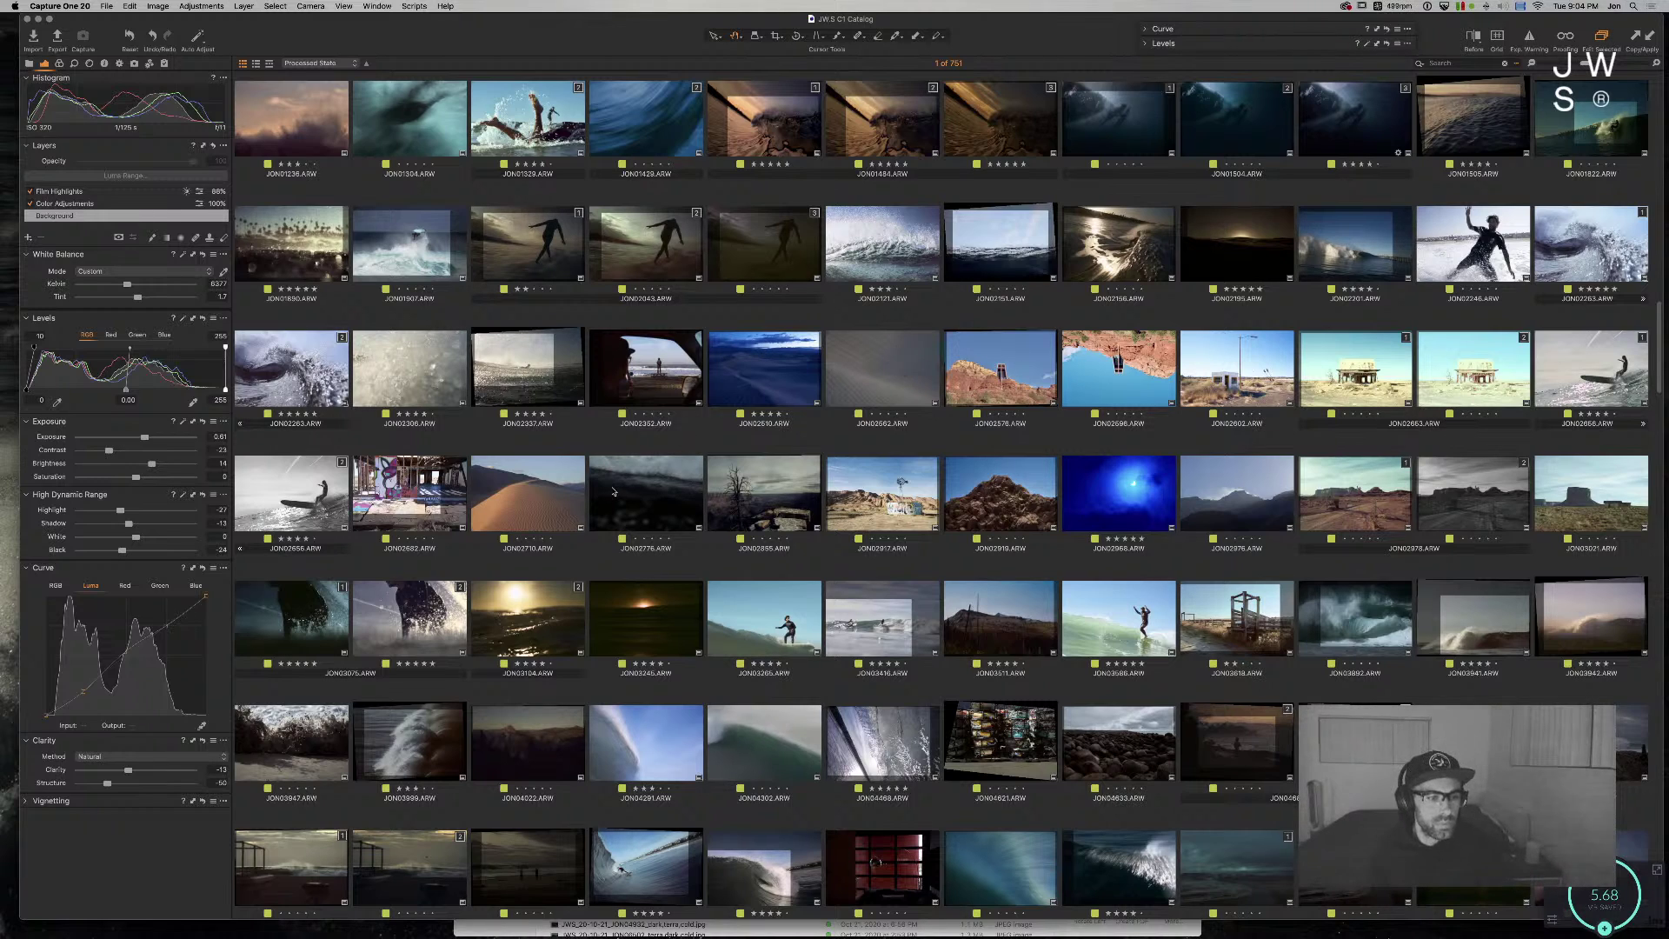
{"action": "double_click", "coordinate": [563, 504]}
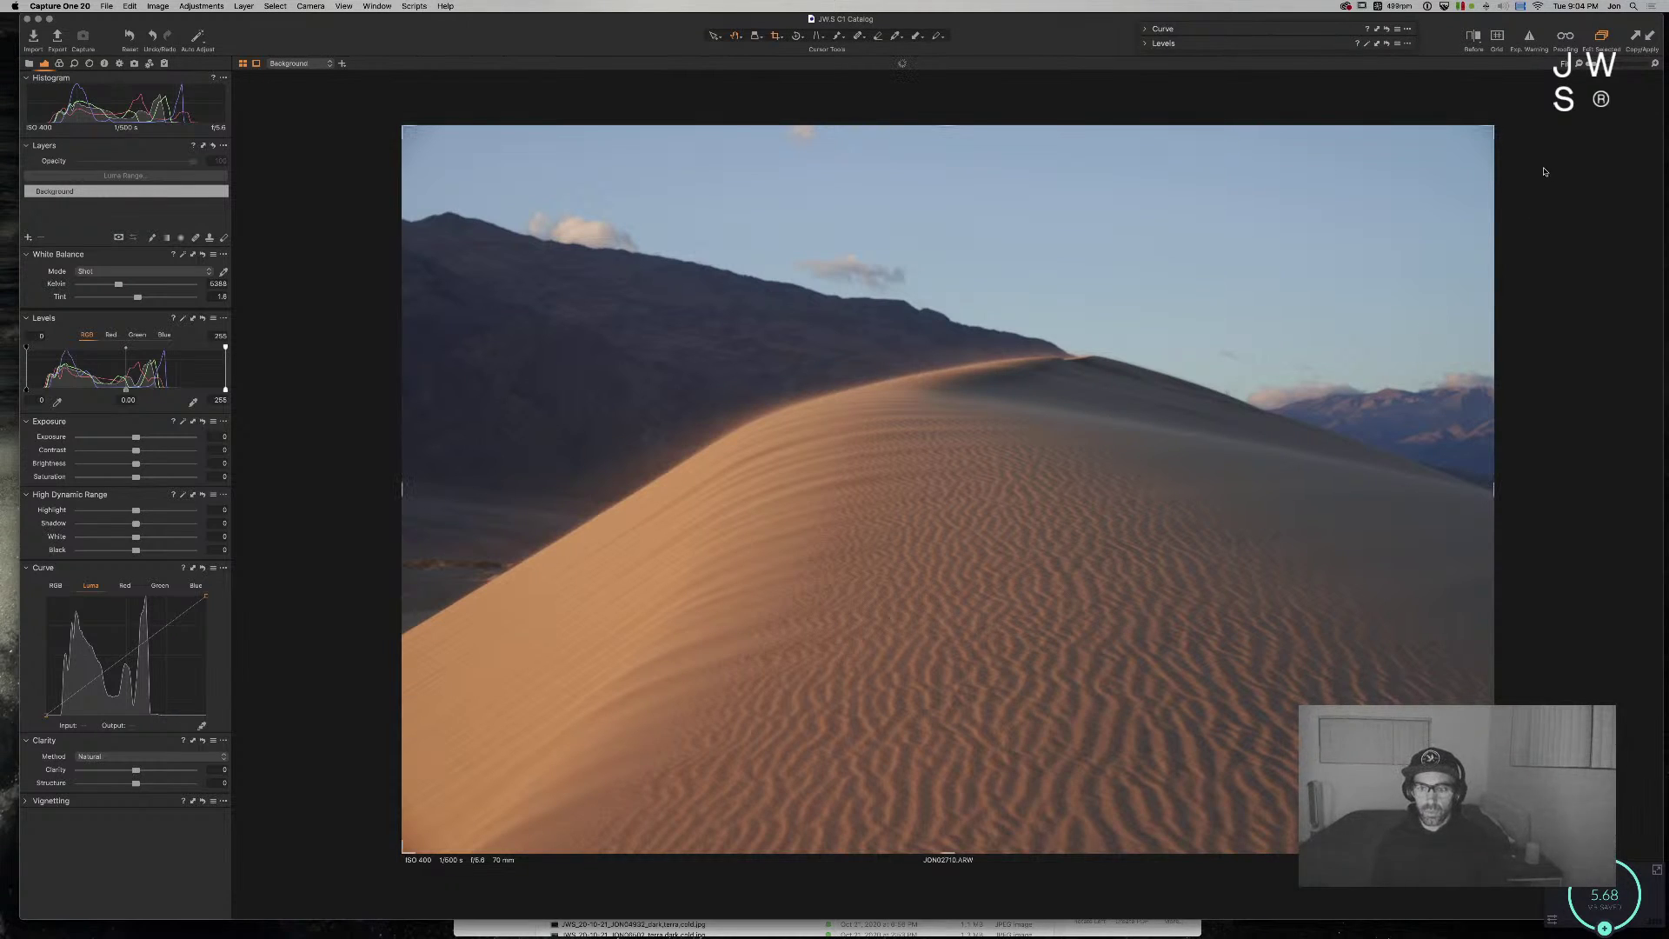
{"action": "key", "text": "super+shift+c"}
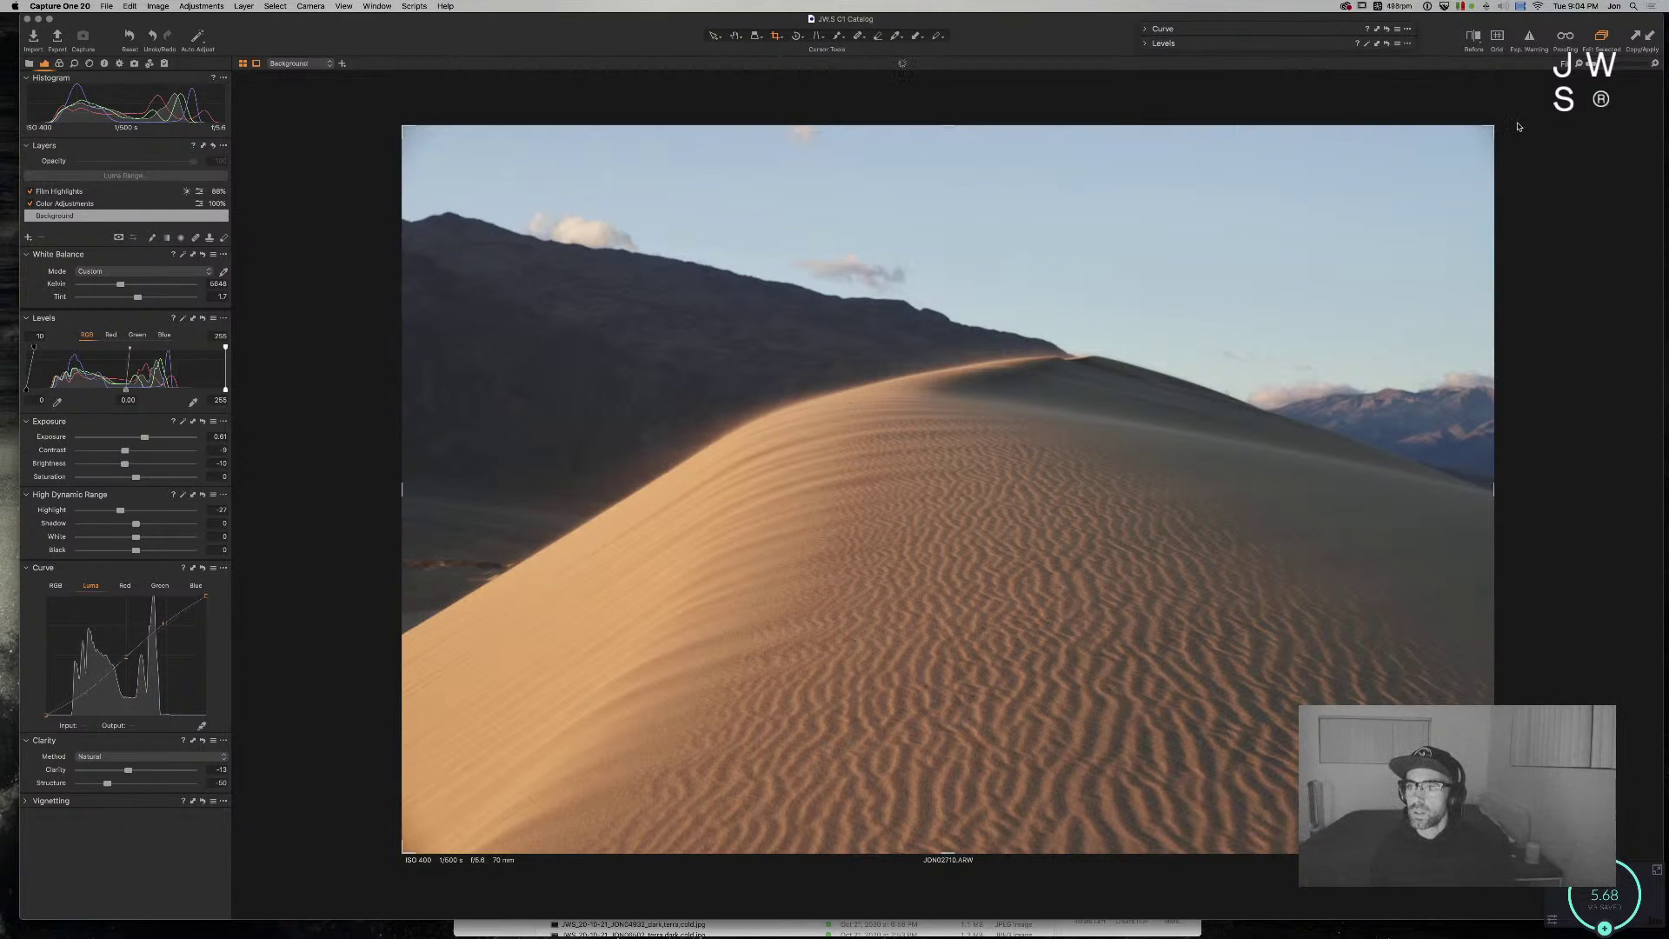
Step: Crop the dune photo slightly tighter, trimming mainly its right and lower edges and a thin strip on the left
{"action": "left_click_drag", "start_coordinate": [1495, 131], "coordinate": [1188, 279]}
{"action": "left_click_drag", "start_coordinate": [1122, 438], "coordinate": [1117, 344]}
{"action": "key", "text": "h"}
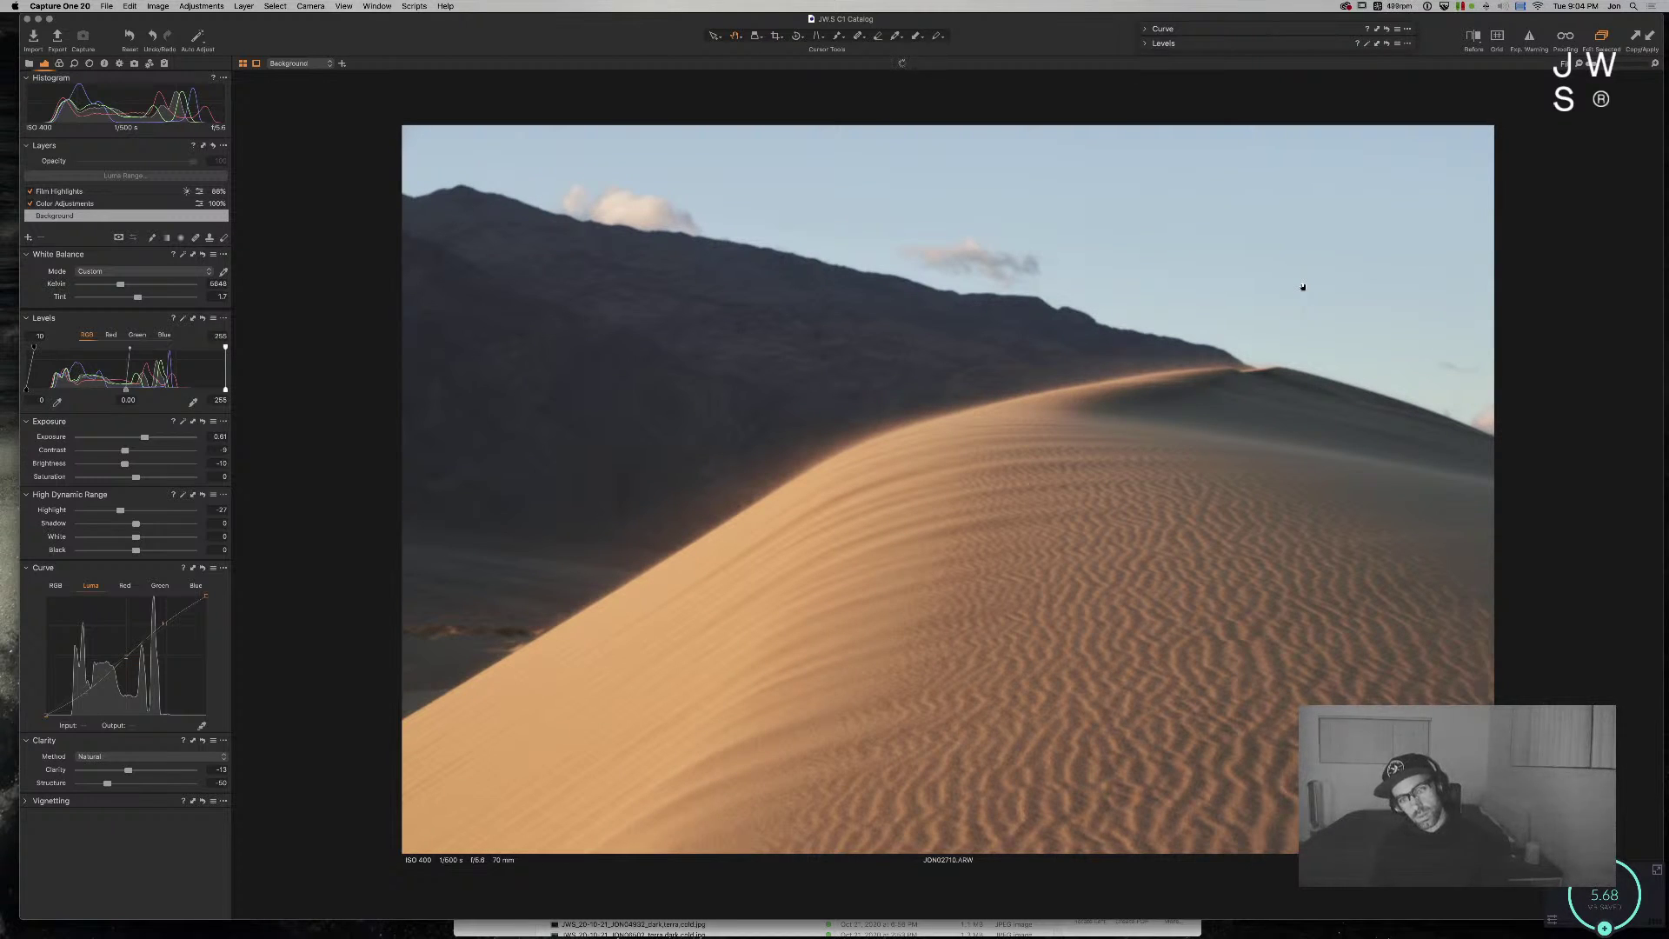
{"action": "key", "text": "c"}
{"action": "left_click_drag", "start_coordinate": [1260, 737], "coordinate": [1405, 834]}
{"action": "left_click_drag", "start_coordinate": [1193, 655], "coordinate": [1206, 622]}
{"action": "left_click_drag", "start_coordinate": [1220, 622], "coordinate": [1213, 622]}
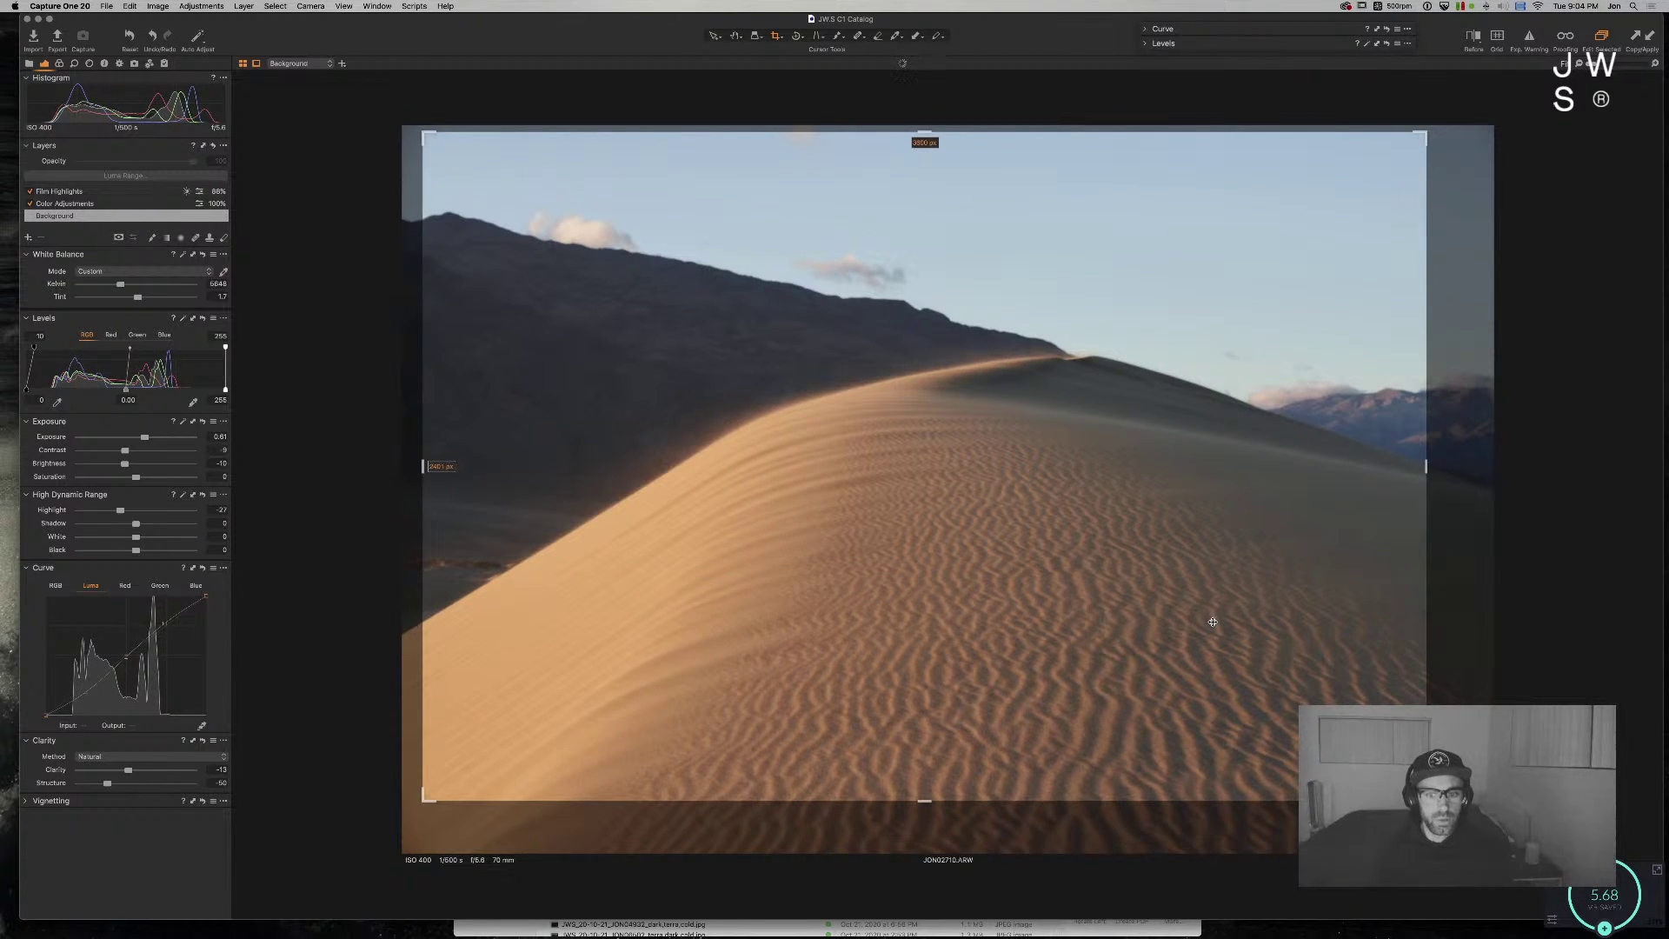
{"action": "key", "text": "h"}
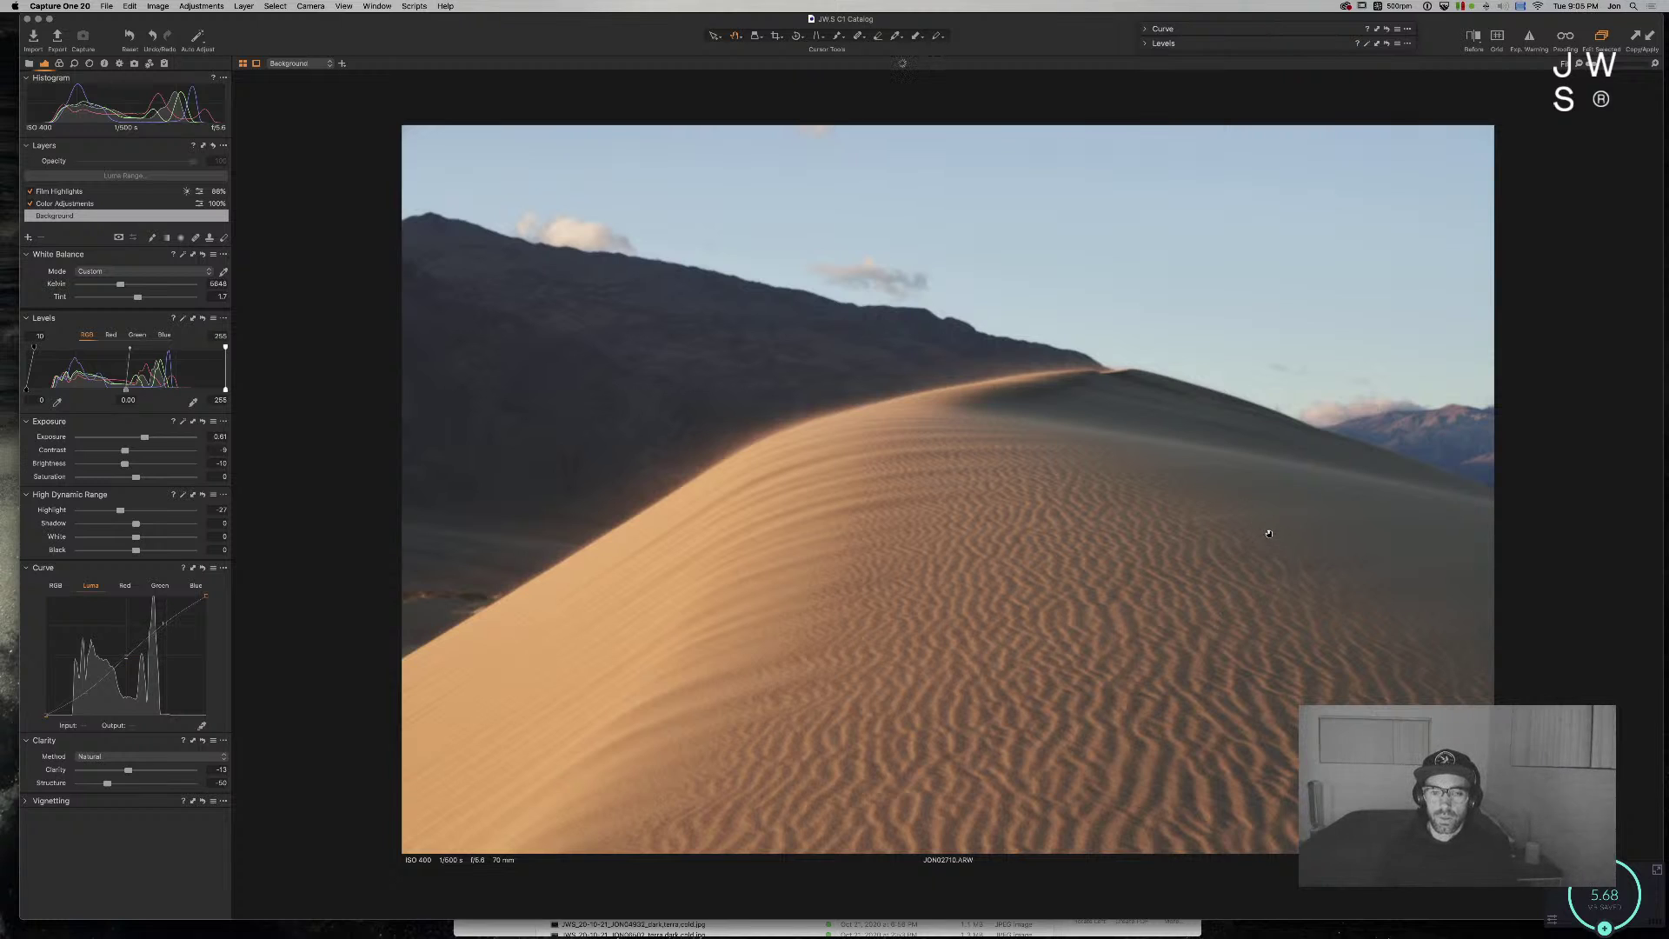
Step: Set the dune's white balance Tint to about -2 with slightly lower Kelvin, and set Shadow to about -23 and Black to -31
{"action": "key", "text": "super+Tab"}
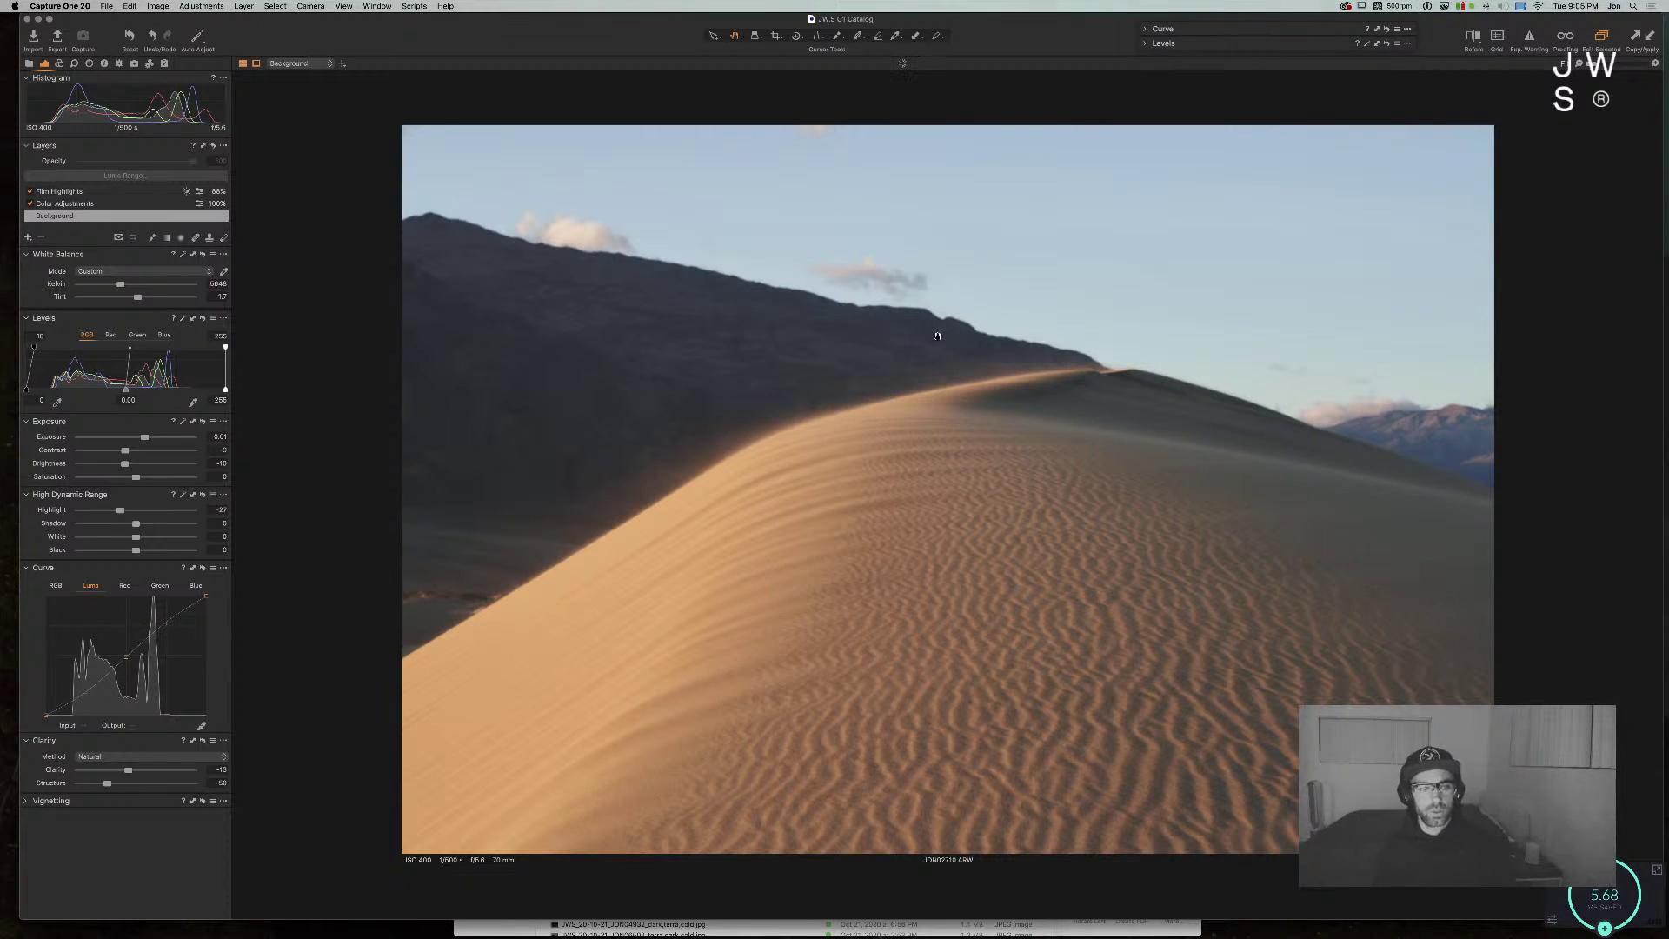
{"action": "left_click_drag", "start_coordinate": [137, 296], "coordinate": [123, 285]}
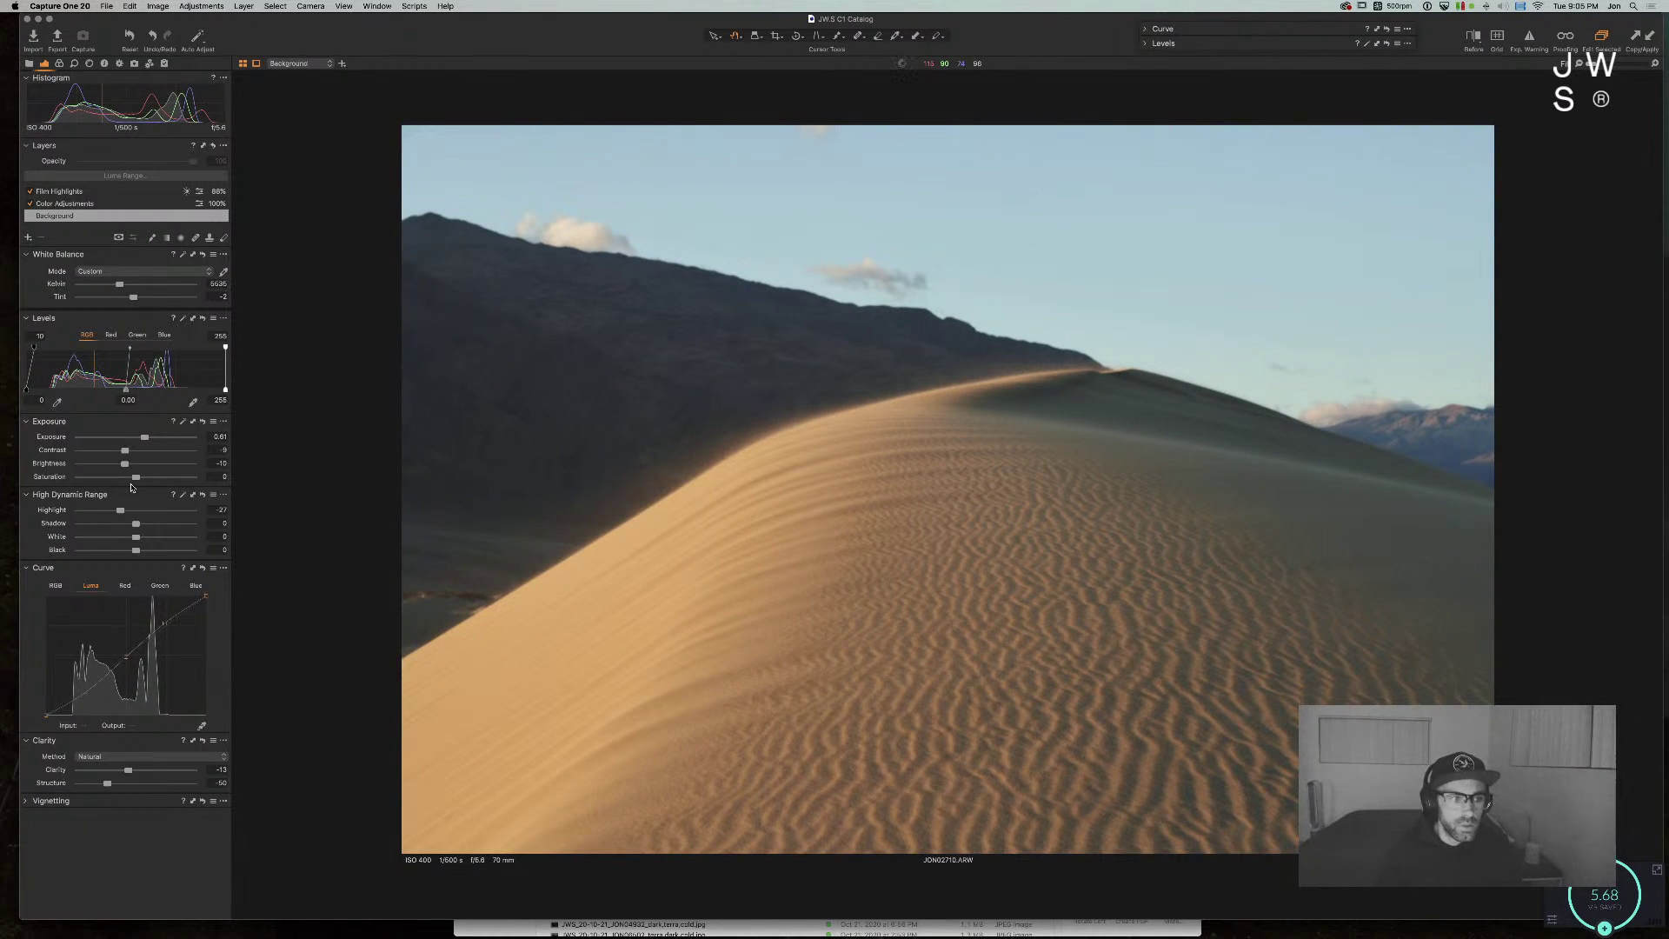
{"action": "mouse_move", "coordinate": [136, 551]}
{"action": "left_mouse_down"}
{"action": "mouse_move", "coordinate": [117, 550]}
{"action": "mouse_move", "coordinate": [123, 524]}
{"action": "left_mouse_up"}
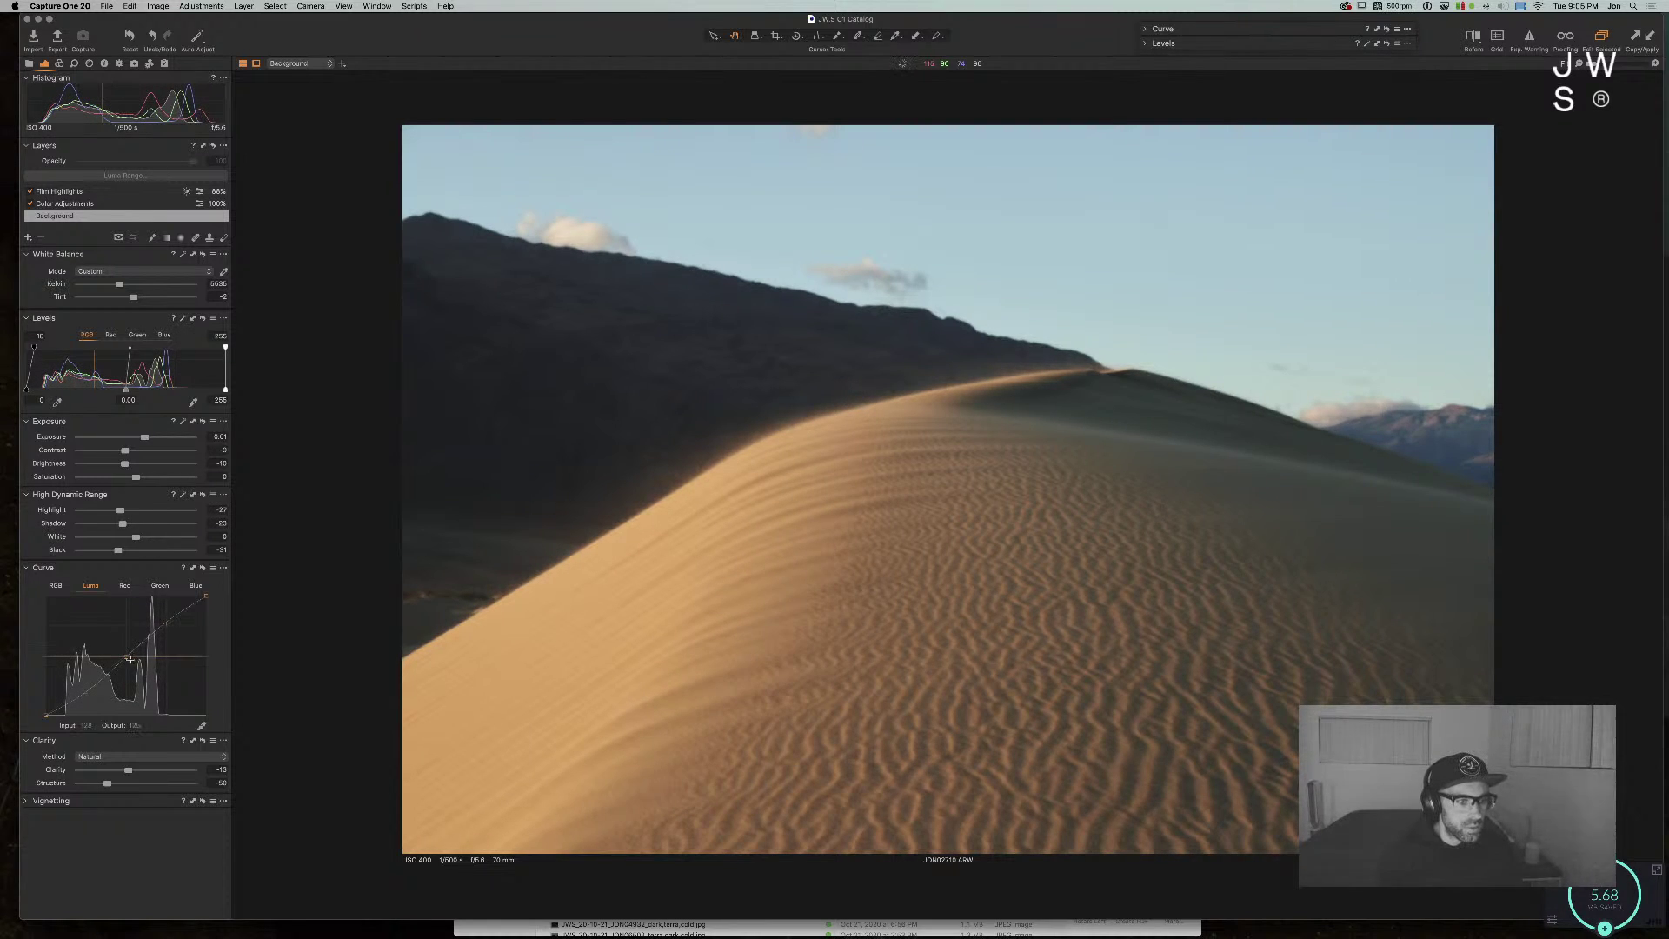
Step: Adjust the dune's Luma curve at its middle and lower points and set Brightness to about -31
{"action": "left_click_drag", "start_coordinate": [127, 656], "coordinate": [79, 693]}
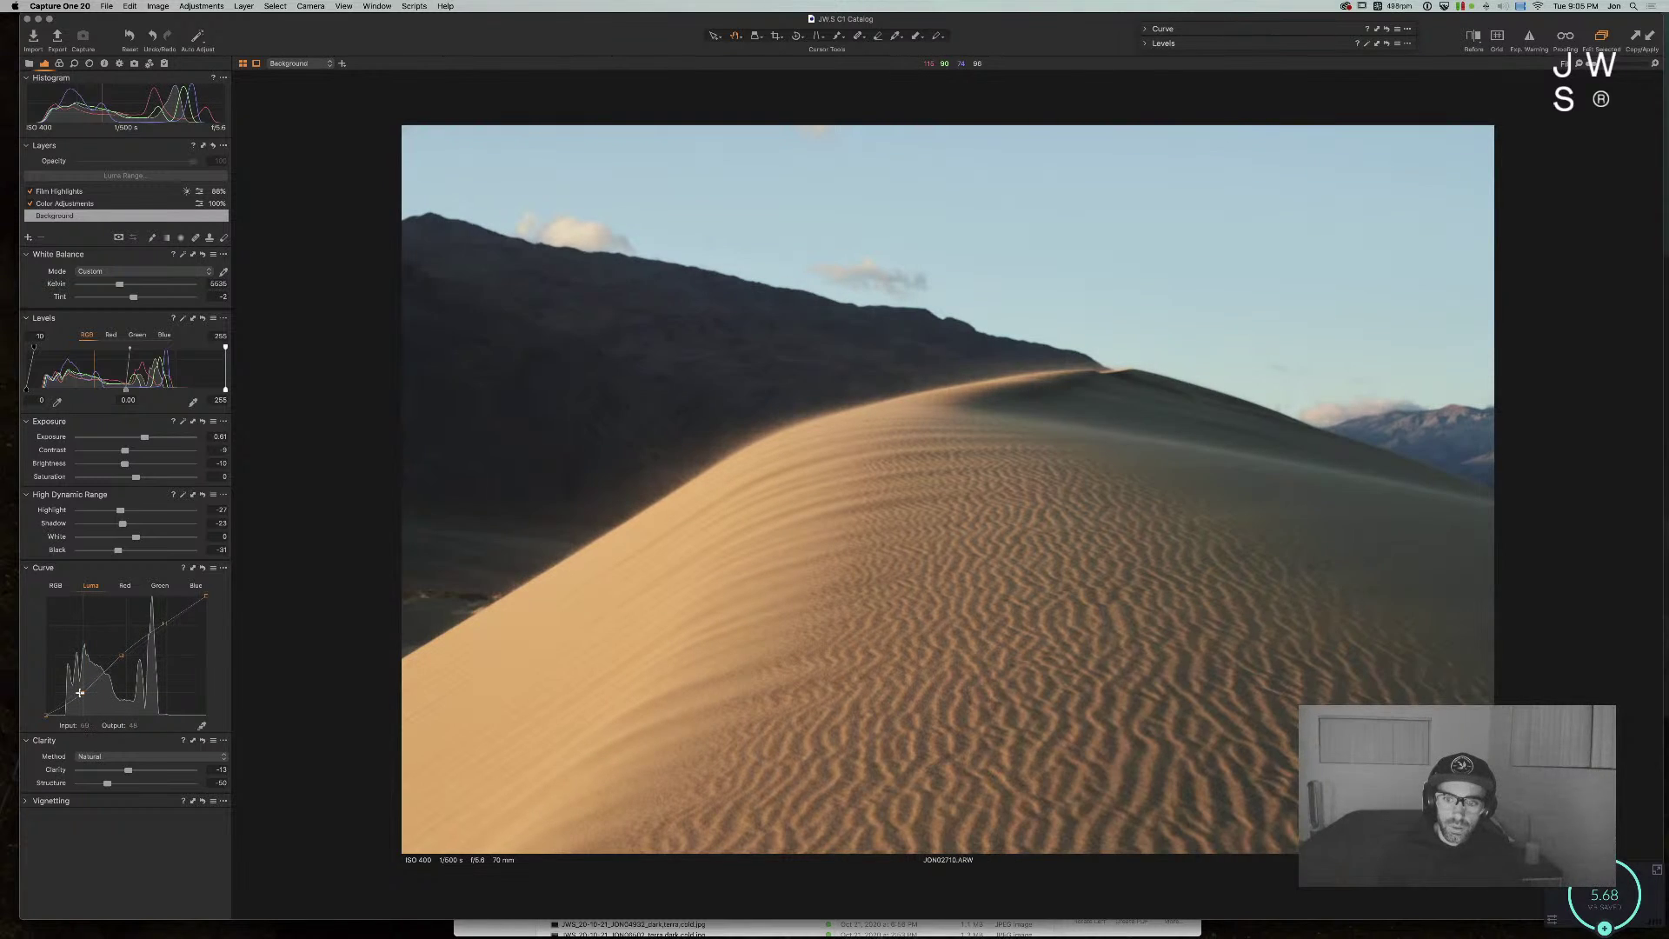
{"action": "left_click_drag", "start_coordinate": [125, 463], "coordinate": [100, 463]}
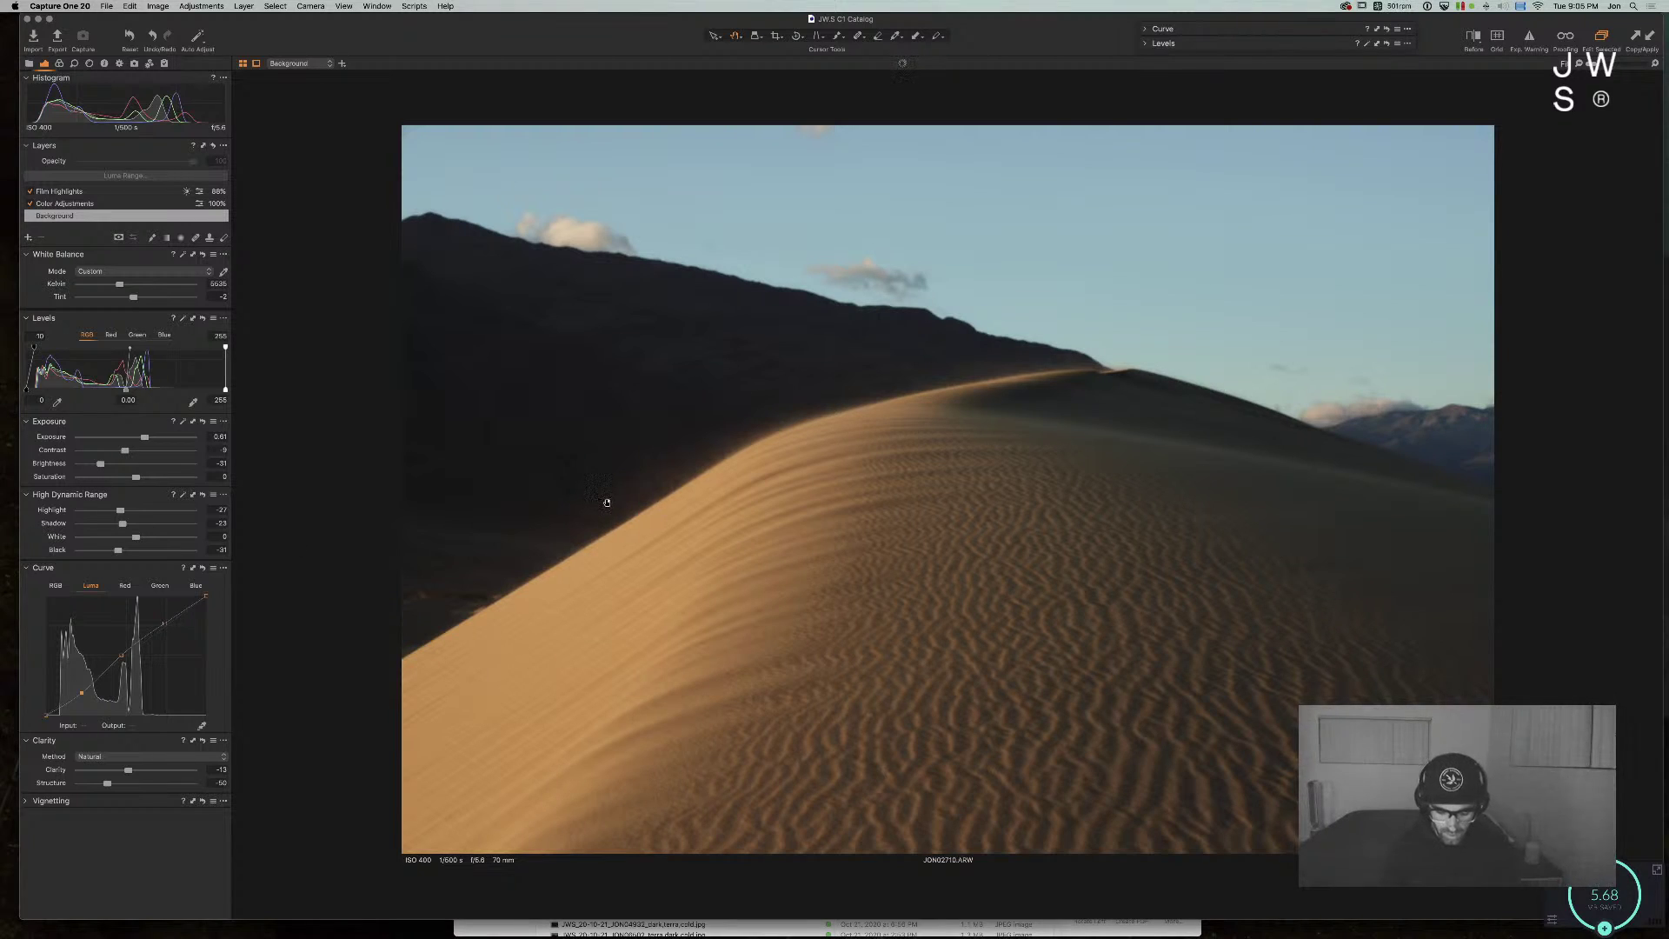
{"action": "key", "text": "super+alt+v"}
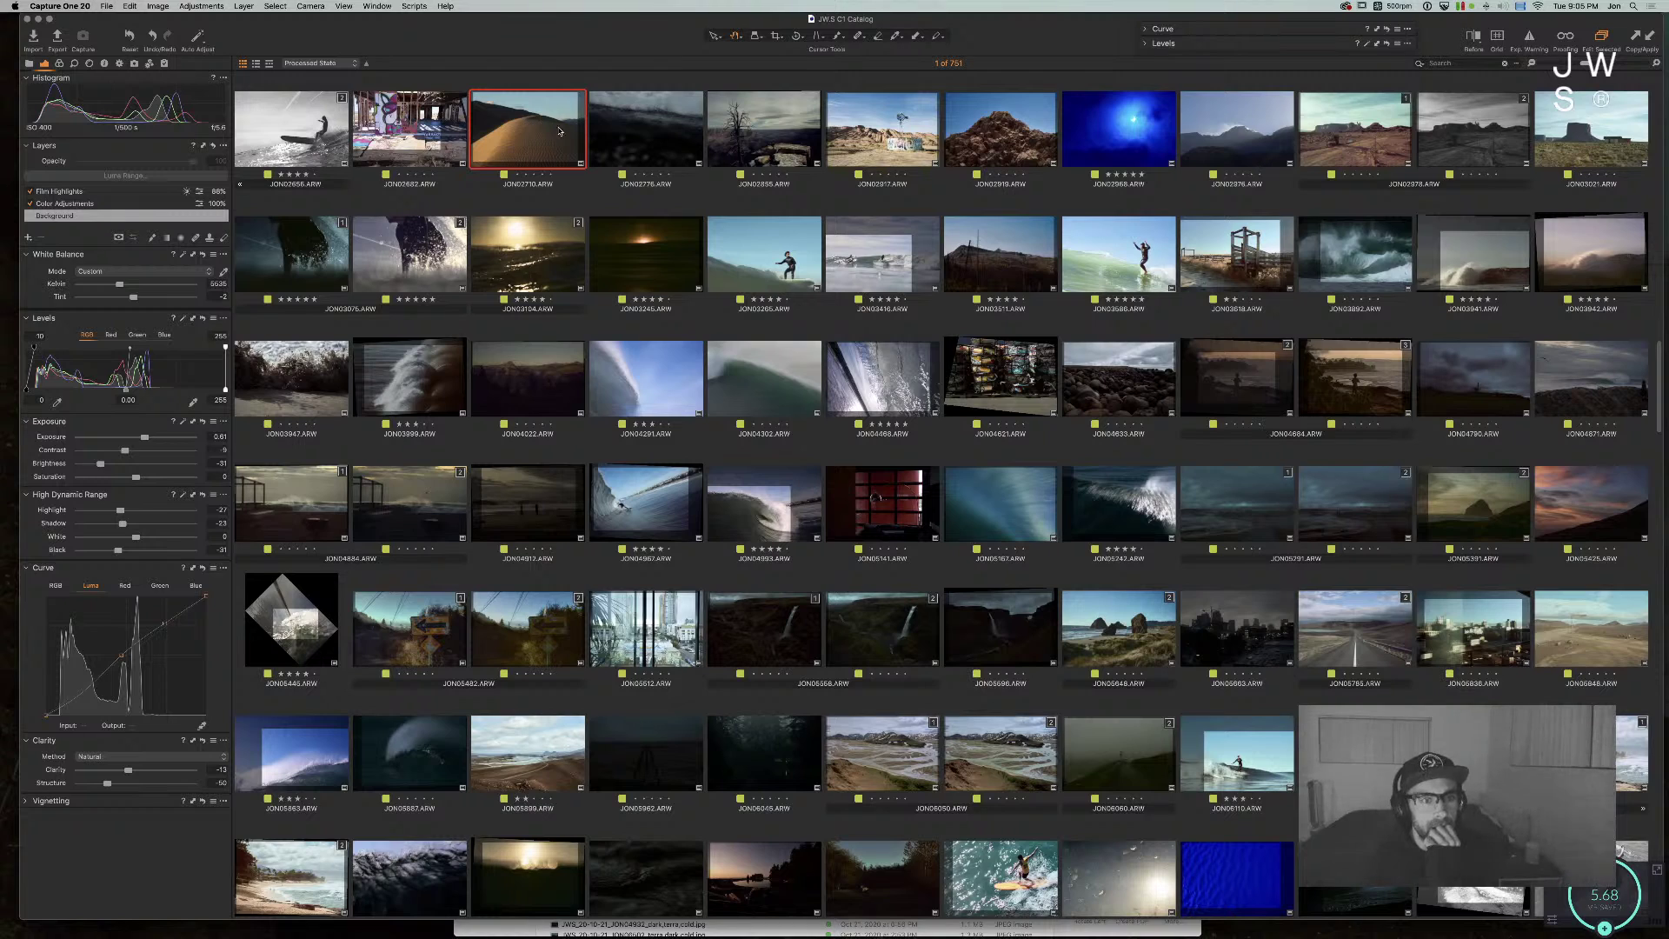
Step: Reposition the dune photo's crop against the image's right edge, keeping the distant mountains in frame
{"action": "double_click", "coordinate": [532, 131]}
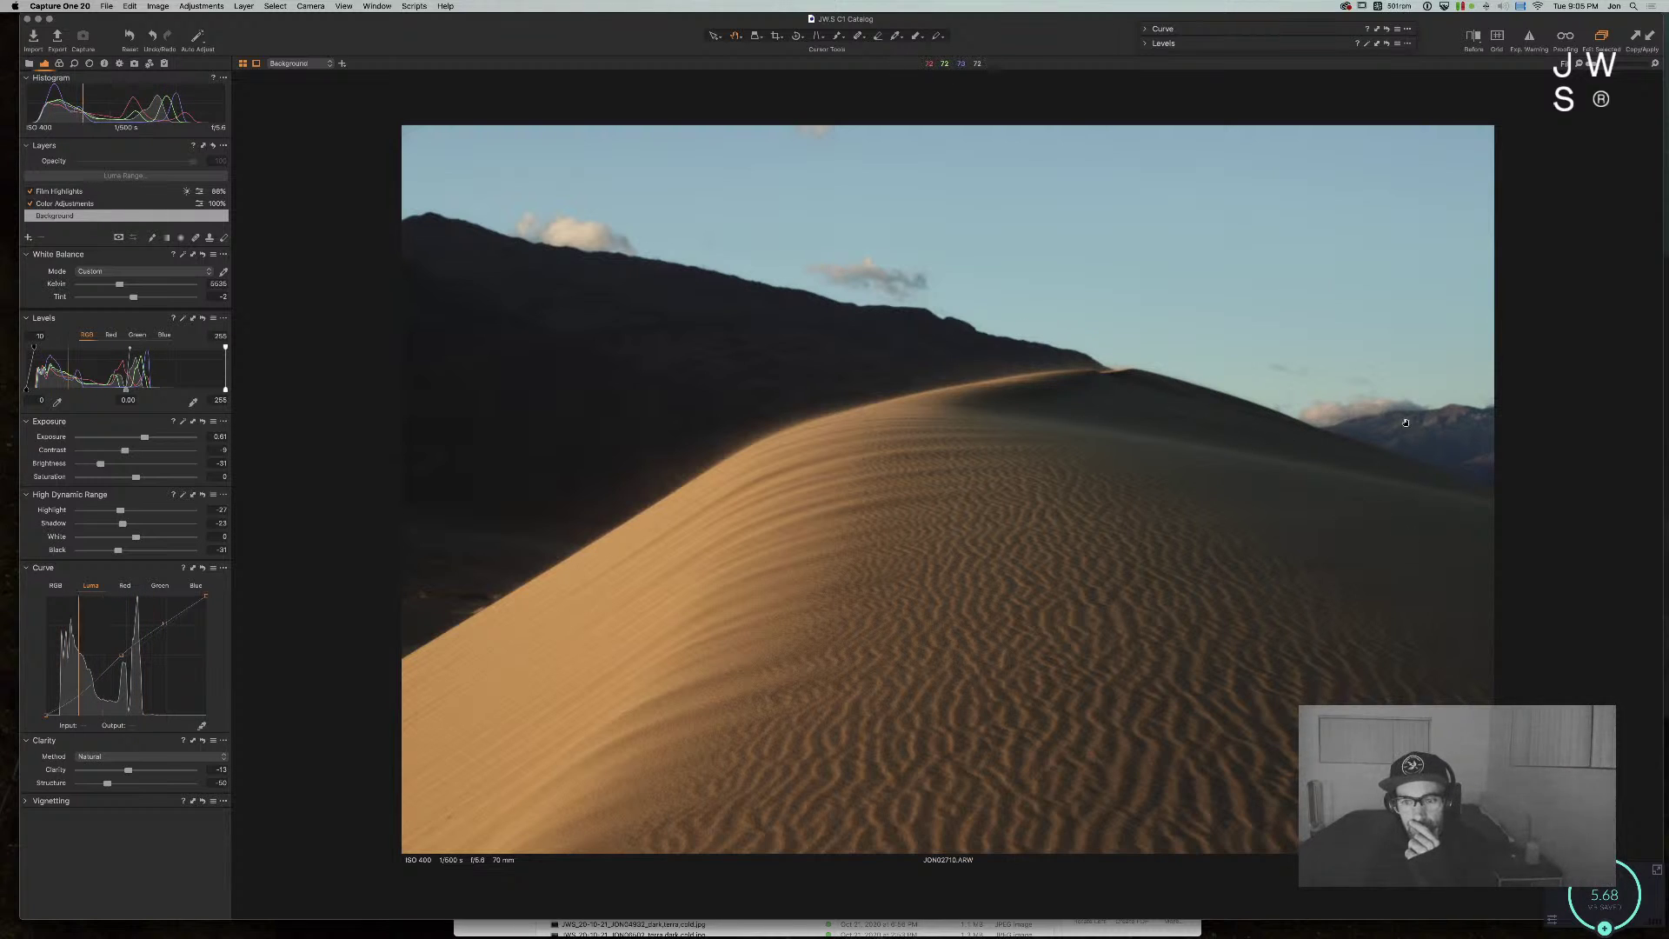
{"action": "key", "text": "c"}
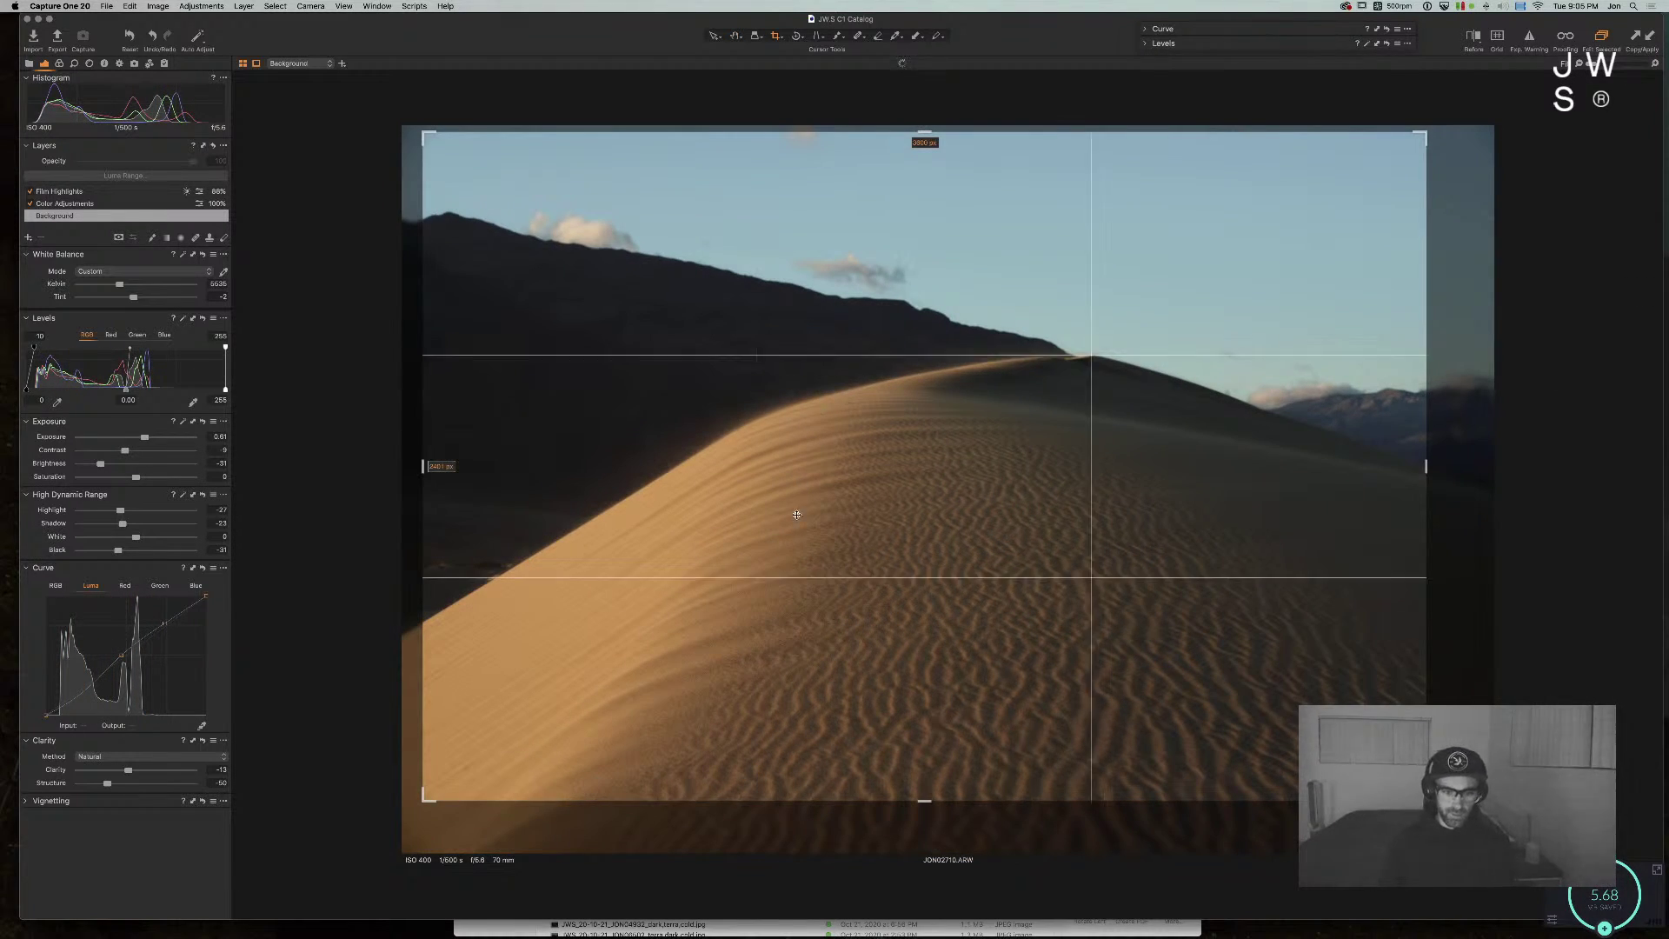
{"action": "left_click_drag", "start_coordinate": [797, 514], "coordinate": [652, 583]}
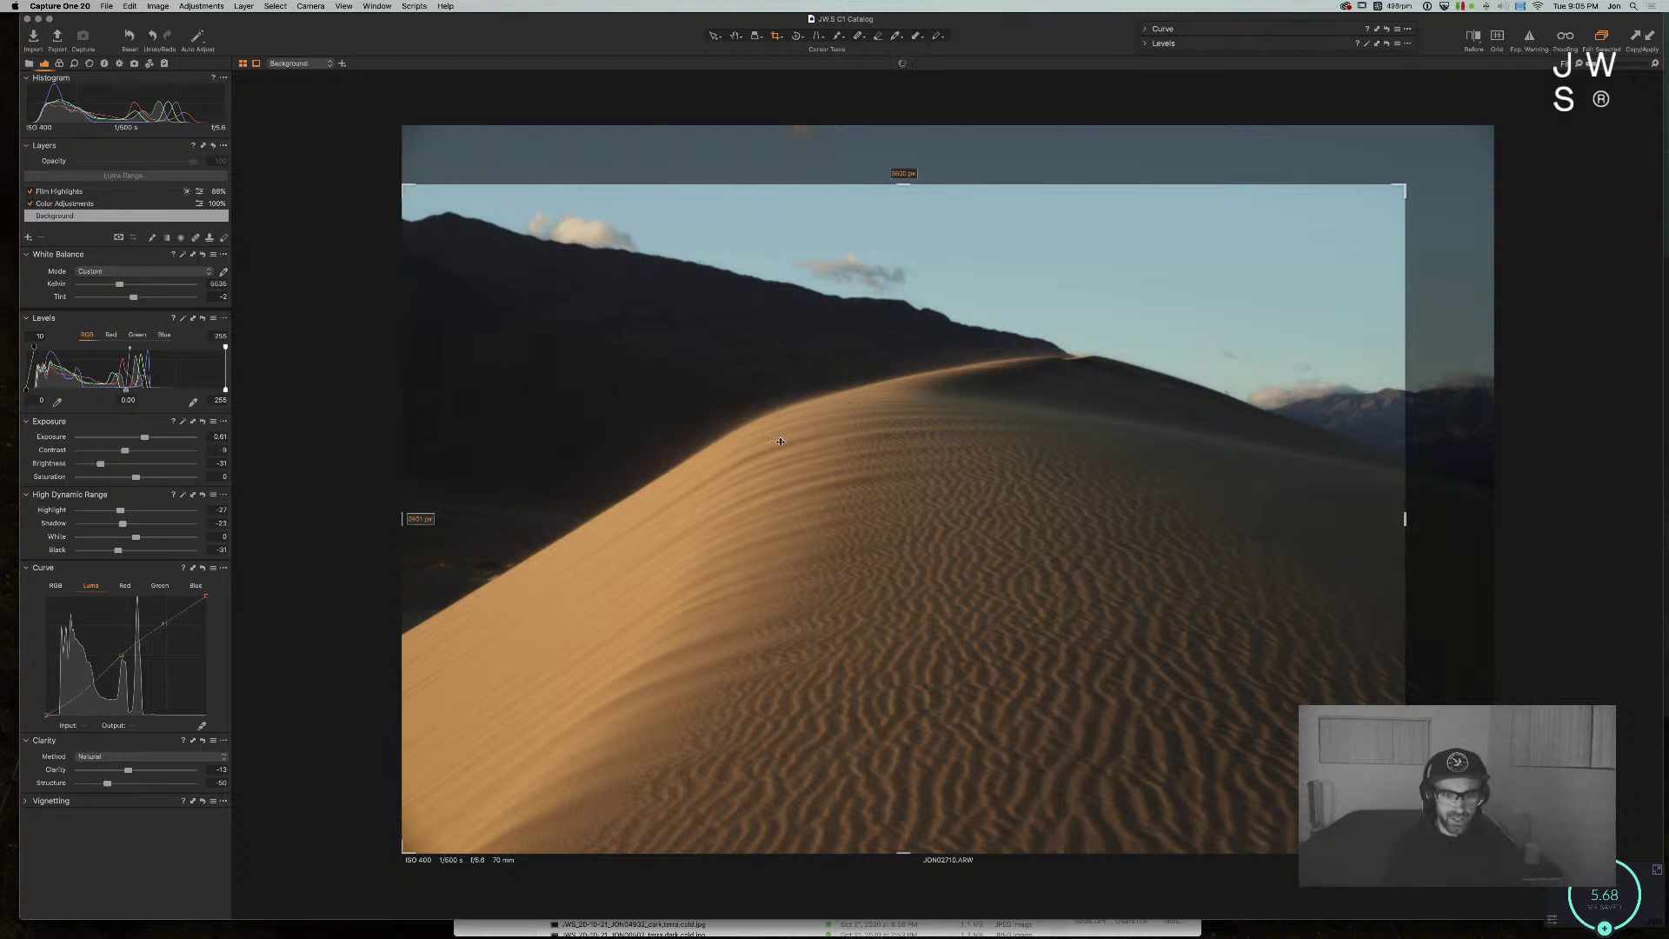
{"action": "left_click_drag", "start_coordinate": [926, 449], "coordinate": [1239, 437]}
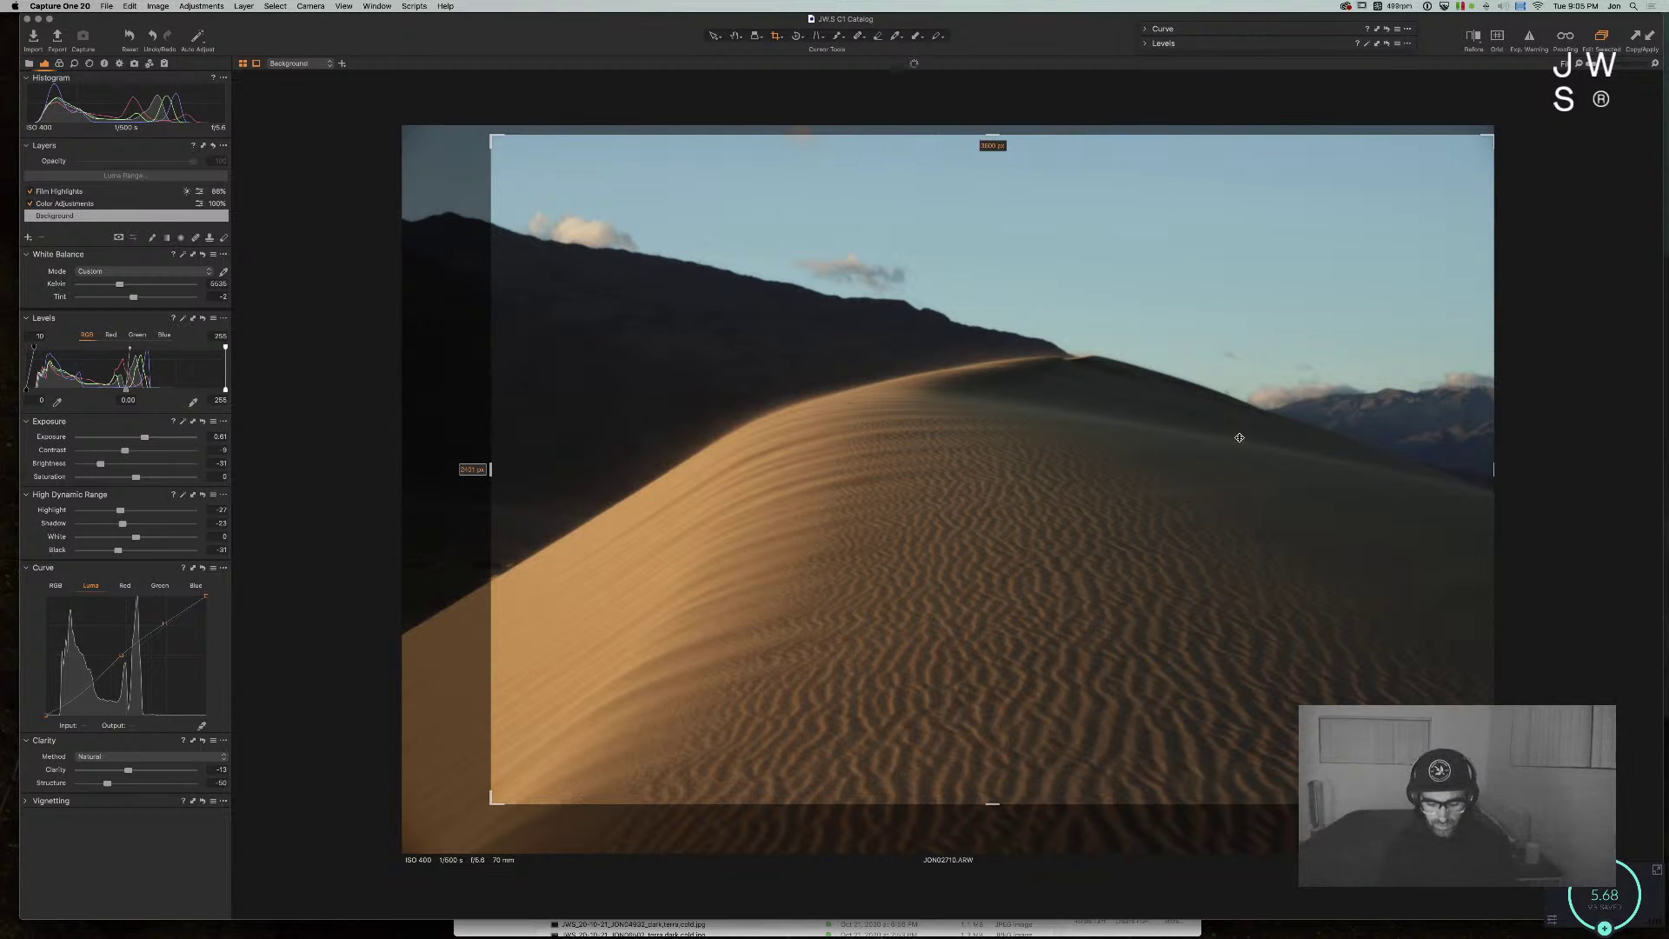
{"action": "key", "text": "h"}
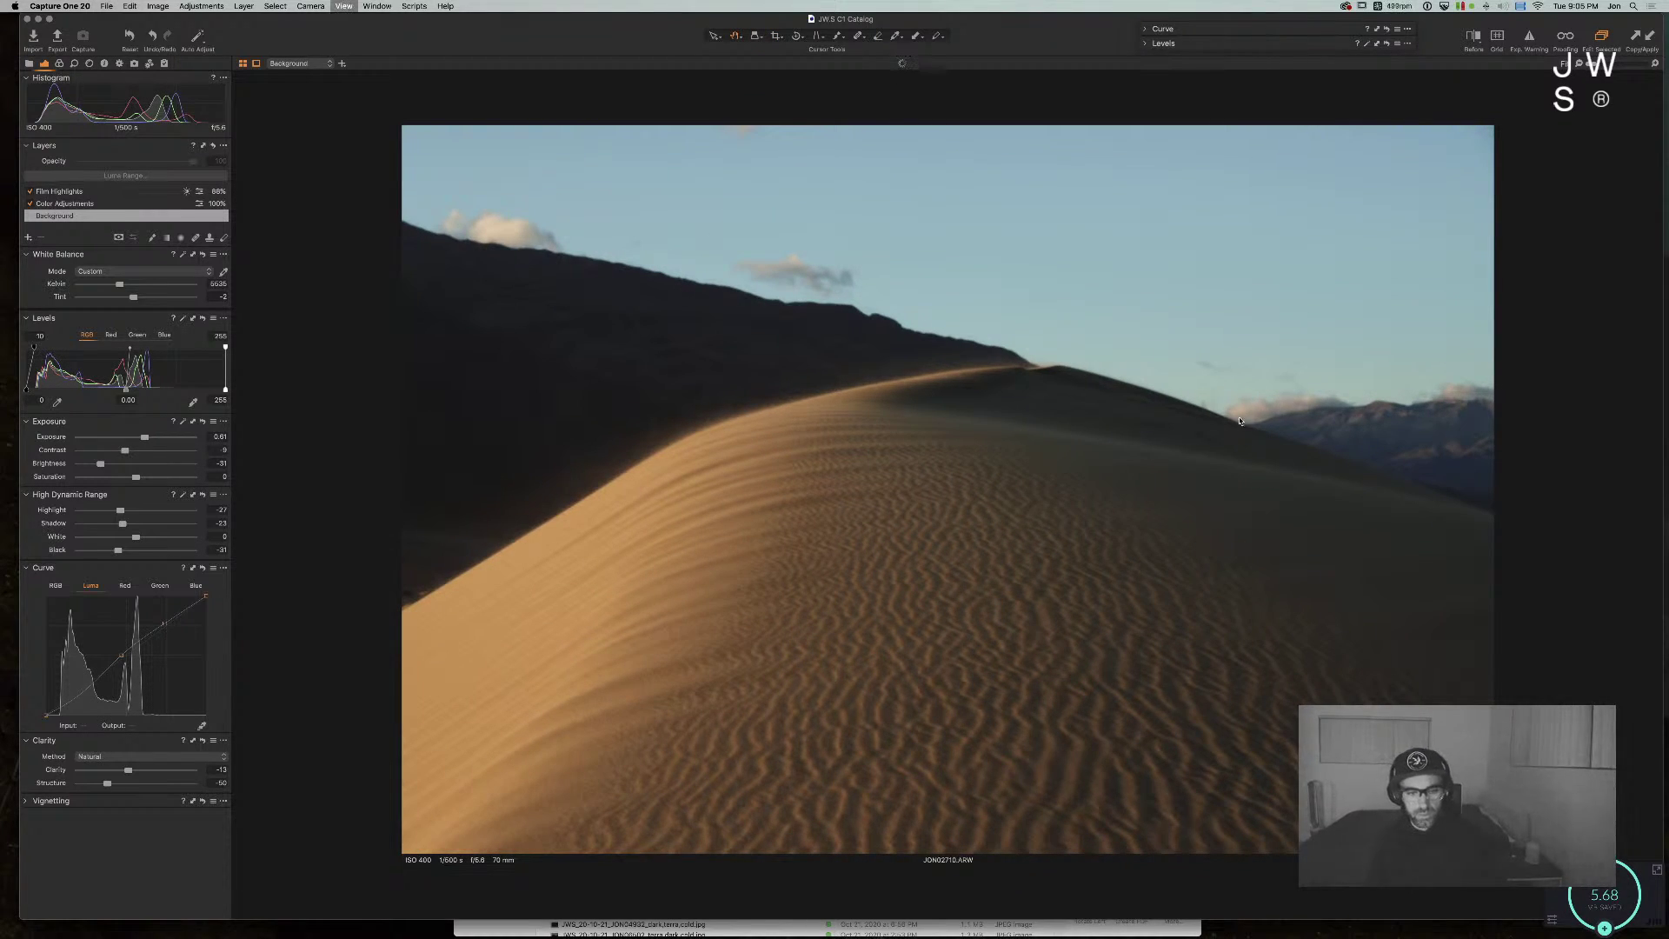
Step: Browse the earlier catalog thumbnails for another photo to grade
{"action": "key", "text": "super+alt+v"}
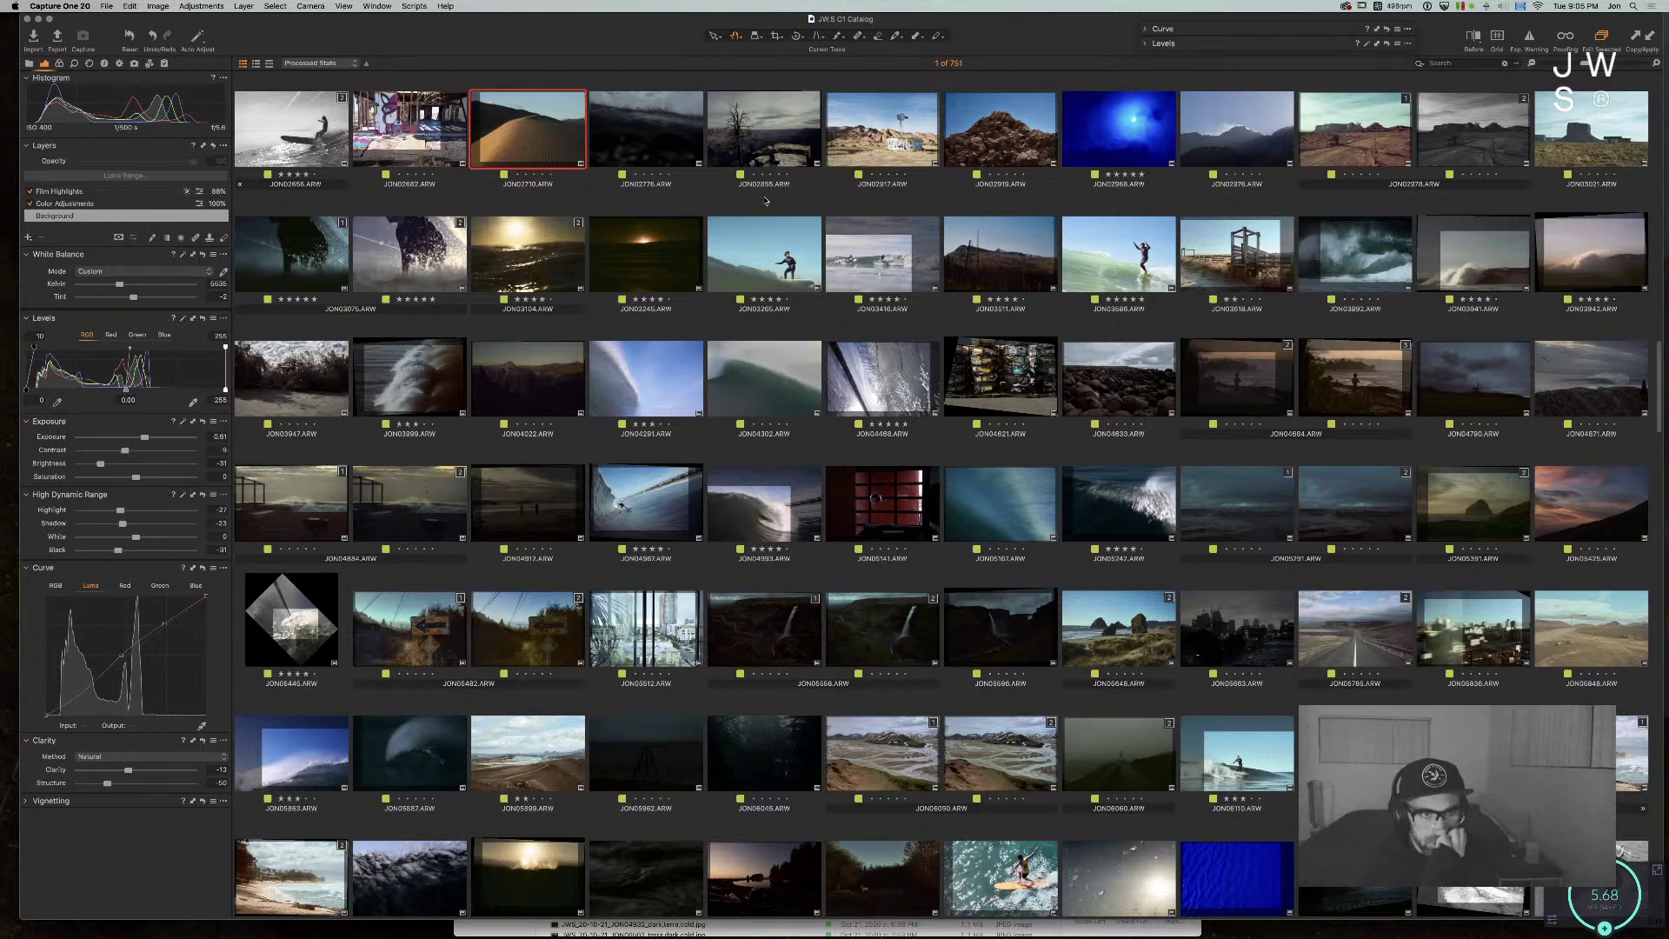
{"action": "scroll", "coordinate": [765, 198], "scroll_direction": "up", "scroll_amount": 3}
{"action": "scroll", "coordinate": [762, 202], "scroll_direction": "up", "scroll_amount": 3}
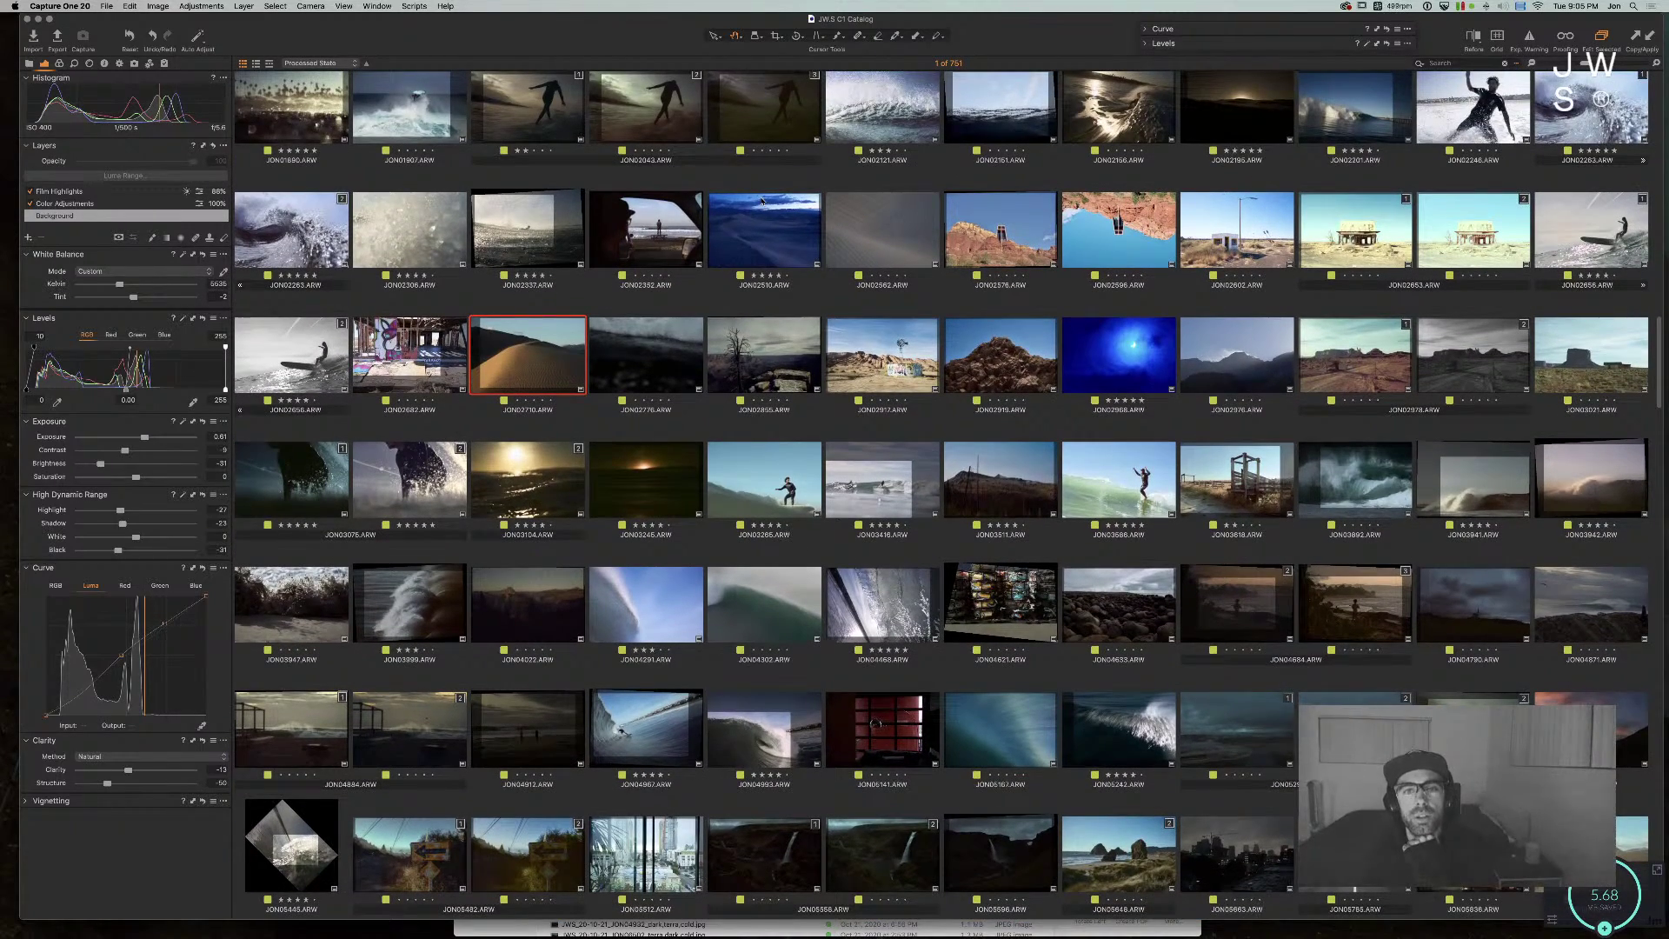
{"action": "scroll", "coordinate": [762, 202], "scroll_direction": "up", "scroll_amount": 6}
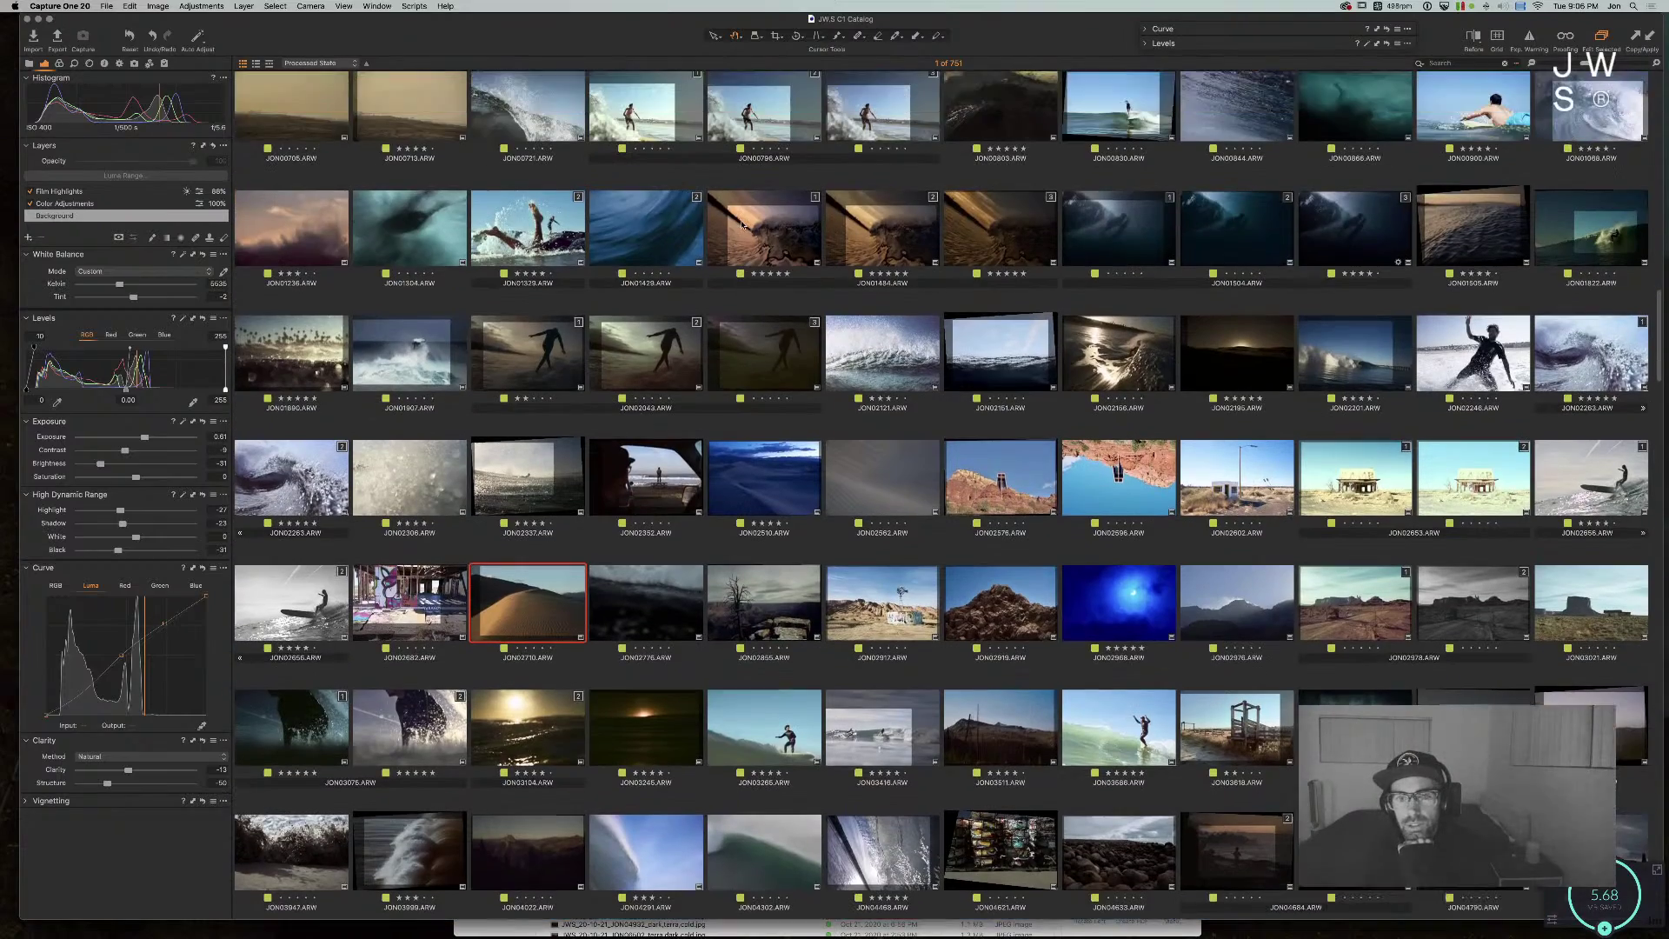
{"action": "scroll", "coordinate": [741, 224], "scroll_direction": "up", "scroll_amount": 6}
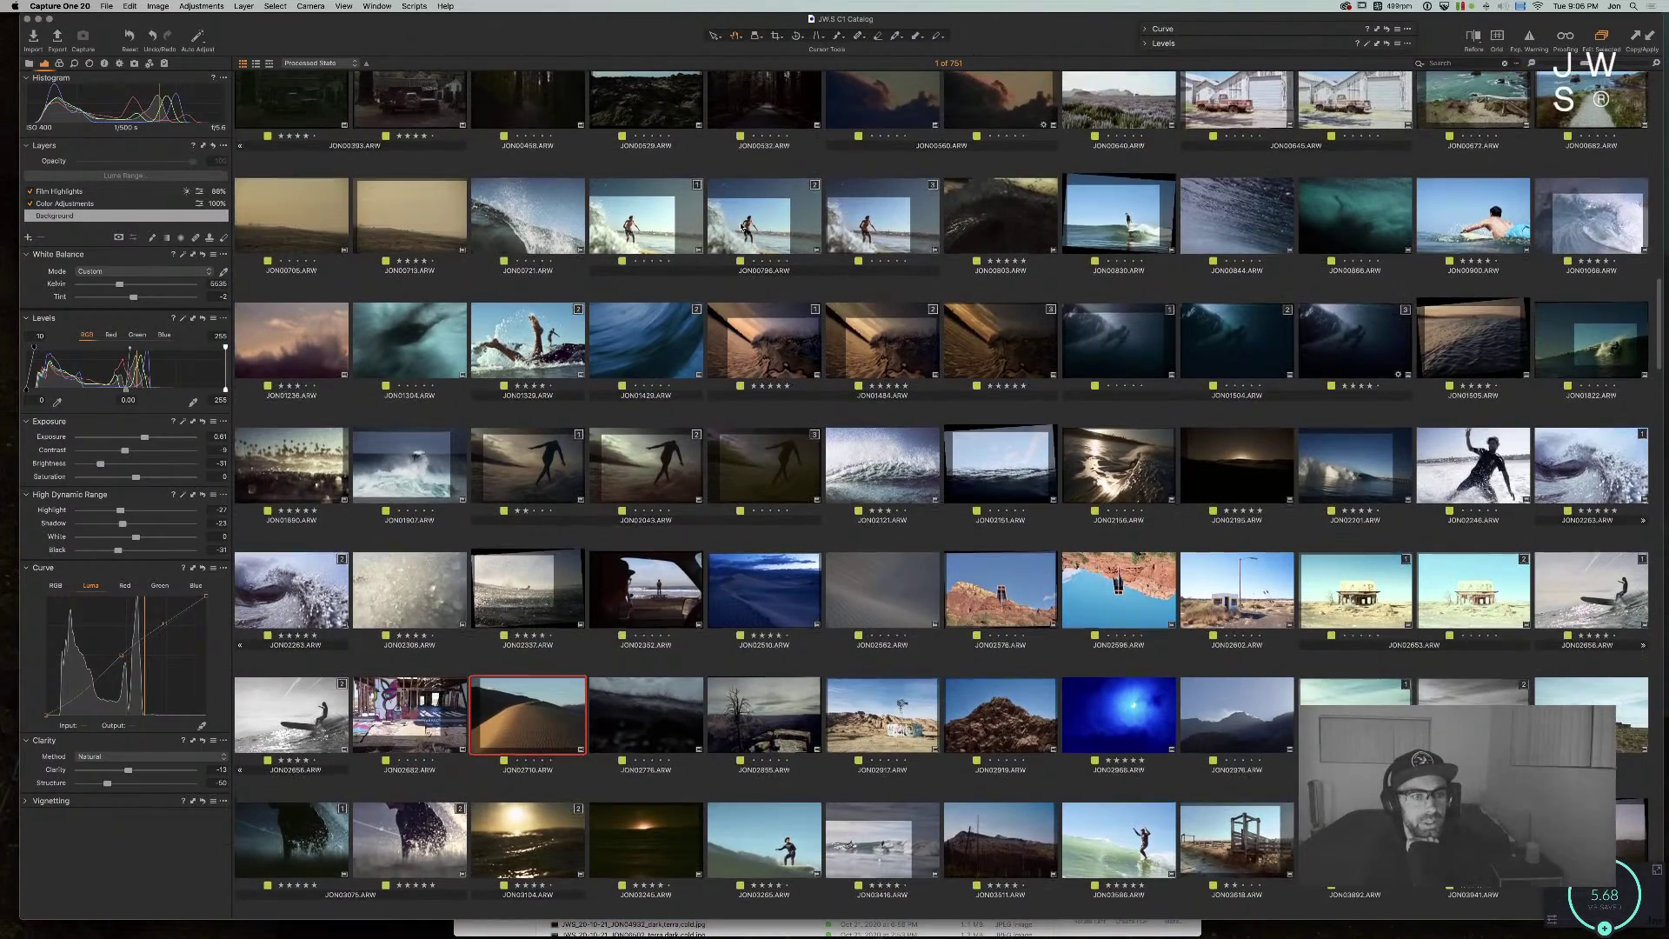
{"action": "scroll", "coordinate": [741, 226], "scroll_direction": "up", "scroll_amount": 1}
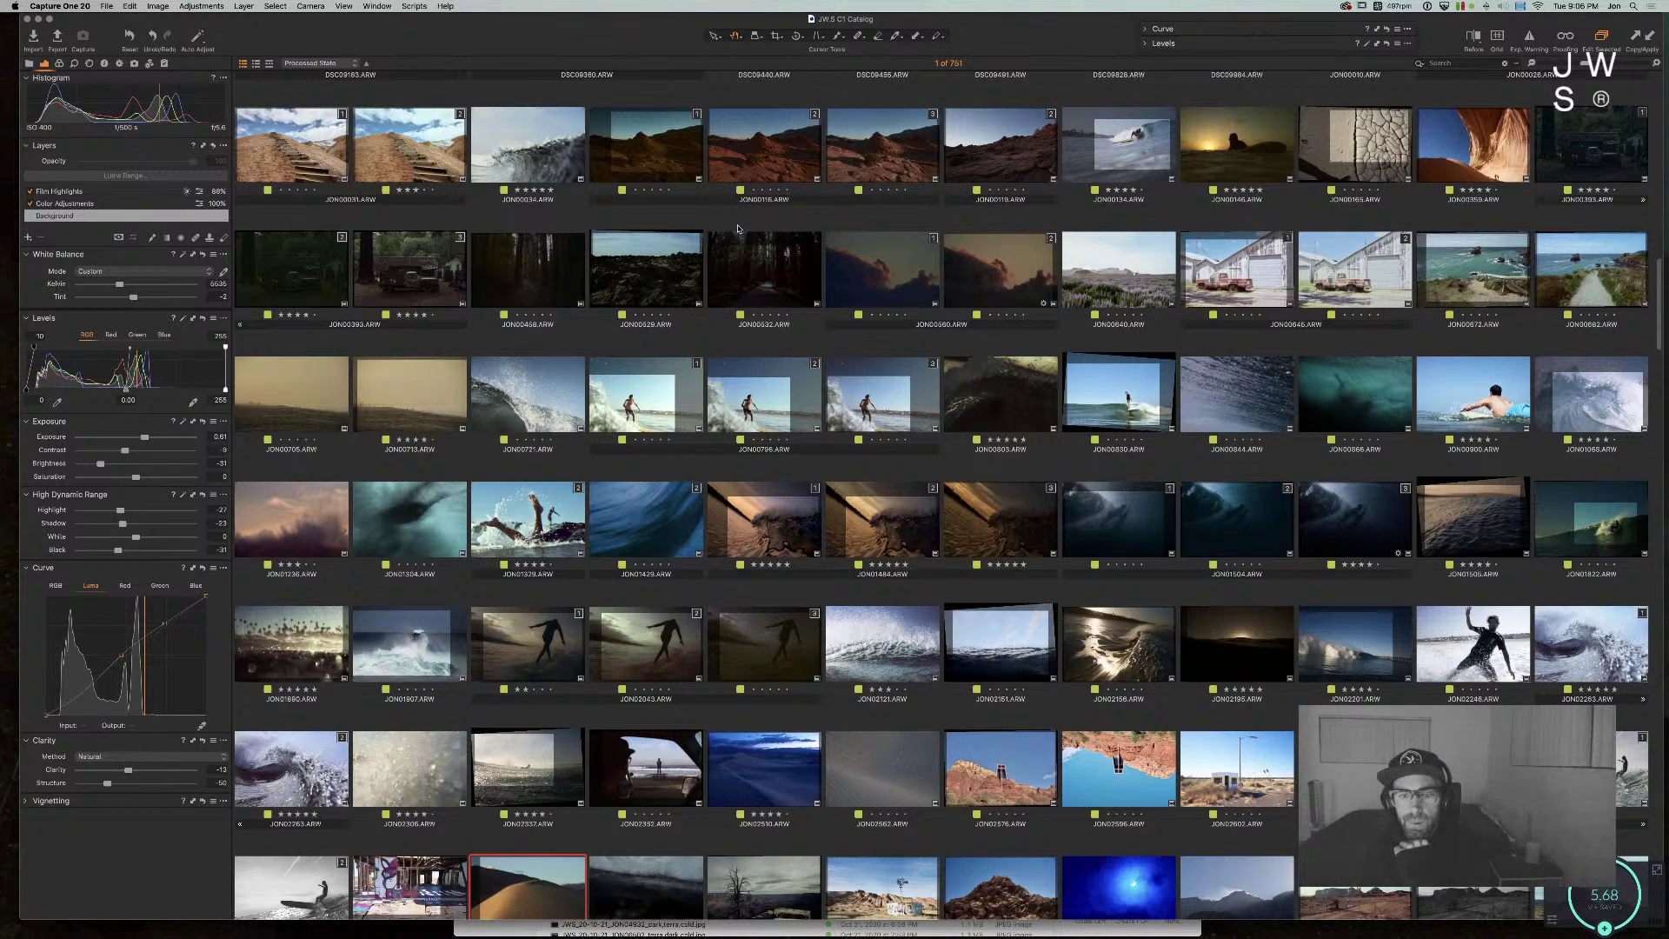
{"action": "scroll", "coordinate": [680, 472], "scroll_direction": "down", "scroll_amount": 3}
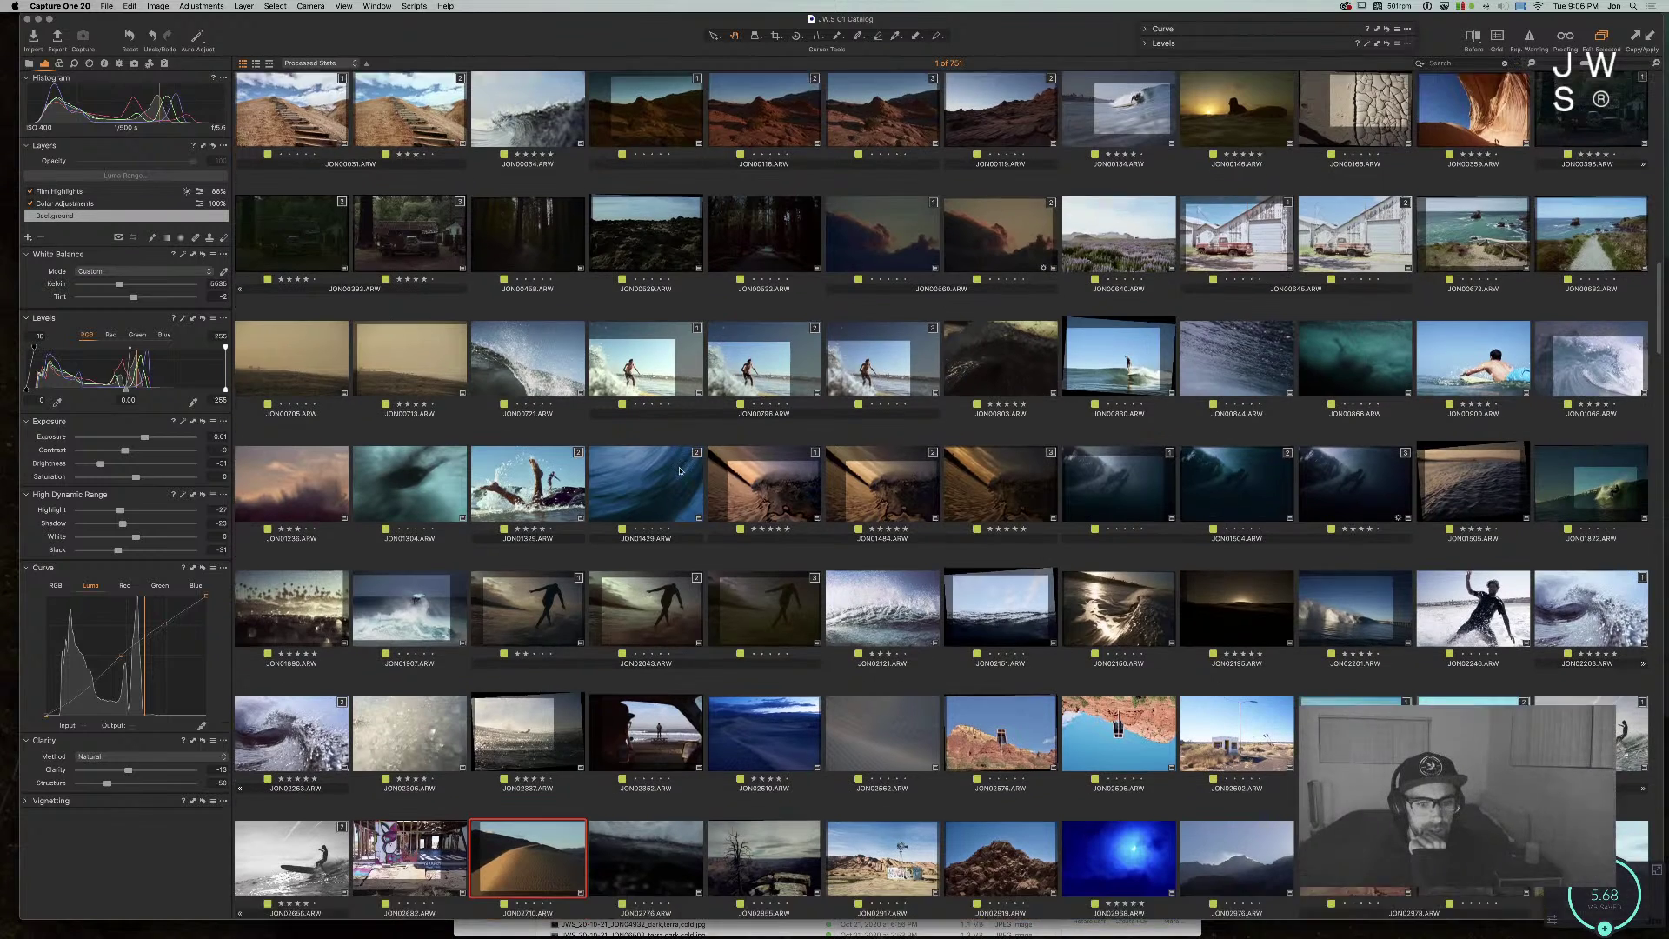